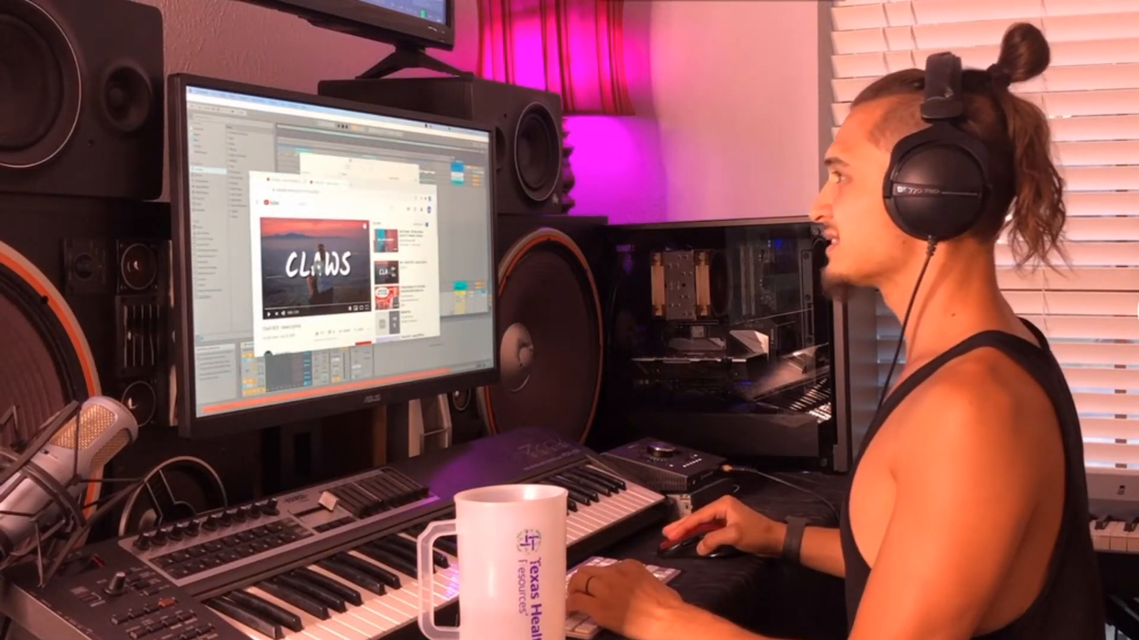
{"action": "key", "text": "super+h"}
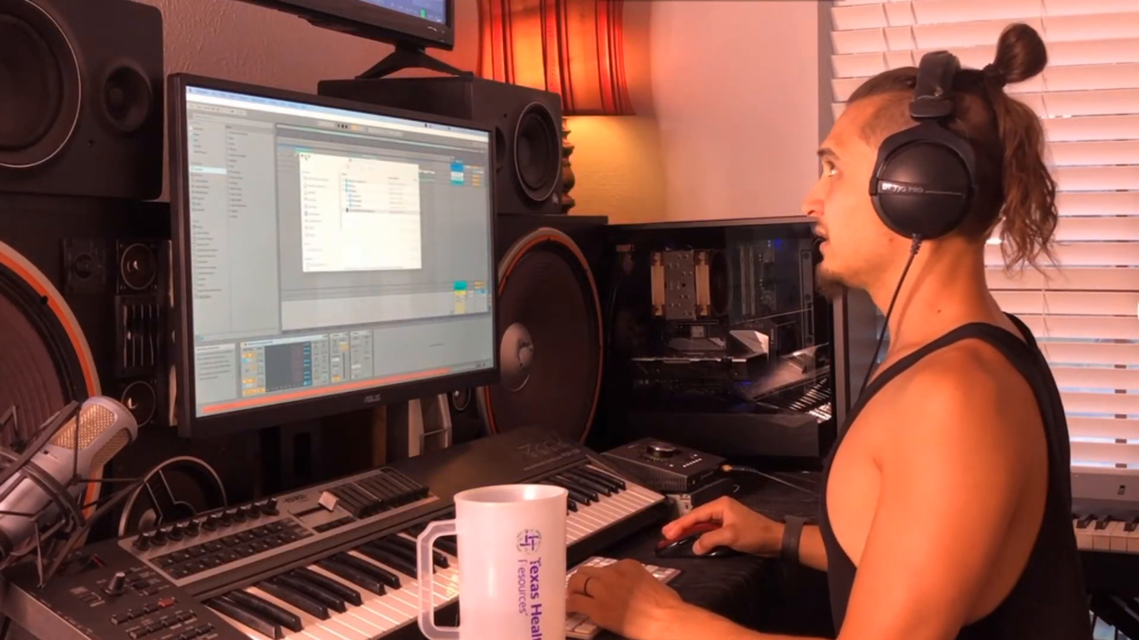
{"action": "key", "text": "super+h"}
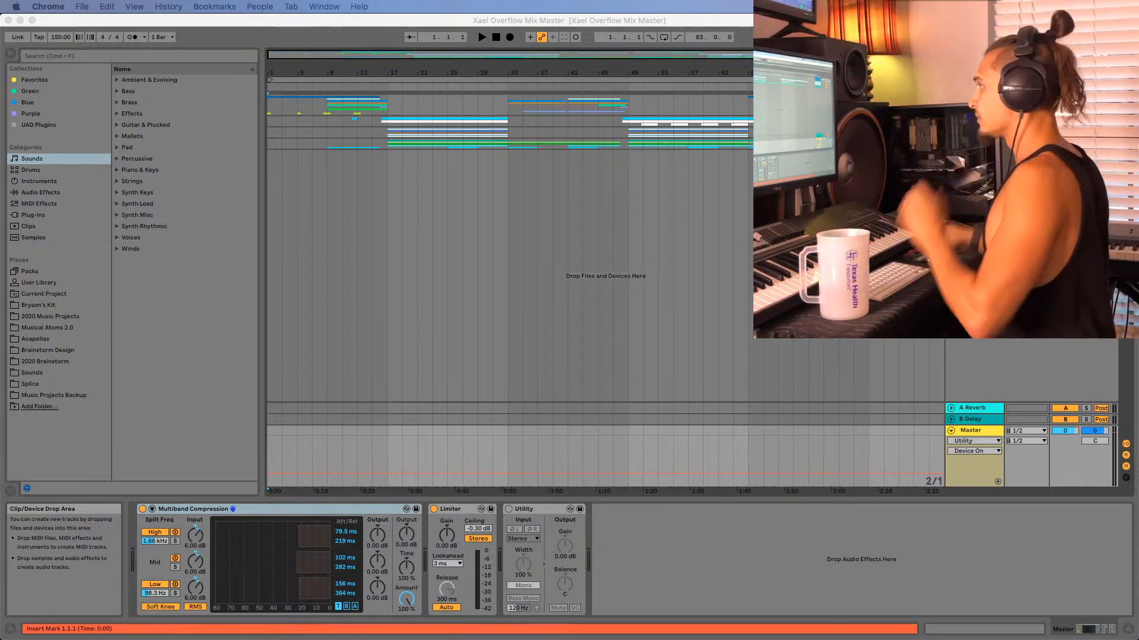
- Audition the arrangement briefly from bar 17 and play the song from the beginning at bar 1
{"action": "left_click", "coordinate": [378, 146]}
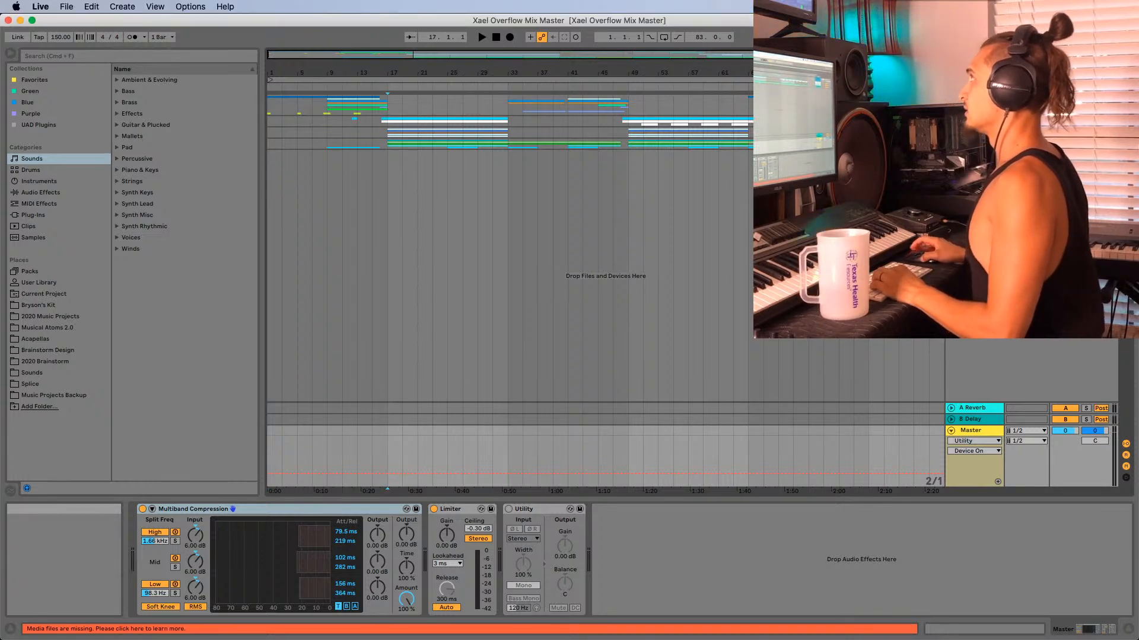
{"action": "key", "text": "space"}
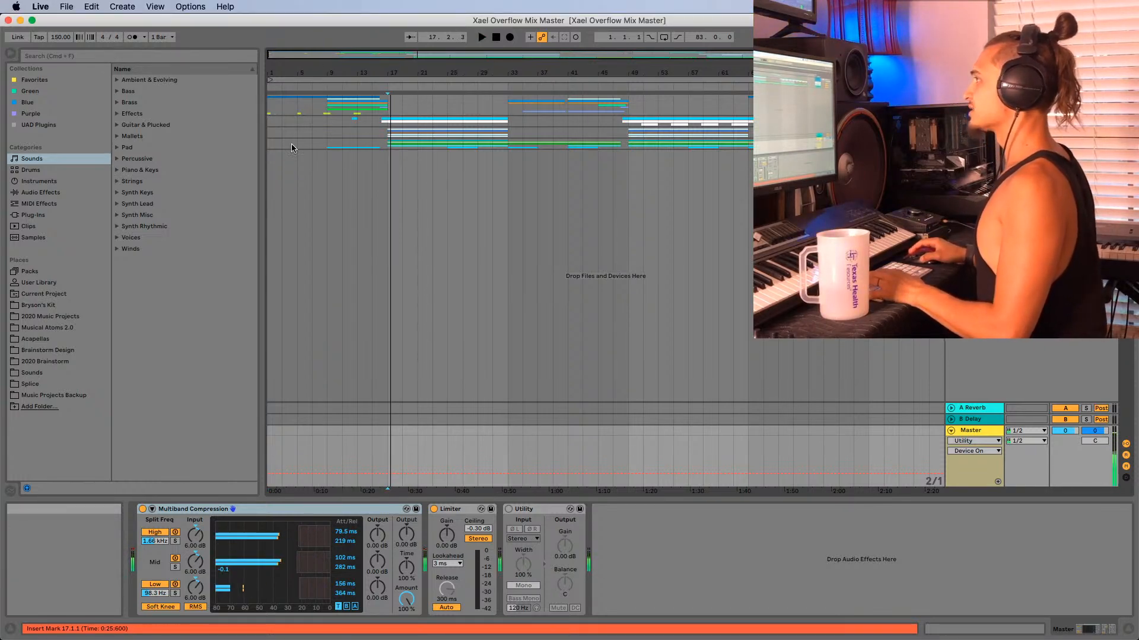
{"action": "left_click", "coordinate": [269, 146]}
{"action": "left_click_drag", "start_coordinate": [273, 71], "coordinate": [273, 116]}
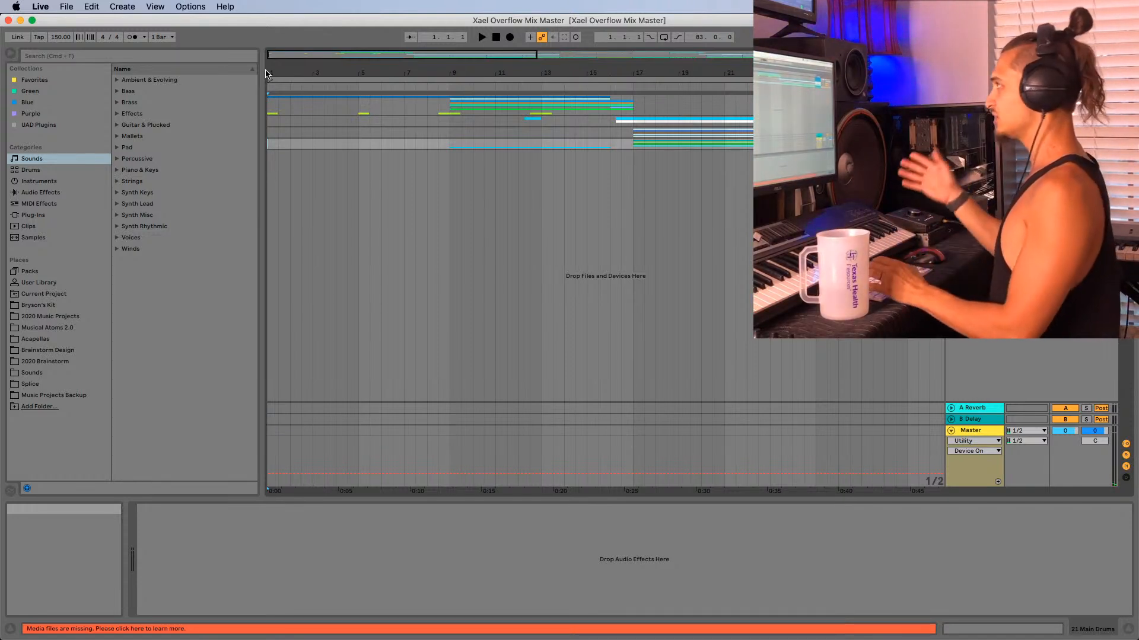
{"action": "key", "text": "space"}
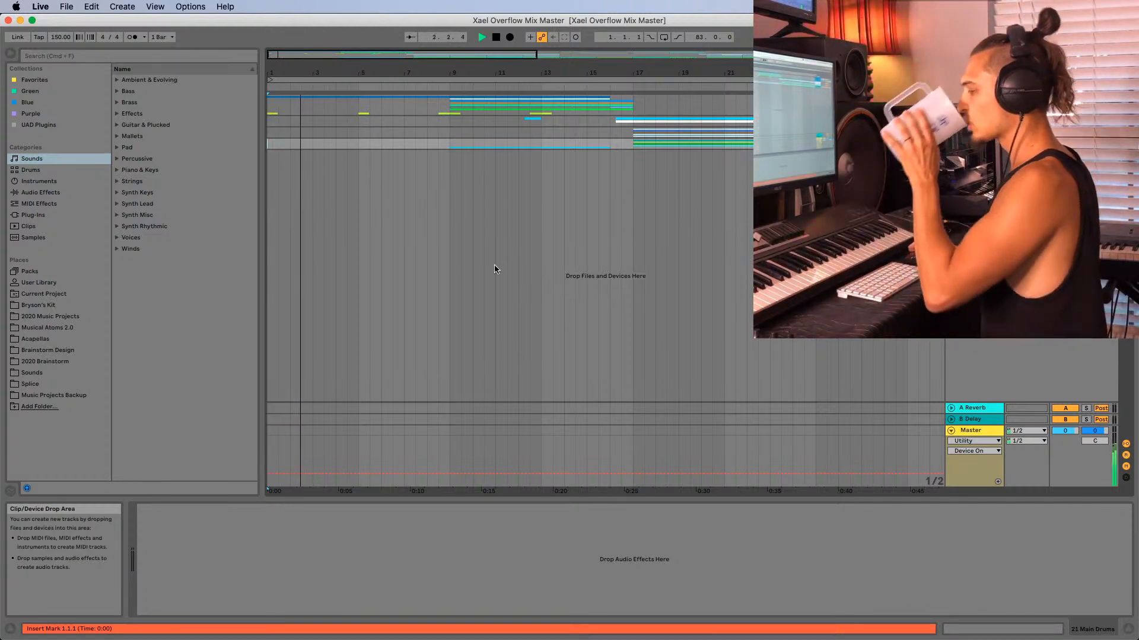
{"action": "key", "text": "minus"}
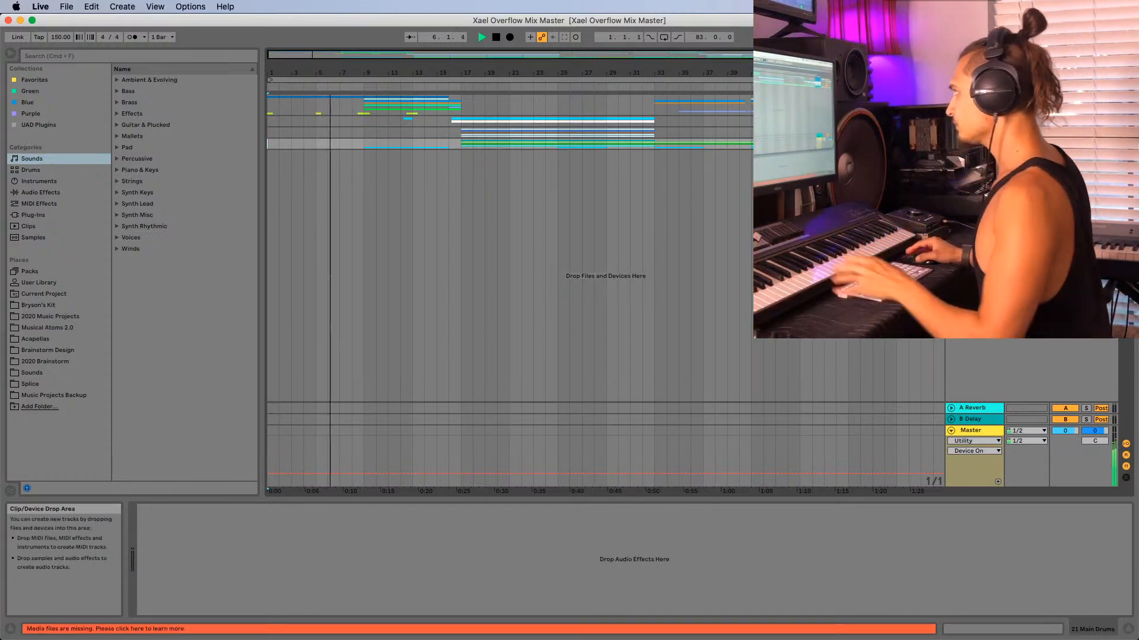
- Place the insert marker at 6.3.1 on the Drops Leads track and restart playback from there
{"action": "left_click_drag", "start_coordinate": [326, 76], "coordinate": [336, 115]}
{"action": "left_click", "coordinate": [344, 120]}
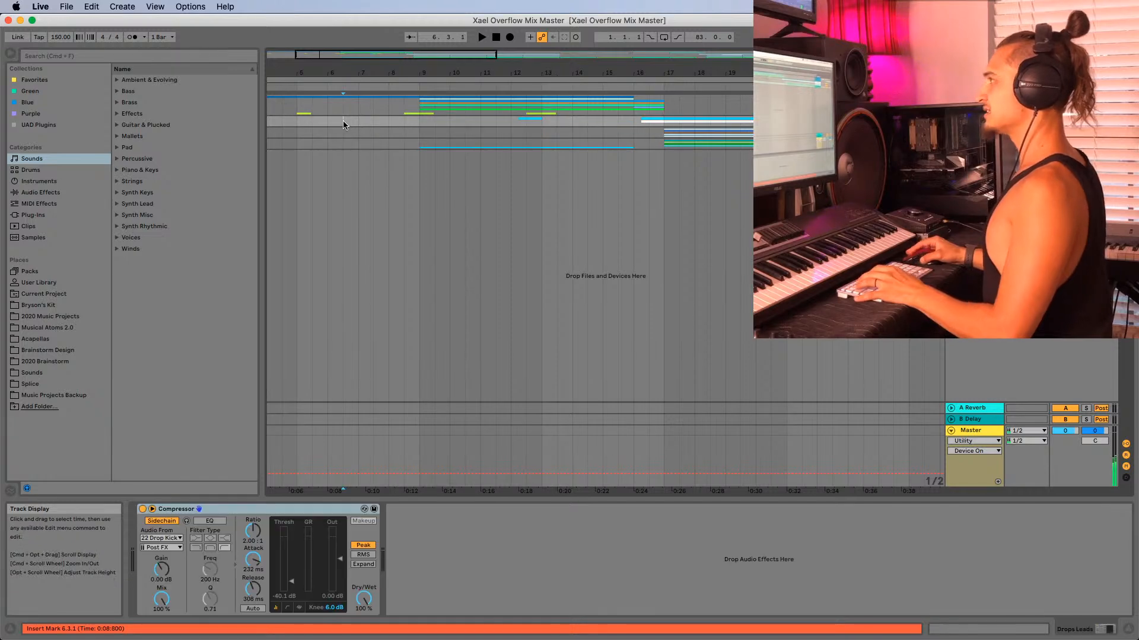
{"action": "key", "text": "space"}
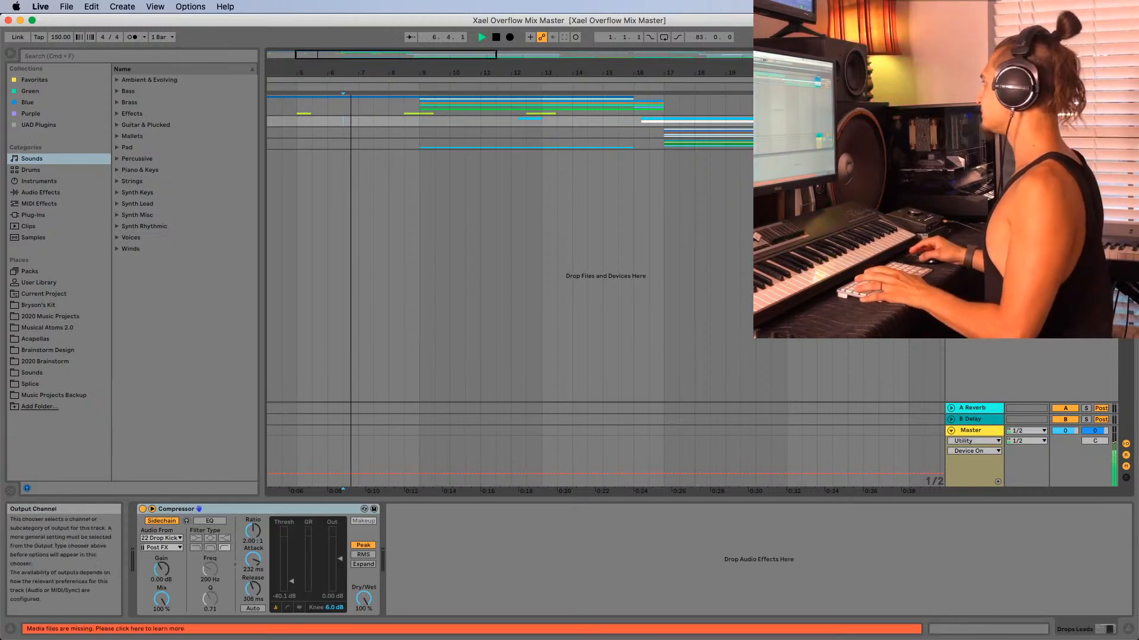
- Unfold the Builds group and examine its percussion, bass, kick, drum fill and vocal tracks during playback
{"action": "left_click", "coordinate": [974, 99]}
{"action": "left_click", "coordinate": [951, 100]}
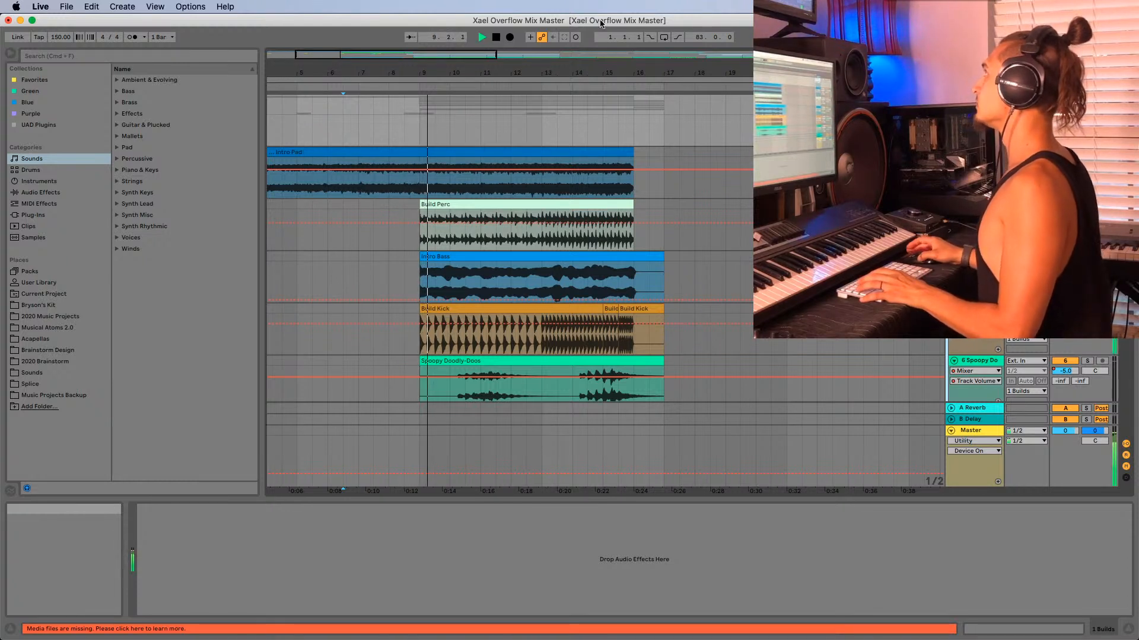
{"action": "left_click_drag", "start_coordinate": [529, 73], "coordinate": [516, 66]}
{"action": "scroll", "coordinate": [542, 189], "scroll_direction": "down", "scroll_amount": 2}
{"action": "scroll", "coordinate": [609, 228], "scroll_direction": "down", "scroll_amount": 2}
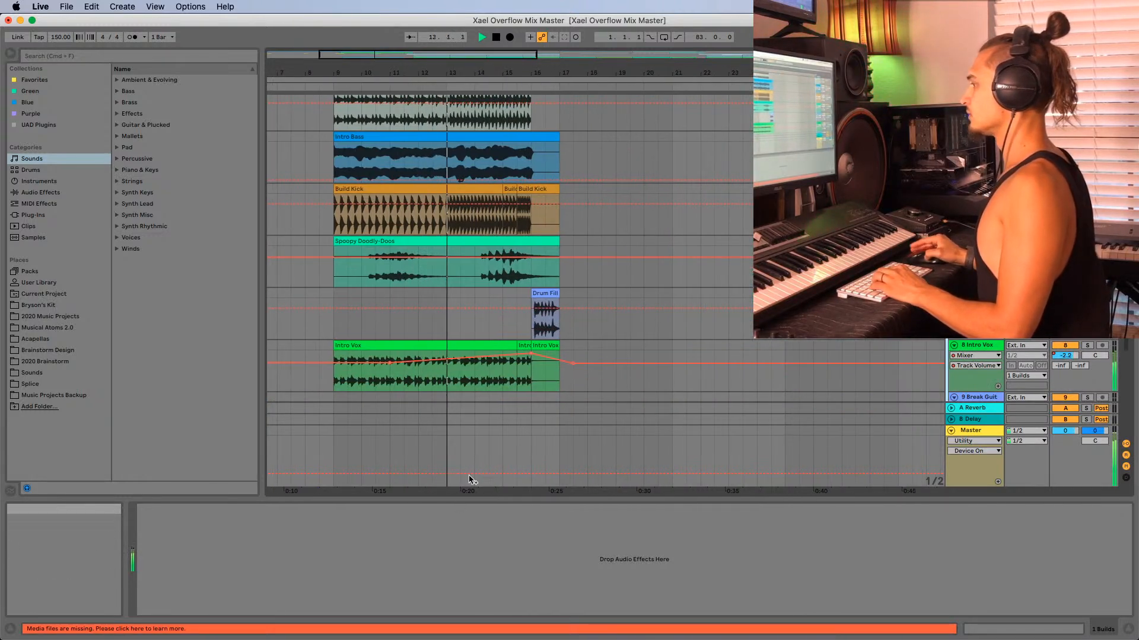
{"action": "scroll", "coordinate": [470, 474], "scroll_direction": "down", "scroll_amount": 1}
{"action": "scroll", "coordinate": [619, 312], "scroll_direction": "down", "scroll_amount": 3}
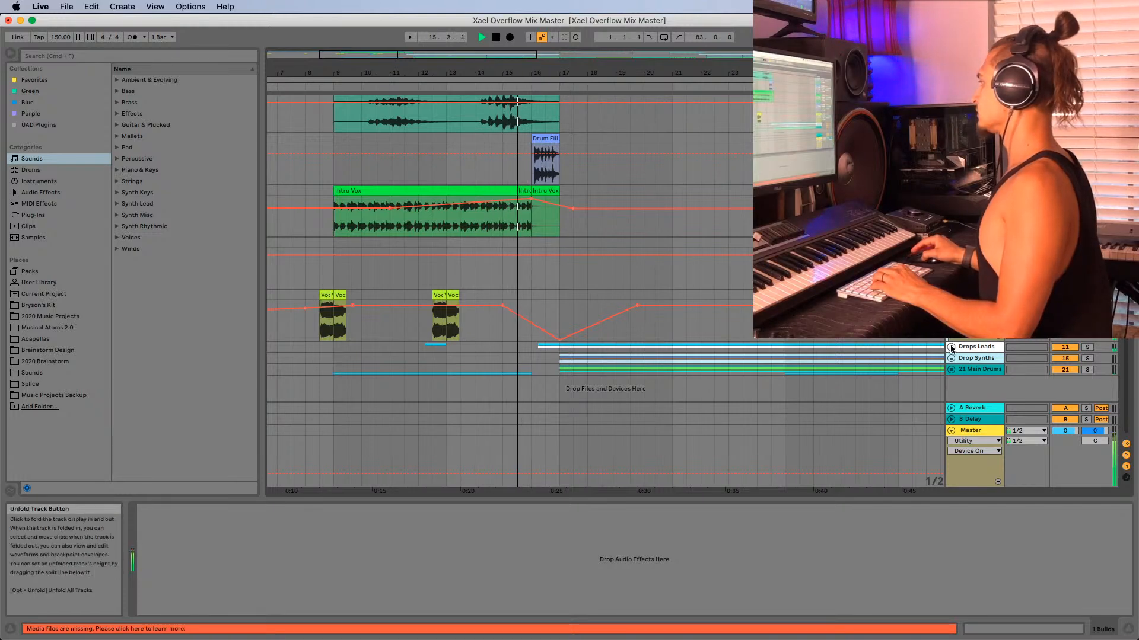
- Unfold the Drops Leads group and review its vocal and lead clips through the first drop
{"action": "scroll", "coordinate": [641, 291], "scroll_direction": "down", "scroll_amount": 2}
{"action": "scroll", "coordinate": [636, 267], "scroll_direction": "down", "scroll_amount": 2}
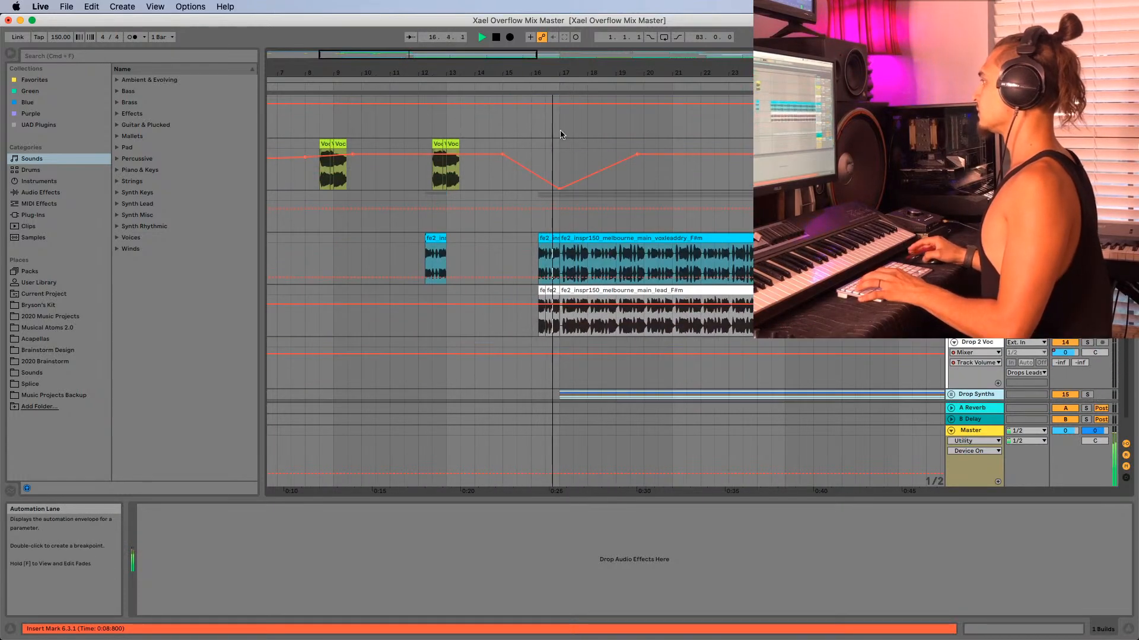
{"action": "left_click_drag", "start_coordinate": [513, 73], "coordinate": [513, 51]}
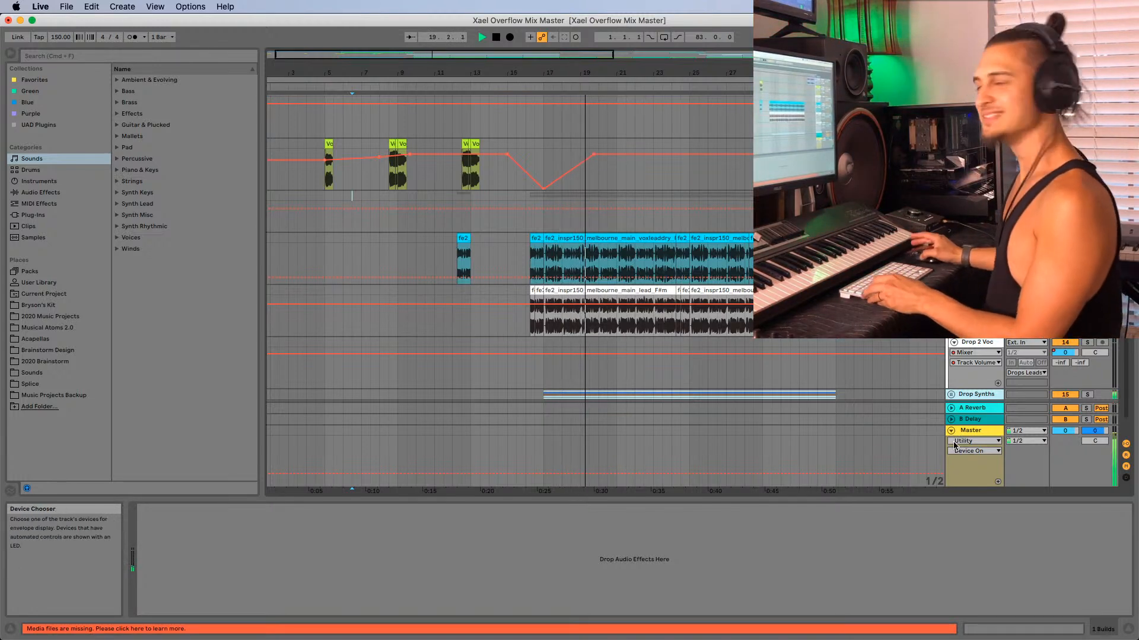
{"action": "left_click_drag", "start_coordinate": [591, 66], "coordinate": [515, 47]}
{"action": "scroll", "coordinate": [653, 296], "scroll_direction": "down", "scroll_amount": 2}
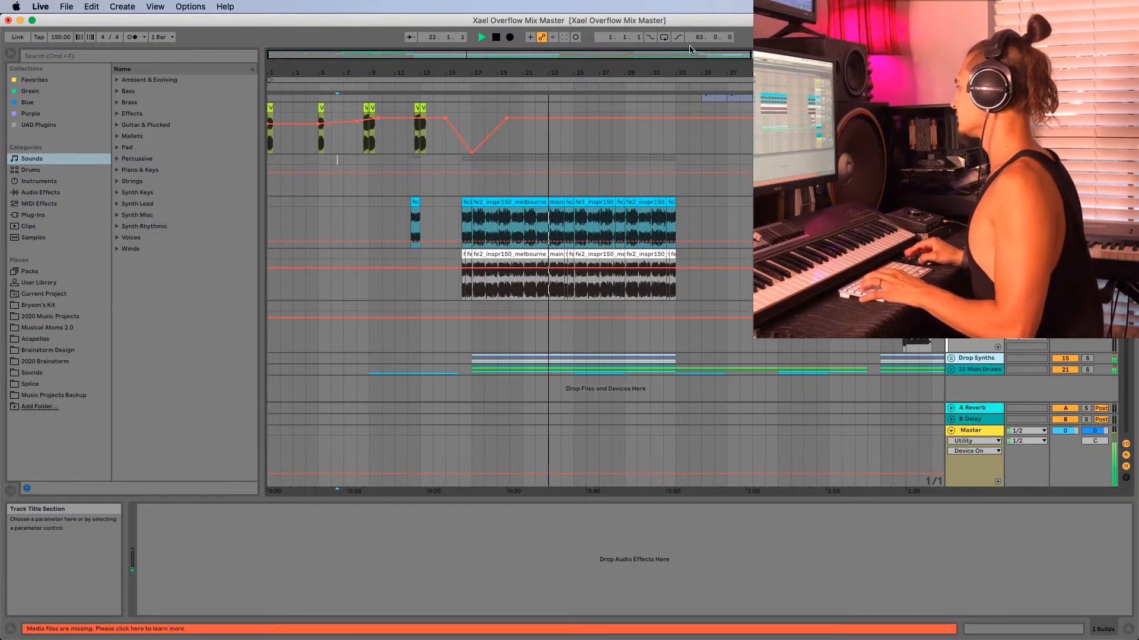
{"action": "left_click_drag", "start_coordinate": [534, 72], "coordinate": [415, 78]}
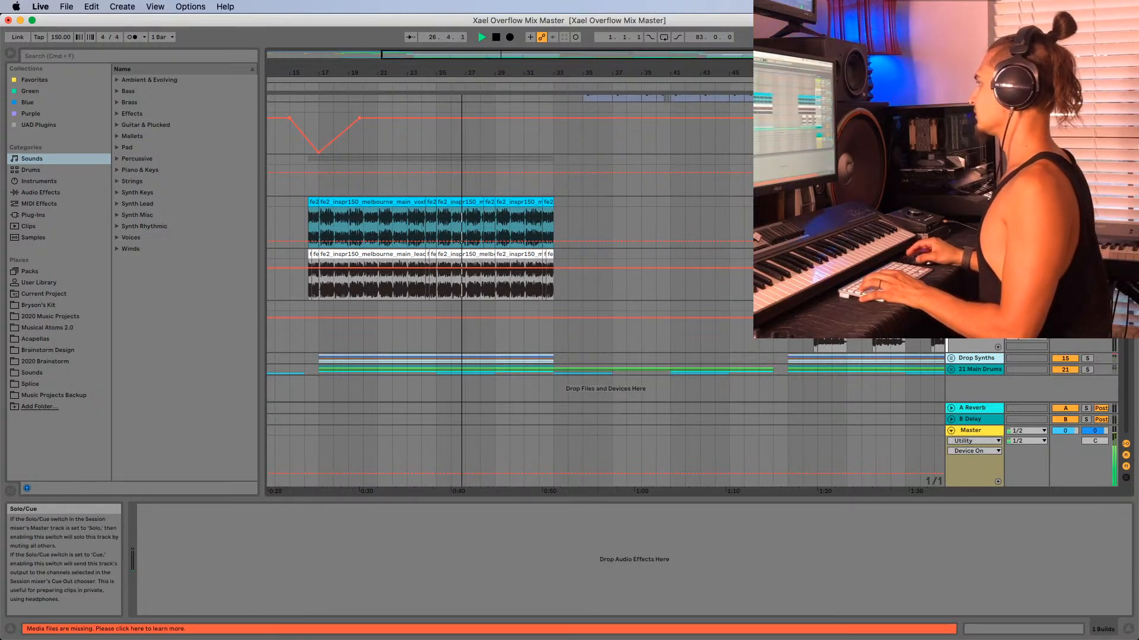
- Unfold the Drop Synths group and examine its Synth 1, Synth 2, bass and sub tracks in the first drop
{"action": "left_click", "coordinate": [953, 360]}
{"action": "left_click", "coordinate": [951, 359]}
{"action": "scroll", "coordinate": [593, 296], "scroll_direction": "down", "scroll_amount": 3}
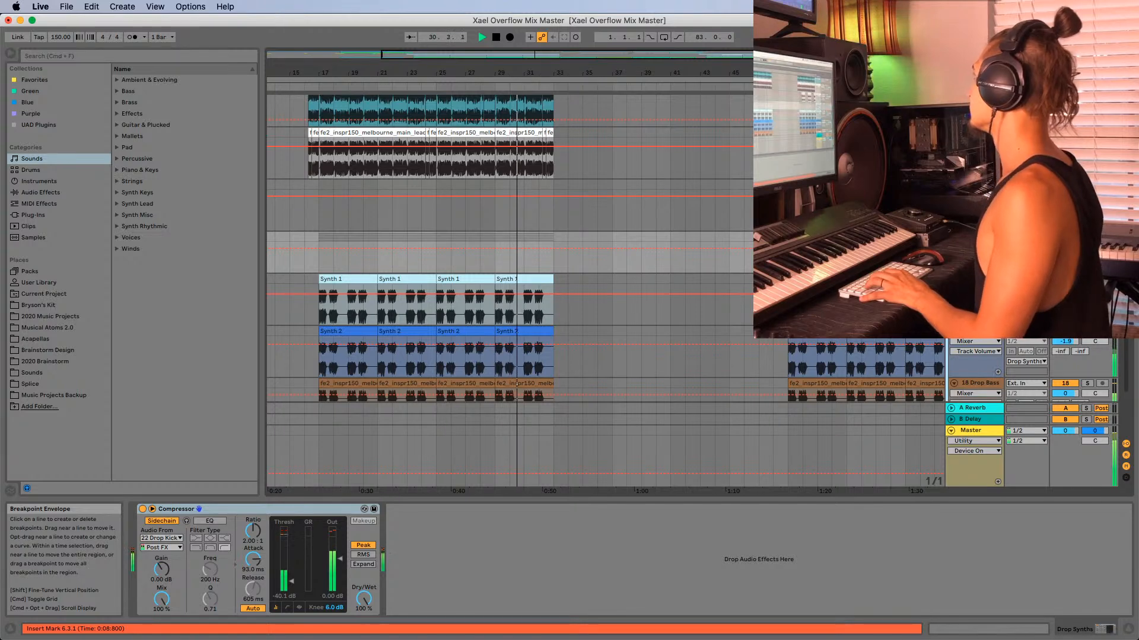
{"action": "scroll", "coordinate": [598, 318], "scroll_direction": "down", "scroll_amount": 3}
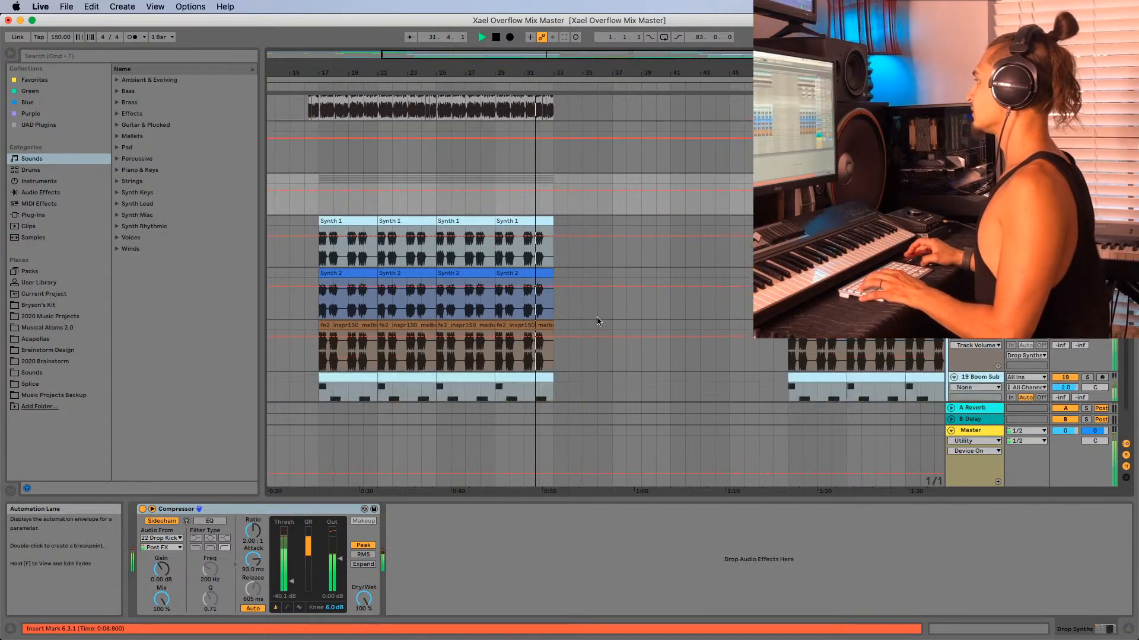
- Stop playback and restart it from bar 33, at the end of the first drop
{"action": "left_click", "coordinate": [973, 370]}
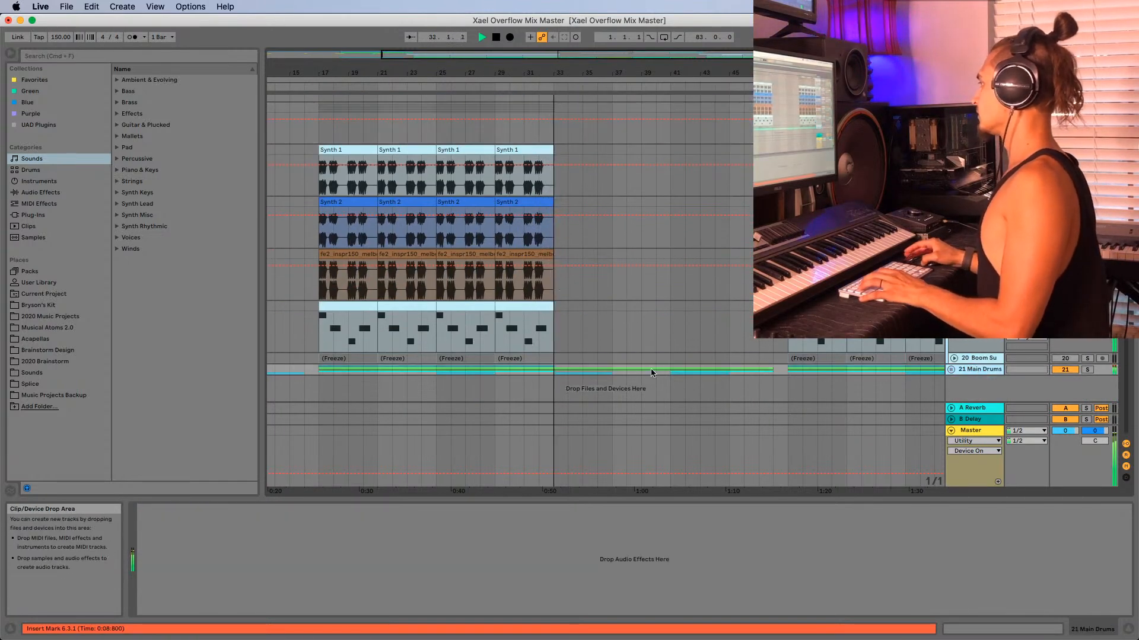
{"action": "key", "text": "space"}
{"action": "left_click", "coordinate": [552, 145]}
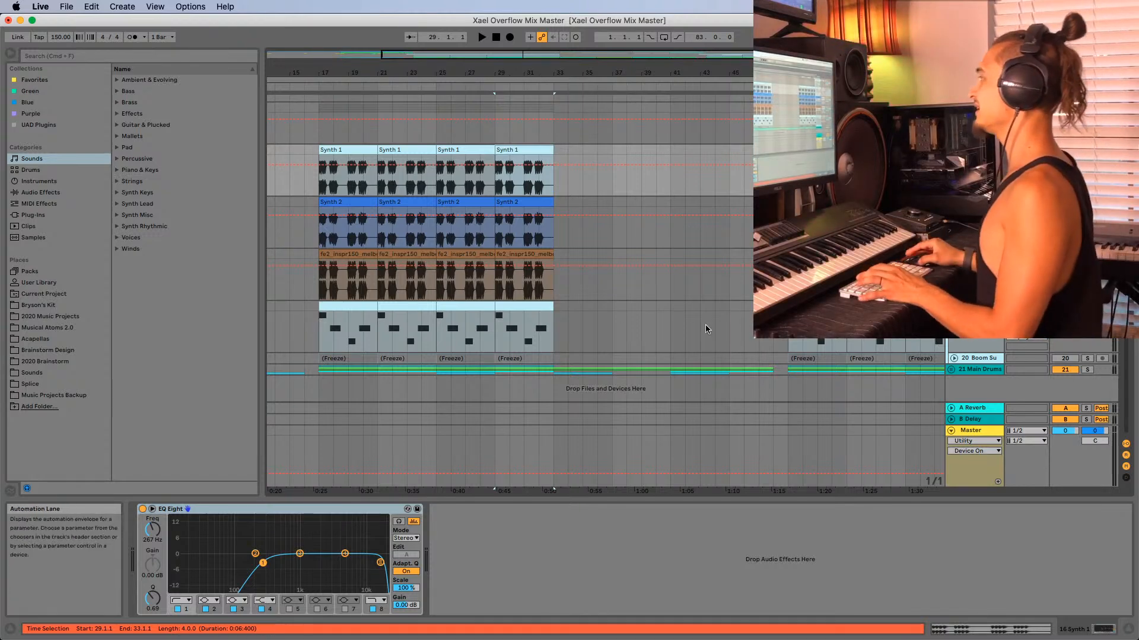
{"action": "left_click", "coordinate": [558, 328]}
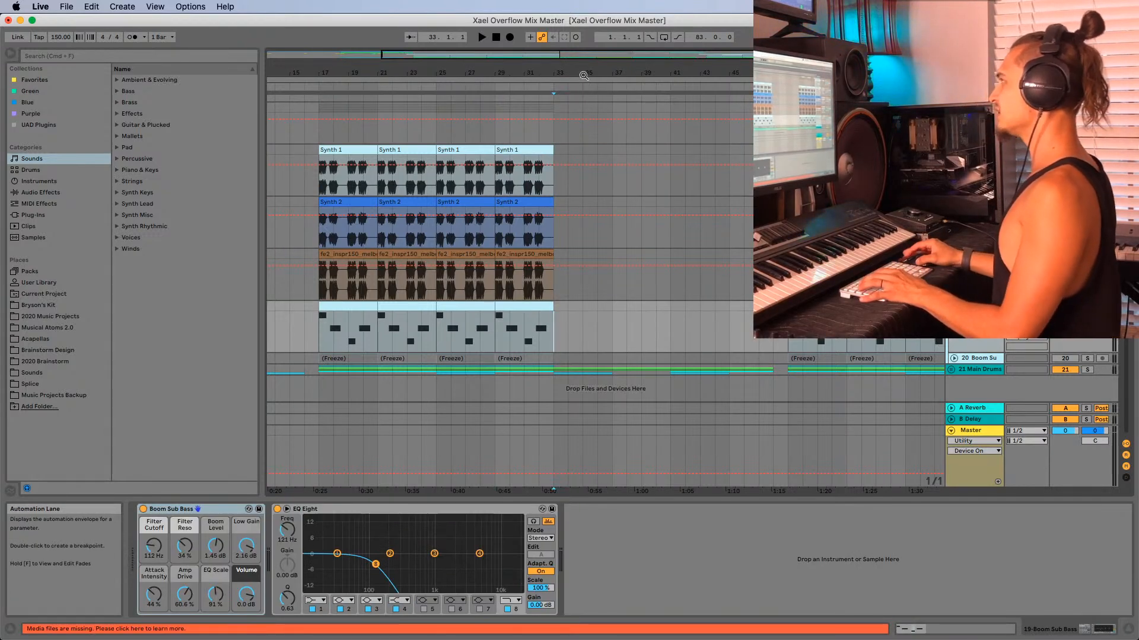
{"action": "left_click_drag", "start_coordinate": [578, 74], "coordinate": [495, 101]}
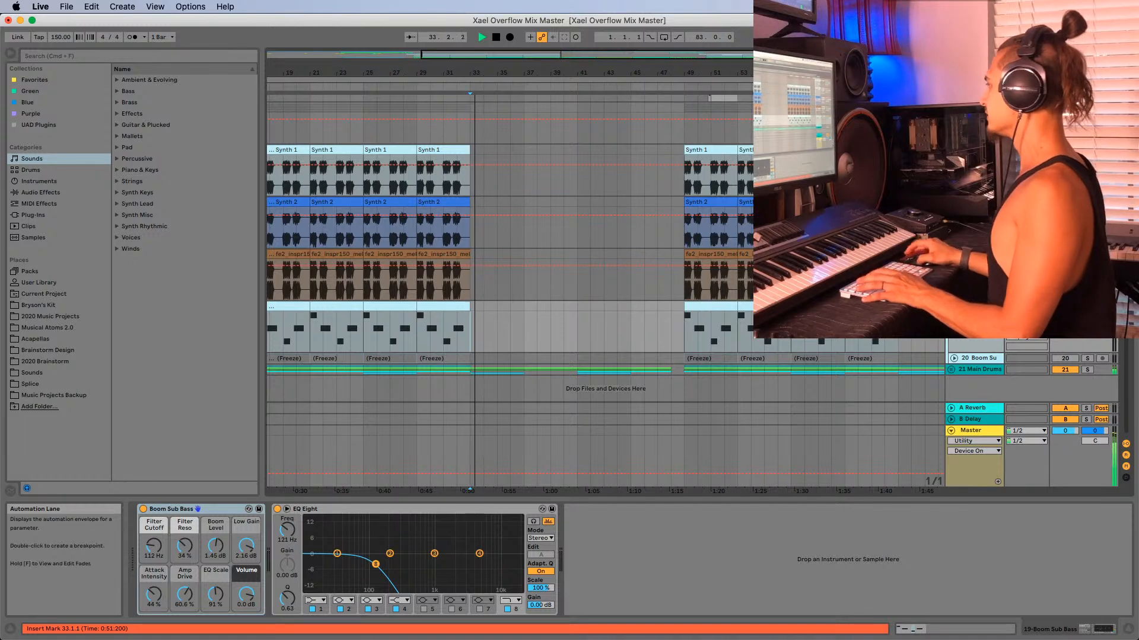
- Unfold the 21 Main Drums group and examine the clap and percussion automation in the section after bar 33
{"action": "left_click", "coordinate": [972, 369]}
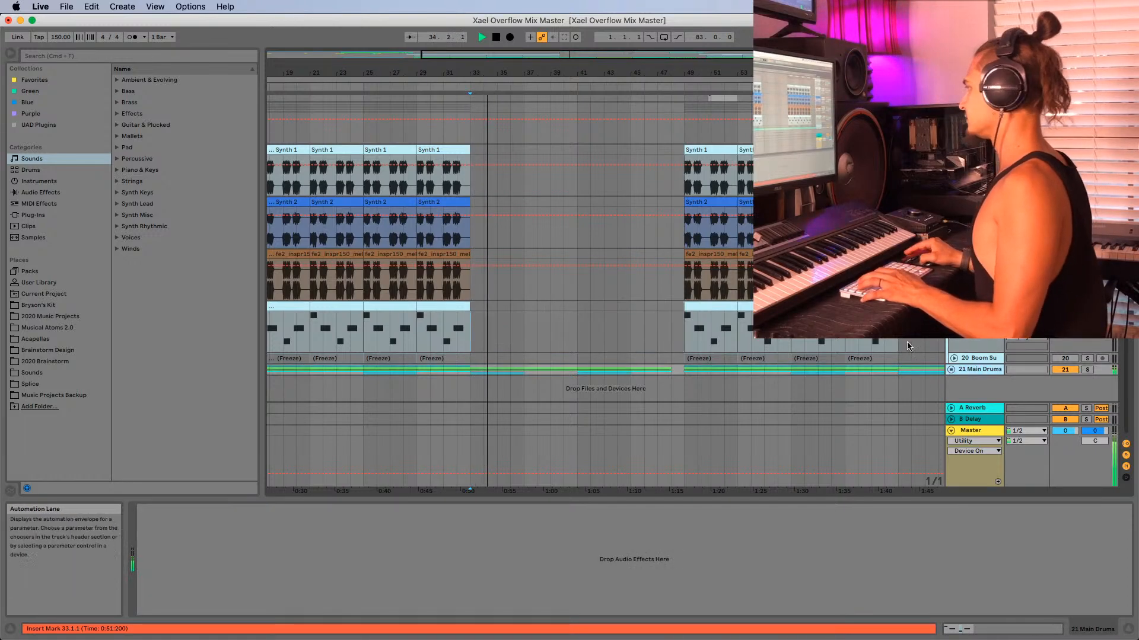
{"action": "left_click", "coordinate": [950, 370]}
{"action": "scroll", "coordinate": [611, 258], "scroll_direction": "down", "scroll_amount": 3}
{"action": "scroll", "coordinate": [557, 293], "scroll_direction": "down", "scroll_amount": 4}
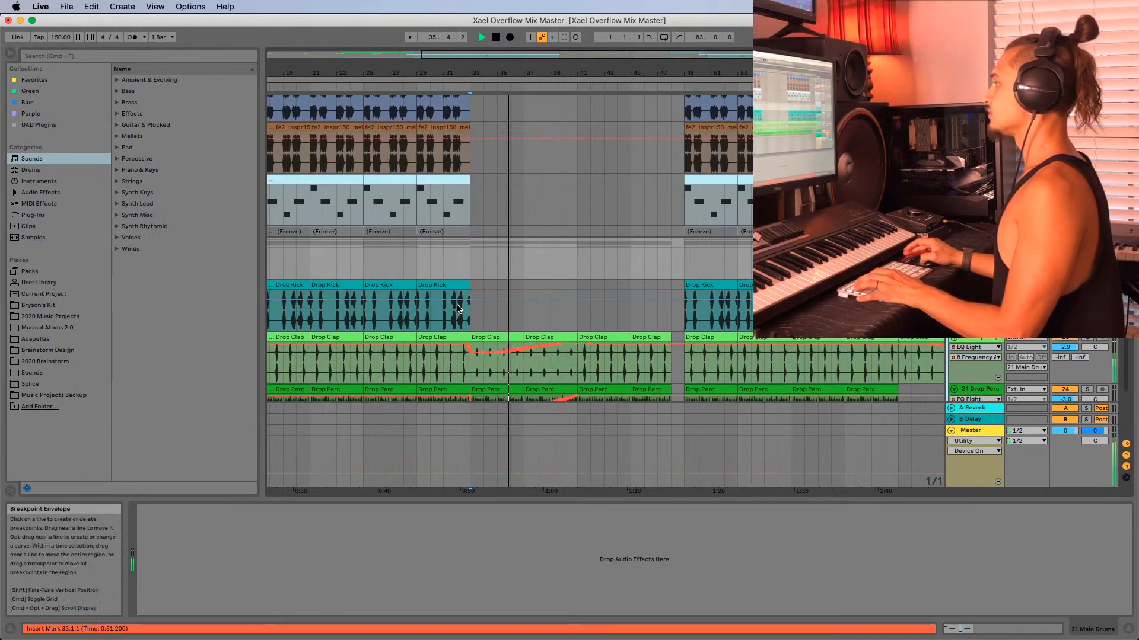
{"action": "left_click_drag", "start_coordinate": [512, 73], "coordinate": [430, 80]}
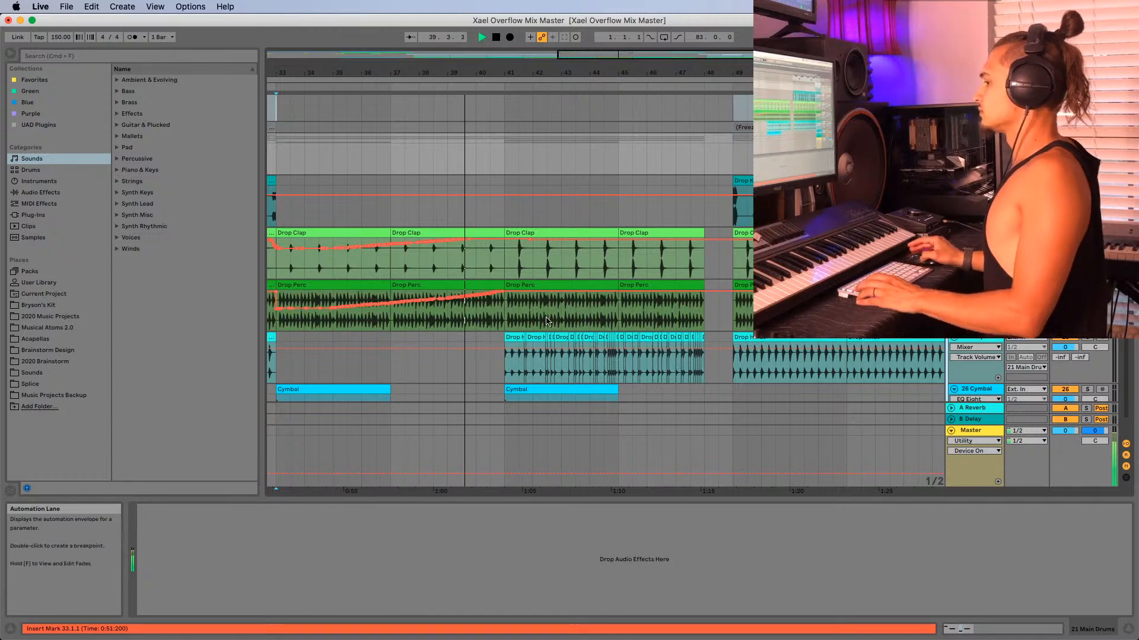
- Place the insert marker at bar 41 on the Drop Hihats track and follow the drum tracks into the second drop
{"action": "left_click", "coordinate": [504, 315]}
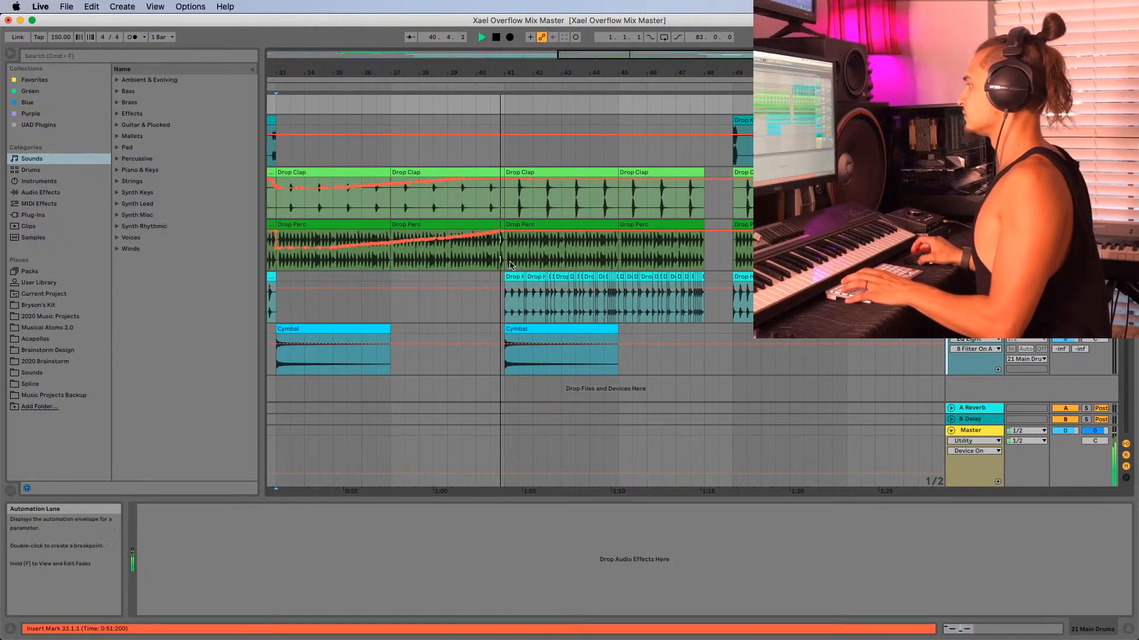
{"action": "scroll", "coordinate": [503, 316], "scroll_direction": "down", "scroll_amount": 3}
{"action": "left_click", "coordinate": [503, 314]}
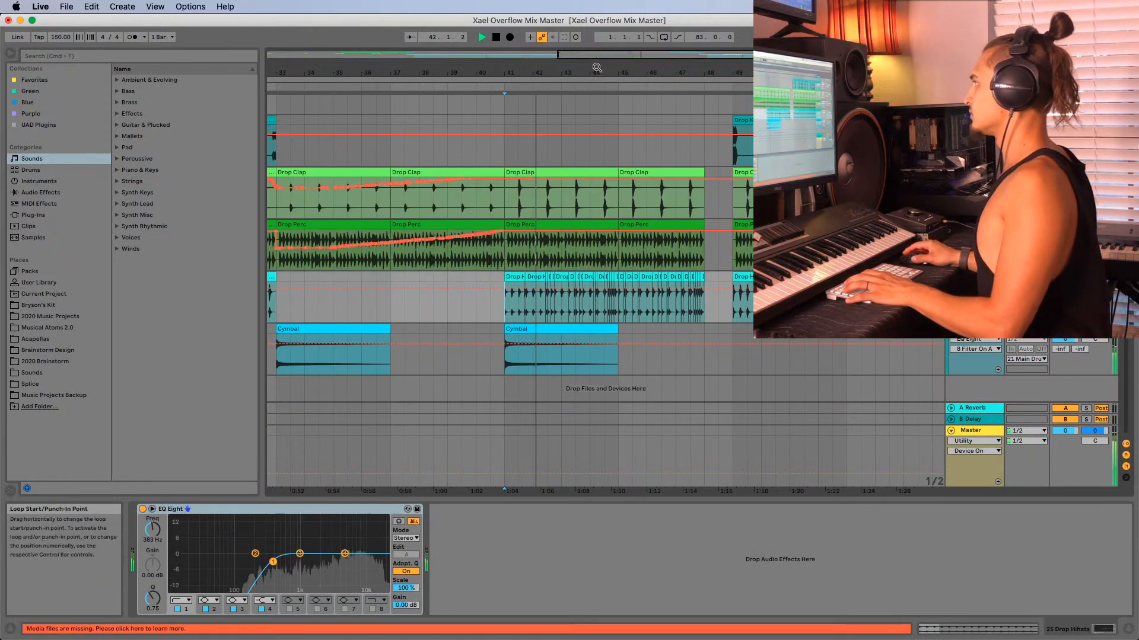
{"action": "key", "text": "minus"}
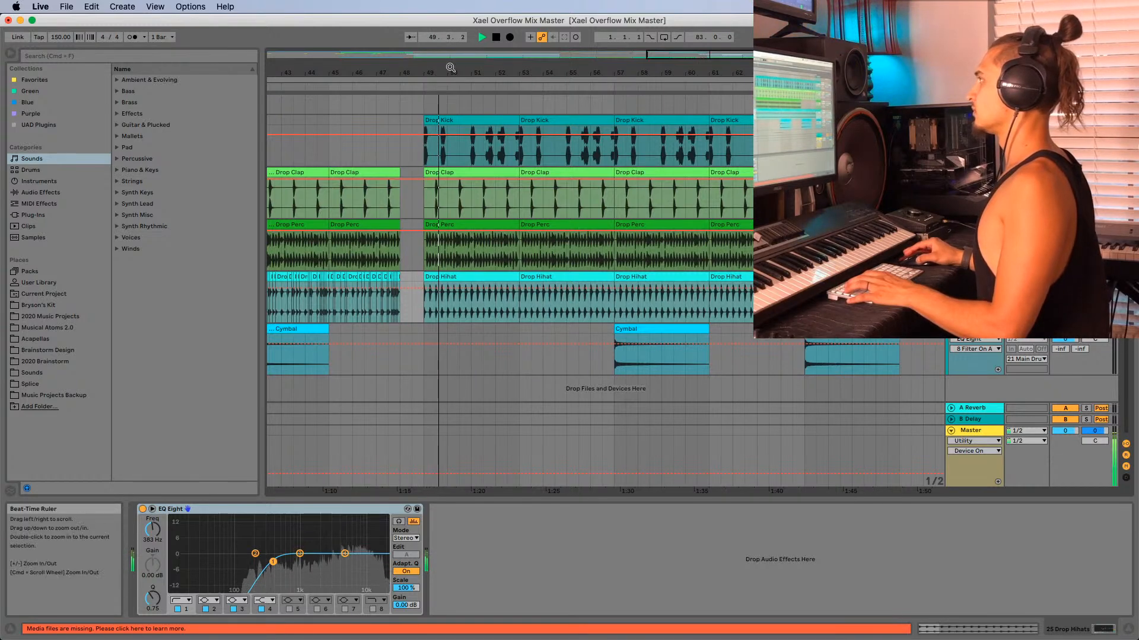
{"action": "left_click_drag", "start_coordinate": [449, 70], "coordinate": [409, 84]}
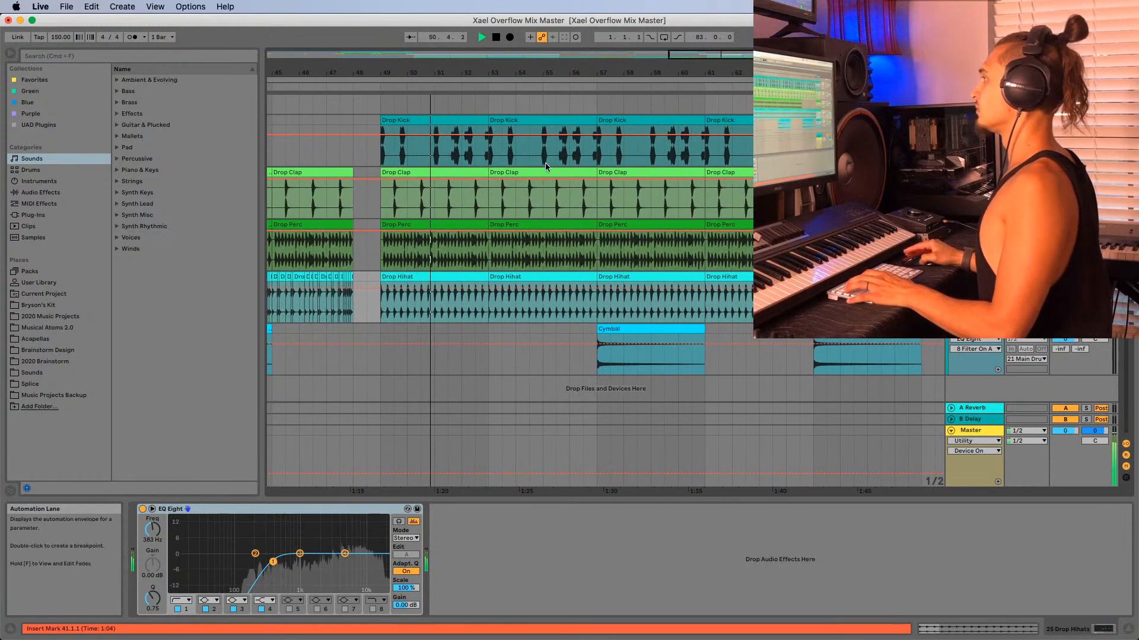
- Review the second drop's layers during playback, covering the leads, vocal chops, synths, bass, sub and kick
{"action": "scroll", "coordinate": [674, 215], "scroll_direction": "down", "scroll_amount": 6}
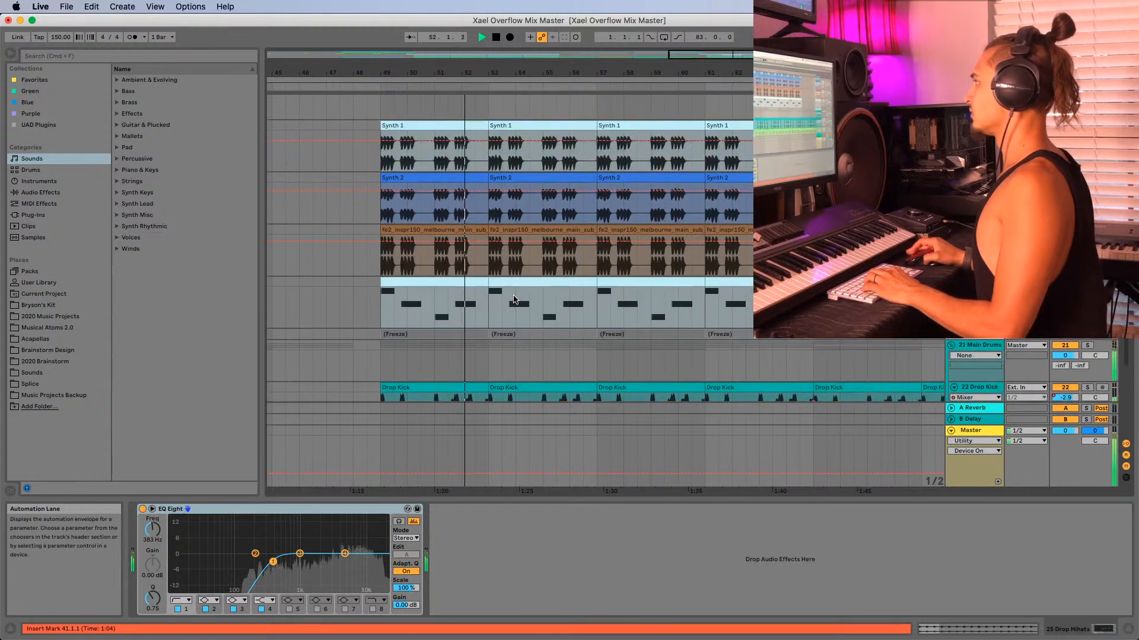
{"action": "scroll", "coordinate": [673, 215], "scroll_direction": "up", "scroll_amount": 6}
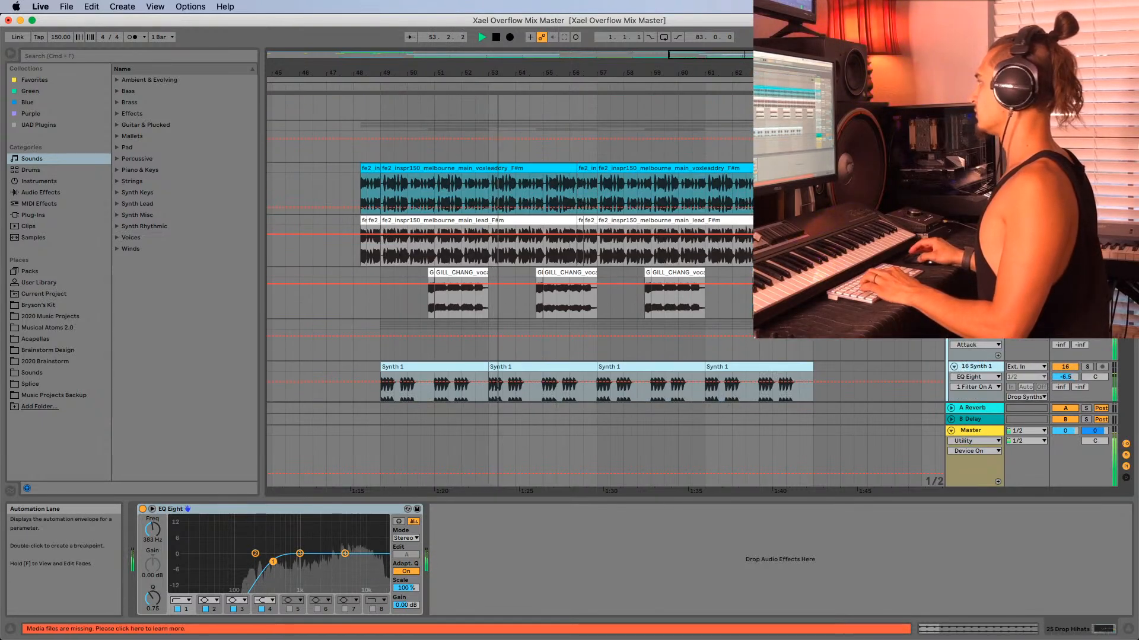
{"action": "scroll", "coordinate": [768, 344], "scroll_direction": "down", "scroll_amount": 2}
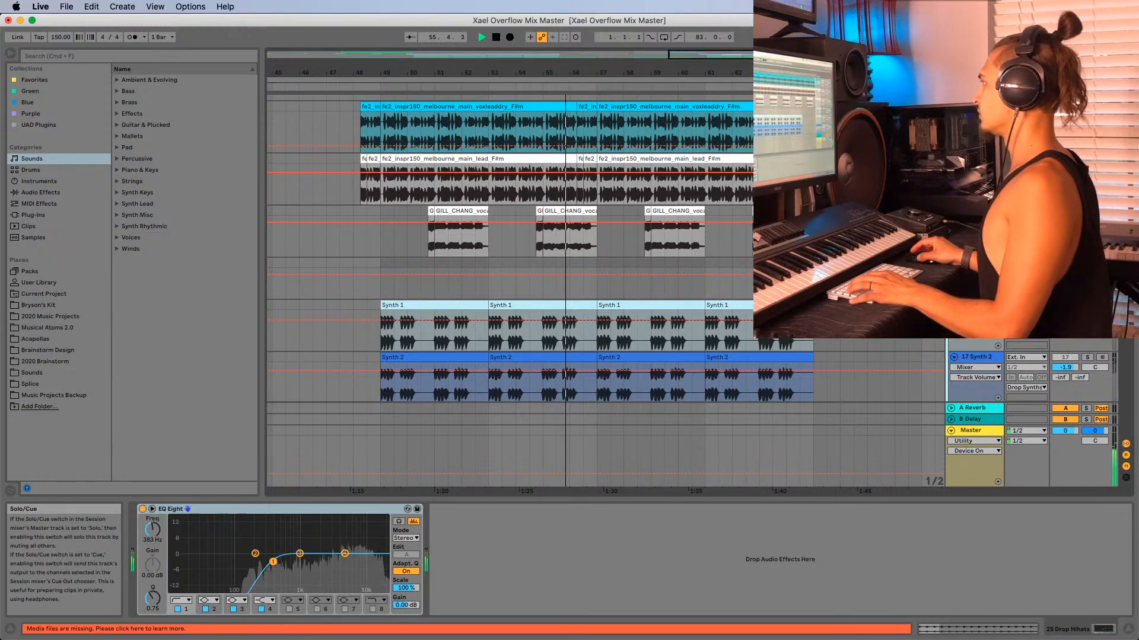
{"action": "scroll", "coordinate": [905, 381], "scroll_direction": "down", "scroll_amount": 2}
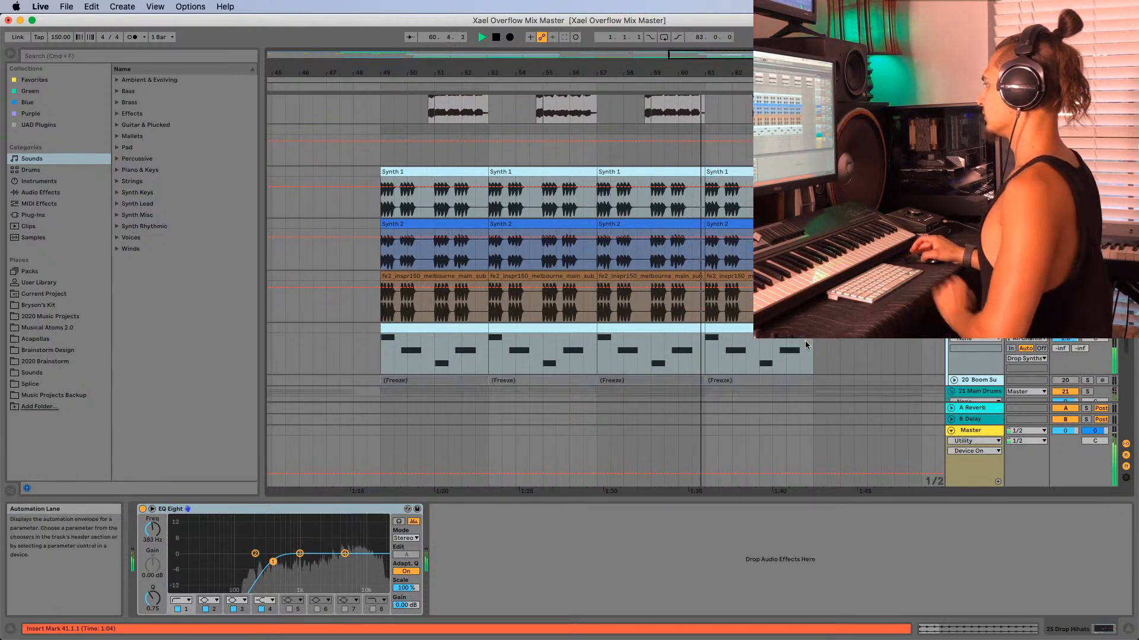
{"action": "scroll", "coordinate": [805, 340], "scroll_direction": "down", "scroll_amount": 2}
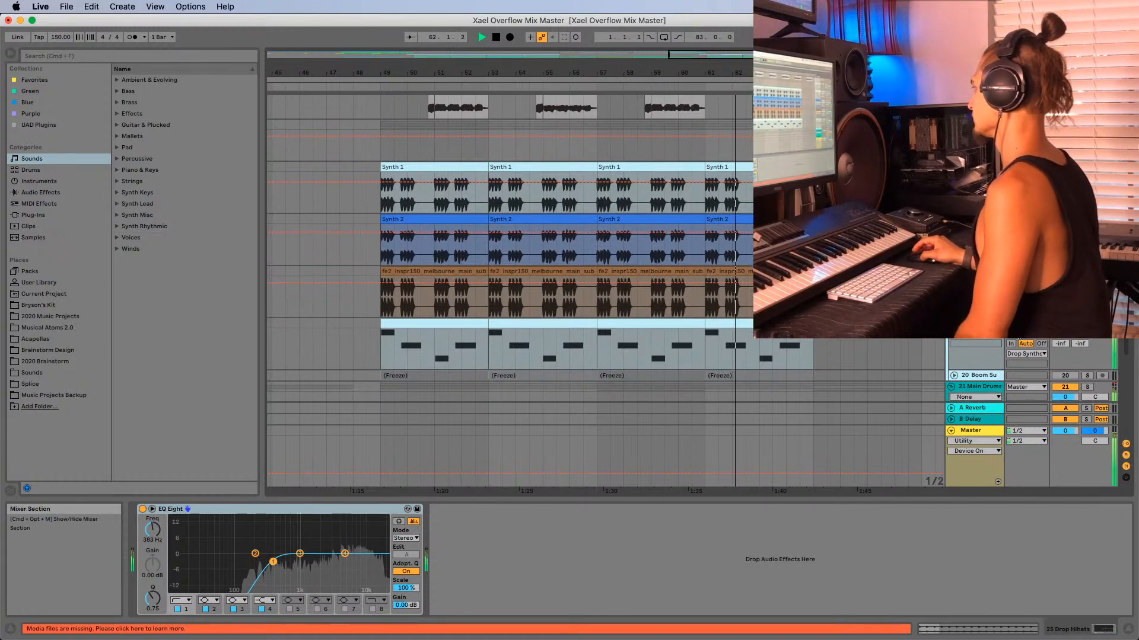
{"action": "scroll", "coordinate": [605, 267], "scroll_direction": "down", "scroll_amount": 2}
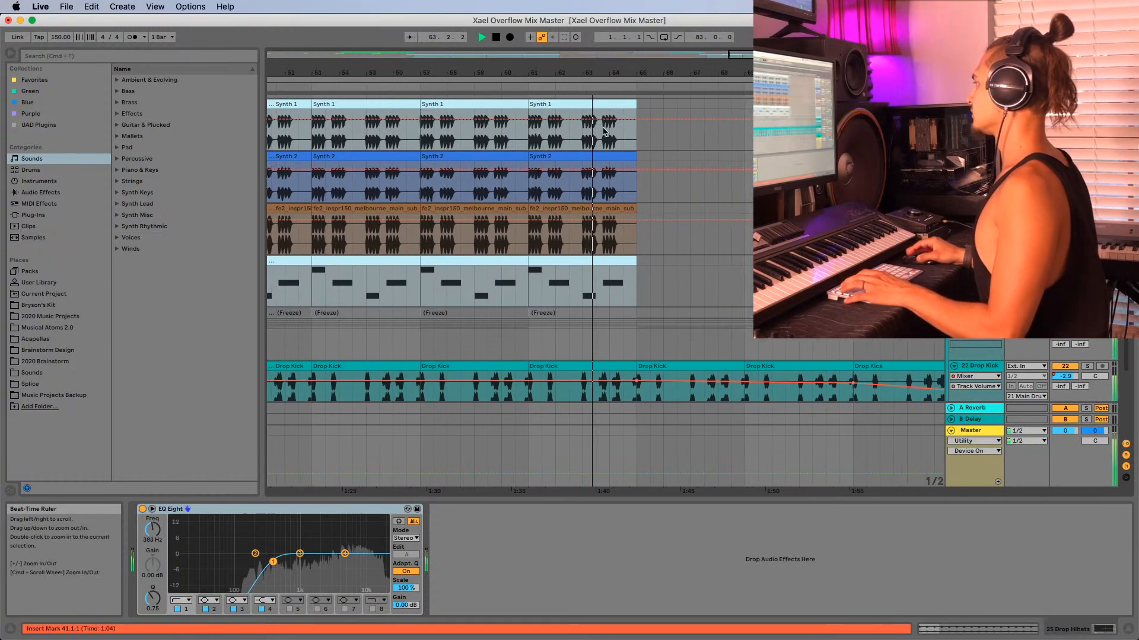
- Follow the drums past the second drop, select the Drop Clap clip at bar 65, and stop playback in the outro
{"action": "scroll", "coordinate": [706, 276], "scroll_direction": "down", "scroll_amount": 2}
{"action": "scroll", "coordinate": [659, 372], "scroll_direction": "down", "scroll_amount": 2}
{"action": "scroll", "coordinate": [658, 372], "scroll_direction": "down", "scroll_amount": 2}
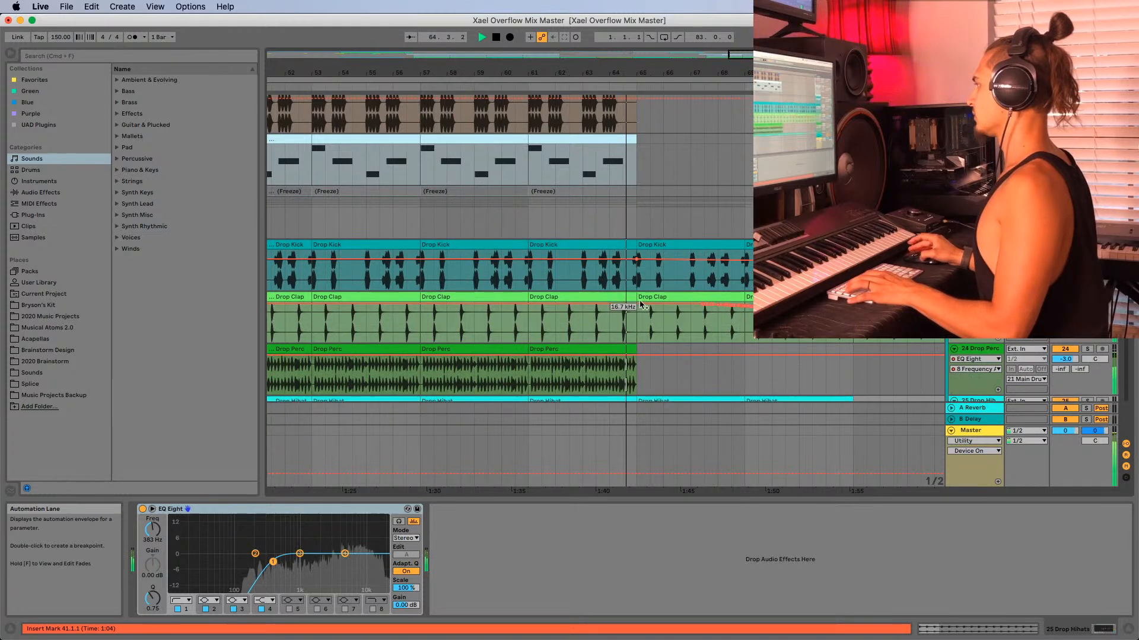
{"action": "left_click", "coordinate": [666, 333]}
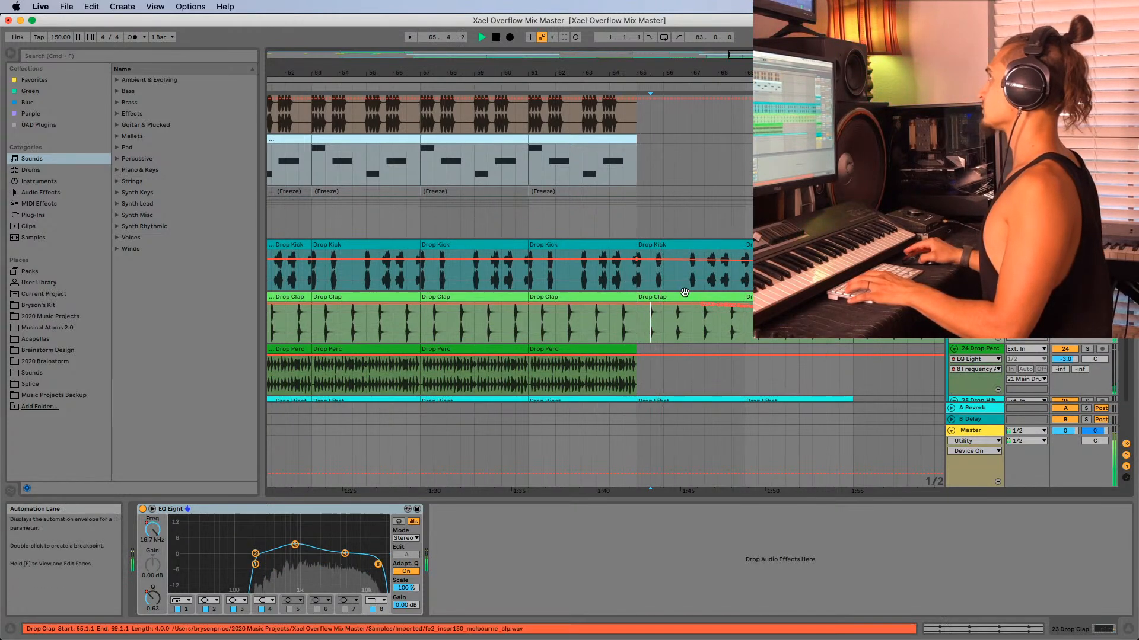
{"action": "scroll", "coordinate": [665, 333], "scroll_direction": "down", "scroll_amount": 2}
{"action": "scroll", "coordinate": [570, 309], "scroll_direction": "down", "scroll_amount": 8}
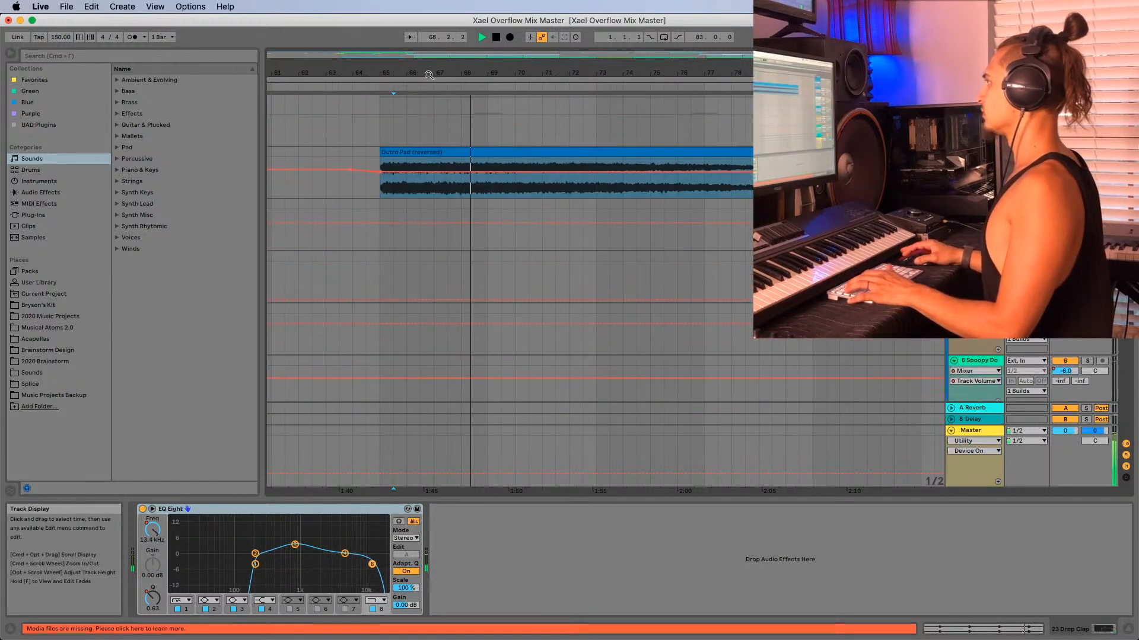
{"action": "key", "text": "space"}
{"action": "left_click_drag", "start_coordinate": [579, 72], "coordinate": [716, 26]}
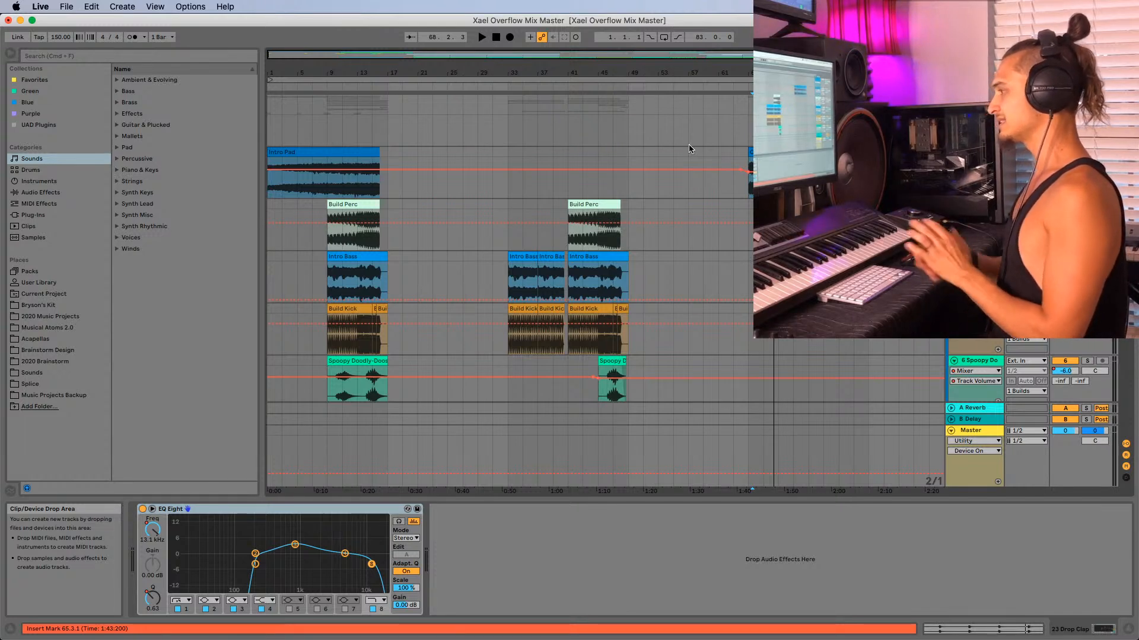
- Inspect the device chains on the Intro Bass and Build Kick tracks ahead of the first build
{"action": "left_click", "coordinate": [312, 279]}
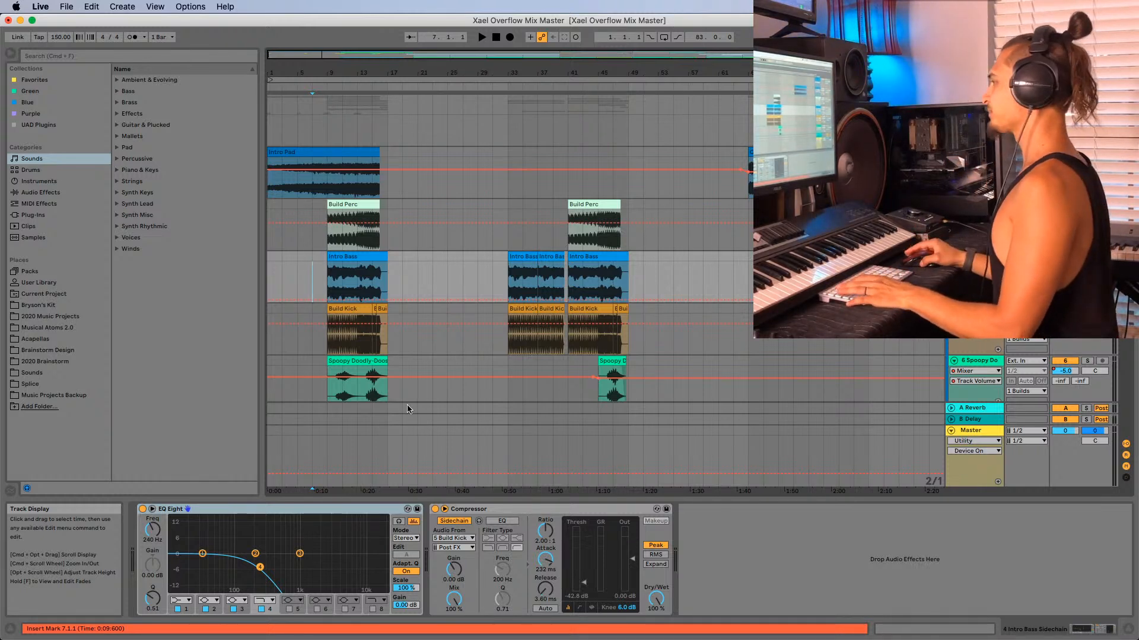
{"action": "left_click", "coordinate": [326, 332]}
{"action": "mouse_move", "coordinate": [316, 79]}
{"action": "left_mouse_down"}
{"action": "mouse_move", "coordinate": [406, 80]}
{"action": "mouse_move", "coordinate": [311, 80]}
{"action": "mouse_move", "coordinate": [311, 67]}
{"action": "left_mouse_up"}
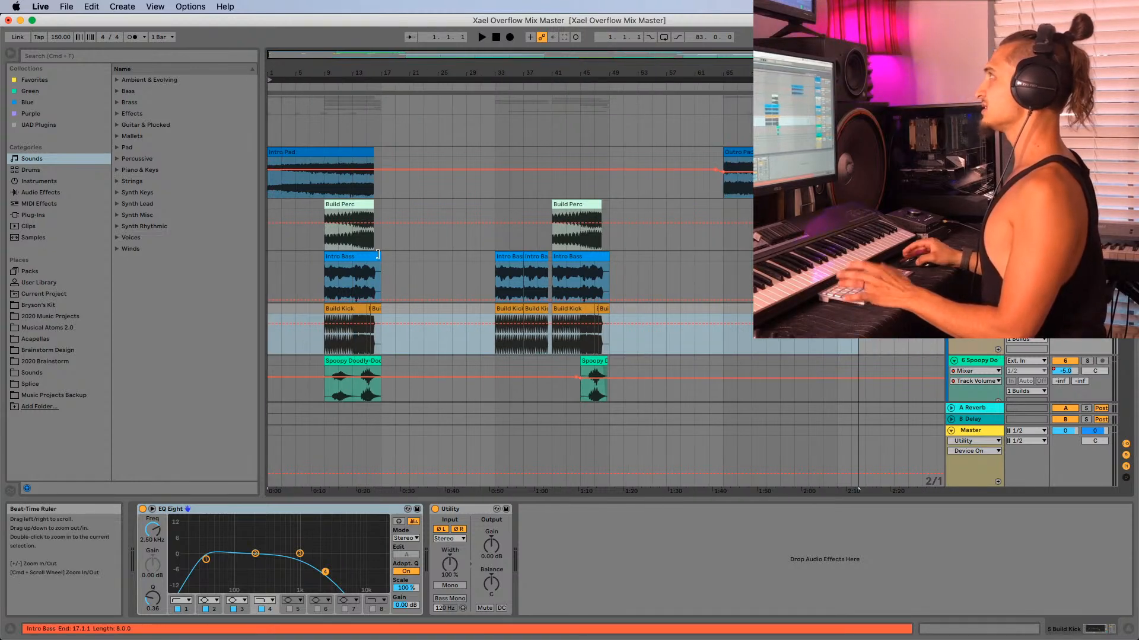
{"action": "left_click", "coordinate": [387, 238]}
- Review the leads, synths and drums in the drops, and show the Boom Sub Bass device chain at bar 17
{"action": "scroll", "coordinate": [387, 236], "scroll_direction": "down", "scroll_amount": 10}
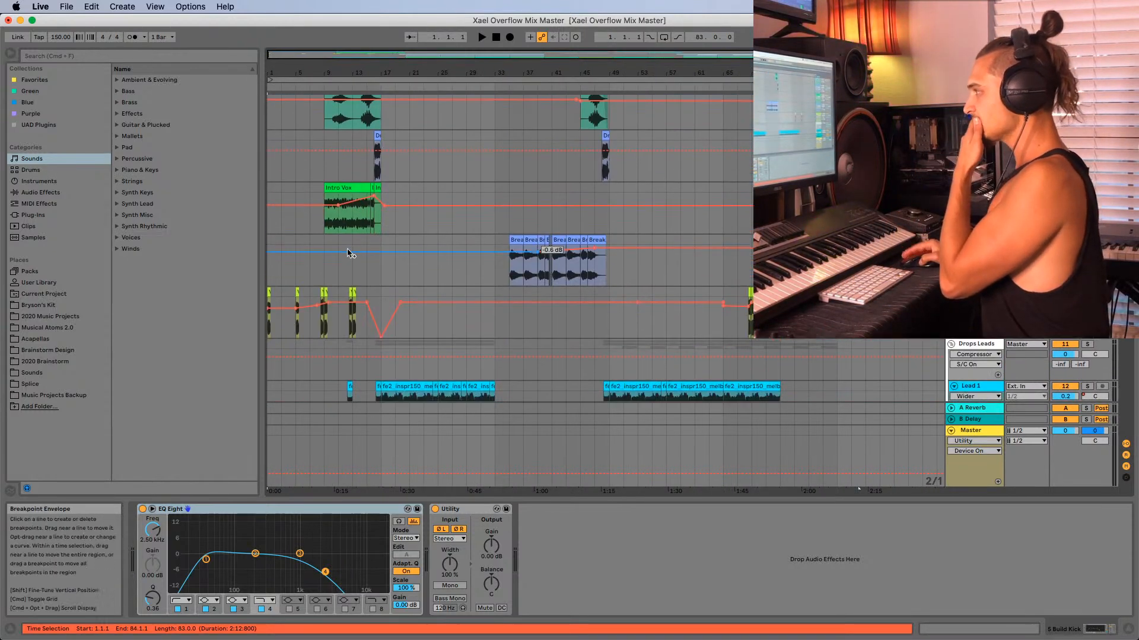
{"action": "scroll", "coordinate": [323, 210], "scroll_direction": "down", "scroll_amount": 6}
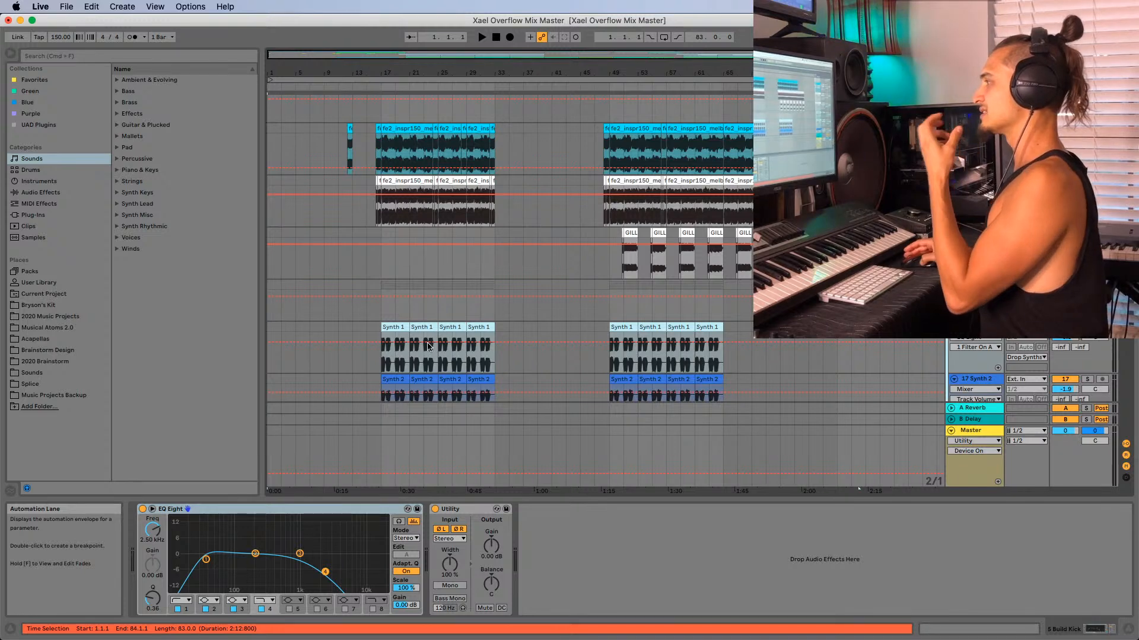
{"action": "scroll", "coordinate": [409, 343], "scroll_direction": "down", "scroll_amount": 7}
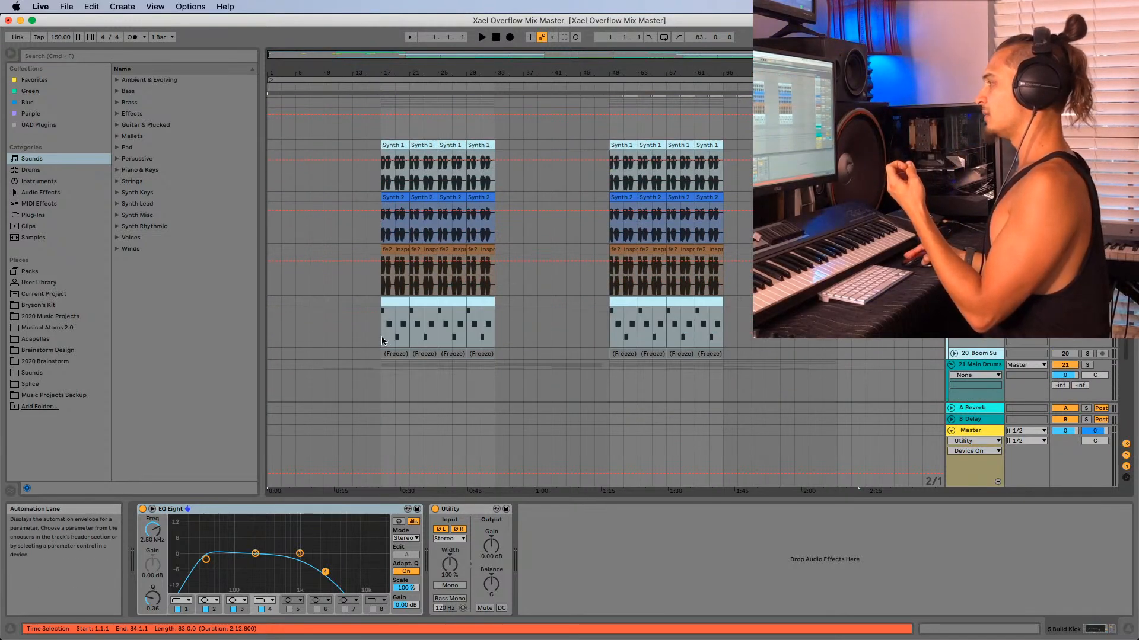
{"action": "left_click", "coordinate": [382, 336]}
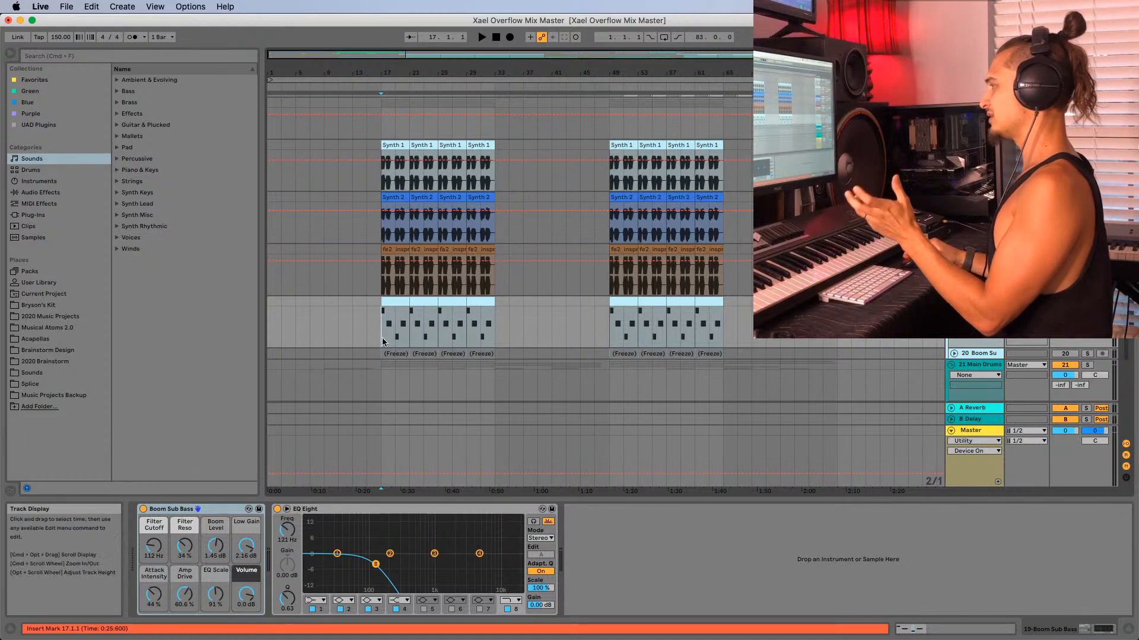
{"action": "scroll", "coordinate": [378, 336], "scroll_direction": "down", "scroll_amount": 5}
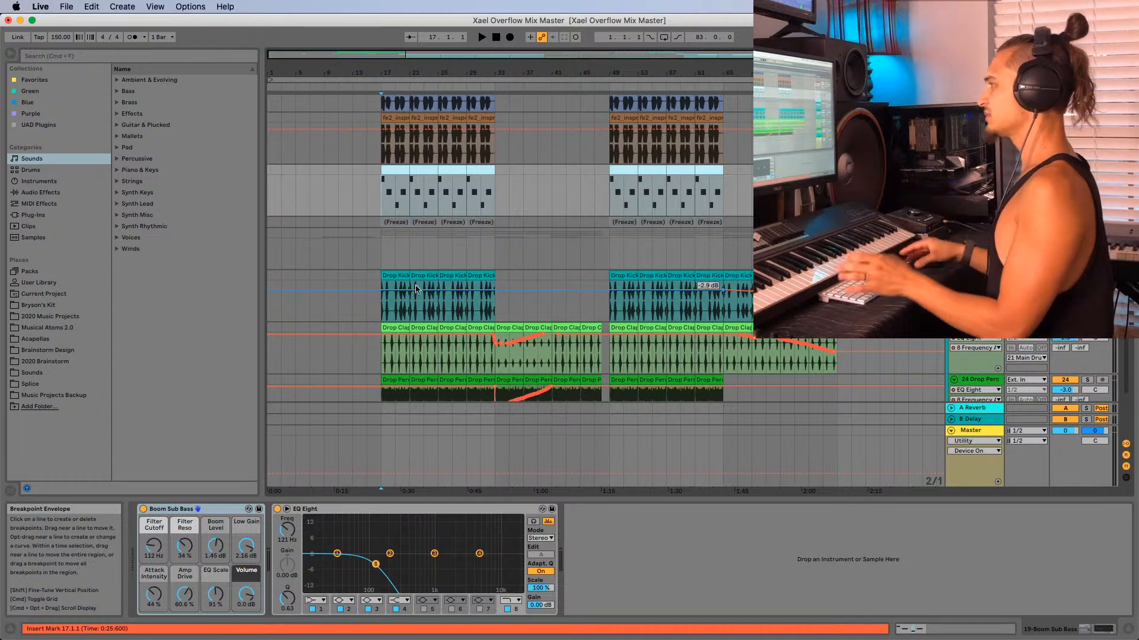
{"action": "scroll", "coordinate": [415, 289], "scroll_direction": "down", "scroll_amount": 1}
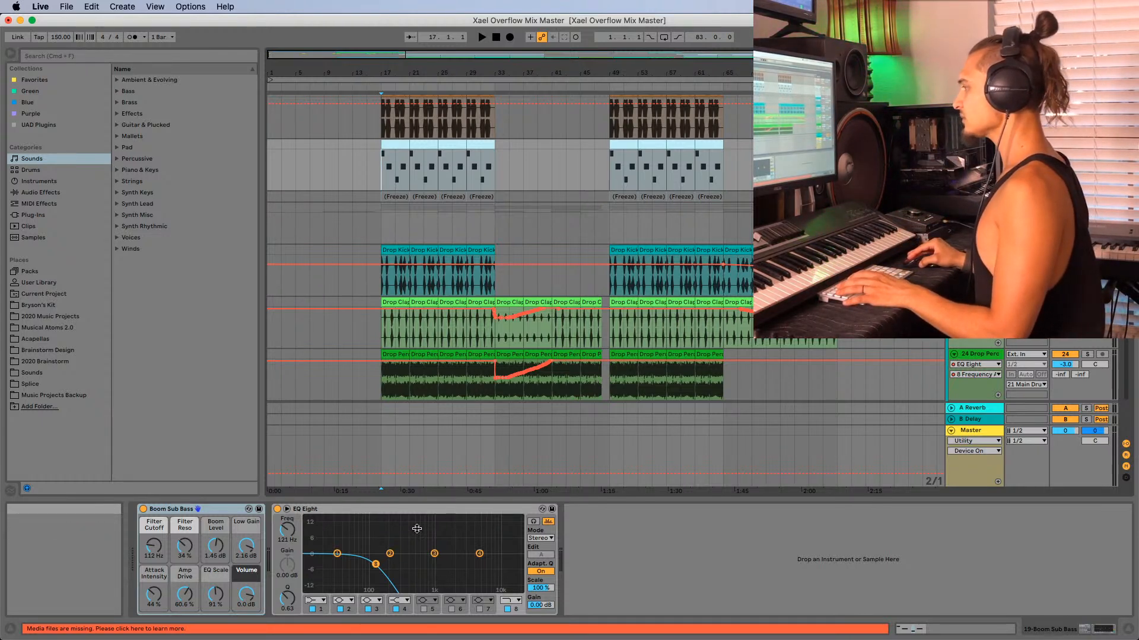
- Check the Drop Synths sidechain compressor, then review the drum tracks and the Drop Hihats EQ at bar 17
{"action": "scroll", "coordinate": [604, 249], "scroll_direction": "up", "scroll_amount": 10}
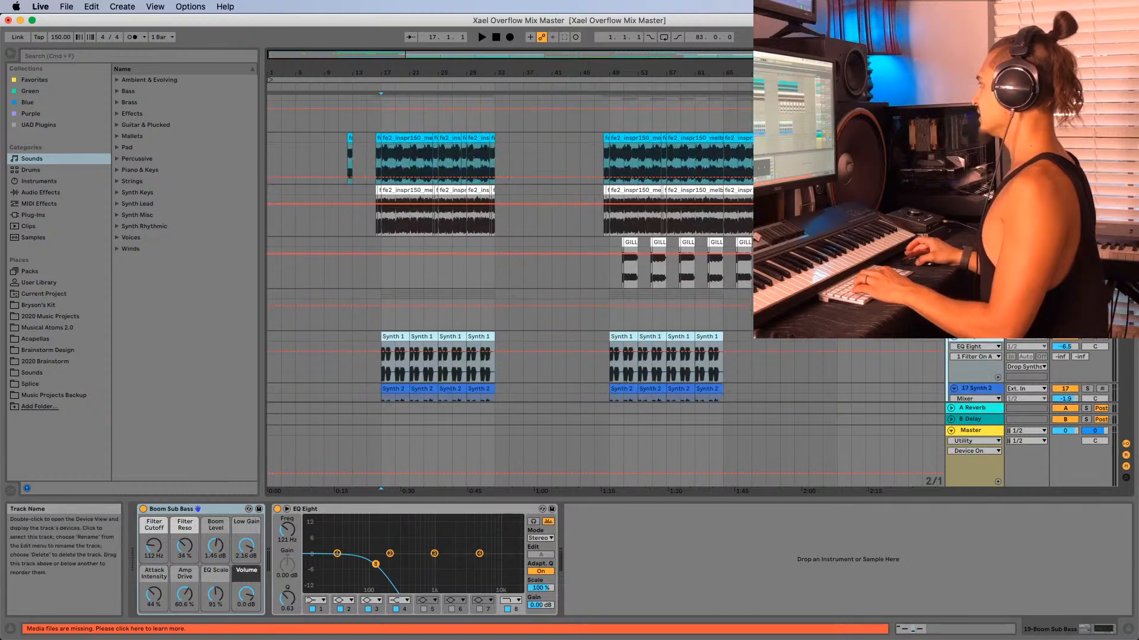
{"action": "scroll", "coordinate": [485, 363], "scroll_direction": "down", "scroll_amount": 10}
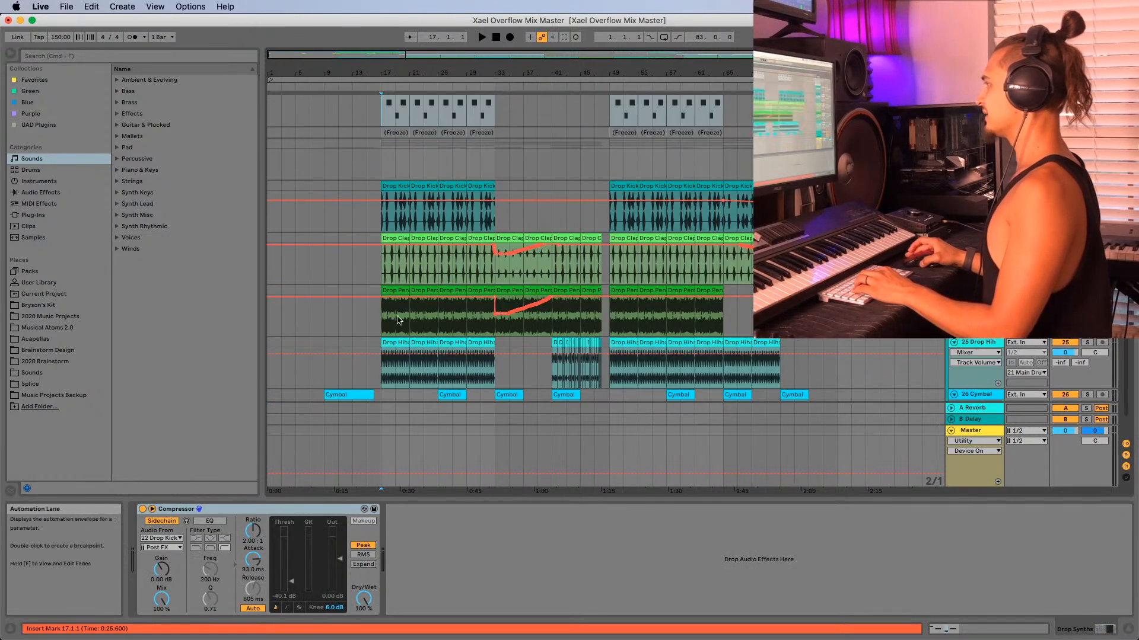
{"action": "scroll", "coordinate": [485, 363], "scroll_direction": "down", "scroll_amount": 2}
{"action": "scroll", "coordinate": [485, 363], "scroll_direction": "up", "scroll_amount": 3}
{"action": "scroll", "coordinate": [485, 364], "scroll_direction": "down", "scroll_amount": 3}
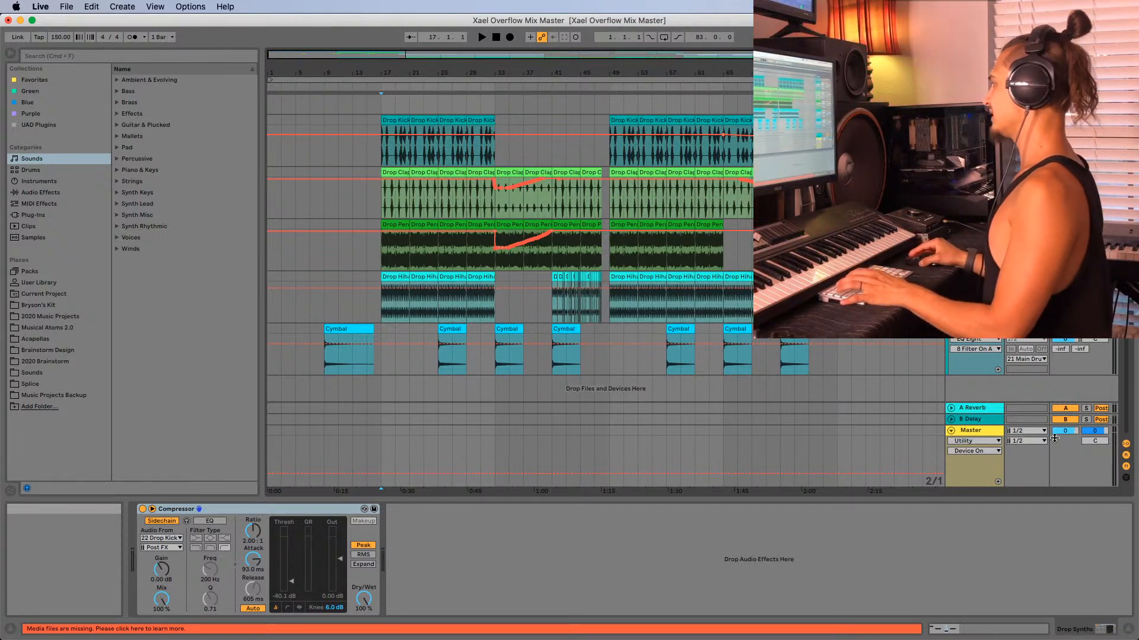
{"action": "left_click", "coordinate": [380, 321]}
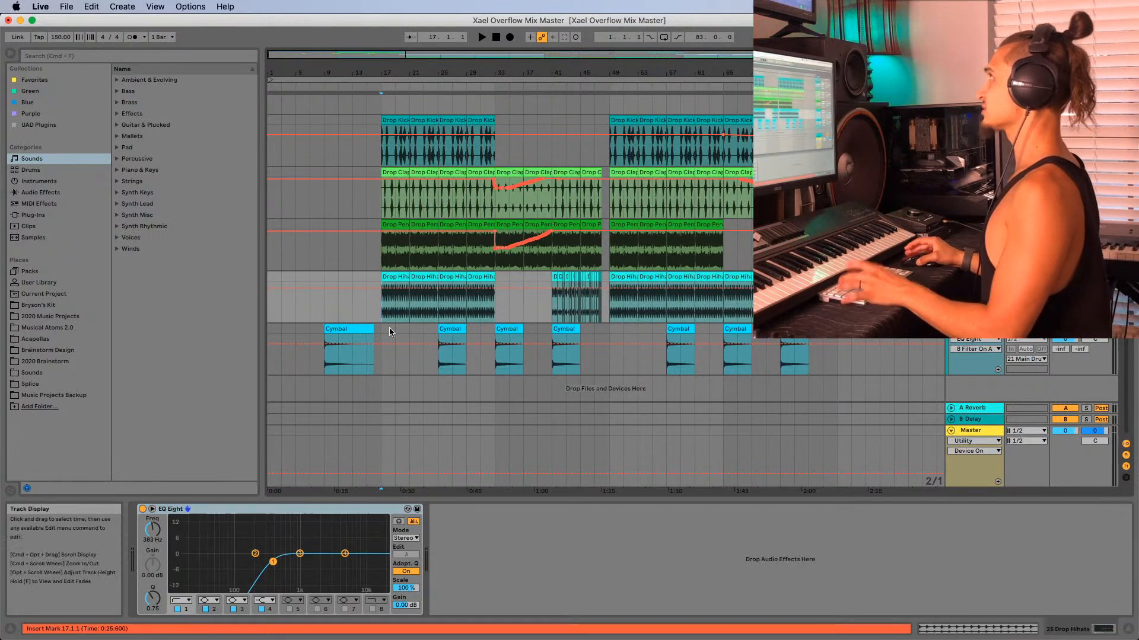
{"action": "scroll", "coordinate": [484, 201], "scroll_direction": "up", "scroll_amount": 1}
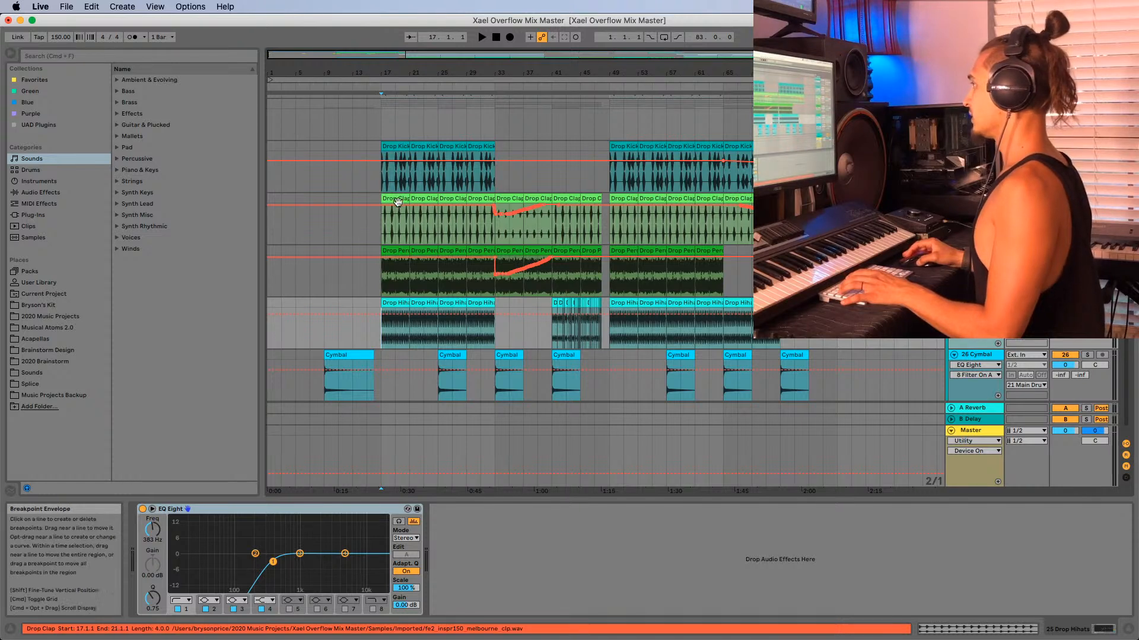
- Select the first Drop Kick clip and audition the soloed kick from bar 17
{"action": "left_click", "coordinate": [394, 146]}
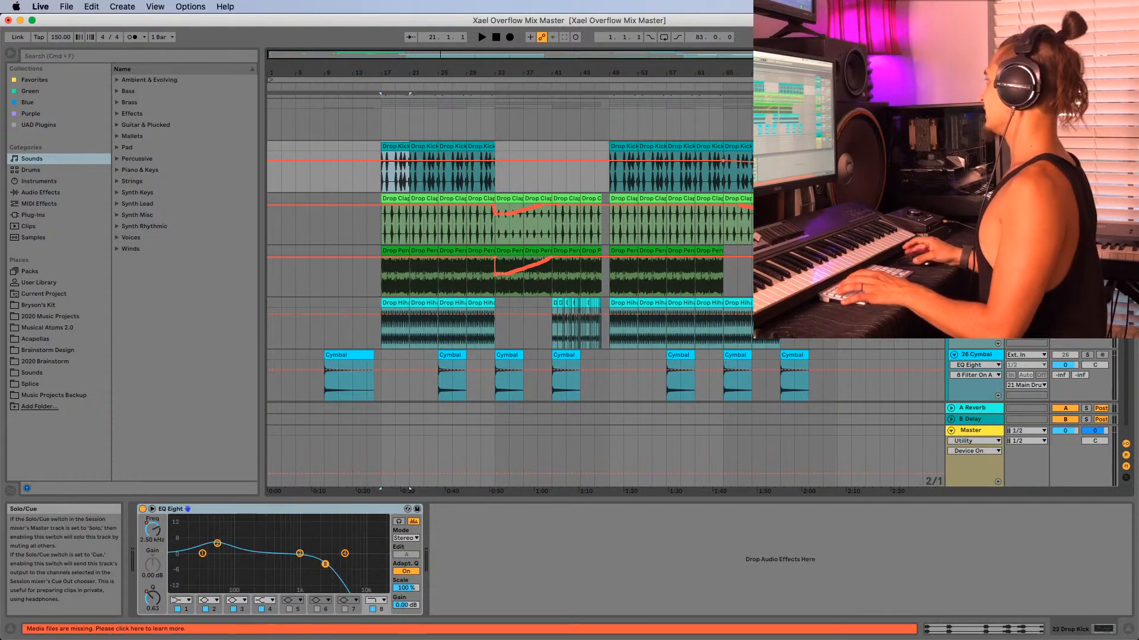
{"action": "left_click", "coordinate": [387, 86]}
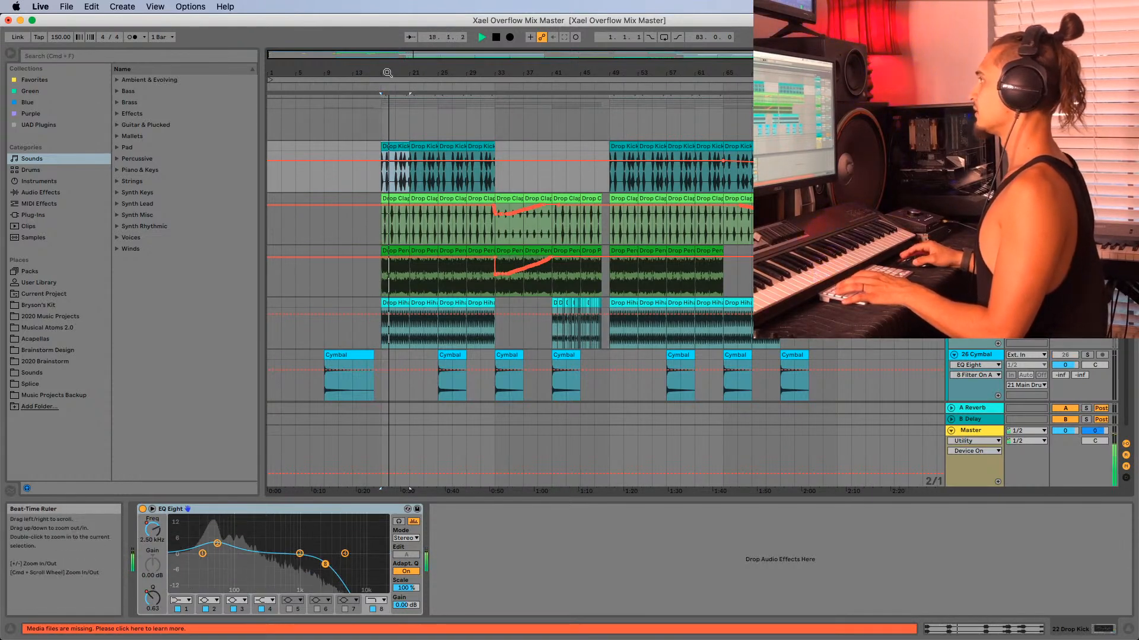
{"action": "left_click_drag", "start_coordinate": [388, 86], "coordinate": [399, 98]}
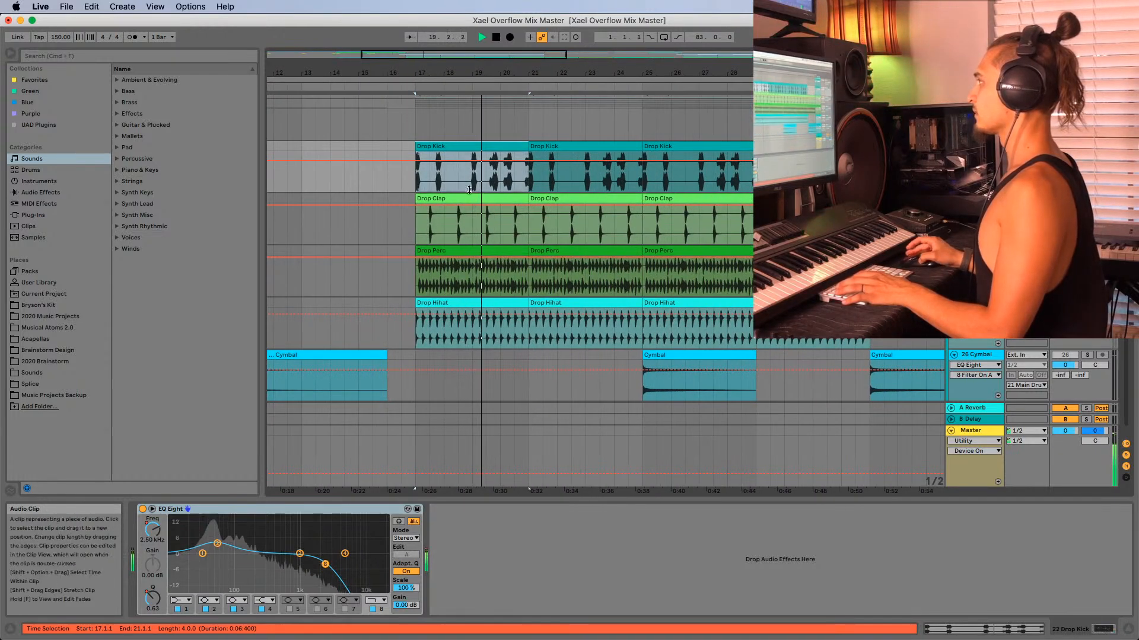
- Colour the Drop Kick track and all of its clips in both drops pink
{"action": "scroll", "coordinate": [534, 237], "scroll_direction": "up", "scroll_amount": 5}
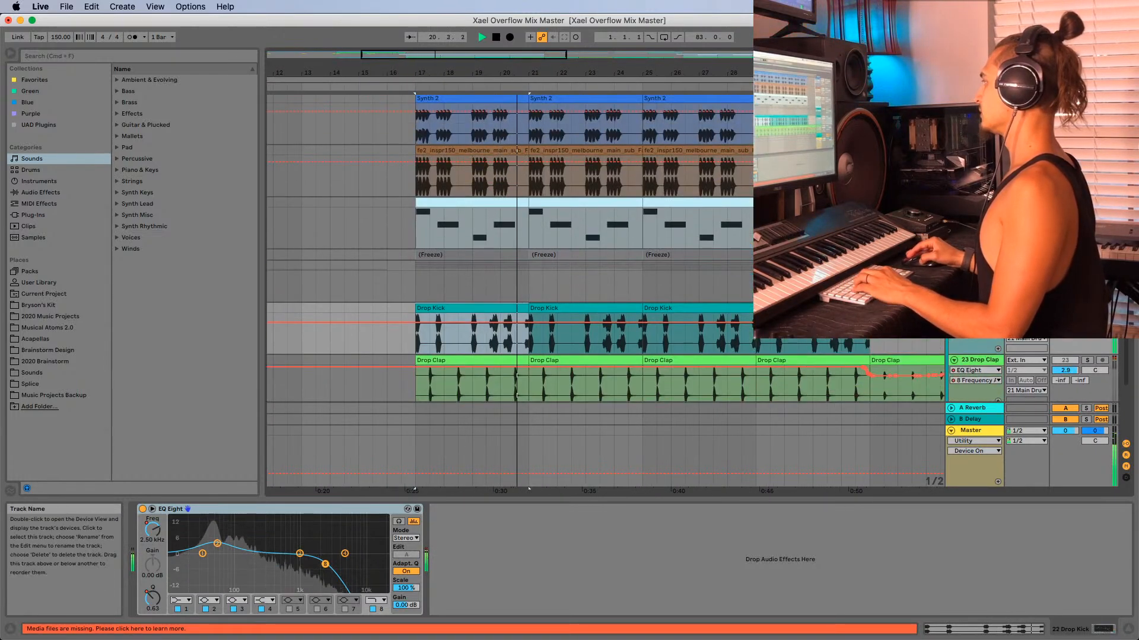
{"action": "right_click", "coordinate": [969, 380]}
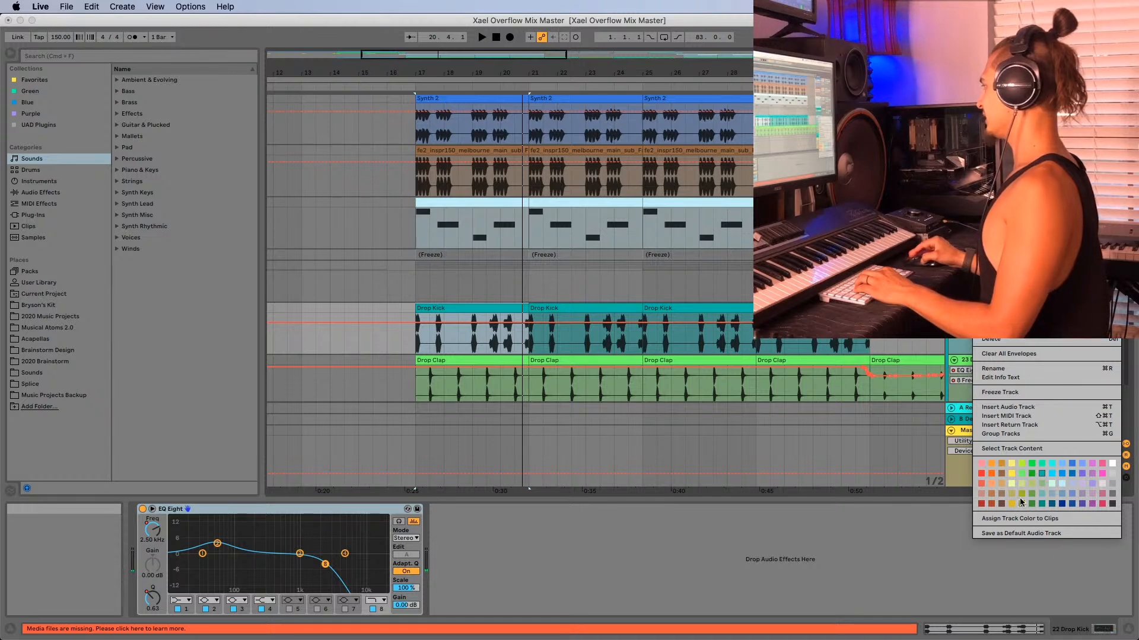
{"action": "left_click", "coordinate": [1097, 464]}
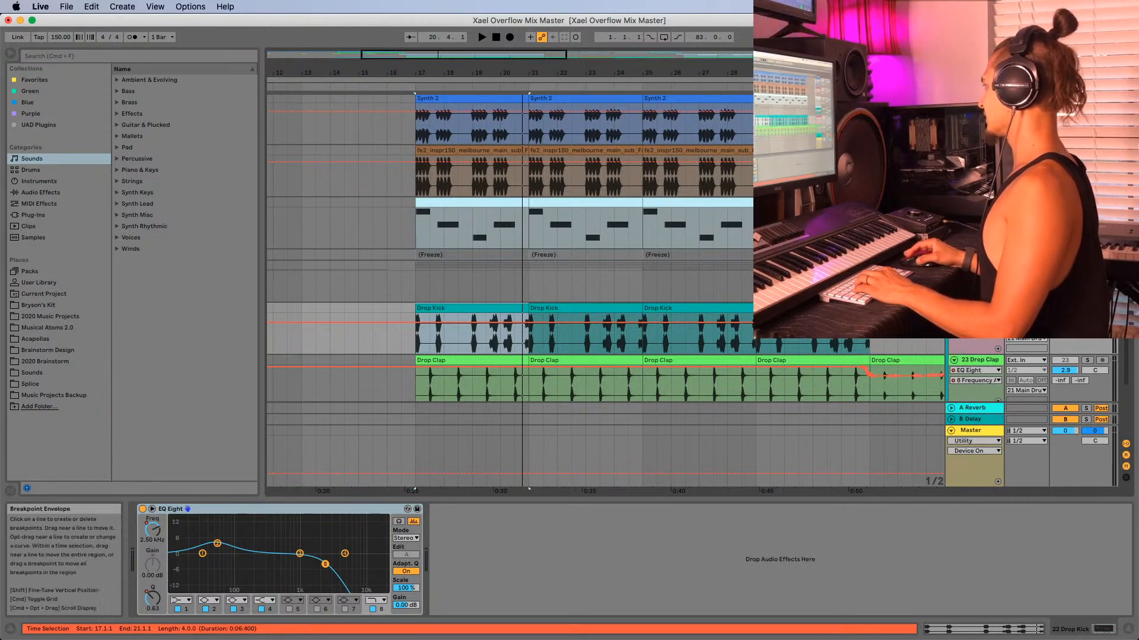
{"action": "double_click", "coordinate": [662, 76]}
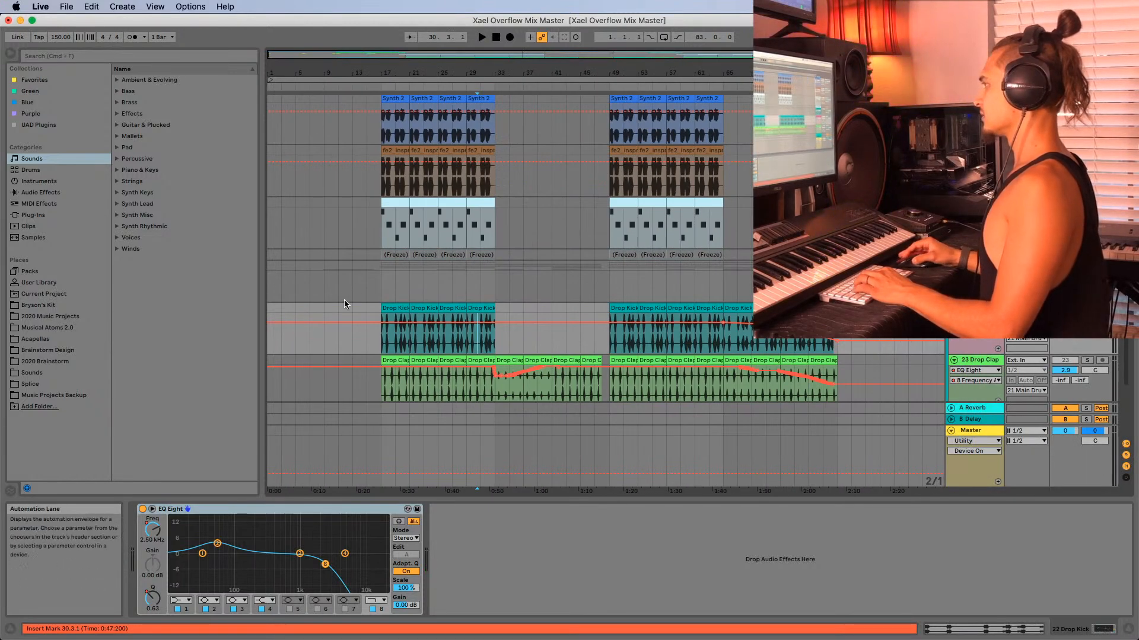
{"action": "left_click_drag", "start_coordinate": [344, 304], "coordinate": [809, 323]}
{"action": "right_click", "coordinate": [809, 315]}
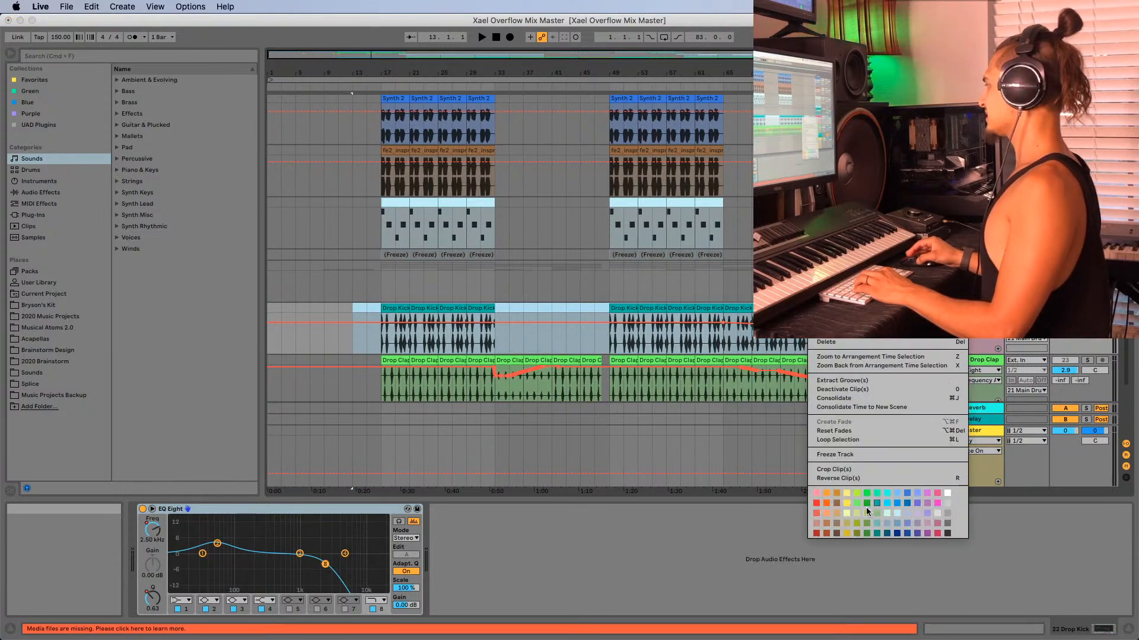
{"action": "left_click", "coordinate": [938, 494]}
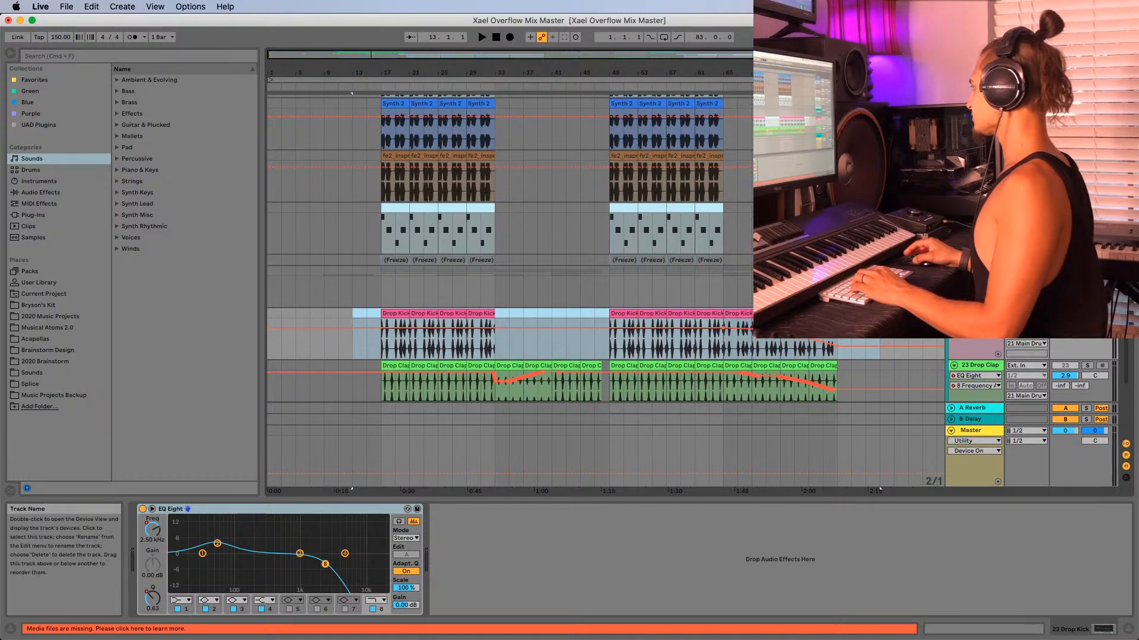
- Move the Drop Kick track out of the Main Drums group to directly above it, and select the Drop Clap track
{"action": "left_click_drag", "start_coordinate": [977, 313], "coordinate": [977, 267]}
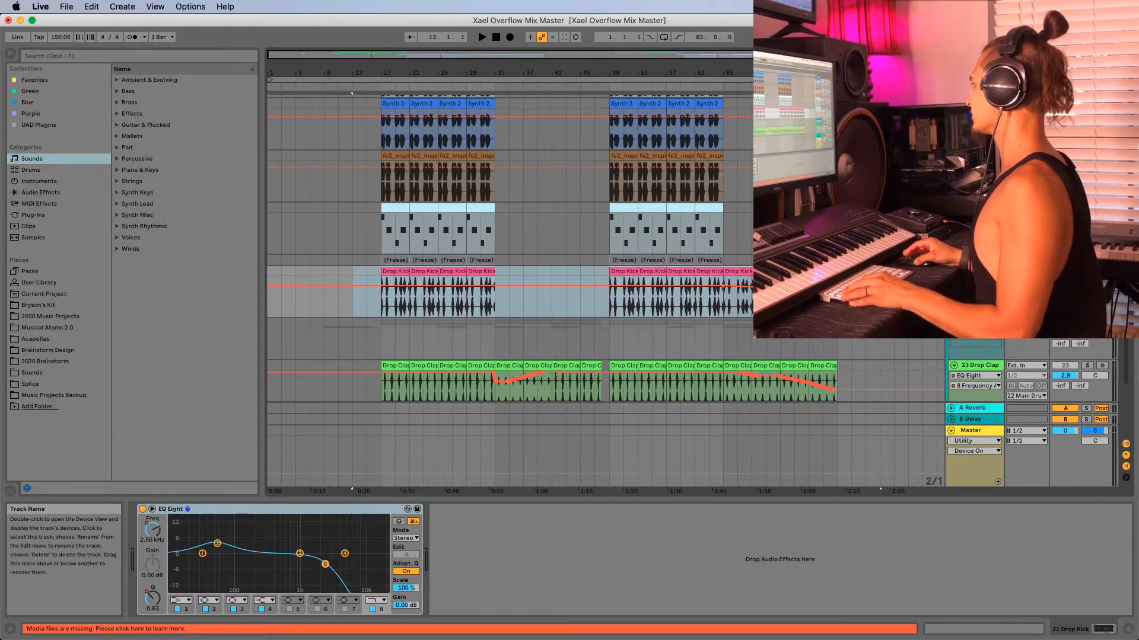
{"action": "left_click", "coordinate": [977, 323]}
{"action": "scroll", "coordinate": [977, 323], "scroll_direction": "down", "scroll_amount": 3}
{"action": "left_click", "coordinate": [977, 306]}
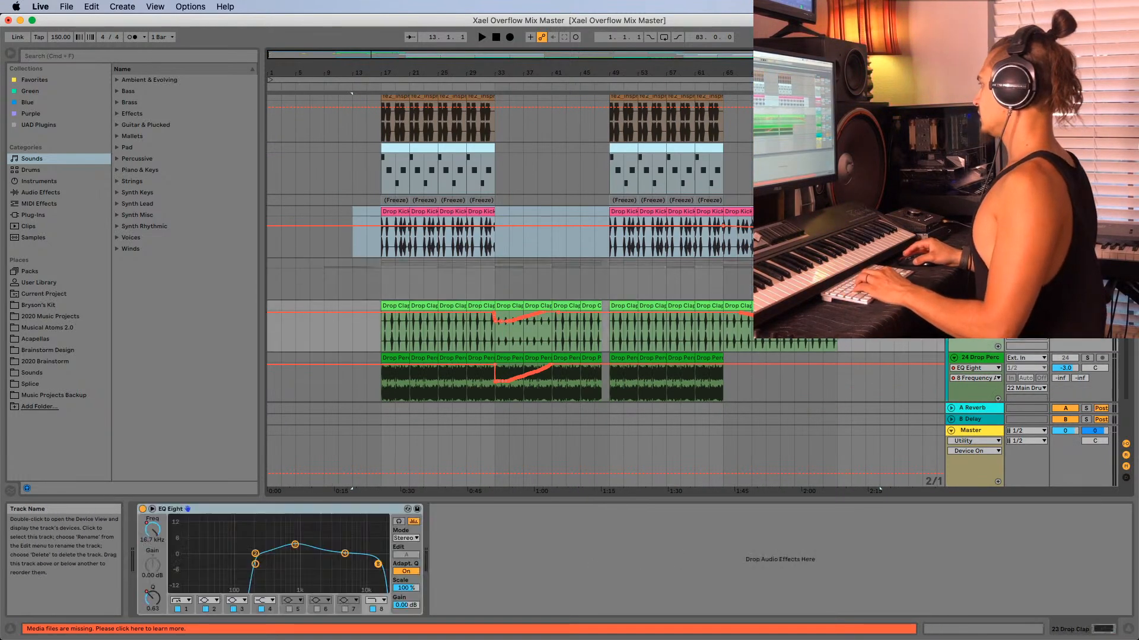
- Select the first Drop Perc clip and play the first drop from bar 17
{"action": "scroll", "coordinate": [977, 308], "scroll_direction": "down", "scroll_amount": 2}
{"action": "left_click", "coordinate": [406, 329]}
{"action": "scroll", "coordinate": [615, 343], "scroll_direction": "down", "scroll_amount": 4}
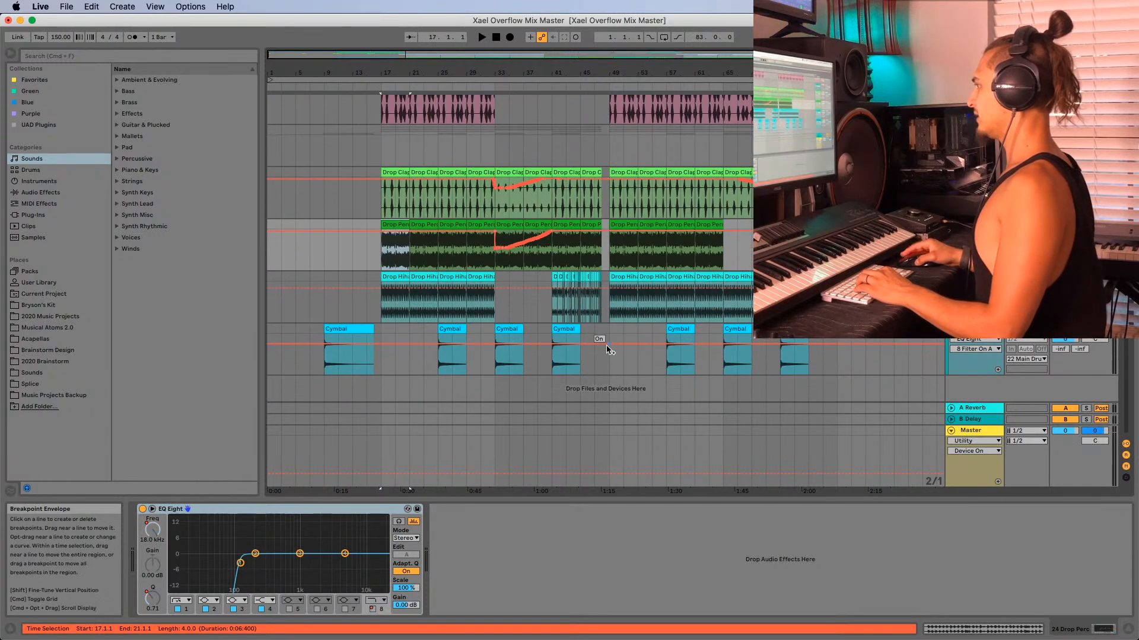
{"action": "scroll", "coordinate": [603, 345], "scroll_direction": "up", "scroll_amount": 8}
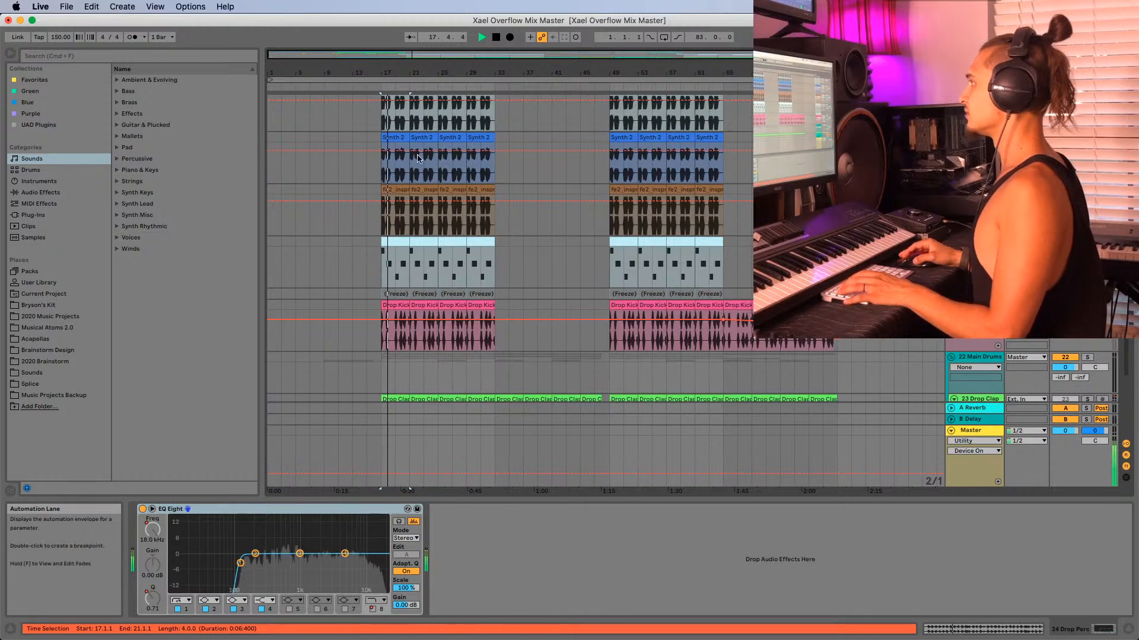
{"action": "left_click_drag", "start_coordinate": [377, 67], "coordinate": [395, 324]}
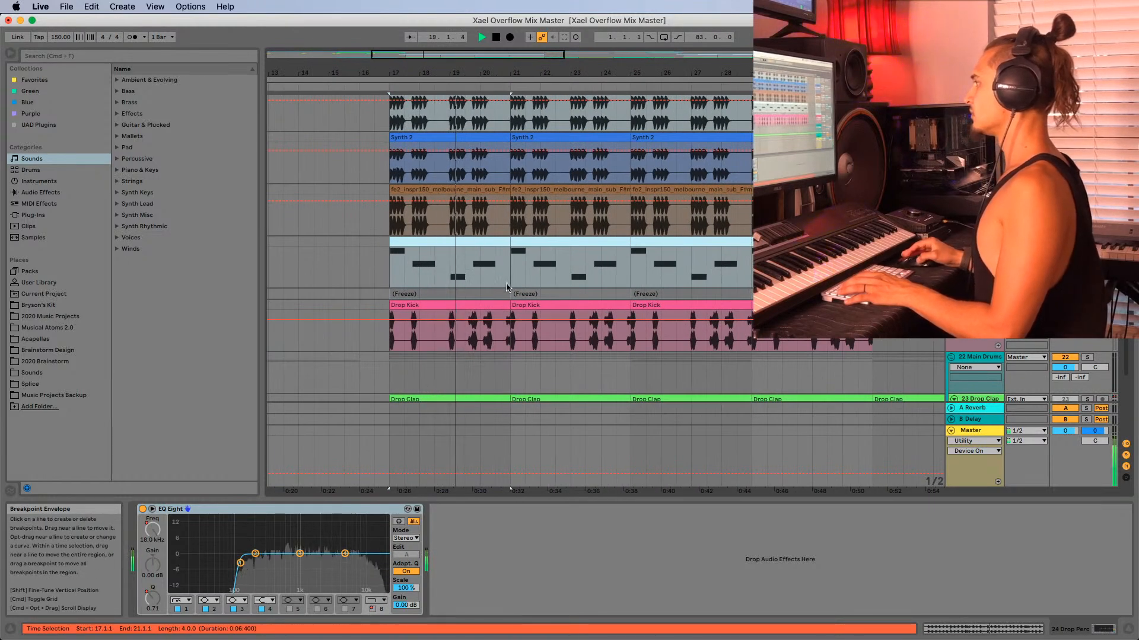
- Select the first Drop Kick clip and restart playback from bar 17
{"action": "left_click", "coordinate": [394, 325]}
{"action": "key", "text": "space"}
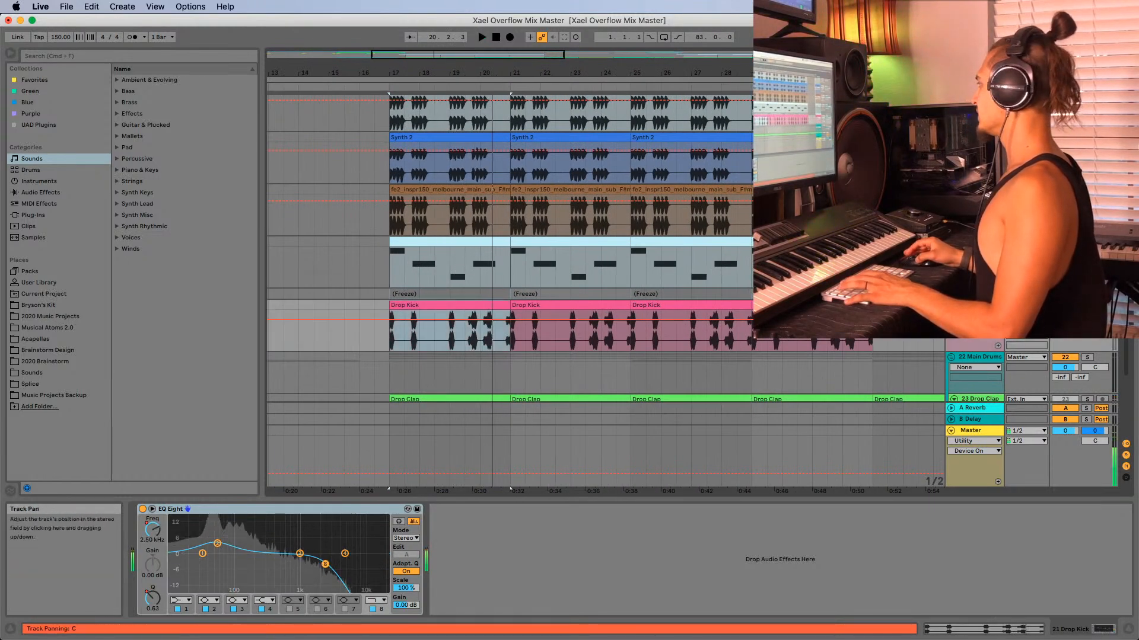
{"action": "scroll", "coordinate": [974, 368], "scroll_direction": "down", "scroll_amount": 3}
{"action": "key", "text": "space"}
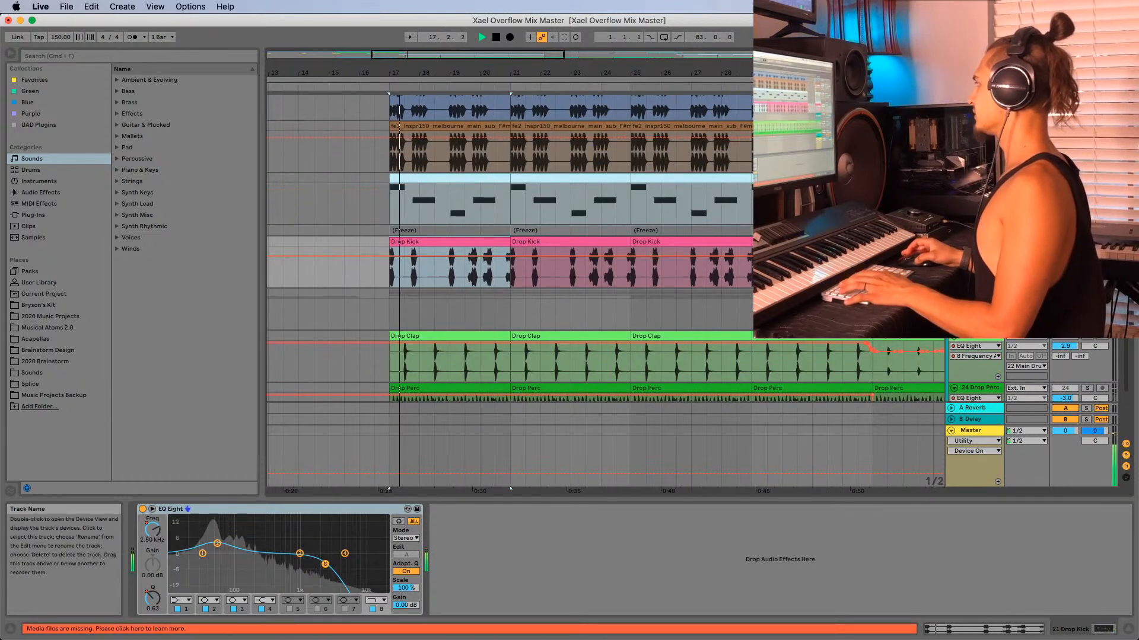
- Stop playback and unfold the Boom Sub track directly above Drop Kick
{"action": "scroll", "coordinate": [479, 231], "scroll_direction": "down", "scroll_amount": 3}
{"action": "scroll", "coordinate": [479, 231], "scroll_direction": "up", "scroll_amount": 4}
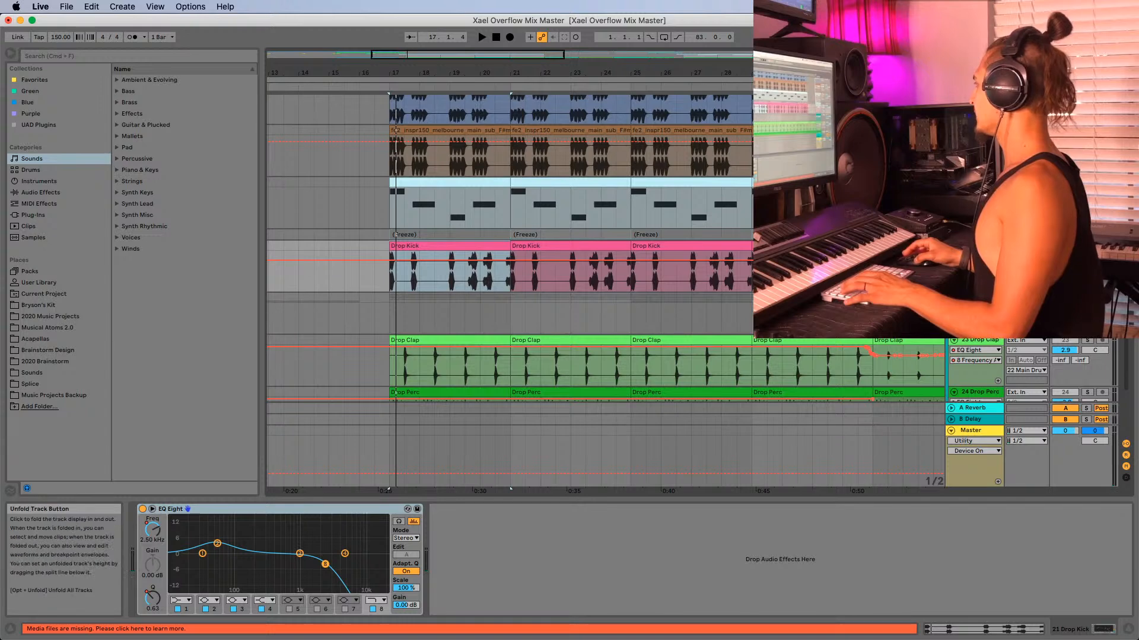
{"action": "left_click", "coordinate": [954, 235]}
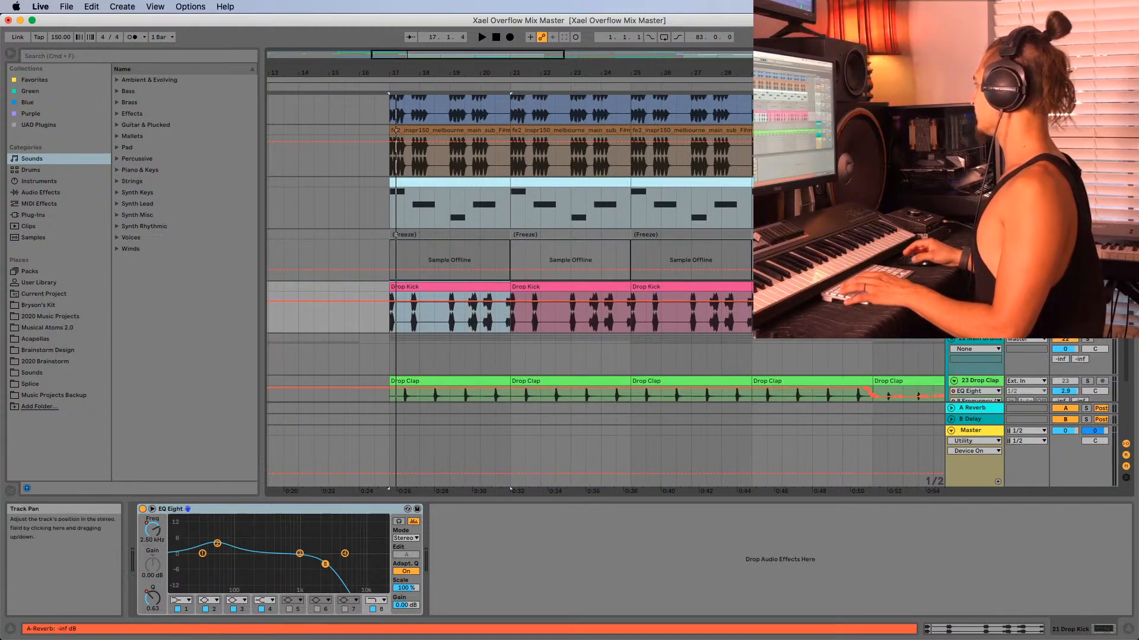
- Play the opening of the first drop from bar 17 repeatedly, with the synth, bass and kick tracks in view
{"action": "key", "text": "space"}
{"action": "scroll", "coordinate": [605, 285], "scroll_direction": "up", "scroll_amount": 1}
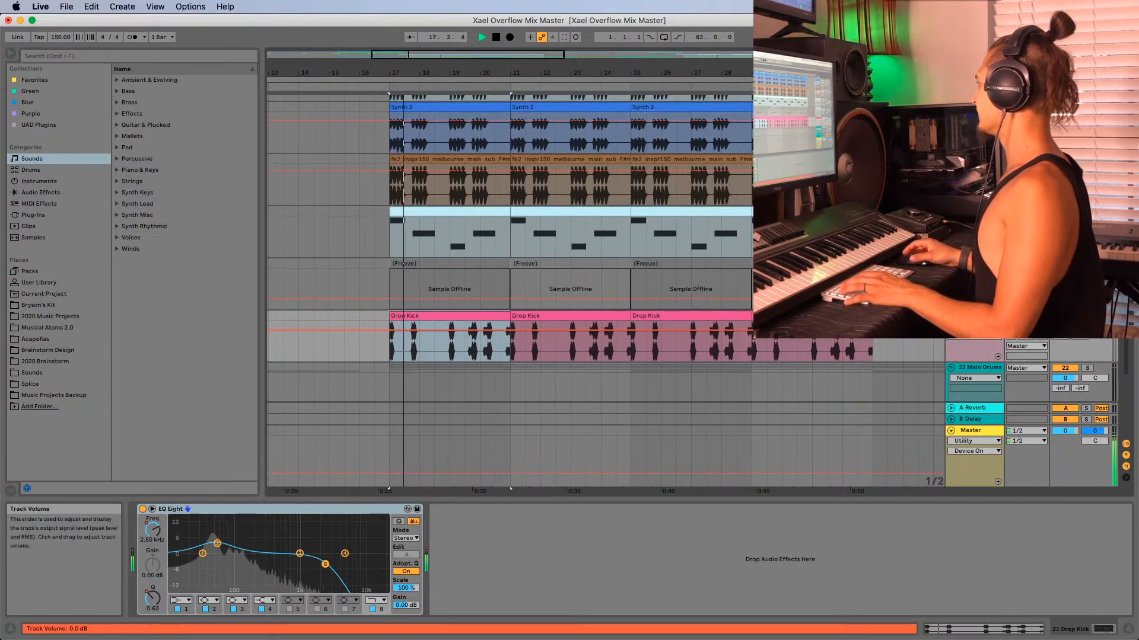
{"action": "key", "text": "space"}
{"action": "key", "text": "space"}
{"action": "key", "text": "space"}
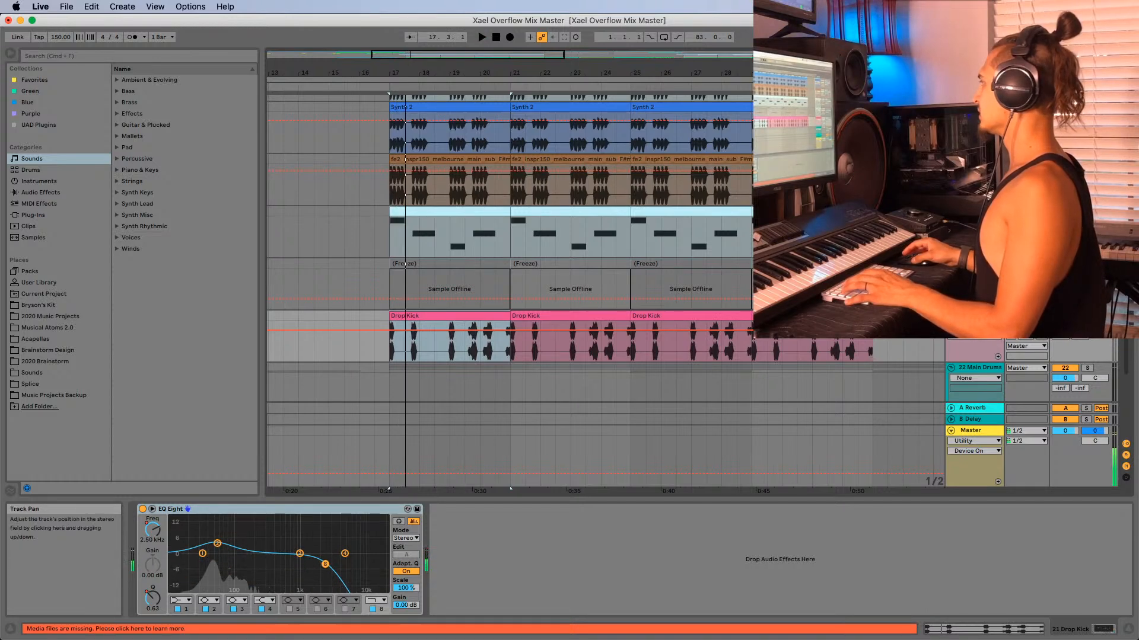
- Examine the first kick and bass hits at bar 17 up close while replaying them, and stop playback
{"action": "key", "text": "plus"}
{"action": "key", "text": "plus"}
{"action": "key", "text": "plus"}
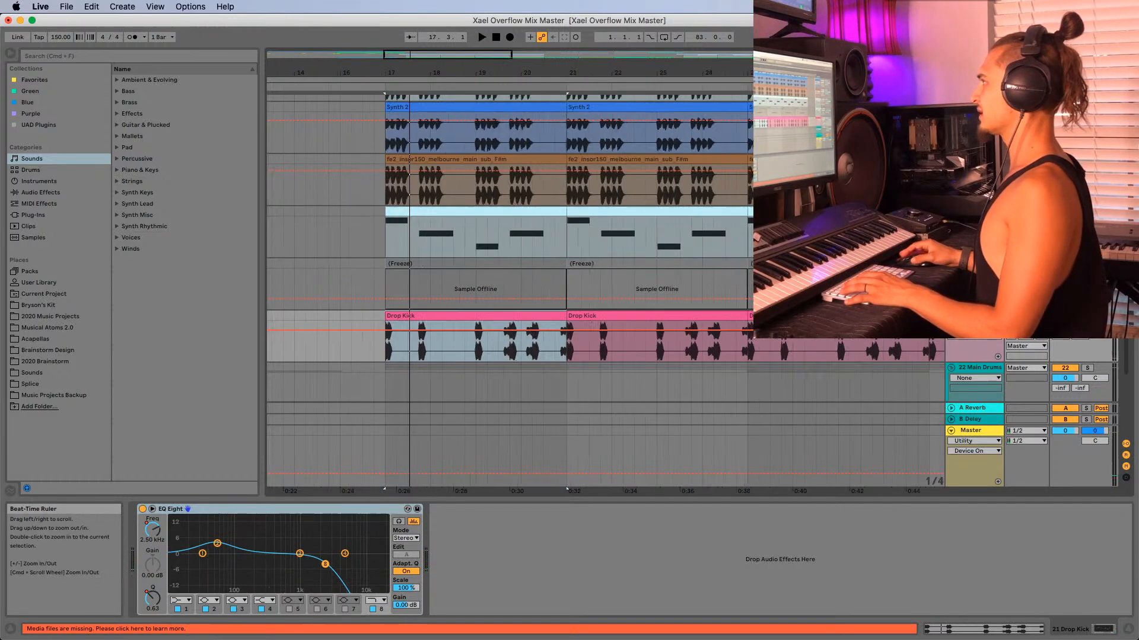
{"action": "key", "text": "space"}
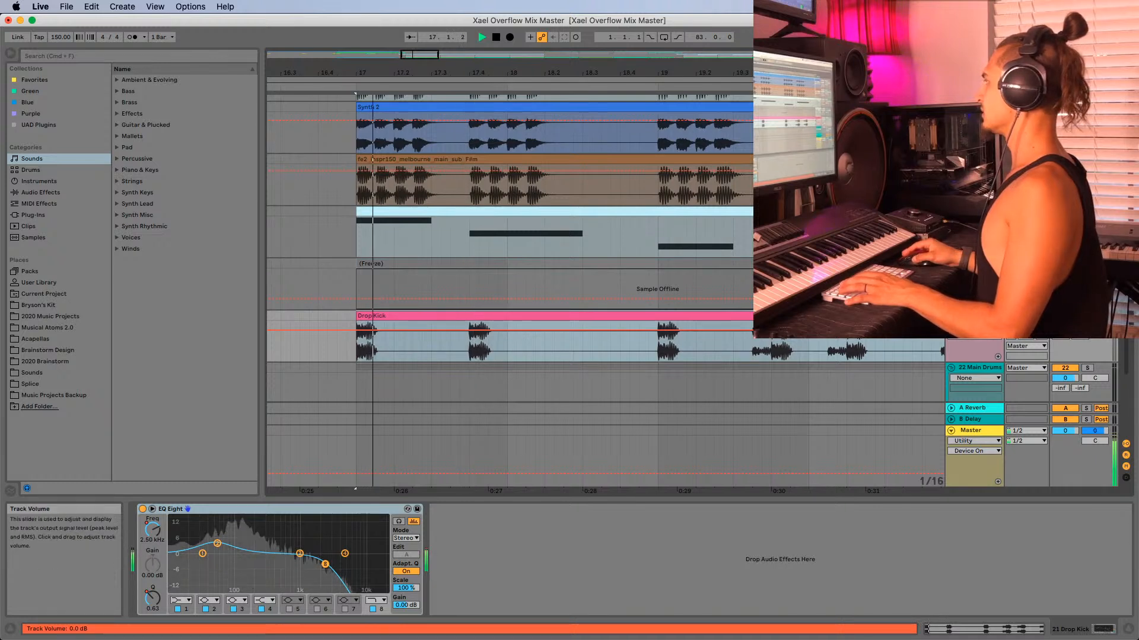
{"action": "key", "text": "space"}
{"action": "key", "text": "space"}
{"action": "key", "text": "space"}
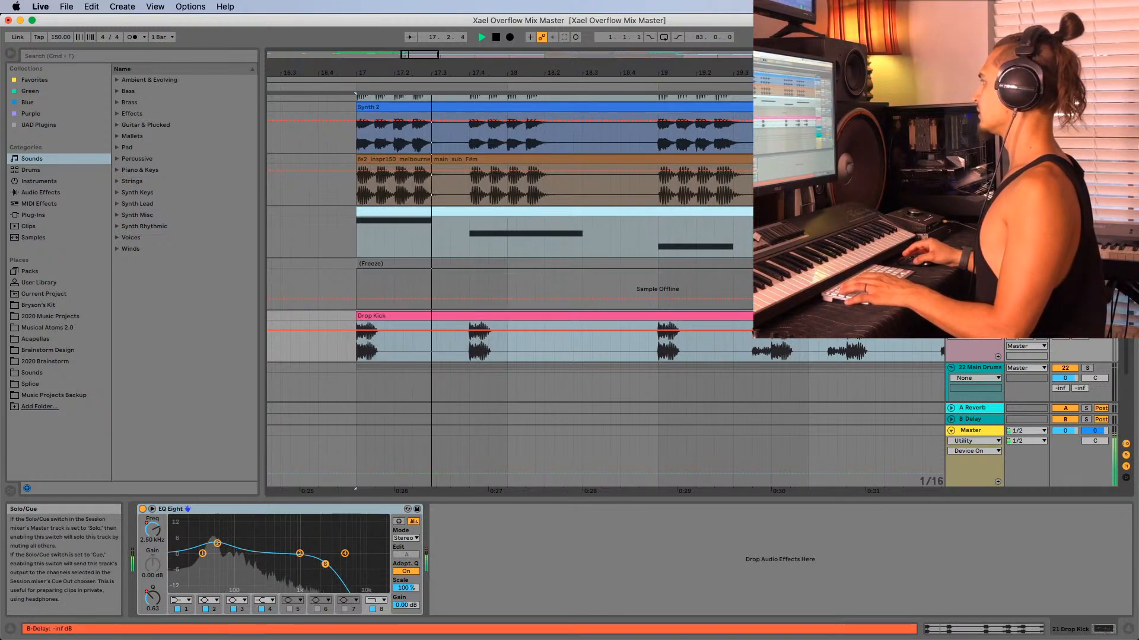
{"action": "key", "text": "space"}
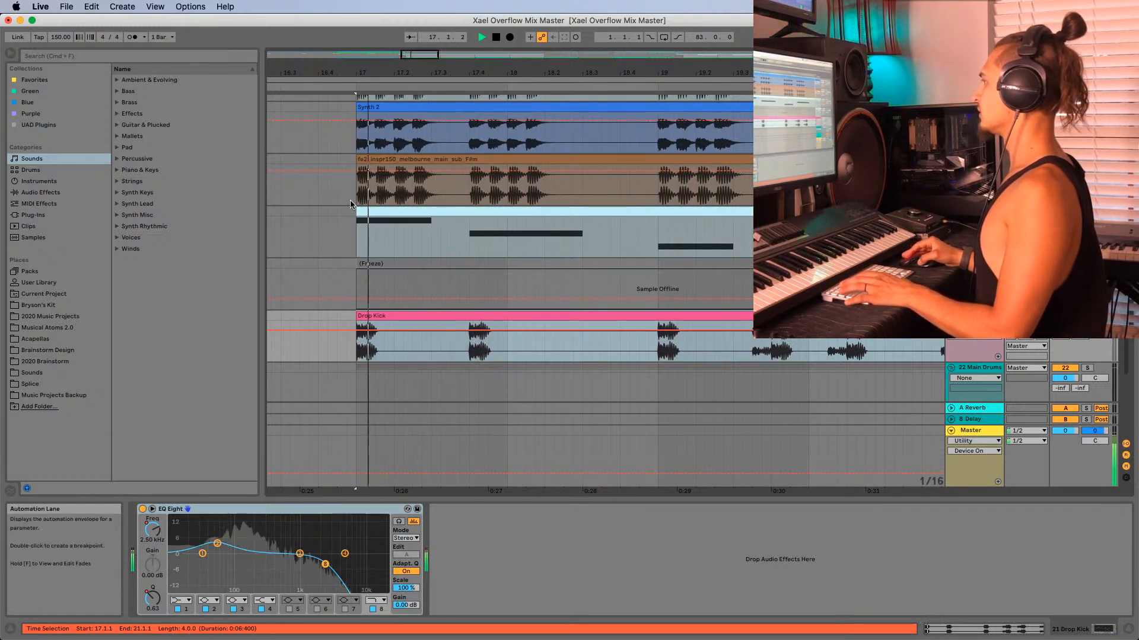
{"action": "left_click", "coordinate": [393, 341]}
{"action": "key", "text": "space"}
- Move the Drop Bass track below the frozen Boom Sub track, directly above the Boom Sub Bass MIDI track
{"action": "key", "text": "Up"}
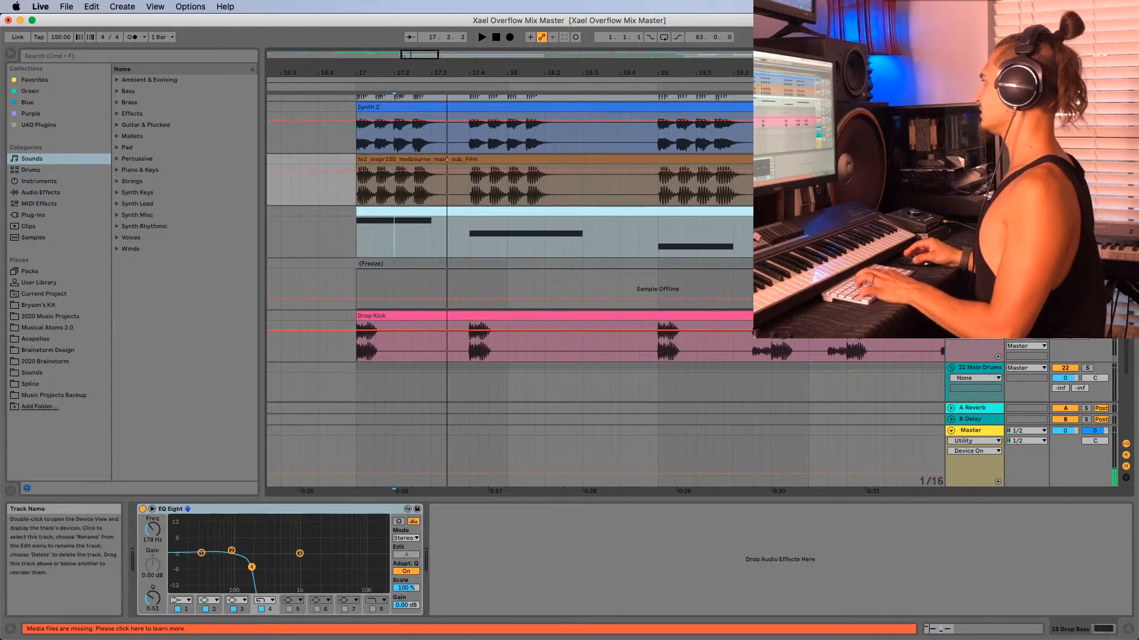
{"action": "left_click_drag", "start_coordinate": [975, 160], "coordinate": [975, 310]}
{"action": "right_click", "coordinate": [1114, 341]}
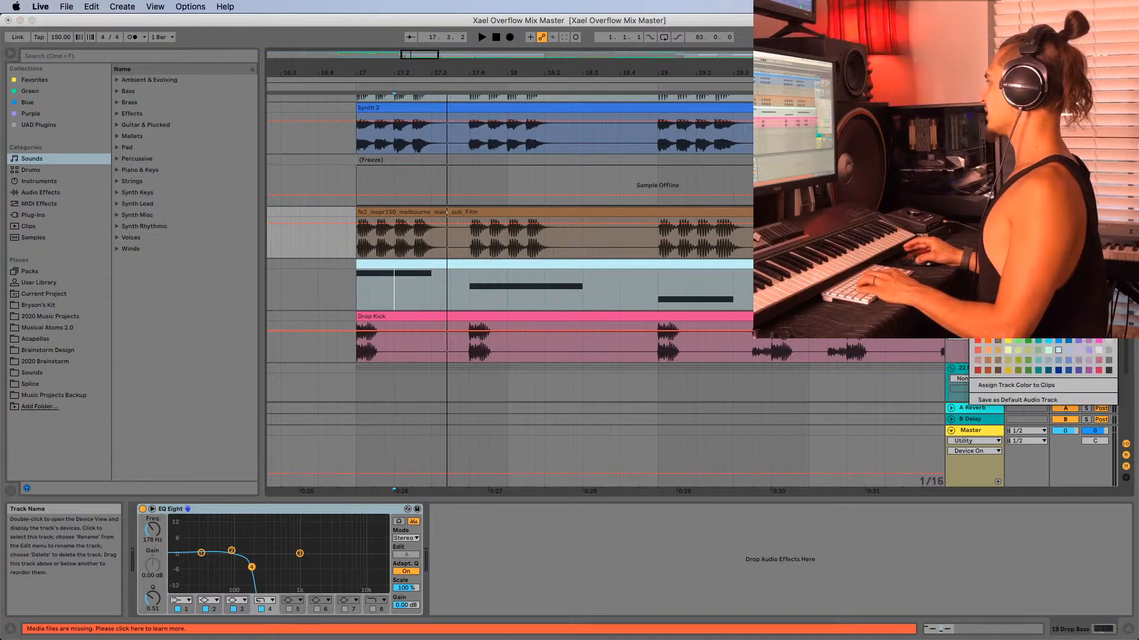
{"action": "key", "text": "Escape"}
- Select the Drop Bass and Boom Sub Bass clips across both drops and recolour them white
{"action": "left_click_drag", "start_coordinate": [572, 73], "coordinate": [572, 24]}
{"action": "left_click_drag", "start_coordinate": [354, 212], "coordinate": [765, 279]}
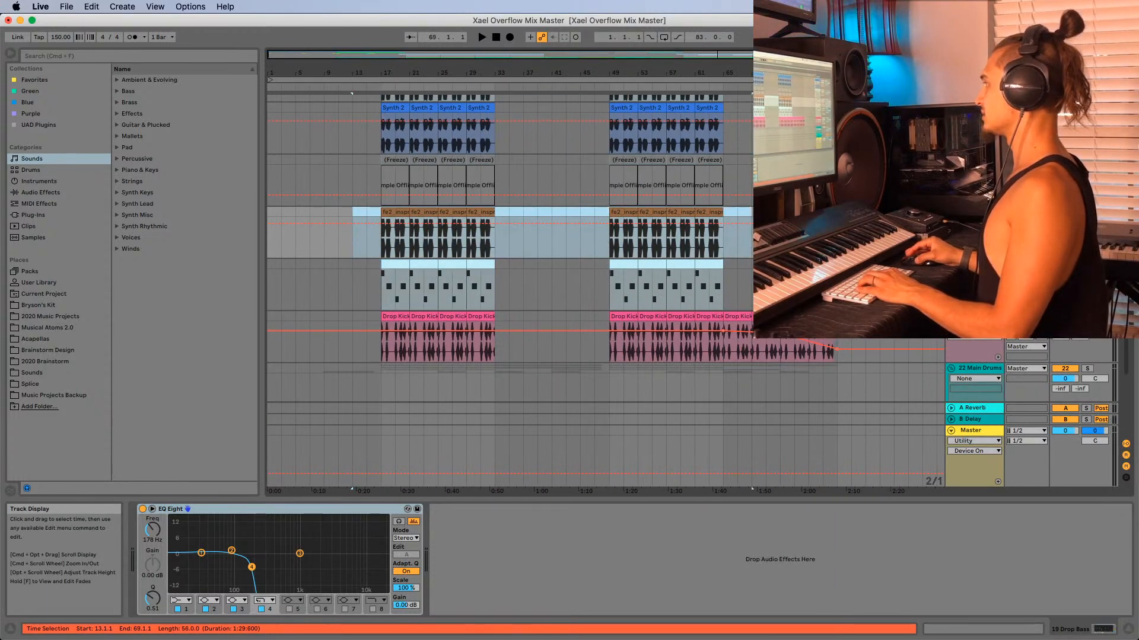
{"action": "right_click", "coordinate": [675, 213]}
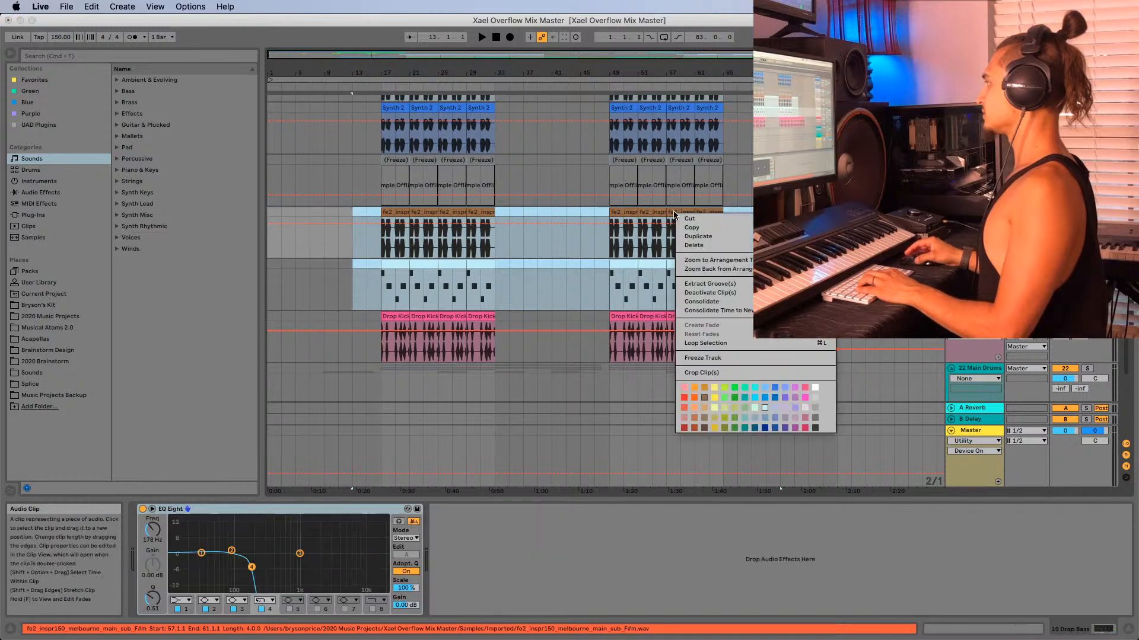
{"action": "left_click", "coordinate": [814, 386]}
- Fold the Drop Bass, Boom Sub Bass and Drop Kick tracks
{"action": "scroll", "coordinate": [532, 287], "scroll_direction": "up", "scroll_amount": 2}
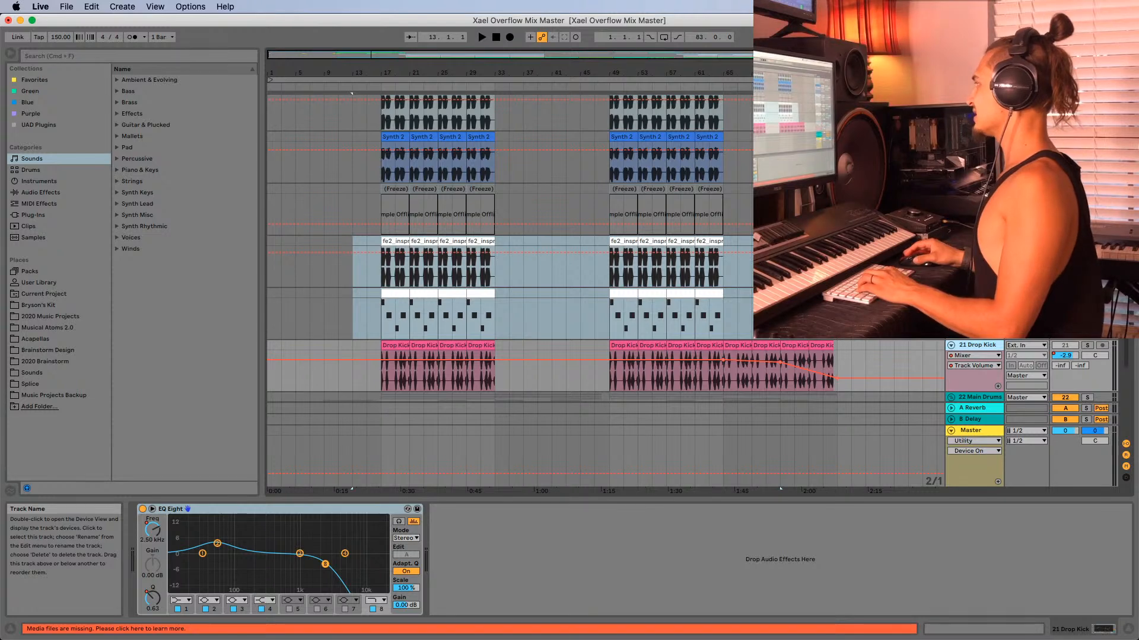
{"action": "left_click", "coordinate": [950, 242]}
{"action": "left_click", "coordinate": [950, 252]}
{"action": "left_click", "coordinate": [951, 263]}
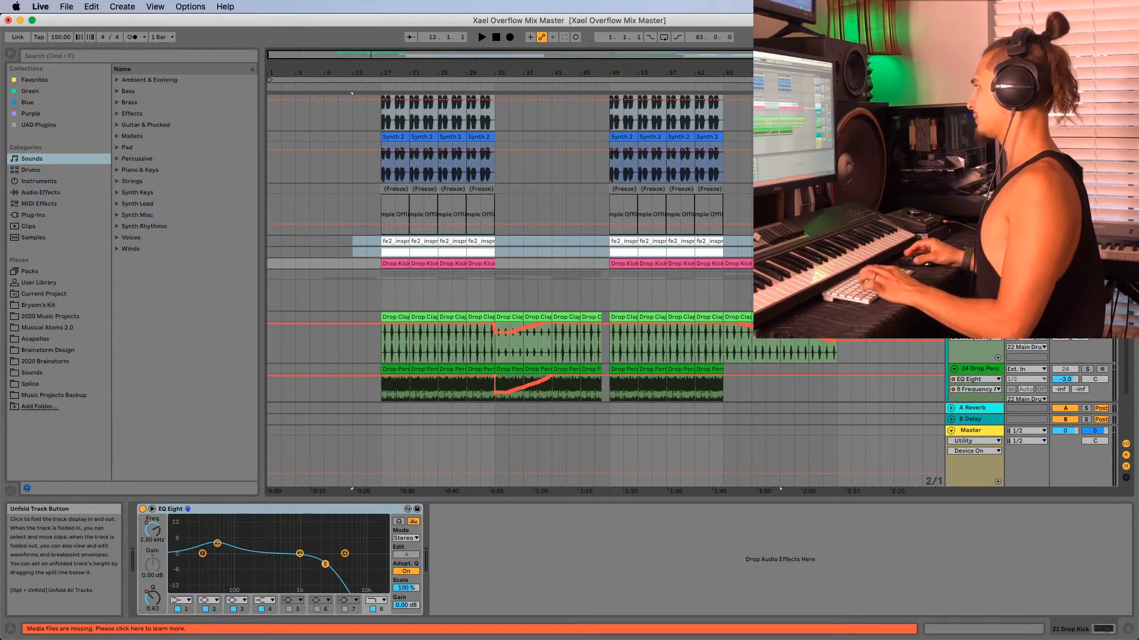
- Select the Drop Bass track and fold the Drop Synths group
{"action": "left_click", "coordinate": [972, 241]}
{"action": "scroll", "coordinate": [972, 238], "scroll_direction": "up", "scroll_amount": 10}
{"action": "scroll", "coordinate": [973, 238], "scroll_direction": "down", "scroll_amount": 1}
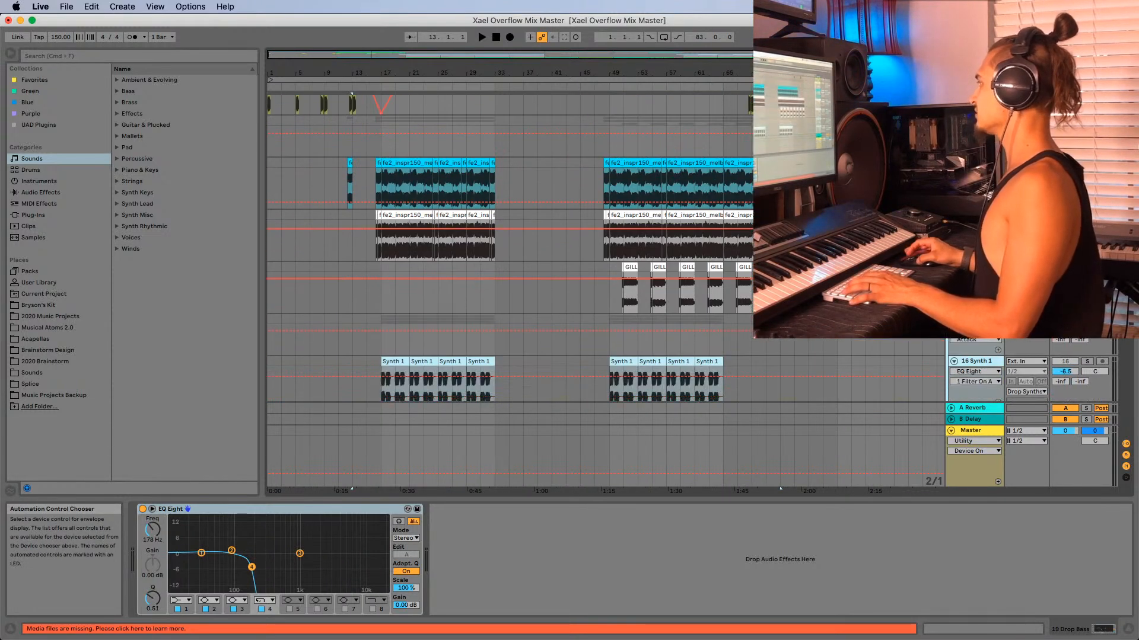
{"action": "left_click", "coordinate": [950, 320]}
{"action": "scroll", "coordinate": [952, 320], "scroll_direction": "down", "scroll_amount": 1}
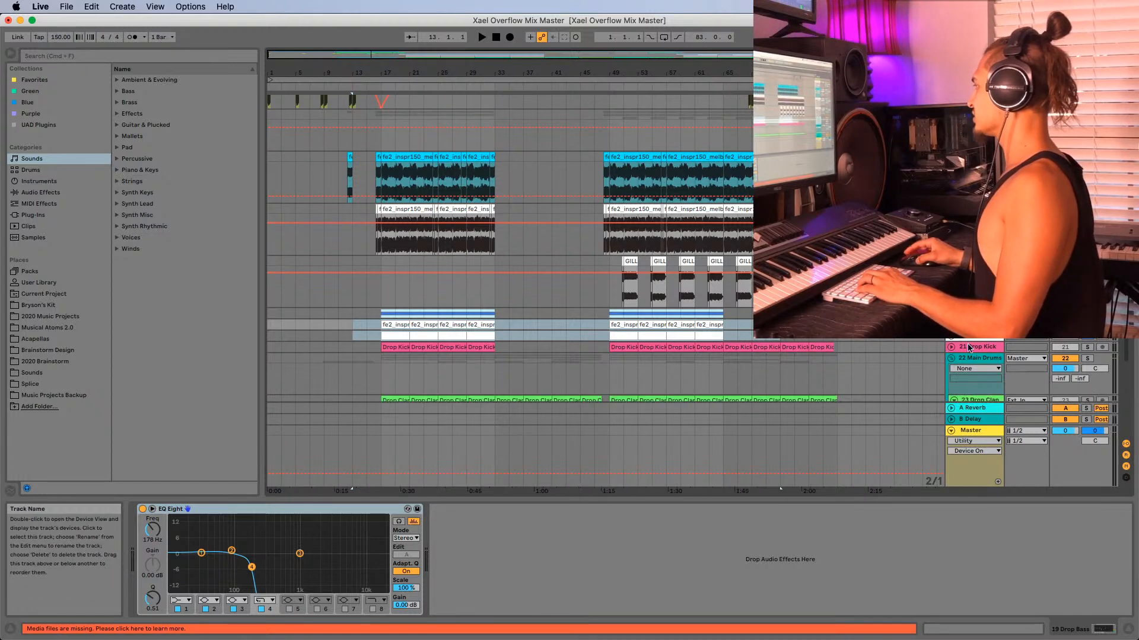
- Move the Drop Bass, Boom Sub Bass and Drop Kick tracks together to the top of the arrangement, and fold the Builds group
{"action": "left_click", "coordinate": [970, 349], "text": "super"}
{"action": "left_click", "coordinate": [969, 349], "text": "super"}
{"action": "left_click", "coordinate": [970, 348], "text": "super"}
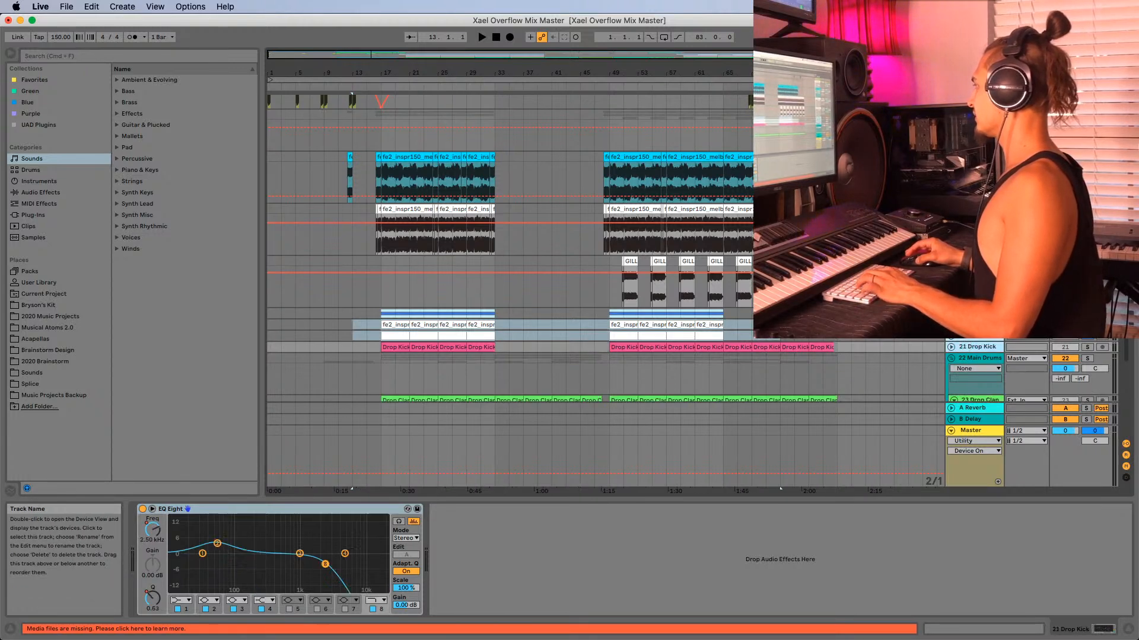
{"action": "left_click_drag", "start_coordinate": [970, 348], "coordinate": [971, 119]}
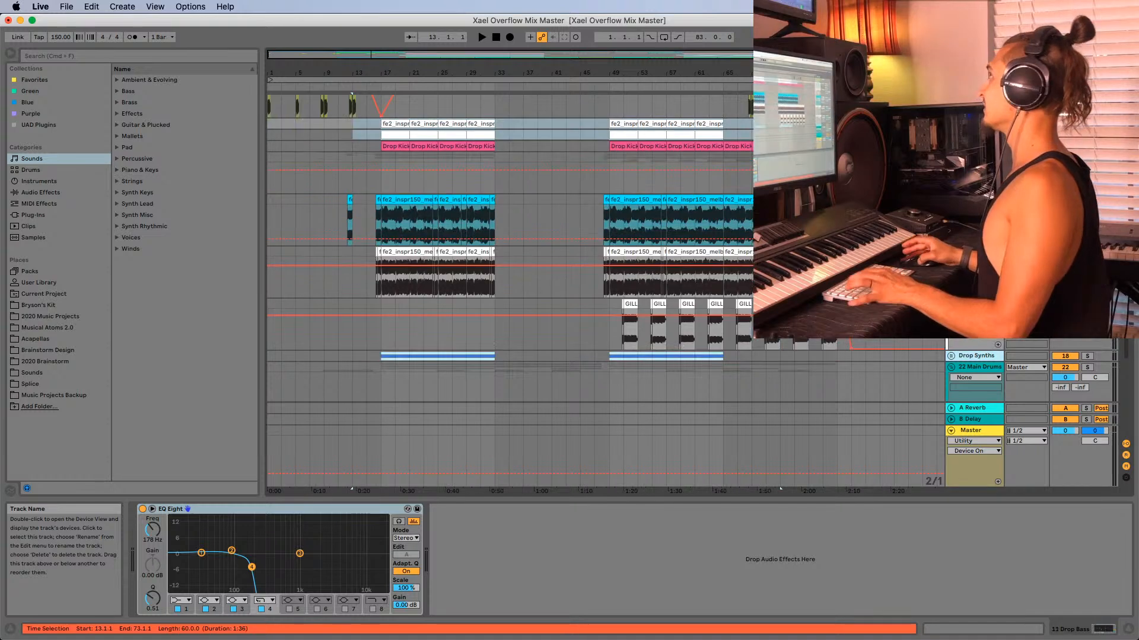
{"action": "scroll", "coordinate": [602, 243], "scroll_direction": "up", "scroll_amount": 10}
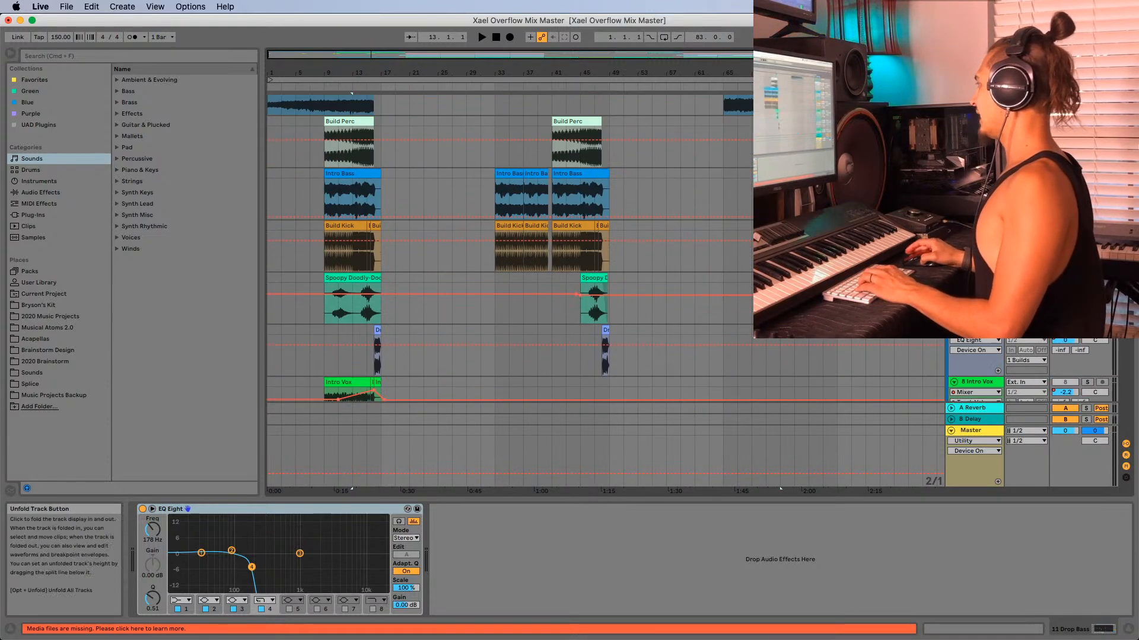
{"action": "scroll", "coordinate": [602, 243], "scroll_direction": "down", "scroll_amount": 10}
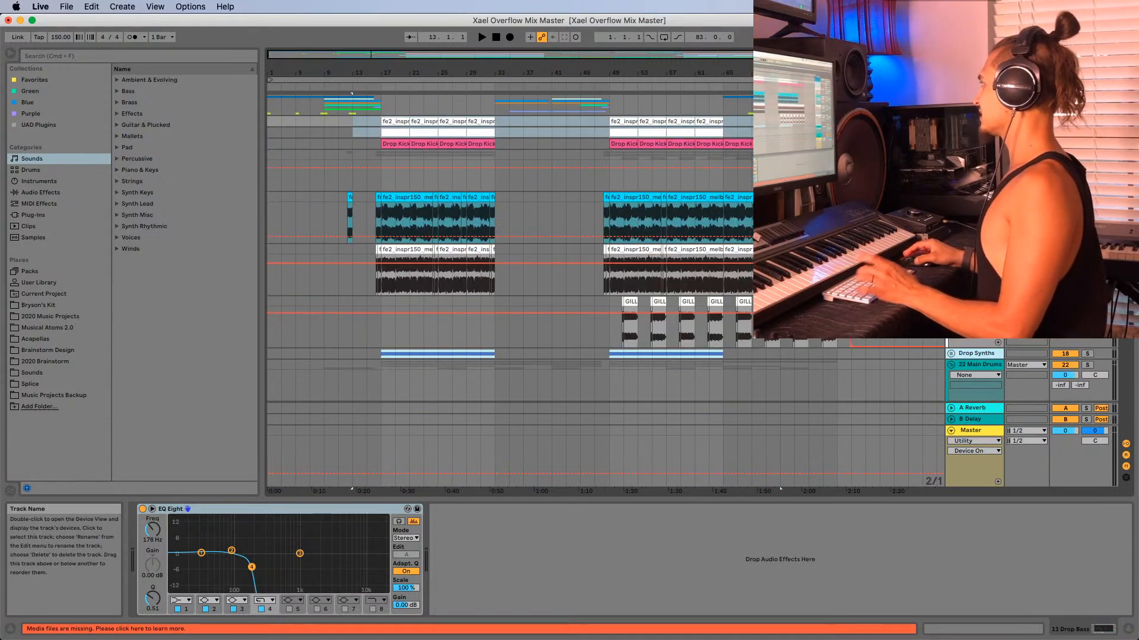
{"action": "scroll", "coordinate": [693, 147], "scroll_direction": "down", "scroll_amount": 2}
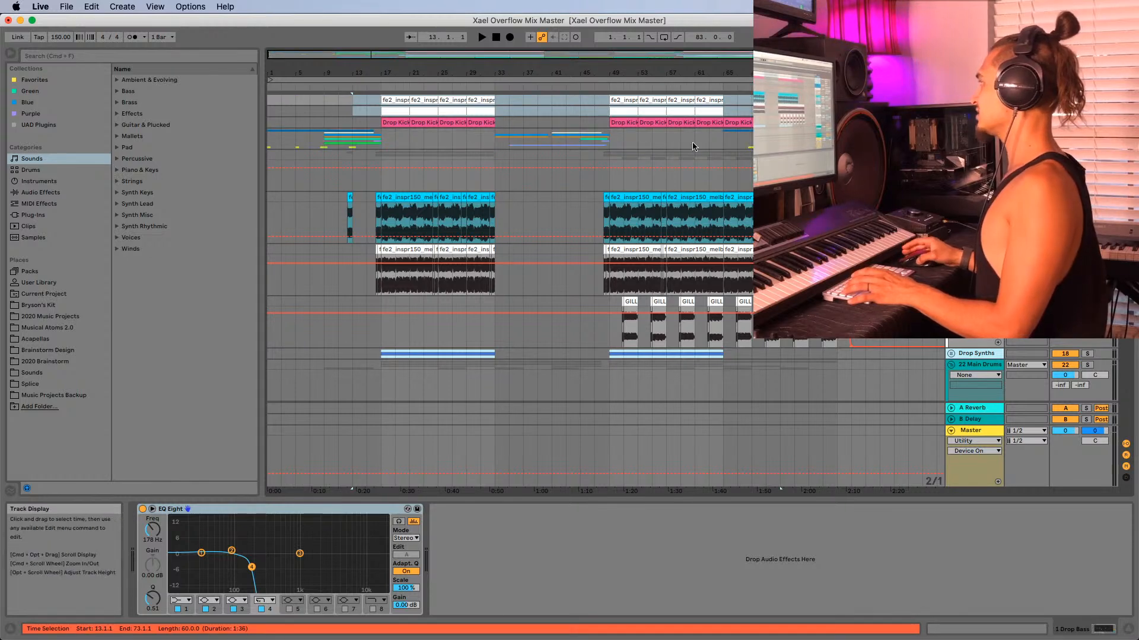
- Show the devices of the Drop Kick track and of the Boom Sub Bass track
{"action": "left_click", "coordinate": [975, 122]}
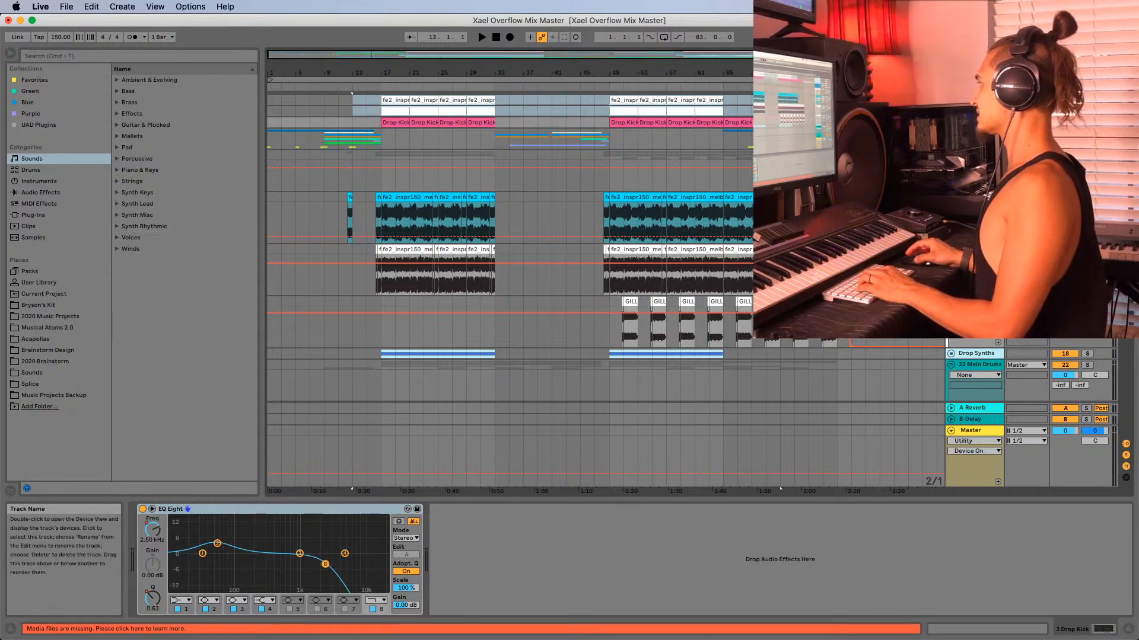
{"action": "left_click", "coordinate": [975, 111]}
{"action": "scroll", "coordinate": [609, 171], "scroll_direction": "down", "scroll_amount": 2}
{"action": "scroll", "coordinate": [622, 176], "scroll_direction": "up", "scroll_amount": 2}
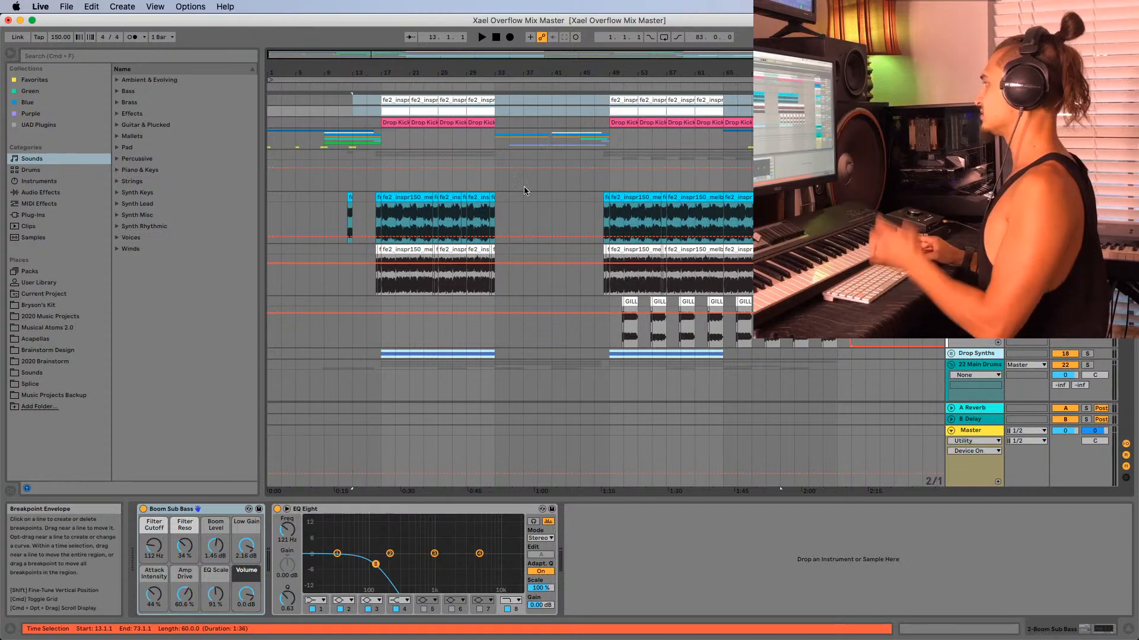
- Unfold the Drop Synths group, play the first drop from bar 17 with its sidechain Compressor shown, and stop playback
{"action": "scroll", "coordinate": [975, 190], "scroll_direction": "down", "scroll_amount": 2}
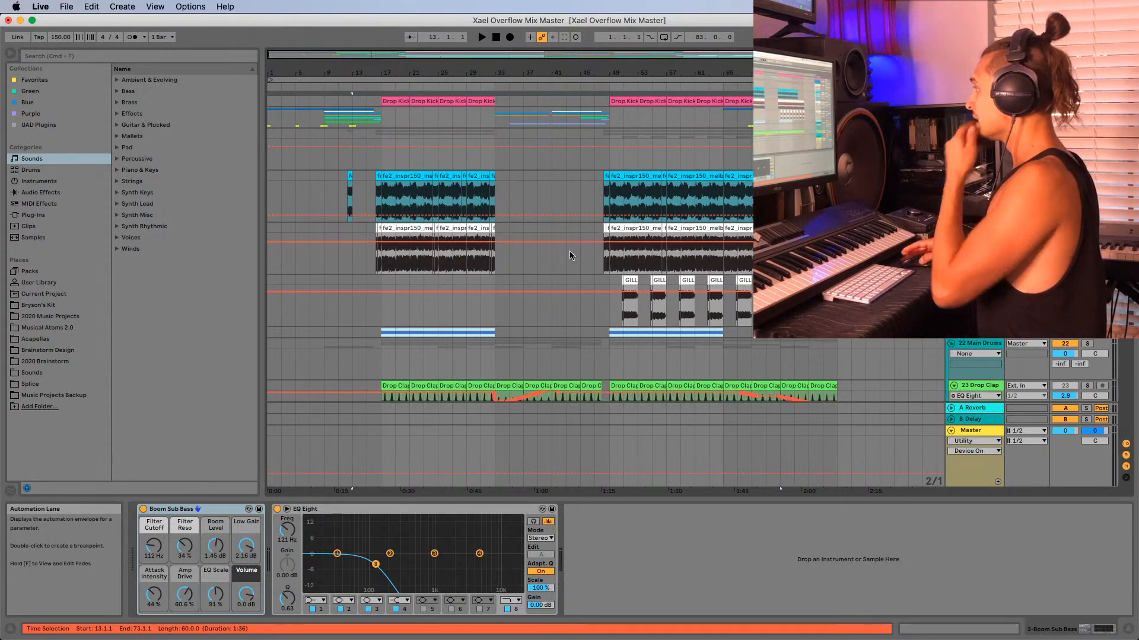
{"action": "left_click_drag", "start_coordinate": [371, 70], "coordinate": [372, 89]}
{"action": "scroll", "coordinate": [510, 237], "scroll_direction": "down", "scroll_amount": 8}
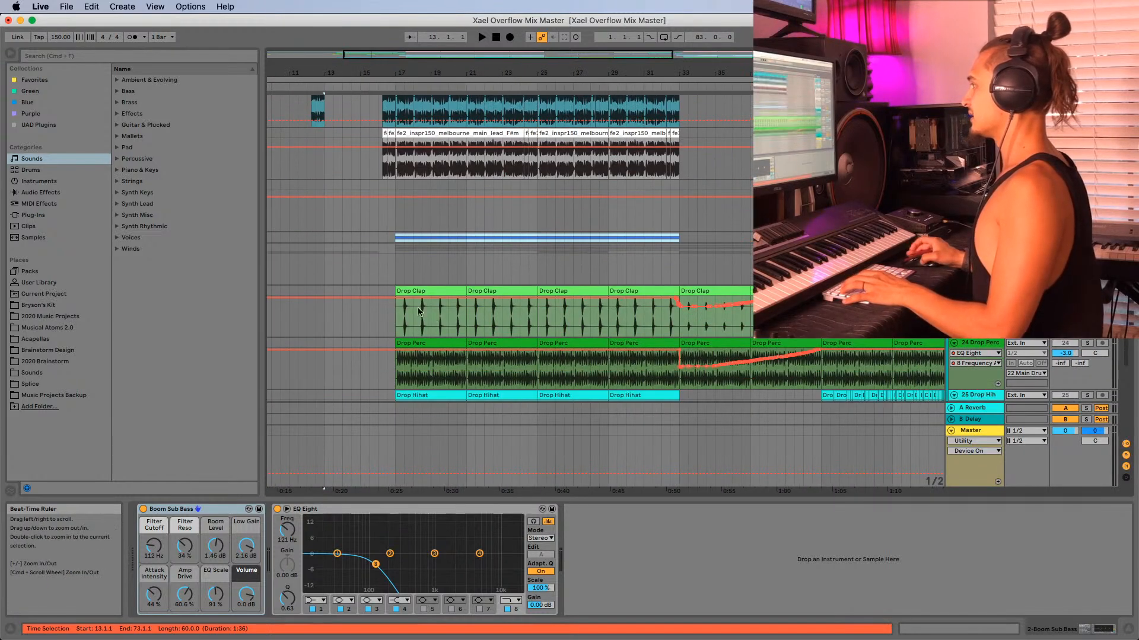
{"action": "left_click", "coordinate": [396, 240]}
{"action": "scroll", "coordinate": [605, 267], "scroll_direction": "down", "scroll_amount": 5}
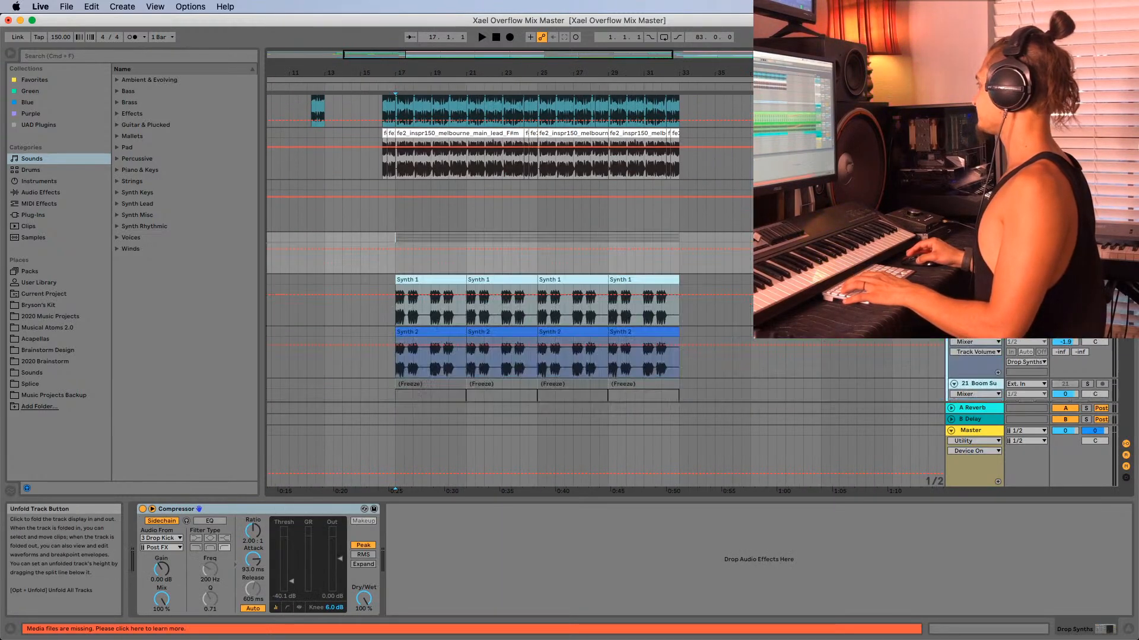
{"action": "scroll", "coordinate": [605, 267], "scroll_direction": "down", "scroll_amount": 2}
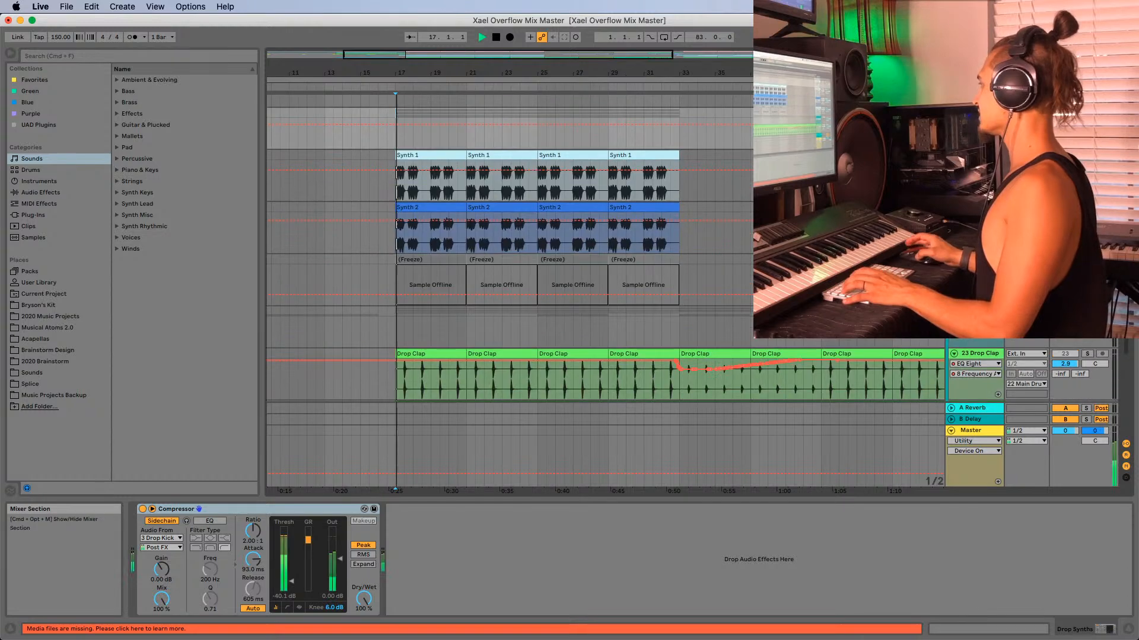
{"action": "key", "text": "space"}
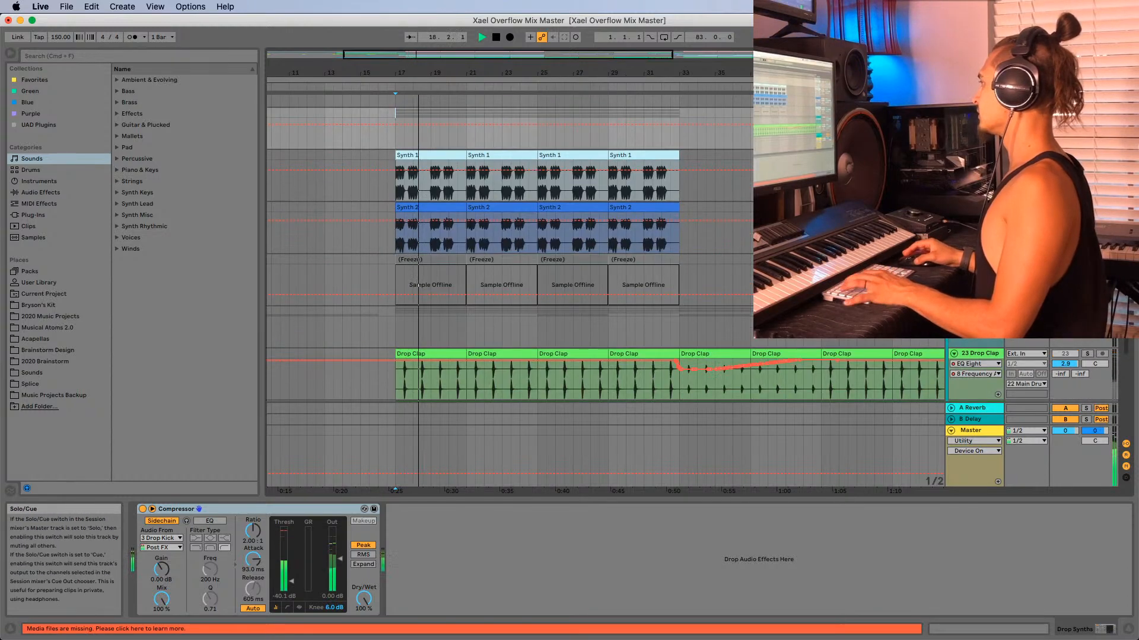
{"action": "key", "text": "space"}
{"action": "left_click", "coordinate": [975, 155]}
{"action": "left_click", "coordinate": [975, 207]}
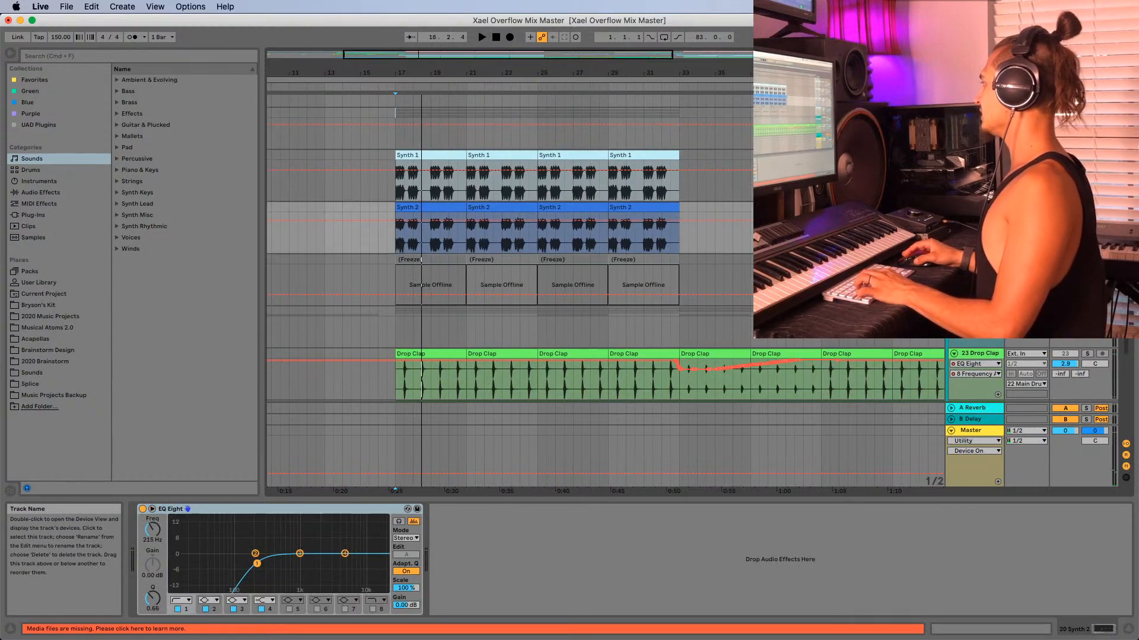
{"action": "right_click", "coordinate": [982, 353]}
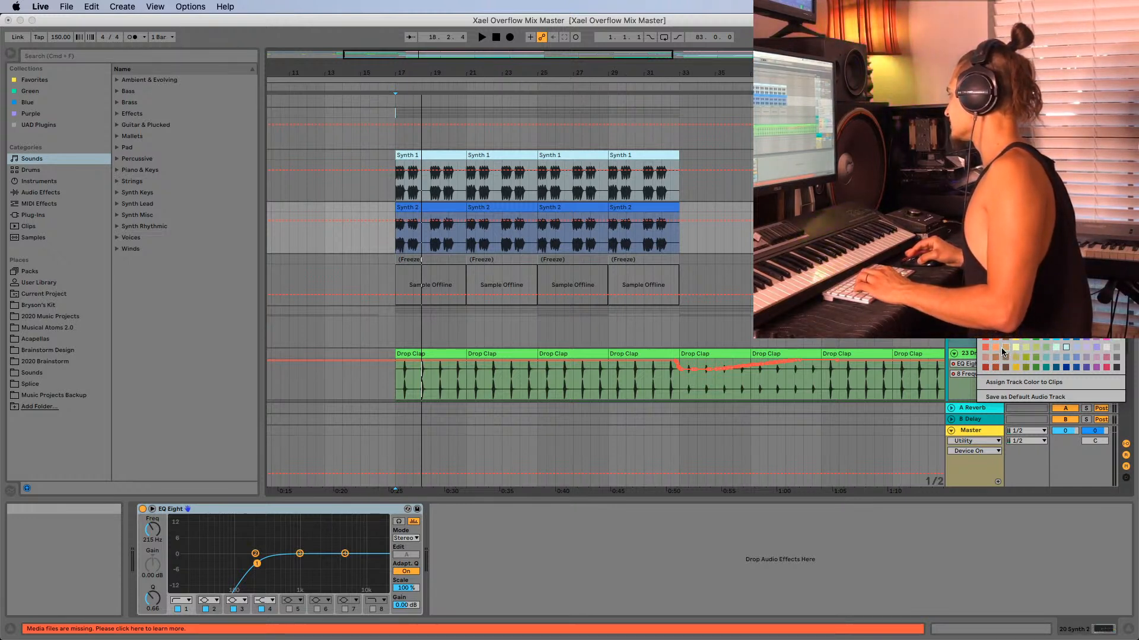
{"action": "key", "text": "Escape"}
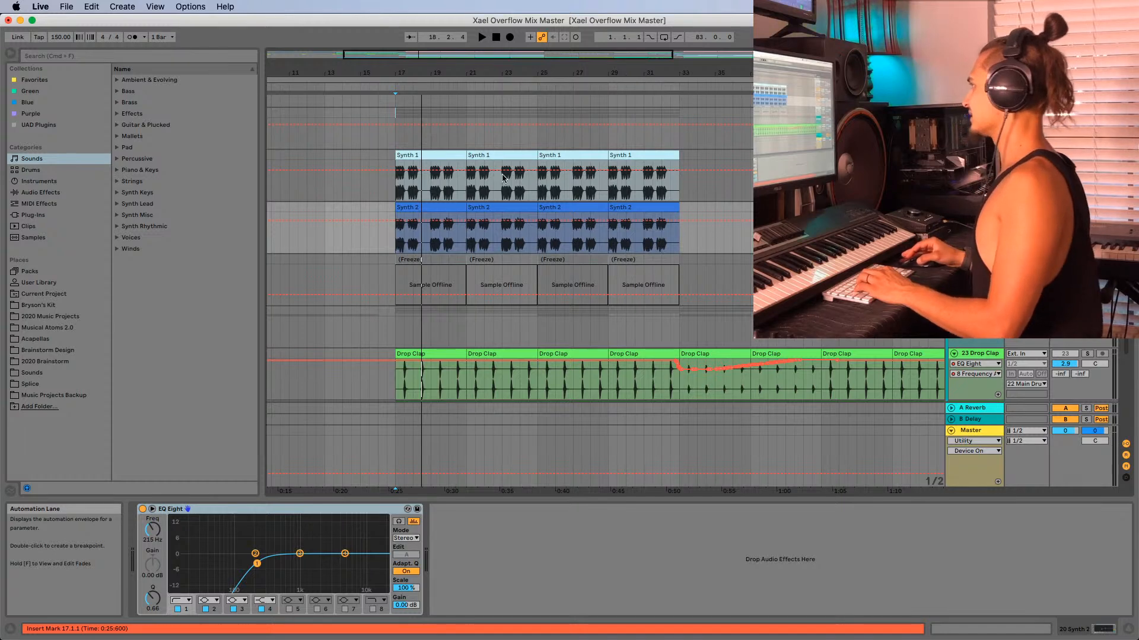
- Select all Synth 1 and Synth 2 clips from bar 17 to 33 and recolour them light orange
{"action": "left_click", "coordinate": [415, 156]}
{"action": "left_click", "coordinate": [639, 207], "text": "shift"}
{"action": "right_click", "coordinate": [639, 207]}
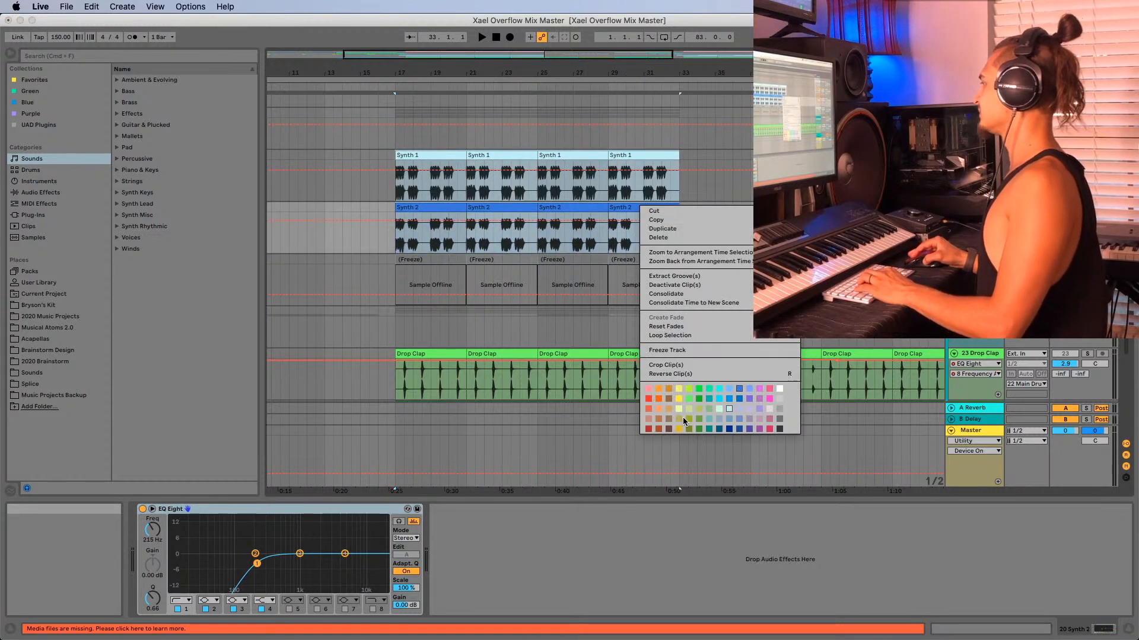
{"action": "left_click", "coordinate": [670, 407]}
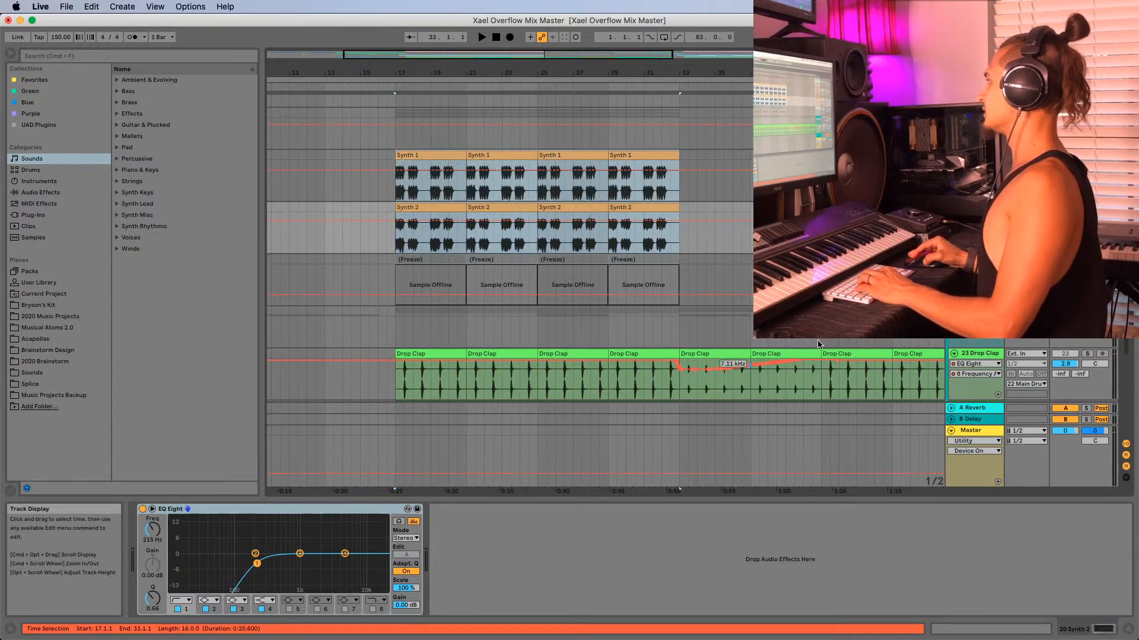
- Select the frozen Boom Sub track and bring its first clip at bar 17 into close view
{"action": "right_click", "coordinate": [975, 112]}
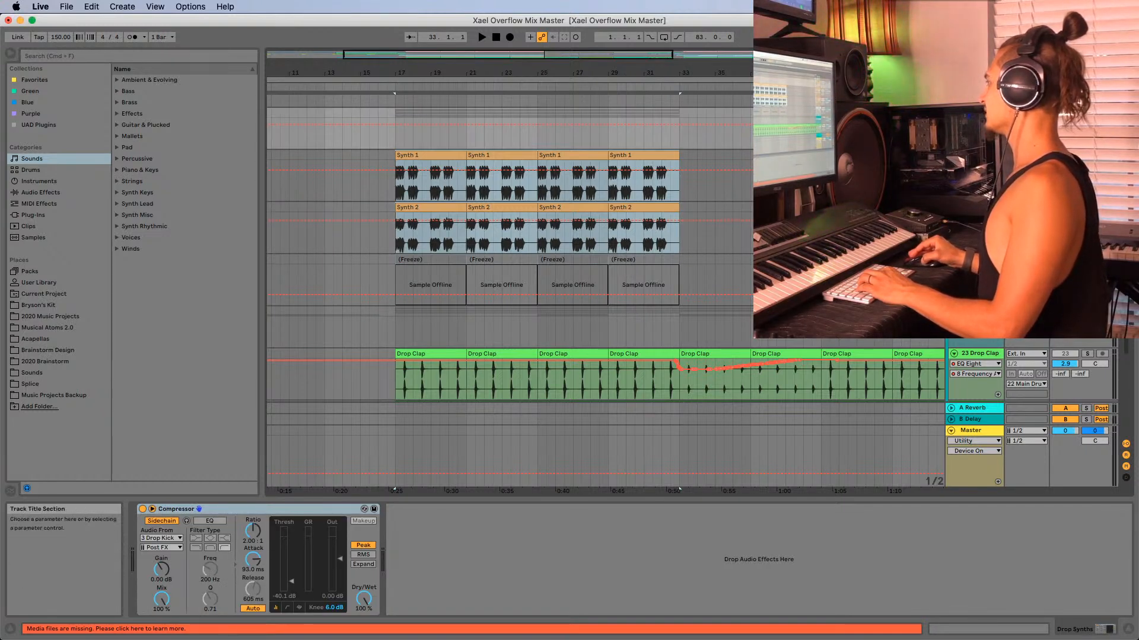
{"action": "left_click", "coordinate": [975, 259]}
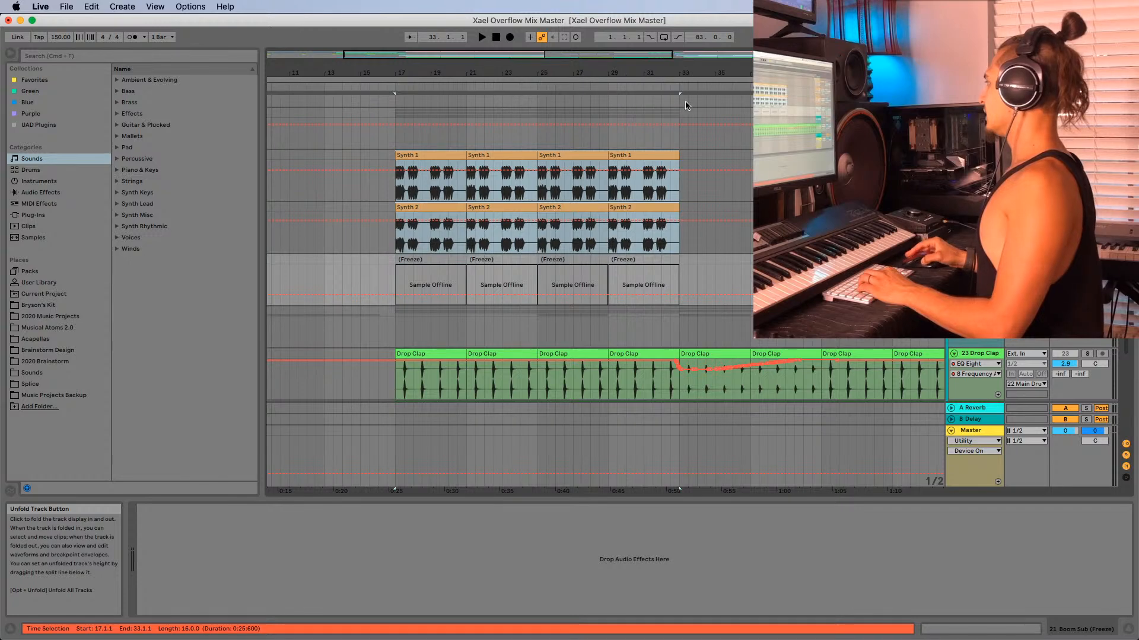
{"action": "left_click_drag", "start_coordinate": [690, 73], "coordinate": [505, 38]}
{"action": "left_click", "coordinate": [397, 261]}
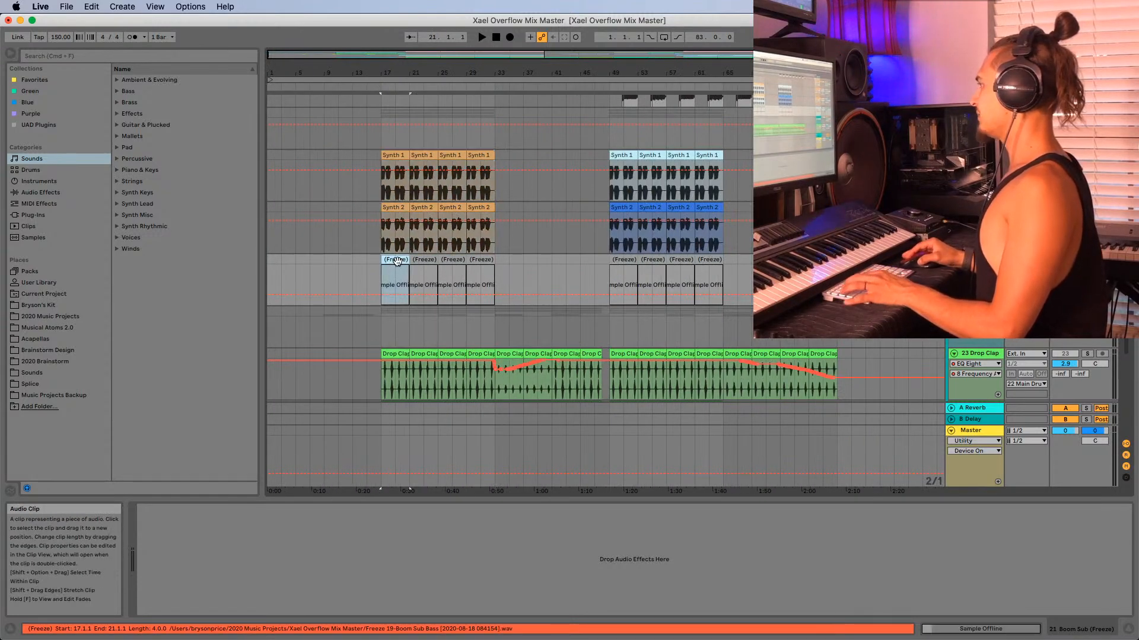
{"action": "left_click_drag", "start_coordinate": [388, 71], "coordinate": [409, 140]}
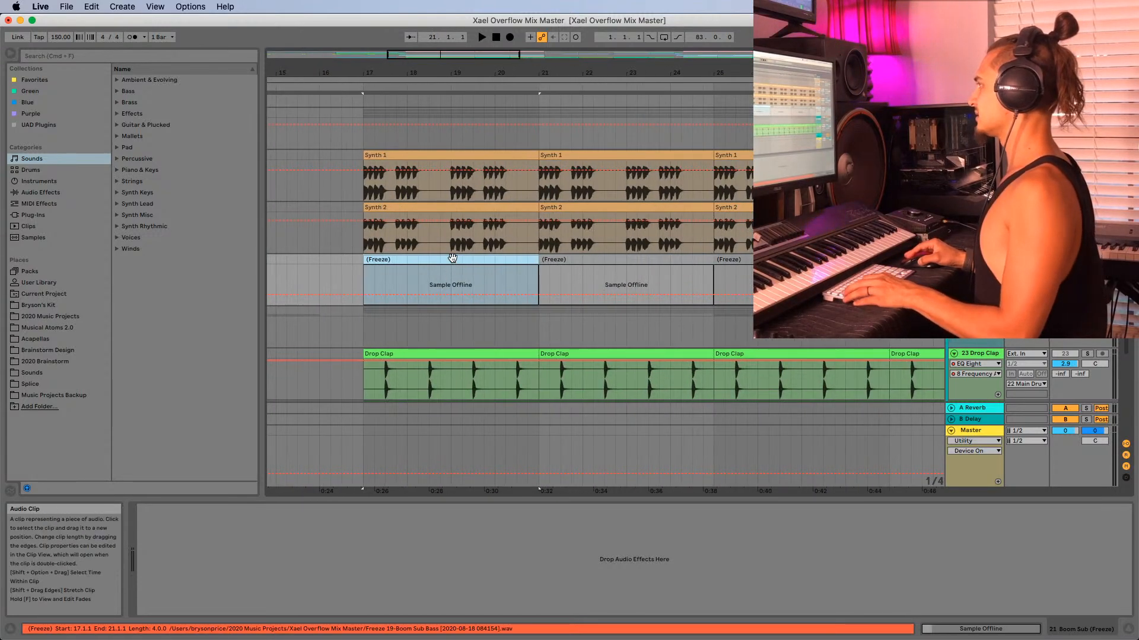
- Move the frozen Boom Sub track directly above the Drop Kick track and group the neighbouring tracks there as Sub group
{"action": "left_click", "coordinate": [976, 259]}
{"action": "left_click", "coordinate": [490, 260]}
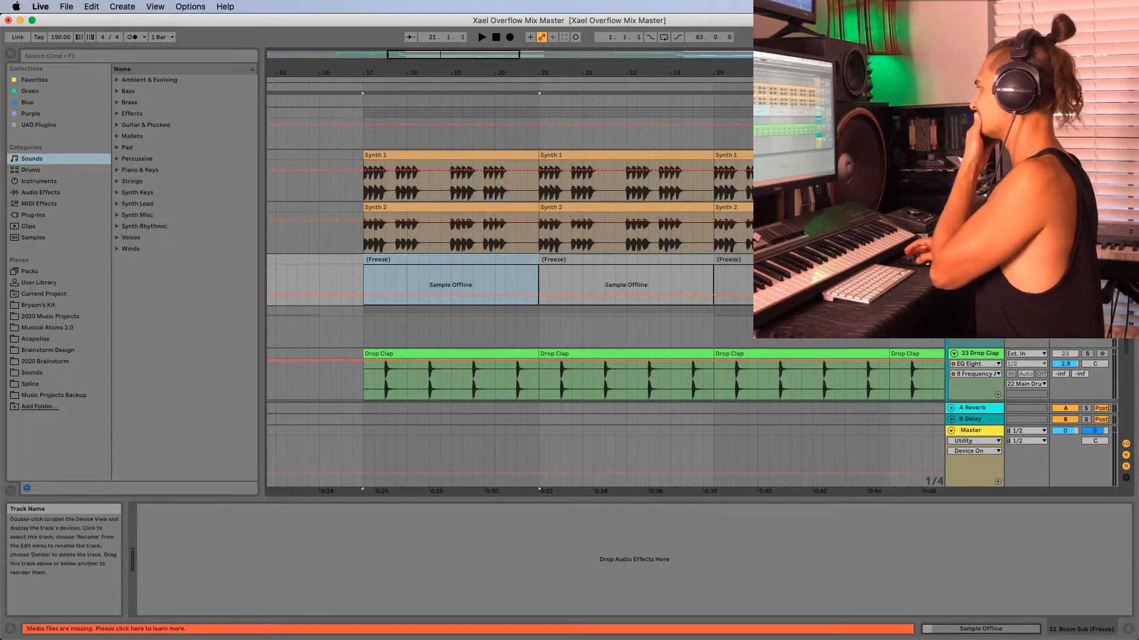
{"action": "left_click_drag", "start_coordinate": [487, 55], "coordinate": [606, 239]}
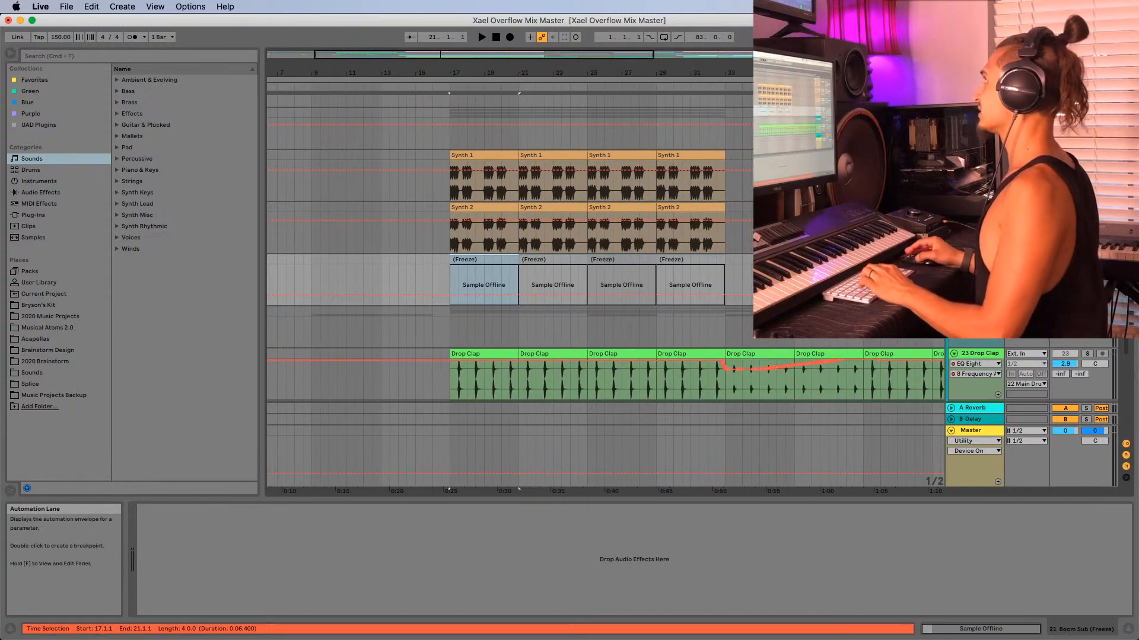
{"action": "scroll", "coordinate": [605, 237], "scroll_direction": "down", "scroll_amount": 3}
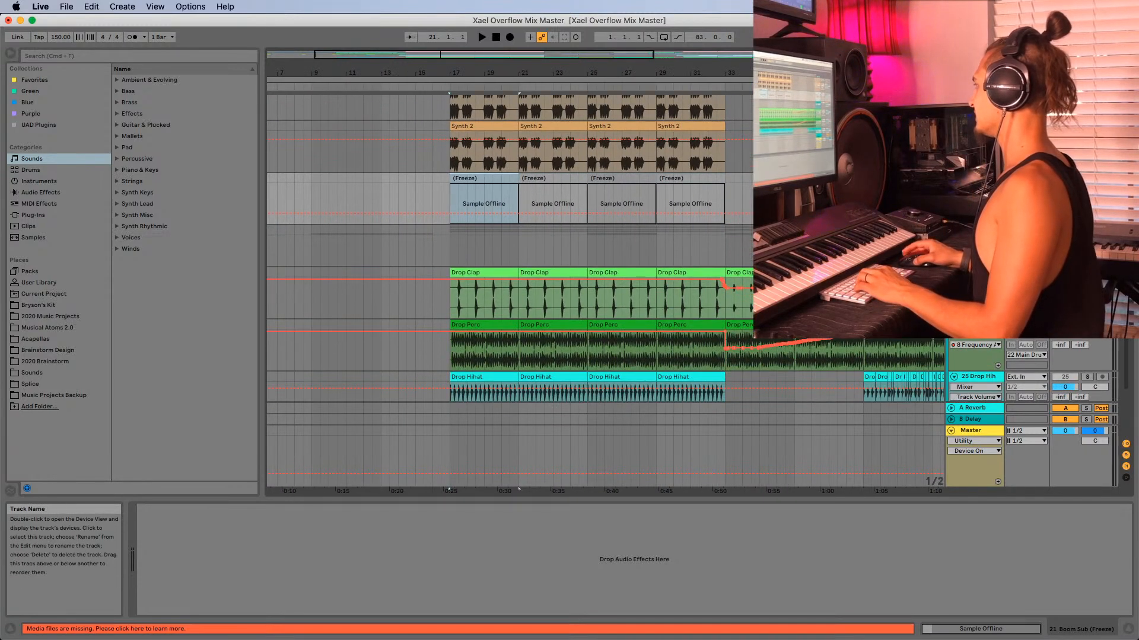
{"action": "scroll", "coordinate": [987, 370], "scroll_direction": "up", "scroll_amount": 4}
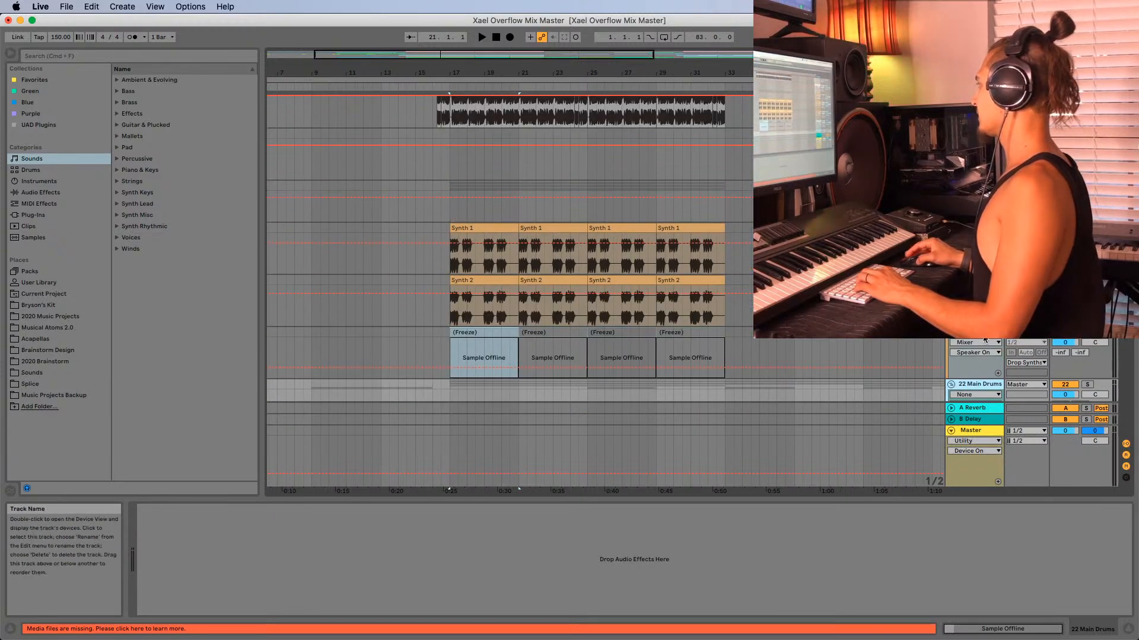
{"action": "scroll", "coordinate": [985, 340], "scroll_direction": "up", "scroll_amount": 2}
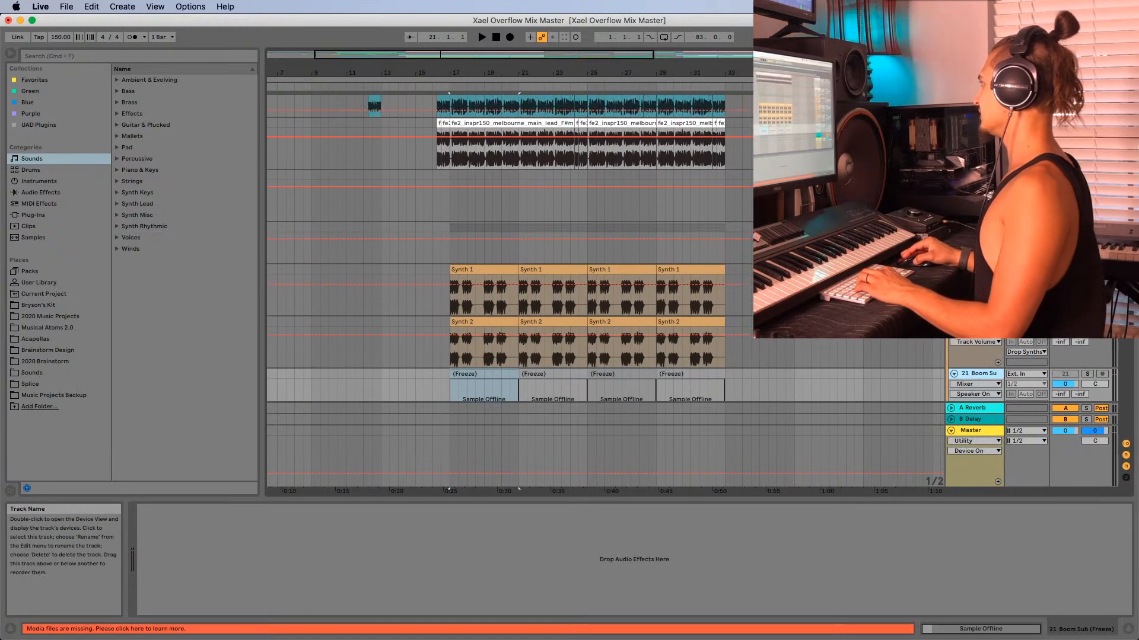
{"action": "scroll", "coordinate": [605, 237], "scroll_direction": "up", "scroll_amount": 5}
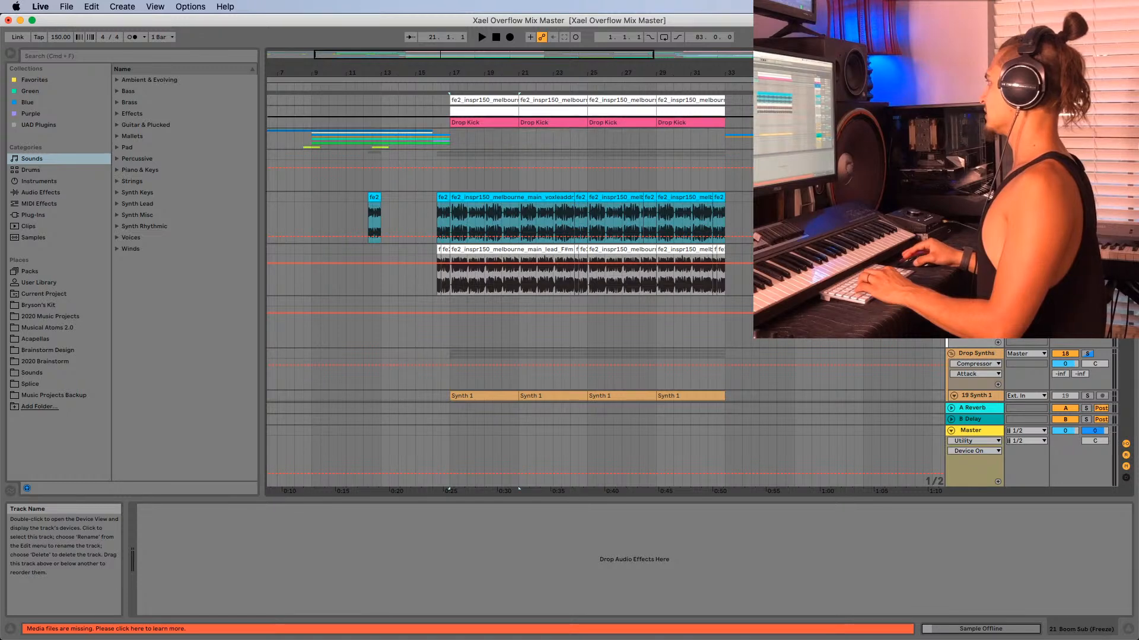
{"action": "left_click_drag", "start_coordinate": [975, 119], "coordinate": [976, 117]}
{"action": "scroll", "coordinate": [975, 122], "scroll_direction": "up", "scroll_amount": 1}
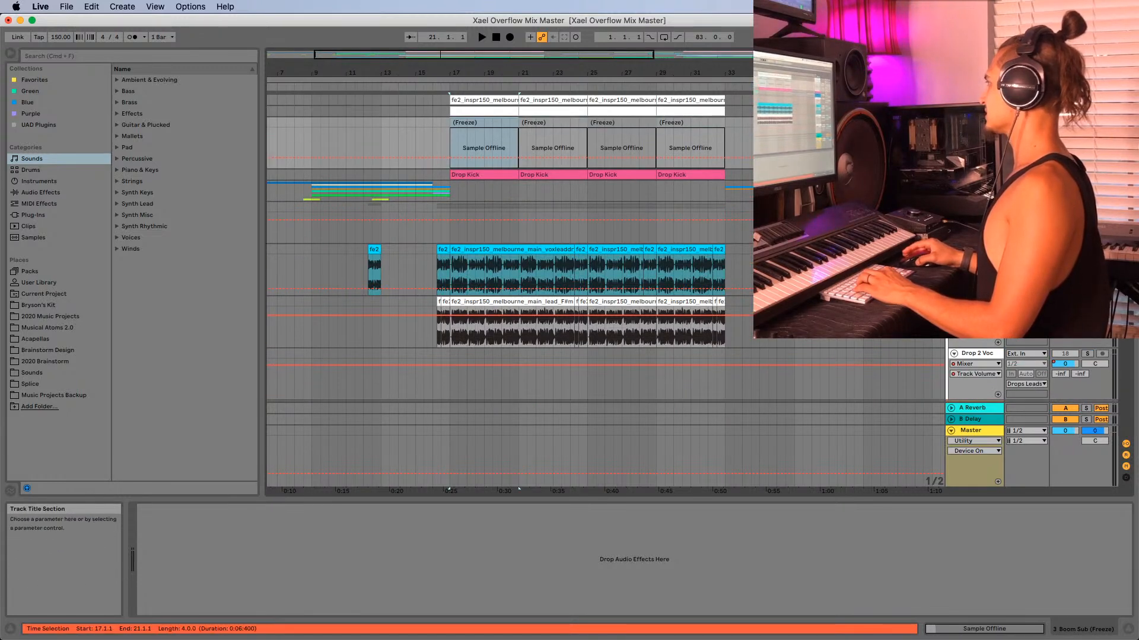
{"action": "left_click", "coordinate": [975, 101]}
{"action": "key", "text": "super+g"}
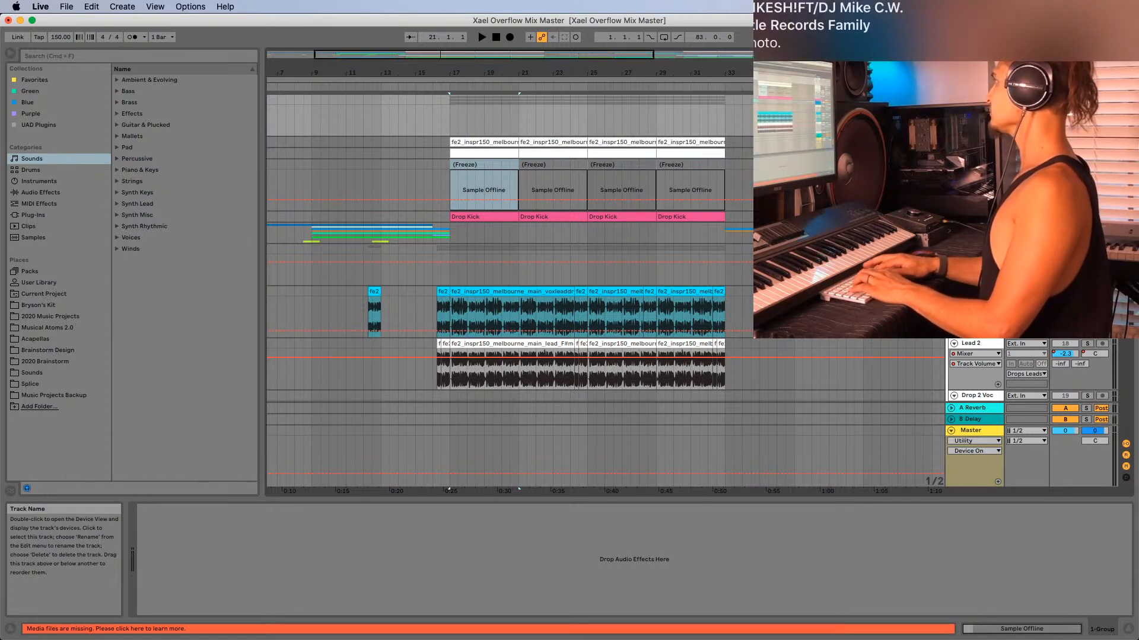
- Show the Master track's devices and delete the Multiband Compression and the Limiter, keeping Utility
{"action": "scroll", "coordinate": [605, 249], "scroll_direction": "down", "scroll_amount": 15}
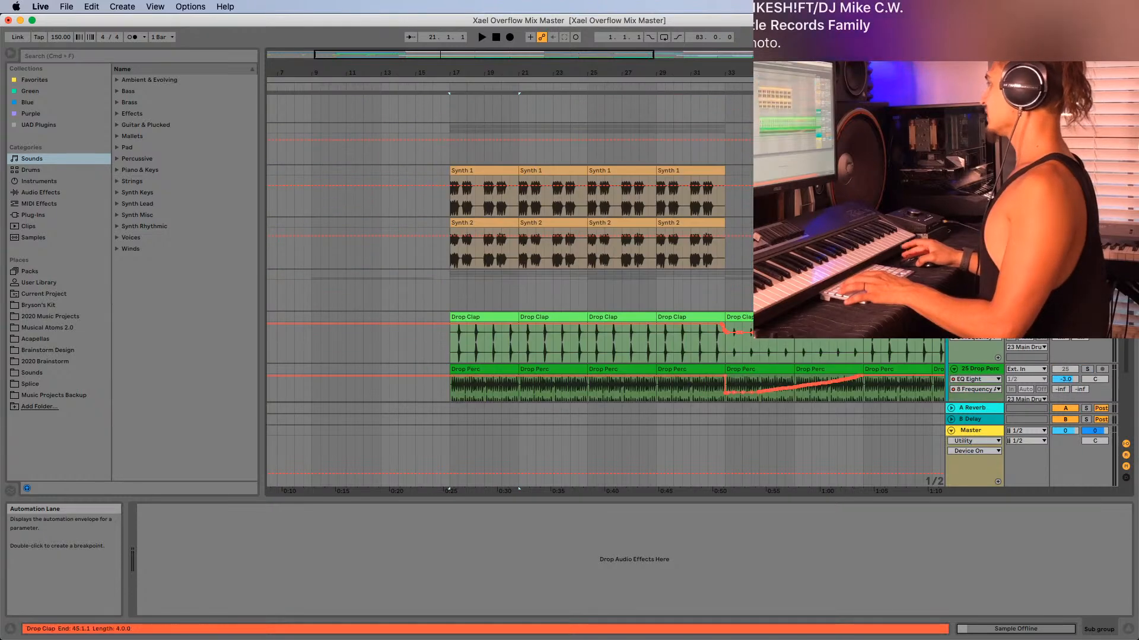
{"action": "left_click", "coordinate": [977, 429]}
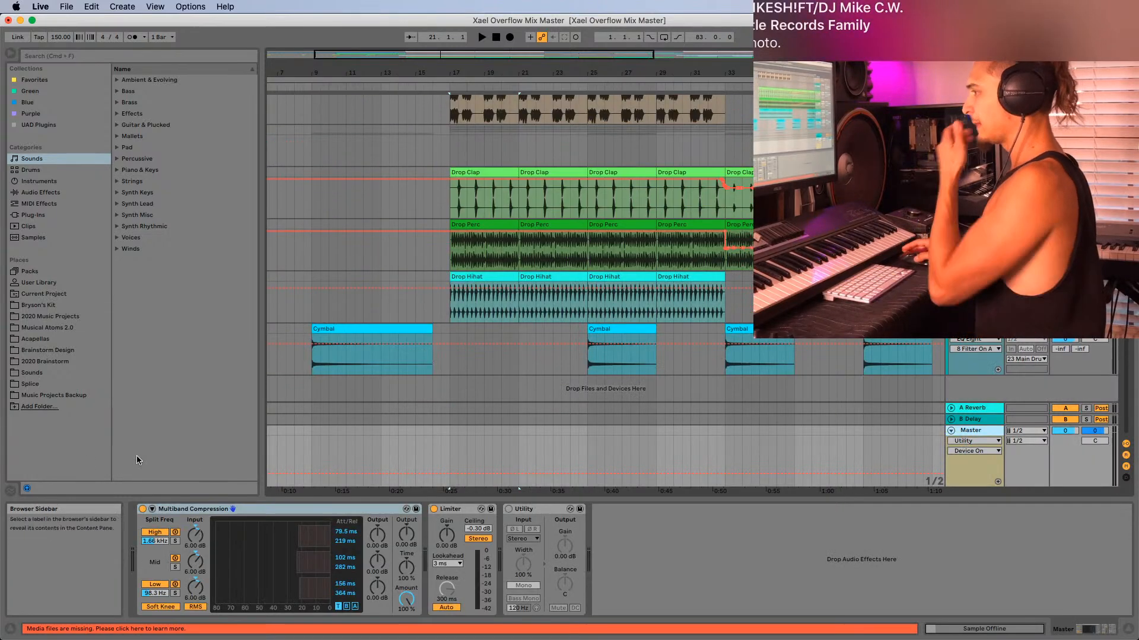
{"action": "left_click", "coordinate": [174, 510]}
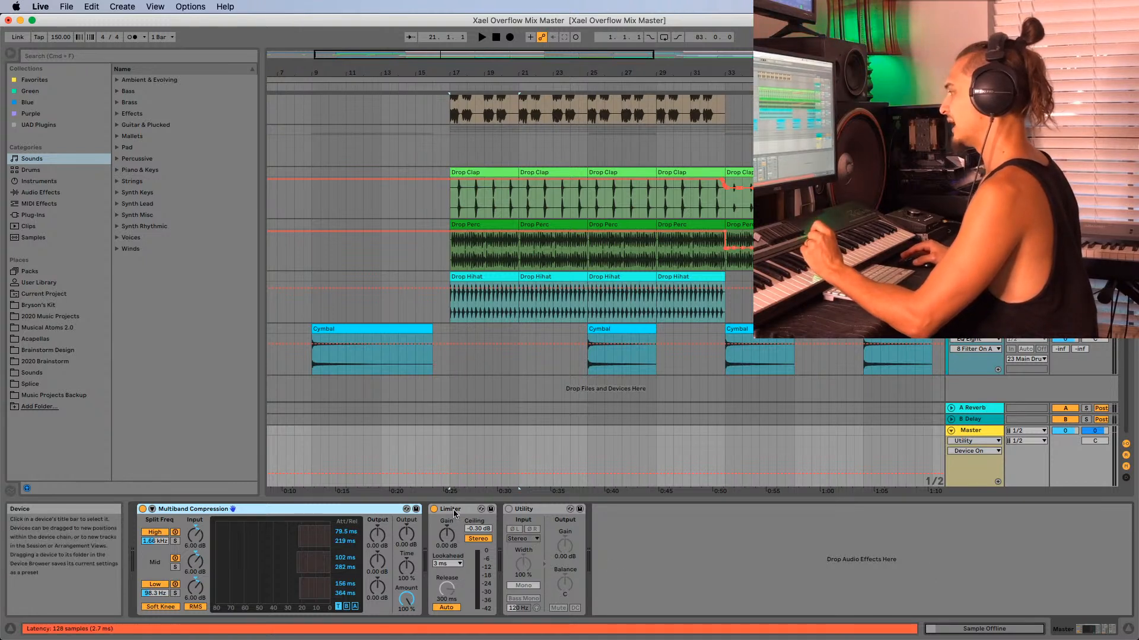
{"action": "key", "text": "Right"}
{"action": "left_click", "coordinate": [277, 511]}
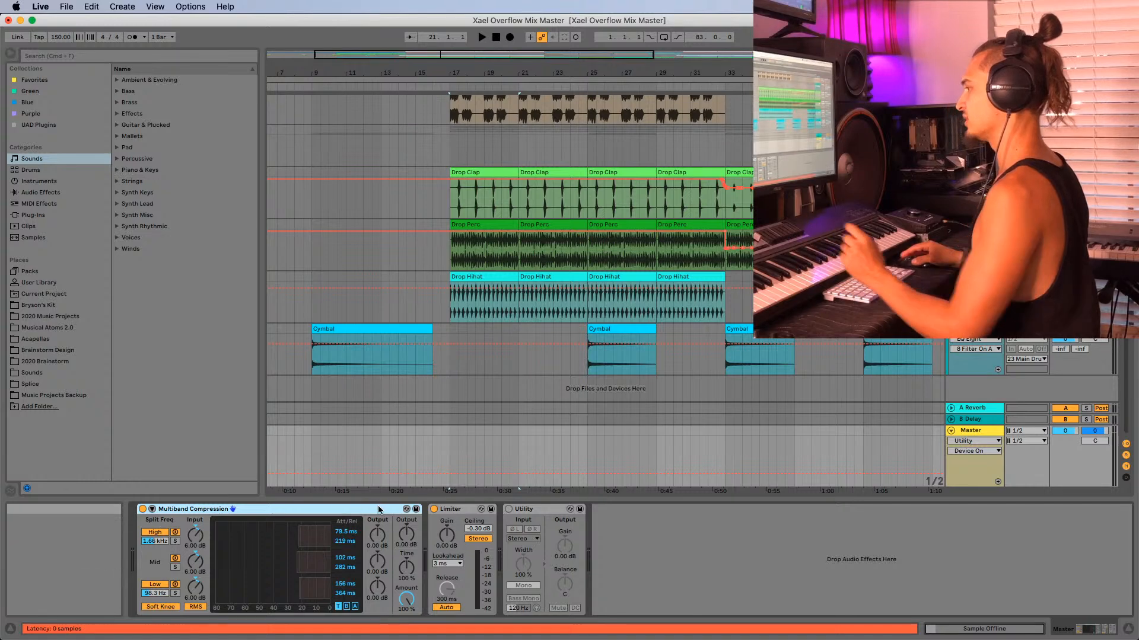
{"action": "left_click", "coordinate": [468, 510], "text": "shift"}
{"action": "key", "text": "Delete"}
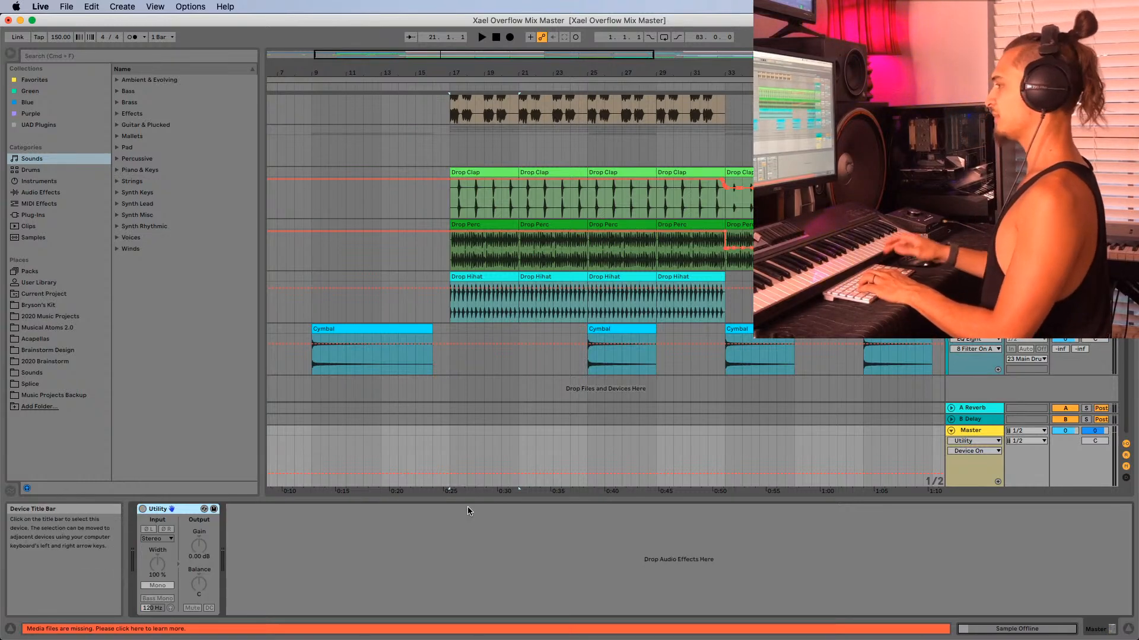
- Load KClip from the Favorites onto the Master ahead of Utility, enable Guard with a -0.3 dB ceiling, and close its window
{"action": "left_click", "coordinate": [38, 81]}
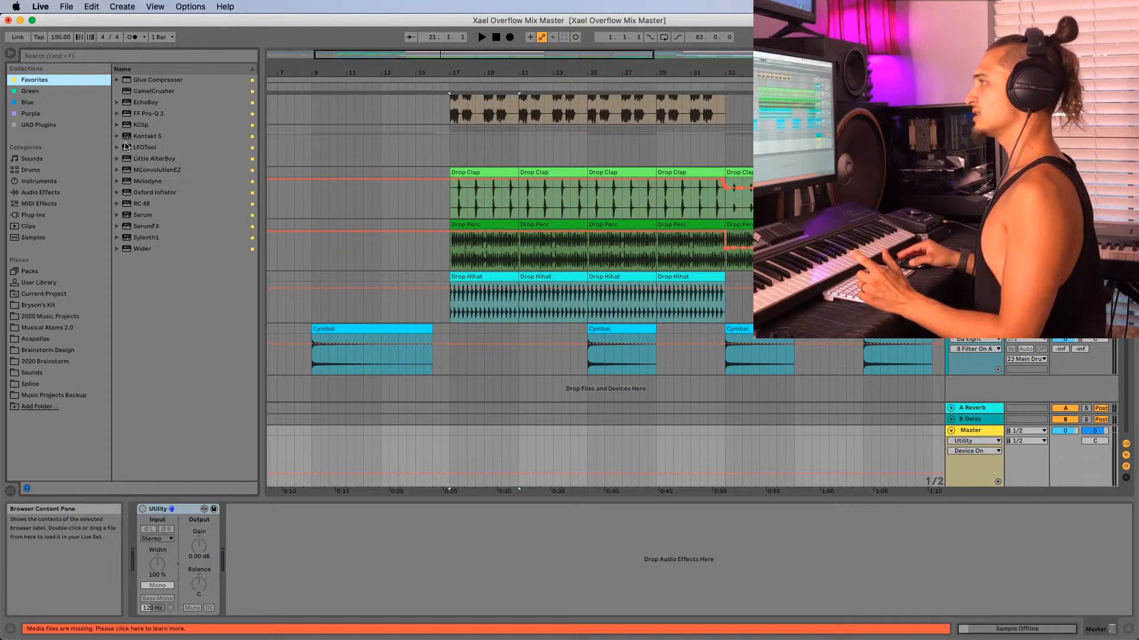
{"action": "left_click", "coordinate": [185, 128]}
{"action": "left_click_drag", "start_coordinate": [287, 409], "coordinate": [145, 605]}
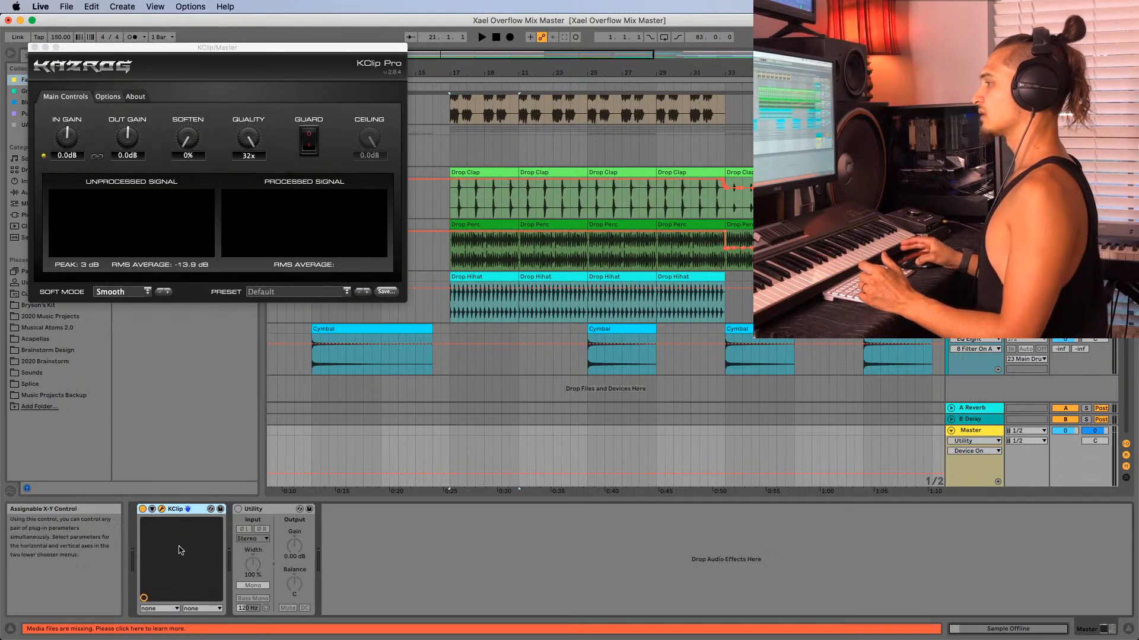
{"action": "left_click", "coordinate": [307, 147]}
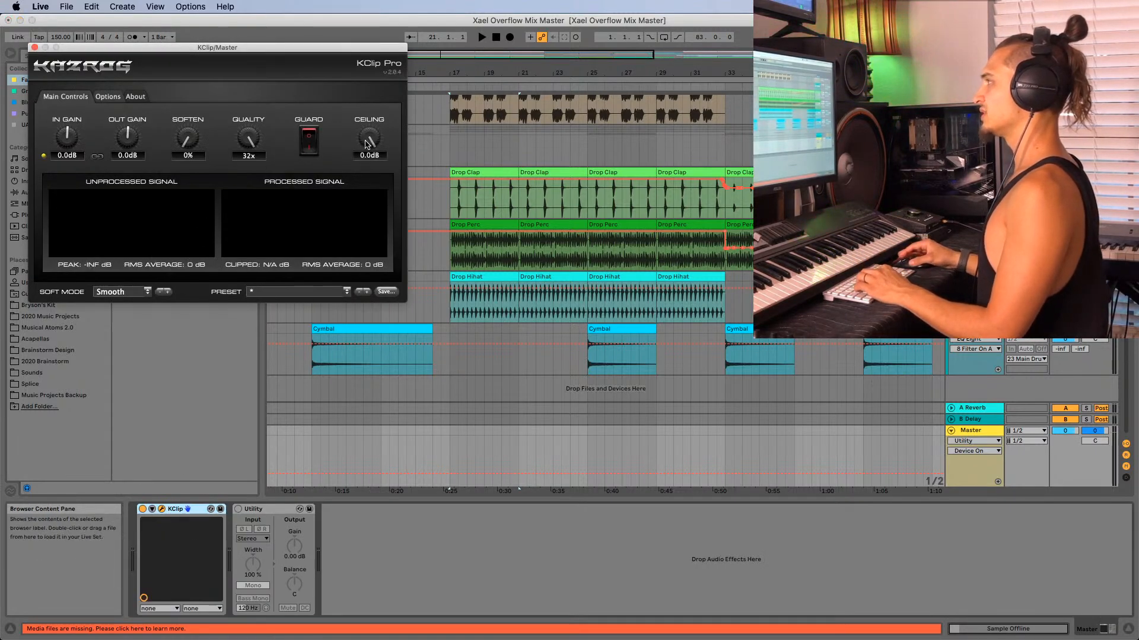
{"action": "left_click_drag", "start_coordinate": [366, 144], "coordinate": [371, 149]}
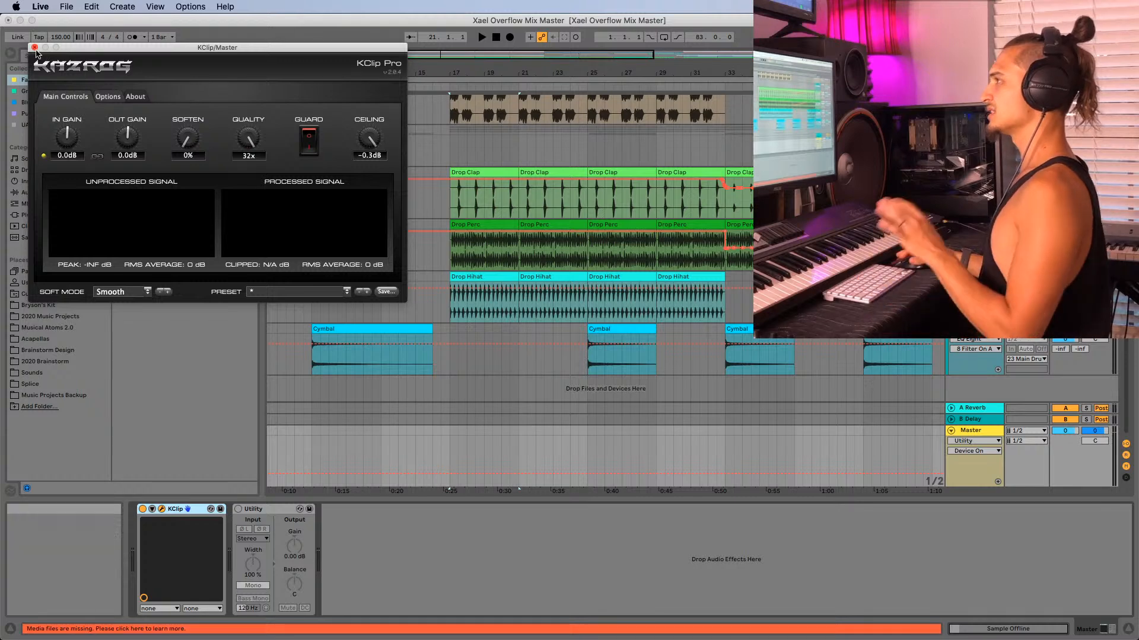
{"action": "left_click", "coordinate": [35, 47]}
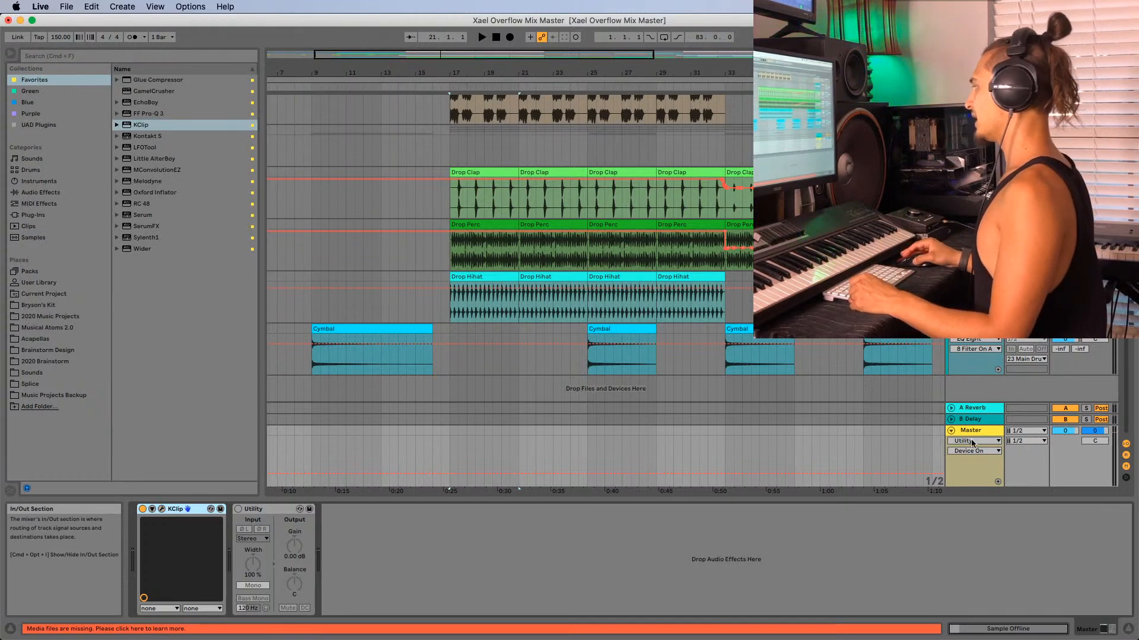
- Play the first drop from bar 17 and show the devices of the Lead 1 track and of the Drops Leads group
{"action": "scroll", "coordinate": [793, 445], "scroll_direction": "up", "scroll_amount": 3}
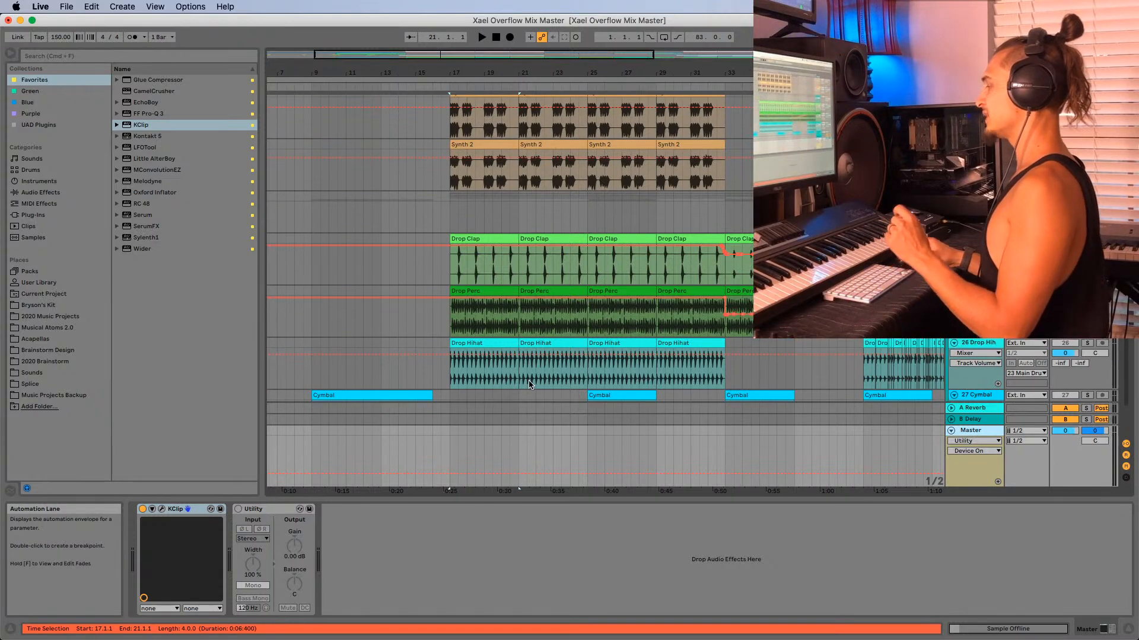
{"action": "left_click", "coordinate": [444, 214]}
{"action": "scroll", "coordinate": [443, 225], "scroll_direction": "up", "scroll_amount": 3}
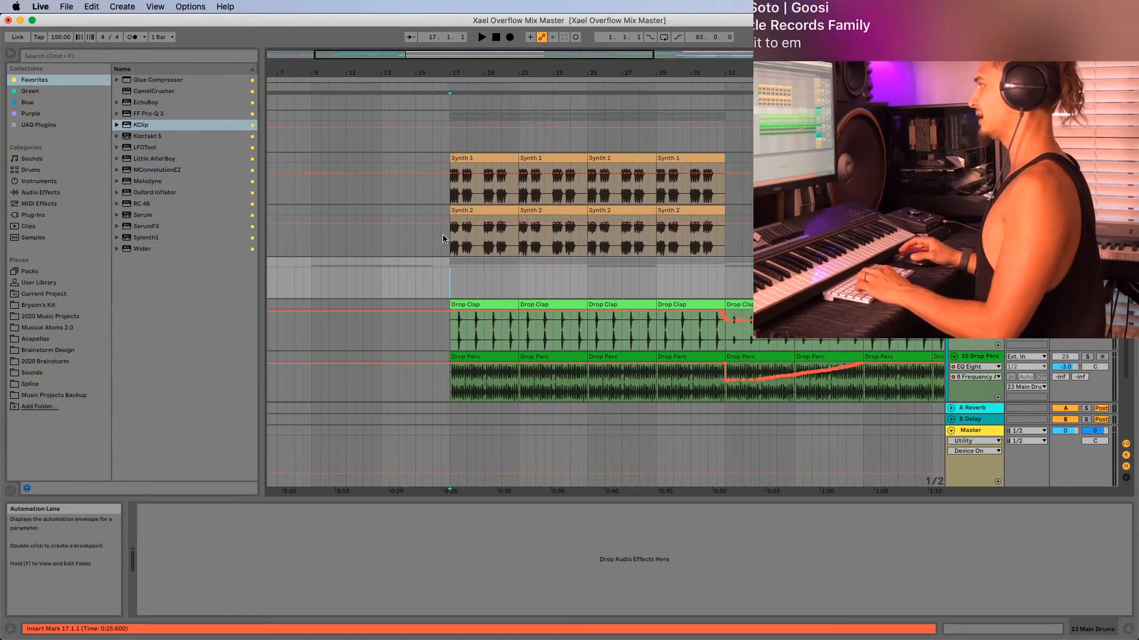
{"action": "left_click_drag", "start_coordinate": [450, 72], "coordinate": [450, 118]}
{"action": "scroll", "coordinate": [587, 354], "scroll_direction": "up", "scroll_amount": 5}
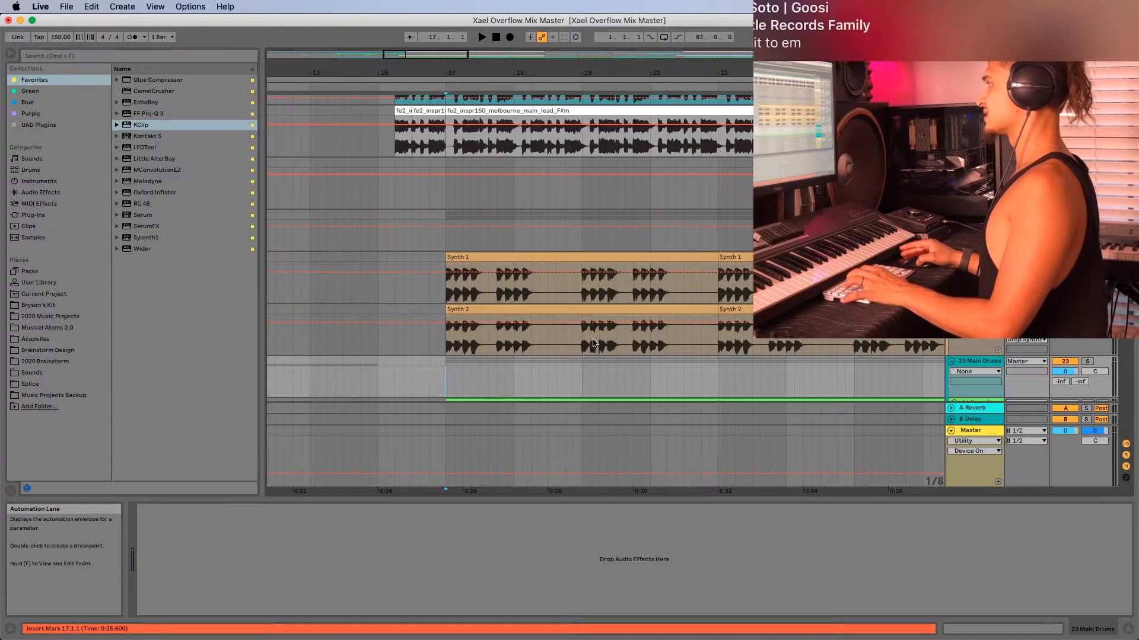
{"action": "scroll", "coordinate": [593, 237], "scroll_direction": "up", "scroll_amount": 5}
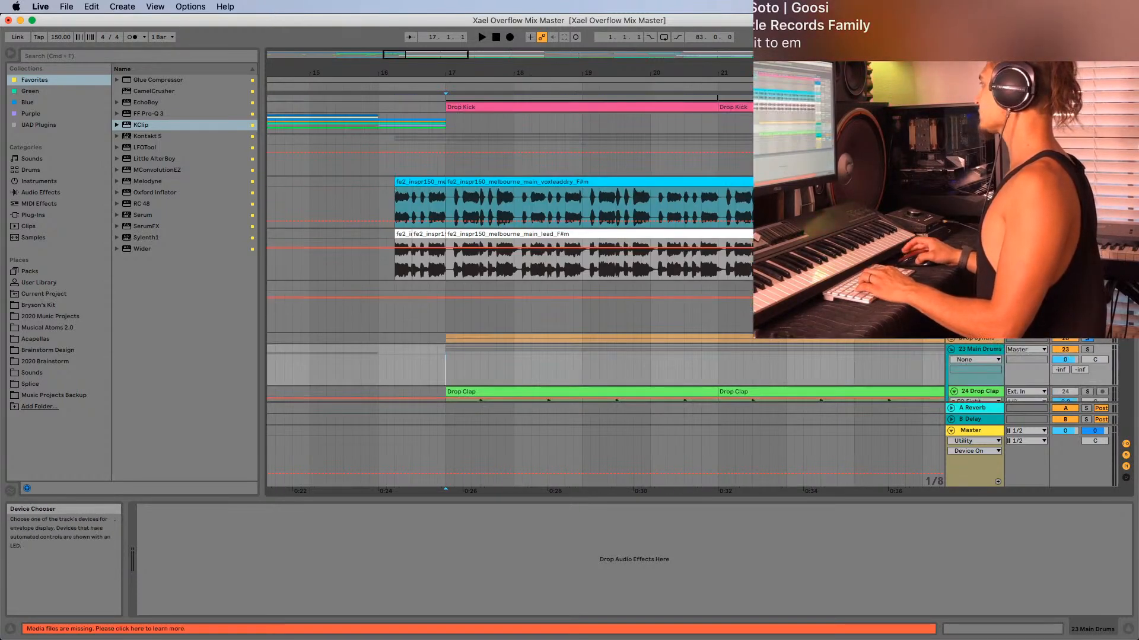
{"action": "key", "text": "space"}
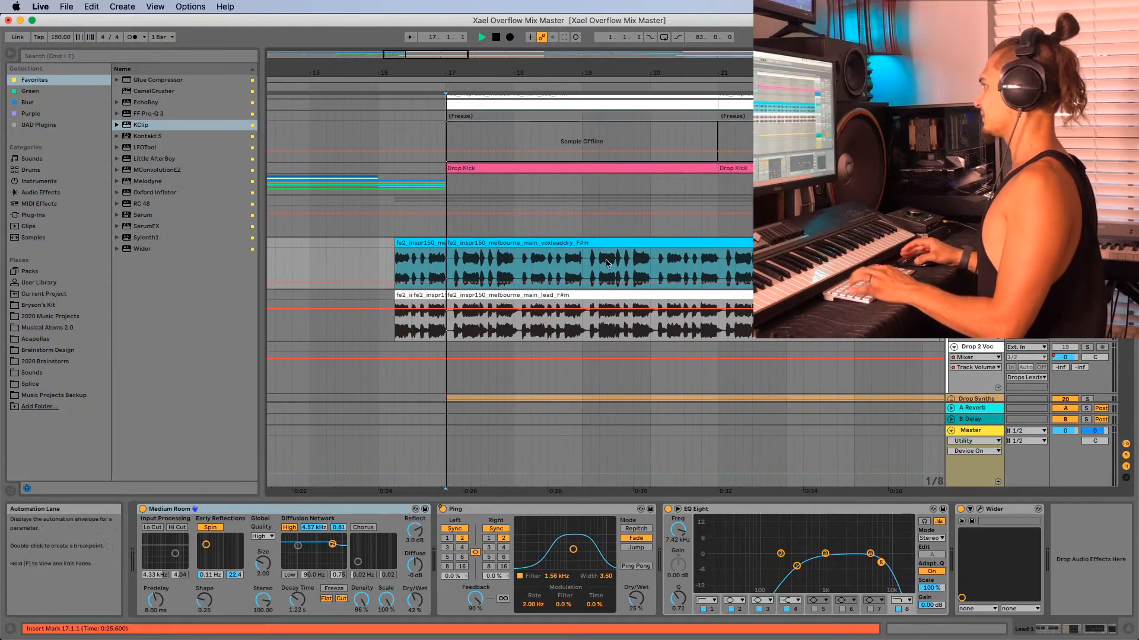
{"action": "left_click", "coordinate": [976, 201]}
{"action": "scroll", "coordinate": [977, 267], "scroll_direction": "down", "scroll_amount": 2}
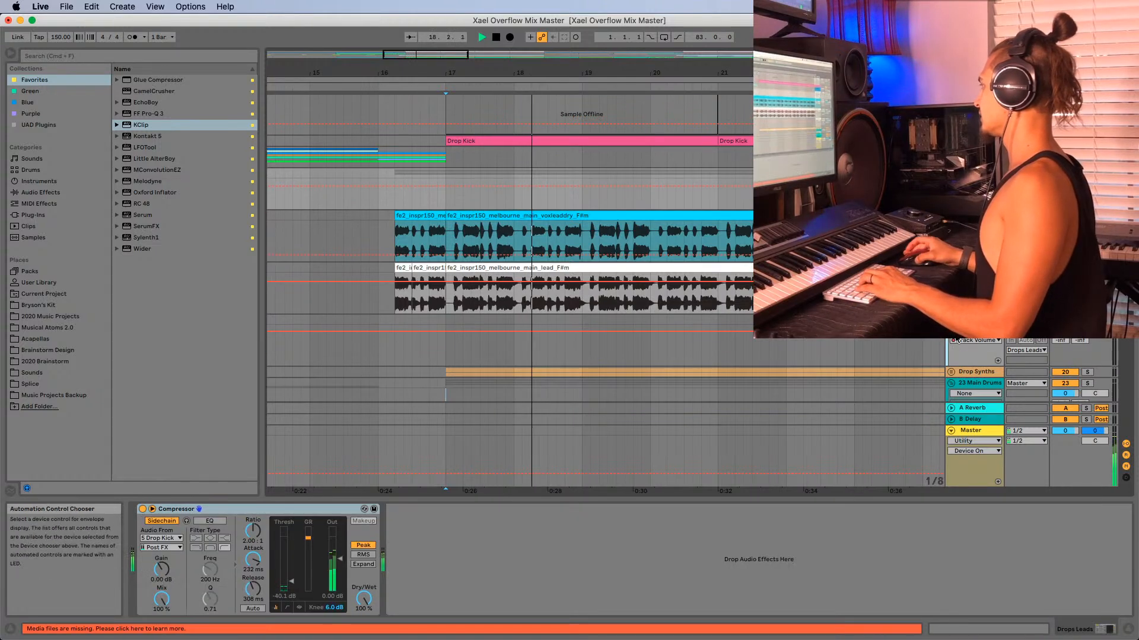
- Select the Drop 2 Voc track and change its track colour to light purple
{"action": "left_click", "coordinate": [976, 320]}
{"action": "key", "text": "minus"}
{"action": "key", "text": "minus"}
{"action": "key", "text": "minus"}
{"action": "key", "text": "minus"}
{"action": "key", "text": "minus"}
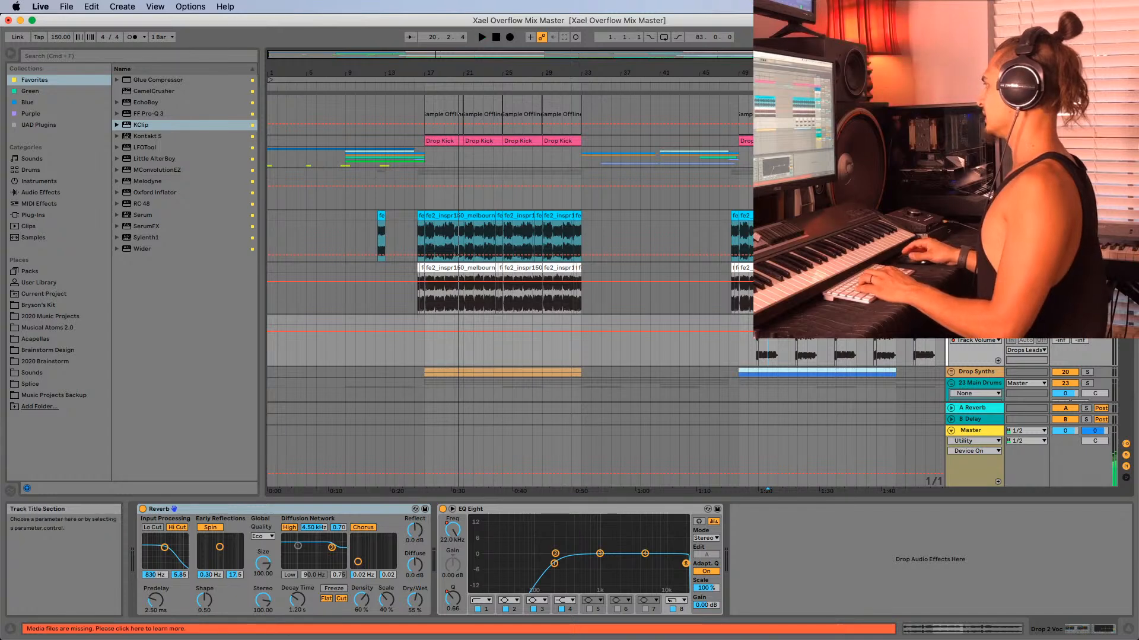
{"action": "left_click", "coordinate": [766, 356]}
{"action": "left_click", "coordinate": [976, 319]}
{"action": "right_click", "coordinate": [976, 320]}
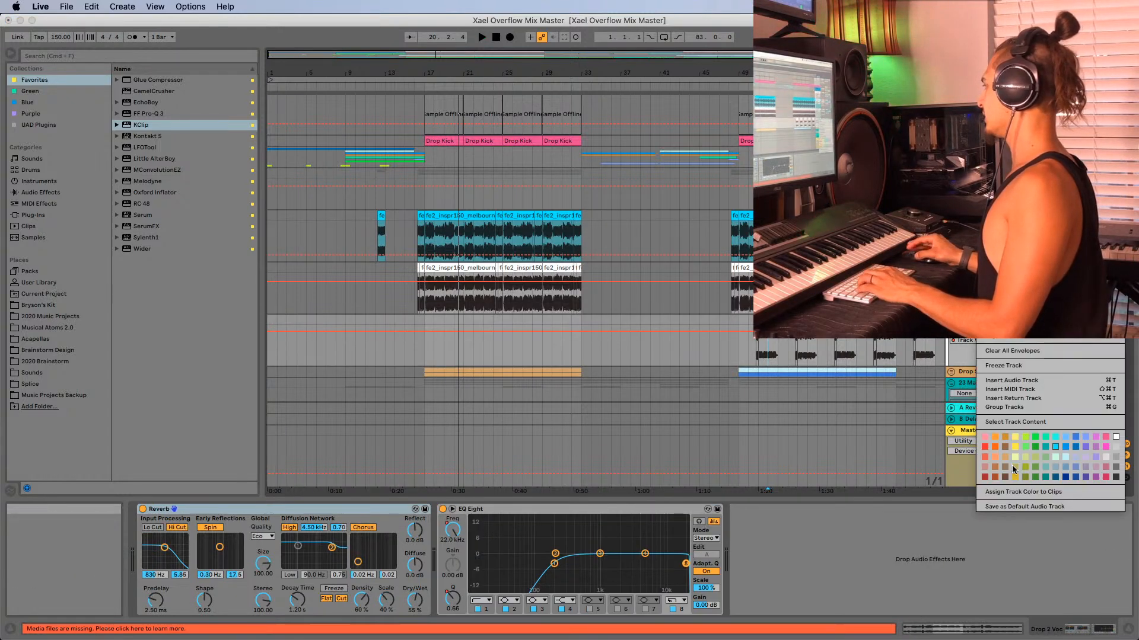
{"action": "left_click", "coordinate": [1096, 457]}
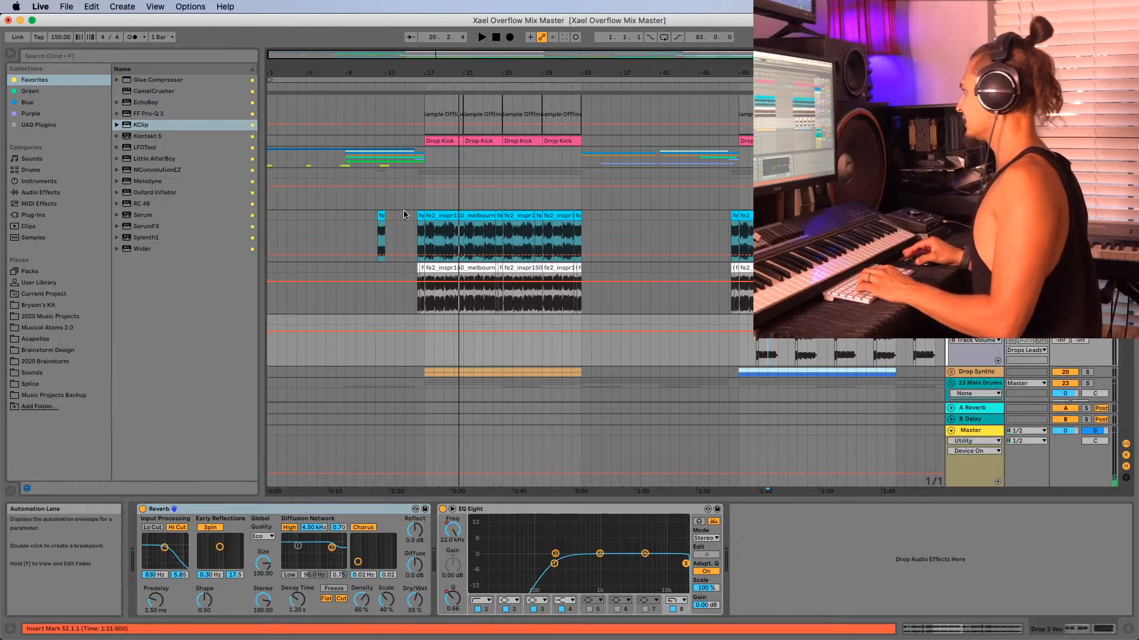
- Recolour all Lead 1, Lead 2 and Drop 2 Voc clips from bar 12 to 87 light purple and fold the Drops Leads group
{"action": "left_click", "coordinate": [381, 216]}
{"action": "left_click_drag", "start_coordinate": [407, 67], "coordinate": [407, 52]}
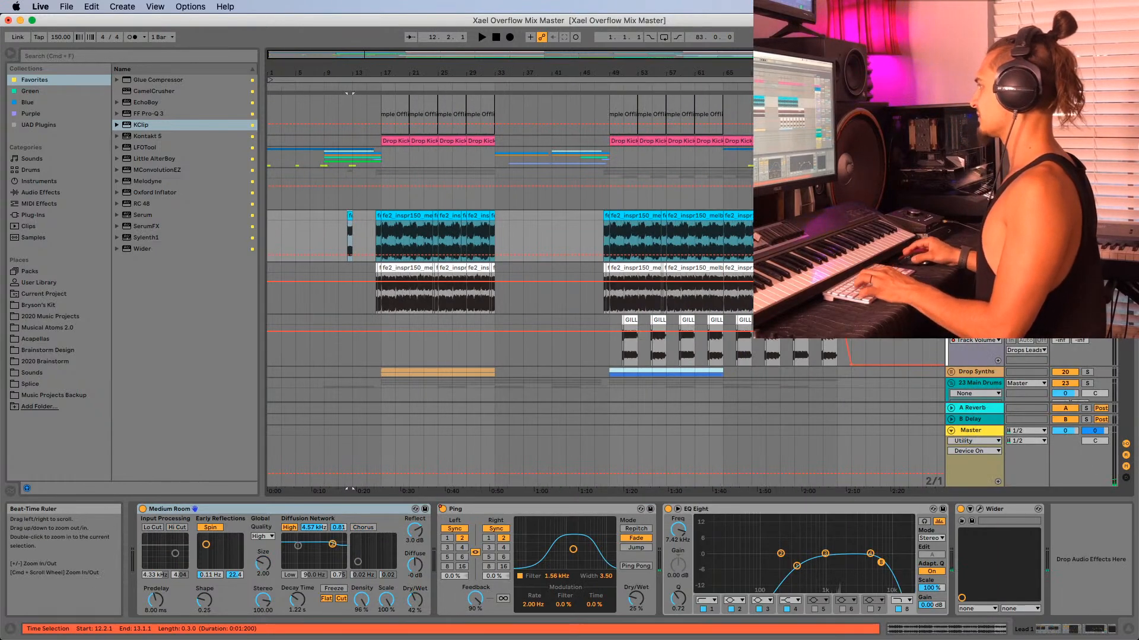
{"action": "left_click", "coordinate": [882, 330], "text": "shift"}
{"action": "right_click", "coordinate": [749, 270]}
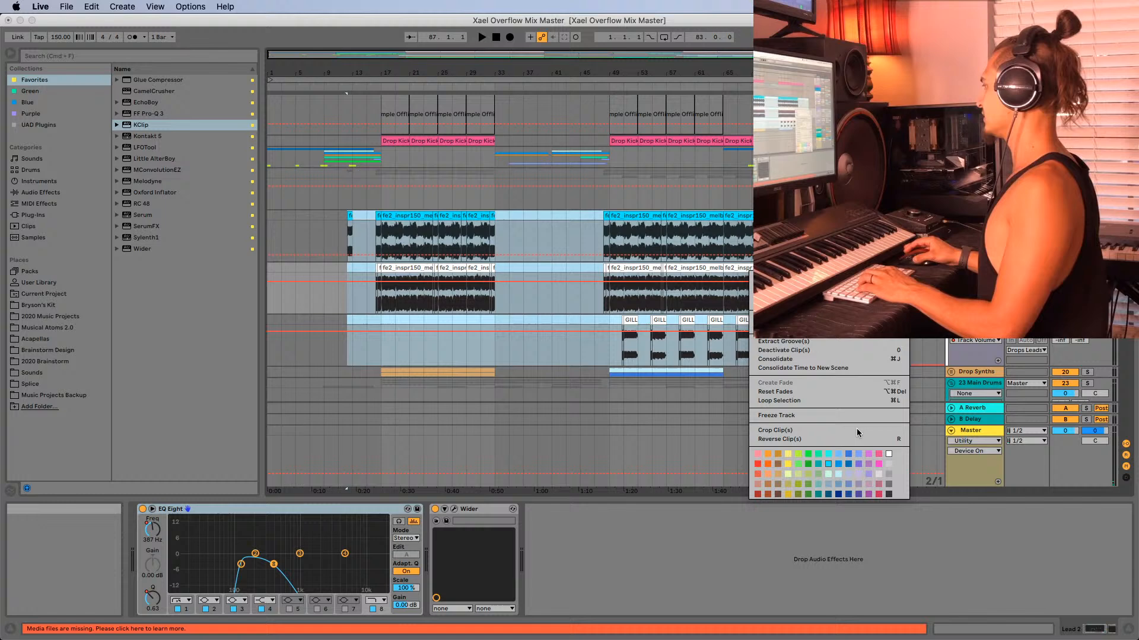
{"action": "left_click", "coordinate": [867, 473]}
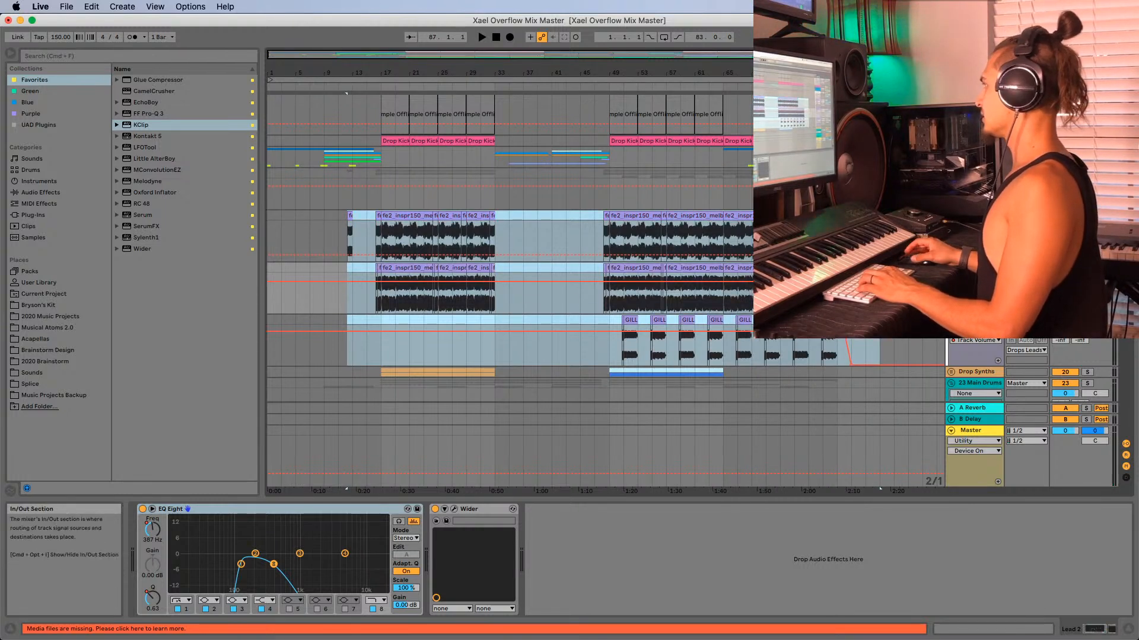
{"action": "left_click", "coordinate": [973, 173]}
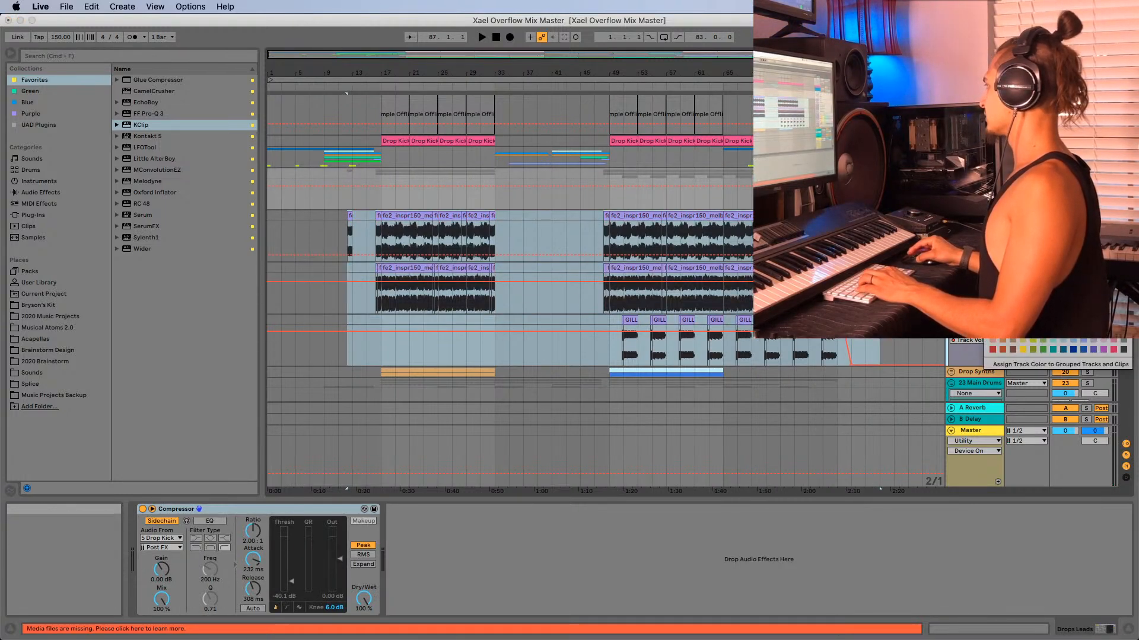
{"action": "left_click", "coordinate": [950, 383]}
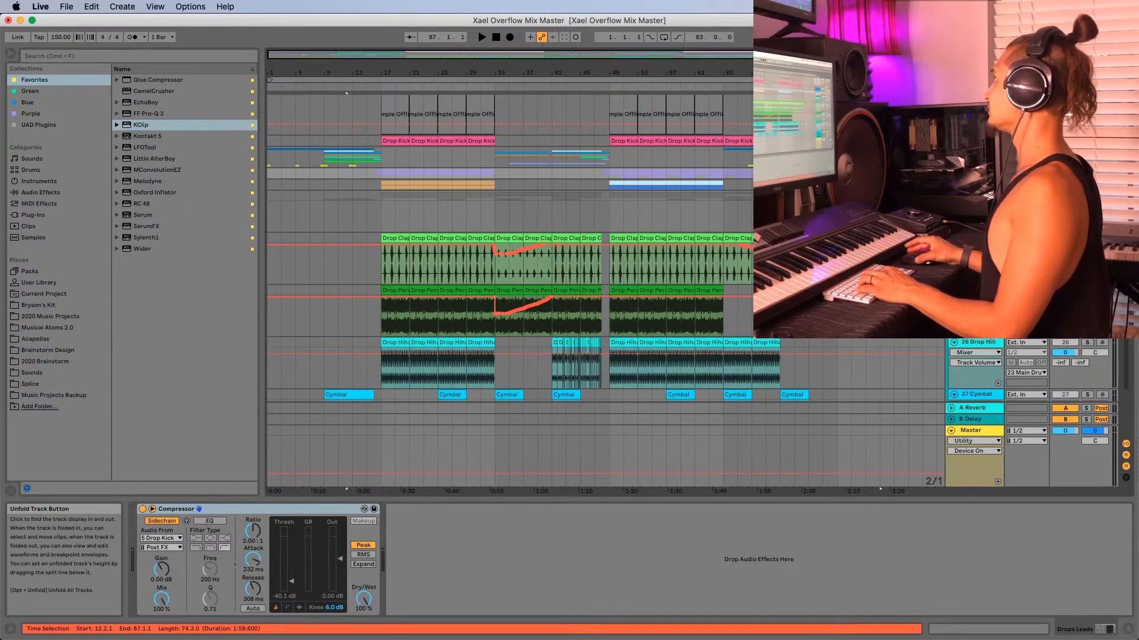
- Look over the group tracks down to Main Drums and select the first Drop Clap clip at bar 17 to show its EQ Eight
{"action": "scroll", "coordinate": [951, 384], "scroll_direction": "up", "scroll_amount": 2}
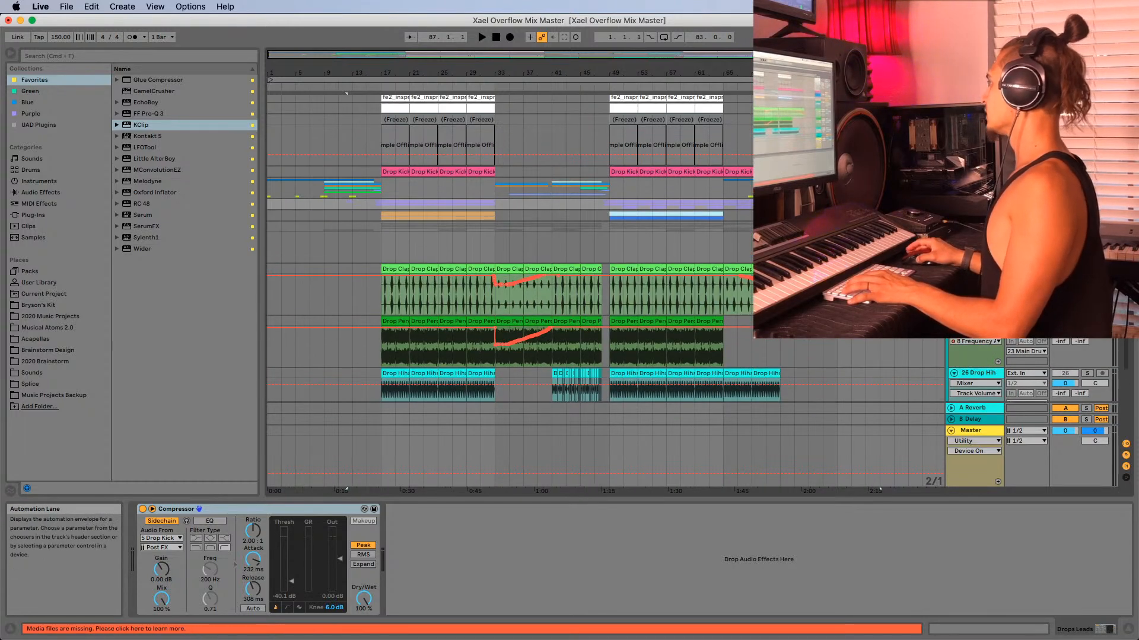
{"action": "left_click", "coordinate": [977, 183]}
{"action": "left_click", "coordinate": [977, 215]}
{"action": "left_click", "coordinate": [977, 226]}
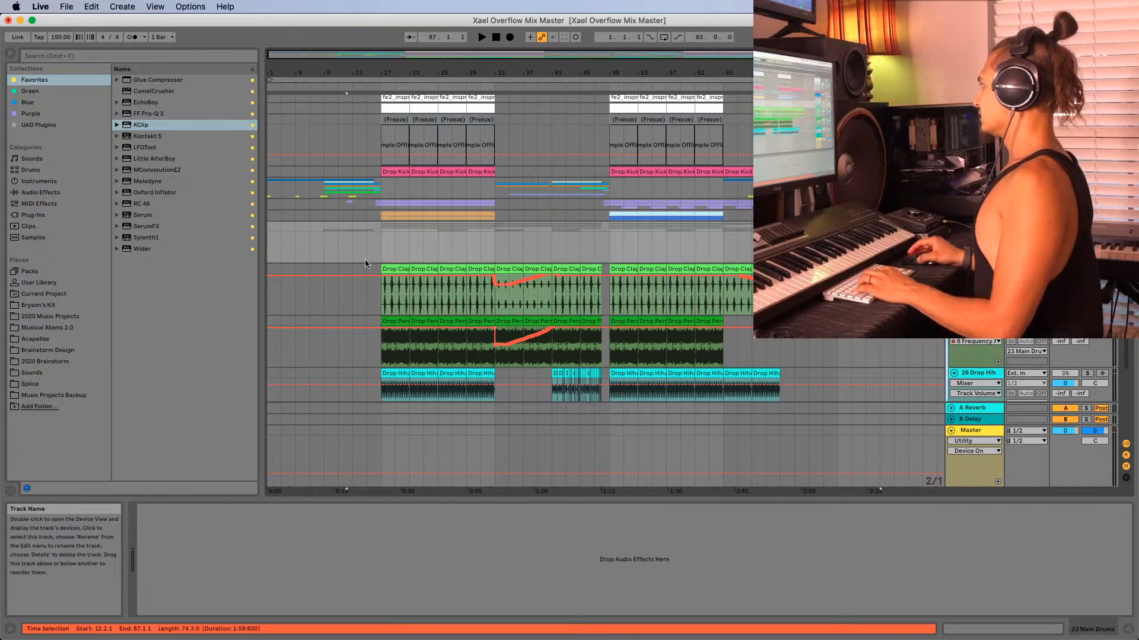
{"action": "scroll", "coordinate": [368, 264], "scroll_direction": "down", "scroll_amount": 2}
{"action": "left_click", "coordinate": [395, 244]}
{"action": "scroll", "coordinate": [474, 279], "scroll_direction": "down", "scroll_amount": 4}
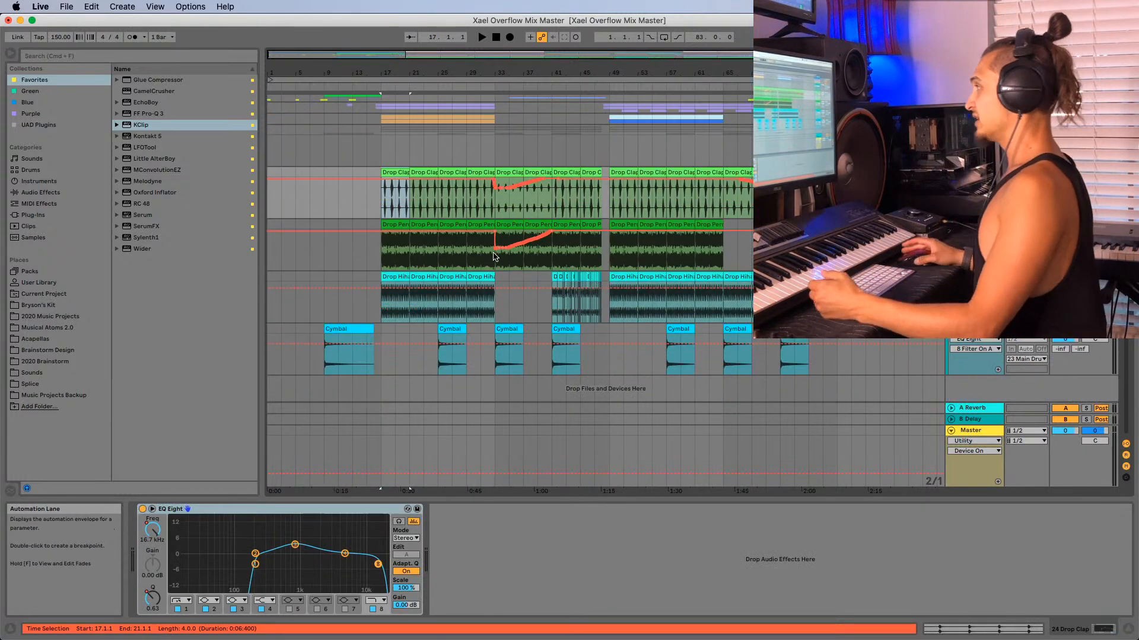
- Show the devices of the Drop Perc, Drop Clap and Main Drums tracks in turn and look over the tracks around them
{"action": "left_click", "coordinate": [972, 225]}
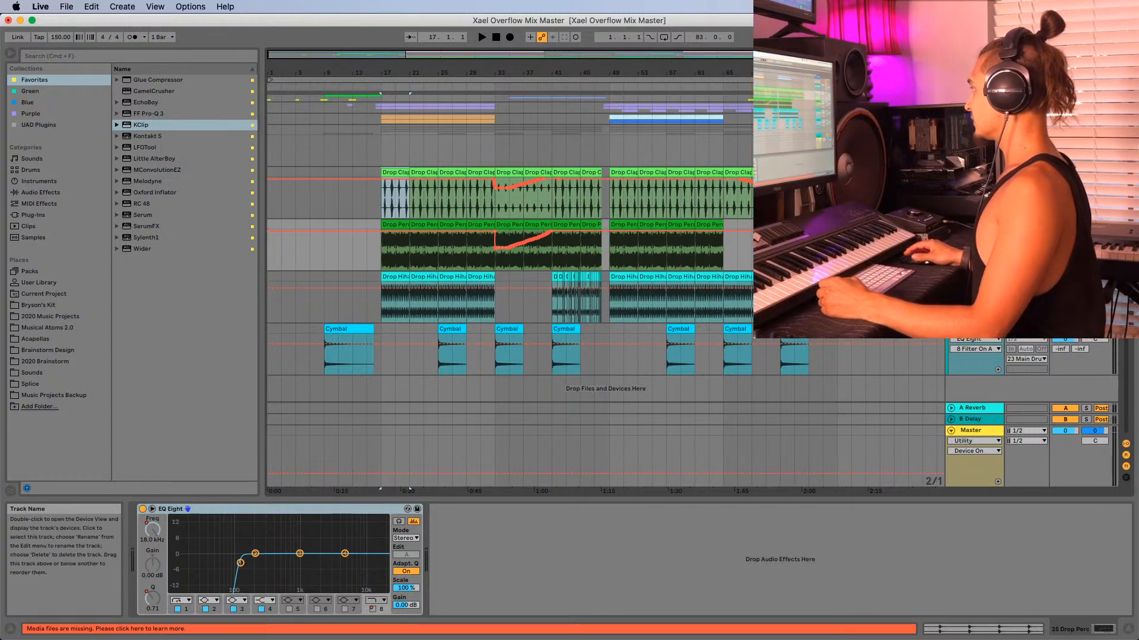
{"action": "left_click", "coordinate": [973, 173]}
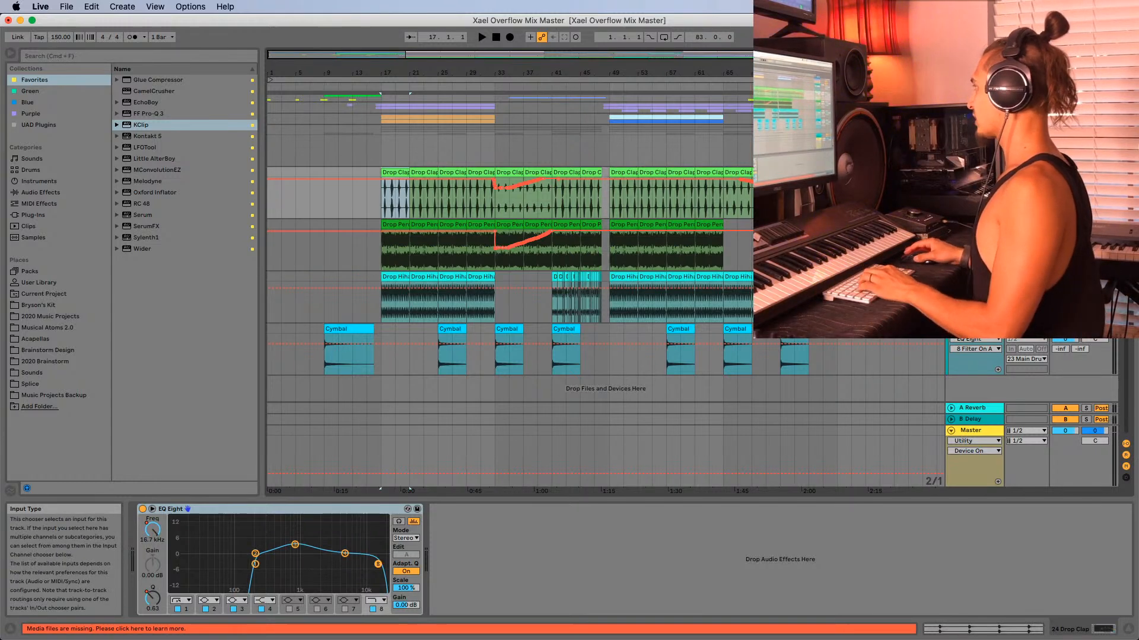
{"action": "left_click", "coordinate": [973, 129]}
{"action": "scroll", "coordinate": [510, 238], "scroll_direction": "up", "scroll_amount": 3}
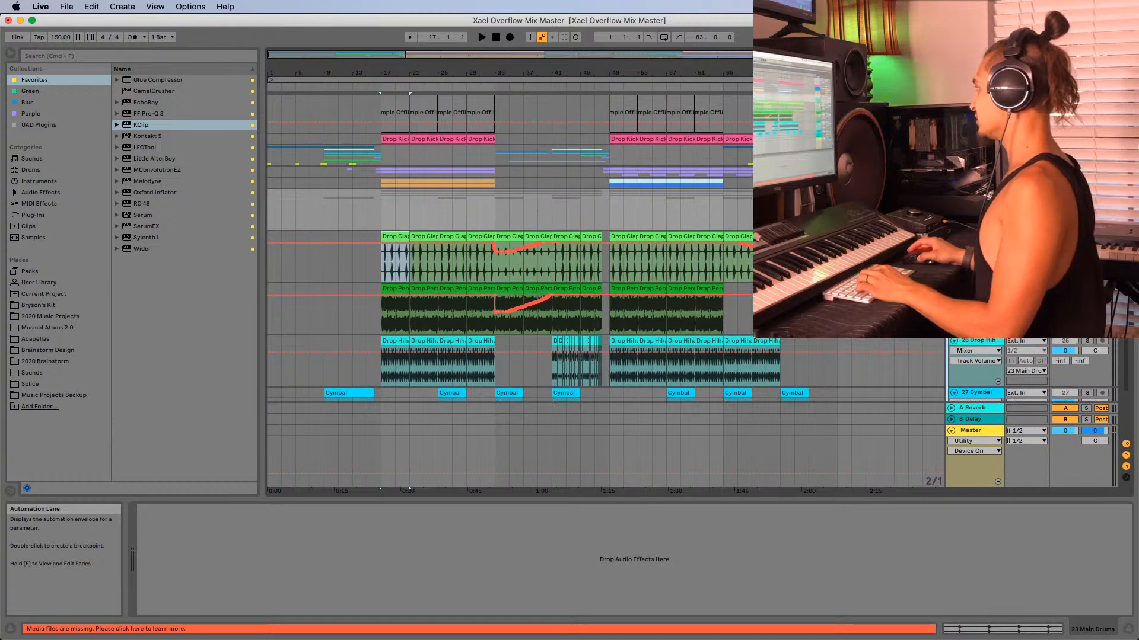
{"action": "scroll", "coordinate": [510, 237], "scroll_direction": "down", "scroll_amount": 3}
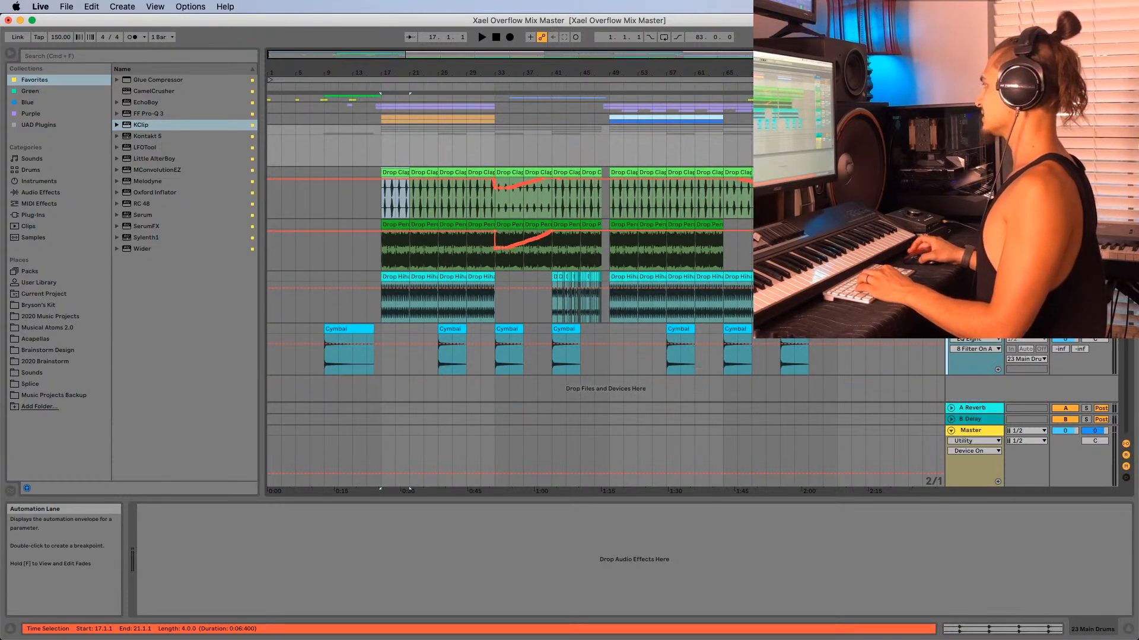
{"action": "scroll", "coordinate": [510, 238], "scroll_direction": "up", "scroll_amount": 5}
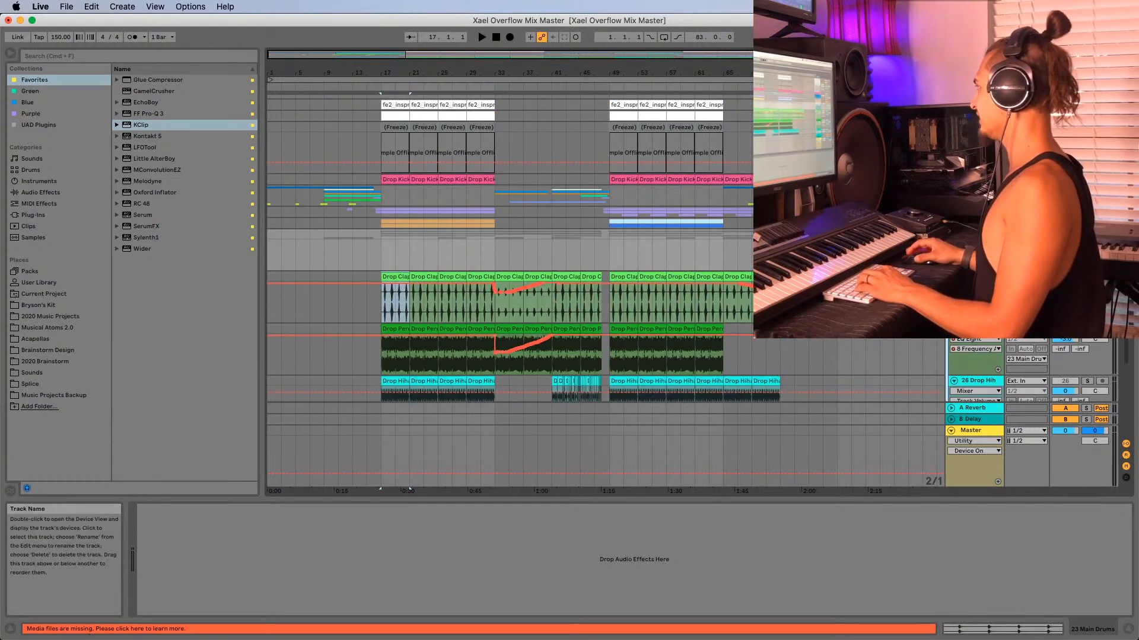
- Check the Builds group's contents and fold the Main Drums group
{"action": "left_click", "coordinate": [972, 190]}
{"action": "left_click", "coordinate": [952, 191]}
{"action": "left_click", "coordinate": [951, 190]}
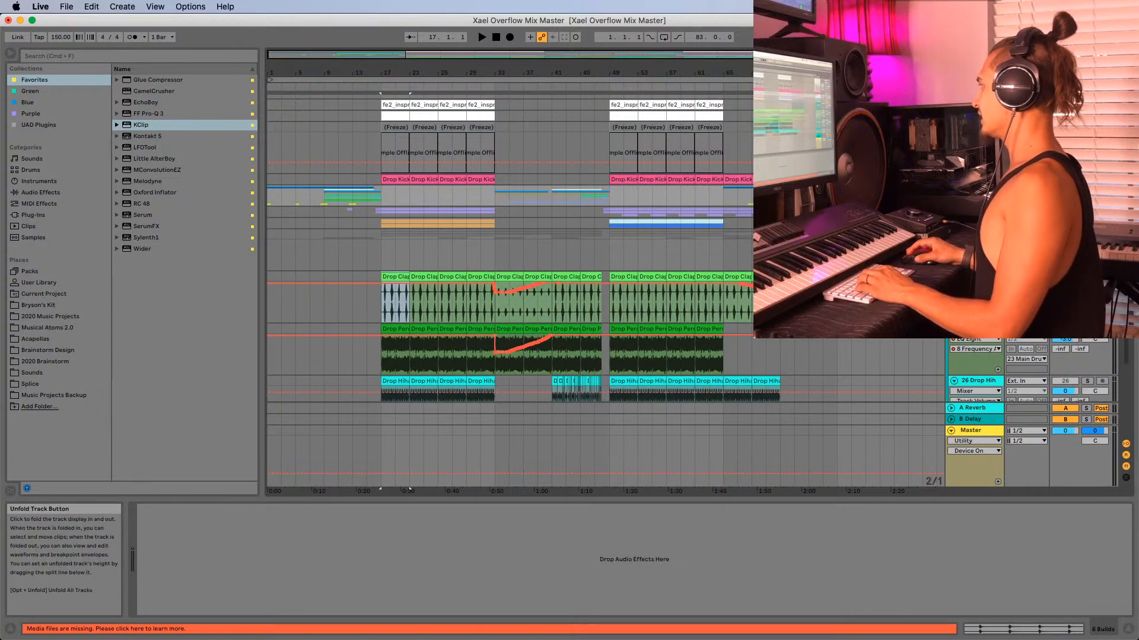
{"action": "left_click", "coordinate": [951, 234]}
{"action": "left_click", "coordinate": [972, 272]}
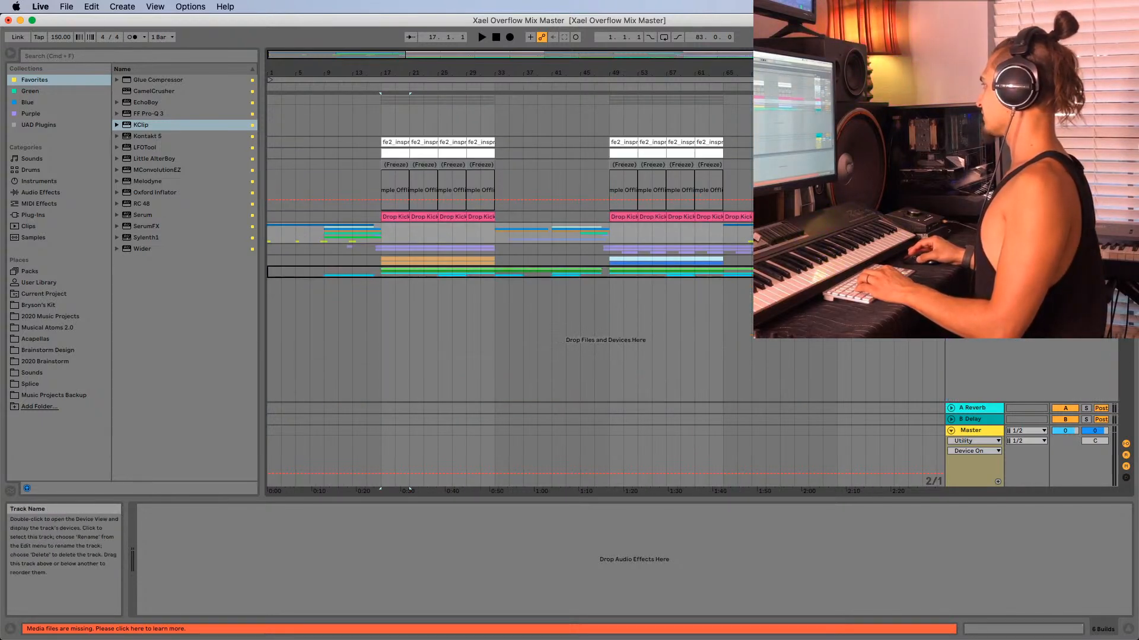
- Move the Builds group below all other groups and the Main Drums group directly below the Drop Kick track
{"action": "left_click_drag", "start_coordinate": [973, 227], "coordinate": [972, 276]}
{"action": "left_click", "coordinate": [972, 250]}
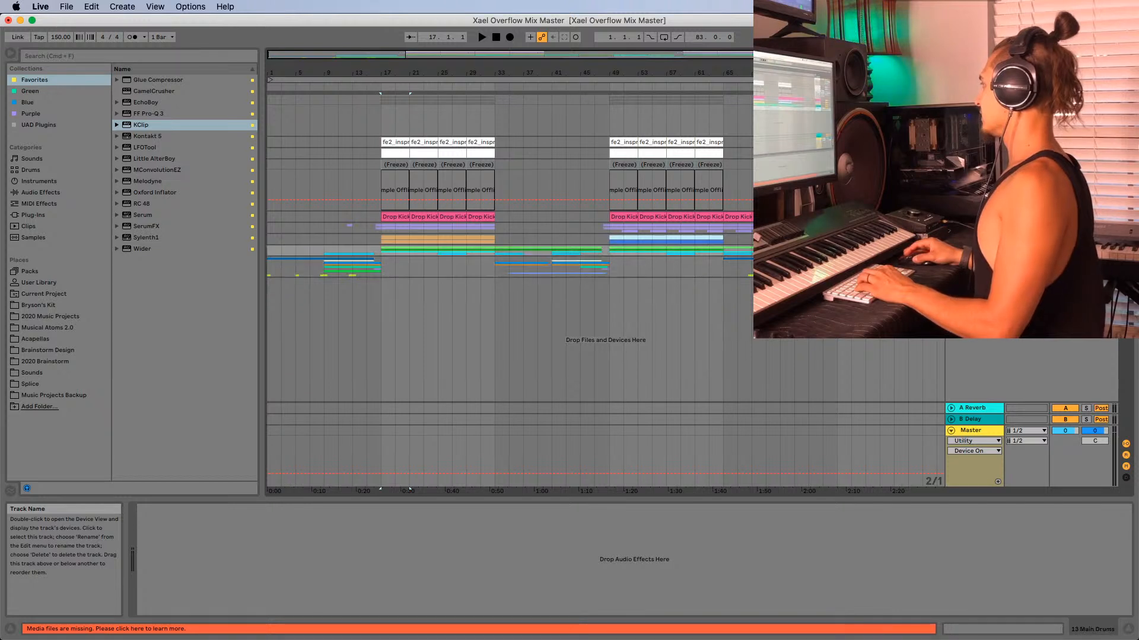
{"action": "left_click_drag", "start_coordinate": [972, 250], "coordinate": [972, 223]}
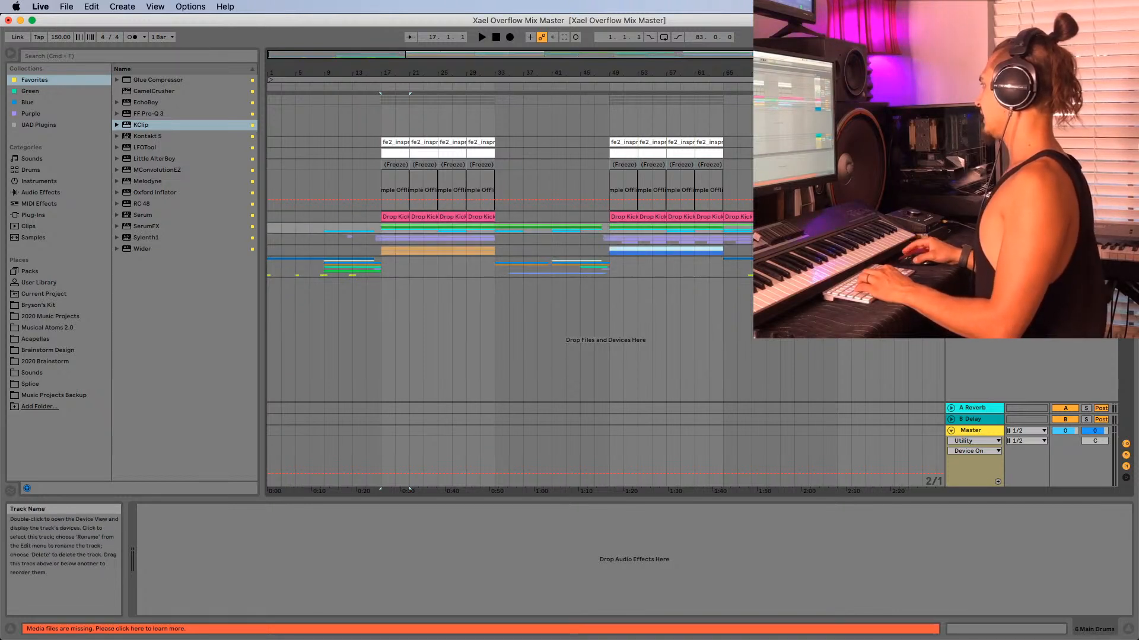
- Unfold the Main Drums group and move its Drop Clap track out of it, directly below Drop Kick
{"action": "left_click", "coordinate": [951, 228]}
{"action": "scroll", "coordinate": [490, 328], "scroll_direction": "down", "scroll_amount": 1}
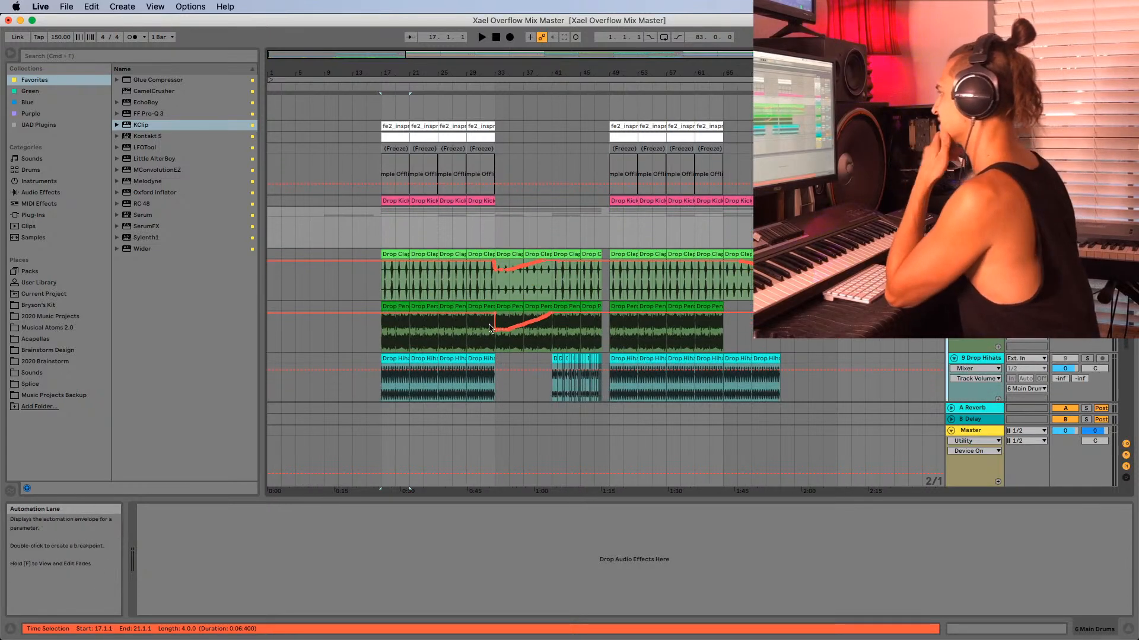
{"action": "scroll", "coordinate": [953, 367], "scroll_direction": "down", "scroll_amount": 3}
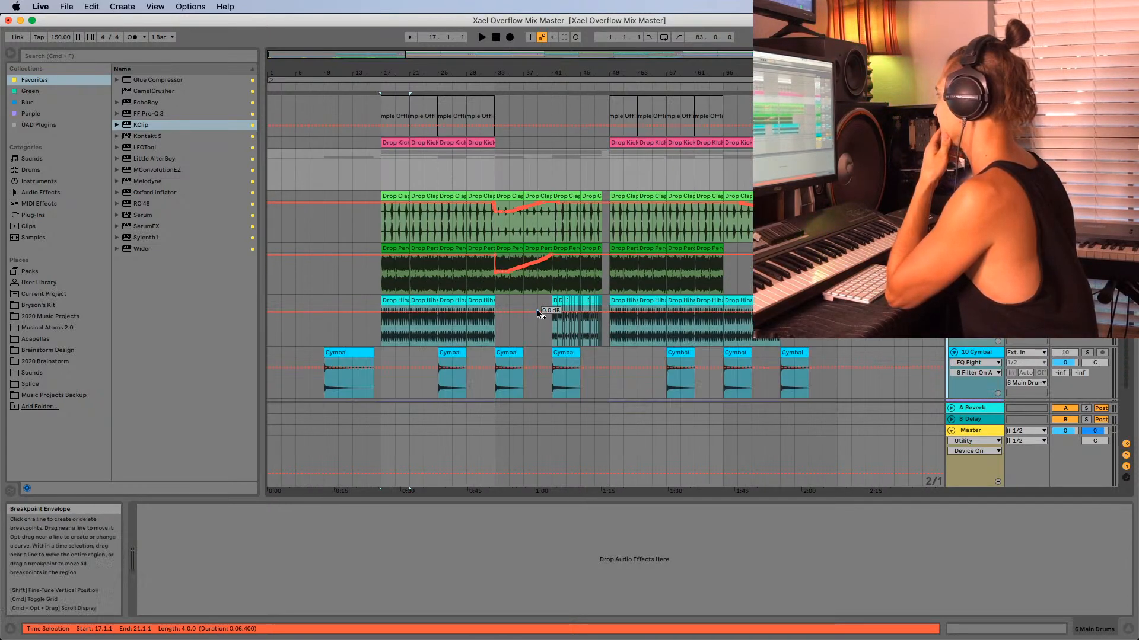
{"action": "scroll", "coordinate": [954, 367], "scroll_direction": "down", "scroll_amount": 2}
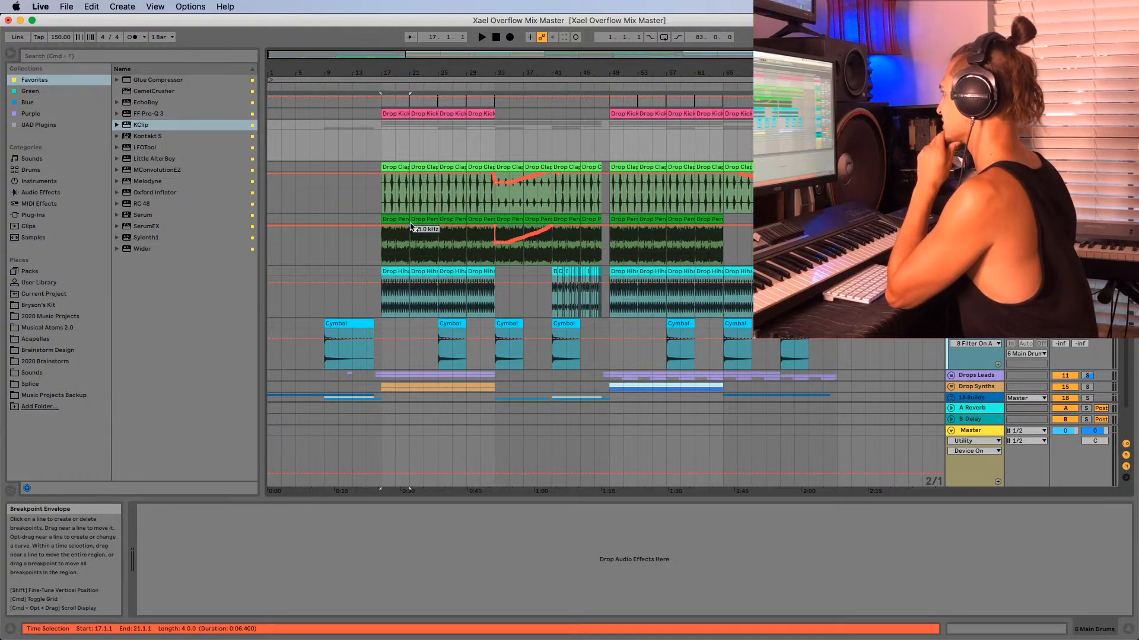
{"action": "scroll", "coordinate": [435, 165], "scroll_direction": "up", "scroll_amount": 1}
{"action": "left_click", "coordinate": [452, 171]}
{"action": "scroll", "coordinate": [973, 178], "scroll_direction": "up", "scroll_amount": 2}
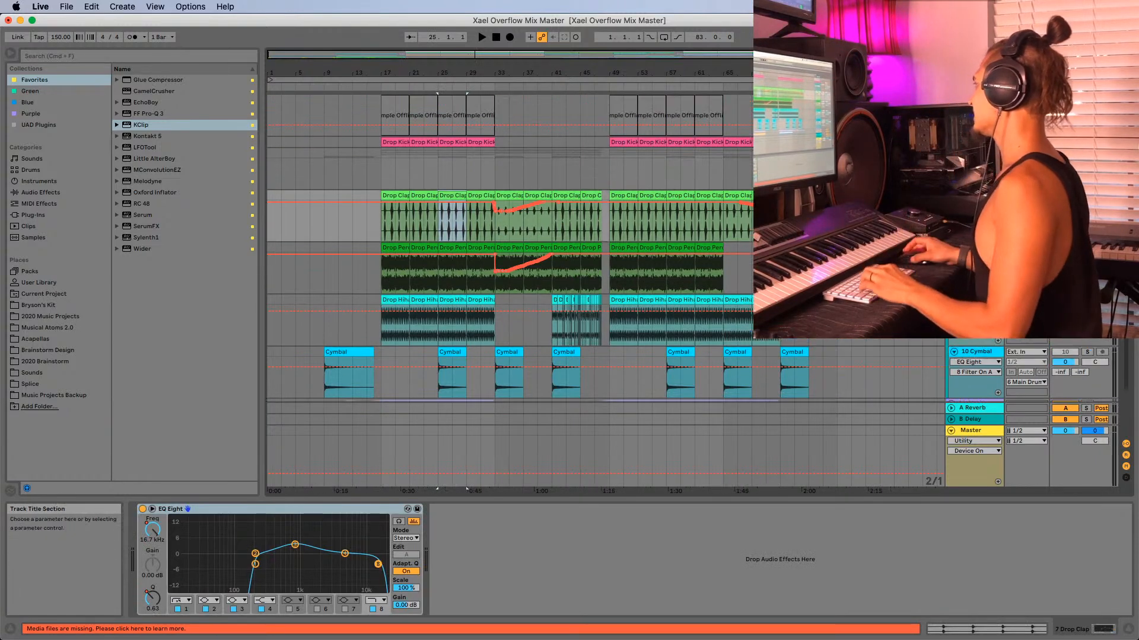
{"action": "left_click_drag", "start_coordinate": [971, 194], "coordinate": [971, 151]}
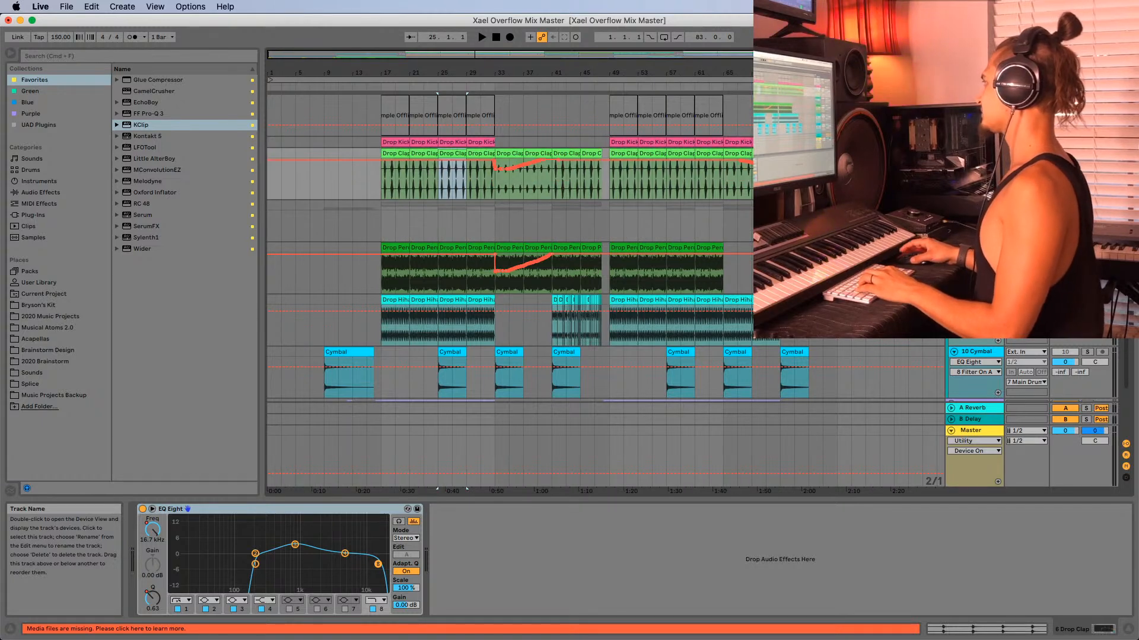
- Put the Drop Clap track into a new group of its own
{"action": "right_click", "coordinate": [971, 154]}
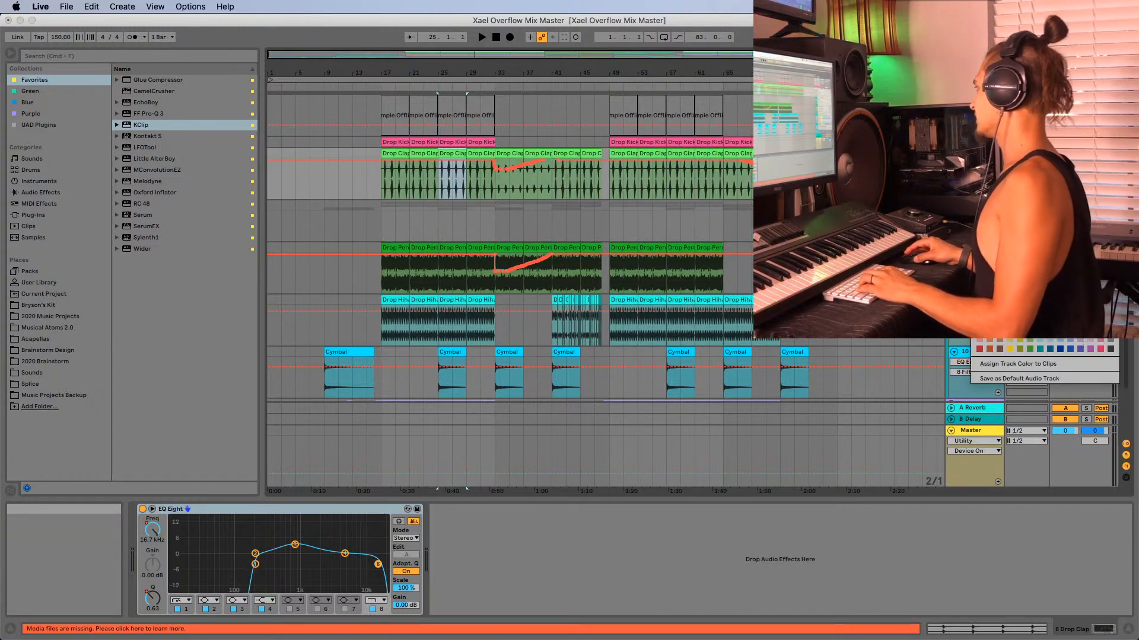
{"action": "left_click", "coordinate": [990, 331]}
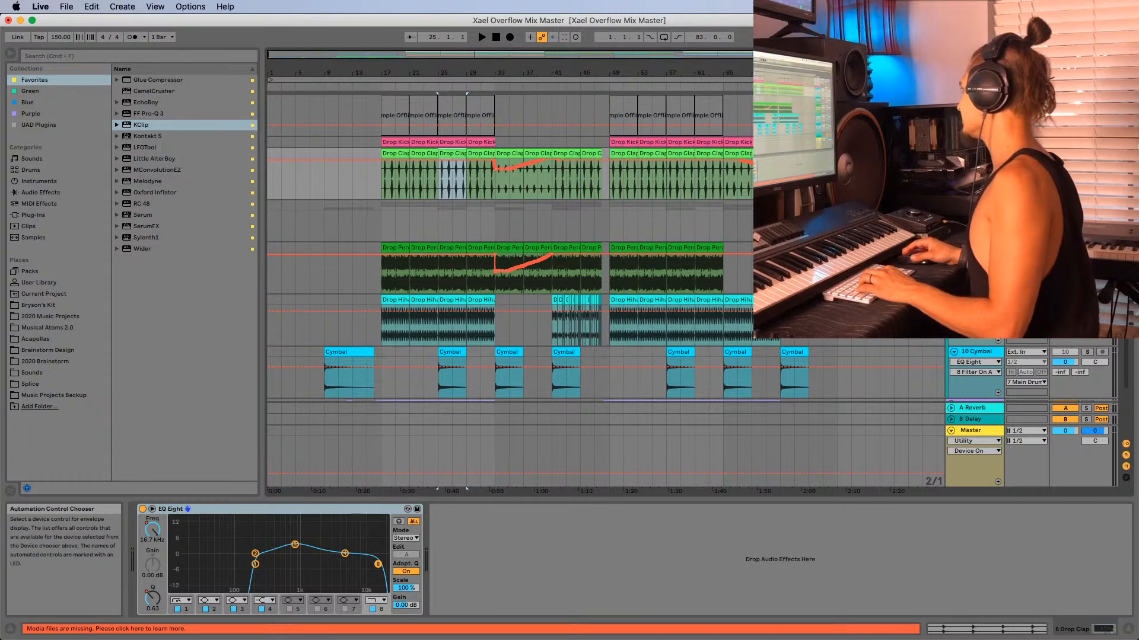
{"action": "key", "text": "super+z"}
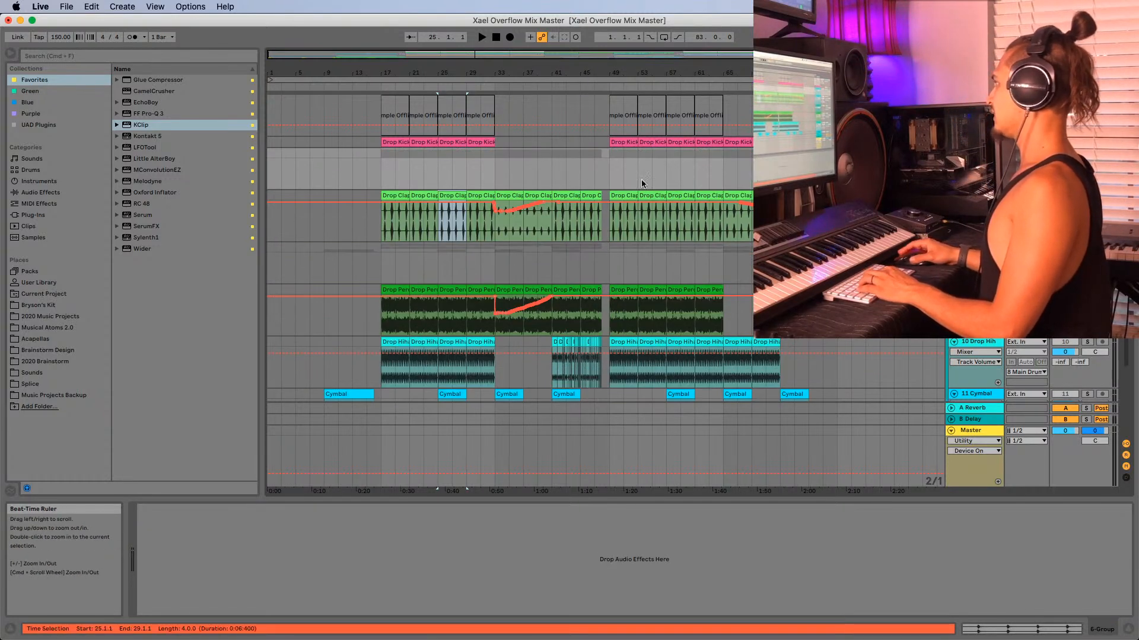
- Recolour all Drop Clap clips cyan and name their new group Snares Claps
{"action": "left_click_drag", "start_coordinate": [337, 198], "coordinate": [830, 207]}
{"action": "right_click", "coordinate": [817, 208]}
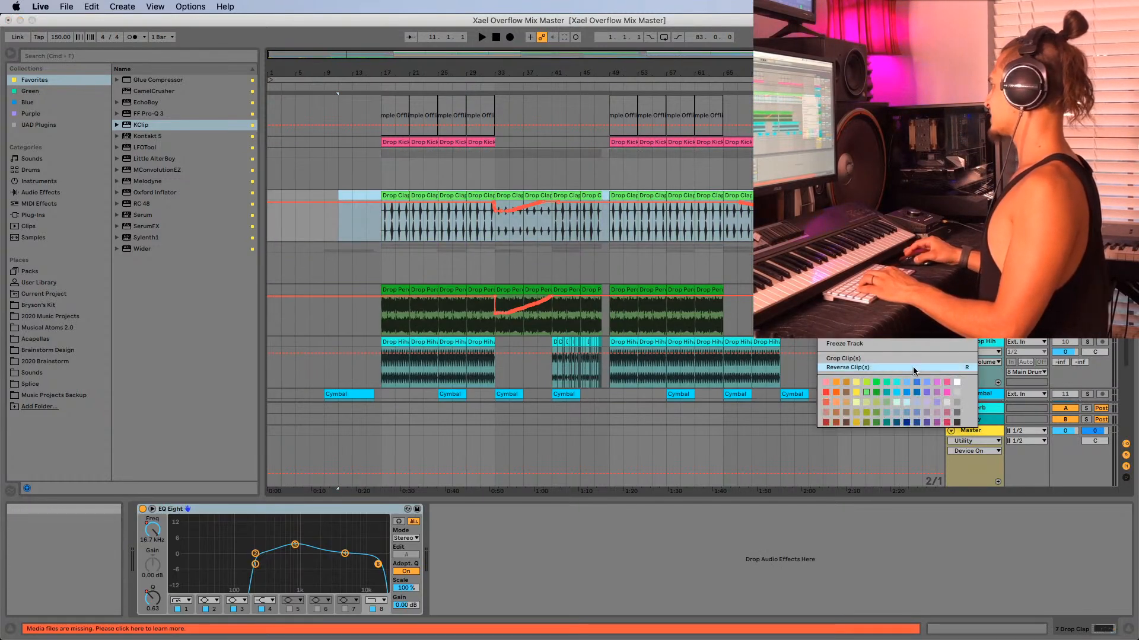
{"action": "left_click", "coordinate": [896, 392]}
{"action": "left_click", "coordinate": [976, 154]}
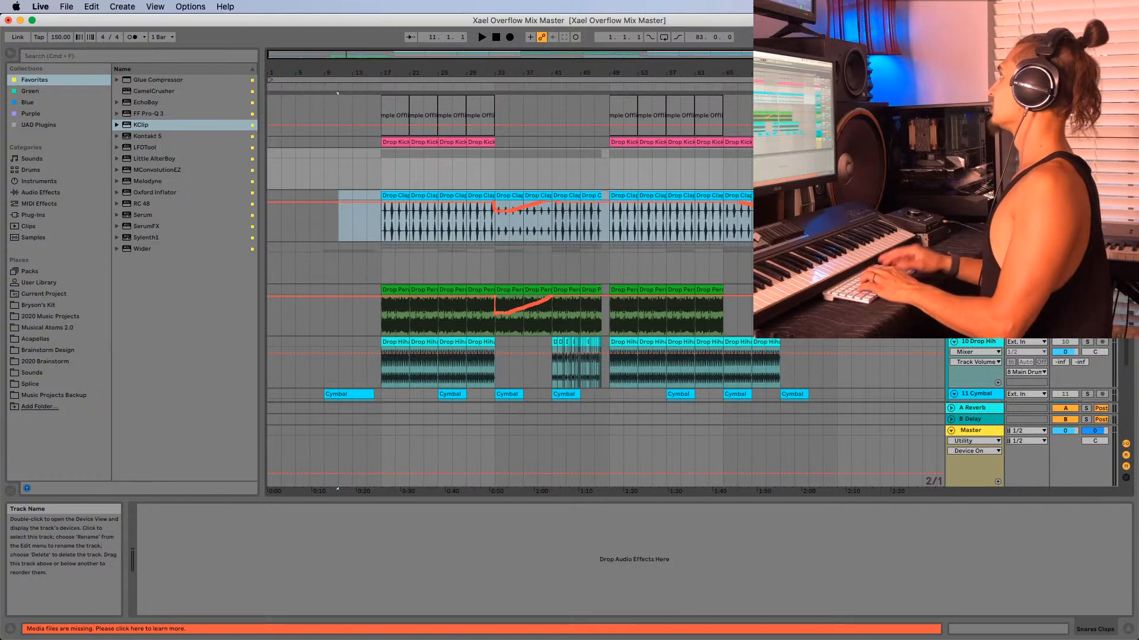
- Recolour the Drop Perc, Drop Hihats and Cymbal clips from bar 7 to 85 brown and give the tracks the same colour
{"action": "left_click", "coordinate": [974, 248]}
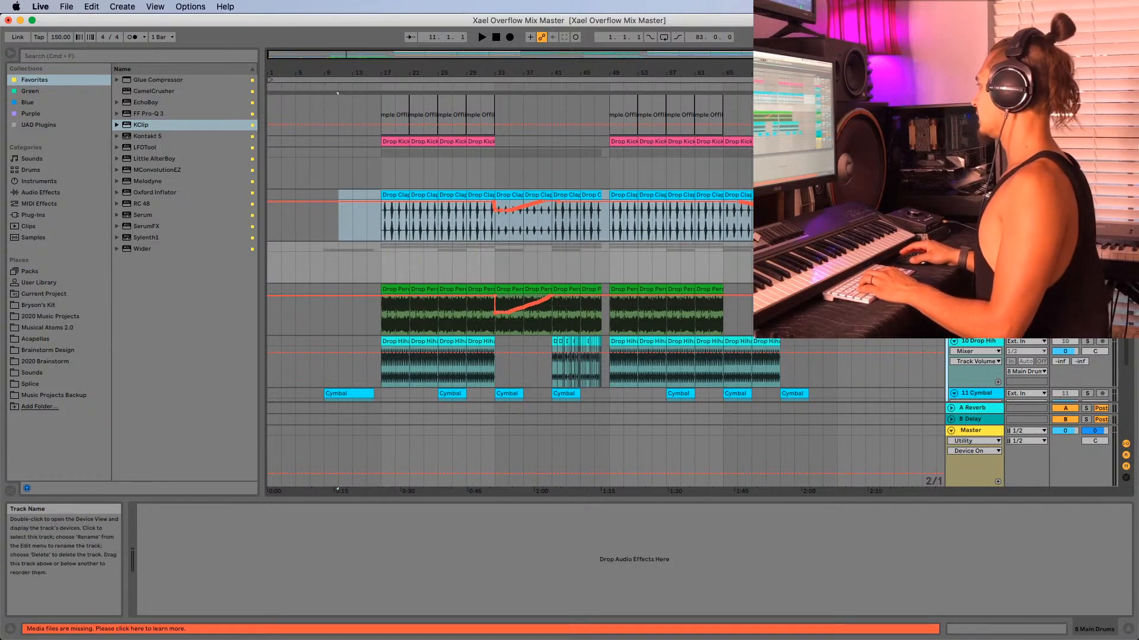
{"action": "scroll", "coordinate": [973, 248], "scroll_direction": "down", "scroll_amount": 1}
{"action": "left_click", "coordinate": [394, 303]}
{"action": "scroll", "coordinate": [341, 201], "scroll_direction": "down", "scroll_amount": 3}
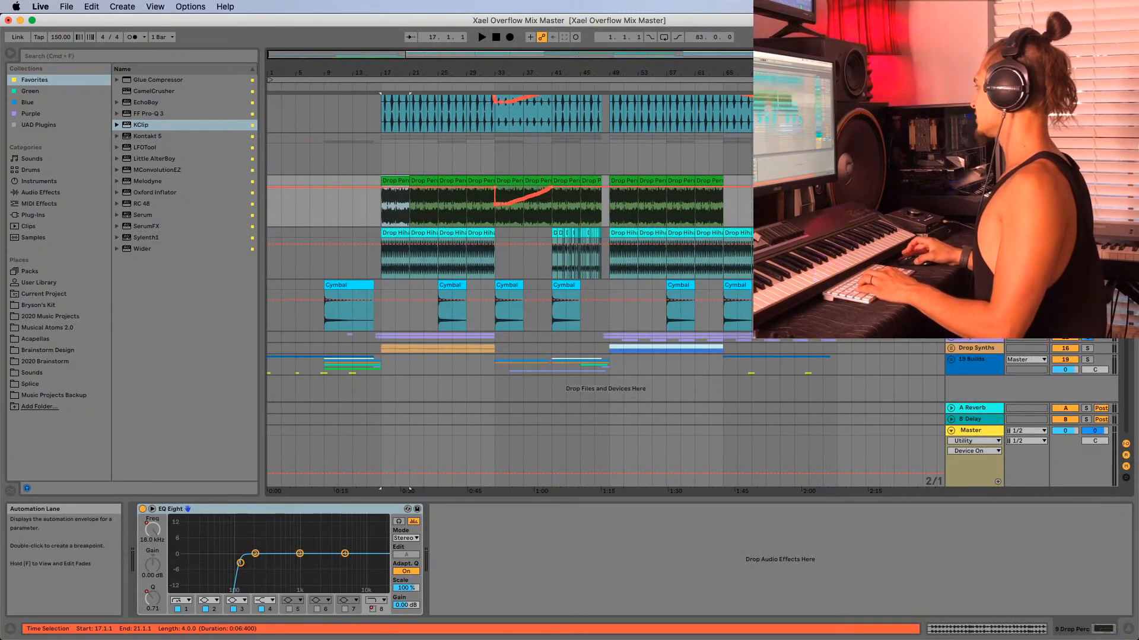
{"action": "left_click_drag", "start_coordinate": [310, 196], "coordinate": [866, 308]}
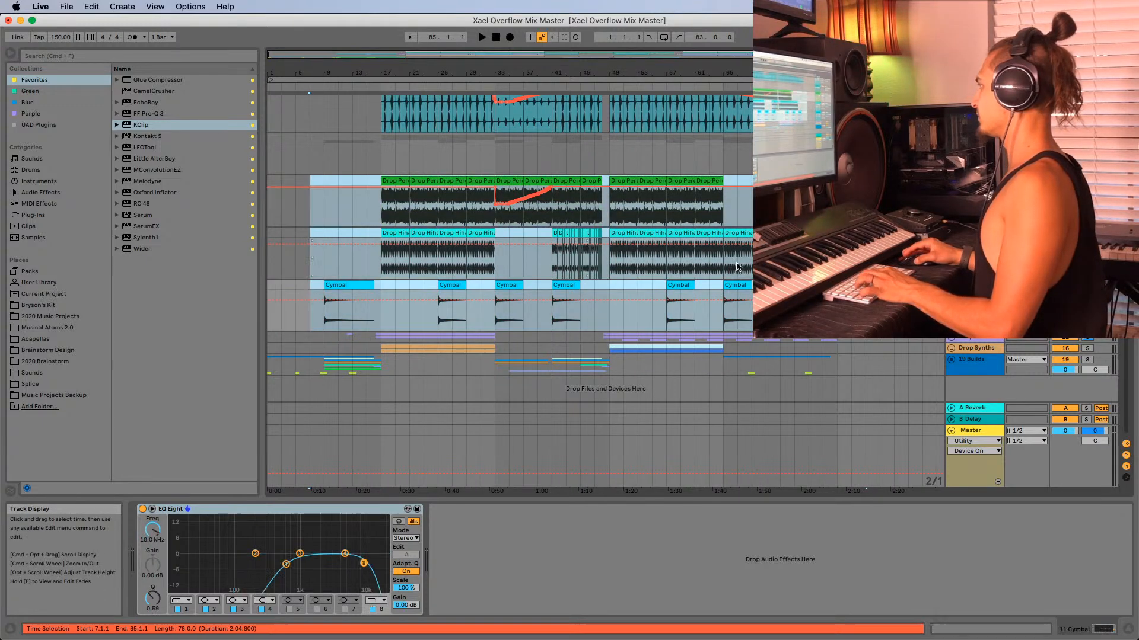
{"action": "right_click", "coordinate": [473, 181]}
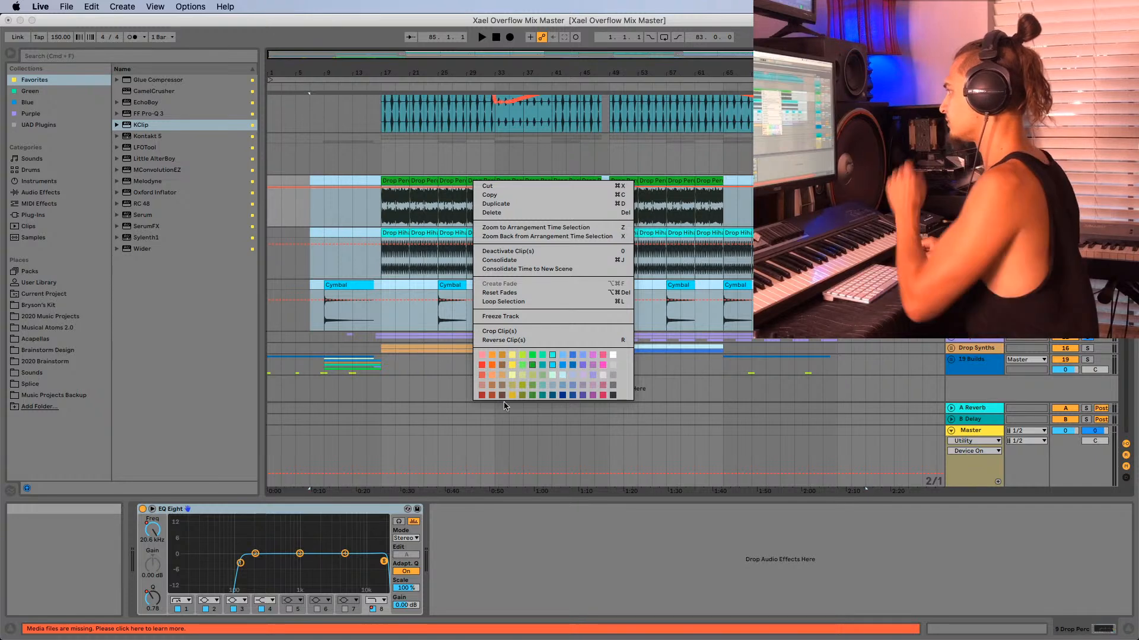
{"action": "left_click", "coordinate": [501, 366]}
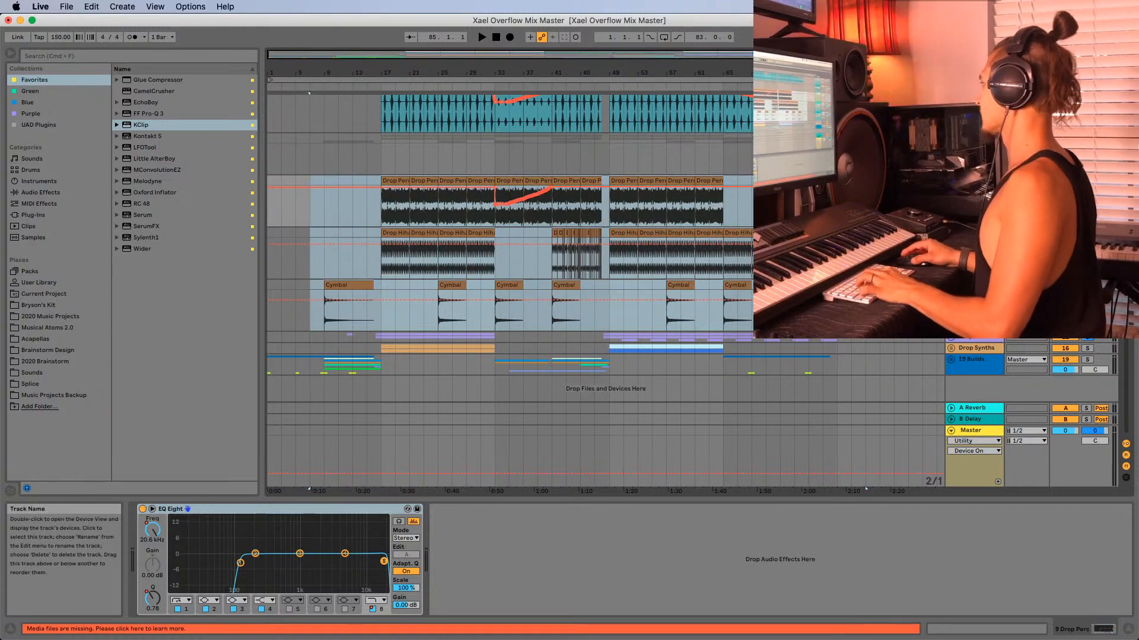
{"action": "right_click", "coordinate": [987, 340]}
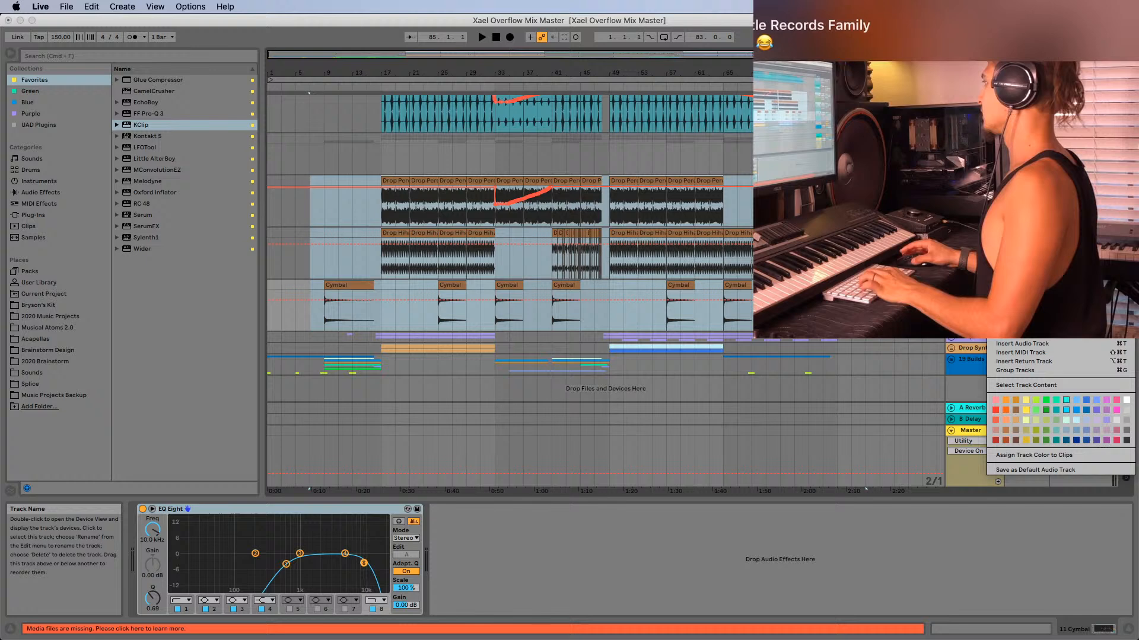
{"action": "left_click", "coordinate": [1015, 408]}
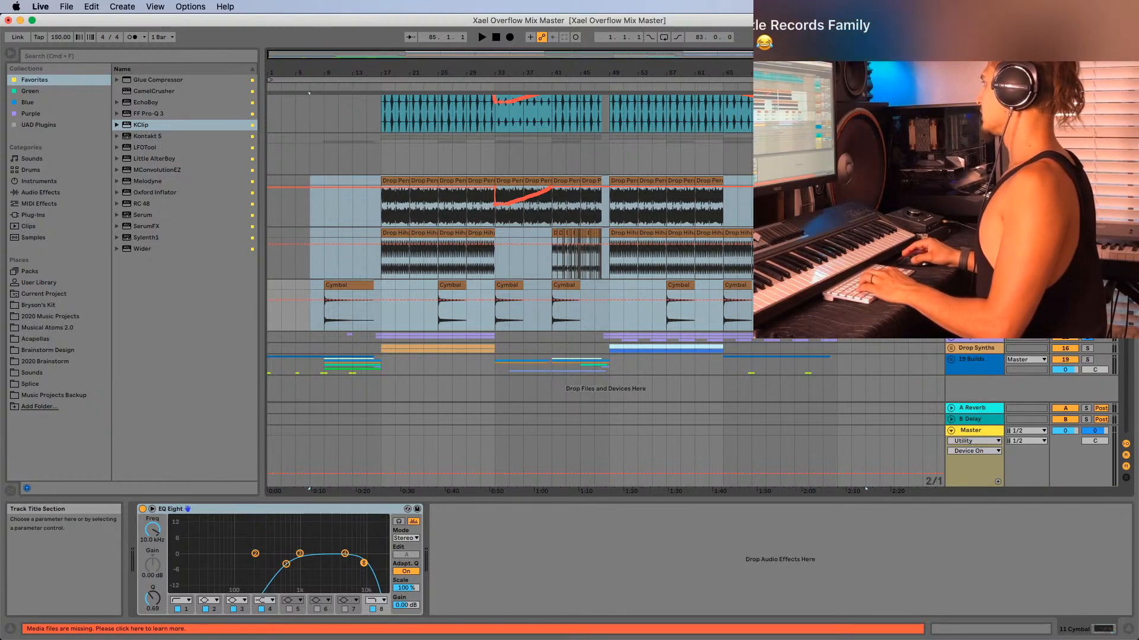
- Rename the Main Drums group Percussion and fold both the Percussion and Snares Claps groups
{"action": "right_click", "coordinate": [974, 138]}
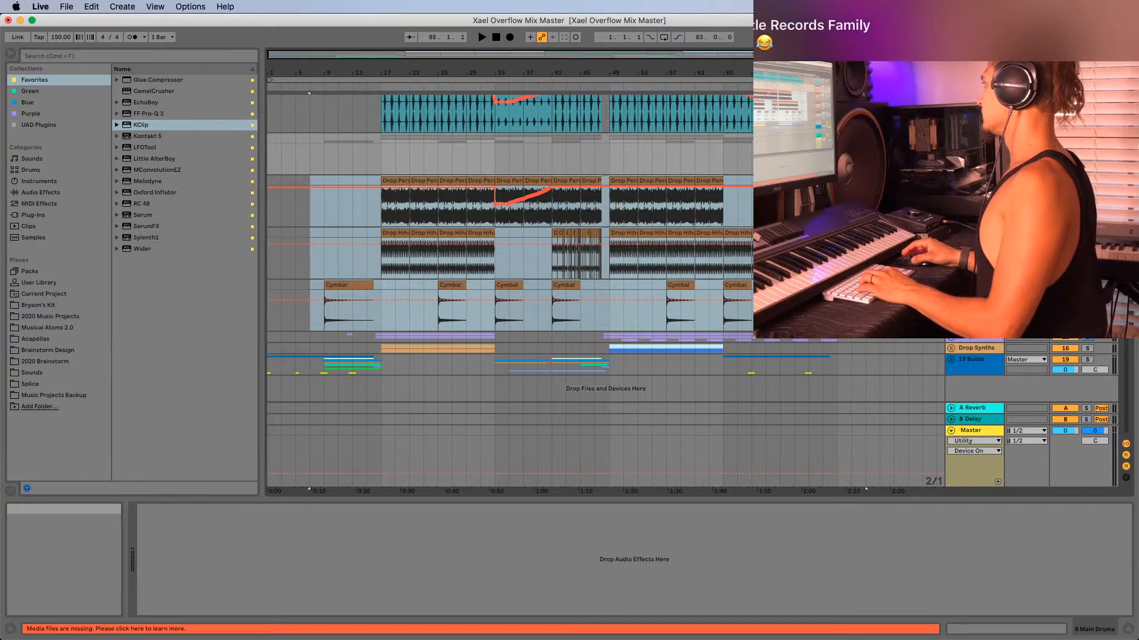
{"action": "scroll", "coordinate": [957, 366], "scroll_direction": "up", "scroll_amount": 5}
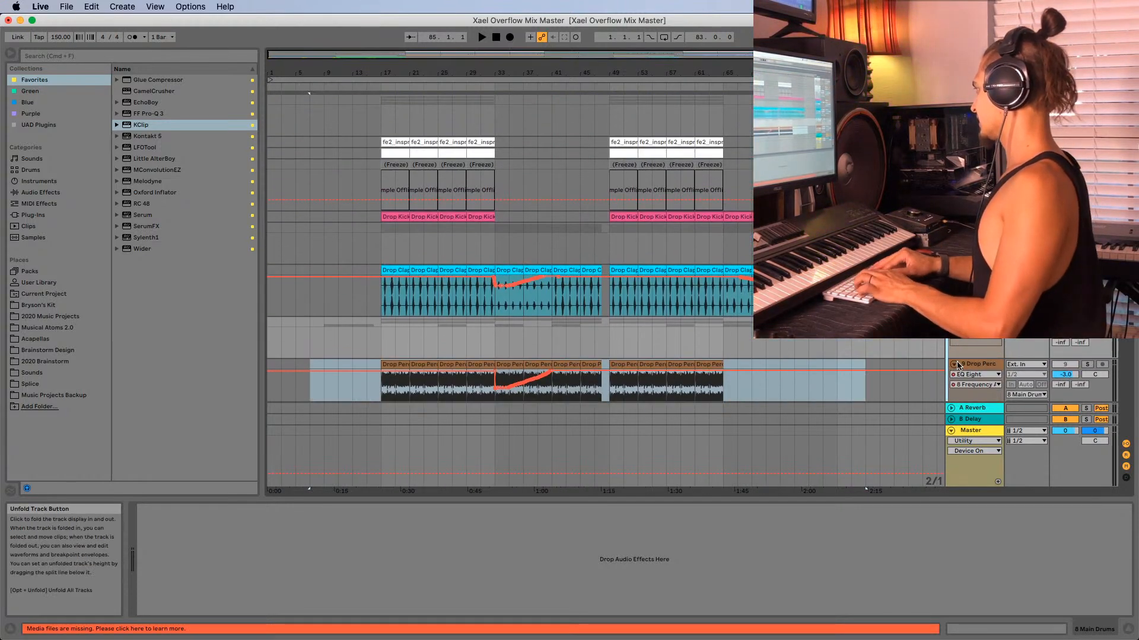
{"action": "key", "text": "Return"}
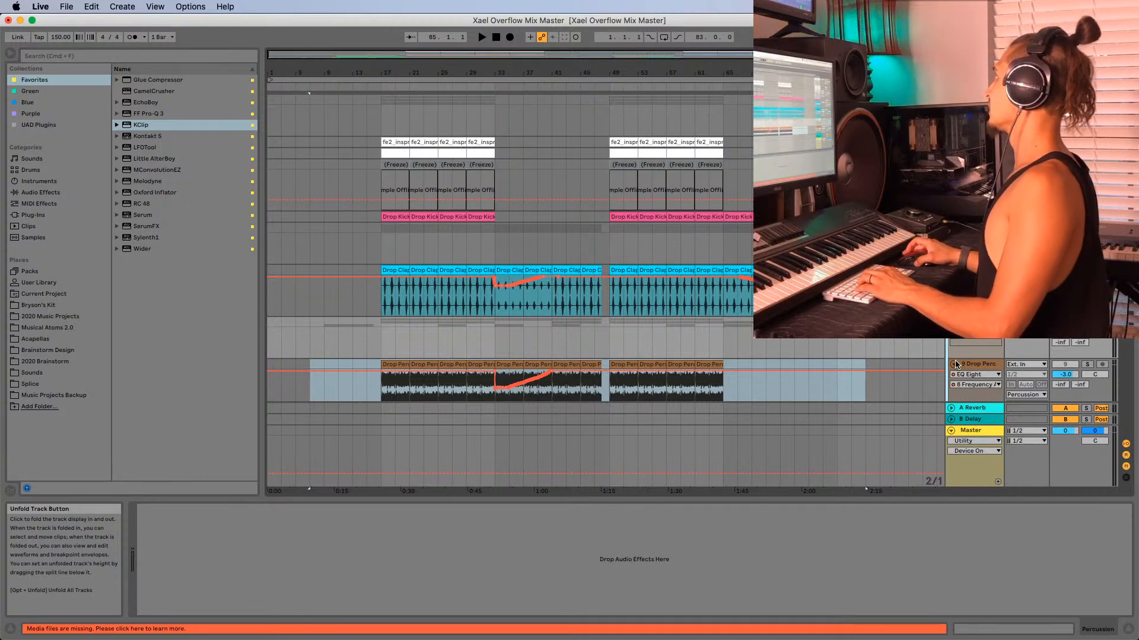
{"action": "key", "text": "u"}
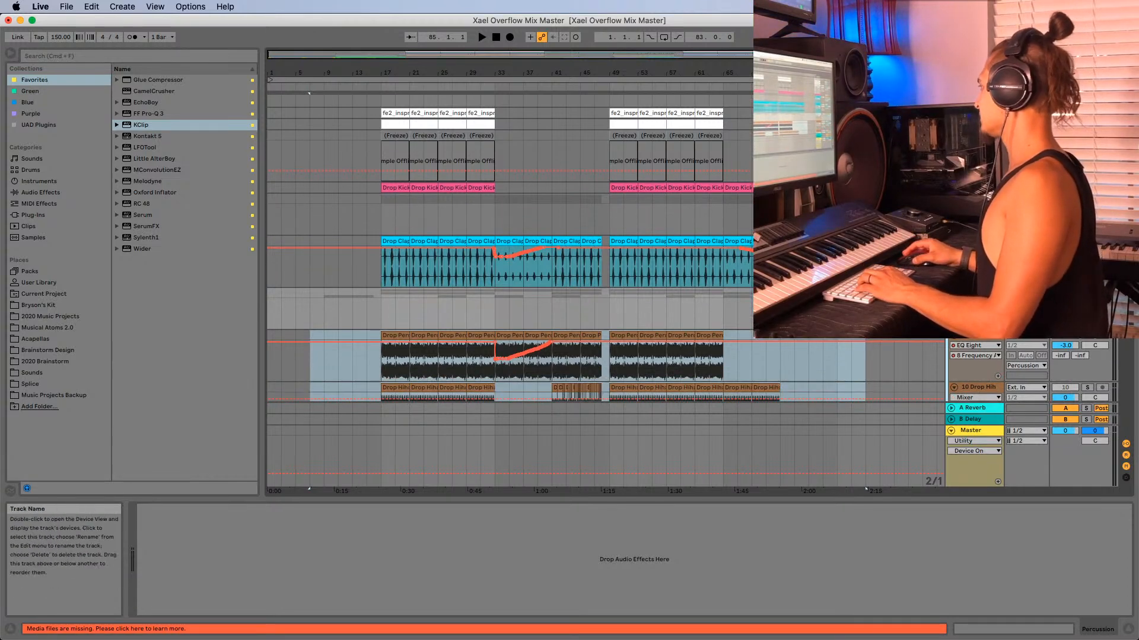
{"action": "left_click", "coordinate": [951, 322]}
{"action": "left_click", "coordinate": [952, 228]}
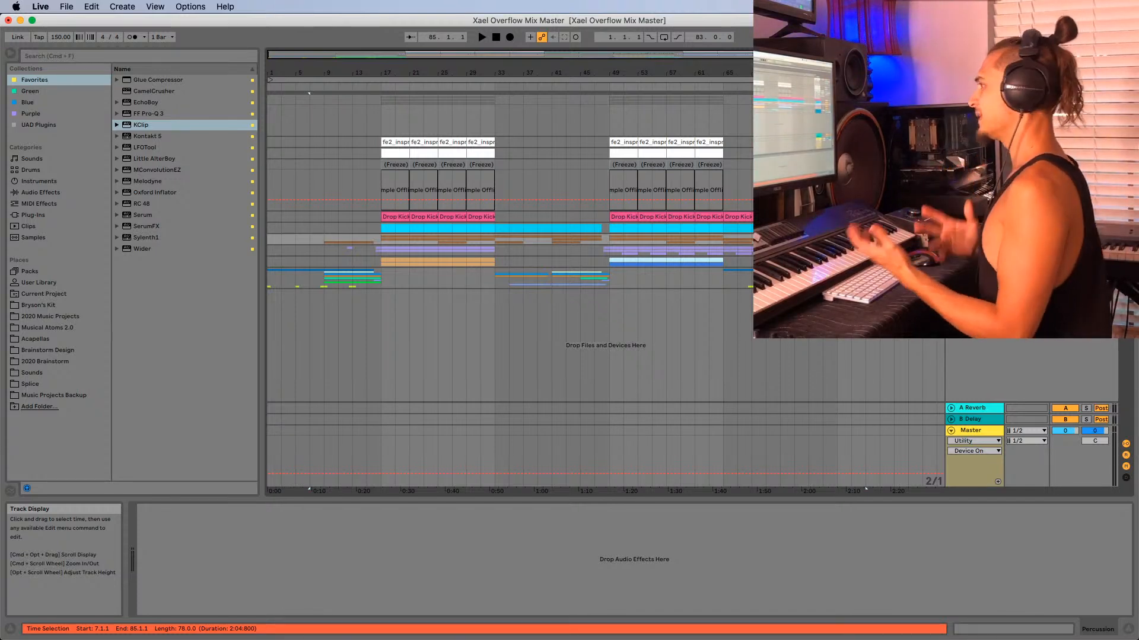
- Unfold the Builds group and show the devices of its Intro Pad and Build Perc tracks, ending at bar 9
{"action": "left_click", "coordinate": [974, 273]}
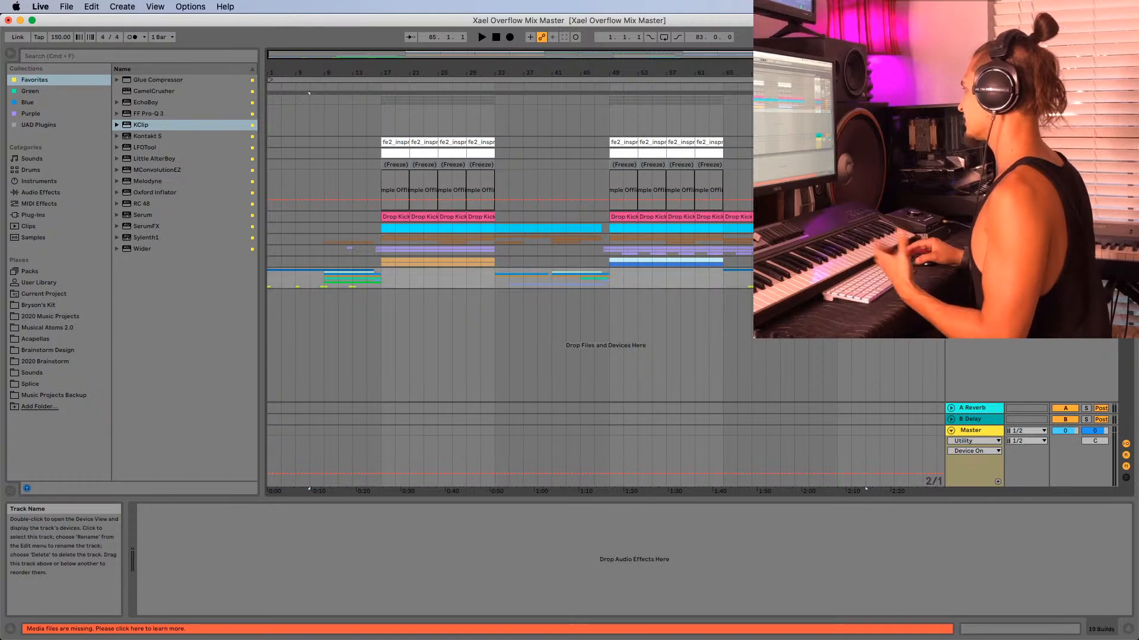
{"action": "left_click", "coordinate": [951, 274]}
{"action": "scroll", "coordinate": [605, 315], "scroll_direction": "down", "scroll_amount": 3}
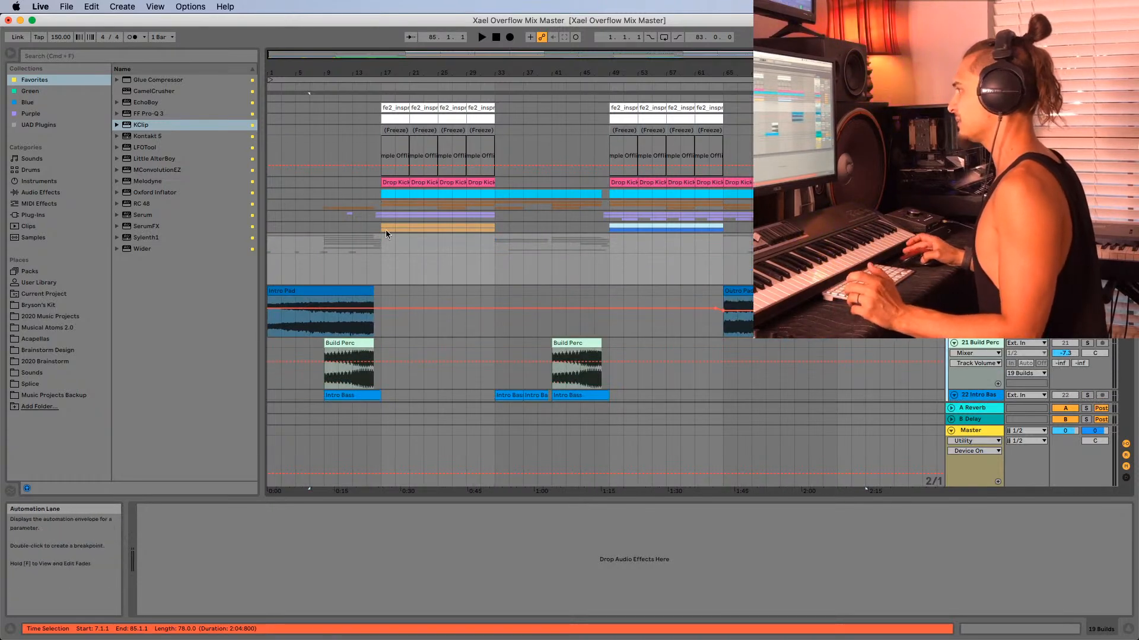
{"action": "scroll", "coordinate": [334, 202], "scroll_direction": "down", "scroll_amount": 2}
{"action": "left_click", "coordinate": [323, 263]}
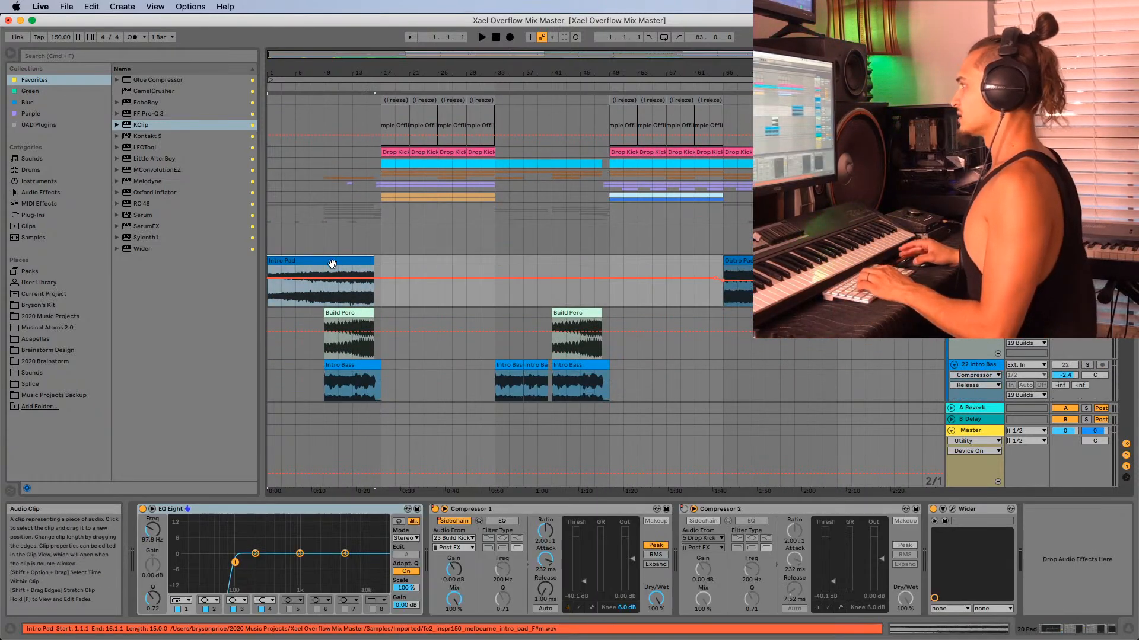
{"action": "scroll", "coordinate": [330, 263], "scroll_direction": "down", "scroll_amount": 3}
{"action": "left_click", "coordinate": [329, 291]}
{"action": "scroll", "coordinate": [329, 291], "scroll_direction": "down", "scroll_amount": 1}
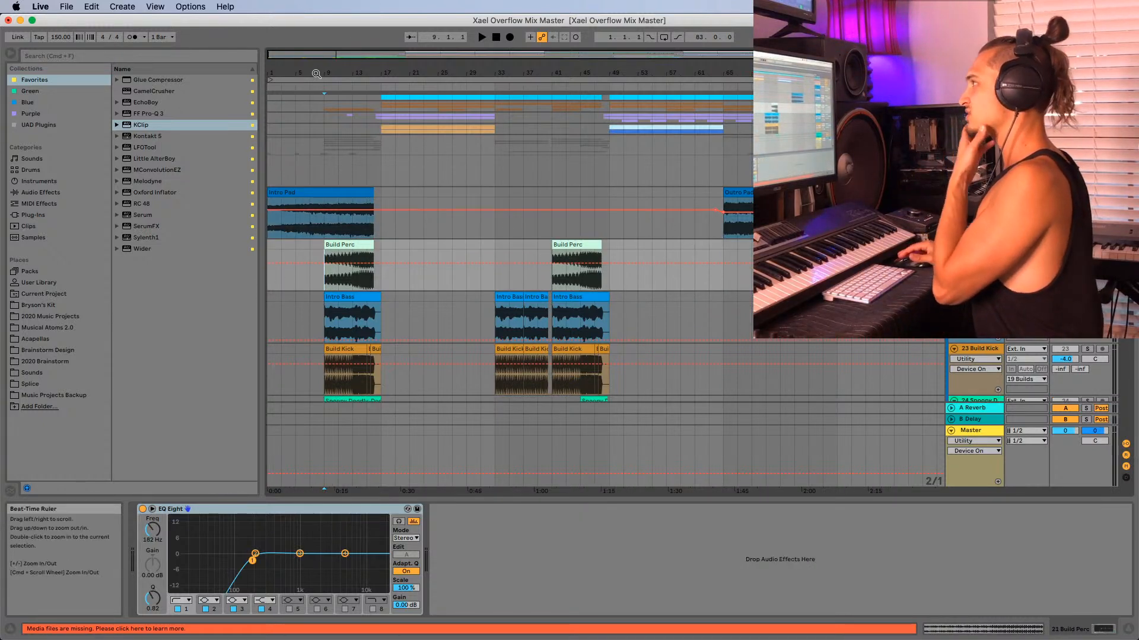
- Play the build section from bar 10 and examine the Spoopy Doodly-Doos clip up close from bar 9 to 17
{"action": "left_click_drag", "start_coordinate": [316, 74], "coordinate": [354, 246]}
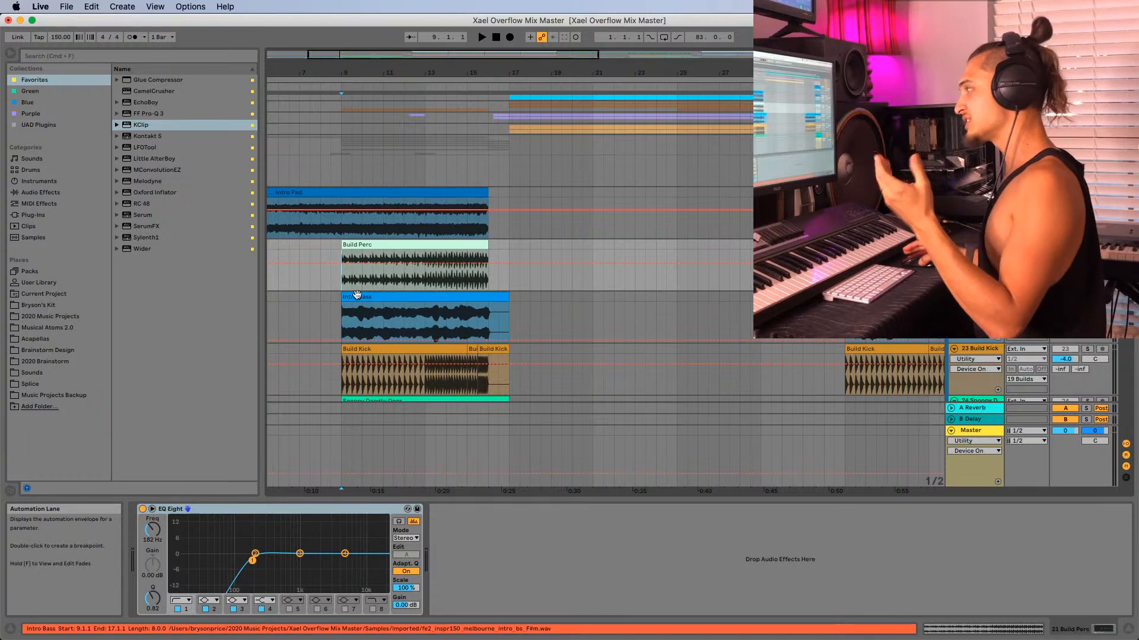
{"action": "scroll", "coordinate": [356, 295], "scroll_direction": "down", "scroll_amount": 4}
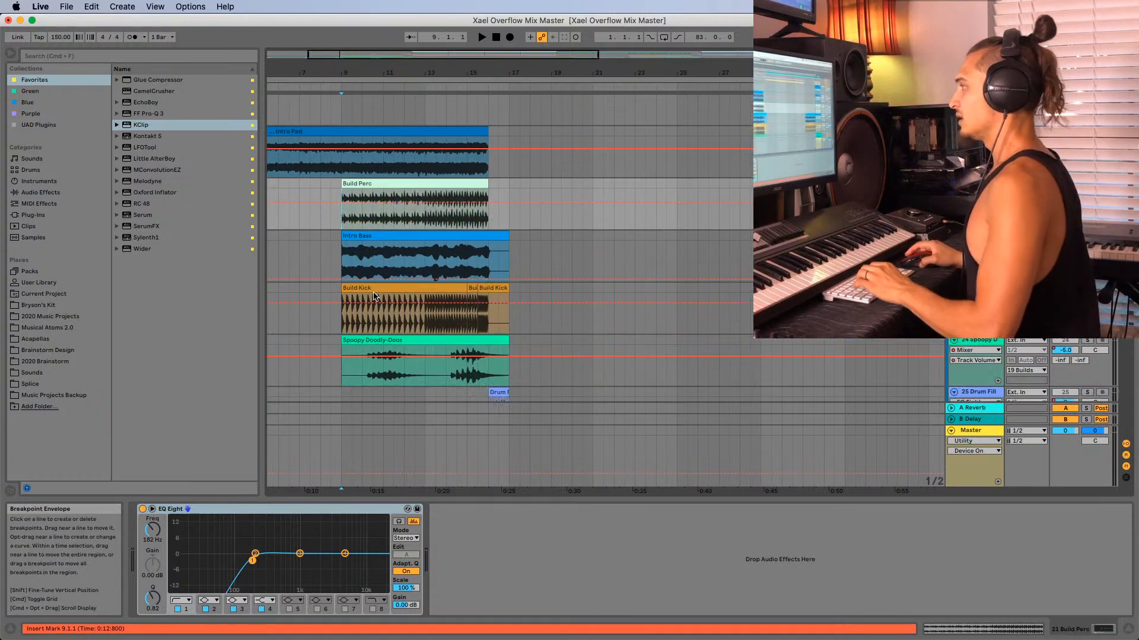
{"action": "left_click", "coordinate": [372, 349]}
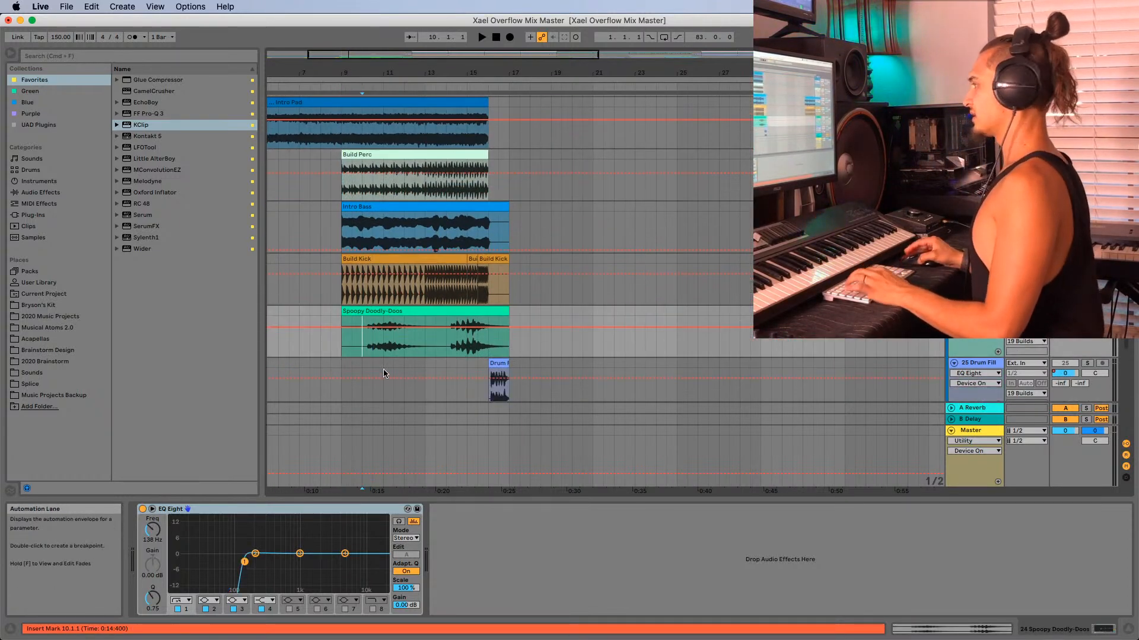
{"action": "key", "text": "space"}
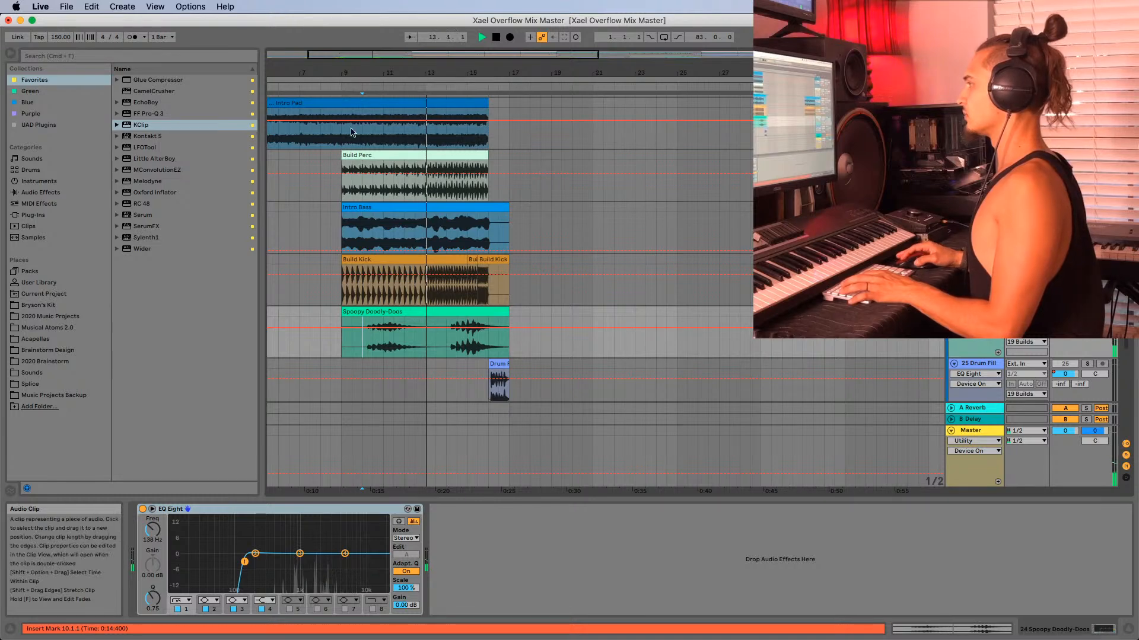
{"action": "left_click_drag", "start_coordinate": [356, 74], "coordinate": [382, 192]}
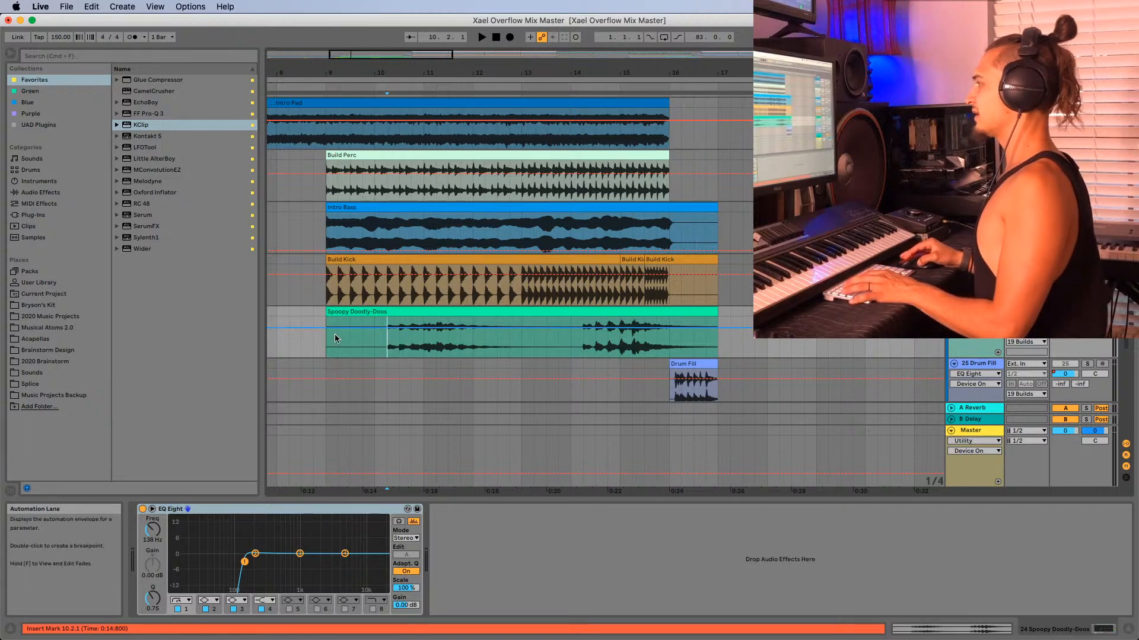
{"action": "left_click", "coordinate": [332, 314]}
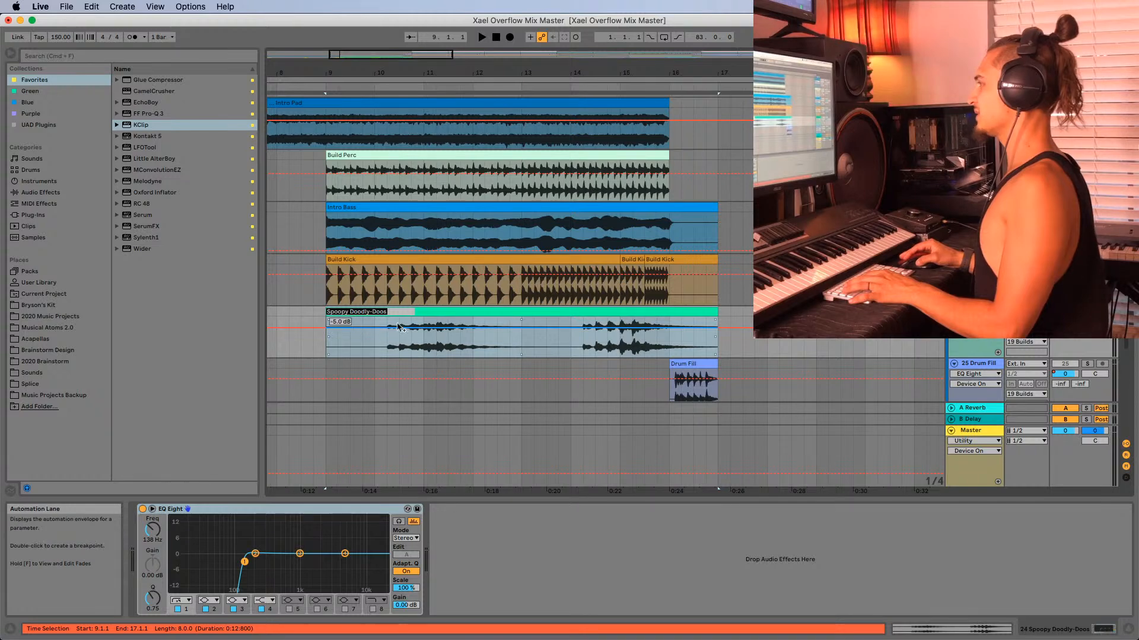
{"action": "left_click", "coordinate": [386, 350]}
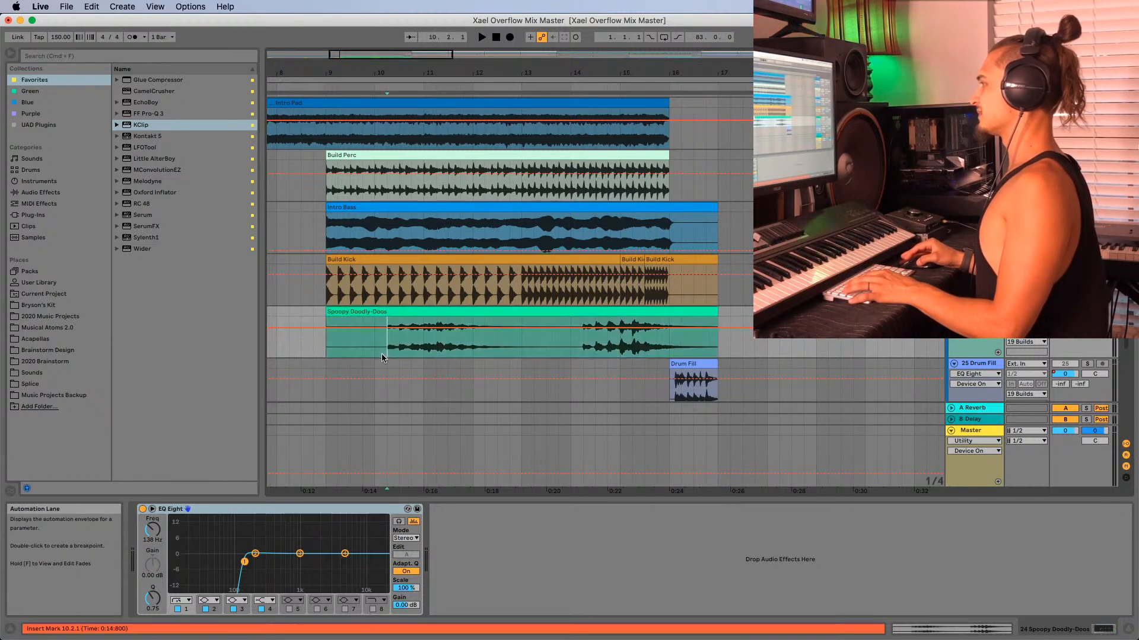
{"action": "left_click", "coordinate": [333, 310]}
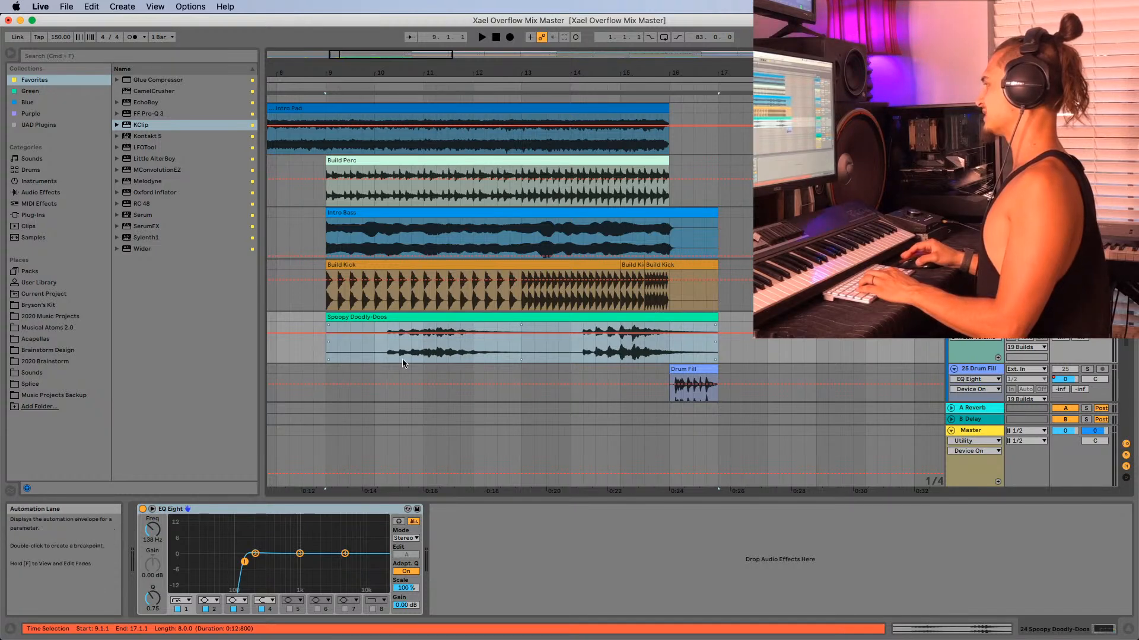
- Recolour the Build Kick track and all its clips pink, including those between bars 29 and 57
{"action": "scroll", "coordinate": [430, 335], "scroll_direction": "up", "scroll_amount": 3}
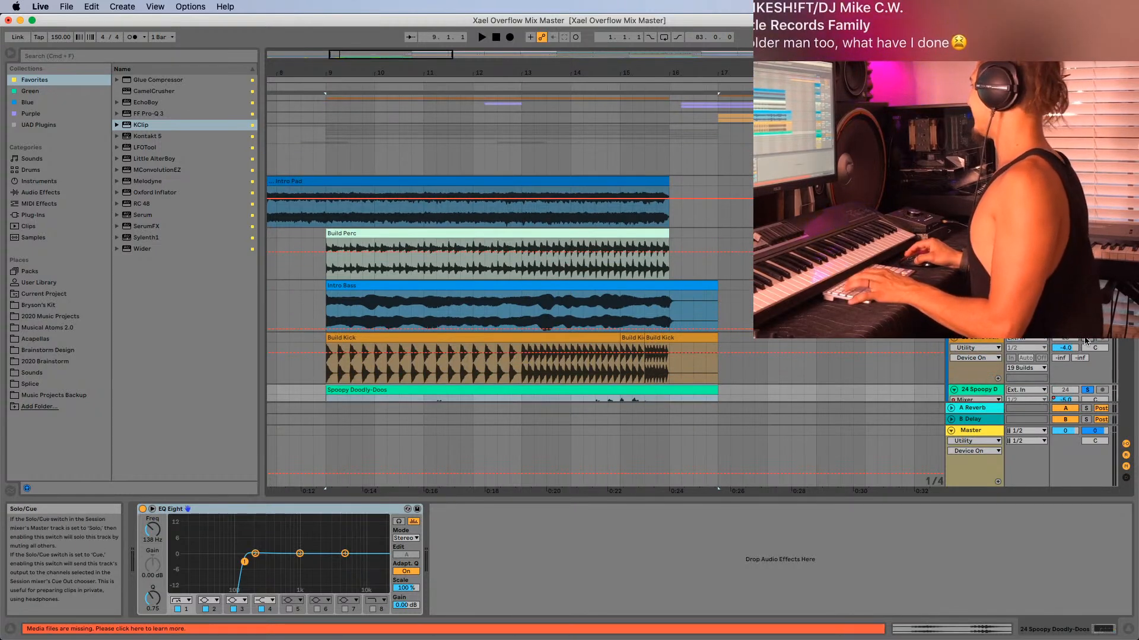
{"action": "left_click", "coordinate": [800, 354]}
{"action": "right_click", "coordinate": [986, 340]}
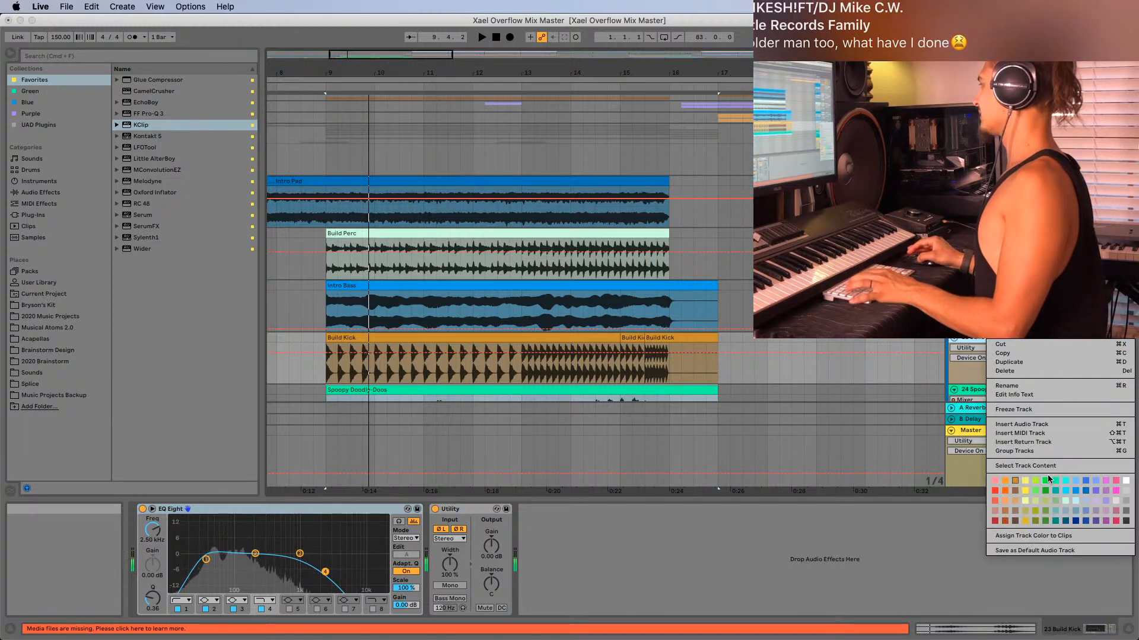
{"action": "left_click", "coordinate": [1114, 485]}
{"action": "right_click", "coordinate": [674, 339]}
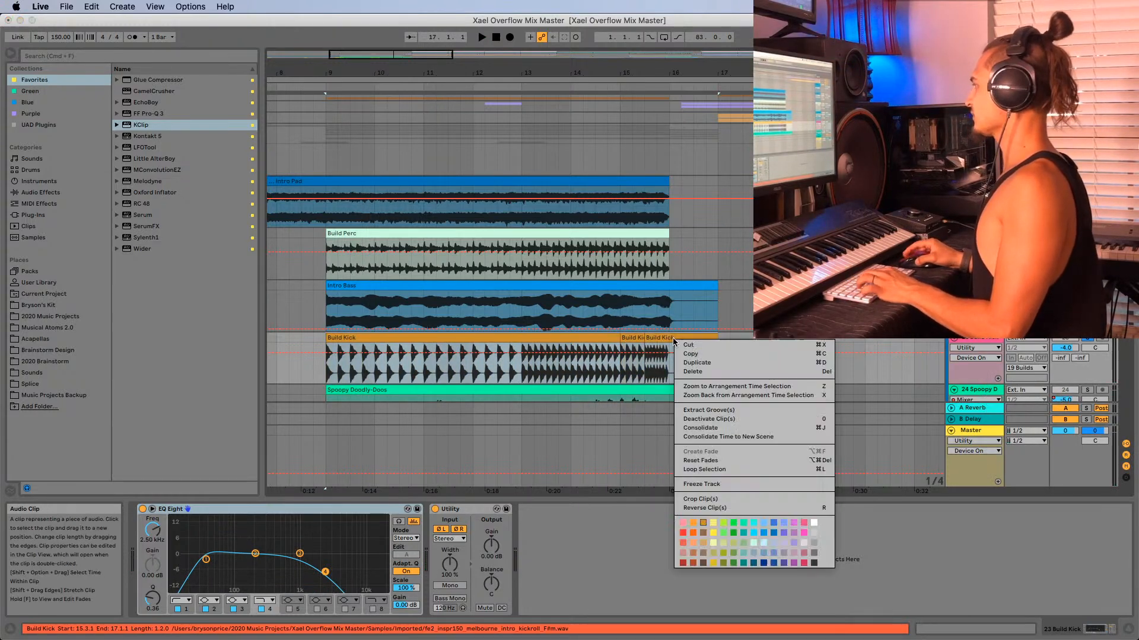
{"action": "left_click", "coordinate": [804, 523]}
{"action": "left_click_drag", "start_coordinate": [494, 71], "coordinate": [355, 35]}
{"action": "left_click_drag", "start_coordinate": [478, 344], "coordinate": [683, 347]}
{"action": "right_click", "coordinate": [602, 339]}
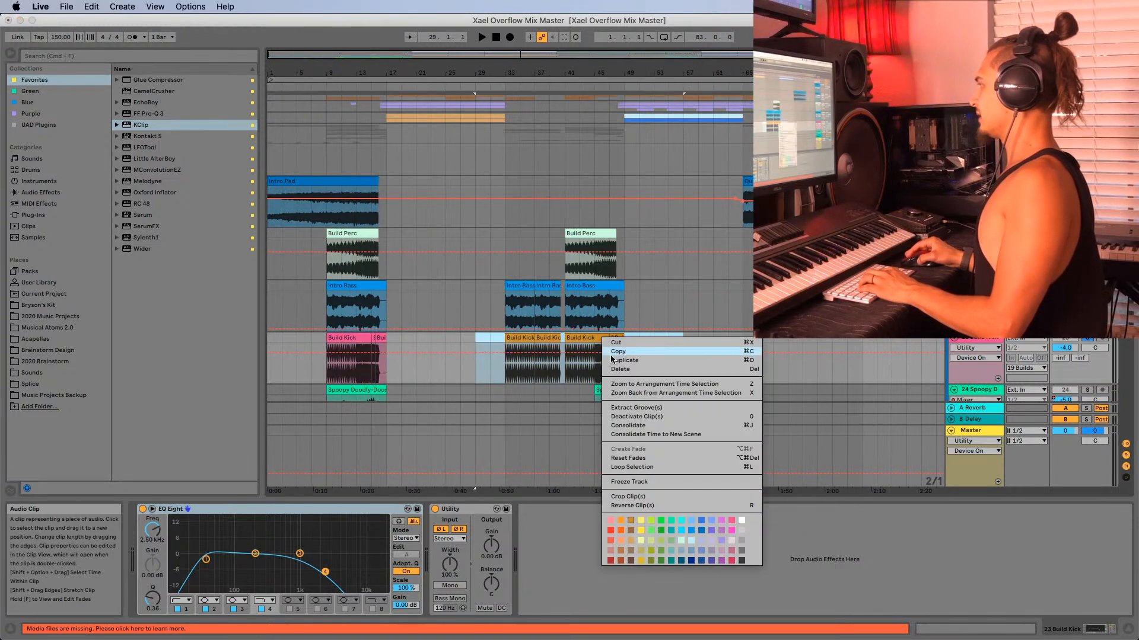
{"action": "left_click", "coordinate": [722, 528]}
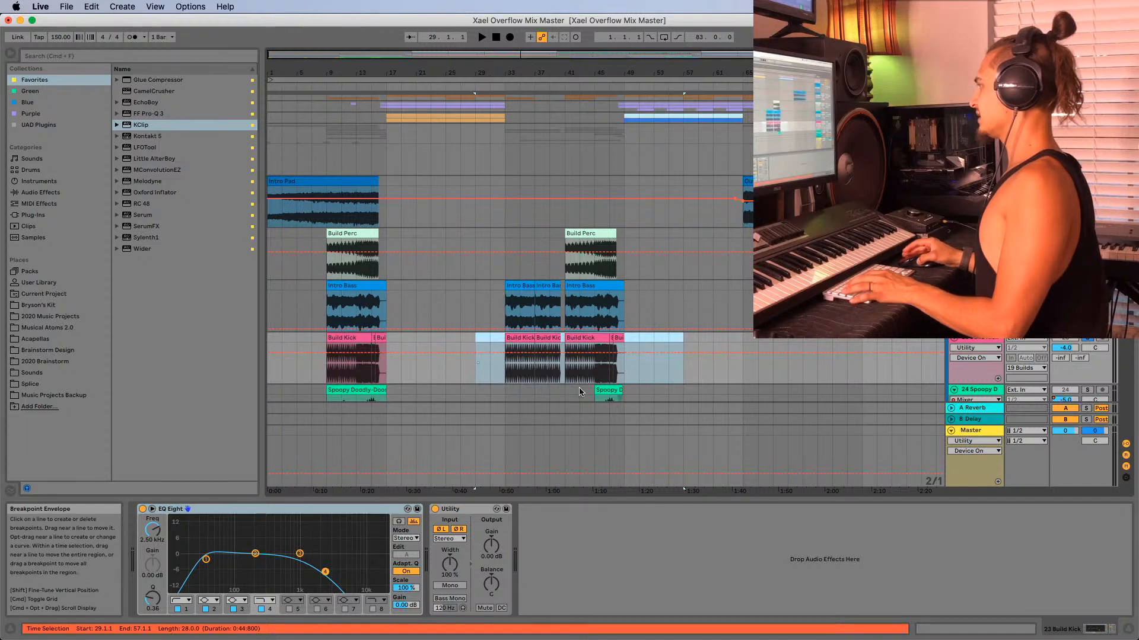
- Move the Build Kick track out of the Builds group to directly below the Drop Kick track
{"action": "scroll", "coordinate": [593, 379], "scroll_direction": "down", "scroll_amount": 2}
{"action": "scroll", "coordinate": [593, 237], "scroll_direction": "up", "scroll_amount": 3}
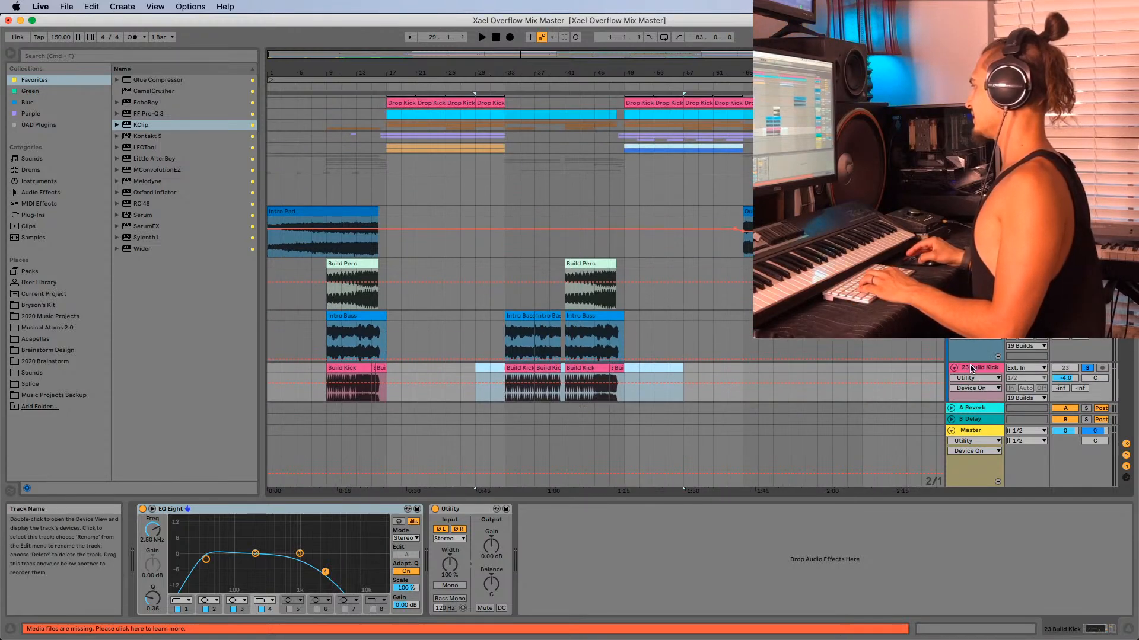
{"action": "scroll", "coordinate": [922, 358], "scroll_direction": "down", "scroll_amount": 4}
{"action": "scroll", "coordinate": [913, 338], "scroll_direction": "up", "scroll_amount": 3}
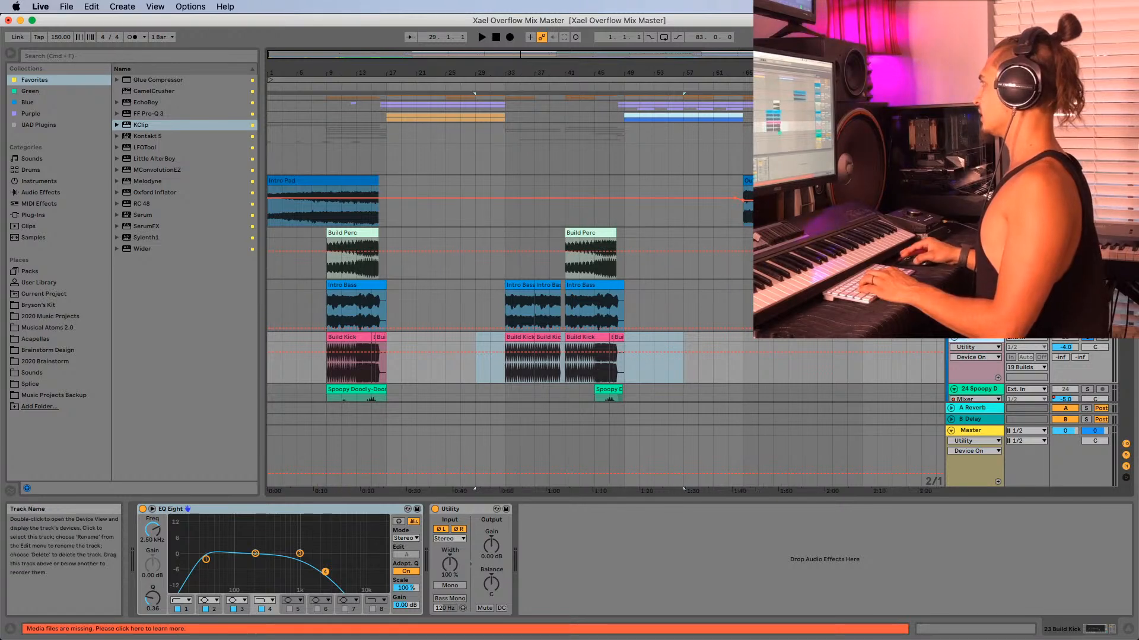
{"action": "scroll", "coordinate": [593, 267], "scroll_direction": "up", "scroll_amount": 4}
{"action": "left_click_drag", "start_coordinate": [974, 165], "coordinate": [974, 168]}
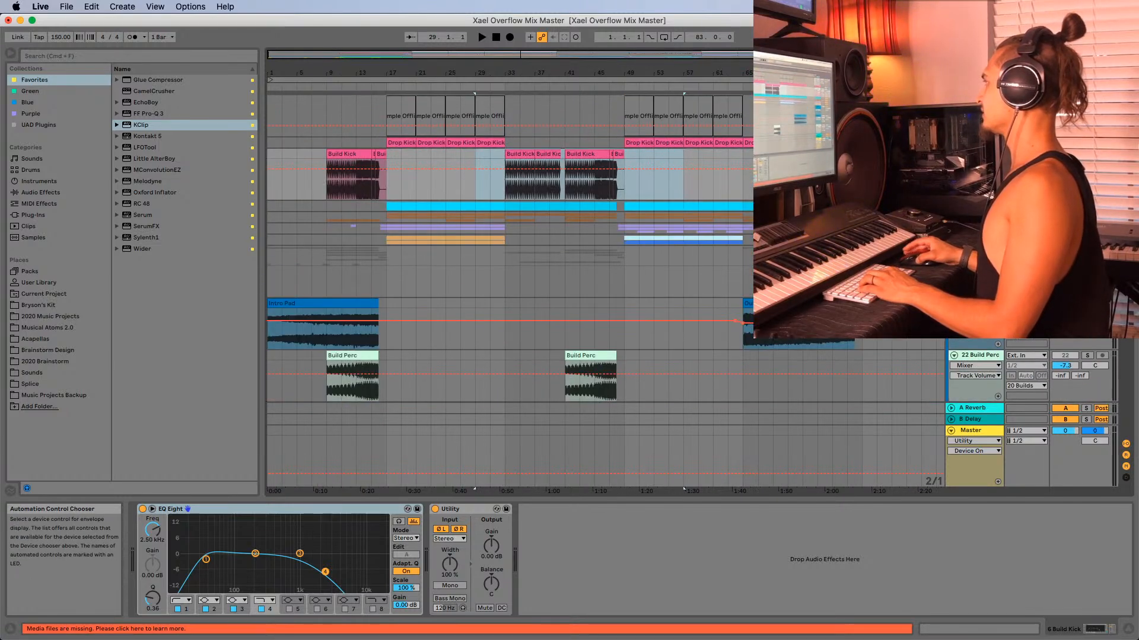
- Unfold the Drop Kick track, group it with Build Kick and name the group Kicks
{"action": "left_click", "coordinate": [952, 143]}
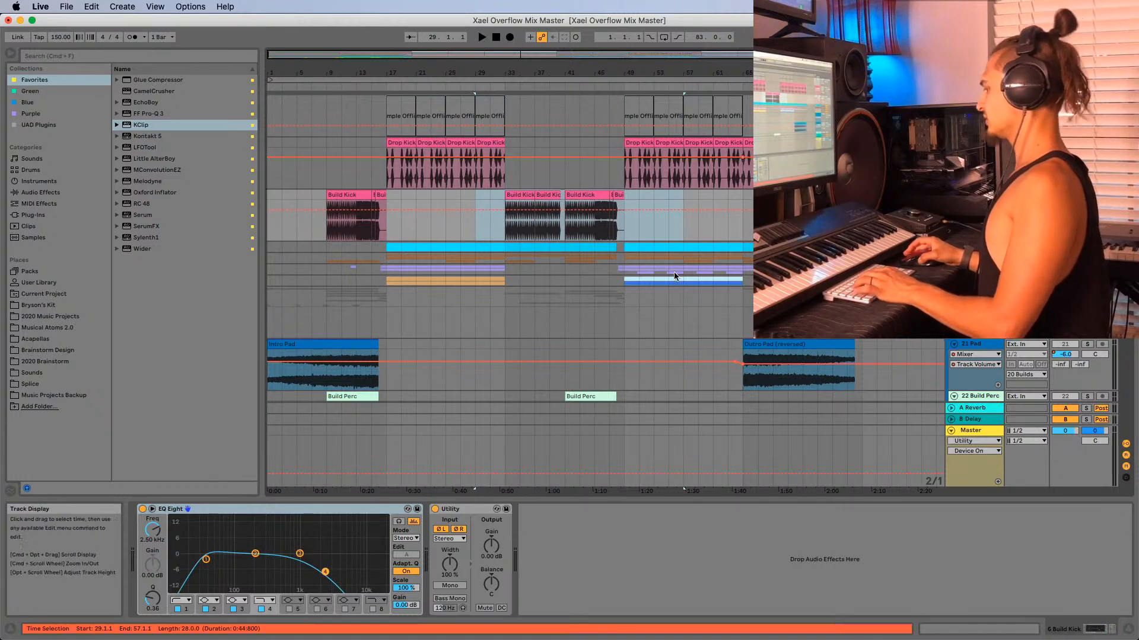
{"action": "scroll", "coordinate": [843, 387], "scroll_direction": "up", "scroll_amount": 3}
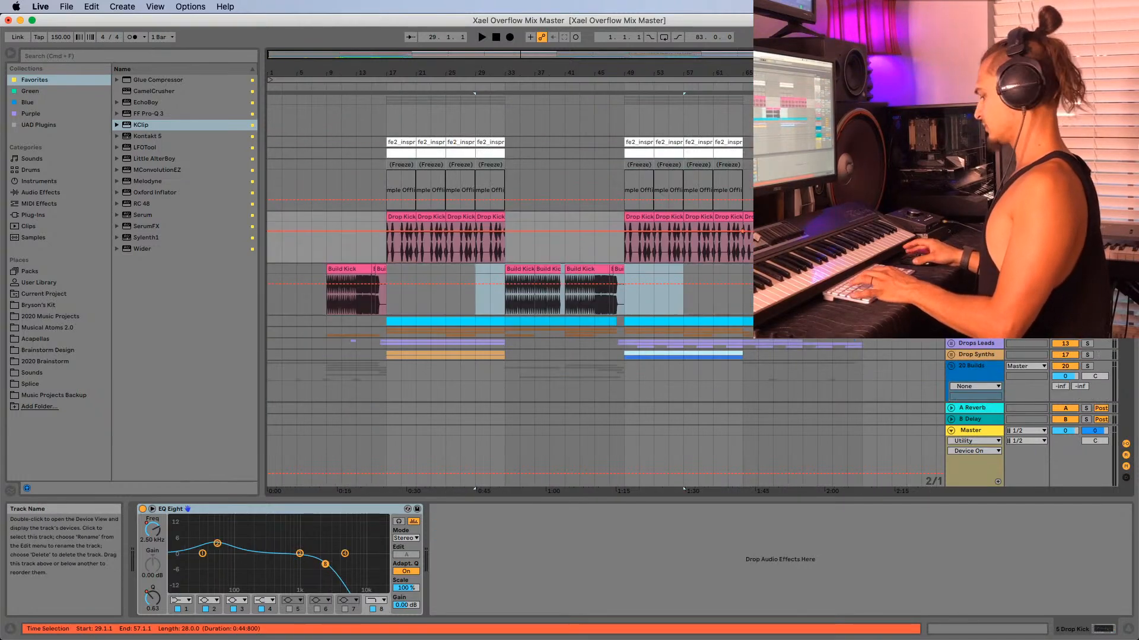
{"action": "key", "text": "super+g"}
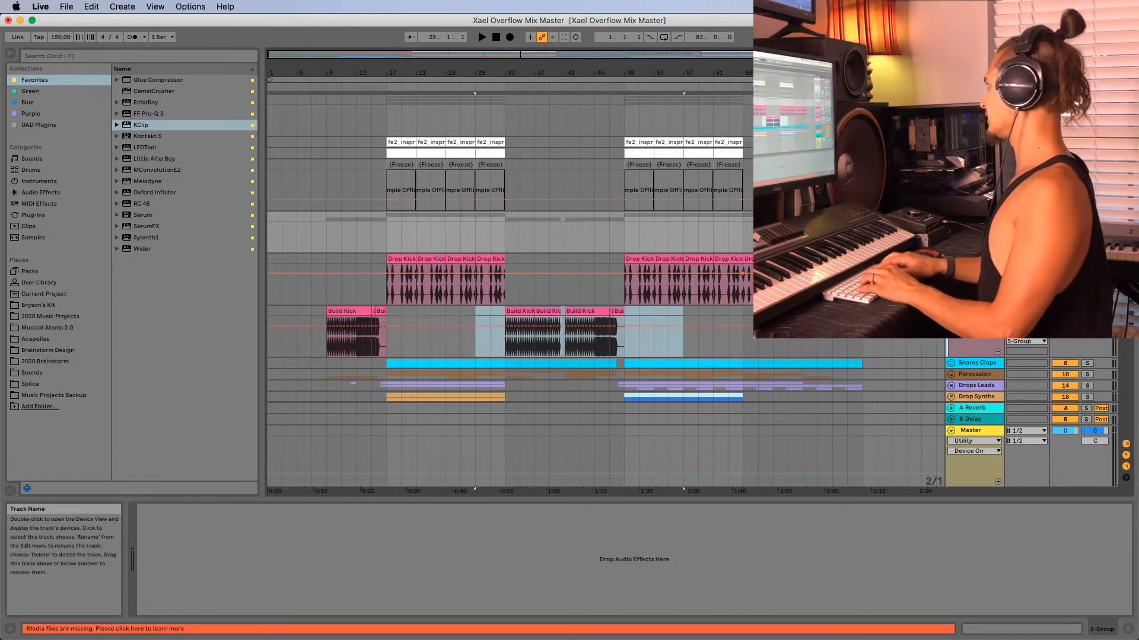
- Play the Builds group from bar 9 to listen to the Build Perc track
{"action": "scroll", "coordinate": [642, 303], "scroll_direction": "down", "scroll_amount": 5}
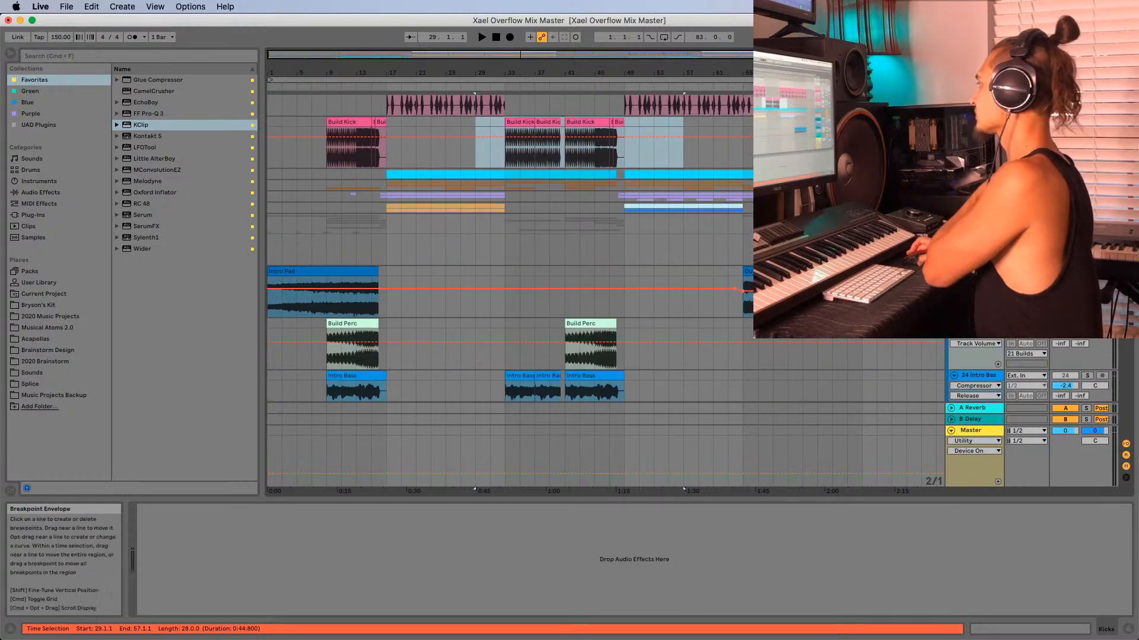
{"action": "scroll", "coordinate": [642, 303], "scroll_direction": "down", "scroll_amount": 2}
{"action": "left_click", "coordinate": [328, 299]}
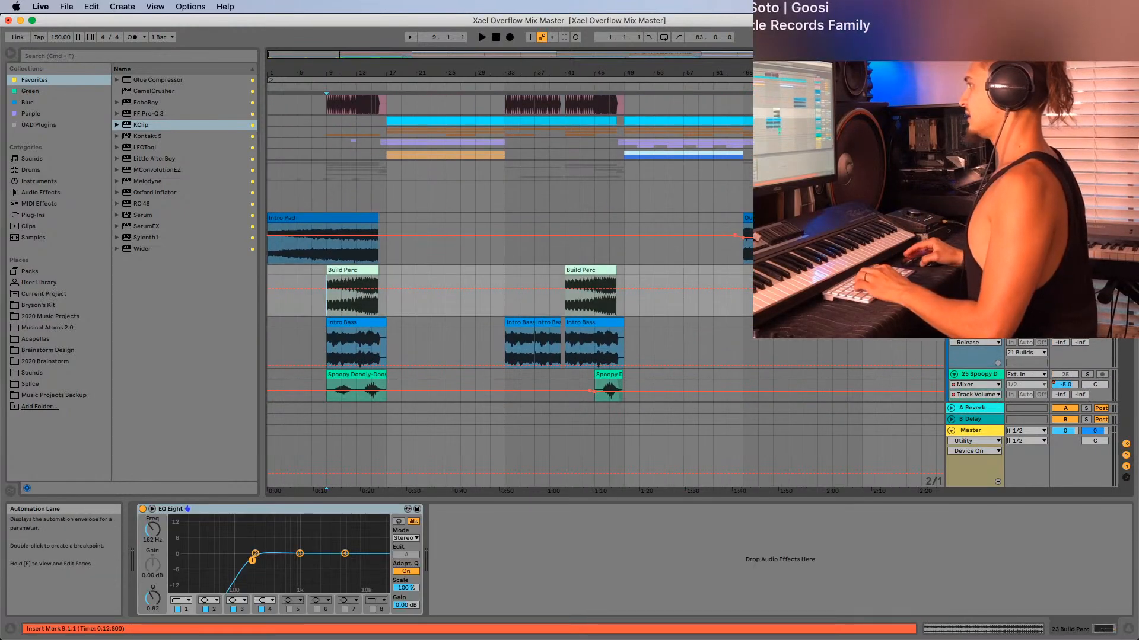
{"action": "key", "text": "space"}
{"action": "scroll", "coordinate": [451, 270], "scroll_direction": "down", "scroll_amount": 1}
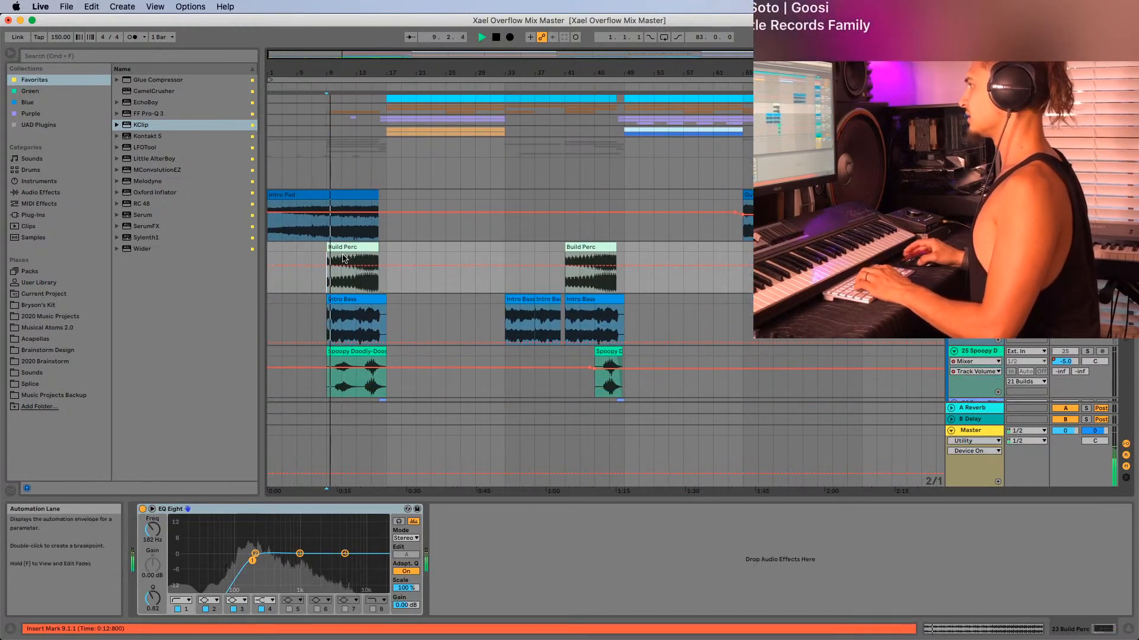
- Stop playback and recolour both Build Perc clips brown
{"action": "left_click", "coordinate": [353, 249]}
{"action": "right_click", "coordinate": [971, 247]}
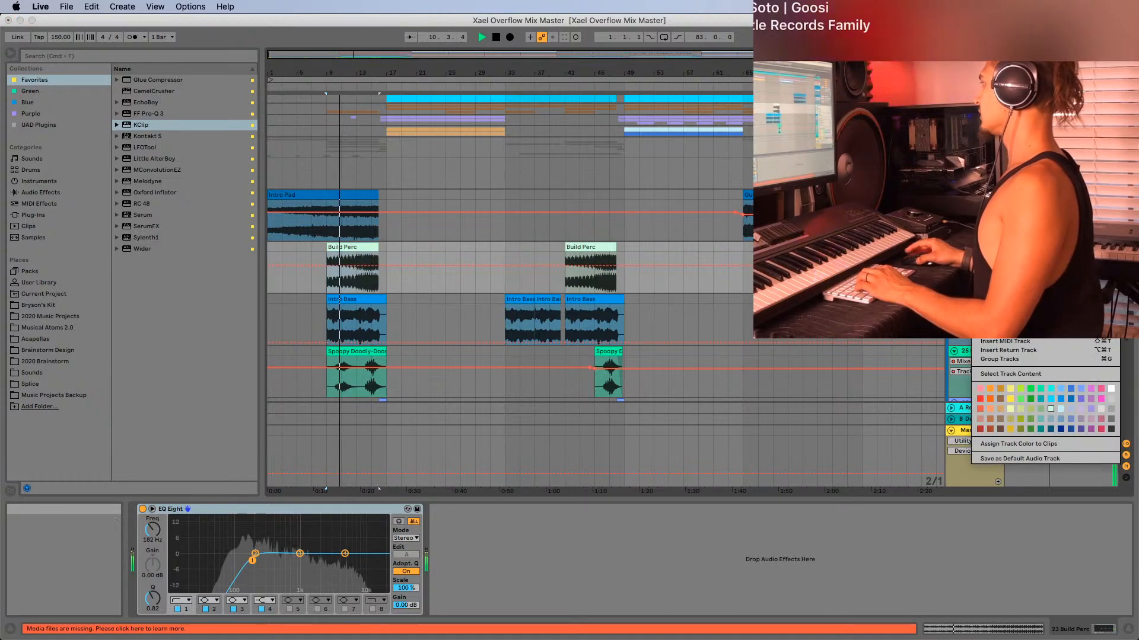
{"action": "key", "text": "space"}
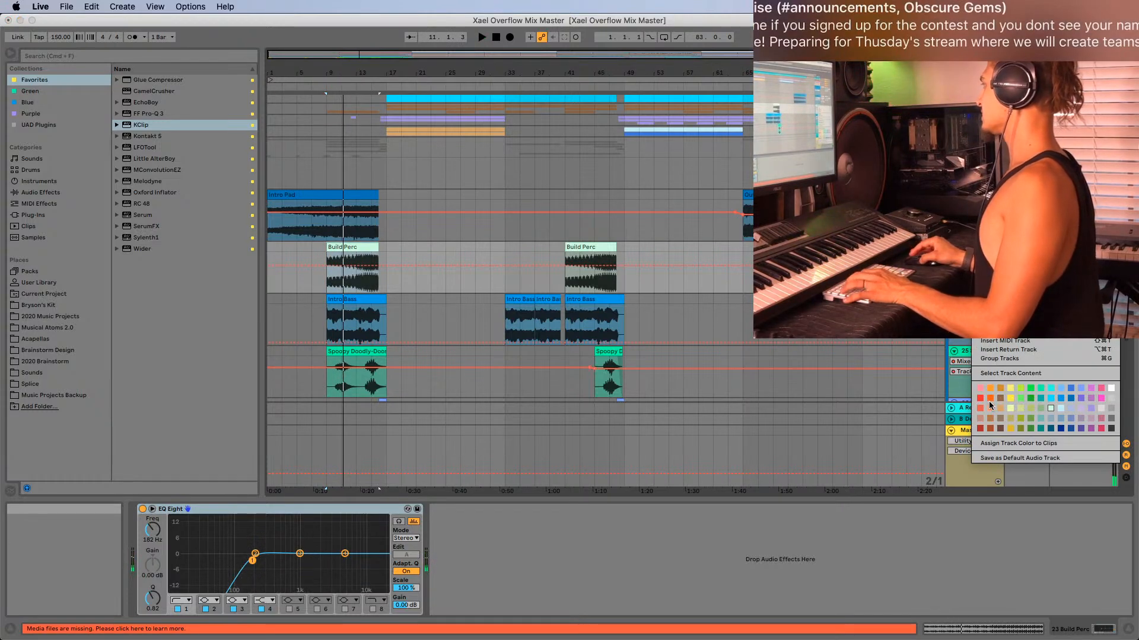
{"action": "left_click", "coordinate": [678, 276]}
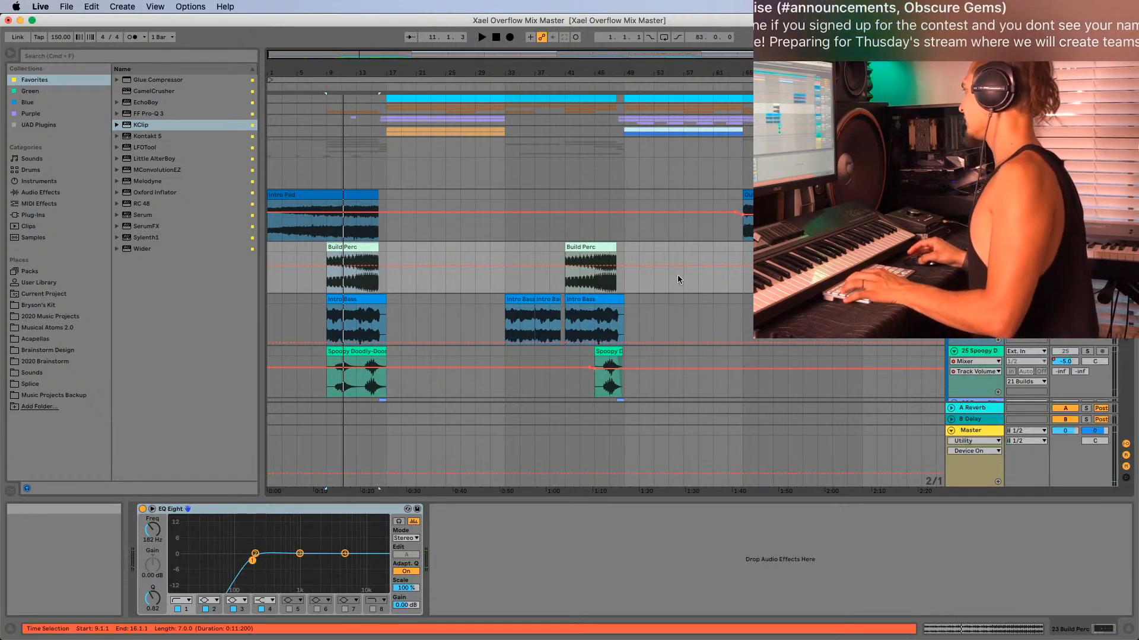
{"action": "left_click", "coordinate": [606, 248], "text": "shift"}
{"action": "right_click", "coordinate": [606, 248]}
{"action": "left_click", "coordinate": [635, 440]}
- Move the Build Perc track from the Builds group into the Percussion group
{"action": "scroll", "coordinate": [768, 340], "scroll_direction": "up", "scroll_amount": 3}
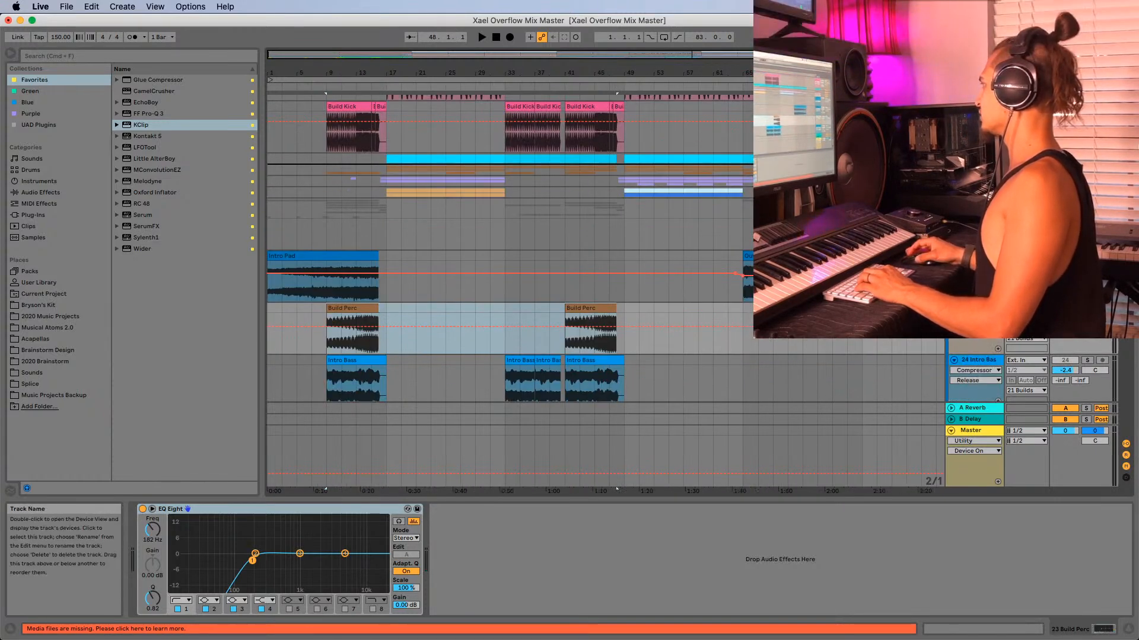
{"action": "scroll", "coordinate": [325, 218], "scroll_direction": "up", "scroll_amount": 2}
{"action": "scroll", "coordinate": [325, 218], "scroll_direction": "down", "scroll_amount": 8}
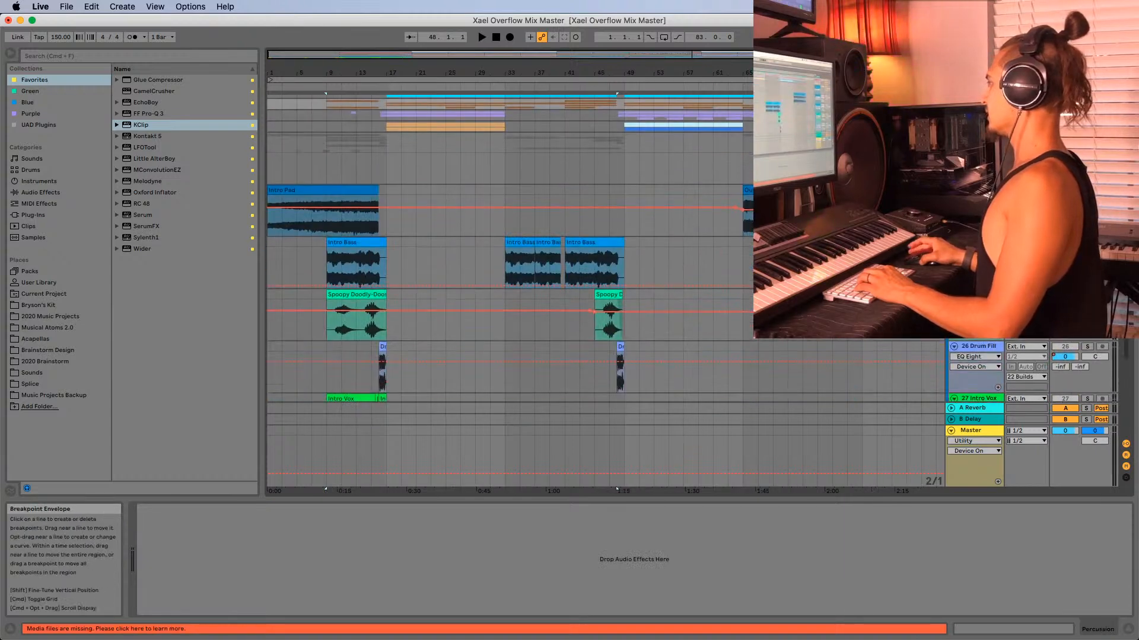
- Play the Spoopy Doodly-Doos track from bars 11 and 14, and look through the remaining tracks of the Builds group
{"action": "left_click", "coordinate": [341, 273]}
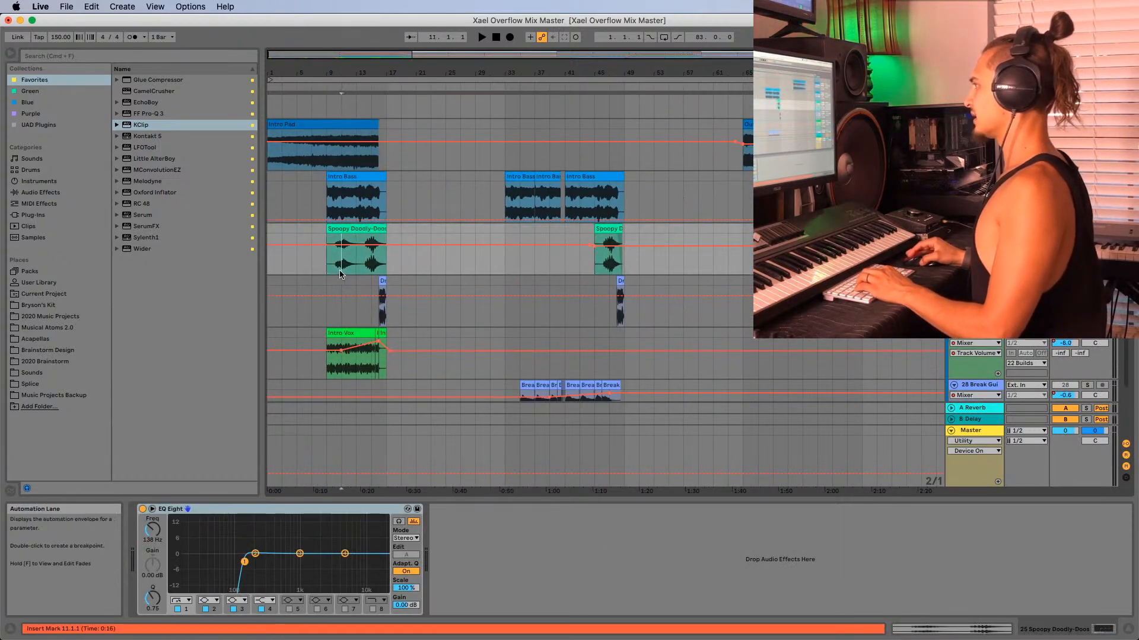
{"action": "key", "text": "space"}
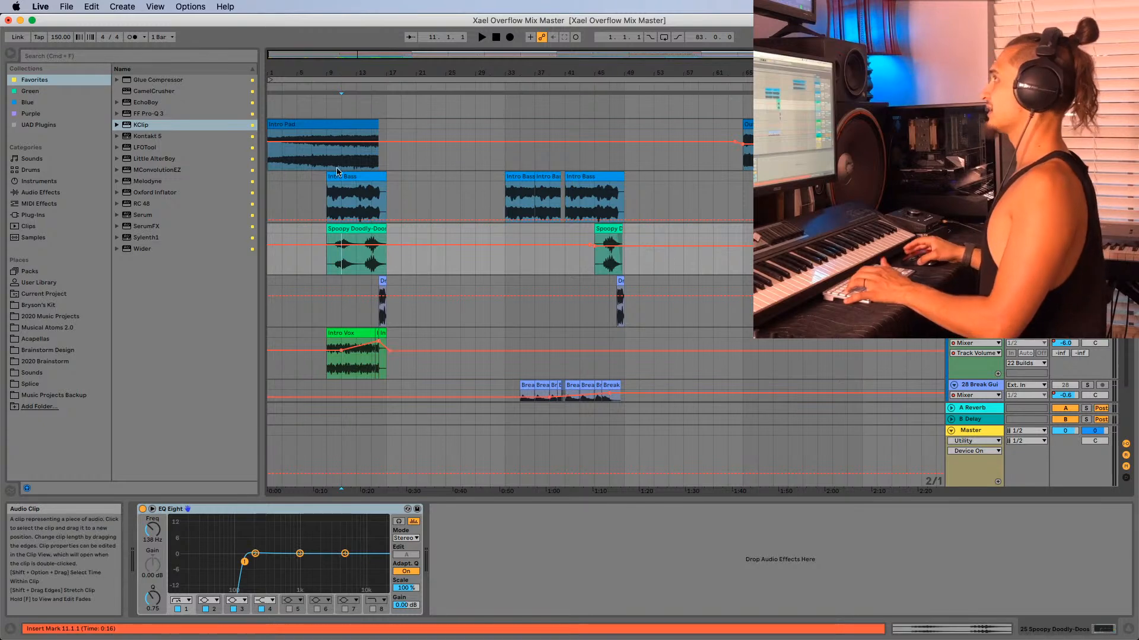
{"action": "scroll", "coordinate": [333, 85], "scroll_direction": "up", "scroll_amount": 5}
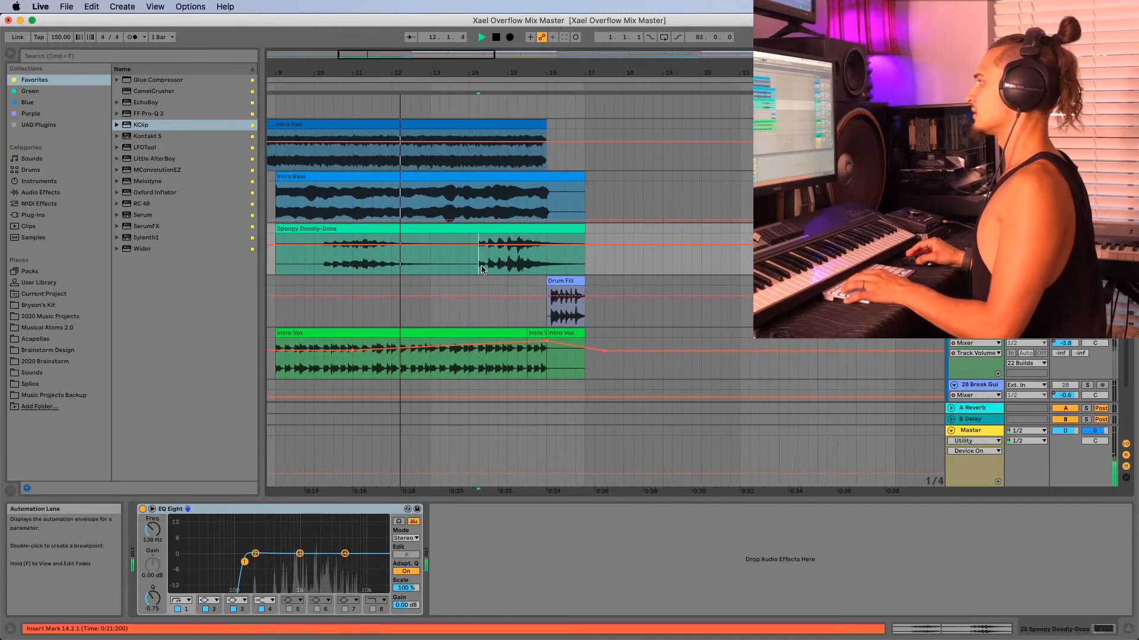
{"action": "scroll", "coordinate": [481, 279], "scroll_direction": "down", "scroll_amount": 5}
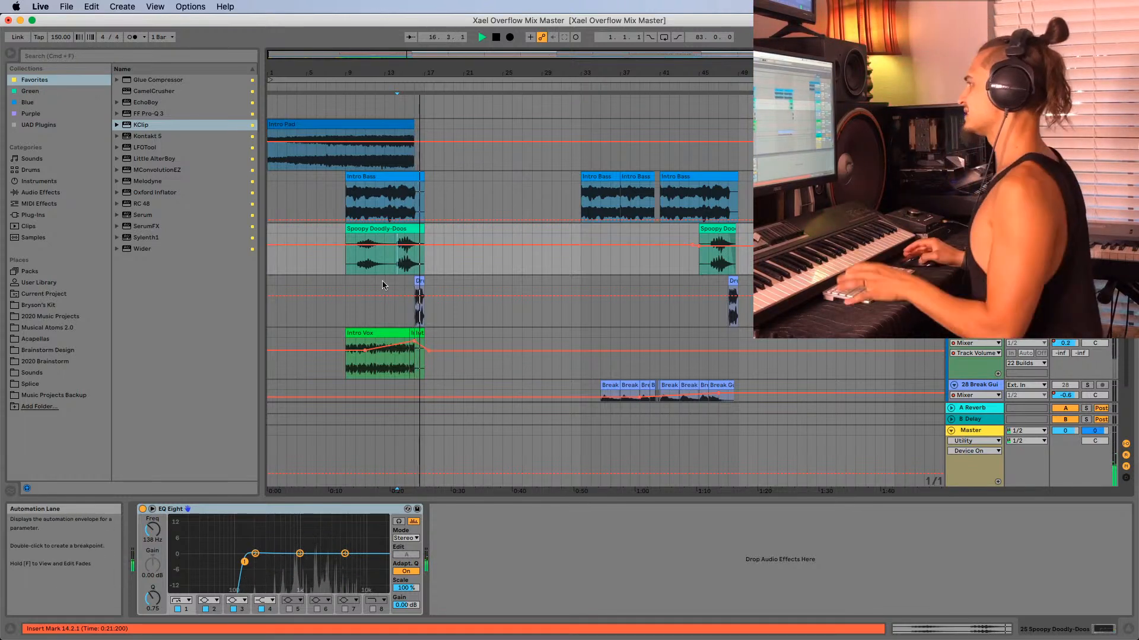
{"action": "scroll", "coordinate": [476, 240], "scroll_direction": "down", "scroll_amount": 3}
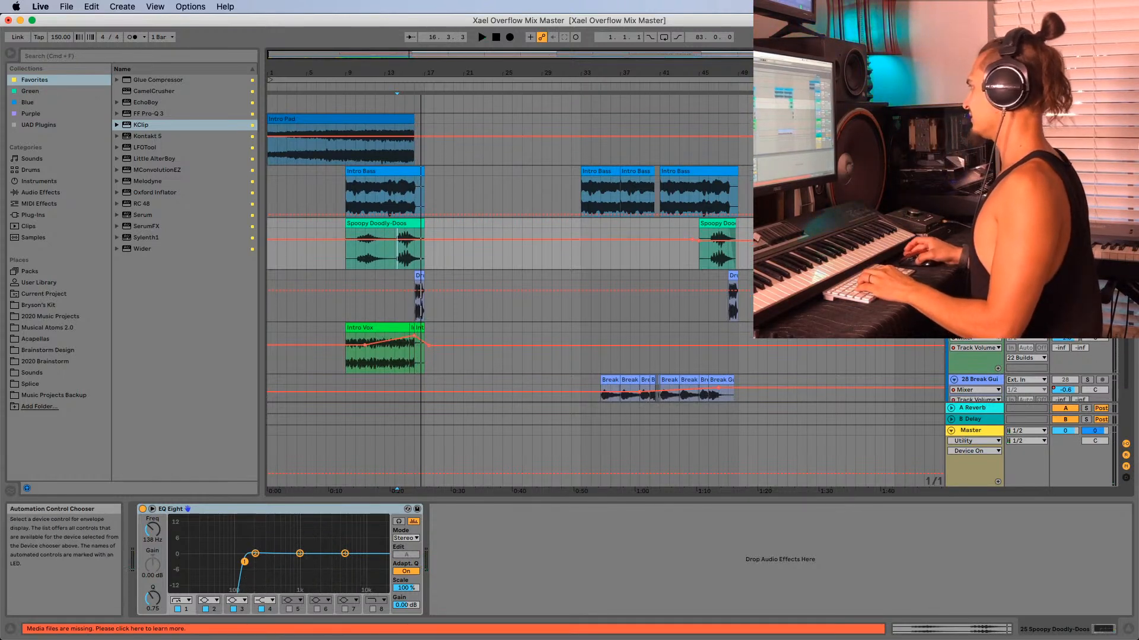
{"action": "scroll", "coordinate": [510, 237], "scroll_direction": "down", "scroll_amount": 2}
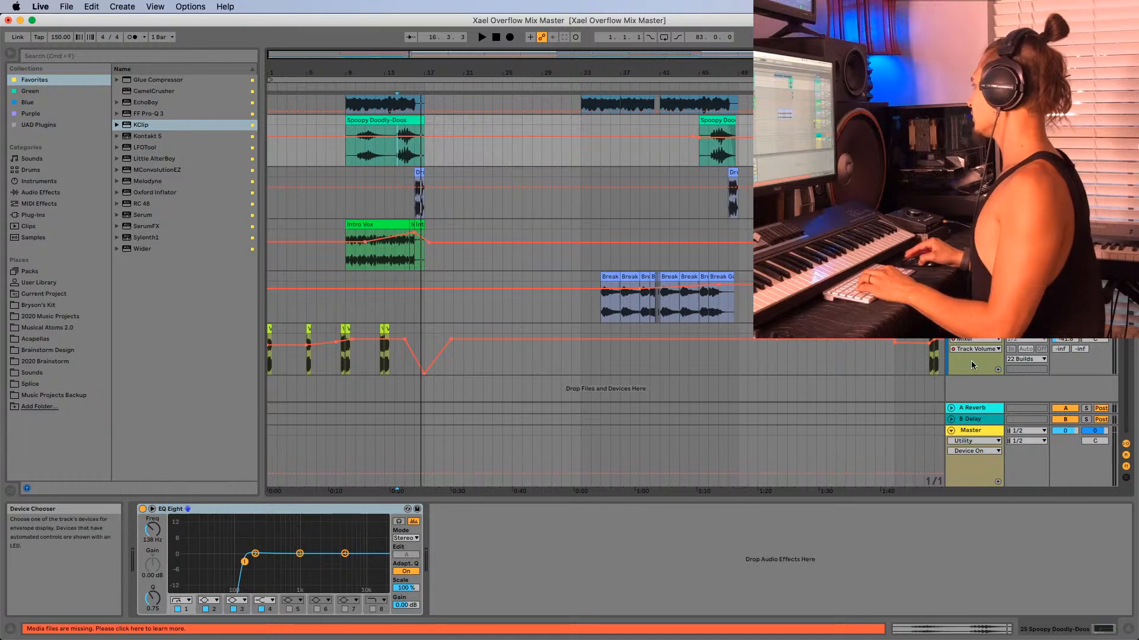
- Add an audio track below the folded Builds group, colour it red and name it FX
{"action": "scroll", "coordinate": [971, 390], "scroll_direction": "up", "scroll_amount": 9}
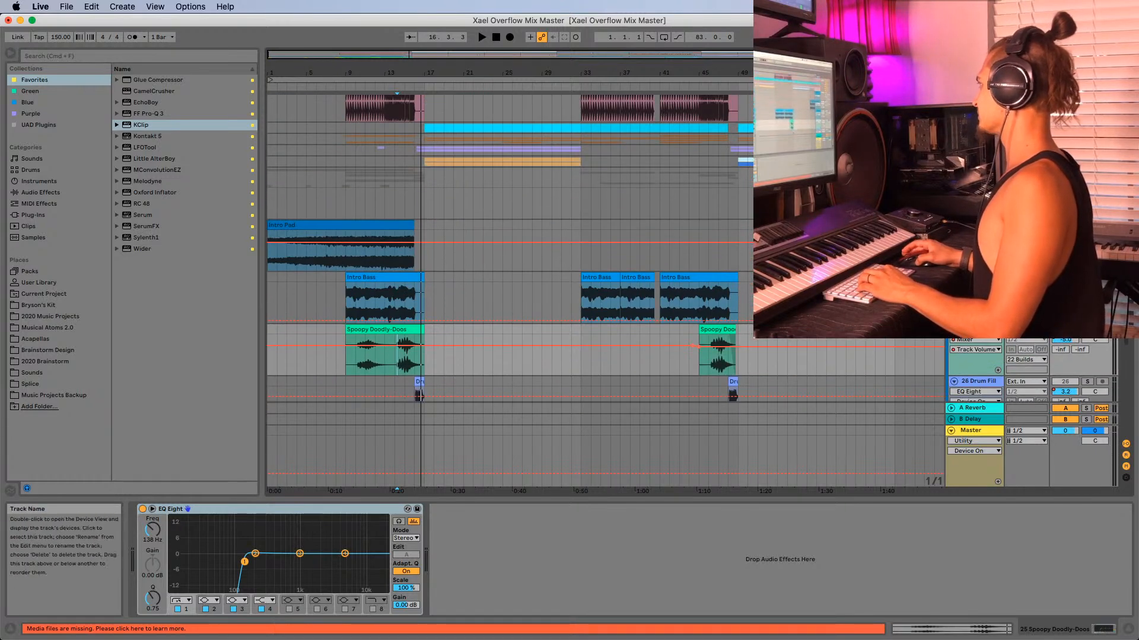
{"action": "left_click", "coordinate": [951, 173]}
{"action": "key", "text": "super+t"}
{"action": "right_click", "coordinate": [973, 195]}
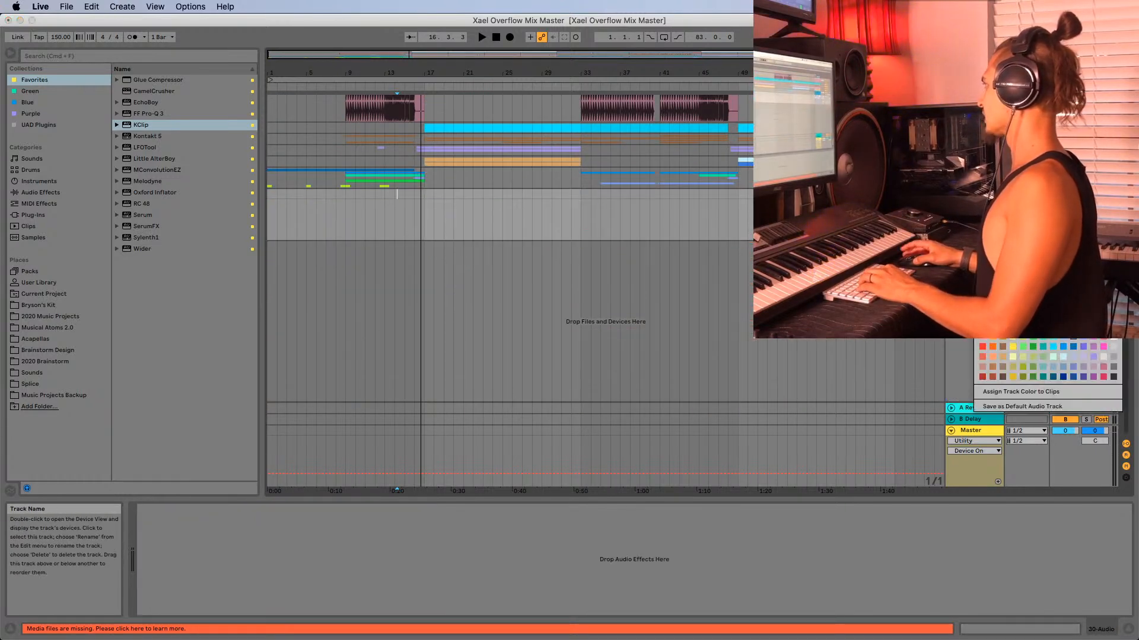
{"action": "left_click", "coordinate": [982, 346]}
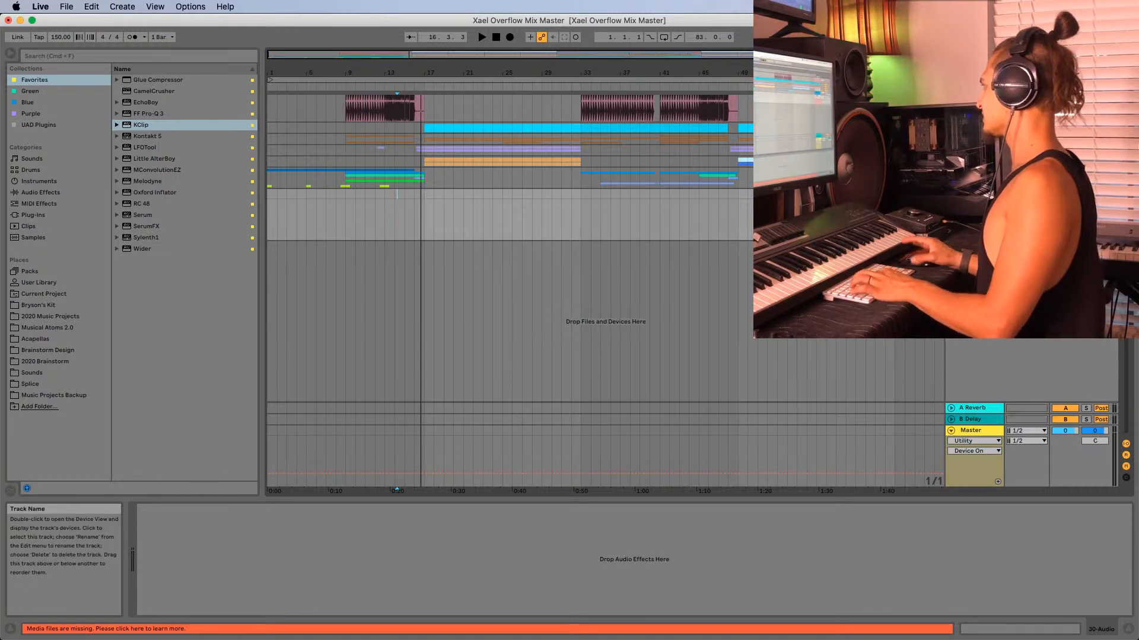
{"action": "key", "text": "super+r"}
{"action": "type", "text": "FX"}
{"action": "key", "text": "Return"}
- Unfold the Builds group and recolour all Spoopy Doodly-Doos clips red
{"action": "scroll", "coordinate": [860, 238], "scroll_direction": "up", "scroll_amount": 3}
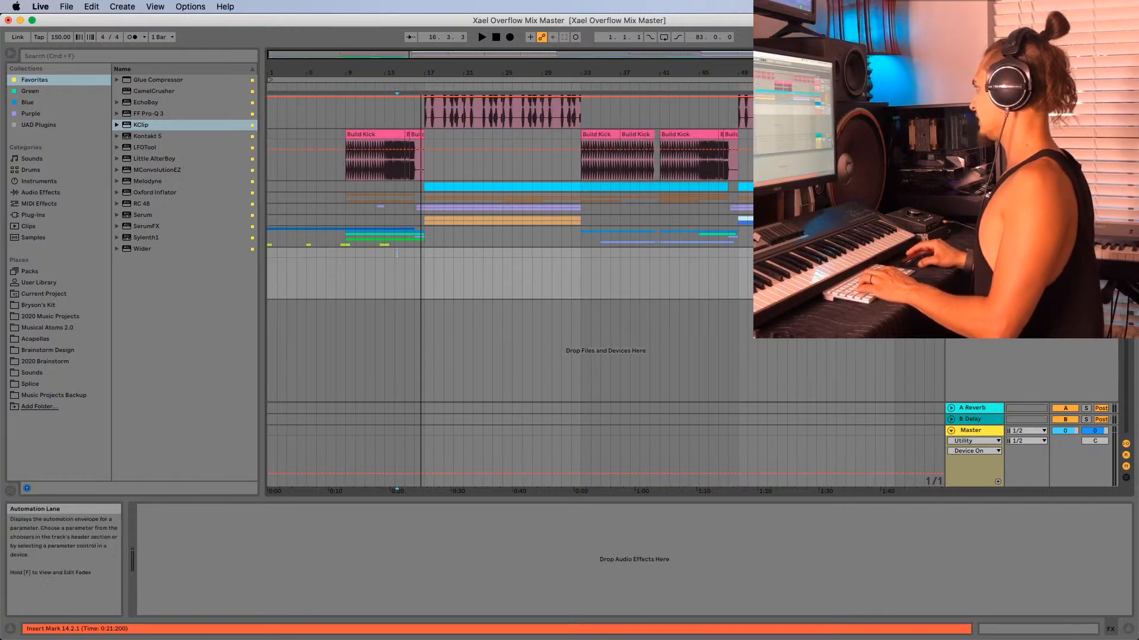
{"action": "left_click", "coordinate": [951, 232]}
{"action": "scroll", "coordinate": [937, 243], "scroll_direction": "down", "scroll_amount": 8}
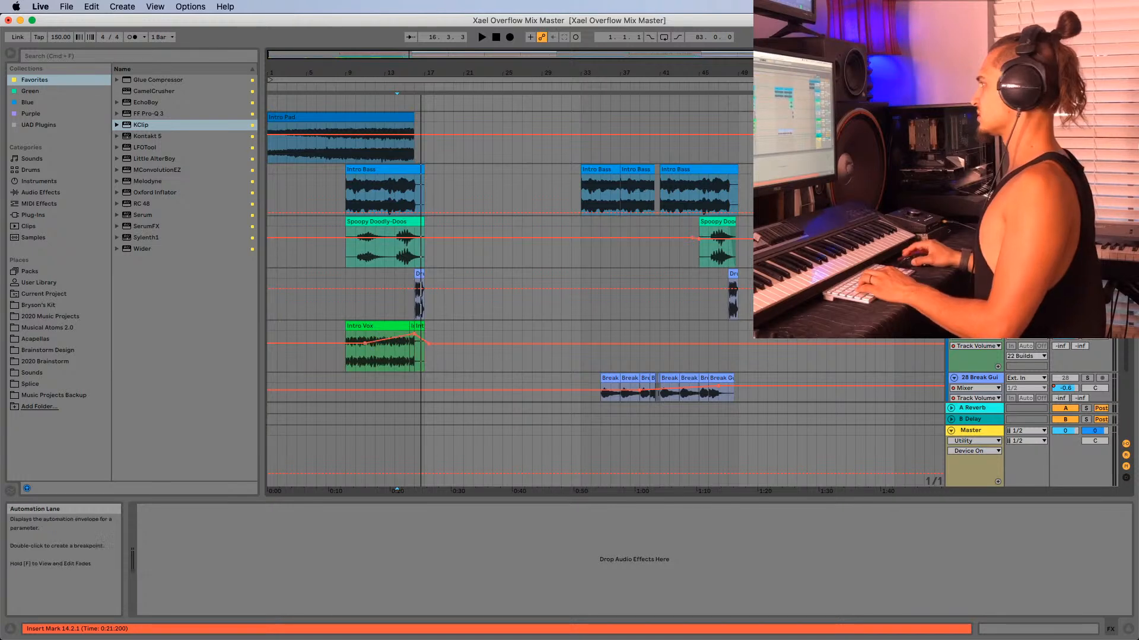
{"action": "right_click", "coordinate": [981, 221]}
{"action": "left_click", "coordinate": [988, 389]}
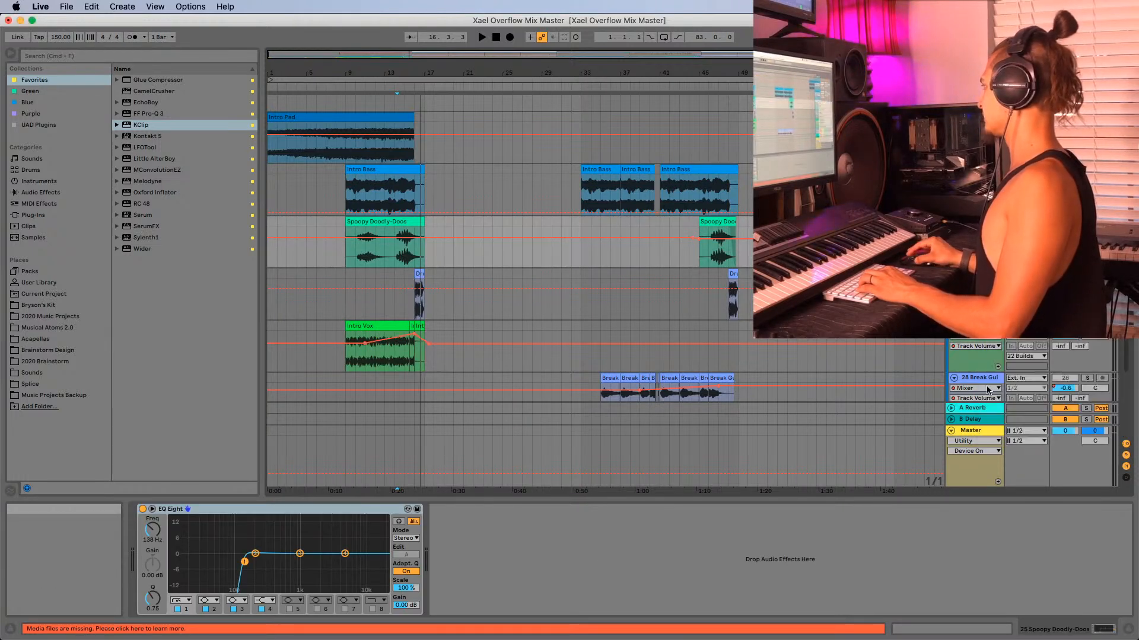
{"action": "left_click", "coordinate": [733, 225]}
{"action": "left_click", "coordinate": [390, 224], "text": "shift"}
{"action": "right_click", "coordinate": [390, 224]}
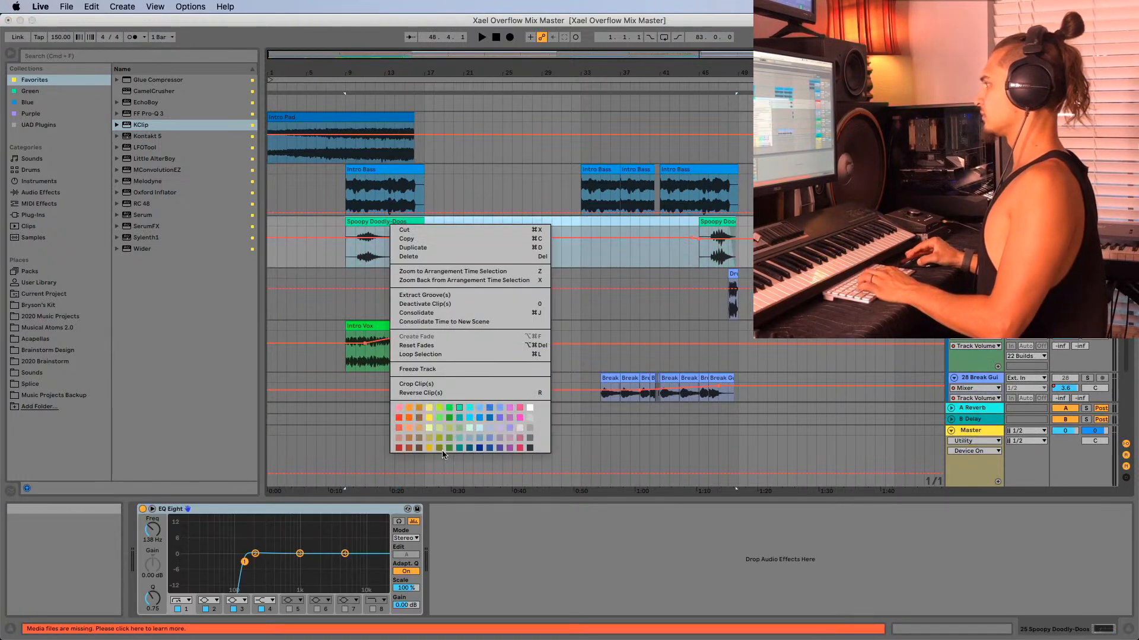
{"action": "left_click", "coordinate": [399, 418]}
- Move the Spoopy Doodly-Doos track below the FX track and group both tracks as FX
{"action": "scroll", "coordinate": [937, 249], "scroll_direction": "down", "scroll_amount": 3}
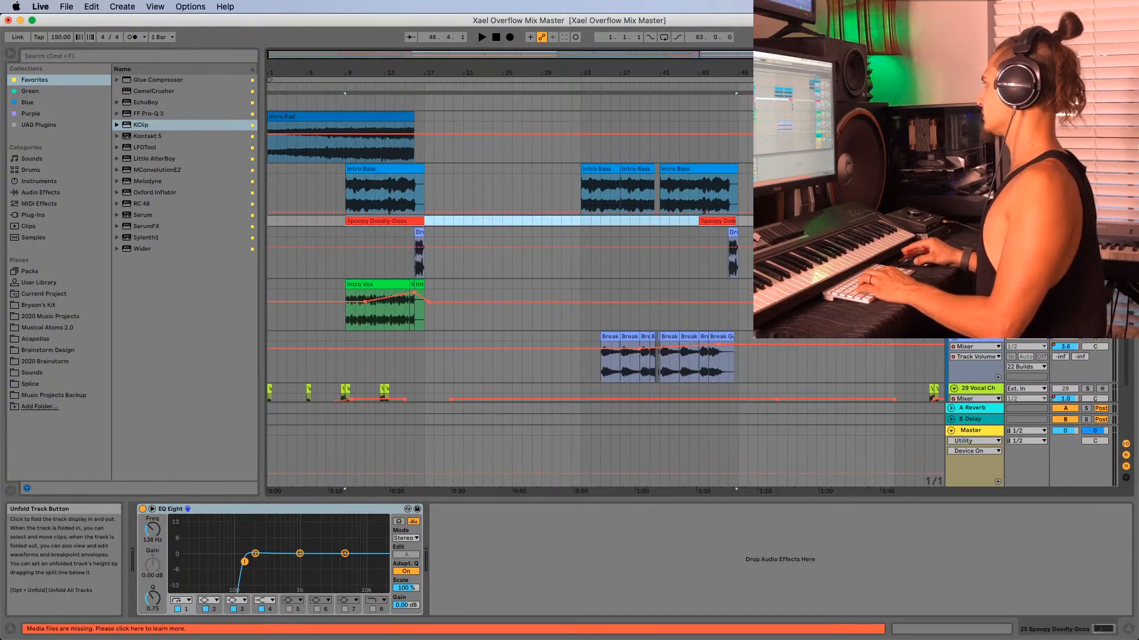
{"action": "left_click", "coordinate": [976, 404]}
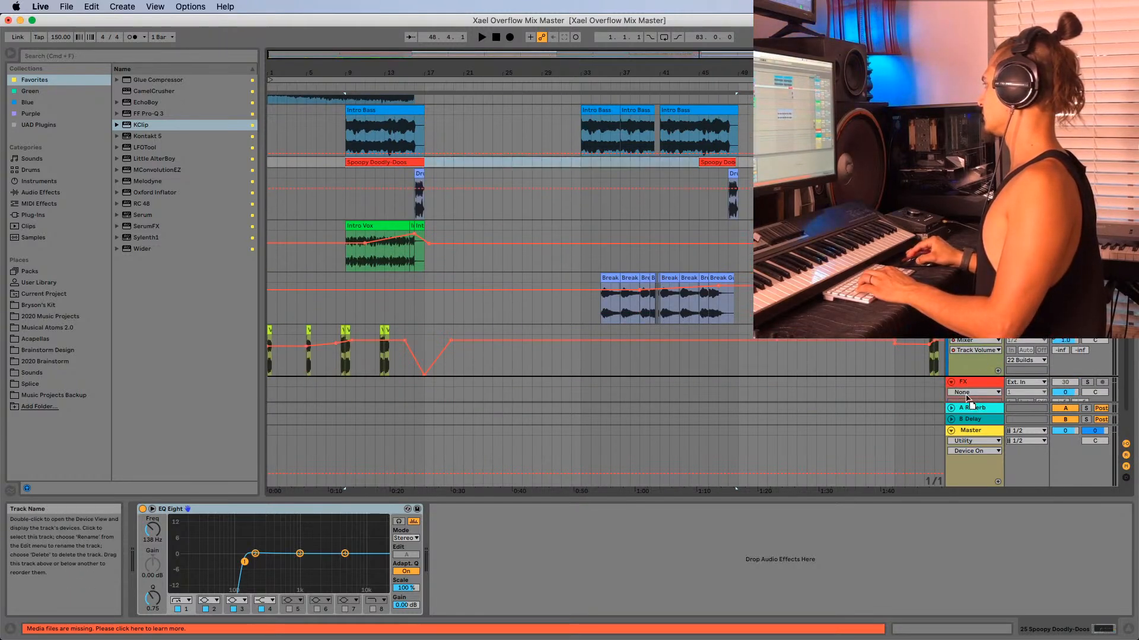
{"action": "left_click_drag", "start_coordinate": [966, 398], "coordinate": [966, 399]}
{"action": "scroll", "coordinate": [962, 380], "scroll_direction": "down", "scroll_amount": 2}
{"action": "left_click", "coordinate": [972, 318], "text": "shift"}
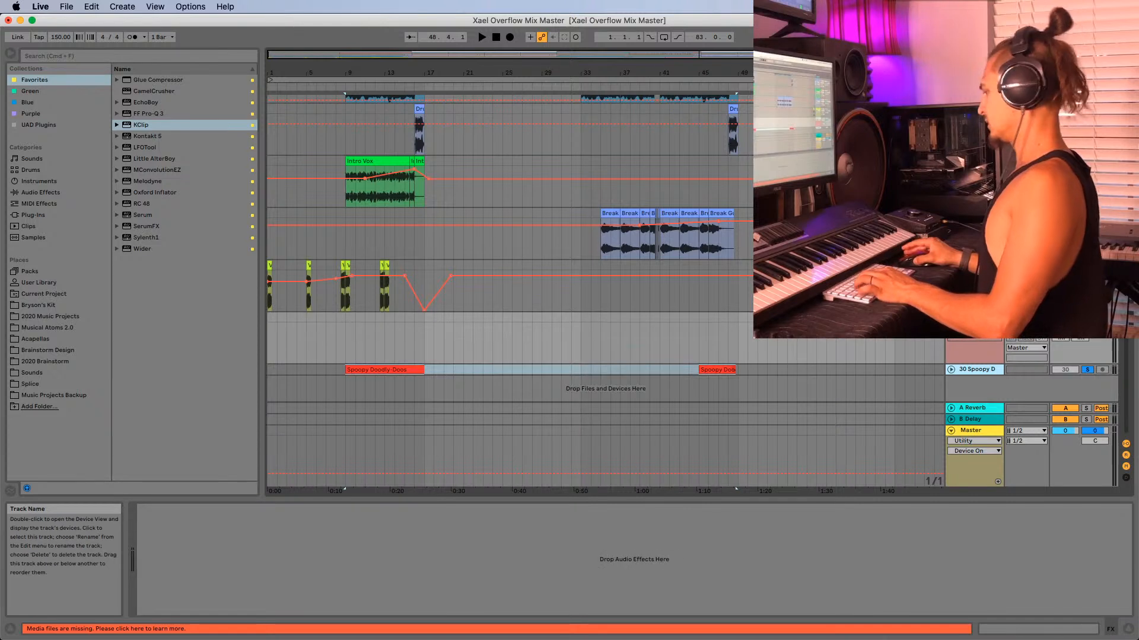
{"action": "key", "text": "super+g"}
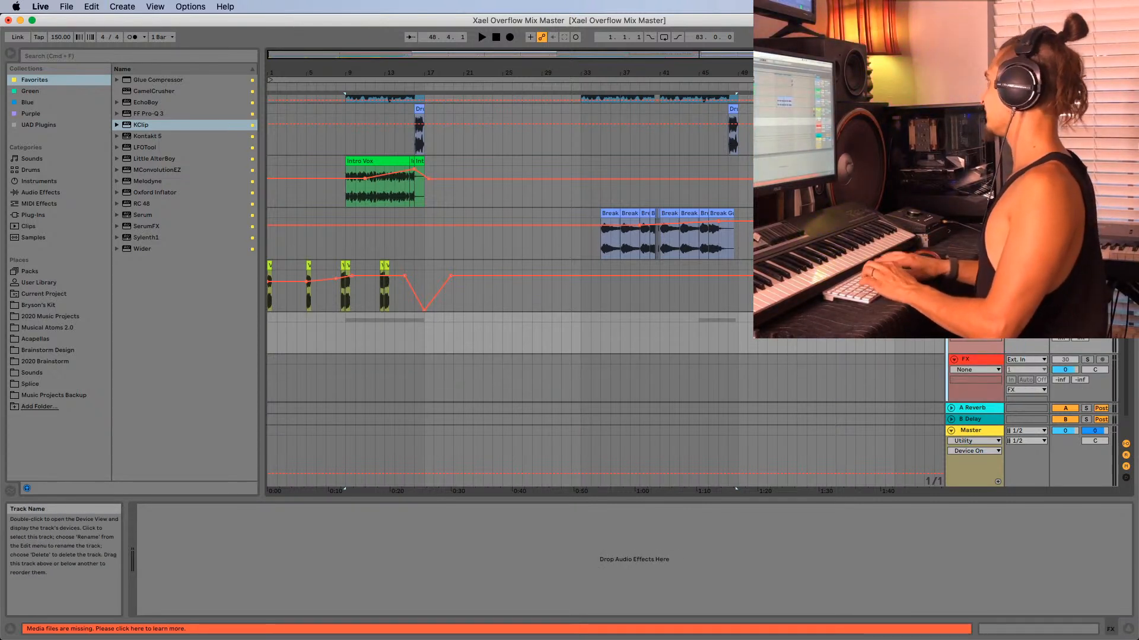
- Play the arrangement from bar 9 to listen to the Intro Vox track
{"action": "scroll", "coordinate": [305, 254], "scroll_direction": "up", "scroll_amount": 1}
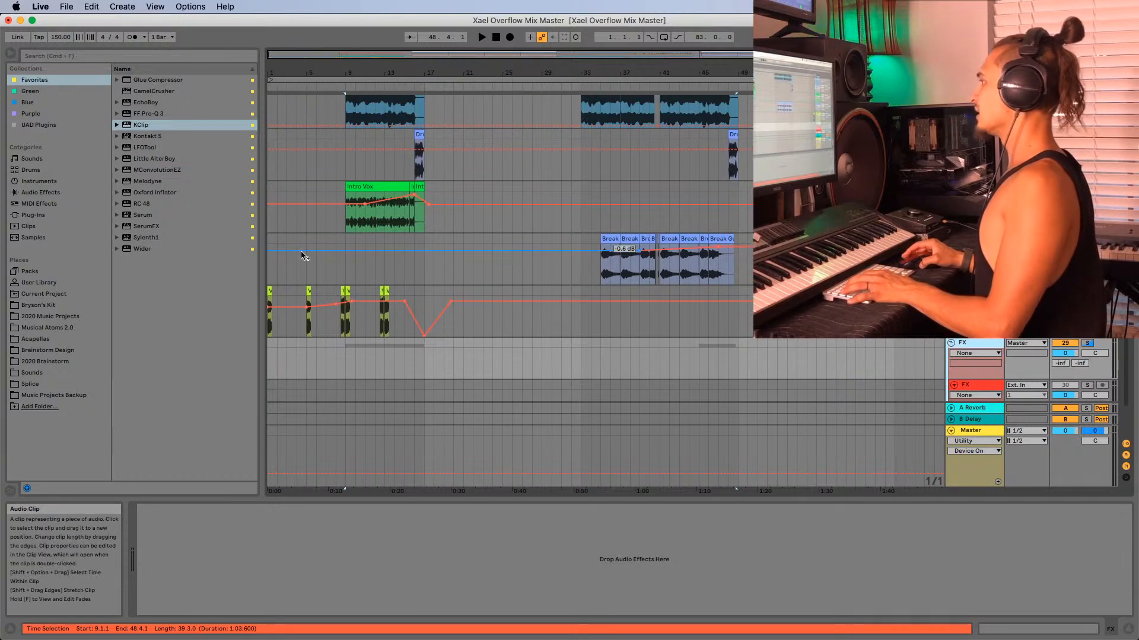
{"action": "left_click", "coordinate": [343, 227]}
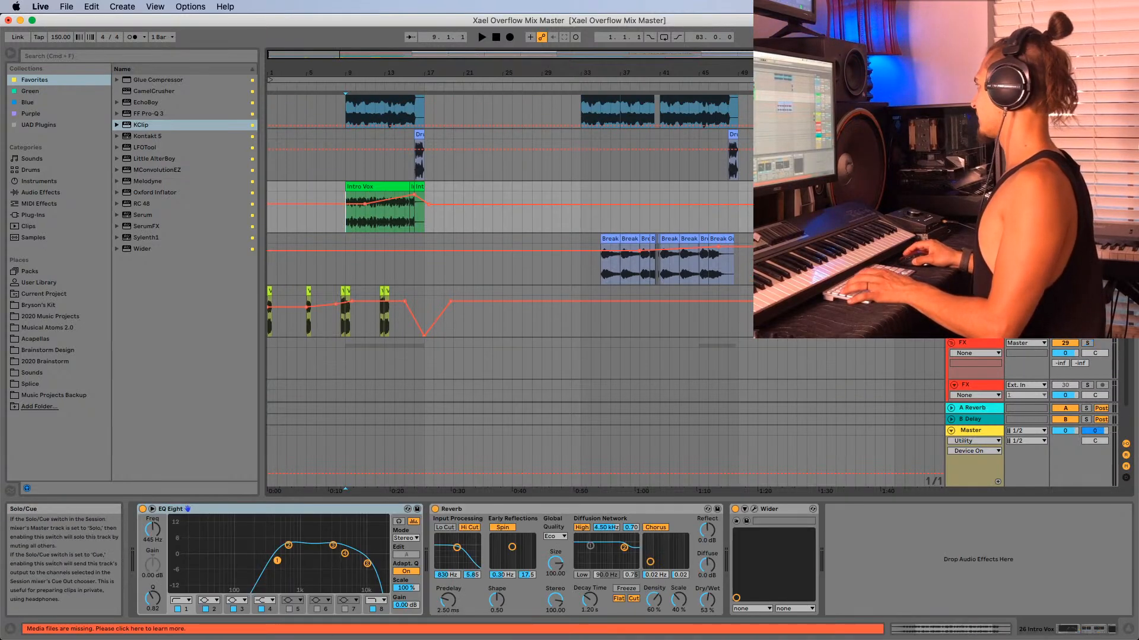
{"action": "key", "text": "space"}
{"action": "left_click_drag", "start_coordinate": [299, 72], "coordinate": [300, 119]}
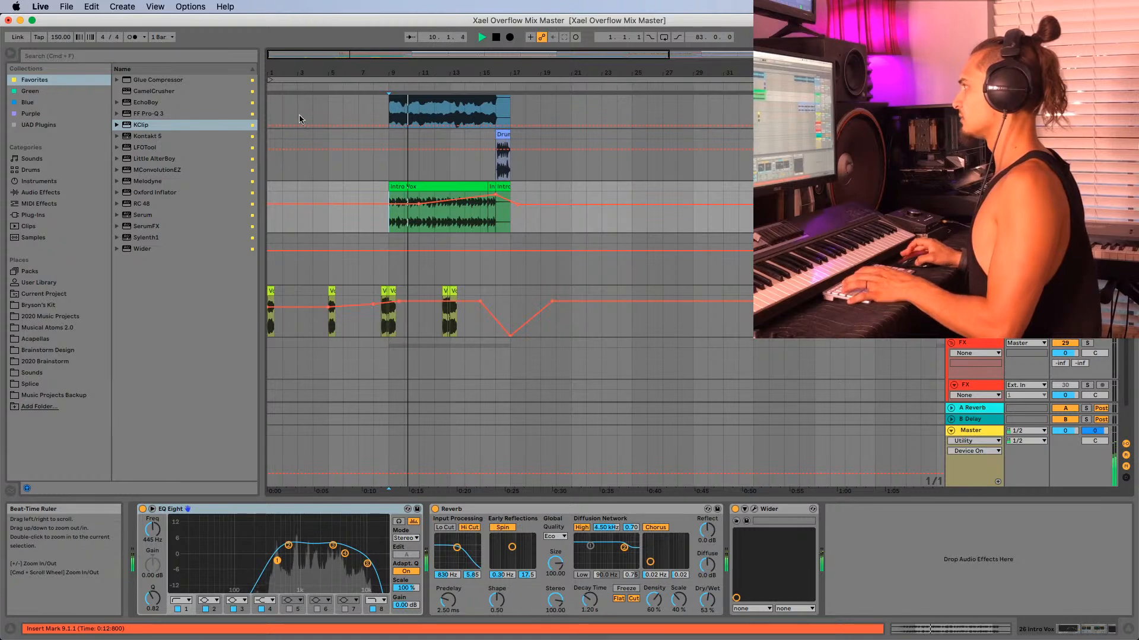
{"action": "key", "text": "minus"}
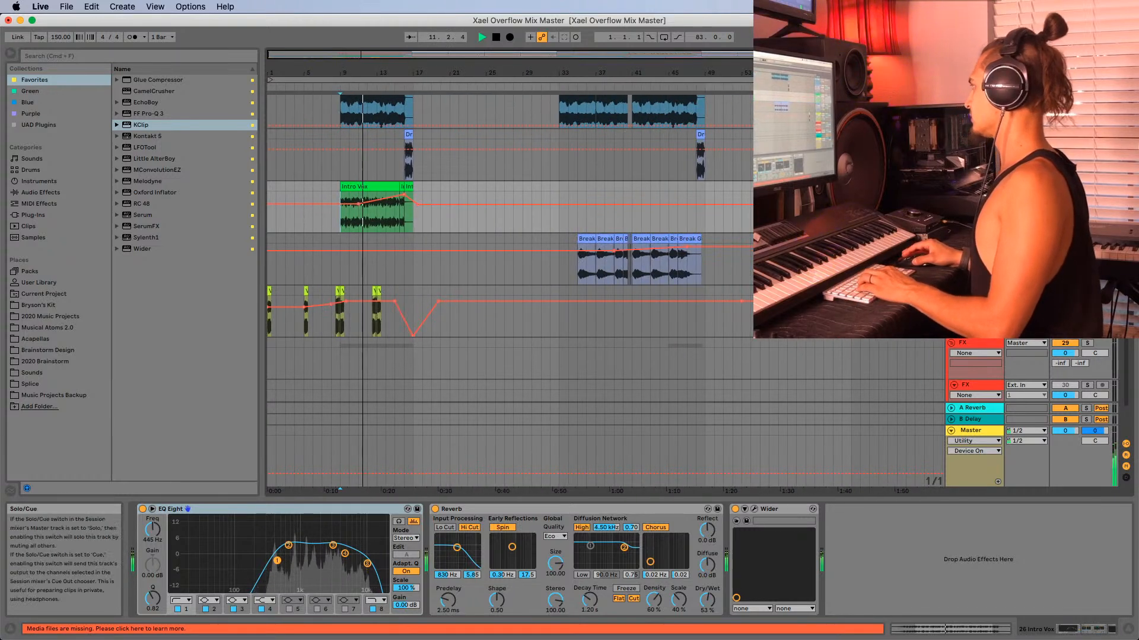
- Play the Intro Bass track from bar 9 and examine it alongside the other tracks of the Builds group
{"action": "scroll", "coordinate": [366, 340], "scroll_direction": "up", "scroll_amount": 3}
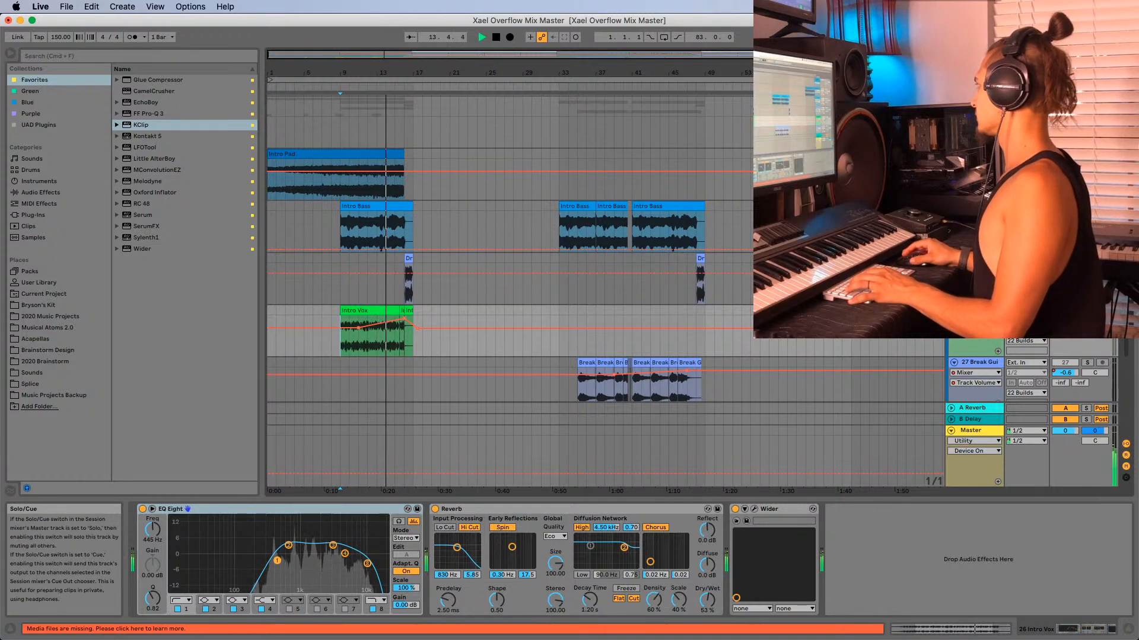
{"action": "left_click", "coordinate": [336, 237]}
{"action": "key", "text": "space"}
{"action": "key", "text": "space"}
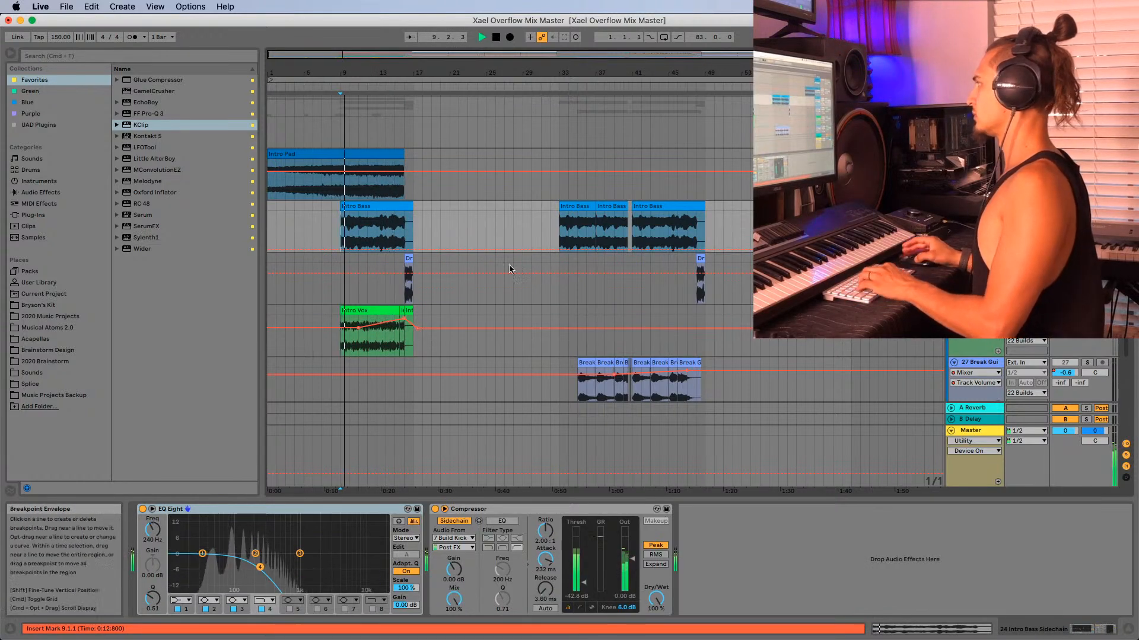
{"action": "scroll", "coordinate": [405, 296], "scroll_direction": "up", "scroll_amount": 3}
{"action": "scroll", "coordinate": [677, 257], "scroll_direction": "up", "scroll_amount": 1}
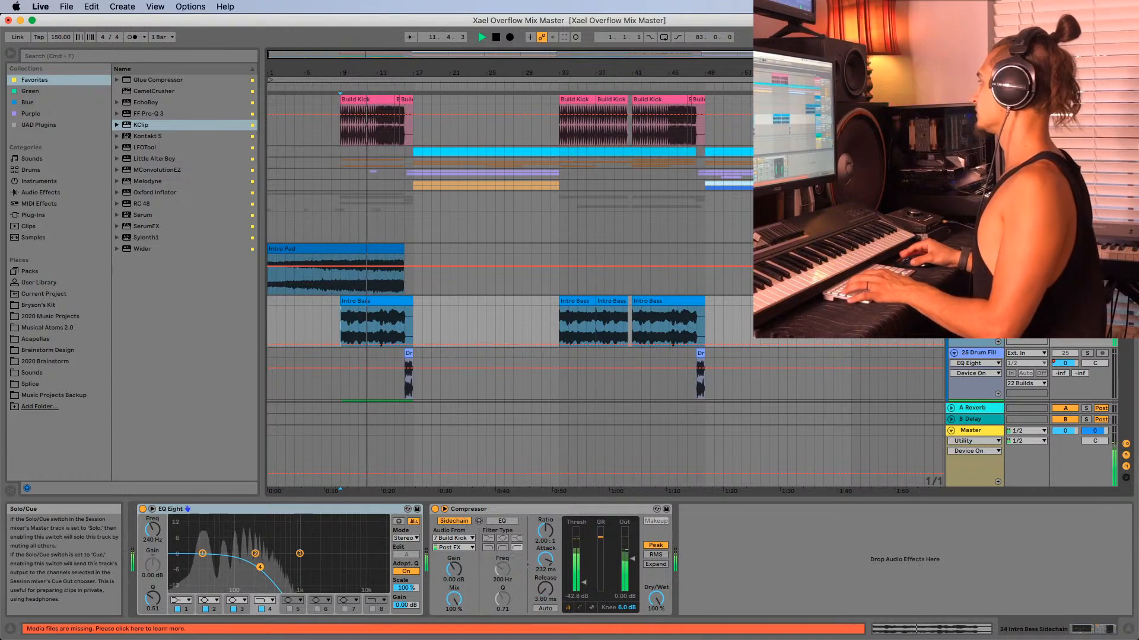
{"action": "scroll", "coordinate": [605, 248], "scroll_direction": "up", "scroll_amount": 2}
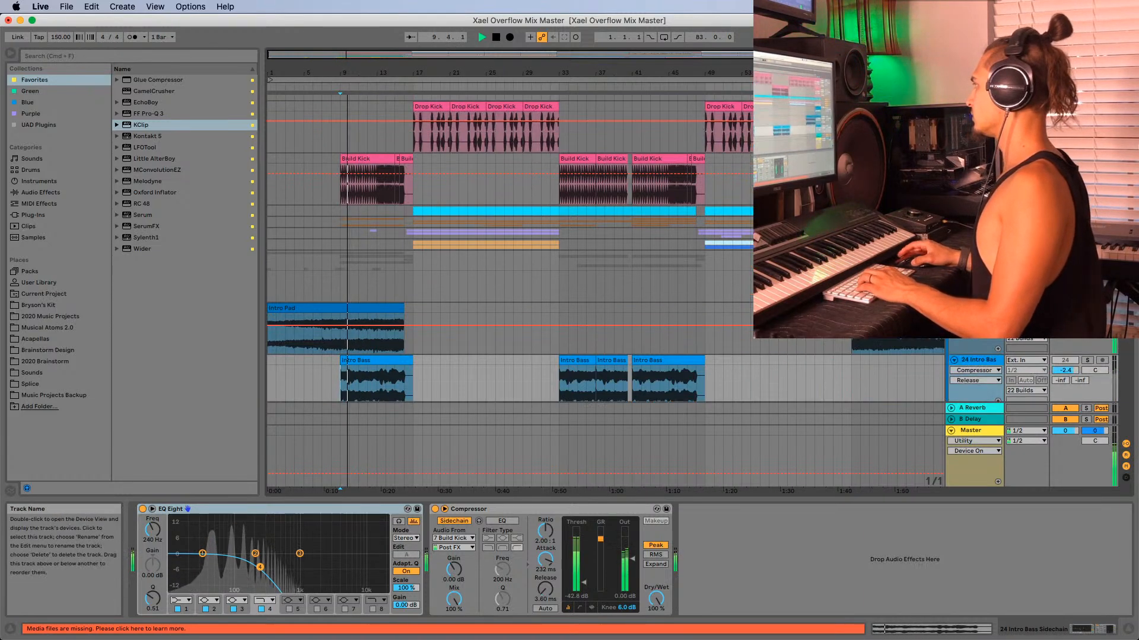
{"action": "scroll", "coordinate": [605, 248], "scroll_direction": "down", "scroll_amount": 4}
{"action": "left_click_drag", "start_coordinate": [374, 69], "coordinate": [375, 58]}
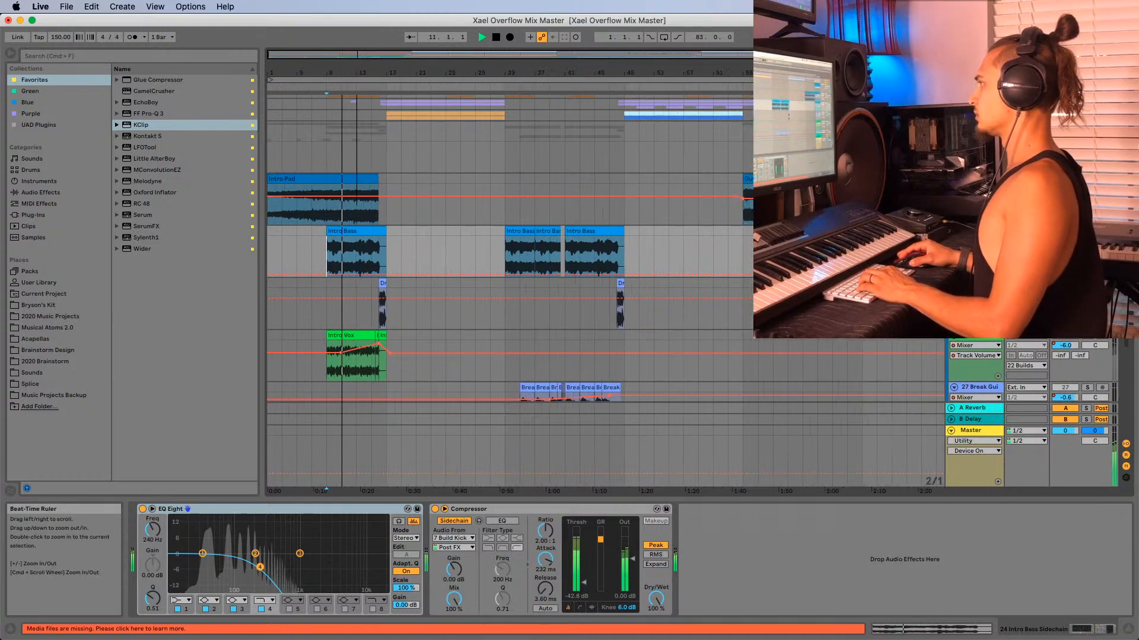
{"action": "scroll", "coordinate": [418, 262], "scroll_direction": "down", "scroll_amount": 2}
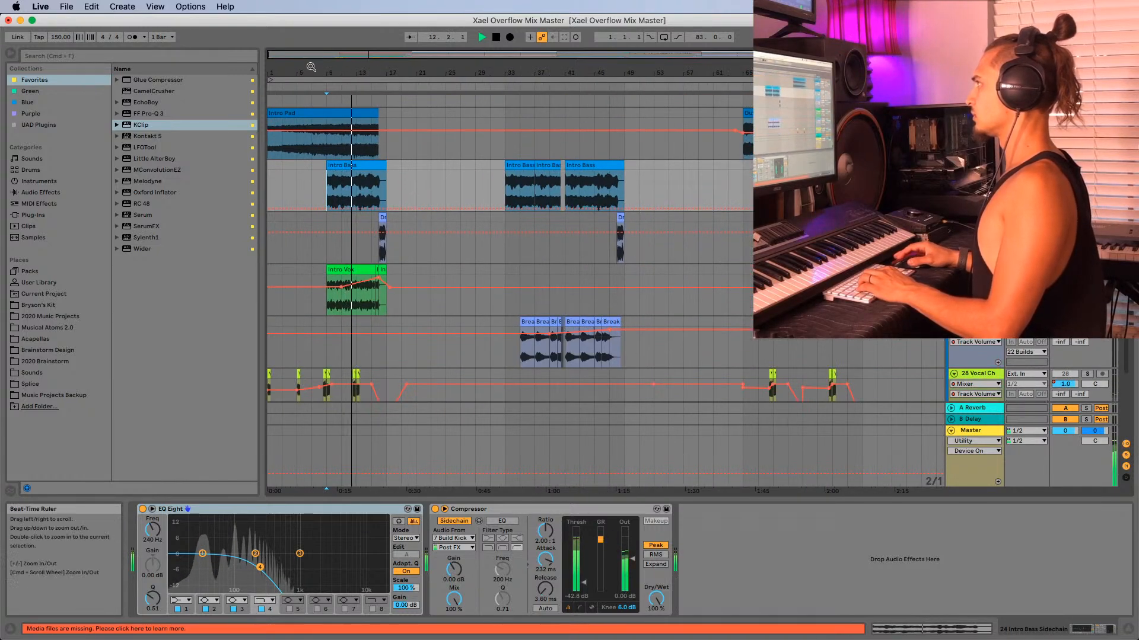
{"action": "key", "text": "plus"}
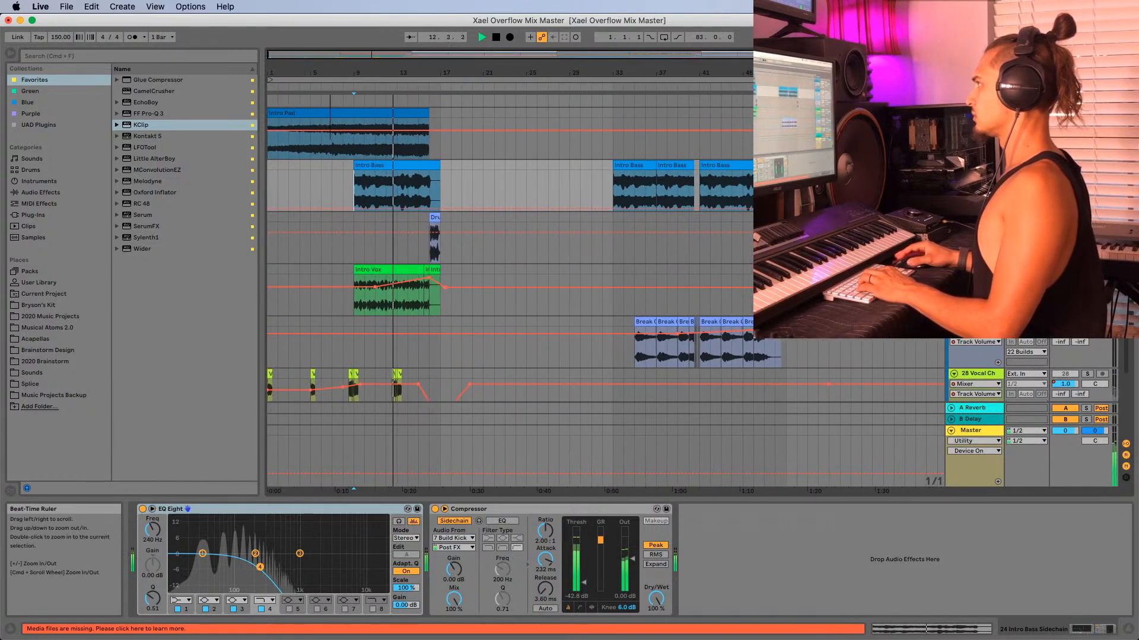
- Play the Break Guitar track from bar 35 and stop after a few bars
{"action": "left_click", "coordinate": [649, 354]}
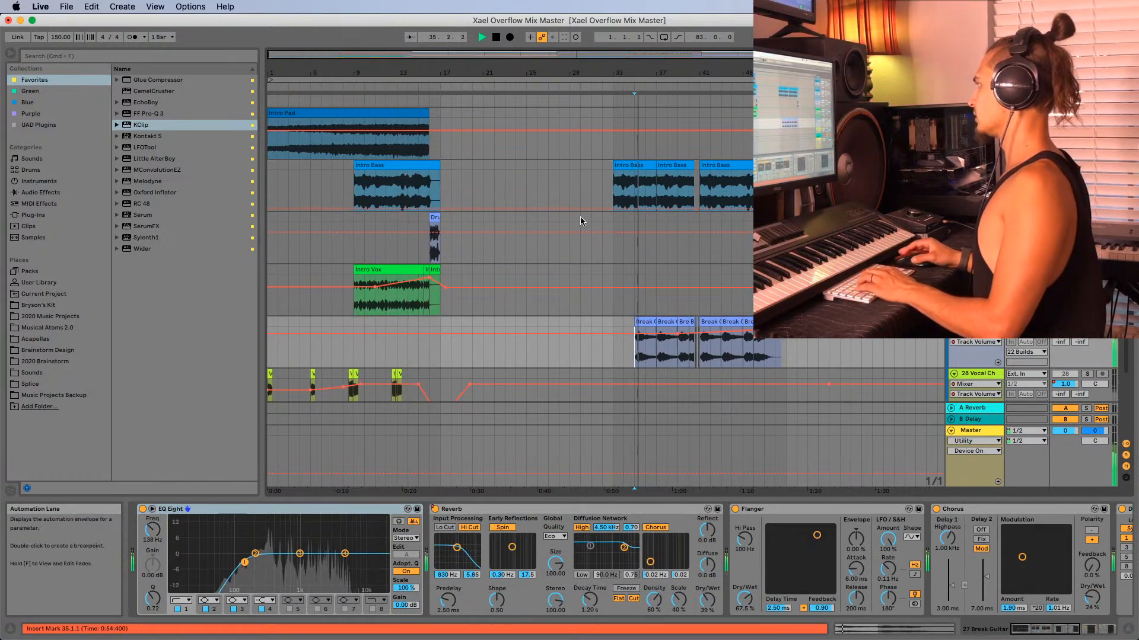
{"action": "key", "text": "minus"}
{"action": "scroll", "coordinate": [534, 267], "scroll_direction": "down", "scroll_amount": 3}
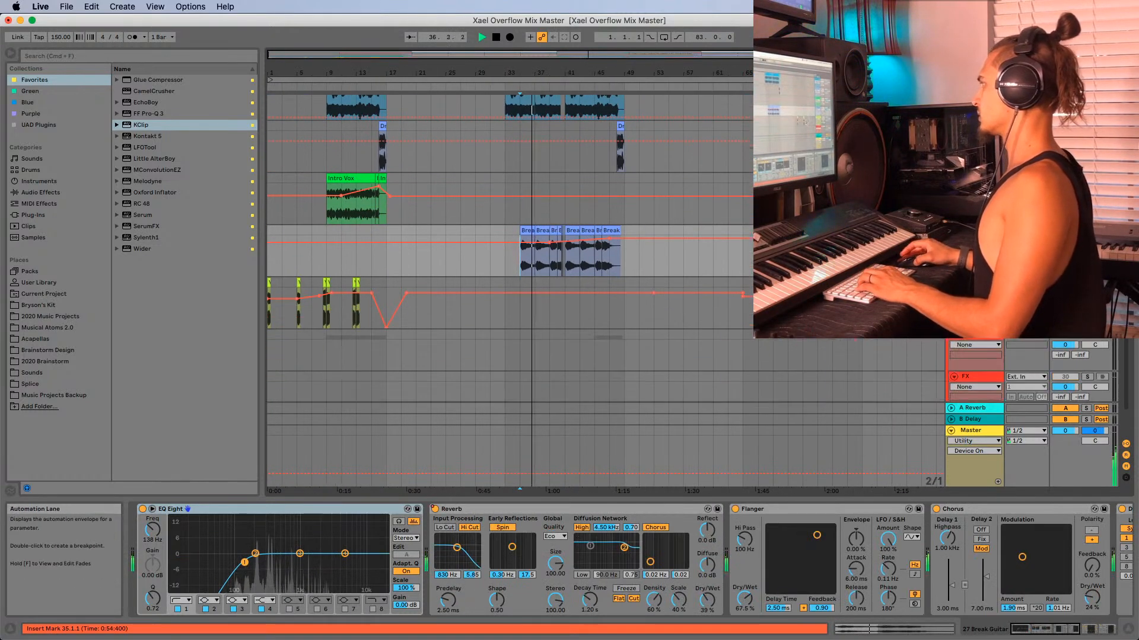
{"action": "scroll", "coordinate": [534, 267], "scroll_direction": "up", "scroll_amount": 5}
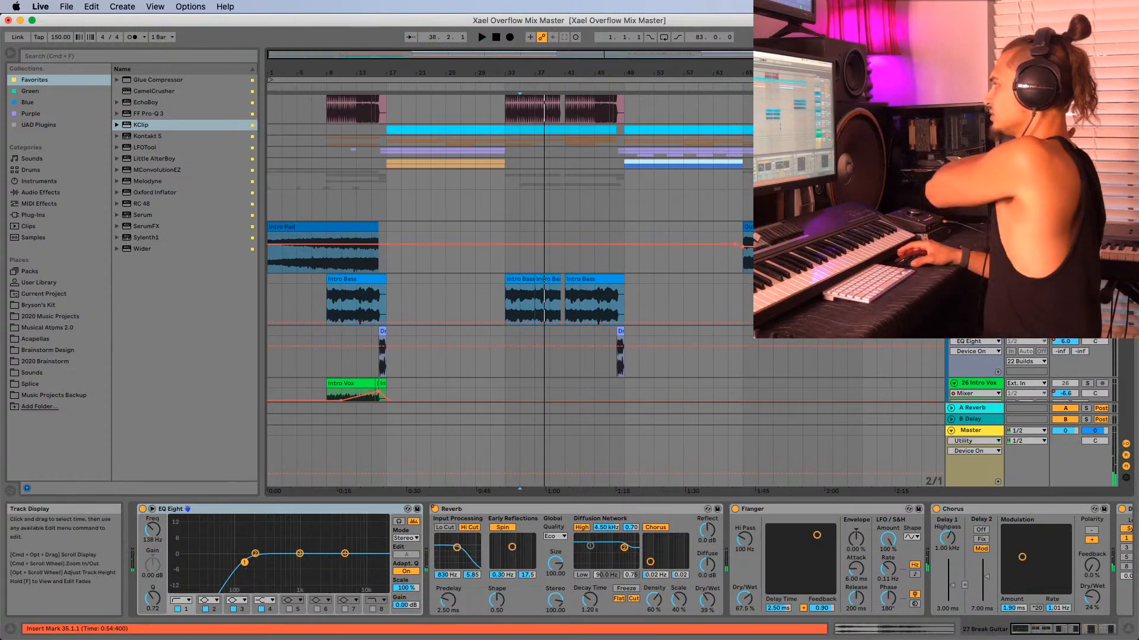
- Unfold the Drop Synths group to examine its Synth 1 and Synth 2 tracks, and fold it again
{"action": "scroll", "coordinate": [853, 377], "scroll_direction": "down", "scroll_amount": 3}
{"action": "scroll", "coordinate": [510, 237], "scroll_direction": "up", "scroll_amount": 2}
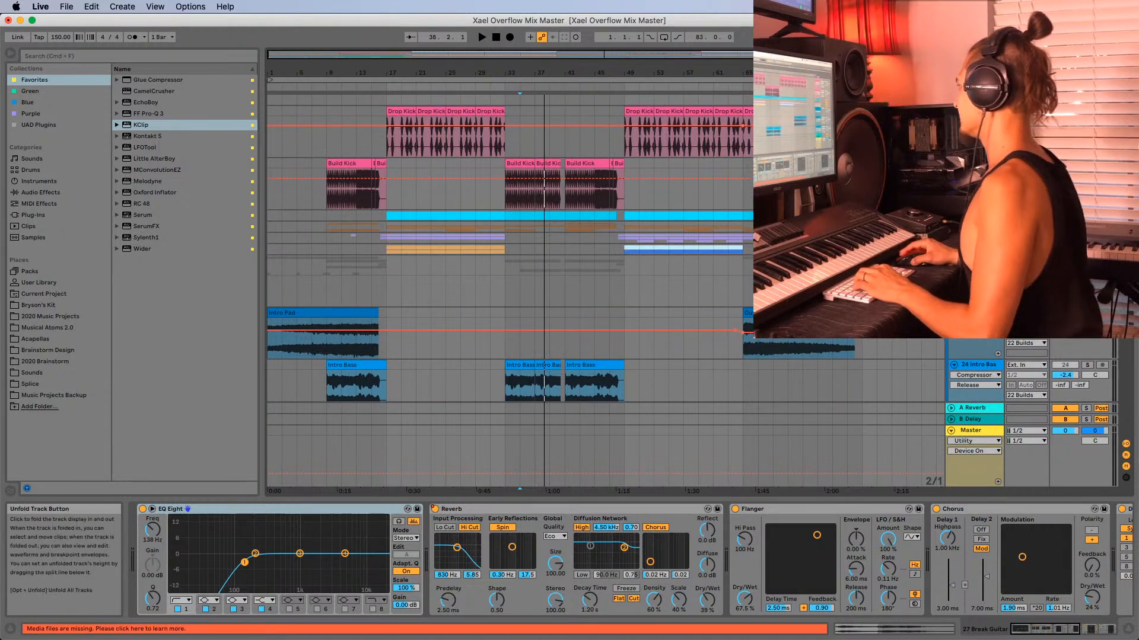
{"action": "left_click", "coordinate": [951, 249]}
{"action": "scroll", "coordinate": [518, 269], "scroll_direction": "down", "scroll_amount": 4}
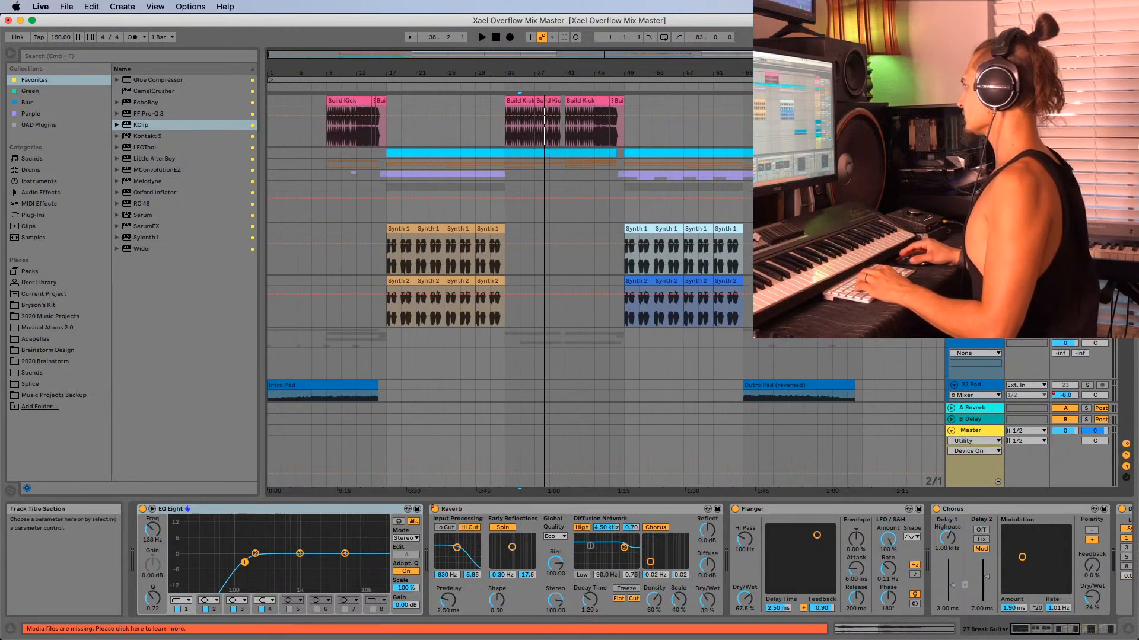
{"action": "left_click", "coordinate": [975, 187]}
{"action": "left_click", "coordinate": [951, 187]}
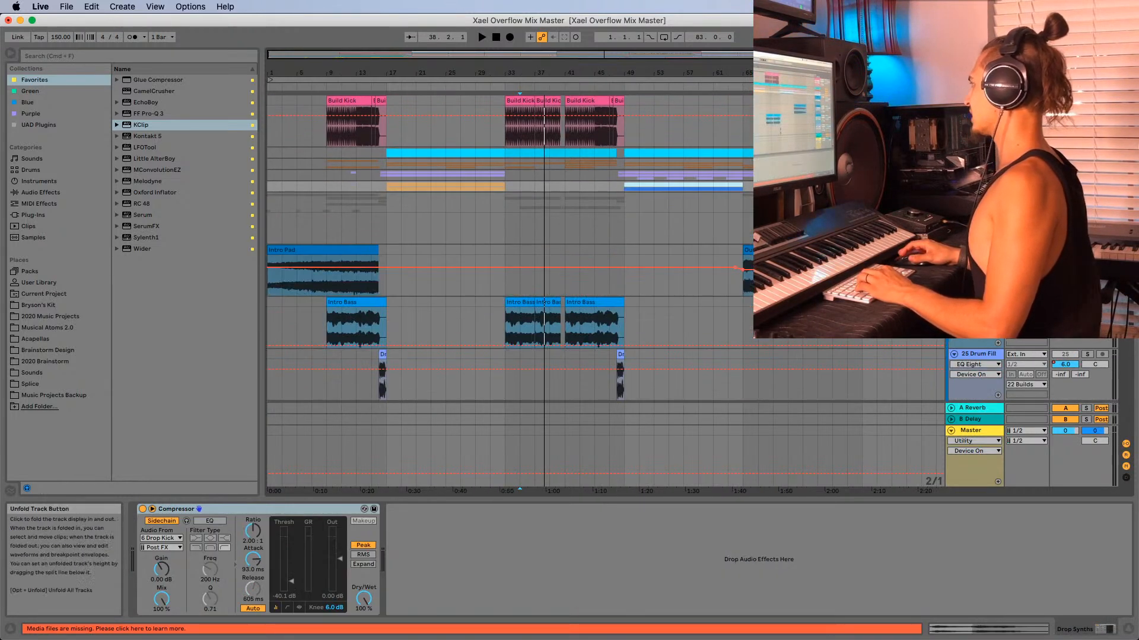
- Unfold the Drops Leads group, play its Lead 1 track from bar 19, and fold the group again
{"action": "left_click", "coordinate": [951, 175]}
{"action": "left_click", "coordinate": [401, 243]}
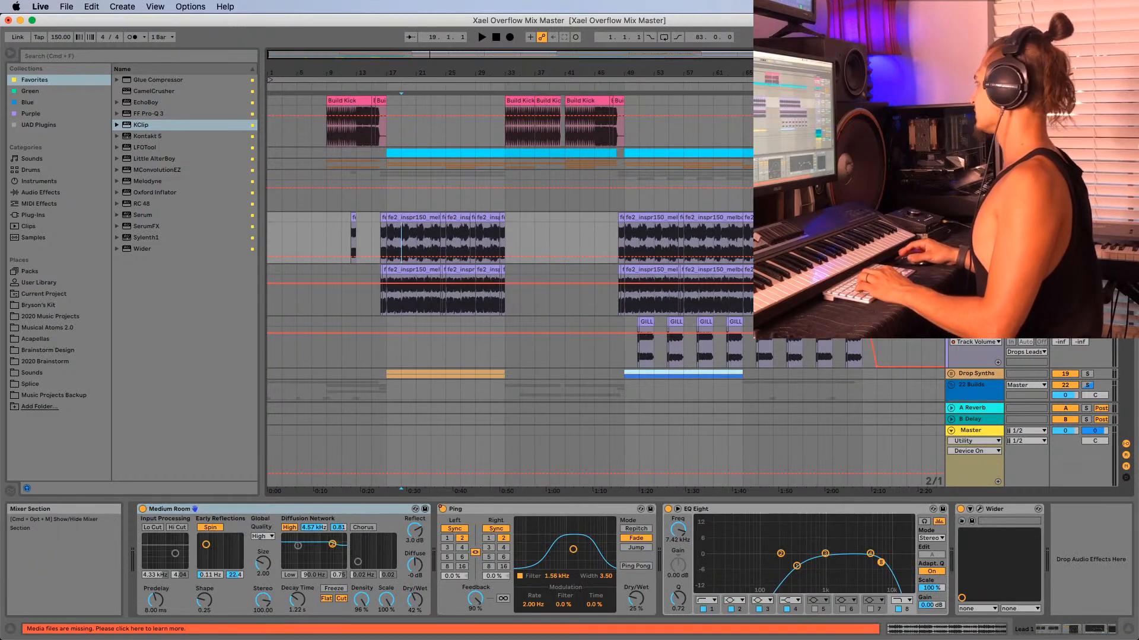
{"action": "key", "text": "space"}
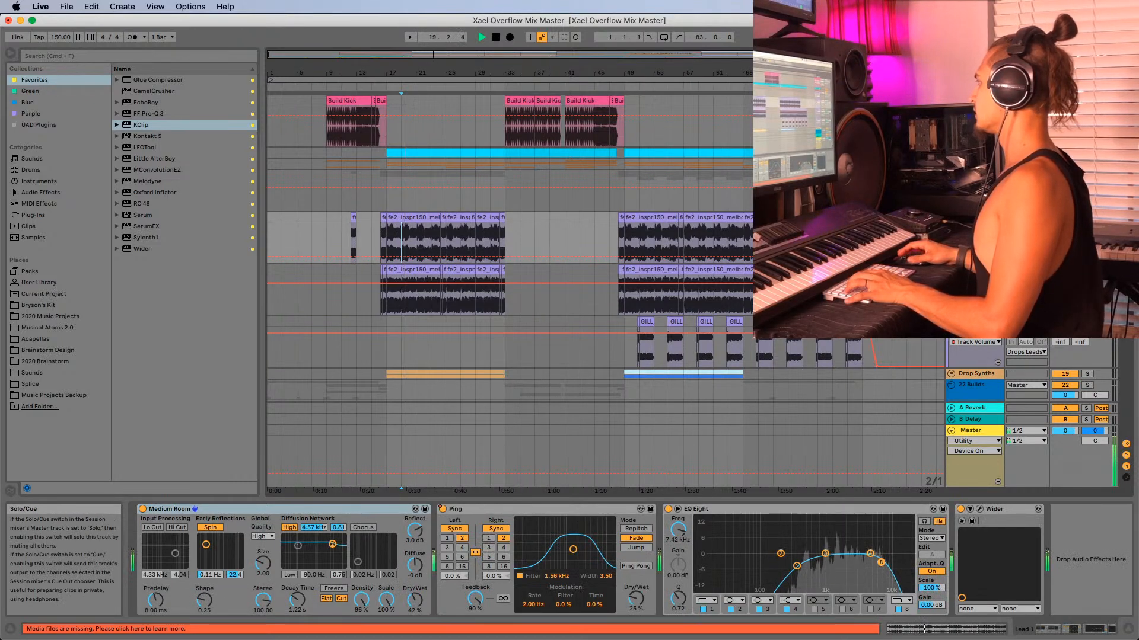
{"action": "key", "text": "space"}
{"action": "left_click", "coordinate": [951, 173]}
{"action": "scroll", "coordinate": [605, 291], "scroll_direction": "down", "scroll_amount": 1}
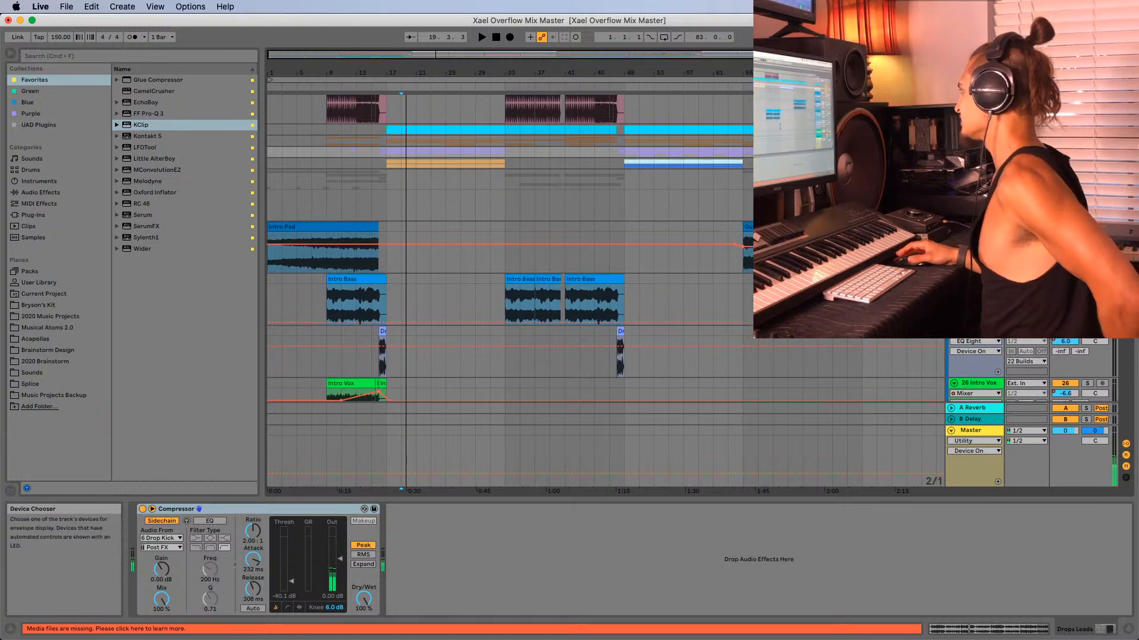
- Rename the Builds group as Synths 3 and recolour the group light purple
{"action": "left_click", "coordinate": [976, 174]}
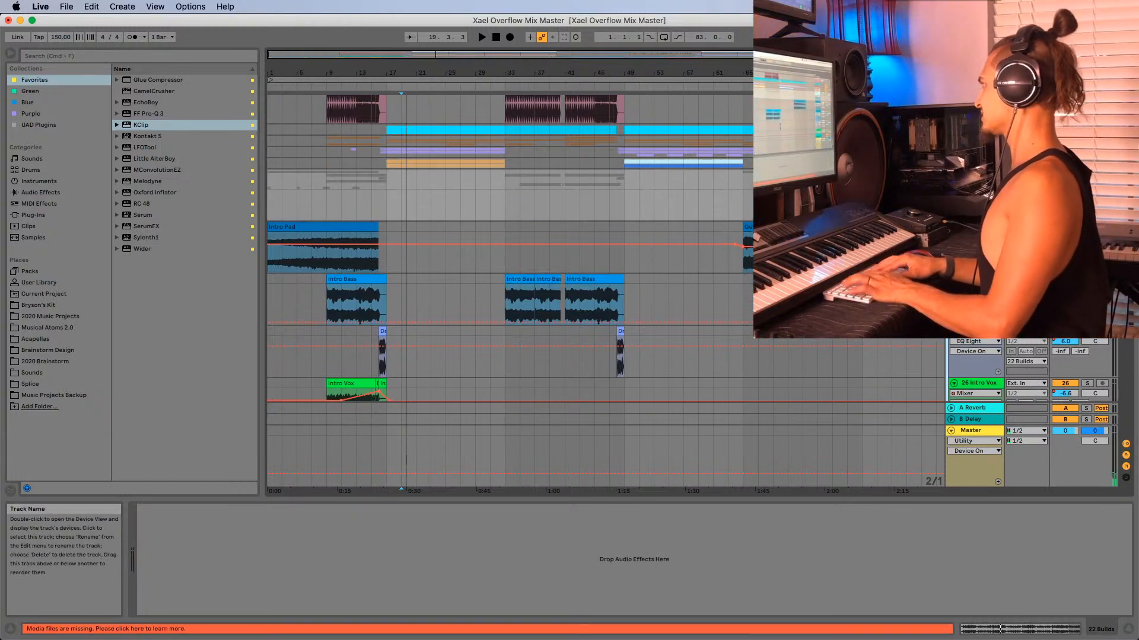
{"action": "right_click", "coordinate": [1020, 342]}
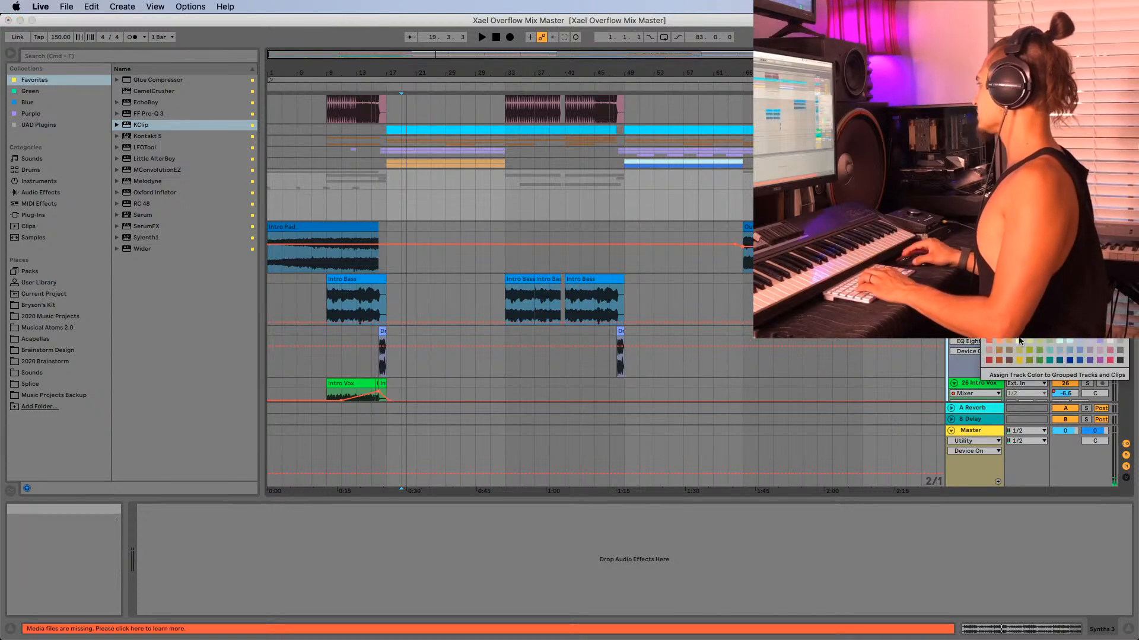
{"action": "left_click", "coordinate": [1105, 340]}
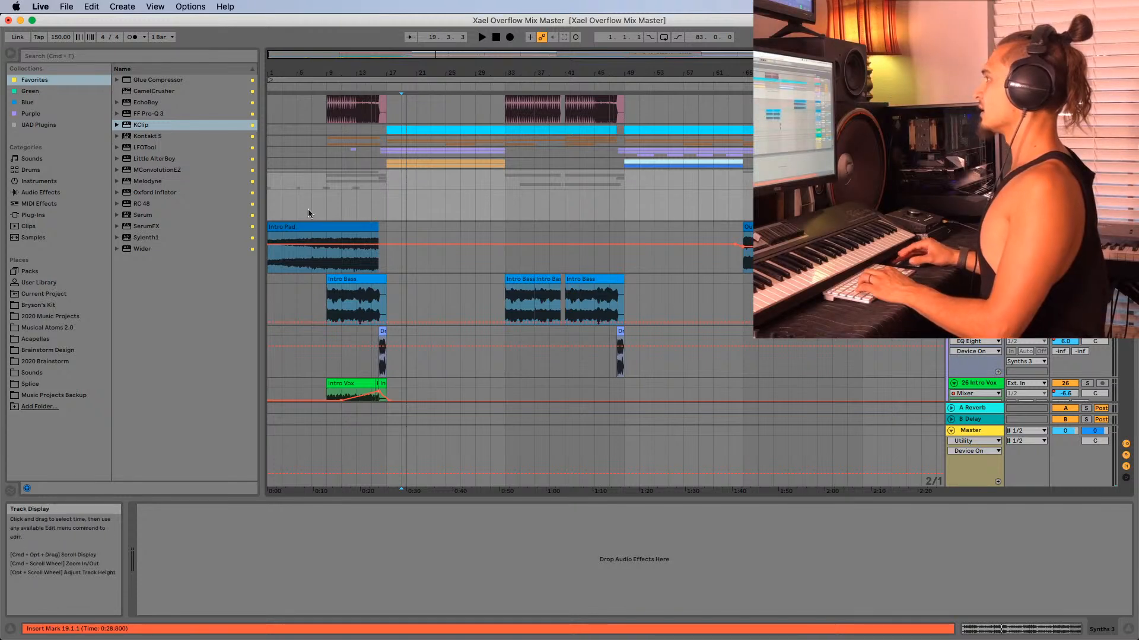
- Recolour all clips in the Synths 3 group light purple, from Intro Pad through Vocal Chops
{"action": "left_click", "coordinate": [297, 228]}
{"action": "scroll", "coordinate": [297, 237], "scroll_direction": "down", "scroll_amount": 5}
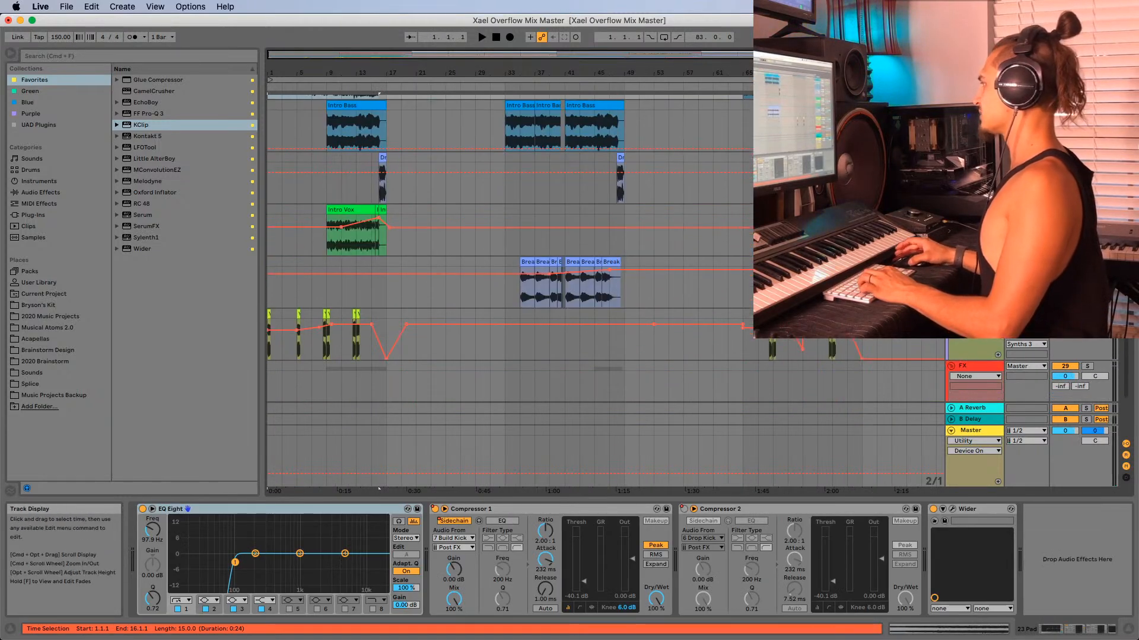
{"action": "left_click", "coordinate": [830, 315], "text": "shift"}
{"action": "right_click", "coordinate": [830, 315]}
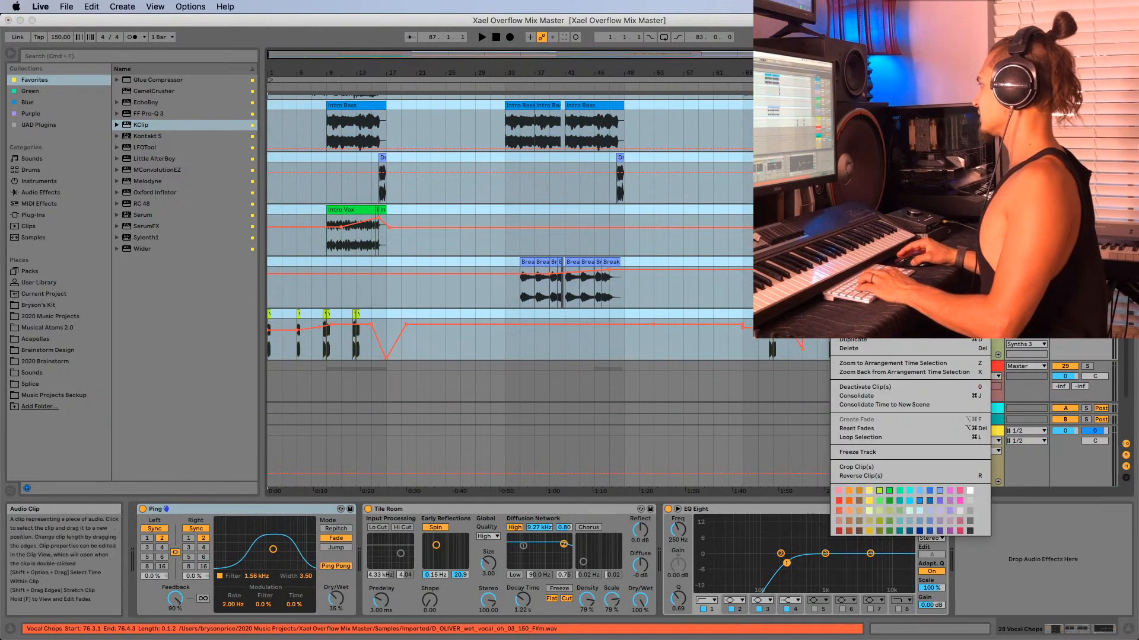
{"action": "left_click", "coordinate": [949, 510]}
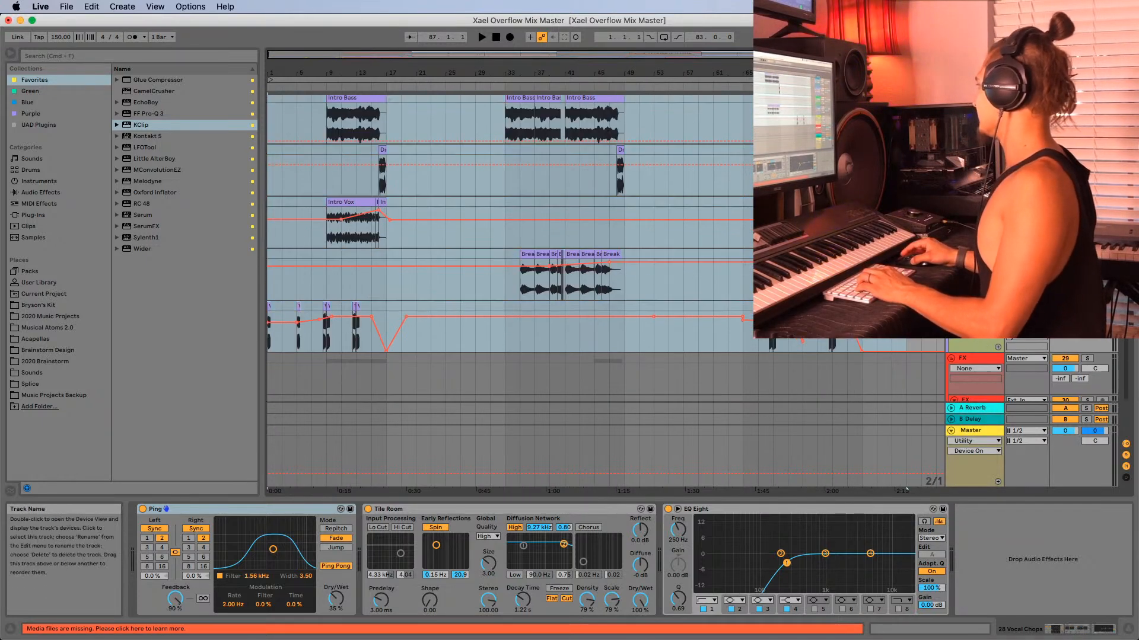
- Recolour the tracks inside the Synths 3 group light purple to match their clips
{"action": "scroll", "coordinate": [510, 237], "scroll_direction": "up", "scroll_amount": 5}
{"action": "left_click", "coordinate": [973, 233], "text": "shift"}
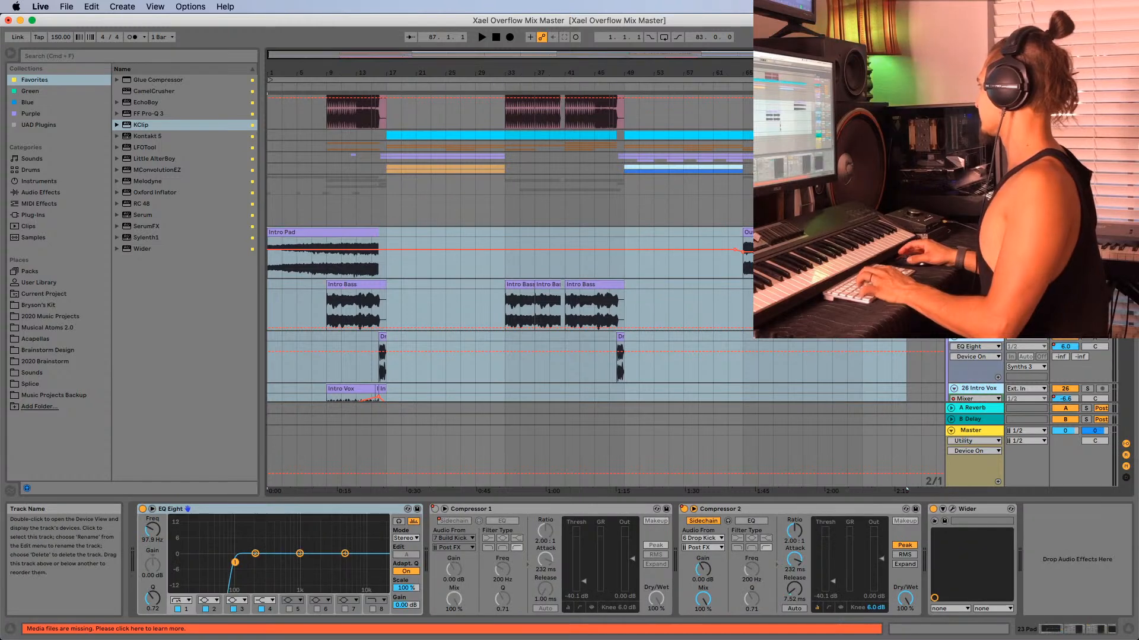
{"action": "right_click", "coordinate": [973, 233]}
{"action": "left_click", "coordinate": [1094, 369]}
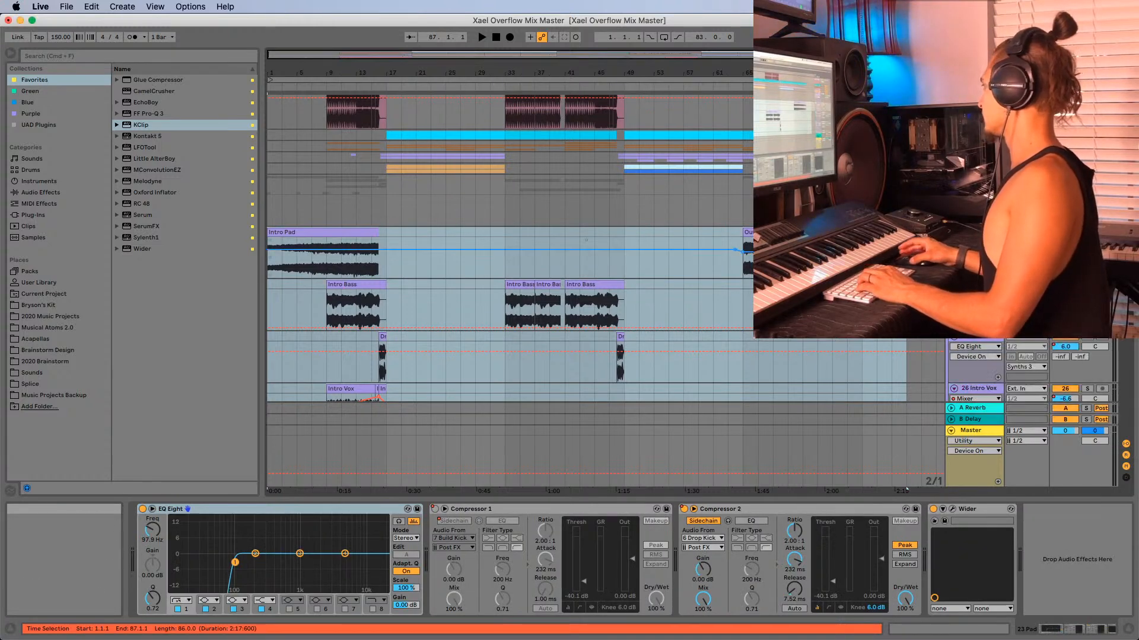
- Play the arrangement from the Intro Pad clip at bar 1 while looking through the Synths 3 and FX tracks
{"action": "left_click", "coordinate": [300, 233]}
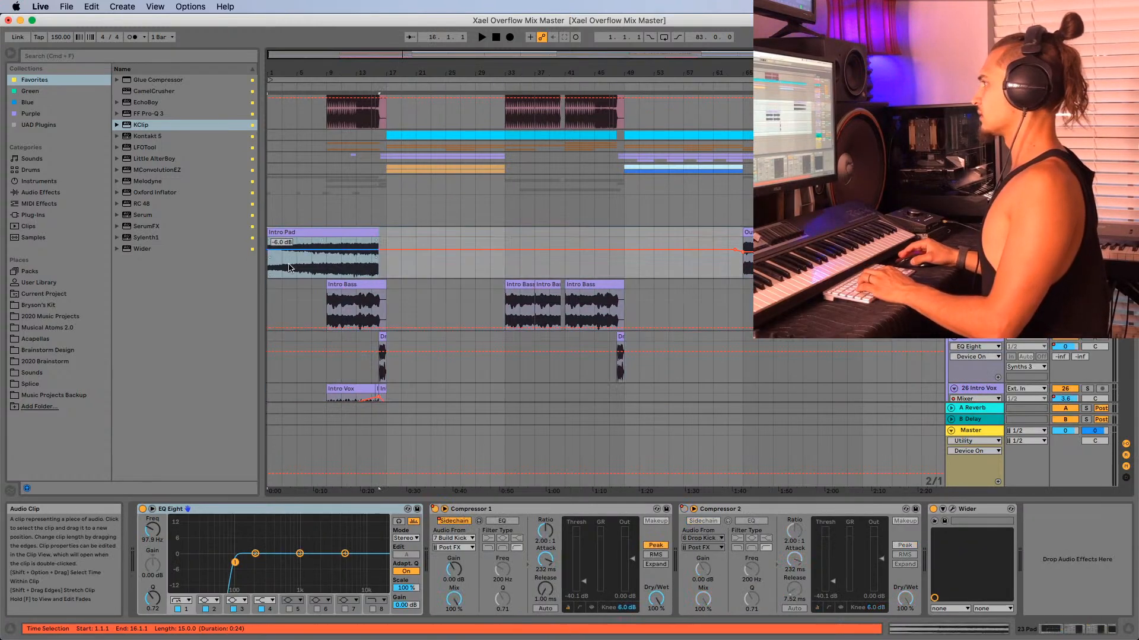
{"action": "key", "text": "space"}
{"action": "left_click", "coordinate": [973, 180]}
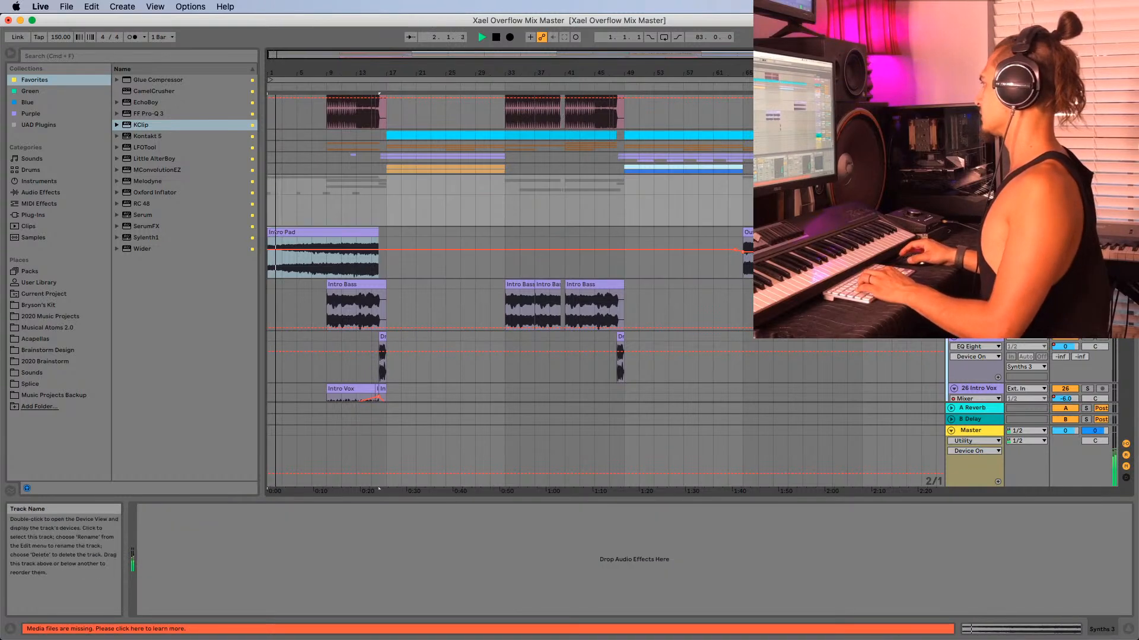
{"action": "scroll", "coordinate": [973, 184], "scroll_direction": "down", "scroll_amount": 5}
{"action": "scroll", "coordinate": [605, 291], "scroll_direction": "down", "scroll_amount": 4}
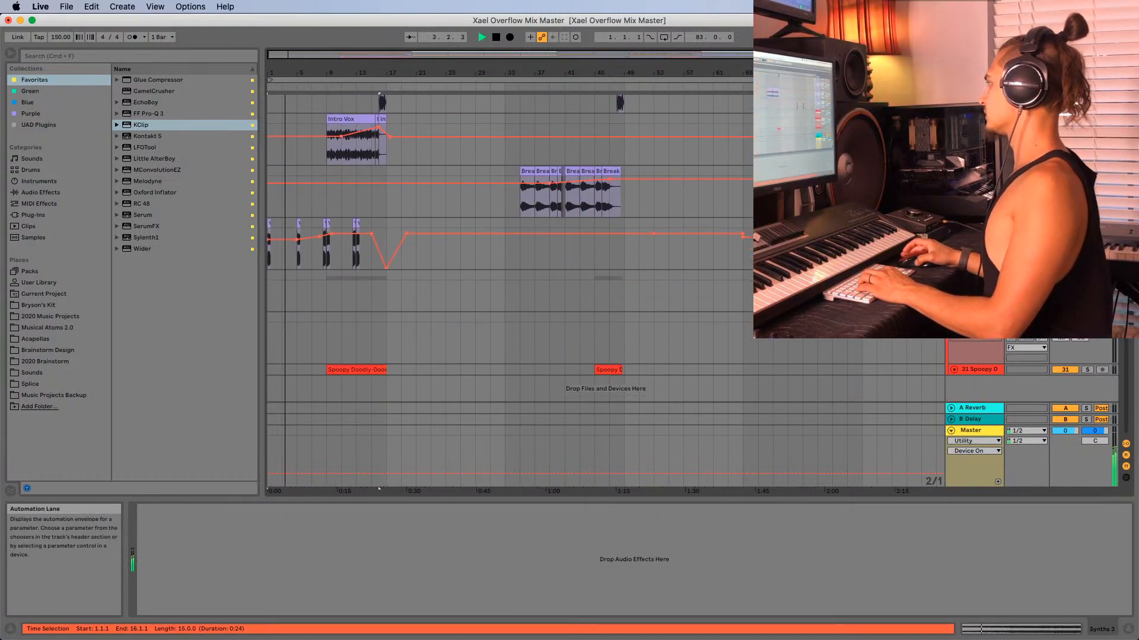
- Stop playback and fold the Synths 3, Kicks and Sub groups
{"action": "scroll", "coordinate": [604, 290], "scroll_direction": "up", "scroll_amount": 10}
{"action": "scroll", "coordinate": [600, 287], "scroll_direction": "up", "scroll_amount": 5}
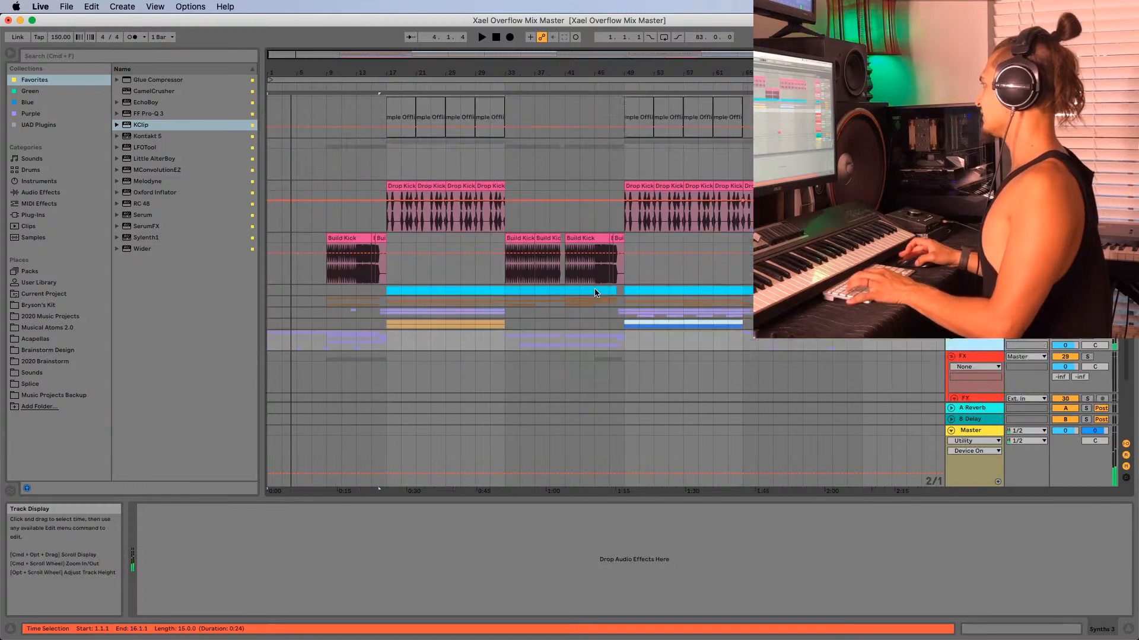
{"action": "left_click", "coordinate": [951, 217]}
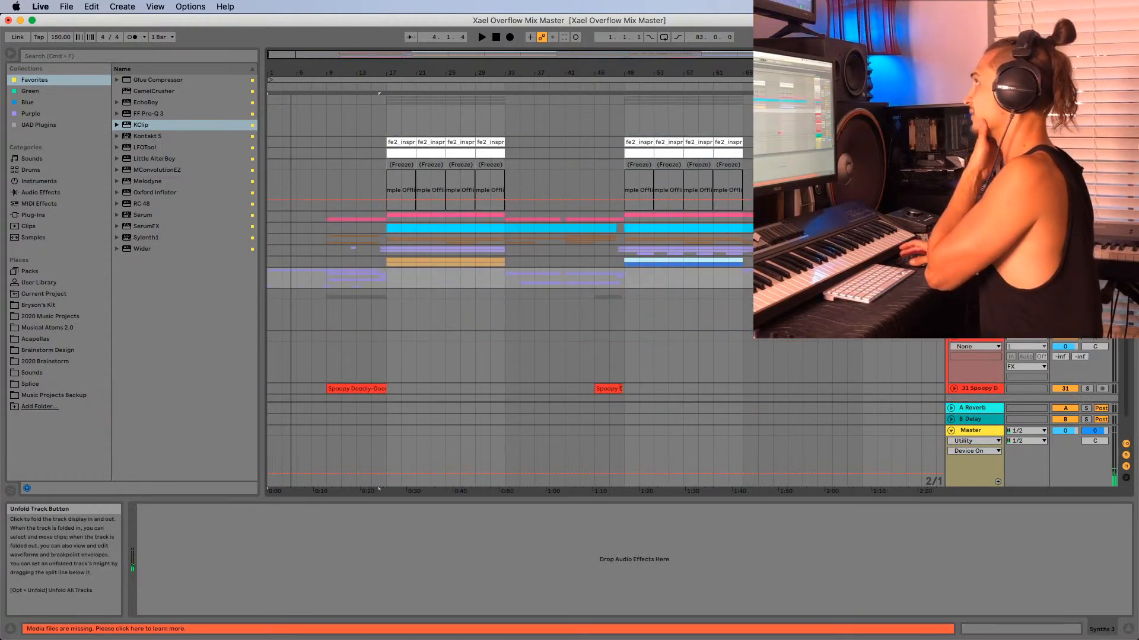
{"action": "left_click", "coordinate": [950, 101]}
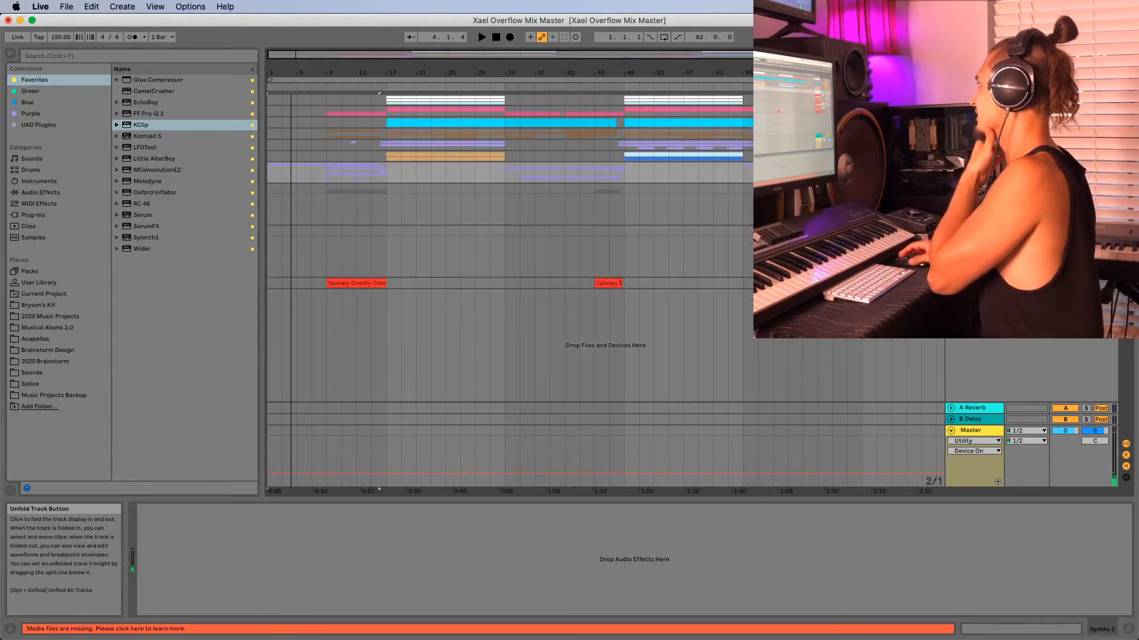
- Move the empty FX track below the Spoopy Doodly-Doo track and fold the FX group
{"action": "left_click", "coordinate": [973, 231]}
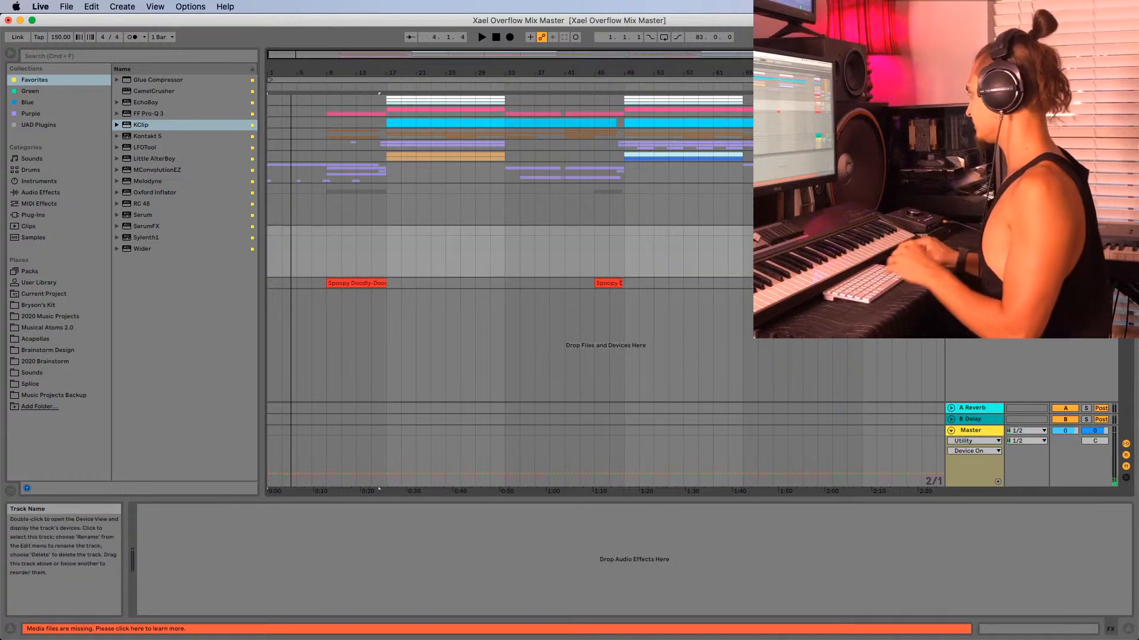
{"action": "left_click_drag", "start_coordinate": [973, 231], "coordinate": [972, 289]}
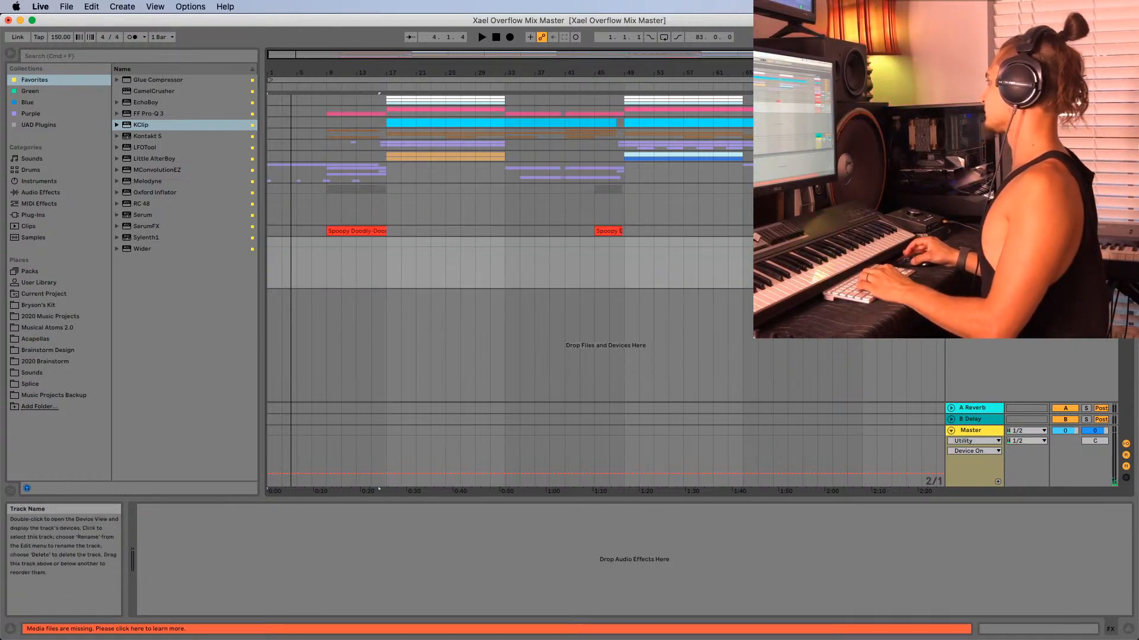
{"action": "left_click", "coordinate": [950, 188]}
- Unfold the Sub group with its Drop Bass and Boom Sub Bass tracks, and play the drop from bar 17
{"action": "left_click", "coordinate": [972, 100]}
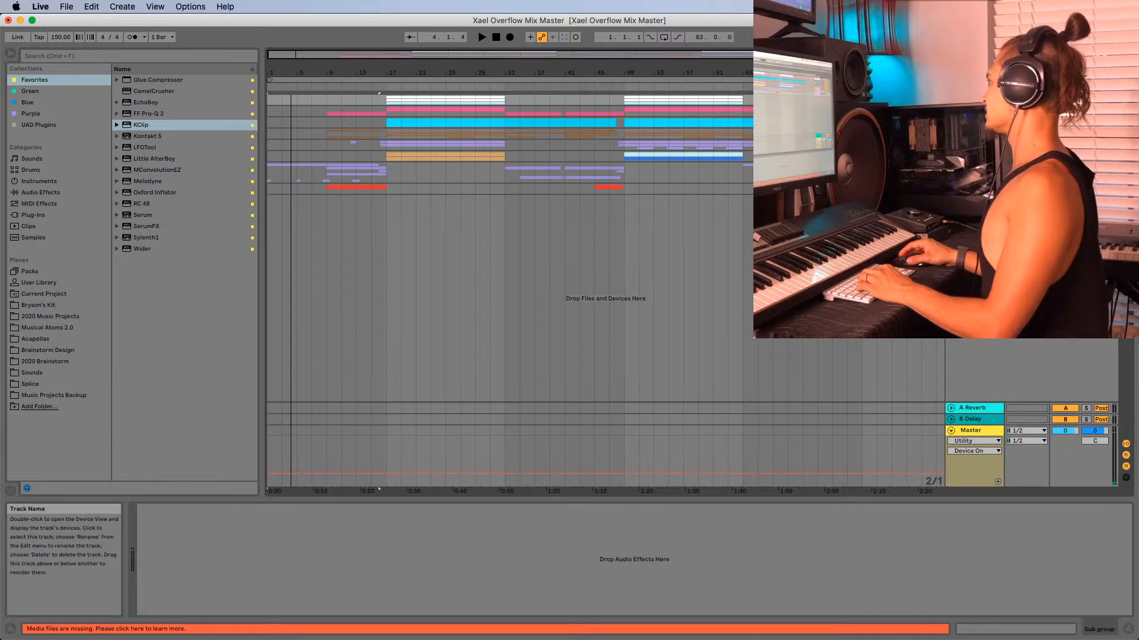
{"action": "left_click", "coordinate": [951, 100]}
{"action": "left_click", "coordinate": [408, 142]}
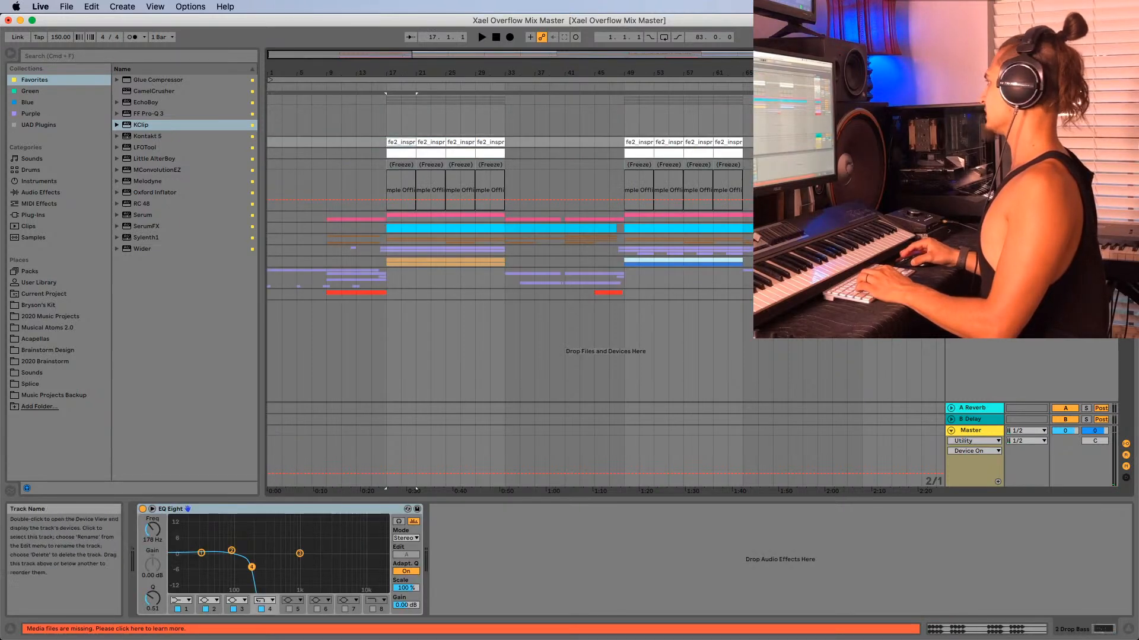
{"action": "key", "text": "u"}
{"action": "key", "text": "space"}
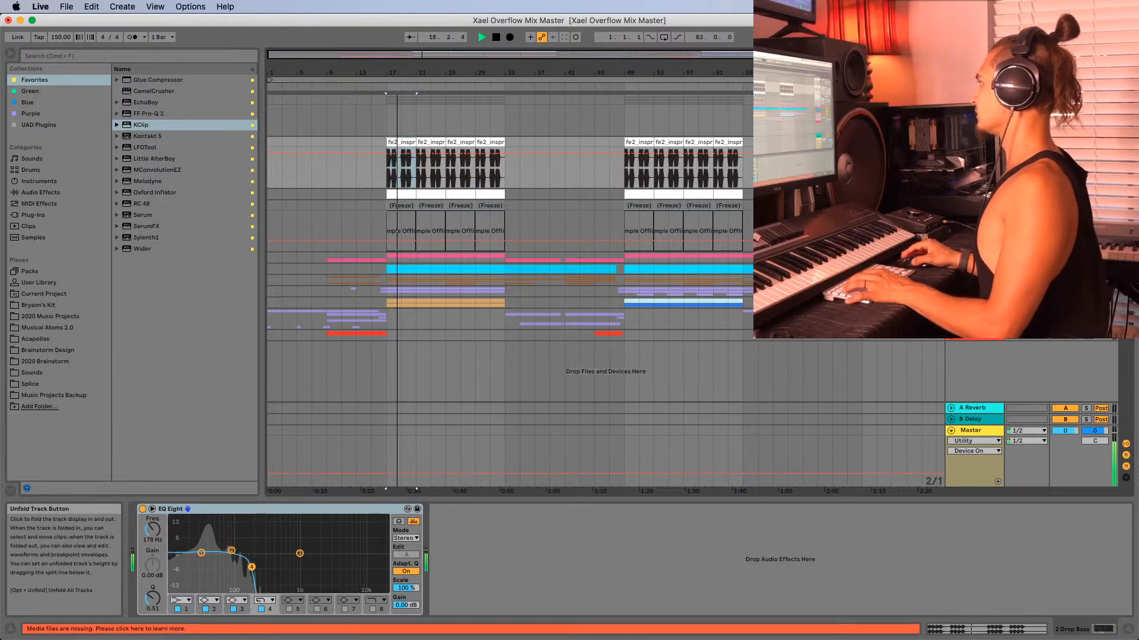
{"action": "left_click", "coordinate": [950, 194]}
{"action": "key", "text": "space"}
{"action": "key", "text": "space"}
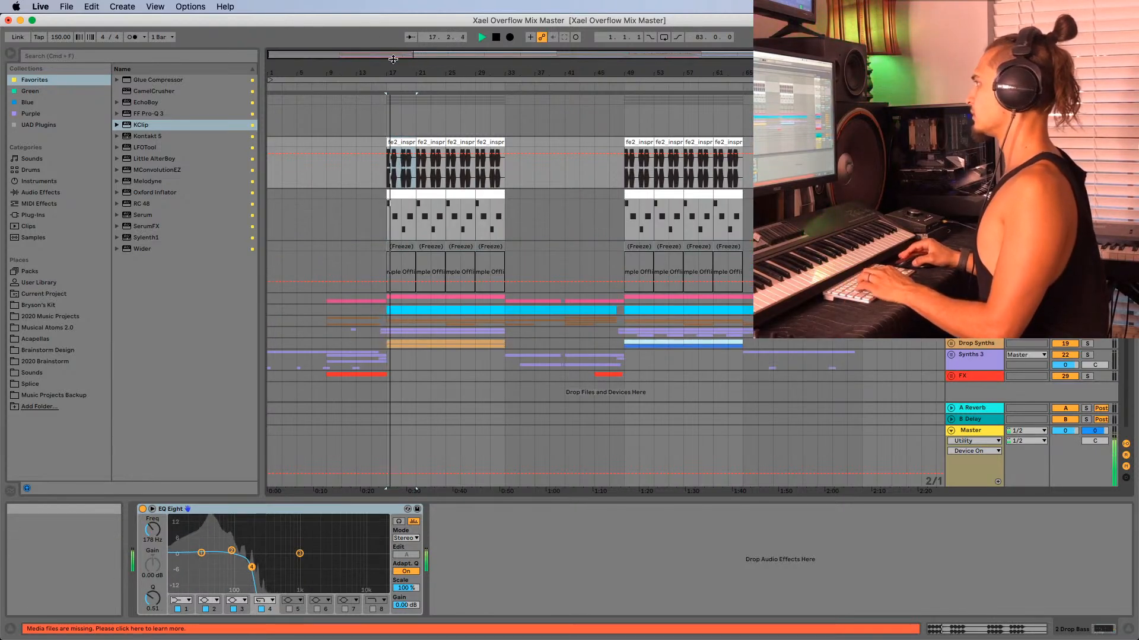
- Replay the drop from the first Boom Sub Bass clip at bar 17 several times, stop, and leave the Sub group unfolded
{"action": "left_click_drag", "start_coordinate": [392, 73], "coordinate": [394, 155]}
{"action": "left_click", "coordinate": [398, 191]}
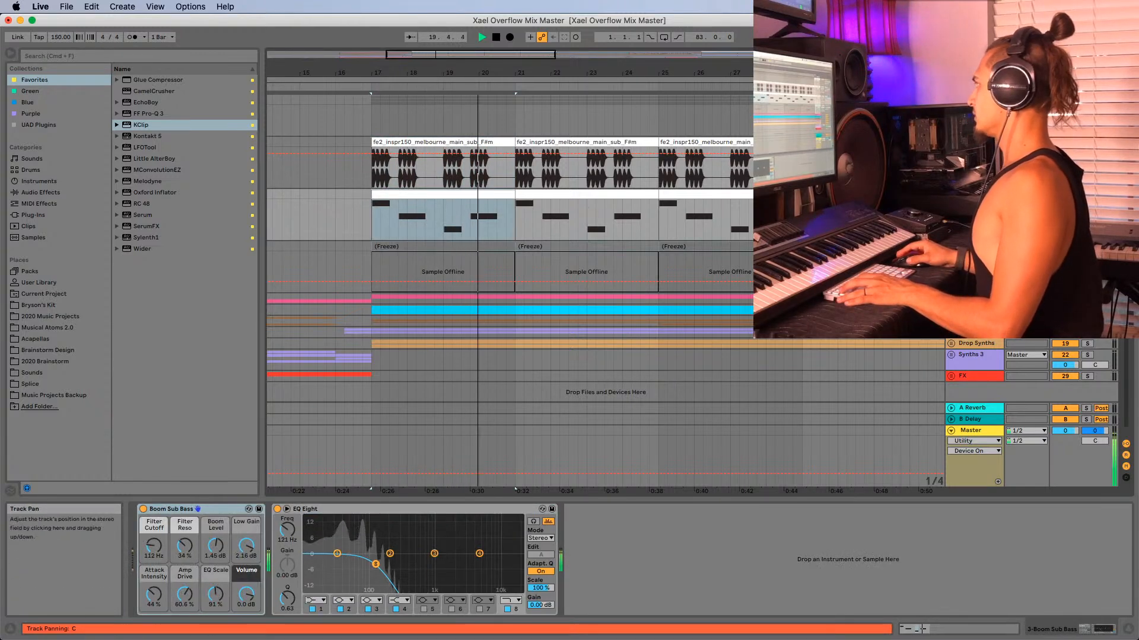
{"action": "key", "text": "space"}
{"action": "key", "text": "space"}
{"action": "key", "text": "space"}
{"action": "key", "text": "space"}
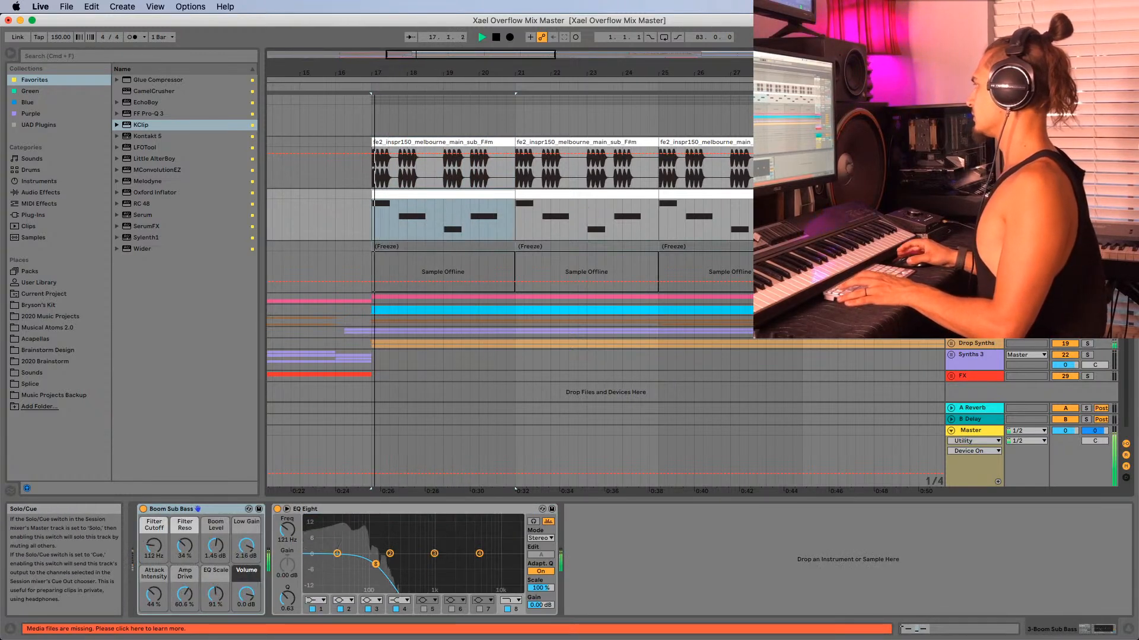
{"action": "left_click_drag", "start_coordinate": [599, 76], "coordinate": [599, 71]}
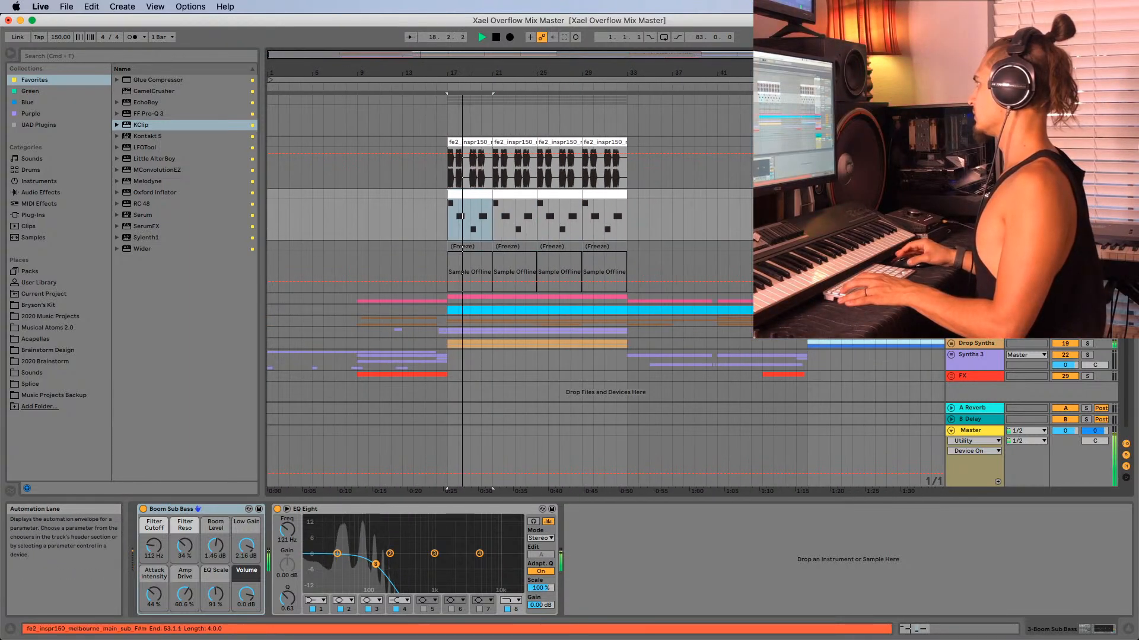
{"action": "left_click", "coordinate": [951, 99]}
{"action": "key", "text": "space"}
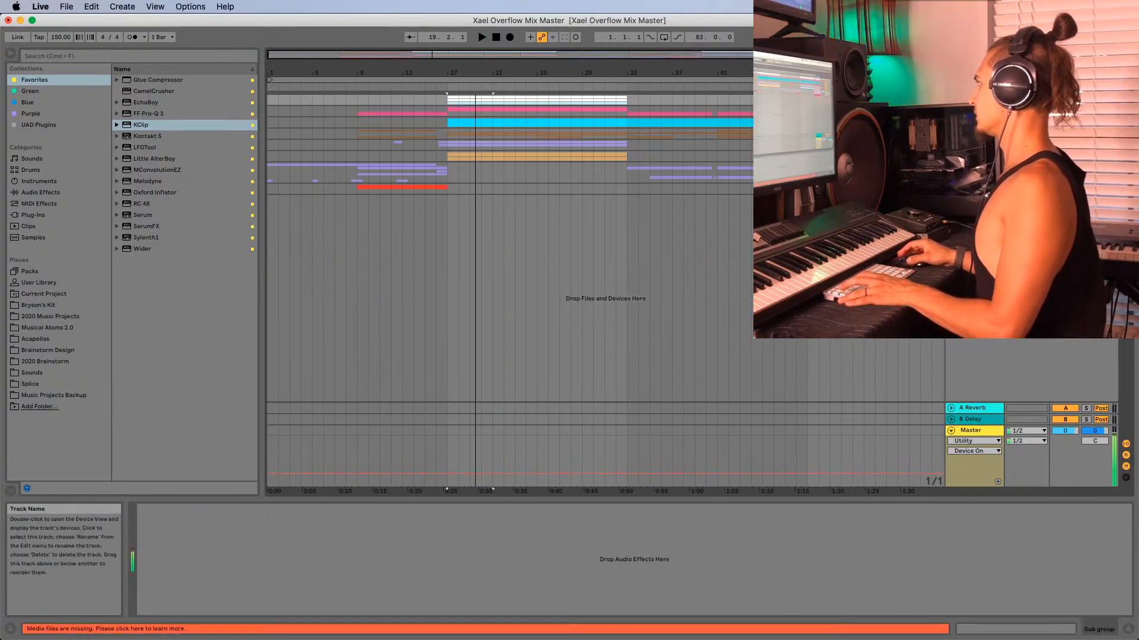
{"action": "left_click", "coordinate": [950, 100]}
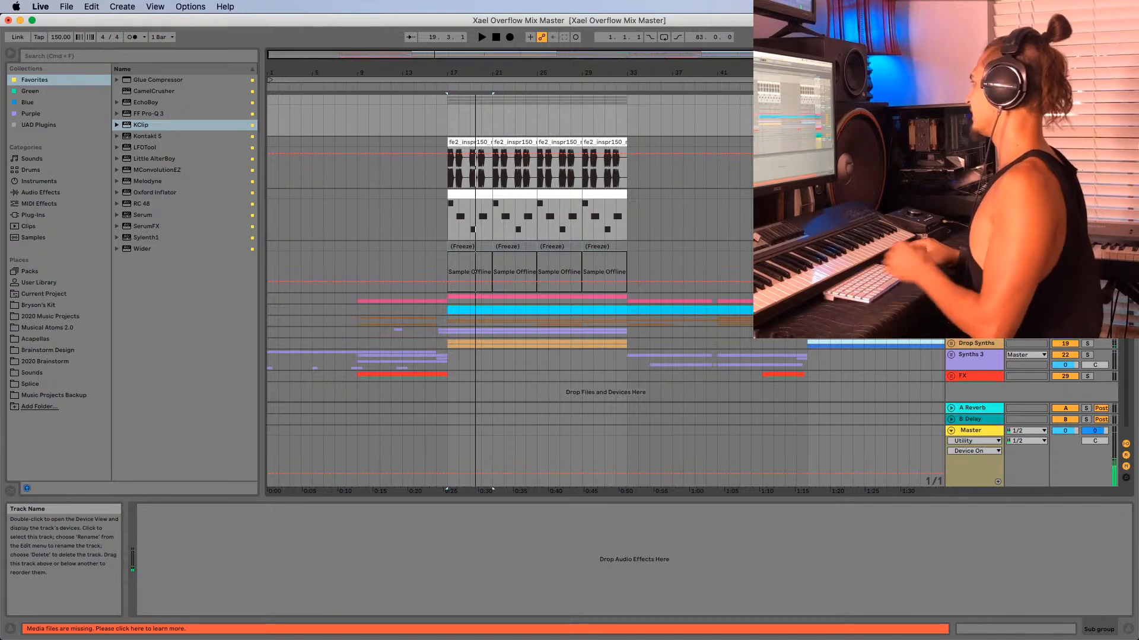
- Unfold the Kicks group and play its Drop Kick briefly from bar 17
{"action": "scroll", "coordinate": [972, 264], "scroll_direction": "down", "scroll_amount": 1}
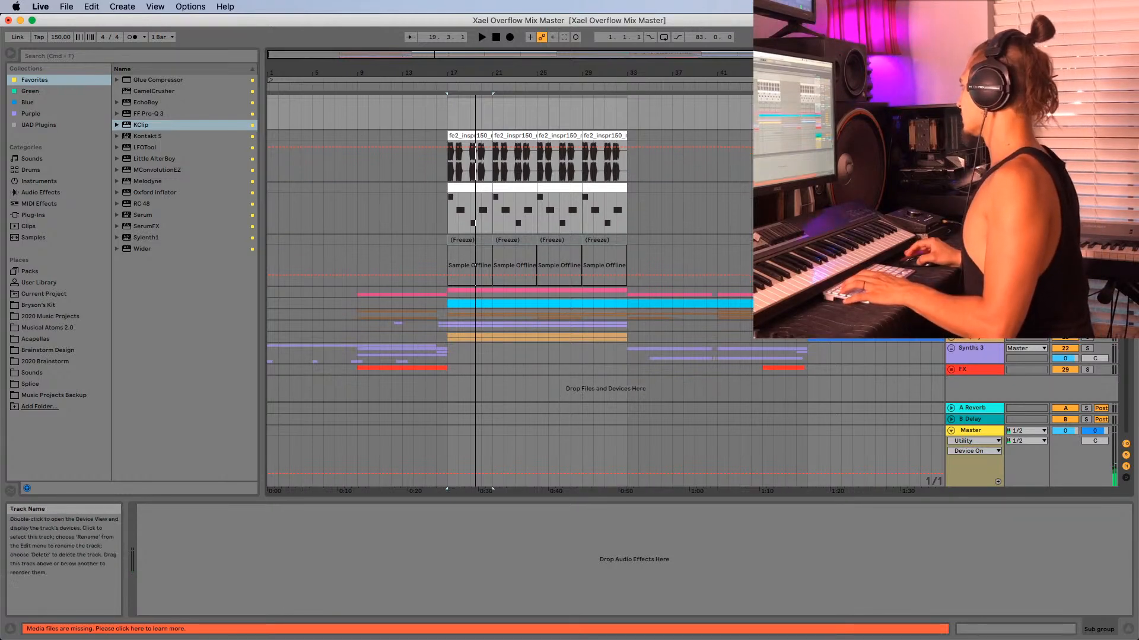
{"action": "left_click", "coordinate": [970, 292]}
{"action": "left_click", "coordinate": [951, 292]}
{"action": "scroll", "coordinate": [950, 292], "scroll_direction": "down", "scroll_amount": 2}
{"action": "key", "text": "space"}
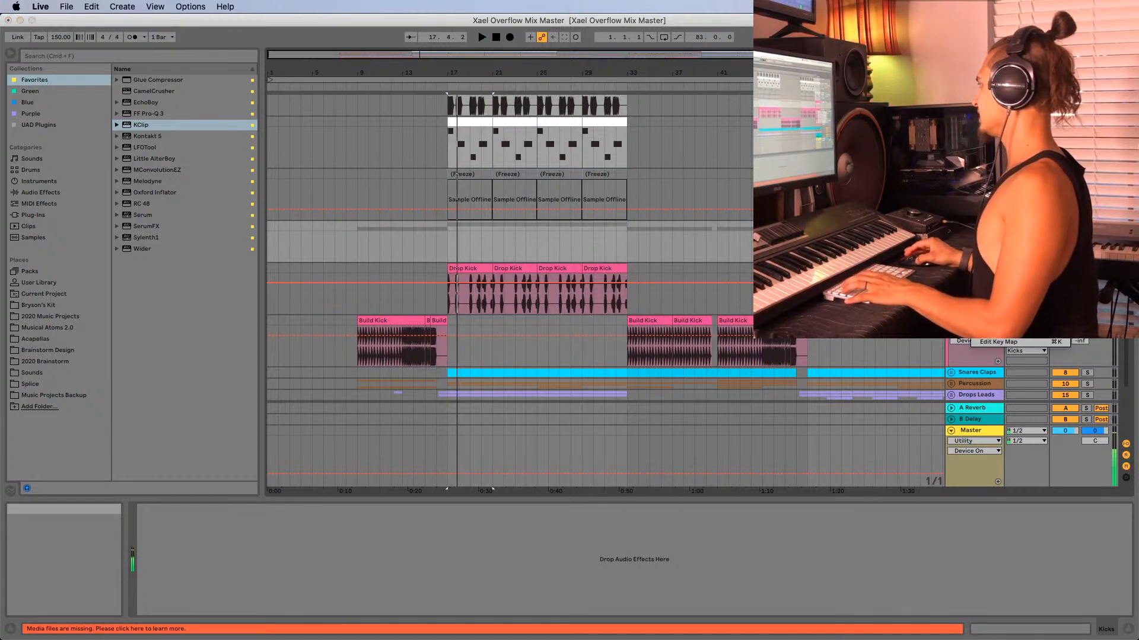
- Show the Drop Kick's track volume automation in a new lane and select its fade from bar 61 to bar 83
{"action": "left_click", "coordinate": [998, 309]}
{"action": "left_click_drag", "start_coordinate": [647, 69], "coordinate": [647, 50]}
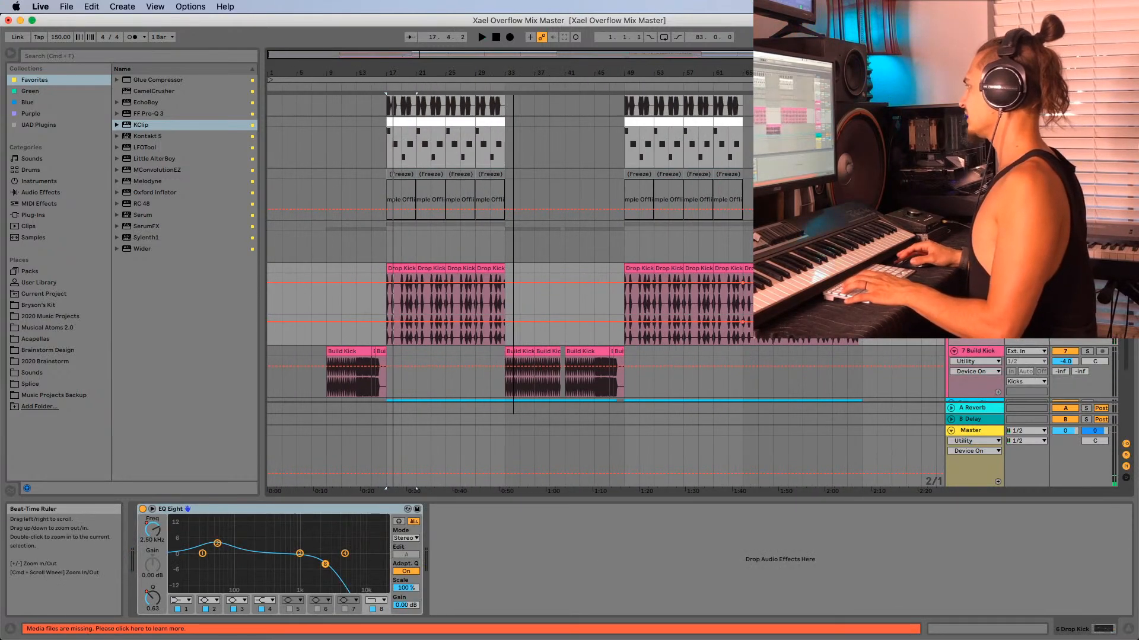
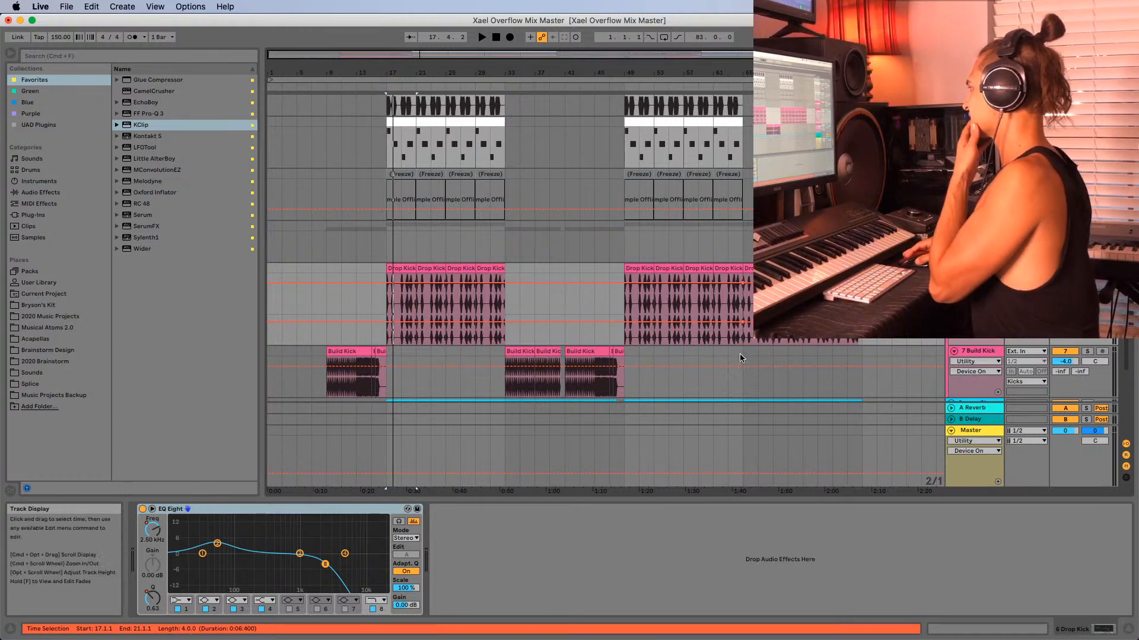
{"action": "left_click_drag", "start_coordinate": [713, 339], "coordinate": [882, 341]}
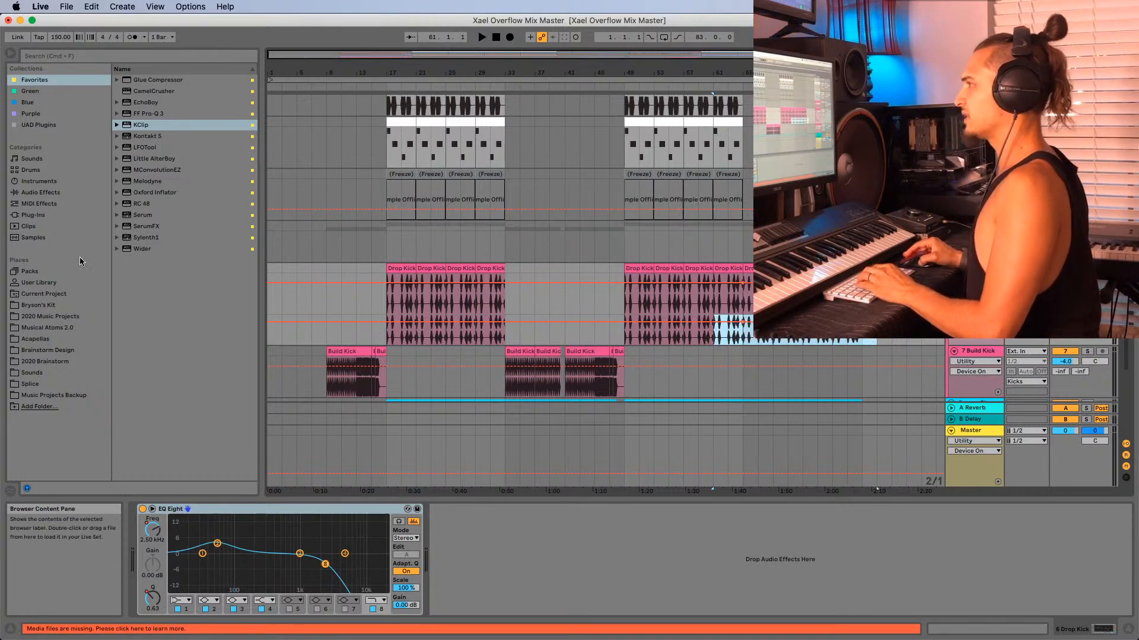
- Add a Utility after the EQ Eight on Drop Kick and show its Gain automation in a new lane
{"action": "left_click", "coordinate": [38, 192]}
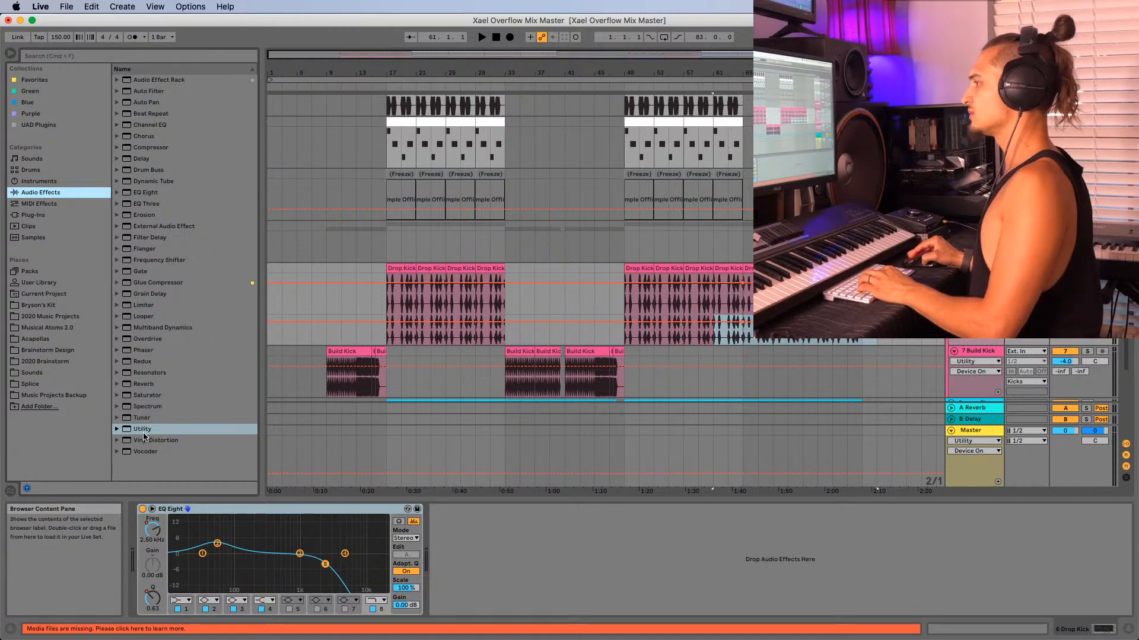
{"action": "left_click_drag", "start_coordinate": [143, 437], "coordinate": [463, 552]}
{"action": "right_click", "coordinate": [491, 546]}
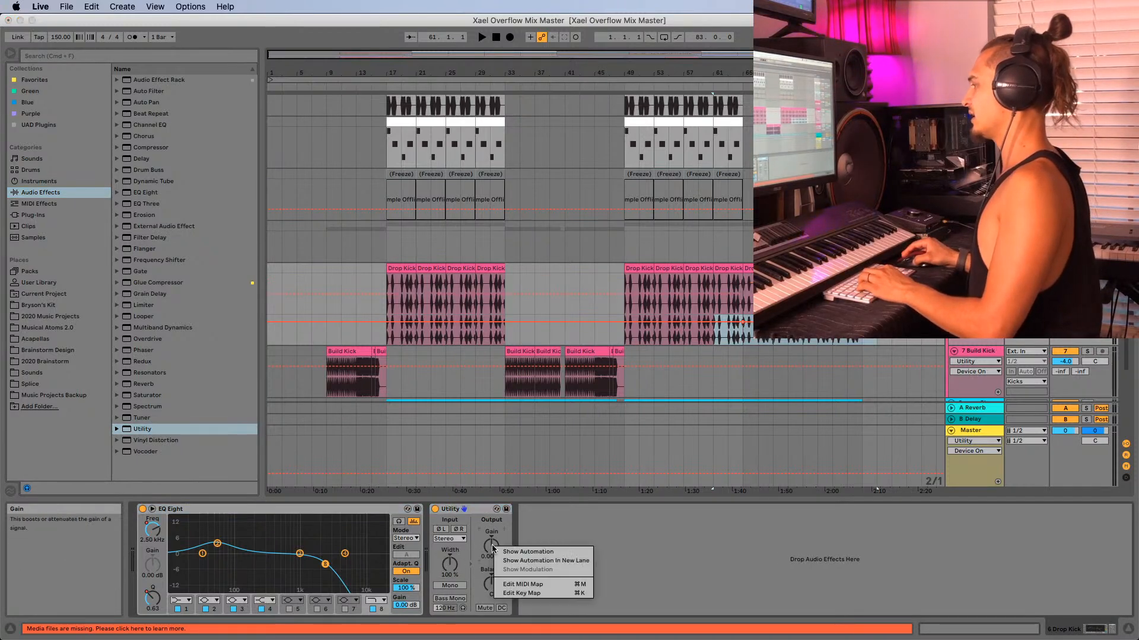
{"action": "left_click", "coordinate": [522, 561]}
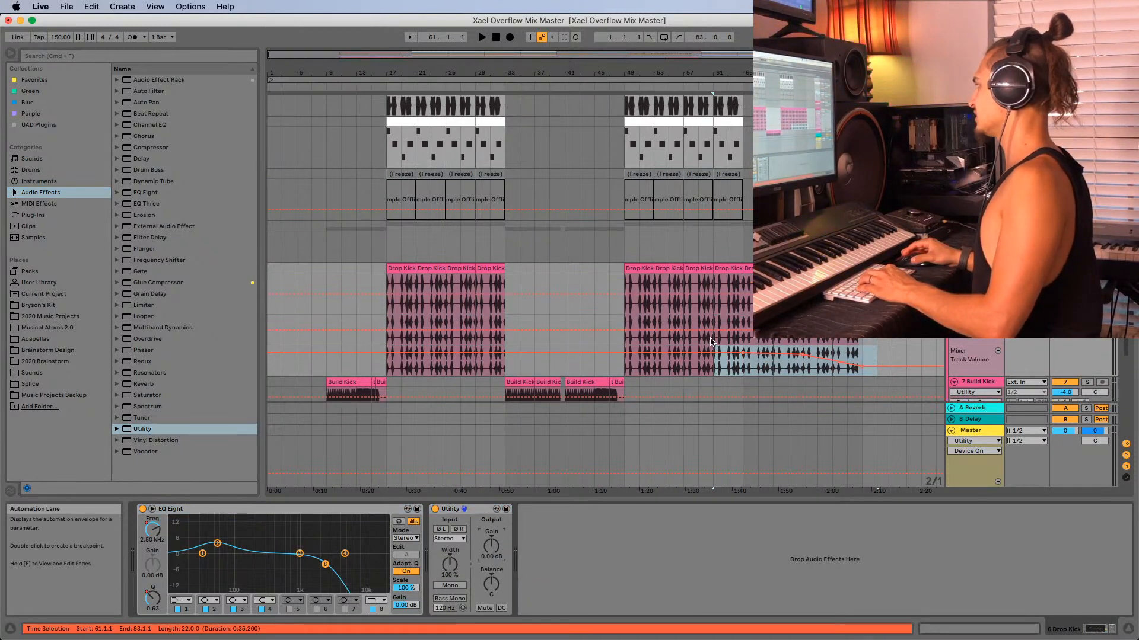
- Transfer the Drop Kick's volume fade to Utility's Gain lane, level it to 0 dB before the fade, and delete the track volume automation
{"action": "left_click_drag", "start_coordinate": [711, 342], "coordinate": [713, 320]}
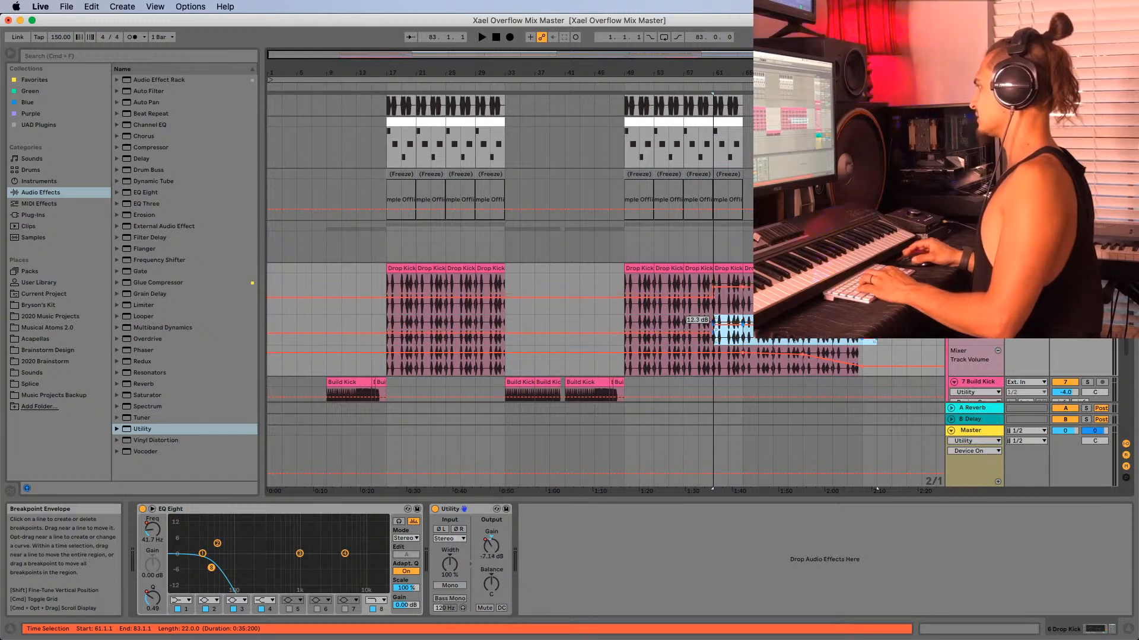
{"action": "left_click_drag", "start_coordinate": [714, 321], "coordinate": [714, 326]}
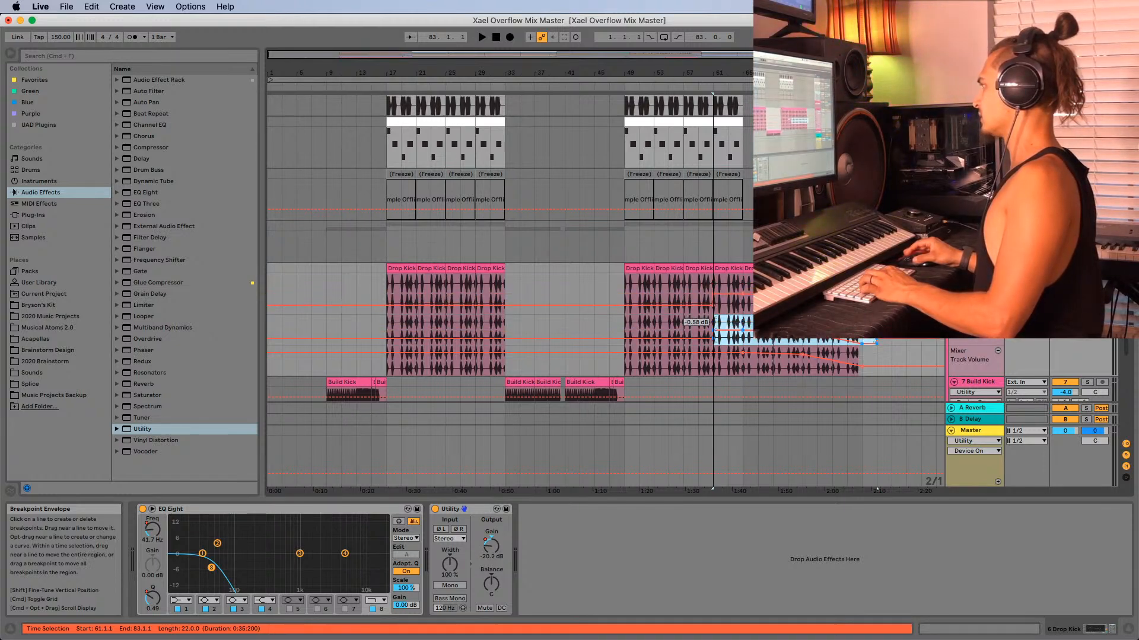
{"action": "left_click", "coordinate": [714, 331]}
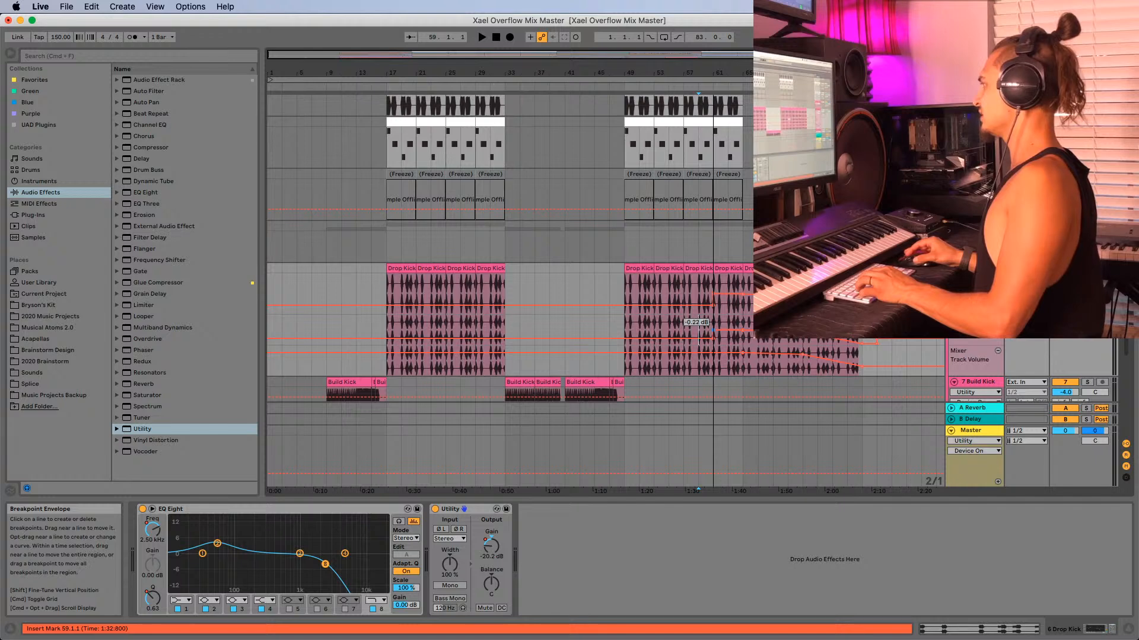
{"action": "left_click_drag", "start_coordinate": [714, 342], "coordinate": [714, 337]}
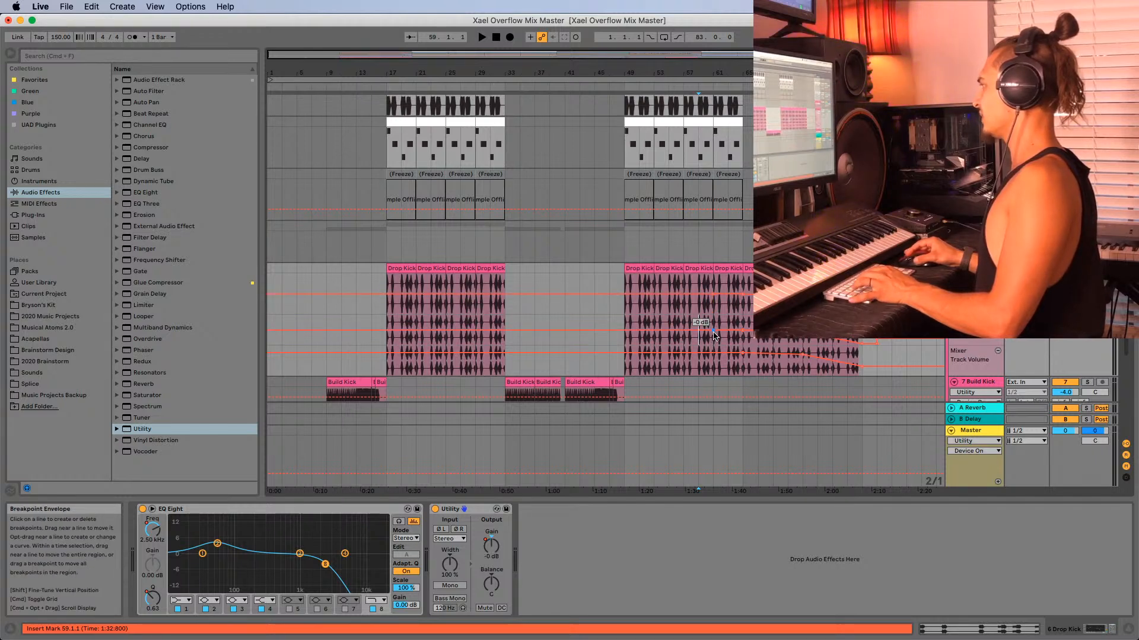
{"action": "right_click", "coordinate": [1066, 279]}
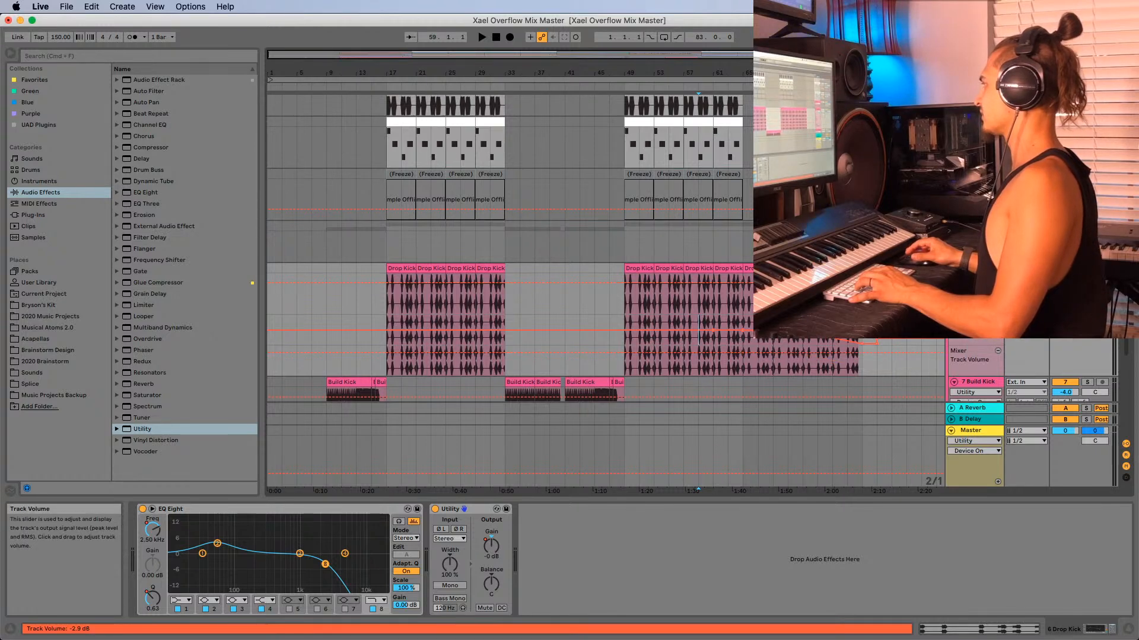
- Play the Drop Kick's fade on the Utility Gain automation from bar 73
{"action": "scroll", "coordinate": [1065, 354], "scroll_direction": "up", "scroll_amount": 3}
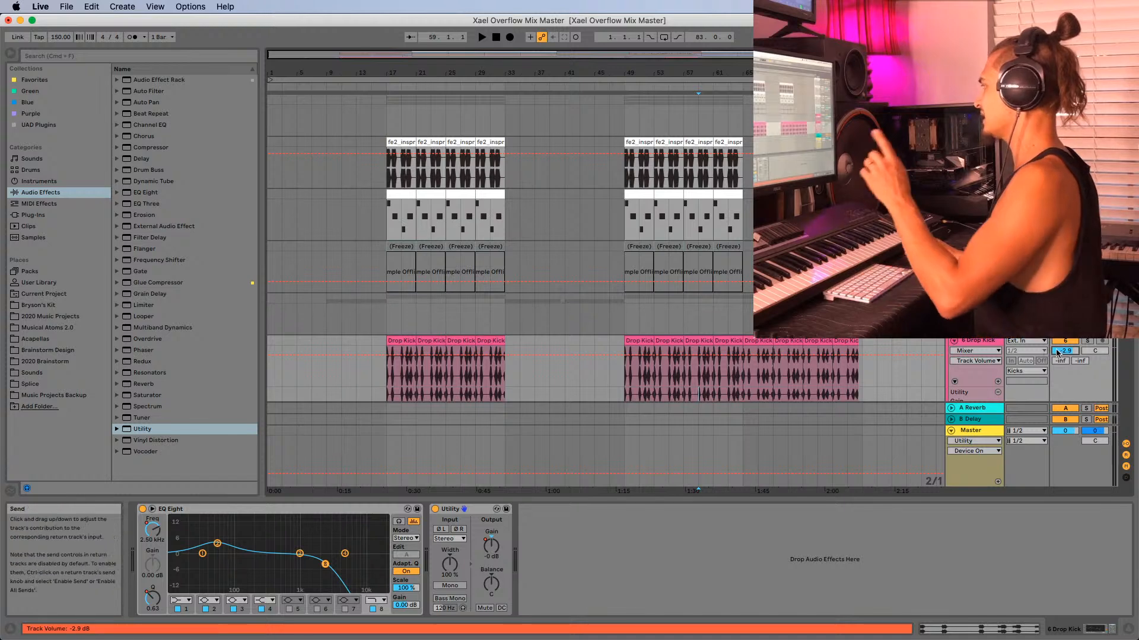
{"action": "scroll", "coordinate": [1068, 361], "scroll_direction": "down", "scroll_amount": 2}
{"action": "scroll", "coordinate": [799, 356], "scroll_direction": "down", "scroll_amount": 1}
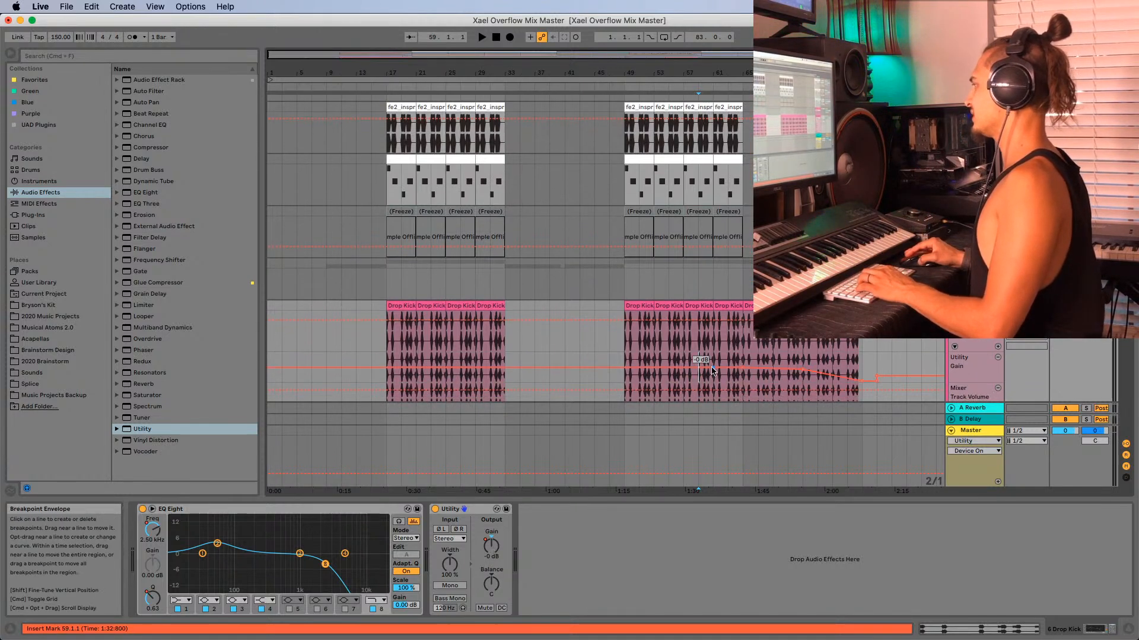
{"action": "scroll", "coordinate": [801, 377], "scroll_direction": "up", "scroll_amount": 3}
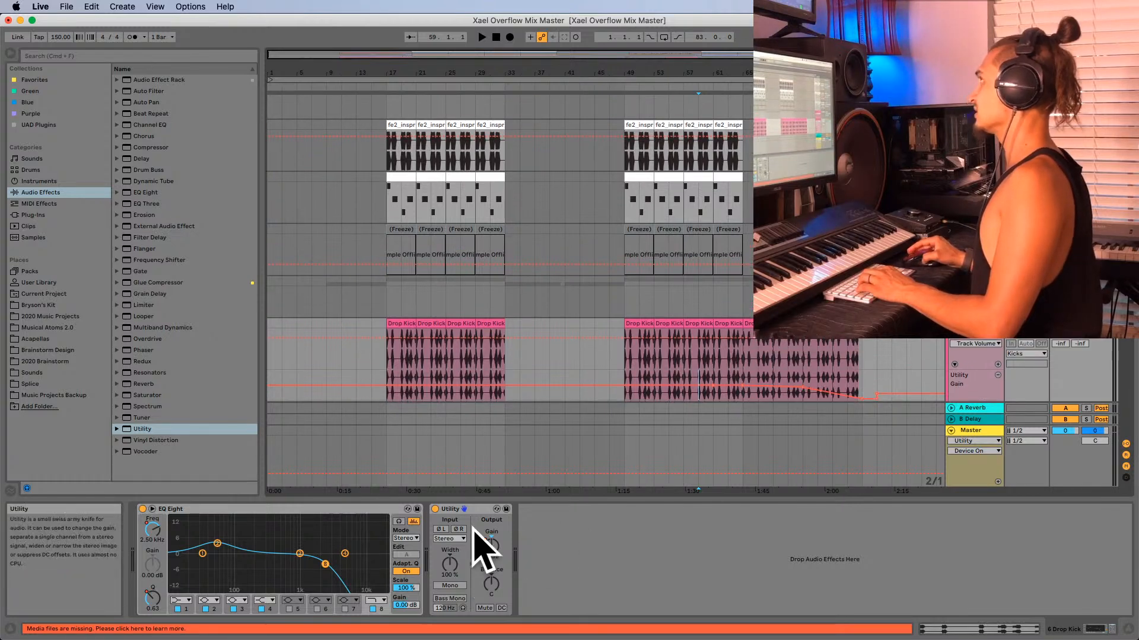
{"action": "scroll", "coordinate": [439, 427], "scroll_direction": "down", "scroll_amount": 5}
{"action": "left_click", "coordinate": [796, 345]}
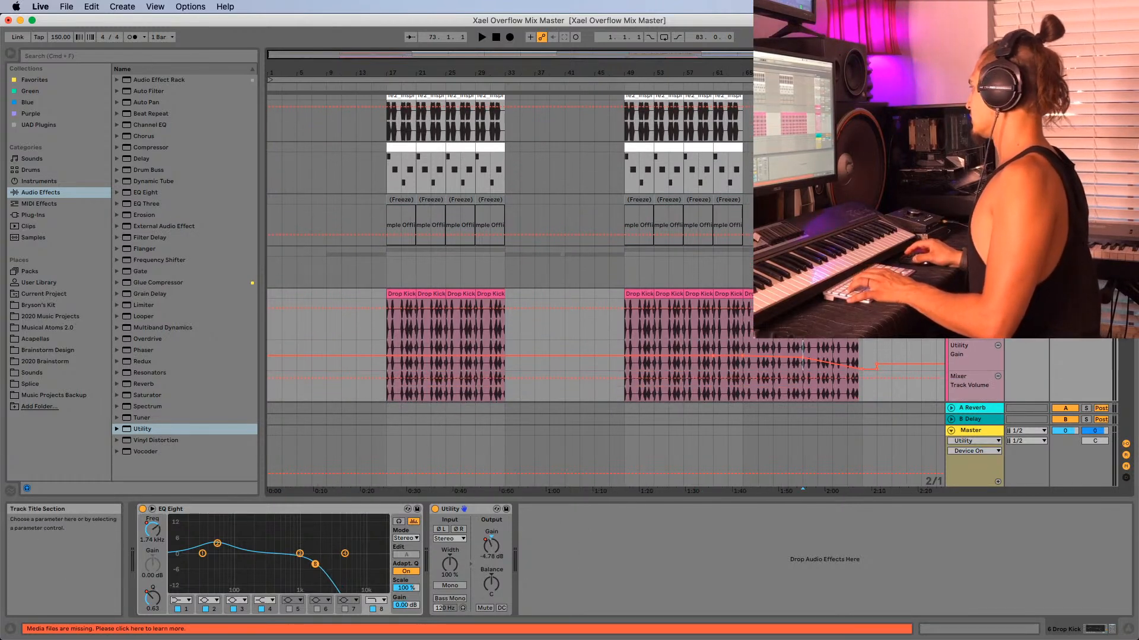
{"action": "key", "text": "space"}
{"action": "scroll", "coordinate": [593, 267], "scroll_direction": "down", "scroll_amount": 5}
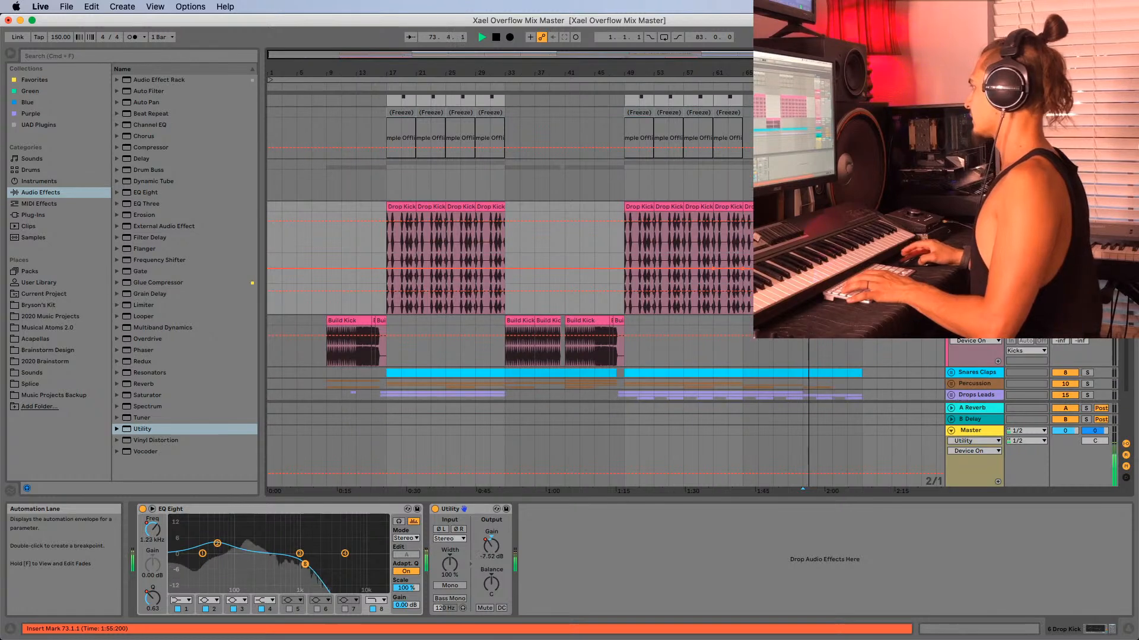
{"action": "scroll", "coordinate": [780, 338], "scroll_direction": "up", "scroll_amount": 5}
{"action": "scroll", "coordinate": [780, 339], "scroll_direction": "down", "scroll_amount": 3}
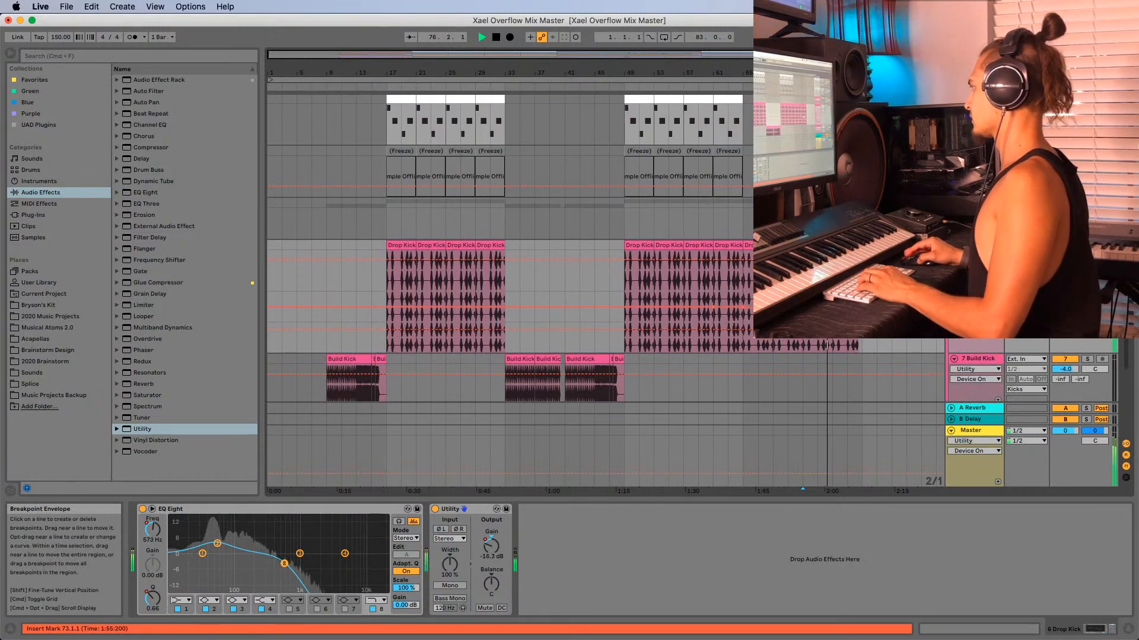
- Play the first Drop Kick section alongside the sub group from bar 17
{"action": "left_click", "coordinate": [381, 287]}
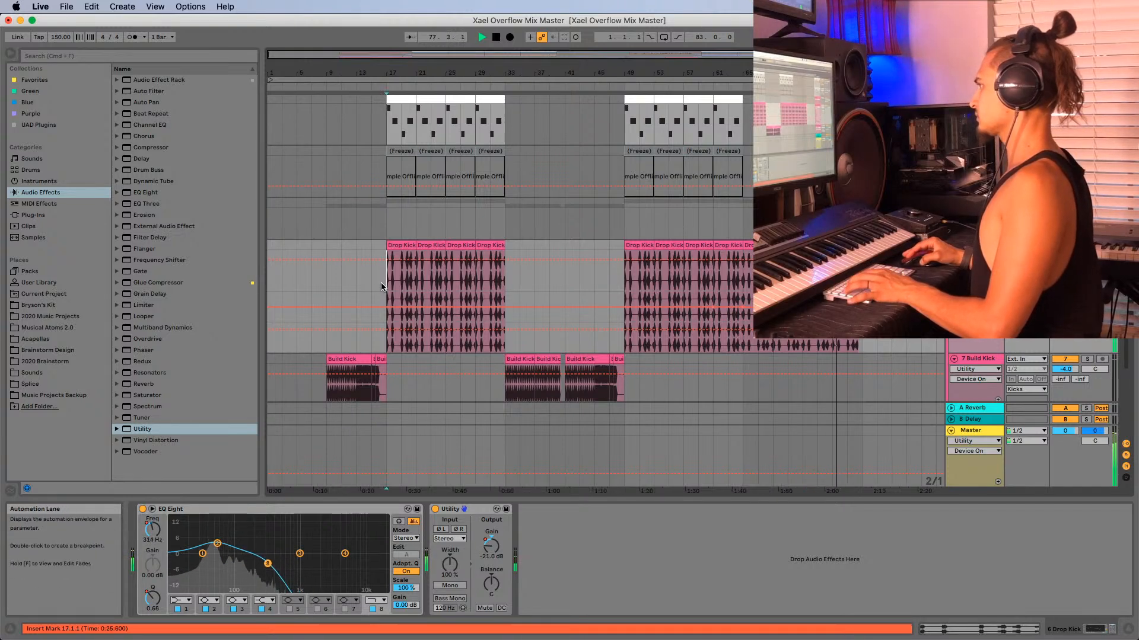
{"action": "scroll", "coordinate": [510, 289], "scroll_direction": "down", "scroll_amount": 2}
{"action": "key", "text": "space"}
{"action": "key", "text": "space"}
{"action": "scroll", "coordinate": [509, 285], "scroll_direction": "up", "scroll_amount": 6}
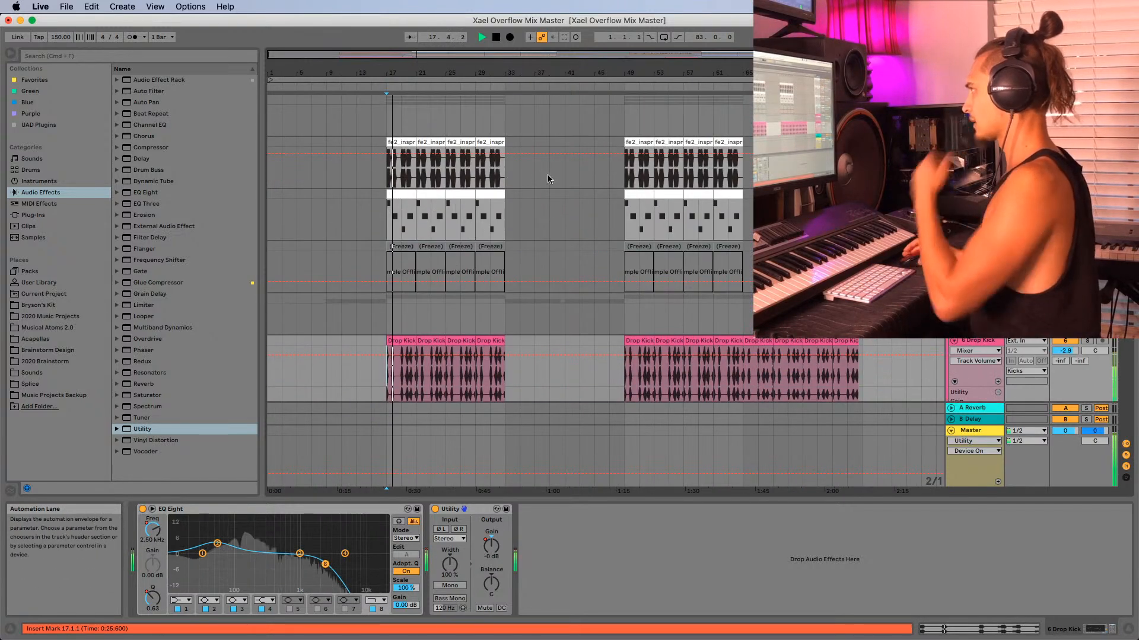
{"action": "left_click_drag", "start_coordinate": [380, 73], "coordinate": [450, 131]}
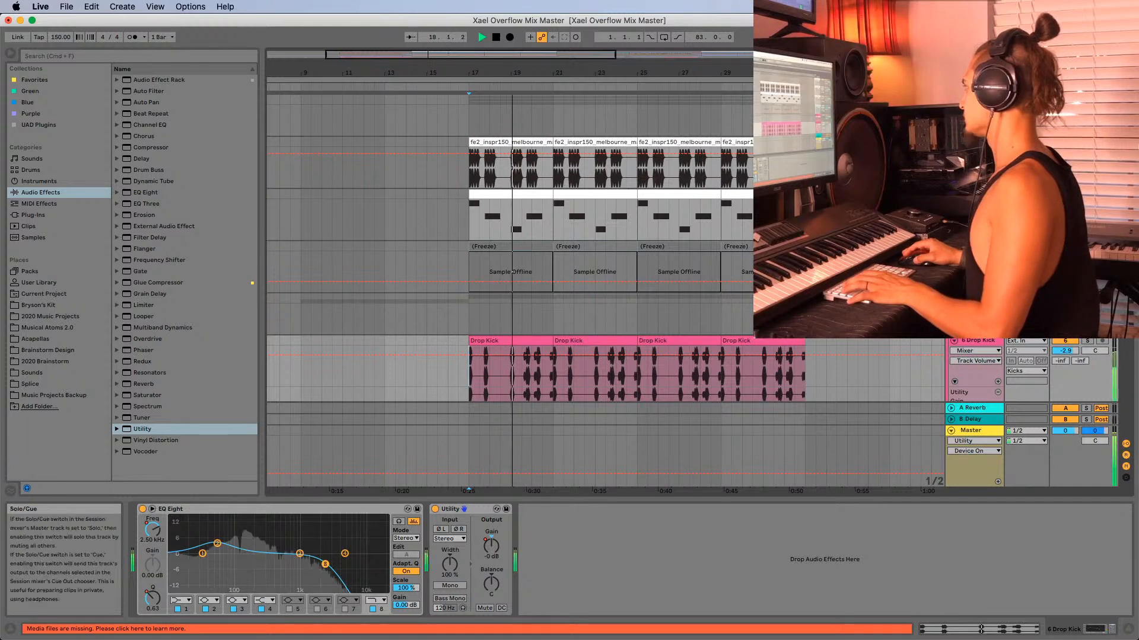
{"action": "key", "text": "space"}
{"action": "key", "text": "space"}
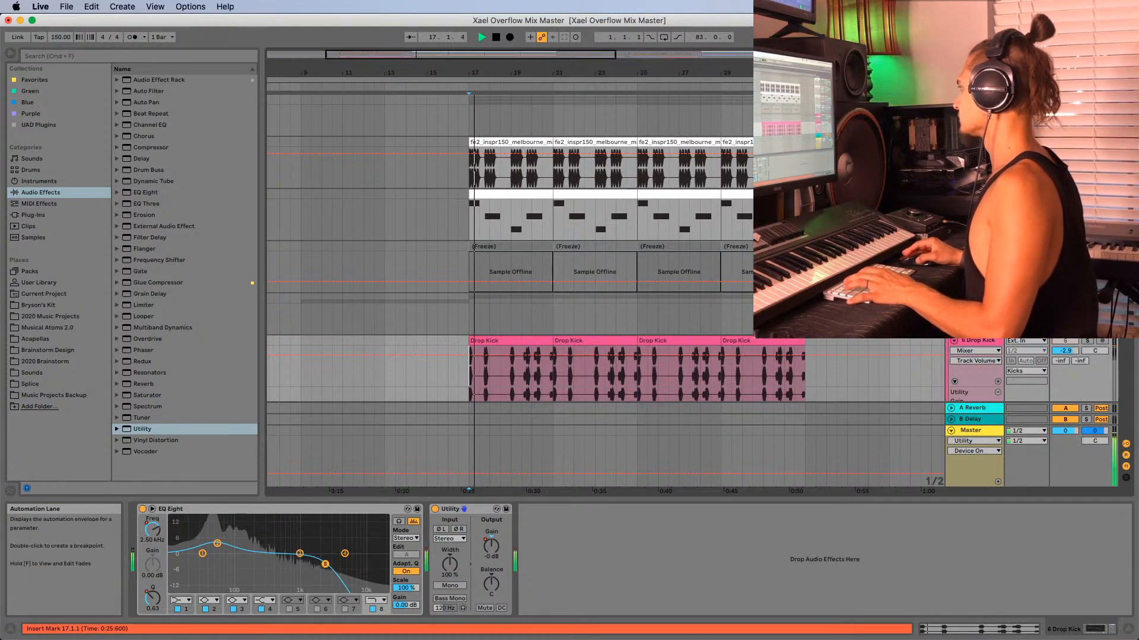
{"action": "key", "text": "space"}
- Select the Boom Sub Bass track and play its opening notes from bar 17
{"action": "left_click", "coordinate": [974, 195]}
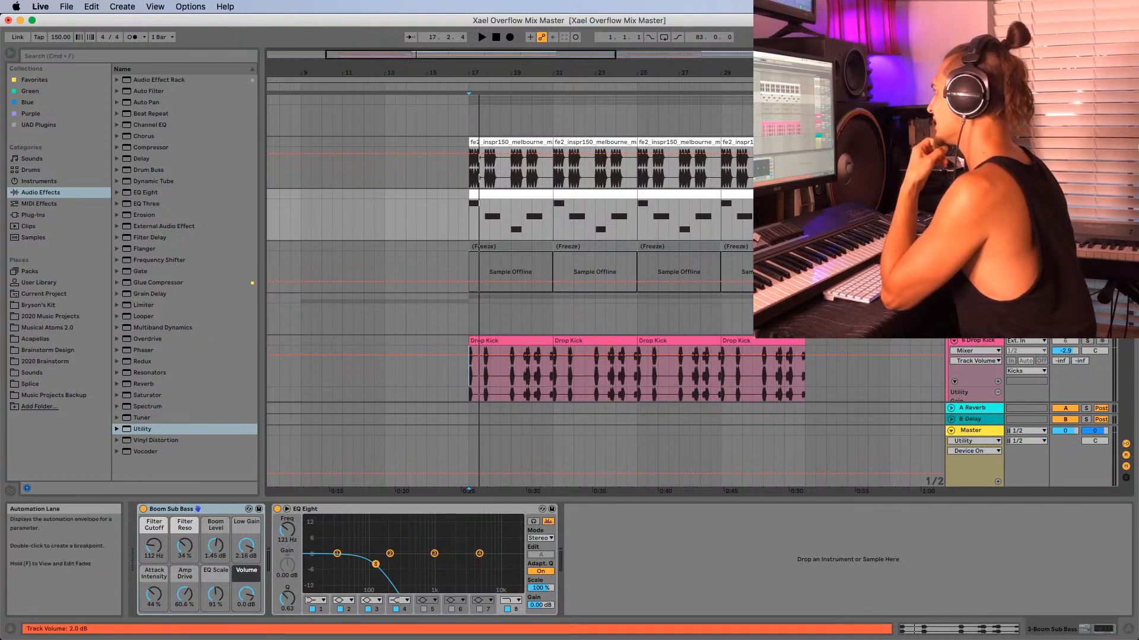
{"action": "key", "text": "space"}
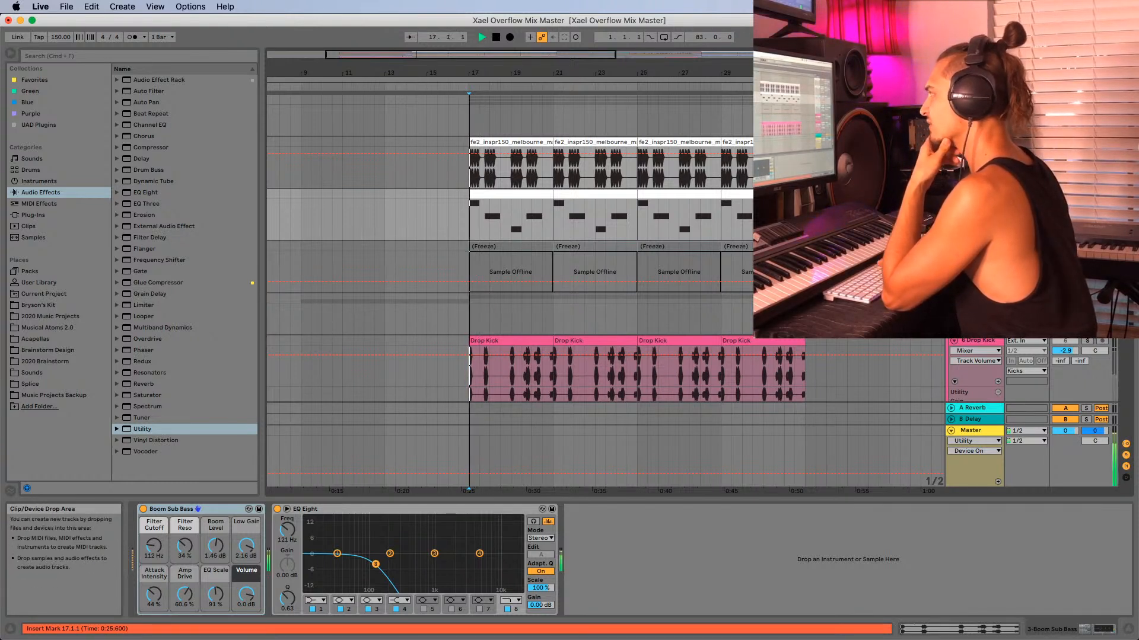
{"action": "key", "text": "space"}
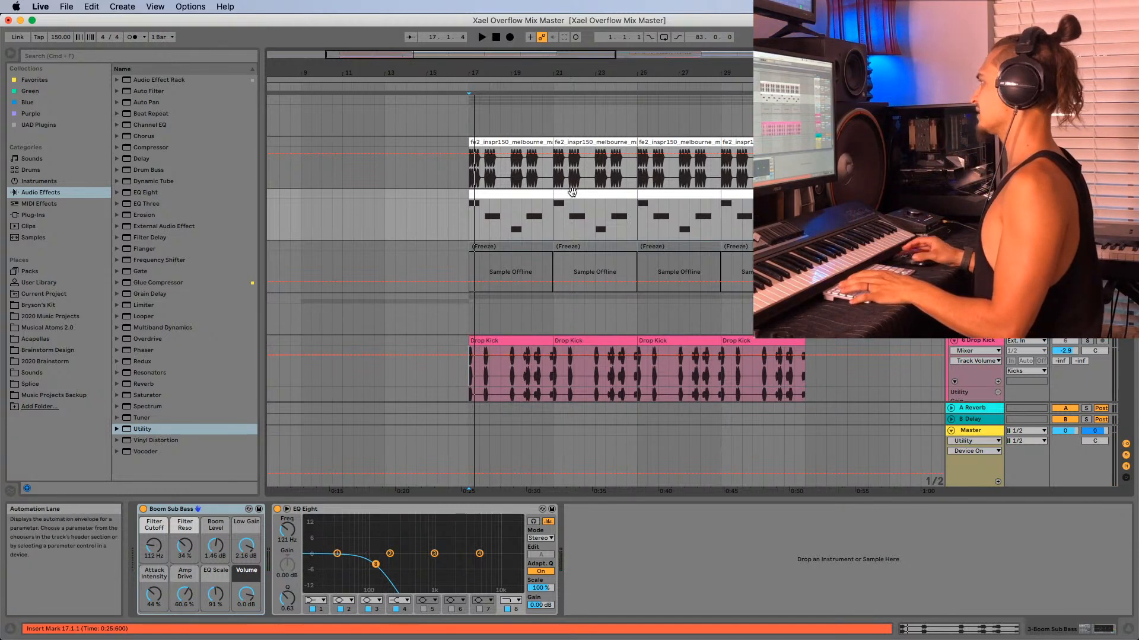
{"action": "key", "text": "space"}
{"action": "left_click_drag", "start_coordinate": [476, 75], "coordinate": [428, 227]}
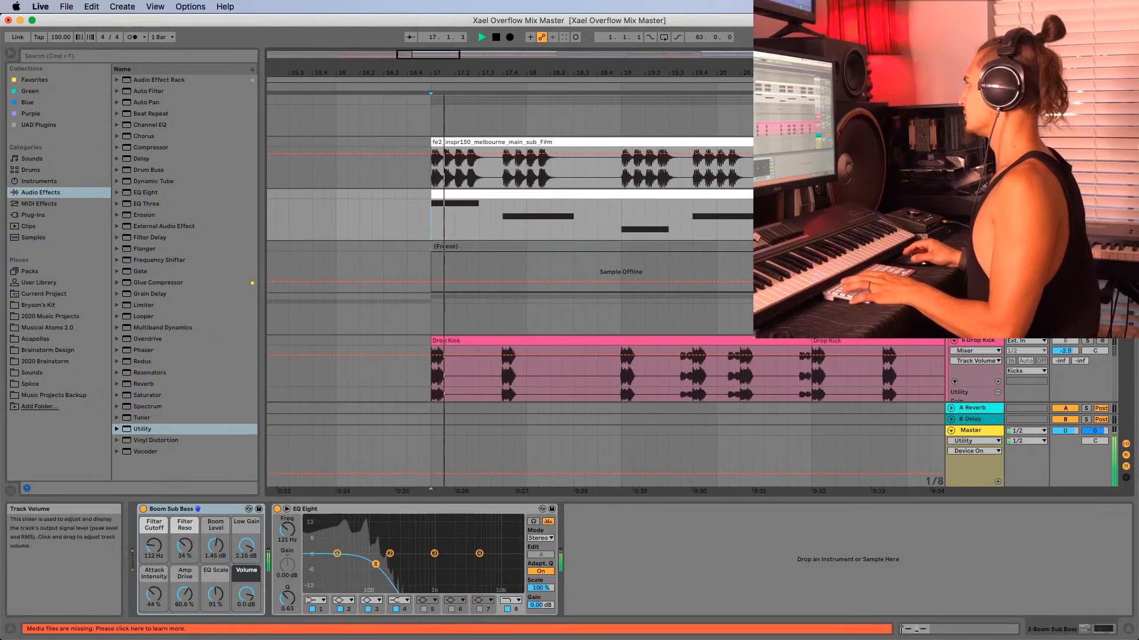
{"action": "key", "text": "space"}
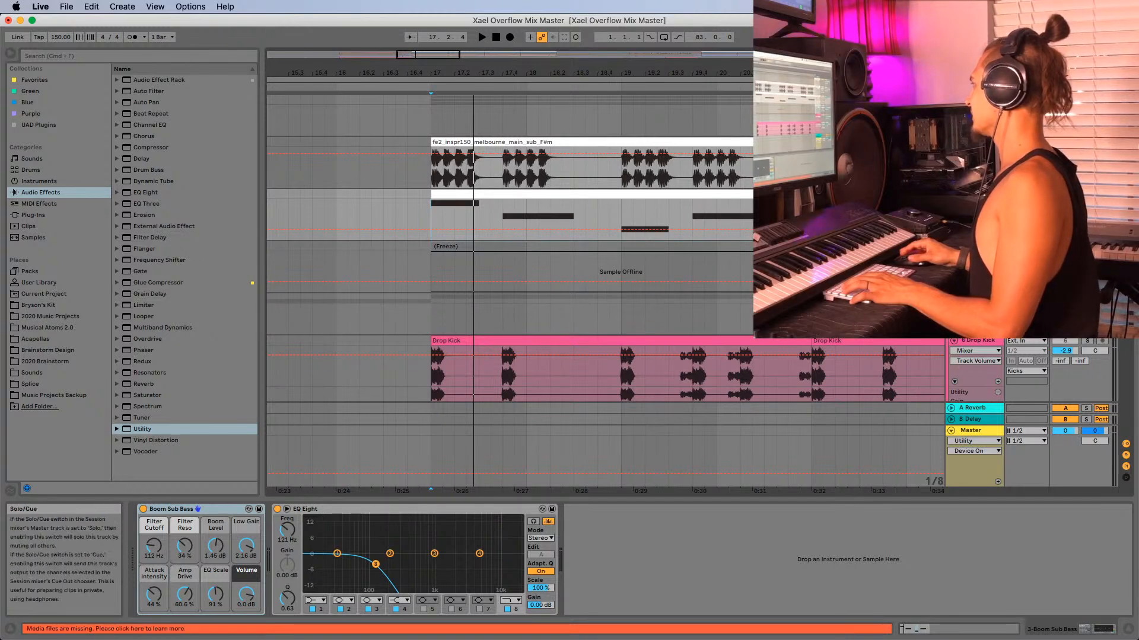
- Toggle Boom Sub Bass's solo and track activator, and replay its first clip from bar 17
{"action": "left_click", "coordinate": [1087, 195]}
{"action": "left_click", "coordinate": [1065, 195]}
{"action": "left_click", "coordinate": [464, 194]}
{"action": "left_click_drag", "start_coordinate": [489, 75], "coordinate": [489, 41]}
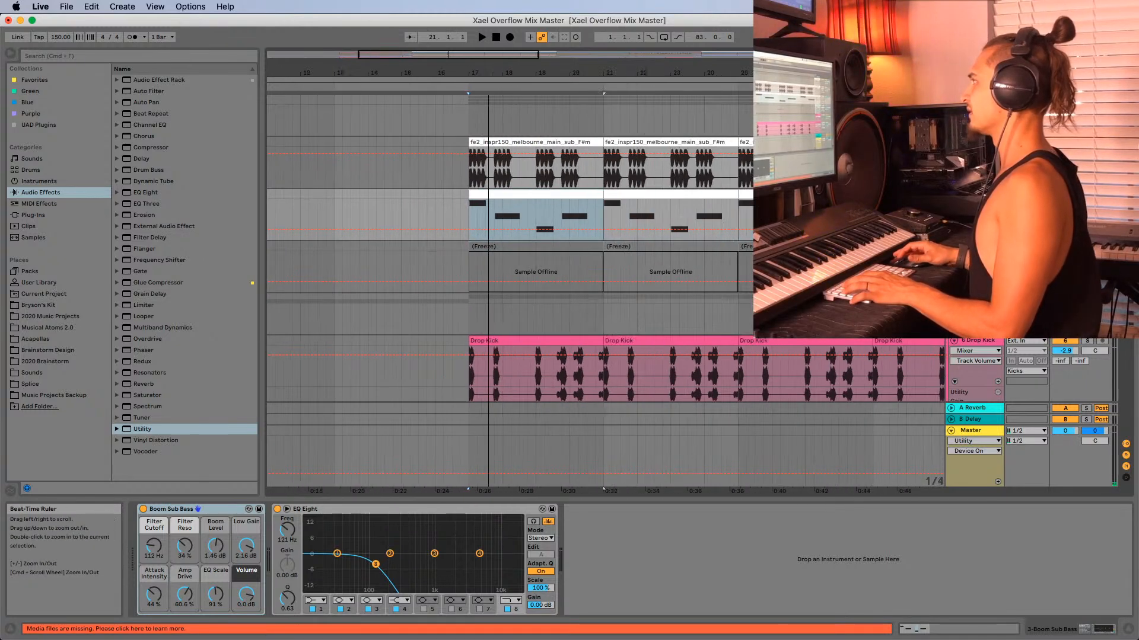
{"action": "key", "text": "space"}
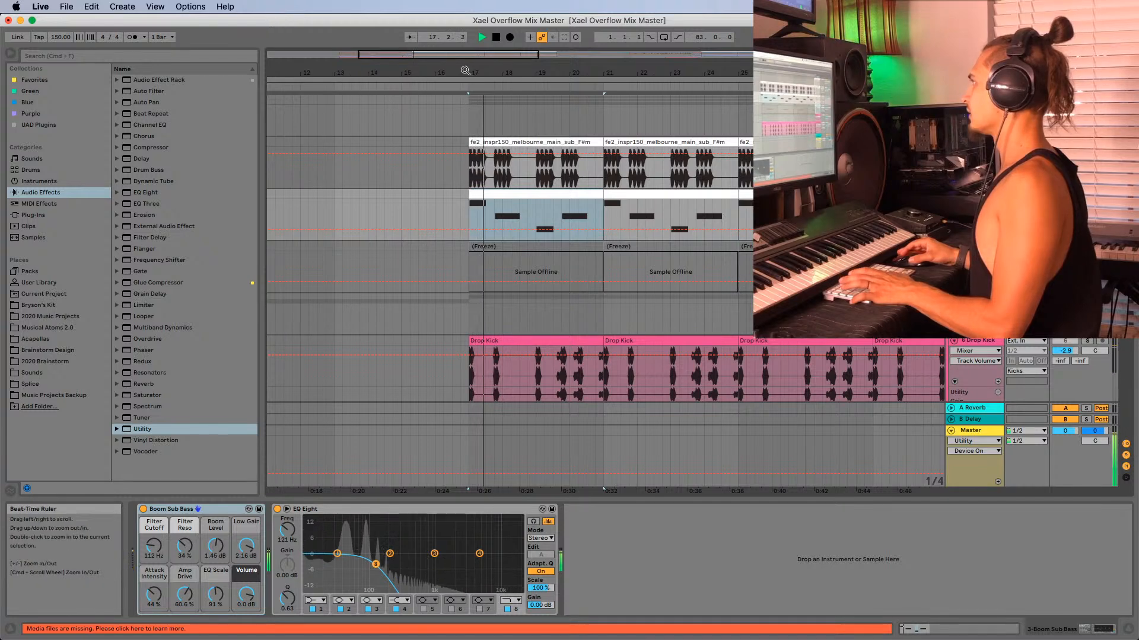
{"action": "left_click_drag", "start_coordinate": [387, 74], "coordinate": [453, 56]}
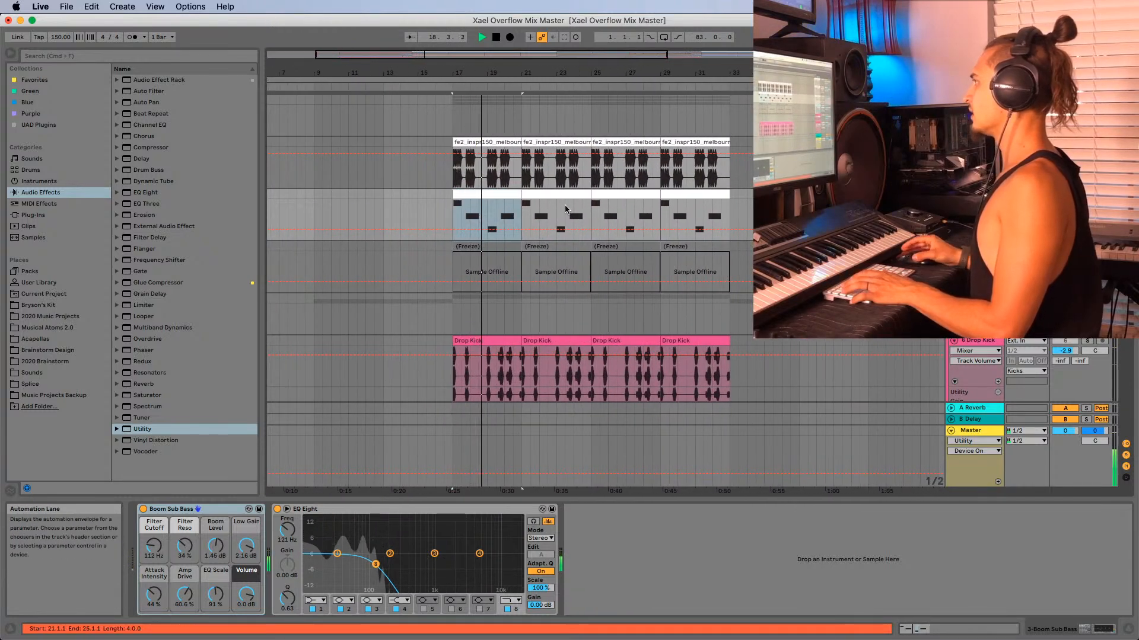
- Switch to Session view and add KClip from the Favorites collection to the Sub group
{"action": "key", "text": "Tab"}
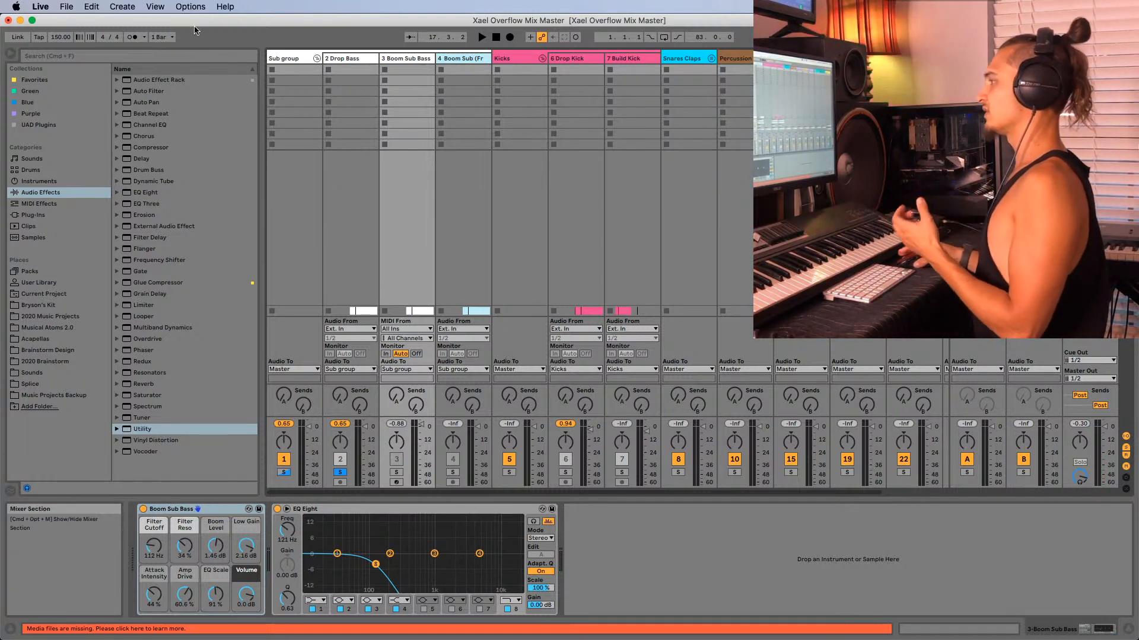
{"action": "left_click", "coordinate": [289, 58]}
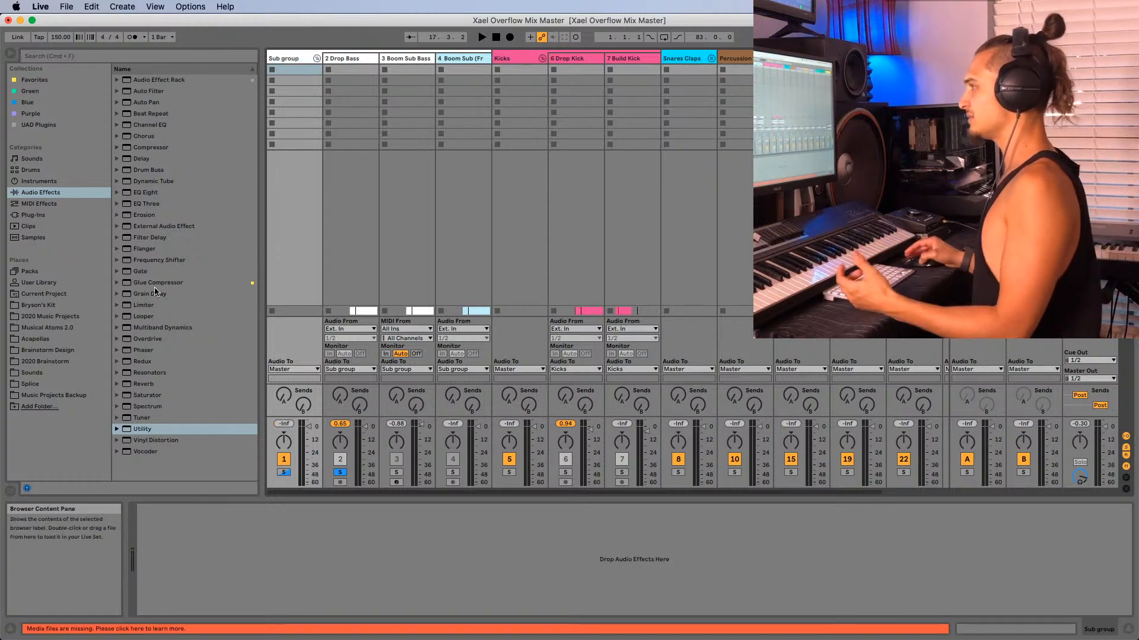
{"action": "left_click", "coordinate": [38, 78]}
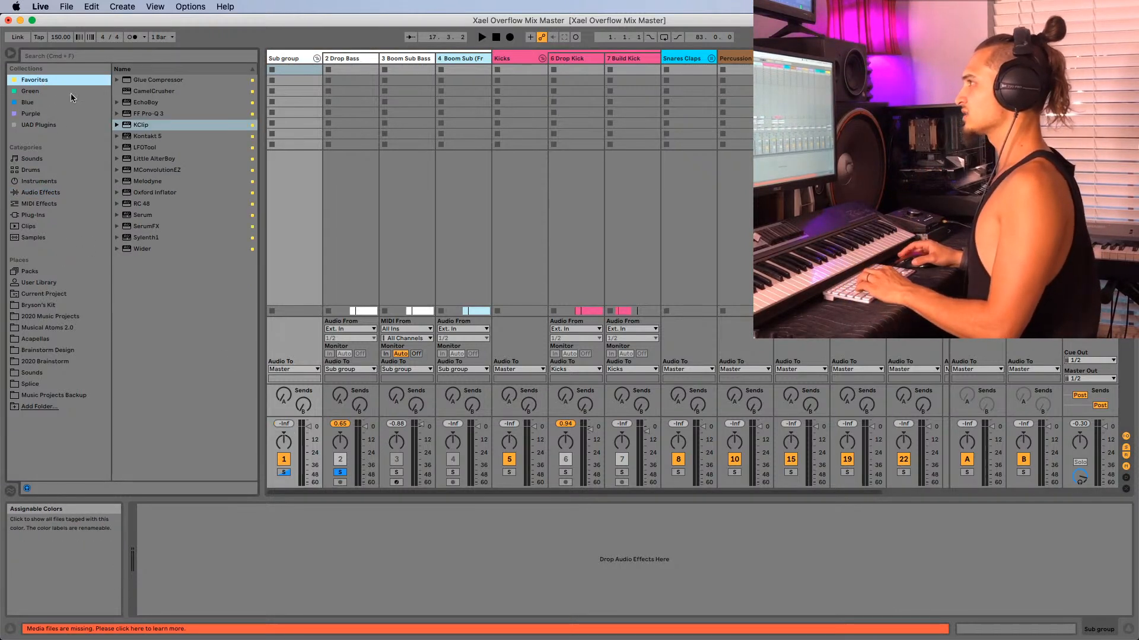
{"action": "left_click_drag", "start_coordinate": [139, 126], "coordinate": [258, 289]}
{"action": "left_click_drag", "start_coordinate": [232, 556], "coordinate": [232, 557]}
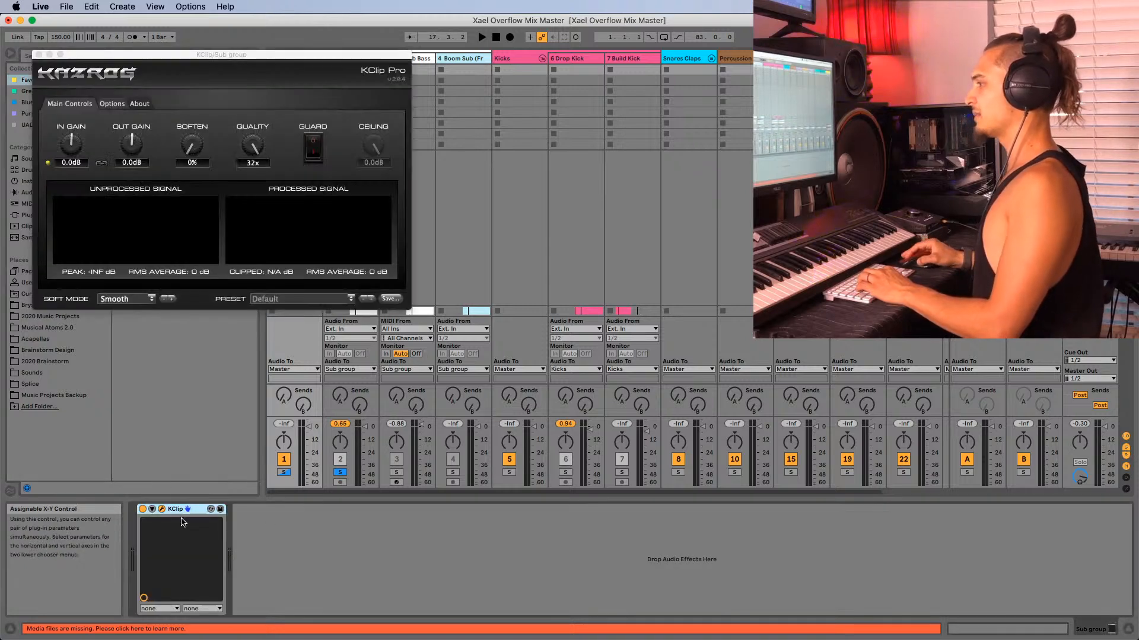
- Enable Guard on the Sub group's KClip with a ceiling of -0.3 dB and copy the device
{"action": "left_click", "coordinate": [313, 151]}
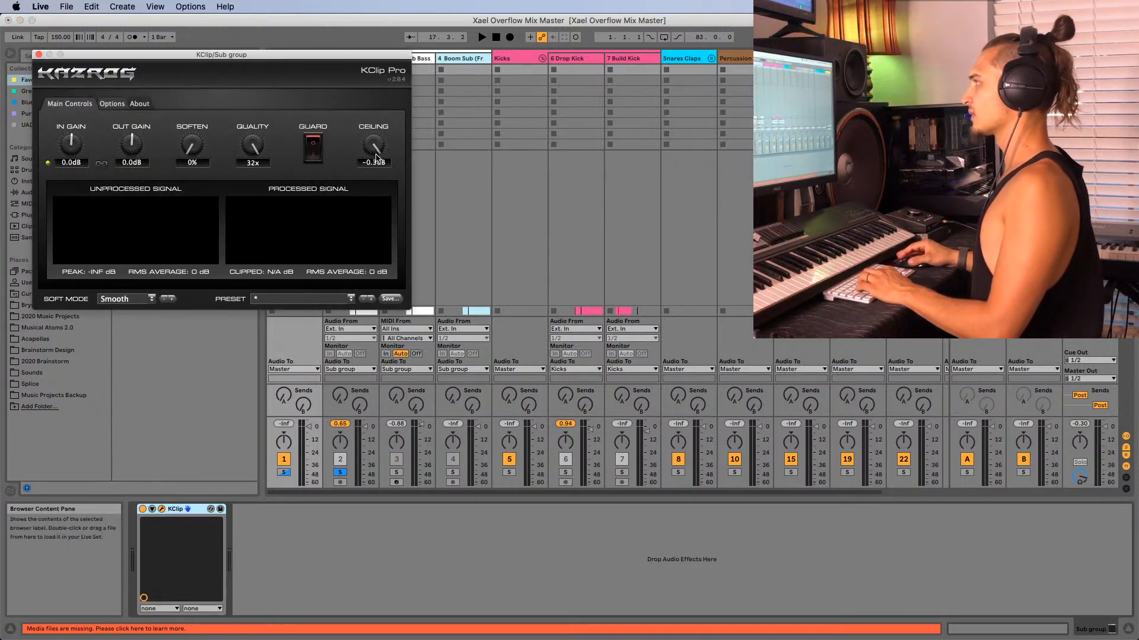
{"action": "left_click", "coordinate": [194, 510]}
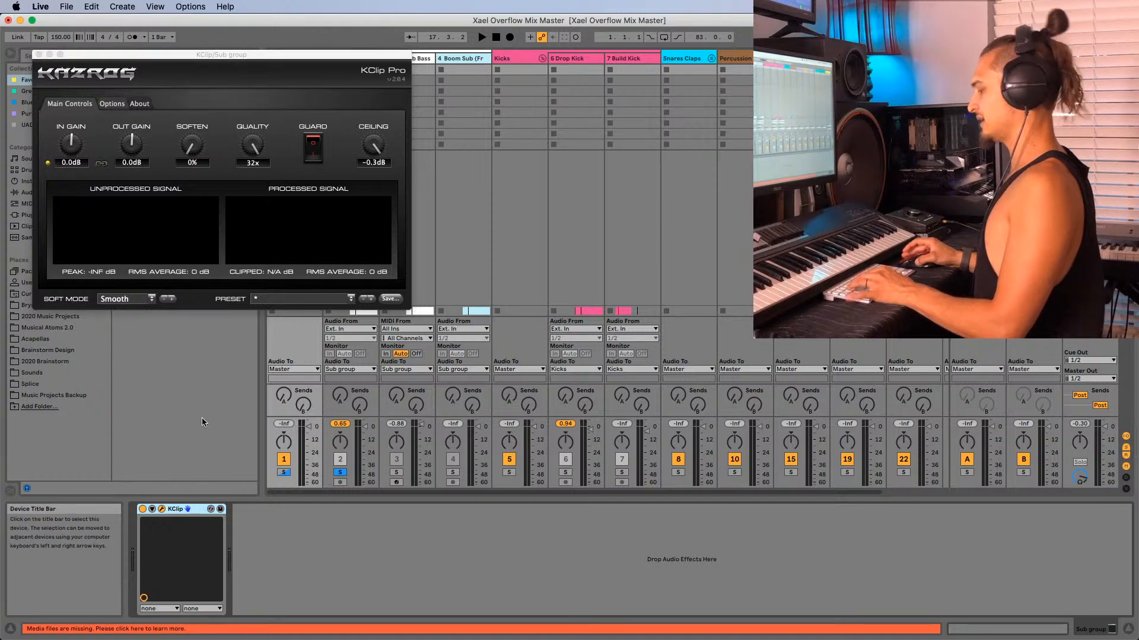
{"action": "left_click", "coordinate": [38, 54]}
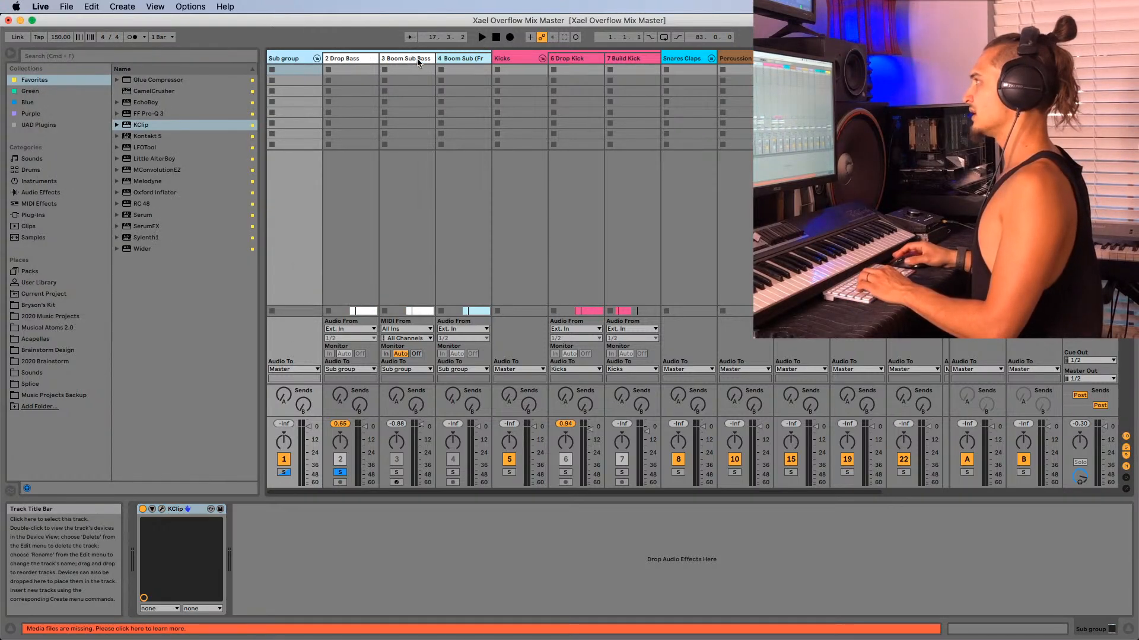
- Paste the copied KClip onto the Kicks, Snares Claps and Percussion groups
{"action": "left_click", "coordinate": [501, 55]}
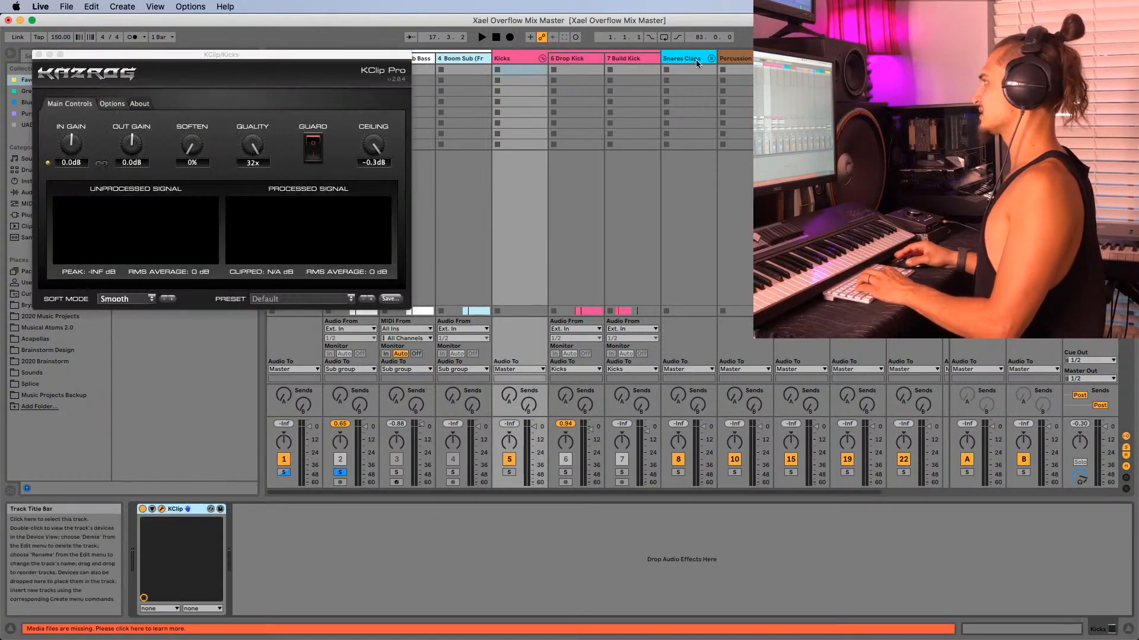
{"action": "left_click", "coordinate": [695, 59]}
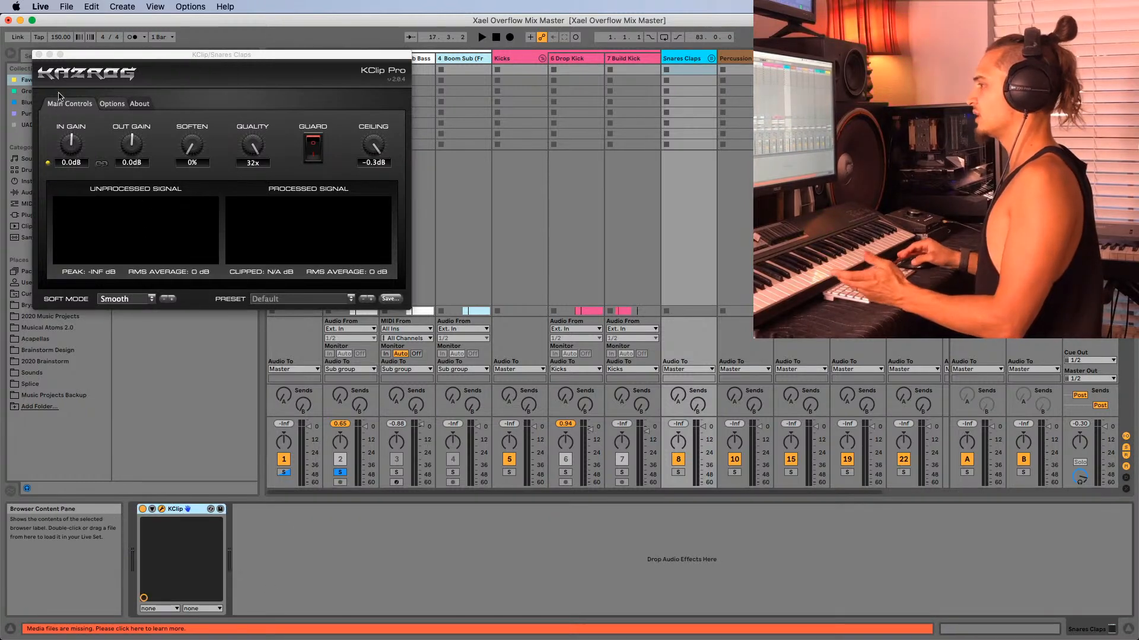
{"action": "left_click", "coordinate": [38, 54]}
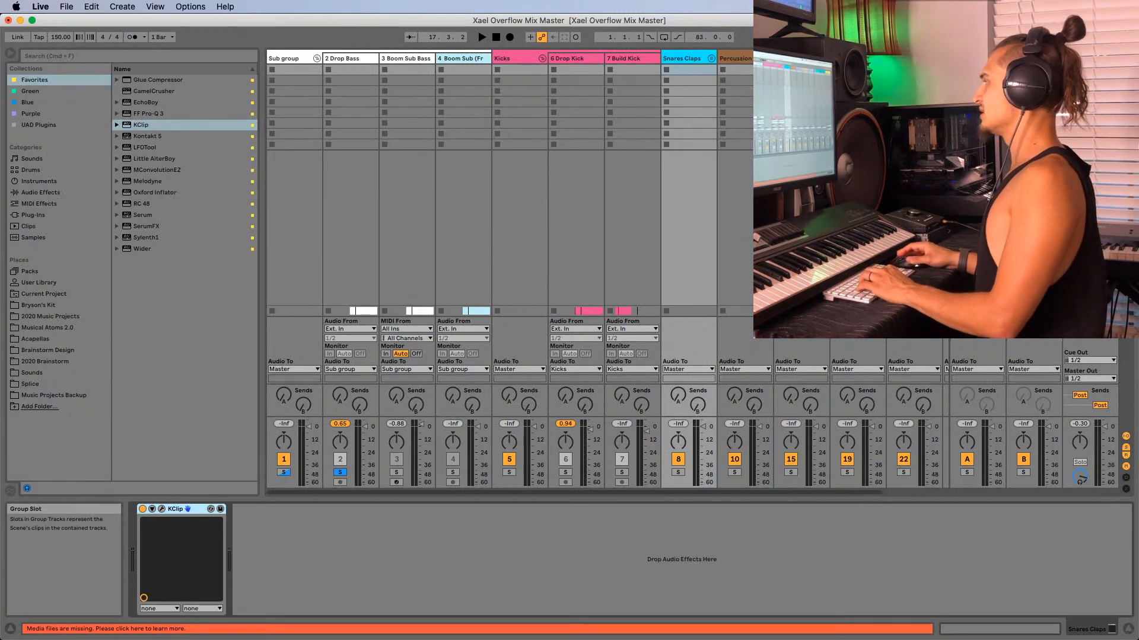
{"action": "key", "text": "Right"}
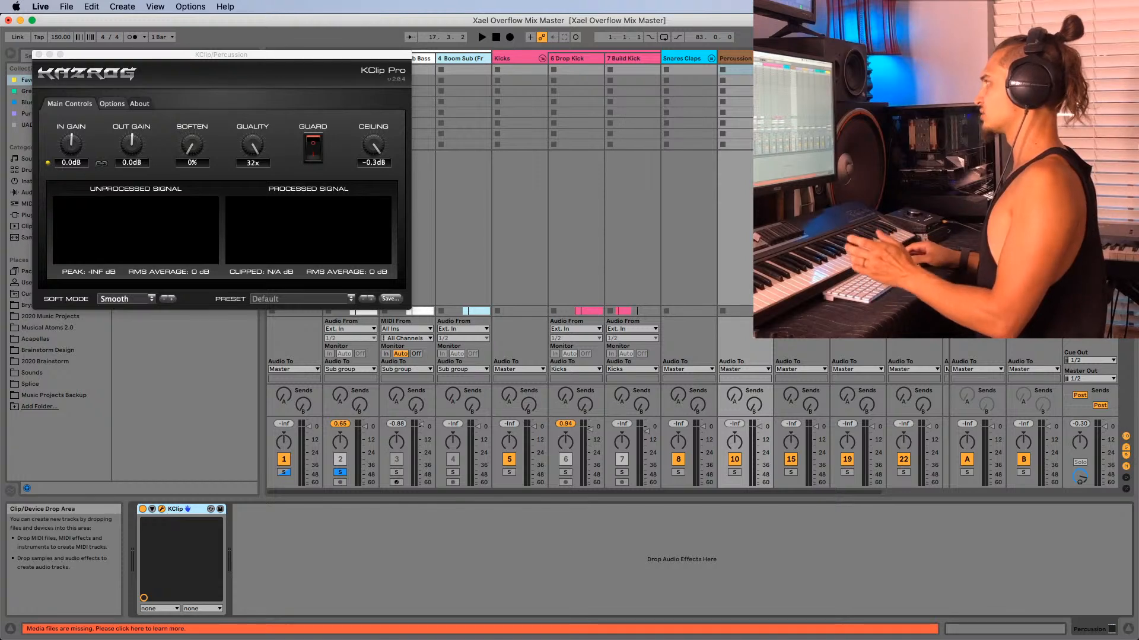
- Paste the copied KClip after the Compressor on the Drops Leads and Drop Synths groups
{"action": "left_click", "coordinate": [788, 58]}
{"action": "key", "text": "super+v"}
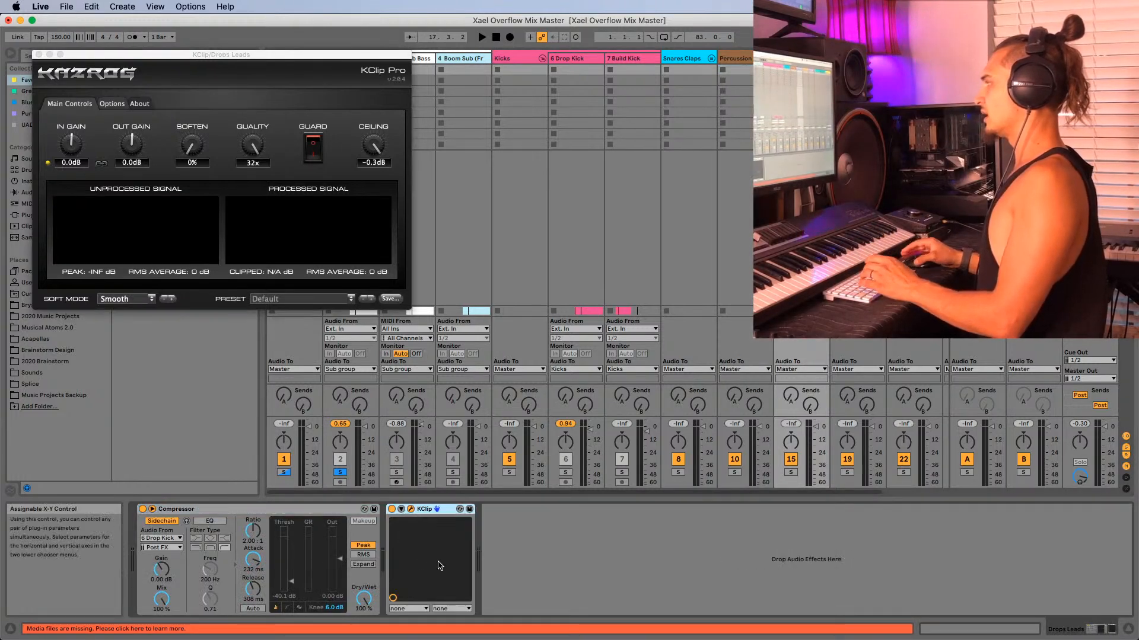
{"action": "left_click", "coordinate": [39, 55]}
{"action": "left_click", "coordinate": [845, 58]}
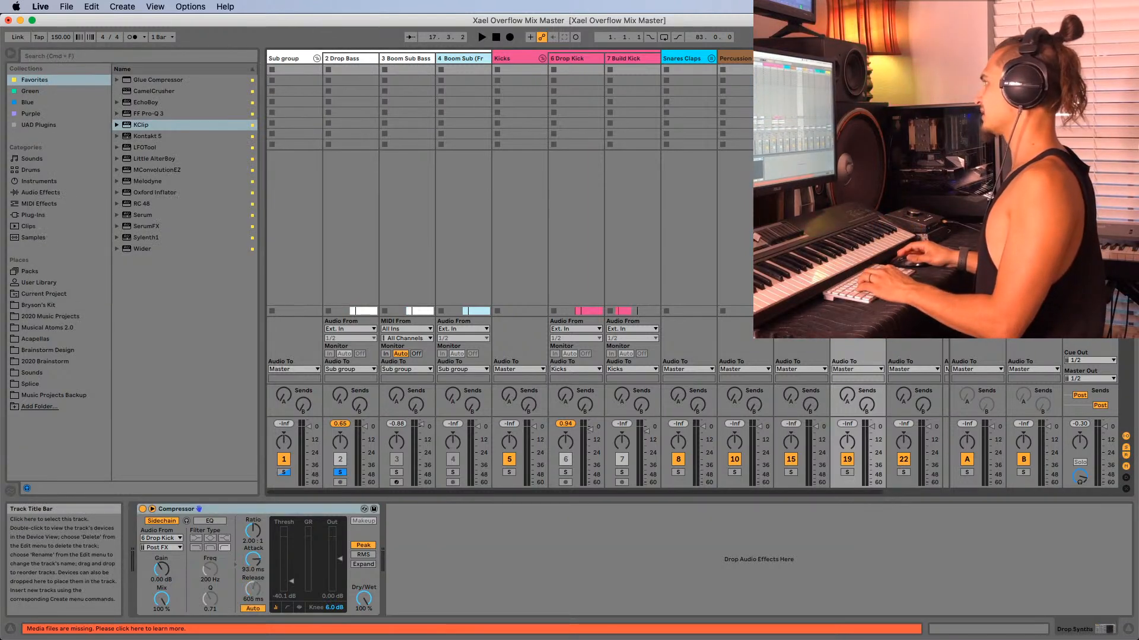
{"action": "left_click", "coordinate": [523, 536]}
{"action": "key", "text": "super+v"}
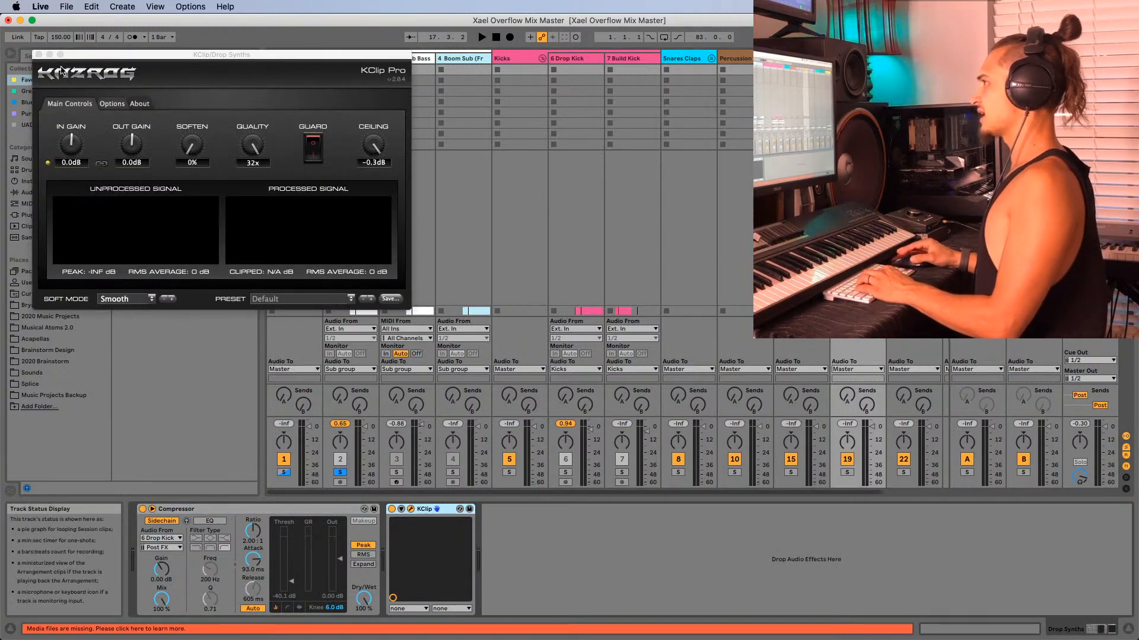
{"action": "left_click", "coordinate": [39, 54]}
- Paste the copied KClip onto the Synths 3 and FX groups and close its plugin window
{"action": "left_click", "coordinate": [903, 58]}
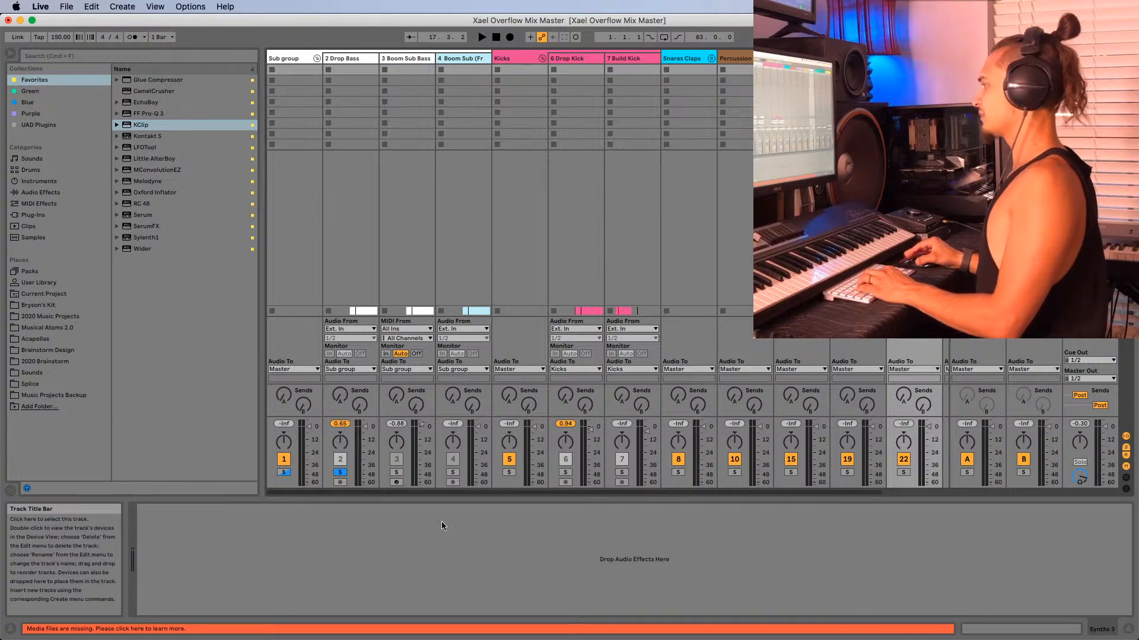
{"action": "left_click", "coordinate": [549, 561]}
{"action": "key", "text": "super+v"}
{"action": "left_click_drag", "start_coordinate": [555, 493], "coordinate": [626, 493]}
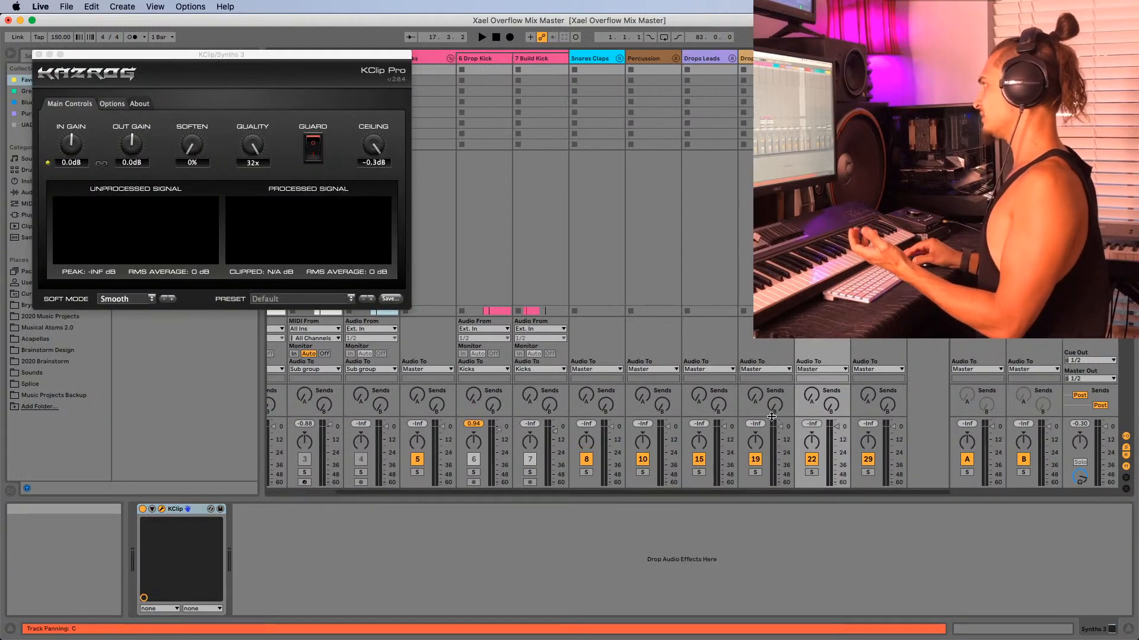
{"action": "left_click", "coordinate": [873, 58]}
{"action": "left_click", "coordinate": [396, 542]}
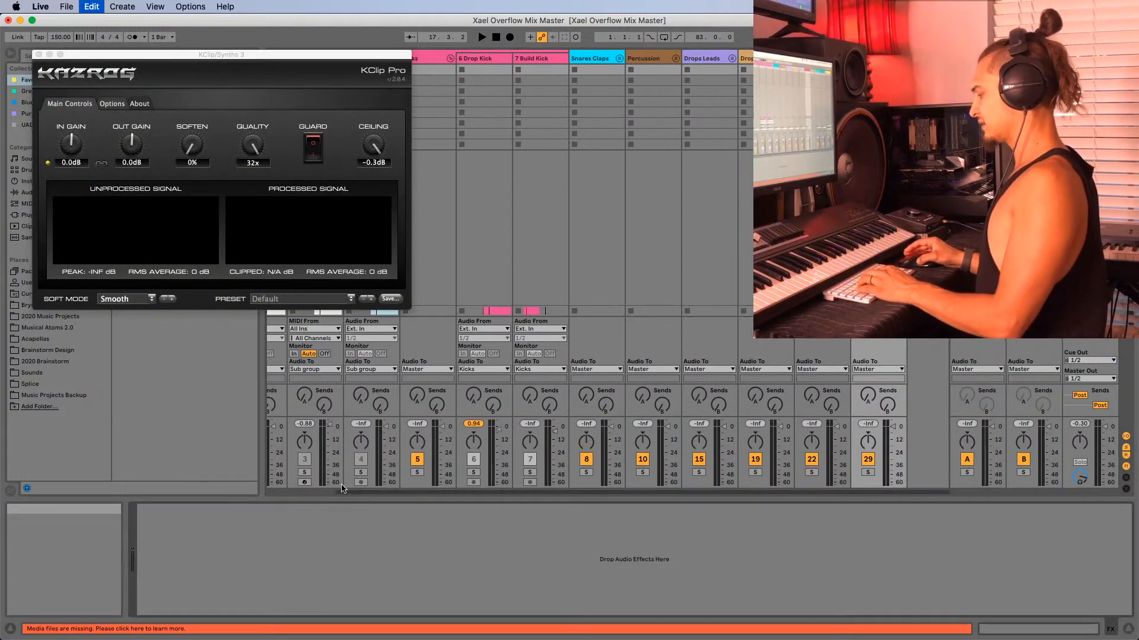
{"action": "key", "text": "super+v"}
{"action": "left_click", "coordinate": [38, 55]}
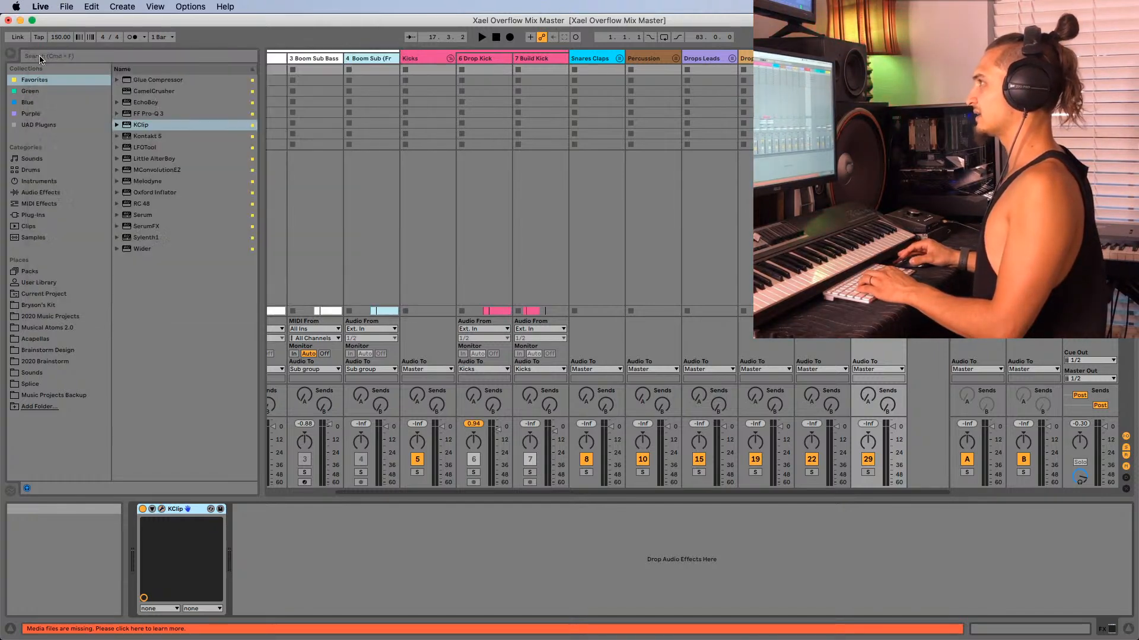
- Lower the Drop Bass, Boom Sub Bass and Boom Sub track volumes together during playback, bringing Drop Bass to about -6.1 dB
{"action": "left_click_drag", "start_coordinate": [437, 493], "coordinate": [368, 497]}
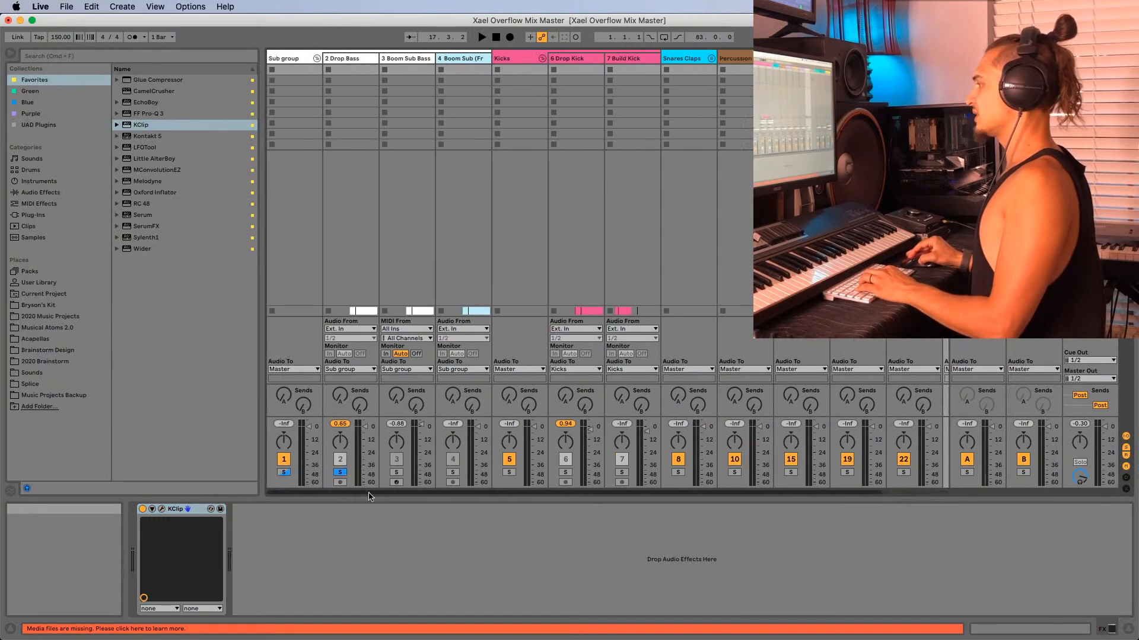
{"action": "left_click", "coordinate": [284, 58]}
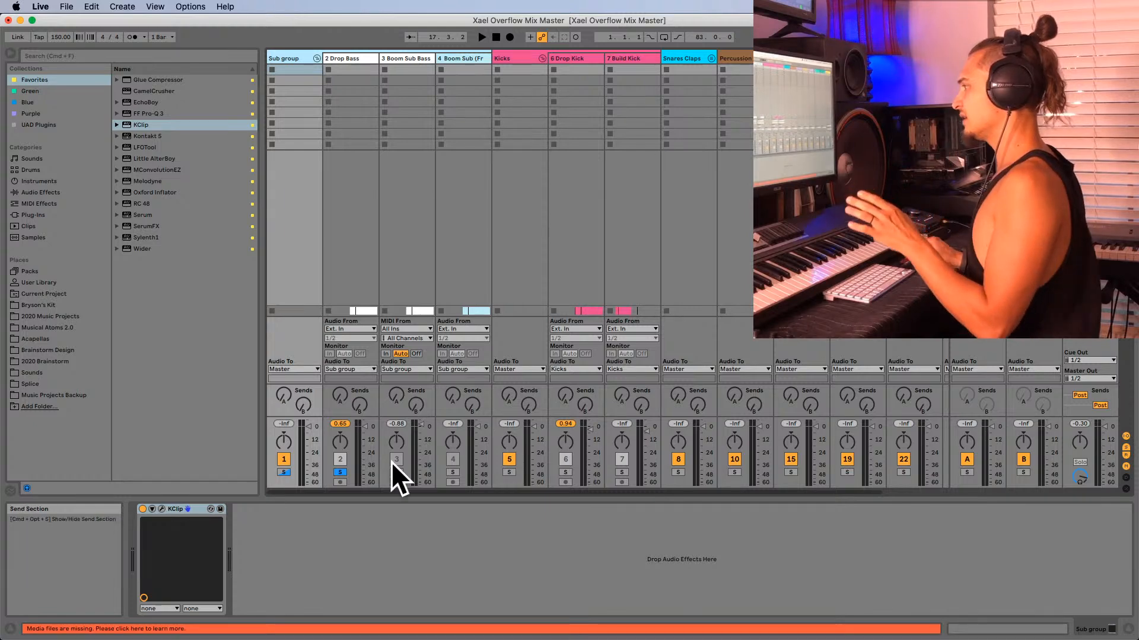
{"action": "left_click", "coordinate": [349, 425]}
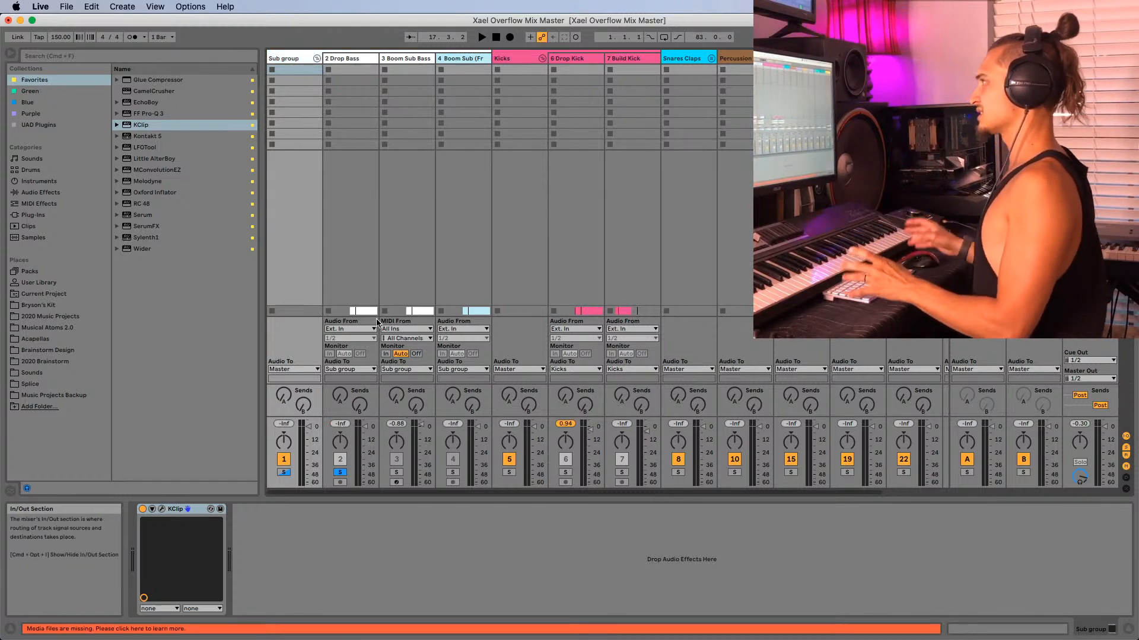
{"action": "key", "text": "Tab"}
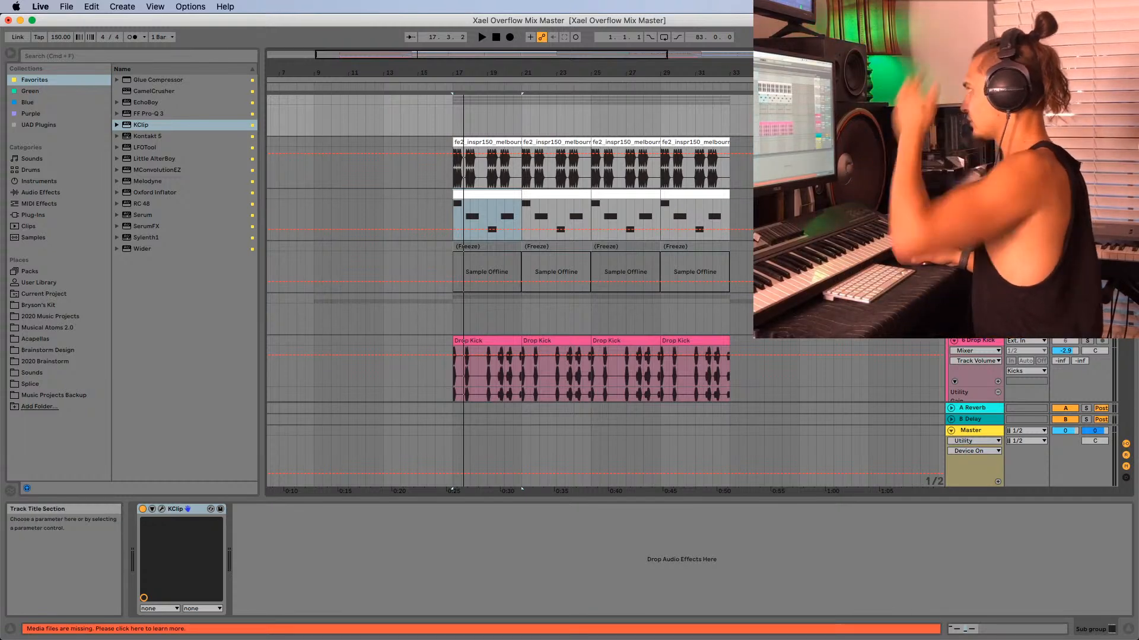
{"action": "key", "text": "Down"}
{"action": "key", "text": "Down"}
{"action": "key", "text": "Down"}
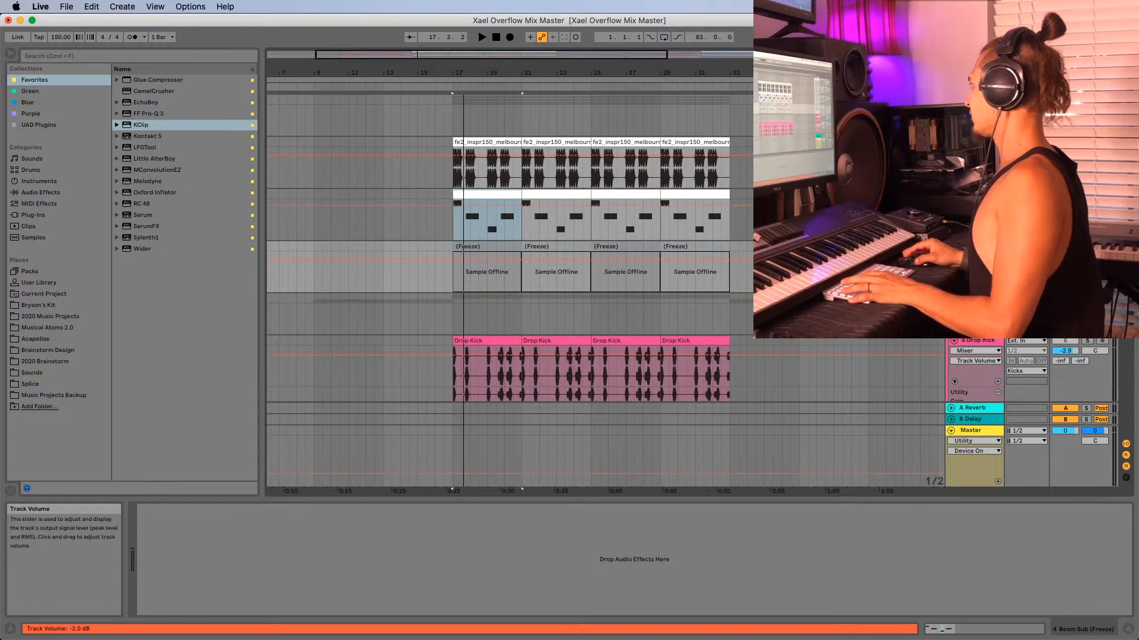
{"action": "key", "text": "Tab"}
{"action": "key", "text": "space"}
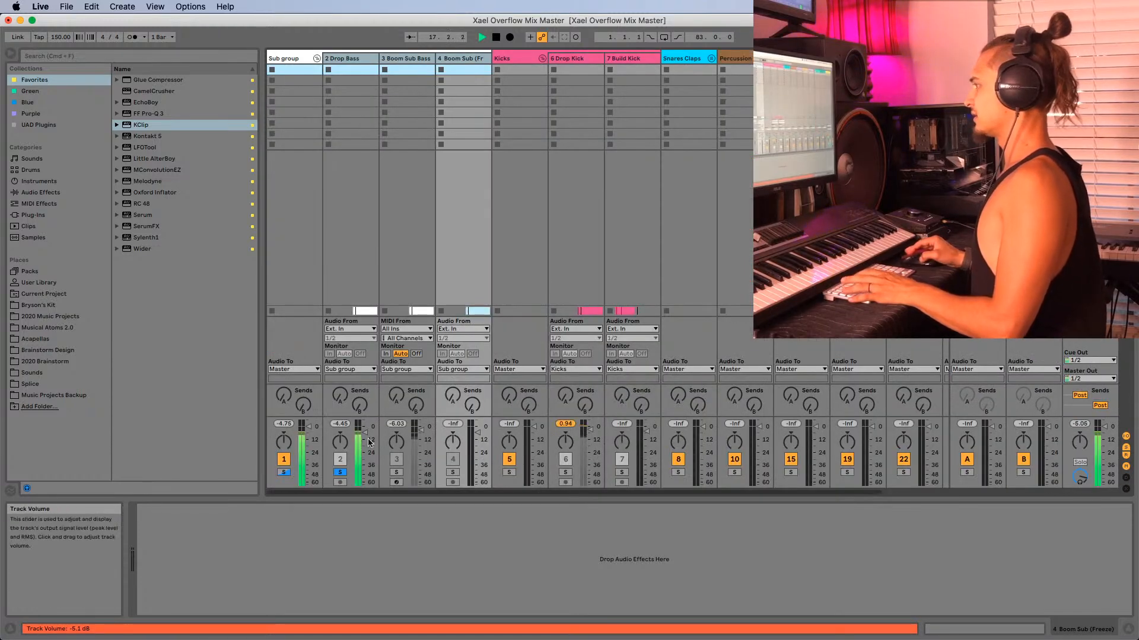
{"action": "key", "text": "Tab"}
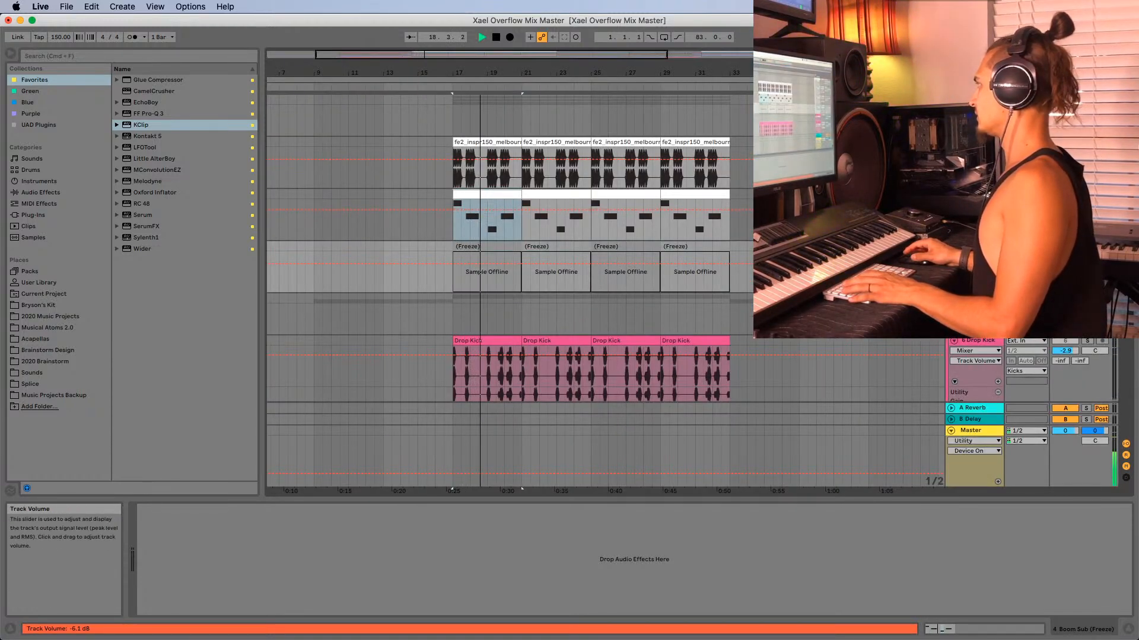
{"action": "key", "text": "Tab"}
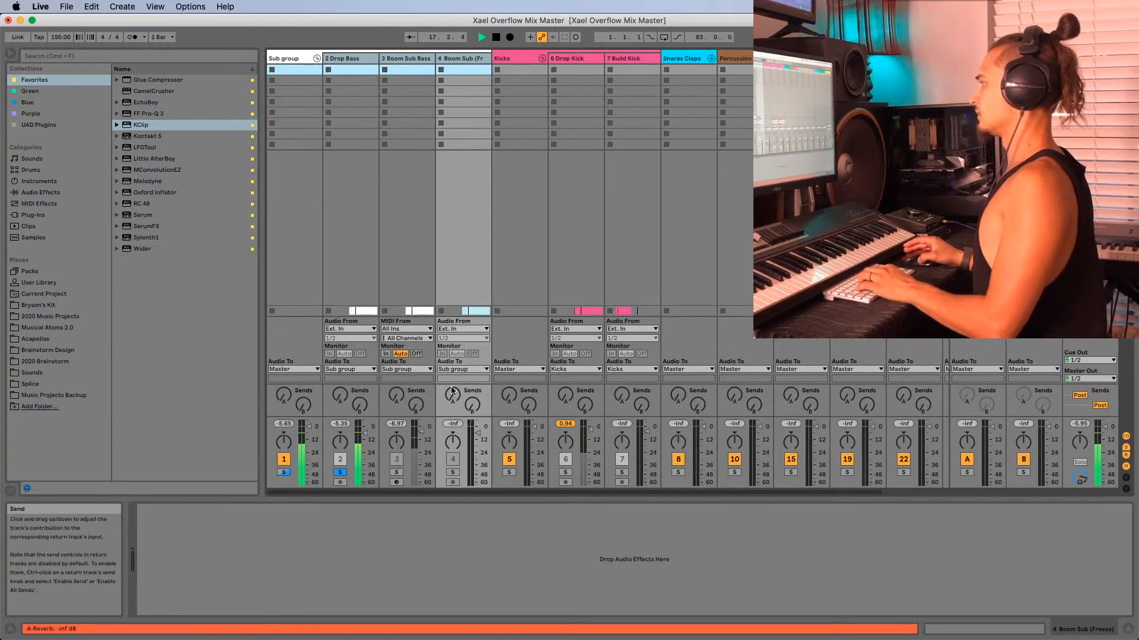
{"action": "key", "text": "space"}
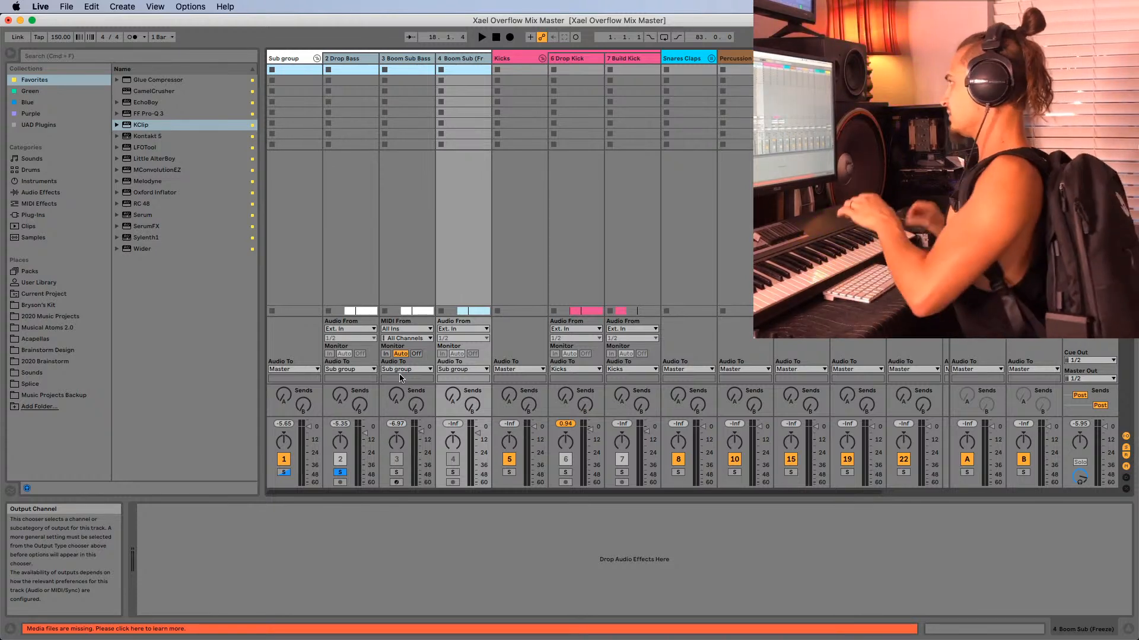
- Audition the Drop Bass track from bar 17 in Arrangement view with its EQ Eight displayed
{"action": "key", "text": "Tab"}
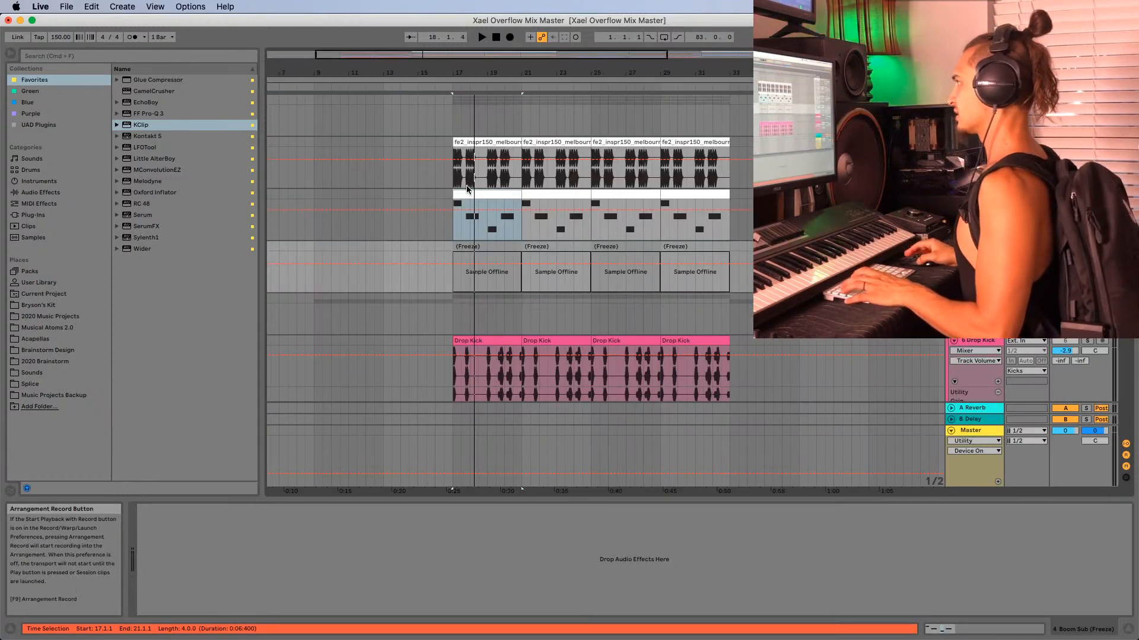
{"action": "left_click", "coordinate": [474, 142]}
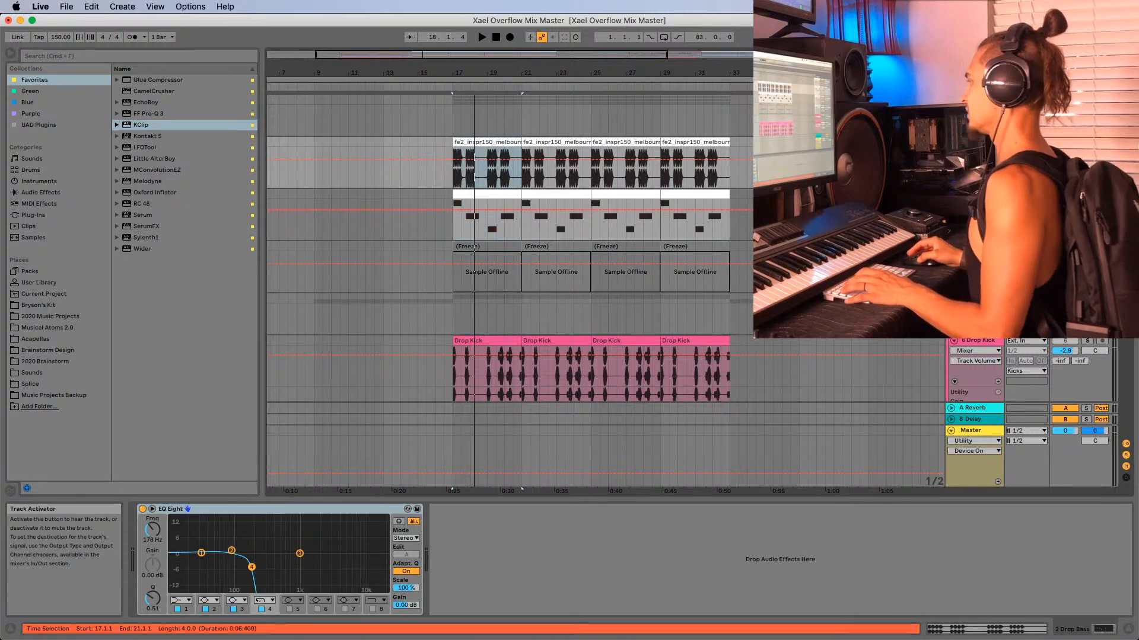
{"action": "left_click", "coordinate": [1087, 142]}
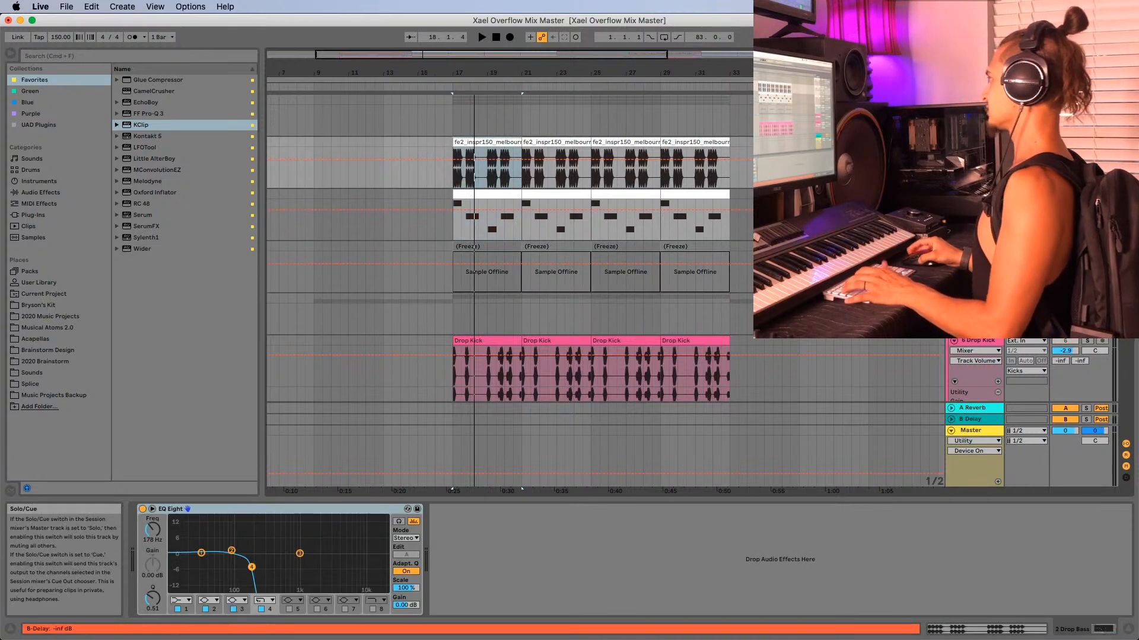
{"action": "key", "text": "space"}
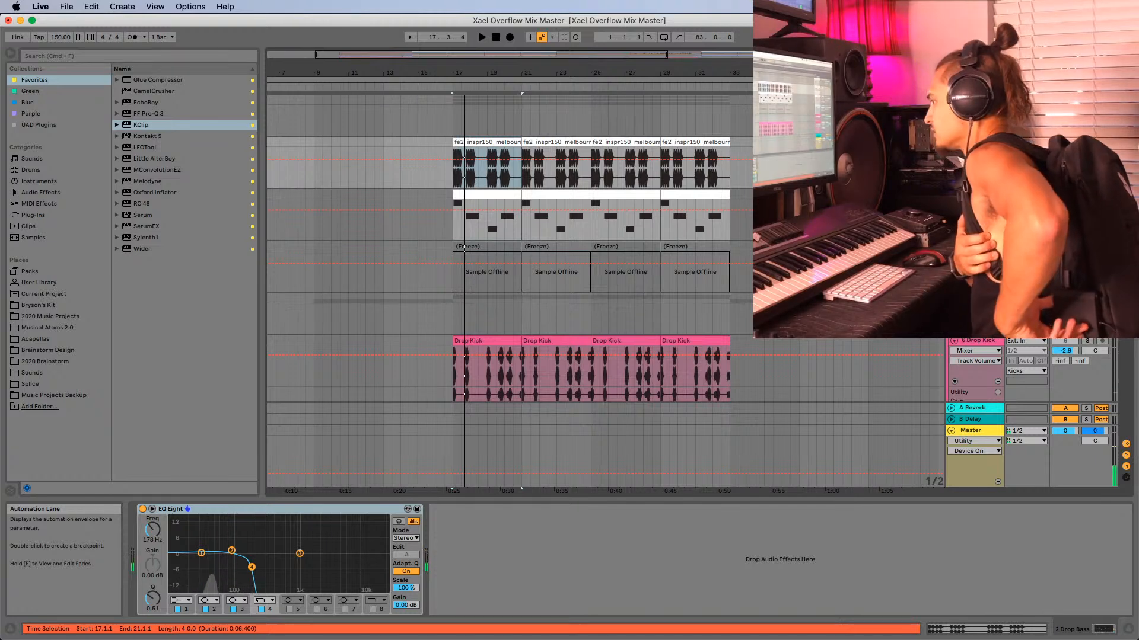
{"action": "key", "text": "space"}
{"action": "key", "text": "space"}
{"action": "key", "text": "space"}
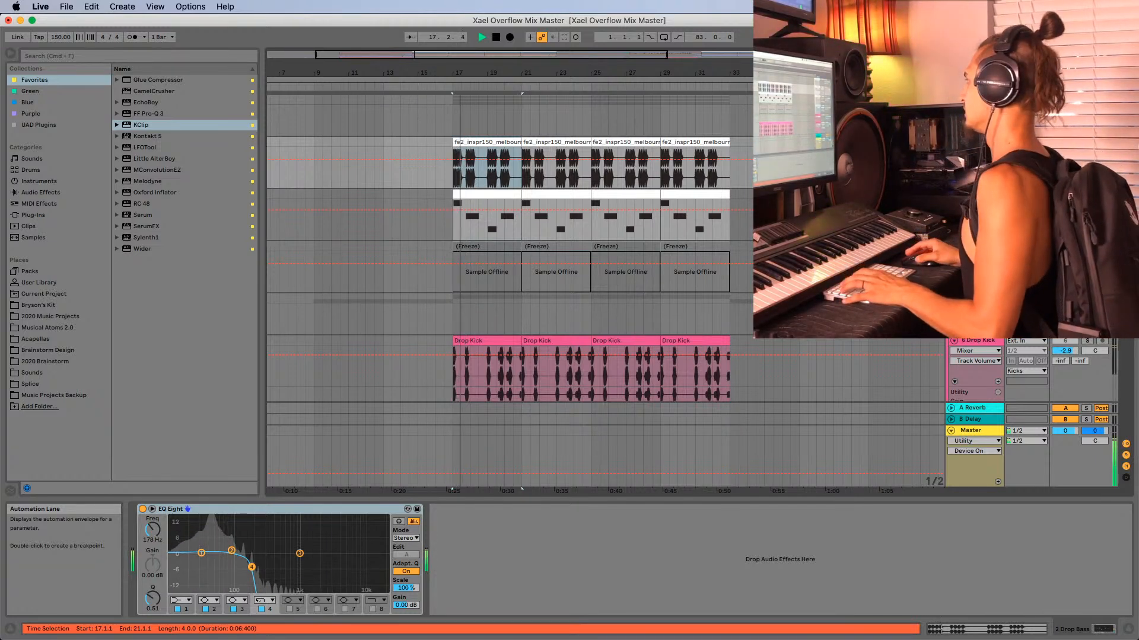
{"action": "key", "text": "space"}
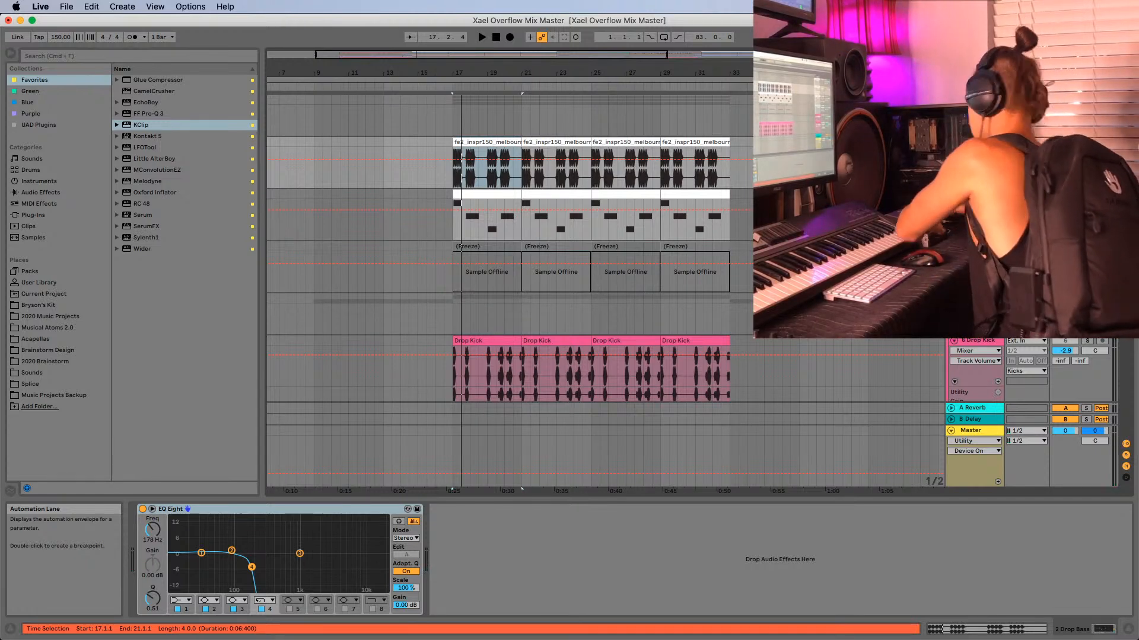
{"action": "key", "text": "space"}
{"action": "key", "text": "space"}
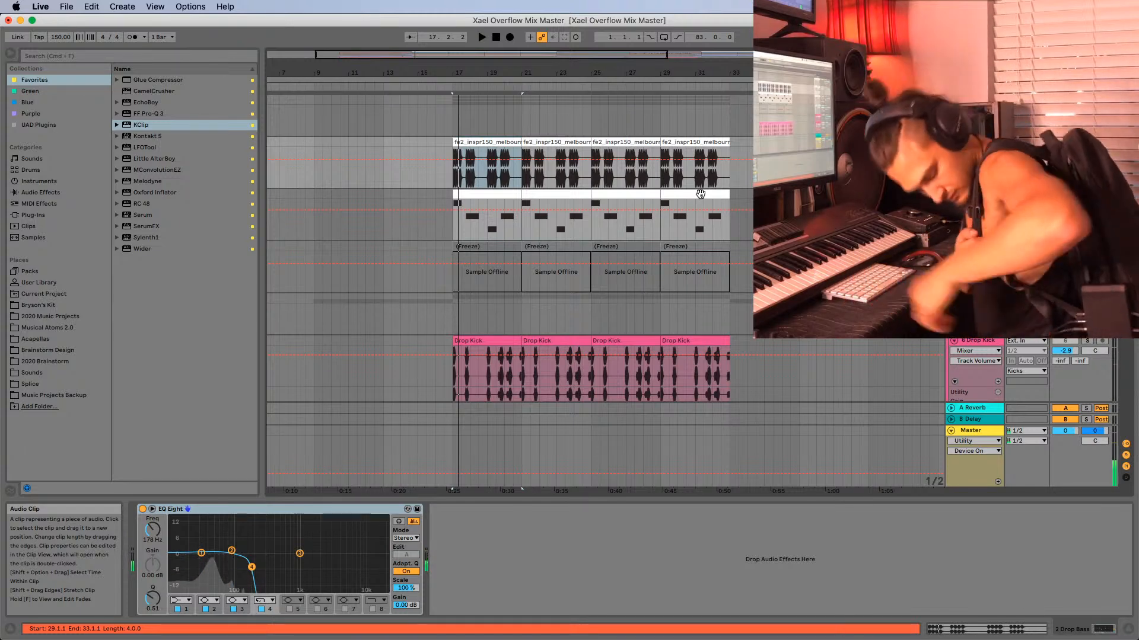
{"action": "key", "text": "space"}
{"action": "key", "text": "space"}
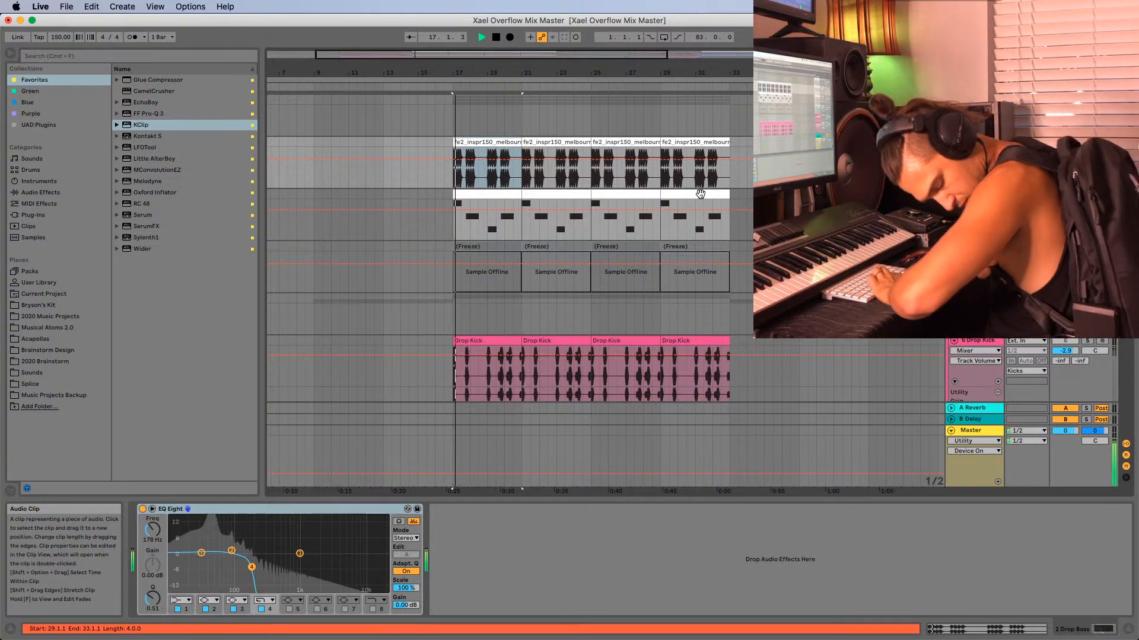
{"action": "key", "text": "space"}
{"action": "key", "text": "space"}
{"action": "key", "text": "space"}
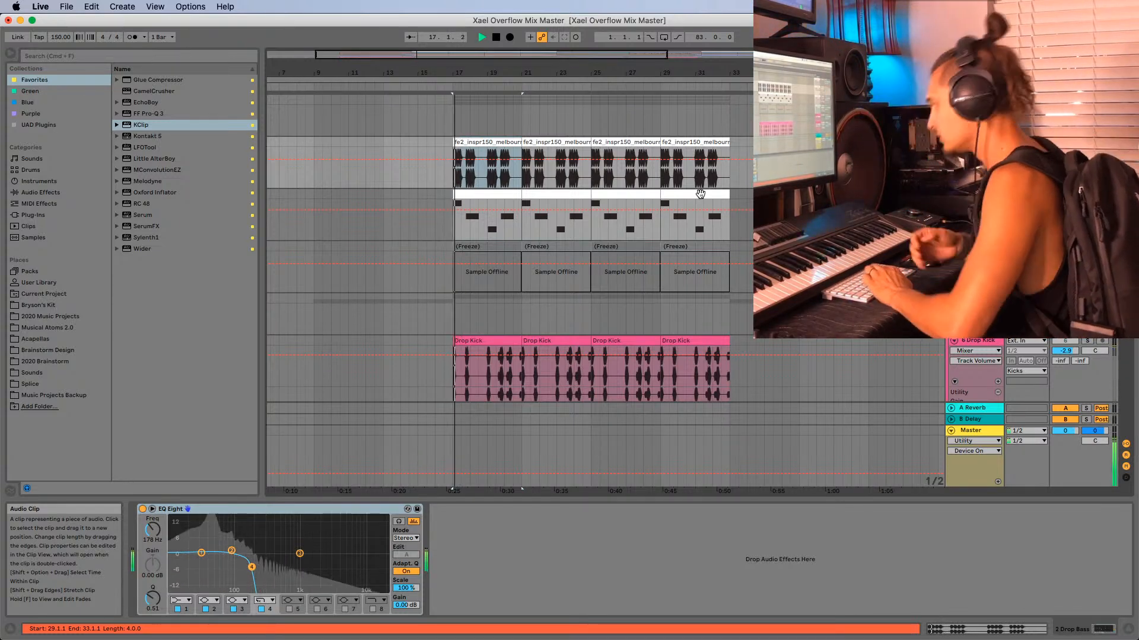
{"action": "key", "text": "space"}
{"action": "key", "text": "space"}
{"action": "key", "text": "space"}
{"action": "key", "text": "space"}
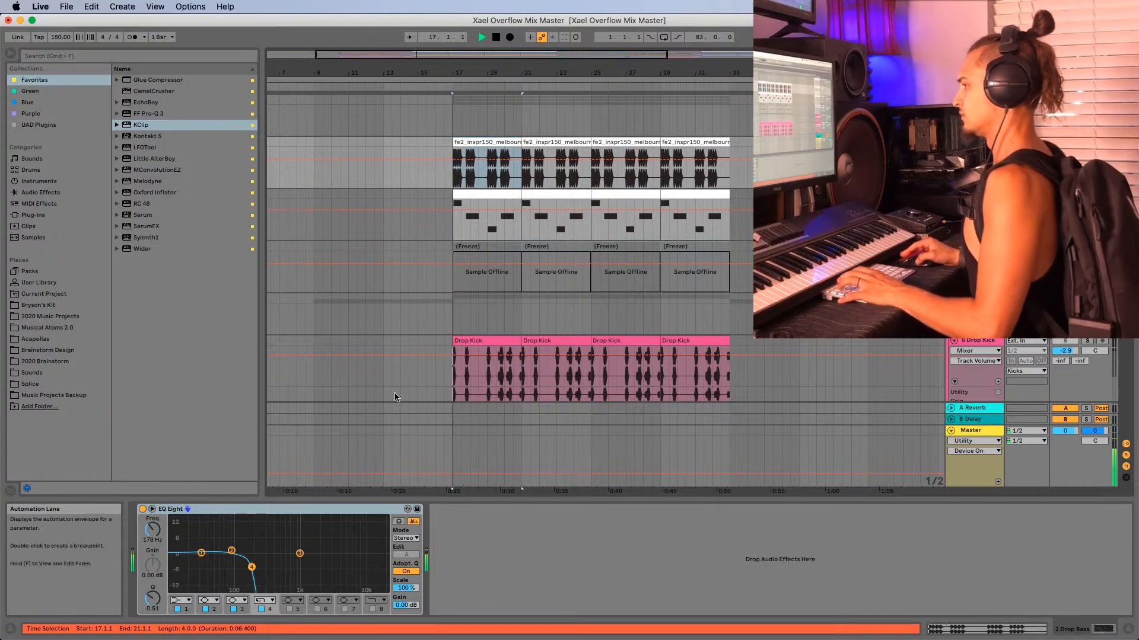
{"action": "key", "text": "space"}
{"action": "key", "text": "space"}
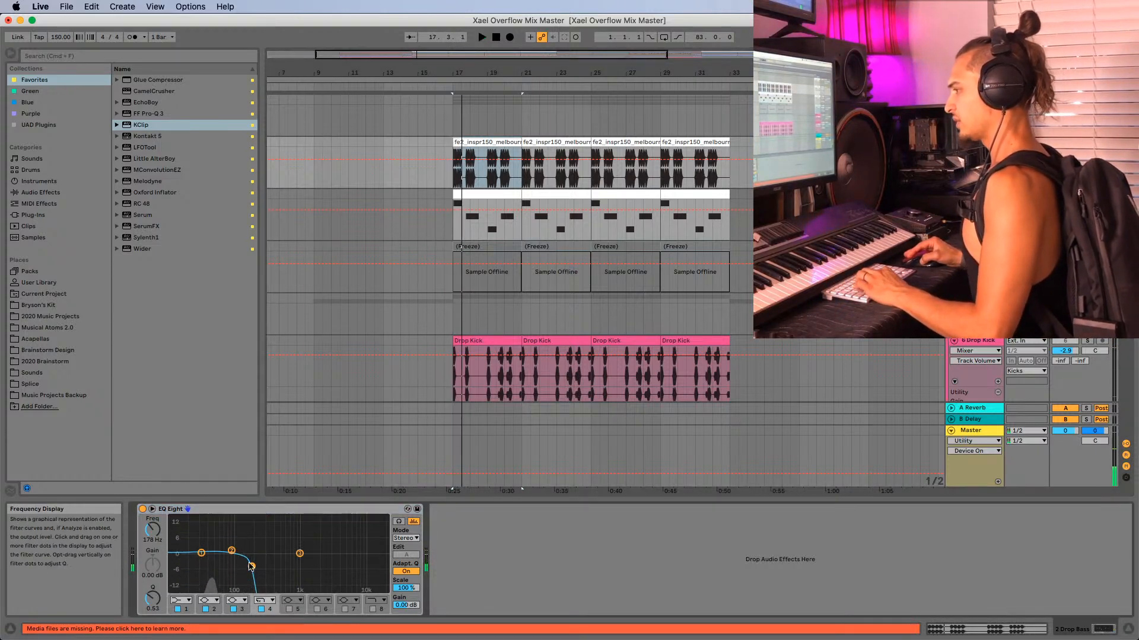
{"action": "key", "text": "space"}
{"action": "key", "text": "space"}
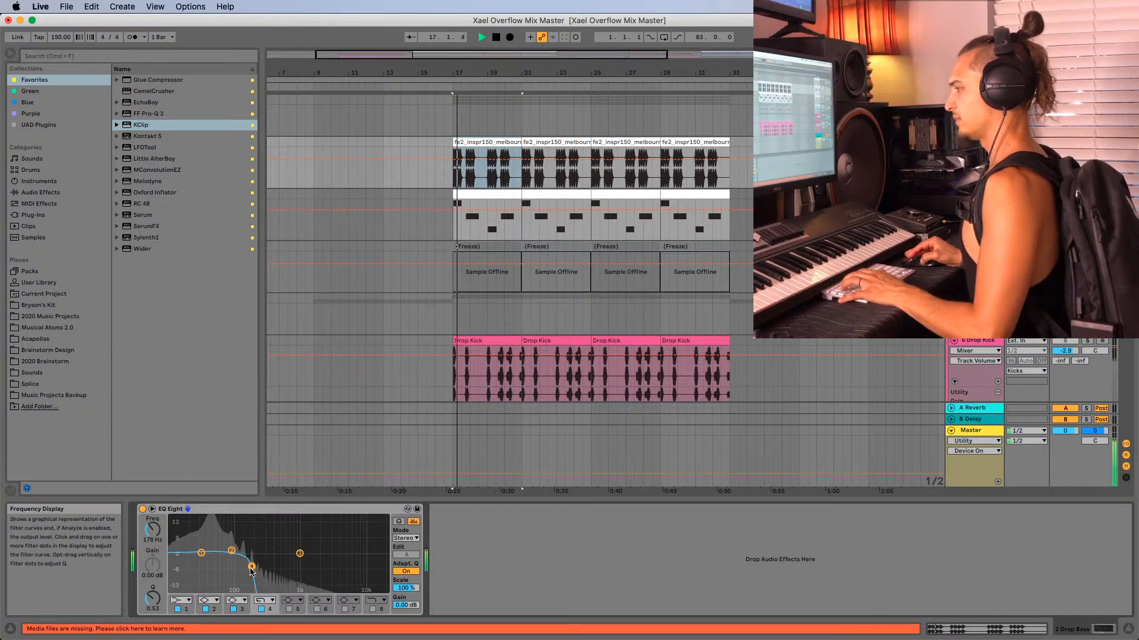
{"action": "key", "text": "space"}
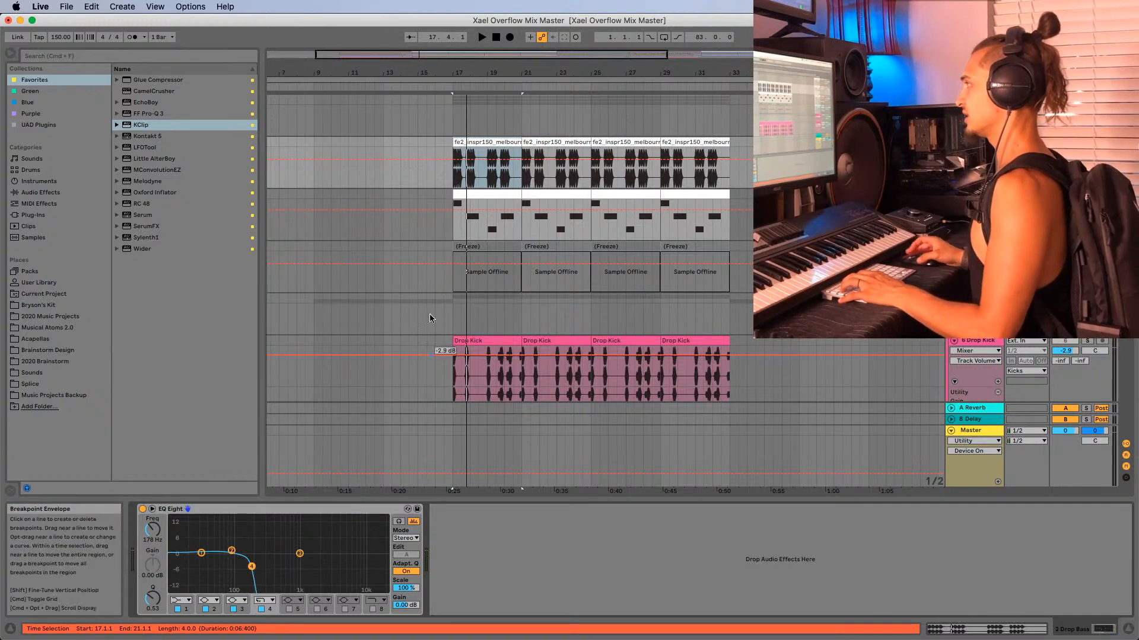
- Insert a Limiter from the Audio Effects category before KClip on the Sub group
{"action": "left_click", "coordinate": [486, 169]}
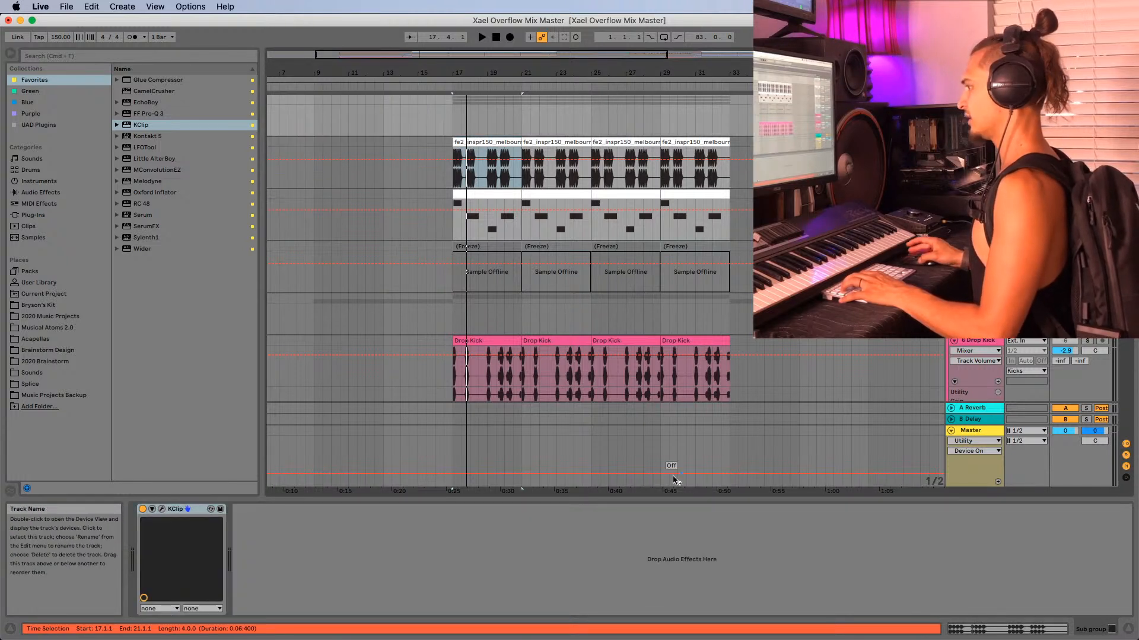
{"action": "key", "text": "space"}
{"action": "key", "text": "space"}
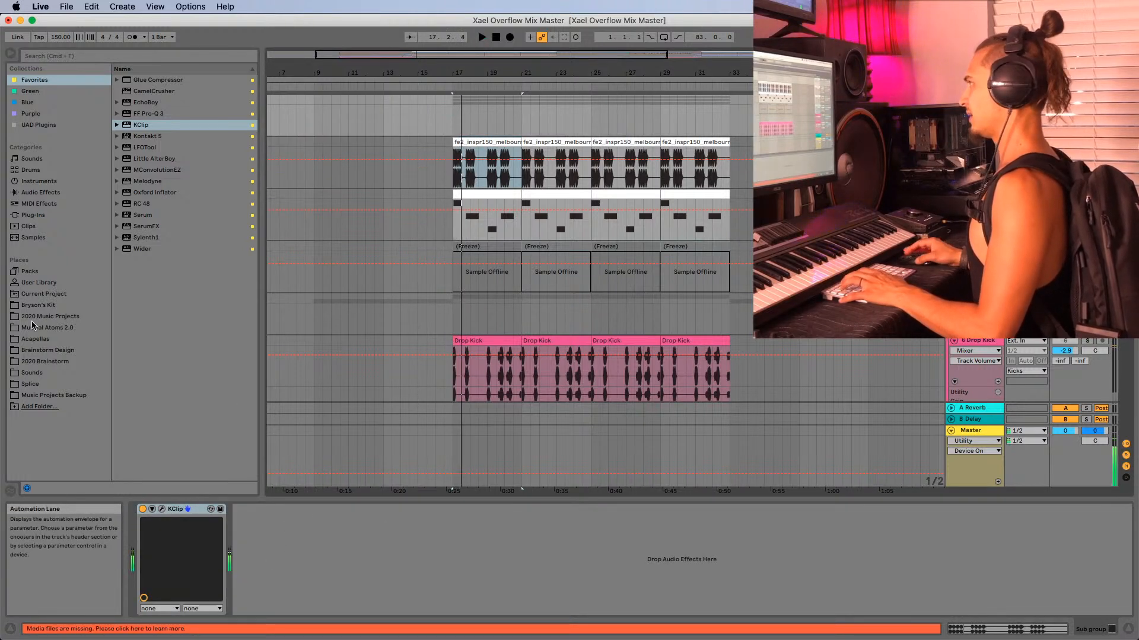
{"action": "left_click", "coordinate": [33, 191]}
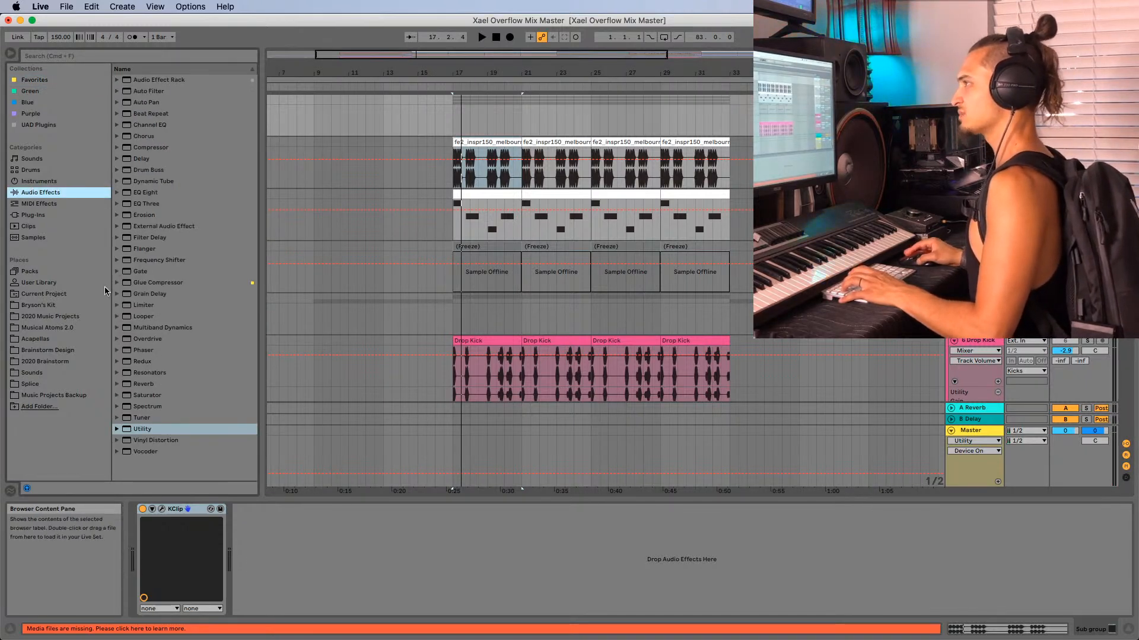
{"action": "left_click_drag", "start_coordinate": [153, 307], "coordinate": [186, 561]}
- Set the Limiter's ceiling to -6.56 dB while replaying the sub section from bar 17
{"action": "key", "text": "space"}
{"action": "key", "text": "space"}
{"action": "key", "text": "space"}
{"action": "key", "text": "space"}
{"action": "key", "text": "space"}
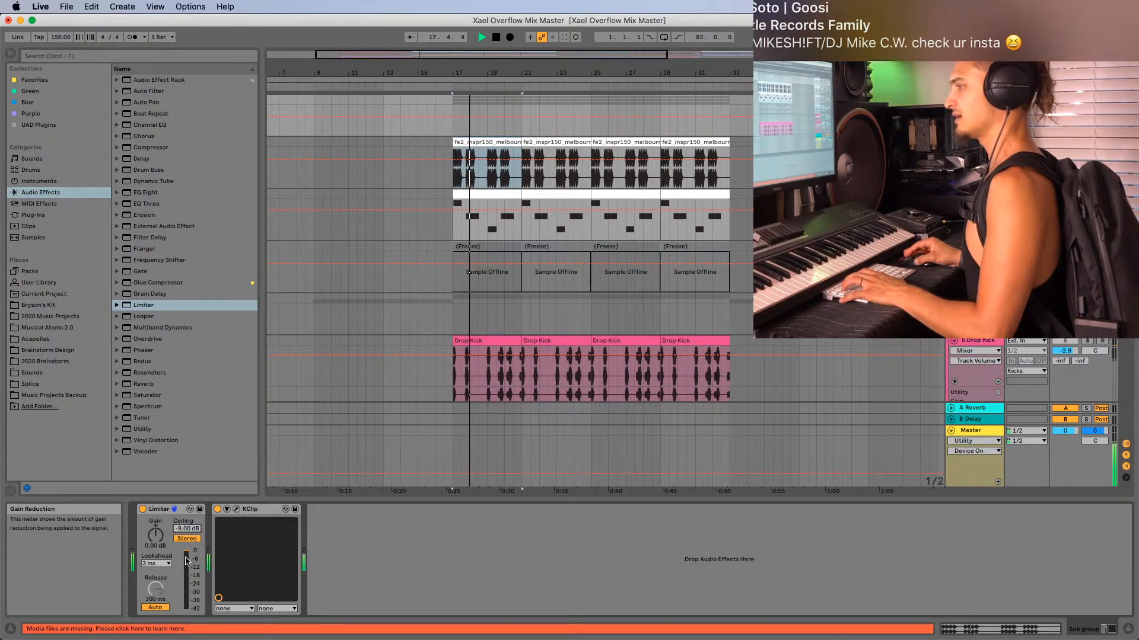
{"action": "key", "text": "space"}
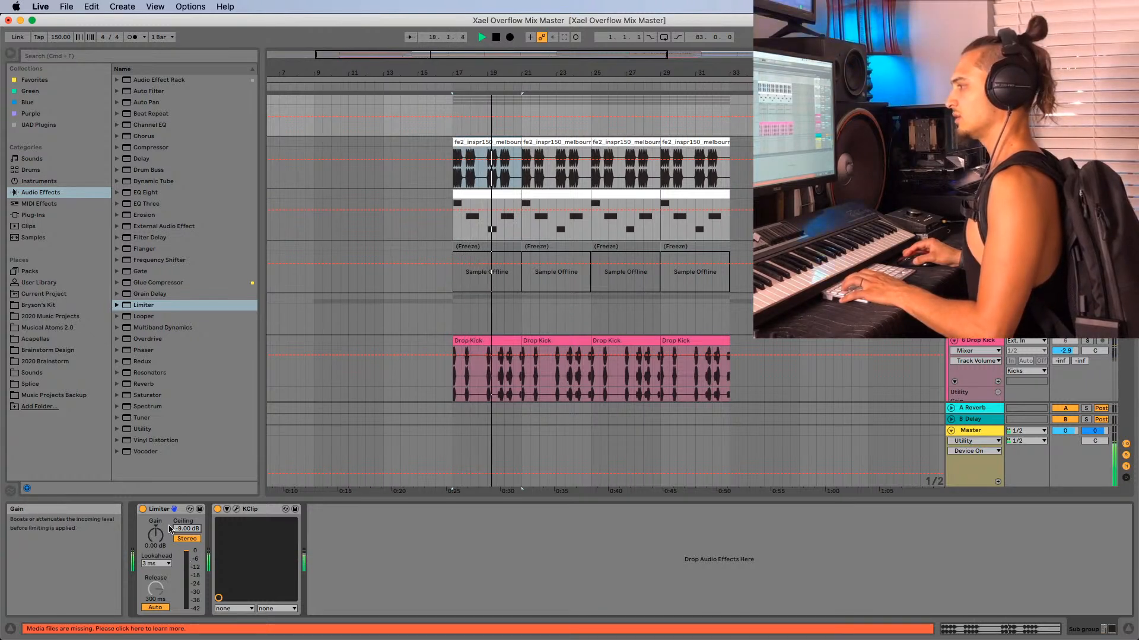
{"action": "left_click_drag", "start_coordinate": [183, 572], "coordinate": [186, 526]}
{"action": "key", "text": "space"}
{"action": "key", "text": "space"}
{"action": "key", "text": "space"}
{"action": "key", "text": "space"}
{"action": "key", "text": "space"}
{"action": "key", "text": "space"}
{"action": "key", "text": "space"}
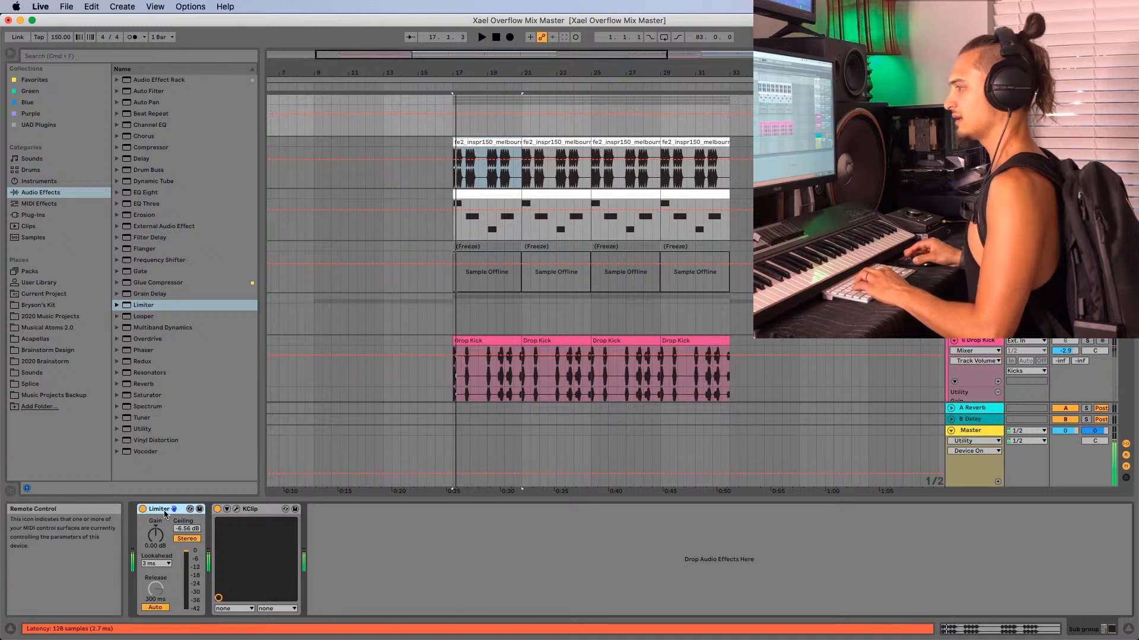
- Duplicate the Limiter on the Sub group and set the copy's ceiling to -7.31 dB
{"action": "key", "text": "super+d"}
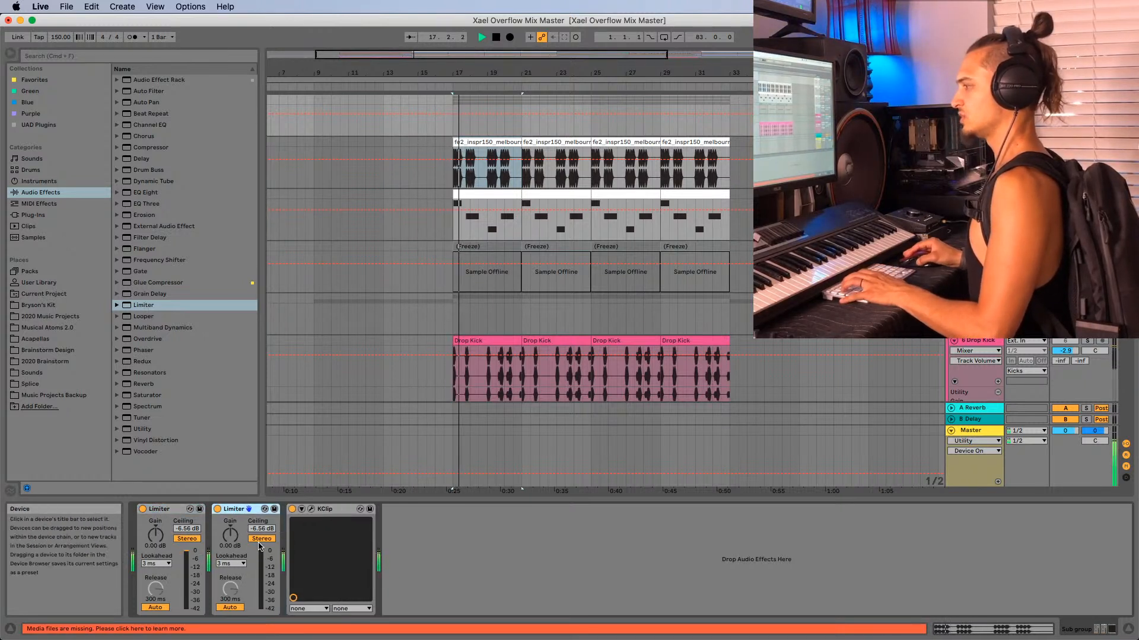
{"action": "left_click_drag", "start_coordinate": [261, 529], "coordinate": [262, 531]}
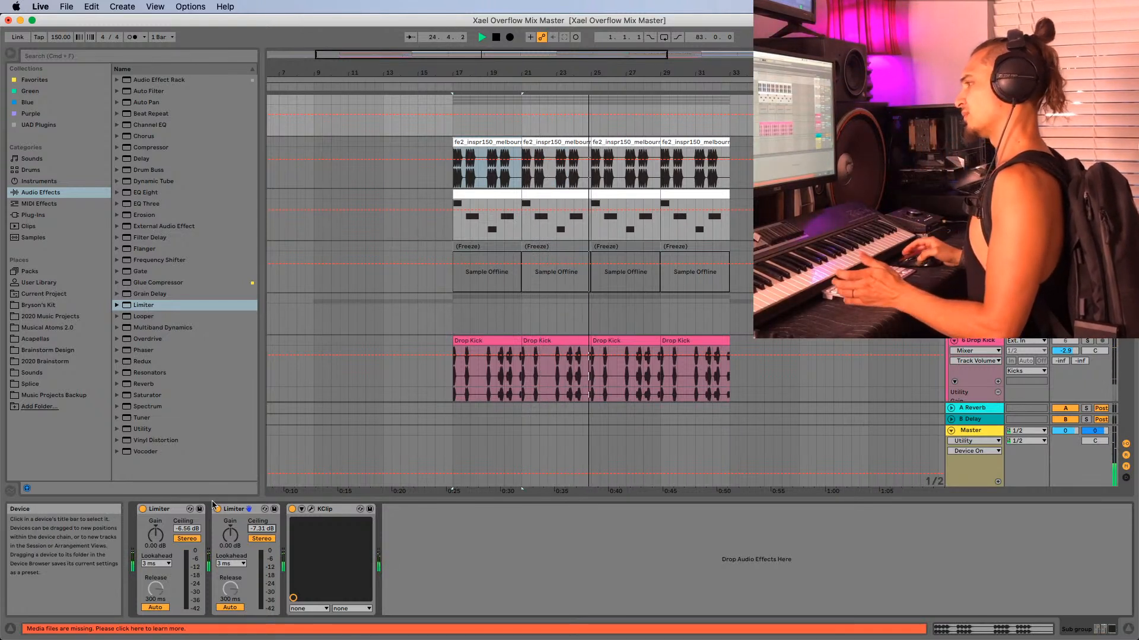
- Insert a Saturator between the second Limiter and KClip on the Sub group
{"action": "left_click_drag", "start_coordinate": [140, 397], "coordinate": [286, 574]}
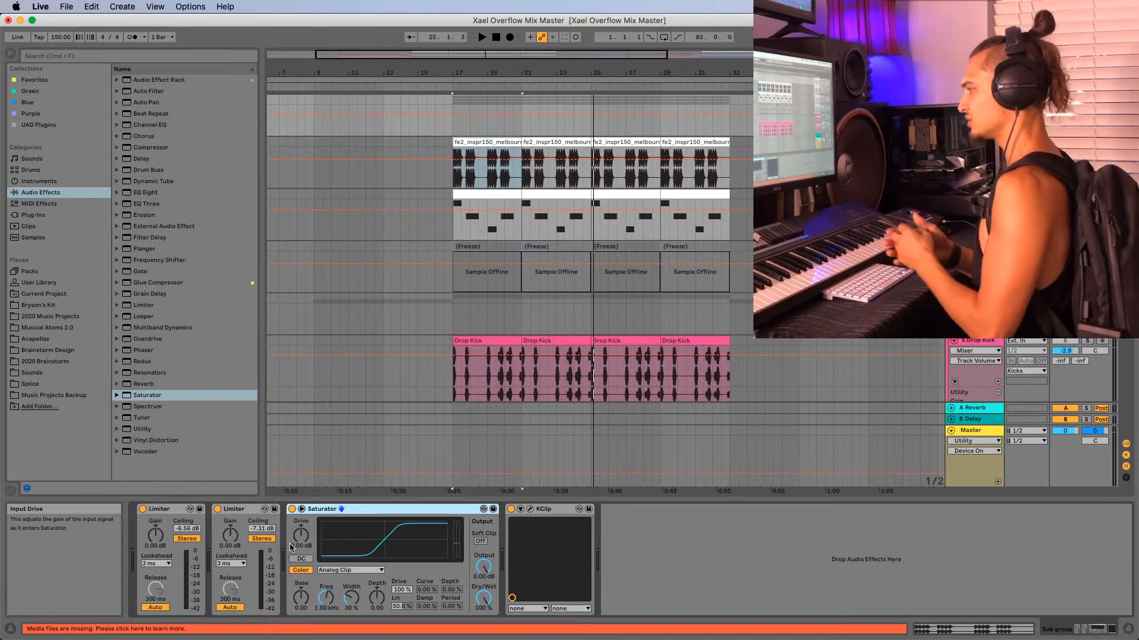
- Set the curve type of the Sub group's Saturator to Sinoid Fold
{"action": "left_click", "coordinate": [344, 570]}
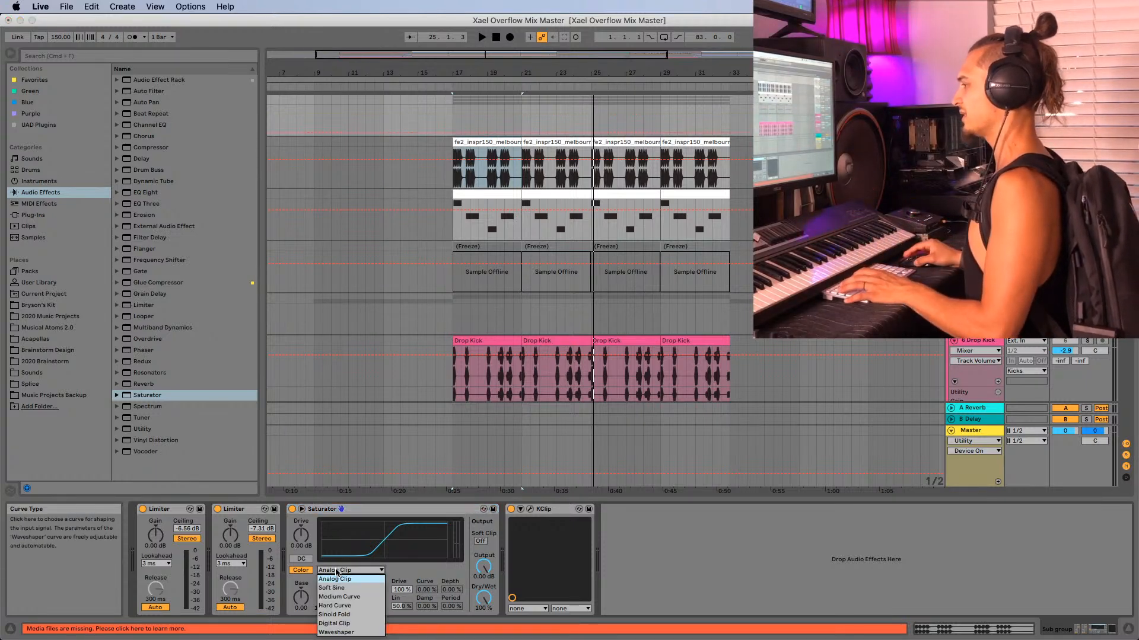
{"action": "left_click", "coordinate": [345, 612]}
{"action": "left_click", "coordinate": [350, 570]}
{"action": "left_click", "coordinate": [349, 615]}
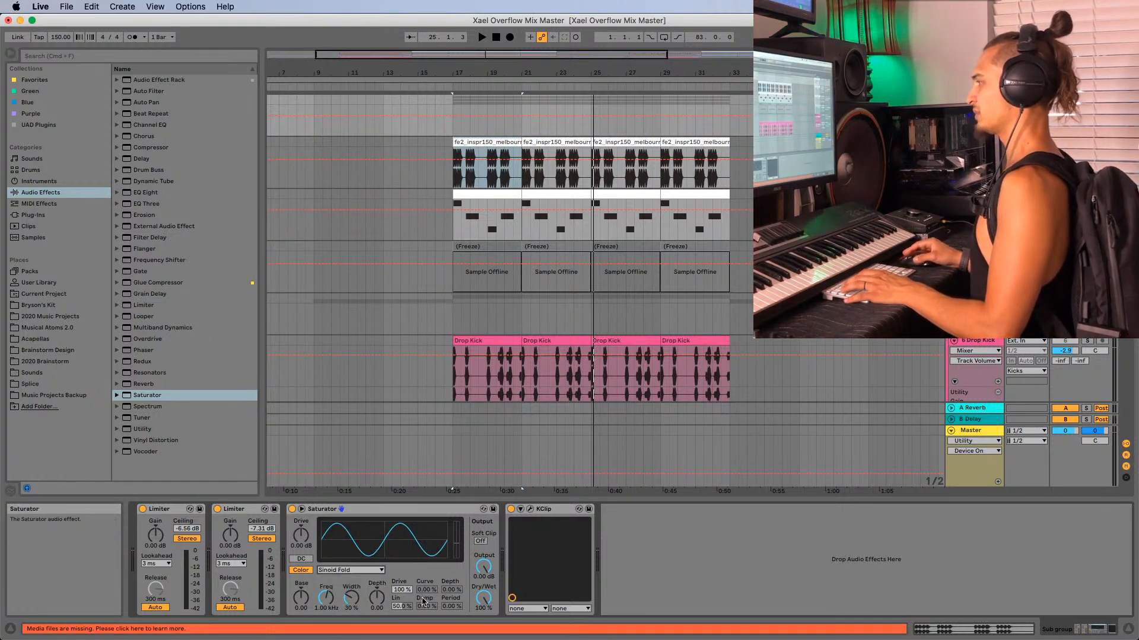
- Replay the sub section from bar 17, comparing the Saturator bypassed and enabled, and check the Sub group's level in the Session View mixer
{"action": "key", "text": "space"}
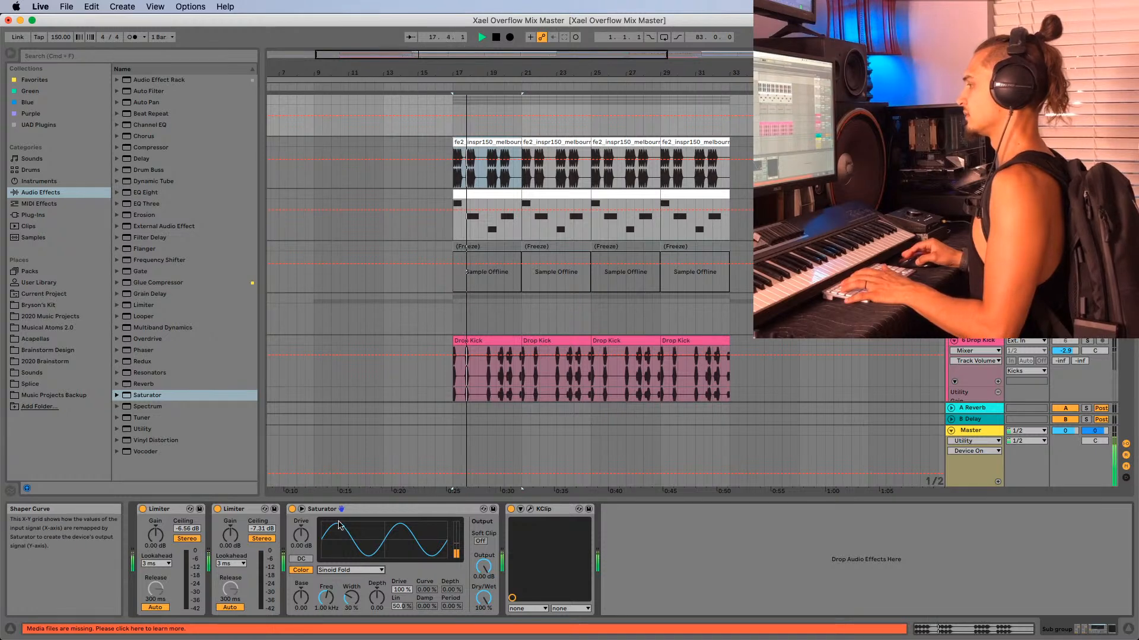
{"action": "key", "text": "space"}
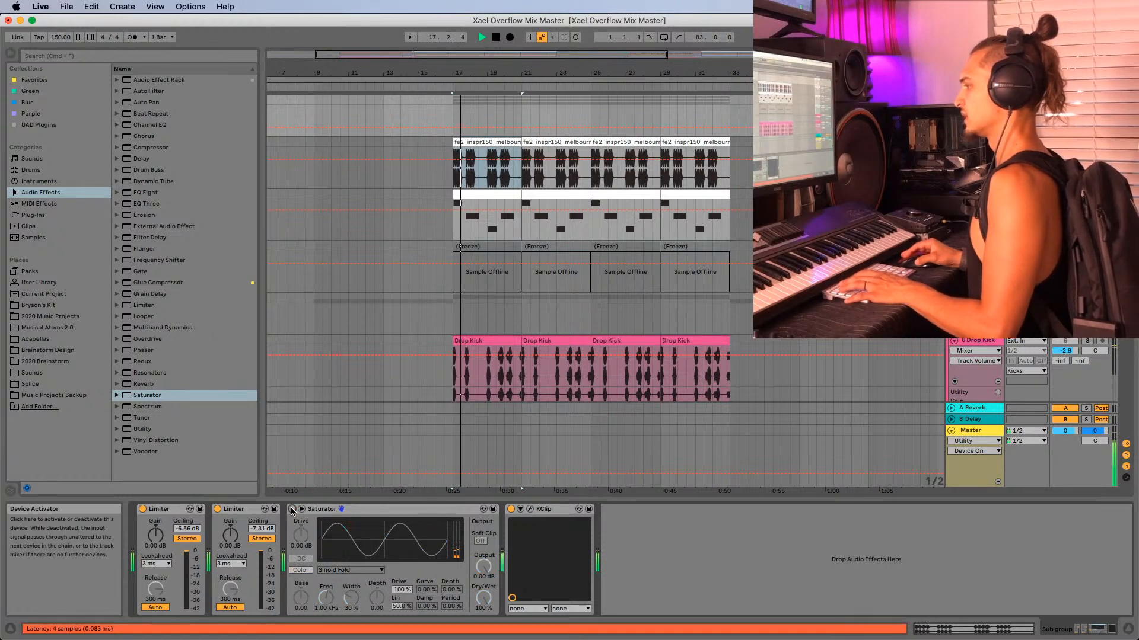
{"action": "key", "text": "space"}
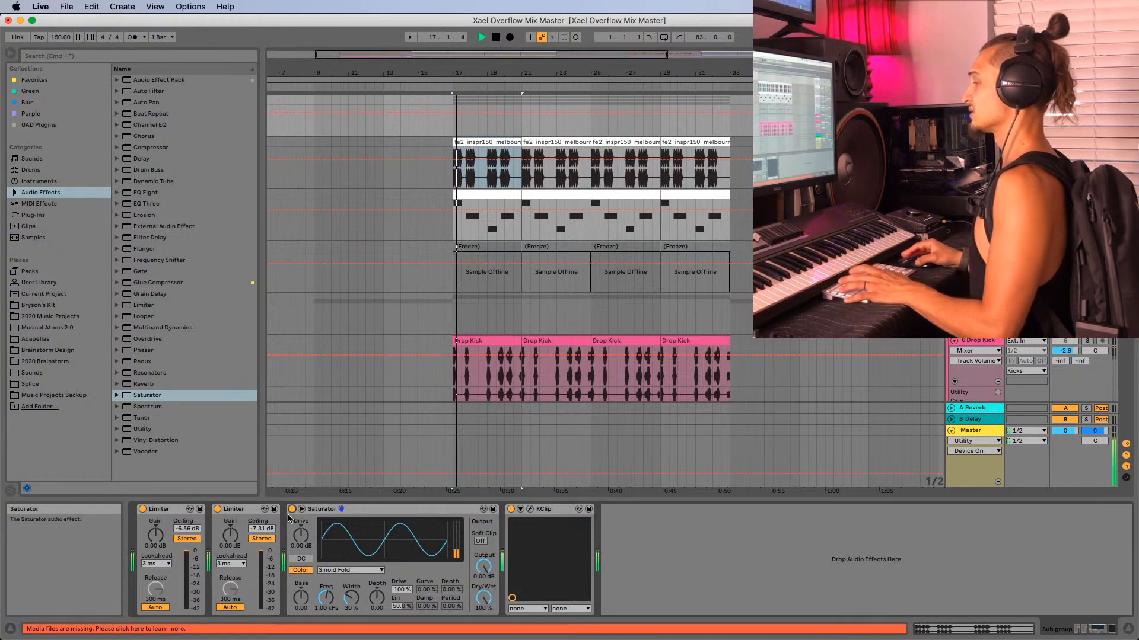
{"action": "key", "text": "space"}
{"action": "key", "text": "space"}
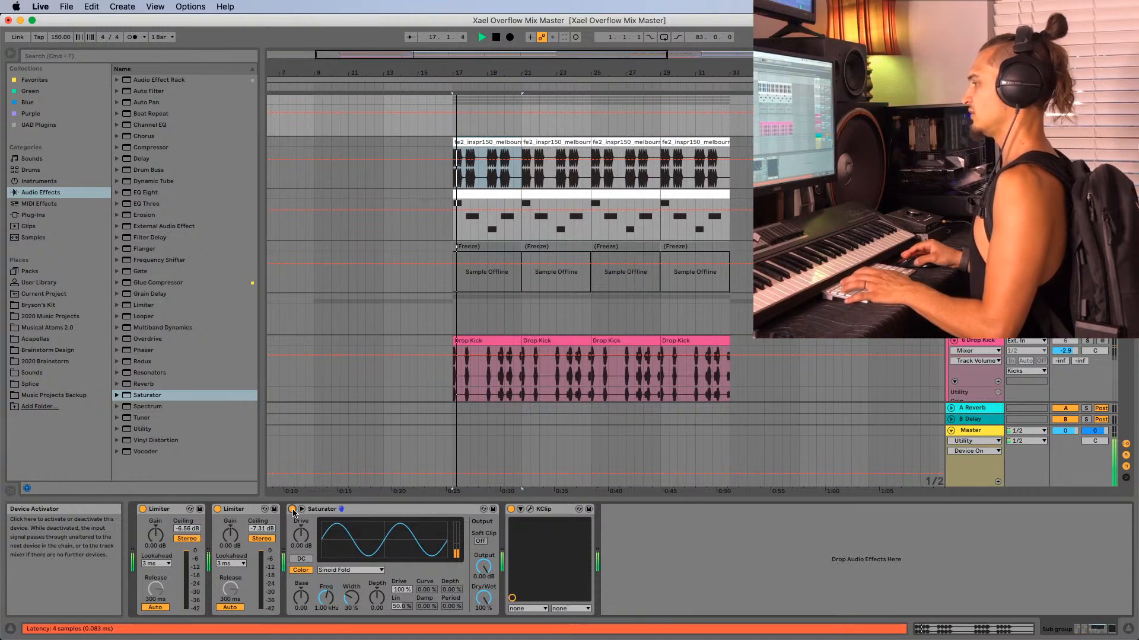
{"action": "key", "text": "Tab"}
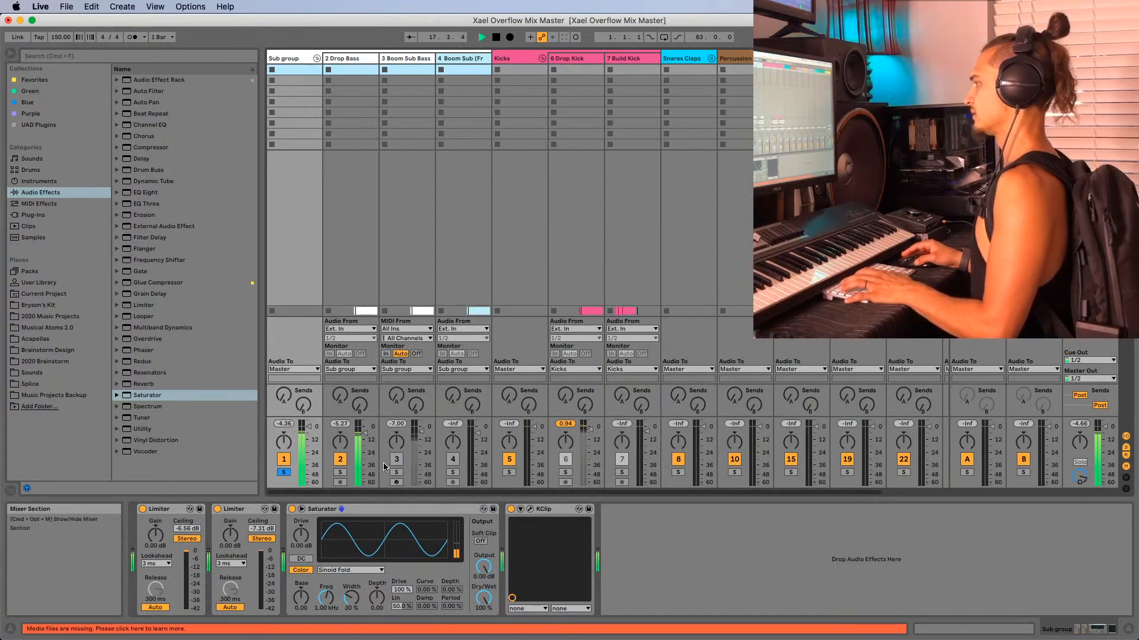
- Compare the soloed sub group with its Saturator bypassed and active during playback
{"action": "left_click", "coordinate": [291, 510]}
{"action": "key", "text": "space"}
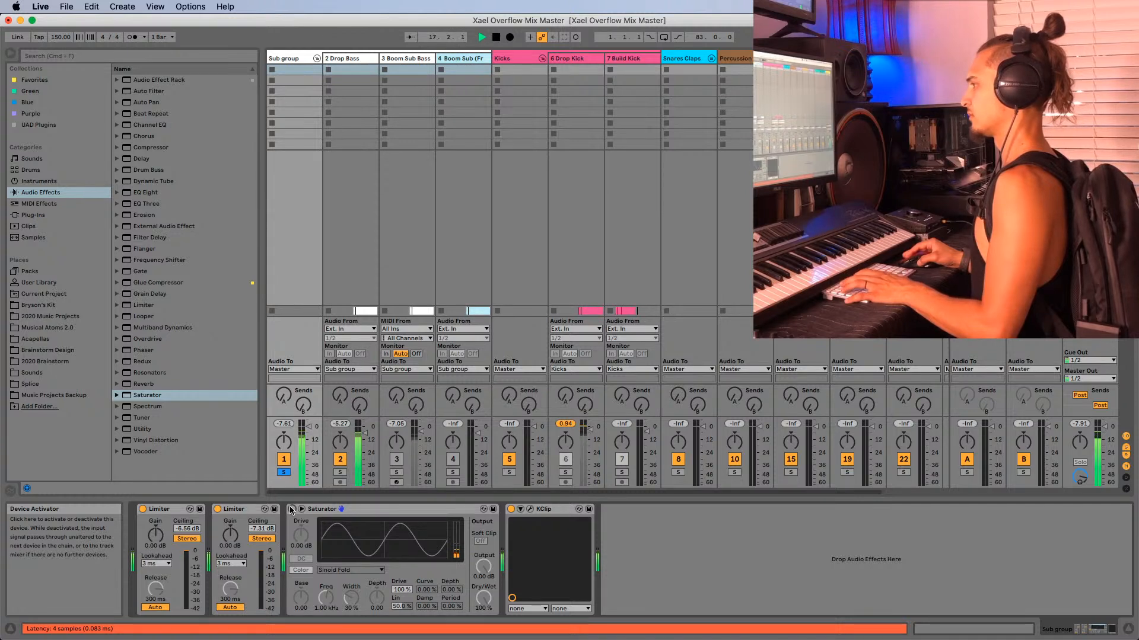
{"action": "left_click", "coordinate": [291, 509]}
{"action": "key", "text": "space"}
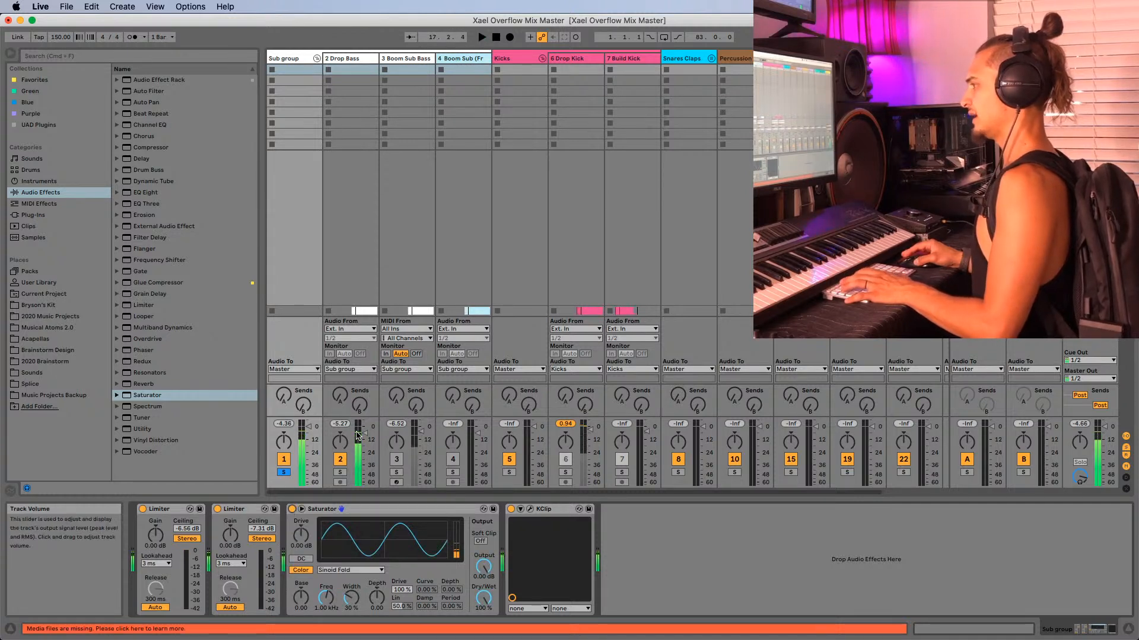
{"action": "key", "text": "space"}
{"action": "left_click", "coordinate": [291, 509]}
{"action": "left_click", "coordinate": [291, 510]}
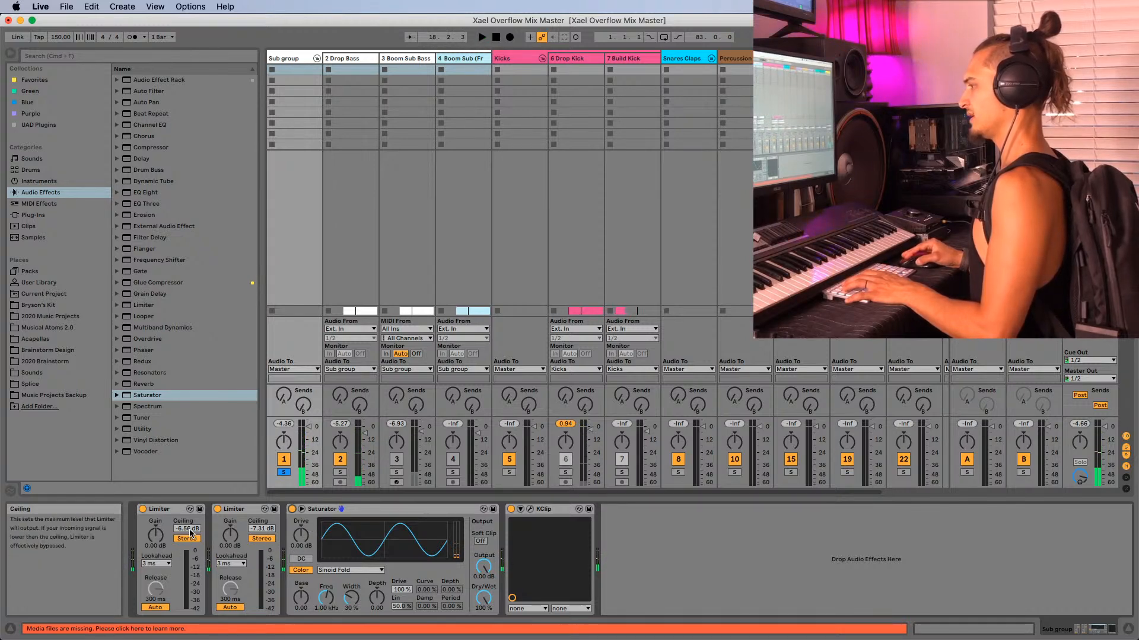
- Lower the sub group's two Limiter ceilings to -7.65 dB and -9.23 dB during playback, and unsolo the group
{"action": "left_click_drag", "start_coordinate": [185, 527], "coordinate": [185, 529]}
{"action": "key", "text": "space"}
{"action": "left_click_drag", "start_coordinate": [260, 528], "coordinate": [260, 533]}
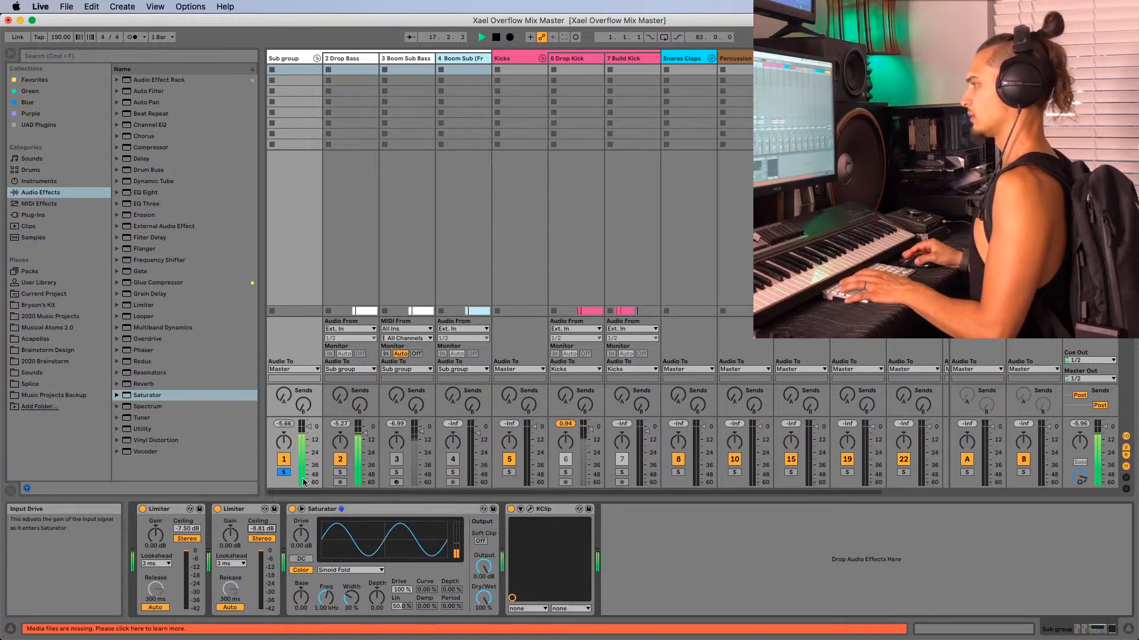
{"action": "left_click_drag", "start_coordinate": [261, 529], "coordinate": [261, 531]}
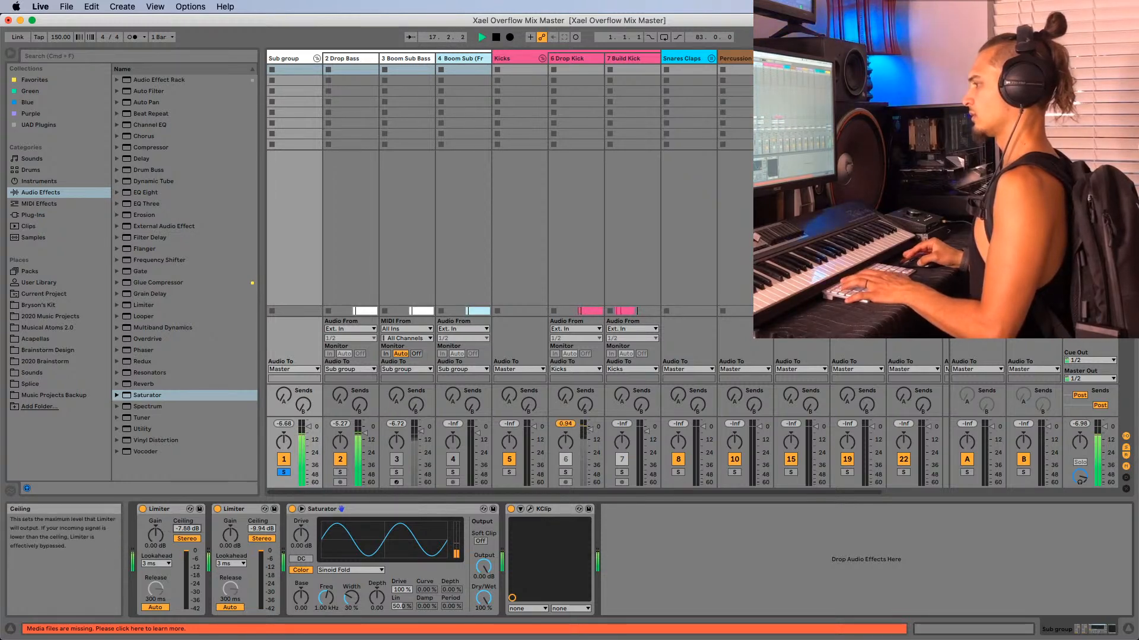
{"action": "key", "text": "space"}
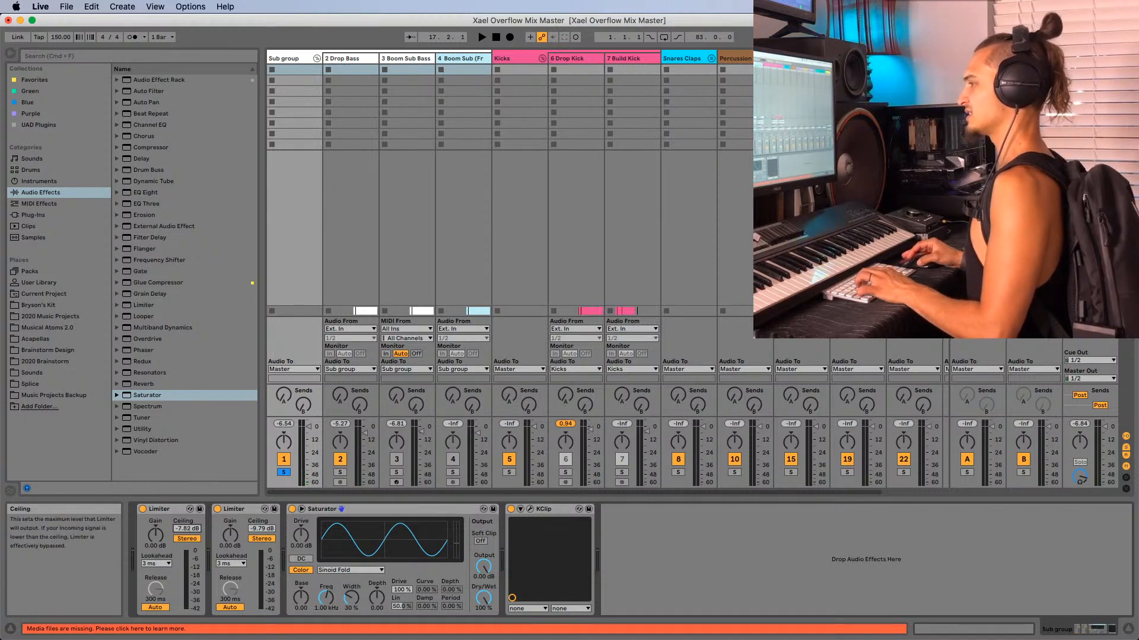
{"action": "key", "text": "space"}
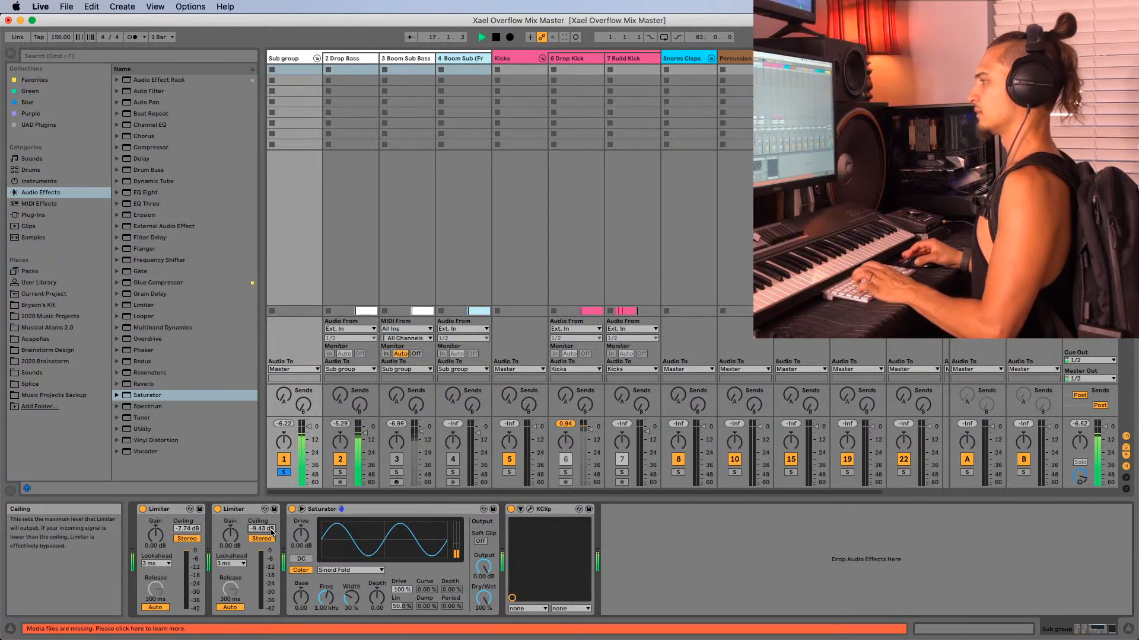
{"action": "scroll", "coordinate": [185, 529], "scroll_direction": "up", "scroll_amount": 2}
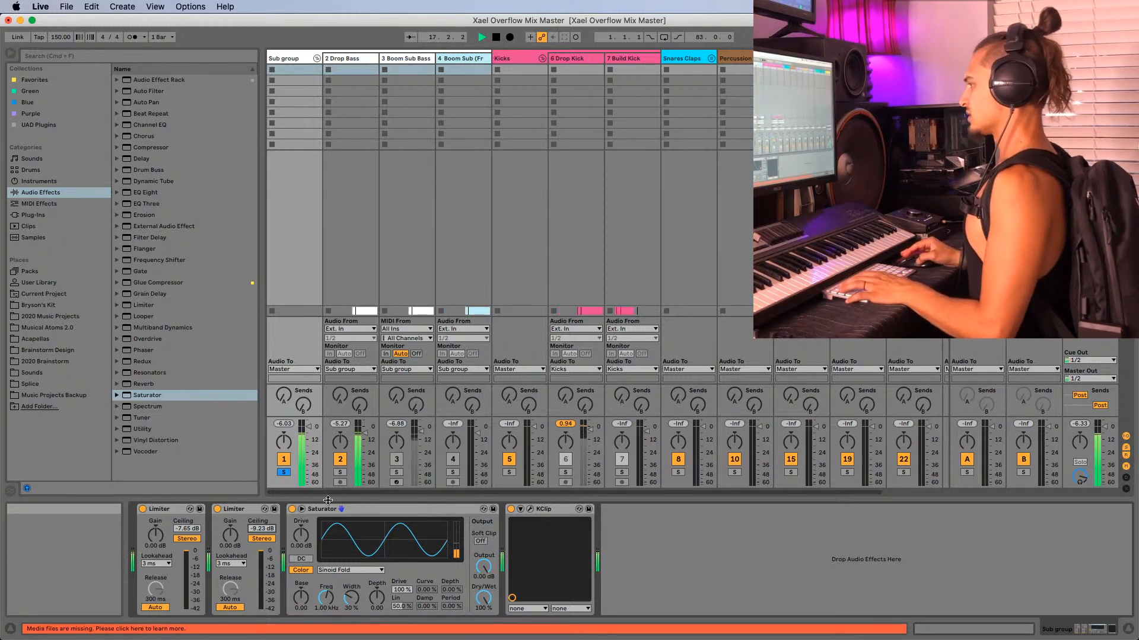
{"action": "left_click", "coordinate": [284, 473]}
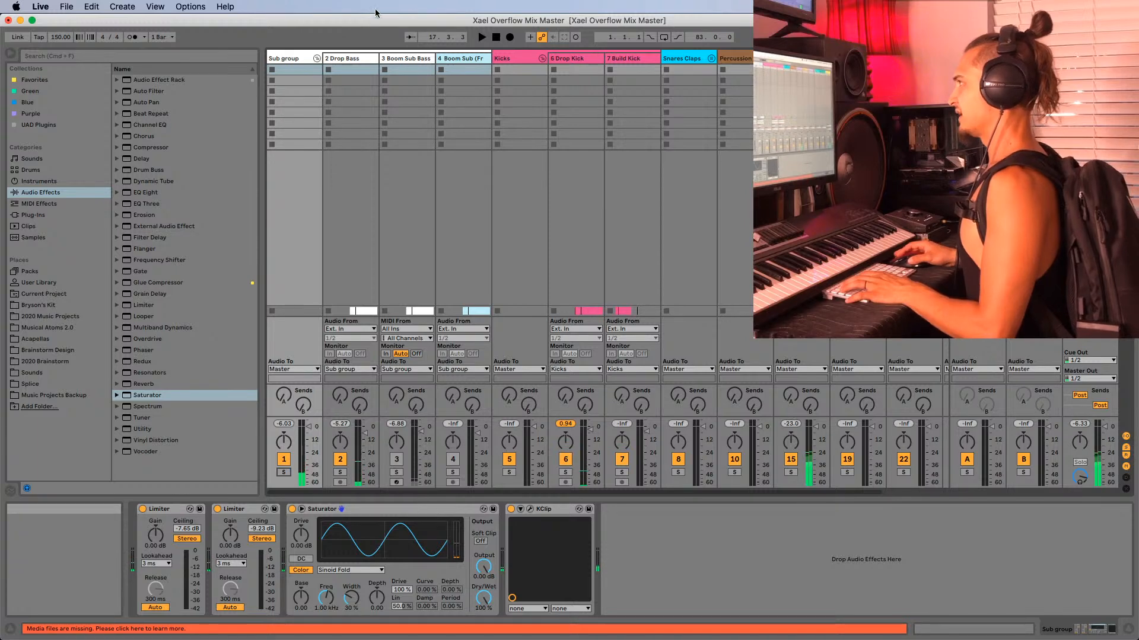
- Examine the device chains on the sub, kick, snare, percussion, lead and synth tracks and groups, ending on the sub group
{"action": "left_click", "coordinate": [354, 57]}
{"action": "left_click", "coordinate": [411, 143]}
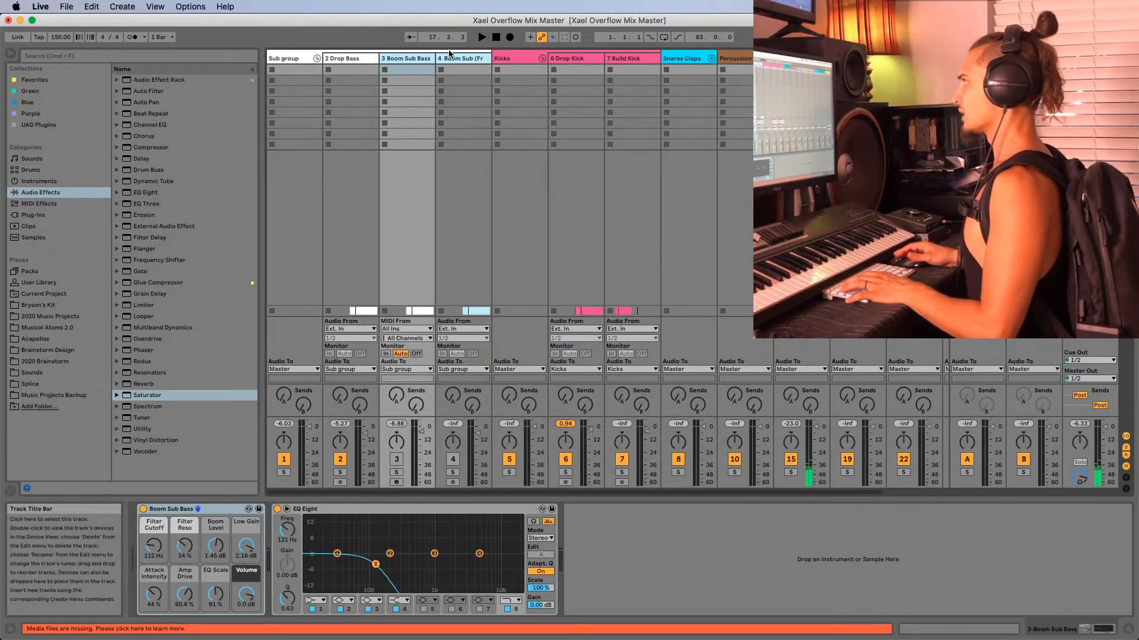
{"action": "left_click", "coordinate": [450, 140]}
{"action": "left_click", "coordinate": [344, 61]}
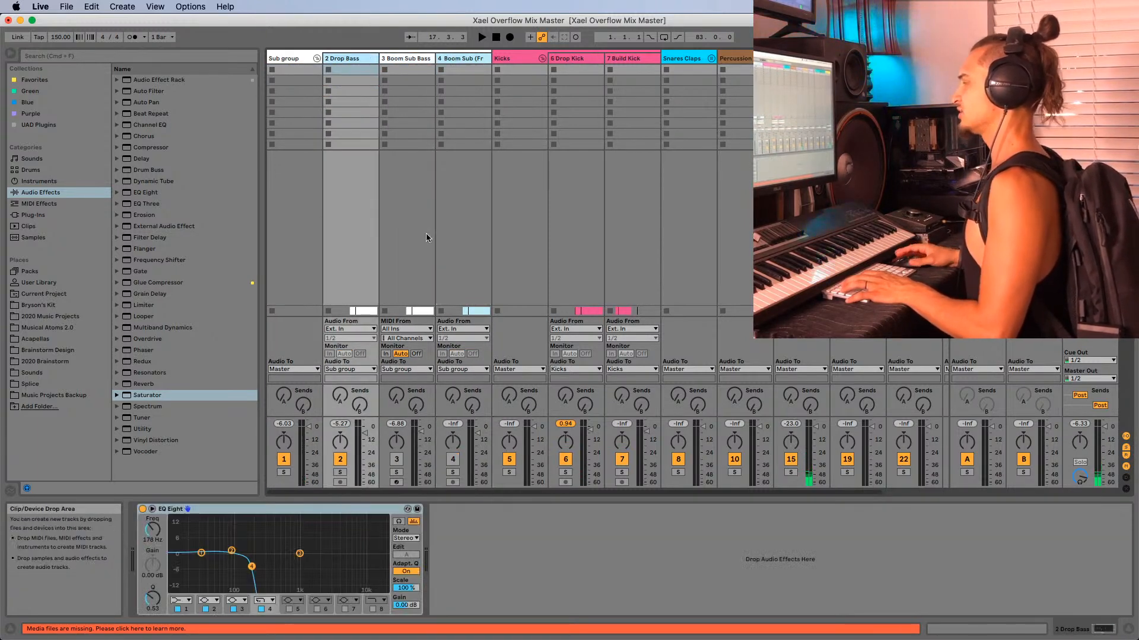
{"action": "left_click", "coordinate": [503, 63]}
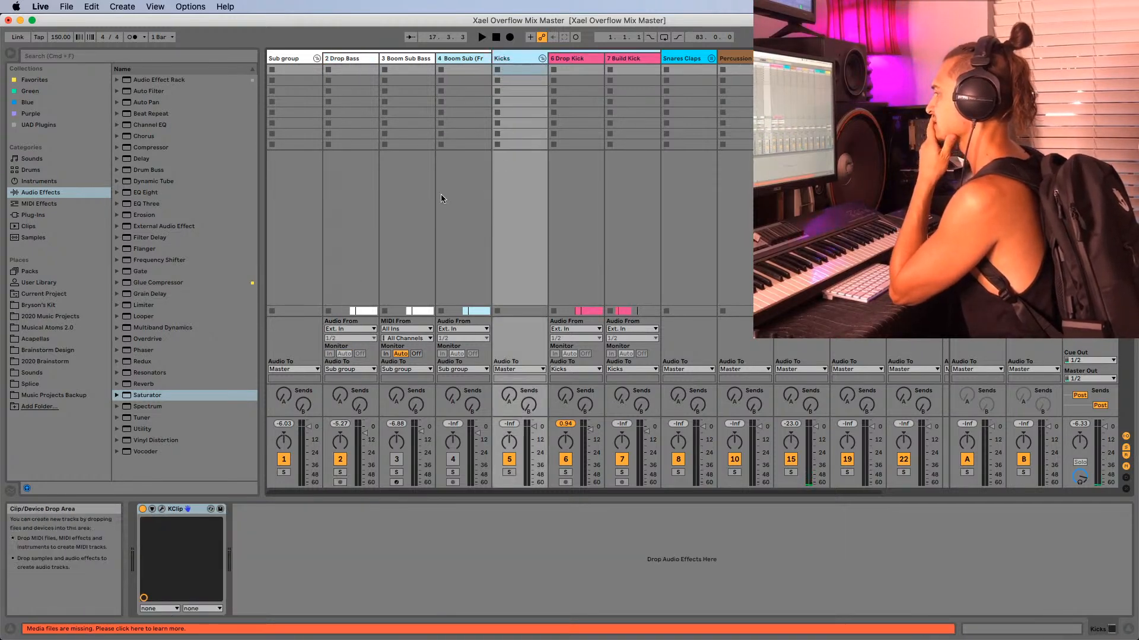
{"action": "left_click", "coordinate": [302, 61]}
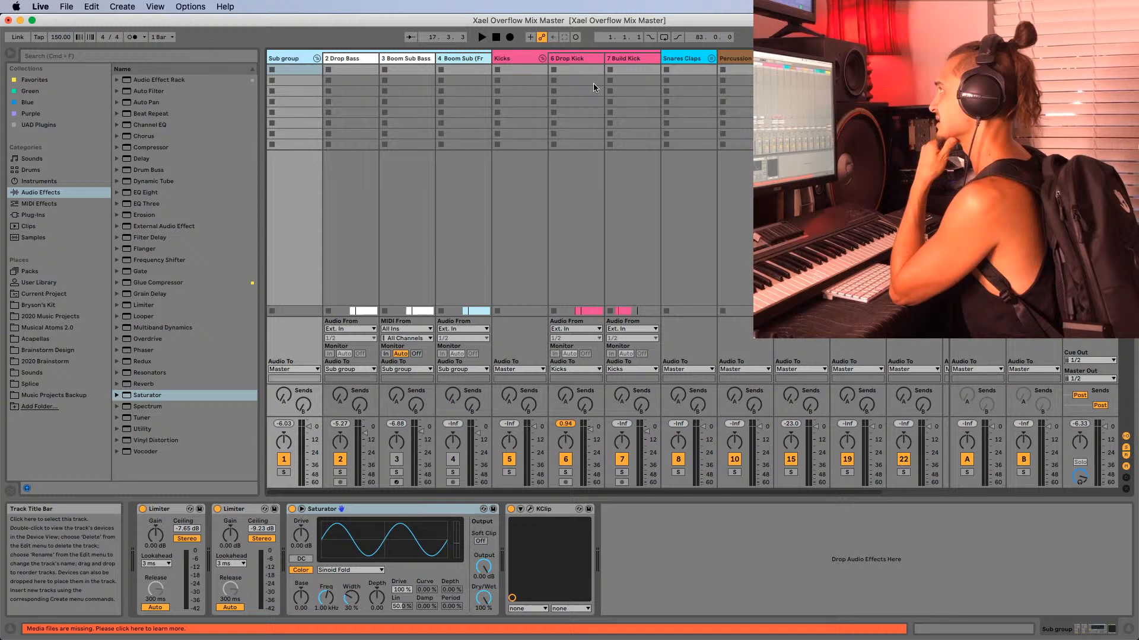
{"action": "left_click", "coordinate": [687, 62]}
{"action": "left_click", "coordinate": [738, 59]}
{"action": "left_click", "coordinate": [794, 59]}
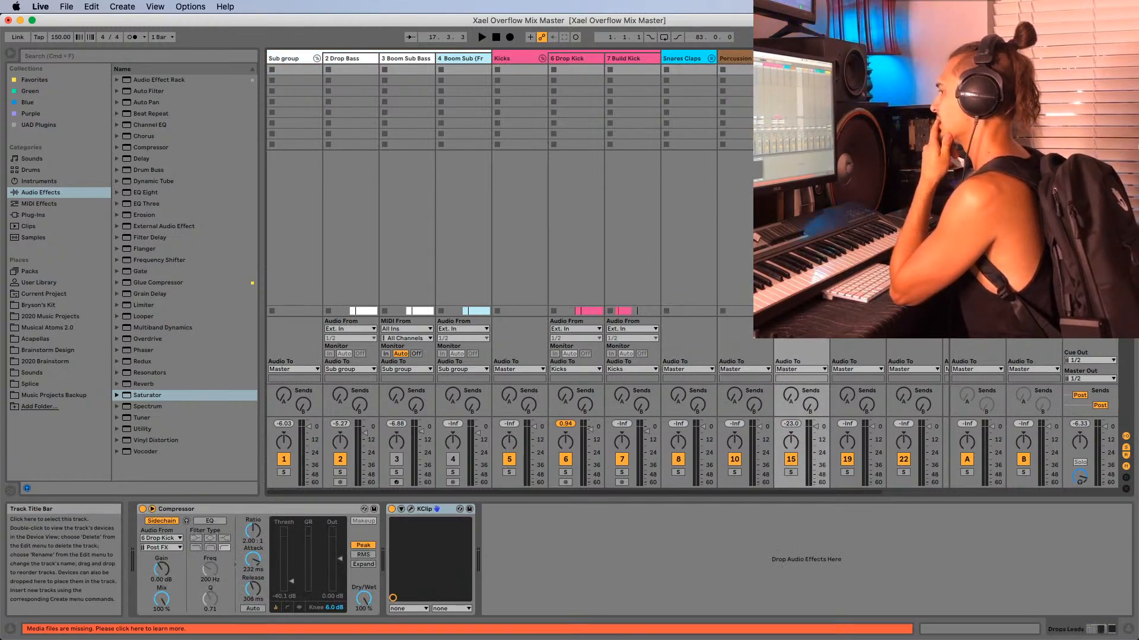
{"action": "left_click", "coordinate": [852, 59]}
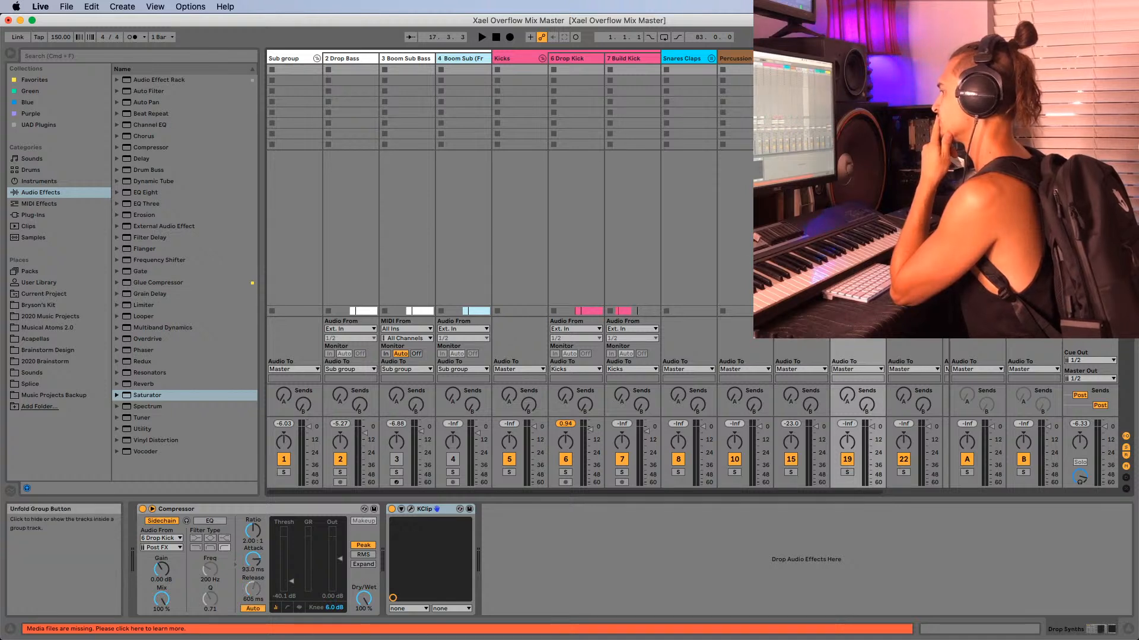
{"action": "left_click", "coordinate": [909, 59]}
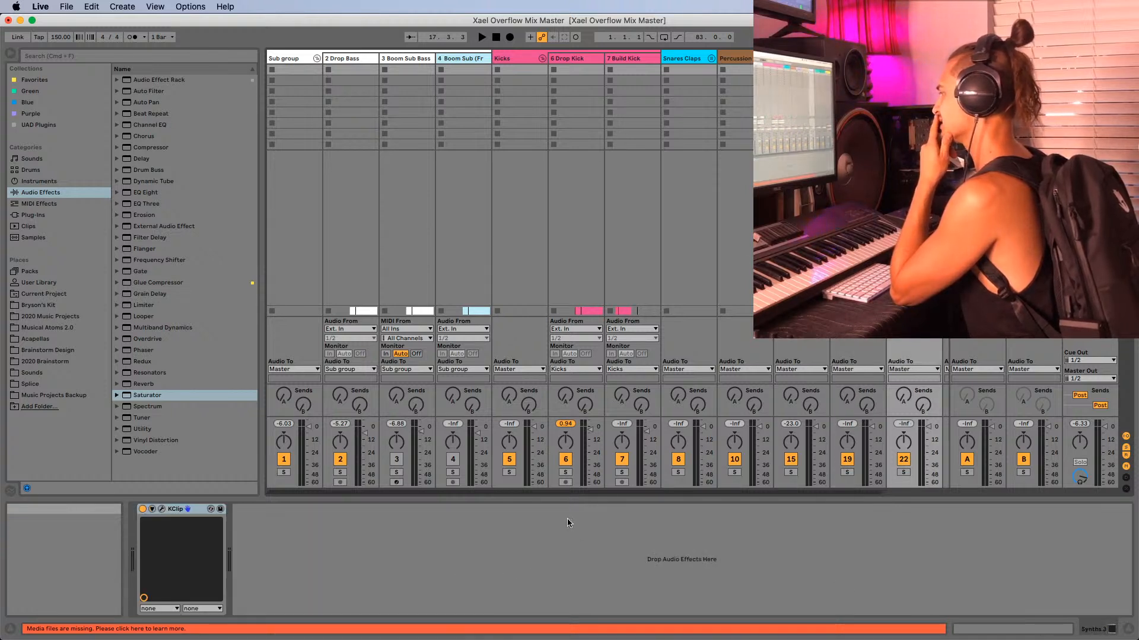
{"action": "left_click_drag", "start_coordinate": [780, 499], "coordinate": [206, 124]}
{"action": "left_click", "coordinate": [274, 71]}
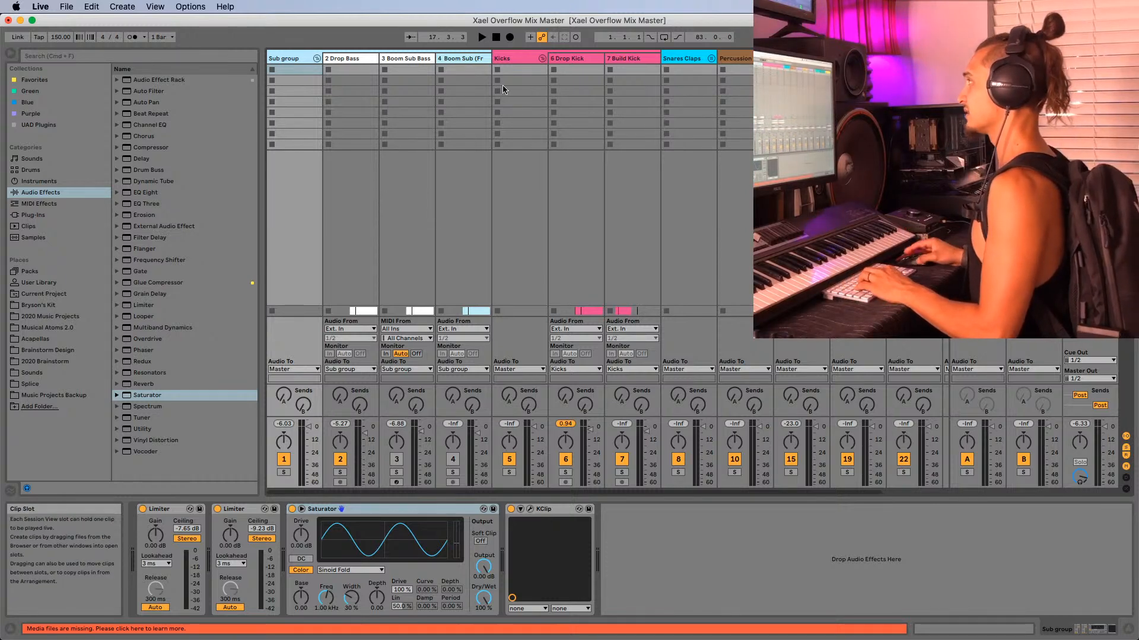
- Show the Arrangement and examine the drop kick and sub bass clips up close at the start of bar 17
{"action": "left_click", "coordinate": [504, 59]}
{"action": "key", "text": "Tab"}
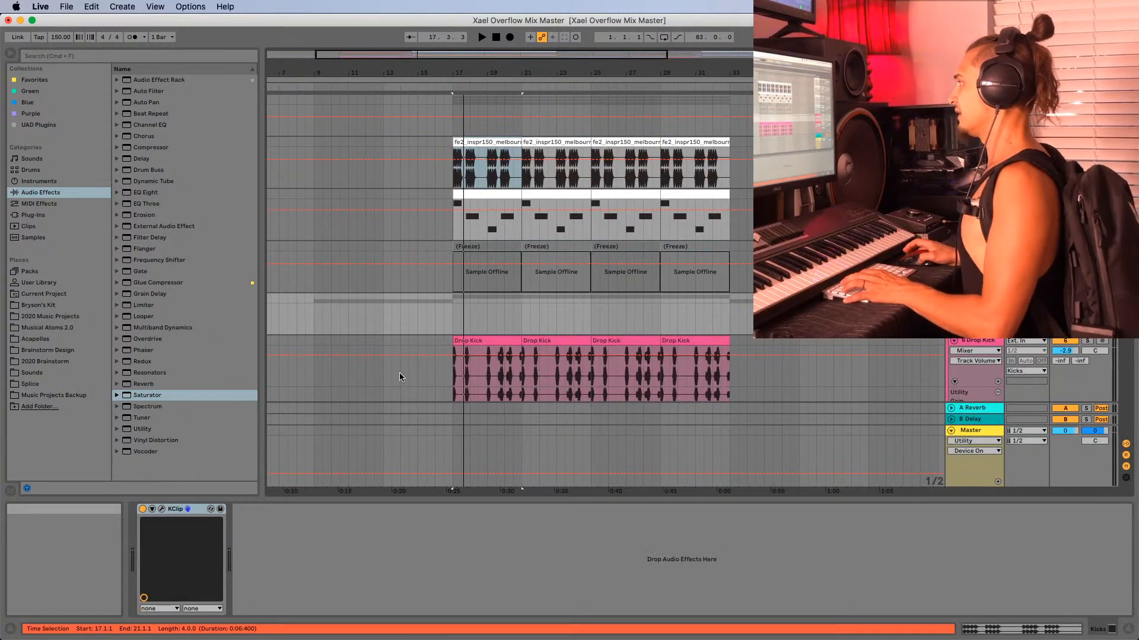
{"action": "scroll", "coordinate": [400, 375], "scroll_direction": "down", "scroll_amount": 2}
{"action": "left_click", "coordinate": [464, 315]}
{"action": "scroll", "coordinate": [451, 314], "scroll_direction": "down", "scroll_amount": 2}
{"action": "scroll", "coordinate": [451, 311], "scroll_direction": "down", "scroll_amount": 2}
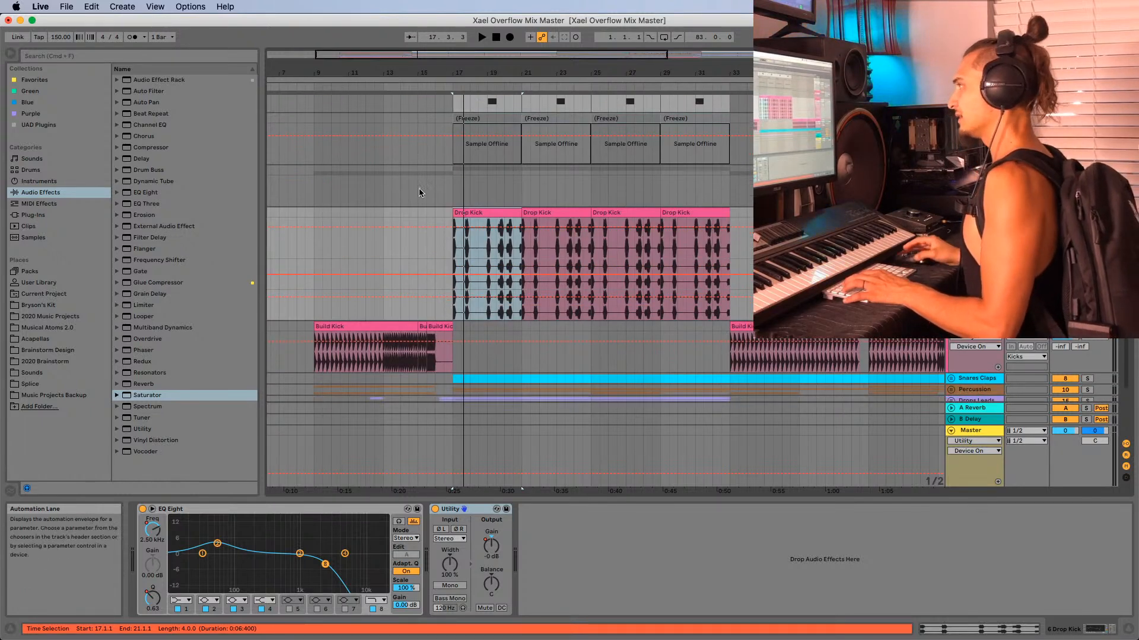
{"action": "left_click_drag", "start_coordinate": [451, 71], "coordinate": [454, 124]}
{"action": "scroll", "coordinate": [400, 233], "scroll_direction": "up", "scroll_amount": 3}
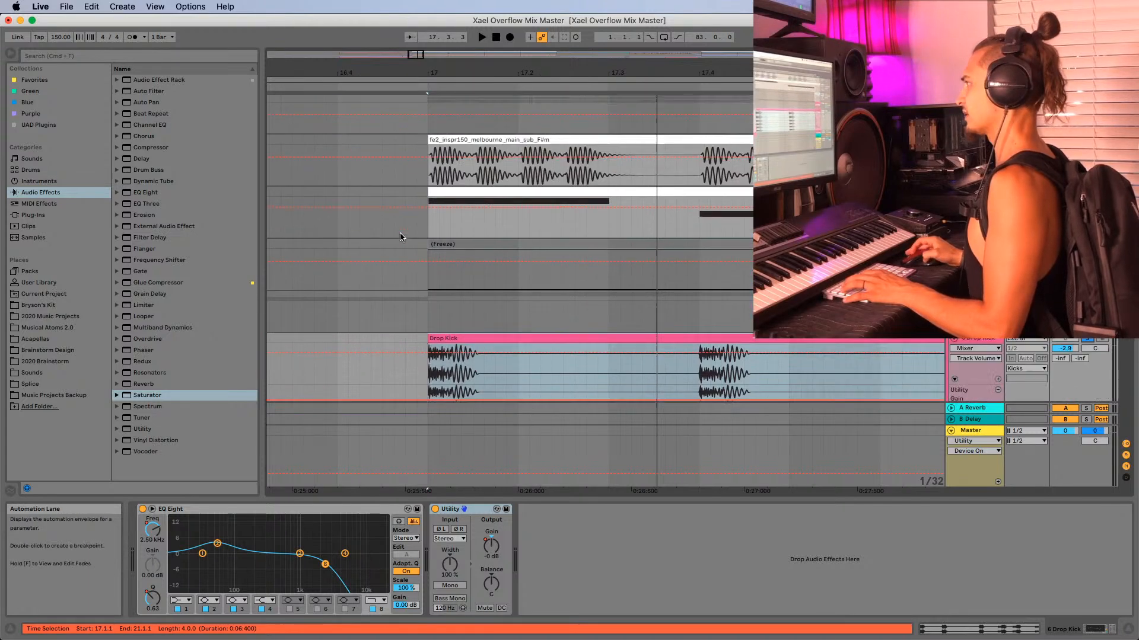
- Play the start of the drop and select the Drop Bass clip to compare its waveform with the kick
{"action": "key", "text": "space"}
{"action": "scroll", "coordinate": [433, 260], "scroll_direction": "down", "scroll_amount": 1}
{"action": "key", "text": "space"}
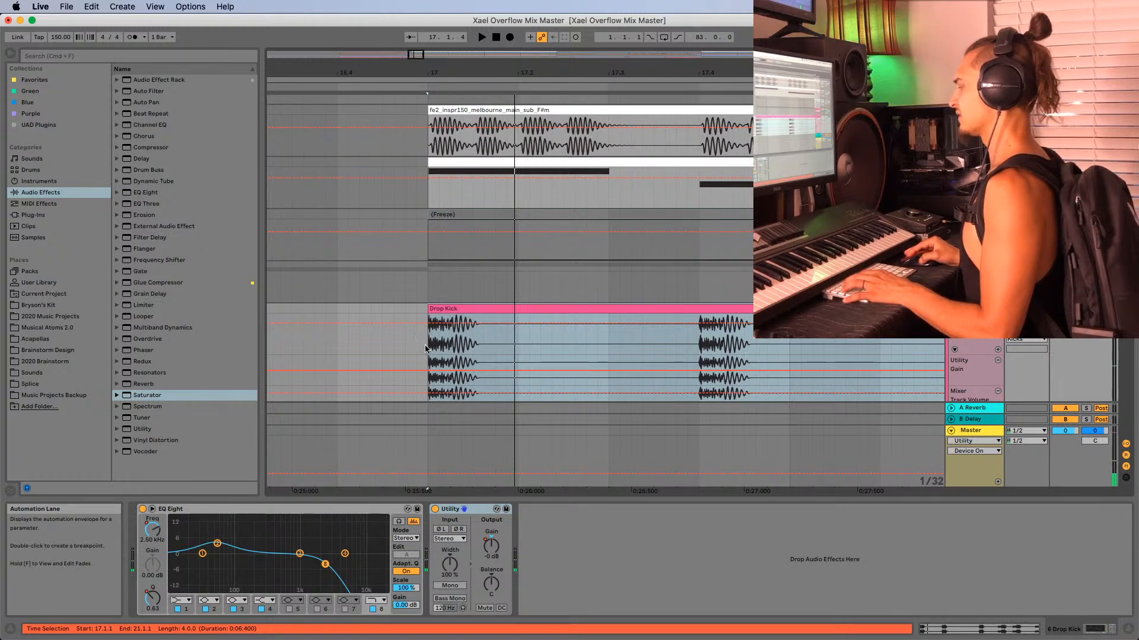
{"action": "left_click", "coordinate": [639, 127]}
{"action": "scroll", "coordinate": [640, 137], "scroll_direction": "up", "scroll_amount": 1}
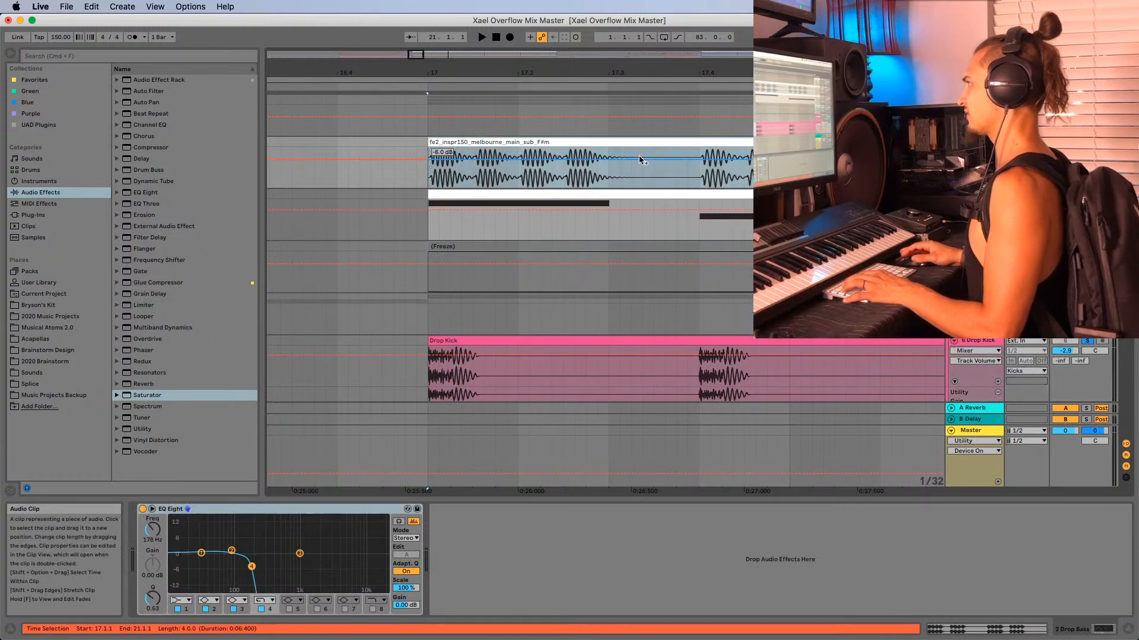
- Insert a Utility between the Saturator and KClip on the sub group, and group it into an Audio Effect Rack
{"action": "left_click", "coordinate": [975, 100]}
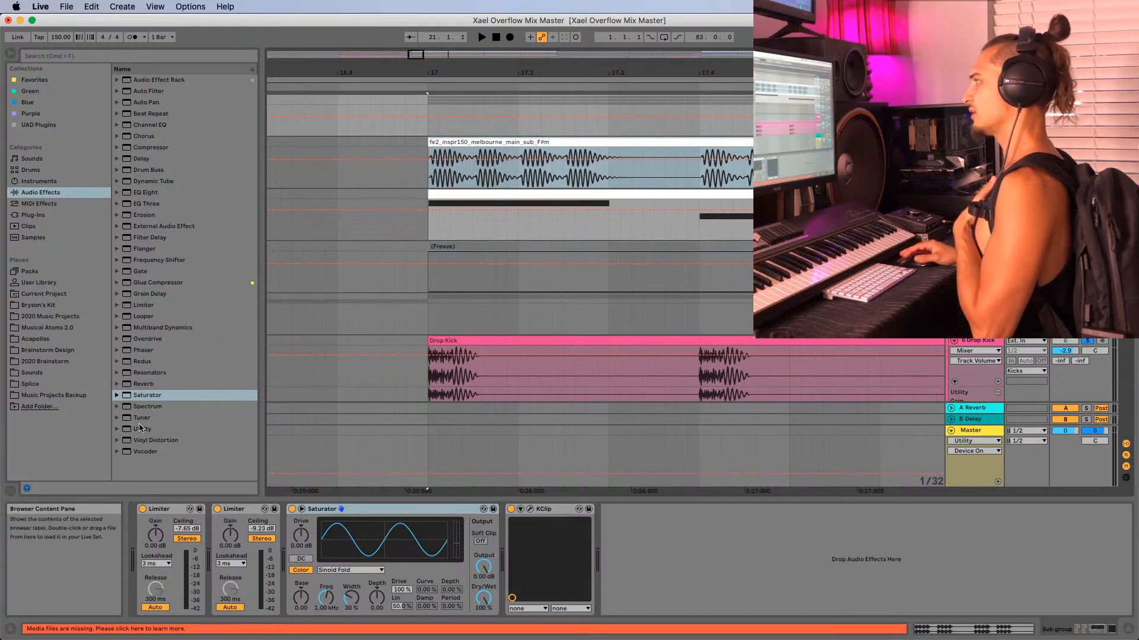
{"action": "left_click_drag", "start_coordinate": [141, 428], "coordinate": [507, 550]}
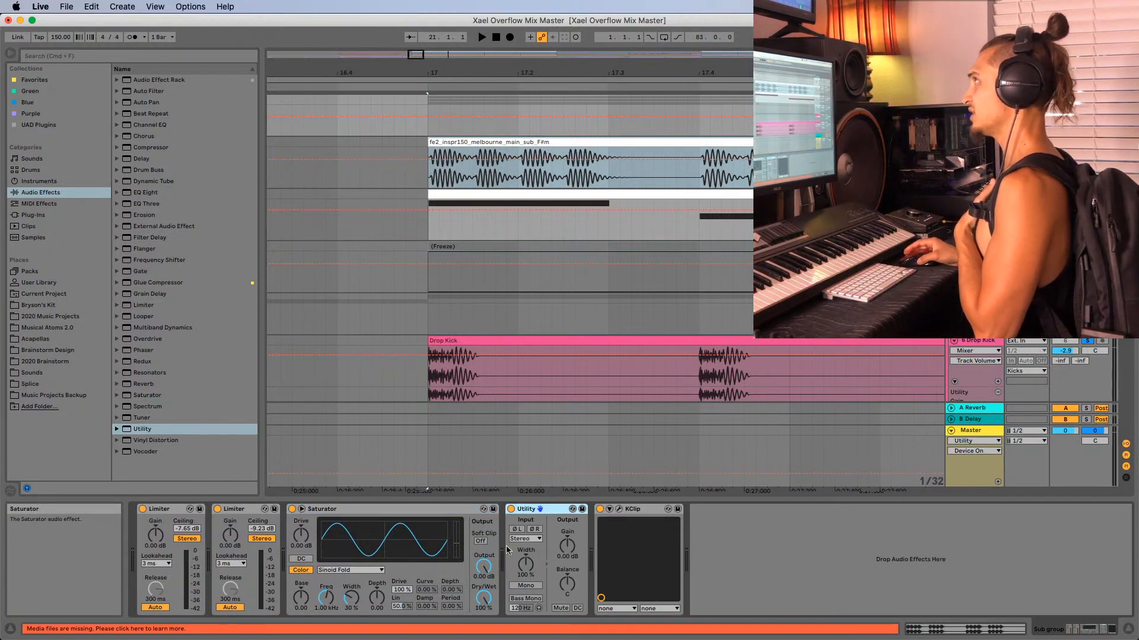
{"action": "key", "text": "super+g"}
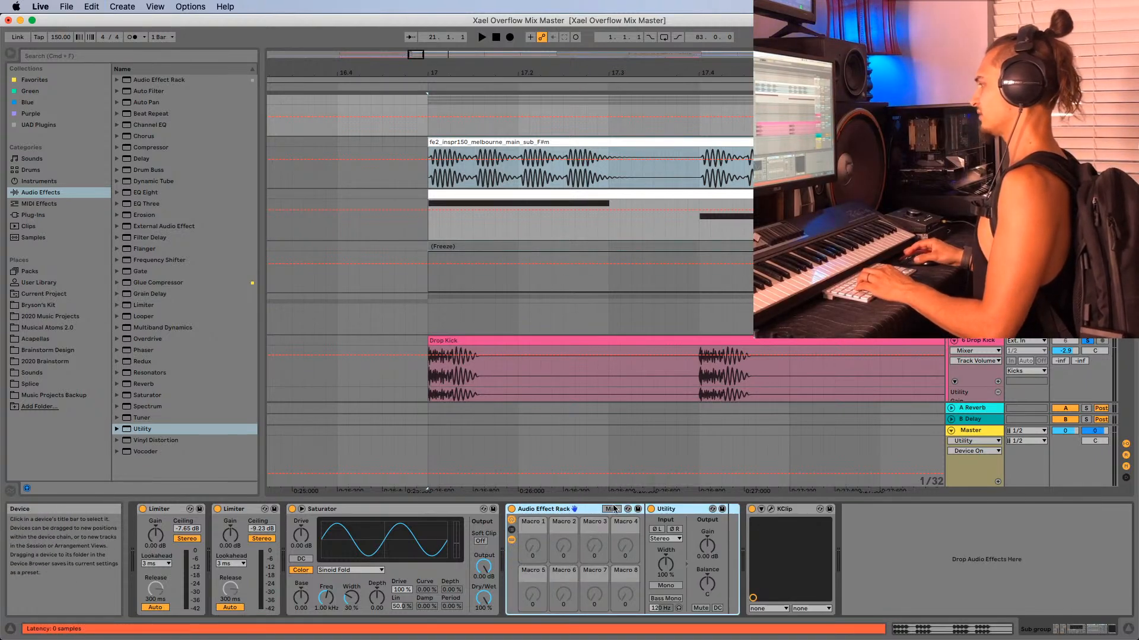
- Map the Utility's gain to the rack's first macro with a range from -inf to 0.00 dB
{"action": "left_click", "coordinate": [611, 509]}
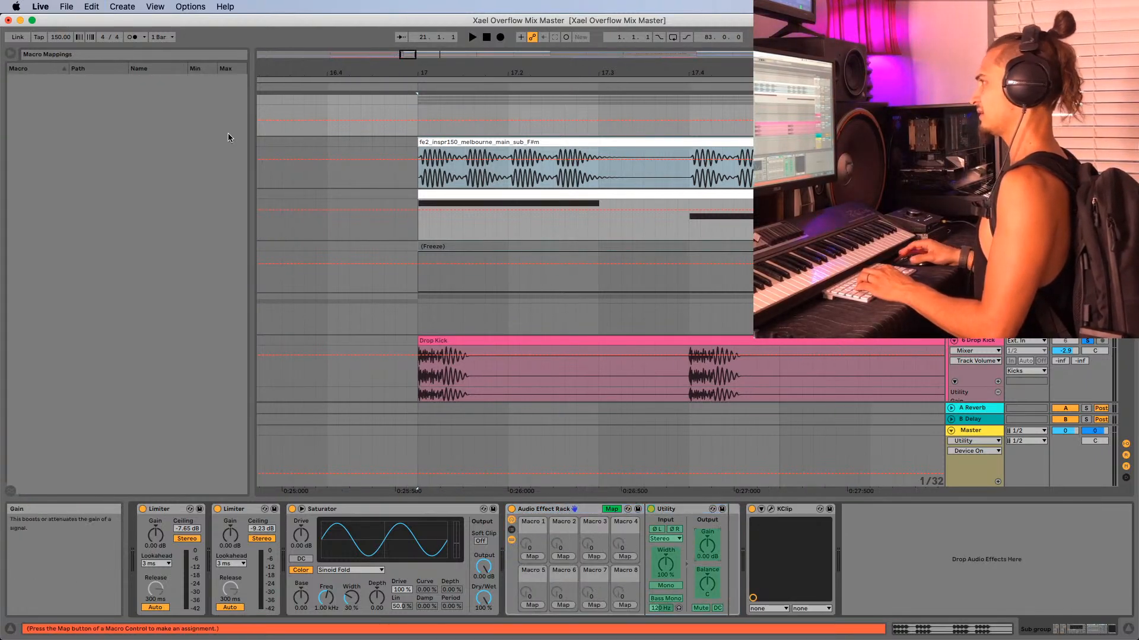
{"action": "left_click", "coordinate": [530, 558]}
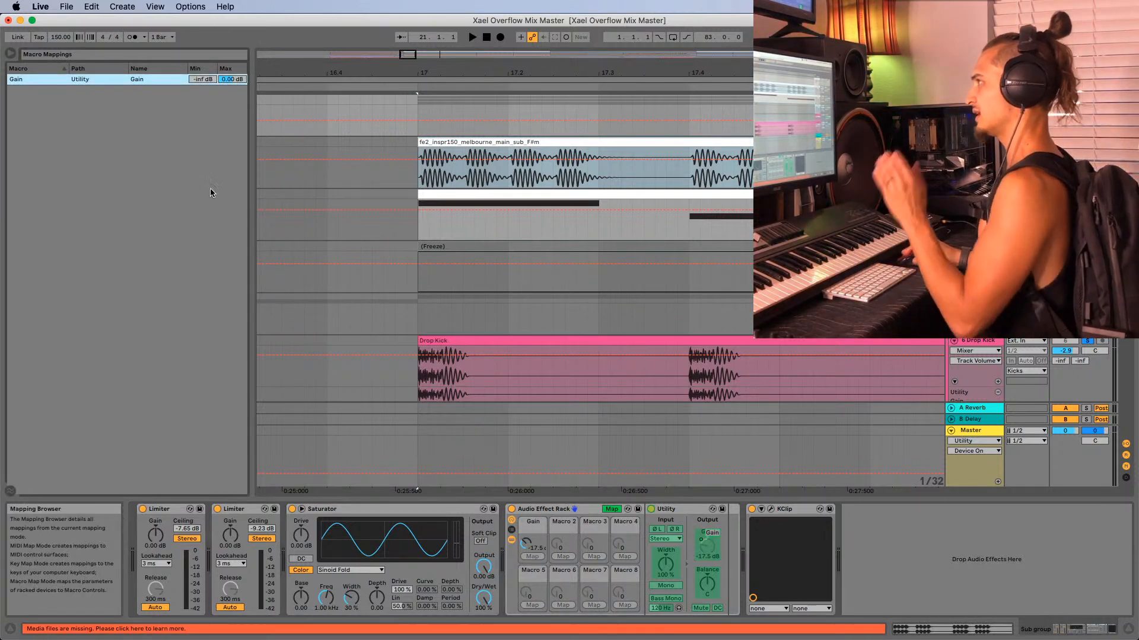
{"action": "left_click", "coordinate": [611, 509]}
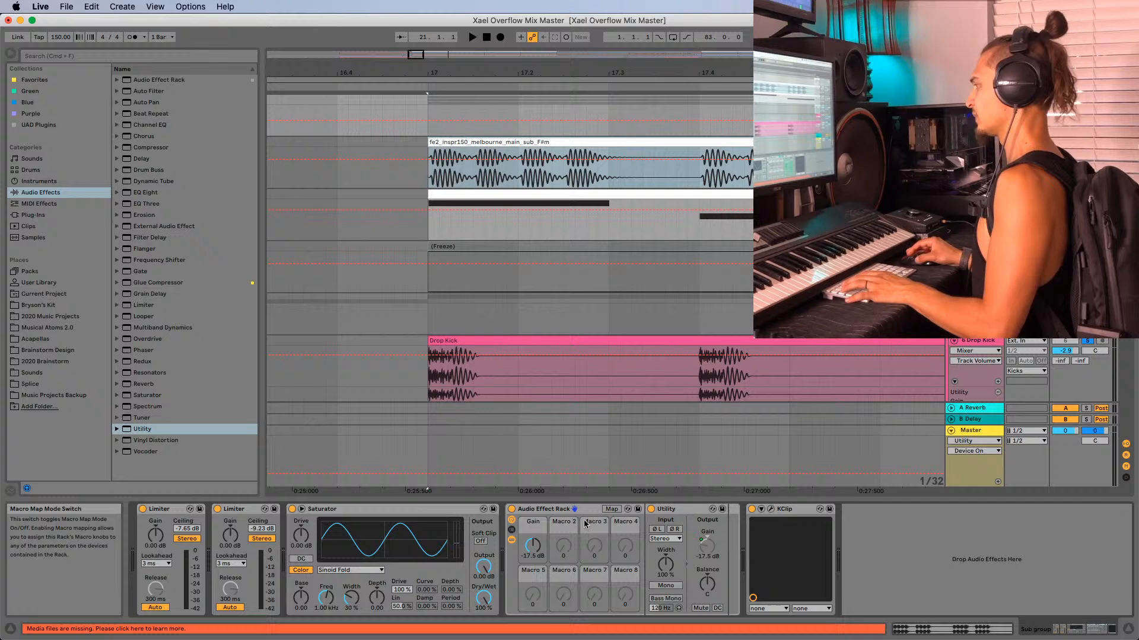
- Automate the Gain macro to drop to -inf dB at bar 17 and ramp back to 0 dB by 17.1.3, and play it
{"action": "right_click", "coordinate": [539, 547]}
{"action": "left_click", "coordinate": [566, 405]}
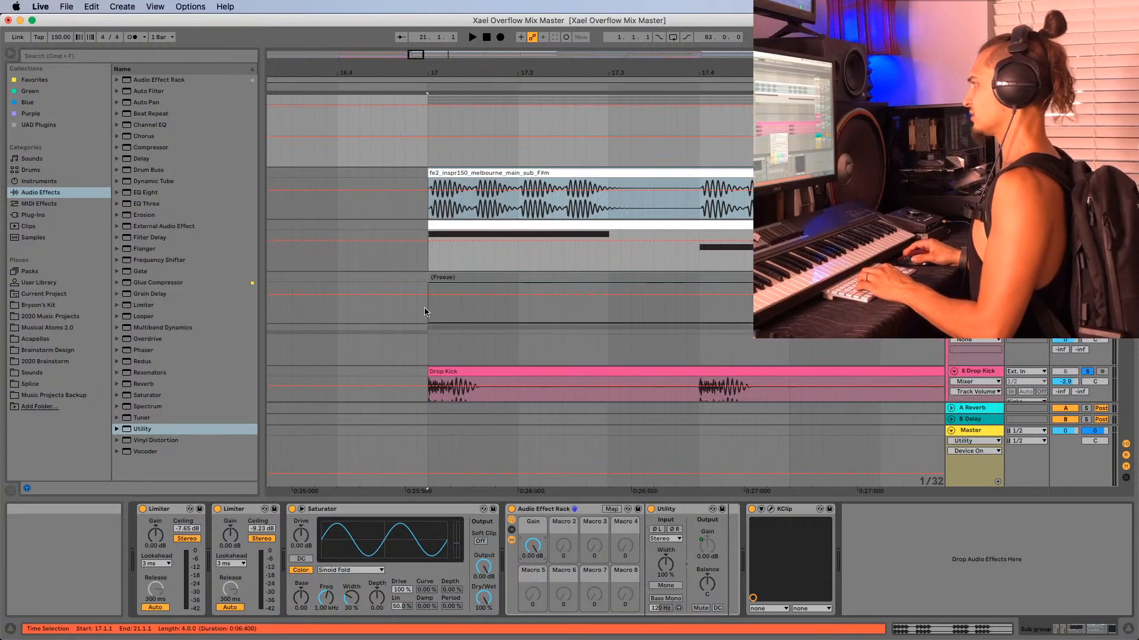
{"action": "left_click_drag", "start_coordinate": [431, 73], "coordinate": [421, 133]}
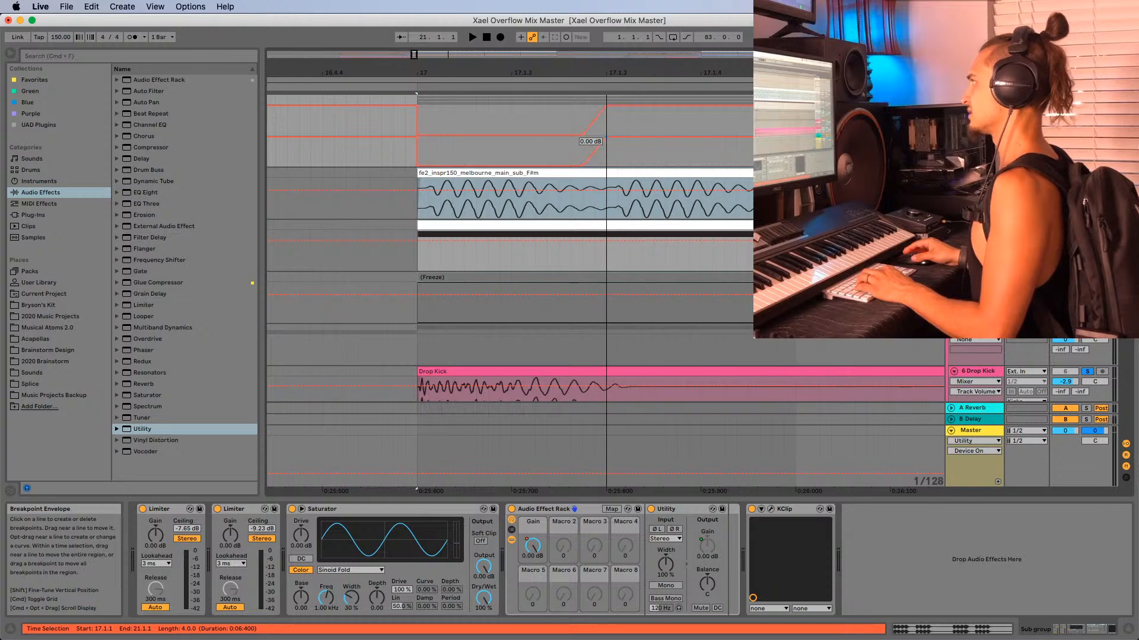
{"action": "left_click", "coordinate": [584, 162]}
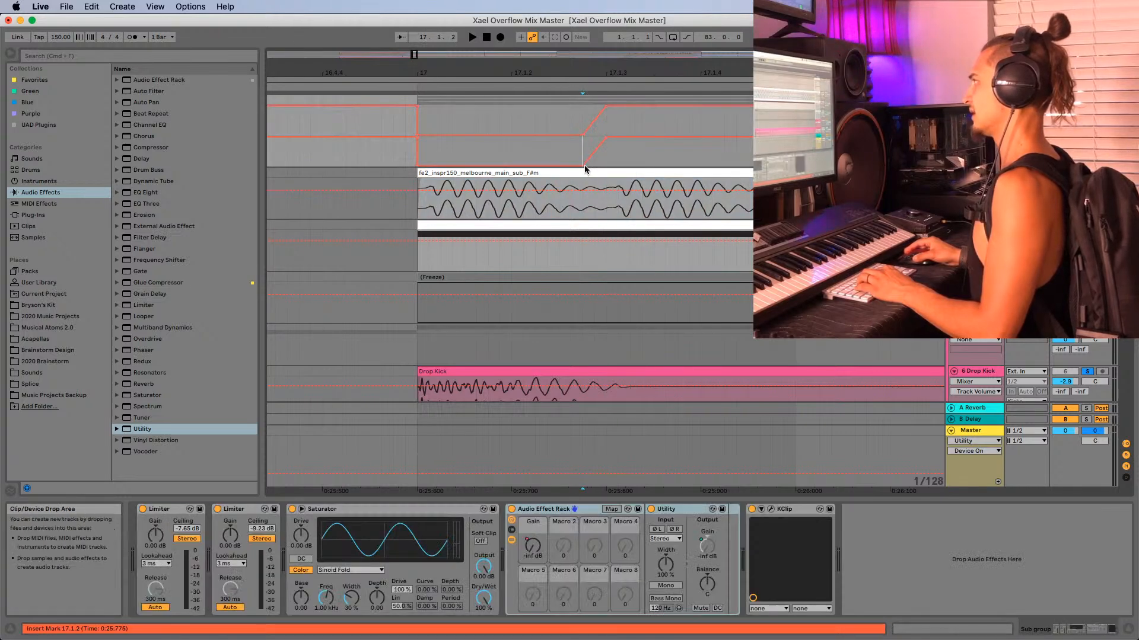
{"action": "left_click_drag", "start_coordinate": [583, 165], "coordinate": [537, 165]}
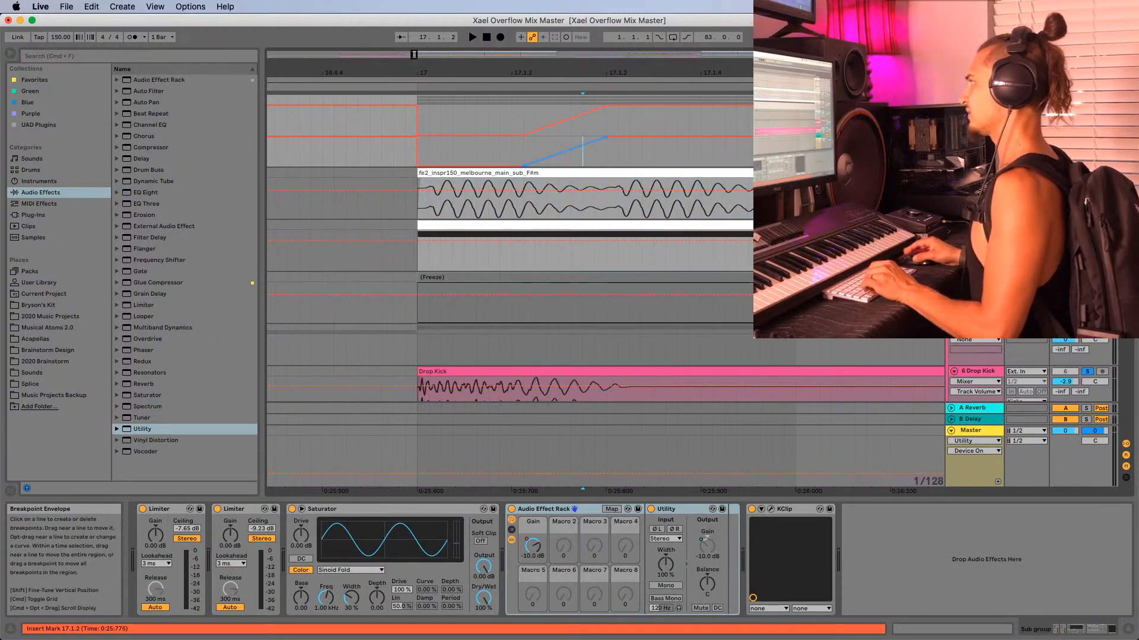
{"action": "left_click_drag", "start_coordinate": [522, 165], "coordinate": [537, 163]}
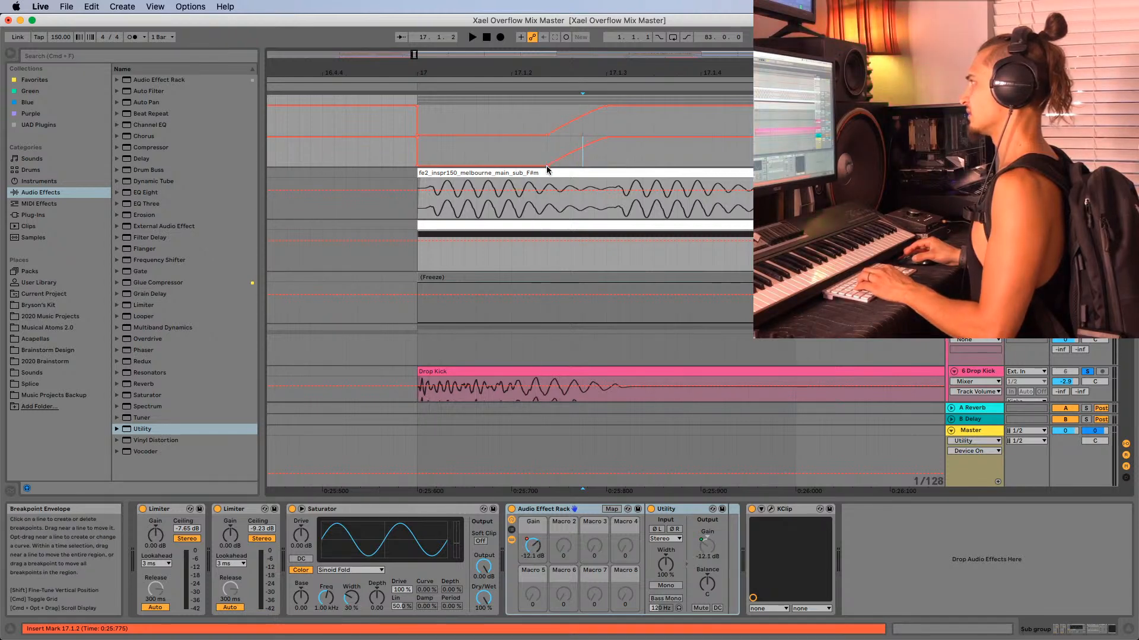
{"action": "left_click_drag", "start_coordinate": [557, 72], "coordinate": [565, 24]}
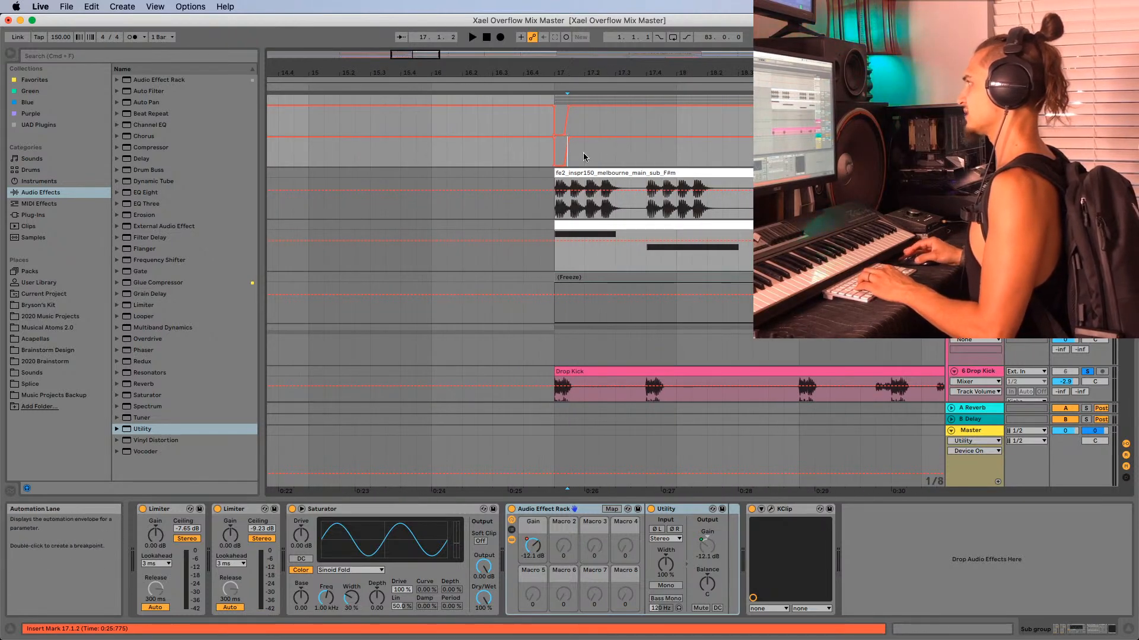
{"action": "key", "text": "space"}
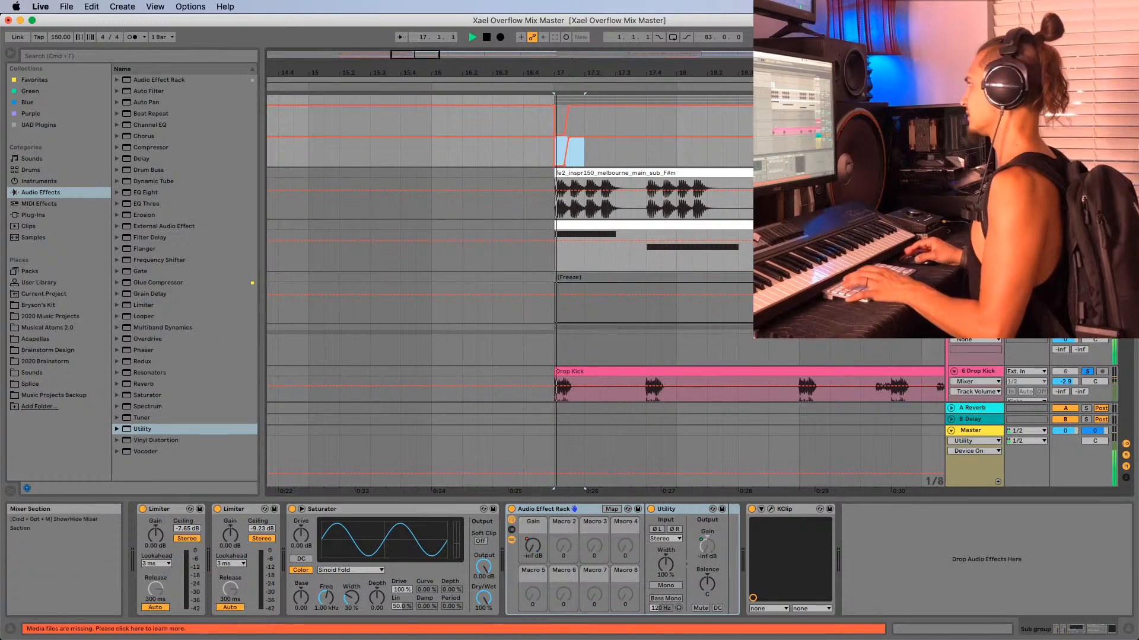
- Play the ducked start of the drop, and copy the bar 17 Gain macro duck to 17.4.1 on the sub group
{"action": "key", "text": "space"}
{"action": "key", "text": "space"}
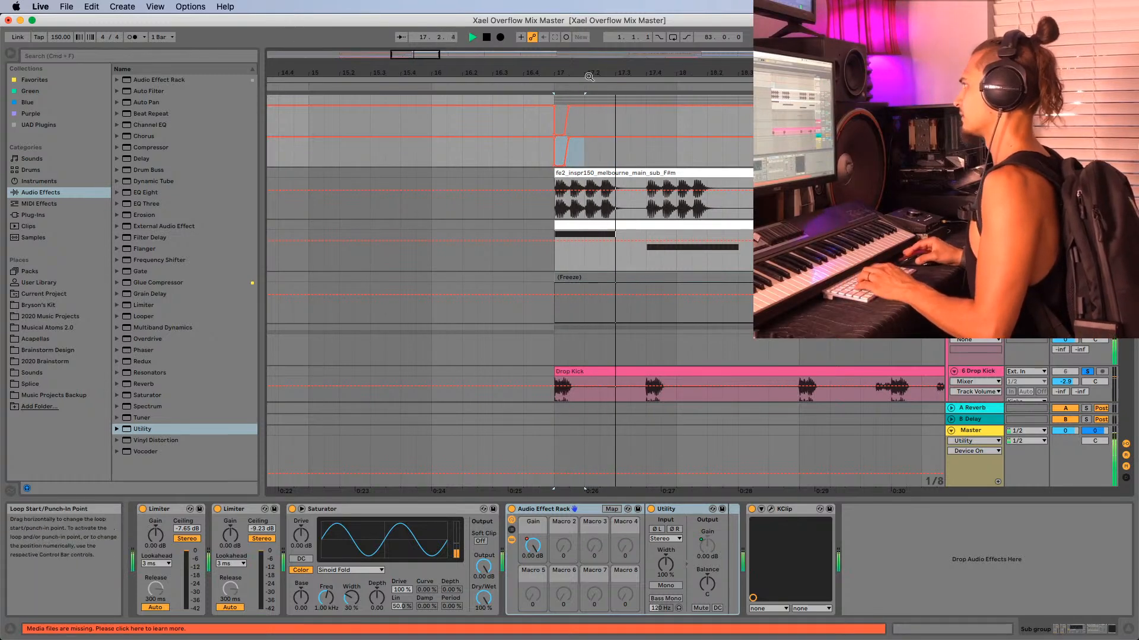
{"action": "key", "text": "space"}
{"action": "key", "text": "space"}
{"action": "left_click_drag", "start_coordinate": [581, 72], "coordinate": [546, 70]}
{"action": "left_click", "coordinate": [556, 153]}
{"action": "key", "text": "space"}
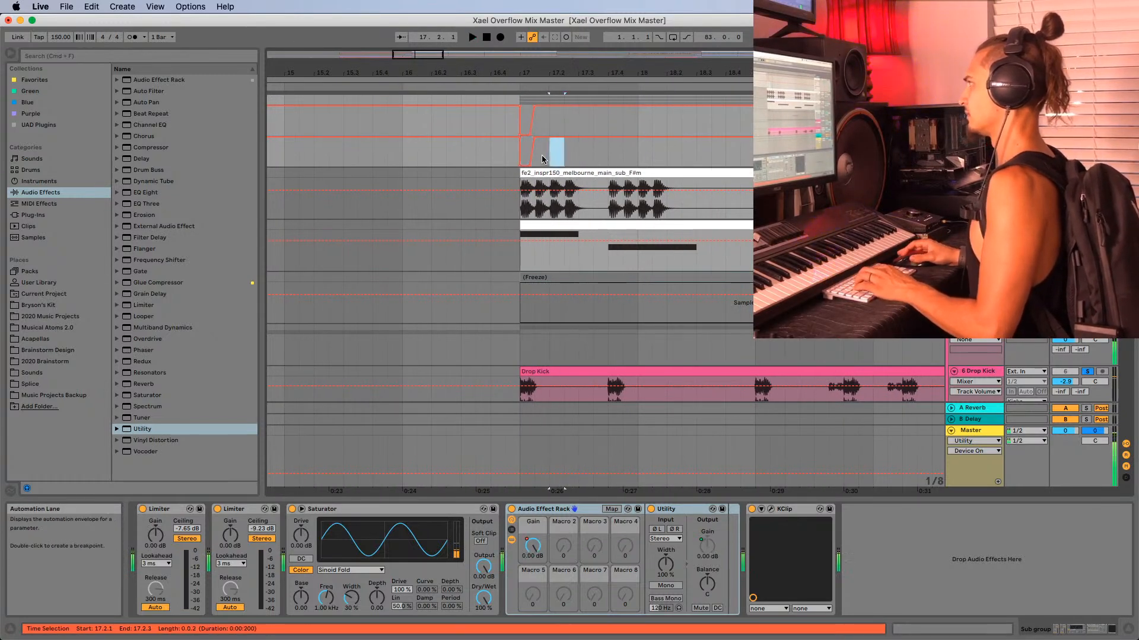
{"action": "key", "text": "super+c"}
{"action": "left_click", "coordinate": [607, 154]}
{"action": "key", "text": "super+v"}
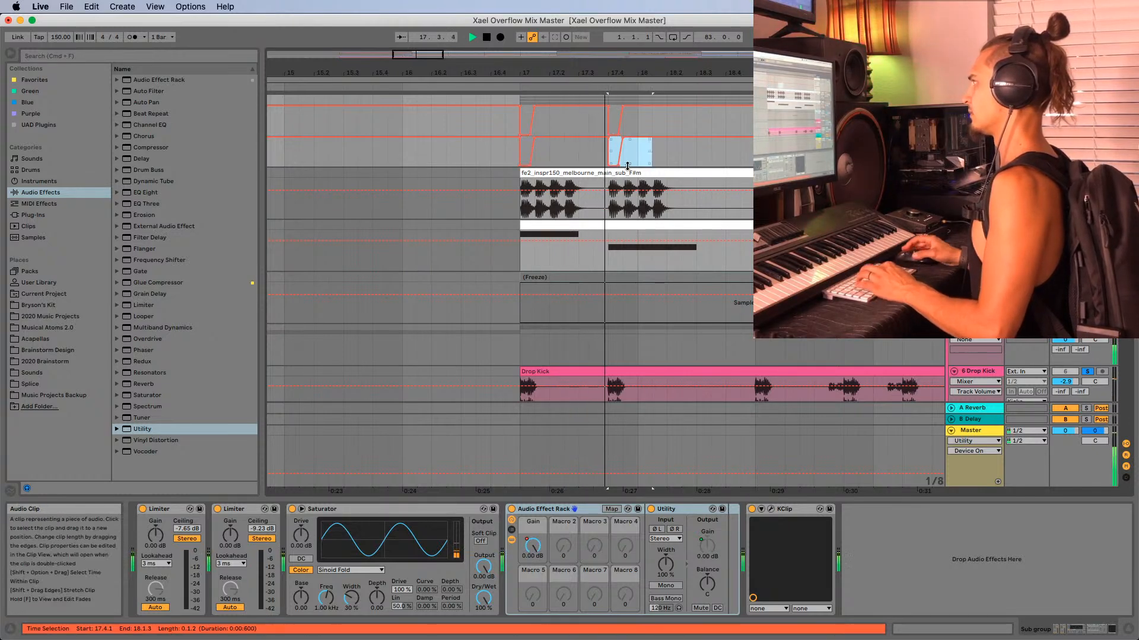
- Paste the gain duck at 19.1.1, 19.4.1 and 20.2.1 on the sub group, playing back between pastes
{"action": "key", "text": "space"}
{"action": "left_click", "coordinate": [756, 153]}
{"action": "key", "text": "super+v"}
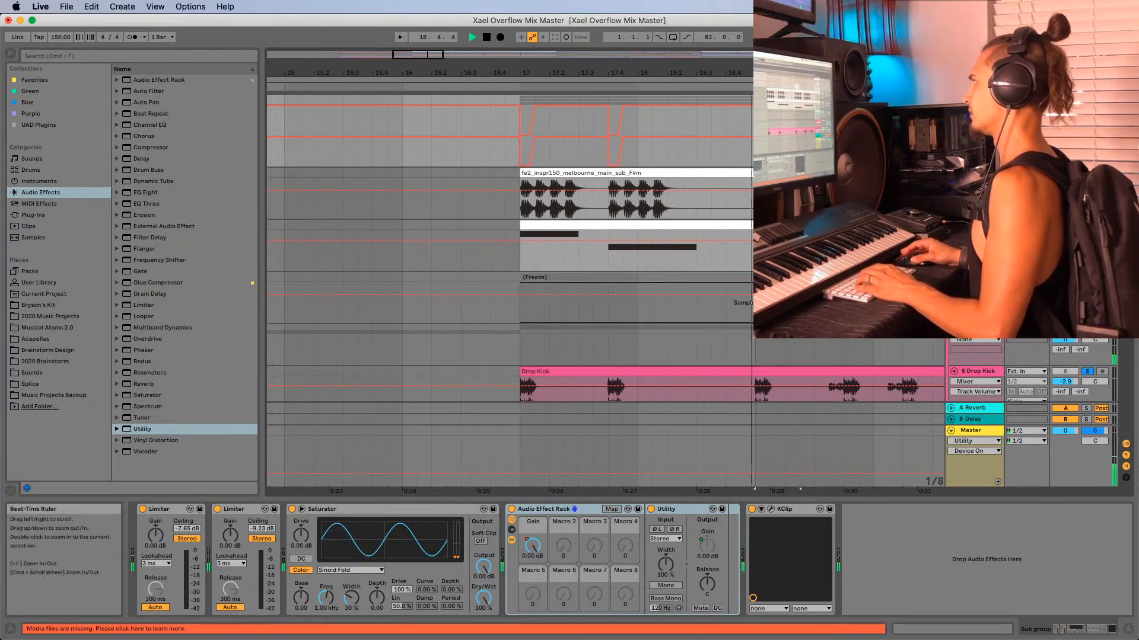
{"action": "left_click_drag", "start_coordinate": [840, 73], "coordinate": [626, 73]}
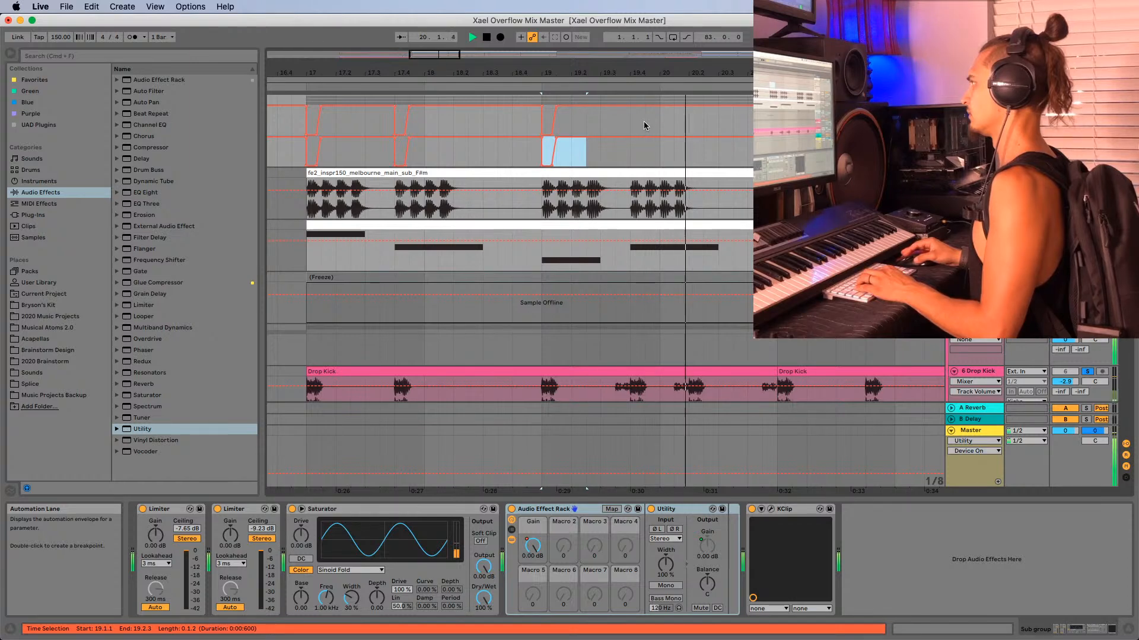
{"action": "left_click", "coordinate": [643, 125]}
{"action": "key", "text": "super+v"}
{"action": "key", "text": "space"}
{"action": "key", "text": "space"}
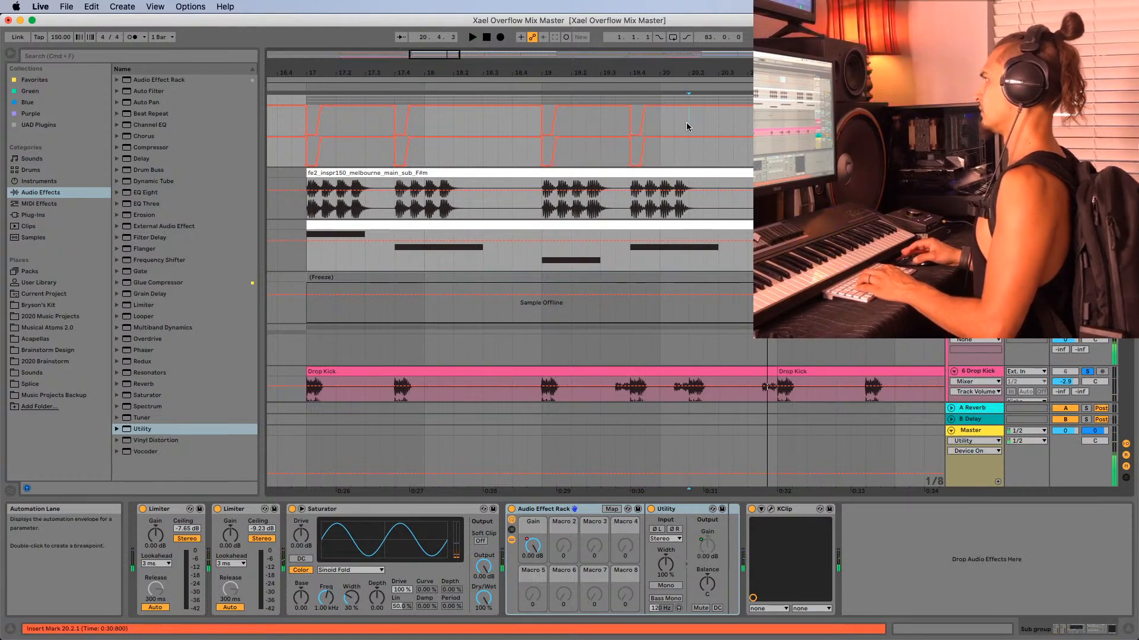
{"action": "key", "text": "space"}
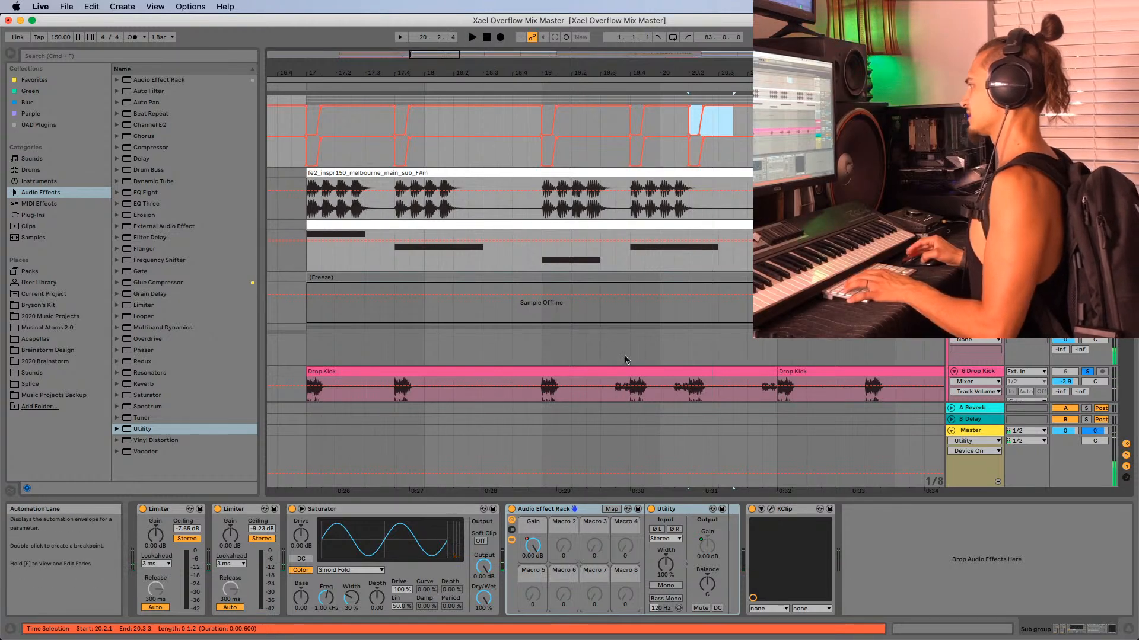
- Check the Drop Kick hits around 19.3.3 against the ducks, and copy the one-beat gain duck at 20.2.1 to 21.1.1 and 21.4.1
{"action": "scroll", "coordinate": [625, 360], "scroll_direction": "down", "scroll_amount": 2}
{"action": "left_click", "coordinate": [617, 389]}
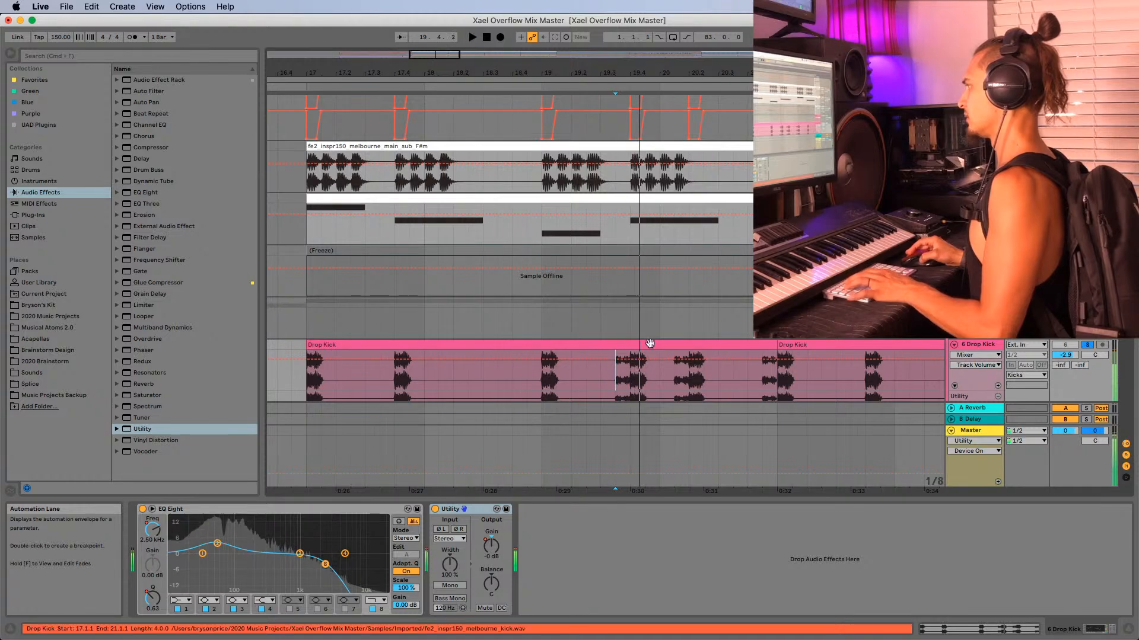
{"action": "scroll", "coordinate": [650, 344], "scroll_direction": "up", "scroll_amount": 2}
{"action": "scroll", "coordinate": [630, 341], "scroll_direction": "down", "scroll_amount": 5}
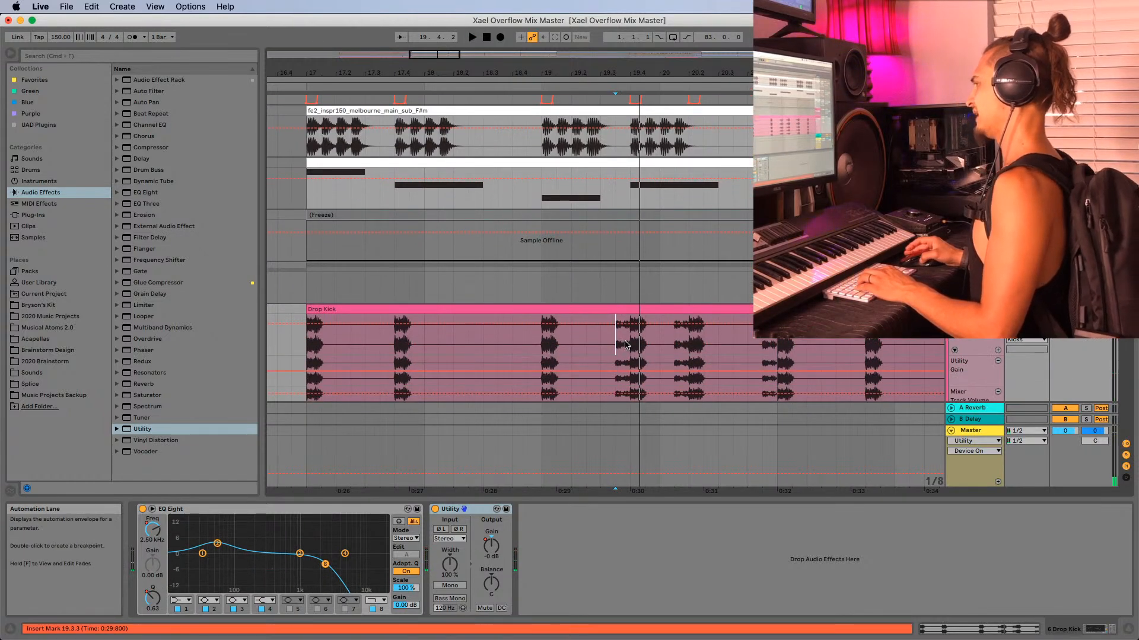
{"action": "scroll", "coordinate": [627, 347], "scroll_direction": "up", "scroll_amount": 5}
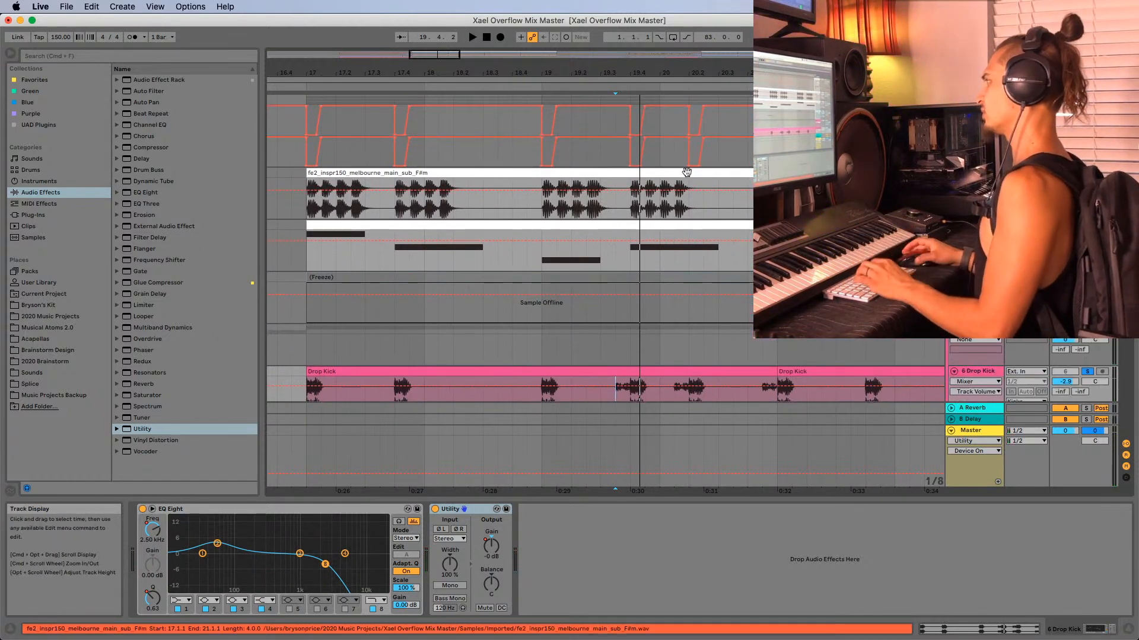
{"action": "left_click_drag", "start_coordinate": [718, 152], "coordinate": [688, 153]}
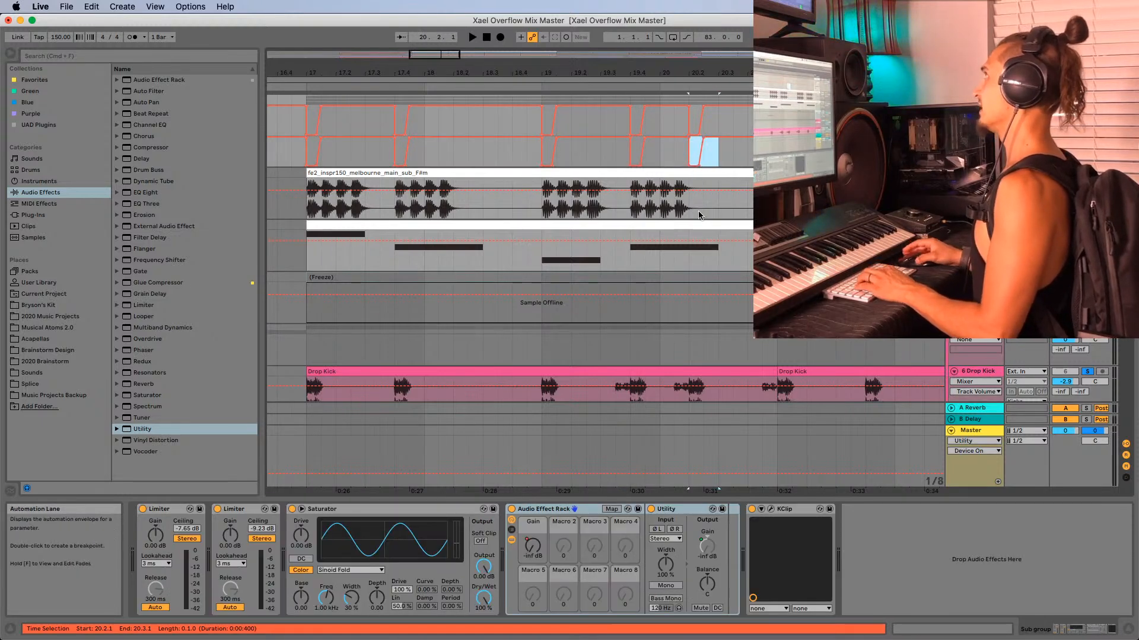
{"action": "scroll", "coordinate": [729, 183], "scroll_direction": "down", "scroll_amount": 2}
{"action": "scroll", "coordinate": [741, 190], "scroll_direction": "up", "scroll_amount": 2}
{"action": "scroll", "coordinate": [750, 196], "scroll_direction": "down", "scroll_amount": 2}
{"action": "scroll", "coordinate": [750, 196], "scroll_direction": "up", "scroll_amount": 2}
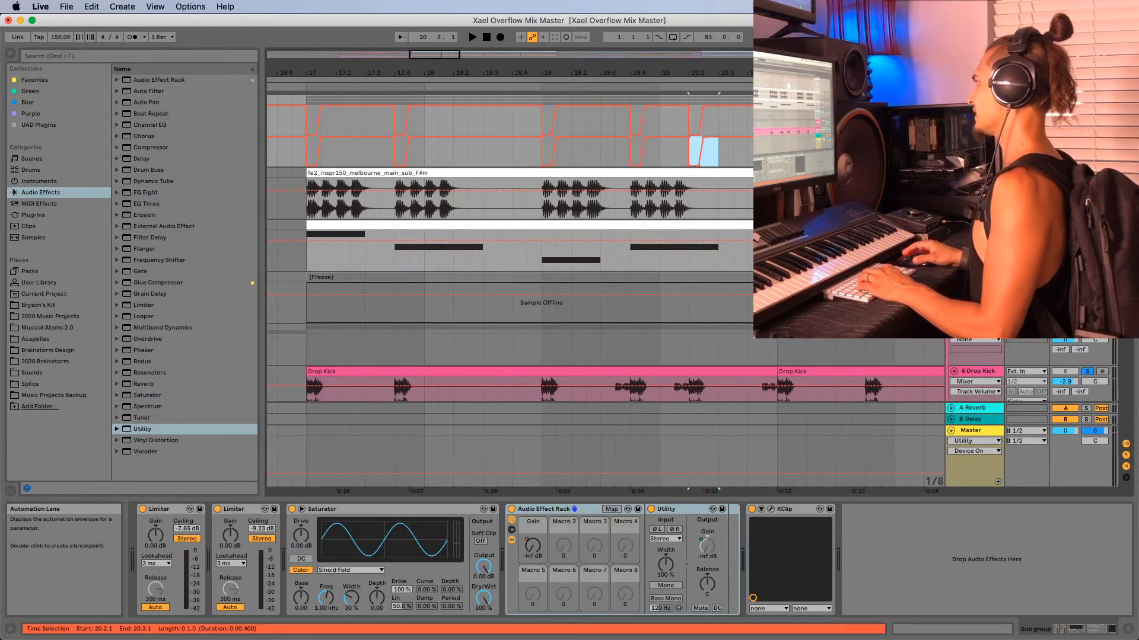
{"action": "scroll", "coordinate": [750, 144], "scroll_direction": "right", "scroll_amount": 5}
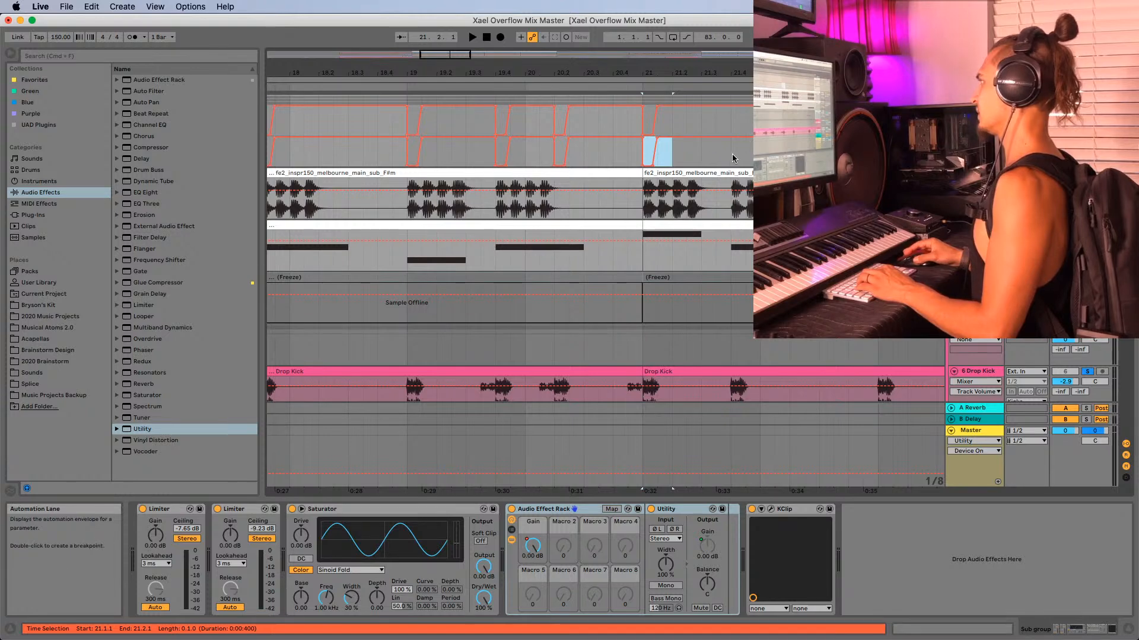
{"action": "scroll", "coordinate": [677, 144], "scroll_direction": "right", "scroll_amount": 5}
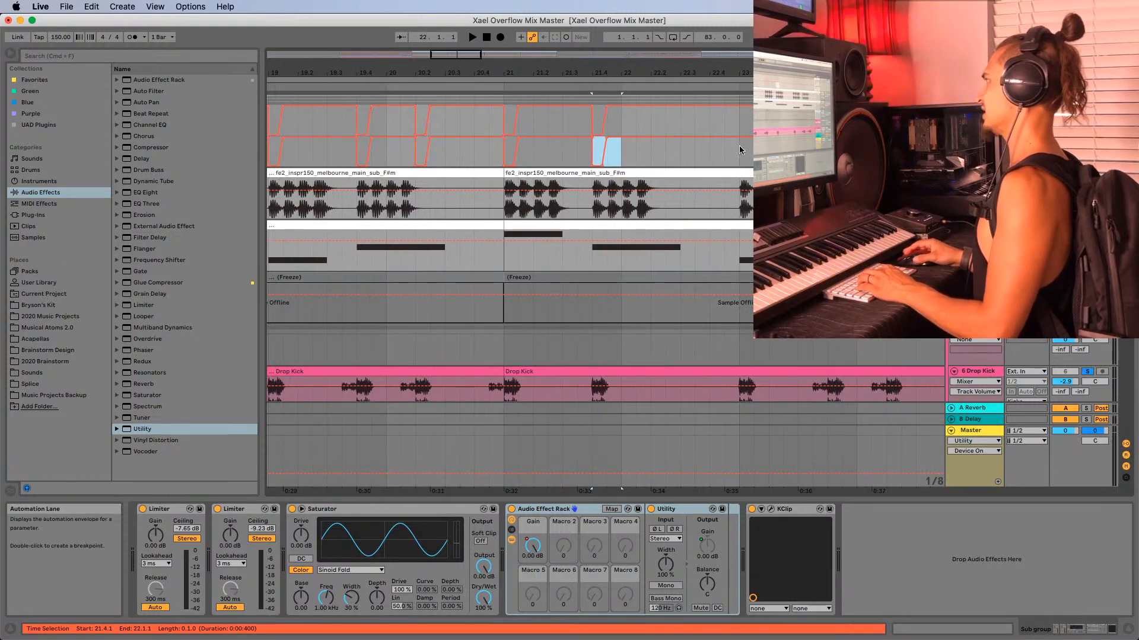
- Play the drop from 17.1.1 to listen to the sub's gain ducks against the kick
{"action": "left_click_drag", "start_coordinate": [735, 72], "coordinate": [735, 36]}
{"action": "left_click", "coordinate": [541, 204]}
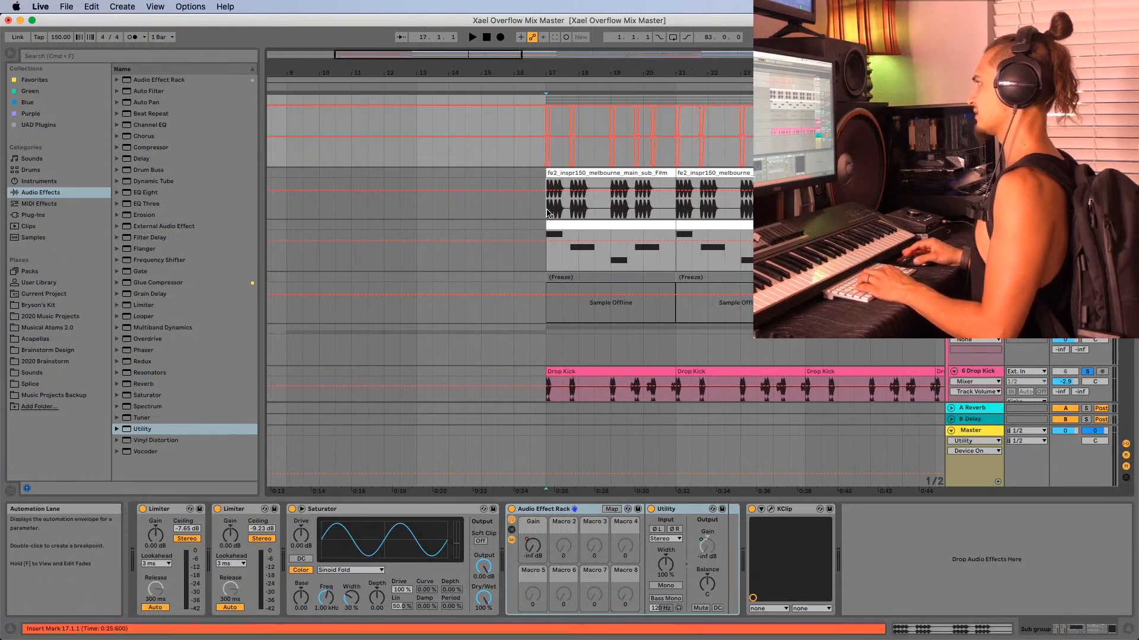
{"action": "key", "text": "space"}
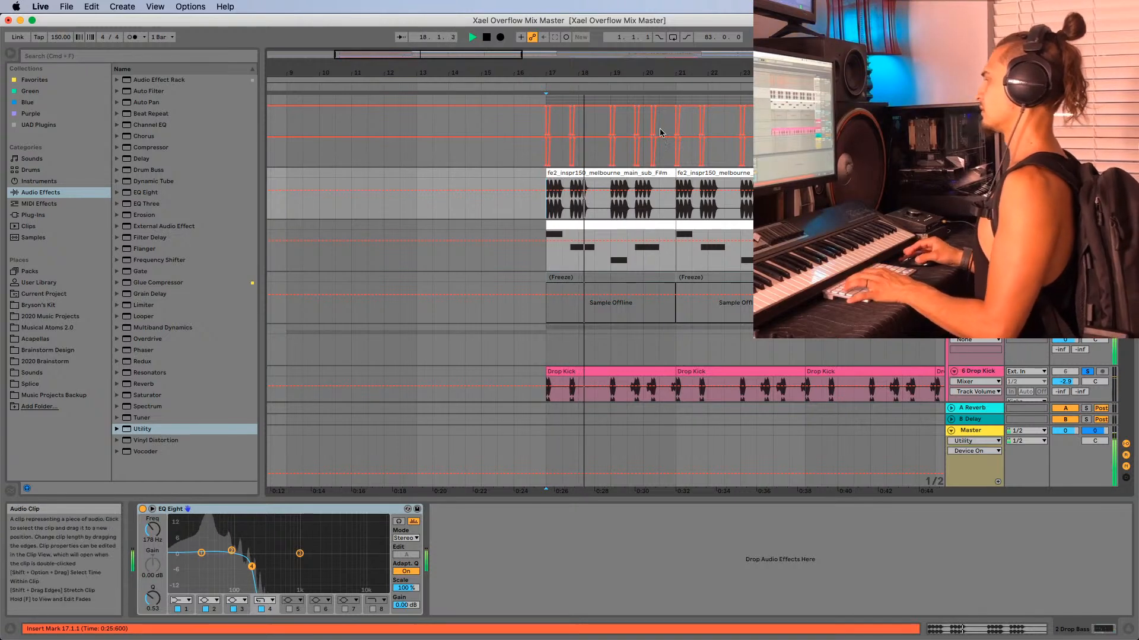
{"action": "scroll", "coordinate": [598, 227], "scroll_direction": "right", "scroll_amount": 2}
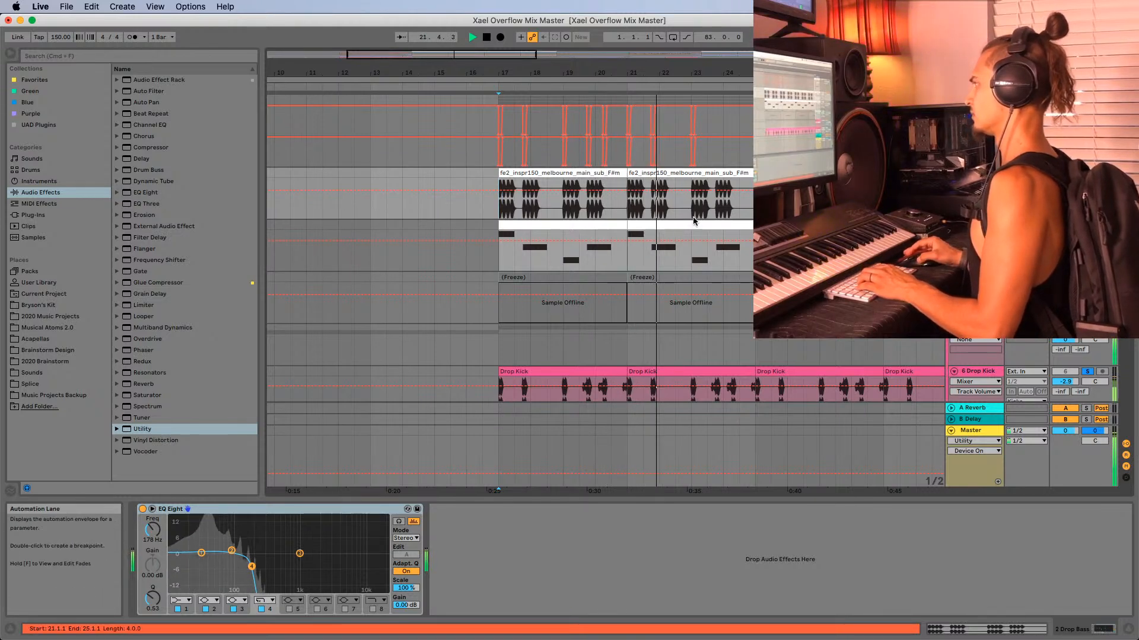
- Paste the gain duck at 23.1.1, 23.4.1, 24.2.1 and 25.1.1 on the sub group, and play the section
{"action": "scroll", "coordinate": [694, 220], "scroll_direction": "up", "scroll_amount": 3}
{"action": "left_click_drag", "start_coordinate": [689, 153], "coordinate": [714, 153]}
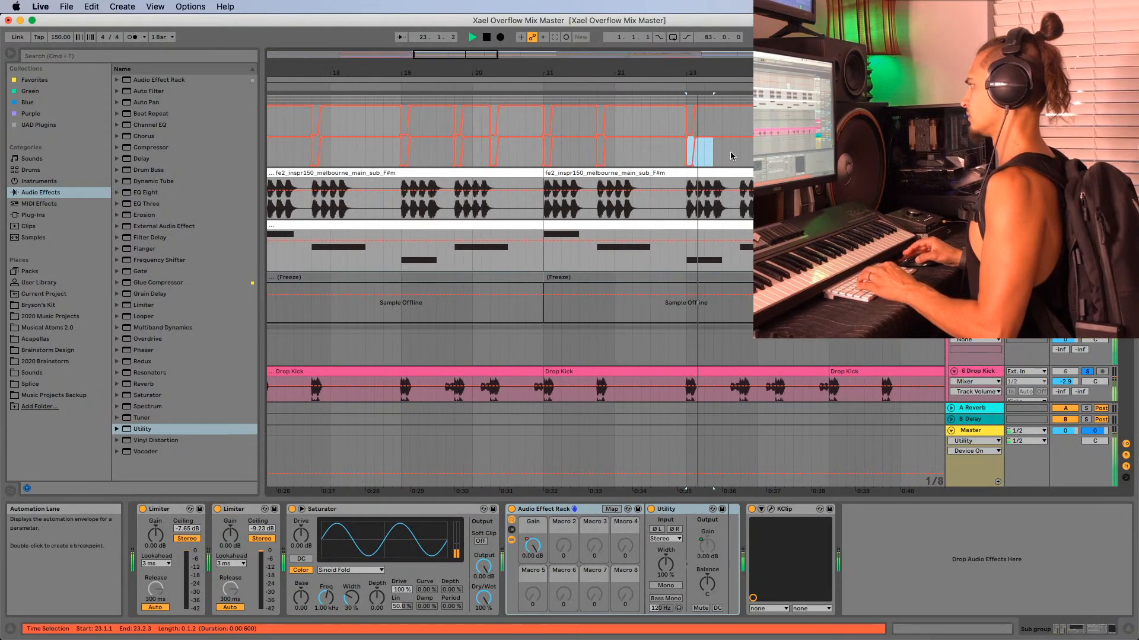
{"action": "left_click", "coordinate": [741, 156]}
{"action": "key", "text": "super+v"}
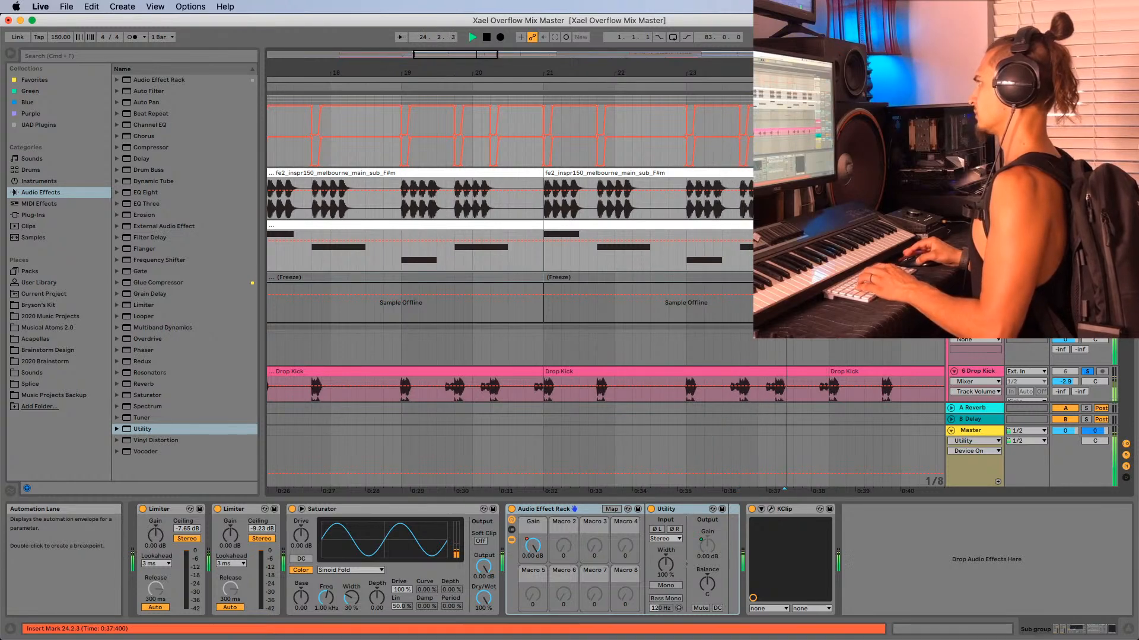
{"action": "key", "text": "space"}
{"action": "key", "text": "space"}
{"action": "left_click", "coordinate": [829, 157]}
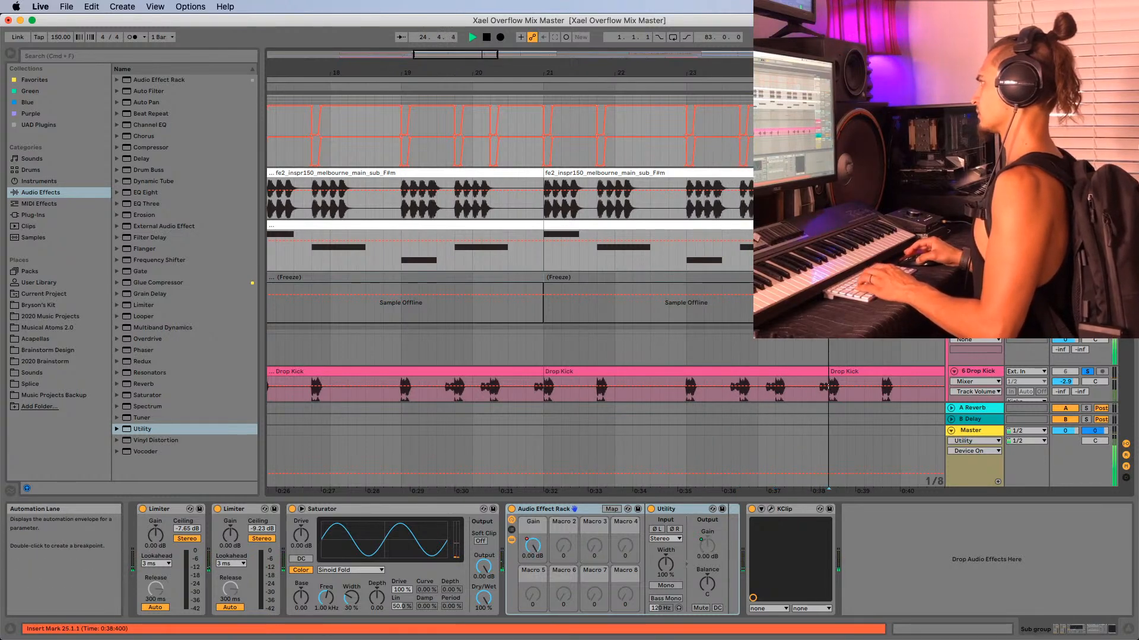
{"action": "key", "text": "super+v"}
{"action": "key", "text": "space"}
{"action": "key", "text": "space"}
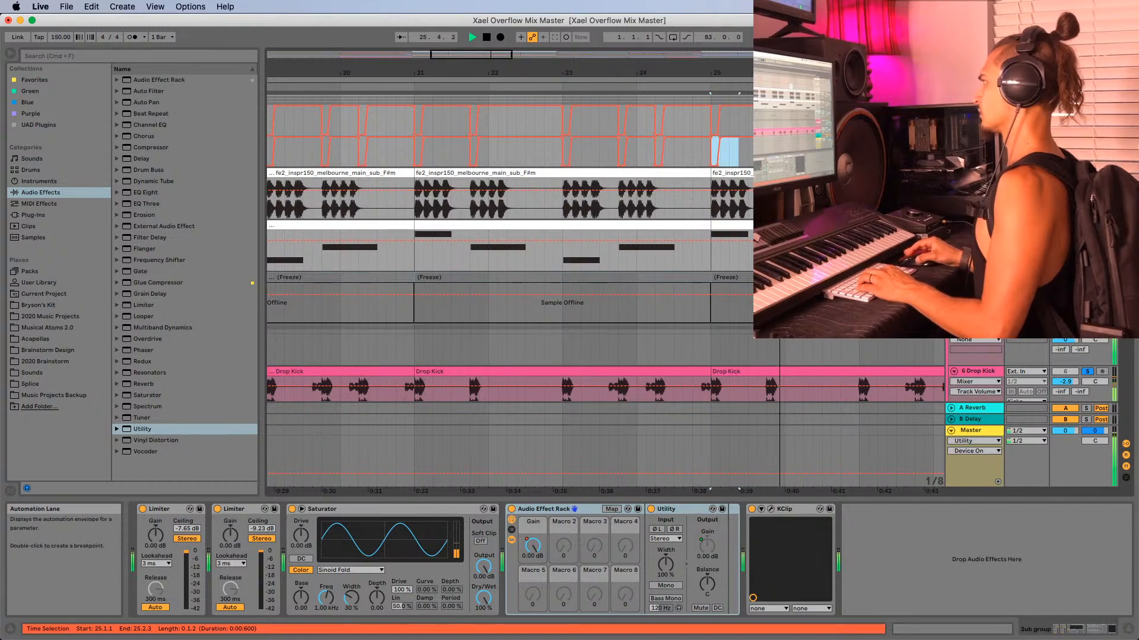
{"action": "key", "text": "space"}
- Copy the sub group's gain automation from 17.1.1 to 24.4.1 and paste it at 25.1.1
{"action": "key", "text": "minus"}
{"action": "left_click_drag", "start_coordinate": [720, 155], "coordinate": [507, 160]}
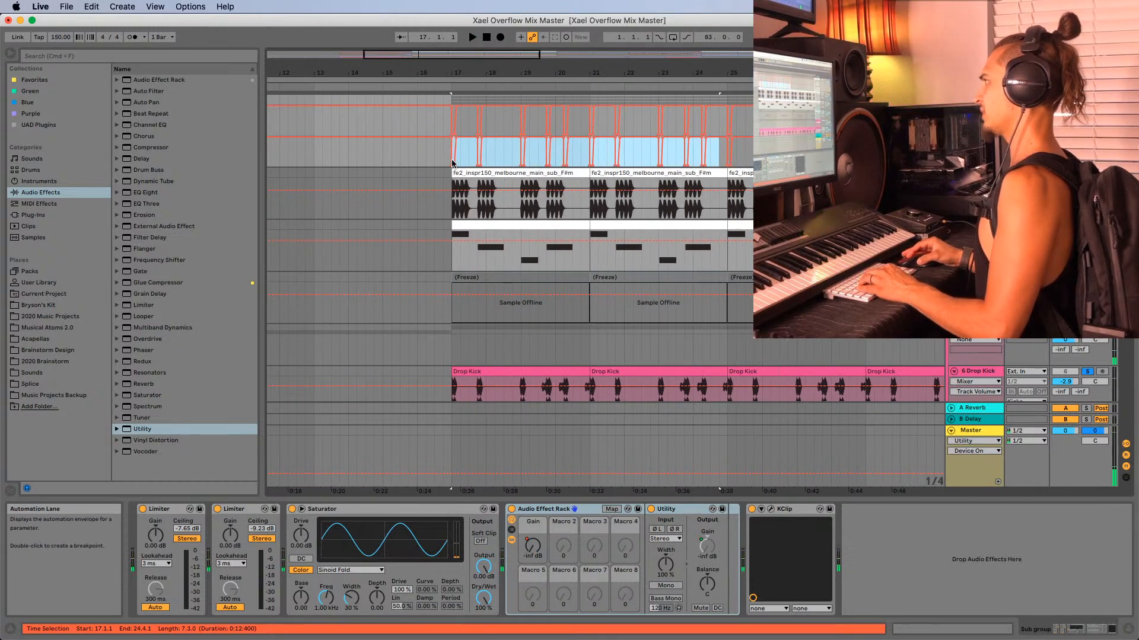
{"action": "left_click", "coordinate": [738, 164]}
{"action": "key", "text": "super+v"}
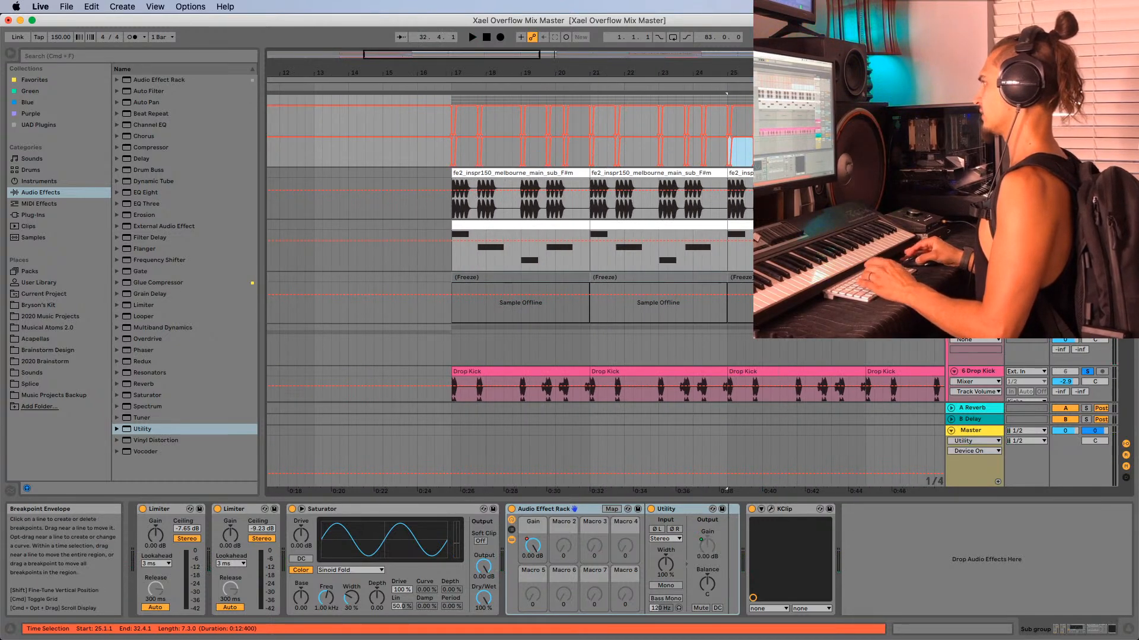
- Play the drop from bar 25 to check that the copied gain ducks line up with the Drop Kick hits
{"action": "key", "text": "space"}
{"action": "left_click_drag", "start_coordinate": [827, 73], "coordinate": [668, 78]}
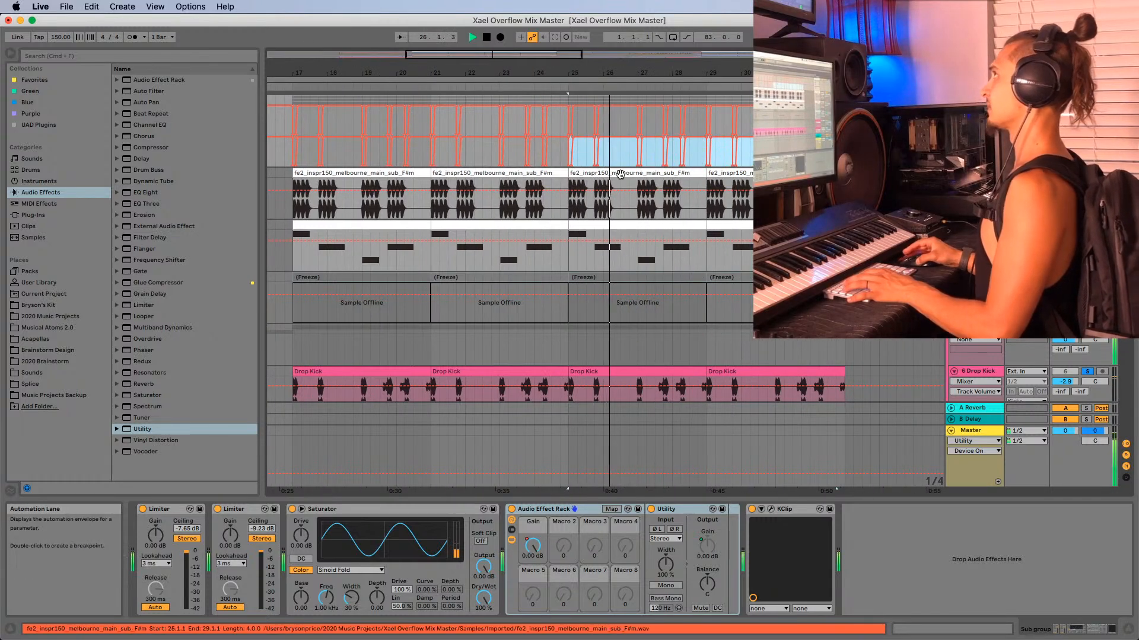
{"action": "scroll", "coordinate": [652, 106], "scroll_direction": "down", "scroll_amount": 1}
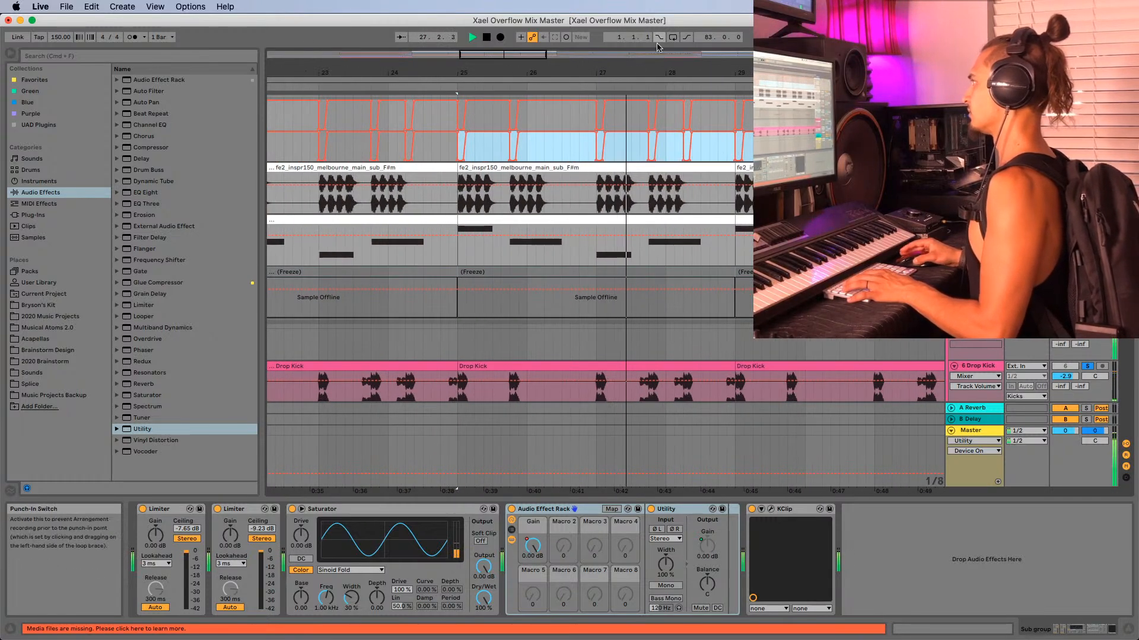
{"action": "left_click_drag", "start_coordinate": [669, 67], "coordinate": [603, 76]}
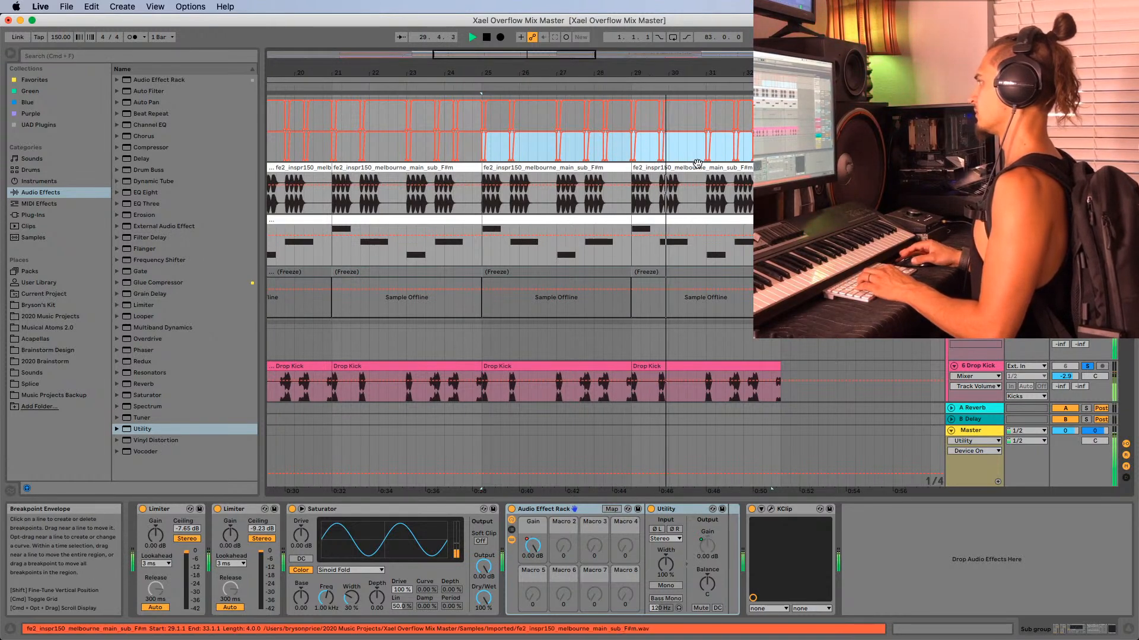
{"action": "left_click", "coordinate": [697, 142]}
{"action": "key", "text": "minus"}
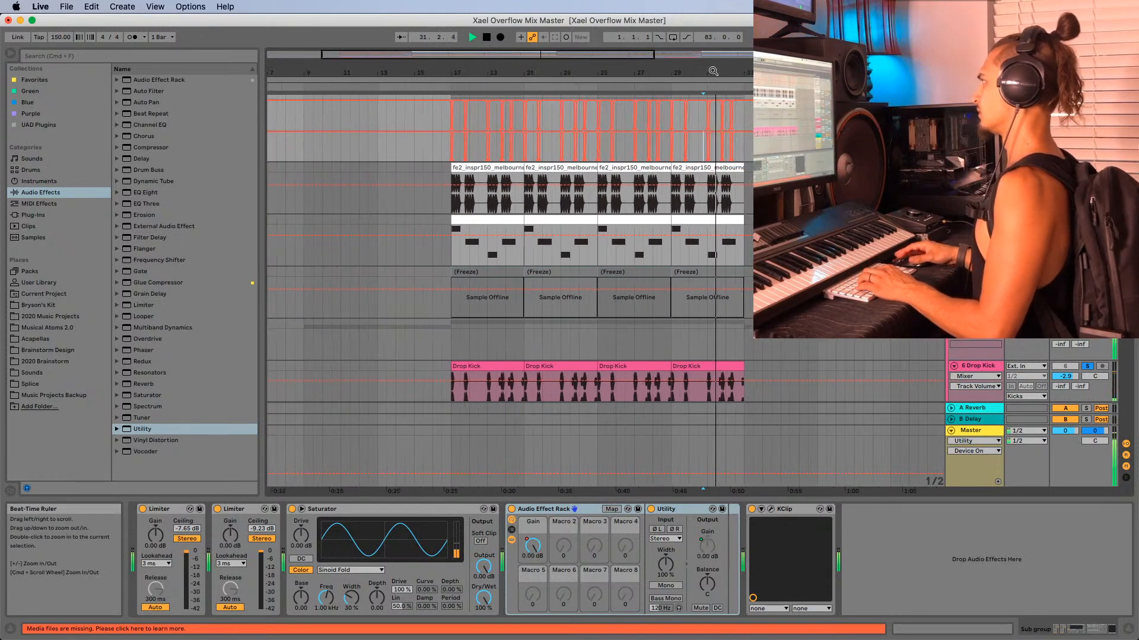
- Select the Boom Sub Bass clip at bar 17 and play it to listen to the sub with the ducks
{"action": "left_click", "coordinate": [476, 217]}
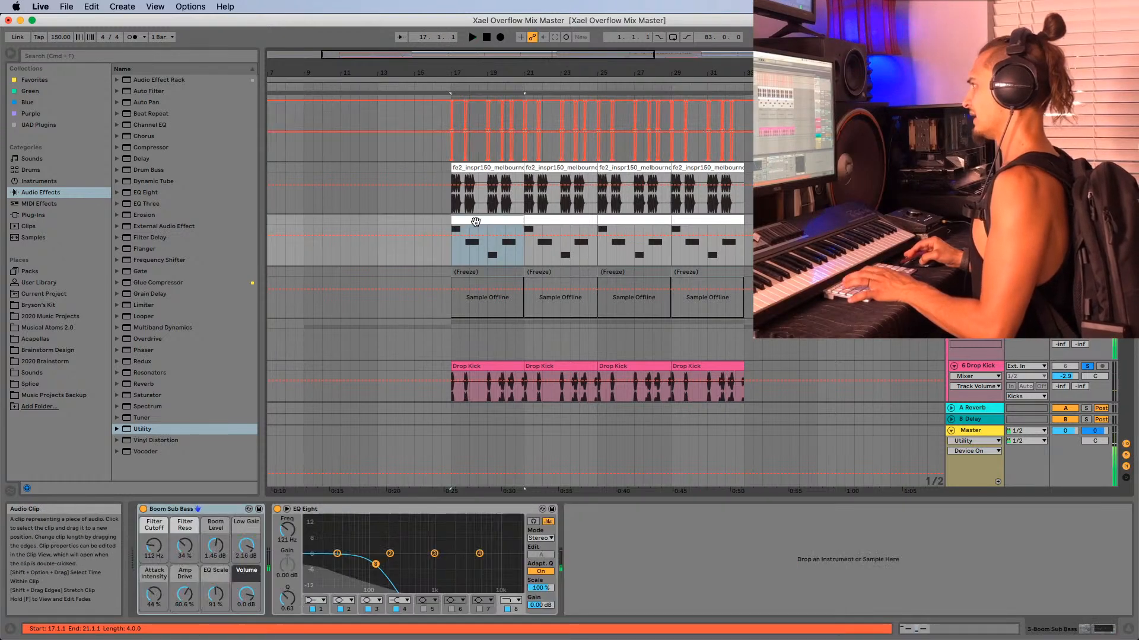
{"action": "key", "text": "space"}
{"action": "key", "text": "plus"}
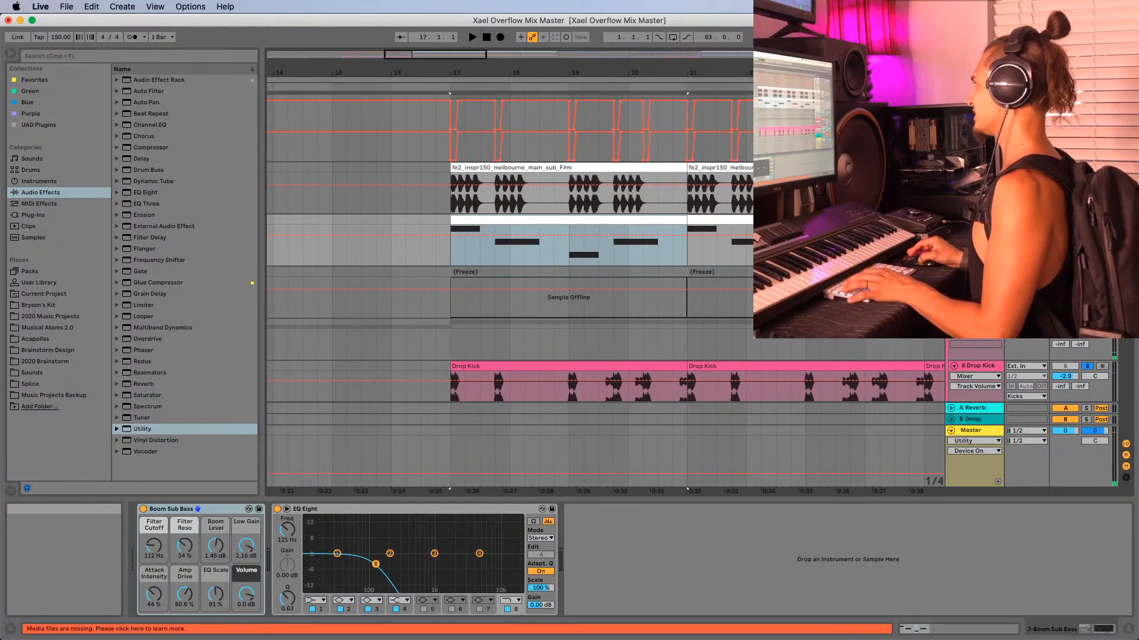
{"action": "key", "text": "space"}
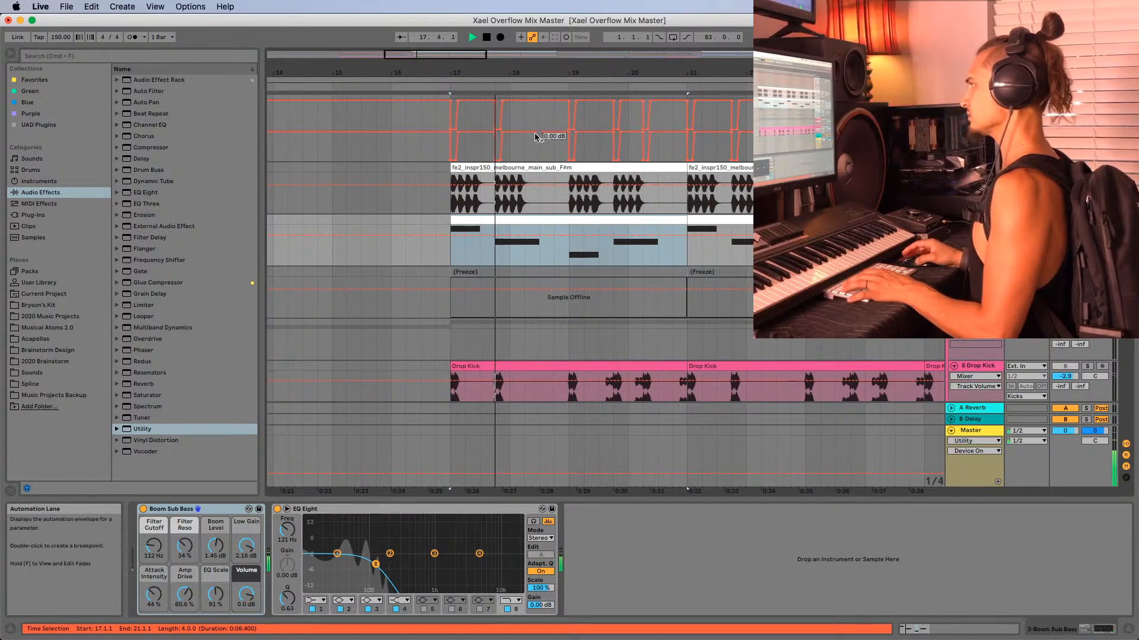
{"action": "left_click", "coordinate": [450, 255]}
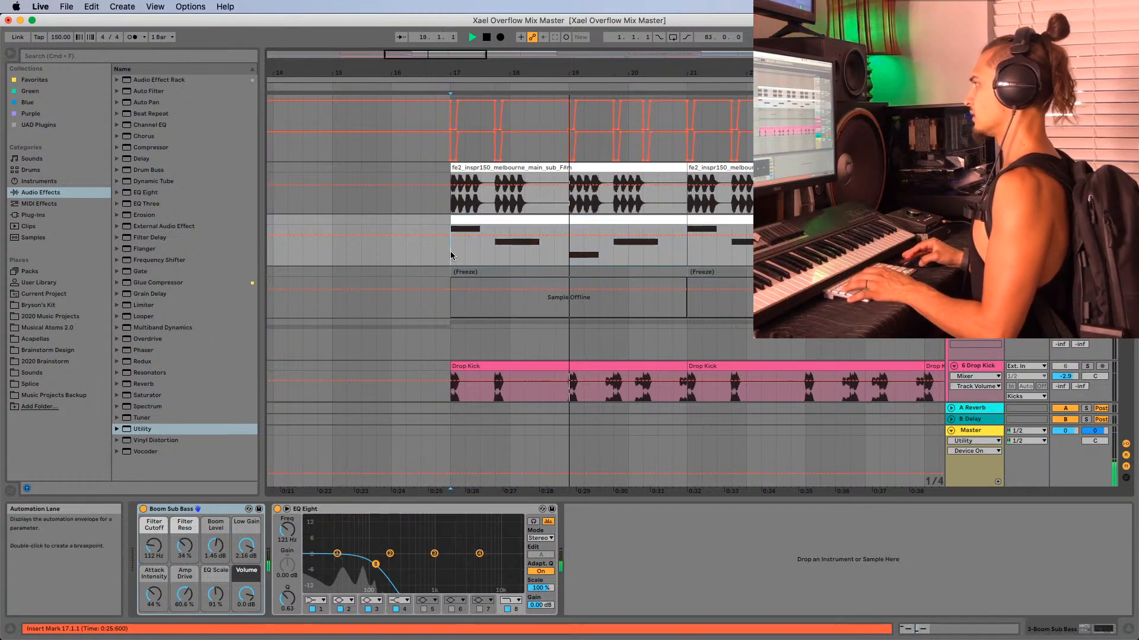
{"action": "key", "text": "space"}
- Add a second EQ Eight at the end of the Boom Sub Bass chain, and switch it off while playing from 17.1.1
{"action": "key", "text": "plus"}
{"action": "key", "text": "plus"}
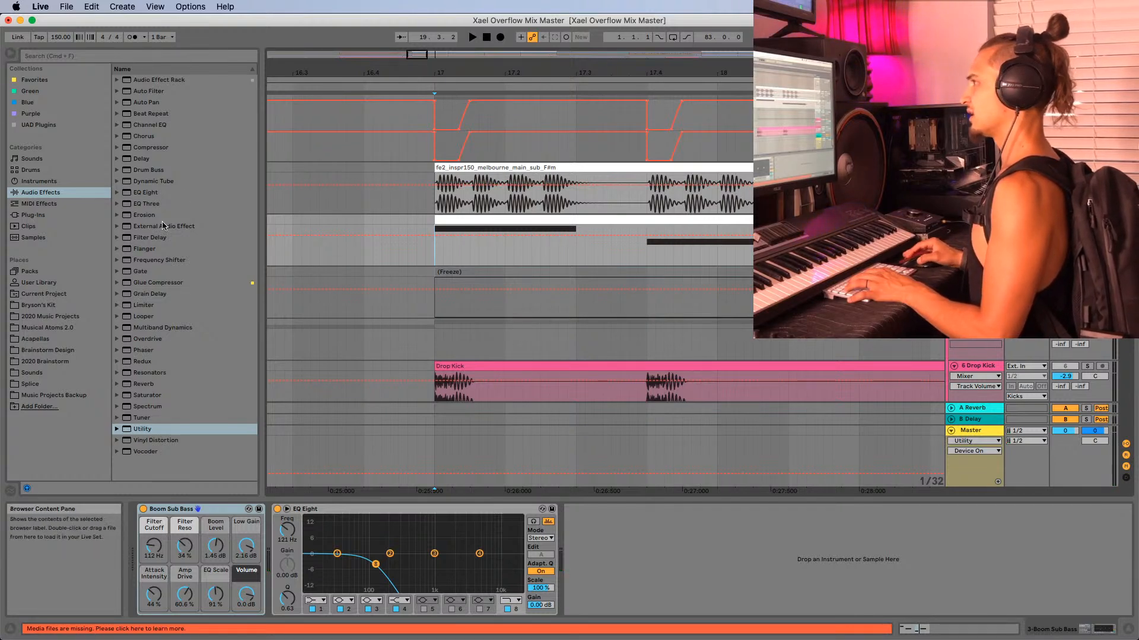
{"action": "left_click_drag", "start_coordinate": [138, 192], "coordinate": [609, 553]}
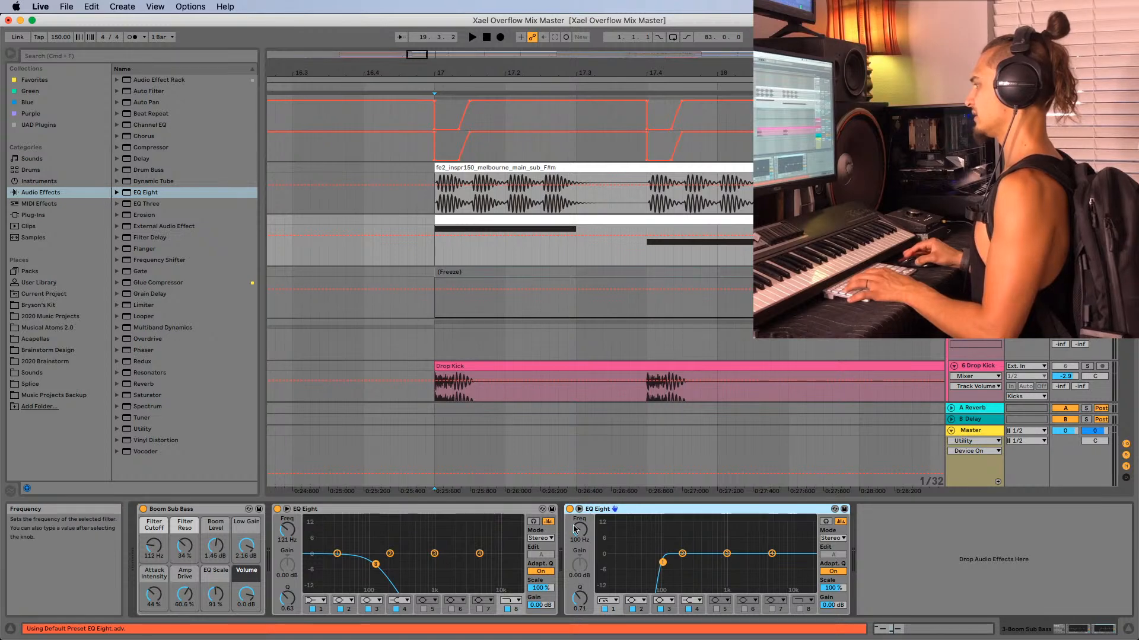
{"action": "key", "text": "space"}
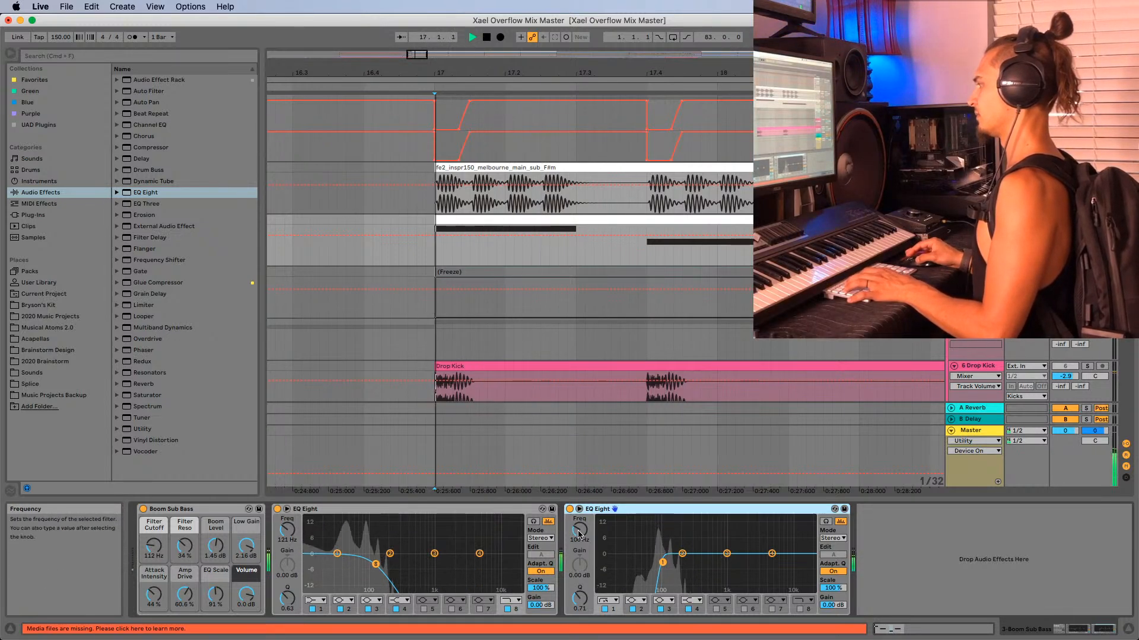
{"action": "left_click", "coordinate": [569, 509]}
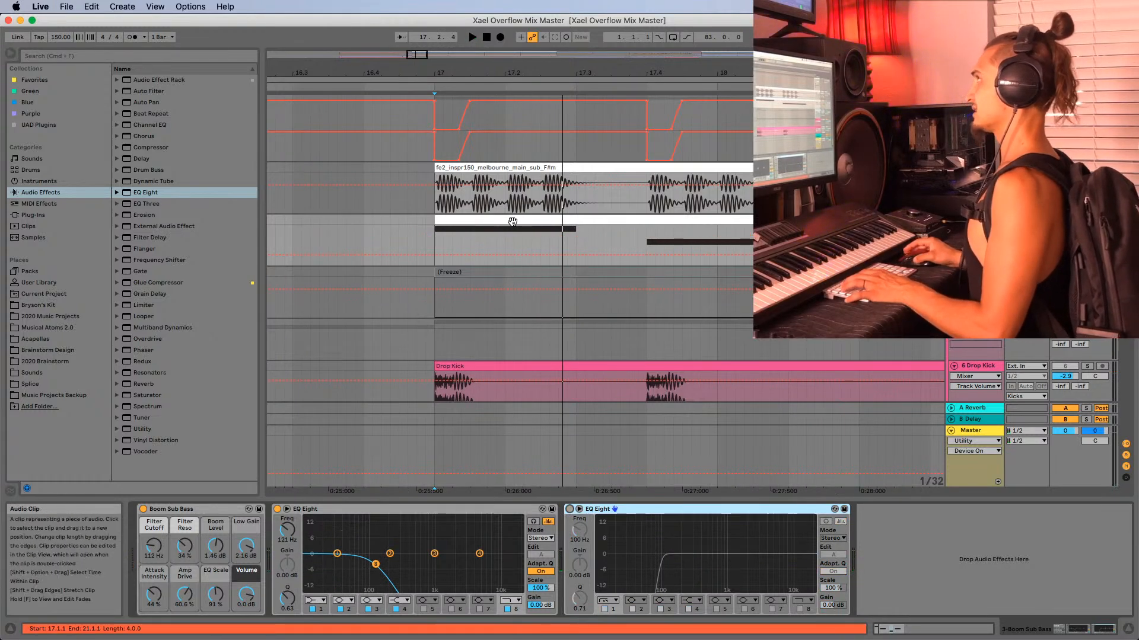
- Unfold the Snares Claps group and play the Drop Clap from its first hit at 17.3.1
{"action": "scroll", "coordinate": [610, 344], "scroll_direction": "up", "scroll_amount": 1}
{"action": "scroll", "coordinate": [596, 354], "scroll_direction": "down", "scroll_amount": 2}
{"action": "scroll", "coordinate": [596, 354], "scroll_direction": "down", "scroll_amount": 5}
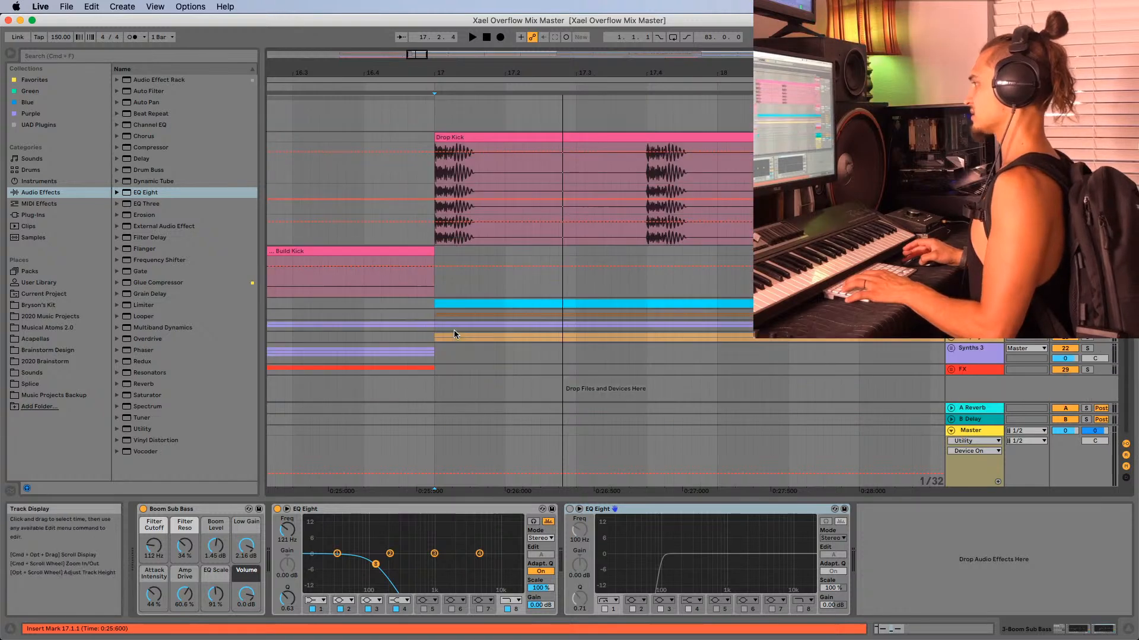
{"action": "left_click", "coordinate": [457, 306]}
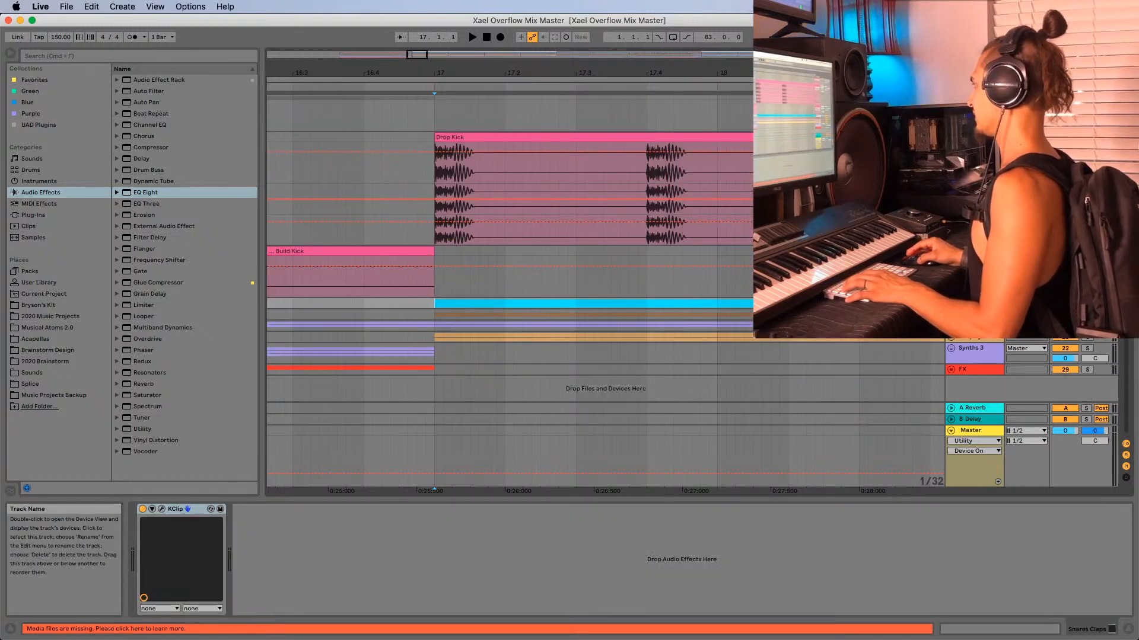
{"action": "left_click", "coordinate": [950, 304]}
{"action": "left_click", "coordinate": [576, 299]}
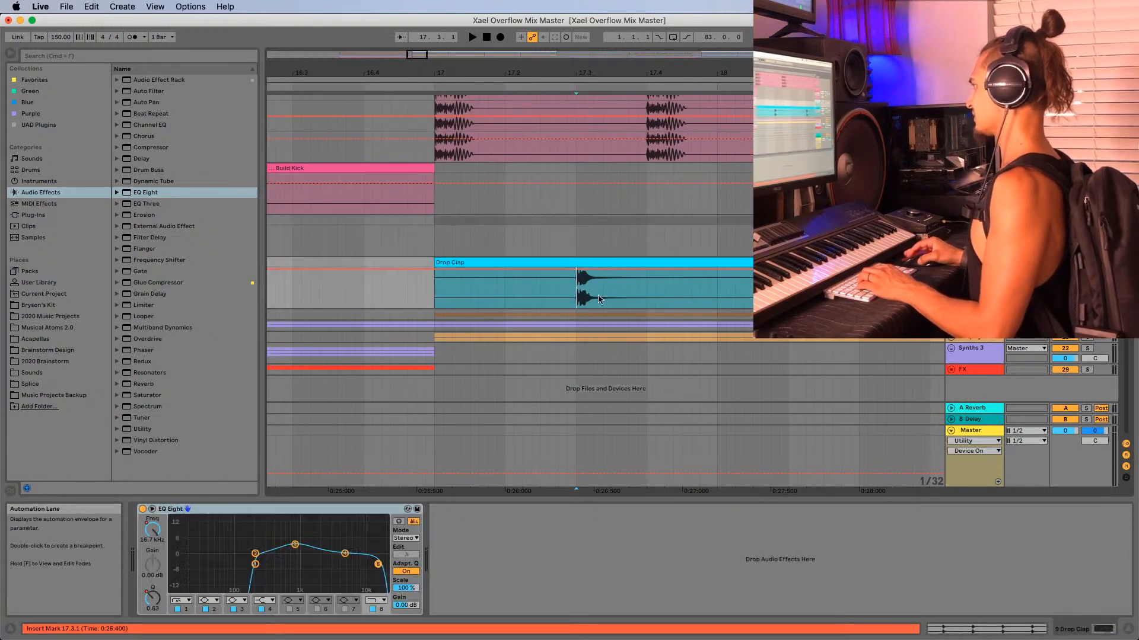
{"action": "key", "text": "space"}
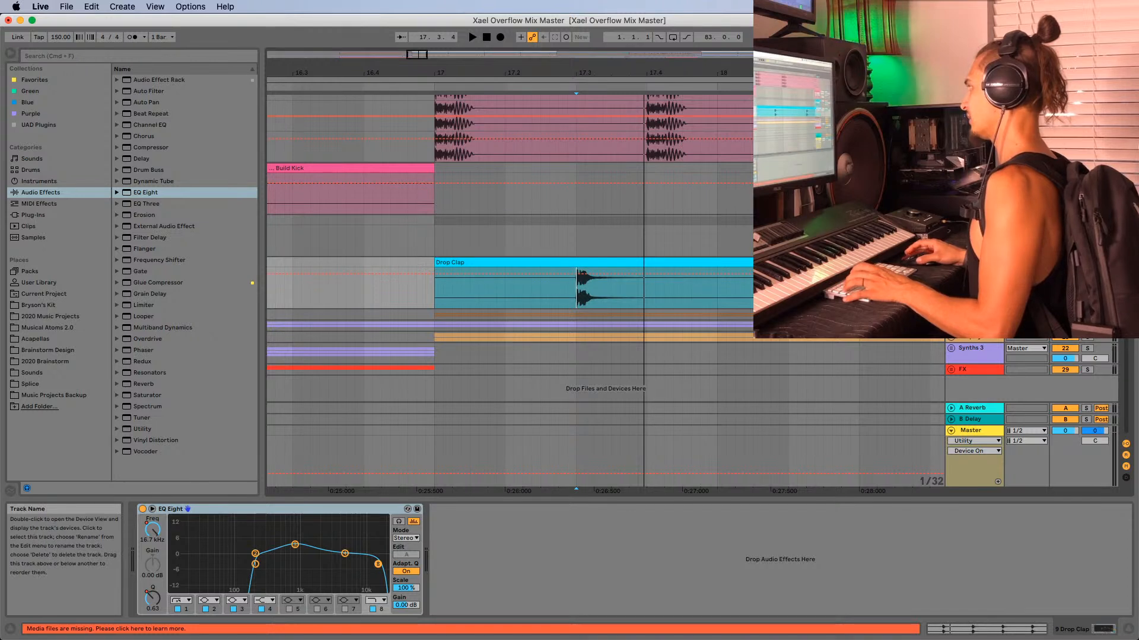
- Compare the Drop Clap hits with the Drop Kick hits and the sub group's gain ducks across bars 17 to 21
{"action": "left_click", "coordinate": [974, 220]}
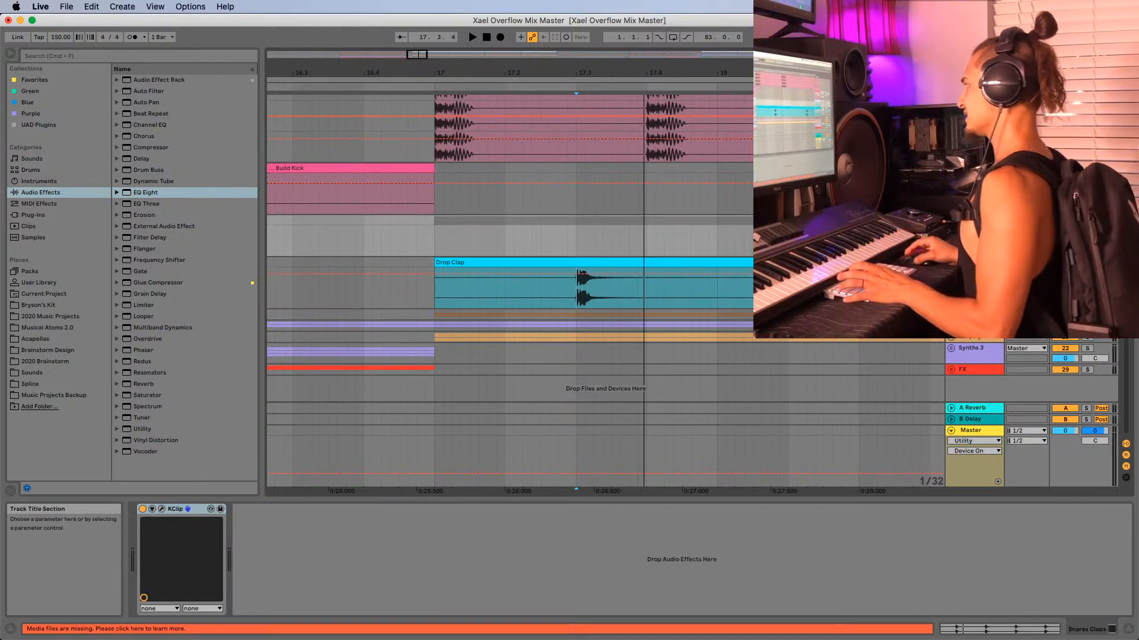
{"action": "left_click", "coordinate": [431, 308]}
{"action": "scroll", "coordinate": [593, 219], "scroll_direction": "up", "scroll_amount": 10}
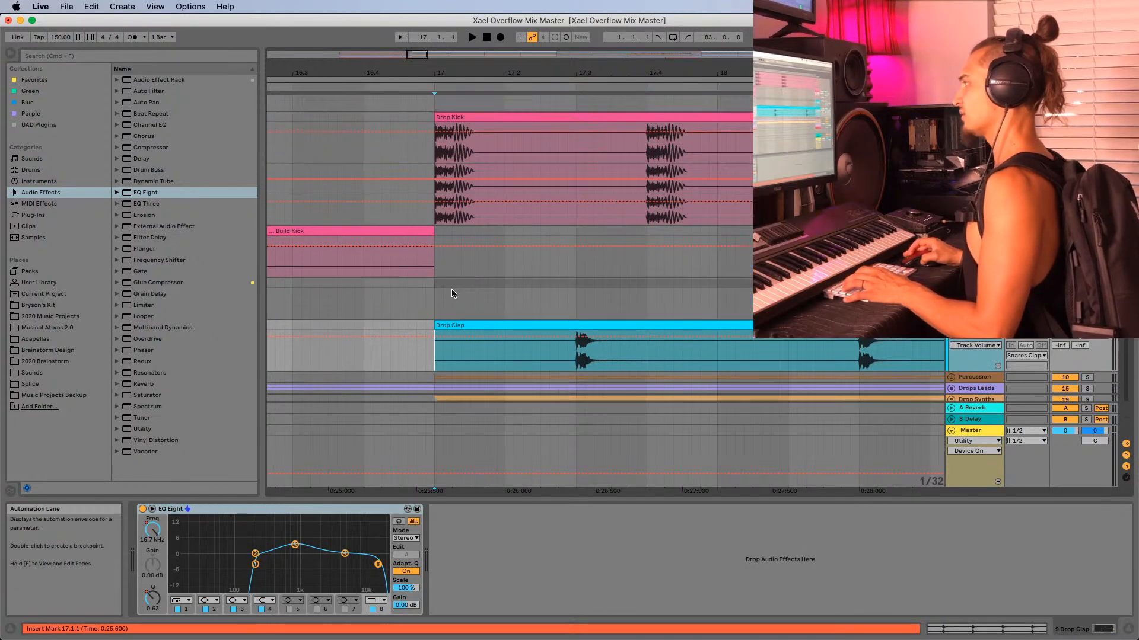
{"action": "scroll", "coordinate": [593, 216], "scroll_direction": "down", "scroll_amount": 8}
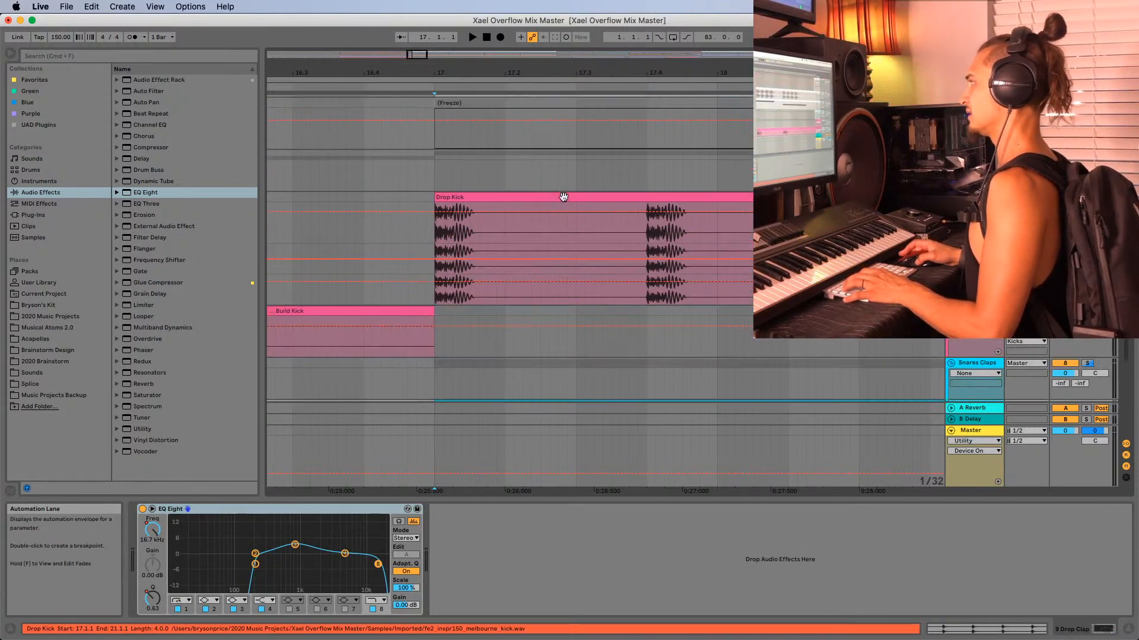
{"action": "left_click", "coordinate": [583, 298]}
{"action": "scroll", "coordinate": [581, 302], "scroll_direction": "up", "scroll_amount": 8}
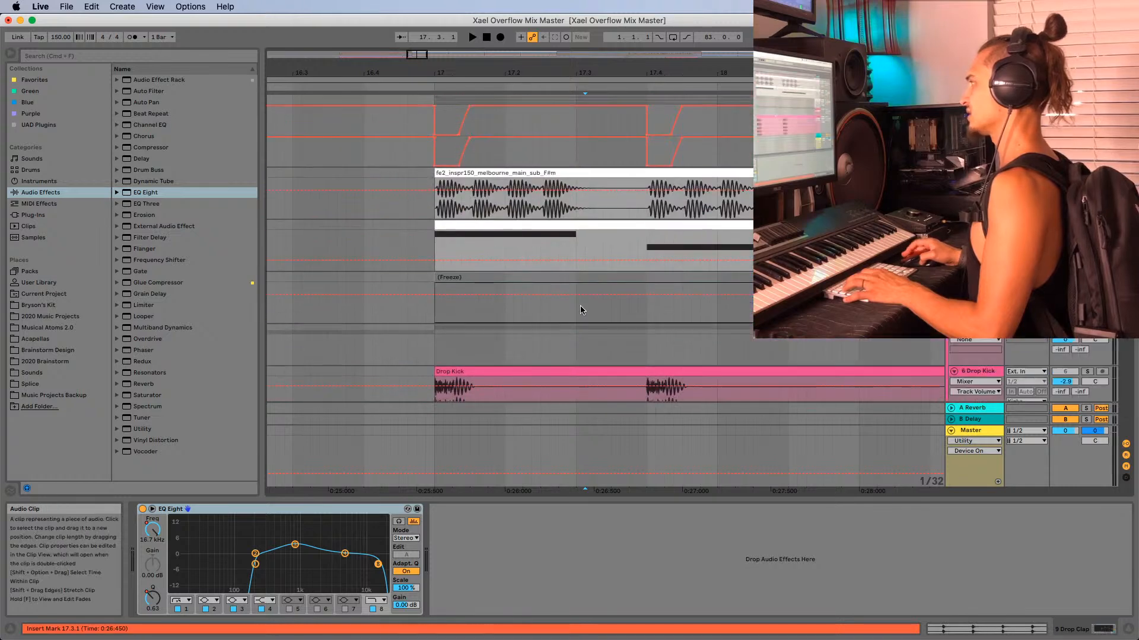
{"action": "left_click_drag", "start_coordinate": [574, 69], "coordinate": [535, 42]}
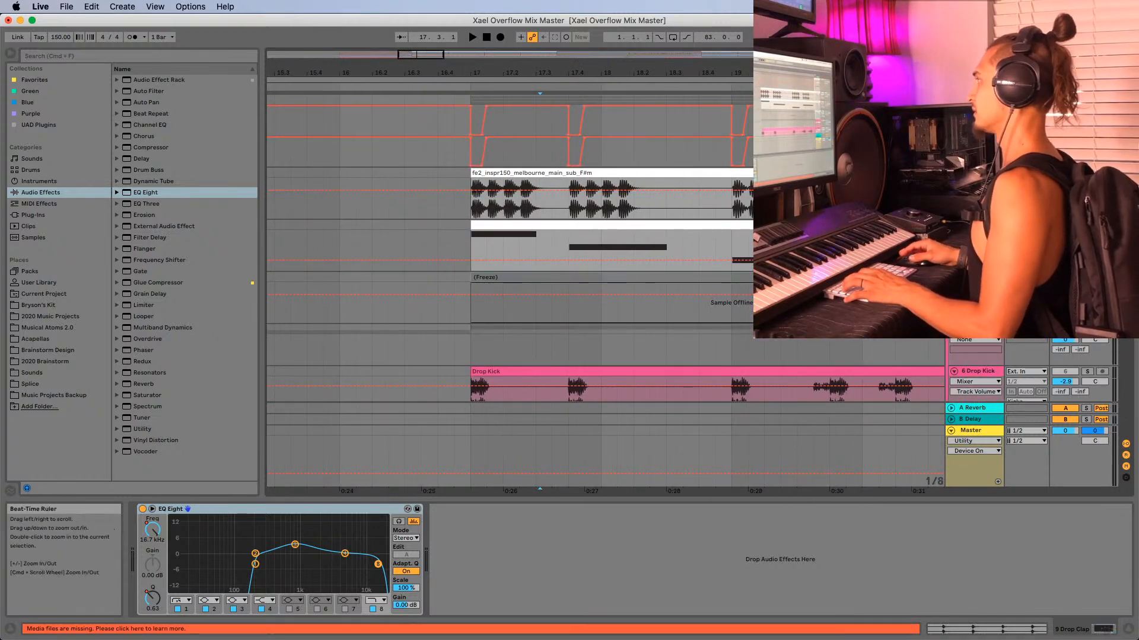
{"action": "left_click_drag", "start_coordinate": [773, 71], "coordinate": [690, 72]}
{"action": "left_click_drag", "start_coordinate": [811, 72], "coordinate": [683, 41]}
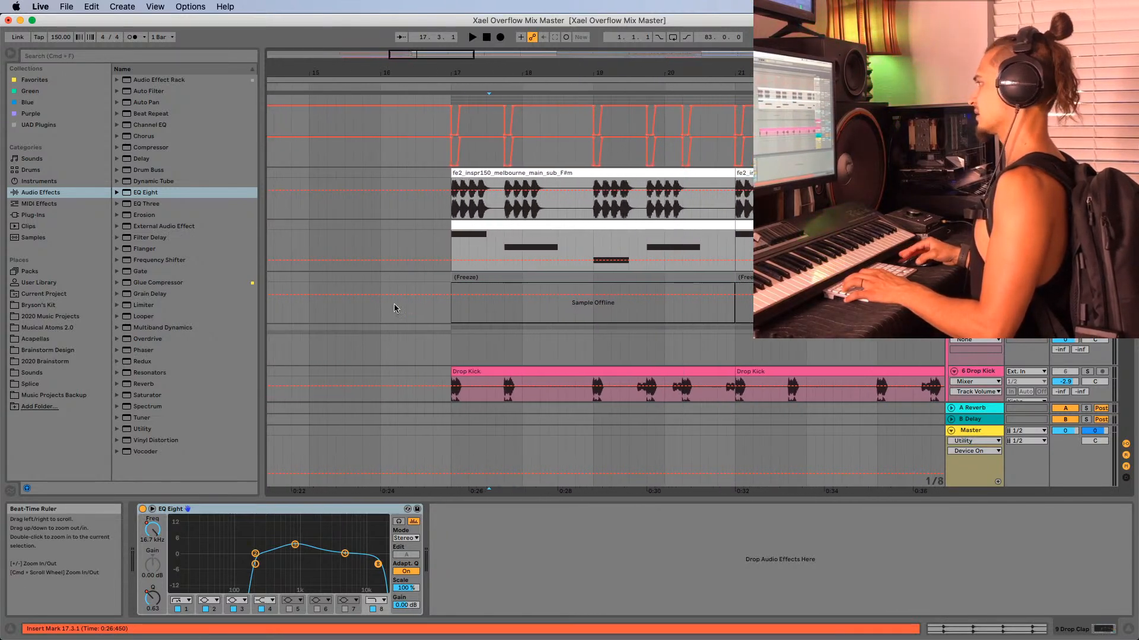
- Play the drop from 17.1.1 and check the Boom Sub Bass together with the kicks and claps
{"action": "left_click", "coordinate": [451, 351]}
{"action": "scroll", "coordinate": [541, 312], "scroll_direction": "down", "scroll_amount": 4}
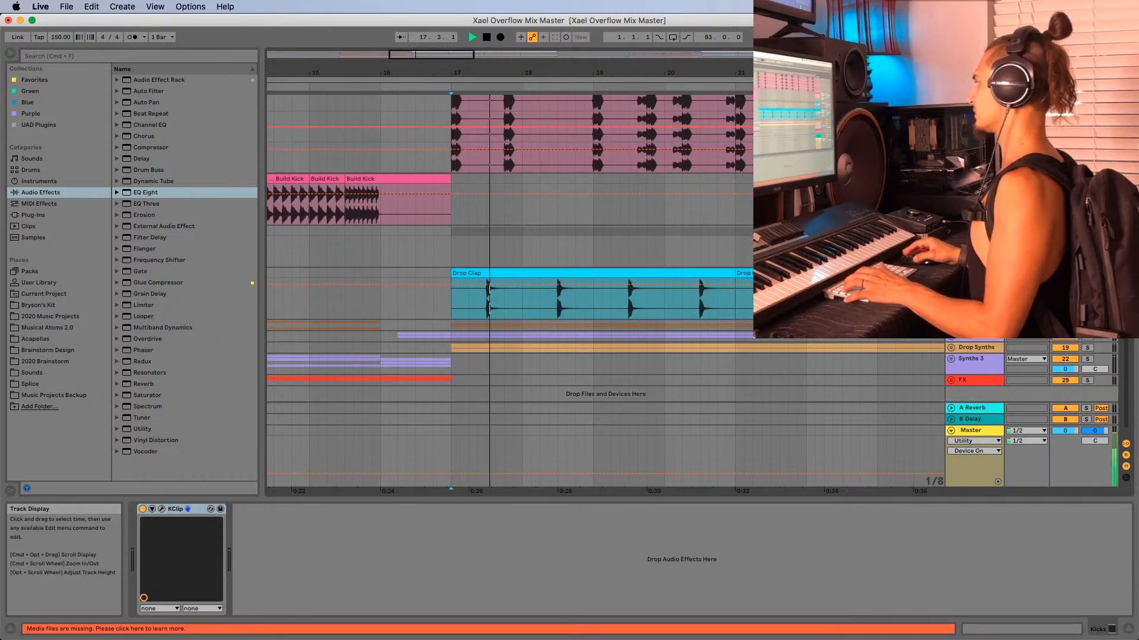
{"action": "key", "text": "space"}
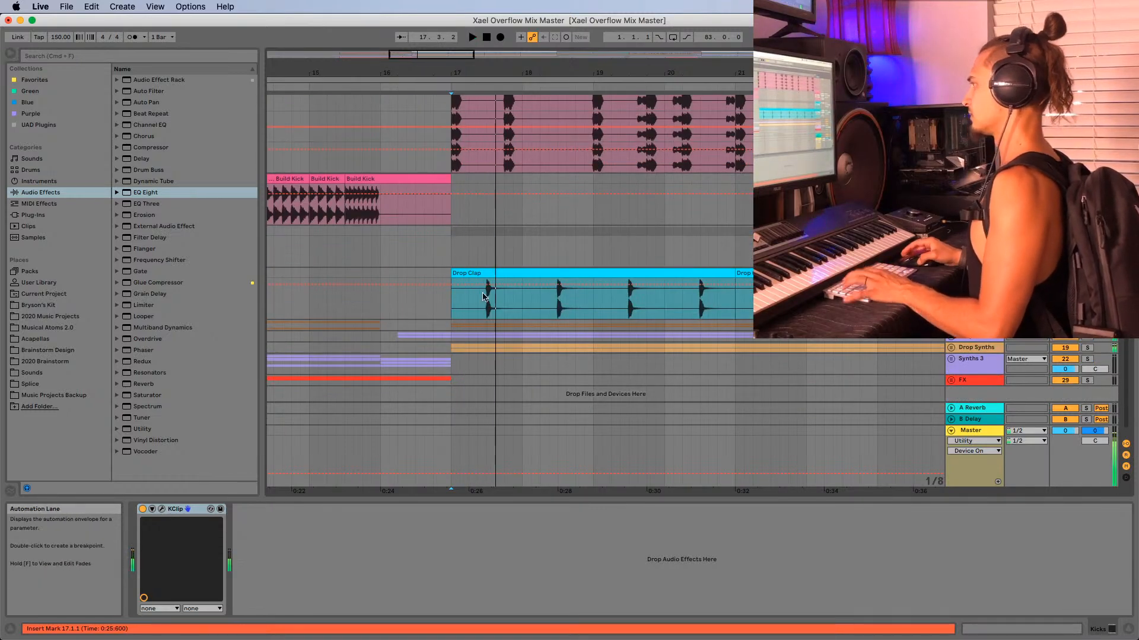
{"action": "scroll", "coordinate": [468, 299], "scroll_direction": "up", "scroll_amount": 4}
{"action": "scroll", "coordinate": [468, 298], "scroll_direction": "up", "scroll_amount": 7}
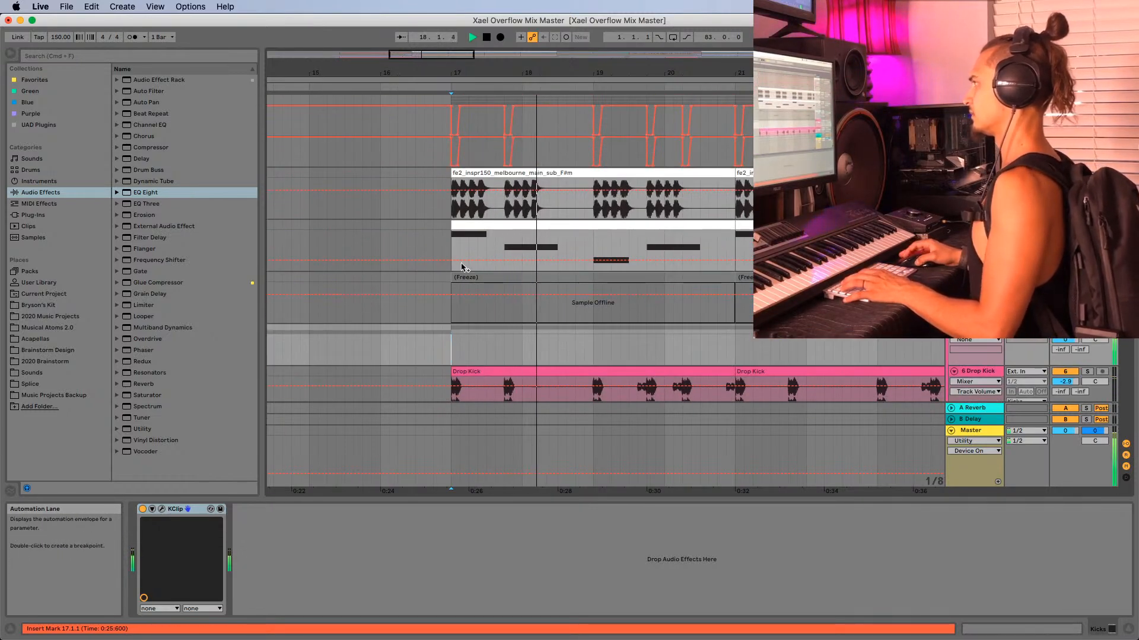
{"action": "left_click", "coordinate": [448, 243]}
{"action": "scroll", "coordinate": [451, 243], "scroll_direction": "down", "scroll_amount": 5}
{"action": "scroll", "coordinate": [462, 244], "scroll_direction": "up", "scroll_amount": 5}
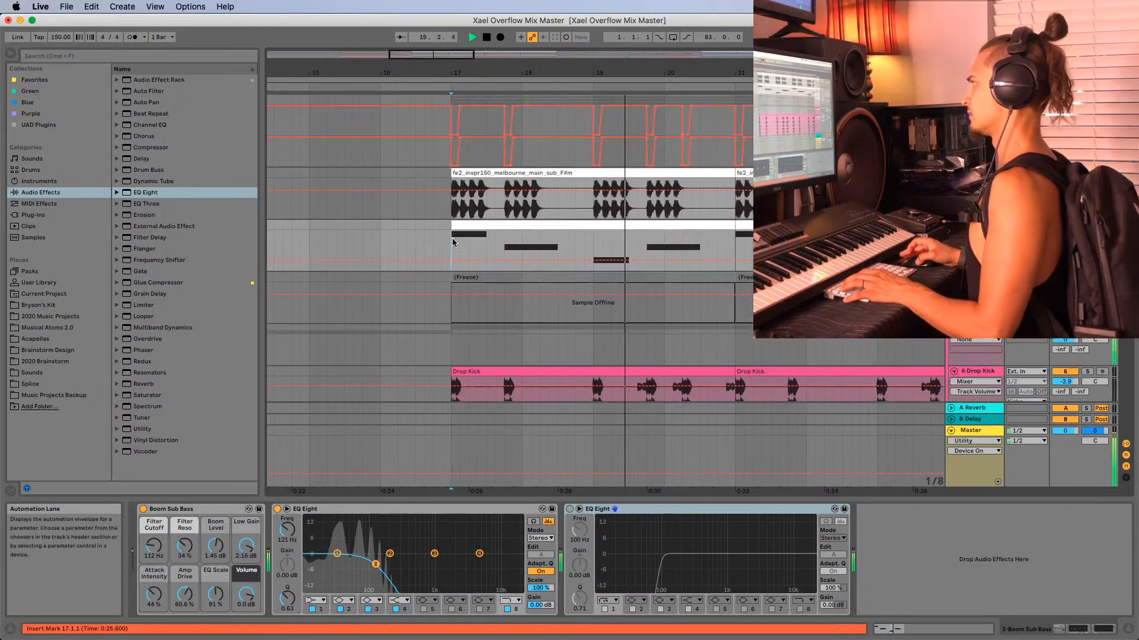
{"action": "key", "text": "space"}
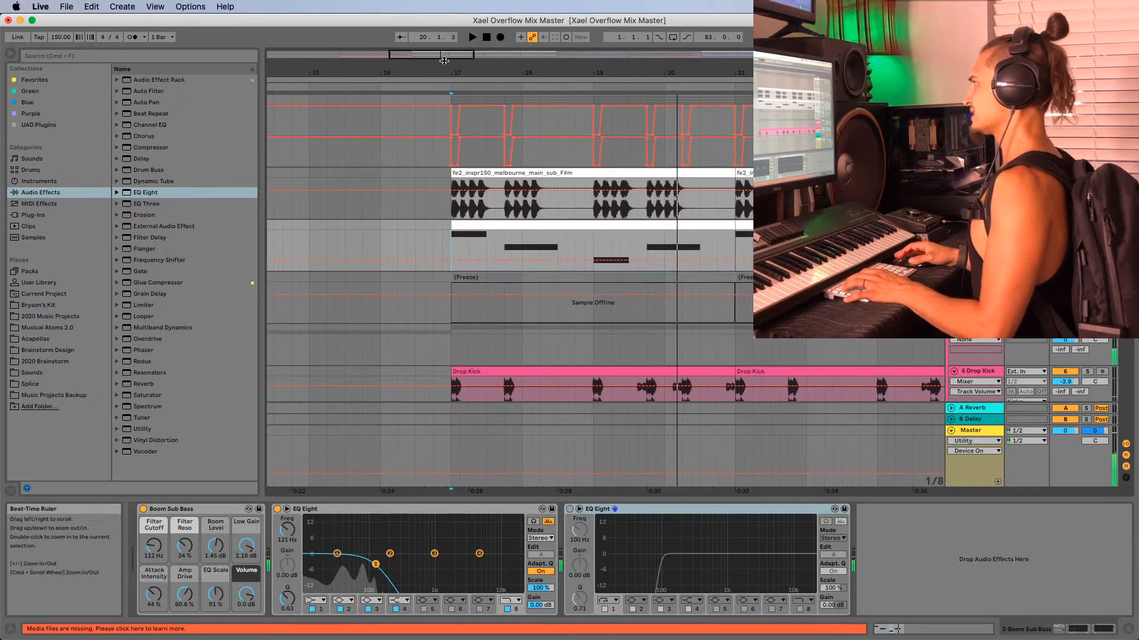
- Open the macro mappings of the sub group's Audio Effect Rack and set the Gain mapping's minimum to -11.5 dB
{"action": "left_click_drag", "start_coordinate": [456, 60], "coordinate": [462, 110]}
{"action": "left_click", "coordinate": [611, 170]}
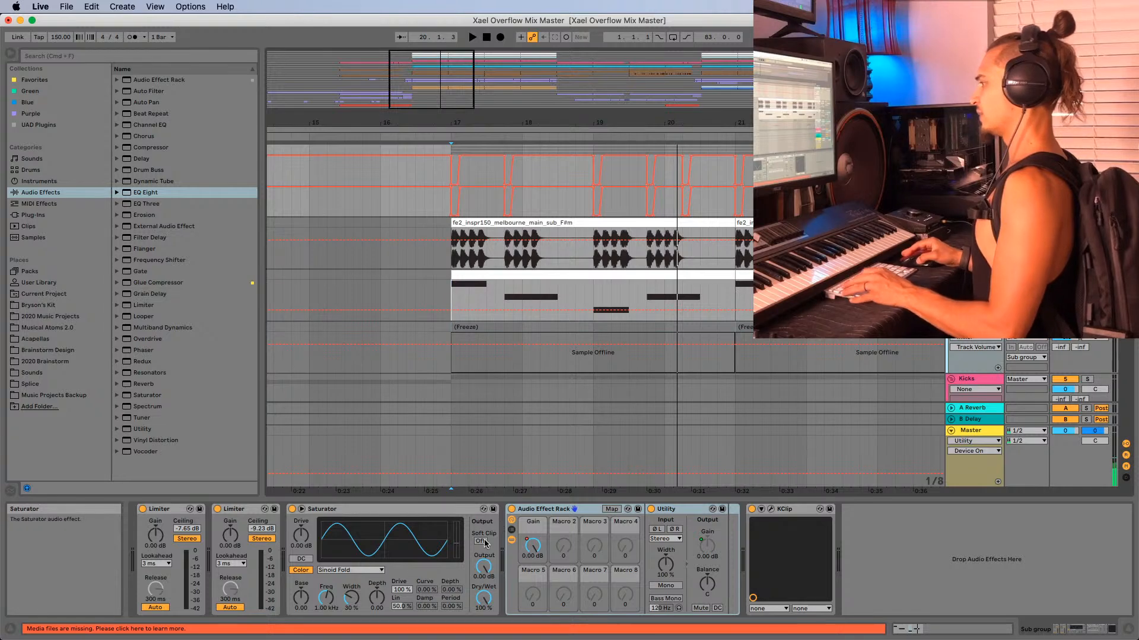
{"action": "left_click", "coordinate": [611, 508]}
{"action": "left_click_drag", "start_coordinate": [209, 81], "coordinate": [210, 68]}
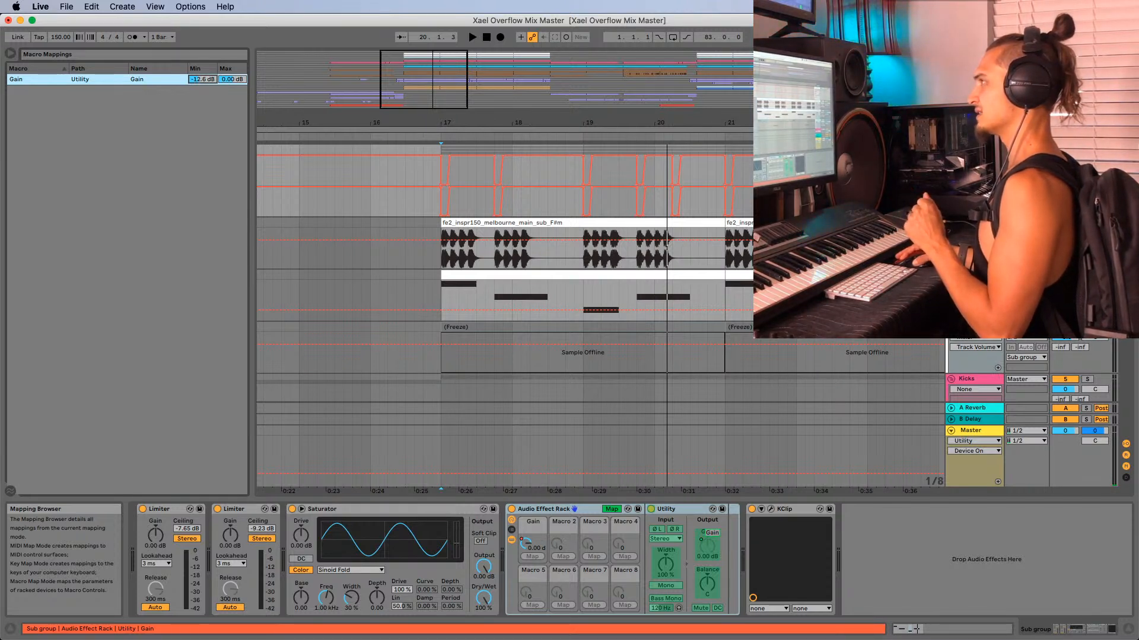
{"action": "left_click_drag", "start_coordinate": [202, 79], "coordinate": [202, 74]}
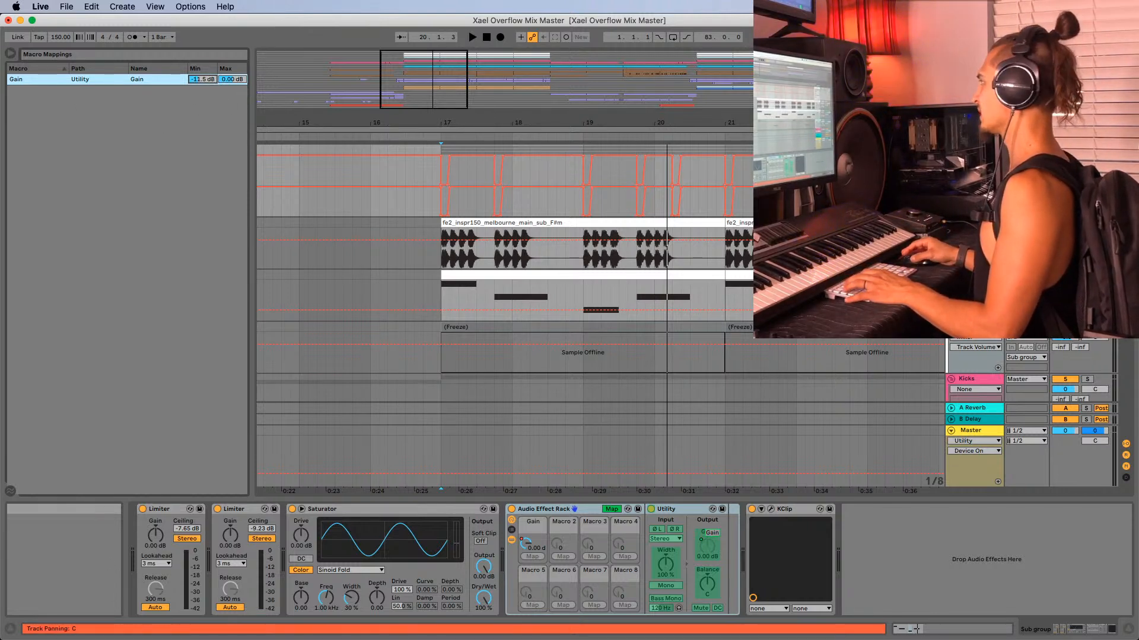
- Audition the drop from 17.1.1 while lowering the minimum of the sub group's Gain mapping to -17.0 dB
{"action": "key", "text": "space"}
{"action": "left_click_drag", "start_coordinate": [205, 83], "coordinate": [205, 95]}
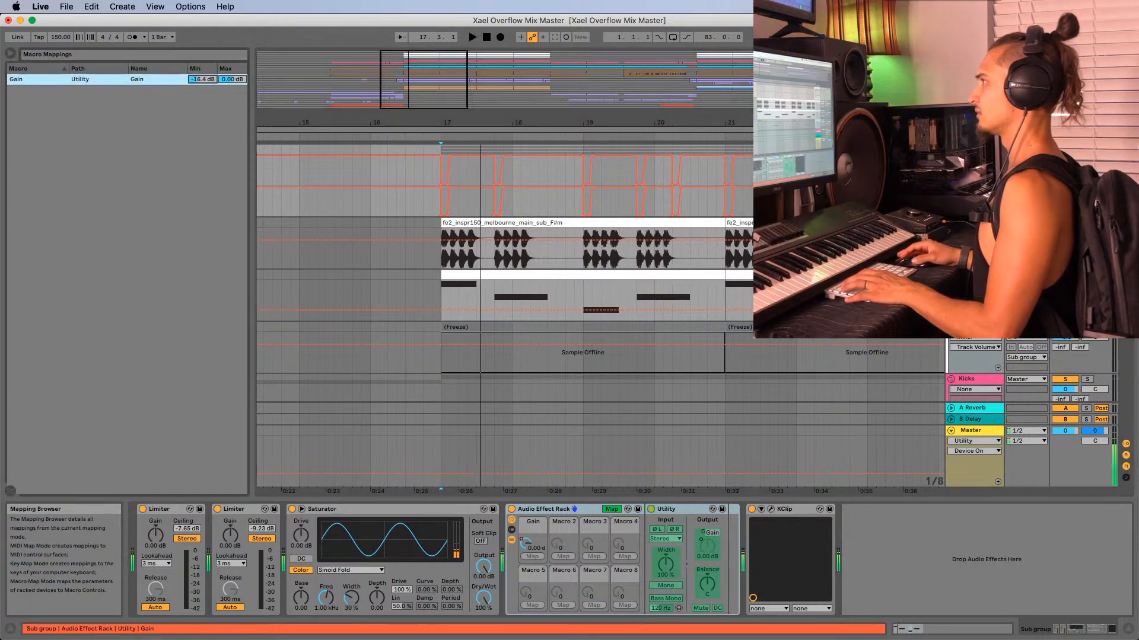
{"action": "key", "text": "space"}
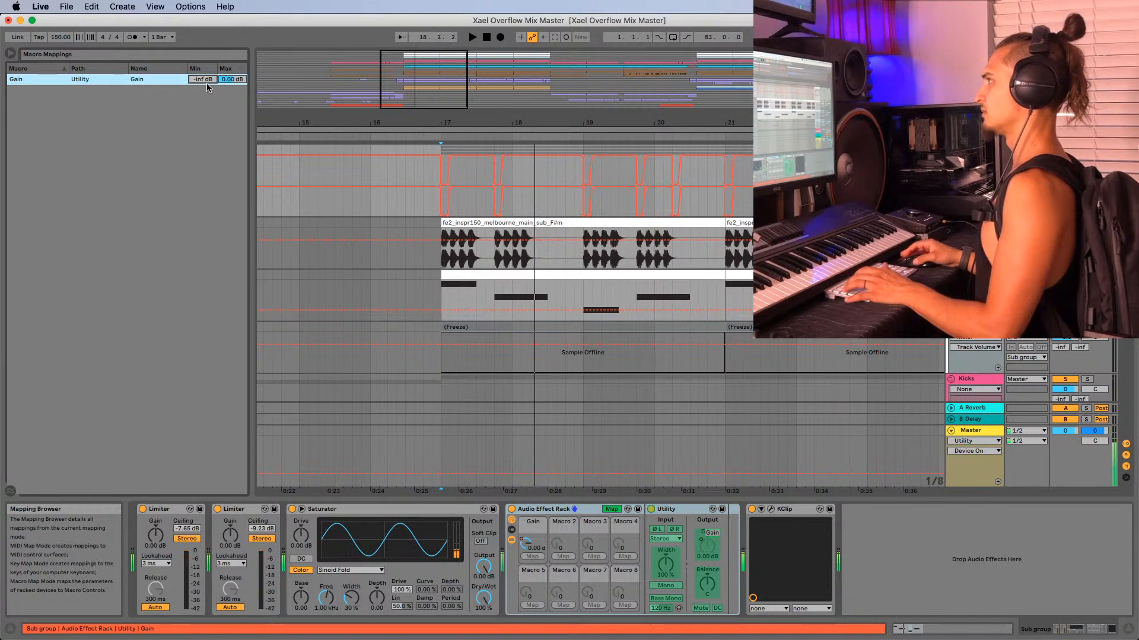
{"action": "key", "text": "space"}
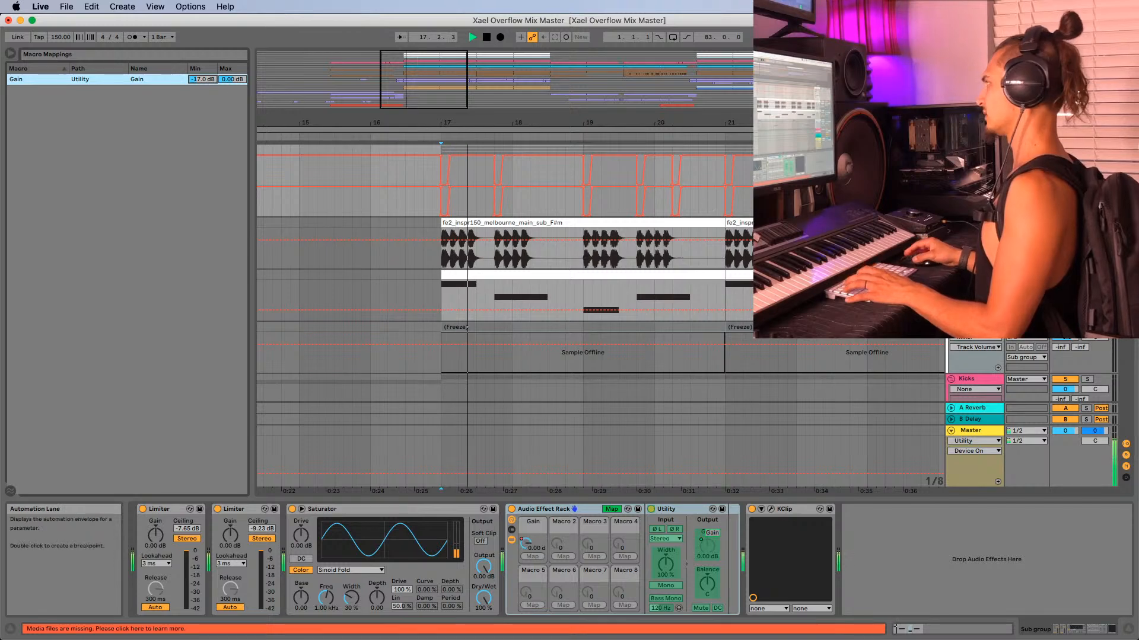
- Play the drop again to hear the -17.0 dB ducks, and select the Boom Sub Bass track at 16.4.3
{"action": "key", "text": "space"}
{"action": "scroll", "coordinate": [475, 237], "scroll_direction": "down", "scroll_amount": 2}
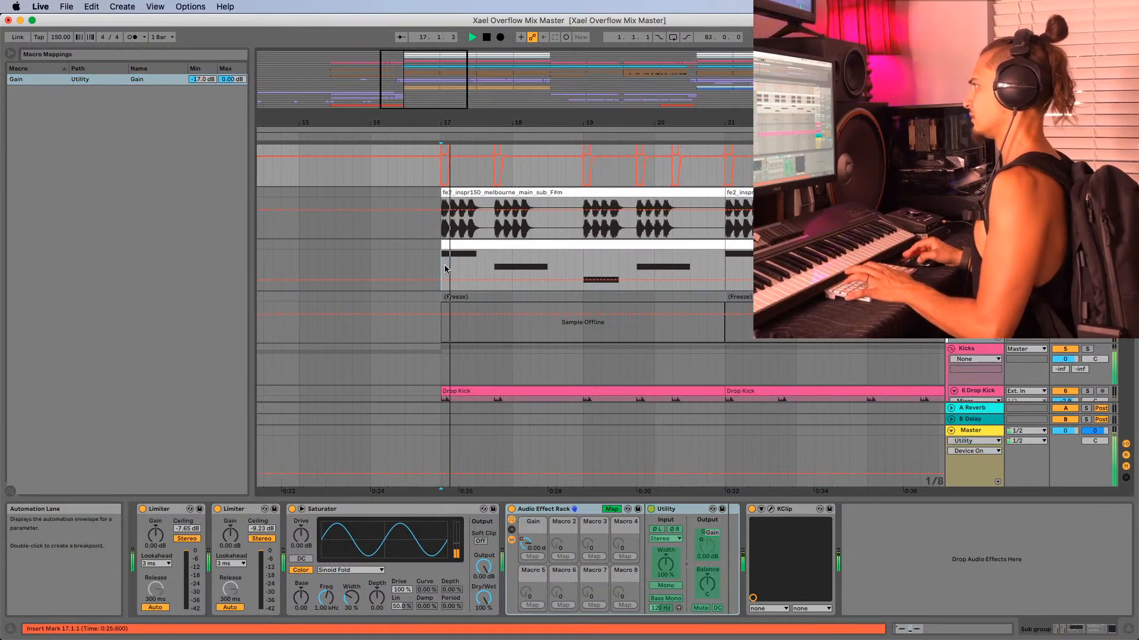
{"action": "left_click", "coordinate": [434, 265]}
{"action": "scroll", "coordinate": [464, 240], "scroll_direction": "down", "scroll_amount": 5}
{"action": "scroll", "coordinate": [461, 269], "scroll_direction": "up", "scroll_amount": 6}
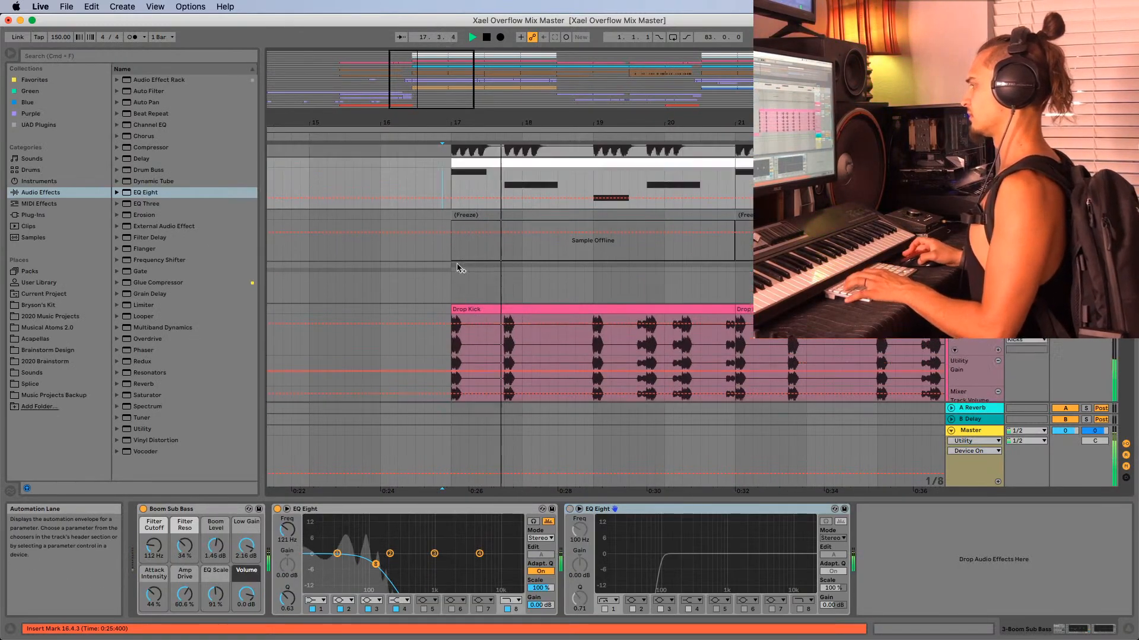
{"action": "key", "text": "space"}
- Set the minimum of the sub group rack's Gain mapping to -inf dB and leave macro mapping
{"action": "left_click", "coordinate": [444, 178]}
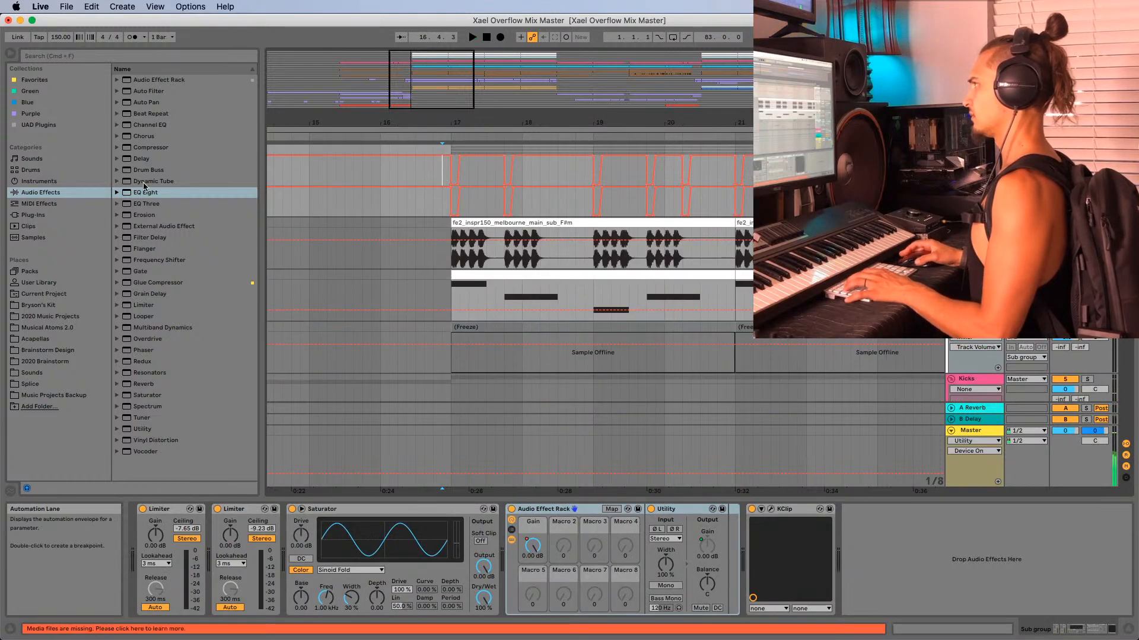
{"action": "left_click", "coordinate": [611, 509]}
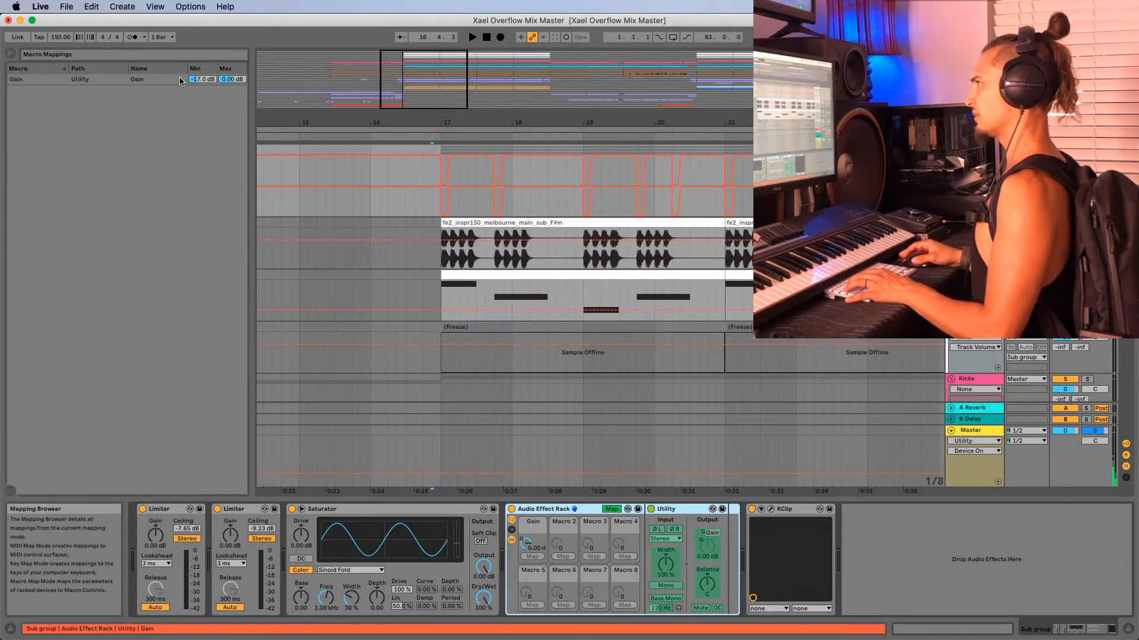
{"action": "left_click", "coordinate": [574, 512]}
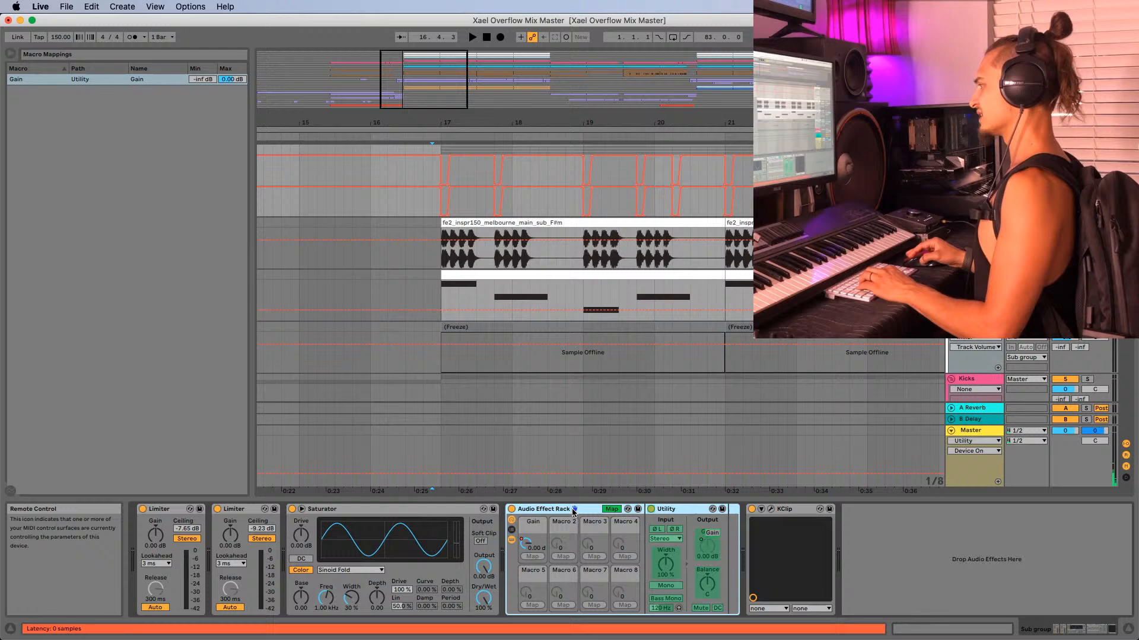
{"action": "left_click", "coordinate": [611, 509]}
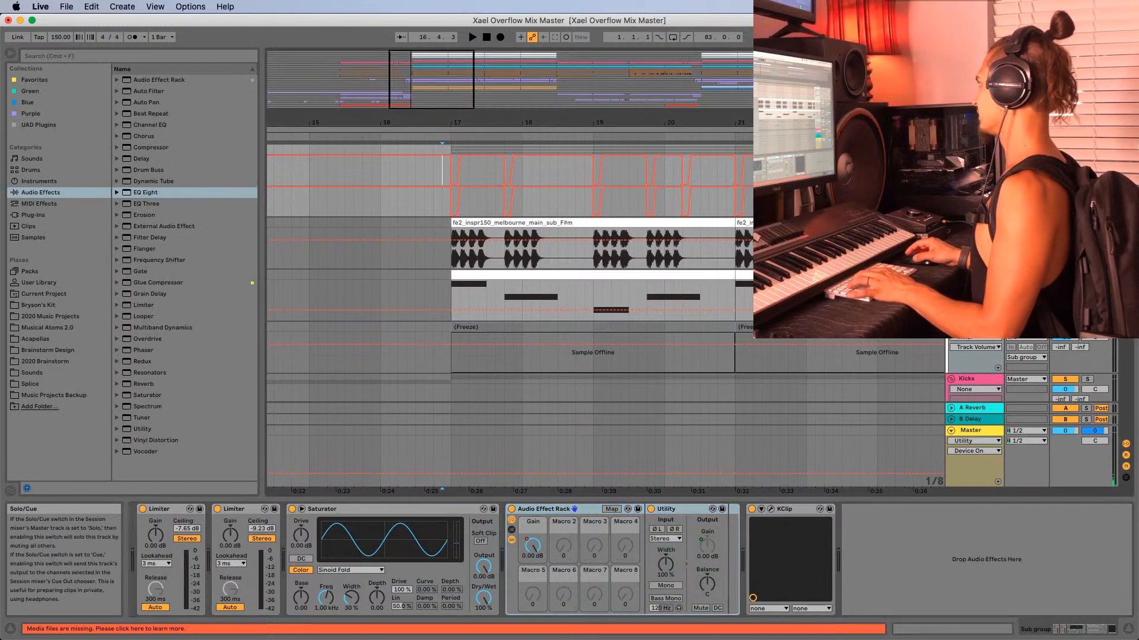
- Play from 16.4.3, fold the Kicks group, and inspect the device chains of the Snares Claps, Percussion and Drops Leads groups
{"action": "key", "text": "space"}
{"action": "scroll", "coordinate": [973, 356], "scroll_direction": "down", "scroll_amount": 5}
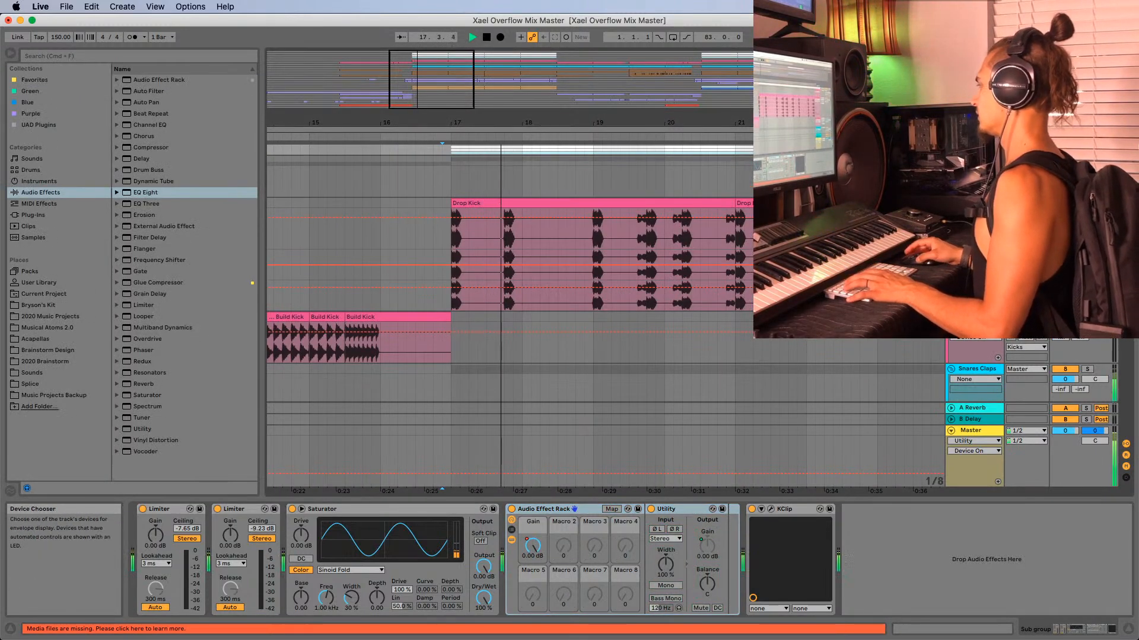
{"action": "left_click", "coordinate": [951, 161]}
{"action": "left_click", "coordinate": [976, 173]}
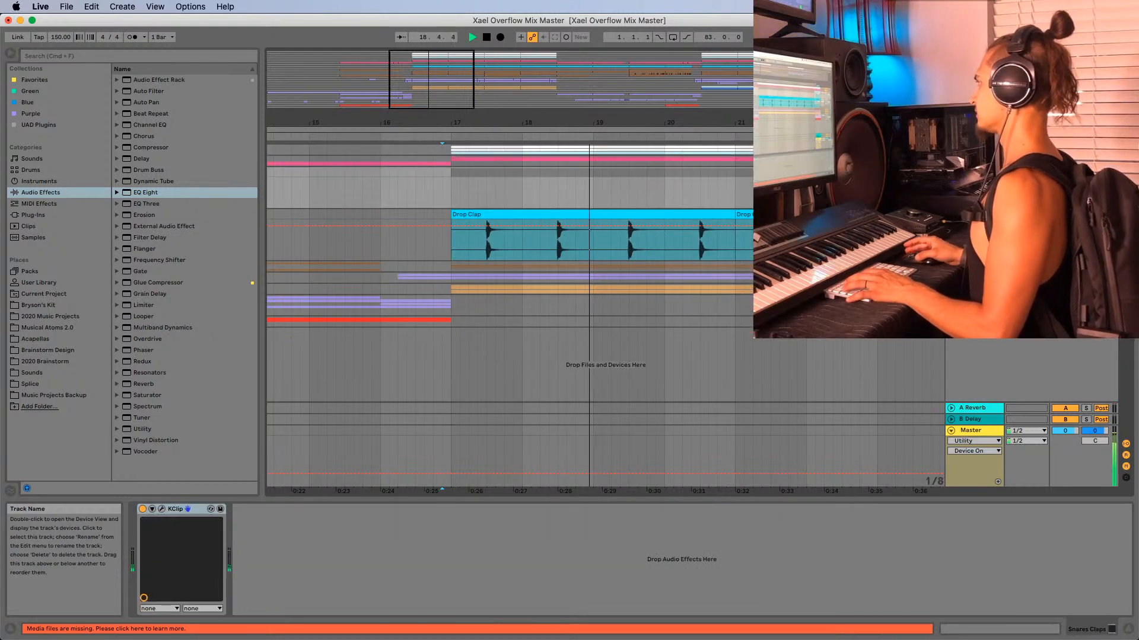
{"action": "left_click", "coordinate": [975, 267]}
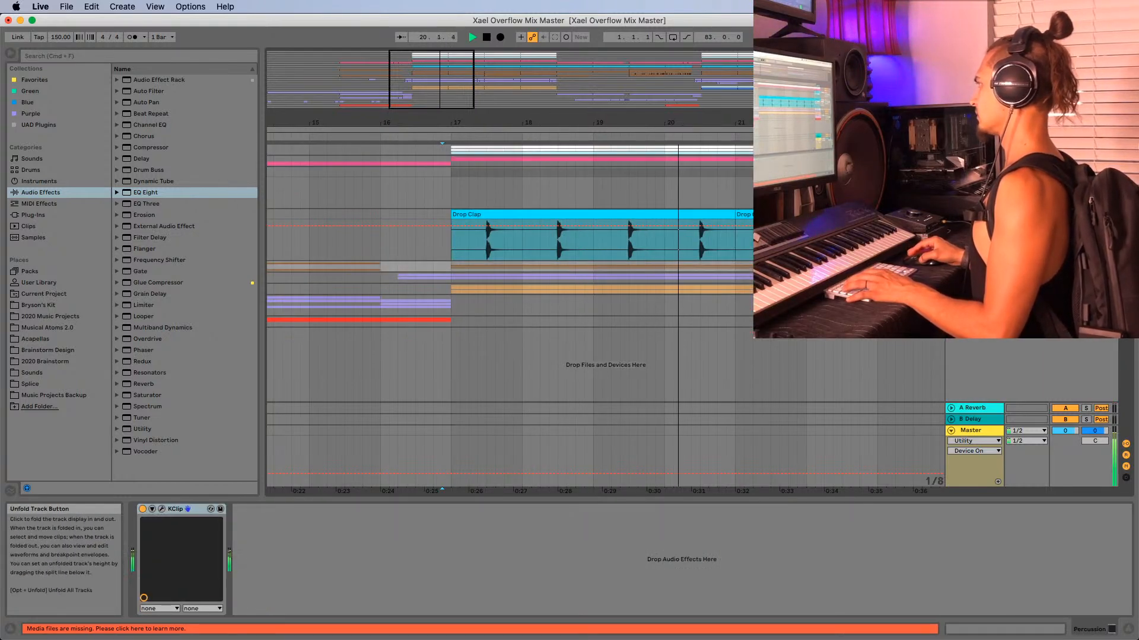
{"action": "left_click", "coordinate": [976, 277]}
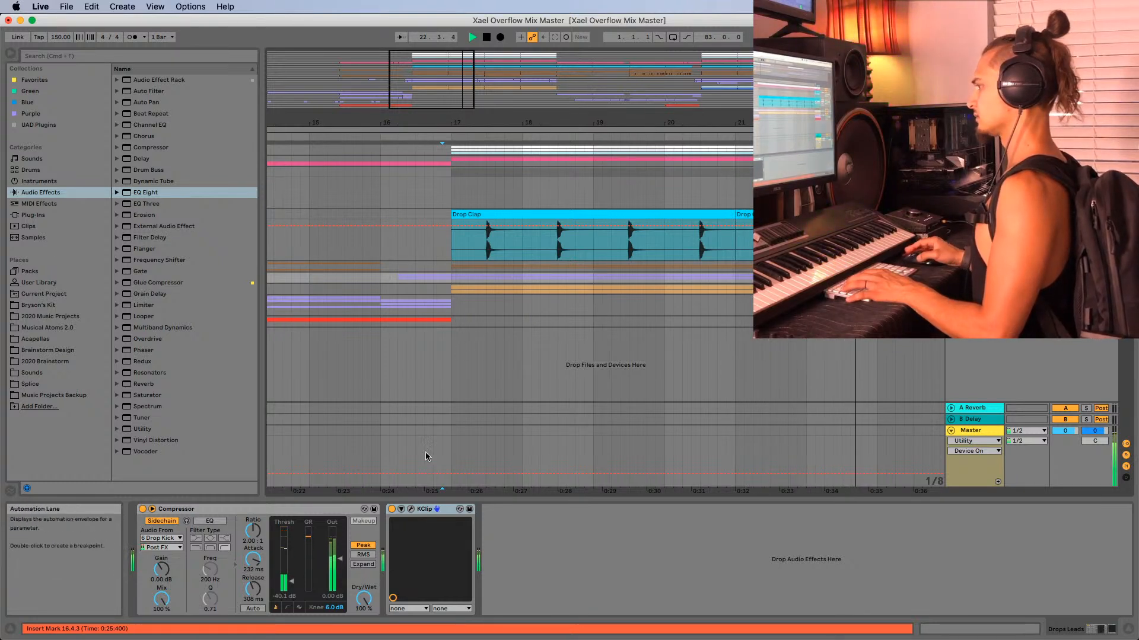
{"action": "key", "text": "space"}
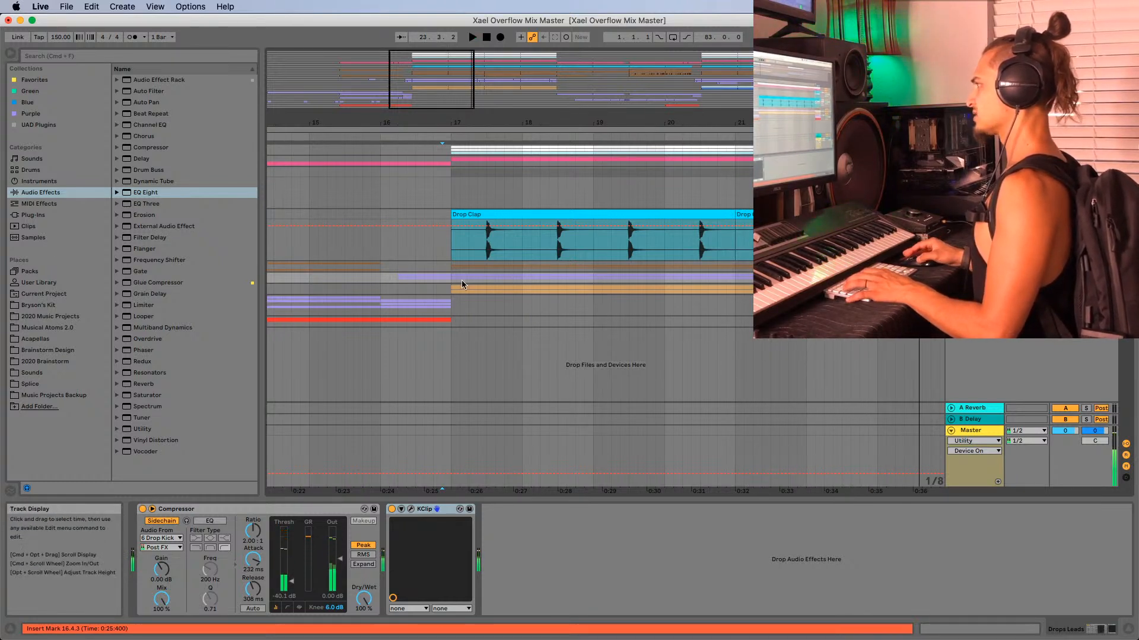
- Play the Drops Leads group from 17.1.1 with its sidechain Compressor in view, and unfold the group
{"action": "left_click", "coordinate": [453, 288]}
{"action": "left_click", "coordinate": [452, 277]}
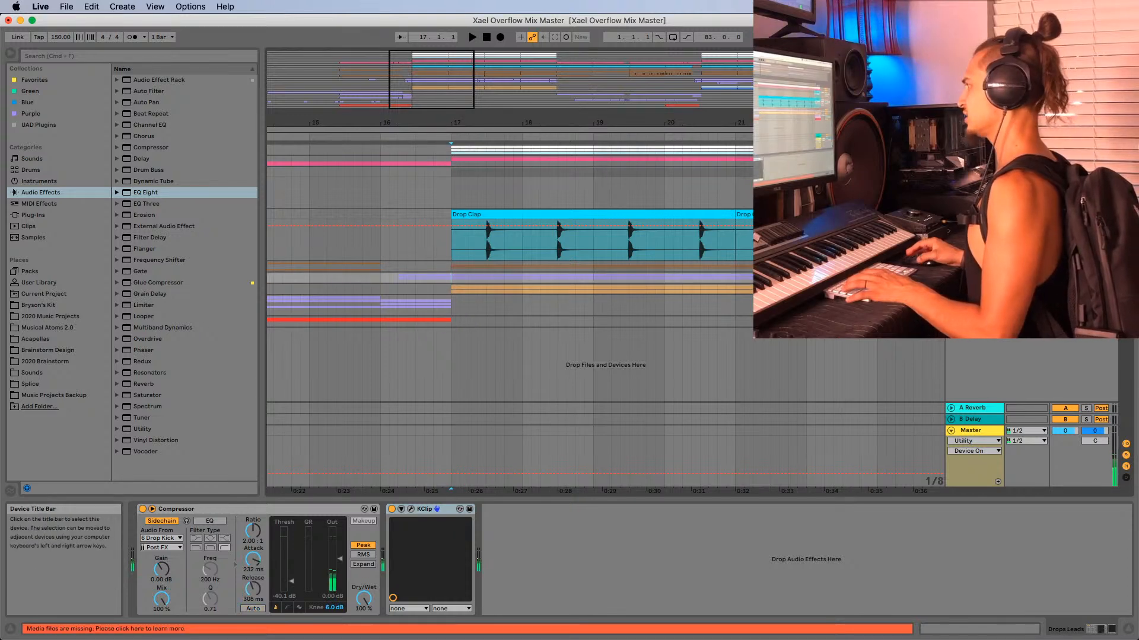
{"action": "key", "text": "space"}
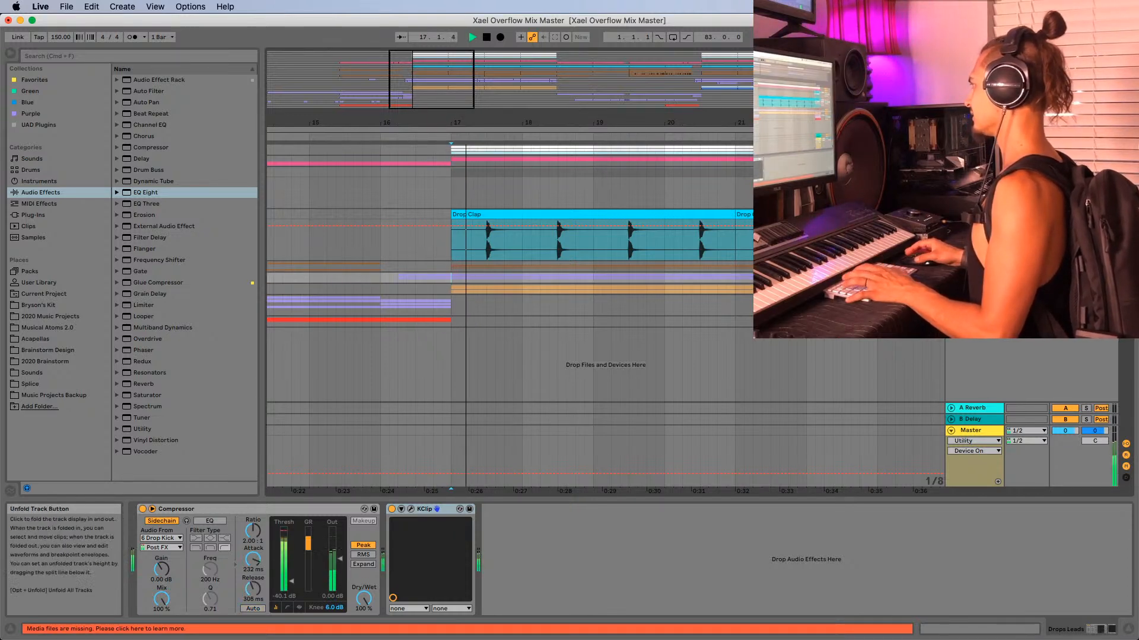
{"action": "left_click", "coordinate": [951, 277]}
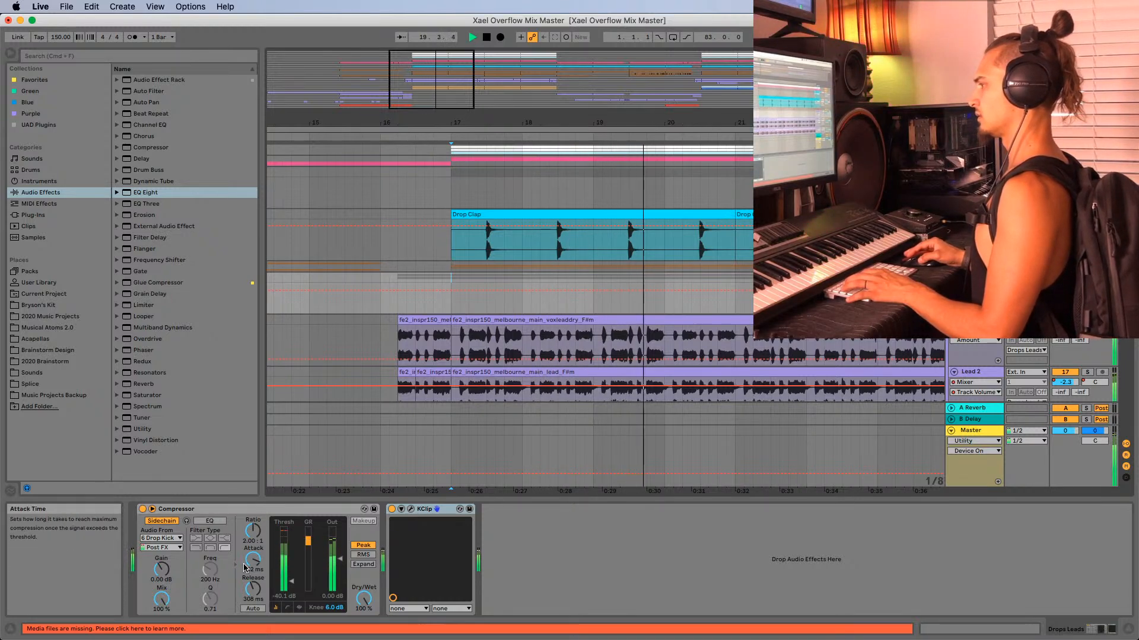
- Inspect the Lead 1 device chain, stop playback, and return to the Drops Leads group's sidechain Compressor
{"action": "left_click", "coordinate": [449, 346]}
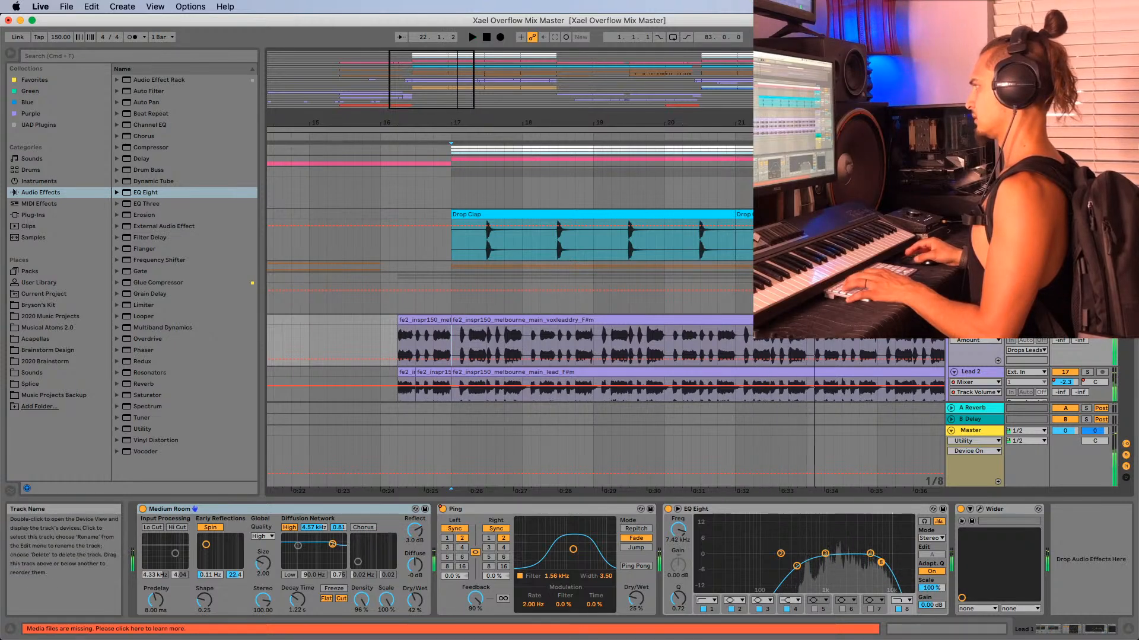
{"action": "left_click", "coordinate": [469, 334]}
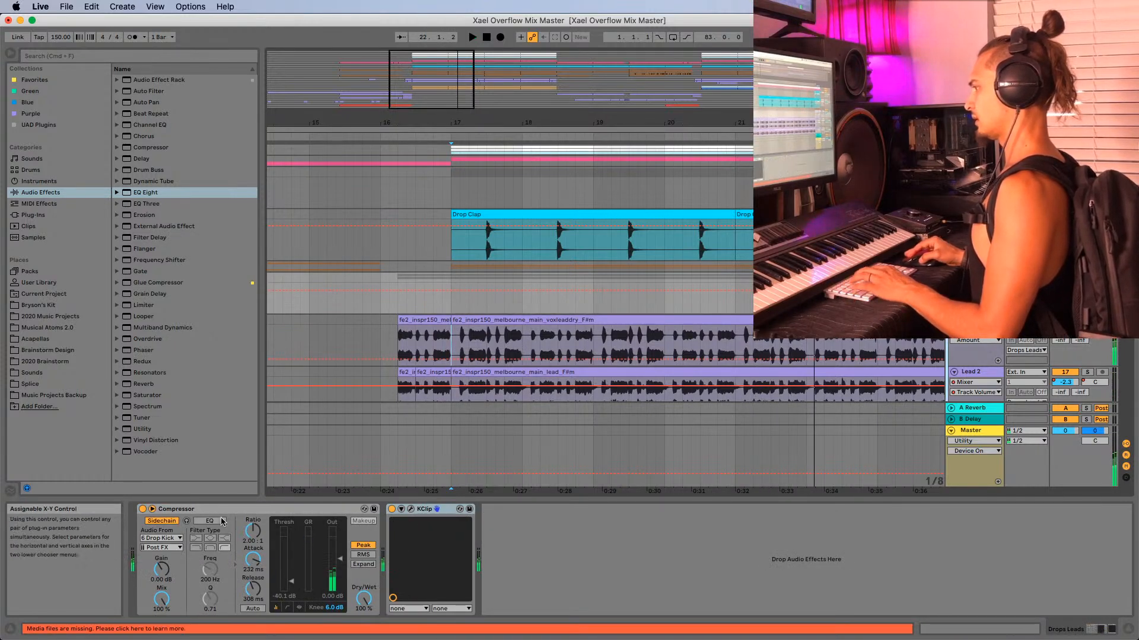
{"action": "left_click", "coordinate": [191, 512]}
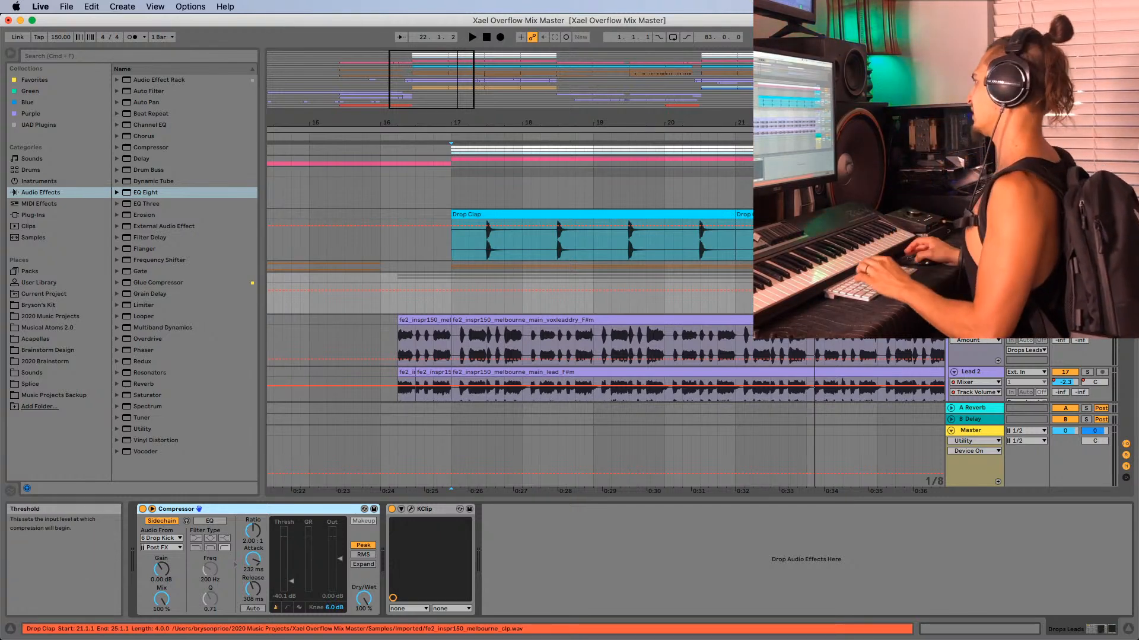
- Copy the Audio Effect Rack containing Utility from the Sub group and paste it after the Compressor on the Drops Leads group
{"action": "left_click", "coordinate": [972, 149]}
{"action": "left_click", "coordinate": [560, 510]}
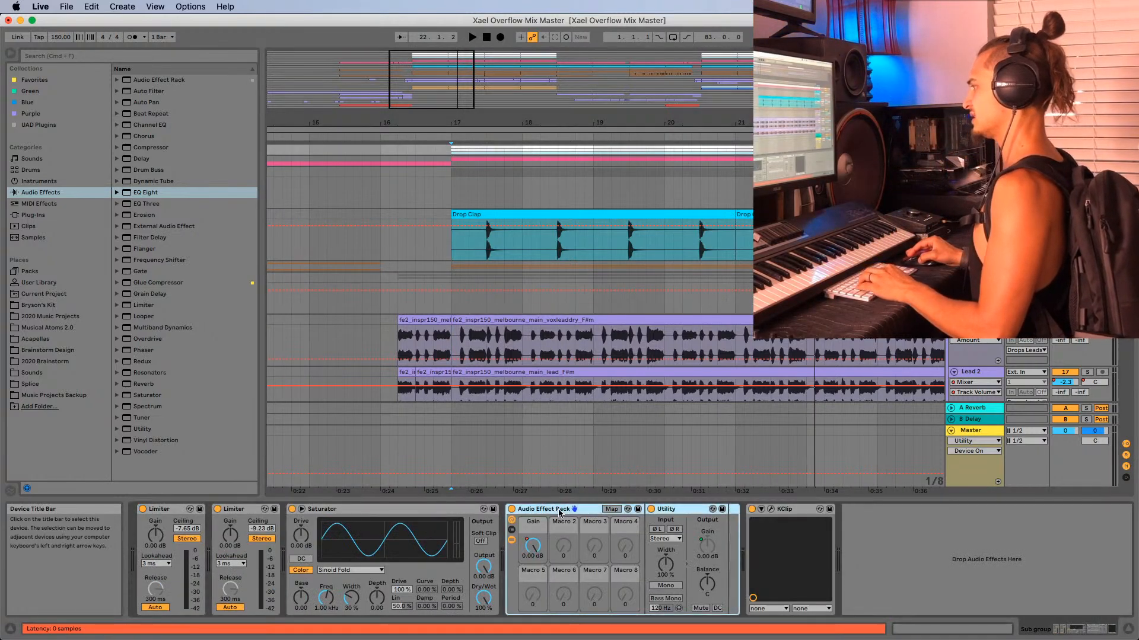
{"action": "key", "text": "super+c"}
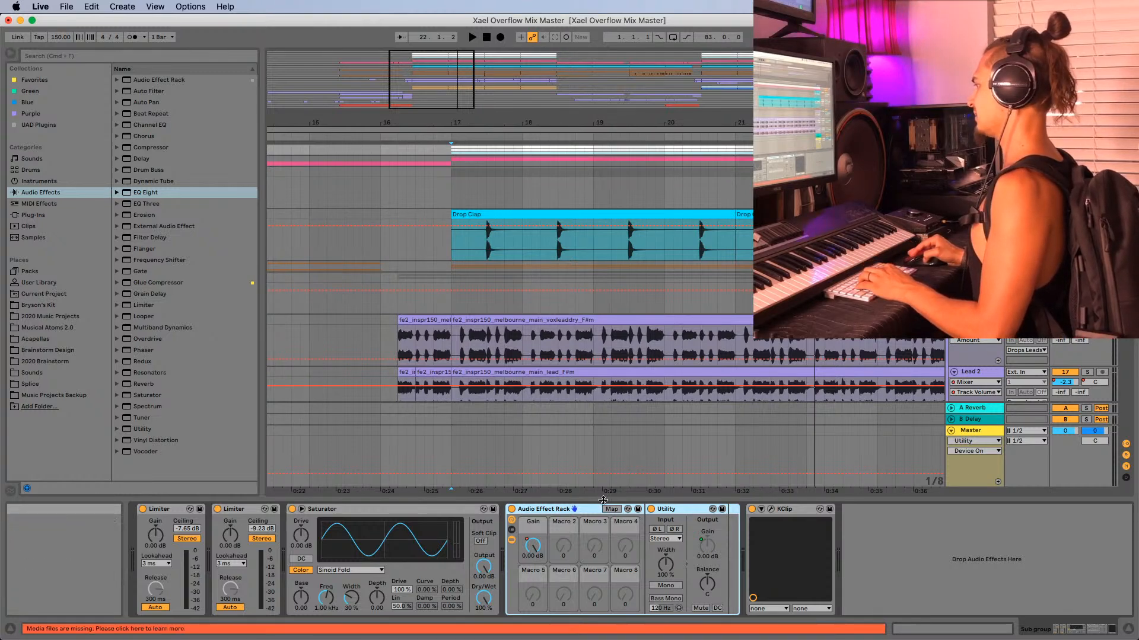
{"action": "left_click", "coordinate": [973, 278]}
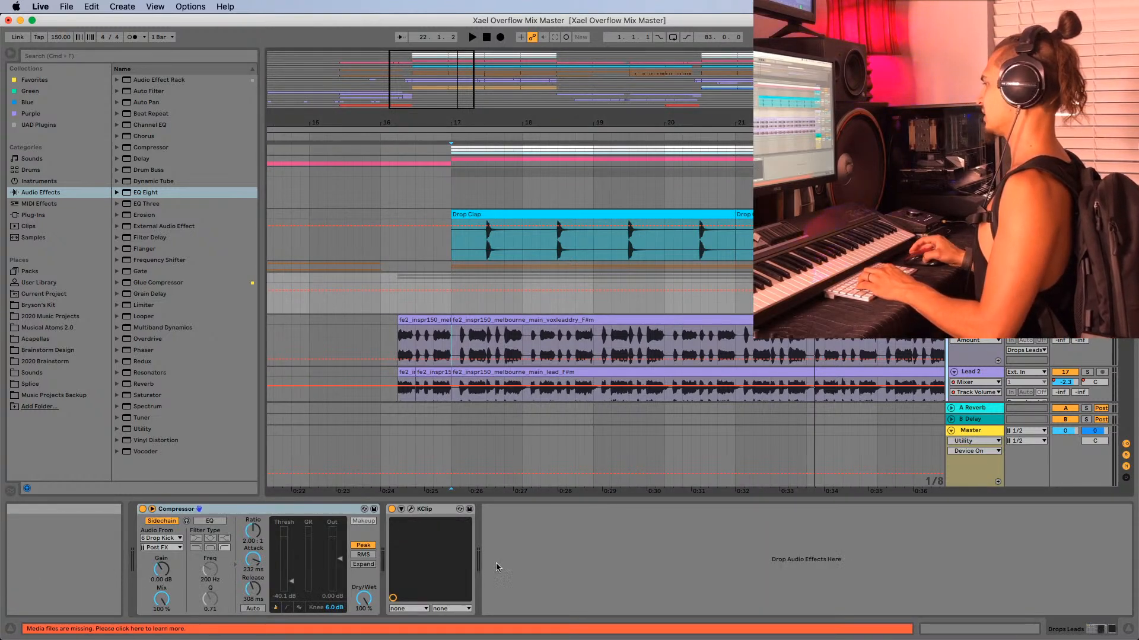
{"action": "scroll", "coordinate": [748, 333], "scroll_direction": "down", "scroll_amount": 2}
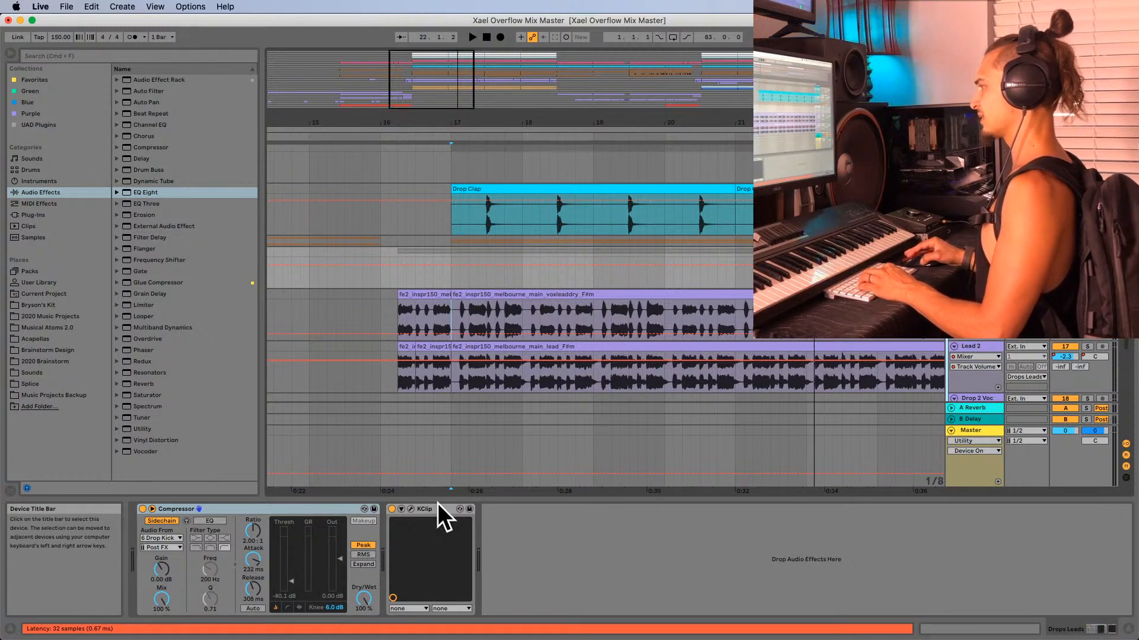
{"action": "key", "text": "cmd+v"}
- Set the minimum of the Drops Leads rack's Gain mapping to -10.0 dB and leave macro mapping
{"action": "left_click", "coordinate": [494, 509]}
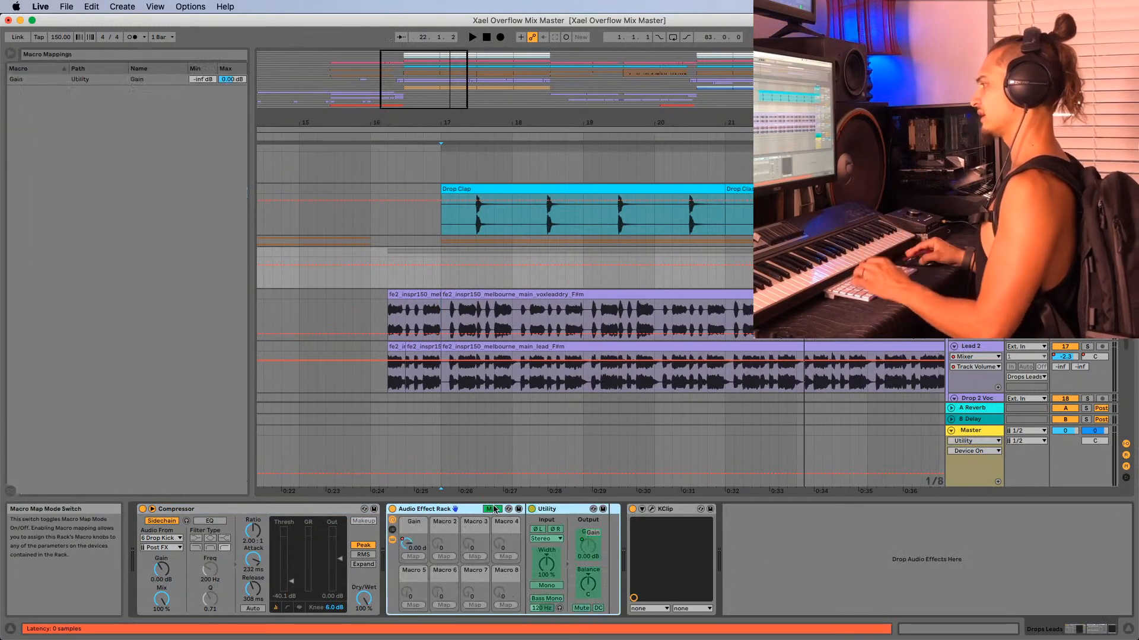
{"action": "left_click_drag", "start_coordinate": [202, 81], "coordinate": [203, 76]}
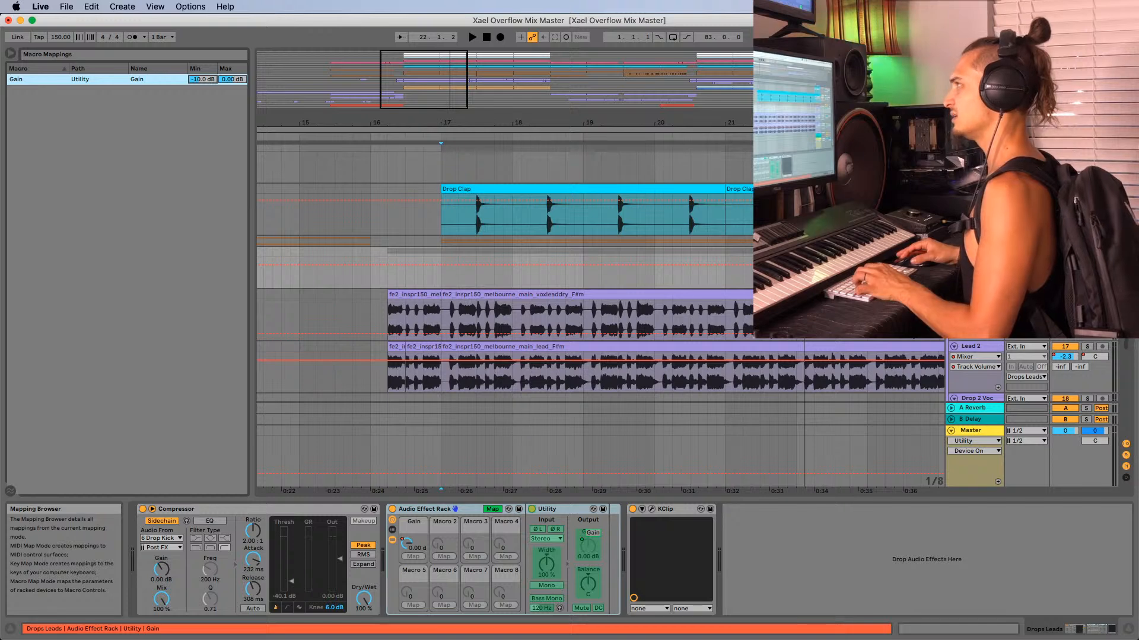
{"action": "left_click", "coordinate": [493, 508]}
- Play the drop from 17.1.1 and show the Drops Leads rack's Gain macro automation in its own lane
{"action": "key", "text": "space"}
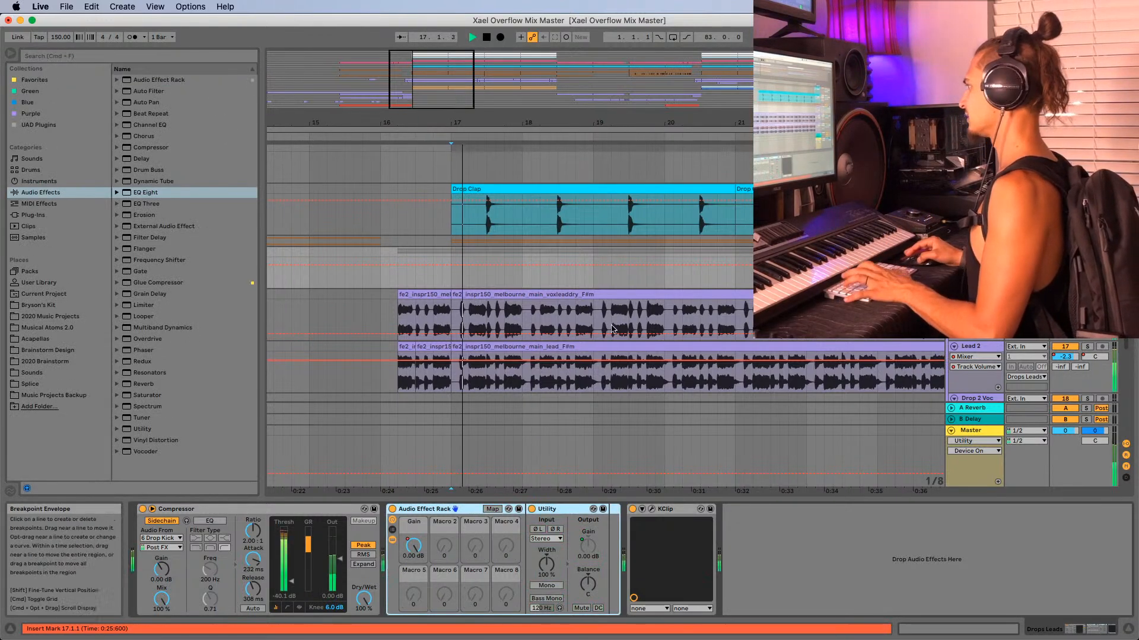
{"action": "left_click", "coordinate": [421, 546]}
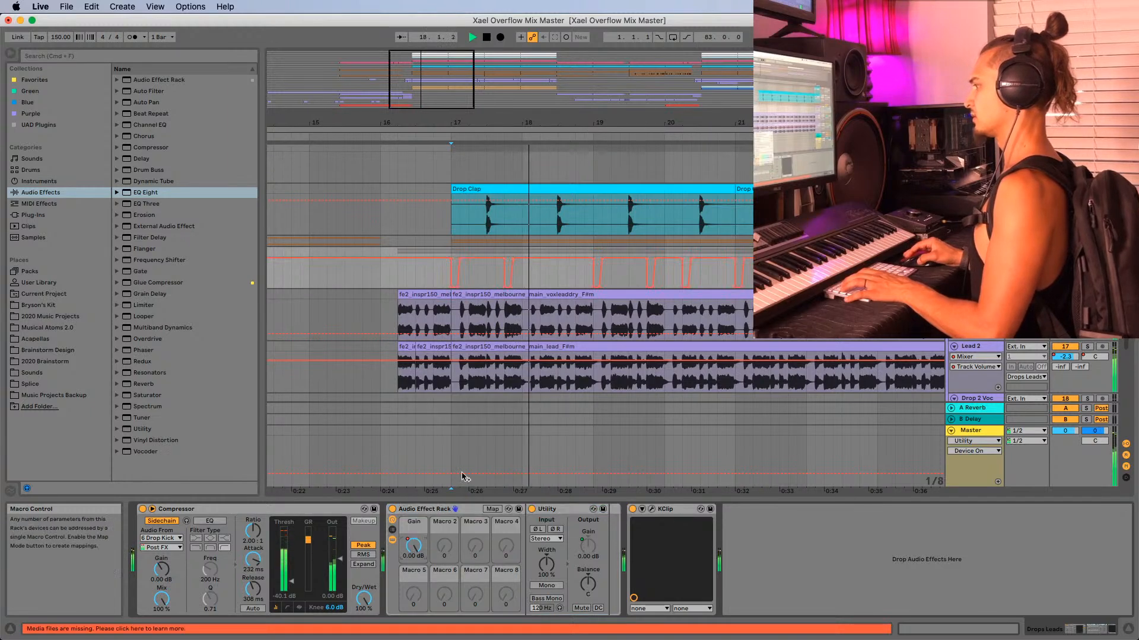
{"action": "right_click", "coordinate": [411, 547]}
{"action": "left_click", "coordinate": [469, 399]}
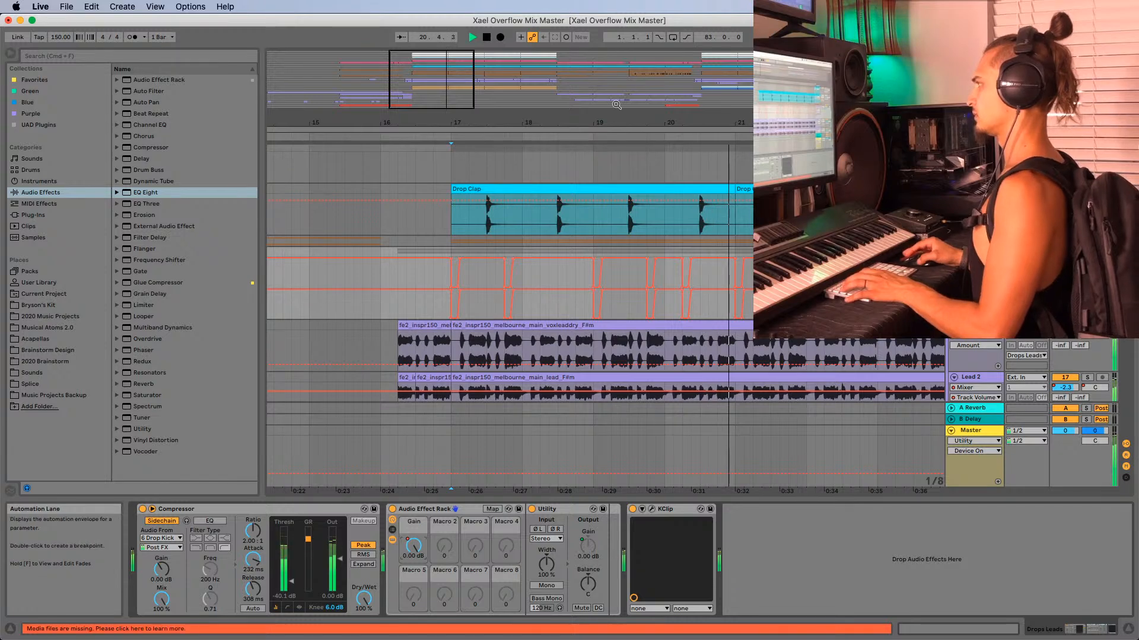
{"action": "left_click_drag", "start_coordinate": [492, 123], "coordinate": [492, 101]}
{"action": "left_click", "coordinate": [465, 343]}
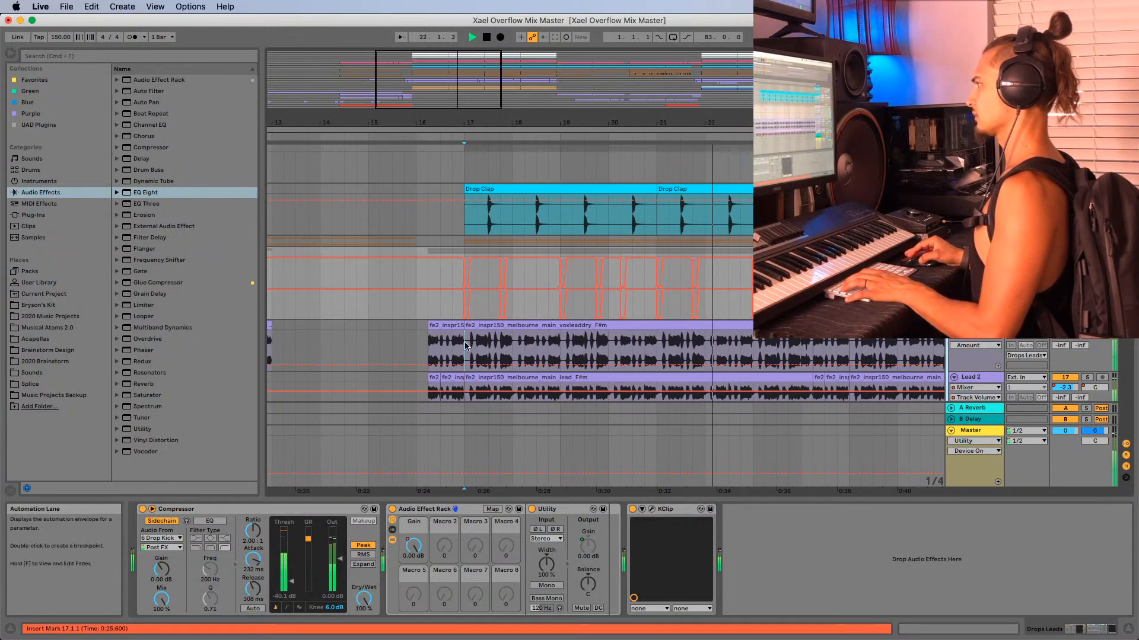
{"action": "key", "text": "space"}
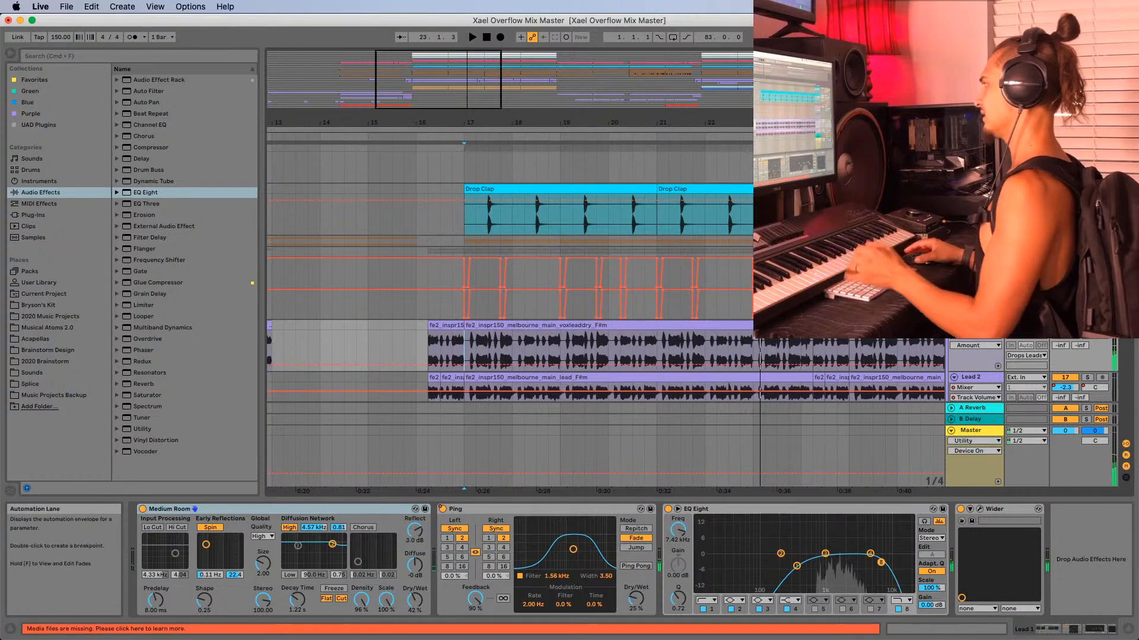
- Copy the Drops Leads Audio Effect Rack, fold that group, and paste the rack after the Compressor on the Drop Synths group
{"action": "left_click", "coordinate": [974, 252]}
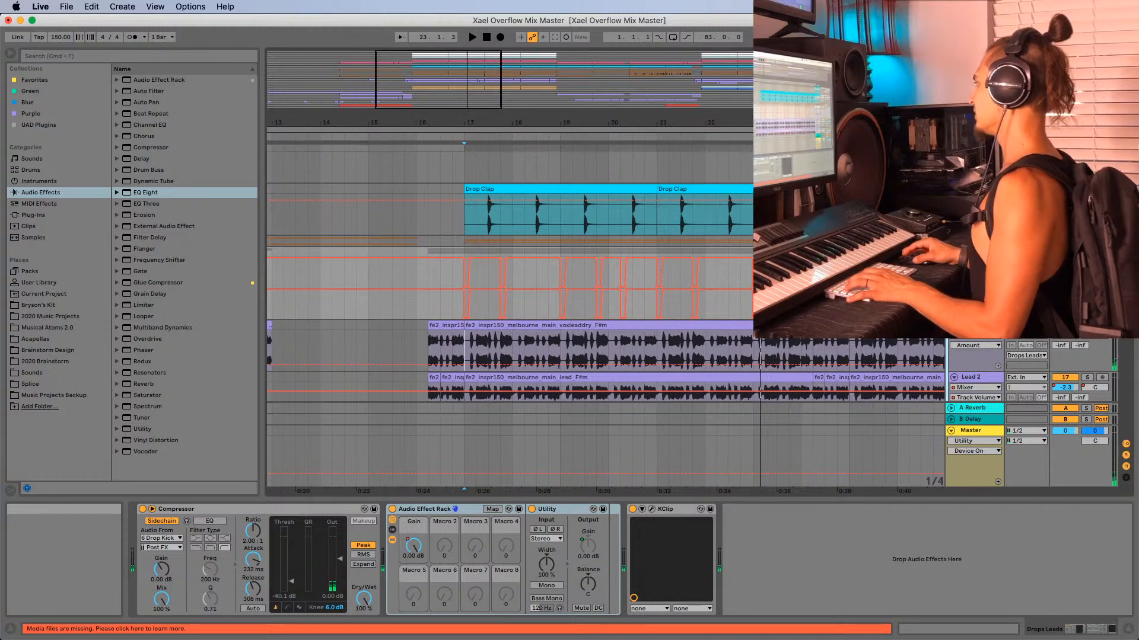
{"action": "left_click", "coordinate": [460, 507]}
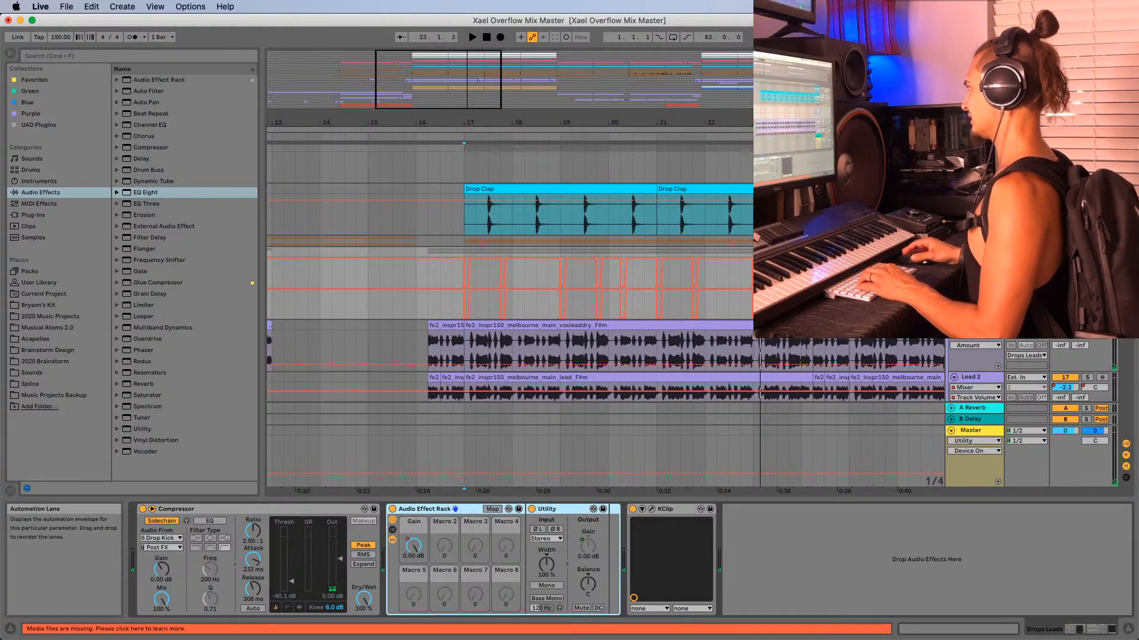
{"action": "left_click", "coordinate": [952, 252]}
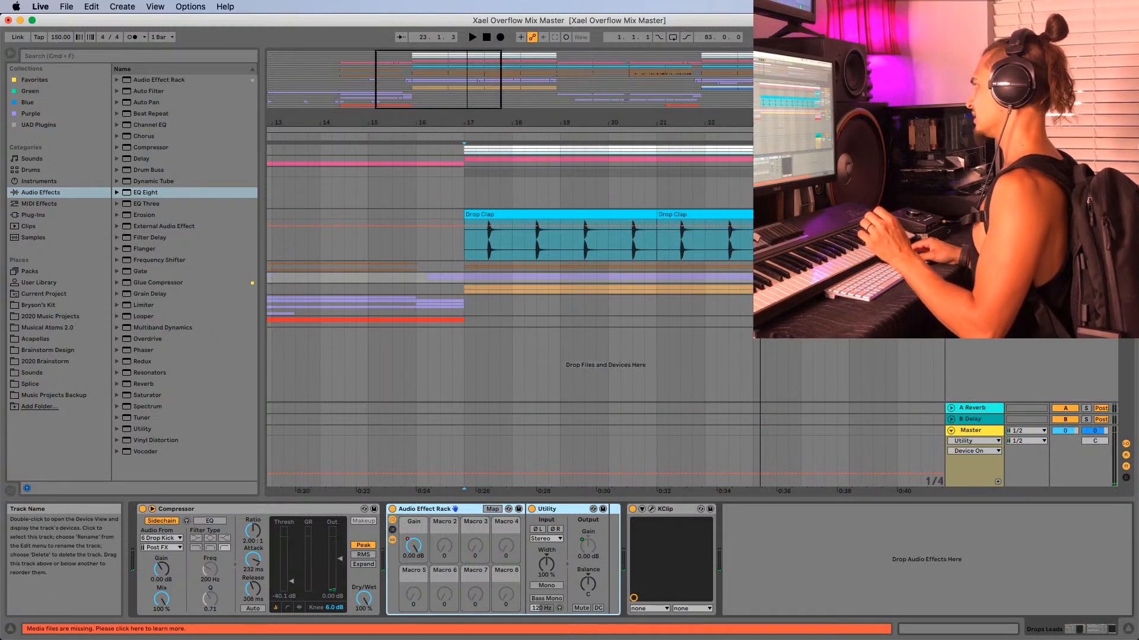
{"action": "key", "text": "Down"}
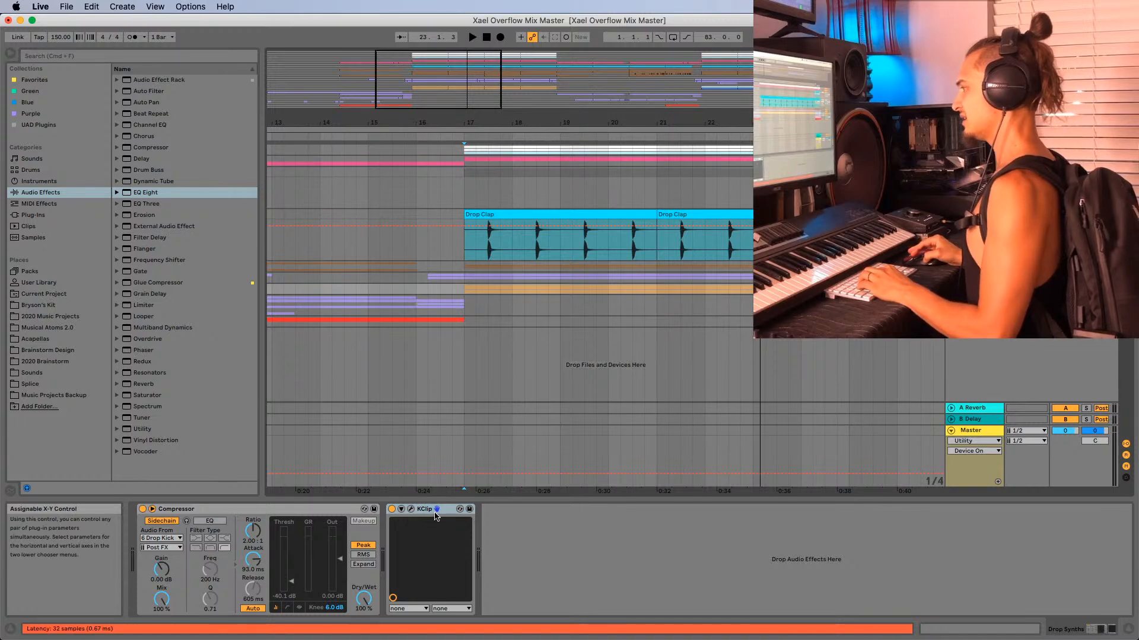
{"action": "key", "text": "super+v"}
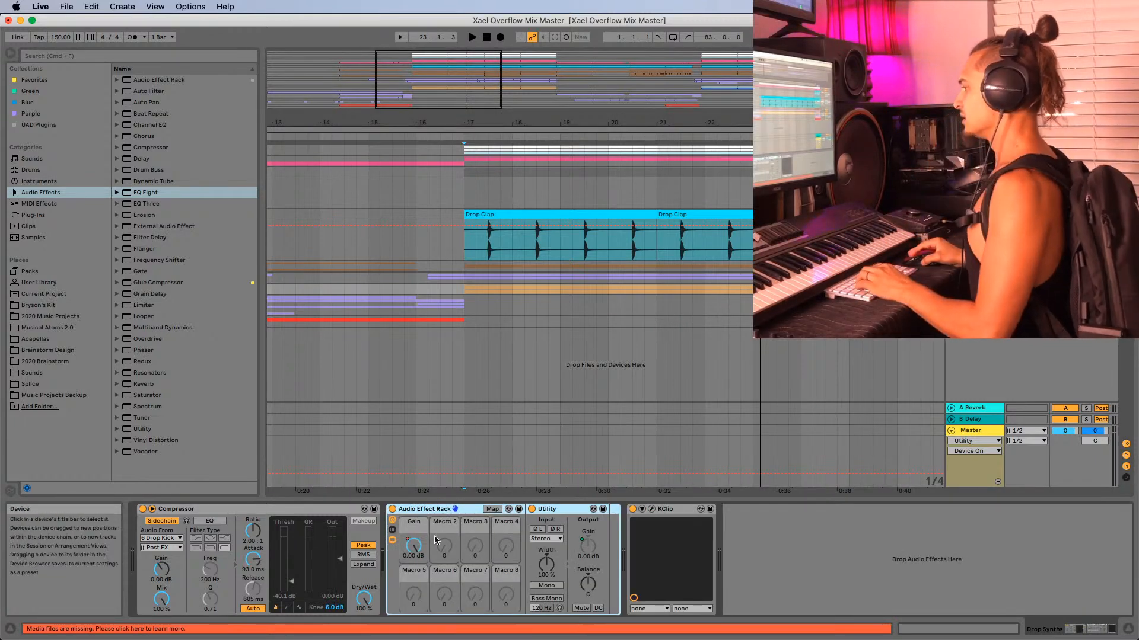
- Show the Drop Synths rack's Gain macro automation in its own lane
{"action": "right_click", "coordinate": [416, 545]}
{"action": "left_click", "coordinate": [493, 397]}
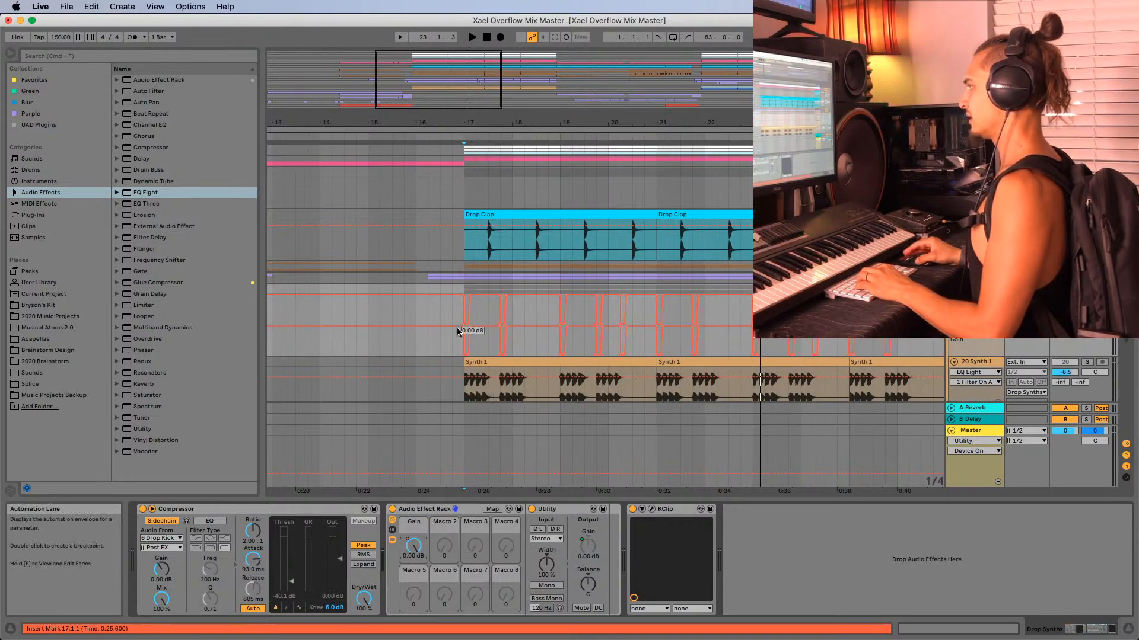
{"action": "scroll", "coordinate": [605, 296], "scroll_direction": "down", "scroll_amount": 1}
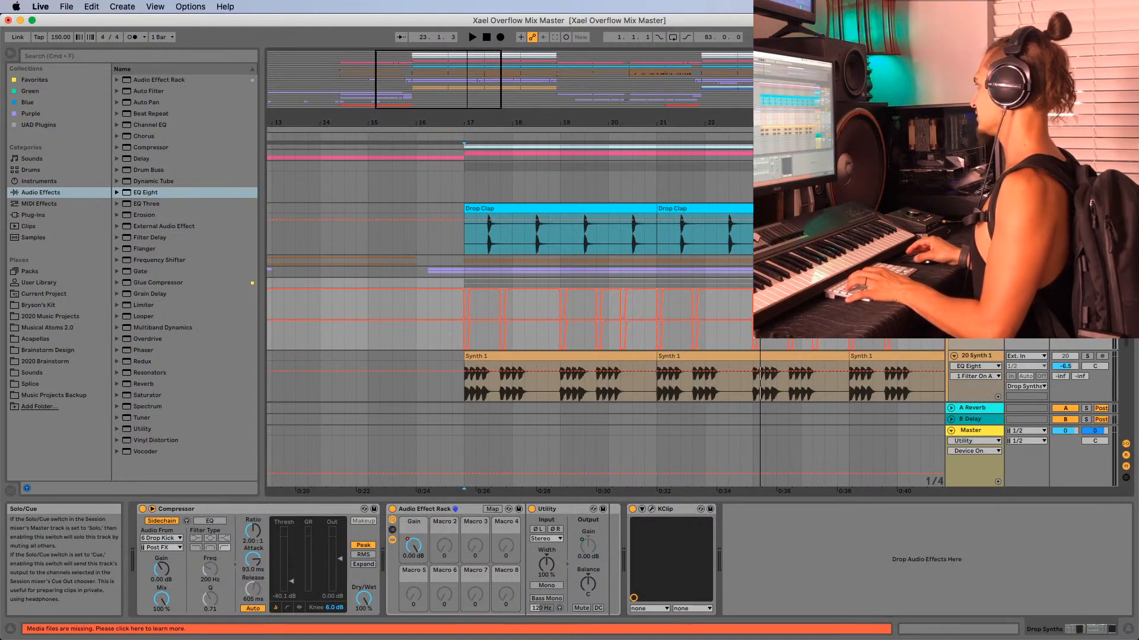
- Play the drop from 17.1.1 with the Synth 1 and Synth 2 clips in view to check the Drop Synths ducking
{"action": "key", "text": "space"}
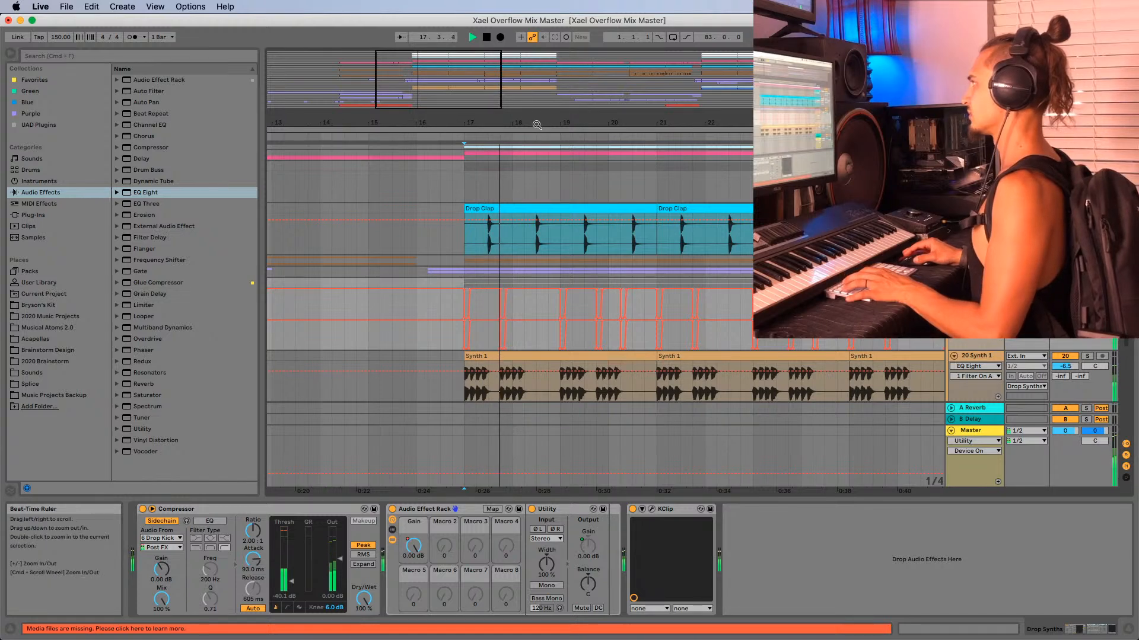
{"action": "left_click_drag", "start_coordinate": [499, 125], "coordinate": [498, 121]}
{"action": "scroll", "coordinate": [462, 309], "scroll_direction": "down", "scroll_amount": 5}
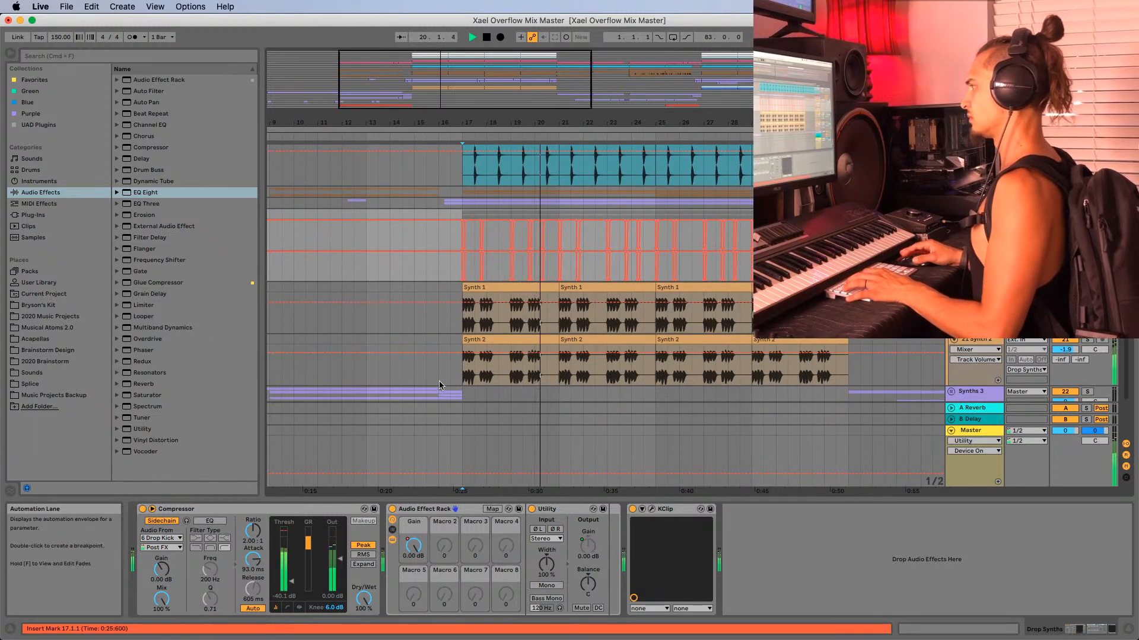
{"action": "left_click", "coordinate": [460, 380]}
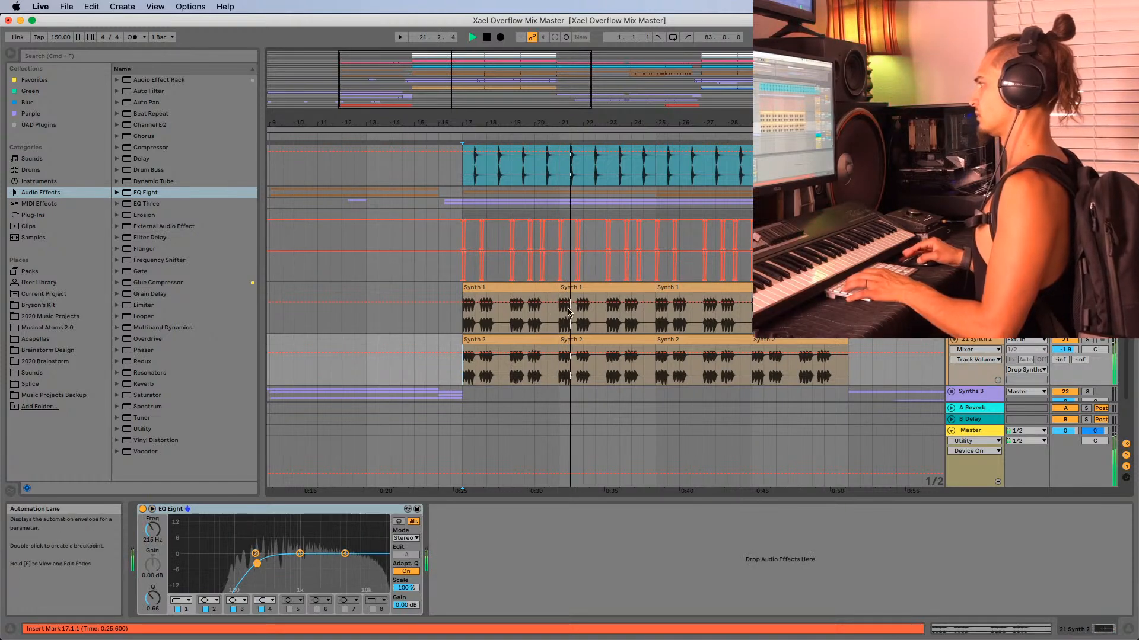
{"action": "key", "text": "space"}
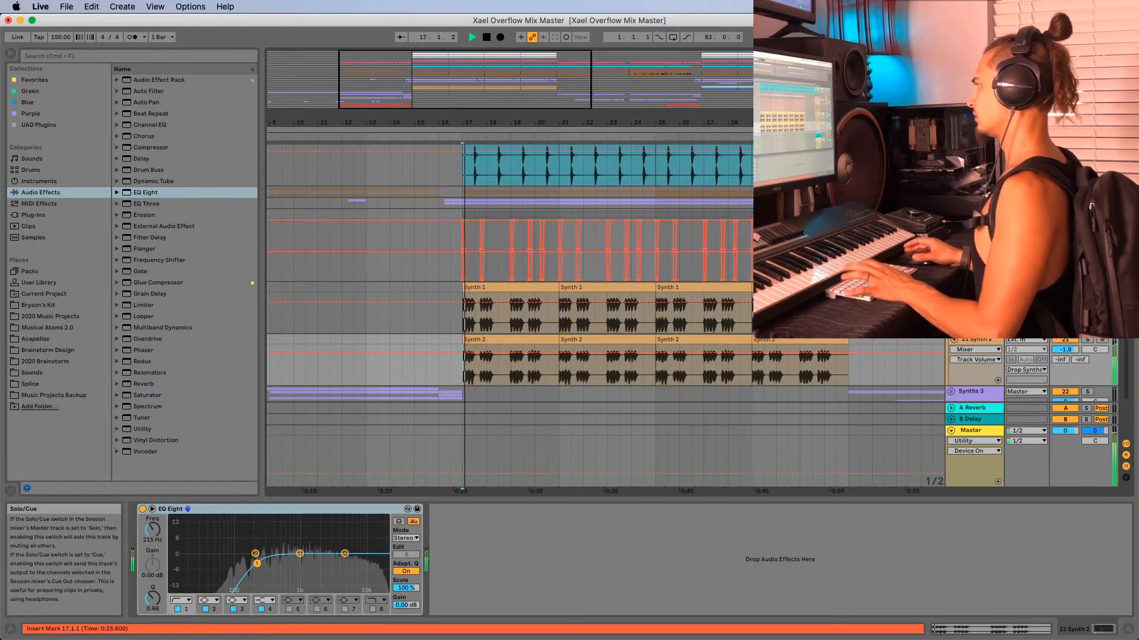
{"action": "left_click_drag", "start_coordinate": [468, 122], "coordinate": [469, 95]}
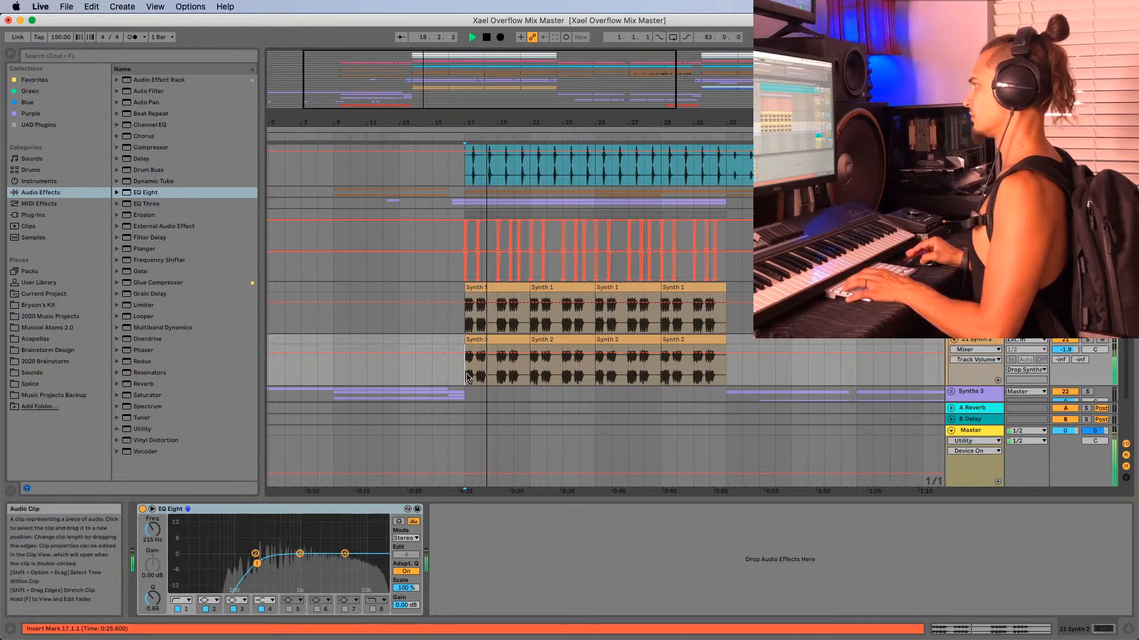
- Compare the Synth 1 and Drop Synths device chains during playback, and stop playing
{"action": "left_click", "coordinate": [416, 298]}
{"action": "left_click", "coordinate": [973, 214]}
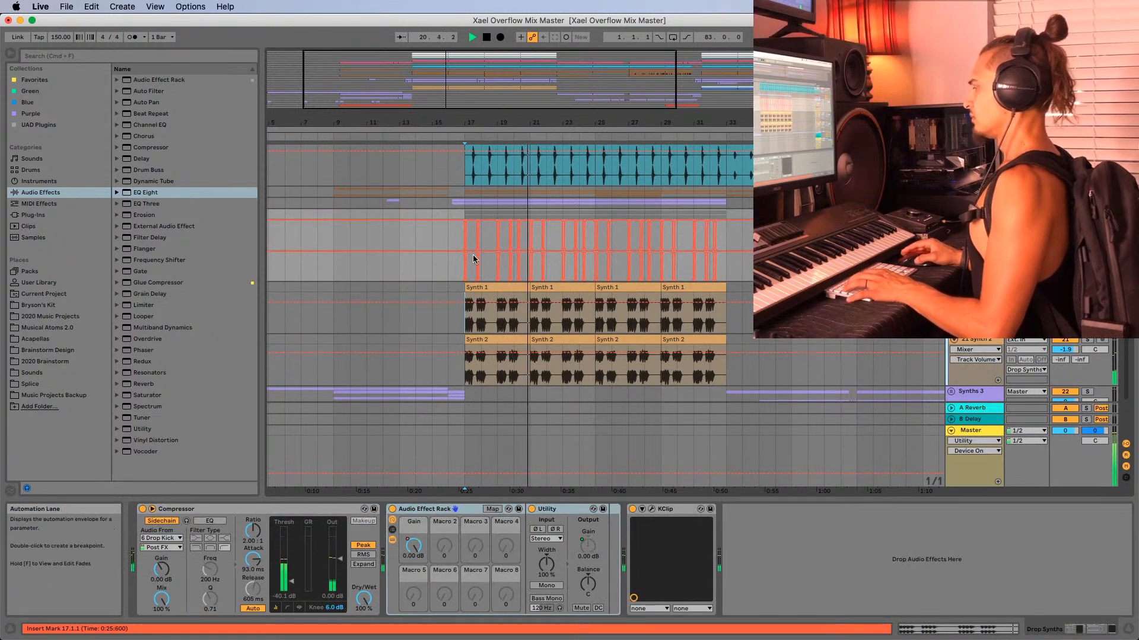
{"action": "left_click", "coordinate": [463, 328]}
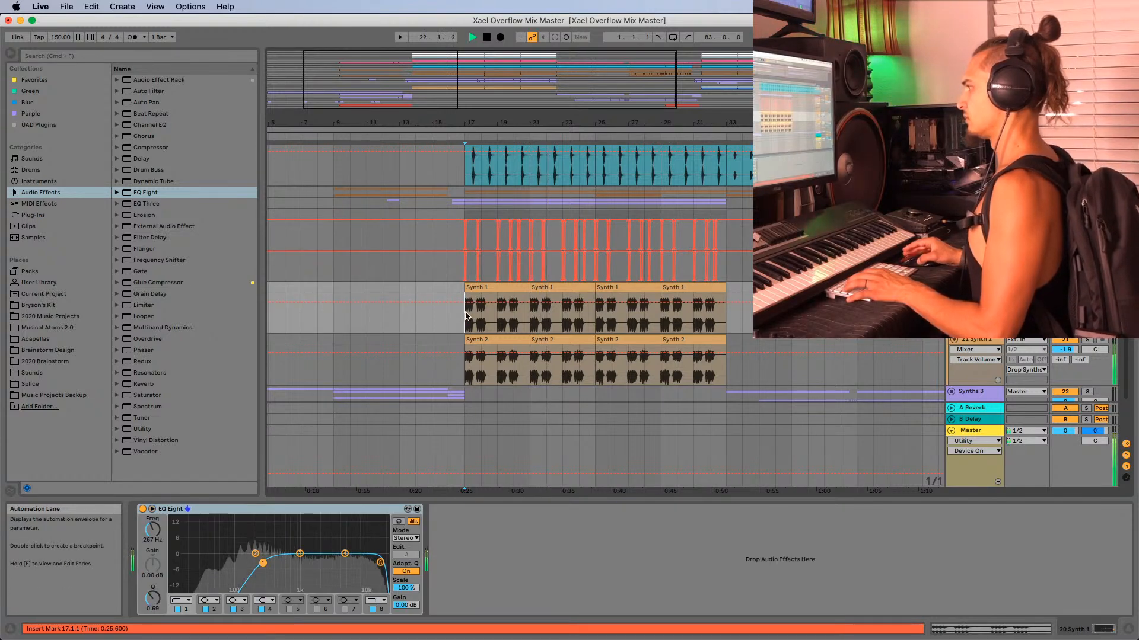
{"action": "left_click", "coordinate": [459, 262]}
{"action": "scroll", "coordinate": [470, 269], "scroll_direction": "up", "scroll_amount": 3}
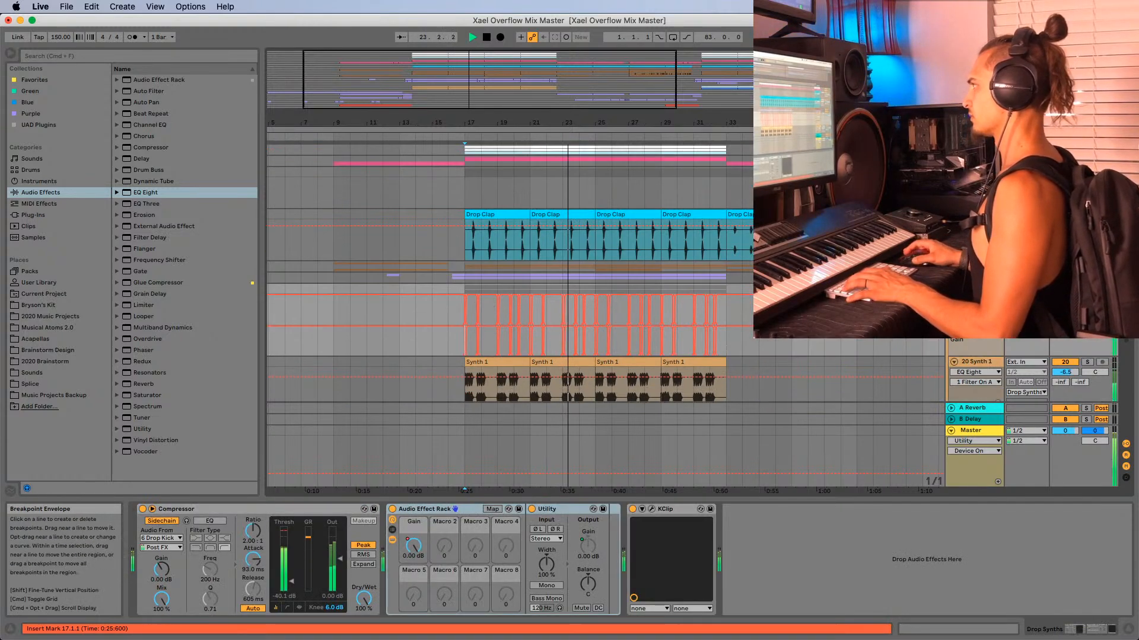
{"action": "key", "text": "space"}
- Select the Kicks group and unfold it to show its kick tracks
{"action": "left_click", "coordinate": [974, 159]}
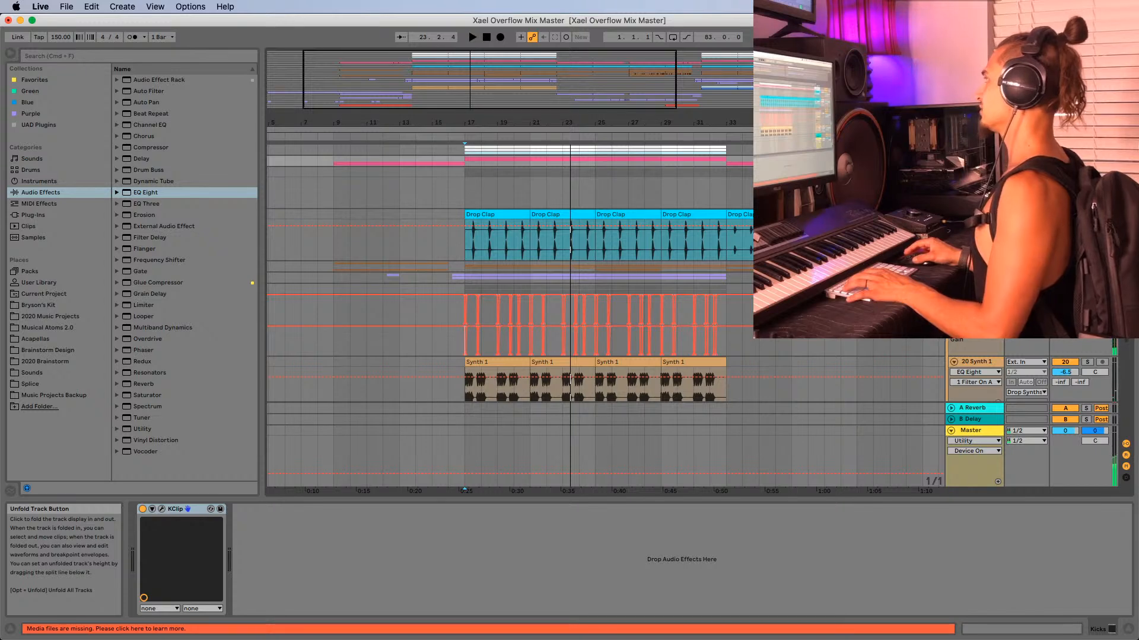
{"action": "left_click", "coordinate": [951, 162]}
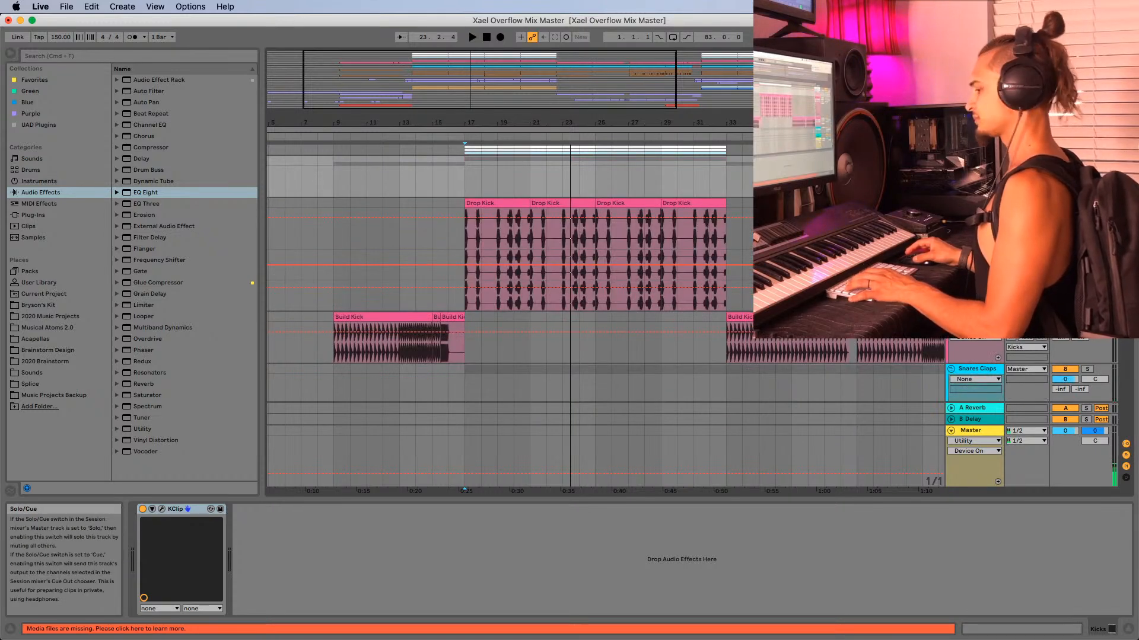
- Switch to Messages, close its window, and return to Ableton Live
{"action": "key", "text": "super+Tab"}
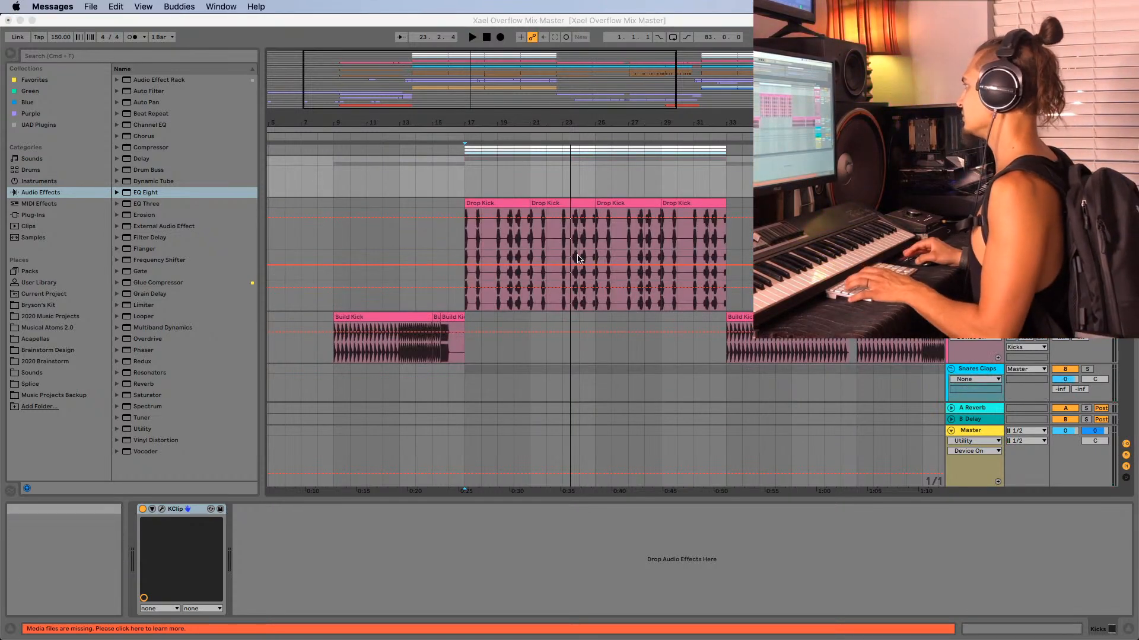
{"action": "key", "text": "super+w"}
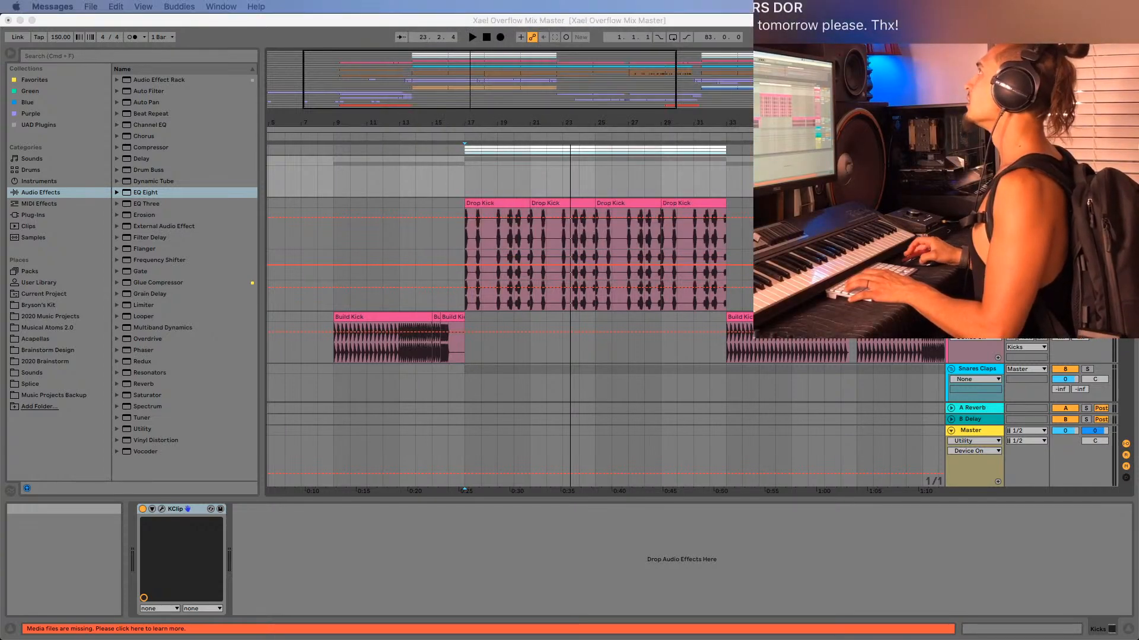
{"action": "key", "text": "super+Tab"}
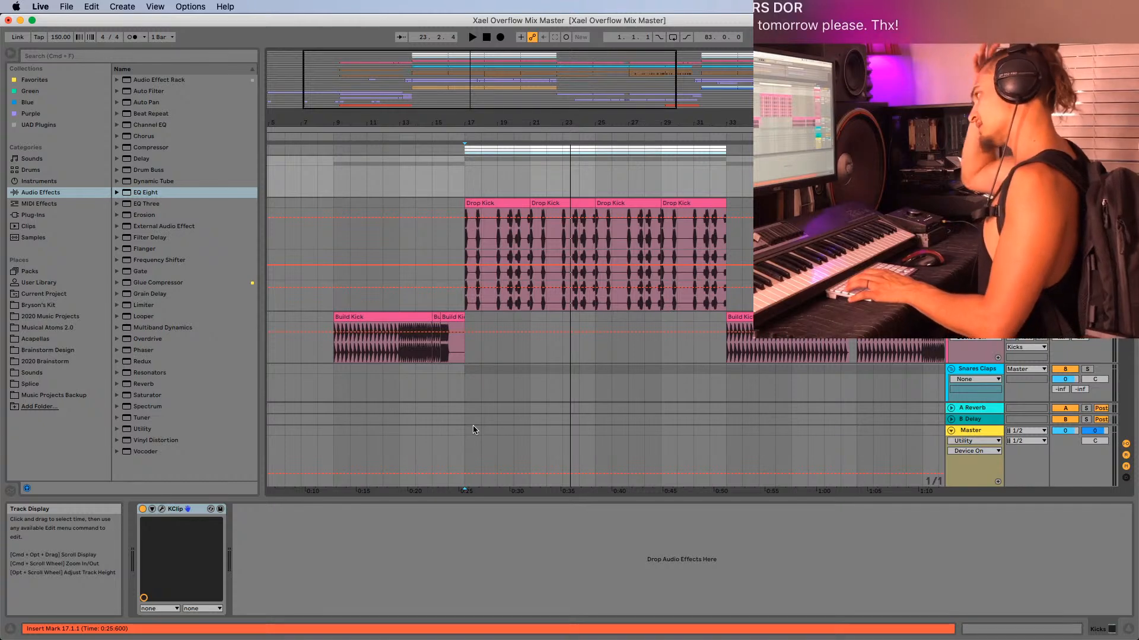
- Play the soloed Kicks group from 17.1.1 and check its levels in the Session View mixer
{"action": "left_click", "coordinate": [464, 180]}
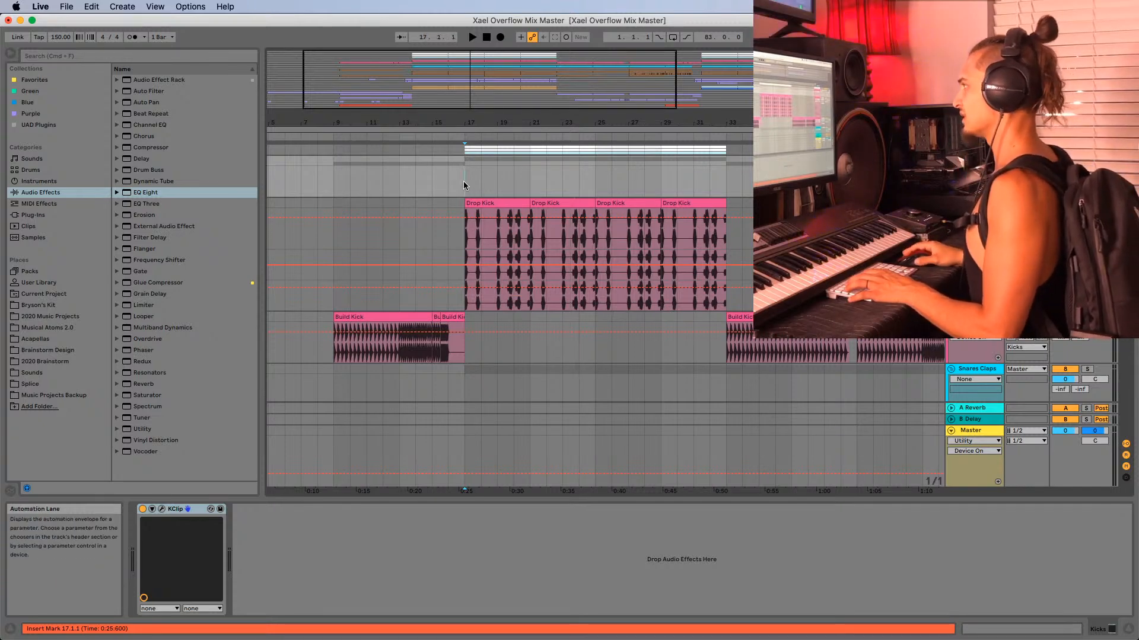
{"action": "key", "text": "space"}
{"action": "key", "text": "Tab"}
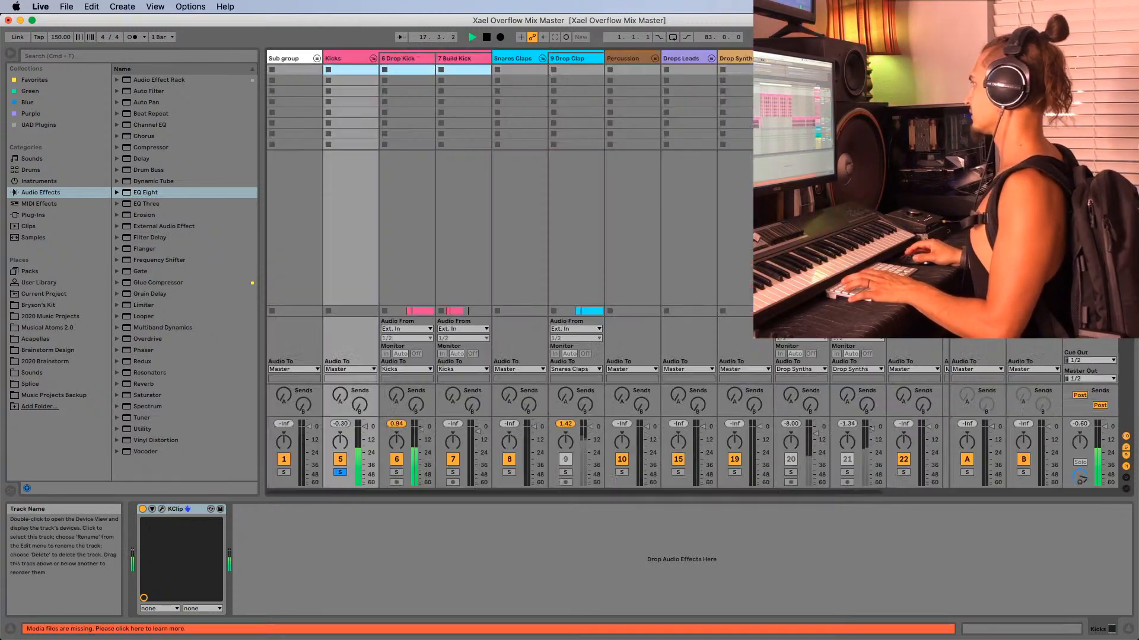
{"action": "key", "text": "Tab"}
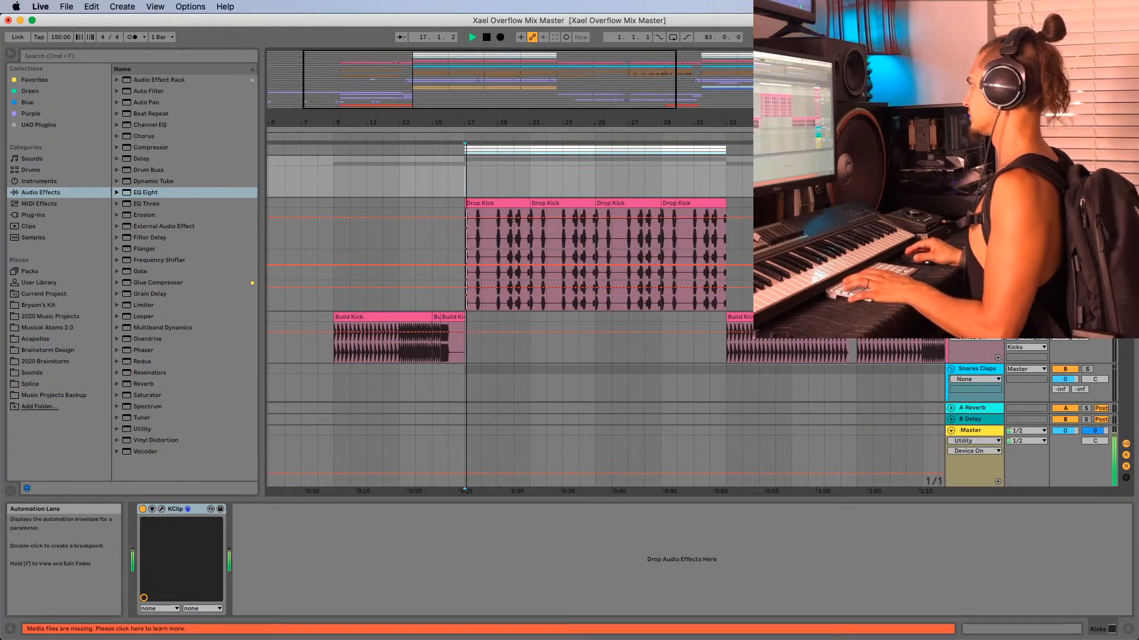
{"action": "key", "text": "Tab"}
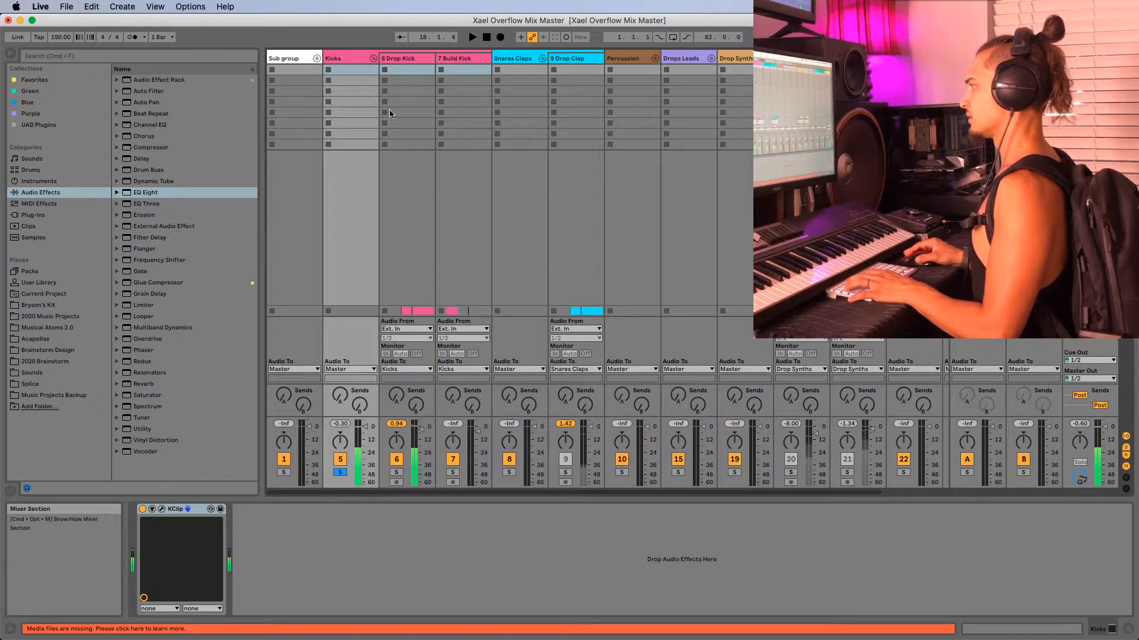
- Show the Drop Kick track's devices and compare the sound with EQ Eight filter 2 off and on during playback
{"action": "left_click", "coordinate": [396, 68]}
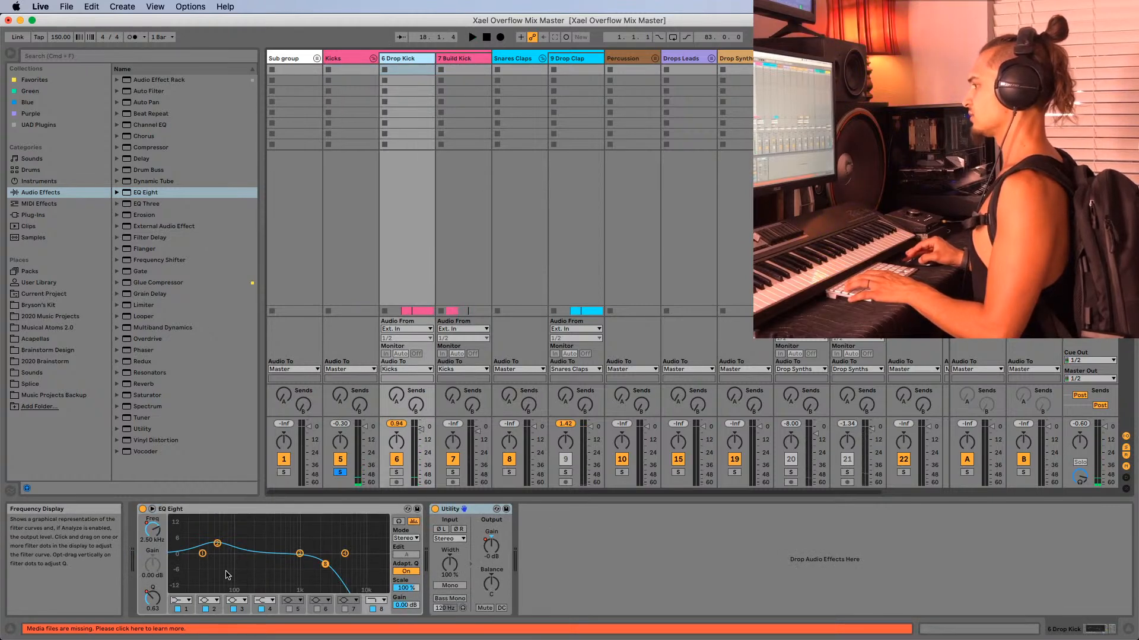
{"action": "left_click", "coordinate": [213, 612]}
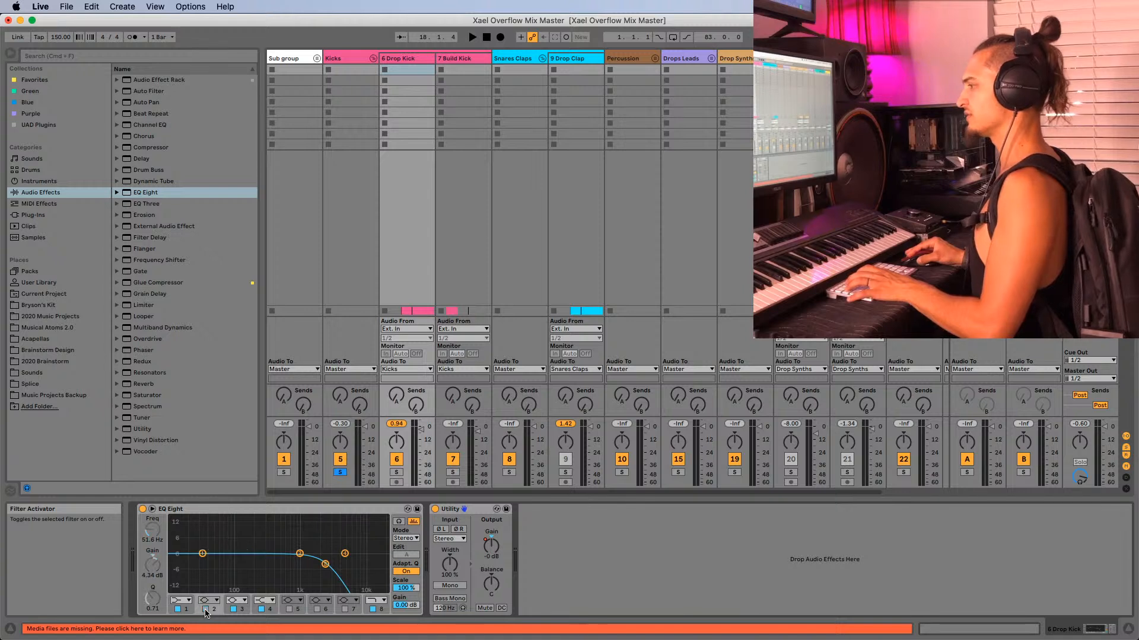
{"action": "key", "text": "space"}
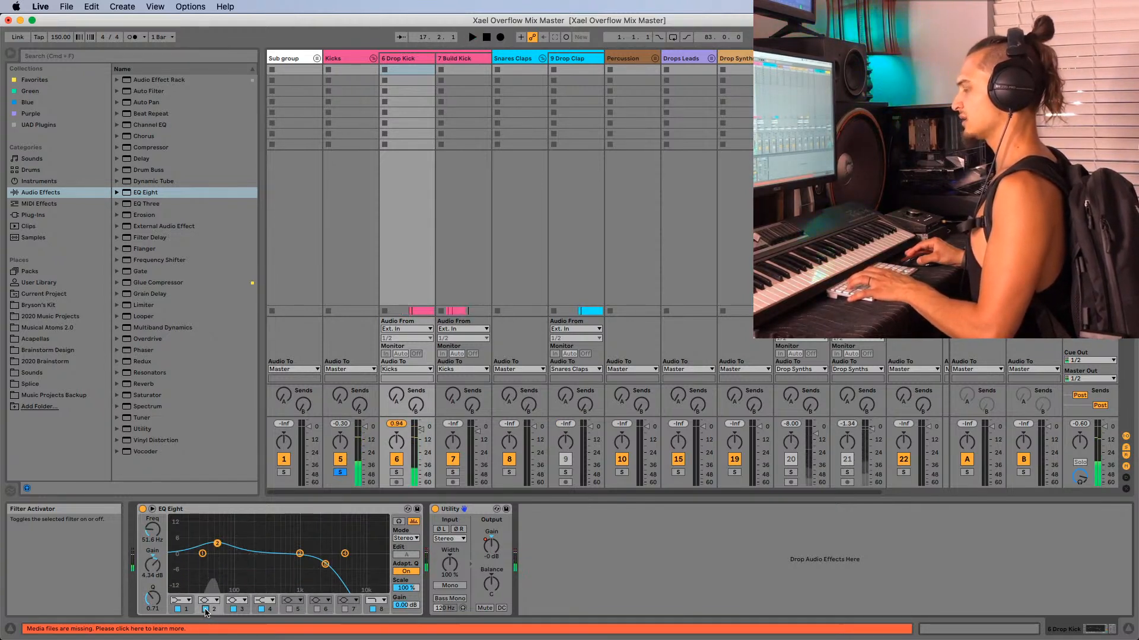
{"action": "left_click", "coordinate": [206, 609]}
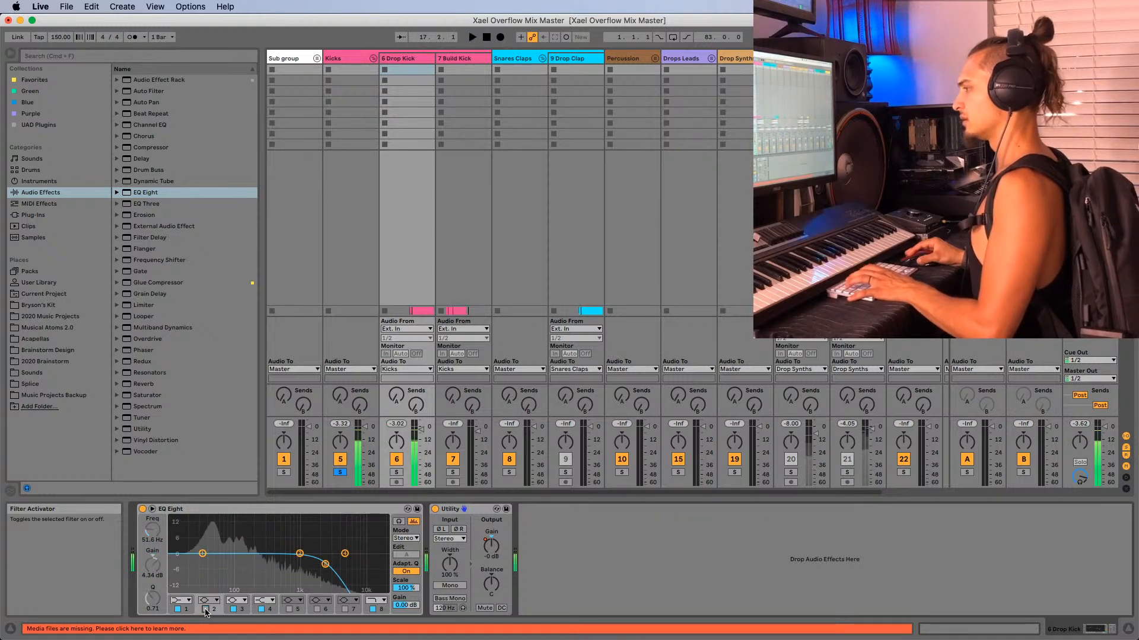
{"action": "left_click", "coordinate": [206, 609]}
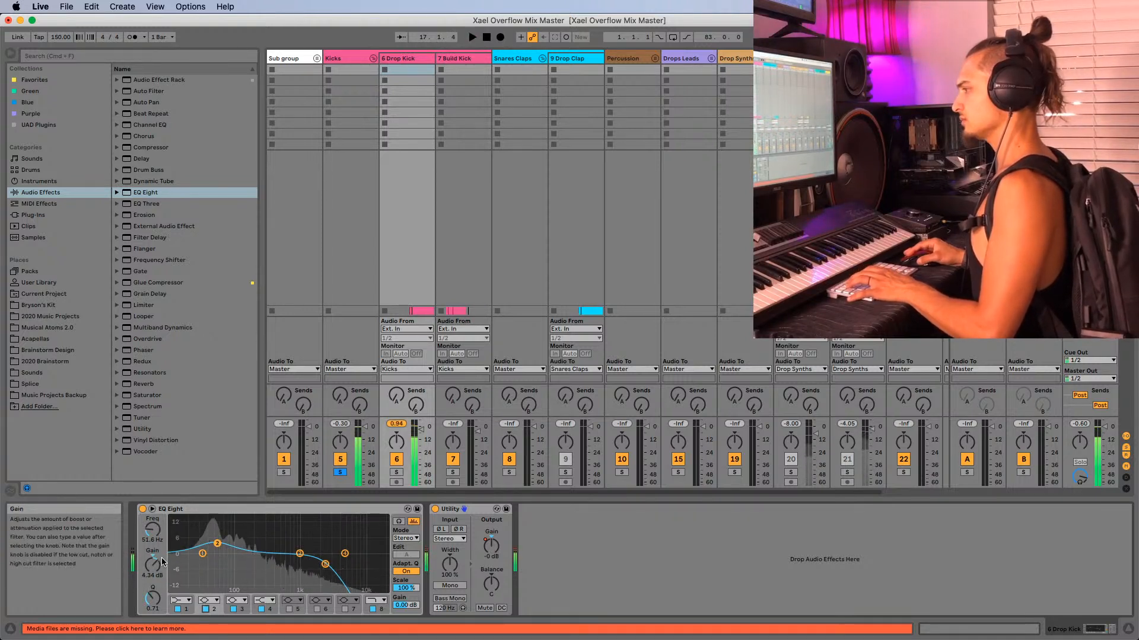
- Lower the gain of the Drop Kick's EQ Eight filter 2 to 1.48 dB and listen to the result
{"action": "left_click_drag", "start_coordinate": [157, 568], "coordinate": [157, 571]}
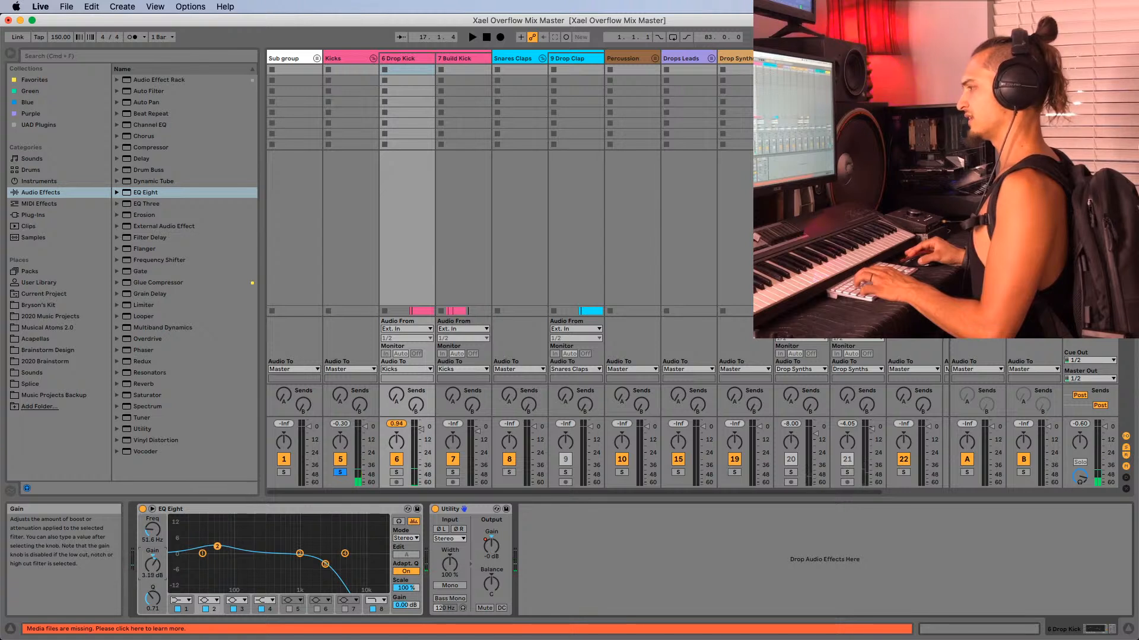
{"action": "left_click_drag", "start_coordinate": [153, 565], "coordinate": [160, 566]}
{"action": "key", "text": "space"}
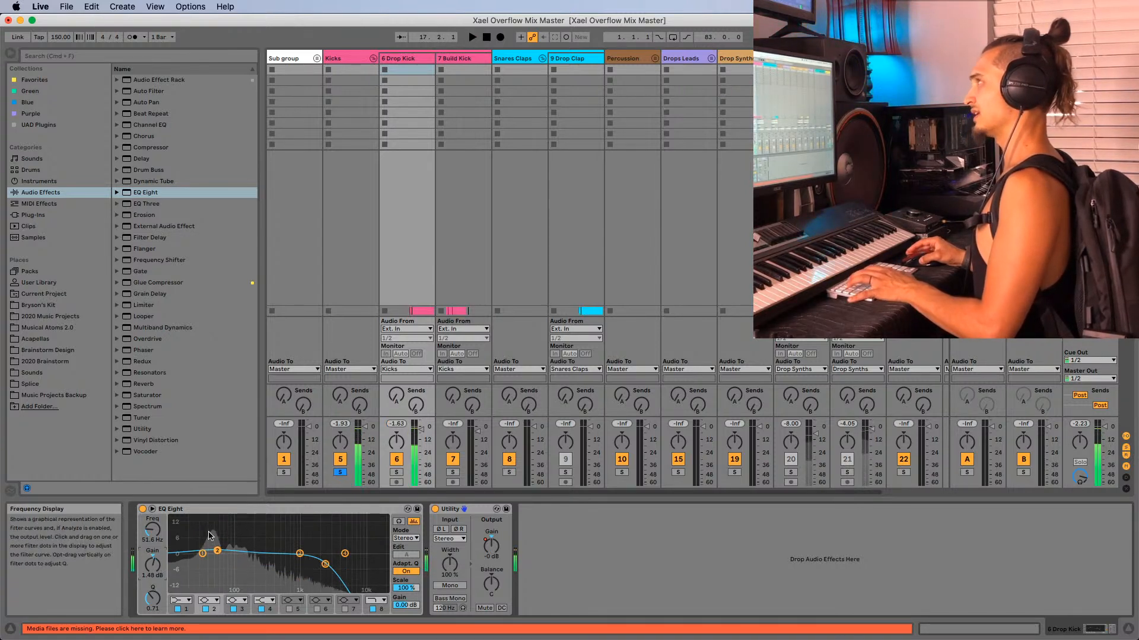
{"action": "key", "text": "space"}
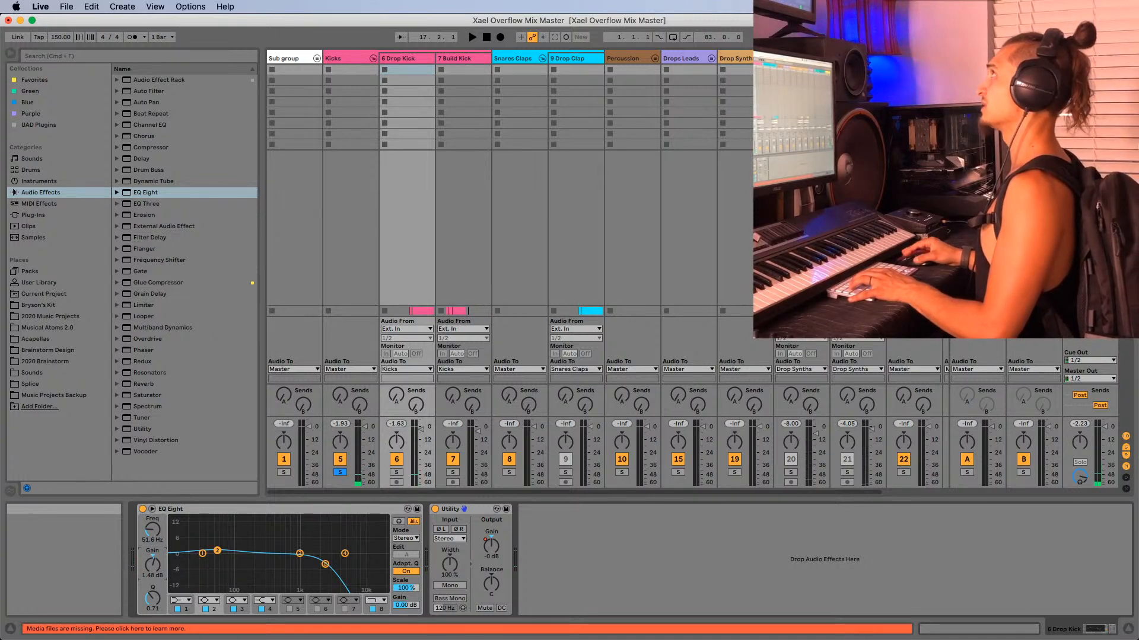
- Compare the drop kick with the EQ Eight high-cut filter 8 off and on during playback, leaving the filter on
{"action": "key", "text": "space"}
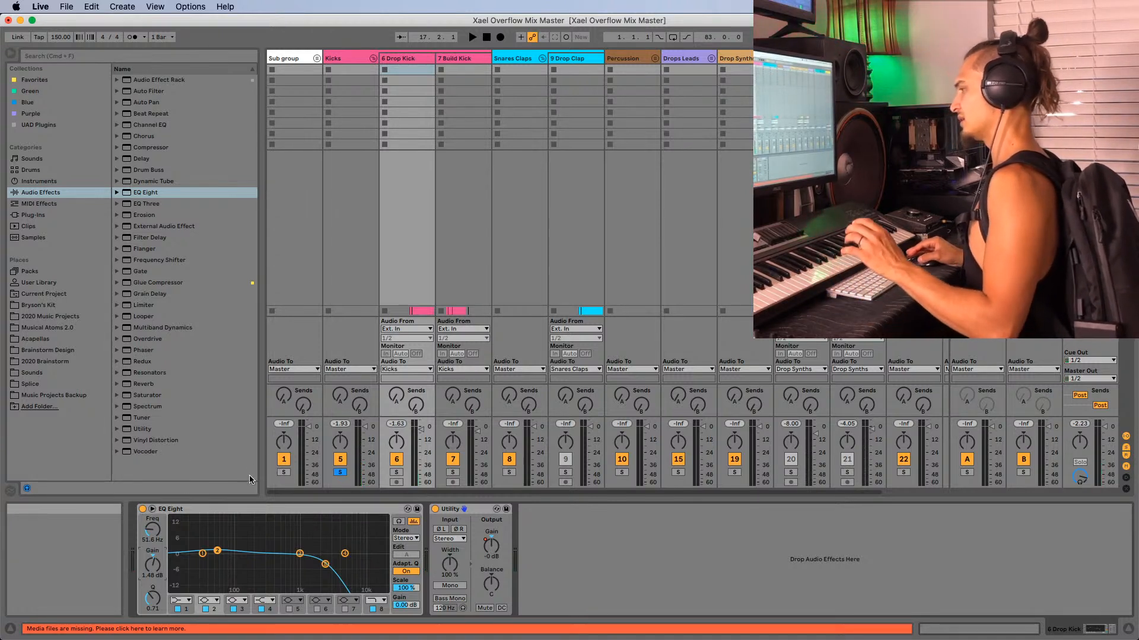
{"action": "left_click", "coordinate": [373, 609]}
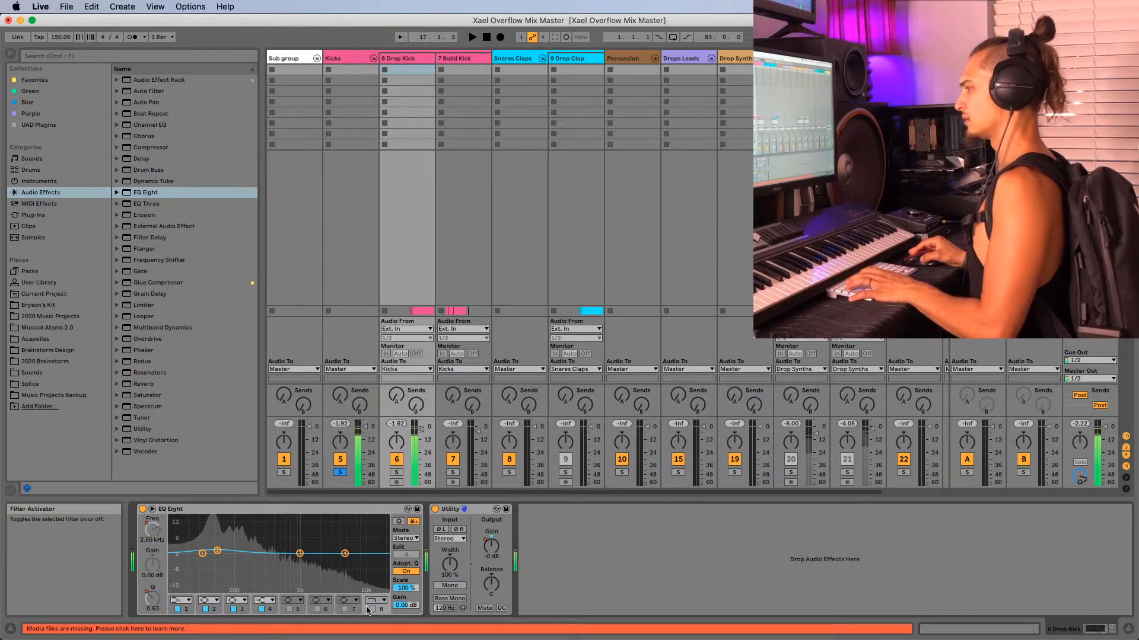
{"action": "left_click", "coordinate": [373, 609]}
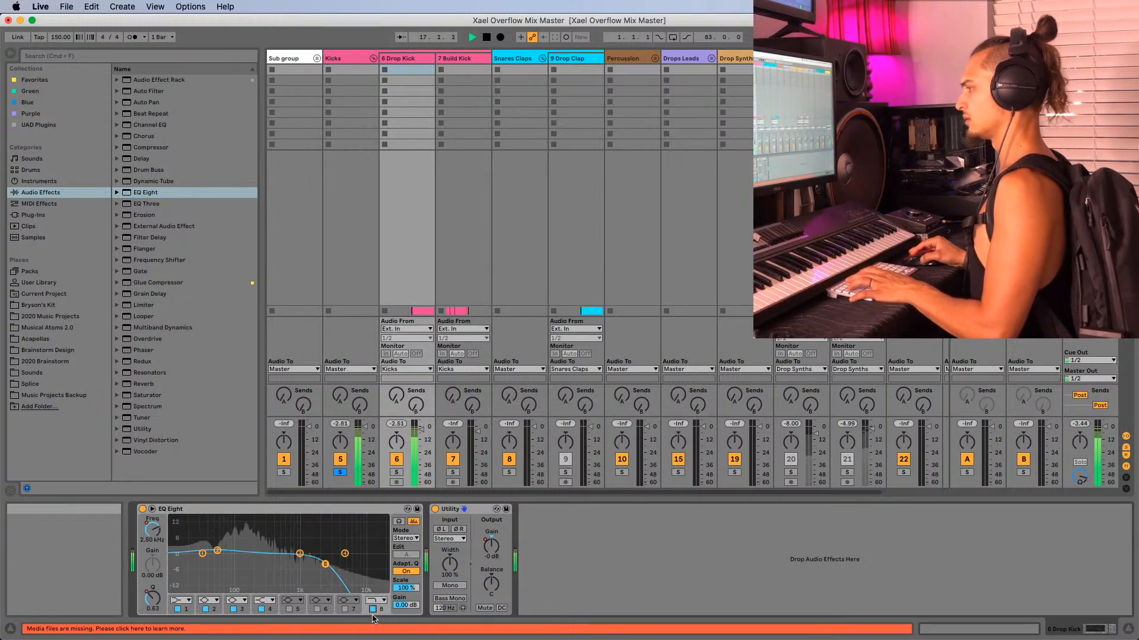
{"action": "left_click", "coordinate": [373, 609]}
{"action": "left_click", "coordinate": [340, 472]}
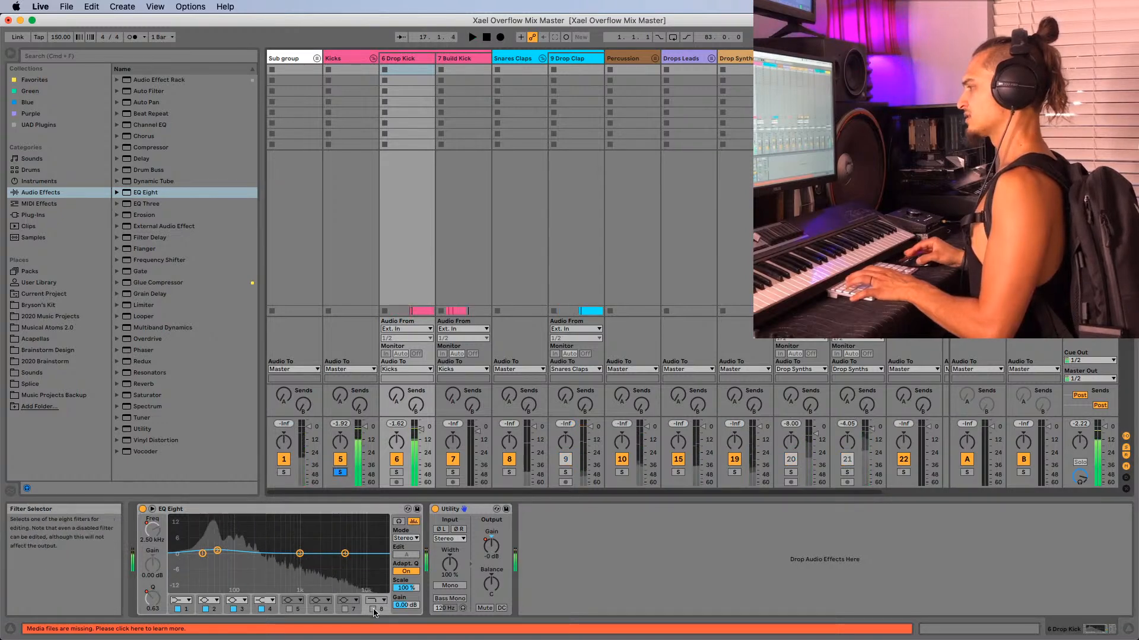
{"action": "left_click", "coordinate": [374, 611]}
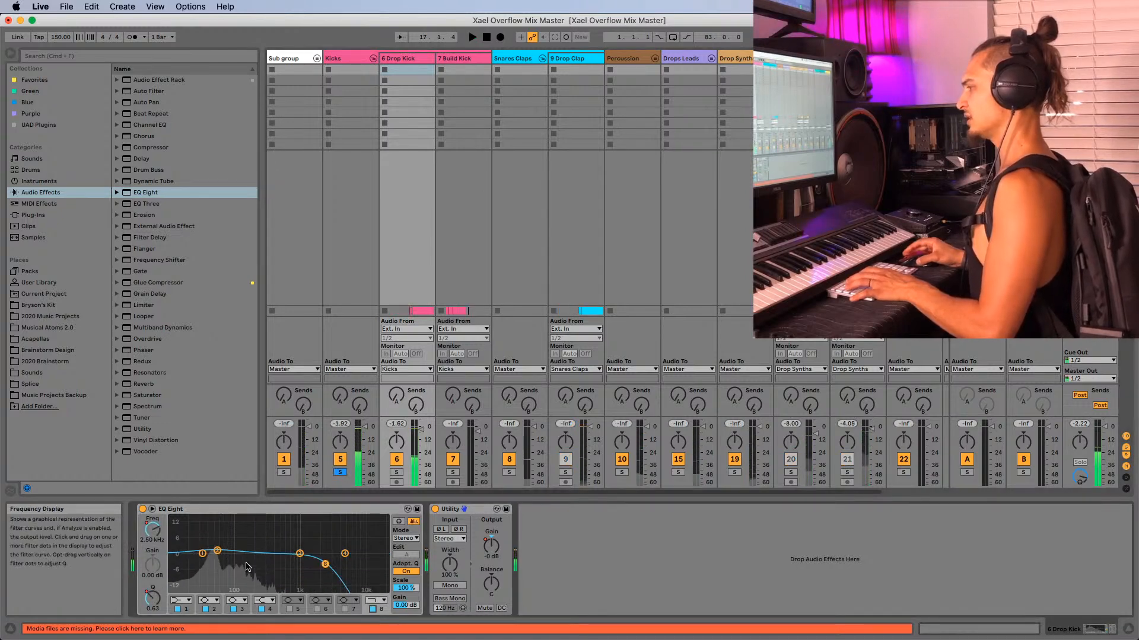
{"action": "key", "text": "space"}
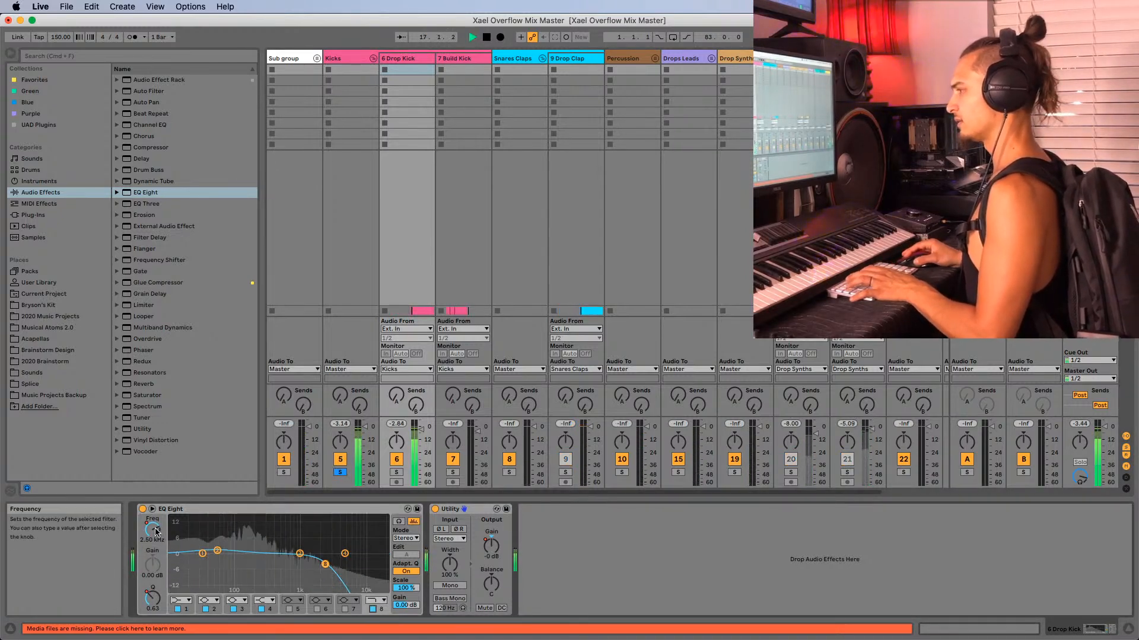
- Show the automation of EQ Eight filter 8's frequency on the Drop Kick track in the Arrangement, covering both drops
{"action": "right_click", "coordinate": [156, 532]}
{"action": "left_click", "coordinate": [180, 536]}
{"action": "key", "text": "Tab"}
{"action": "key", "text": "Tab"}
{"action": "key", "text": "space"}
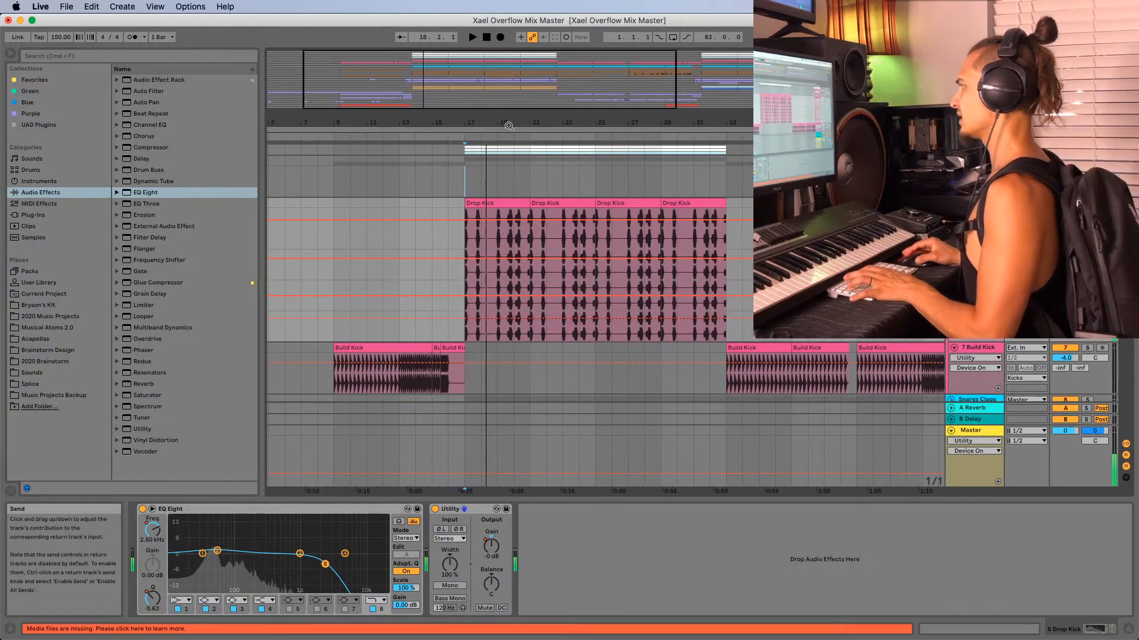
{"action": "left_click_drag", "start_coordinate": [479, 123], "coordinate": [479, 98]}
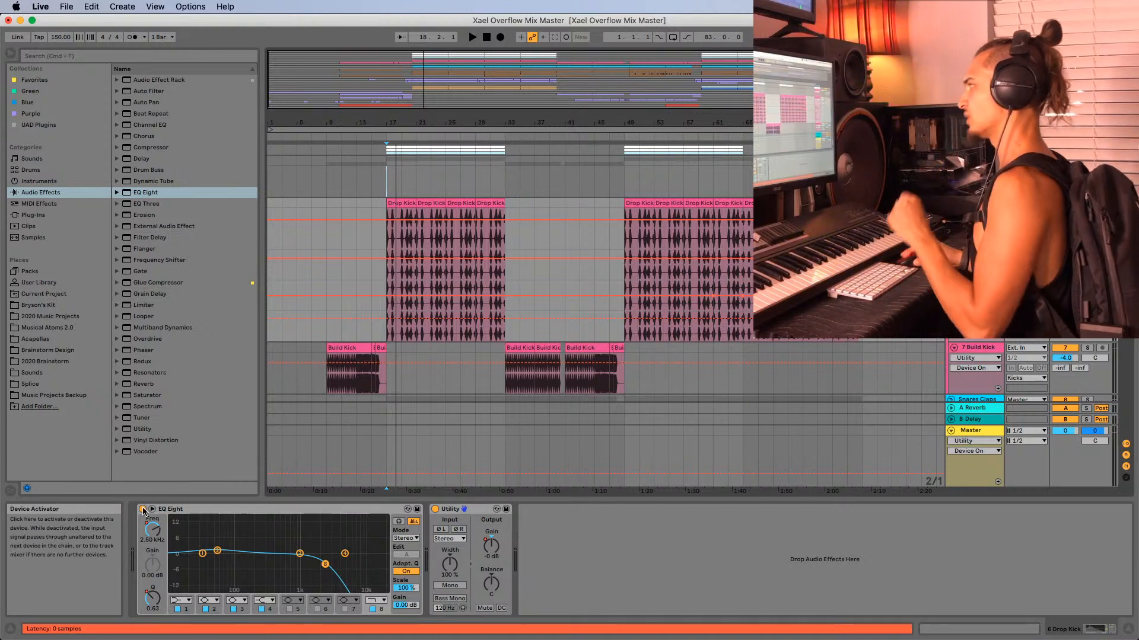
- Duplicate the Drop Kick's EQ Eight so that two instances sit before the Utility
{"action": "left_click", "coordinate": [200, 509]}
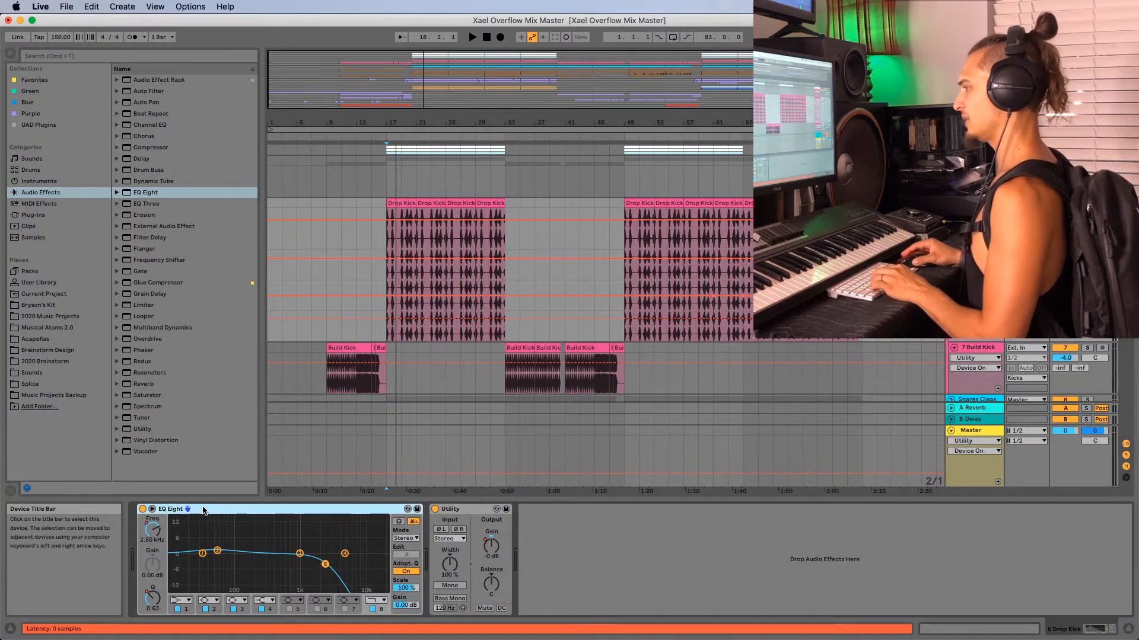
{"action": "key", "text": "super+d"}
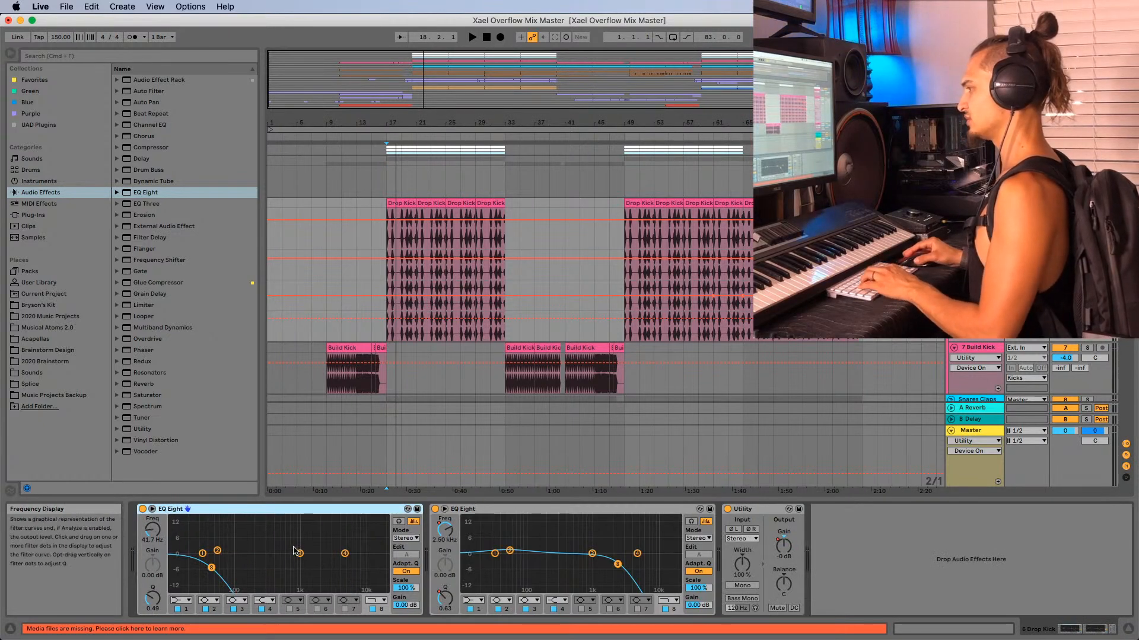
{"action": "key", "text": "Delete"}
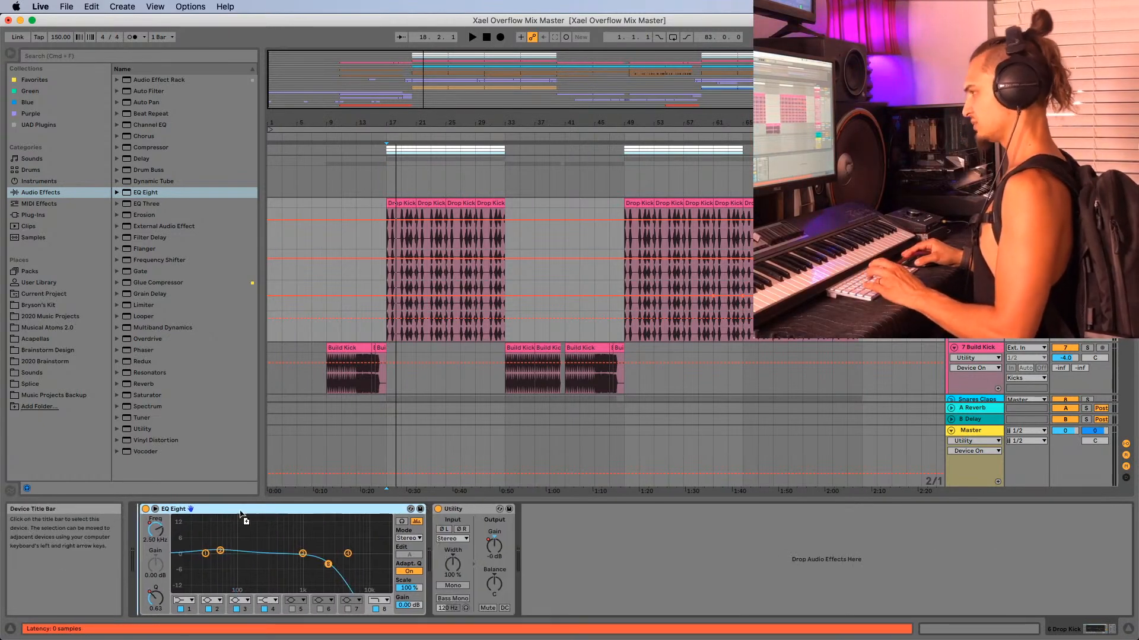
{"action": "key", "text": "super+z"}
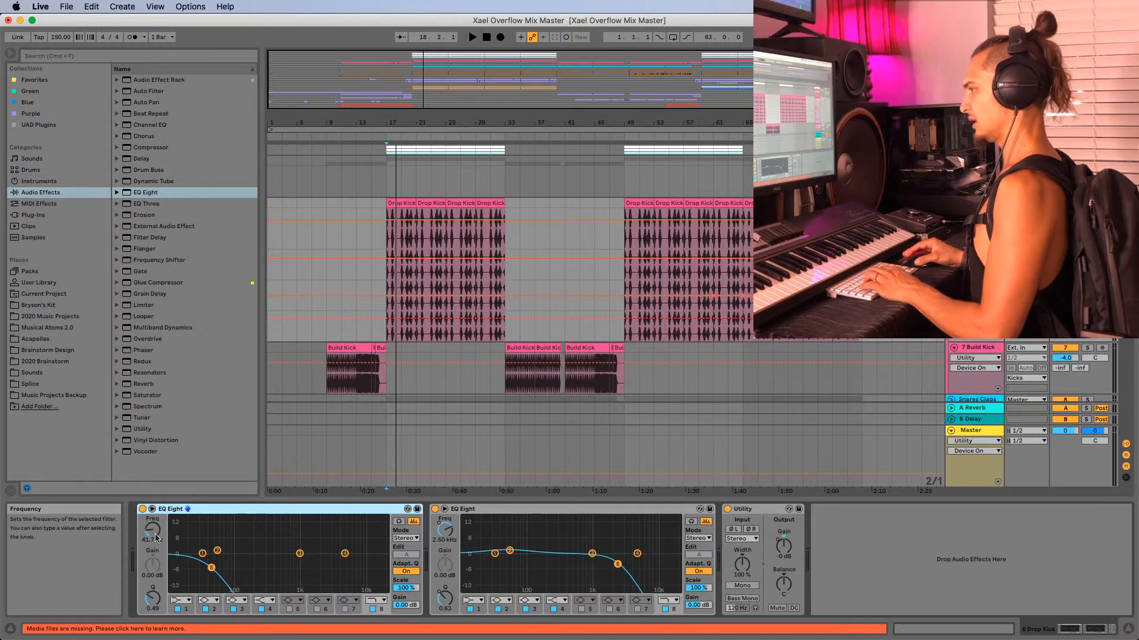
- Set the high-cut filter 8 frequency of the first EQ Eight to 19.5 kHz
{"action": "left_click_drag", "start_coordinate": [152, 529], "coordinate": [152, 504]}
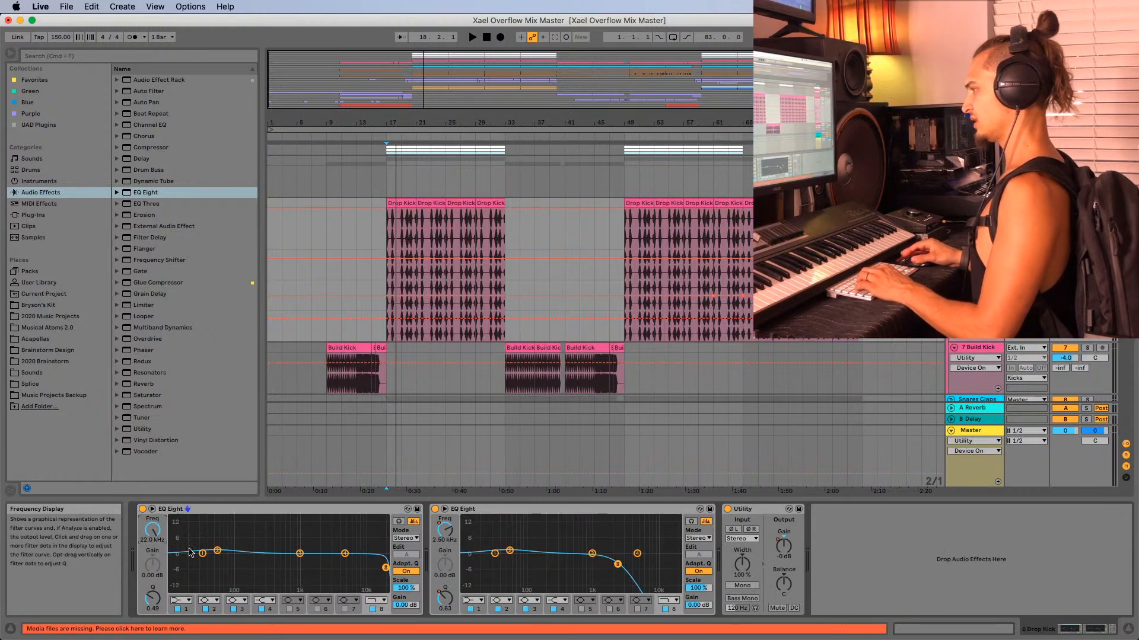
{"action": "left_click_drag", "start_coordinate": [152, 529], "coordinate": [152, 527]}
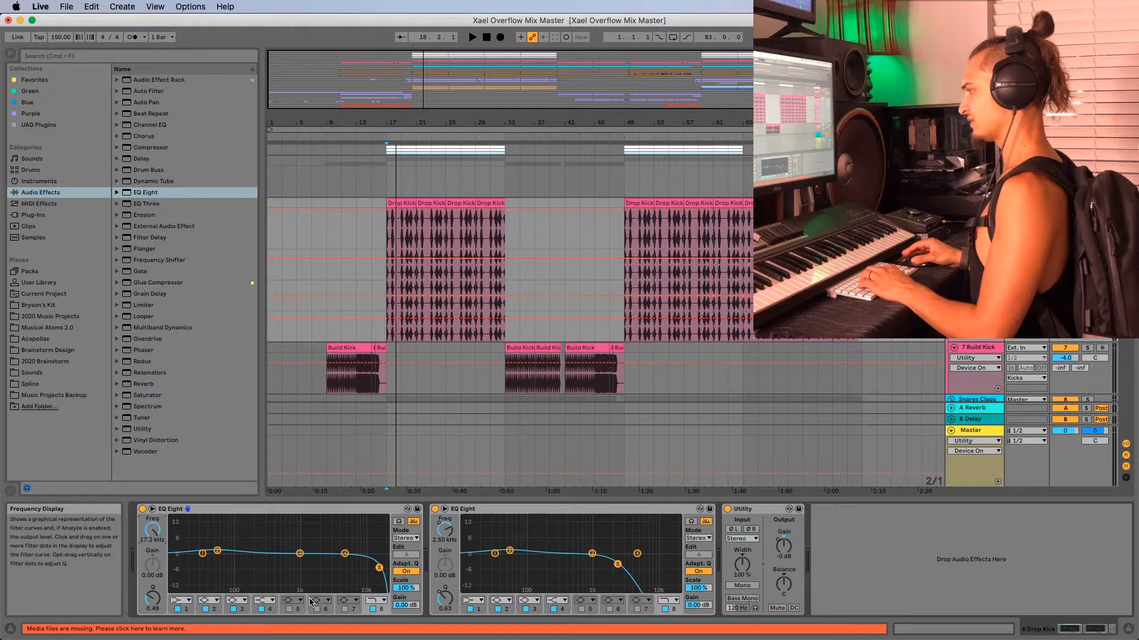
{"action": "left_click", "coordinate": [375, 600]}
{"action": "left_click", "coordinate": [376, 591]}
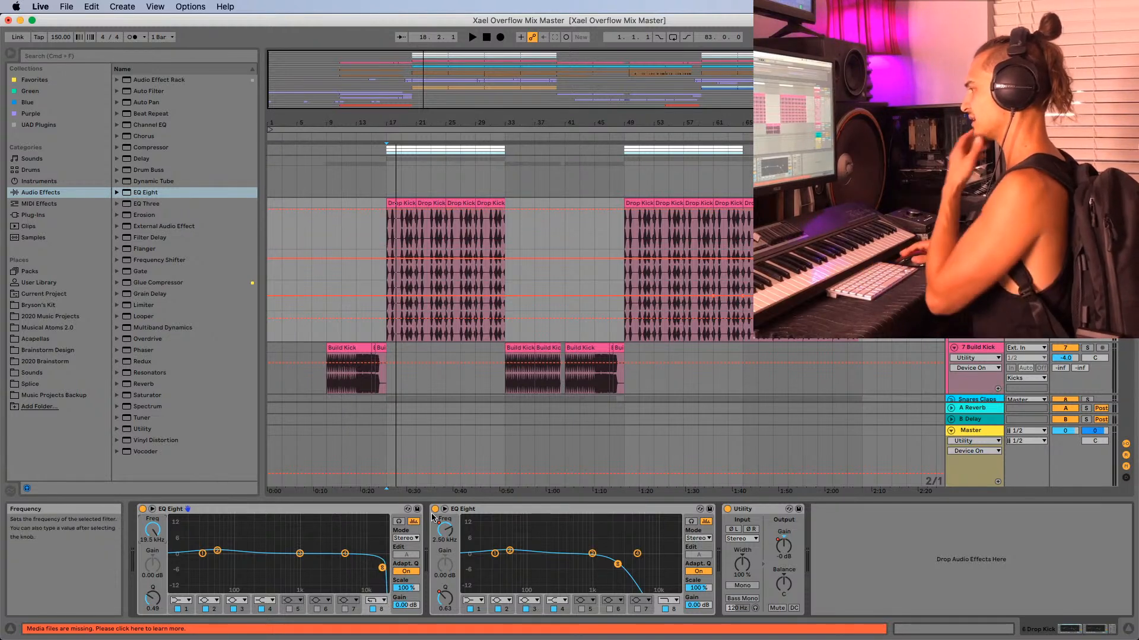
- Turn off filter 2 in the second EQ Eight and automate its device activator to switch on late in the second drop
{"action": "left_click", "coordinate": [499, 609]}
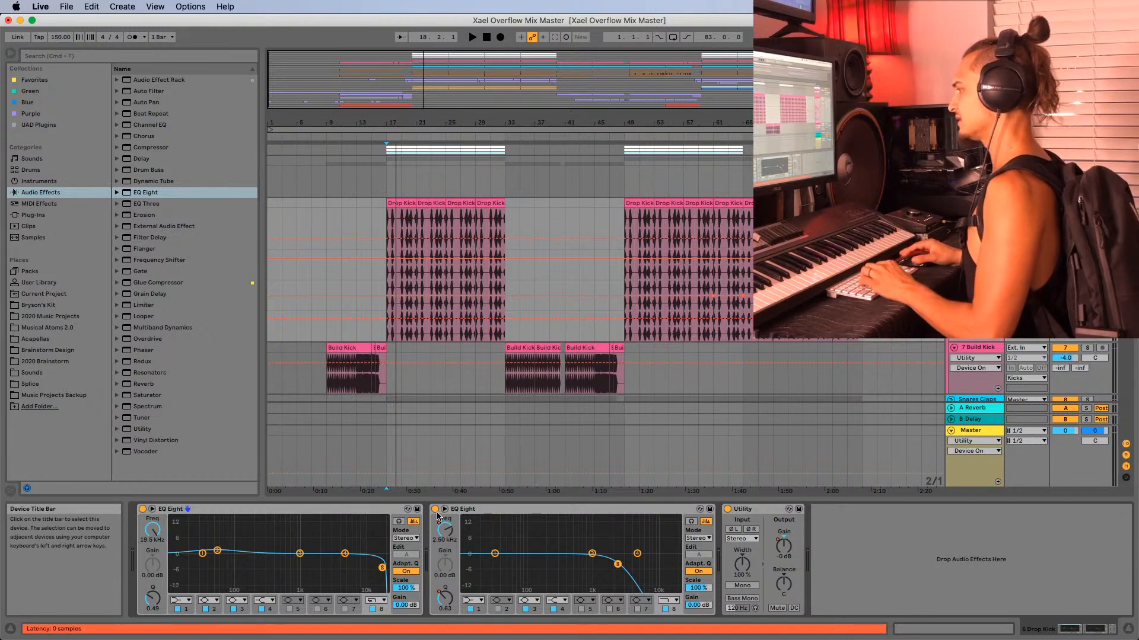
{"action": "left_click", "coordinate": [435, 509]}
{"action": "right_click", "coordinate": [435, 509]}
{"action": "left_click", "coordinate": [459, 528]}
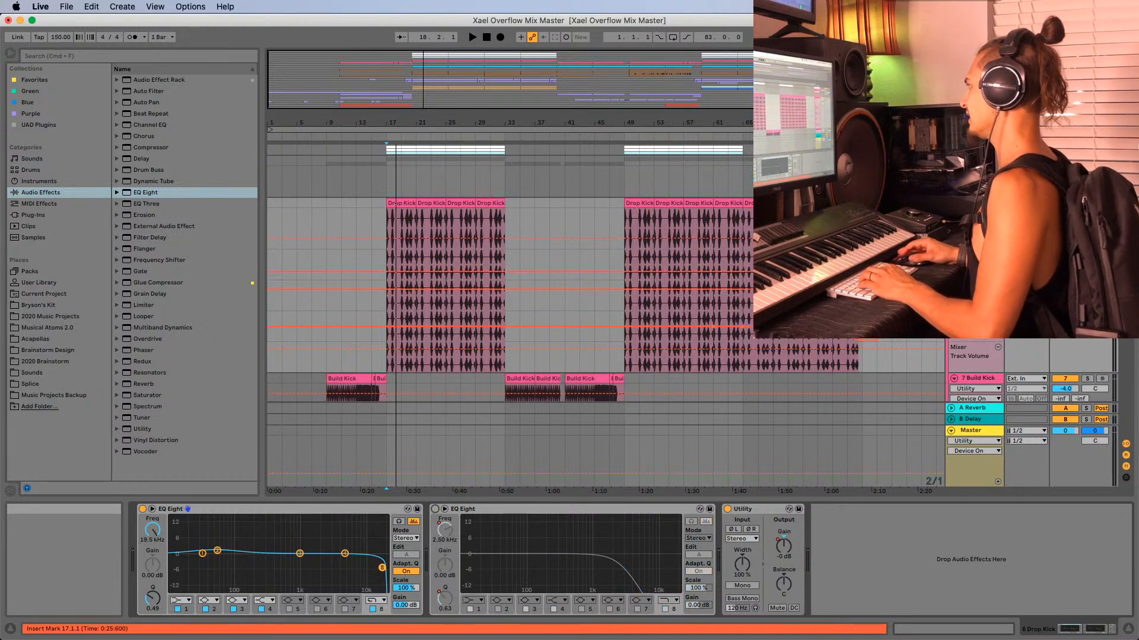
{"action": "left_click", "coordinate": [800, 271]}
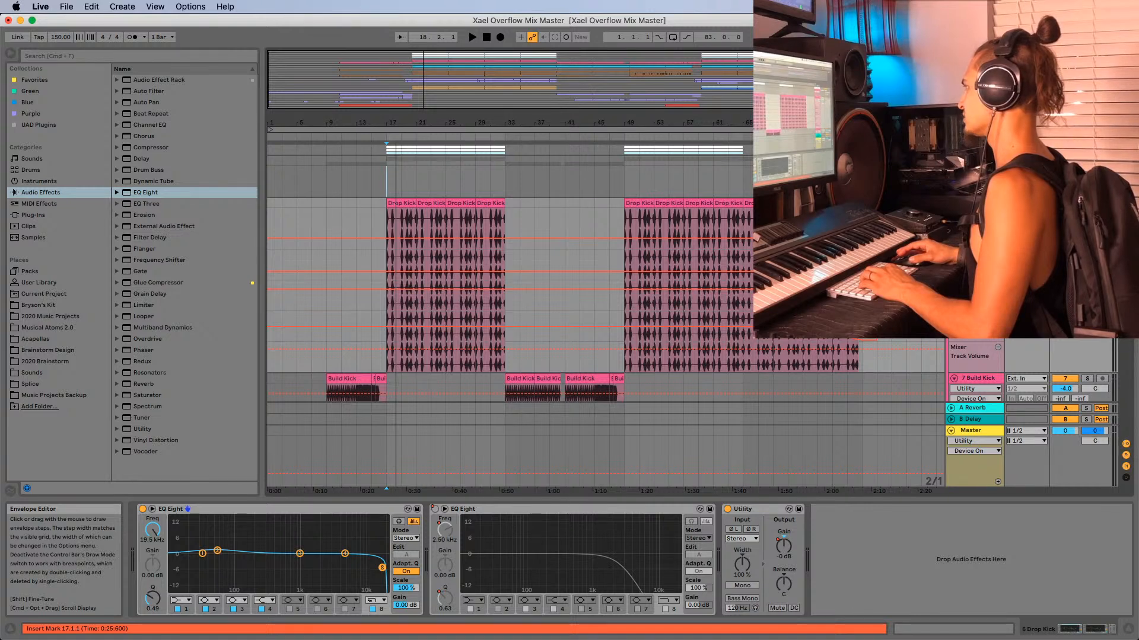
- Play from 73.1.1 to check the second EQ Eight's automated high cut, and select filter 2 in the first EQ Eight
{"action": "left_click", "coordinate": [788, 333]}
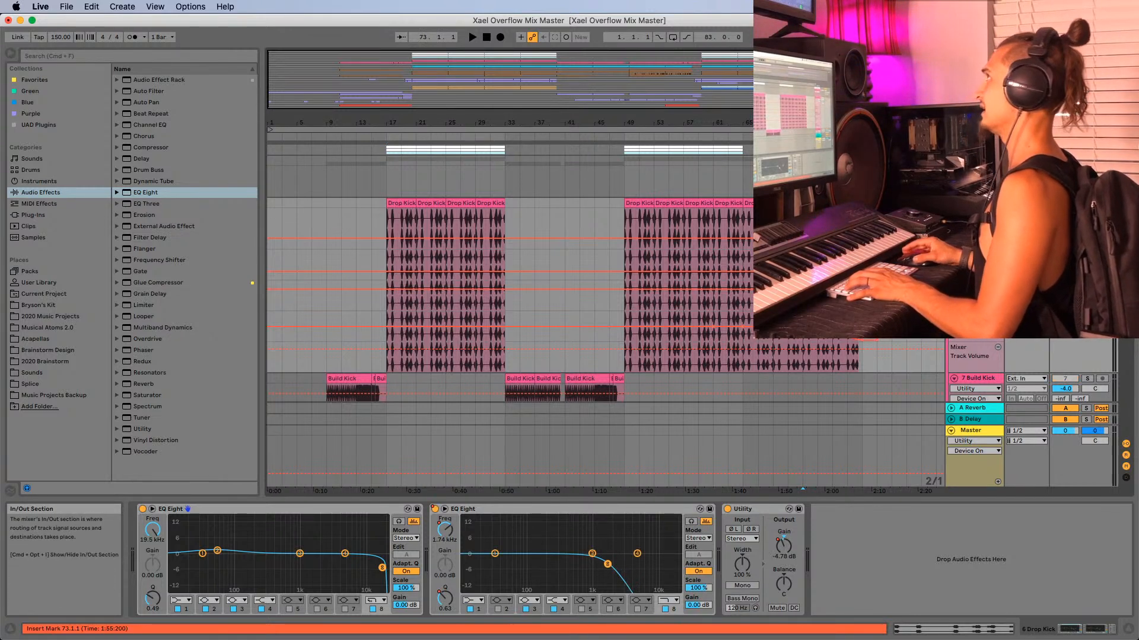
{"action": "key", "text": "space"}
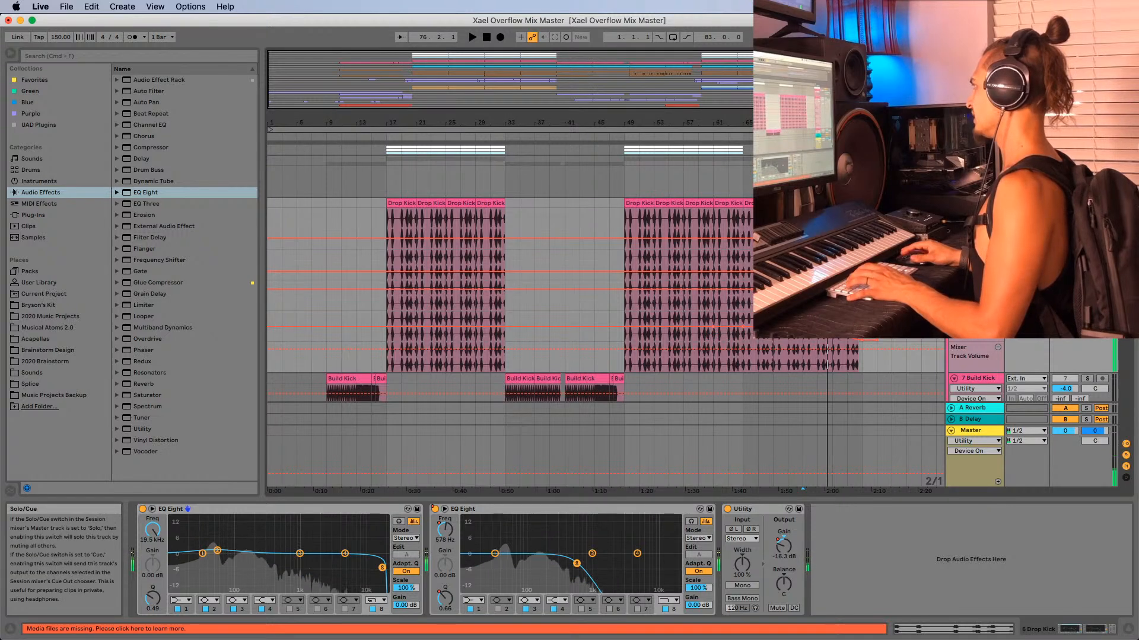
{"action": "key", "text": "space"}
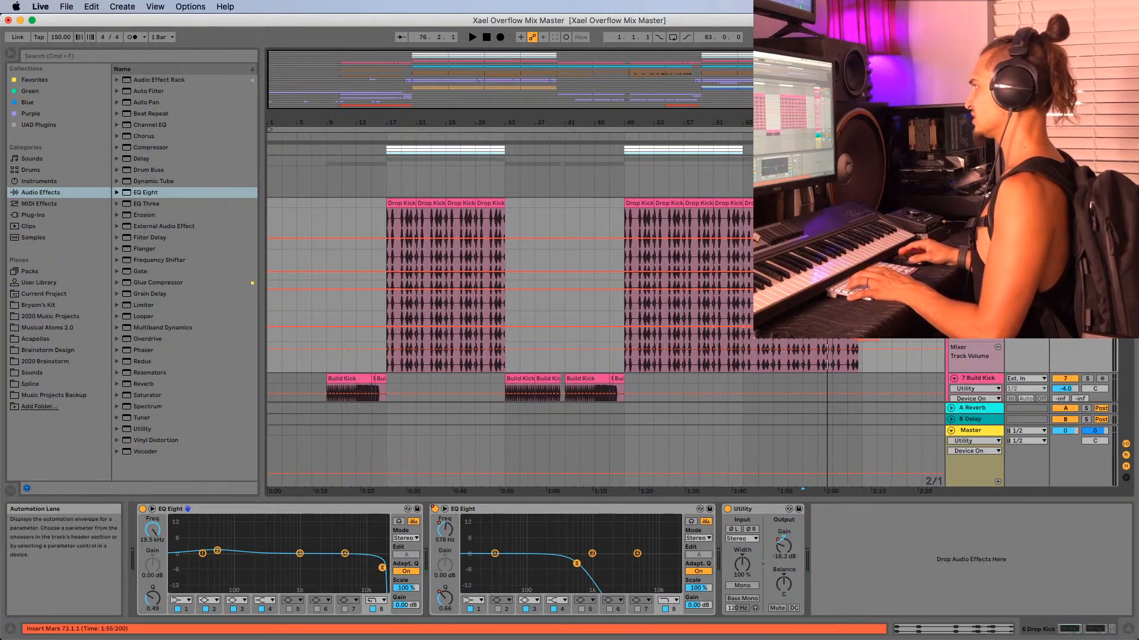
{"action": "left_click", "coordinate": [777, 356]}
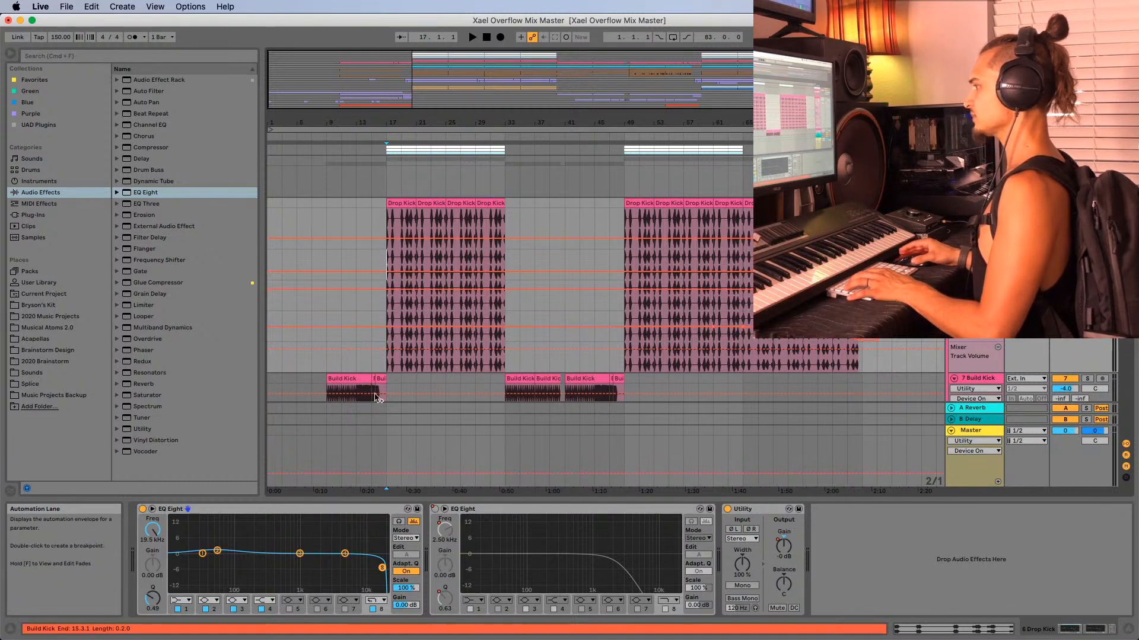
{"action": "left_click", "coordinate": [218, 552]}
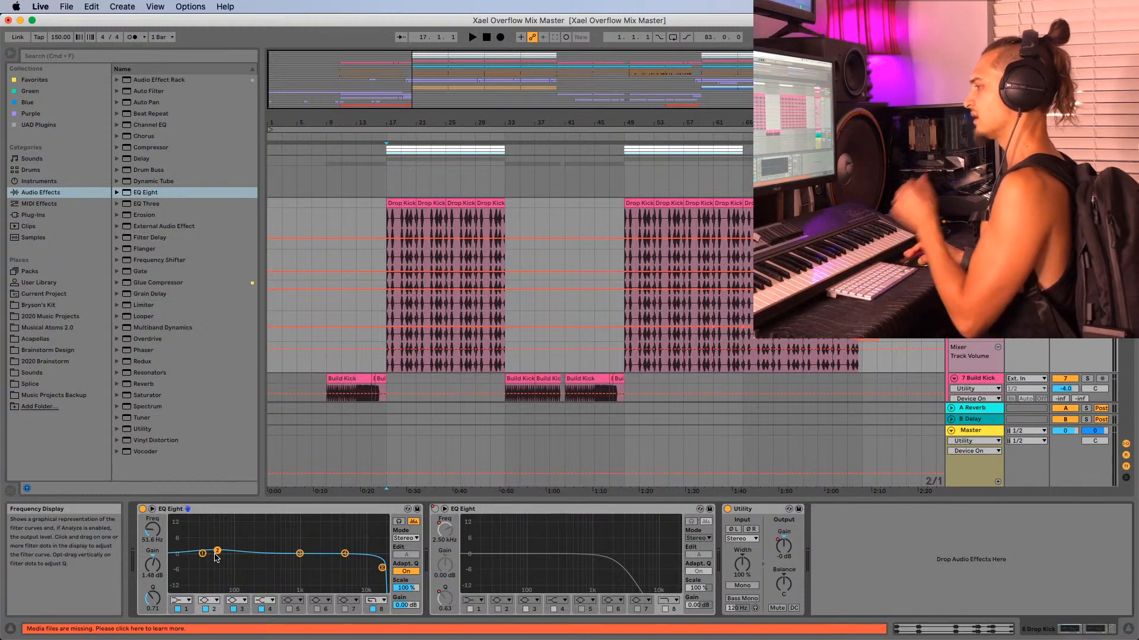
- Load the Bryson's Multi Split-2 rack from Bryson's Kit custom racks onto the Kicks group, ahead of KClip
{"action": "key", "text": "space"}
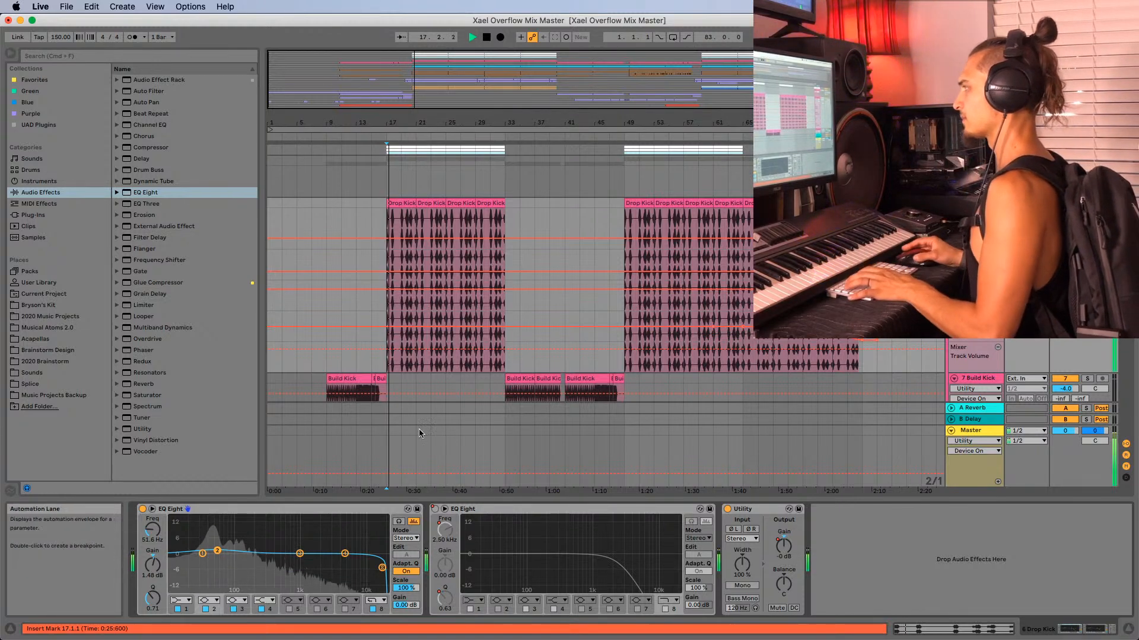
{"action": "left_click", "coordinate": [973, 161]}
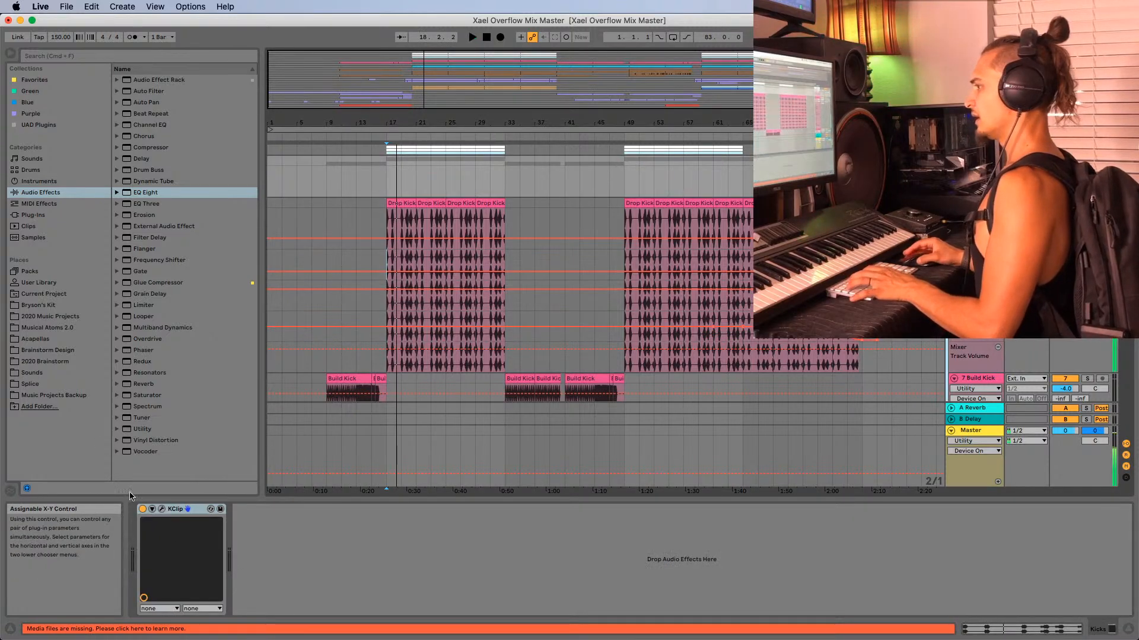
{"action": "left_click", "coordinate": [41, 304]}
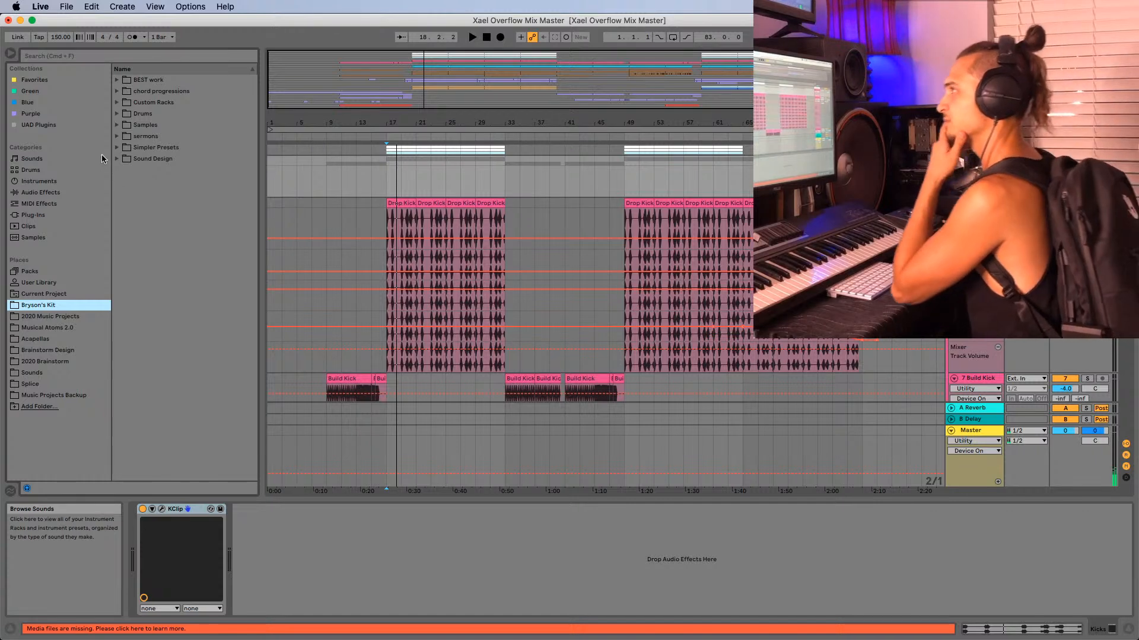
{"action": "left_click", "coordinate": [117, 103]}
{"action": "left_click", "coordinate": [124, 113]}
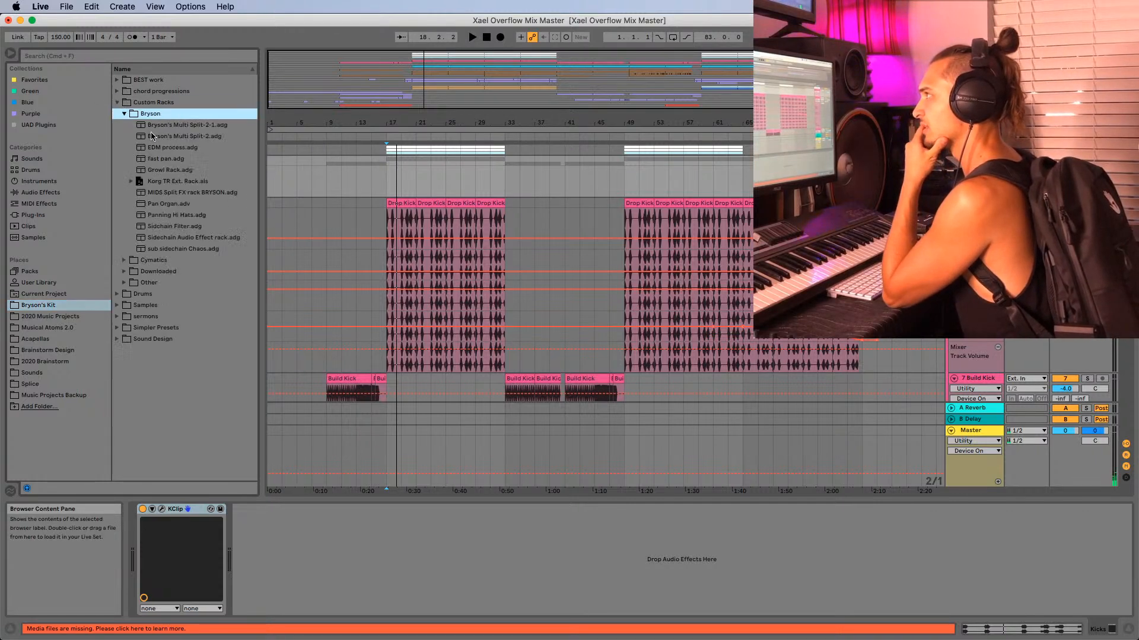
{"action": "left_click_drag", "start_coordinate": [155, 136], "coordinate": [148, 535]}
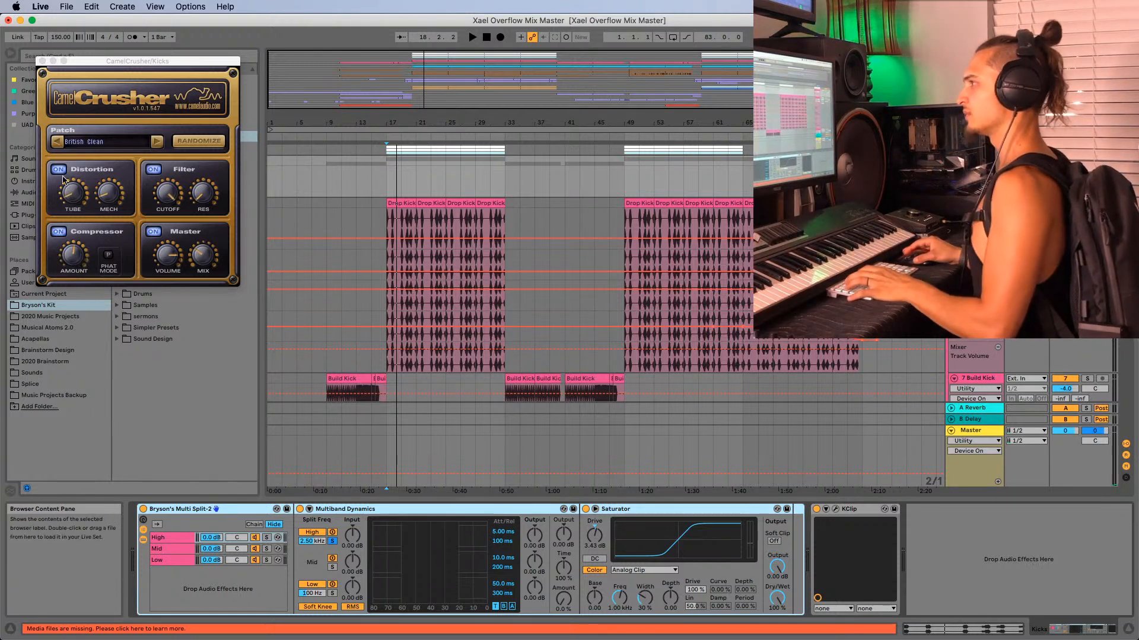
- Inspect the High chain's Saturator and the Low chain's Utility while playing the first drop from 17.1.1
{"action": "left_click", "coordinate": [529, 536]}
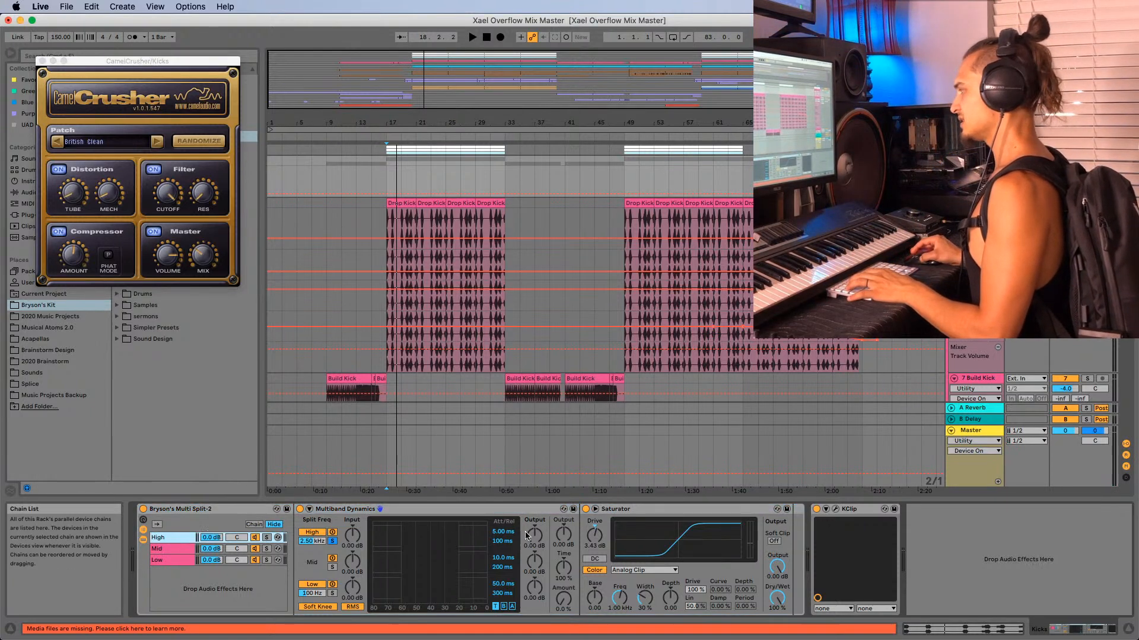
{"action": "left_click", "coordinate": [600, 541]}
{"action": "key", "text": "space"}
{"action": "left_click", "coordinate": [173, 560]}
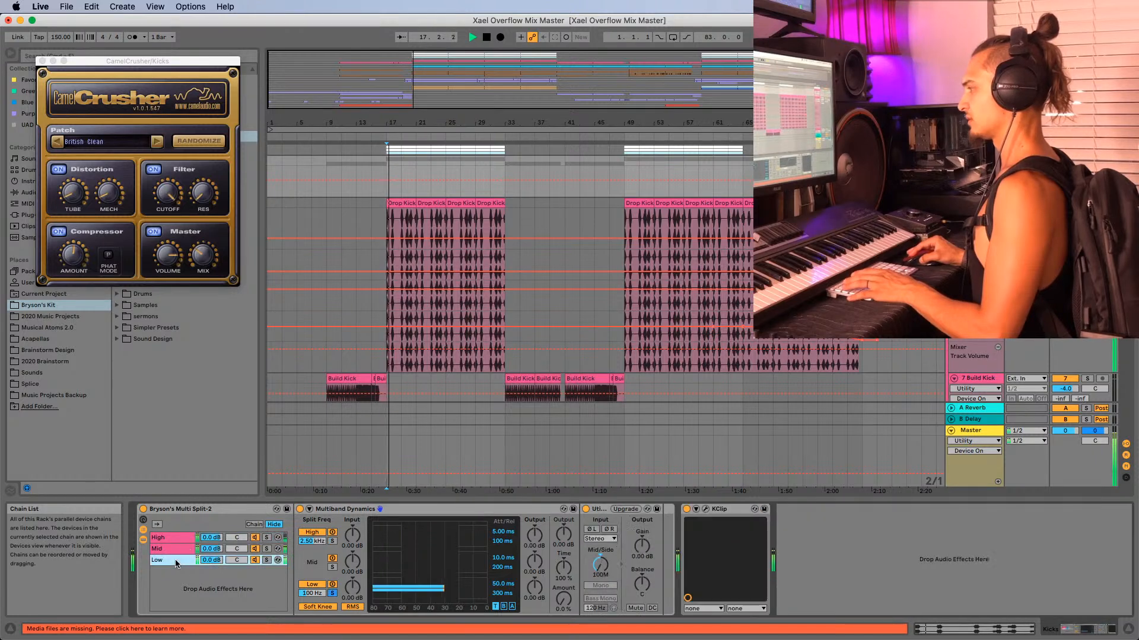
{"action": "key", "text": "space"}
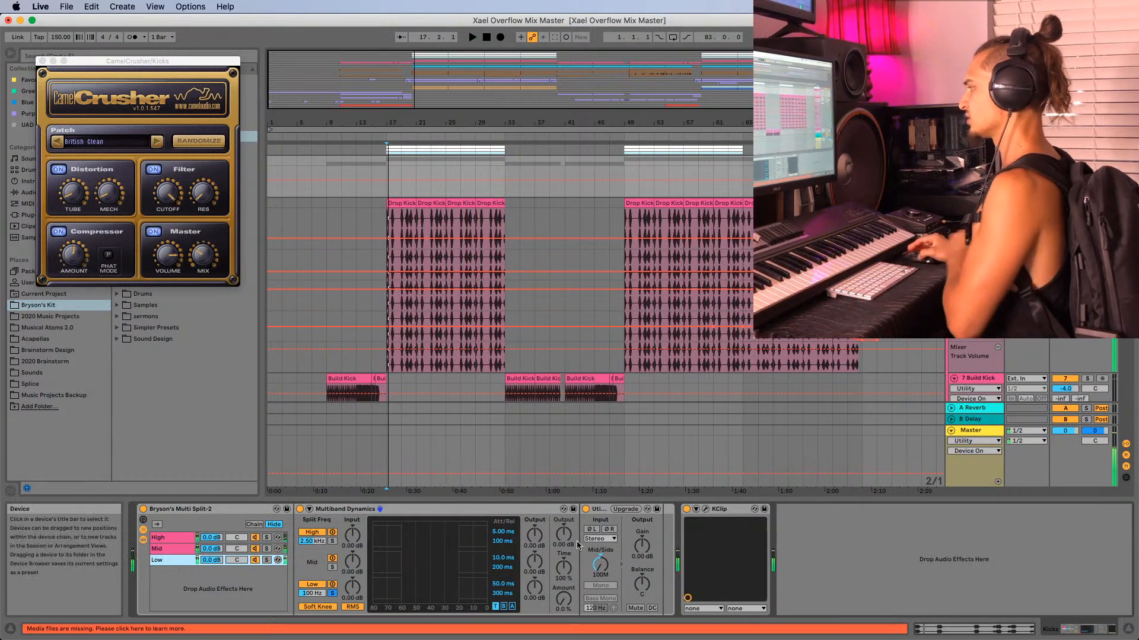
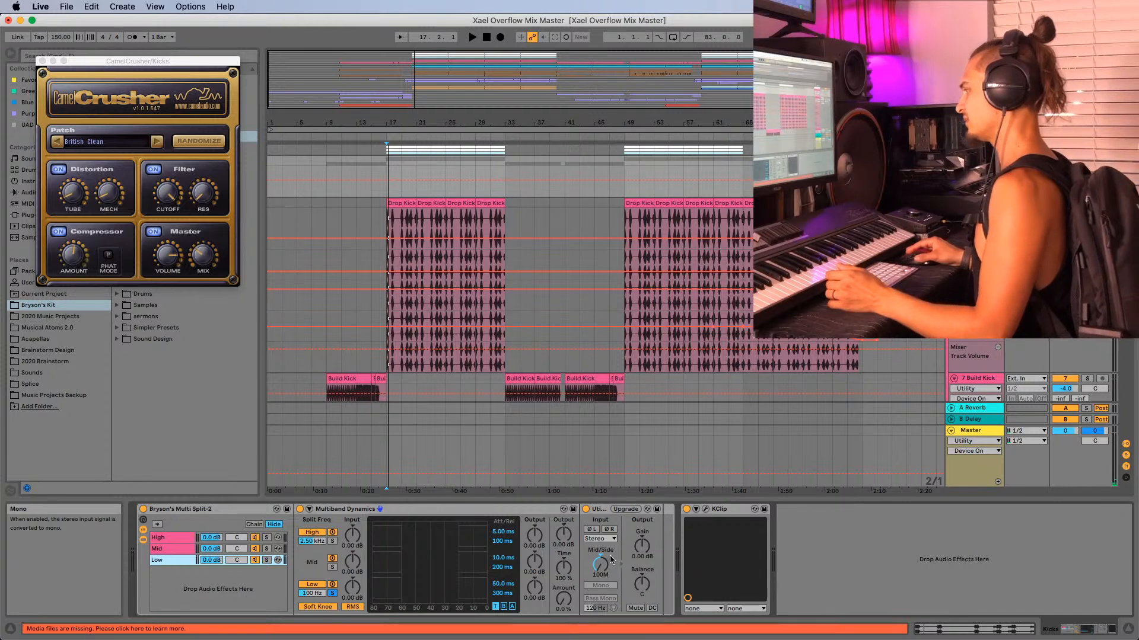
- Adjust the CamelCrusher master mix on the rack's Mid chain while auditioning the drop from 17.1.1
{"action": "left_click", "coordinate": [172, 549]}
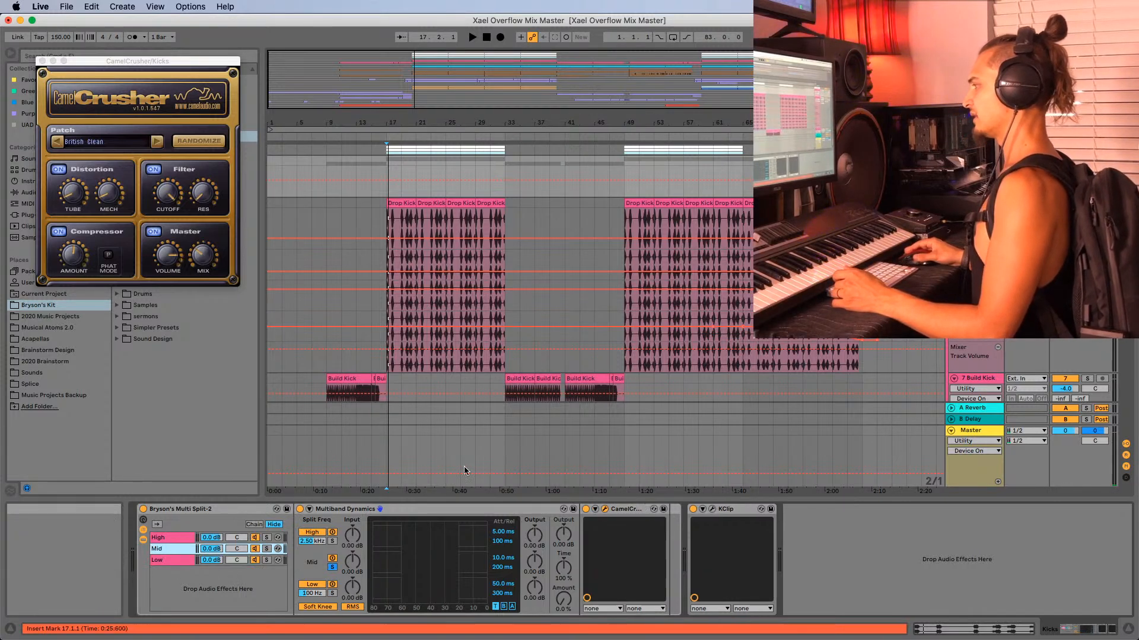
{"action": "left_click", "coordinate": [208, 264]}
{"action": "key", "text": "space"}
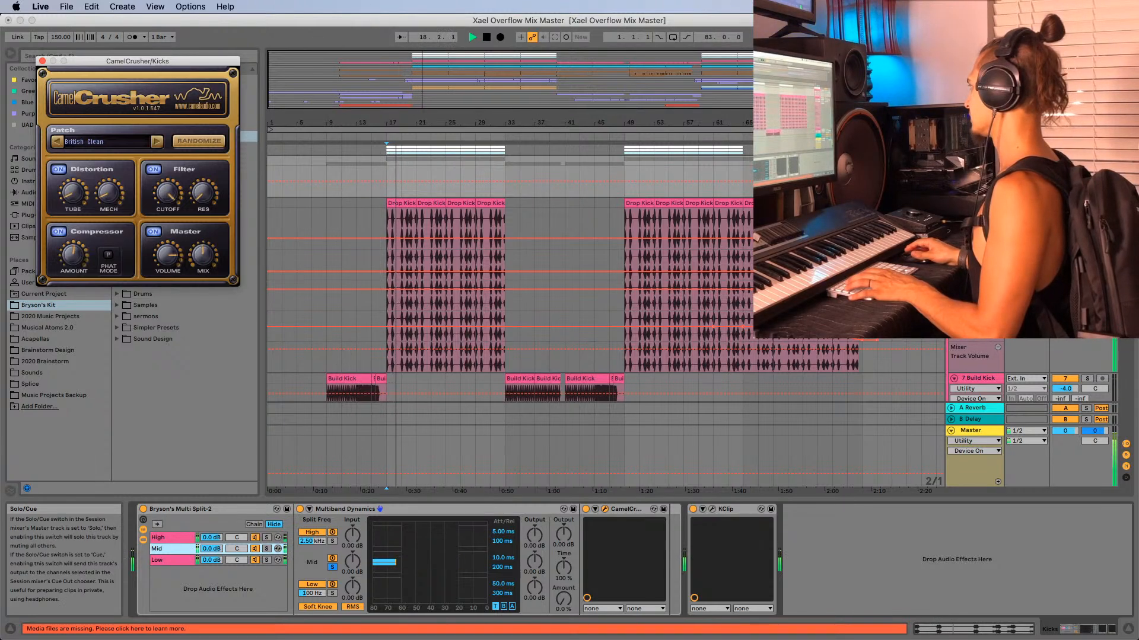
{"action": "left_click", "coordinate": [386, 284]}
{"action": "key", "text": "space"}
{"action": "key", "text": "space"}
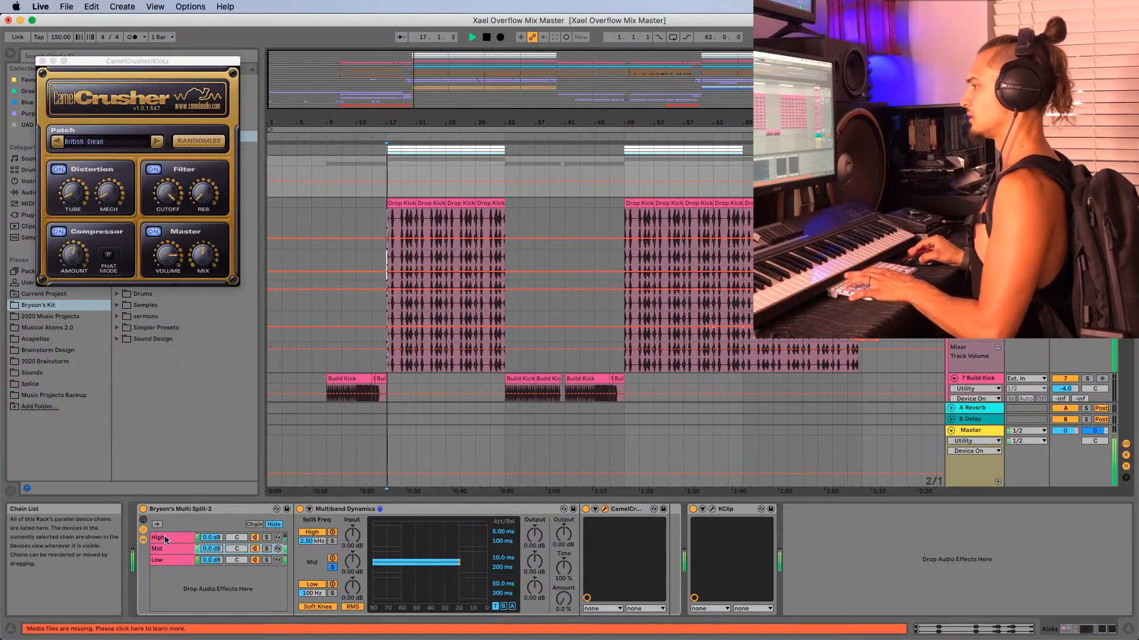
{"action": "key", "text": "space"}
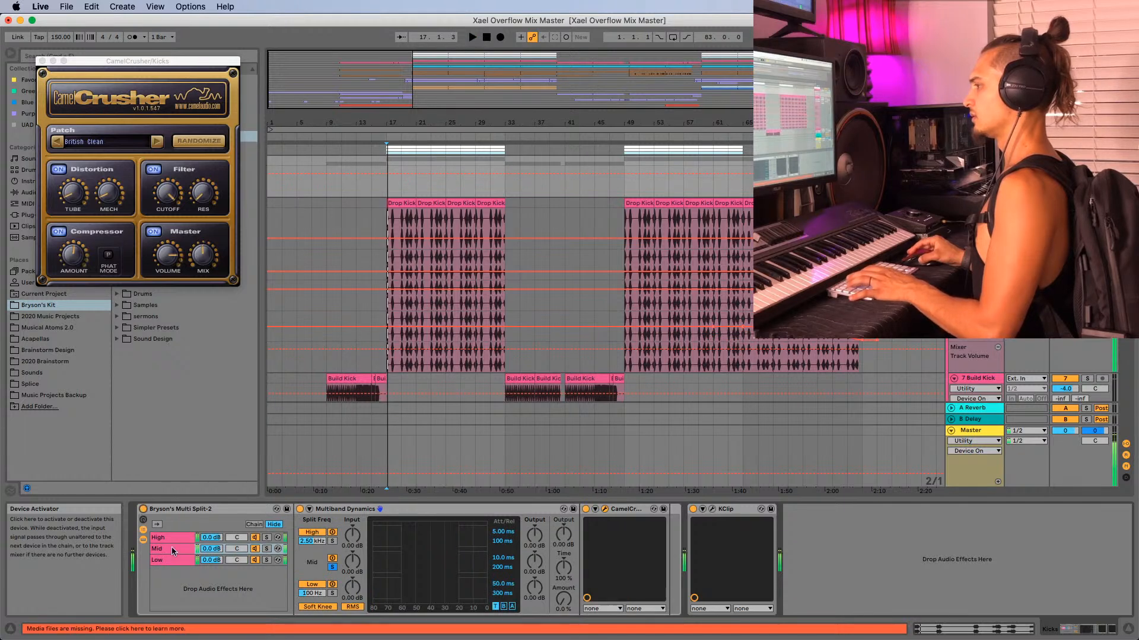
- Raise the Saturator drive on the rack's High chain while auditioning the kicks
{"action": "left_click", "coordinate": [168, 548]}
{"action": "key", "text": "space"}
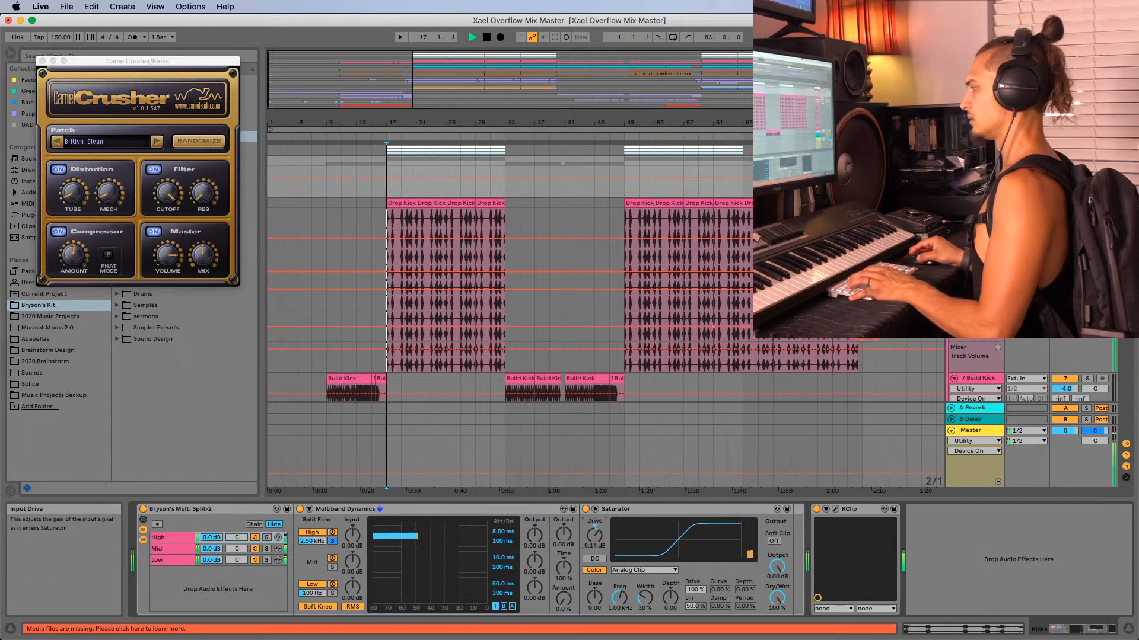
{"action": "key", "text": "space"}
{"action": "left_click", "coordinate": [611, 509]}
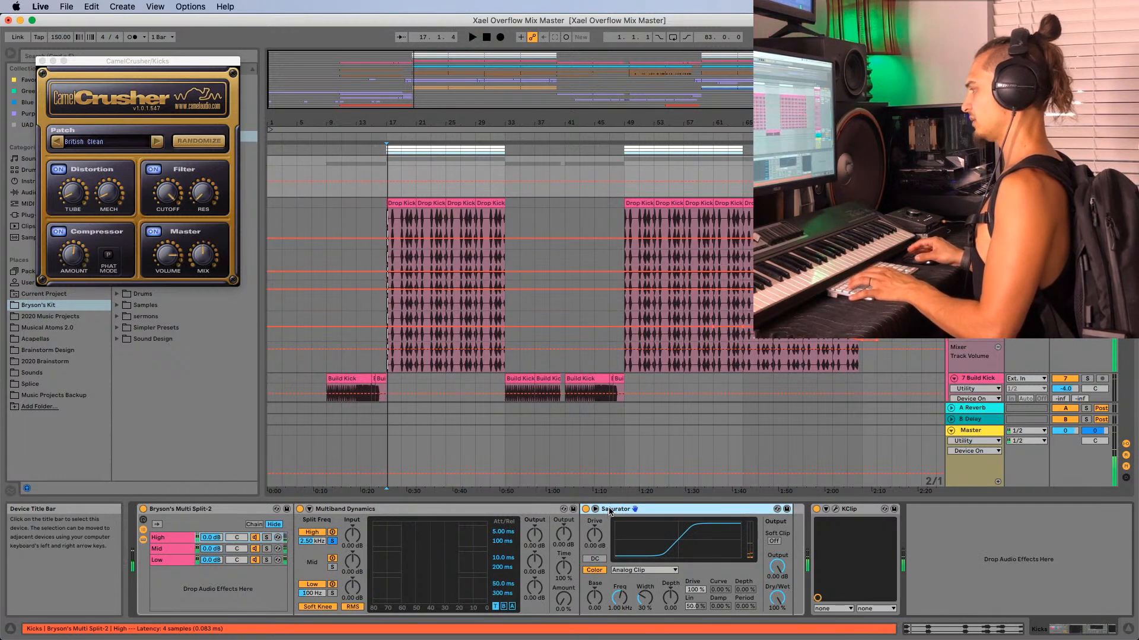
- Readjust the Mid chain's CamelCrusher mix and compare the kicks with the Multi Split-2 rack bypassed and active
{"action": "left_click", "coordinate": [167, 548]}
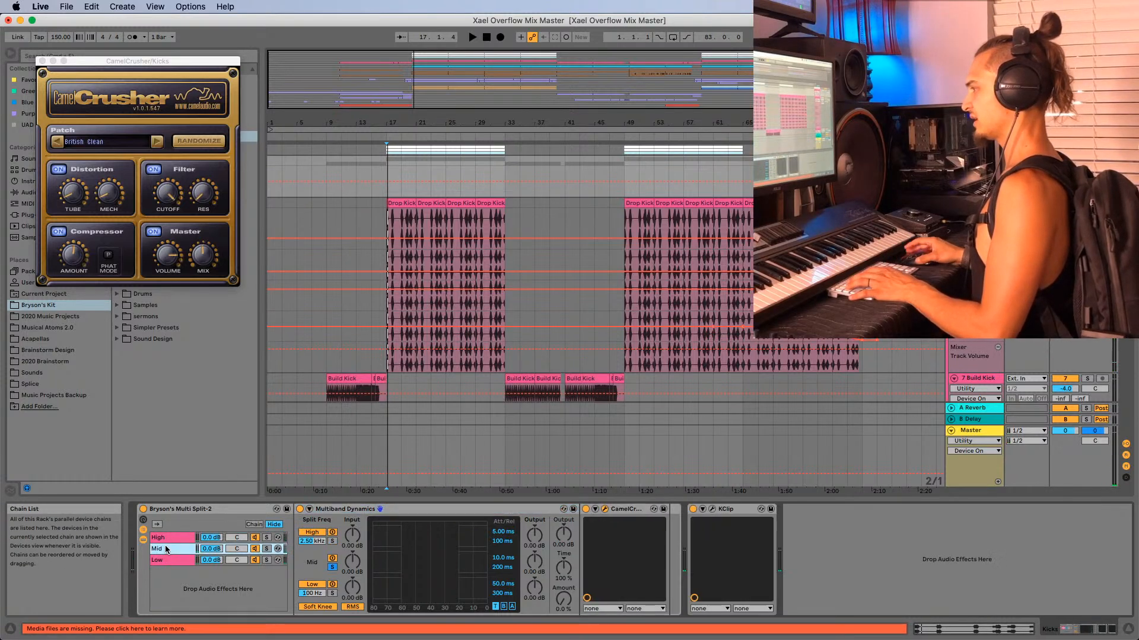
{"action": "key", "text": "space"}
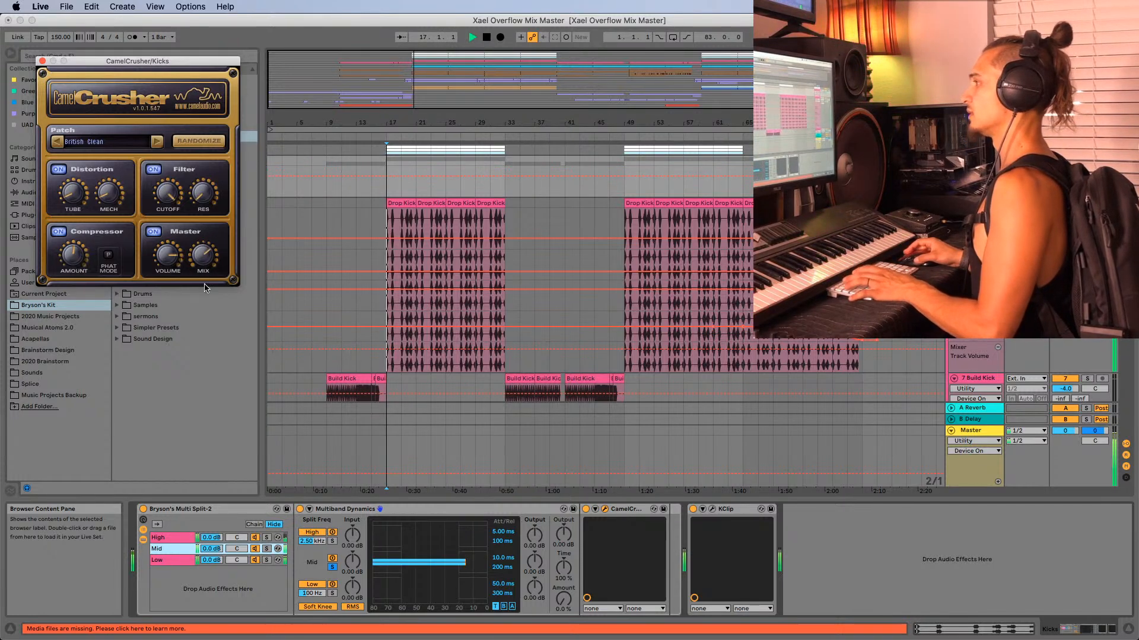
{"action": "key", "text": "space"}
{"action": "left_click", "coordinate": [144, 510]}
{"action": "key", "text": "space"}
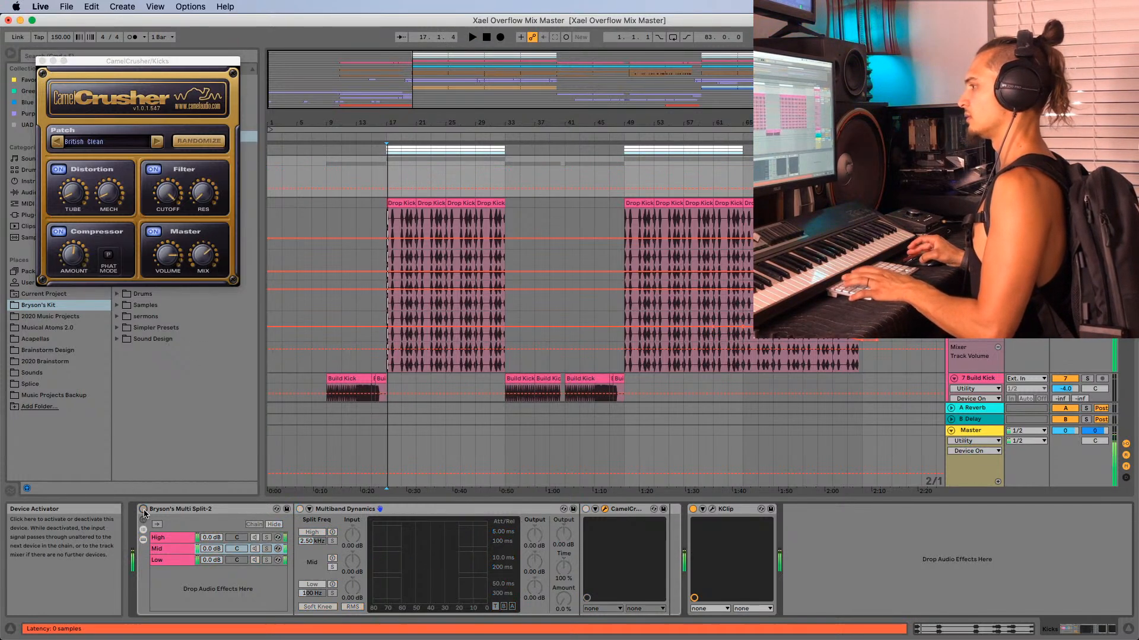
{"action": "key", "text": "space"}
{"action": "left_click", "coordinate": [144, 510]}
{"action": "key", "text": "space"}
- Fine-tune the CamelCrusher mix during playback and recheck the kicks against the bypassed rack, leaving the rack on
{"action": "key", "text": "space"}
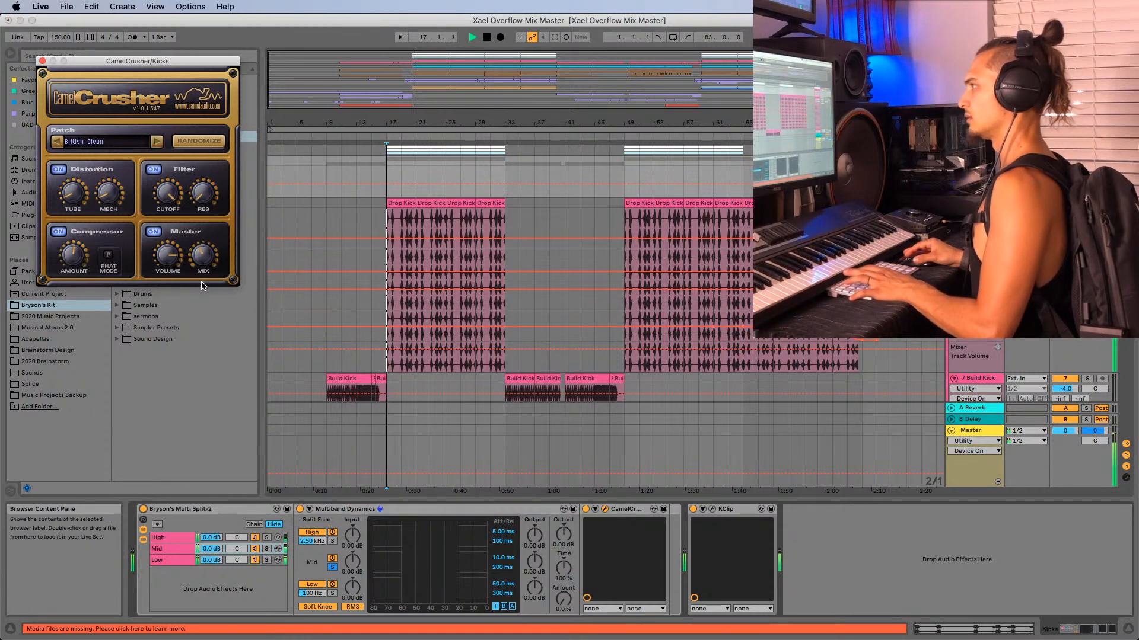
{"action": "key", "text": "space"}
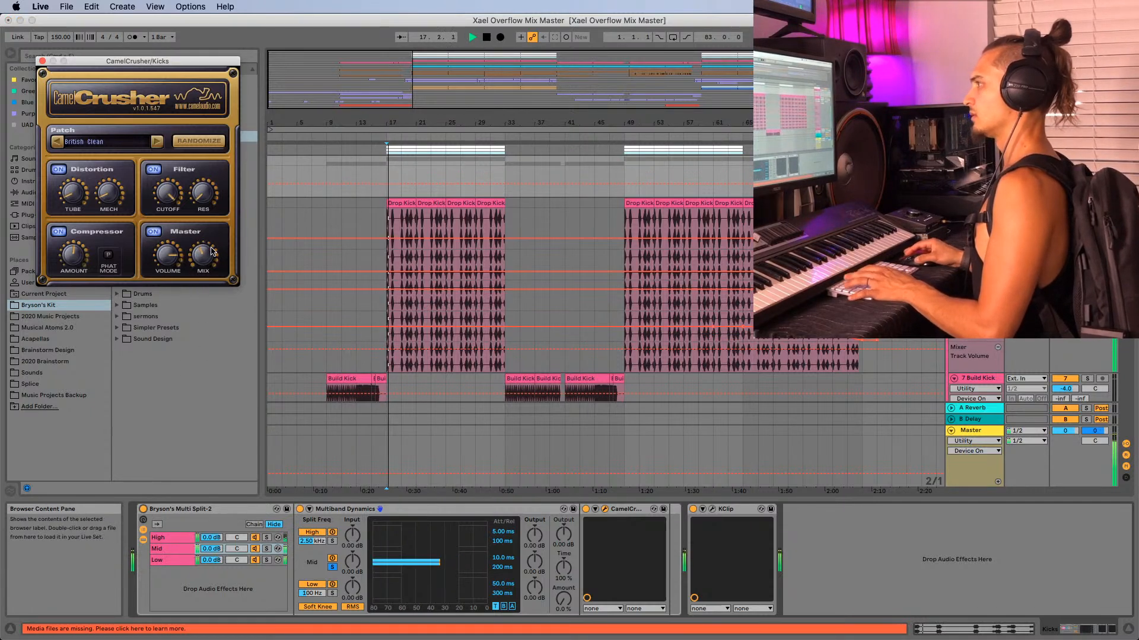
{"action": "key", "text": "space"}
{"action": "left_click", "coordinate": [144, 510]}
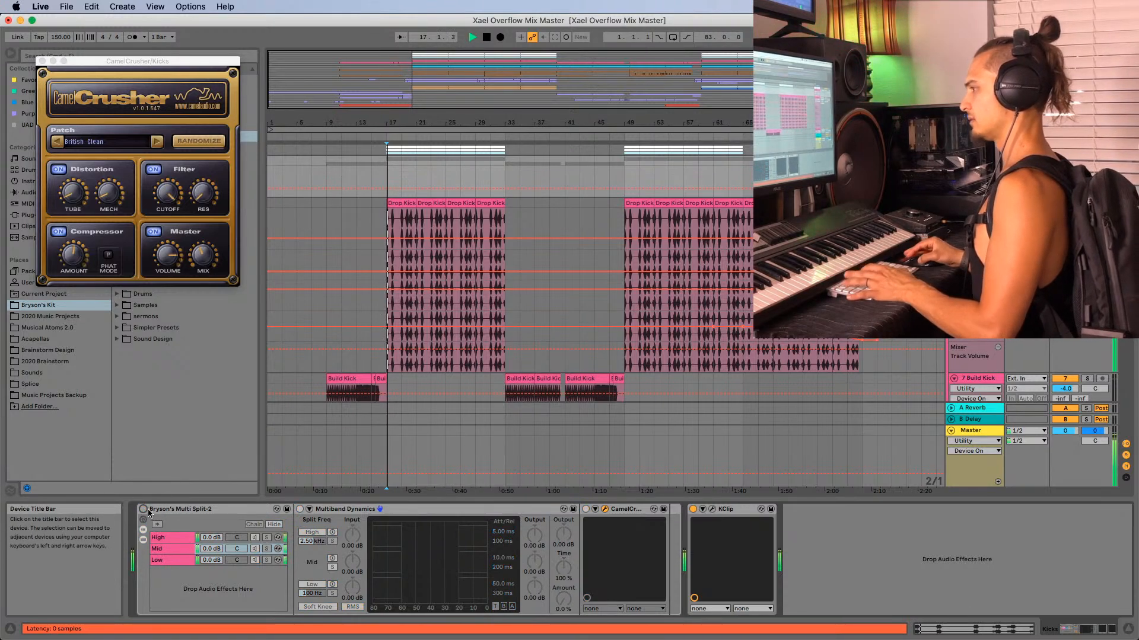
{"action": "left_click", "coordinate": [143, 510]}
- Add a Limiter after the Utility on the rack's Low chain and set its ceiling to -6.00 dB
{"action": "left_click", "coordinate": [172, 560]}
{"action": "key", "text": "space"}
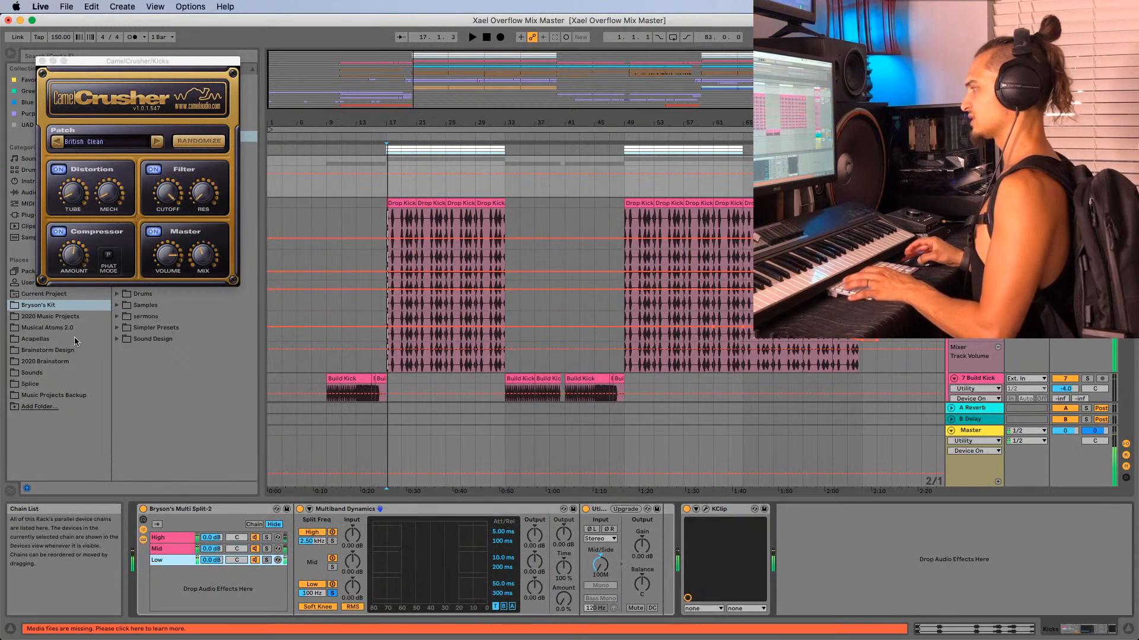
{"action": "left_click", "coordinate": [42, 61]}
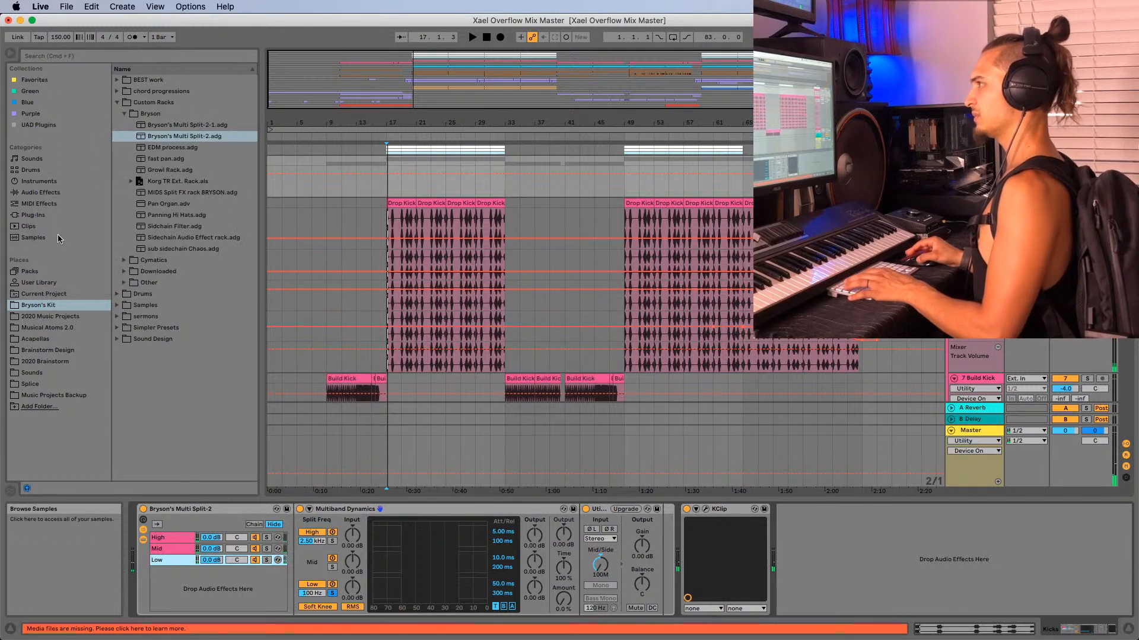
{"action": "left_click", "coordinate": [36, 192]}
{"action": "left_click_drag", "start_coordinate": [148, 306], "coordinate": [187, 566]}
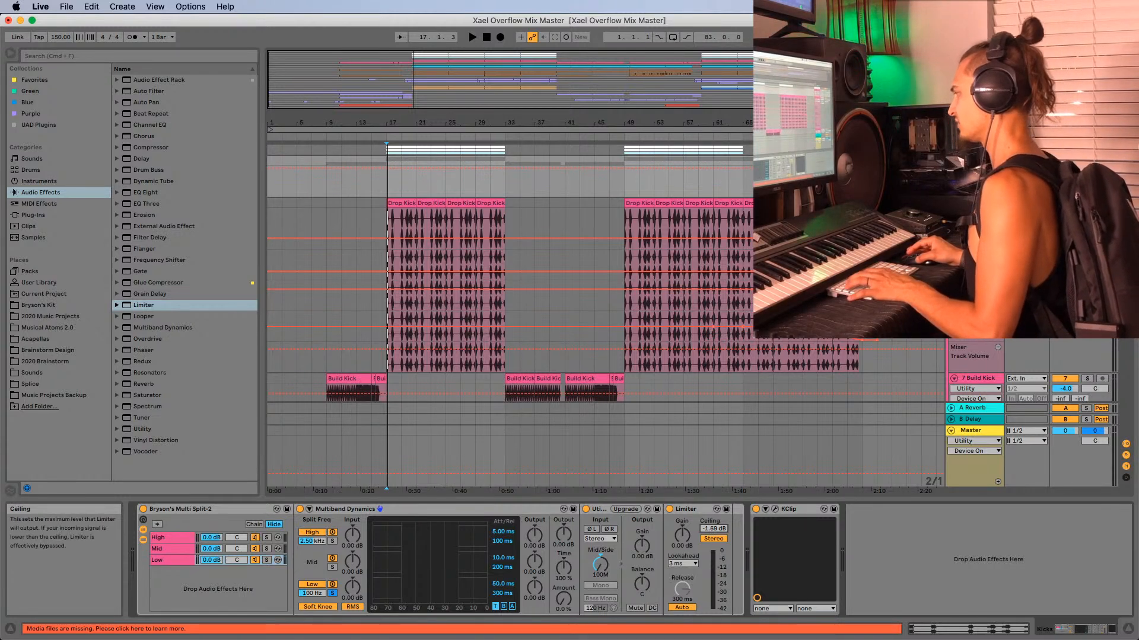
{"action": "key", "text": "space"}
{"action": "left_click_drag", "start_coordinate": [713, 528], "coordinate": [714, 542]}
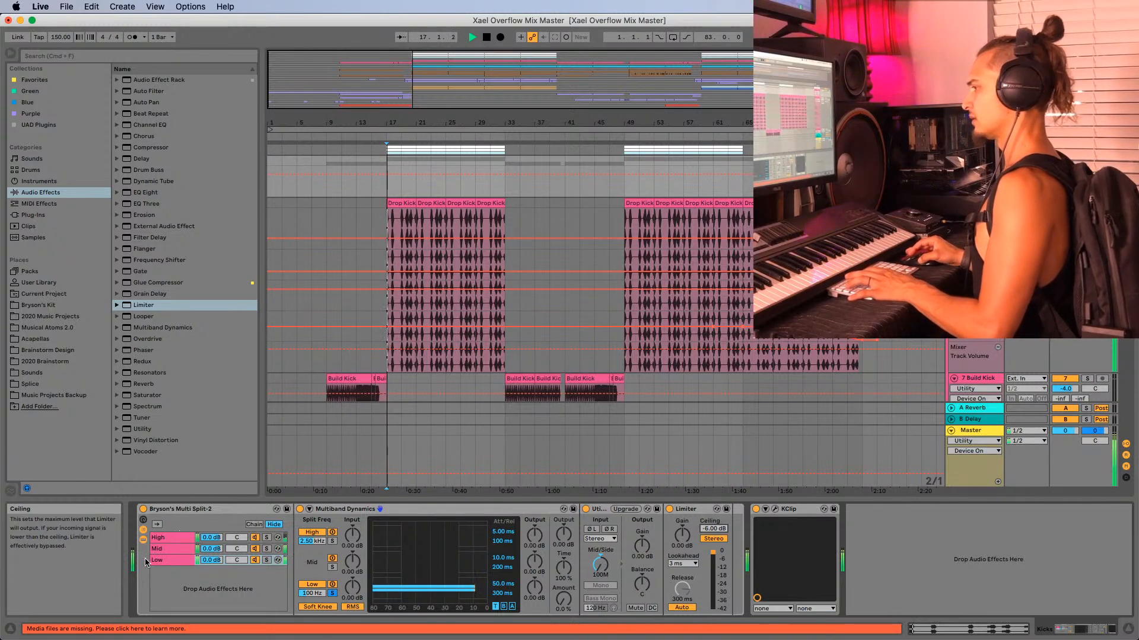
{"action": "key", "text": "space"}
- Open the Mid chain's CamelCrusher and audition the drop with its device activator toggled
{"action": "left_click", "coordinate": [183, 553]}
{"action": "left_click", "coordinate": [604, 508]}
{"action": "key", "text": "space"}
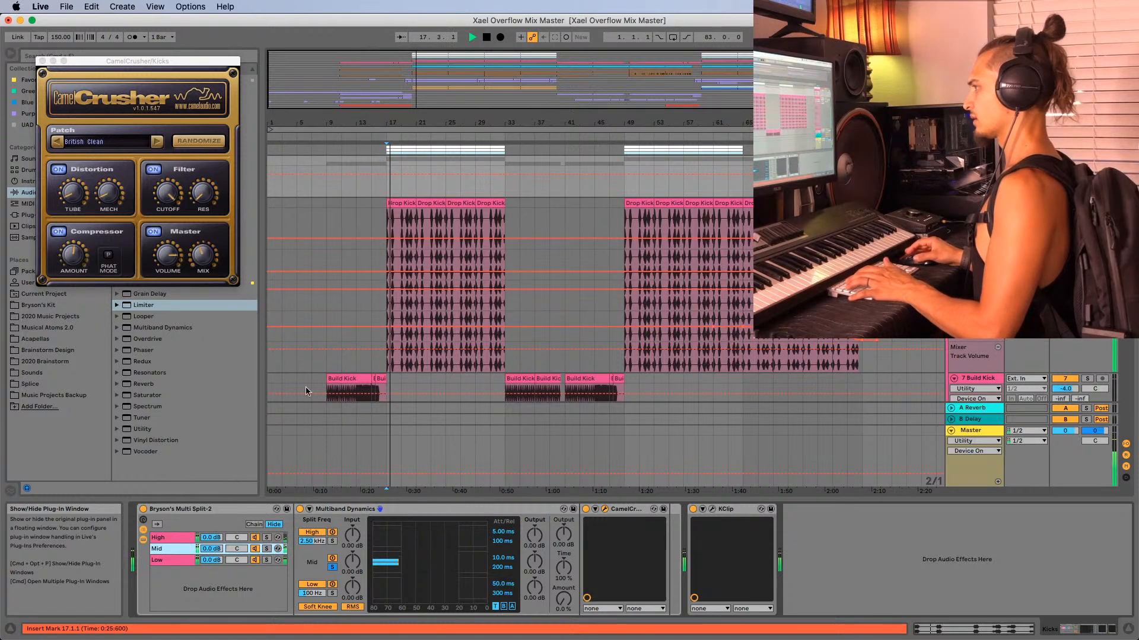
{"action": "left_click", "coordinate": [586, 509]}
{"action": "key", "text": "space"}
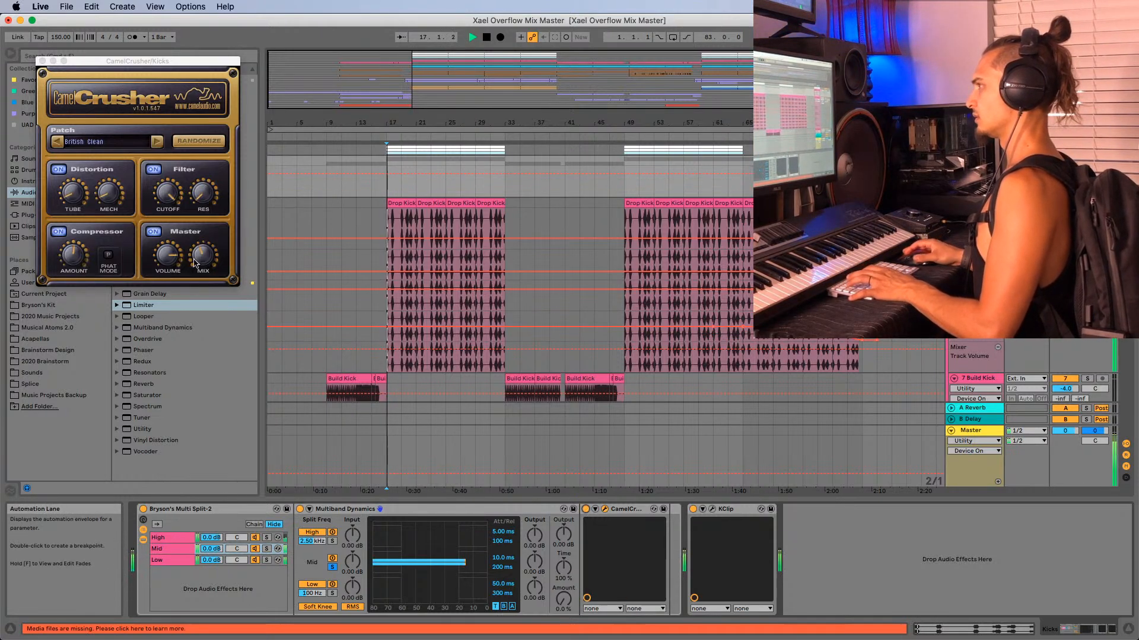
- Tweak CamelCrusher's Mech distortion and master mix while comparing it with bypass, and close the plug-in window
{"action": "left_click", "coordinate": [108, 185]}
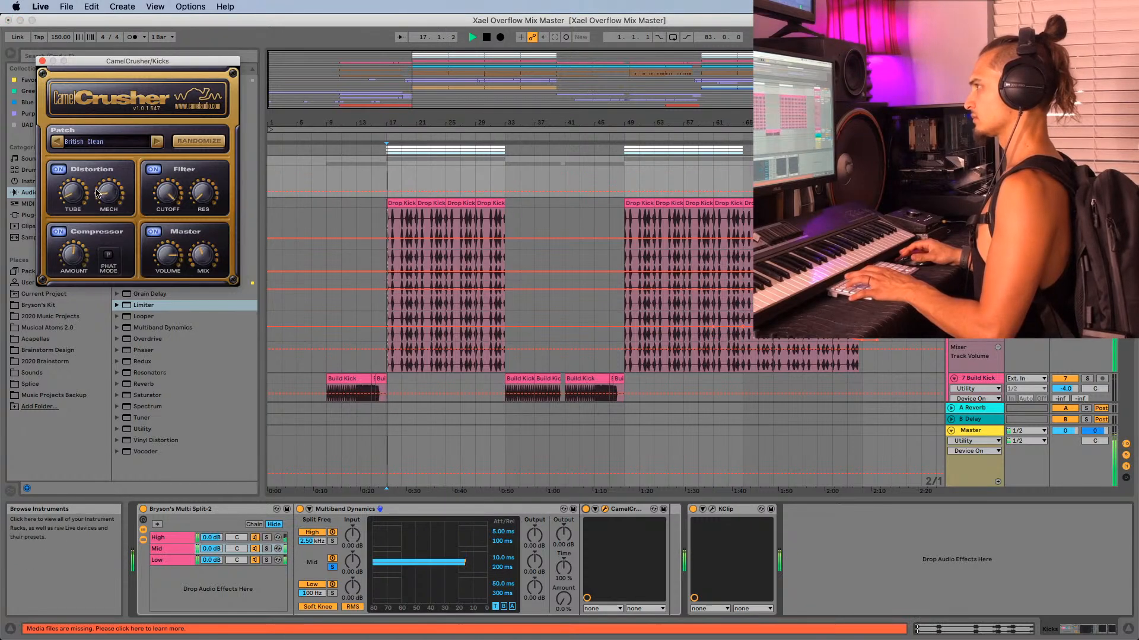
{"action": "key", "text": "space"}
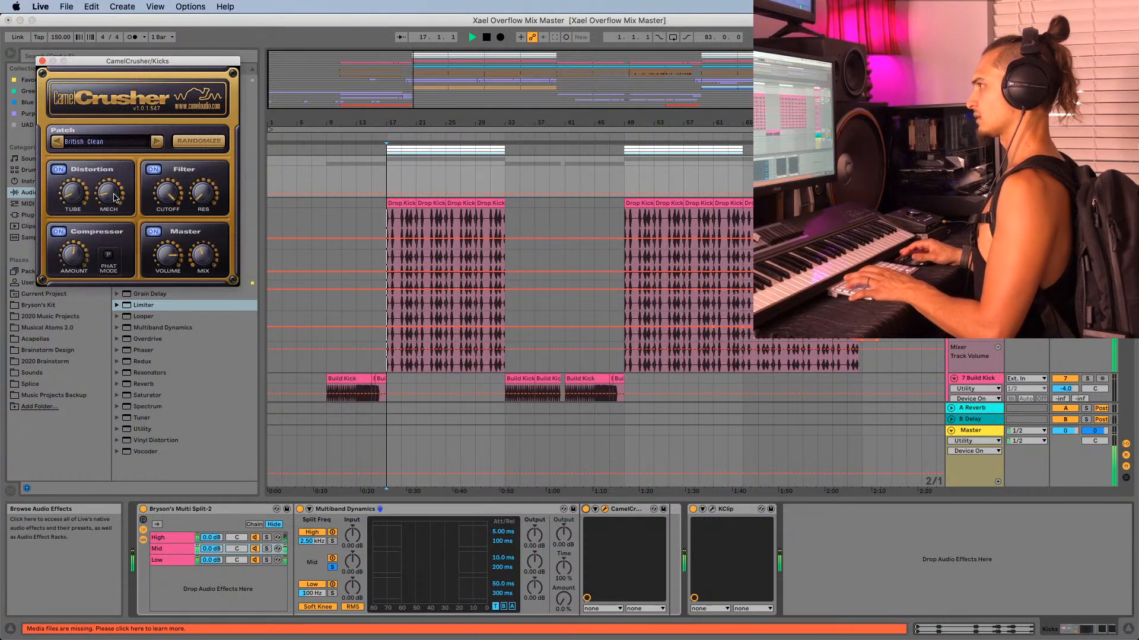
{"action": "left_click", "coordinate": [586, 509]}
{"action": "left_click", "coordinate": [587, 509]}
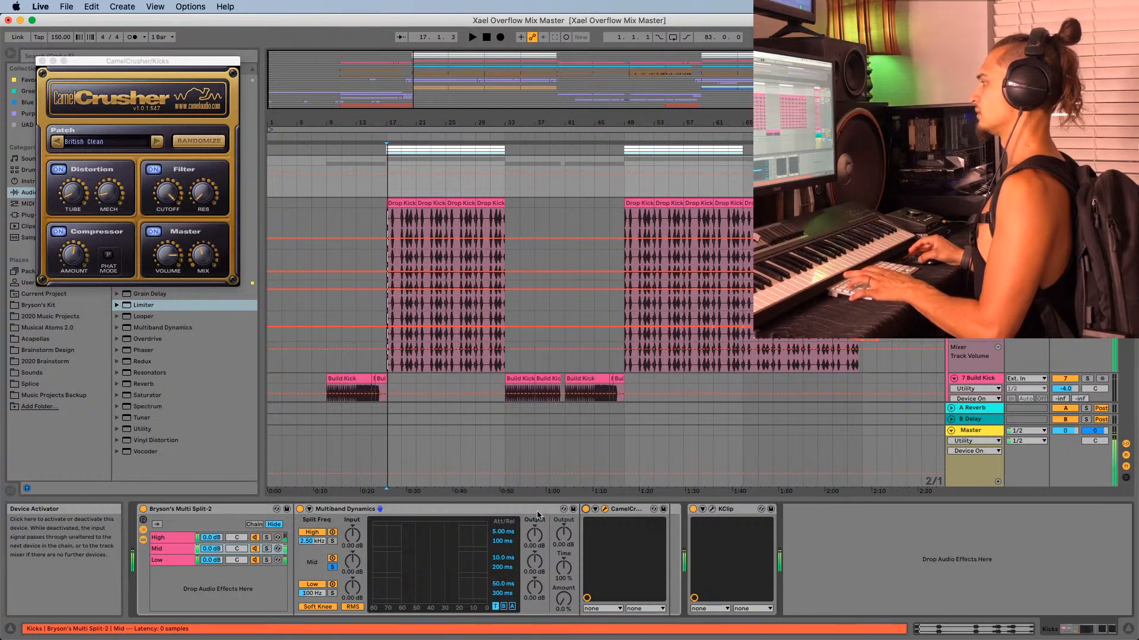
{"action": "key", "text": "space"}
{"action": "left_click", "coordinate": [205, 265]}
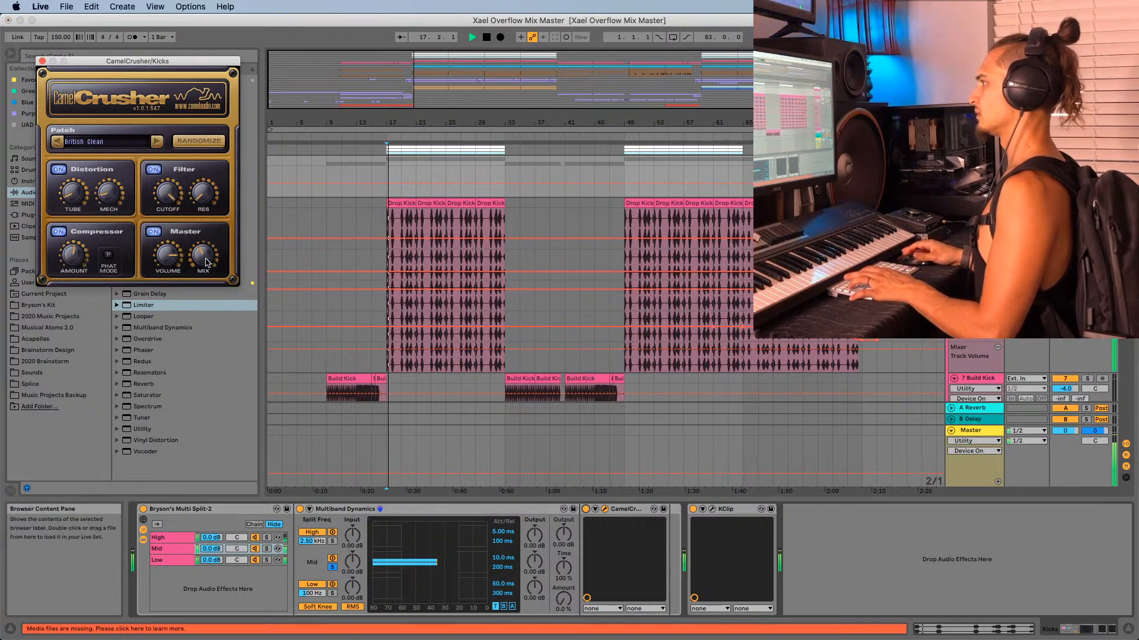
{"action": "left_click", "coordinate": [42, 60]}
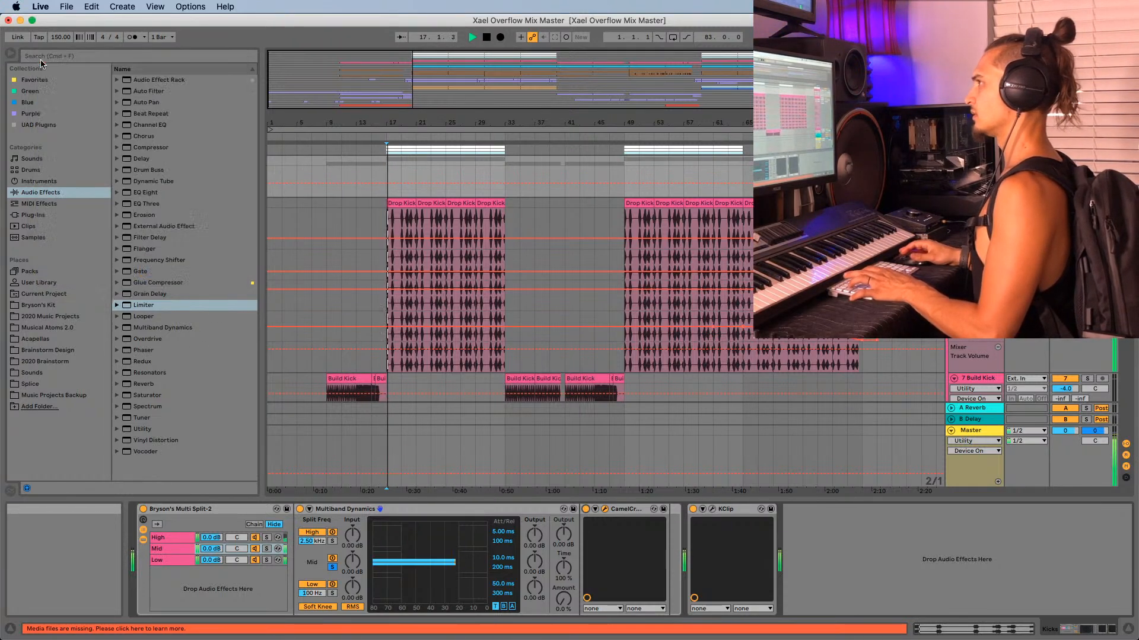
- Add a Compressor after CamelCrusher on the Mid chain with a 2.67:1 ratio and automatic release
{"action": "left_click", "coordinate": [35, 180]}
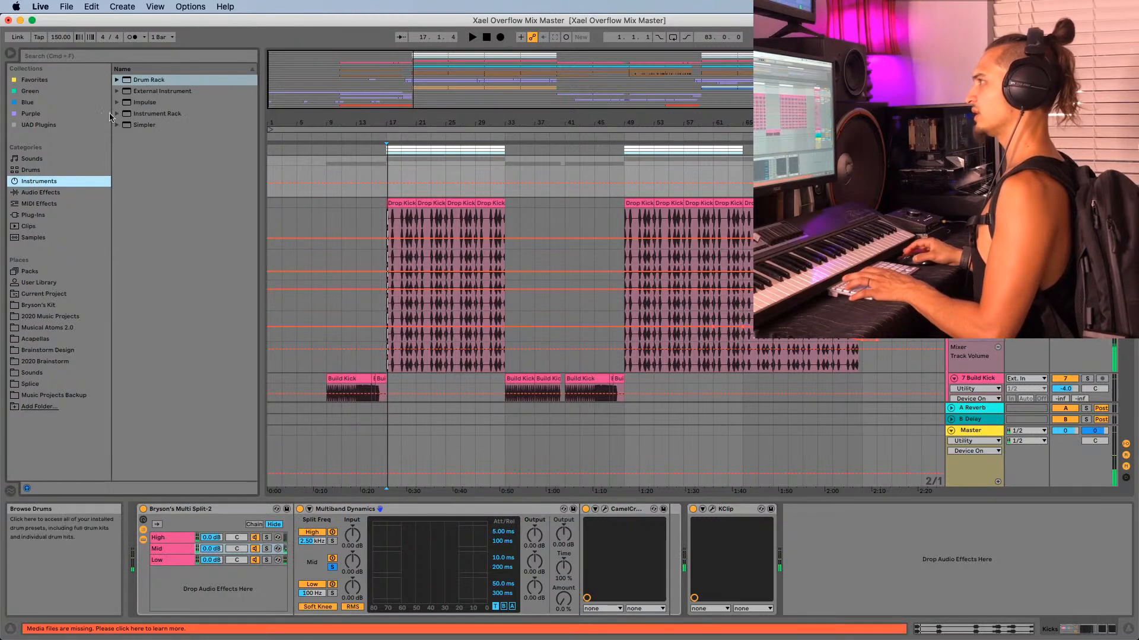
{"action": "left_click", "coordinate": [35, 193]}
{"action": "mouse_move", "coordinate": [141, 147]}
{"action": "left_mouse_down"}
{"action": "mouse_move", "coordinate": [356, 333]}
{"action": "mouse_move", "coordinate": [676, 550]}
{"action": "left_mouse_up"}
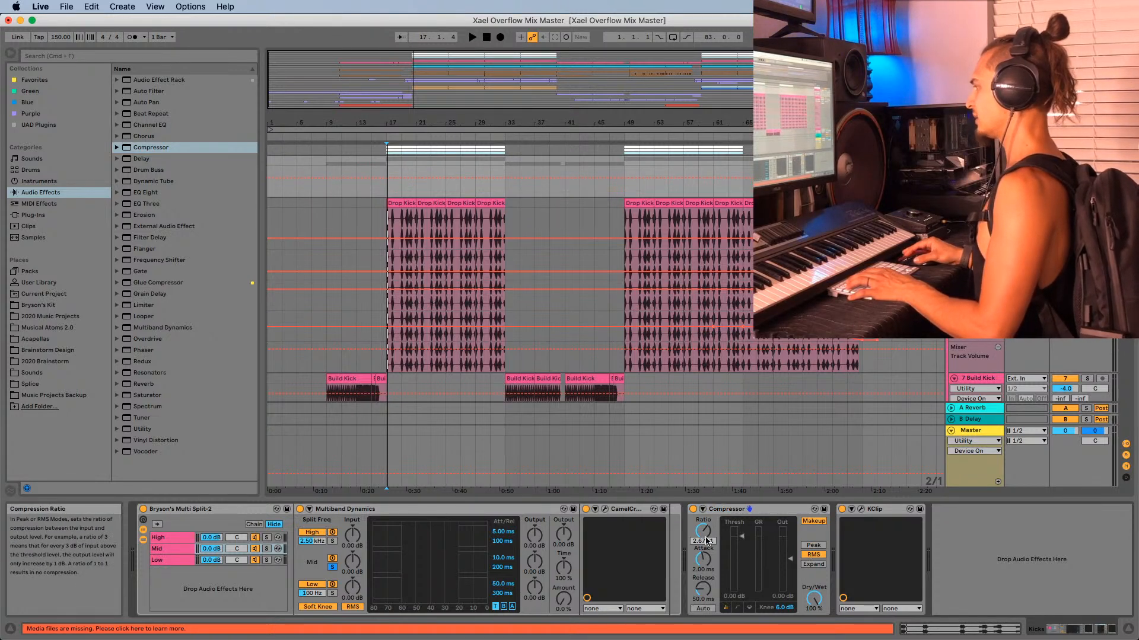
{"action": "left_click", "coordinate": [706, 608]}
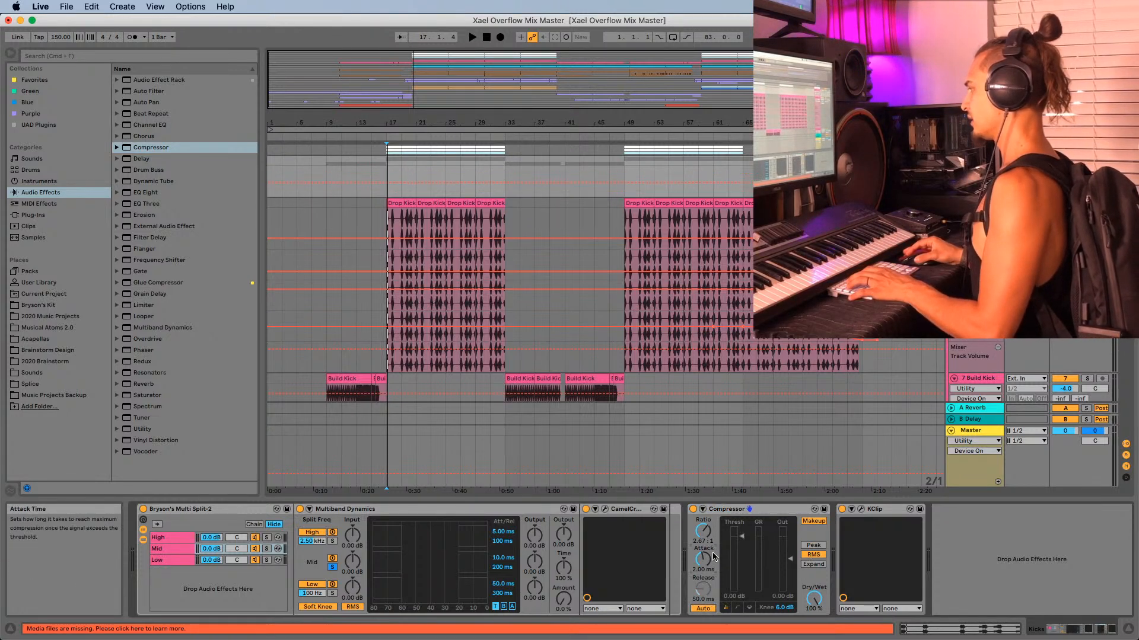
- Set the attack of the Compressor after the rack to 12.5 ms and its threshold to -6.11 dB during playback, and collapse the device
{"action": "key", "text": "space"}
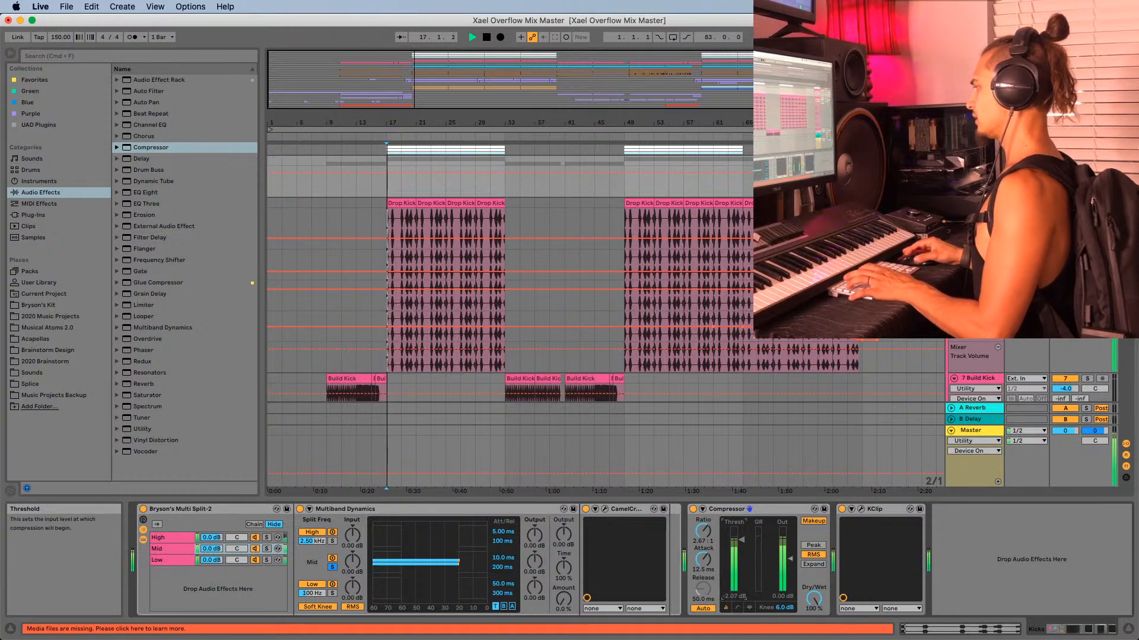
{"action": "key", "text": "Tab"}
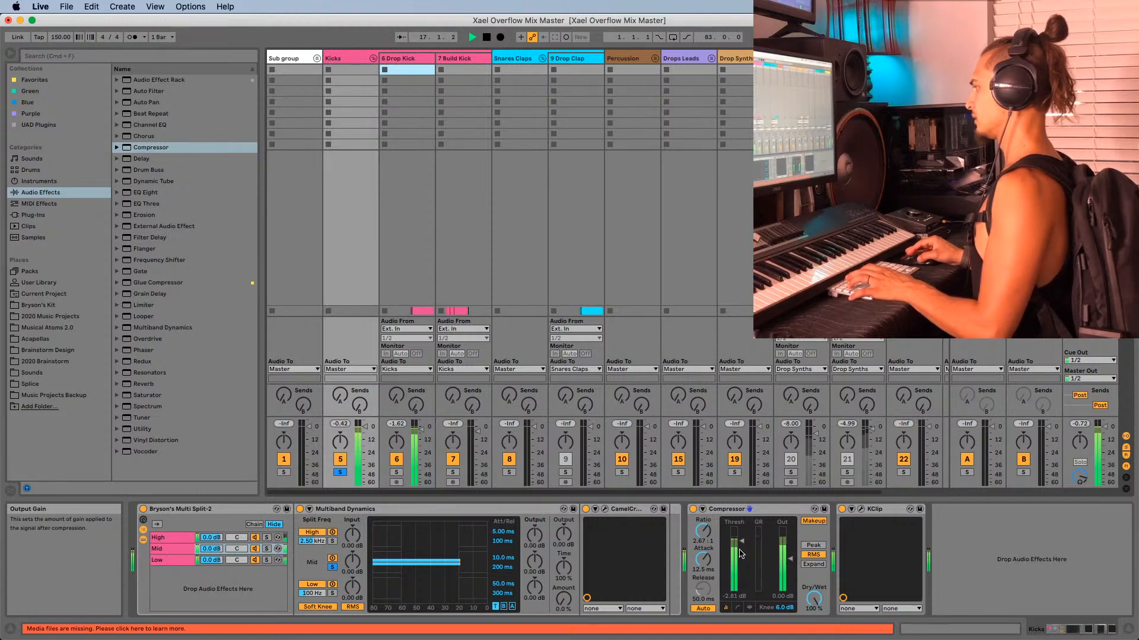
{"action": "left_click_drag", "start_coordinate": [742, 541], "coordinate": [742, 546]}
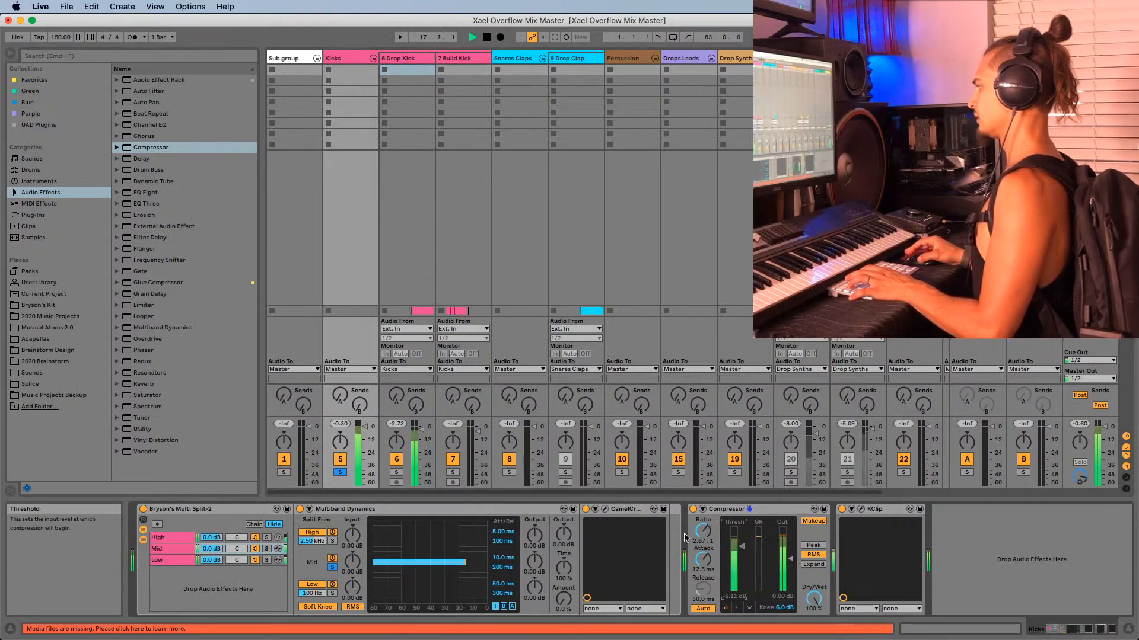
{"action": "key", "text": "space"}
{"action": "double_click", "coordinate": [722, 510]}
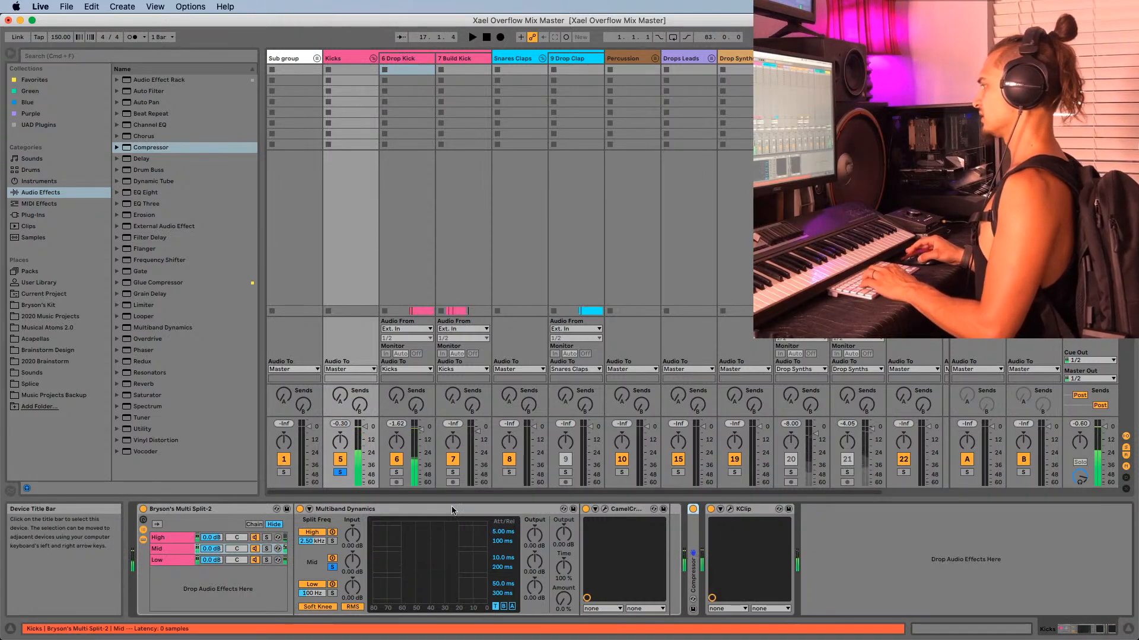
- Collapse the multiband rack and audition the drop kick with the rack and Compressor bypassed versus active
{"action": "double_click", "coordinate": [199, 511]}
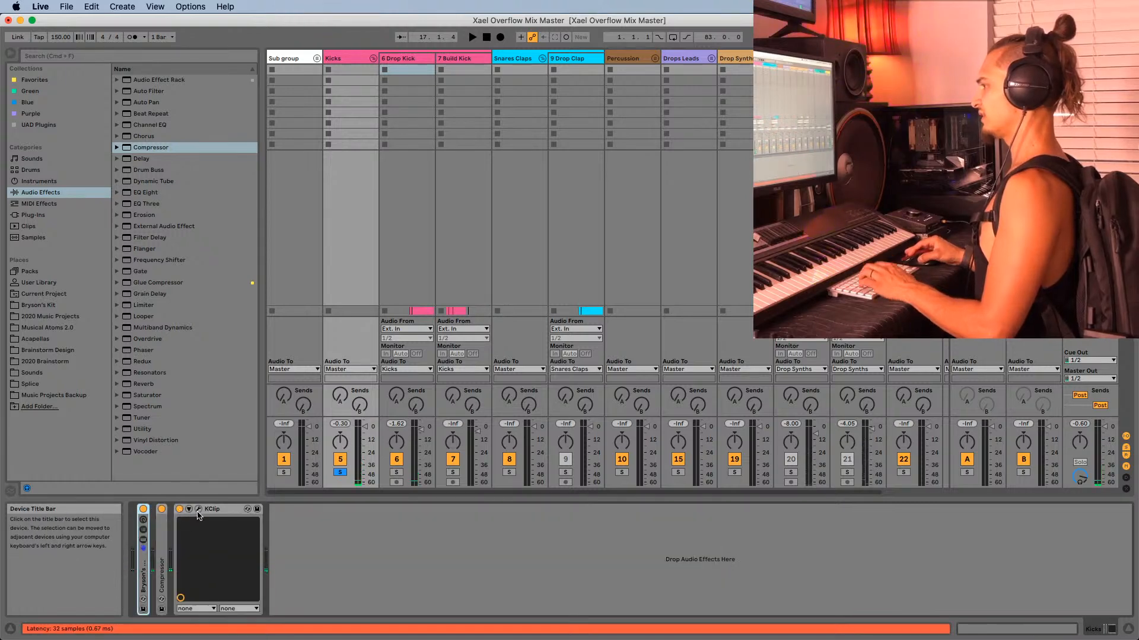
{"action": "left_click", "coordinate": [161, 509]}
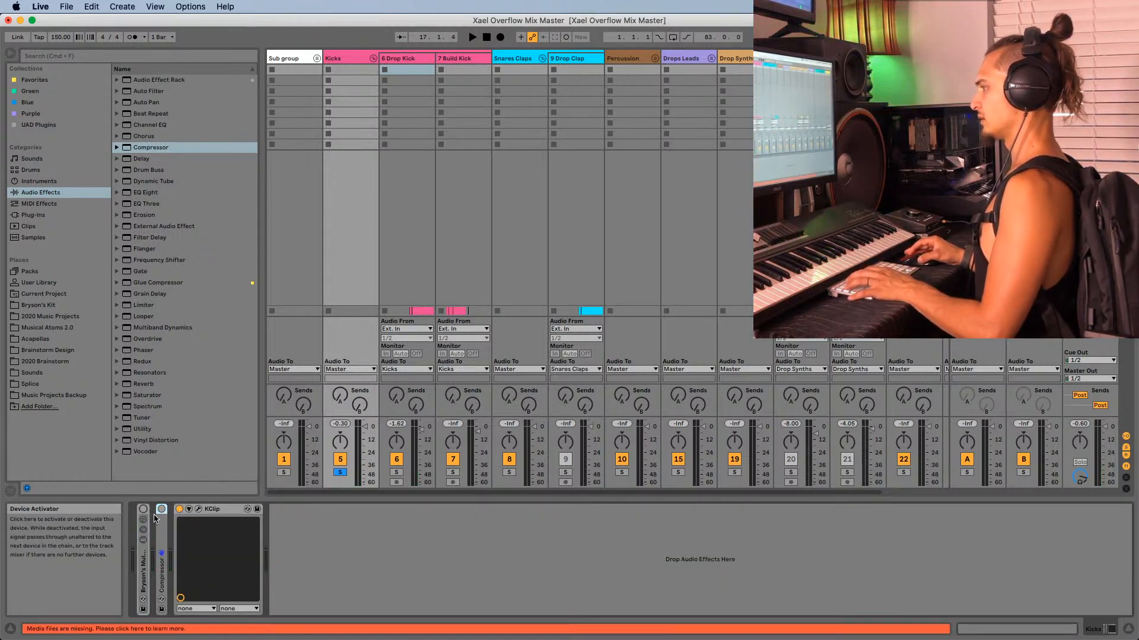
{"action": "key", "text": "space"}
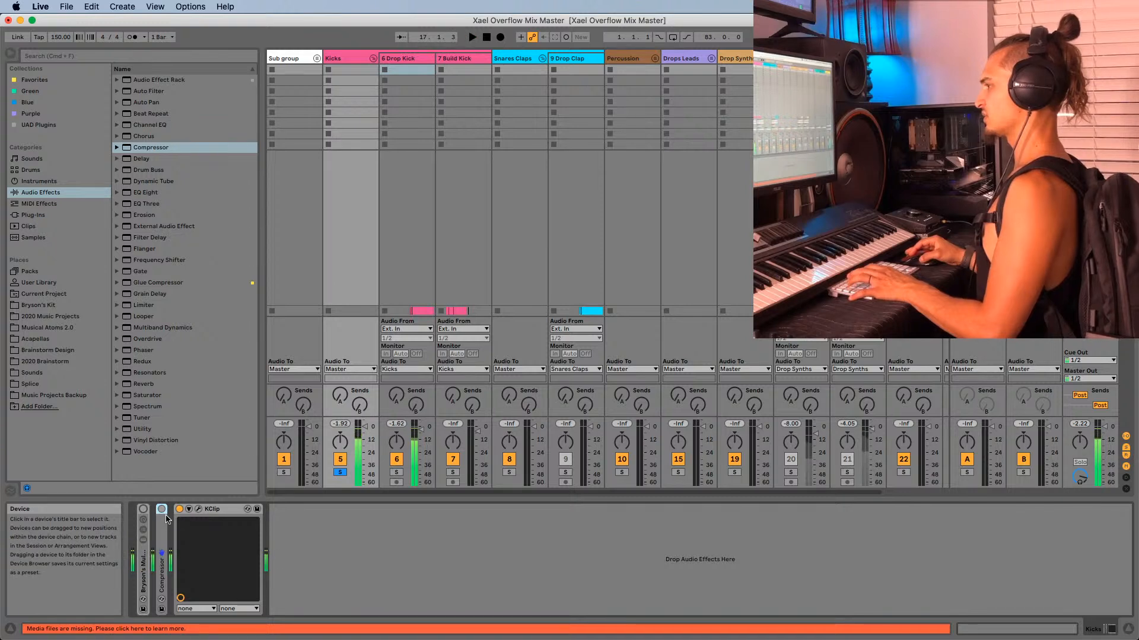
{"action": "left_click", "coordinate": [160, 509]}
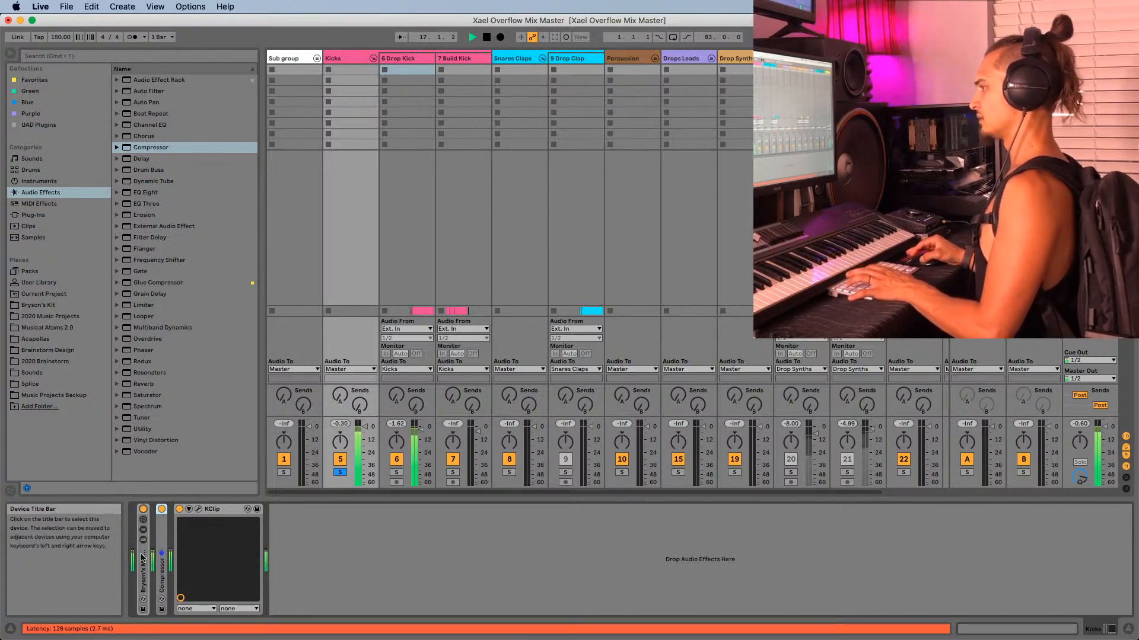
{"action": "left_click", "coordinate": [160, 510]}
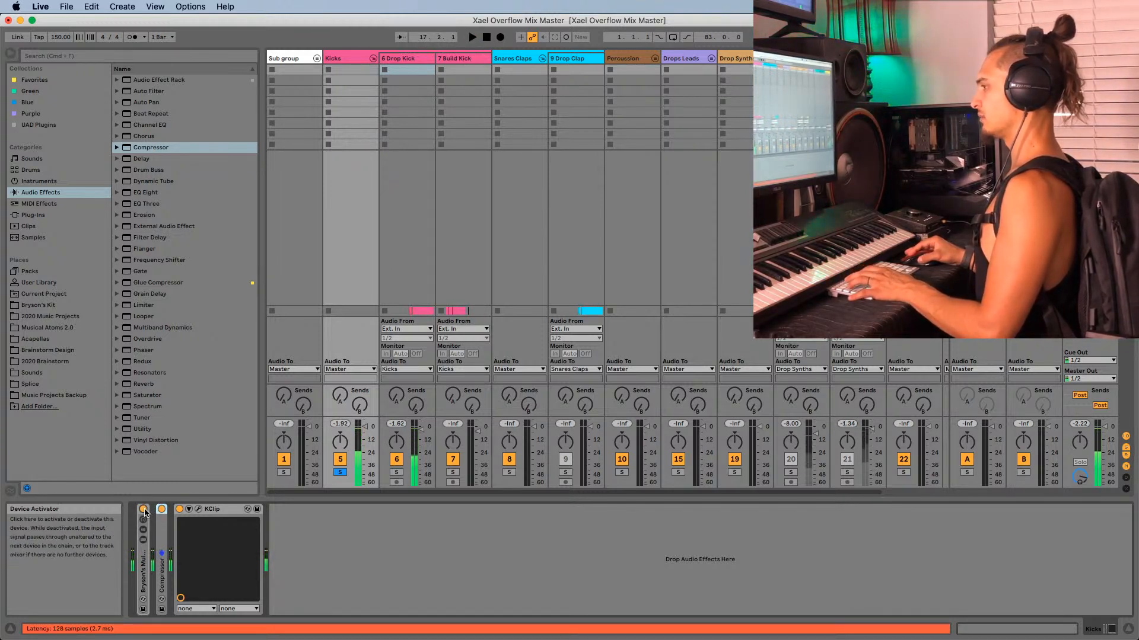
{"action": "left_click", "coordinate": [143, 509]}
- Unfold the rack's chains and check the Mid chain's CamelCrusher settings while playing the drop, closing the plug-in window at the end
{"action": "left_click", "coordinate": [143, 530]}
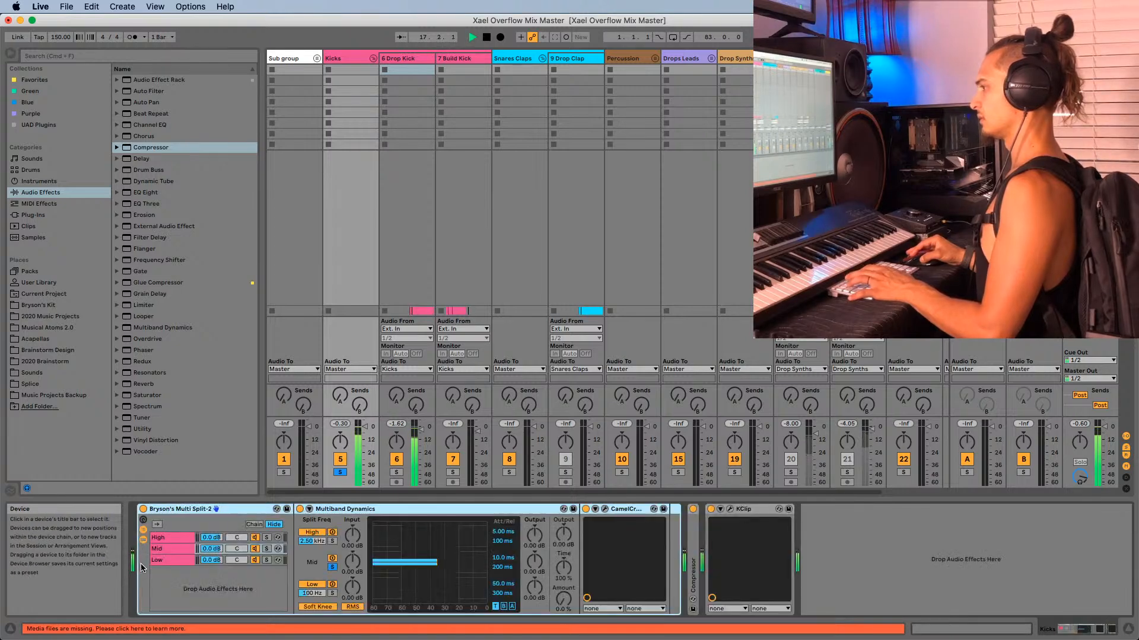
{"action": "key", "text": "space"}
{"action": "left_click", "coordinate": [605, 509]}
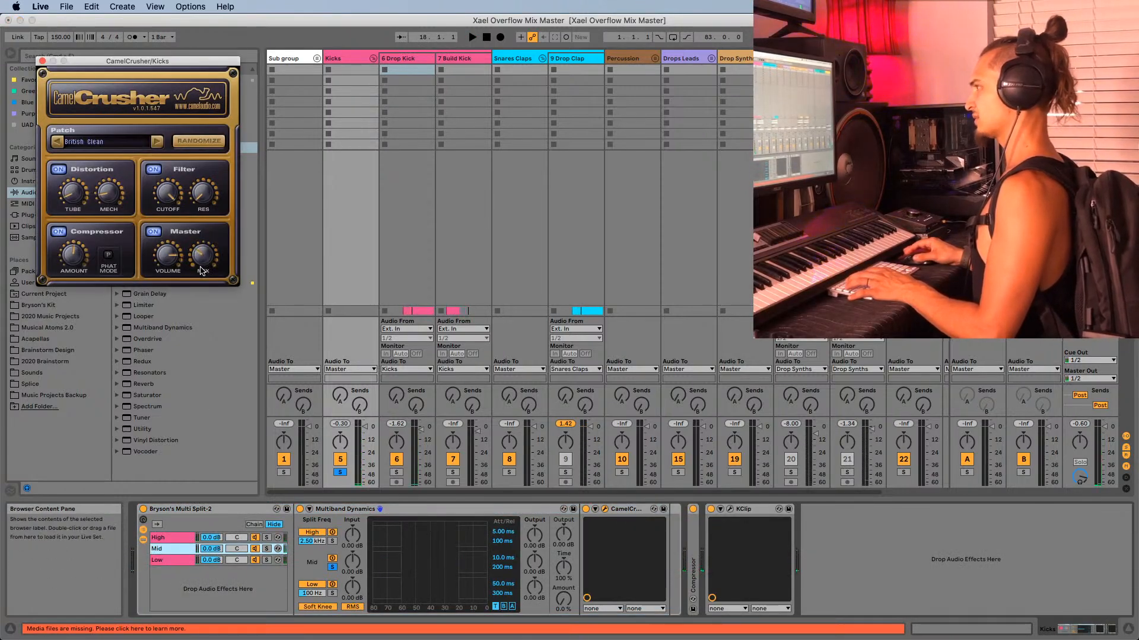
{"action": "key", "text": "space"}
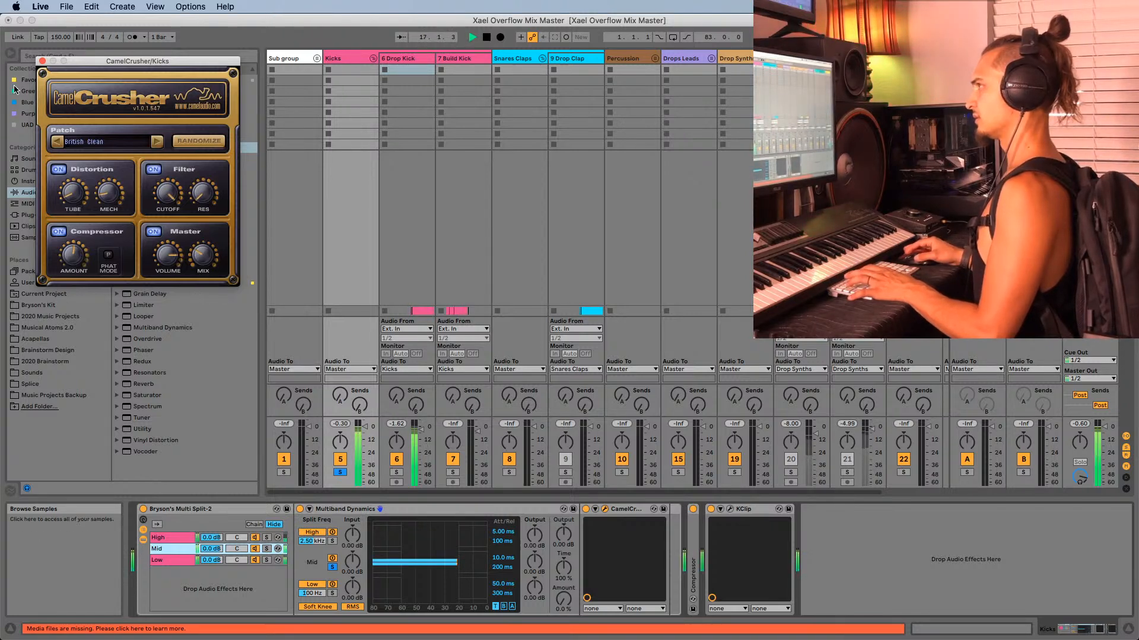
{"action": "left_click", "coordinate": [43, 61]}
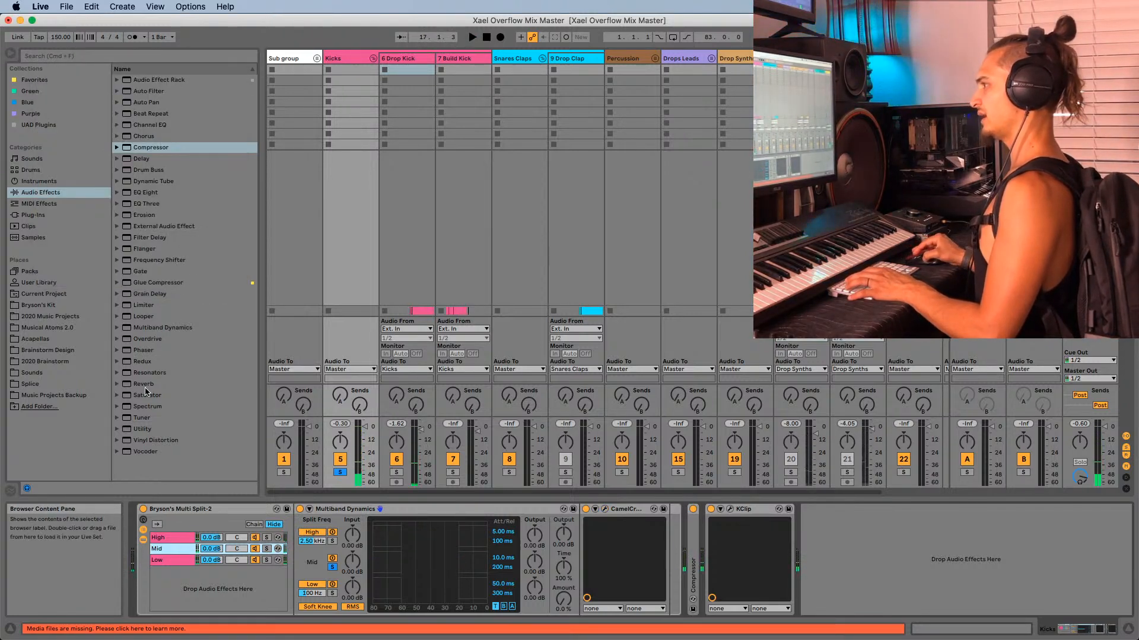
- Add a Saturator between the rack and the Compressor with the Sinoid Fold curve and 51.6% dry/wet, audition it and collapse both devices
{"action": "left_click_drag", "start_coordinate": [147, 395], "coordinate": [683, 561]}
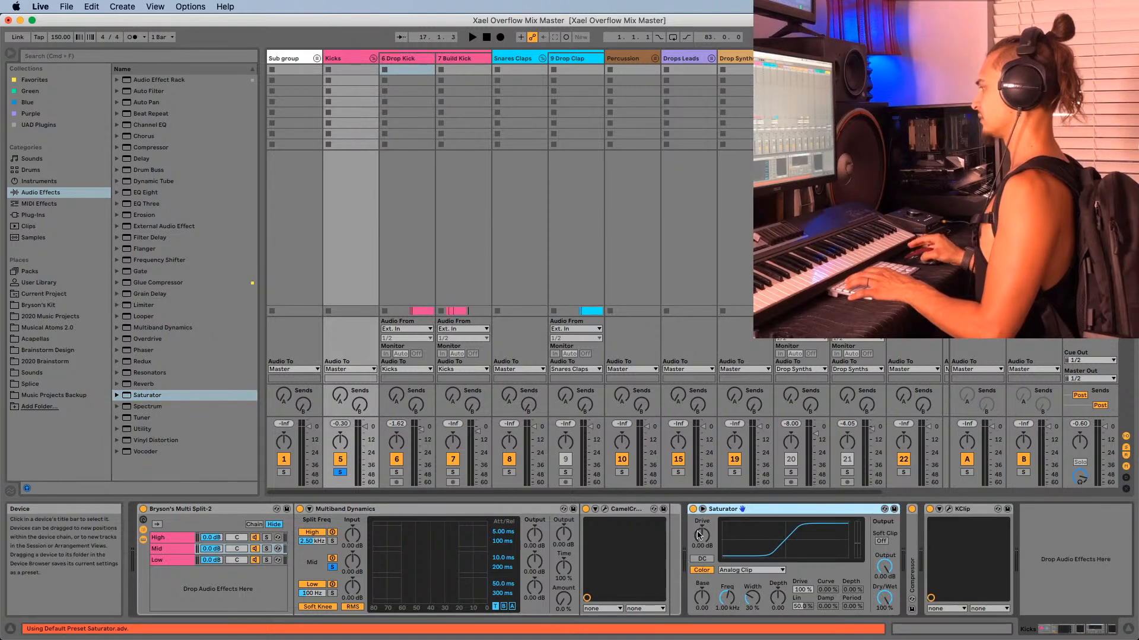
{"action": "left_click", "coordinate": [777, 573]}
{"action": "left_click", "coordinate": [749, 605]}
{"action": "left_click_drag", "start_coordinate": [884, 599], "coordinate": [884, 615]}
{"action": "key", "text": "space"}
{"action": "key", "text": "space"}
{"action": "key", "text": "space"}
{"action": "key", "text": "space"}
{"action": "key", "text": "space"}
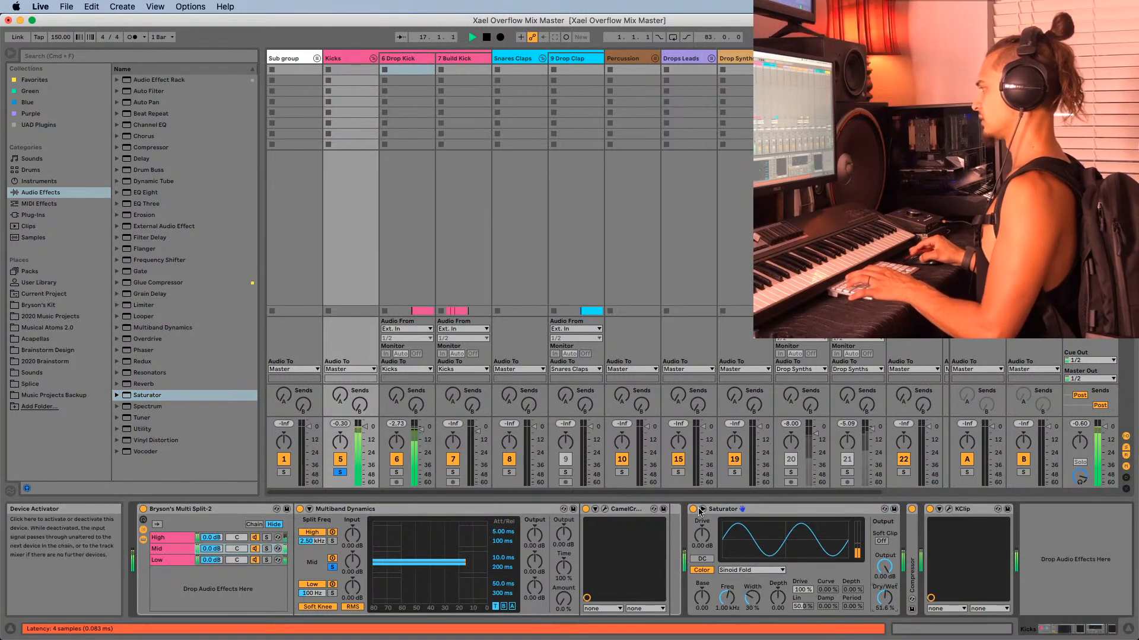
{"action": "double_click", "coordinate": [713, 508]}
{"action": "double_click", "coordinate": [223, 508]}
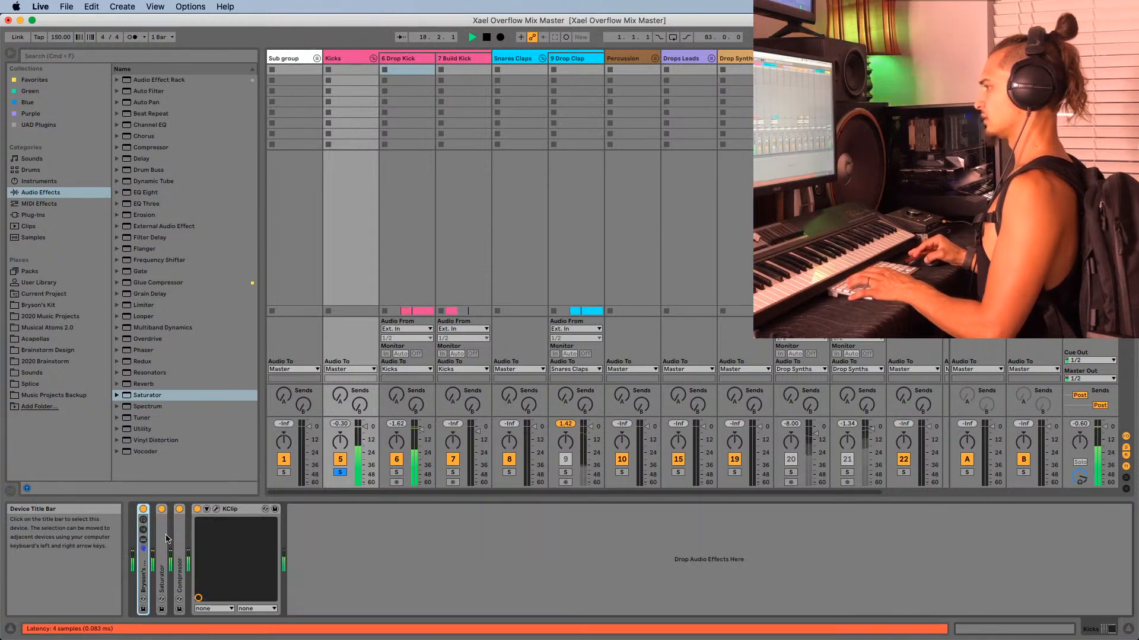
- Compare the soloed Kicks with the rack, Saturator and Compressor all bypassed and all active
{"action": "key", "text": "space"}
{"action": "left_click", "coordinate": [143, 509]}
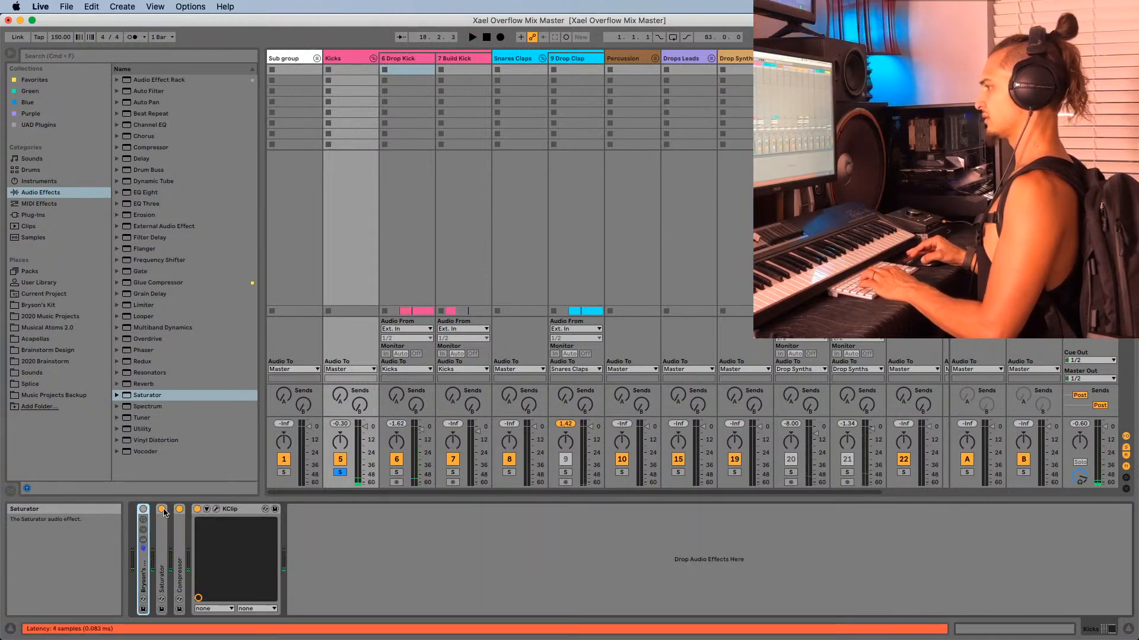
{"action": "left_click", "coordinate": [161, 509]}
{"action": "key", "text": "space"}
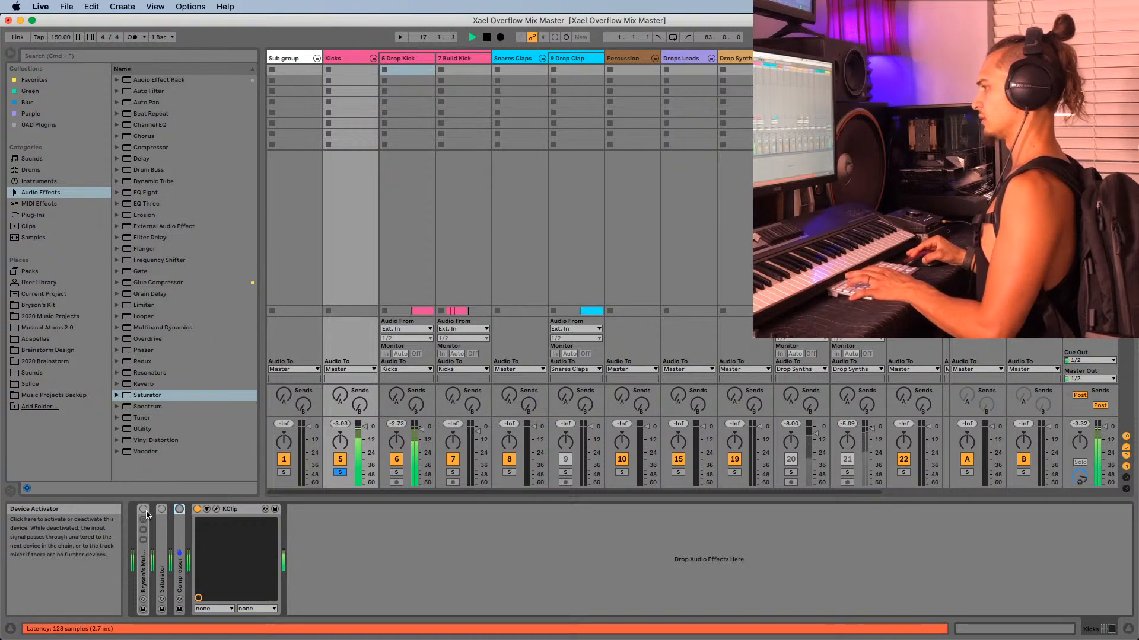
{"action": "left_click", "coordinate": [161, 509]}
{"action": "left_click", "coordinate": [179, 509]}
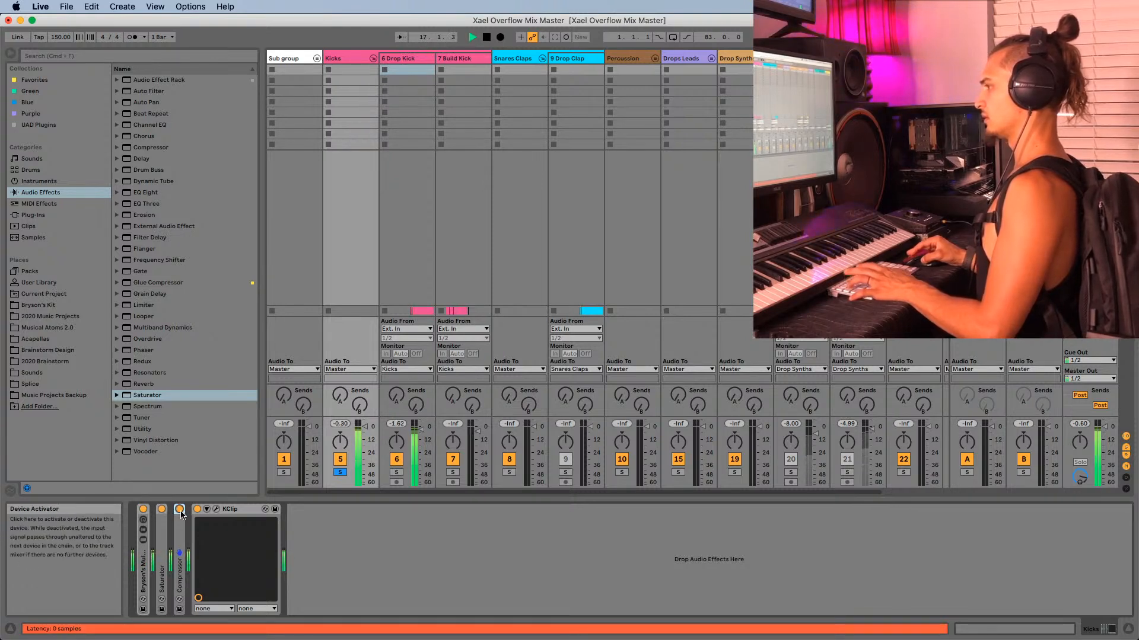
{"action": "key", "text": "space"}
- Expand the Saturator and set its dry/wet to 100% while auditioning the kick
{"action": "double_click", "coordinate": [163, 549]}
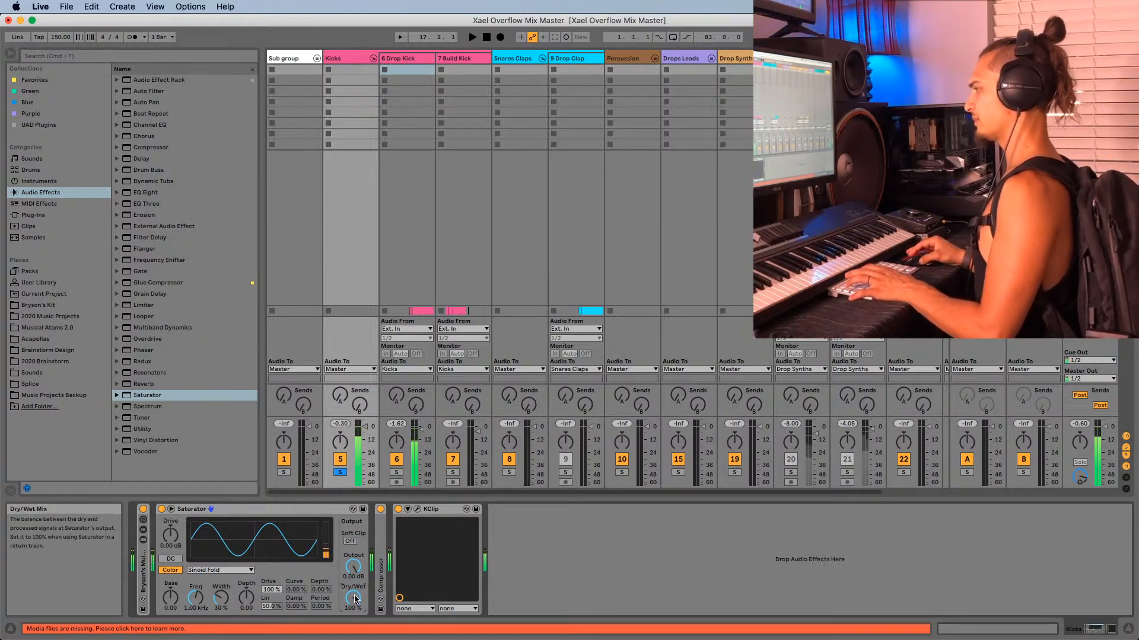
{"action": "key", "text": "space"}
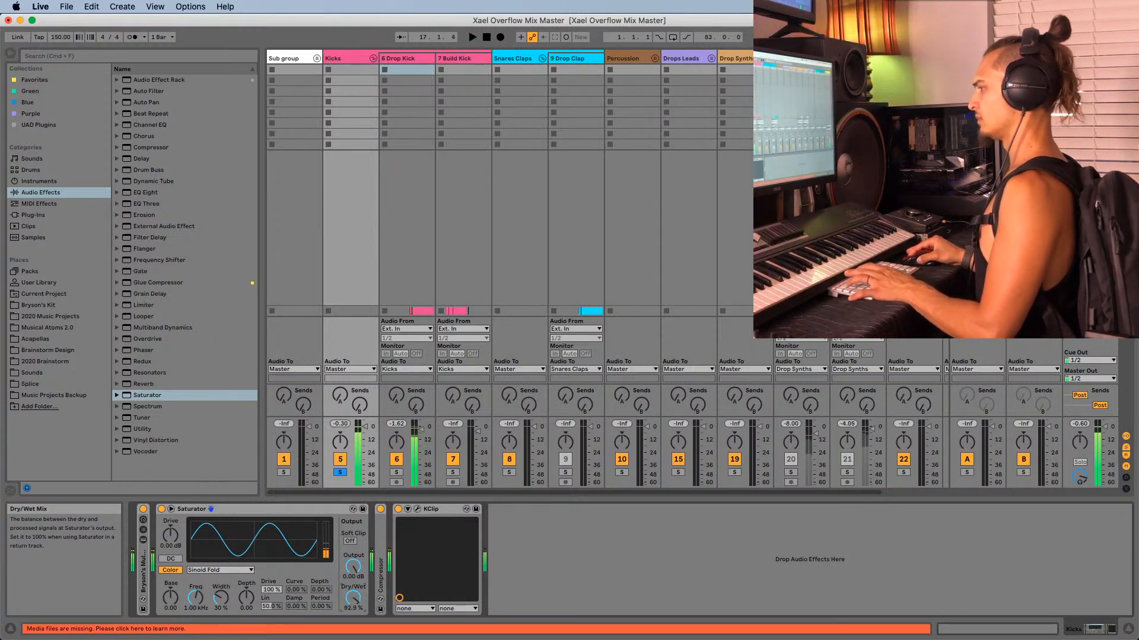
{"action": "left_click_drag", "start_coordinate": [345, 599], "coordinate": [345, 595]}
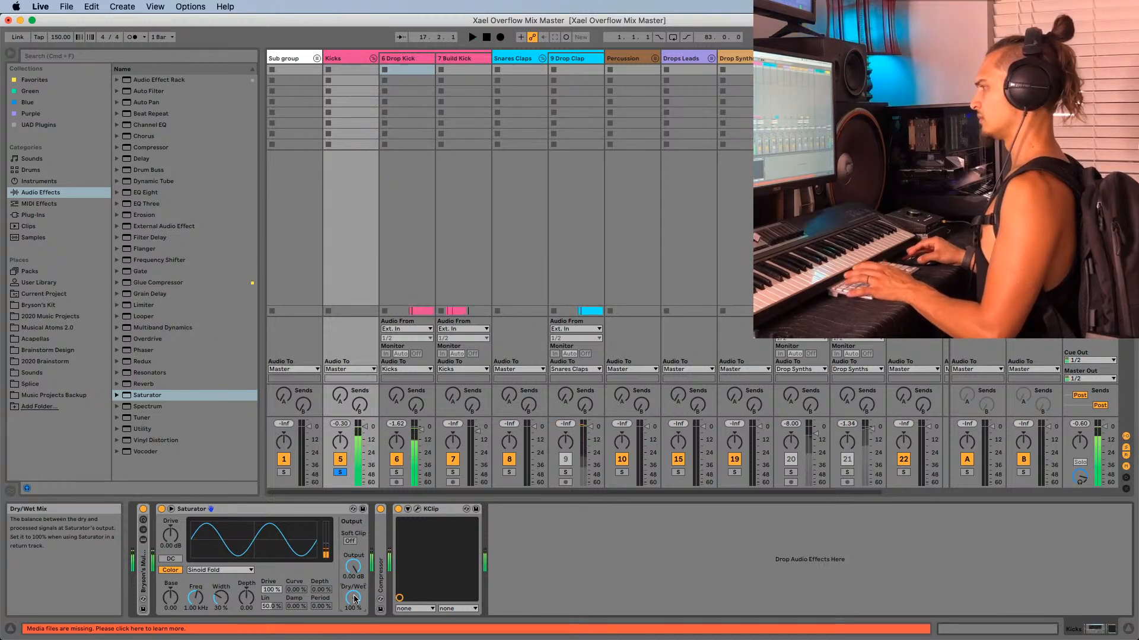
{"action": "key", "text": "space"}
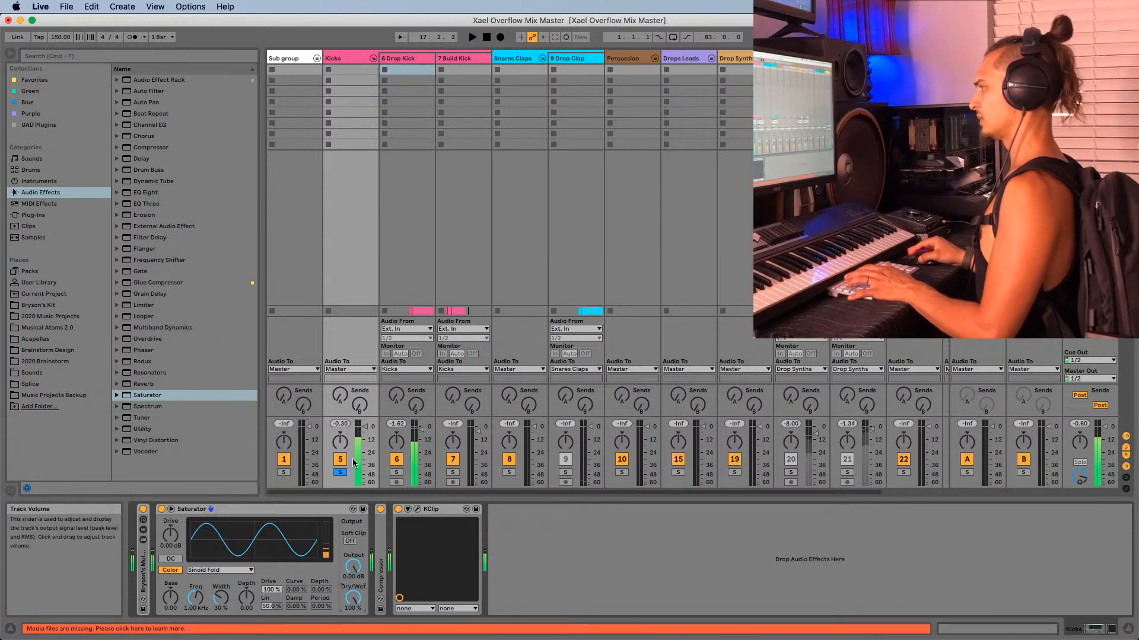
- Unsolo the Kicks group, place the arrangement's start position at bar 17 and audition the drop in the full mix
{"action": "left_click", "coordinate": [340, 472]}
{"action": "key", "text": "Tab"}
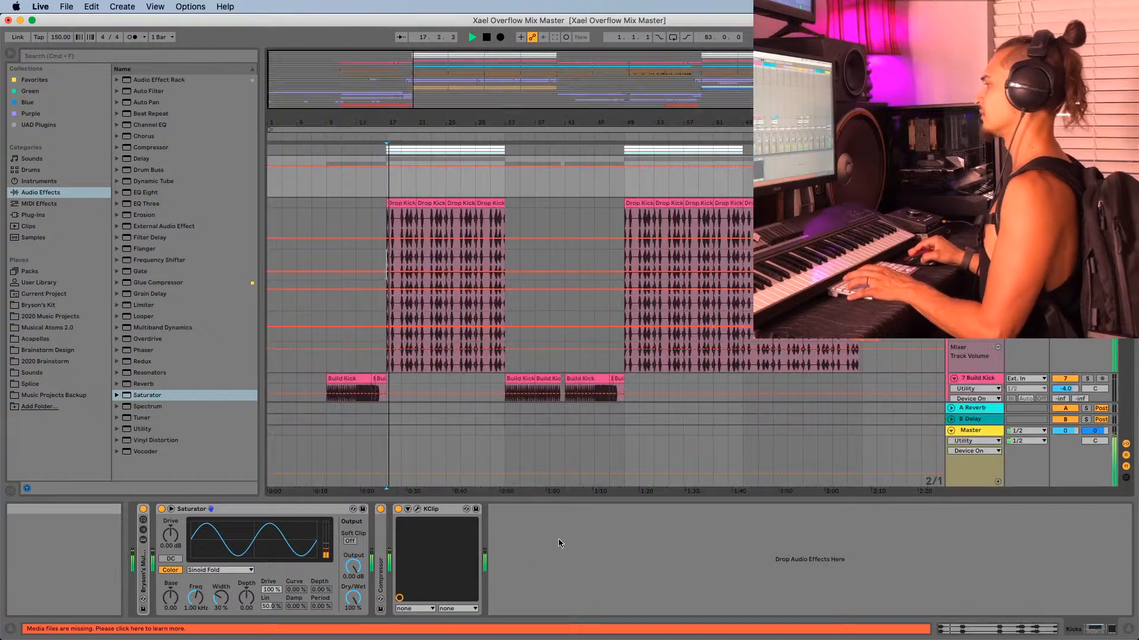
{"action": "left_click", "coordinate": [384, 224]}
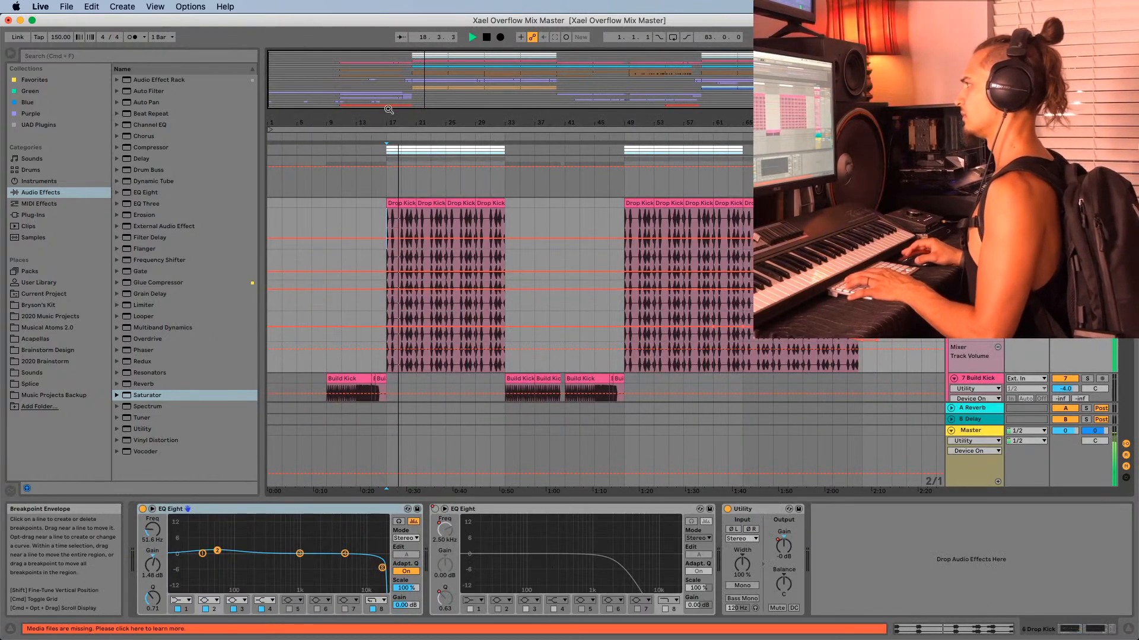
{"action": "scroll", "coordinate": [385, 213], "scroll_direction": "up", "scroll_amount": 5}
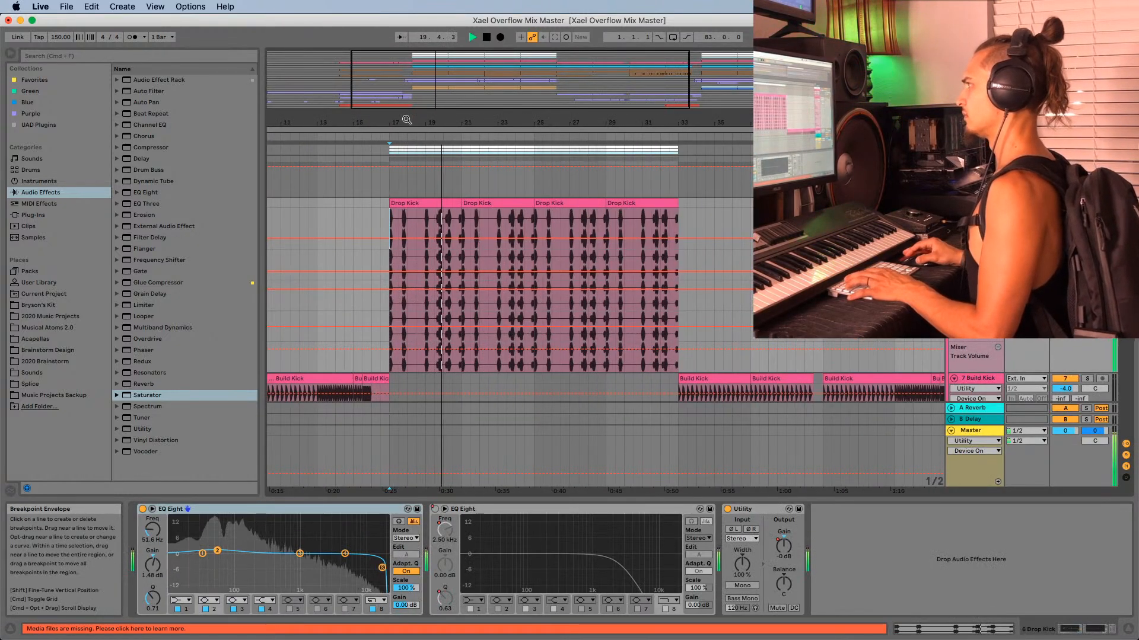
{"action": "scroll", "coordinate": [392, 219], "scroll_direction": "up", "scroll_amount": 3}
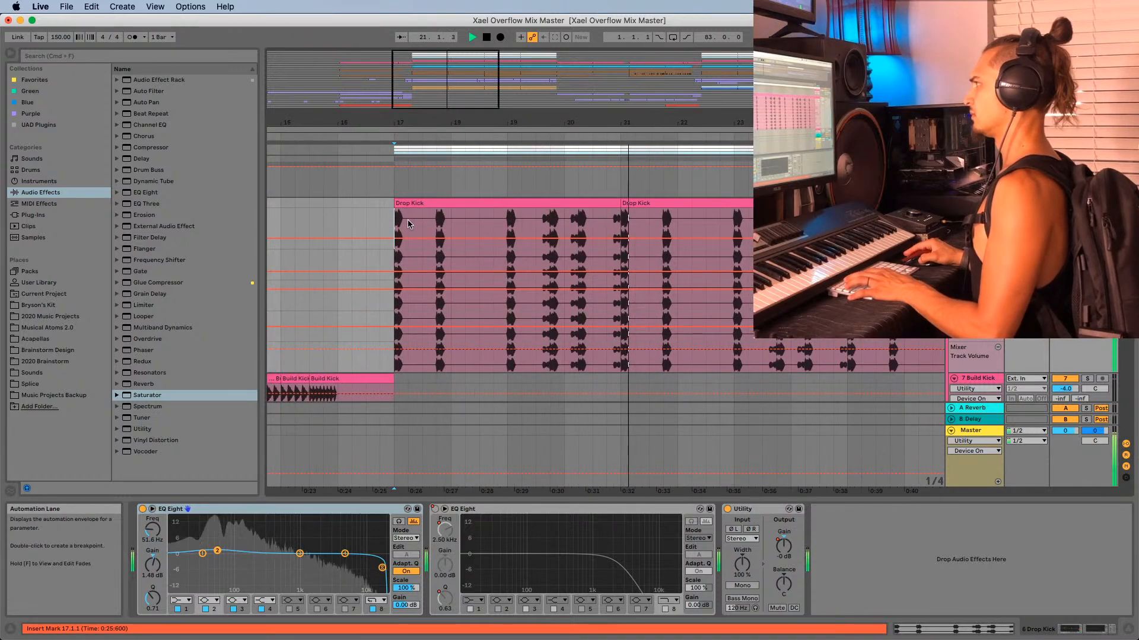
{"action": "left_click", "coordinate": [396, 147]}
{"action": "key", "text": "Tab"}
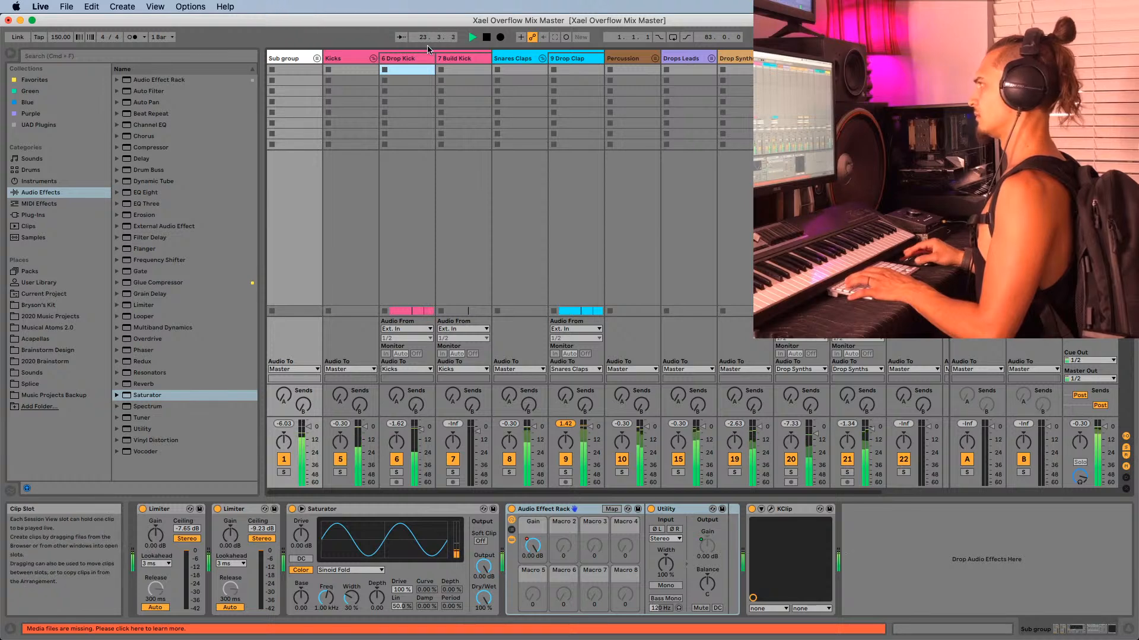
{"action": "left_click", "coordinate": [428, 443]}
{"action": "key", "text": "space"}
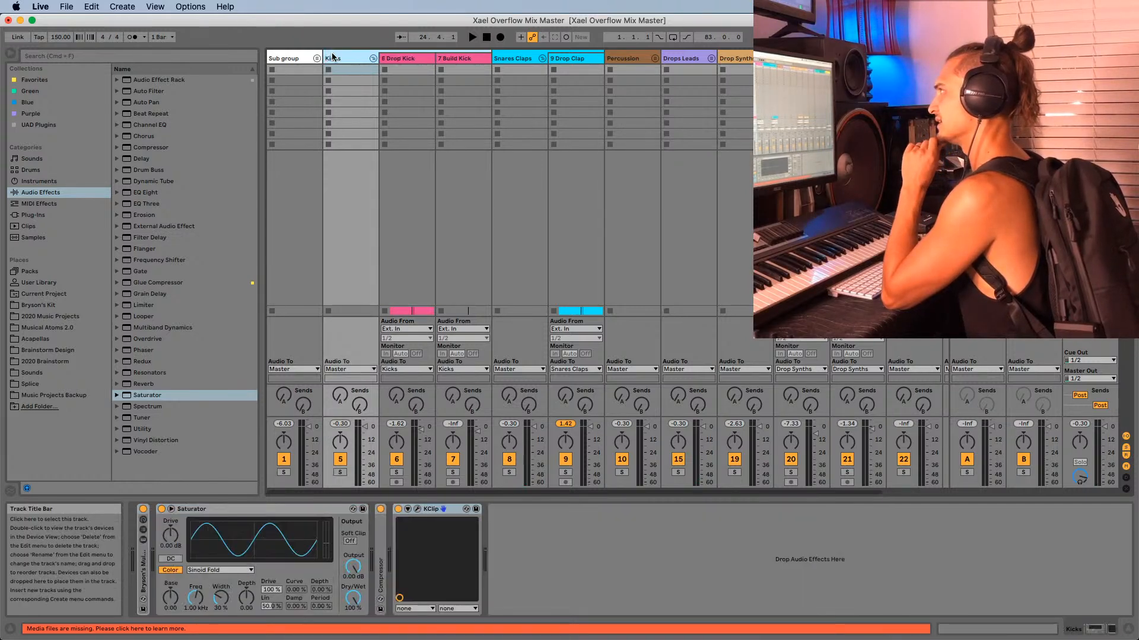
- Add an EQ Eight between the rack and the Saturator on the Kicks group with band 1 switched off
{"action": "key", "text": "Left"}
{"action": "left_click_drag", "start_coordinate": [142, 196], "coordinate": [208, 537]}
{"action": "left_click", "coordinate": [202, 610]}
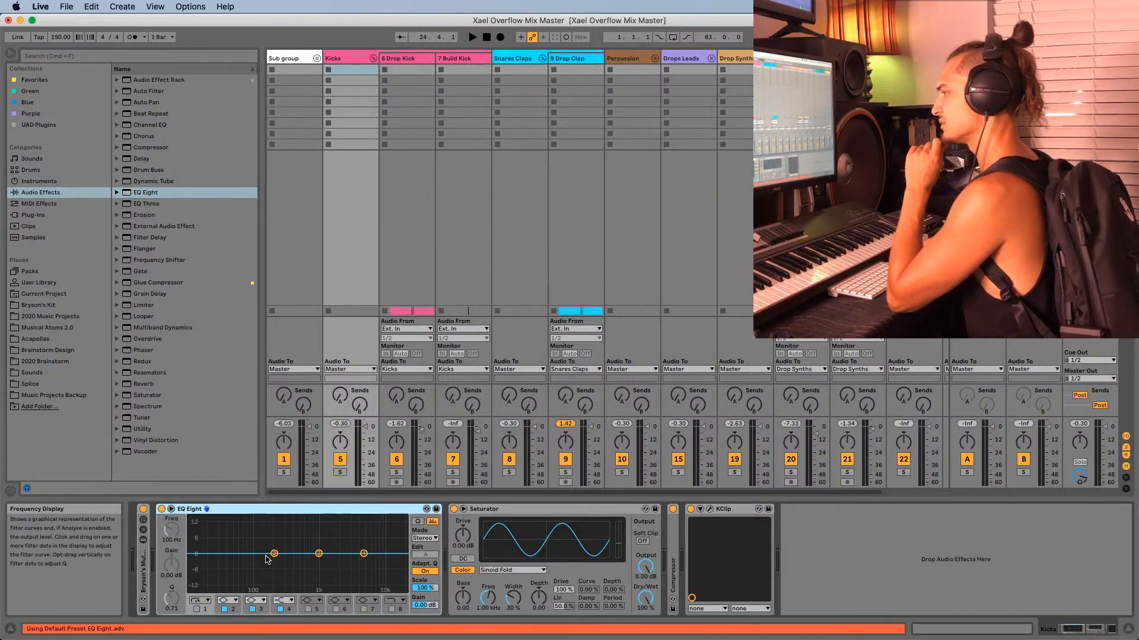
{"action": "key", "text": "space"}
- Sweep EQ Eight's band 2 during playback and shape it into a -5.33 dB cut at 408 Hz with a Q of 1.24
{"action": "left_click_drag", "start_coordinate": [274, 553], "coordinate": [264, 543]}
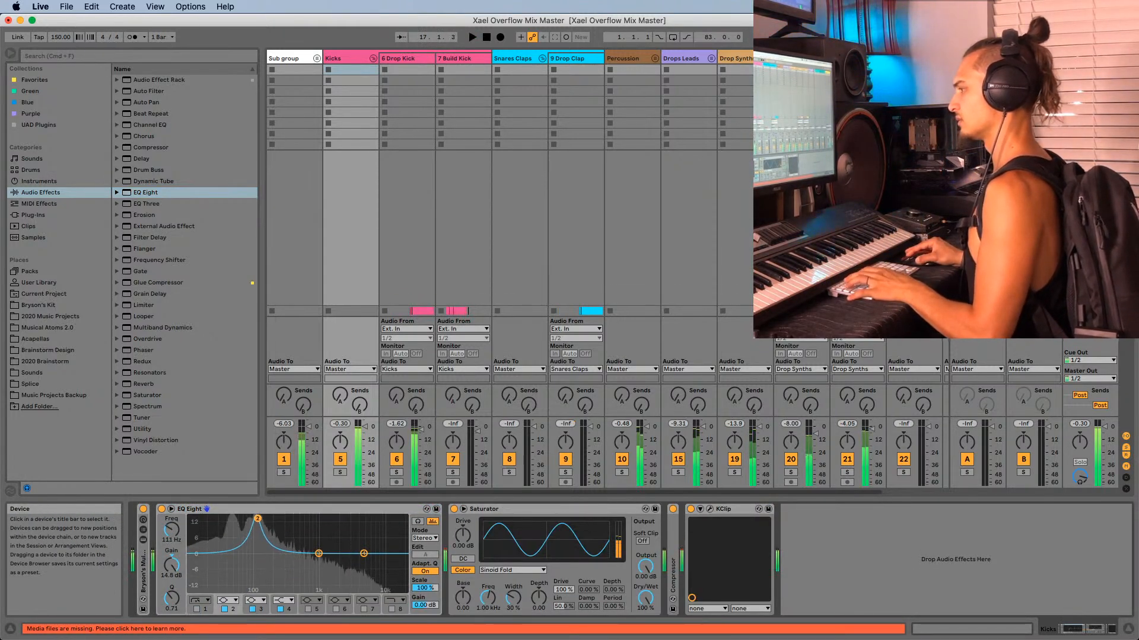
{"action": "left_click_drag", "start_coordinate": [302, 520], "coordinate": [251, 520]}
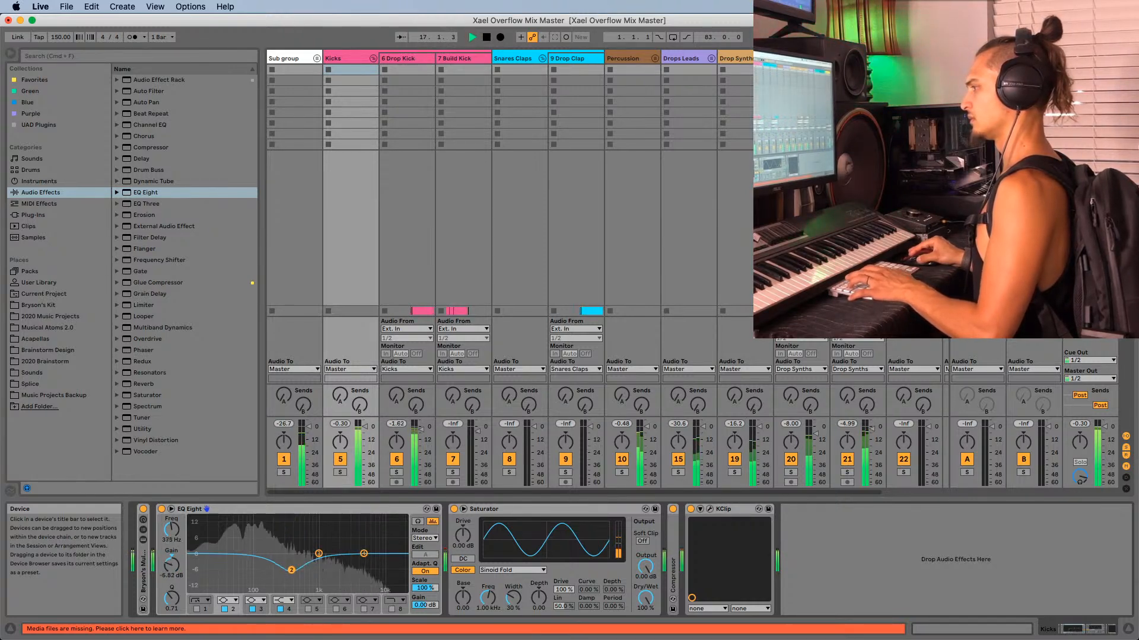
{"action": "left_click_drag", "start_coordinate": [291, 572], "coordinate": [291, 567]}
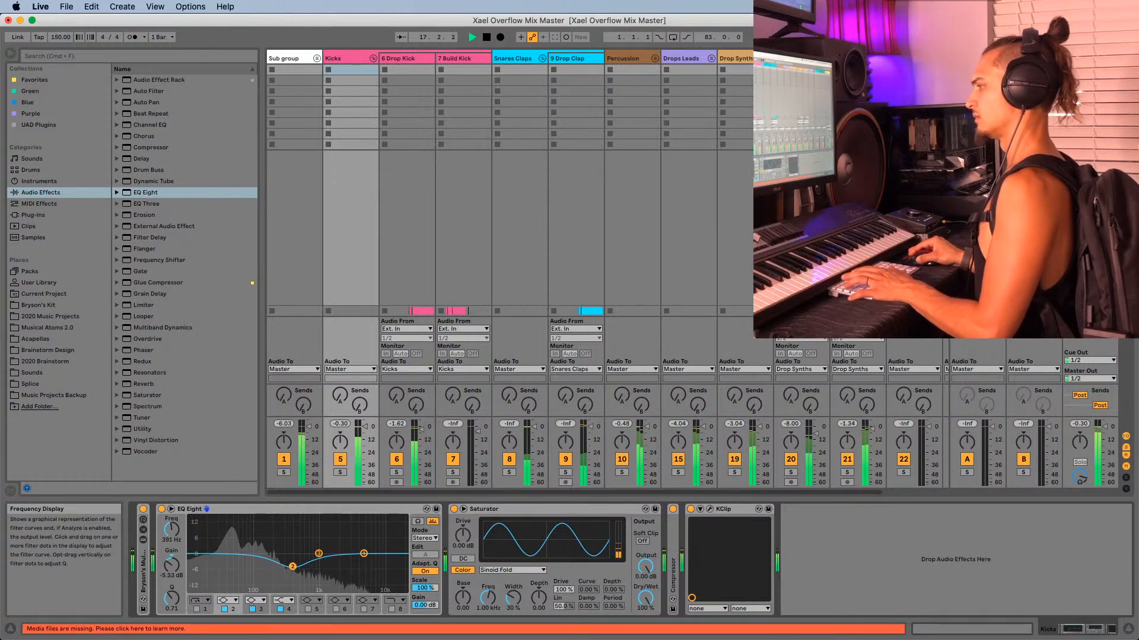
{"action": "left_click", "coordinate": [224, 609]}
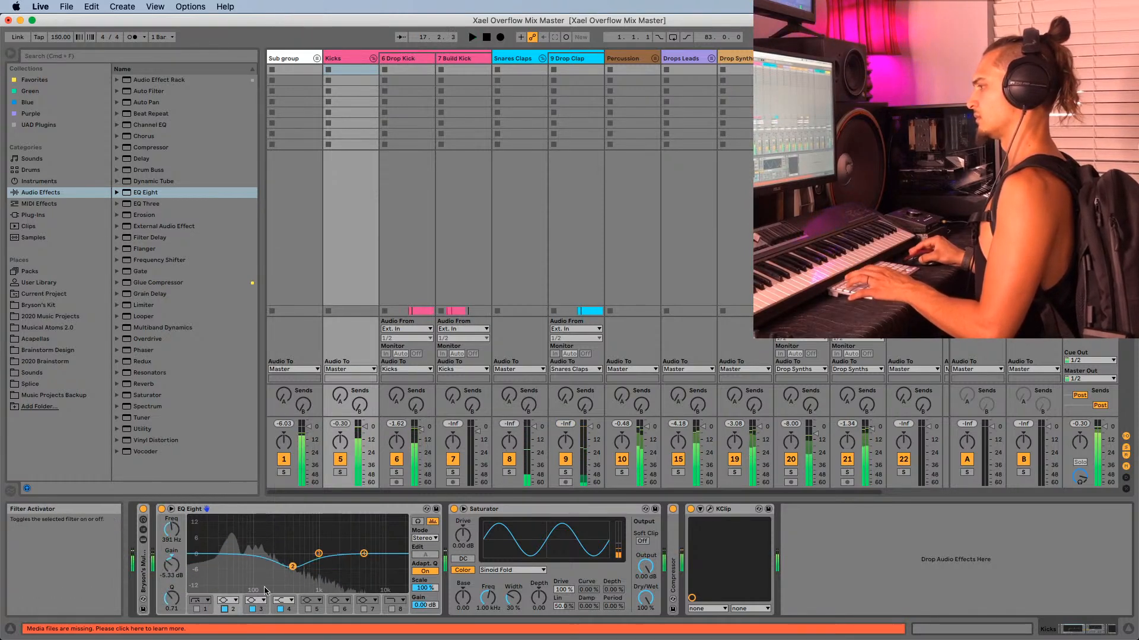
{"action": "key", "text": "space"}
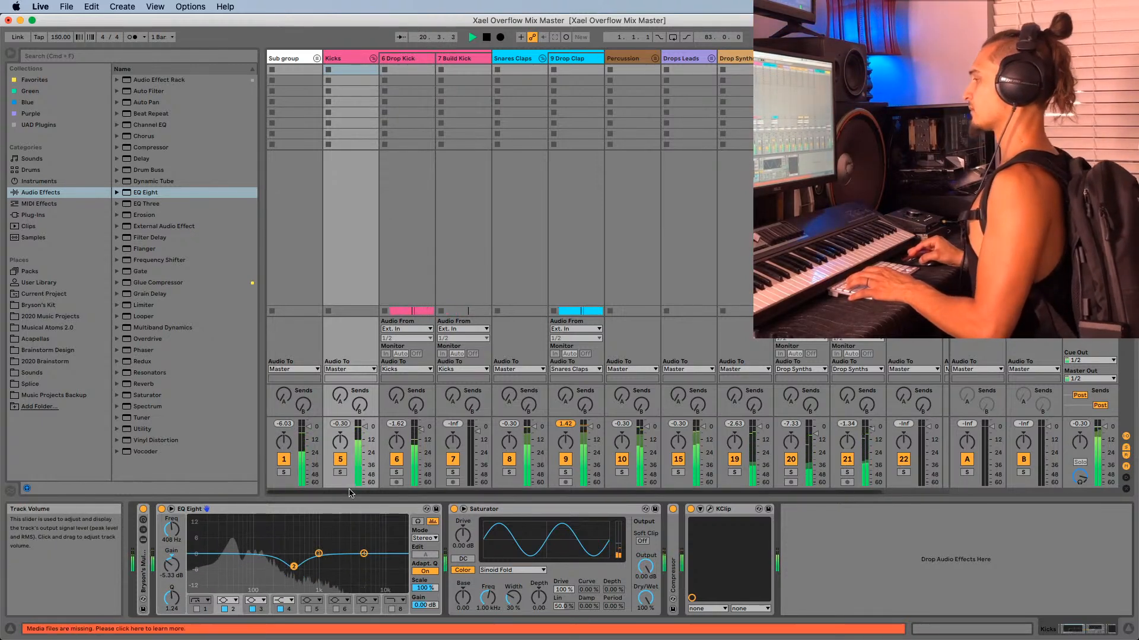
- Audition the drop while bypassing and re-enabling the Kicks group's EQ Eight to compare the sound with and without it
{"action": "left_click", "coordinate": [161, 509]}
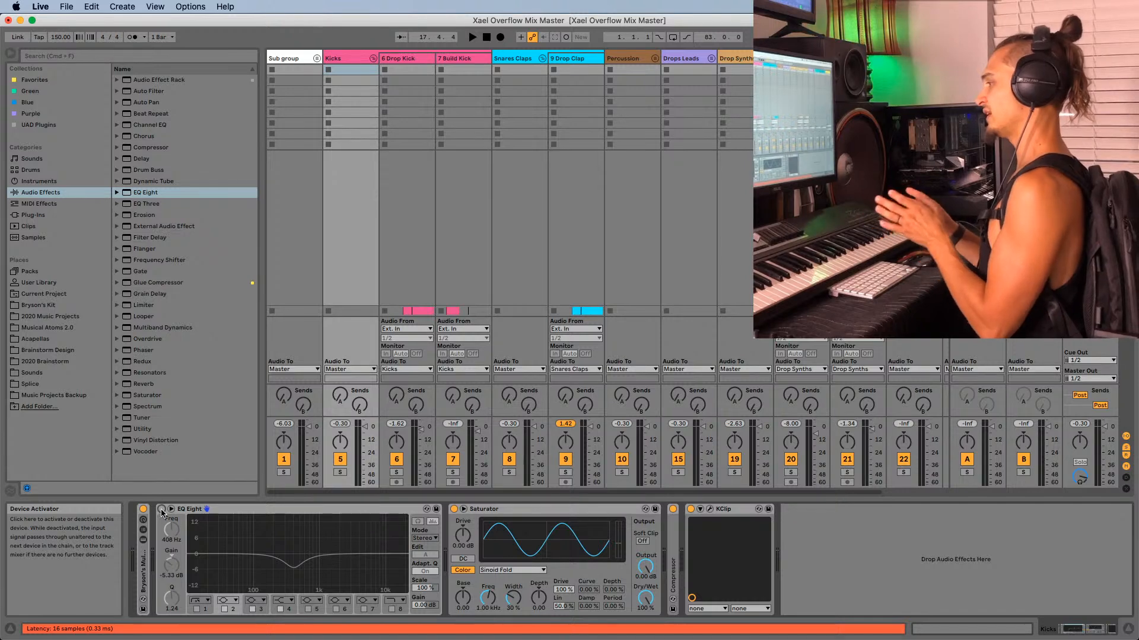
{"action": "left_click", "coordinate": [161, 510]}
{"action": "key", "text": "space"}
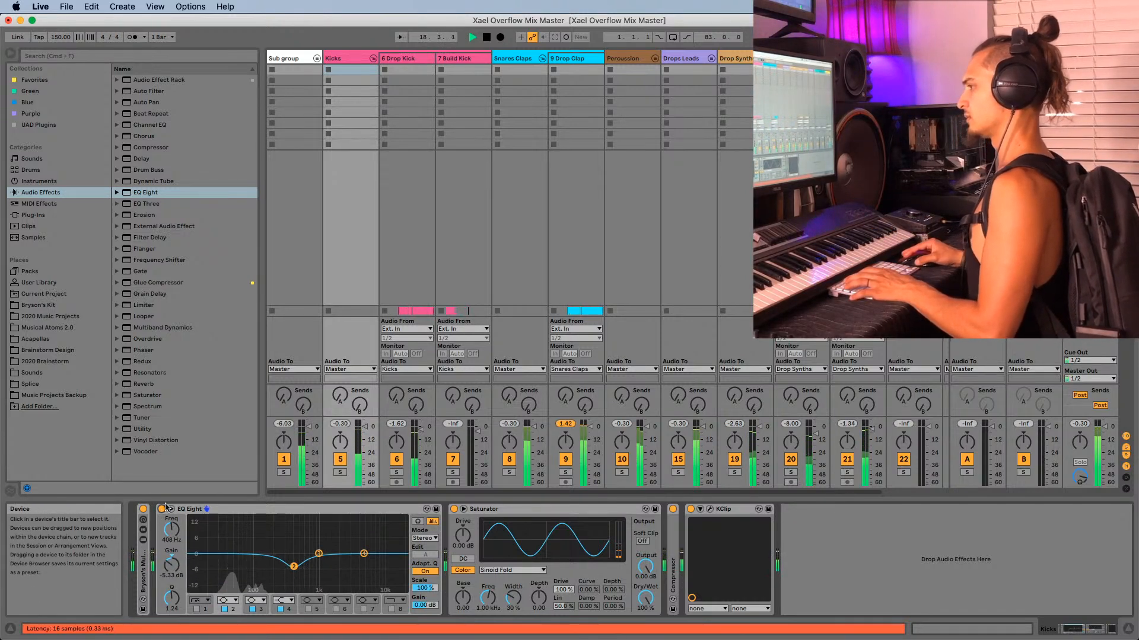
{"action": "left_click", "coordinate": [162, 510]}
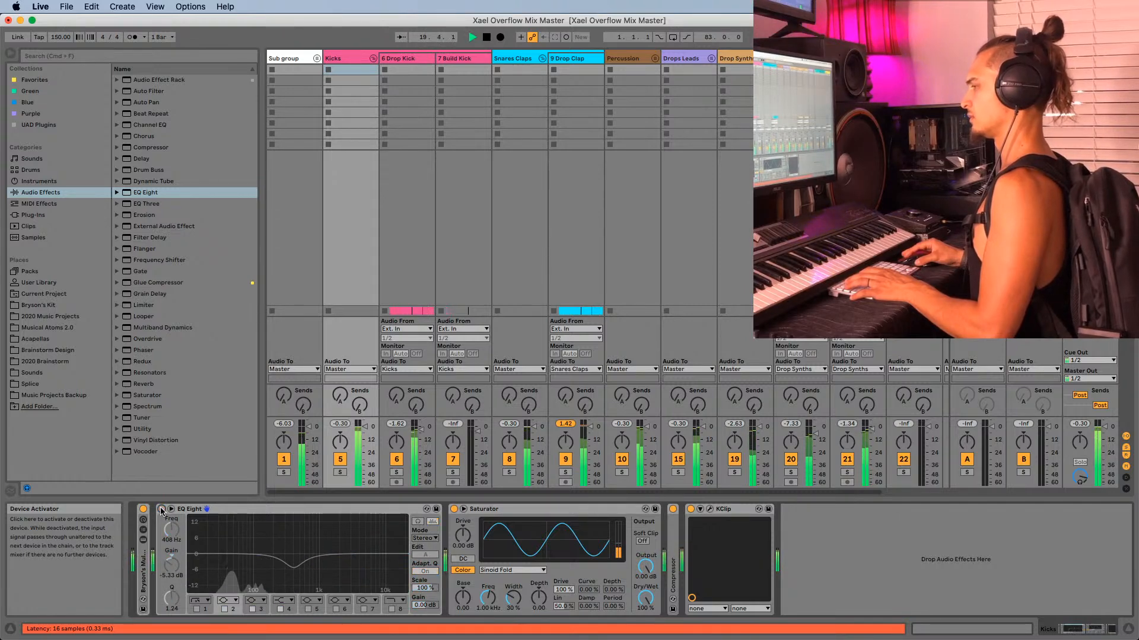
{"action": "key", "text": "space"}
{"action": "left_click", "coordinate": [161, 510]}
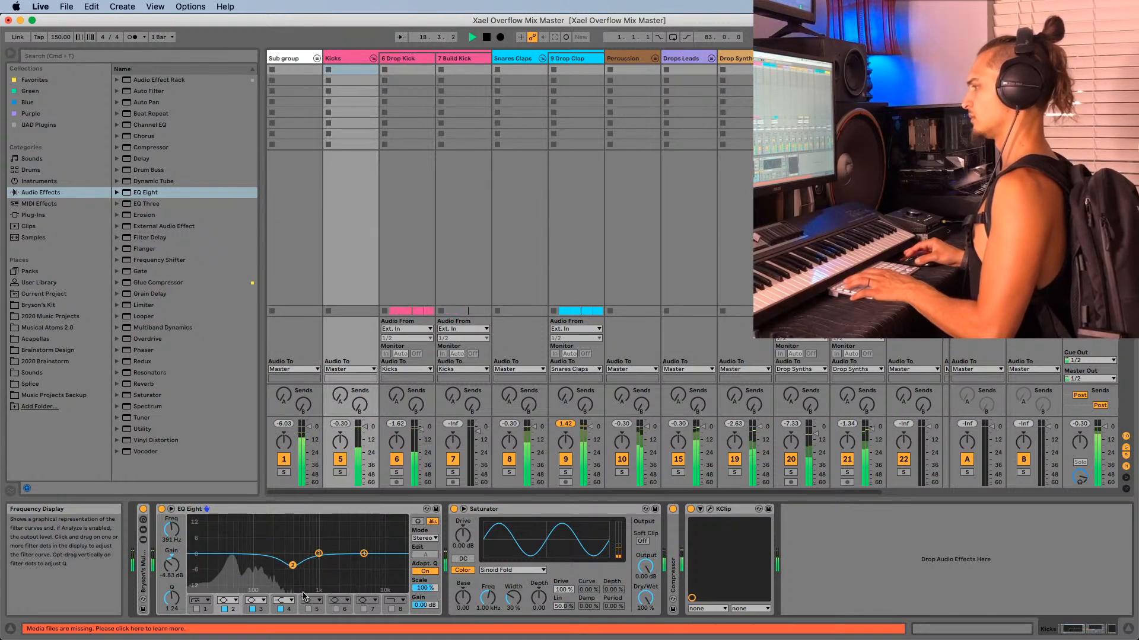
- Activate EQ Eight's band 5, shape it into a -4.00 dB cut at 138 Hz with a Q of 2.11, and compare against bypass
{"action": "left_click", "coordinate": [308, 609]}
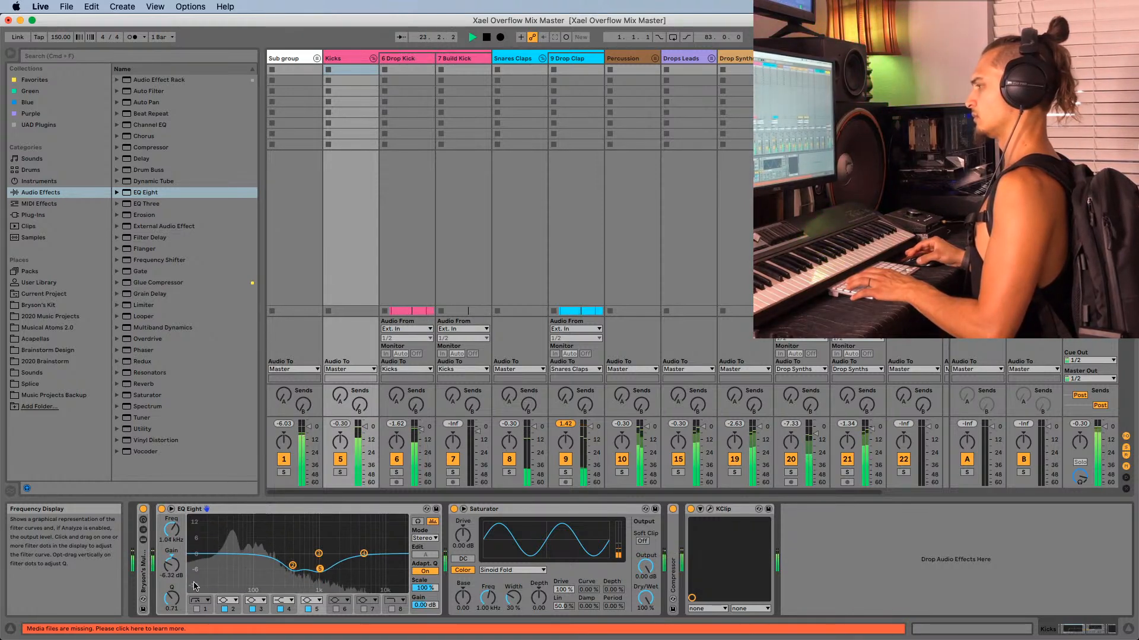
{"action": "left_click_drag", "start_coordinate": [320, 570], "coordinate": [321, 571]}
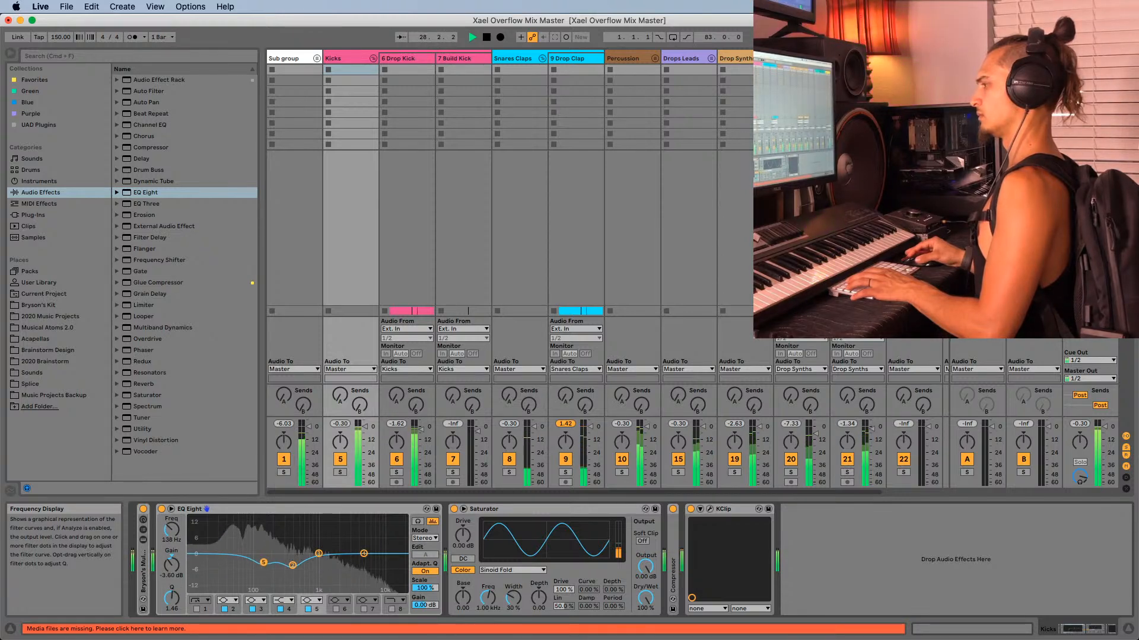
{"action": "left_click_drag", "start_coordinate": [264, 563], "coordinate": [264, 563]}
{"action": "left_click_drag", "start_coordinate": [171, 598], "coordinate": [172, 590]}
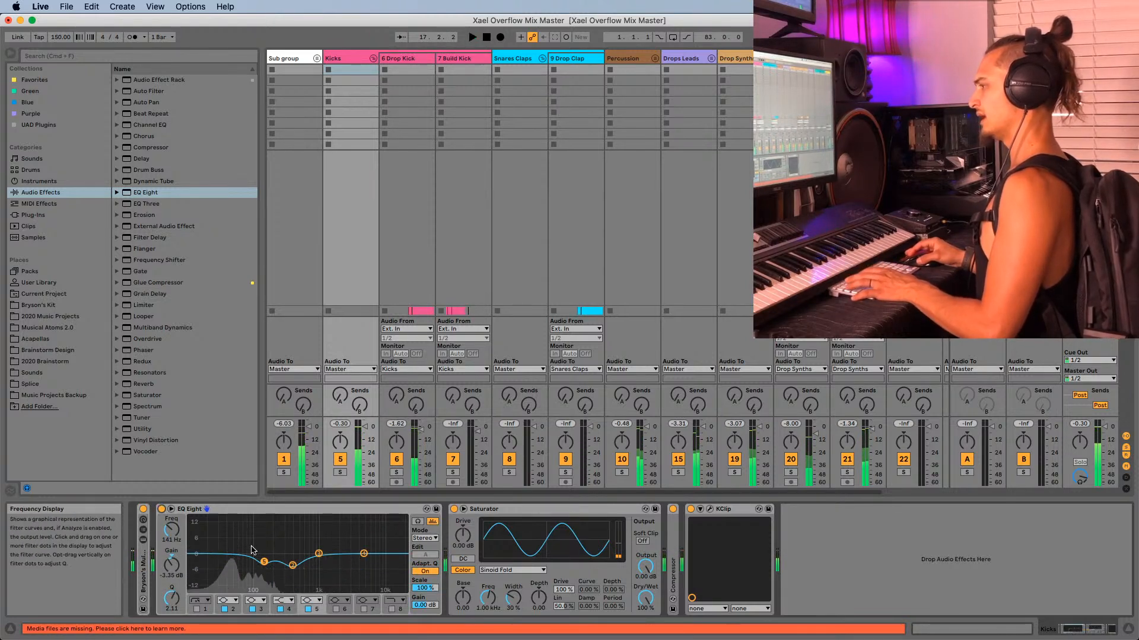
{"action": "left_click_drag", "start_coordinate": [264, 561], "coordinate": [263, 562]}
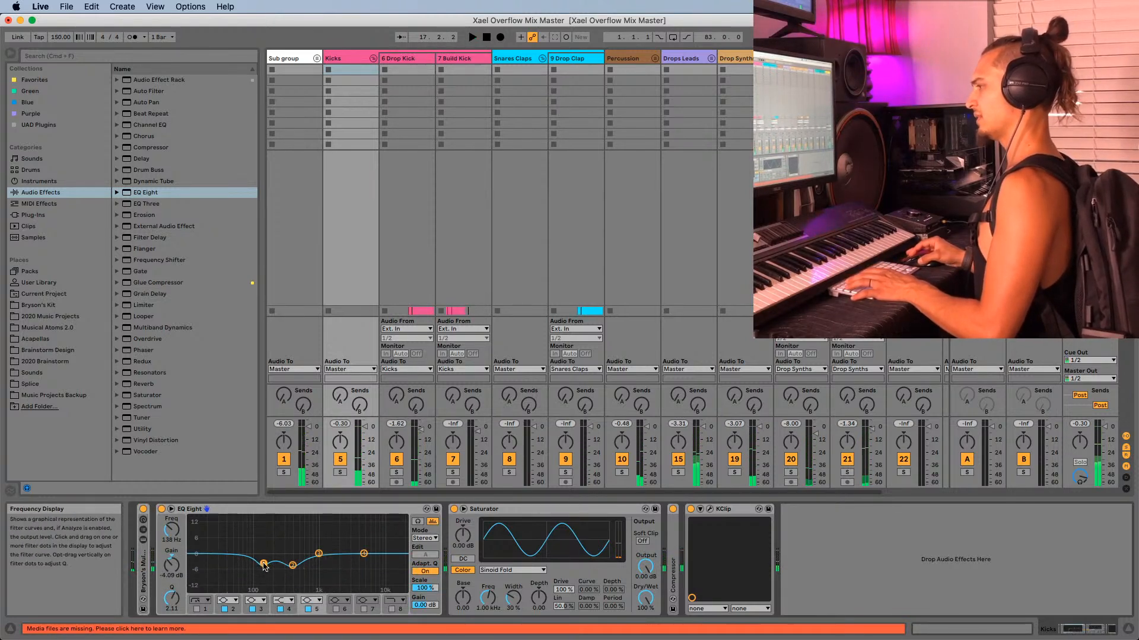
{"action": "left_click", "coordinate": [162, 509]}
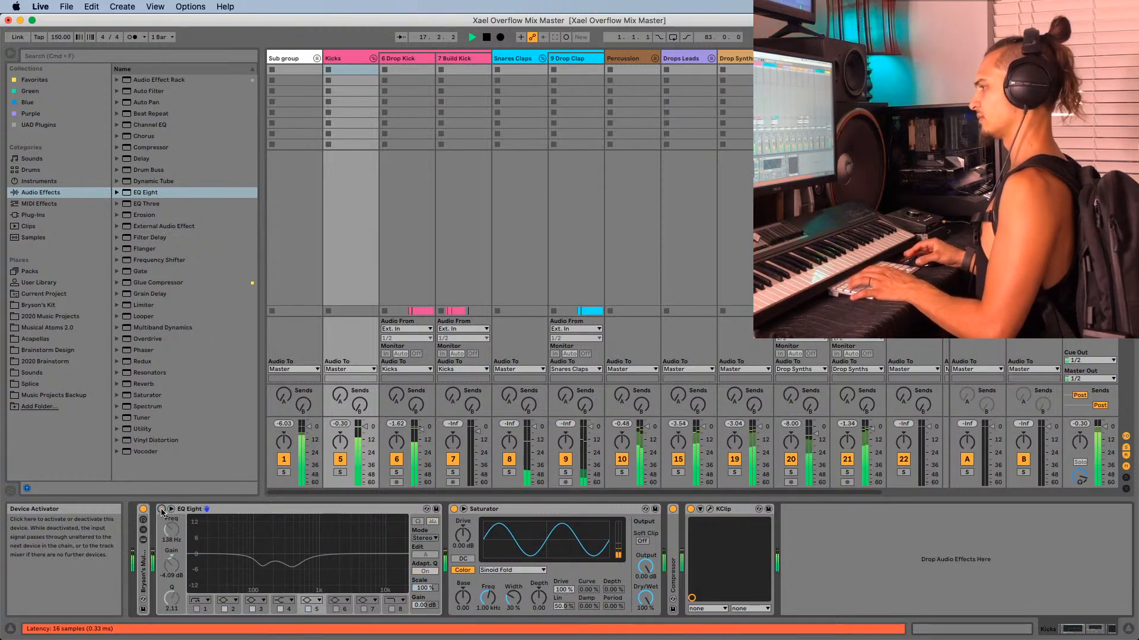
{"action": "left_click", "coordinate": [162, 509]}
{"action": "key", "text": "space"}
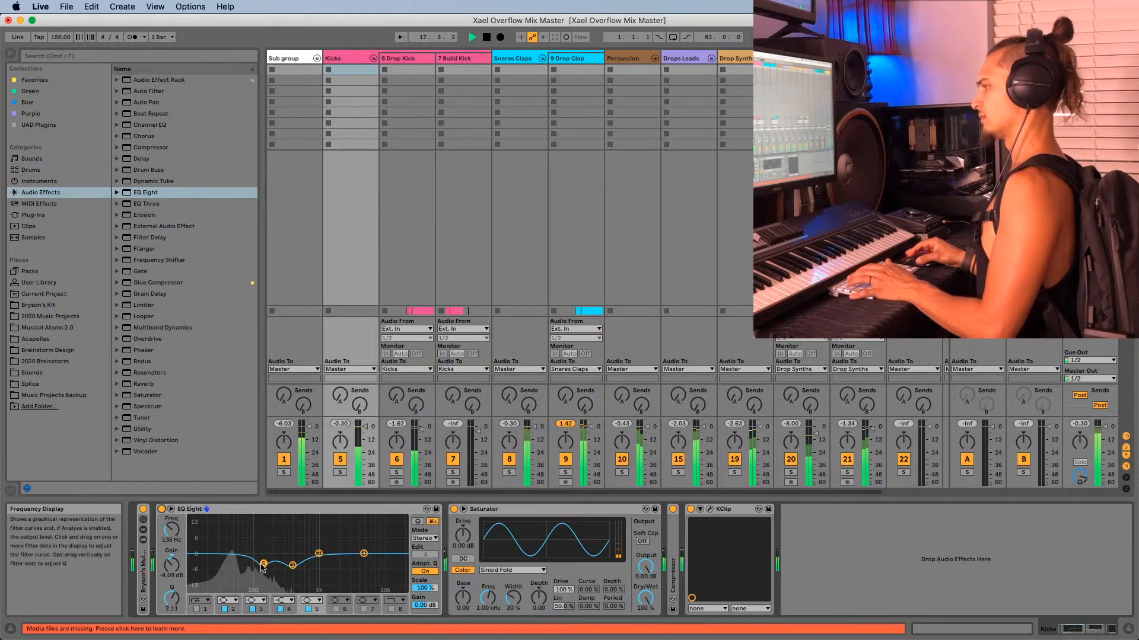
- Shape EQ Eight's band 3 into a -6.07 dB cut at 918 Hz with a Q of 1.94 during playback, and stop playback
{"action": "left_click", "coordinate": [293, 565]}
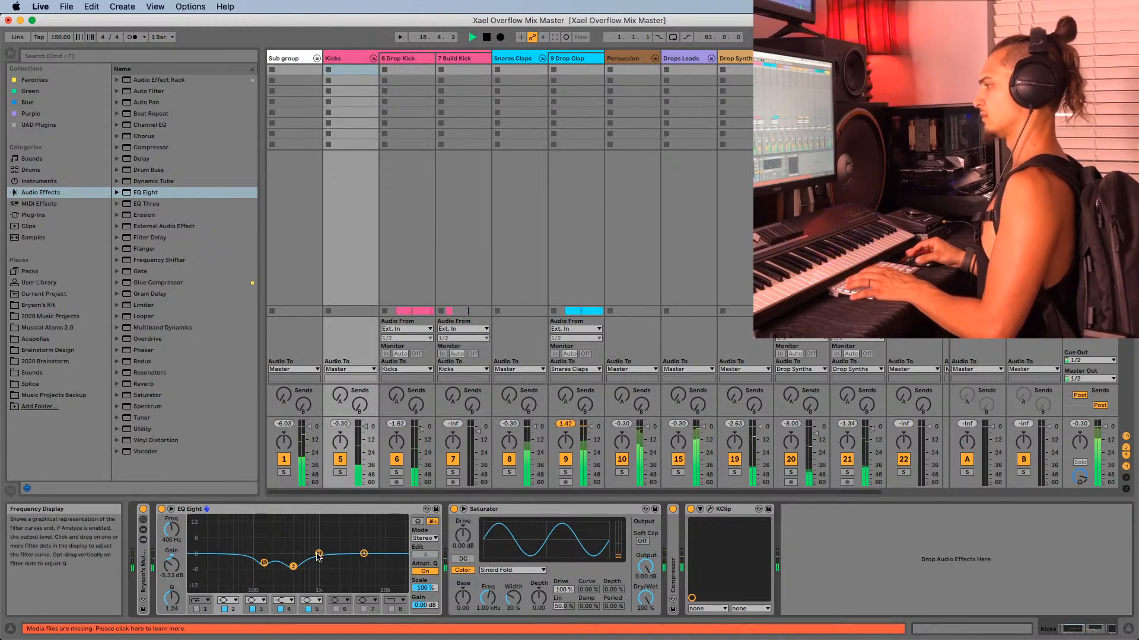
{"action": "left_click_drag", "start_coordinate": [319, 524], "coordinate": [319, 560]}
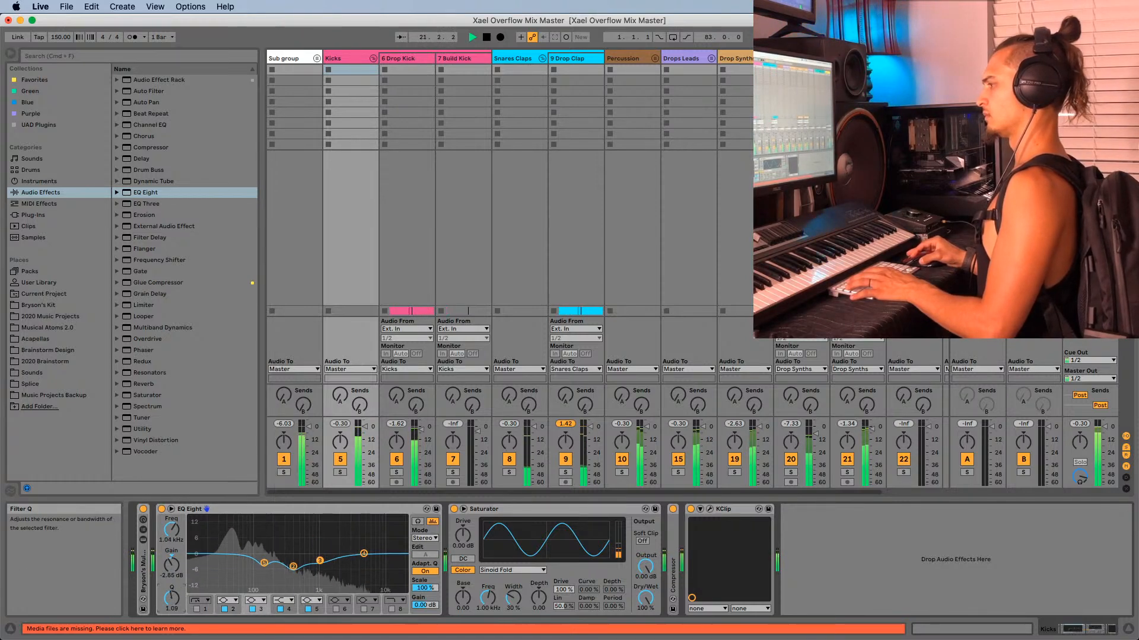
{"action": "mouse_move", "coordinate": [320, 560]}
{"action": "left_mouse_down"}
{"action": "mouse_move", "coordinate": [319, 548]}
{"action": "mouse_move", "coordinate": [316, 568]}
{"action": "left_mouse_up"}
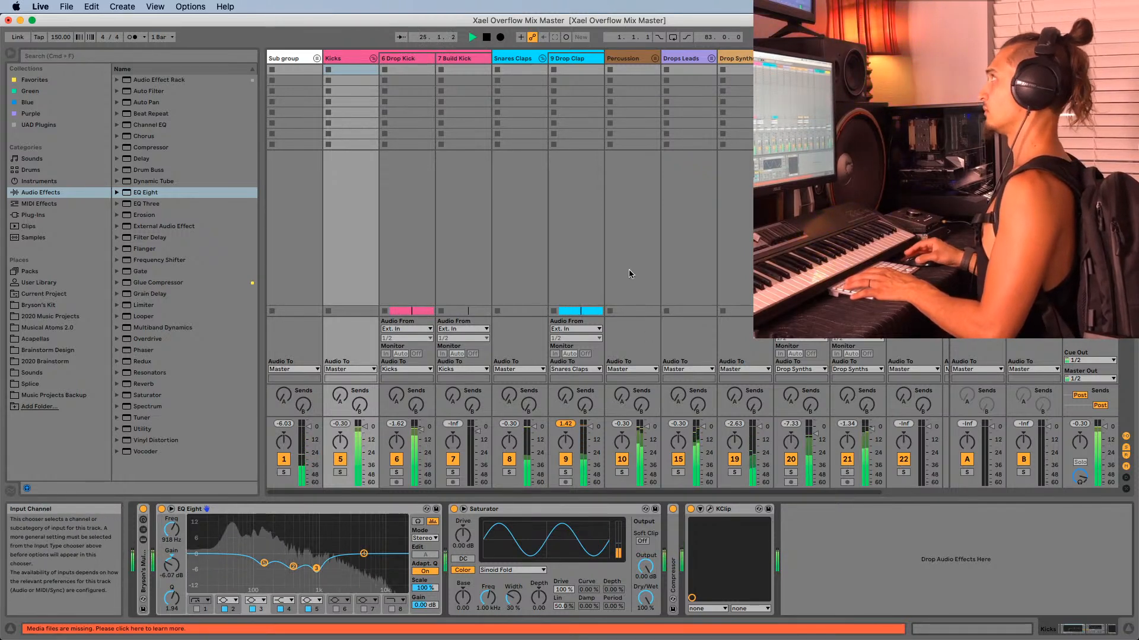
{"action": "key", "text": "space"}
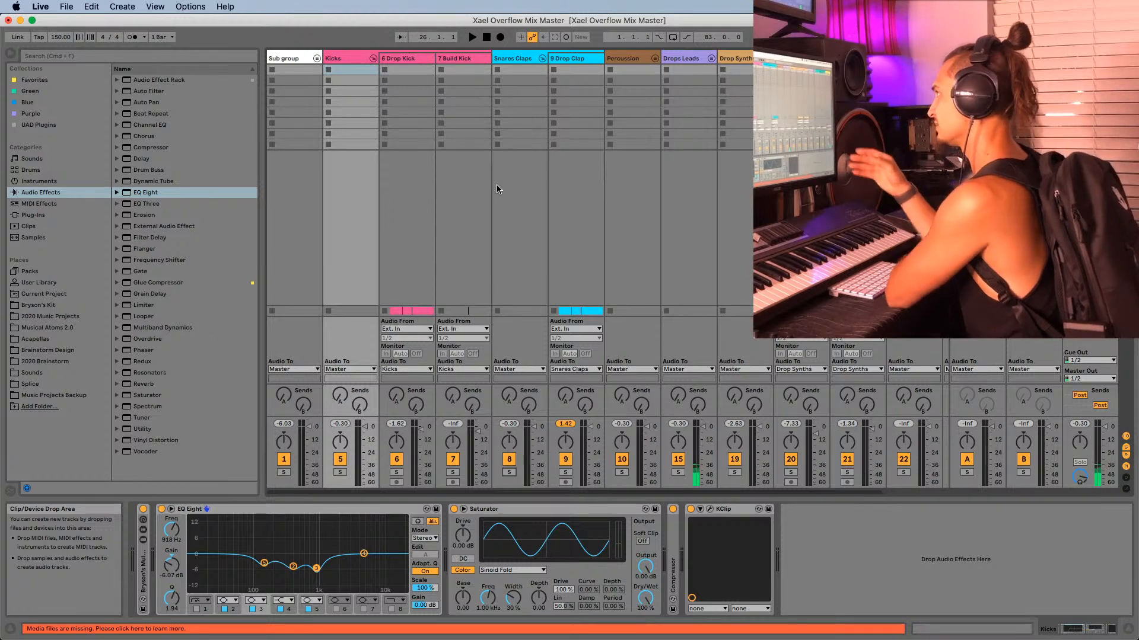
- Collapse the Kicks group's tracks and show the Sub group's device chain
{"action": "left_click", "coordinate": [373, 58]}
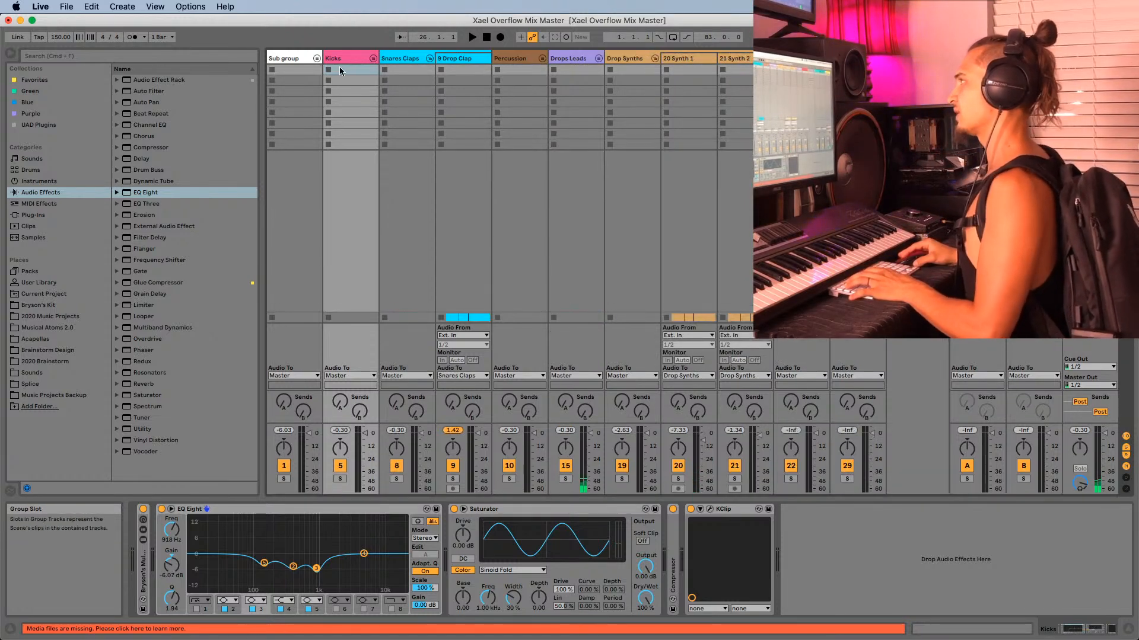
{"action": "left_click", "coordinate": [294, 60]}
{"action": "left_click", "coordinate": [329, 58]}
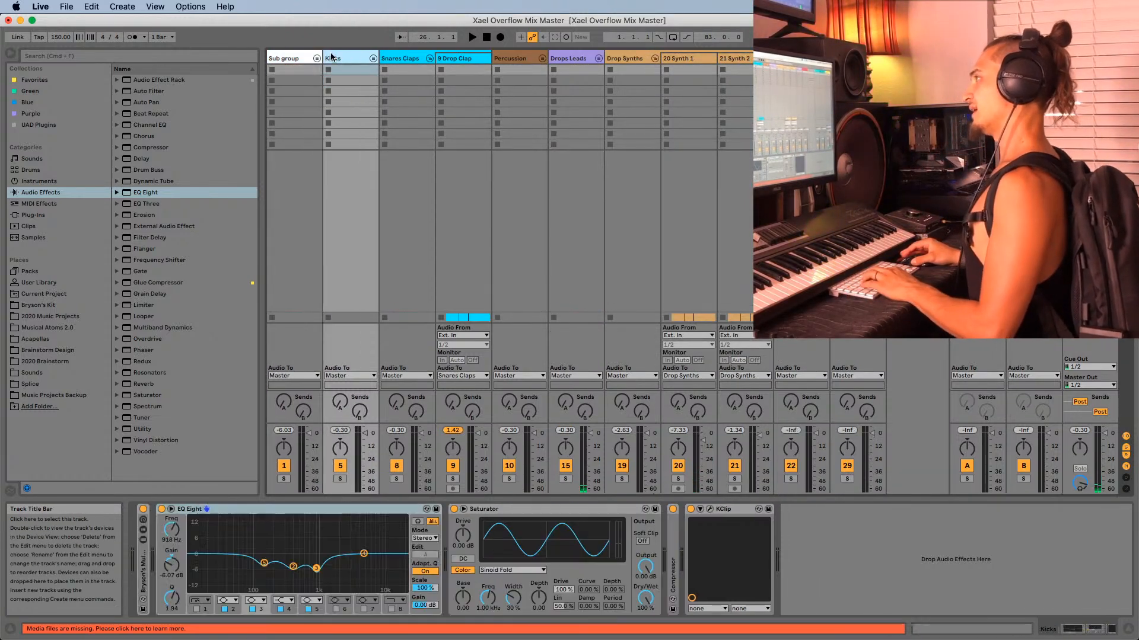
{"action": "left_click", "coordinate": [296, 62]}
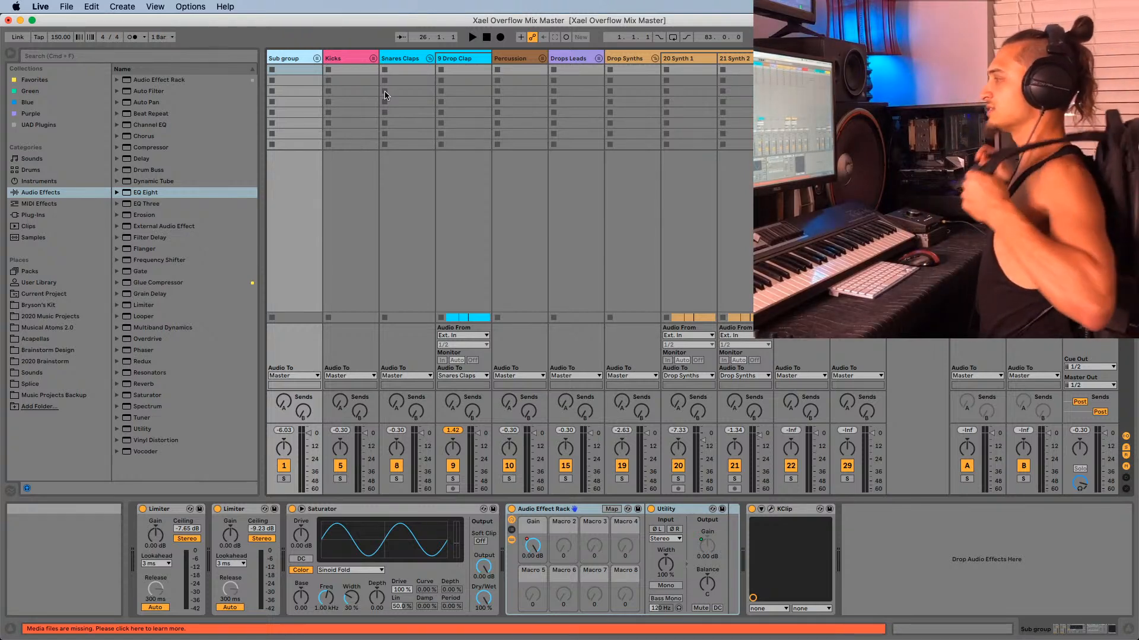
- Select the 9 Drop Clap track, reset its peak level, solo it and audition the clap
{"action": "left_click", "coordinate": [401, 60]}
{"action": "left_click", "coordinate": [458, 60]}
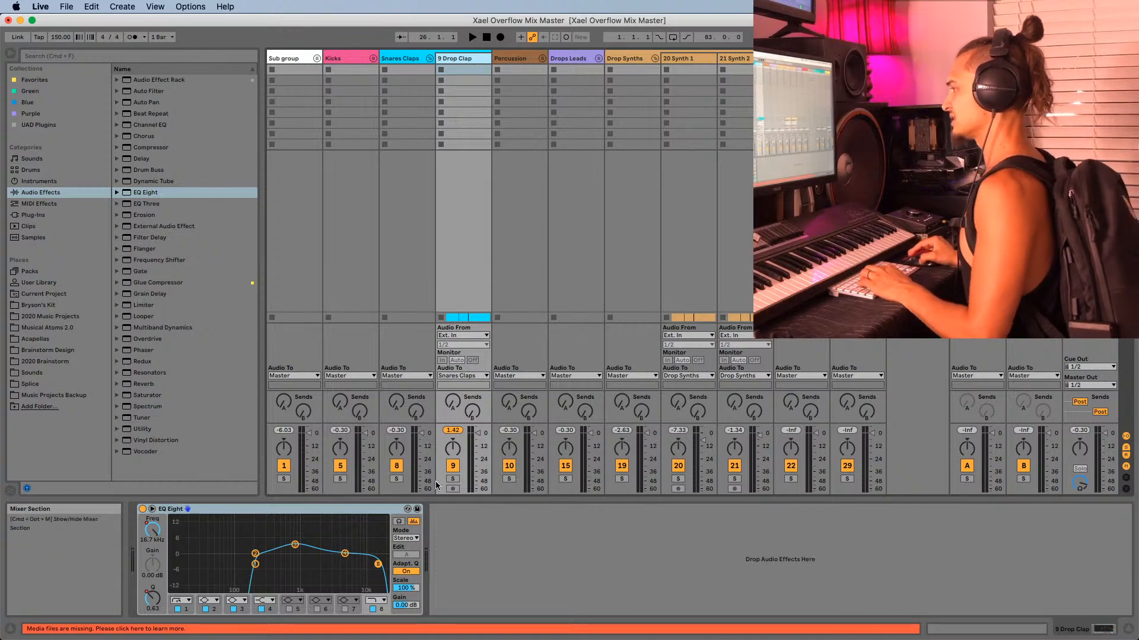
{"action": "left_click", "coordinate": [456, 445]}
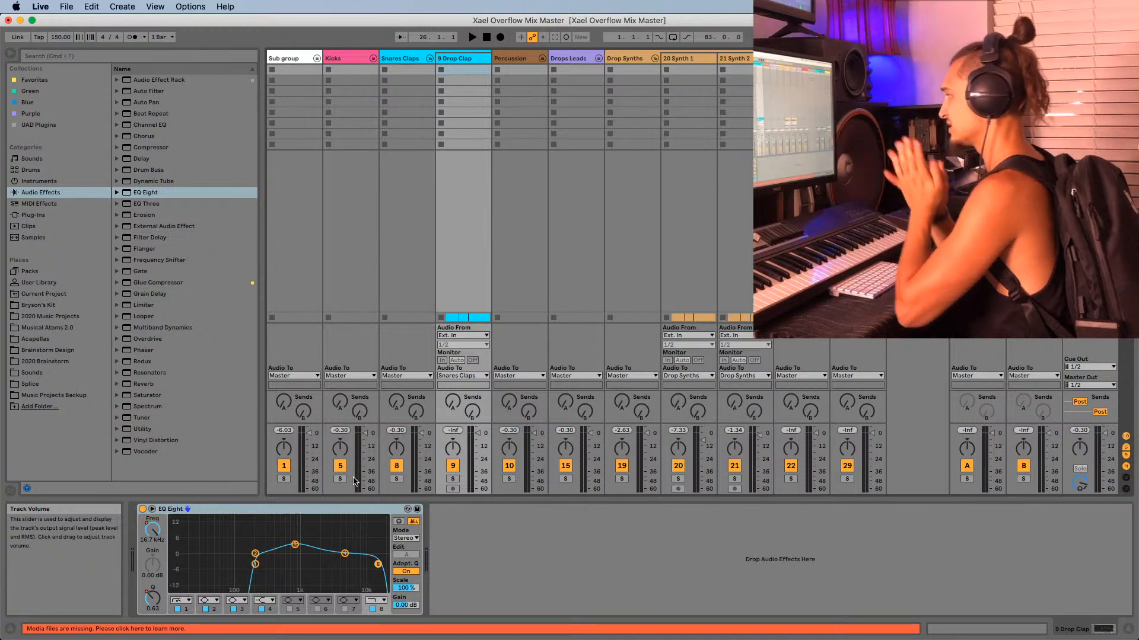
{"action": "left_click", "coordinate": [454, 480]}
{"action": "key", "text": "space"}
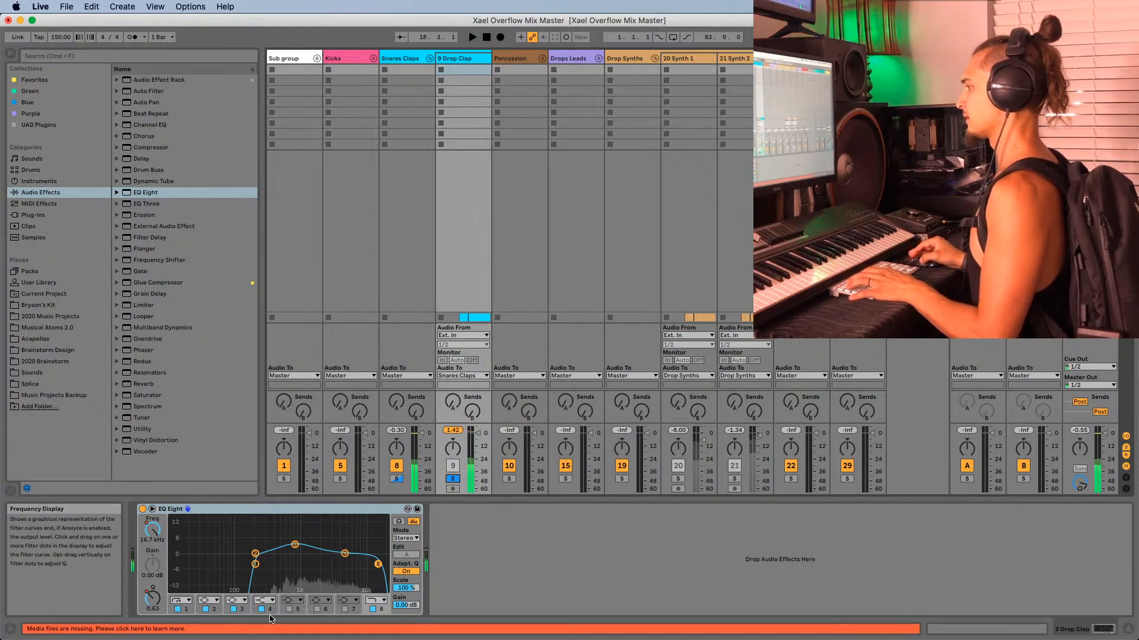
{"action": "key", "text": "space"}
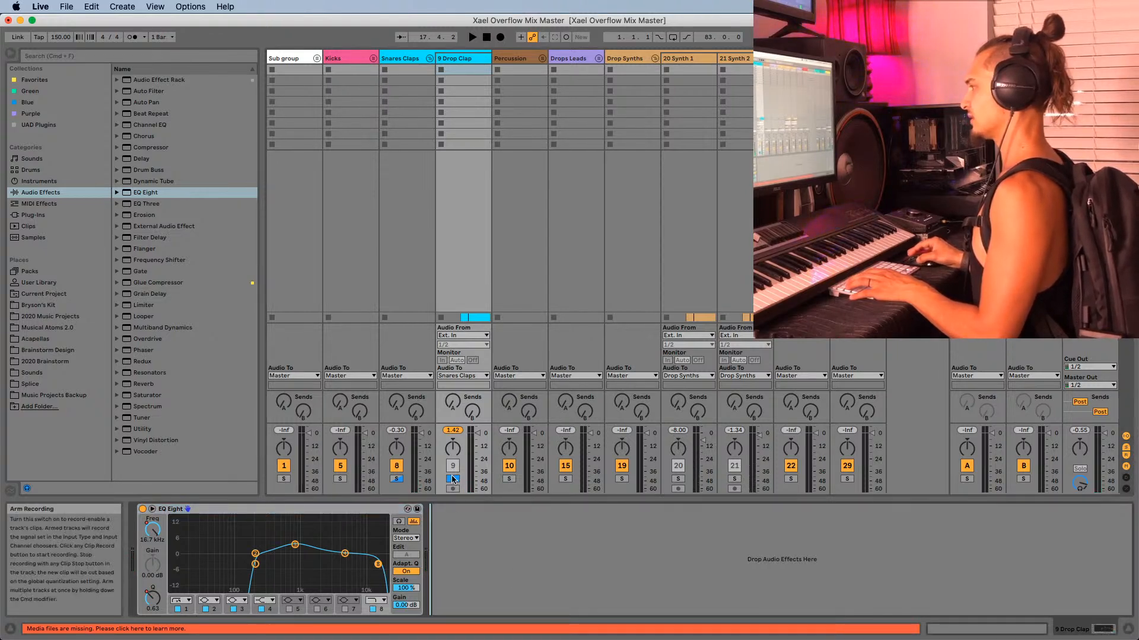
- Show the automation of the Drop Clap EQ Eight's band 8 frequency in a new lane of the arrangement, covering the breakdown
{"action": "key", "text": "Tab"}
{"action": "right_click", "coordinate": [153, 529]}
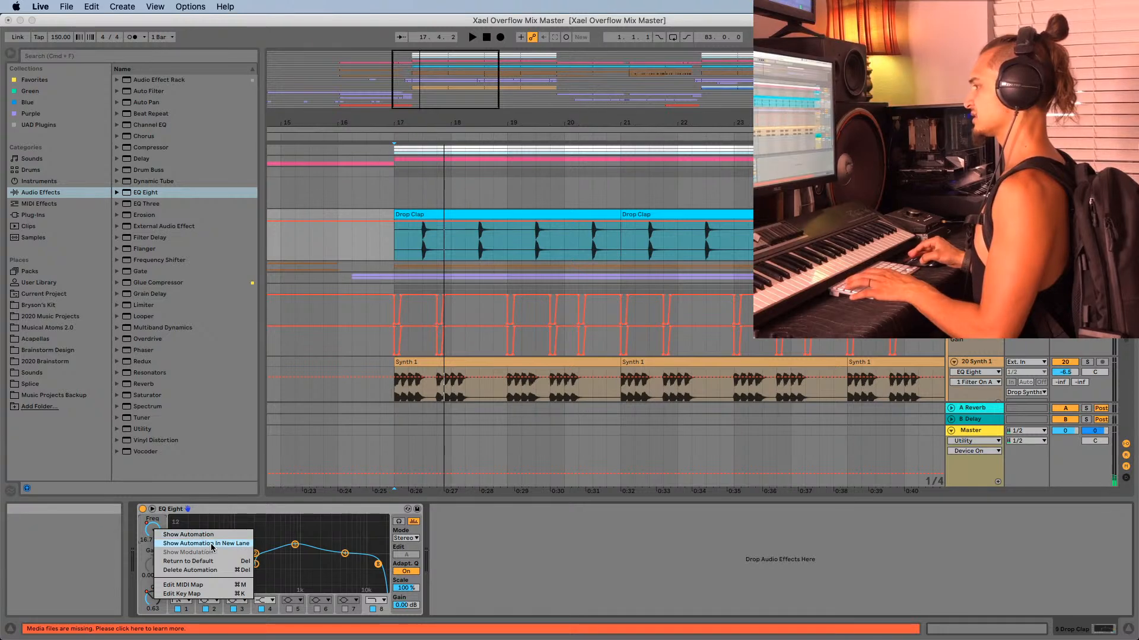
{"action": "left_click", "coordinate": [178, 539]}
{"action": "left_click_drag", "start_coordinate": [584, 126], "coordinate": [464, 202]}
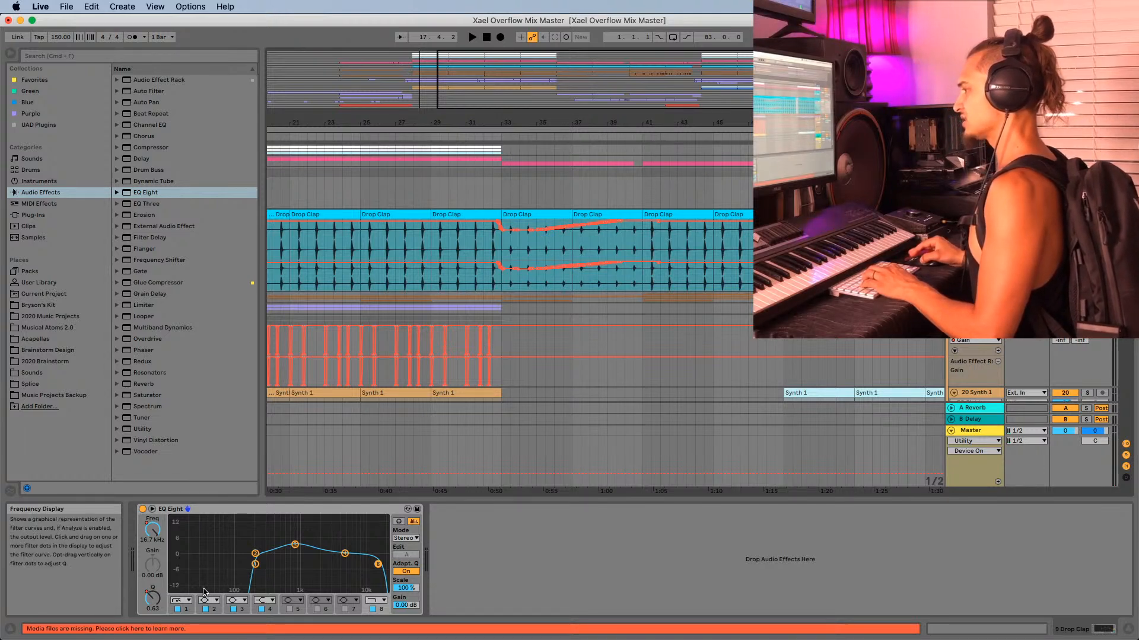
- Duplicate the EQ Eight on the Drop Clap track and switch off both copies
{"action": "left_click", "coordinate": [177, 510]}
{"action": "key", "text": "super+d"}
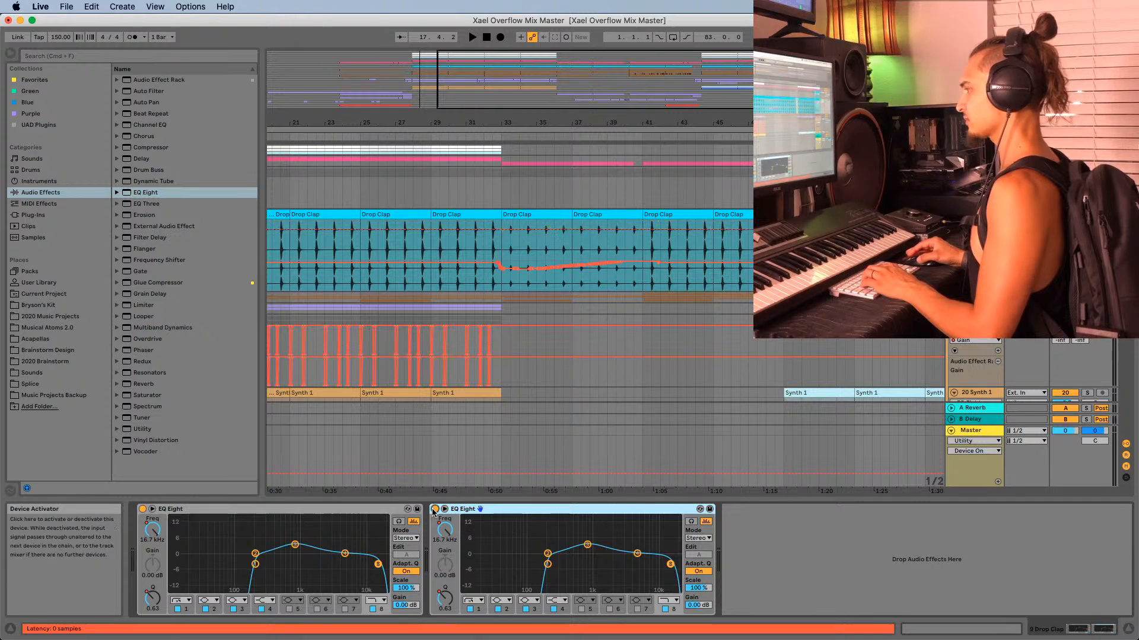
{"action": "key", "text": "0"}
{"action": "left_click", "coordinate": [143, 509]}
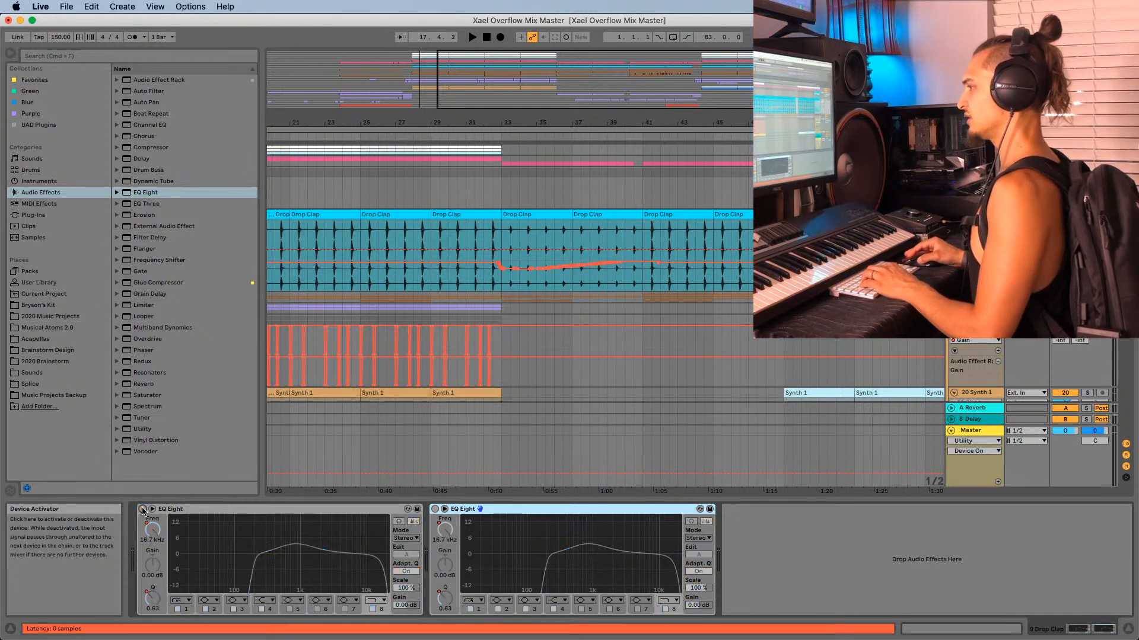
- Show the first EQ Eight's on/off automation in a new lane and draw it as on from about bar 32 to bar 42
{"action": "right_click", "coordinate": [144, 510]}
{"action": "left_click", "coordinate": [159, 523]}
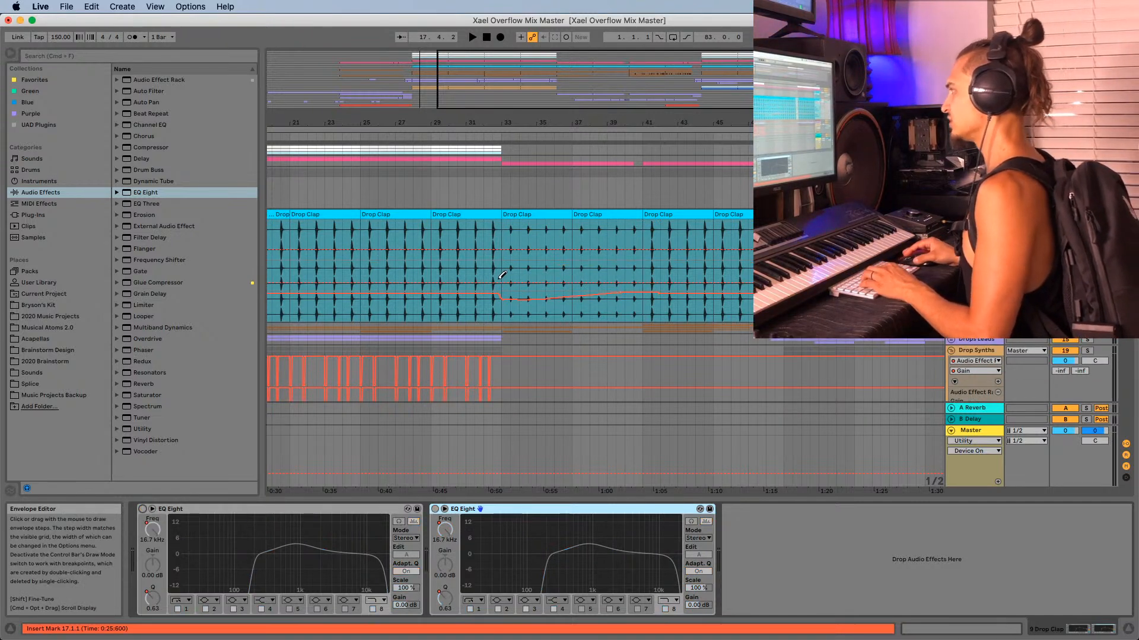
{"action": "scroll", "coordinate": [502, 274], "scroll_direction": "up", "scroll_amount": 5}
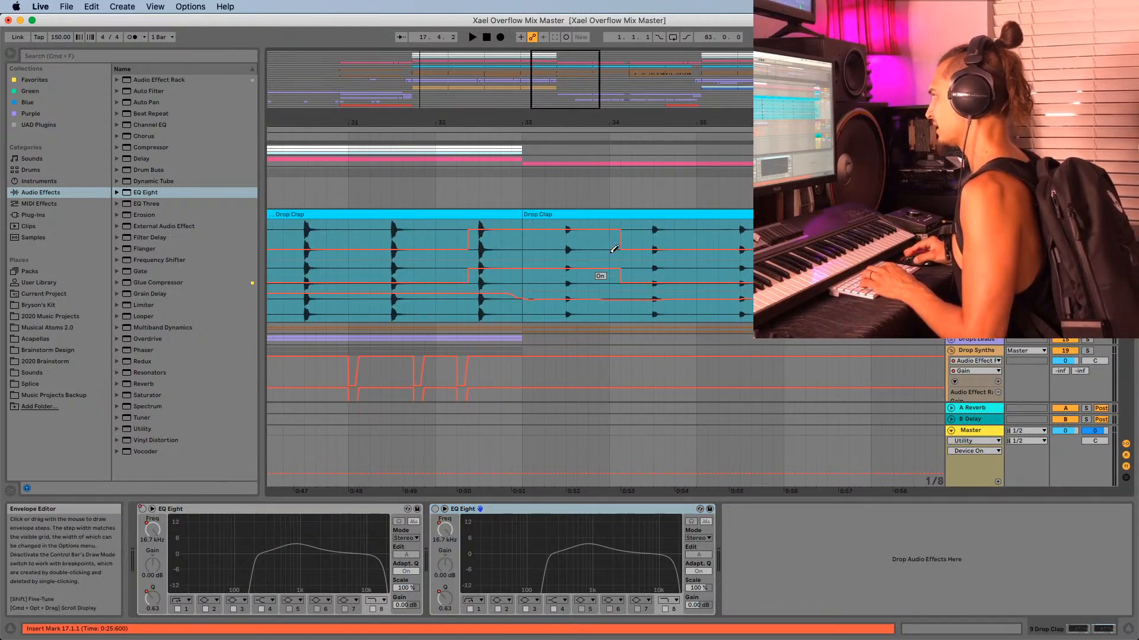
{"action": "scroll", "coordinate": [474, 250], "scroll_direction": "down", "scroll_amount": 6}
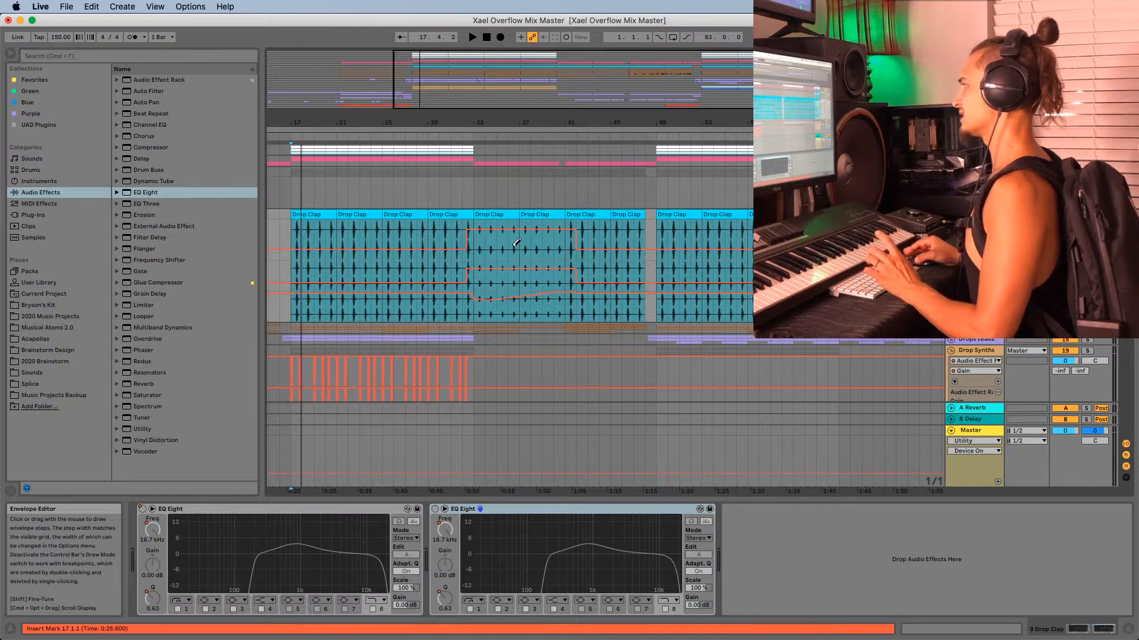
{"action": "scroll", "coordinate": [521, 285], "scroll_direction": "down", "scroll_amount": 1}
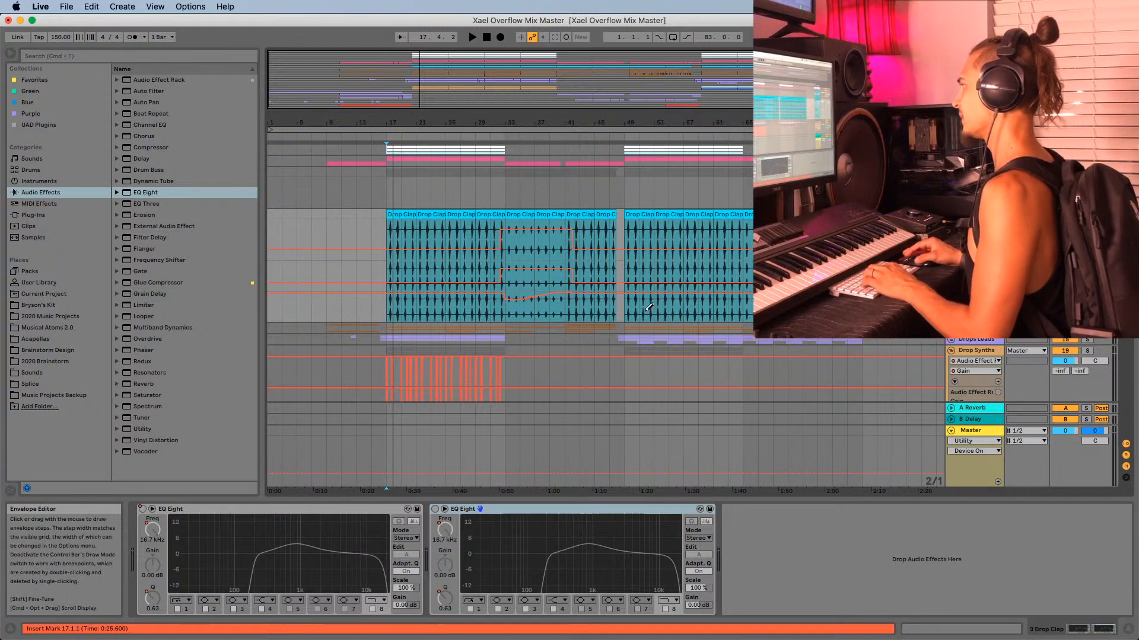
{"action": "scroll", "coordinate": [793, 282], "scroll_direction": "up", "scroll_amount": 5}
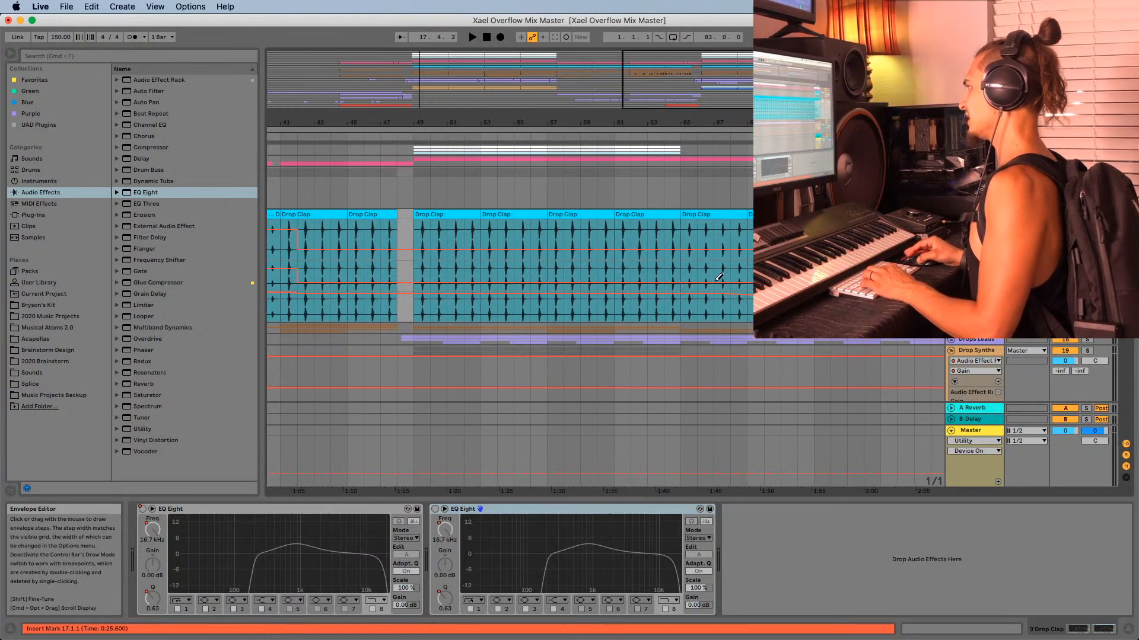
{"action": "scroll", "coordinate": [794, 282], "scroll_direction": "down", "scroll_amount": 5}
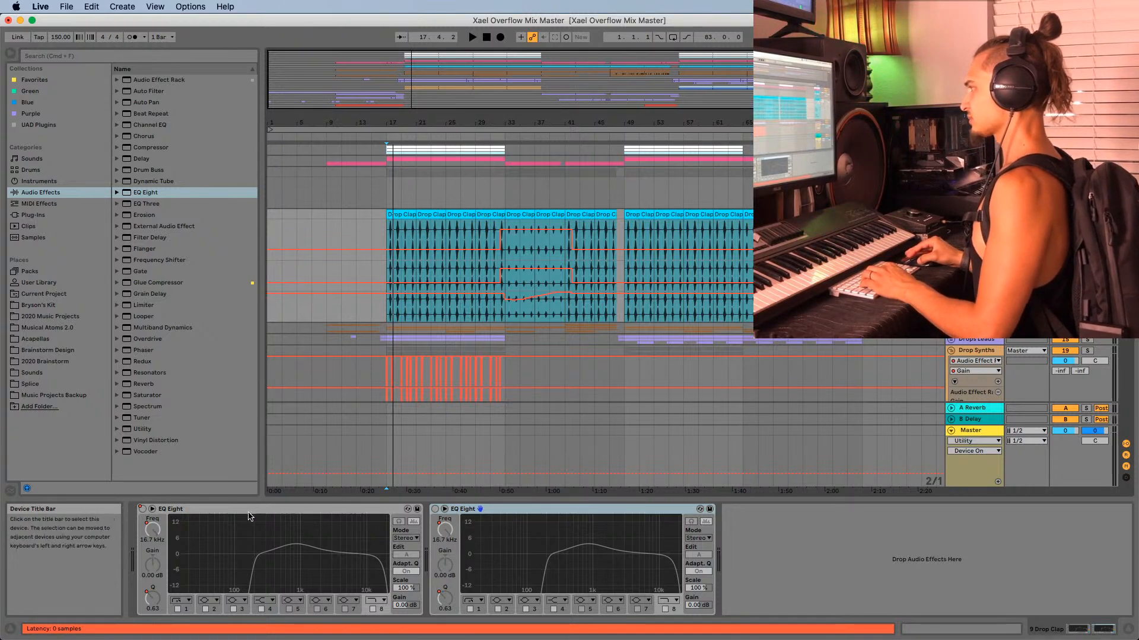
{"action": "key", "text": "b"}
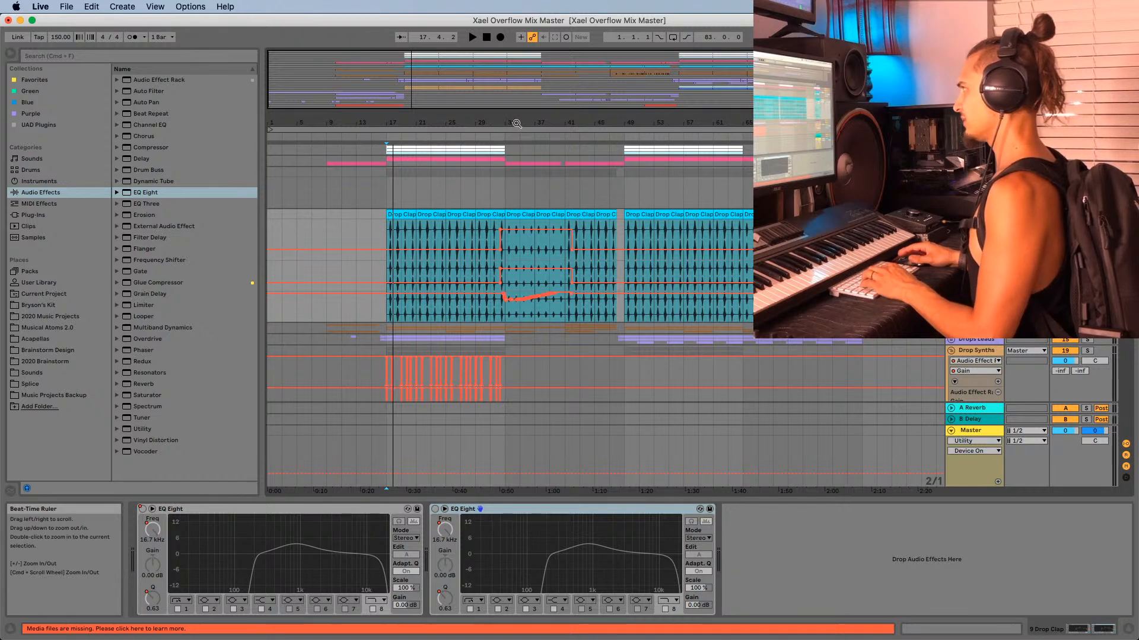
- Switch both EQ Eights on, disabling band 8 on the second and bands 1 and 3 on the first
{"action": "left_click", "coordinate": [520, 261]}
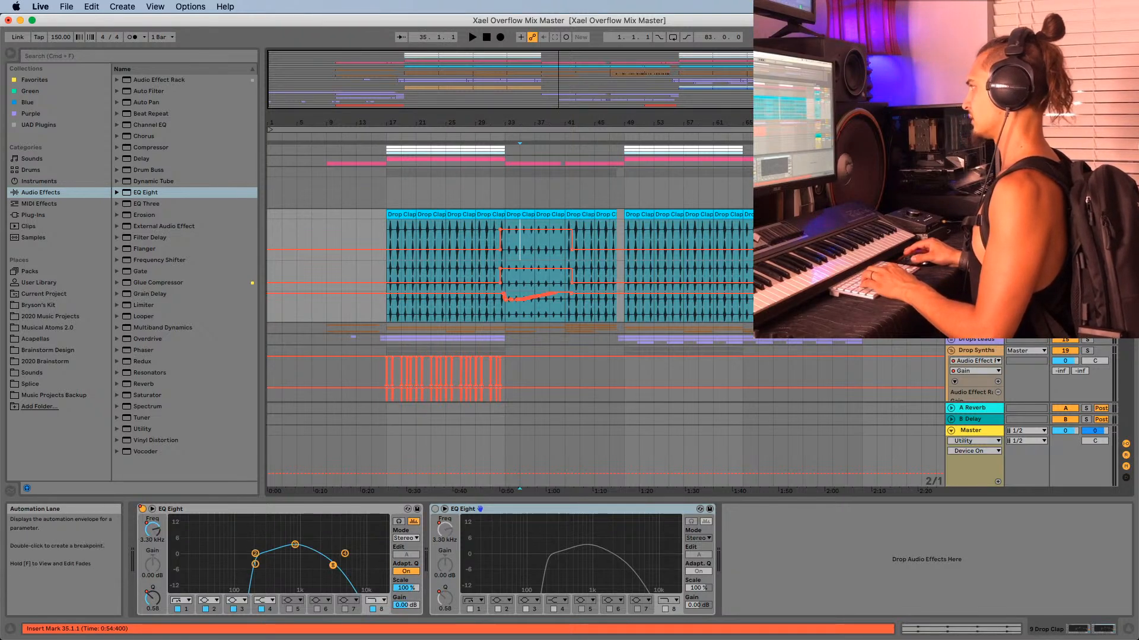
{"action": "left_click", "coordinate": [599, 567]}
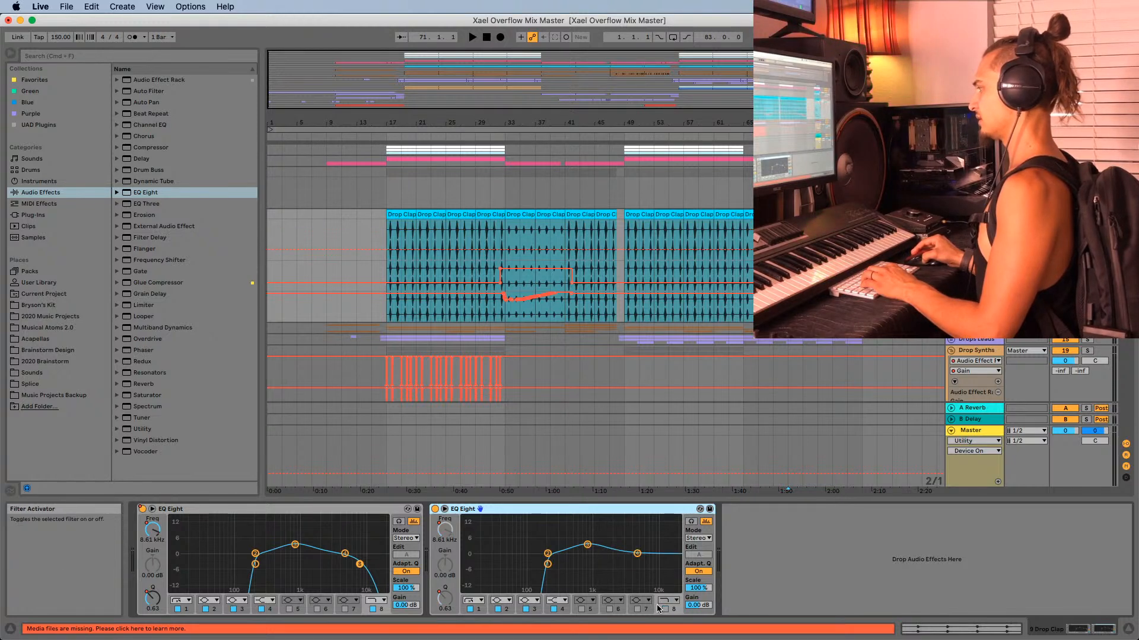
{"action": "left_click", "coordinate": [234, 609]}
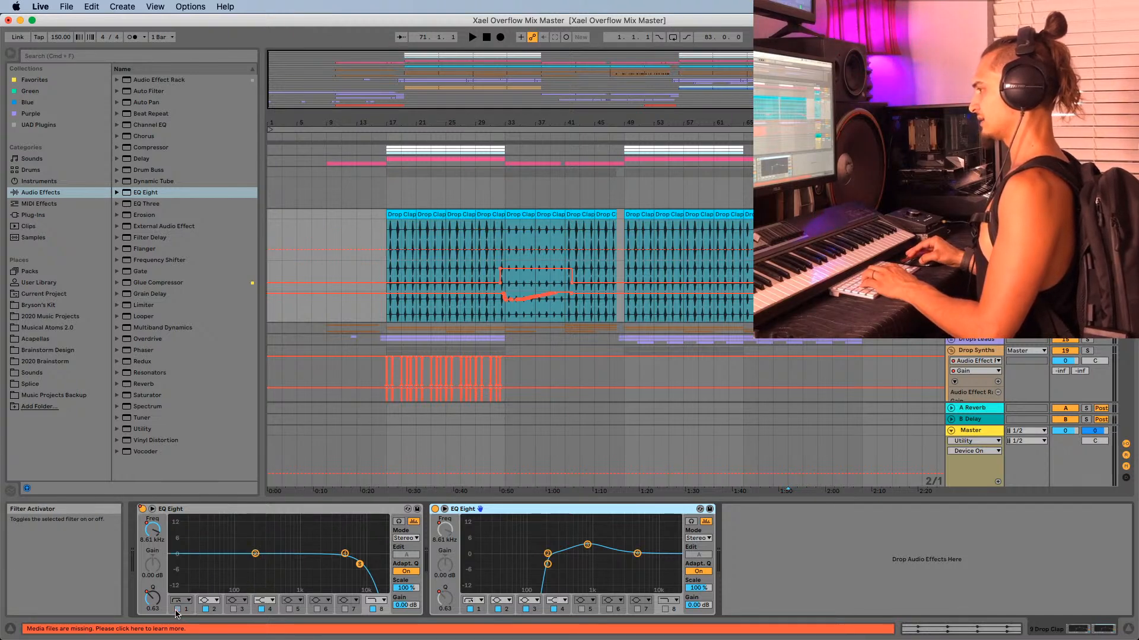
- Audition the soloed Snares Claps group from about bar 21 and switch off band 3 of the Drop Clap's second EQ Eight
{"action": "key", "text": "space"}
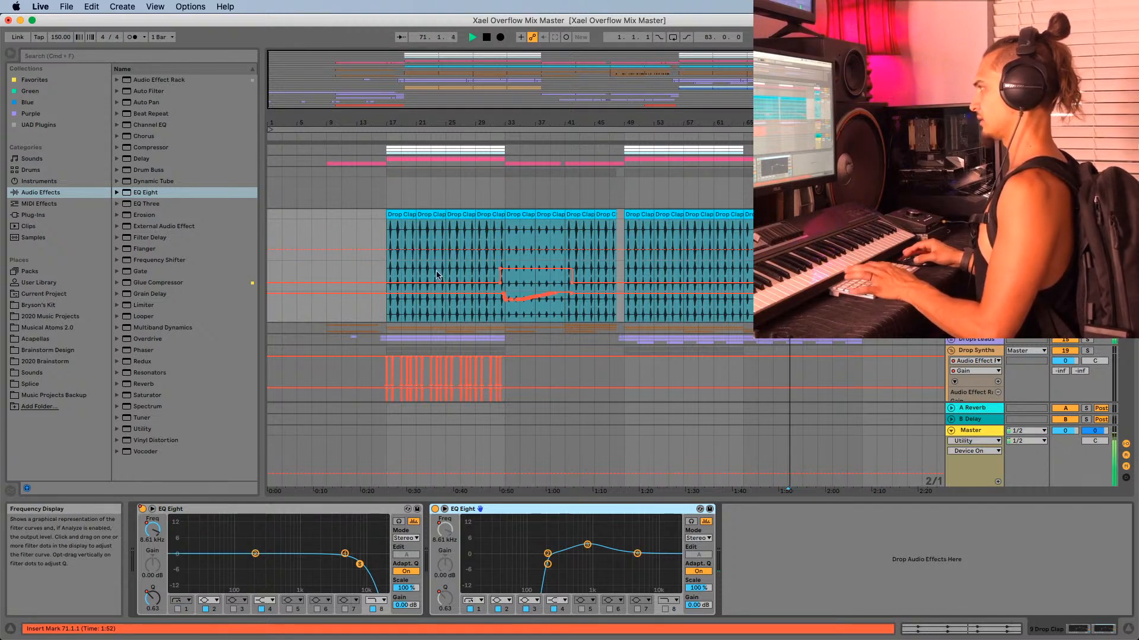
{"action": "left_click", "coordinate": [476, 277]}
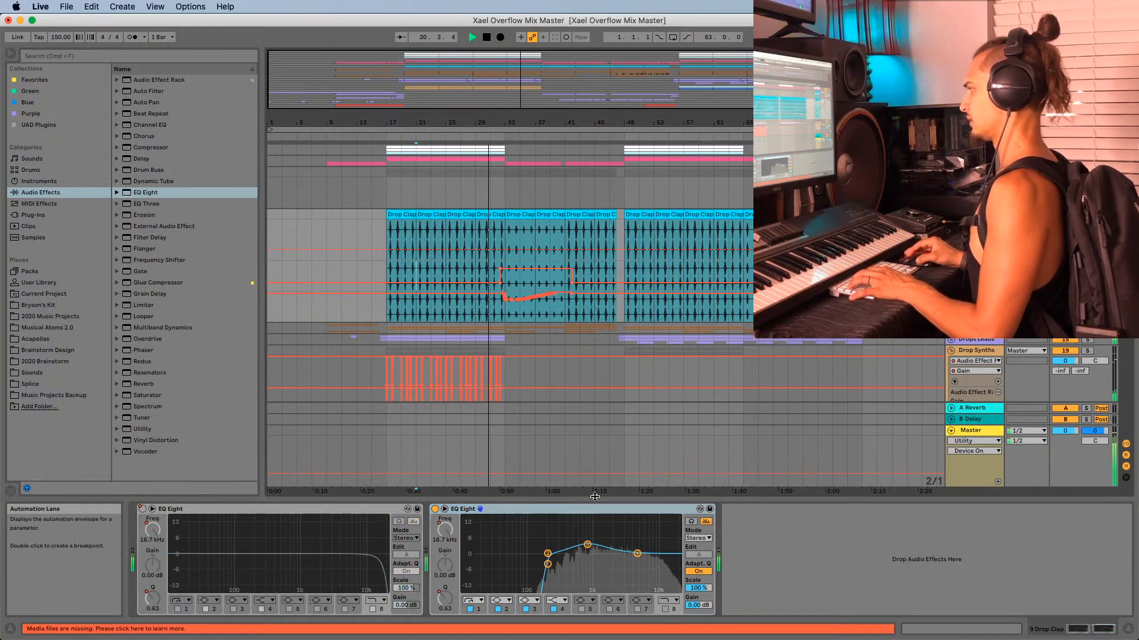
{"action": "left_click", "coordinate": [1086, 193]}
{"action": "key", "text": "space"}
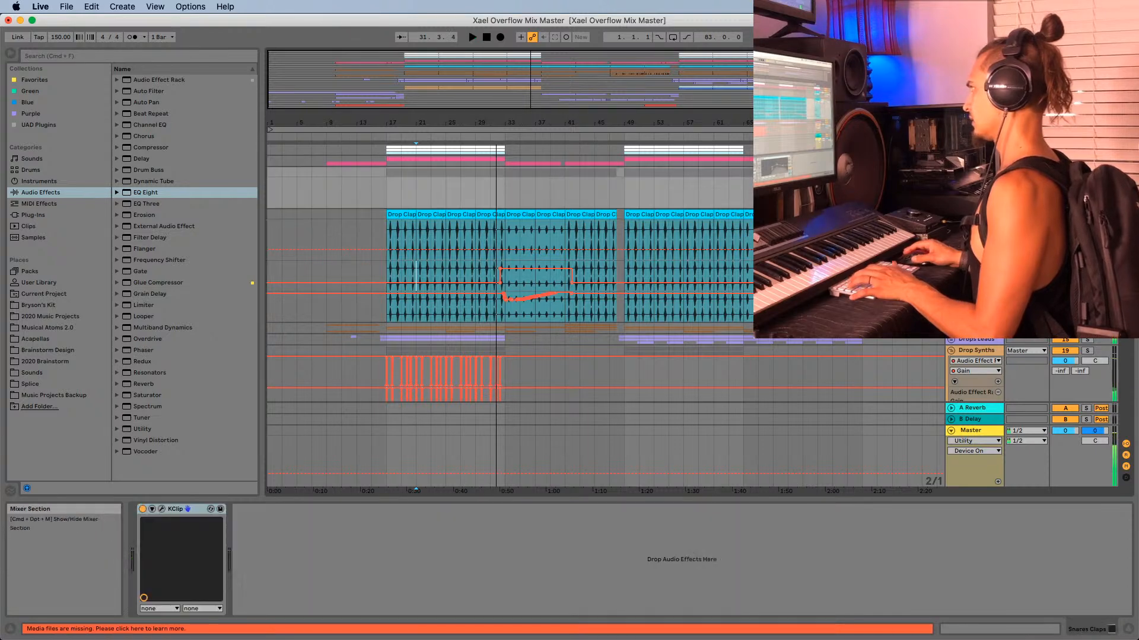
{"action": "key", "text": "space"}
{"action": "key", "text": "space"}
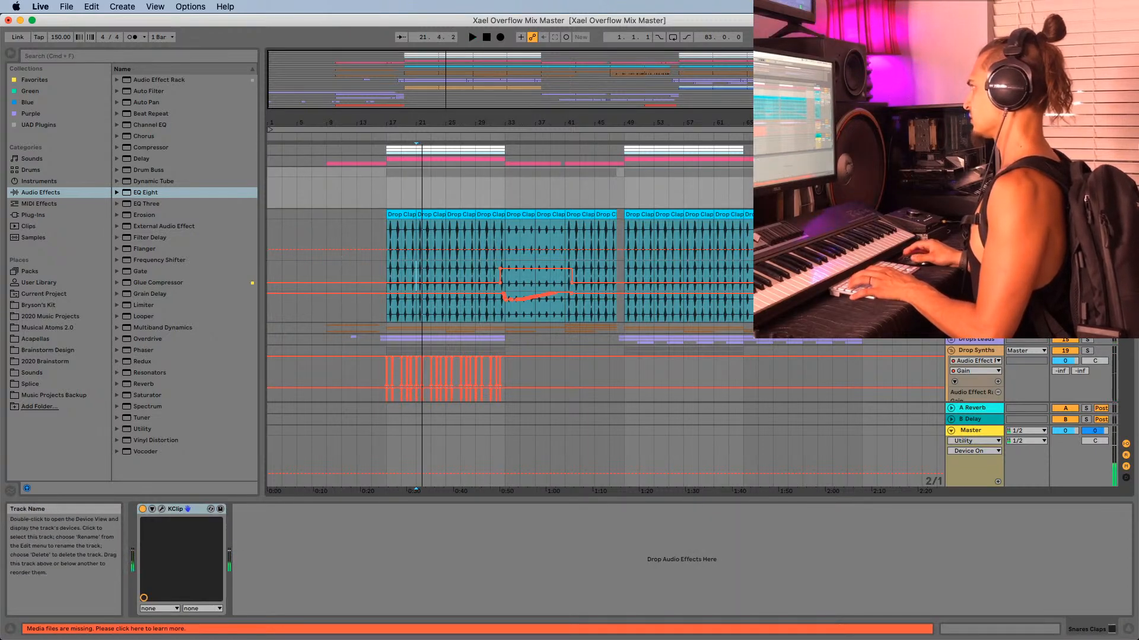
{"action": "left_click", "coordinate": [975, 215]}
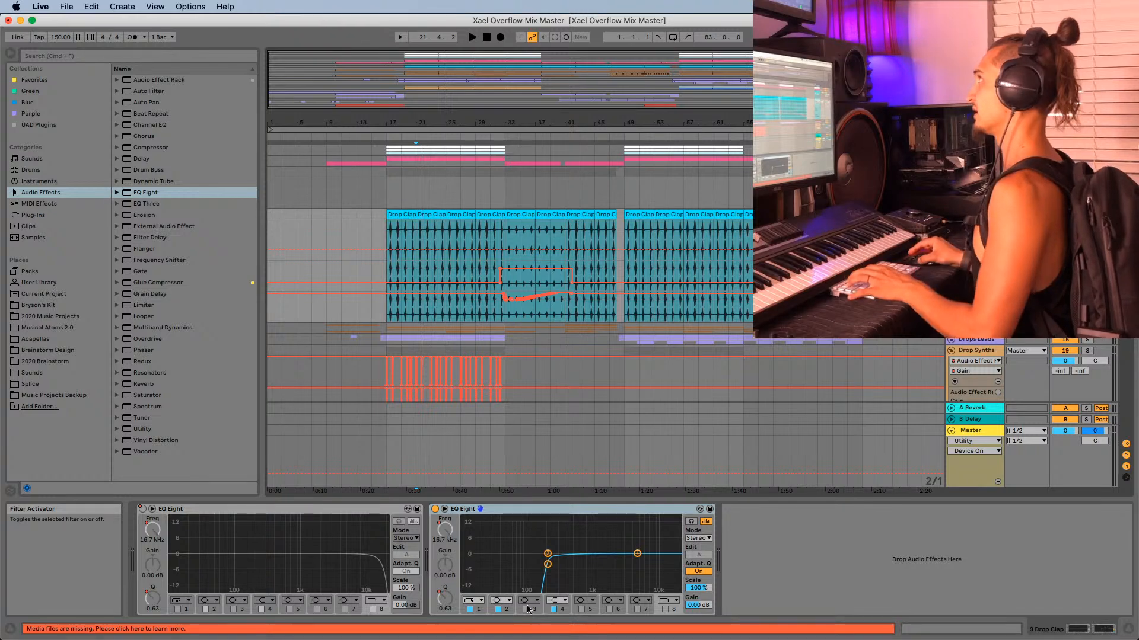
- Add the Bryson's Multi Split-2 rack from Bryson's Kit to the Snares Claps group, placed before KClip
{"action": "key", "text": "Up"}
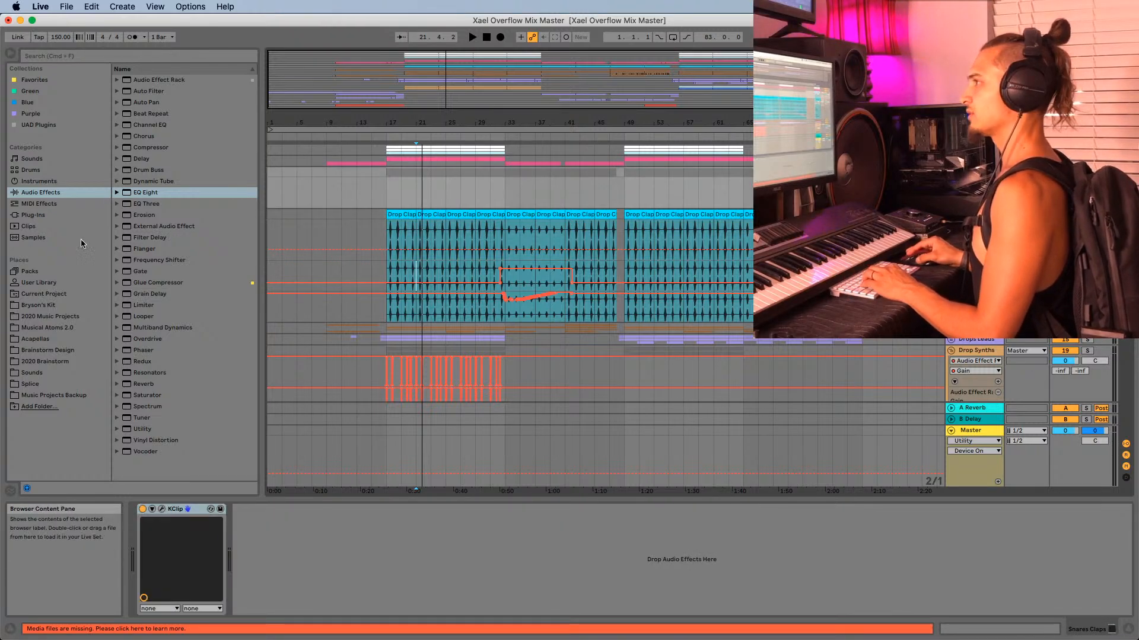
{"action": "left_click", "coordinate": [33, 215]}
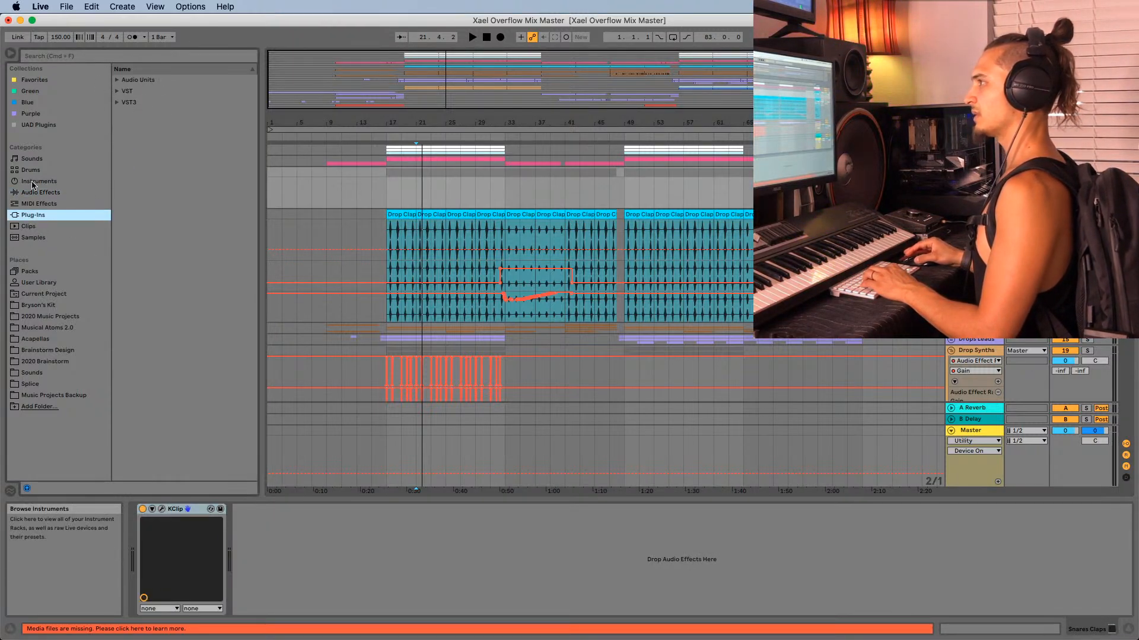
{"action": "left_click", "coordinate": [34, 306]}
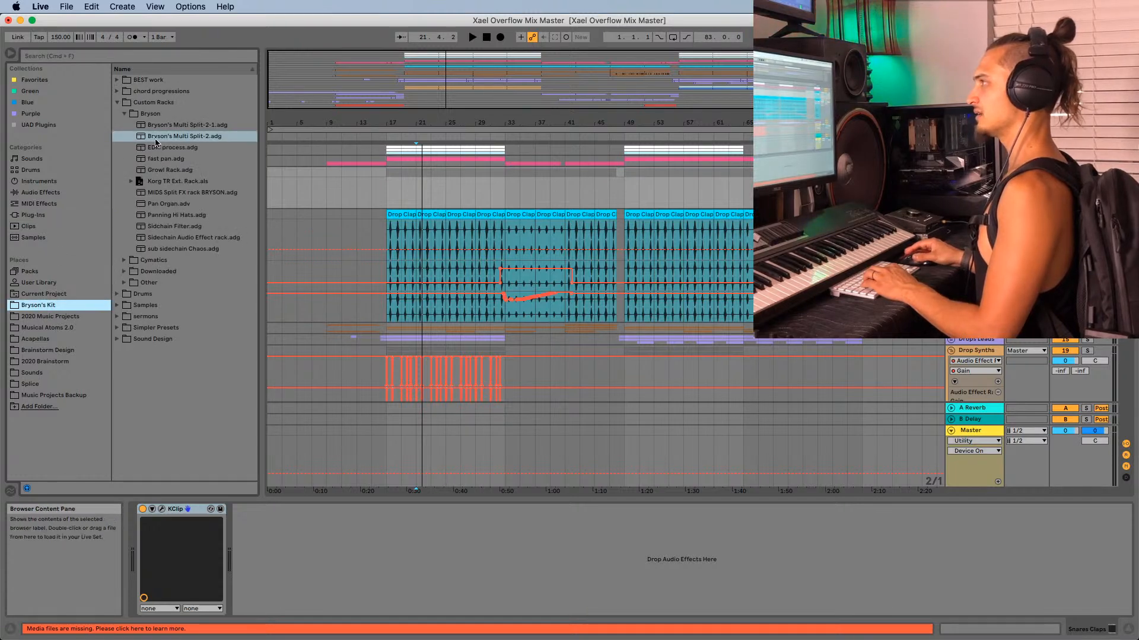
{"action": "left_click_drag", "start_coordinate": [155, 140], "coordinate": [263, 495]}
{"action": "left_click_drag", "start_coordinate": [245, 564], "coordinate": [143, 563]}
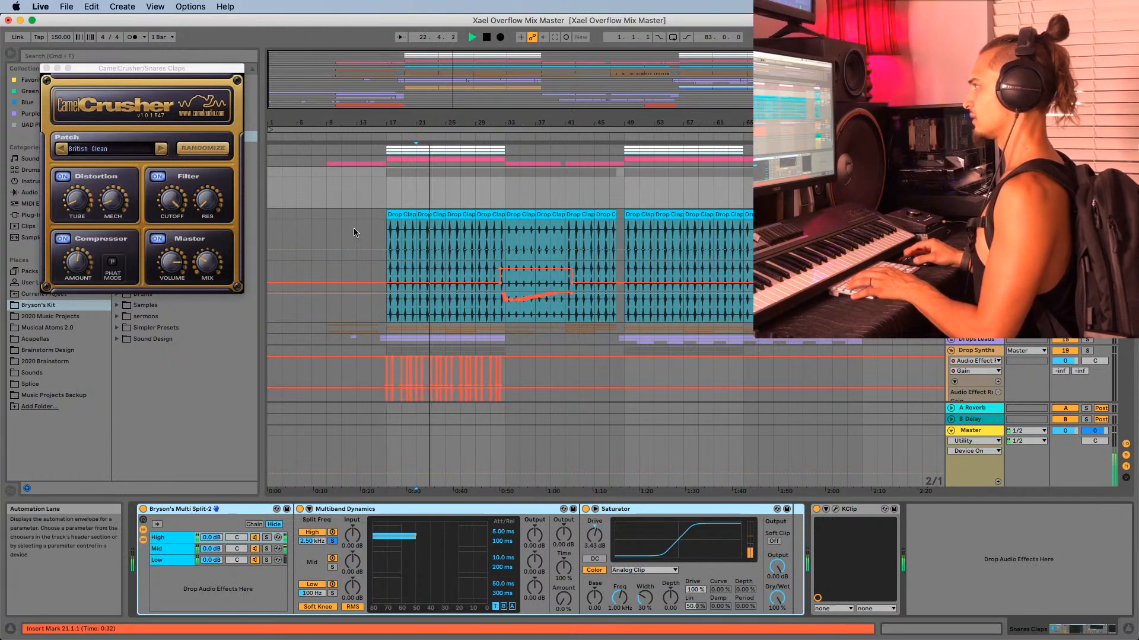
- Show the rack's Mid chain, adjust the Mix of its CamelCrusher and play the claps
{"action": "left_click", "coordinate": [178, 549]}
{"action": "left_click_drag", "start_coordinate": [208, 272], "coordinate": [218, 250]}
{"action": "key", "text": "space"}
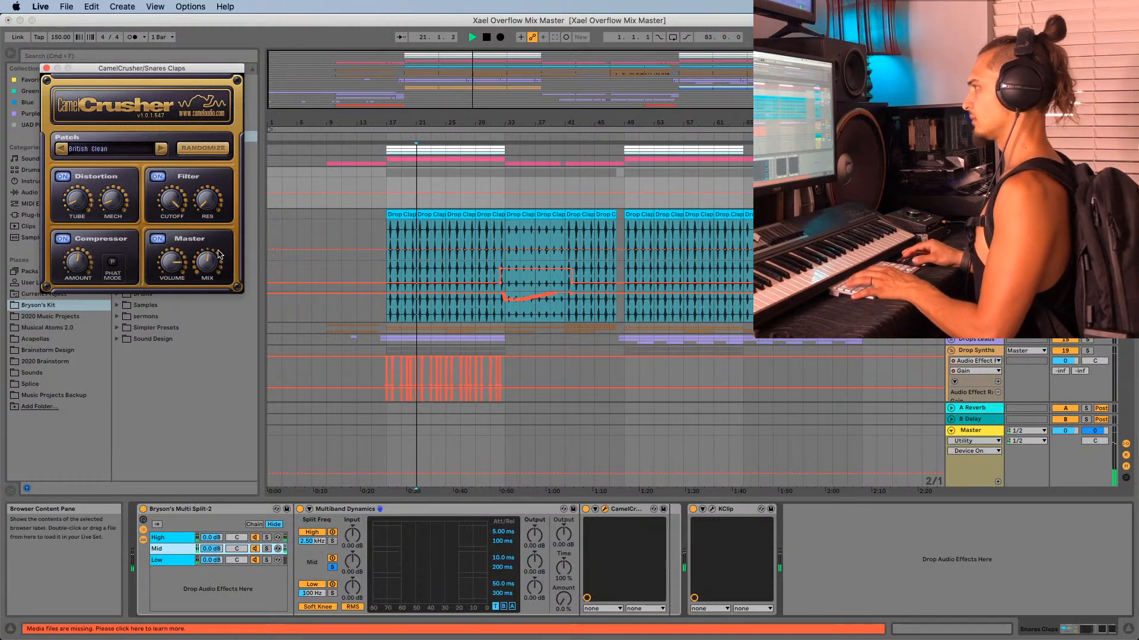
- Compare the claps with the Multi Split-2 rack switched off and on, playing from bar 21.3
{"action": "left_click", "coordinate": [143, 509]}
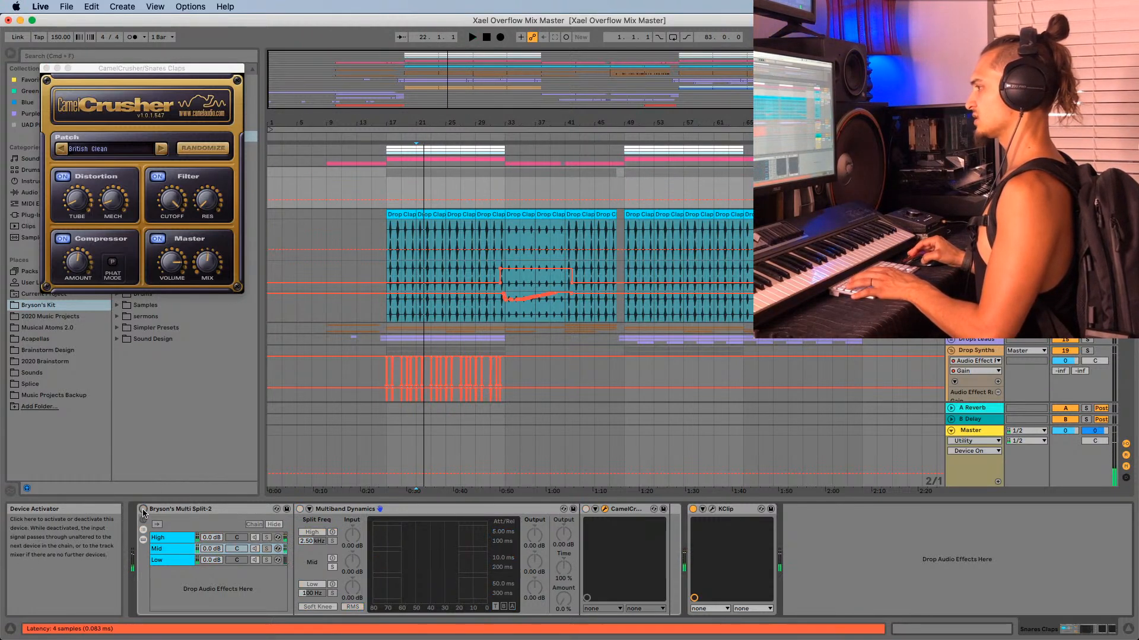
{"action": "scroll", "coordinate": [416, 273], "scroll_direction": "up", "scroll_amount": 5}
{"action": "key", "text": "space"}
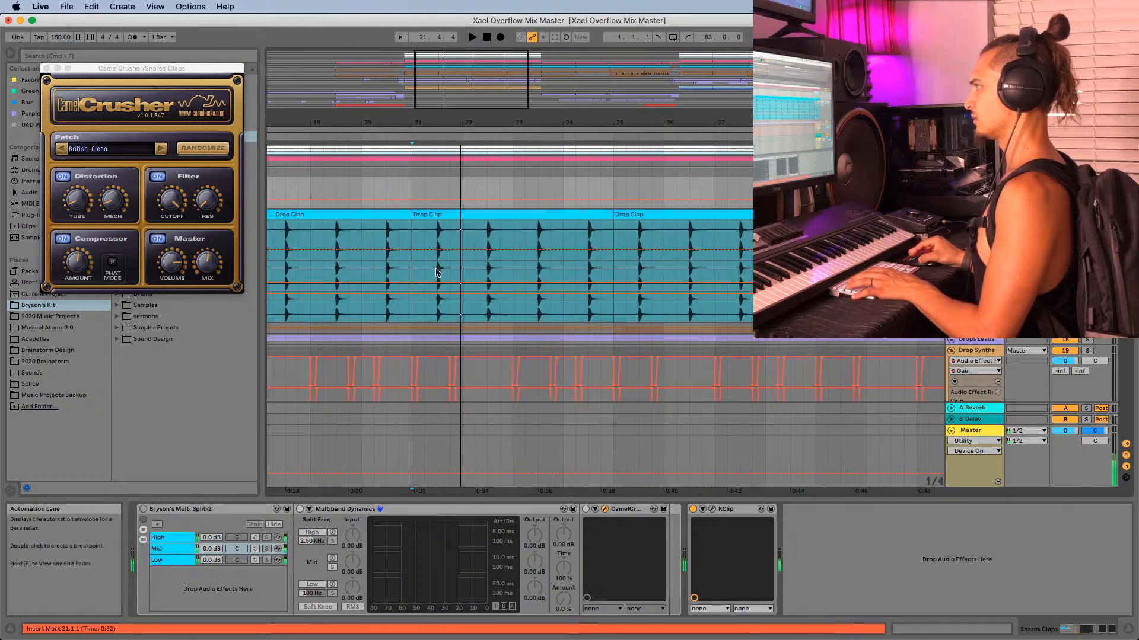
{"action": "left_click", "coordinate": [434, 240]}
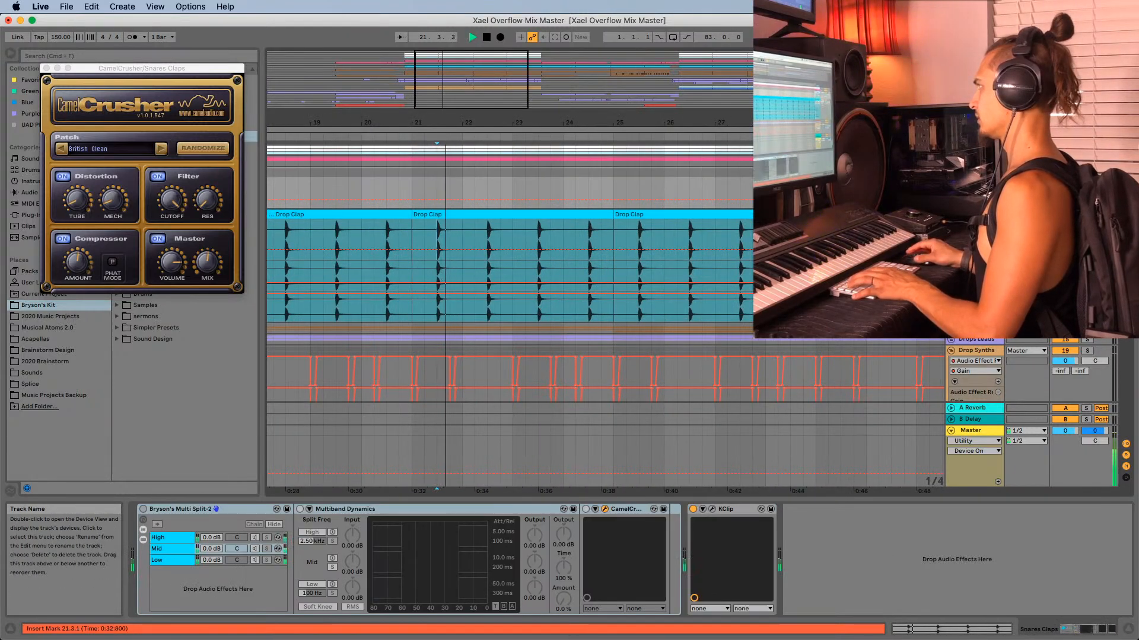
{"action": "key", "text": "space"}
{"action": "left_click", "coordinate": [143, 510]}
{"action": "key", "text": "space"}
{"action": "left_click", "coordinate": [175, 257]}
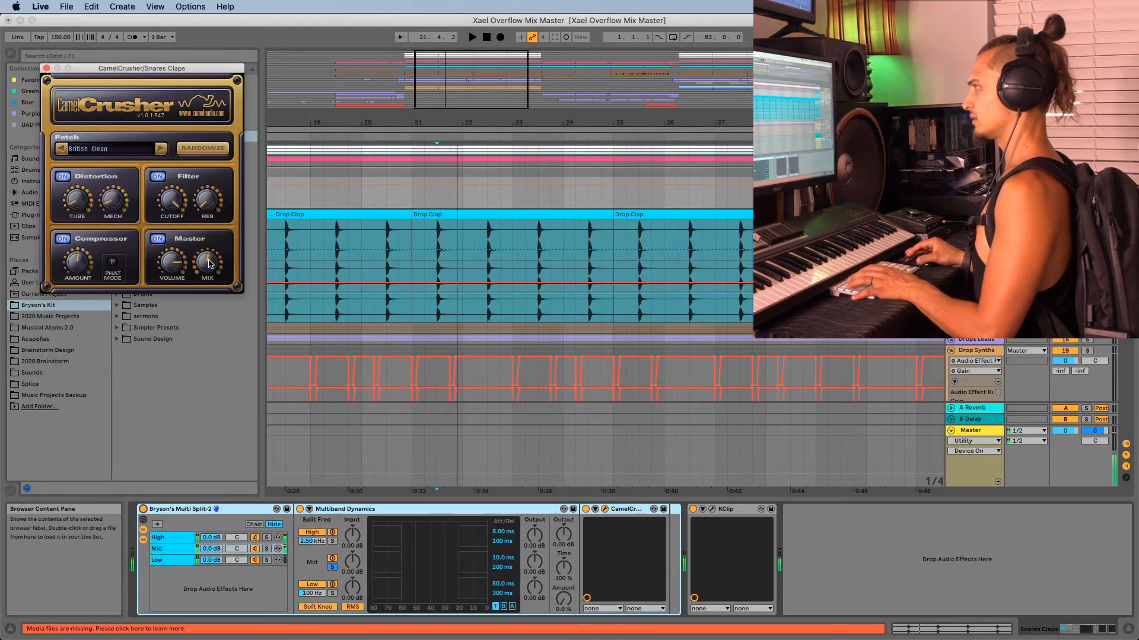
{"action": "key", "text": "space"}
- Compare band 3 of the Drop Clap's second EQ Eight off and on, then keep it on with a gain of 2.62 dB
{"action": "left_click", "coordinate": [973, 214]}
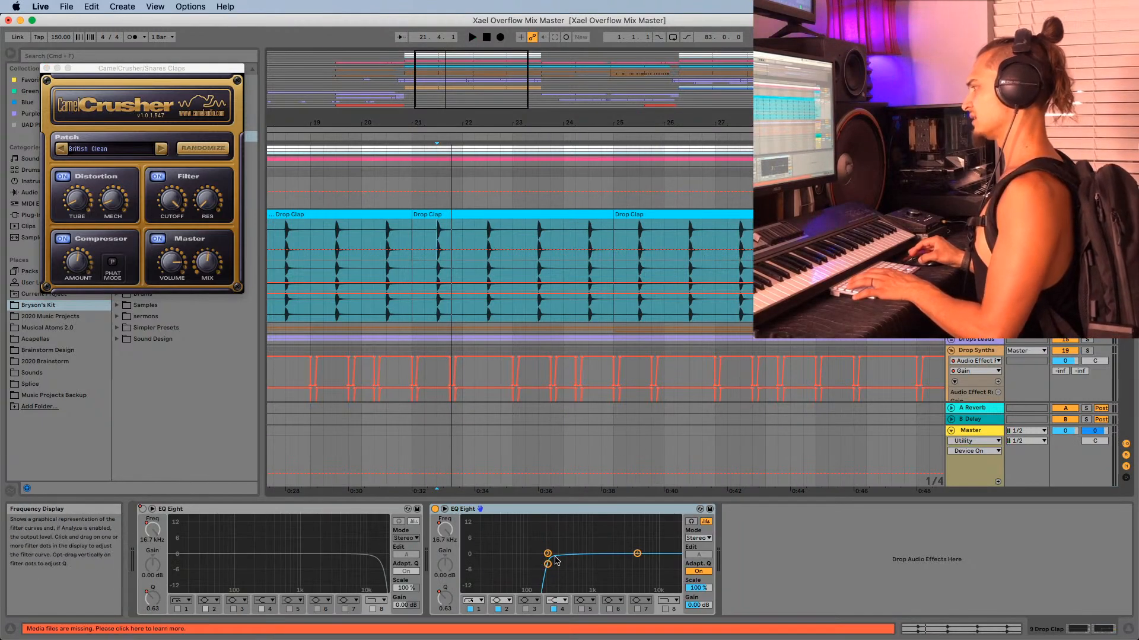
{"action": "left_click", "coordinate": [525, 610]}
{"action": "key", "text": "space"}
{"action": "key", "text": "space"}
{"action": "left_click", "coordinate": [525, 610]}
{"action": "key", "text": "space"}
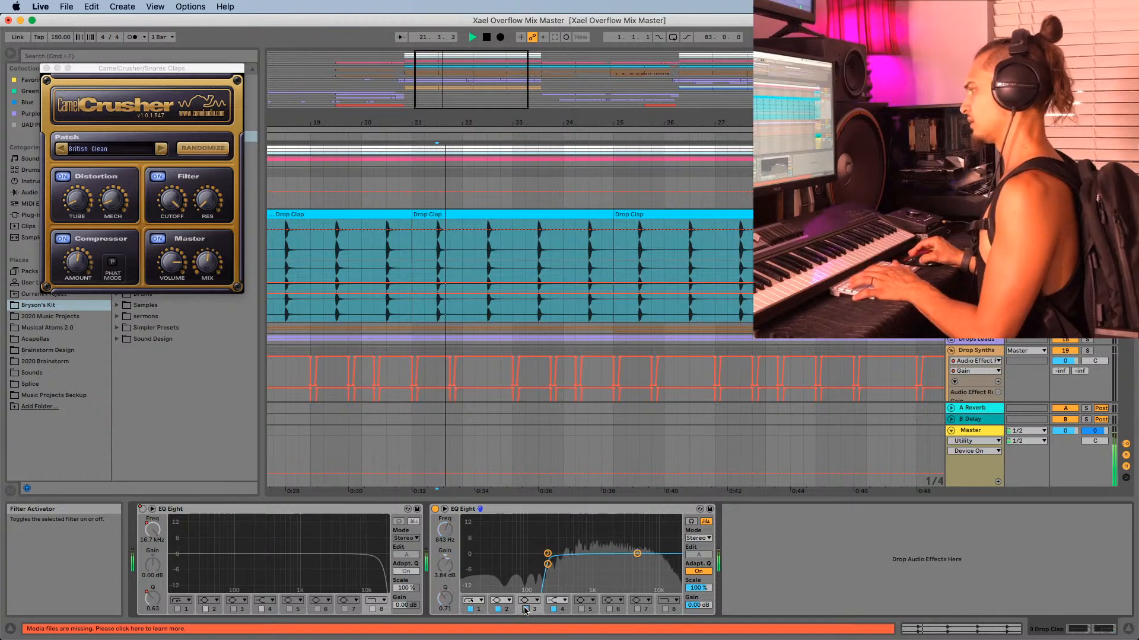
{"action": "key", "text": "space"}
{"action": "key", "text": "space"}
{"action": "key", "text": "space"}
{"action": "left_click", "coordinate": [526, 609]}
{"action": "left_click", "coordinate": [524, 610]}
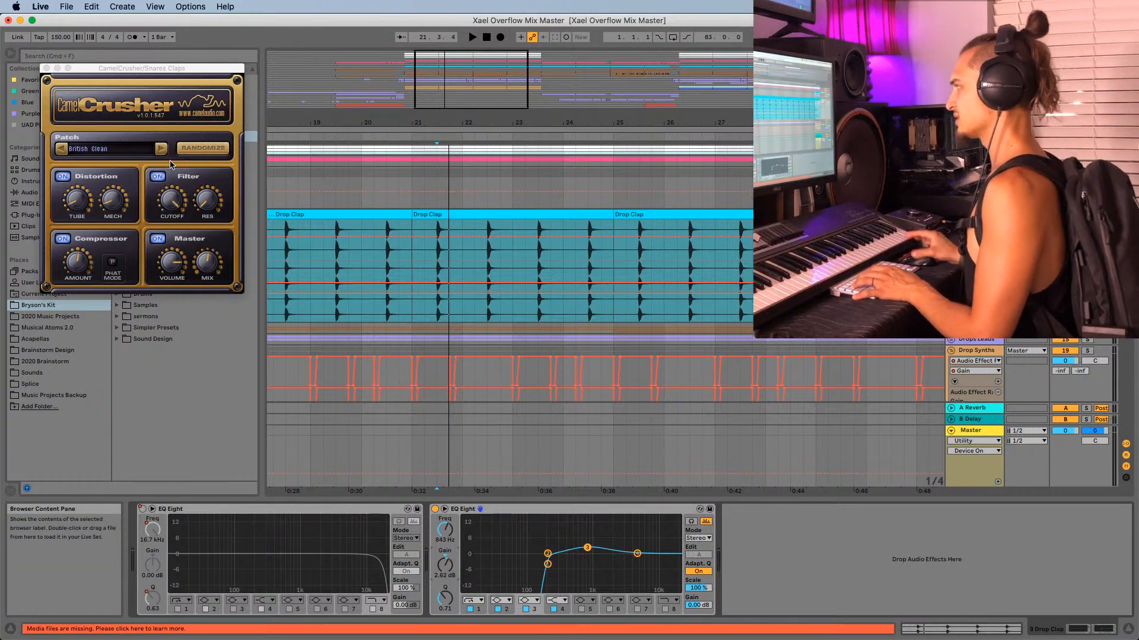
{"action": "key", "text": "space"}
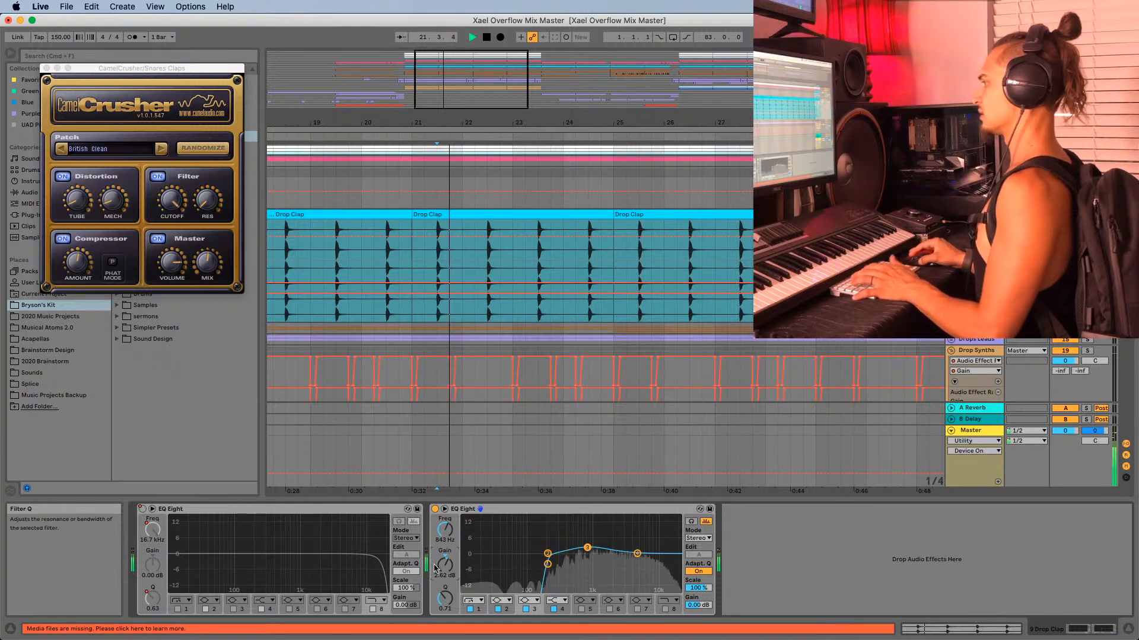
- Play the Snares Claps group again from bar 21.3 with the Multi Split-2 rack bypassed and active, leaving it on
{"action": "left_click", "coordinate": [975, 172]}
{"action": "key", "text": "space"}
{"action": "key", "text": "space"}
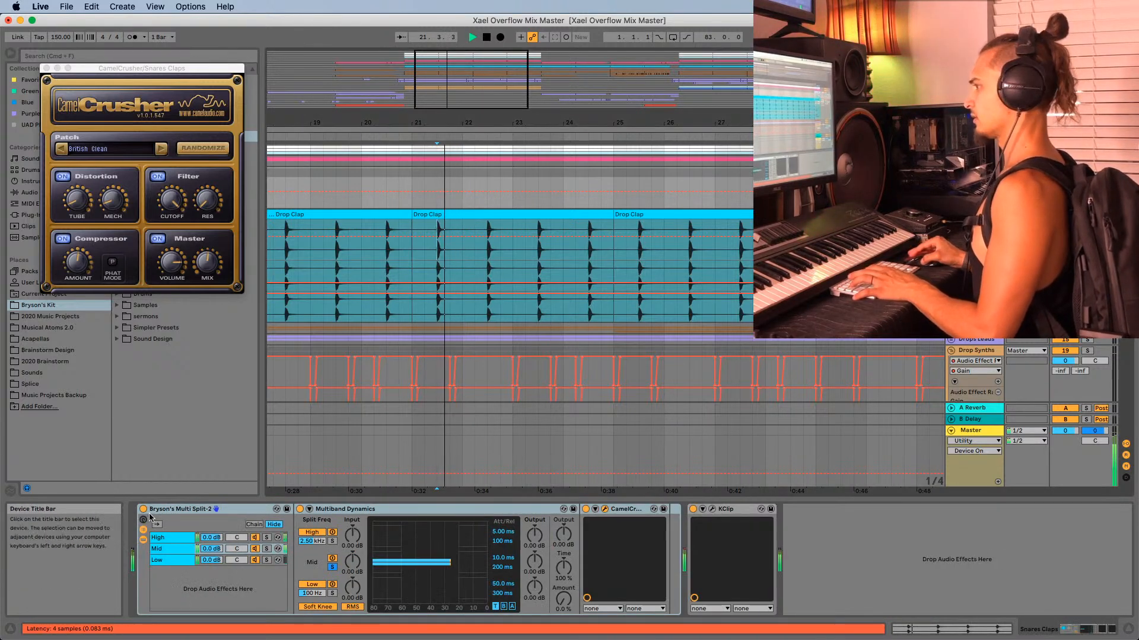
{"action": "left_click", "coordinate": [142, 510]}
{"action": "key", "text": "space"}
{"action": "left_click", "coordinate": [142, 510]}
{"action": "key", "text": "space"}
{"action": "key", "text": "space"}
{"action": "key", "text": "space"}
{"action": "key", "text": "space"}
{"action": "key", "text": "space"}
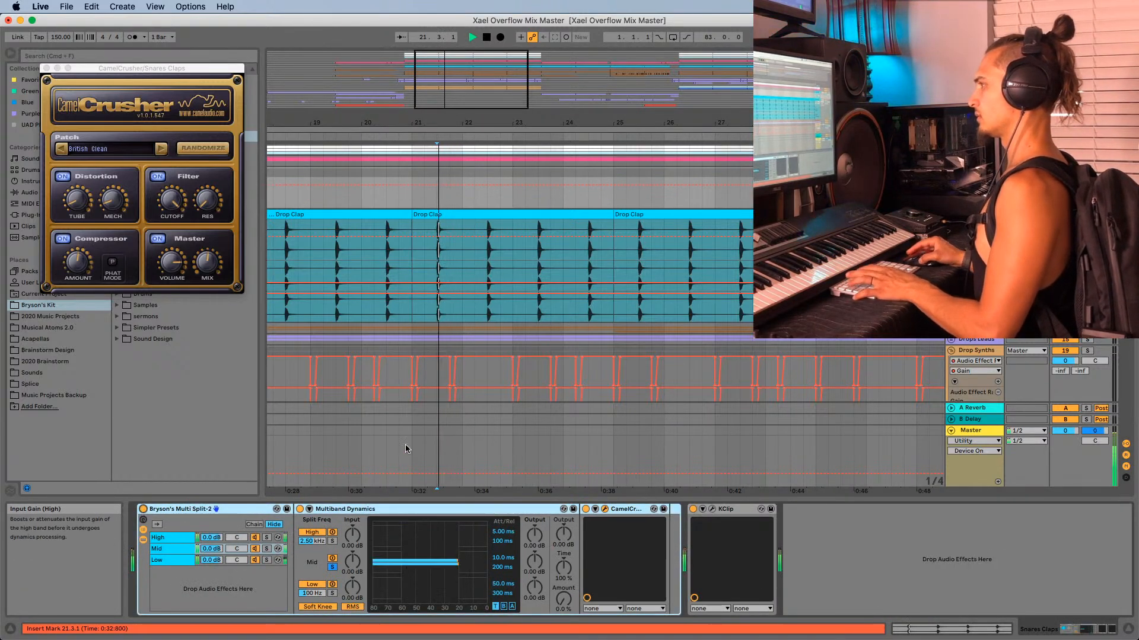
{"action": "key", "text": "space"}
{"action": "key", "text": "space"}
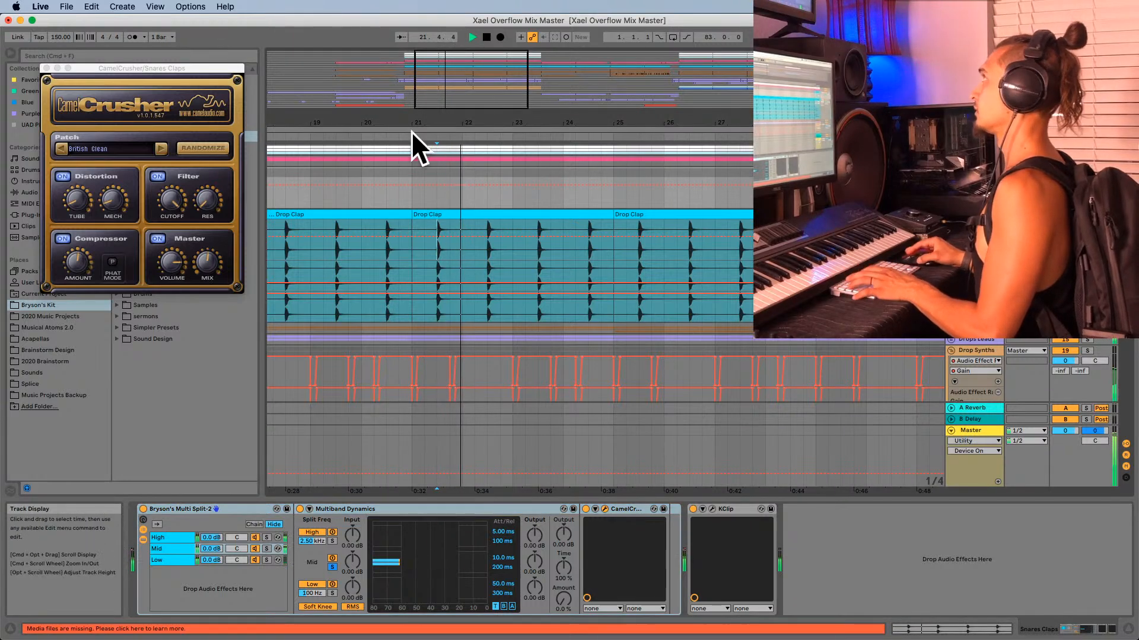
- Close the CamelCrusher window and place the playback start at bar 17, where the Drop Clap clips begin
{"action": "left_click", "coordinate": [46, 69]}
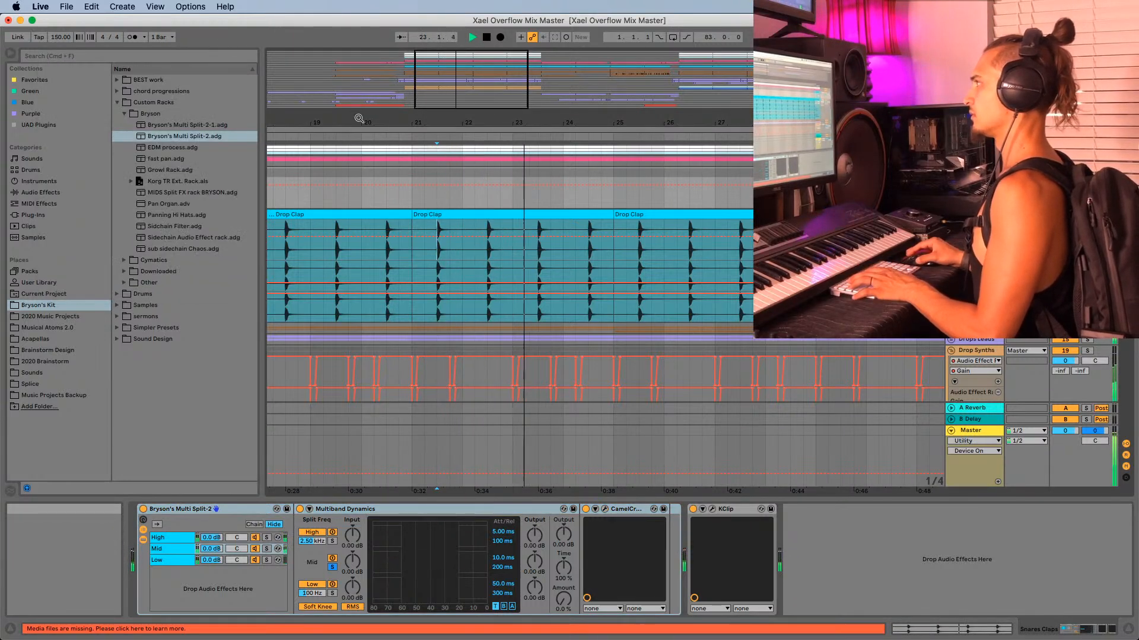
{"action": "key", "text": "minus"}
{"action": "left_click", "coordinate": [331, 253]}
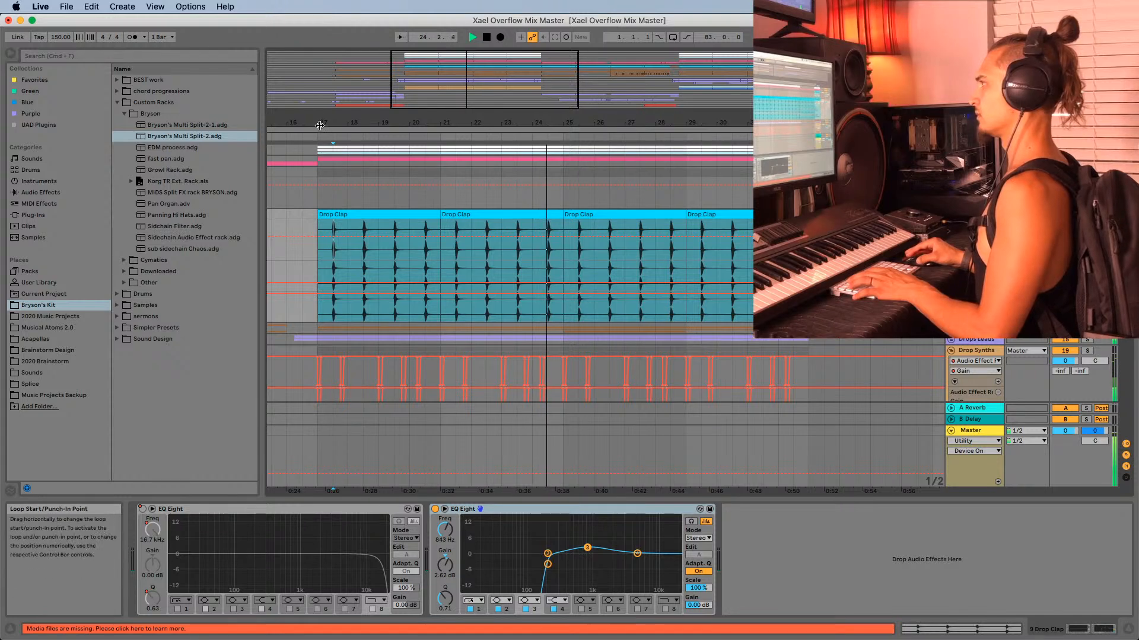
{"action": "left_click_drag", "start_coordinate": [319, 123], "coordinate": [369, 169]}
{"action": "left_click", "coordinate": [373, 262]}
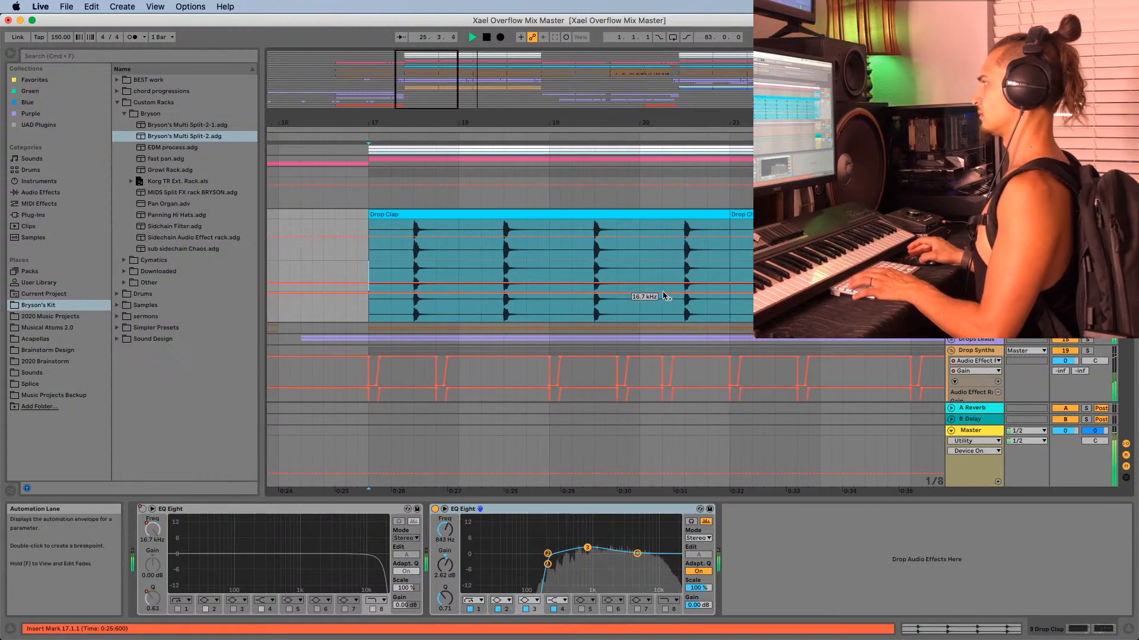
{"action": "scroll", "coordinate": [605, 267], "scroll_direction": "down", "scroll_amount": 1}
- Select the Percussion group and unfold it to show the Drop Perc and Drop Hihat tracks
{"action": "left_click", "coordinate": [974, 323]}
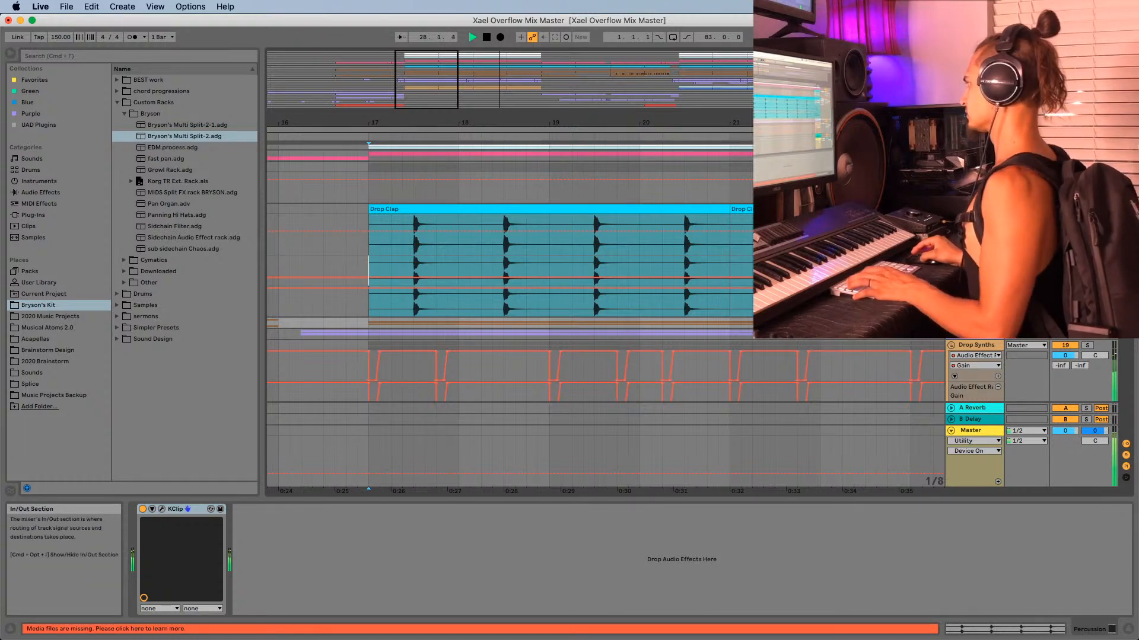
{"action": "left_click", "coordinate": [951, 324]}
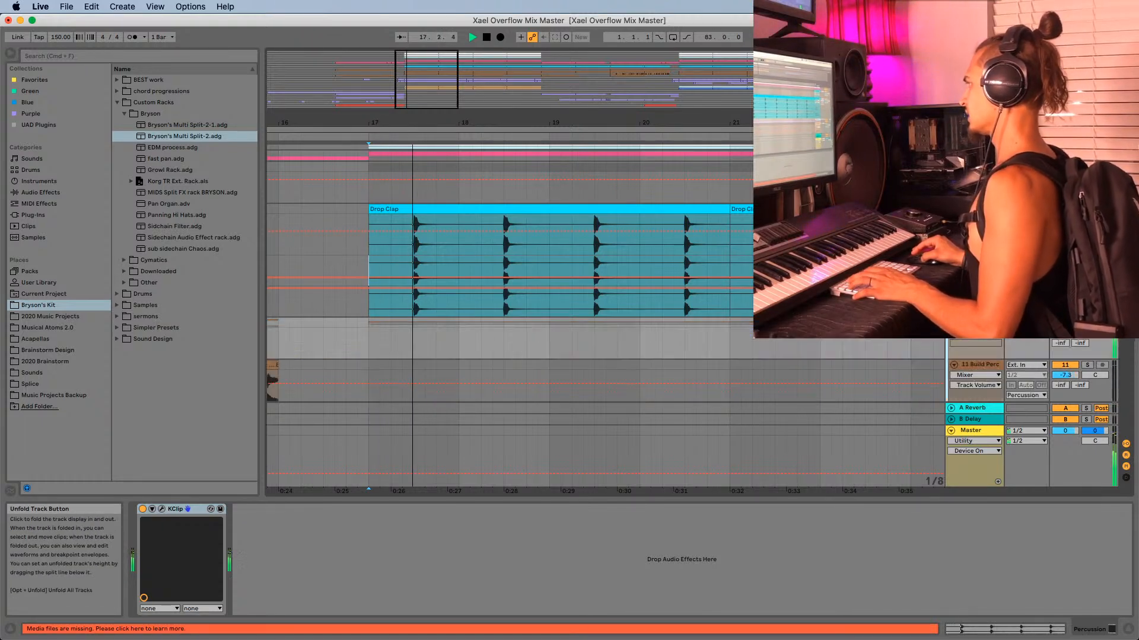
{"action": "scroll", "coordinate": [681, 259], "scroll_direction": "down", "scroll_amount": 2}
{"action": "key", "text": "space"}
{"action": "scroll", "coordinate": [681, 259], "scroll_direction": "down", "scroll_amount": 4}
{"action": "scroll", "coordinate": [751, 222], "scroll_direction": "up", "scroll_amount": 2}
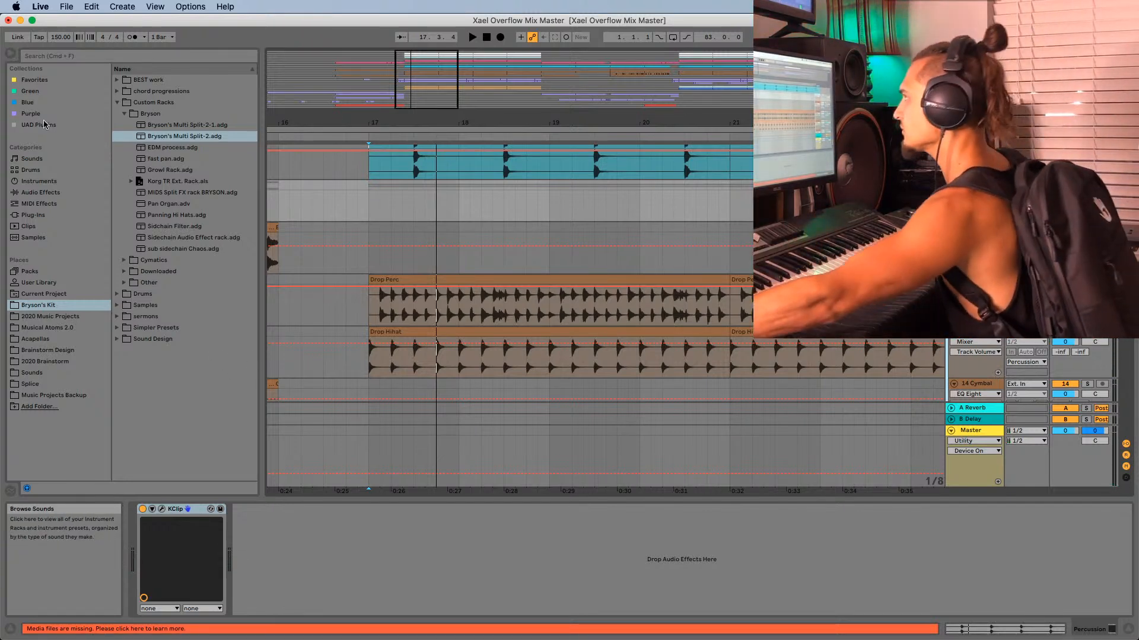
- Add an EQ Eight before KClip on the Percussion group and play the drop from bar 17
{"action": "left_click", "coordinate": [27, 194]}
{"action": "left_click_drag", "start_coordinate": [145, 192], "coordinate": [161, 514]}
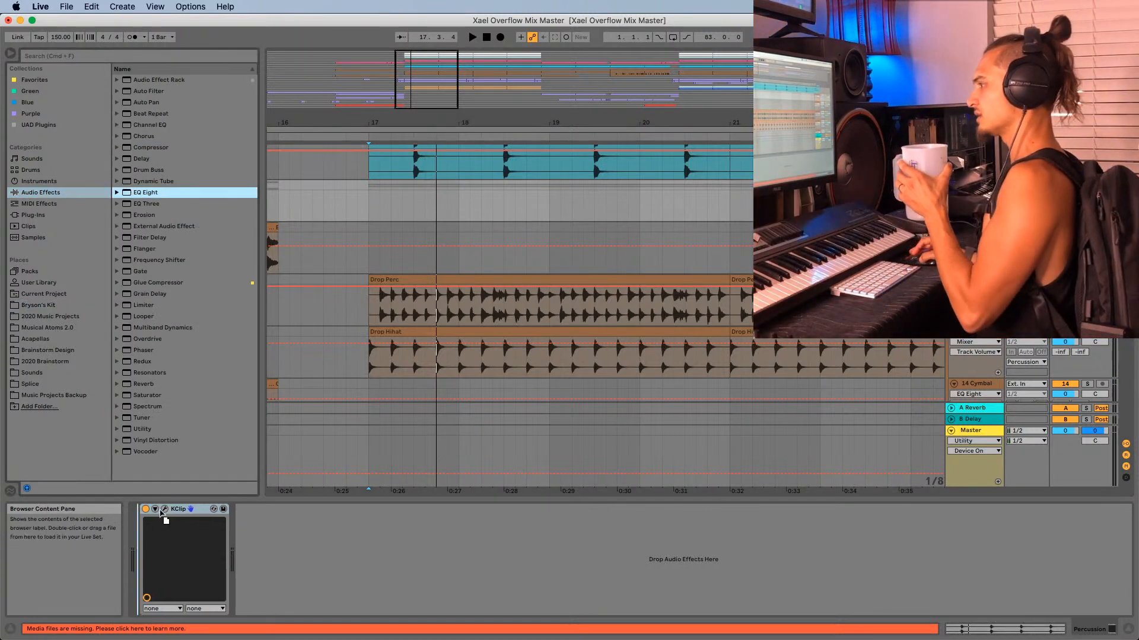
{"action": "left_click_drag", "start_coordinate": [149, 560], "coordinate": [148, 566]}
{"action": "key", "text": "space"}
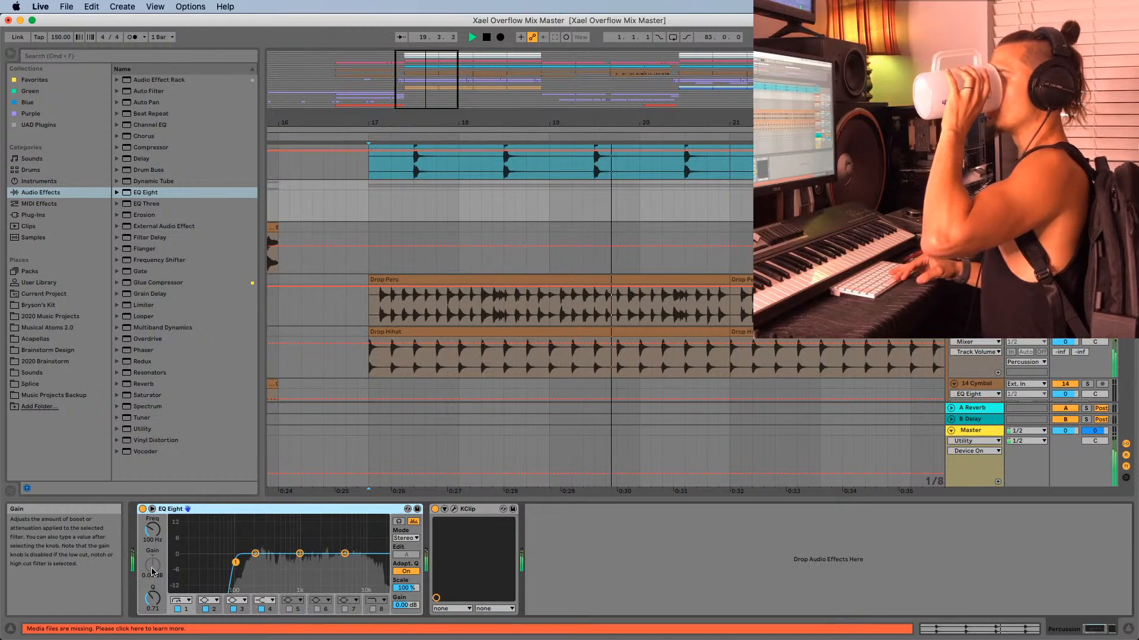
{"action": "key", "text": "space"}
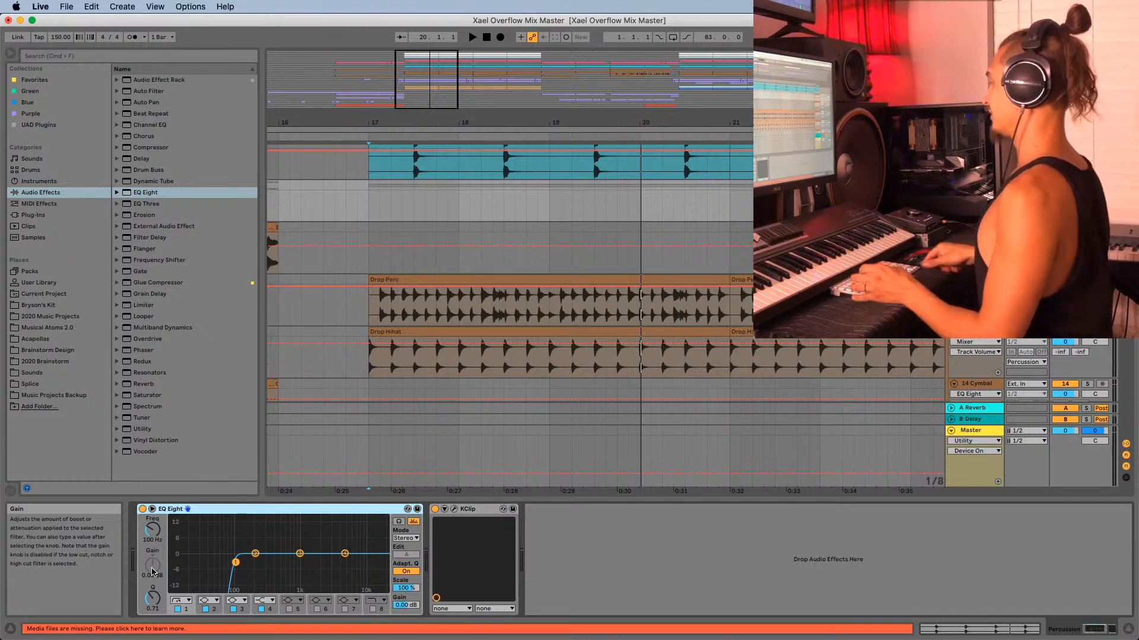
{"action": "key", "text": "space"}
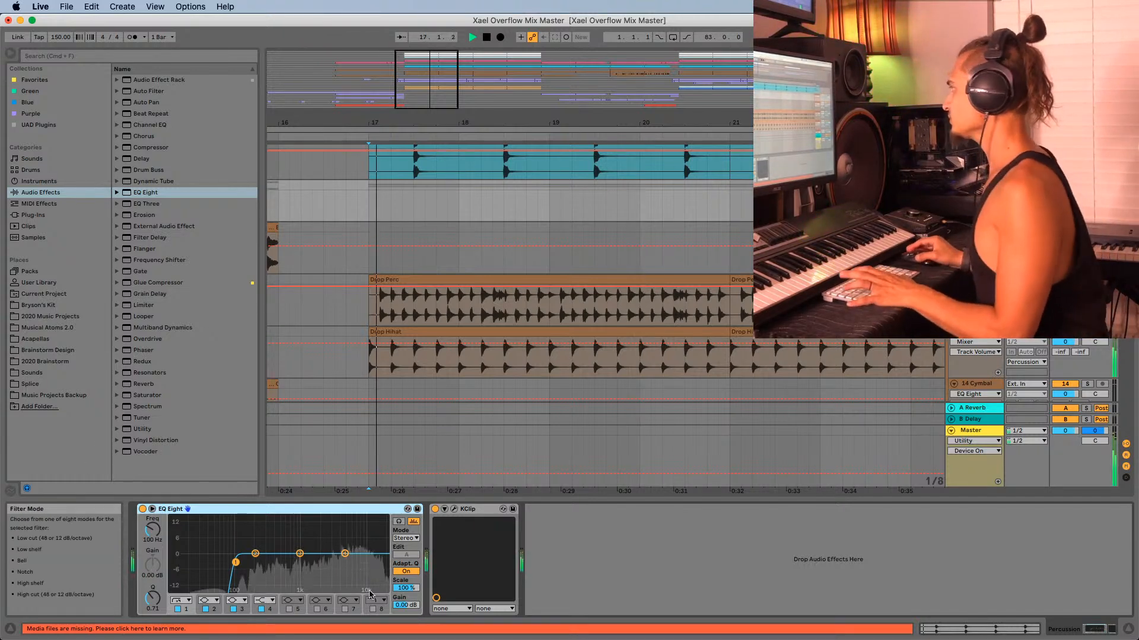
- Select the first Drop Perc clip and the first Drop Hihat clip in turn to review each track's EQ Eight during playback
{"action": "scroll", "coordinate": [584, 322], "scroll_direction": "down", "scroll_amount": 4}
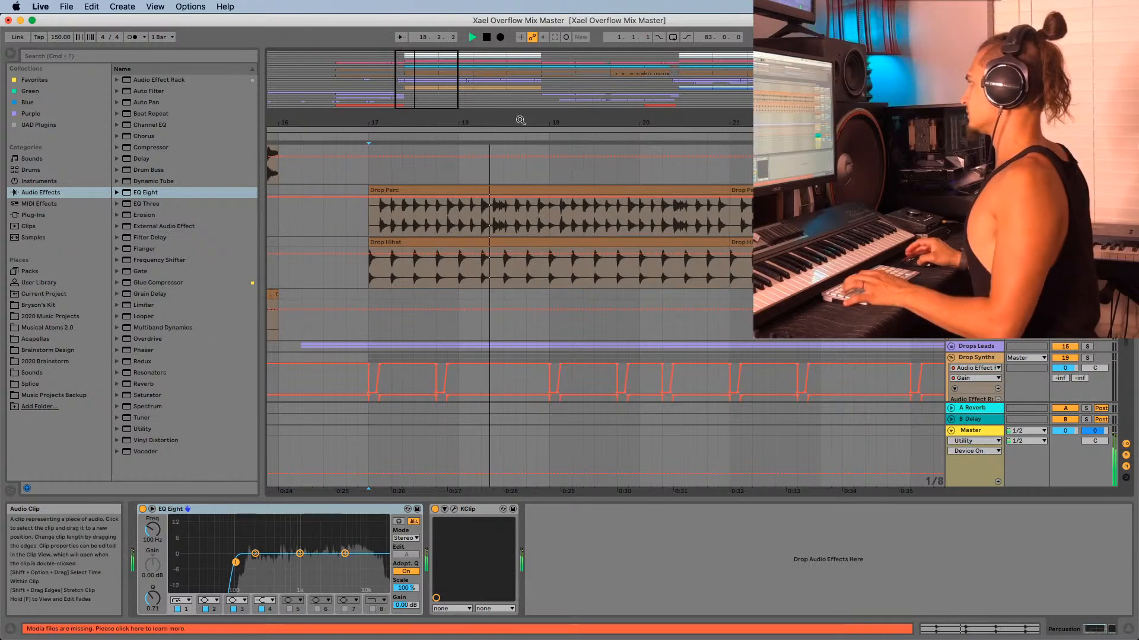
{"action": "left_click_drag", "start_coordinate": [441, 121], "coordinate": [444, 68]}
{"action": "left_click", "coordinate": [449, 191]}
{"action": "key", "text": "super+l"}
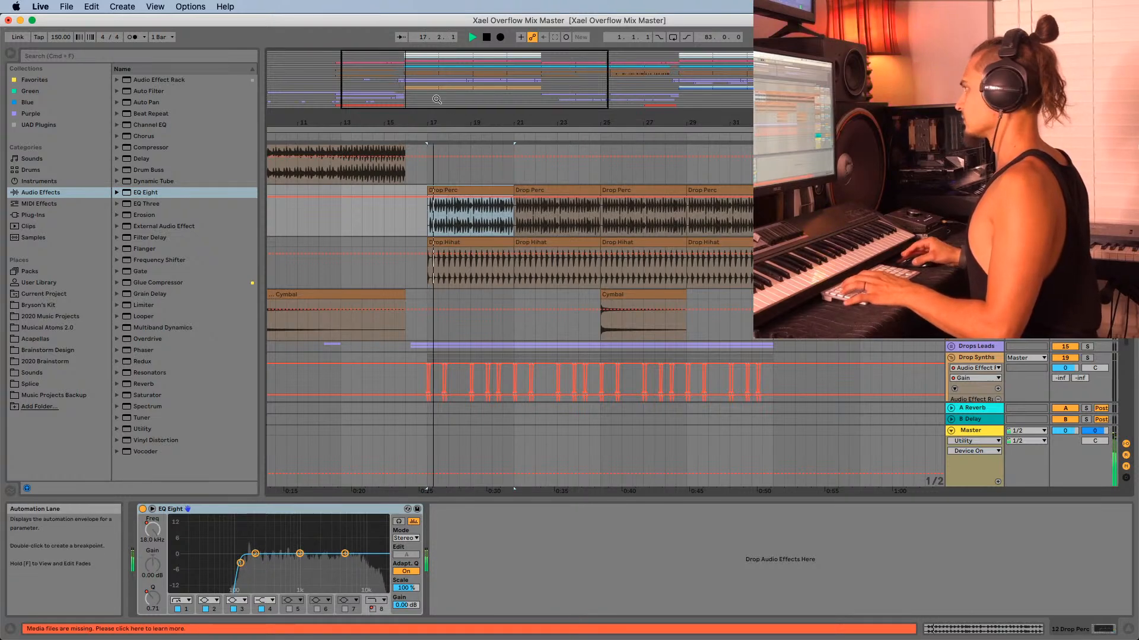
{"action": "left_click_drag", "start_coordinate": [437, 118], "coordinate": [448, 146]}
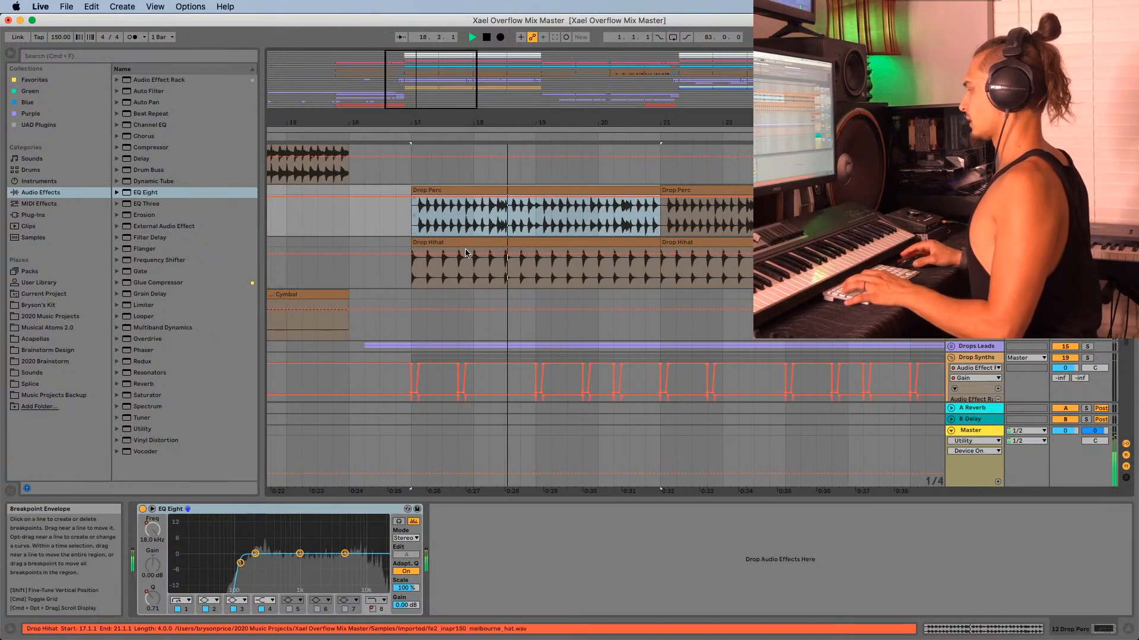
{"action": "left_click", "coordinate": [492, 259]}
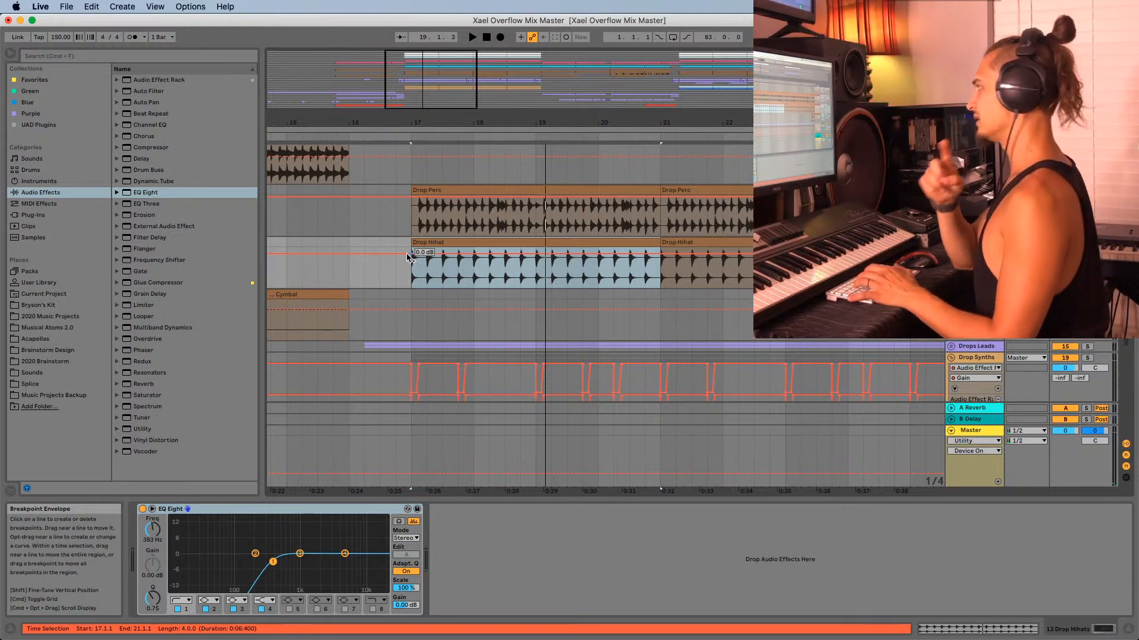
- Add a Utility after the EQ Eight on the Drop Hihats track and narrow its width to 16% during playback
{"action": "key", "text": "space"}
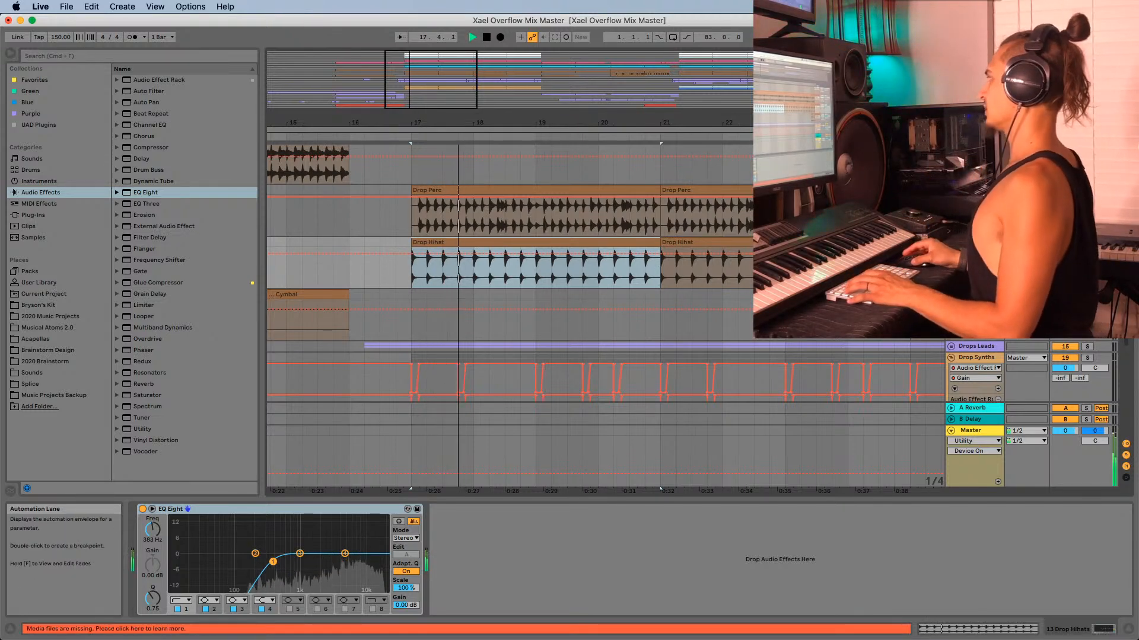
{"action": "scroll", "coordinate": [605, 314], "scroll_direction": "up", "scroll_amount": 5}
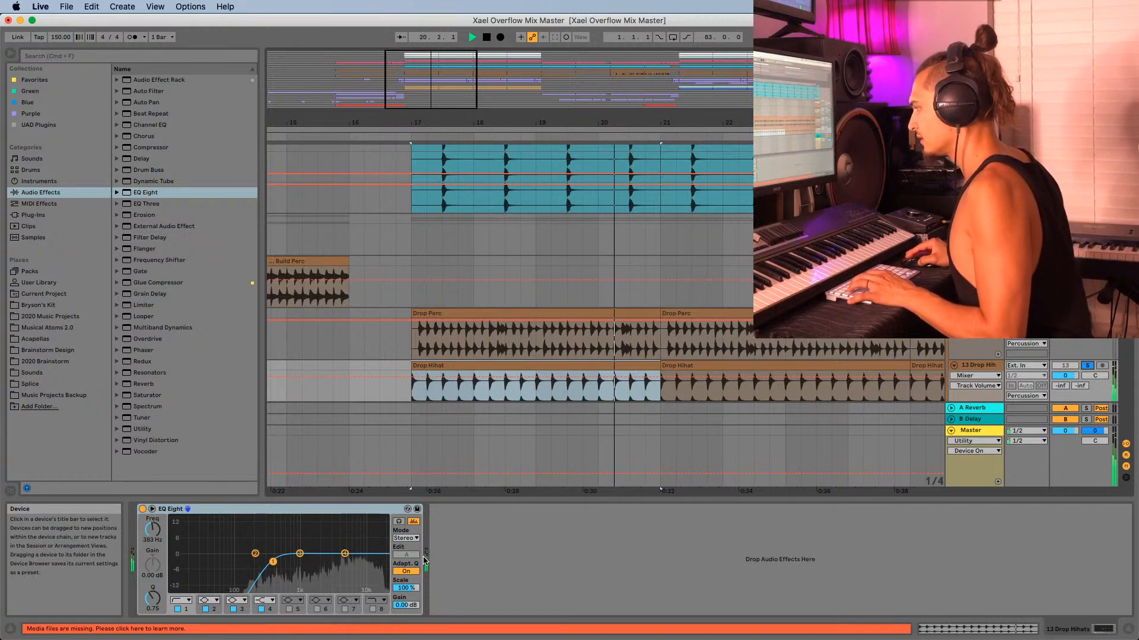
{"action": "scroll", "coordinate": [483, 386], "scroll_direction": "down", "scroll_amount": 3}
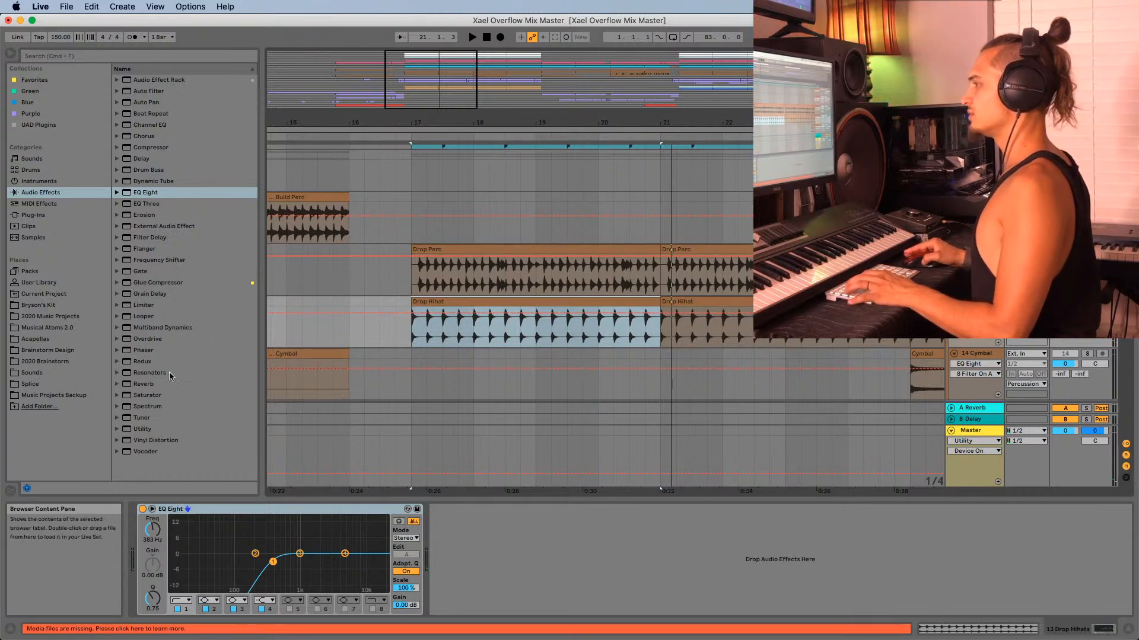
{"action": "left_click", "coordinate": [129, 430]}
{"action": "left_click_drag", "start_coordinate": [582, 605], "coordinate": [581, 606]}
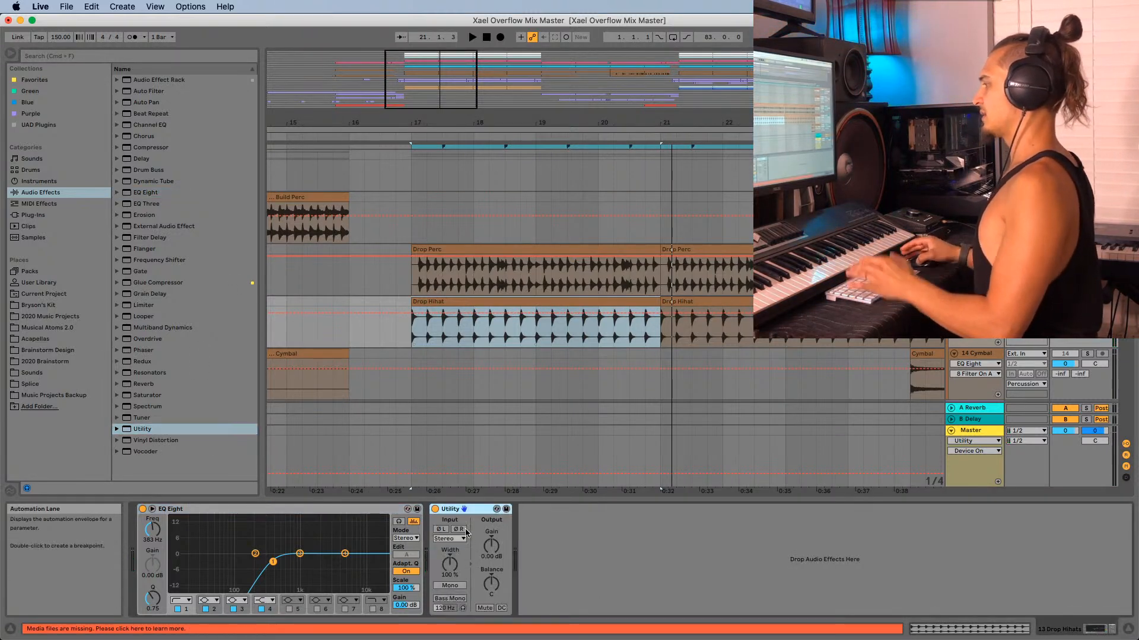
{"action": "left_click_drag", "start_coordinate": [450, 564], "coordinate": [449, 584]}
{"action": "key", "text": "space"}
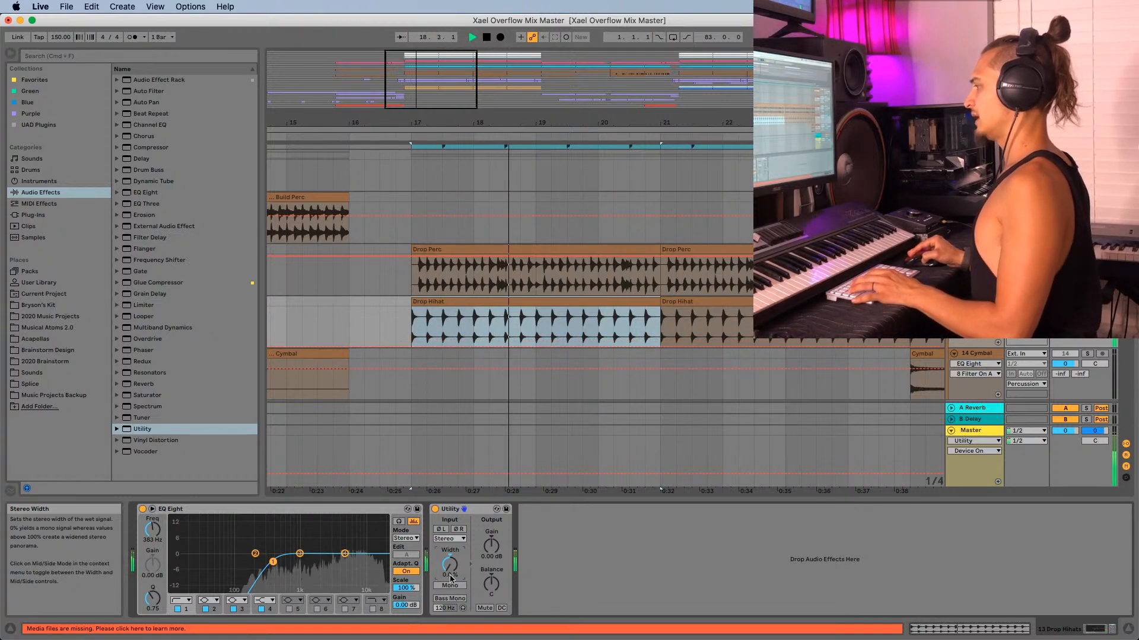
{"action": "left_click_drag", "start_coordinate": [449, 565], "coordinate": [450, 557]}
{"action": "key", "text": "space"}
- Move the Utility on the Master before KClip and map its on/off switch to the = key
{"action": "left_click", "coordinate": [995, 445]}
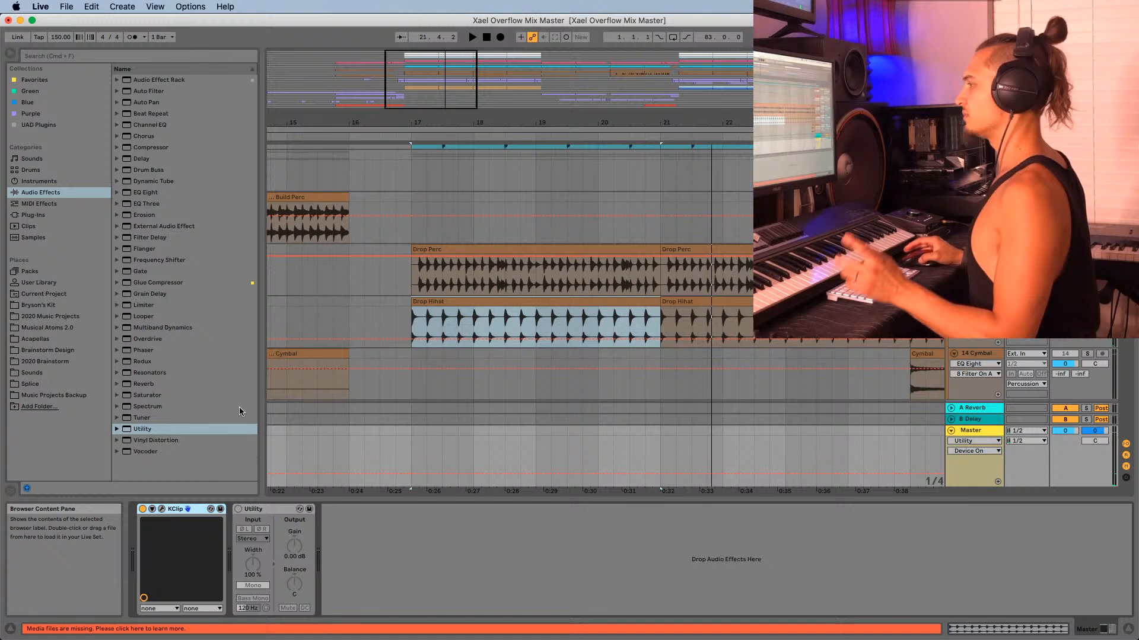
{"action": "left_click", "coordinate": [274, 509]}
{"action": "left_click_drag", "start_coordinate": [289, 511], "coordinate": [148, 530]}
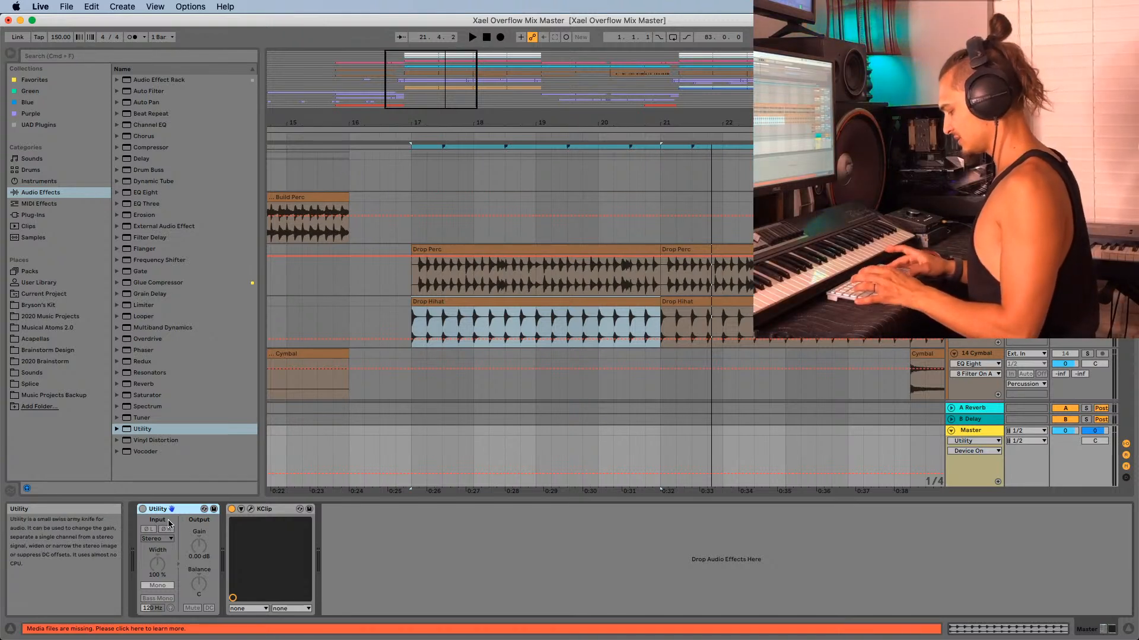
{"action": "key", "text": "super+k"}
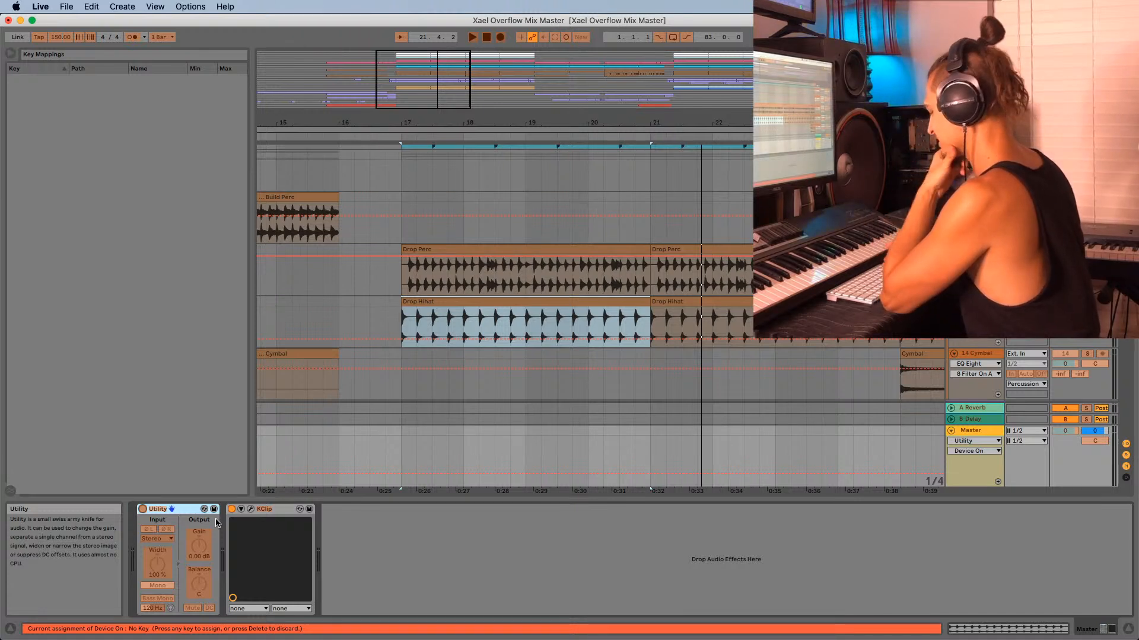
{"action": "key", "text": "equal"}
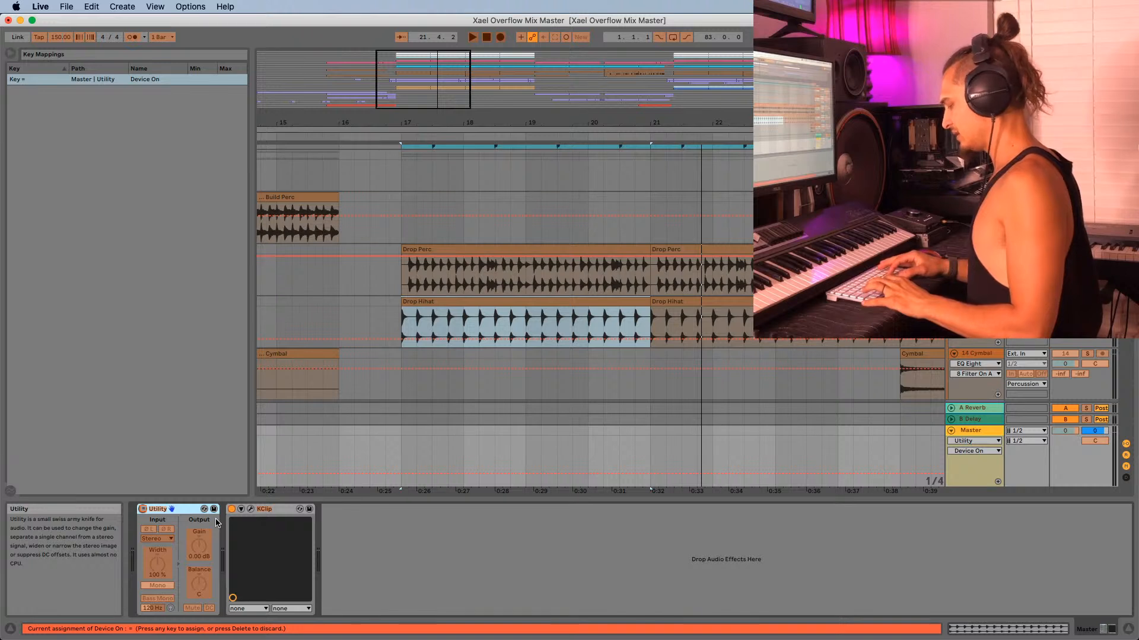
{"action": "key", "text": "super+k"}
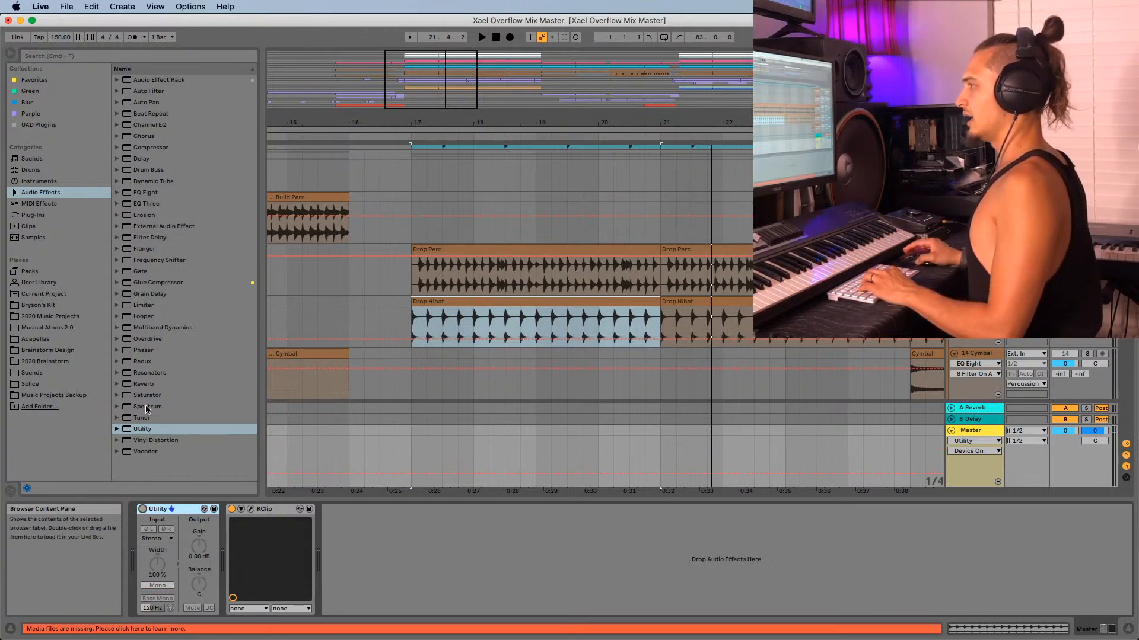
- Add an EQ Eight before Utility on the Master and set band 1 to the gentler high cut at 188 Hz
{"action": "left_click", "coordinate": [141, 196]}
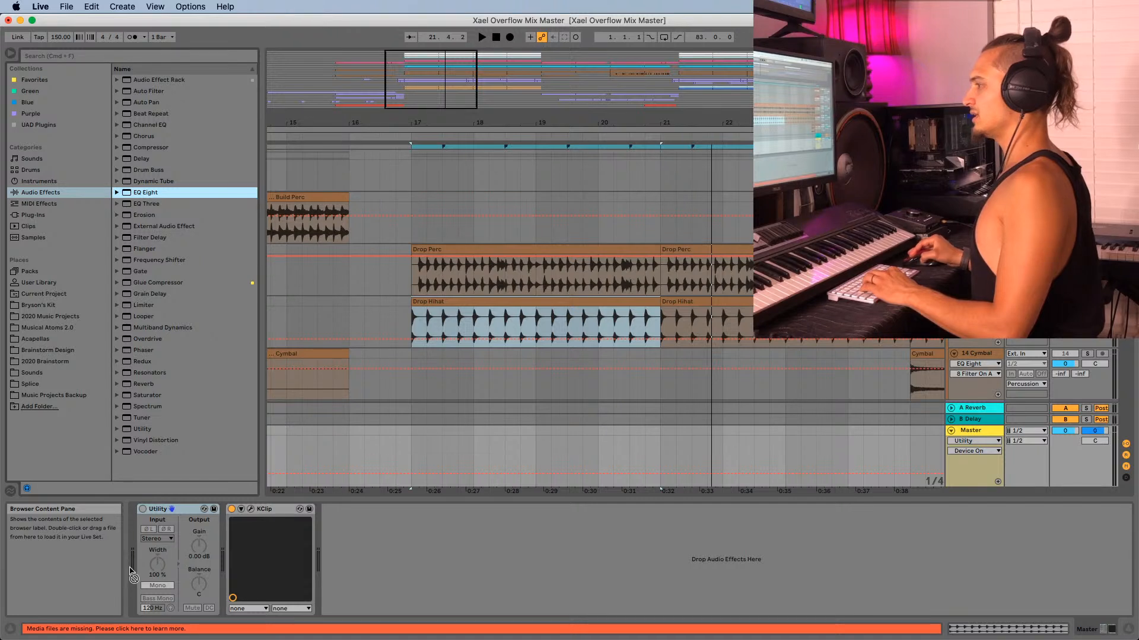
{"action": "left_click_drag", "start_coordinate": [203, 441], "coordinate": [156, 549]}
{"action": "left_click", "coordinate": [179, 600]}
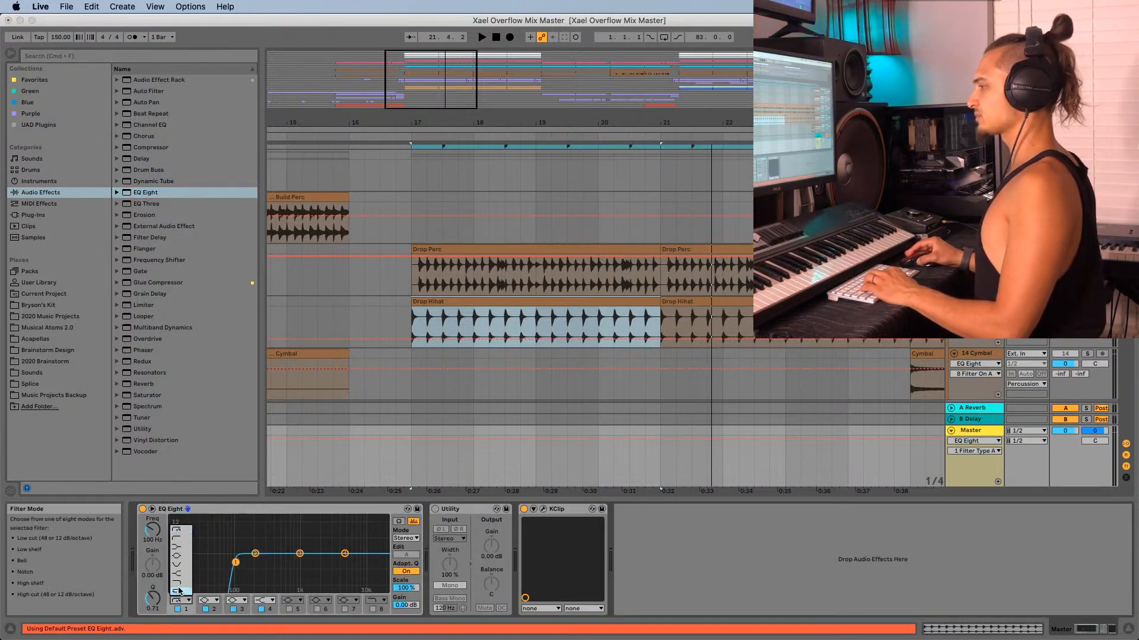
{"action": "left_click", "coordinate": [179, 591]}
{"action": "left_click", "coordinate": [176, 602]}
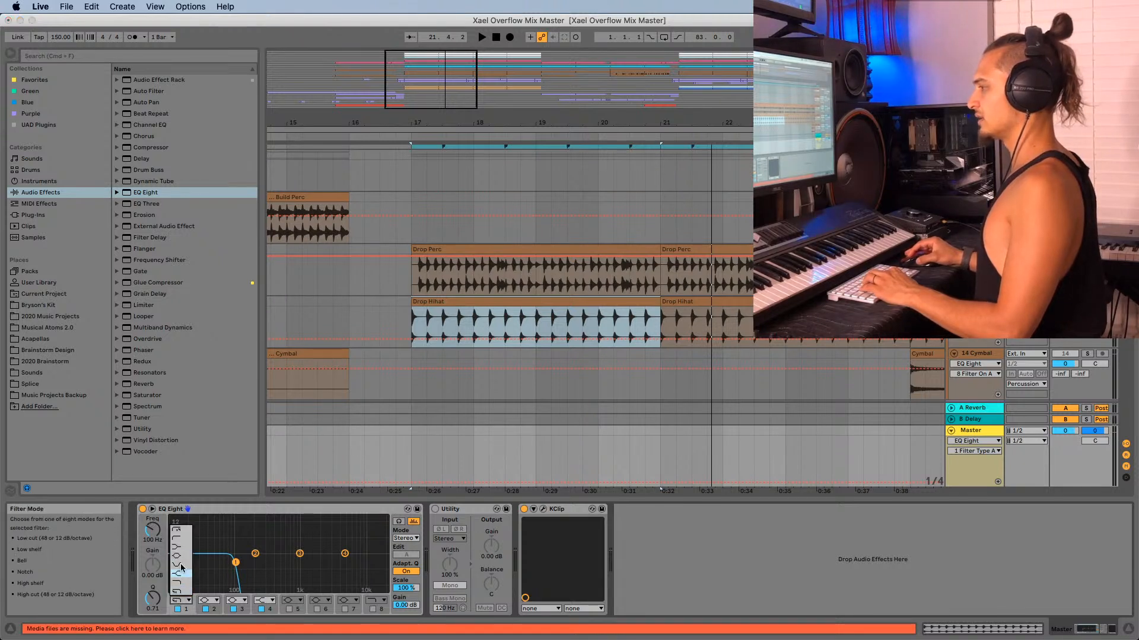
{"action": "left_click", "coordinate": [178, 592]}
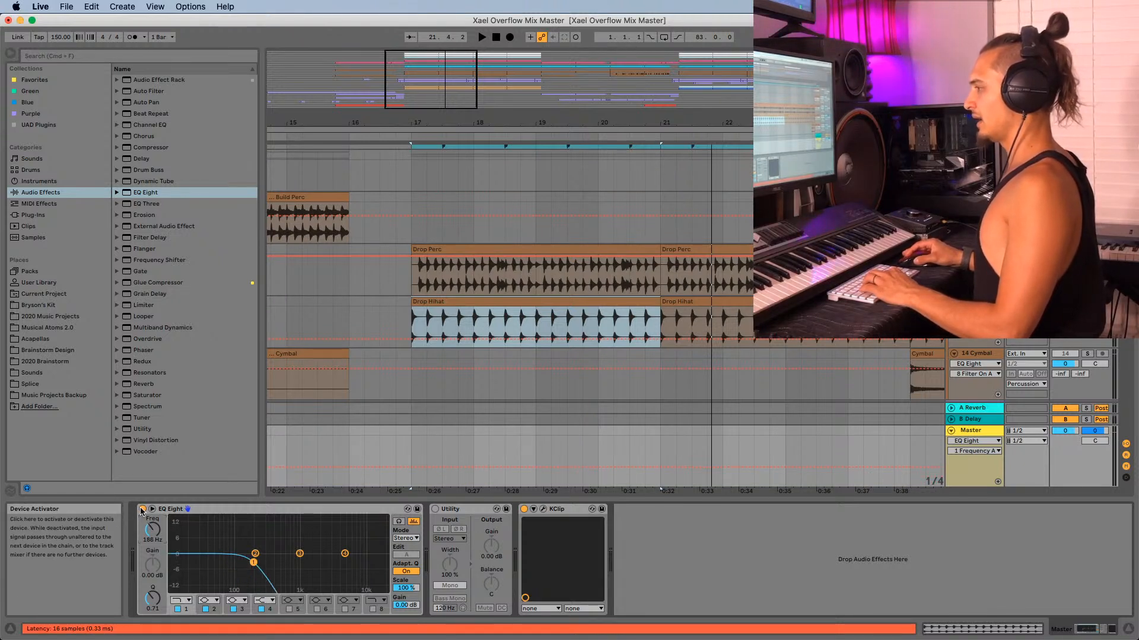
- Map the Master EQ Eight's on/off switch to the 9 key and toggle it as a test, leaving the EQ off
{"action": "key", "text": "super+k"}
{"action": "left_click", "coordinate": [142, 511]}
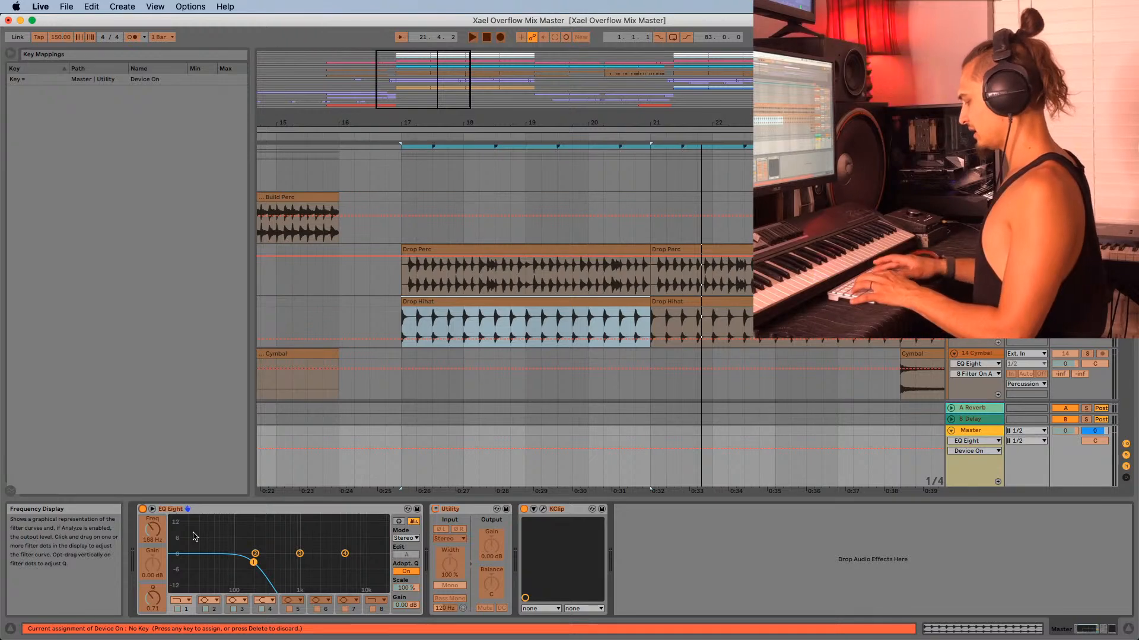
{"action": "key", "text": "9"}
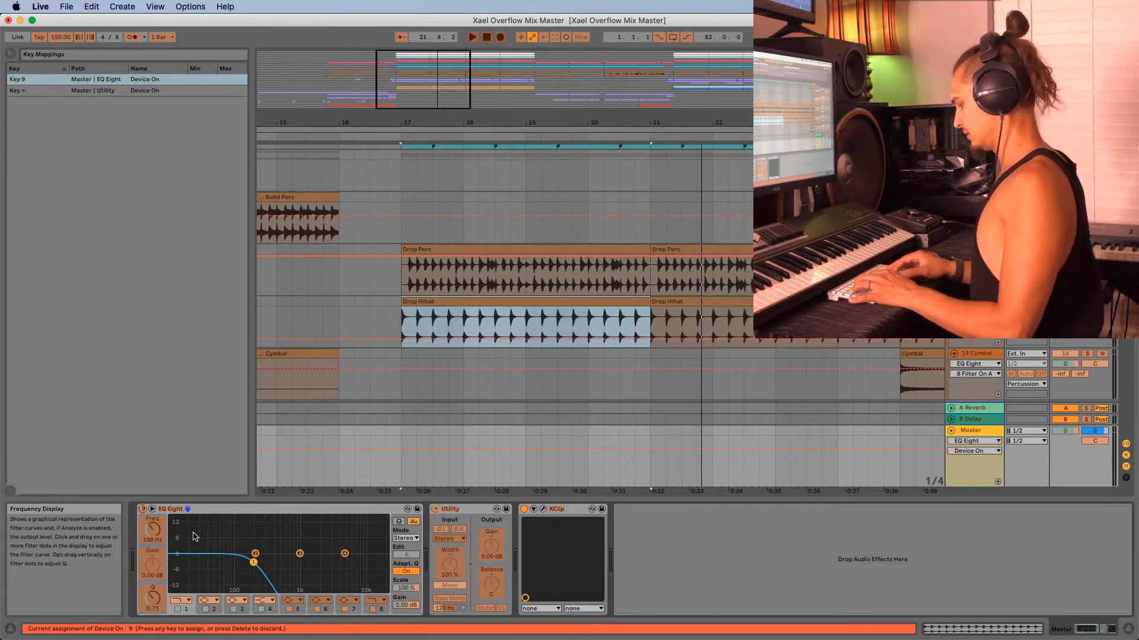
{"action": "key", "text": "super+k"}
{"action": "key", "text": "super+k"}
{"action": "key", "text": "super+k"}
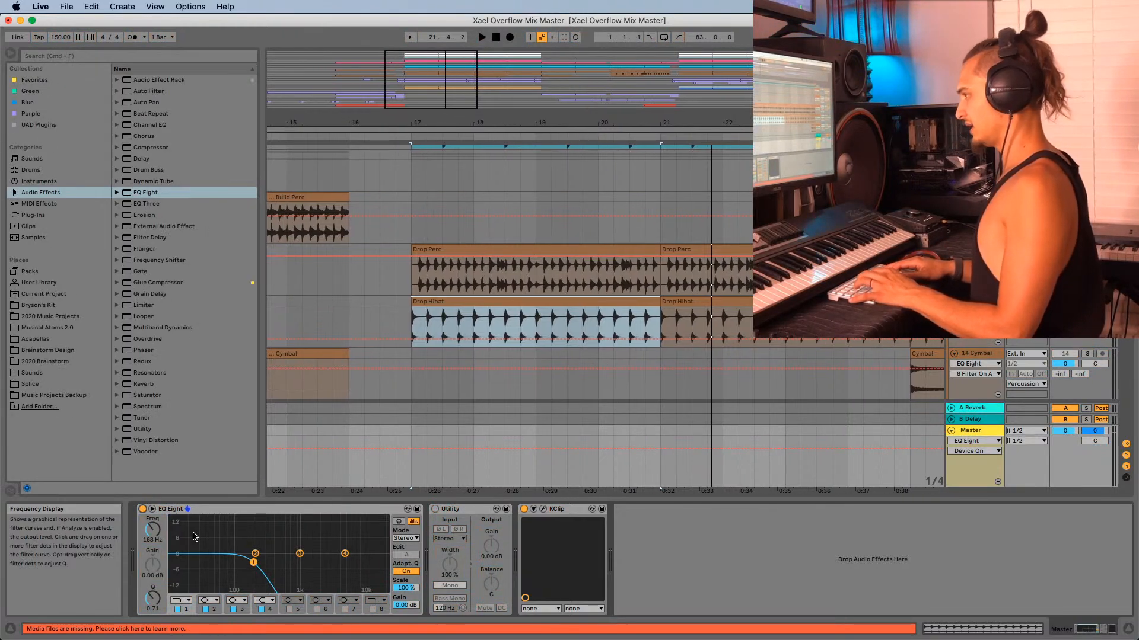
{"action": "key", "text": "9"}
{"action": "key", "text": "9"}
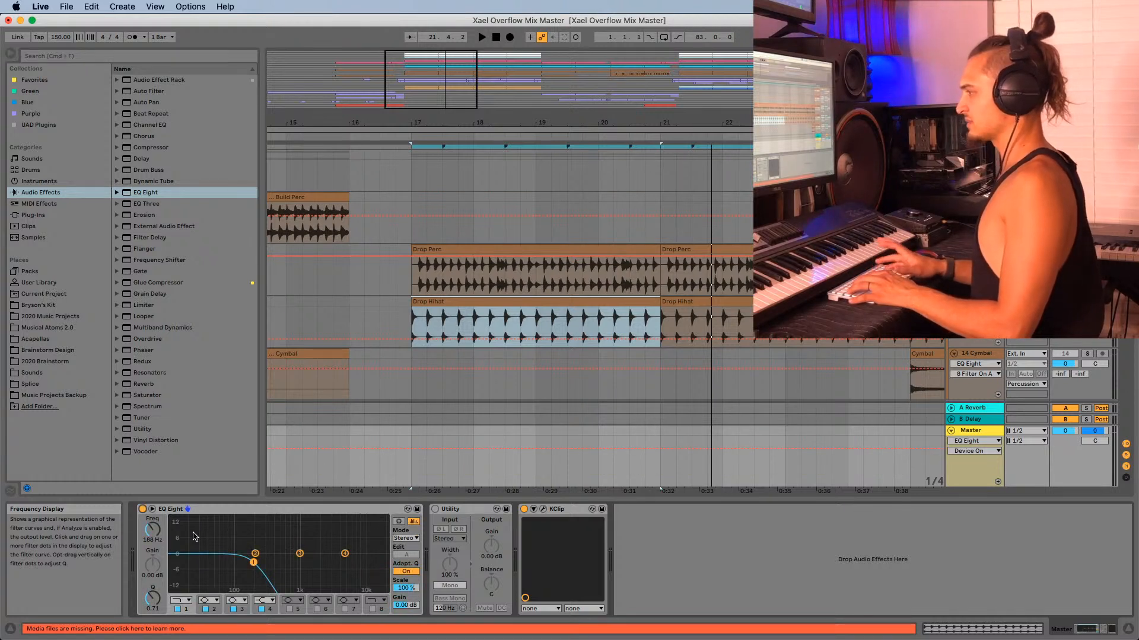
{"action": "key", "text": "9"}
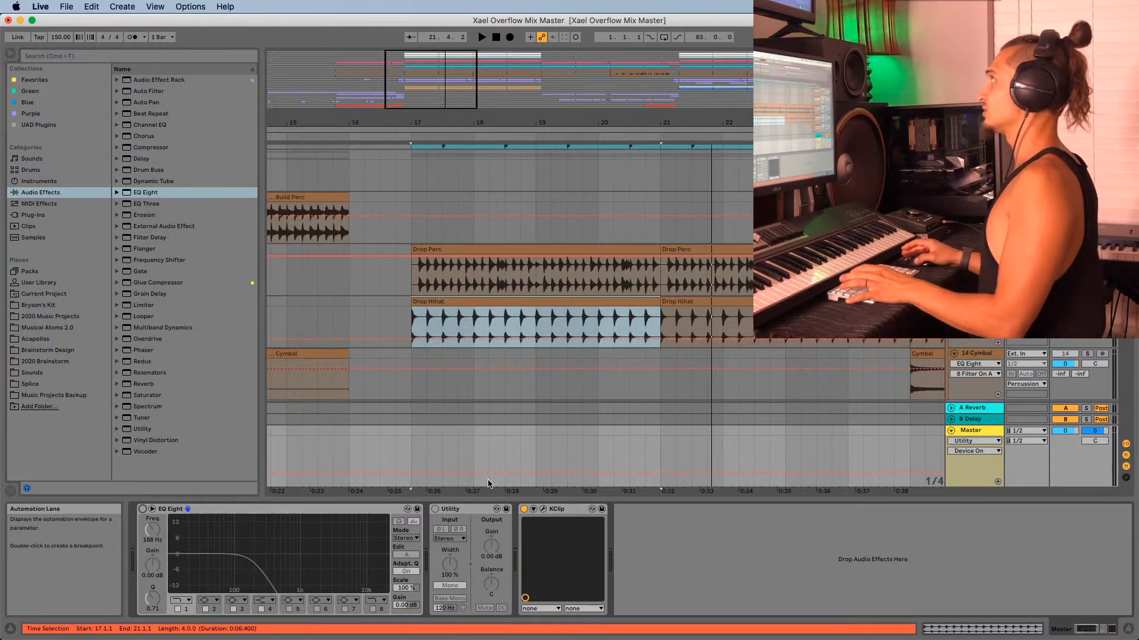
- Add a second Utility at the end of the Drop Hihats device chain and group it into an Audio Effect Rack
{"action": "scroll", "coordinate": [973, 320], "scroll_direction": "up", "scroll_amount": 2}
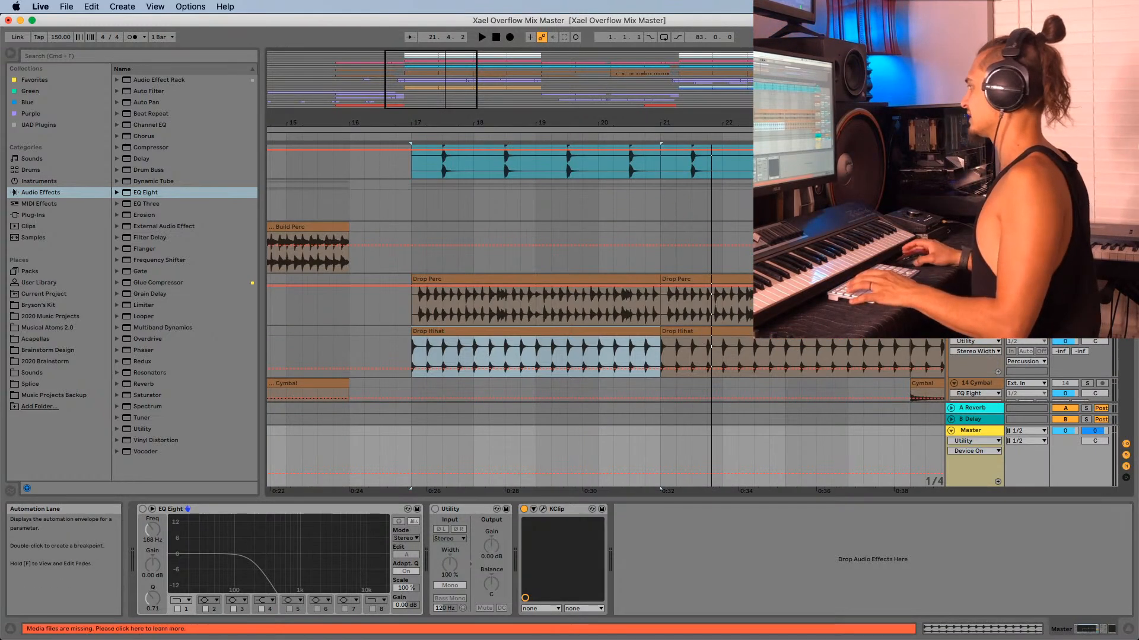
{"action": "left_click", "coordinate": [976, 331]}
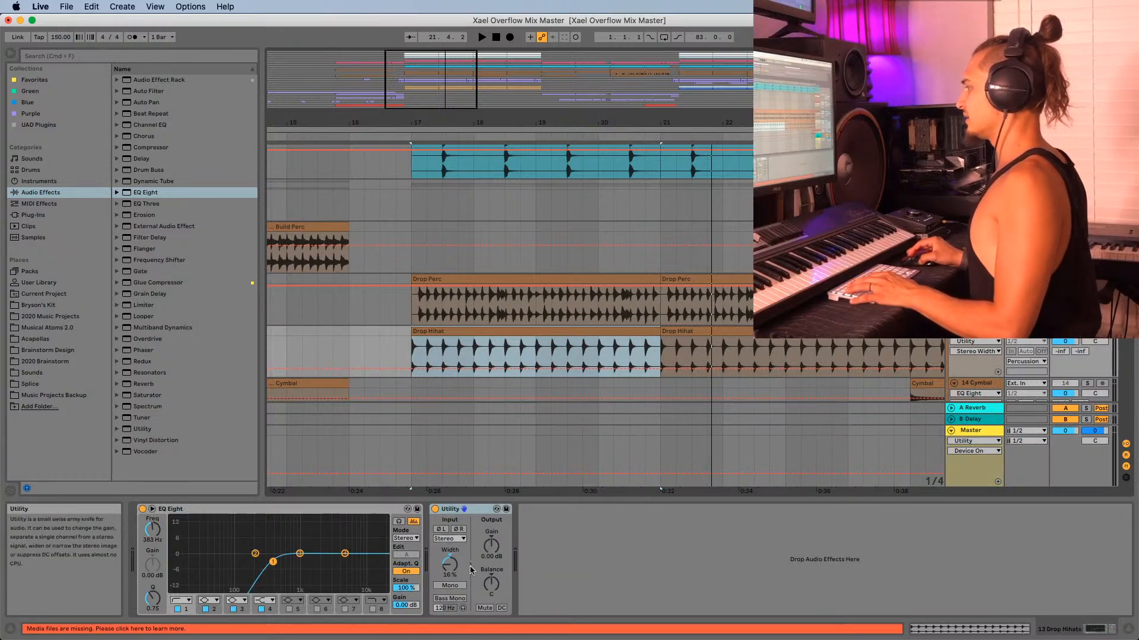
{"action": "left_click_drag", "start_coordinate": [143, 428], "coordinate": [574, 563]}
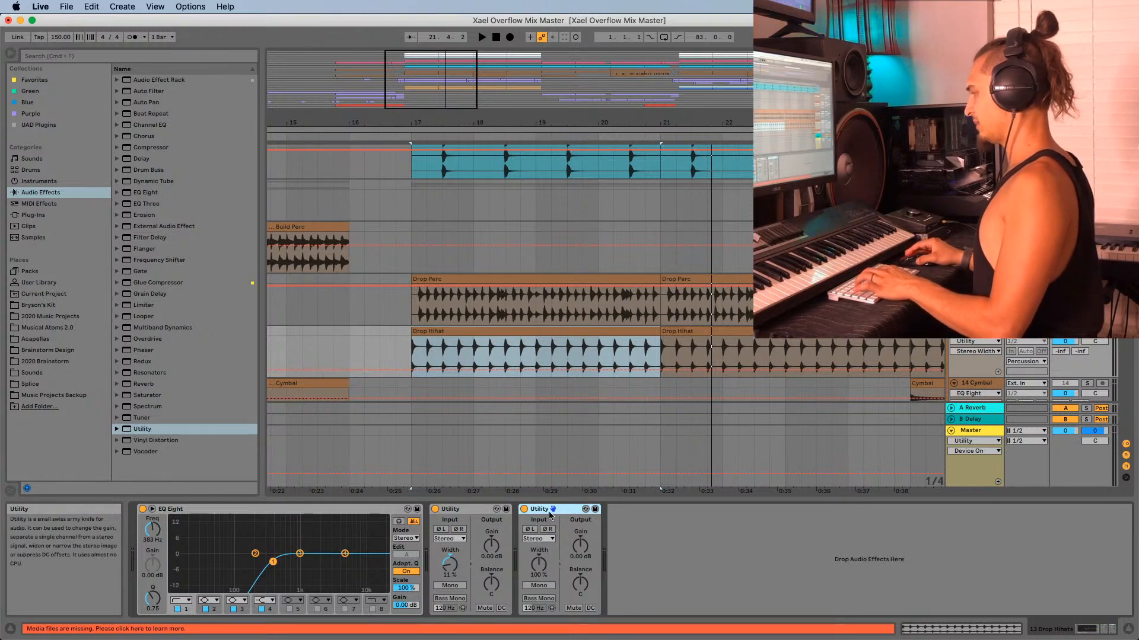
{"action": "key", "text": "super+g"}
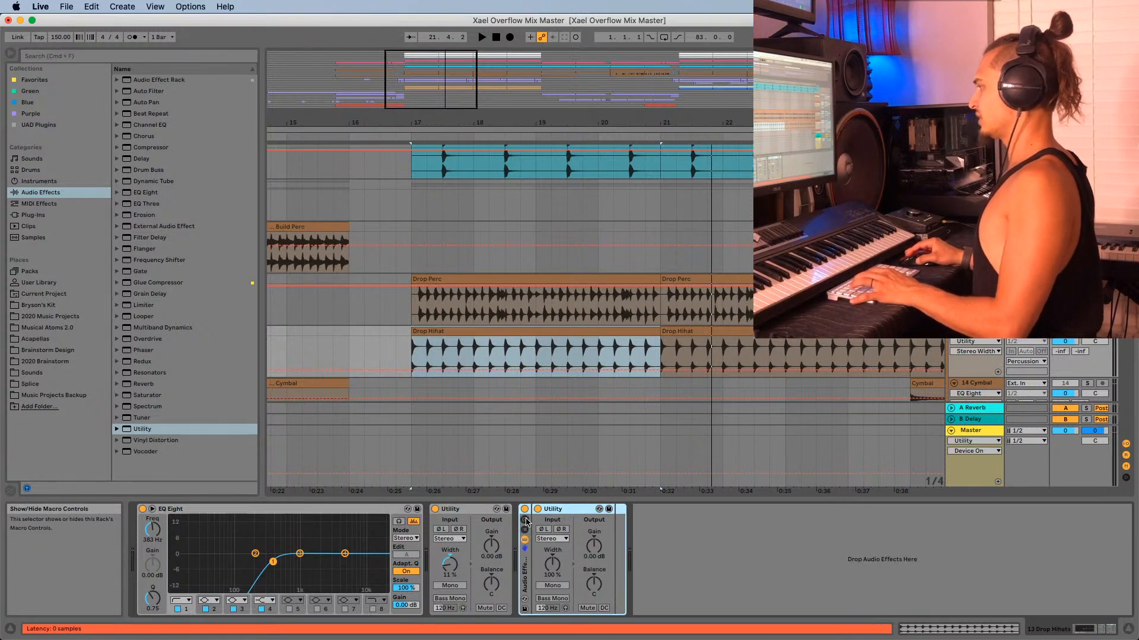
- Map the second Utility's Balance to Macro 1 of the rack and limit its range to 19L through 19R
{"action": "left_click", "coordinate": [526, 522]}
{"action": "left_click", "coordinate": [625, 509]}
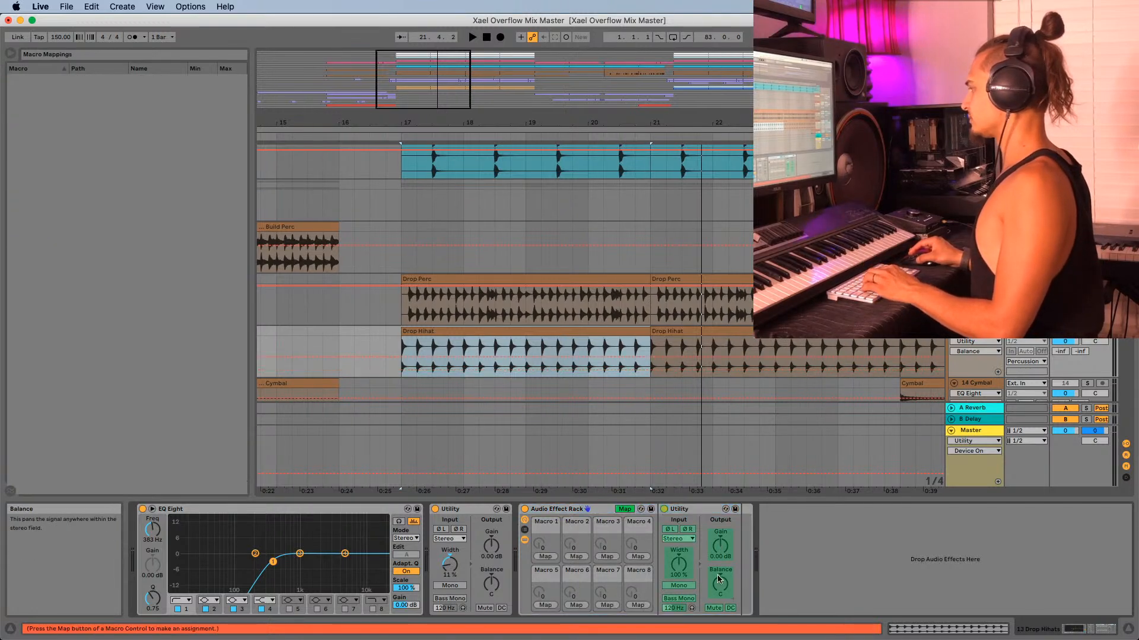
{"action": "left_click", "coordinate": [545, 556]}
{"action": "left_click", "coordinate": [720, 584]}
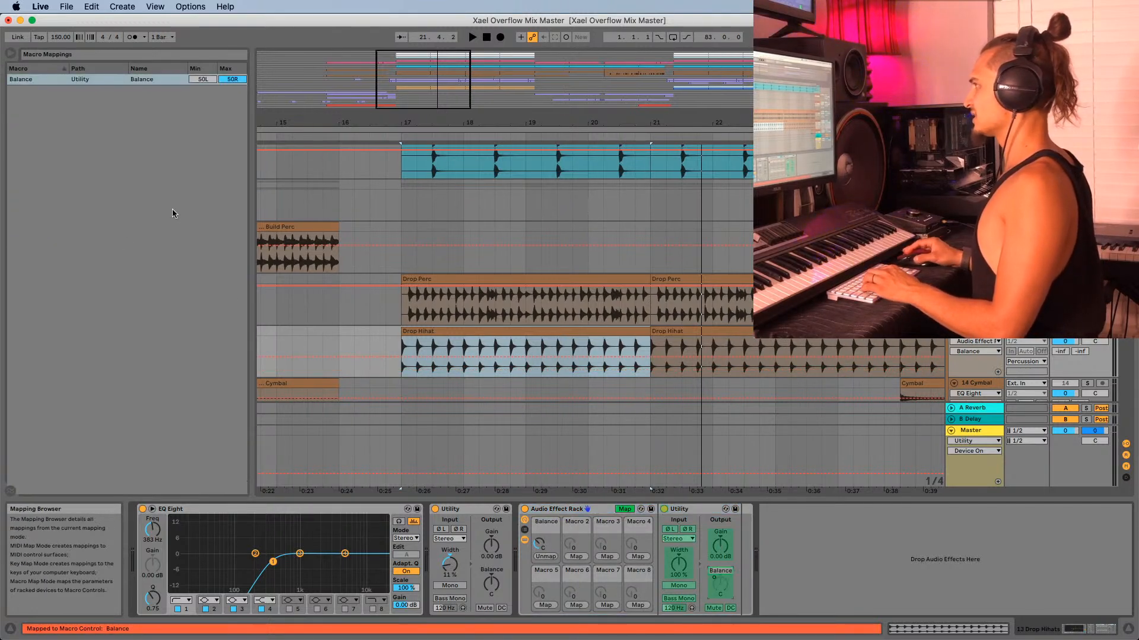
{"action": "left_click", "coordinate": [210, 80]}
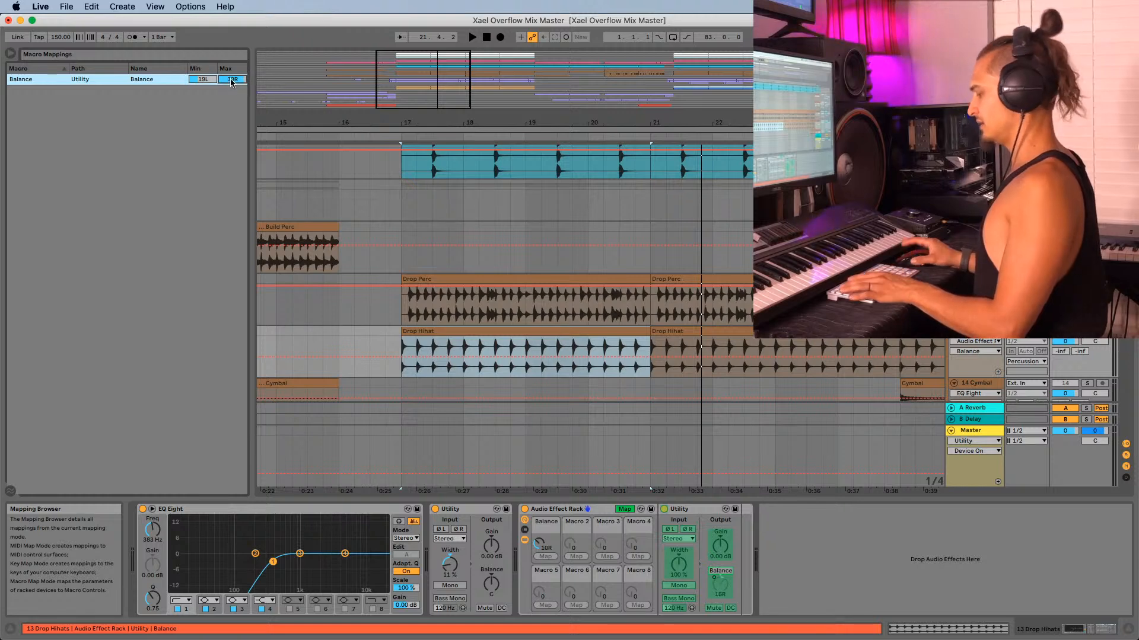
{"action": "left_click", "coordinate": [624, 509]}
- Show the Balance macro's automation in a new lane and draw alternating 19L and 19R steps over the first two hi-hat hits at bar 17
{"action": "right_click", "coordinate": [546, 544]}
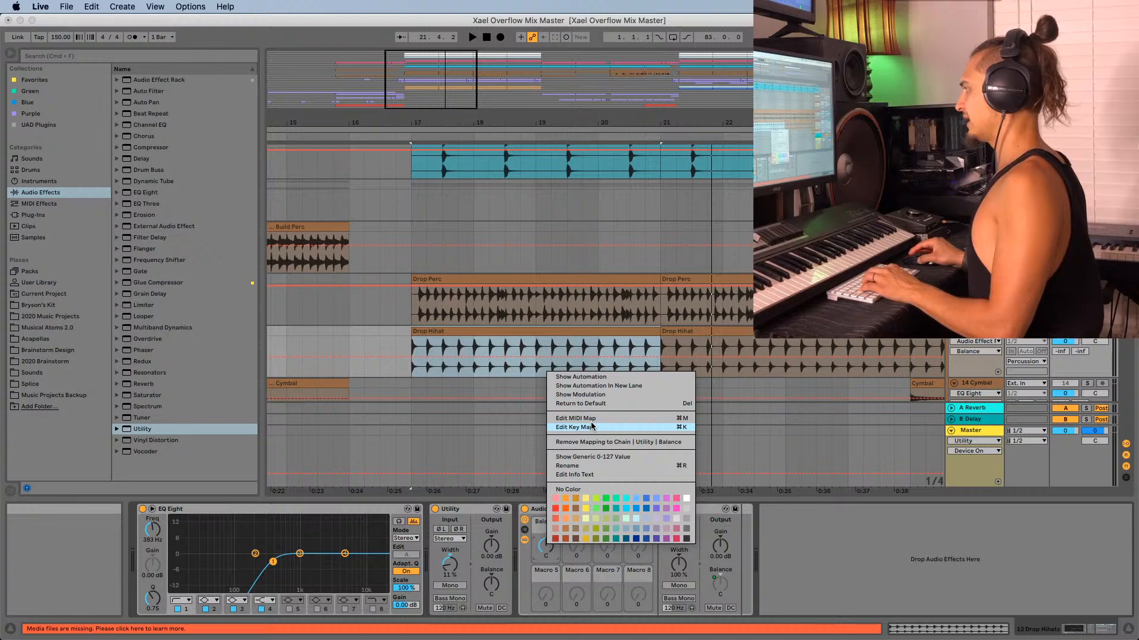
{"action": "left_click", "coordinate": [590, 386]}
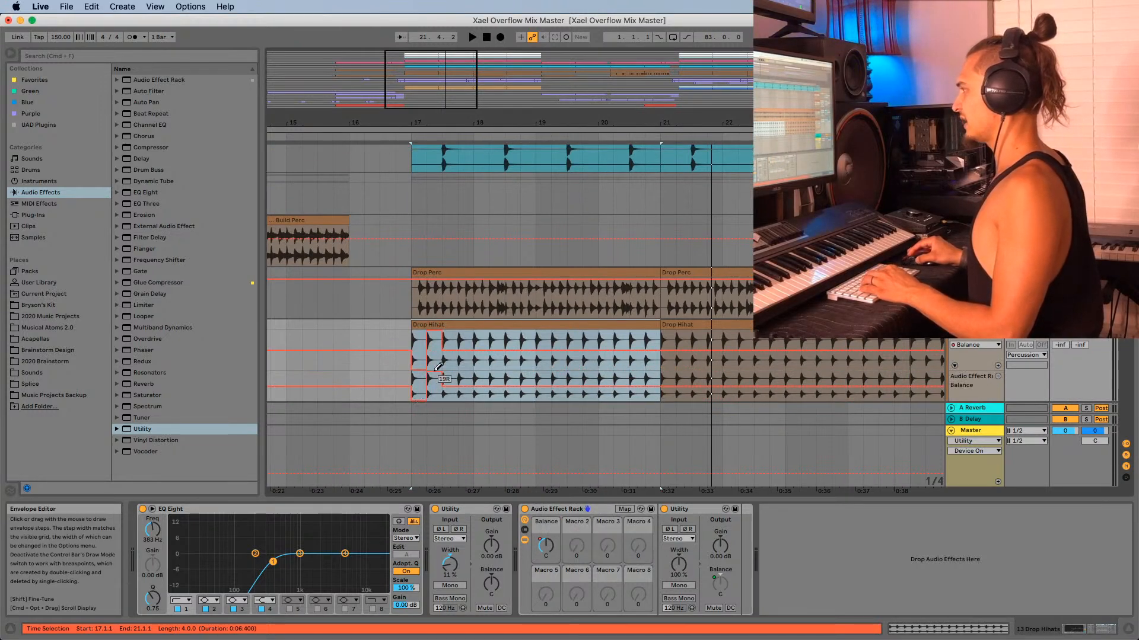
- Duplicate the half-bar Balance automation from bar 17 repeatedly to the end of the Drop Hihat clips
{"action": "left_click_drag", "start_coordinate": [412, 382], "coordinate": [443, 385]}
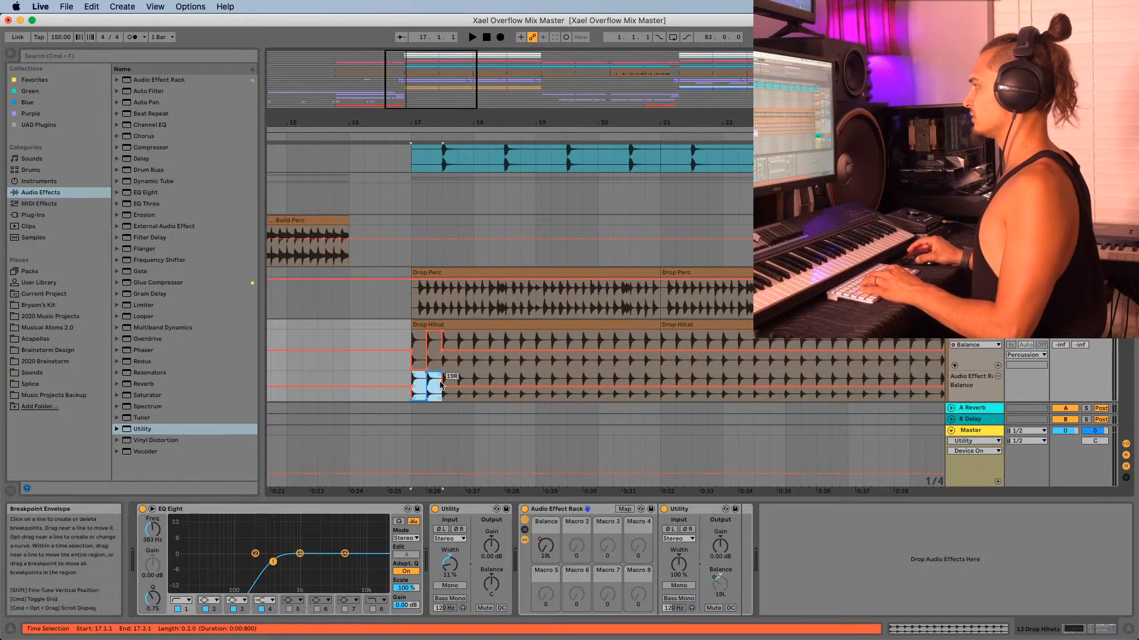
{"action": "key", "text": "super+d"}
{"action": "key", "text": "super+d"}
{"action": "key", "text": "super+d"}
{"action": "key", "text": "super+d"}
{"action": "key", "text": "super+d"}
{"action": "key", "text": "super+d"}
{"action": "key", "text": "super+d"}
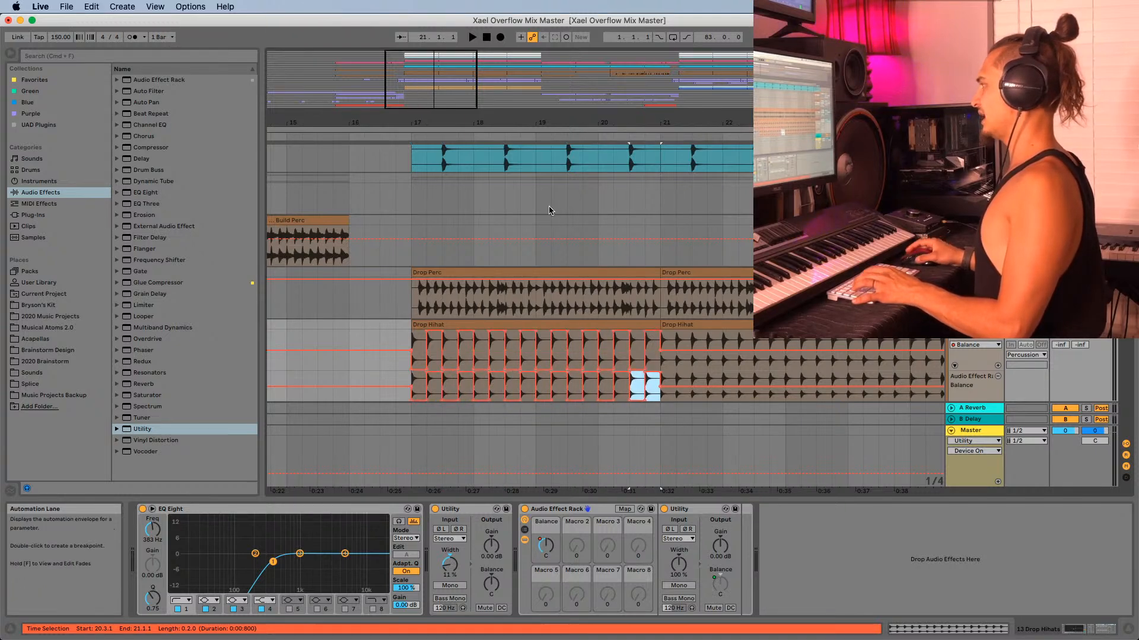
{"action": "key", "text": "super+d"}
{"action": "key", "text": "minus"}
{"action": "key", "text": "super+d"}
{"action": "key", "text": "super+d"}
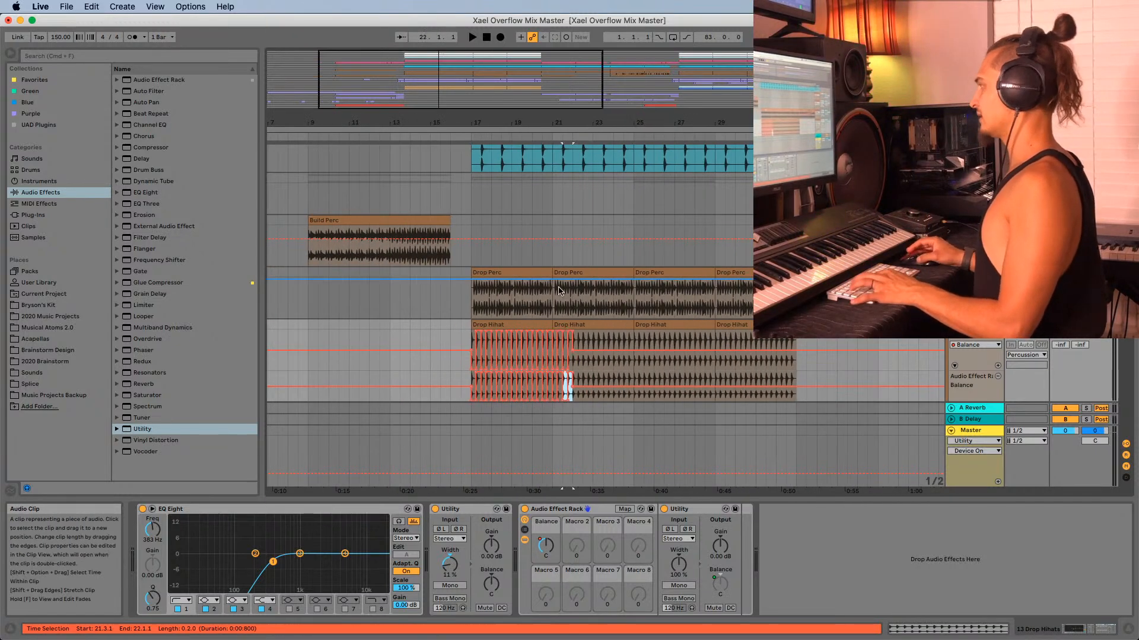
{"action": "key", "text": "super+d"}
{"action": "key", "text": "super+d"}
{"action": "key", "text": "super+d"}
{"action": "key", "text": "super+d"}
{"action": "key", "text": "super+d"}
{"action": "key", "text": "super+d"}
{"action": "key", "text": "super+d"}
{"action": "key", "text": "super+d"}
{"action": "key", "text": "super+d"}
{"action": "key", "text": "super+d"}
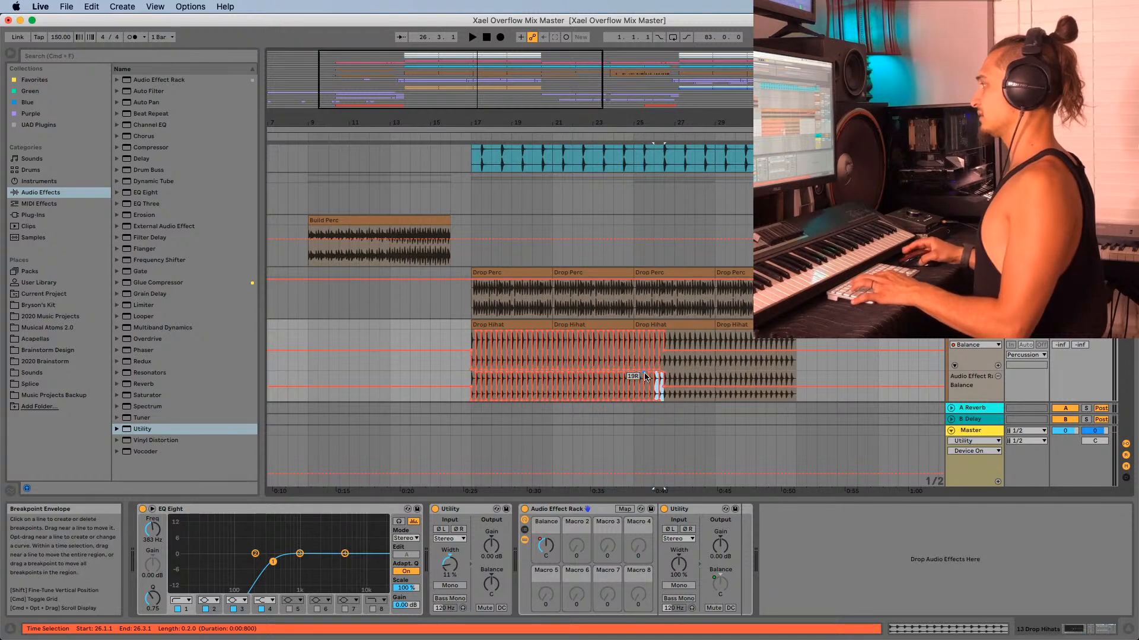
{"action": "key", "text": "super+d"}
{"action": "key", "text": "super+d"}
{"action": "key", "text": "super+d"}
{"action": "key", "text": "super+d"}
{"action": "key", "text": "super+d"}
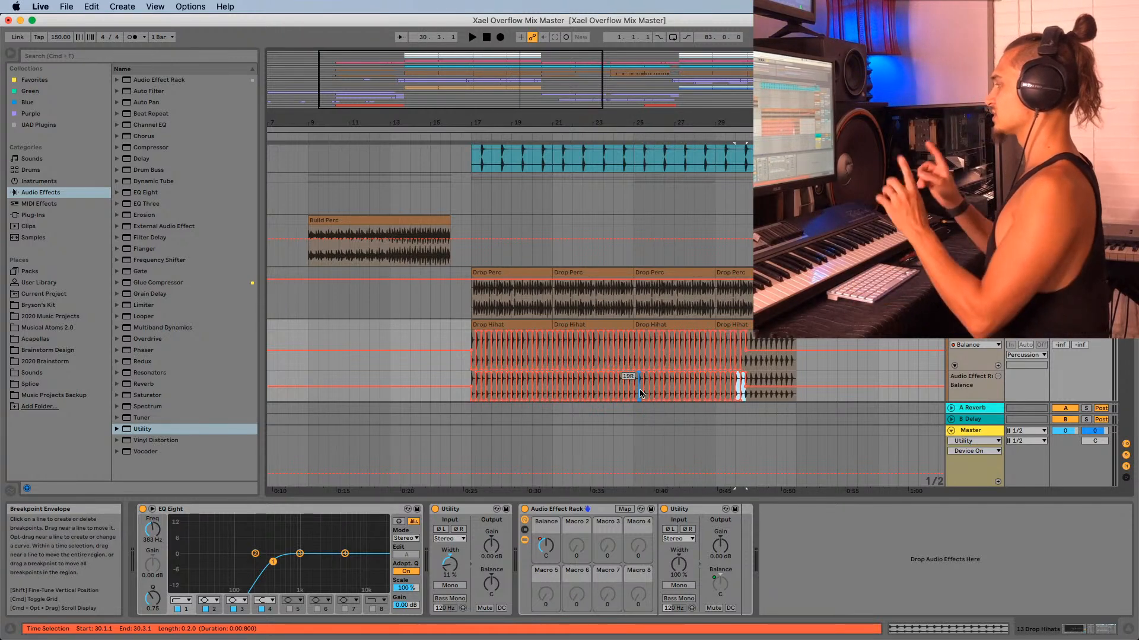
{"action": "key", "text": "super+d"}
{"action": "key", "text": "super+d"}
{"action": "key", "text": "super+d"}
{"action": "key", "text": "super+d"}
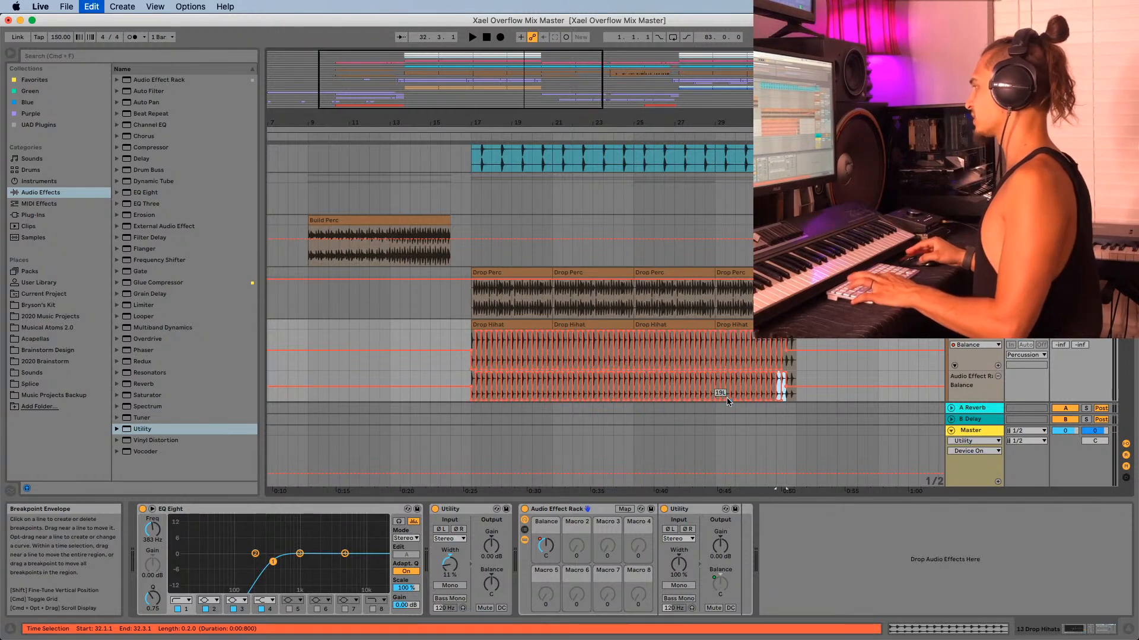
- Place the playback start back at bar 17, where the Drop Hihat clips begin
{"action": "left_click", "coordinate": [470, 381]}
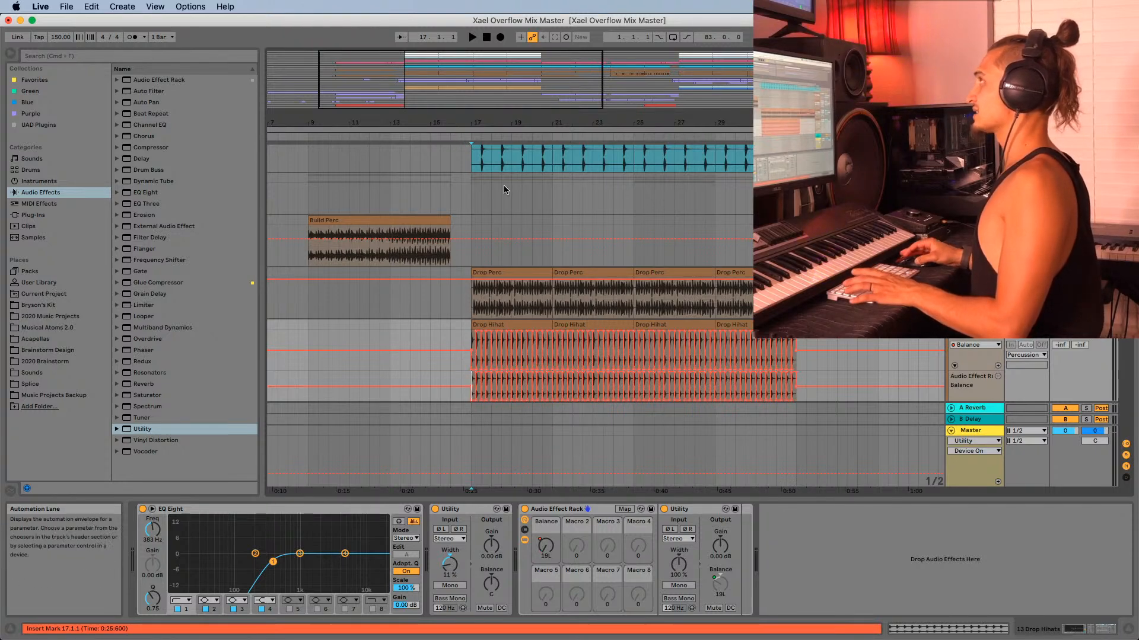
{"action": "left_click_drag", "start_coordinate": [491, 126], "coordinate": [346, 135]}
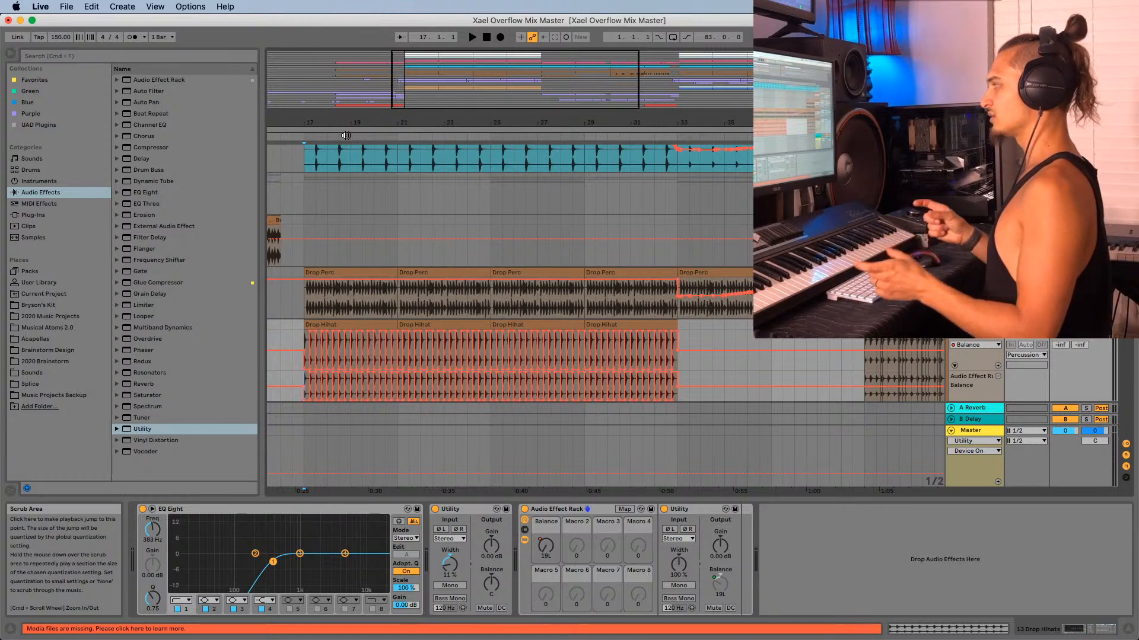
{"action": "scroll", "coordinate": [414, 186], "scroll_direction": "down", "scroll_amount": 2}
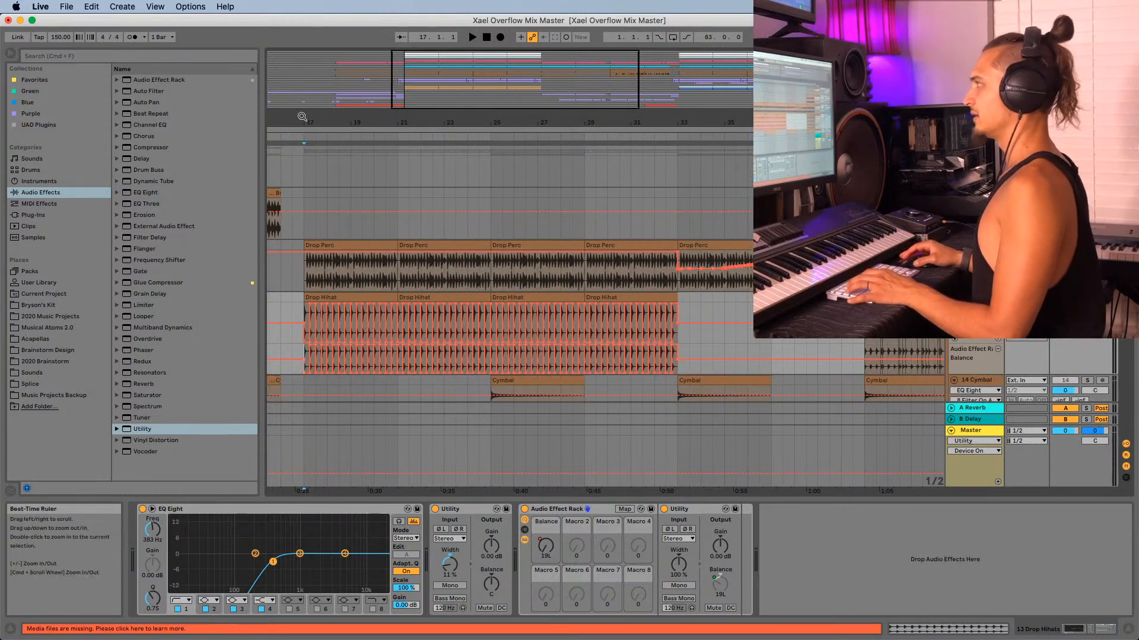
- Play the drop from bar 17 to audition the panning automation on the Drop Hihats track
{"action": "left_click_drag", "start_coordinate": [302, 119], "coordinate": [314, 131]}
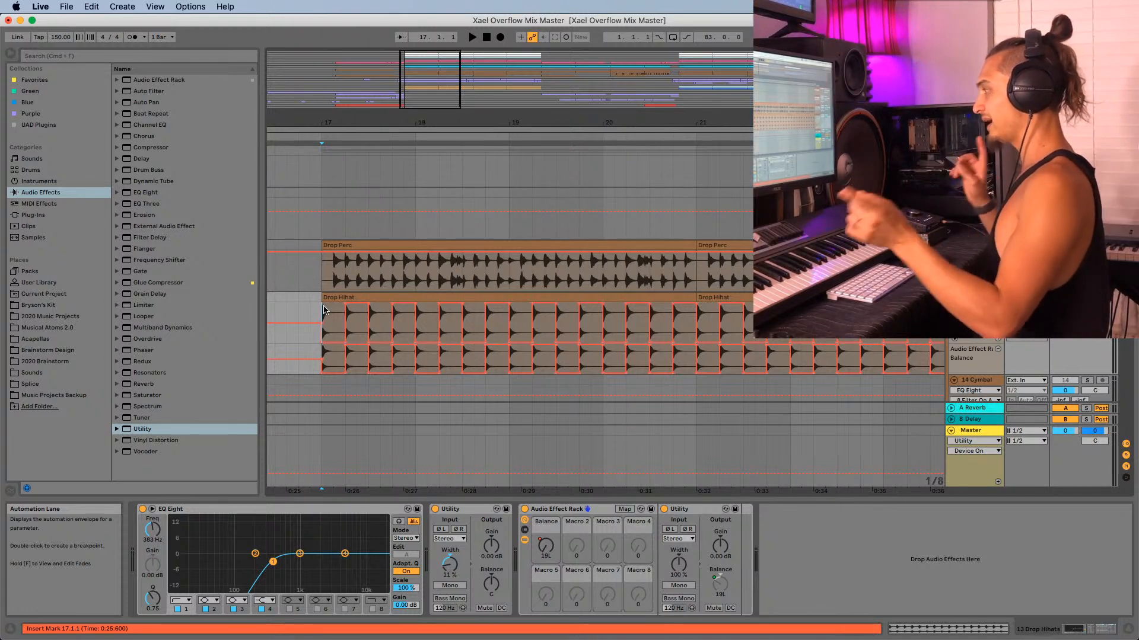
{"action": "mouse_move", "coordinate": [344, 491]}
{"action": "left_mouse_down"}
{"action": "mouse_move", "coordinate": [371, 491]}
{"action": "mouse_move", "coordinate": [370, 299]}
{"action": "left_mouse_up"}
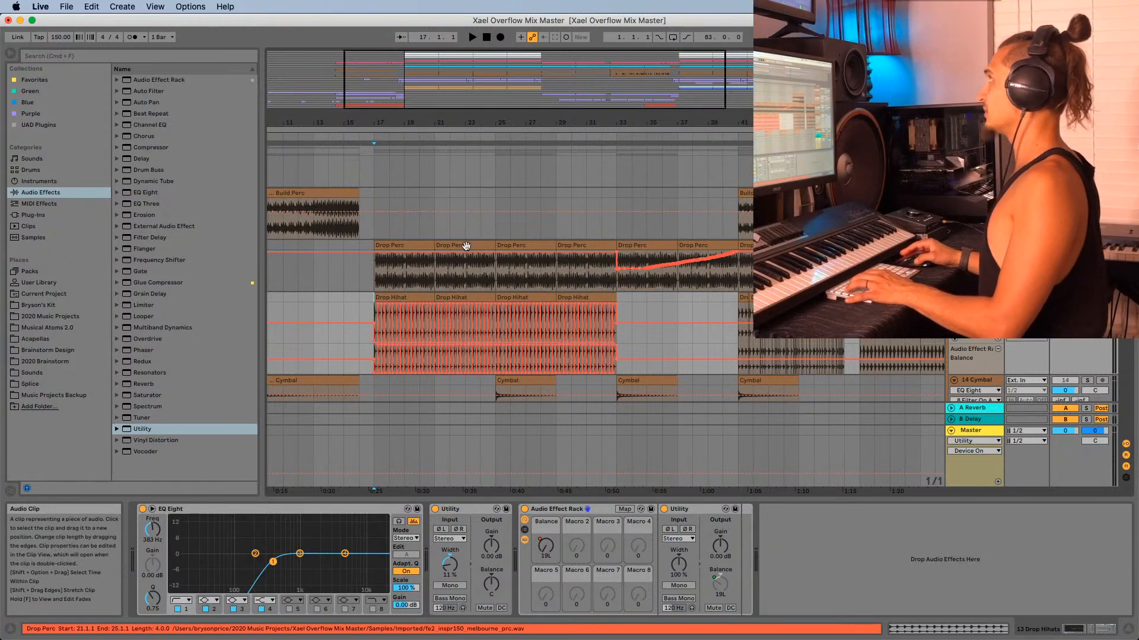
{"action": "scroll", "coordinate": [459, 259], "scroll_direction": "down", "scroll_amount": 2}
{"action": "key", "text": "space"}
{"action": "key", "text": "plus"}
{"action": "key", "text": "plus"}
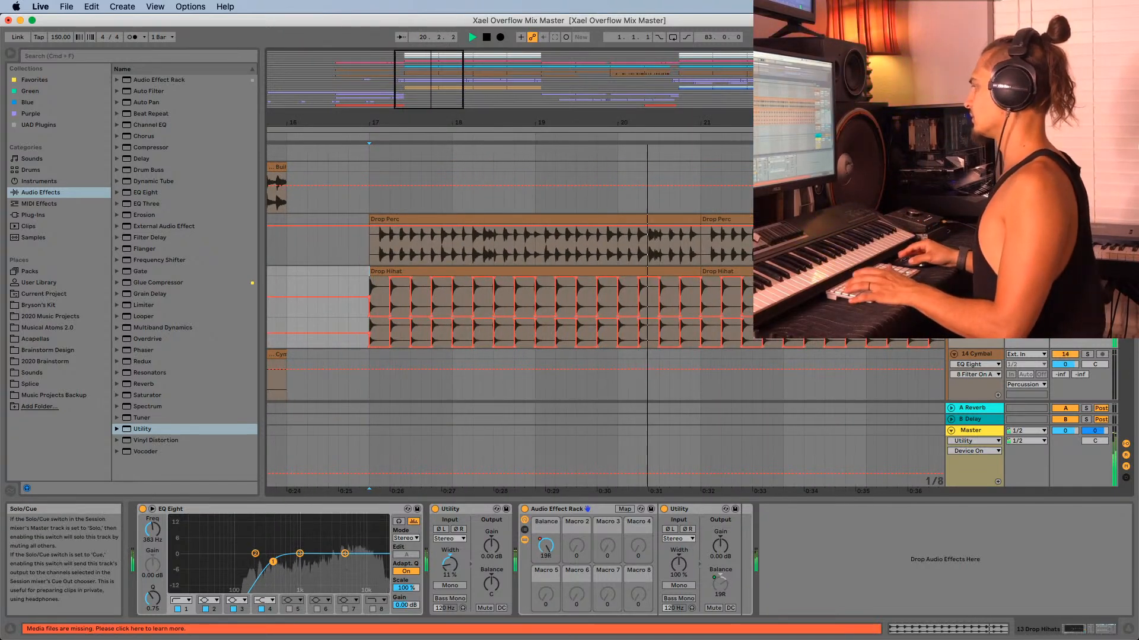
{"action": "key", "text": "space"}
{"action": "key", "text": "space"}
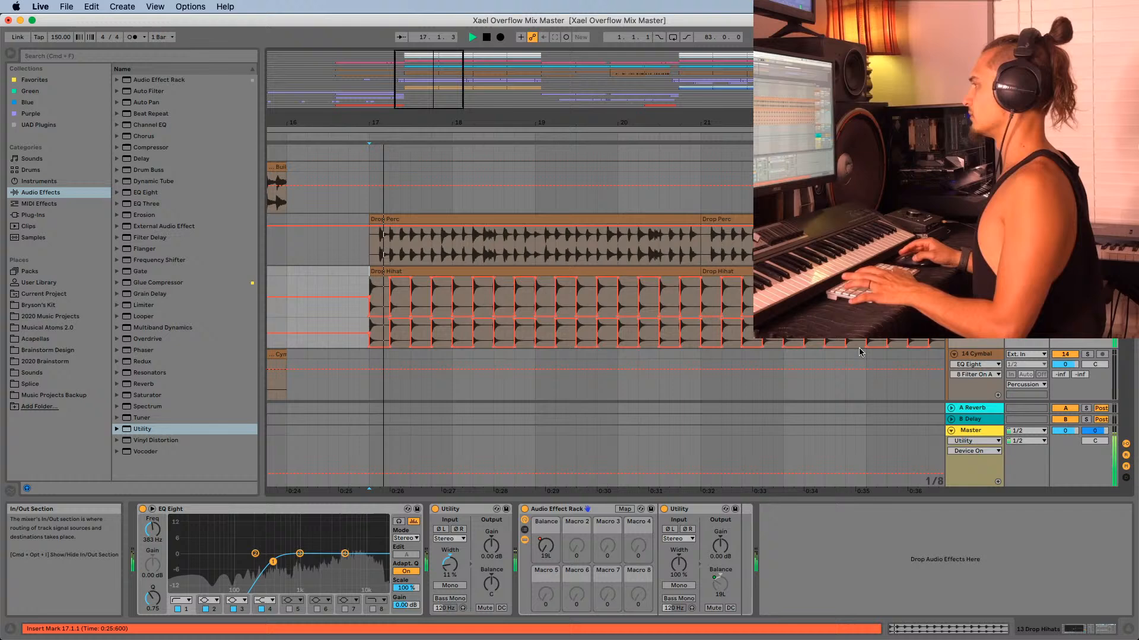
- Narrow the hi-hat rack's Balance macro mapping to a minimum of 26L and a maximum of 26R
{"action": "left_click", "coordinate": [624, 509]}
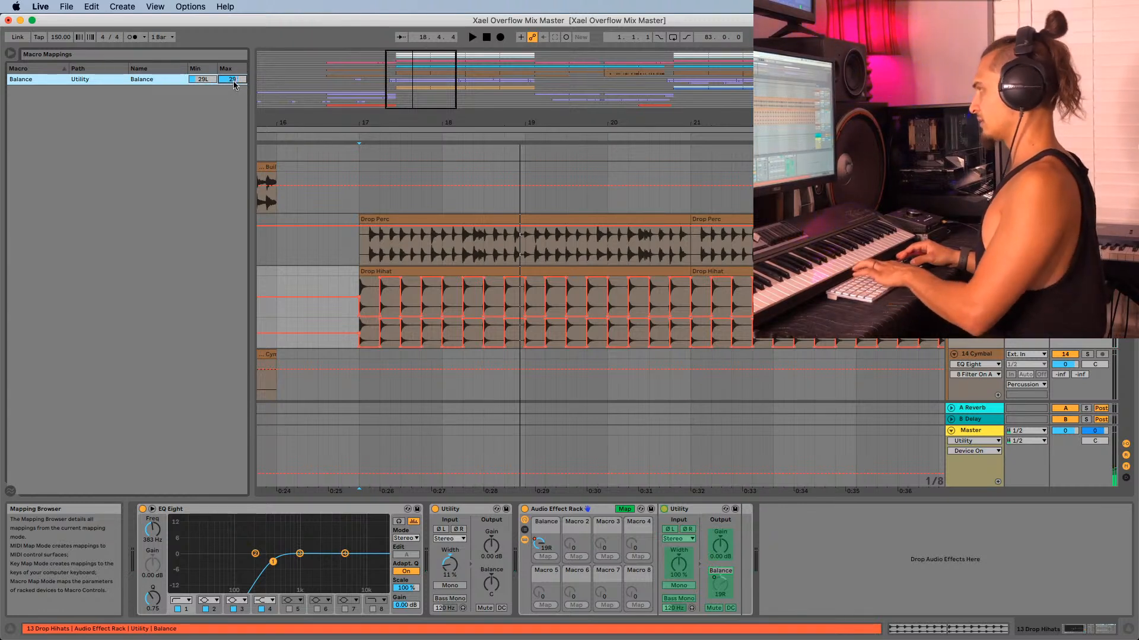
{"action": "key", "text": "space"}
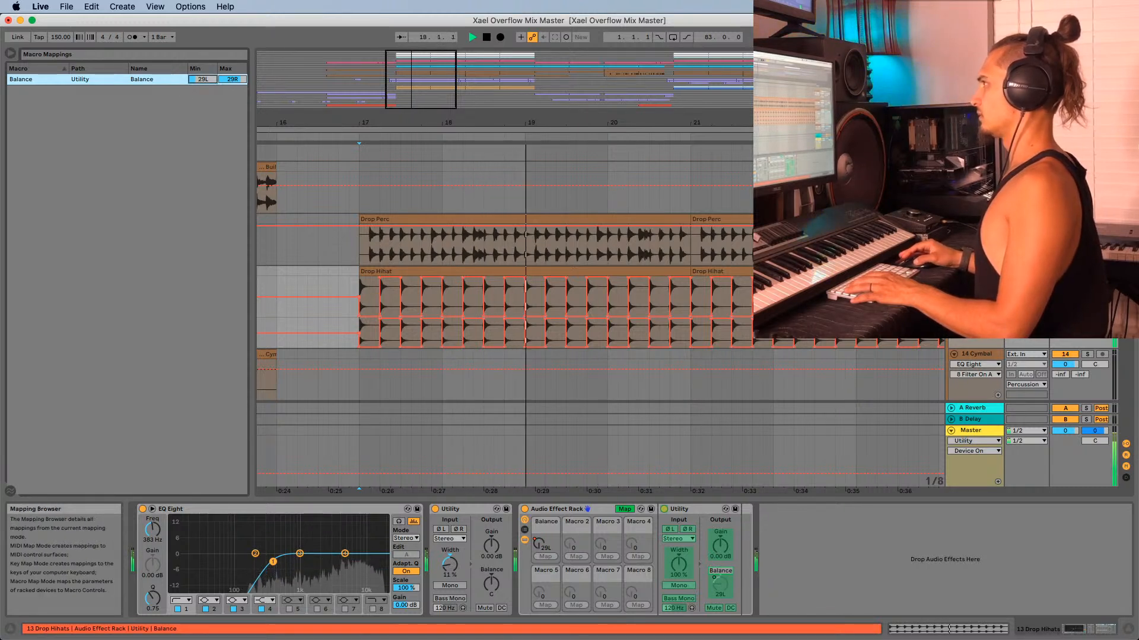
{"action": "left_click_drag", "start_coordinate": [203, 78], "coordinate": [232, 81]}
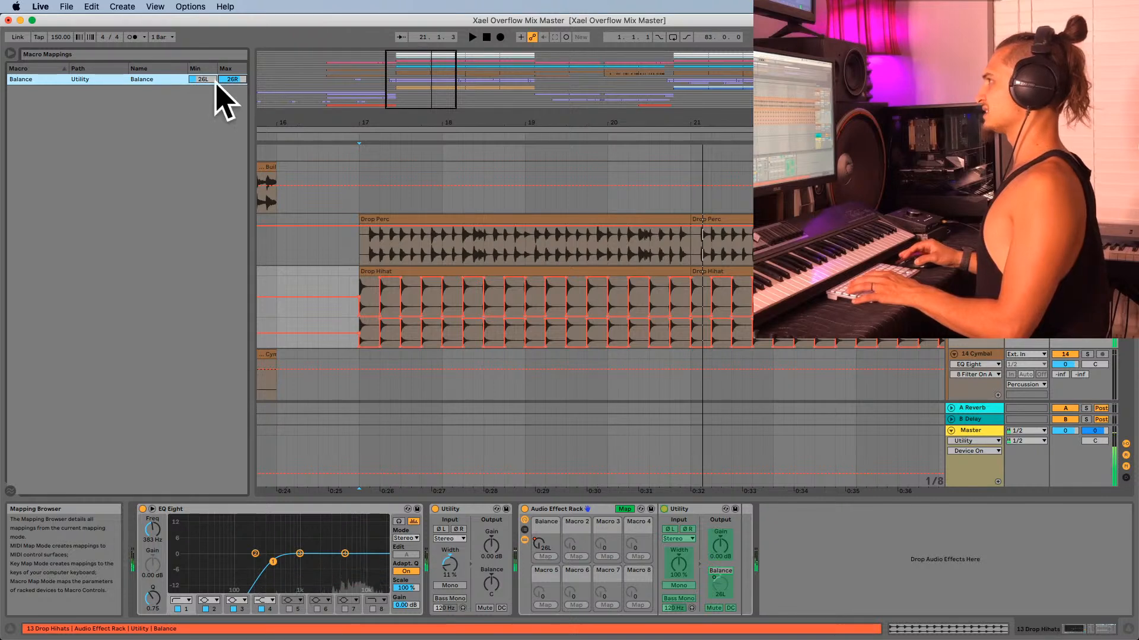
{"action": "left_click", "coordinate": [625, 508]}
- Unfold the Drops Leads group and play the lead section from the Lead 1 clip just before bar 17
{"action": "scroll", "coordinate": [415, 332], "scroll_direction": "down", "scroll_amount": 3}
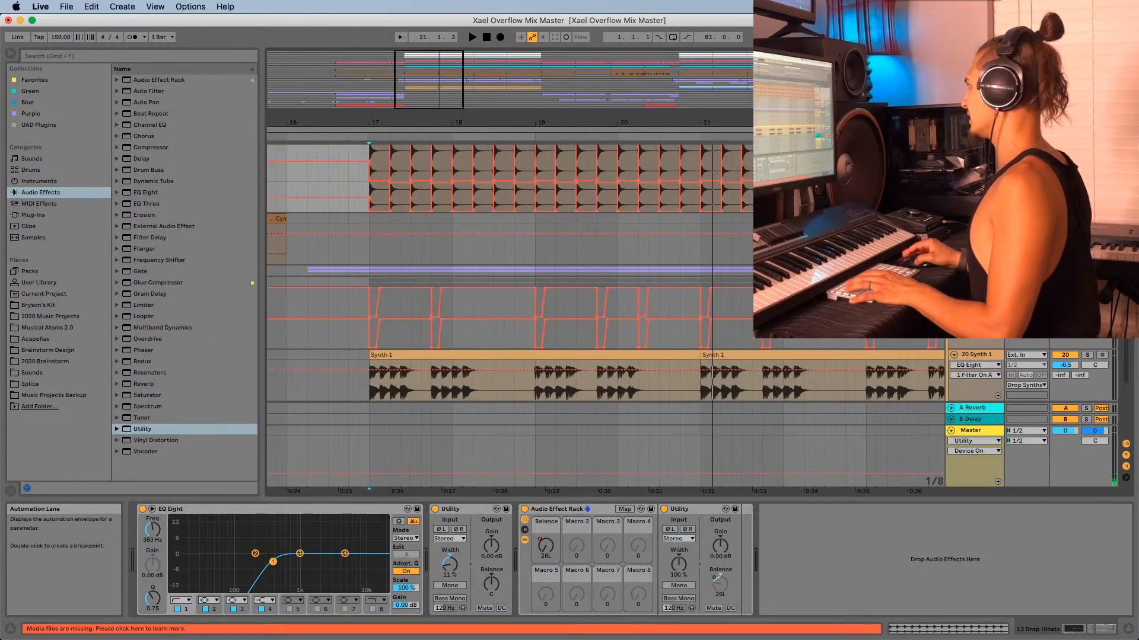
{"action": "left_click", "coordinate": [976, 270]}
{"action": "left_click", "coordinate": [951, 270]}
{"action": "scroll", "coordinate": [354, 243], "scroll_direction": "down", "scroll_amount": 5}
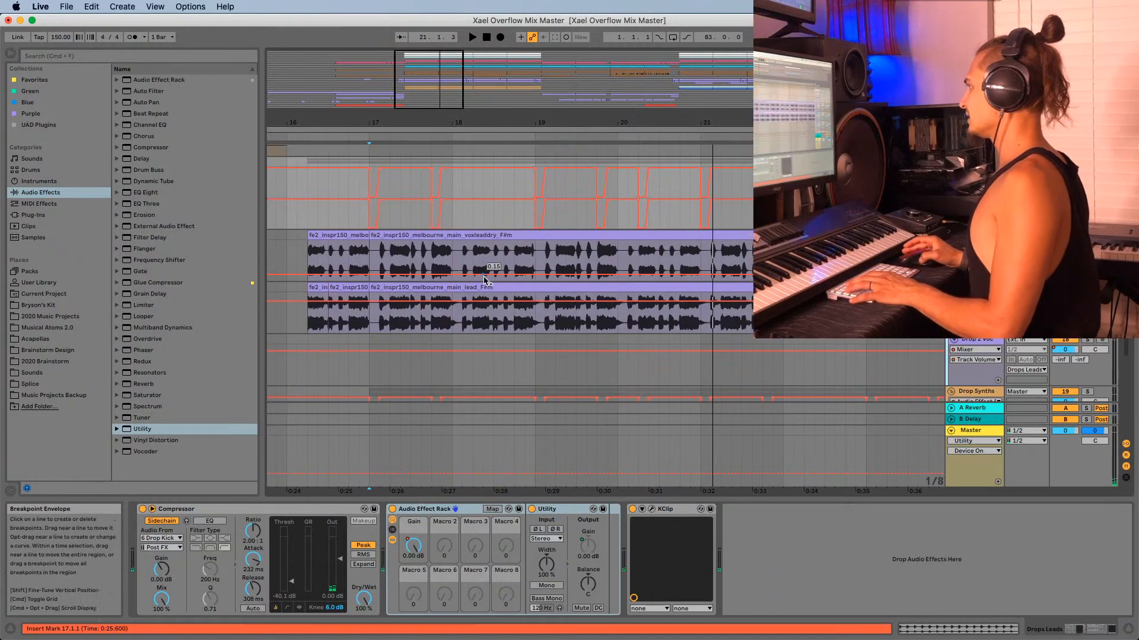
{"action": "left_click", "coordinate": [354, 244]}
{"action": "key", "text": "space"}
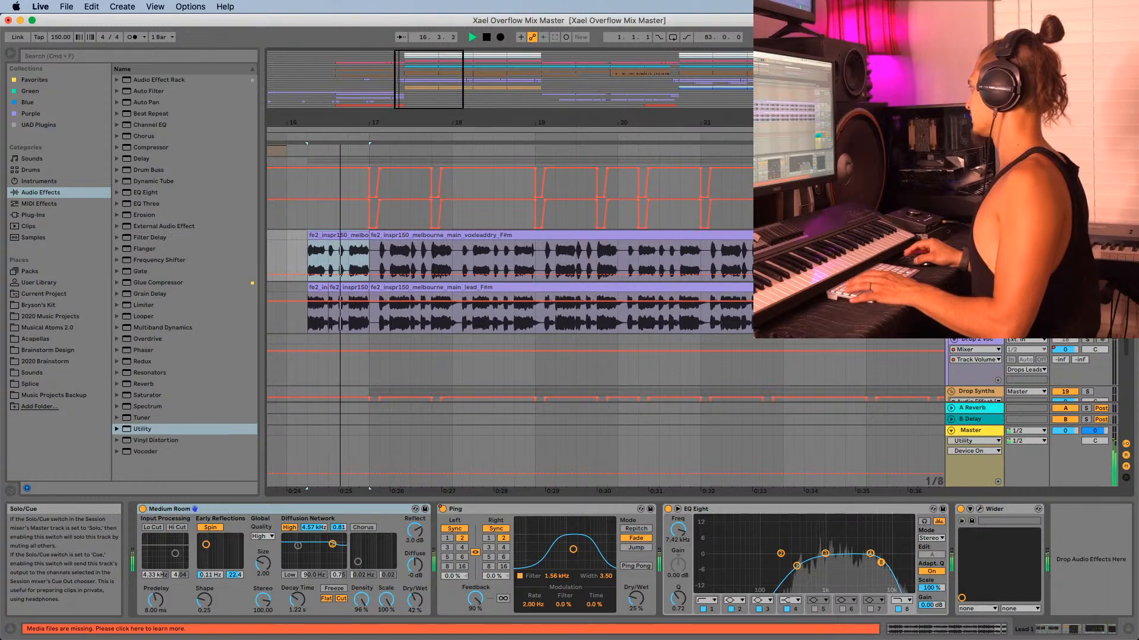
{"action": "mouse_move", "coordinate": [514, 123]}
{"action": "left_mouse_down"}
{"action": "mouse_move", "coordinate": [515, 90]}
{"action": "mouse_move", "coordinate": [524, 107]}
{"action": "left_mouse_up"}
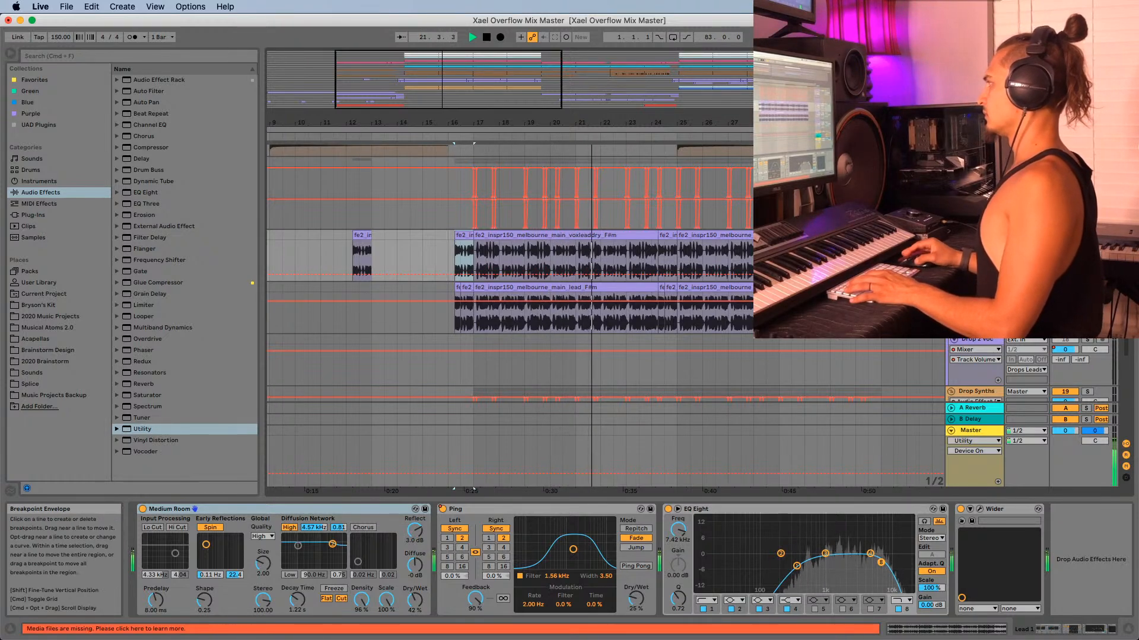
{"action": "key", "text": "space"}
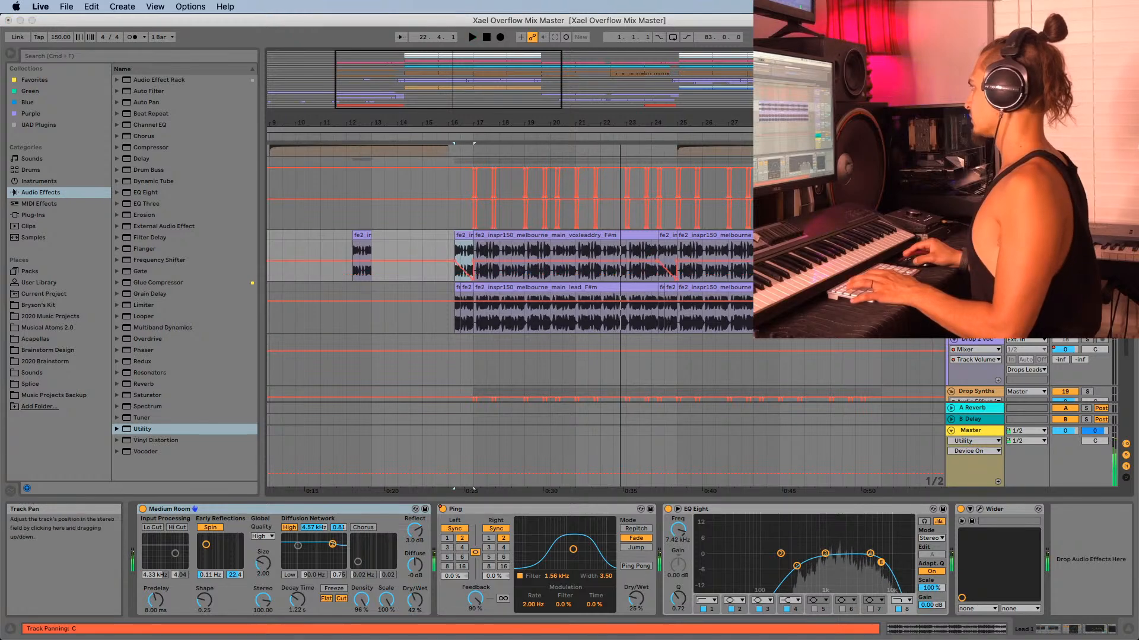
- Show Lead 1's track panning automation in a new lane
{"action": "left_click", "coordinate": [1032, 268]}
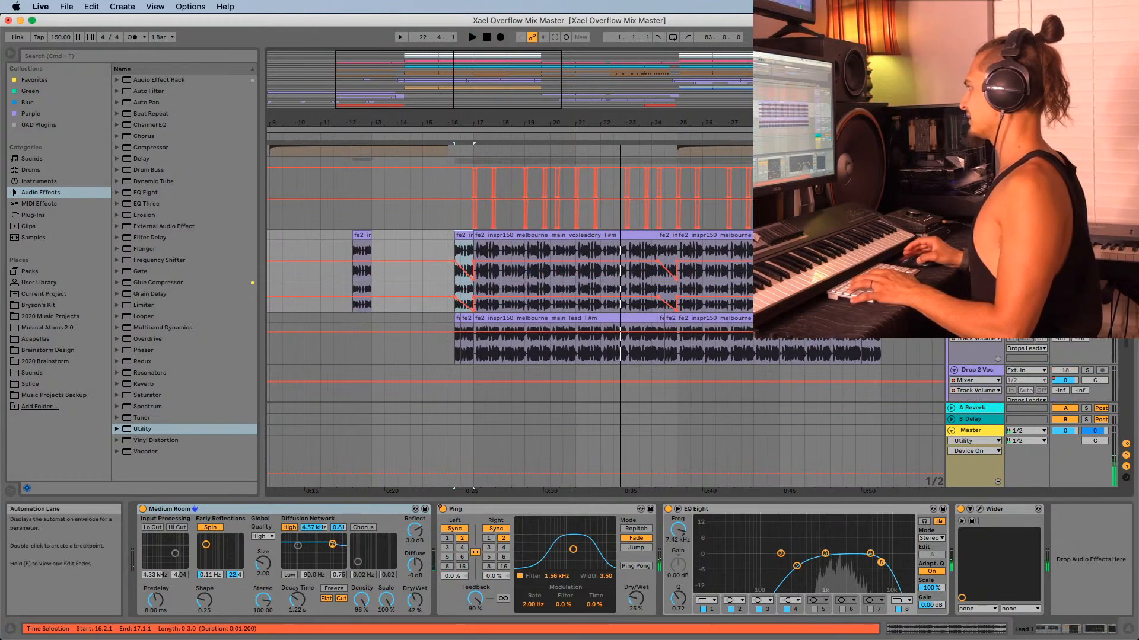
{"action": "left_click", "coordinate": [452, 291]}
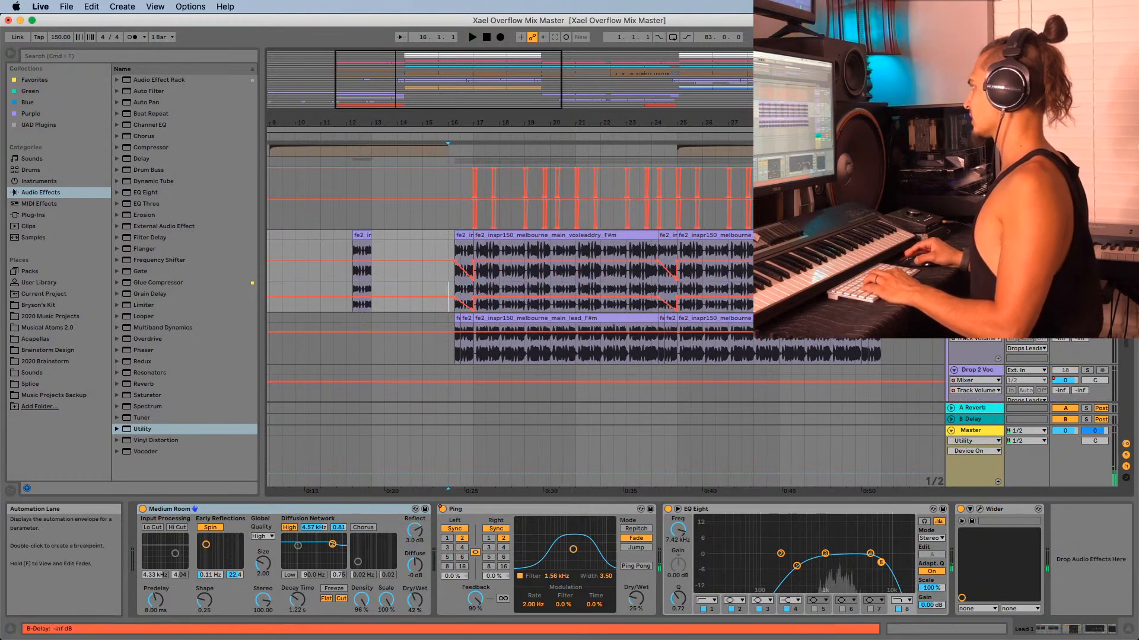
- Add a Utility at the end of Lead 1's device chain and show its Balance automation in a new lane
{"action": "scroll", "coordinate": [1051, 350], "scroll_direction": "up", "scroll_amount": 5}
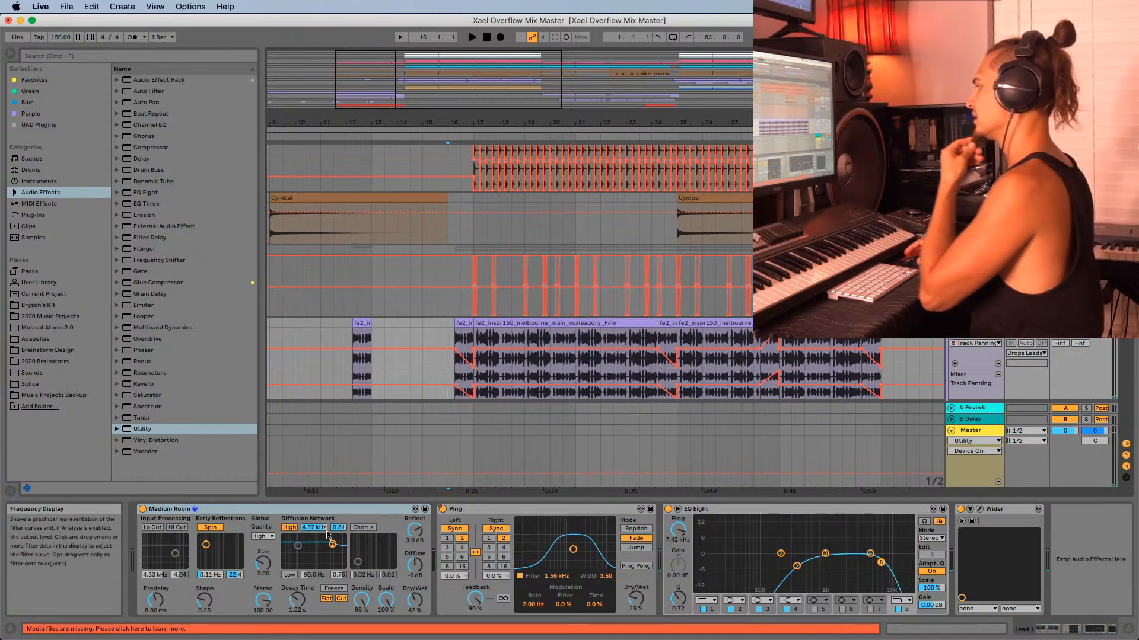
{"action": "mouse_move", "coordinate": [148, 429]}
{"action": "left_mouse_down"}
{"action": "mouse_move", "coordinate": [1072, 555]}
{"action": "mouse_move", "coordinate": [1084, 546]}
{"action": "left_mouse_up"}
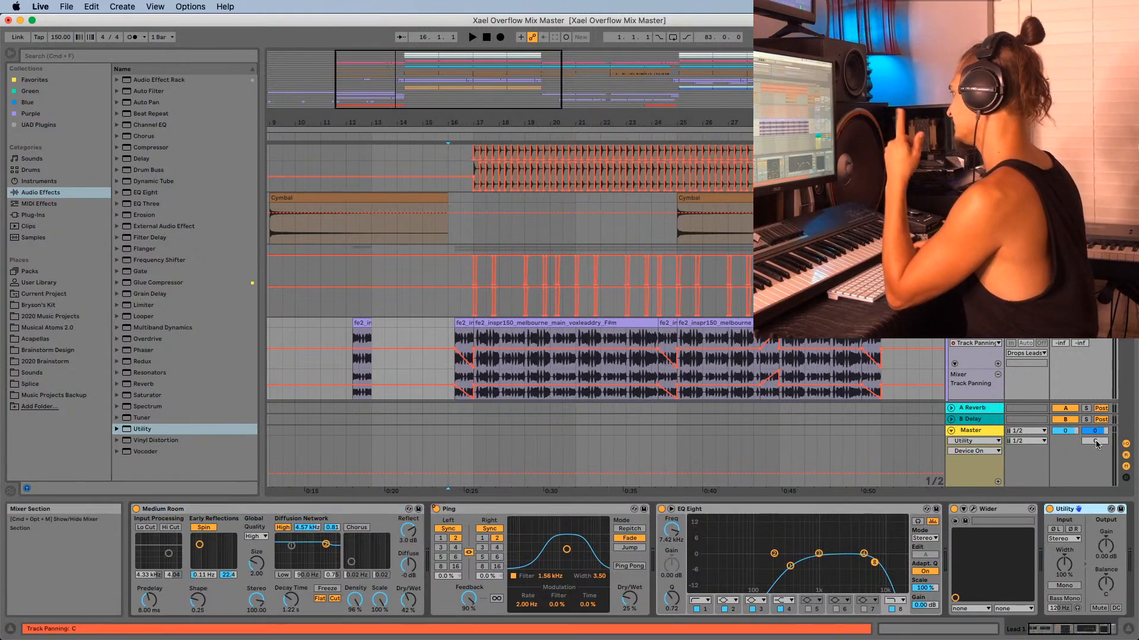
{"action": "scroll", "coordinate": [610, 300], "scroll_direction": "down", "scroll_amount": 2}
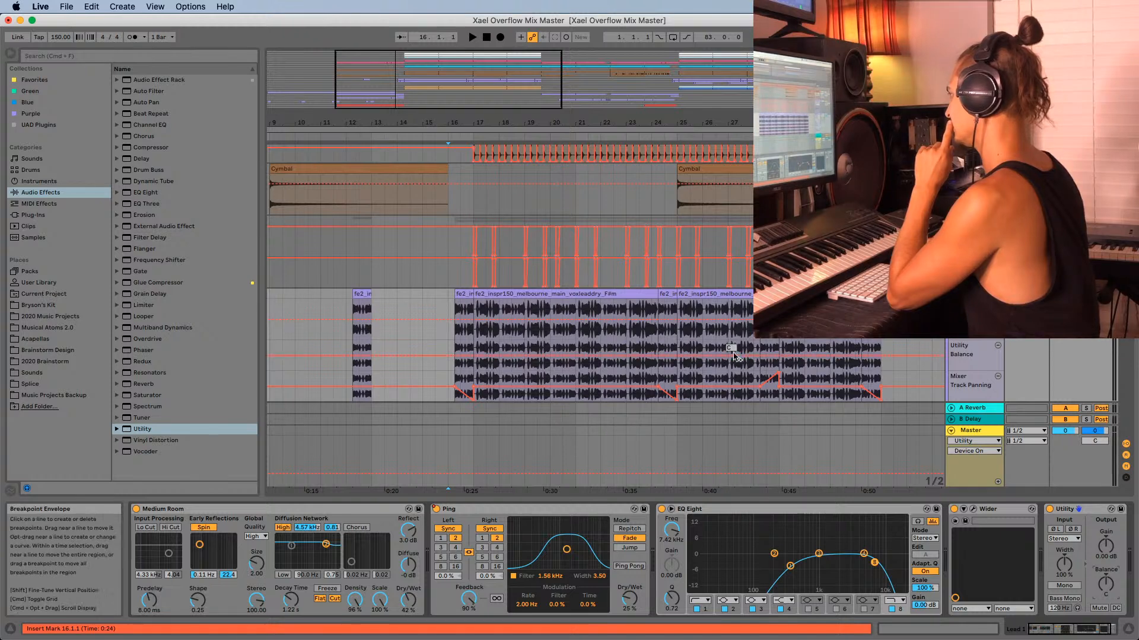
- Copy Lead 1's track panning automation from 15.3.1 to 34.1.1 into the Utility Balance lane at the same position
{"action": "scroll", "coordinate": [529, 362], "scroll_direction": "down", "scroll_amount": 3}
{"action": "left_click_drag", "start_coordinate": [435, 359], "coordinate": [866, 354]}
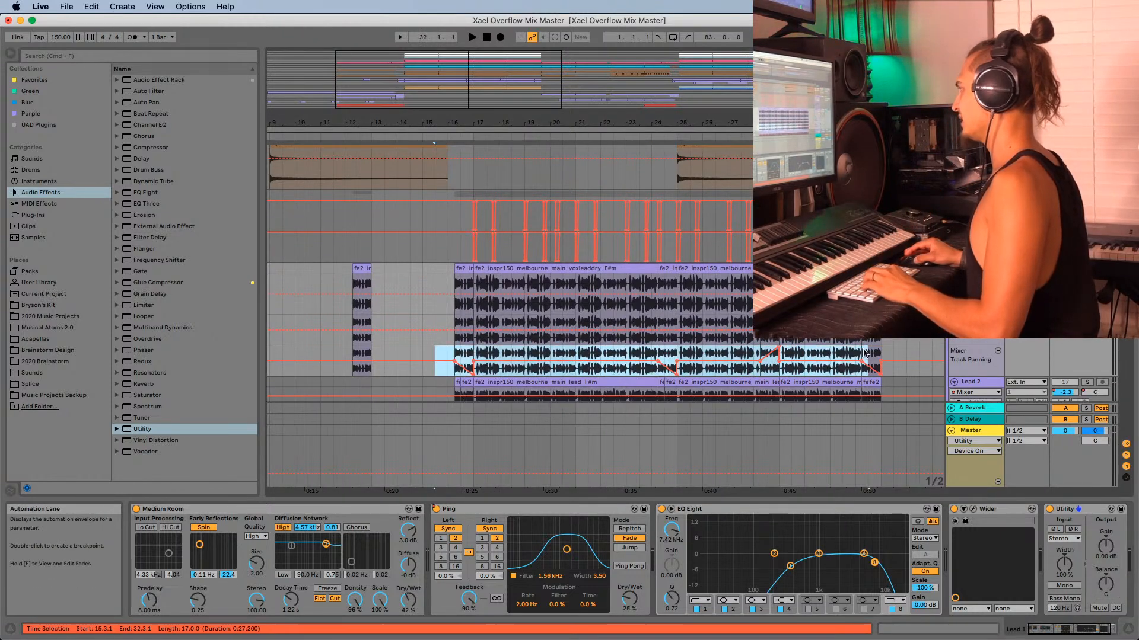
{"action": "left_click", "coordinate": [436, 324]}
{"action": "key", "text": "super+v"}
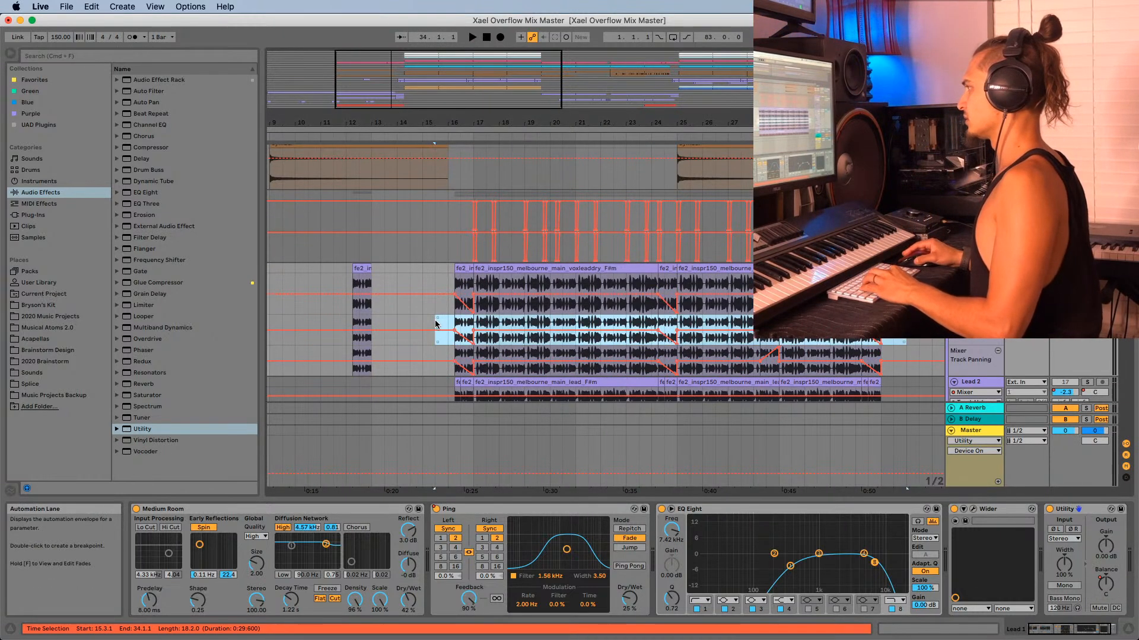
{"action": "left_click_drag", "start_coordinate": [474, 332], "coordinate": [474, 345]}
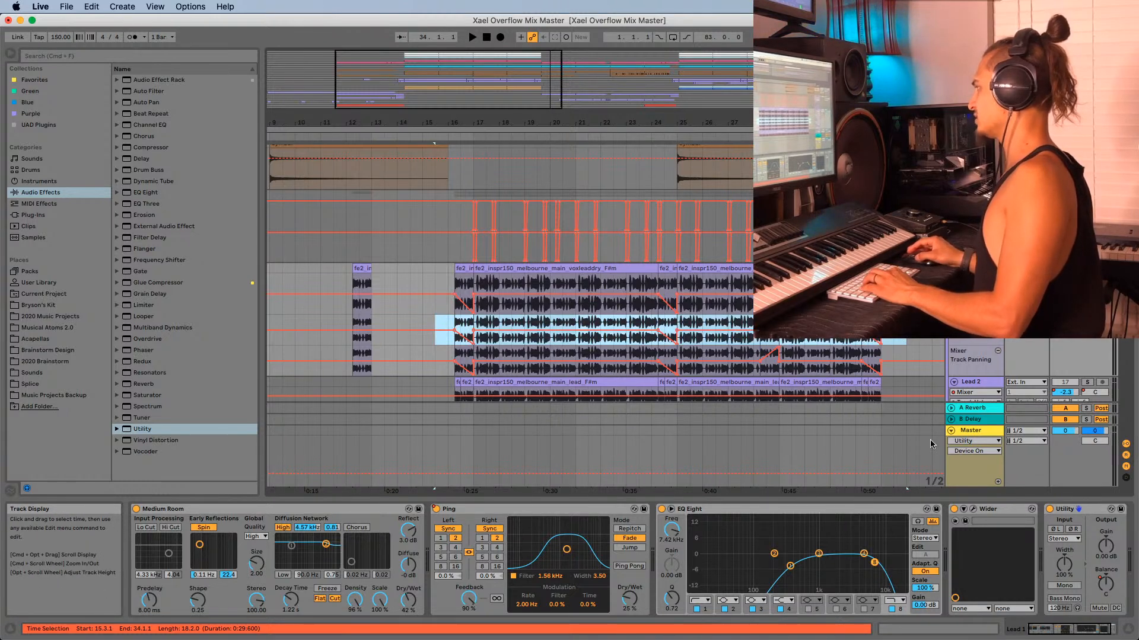
- Delete the track panning automation on Lead 1
{"action": "right_click", "coordinate": [1091, 279]}
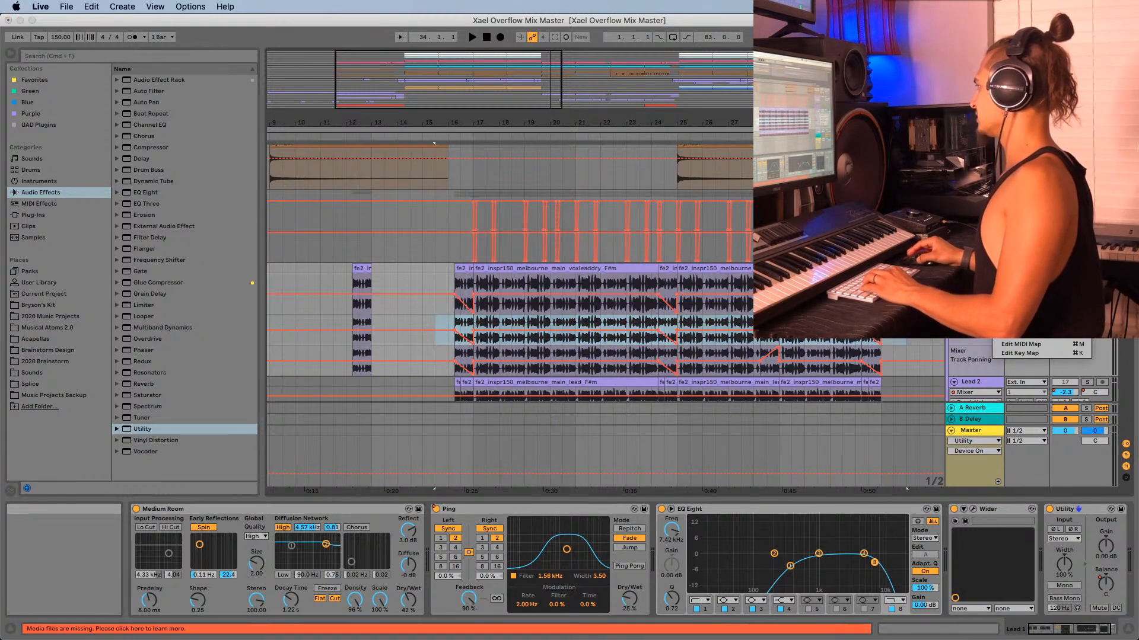
{"action": "key", "text": "Escape"}
{"action": "scroll", "coordinate": [1090, 341], "scroll_direction": "up", "scroll_amount": 3}
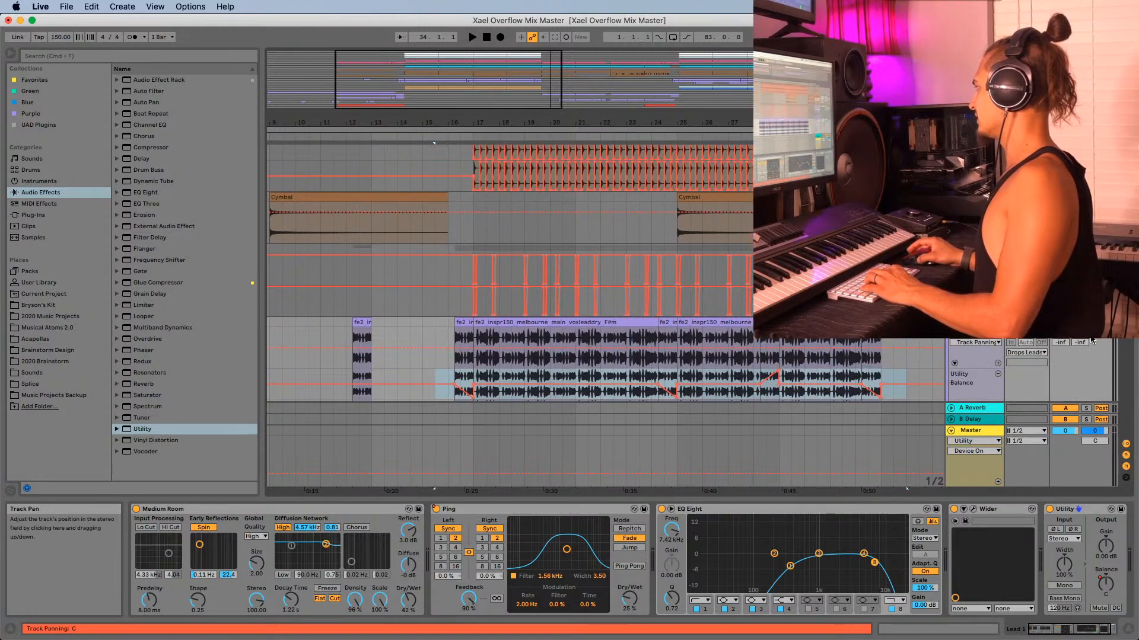
{"action": "scroll", "coordinate": [743, 292], "scroll_direction": "down", "scroll_amount": 3}
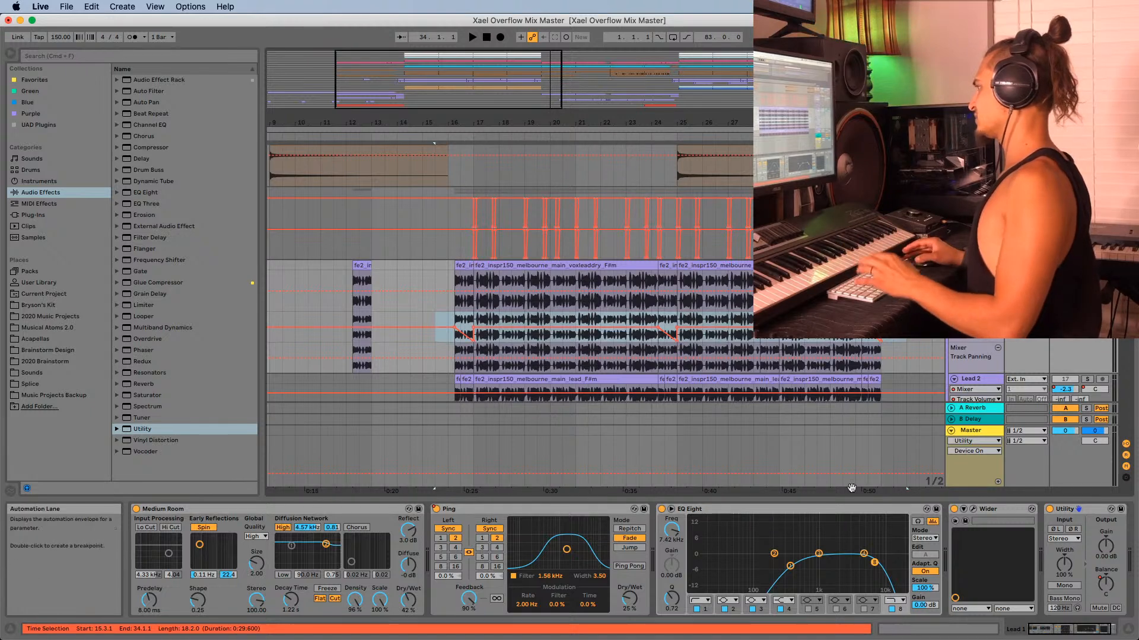
- Show Lead 2's track panning automation in a new lane
{"action": "left_click_drag", "start_coordinate": [611, 122], "coordinate": [536, 102]}
{"action": "scroll", "coordinate": [459, 329], "scroll_direction": "down", "scroll_amount": 2}
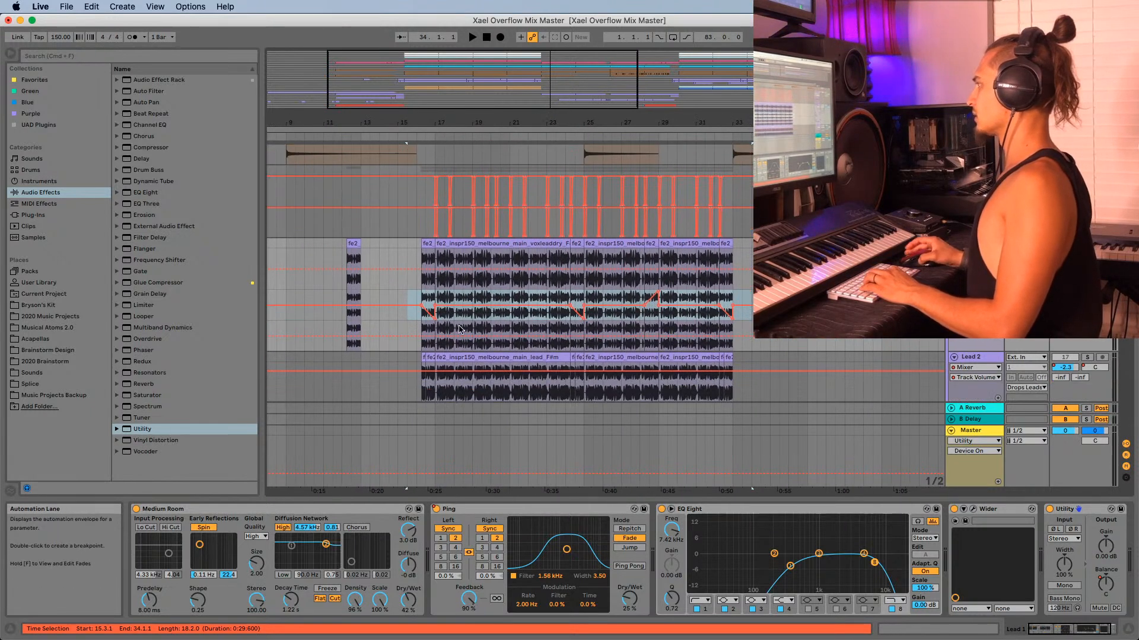
{"action": "scroll", "coordinate": [604, 306], "scroll_direction": "down", "scroll_amount": 2}
{"action": "right_click", "coordinate": [1090, 344]}
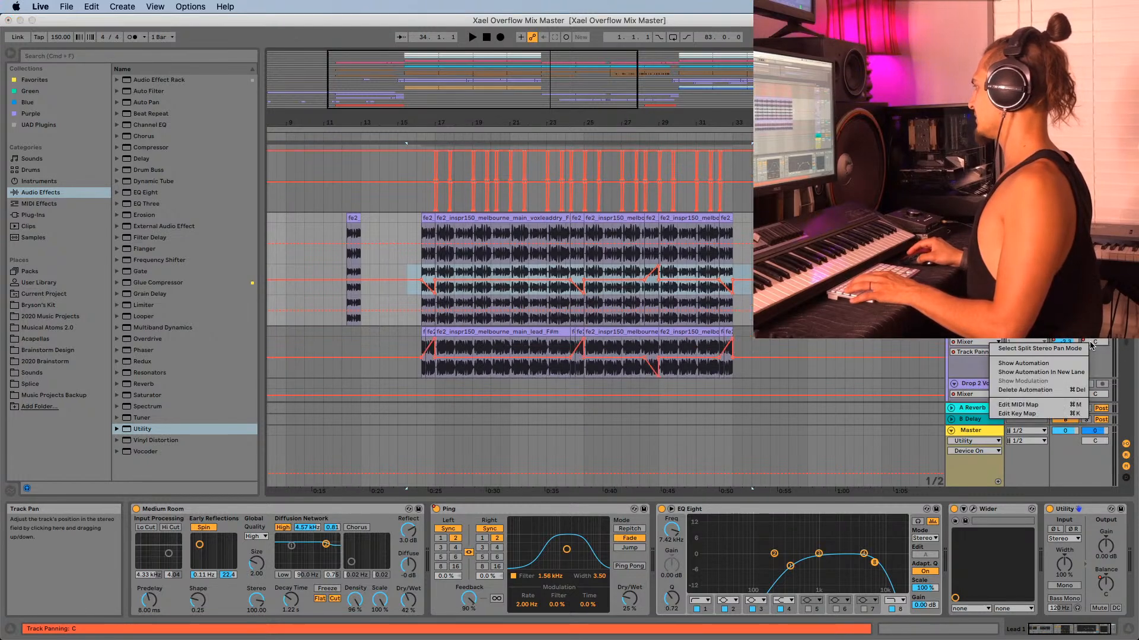
{"action": "left_click", "coordinate": [1077, 373]}
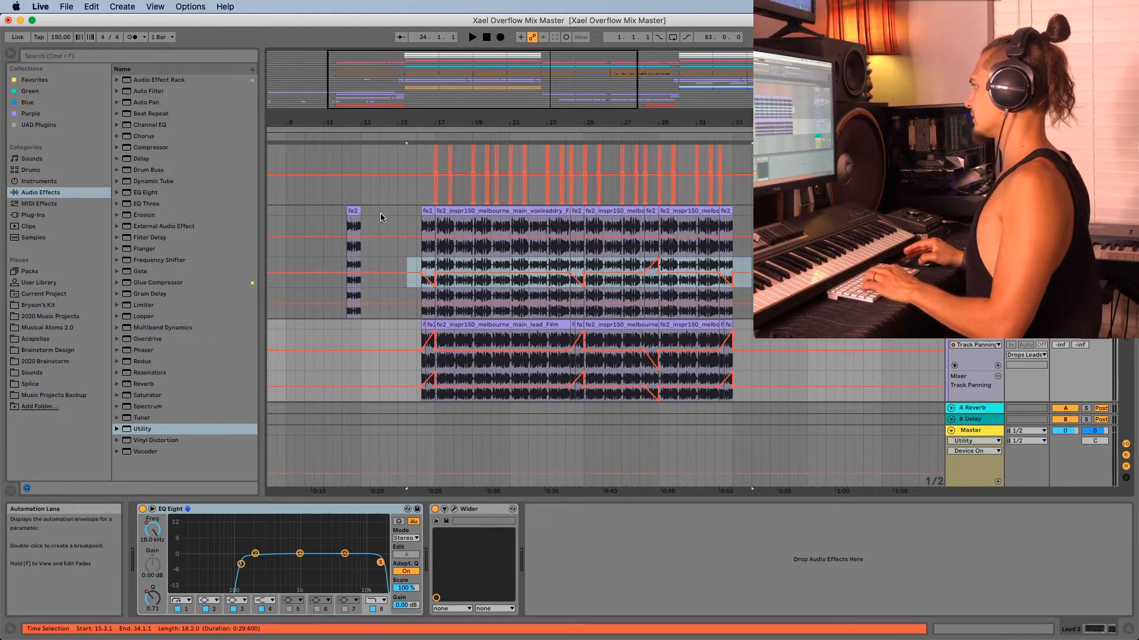
{"action": "scroll", "coordinate": [441, 275], "scroll_direction": "down", "scroll_amount": 2}
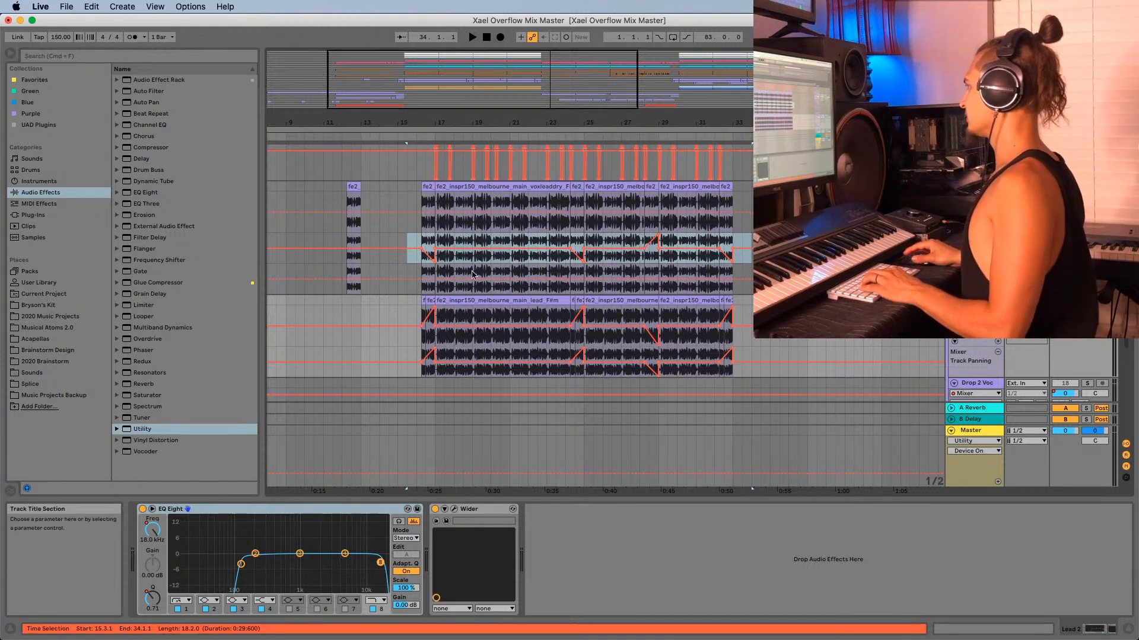
- Add a Utility at the end of Lead 2's device chain and show its Balance automation in a new lane
{"action": "left_click_drag", "start_coordinate": [141, 430], "coordinate": [561, 556]}
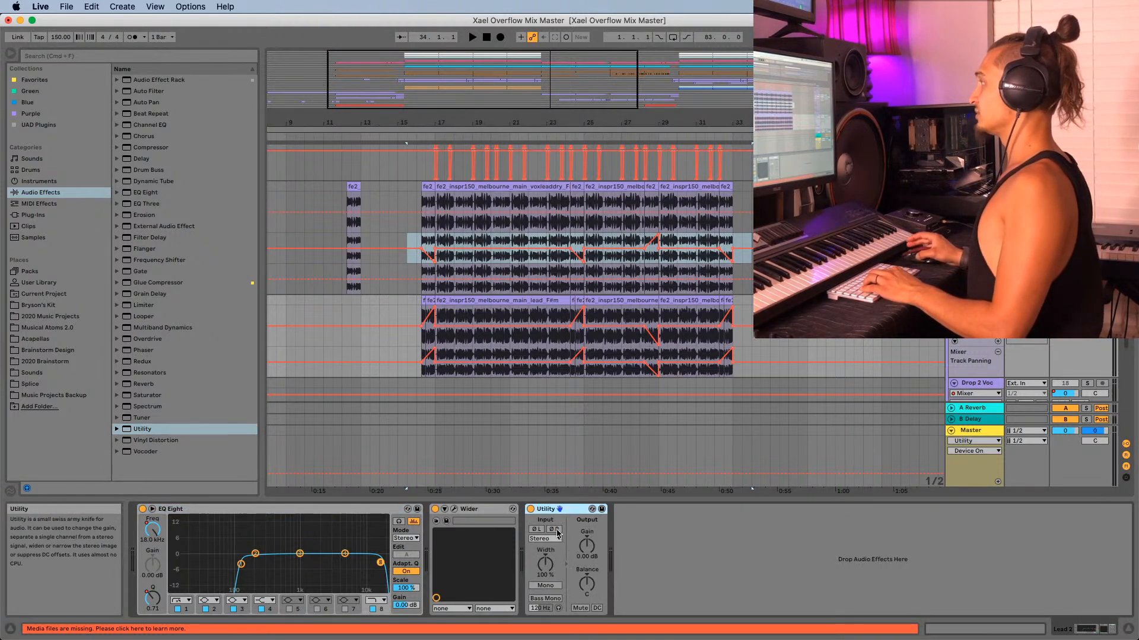
{"action": "right_click", "coordinate": [592, 586]}
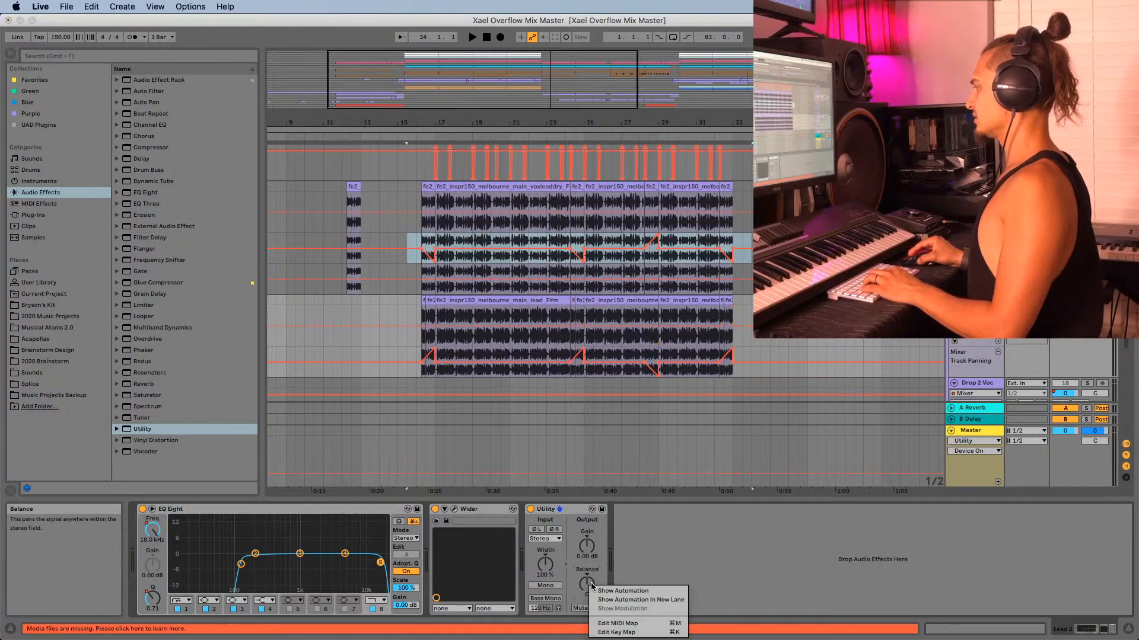
{"action": "left_click", "coordinate": [615, 600]}
- Copy Lead 2's track panning automation from 15.3.1 to 34.3.1 into its Utility Balance lane at the same position
{"action": "mouse_move", "coordinate": [400, 372]}
{"action": "left_mouse_down"}
{"action": "mouse_move", "coordinate": [749, 372]}
{"action": "mouse_move", "coordinate": [404, 371]}
{"action": "left_mouse_up"}
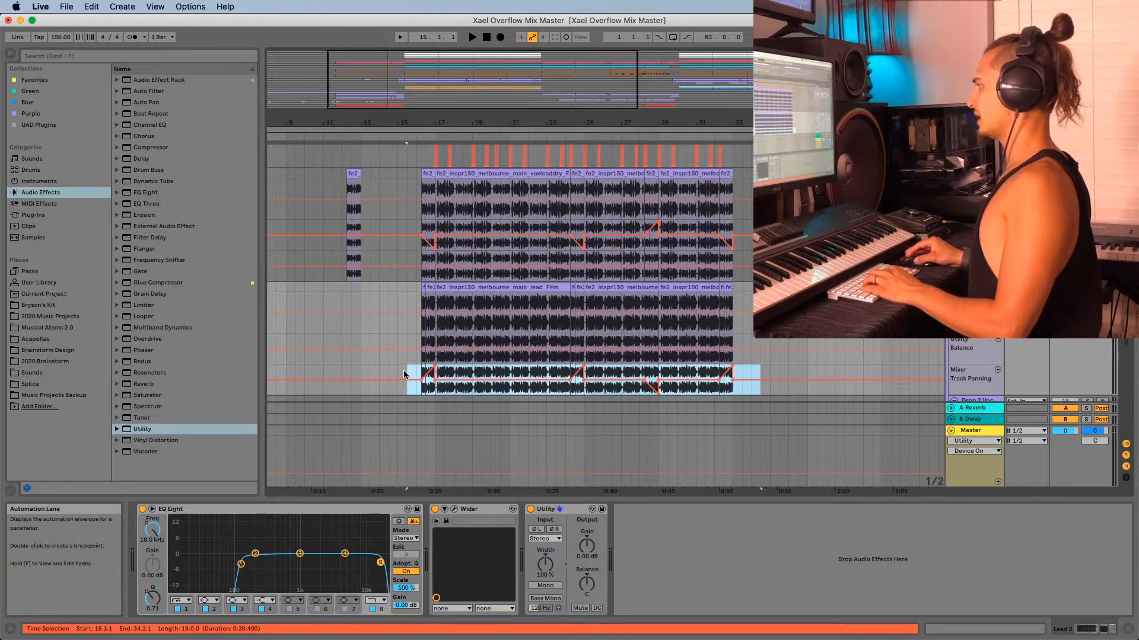
{"action": "left_click", "coordinate": [410, 341]}
{"action": "key", "text": "super+v"}
{"action": "scroll", "coordinate": [972, 285], "scroll_direction": "down", "scroll_amount": 1}
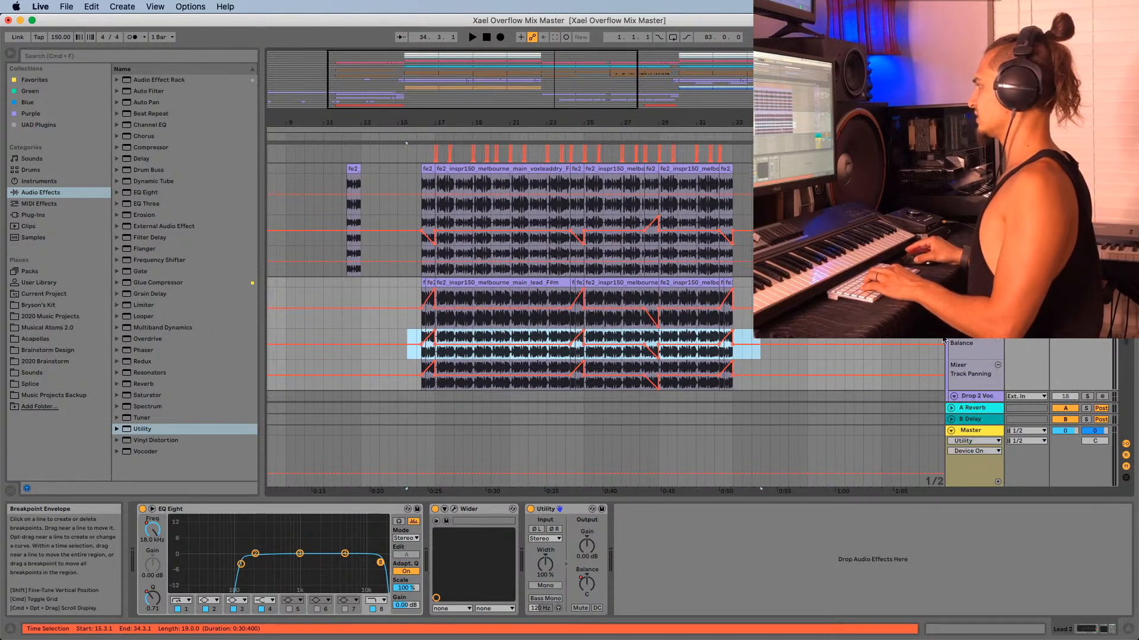
- Delete the track panning automation on Lead 2
{"action": "scroll", "coordinate": [972, 285], "scroll_direction": "up", "scroll_amount": 1}
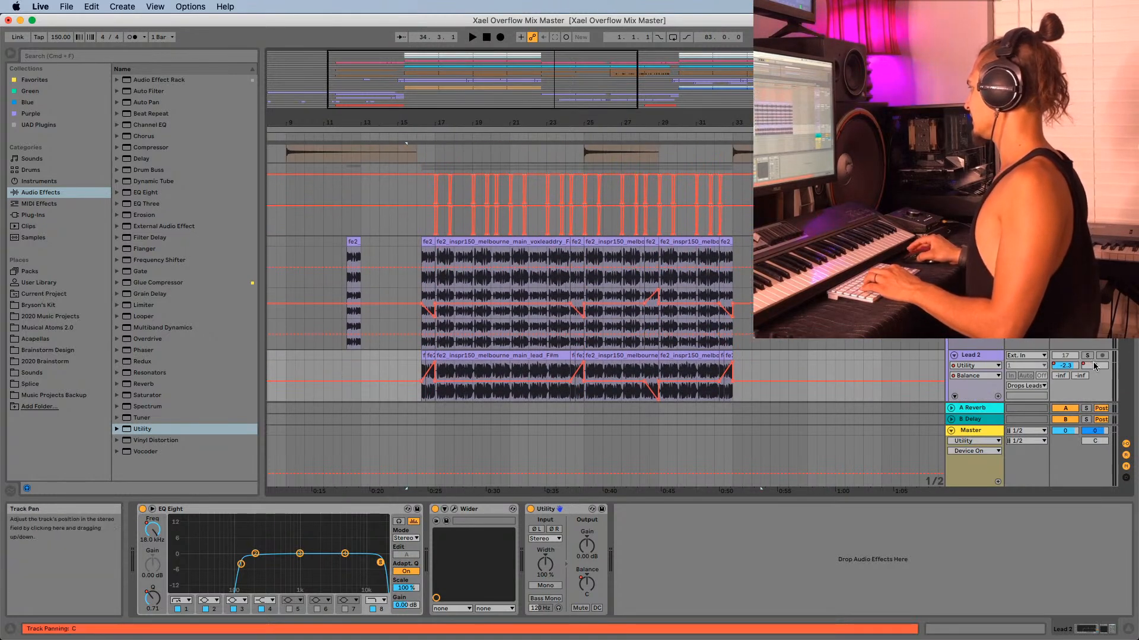
{"action": "right_click", "coordinate": [1065, 366]}
{"action": "left_click", "coordinate": [1057, 412]}
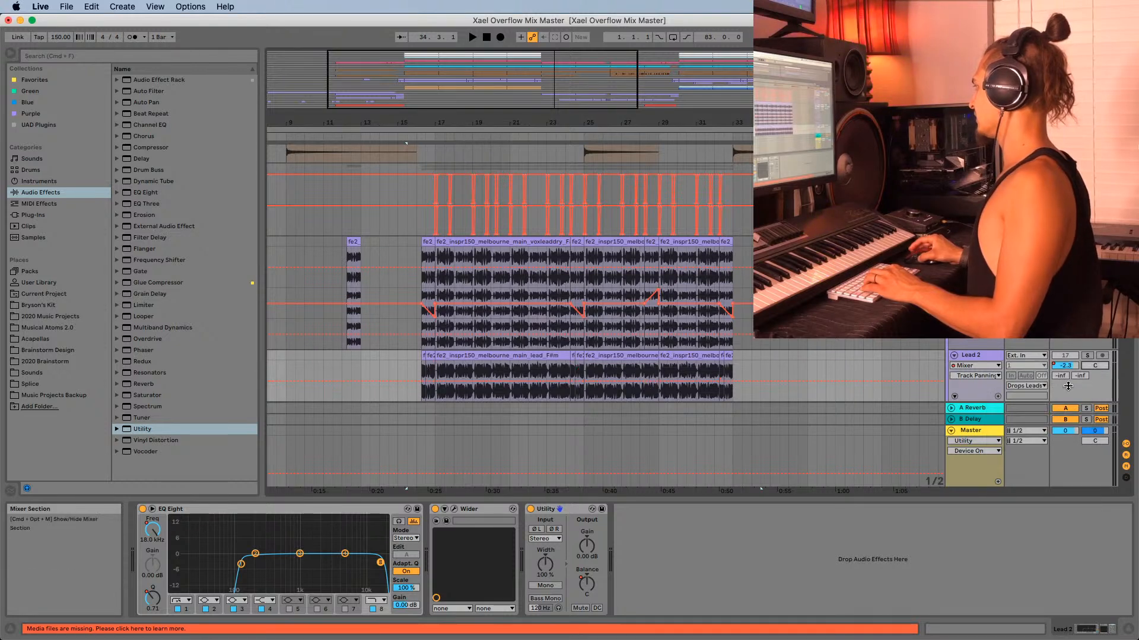
- Show Lead 2's track volume automation in a new lane
{"action": "scroll", "coordinate": [790, 366], "scroll_direction": "down", "scroll_amount": 3}
{"action": "right_click", "coordinate": [1061, 279]}
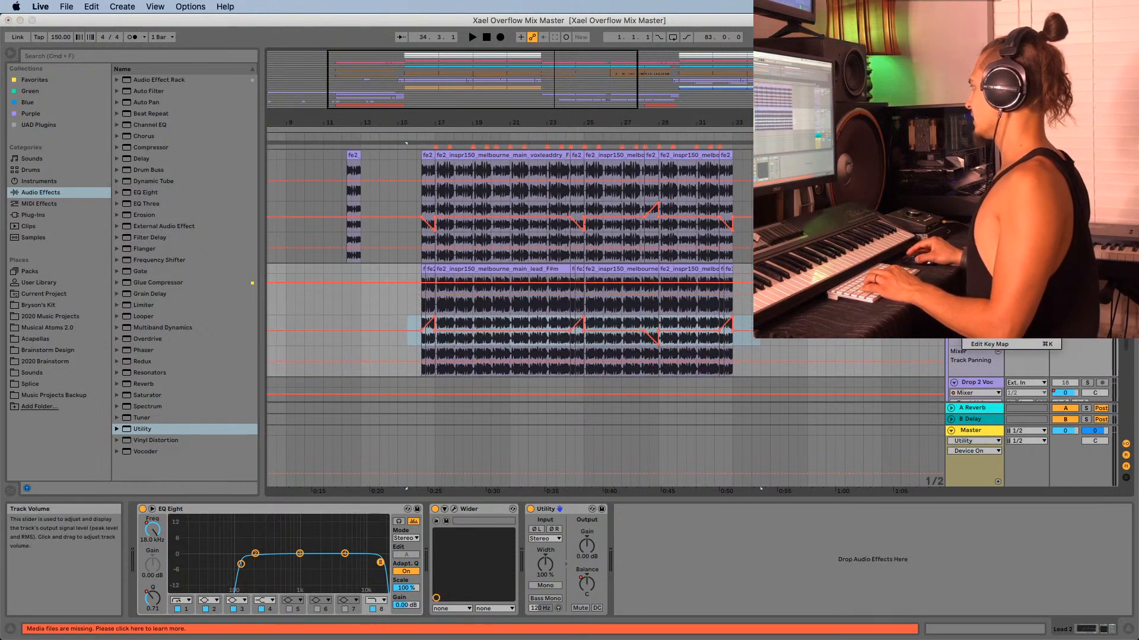
{"action": "left_click", "coordinate": [1029, 306]}
{"action": "left_click_drag", "start_coordinate": [532, 125], "coordinate": [532, 71]}
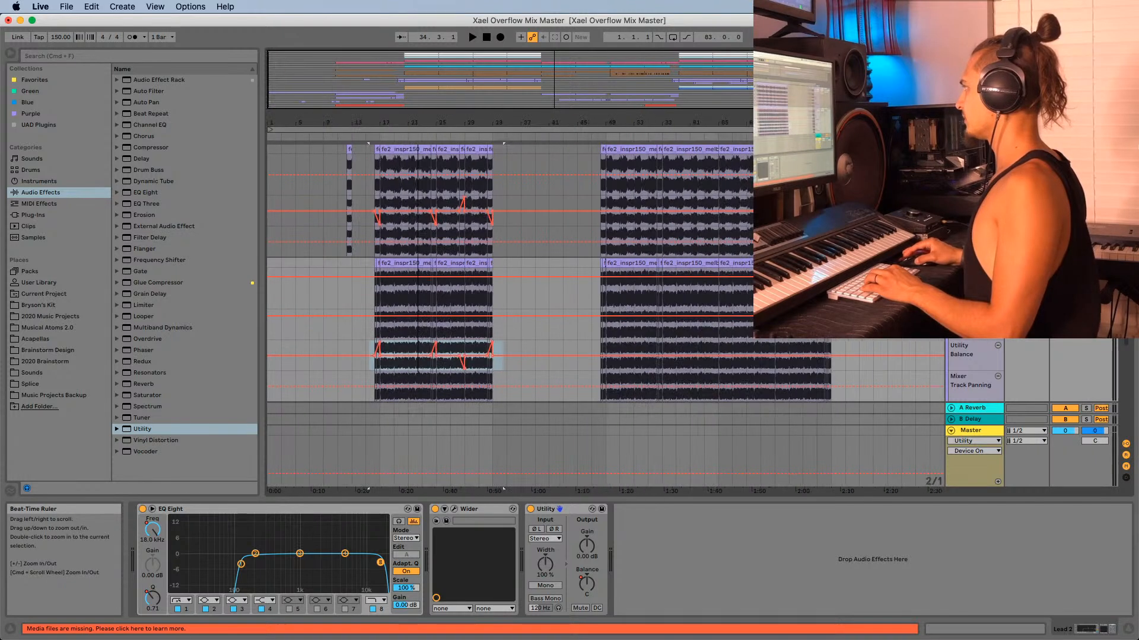
- Show Lead 2's Utility Gain automation in a new lane and copy the track volume automation from 73.1.1 to 83.1.1 into it
{"action": "scroll", "coordinate": [695, 297], "scroll_direction": "down", "scroll_amount": 1}
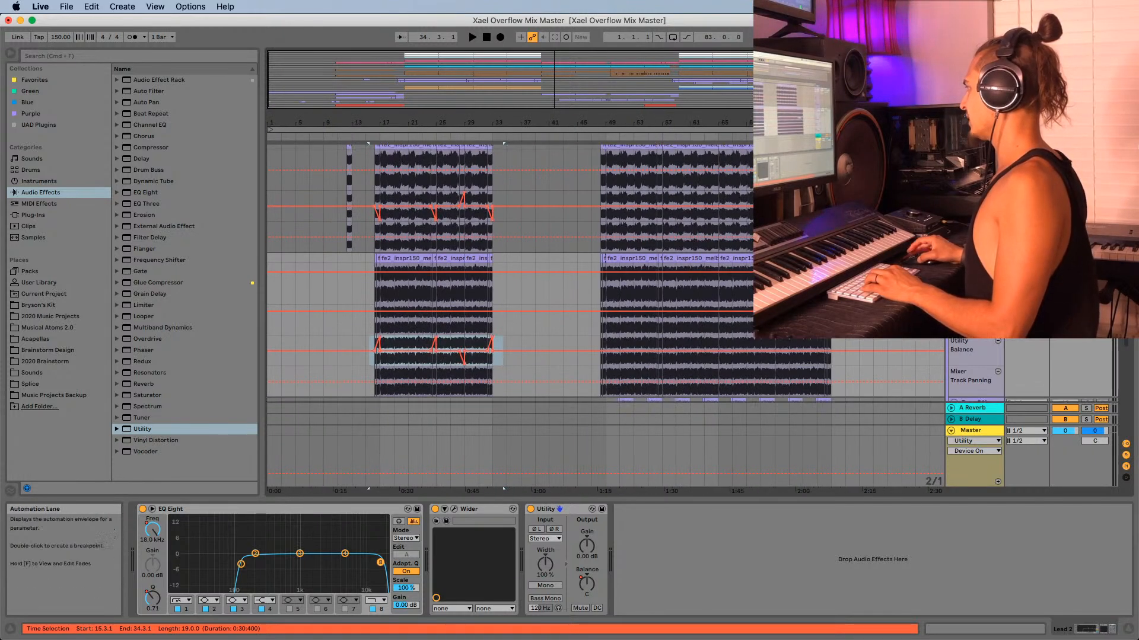
{"action": "right_click", "coordinate": [587, 546]}
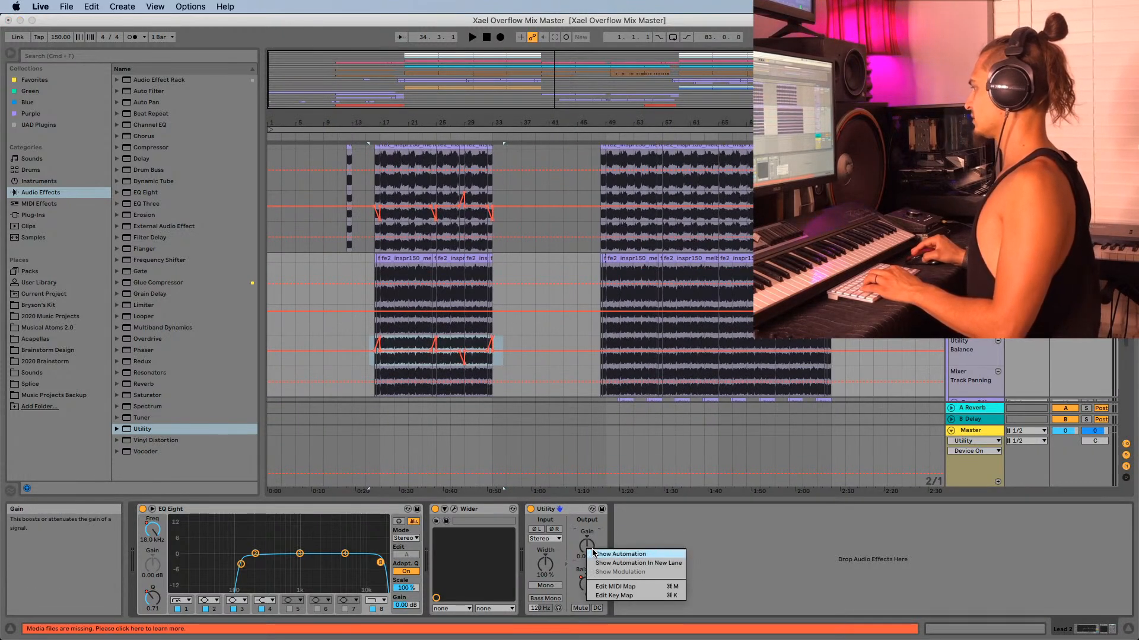
{"action": "left_click", "coordinate": [605, 564]}
{"action": "left_click_drag", "start_coordinate": [803, 325], "coordinate": [846, 325]}
{"action": "key", "text": "super+c"}
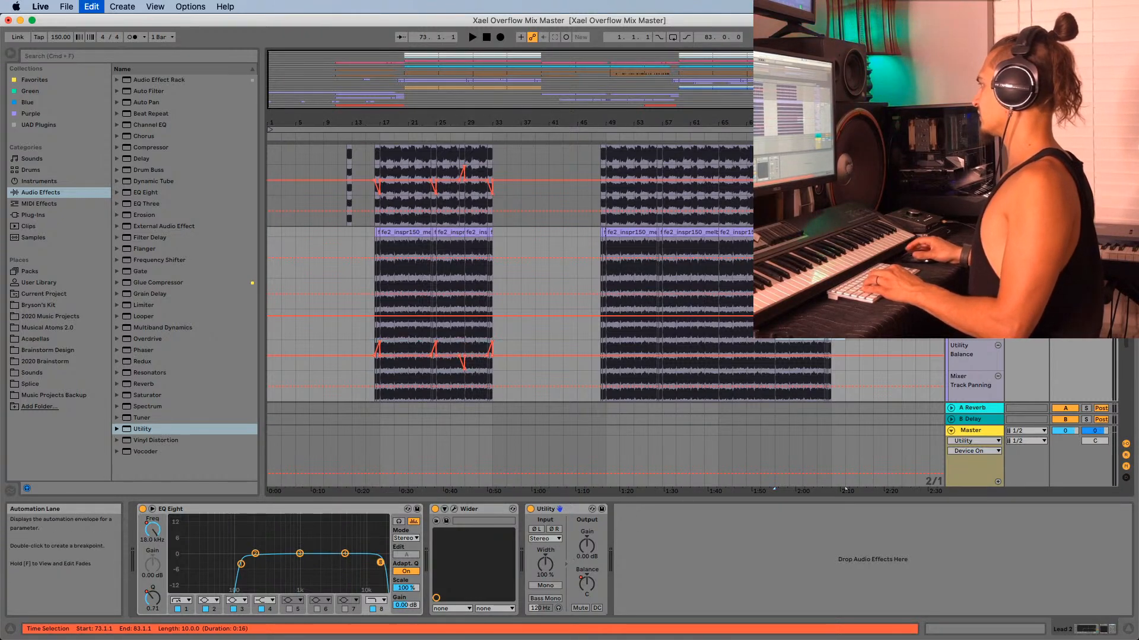
{"action": "key", "text": "super+v"}
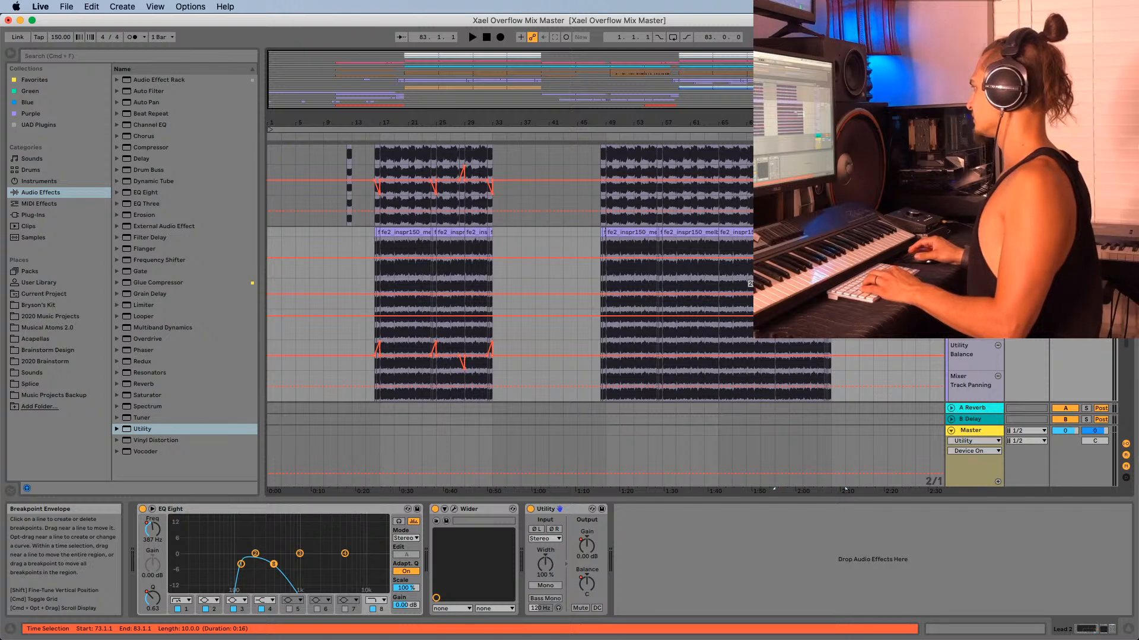
- Level Lead 2's Utility Gain automation at about 0 dB ahead of the ending fade and set the track volume to -2.3 dB
{"action": "left_click_drag", "start_coordinate": [763, 294], "coordinate": [762, 303]}
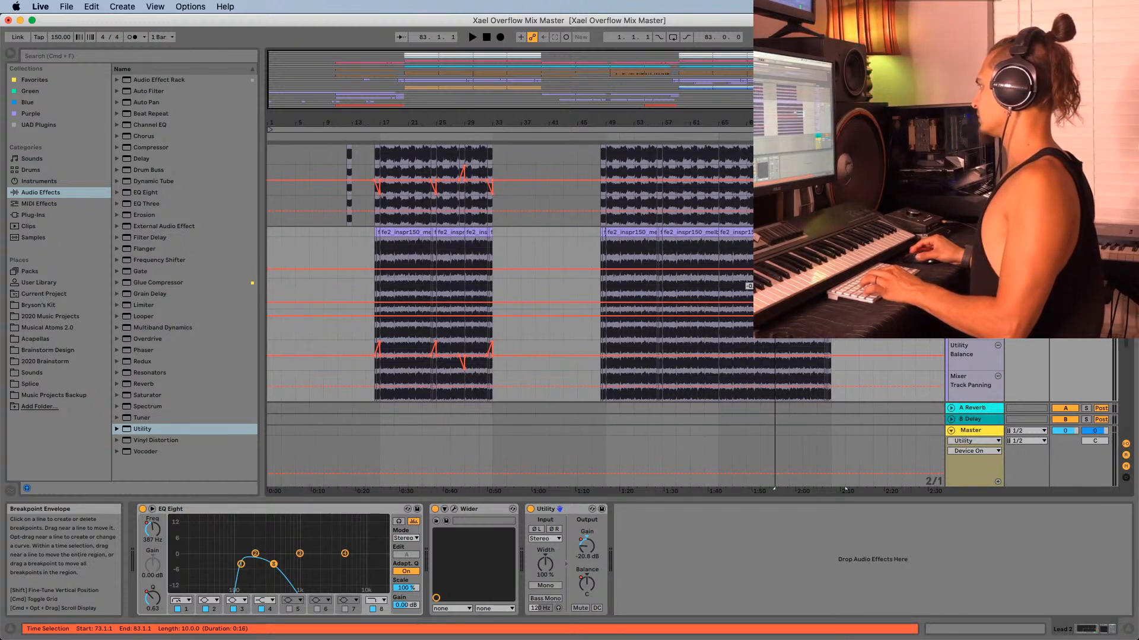
{"action": "left_click", "coordinate": [760, 490]}
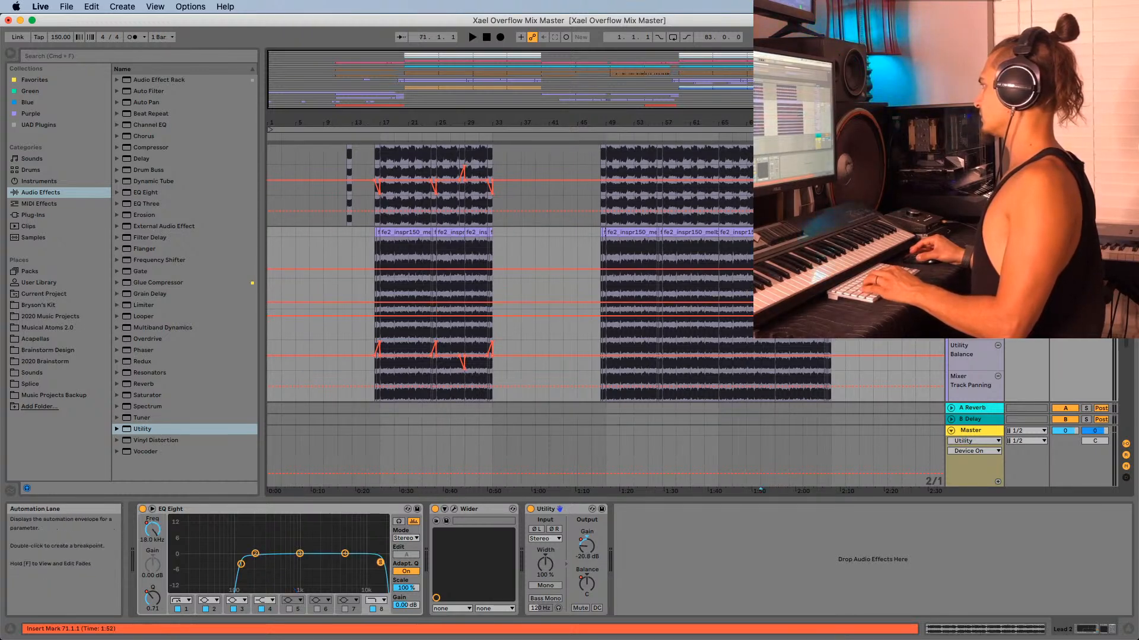
{"action": "left_click_drag", "start_coordinate": [763, 294], "coordinate": [763, 296]}
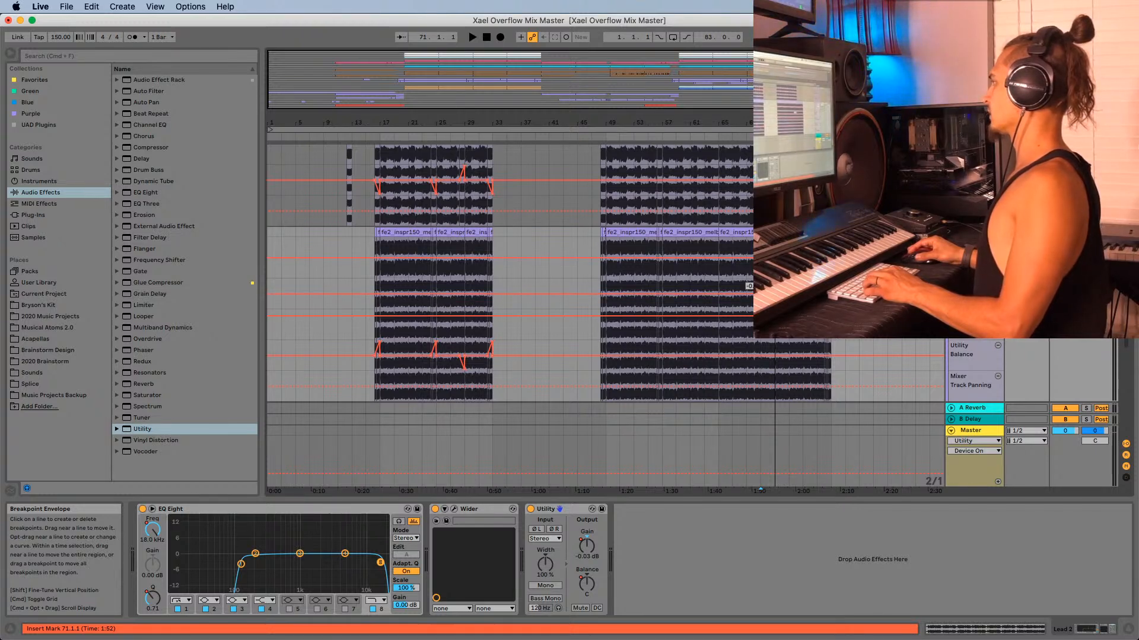
{"action": "scroll", "coordinate": [778, 295], "scroll_direction": "up", "scroll_amount": 5}
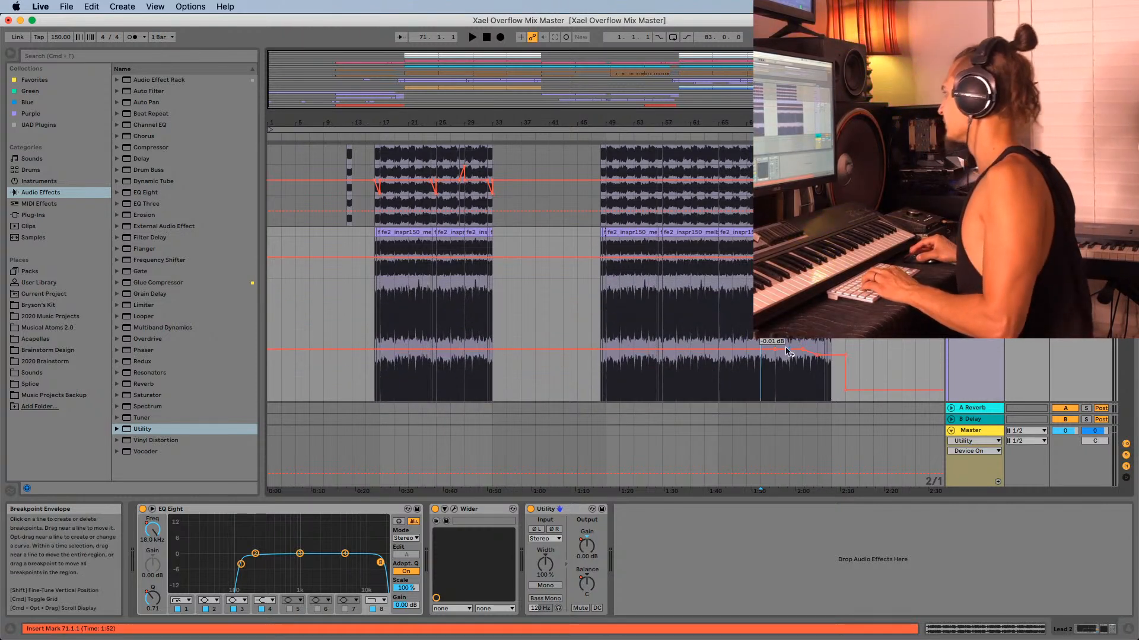
{"action": "scroll", "coordinate": [790, 348], "scroll_direction": "down", "scroll_amount": 2}
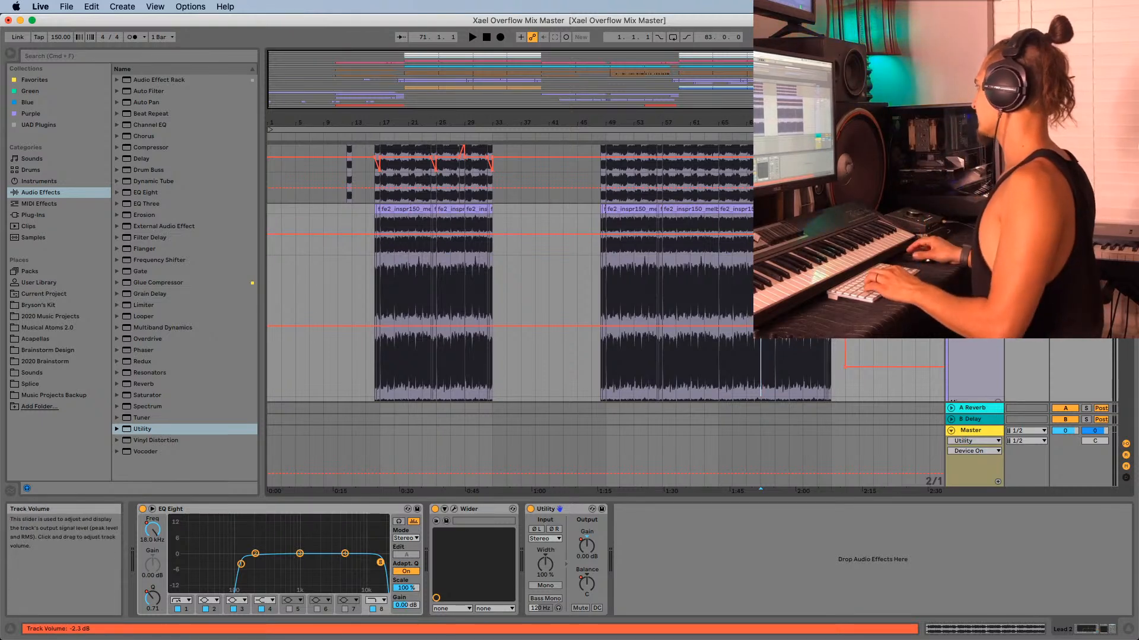
{"action": "left_click_drag", "start_coordinate": [783, 233], "coordinate": [783, 223]}
{"action": "scroll", "coordinate": [510, 273], "scroll_direction": "up", "scroll_amount": 4}
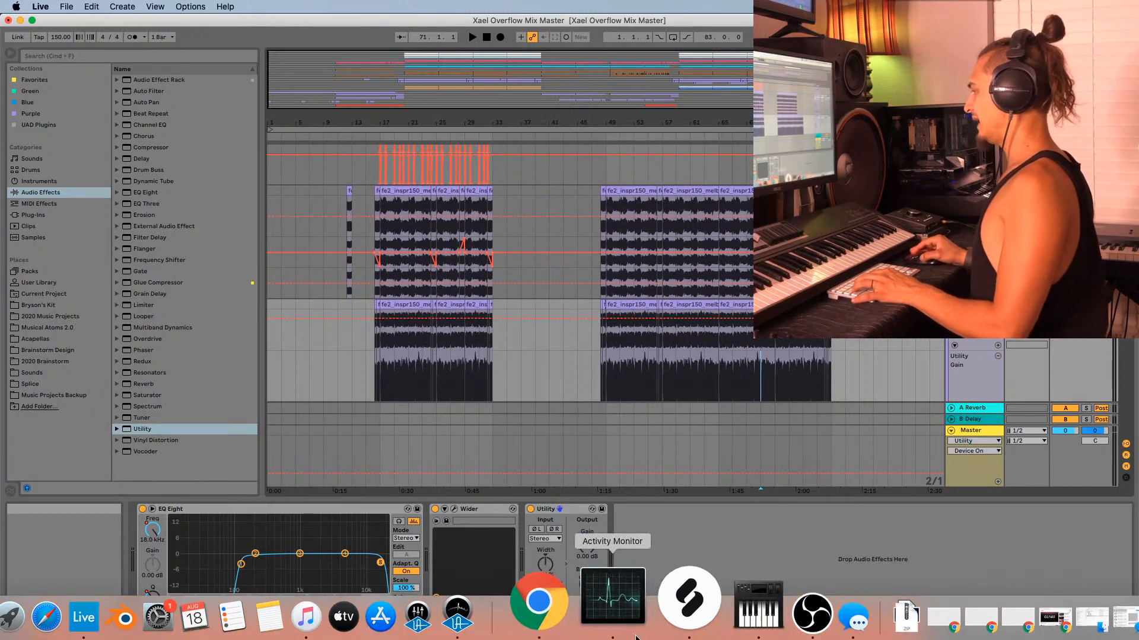
- Switch to Chrome, look through the music page at brysonprice.com/music, and close the browser window
{"action": "left_click", "coordinate": [593, 620]}
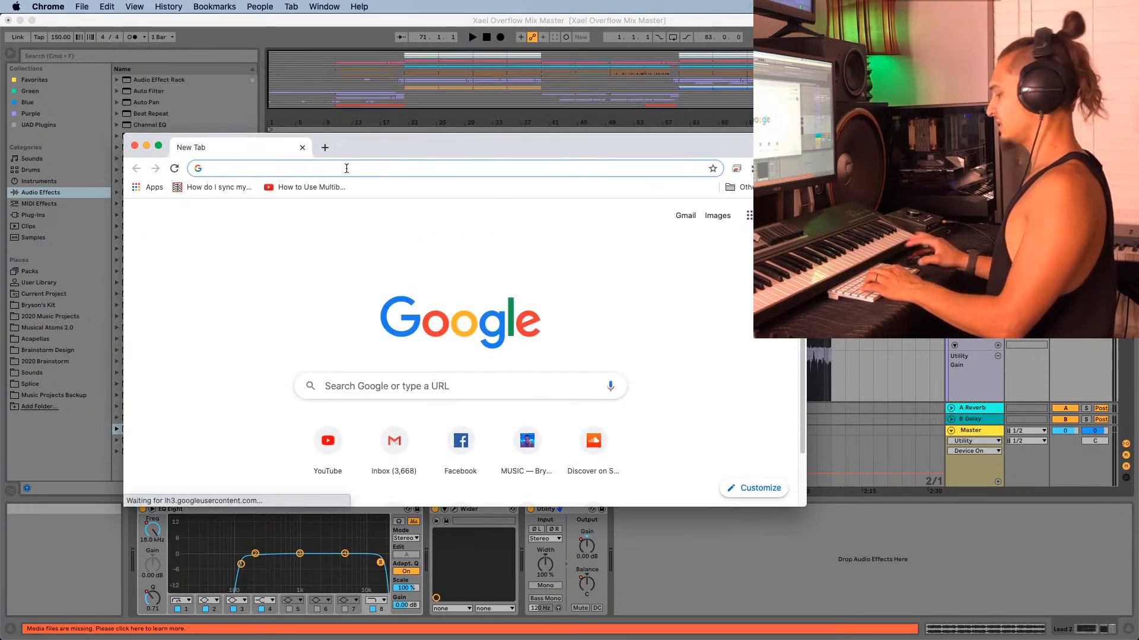
{"action": "type", "text": "bryson"}
{"action": "key", "text": "Return"}
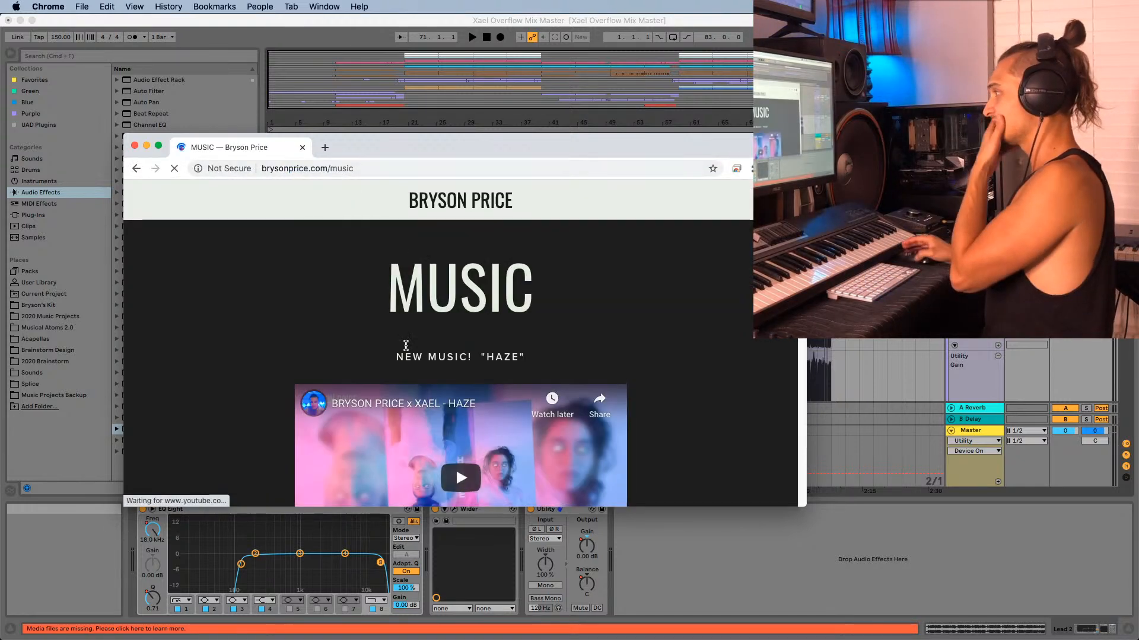
{"action": "scroll", "coordinate": [423, 407], "scroll_direction": "down", "scroll_amount": 3}
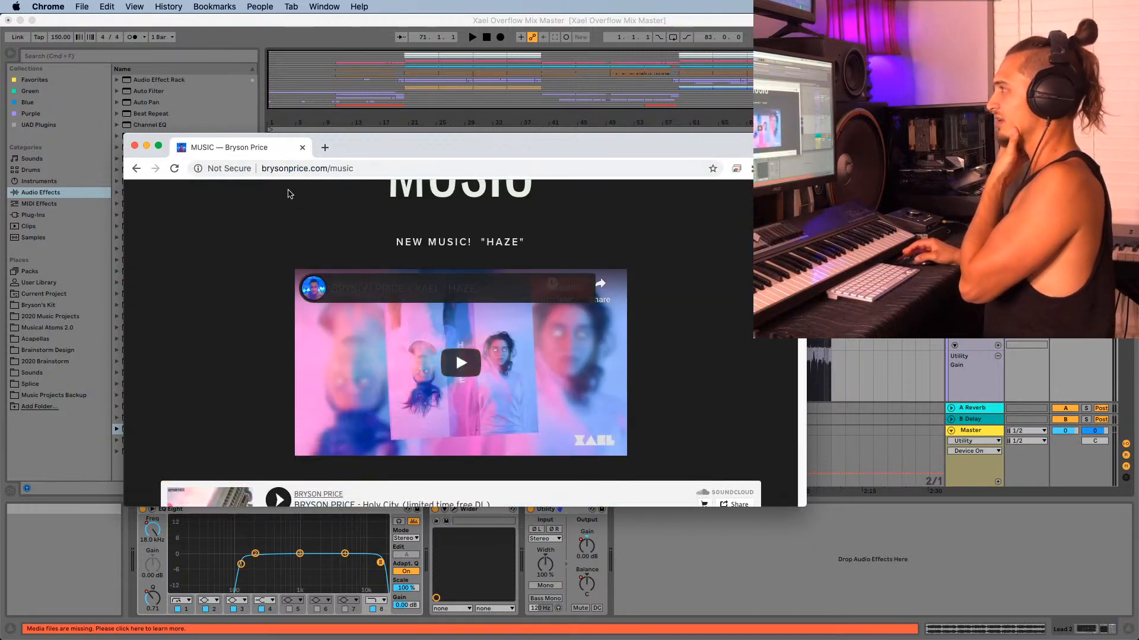
{"action": "scroll", "coordinate": [363, 306], "scroll_direction": "up", "scroll_amount": 3}
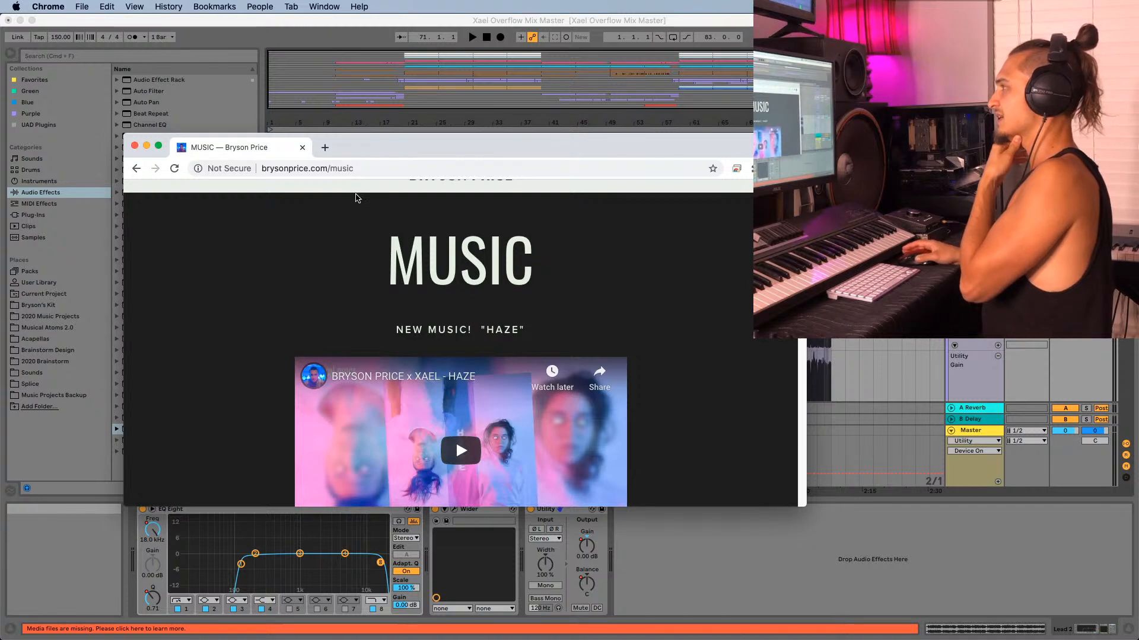
{"action": "scroll", "coordinate": [377, 405], "scroll_direction": "down", "scroll_amount": 3}
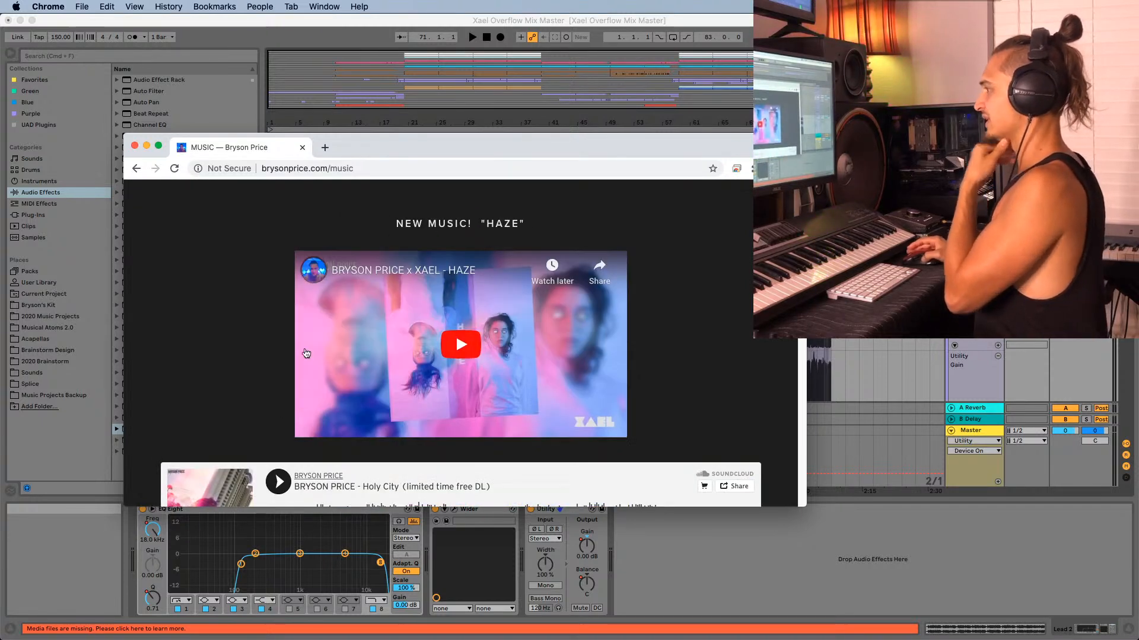
{"action": "left_click", "coordinate": [135, 146]}
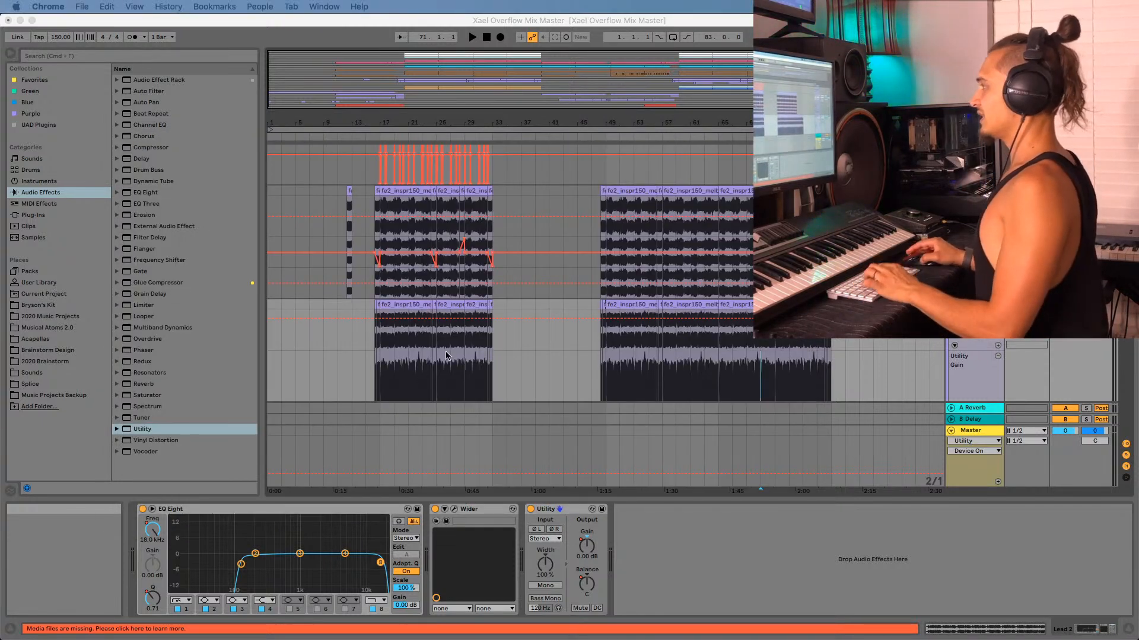
- Play the first drop from 16.3.1 and bring up the Drops Leads group's device chain
{"action": "left_click", "coordinate": [384, 381]}
{"action": "left_click_drag", "start_coordinate": [385, 123], "coordinate": [395, 251]}
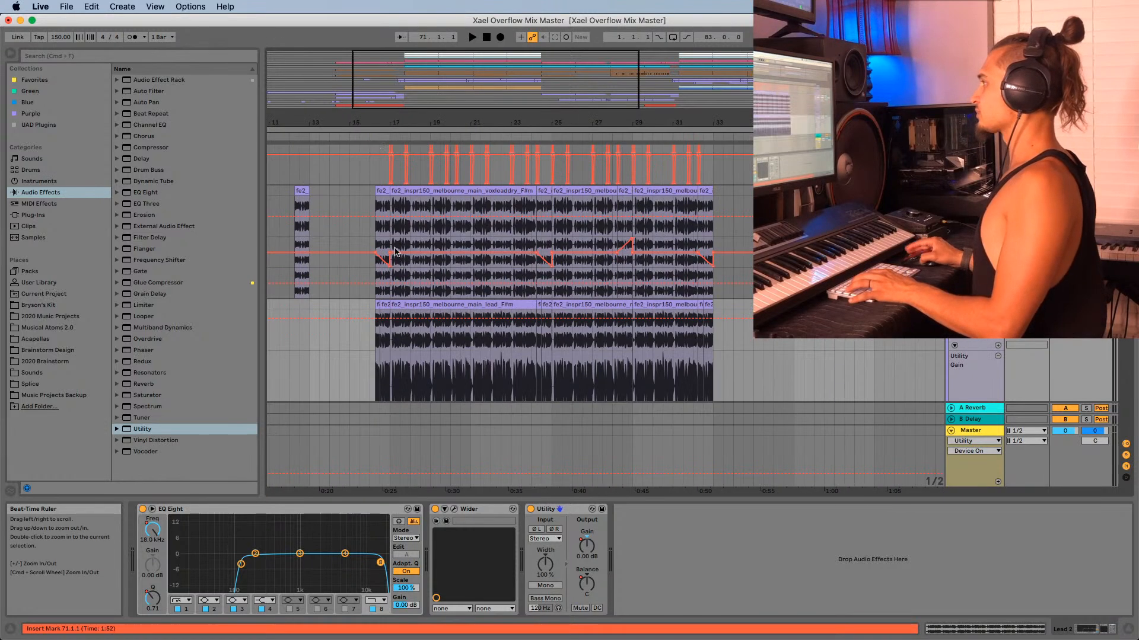
{"action": "key", "text": "space"}
{"action": "scroll", "coordinate": [429, 264], "scroll_direction": "down", "scroll_amount": 8}
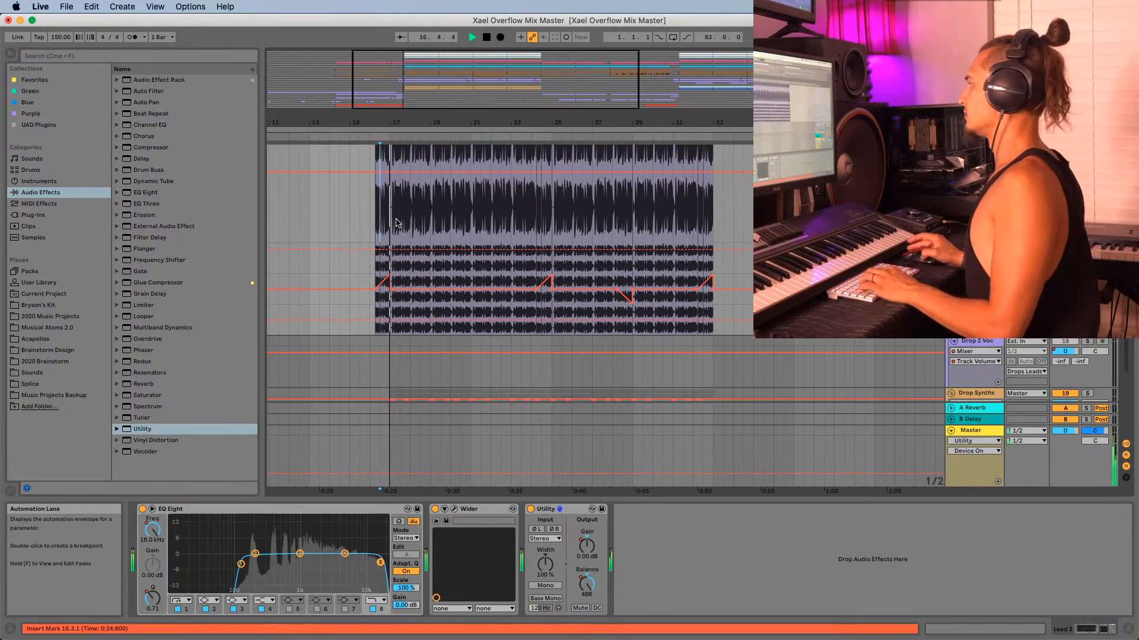
{"action": "scroll", "coordinate": [429, 264], "scroll_direction": "up", "scroll_amount": 5}
{"action": "scroll", "coordinate": [429, 264], "scroll_direction": "down", "scroll_amount": 4}
{"action": "scroll", "coordinate": [679, 271], "scroll_direction": "down", "scroll_amount": 3}
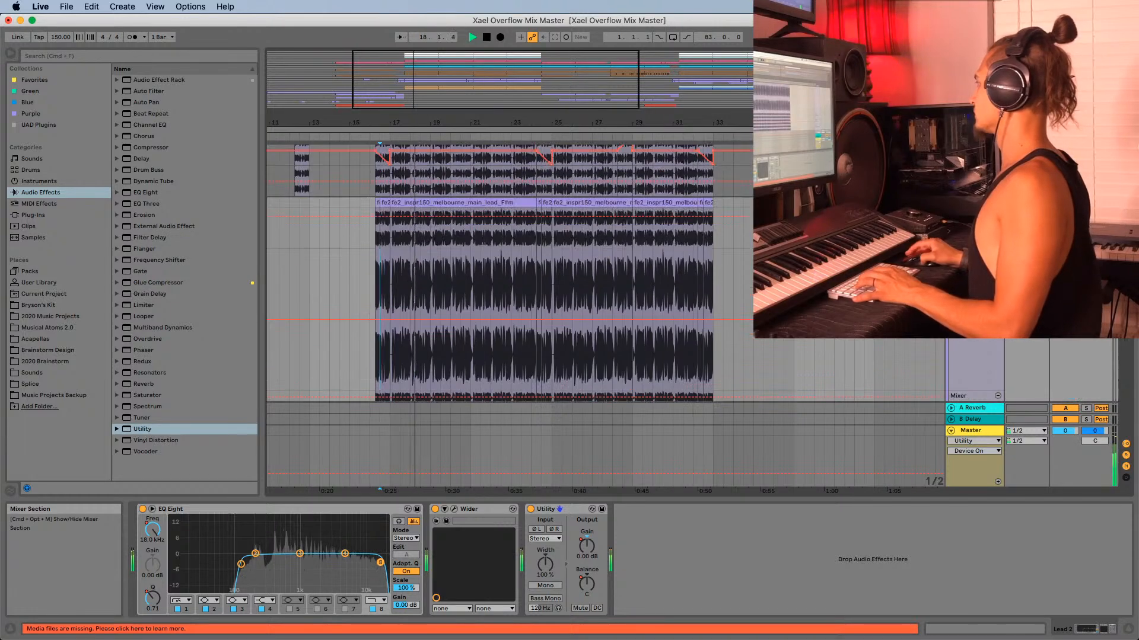
{"action": "scroll", "coordinate": [679, 271], "scroll_direction": "up", "scroll_amount": 3}
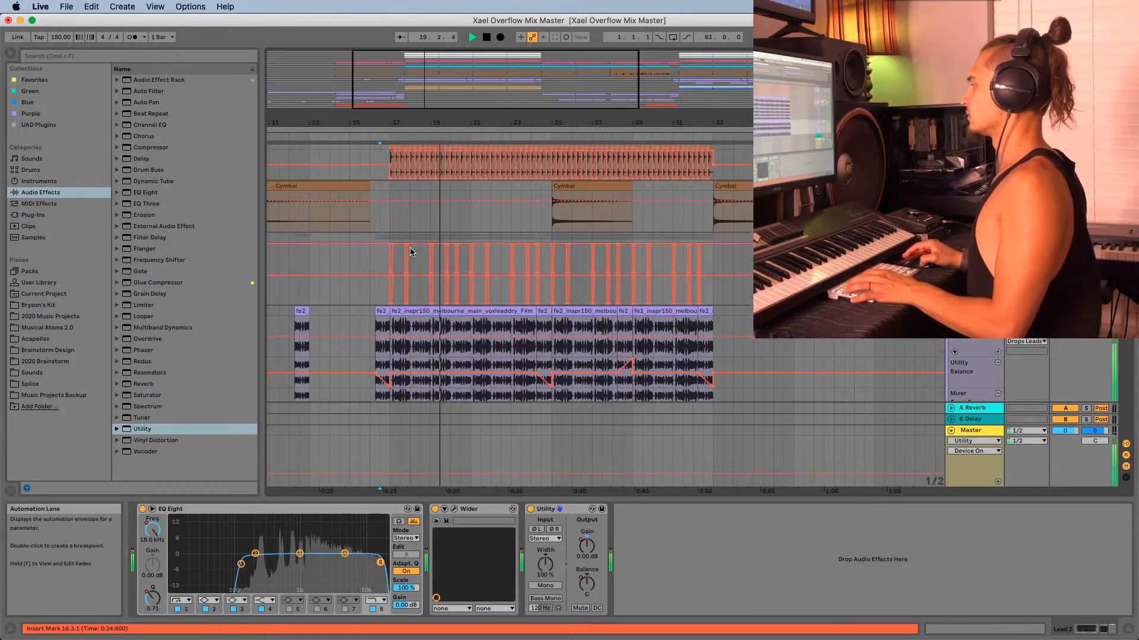
{"action": "left_click", "coordinate": [974, 239]}
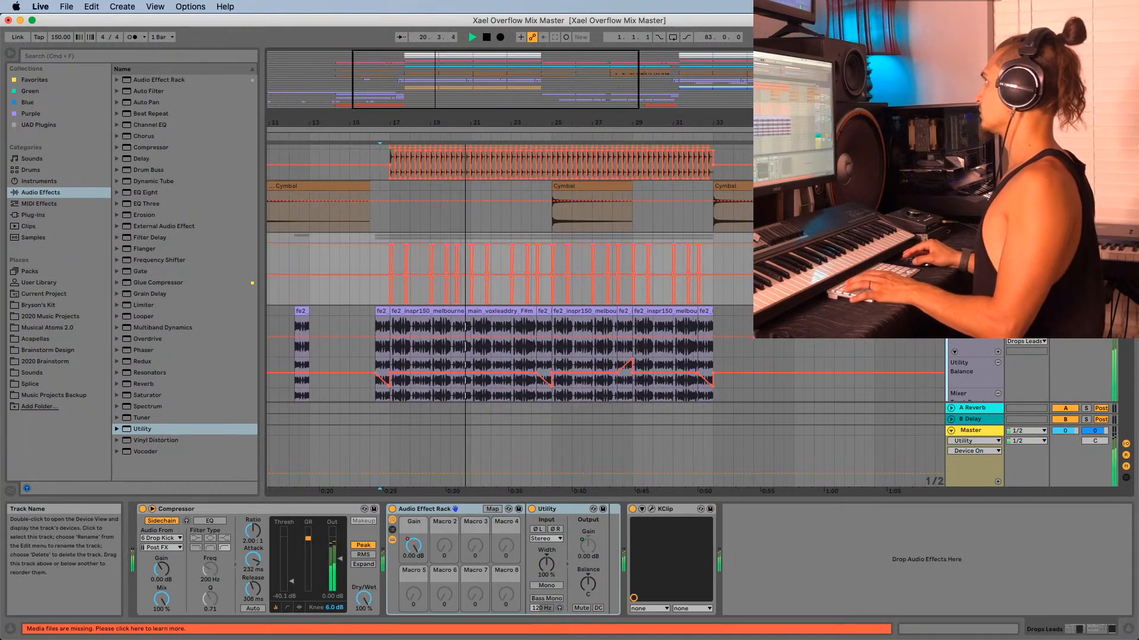
{"action": "key", "text": "space"}
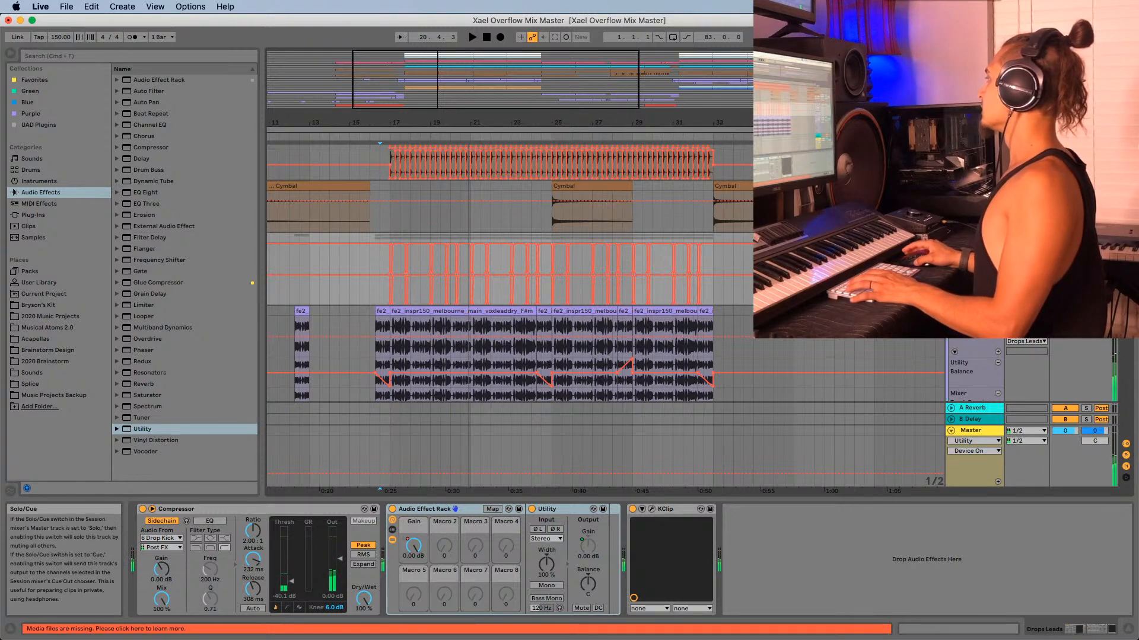
- Replay the drop from 16.3.1 with the lead clips enlarged and check the Drops Leads compressor's response
{"action": "key", "text": "space"}
{"action": "scroll", "coordinate": [482, 316], "scroll_direction": "down", "scroll_amount": 2}
{"action": "scroll", "coordinate": [482, 316], "scroll_direction": "down", "scroll_amount": 4}
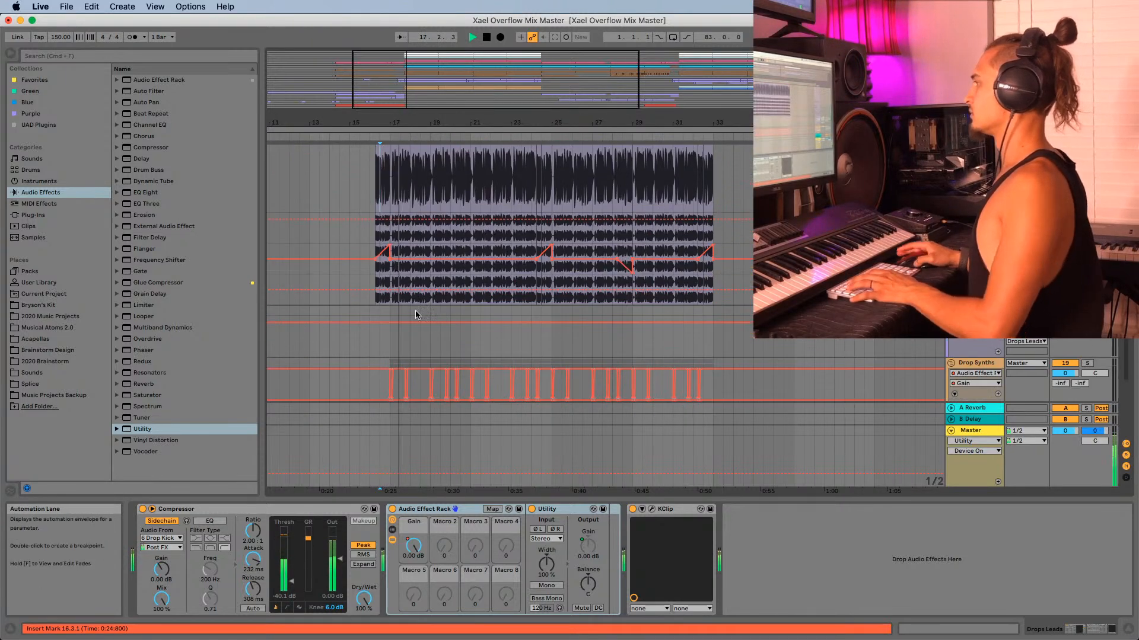
{"action": "left_click_drag", "start_coordinate": [403, 124], "coordinate": [422, 197]}
{"action": "scroll", "coordinate": [495, 304], "scroll_direction": "down", "scroll_amount": 4}
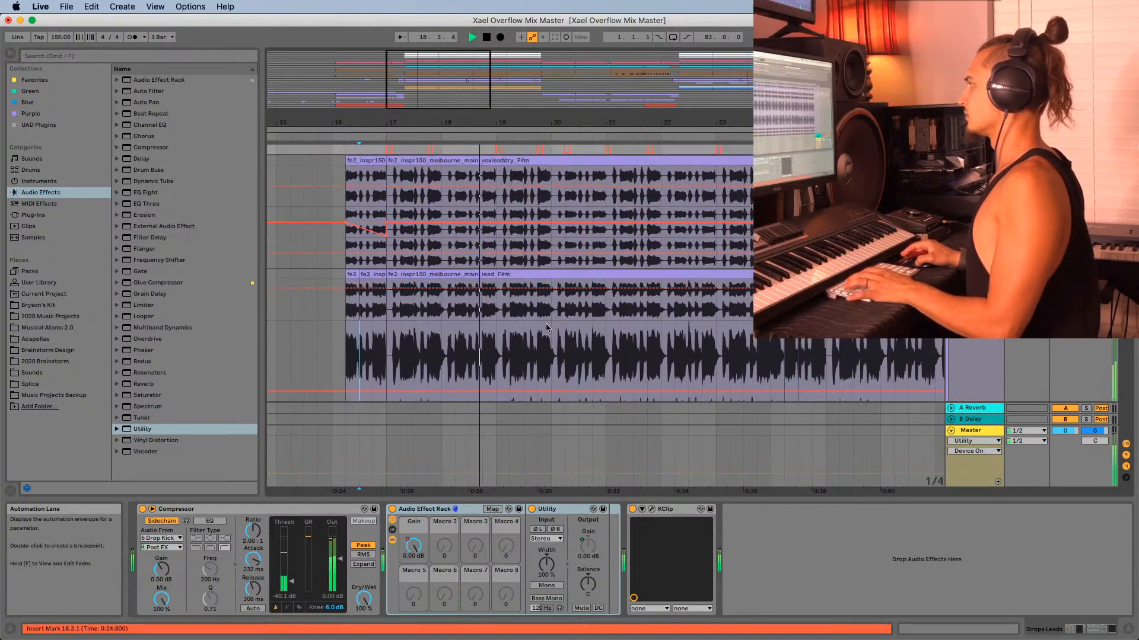
{"action": "scroll", "coordinate": [626, 295], "scroll_direction": "up", "scroll_amount": 2}
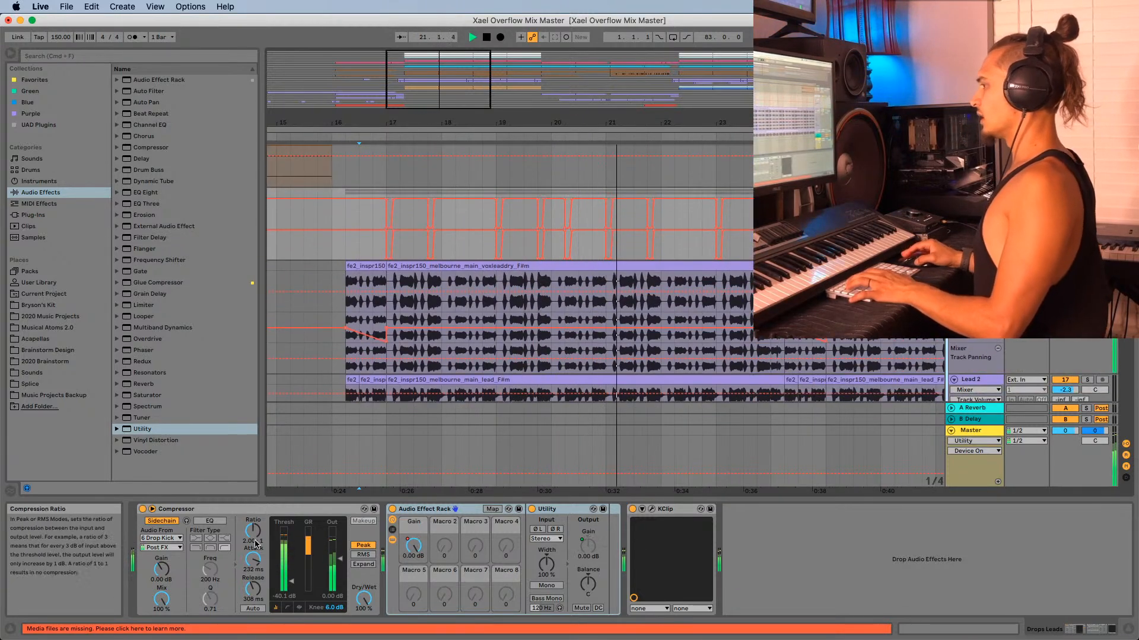
{"action": "key", "text": "space"}
- Audition the drop synths from 17.1.1 to compare them with the leads
{"action": "left_click", "coordinate": [367, 354]}
{"action": "scroll", "coordinate": [424, 315], "scroll_direction": "up", "scroll_amount": 3}
{"action": "scroll", "coordinate": [442, 307], "scroll_direction": "down", "scroll_amount": 6}
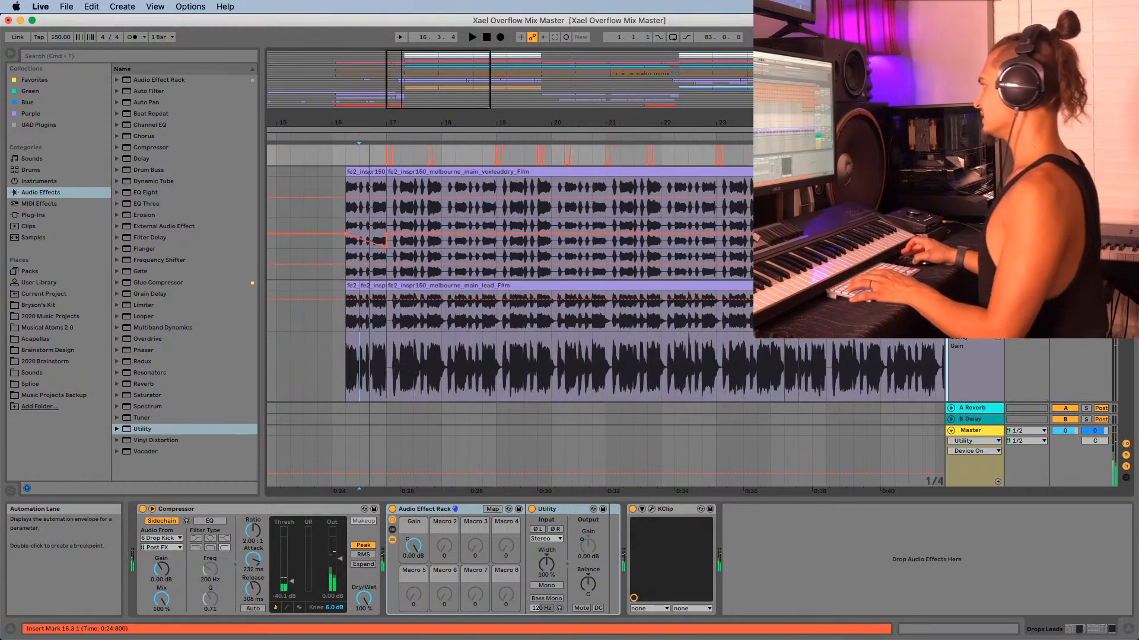
{"action": "scroll", "coordinate": [441, 308], "scroll_direction": "up", "scroll_amount": 3}
{"action": "scroll", "coordinate": [510, 304], "scroll_direction": "down", "scroll_amount": 4}
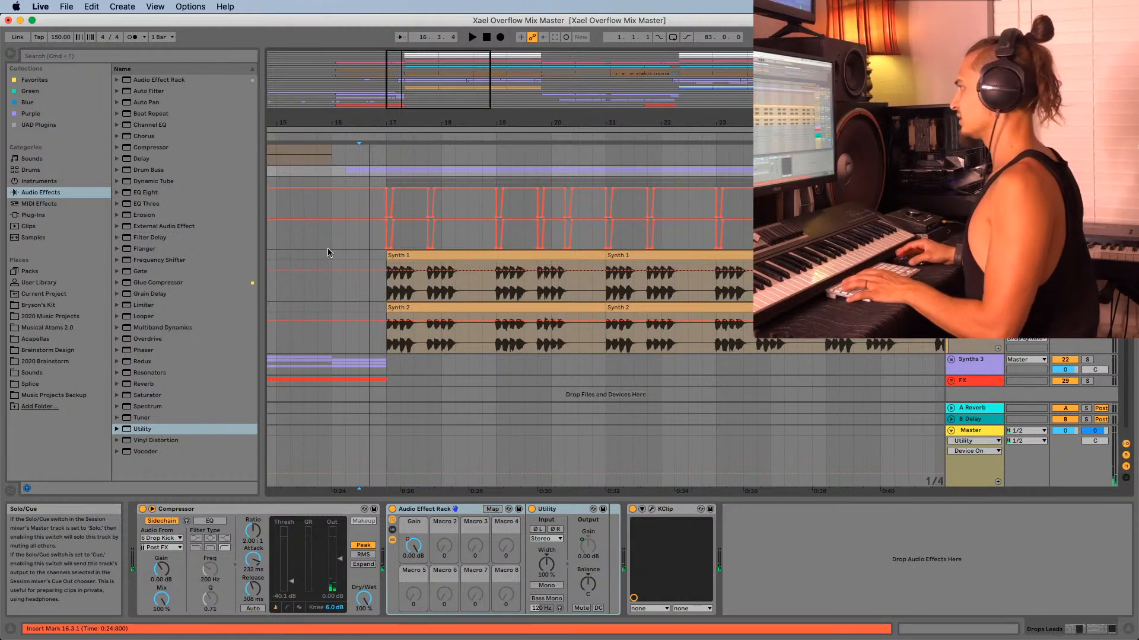
{"action": "left_click", "coordinate": [388, 295]}
{"action": "key", "text": "space"}
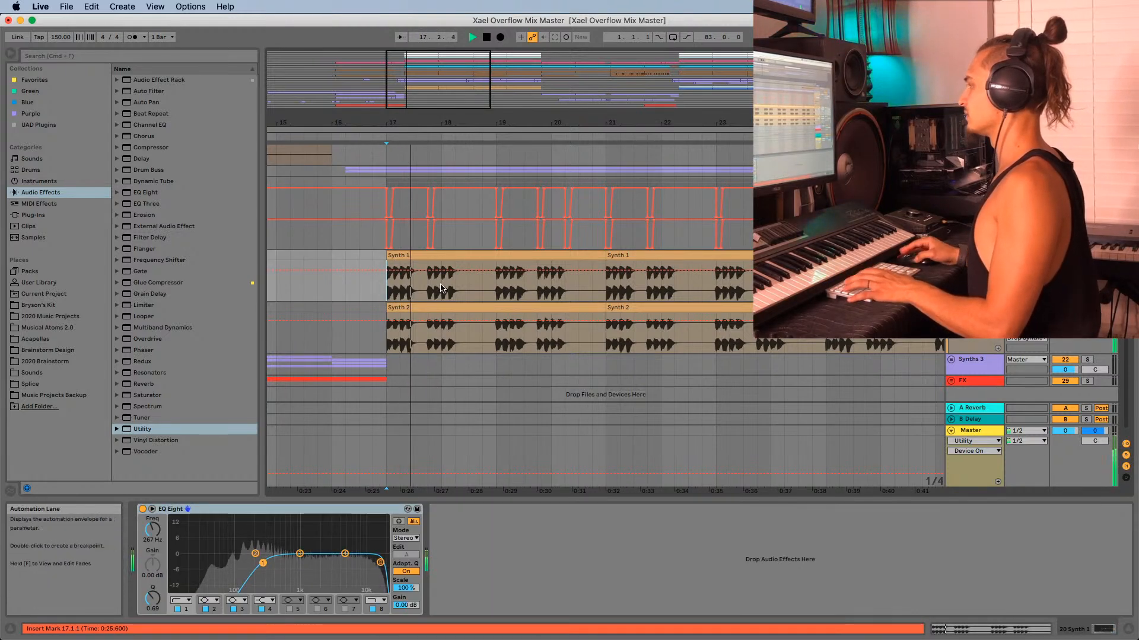
{"action": "scroll", "coordinate": [441, 289], "scroll_direction": "up", "scroll_amount": 6}
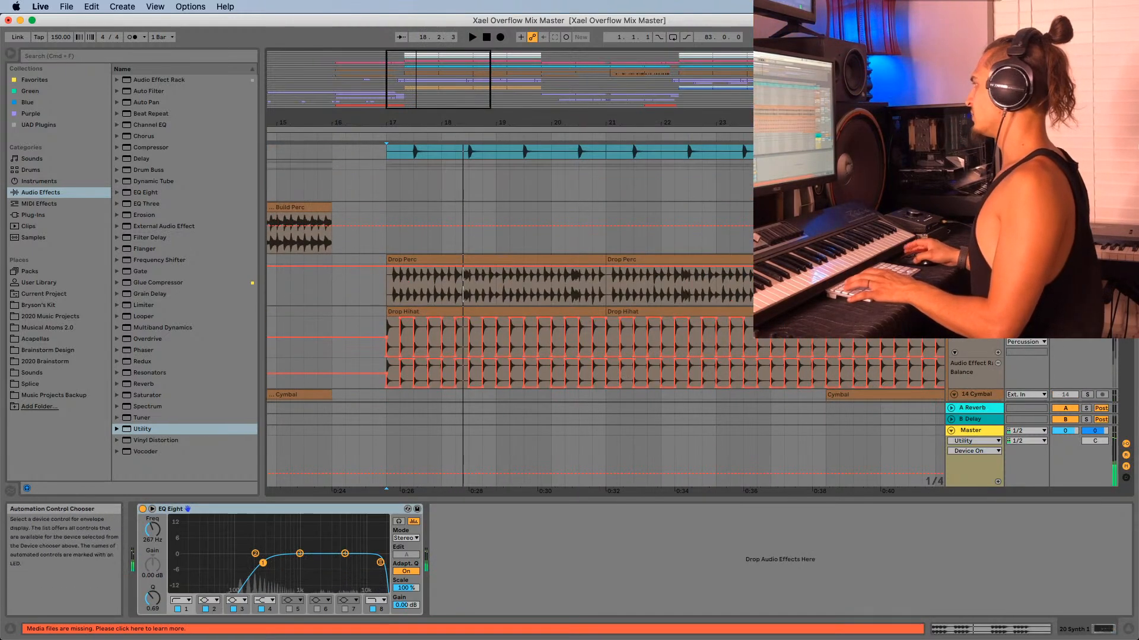
{"action": "scroll", "coordinate": [974, 228], "scroll_direction": "down", "scroll_amount": 6}
- Insert an EQ Eight at the start of the Drops Leads device chain with its low cut at 150 Hz
{"action": "left_click", "coordinate": [972, 209]}
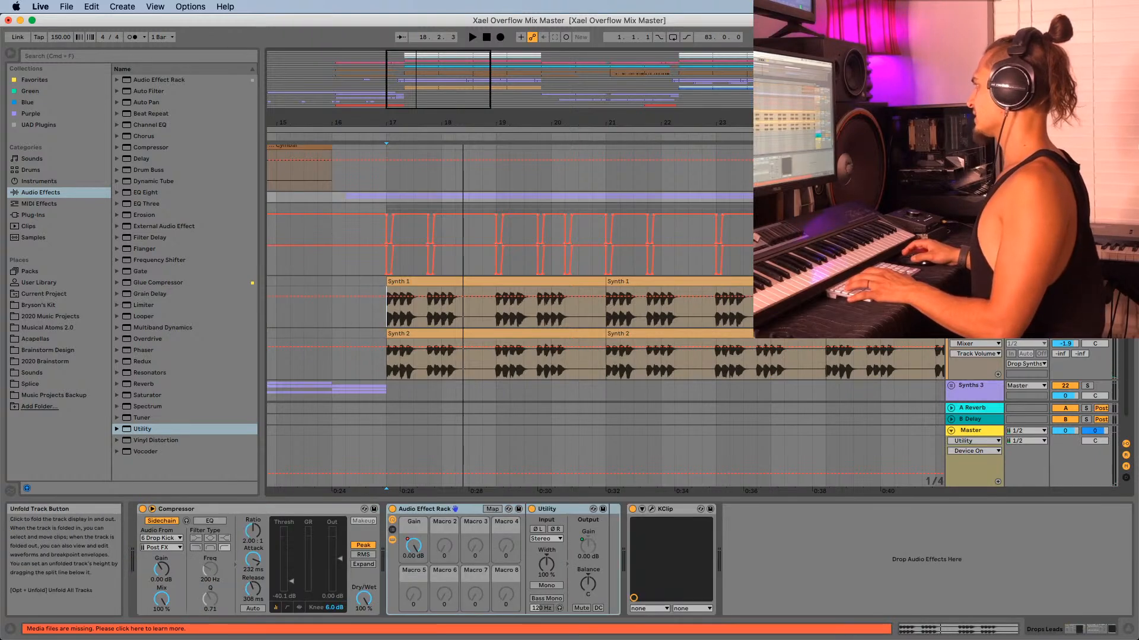
{"action": "scroll", "coordinate": [974, 238], "scroll_direction": "down", "scroll_amount": 5}
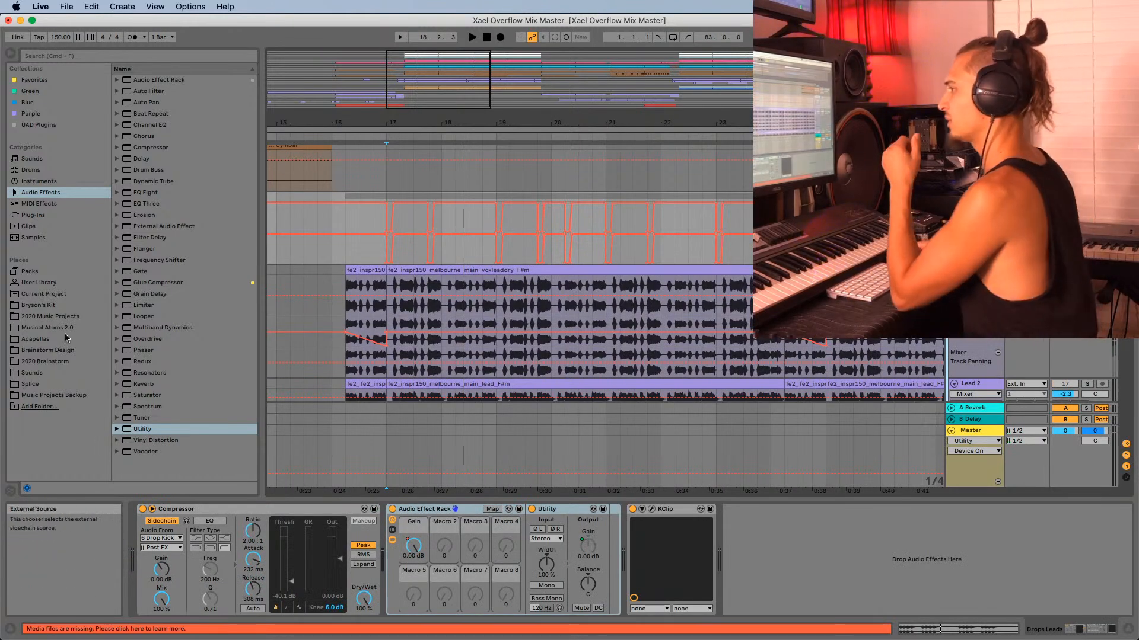
{"action": "left_click", "coordinate": [38, 306]}
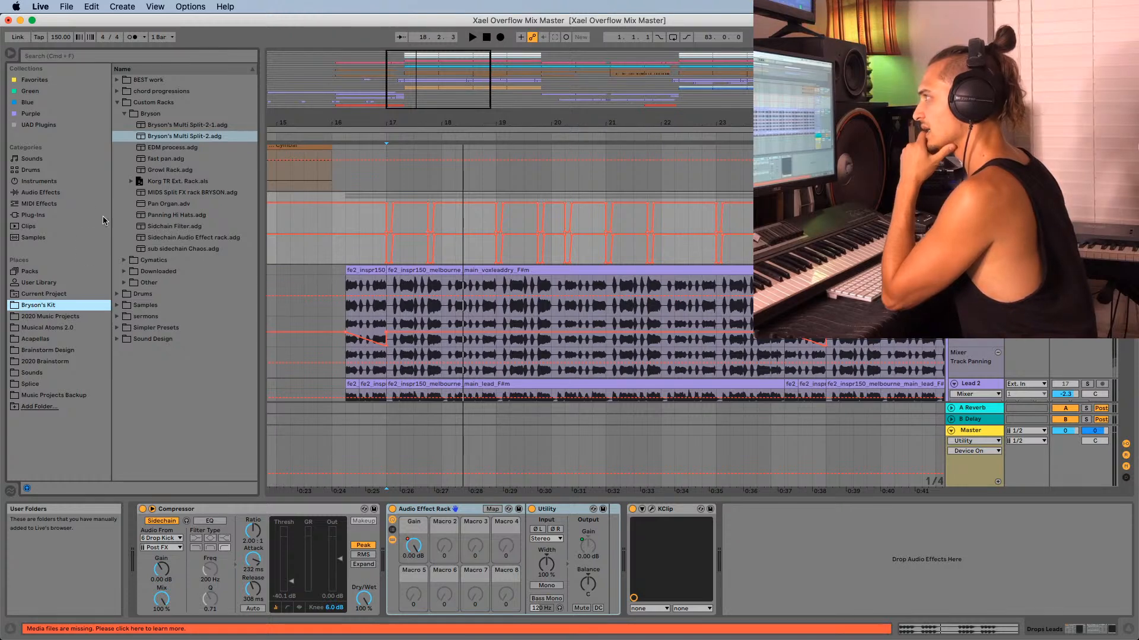
{"action": "left_click", "coordinate": [40, 192]}
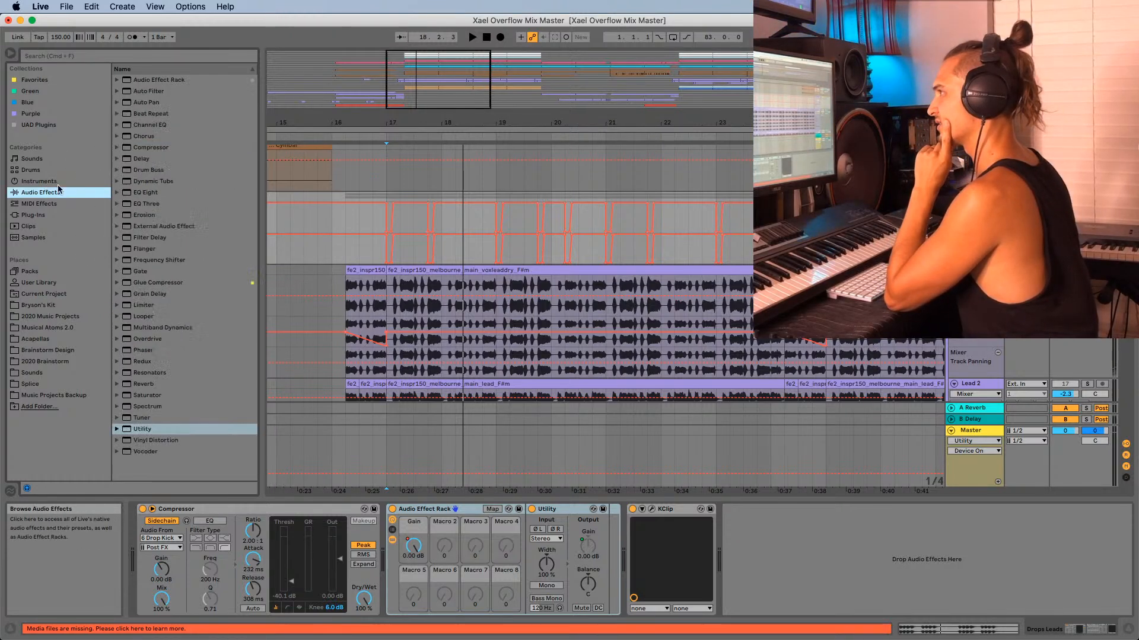
{"action": "left_click_drag", "start_coordinate": [146, 194], "coordinate": [158, 530]}
{"action": "left_click_drag", "start_coordinate": [151, 609], "coordinate": [152, 538]}
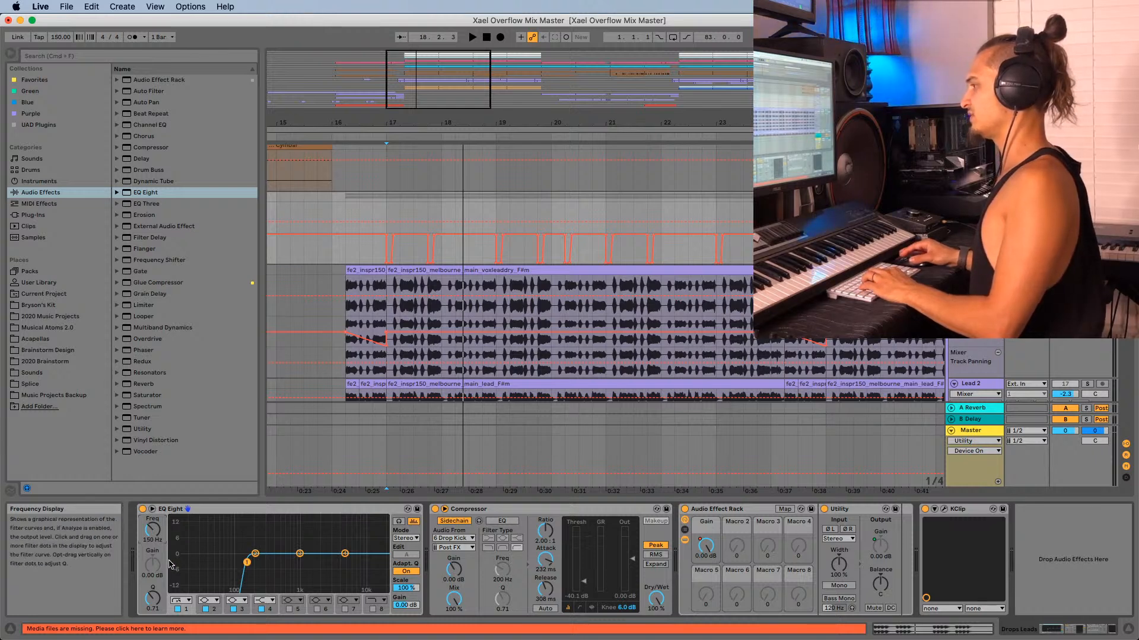
- Add the Multi Split-2 custom rack after EQ Eight in the Drops Leads device chain and dismiss its CamelCrusher plug-in window
{"action": "left_click", "coordinate": [45, 305]}
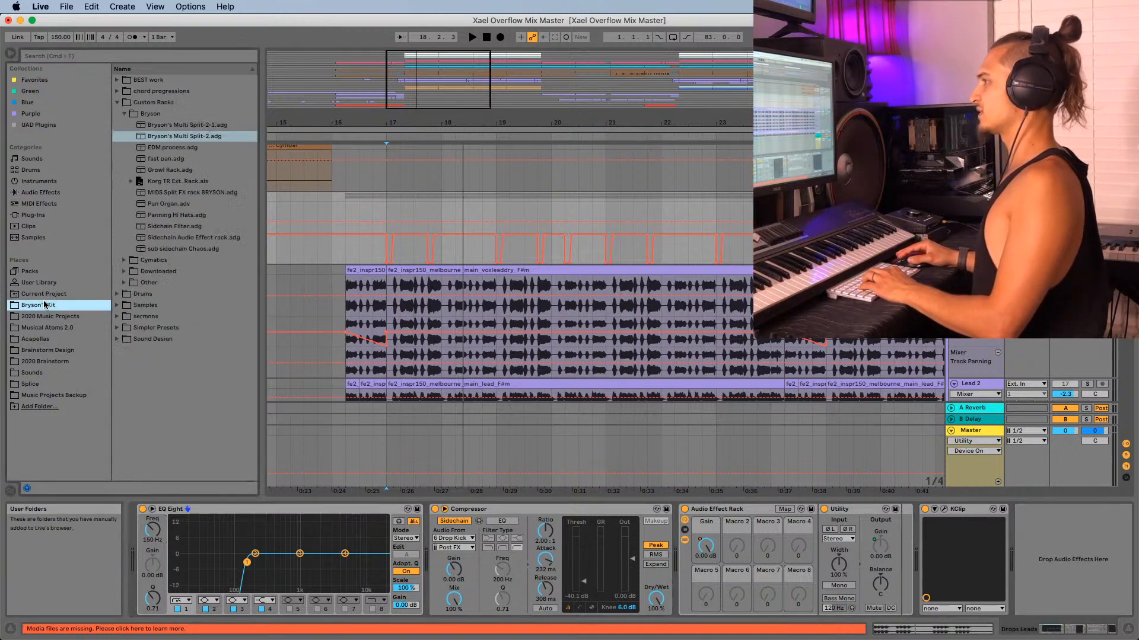
{"action": "left_click_drag", "start_coordinate": [175, 136], "coordinate": [421, 580]}
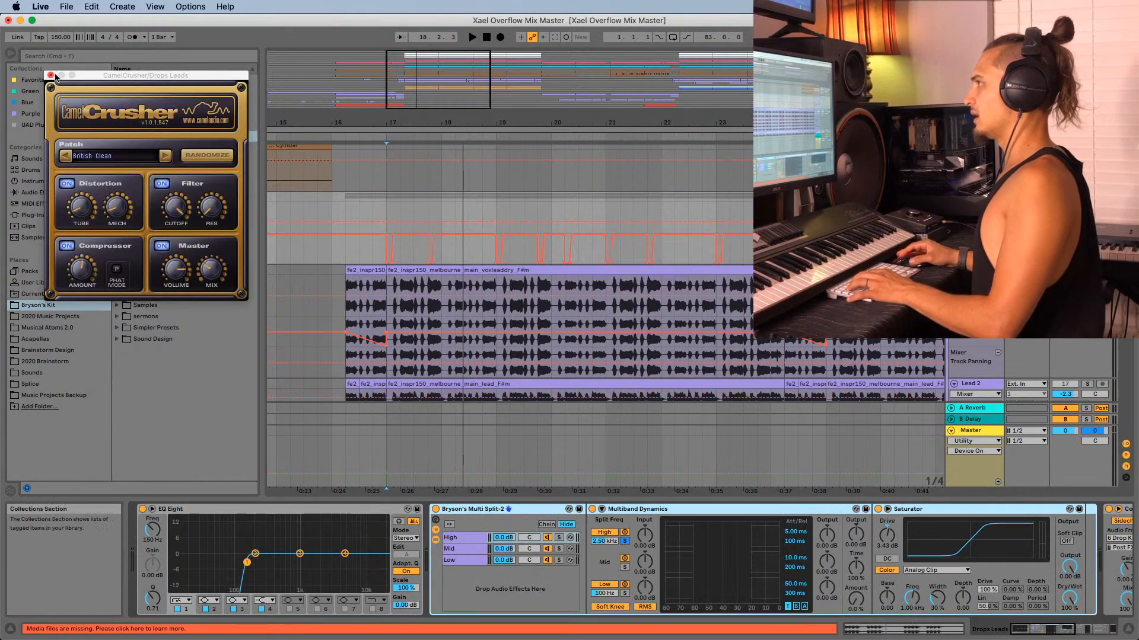
{"action": "left_click", "coordinate": [52, 76]}
- Insert the OTT Multiband Dynamics preset between EQ Eight and the Multi Split-2 rack, and deactivate the rack
{"action": "left_click", "coordinate": [42, 193]}
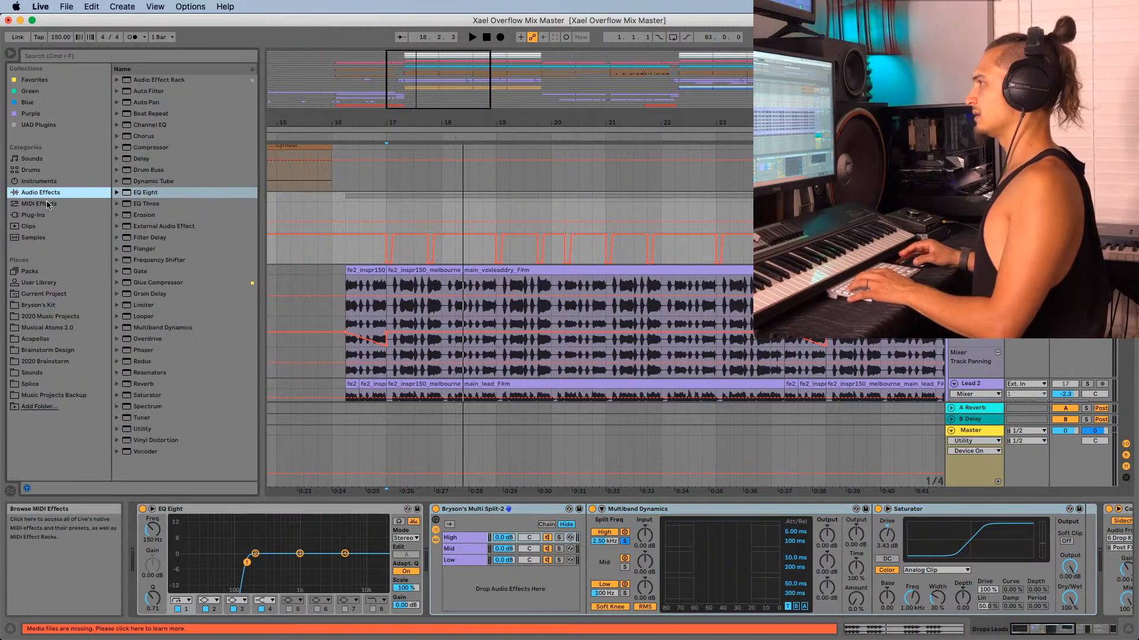
{"action": "left_click", "coordinate": [115, 328]}
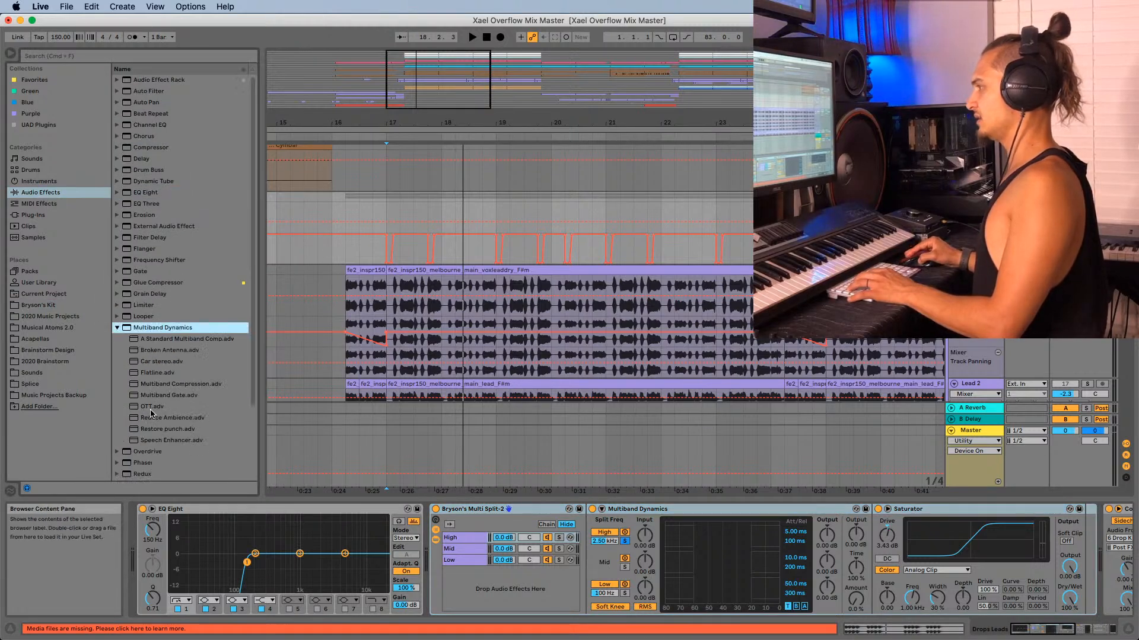
{"action": "left_click_drag", "start_coordinate": [151, 410], "coordinate": [451, 551]}
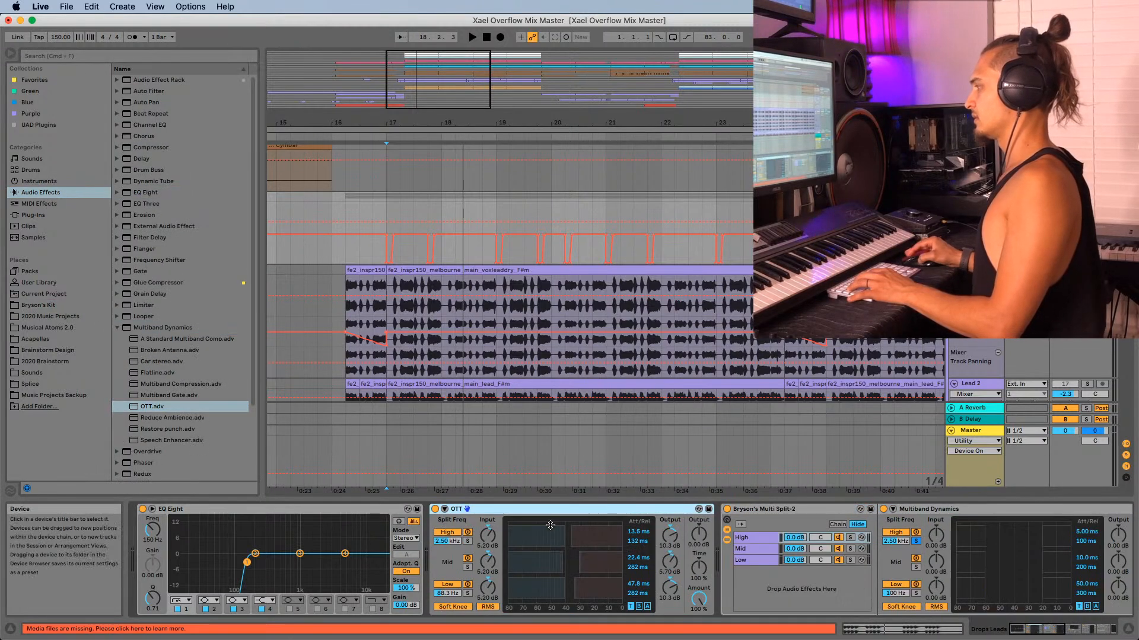
{"action": "left_click", "coordinate": [732, 514]}
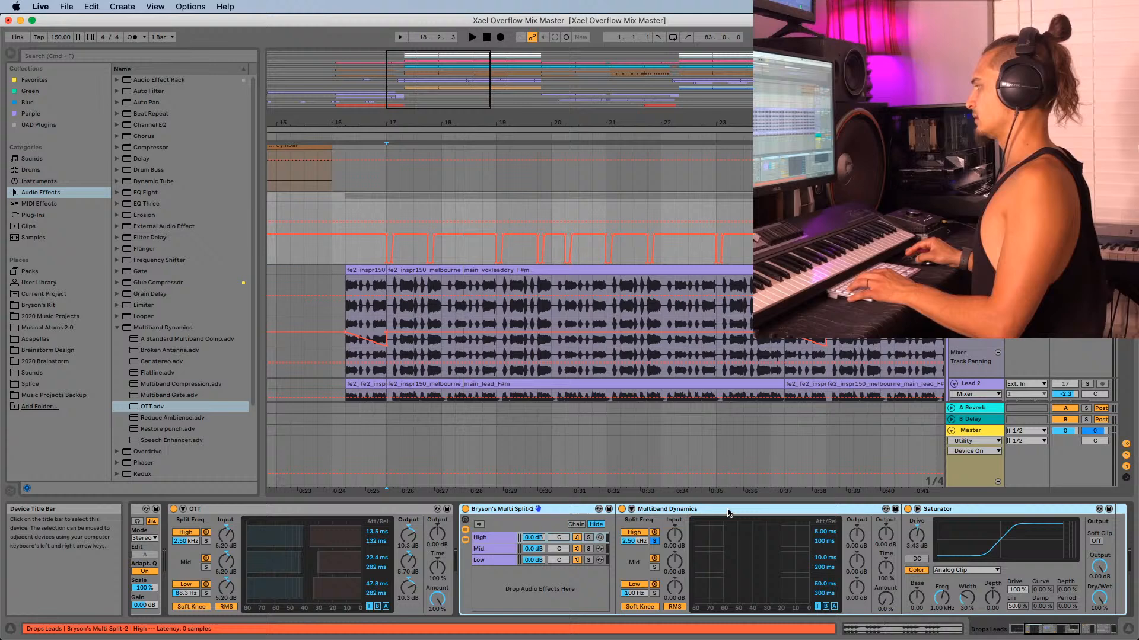
{"action": "left_click", "coordinate": [466, 508]}
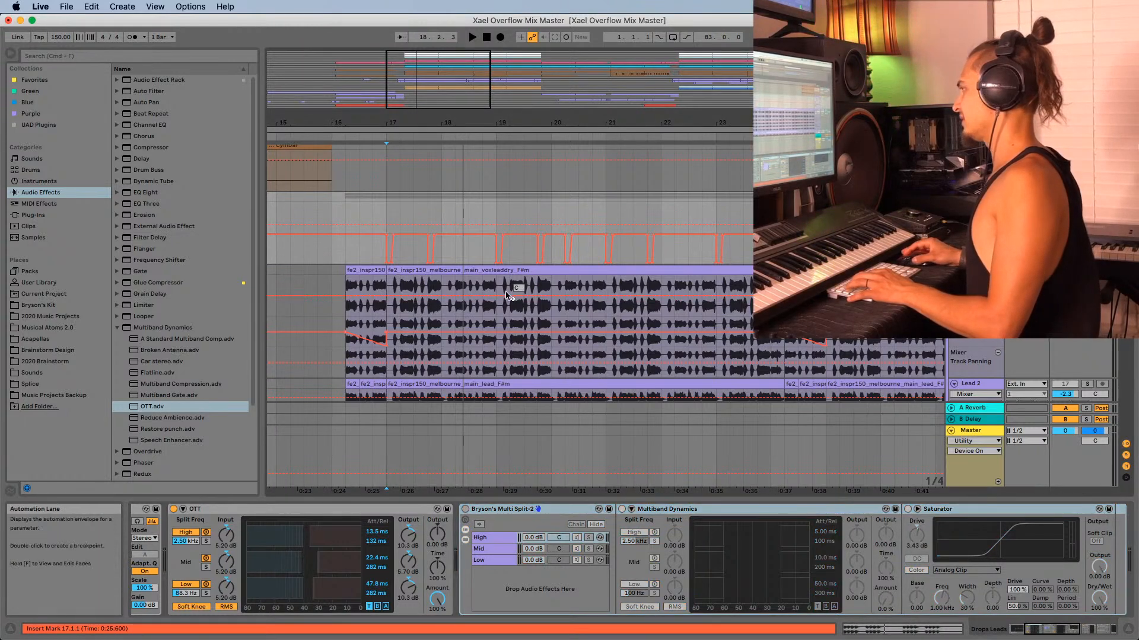
- Audition the lead clips from 18.1.1 with the arrangement enlarged around that bar
{"action": "left_click", "coordinate": [446, 324]}
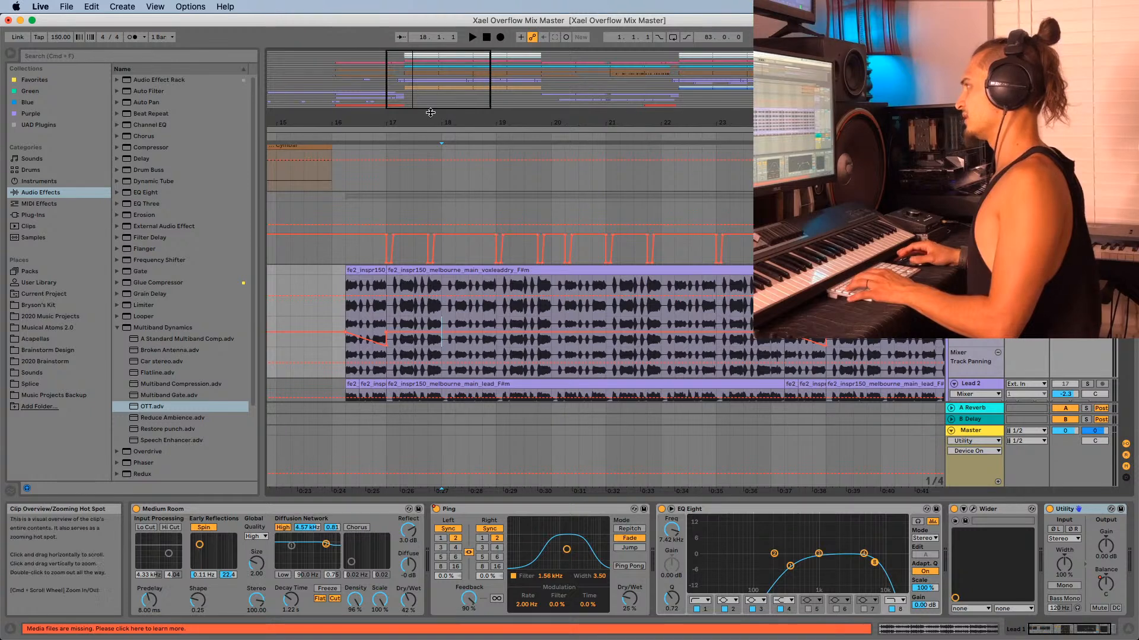
{"action": "left_click_drag", "start_coordinate": [436, 123], "coordinate": [436, 163]}
{"action": "key", "text": "space"}
{"action": "key", "text": "space"}
{"action": "left_click", "coordinate": [458, 296]}
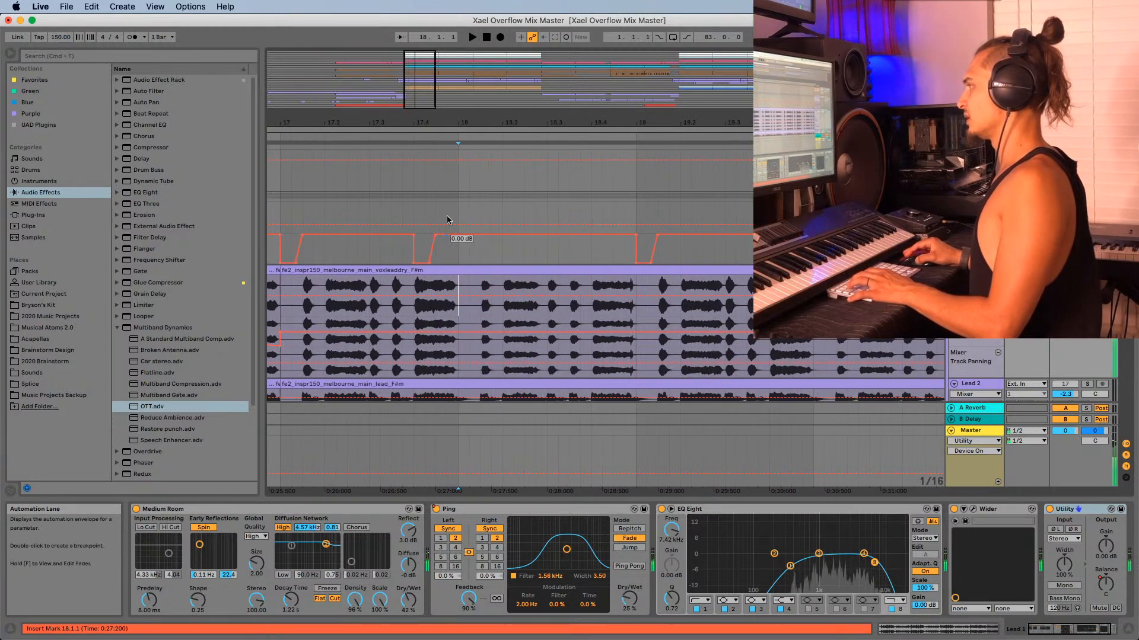
{"action": "key", "text": "space"}
{"action": "left_click_drag", "start_coordinate": [482, 123], "coordinate": [482, 89]}
{"action": "key", "text": "space"}
- Play the lead clip from 17.1.1 and set the OTT Amount on Drops Leads to 50%
{"action": "left_click", "coordinate": [443, 333]}
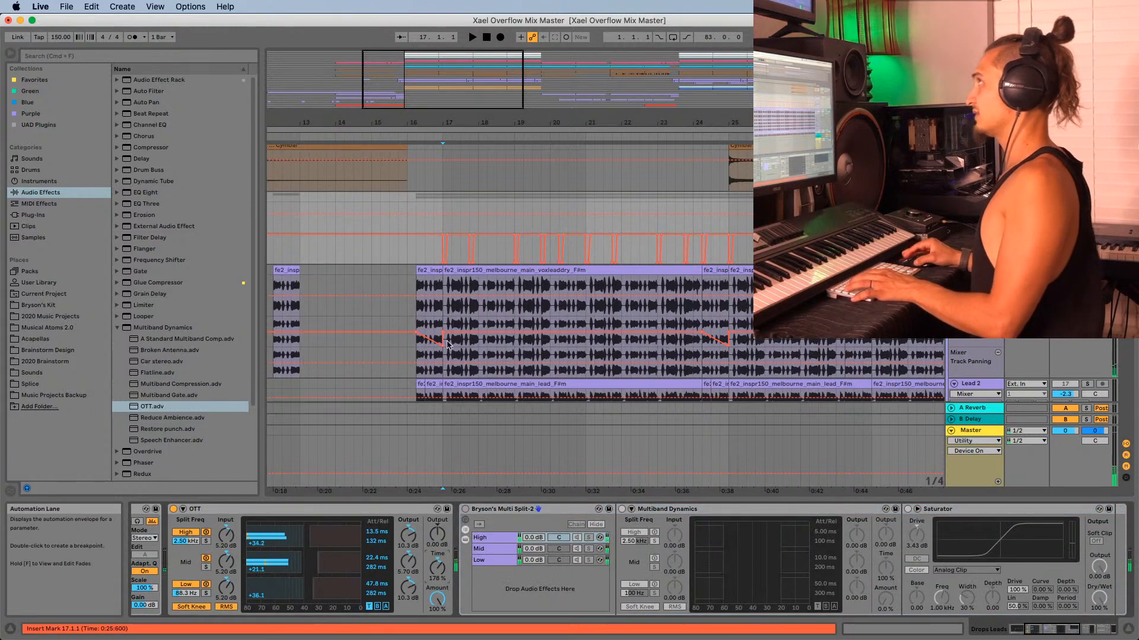
{"action": "left_click", "coordinate": [453, 271]}
{"action": "key", "text": "space"}
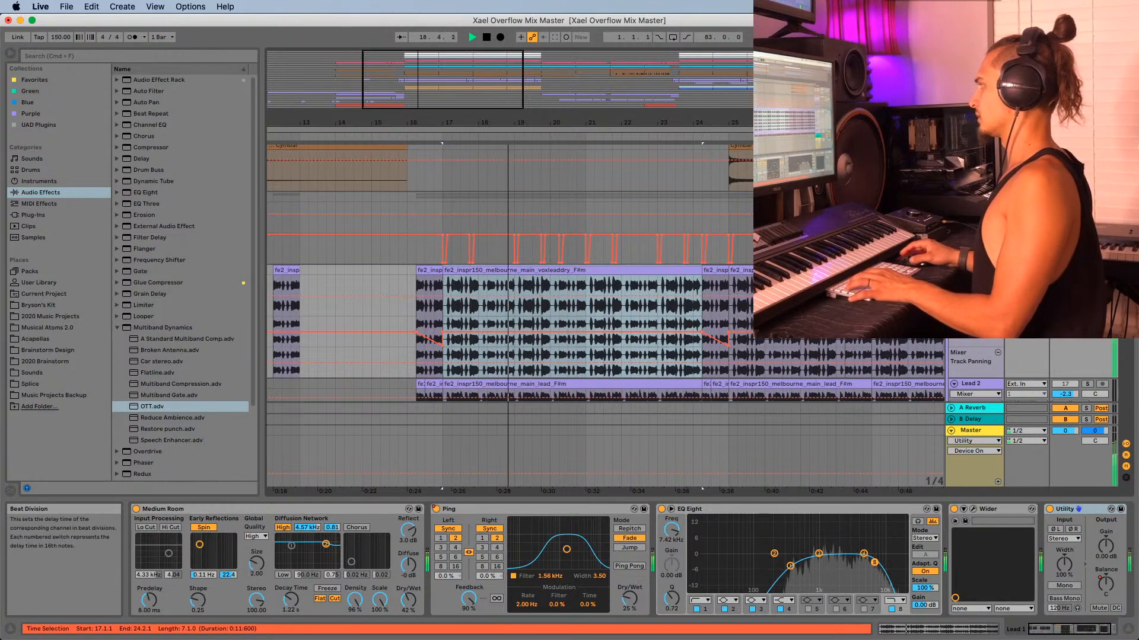
{"action": "left_click", "coordinate": [973, 197]}
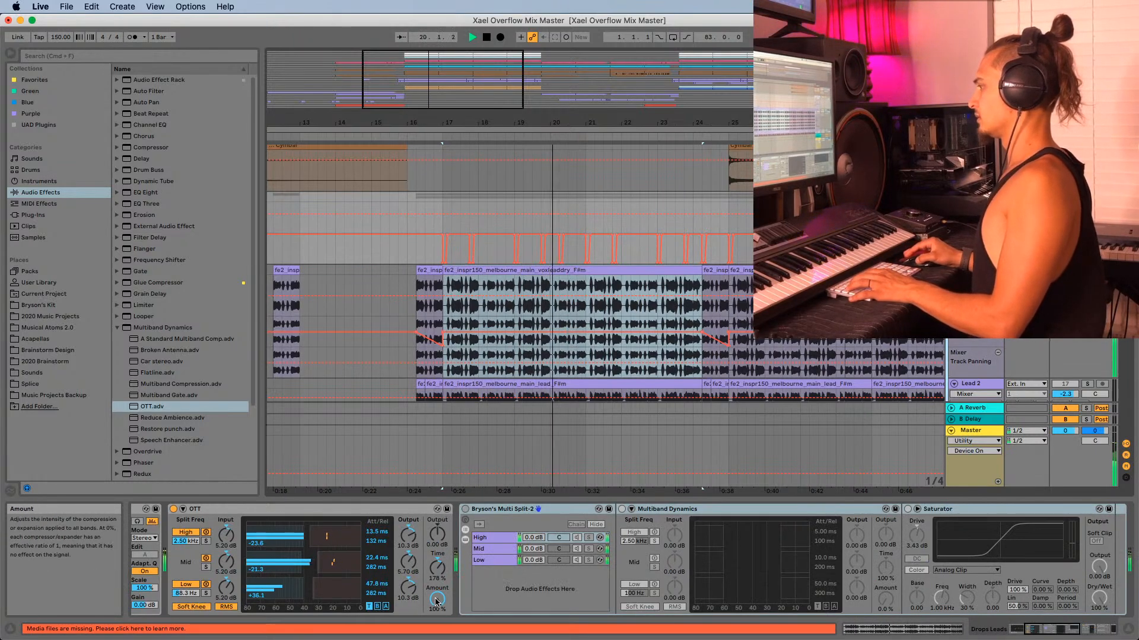
{"action": "left_click_drag", "start_coordinate": [437, 598], "coordinate": [437, 601]}
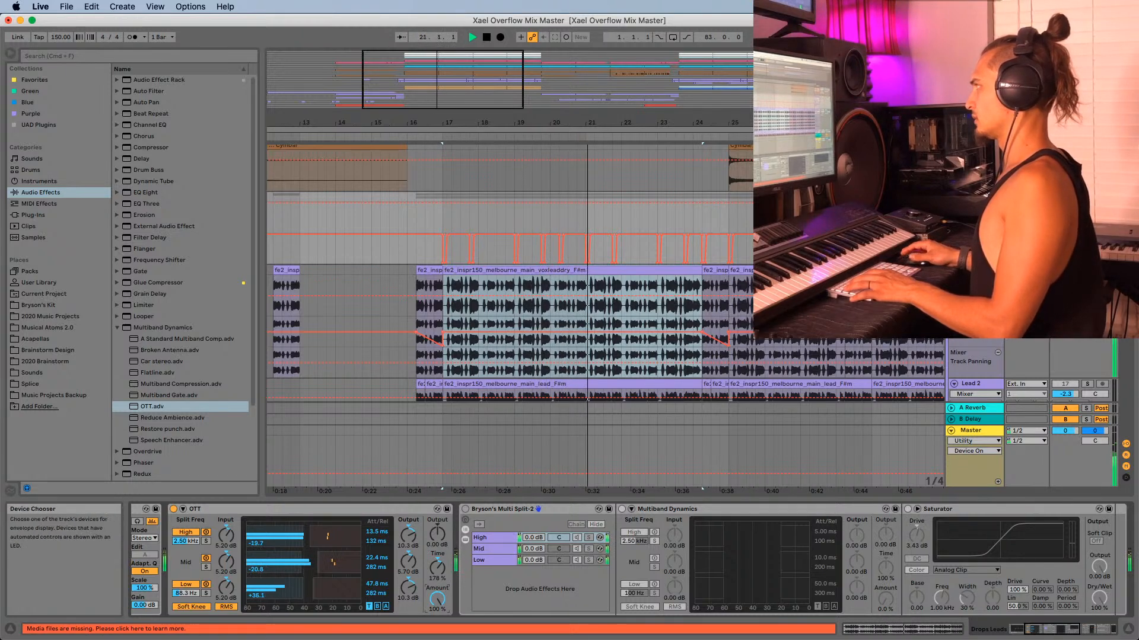
{"action": "left_click_drag", "start_coordinate": [437, 599], "coordinate": [437, 617]}
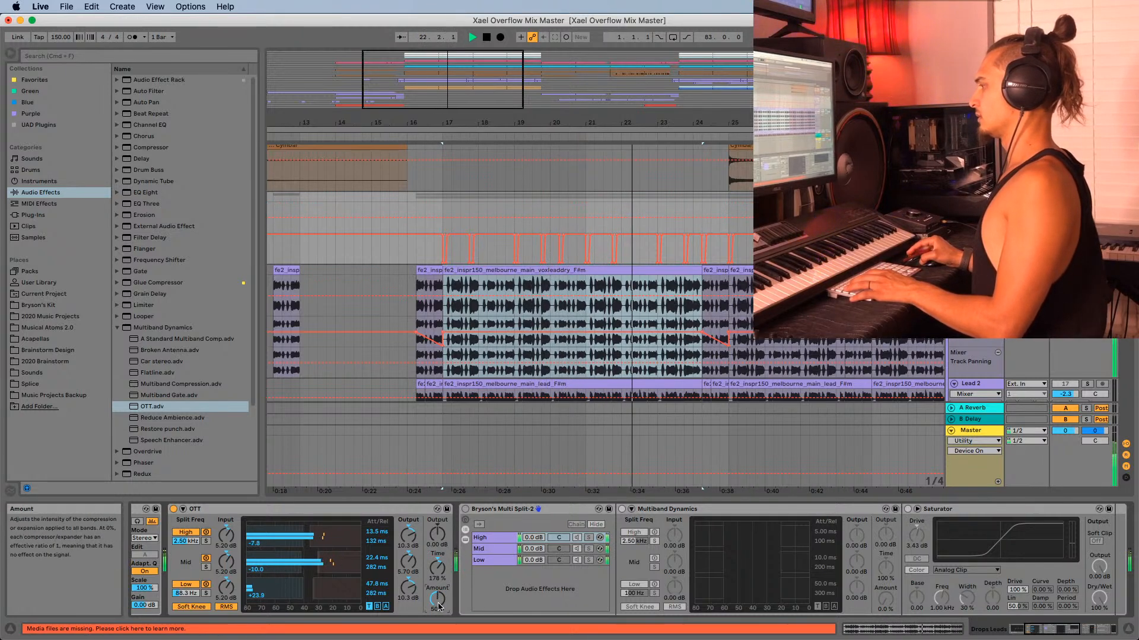
- Insert a Saturator after OTT with the Sinoid Fold curve and try a lower Dry/Wet mix during playback
{"action": "scroll", "coordinate": [145, 356], "scroll_direction": "down", "scroll_amount": 4}
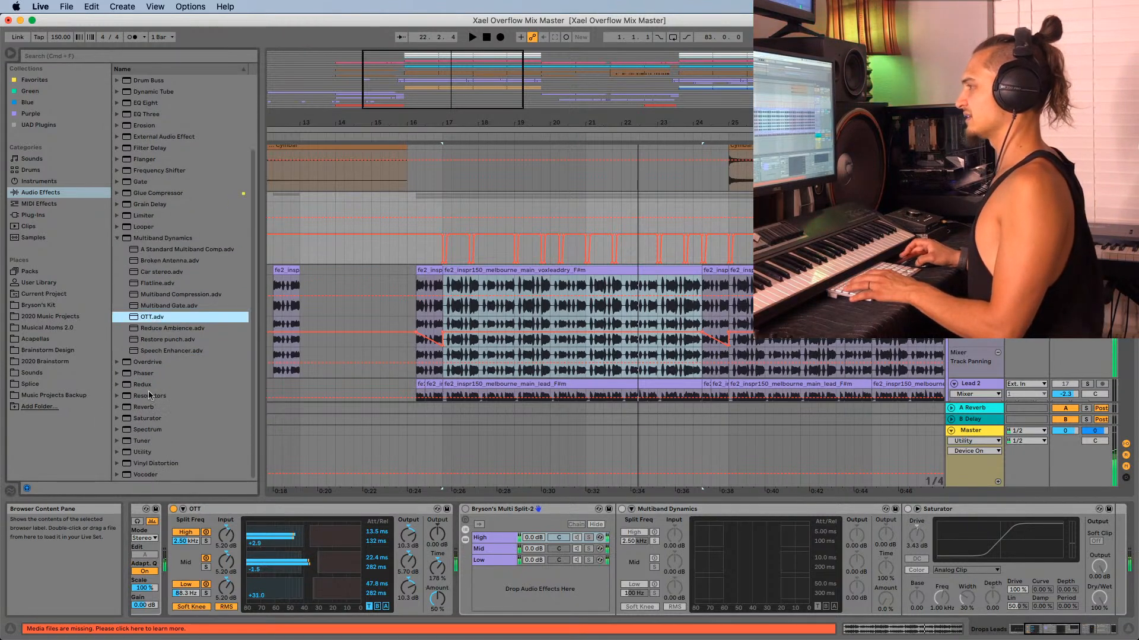
{"action": "left_click_drag", "start_coordinate": [145, 422], "coordinate": [462, 586]}
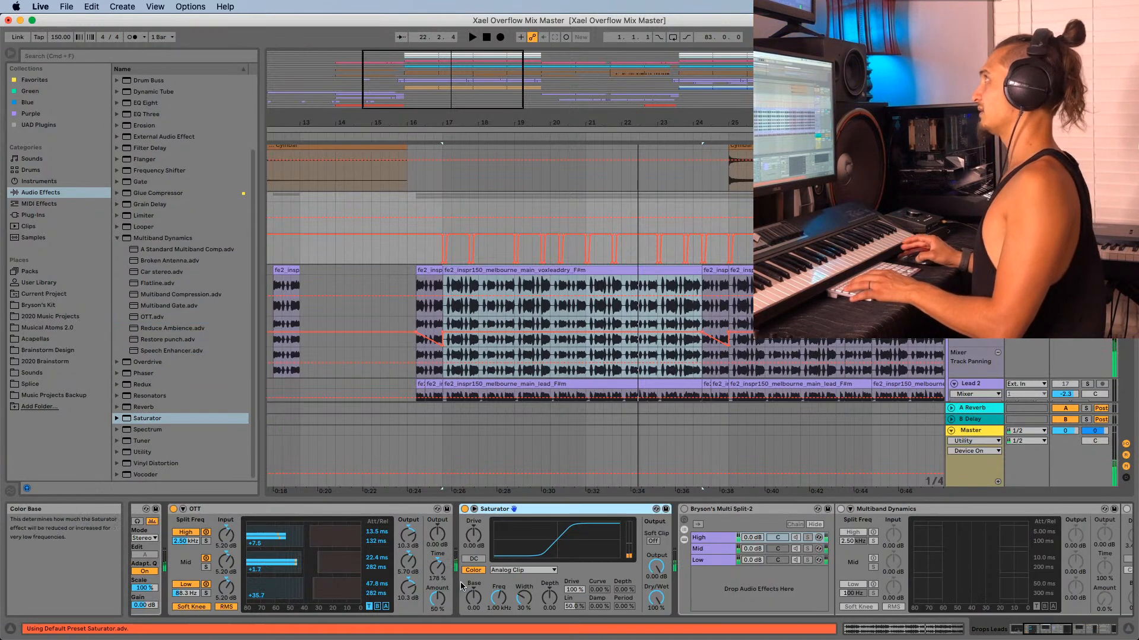
{"action": "left_click", "coordinate": [522, 570]}
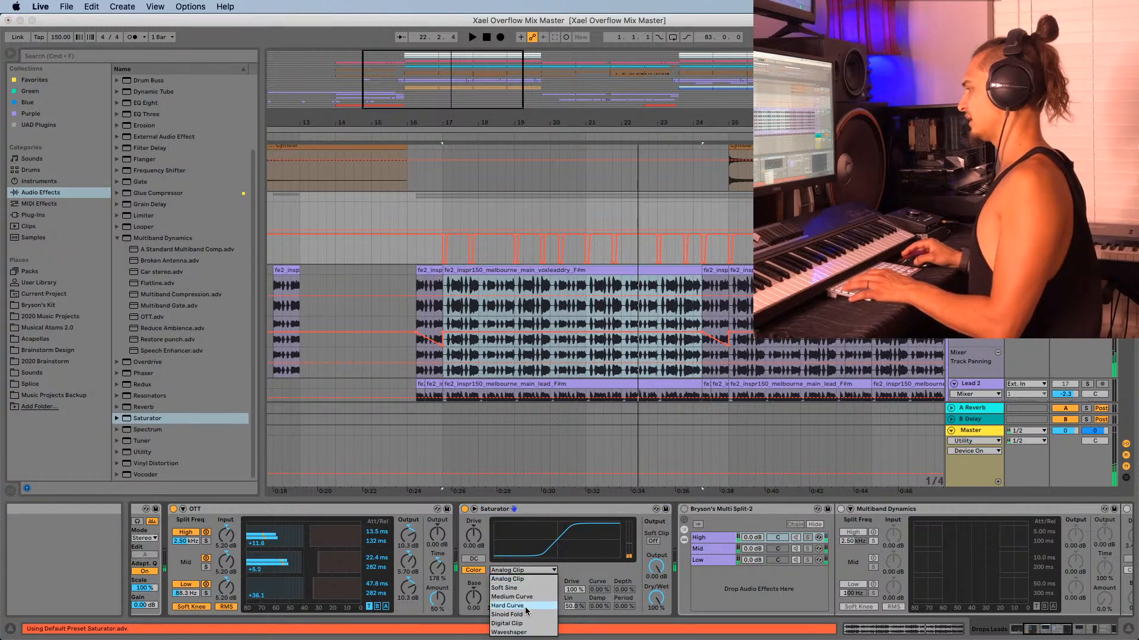
{"action": "left_click", "coordinate": [521, 617]}
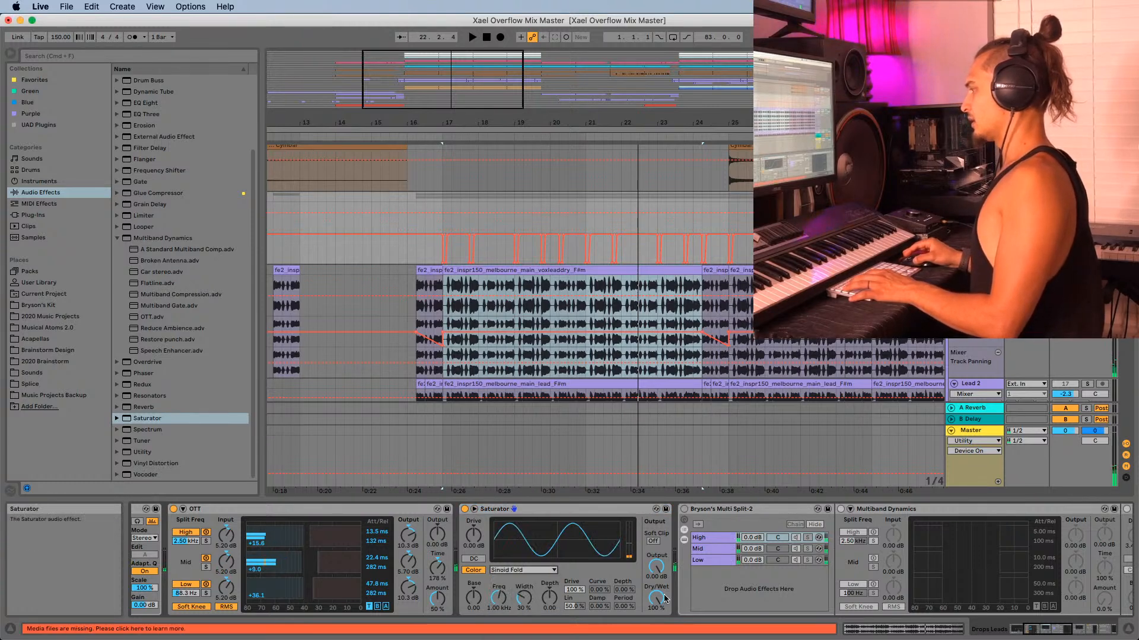
{"action": "left_click_drag", "start_coordinate": [656, 597], "coordinate": [656, 617]}
{"action": "left_click", "coordinate": [522, 570]}
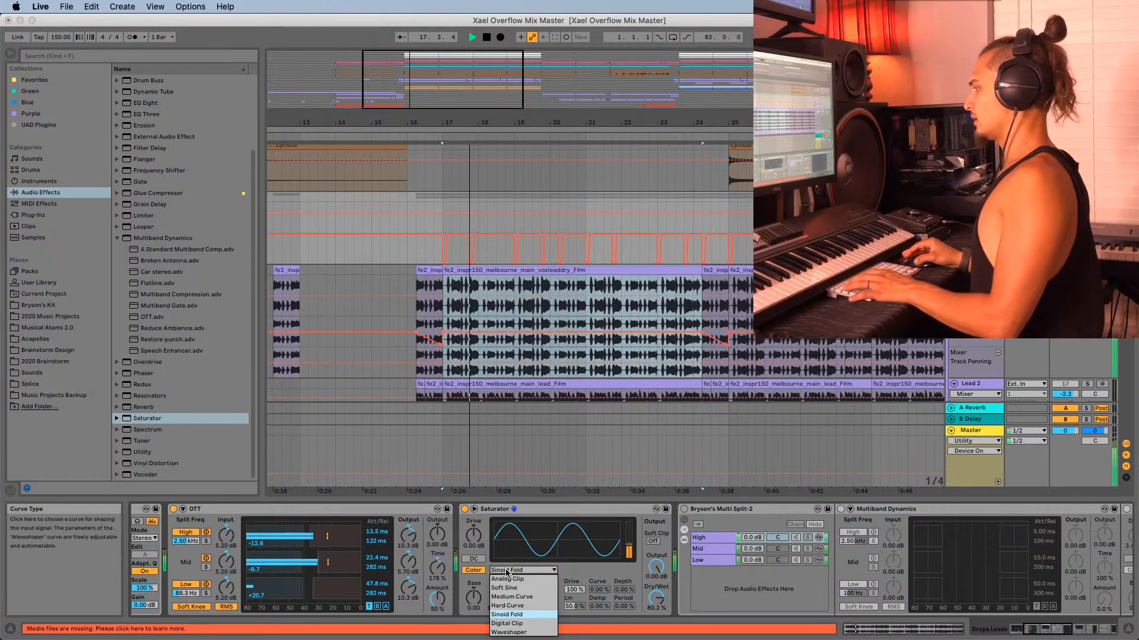
{"action": "left_click", "coordinate": [517, 617]}
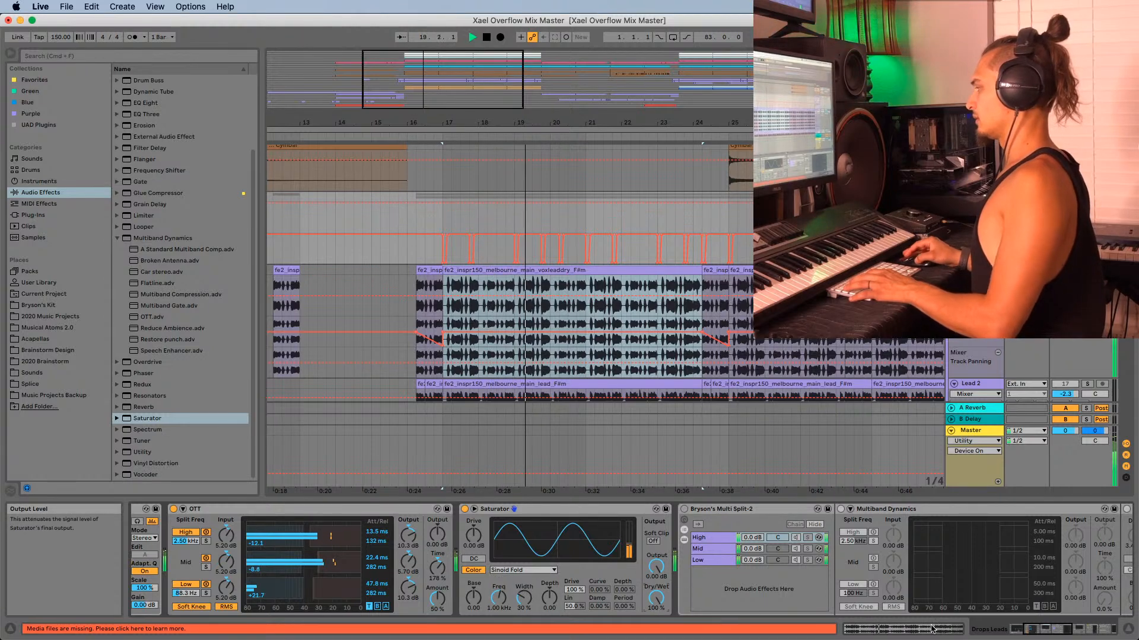
- Bypass the sidechain Compressor near the end of the Drops Leads device chain and resume playback
{"action": "scroll", "coordinate": [646, 565], "scroll_direction": "right", "scroll_amount": 6}
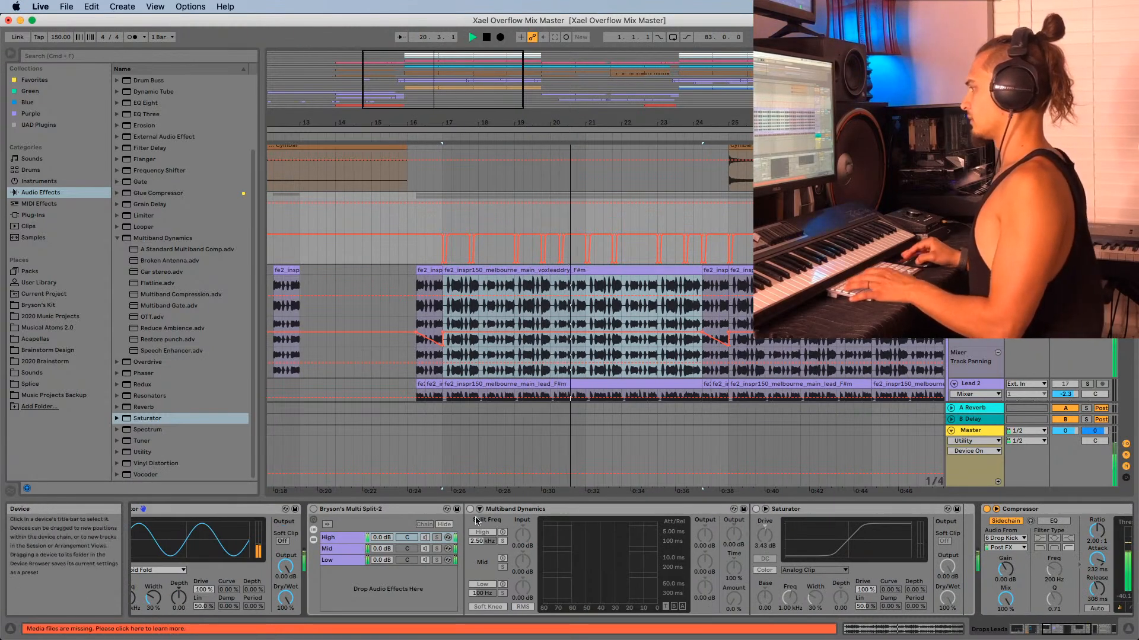
{"action": "key", "text": "space"}
{"action": "left_click", "coordinate": [976, 394]}
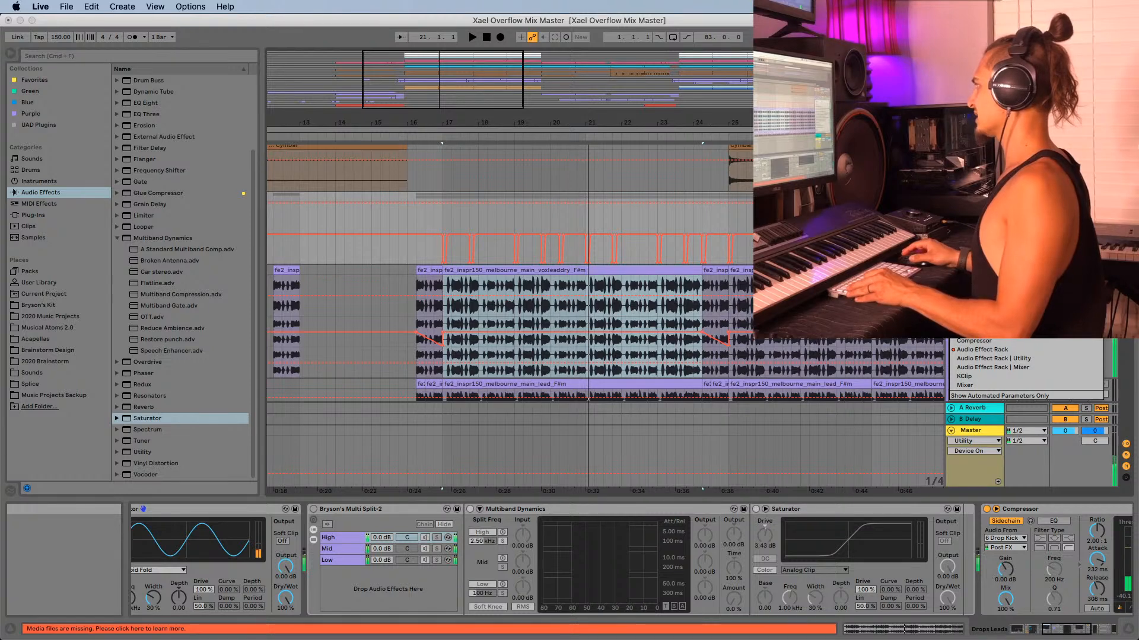
{"action": "key", "text": "Escape"}
{"action": "key", "text": "shift+Tab"}
{"action": "key", "text": "shift+Tab"}
{"action": "key", "text": "Tab"}
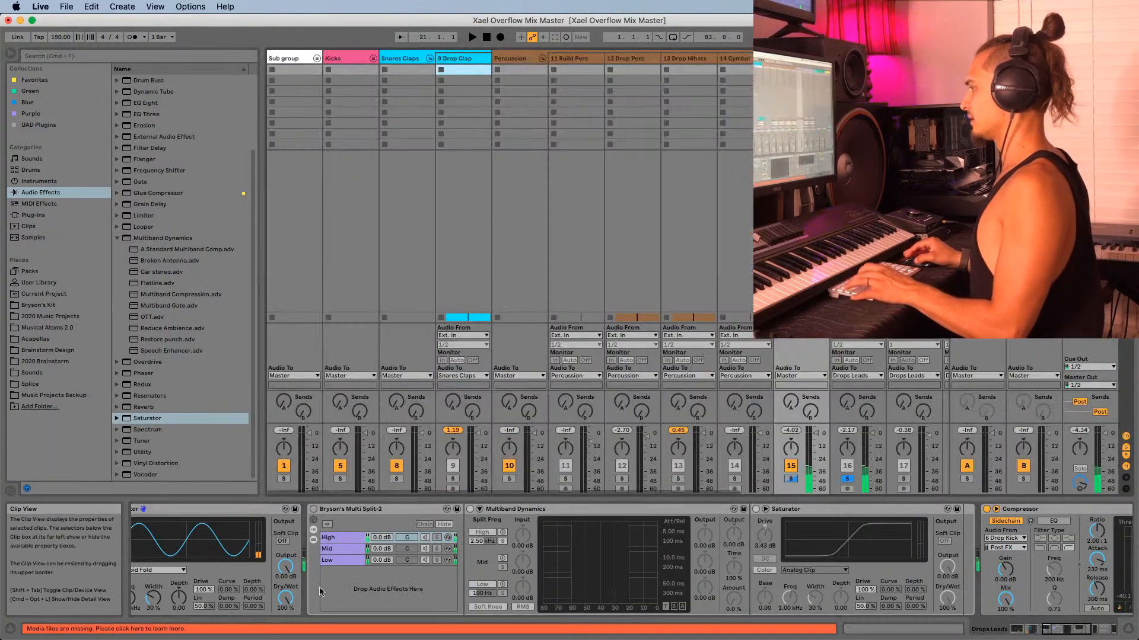
{"action": "key", "text": "Tab"}
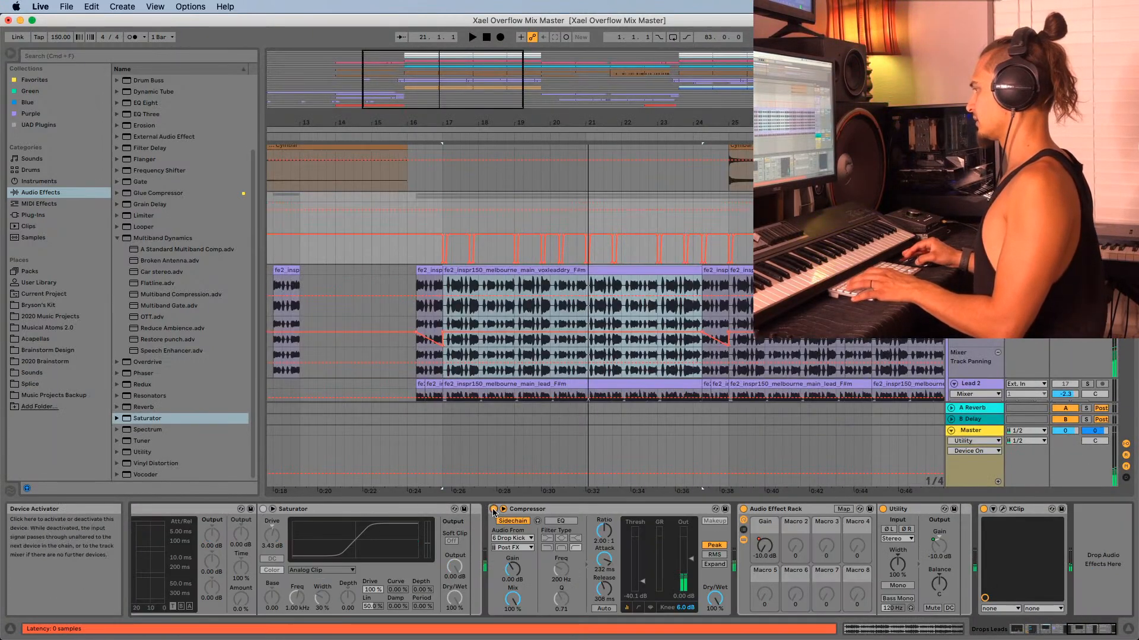
{"action": "key", "text": "space"}
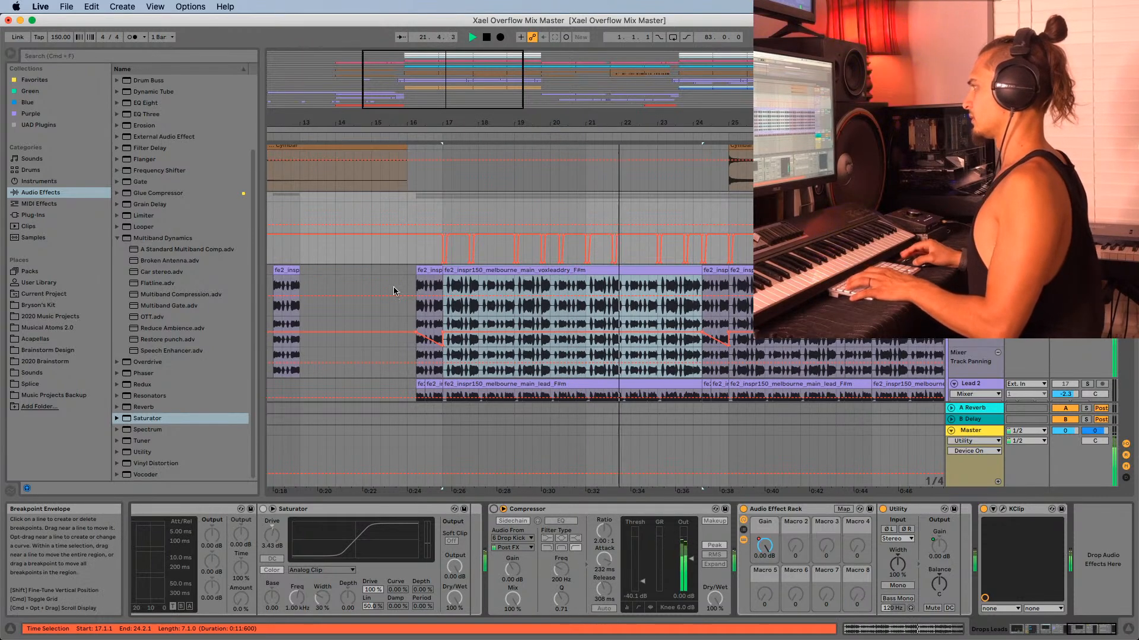
- Replay the drop from 17.1.1 and compare Drops Leads with the sidechain Compressor on and off, leaving it bypassed
{"action": "left_click", "coordinate": [440, 331]}
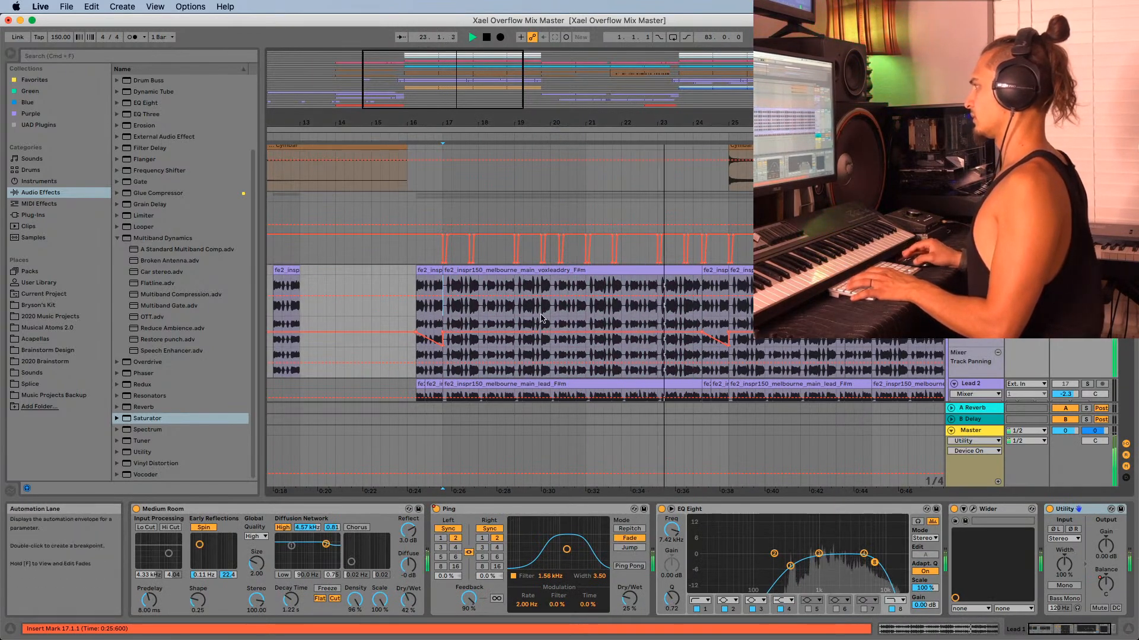
{"action": "left_click", "coordinate": [972, 197]}
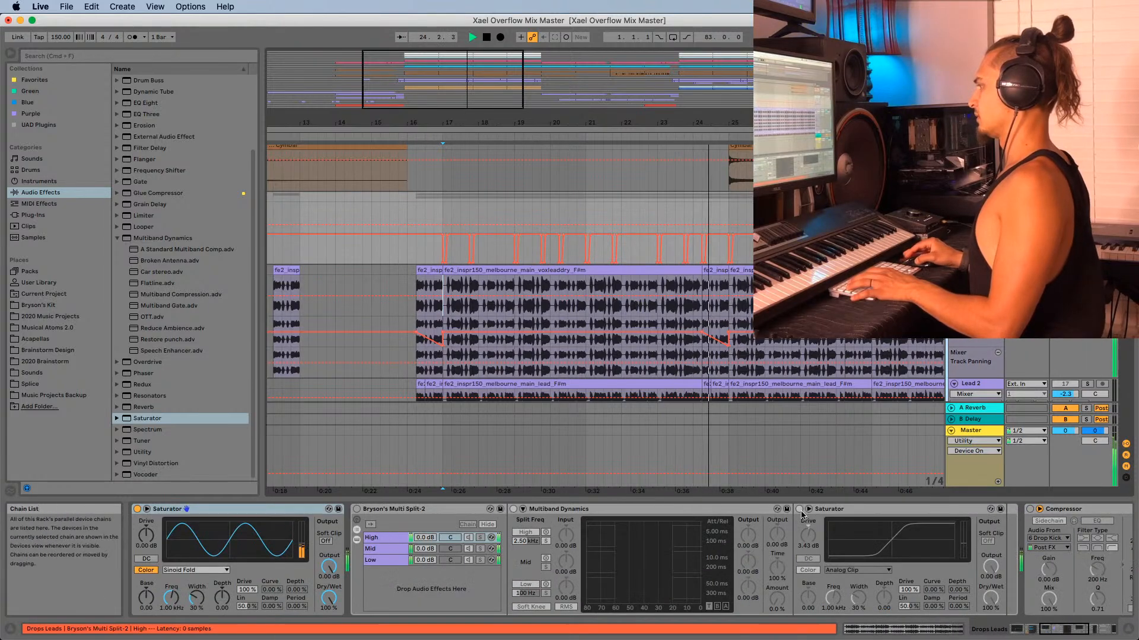
{"action": "key", "text": "space"}
{"action": "key", "text": "space"}
{"action": "left_click", "coordinate": [1102, 629]}
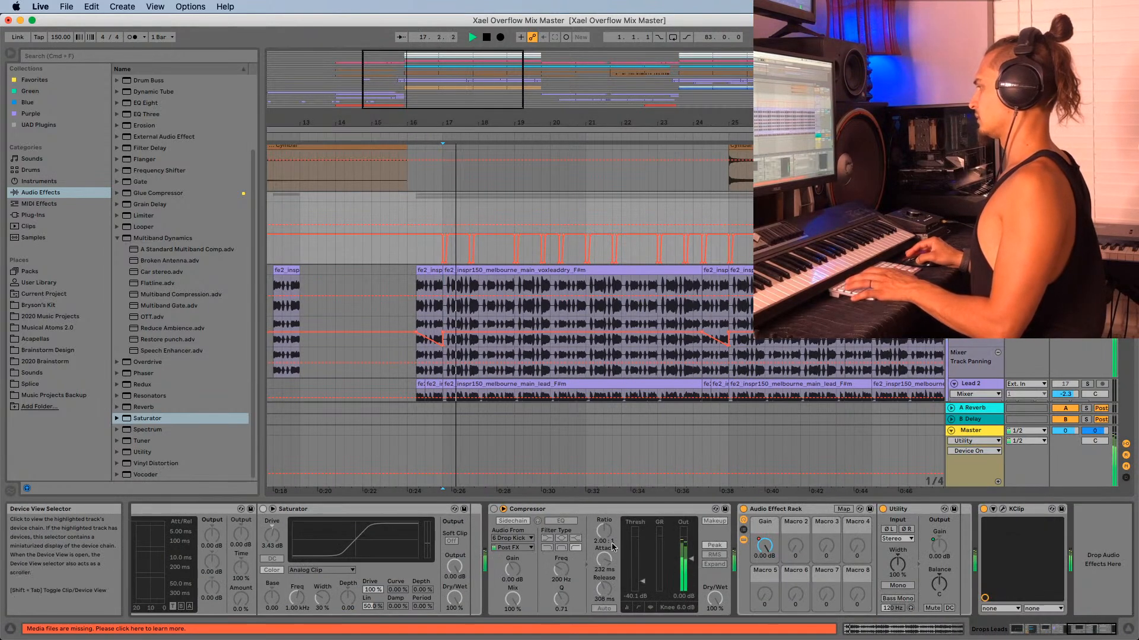
{"action": "left_click", "coordinate": [494, 509]}
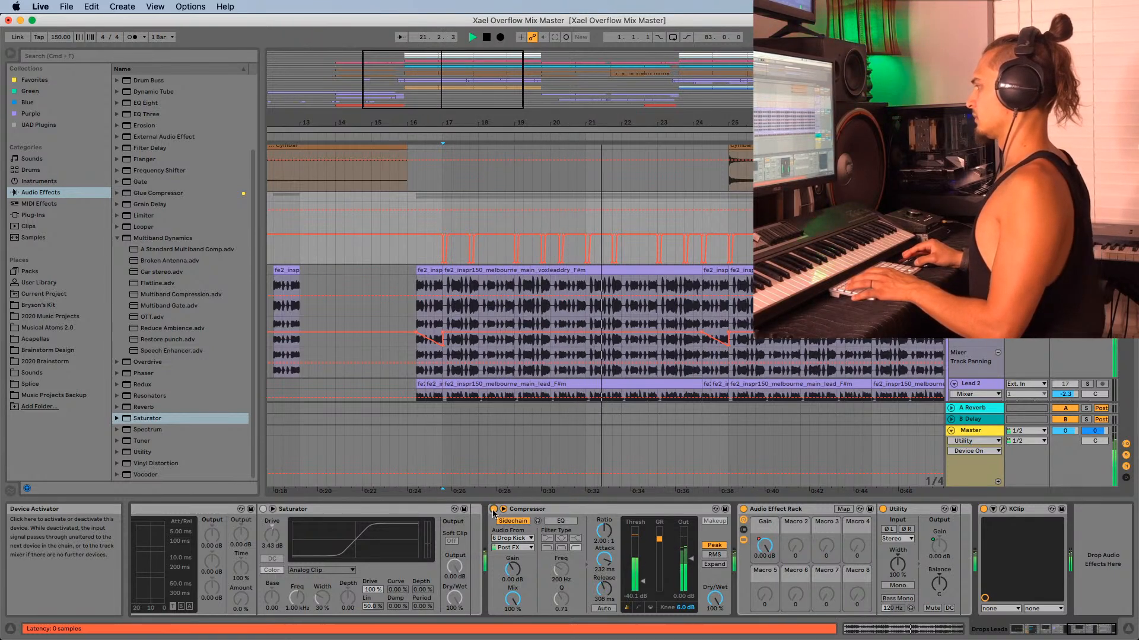
{"action": "left_click", "coordinate": [510, 512]}
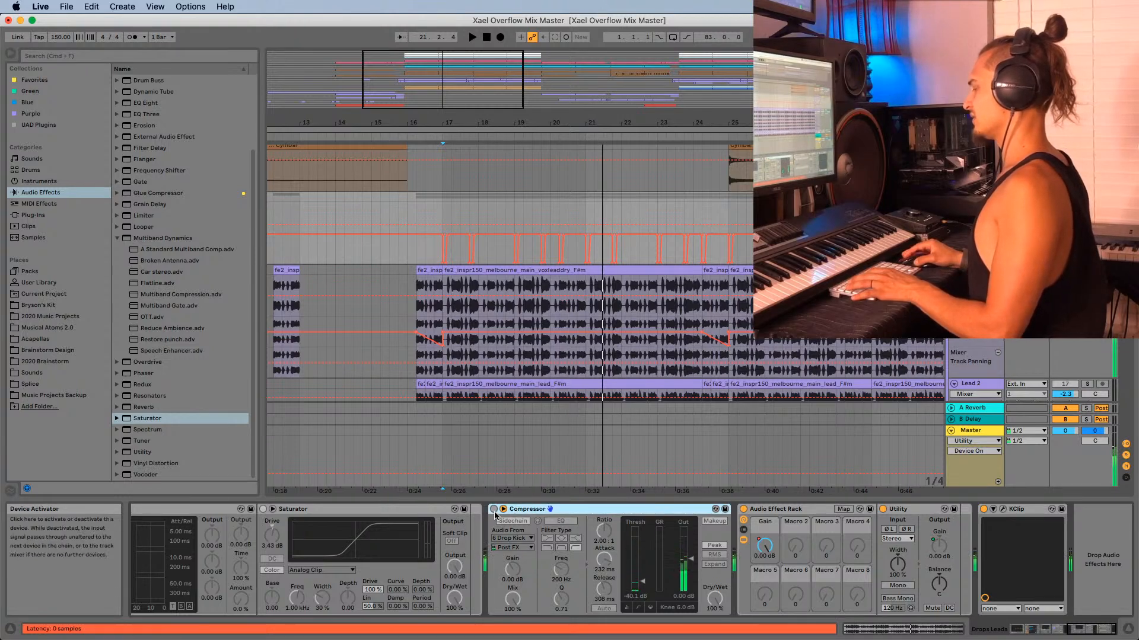
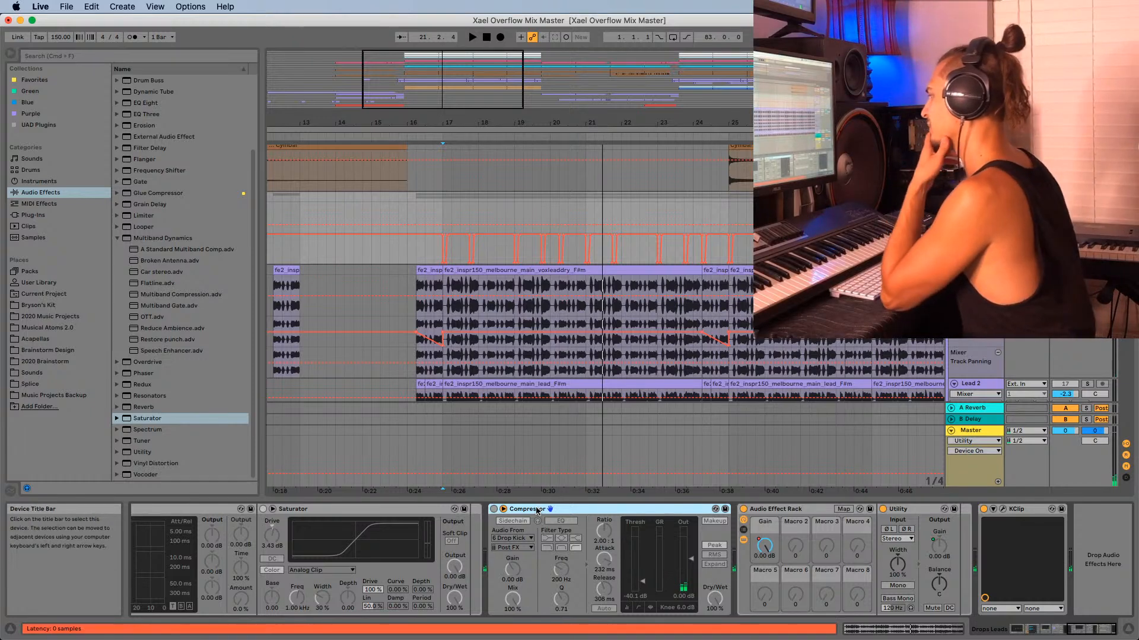
- Insert a new audio track directly below Drop Kick in the Kicks group
{"action": "scroll", "coordinate": [476, 275], "scroll_direction": "up", "scroll_amount": 5}
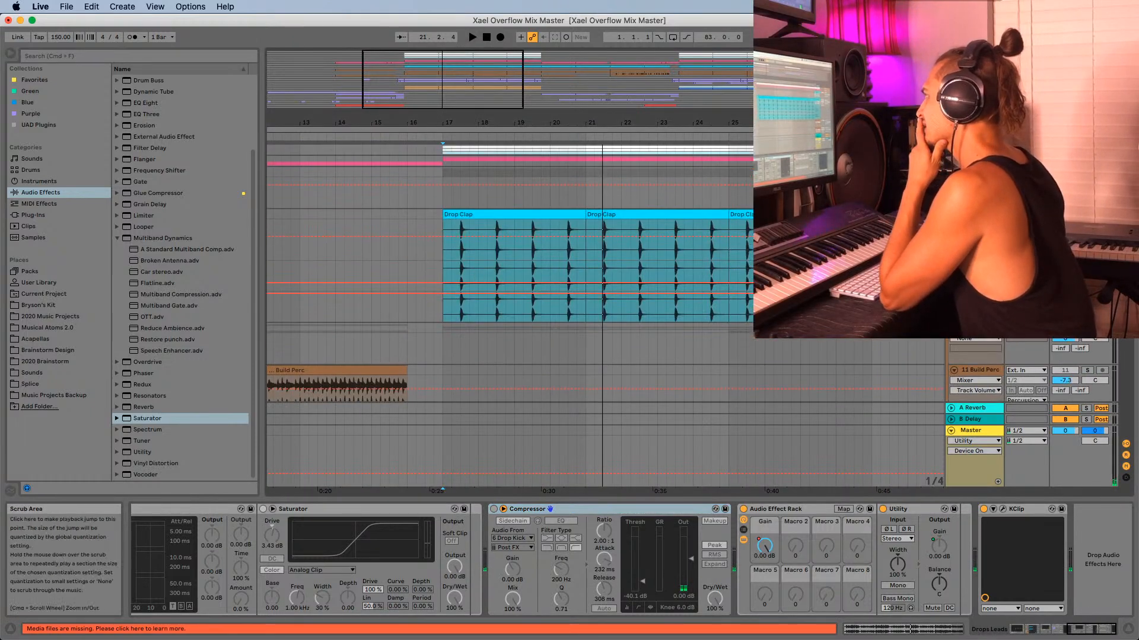
{"action": "scroll", "coordinate": [560, 249], "scroll_direction": "up", "scroll_amount": 3}
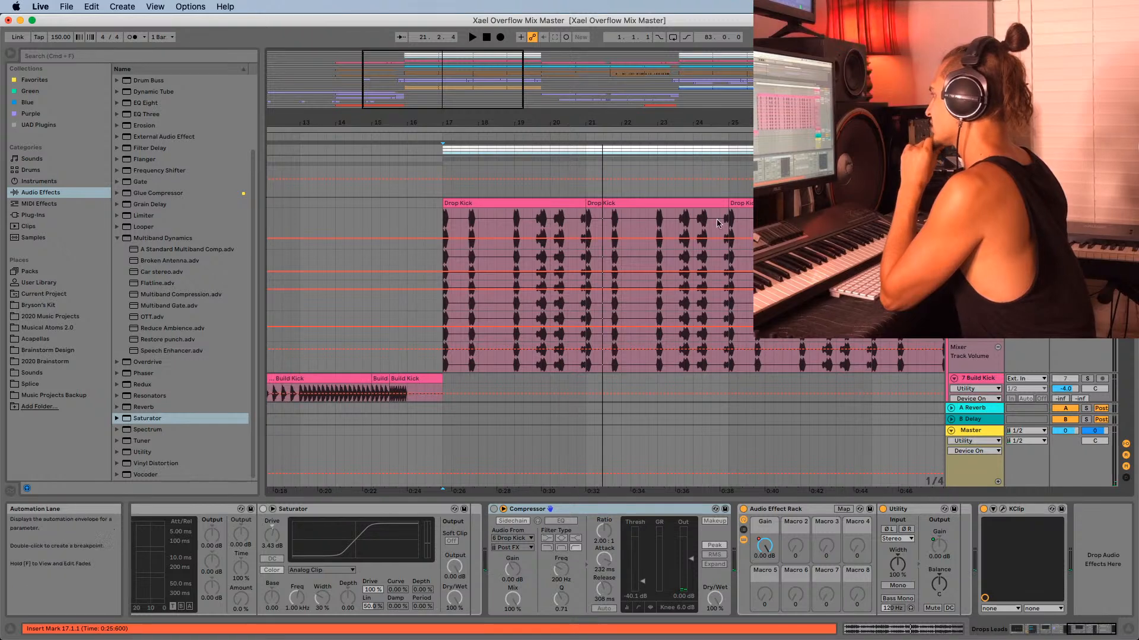
{"action": "left_click", "coordinate": [976, 203]}
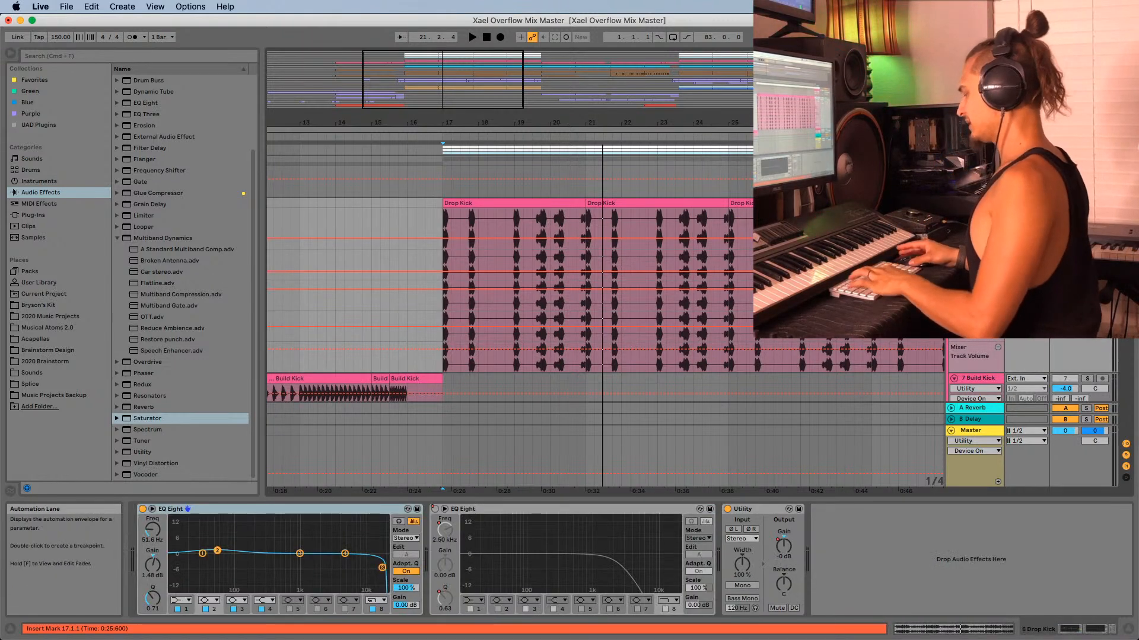
{"action": "key", "text": "super+t"}
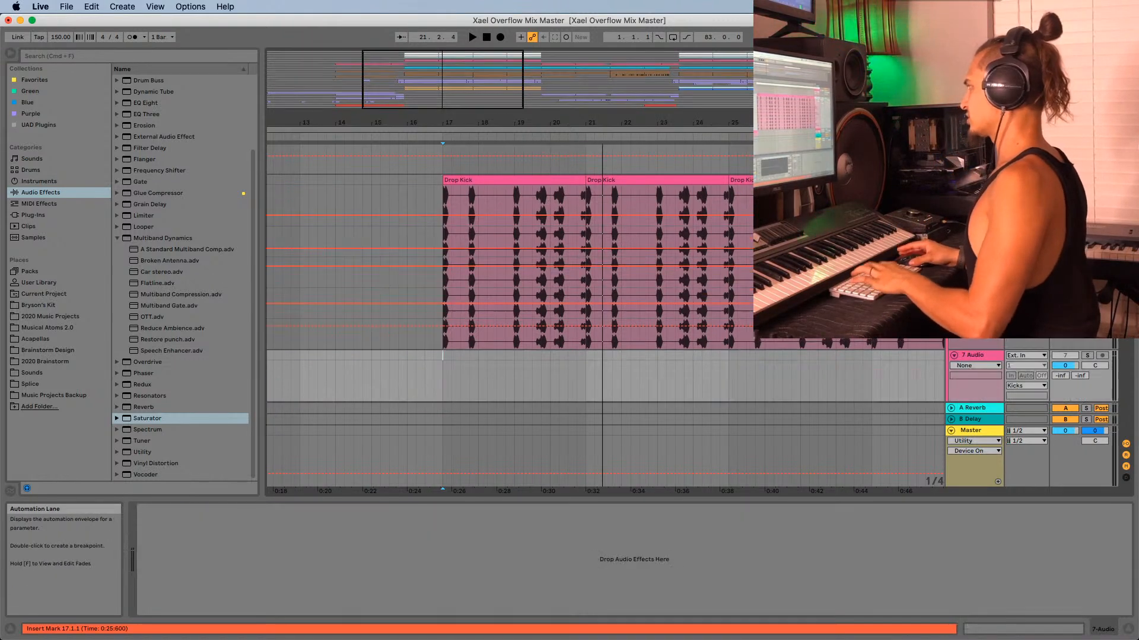
- Place a copy of the opening Drop Kick hits from 17.1.1 to 18.3.1 on the muted new track and name it SC trigger
{"action": "left_click", "coordinate": [1058, 357]}
{"action": "left_click", "coordinate": [442, 200]}
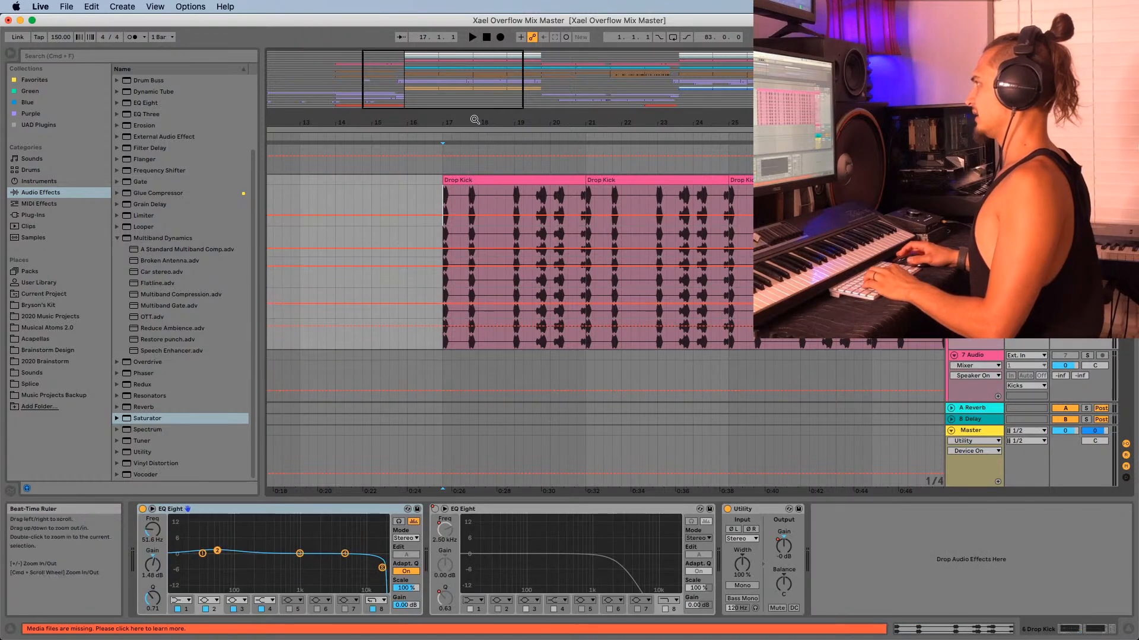
{"action": "left_click_drag", "start_coordinate": [475, 120], "coordinate": [457, 144]}
{"action": "left_click_drag", "start_coordinate": [518, 214], "coordinate": [475, 255]}
{"action": "key", "text": "a"}
{"action": "left_click", "coordinate": [459, 202]}
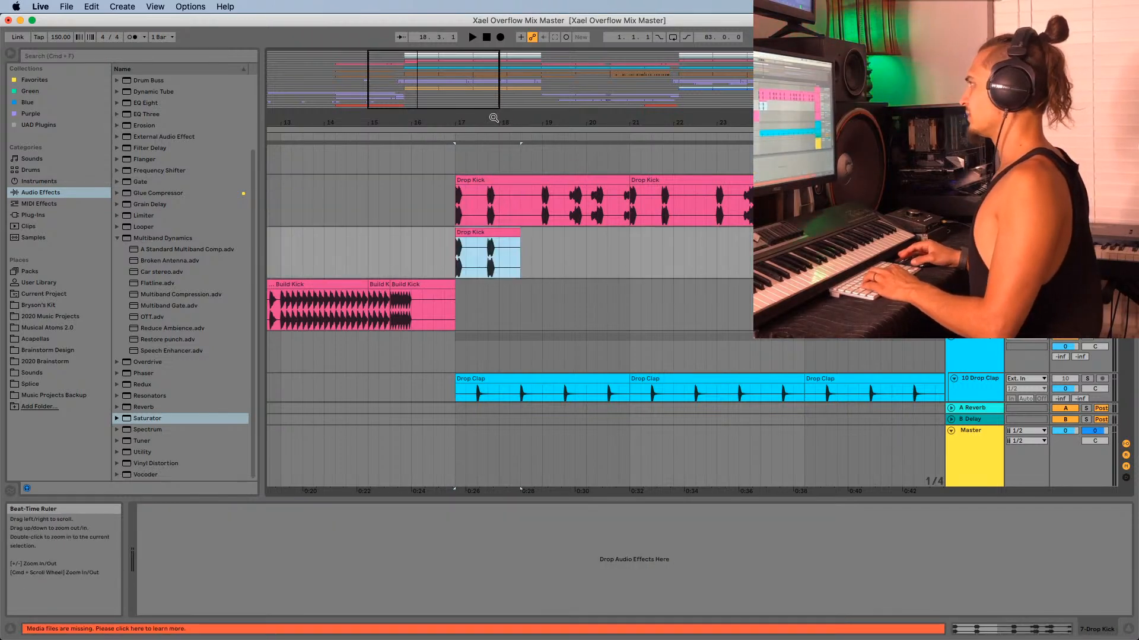
{"action": "left_click_drag", "start_coordinate": [493, 118], "coordinate": [494, 140]}
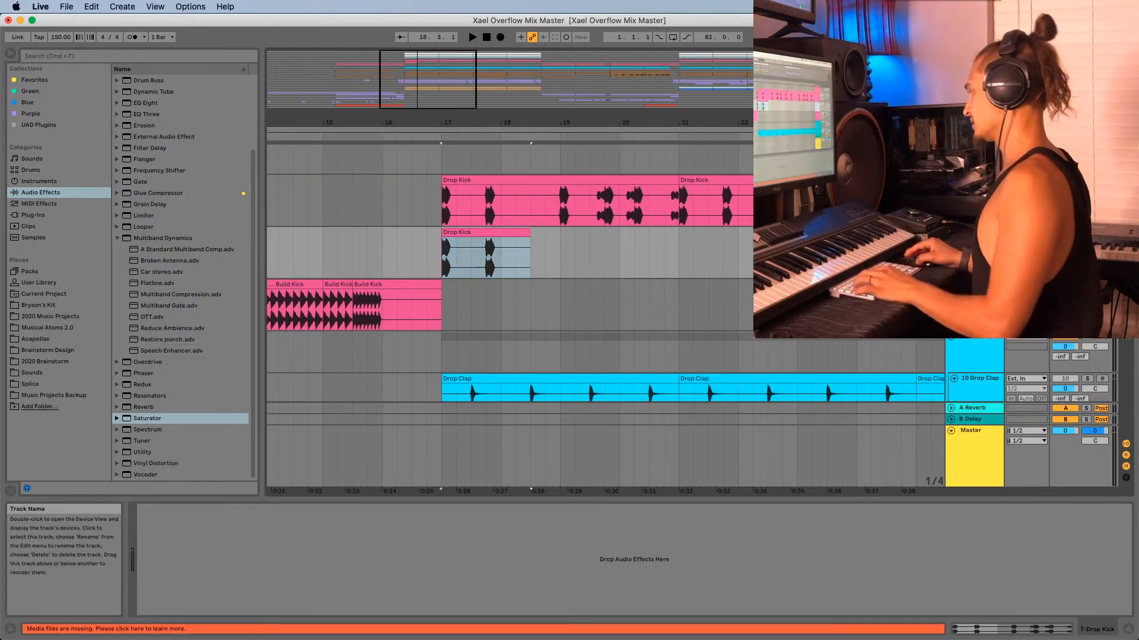
{"action": "left_click", "coordinate": [949, 361]}
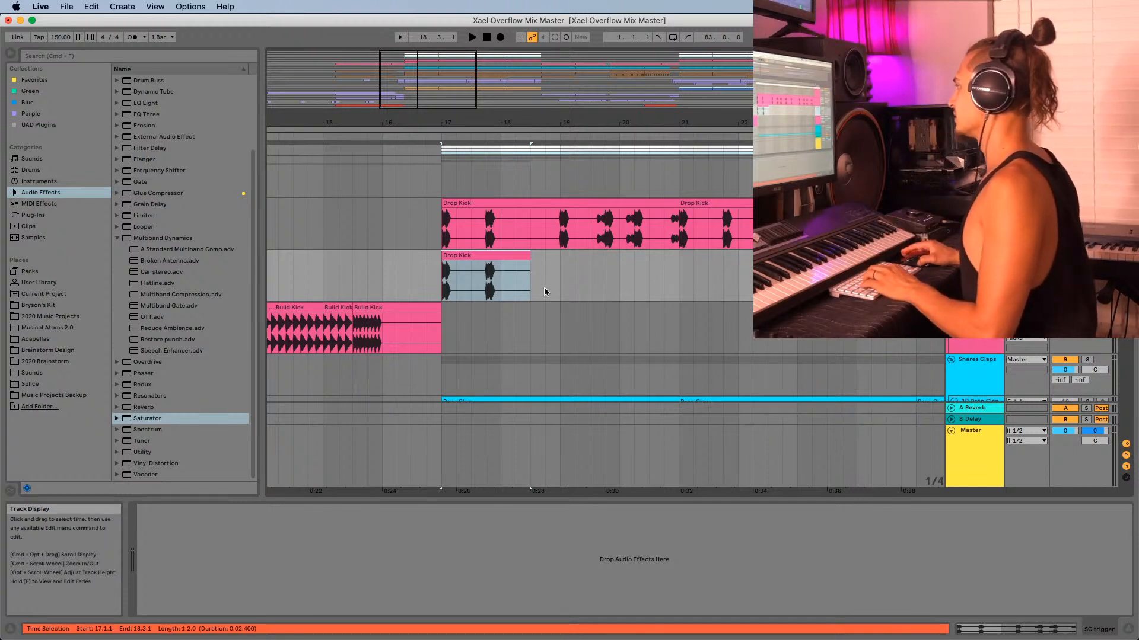
- Extend the SC trigger kick pattern through bar 20, splitting the clips at the kick hits and removing the ghost hit before 19.4.1
{"action": "left_click_drag", "start_coordinate": [530, 287], "coordinate": [589, 258]}
{"action": "left_click", "coordinate": [605, 277]}
{"action": "left_click", "coordinate": [558, 283]}
{"action": "key", "text": "super+e"}
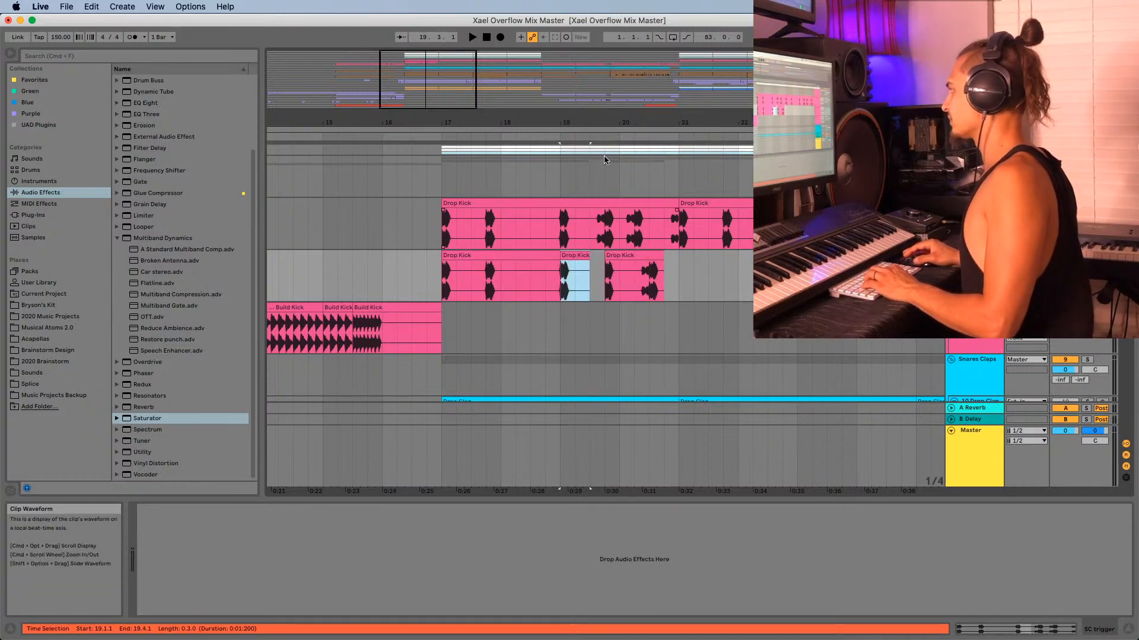
{"action": "left_click_drag", "start_coordinate": [602, 121], "coordinate": [604, 240]}
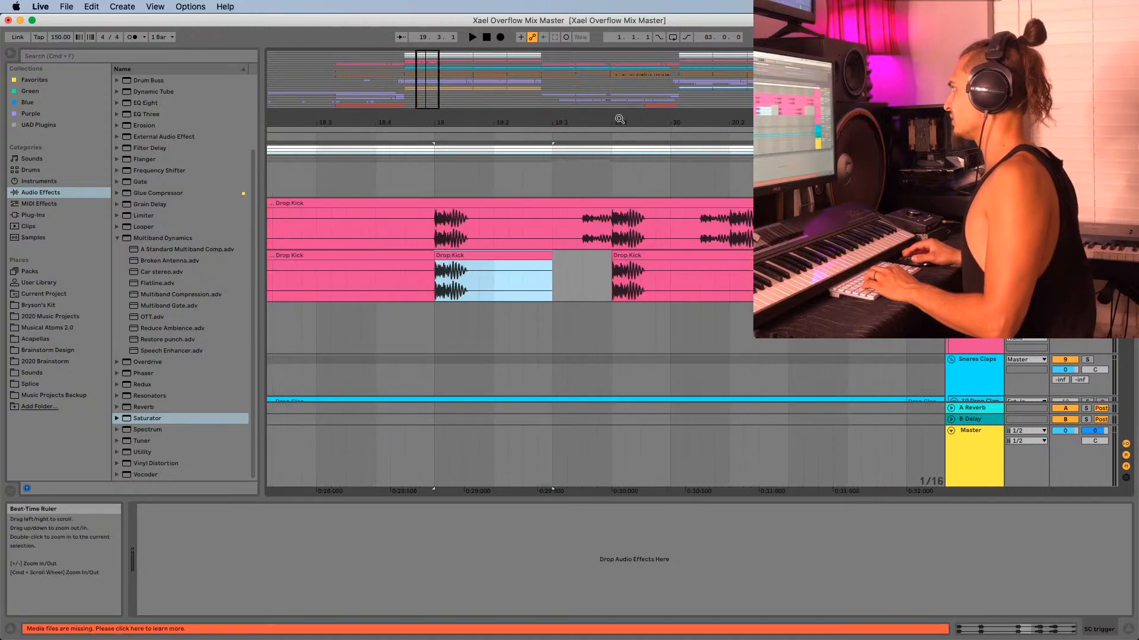
{"action": "left_click_drag", "start_coordinate": [619, 119], "coordinate": [552, 65]}
- Continue splitting and trimming the SC trigger clips up to bar 25, keeping only the main Drop Kick hits with gaps between them
{"action": "left_click", "coordinate": [603, 280]}
{"action": "left_click_drag", "start_coordinate": [556, 259], "coordinate": [759, 263]}
{"action": "left_click", "coordinate": [679, 275]}
{"action": "key", "text": "super+e"}
{"action": "left_click", "coordinate": [693, 257]}
{"action": "key", "text": "minus"}
{"action": "left_click_drag", "start_coordinate": [698, 123], "coordinate": [602, 123]}
{"action": "left_click_drag", "start_coordinate": [674, 256], "coordinate": [762, 256]}
{"action": "left_click_drag", "start_coordinate": [745, 112], "coordinate": [755, 35]}
- Duplicate the SC trigger pattern from 17.1.1 to 25.1.1 directly after itself
{"action": "left_click_drag", "start_coordinate": [776, 236], "coordinate": [580, 236]}
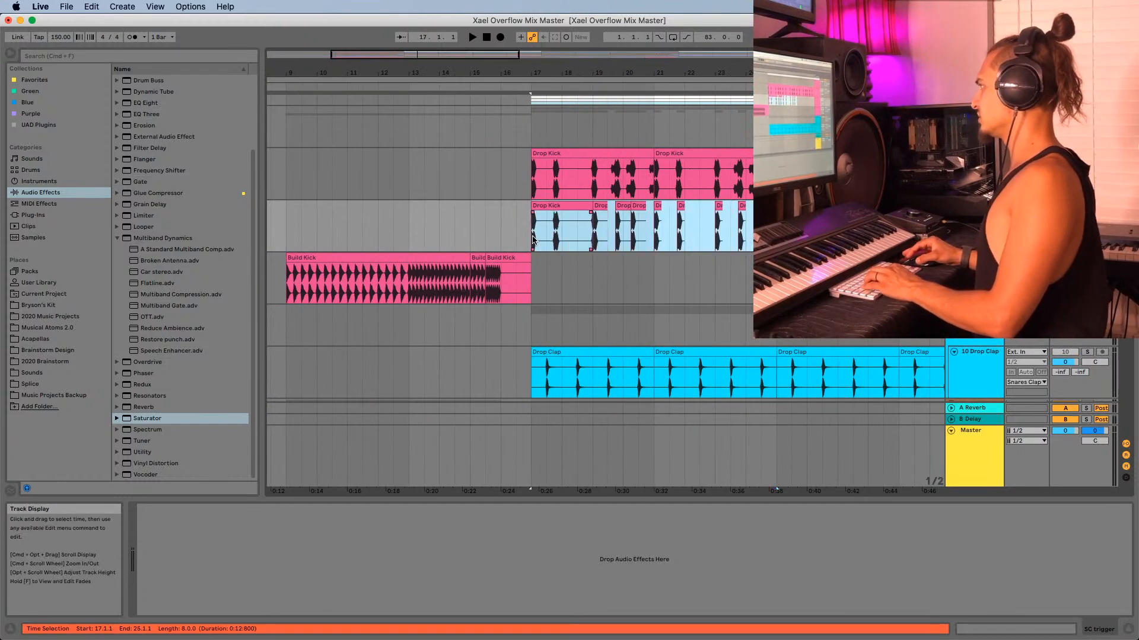
{"action": "key", "text": "super+d"}
{"action": "left_click_drag", "start_coordinate": [631, 73], "coordinate": [696, 47]}
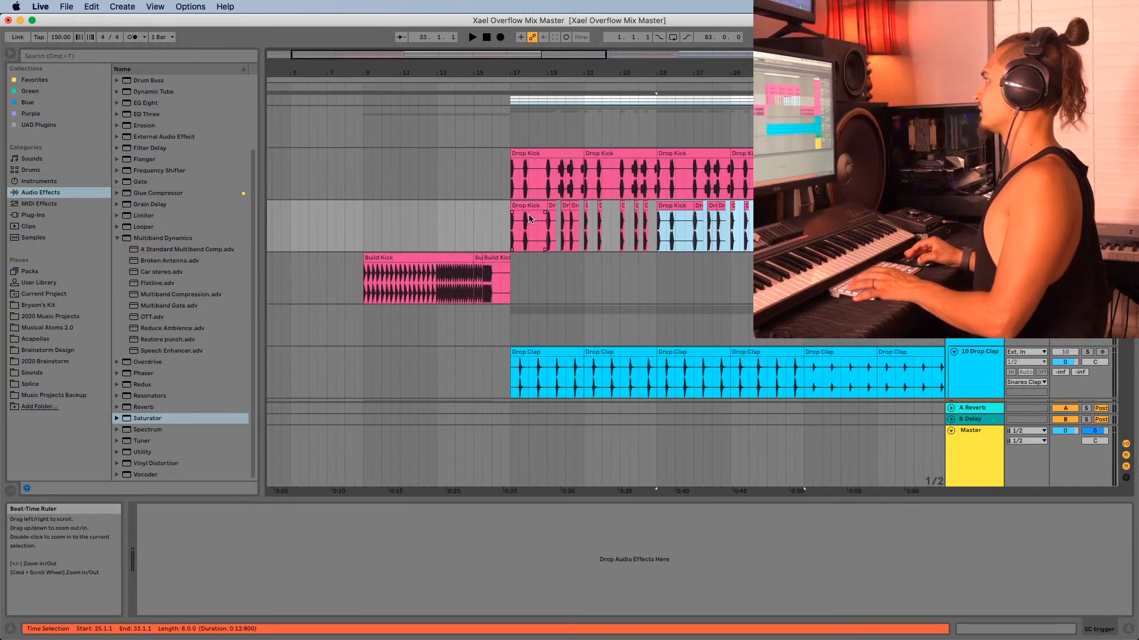
- Duplicate the sidechain Compressor on Drops Leads, keep the original bypassed, and set the copy's sidechain source to SC trigger
{"action": "scroll", "coordinate": [531, 237], "scroll_direction": "down", "scroll_amount": 10}
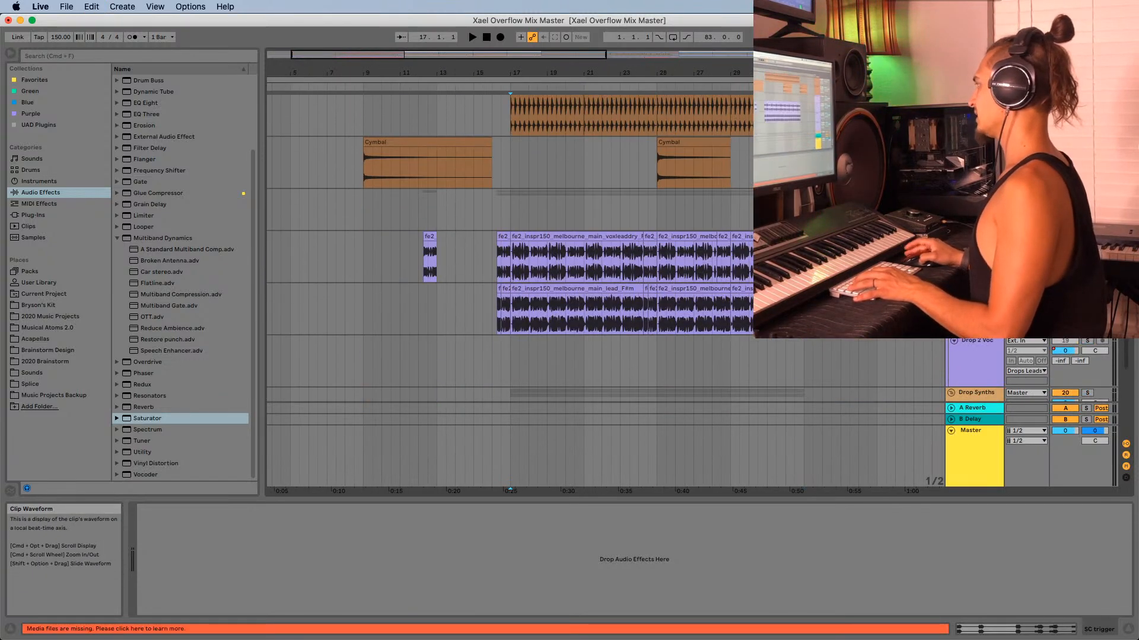
{"action": "left_click", "coordinate": [976, 195]}
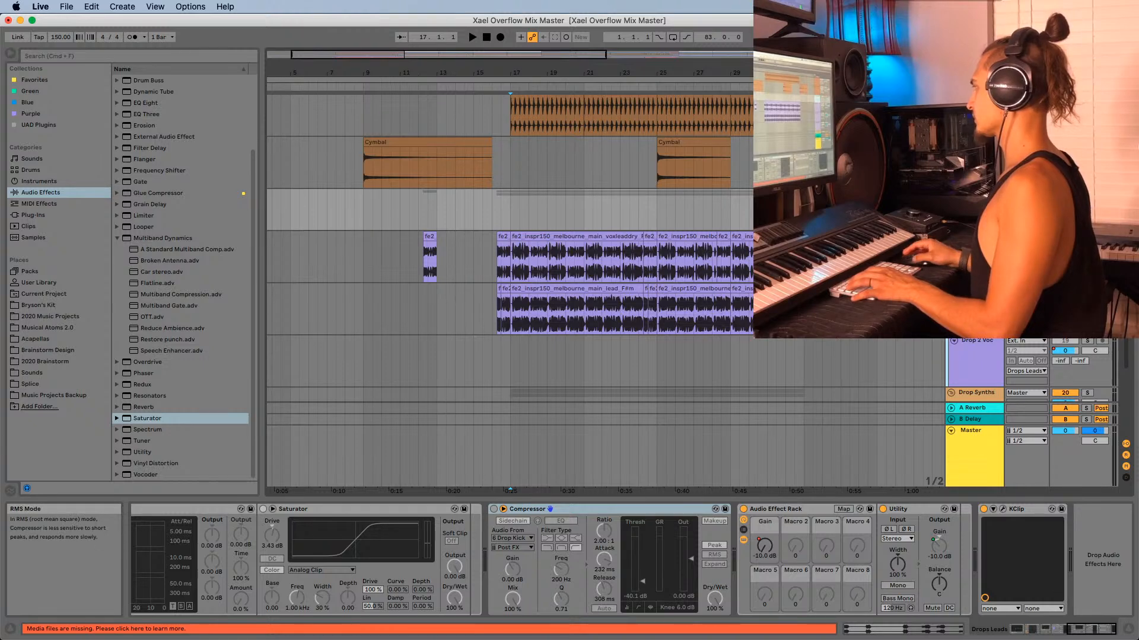
{"action": "key", "text": "space"}
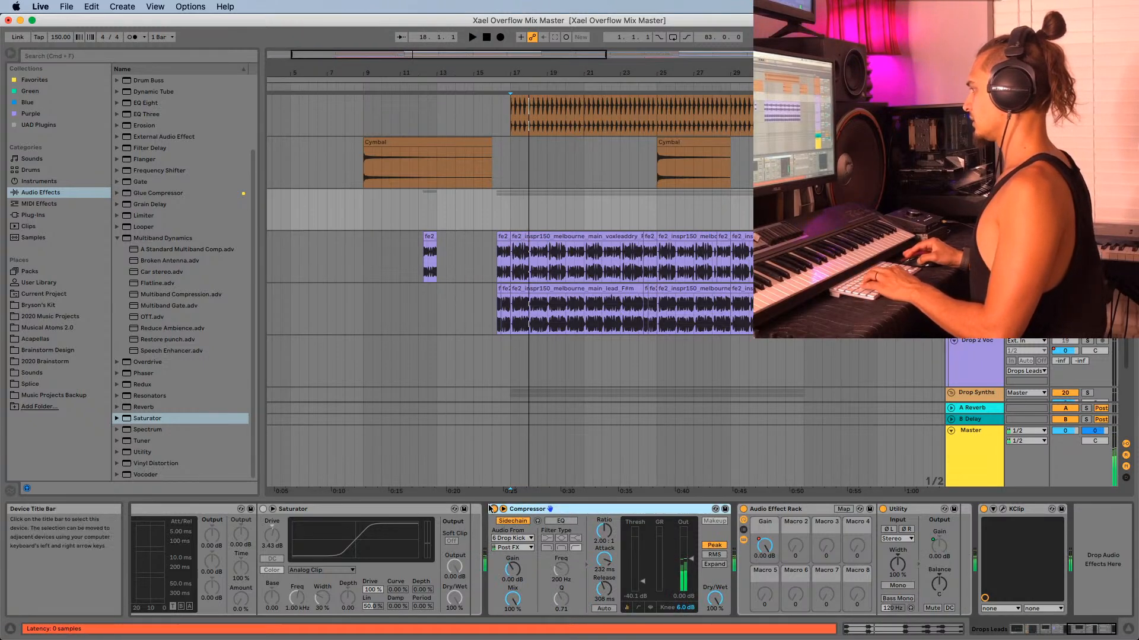
{"action": "left_click_drag", "start_coordinate": [525, 510], "coordinate": [731, 529]}
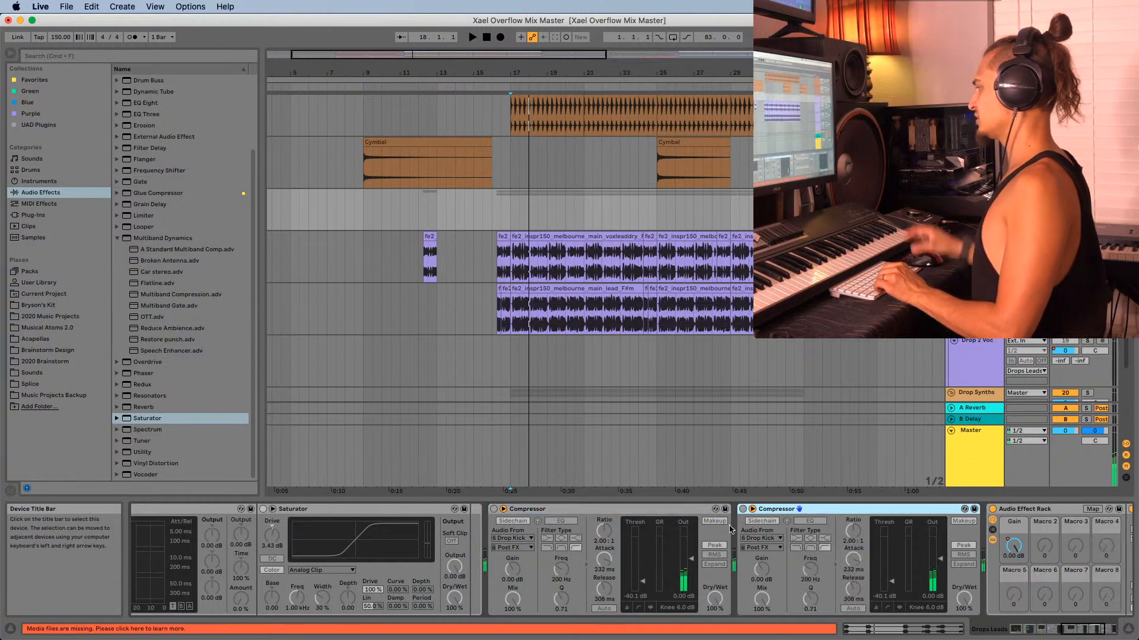
{"action": "left_click", "coordinate": [762, 538]}
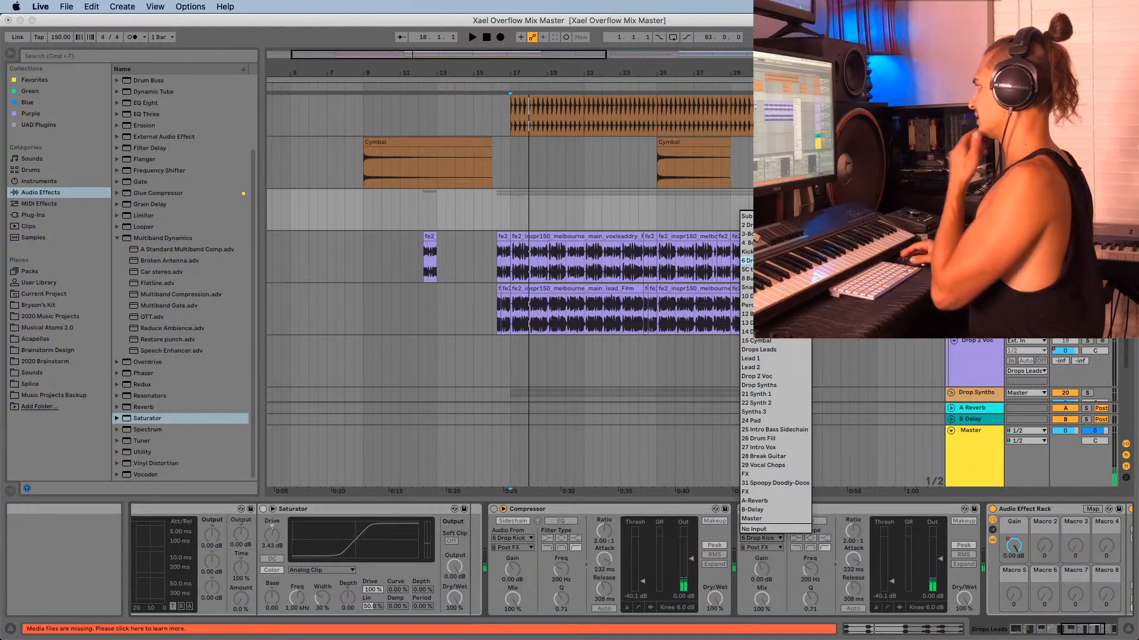
{"action": "left_click", "coordinate": [765, 269]}
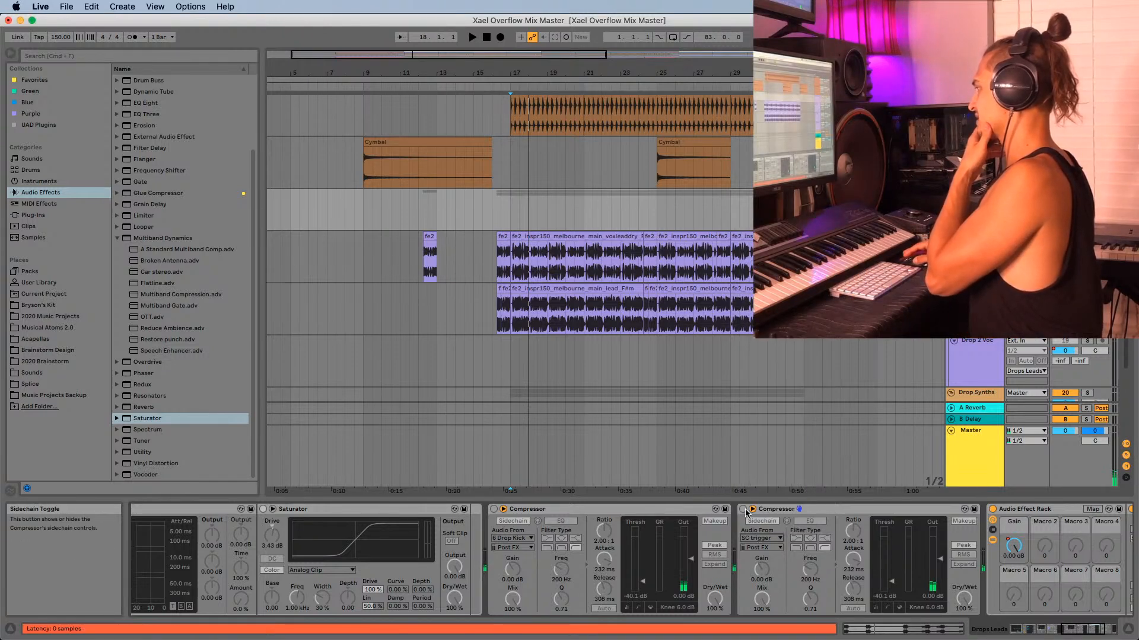
- Turn on the copied Compressor with an attack of 0.01 ms and raise its threshold to -12.7 dB during playback
{"action": "left_click", "coordinate": [742, 510]}
{"action": "left_click", "coordinate": [852, 609]}
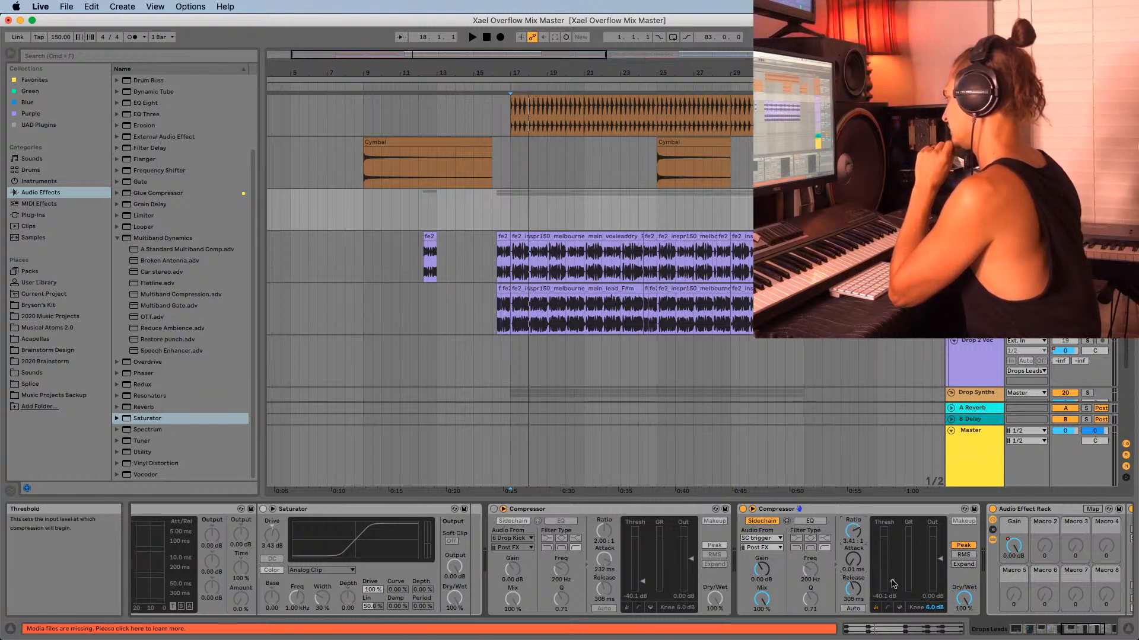
{"action": "key", "text": "space"}
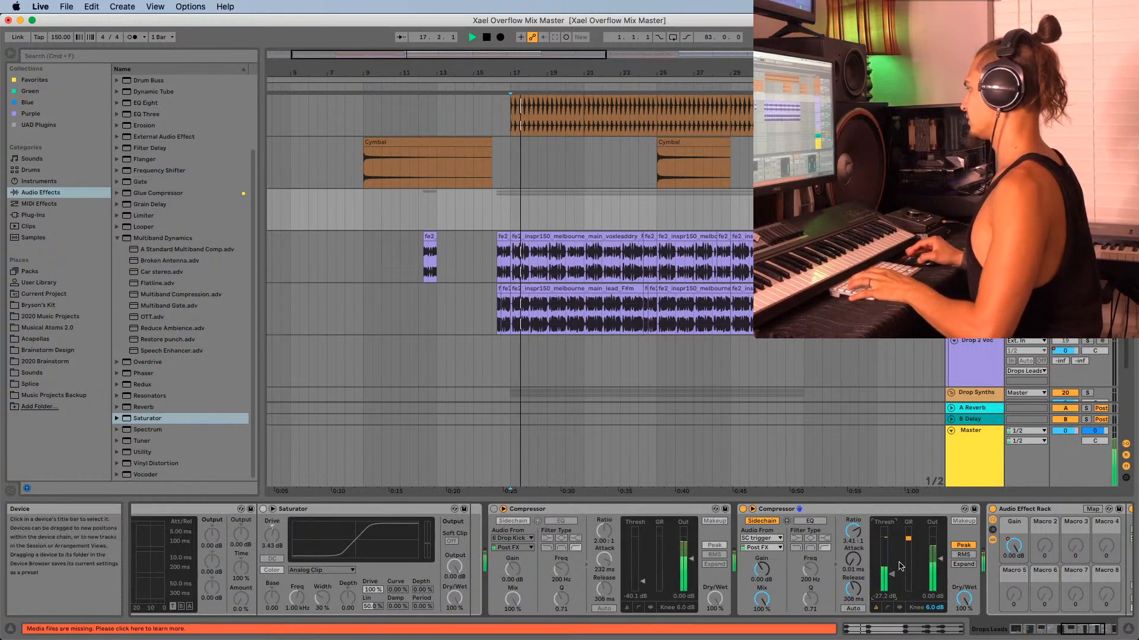
{"action": "left_click_drag", "start_coordinate": [900, 567], "coordinate": [900, 562]}
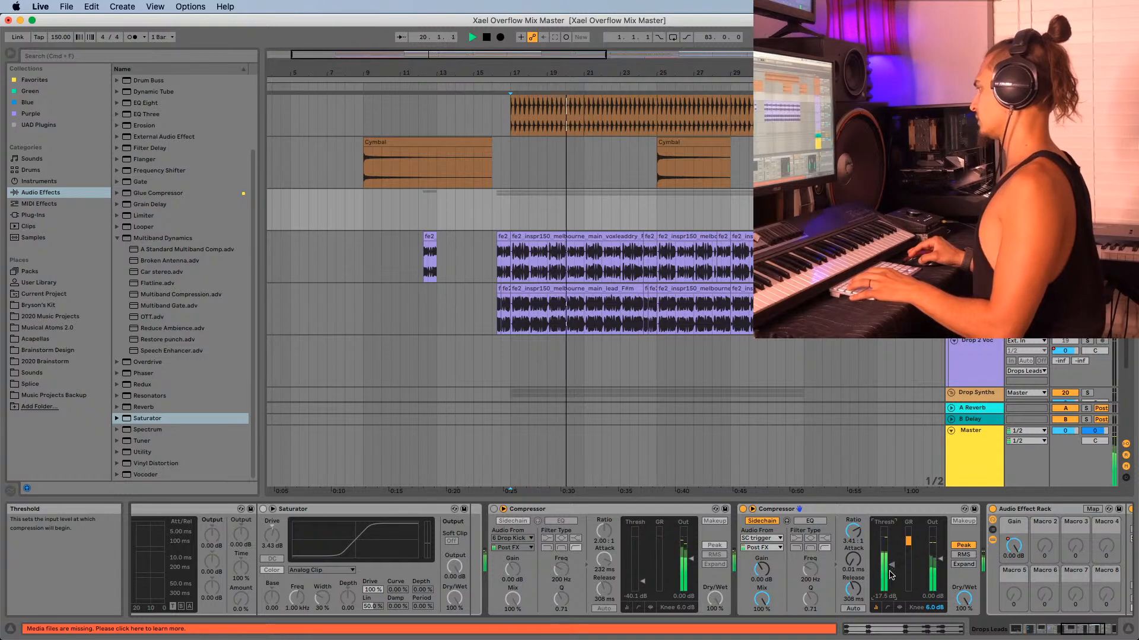
{"action": "left_click", "coordinate": [1077, 632]}
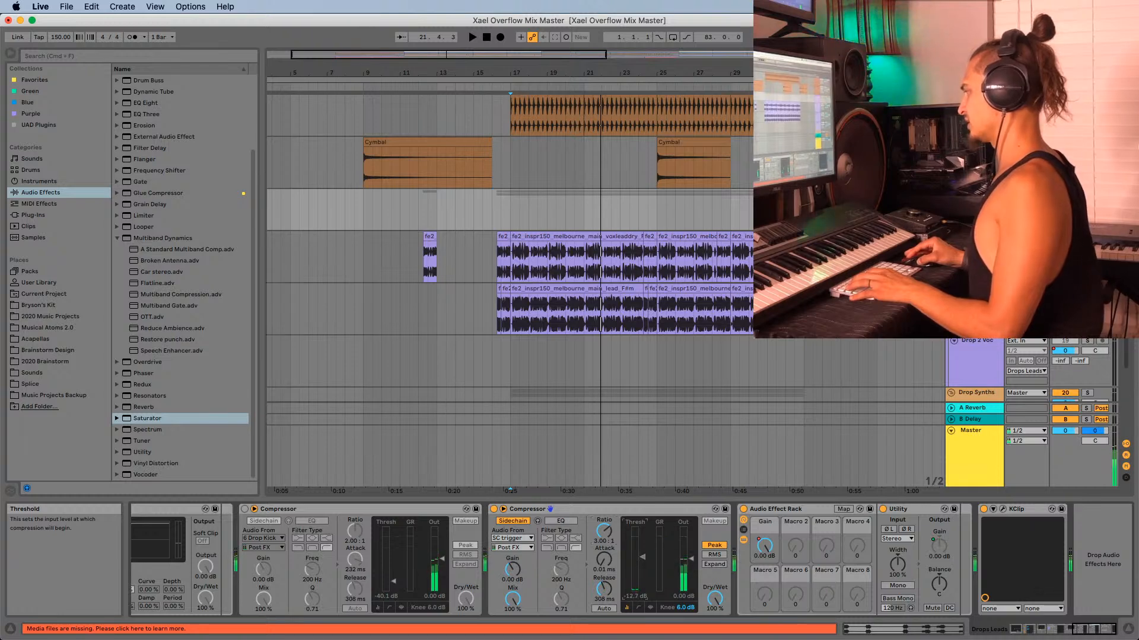
- Set the copied Compressor's threshold to -7.94 dB and its release to 422 ms while replaying the drop
{"action": "key", "text": "space"}
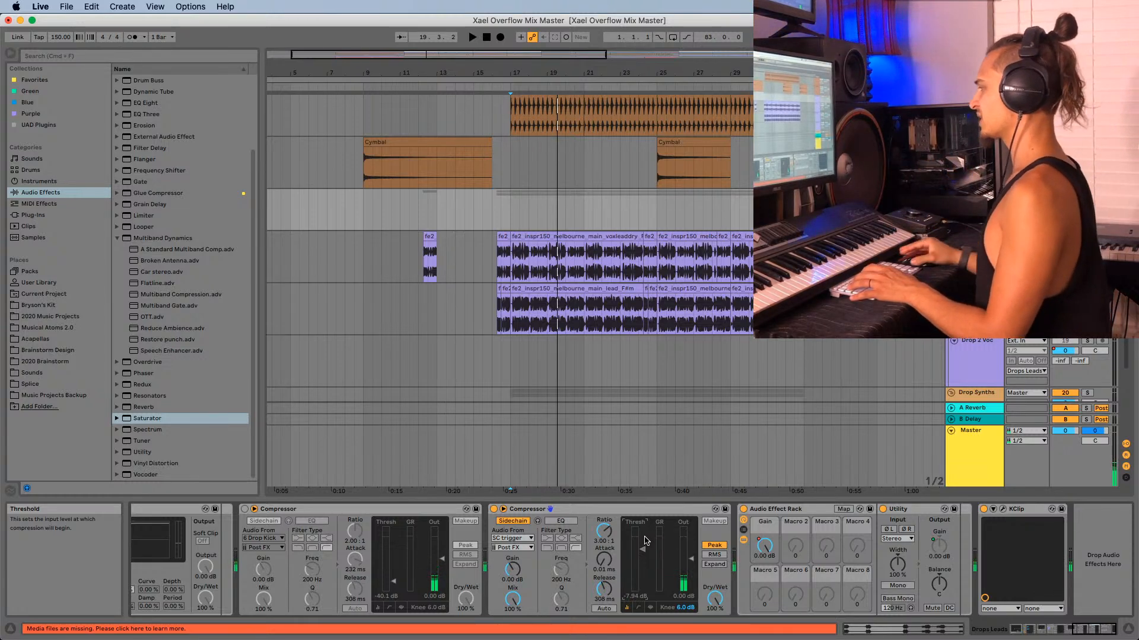
{"action": "key", "text": "space"}
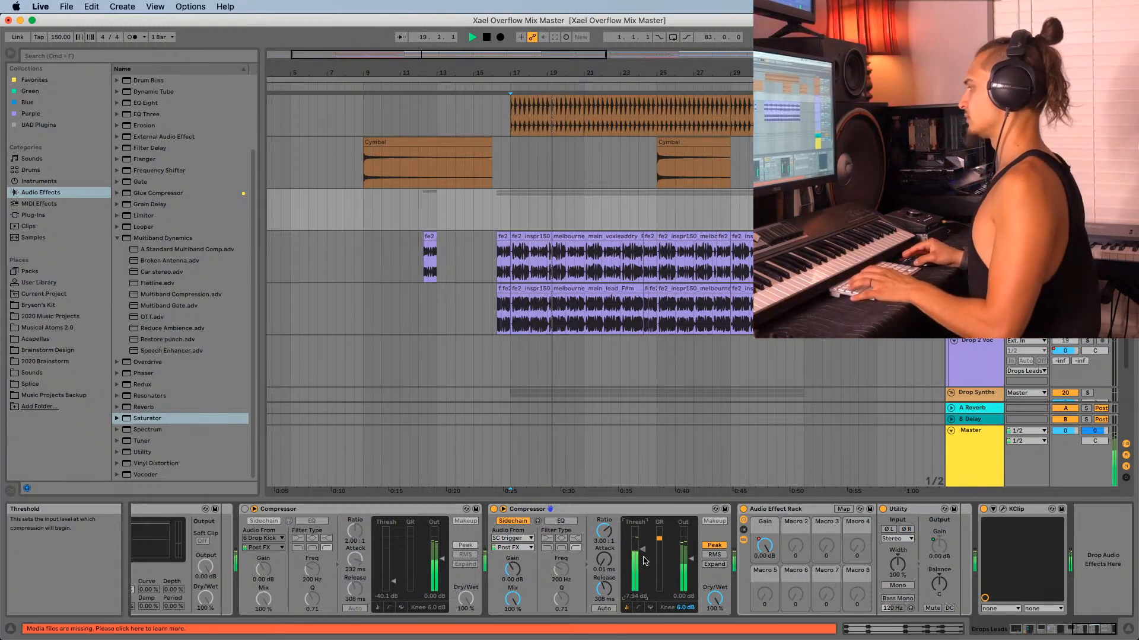
{"action": "key", "text": "space"}
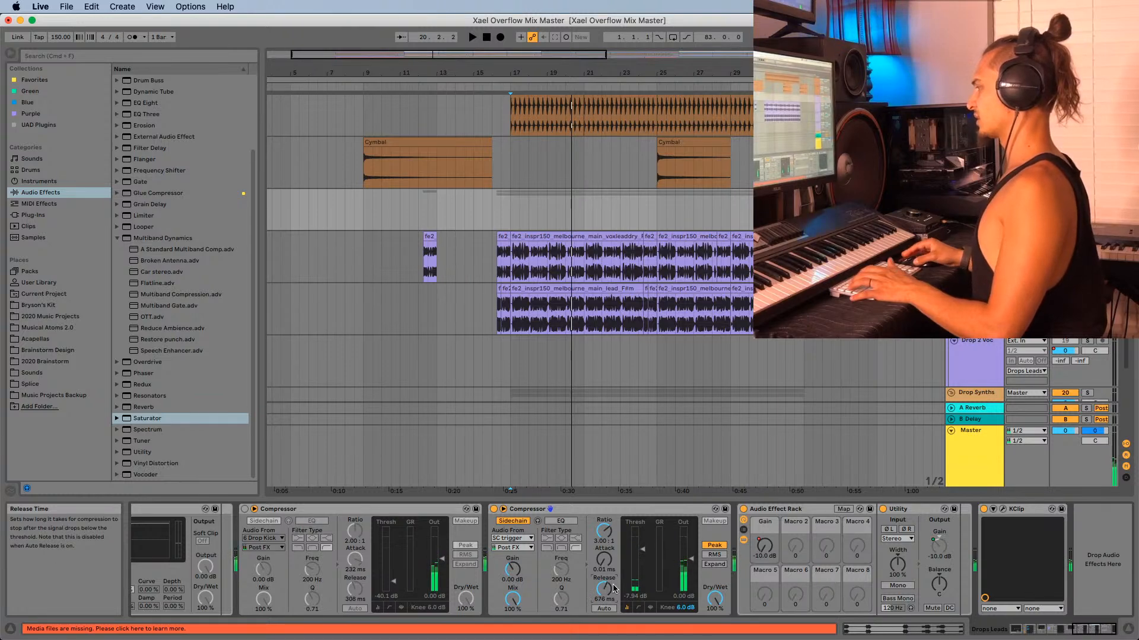
{"action": "key", "text": "space"}
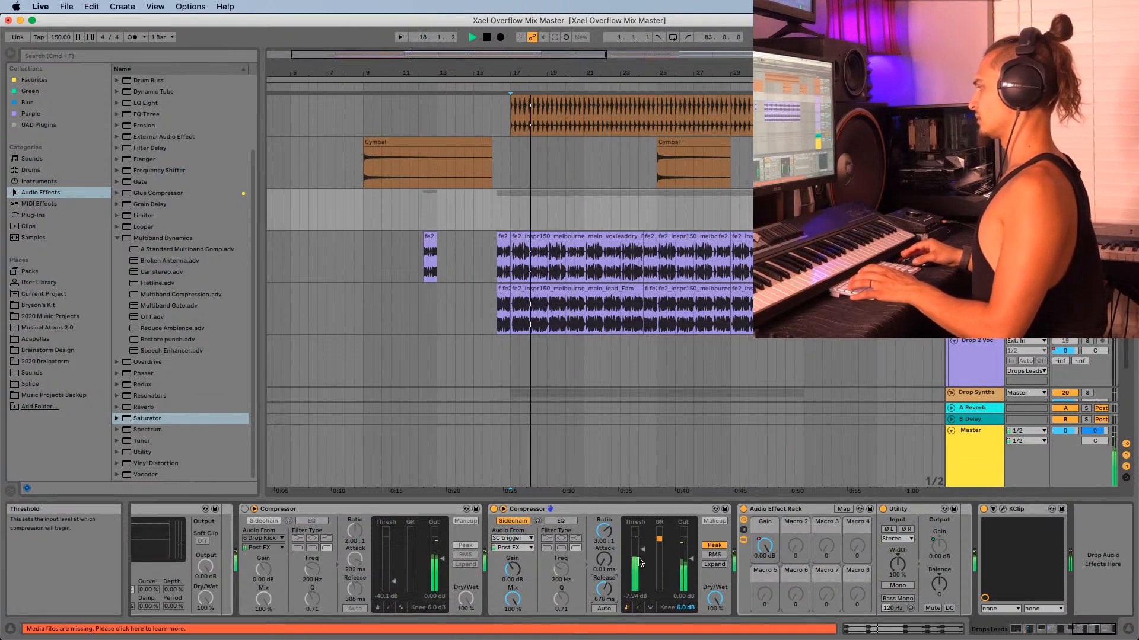
{"action": "left_click_drag", "start_coordinate": [604, 589], "coordinate": [604, 593]}
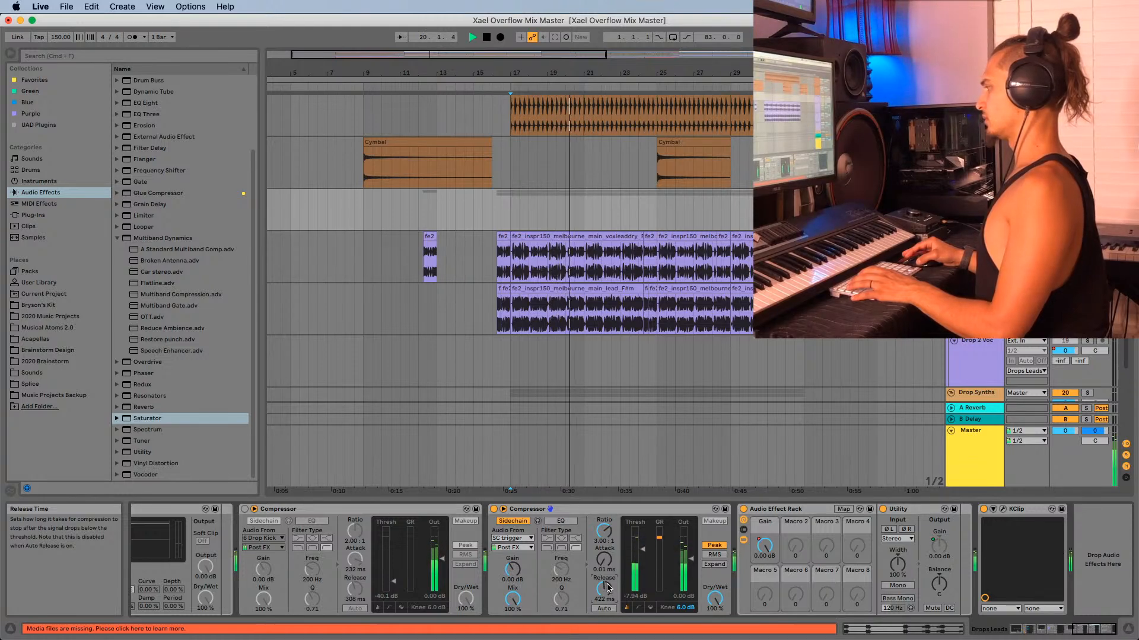
- Split the first SC trigger clip at 17.4.1 and delete the part from 17.4.1 to 19.1.1
{"action": "scroll", "coordinate": [539, 374], "scroll_direction": "up", "scroll_amount": 15}
{"action": "key", "text": "space"}
{"action": "key", "text": "space"}
{"action": "key", "text": "space"}
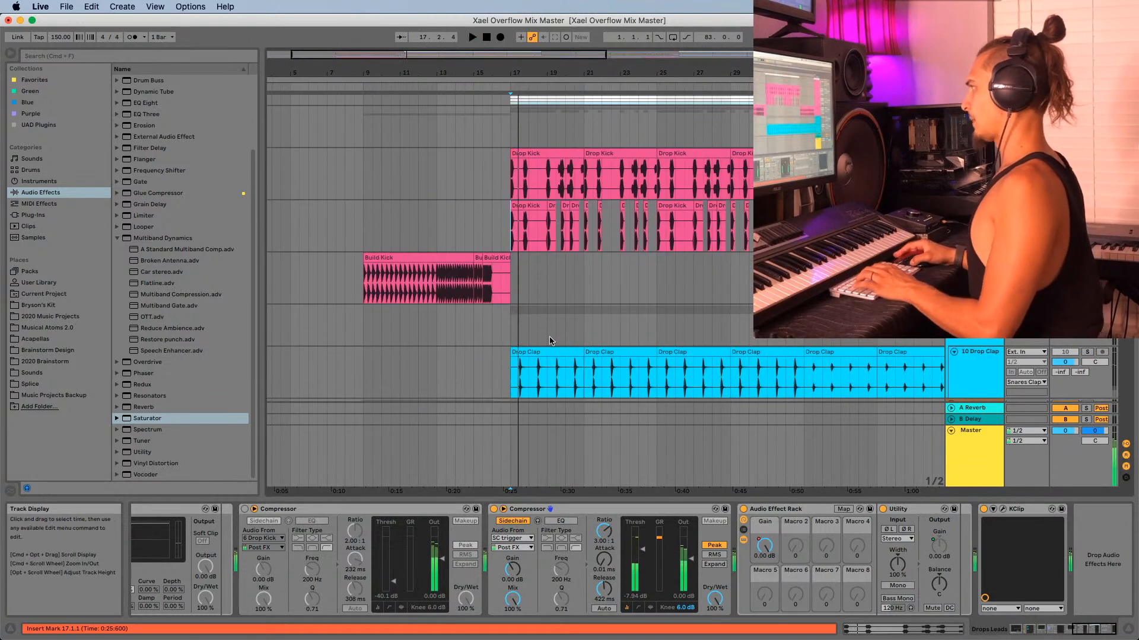
{"action": "left_click_drag", "start_coordinate": [517, 70], "coordinate": [516, 219]}
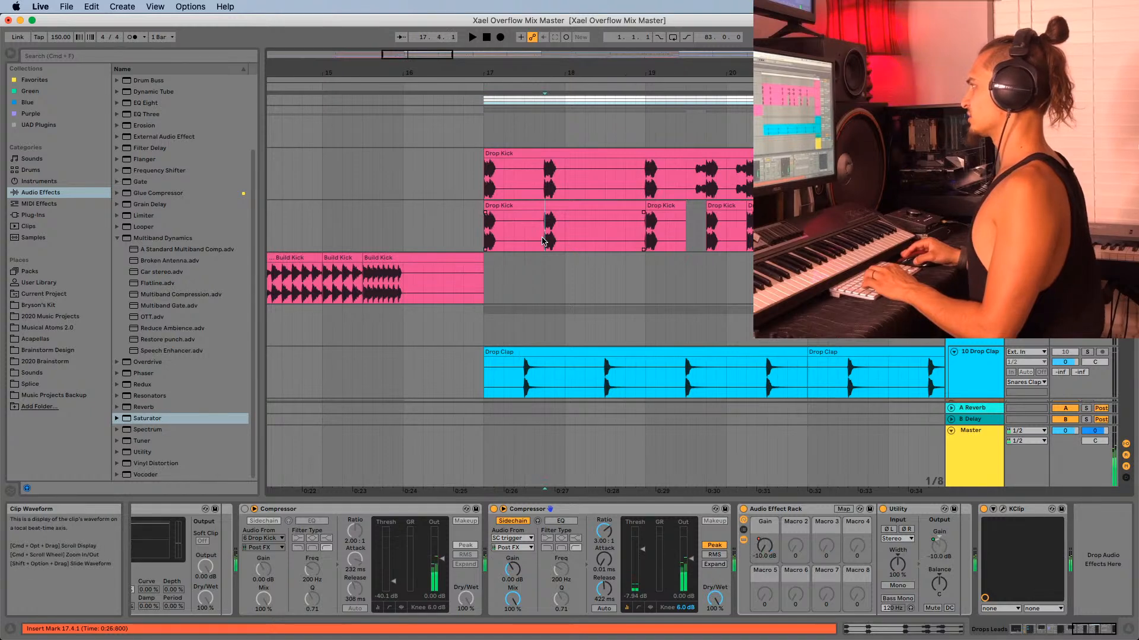
{"action": "left_click", "coordinate": [549, 228]}
{"action": "key", "text": "super+e"}
{"action": "left_click", "coordinate": [561, 207]}
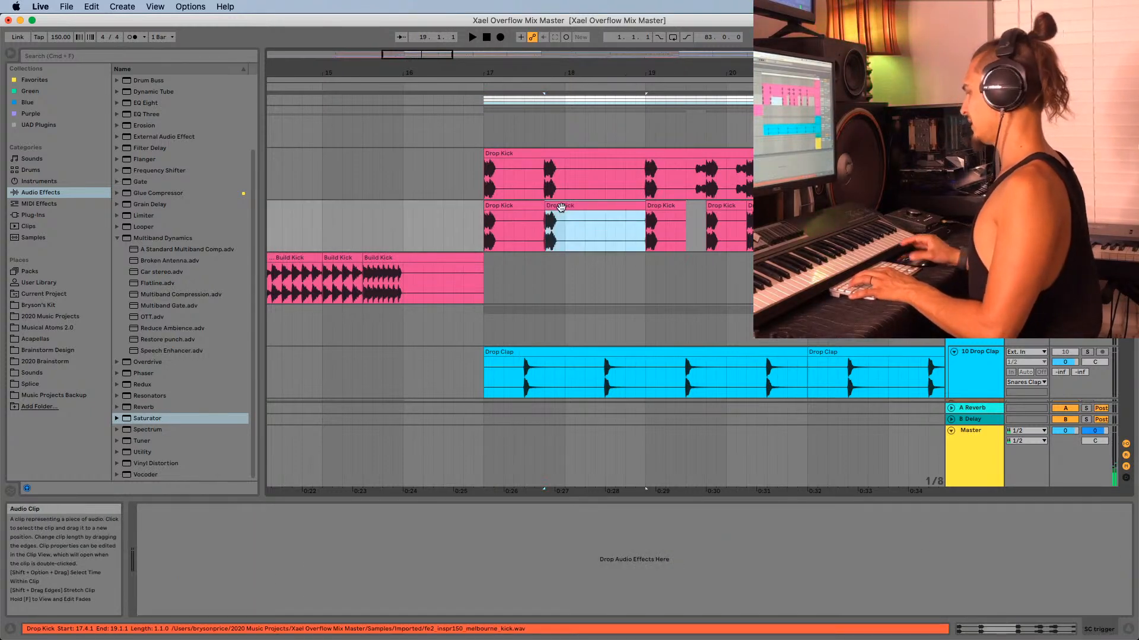
{"action": "key", "text": "Delete"}
{"action": "left_click", "coordinate": [507, 204]}
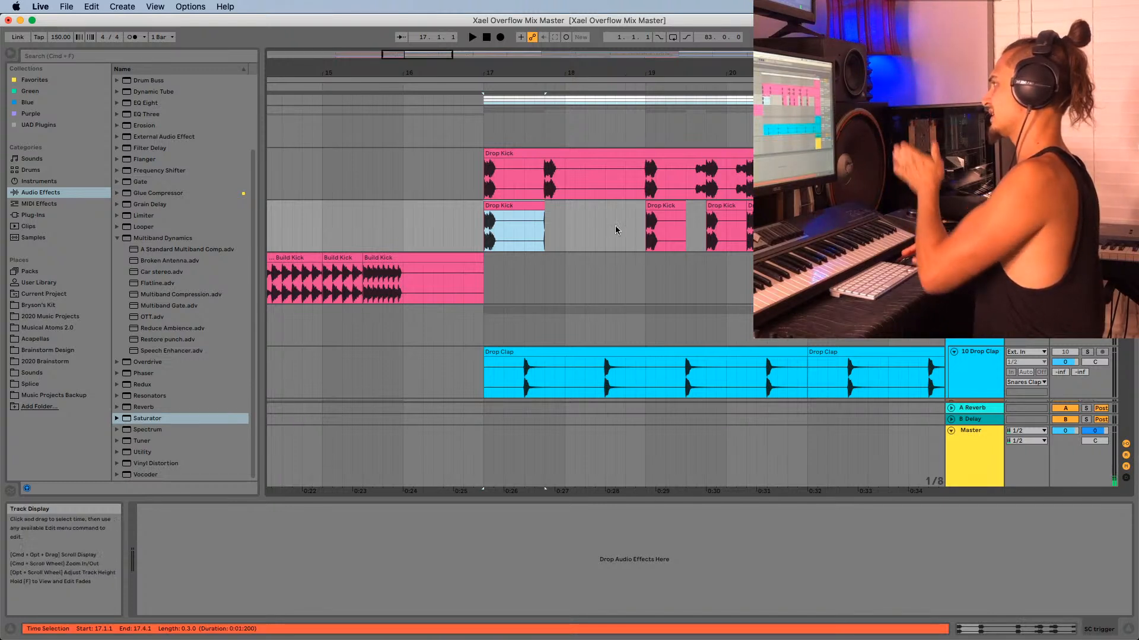
- Delete the SC trigger clips at 19.4.1, 20.2.1 and 21.4.1, and clear everything on the track from 23.4.1 to 33.1.1
{"action": "left_click", "coordinate": [722, 204]}
{"action": "key", "text": "Delete"}
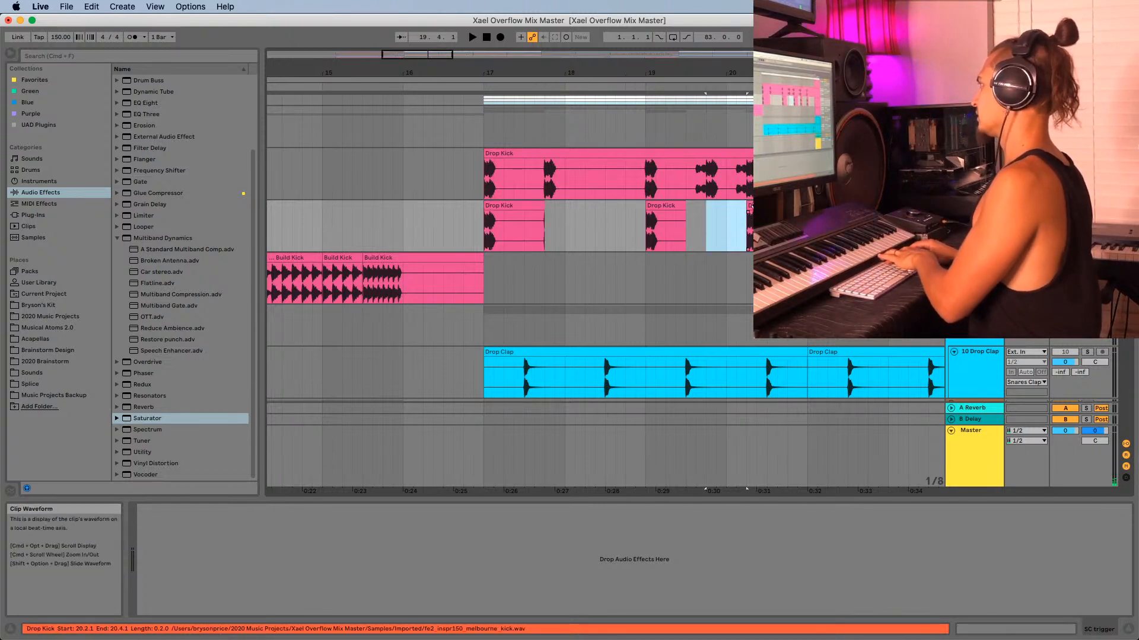
{"action": "left_click", "coordinate": [764, 205]}
{"action": "key", "text": "Delete"}
{"action": "left_click_drag", "start_coordinate": [880, 209], "coordinate": [686, 209]}
{"action": "left_click", "coordinate": [686, 209]}
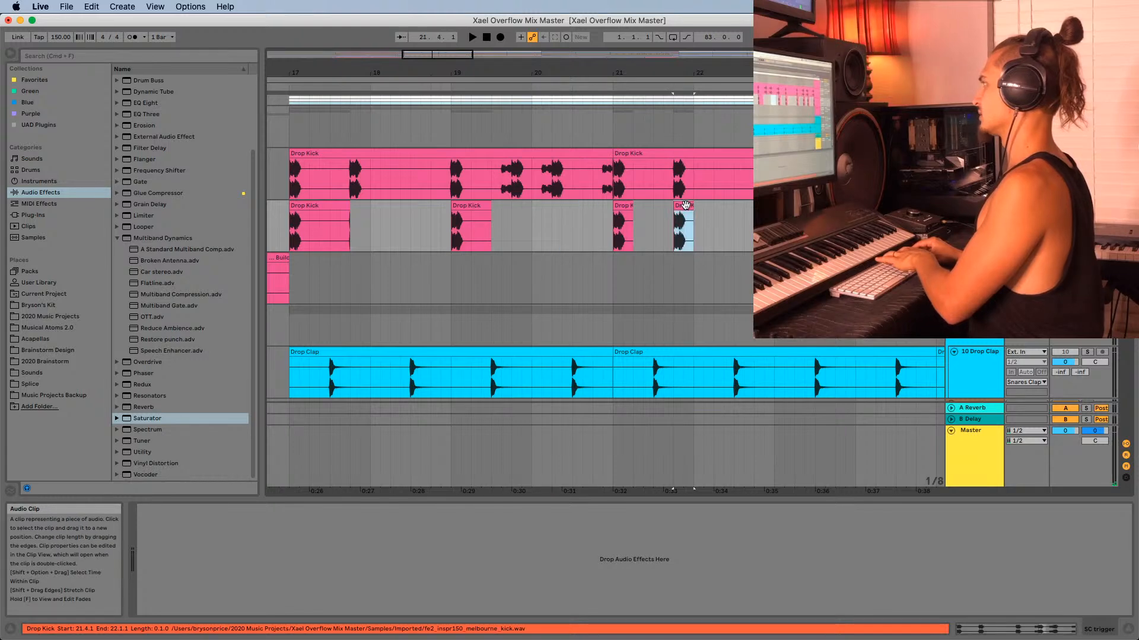
{"action": "key", "text": "Delete"}
{"action": "left_click_drag", "start_coordinate": [715, 74], "coordinate": [673, 33]}
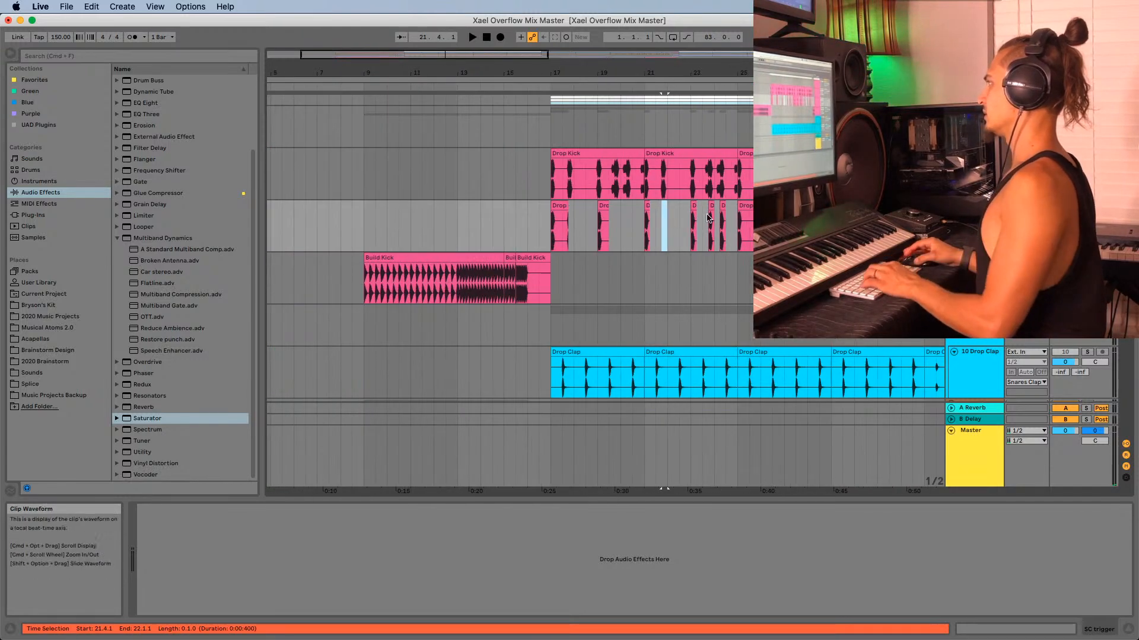
{"action": "left_click_drag", "start_coordinate": [709, 228], "coordinate": [924, 229]}
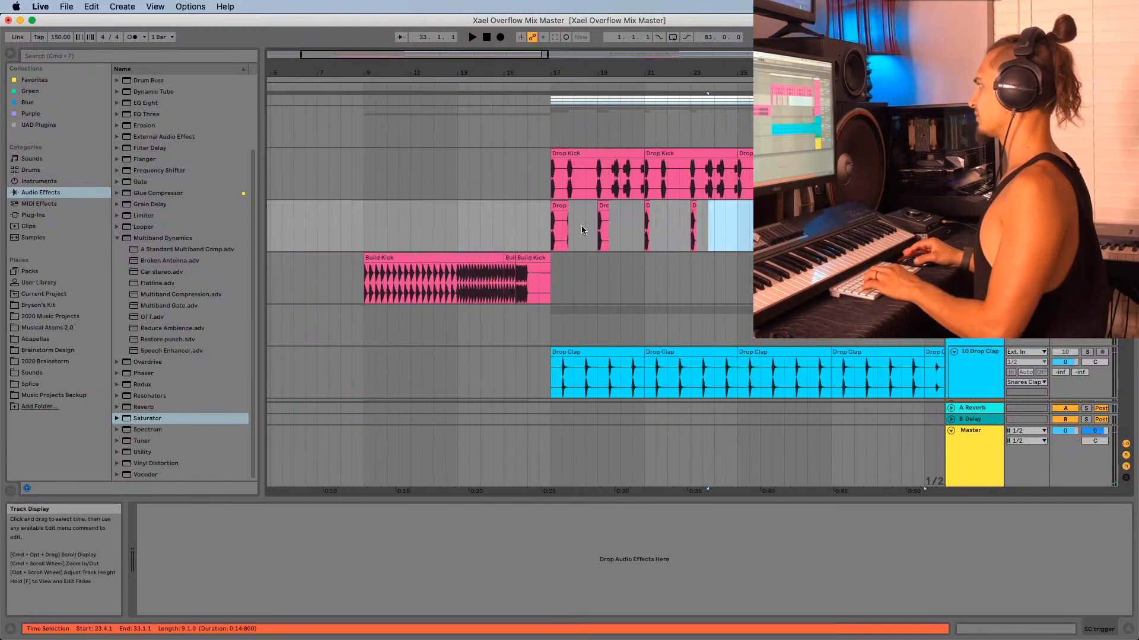
- Shorten the first SC trigger clip to end at 17.3.1 and duplicate the pattern from 17.1.1 to 25.1.1 directly after itself
{"action": "left_click", "coordinate": [565, 206]}
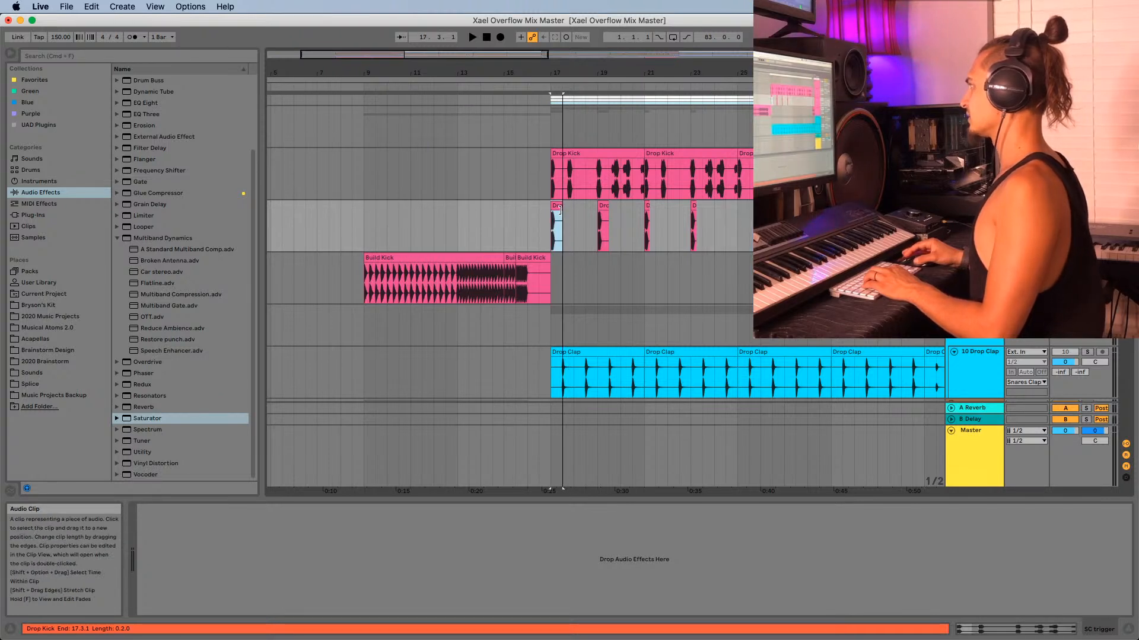
{"action": "left_click_drag", "start_coordinate": [559, 210], "coordinate": [734, 222]}
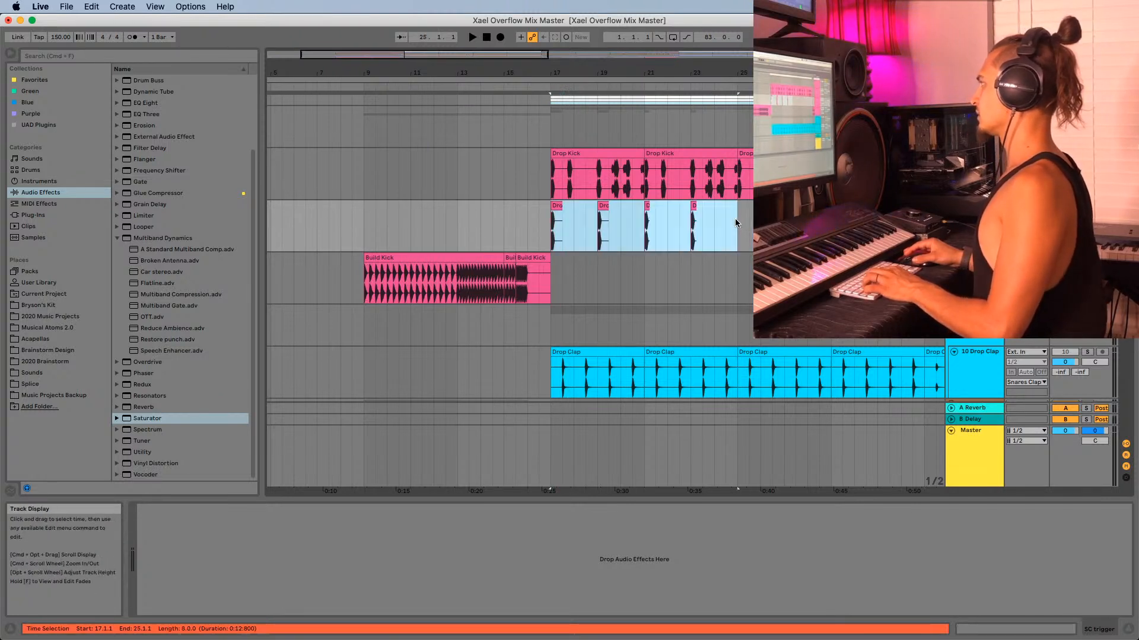
{"action": "key", "text": "super+d"}
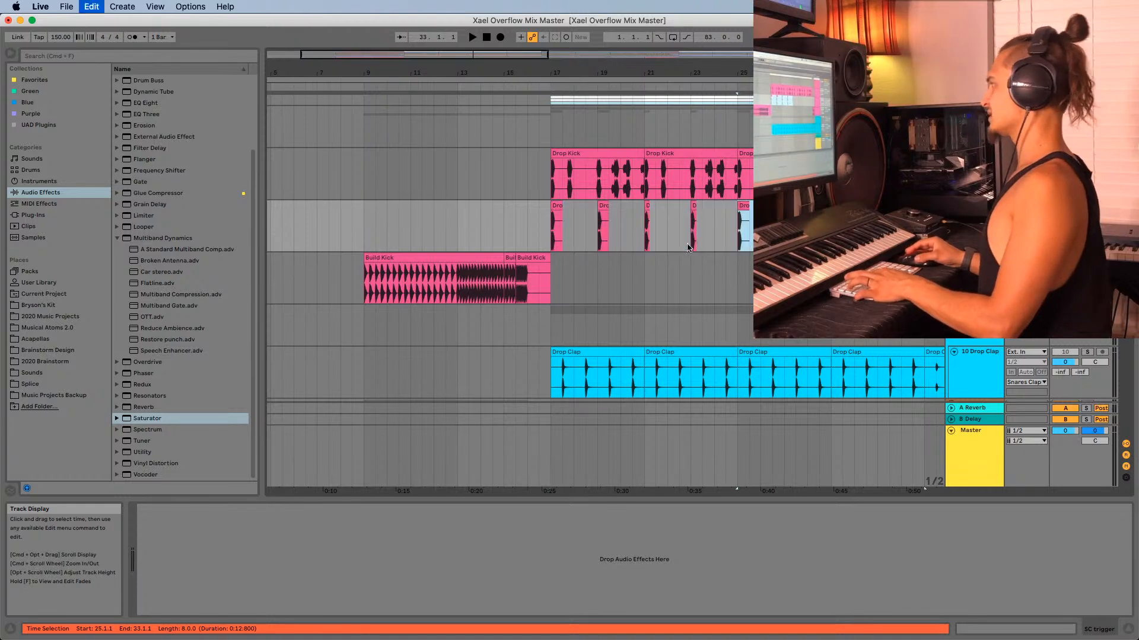
- Play the drop and set the Drops Leads sidechain Compressor's threshold to -13.4 dB and its release to 518 ms
{"action": "scroll", "coordinate": [652, 261], "scroll_direction": "down", "scroll_amount": 10}
{"action": "key", "text": "space"}
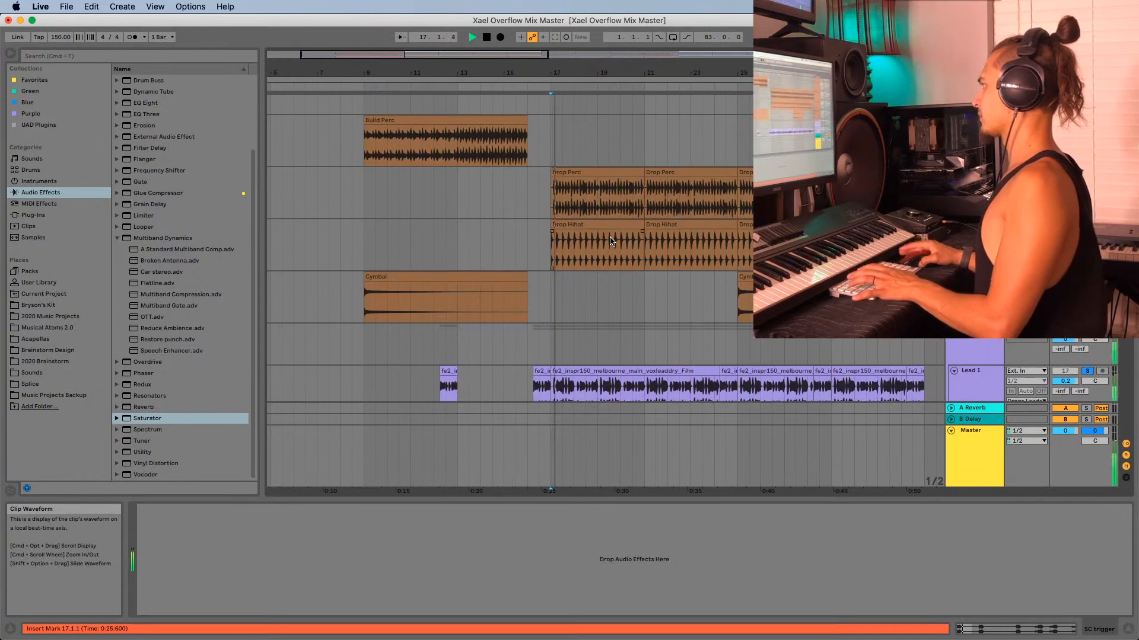
{"action": "left_click", "coordinate": [973, 134]}
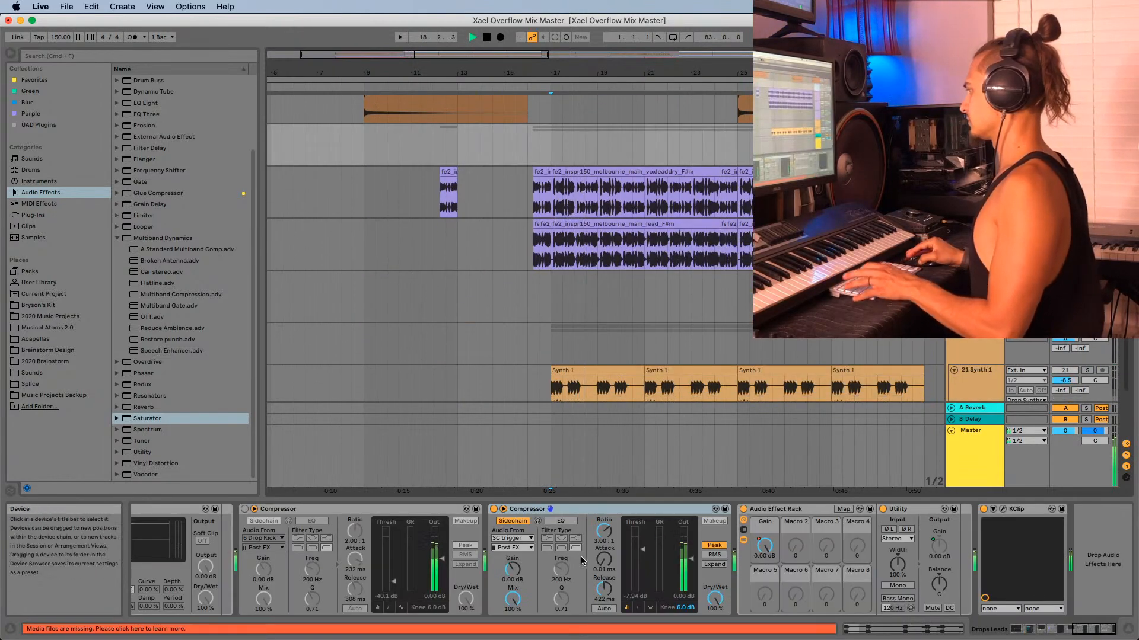
{"action": "left_click_drag", "start_coordinate": [644, 552], "coordinate": [603, 587]}
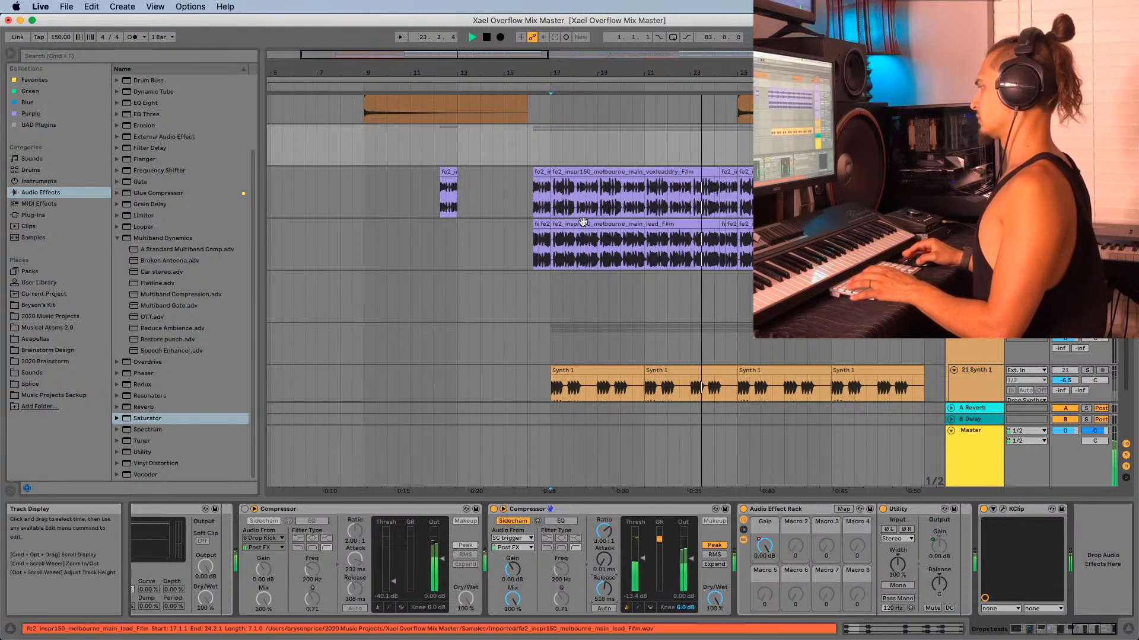
- Replay the drop from 17.1.1 to check the sidechain compression on the Drops Leads group
{"action": "left_click_drag", "start_coordinate": [645, 73], "coordinate": [545, 45]}
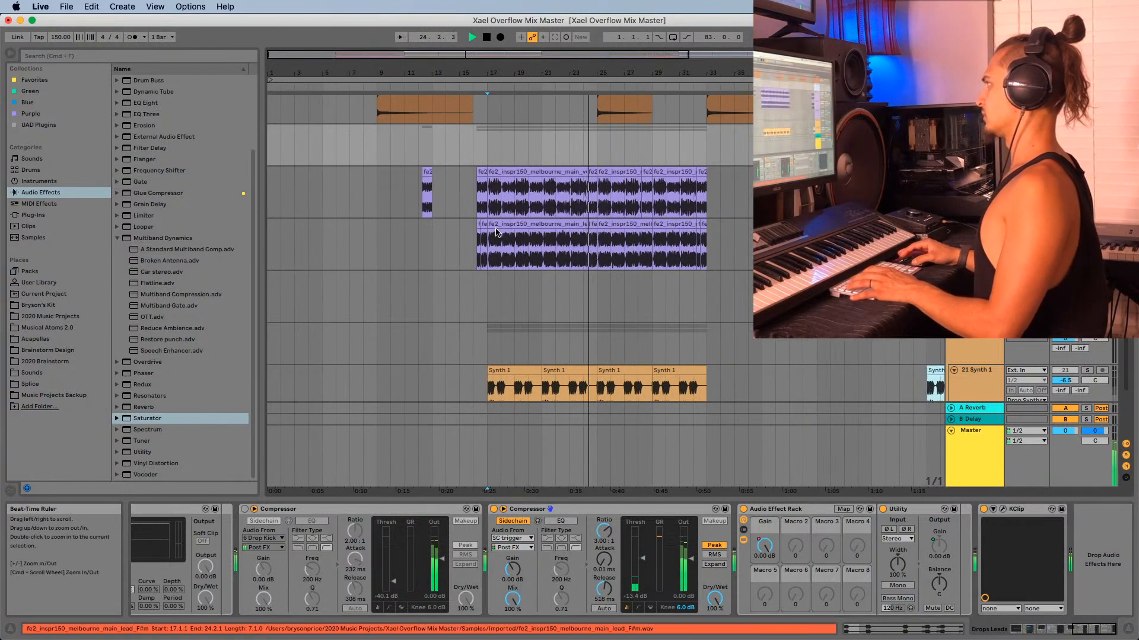
{"action": "left_click", "coordinate": [486, 267]}
{"action": "key", "text": "space"}
{"action": "scroll", "coordinate": [488, 268], "scroll_direction": "up", "scroll_amount": 4}
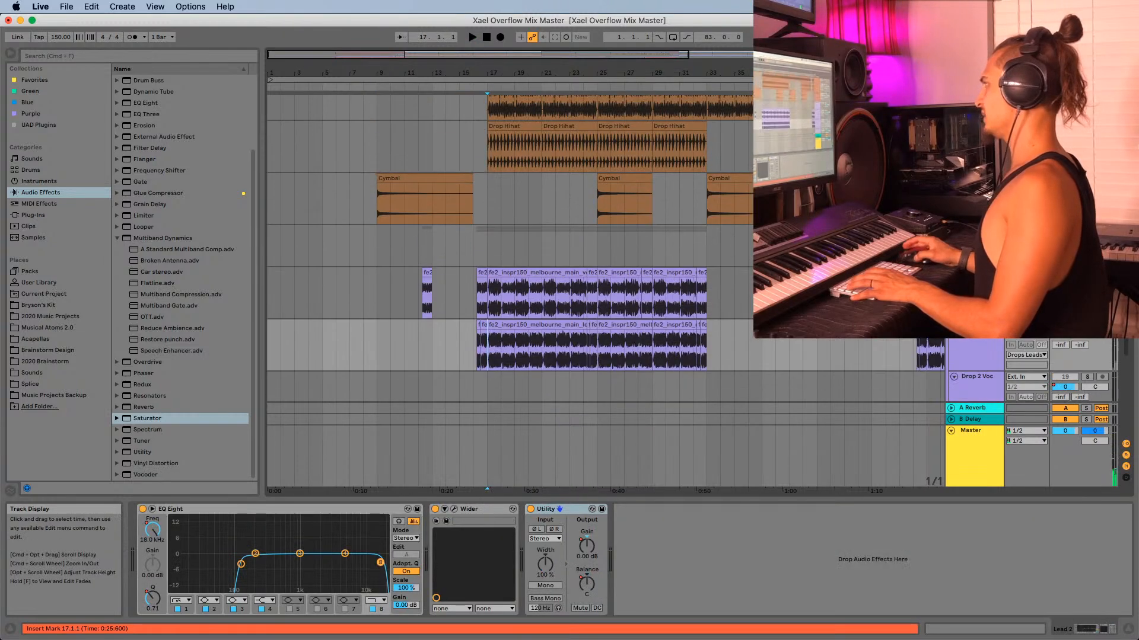
{"action": "left_click", "coordinate": [974, 231]}
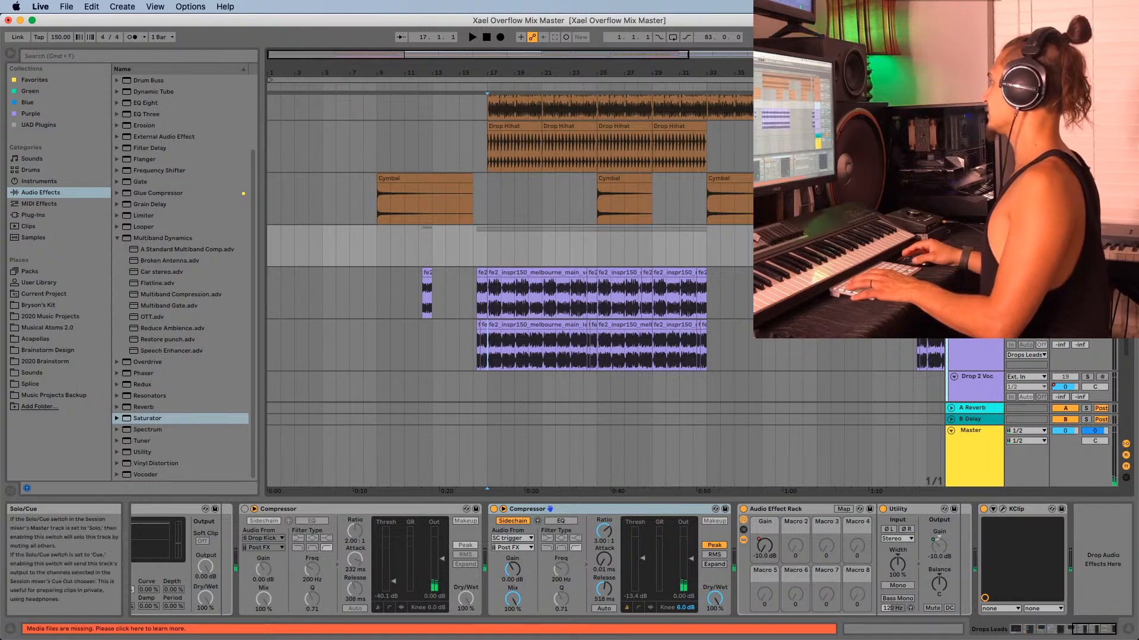
{"action": "key", "text": "space"}
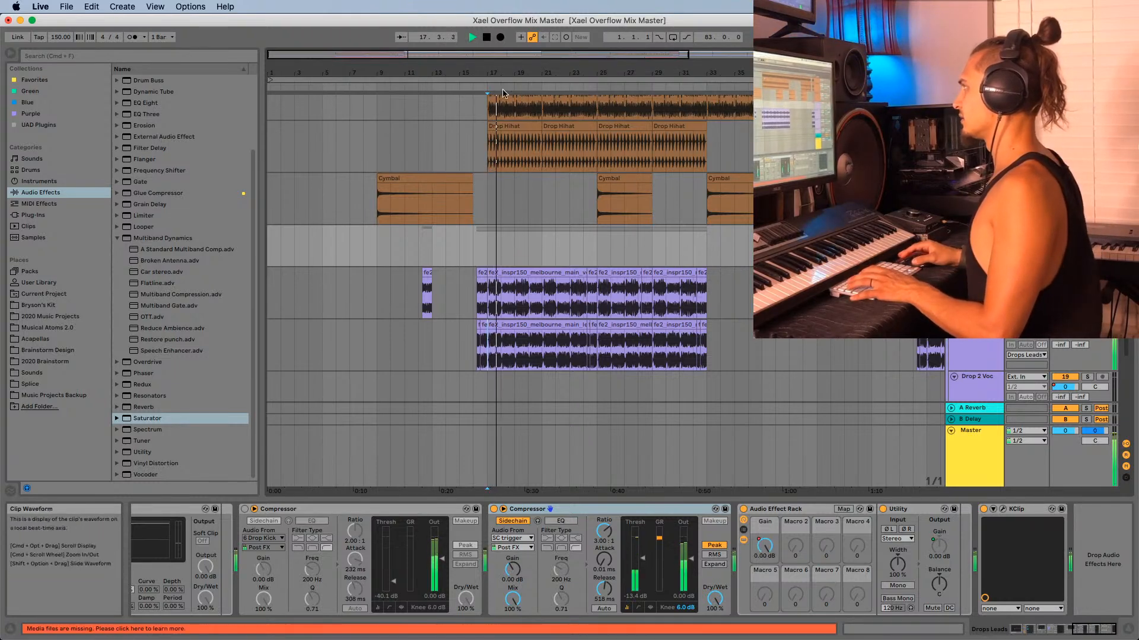
- Select the Lead 1 clip spanning 17.1.1 to 24.2.1 while listening to the drop, and stop playback
{"action": "left_click_drag", "start_coordinate": [505, 70], "coordinate": [506, 113]}
{"action": "scroll", "coordinate": [525, 257], "scroll_direction": "down", "scroll_amount": 2}
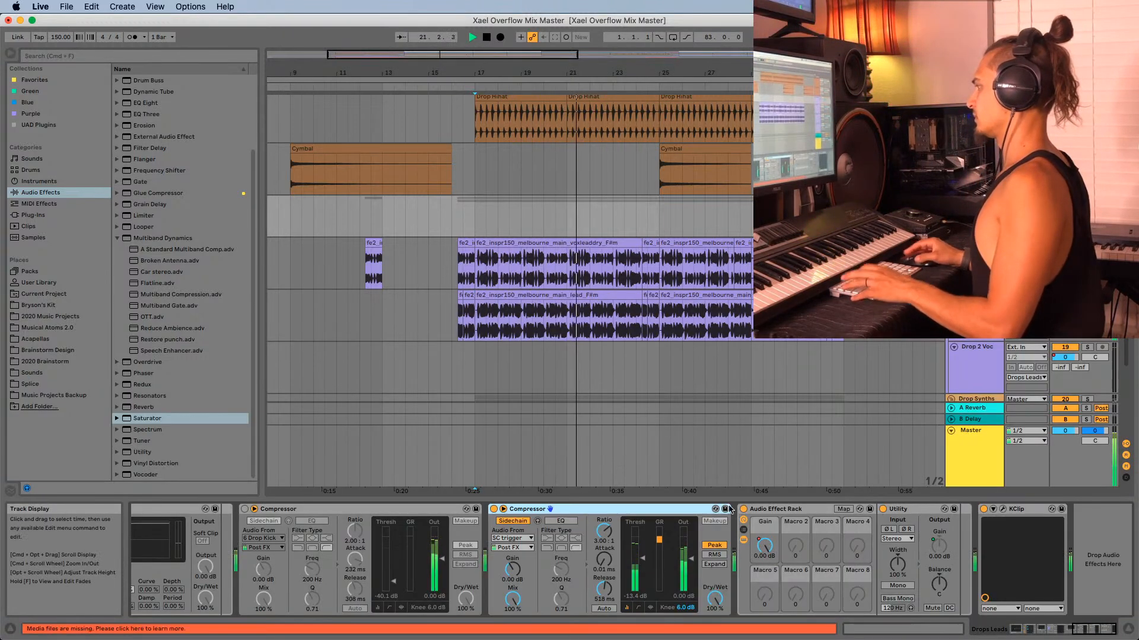
{"action": "left_click", "coordinate": [976, 244]}
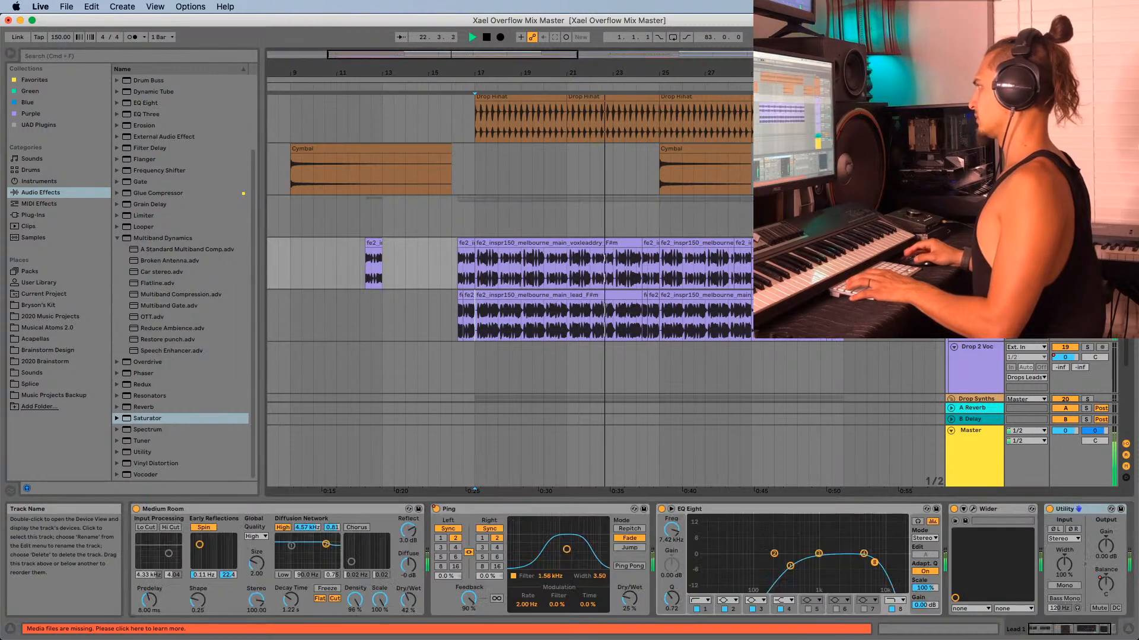
{"action": "left_click", "coordinate": [493, 250]}
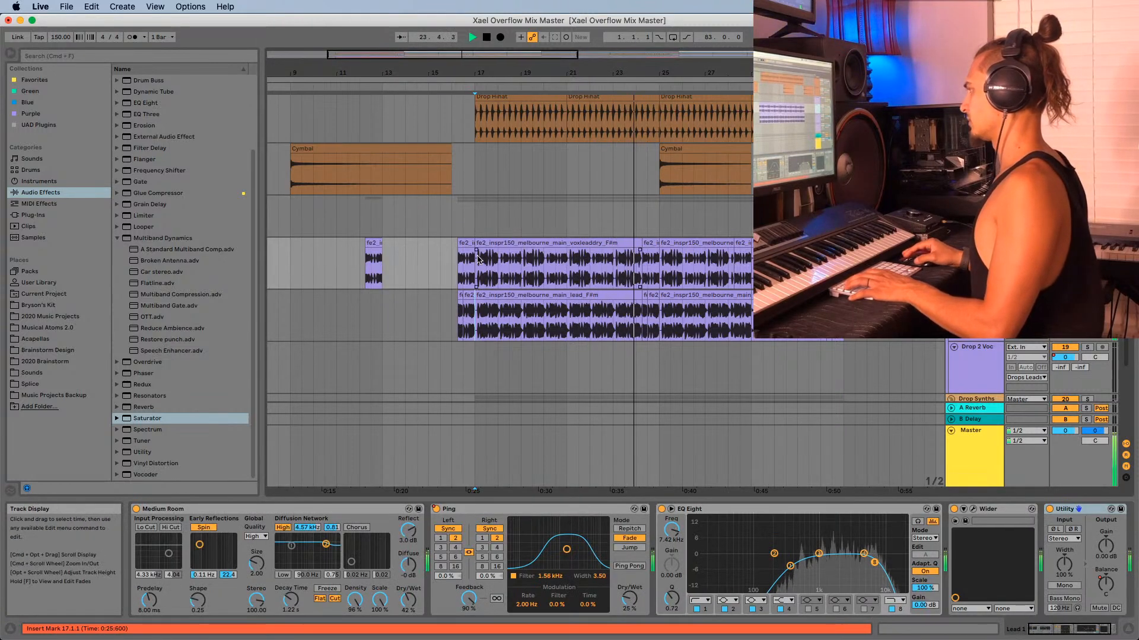
{"action": "double_click", "coordinate": [493, 251]}
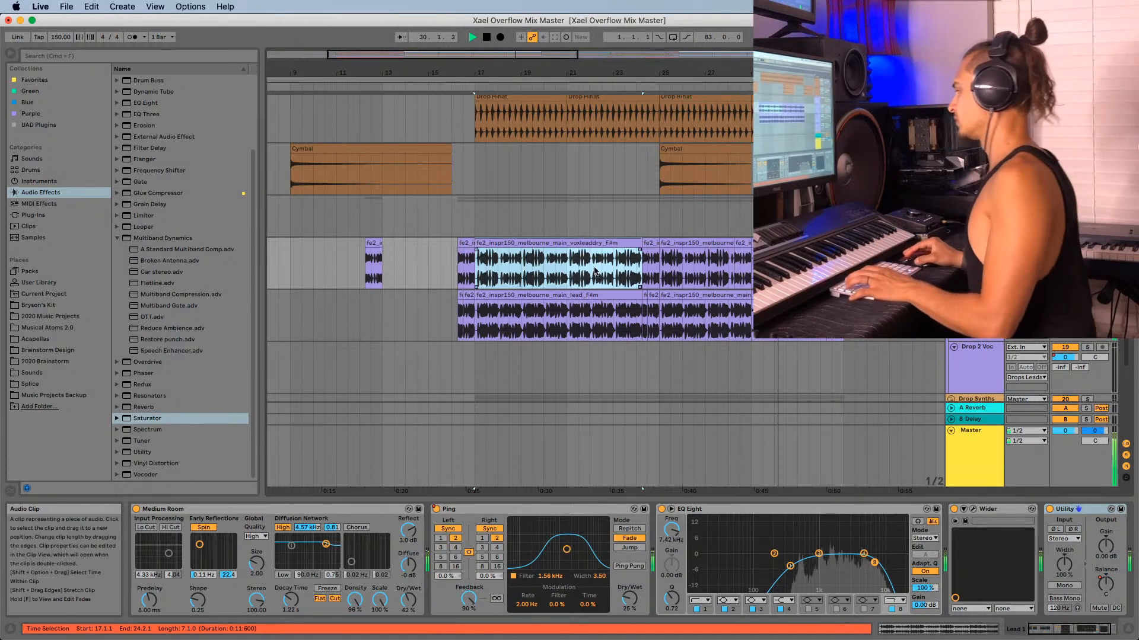
{"action": "key", "text": "space"}
- Replay the drop and lower the amount of OTT on the Drops Leads group to 47%
{"action": "left_click", "coordinate": [976, 201]}
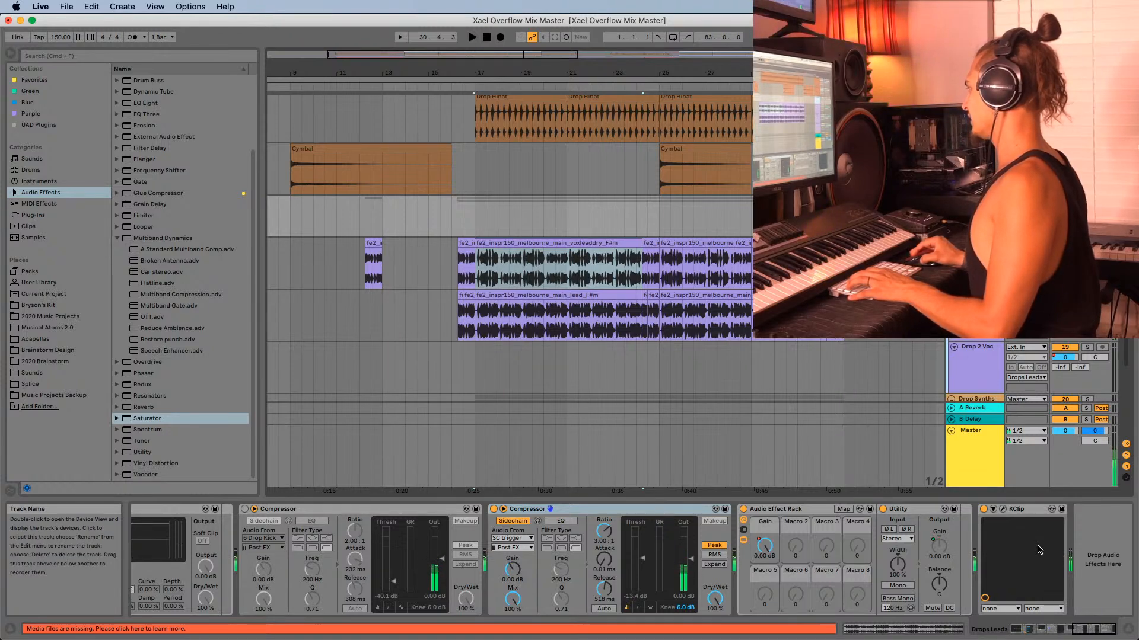
{"action": "left_click_drag", "start_coordinate": [1092, 629], "coordinate": [1038, 629]}
{"action": "key", "text": "space"}
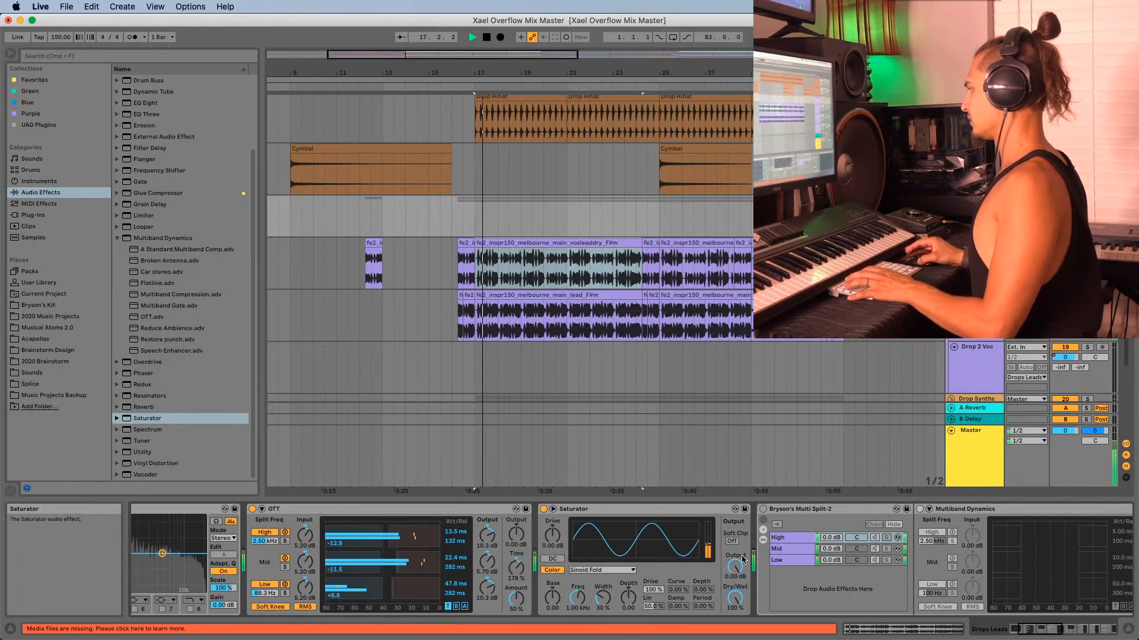
{"action": "mouse_move", "coordinate": [516, 599]}
{"action": "left_mouse_down"}
{"action": "mouse_move", "coordinate": [516, 584]}
{"action": "mouse_move", "coordinate": [516, 615]}
{"action": "left_mouse_up"}
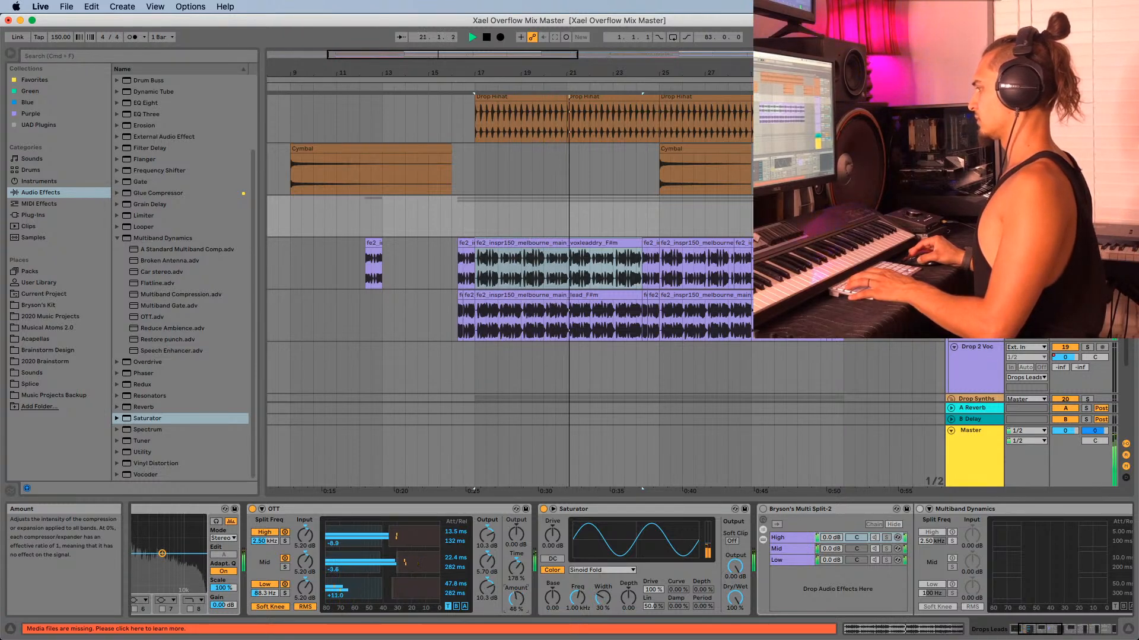
- Turn on the Bryson's Multi Split-2 rack and adjust the CamelCrusher mix in its Mid chain
{"action": "scroll", "coordinate": [962, 615], "scroll_direction": "right", "scroll_amount": 6}
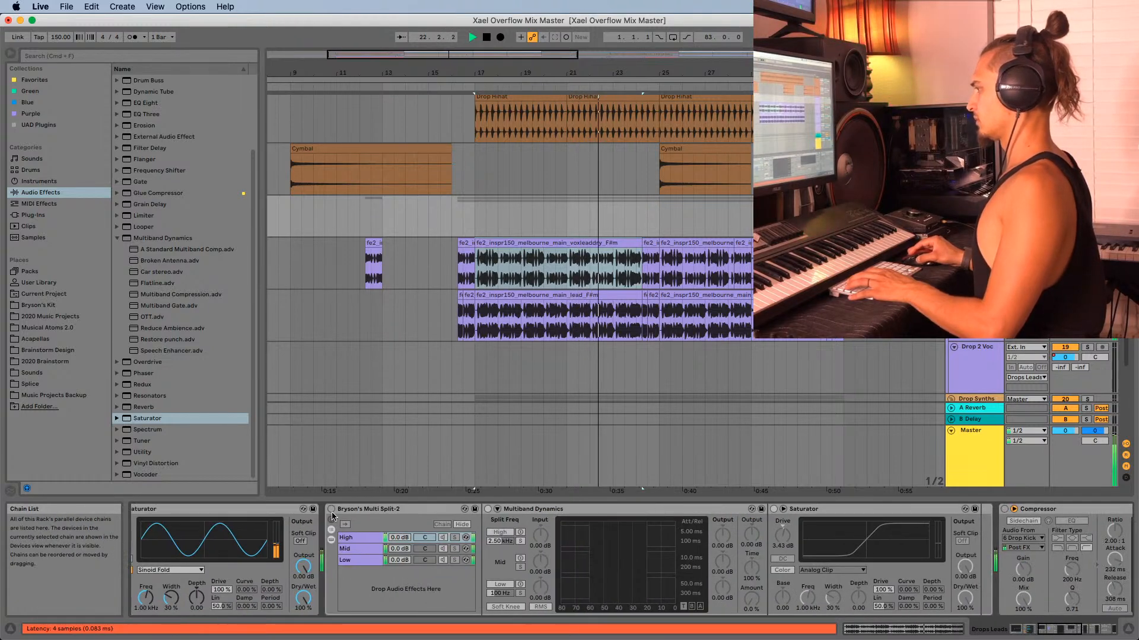
{"action": "left_click", "coordinate": [345, 549]}
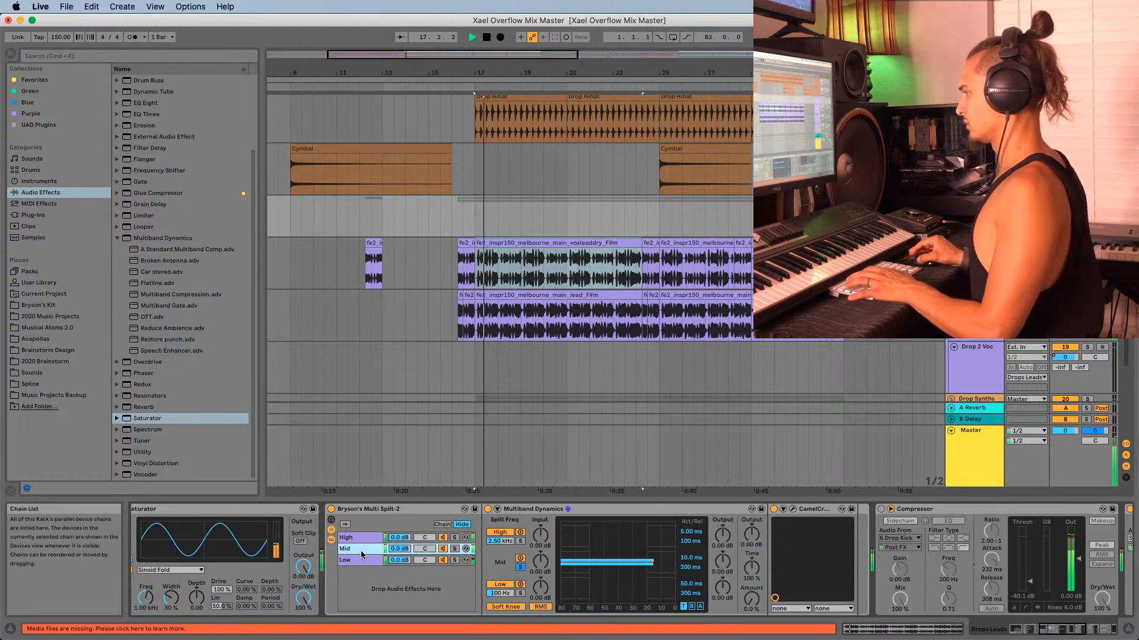
{"action": "left_click", "coordinate": [783, 509]}
{"action": "left_click_drag", "start_coordinate": [214, 270], "coordinate": [214, 260]}
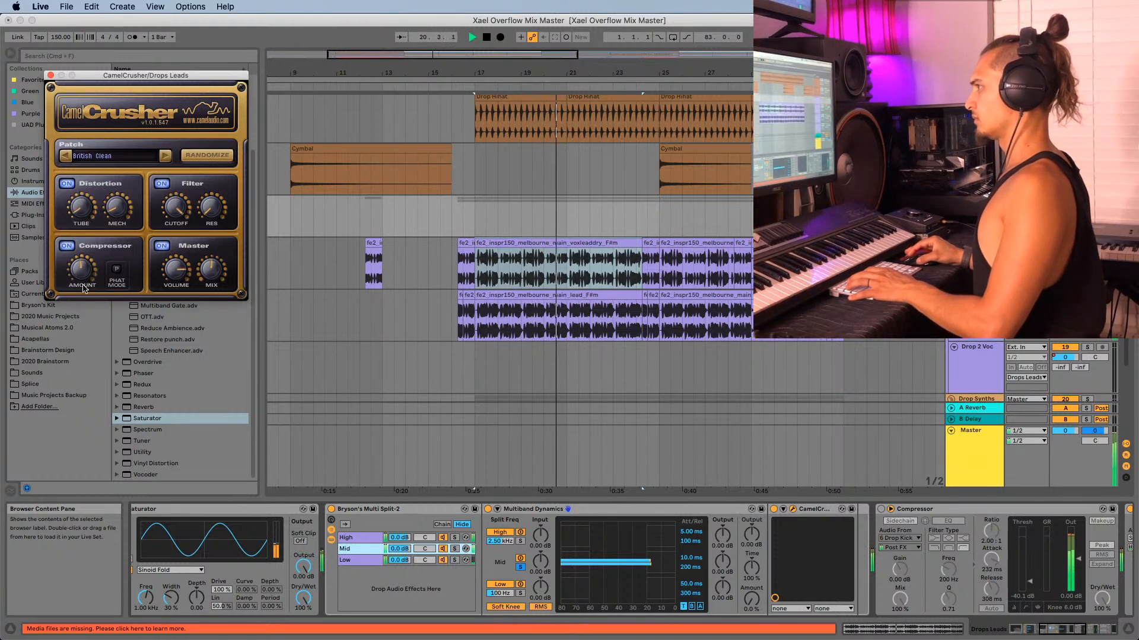
- Set the High chain Saturator's drive to 2.86 dB, compare the rack bypassed and enabled, and close CamelCrusher
{"action": "left_click", "coordinate": [355, 538]}
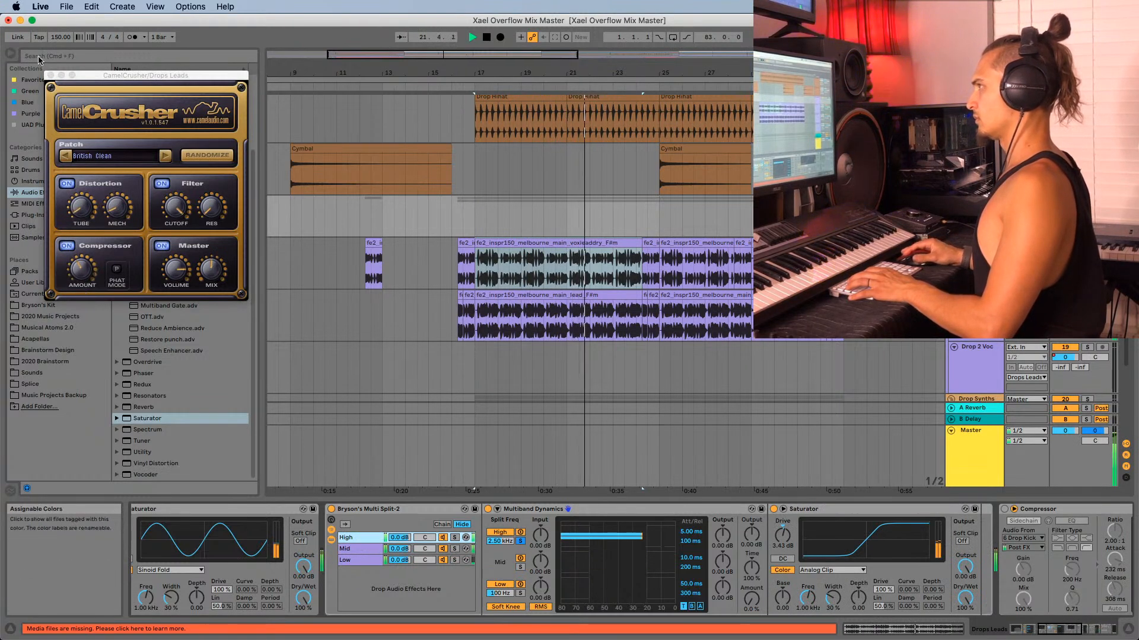
{"action": "left_click_drag", "start_coordinate": [782, 535], "coordinate": [782, 535]}
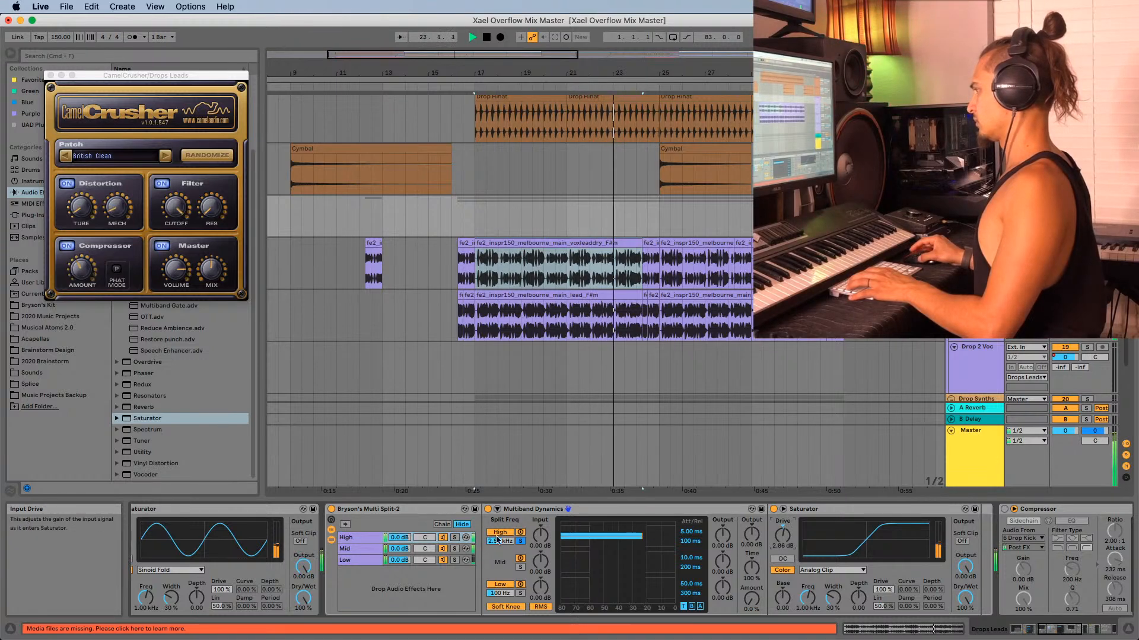
{"action": "left_click", "coordinate": [331, 509]}
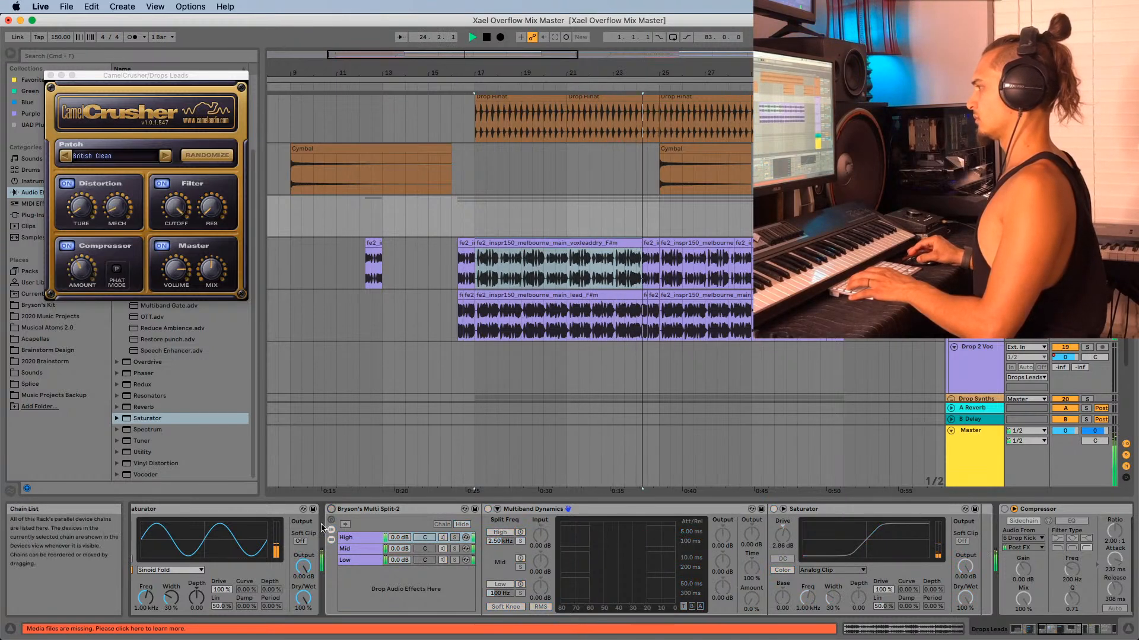
{"action": "left_click", "coordinate": [332, 509]}
{"action": "left_click", "coordinate": [50, 75]}
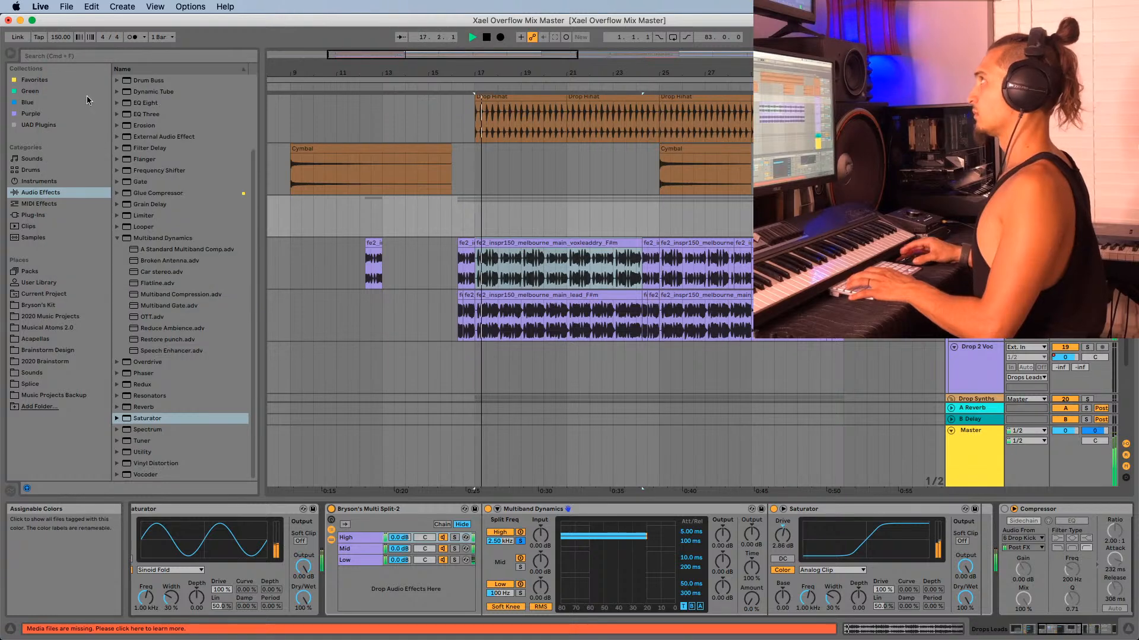
- Insert a Limiter between the Sinoid Fold Saturator and Bryson's Multi Split-2, set its ceiling to -2.06 dB, and audition the device chain
{"action": "left_click", "coordinate": [1049, 629]}
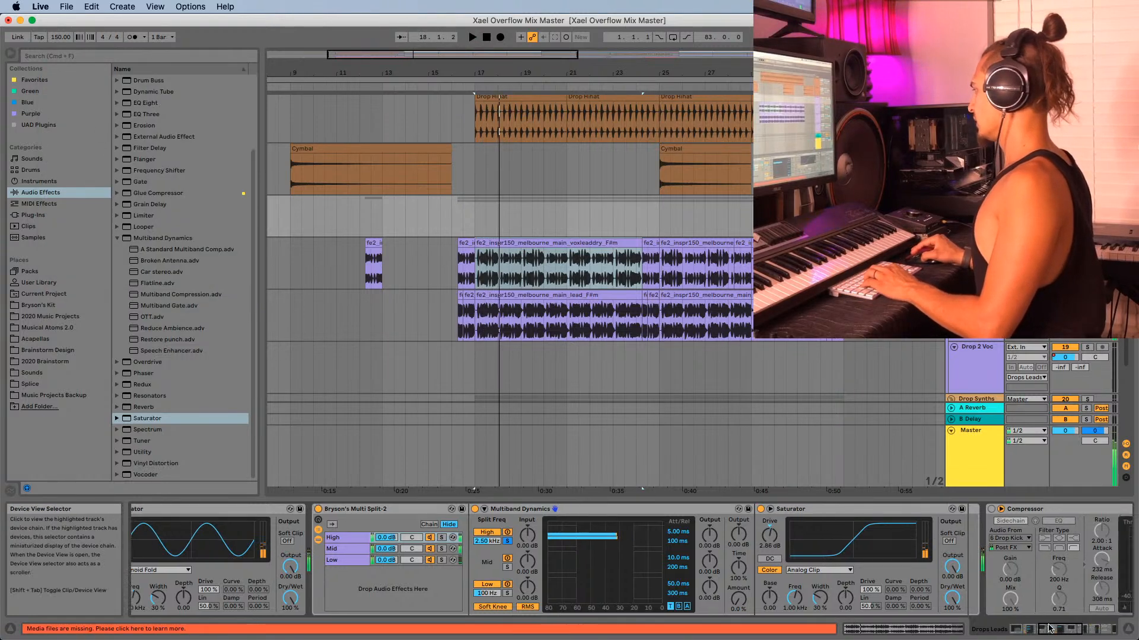
{"action": "left_click_drag", "start_coordinate": [1048, 629], "coordinate": [985, 638]}
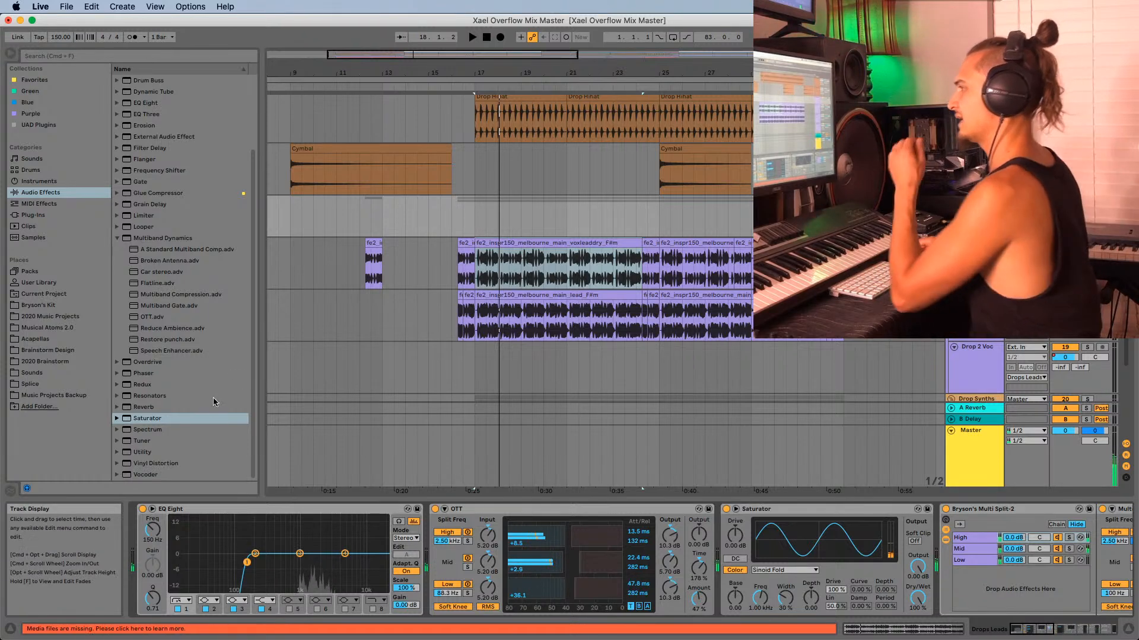
{"action": "mouse_move", "coordinate": [1024, 634]}
{"action": "left_mouse_down"}
{"action": "mouse_move", "coordinate": [1055, 634]}
{"action": "mouse_move", "coordinate": [1021, 633]}
{"action": "mouse_move", "coordinate": [1033, 633]}
{"action": "left_mouse_up"}
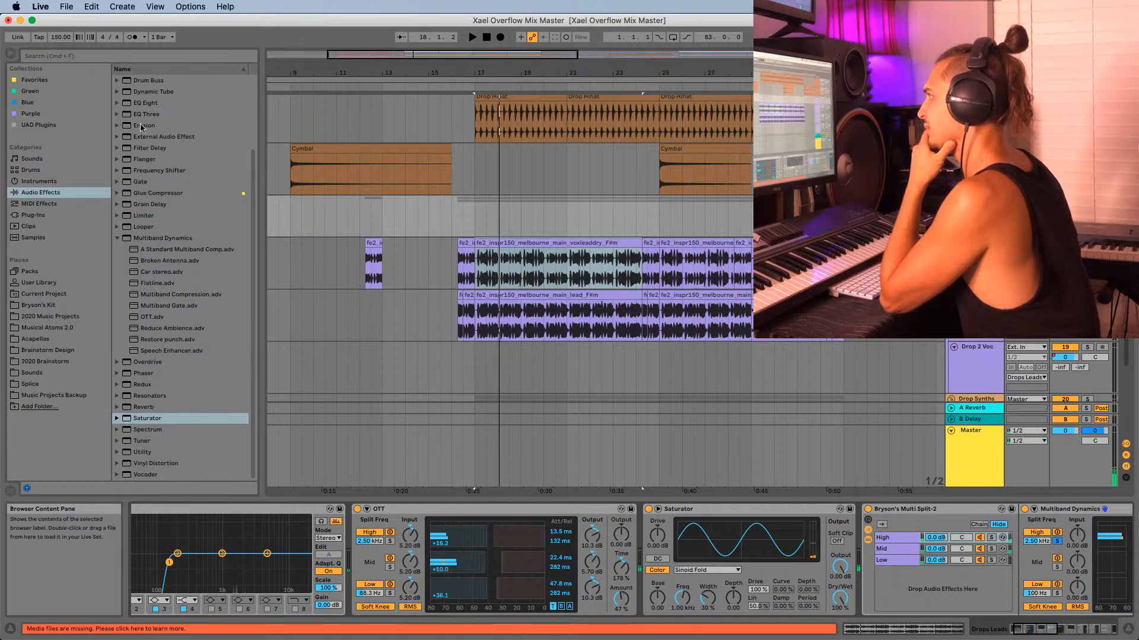
{"action": "left_click_drag", "start_coordinate": [143, 215], "coordinate": [673, 558]}
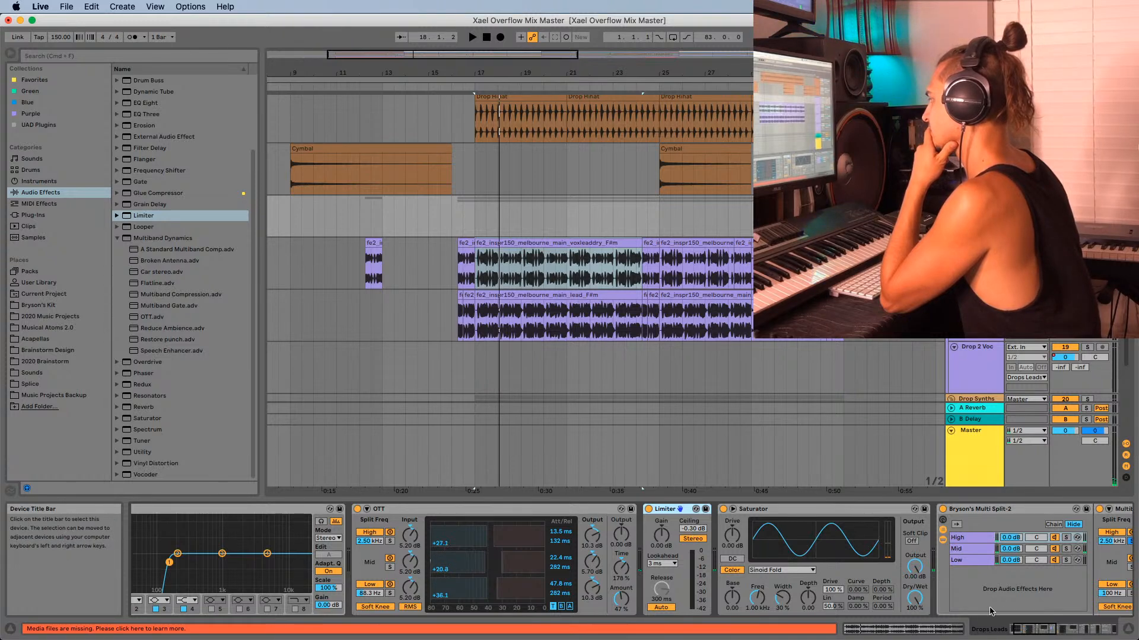
{"action": "left_click", "coordinate": [1036, 627]}
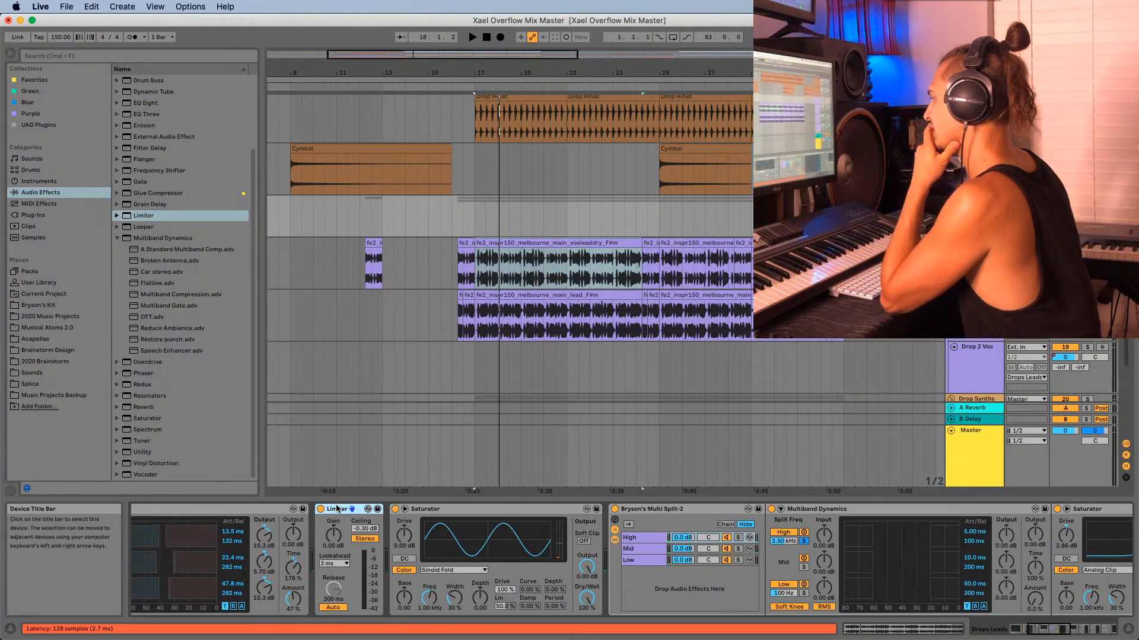
{"action": "left_click_drag", "start_coordinate": [336, 509], "coordinate": [584, 537]}
{"action": "key", "text": "space"}
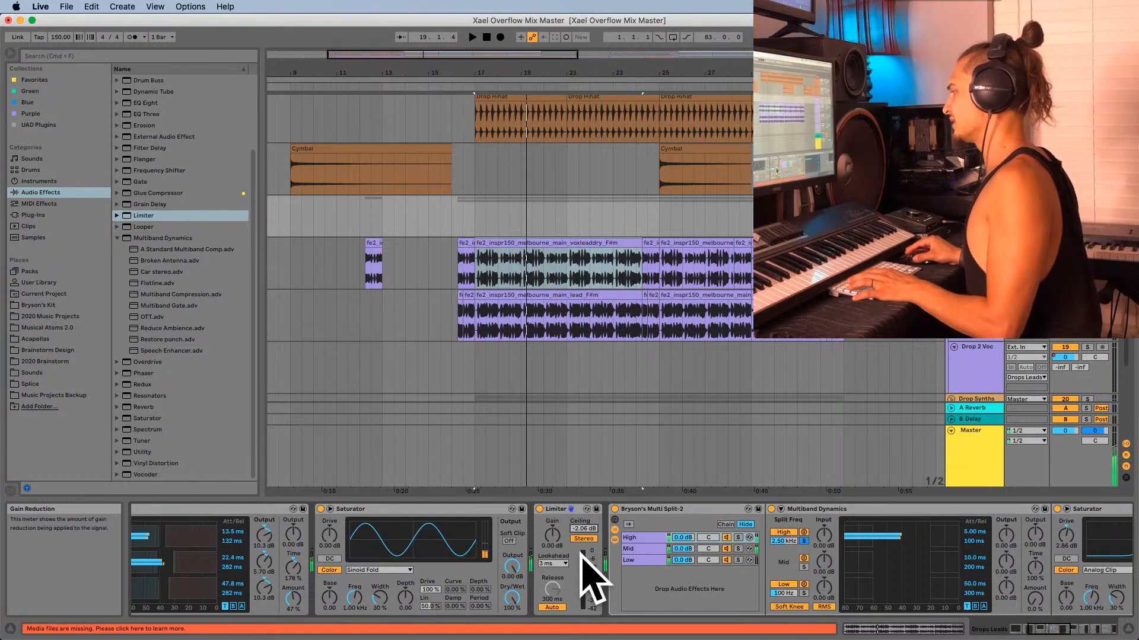
{"action": "key", "text": "space"}
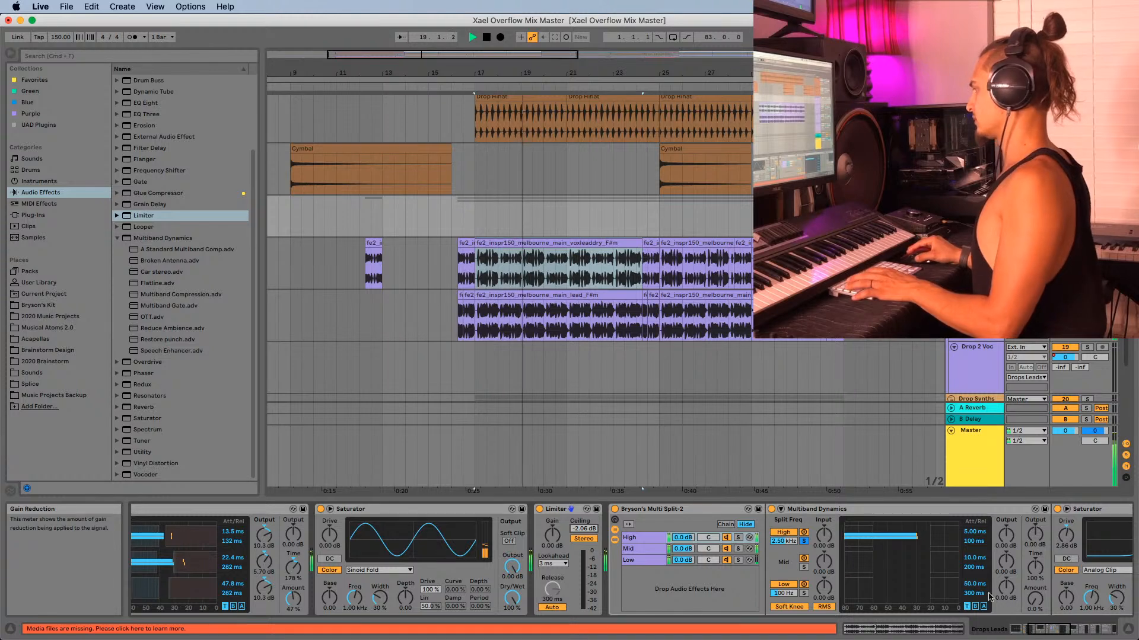
{"action": "left_click", "coordinate": [1075, 632]}
{"action": "left_click", "coordinate": [1079, 632]}
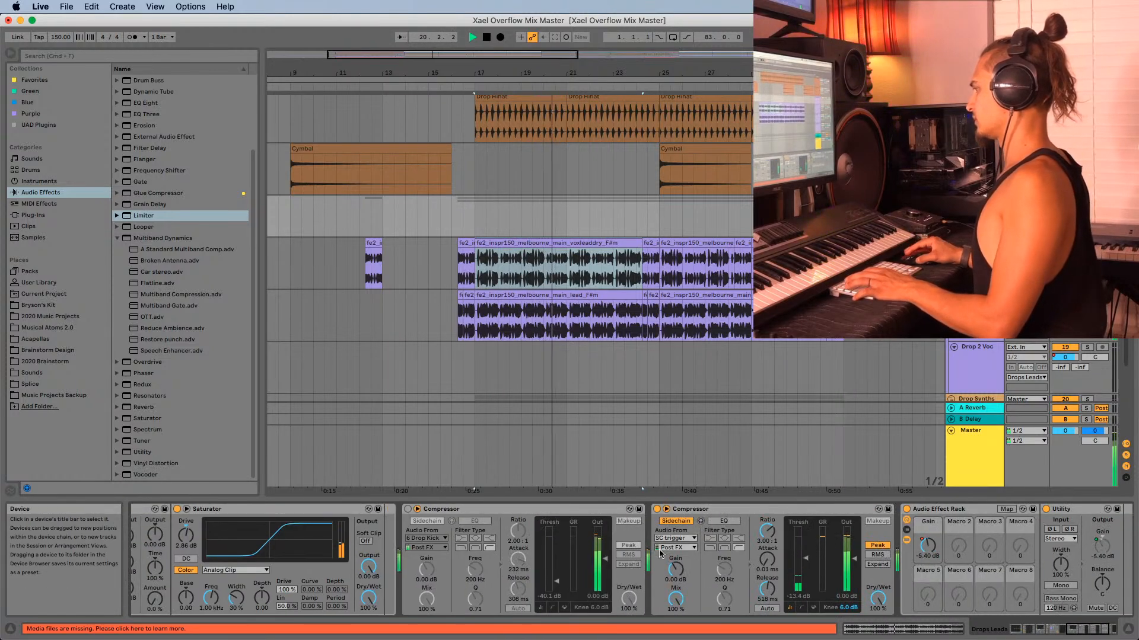
{"action": "left_click_drag", "start_coordinate": [1082, 634], "coordinate": [1077, 634]}
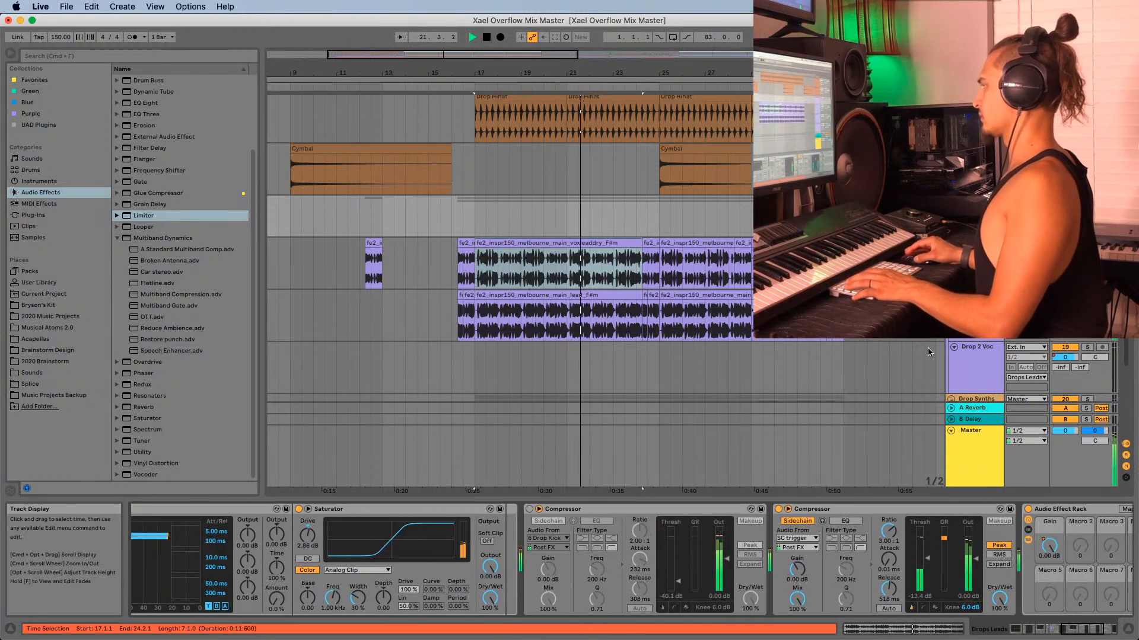
- In Session View, set the high-cut frequency of Lead 1's EQ Eight to 11.9 kHz and turn on filter 5
{"action": "left_click", "coordinate": [974, 244]}
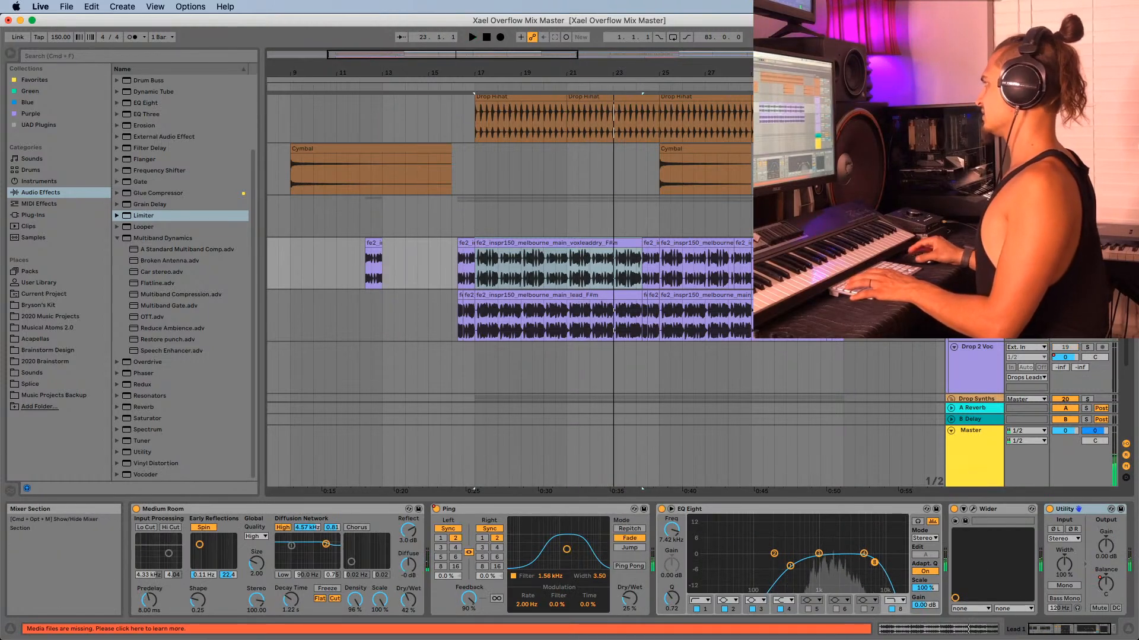
{"action": "key", "text": "Tab"}
{"action": "left_click_drag", "start_coordinate": [534, 493], "coordinate": [718, 493]}
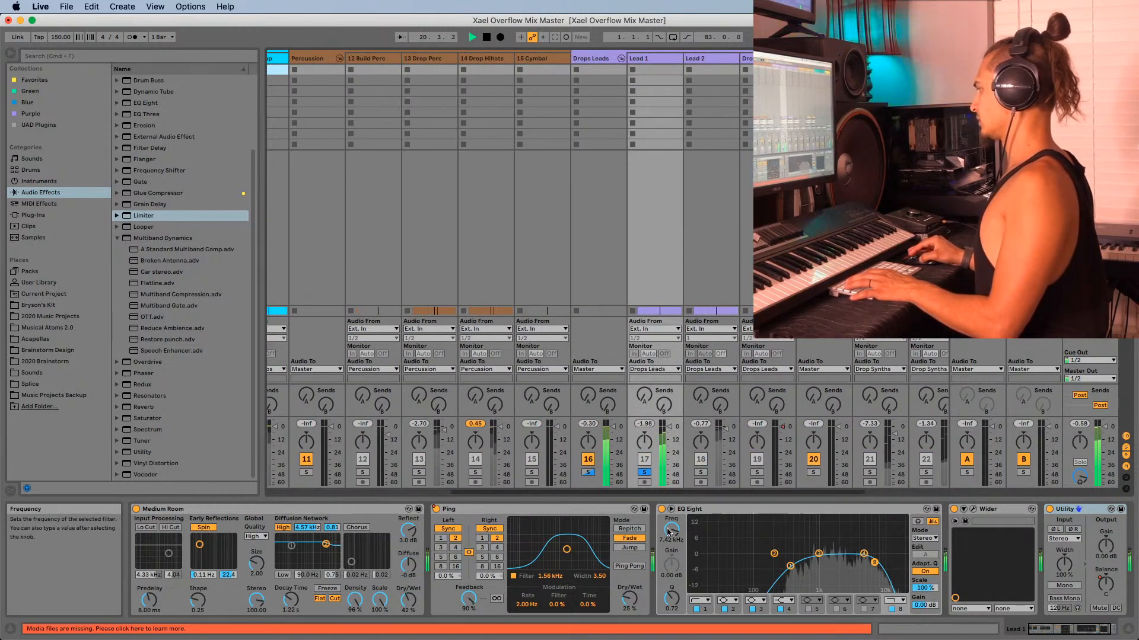
{"action": "left_click_drag", "start_coordinate": [668, 532], "coordinate": [690, 523]}
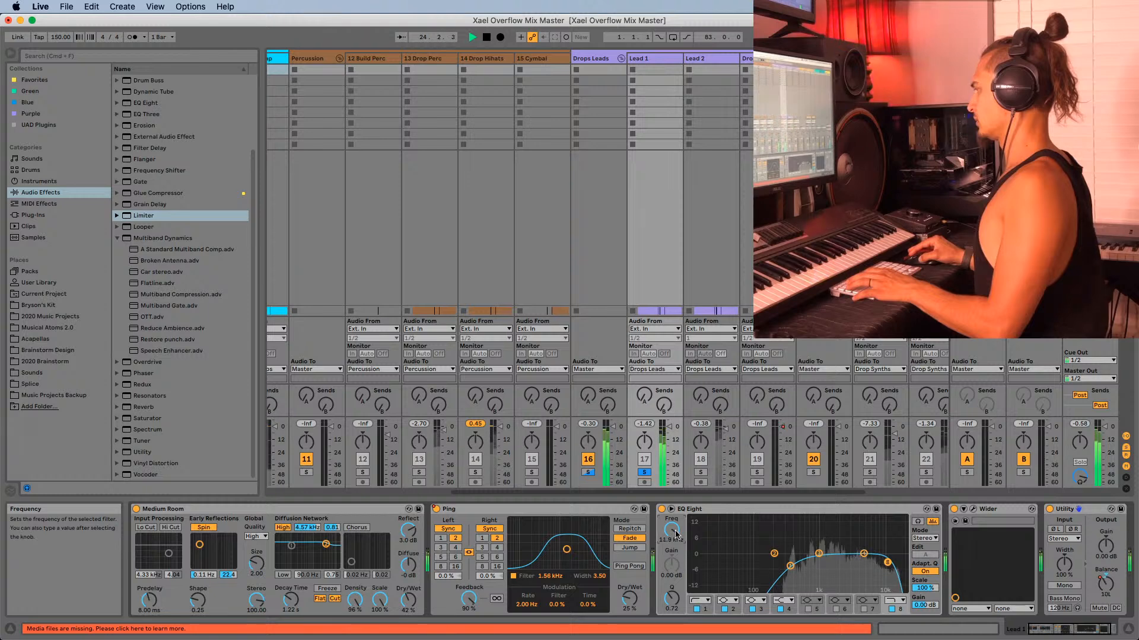
{"action": "left_click", "coordinate": [808, 609]}
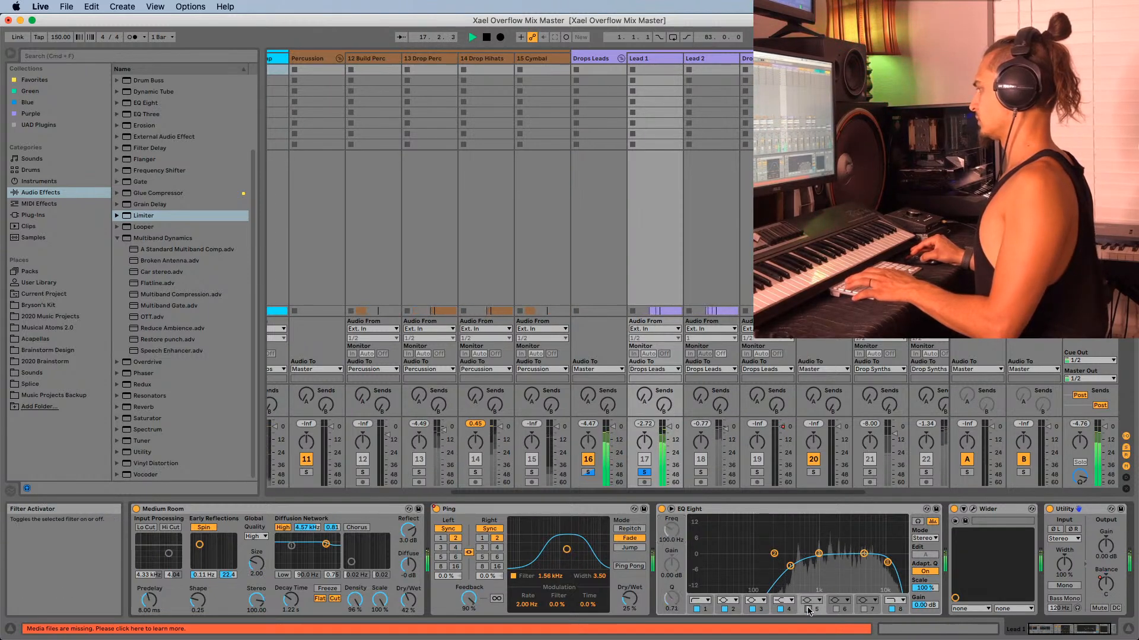
{"action": "left_click", "coordinate": [808, 609]}
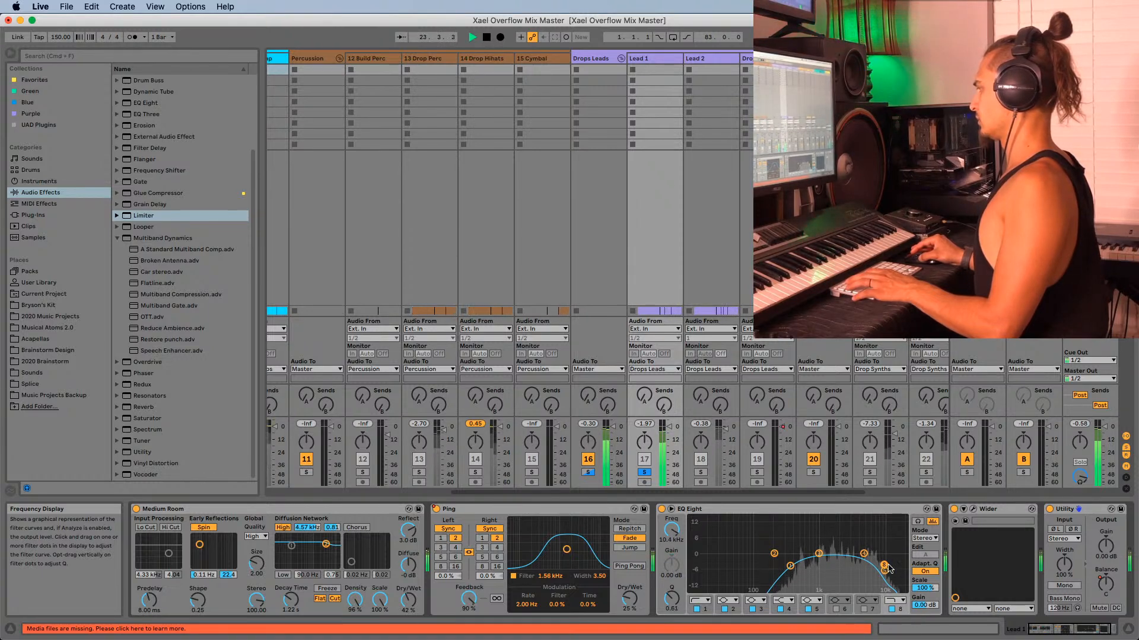
- Audition Lead 1 and raise the Wider plug-in's width to 47%, closing its window
{"action": "scroll", "coordinate": [913, 517], "scroll_direction": "right", "scroll_amount": 3}
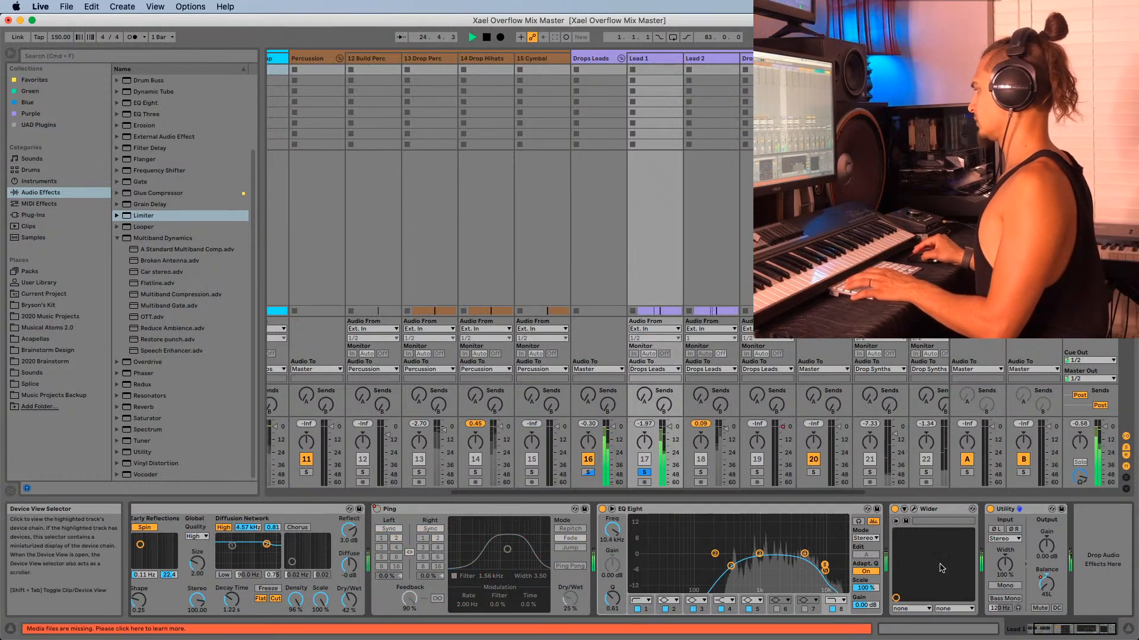
{"action": "key", "text": "space"}
{"action": "left_click", "coordinate": [914, 517]}
{"action": "key", "text": "space"}
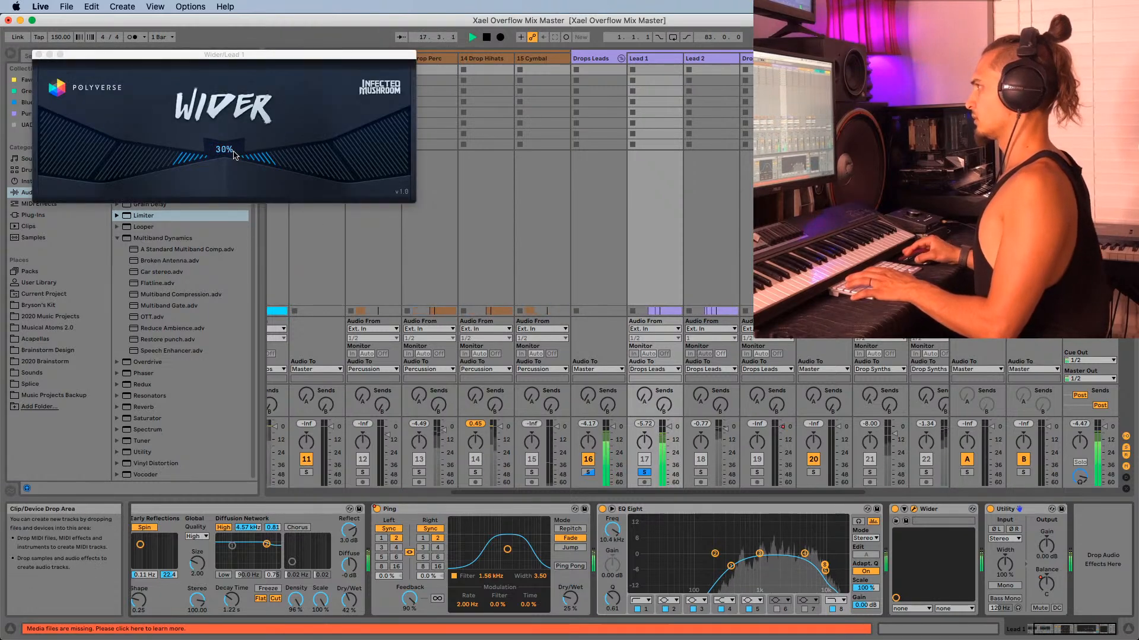
{"action": "left_click_drag", "start_coordinate": [235, 155], "coordinate": [237, 145]}
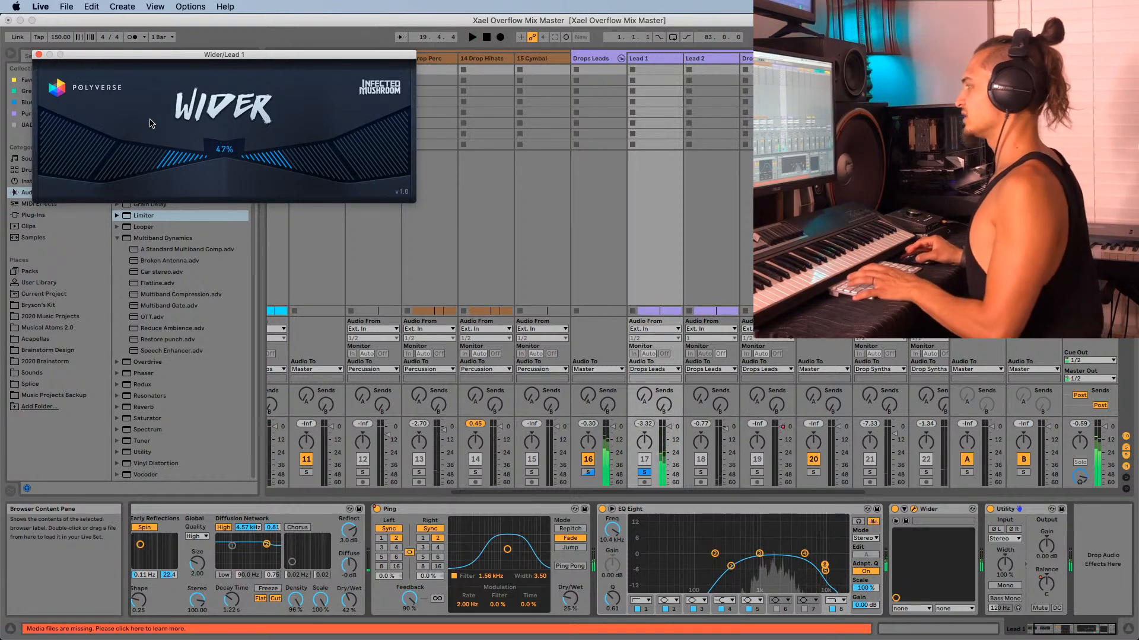
{"action": "key", "text": "space"}
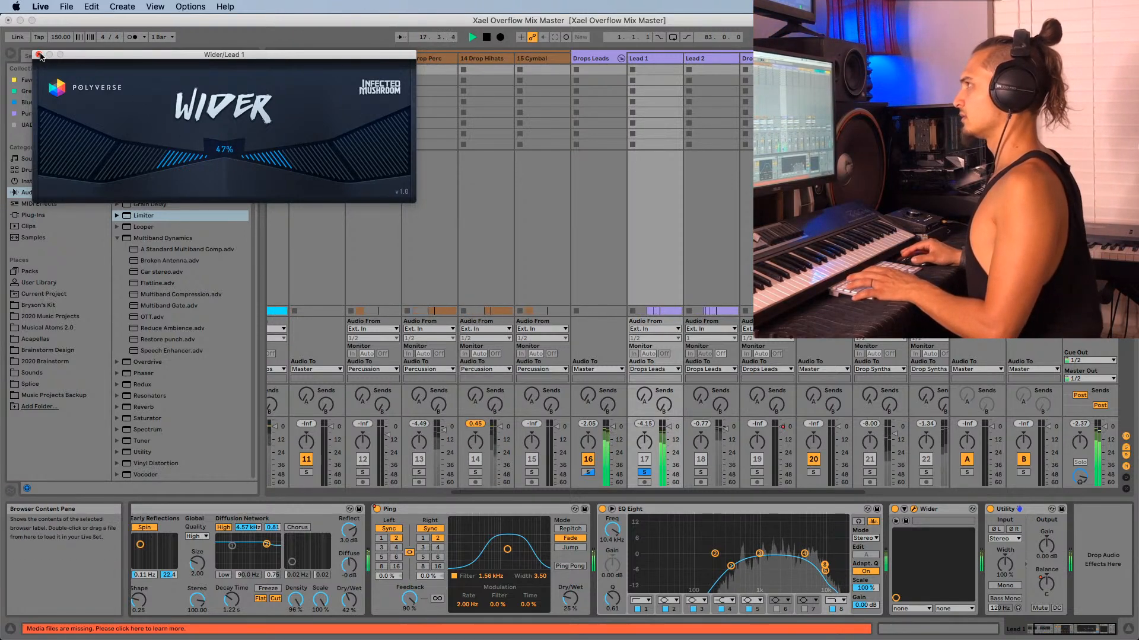
{"action": "left_click", "coordinate": [39, 54]}
- Bypass Lead 1's Medium Room reverb and insert MeldaProduction's MConvolutionEZ between it and the Ping delay
{"action": "left_click_drag", "start_coordinate": [1082, 628], "coordinate": [974, 626]}
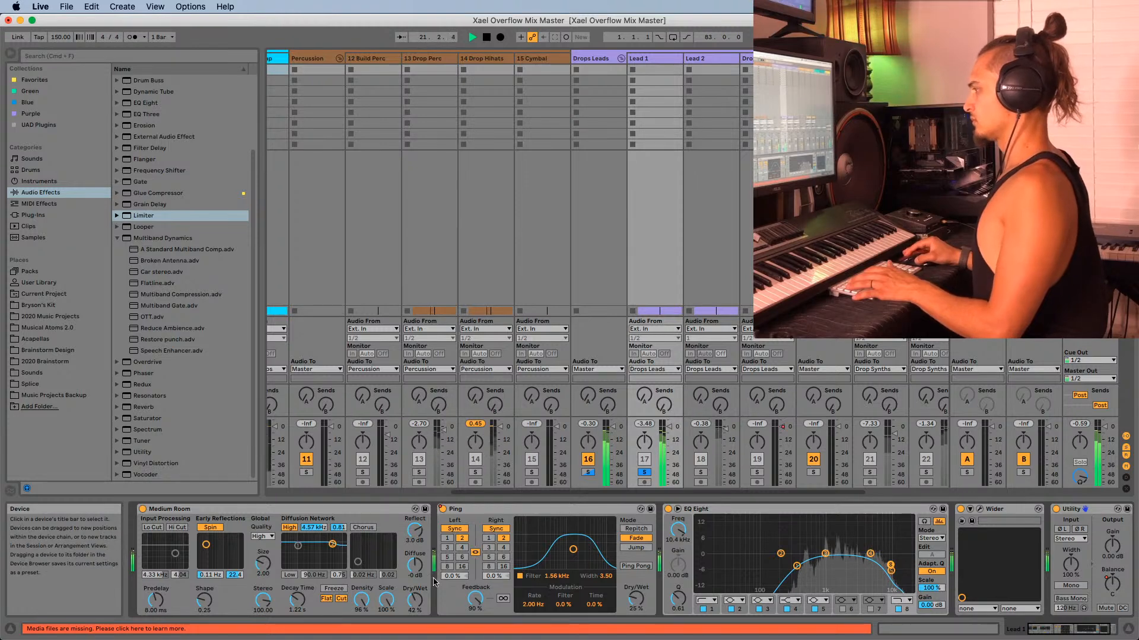
{"action": "left_click", "coordinate": [143, 510]}
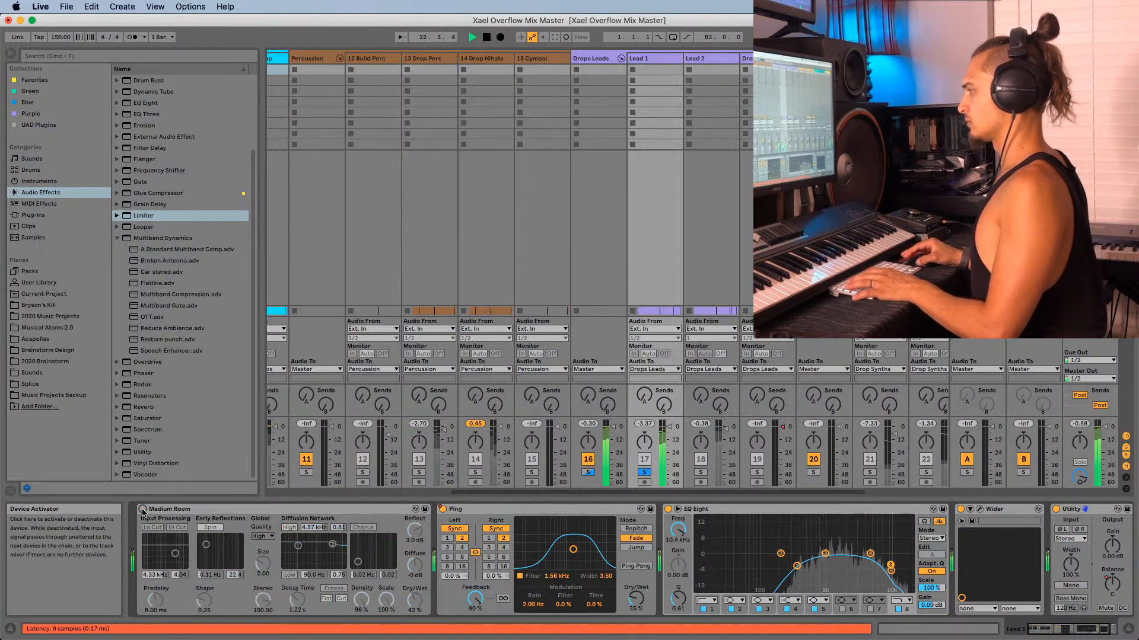
{"action": "left_click", "coordinate": [143, 509]}
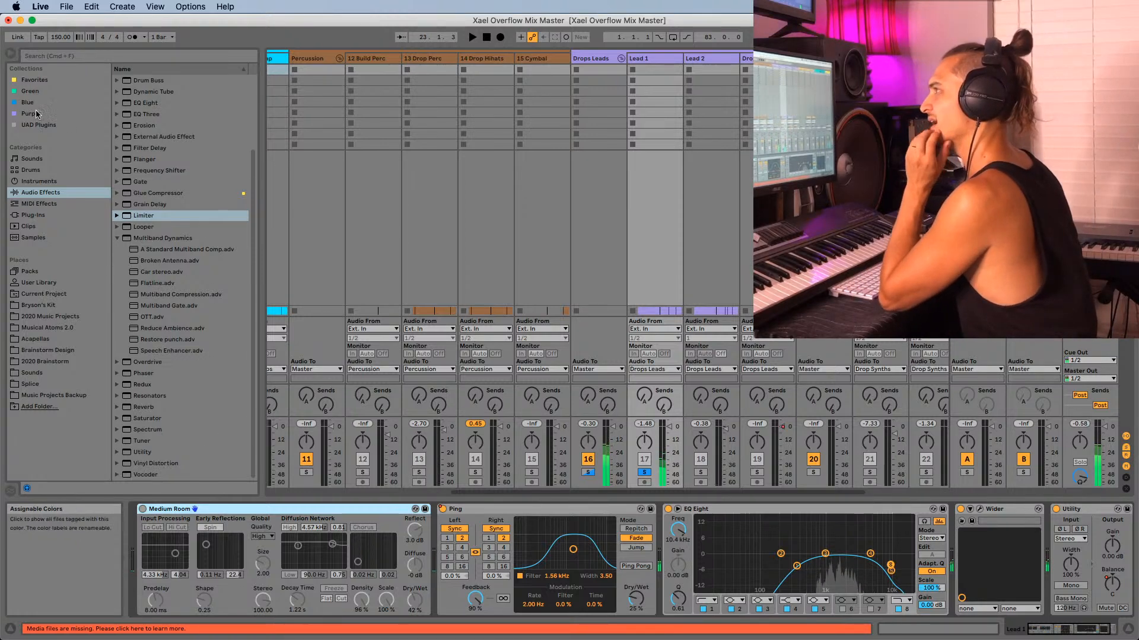
{"action": "left_click", "coordinate": [37, 217]}
{"action": "left_click", "coordinate": [118, 80]}
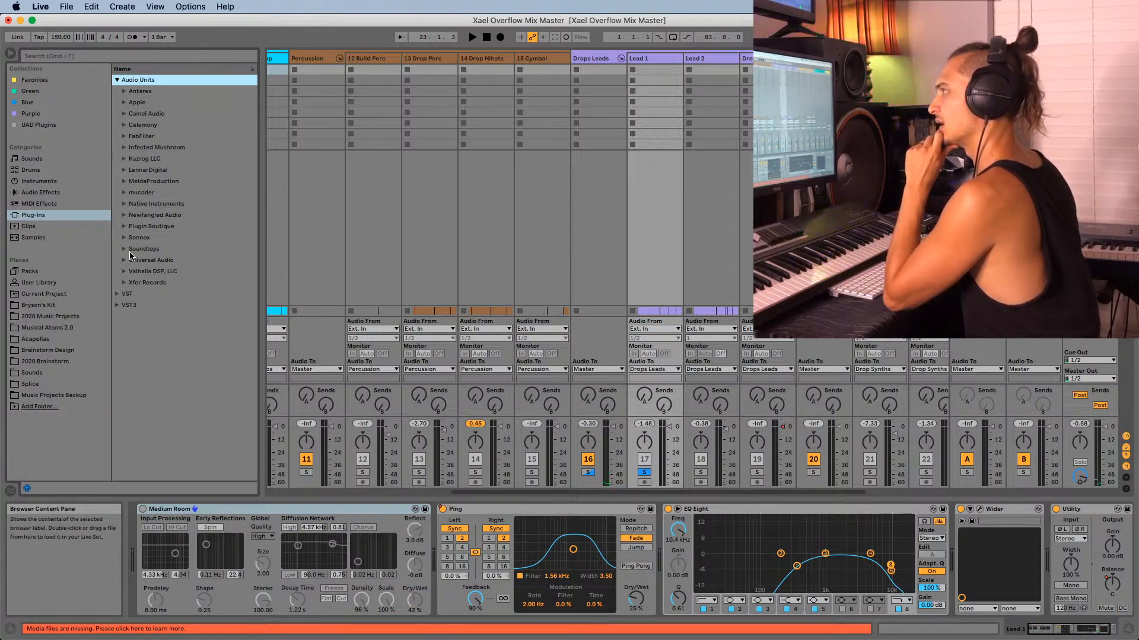
{"action": "left_click", "coordinate": [124, 181]}
{"action": "left_click_drag", "start_coordinate": [159, 260], "coordinate": [452, 540]}
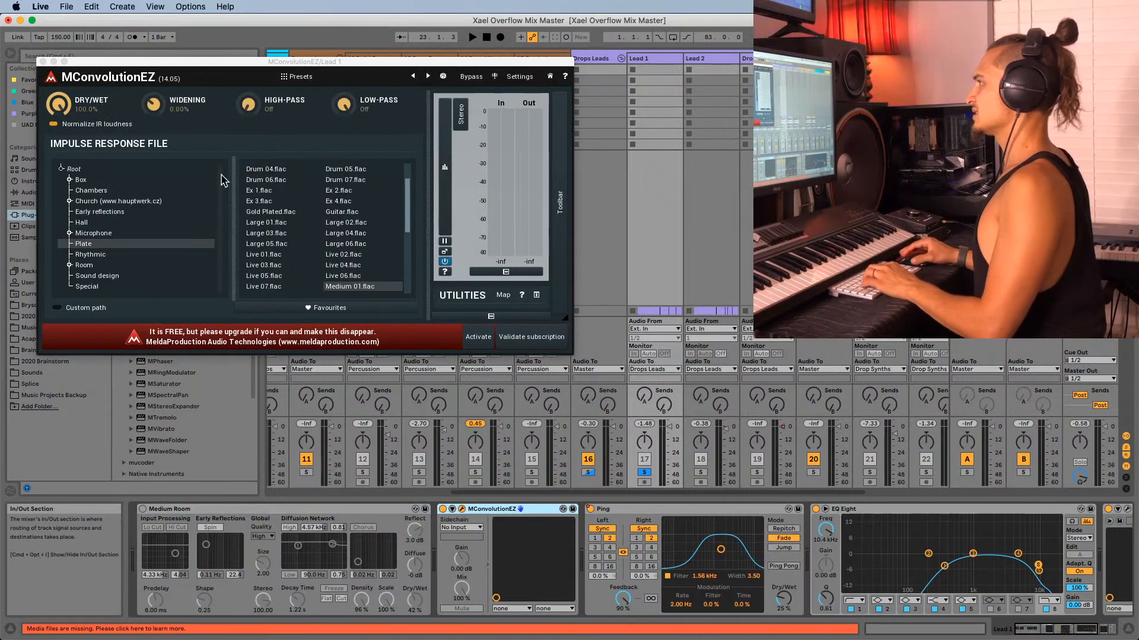
- Load the Room impulse response 5m XY C.flac in MConvolutionEZ, set its dry/wet to 38.8%, and close the plug-in
{"action": "left_click", "coordinate": [95, 267]}
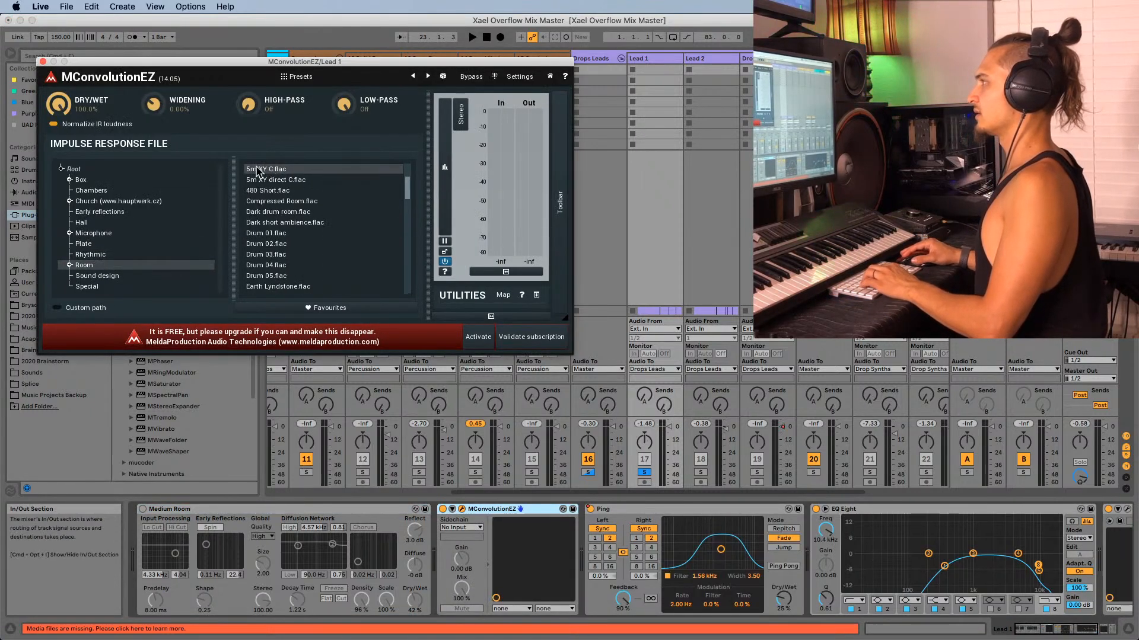
{"action": "key", "text": "space"}
{"action": "left_click_drag", "start_coordinate": [58, 105], "coordinate": [58, 114]}
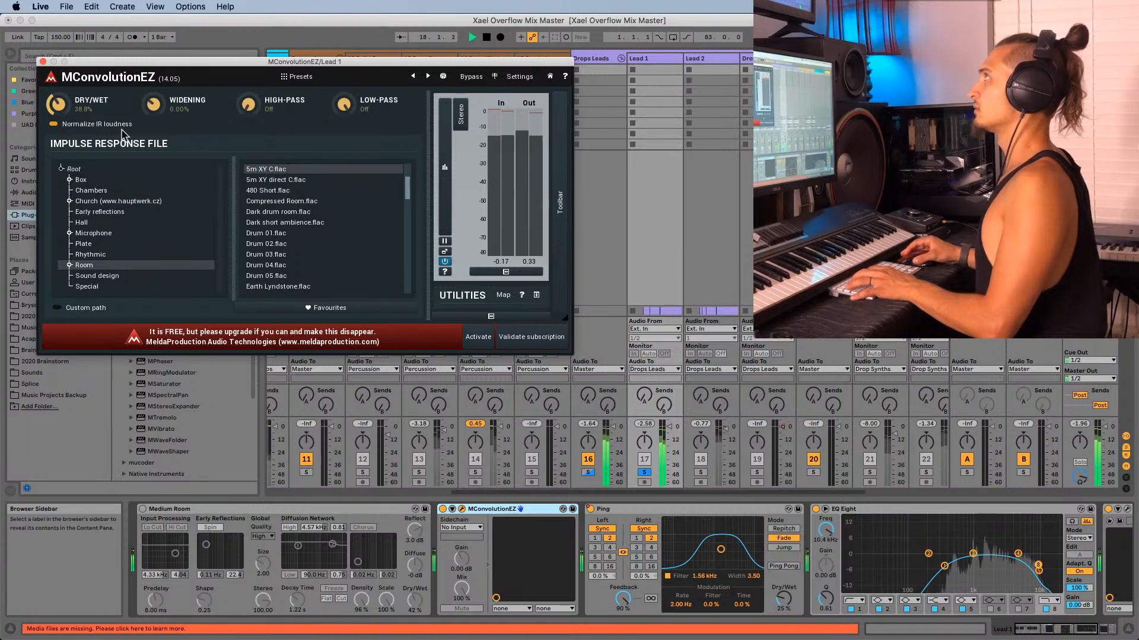
{"action": "left_click", "coordinate": [43, 61]}
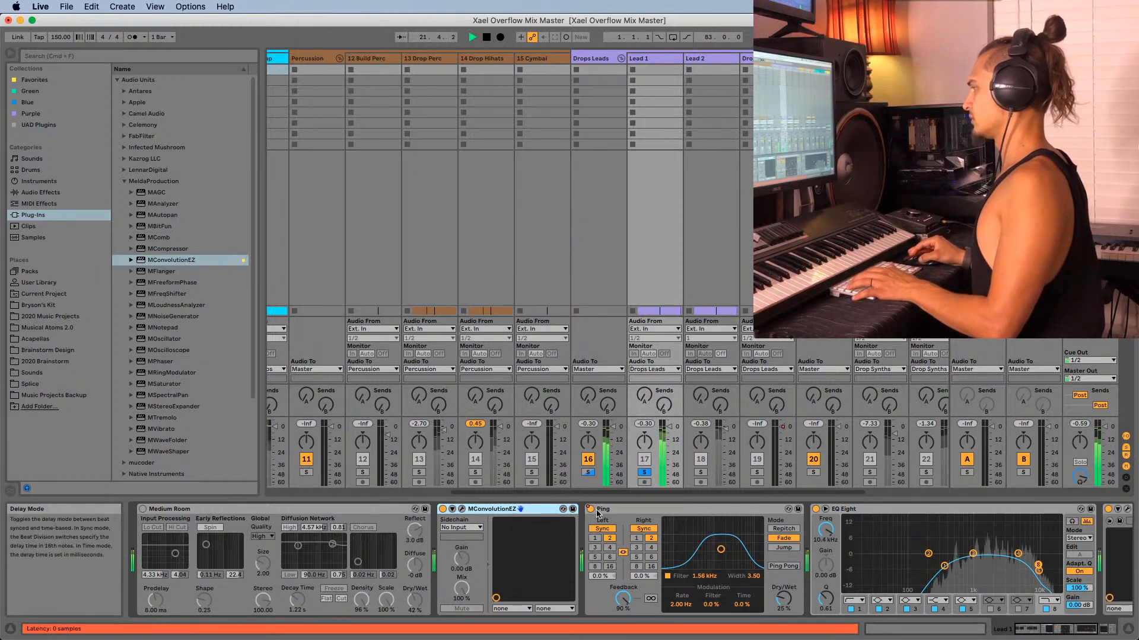
{"action": "right_click", "coordinate": [591, 510]}
{"action": "left_click", "coordinate": [617, 524]}
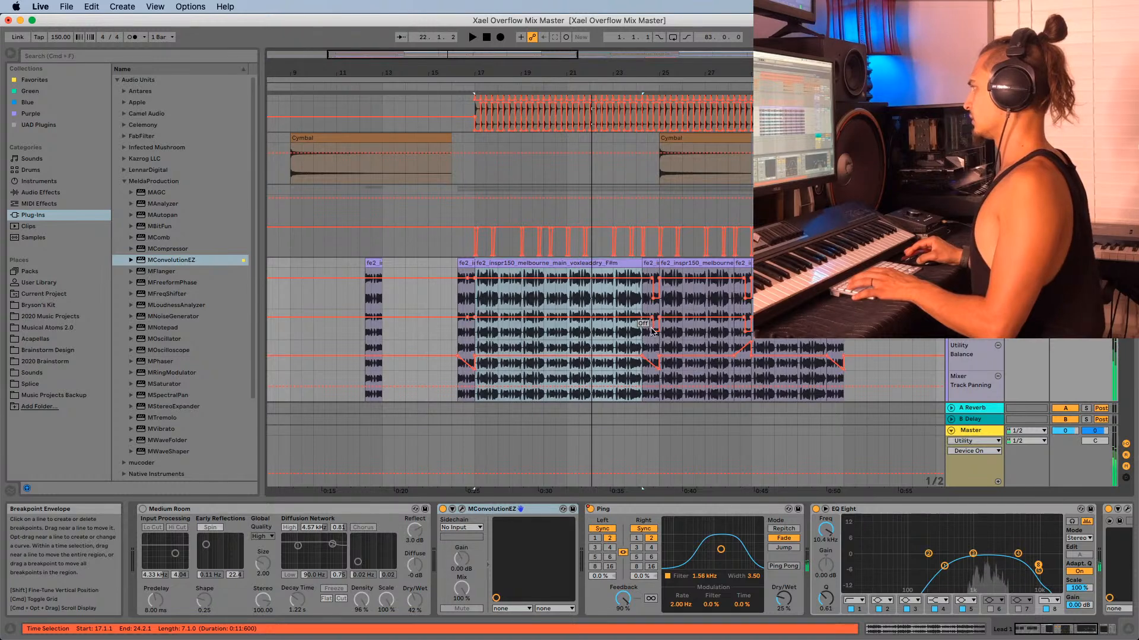
{"action": "left_click_drag", "start_coordinate": [797, 604], "coordinate": [796, 613]}
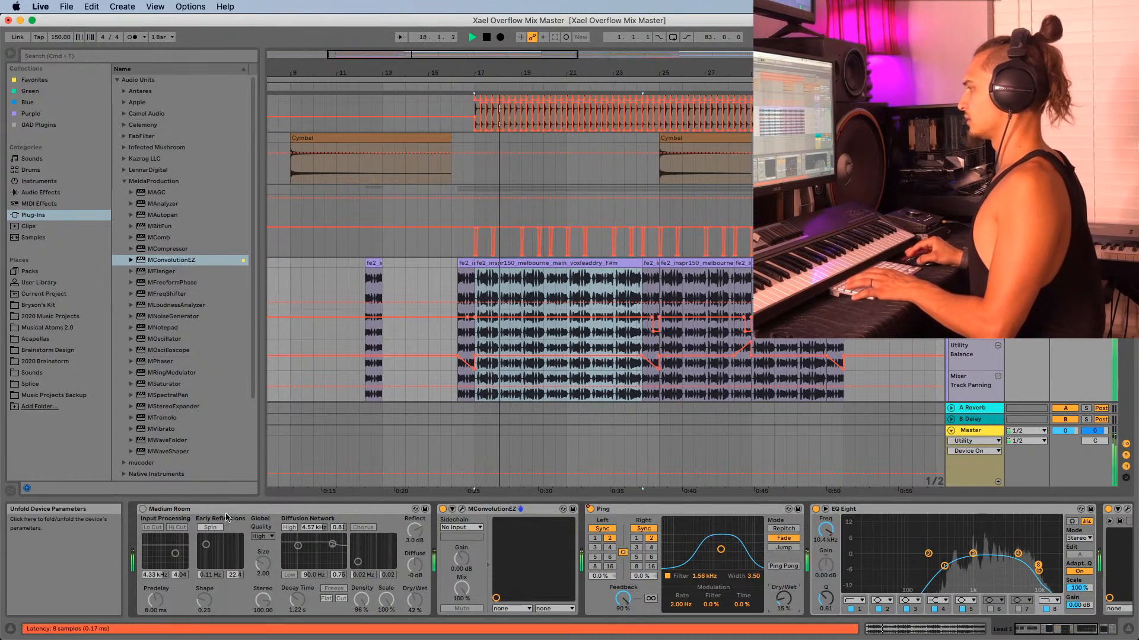
- Switch from MConvolutionEZ to Medium Room, lower the reverb's dry/wet to 33%, and compare the two during playback
{"action": "left_click", "coordinate": [442, 509]}
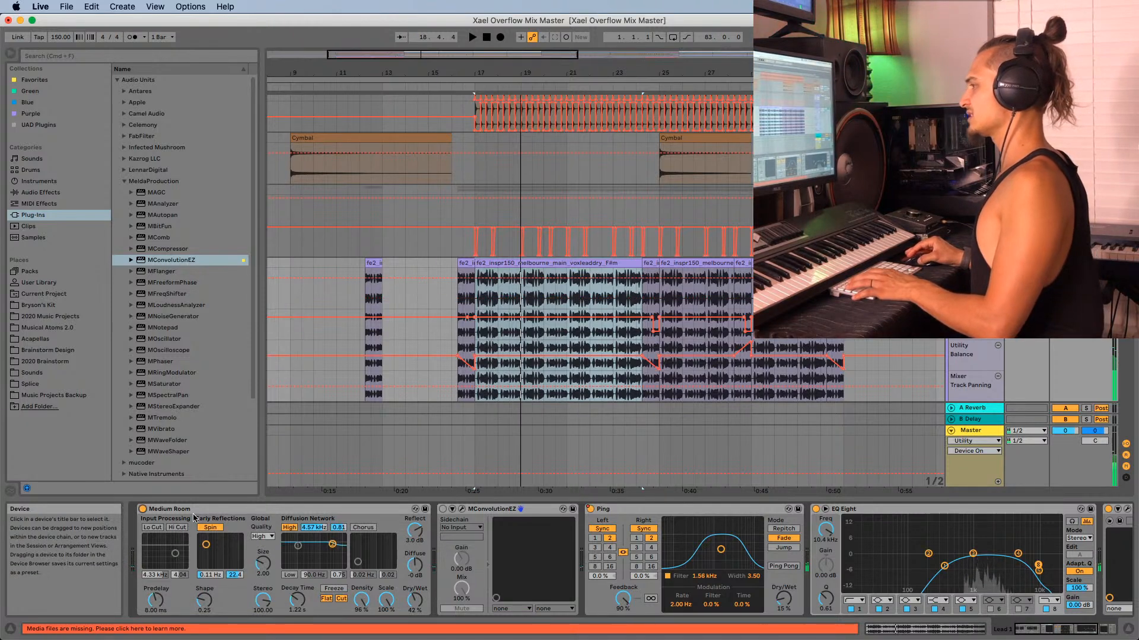
{"action": "key", "text": "space"}
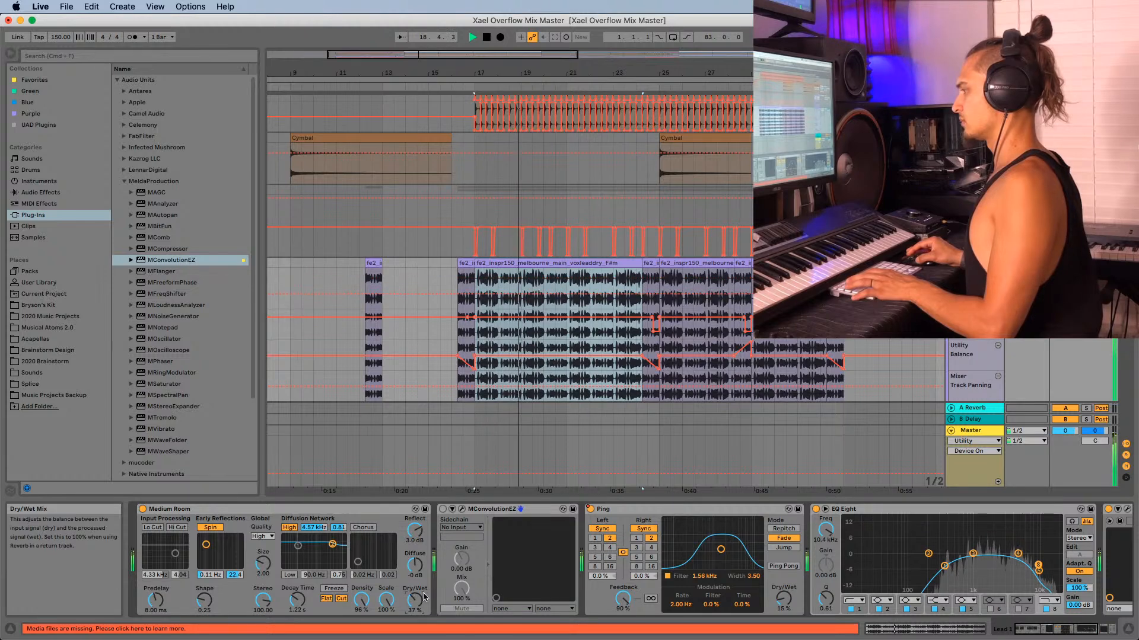
{"action": "left_click", "coordinate": [442, 509]}
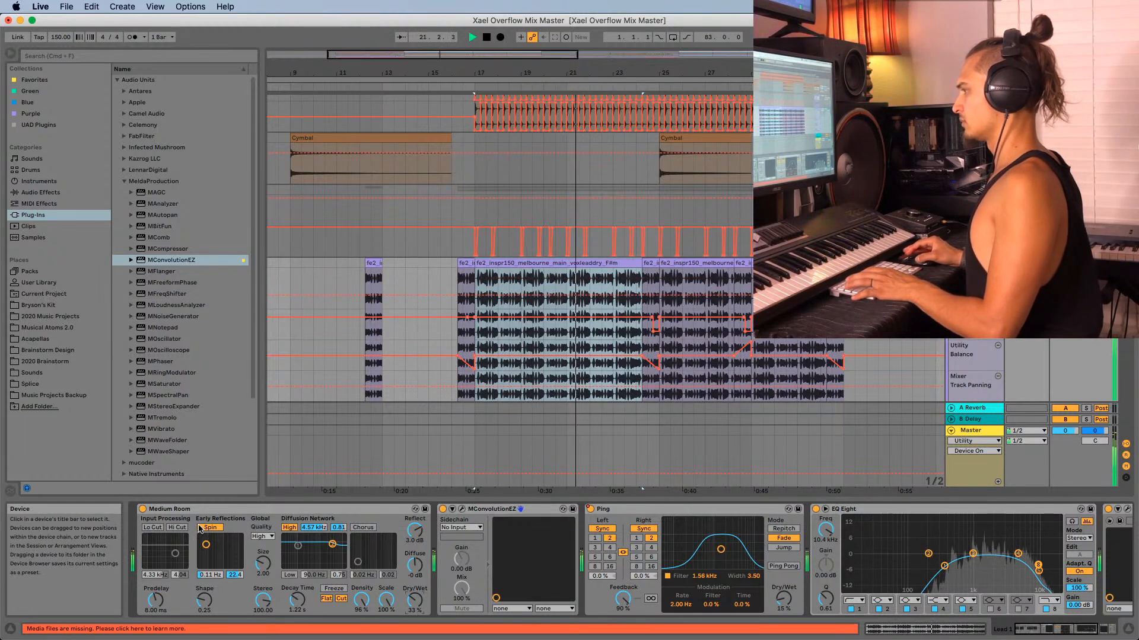
{"action": "left_click", "coordinate": [442, 509]}
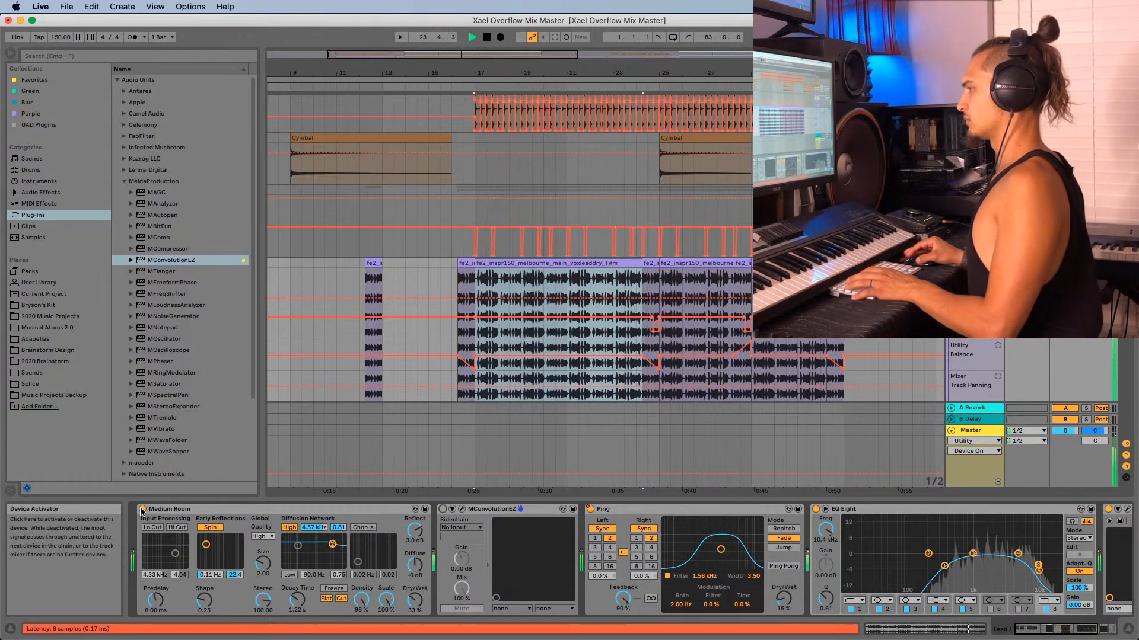
- Switch back to MConvolutionEZ, audition Room impulses, choose Dark short ambience.flac with dry/wet at 31.2%, and close the plug-in
{"action": "left_click", "coordinate": [142, 509]}
{"action": "left_click", "coordinate": [443, 509]}
{"action": "left_click", "coordinate": [462, 509]}
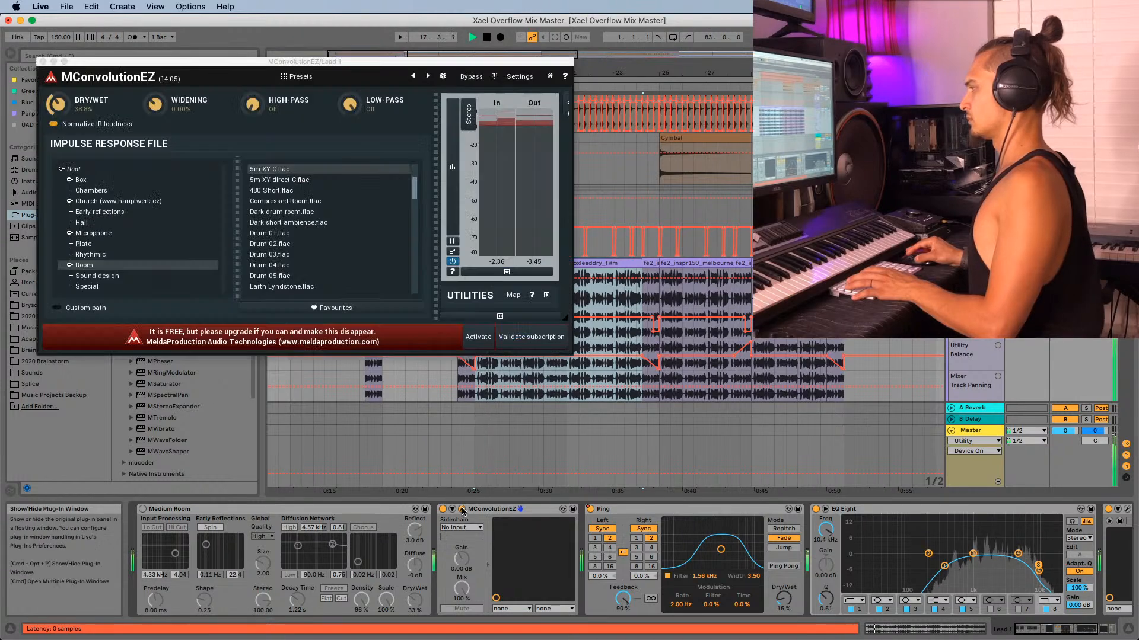
{"action": "left_click", "coordinate": [284, 181]}
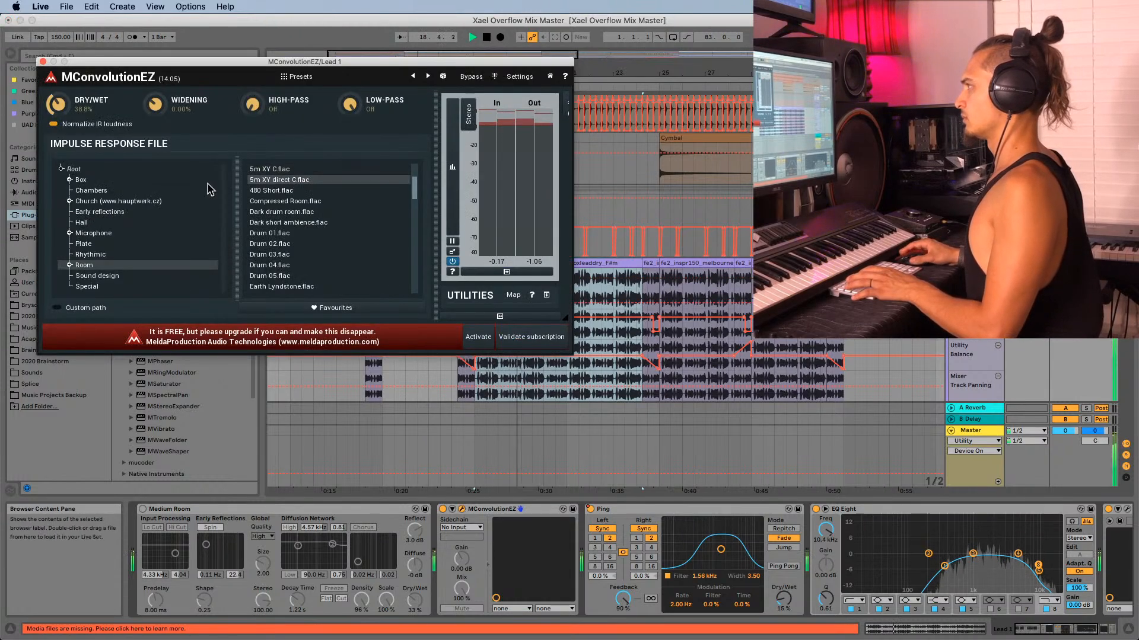
{"action": "left_click", "coordinate": [273, 191]}
{"action": "left_click", "coordinate": [275, 203]}
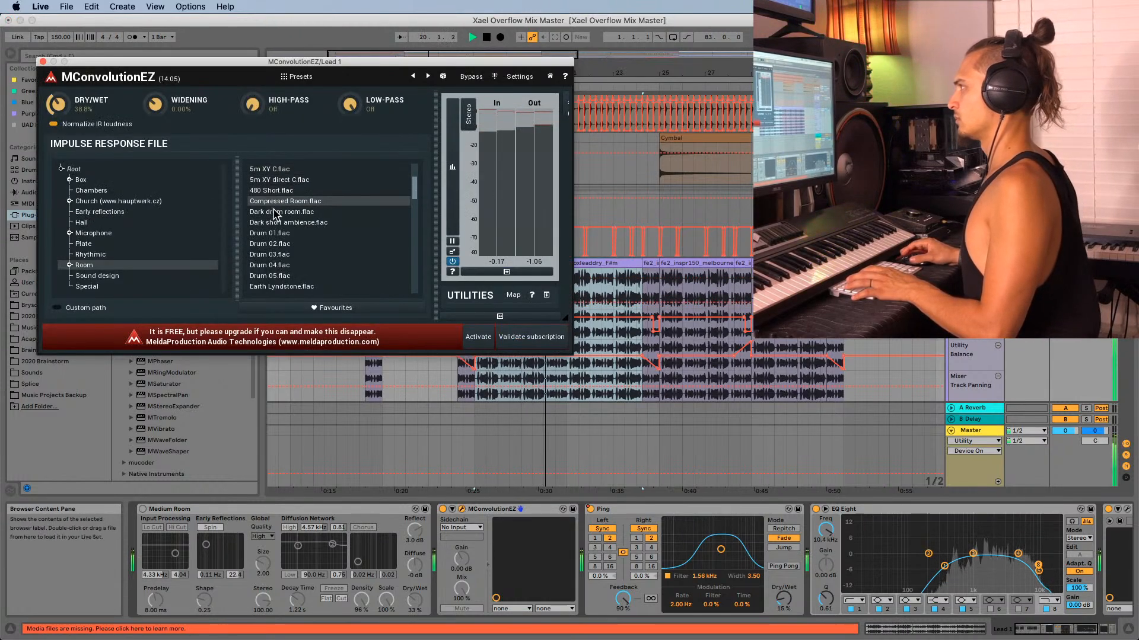
{"action": "left_click", "coordinate": [271, 223]}
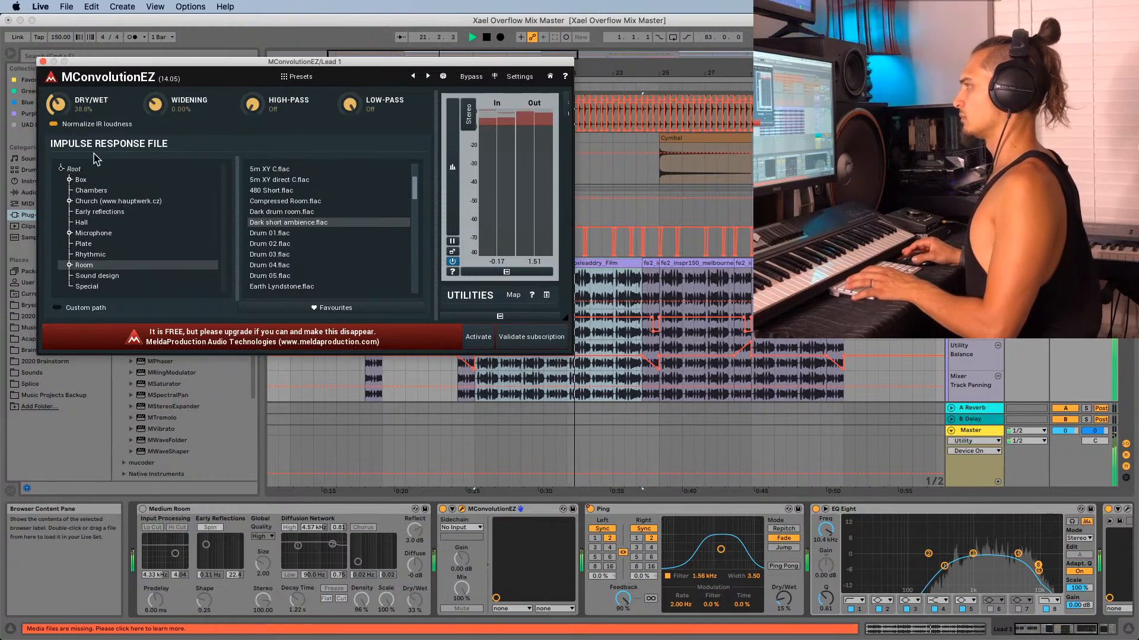
{"action": "left_click_drag", "start_coordinate": [63, 102], "coordinate": [63, 108]}
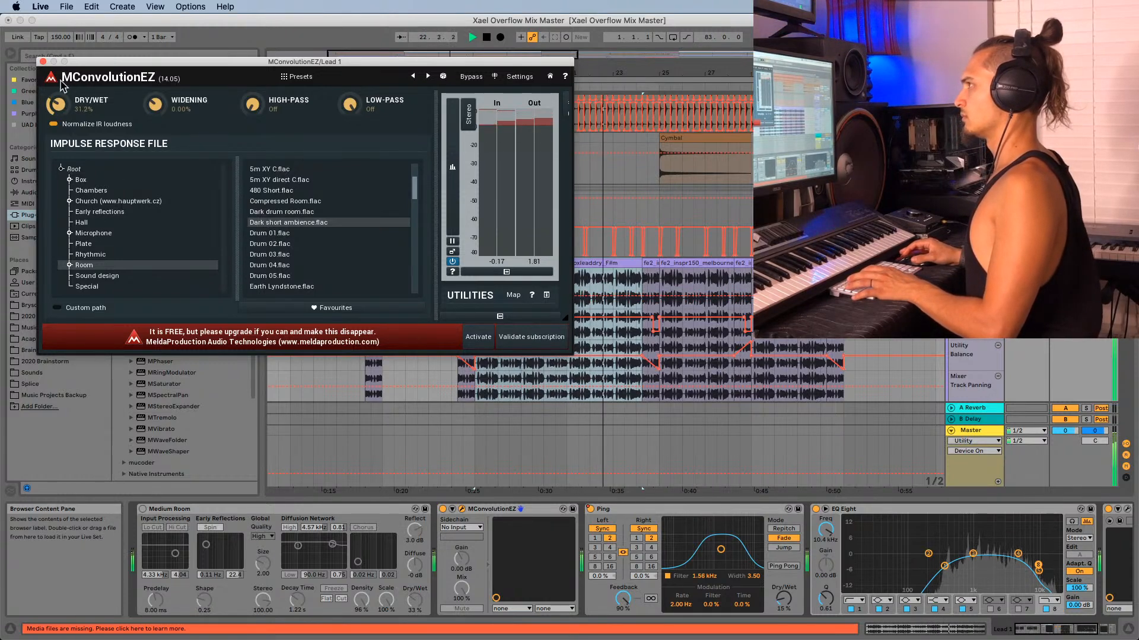
{"action": "left_click", "coordinate": [43, 62]}
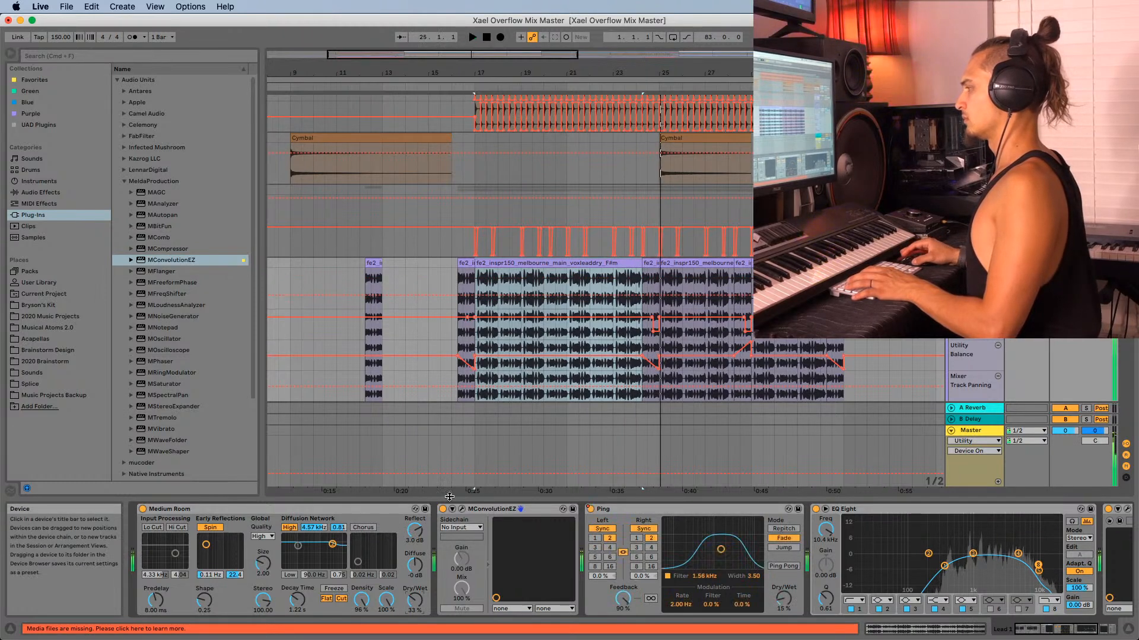
- Set Medium Room's dry/wet to 29% and fold it and MConvolutionEZ while auditioning Lead 1
{"action": "key", "text": "space"}
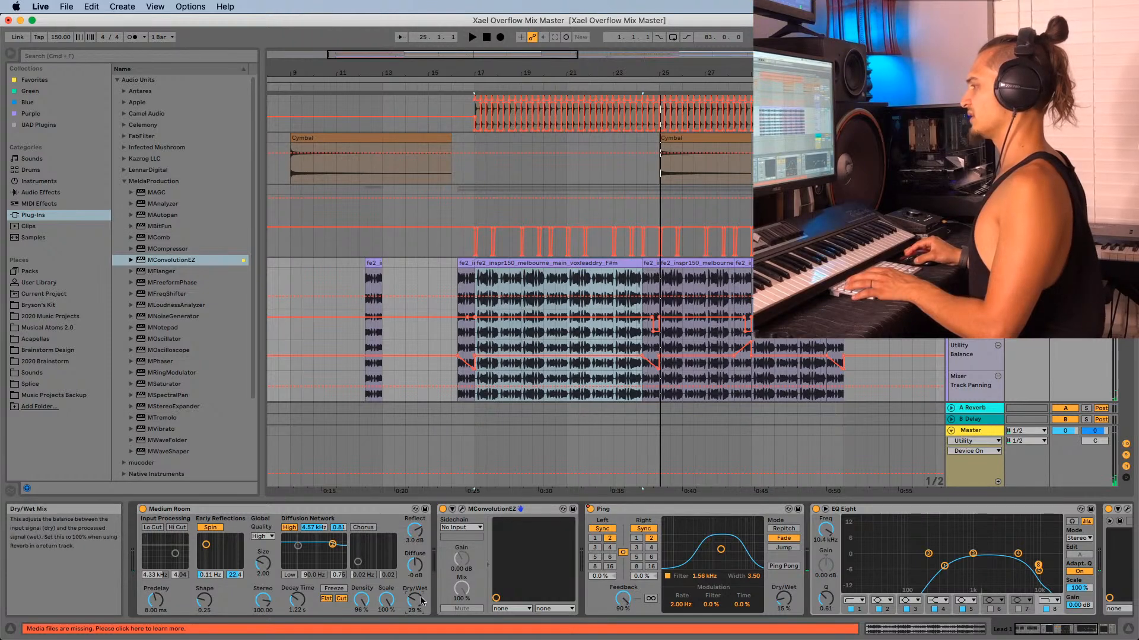
{"action": "key", "text": "space"}
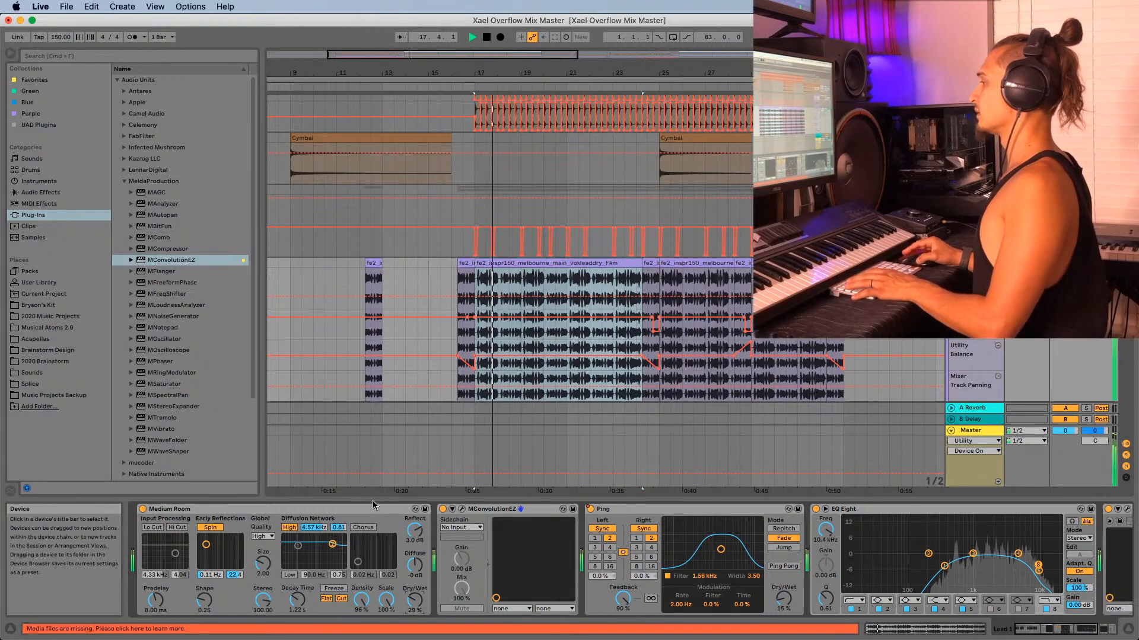
{"action": "double_click", "coordinate": [492, 508]}
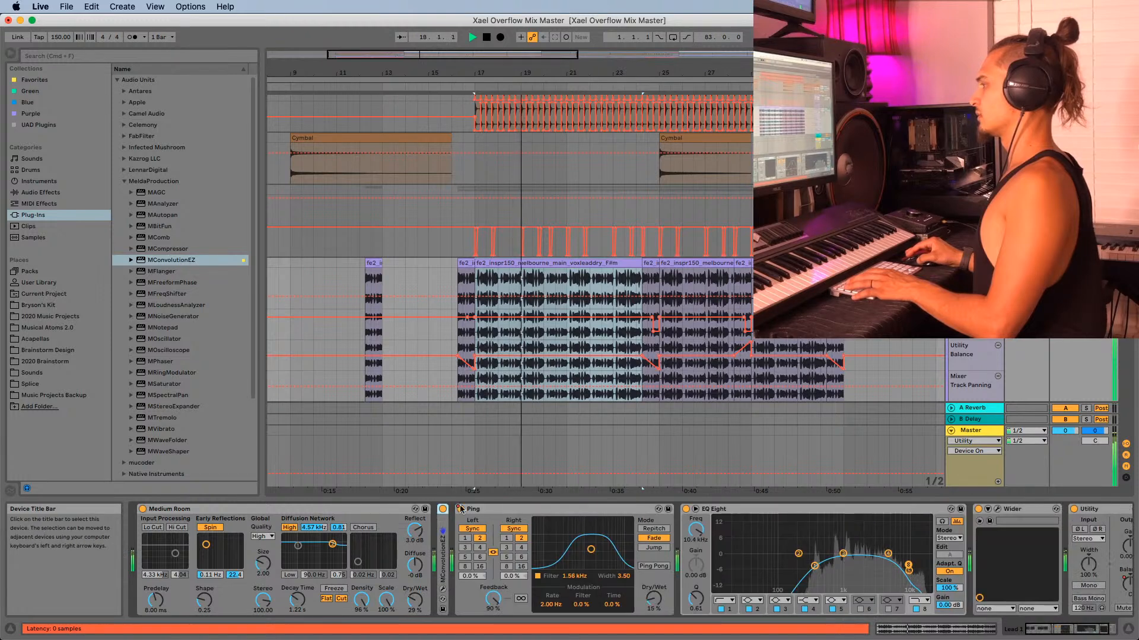
{"action": "double_click", "coordinate": [278, 510]}
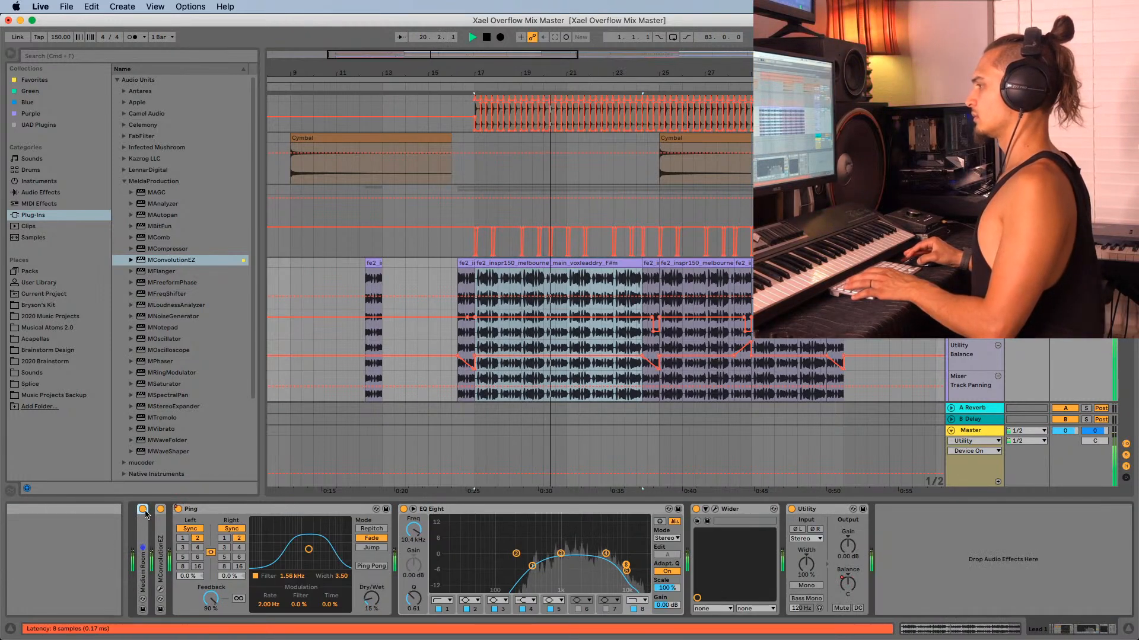
{"action": "key", "text": "space"}
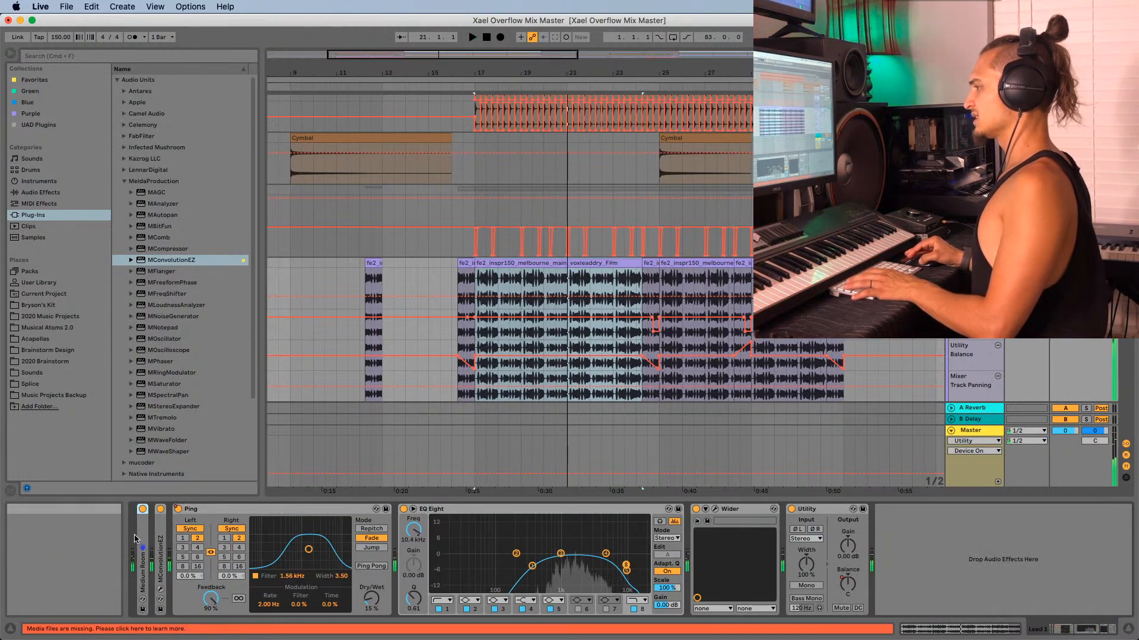
- Unfold Medium Room, recheck its dry/wet around 29%, and turn on MConvolutionEZ alongside it for playback
{"action": "double_click", "coordinate": [142, 535]}
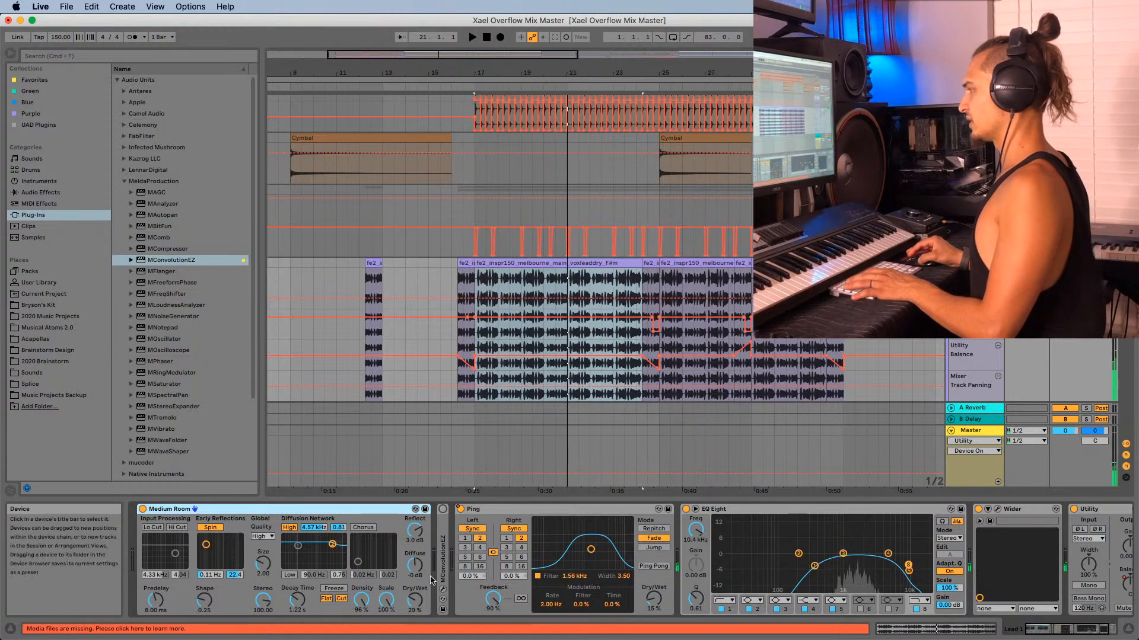
{"action": "left_click_drag", "start_coordinate": [415, 600], "coordinate": [414, 591]}
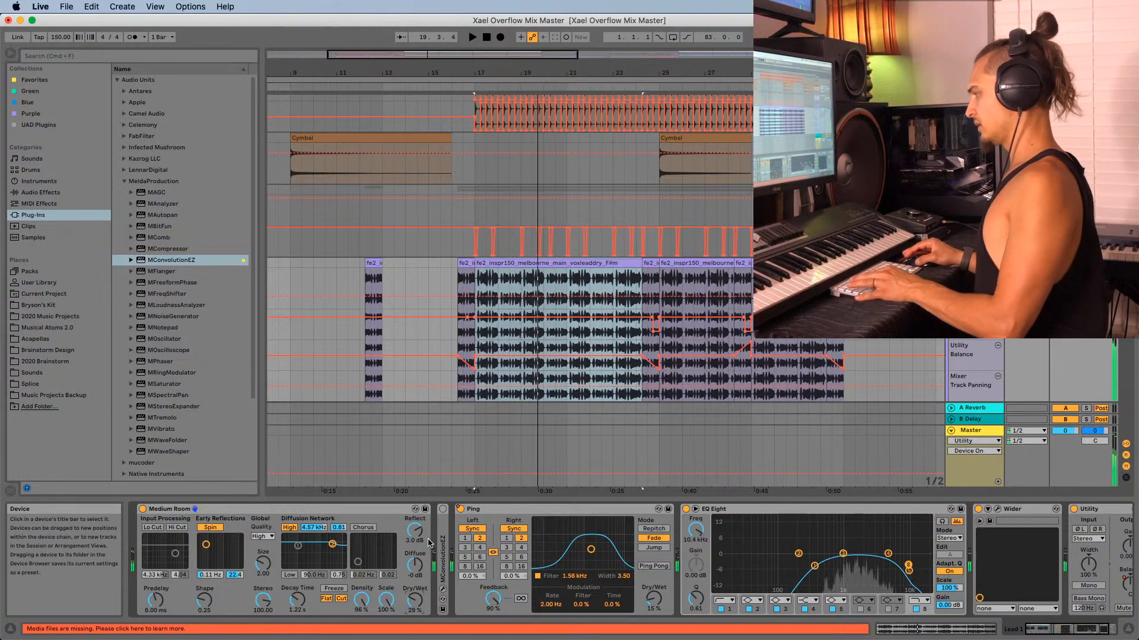
{"action": "left_click_drag", "start_coordinate": [415, 599], "coordinate": [415, 609]}
{"action": "left_click", "coordinate": [442, 510]}
{"action": "key", "text": "space"}
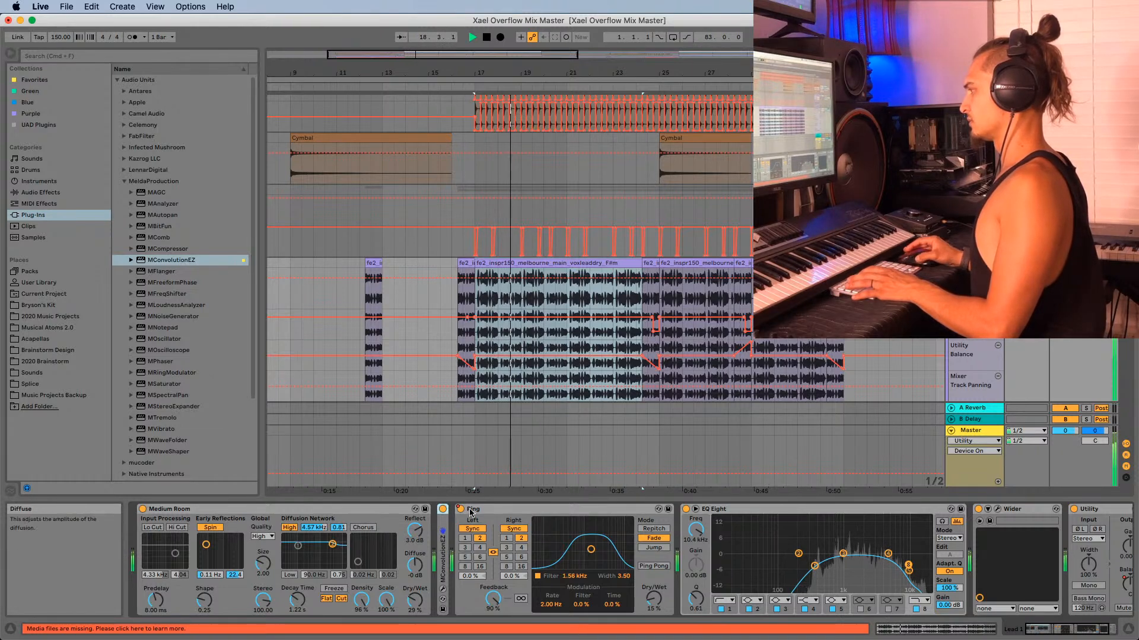
{"action": "key", "text": "space"}
- Bring the Lead 2 track into view in the arrangement and audition the drop leads
{"action": "scroll", "coordinate": [1125, 466], "scroll_direction": "down", "scroll_amount": 2}
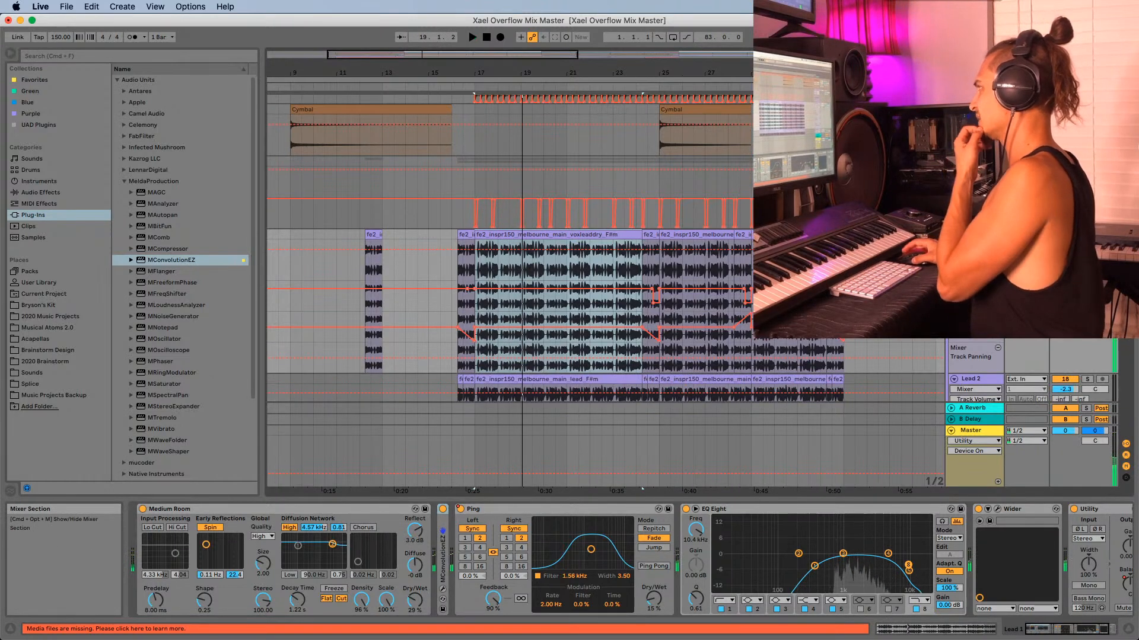
{"action": "key", "text": "space"}
{"action": "scroll", "coordinate": [604, 291], "scroll_direction": "down", "scroll_amount": 4}
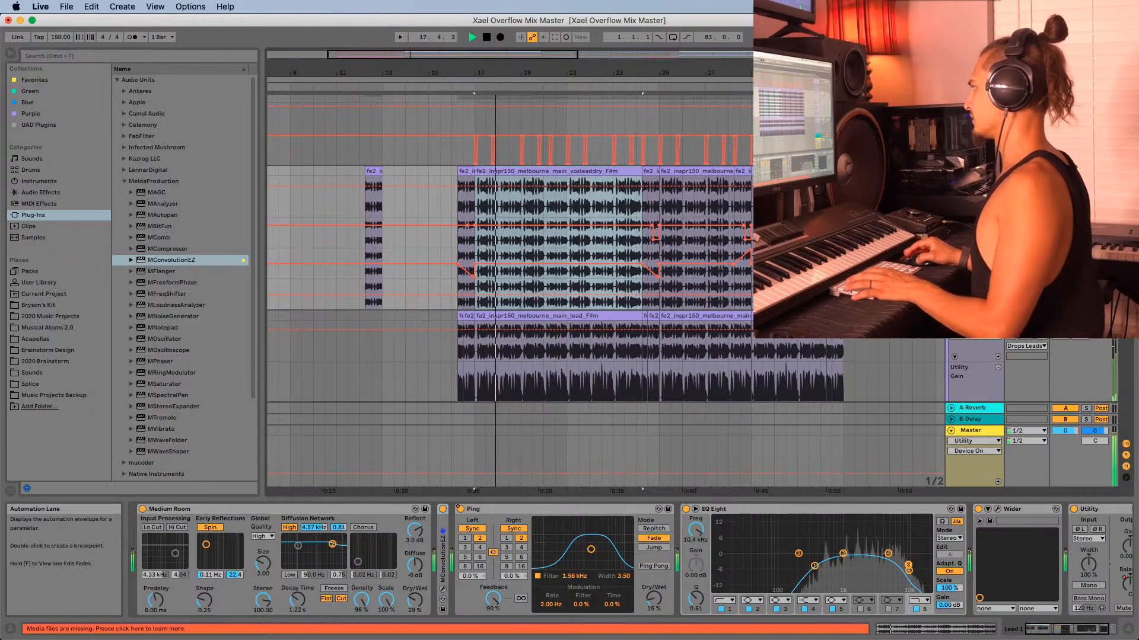
{"action": "scroll", "coordinate": [605, 291], "scroll_direction": "up", "scroll_amount": 2}
{"action": "key", "text": "space"}
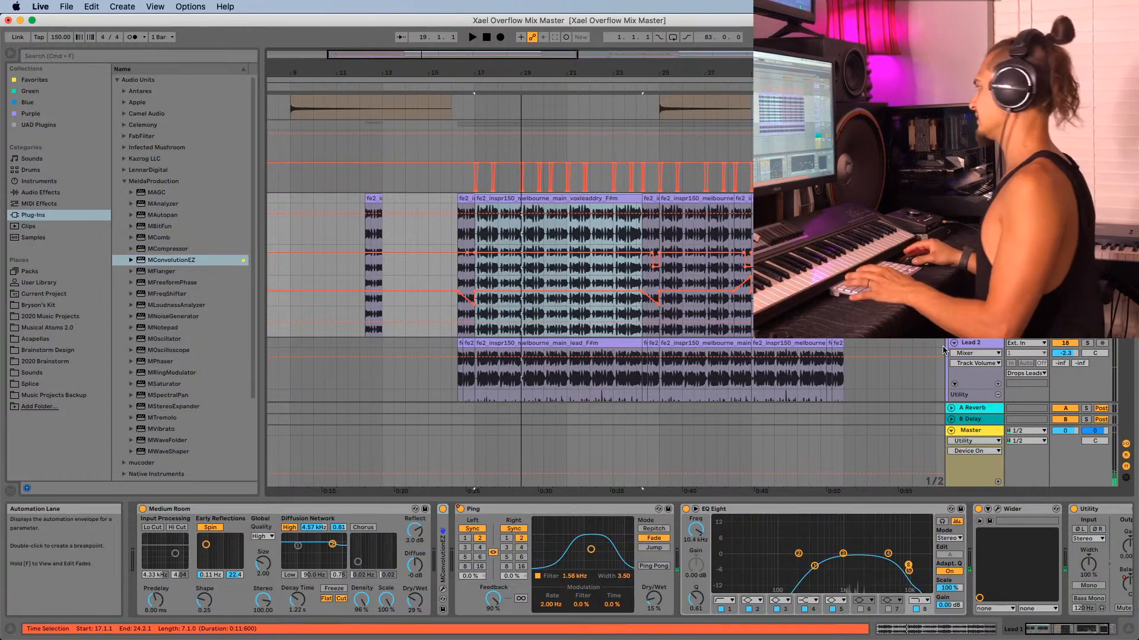
- Set the Wider amount on Lead 2 to 69% while auditioning the drop, and close the plug-in
{"action": "key", "text": "space"}
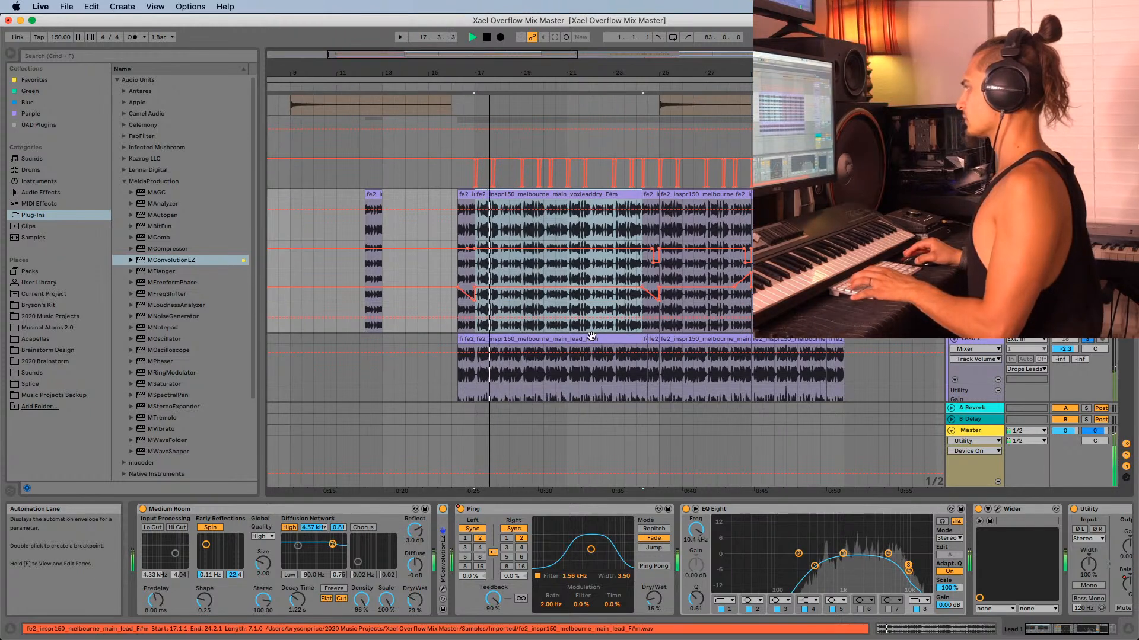
{"action": "left_click", "coordinate": [494, 371]}
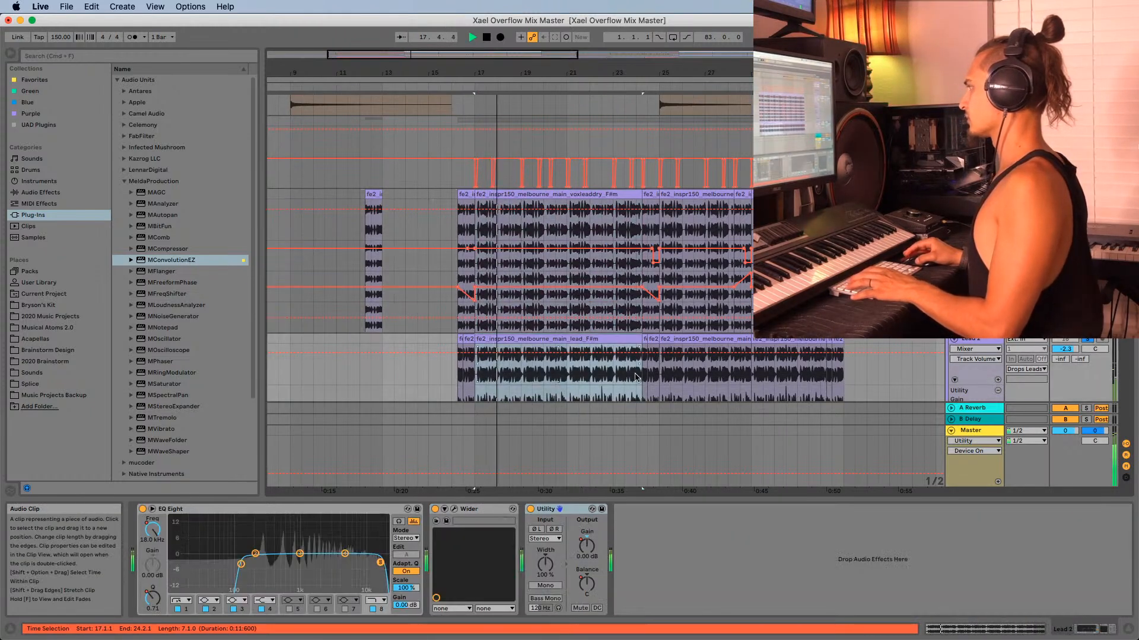
{"action": "left_click", "coordinate": [454, 508]}
{"action": "left_click_drag", "start_coordinate": [209, 146], "coordinate": [232, 129]}
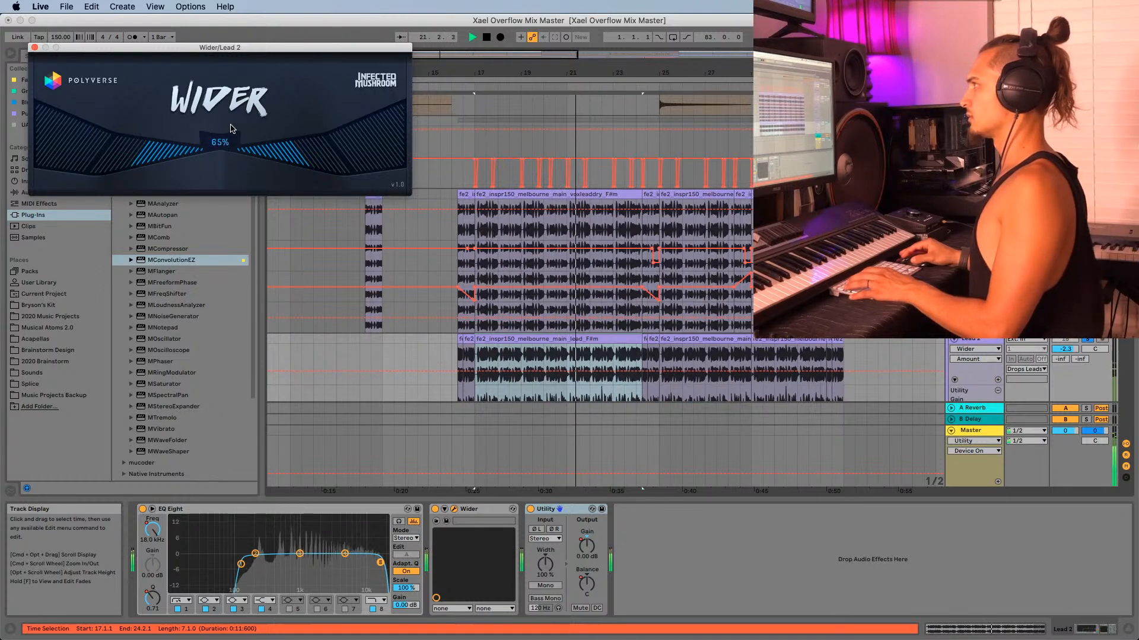
{"action": "left_click_drag", "start_coordinate": [215, 154], "coordinate": [228, 147]}
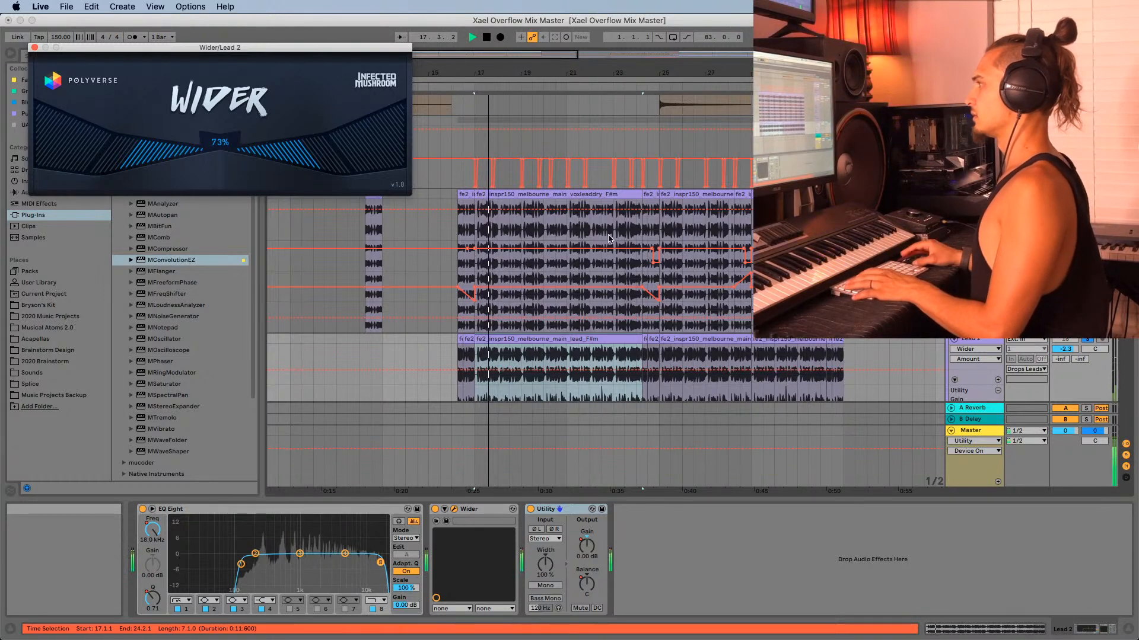
{"action": "mouse_move", "coordinate": [223, 139]}
{"action": "left_mouse_down"}
{"action": "mouse_move", "coordinate": [217, 159]}
{"action": "mouse_move", "coordinate": [218, 148]}
{"action": "left_mouse_up"}
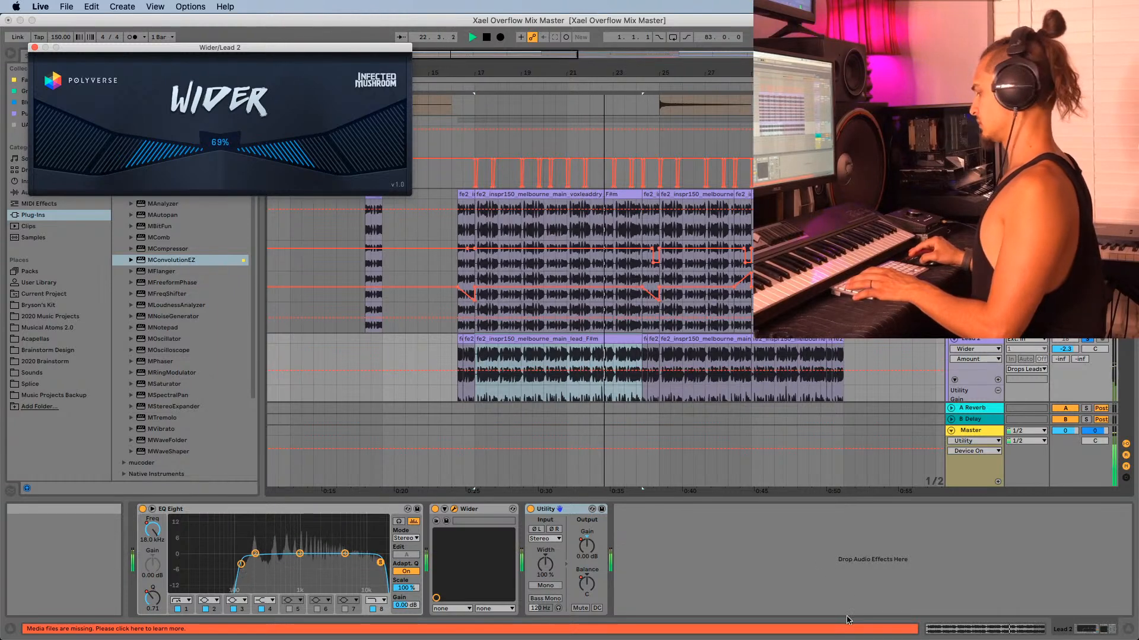
{"action": "left_click", "coordinate": [854, 587]}
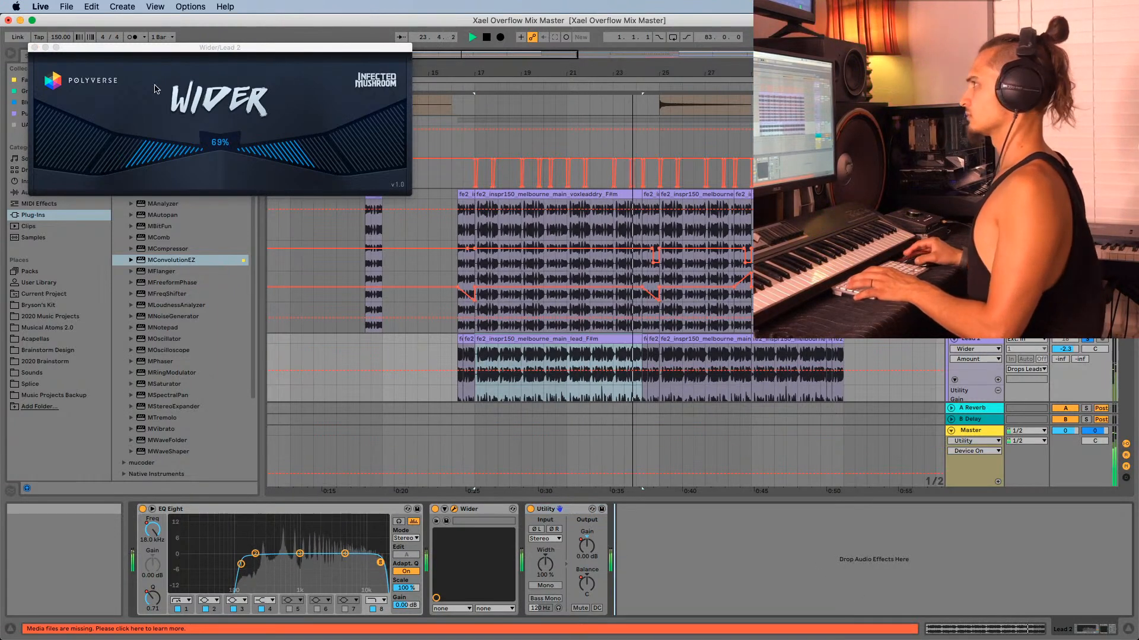
{"action": "left_click", "coordinate": [34, 47]}
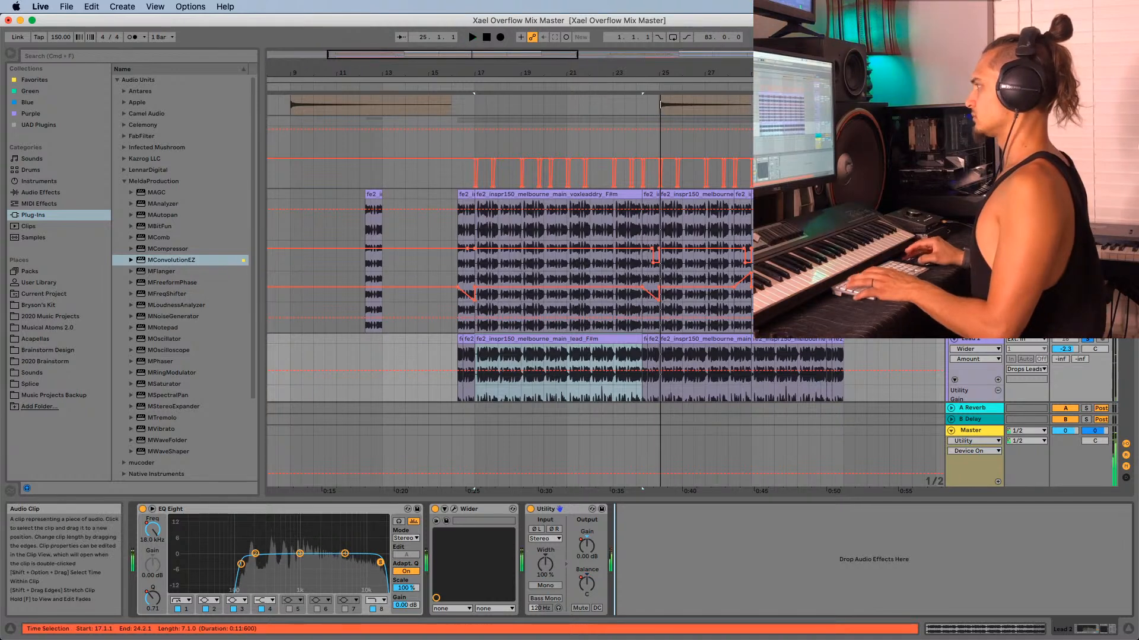
- Replay the drop from bar 17 and look over the Lead 2 clips and the drop percussion tracks
{"action": "key", "text": "space"}
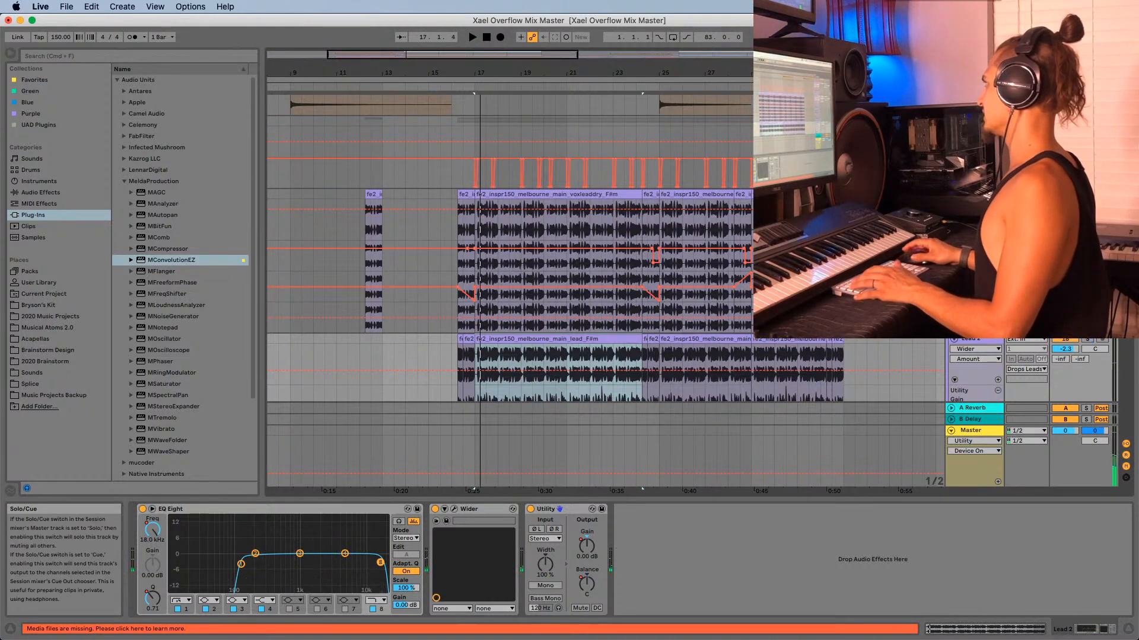
{"action": "key", "text": "space"}
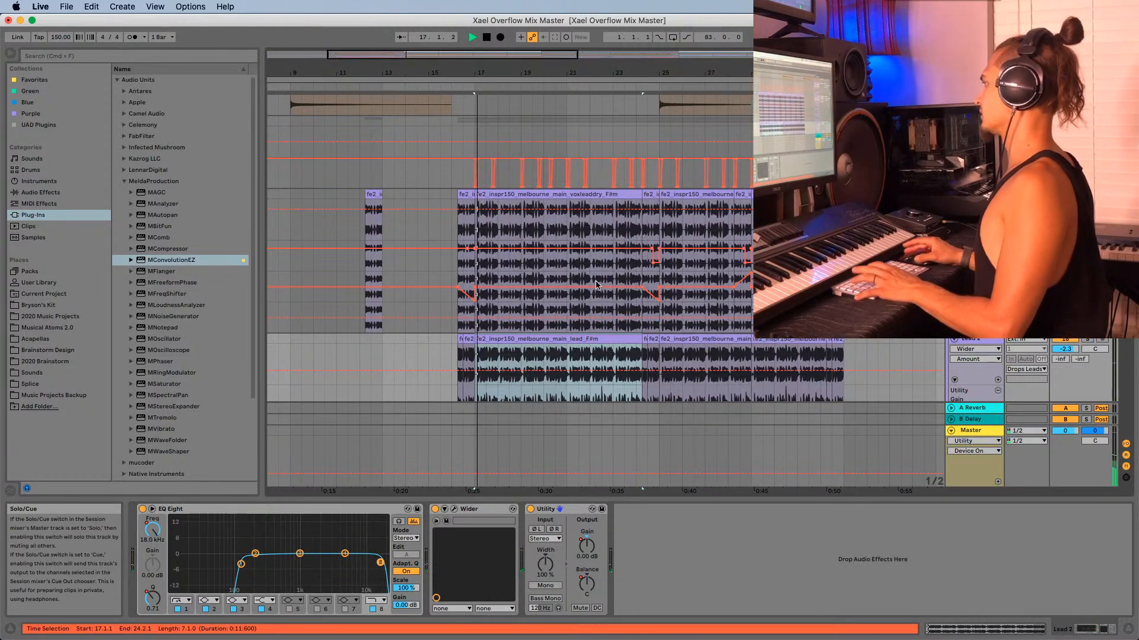
{"action": "left_click", "coordinate": [476, 183]}
{"action": "left_click_drag", "start_coordinate": [495, 73], "coordinate": [495, 94]}
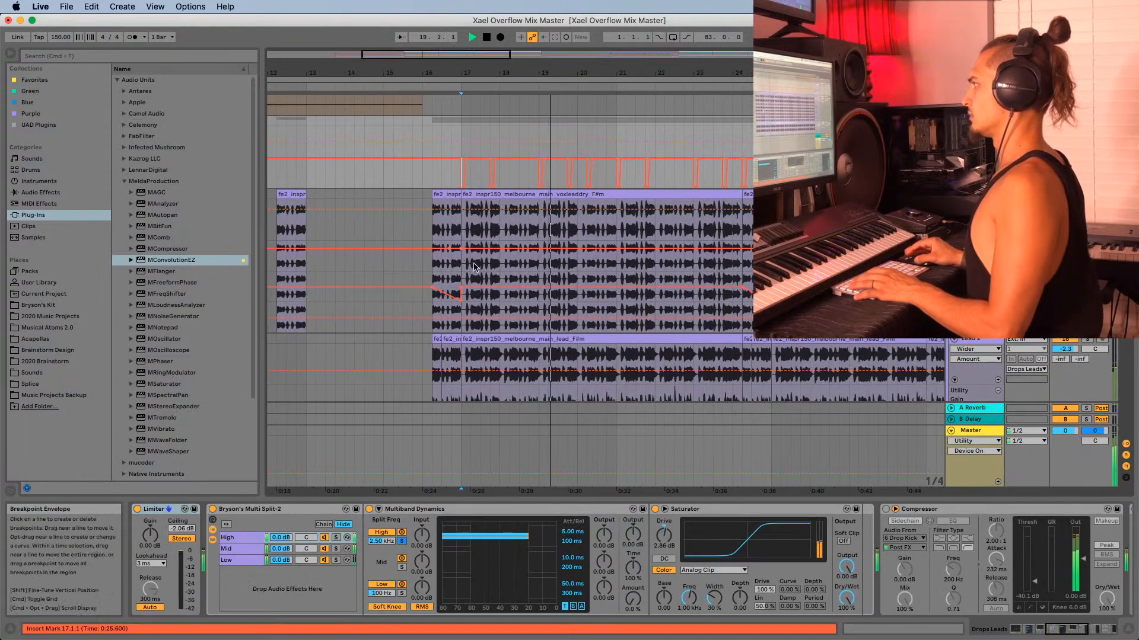
{"action": "left_click", "coordinate": [465, 374]}
{"action": "scroll", "coordinate": [769, 380], "scroll_direction": "up", "scroll_amount": 3}
{"action": "scroll", "coordinate": [769, 380], "scroll_direction": "down", "scroll_amount": 5}
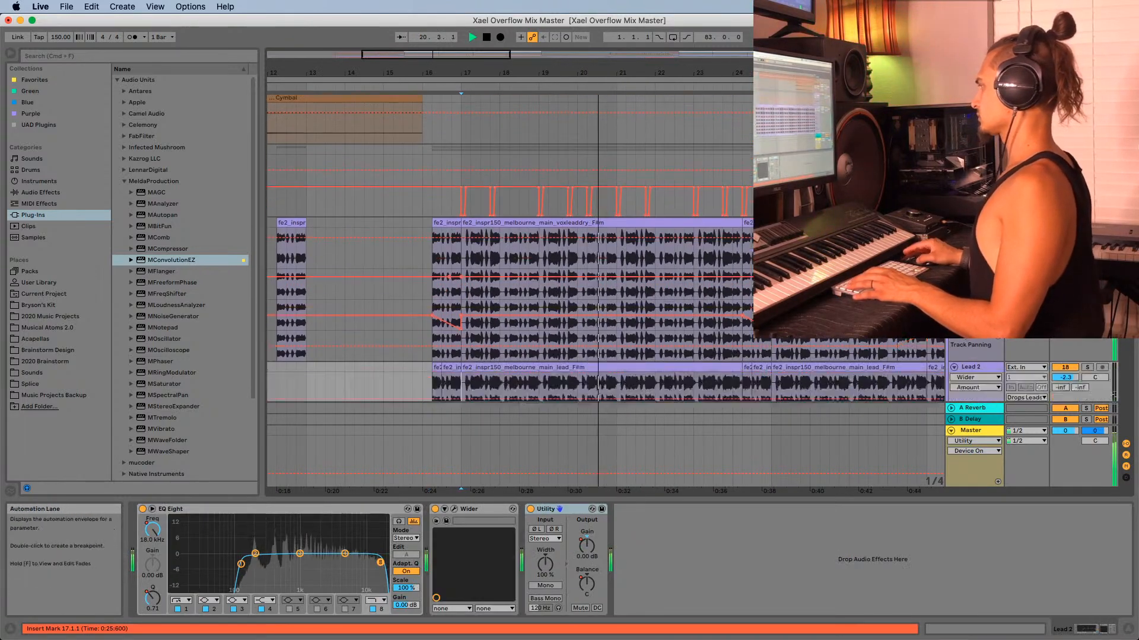
{"action": "scroll", "coordinate": [646, 316], "scroll_direction": "up", "scroll_amount": 7}
{"action": "scroll", "coordinate": [647, 316], "scroll_direction": "up", "scroll_amount": 5}
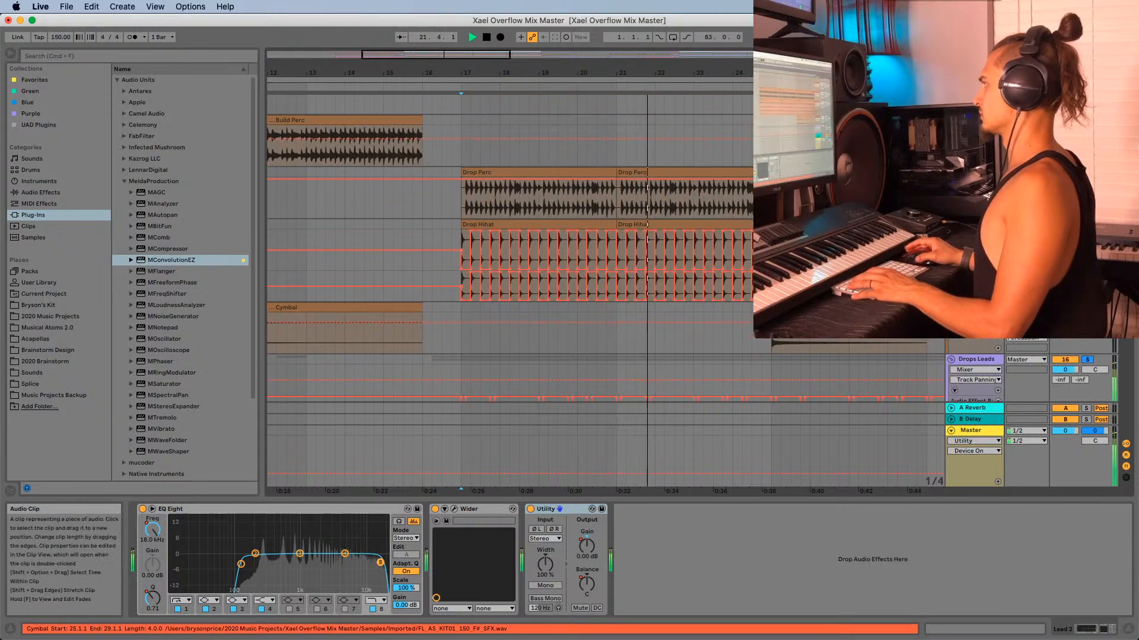
{"action": "scroll", "coordinate": [647, 316], "scroll_direction": "down", "scroll_amount": 4}
- Check the Drops Leads group and Lead 1 across the wider arrangement, and place the insert marker at bar 17 on Drops Leads
{"action": "left_click", "coordinate": [973, 266]}
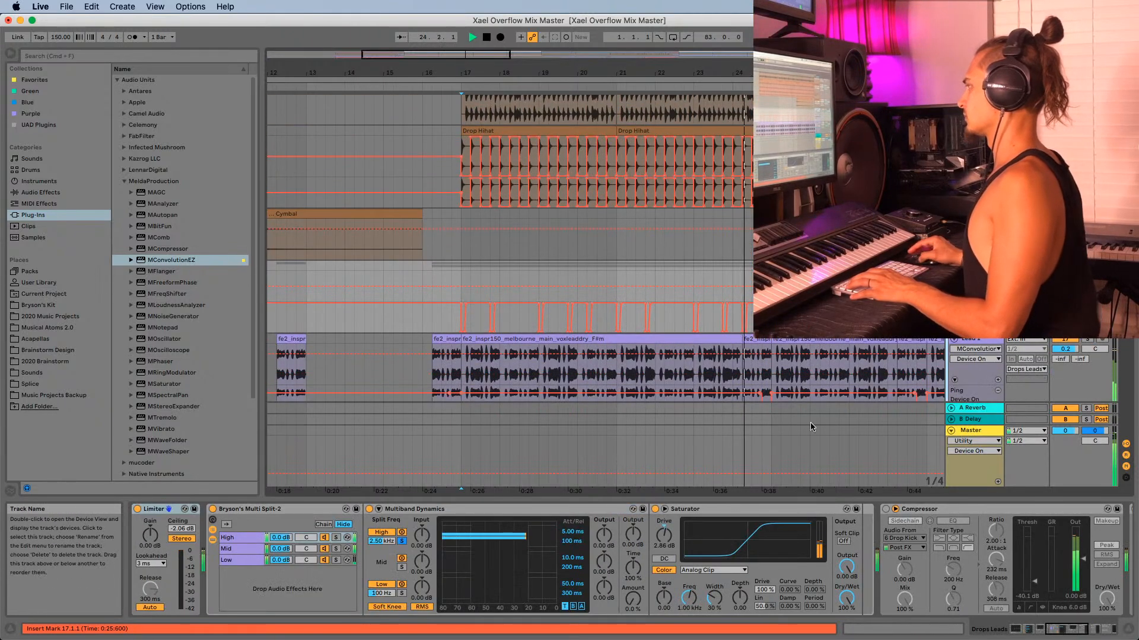
{"action": "left_click_drag", "start_coordinate": [411, 75], "coordinate": [410, 48]}
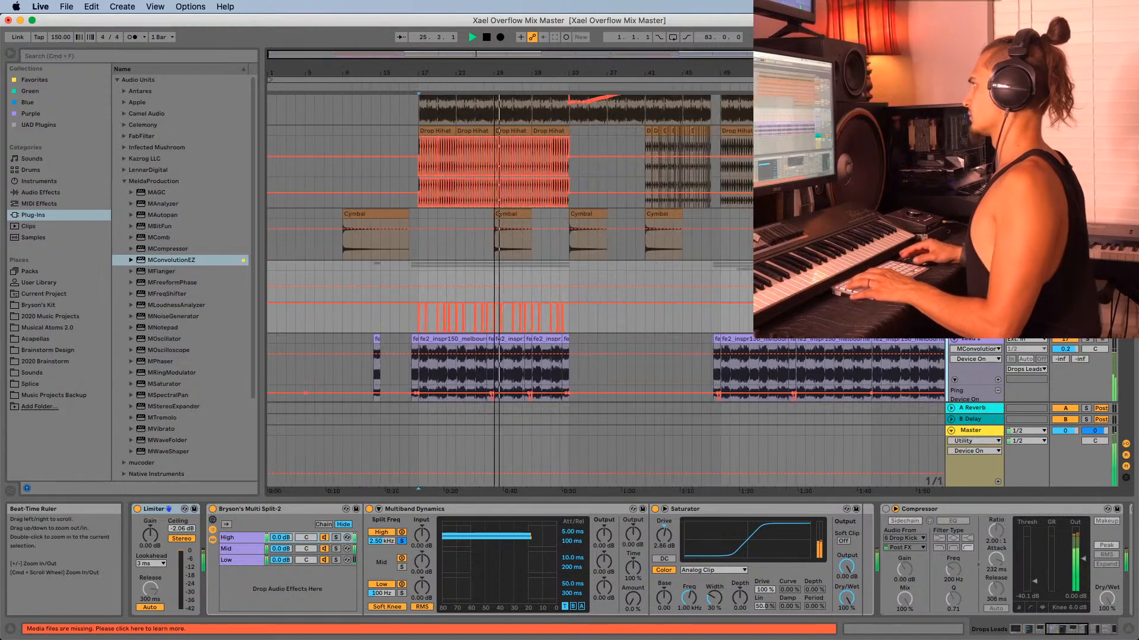
{"action": "left_click", "coordinate": [423, 382]}
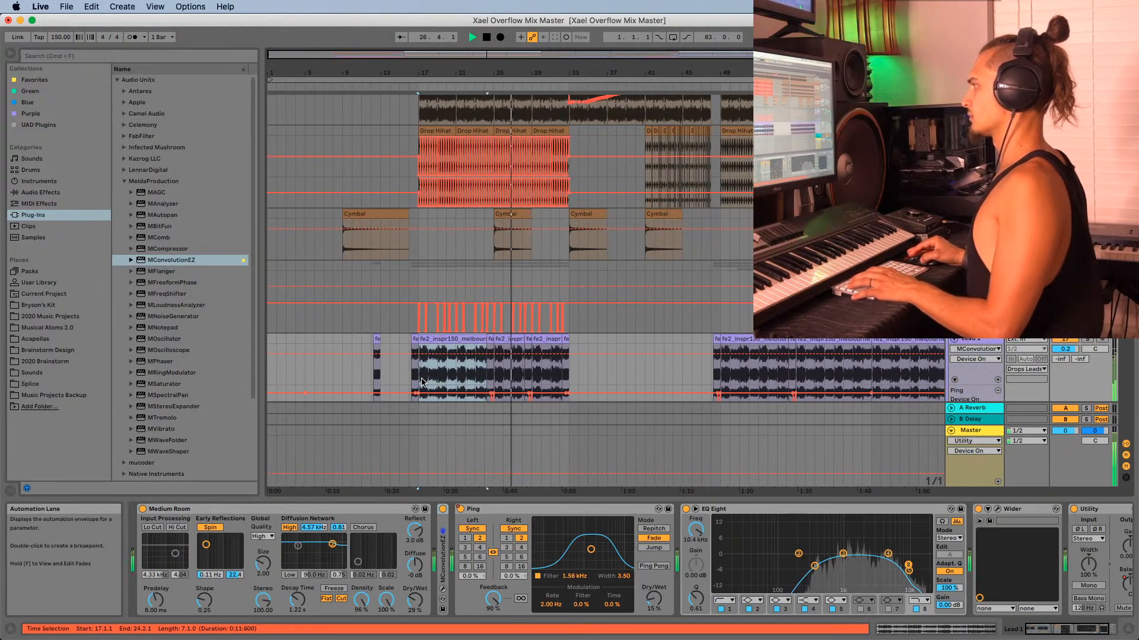
{"action": "left_click", "coordinate": [423, 382]}
{"action": "scroll", "coordinate": [456, 323], "scroll_direction": "down", "scroll_amount": 3}
{"action": "scroll", "coordinate": [468, 296], "scroll_direction": "down", "scroll_amount": 1}
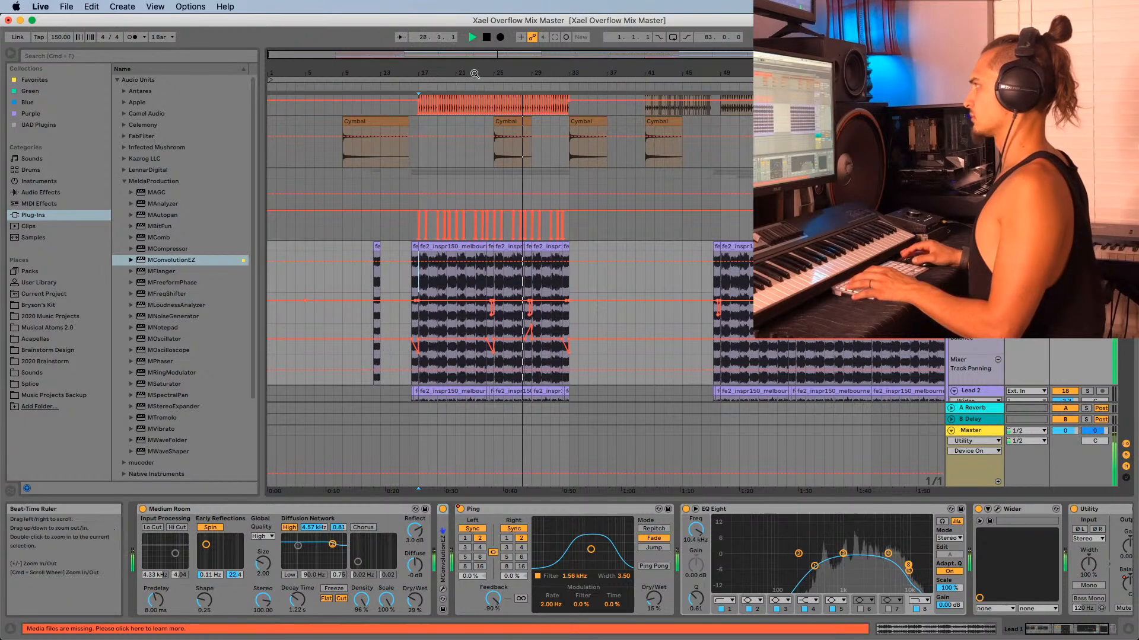
{"action": "left_click_drag", "start_coordinate": [474, 74], "coordinate": [542, 225]}
{"action": "left_click", "coordinate": [350, 177]}
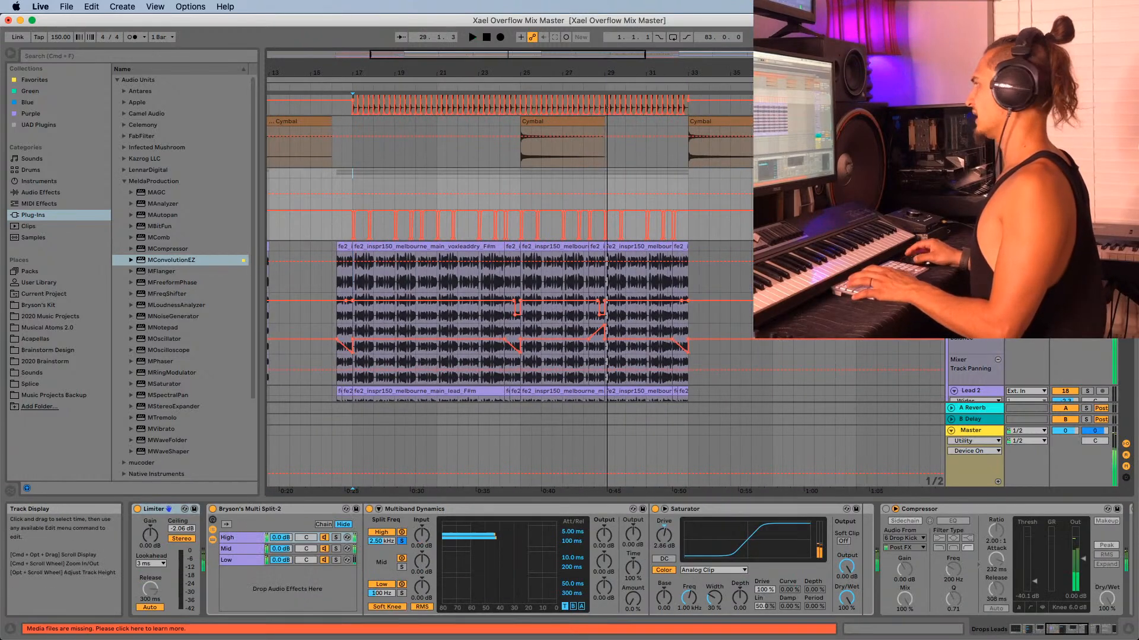
- Play the drop from bar 17 while examining the lead clips against the percussion and cymbal tracks
{"action": "key", "text": "space"}
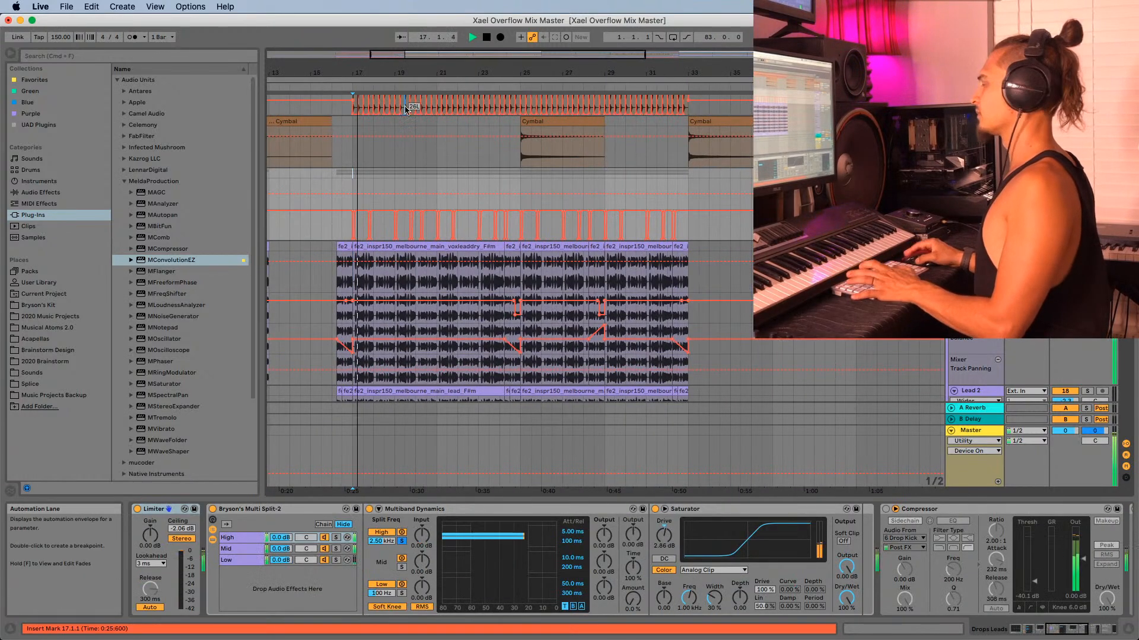
{"action": "left_click_drag", "start_coordinate": [396, 74], "coordinate": [473, 220]}
{"action": "scroll", "coordinate": [473, 220], "scroll_direction": "down", "scroll_amount": 1}
{"action": "scroll", "coordinate": [473, 220], "scroll_direction": "down", "scroll_amount": 5}
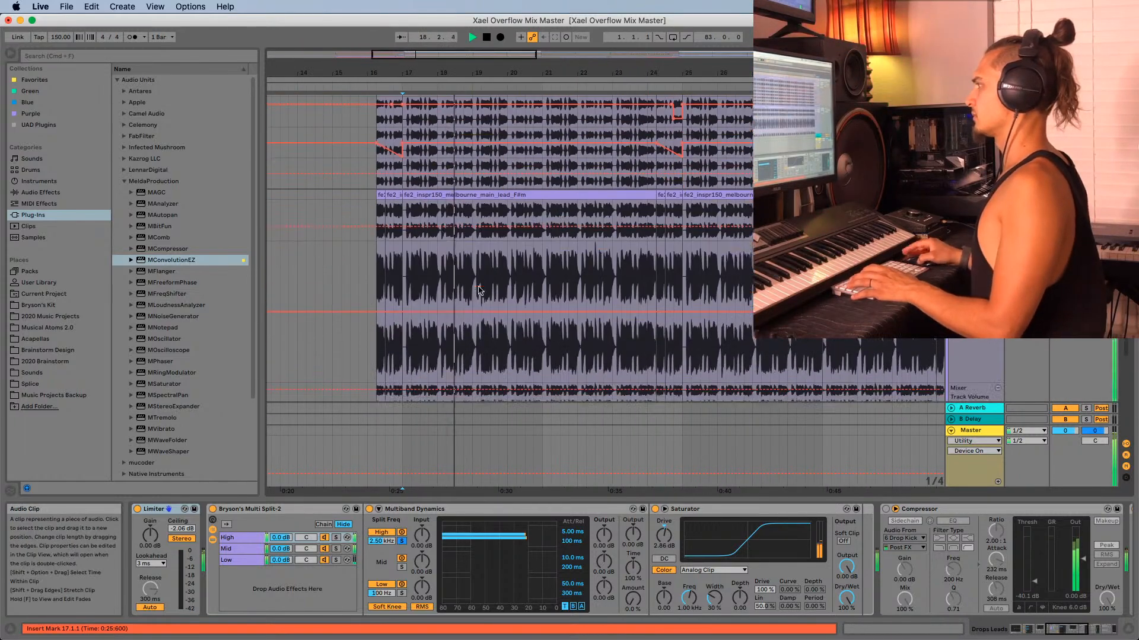
{"action": "scroll", "coordinate": [475, 299], "scroll_direction": "up", "scroll_amount": 5}
{"action": "scroll", "coordinate": [475, 299], "scroll_direction": "up", "scroll_amount": 5}
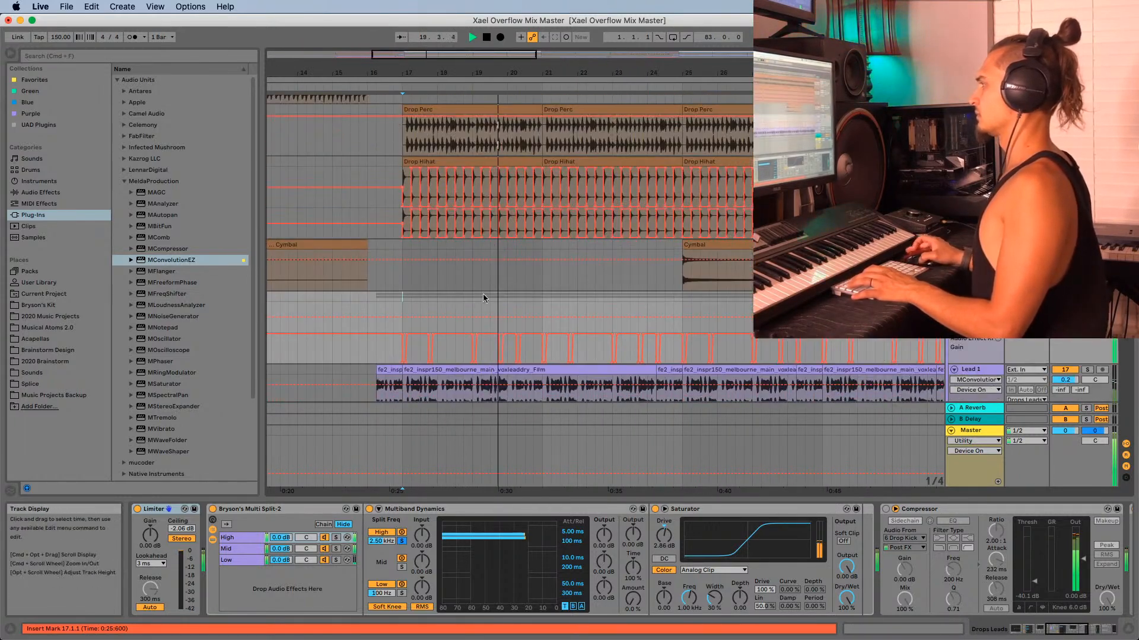
{"action": "scroll", "coordinate": [409, 305], "scroll_direction": "down", "scroll_amount": 3}
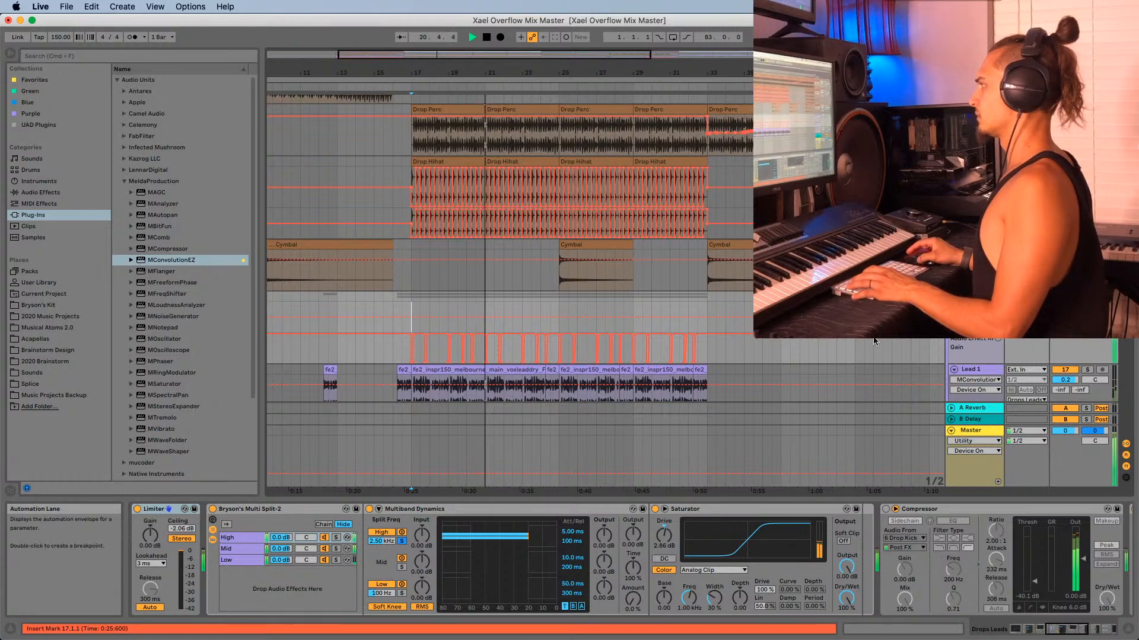
- Bring up the end of the Drops Leads device chain and list the Valhalla DSP, LLC plug-ins in the browser
{"action": "left_click", "coordinate": [1098, 629]}
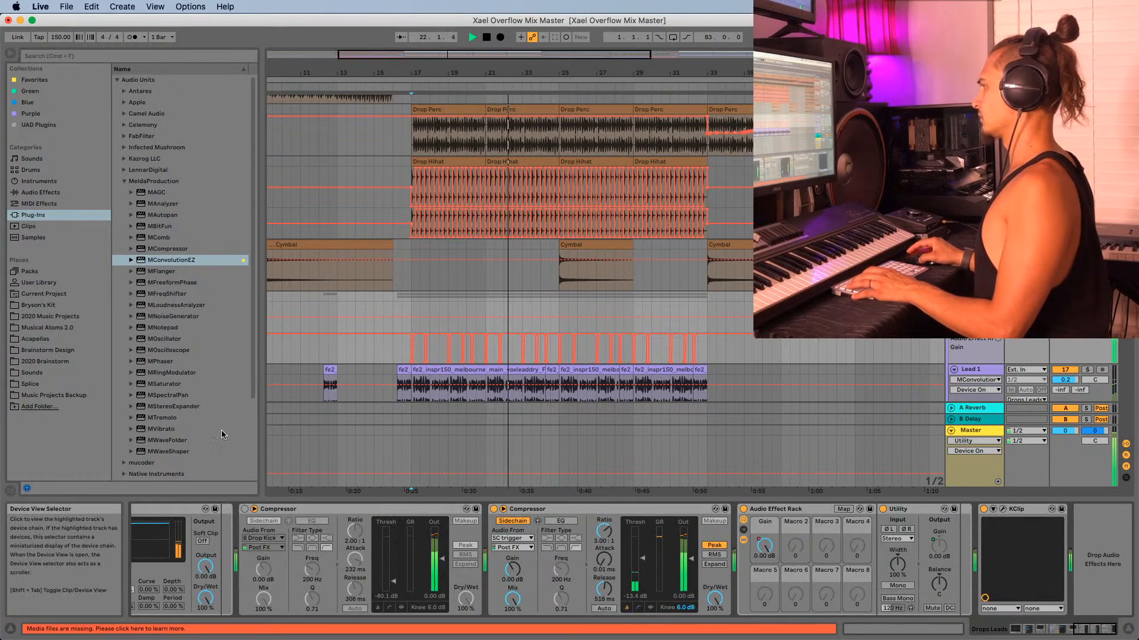
{"action": "scroll", "coordinate": [141, 452], "scroll_direction": "down", "scroll_amount": 3}
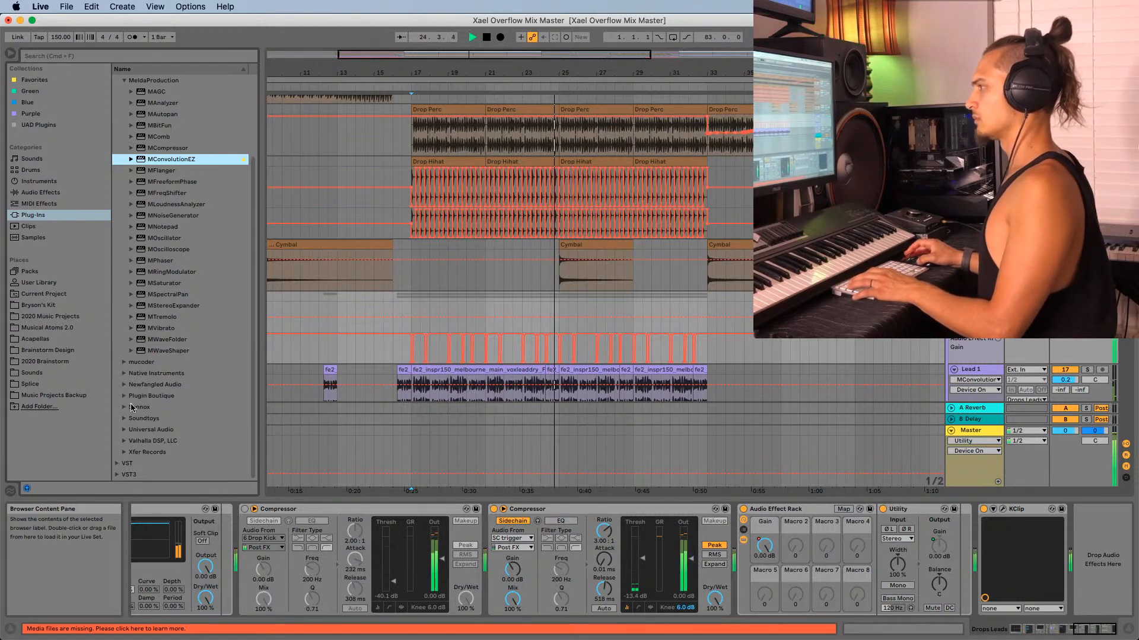
{"action": "left_click", "coordinate": [125, 442]}
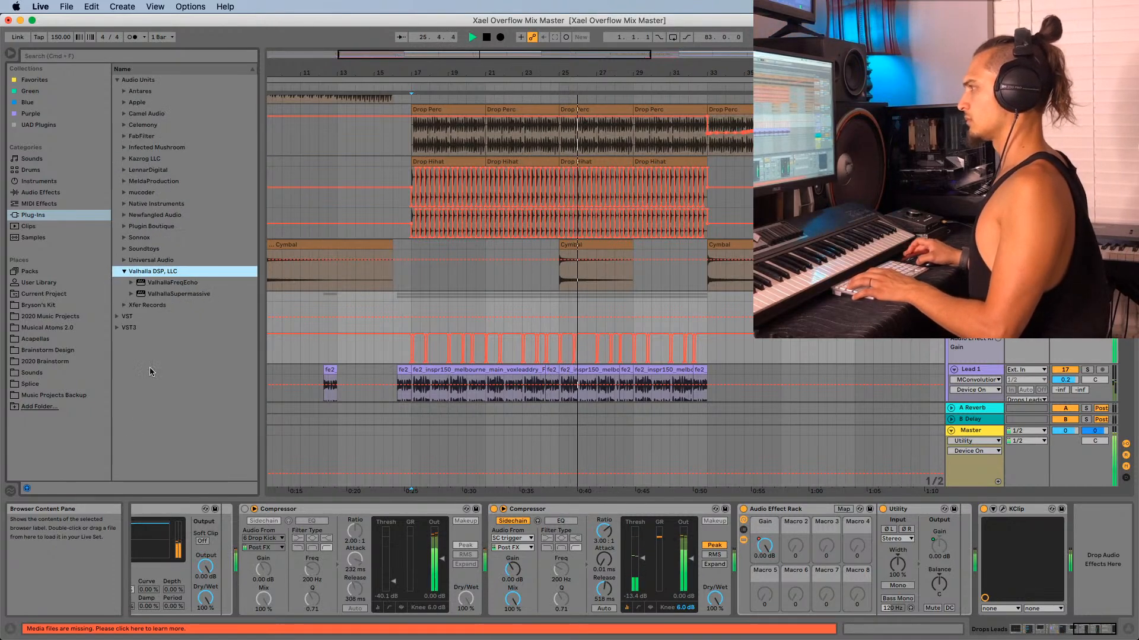
{"action": "double_click", "coordinate": [160, 295]}
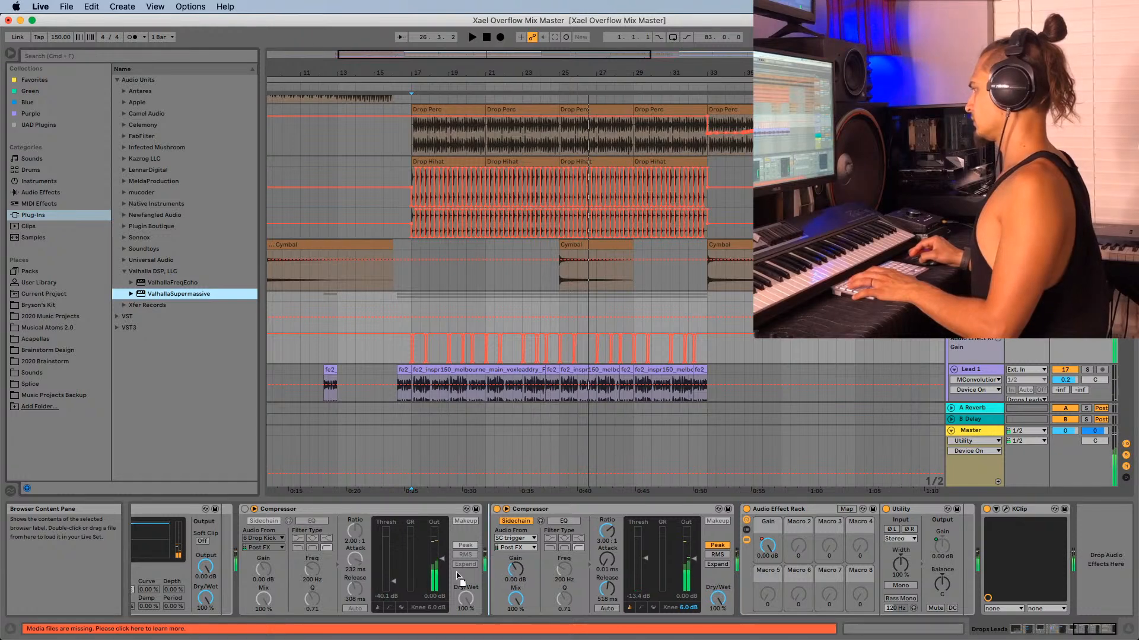
{"action": "key", "text": "space"}
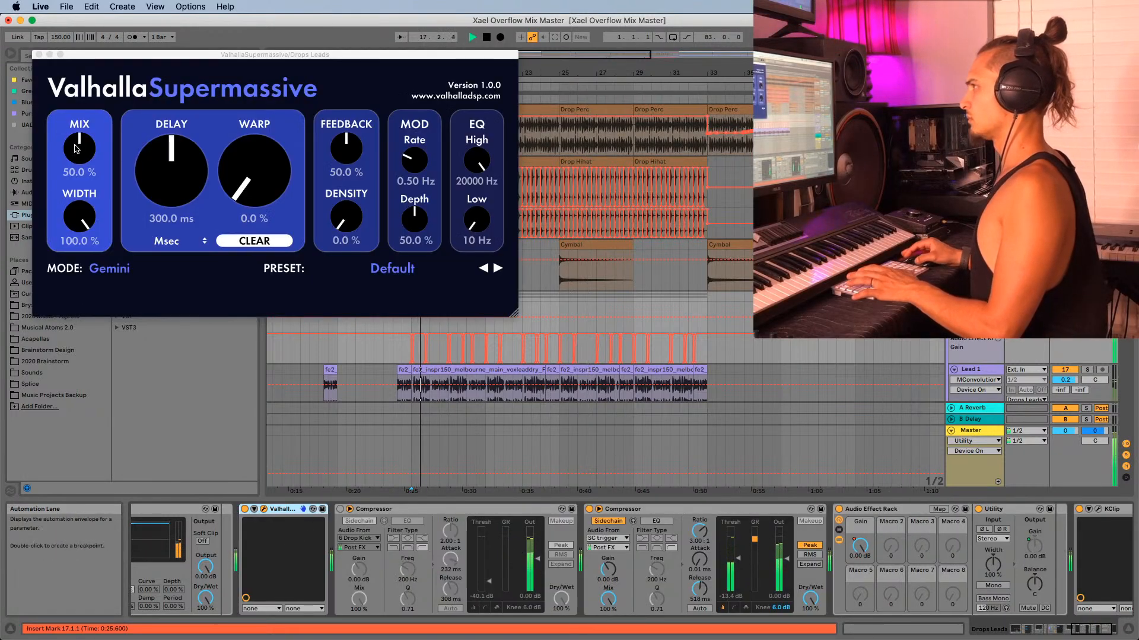
{"action": "left_click_drag", "start_coordinate": [76, 148], "coordinate": [87, 125]}
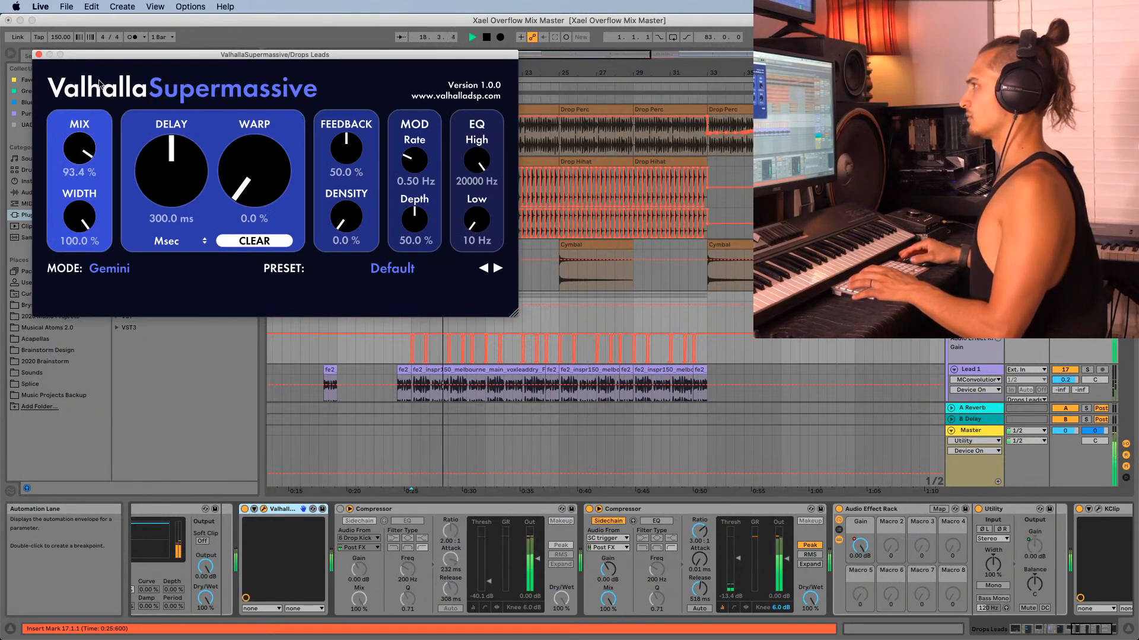
{"action": "left_click_drag", "start_coordinate": [100, 84], "coordinate": [100, 71]}
{"action": "left_click", "coordinate": [292, 513]}
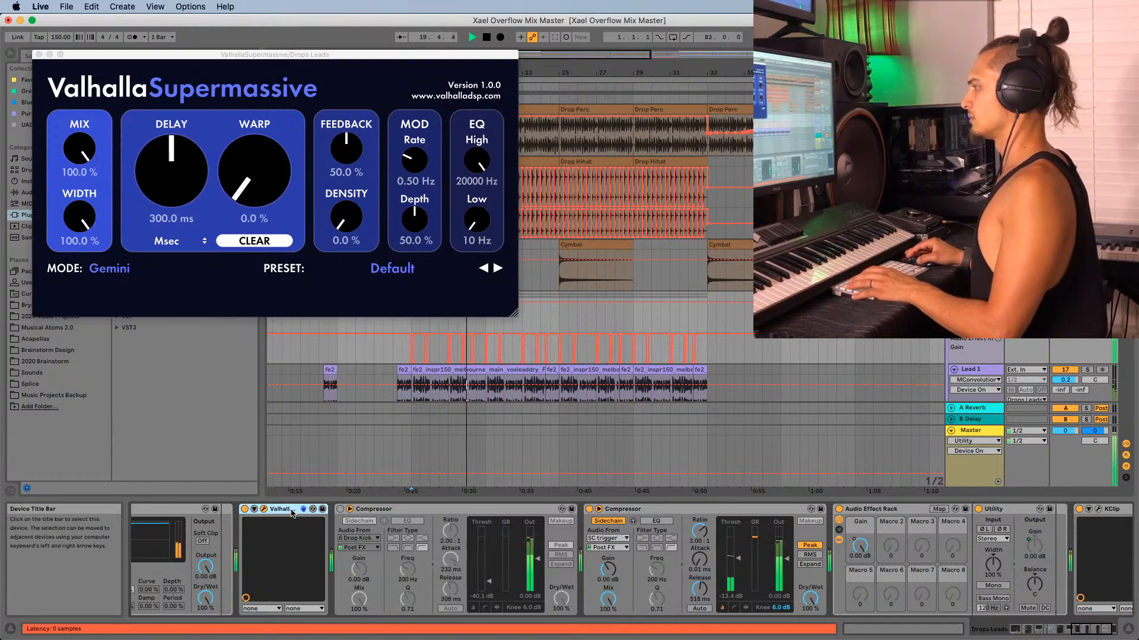
{"action": "key", "text": "Delete"}
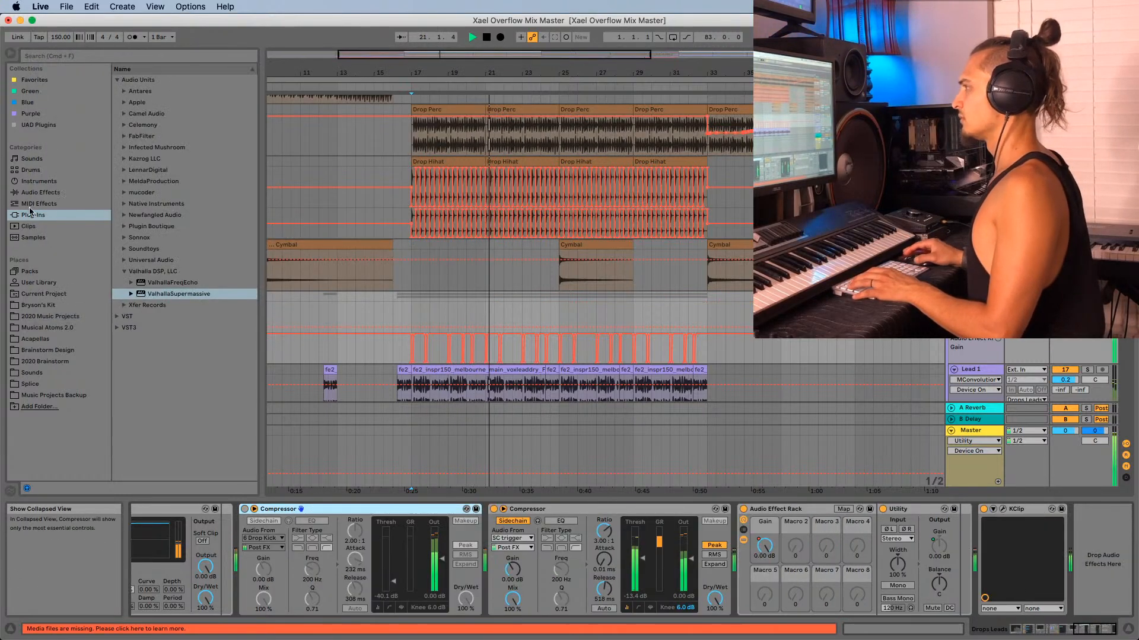
- Insert ValhallaSupermassive before the first Compressor on Drops Leads, set its mix to 24.9%, and close the plug-in
{"action": "left_click_drag", "start_coordinate": [144, 292], "coordinate": [252, 495]}
{"action": "left_click_drag", "start_coordinate": [252, 523], "coordinate": [243, 522]}
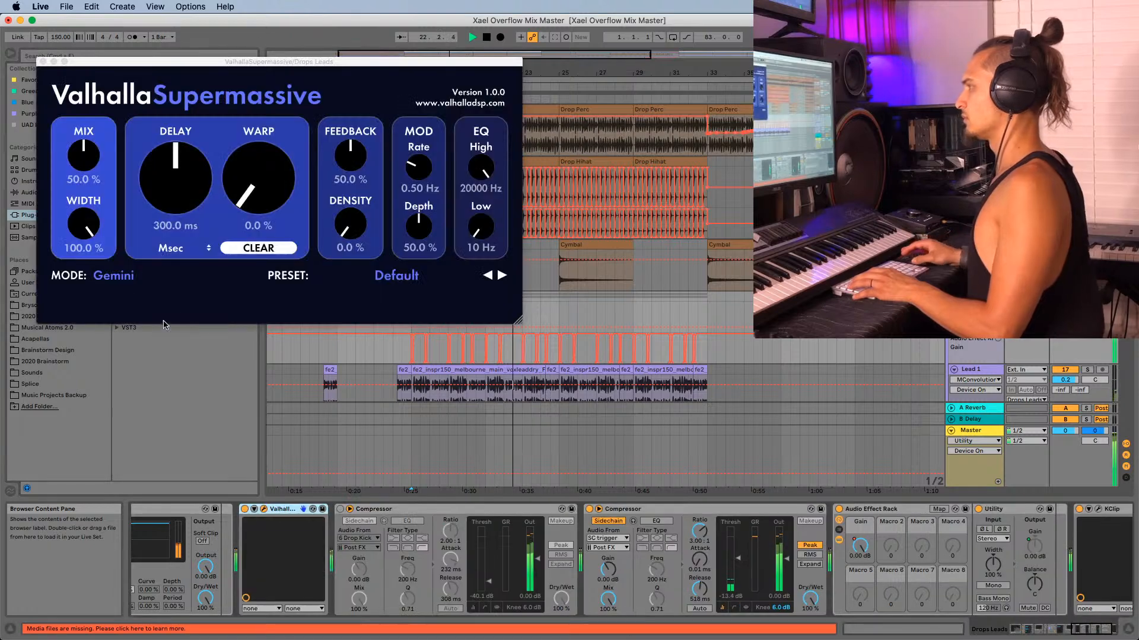
{"action": "mouse_move", "coordinate": [84, 148]}
{"action": "left_mouse_down"}
{"action": "mouse_move", "coordinate": [94, 159]}
{"action": "mouse_move", "coordinate": [101, 149]}
{"action": "left_mouse_up"}
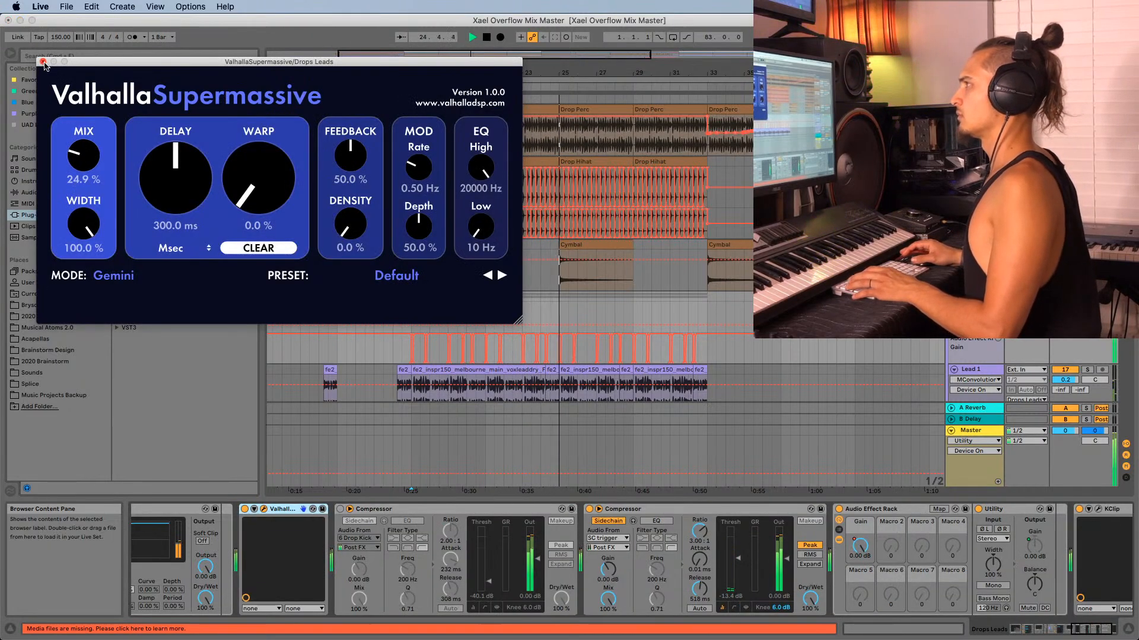
{"action": "left_click", "coordinate": [43, 61]}
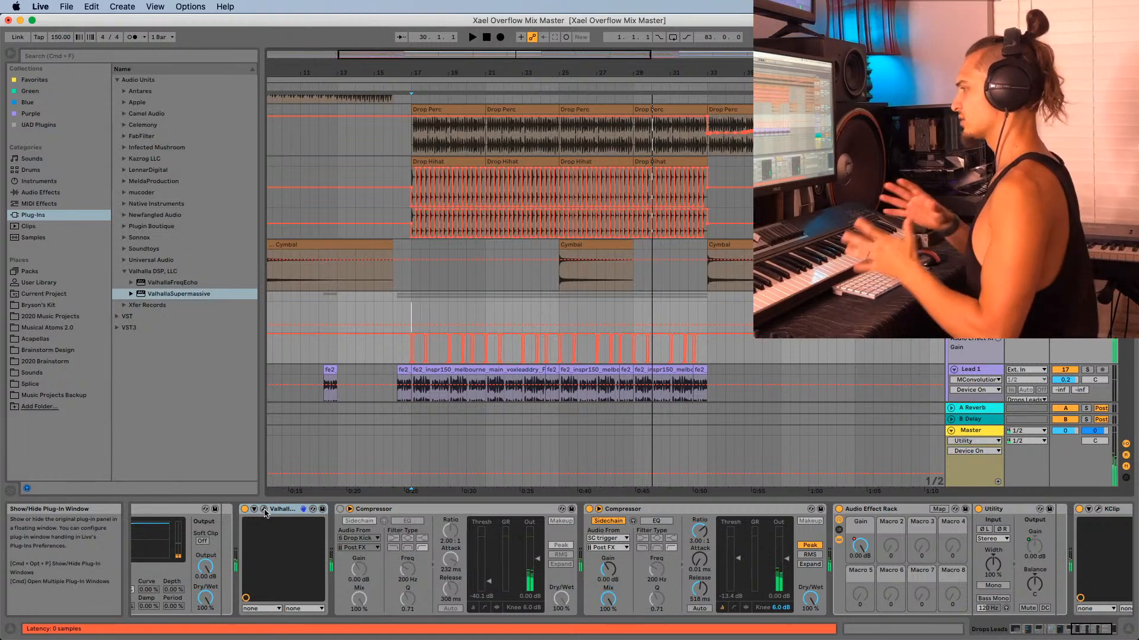
- Audition ValhallaSupermassive from bar 17 with its window open and remove it from the Drops Leads chain
{"action": "left_click", "coordinate": [264, 510]}
{"action": "key", "text": "space"}
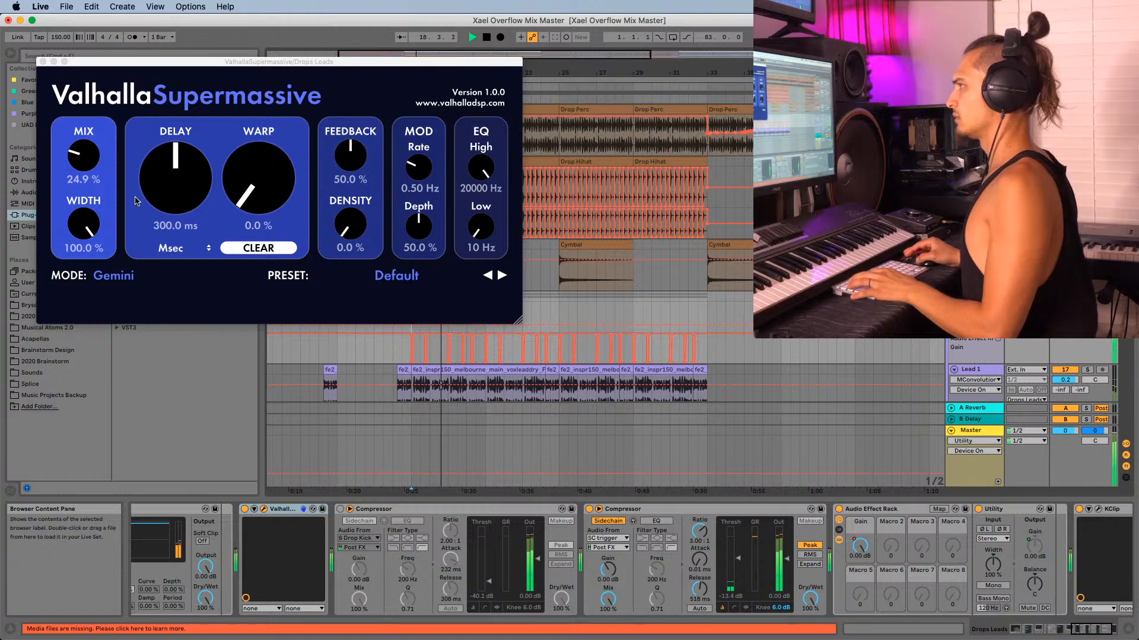
{"action": "key", "text": "space"}
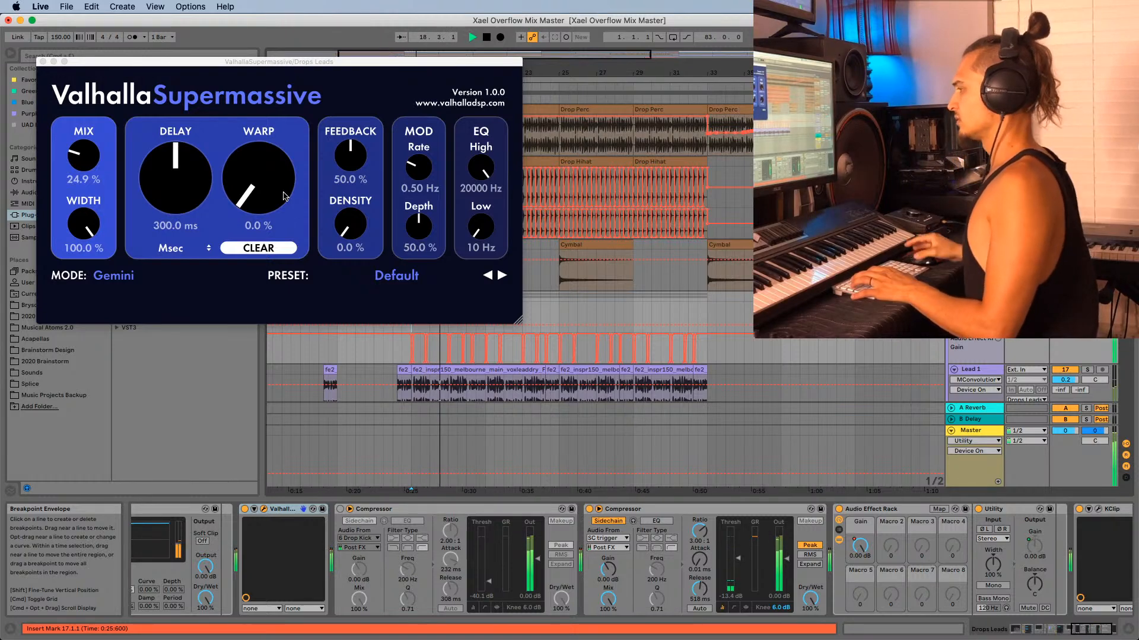
{"action": "left_click", "coordinate": [282, 510]}
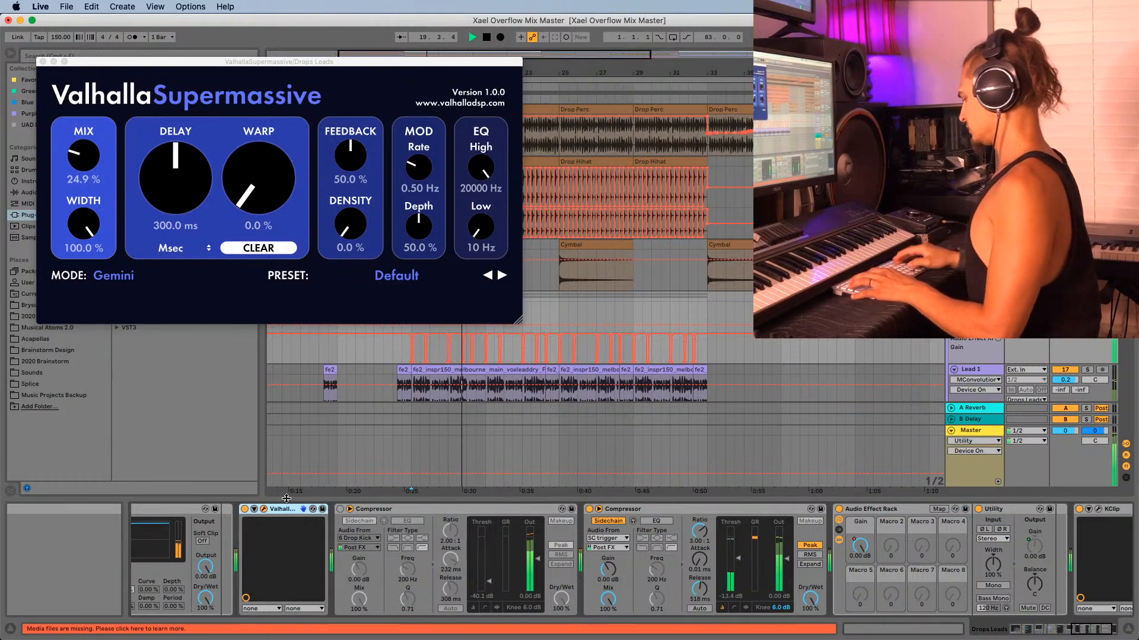
{"action": "key", "text": "Delete"}
- Stop playback and insert EchoBoy from the Favorites before the first Compressor on the Drops Leads group
{"action": "left_click", "coordinate": [410, 264]}
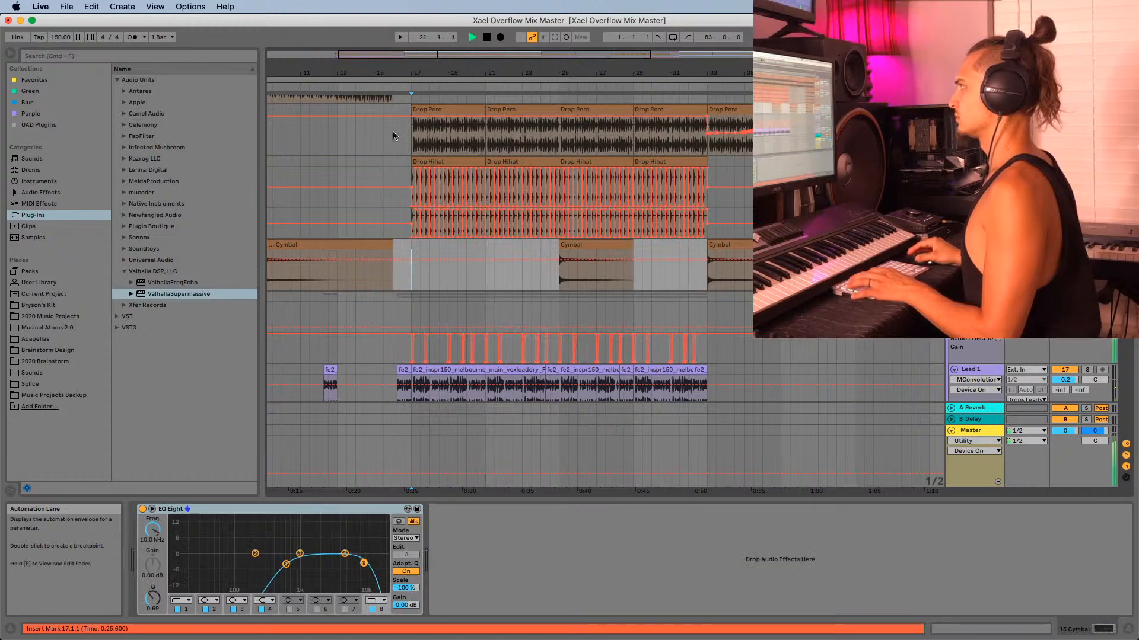
{"action": "left_click_drag", "start_coordinate": [413, 60], "coordinate": [405, 66]}
{"action": "key", "text": "space"}
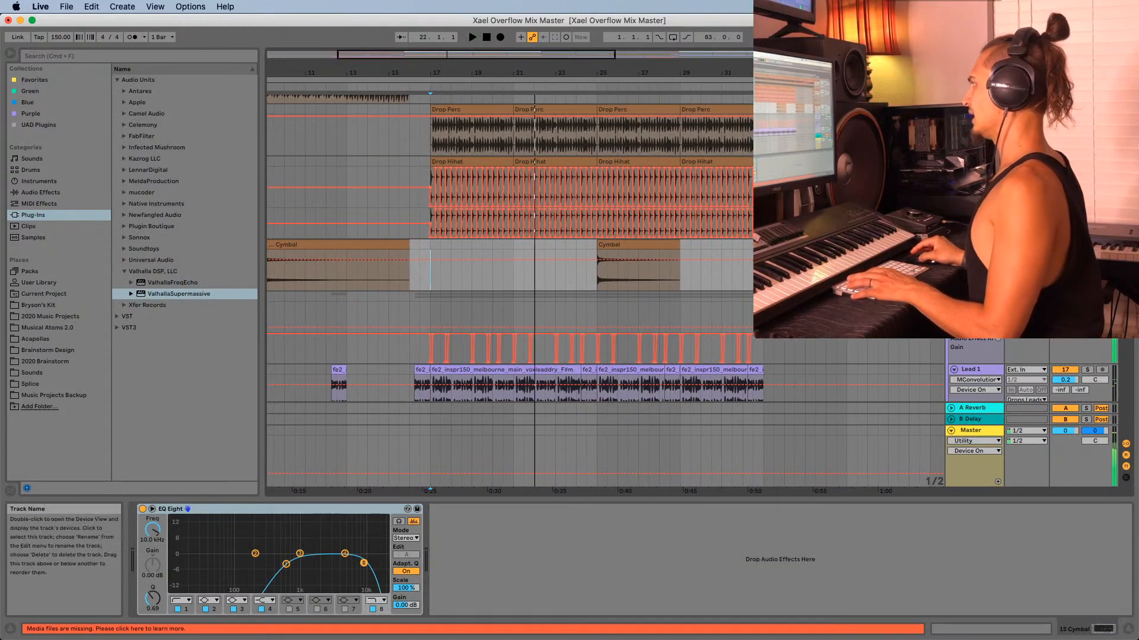
{"action": "left_click", "coordinate": [973, 298]}
{"action": "left_click", "coordinate": [48, 83]}
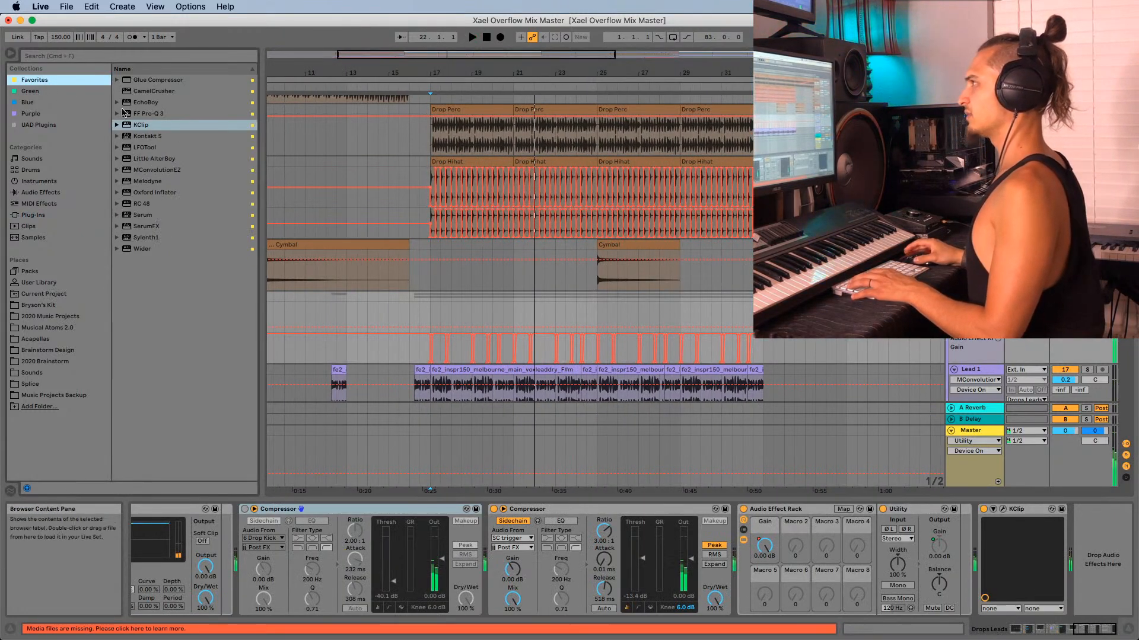
{"action": "mouse_move", "coordinate": [159, 104]}
{"action": "left_mouse_down"}
{"action": "mouse_move", "coordinate": [196, 112]}
{"action": "mouse_move", "coordinate": [997, 564]}
{"action": "mouse_move", "coordinate": [265, 587]}
{"action": "left_mouse_up"}
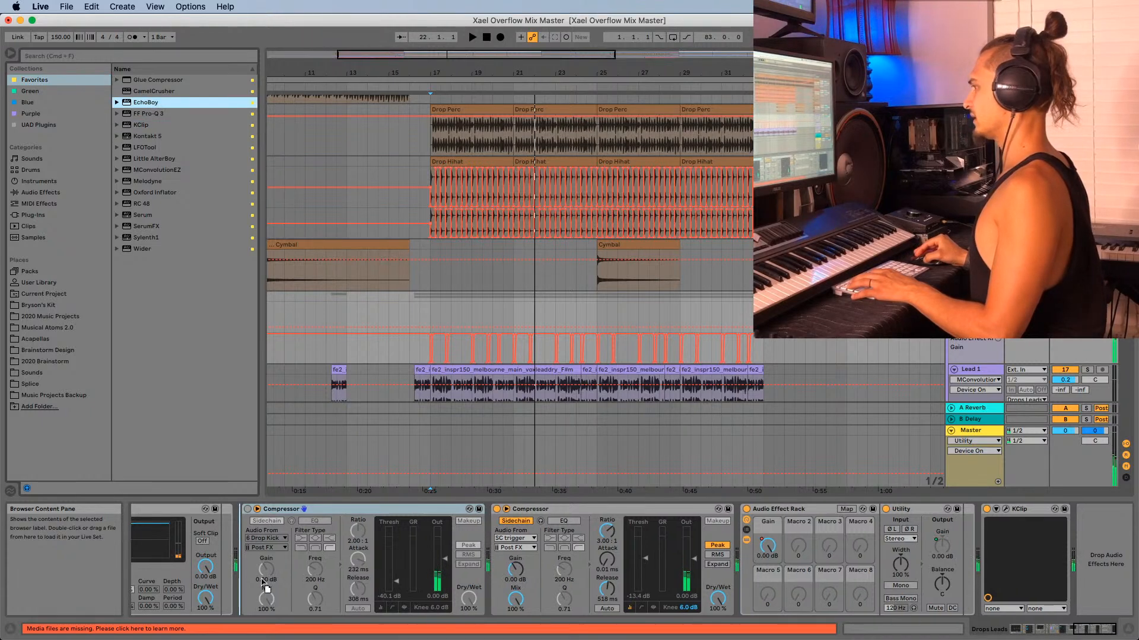
- While playing the drop, set EchoBoy's echo time to 1/4 note, lower its mix, raise the low cut, reduce the high cut, and close it
{"action": "key", "text": "space"}
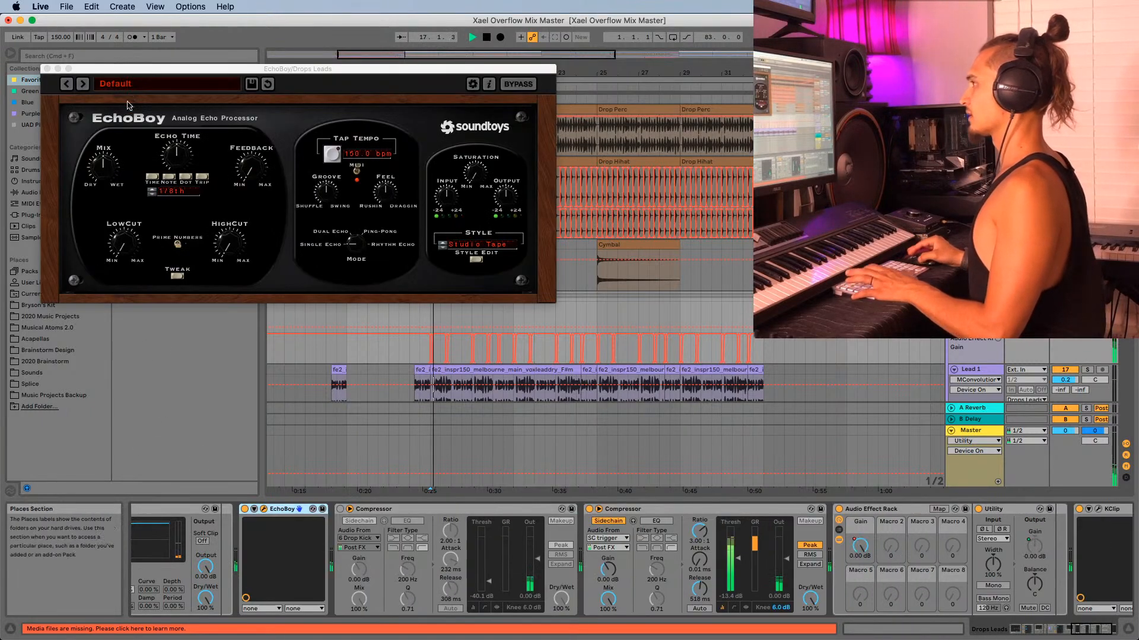
{"action": "left_click", "coordinate": [184, 152]}
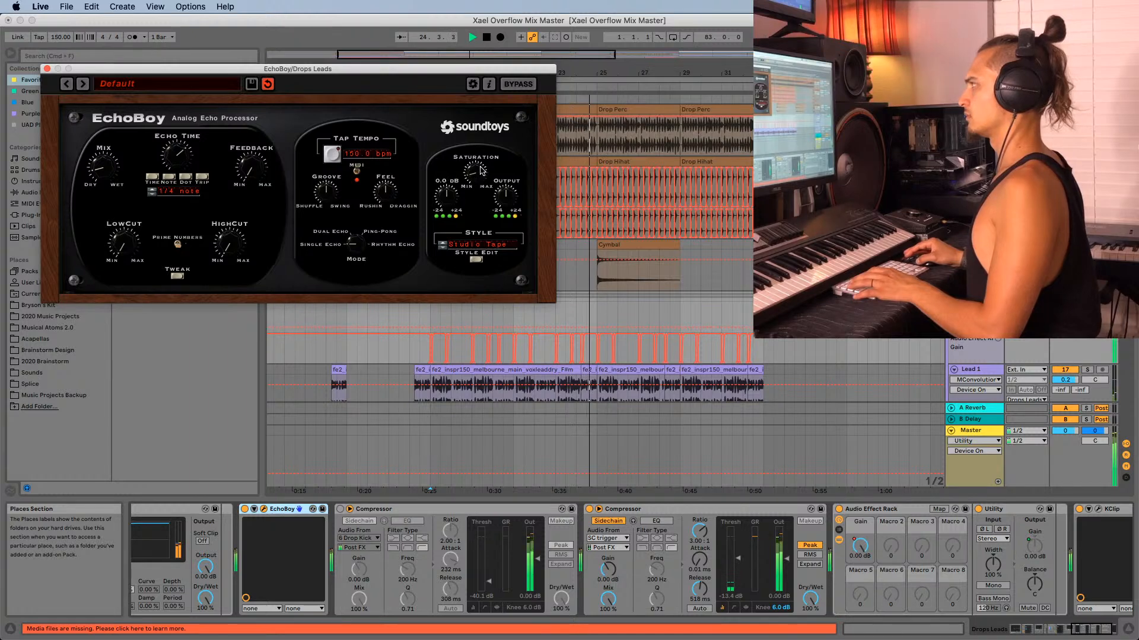
{"action": "left_click", "coordinate": [422, 414]}
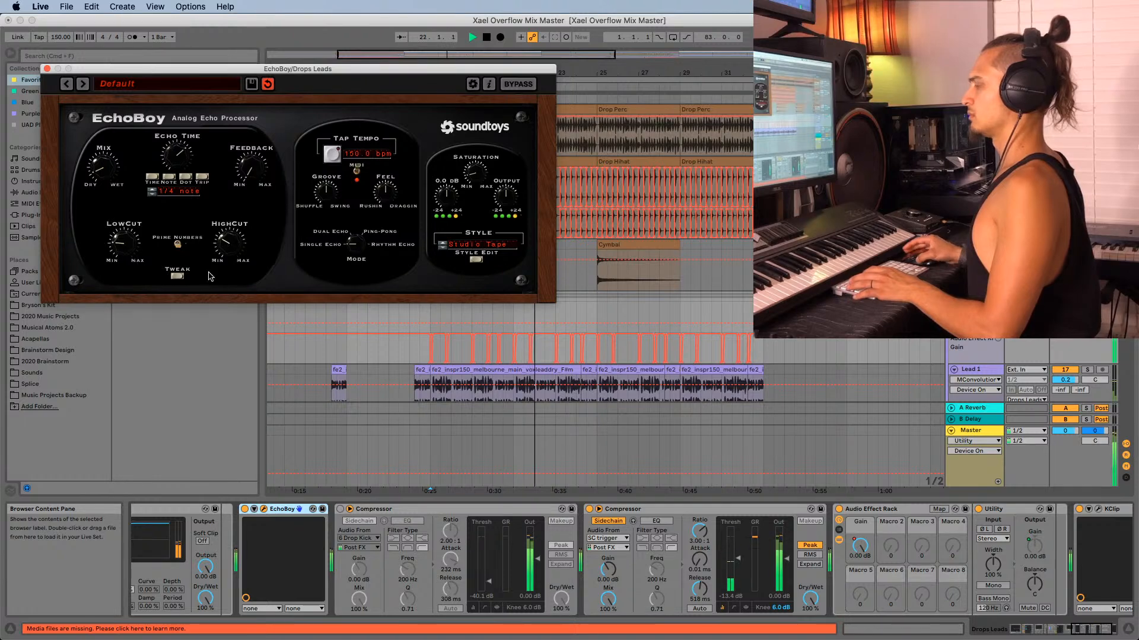
{"action": "key", "text": "space"}
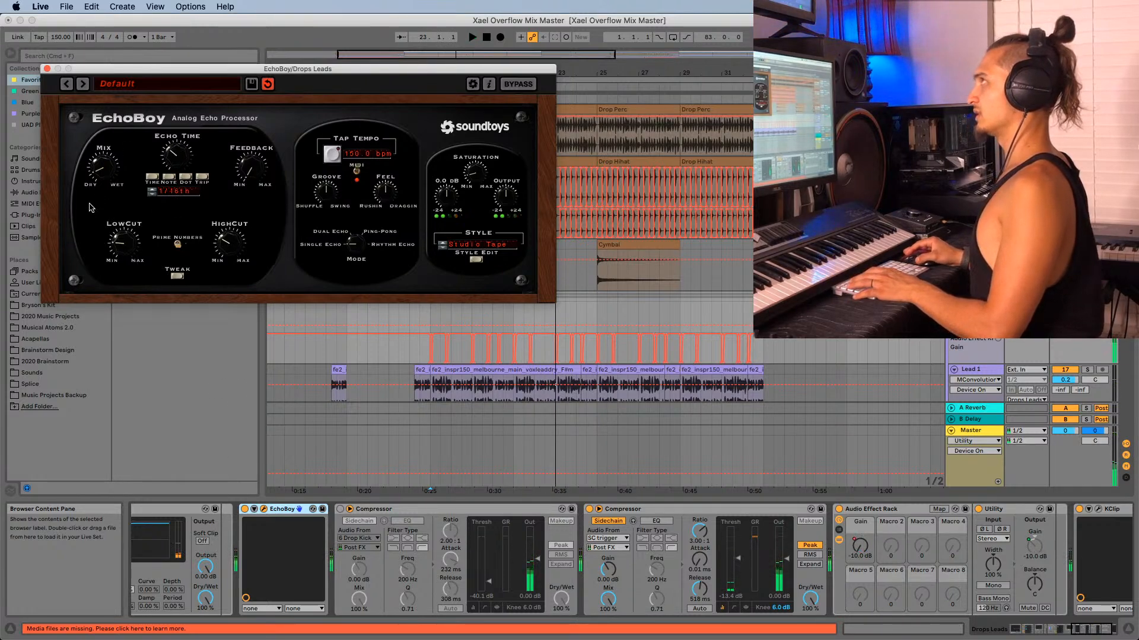
{"action": "key", "text": "space"}
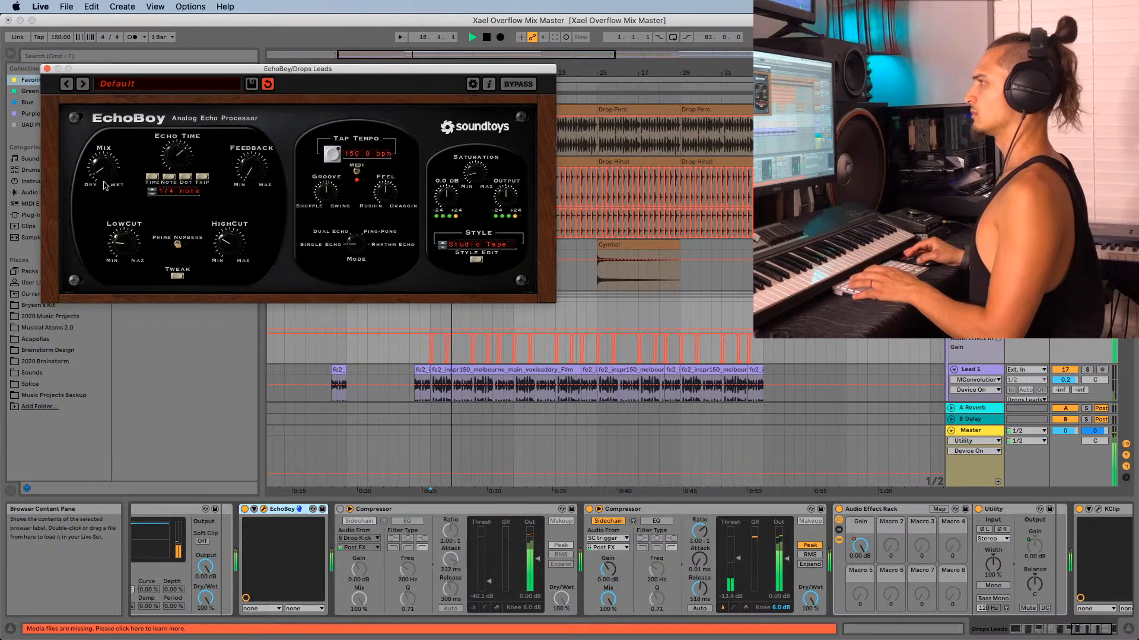
{"action": "left_click", "coordinate": [47, 69]}
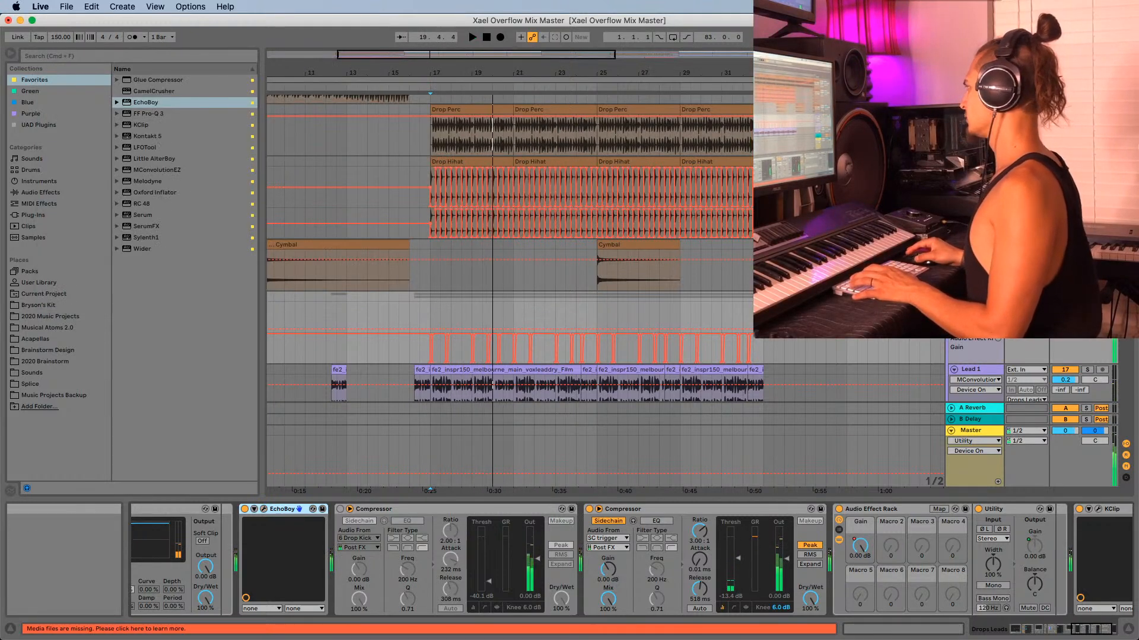
- Play the drop from bar 17 while reviewing the lead, synth and percussion tracks together
{"action": "scroll", "coordinate": [500, 259], "scroll_direction": "down", "scroll_amount": 5}
{"action": "key", "text": "space"}
{"action": "scroll", "coordinate": [501, 259], "scroll_direction": "up", "scroll_amount": 1}
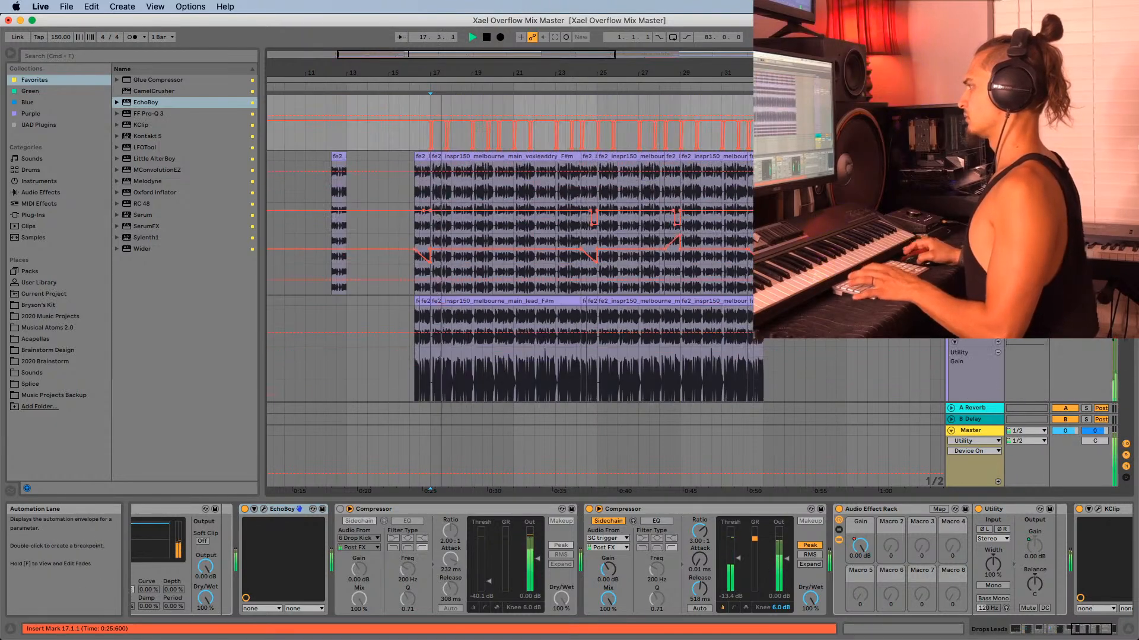
{"action": "scroll", "coordinate": [645, 232], "scroll_direction": "up", "scroll_amount": 6}
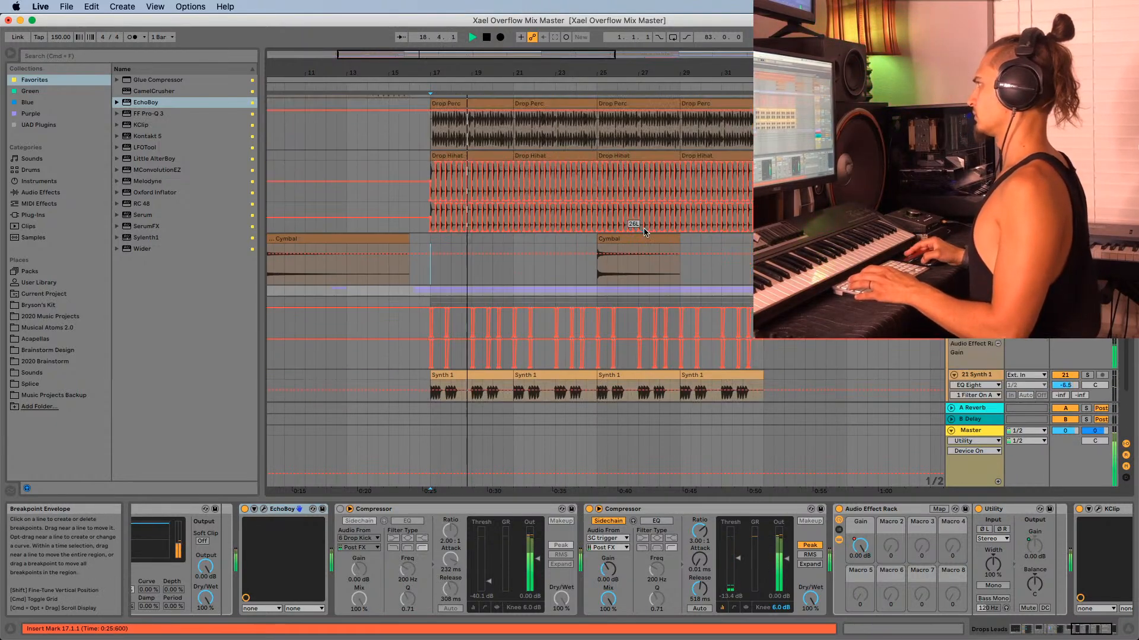
{"action": "scroll", "coordinate": [498, 235], "scroll_direction": "up", "scroll_amount": 2}
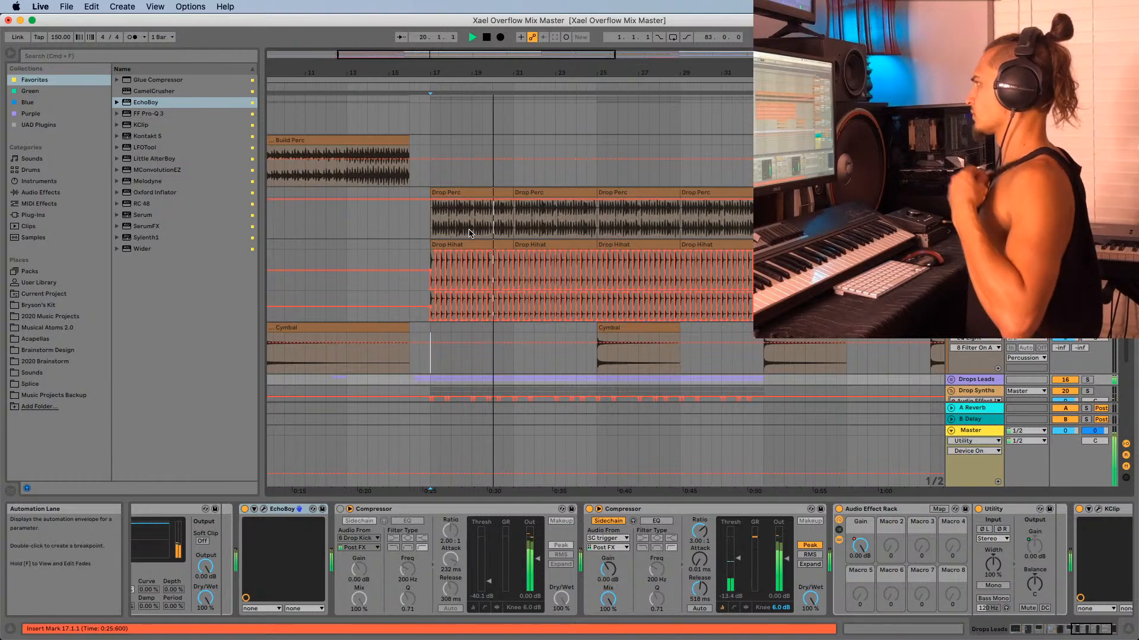
- Try a 5.83 dB high boost at 13.5 kHz with band 3 of Drop Perc's EQ Eight, auditioning it from bar 17
{"action": "left_click", "coordinate": [510, 236]}
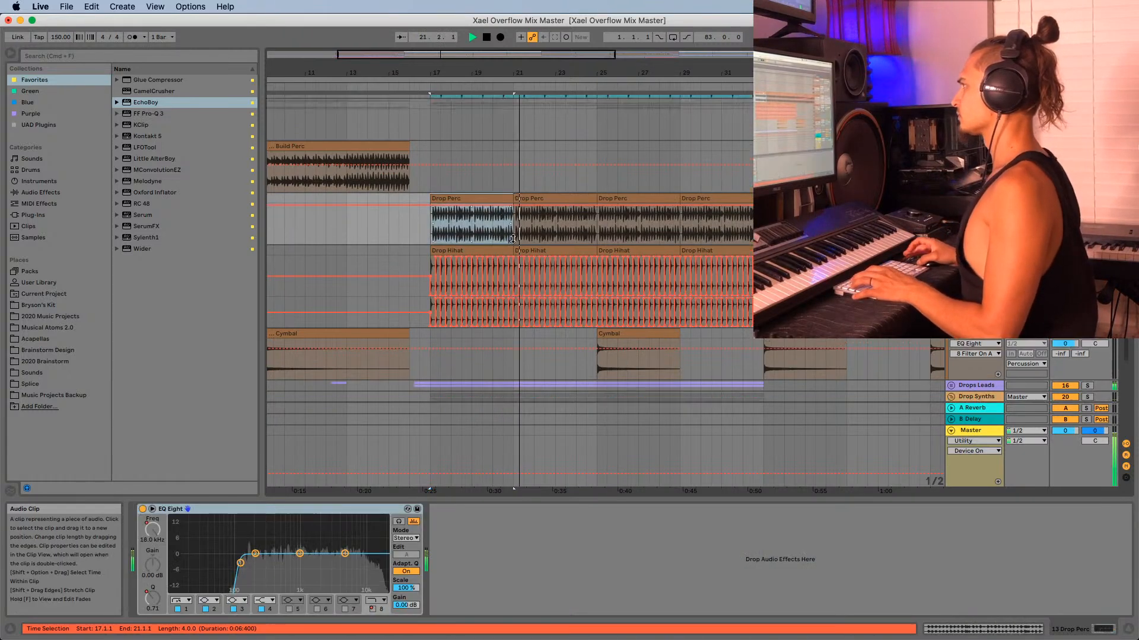
{"action": "scroll", "coordinate": [511, 239], "scroll_direction": "up", "scroll_amount": 2}
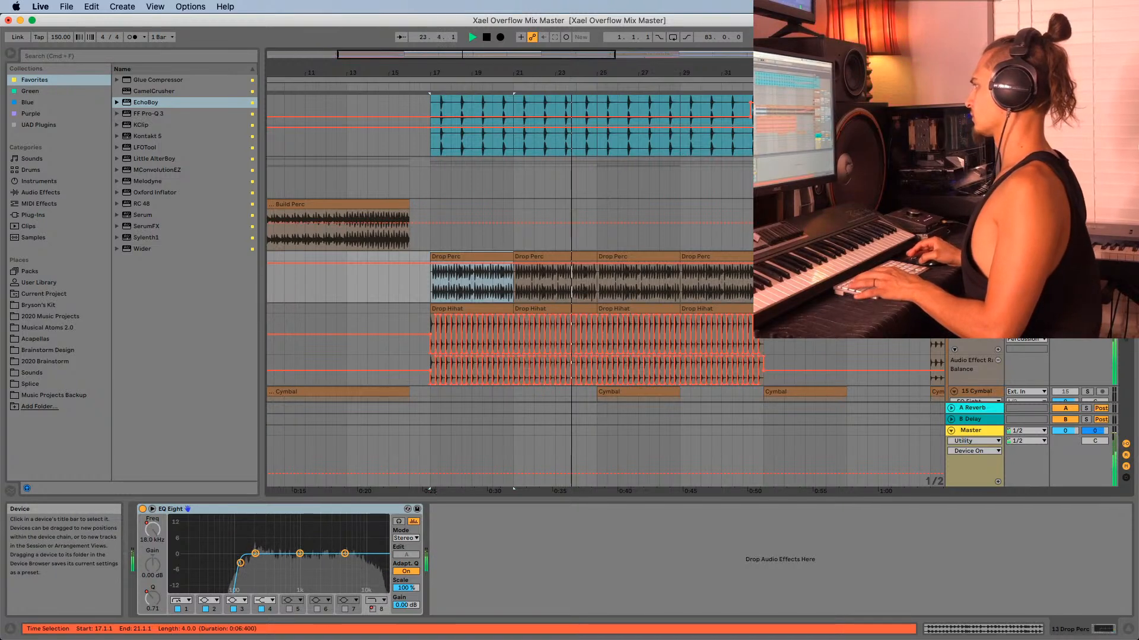
{"action": "key", "text": "space"}
{"action": "left_click_drag", "start_coordinate": [299, 553], "coordinate": [372, 540]}
{"action": "key", "text": "space"}
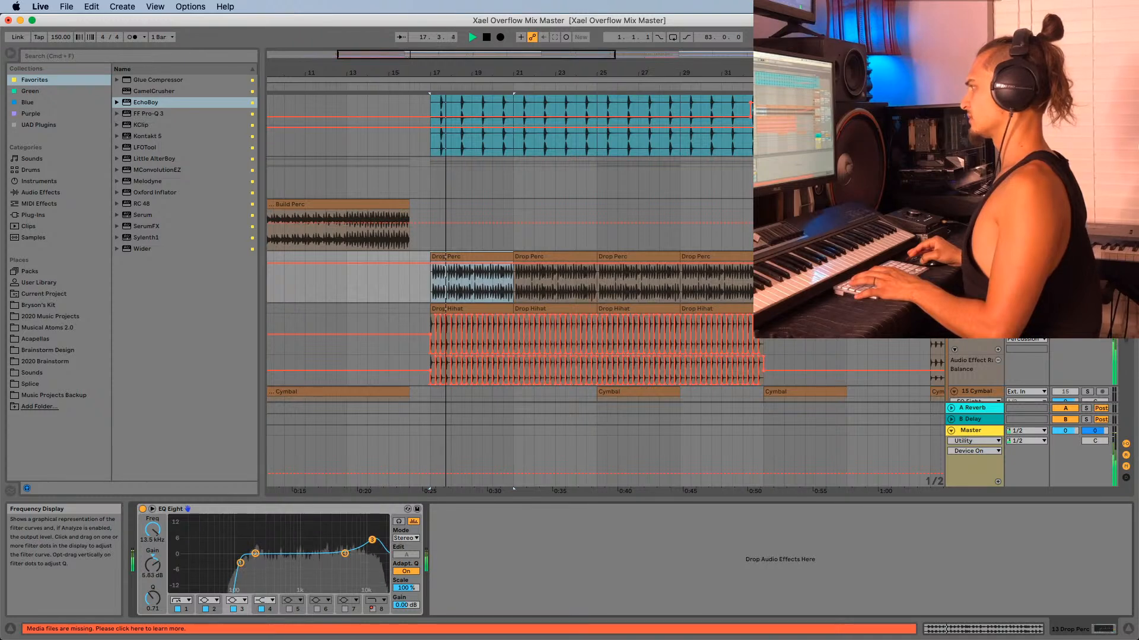
{"action": "key", "text": "space"}
- Boost the Drop Hihats' highs with EQ Eight band 3 at 12.9 kHz, 4.09 dB and Q 1.34 while playing from bar 17
{"action": "left_click", "coordinate": [409, 332]}
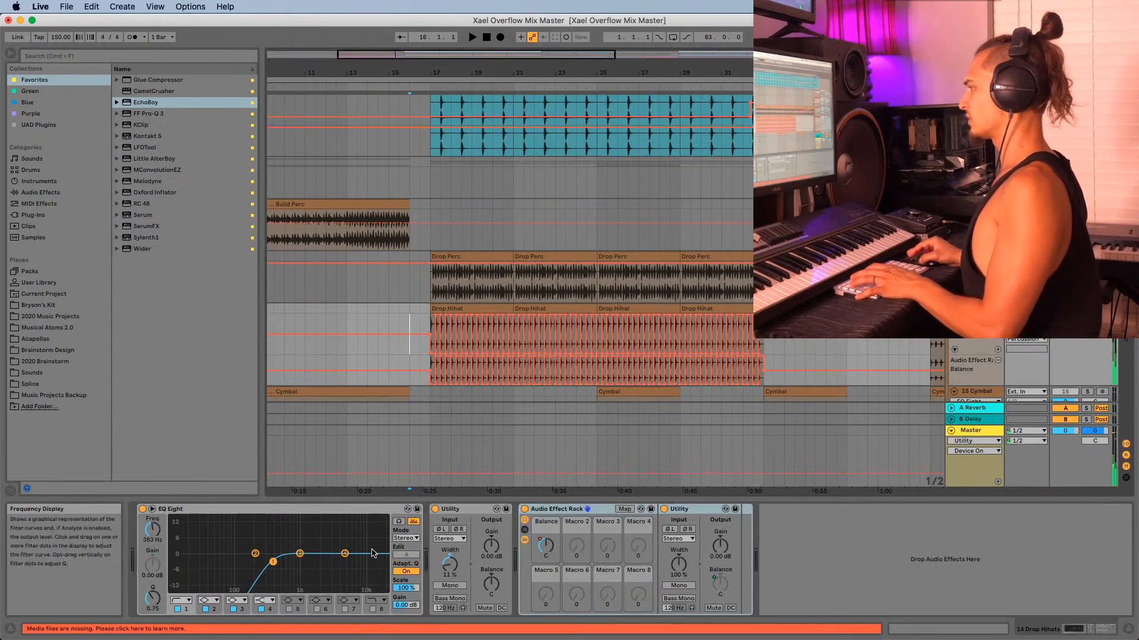
{"action": "key", "text": "space"}
{"action": "left_click_drag", "start_coordinate": [299, 553], "coordinate": [311, 552]}
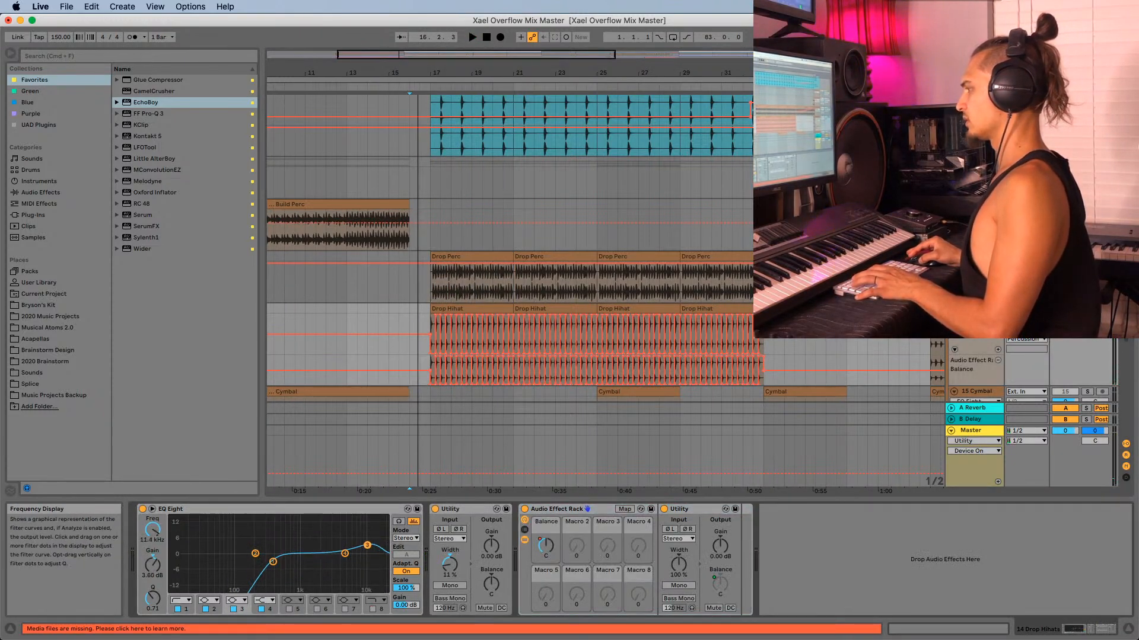
{"action": "left_click", "coordinate": [453, 307]}
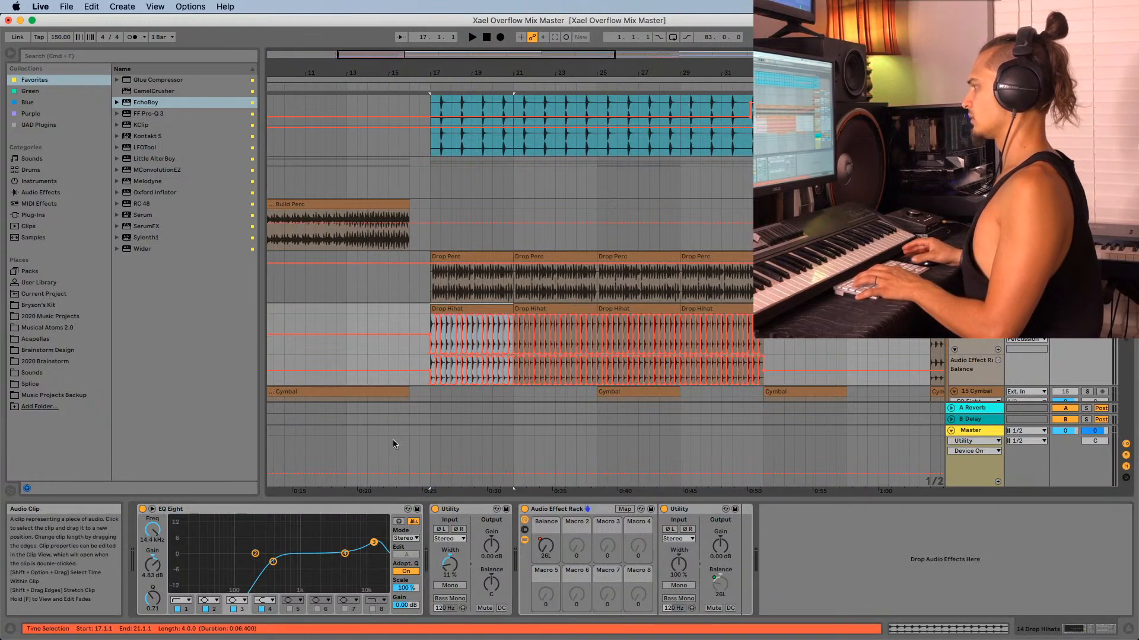
{"action": "key", "text": "space"}
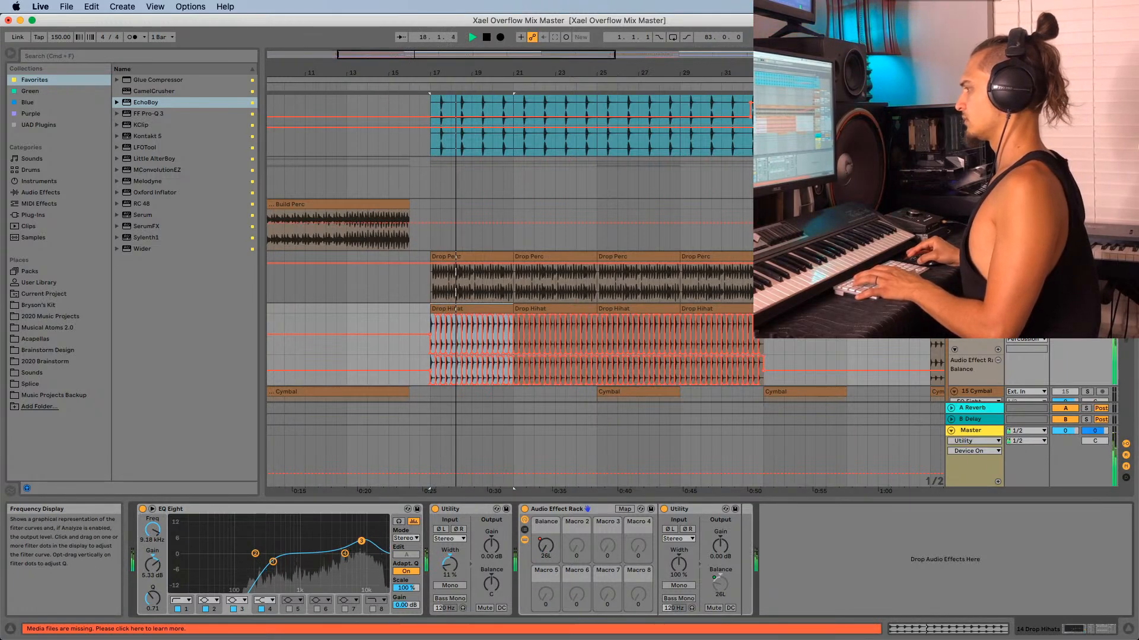
{"action": "left_click_drag", "start_coordinate": [364, 549], "coordinate": [365, 546]}
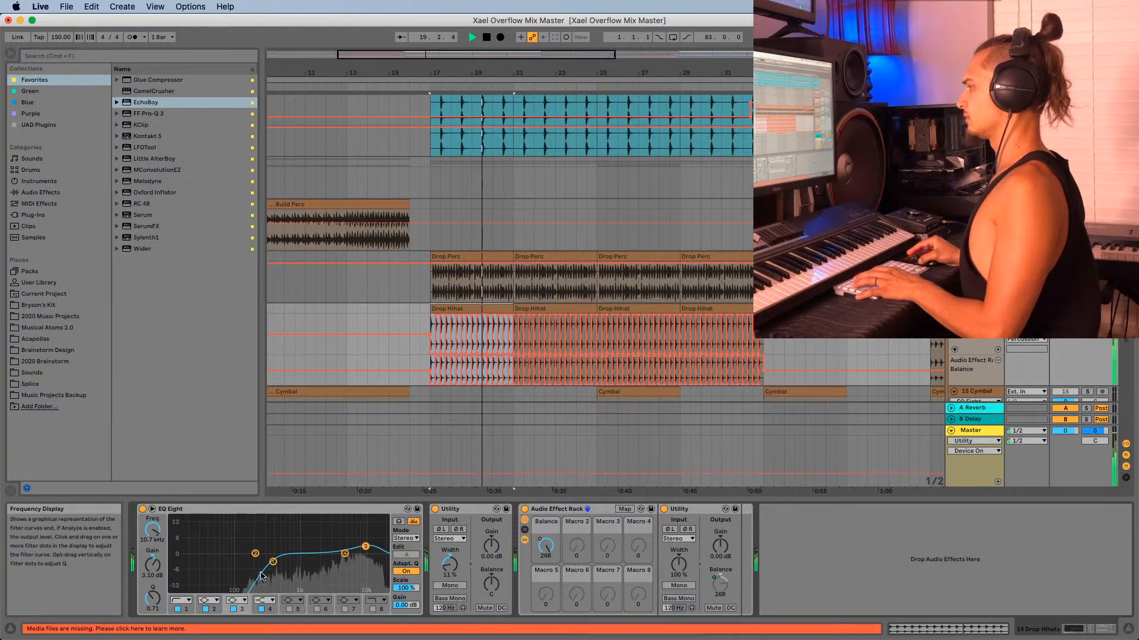
{"action": "left_click_drag", "start_coordinate": [152, 598], "coordinate": [152, 585]}
{"action": "left_click_drag", "start_coordinate": [365, 546], "coordinate": [371, 544]}
{"action": "key", "text": "space"}
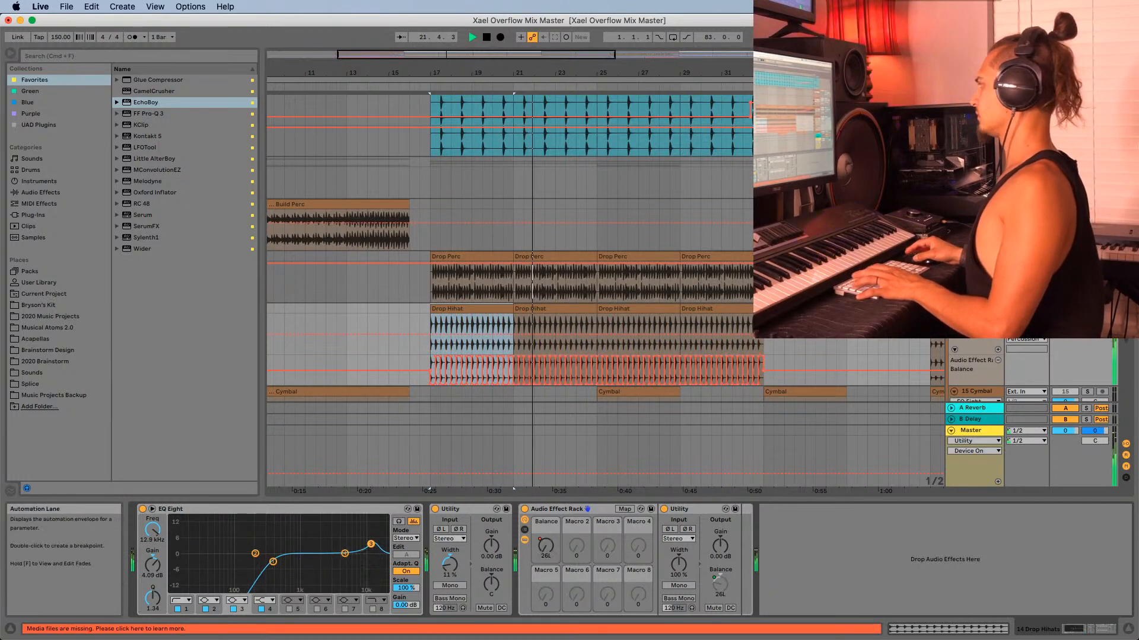
- Play the drop from bar 17 to compare Drop Hihats with Drop Perc, selecting the first Drop Perc clip
{"action": "key", "text": "space"}
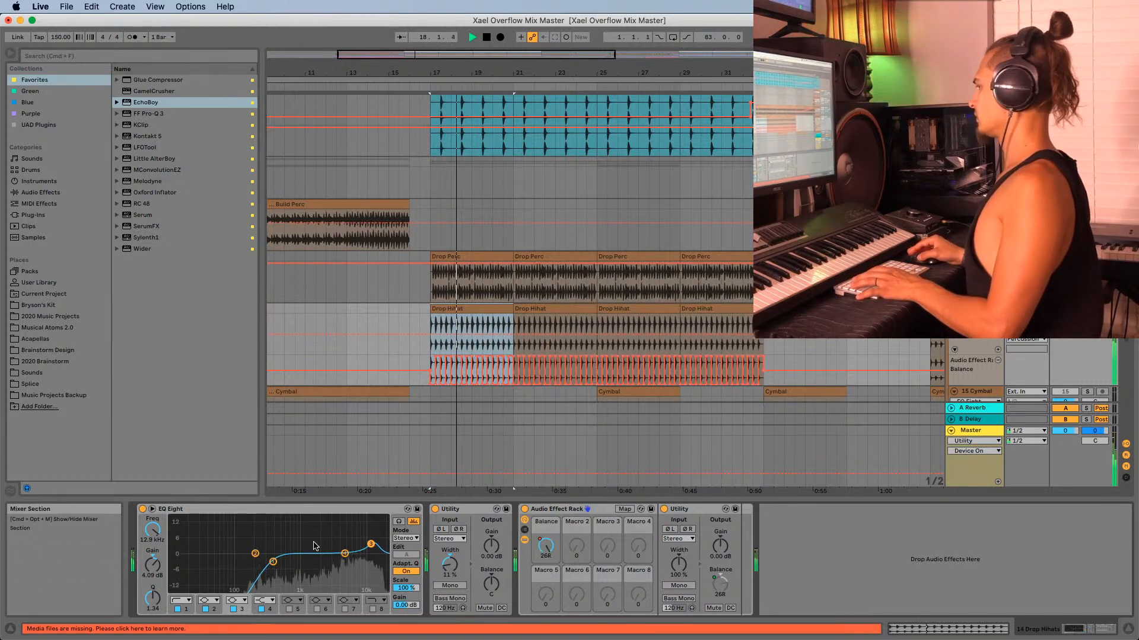
{"action": "left_click", "coordinate": [431, 297]}
{"action": "key", "text": "space"}
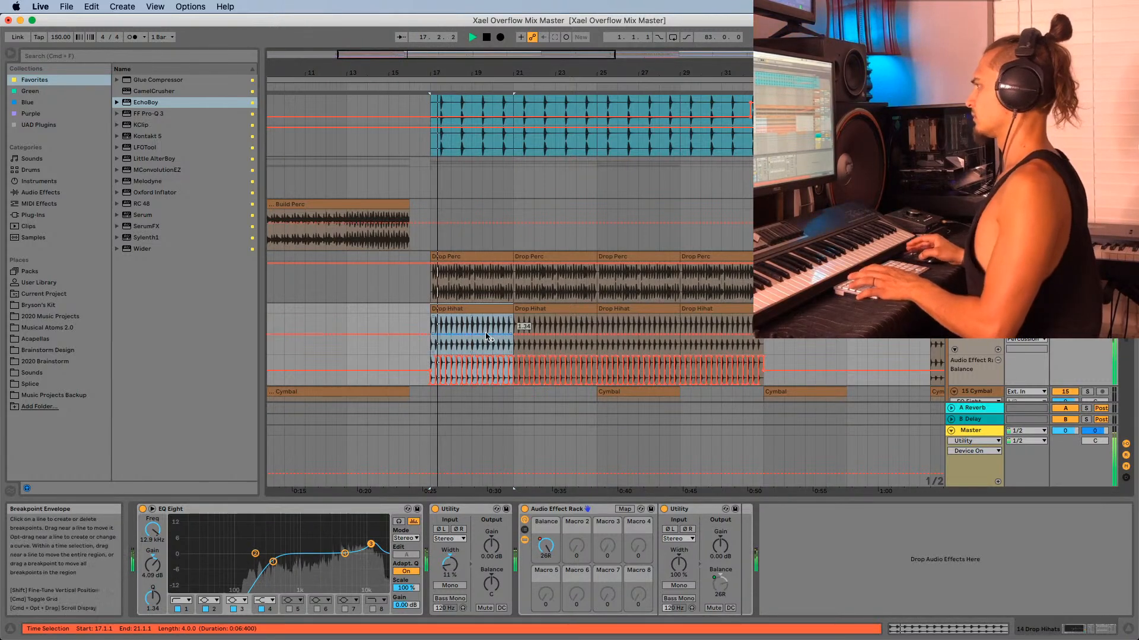
{"action": "left_click", "coordinate": [431, 296]}
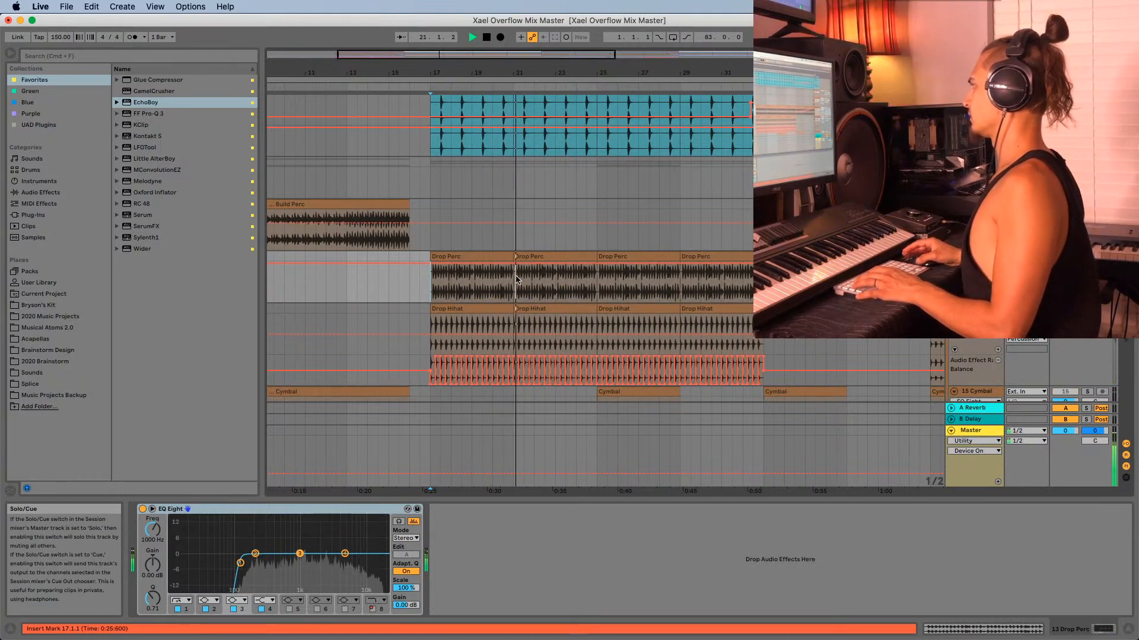
{"action": "left_click", "coordinate": [501, 257]}
{"action": "left_click", "coordinate": [1086, 256]}
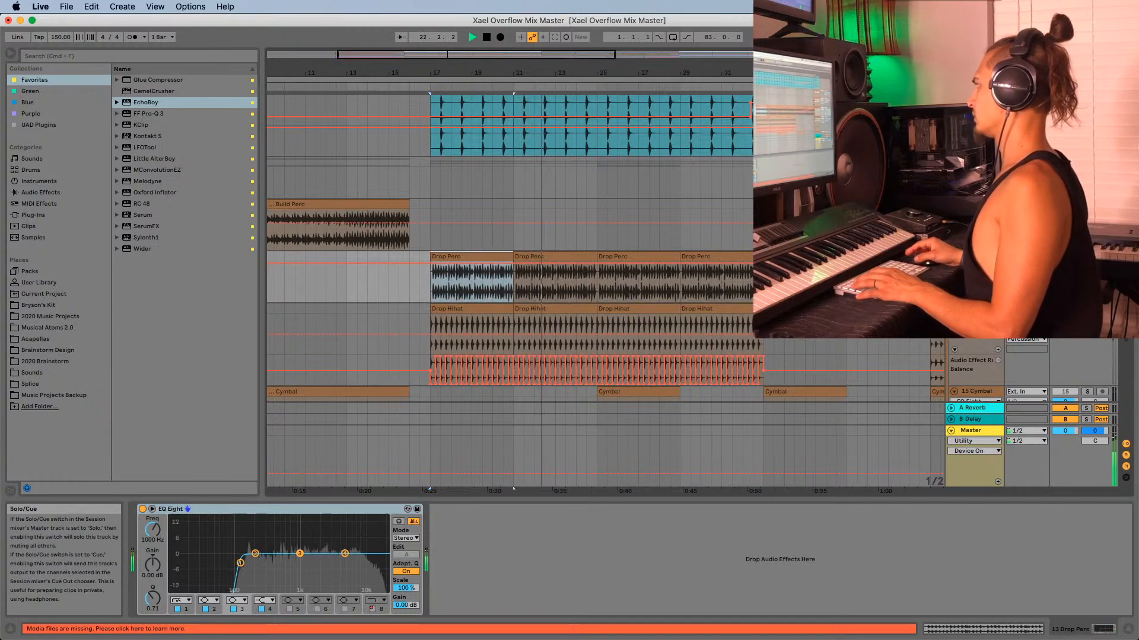
{"action": "key", "text": "space"}
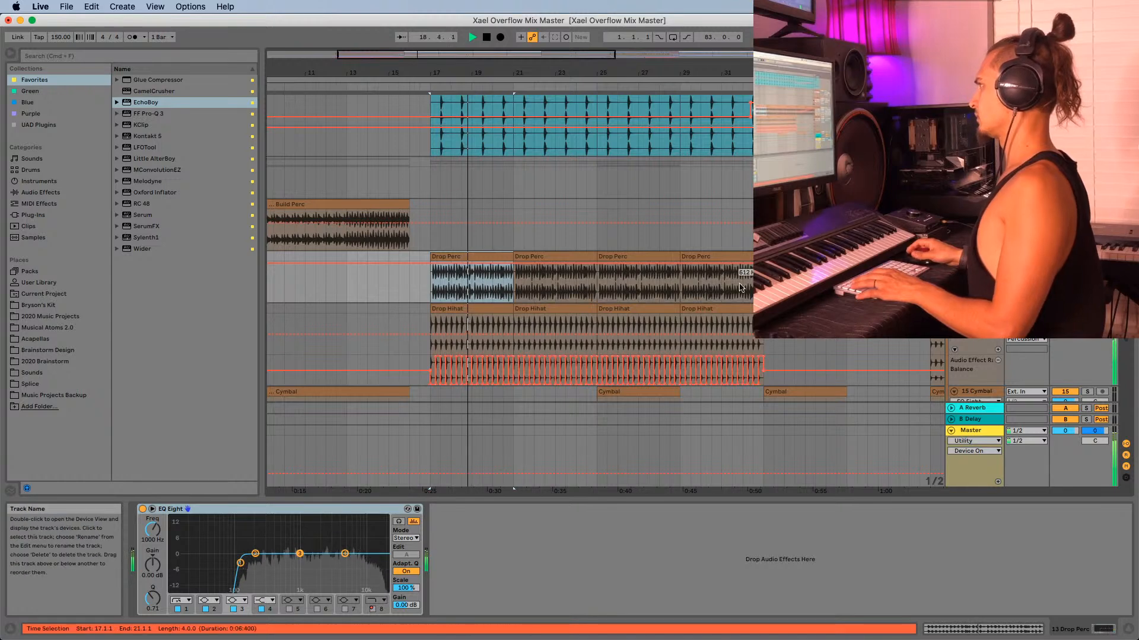
{"action": "key", "text": "space"}
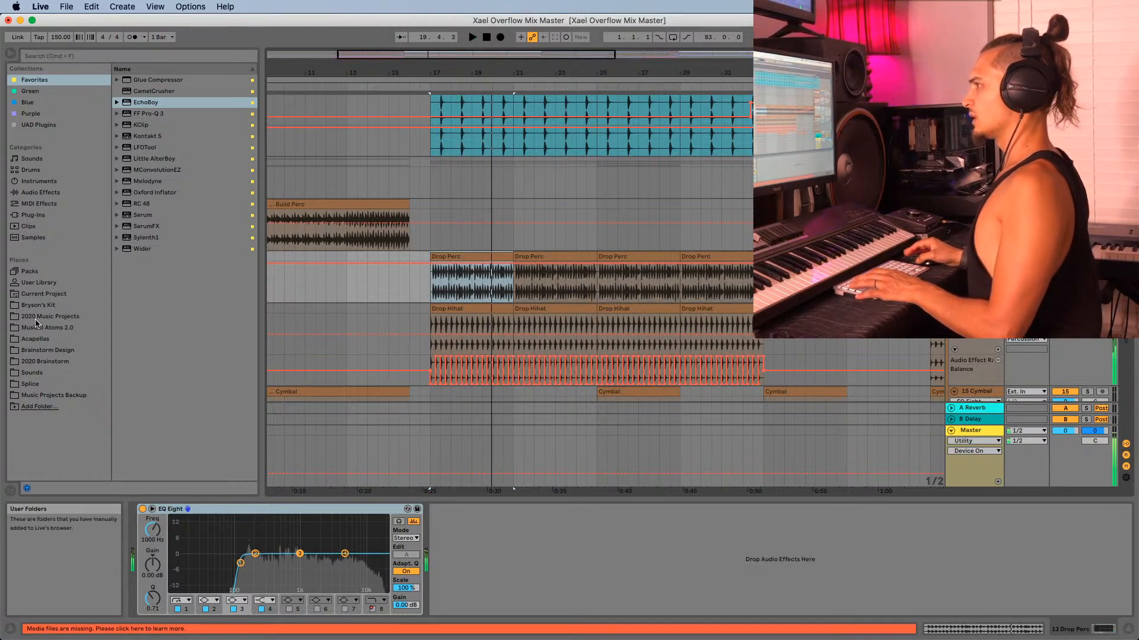
- Try the Bryson's Multi Split-2 rack after EQ Eight on Drop Perc, playing from bar 17 with its Mid chain selected
{"action": "left_click", "coordinate": [39, 305]}
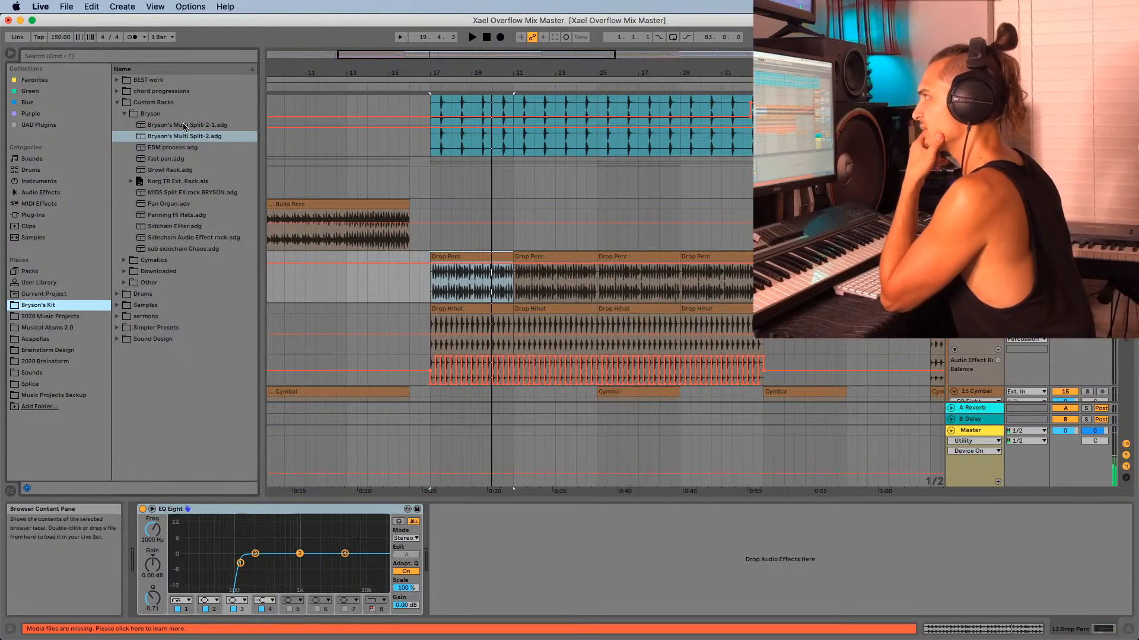
{"action": "left_click_drag", "start_coordinate": [181, 136], "coordinate": [518, 580]}
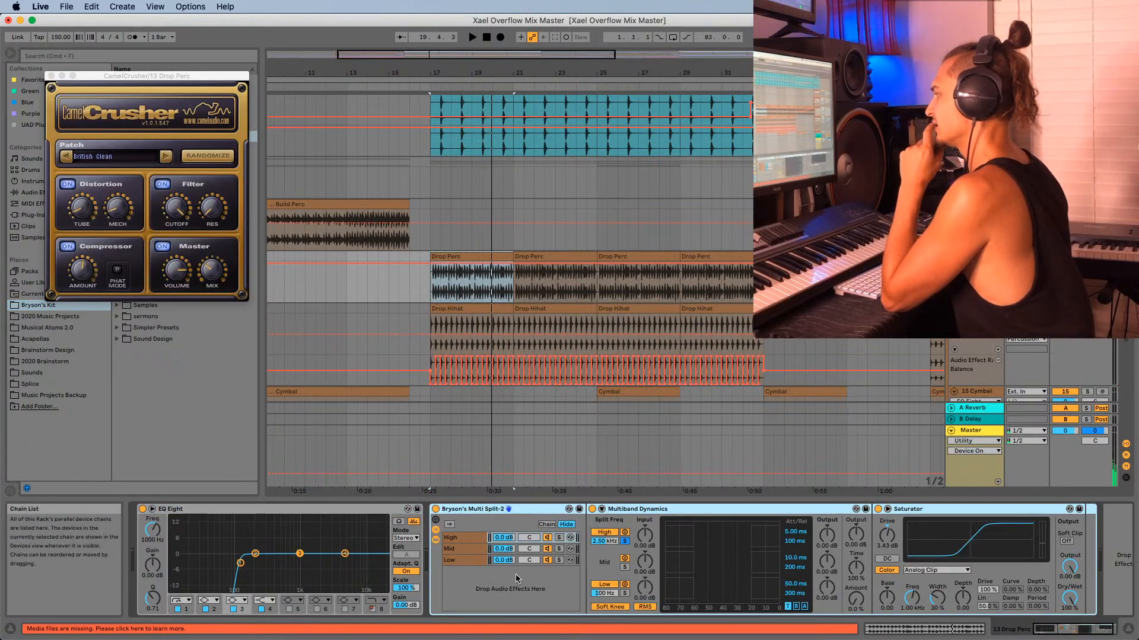
{"action": "key", "text": "space"}
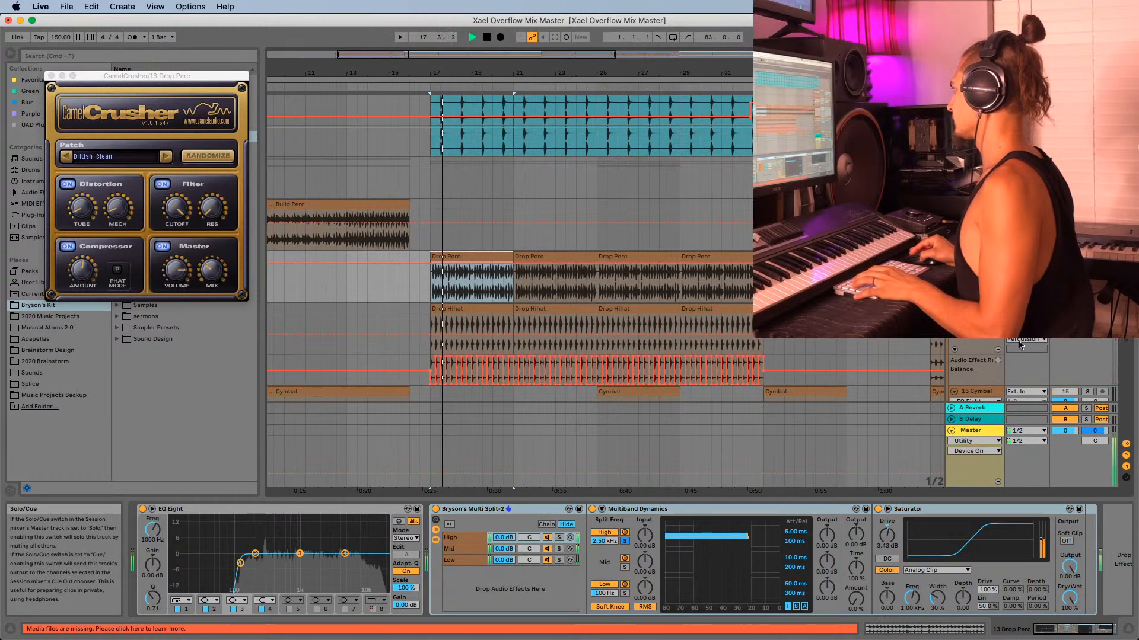
{"action": "left_click", "coordinate": [456, 549]}
{"action": "left_click", "coordinate": [224, 268]}
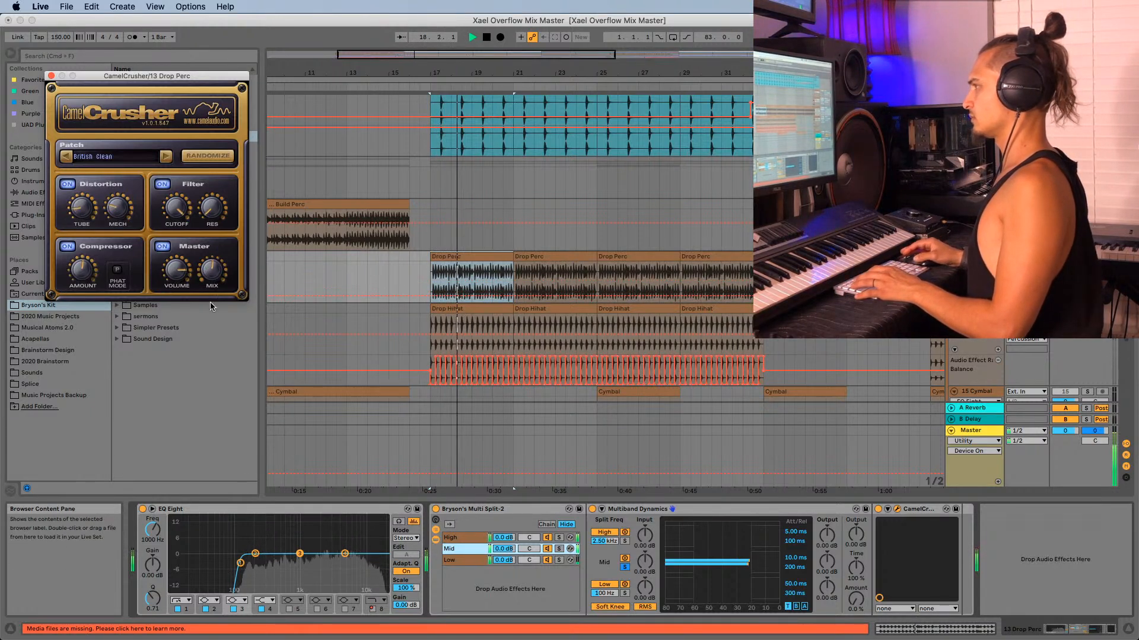
- Try a 6.07 dB cut at 211 Hz with band 2 of Drop Perc's EQ Eight, auditioning from bar 17, and close CamelCrusher's window
{"action": "left_click_drag", "start_coordinate": [255, 553], "coordinate": [287, 568]}
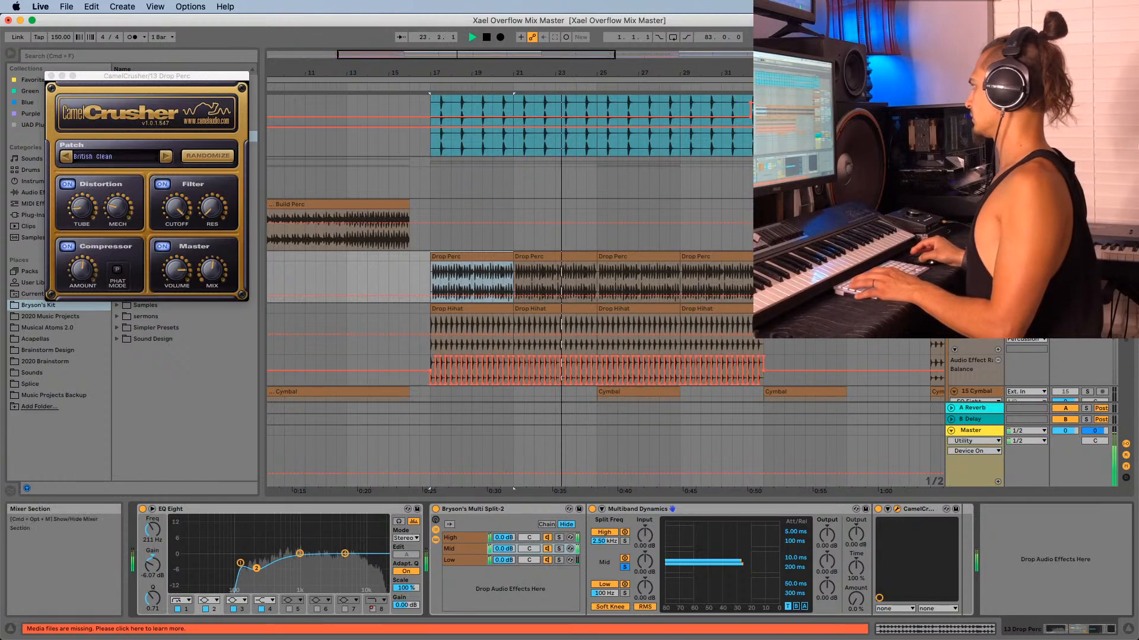
{"action": "left_click", "coordinate": [1086, 257]}
{"action": "key", "text": "space"}
{"action": "key", "text": "space"}
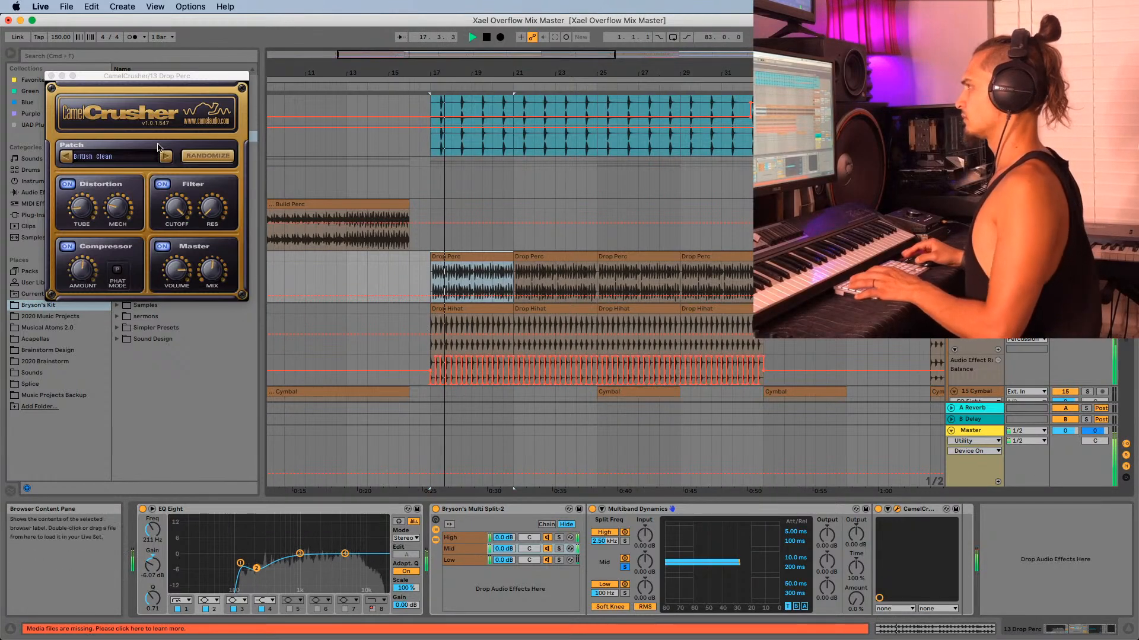
{"action": "left_click", "coordinate": [51, 76]}
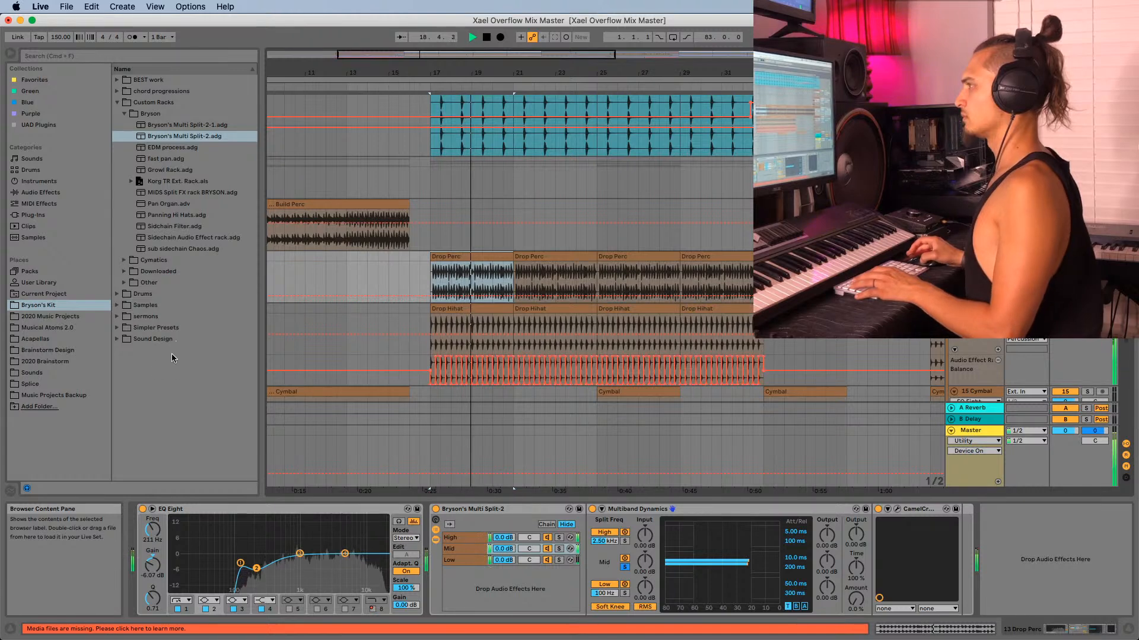
{"action": "left_click", "coordinate": [37, 81]}
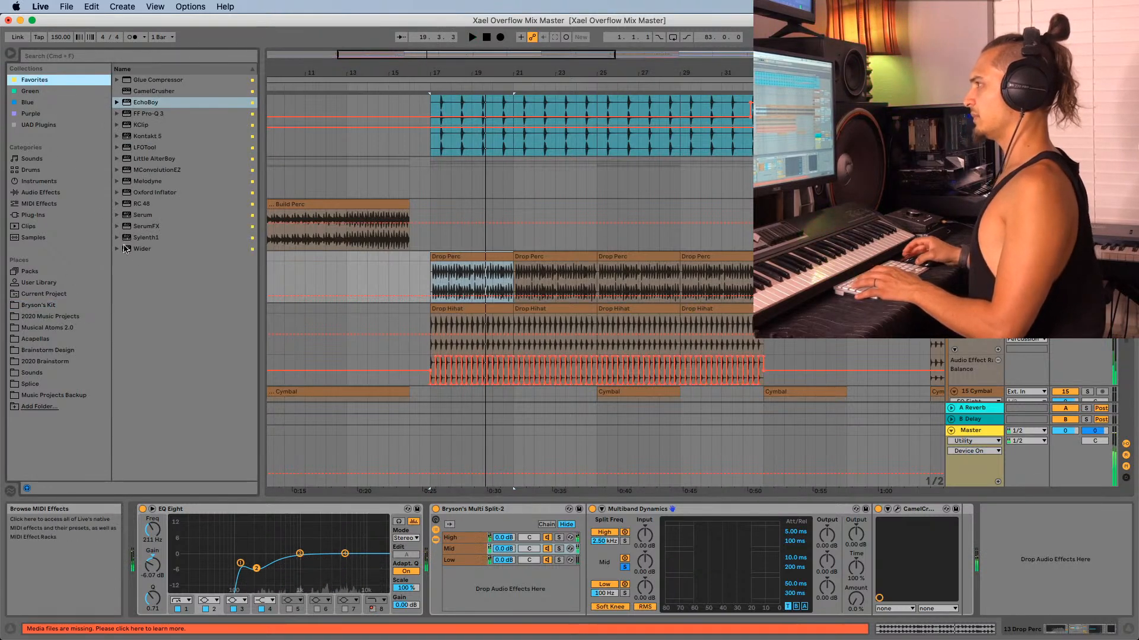
{"action": "left_click_drag", "start_coordinate": [147, 254], "coordinate": [1006, 562]}
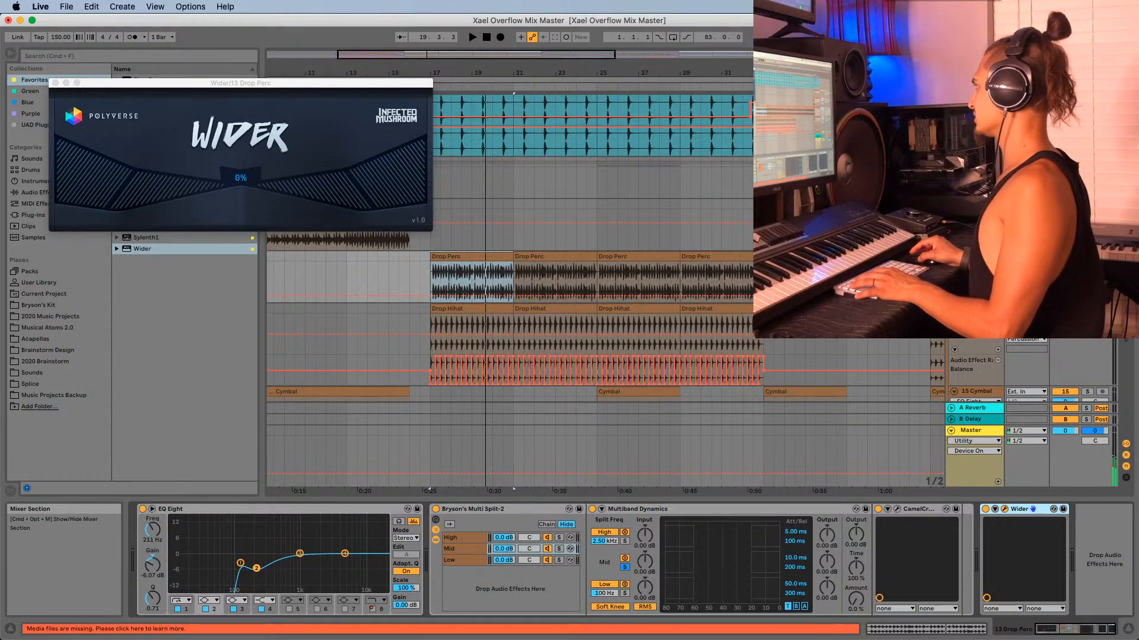
{"action": "key", "text": "space"}
{"action": "left_click_drag", "start_coordinate": [257, 182], "coordinate": [254, 149]}
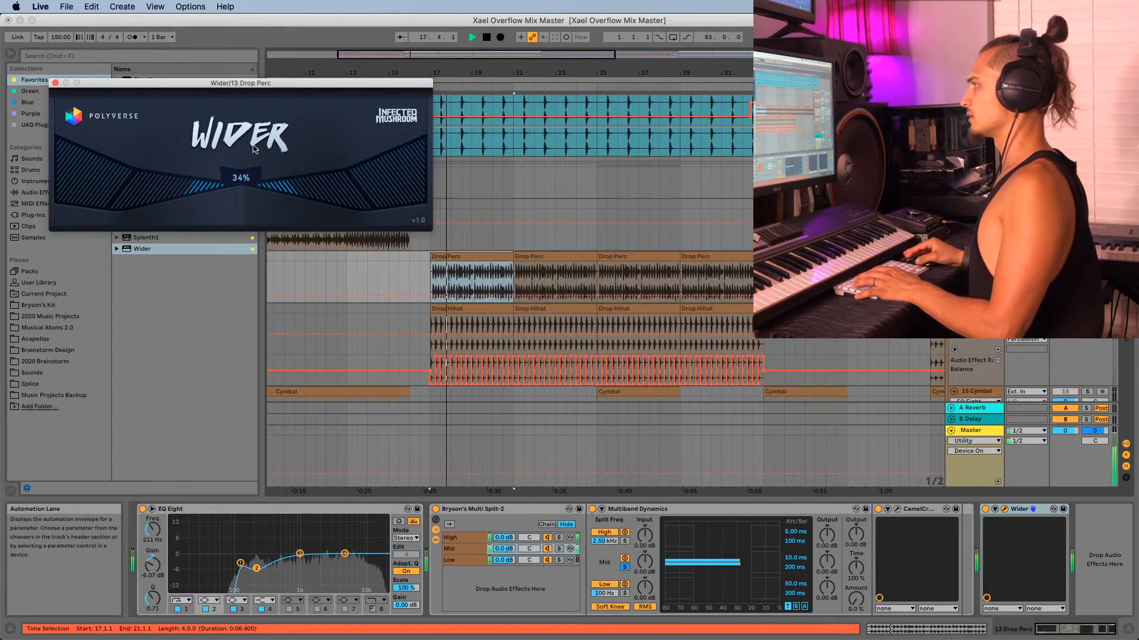
{"action": "key", "text": "space"}
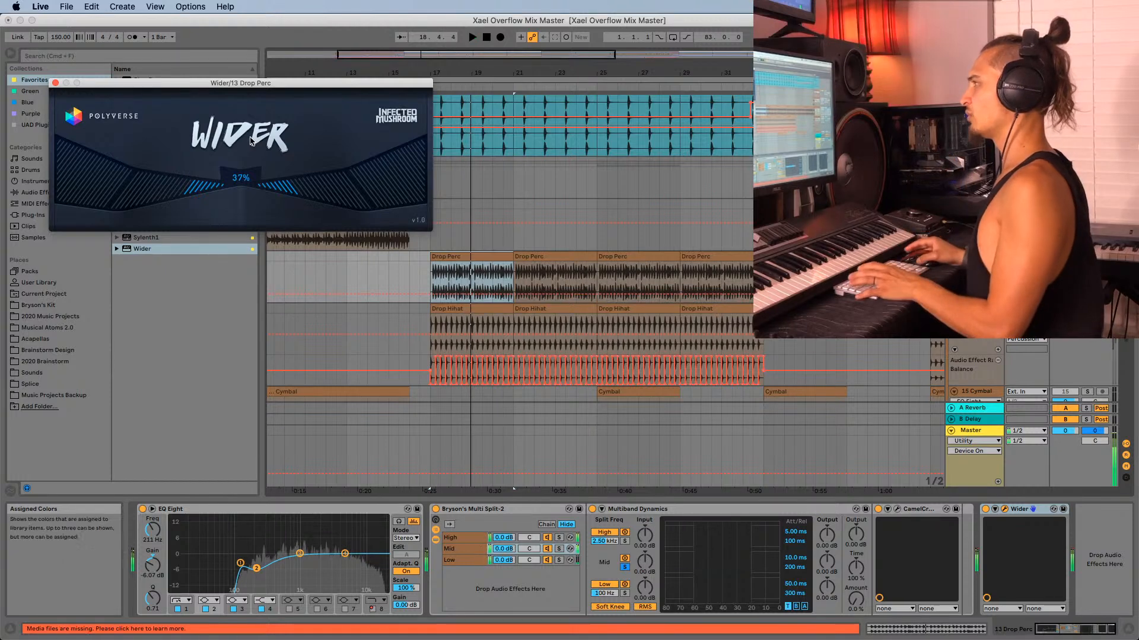
{"action": "key", "text": "space"}
{"action": "left_click_drag", "start_coordinate": [236, 182], "coordinate": [242, 188]}
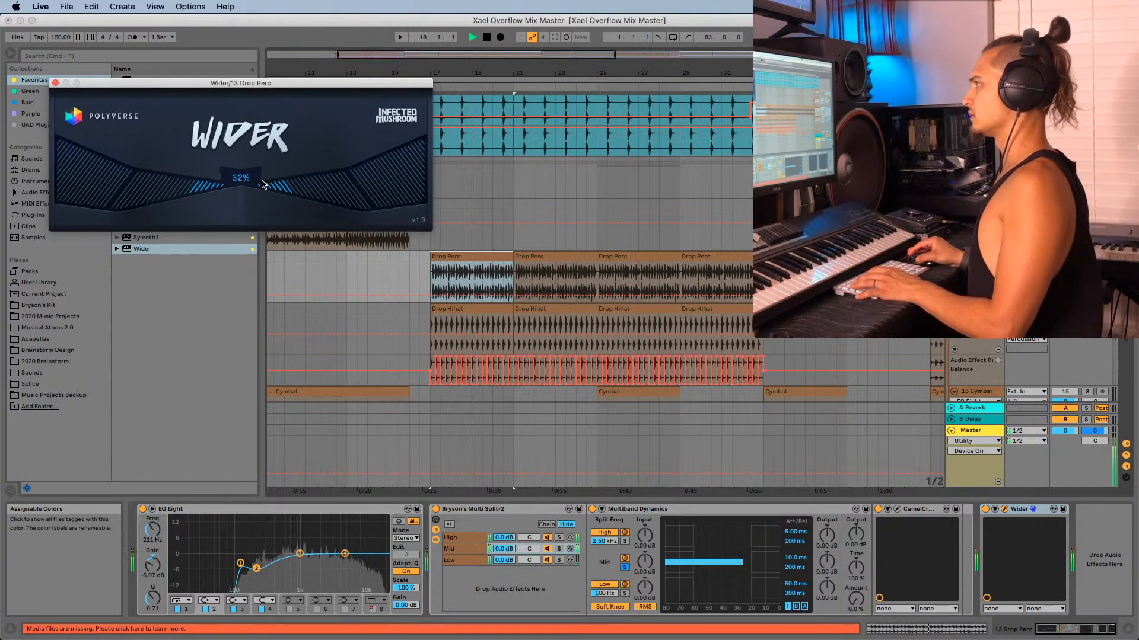
{"action": "left_click_drag", "start_coordinate": [261, 183], "coordinate": [261, 176]}
{"action": "key", "text": "space"}
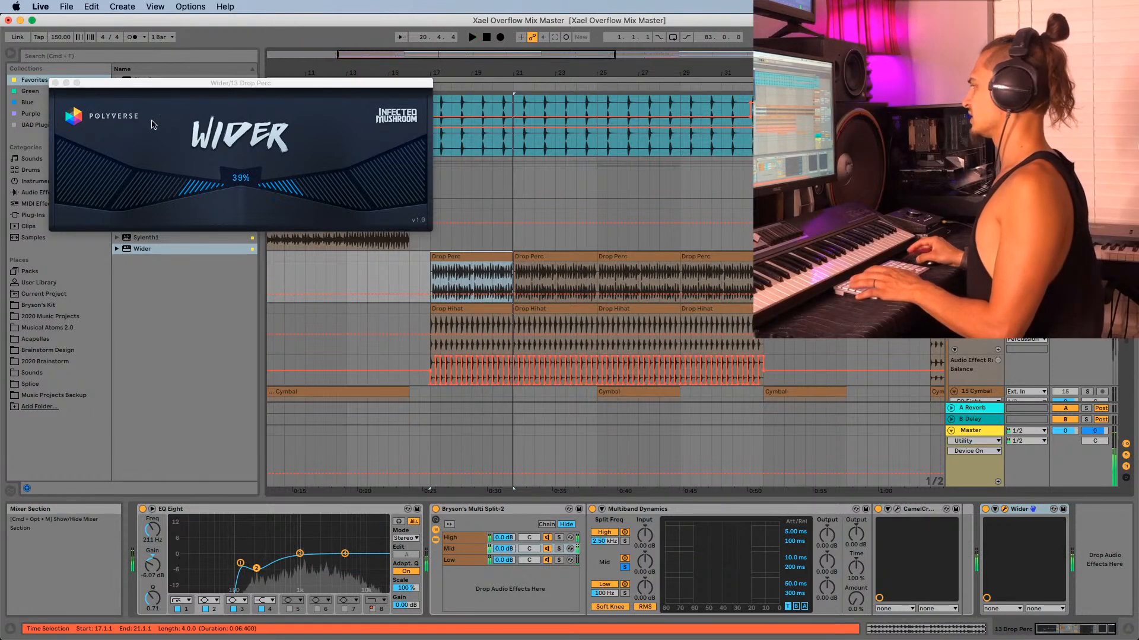
{"action": "left_click", "coordinate": [55, 83]}
- Set Drop Perc's EQ Eight band 2 to 163 Hz, -3.10 dB, Q 1.46, and enable band 5 at 290 Hz, -5.08 dB, Q 1.65
{"action": "key", "text": "space"}
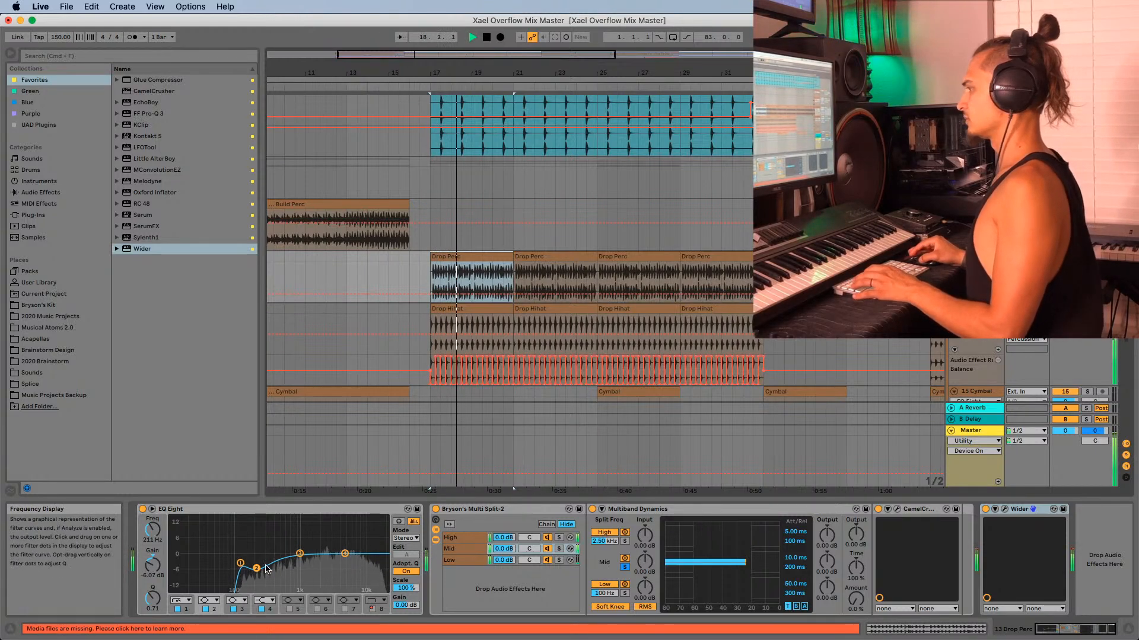
{"action": "left_click_drag", "start_coordinate": [256, 568], "coordinate": [257, 572]}
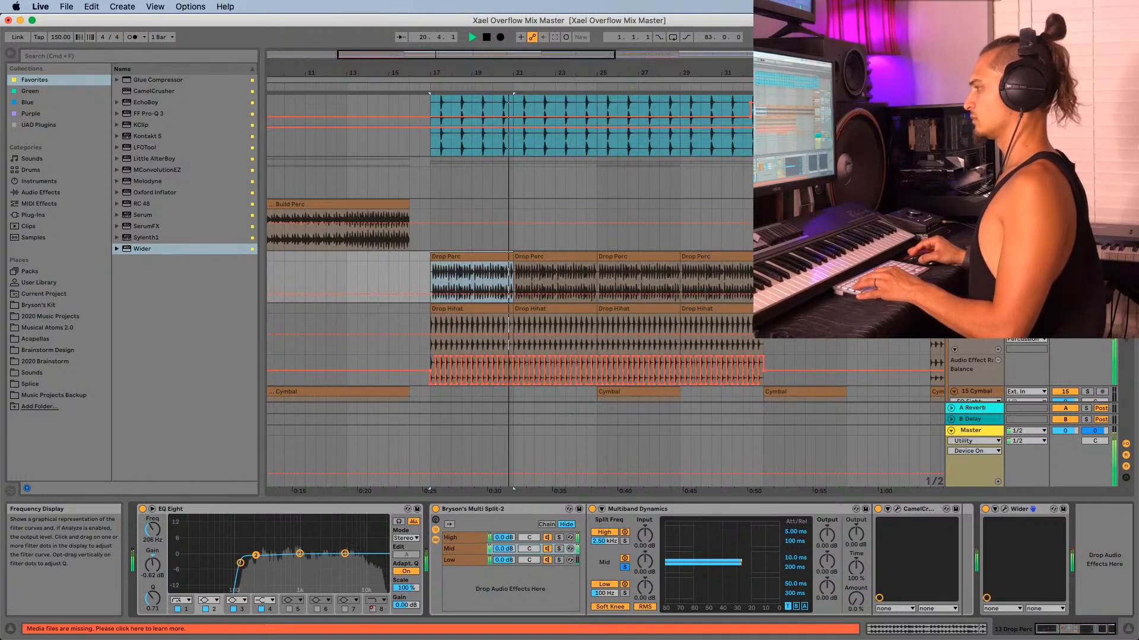
{"action": "left_click_drag", "start_coordinate": [256, 562], "coordinate": [249, 560]}
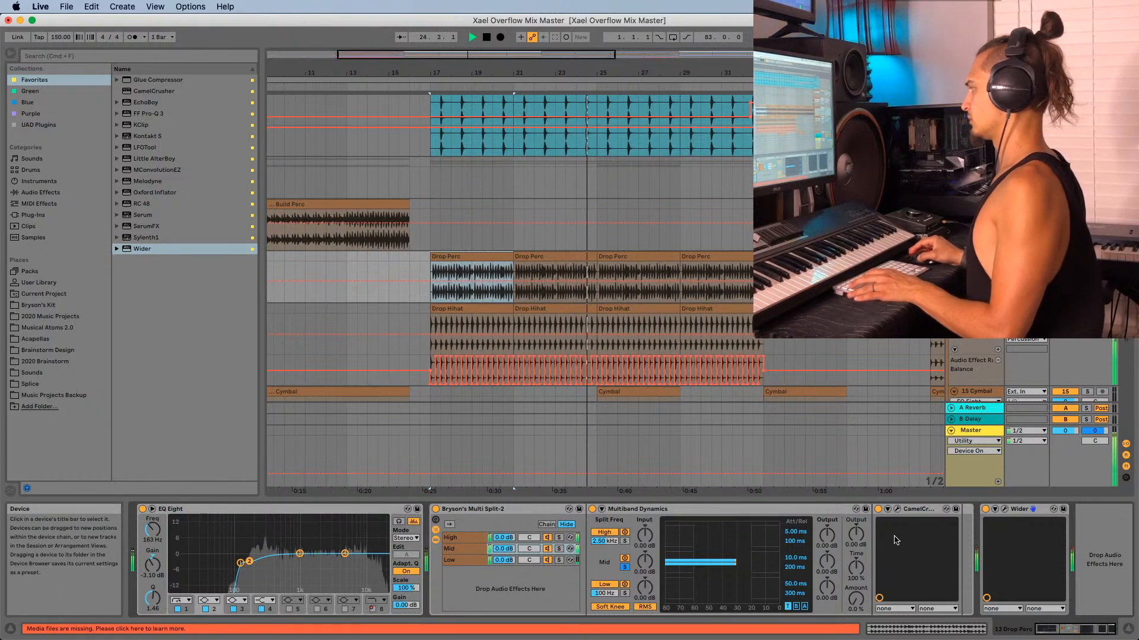
{"action": "left_click", "coordinate": [288, 609]}
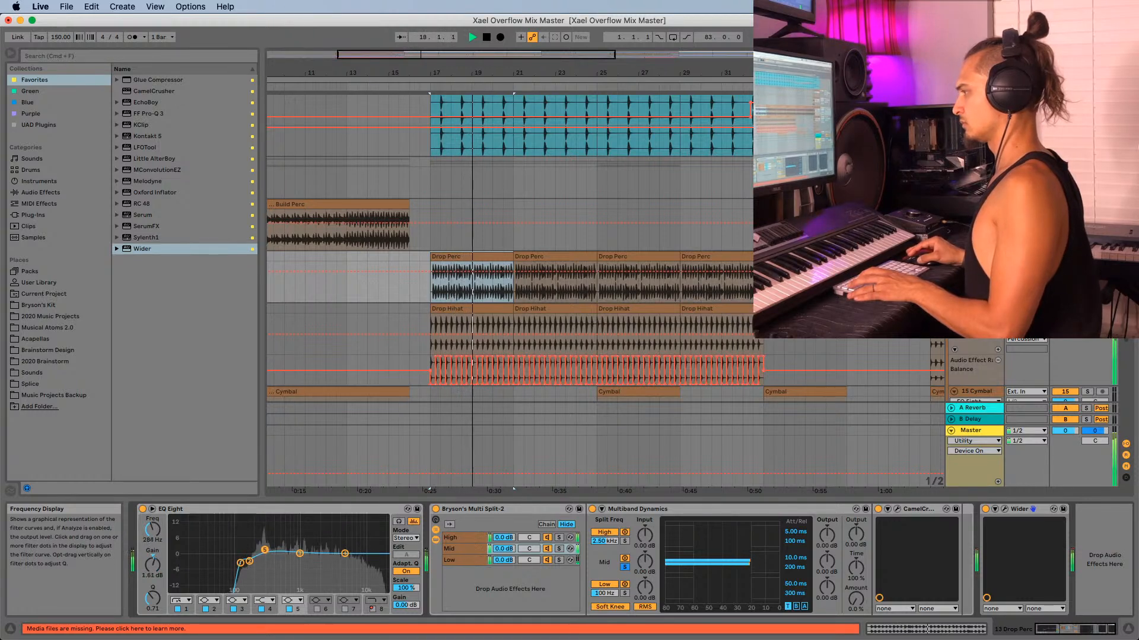
{"action": "left_click_drag", "start_coordinate": [265, 565], "coordinate": [265, 564]}
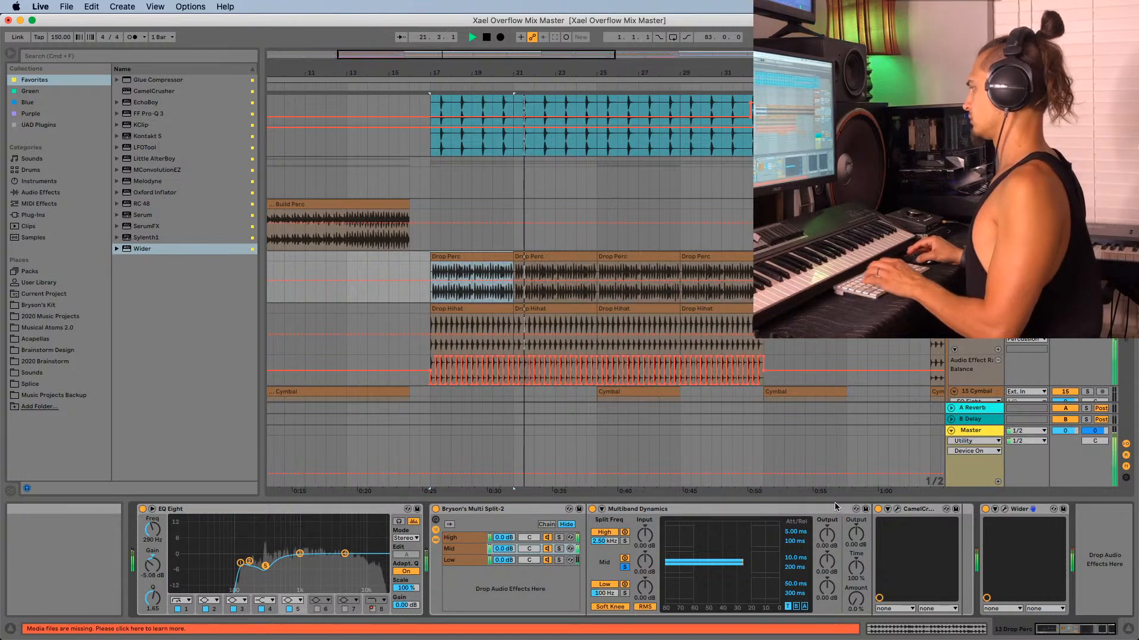
- Try adjusting the Mech distortion in the Mid chain's CamelCrusher during playback and close its window
{"action": "left_click", "coordinate": [897, 510]}
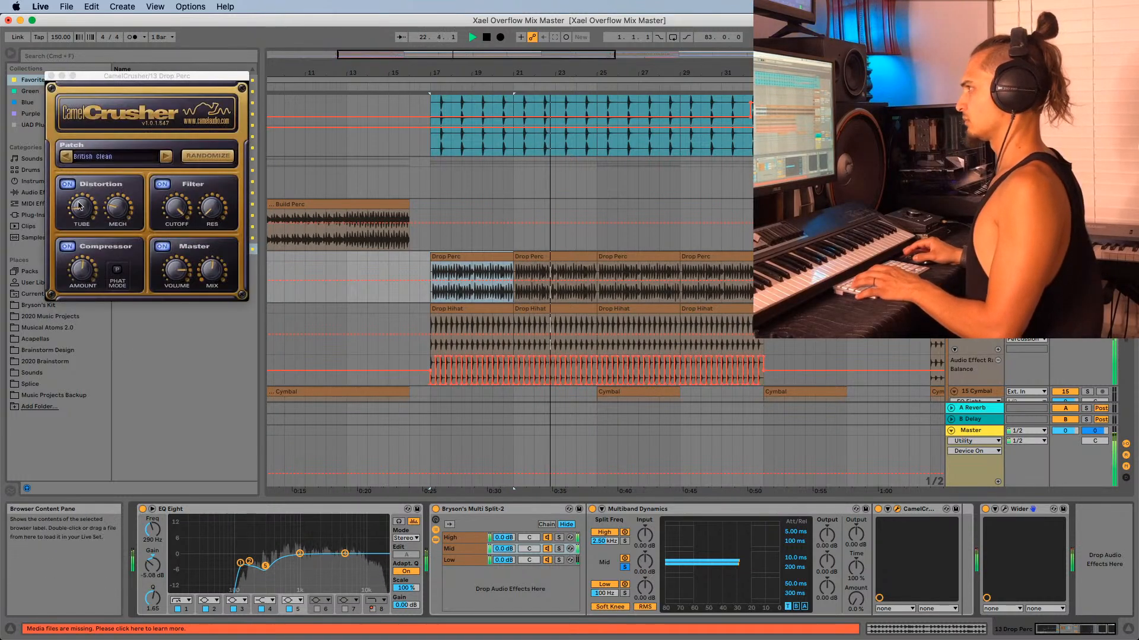
{"action": "left_click_drag", "start_coordinate": [125, 207], "coordinate": [126, 210]}
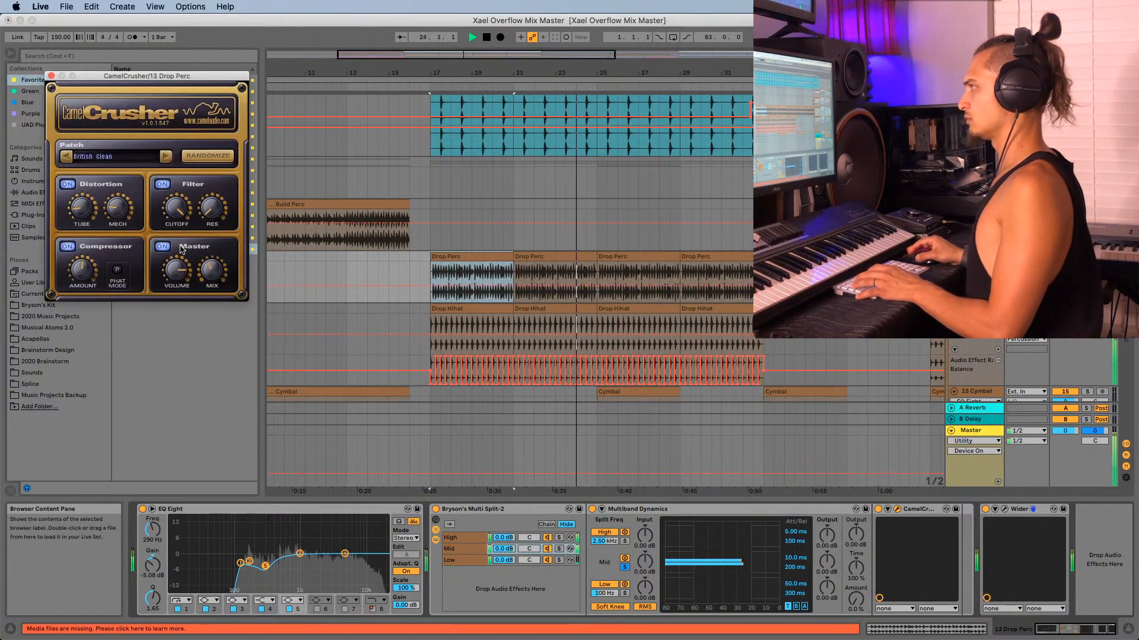
{"action": "left_click", "coordinate": [51, 76]}
- Try a Saturator Drive of 3.71 dB in the rack's High chain while playing Drop Perc from bar 17
{"action": "key", "text": "space"}
{"action": "key", "text": "space"}
{"action": "left_click", "coordinate": [458, 537]}
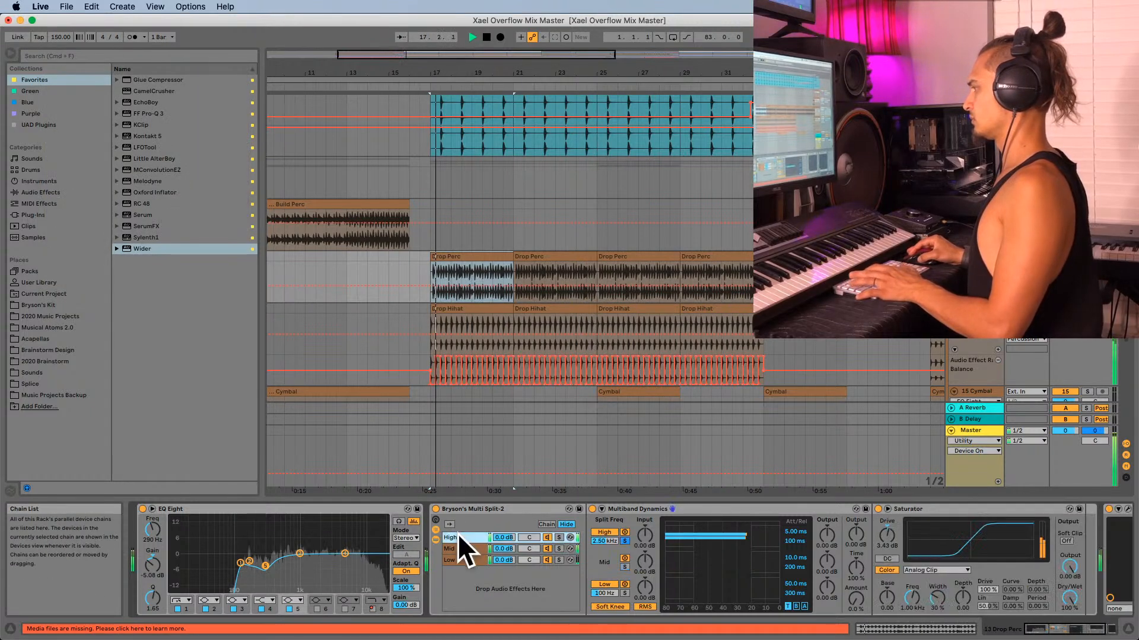
{"action": "left_click_drag", "start_coordinate": [887, 535], "coordinate": [887, 532]}
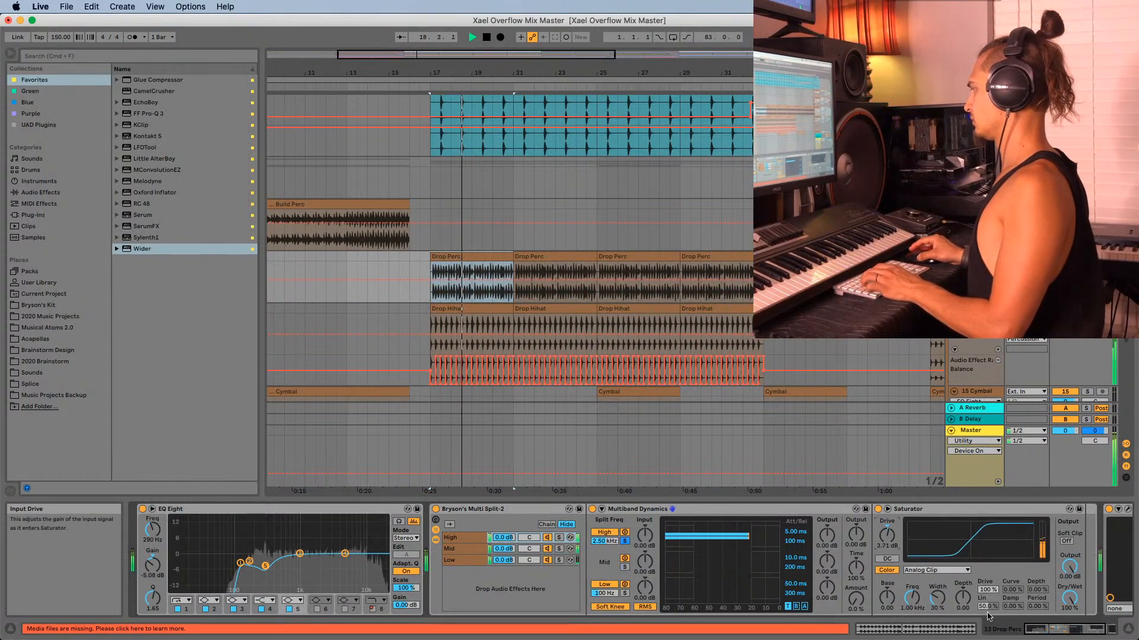
{"action": "scroll", "coordinate": [988, 616], "scroll_direction": "right", "scroll_amount": 3}
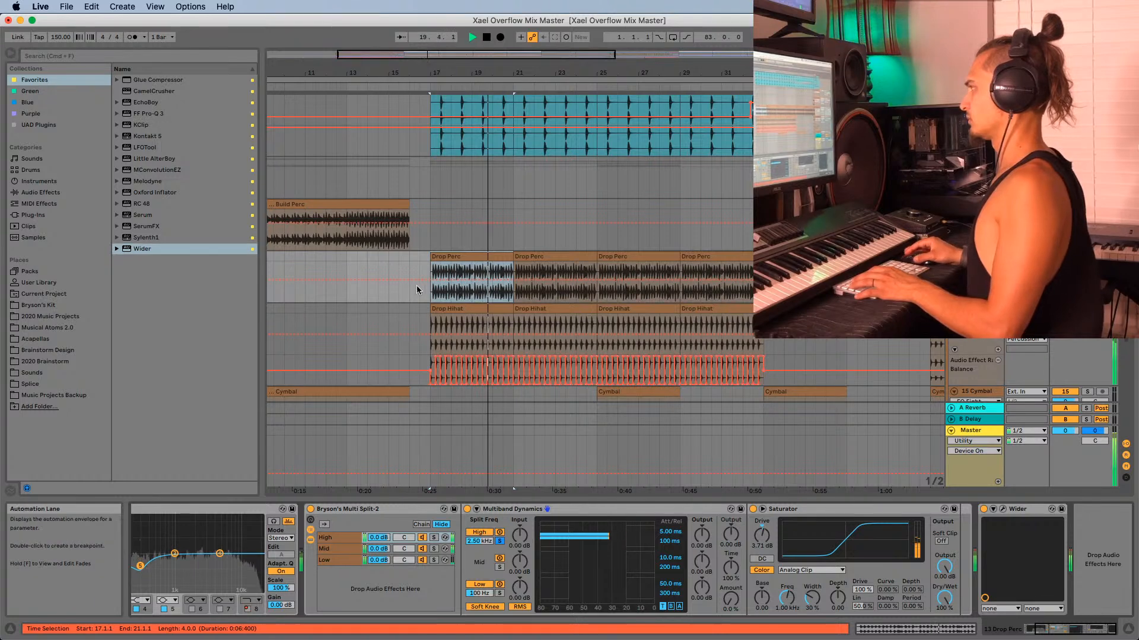
{"action": "left_click_drag", "start_coordinate": [449, 67], "coordinate": [444, 32]}
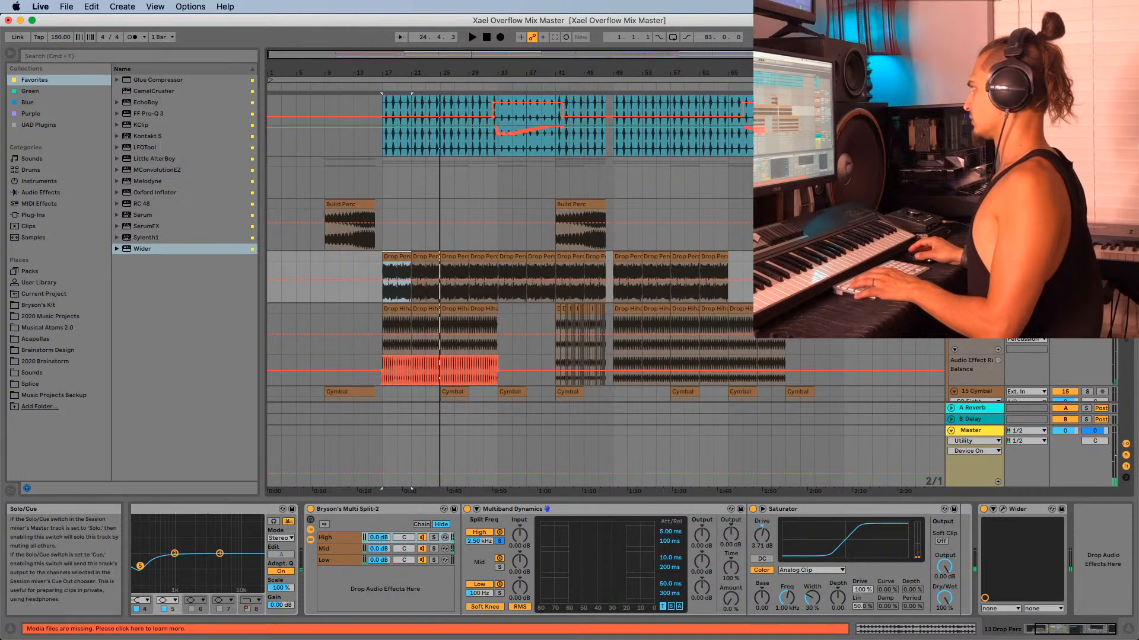
- Compare Drop Perc with the Bryson's Multi Split-2 rack bypassed and active from bar 17, and delete the rack
{"action": "left_click", "coordinate": [339, 553]}
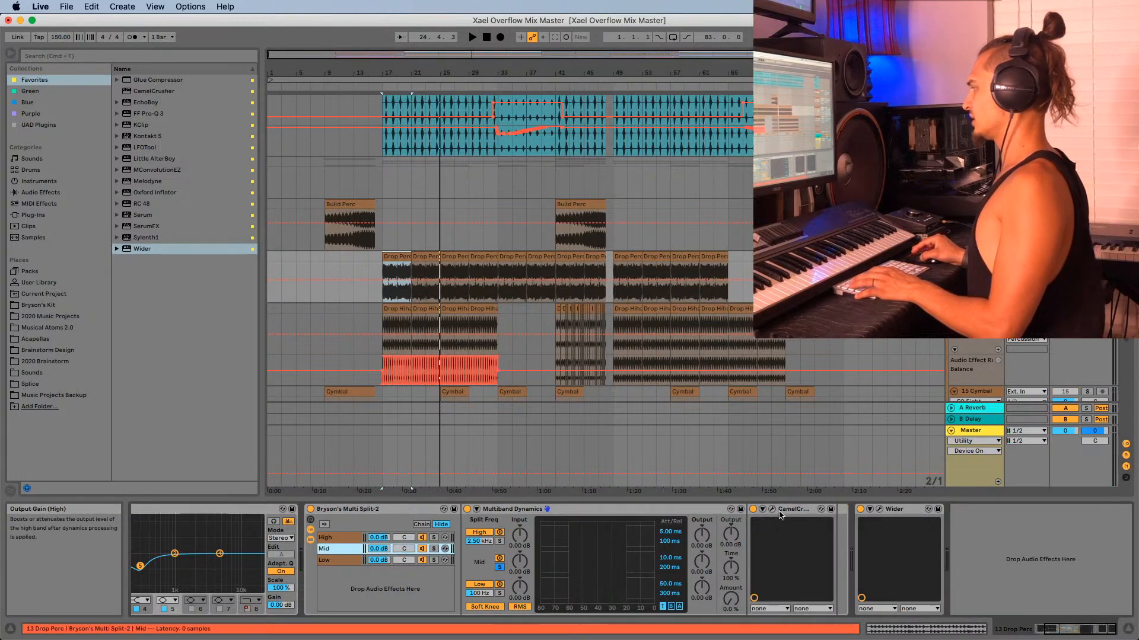
{"action": "left_click", "coordinate": [310, 514]}
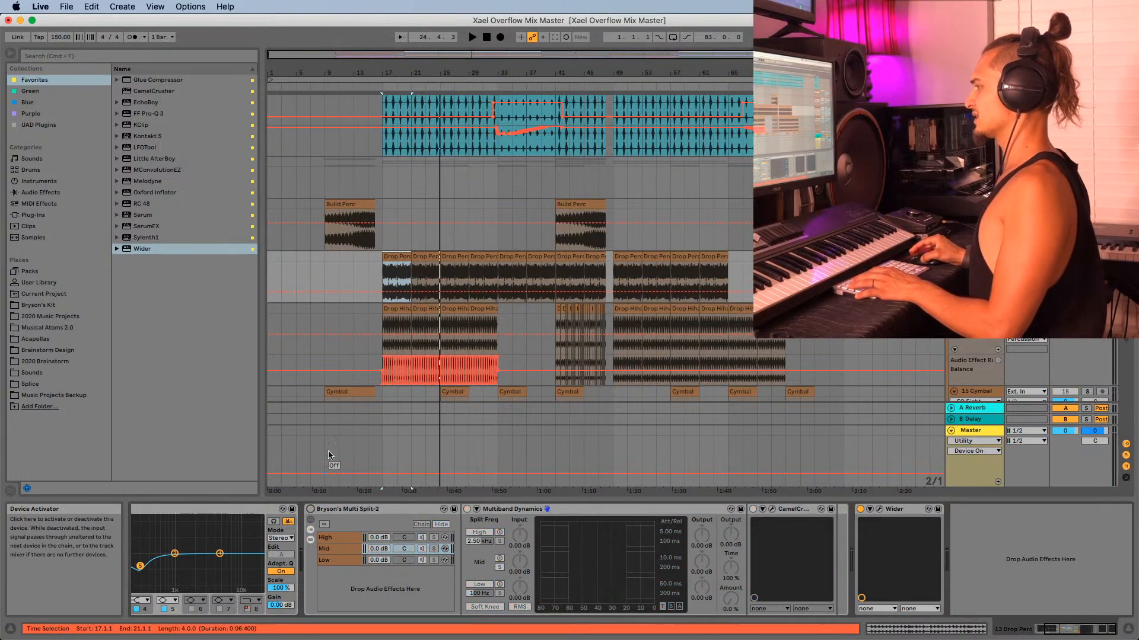
{"action": "key", "text": "space"}
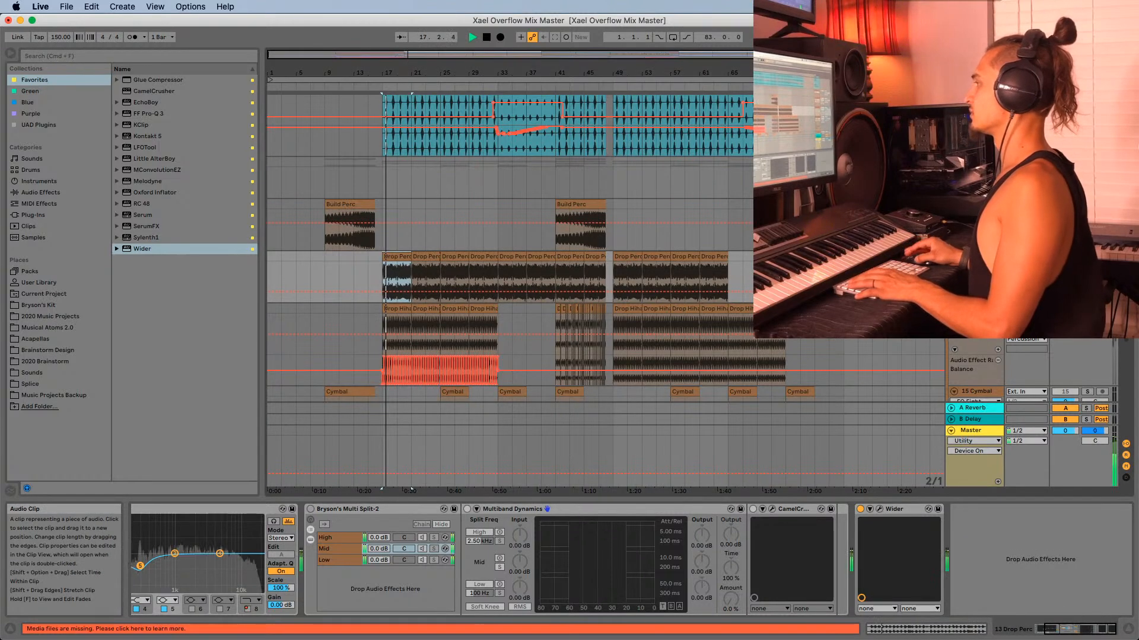
{"action": "left_click", "coordinate": [310, 509]}
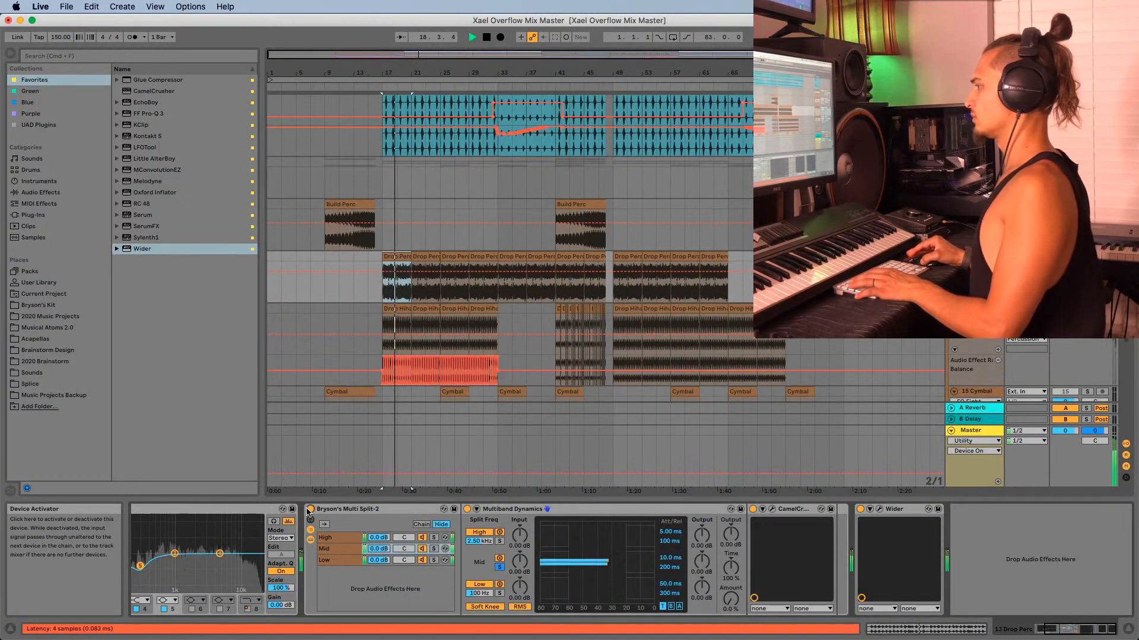
{"action": "left_click", "coordinate": [310, 509]}
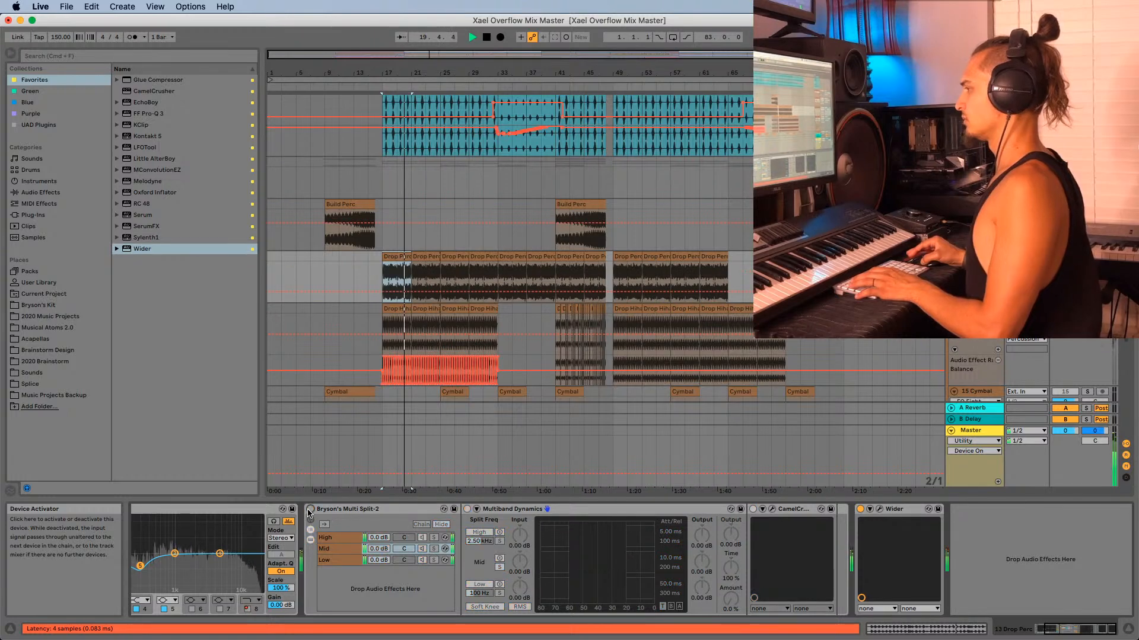
{"action": "key", "text": "space"}
{"action": "left_click", "coordinate": [348, 510]}
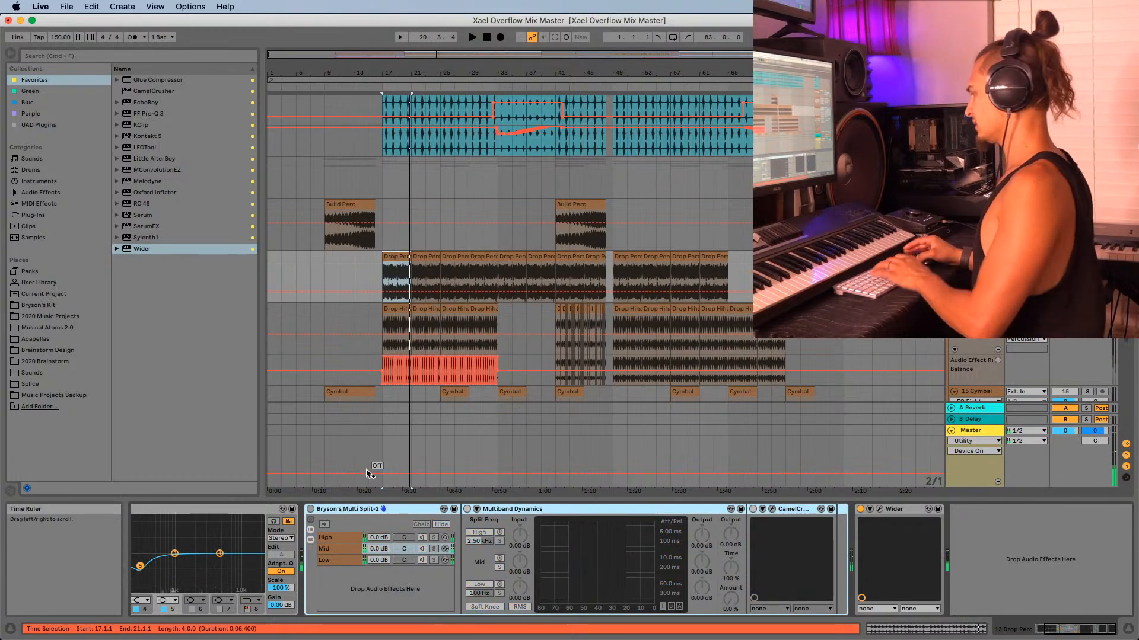
{"action": "key", "text": "Delete"}
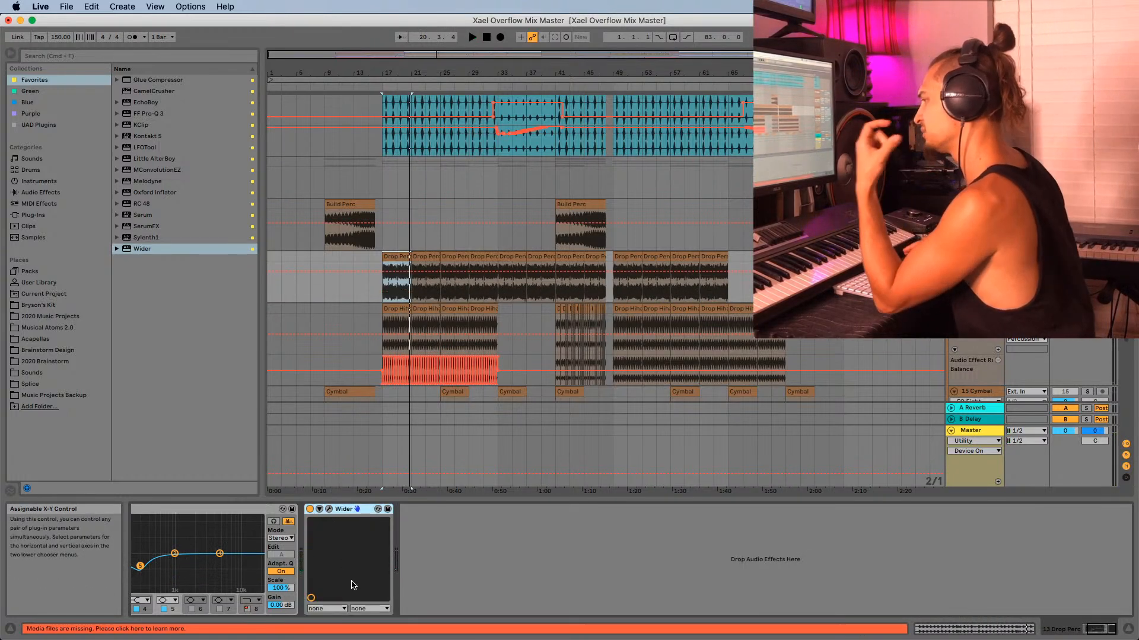
- Soften Drop Perc's EQ Eight cuts to -2.60 dB at 167 Hz on band 2 and -2.36 dB at 303 Hz on band 5 during playback
{"action": "scroll", "coordinate": [278, 558], "scroll_direction": "left", "scroll_amount": 3}
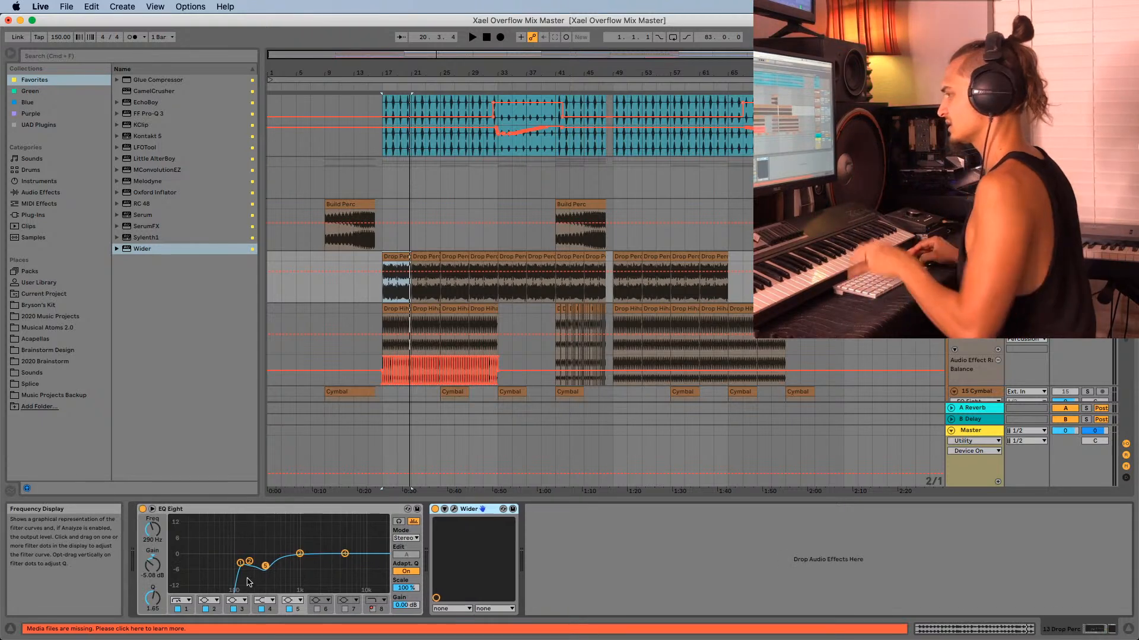
{"action": "key", "text": "space"}
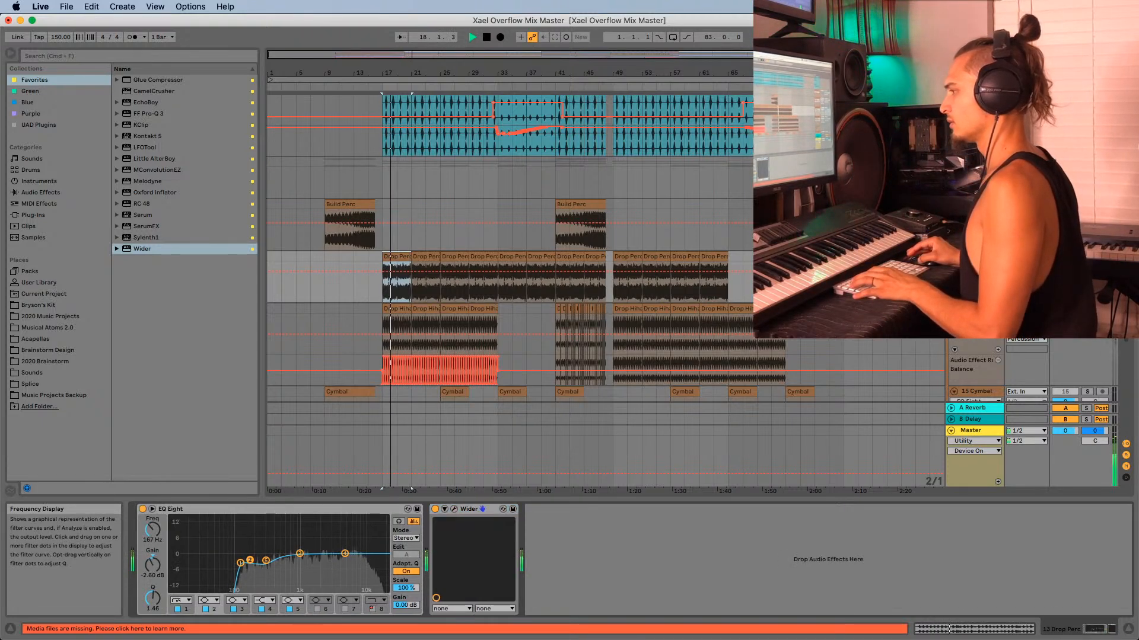
{"action": "left_click", "coordinate": [266, 560]}
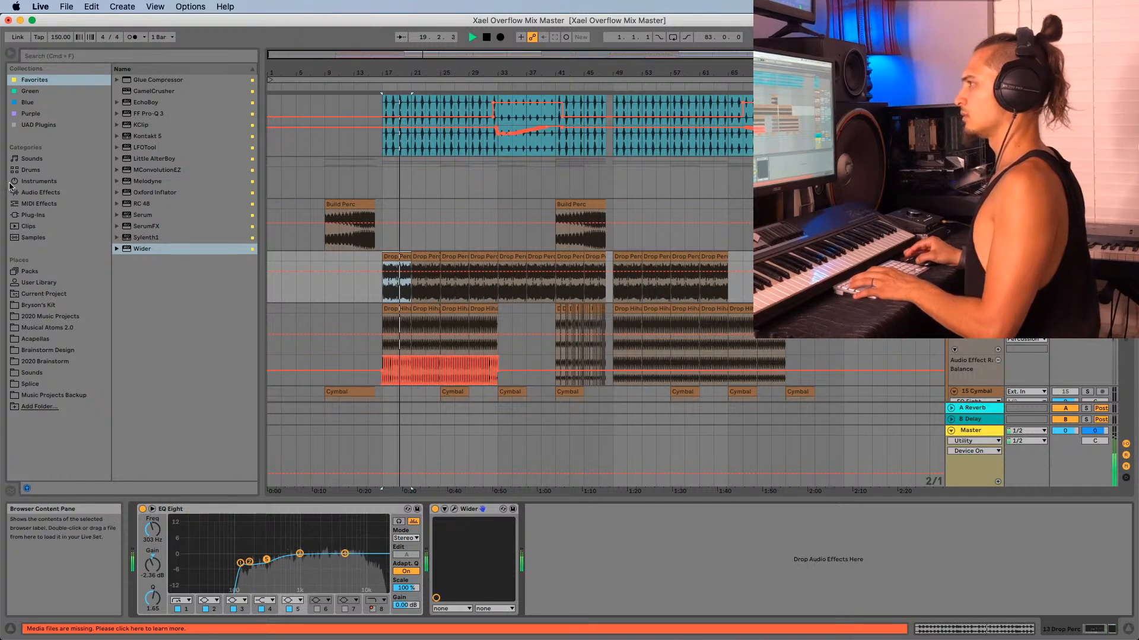
- Insert a Saturator between EQ Eight and Wider on Drop Perc and set its curve type to Sinoid Fold
{"action": "left_click", "coordinate": [29, 193]}
{"action": "left_click_drag", "start_coordinate": [147, 418], "coordinate": [474, 531]}
{"action": "left_click", "coordinate": [494, 570]}
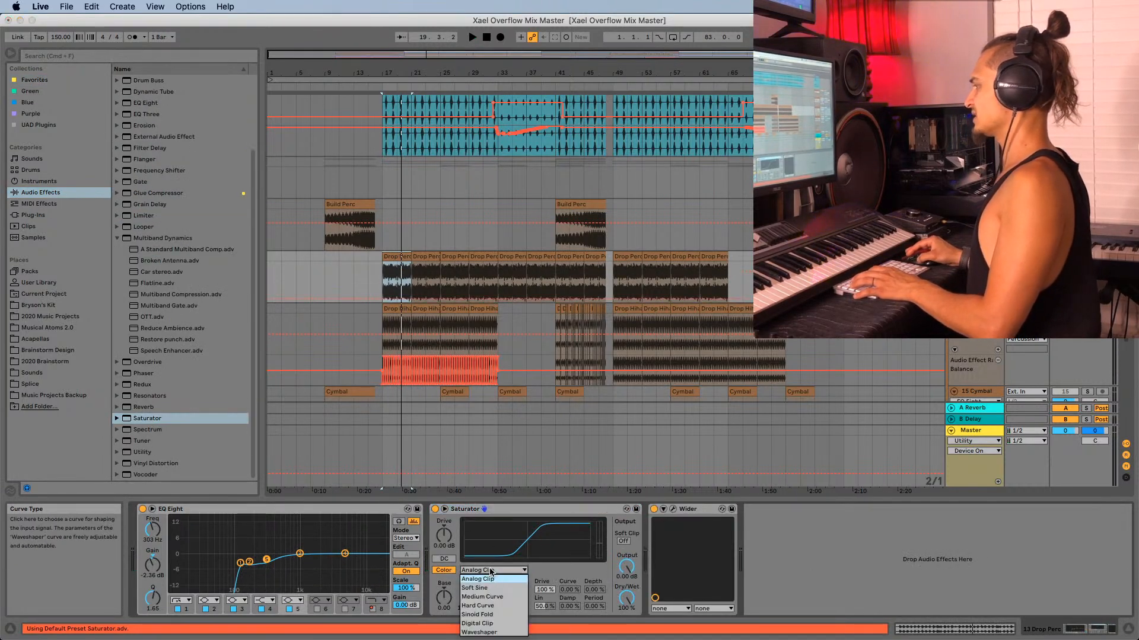
{"action": "left_click", "coordinate": [494, 619]}
- Set Drop Perc's EQ Eight band 5 to -4.59 dB at 310 Hz and boost band 3 to 4.09 dB at 13.2 kHz during playback
{"action": "key", "text": "space"}
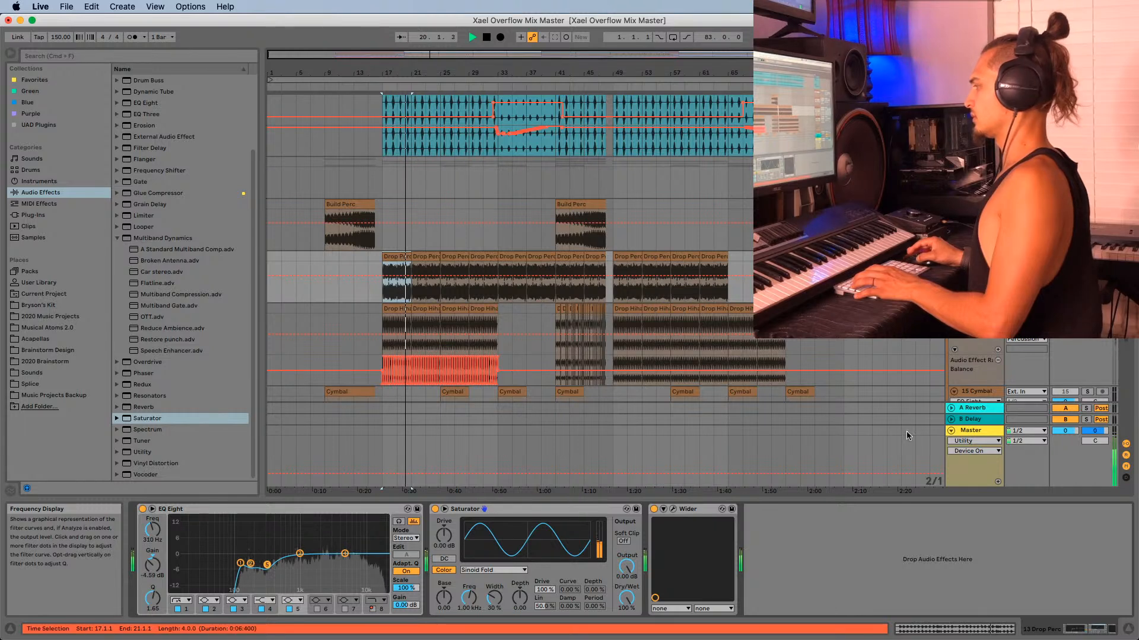
{"action": "key", "text": "s"}
{"action": "key", "text": "space"}
{"action": "key", "text": "space"}
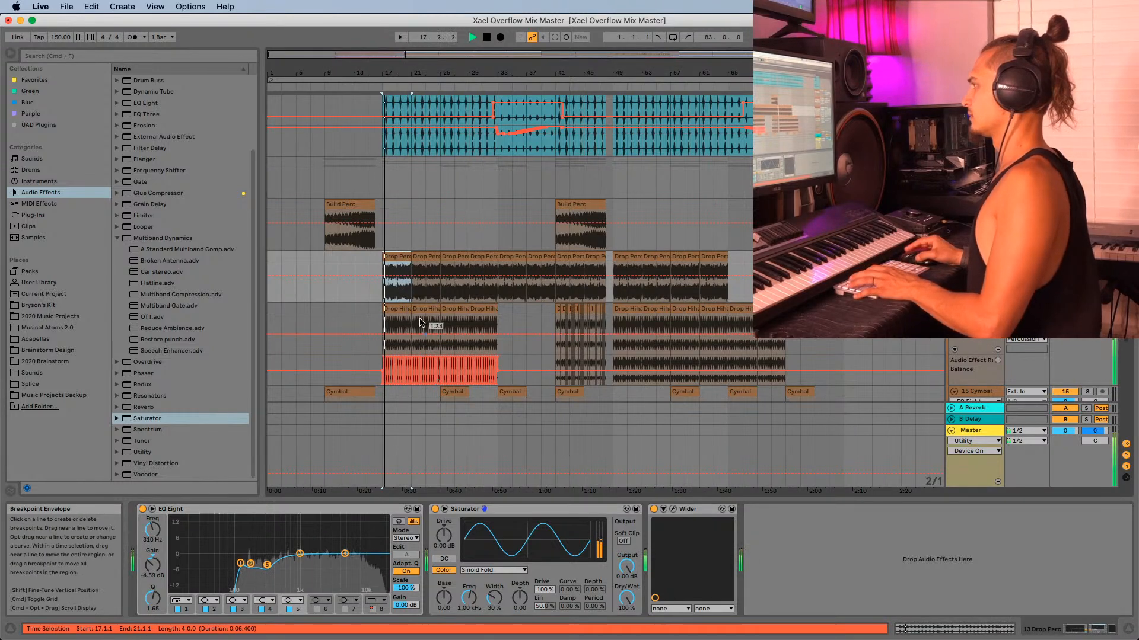
{"action": "left_click_drag", "start_coordinate": [300, 553], "coordinate": [303, 551]}
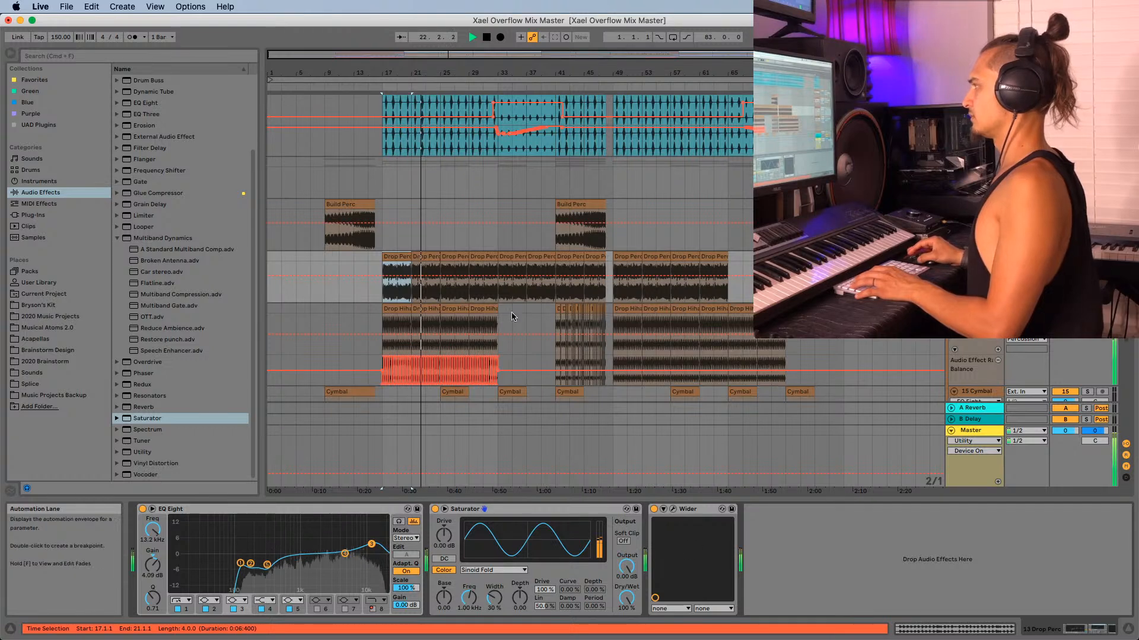
- Switch off band 8 in the Cymbal track's EQ Eight while repeatedly playing the Cymbal clip from bar 25
{"action": "left_click_drag", "start_coordinate": [380, 75], "coordinate": [380, 72]}
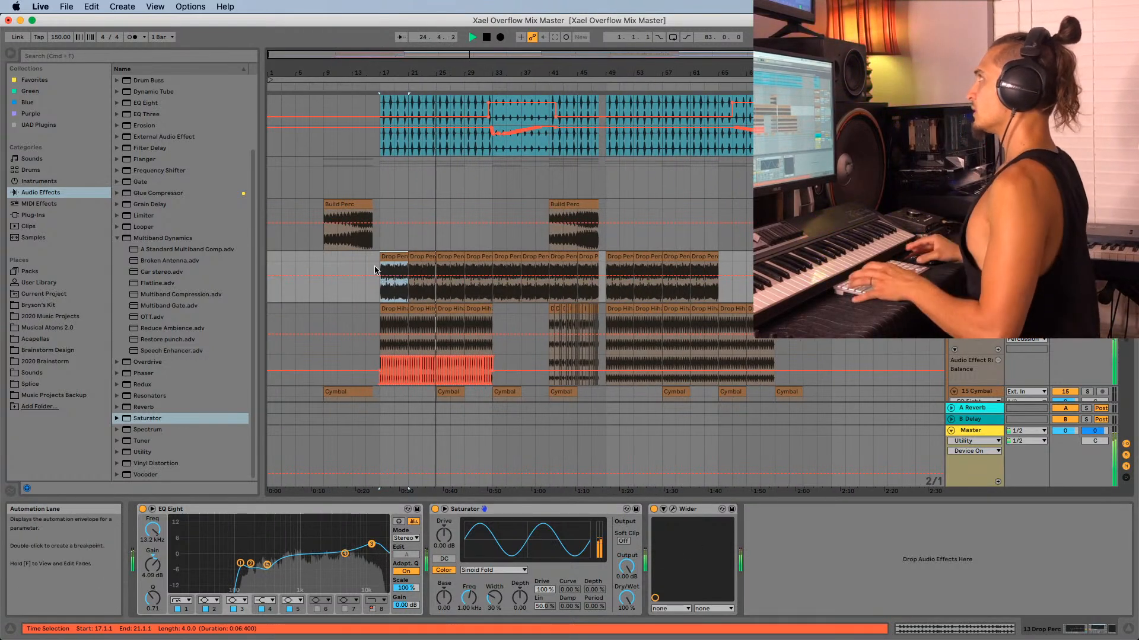
{"action": "scroll", "coordinate": [561, 351], "scroll_direction": "down", "scroll_amount": 1}
{"action": "scroll", "coordinate": [560, 351], "scroll_direction": "down", "scroll_amount": 1}
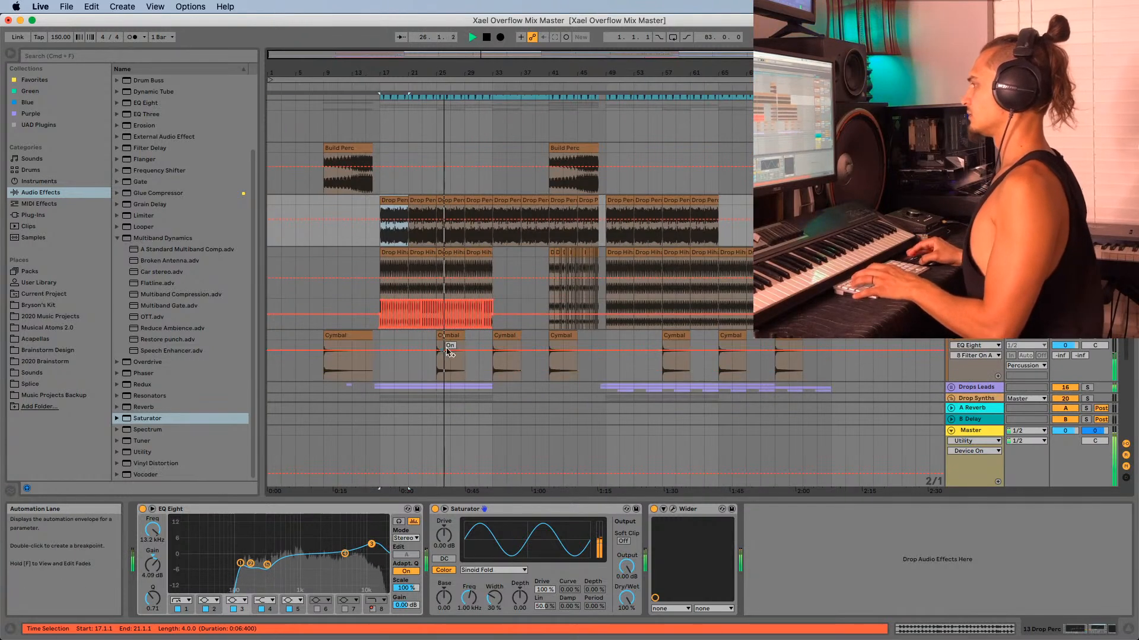
{"action": "left_click", "coordinate": [456, 336]}
{"action": "key", "text": "space"}
{"action": "key", "text": "space"}
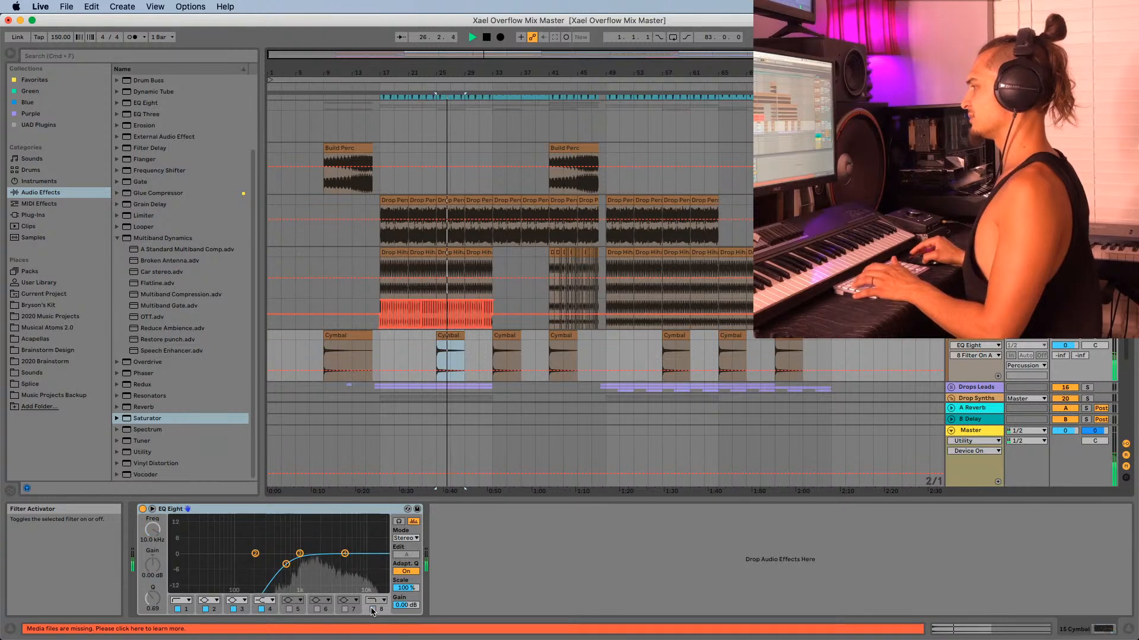
{"action": "key", "text": "space"}
{"action": "key", "text": "space"}
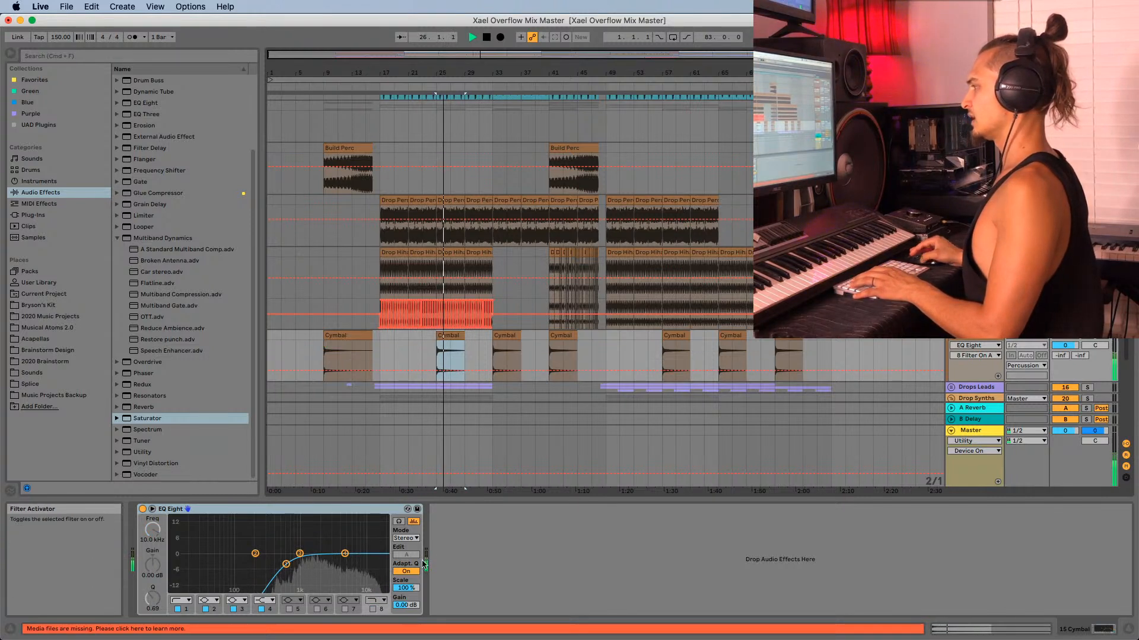
{"action": "left_click", "coordinate": [373, 610]}
{"action": "left_click", "coordinate": [373, 610]}
{"action": "key", "text": "space"}
{"action": "key", "text": "space"}
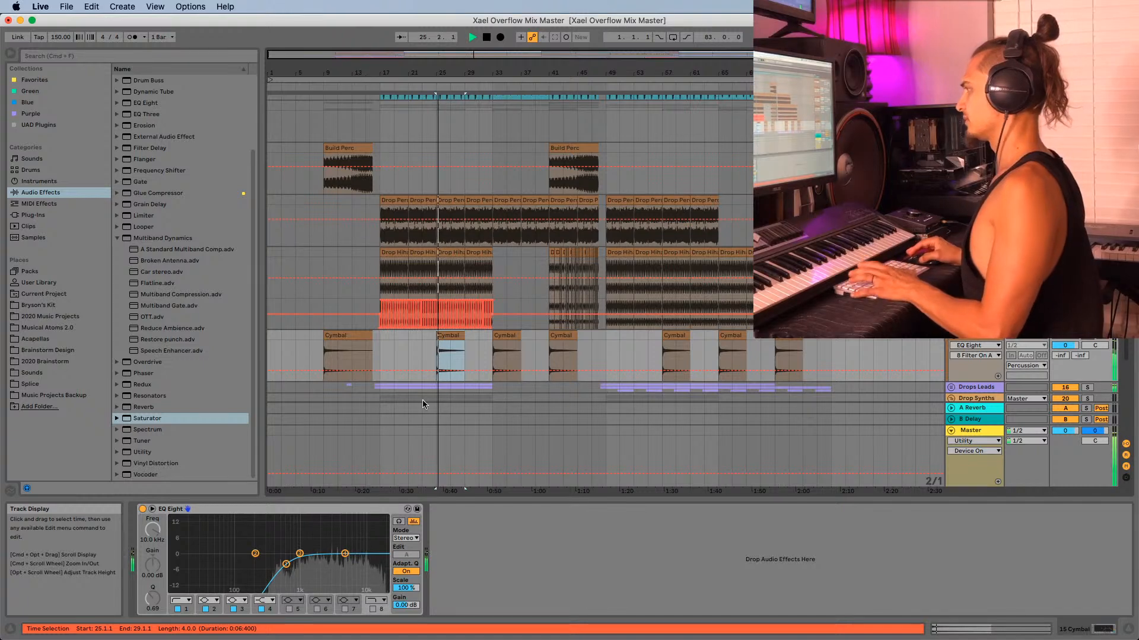
{"action": "key", "text": "space"}
- Select the first Cymbal clip at bar 9 and insert MeldaProduction's MConvolutionEZ after the track's EQ Eight
{"action": "left_click", "coordinate": [340, 333]}
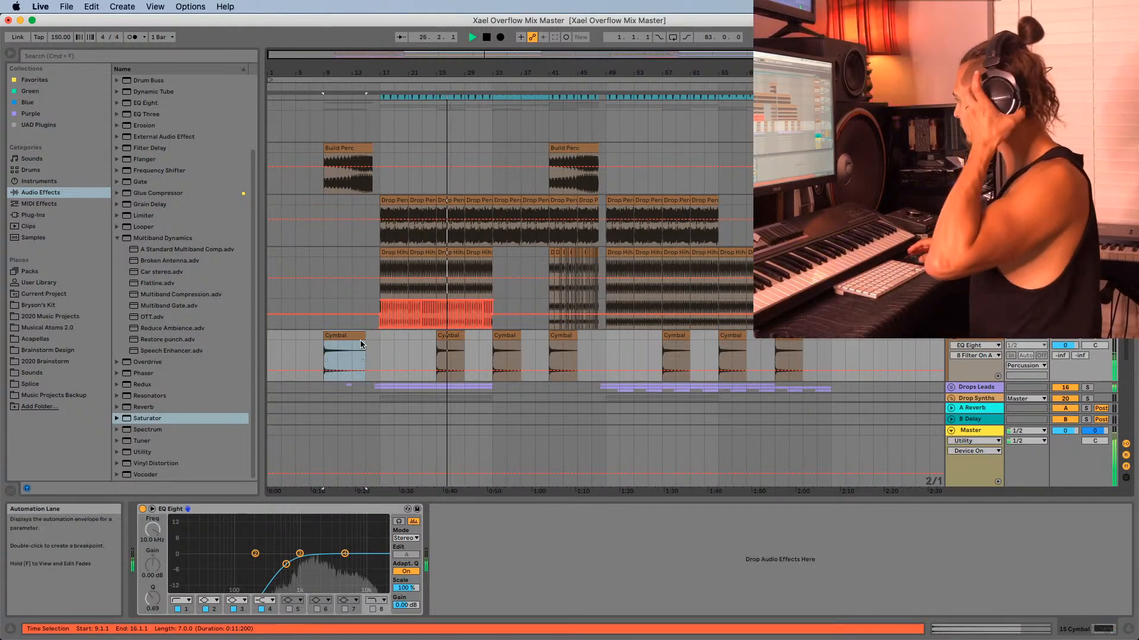
{"action": "key", "text": "space"}
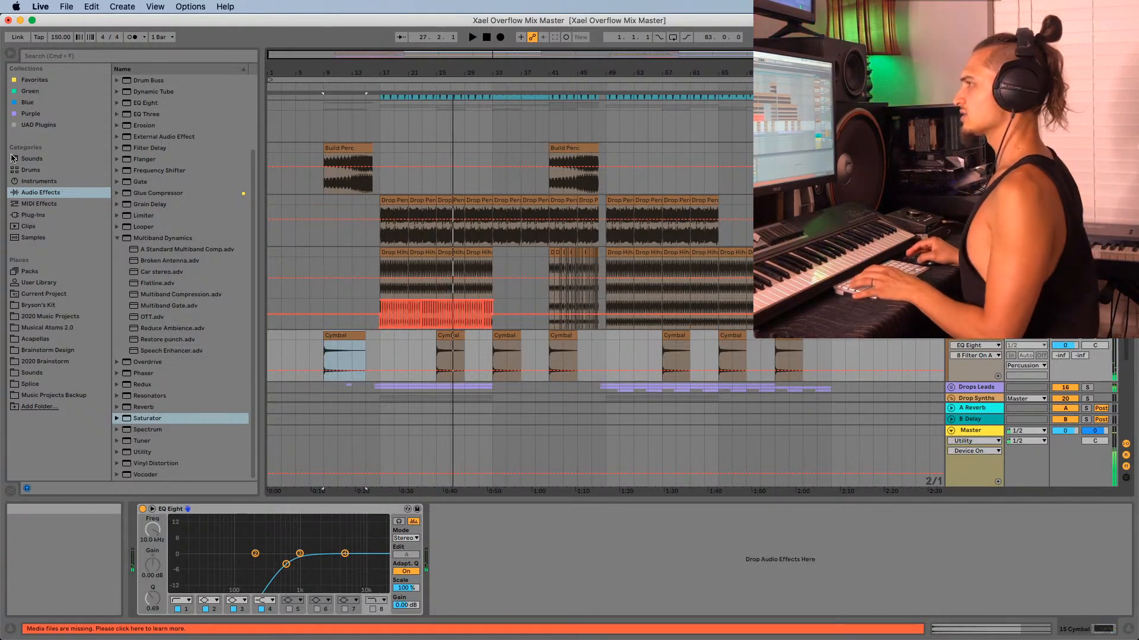
{"action": "left_click", "coordinate": [36, 215]}
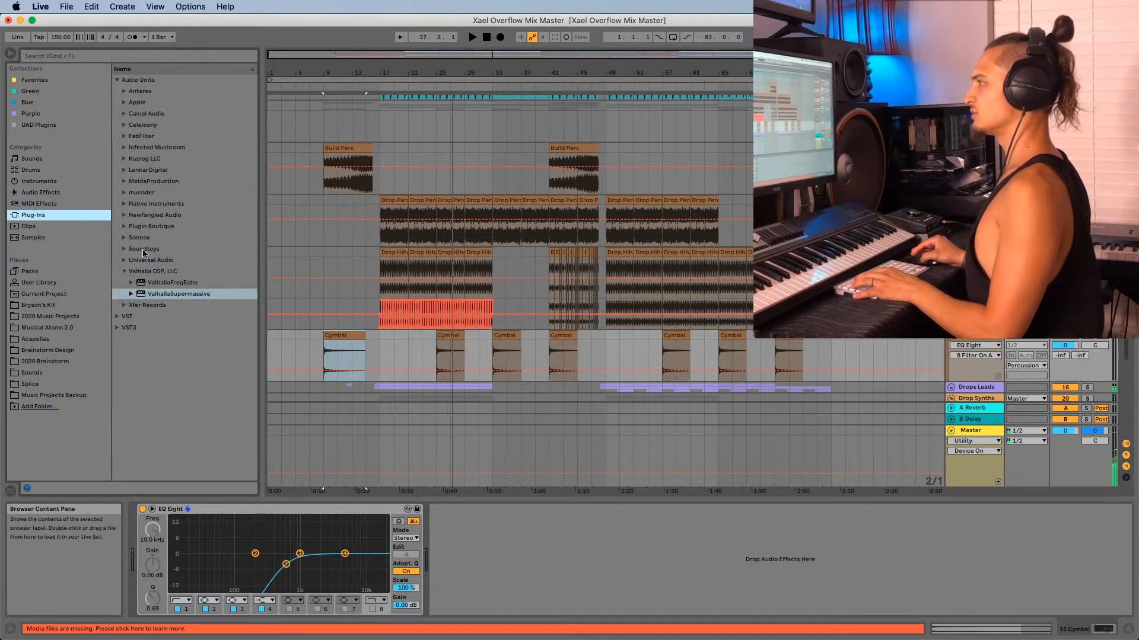
{"action": "left_click", "coordinate": [124, 182]}
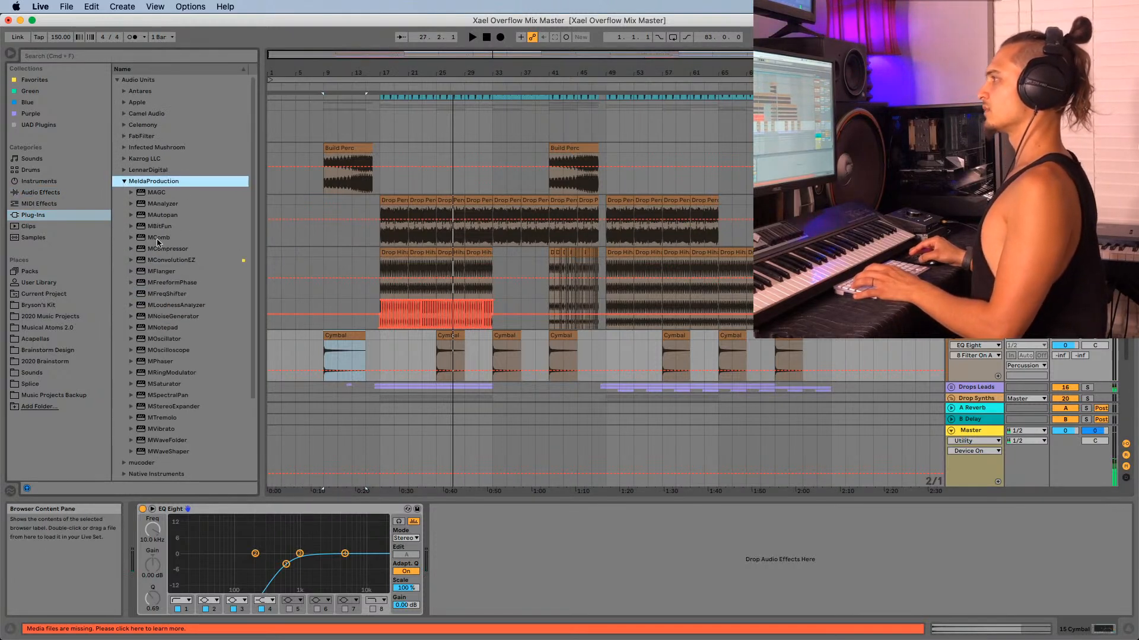
{"action": "left_click_drag", "start_coordinate": [171, 260], "coordinate": [367, 356]}
{"action": "left_click_drag", "start_coordinate": [524, 571], "coordinate": [525, 570]}
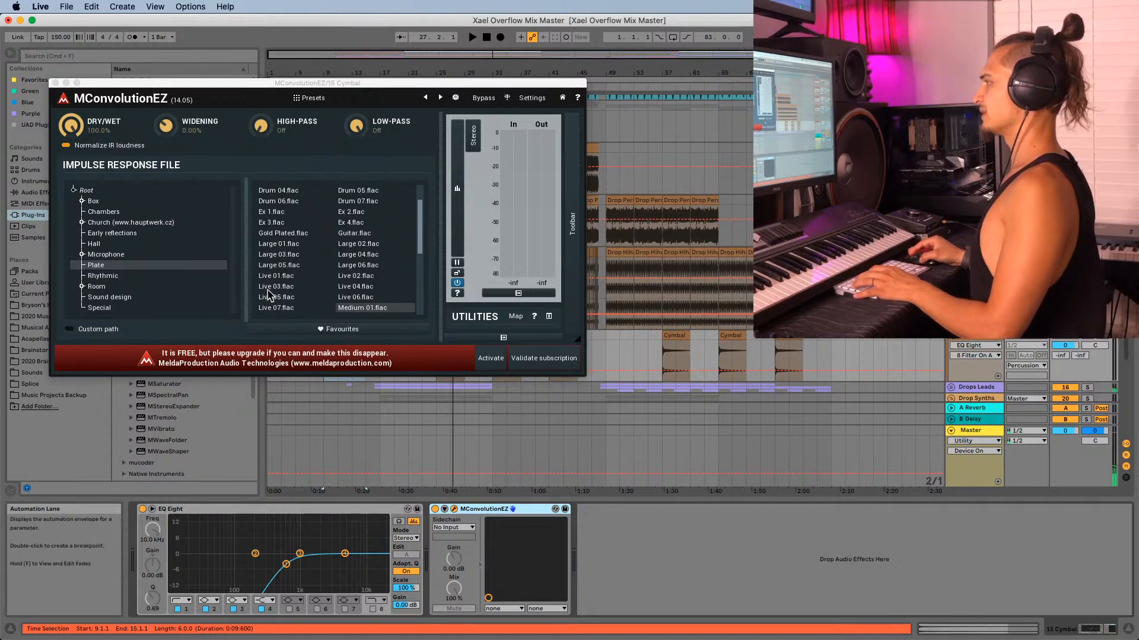
- Load the Room impulse response 5m XY C.flac in MConvolutionEZ, lower Dry/Wet to 33.2% during playback, and close its window
{"action": "left_click", "coordinate": [116, 287]}
{"action": "left_click", "coordinate": [289, 191]}
{"action": "key", "text": "space"}
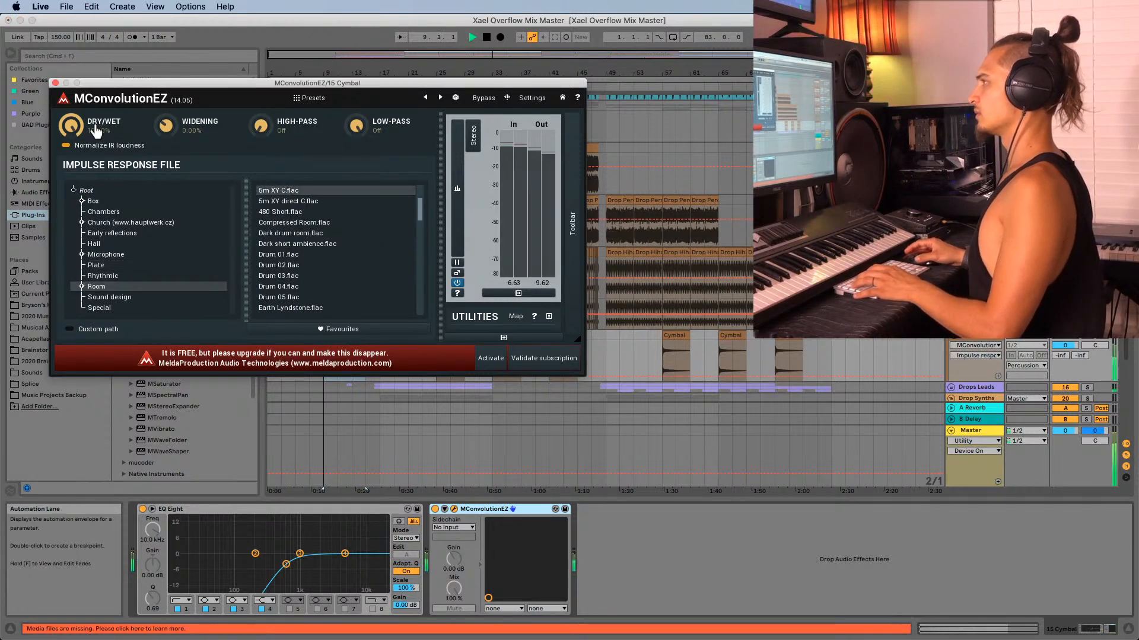
{"action": "left_click_drag", "start_coordinate": [95, 126], "coordinate": [84, 212]}
{"action": "key", "text": "space"}
{"action": "key", "text": "space"}
{"action": "left_click_drag", "start_coordinate": [440, 98], "coordinate": [406, 388]}
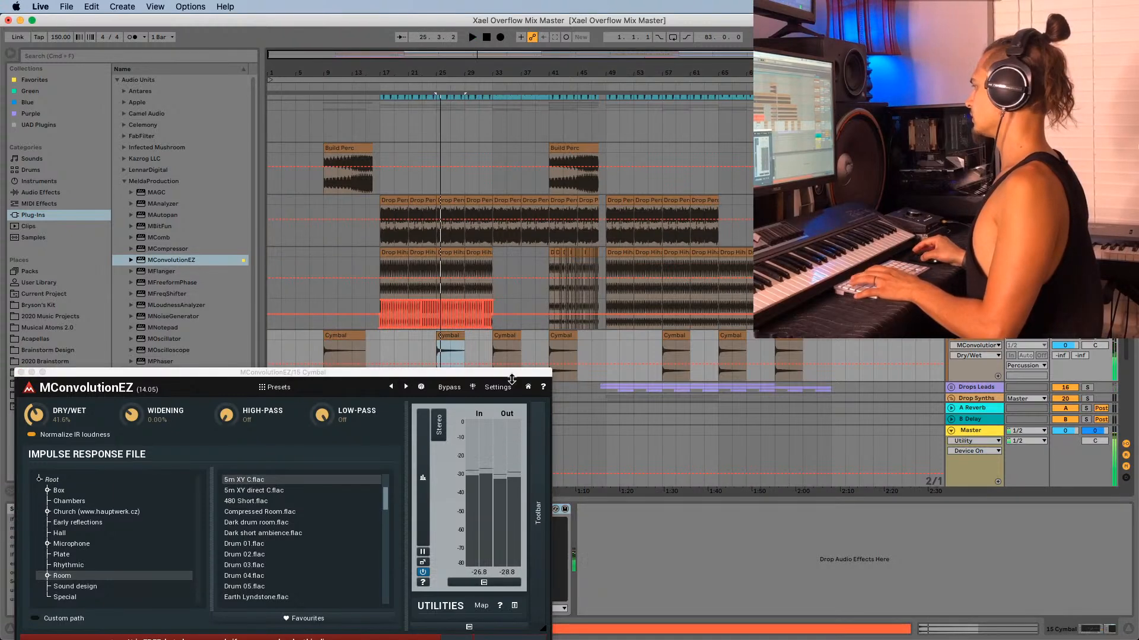
{"action": "left_click_drag", "start_coordinate": [106, 373], "coordinate": [626, 155]}
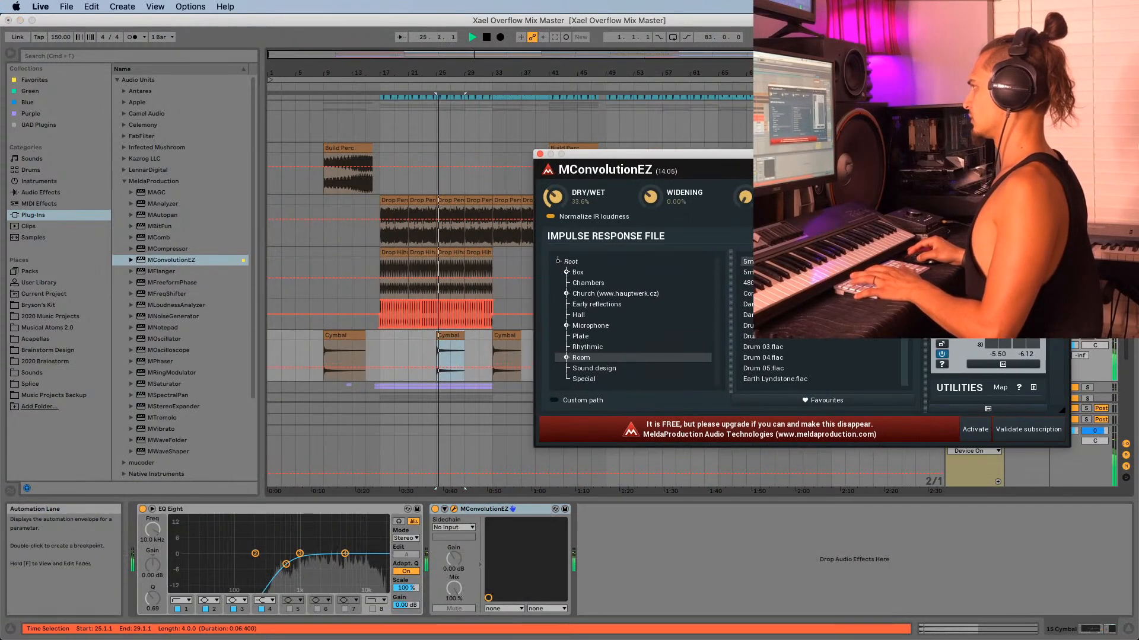
{"action": "key", "text": "space"}
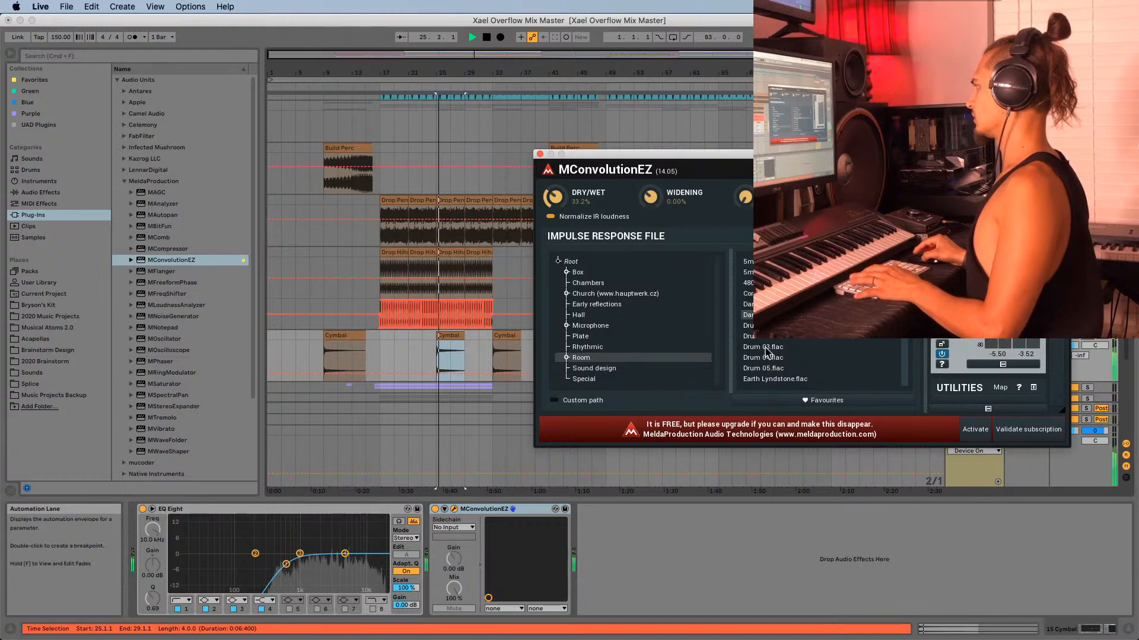
{"action": "left_click", "coordinate": [539, 154]}
- Compare the Cymbal track with MConvolutionEZ bypassed and active, playing from bar 25
{"action": "left_click", "coordinate": [434, 510]}
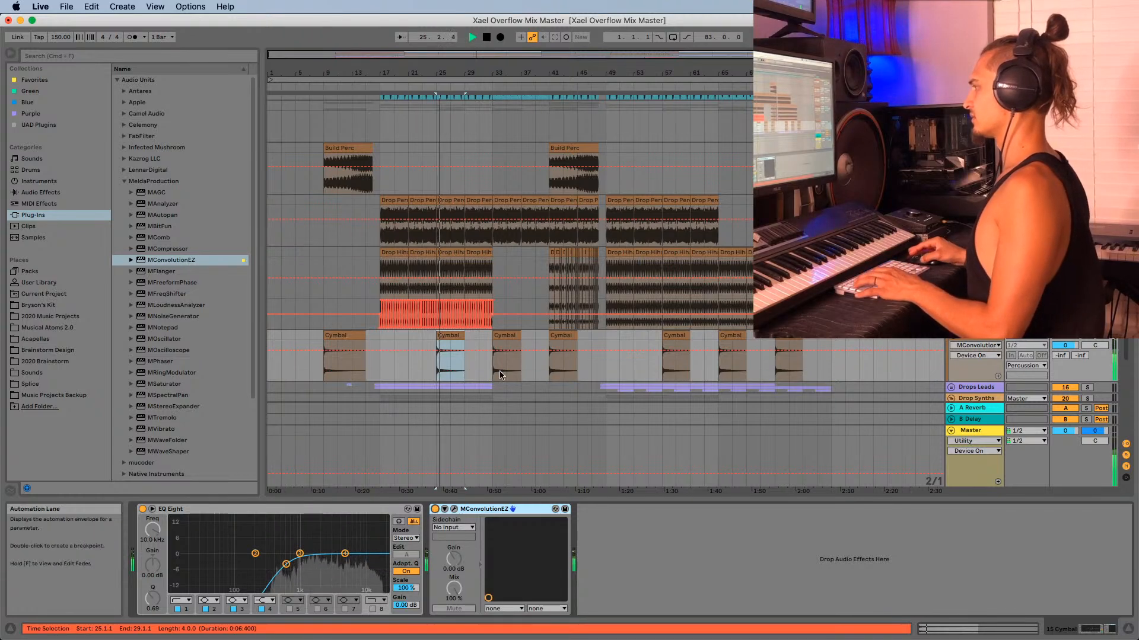
{"action": "left_click", "coordinate": [435, 510]}
{"action": "key", "text": "space"}
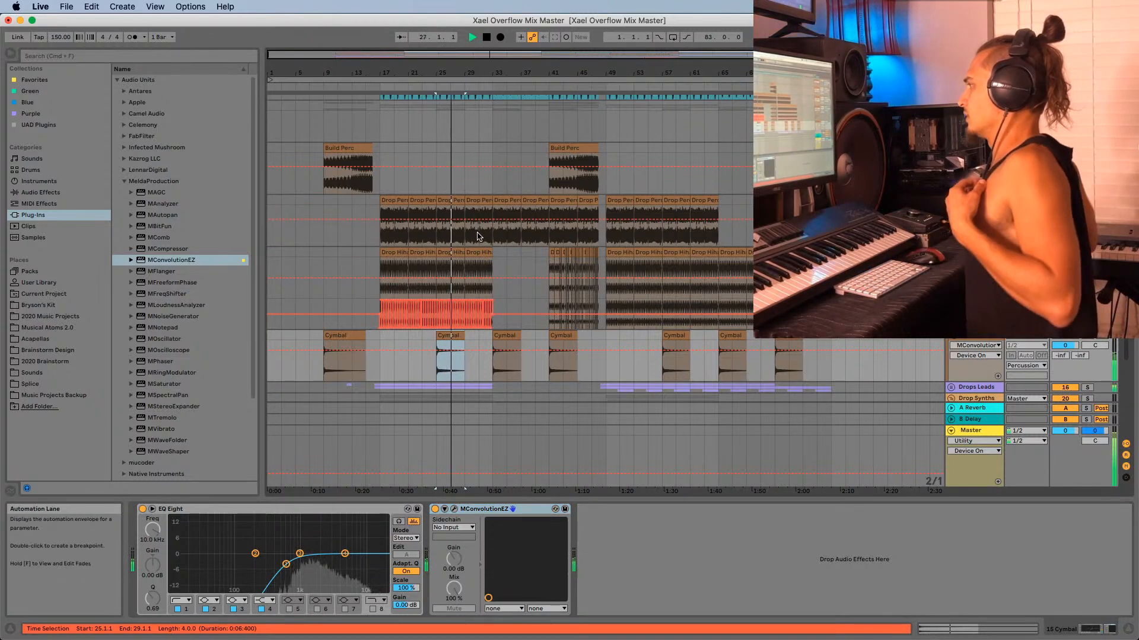
- Play the section from bar 41 and examine the Build Perc clip and the chopped Drop Hihats clips
{"action": "scroll", "coordinate": [442, 284], "scroll_direction": "up", "scroll_amount": 5}
{"action": "scroll", "coordinate": [531, 345], "scroll_direction": "down", "scroll_amount": 1}
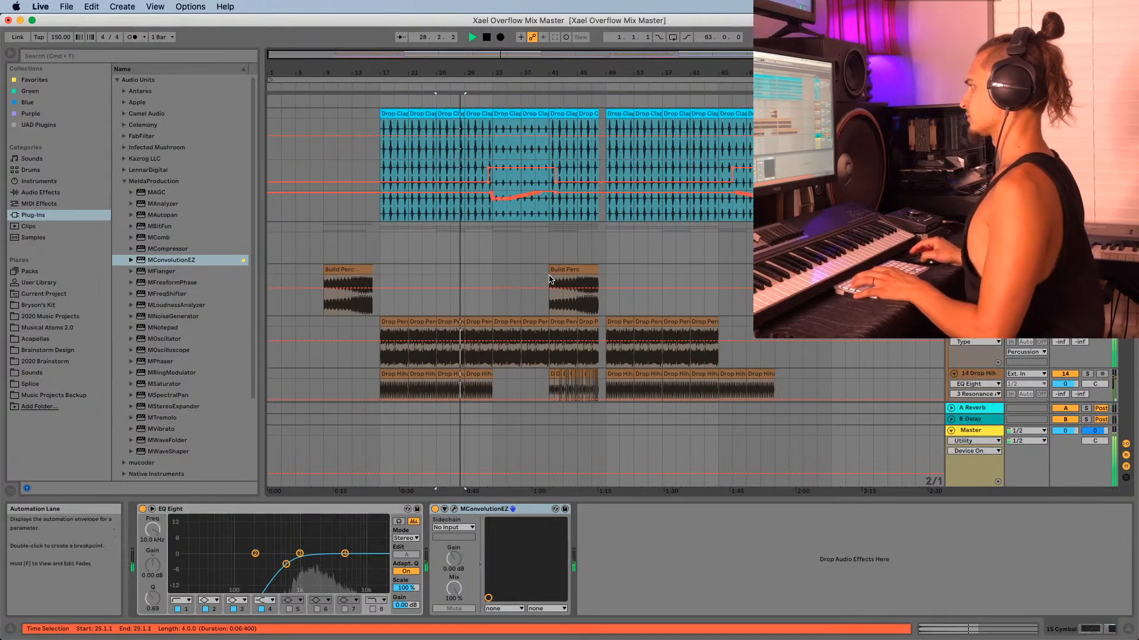
{"action": "left_click", "coordinate": [567, 270]}
{"action": "key", "text": "space"}
{"action": "key", "text": "space"}
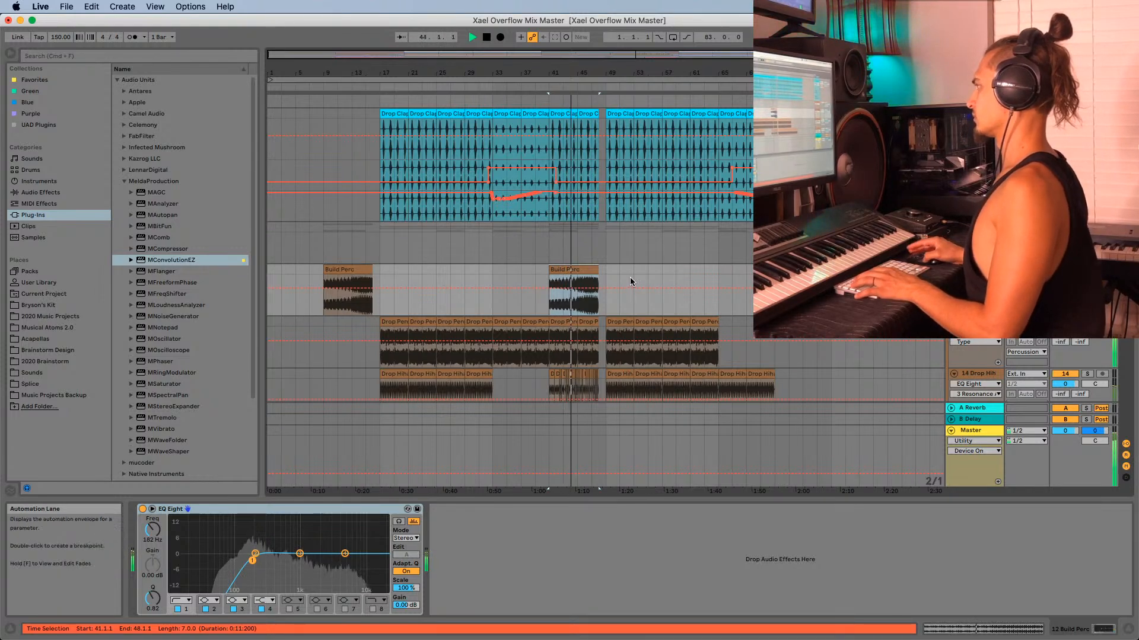
{"action": "scroll", "coordinate": [630, 277], "scroll_direction": "down", "scroll_amount": 4}
{"action": "left_click", "coordinate": [552, 248]}
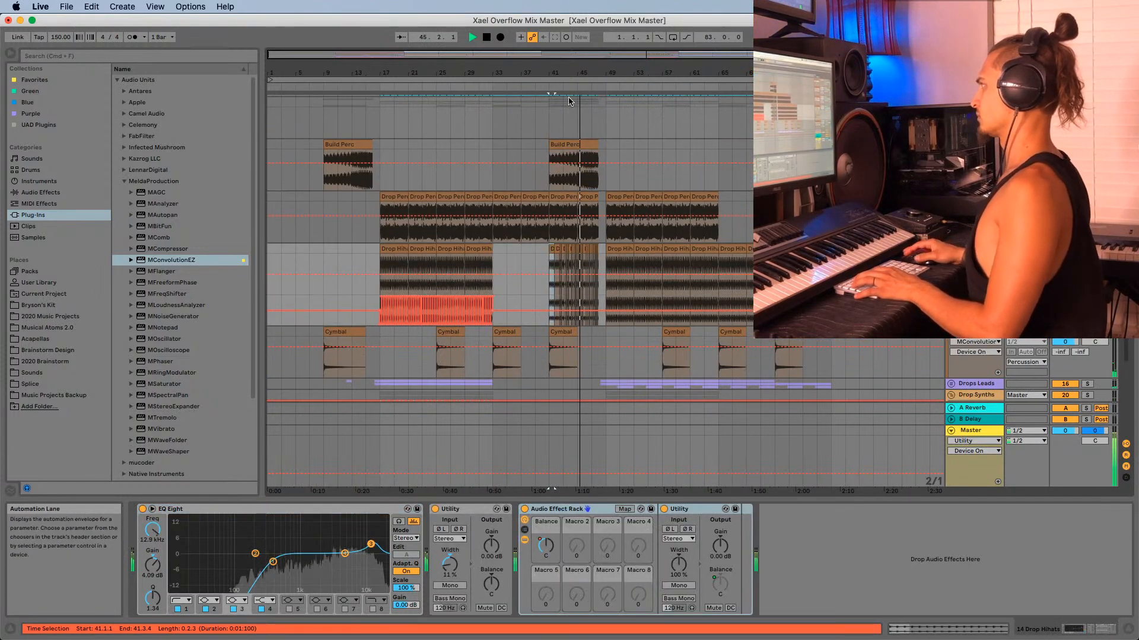
{"action": "left_click_drag", "start_coordinate": [555, 72], "coordinate": [383, 191]}
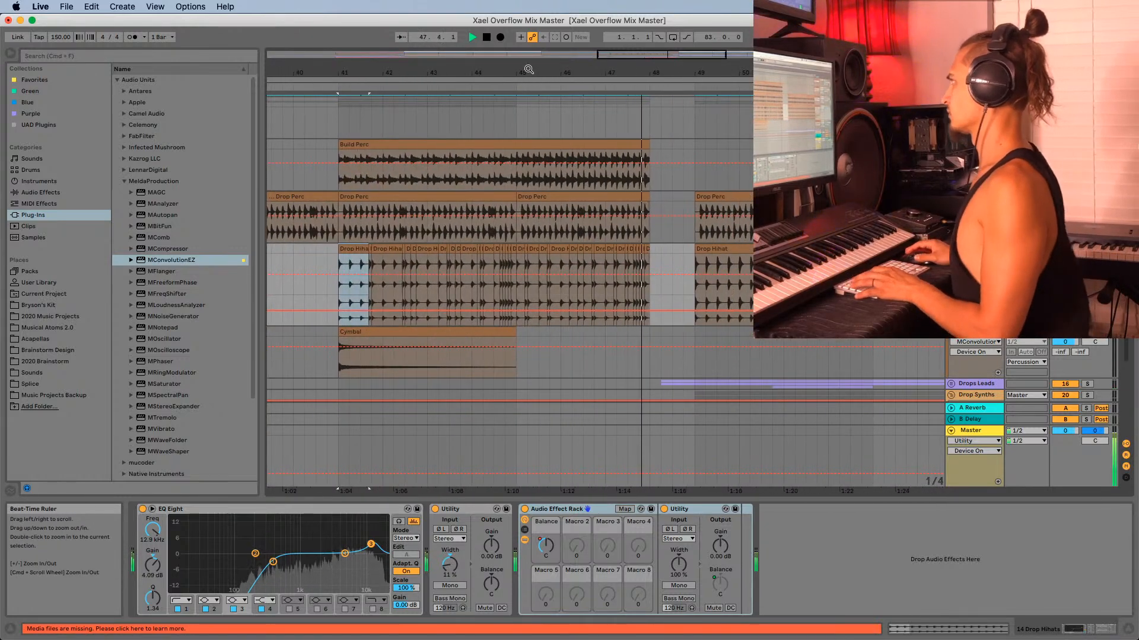
{"action": "left_click_drag", "start_coordinate": [654, 74], "coordinate": [653, 47]}
- Play the drop from bar 17 and select the first Synth 1 clip to check its EQ Eight
{"action": "left_click", "coordinate": [373, 345]}
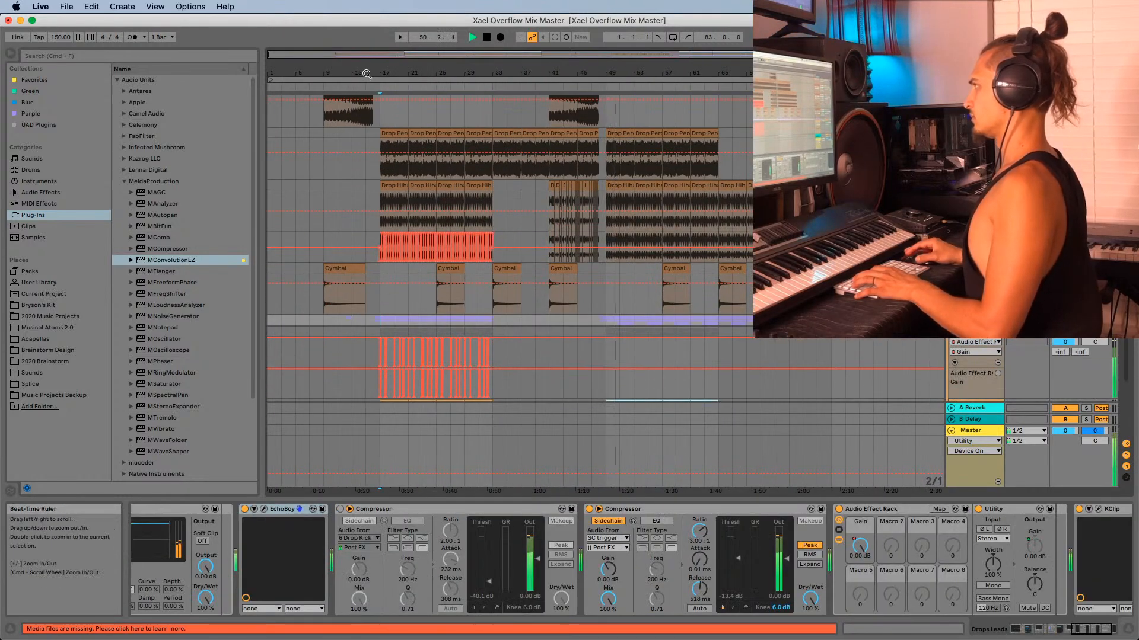
{"action": "key", "text": "space"}
{"action": "scroll", "coordinate": [368, 308], "scroll_direction": "down", "scroll_amount": 5}
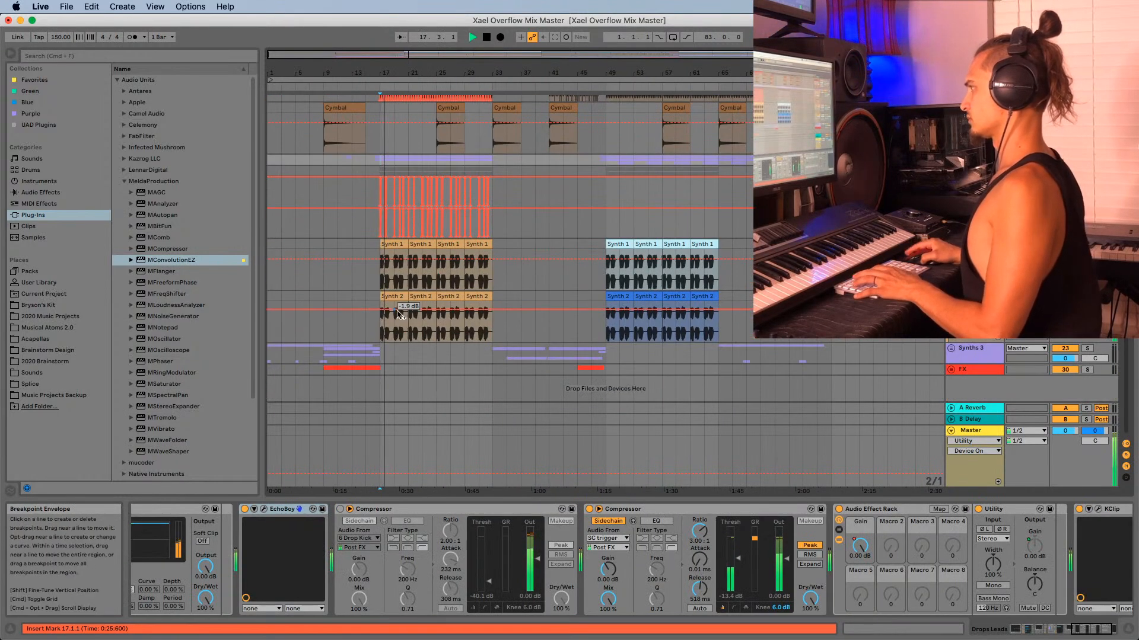
{"action": "scroll", "coordinate": [380, 297], "scroll_direction": "up", "scroll_amount": 3}
{"action": "scroll", "coordinate": [385, 293], "scroll_direction": "down", "scroll_amount": 3}
{"action": "left_click", "coordinate": [390, 291]}
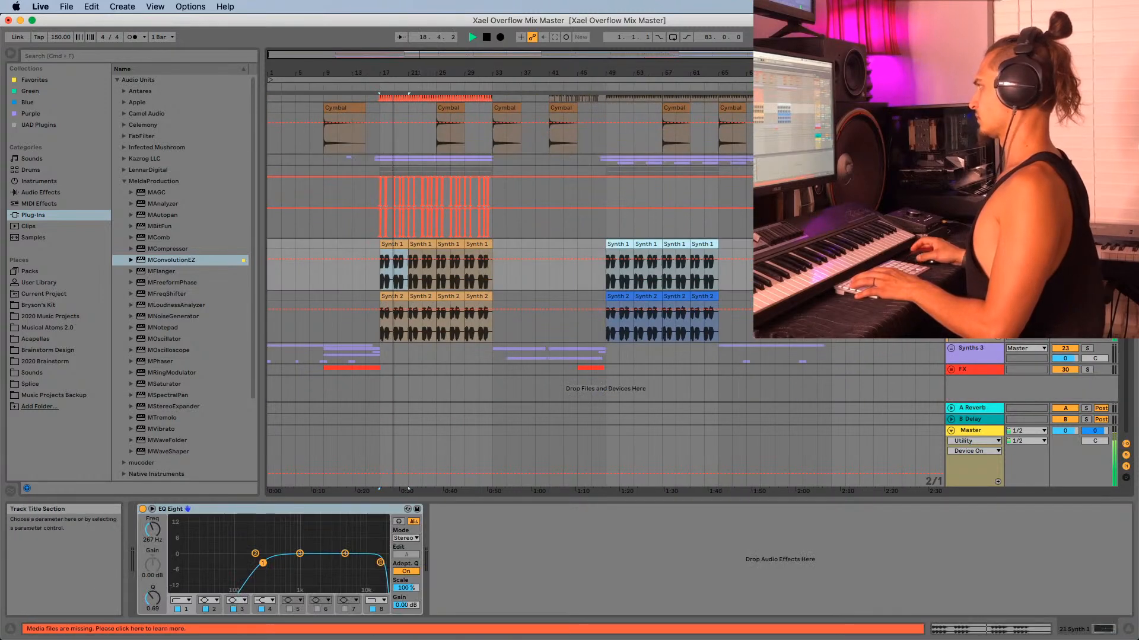
{"action": "key", "text": "space"}
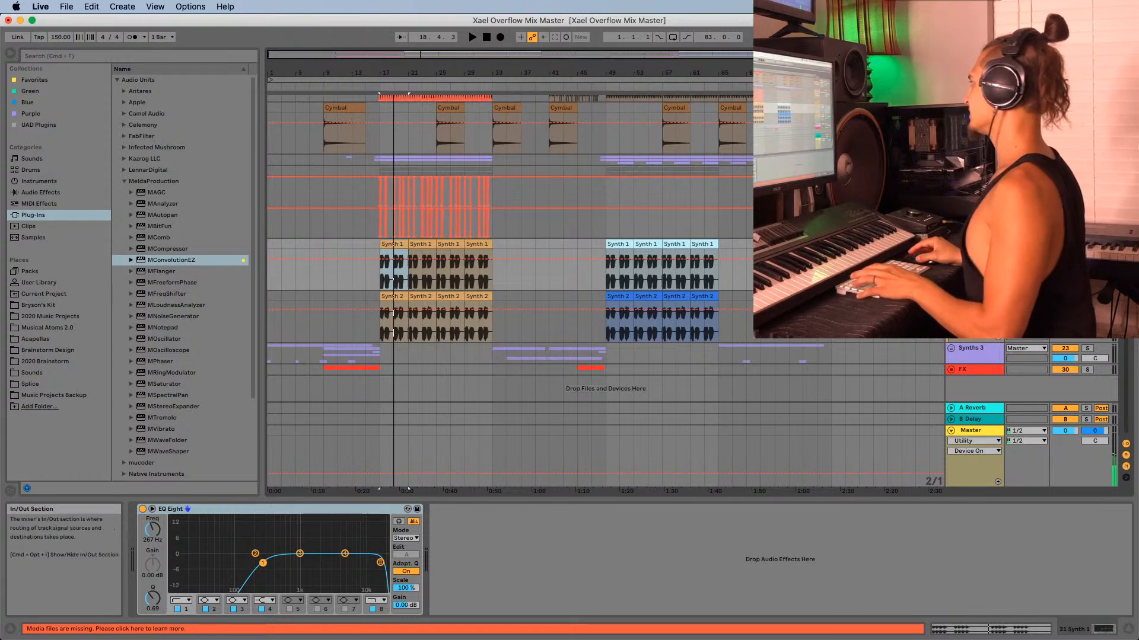
- Play the synths from bar 17 and examine the effect chains of the Drop Synths group and the Synth 1 track
{"action": "key", "text": "plus"}
{"action": "key", "text": "plus"}
{"action": "key", "text": "plus"}
{"action": "key", "text": "plus"}
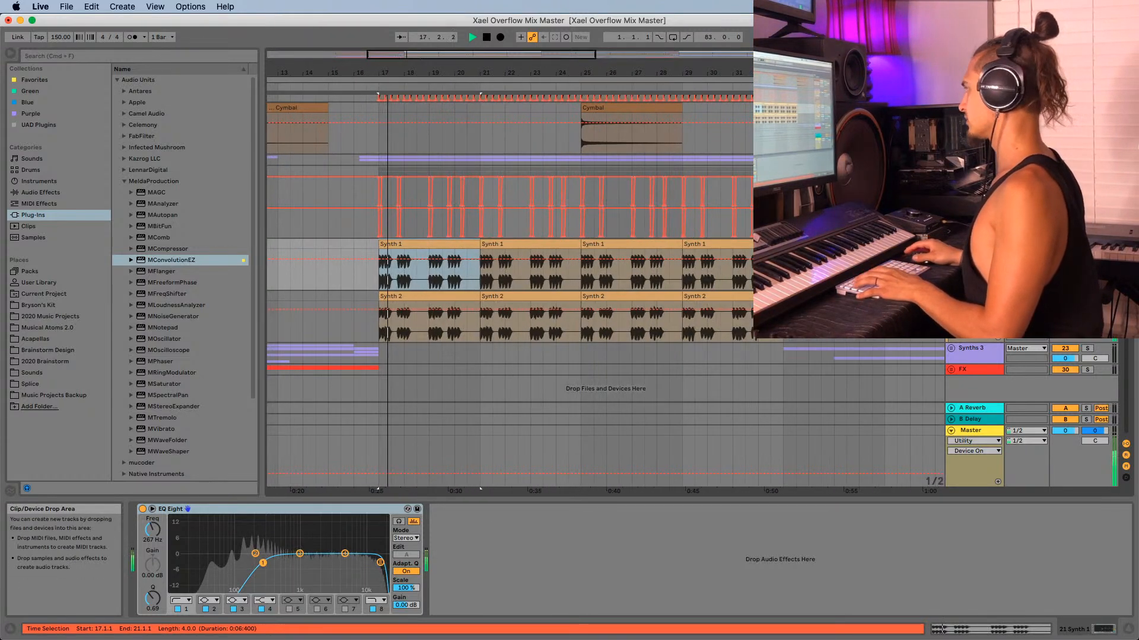
{"action": "left_click", "coordinate": [973, 171]}
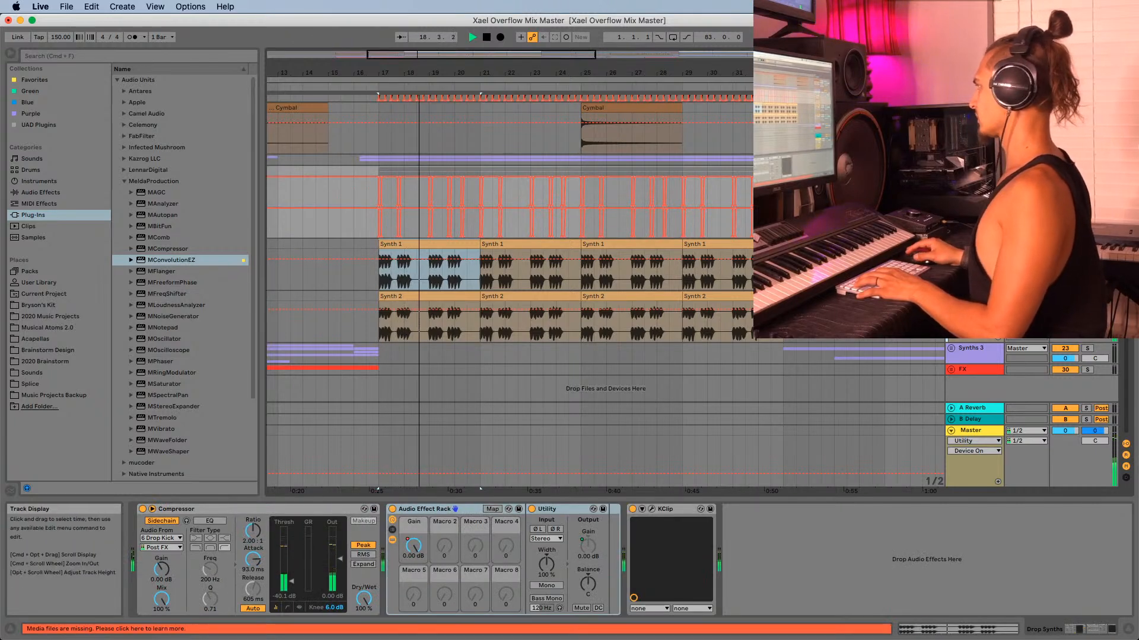
{"action": "left_click", "coordinate": [973, 244]}
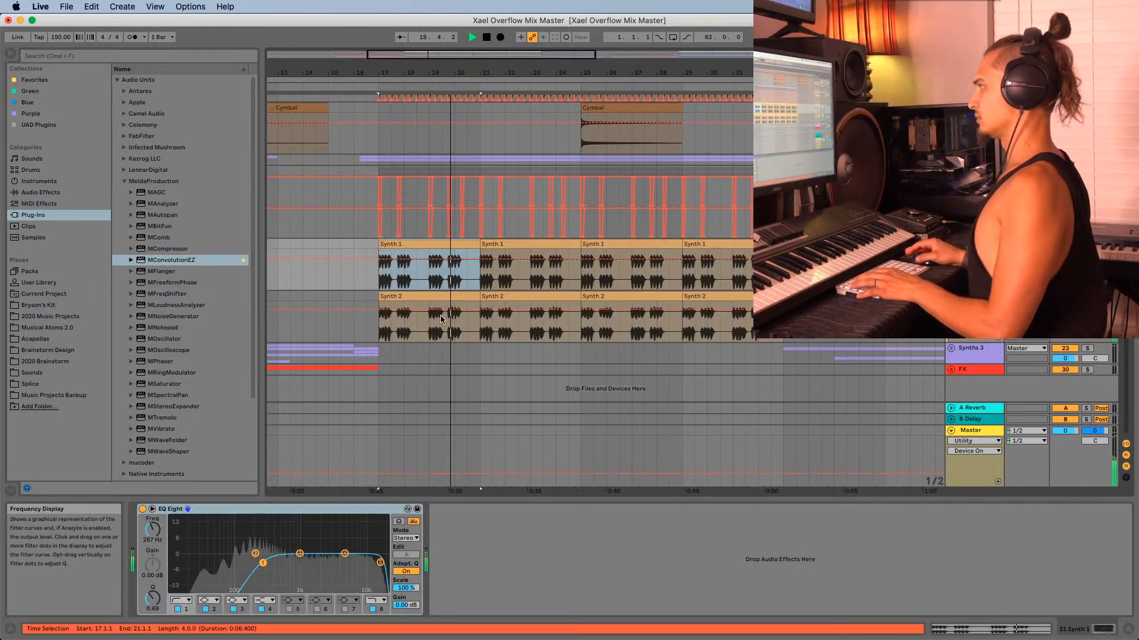
{"action": "left_click", "coordinate": [433, 338]}
- Switch off band 8 in Synth 1's EQ Eight and replay the synths from bar 18
{"action": "left_click", "coordinate": [404, 270]}
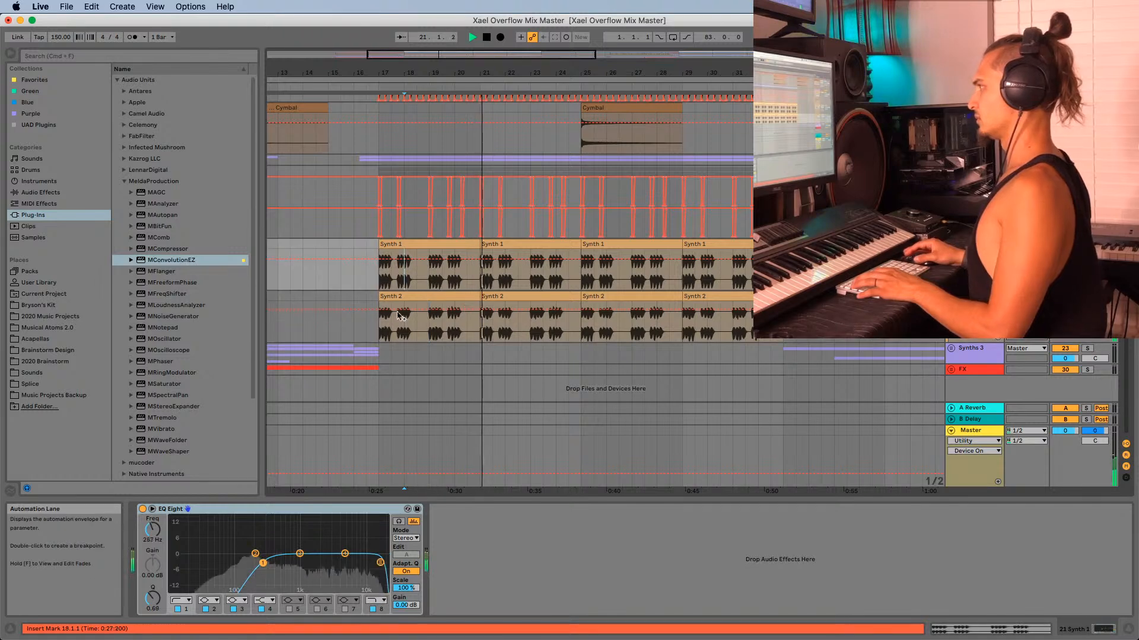
{"action": "left_click", "coordinate": [373, 609]}
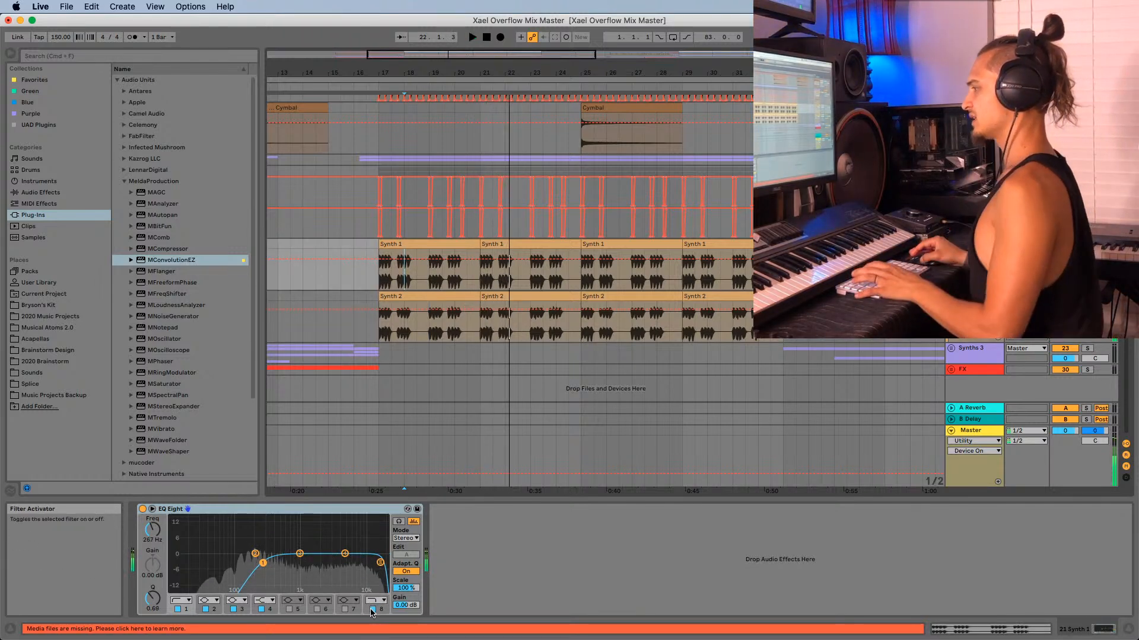
{"action": "left_click", "coordinate": [372, 610]}
{"action": "left_click", "coordinate": [393, 89]}
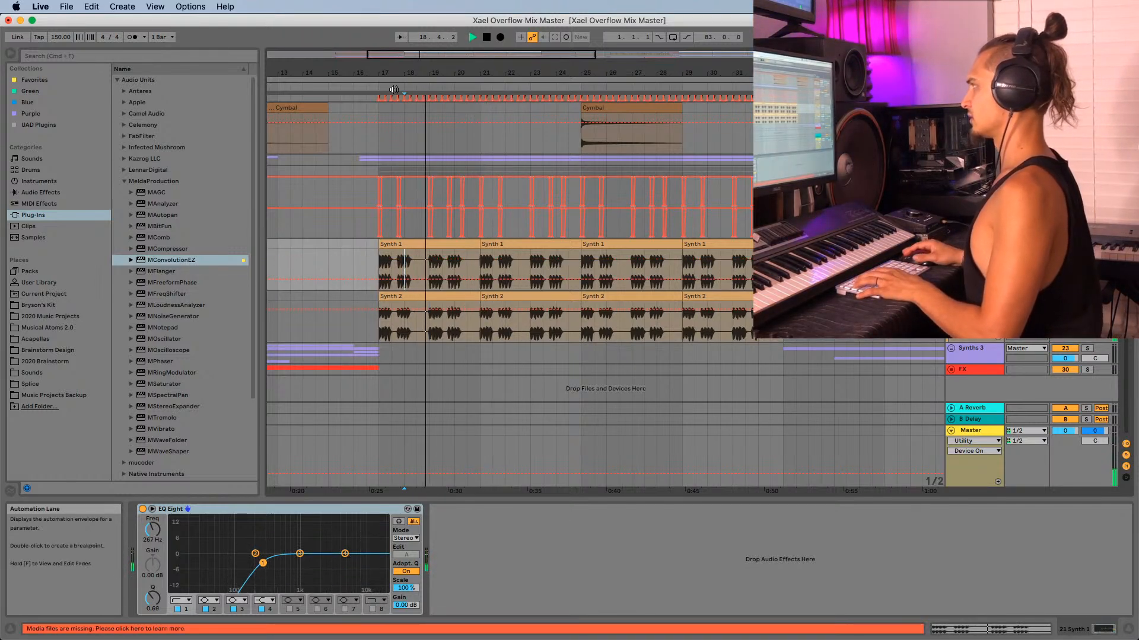
{"action": "key", "text": "minus"}
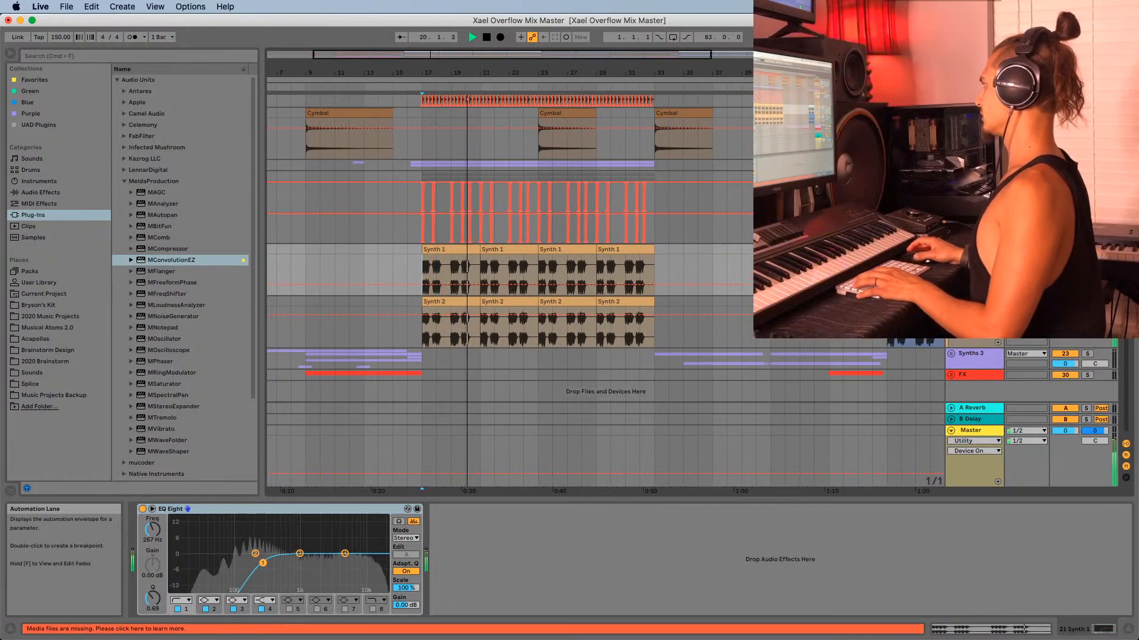
- Replay the synths from bar 17 and check the effect chain of the Drop Synths group
{"action": "key", "text": "space"}
{"action": "key", "text": "space"}
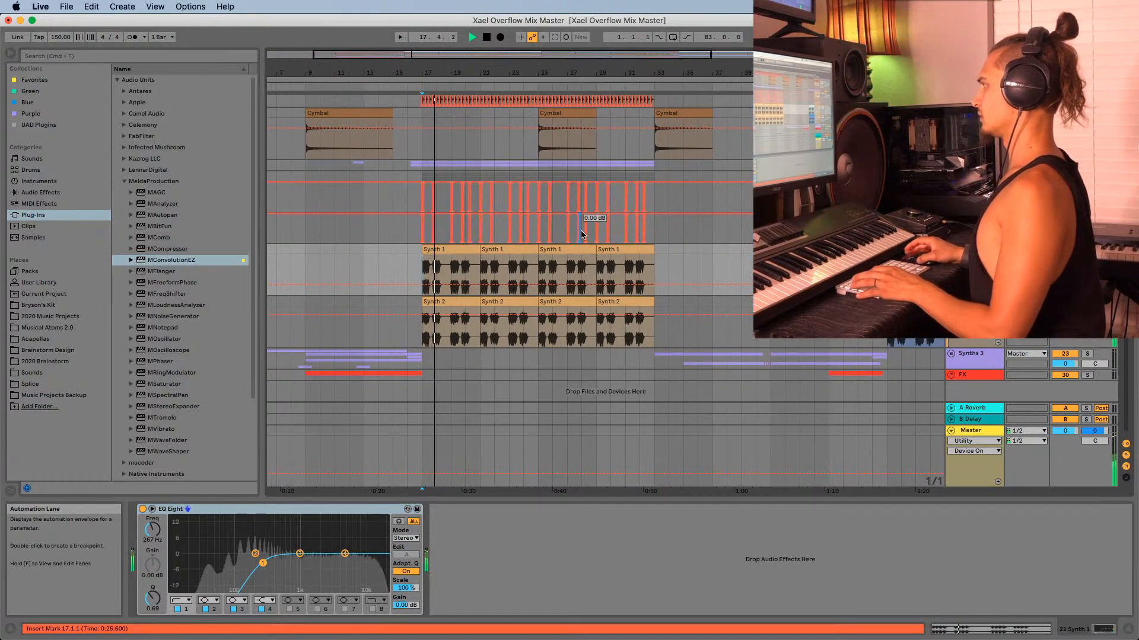
{"action": "left_click", "coordinate": [972, 176]}
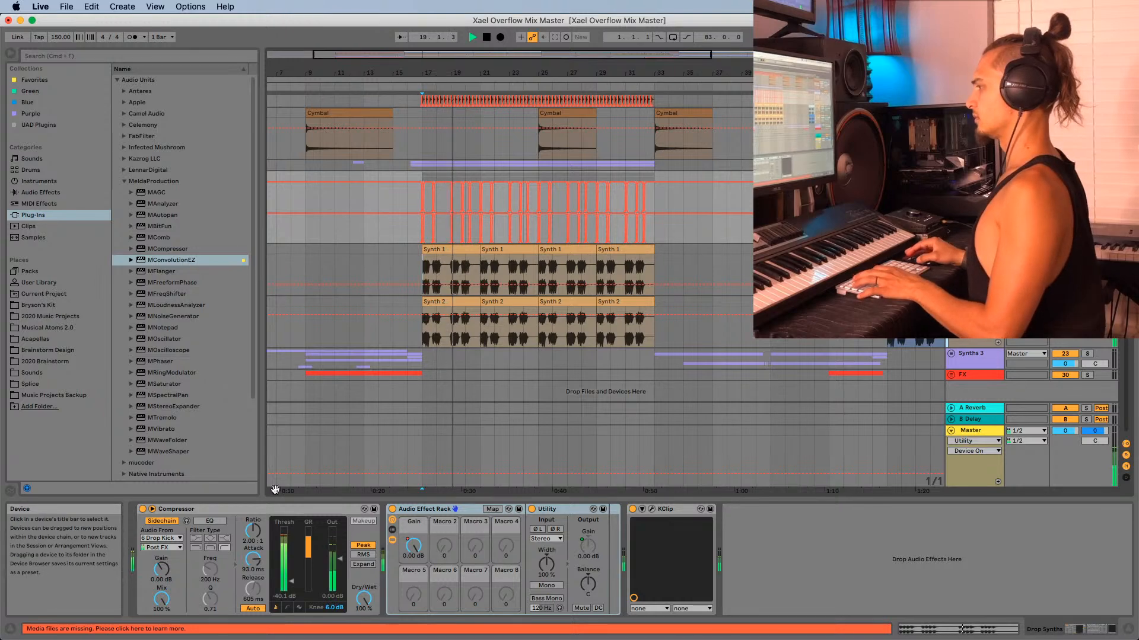
{"action": "key", "text": "space"}
{"action": "scroll", "coordinate": [332, 454], "scroll_direction": "up", "scroll_amount": 10}
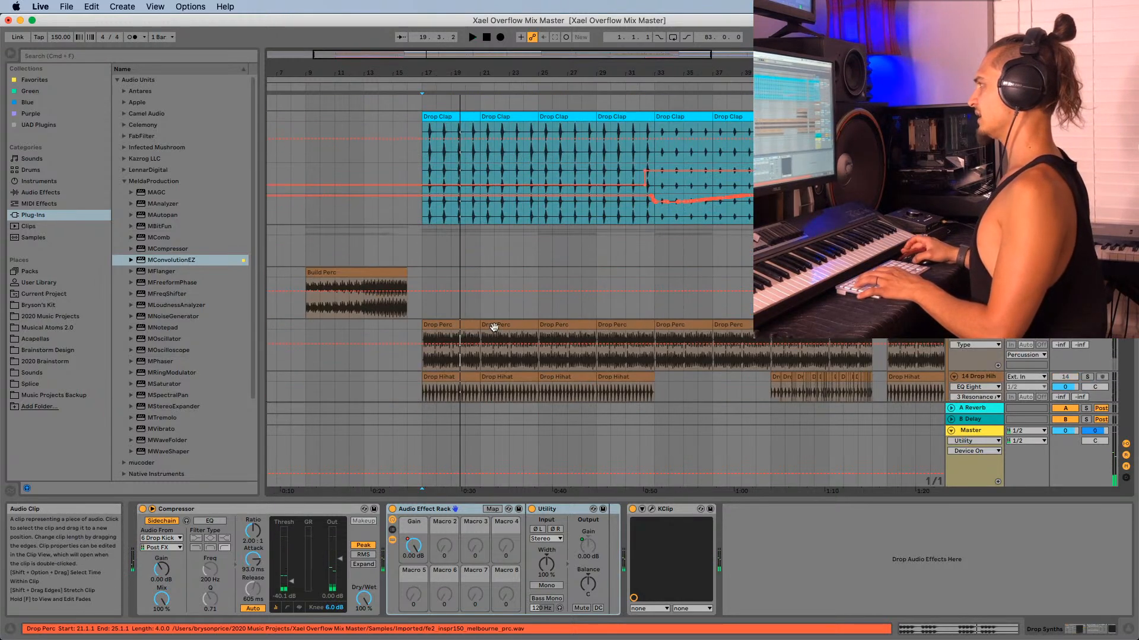
{"action": "scroll", "coordinate": [494, 326], "scroll_direction": "down", "scroll_amount": 10}
- Copy the SC trigger sidechain Compressor from Drops Leads into the Drop Synths group, after folding and switching off the group's existing Compressor
{"action": "left_click", "coordinate": [973, 163]}
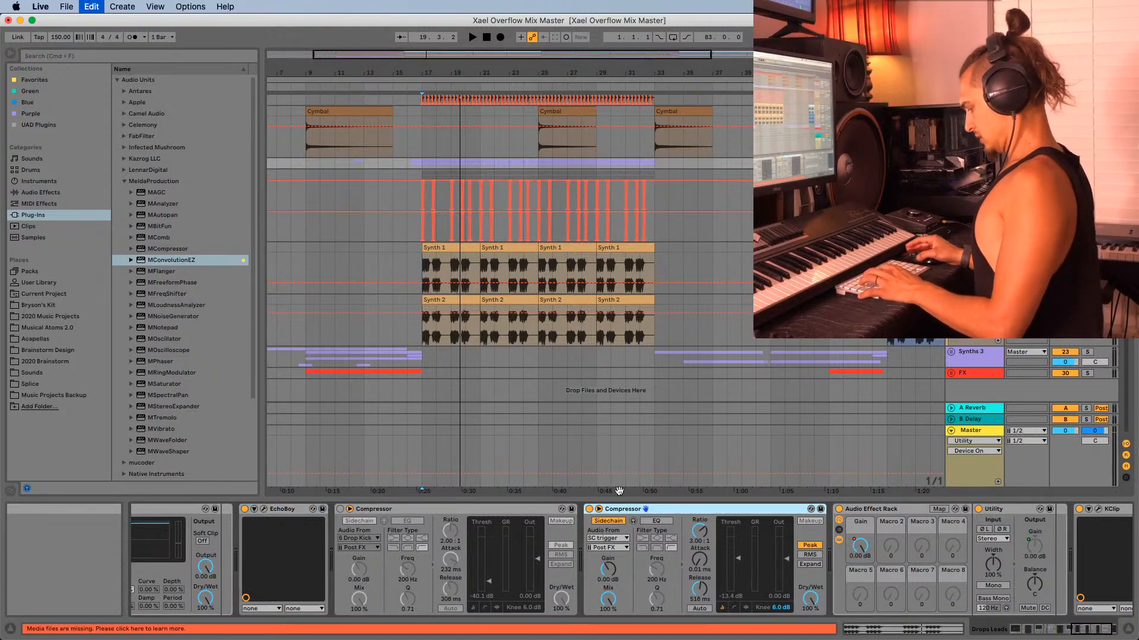
{"action": "scroll", "coordinate": [593, 356], "scroll_direction": "down", "scroll_amount": 1}
{"action": "key", "text": "Down"}
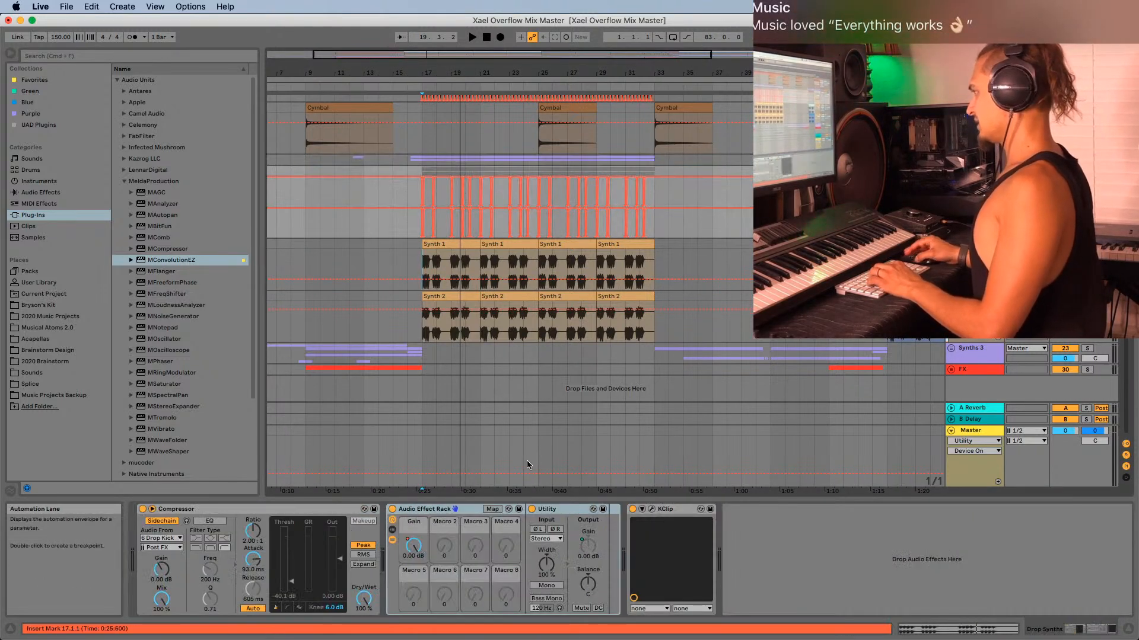
{"action": "double_click", "coordinate": [207, 511]}
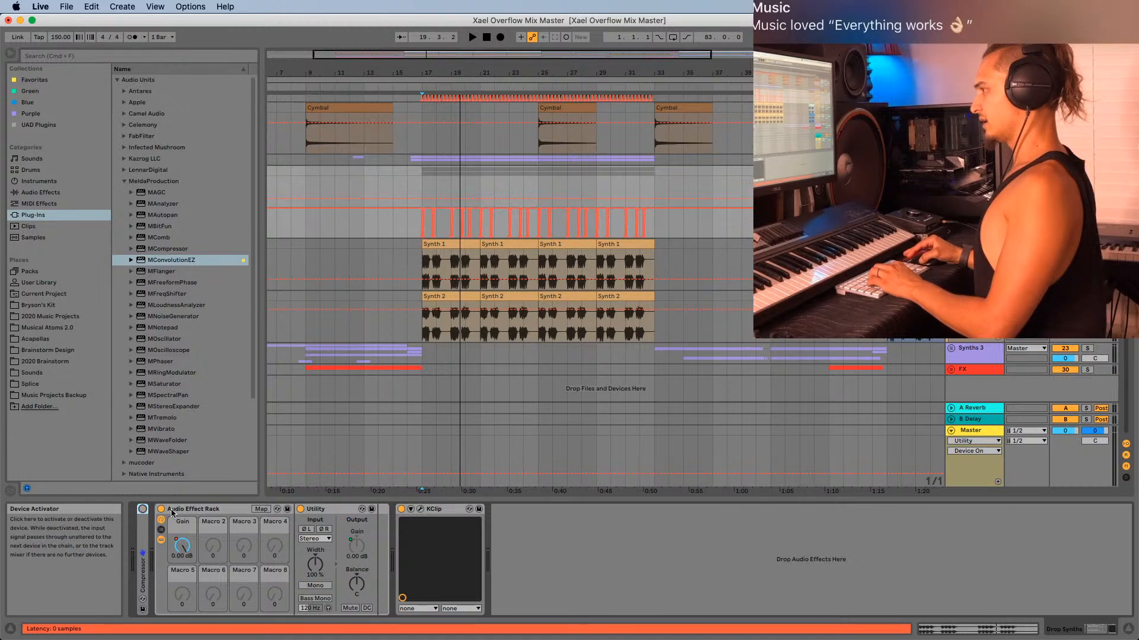
{"action": "left_click", "coordinate": [196, 512]}
{"action": "double_click", "coordinate": [143, 569]}
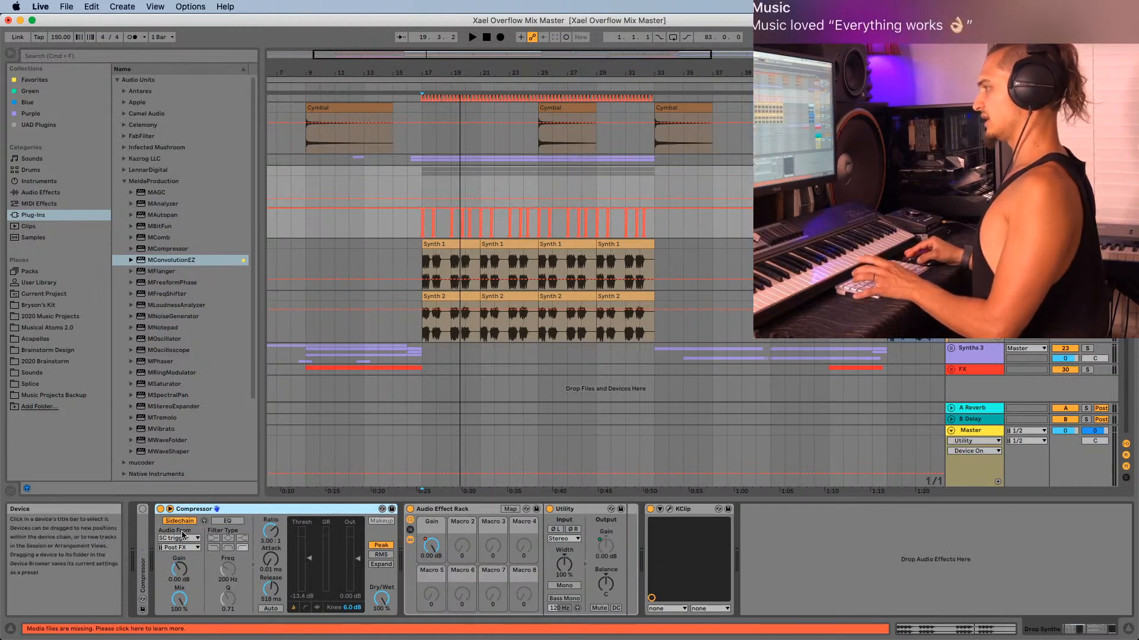
- Play the synths from bar 17 with the copied Compressor and examine the beginning of the Drops Leads effect chain
{"action": "key", "text": "space"}
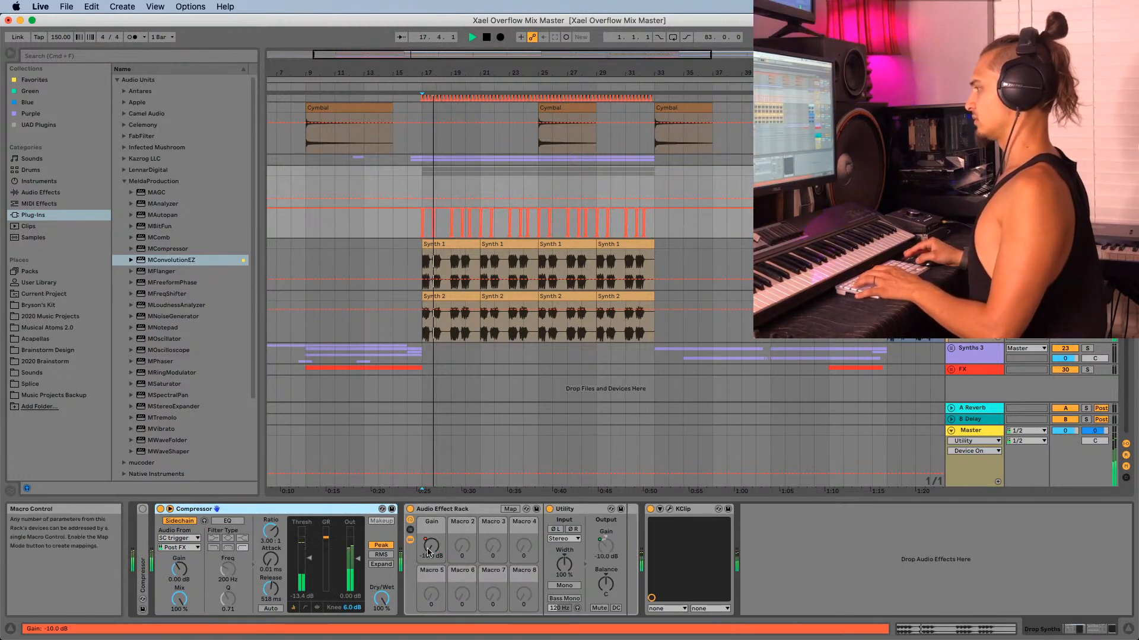
{"action": "left_click", "coordinate": [972, 158]}
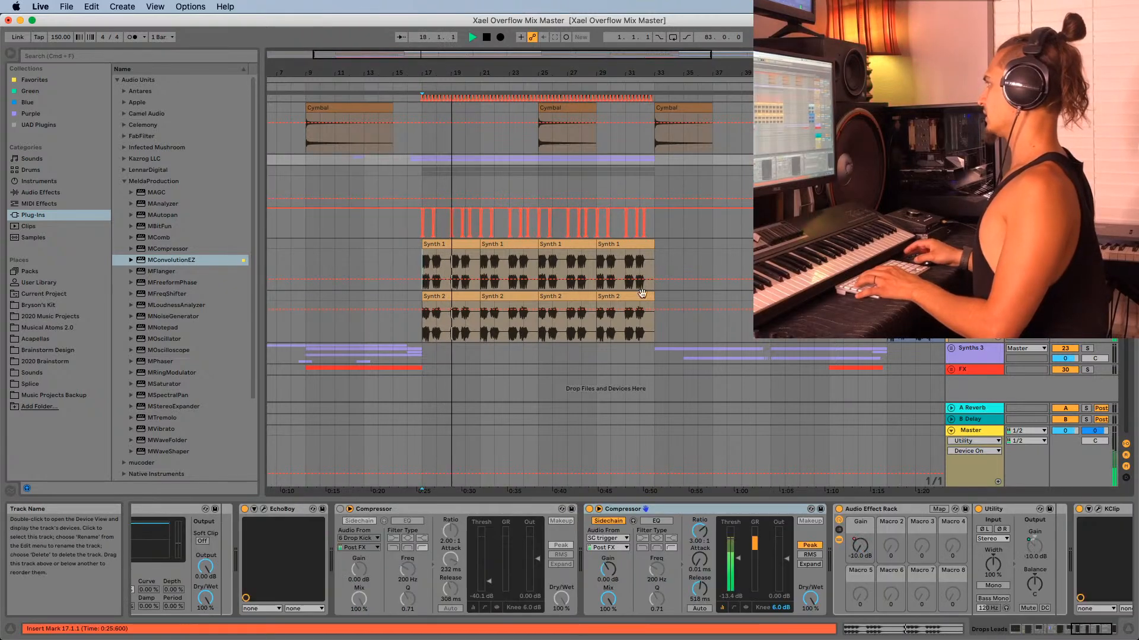
{"action": "key", "text": "space"}
{"action": "left_click_drag", "start_coordinate": [1086, 632], "coordinate": [1015, 632]}
{"action": "left_click", "coordinate": [291, 512]}
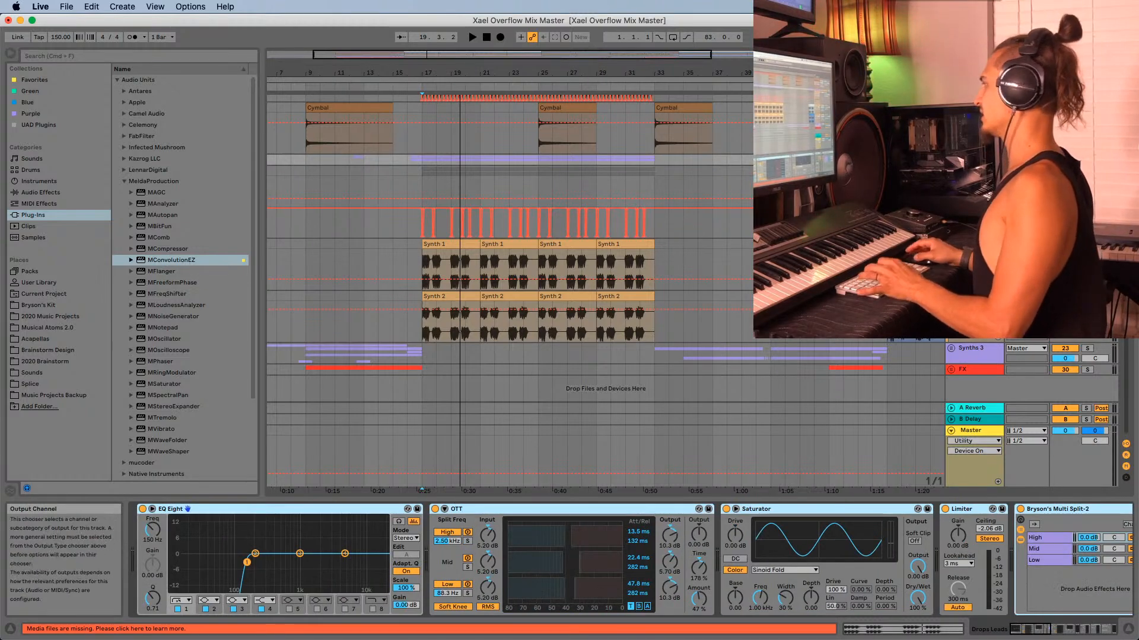
- Undo the last change and set the OTT Amount on the Drop Synths group to 43 %
{"action": "left_click", "coordinate": [299, 484]}
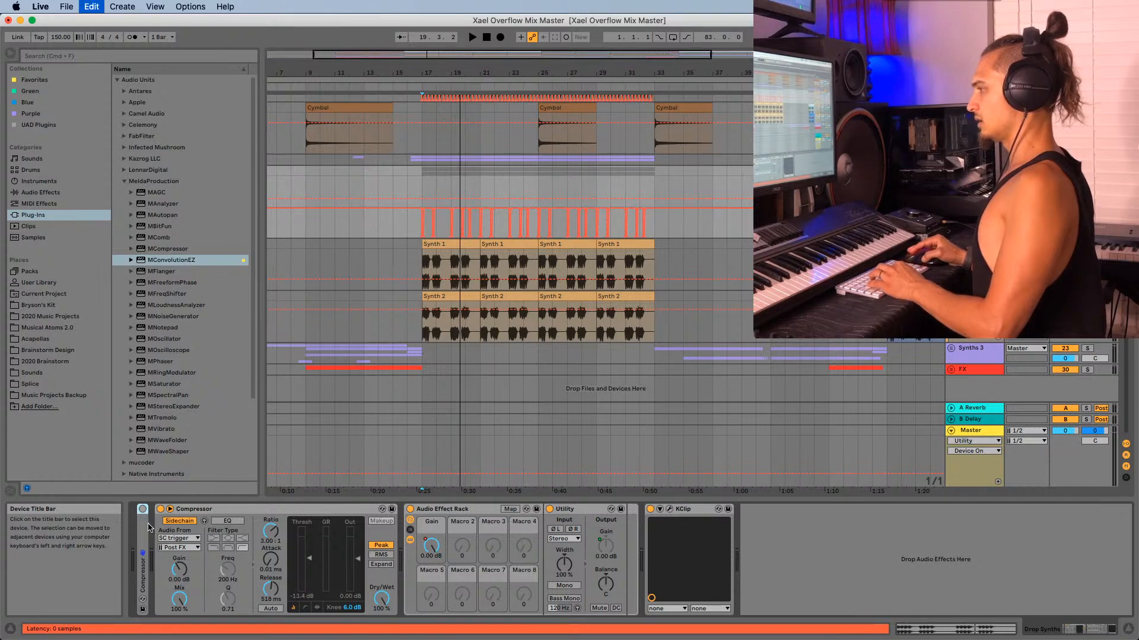
{"action": "key", "text": "super+z"}
{"action": "key", "text": "space"}
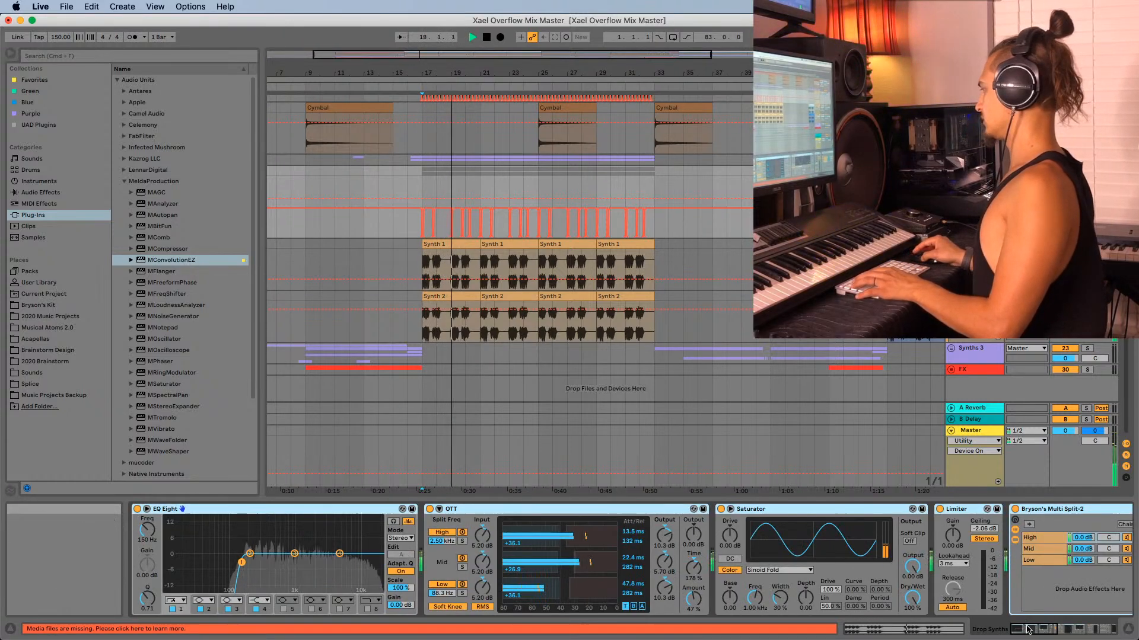
{"action": "left_click", "coordinate": [1028, 630]}
{"action": "left_click_drag", "start_coordinate": [527, 600], "coordinate": [531, 607]}
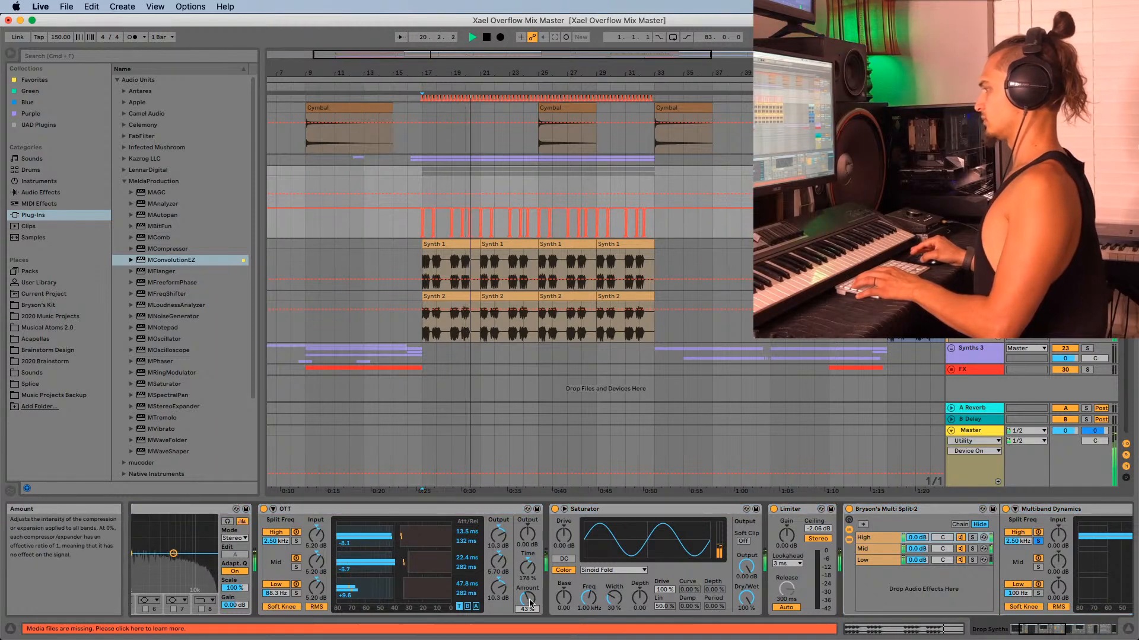
- Restart playback of the drop and lower the Drop Synths Limiter's Ceiling to -4.88 dB
{"action": "key", "text": "space"}
{"action": "key", "text": "space"}
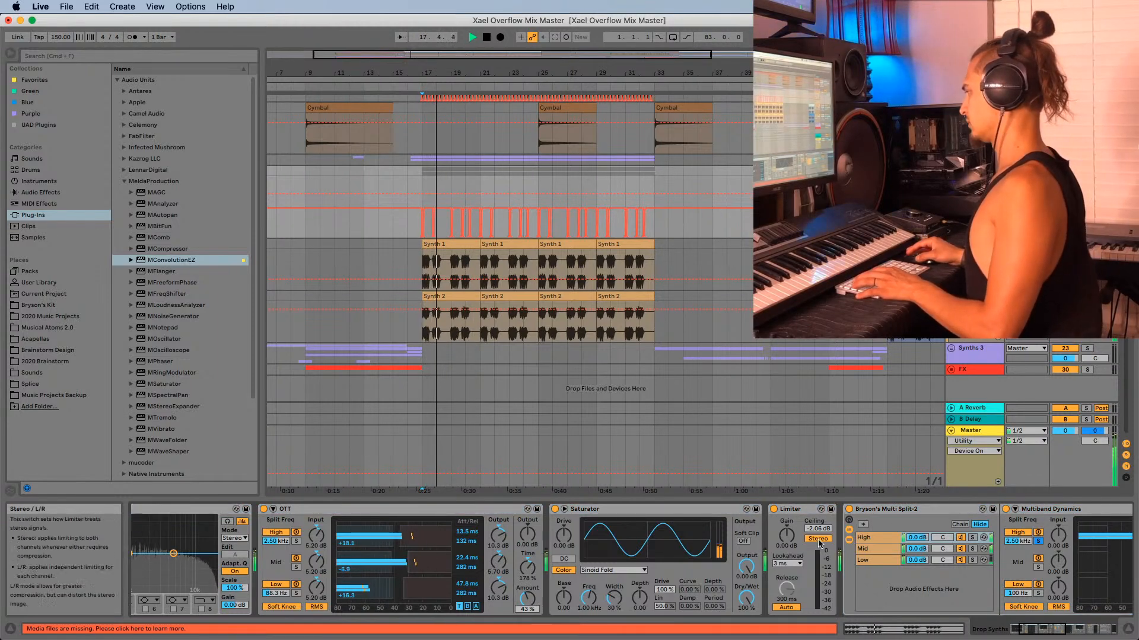
{"action": "left_click_drag", "start_coordinate": [817, 529], "coordinate": [818, 539]}
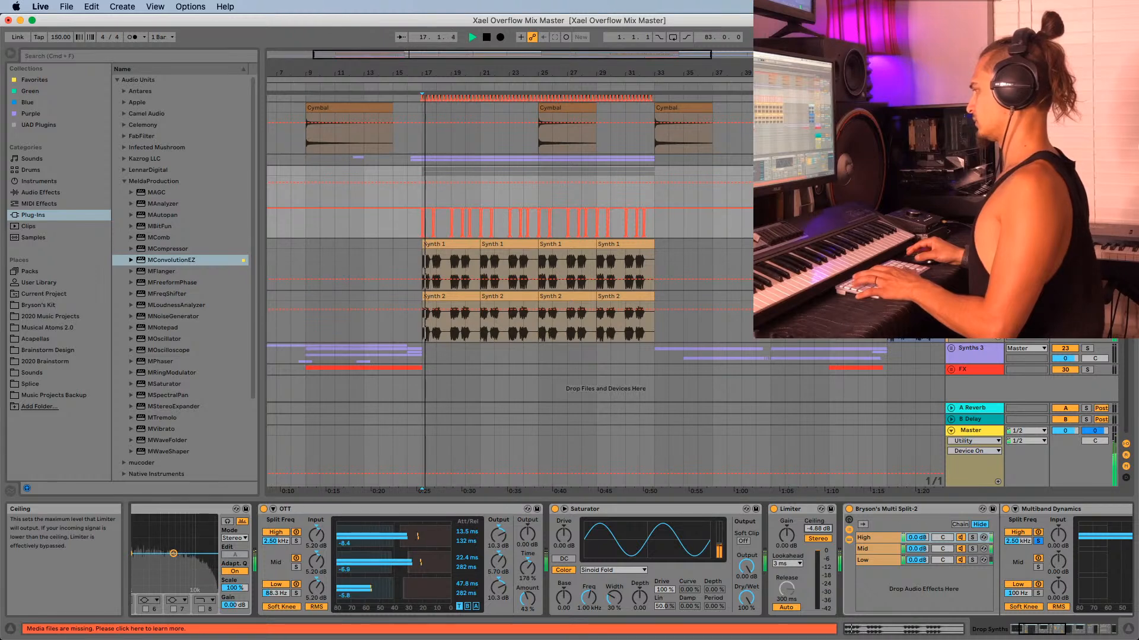
- Open CamelCrusher on the Mid chain of Bryson's Multi Split-2 and adjust its Mix and Tube distortion during playback
{"action": "scroll", "coordinate": [169, 550], "scroll_direction": "right", "scroll_amount": 10}
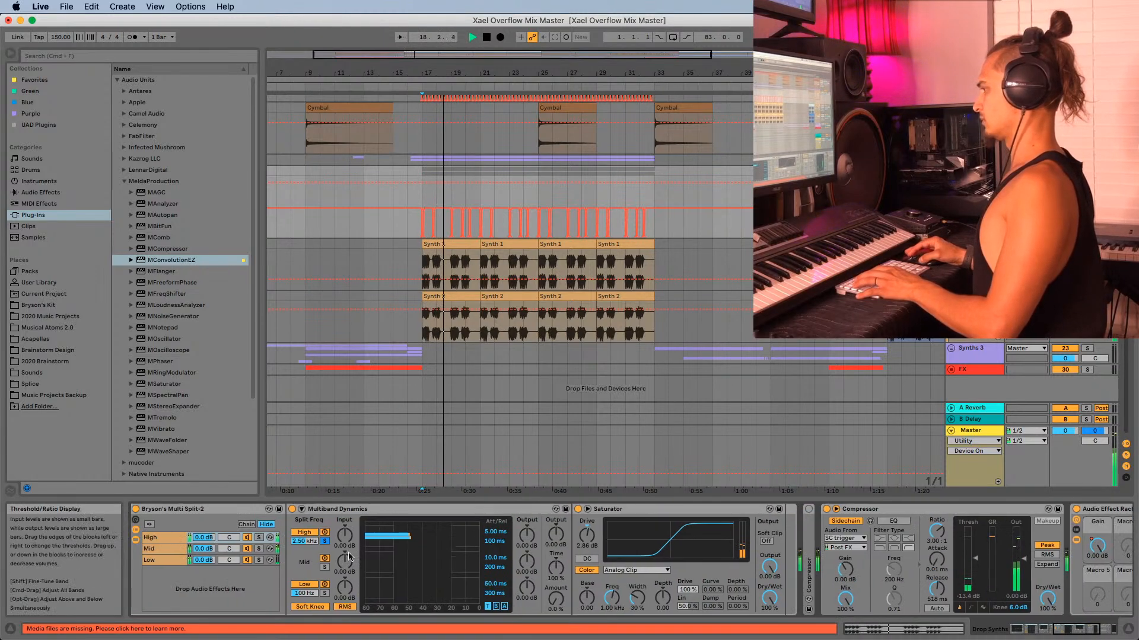
{"action": "left_click", "coordinate": [168, 551]}
{"action": "key", "text": "space"}
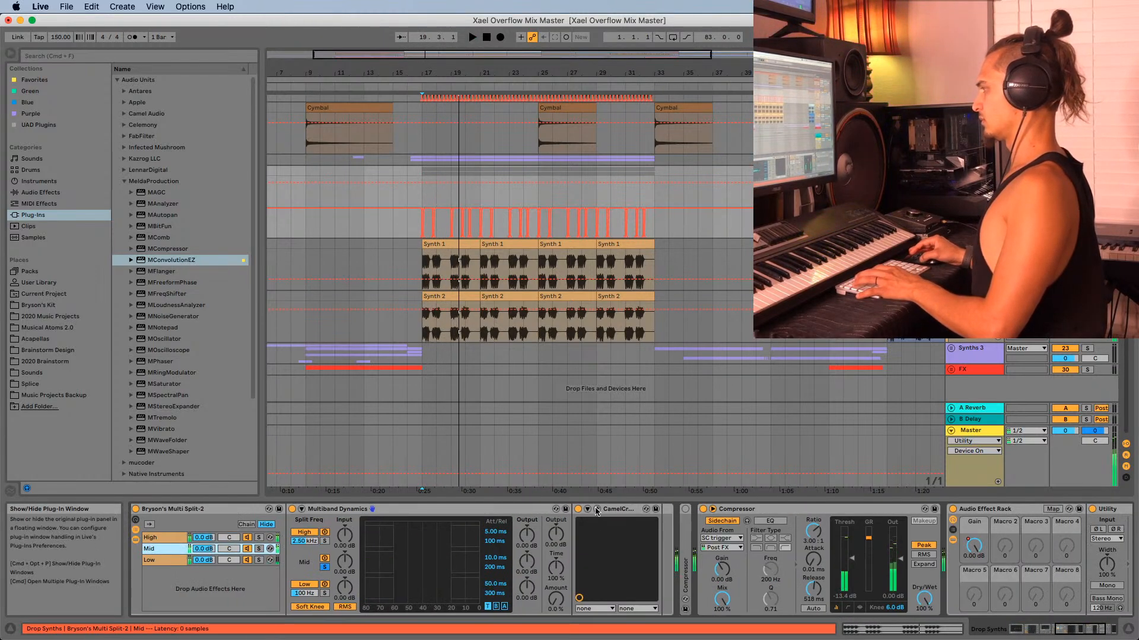
{"action": "left_click", "coordinate": [597, 509]}
{"action": "key", "text": "space"}
{"action": "left_click_drag", "start_coordinate": [215, 272], "coordinate": [216, 269]}
{"action": "left_click_drag", "start_coordinate": [82, 209], "coordinate": [81, 204]}
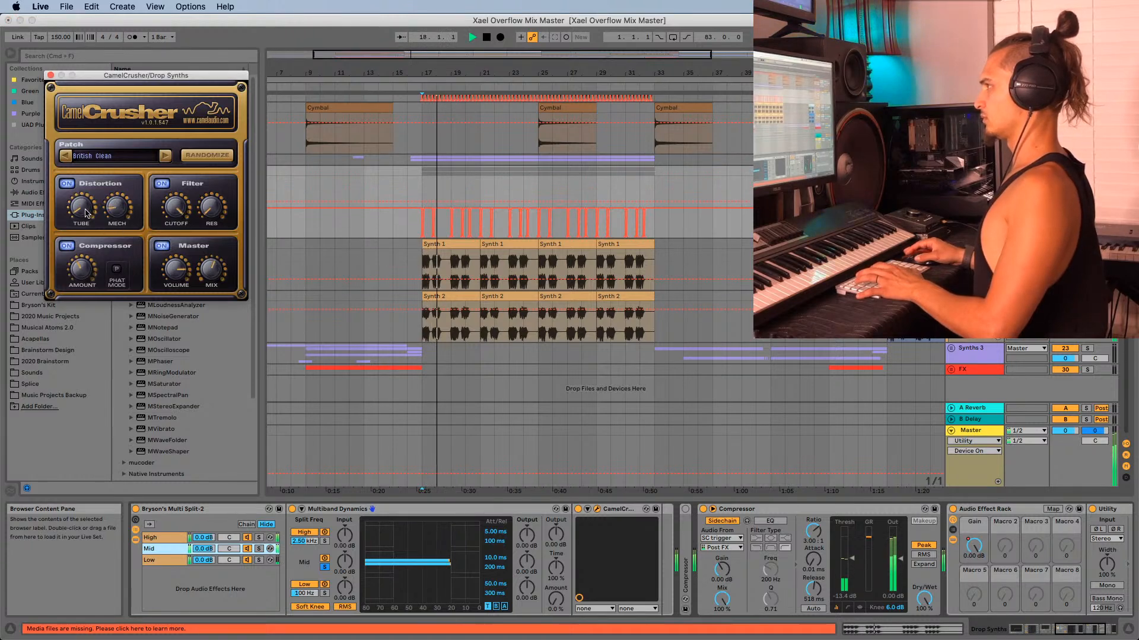
{"action": "key", "text": "space"}
{"action": "key", "text": "space"}
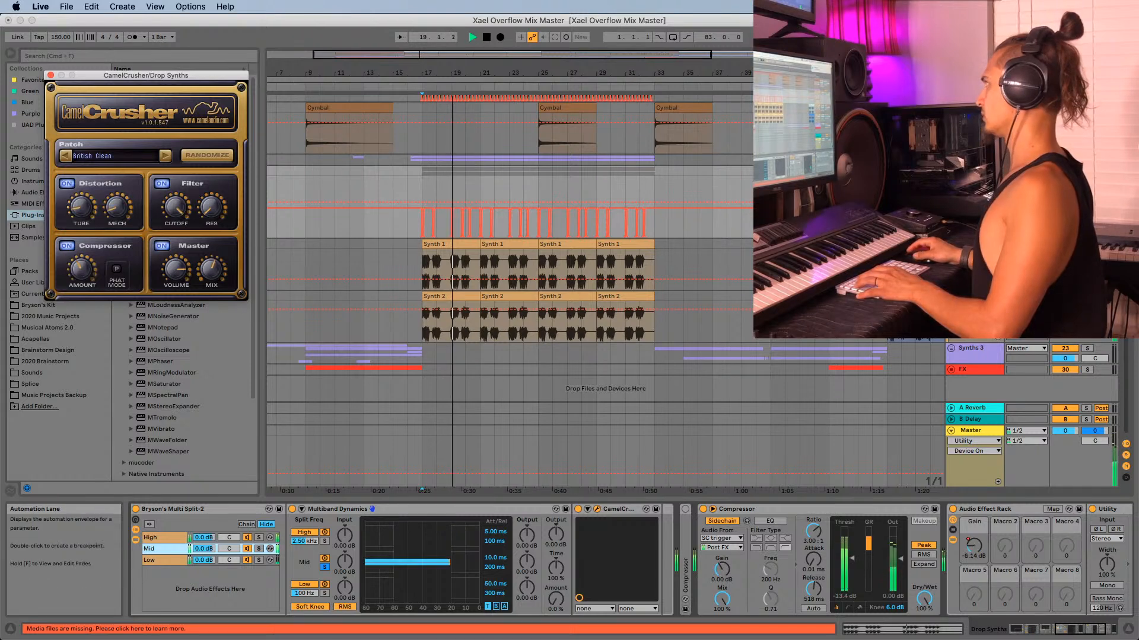
- Place the insert marker at bar 17 on the Synth 1 track and stop playback
{"action": "key", "text": "super+Tab"}
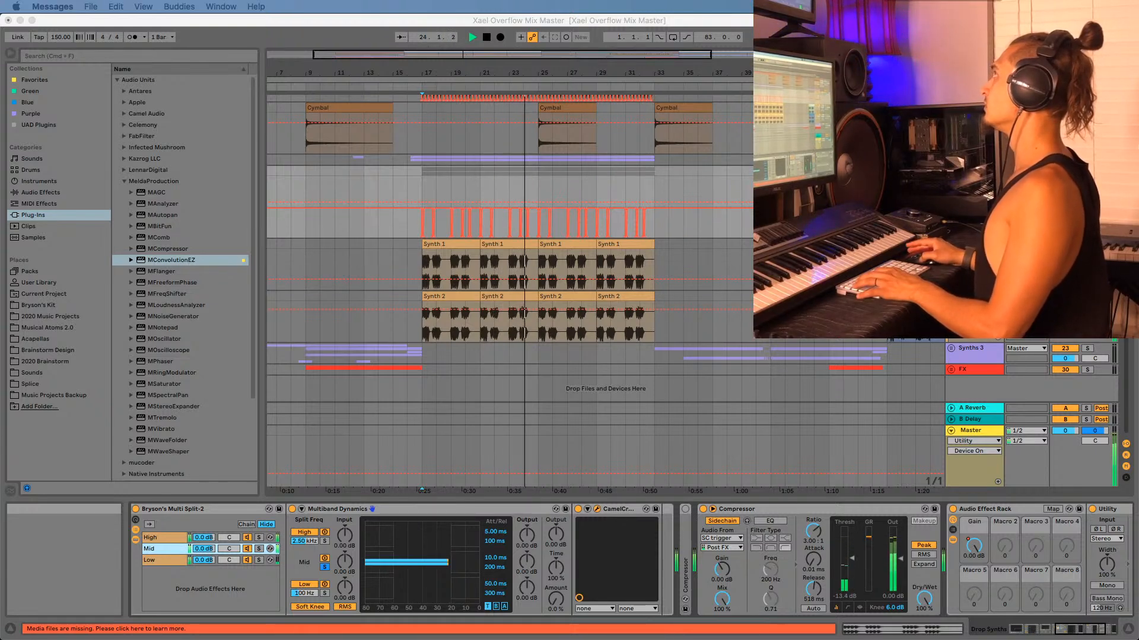
{"action": "left_click", "coordinate": [417, 281]}
{"action": "left_click", "coordinate": [422, 267]}
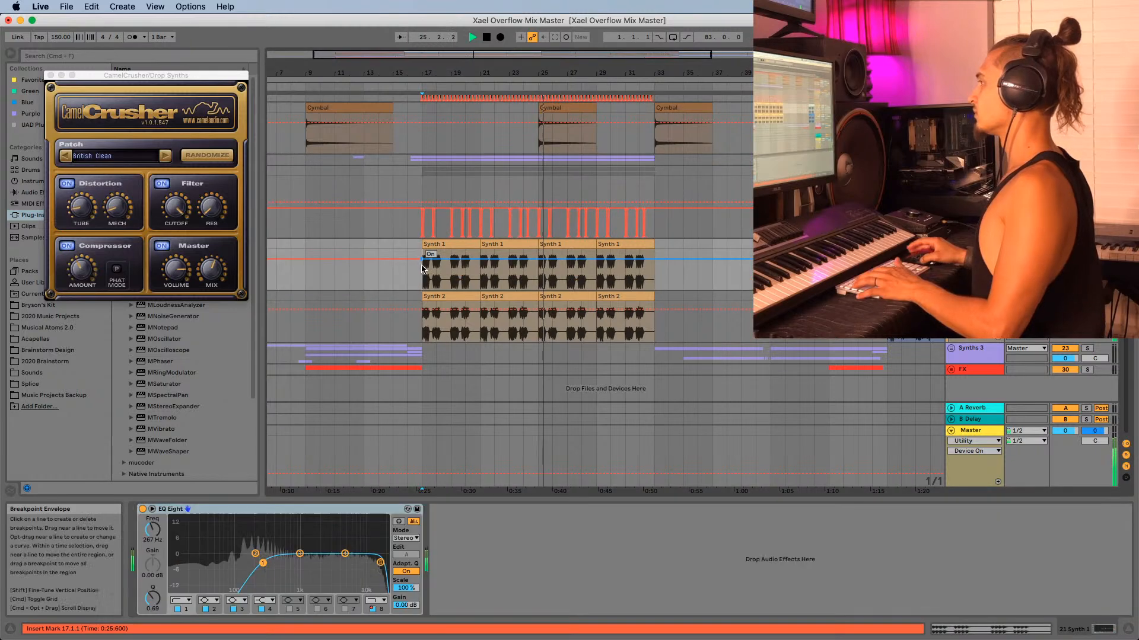
{"action": "key", "text": "space"}
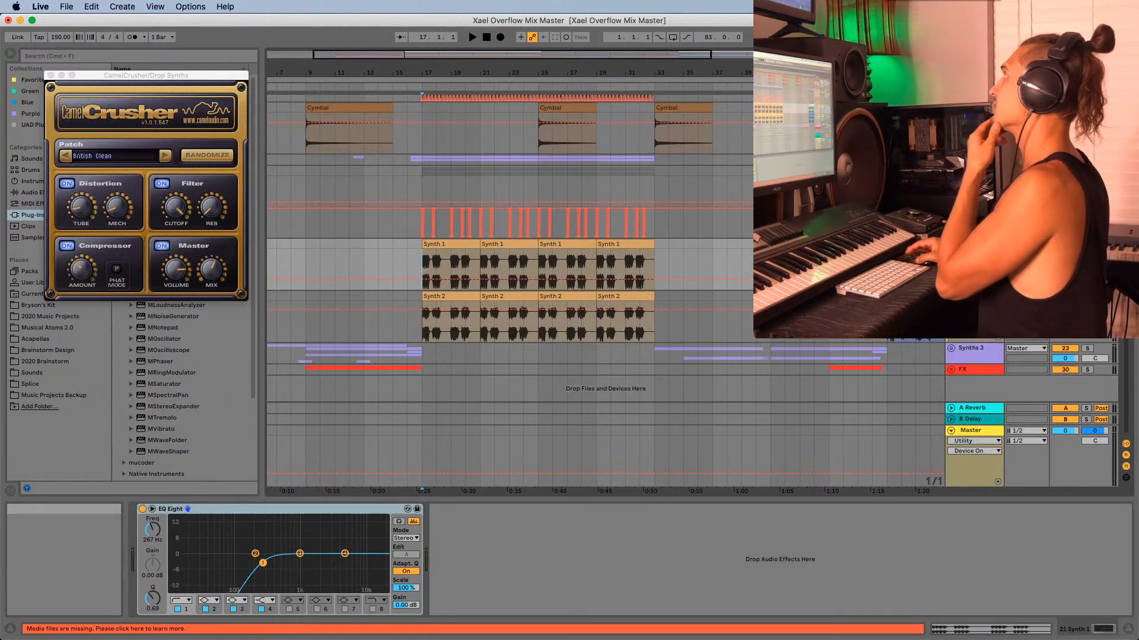
{"action": "key", "text": "super+Tab"}
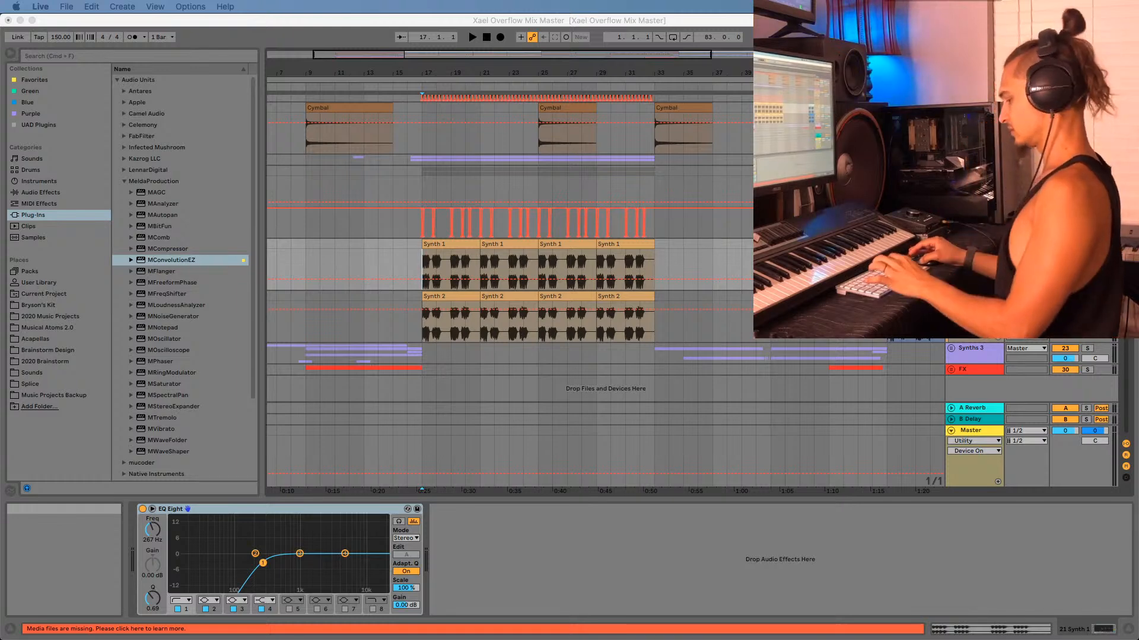
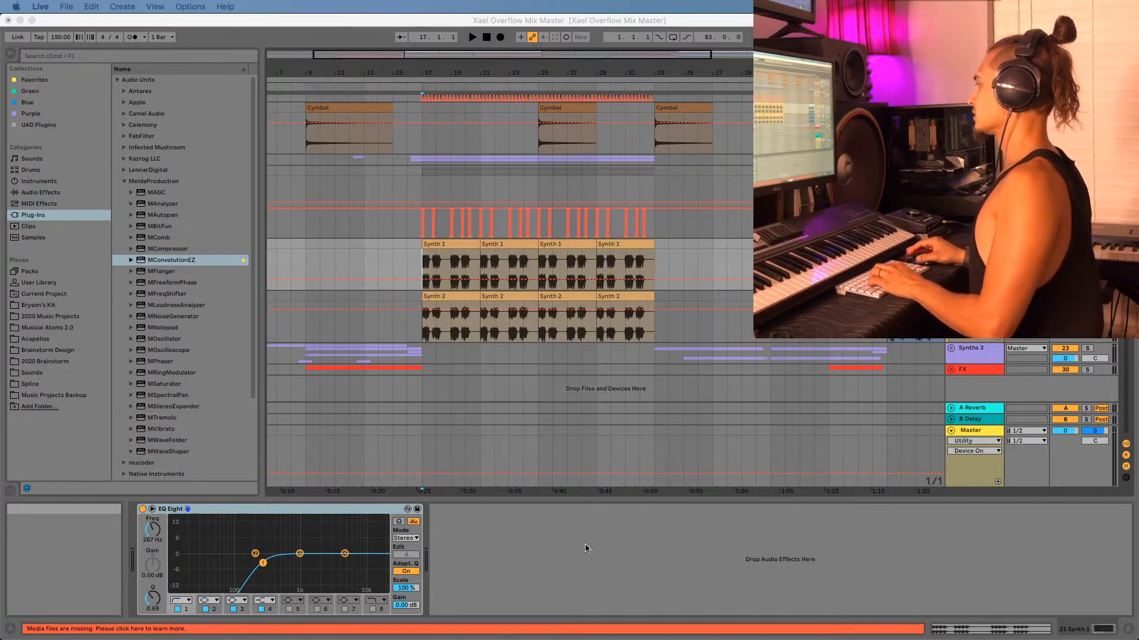
- Play the drop from bar 17 on the Synth 2 track and show the Drop Synths group's device chain
{"action": "left_click", "coordinate": [423, 336]}
{"action": "left_click", "coordinate": [423, 336]}
{"action": "key", "text": "space"}
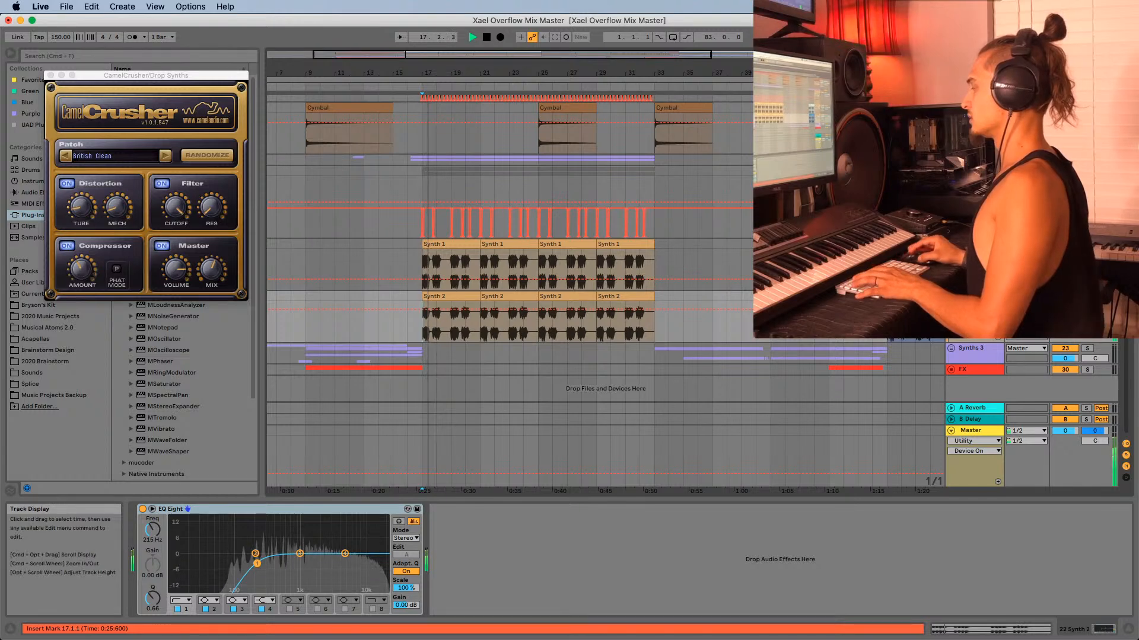
{"action": "left_click", "coordinate": [564, 207]}
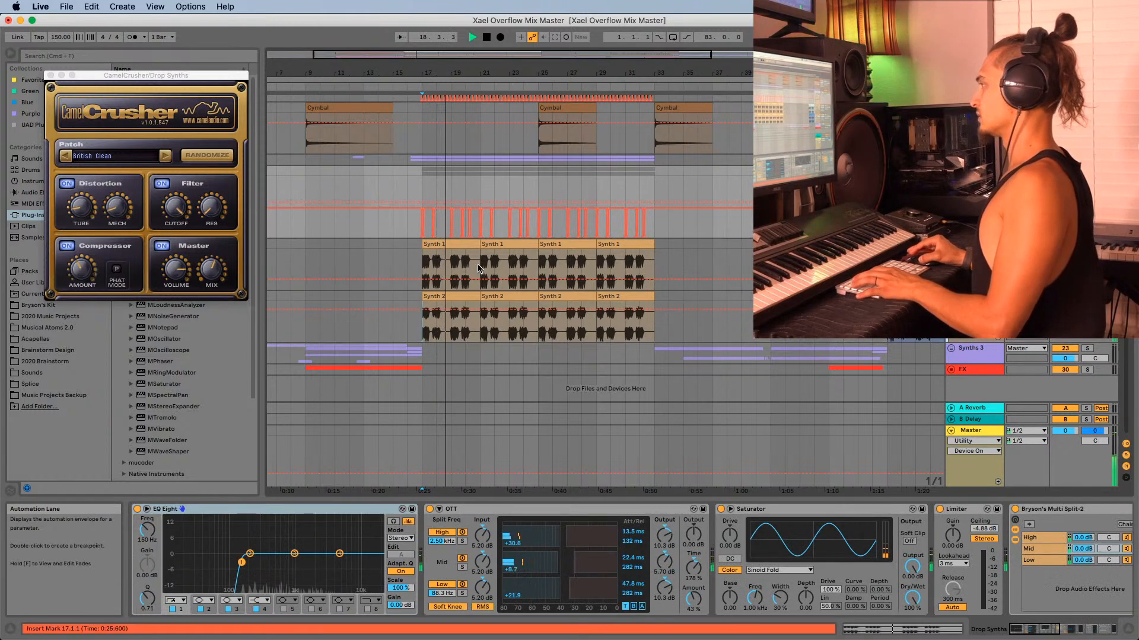
- Select the first Synth 1 clip and listen to the drop again from its start
{"action": "left_click", "coordinate": [452, 244]}
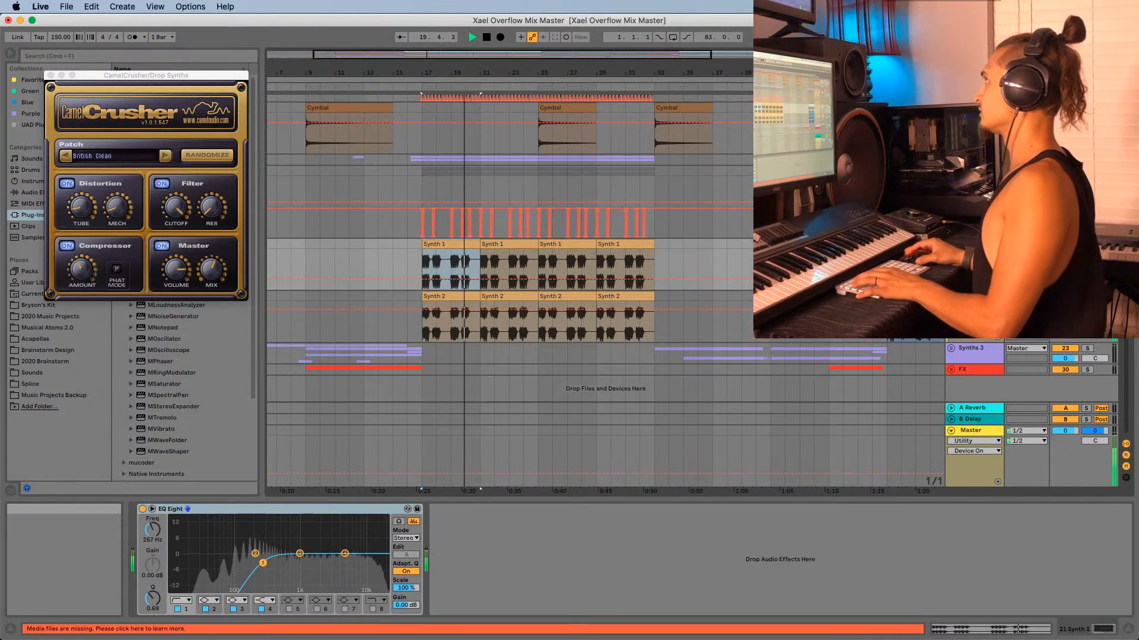
{"action": "key", "text": "super+Tab"}
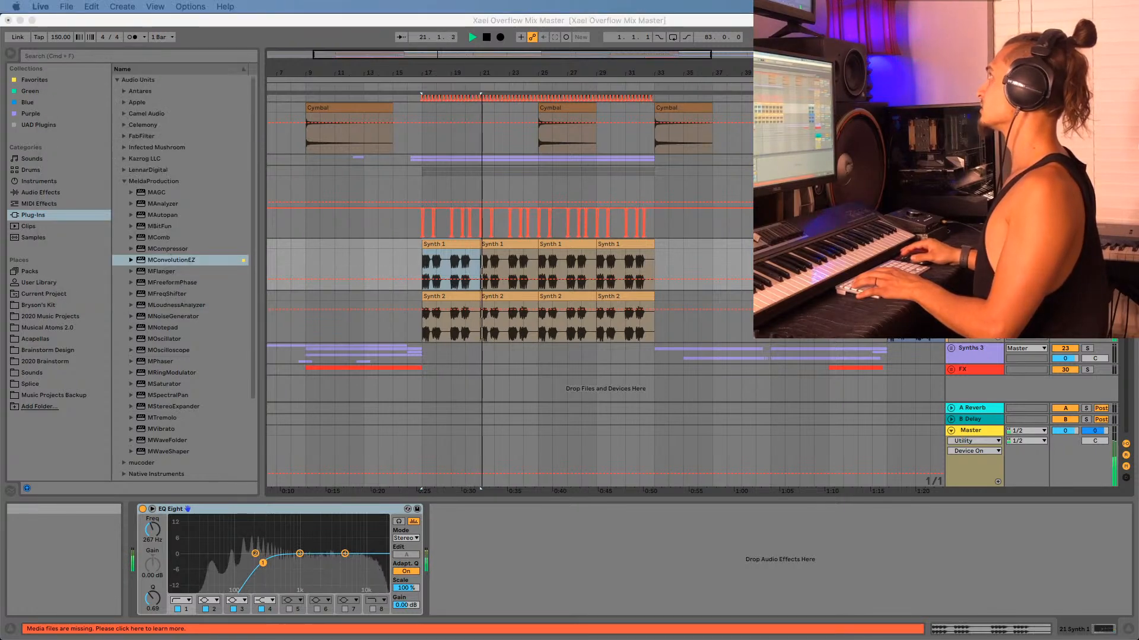
{"action": "left_click", "coordinate": [662, 574]}
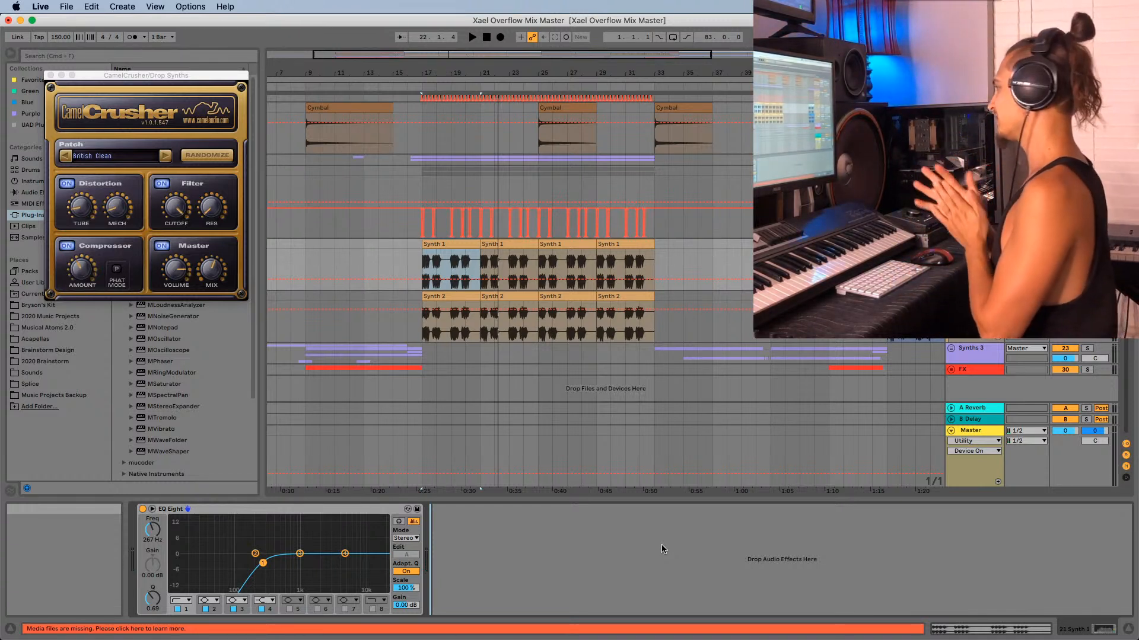
{"action": "key", "text": "space"}
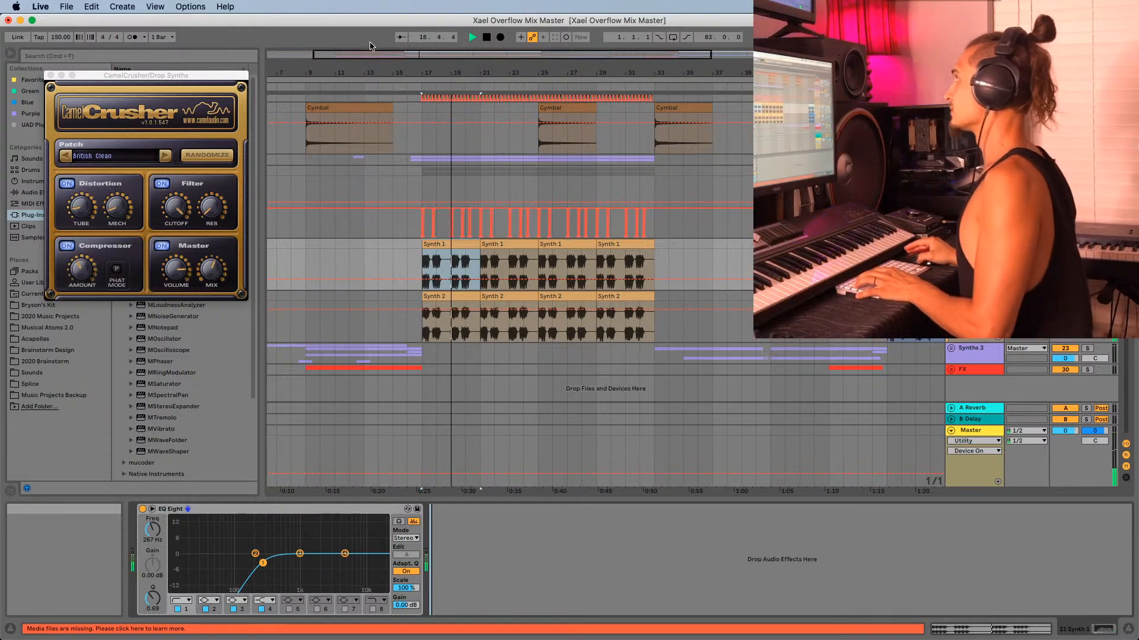
{"action": "key", "text": "super+Tab"}
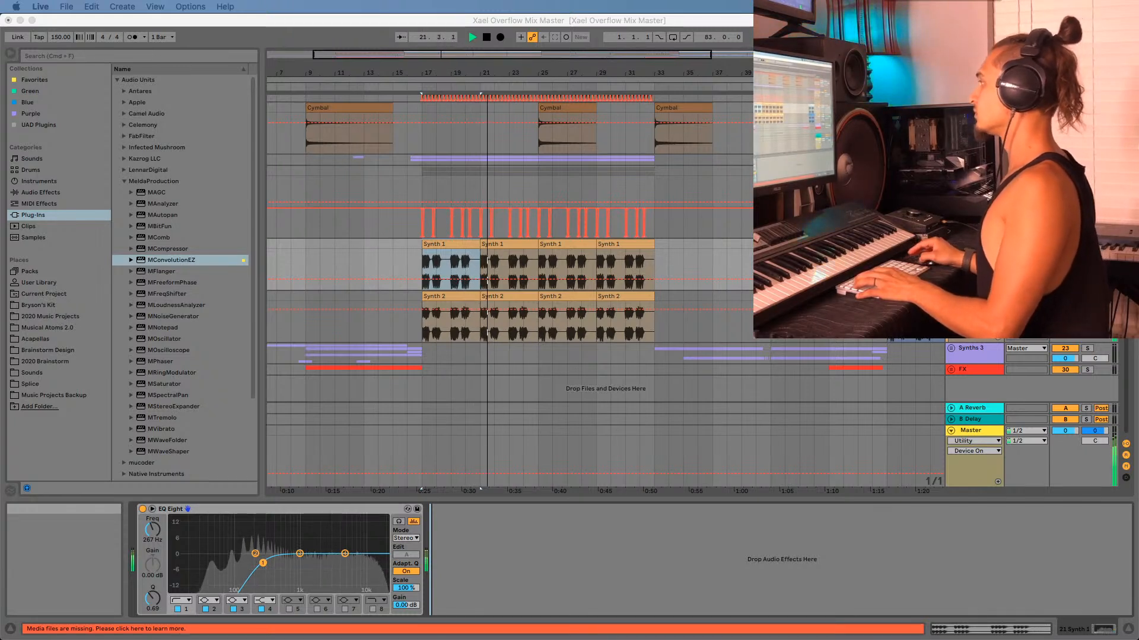
{"action": "key", "text": "super+Tab"}
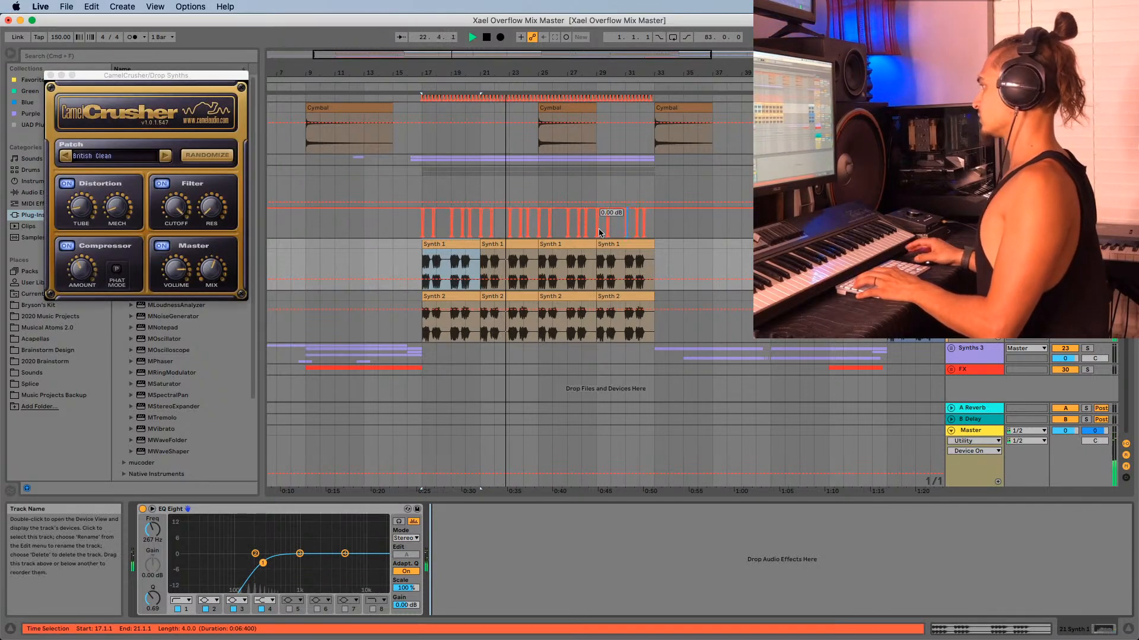
- Examine the Drop Synths gain automation up close at bar 17 while replaying the drop from there
{"action": "scroll", "coordinate": [437, 305], "scroll_direction": "up", "scroll_amount": 3}
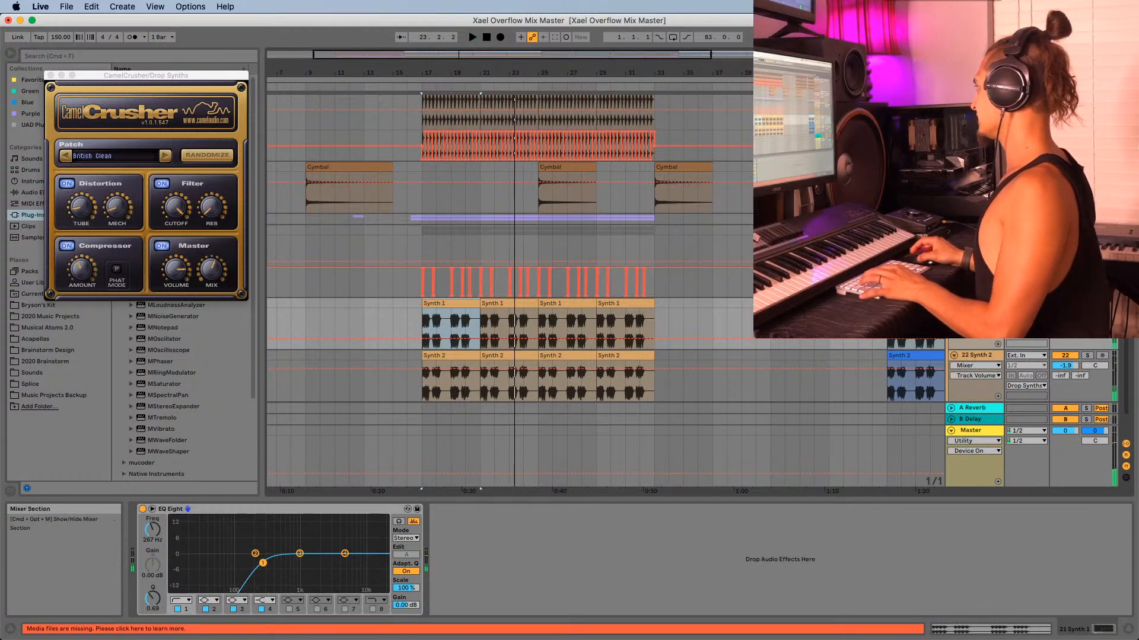
{"action": "left_click", "coordinate": [418, 320]}
{"action": "key", "text": "space"}
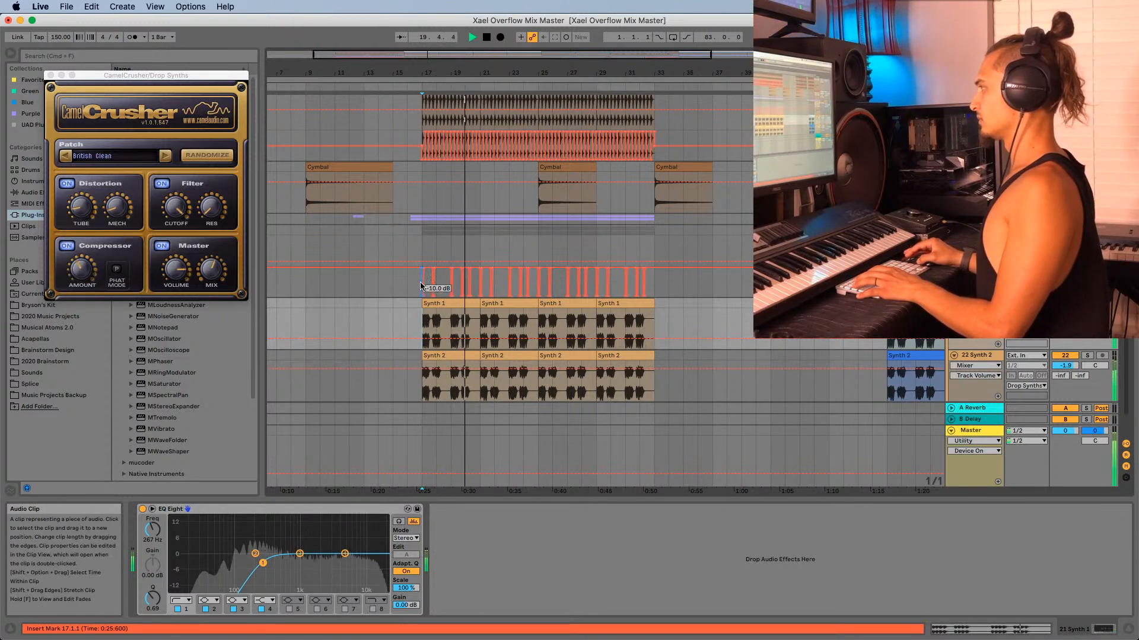
{"action": "left_click_drag", "start_coordinate": [424, 72], "coordinate": [435, 127]}
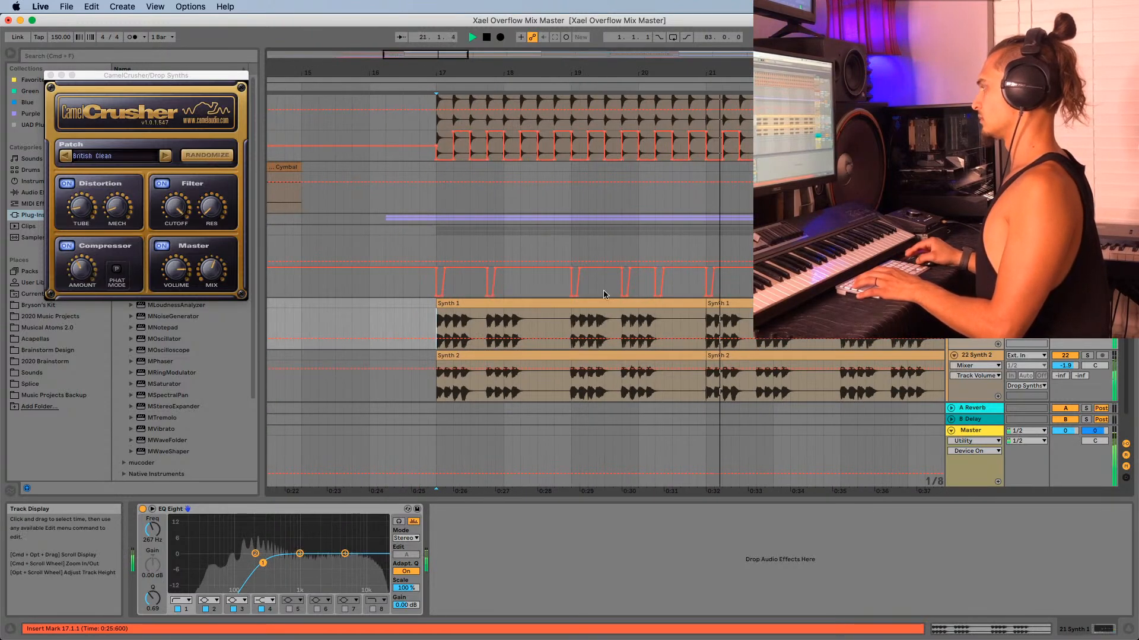
{"action": "key", "text": "space"}
{"action": "left_click", "coordinate": [436, 245]}
{"action": "key", "text": "space"}
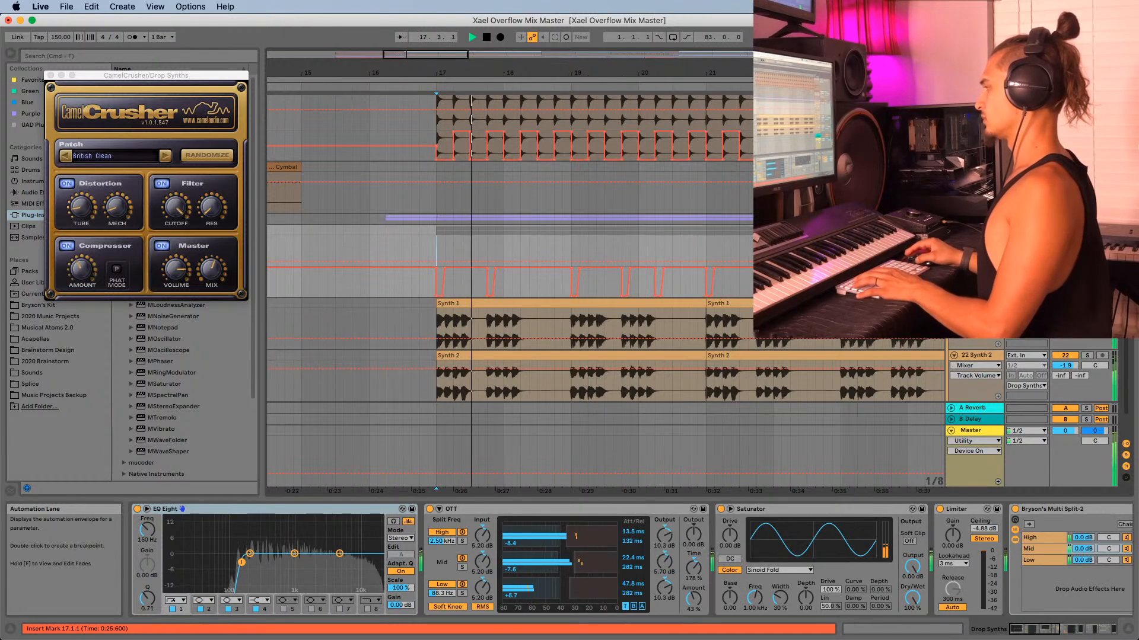
- Show the macro mappings of the Drop Synths Audio Effect Rack and close the CamelCrusher window
{"action": "key", "text": "space"}
{"action": "scroll", "coordinate": [837, 608], "scroll_direction": "right", "scroll_amount": 15}
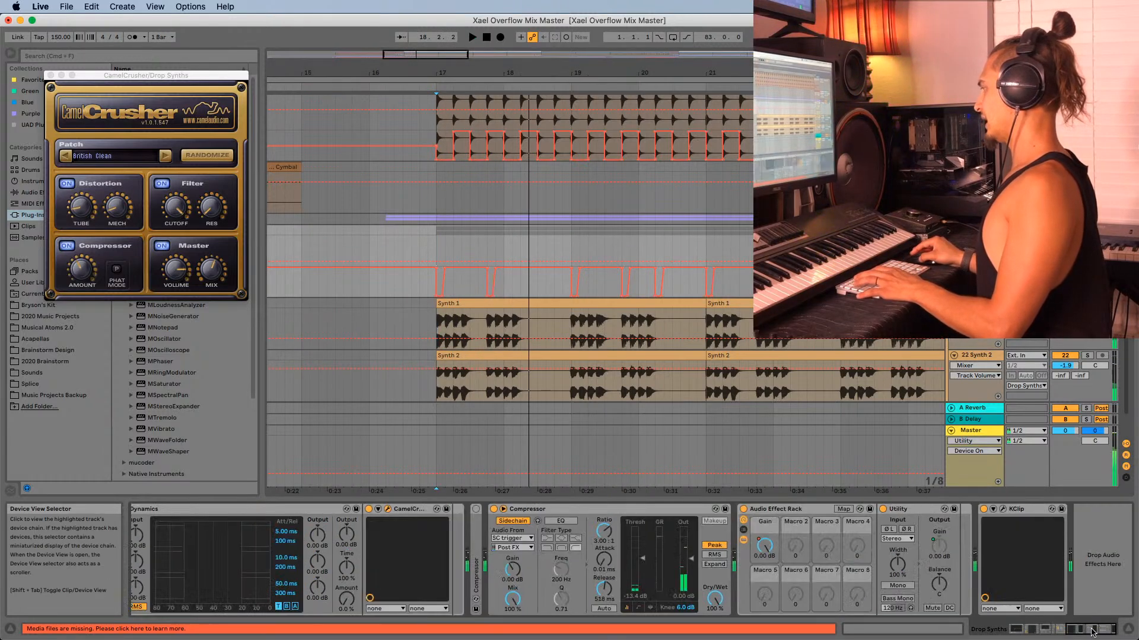
{"action": "left_click", "coordinate": [843, 509]}
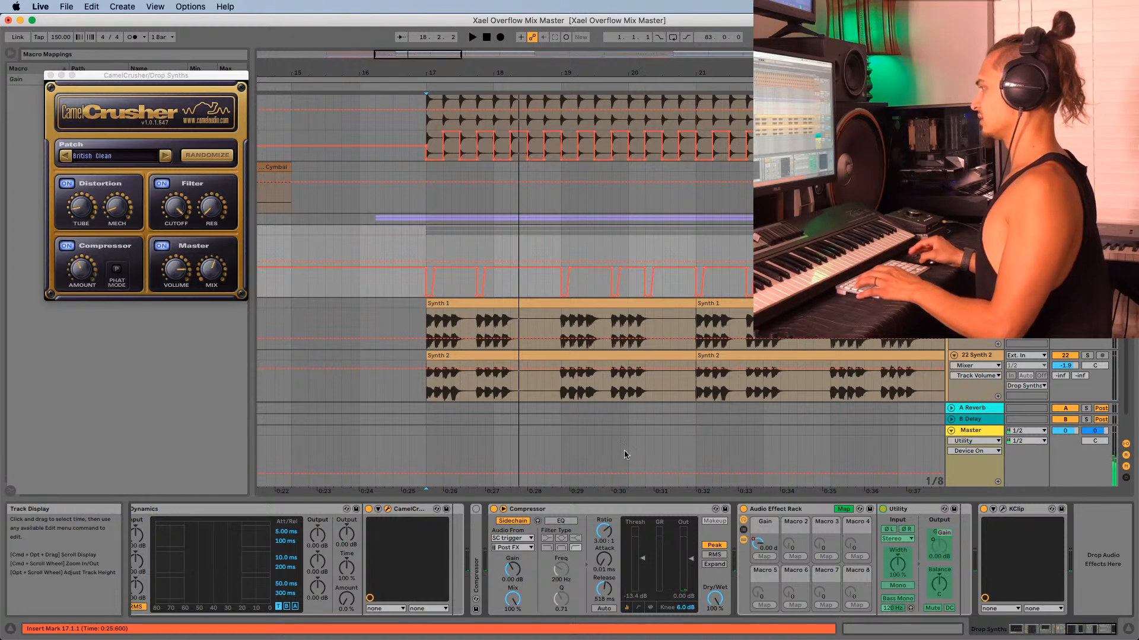
{"action": "left_click", "coordinate": [51, 75]}
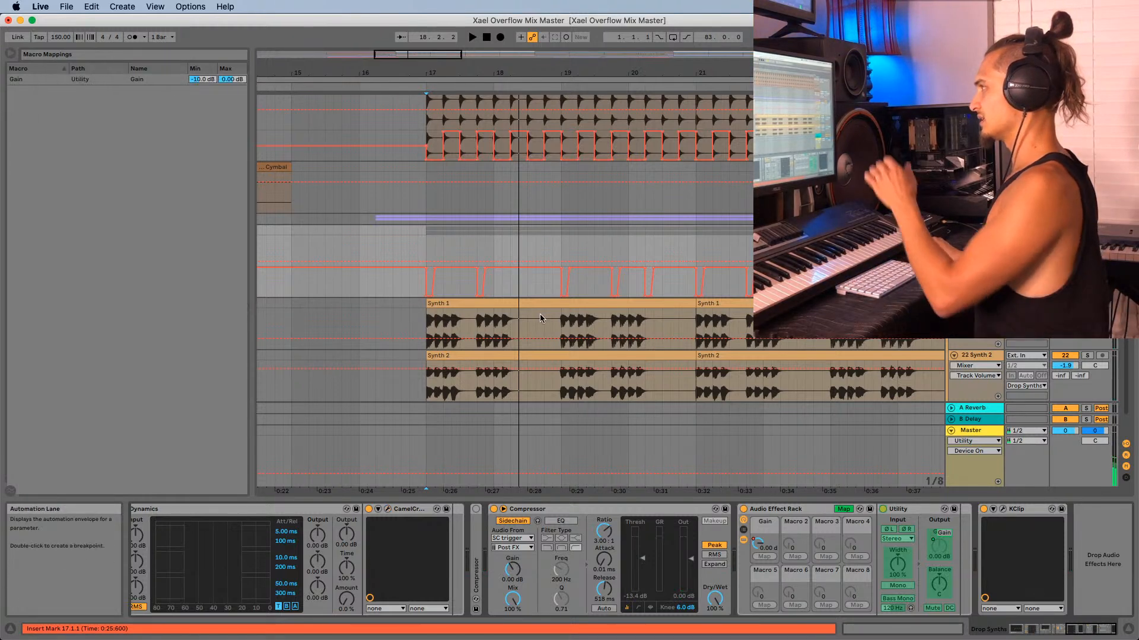
- Try a minimum of -20.5 dB for the rack's mapped Utility Gain and play the drop
{"action": "left_click_drag", "start_coordinate": [202, 81], "coordinate": [202, 89]}
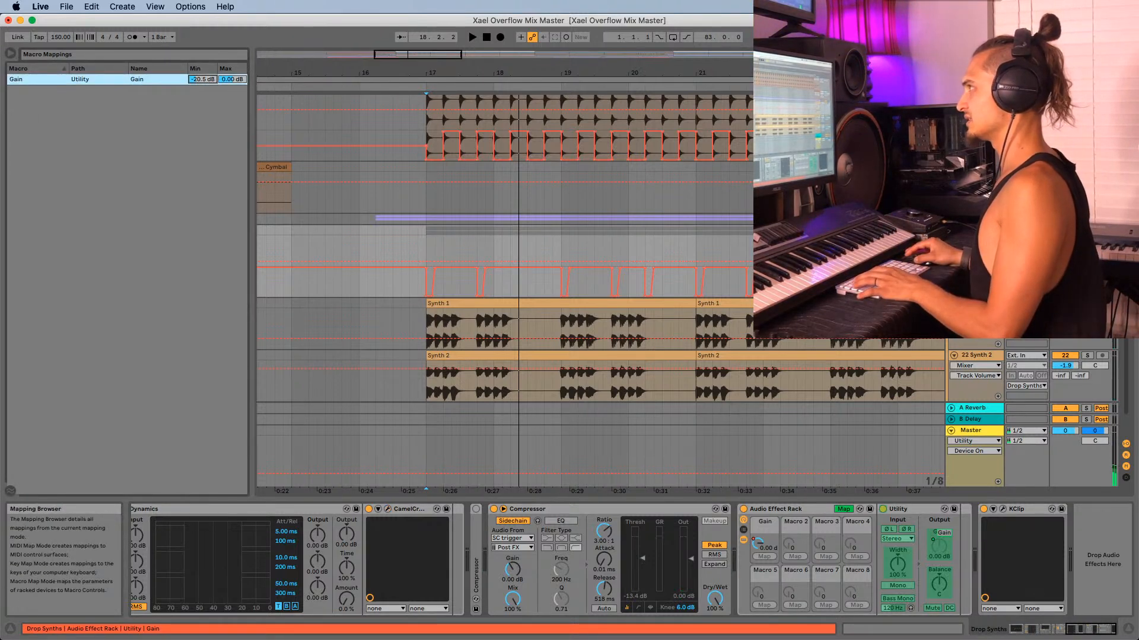
{"action": "key", "text": "space"}
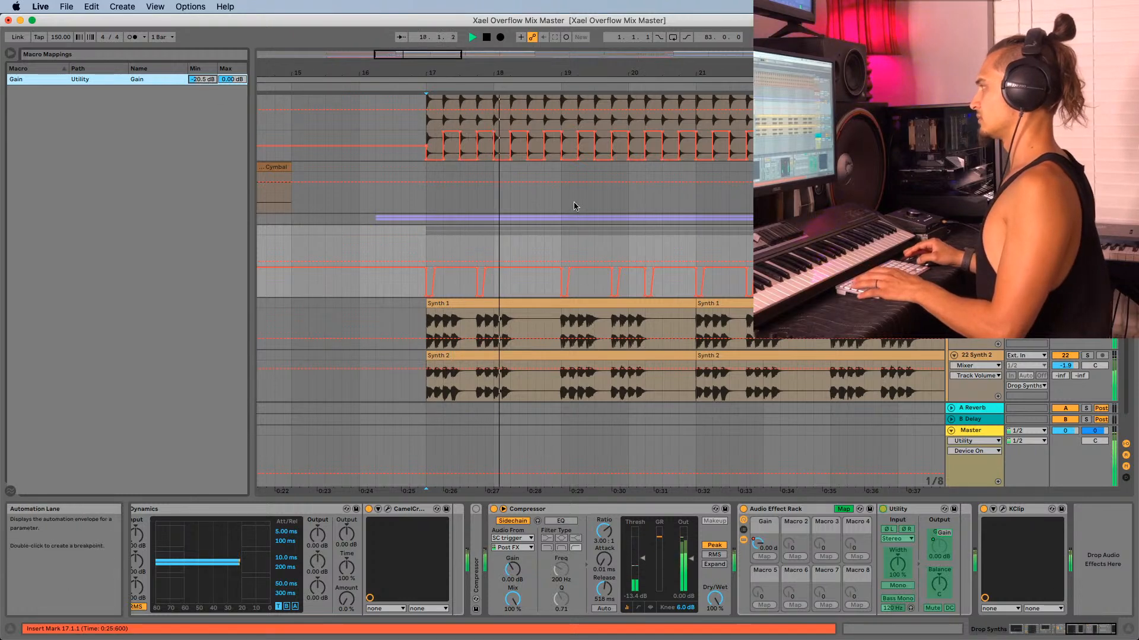
{"action": "key", "text": "minus"}
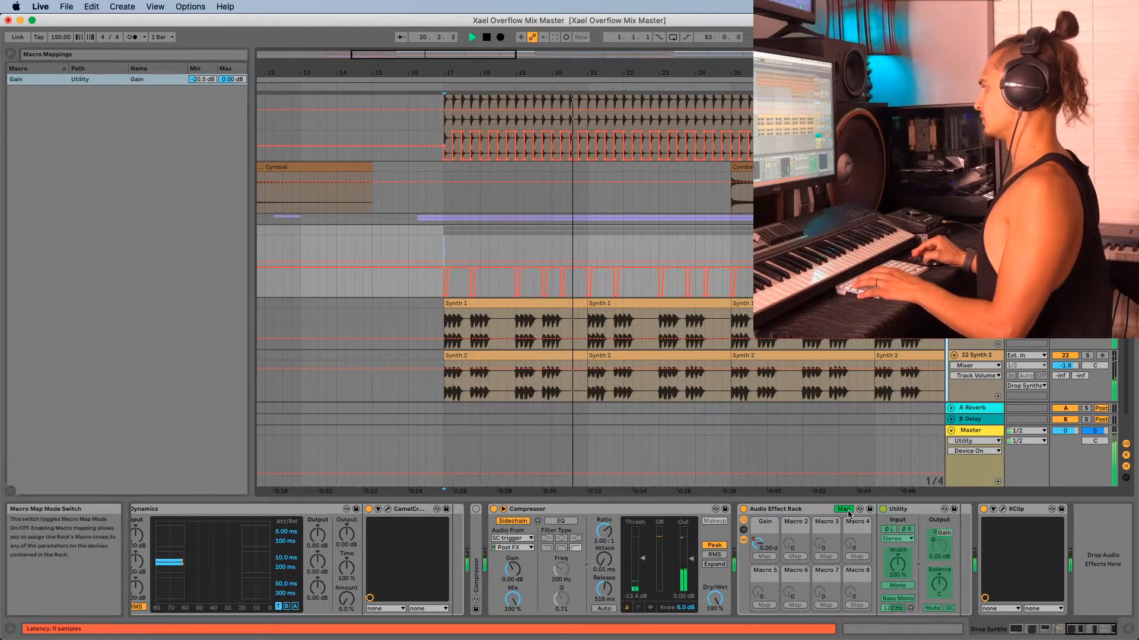
- Set the mapped Utility Gain's minimum to -14.8 dB, leave macro mapping and play the drop from bar 17
{"action": "left_click_drag", "start_coordinate": [203, 80], "coordinate": [203, 71]}
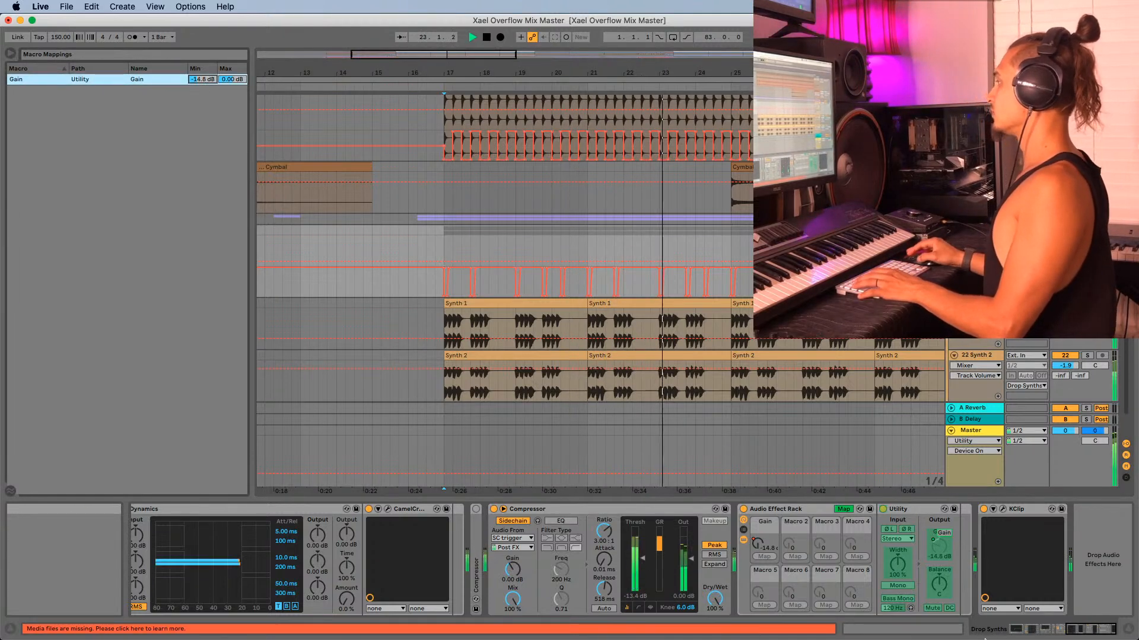
{"action": "left_click", "coordinate": [844, 509]}
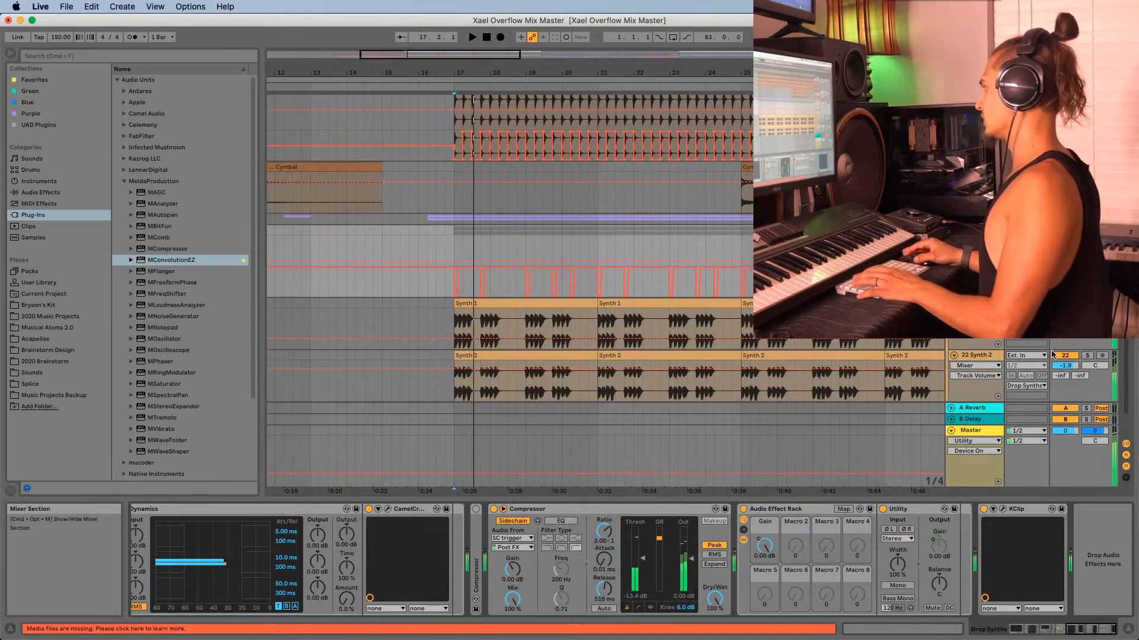
{"action": "key", "text": "space"}
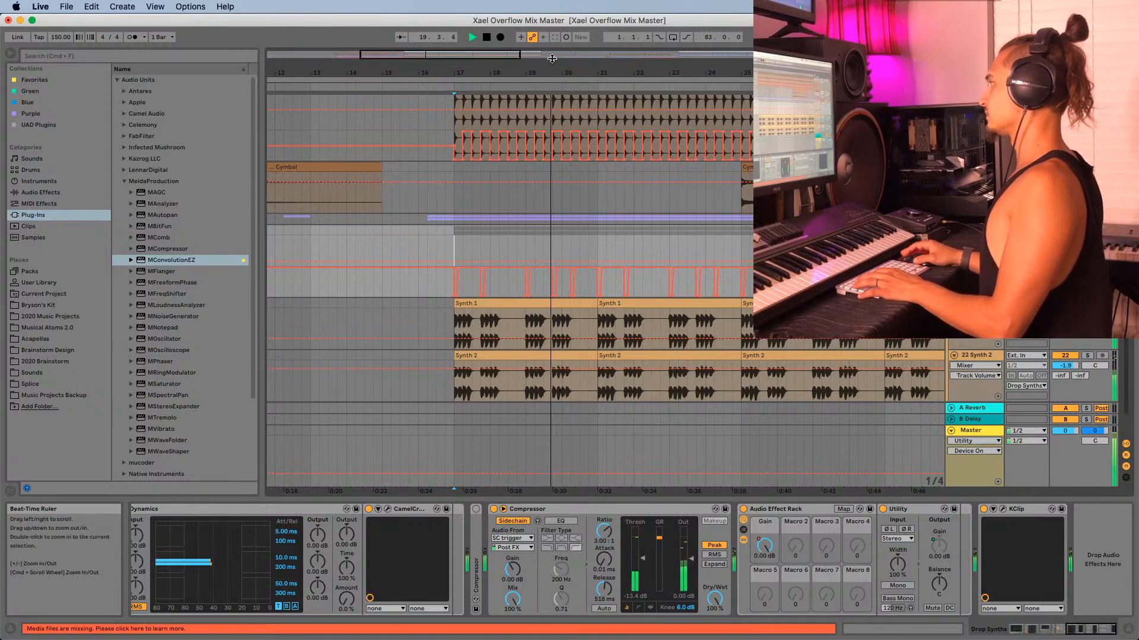
- Bring up the Drop Synths group's device chain and replay the drop from bar 17
{"action": "left_click_drag", "start_coordinate": [584, 72], "coordinate": [576, 107]}
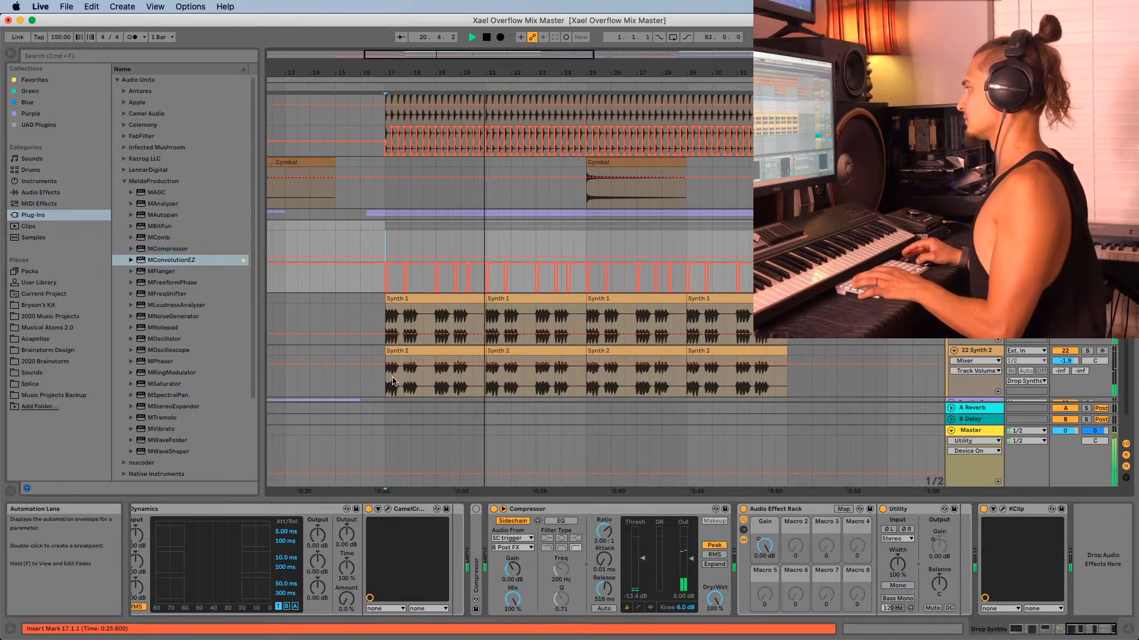
{"action": "left_click", "coordinate": [383, 387]}
{"action": "key", "text": "Up"}
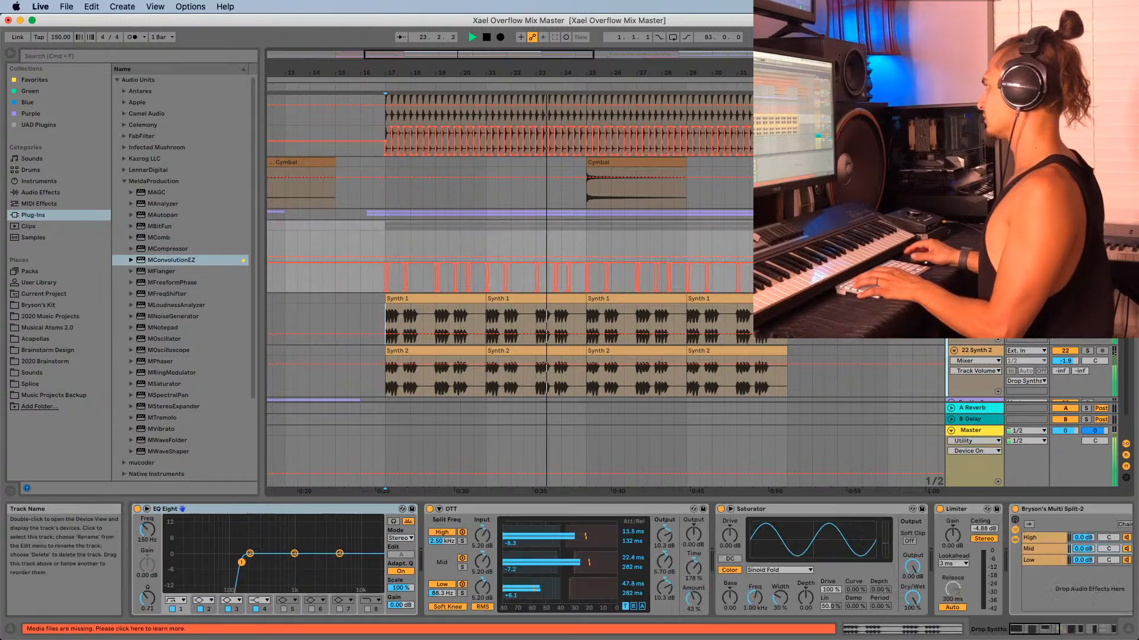
{"action": "key", "text": "Up"}
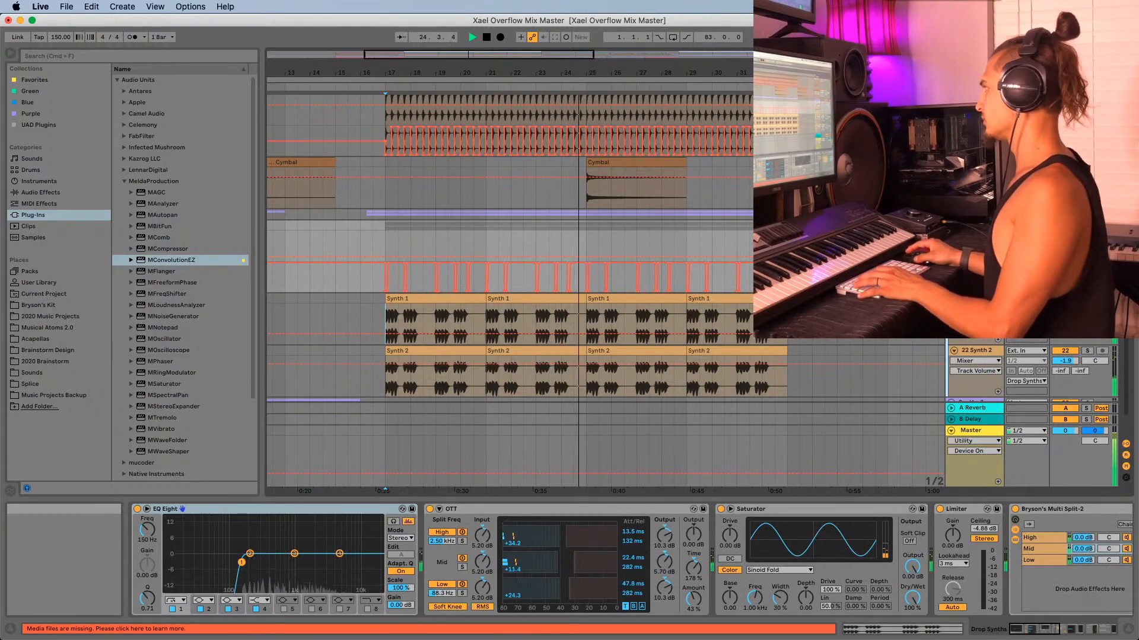
{"action": "key", "text": "space"}
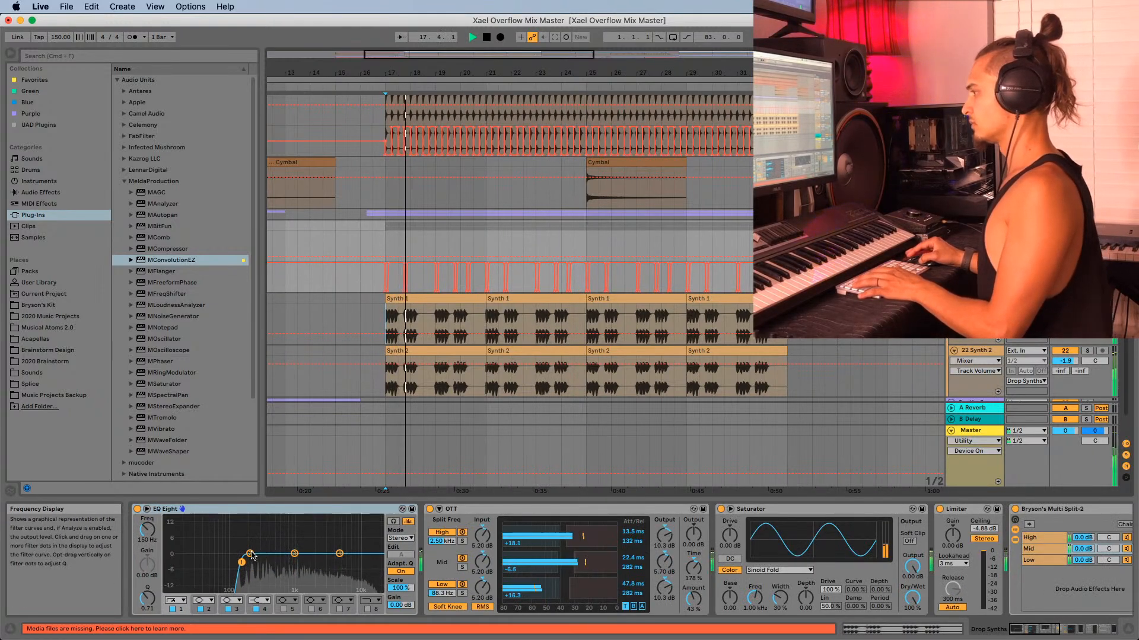
- Cut the second band of the Drop Synths EQ Eight around 190 Hz, with a Q of about 1.40, while replaying the drop
{"action": "left_click_drag", "start_coordinate": [250, 554], "coordinate": [250, 532]}
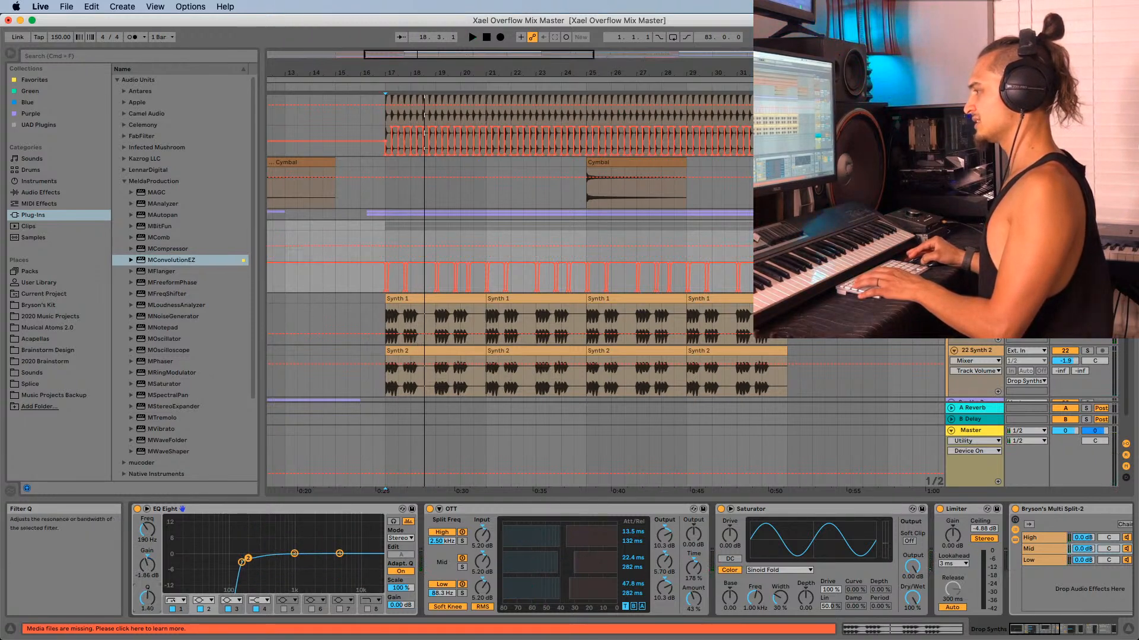
{"action": "mouse_move", "coordinate": [248, 559]}
{"action": "left_mouse_down"}
{"action": "mouse_move", "coordinate": [258, 568]}
{"action": "mouse_move", "coordinate": [246, 572]}
{"action": "mouse_move", "coordinate": [260, 553]}
{"action": "left_mouse_up"}
{"action": "key", "text": "space"}
- Enable band 5 of the Drop Synths EQ Eight, cut about 4.34 dB near 516 Hz with a Q of 2.82, and replay the drop
{"action": "left_click", "coordinate": [283, 609]}
{"action": "left_click_drag", "start_coordinate": [147, 597], "coordinate": [147, 590]}
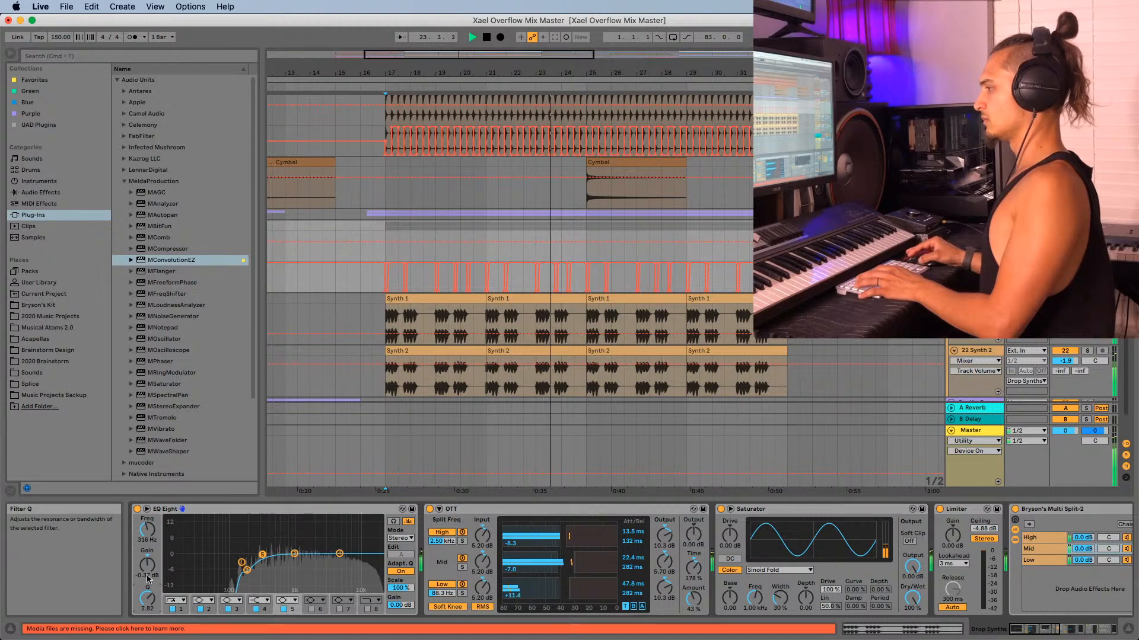
{"action": "left_click_drag", "start_coordinate": [262, 555], "coordinate": [276, 564]}
{"action": "key", "text": "space"}
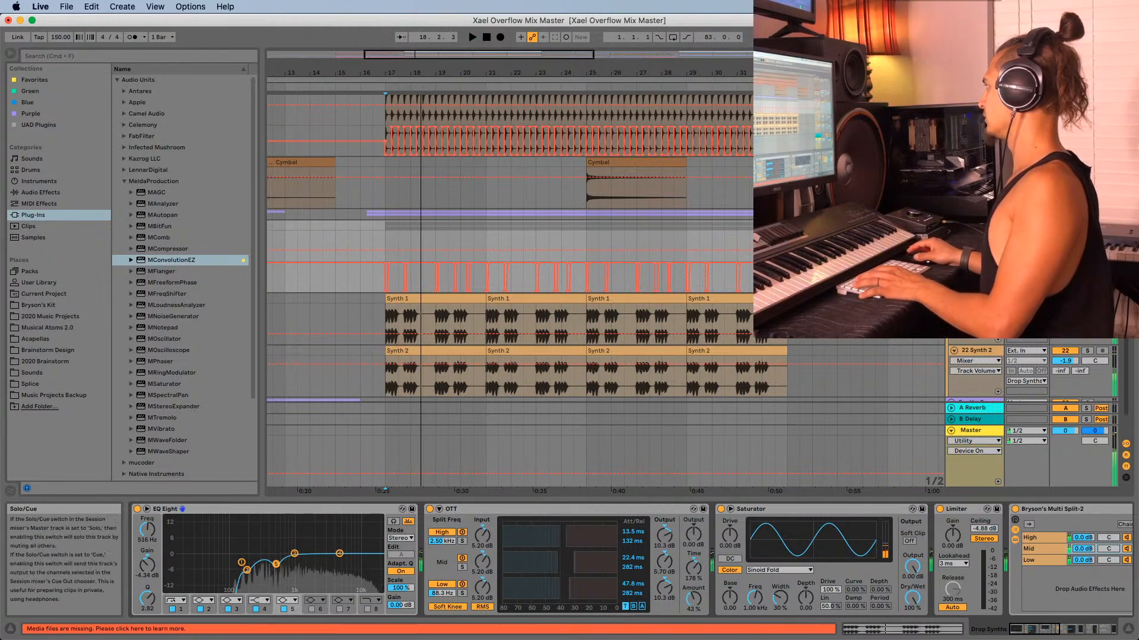
{"action": "key", "text": "space"}
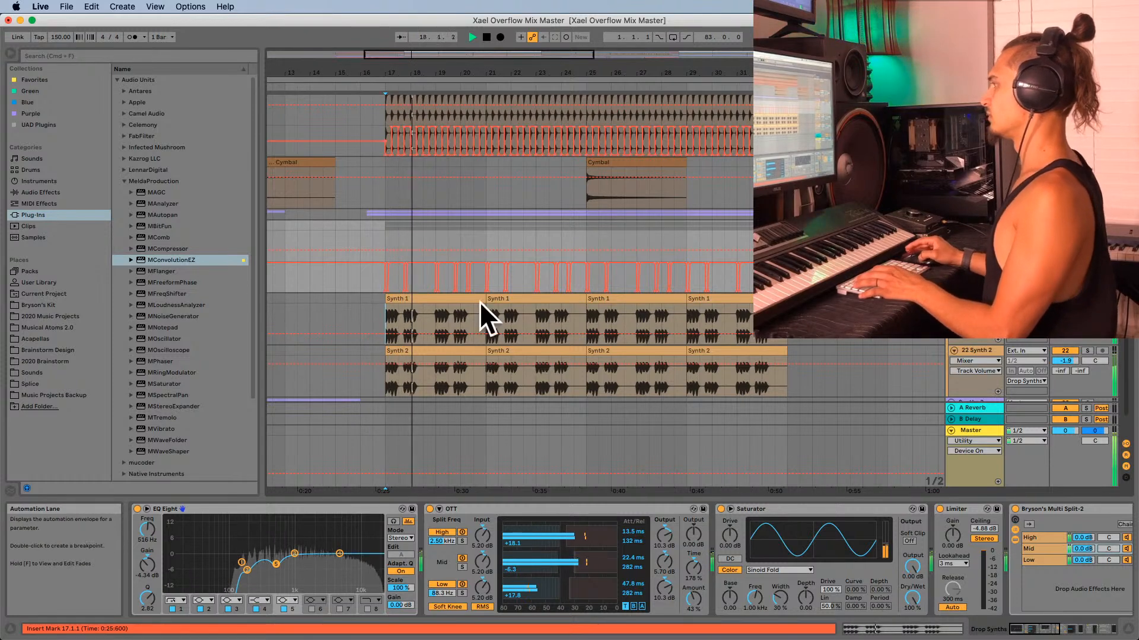
- Examine the EQ Eight curves of the Synth 1, Synth 2 and Drop Kick tracks while the drop plays
{"action": "key", "text": "Down"}
{"action": "left_click_drag", "start_coordinate": [394, 75], "coordinate": [394, 72]}
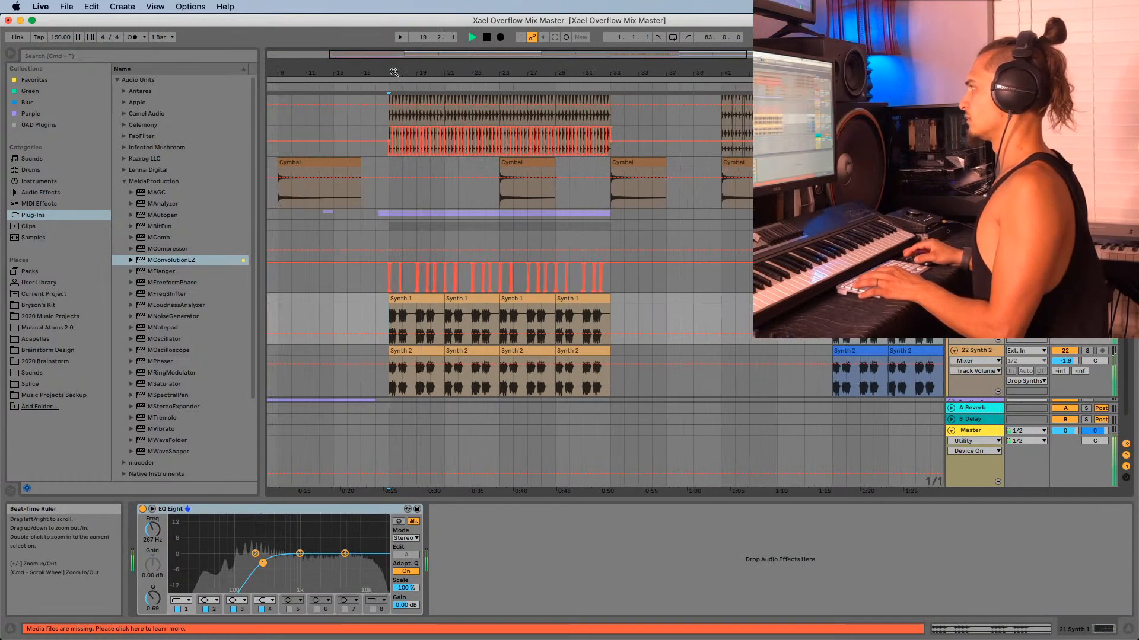
{"action": "scroll", "coordinate": [451, 185], "scroll_direction": "down", "scroll_amount": 3}
{"action": "left_click", "coordinate": [387, 325]}
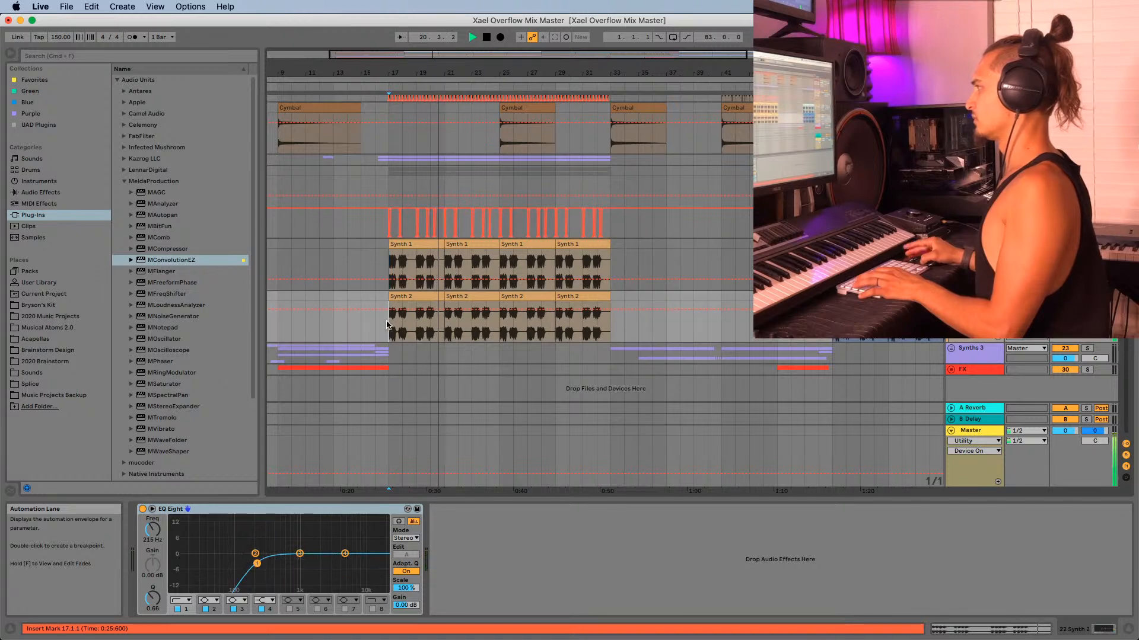
{"action": "scroll", "coordinate": [387, 324], "scroll_direction": "up", "scroll_amount": 10}
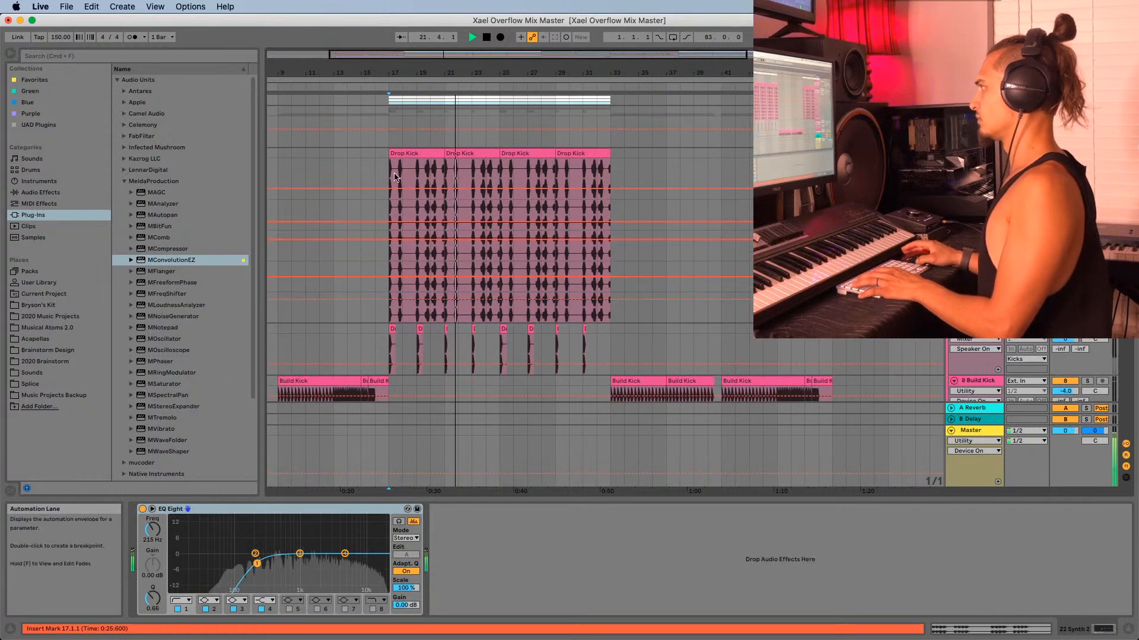
{"action": "left_click", "coordinate": [396, 177]}
{"action": "scroll", "coordinate": [387, 213], "scroll_direction": "down", "scroll_amount": 5}
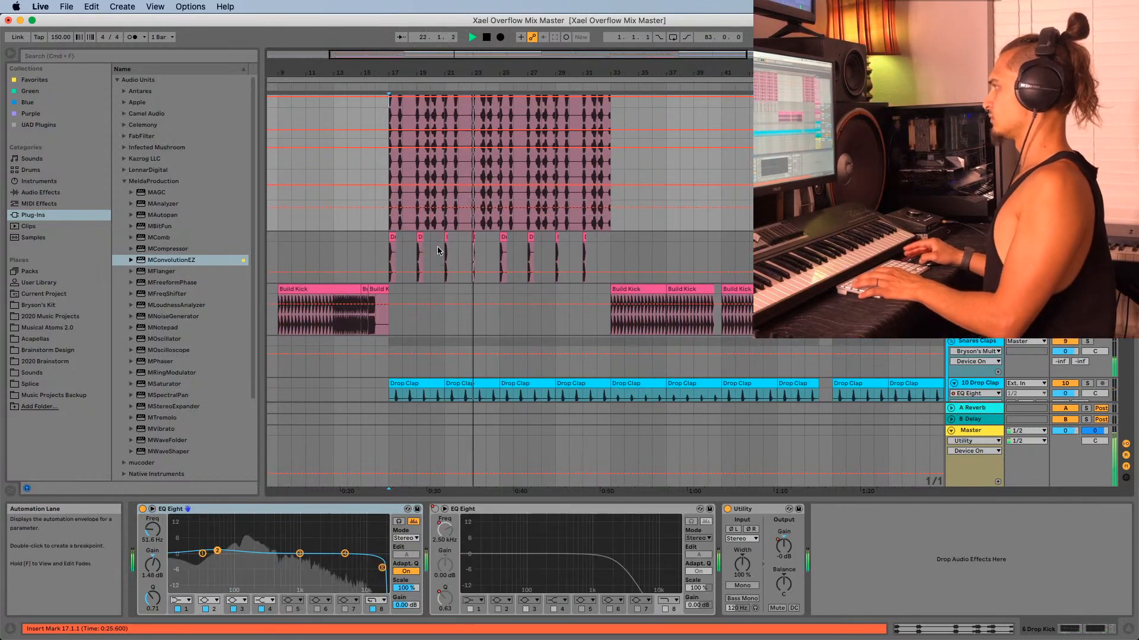
{"action": "scroll", "coordinate": [438, 250], "scroll_direction": "down", "scroll_amount": 10}
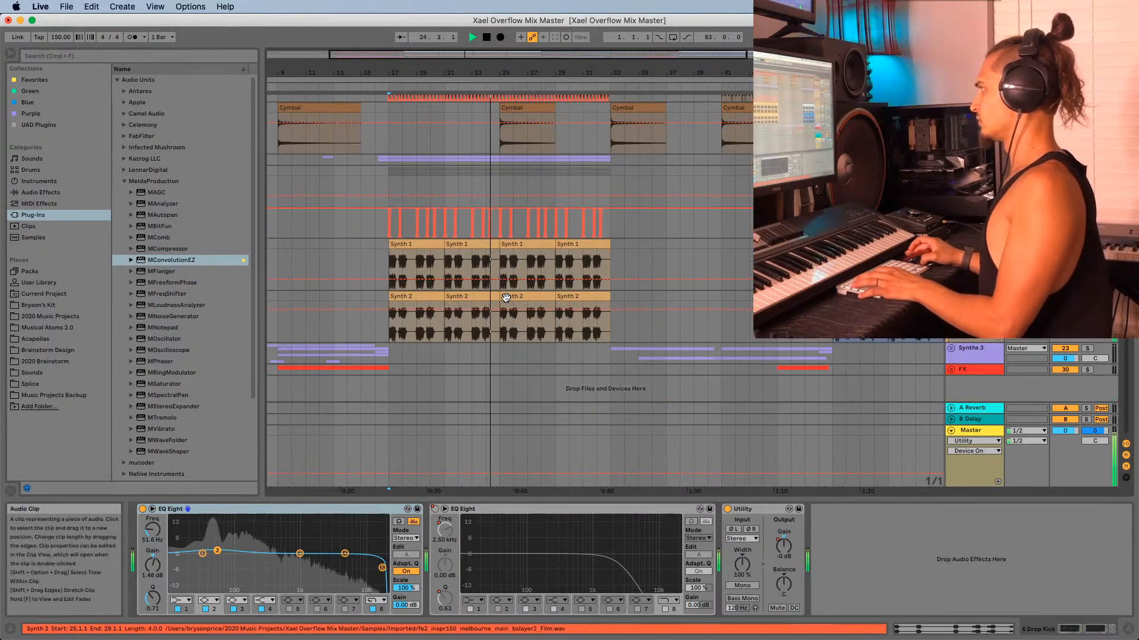
- Listen to the drop with the Drop Hihats track selected, stop playback and insert a new MIDI track directly below it
{"action": "scroll", "coordinate": [475, 251], "scroll_direction": "up", "scroll_amount": 5}
{"action": "left_click", "coordinate": [388, 208]}
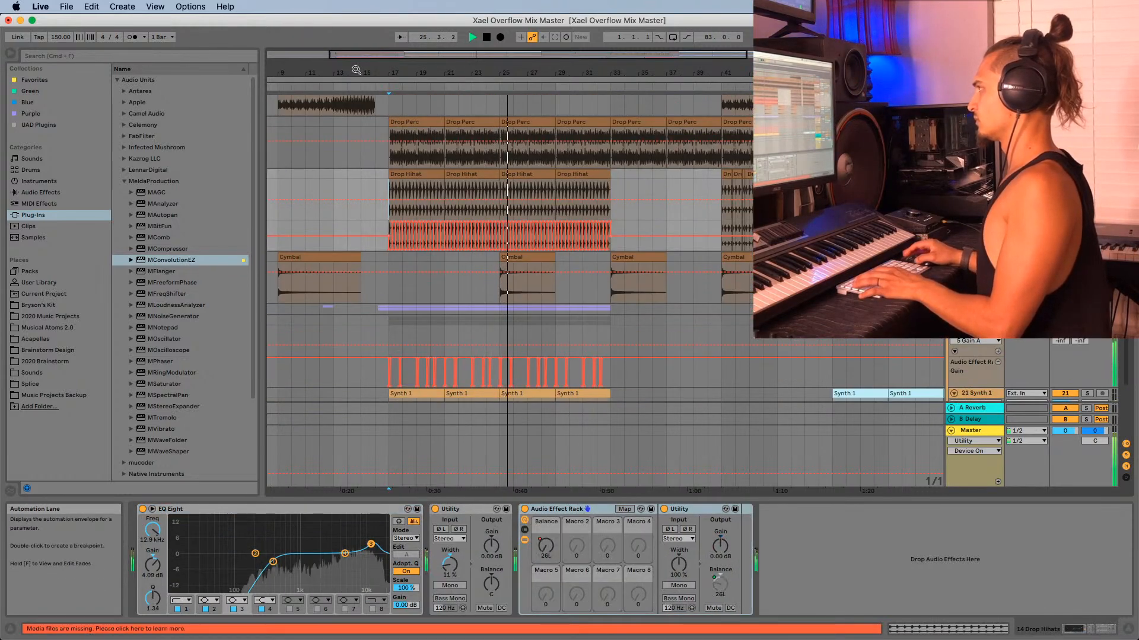
{"action": "key", "text": "plus"}
{"action": "scroll", "coordinate": [482, 261], "scroll_direction": "down", "scroll_amount": 1}
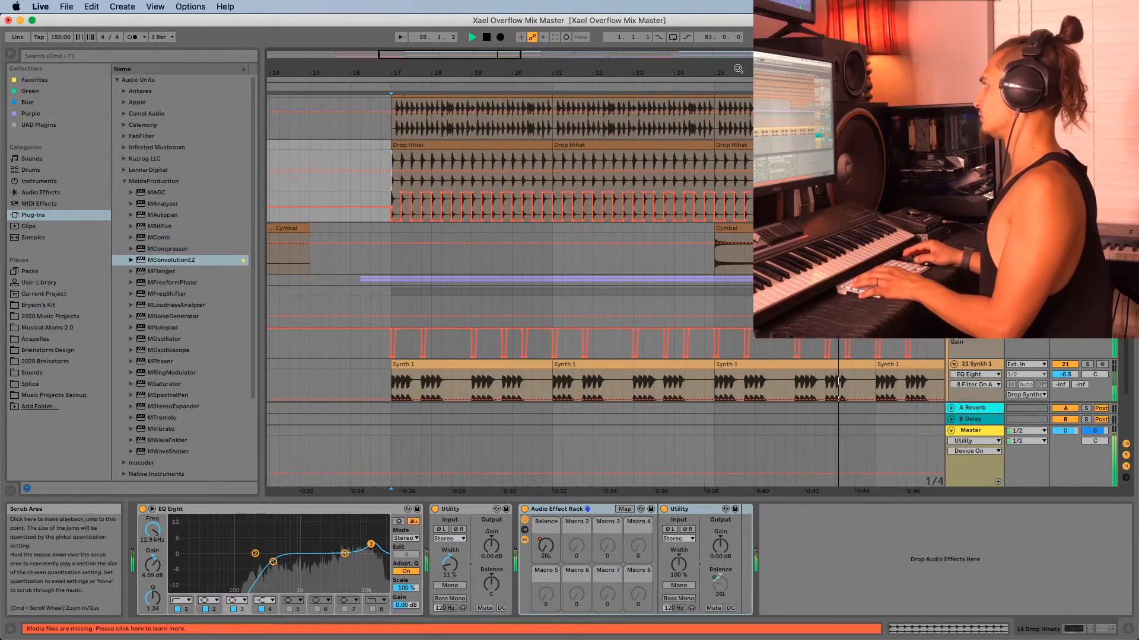
{"action": "left_click_drag", "start_coordinate": [739, 69], "coordinate": [682, 56]}
{"action": "key", "text": "space"}
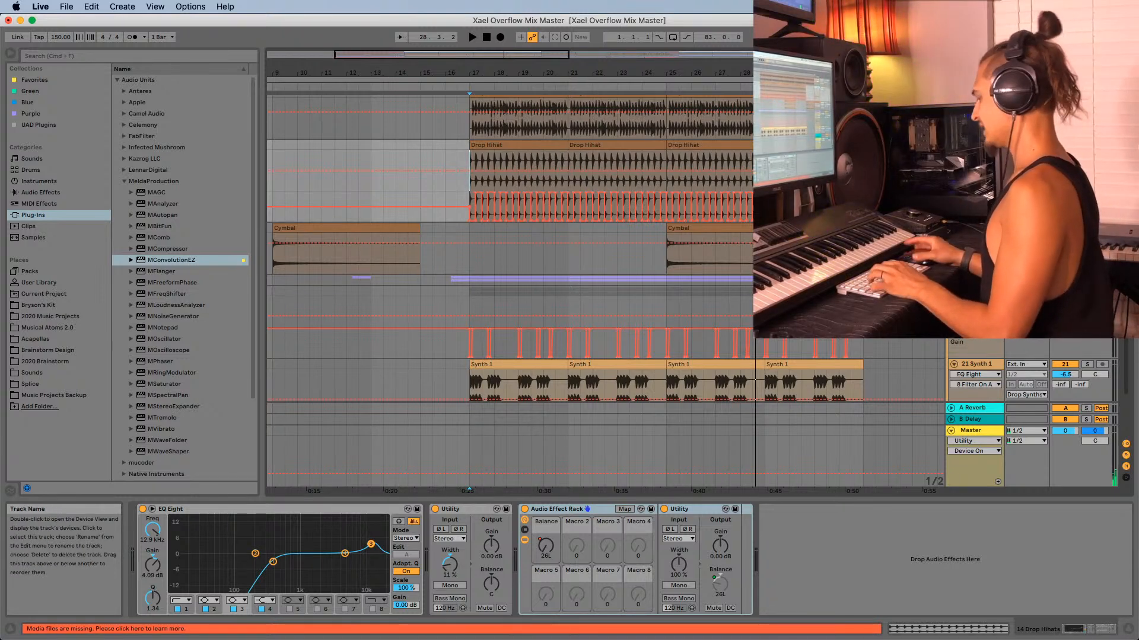
{"action": "key", "text": "super+shift+t"}
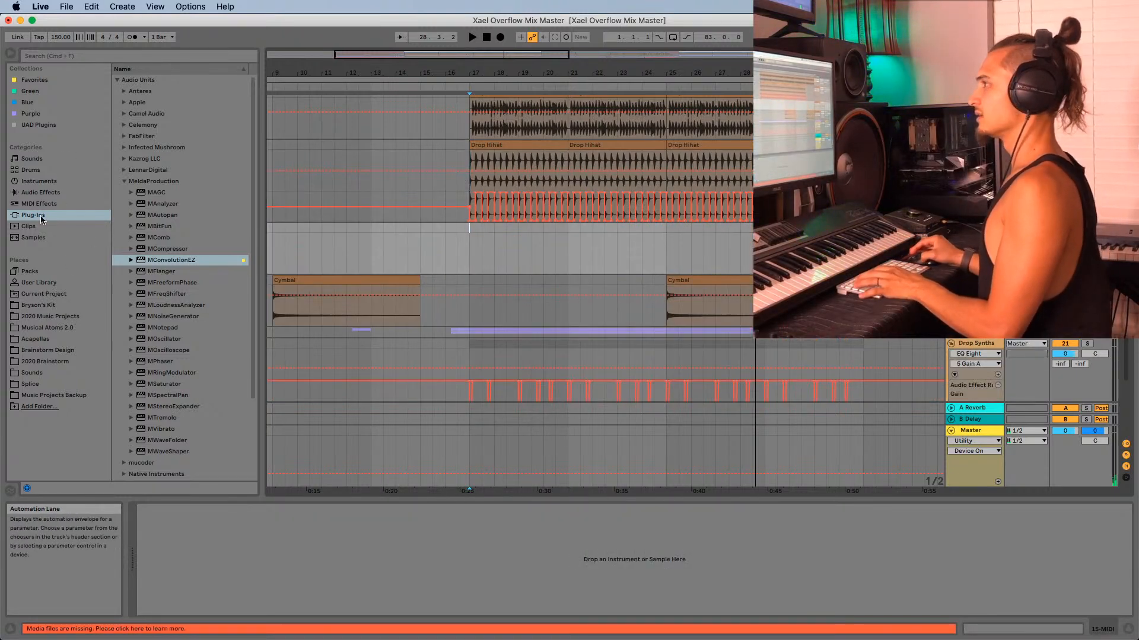
- Load an empty Drum Rack from the instruments library onto the new MIDI track
{"action": "left_click", "coordinate": [30, 81]}
{"action": "left_click", "coordinate": [37, 181]}
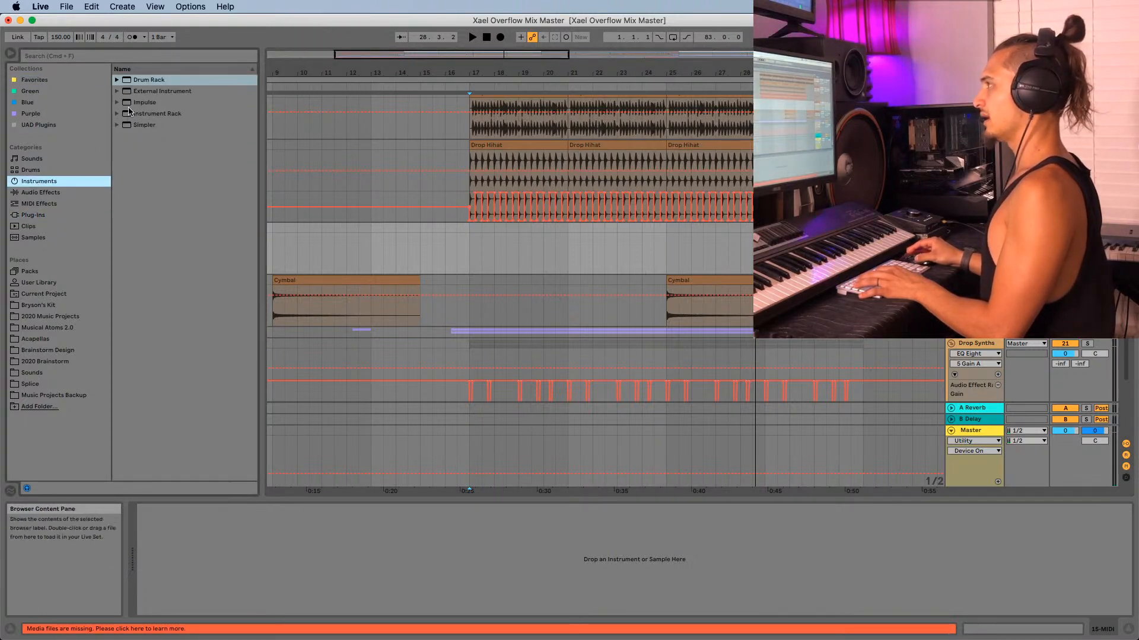
{"action": "left_click_drag", "start_coordinate": [140, 86], "coordinate": [688, 284]}
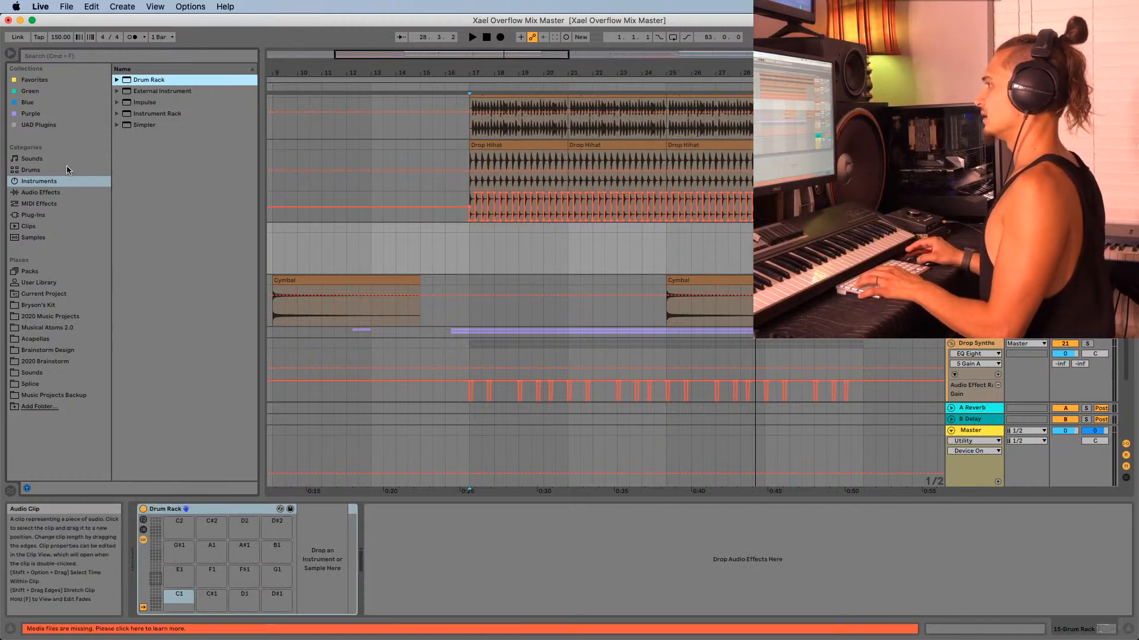
- Expand the 2020 folder of the Splice library and search it for "hat"
{"action": "left_click", "coordinate": [24, 385]}
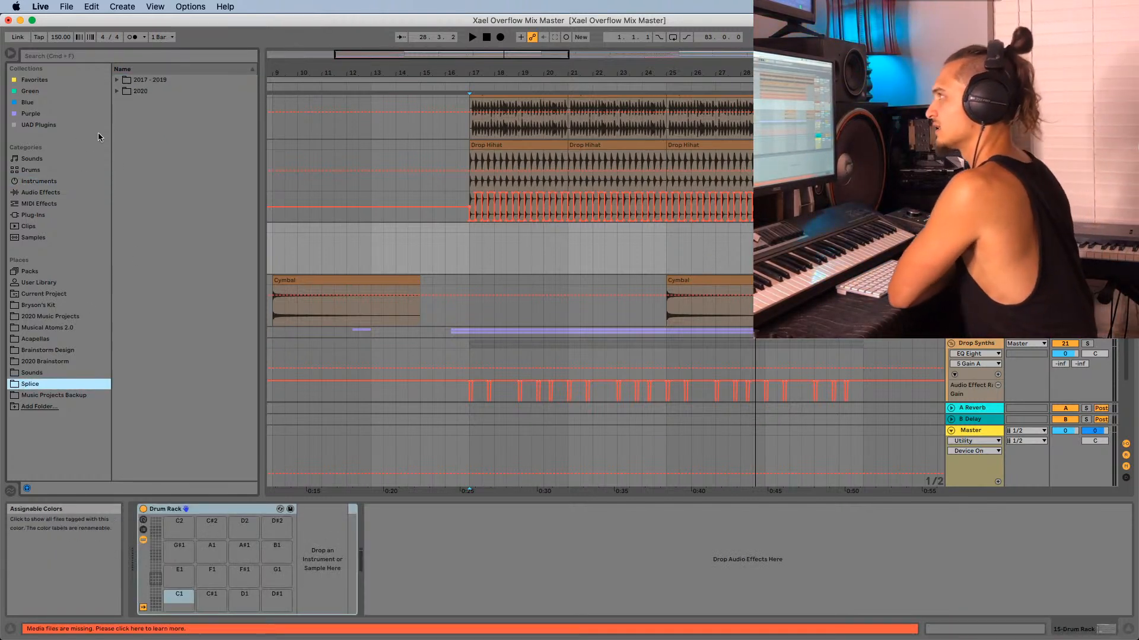
{"action": "left_click", "coordinate": [118, 91]}
{"action": "left_click", "coordinate": [125, 57]}
{"action": "type", "text": "h"}
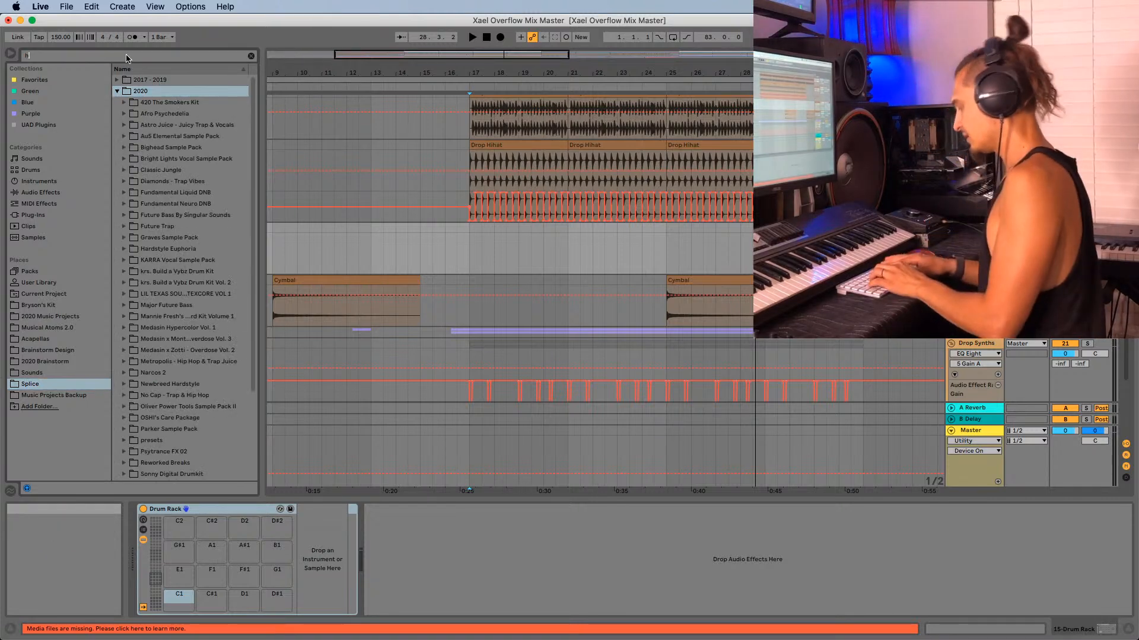
{"action": "type", "text": "at"}
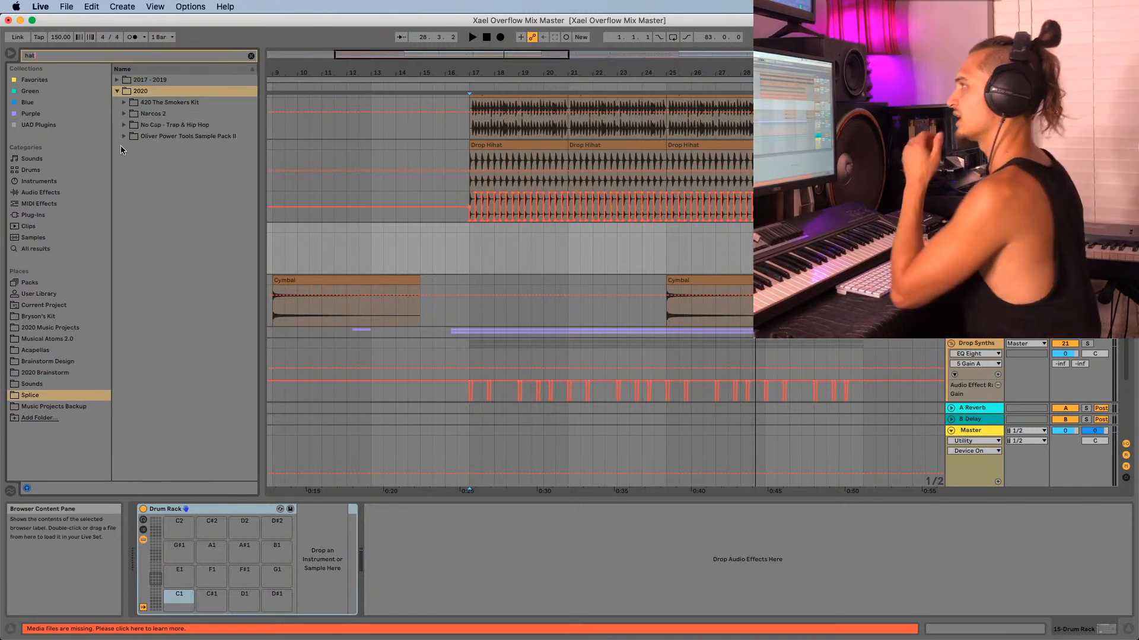
- Audition the hat samples in the 2020 packs Oliver Power Tools Sample Pack II, No Cap, Narcos 2 and 420 The Smokers Kit
{"action": "left_click", "coordinate": [124, 137]}
{"action": "left_click", "coordinate": [150, 148]}
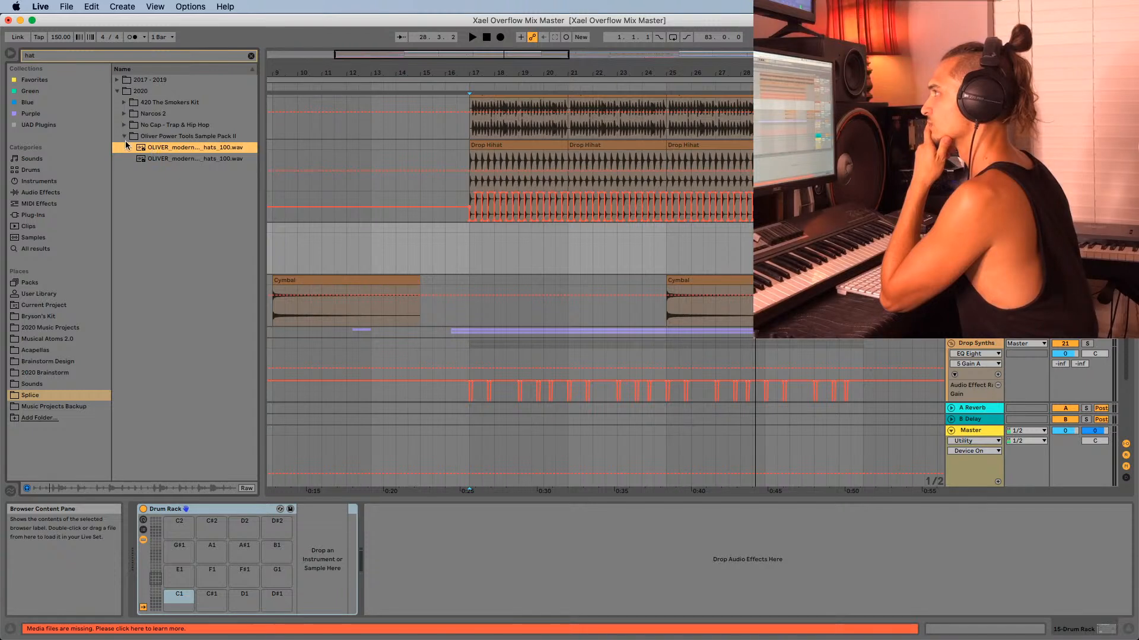
{"action": "left_click", "coordinate": [153, 160]}
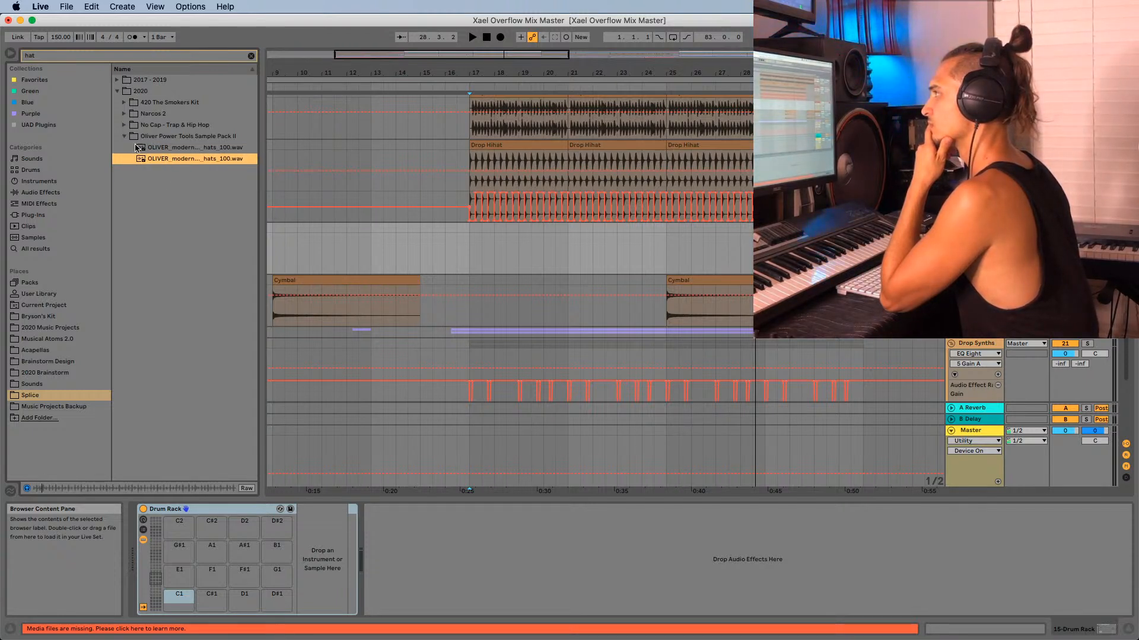
{"action": "left_click", "coordinate": [124, 136]}
{"action": "left_click", "coordinate": [124, 125]}
{"action": "left_click", "coordinate": [152, 148]}
{"action": "left_click", "coordinate": [158, 139]}
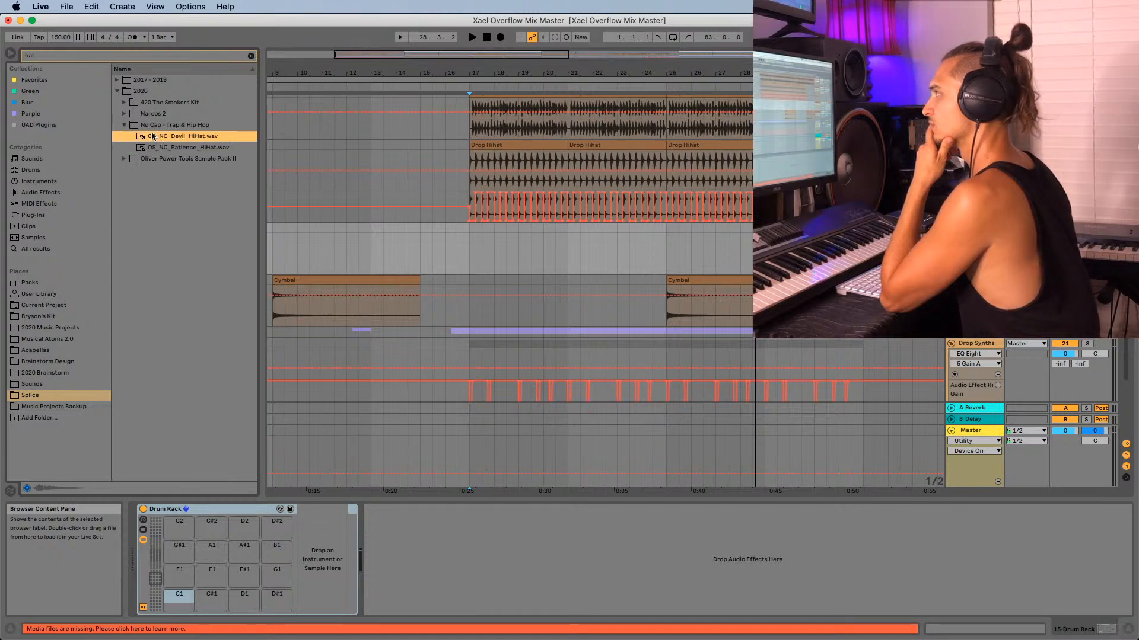
{"action": "left_click", "coordinate": [123, 114]}
{"action": "left_click", "coordinate": [155, 125]}
{"action": "left_click", "coordinate": [152, 135]}
{"action": "left_click", "coordinate": [125, 104]}
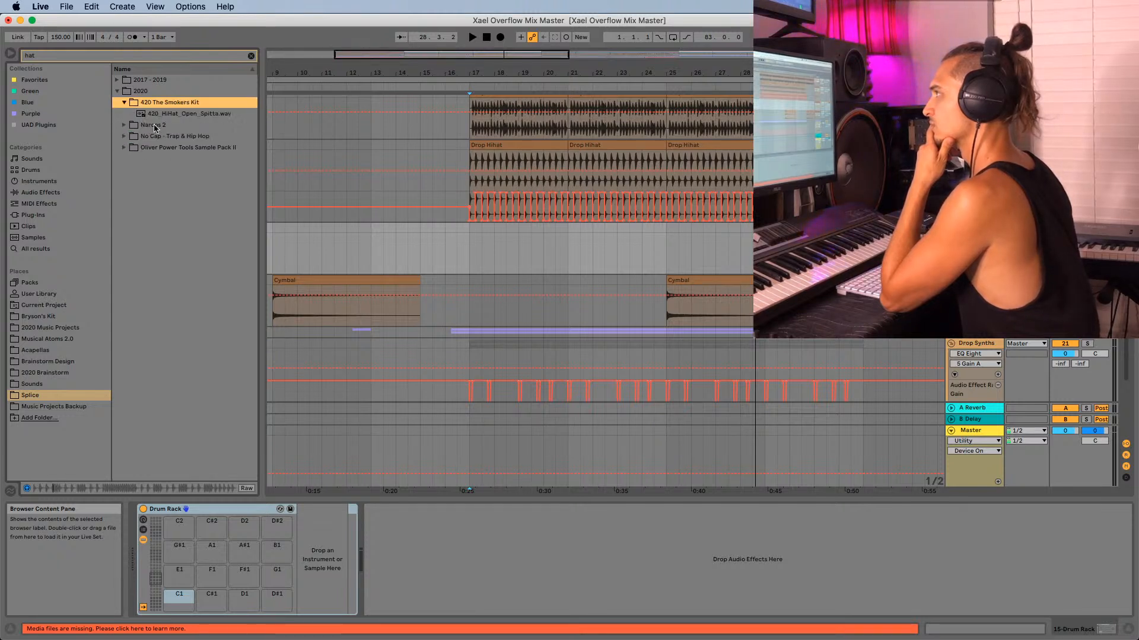
{"action": "left_click", "coordinate": [148, 113]}
- Audition hats in the 2017 - 2019 packs Sounds of KSHMR Vol. 2 and Slow Jamz, and load OS_SJ_Walk_Away_Hat.wav onto Drum Rack pad C1
{"action": "left_click", "coordinate": [117, 82]}
{"action": "left_click", "coordinate": [126, 178]}
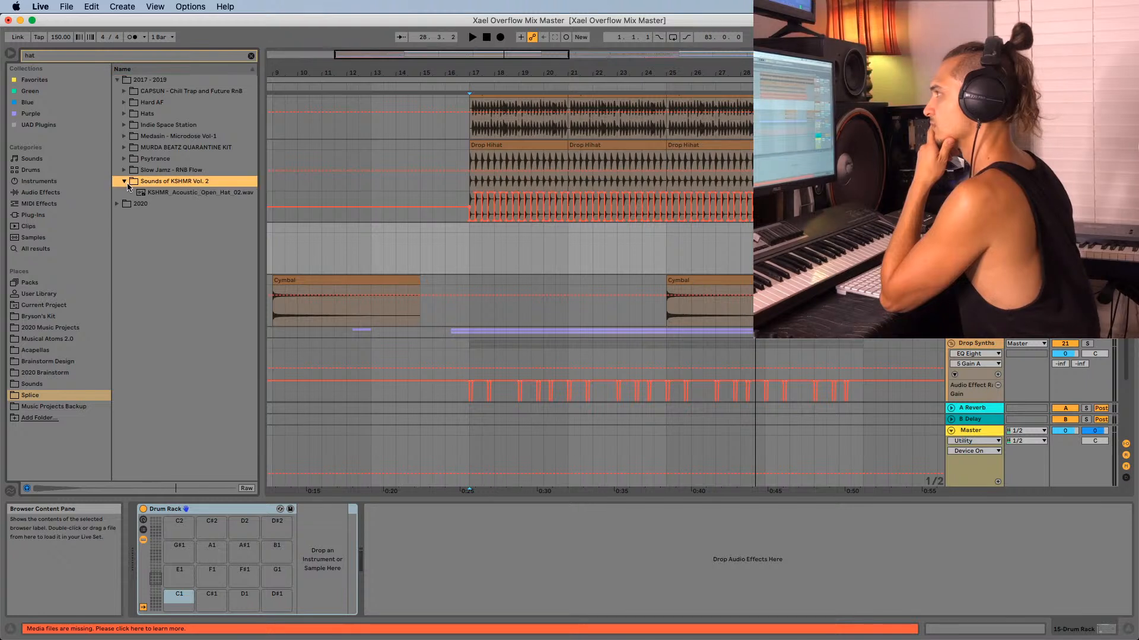
{"action": "left_click", "coordinate": [142, 193]}
{"action": "left_click", "coordinate": [124, 170]}
{"action": "left_click", "coordinate": [147, 182]}
{"action": "left_click", "coordinate": [148, 192]}
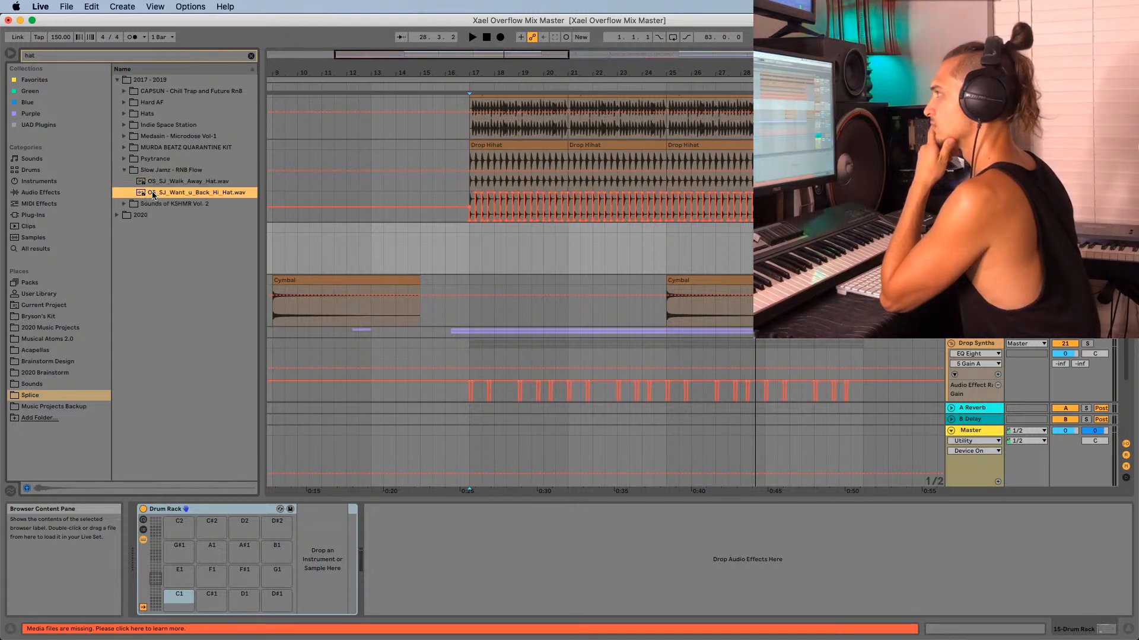
{"action": "left_click", "coordinate": [153, 184]}
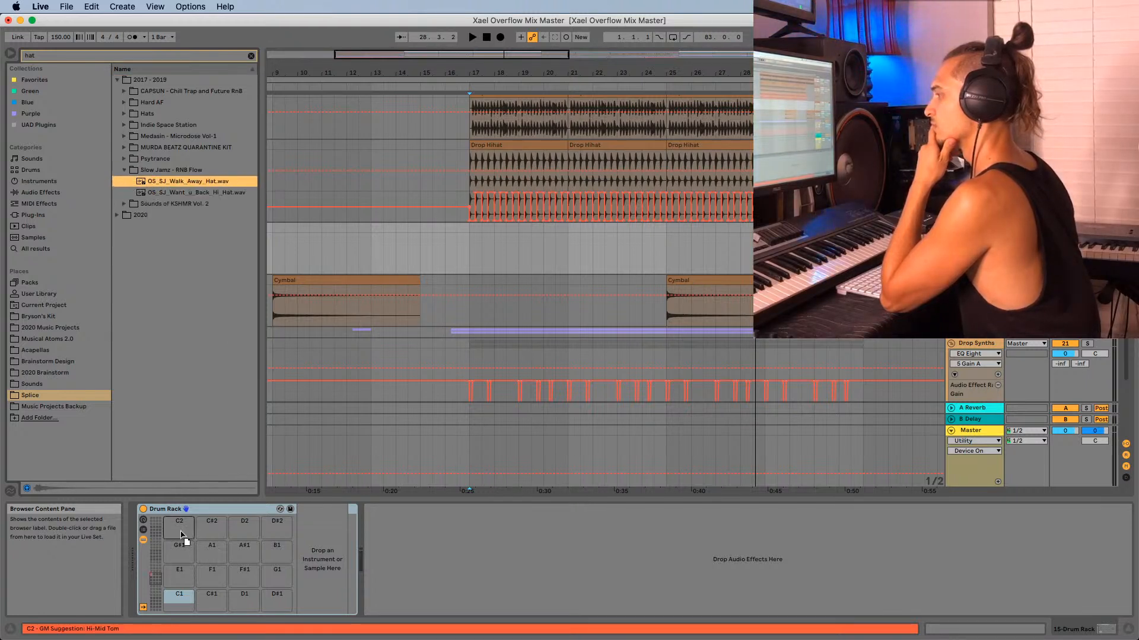
- Hide the automation lanes and create a four-bar MIDI clip on the Drum Rack track from bar 17 to bar 21
{"action": "left_click", "coordinate": [470, 238]}
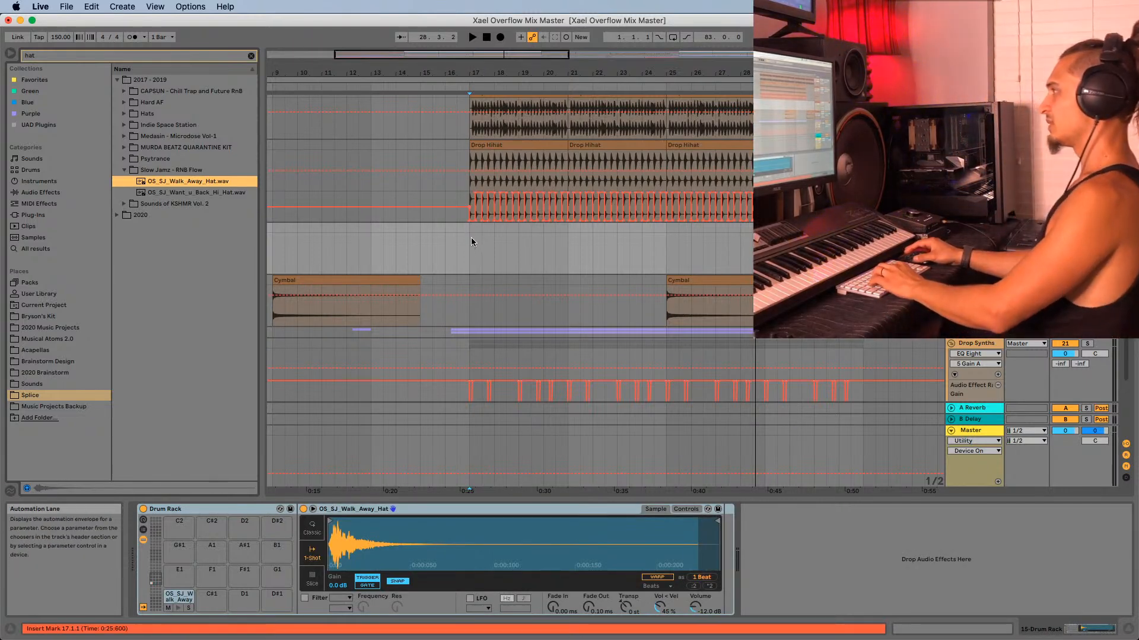
{"action": "key", "text": "a"}
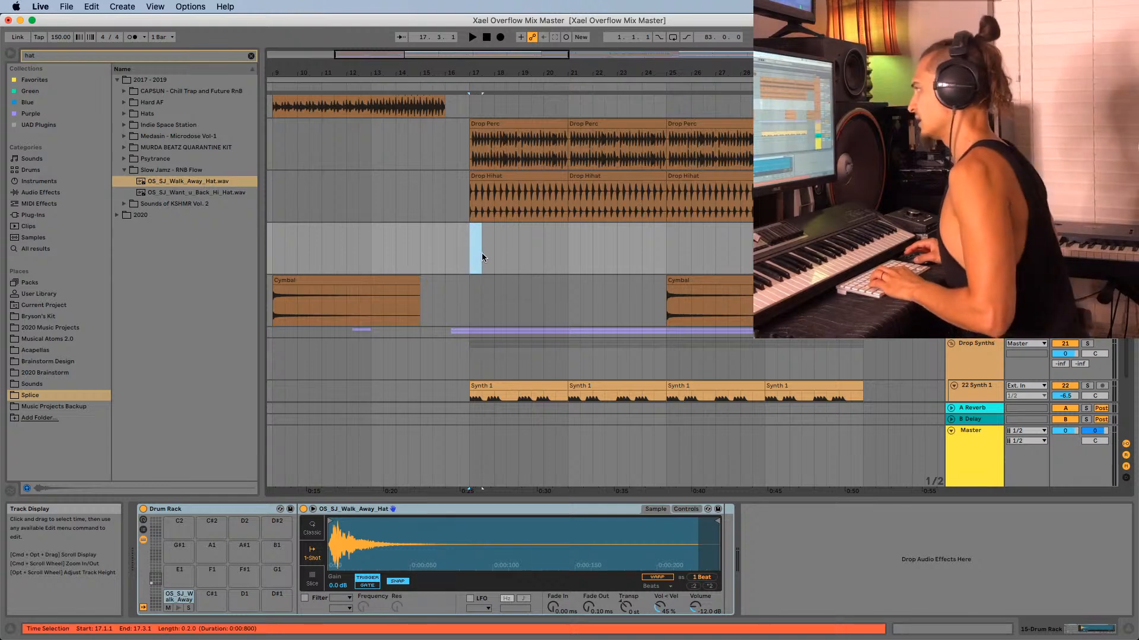
{"action": "left_click_drag", "start_coordinate": [482, 254], "coordinate": [508, 254]}
{"action": "key", "text": "super+shift+m"}
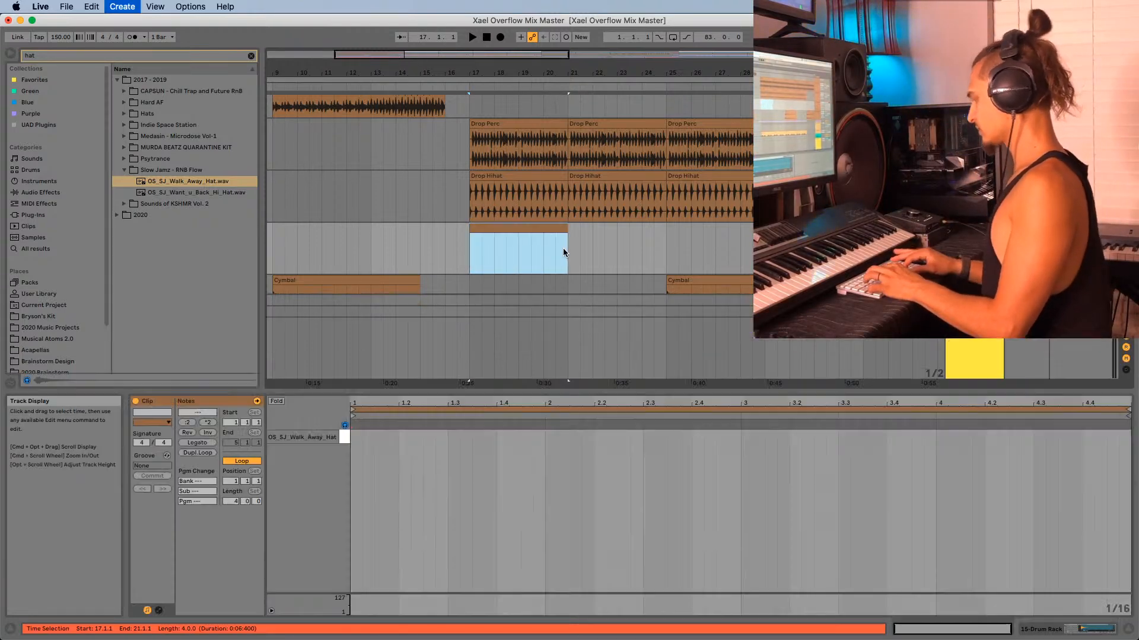
- Draw sixteenth hat notes on C1 at beats 1, 1.2 and 1.3 of the new Drum Rack clip
{"action": "left_click", "coordinate": [356, 436]}
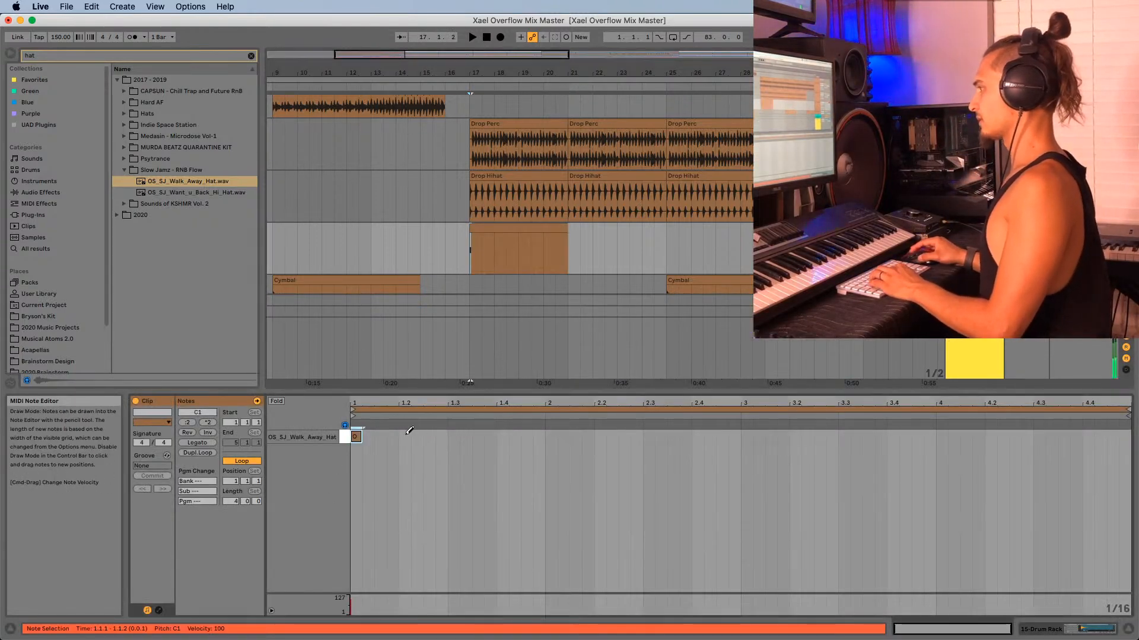
{"action": "left_click_drag", "start_coordinate": [451, 83], "coordinate": [444, 393]}
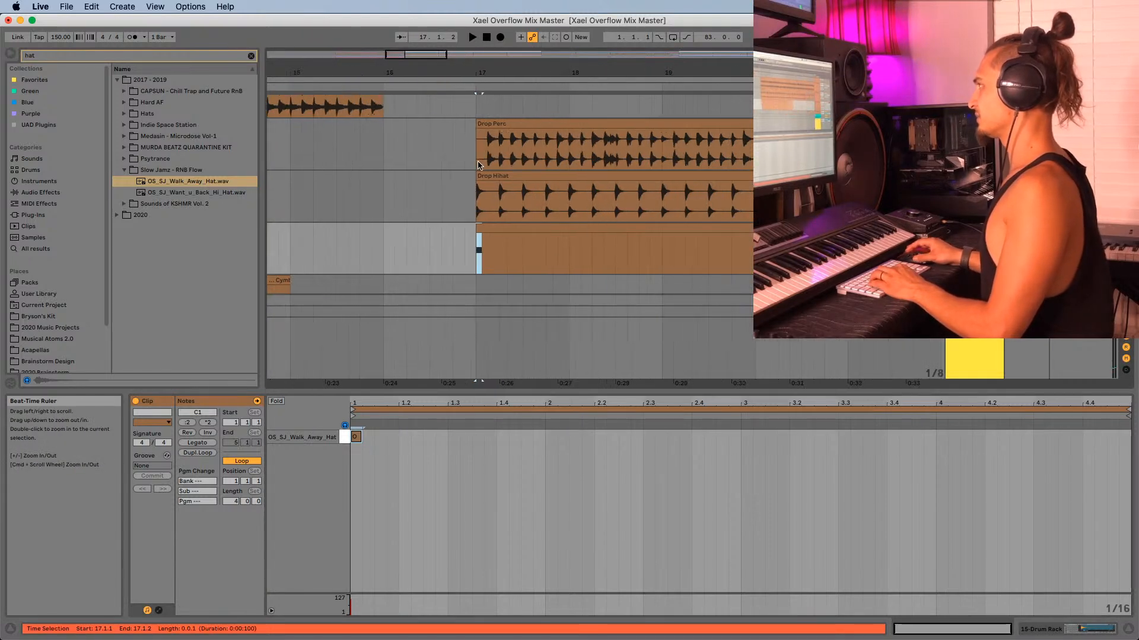
{"action": "left_click", "coordinate": [404, 437]}
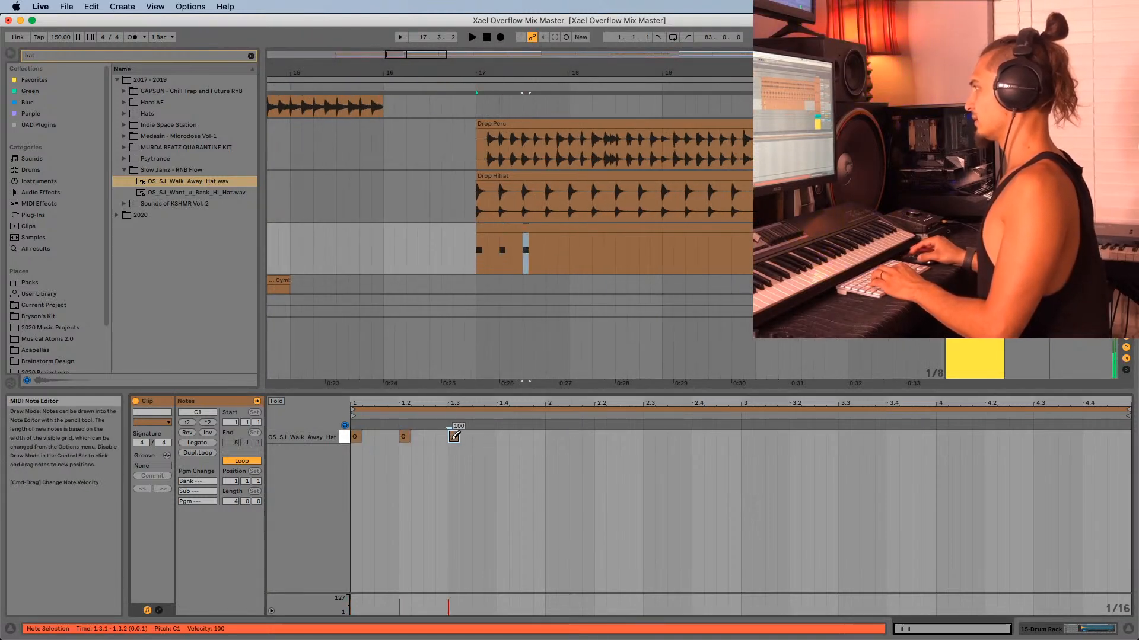
{"action": "key", "text": "b"}
{"action": "left_click_drag", "start_coordinate": [486, 439], "coordinate": [376, 440]}
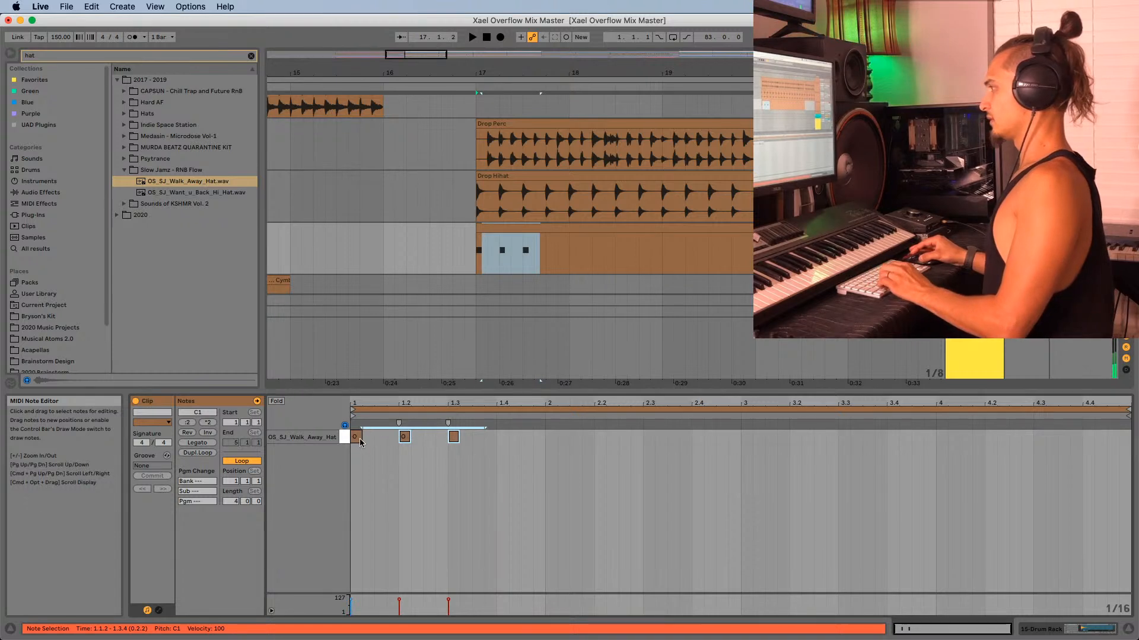
- Raise the three hat notes to velocity 127 and duplicate them onto the following three beats
{"action": "left_click_drag", "start_coordinate": [520, 466], "coordinate": [335, 425]}
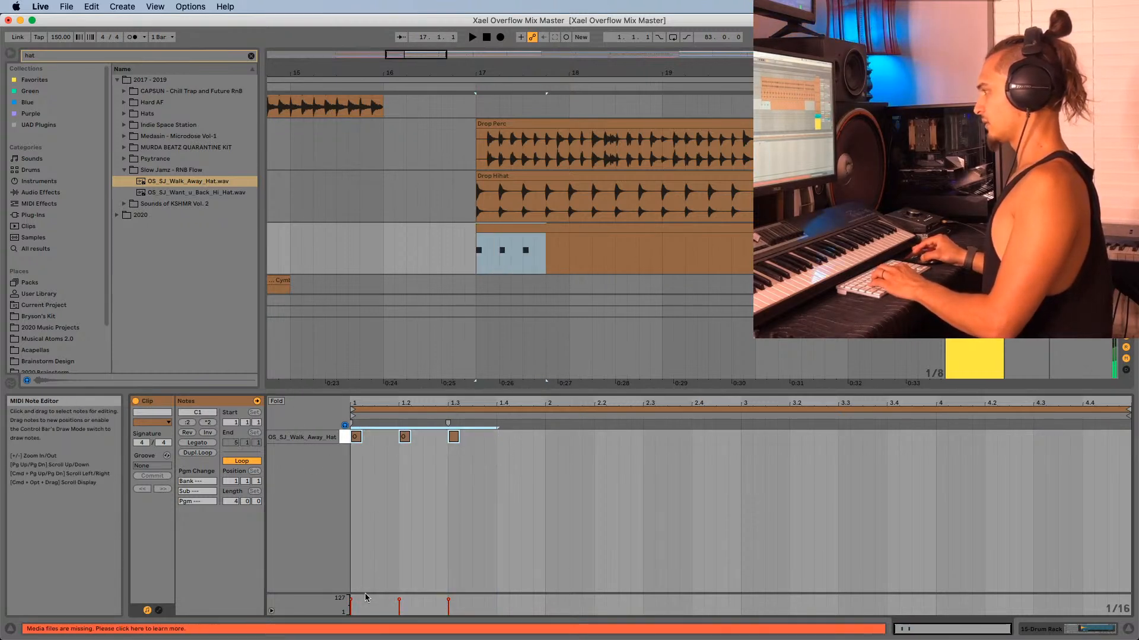
{"action": "left_click", "coordinate": [350, 604]}
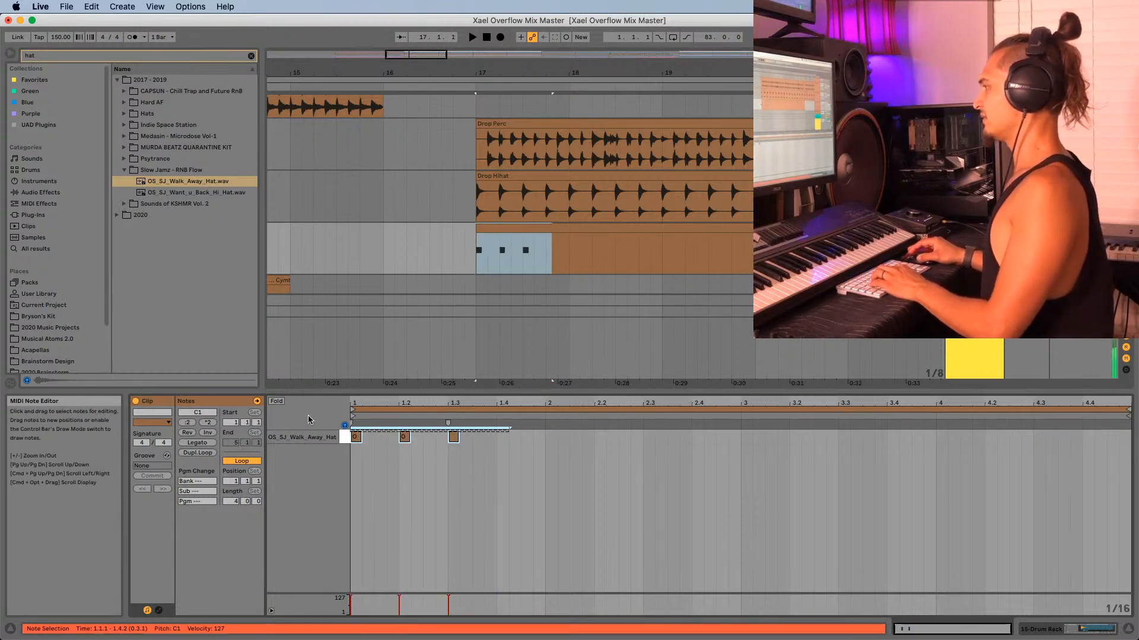
{"action": "key", "text": "super+d"}
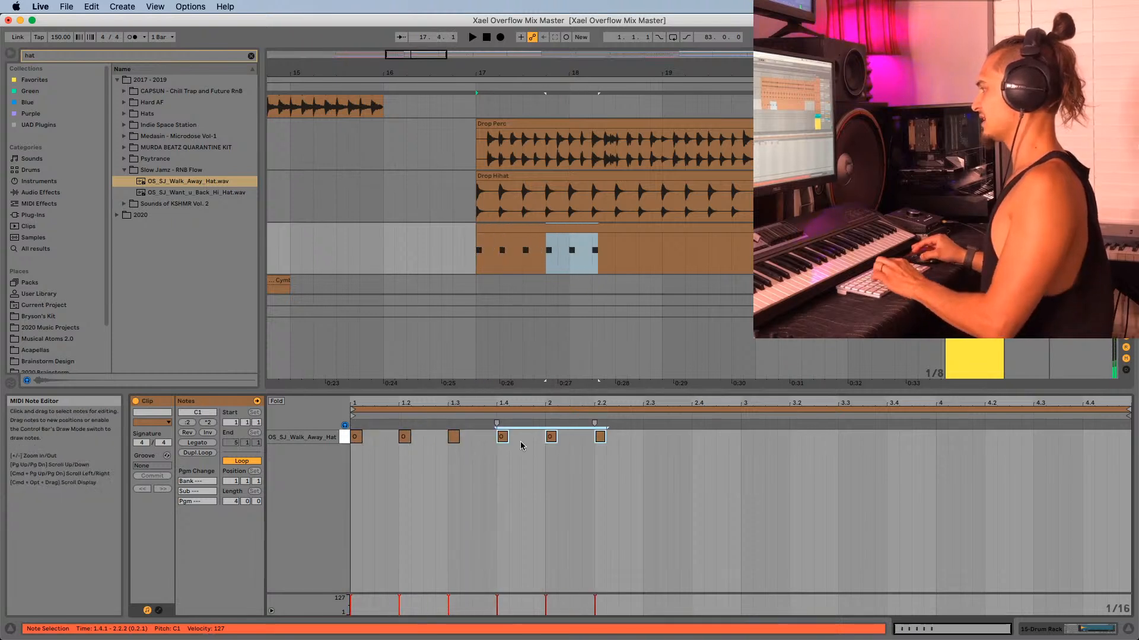
- Duplicate the six-beat hat section along the Drum Rack track until bar 23, and play it from bar 17
{"action": "left_click_drag", "start_coordinate": [509, 229], "coordinate": [650, 246]}
{"action": "left_click_drag", "start_coordinate": [569, 73], "coordinate": [548, 44]}
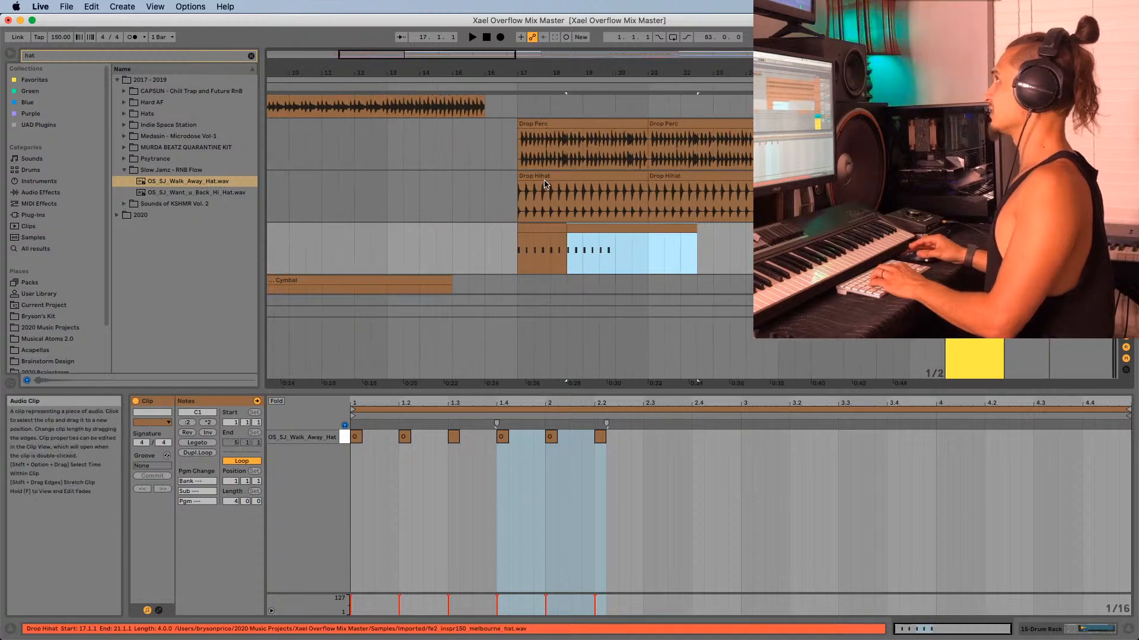
{"action": "left_click_drag", "start_coordinate": [518, 240], "coordinate": [607, 261]}
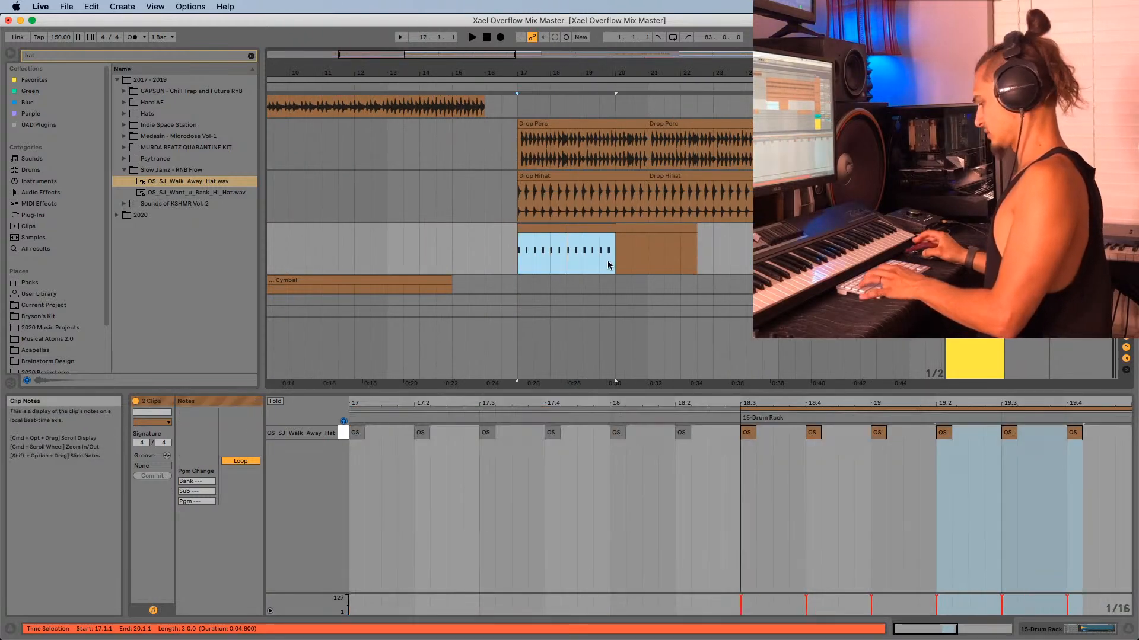
{"action": "key", "text": "super+d"}
{"action": "left_click", "coordinate": [523, 259]}
{"action": "key", "text": "space"}
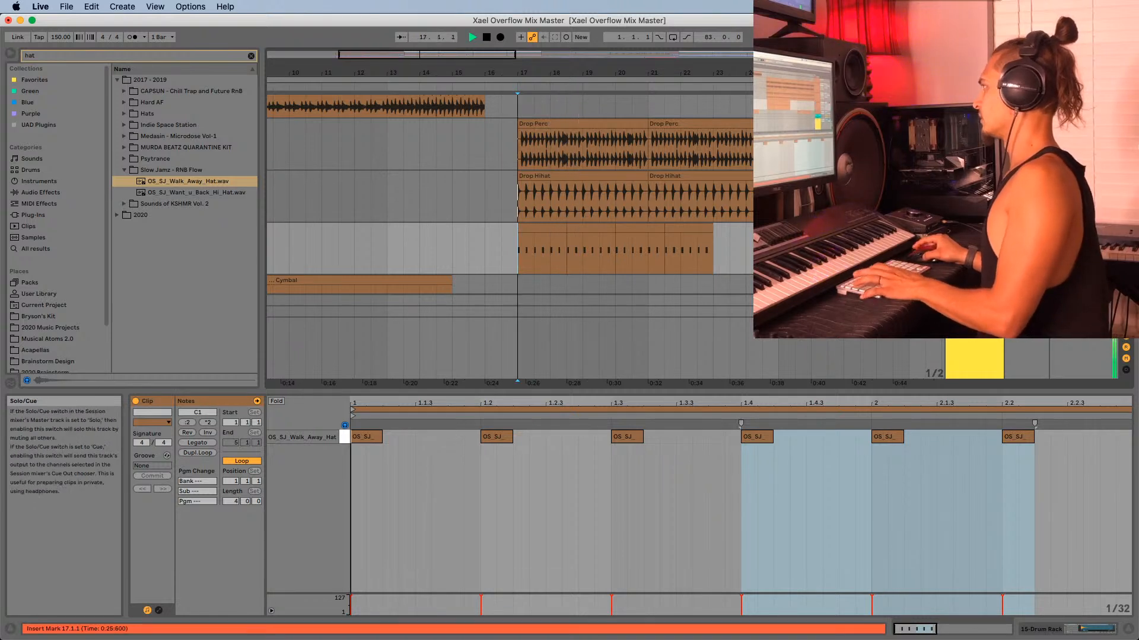
{"action": "left_click_drag", "start_coordinate": [605, 403], "coordinate": [522, 338]}
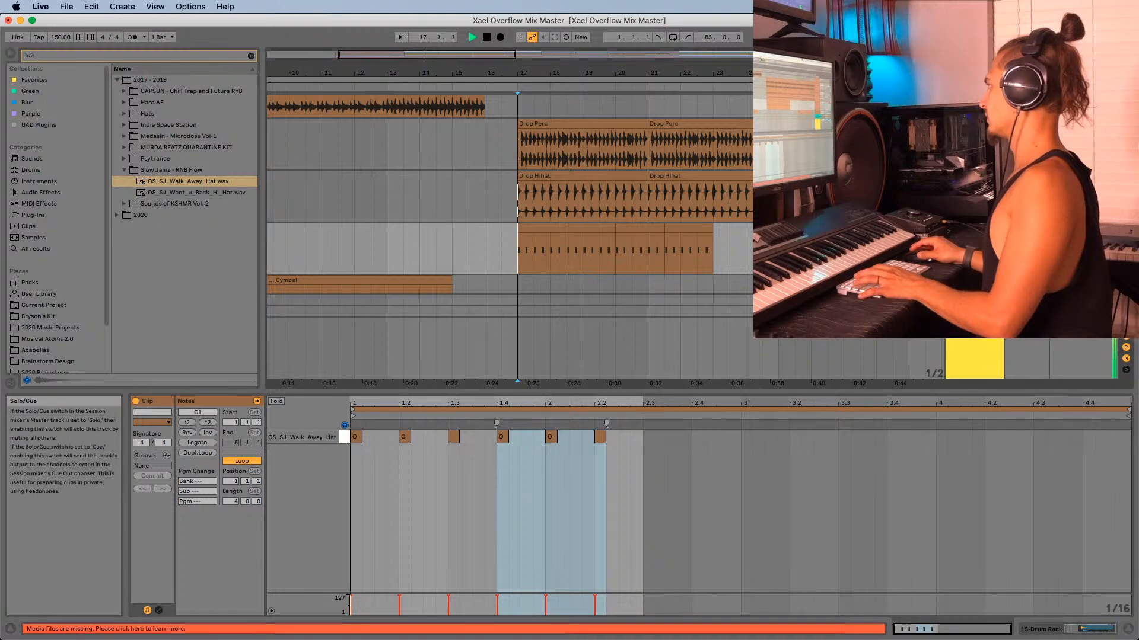
- Add an EQ Eight to the Drum Rack track, with a low cut near 1 kHz and a 1.61 dB boost at 9.18 kHz
{"action": "left_click", "coordinate": [35, 193]}
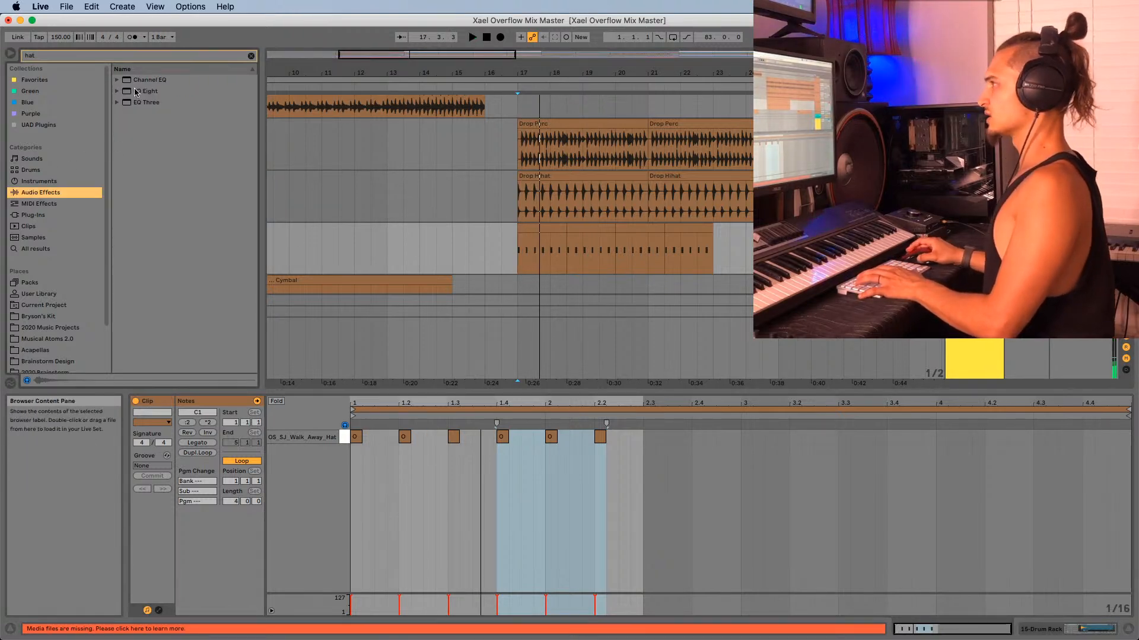
{"action": "left_click_drag", "start_coordinate": [136, 92], "coordinate": [348, 270]}
{"action": "left_click_drag", "start_coordinate": [506, 260], "coordinate": [504, 261]}
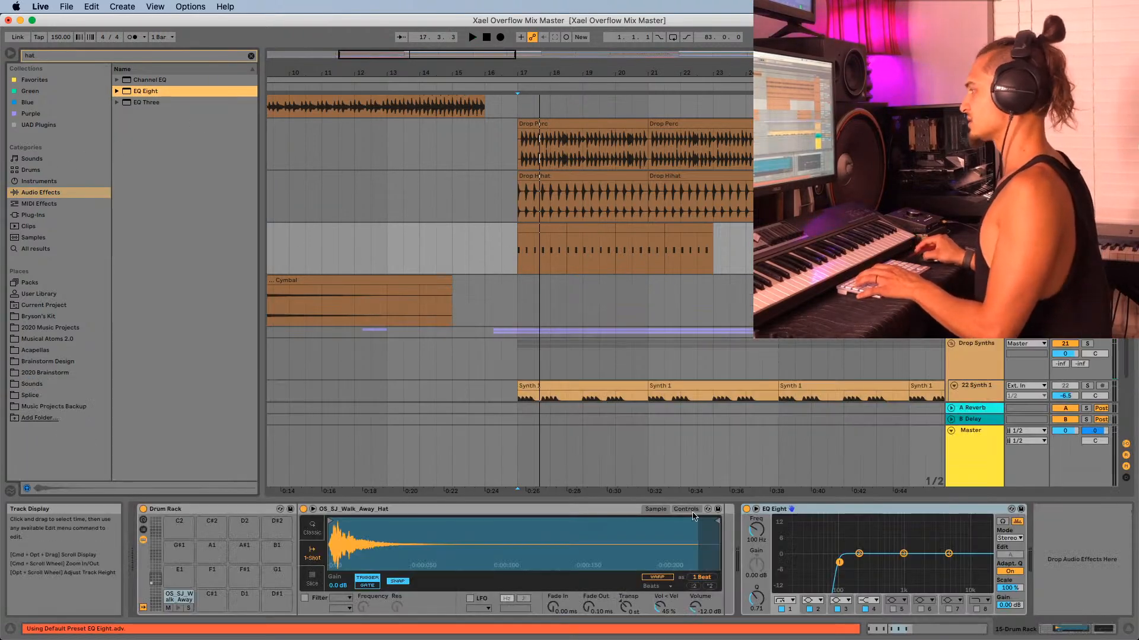
{"action": "key", "text": "space"}
{"action": "left_click_drag", "start_coordinate": [840, 563], "coordinate": [965, 550]}
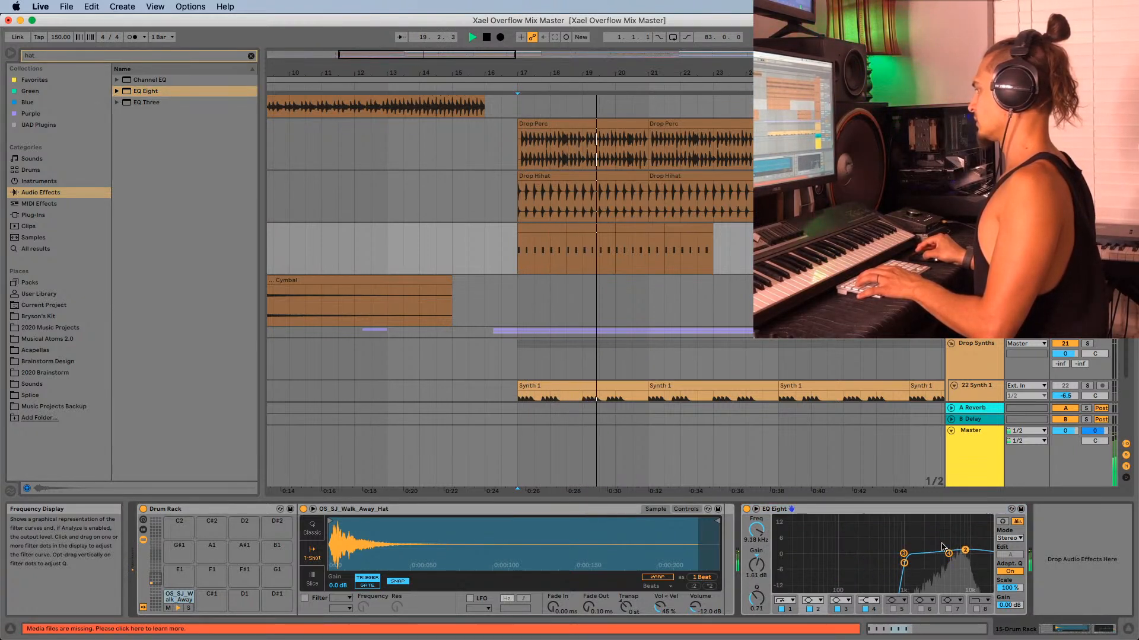
{"action": "key", "text": "space"}
- Add a Saturator after the EQ Eight on the Drum Rack track and set its curve to Sinoid Fold
{"action": "left_click", "coordinate": [31, 182]}
{"action": "left_click", "coordinate": [26, 217]}
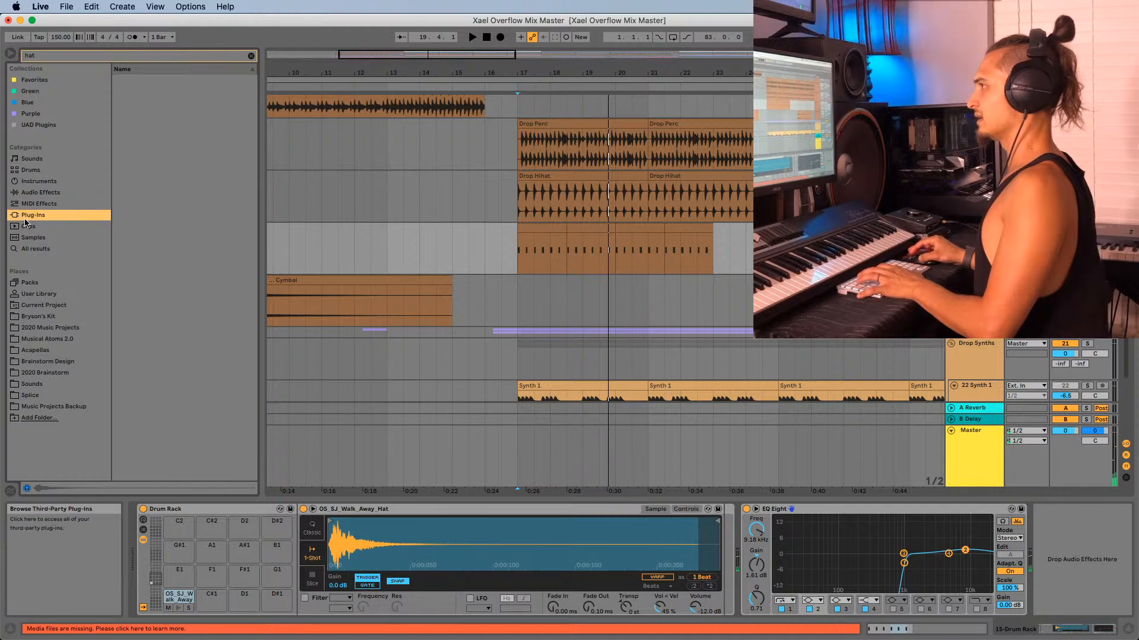
{"action": "left_click", "coordinate": [101, 192]}
{"action": "left_click", "coordinate": [252, 57]}
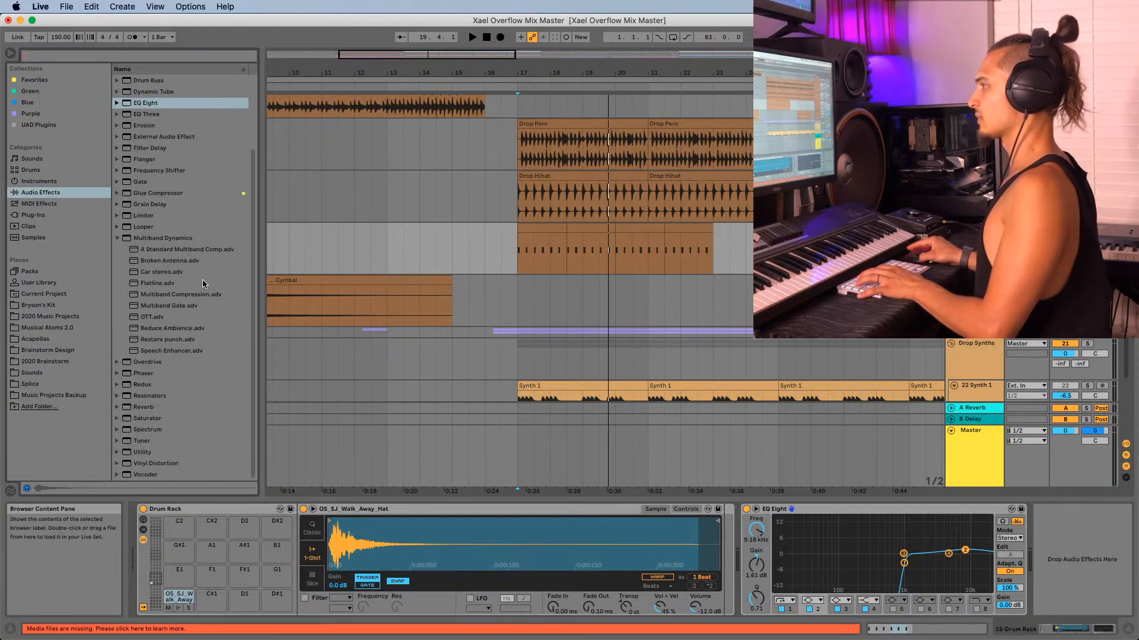
{"action": "mouse_move", "coordinate": [147, 417]}
{"action": "left_mouse_down"}
{"action": "mouse_move", "coordinate": [1068, 553]}
{"action": "mouse_move", "coordinate": [1053, 547]}
{"action": "left_mouse_up"}
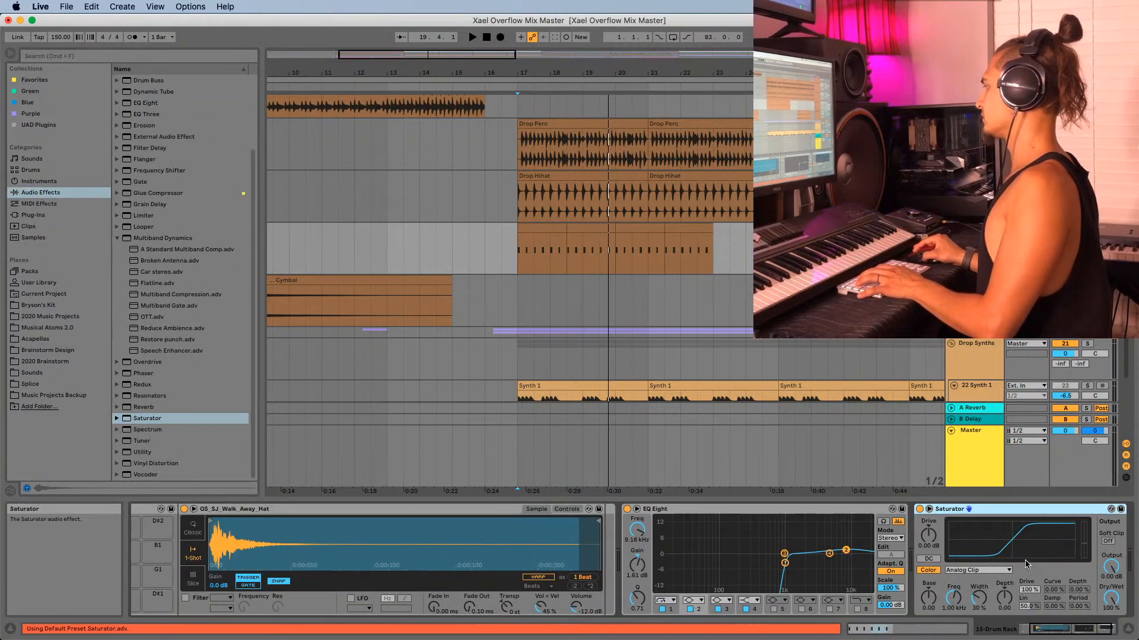
{"action": "key", "text": "space"}
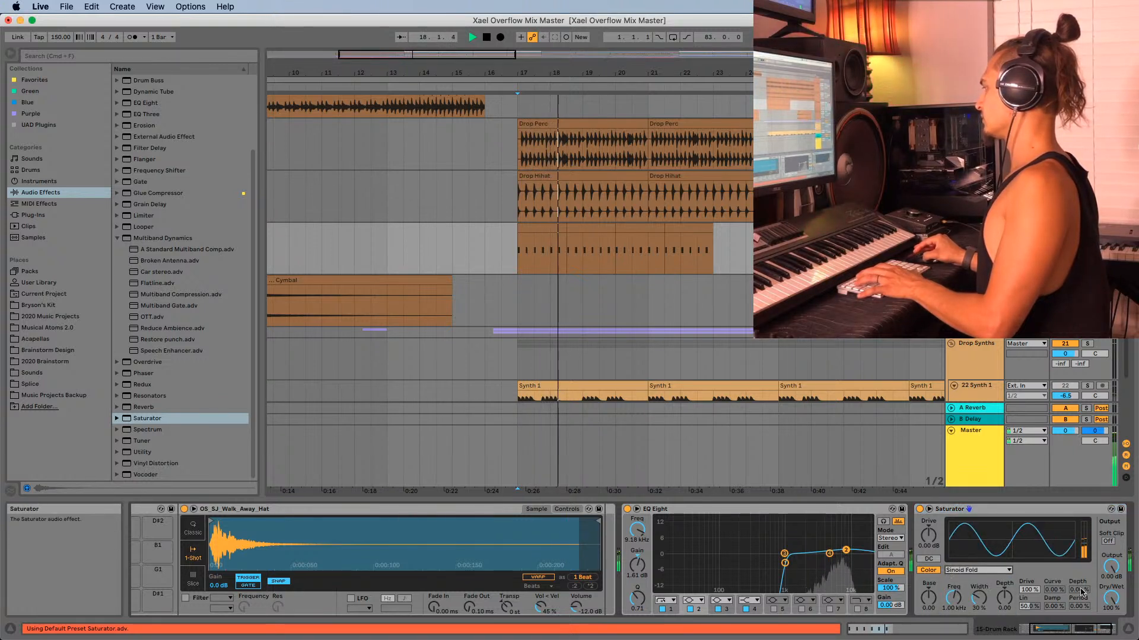
- Shift the hat EQ's low cut and neighbouring band up to about 2.35 kHz, and play the unsoloed hat in the mix
{"action": "left_click_drag", "start_coordinate": [785, 563], "coordinate": [808, 556]}
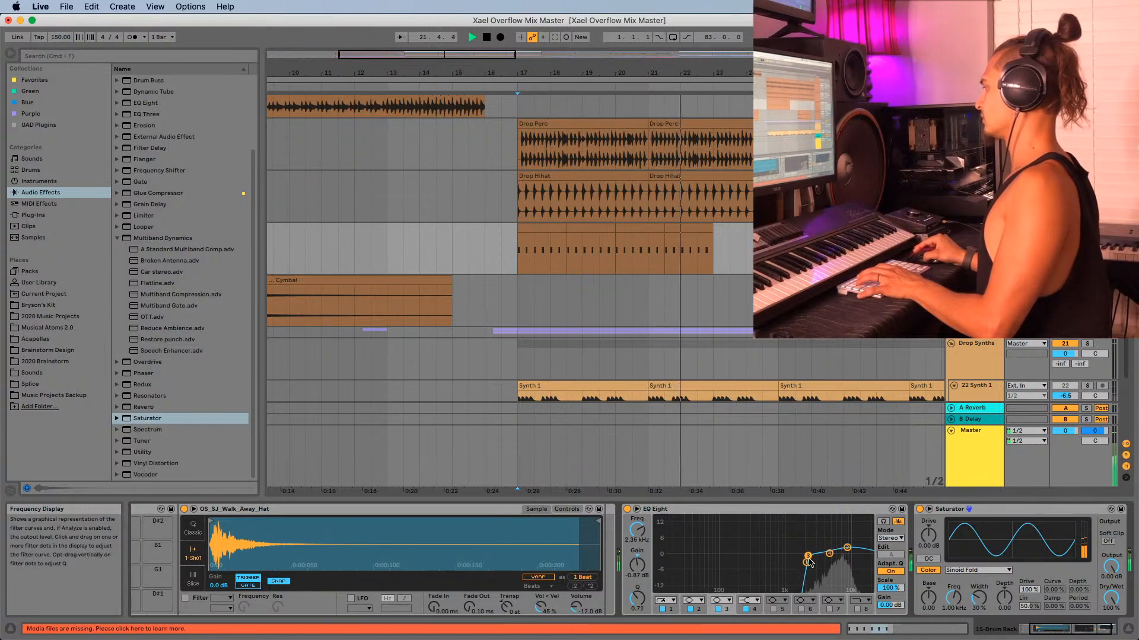
{"action": "key", "text": "space"}
{"action": "left_click", "coordinate": [1087, 228]}
{"action": "key", "text": "space"}
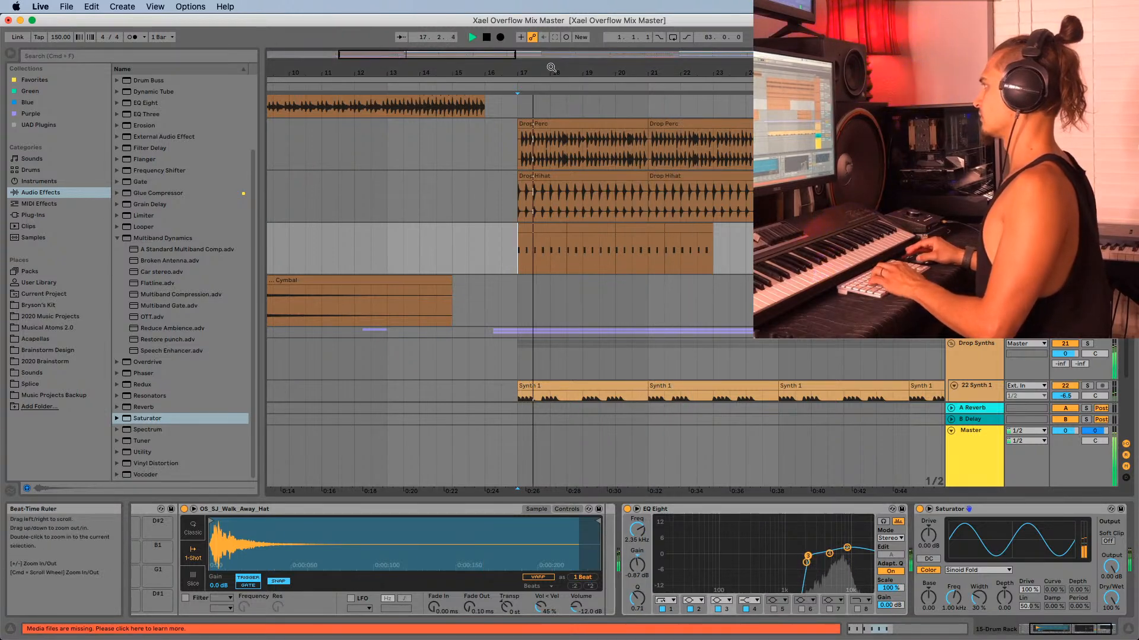
{"action": "left_click_drag", "start_coordinate": [552, 70], "coordinate": [476, 68]}
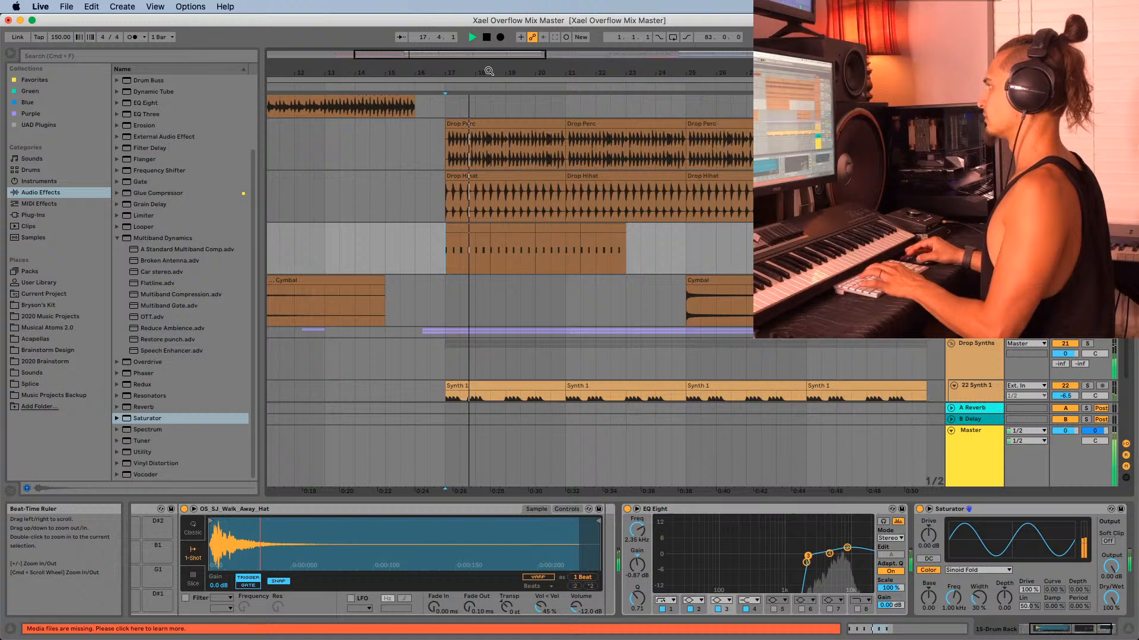
{"action": "left_click", "coordinate": [461, 228]}
{"action": "key", "text": "space"}
- Copy the Audio Effect Rack and Utility from the Drop Hihats track to the end of the Drum Rack track's device chain
{"action": "left_click", "coordinate": [974, 176]}
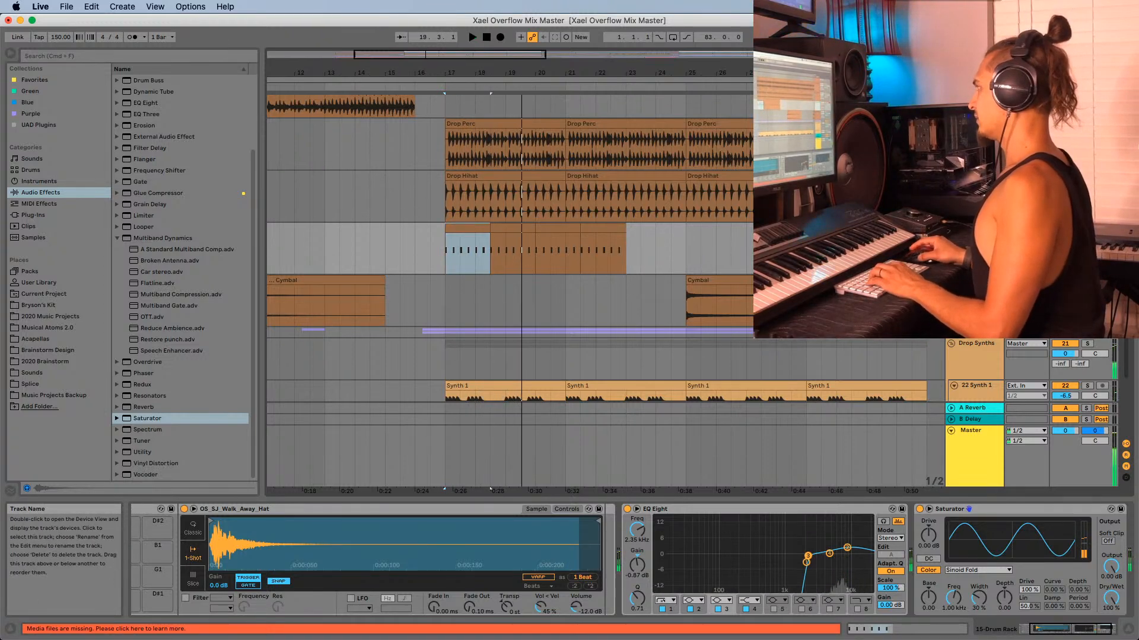
{"action": "left_click", "coordinate": [552, 559]}
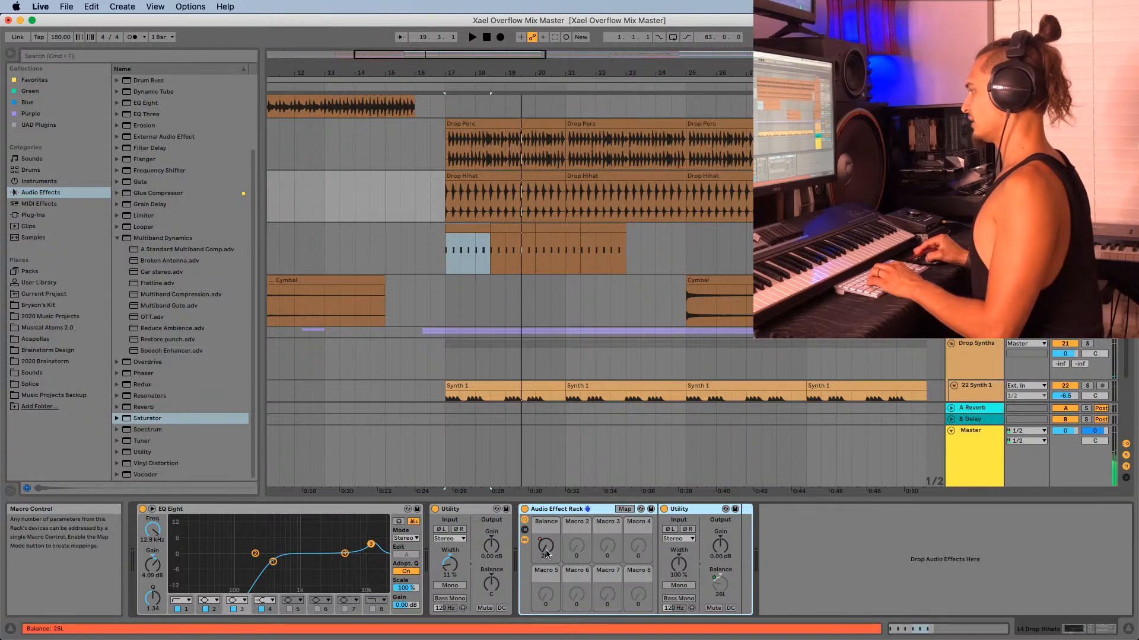
{"action": "key", "text": "space"}
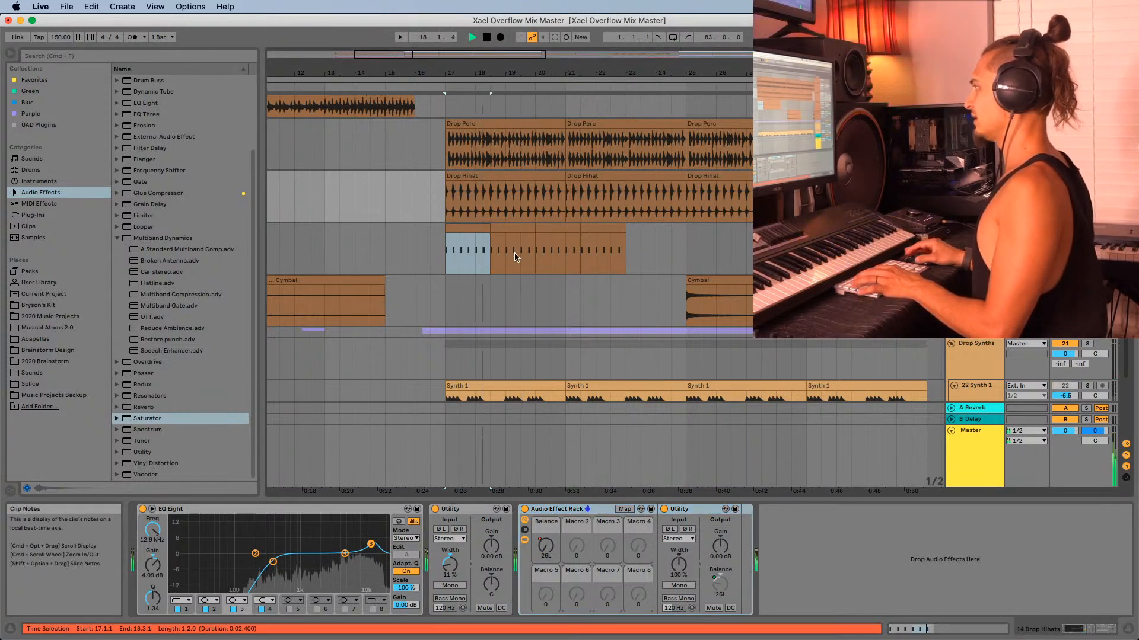
{"action": "left_click", "coordinate": [475, 249]}
{"action": "key", "text": "space"}
{"action": "left_click", "coordinate": [1064, 633]}
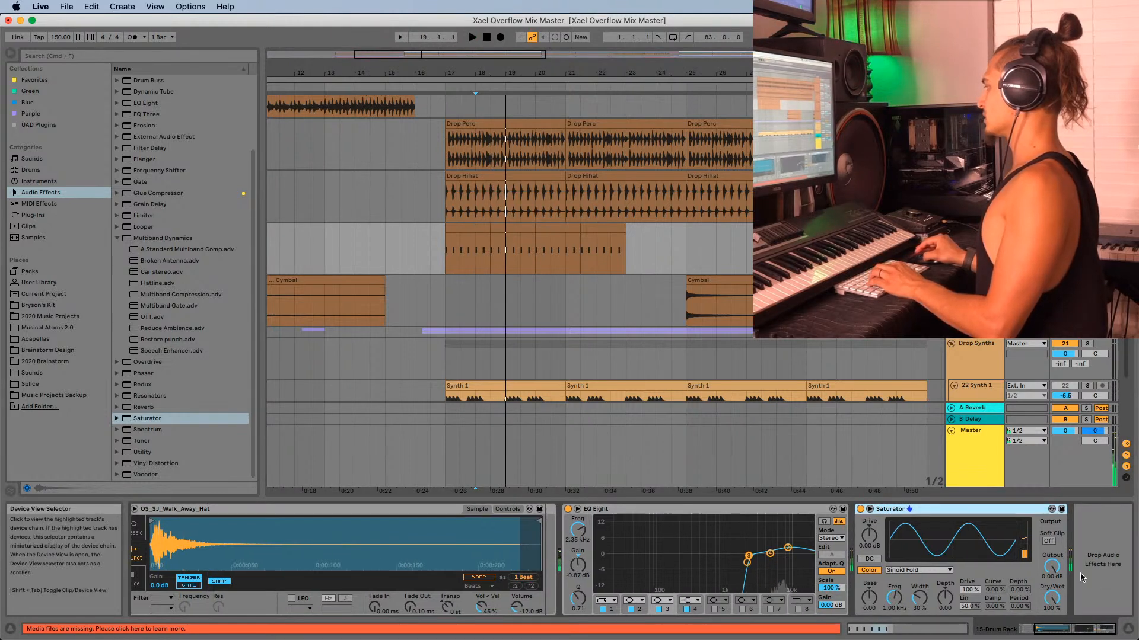
{"action": "key", "text": "super+v"}
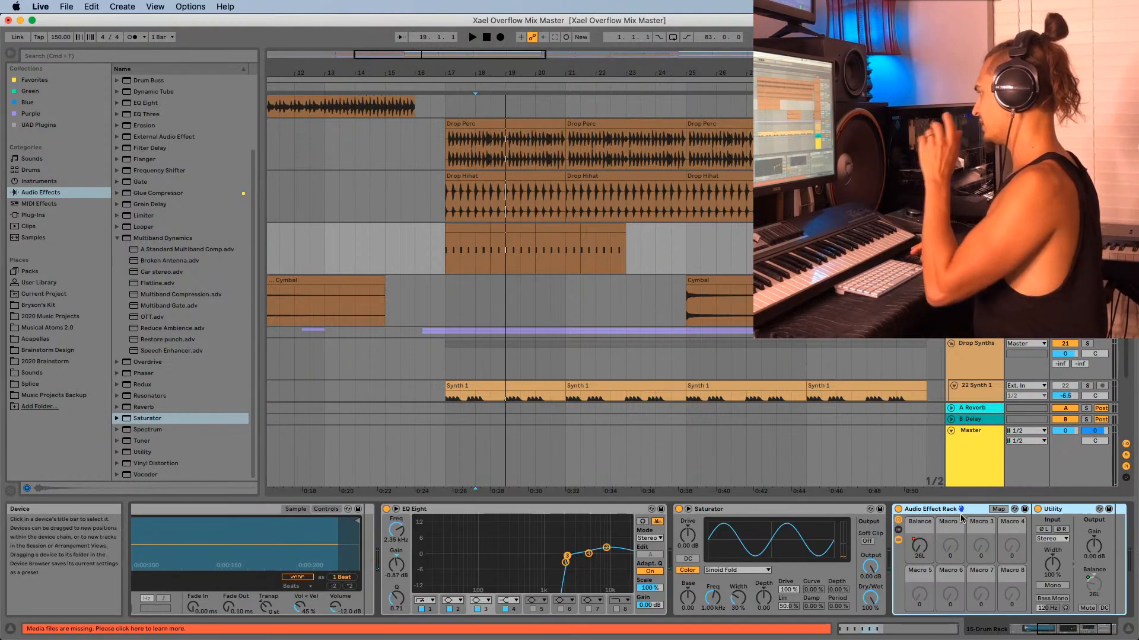
- Set the pasted rack's Balance macro mapping to Min 12R and Max 12L, and audition the hat panning
{"action": "left_click", "coordinate": [998, 510]}
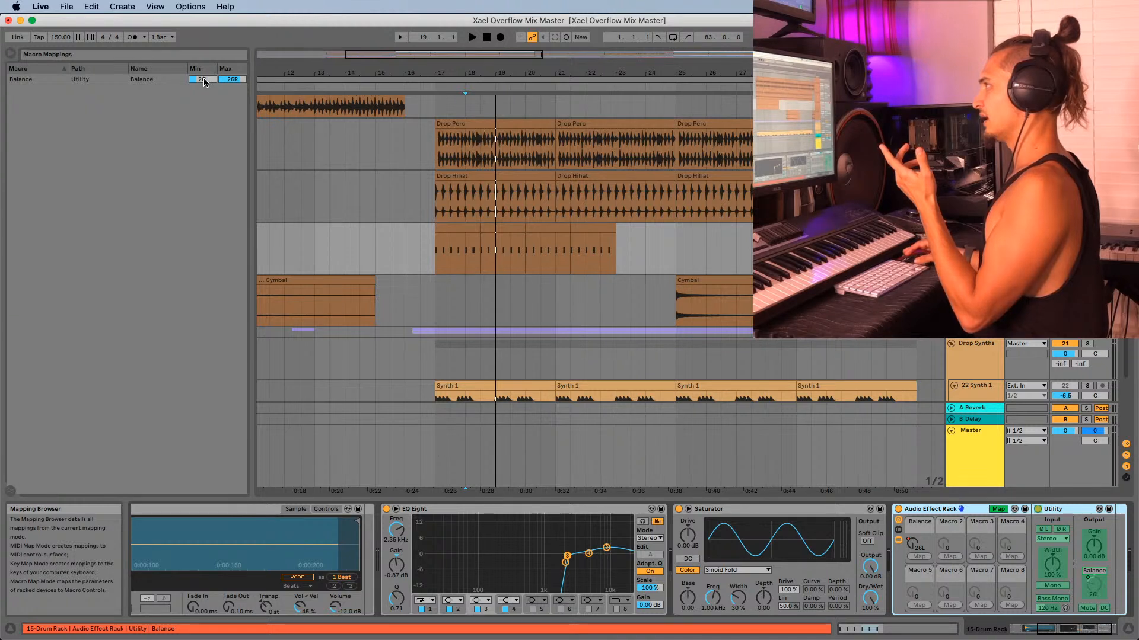
{"action": "left_click_drag", "start_coordinate": [206, 84], "coordinate": [207, 80]}
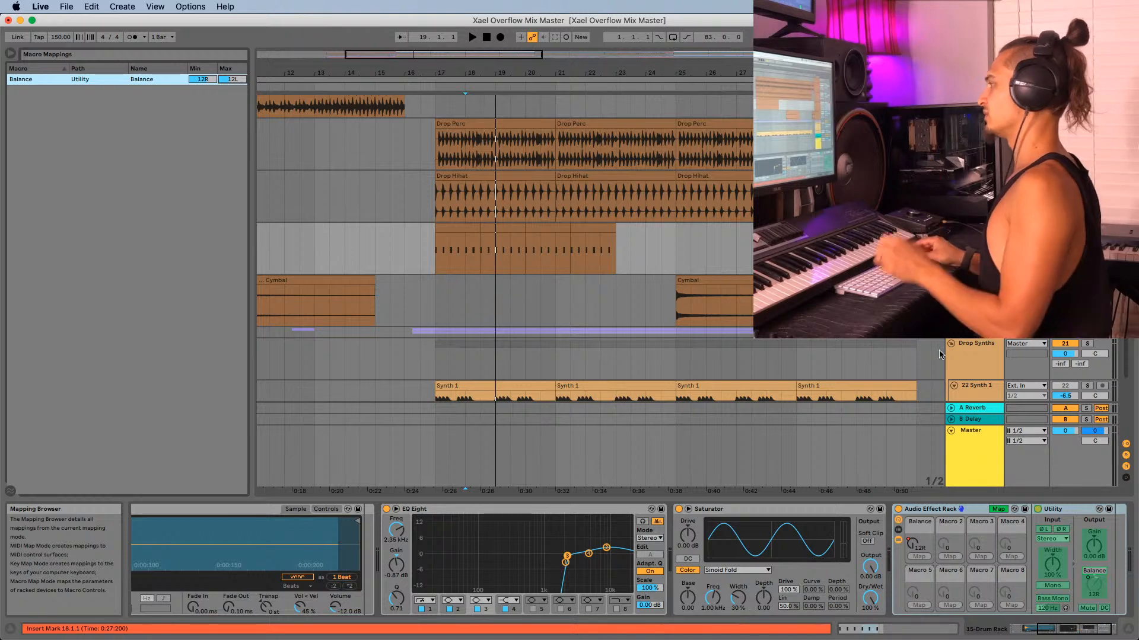
{"action": "key", "text": "space"}
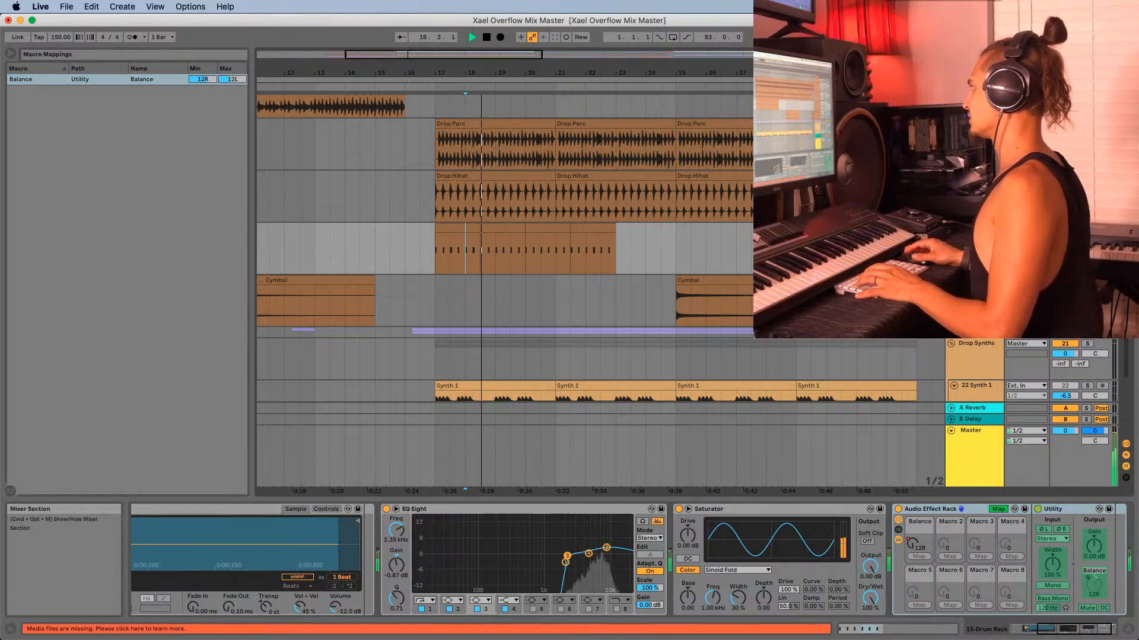
{"action": "left_click_drag", "start_coordinate": [446, 237], "coordinate": [480, 249]}
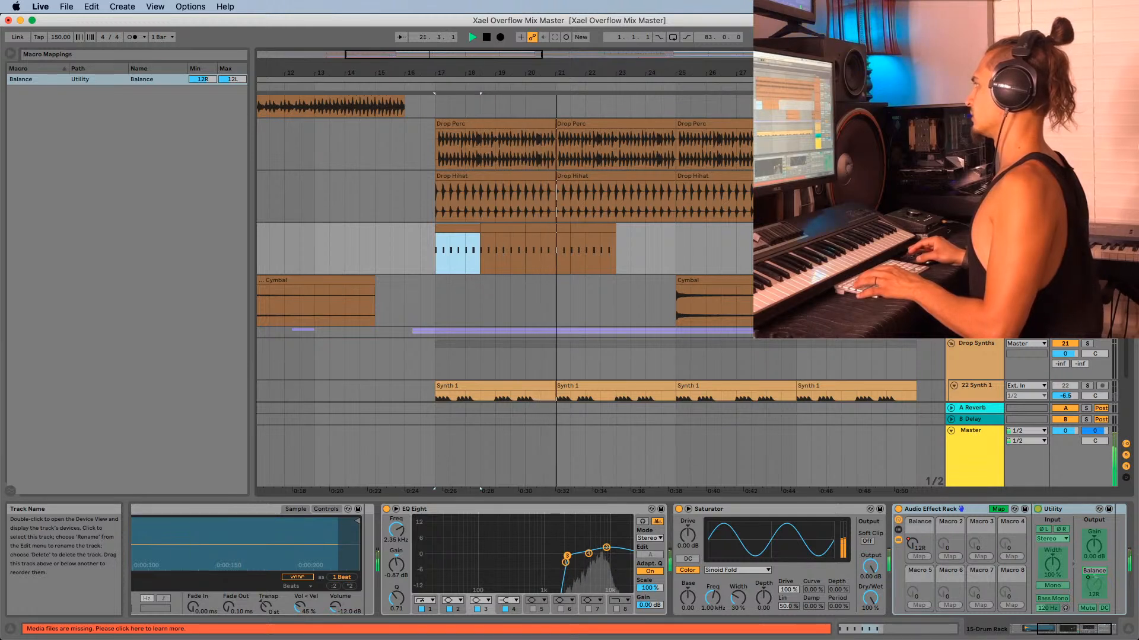
{"action": "left_click", "coordinate": [932, 509]}
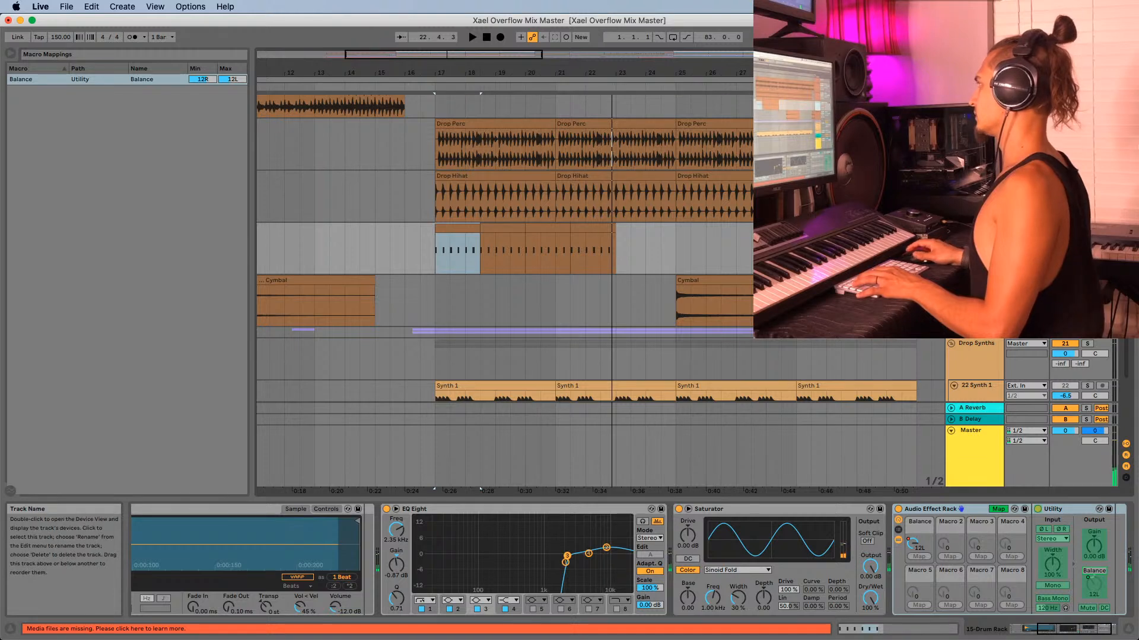
- Show the automation lanes and zoom in on the Drop Hihats track's panning automation around bar 17
{"action": "left_click", "coordinate": [975, 176]}
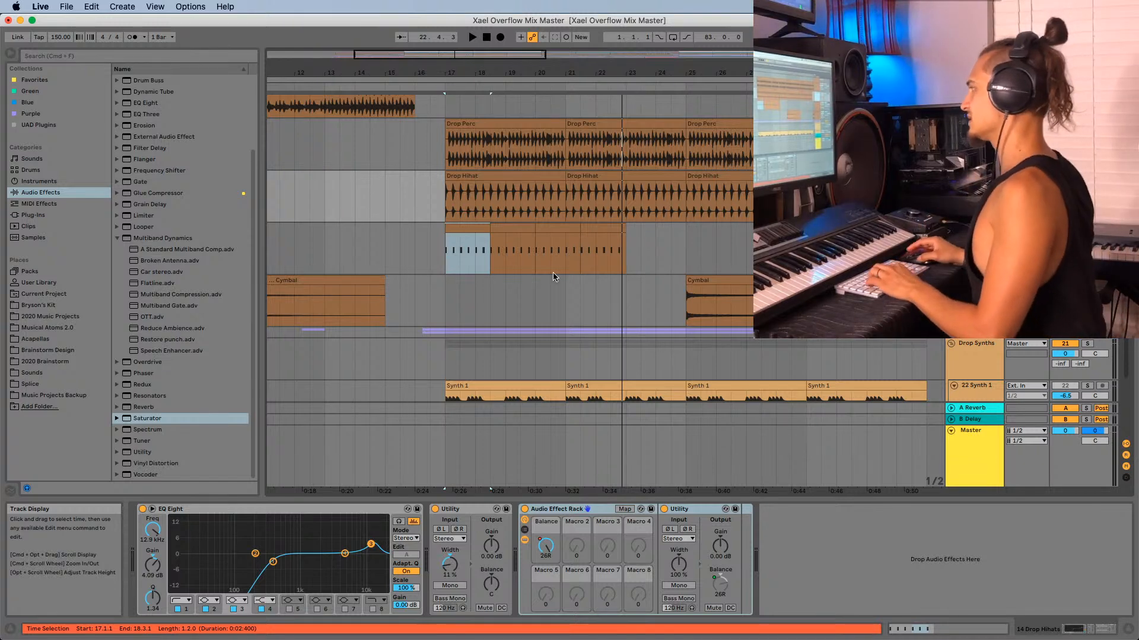
{"action": "key", "text": "Down"}
{"action": "key", "text": "Up"}
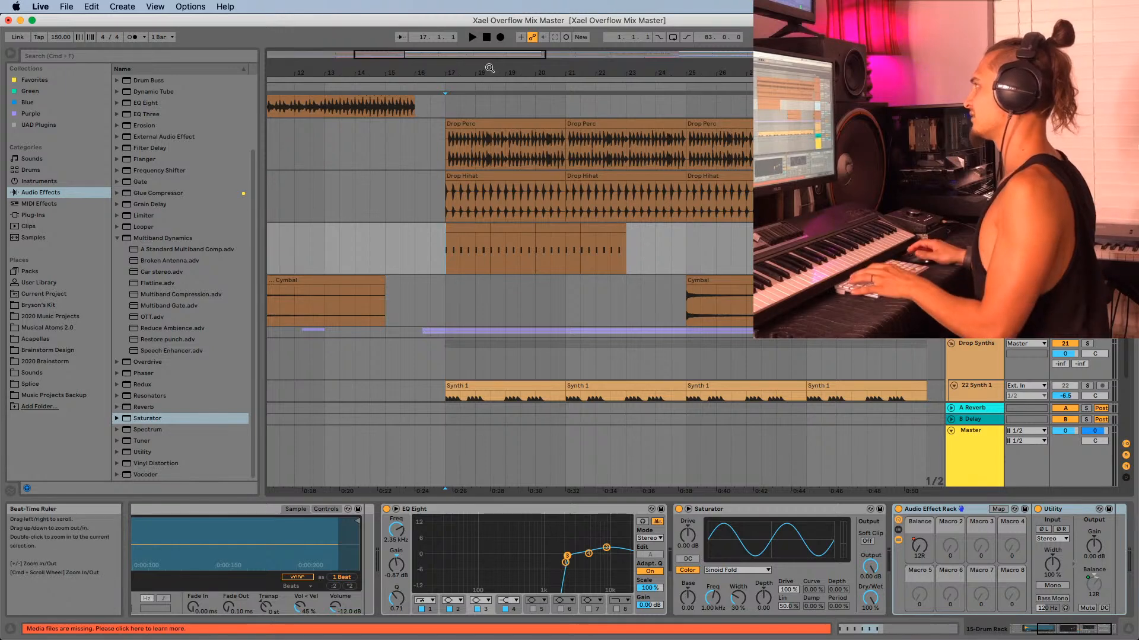
{"action": "left_click_drag", "start_coordinate": [490, 68], "coordinate": [465, 178]}
{"action": "key", "text": "Up"}
{"action": "key", "text": "a"}
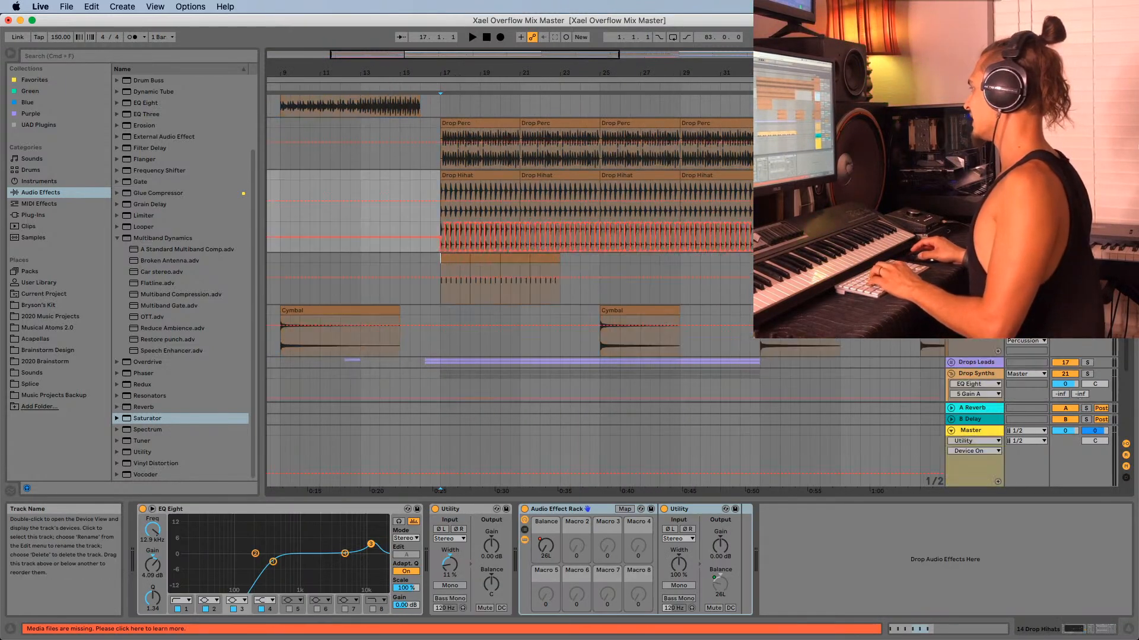
{"action": "left_click_drag", "start_coordinate": [437, 71], "coordinate": [450, 166]}
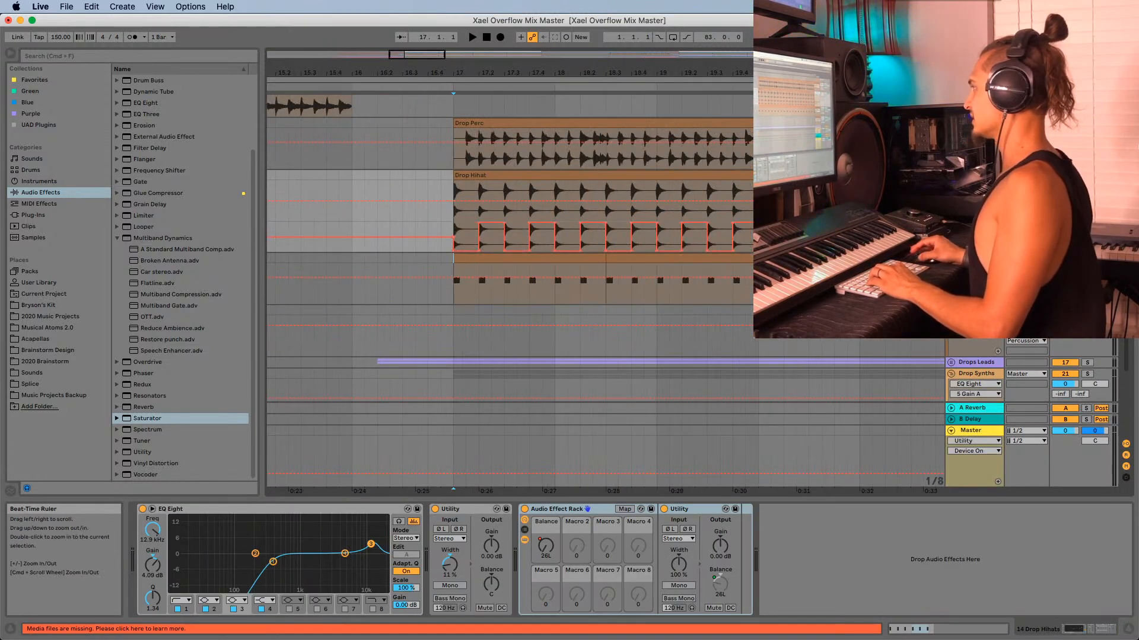
- Show the automation of the Drum Rack track's Balance macro in a new lane beneath its hat clips
{"action": "left_click", "coordinate": [972, 259]}
{"action": "key", "text": "a"}
{"action": "key", "text": "a"}
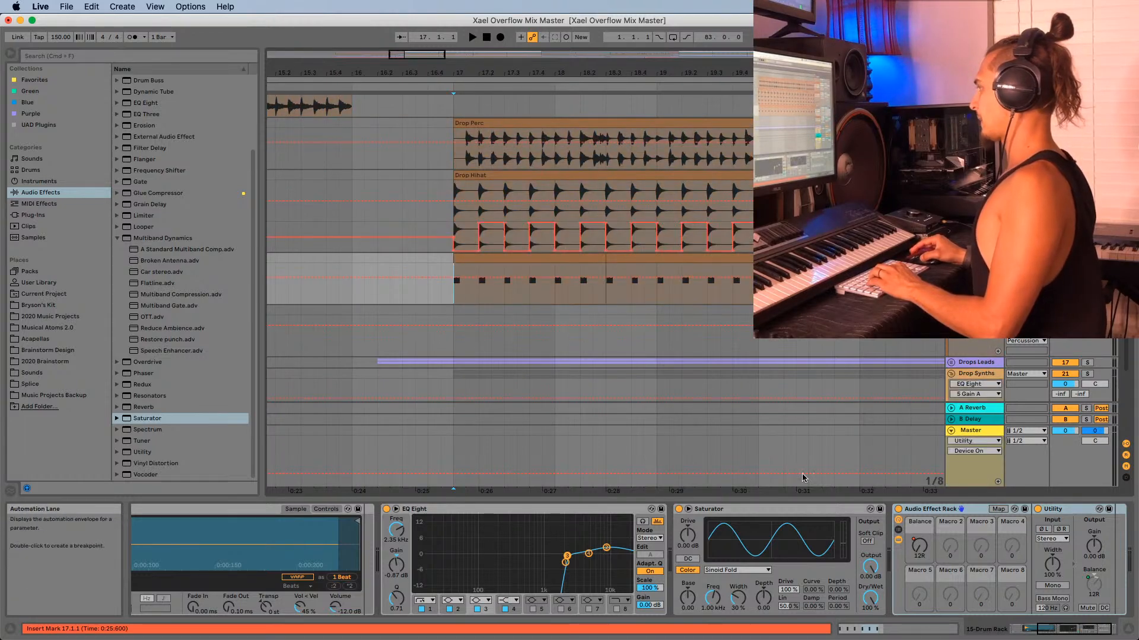
{"action": "right_click", "coordinate": [920, 552]}
{"action": "left_click", "coordinate": [967, 380]}
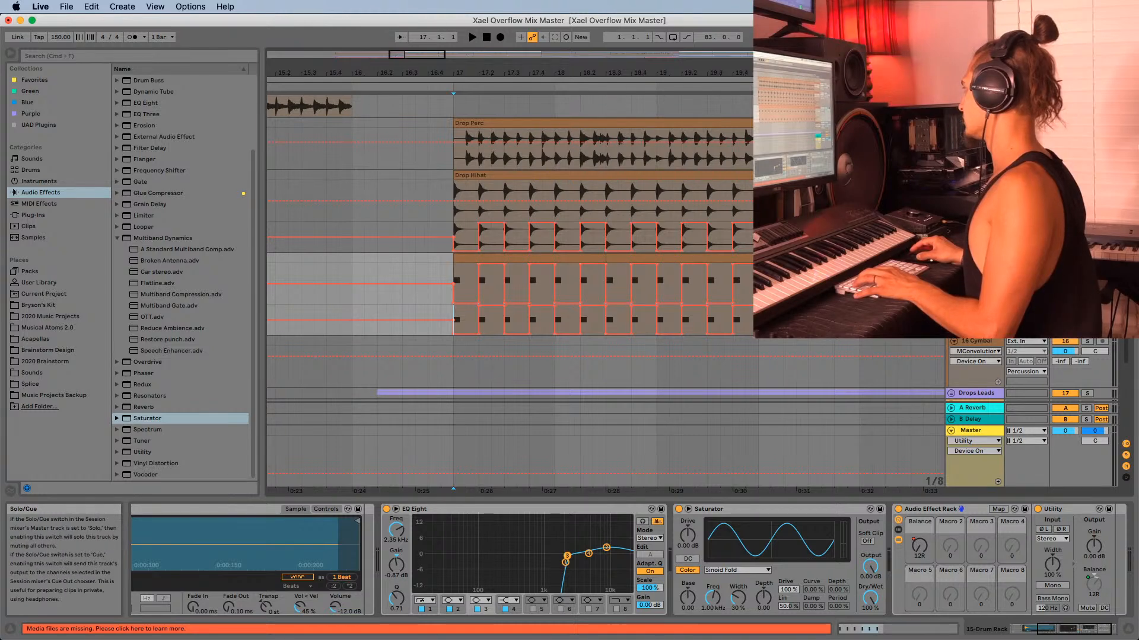
- Widen the Drum Rack track's Balance macro mapping to Min 16R and Max 16L, and audition the hats in the drop
{"action": "key", "text": "space"}
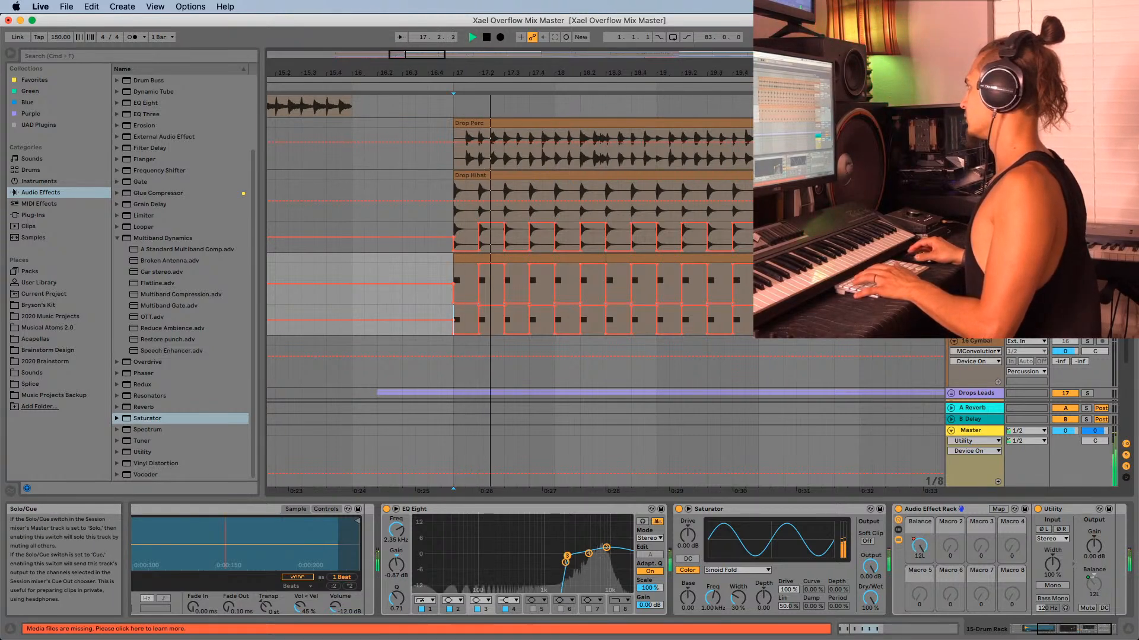
{"action": "left_click_drag", "start_coordinate": [605, 73], "coordinate": [589, 36]}
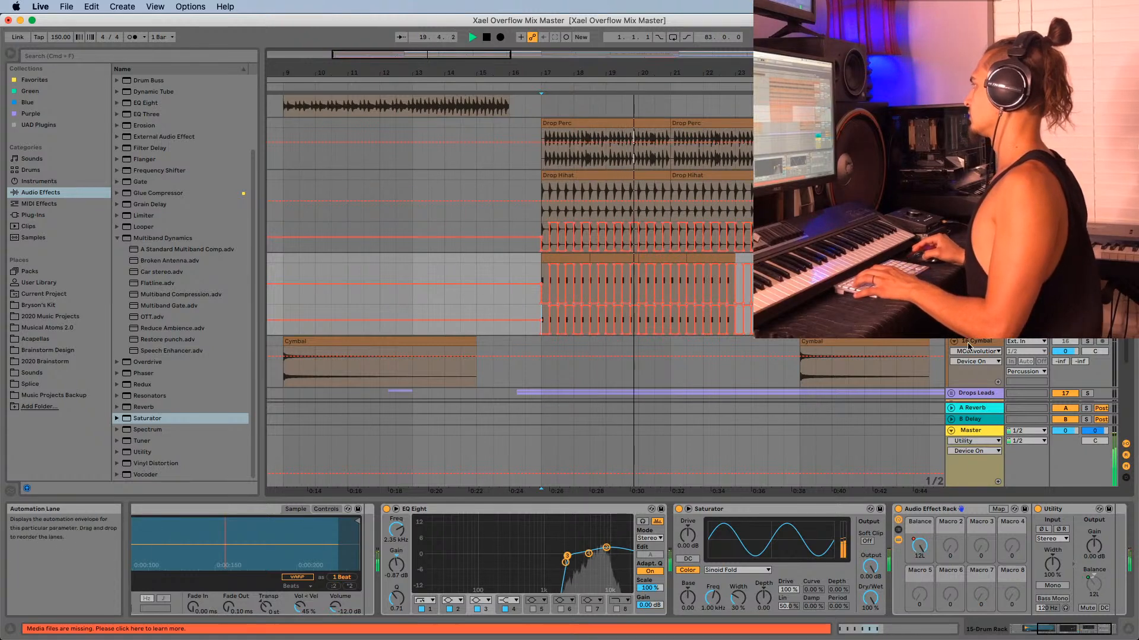
{"action": "key", "text": "space"}
{"action": "left_click", "coordinate": [997, 509]}
{"action": "left_click", "coordinate": [178, 79]}
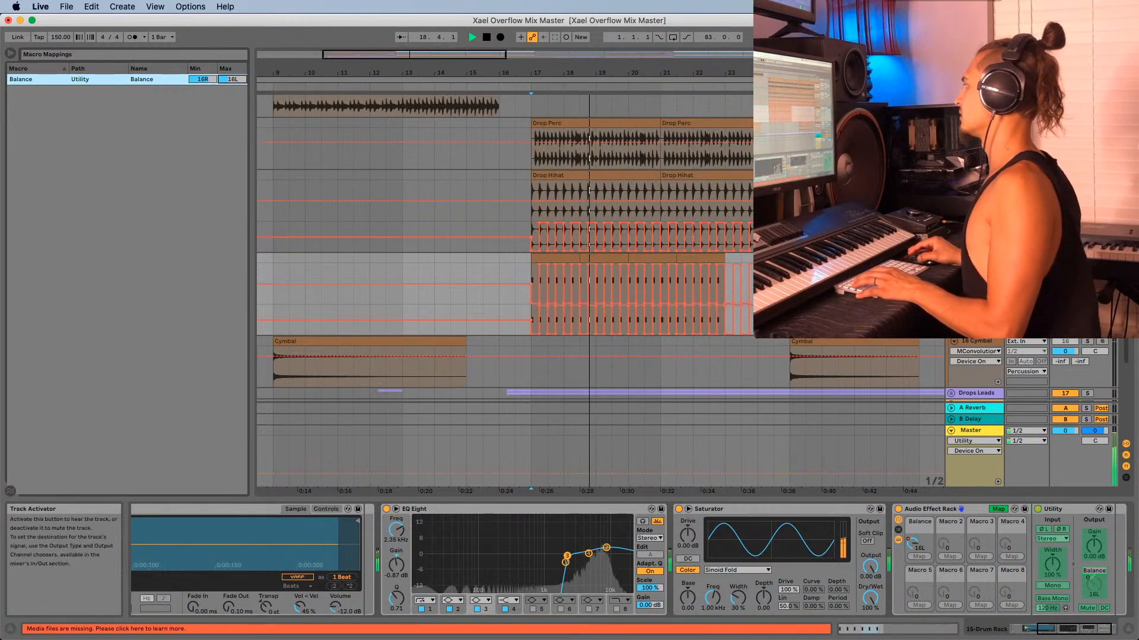
{"action": "left_click", "coordinate": [1087, 259]}
{"action": "key", "text": "space"}
{"action": "key", "text": "space"}
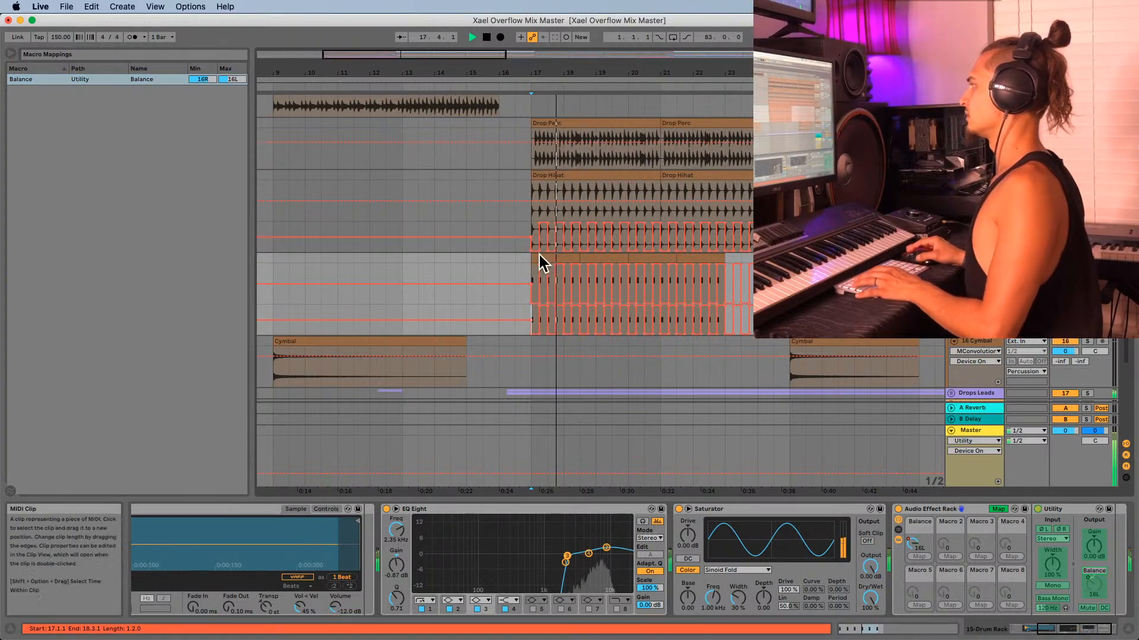
- Duplicate all the extra hat clips from bars 17 to 23 directly after the originals
{"action": "left_click_drag", "start_coordinate": [616, 73], "coordinate": [398, 148]}
{"action": "left_click", "coordinate": [381, 258]}
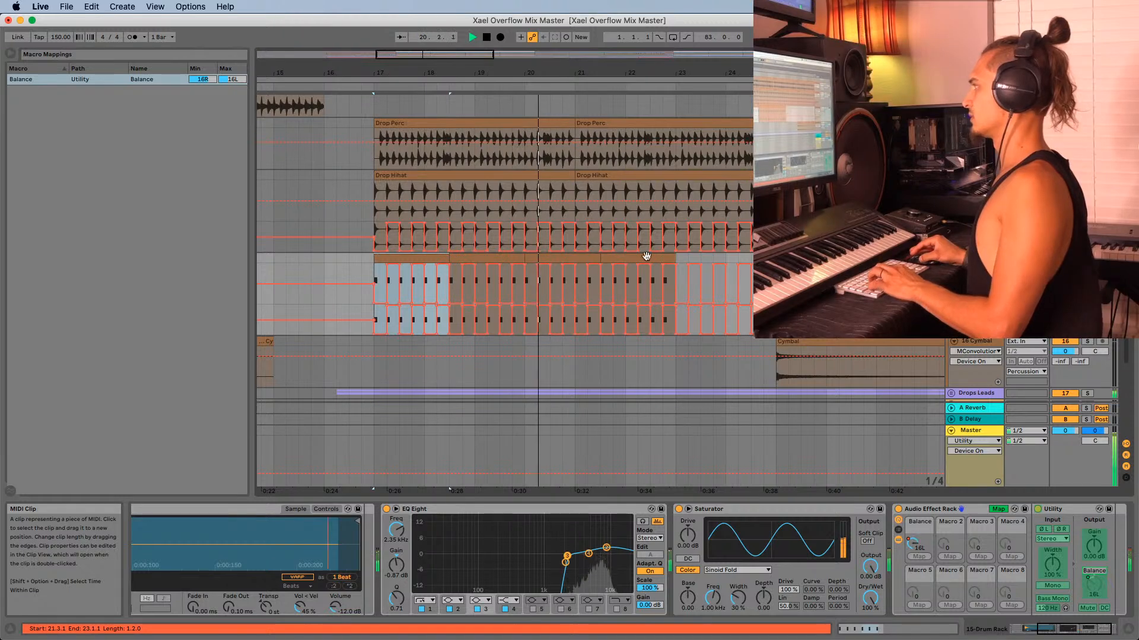
{"action": "left_click", "coordinate": [645, 258], "text": "shift"}
{"action": "key", "text": "super+d"}
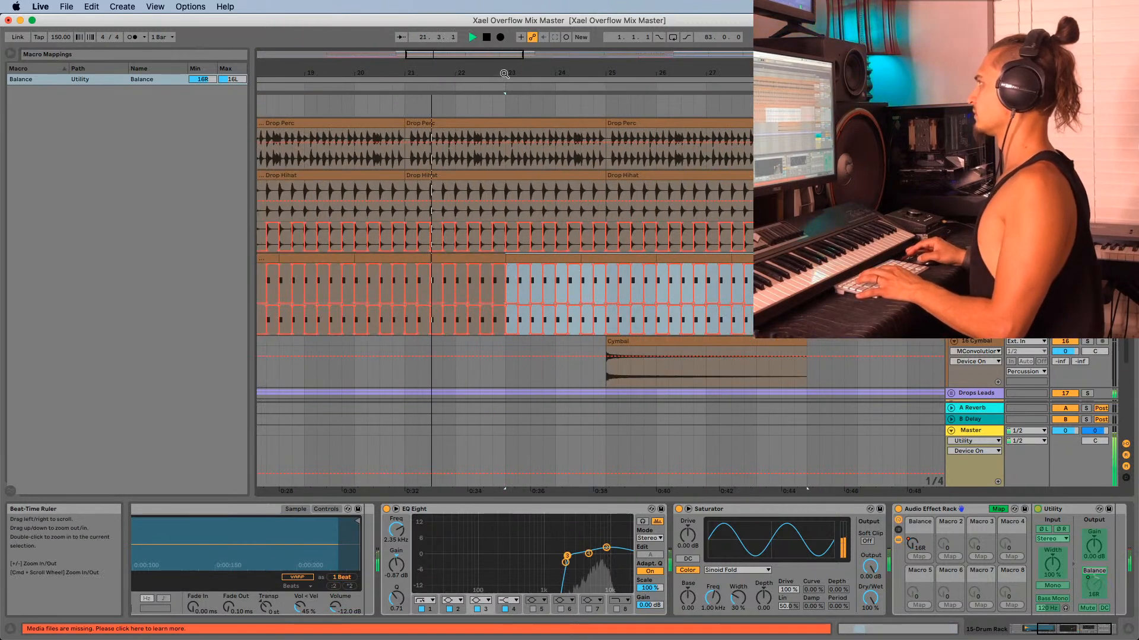
{"action": "left_click_drag", "start_coordinate": [529, 73], "coordinate": [529, 42]}
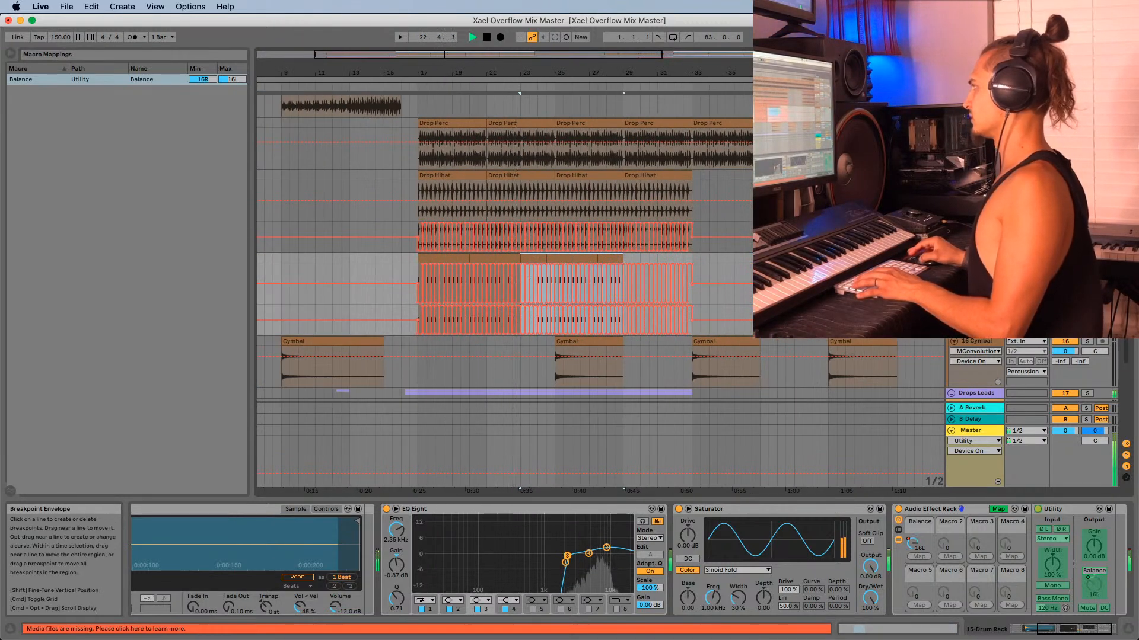
- Extend the extra hat pattern with further copies up to bar 33, where the Drop Hihat clips end
{"action": "left_click", "coordinate": [1065, 258]}
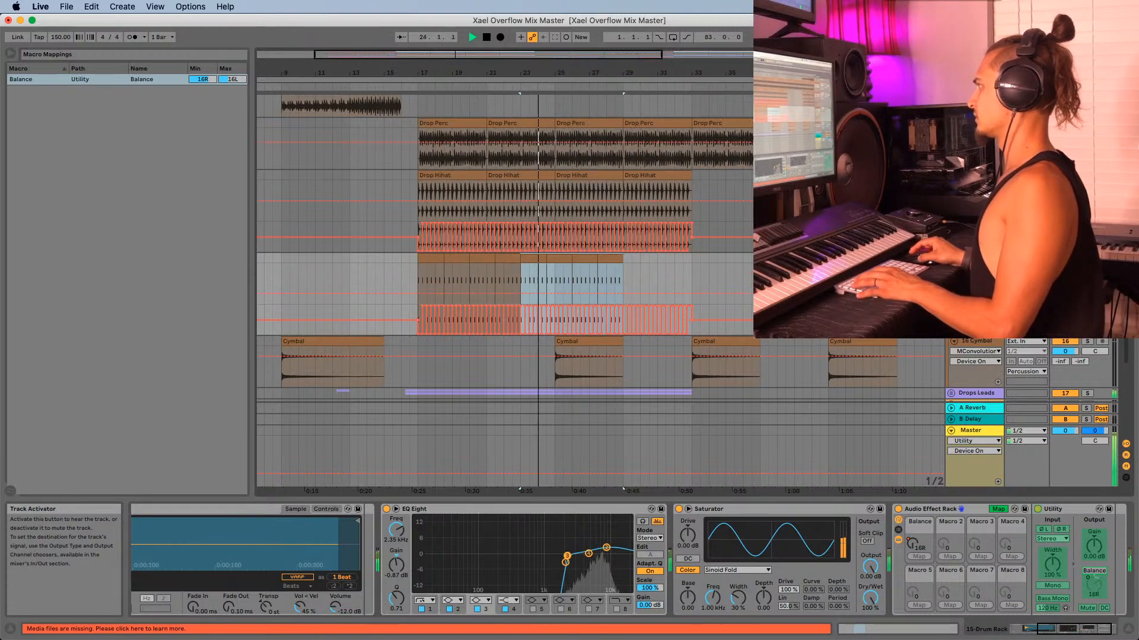
{"action": "left_click", "coordinate": [428, 259]}
{"action": "left_click", "coordinate": [585, 261]}
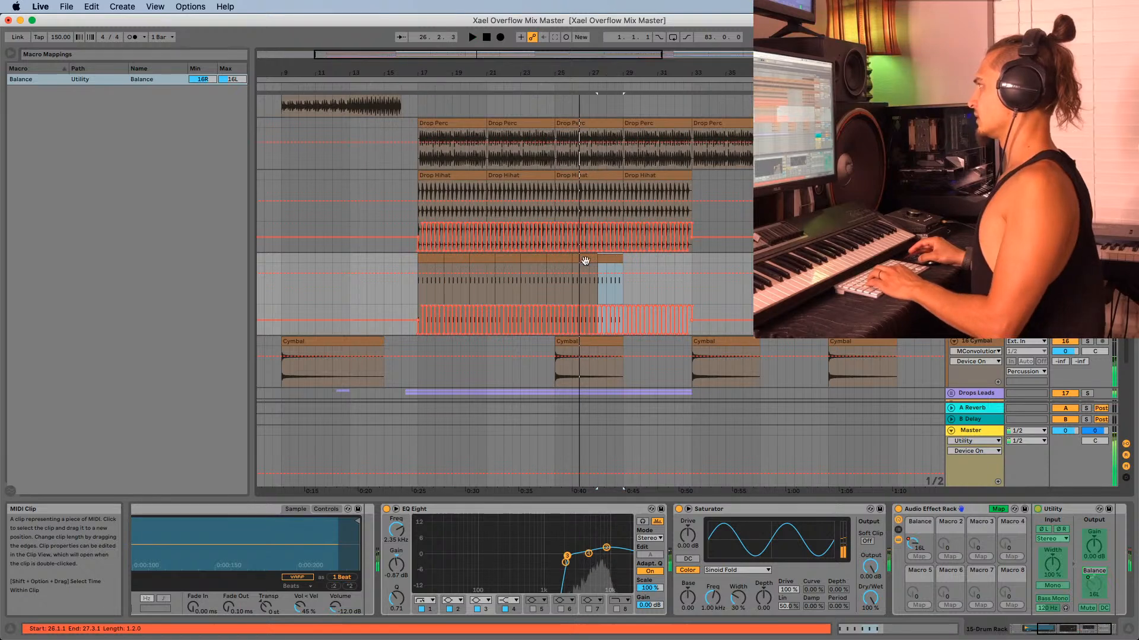
{"action": "left_click_drag", "start_coordinate": [608, 259], "coordinate": [686, 260]}
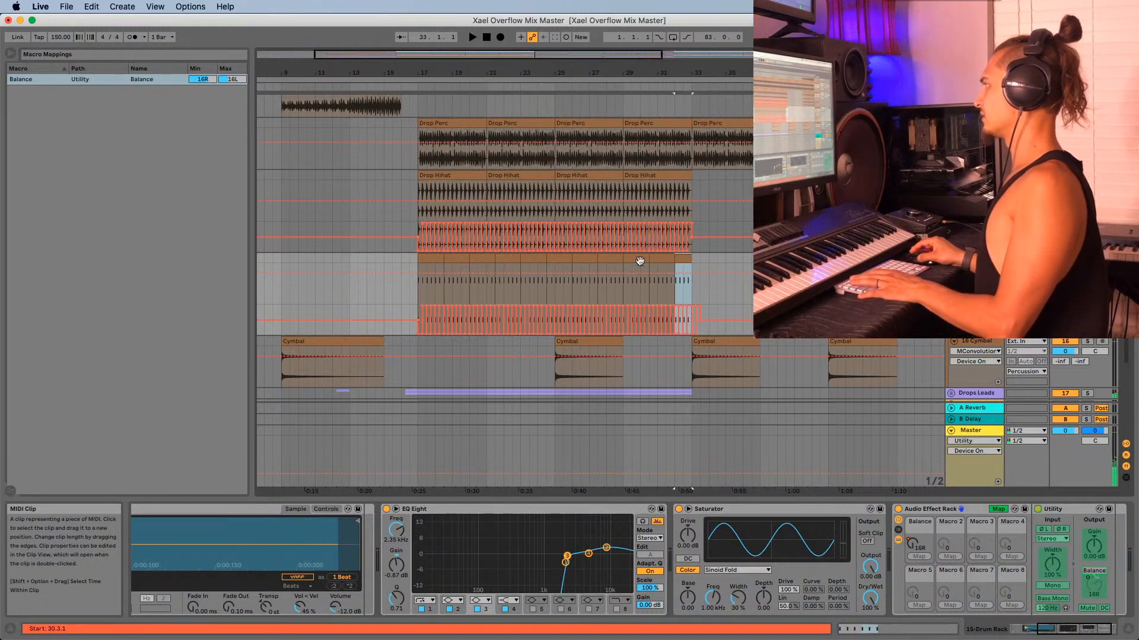
- Play the drop from bar 17 to hear the extended hat pattern in the mix
{"action": "left_click", "coordinate": [425, 262]}
{"action": "key", "text": "space"}
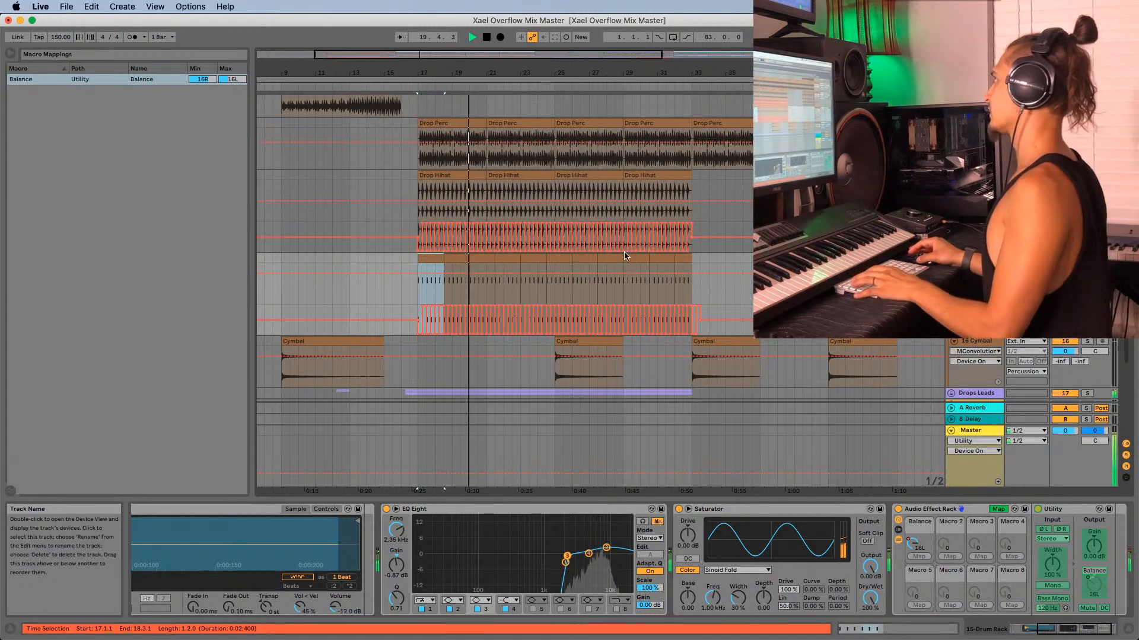
{"action": "key", "text": "space"}
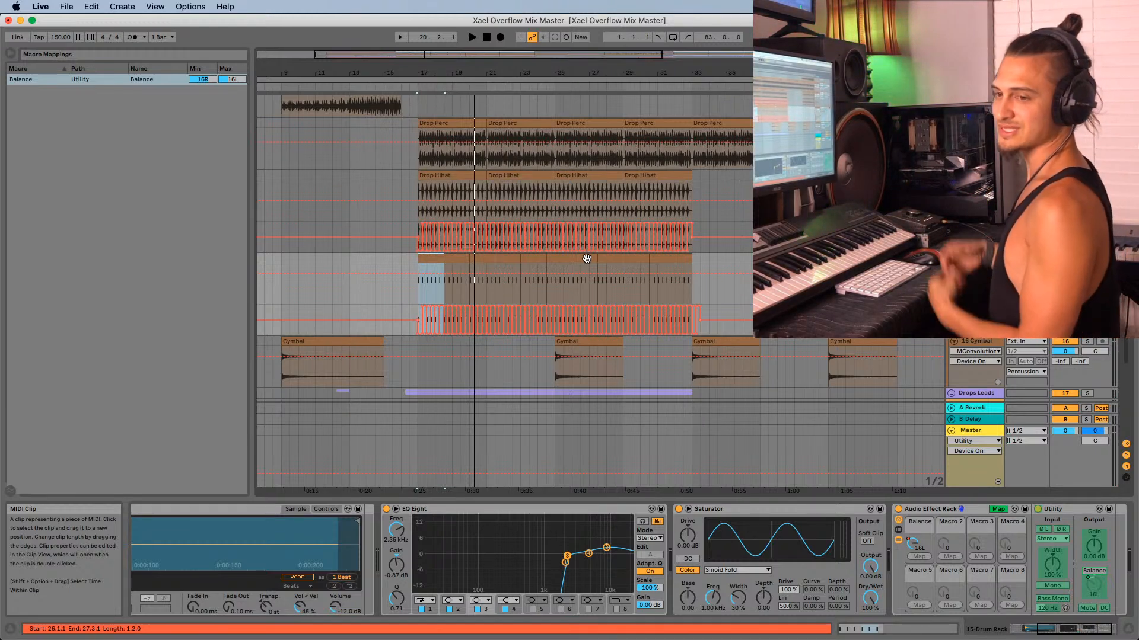
{"action": "key", "text": "space"}
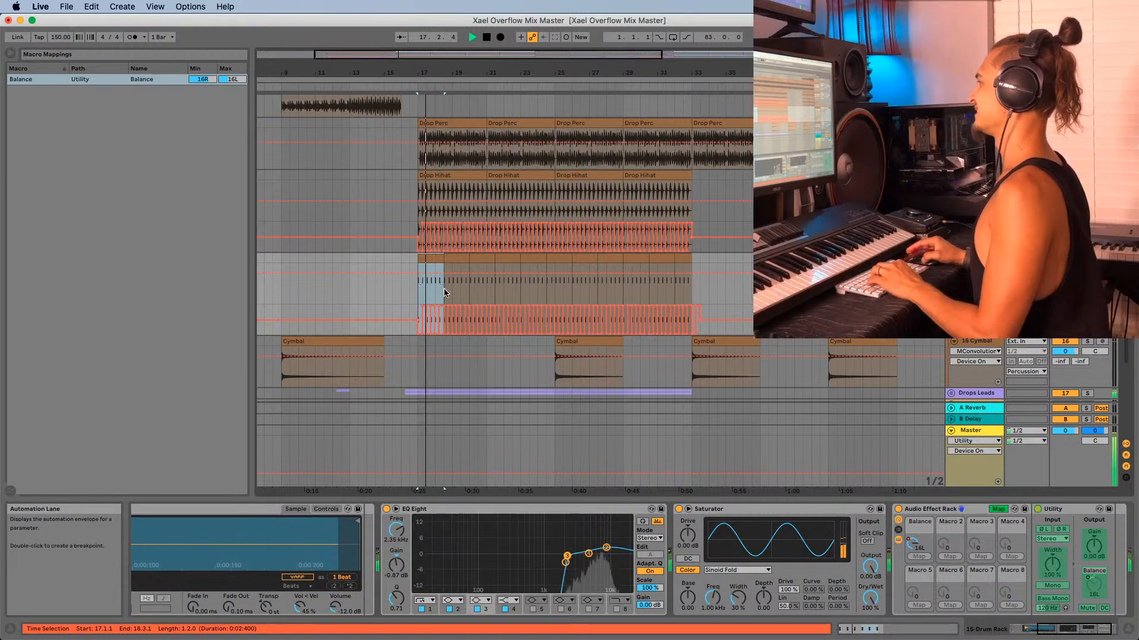
- Review the Drops Leads and Drop Synths tracks and the wider arrangement while the drop plays
{"action": "key", "text": "plus"}
{"action": "scroll", "coordinate": [503, 310], "scroll_direction": "down", "scroll_amount": 2}
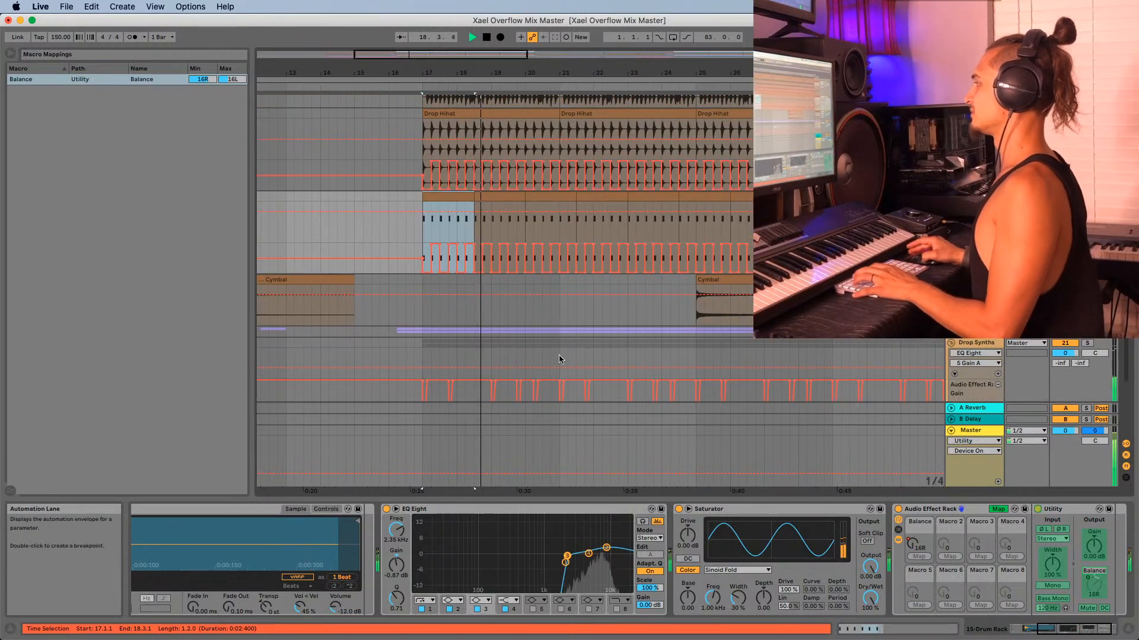
{"action": "left_click", "coordinate": [974, 332]}
{"action": "scroll", "coordinate": [727, 285], "scroll_direction": "down", "scroll_amount": 4}
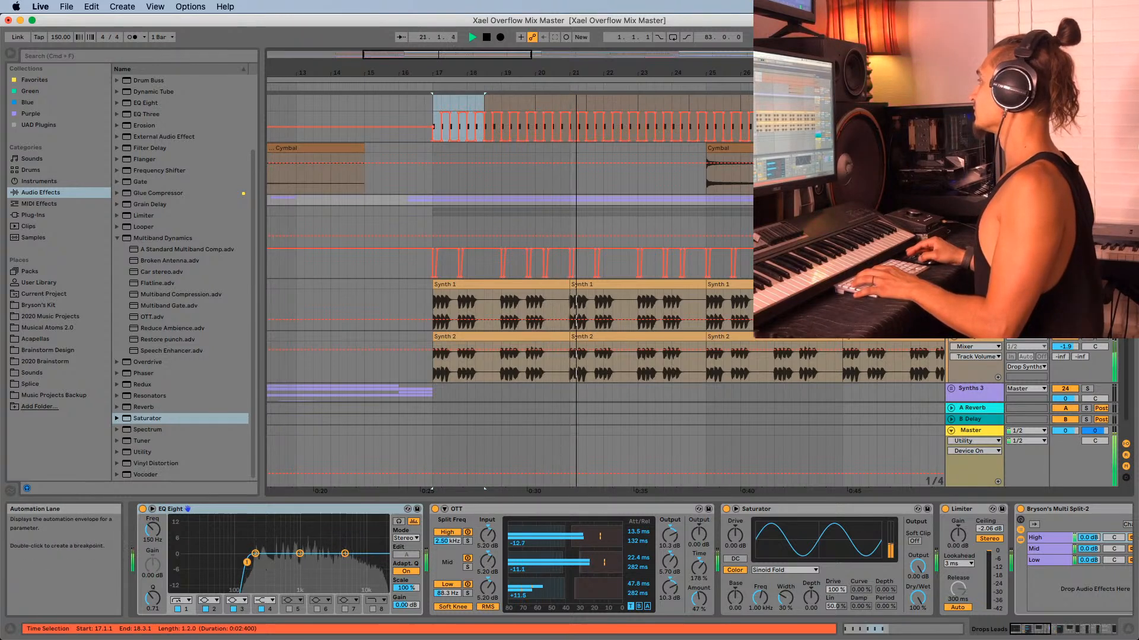
{"action": "key", "text": "minus"}
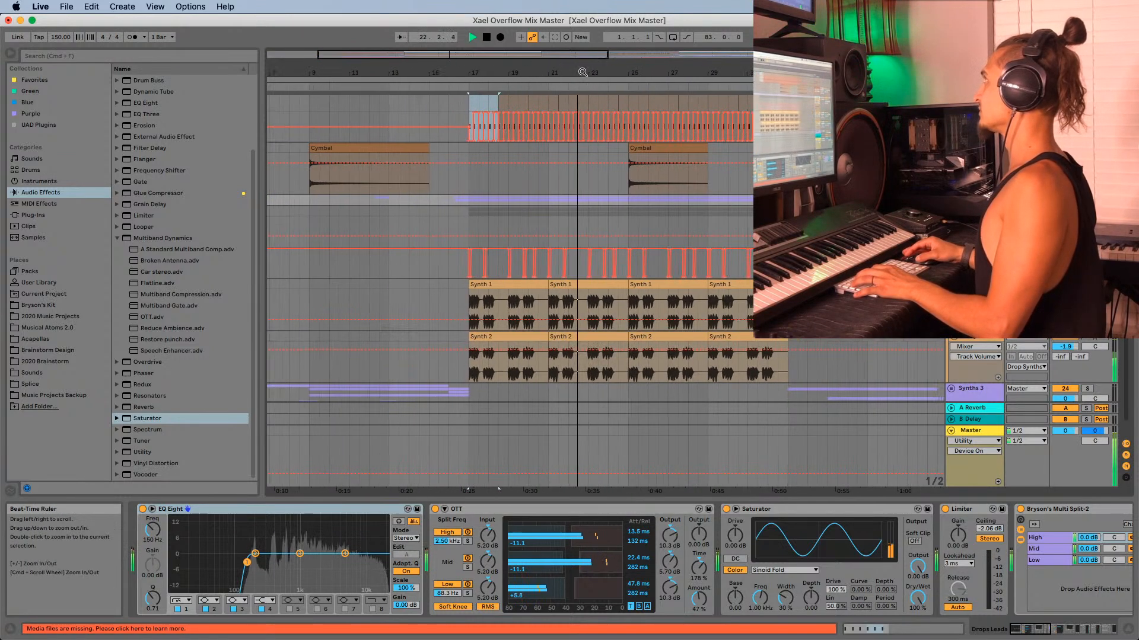
{"action": "scroll", "coordinate": [533, 279], "scroll_direction": "down", "scroll_amount": 2}
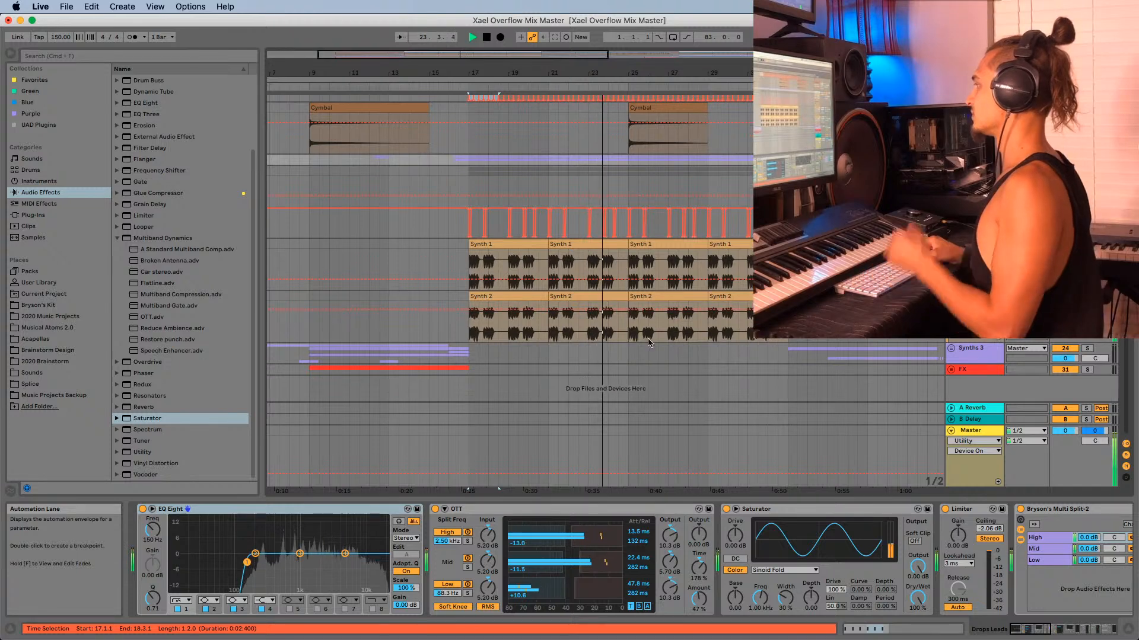
{"action": "key", "text": "minus"}
{"action": "scroll", "coordinate": [326, 299], "scroll_direction": "up", "scroll_amount": 15}
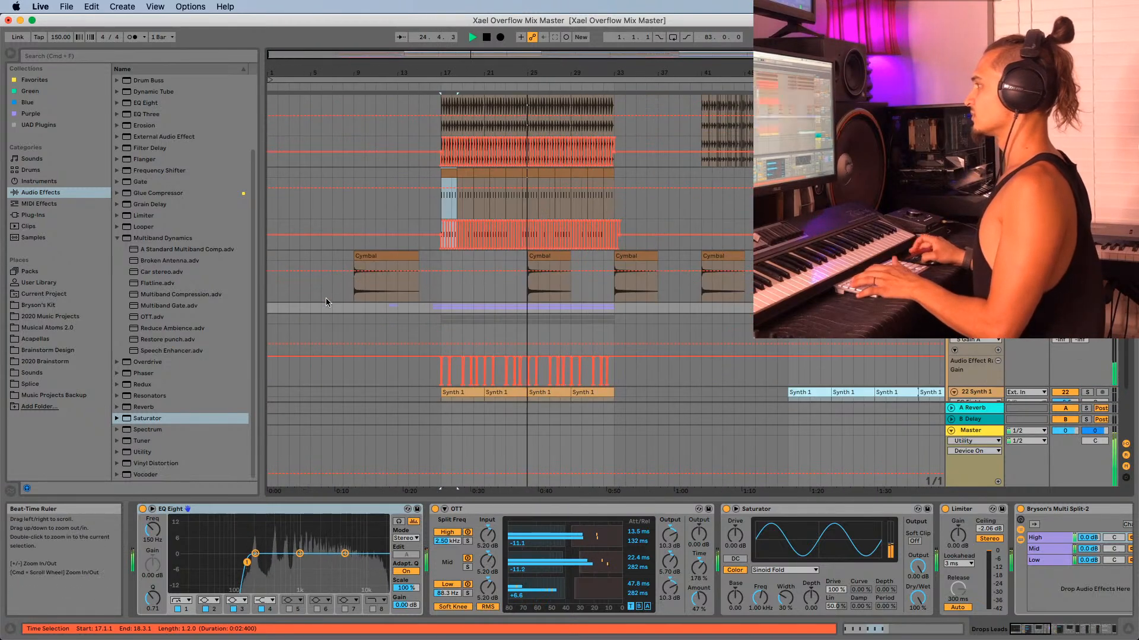
- Place the insert marker at 1.1.1 and play the arrangement from the beginning
{"action": "key", "text": "space"}
{"action": "scroll", "coordinate": [274, 241], "scroll_direction": "up", "scroll_amount": 5}
{"action": "left_click", "coordinate": [274, 110]}
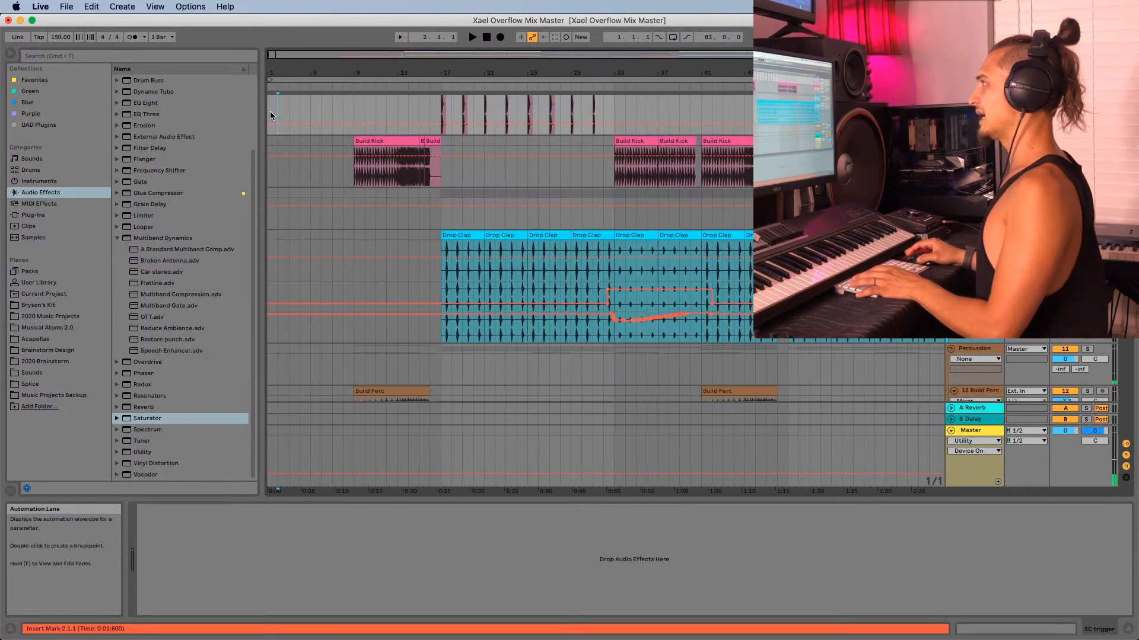
{"action": "left_click", "coordinate": [268, 109]}
{"action": "key", "text": "plus"}
{"action": "scroll", "coordinate": [399, 266], "scroll_direction": "down", "scroll_amount": 15}
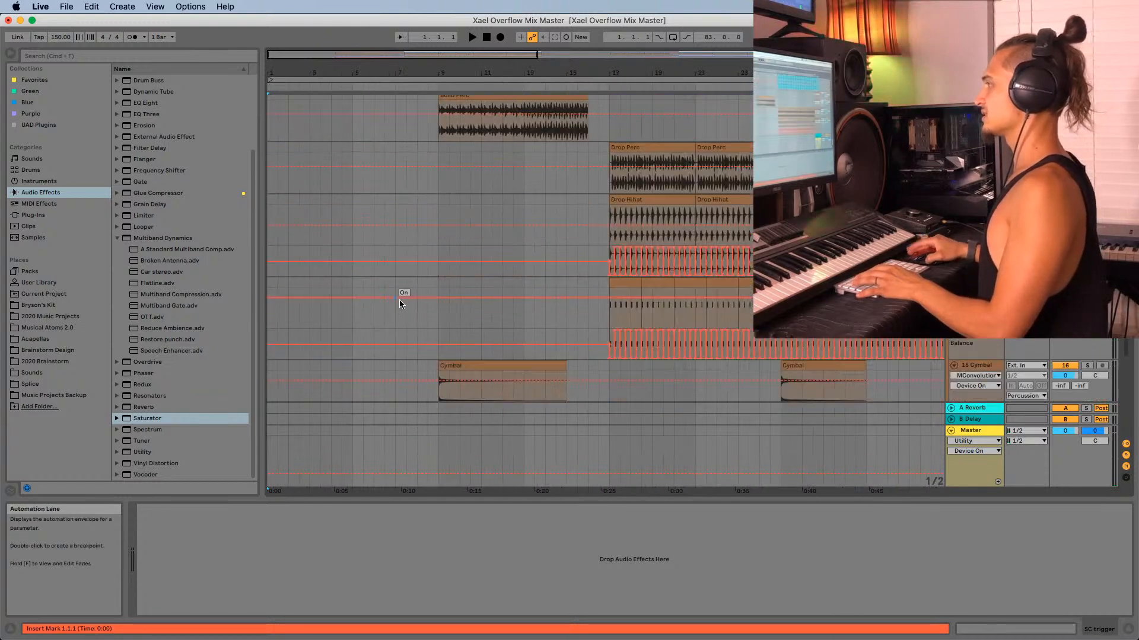
{"action": "scroll", "coordinate": [400, 300], "scroll_direction": "down", "scroll_amount": 8}
{"action": "scroll", "coordinate": [385, 350], "scroll_direction": "up", "scroll_amount": 8}
{"action": "scroll", "coordinate": [372, 357], "scroll_direction": "down", "scroll_amount": 10}
{"action": "key", "text": "space"}
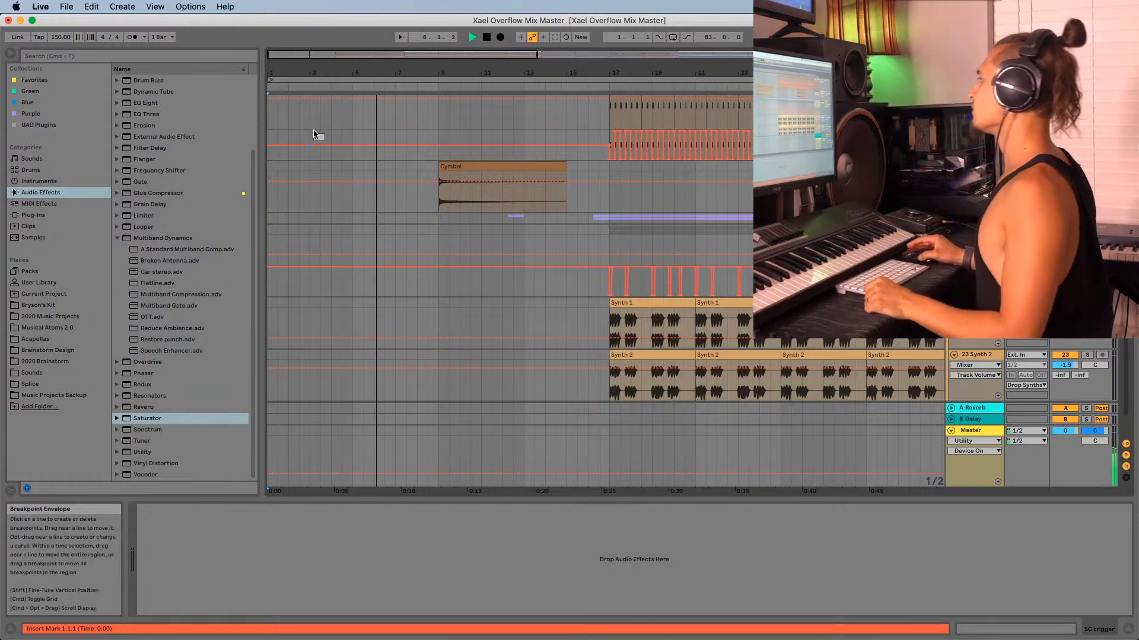
- Unfold the Synths 3 group and examine its intro pad, bass and vox tracks during the build-up from bar 9
{"action": "mouse_move", "coordinate": [372, 76]}
{"action": "left_mouse_down"}
{"action": "mouse_move", "coordinate": [363, 73]}
{"action": "mouse_move", "coordinate": [375, 95]}
{"action": "left_mouse_up"}
{"action": "scroll", "coordinate": [378, 195], "scroll_direction": "down", "scroll_amount": 3}
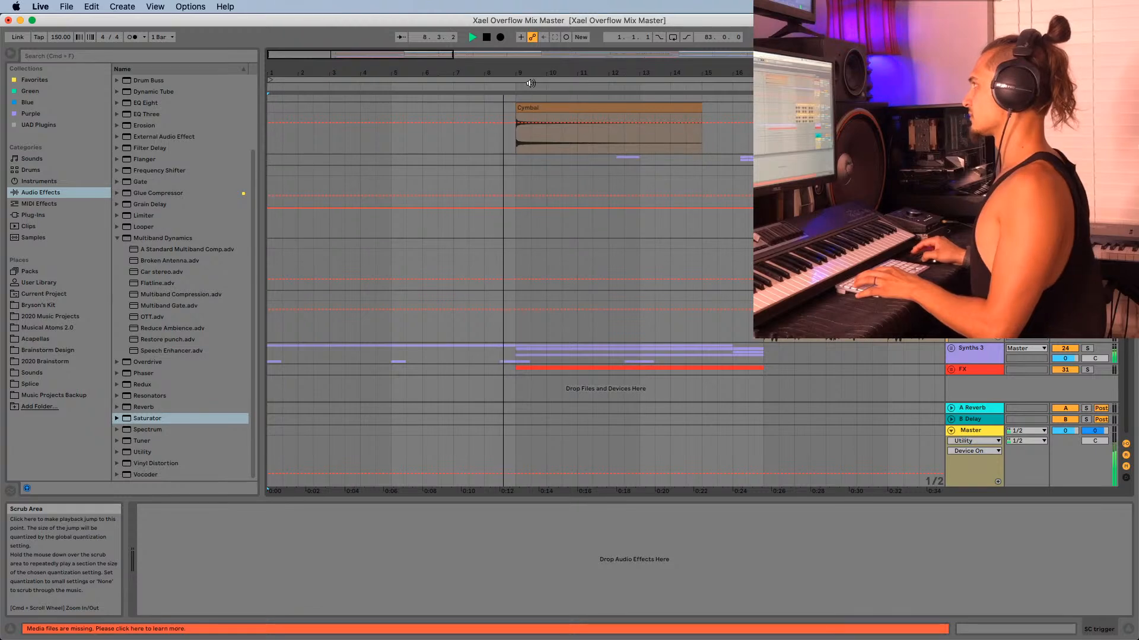
{"action": "left_click_drag", "start_coordinate": [529, 74], "coordinate": [504, 54]}
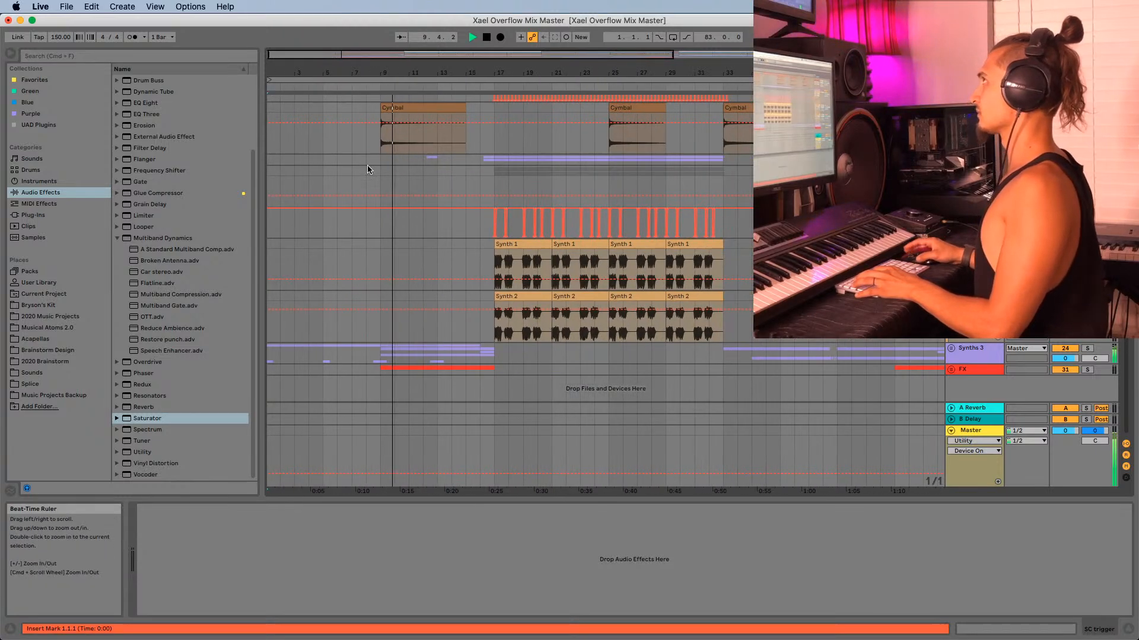
{"action": "left_click", "coordinate": [387, 358]}
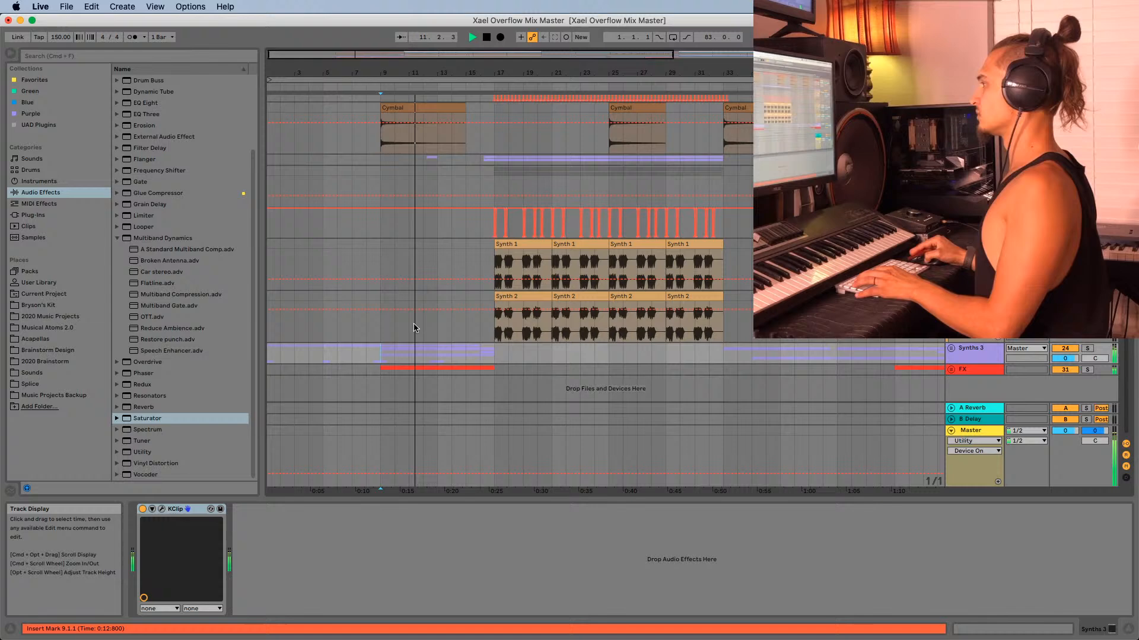
{"action": "left_click", "coordinate": [952, 352]}
{"action": "scroll", "coordinate": [451, 279], "scroll_direction": "down", "scroll_amount": 5}
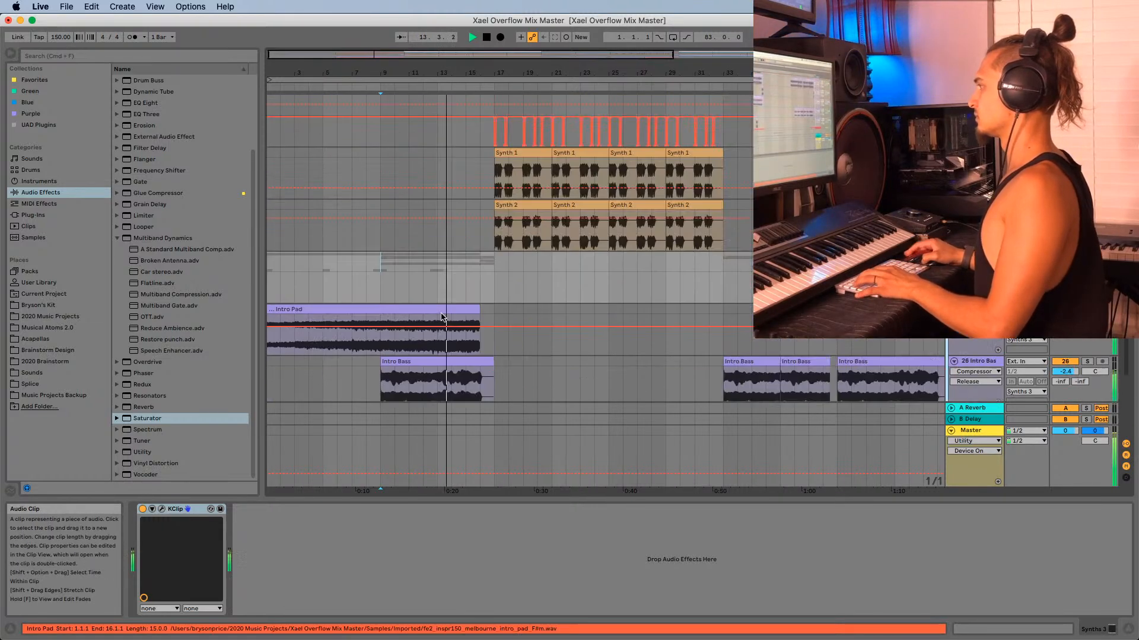
{"action": "scroll", "coordinate": [445, 315], "scroll_direction": "up", "scroll_amount": 5}
{"action": "scroll", "coordinate": [443, 312], "scroll_direction": "down", "scroll_amount": 10}
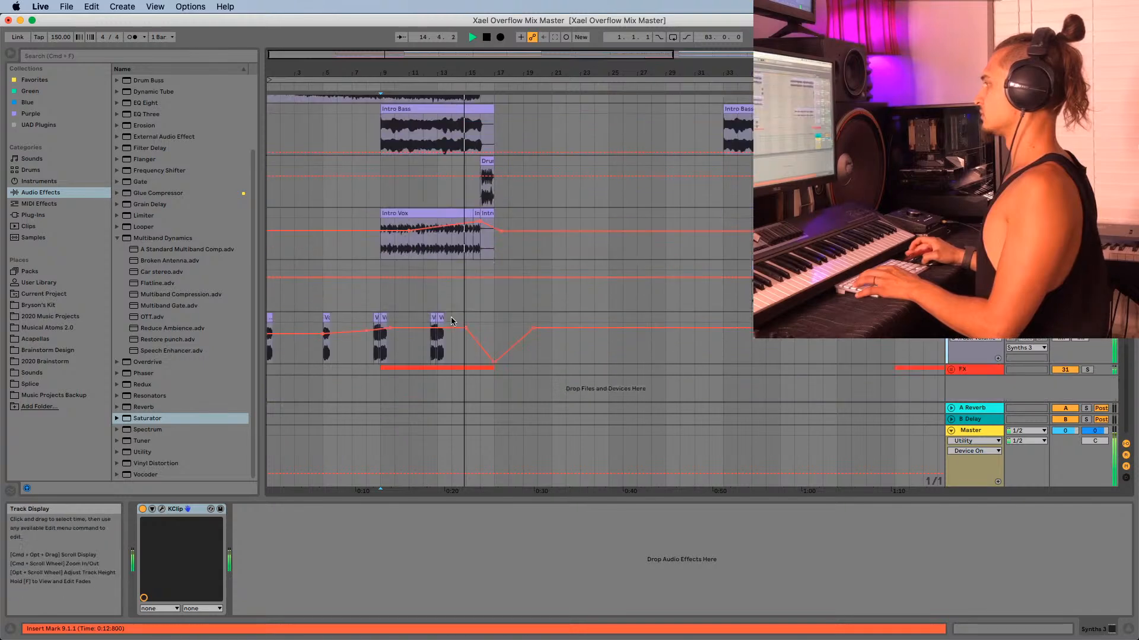
{"action": "scroll", "coordinate": [457, 303], "scroll_direction": "up", "scroll_amount": 8}
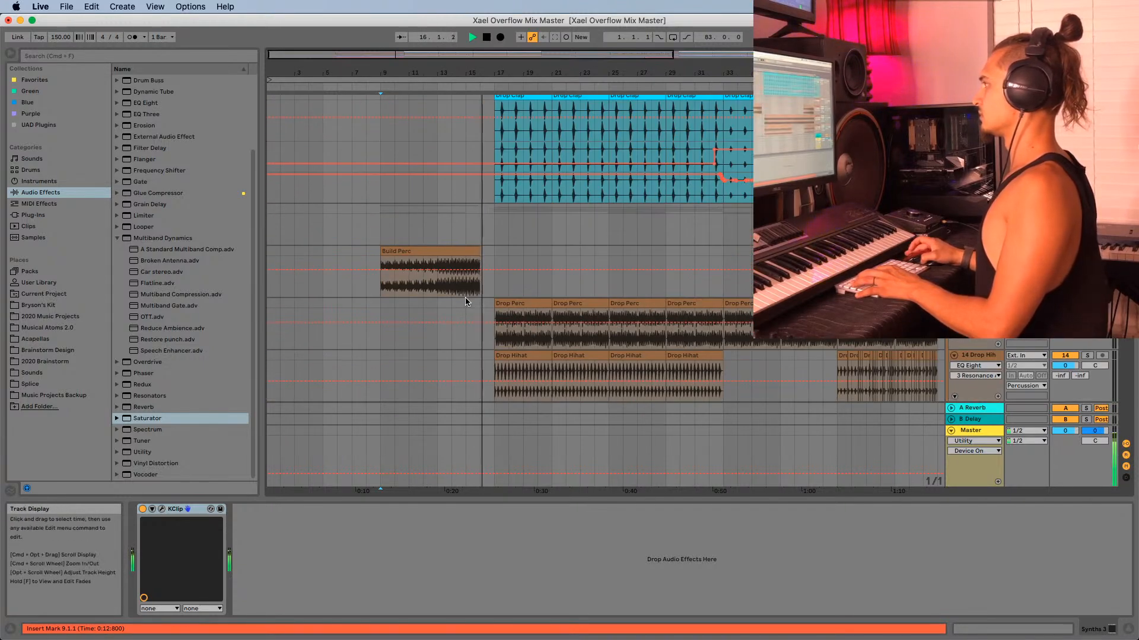
- Examine the Build Perc clip and place the insert marker at 16.1.1 on the Drum Fill track
{"action": "left_click", "coordinate": [445, 254]}
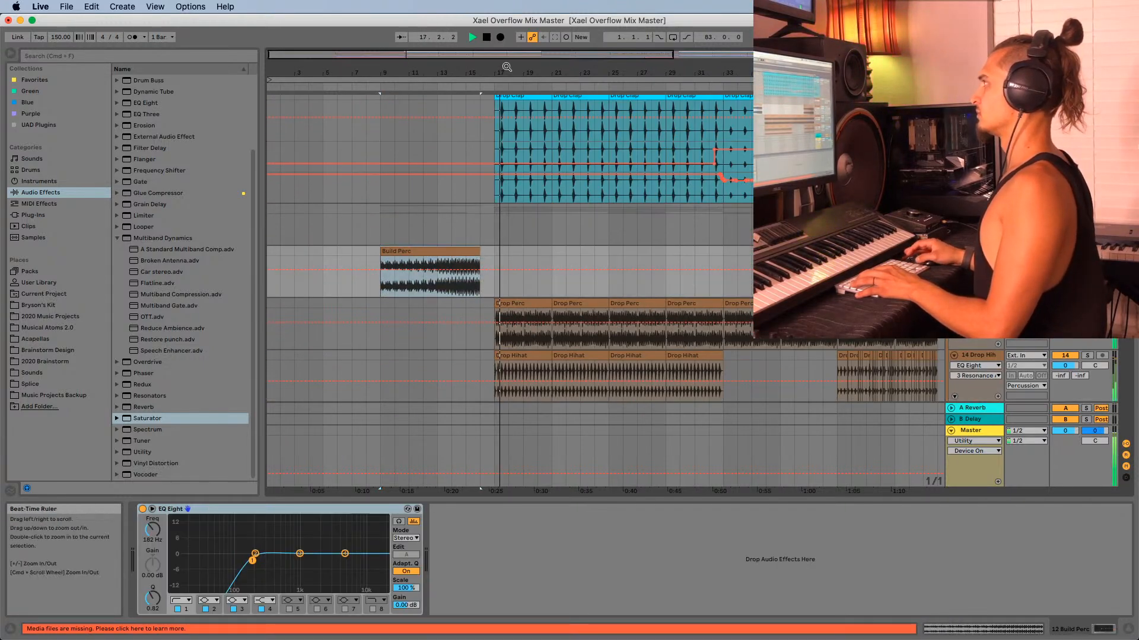
{"action": "left_click_drag", "start_coordinate": [368, 72], "coordinate": [368, 248]}
{"action": "key", "text": "z"}
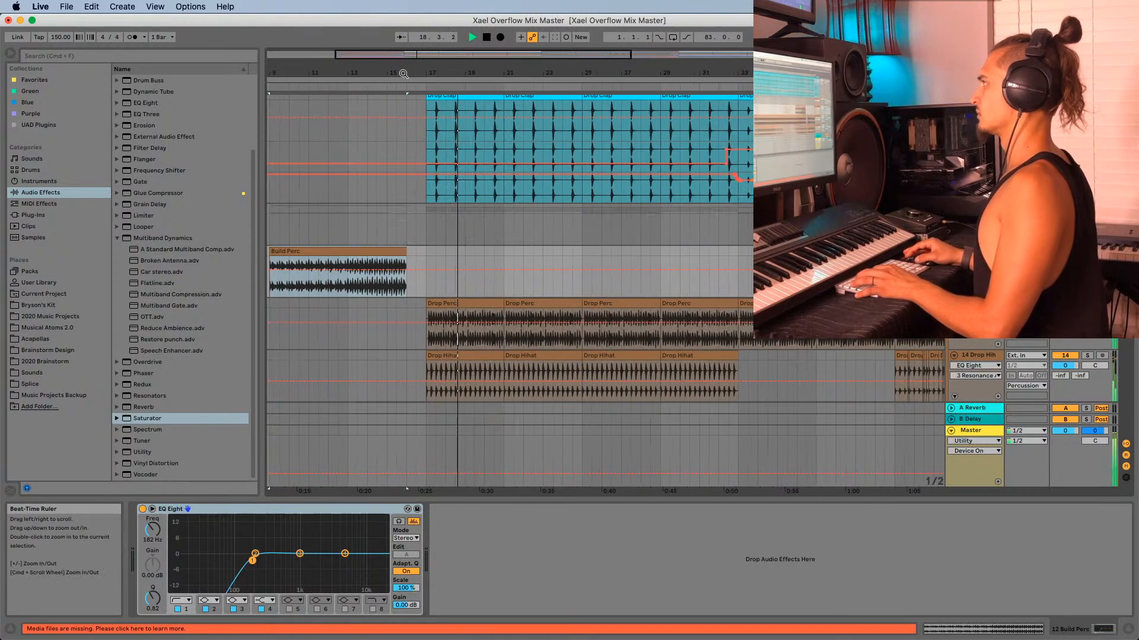
{"action": "scroll", "coordinate": [455, 274], "scroll_direction": "down", "scroll_amount": 10}
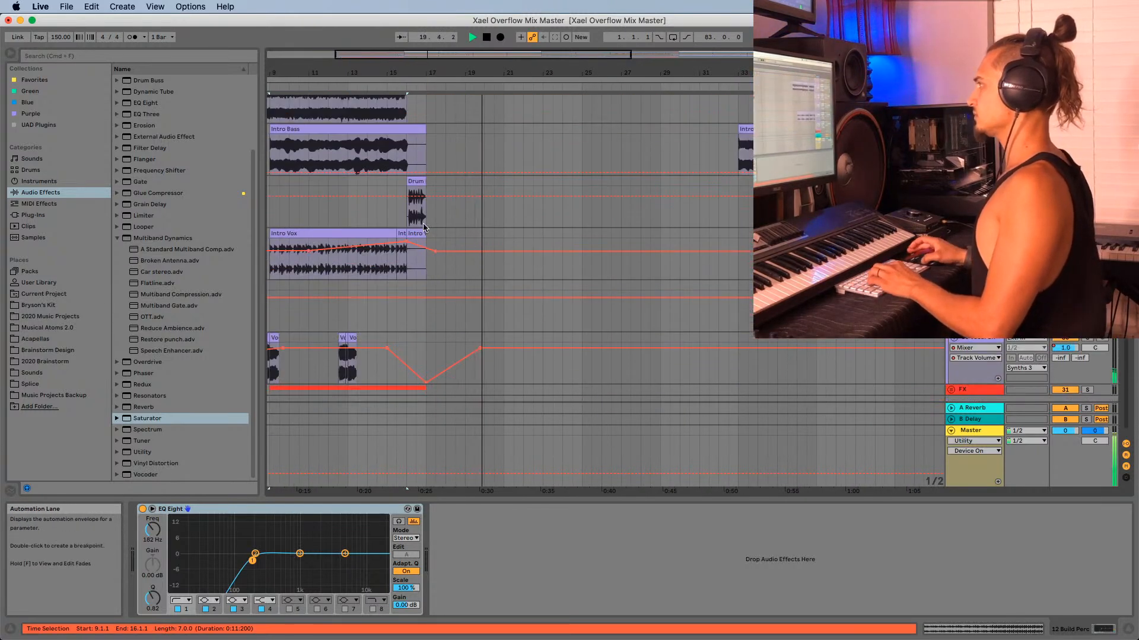
{"action": "left_click", "coordinate": [410, 216]}
{"action": "left_click_drag", "start_coordinate": [402, 72], "coordinate": [440, 55]}
- Look over the first drop's synth, cymbal, kick and clap tracks, selecting the first SC trigger clip at bar 17
{"action": "scroll", "coordinate": [431, 179], "scroll_direction": "up", "scroll_amount": 10}
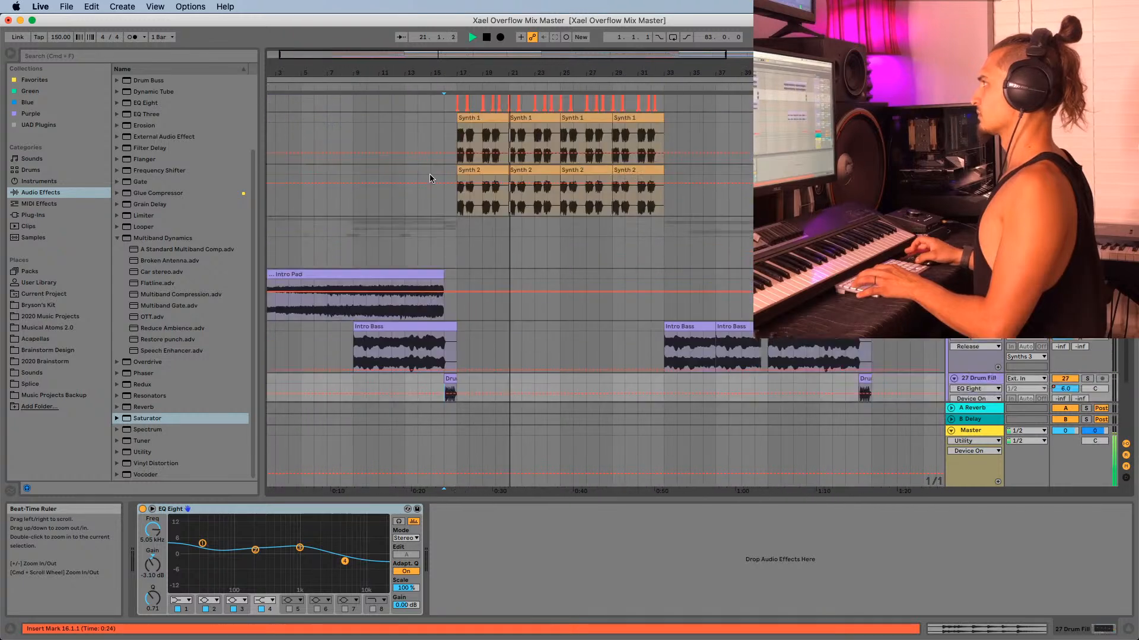
{"action": "scroll", "coordinate": [468, 249], "scroll_direction": "down", "scroll_amount": 5}
{"action": "scroll", "coordinate": [510, 287], "scroll_direction": "up", "scroll_amount": 8}
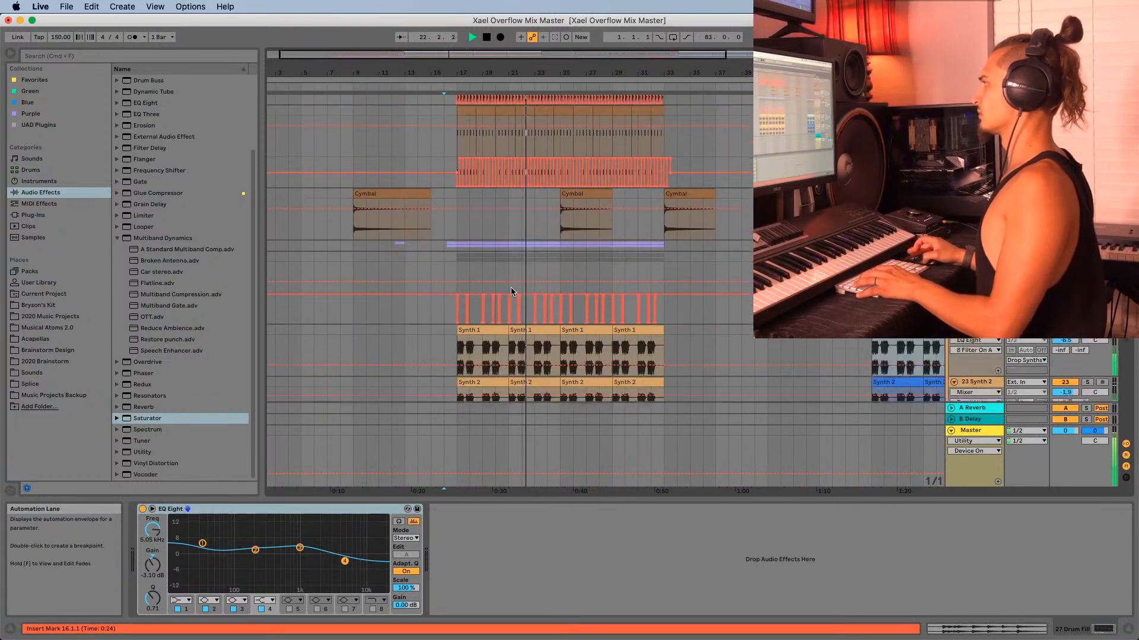
{"action": "scroll", "coordinate": [503, 292], "scroll_direction": "up", "scroll_amount": 10}
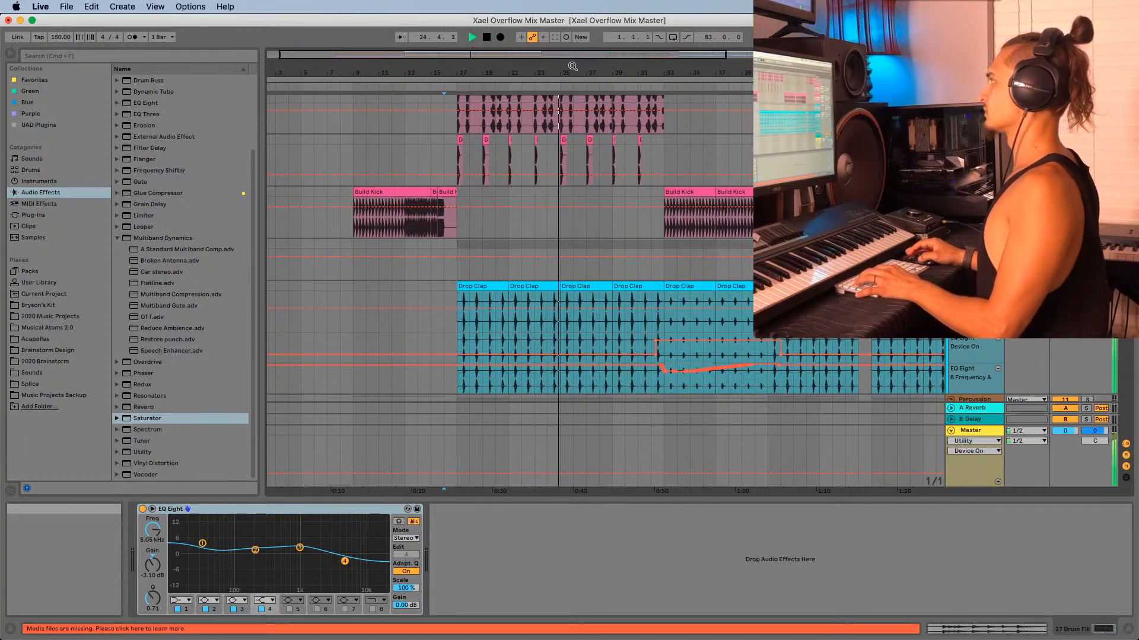
{"action": "left_click_drag", "start_coordinate": [572, 66], "coordinate": [537, 52]}
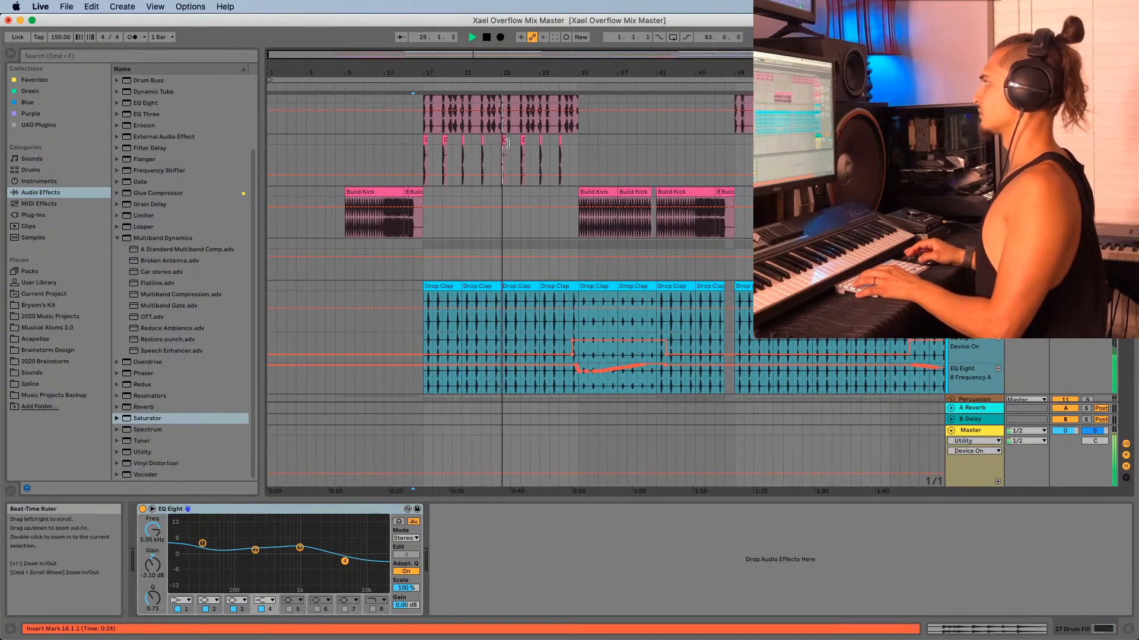
{"action": "left_click", "coordinate": [423, 195]}
{"action": "left_click", "coordinate": [424, 170]}
{"action": "left_click_drag", "start_coordinate": [458, 71], "coordinate": [405, 42]}
{"action": "left_click", "coordinate": [395, 140]}
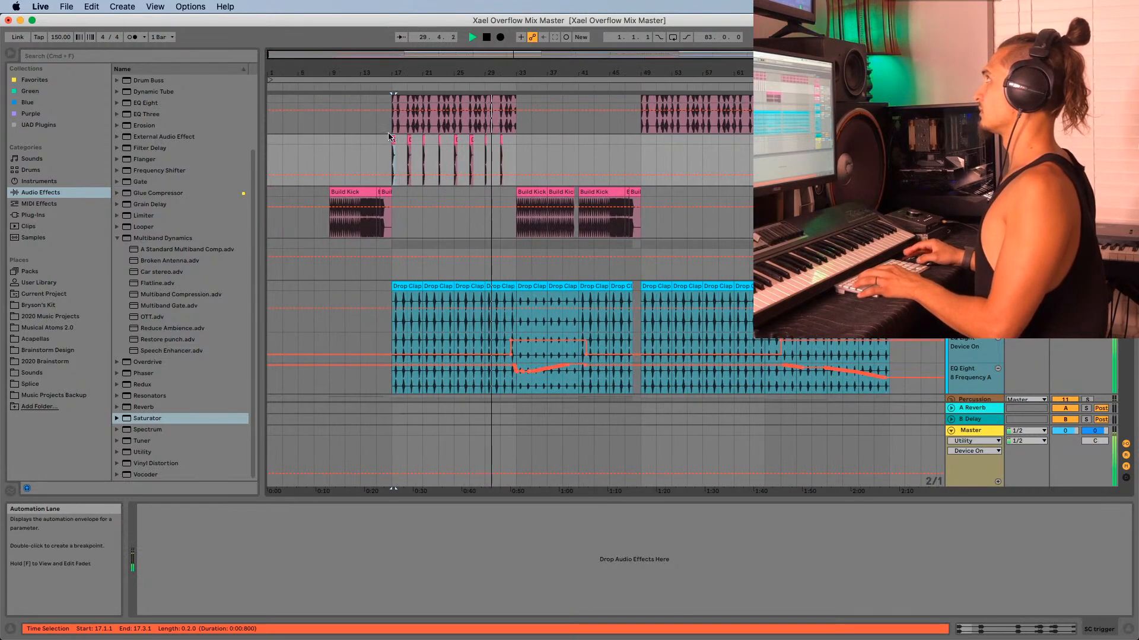
{"action": "left_click_drag", "start_coordinate": [396, 68], "coordinate": [396, 61]}
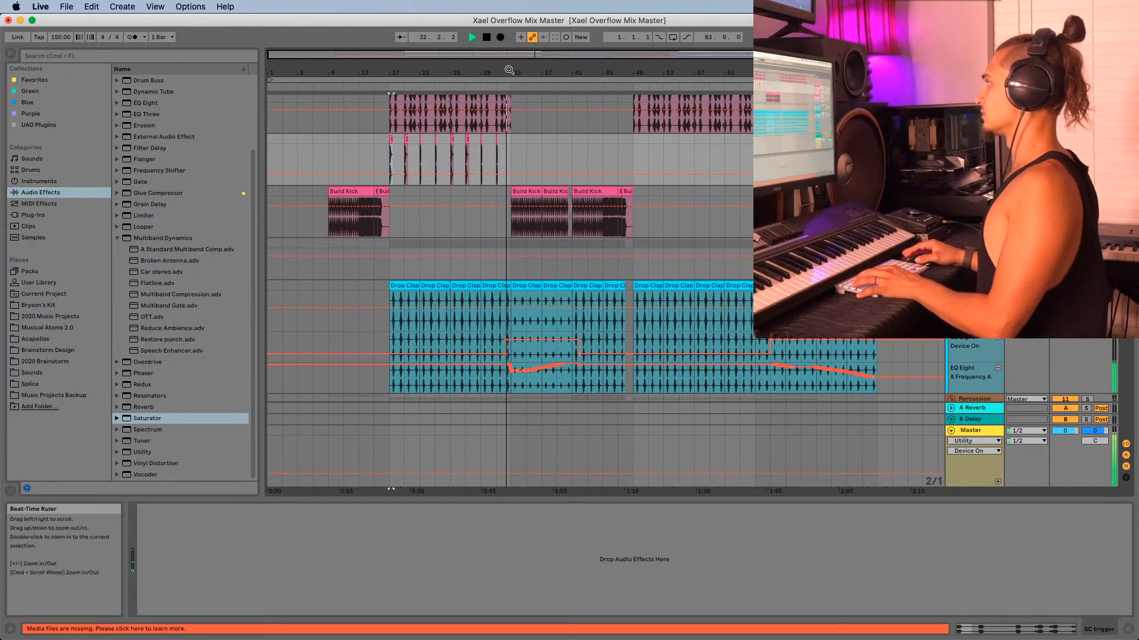
- Place the insert marker at 33.1.1 on the Build Kick track and review the break's drum and percussion tracks
{"action": "left_click_drag", "start_coordinate": [509, 70], "coordinate": [552, 212]}
{"action": "left_click_drag", "start_coordinate": [544, 66], "coordinate": [545, 11]}
{"action": "scroll", "coordinate": [570, 187], "scroll_direction": "down", "scroll_amount": 2}
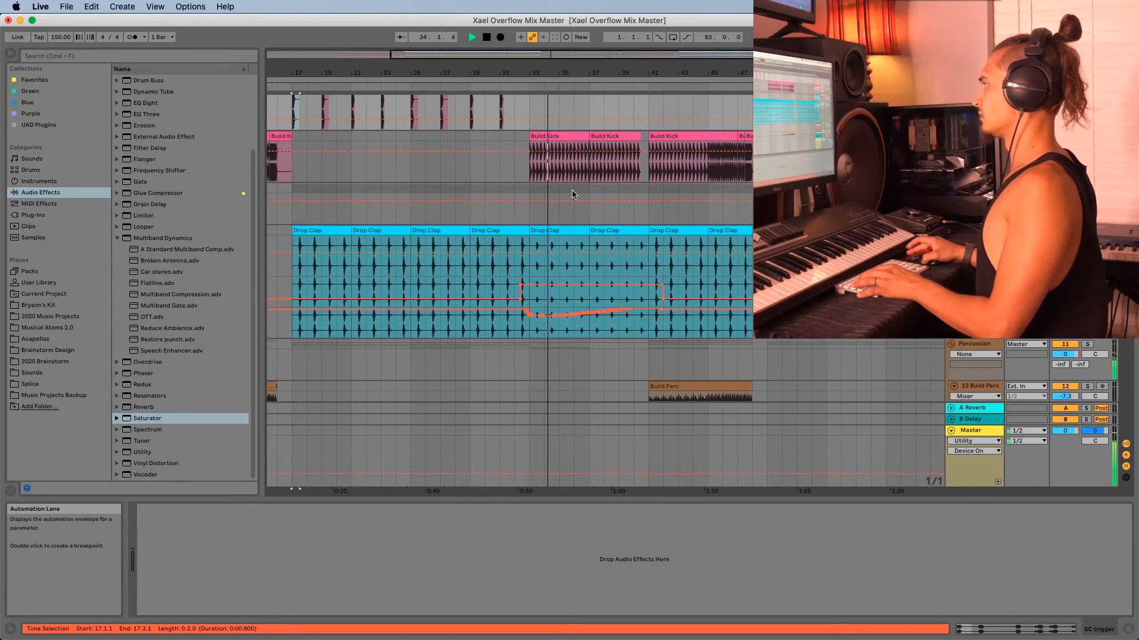
{"action": "left_click", "coordinate": [527, 189]}
{"action": "left_click", "coordinate": [529, 175]}
{"action": "left_click_drag", "start_coordinate": [571, 69], "coordinate": [571, 61]}
{"action": "scroll", "coordinate": [578, 205], "scroll_direction": "down", "scroll_amount": 5}
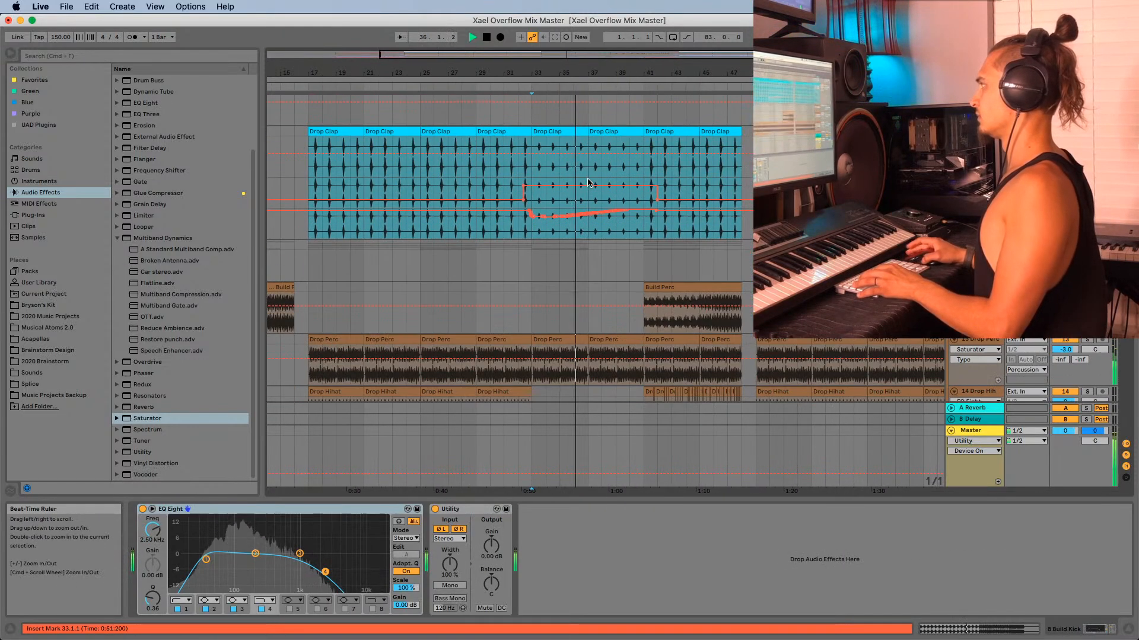
{"action": "scroll", "coordinate": [580, 207], "scroll_direction": "up", "scroll_amount": 9}
{"action": "scroll", "coordinate": [580, 207], "scroll_direction": "down", "scroll_amount": 6}
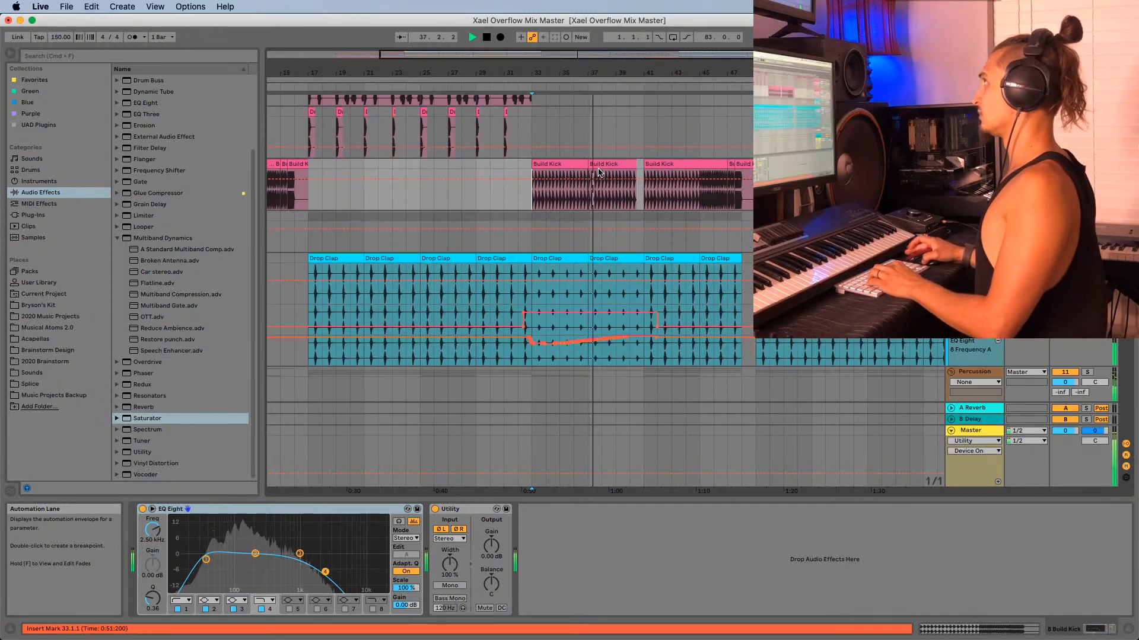
{"action": "scroll", "coordinate": [617, 224], "scroll_direction": "down", "scroll_amount": 5}
{"action": "scroll", "coordinate": [617, 226], "scroll_direction": "down", "scroll_amount": 10}
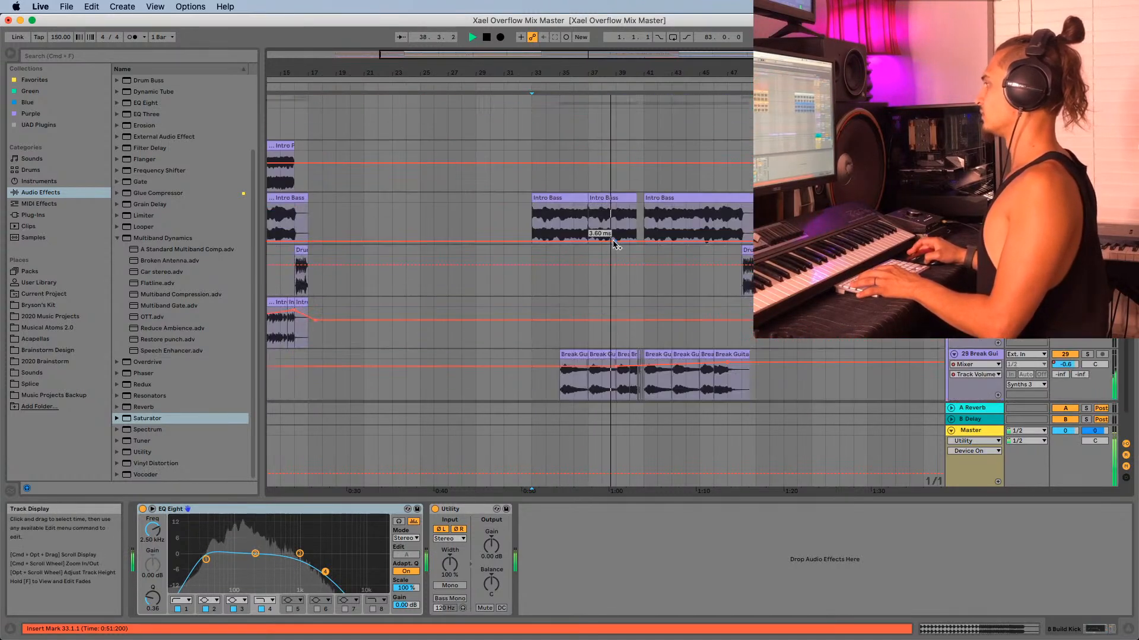
- Inspect the effects on the Intro Bass clip at bar 33 and the Synths 3 group during the break
{"action": "left_click", "coordinate": [552, 197]}
{"action": "scroll", "coordinate": [573, 235], "scroll_direction": "down", "scroll_amount": 3}
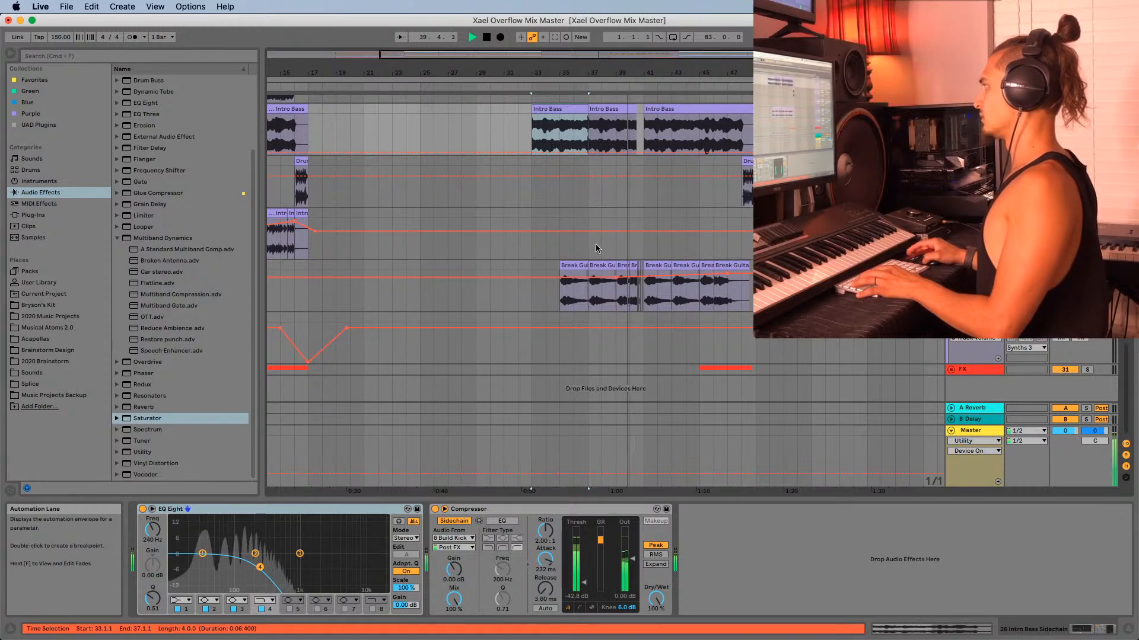
{"action": "left_click", "coordinate": [625, 52]}
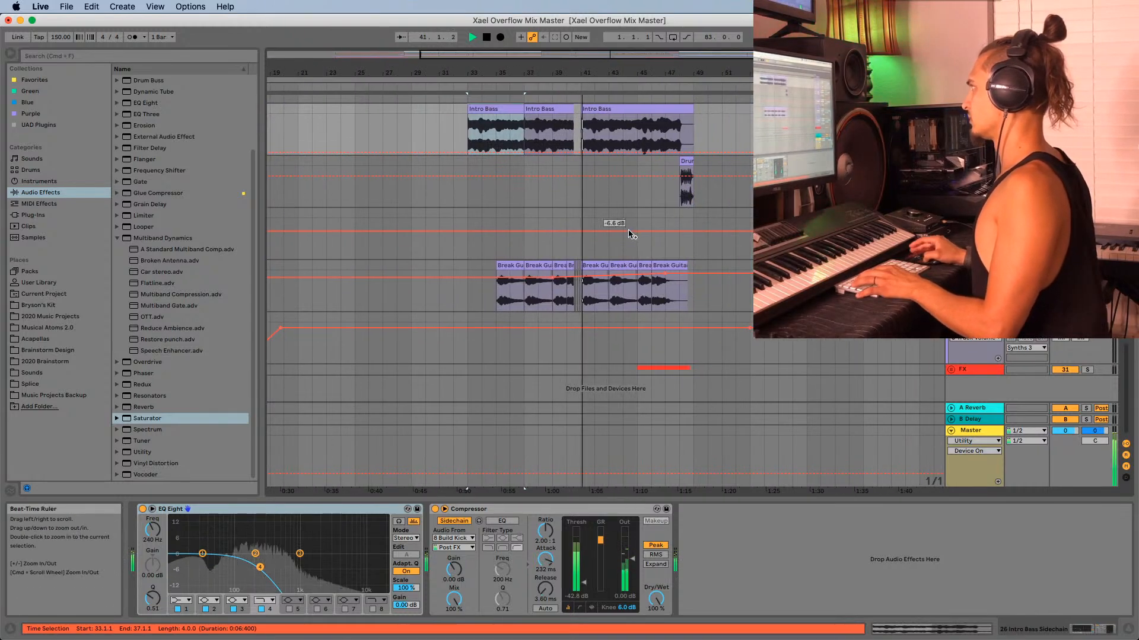
{"action": "scroll", "coordinate": [631, 234], "scroll_direction": "up", "scroll_amount": 5}
{"action": "scroll", "coordinate": [720, 251], "scroll_direction": "down", "scroll_amount": 8}
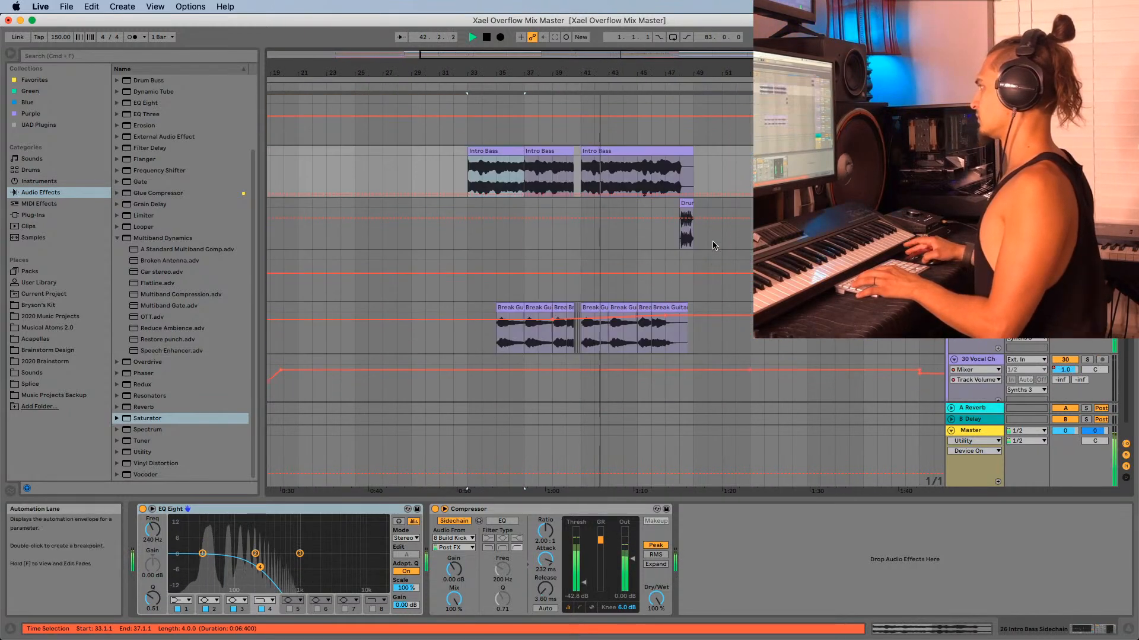
{"action": "scroll", "coordinate": [720, 251], "scroll_direction": "up", "scroll_amount": 3}
{"action": "double_click", "coordinate": [979, 117]}
{"action": "double_click", "coordinate": [978, 117]}
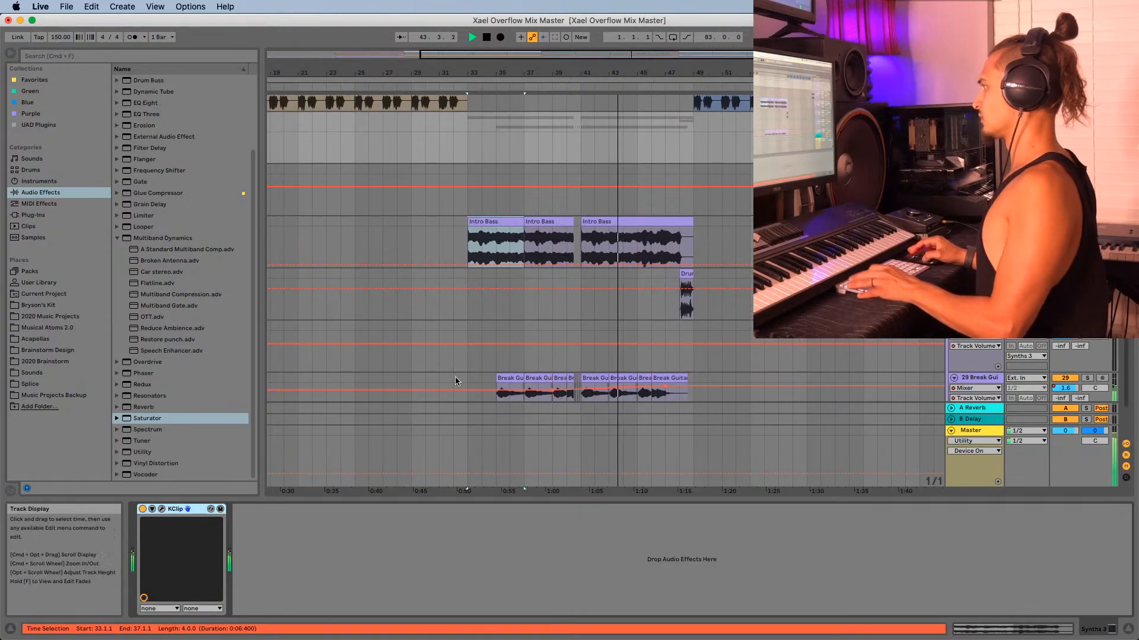
- Unfold the FX group and its Spoopy Doodly-Doos track, and place the insert marker at 46.1.1 in that clip
{"action": "scroll", "coordinate": [570, 332], "scroll_direction": "down", "scroll_amount": 4}
{"action": "left_click", "coordinate": [639, 368]}
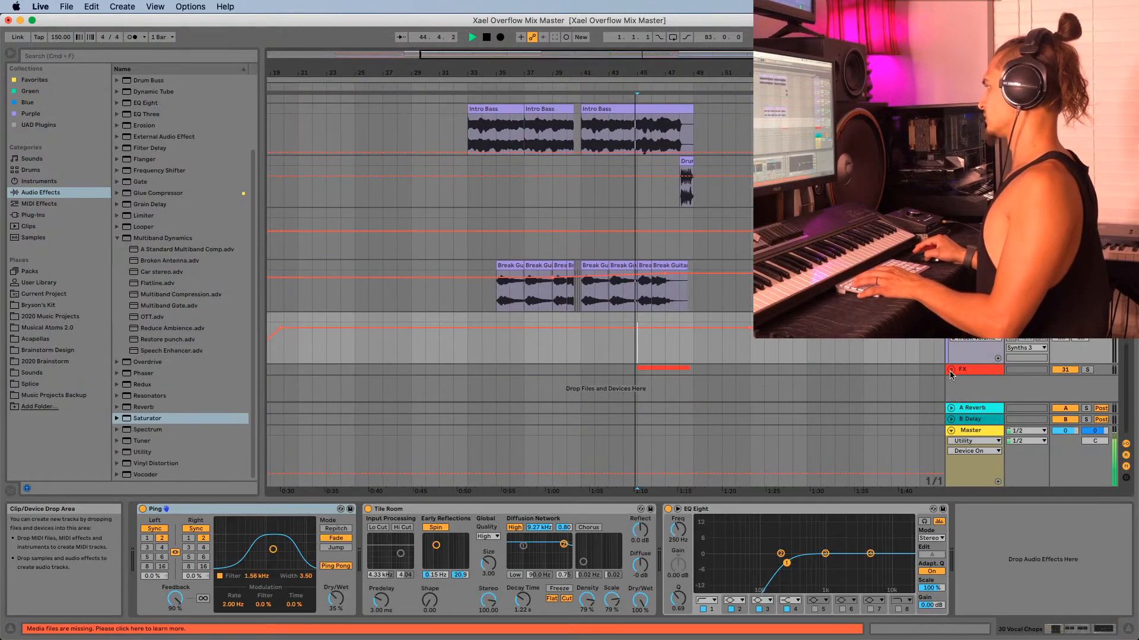
{"action": "scroll", "coordinate": [667, 332], "scroll_direction": "down", "scroll_amount": 2}
{"action": "scroll", "coordinate": [696, 361], "scroll_direction": "down", "scroll_amount": 2}
{"action": "scroll", "coordinate": [697, 361], "scroll_direction": "up", "scroll_amount": 2}
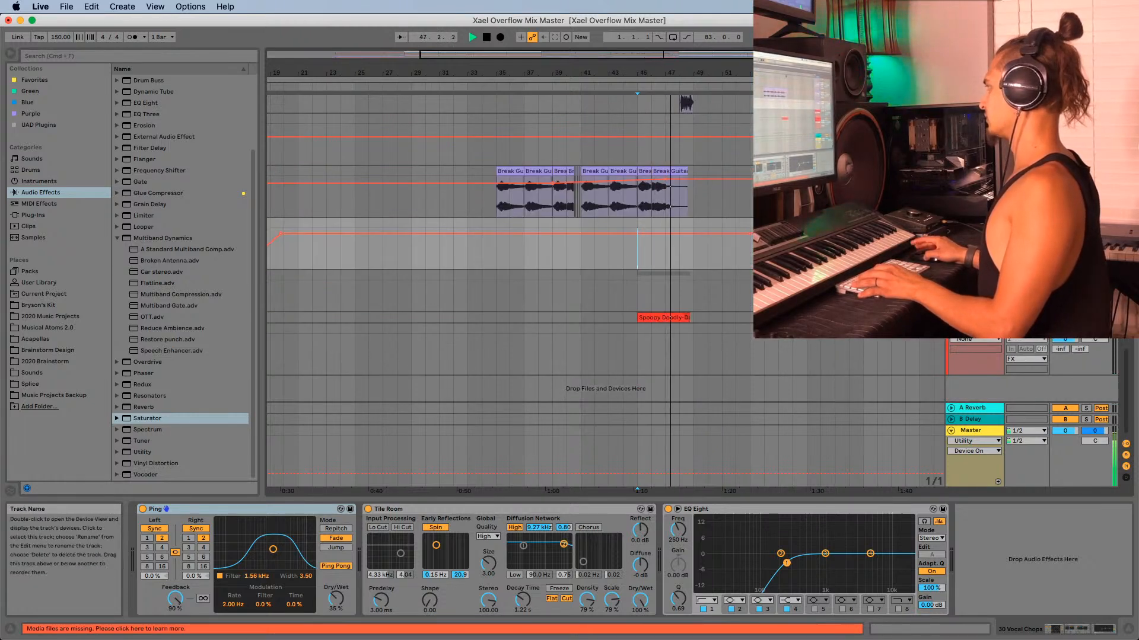
{"action": "left_click", "coordinate": [663, 318]}
{"action": "scroll", "coordinate": [652, 314], "scroll_direction": "down", "scroll_amount": 1}
{"action": "left_click", "coordinate": [652, 312]}
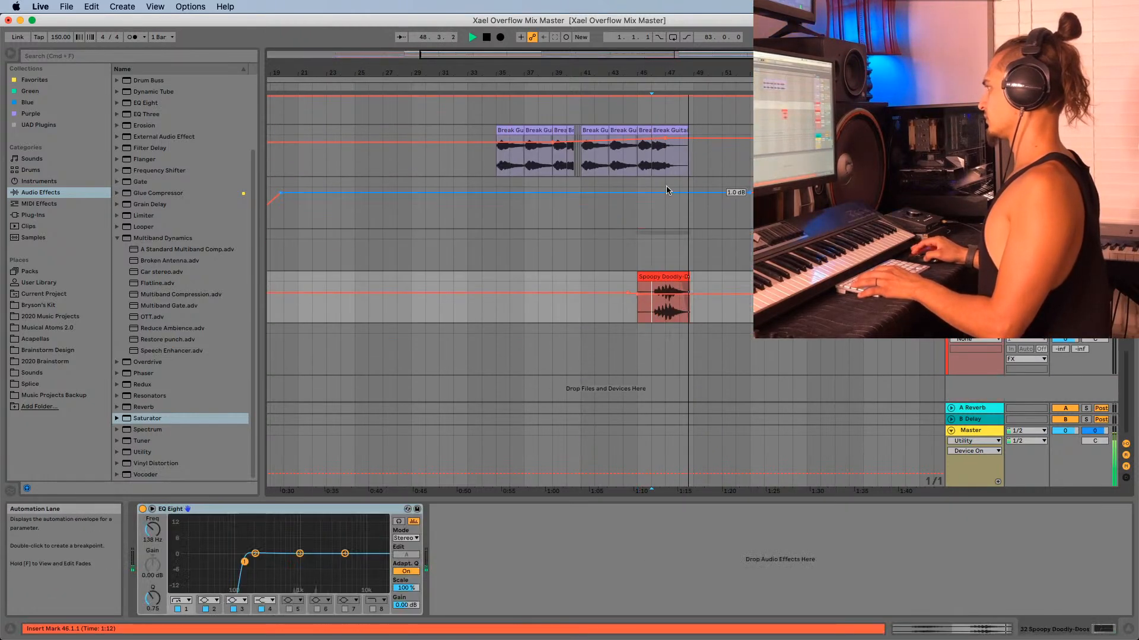
{"action": "left_click_drag", "start_coordinate": [673, 73], "coordinate": [673, 98]}
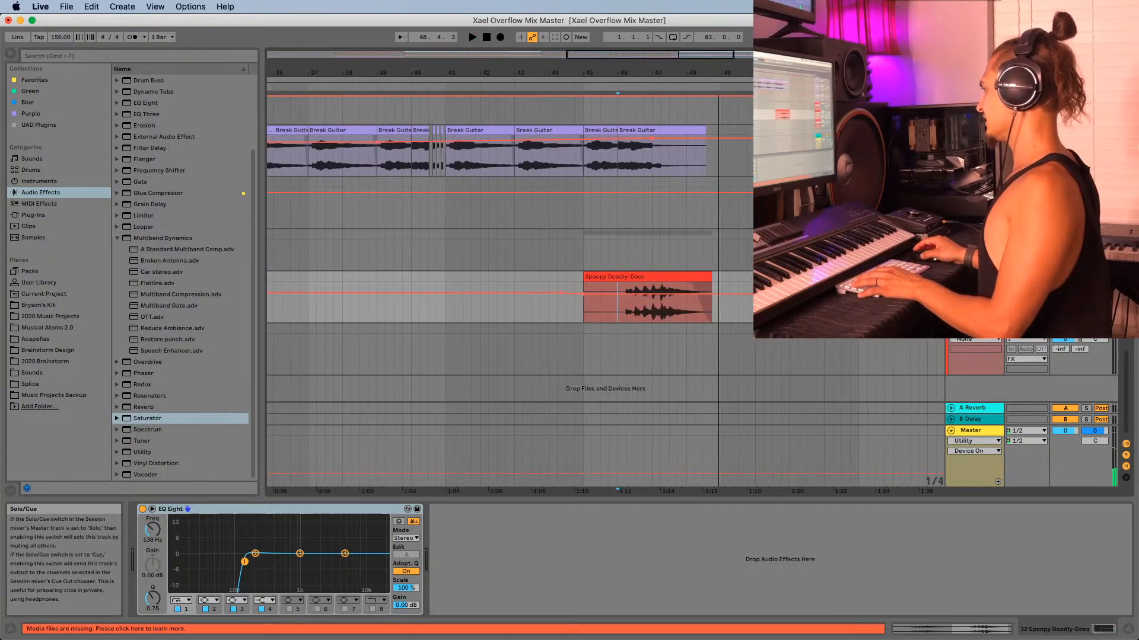
- Add the Wider plug-in to the Spoopy Doodly-Doos track and set its widening to about 51%
{"action": "left_click", "coordinate": [34, 80]}
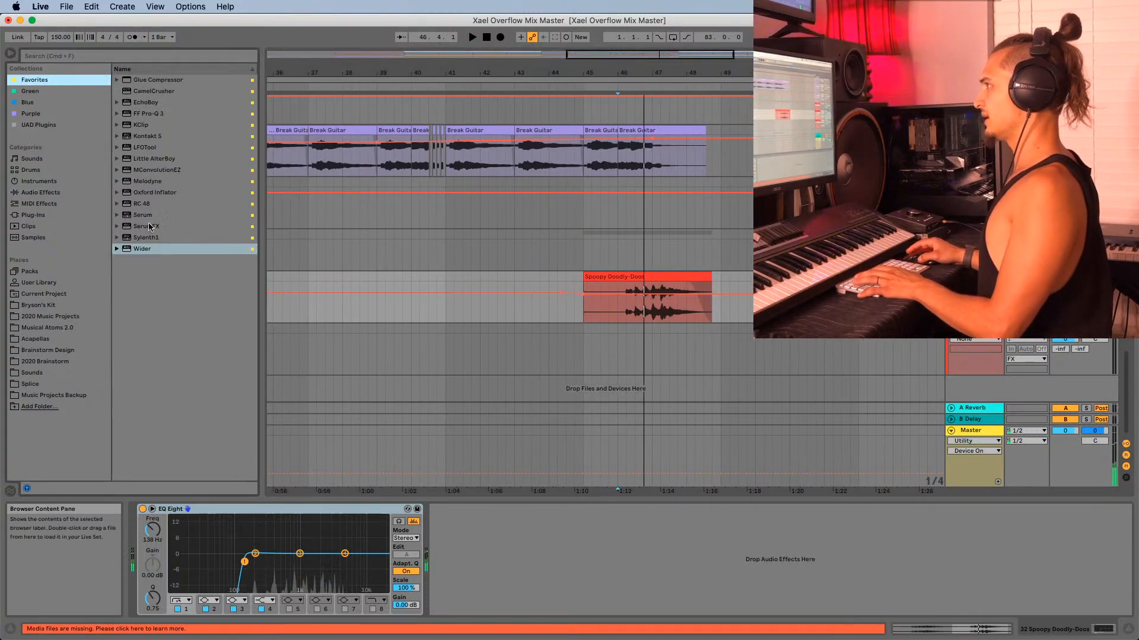
{"action": "left_click_drag", "start_coordinate": [498, 557], "coordinate": [498, 559]}
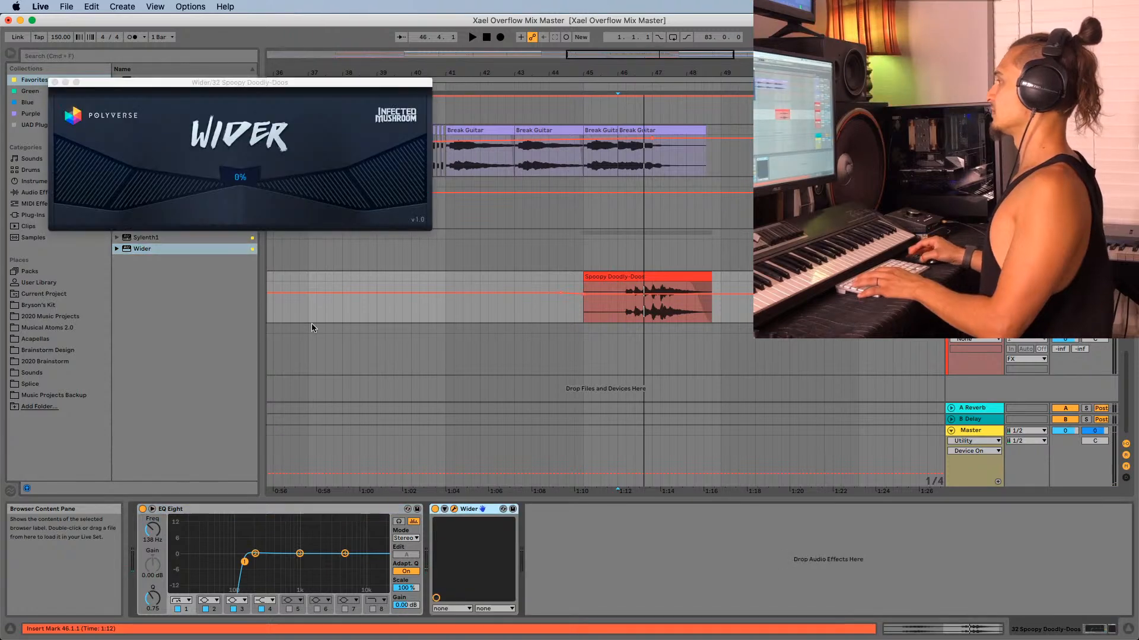
{"action": "left_click_drag", "start_coordinate": [221, 186], "coordinate": [243, 152]}
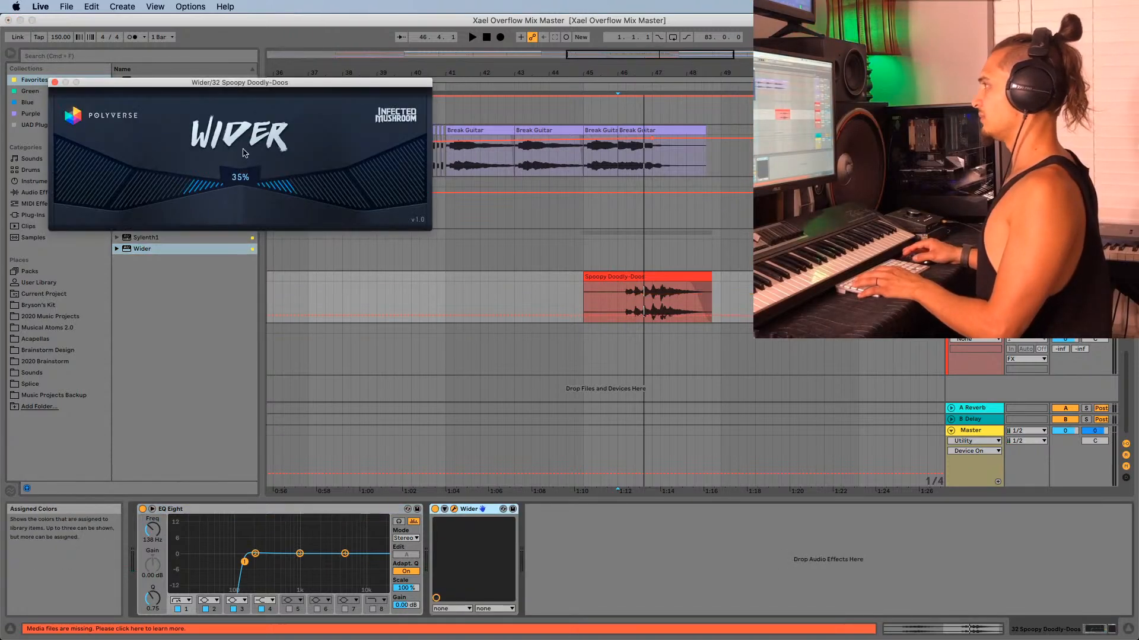
{"action": "left_click", "coordinate": [54, 81]}
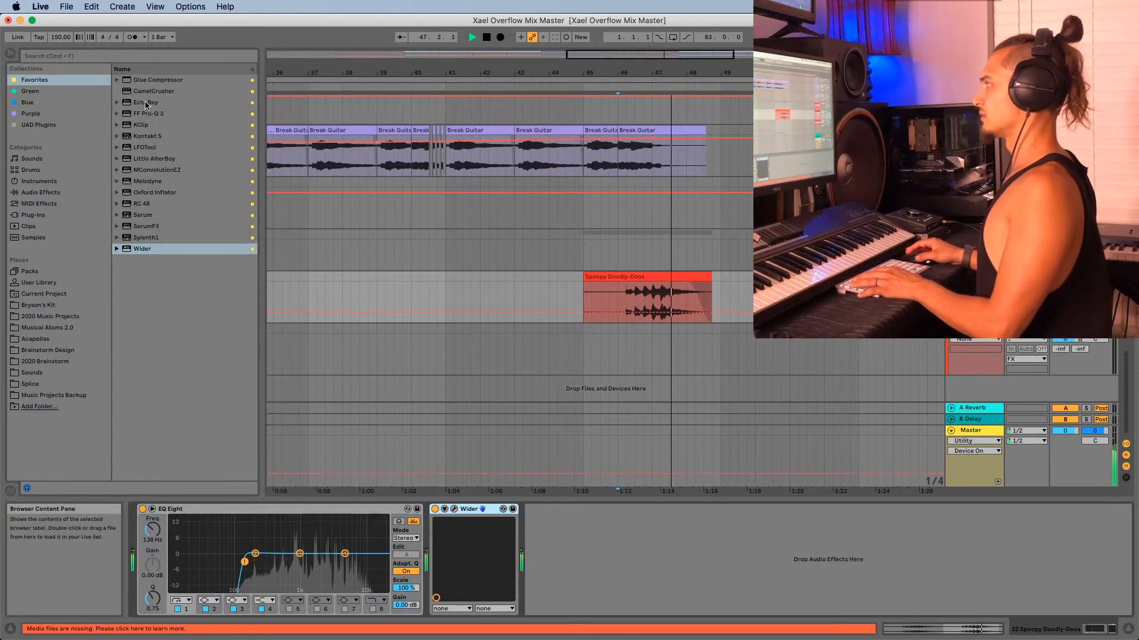
{"action": "left_click", "coordinate": [455, 510]}
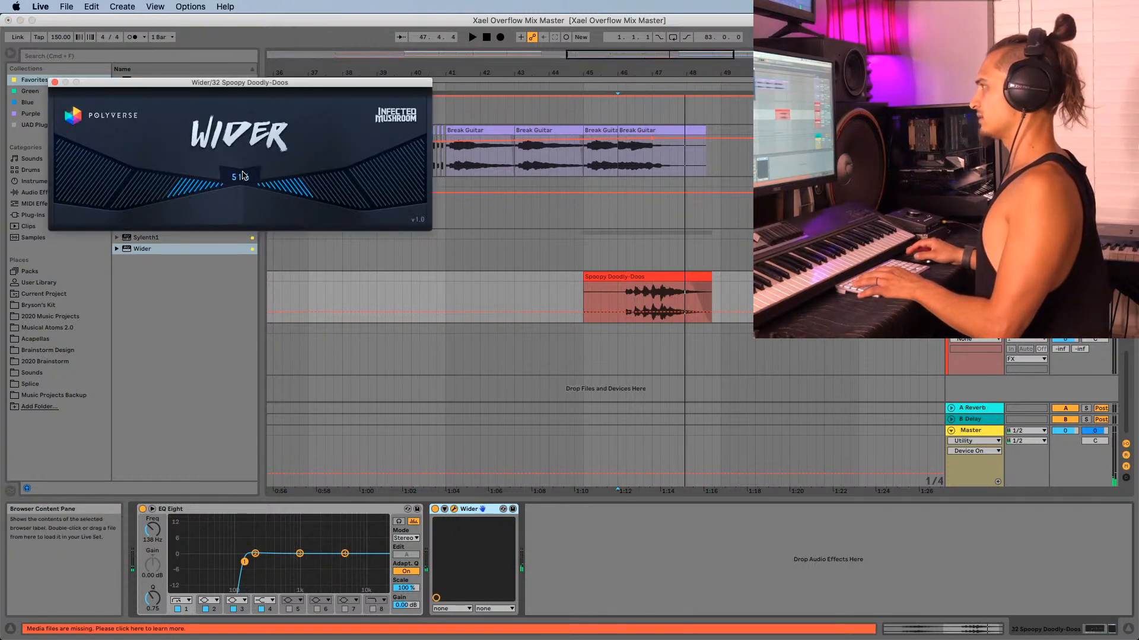
{"action": "left_click", "coordinate": [54, 83]}
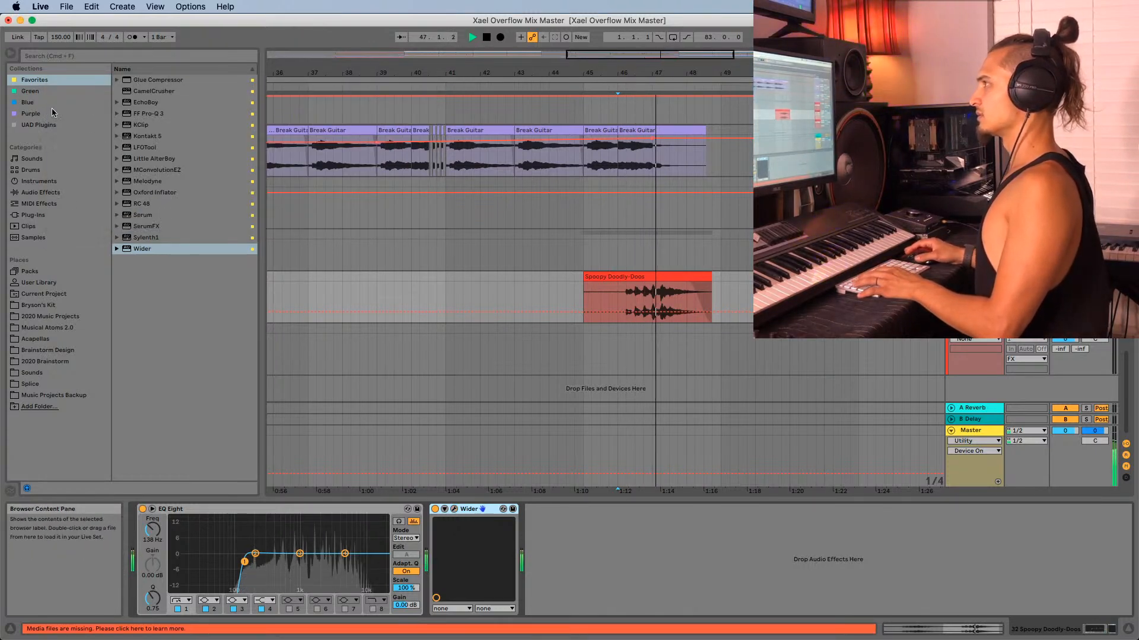
- Insert MConvolutionEZ before Wider on the Spoopy Doodly-Doos track and set its dry/wet to 34.8%
{"action": "left_click_drag", "start_coordinate": [164, 173], "coordinate": [617, 603]}
{"action": "left_click_drag", "start_coordinate": [448, 588], "coordinate": [449, 589]}
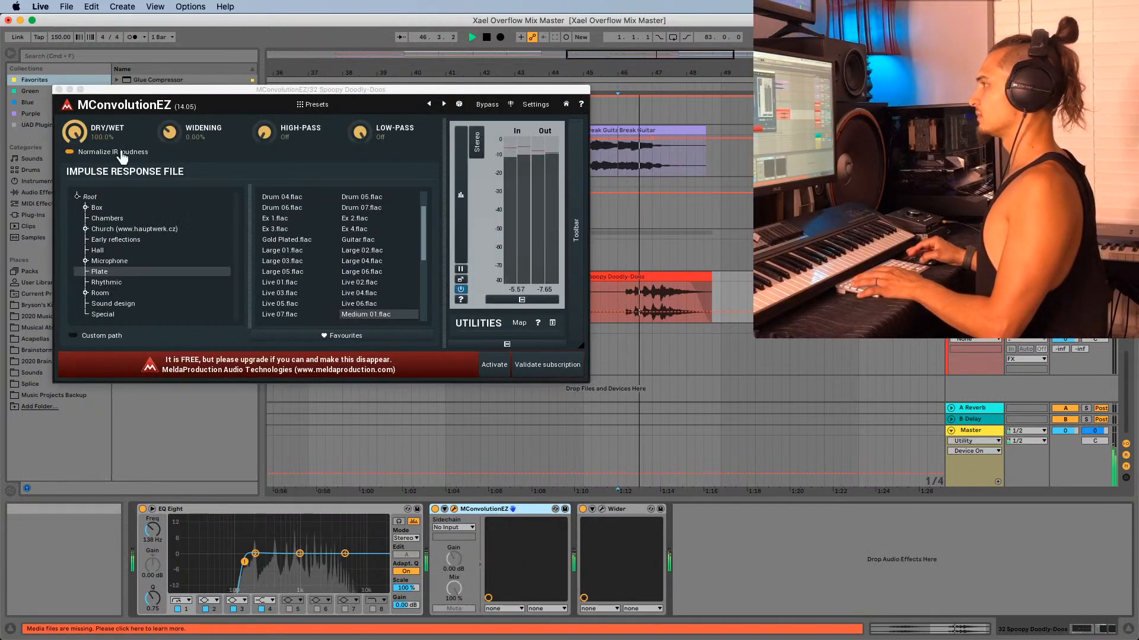
{"action": "left_click_drag", "start_coordinate": [74, 132], "coordinate": [74, 138]}
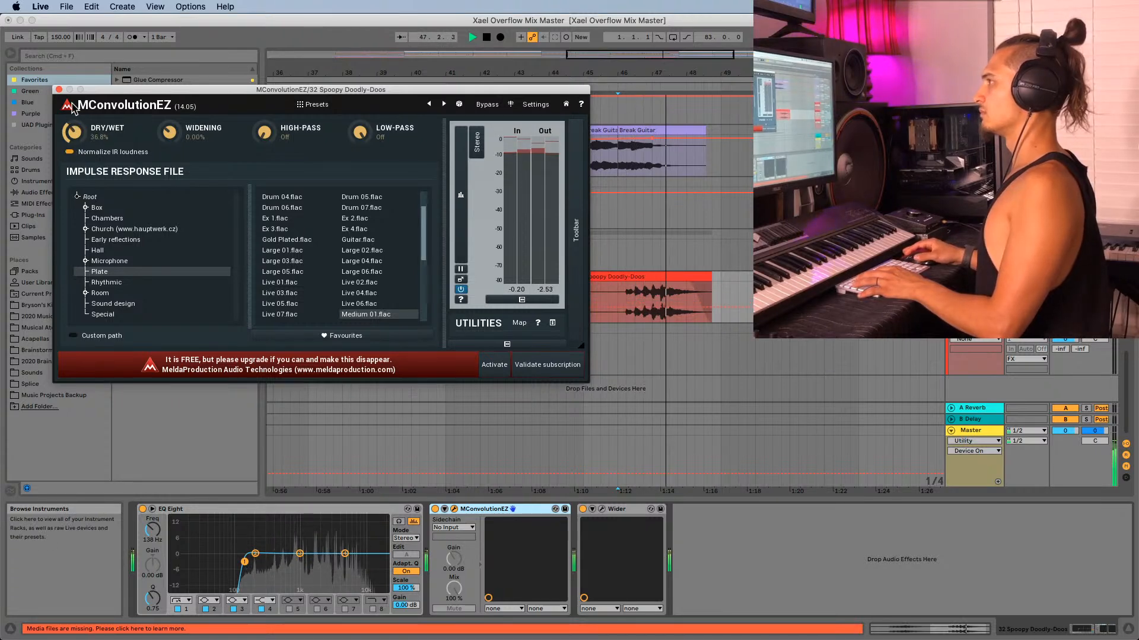
{"action": "left_click", "coordinate": [59, 89]}
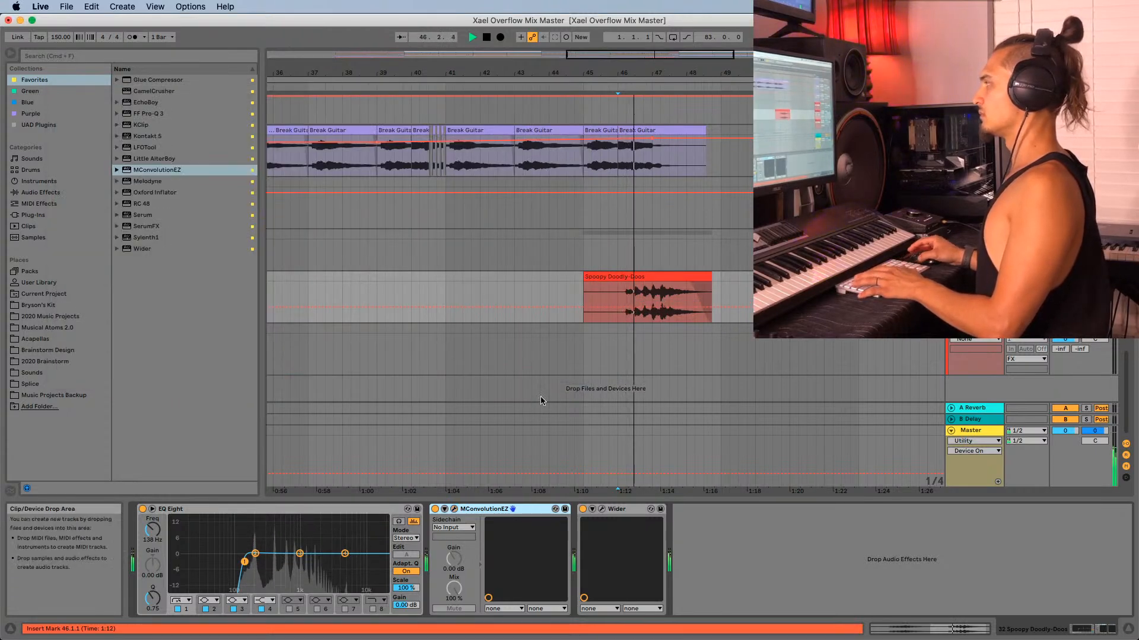
{"action": "left_click", "coordinate": [455, 509]}
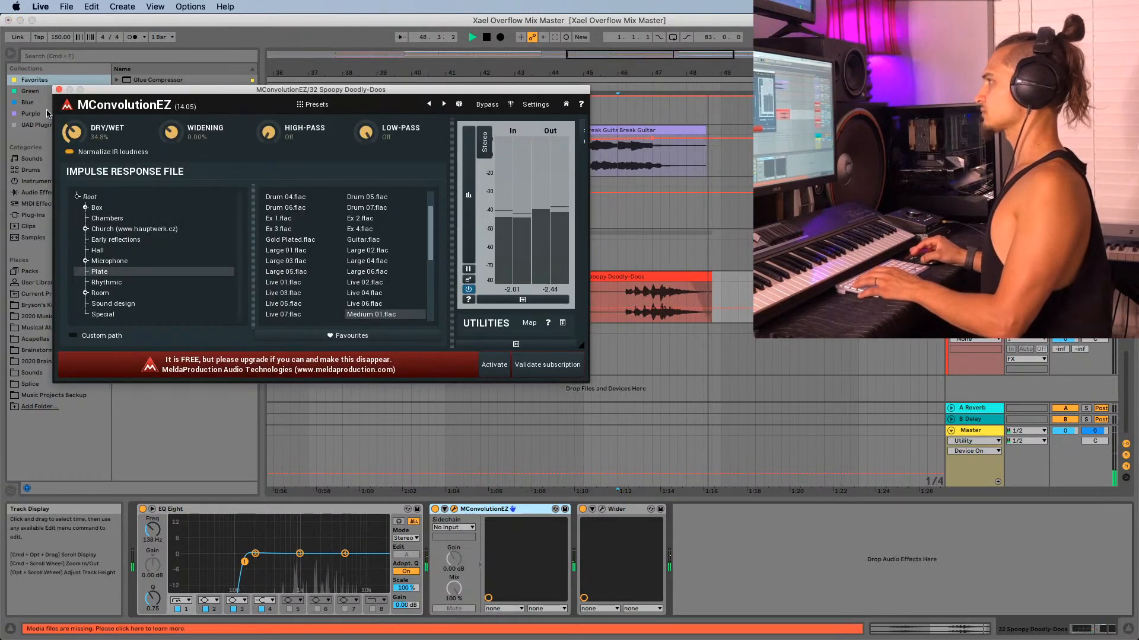
{"action": "key", "text": "super+alt+p"}
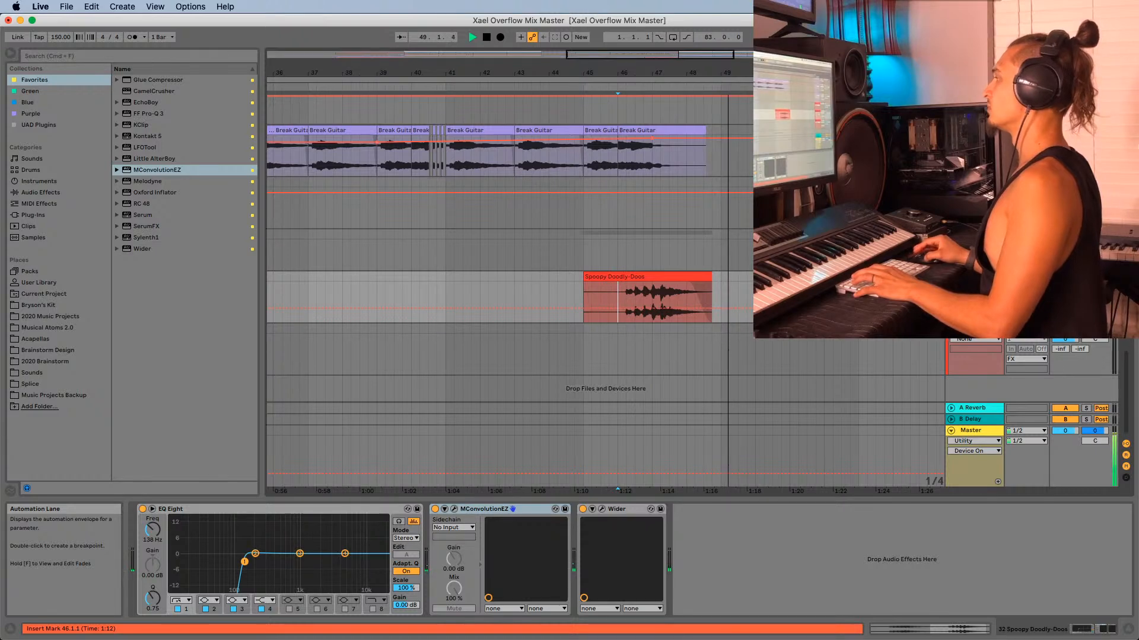
- Examine the second drop's Synth 1 and Synth 2 tracks, selecting the Synth 1 clip at bar 49
{"action": "key", "text": "minus"}
{"action": "scroll", "coordinate": [623, 202], "scroll_direction": "up", "scroll_amount": 5}
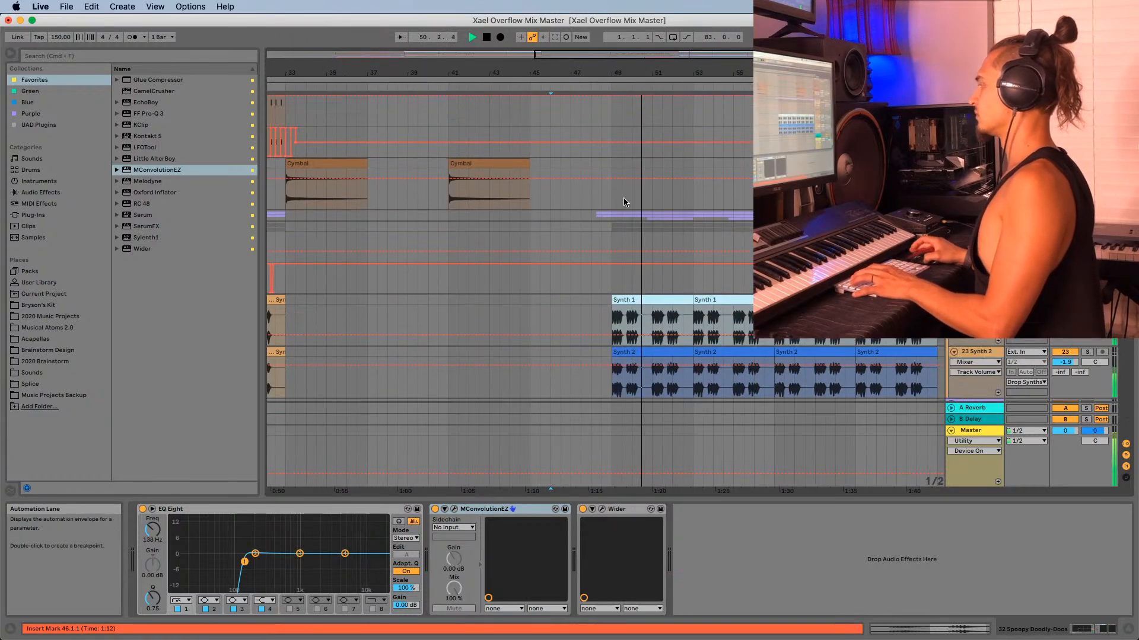
{"action": "left_click_drag", "start_coordinate": [657, 73], "coordinate": [472, 152]}
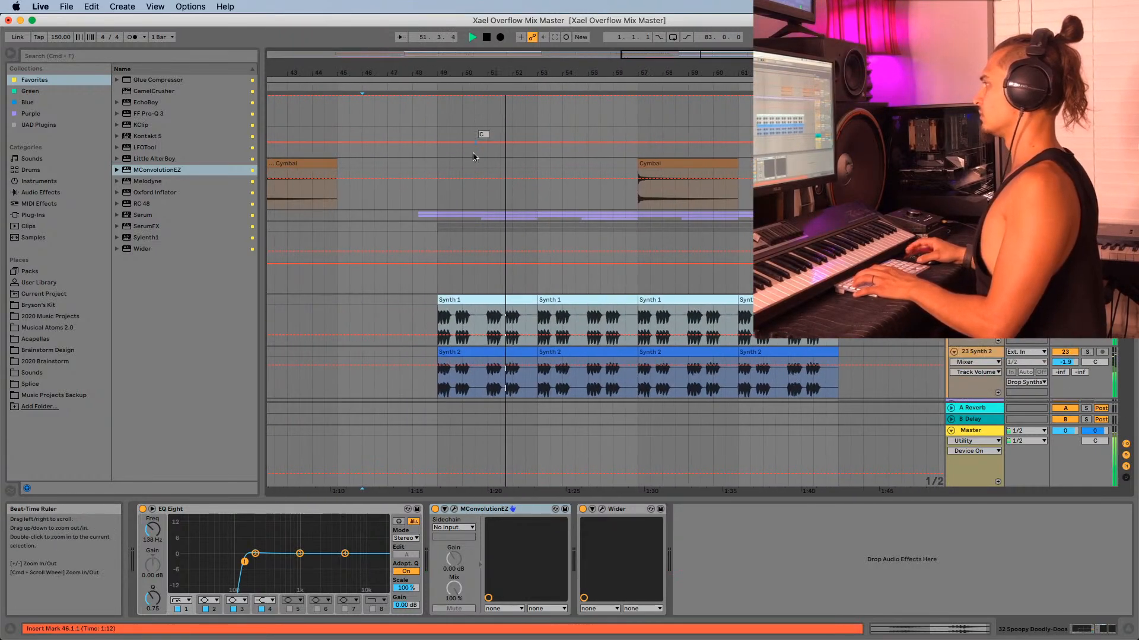
{"action": "left_click", "coordinate": [458, 125]}
{"action": "left_click_drag", "start_coordinate": [442, 70], "coordinate": [531, 68]}
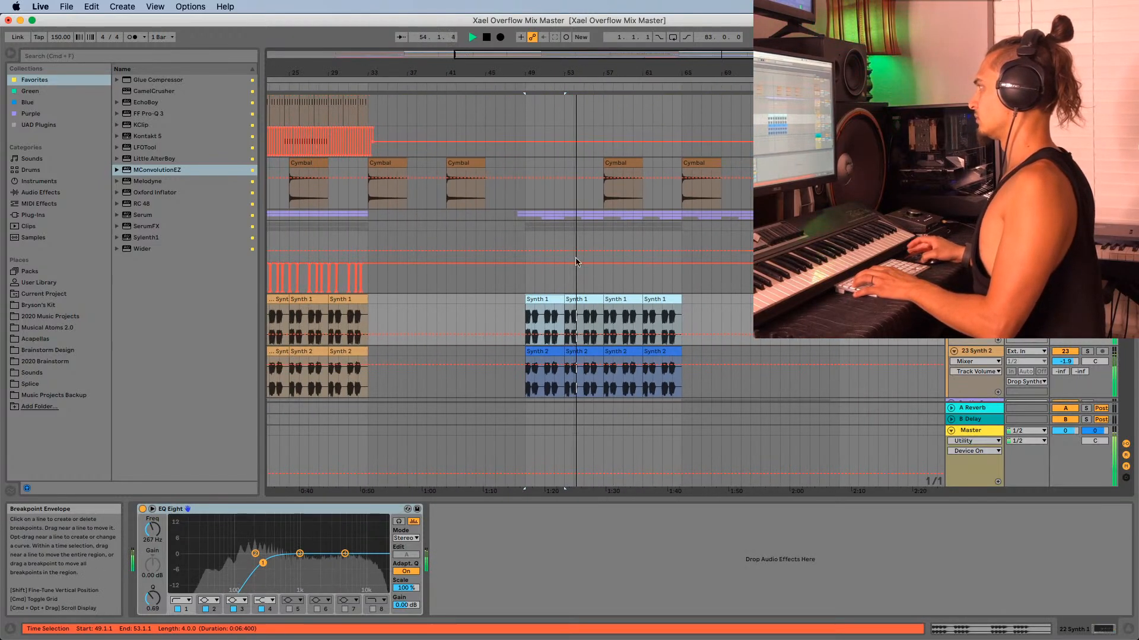
- Place the insert marker at 49.1.1 in the Drops Leads group, stop playback and unfold the group's tracks
{"action": "scroll", "coordinate": [563, 275], "scroll_direction": "down", "scroll_amount": 6}
{"action": "scroll", "coordinate": [581, 294], "scroll_direction": "up", "scroll_amount": 5}
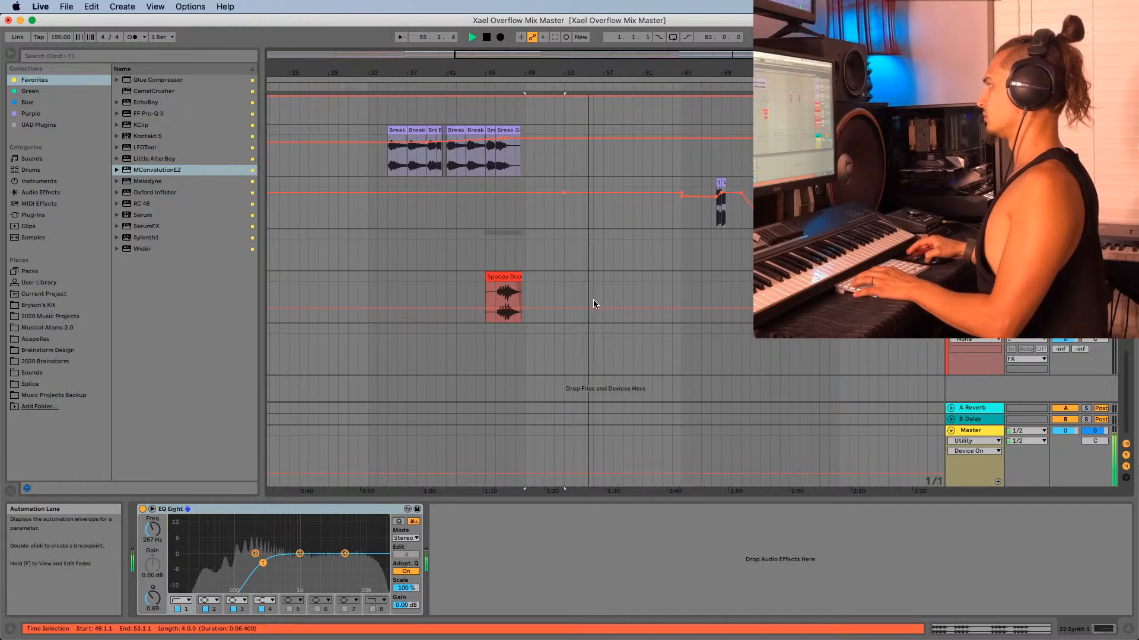
{"action": "scroll", "coordinate": [593, 300], "scroll_direction": "up", "scroll_amount": 10}
{"action": "scroll", "coordinate": [587, 303], "scroll_direction": "down", "scroll_amount": 8}
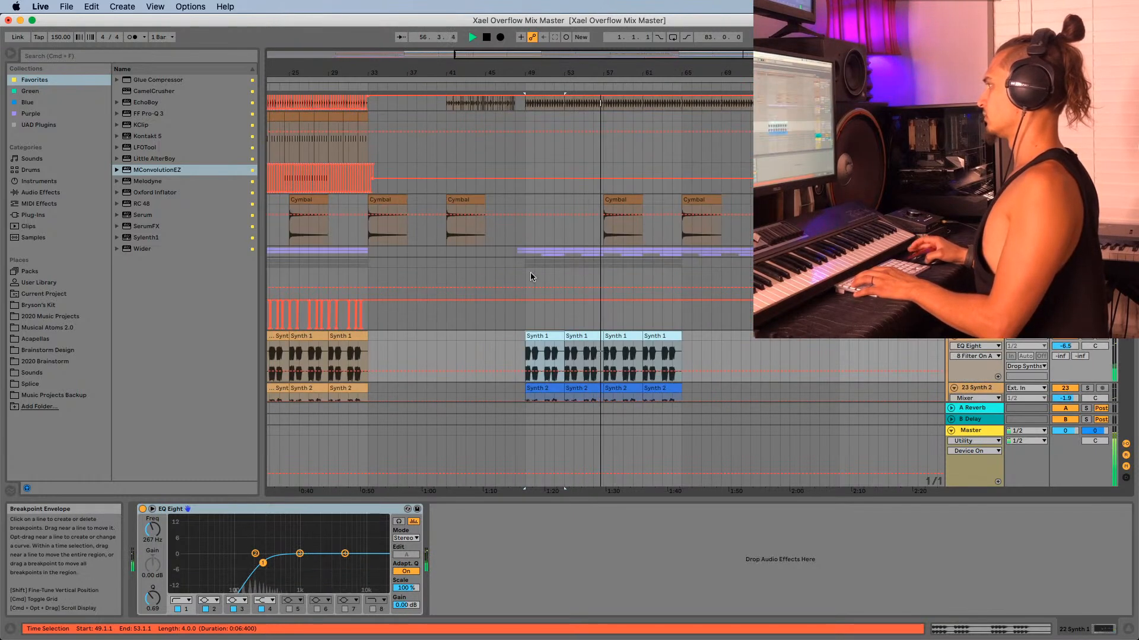
{"action": "left_click", "coordinate": [526, 252]}
{"action": "key", "text": "space"}
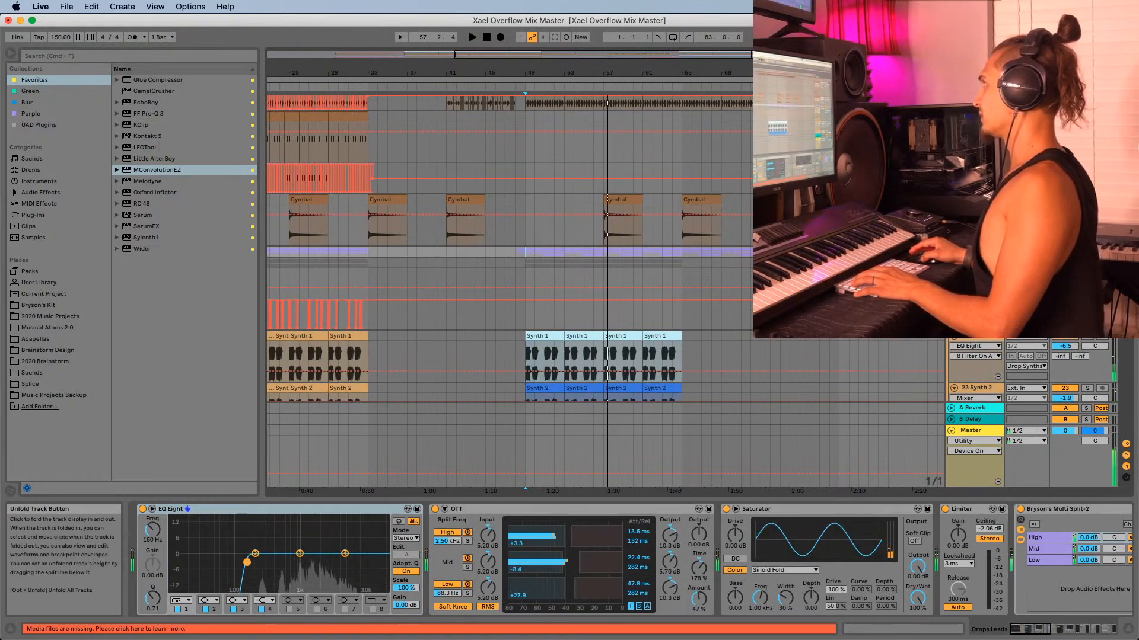
{"action": "scroll", "coordinate": [684, 253], "scroll_direction": "down", "scroll_amount": 5}
{"action": "scroll", "coordinate": [685, 254], "scroll_direction": "up", "scroll_amount": 5}
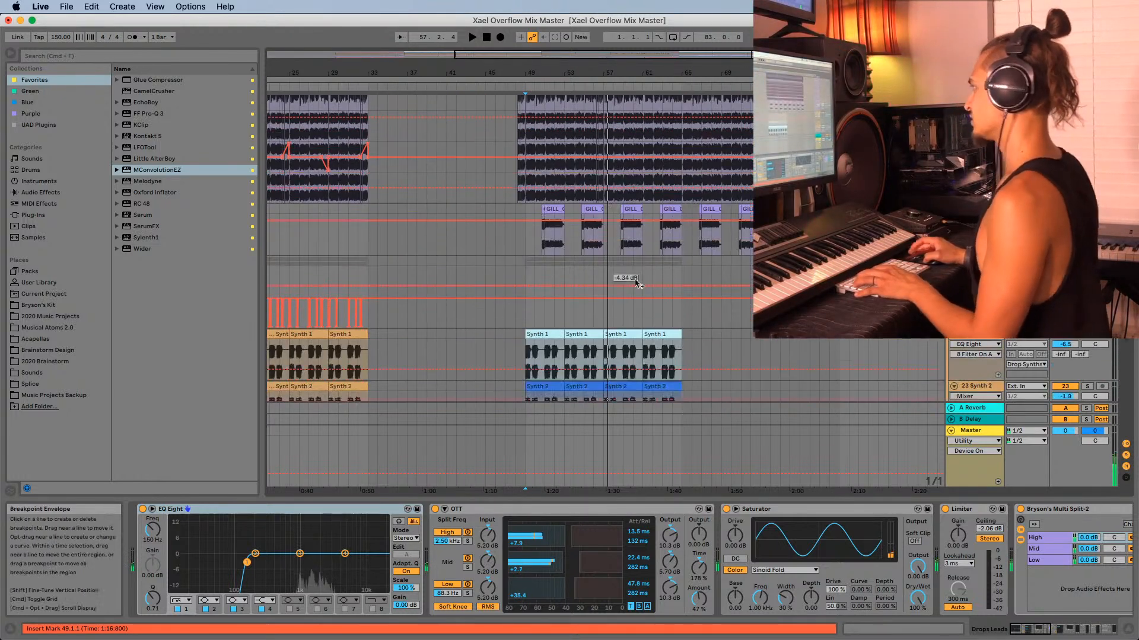
- Audition the GILL_CHANG vocal loop clips at bars 51 and 55 and copy the bar 55 clip
{"action": "left_click", "coordinate": [554, 234]}
{"action": "key", "text": "space"}
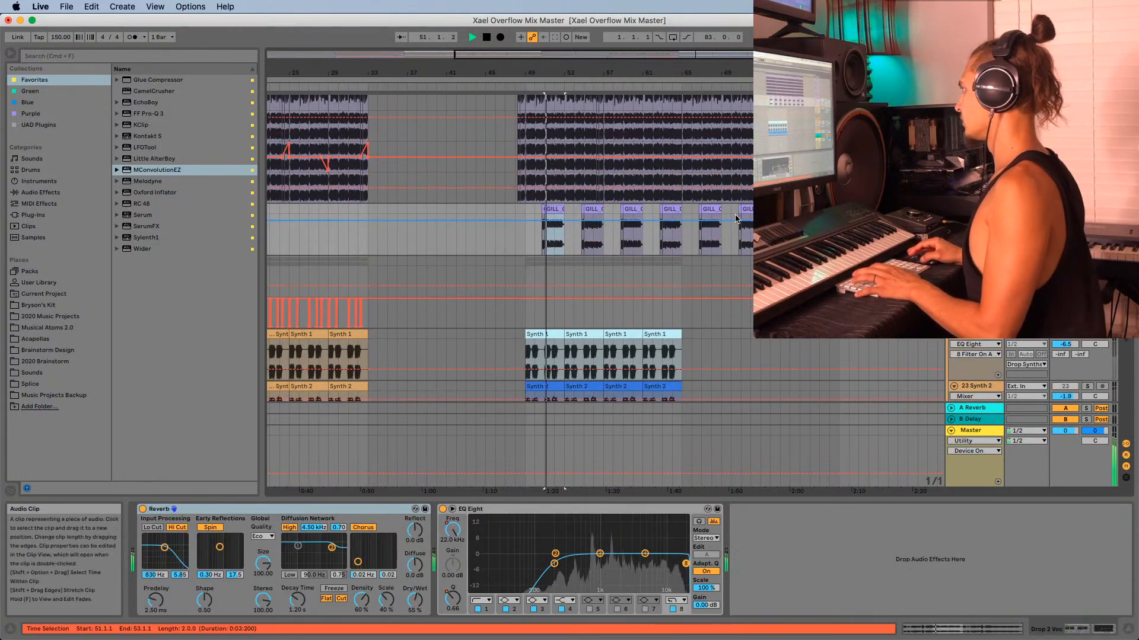
{"action": "left_click", "coordinate": [593, 228]}
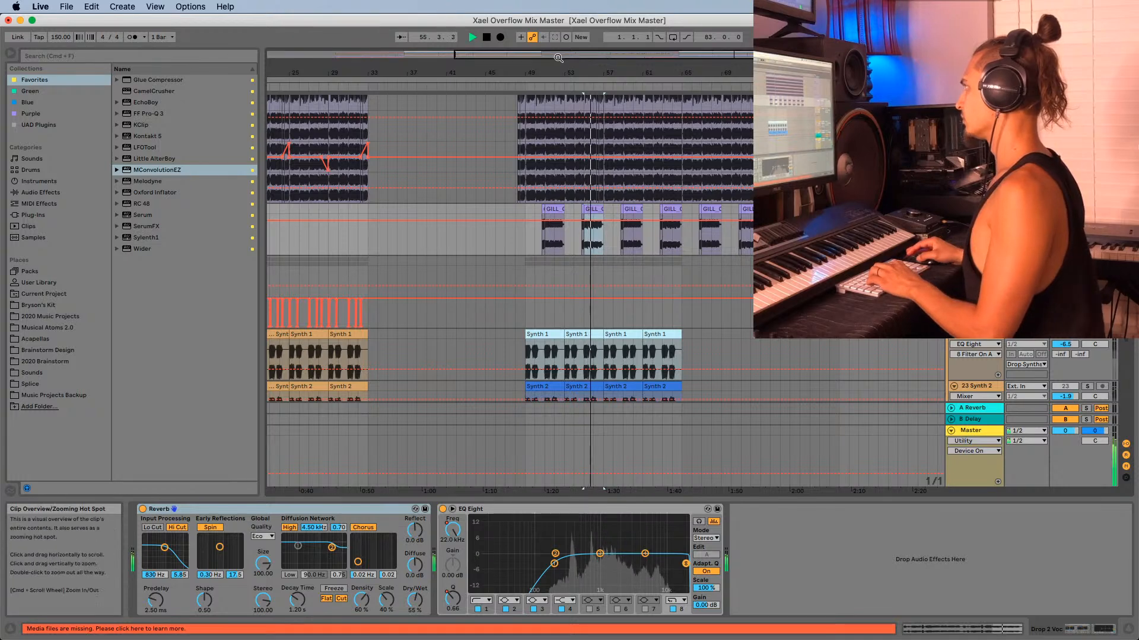
{"action": "key", "text": "plus"}
{"action": "left_click", "coordinate": [590, 224]}
{"action": "left_click", "coordinate": [590, 223]}
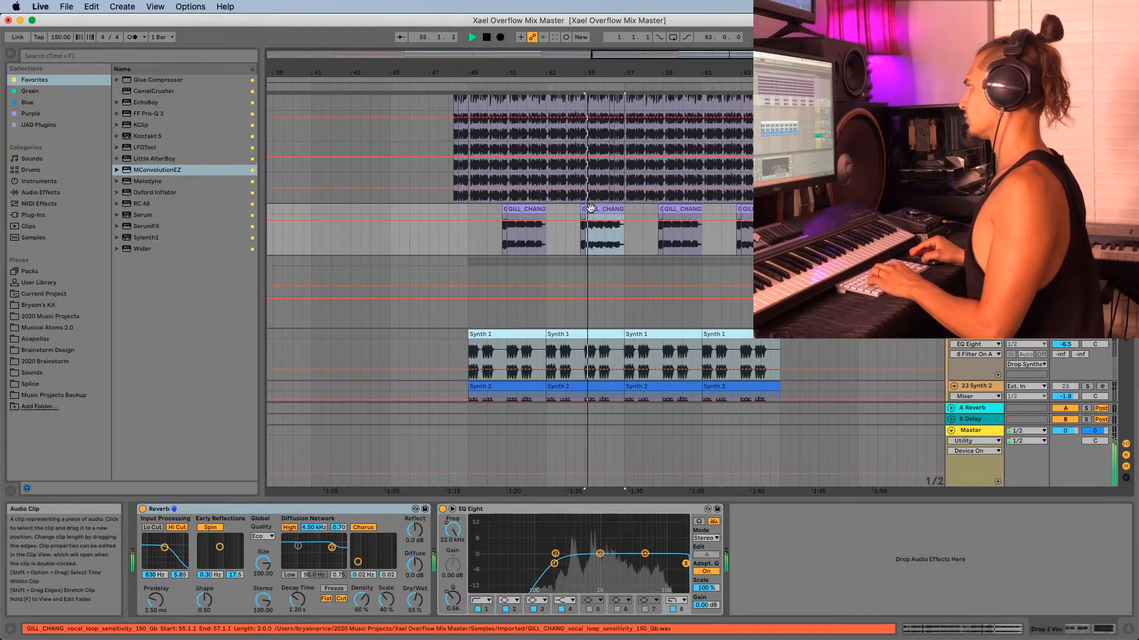
{"action": "key", "text": "super+z"}
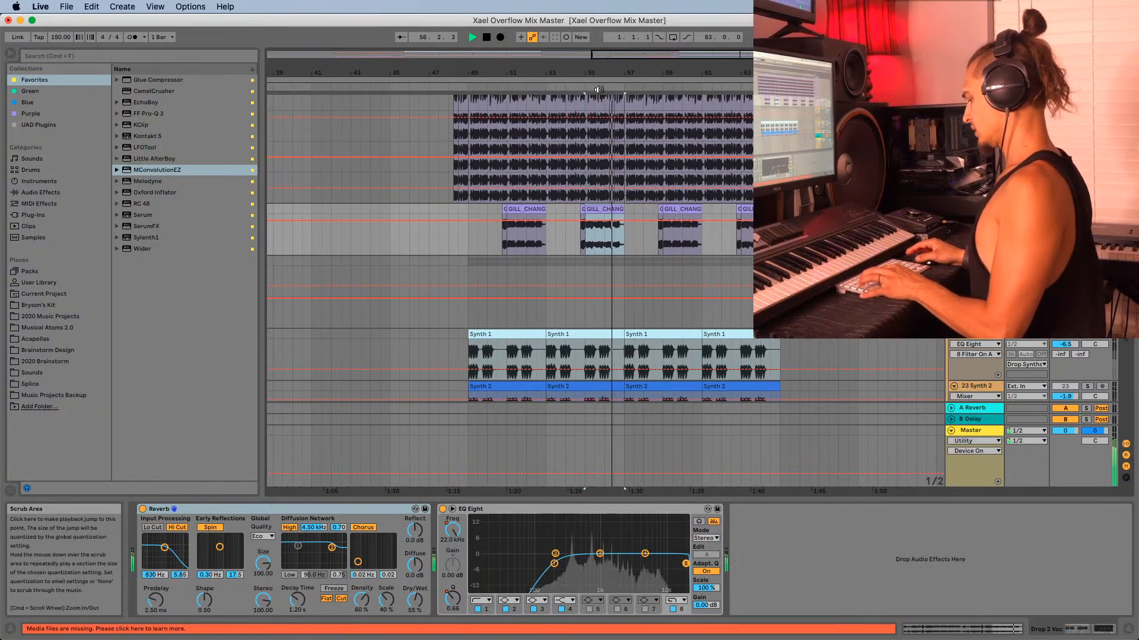
- Add another EQ Eight at the end of the Drop 2 vocal track's effects and lower its band 8 high cut to 637 Hz
{"action": "key", "text": "space"}
{"action": "key", "text": "minus"}
{"action": "left_click_drag", "start_coordinate": [401, 95], "coordinate": [397, 232]}
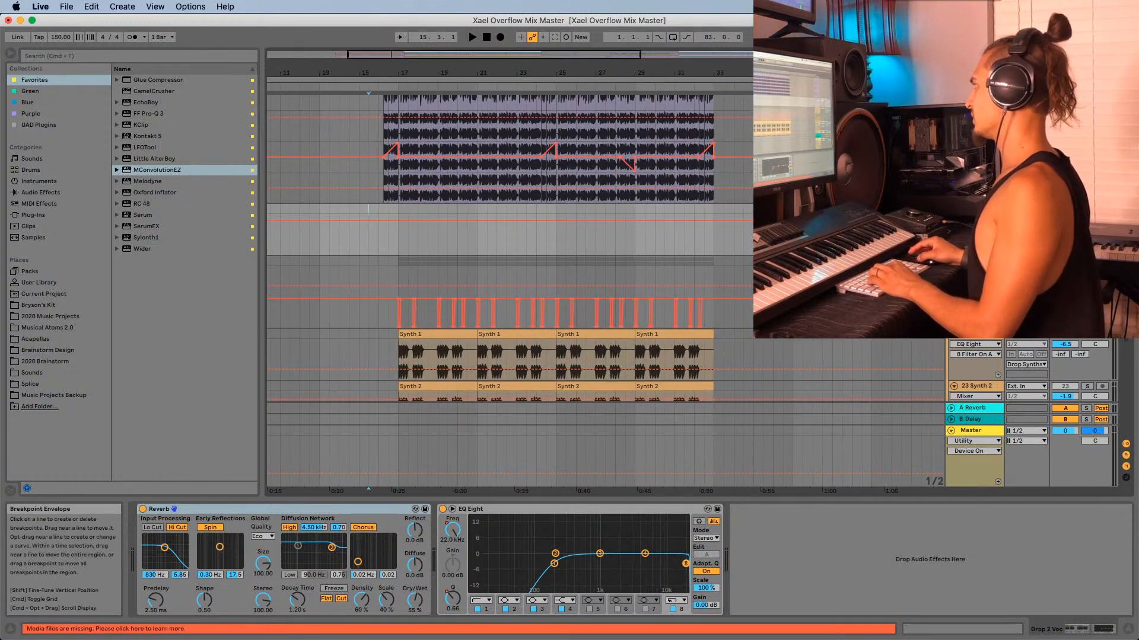
{"action": "left_click", "coordinate": [57, 181]}
{"action": "left_click", "coordinate": [29, 91]}
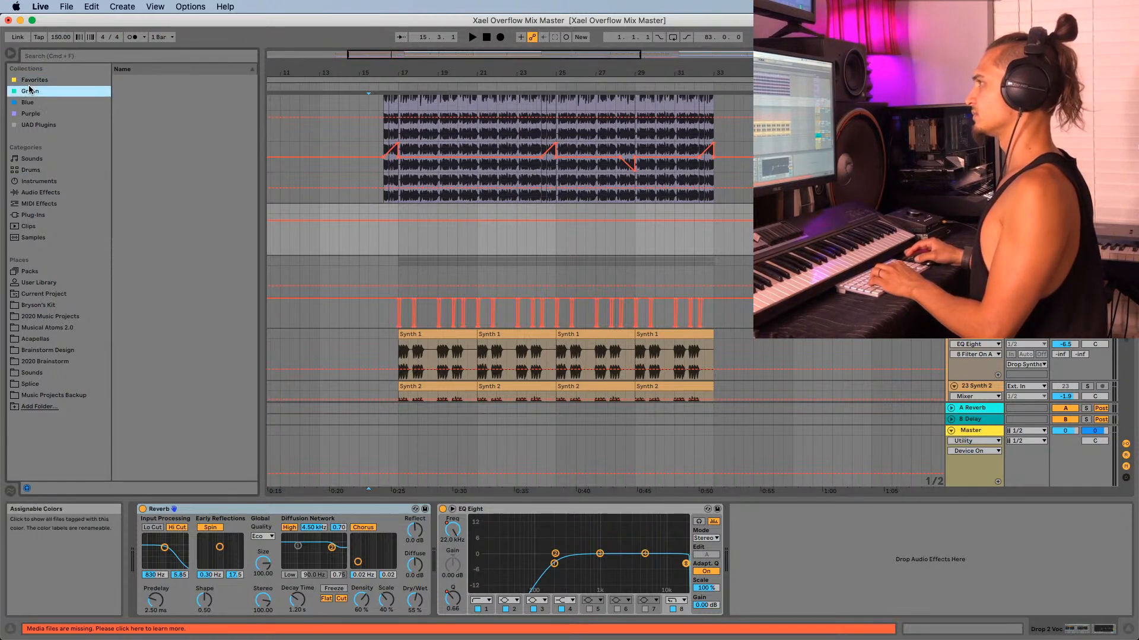
{"action": "left_click", "coordinate": [48, 192]}
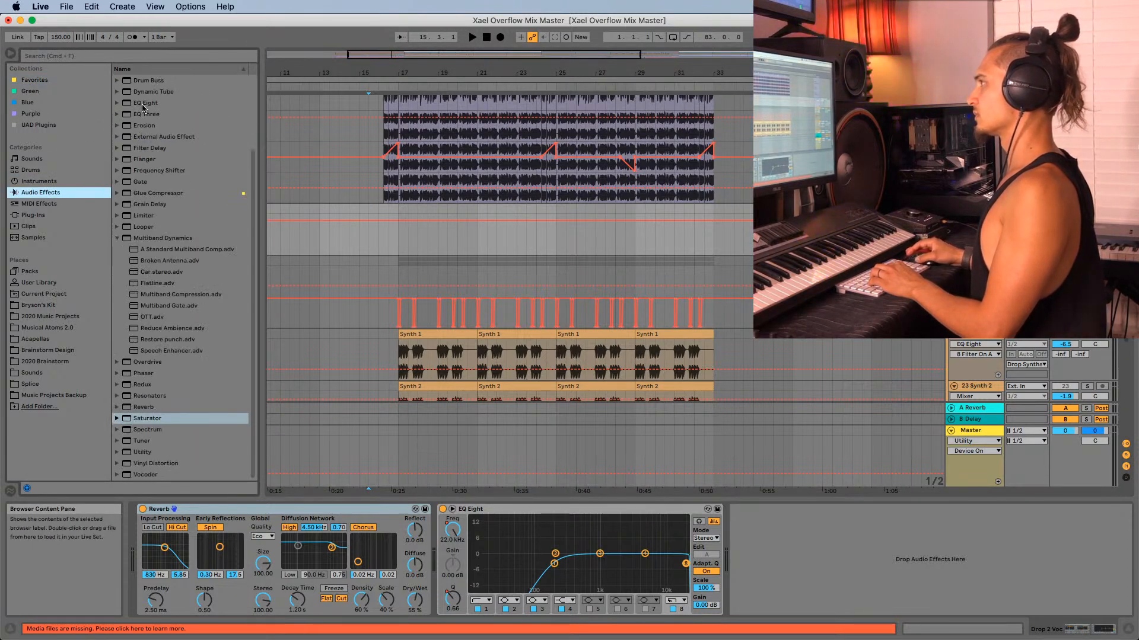
{"action": "left_click_drag", "start_coordinate": [143, 107], "coordinate": [855, 580]}
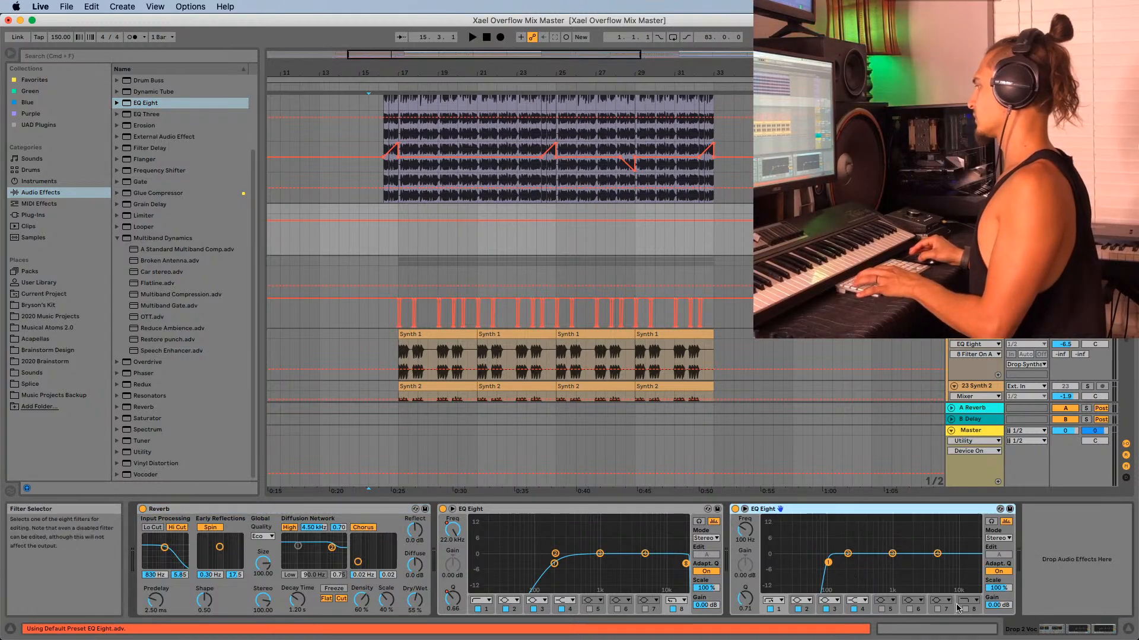
{"action": "left_click", "coordinate": [965, 609]}
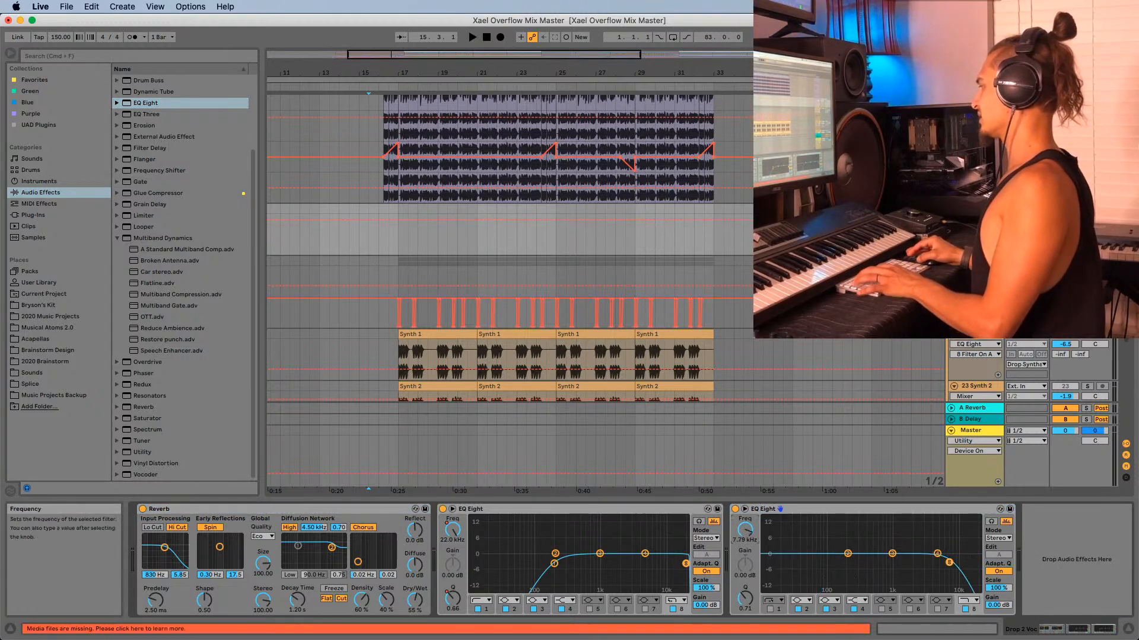
- Paste the vocal loop at 17.1.1 in the first drop, shorten it to 1.2.0 and fade out its end
{"action": "key", "text": "space"}
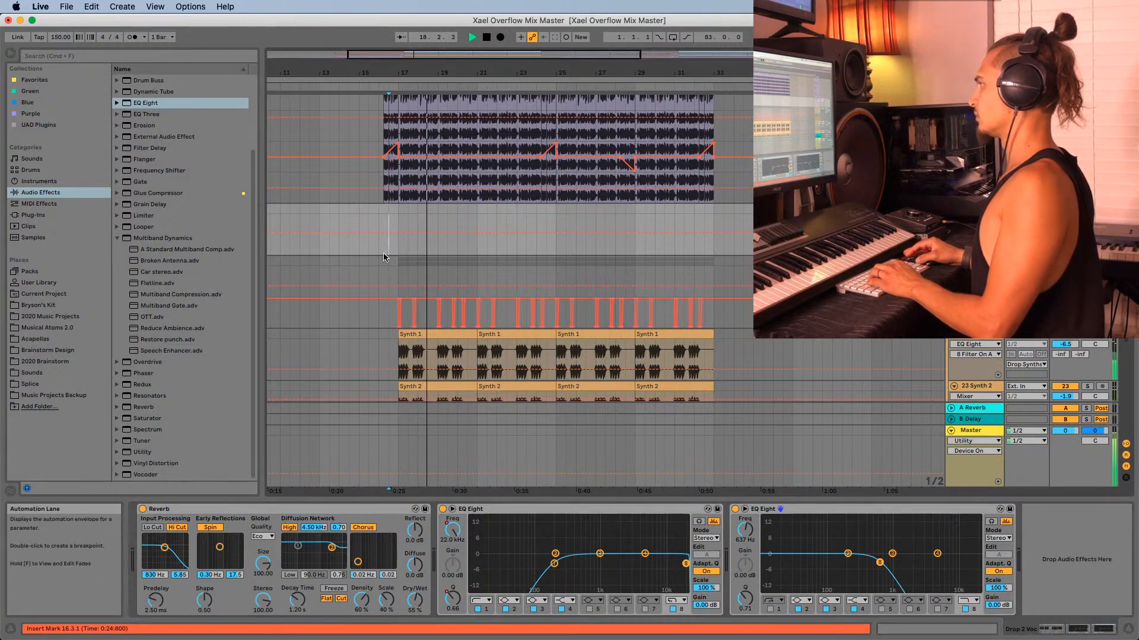
{"action": "key", "text": "super+v"}
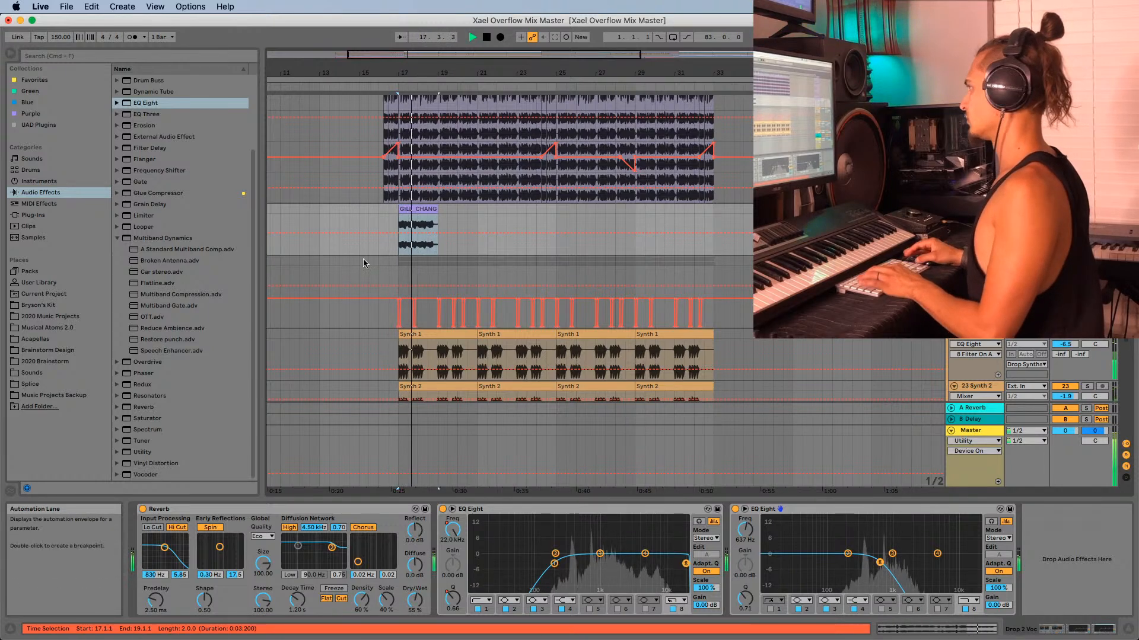
{"action": "left_click_drag", "start_coordinate": [435, 208], "coordinate": [428, 209]}
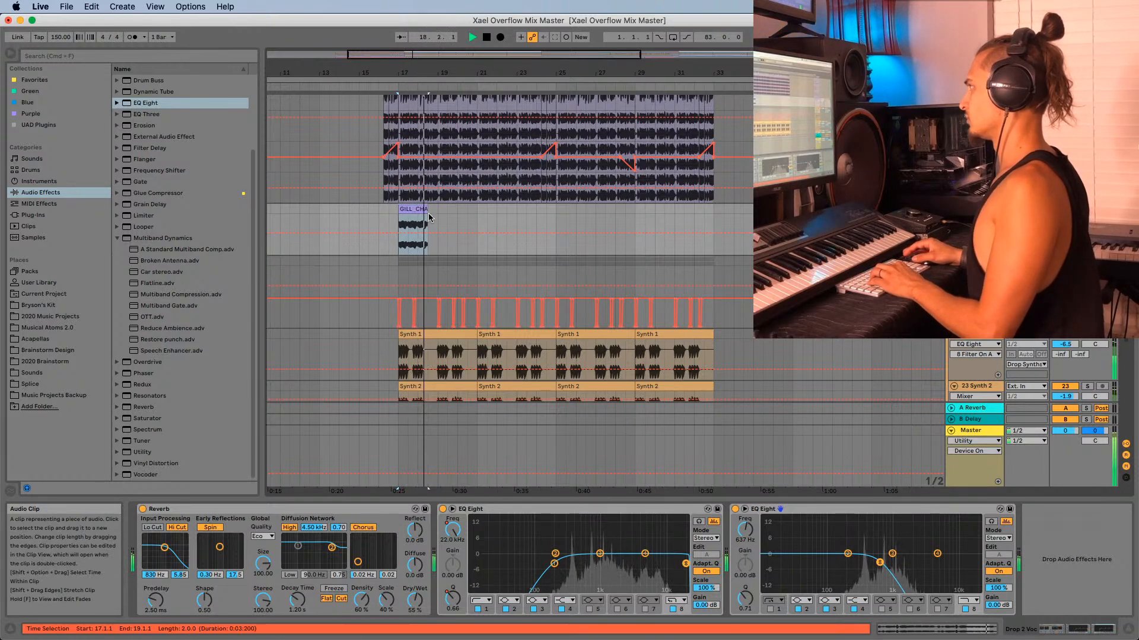
{"action": "left_click", "coordinate": [391, 224]}
{"action": "key", "text": "space"}
{"action": "left_click_drag", "start_coordinate": [388, 73], "coordinate": [412, 131]}
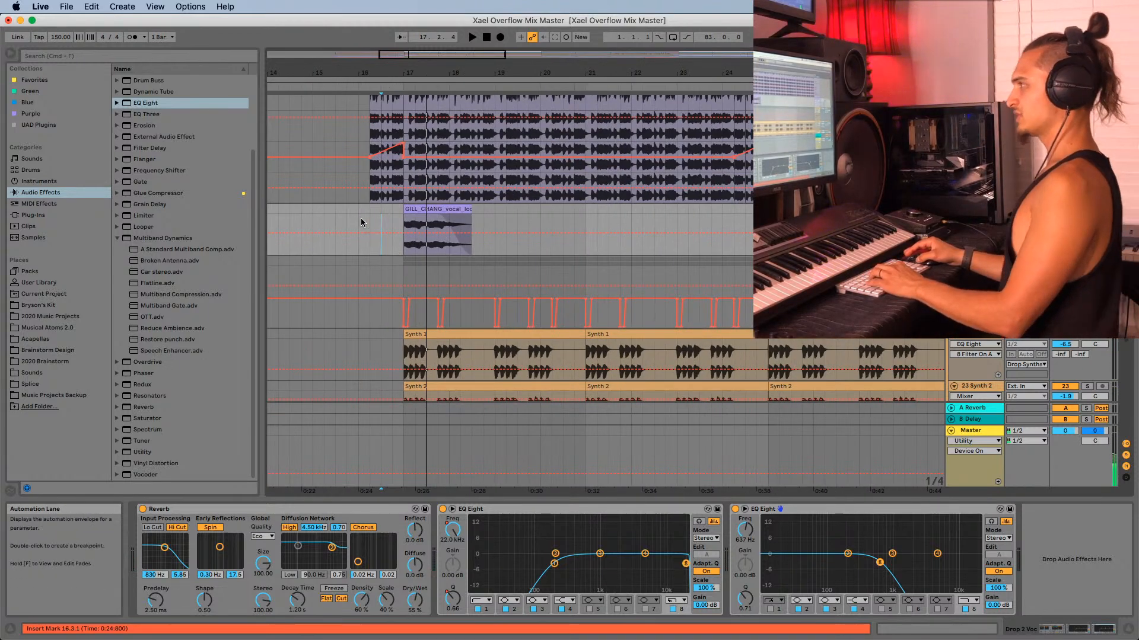
{"action": "key", "text": "space"}
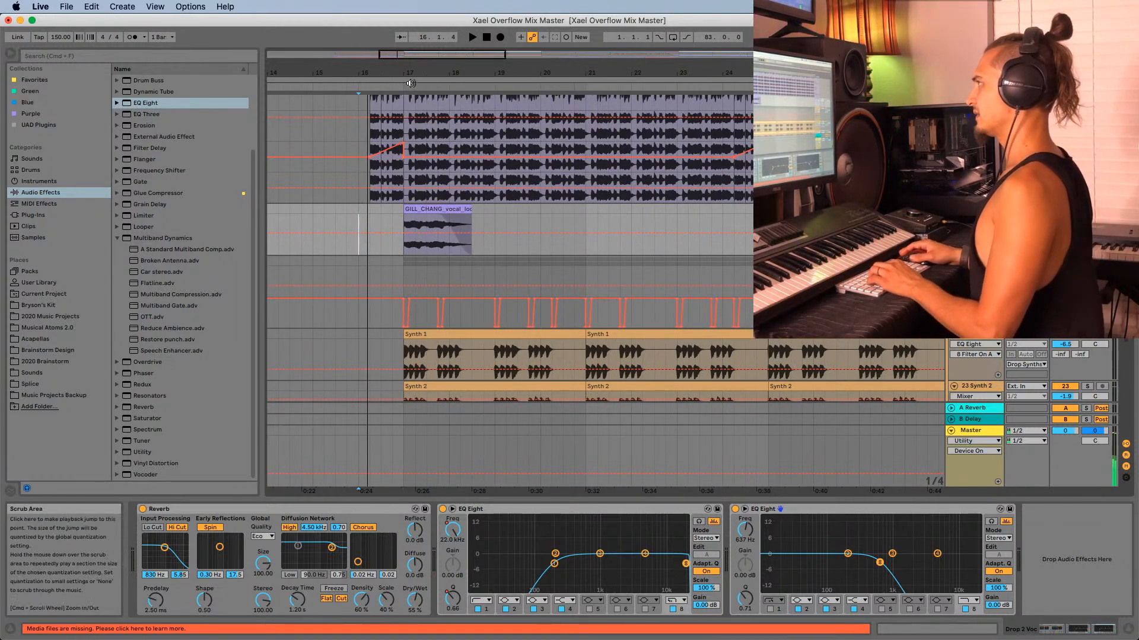
- Copy the shortened vocal clip to bars 21, 25 and 29 of the first drop
{"action": "scroll", "coordinate": [414, 76], "scroll_direction": "up", "scroll_amount": 3}
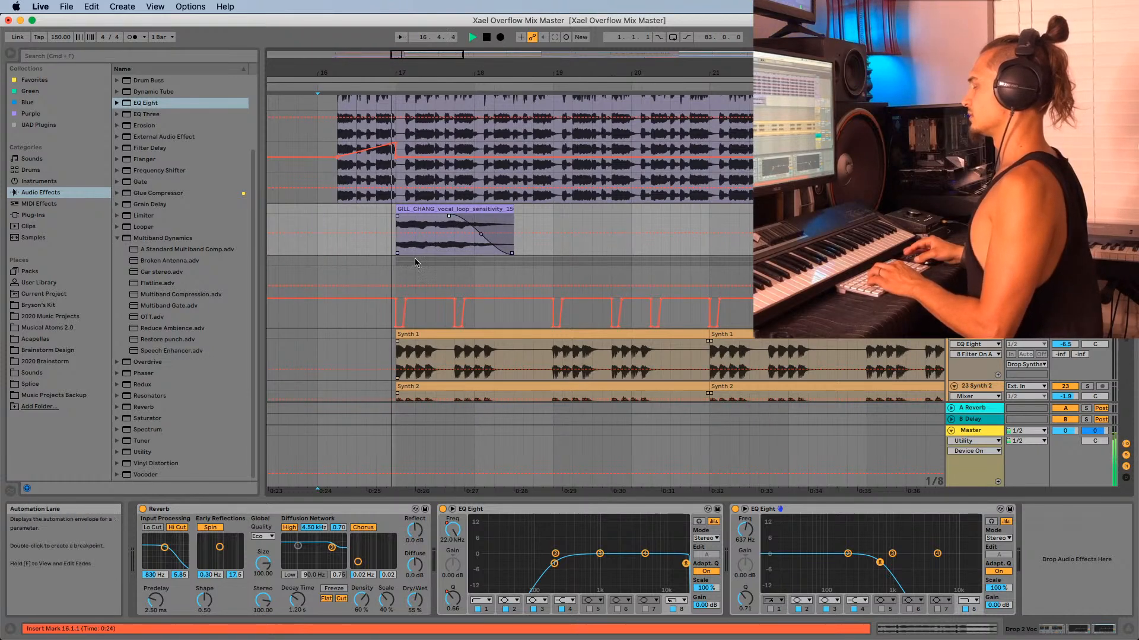
{"action": "left_click", "coordinate": [426, 210]}
{"action": "left_click_drag", "start_coordinate": [425, 210], "coordinate": [741, 227]}
{"action": "scroll", "coordinate": [639, 206], "scroll_direction": "down", "scroll_amount": 3}
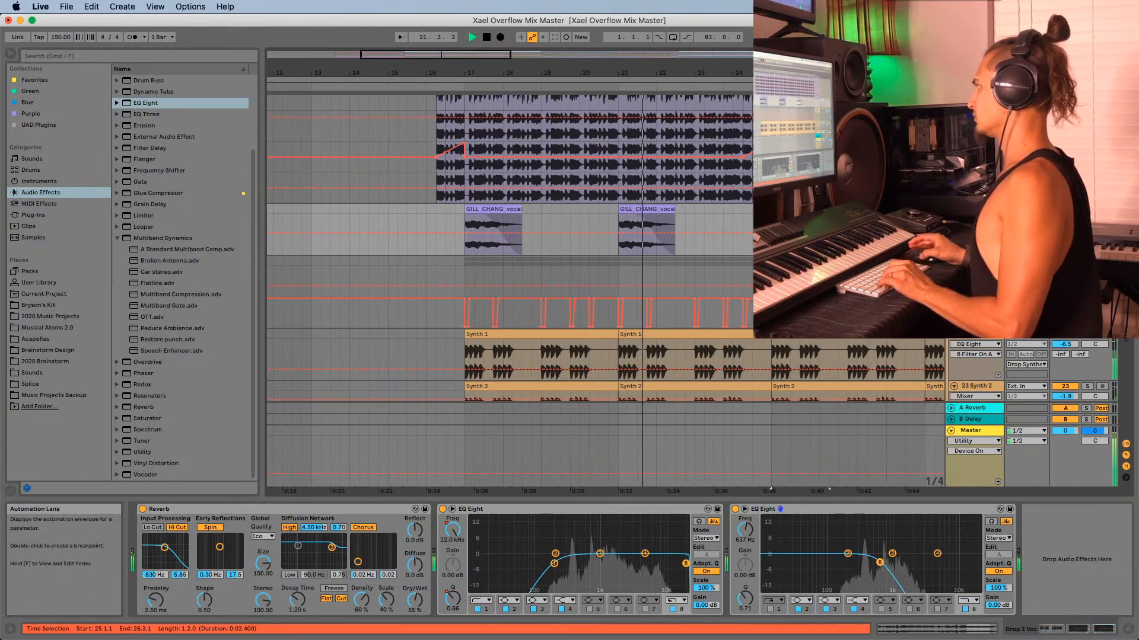
{"action": "key", "text": "super+d"}
{"action": "scroll", "coordinate": [609, 215], "scroll_direction": "down", "scroll_amount": 3}
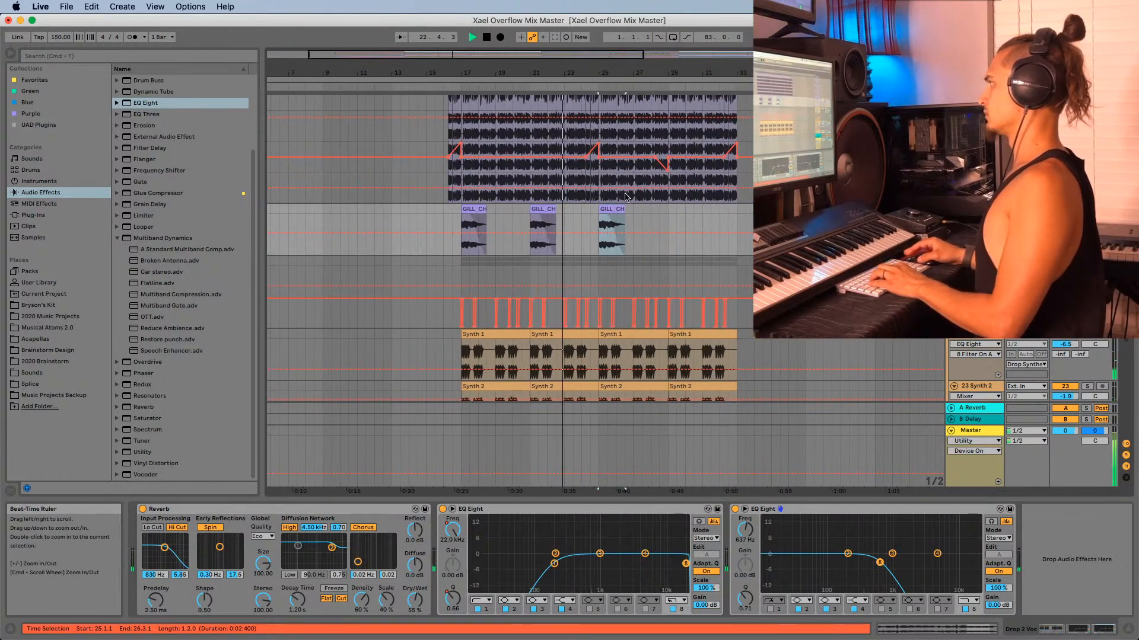
{"action": "key", "text": "super+d"}
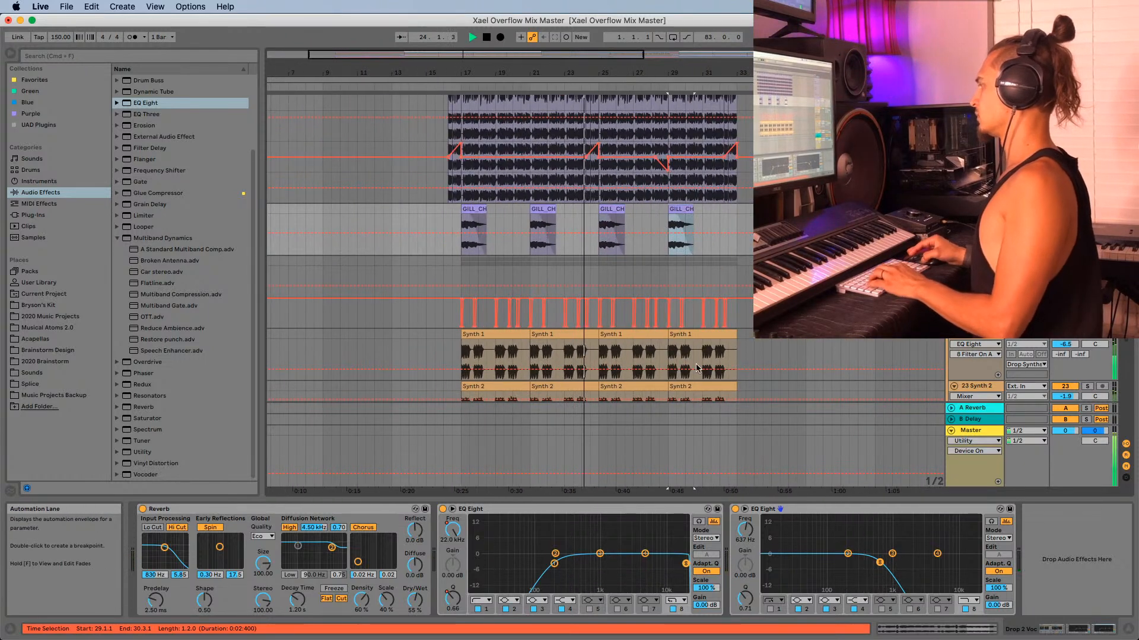
- Stop playback with the insert marker at 17.1.1 and duplicate the Drop 2 vocal track
{"action": "left_click", "coordinate": [584, 238]}
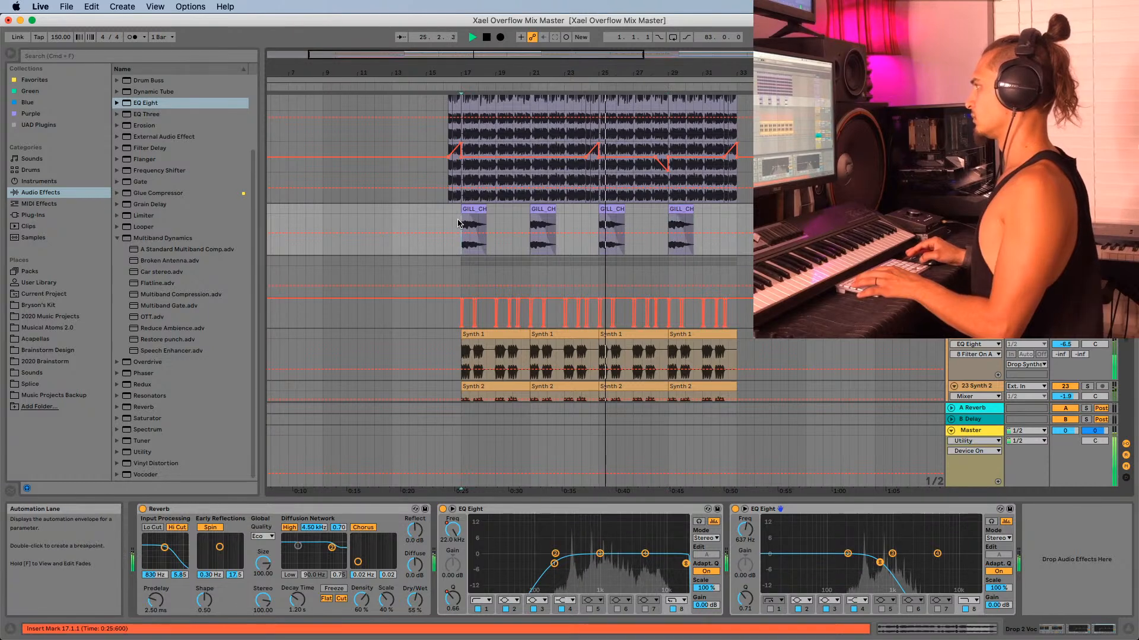
{"action": "left_click", "coordinate": [465, 87]}
{"action": "scroll", "coordinate": [465, 88], "scroll_direction": "up", "scroll_amount": 3}
{"action": "key", "text": "space"}
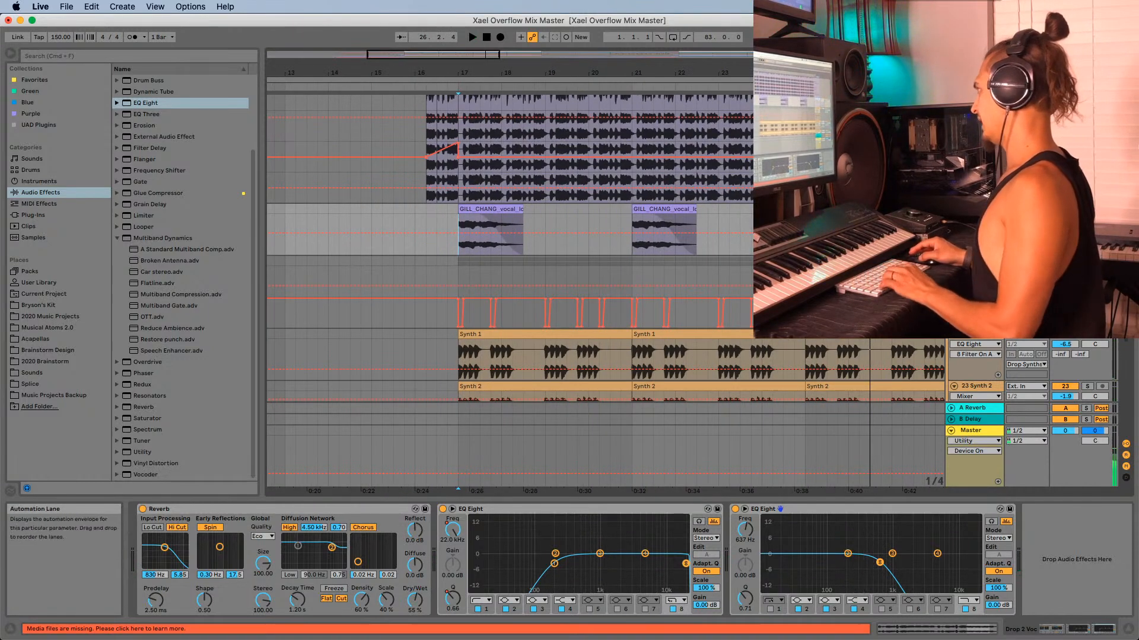
{"action": "key", "text": "super+d"}
- Delete the second-drop clips from bar 45 to bar 87 on the duplicated vocal track
{"action": "scroll", "coordinate": [460, 178], "scroll_direction": "down", "scroll_amount": 5}
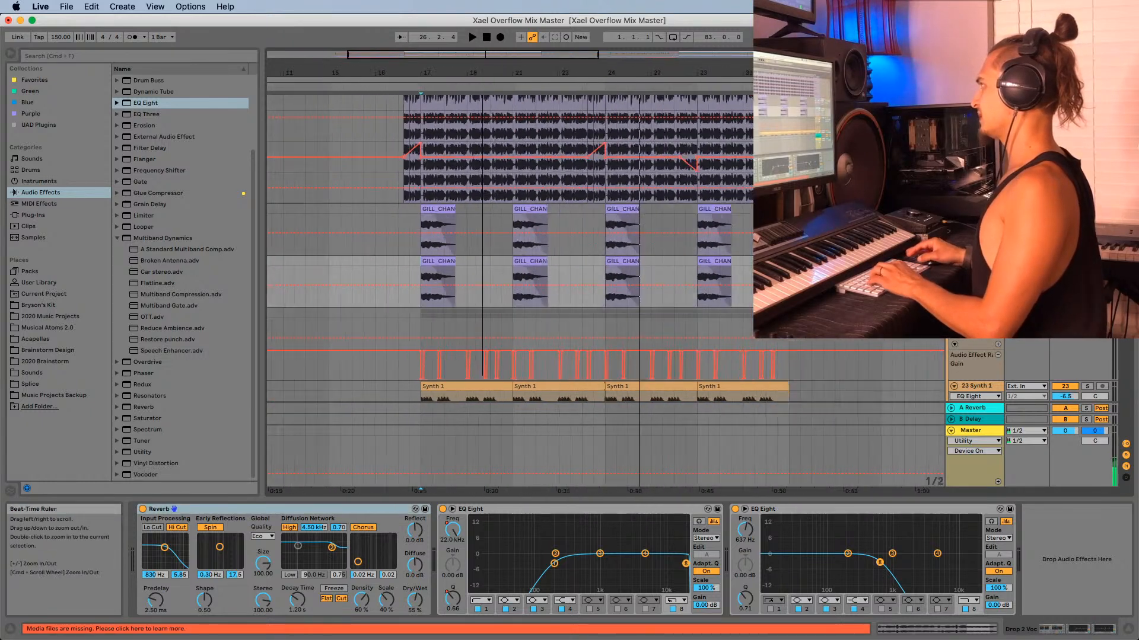
{"action": "left_click", "coordinate": [581, 266]}
{"action": "left_click_drag", "start_coordinate": [581, 265], "coordinate": [875, 265]}
{"action": "key", "text": "Delete"}
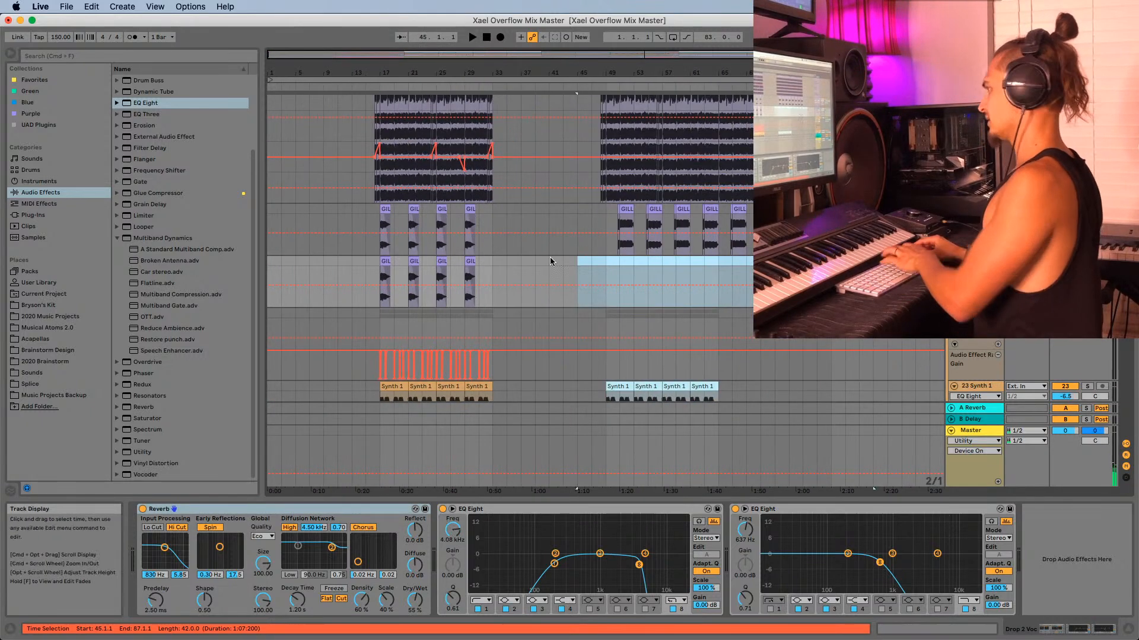
- Select the duplicated track's vocal clips from bar 17 to bar 32 and move them one bar later, starting at bar 18
{"action": "left_click_drag", "start_coordinate": [382, 69], "coordinate": [384, 116]}
{"action": "left_click", "coordinate": [456, 261]}
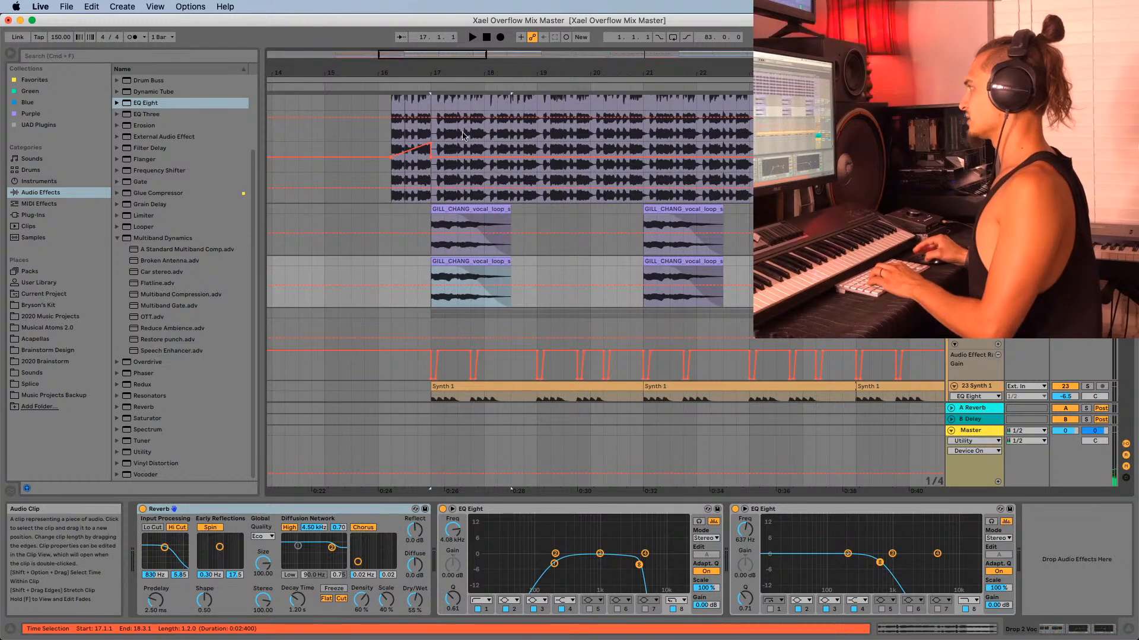
{"action": "left_click_drag", "start_coordinate": [457, 72], "coordinate": [383, 51]}
{"action": "left_click", "coordinate": [815, 265], "text": "shift"}
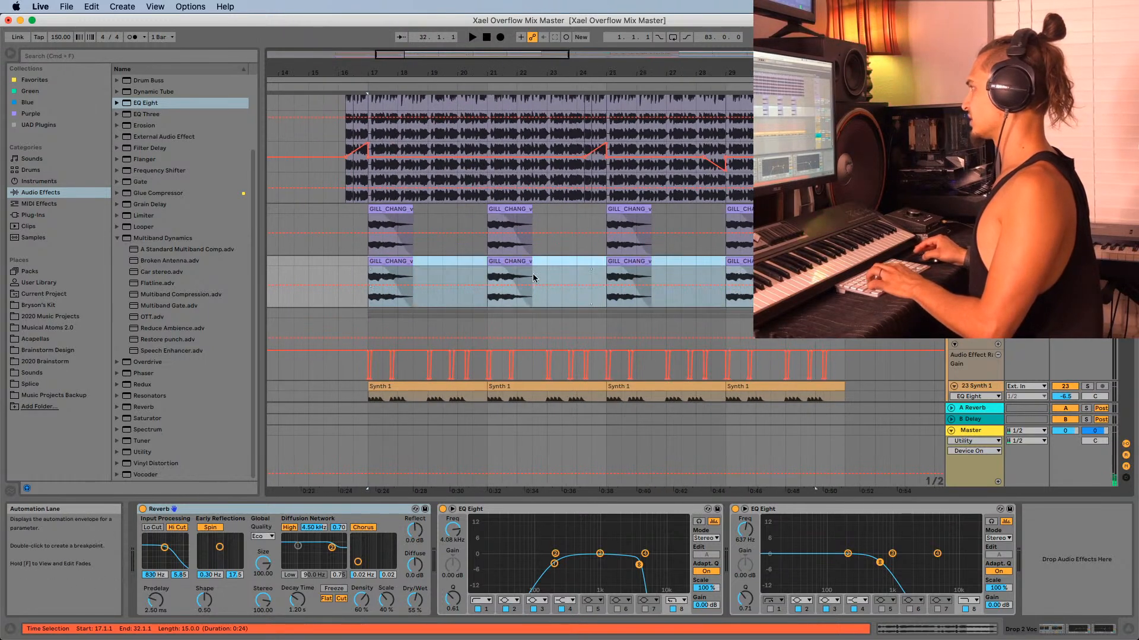
{"action": "left_click_drag", "start_coordinate": [380, 271], "coordinate": [412, 268]}
{"action": "left_click", "coordinate": [371, 271]}
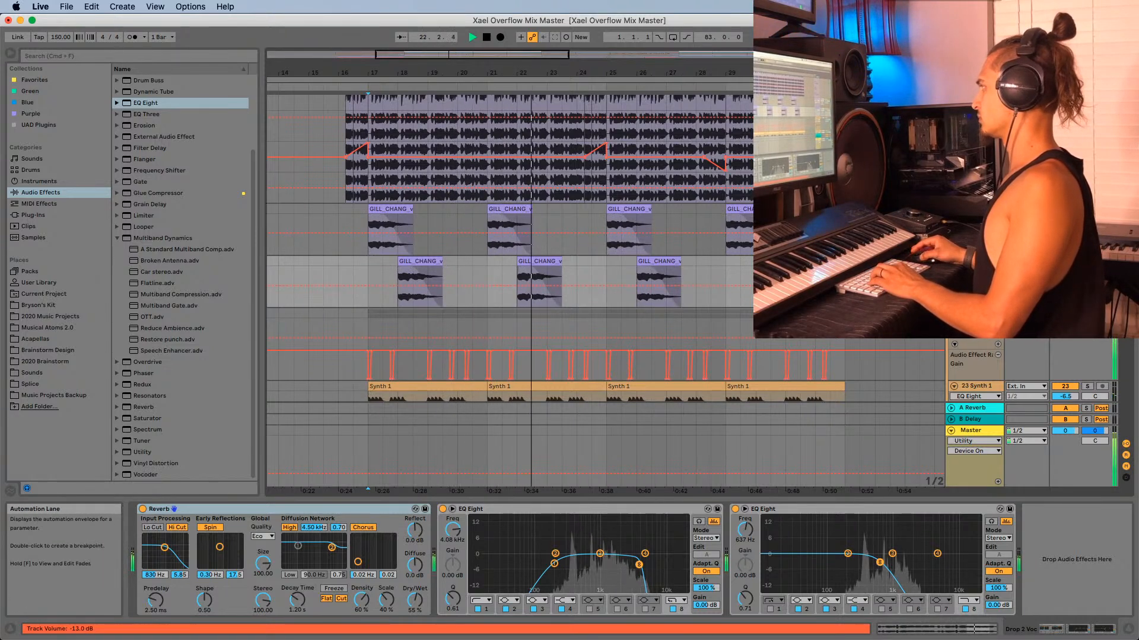
- Stop playback and add a Utility after the last EQ Eight on the duplicated vocal track
{"action": "left_click_drag", "start_coordinate": [395, 75], "coordinate": [395, 95]}
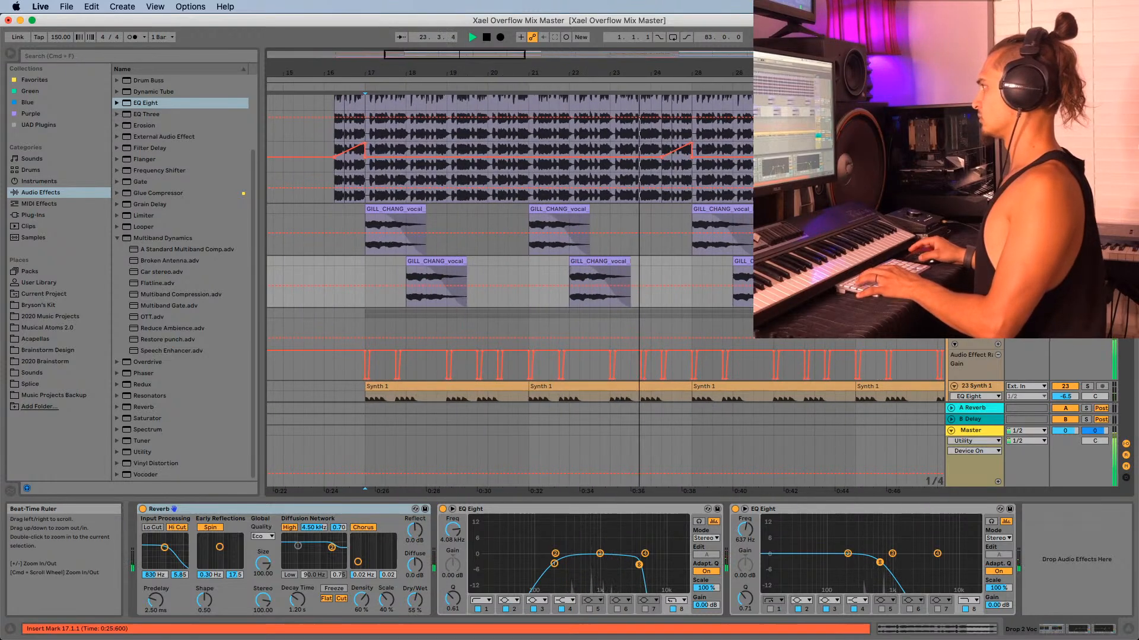
{"action": "key", "text": "space"}
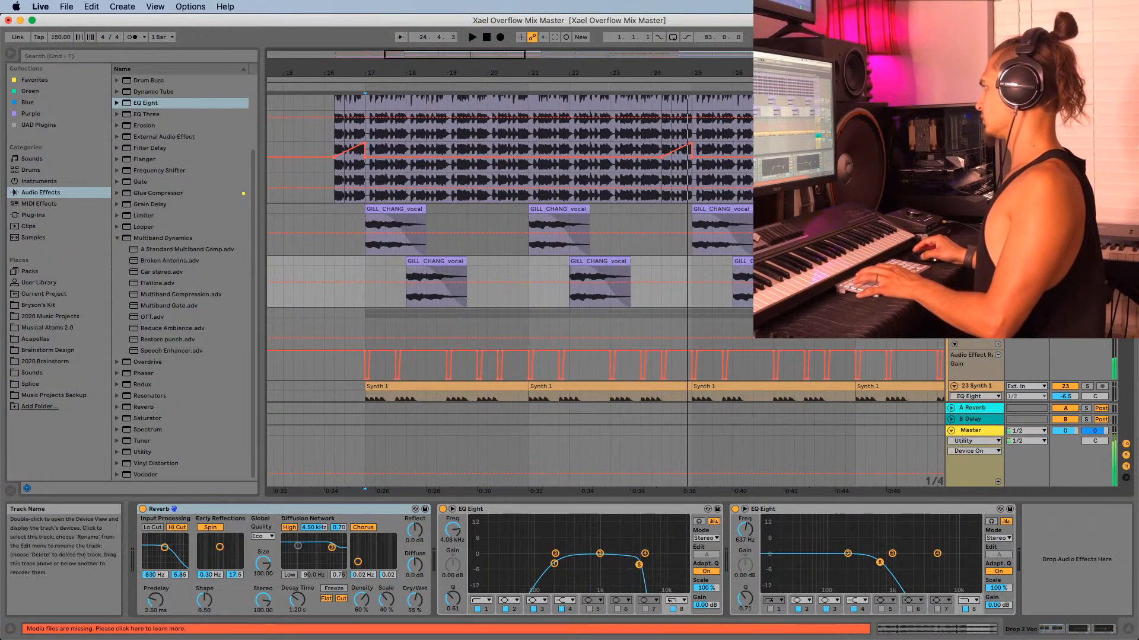
{"action": "key", "text": "shift+Tab"}
{"action": "key", "text": "shift+Tab"}
{"action": "left_click_drag", "start_coordinate": [169, 453], "coordinate": [175, 453]}
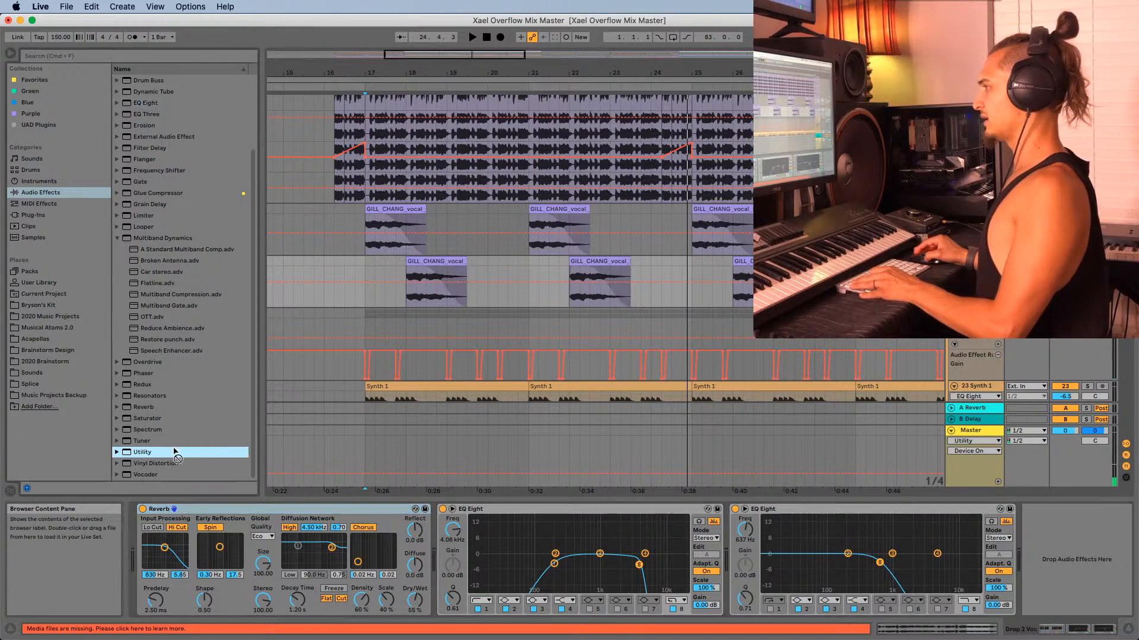
{"action": "left_click_drag", "start_coordinate": [986, 539], "coordinate": [1008, 552]}
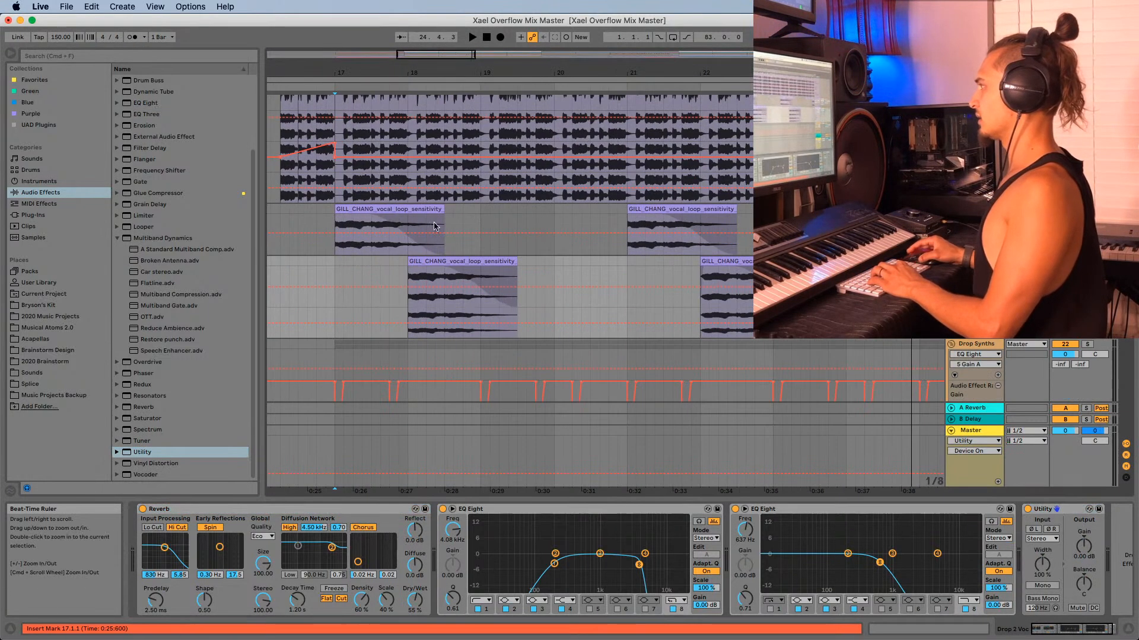
- Lower the Utility gain automation to -3.57 dB under the duplicated vocal track's first clip at bar 18, then play from 17.4.3
{"action": "key", "text": "plus"}
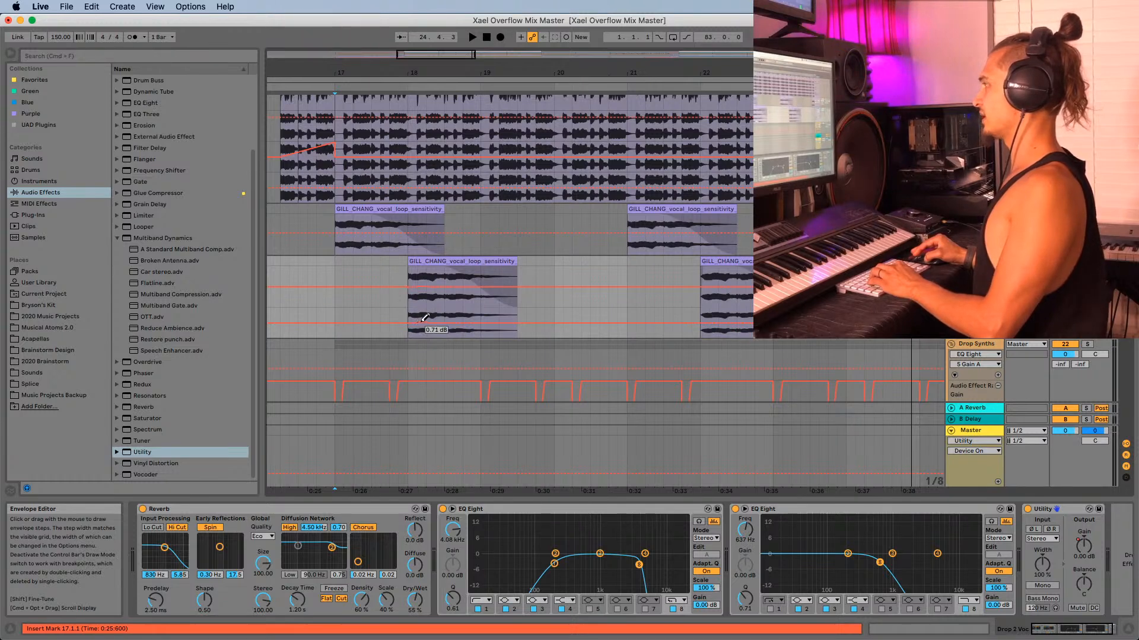
{"action": "left_click_drag", "start_coordinate": [413, 323], "coordinate": [422, 320]}
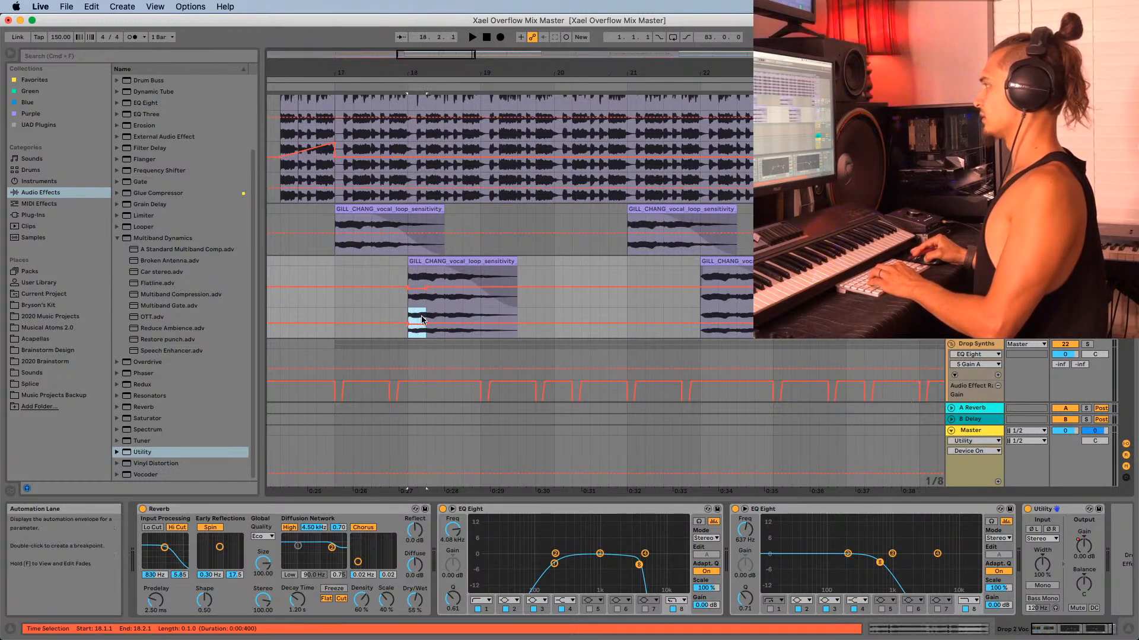
{"action": "left_click", "coordinate": [399, 306]}
{"action": "key", "text": "space"}
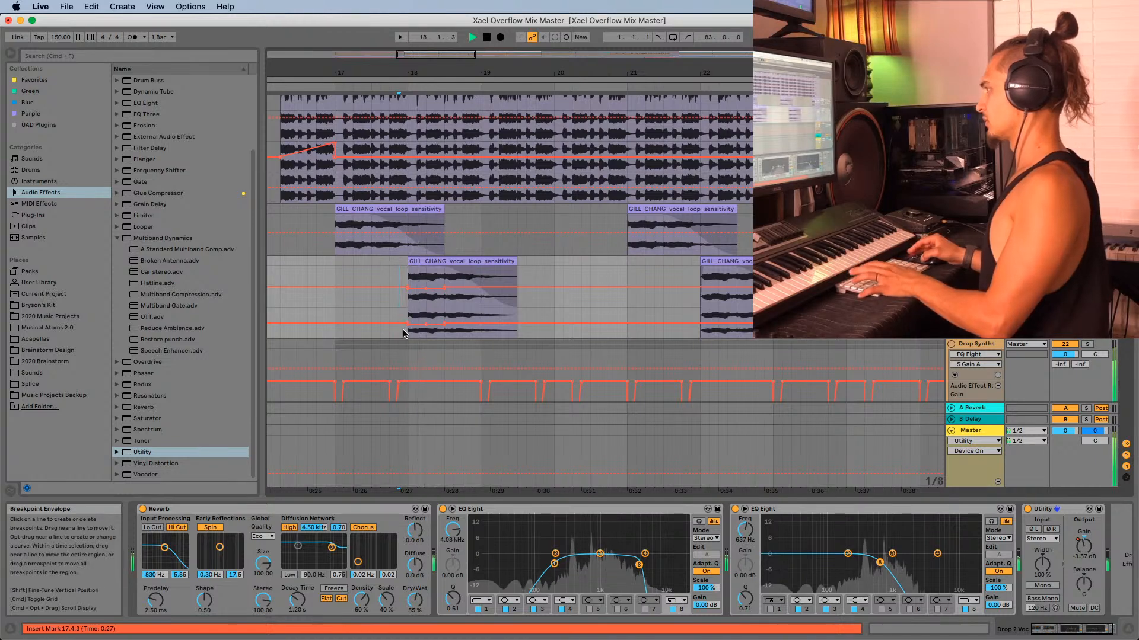
- Copy the duplicated vocal track's gain automation from bars 17–19 and paste it at bar 21
{"action": "left_click_drag", "start_coordinate": [340, 318], "coordinate": [480, 320]}
{"action": "left_click", "coordinate": [633, 320]}
{"action": "key", "text": "super+v"}
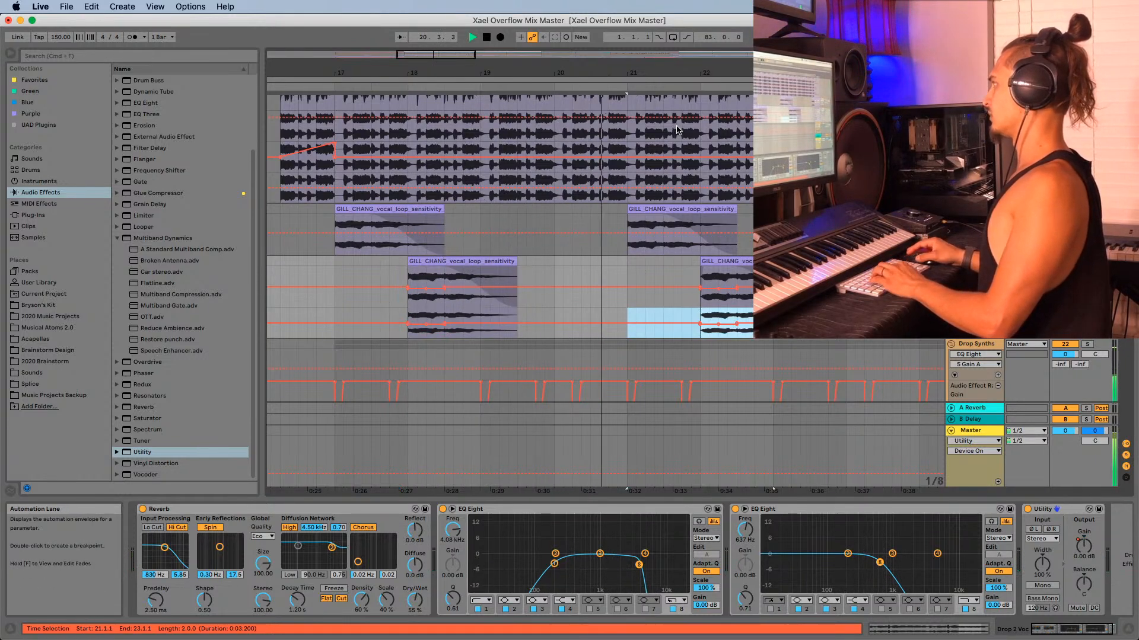
- Duplicate the offset vocal track's bars 17–25 onto bars 25–33 and stop playback
{"action": "left_click_drag", "start_coordinate": [687, 73], "coordinate": [584, 42]}
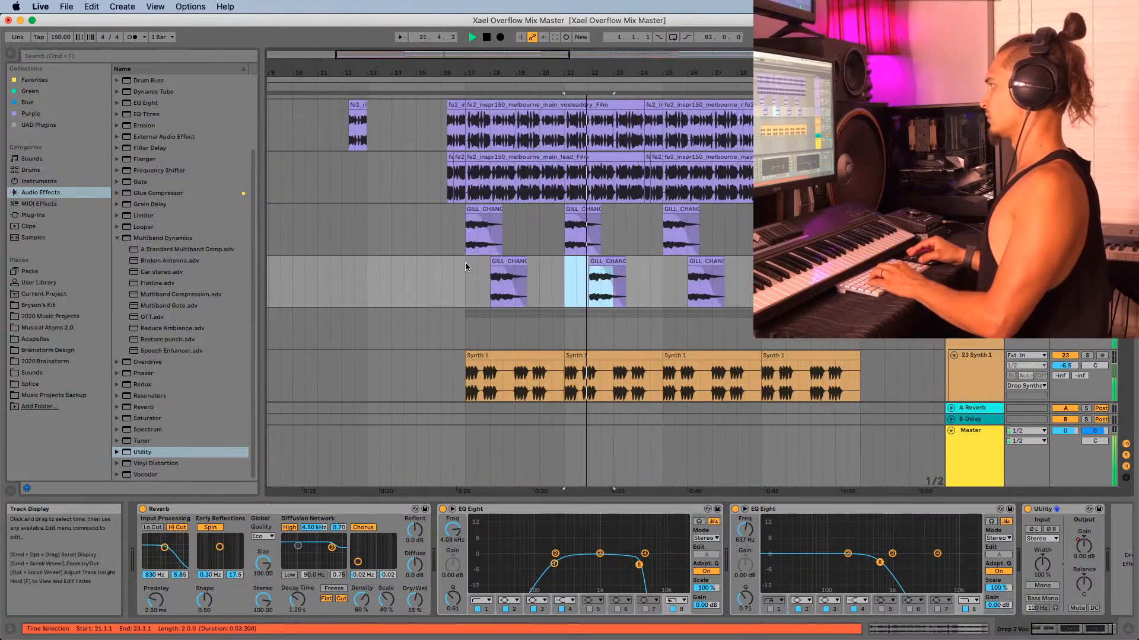
{"action": "left_click_drag", "start_coordinate": [465, 262], "coordinate": [897, 280]}
{"action": "key", "text": "a"}
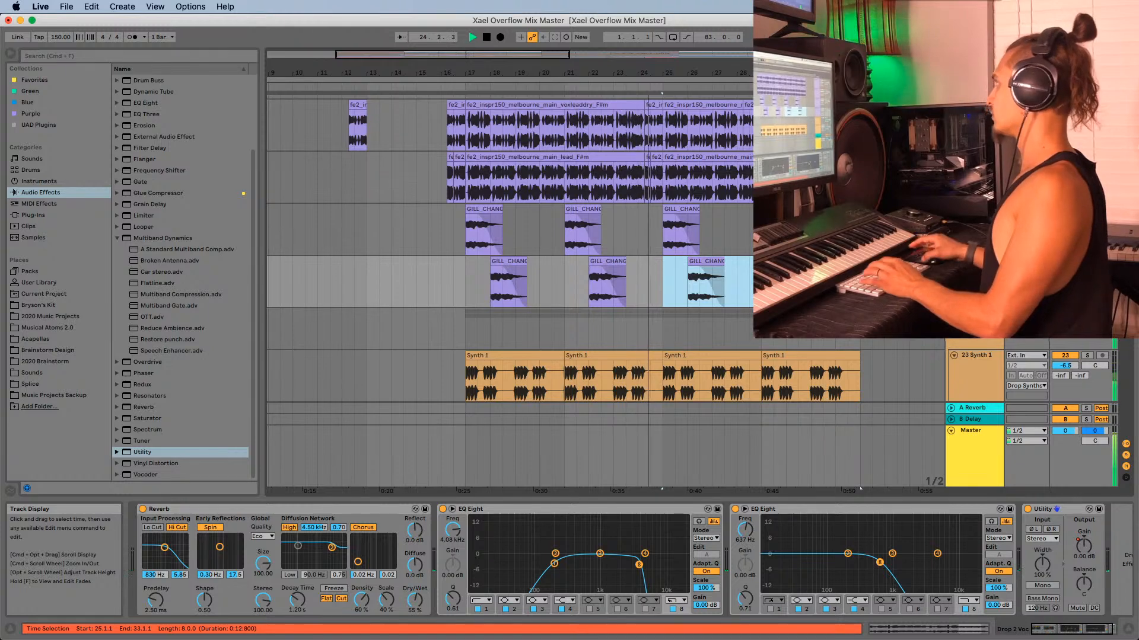
{"action": "key", "text": "space"}
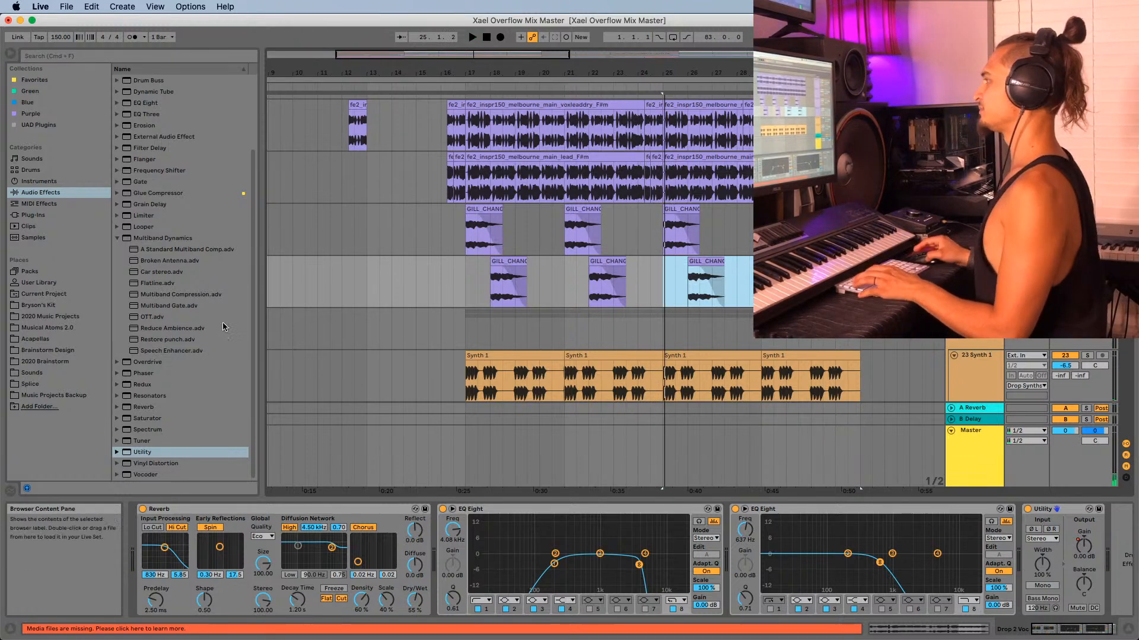
- Play the first drop from 17.1.1 to judge the lowered offset vocal layer, and stop playback
{"action": "left_click", "coordinate": [453, 282]}
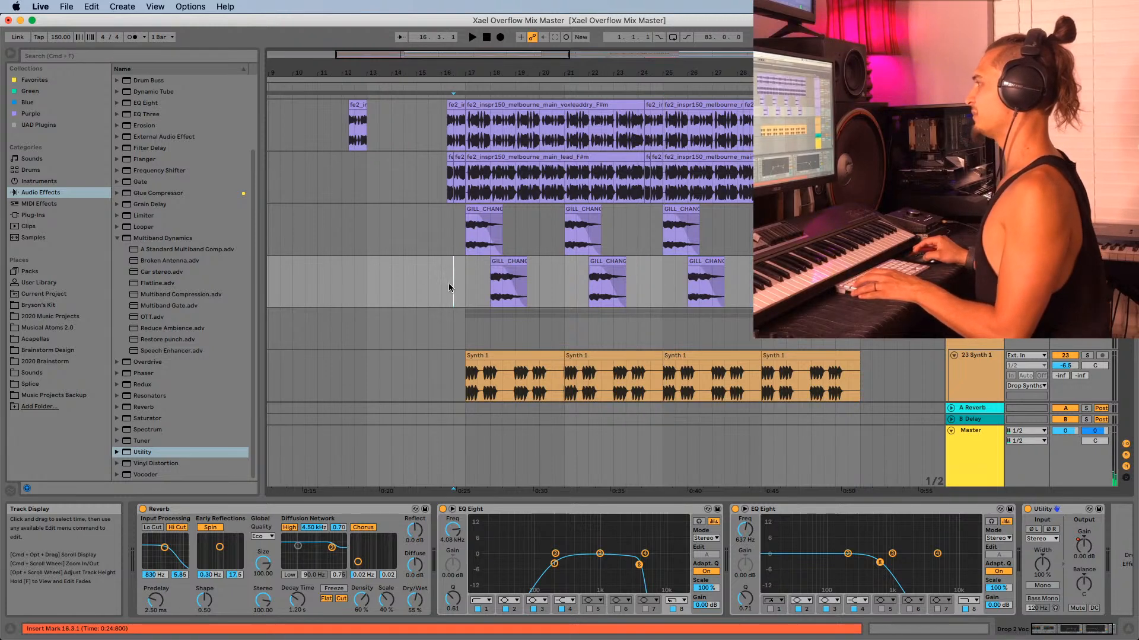
{"action": "left_click", "coordinate": [471, 291]}
{"action": "key", "text": "plus"}
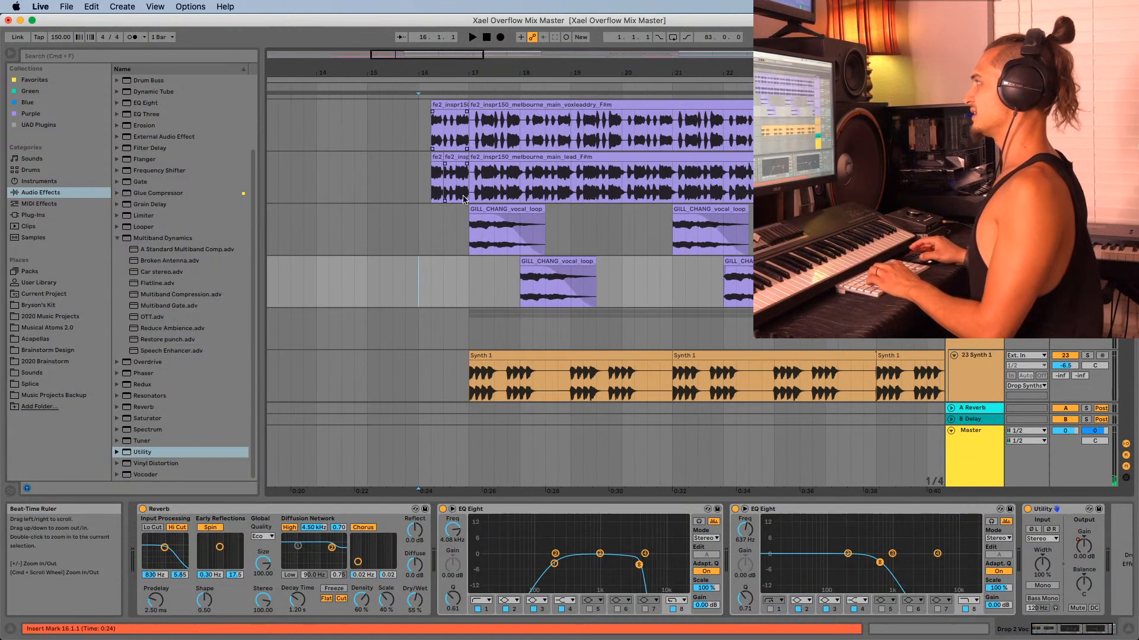
{"action": "left_click_drag", "start_coordinate": [490, 76], "coordinate": [412, 65]}
{"action": "scroll", "coordinate": [440, 322], "scroll_direction": "down", "scroll_amount": 1}
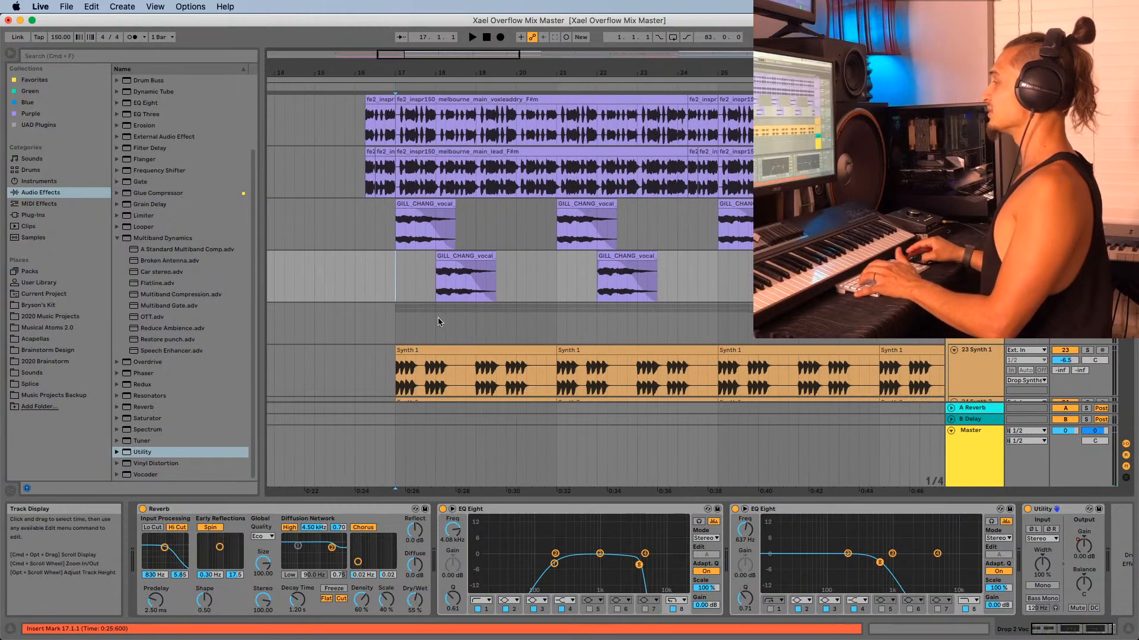
{"action": "left_click", "coordinate": [361, 299]}
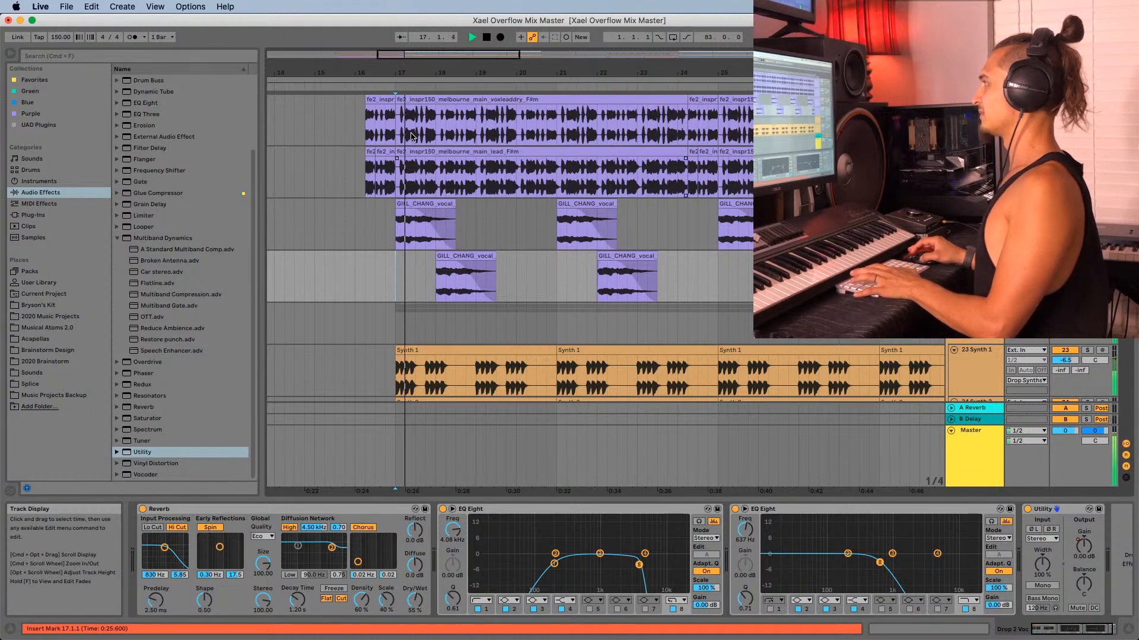
{"action": "key", "text": "minus"}
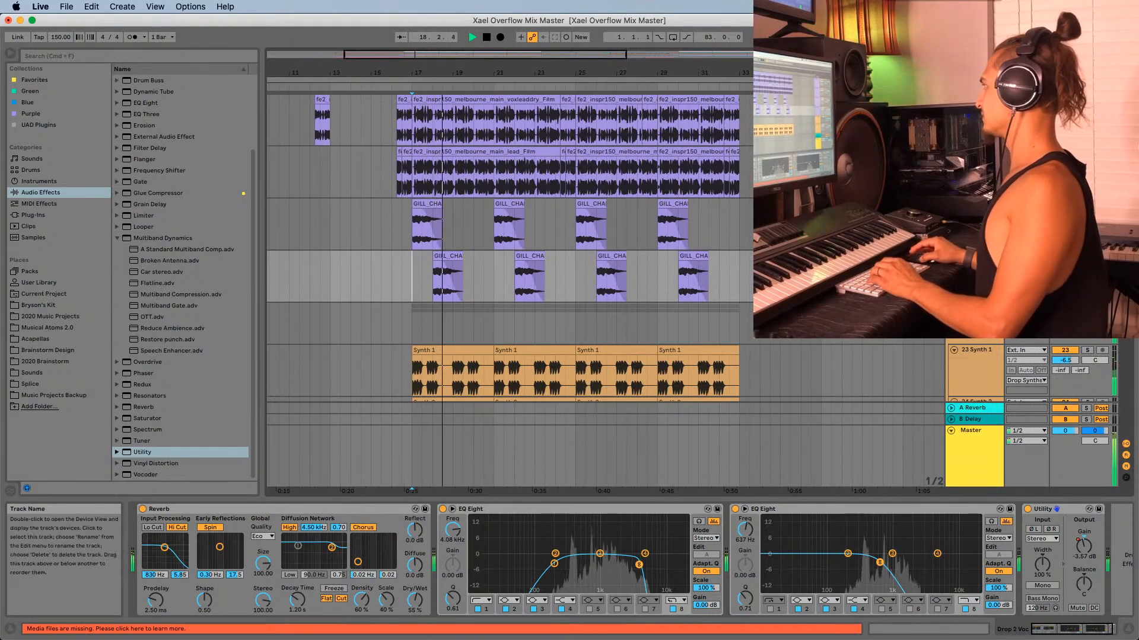
{"action": "key", "text": "minus"}
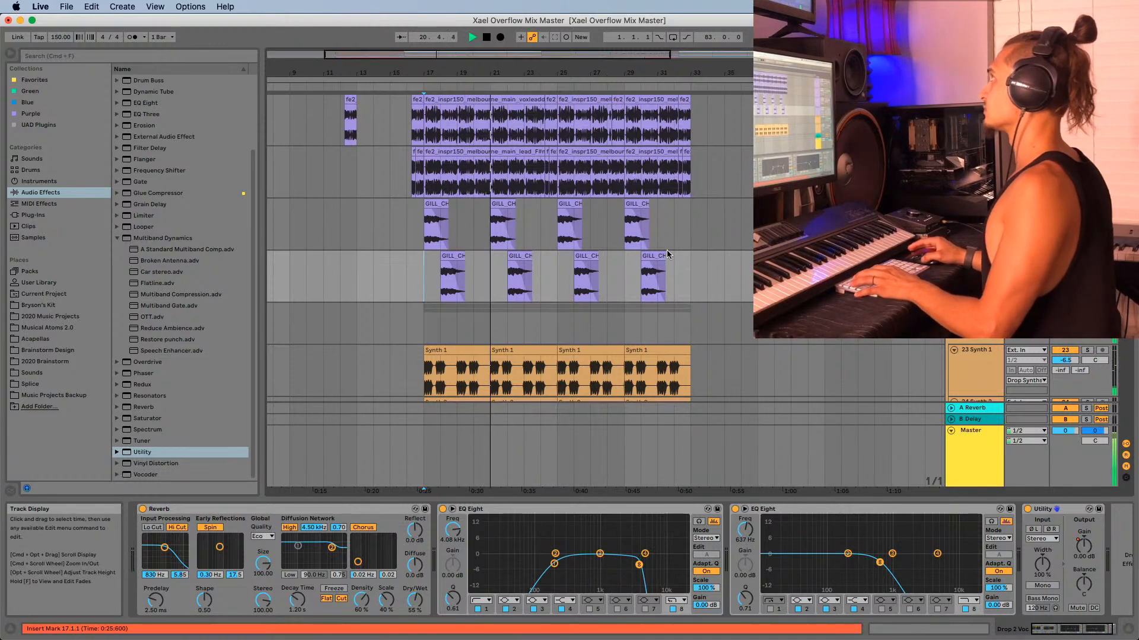
{"action": "key", "text": "minus"}
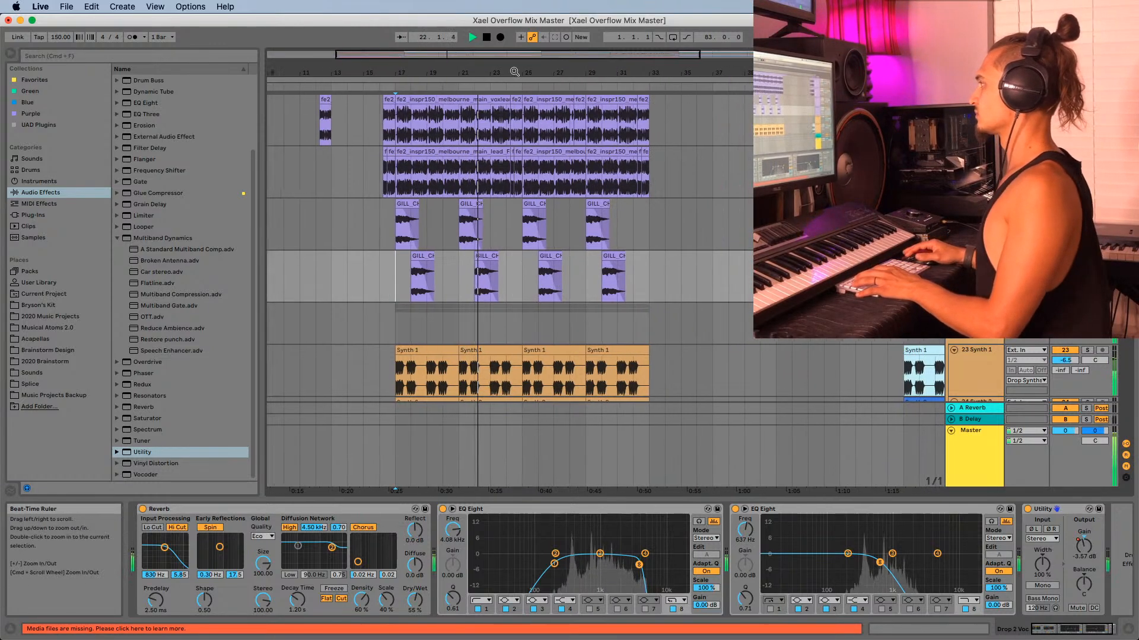
{"action": "left_click_drag", "start_coordinate": [527, 72], "coordinate": [526, 29]}
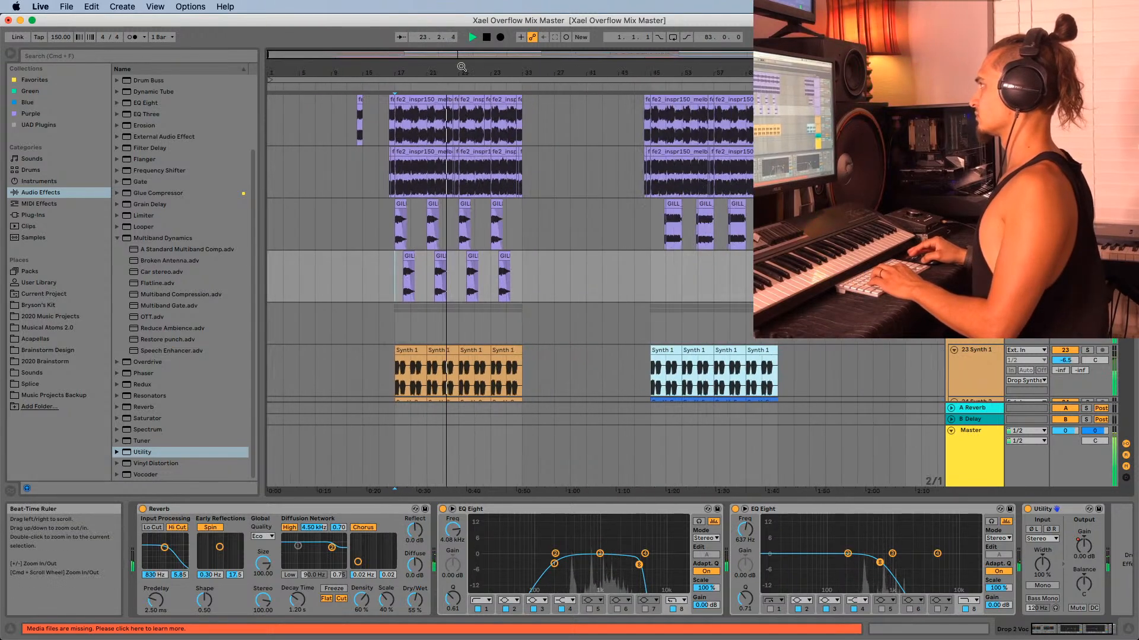
{"action": "left_click_drag", "start_coordinate": [439, 72], "coordinate": [439, 65]}
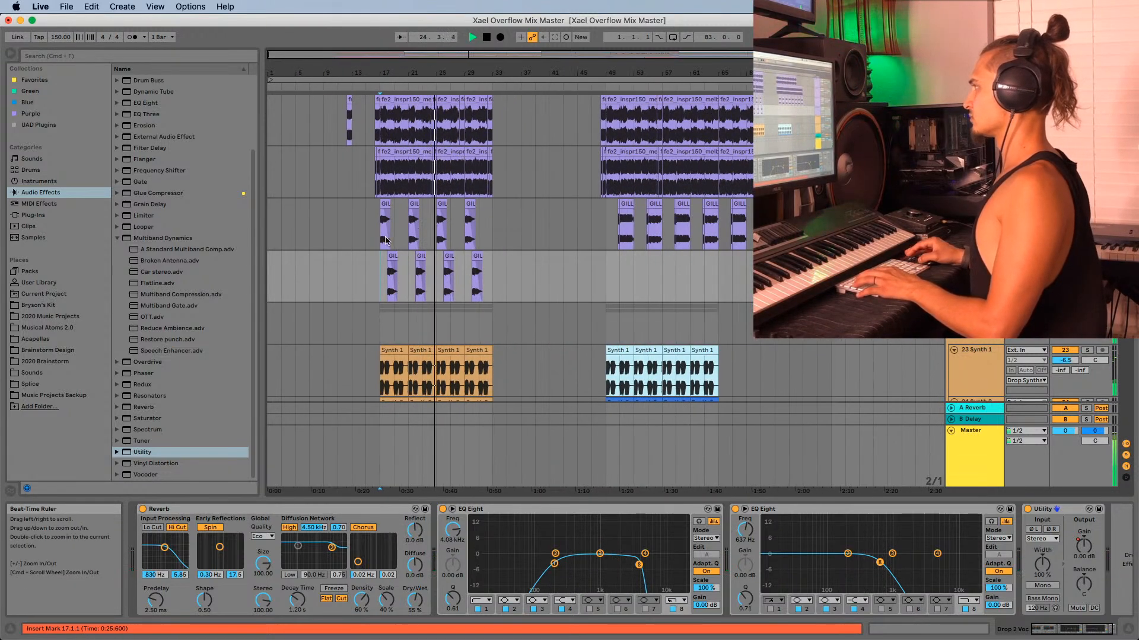
{"action": "left_click", "coordinate": [371, 294]}
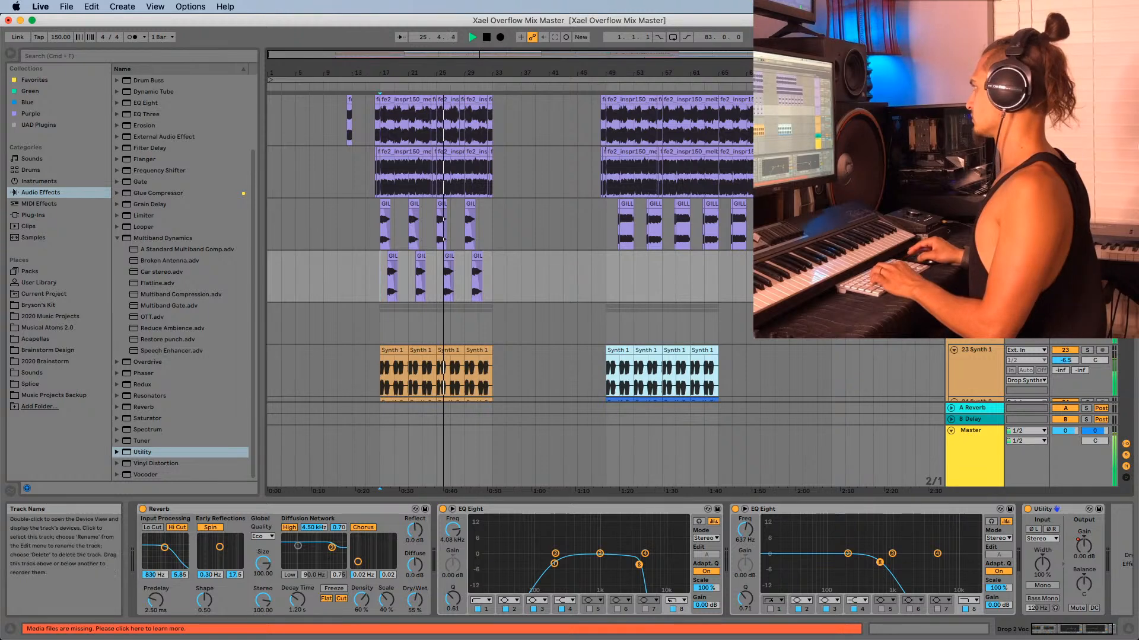
{"action": "key", "text": "space"}
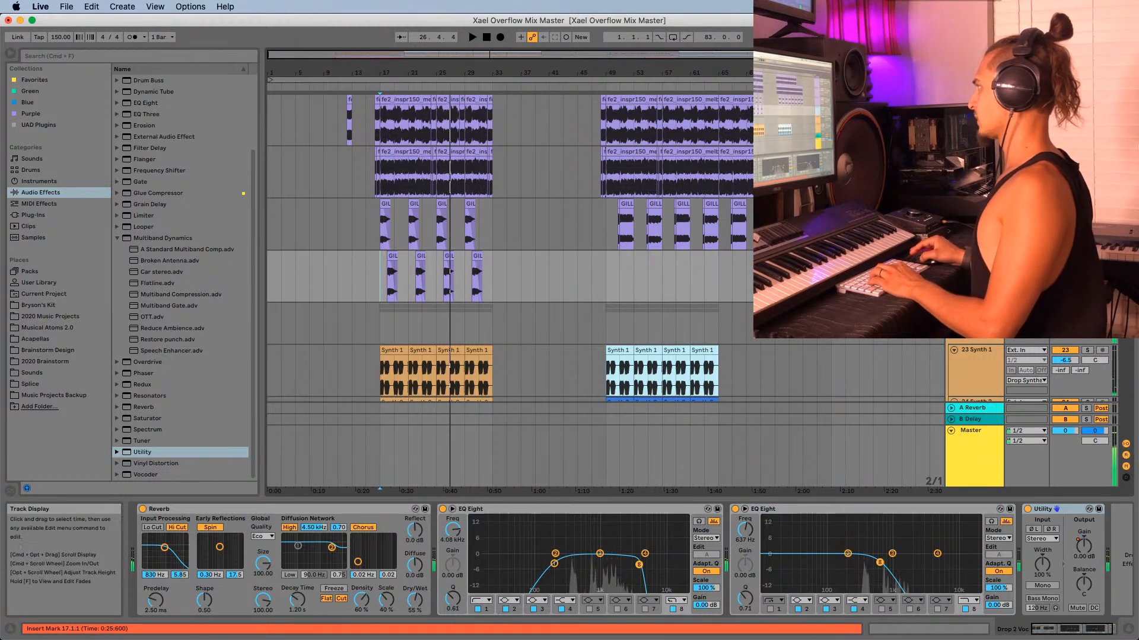
- Add a Utility at the end of the original Drop 2 vocal track's chain and show its gain automation in a new lane
{"action": "left_click", "coordinate": [975, 204]}
{"action": "left_click_drag", "start_coordinate": [153, 462], "coordinate": [1062, 541]}
{"action": "right_click", "coordinate": [1084, 544]}
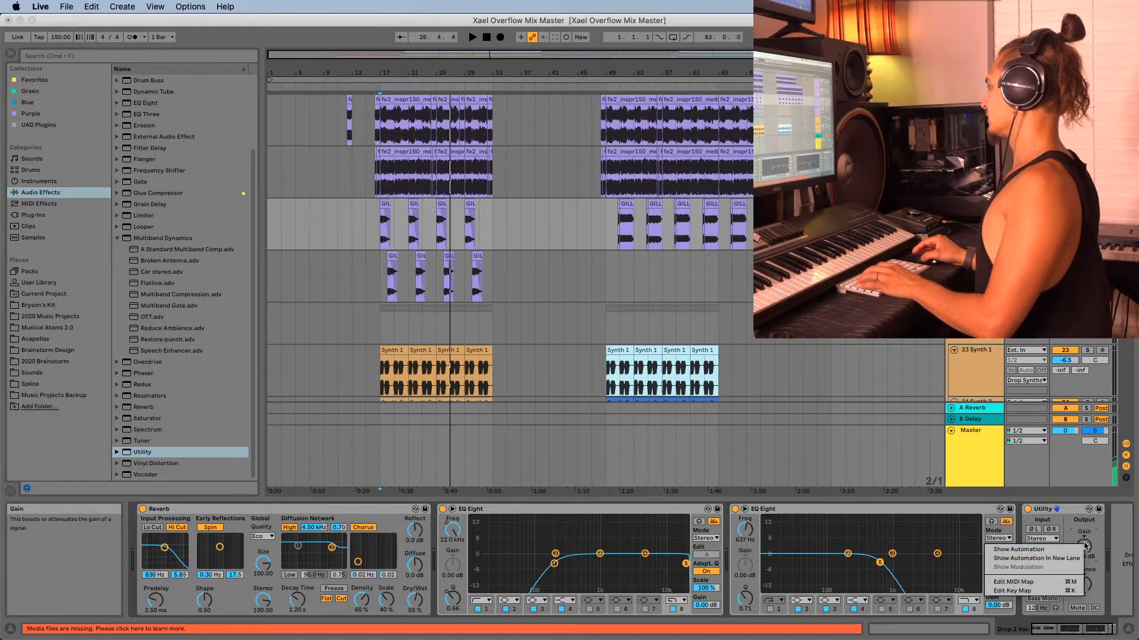
{"action": "left_click", "coordinate": [1070, 559]}
- Set the original vocal track's Utility gain automation to -3.57 dB over bars 17–19 and repeat it up to bar 33
{"action": "left_click_drag", "start_coordinate": [389, 265], "coordinate": [393, 262]}
{"action": "key", "text": "b"}
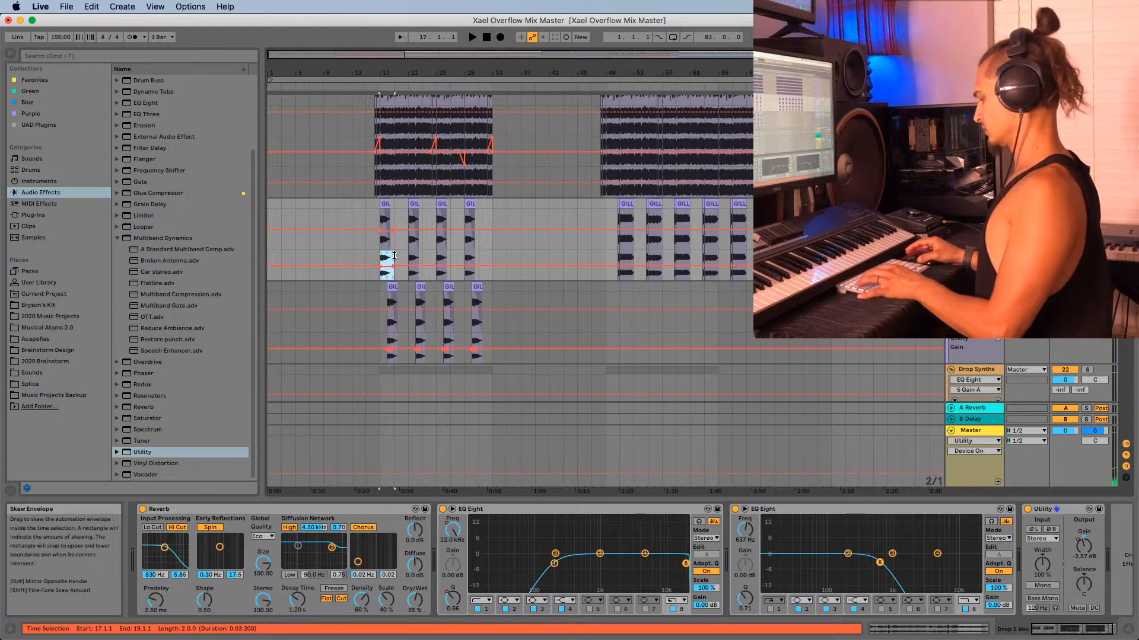
{"action": "key", "text": "super+d"}
{"action": "key", "text": "super+d"}
{"action": "key", "text": "super+d"}
{"action": "key", "text": "super+d"}
{"action": "key", "text": "super+d"}
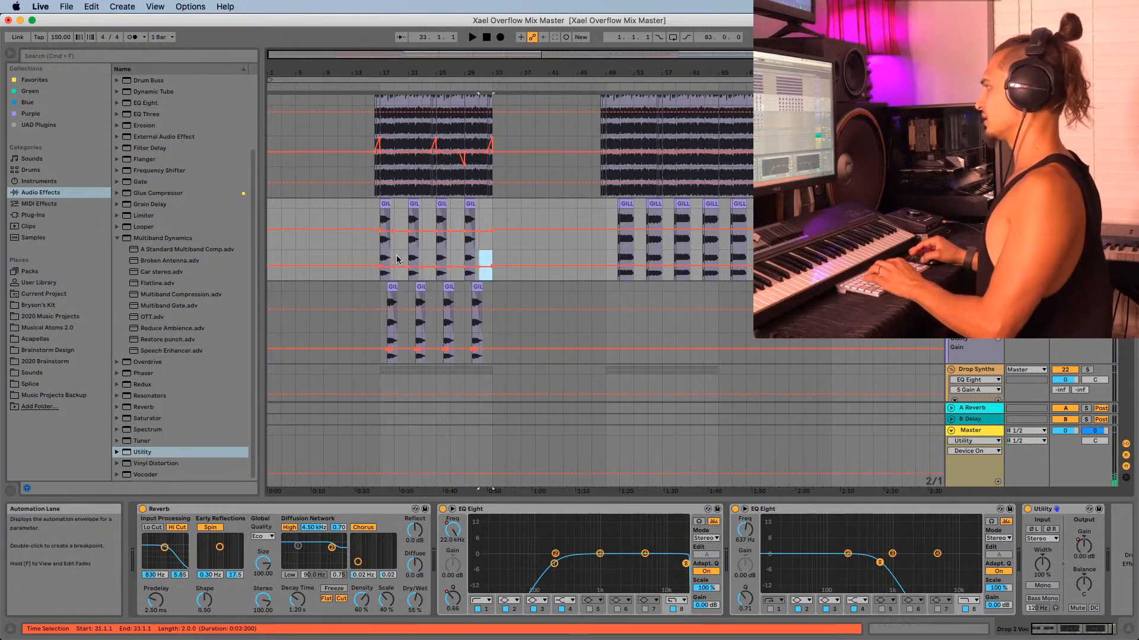
- Copy the original vocal track's gain automation from bars 19–25 and paste it at bars 15 and 29
{"action": "left_click_drag", "start_coordinate": [397, 259], "coordinate": [466, 263]}
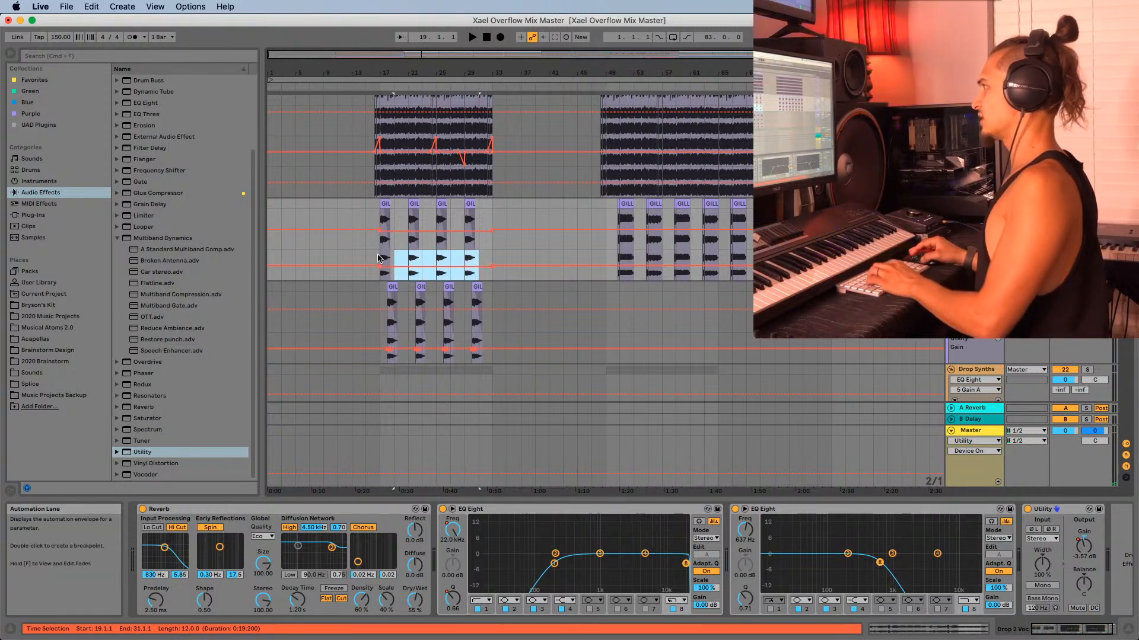
{"action": "left_click_drag", "start_coordinate": [394, 259], "coordinate": [436, 261]}
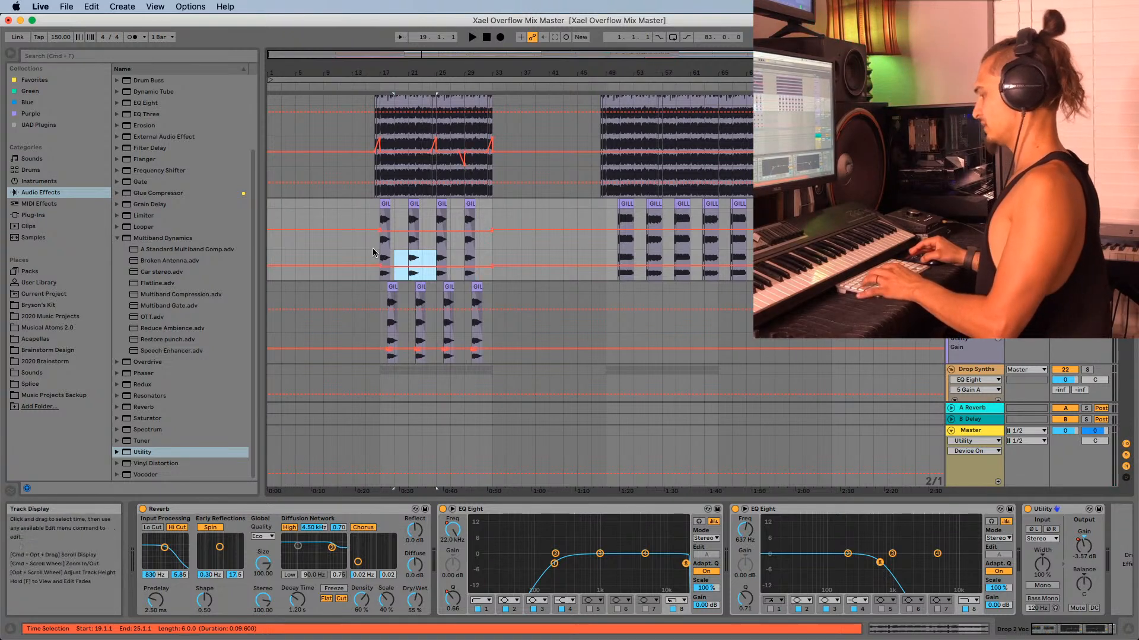
{"action": "key", "text": "super+c"}
{"action": "left_click", "coordinate": [367, 258]}
{"action": "key", "text": "super+v"}
{"action": "left_click", "coordinate": [467, 257]}
{"action": "key", "text": "super+v"}
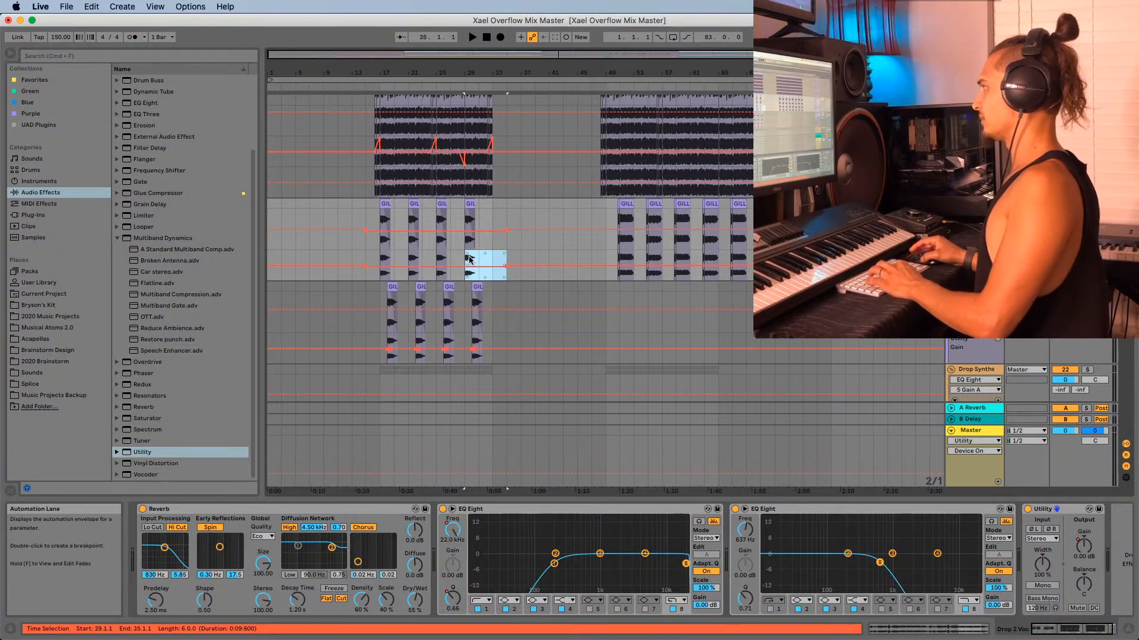
- Select the offset vocal track and play the first drop from 17.1.1 to check the balance of both vocal layers
{"action": "left_click", "coordinate": [373, 258]}
{"action": "left_click", "coordinate": [1047, 510]}
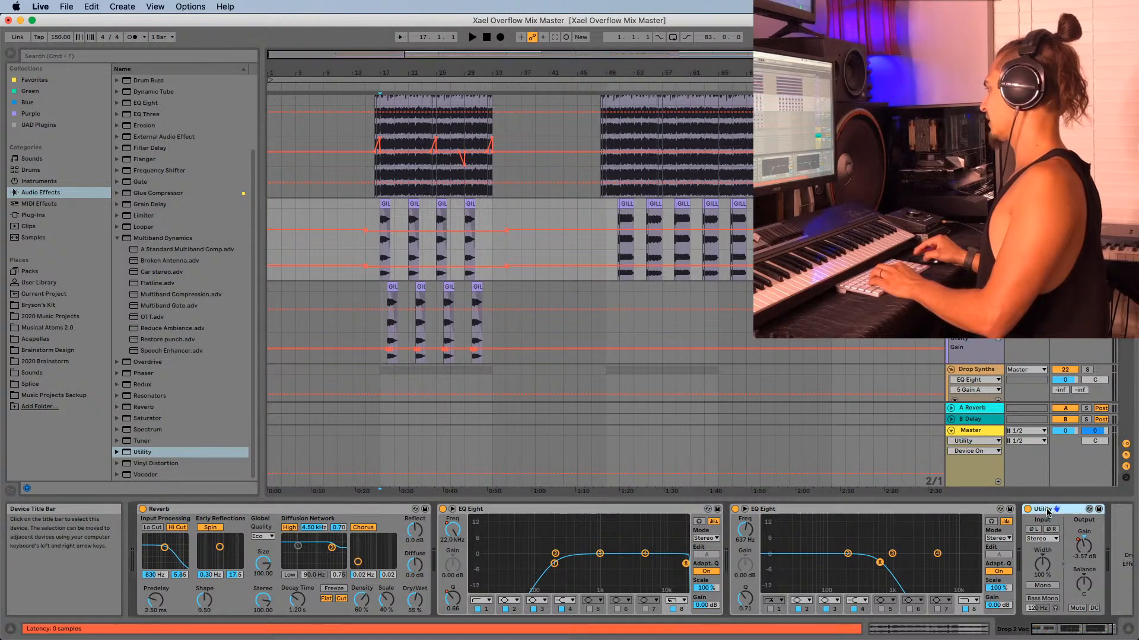
{"action": "left_click", "coordinate": [973, 287]}
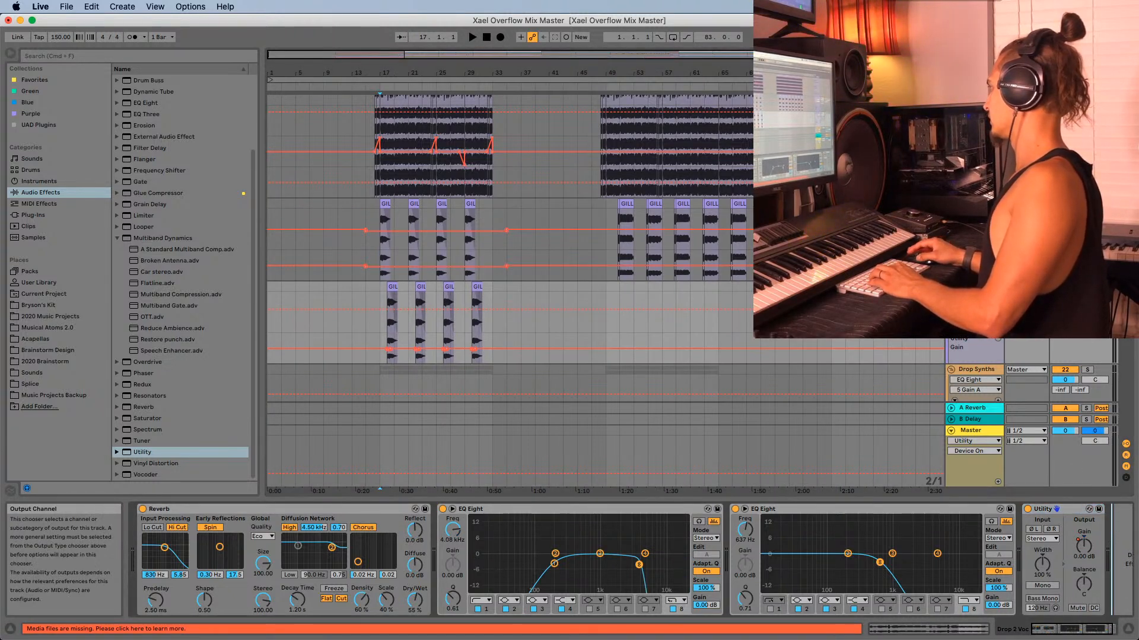
{"action": "left_click", "coordinate": [1065, 297]}
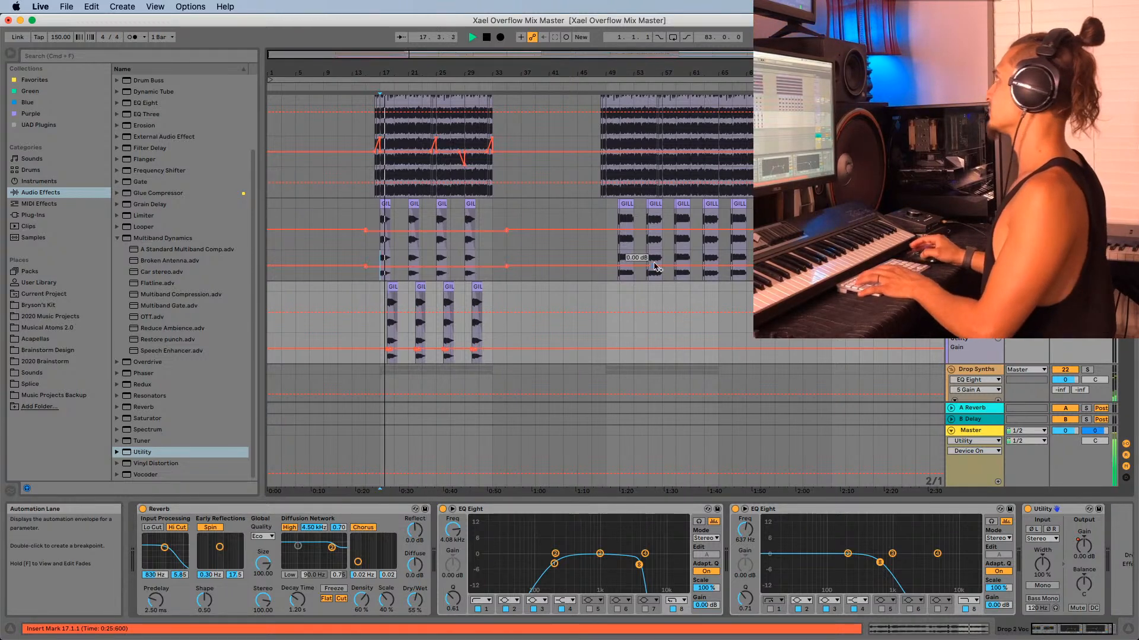
{"action": "key", "text": "space"}
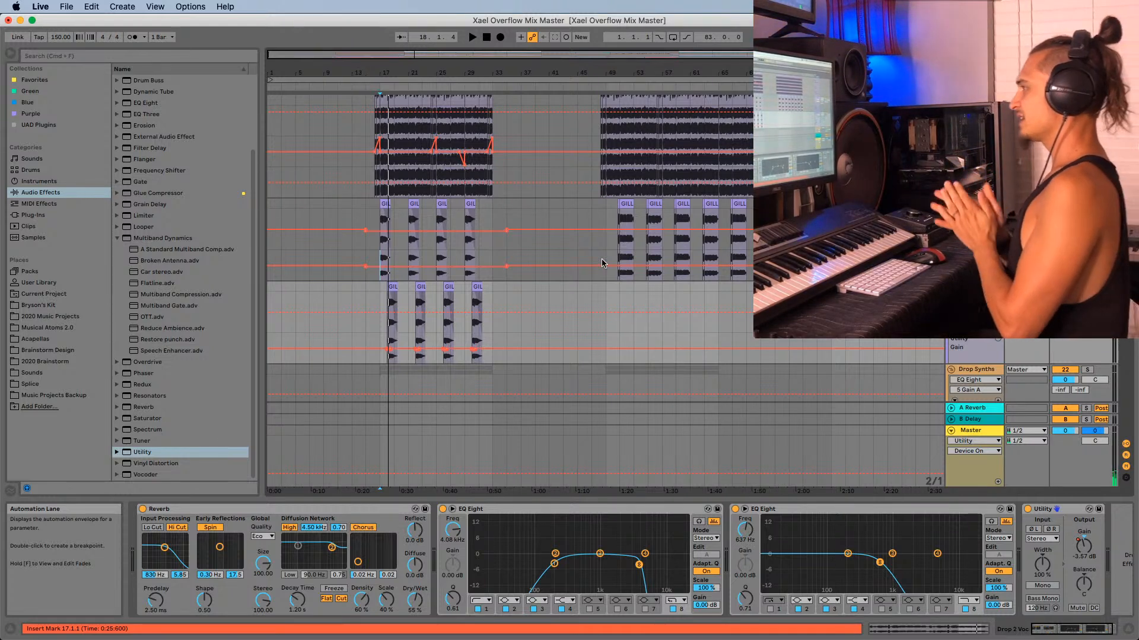
{"action": "key", "text": "space"}
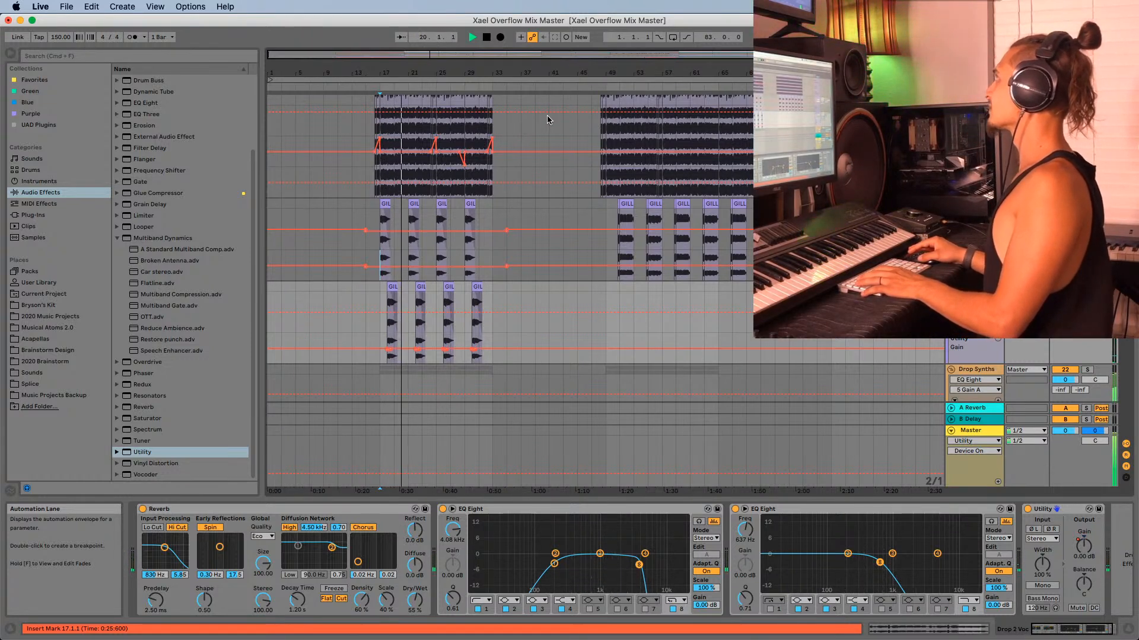
{"action": "key", "text": "space"}
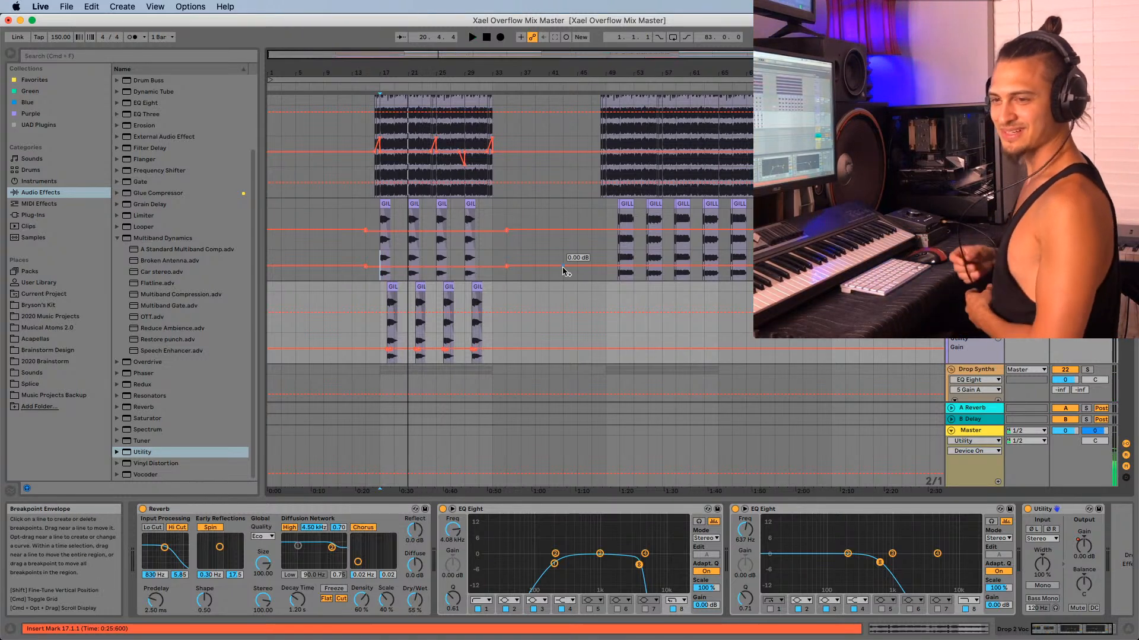
- Compare the clips and automation of both vocal tracks, and replay the first drop from 17.1.1
{"action": "left_click", "coordinate": [380, 294]}
{"action": "key", "text": "a"}
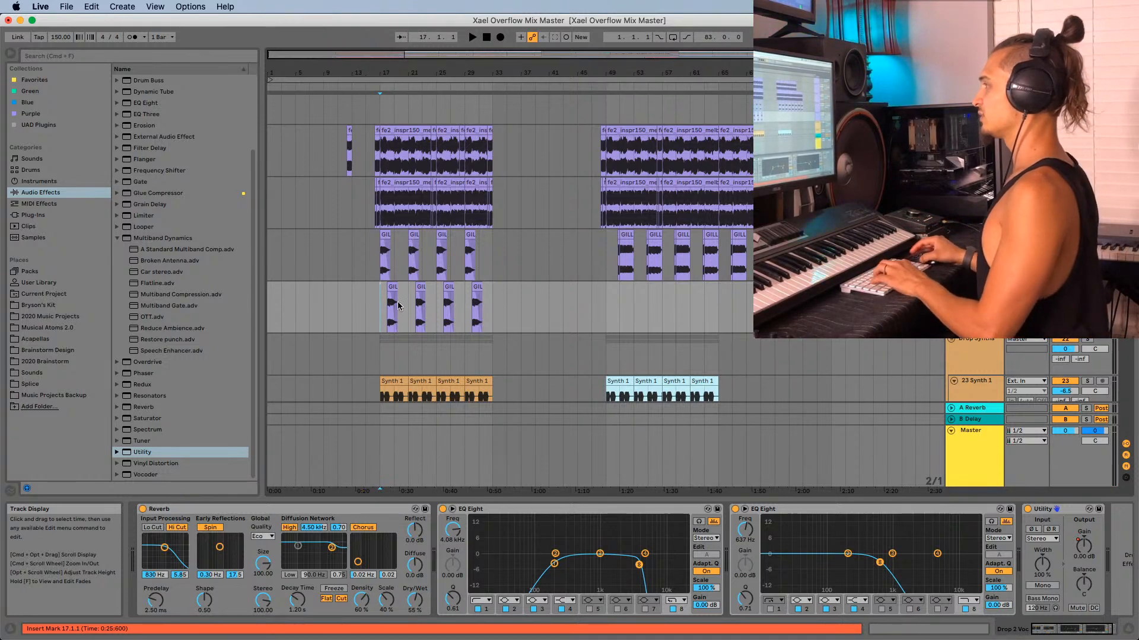
{"action": "left_click", "coordinate": [382, 312]}
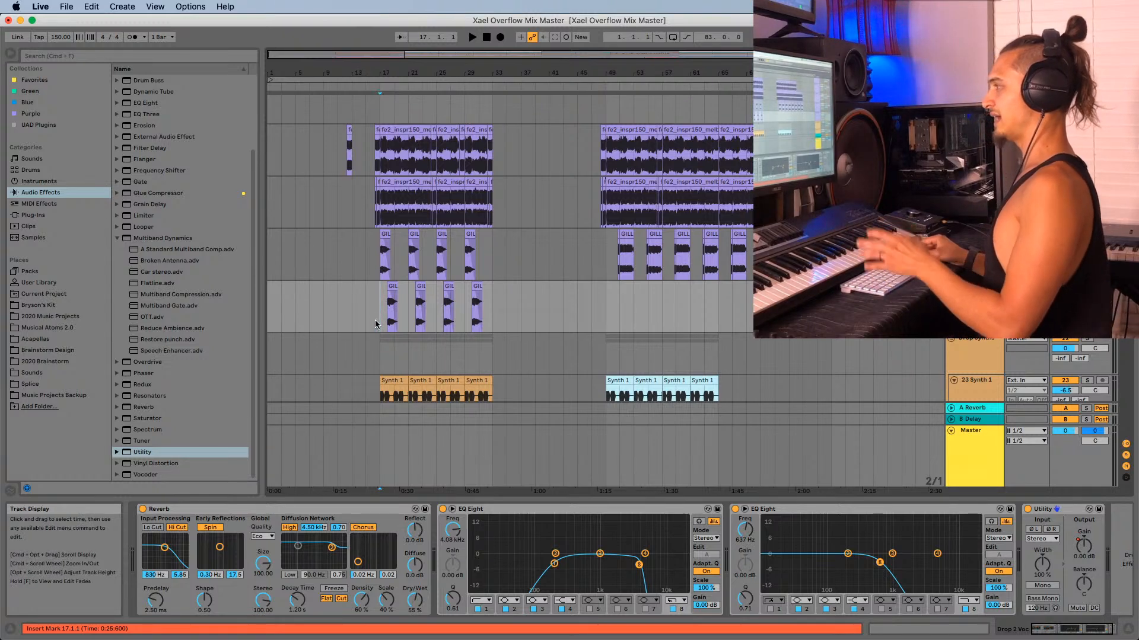
{"action": "key", "text": "a"}
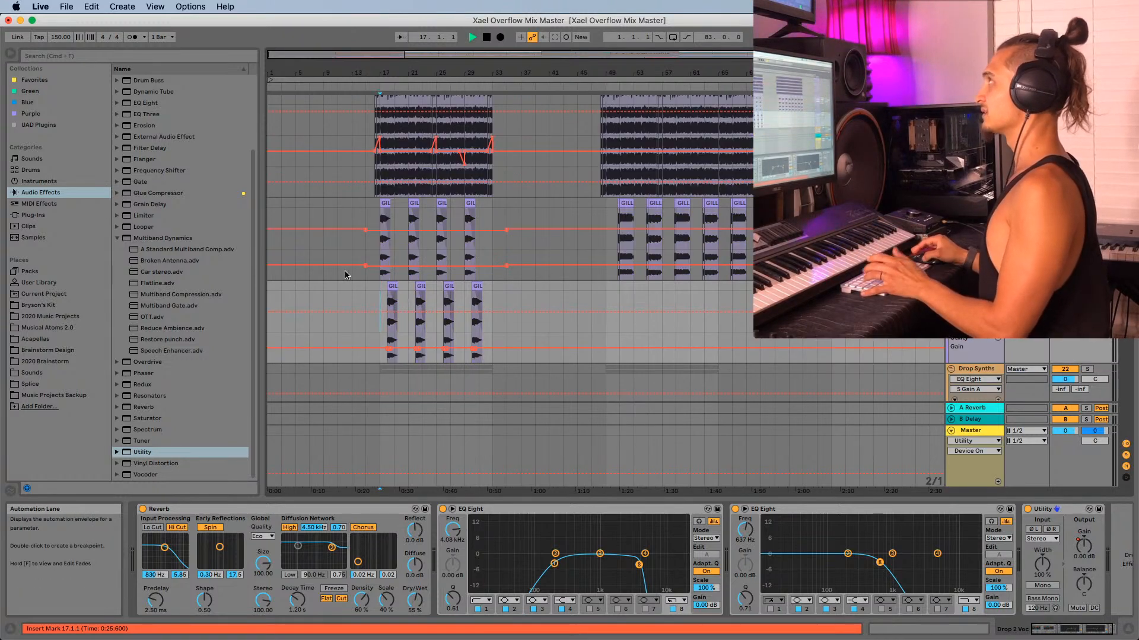
{"action": "left_click_drag", "start_coordinate": [391, 73], "coordinate": [389, 109]}
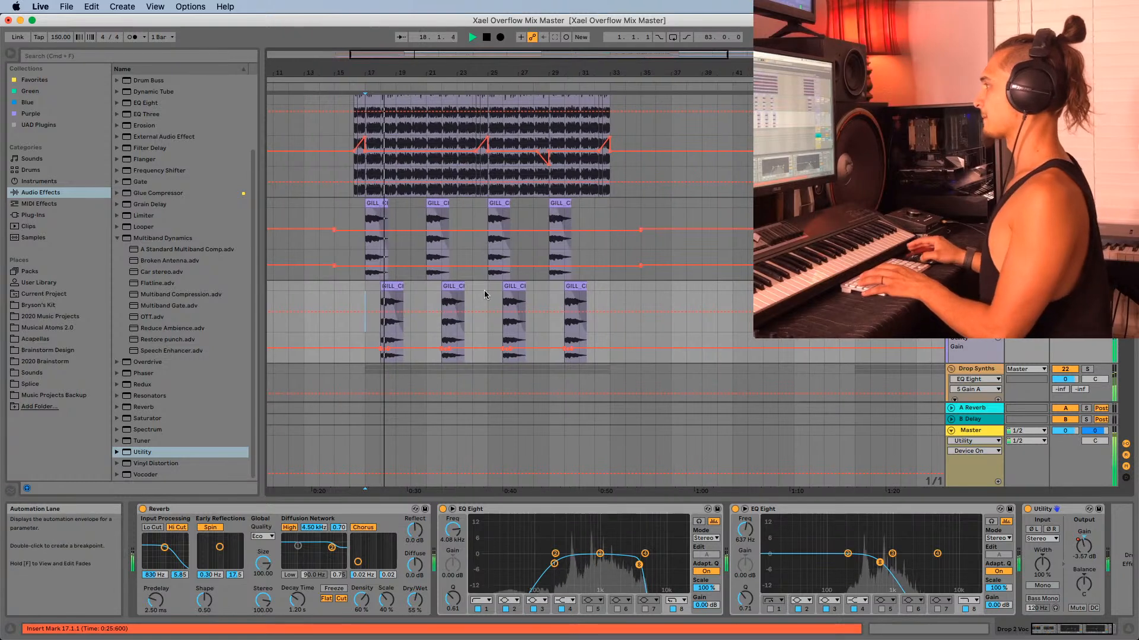
{"action": "key", "text": "minus"}
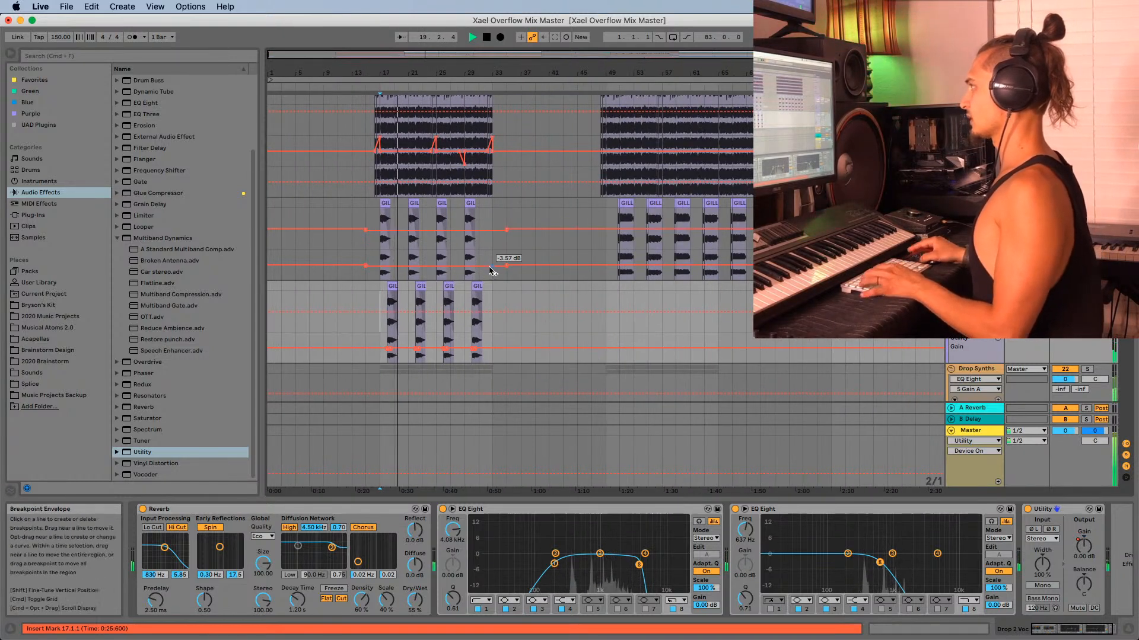
- Duplicate the first Spoopy Doodly-Doos clip, move the copy to 19.1.1 and play from 23.1.1
{"action": "scroll", "coordinate": [530, 246], "scroll_direction": "down", "scroll_amount": 5}
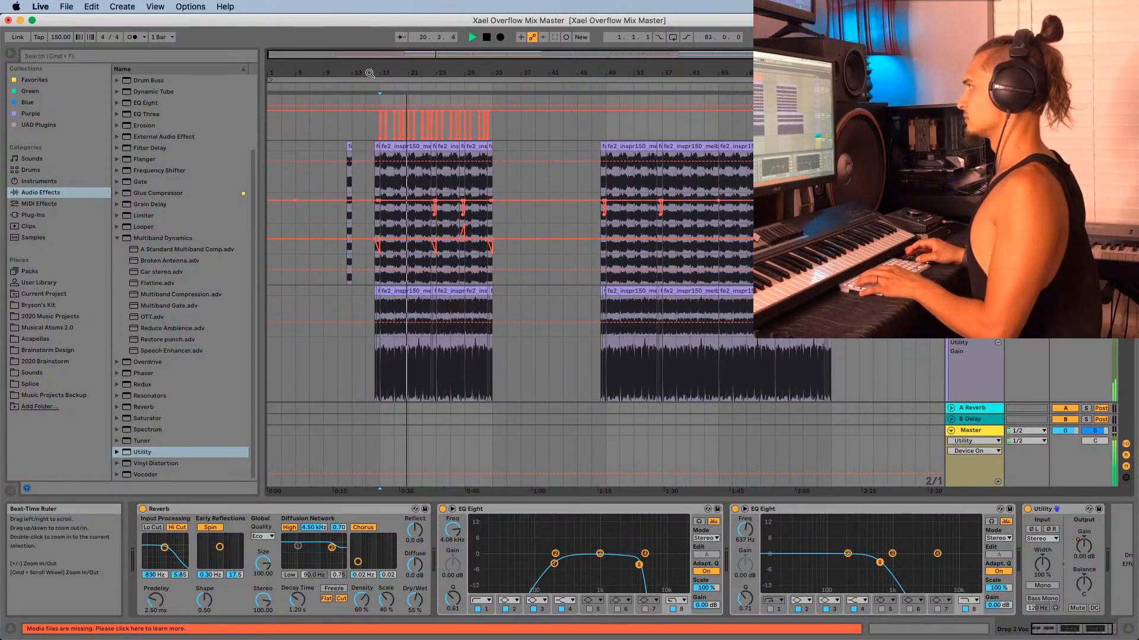
{"action": "scroll", "coordinate": [358, 268], "scroll_direction": "up", "scroll_amount": 10}
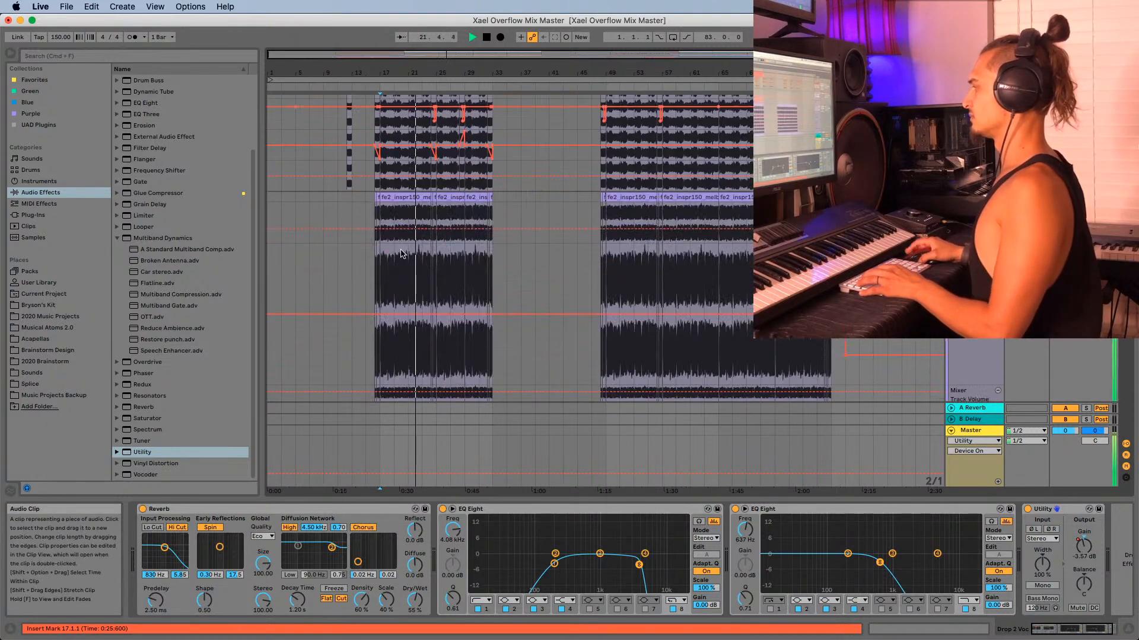
{"action": "scroll", "coordinate": [403, 265], "scroll_direction": "down", "scroll_amount": 8}
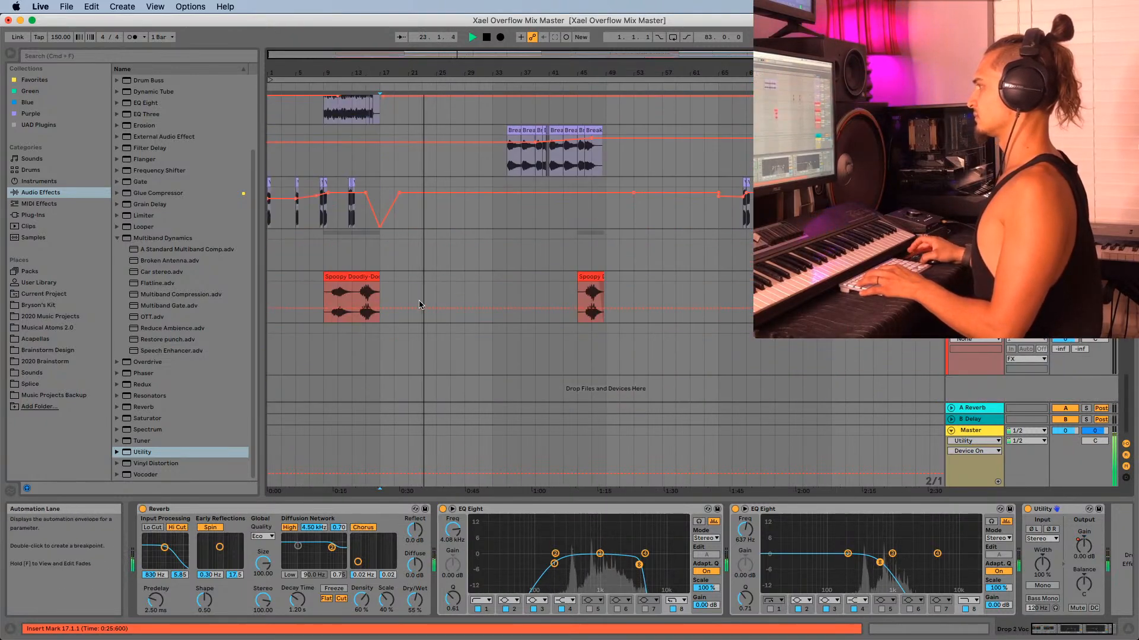
{"action": "left_click", "coordinate": [353, 280]}
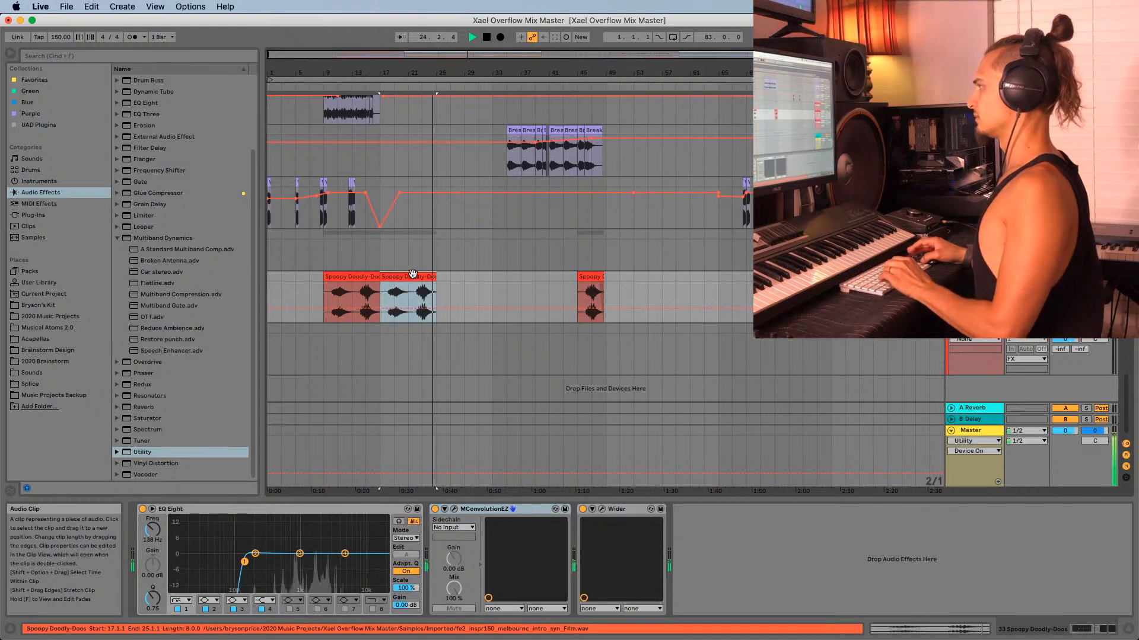
{"action": "key", "text": "super+d"}
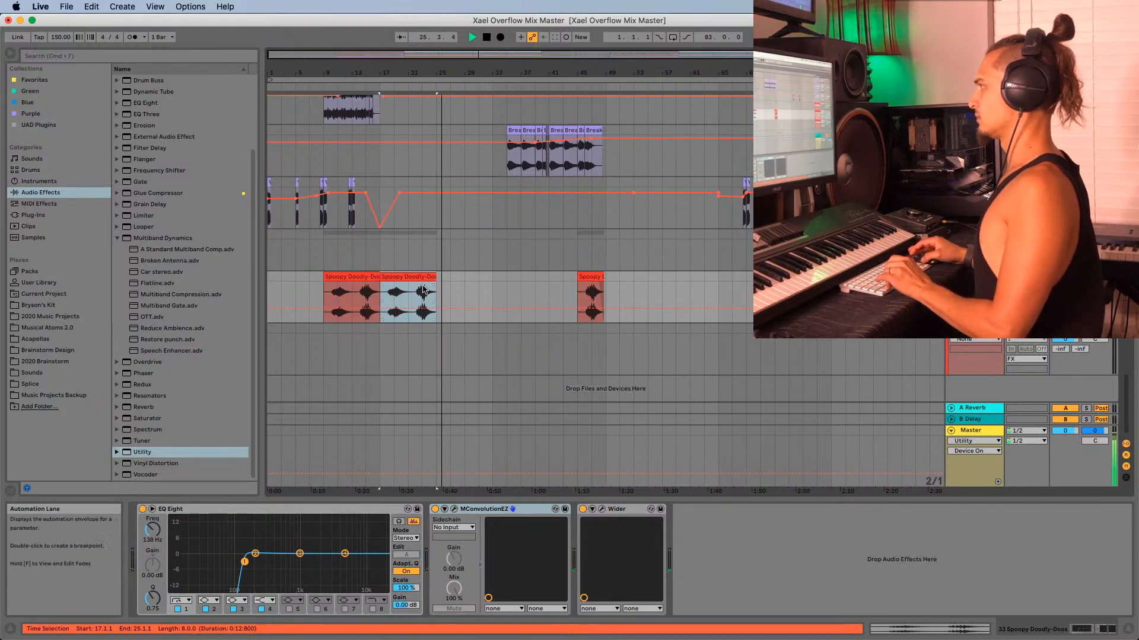
{"action": "left_click_drag", "start_coordinate": [417, 278], "coordinate": [430, 277]}
{"action": "left_click", "coordinate": [423, 292]}
{"action": "key", "text": "space"}
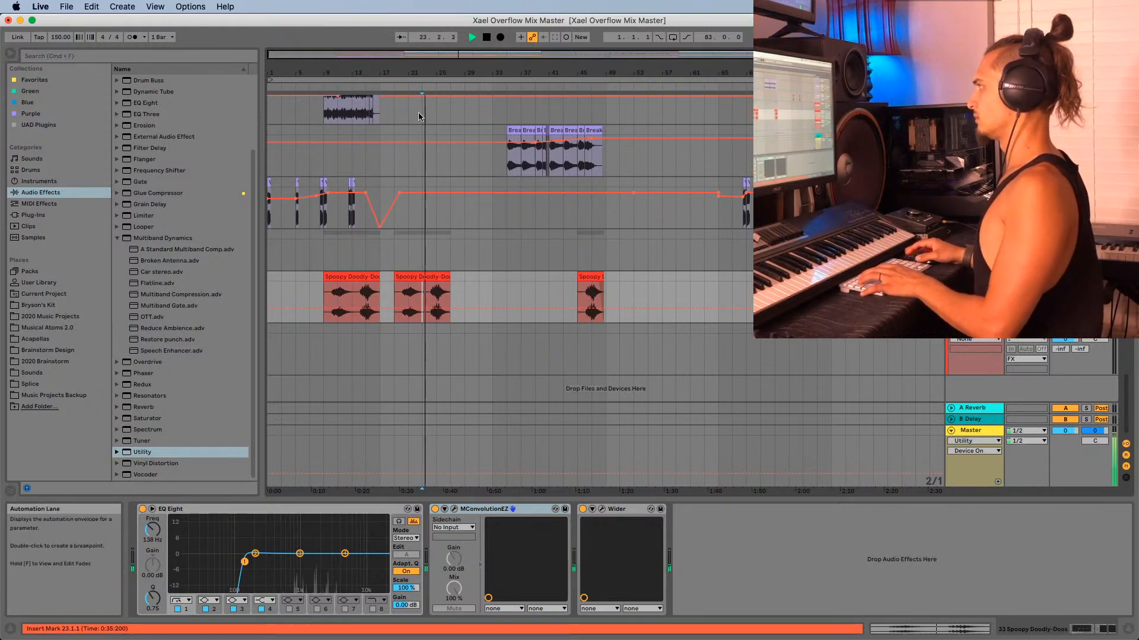
- Move the copied Spoopy Doodly-Doos clip to 20.1.1 and play it from 26.1.1
{"action": "left_click_drag", "start_coordinate": [422, 73], "coordinate": [416, 102]}
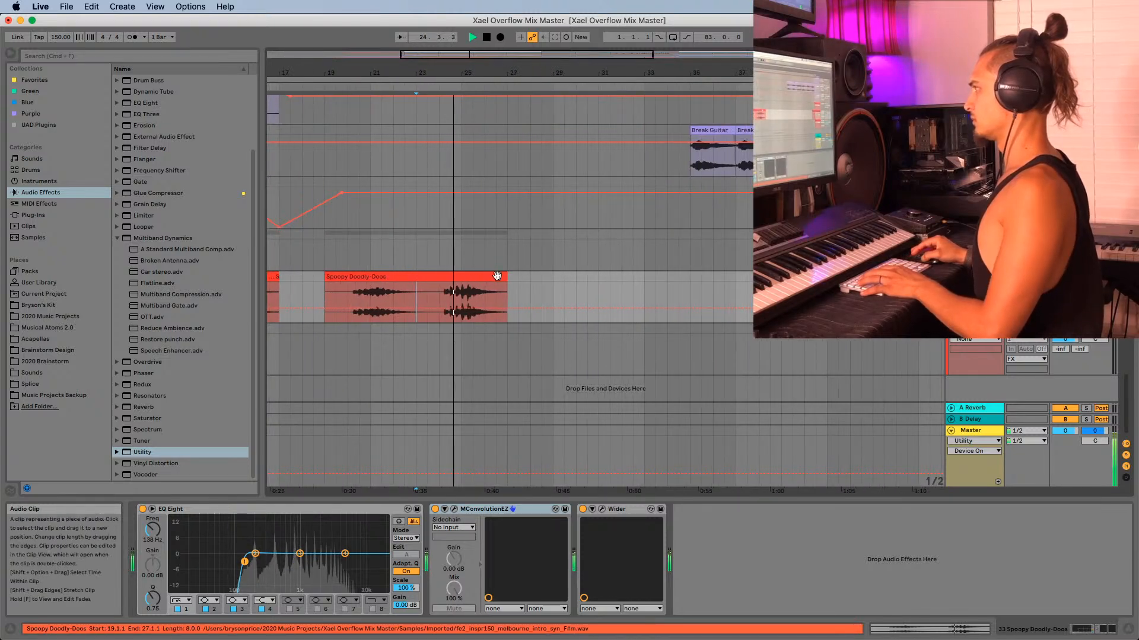
{"action": "left_click", "coordinate": [436, 276]}
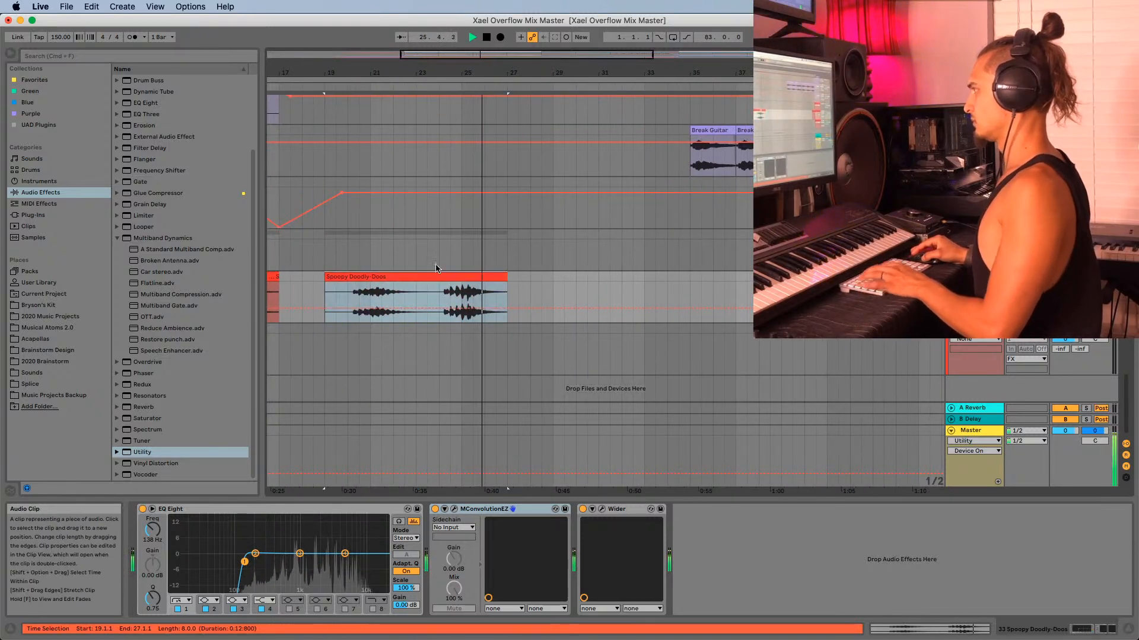
{"action": "scroll", "coordinate": [388, 258], "scroll_direction": "down", "scroll_amount": 3}
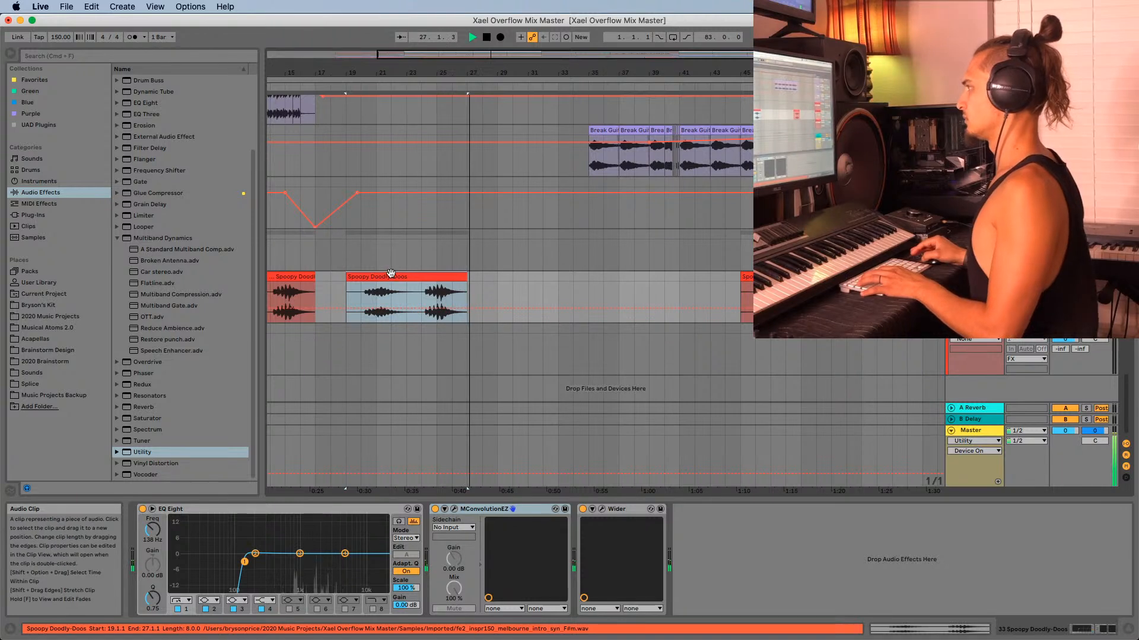
{"action": "left_click_drag", "start_coordinate": [413, 293], "coordinate": [428, 292]}
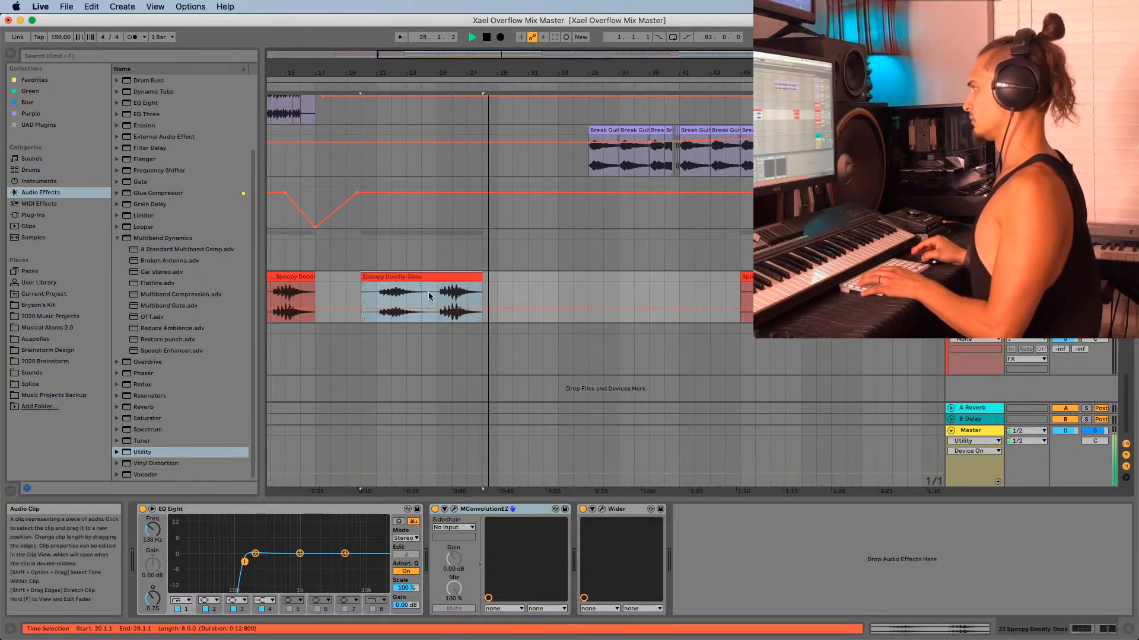
{"action": "left_click", "coordinate": [443, 299]}
{"action": "key", "text": "space"}
{"action": "left_click", "coordinate": [449, 301]}
{"action": "key", "text": "space"}
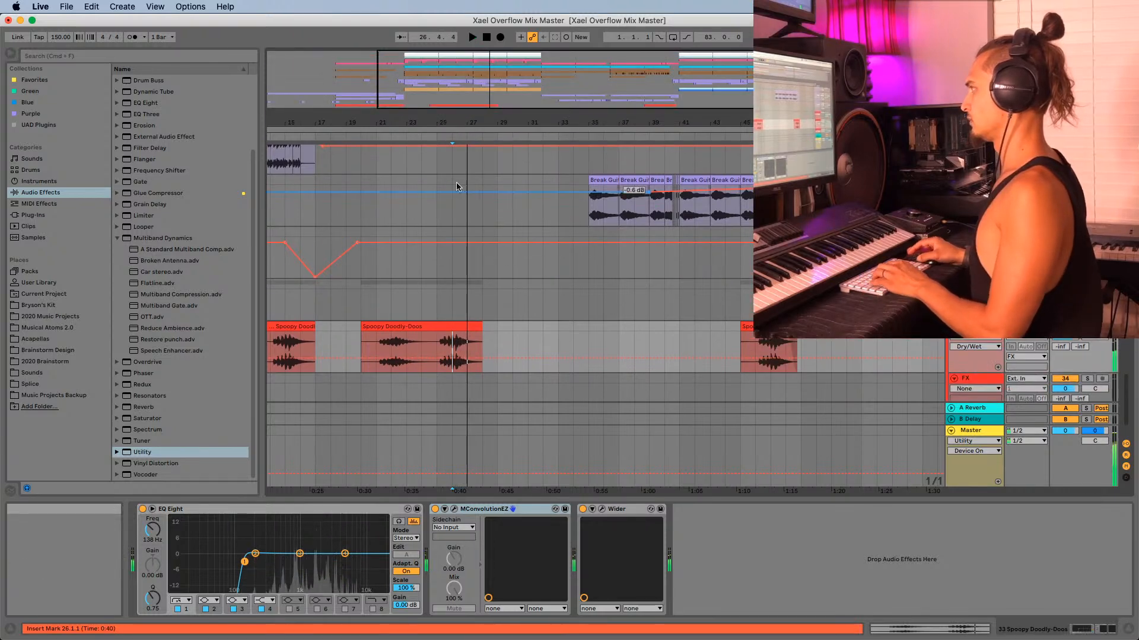
- Split the copied Spoopy Doodly-Doos clip at 26.1.1 and delete its first part
{"action": "key", "text": "super+e"}
{"action": "mouse_move", "coordinate": [447, 123]}
{"action": "left_mouse_down"}
{"action": "mouse_move", "coordinate": [448, 155]}
{"action": "mouse_move", "coordinate": [441, 83]}
{"action": "left_mouse_up"}
{"action": "key", "text": "space"}
{"action": "left_click", "coordinate": [452, 327]}
{"action": "key", "text": "Delete"}
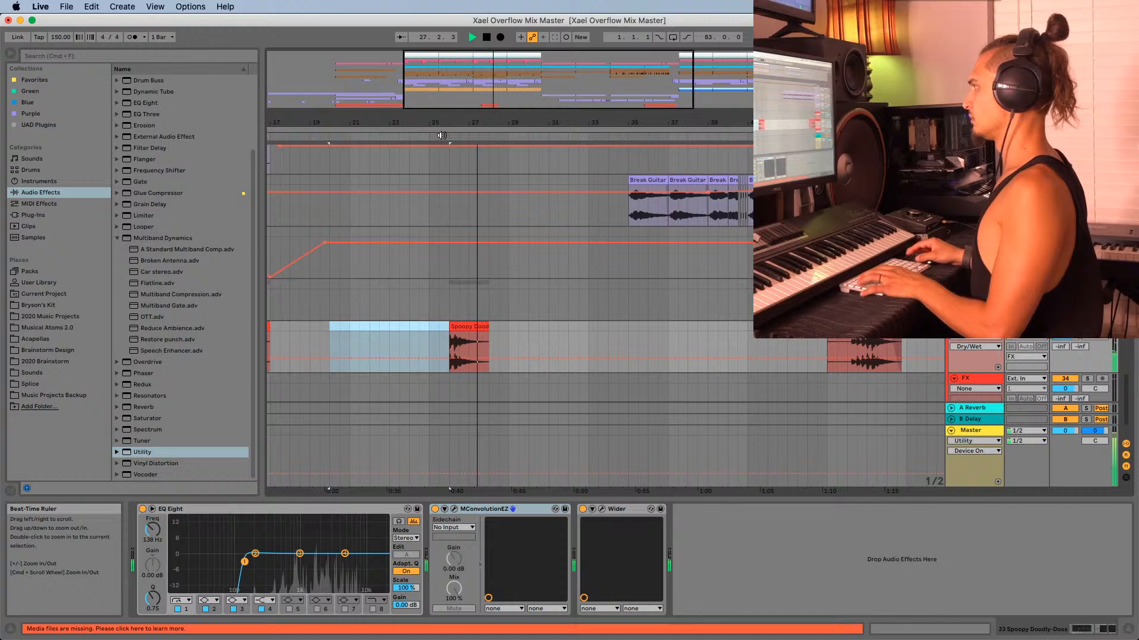
- Move the remaining two-bar Spoopy Doodly-Doos clip to 24.3.1 and give its end a short fade-out
{"action": "left_click", "coordinate": [328, 334]}
{"action": "key", "text": "space"}
{"action": "key", "text": "space"}
{"action": "left_click_drag", "start_coordinate": [338, 116], "coordinate": [446, 102]}
{"action": "left_click_drag", "start_coordinate": [549, 326], "coordinate": [517, 326]}
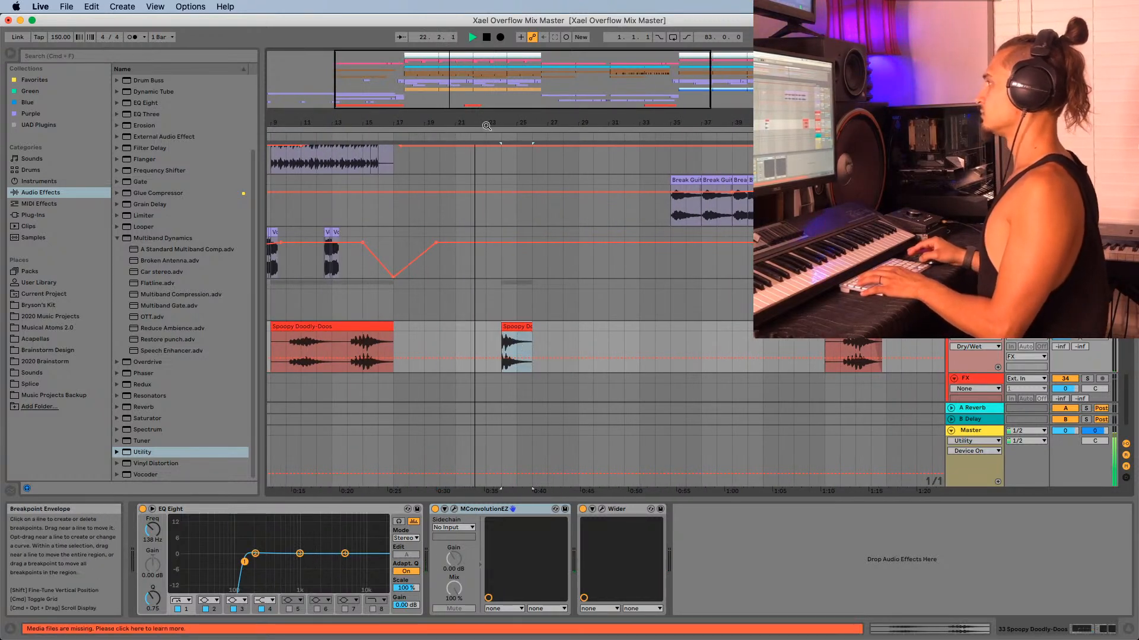
{"action": "left_click_drag", "start_coordinate": [489, 123], "coordinate": [491, 169]}
{"action": "mouse_move", "coordinate": [550, 328]}
{"action": "left_mouse_down"}
{"action": "mouse_move", "coordinate": [584, 331]}
{"action": "mouse_move", "coordinate": [569, 330]}
{"action": "left_mouse_up"}
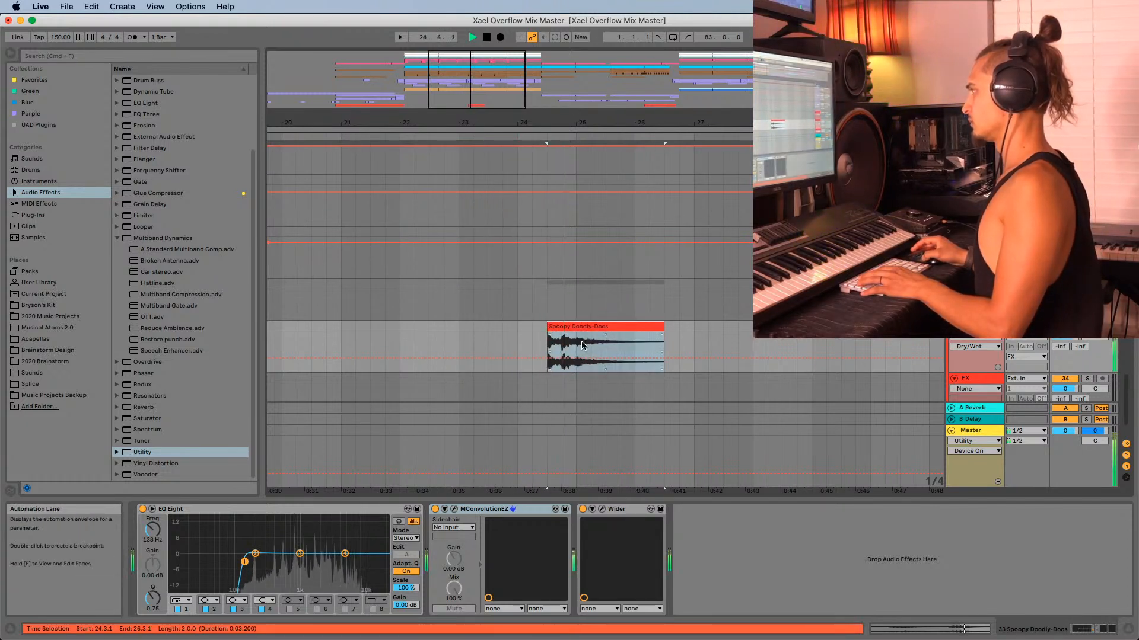
{"action": "left_click_drag", "start_coordinate": [662, 334], "coordinate": [640, 333]}
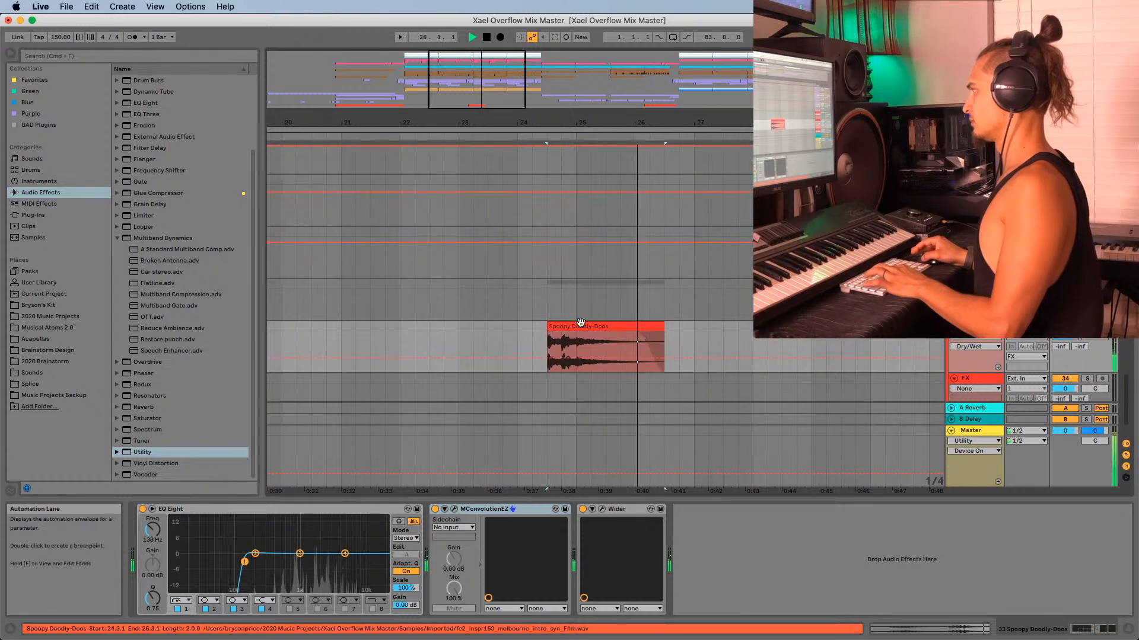
- Set the short Spoopy Doodly-Doos clip's gain to -5.57 dB and play it from 24.1.1
{"action": "left_click", "coordinate": [579, 326]}
{"action": "key", "text": "space"}
{"action": "left_click_drag", "start_coordinate": [571, 123], "coordinate": [543, 65]}
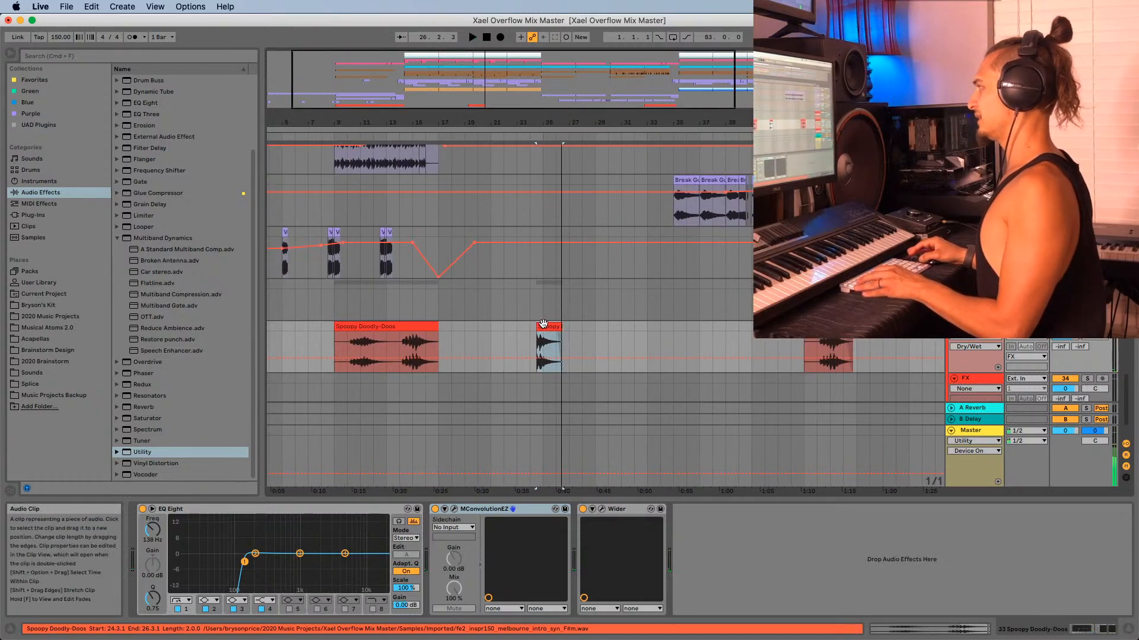
{"action": "double_click", "coordinate": [542, 325]}
{"action": "key", "text": "shift+Tab"}
{"action": "key", "text": "shift+Tab"}
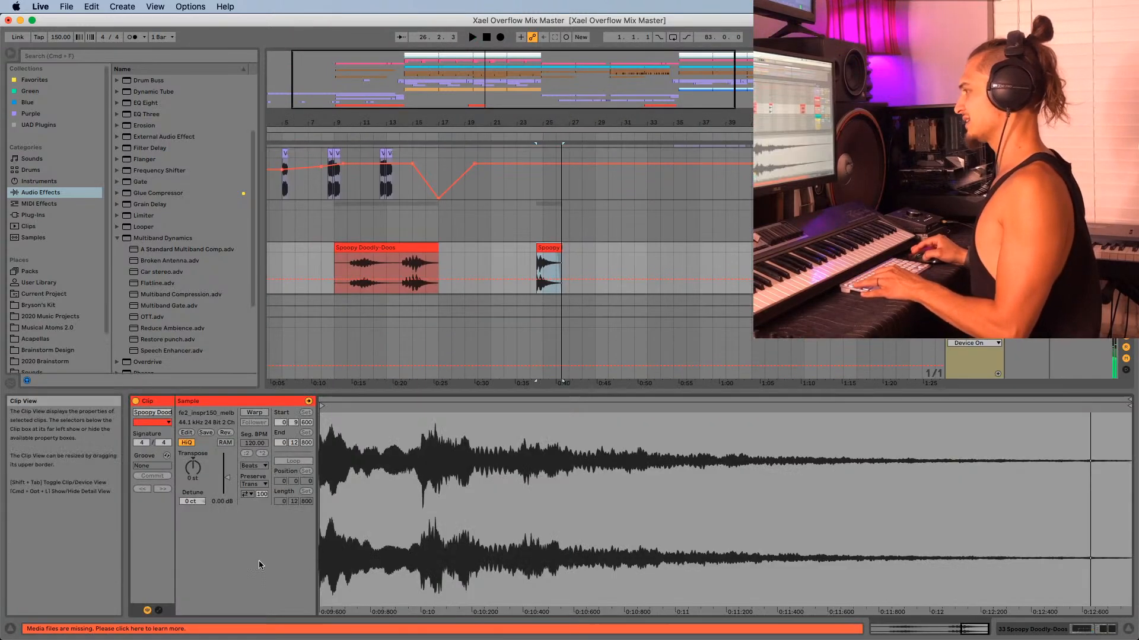
{"action": "left_click_drag", "start_coordinate": [227, 478], "coordinate": [228, 485]}
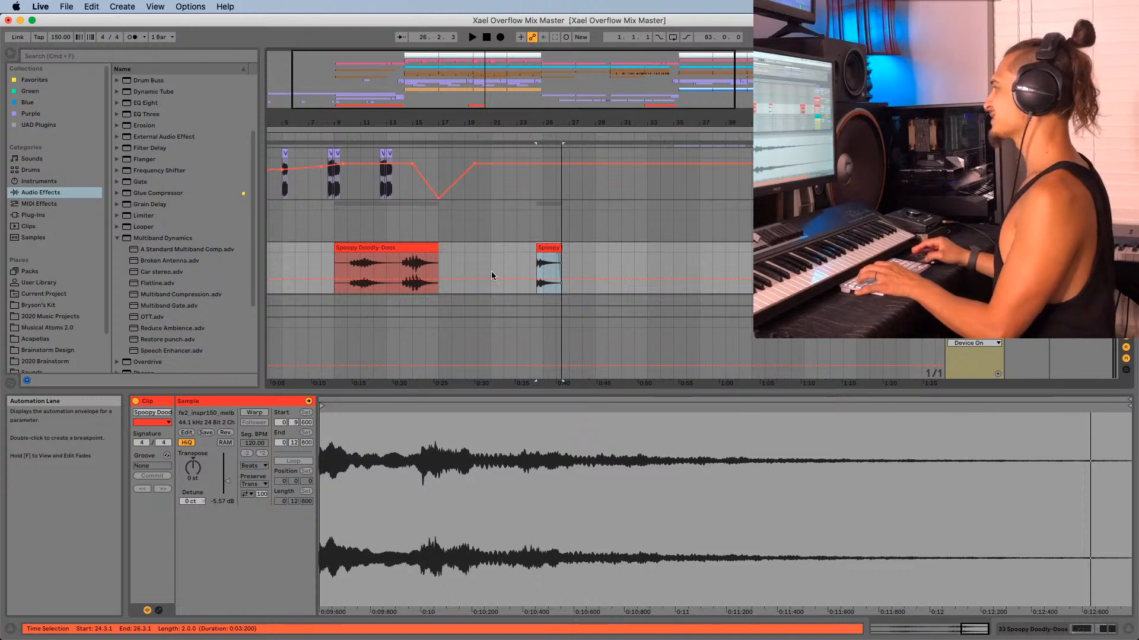
{"action": "left_click_drag", "start_coordinate": [539, 121], "coordinate": [572, 173]}
{"action": "left_click", "coordinate": [549, 252]}
{"action": "key", "text": "space"}
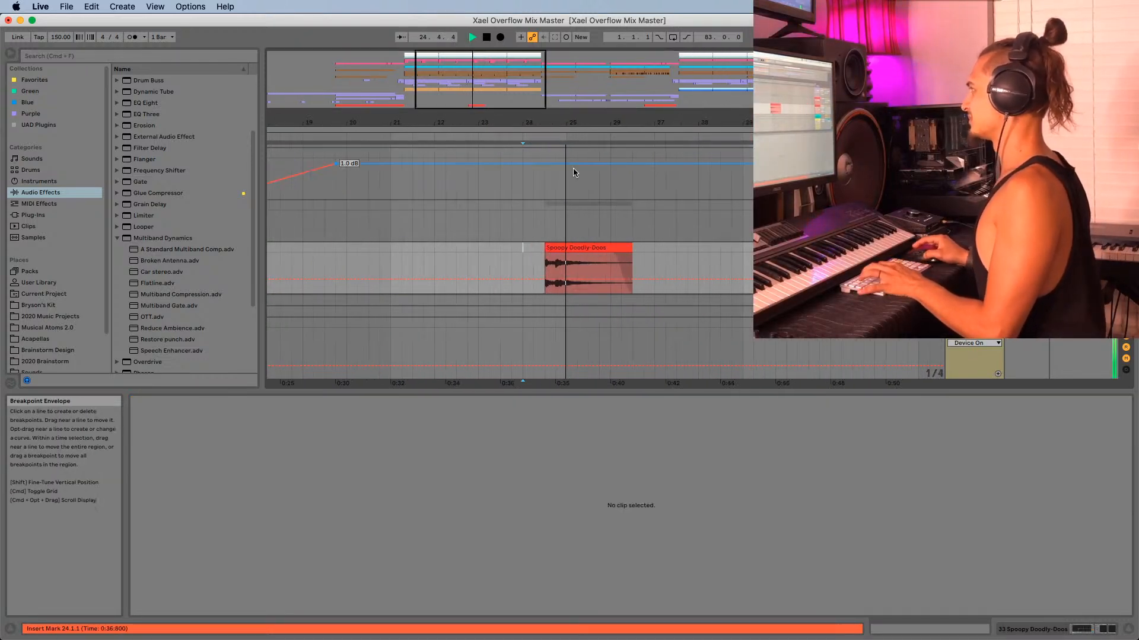
- Set the short Spoopy Doodly-Doos clip's gain to -3.30 dB and replay the passage leading into it from 23.1.1
{"action": "left_click", "coordinate": [566, 250]}
{"action": "key", "text": "space"}
{"action": "left_click_drag", "start_coordinate": [227, 481], "coordinate": [227, 478]}
{"action": "left_click", "coordinate": [555, 249]}
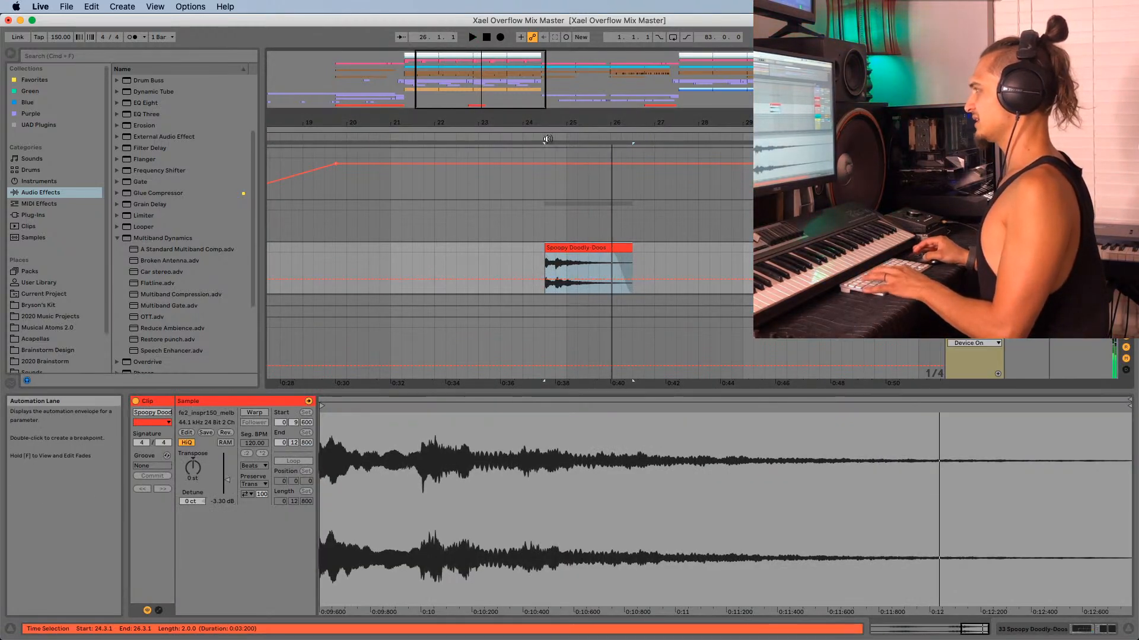
{"action": "left_click_drag", "start_coordinate": [548, 123], "coordinate": [593, 113]}
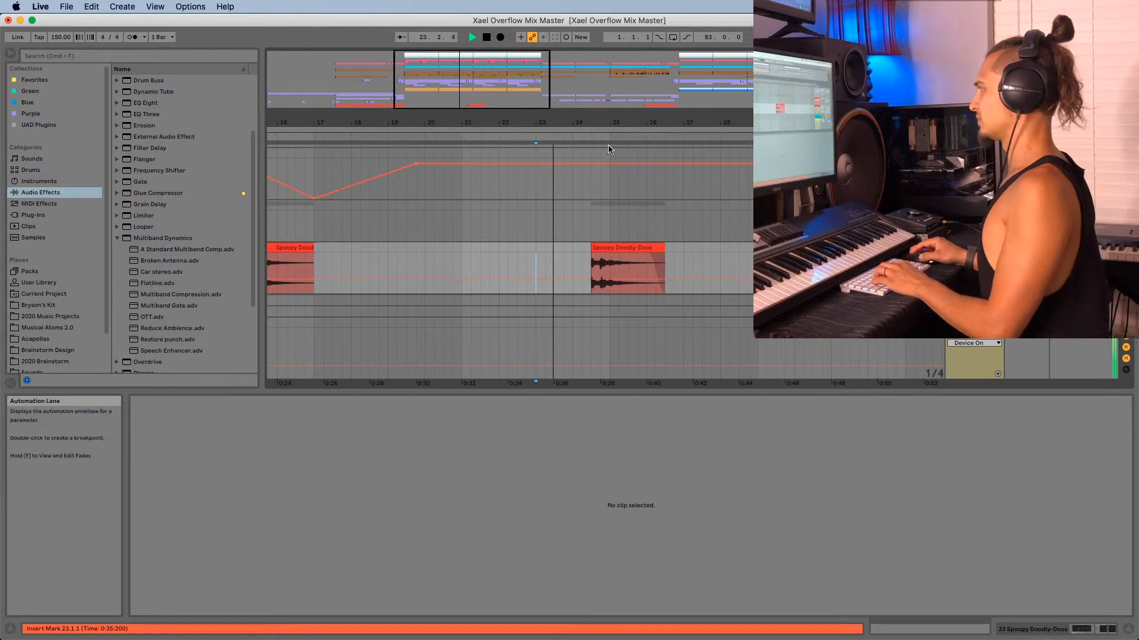
{"action": "key", "text": "plus"}
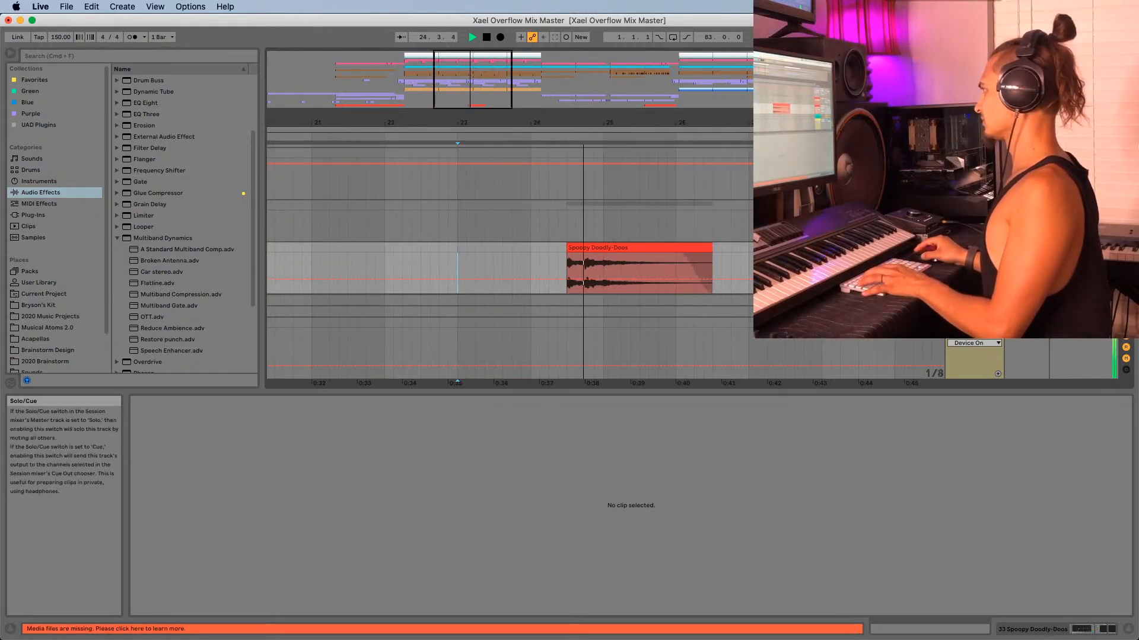
{"action": "left_click", "coordinate": [439, 248]}
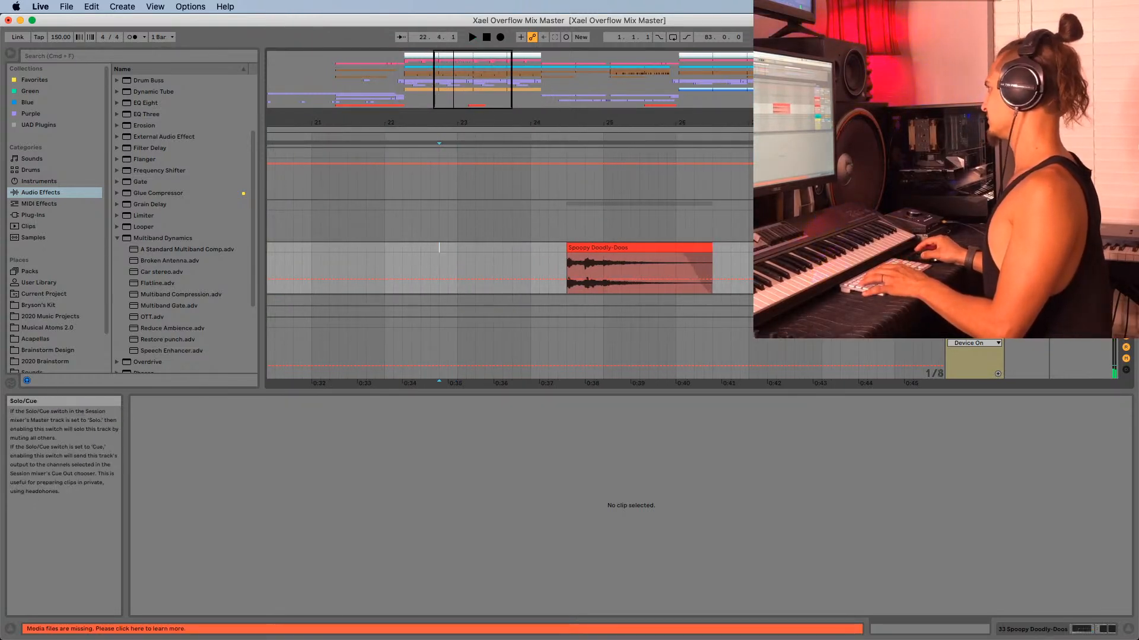
{"action": "key", "text": "space"}
{"action": "key", "text": "minus"}
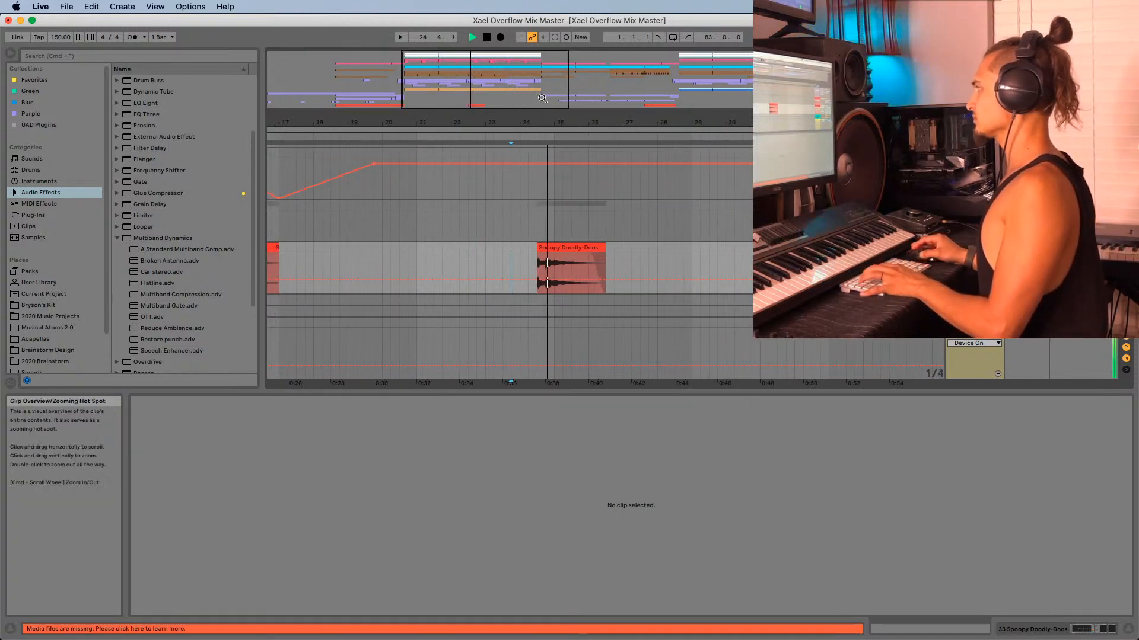
- Copy the short Spoopy Doodly-Doos clip to 32.3.1 at the end of the first drop
{"action": "key", "text": "minus"}
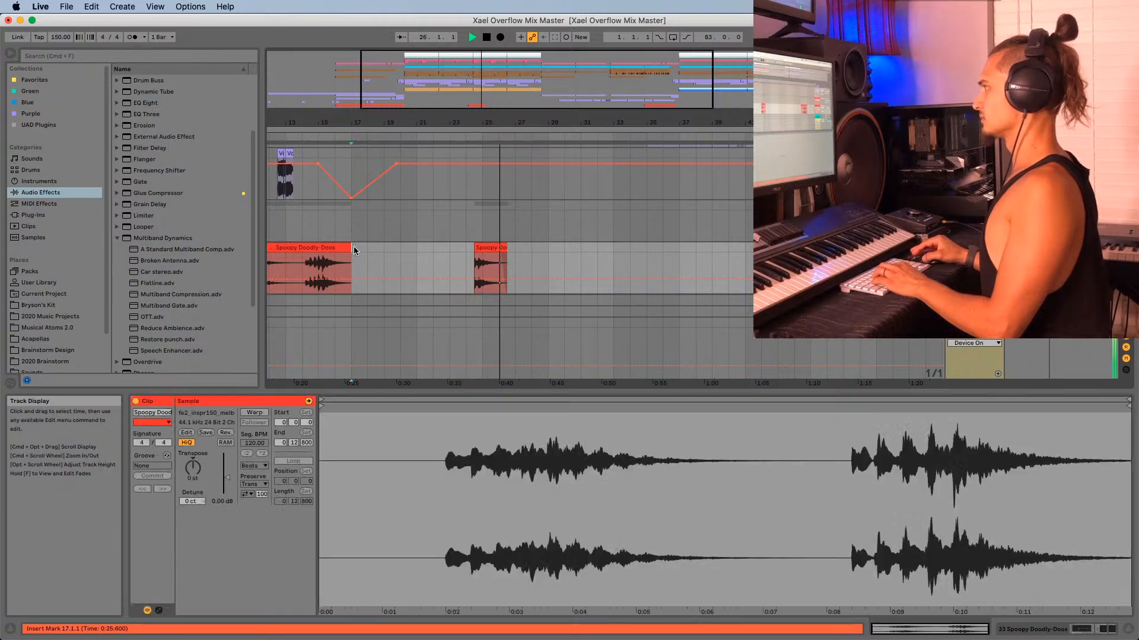
{"action": "left_click_drag", "start_coordinate": [354, 247], "coordinate": [513, 249]}
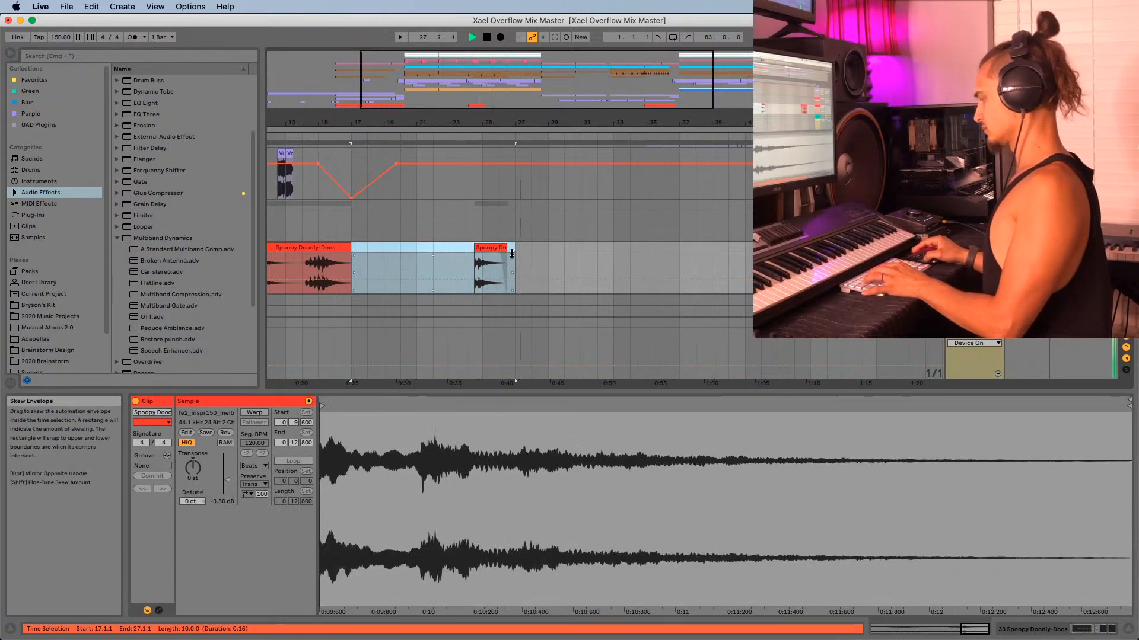
{"action": "left_click", "coordinate": [487, 248]}
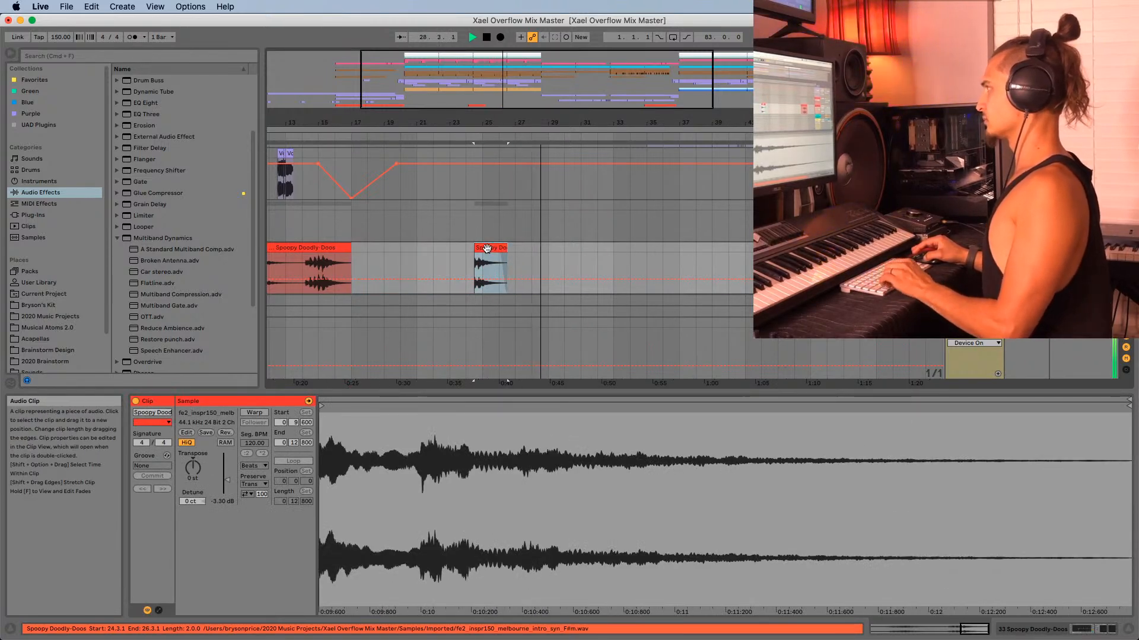
{"action": "left_click_drag", "start_coordinate": [486, 248], "coordinate": [623, 250]}
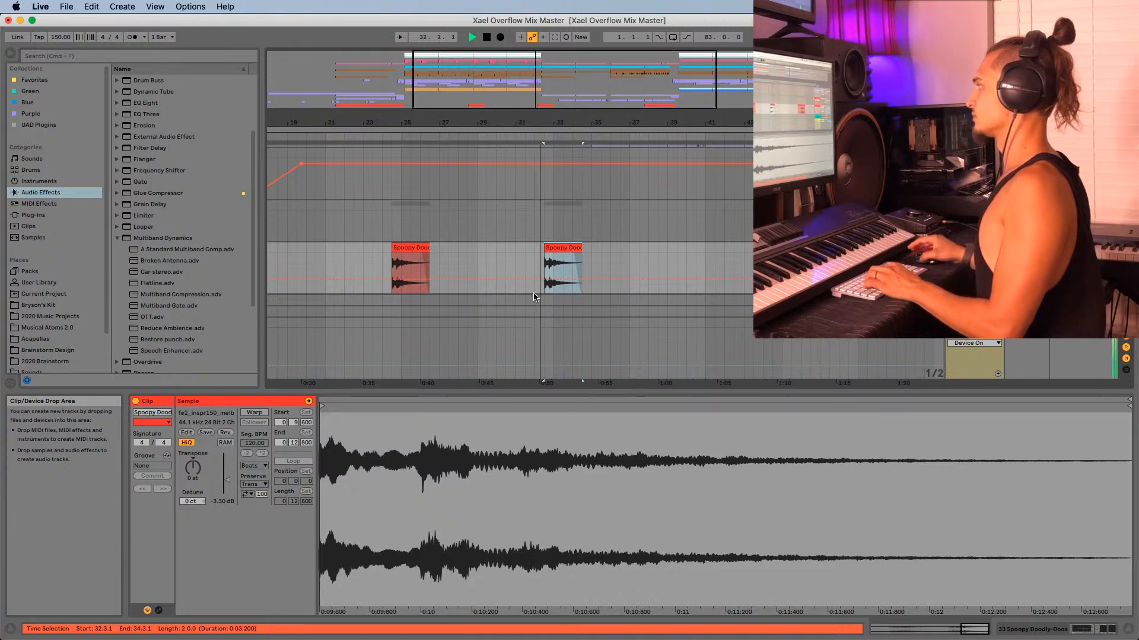
- Examine the guitar, bass, pad and synth tracks around the first drop, placing the insert marker at 33.1.1 and then 17.1.1
{"action": "key", "text": "minus"}
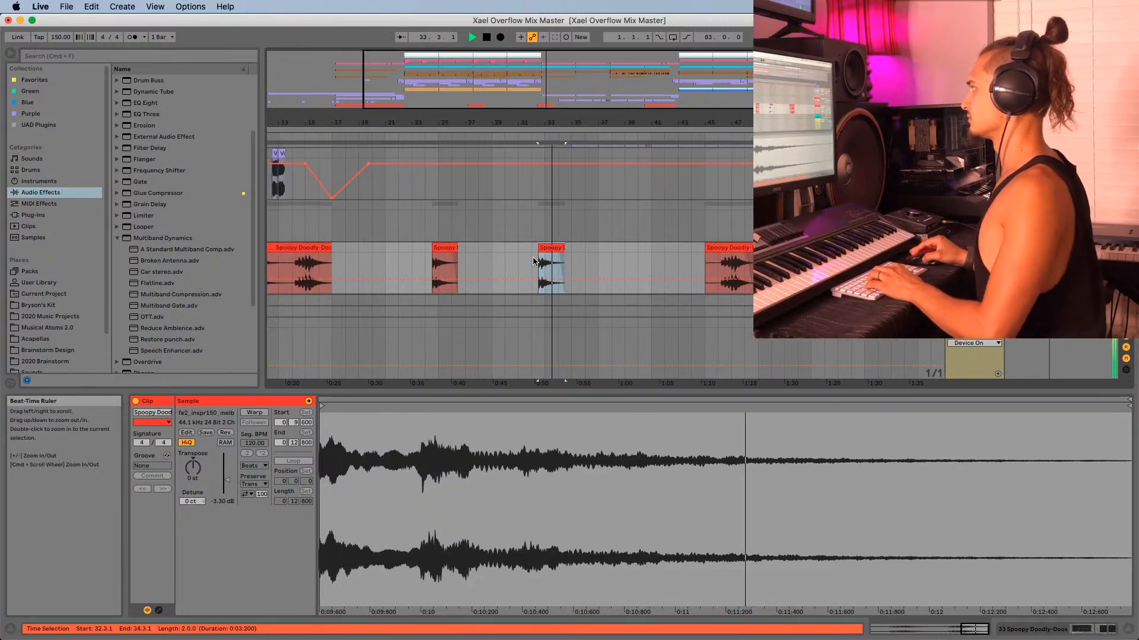
{"action": "key", "text": "minus"}
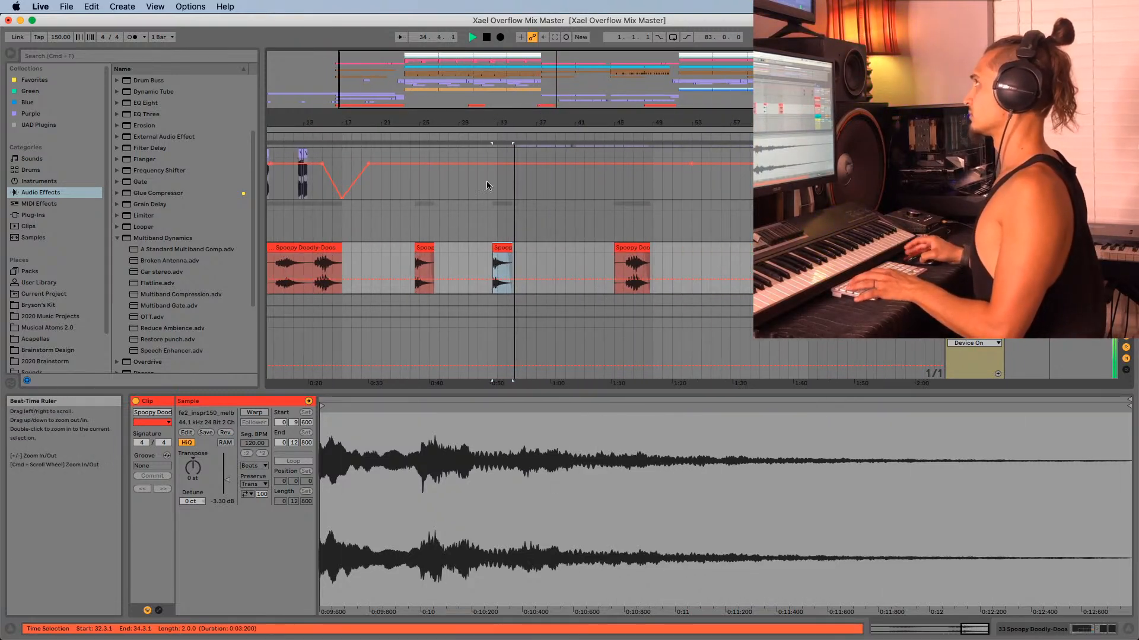
{"action": "scroll", "coordinate": [489, 201], "scroll_direction": "up", "scroll_amount": 3}
{"action": "scroll", "coordinate": [494, 220], "scroll_direction": "up", "scroll_amount": 3}
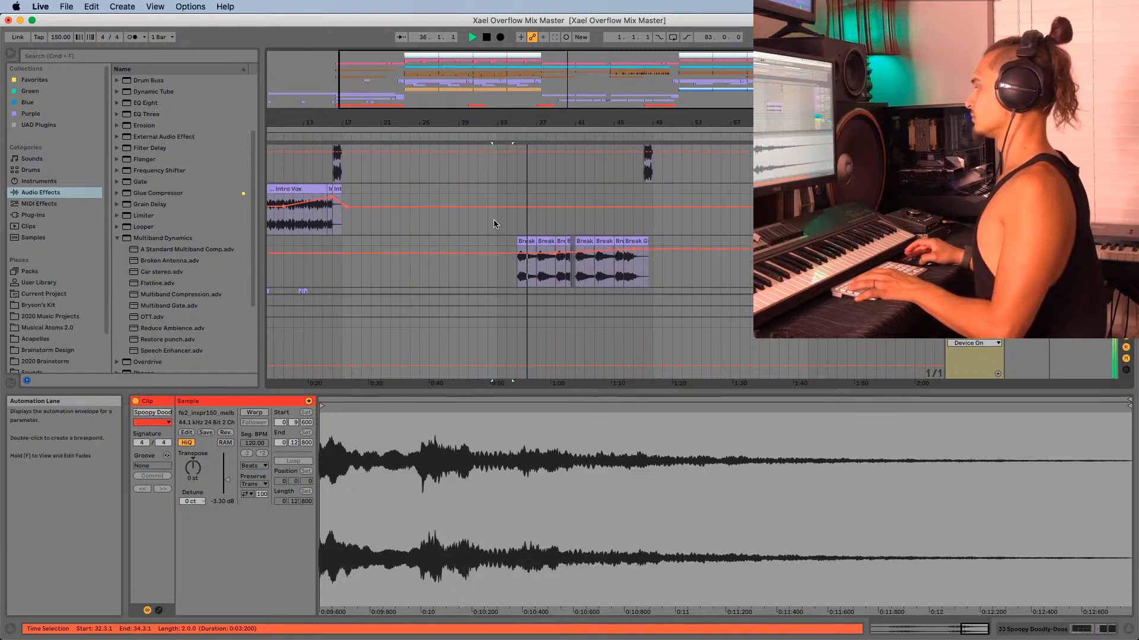
{"action": "left_click", "coordinate": [500, 222]}
{"action": "scroll", "coordinate": [501, 224], "scroll_direction": "up", "scroll_amount": 3}
{"action": "left_click", "coordinate": [497, 247]}
{"action": "scroll", "coordinate": [497, 248], "scroll_direction": "up", "scroll_amount": 2}
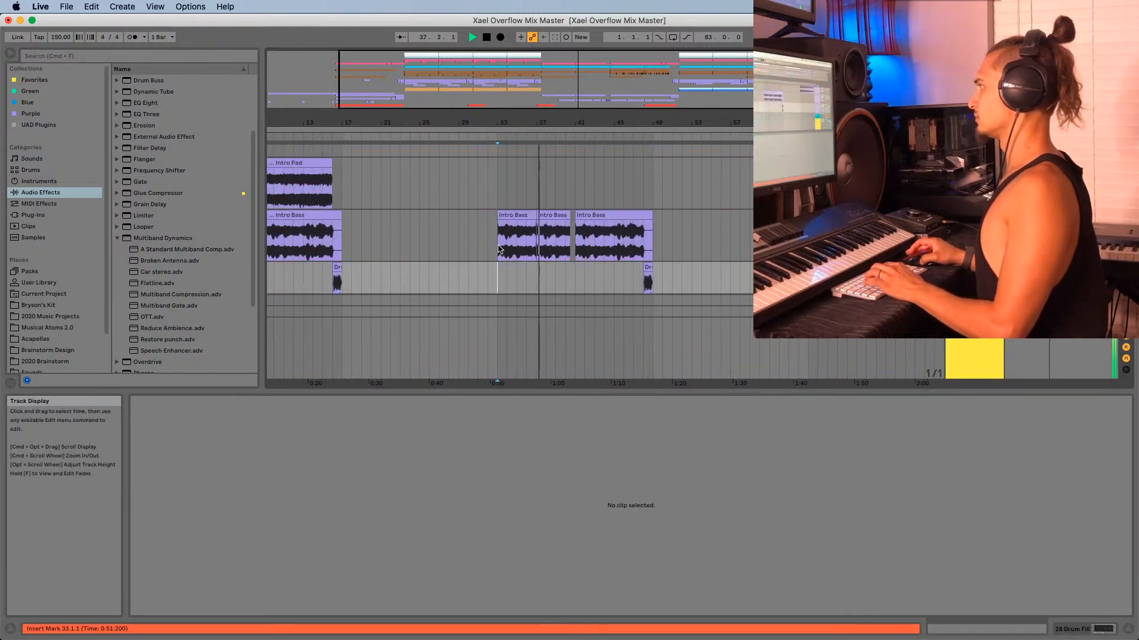
{"action": "left_click", "coordinate": [497, 248]}
{"action": "scroll", "coordinate": [497, 248], "scroll_direction": "up", "scroll_amount": 2}
{"action": "scroll", "coordinate": [500, 246], "scroll_direction": "up", "scroll_amount": 4}
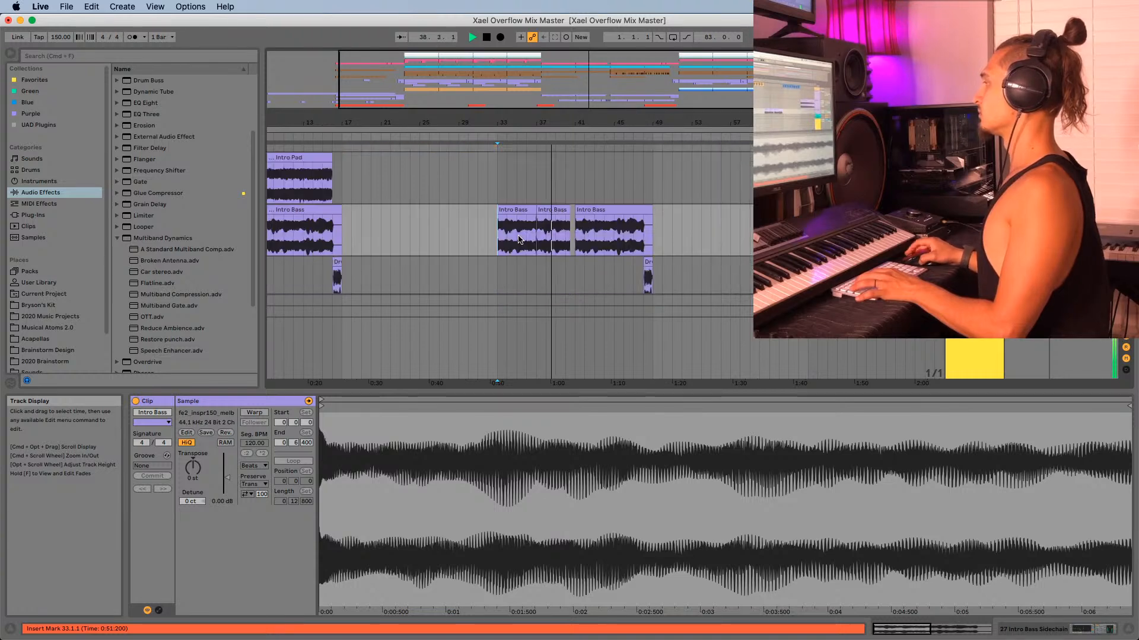
{"action": "left_click_drag", "start_coordinate": [479, 121], "coordinate": [498, 111]}
{"action": "scroll", "coordinate": [438, 221], "scroll_direction": "down", "scroll_amount": 5}
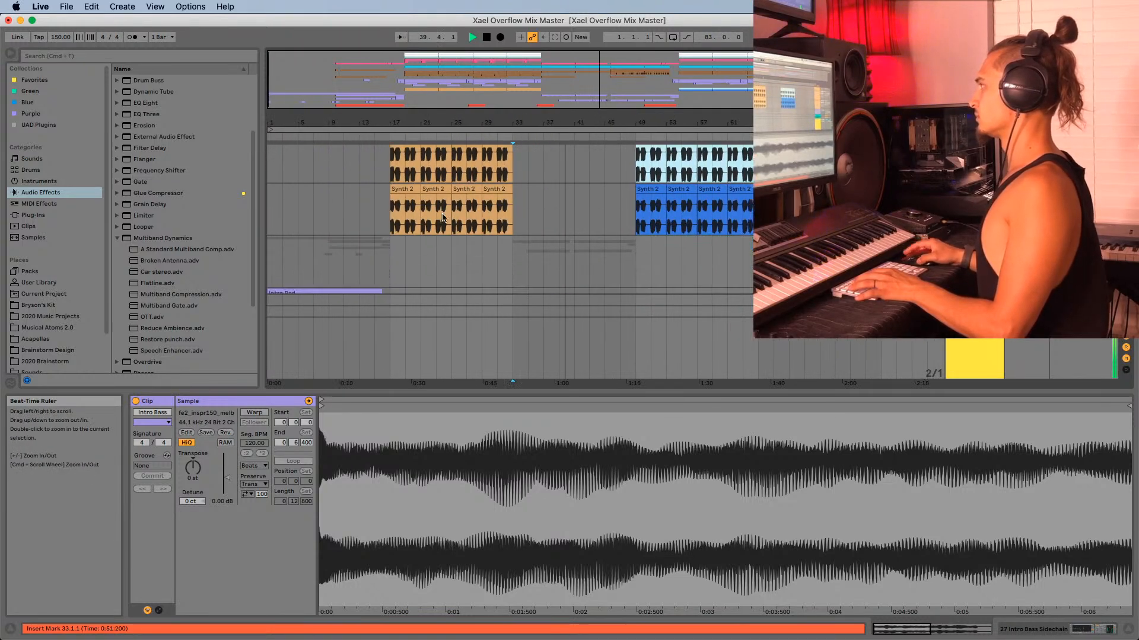
{"action": "left_click", "coordinate": [390, 183]}
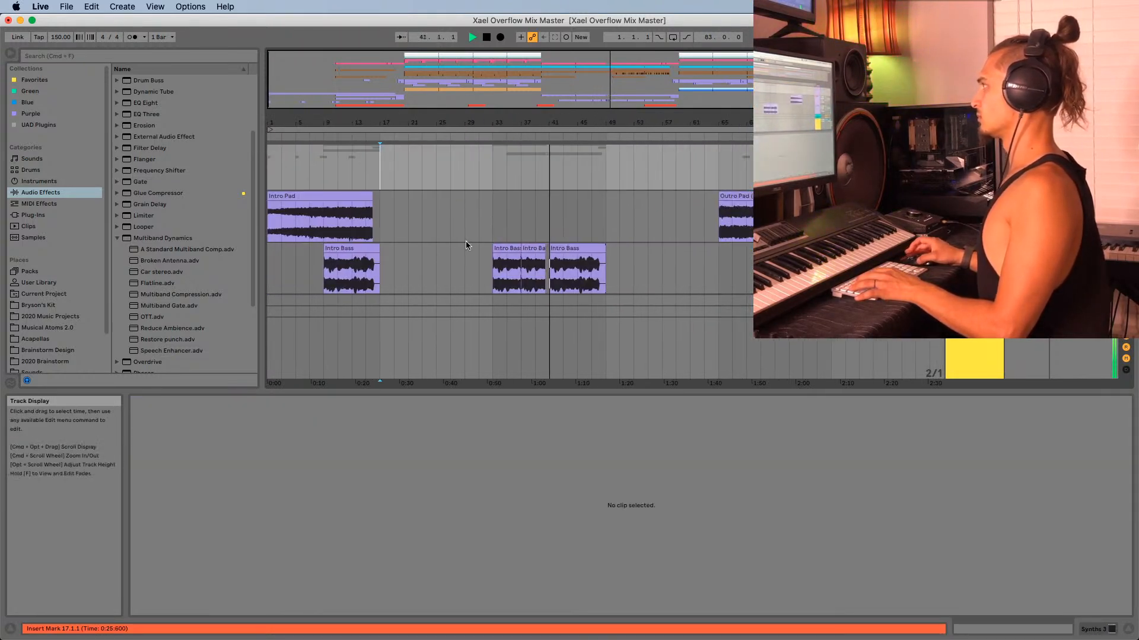
- Examine the synth, percussion, clap and kick tracks around the second build, placing the insert marker at 41.1.1
{"action": "scroll", "coordinate": [465, 241], "scroll_direction": "up", "scroll_amount": 4}
{"action": "left_click_drag", "start_coordinate": [544, 394], "coordinate": [544, 493]}
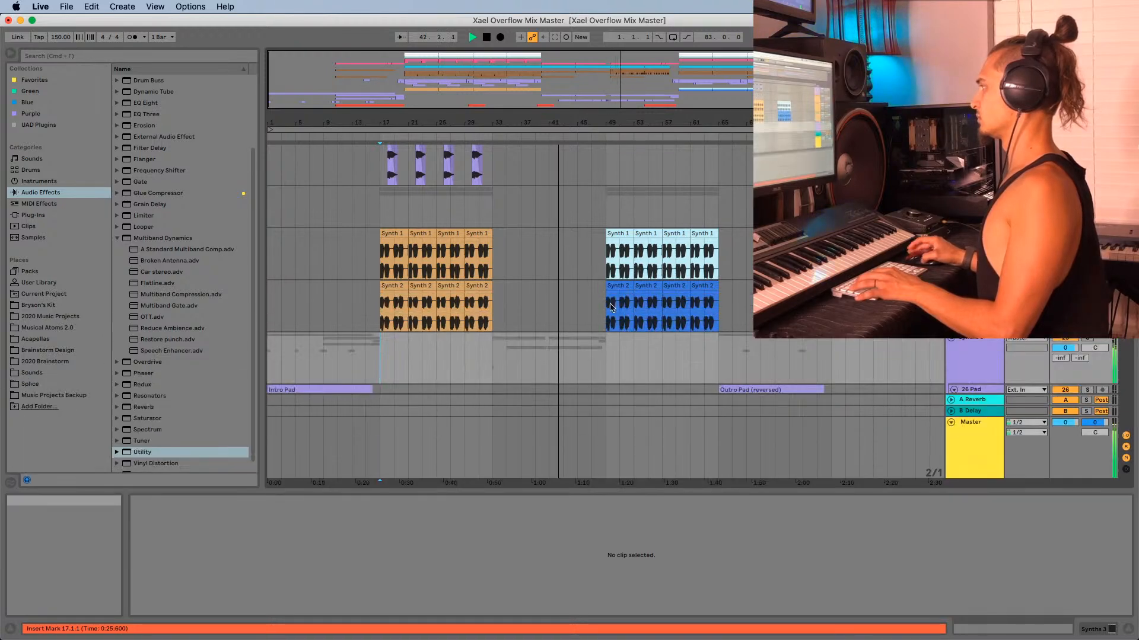
{"action": "scroll", "coordinate": [596, 297], "scroll_direction": "up", "scroll_amount": 6}
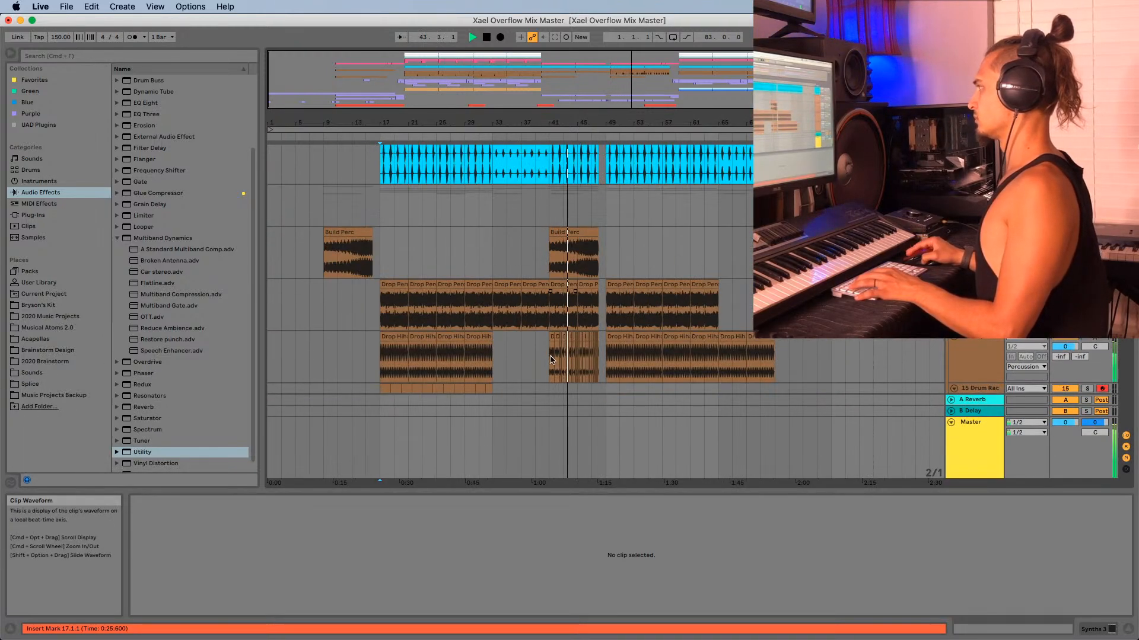
{"action": "left_click", "coordinate": [551, 360]}
{"action": "scroll", "coordinate": [569, 296], "scroll_direction": "up", "scroll_amount": 5}
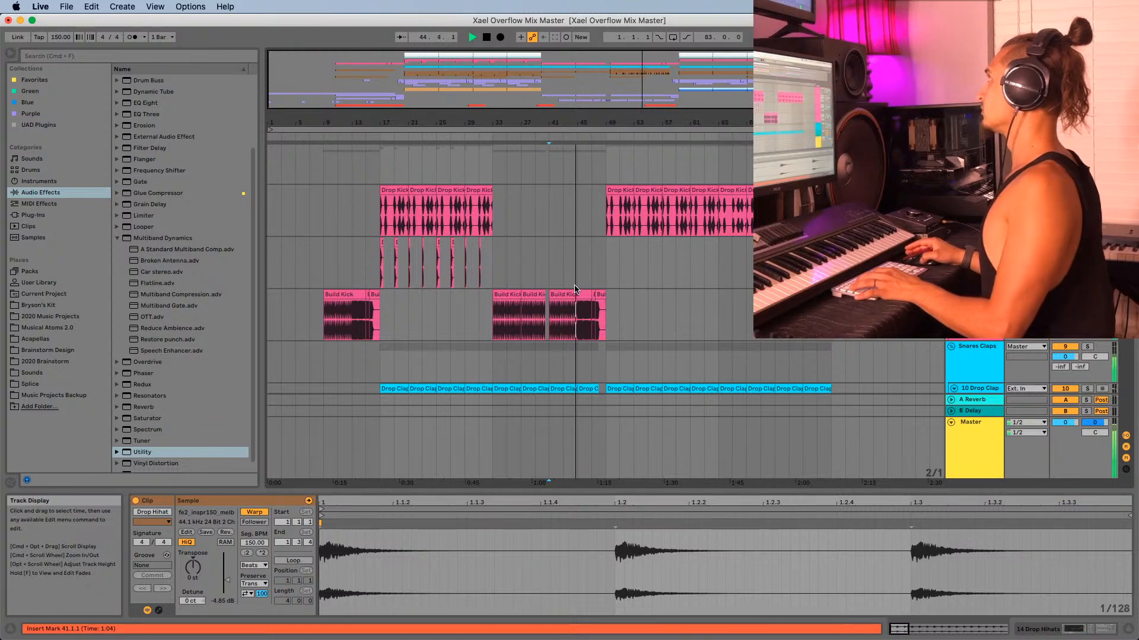
{"action": "left_click_drag", "start_coordinate": [574, 290], "coordinate": [569, 238]}
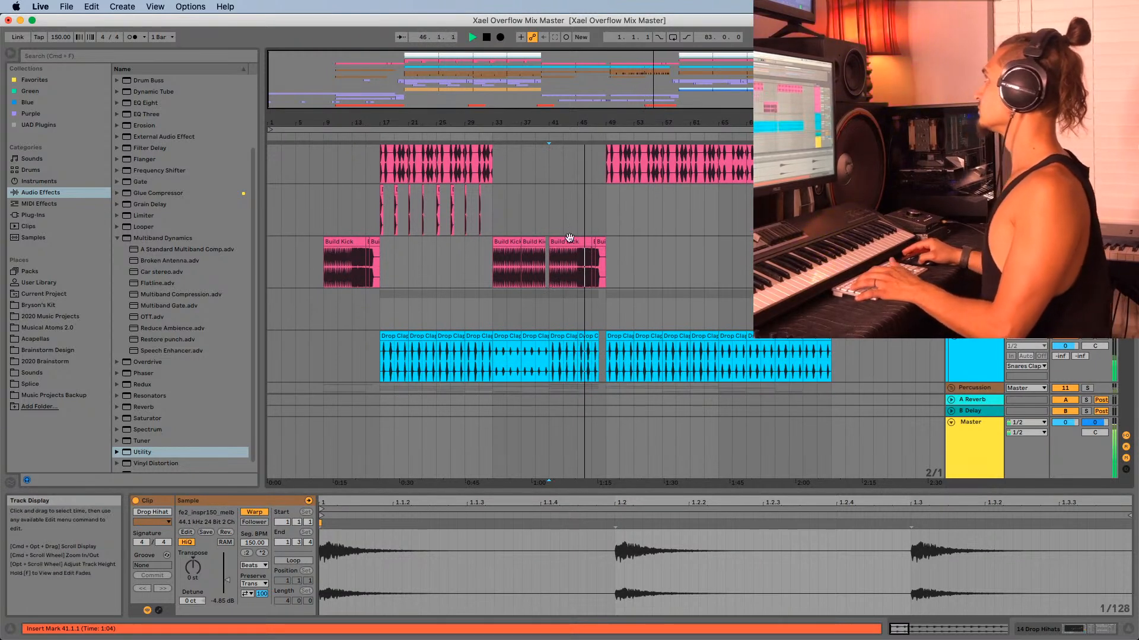
{"action": "scroll", "coordinate": [569, 238], "scroll_direction": "down", "scroll_amount": 12}
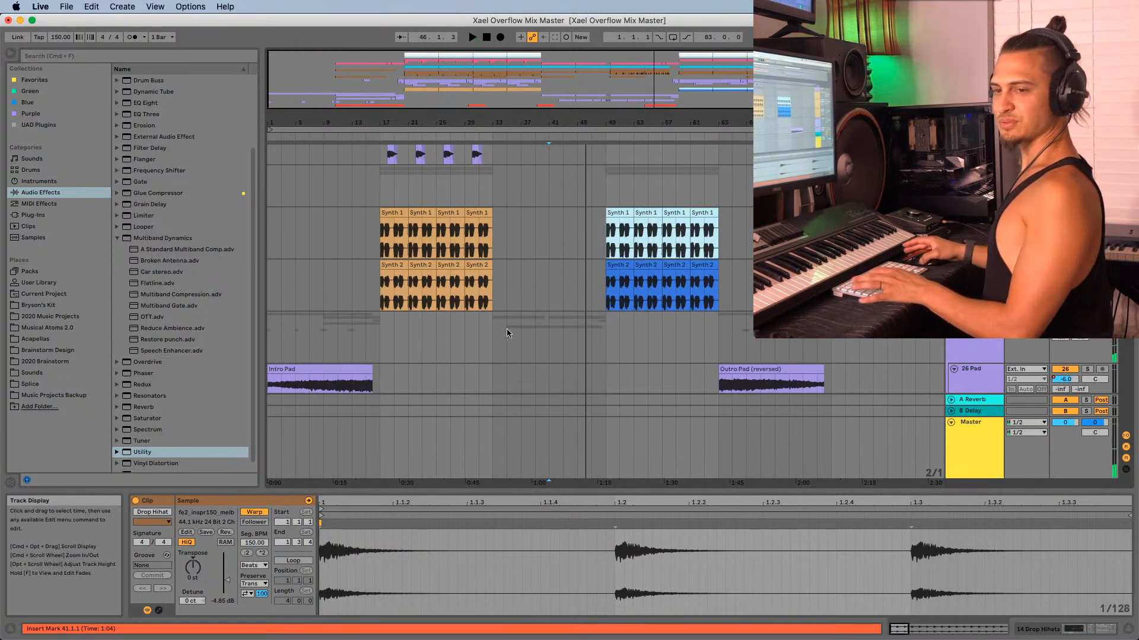
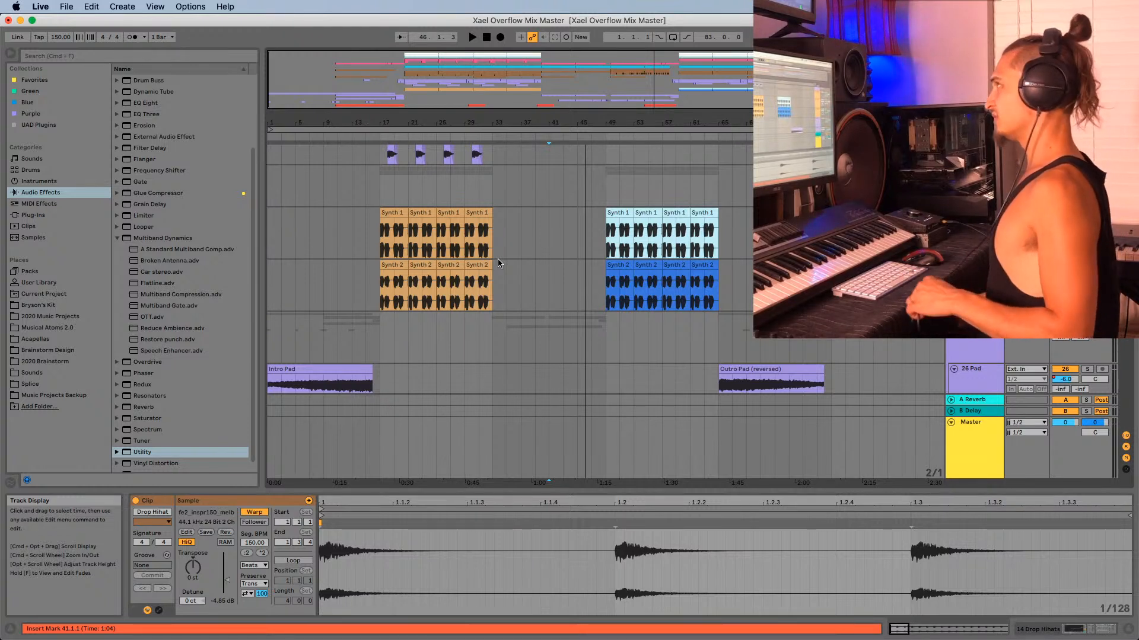
- Place the insert marker at 17.1.1 on the Synth 2 track and play the first drop
{"action": "left_click", "coordinate": [379, 337]}
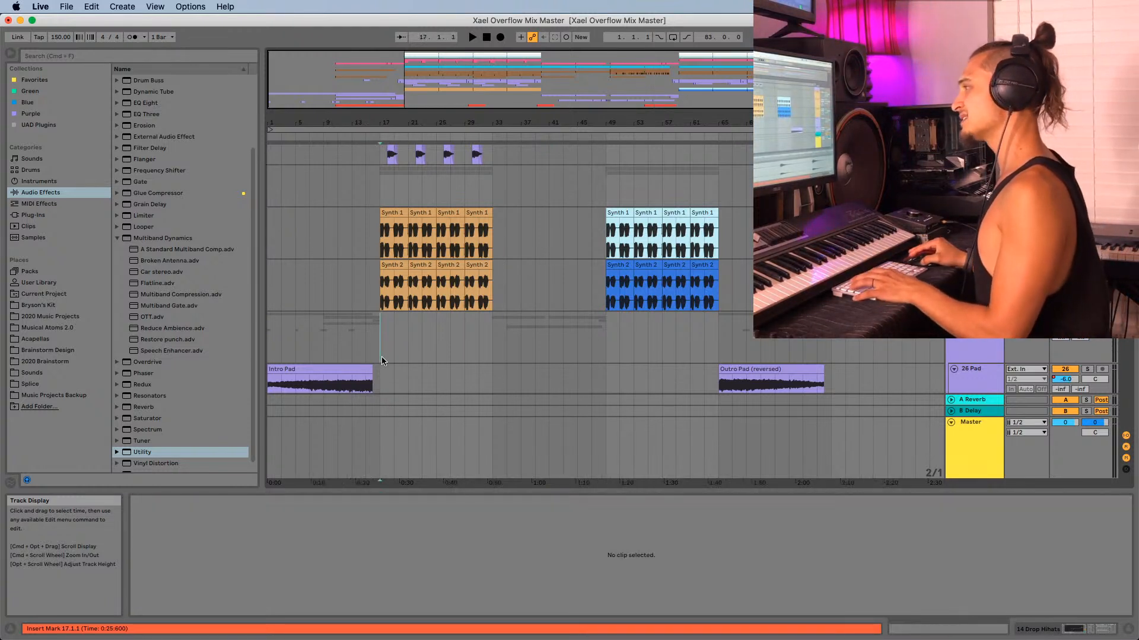
{"action": "left_click", "coordinate": [381, 299]}
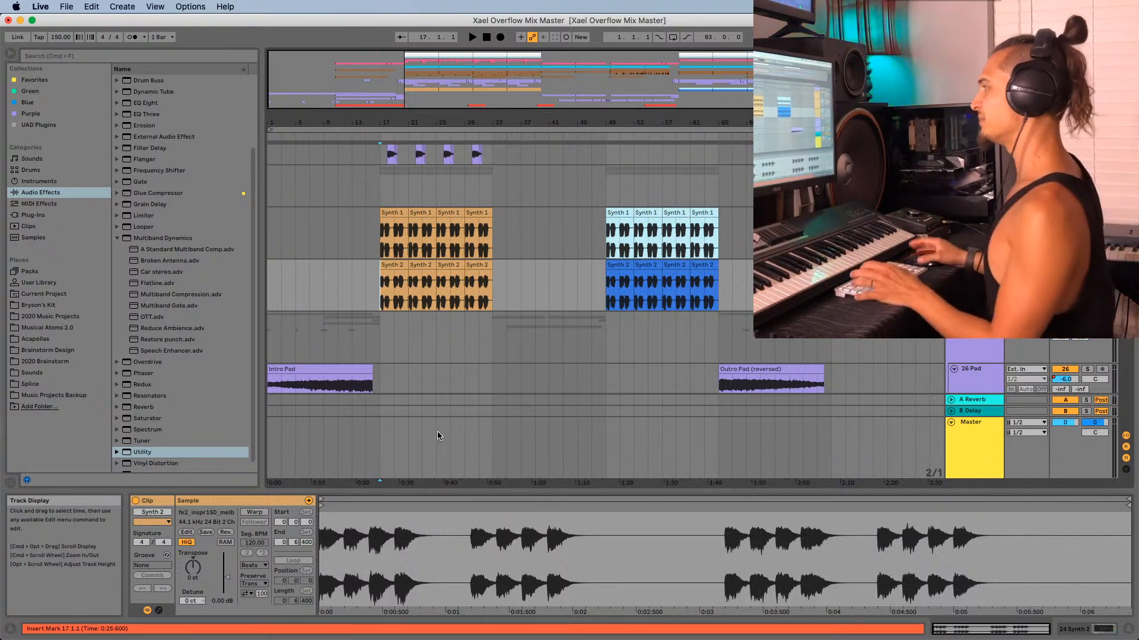
{"action": "mouse_move", "coordinate": [365, 291]}
{"action": "left_mouse_down"}
{"action": "mouse_move", "coordinate": [379, 297]}
{"action": "mouse_move", "coordinate": [366, 308]}
{"action": "mouse_move", "coordinate": [382, 302]}
{"action": "left_mouse_up"}
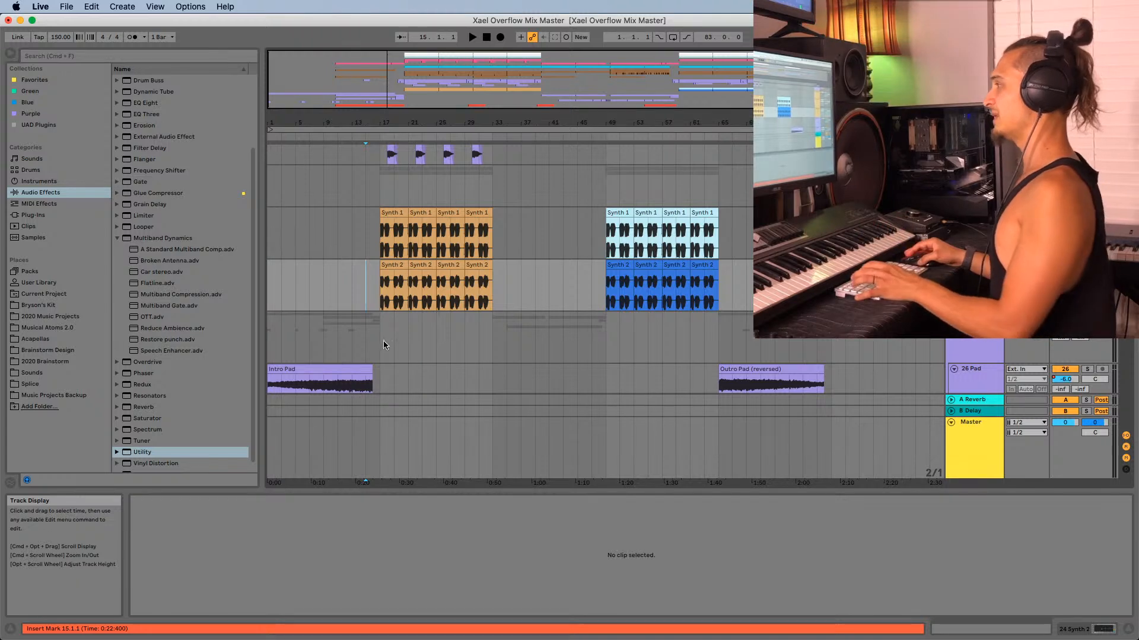
{"action": "left_click", "coordinate": [382, 340]}
{"action": "left_click", "coordinate": [379, 306]}
{"action": "scroll", "coordinate": [369, 322], "scroll_direction": "up", "scroll_amount": 5}
{"action": "key", "text": "space"}
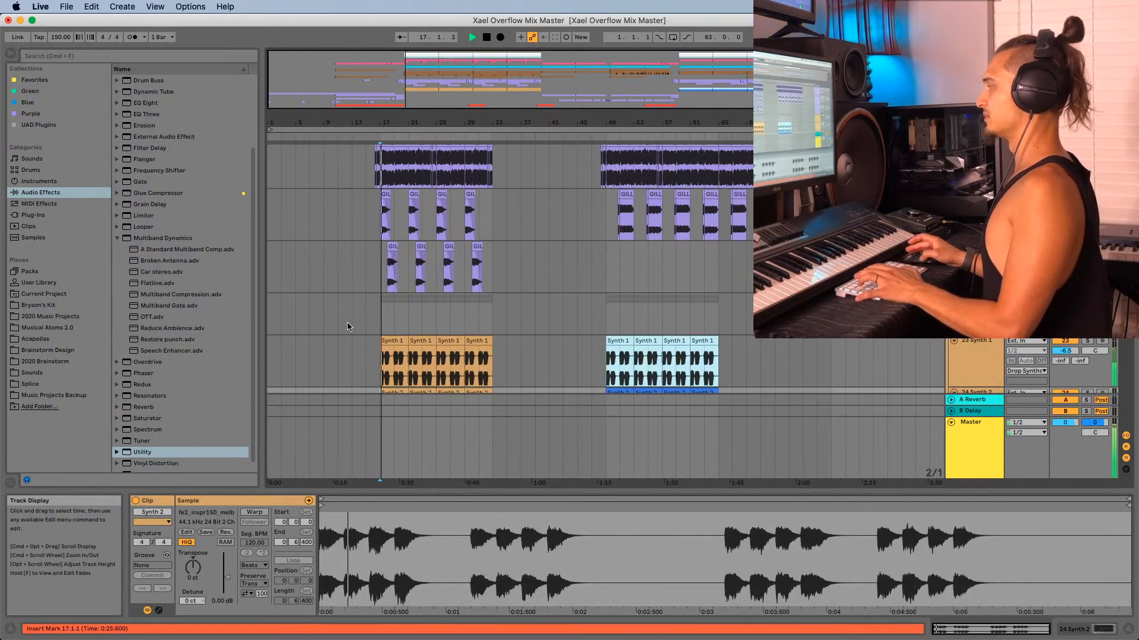
- Inspect the lead and vocal clips leading into the first drop, placing the insert marker at 13.1.1 and then 14.1.1
{"action": "left_click_drag", "start_coordinate": [379, 121], "coordinate": [462, 304]}
{"action": "left_click", "coordinate": [369, 267]}
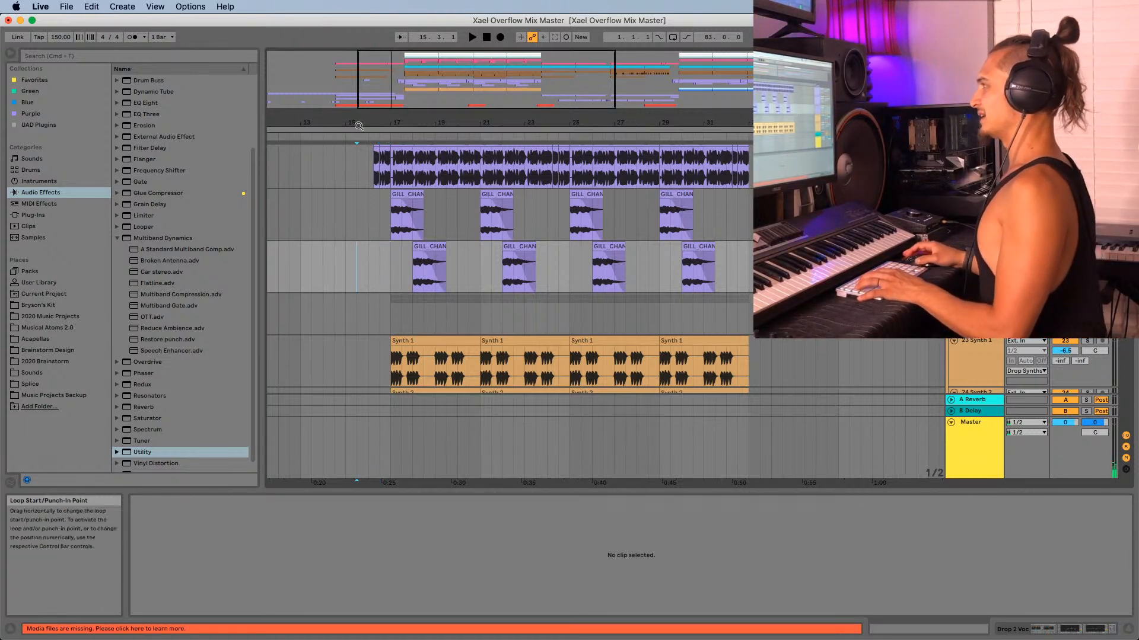
{"action": "key", "text": "minus"}
{"action": "left_click_drag", "start_coordinate": [380, 289], "coordinate": [407, 287]}
{"action": "left_click", "coordinate": [385, 289]}
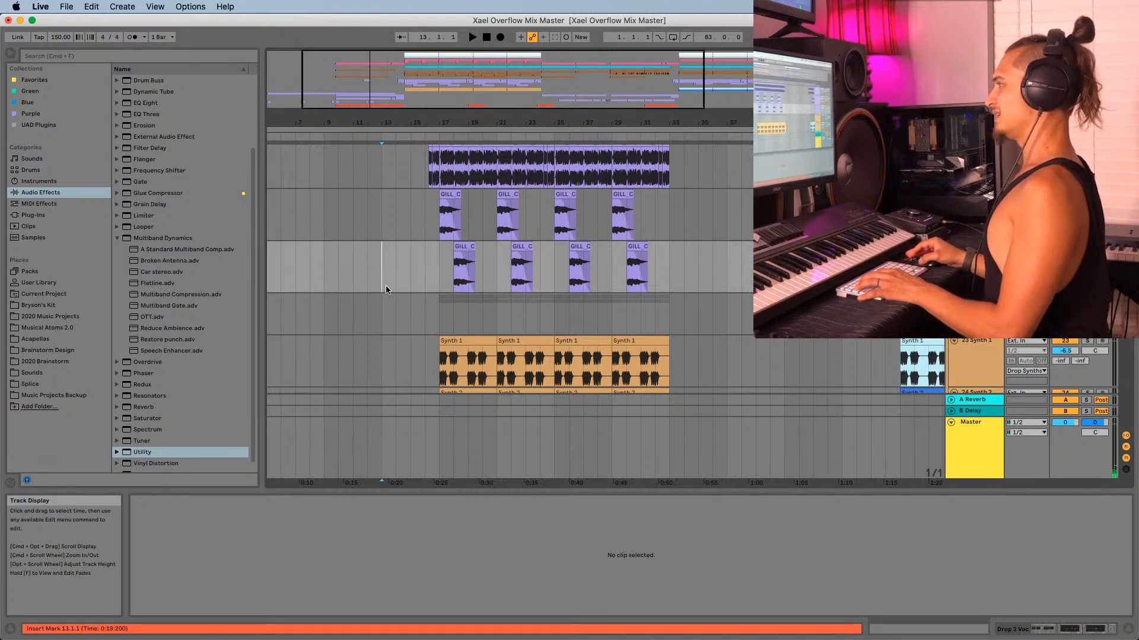
{"action": "left_click_drag", "start_coordinate": [410, 120], "coordinate": [410, 96]}
{"action": "scroll", "coordinate": [377, 287], "scroll_direction": "up", "scroll_amount": 6}
{"action": "scroll", "coordinate": [377, 295], "scroll_direction": "down", "scroll_amount": 1}
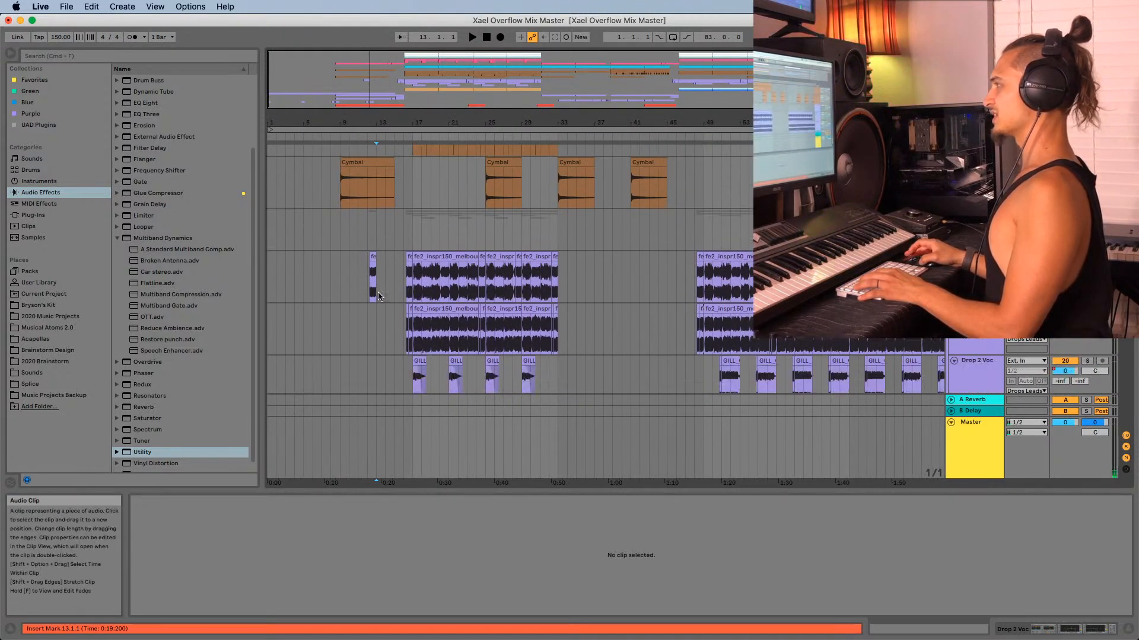
{"action": "left_click", "coordinate": [386, 286]}
{"action": "key", "text": "plus"}
{"action": "key", "text": "plus"}
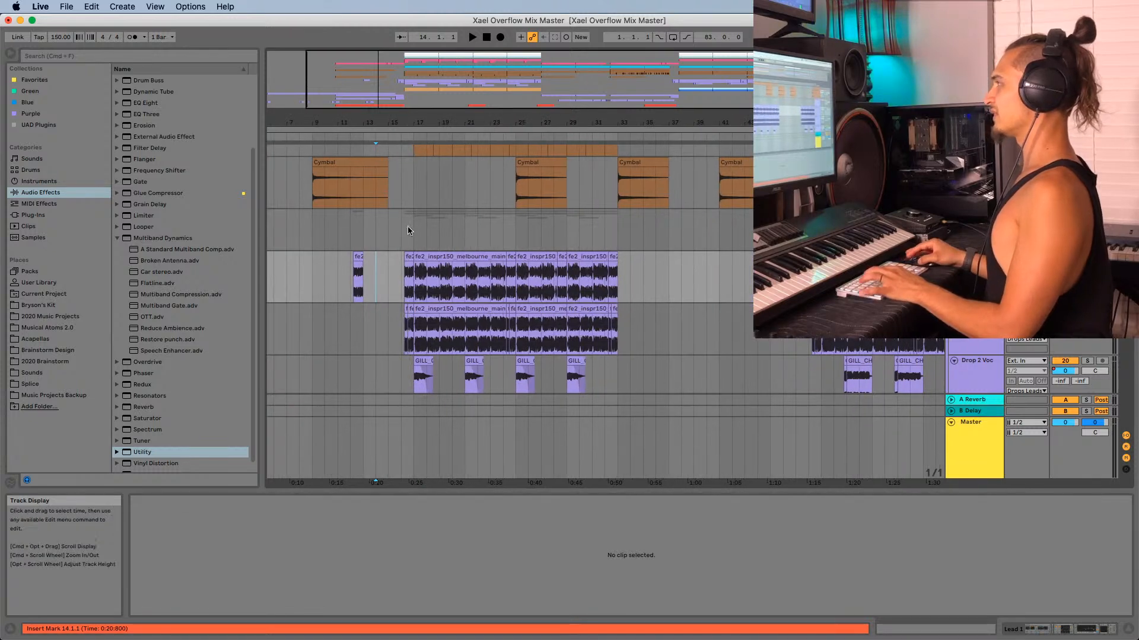
- Play the first drop from 17.1.1 on the Drops Leads group while checking the lead and vocal clips
{"action": "left_click", "coordinate": [416, 247]}
{"action": "key", "text": "space"}
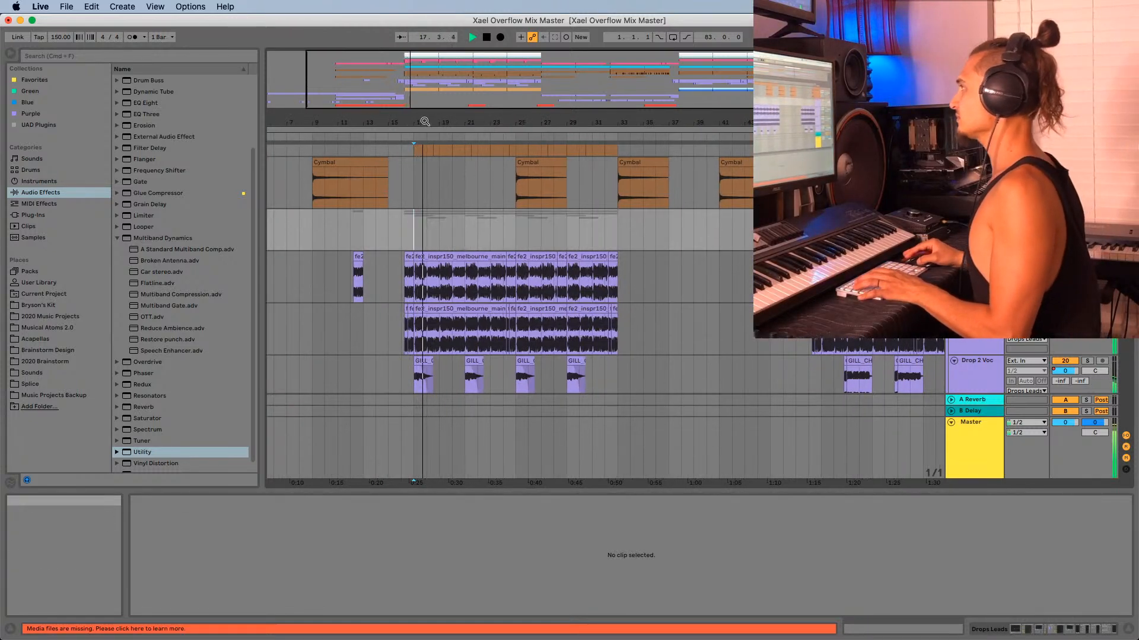
{"action": "key", "text": "plus"}
{"action": "scroll", "coordinate": [498, 332], "scroll_direction": "down", "scroll_amount": 3}
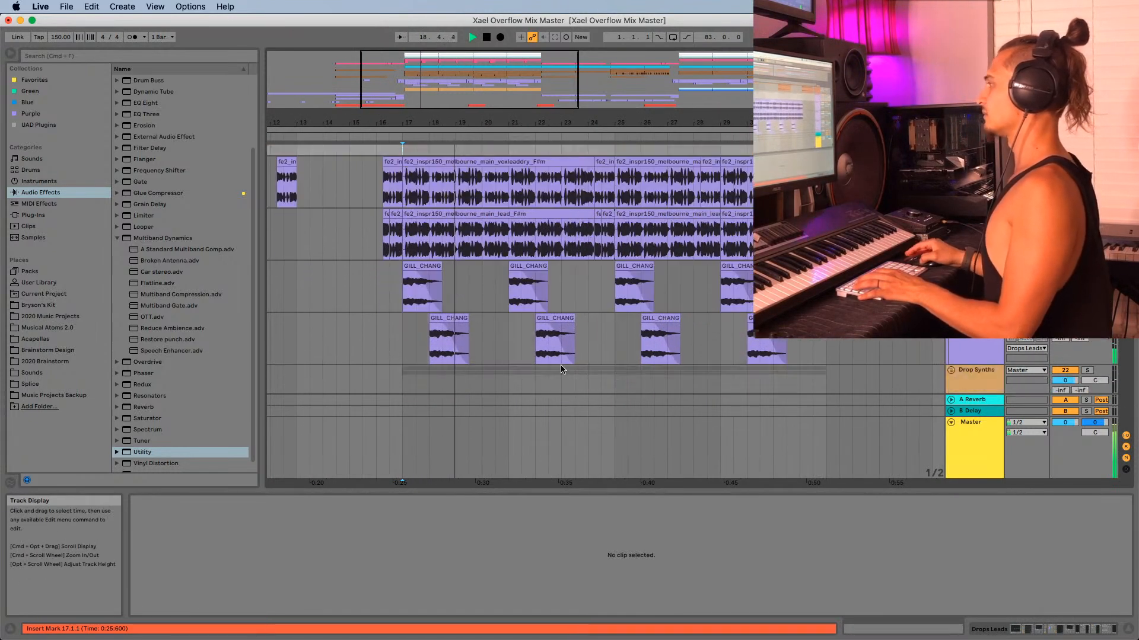
{"action": "scroll", "coordinate": [499, 312], "scroll_direction": "down", "scroll_amount": 3}
- Check the Synth 1 clips during playback, marking 20.1.1 and 21.1.1, and compare them with the lead, clap and kick layers
{"action": "left_click", "coordinate": [482, 317]}
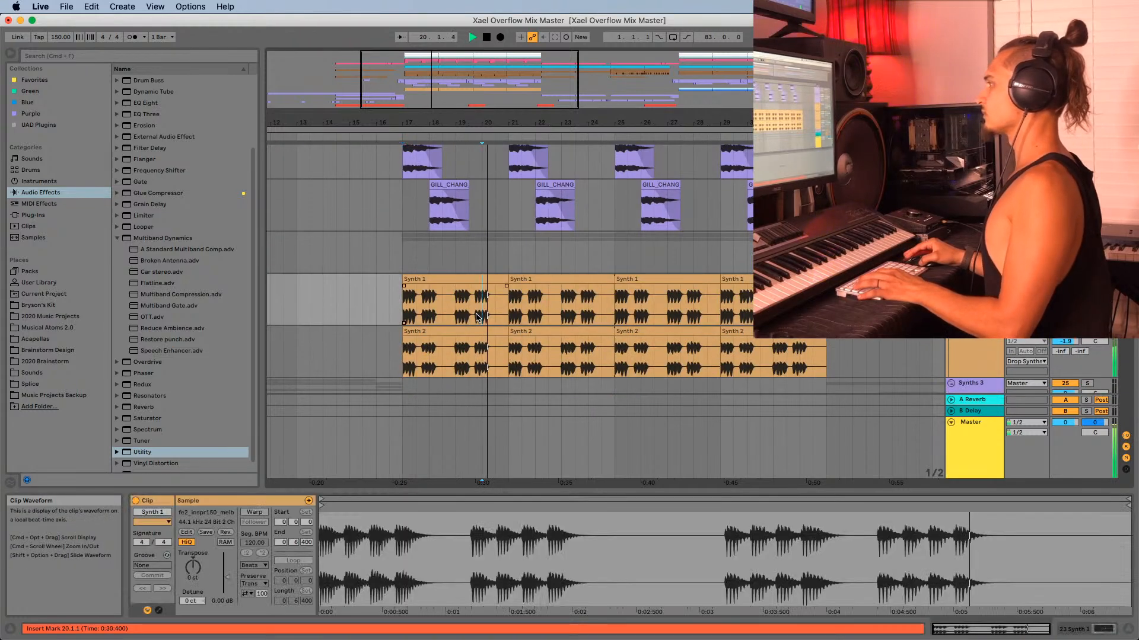
{"action": "scroll", "coordinate": [504, 315], "scroll_direction": "down", "scroll_amount": 1}
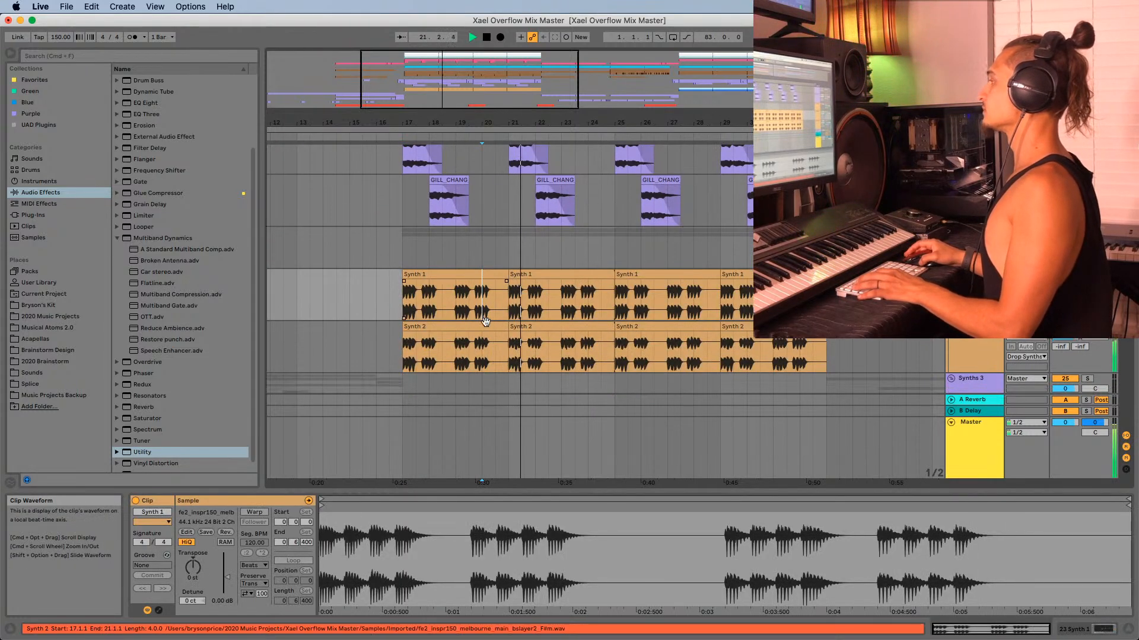
{"action": "left_click", "coordinate": [517, 296]}
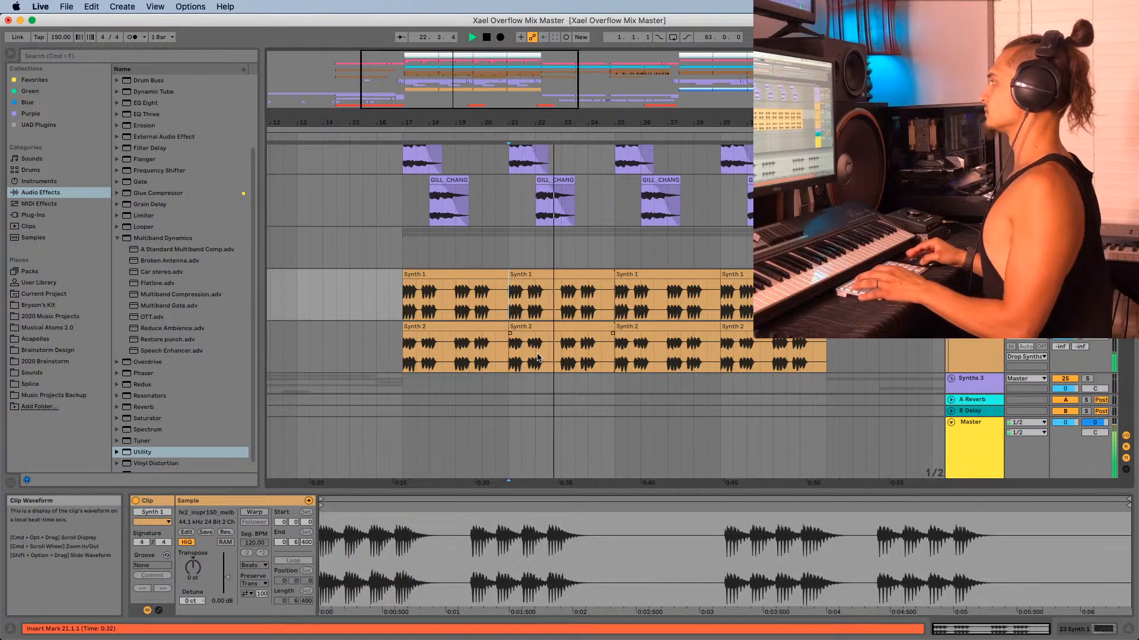
{"action": "scroll", "coordinate": [517, 295], "scroll_direction": "down", "scroll_amount": 2}
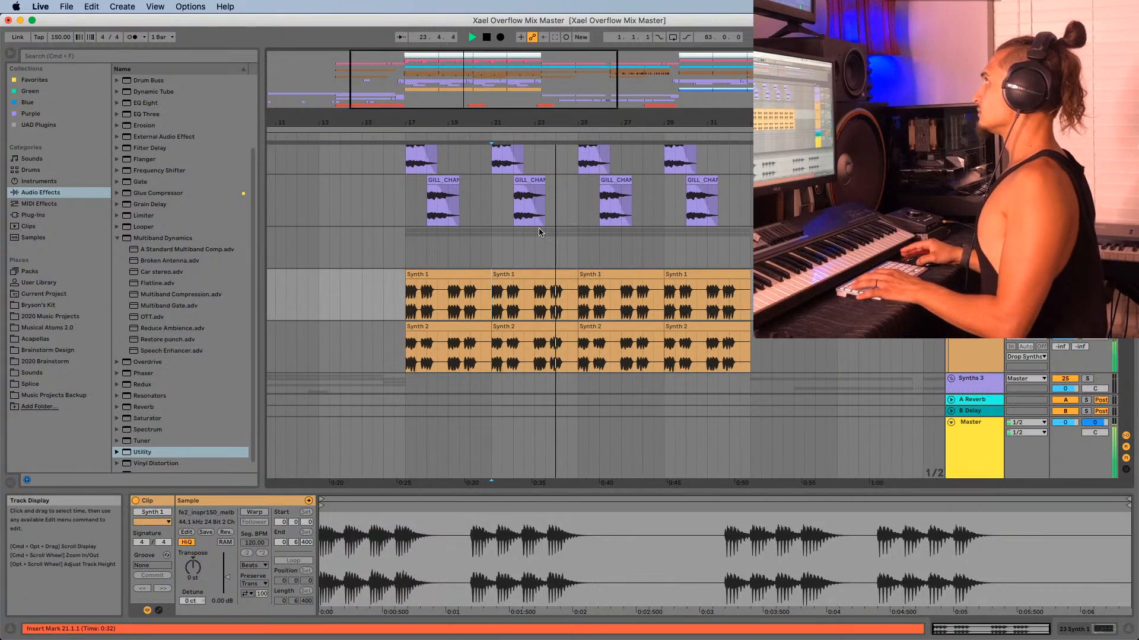
{"action": "scroll", "coordinate": [538, 228], "scroll_direction": "down", "scroll_amount": 3}
{"action": "scroll", "coordinate": [562, 274], "scroll_direction": "up", "scroll_amount": 6}
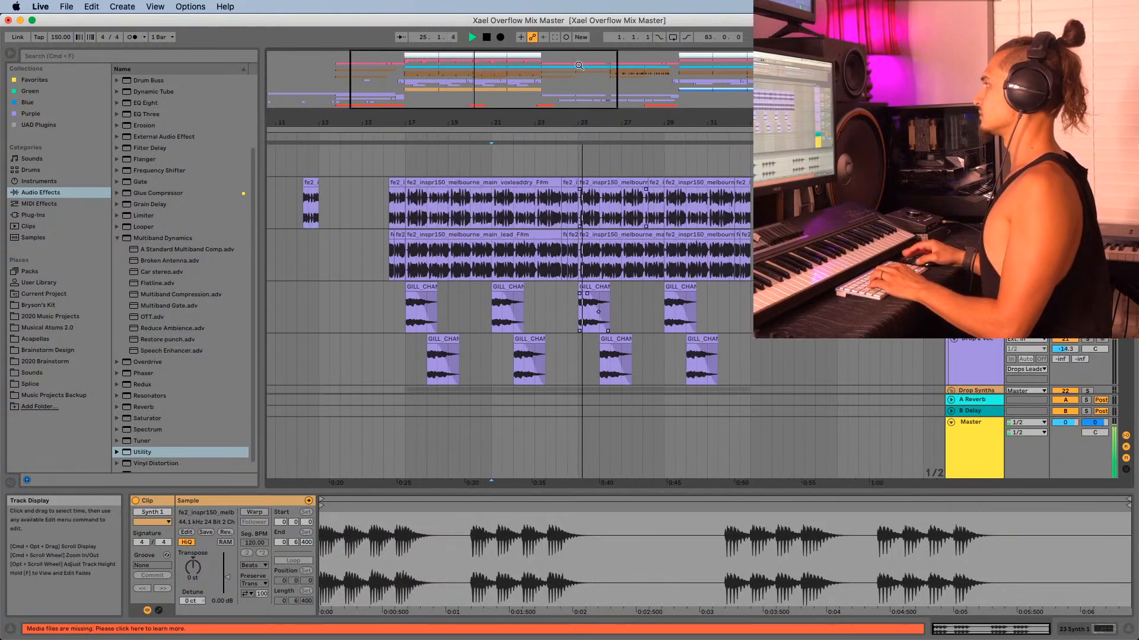
{"action": "scroll", "coordinate": [578, 298], "scroll_direction": "down", "scroll_amount": 10}
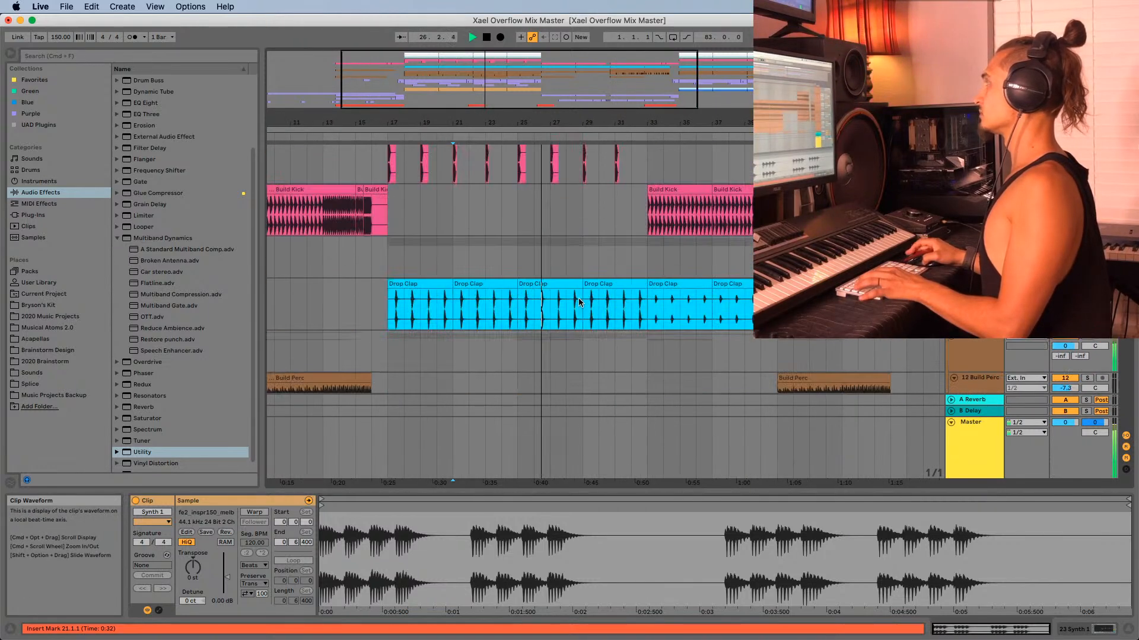
- Show the Master track's device chain and check the percussion and lead levels in the mixer during playback
{"action": "double_click", "coordinate": [977, 423]}
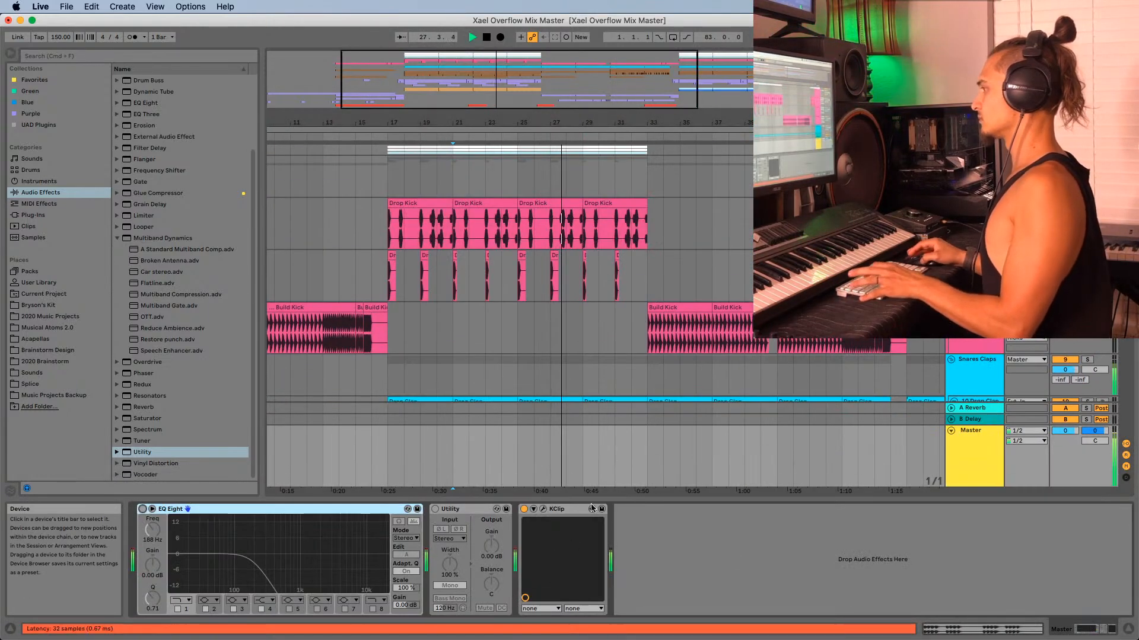
{"action": "scroll", "coordinate": [606, 285], "scroll_direction": "down", "scroll_amount": 5}
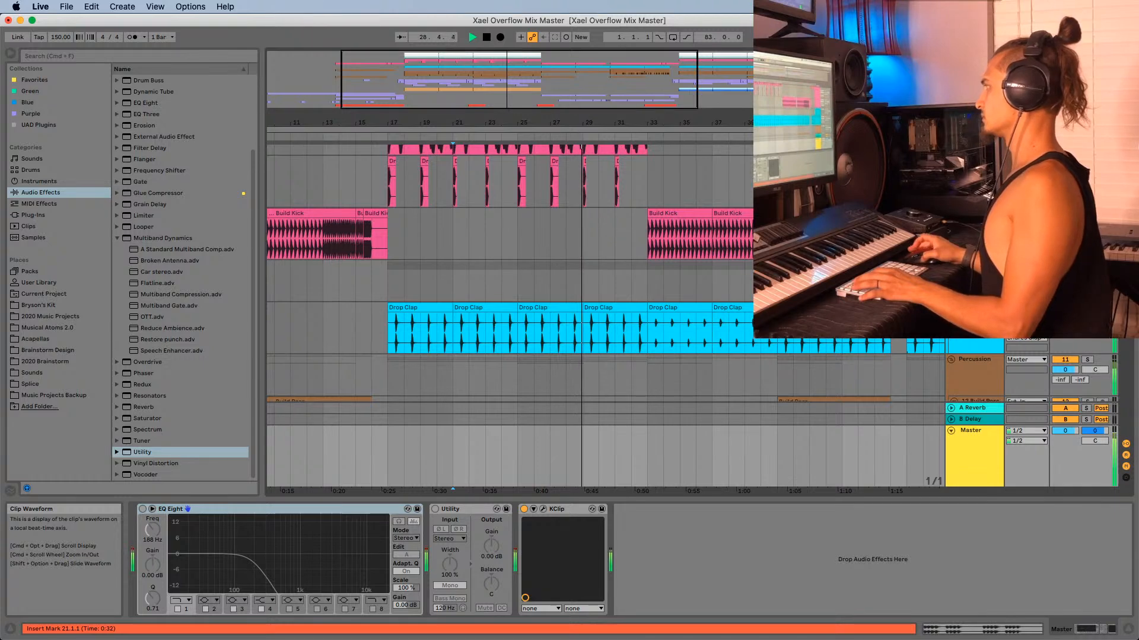
{"action": "key", "text": "Tab"}
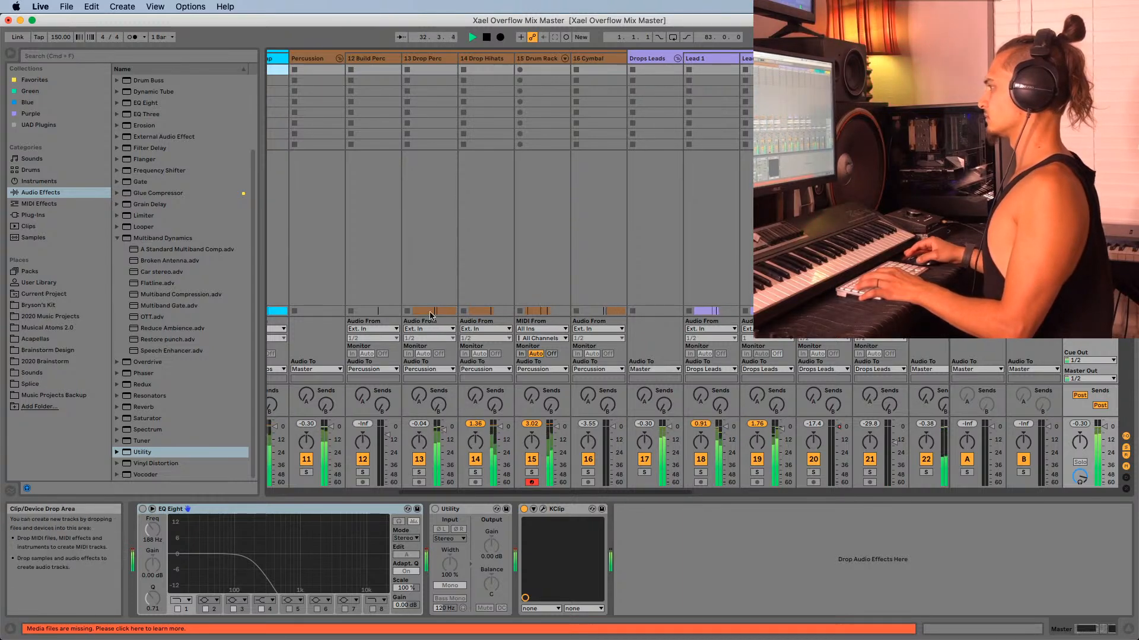
{"action": "key", "text": "Tab"}
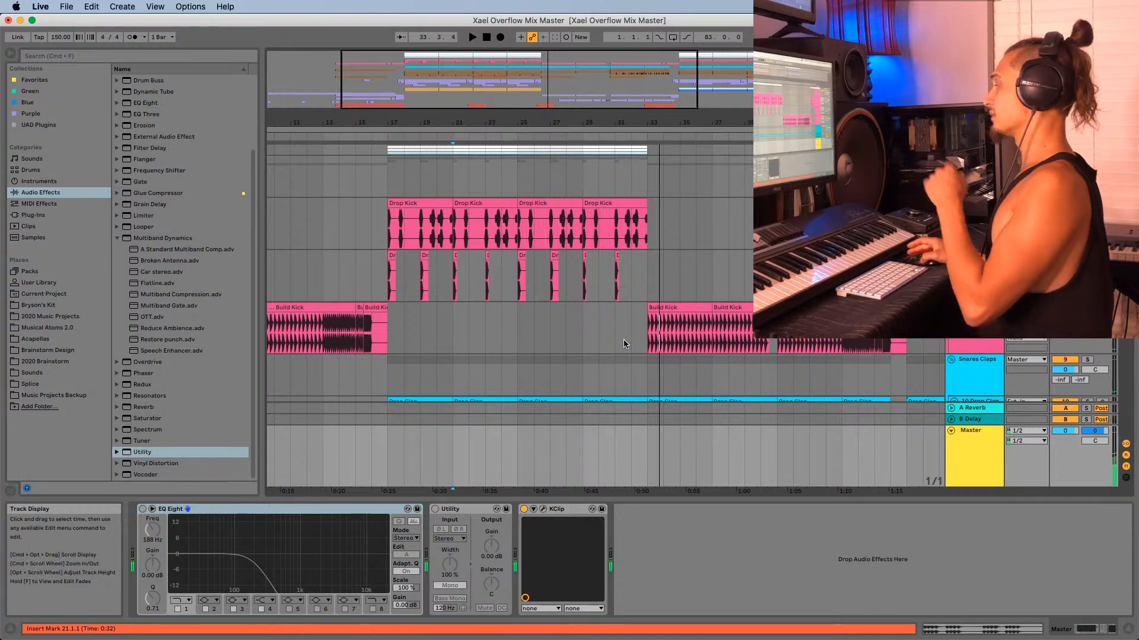
- Display the automation and reduce the Utility balance sweeps on Lead 1 and Lead 2 leading into bars 17 and 25
{"action": "scroll", "coordinate": [624, 339], "scroll_direction": "down", "scroll_amount": 6}
{"action": "scroll", "coordinate": [621, 355], "scroll_direction": "down", "scroll_amount": 5}
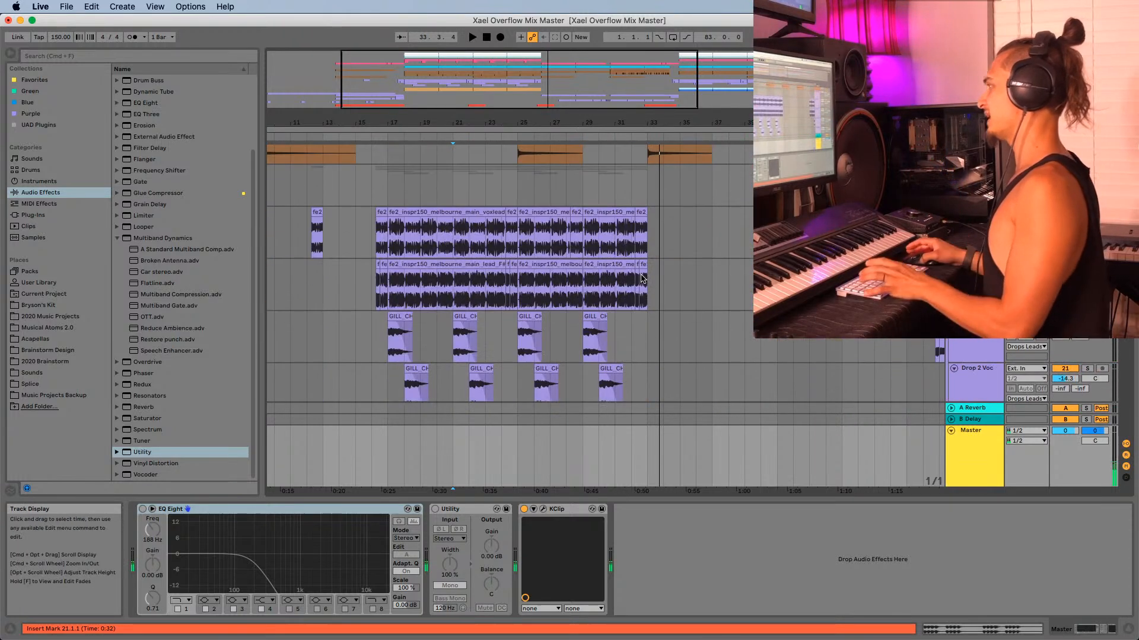
{"action": "left_click", "coordinate": [631, 239]}
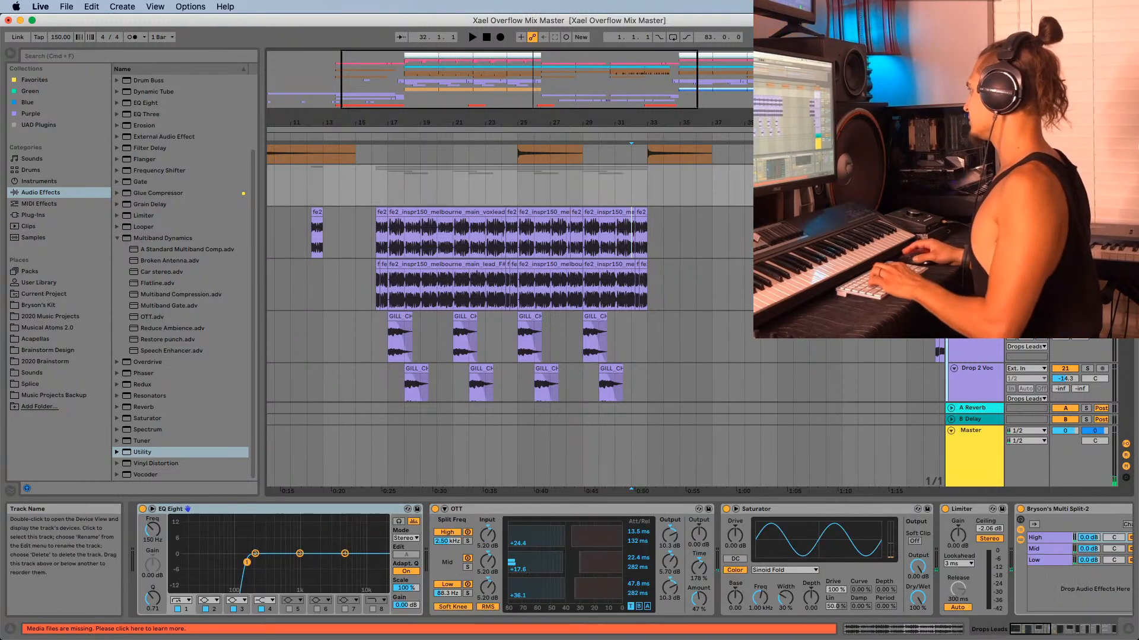
{"action": "key", "text": "a"}
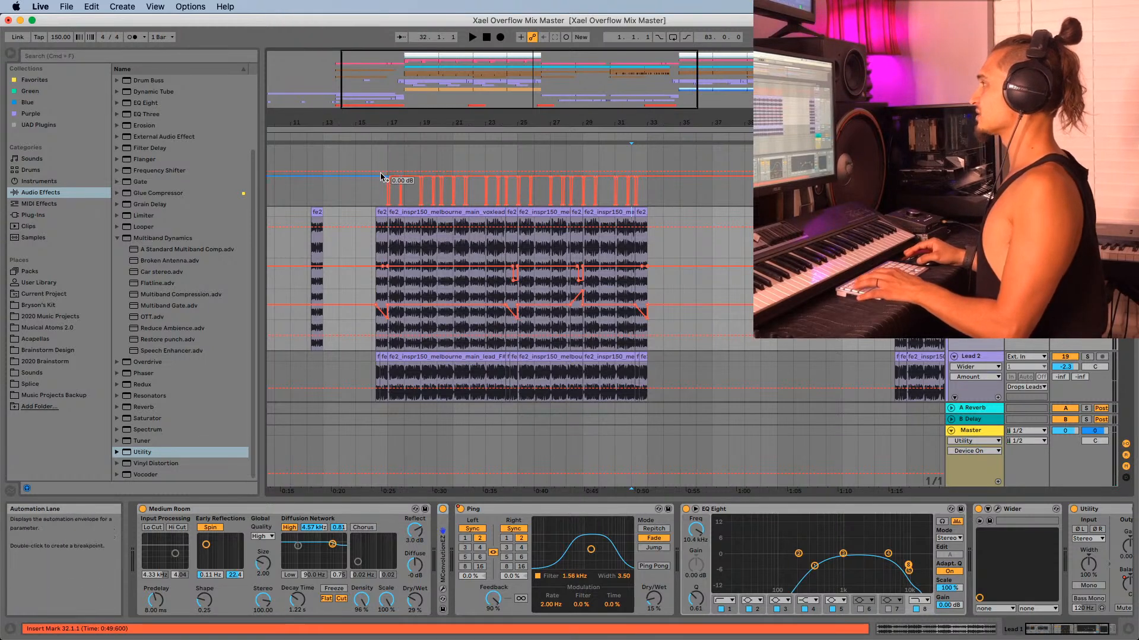
{"action": "left_click_drag", "start_coordinate": [378, 115], "coordinate": [394, 308]}
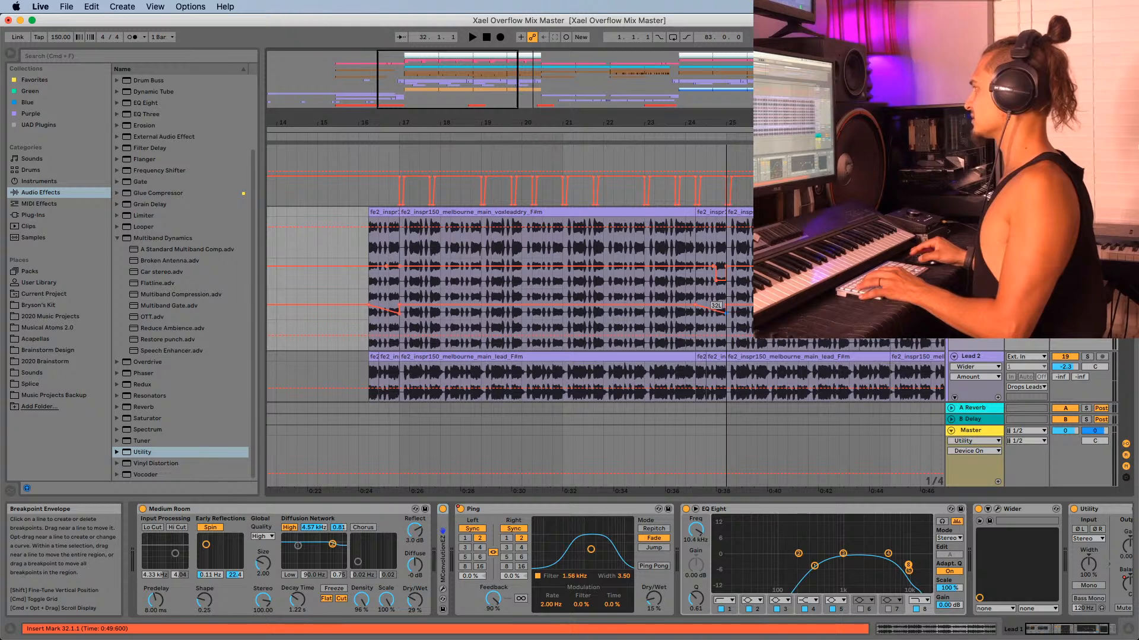
{"action": "scroll", "coordinate": [329, 289], "scroll_direction": "down", "scroll_amount": 5}
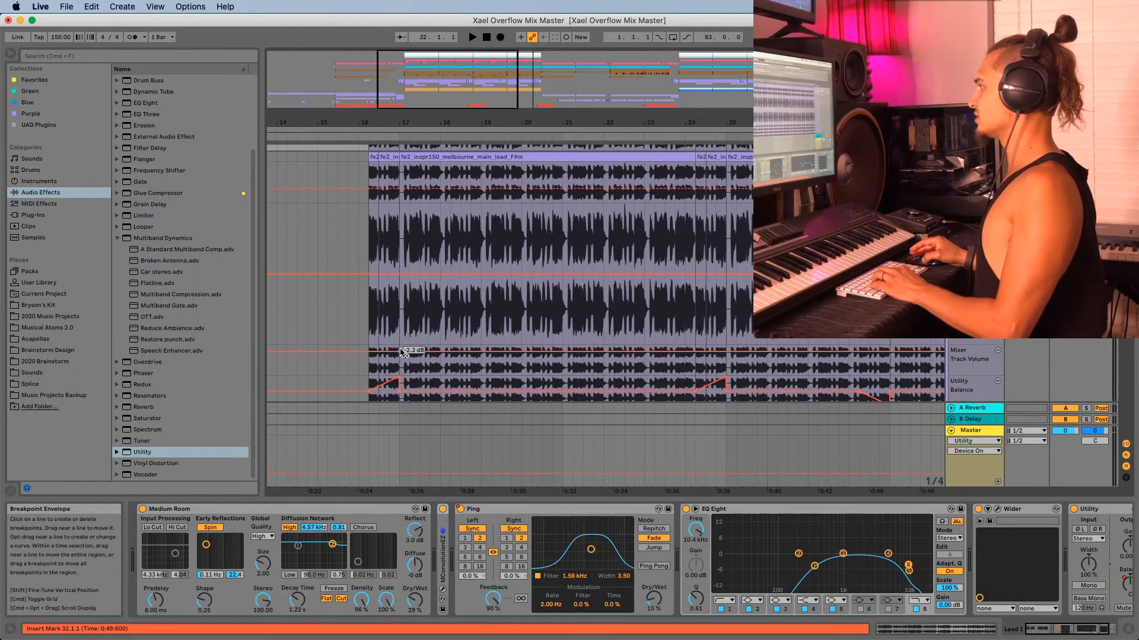
{"action": "left_click", "coordinate": [400, 383]}
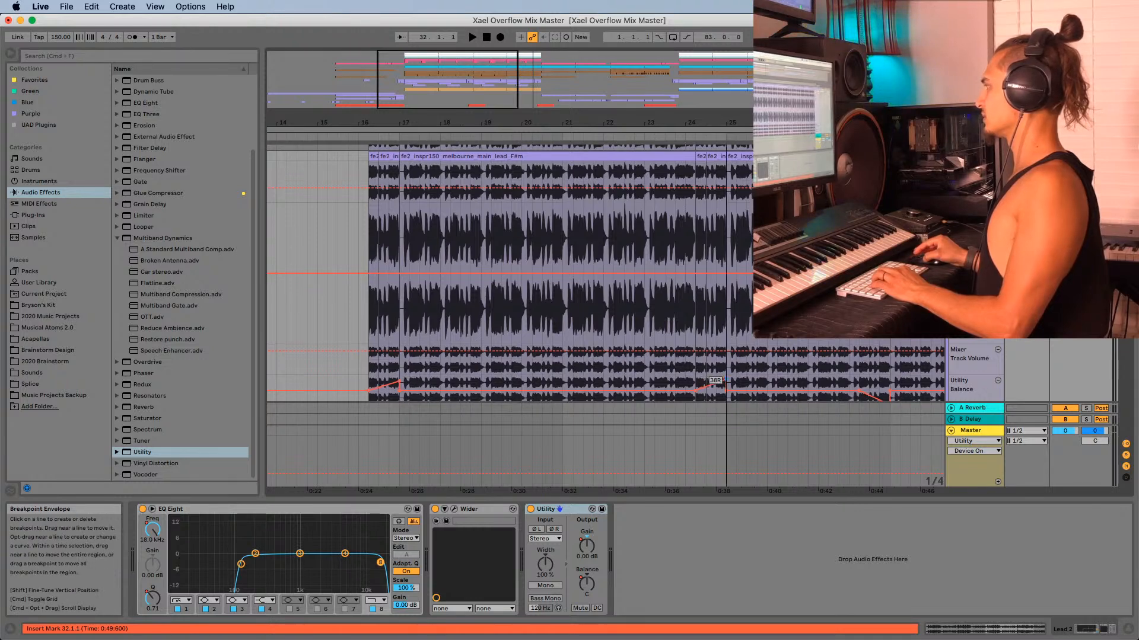
- Play the leads from 16.2.1 to audition the balance automation, and return to the Lead 1 lanes
{"action": "left_click", "coordinate": [374, 330]}
{"action": "key", "text": "space"}
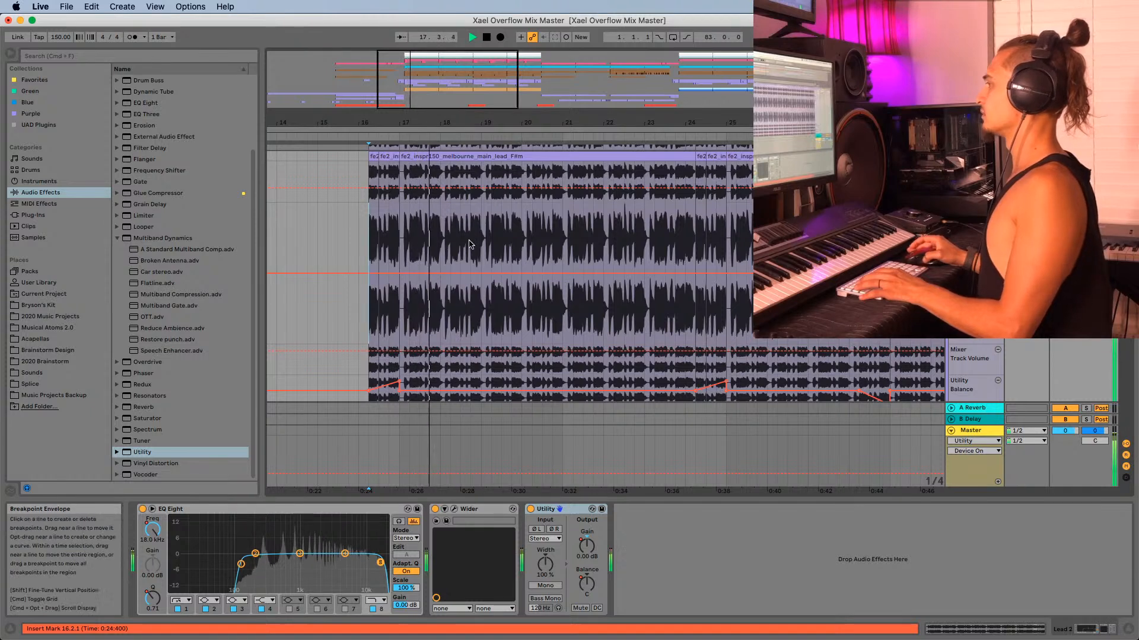
{"action": "key", "text": "space"}
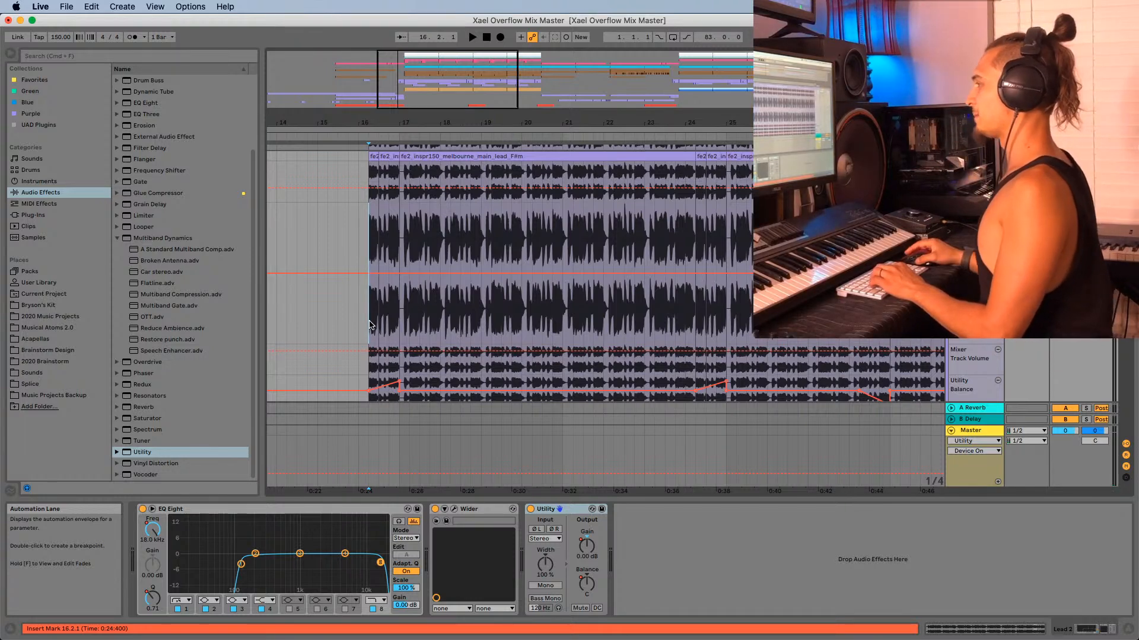
{"action": "scroll", "coordinate": [370, 326], "scroll_direction": "up", "scroll_amount": 4}
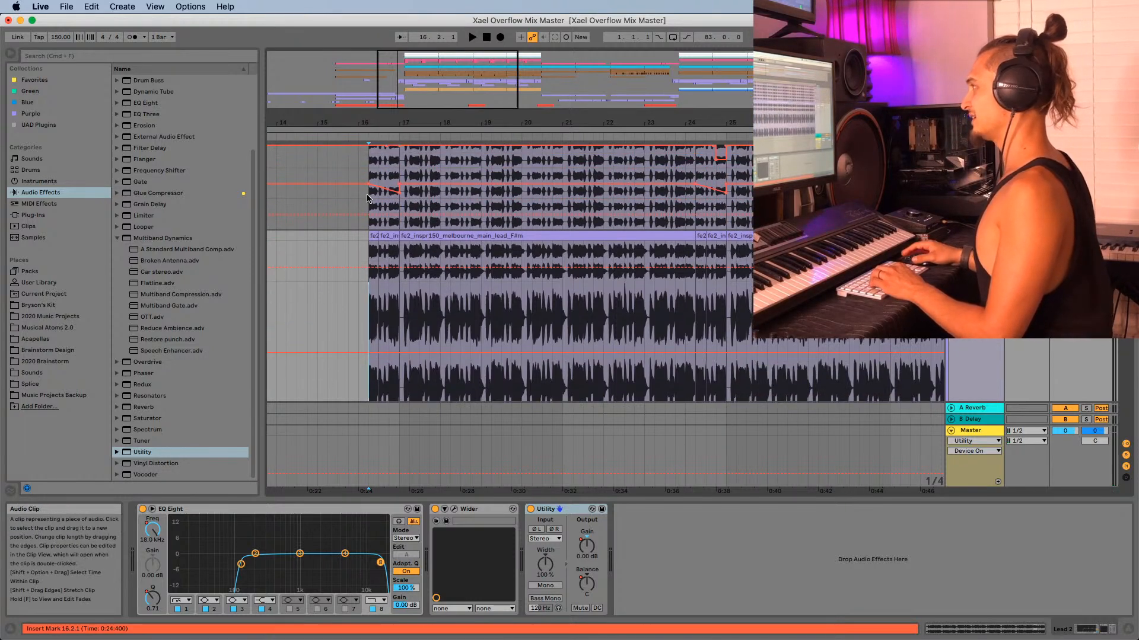
- Play from 16.2.1 and compare the Utility balance sweeps on Lead 1 and Lead 2 up to bar 29
{"action": "left_click", "coordinate": [368, 203]}
{"action": "key", "text": "space"}
{"action": "scroll", "coordinate": [421, 261], "scroll_direction": "down", "scroll_amount": 9}
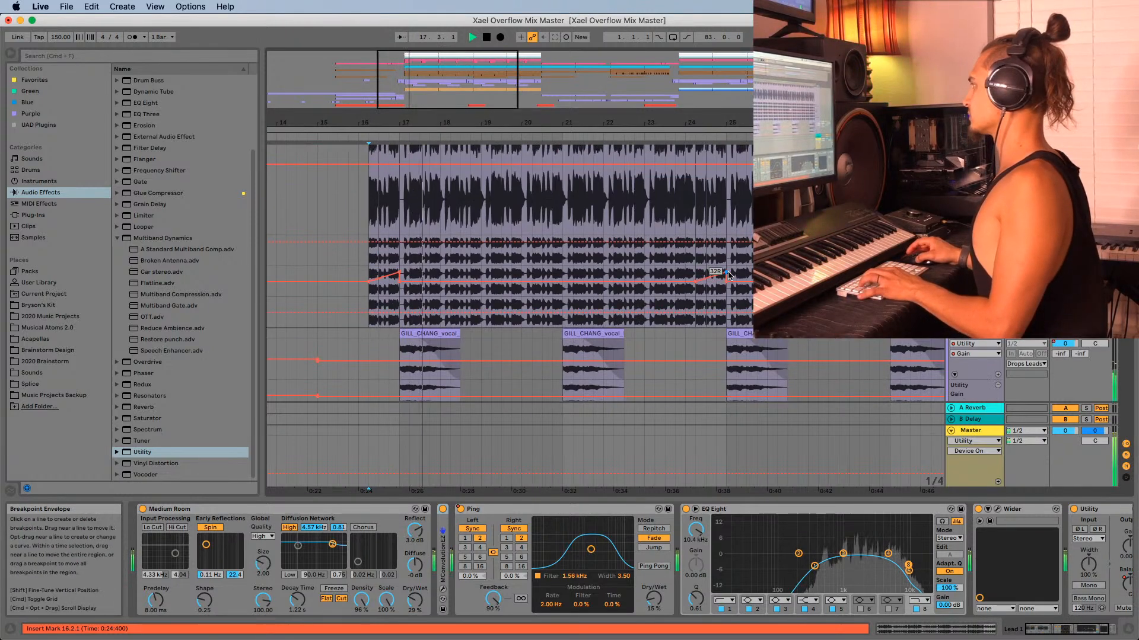
{"action": "scroll", "coordinate": [714, 259], "scroll_direction": "up", "scroll_amount": 5}
{"action": "scroll", "coordinate": [714, 259], "scroll_direction": "up", "scroll_amount": 6}
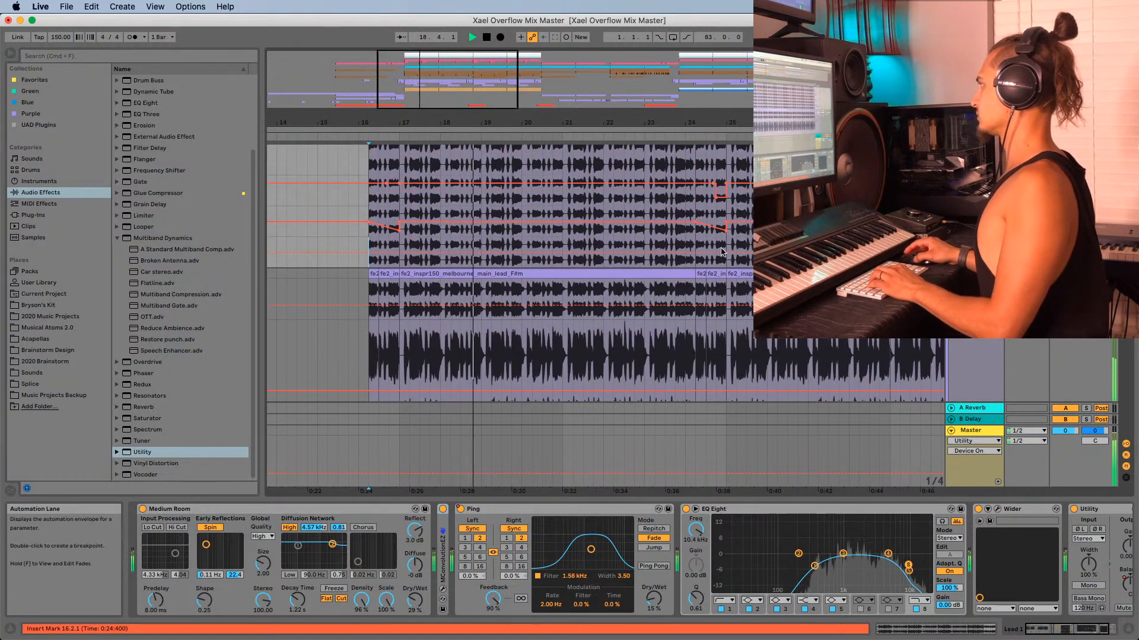
{"action": "left_click_drag", "start_coordinate": [753, 126], "coordinate": [549, 126]}
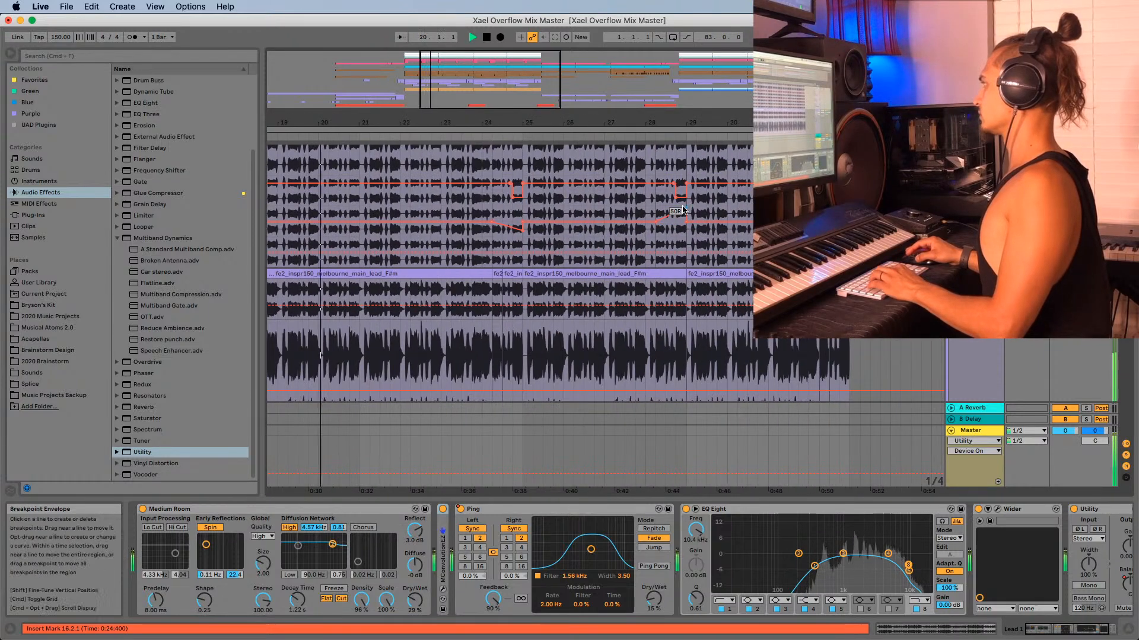
{"action": "scroll", "coordinate": [684, 249], "scroll_direction": "down", "scroll_amount": 8}
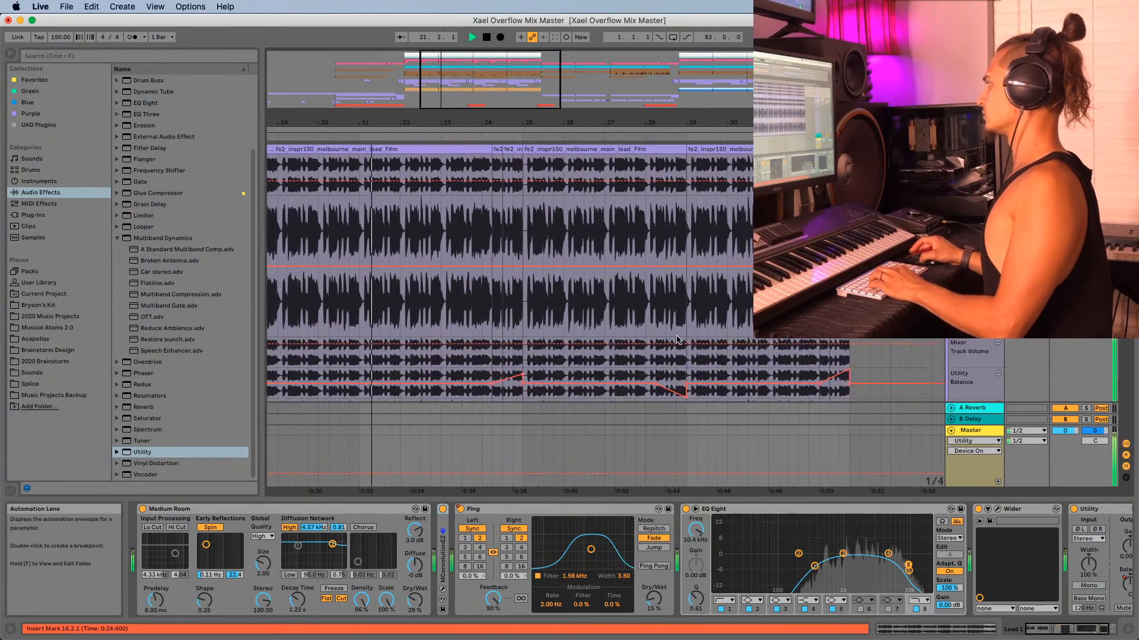
- Reduce the Utility balance sweeps leading into bar 29 on Lead 2 and Lead 1 during playback
{"action": "left_click", "coordinate": [688, 372]}
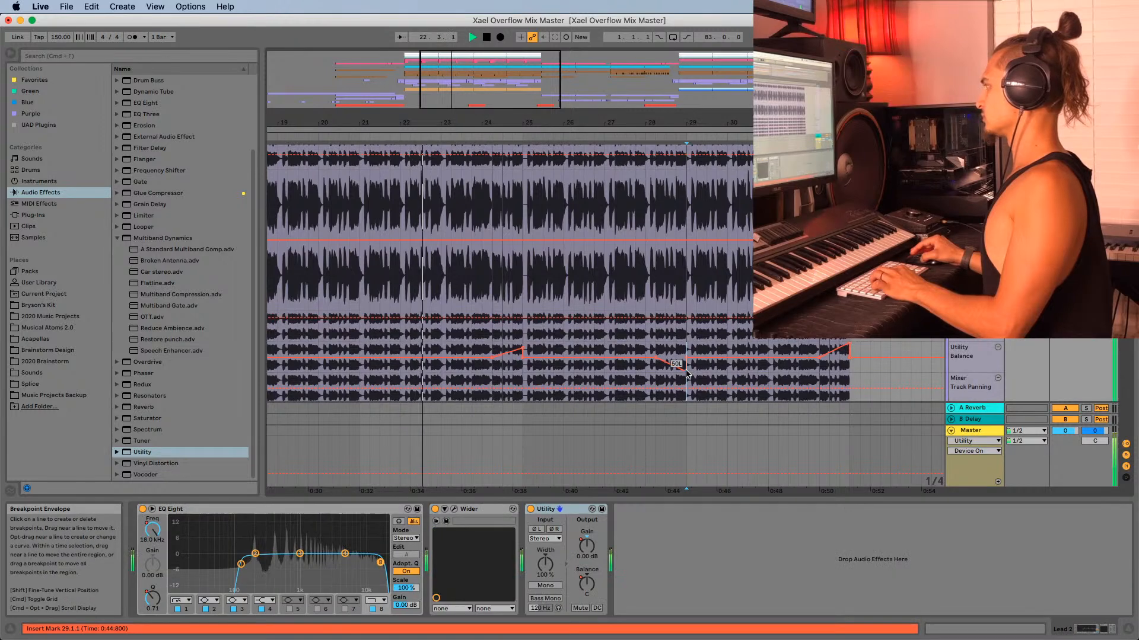
{"action": "scroll", "coordinate": [688, 366], "scroll_direction": "up", "scroll_amount": 6}
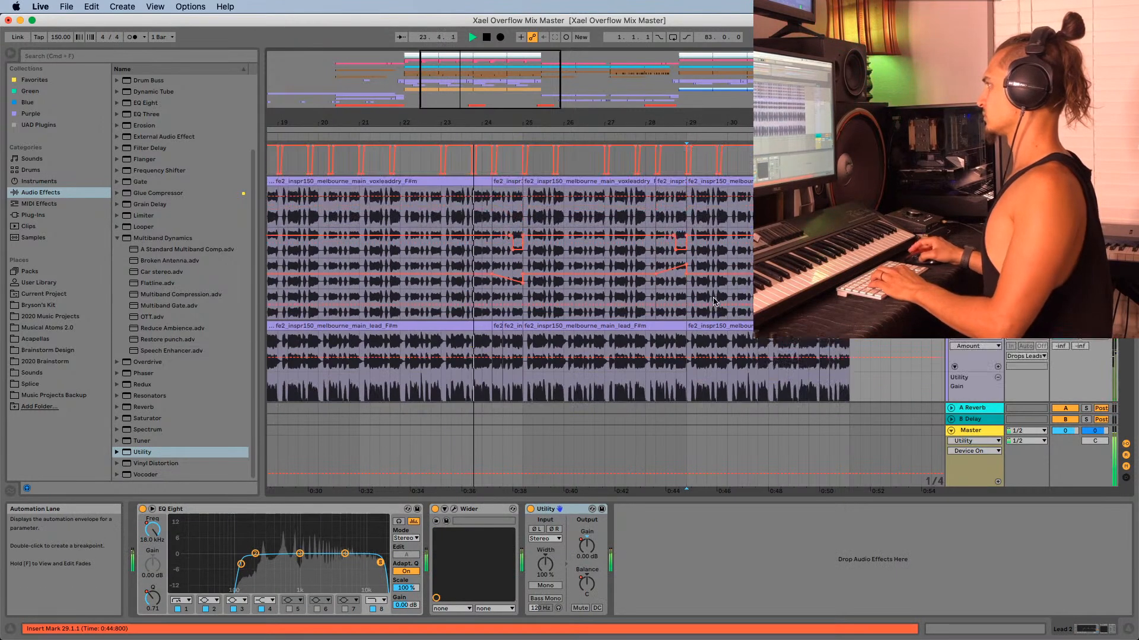
{"action": "scroll", "coordinate": [690, 321], "scroll_direction": "down", "scroll_amount": 1}
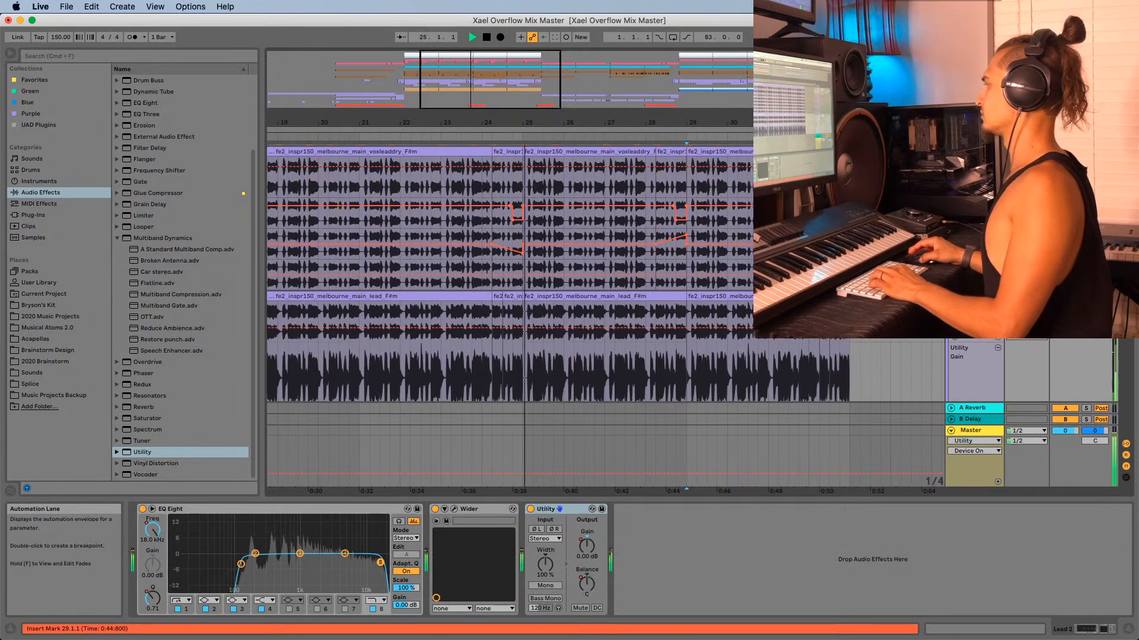
{"action": "left_click", "coordinate": [686, 237]}
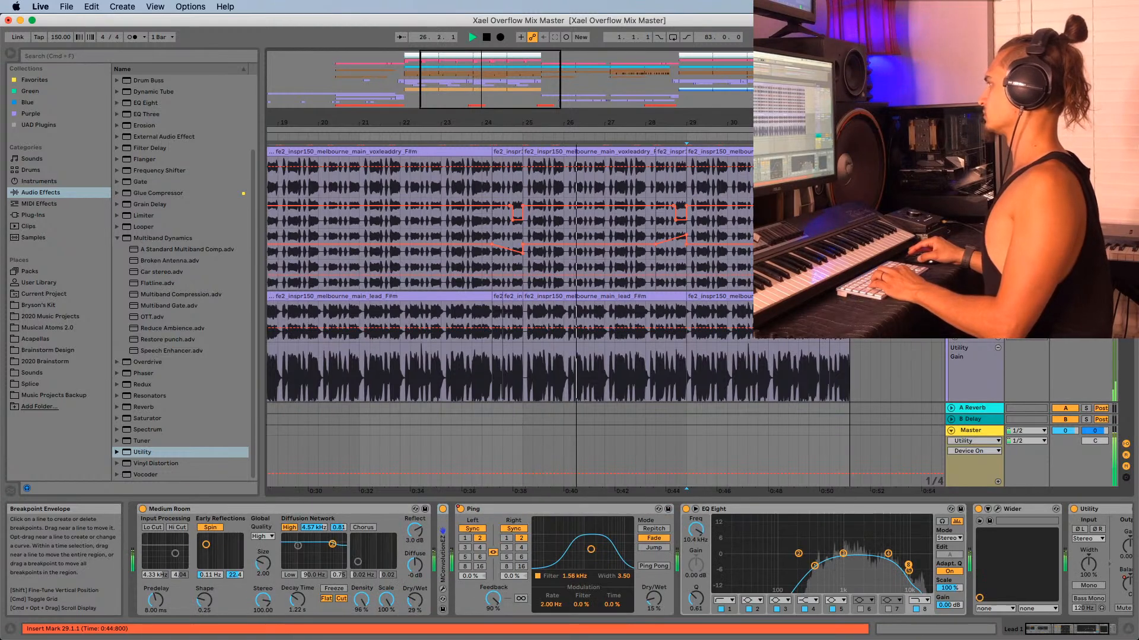
{"action": "scroll", "coordinate": [687, 245], "scroll_direction": "down", "scroll_amount": 5}
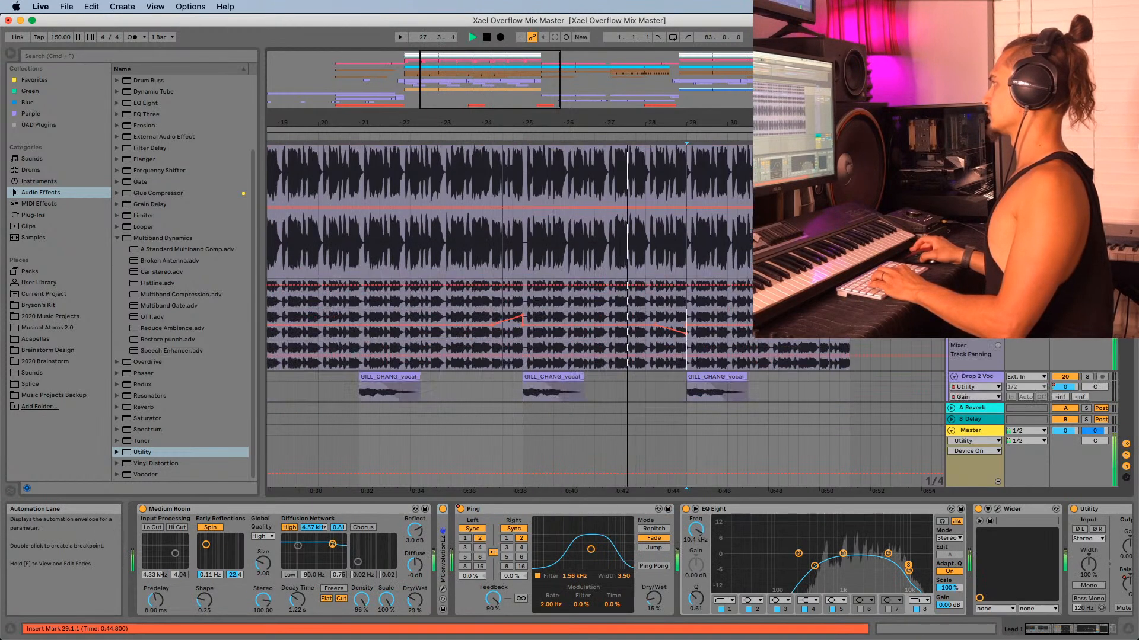
{"action": "left_click", "coordinate": [687, 325]}
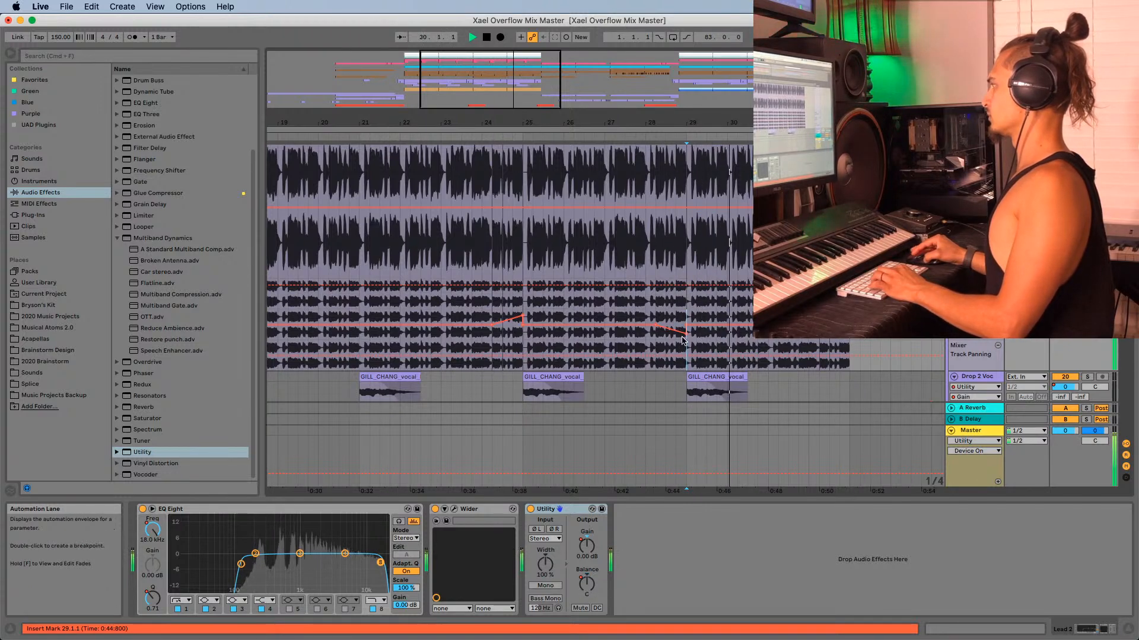
{"action": "scroll", "coordinate": [687, 337], "scroll_direction": "up", "scroll_amount": 5}
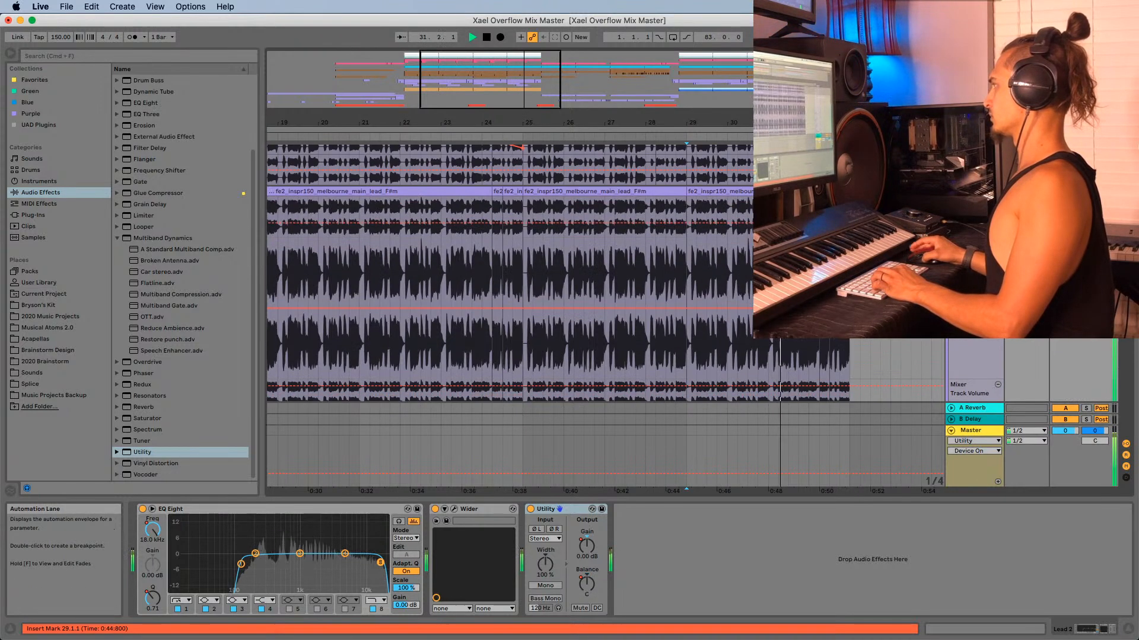
{"action": "left_click", "coordinate": [686, 157]}
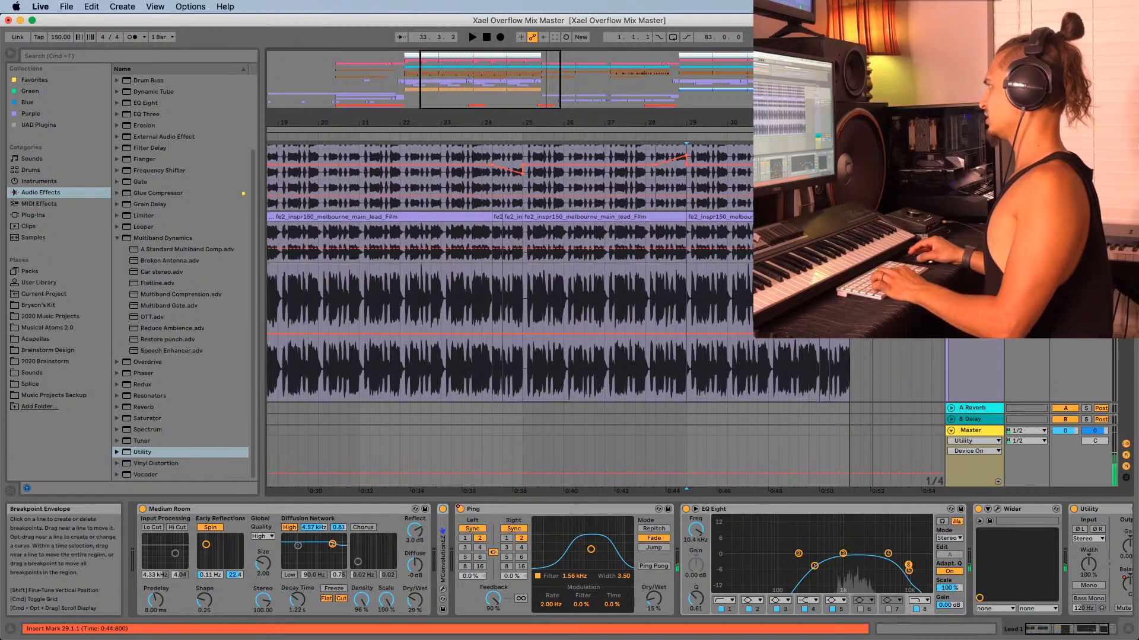
- Fine-tune the balance peaks on Lead 1 and Lead 2 at bar 29 and raise Lead 2's peak at bar 25
{"action": "scroll", "coordinate": [687, 267], "scroll_direction": "down", "scroll_amount": 5}
{"action": "left_click", "coordinate": [686, 351]}
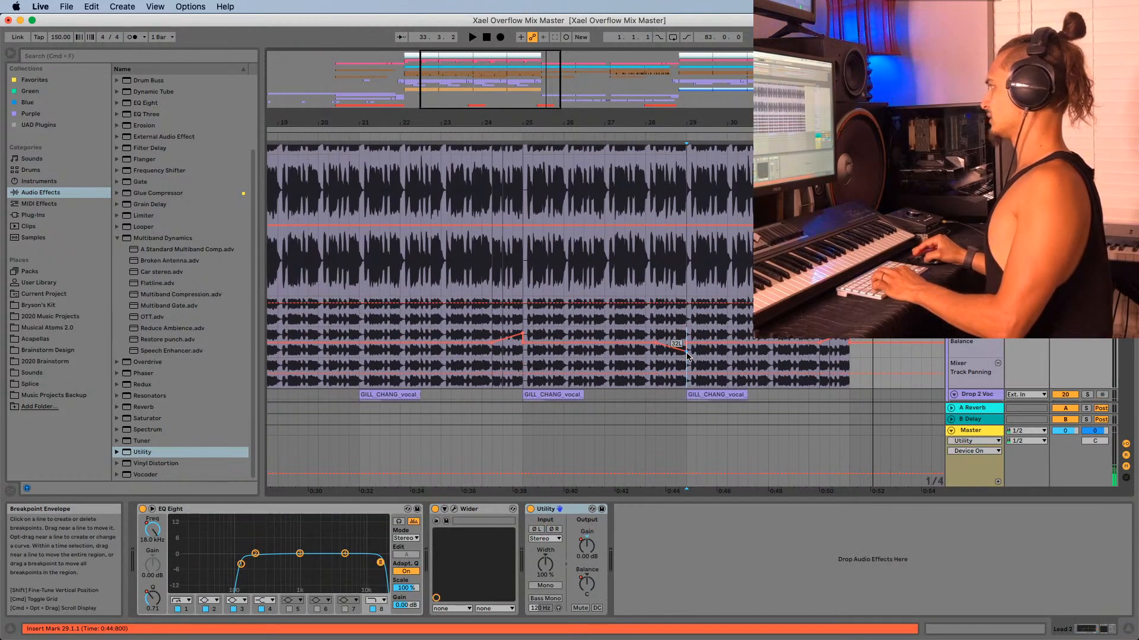
{"action": "scroll", "coordinate": [687, 353], "scroll_direction": "up", "scroll_amount": 5}
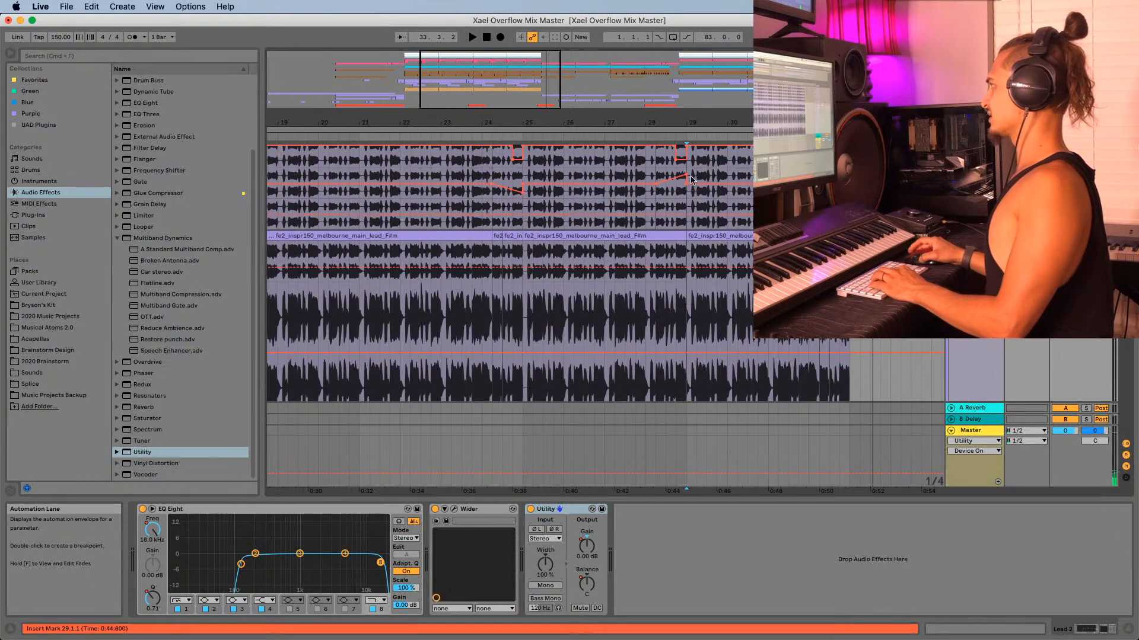
{"action": "left_click", "coordinate": [685, 177]}
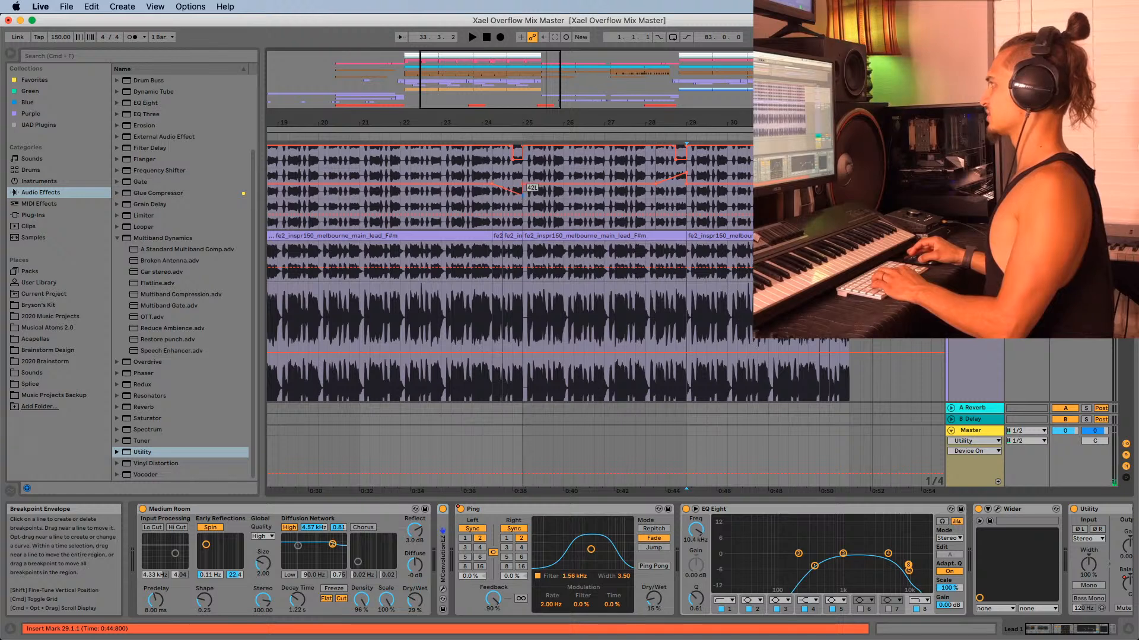
{"action": "scroll", "coordinate": [522, 237], "scroll_direction": "down", "scroll_amount": 5}
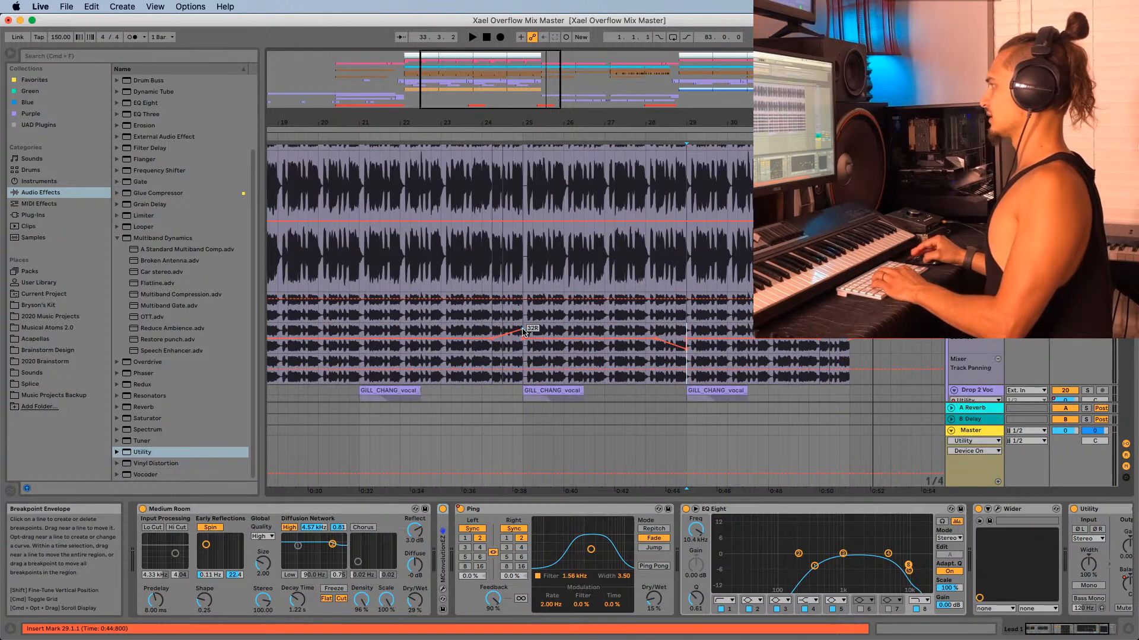
{"action": "left_click_drag", "start_coordinate": [522, 329], "coordinate": [523, 328]}
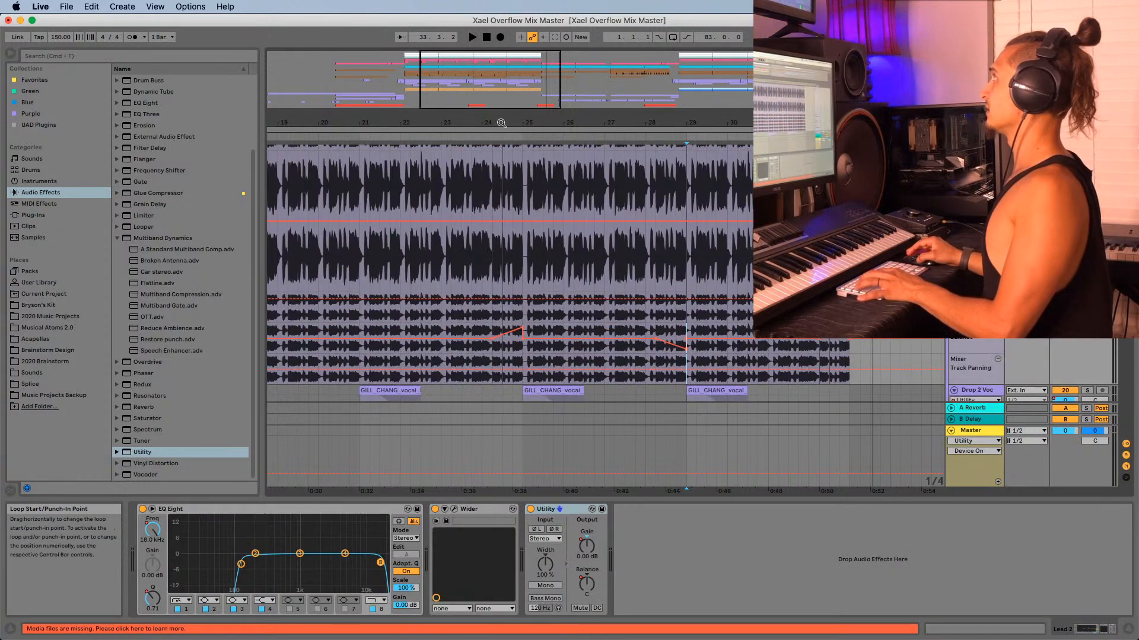
- Copy the balance sweeps from 24.2.1–25.2.1 on Lead 2 and Lead 1 to the matching lanes at 16.2.1
{"action": "scroll", "coordinate": [533, 332], "scroll_direction": "left", "scroll_amount": 10}
{"action": "scroll", "coordinate": [533, 332], "scroll_direction": "up", "scroll_amount": 1}
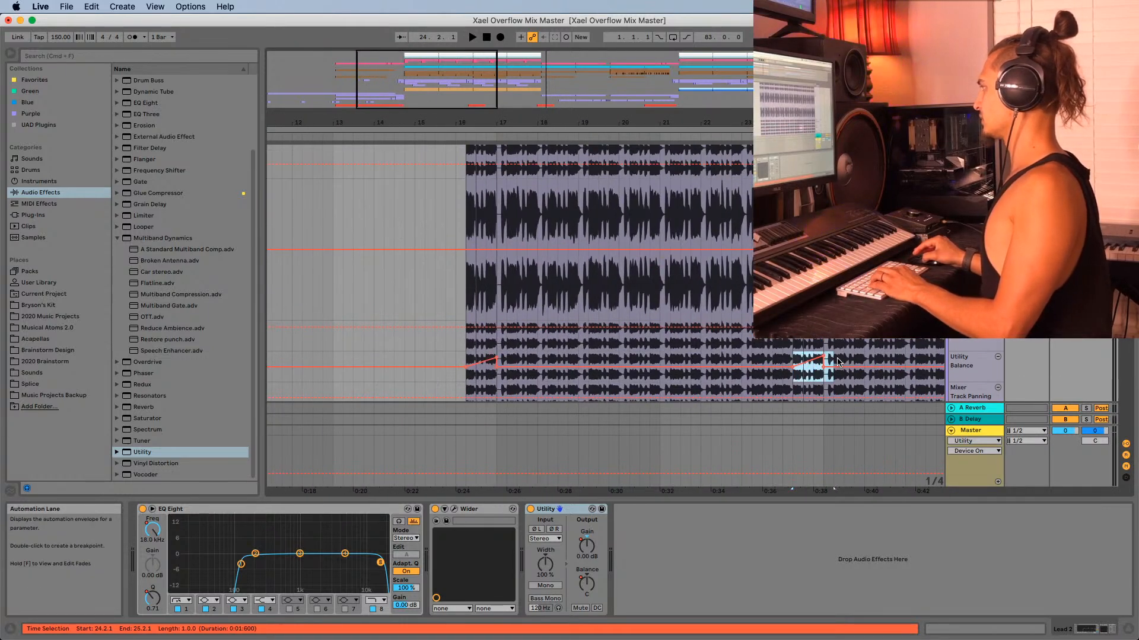
{"action": "left_click", "coordinate": [481, 362]}
{"action": "scroll", "coordinate": [565, 187], "scroll_direction": "up", "scroll_amount": 5}
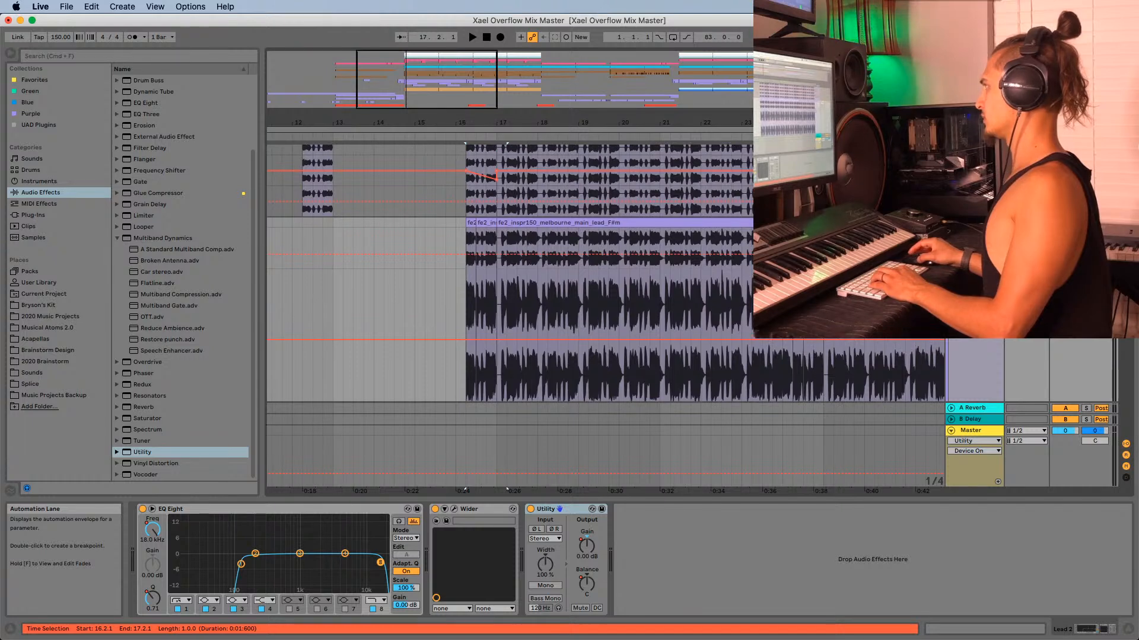
{"action": "key", "text": "super+z"}
{"action": "key", "text": "super+z"}
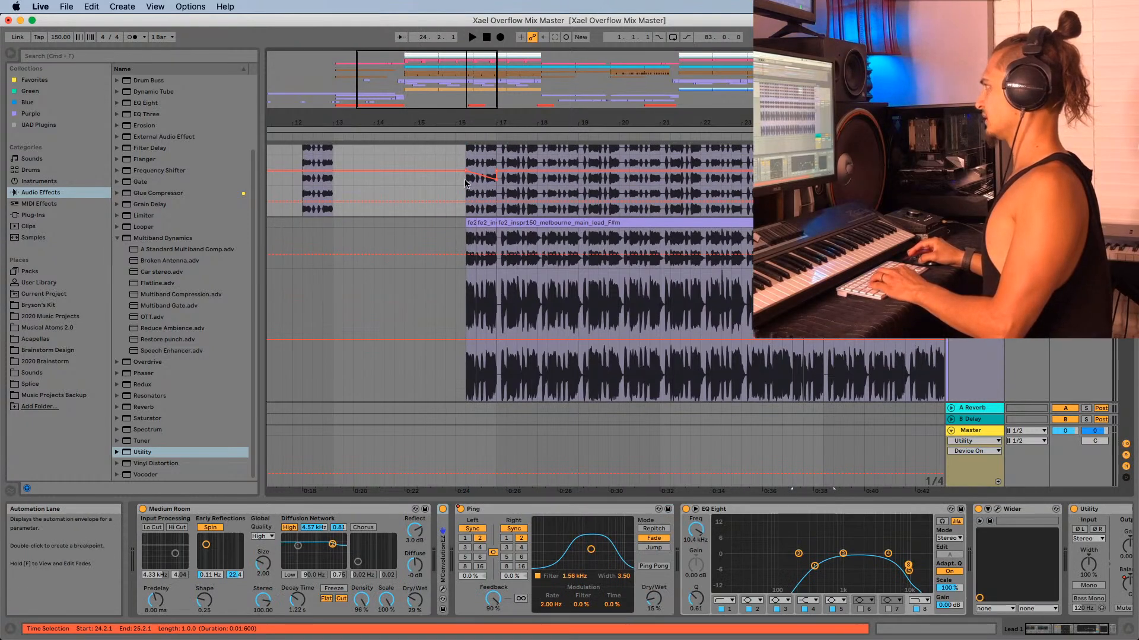
{"action": "key", "text": "minus"}
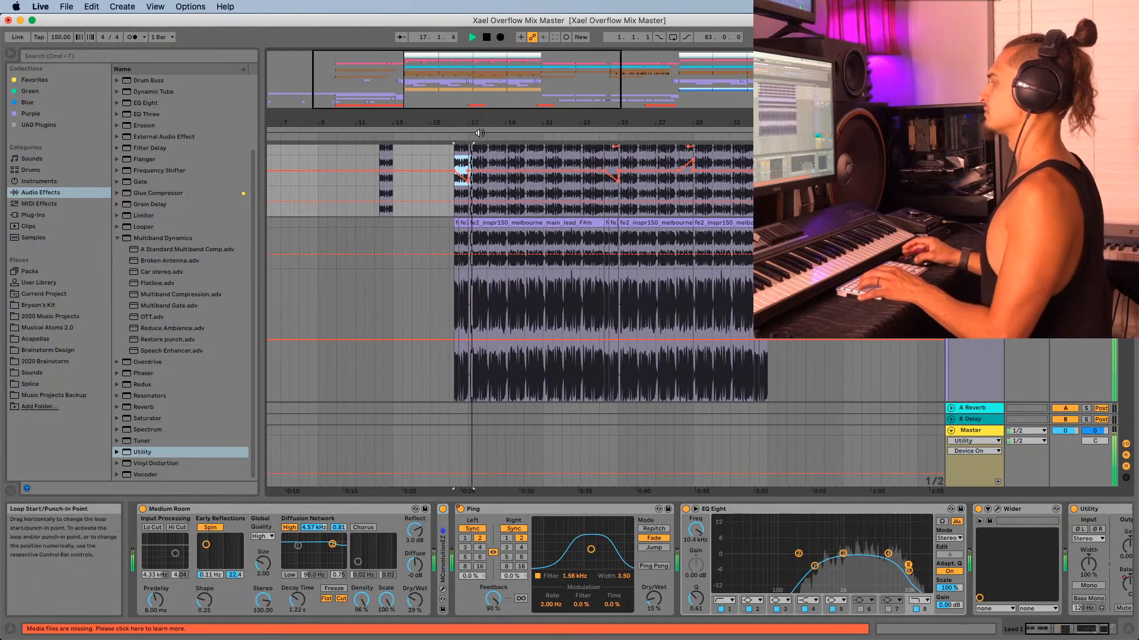
- Play the transition from 16.2.1 into the drop, checking the lead balance sweeps and the kick layers
{"action": "key", "text": "space"}
{"action": "key", "text": "space"}
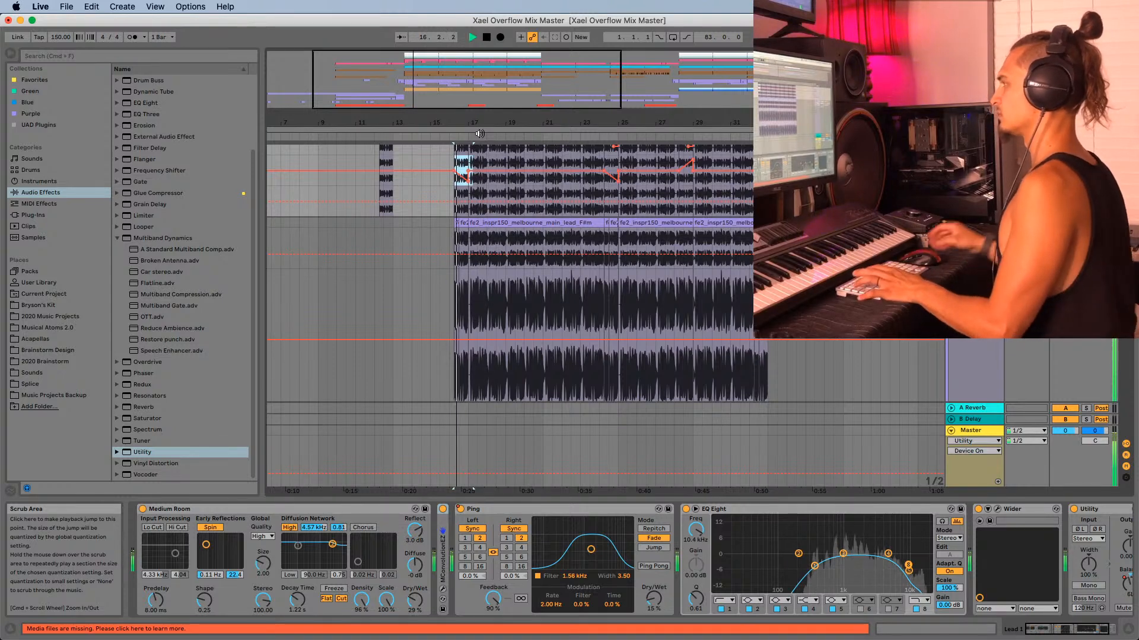
{"action": "left_click_drag", "start_coordinate": [471, 123], "coordinate": [471, 196]}
{"action": "scroll", "coordinate": [444, 260], "scroll_direction": "up", "scroll_amount": 10}
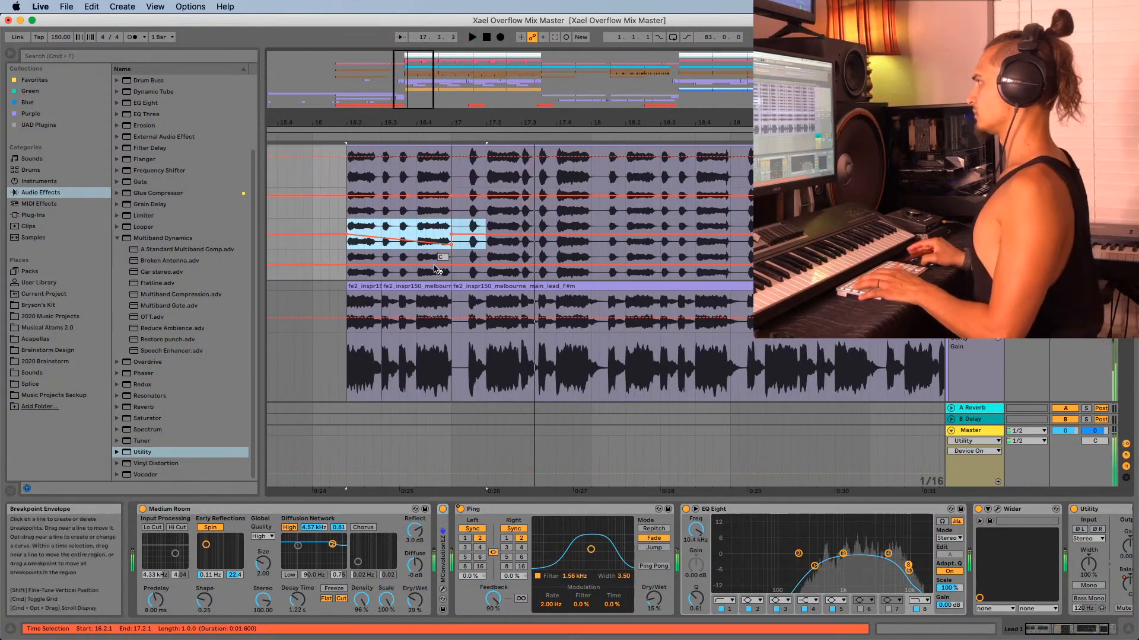
{"action": "key", "text": "space"}
{"action": "key", "text": "space"}
{"action": "scroll", "coordinate": [462, 261], "scroll_direction": "up", "scroll_amount": 10}
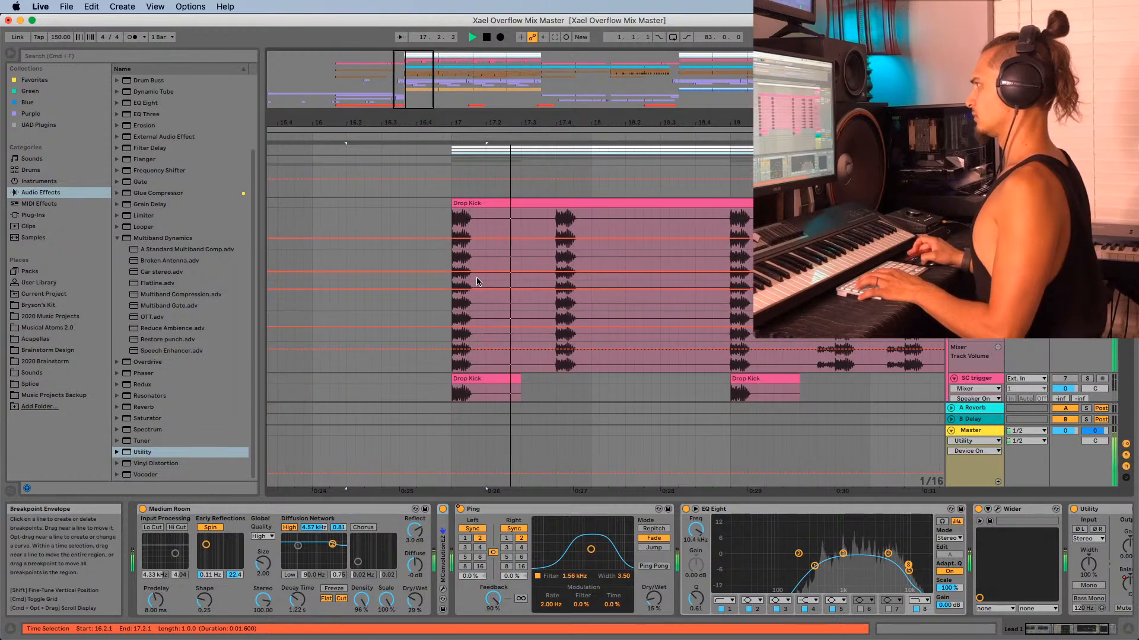
{"action": "scroll", "coordinate": [439, 270], "scroll_direction": "down", "scroll_amount": 10}
{"action": "left_click_drag", "start_coordinate": [420, 123], "coordinate": [526, 163]}
{"action": "scroll", "coordinate": [523, 252], "scroll_direction": "up", "scroll_amount": 4}
{"action": "key", "text": "space"}
{"action": "scroll", "coordinate": [525, 251], "scroll_direction": "up", "scroll_amount": 3}
- Hide the automation and copy the first Drop Kick hit at 17.1.1 to 16.2.3 on the same track
{"action": "left_click", "coordinate": [537, 209]}
{"action": "left_click_drag", "start_coordinate": [540, 123], "coordinate": [583, 84]}
{"action": "scroll", "coordinate": [606, 220], "scroll_direction": "up", "scroll_amount": 5}
{"action": "scroll", "coordinate": [590, 228], "scroll_direction": "up", "scroll_amount": 2}
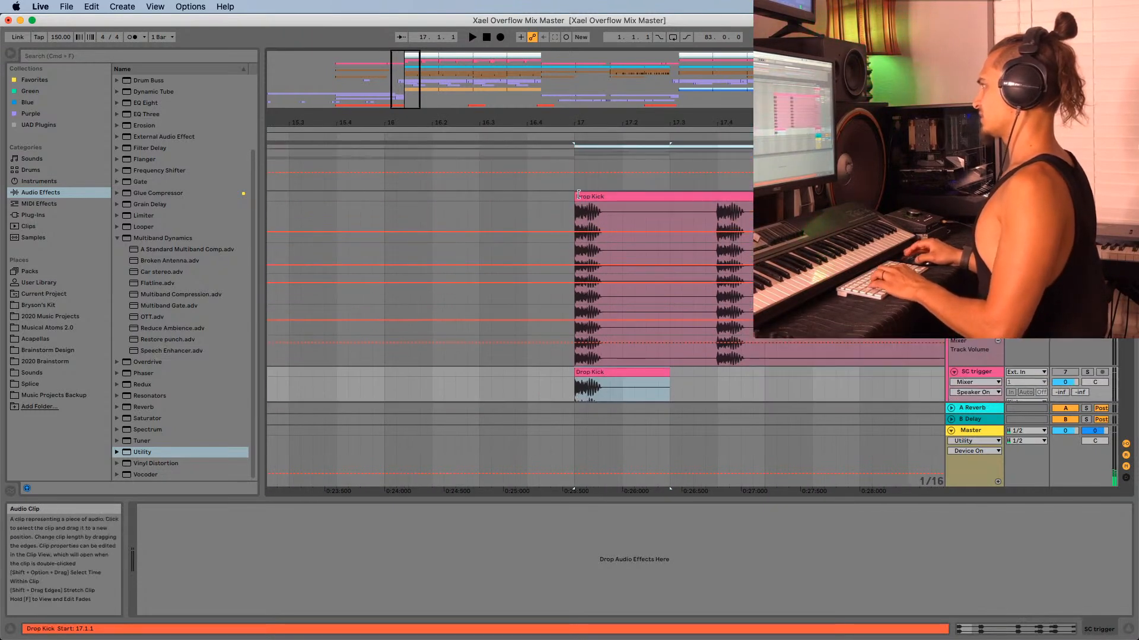
{"action": "left_click_drag", "start_coordinate": [576, 211], "coordinate": [607, 210]}
{"action": "key", "text": "a"}
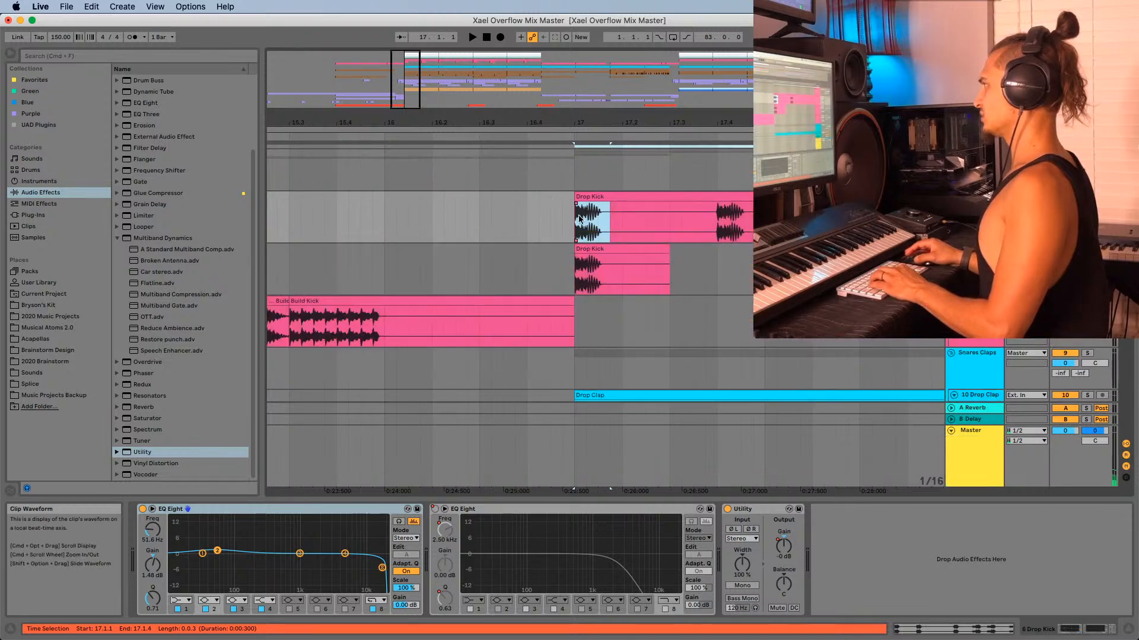
{"action": "left_click", "coordinate": [462, 224]}
{"action": "key", "text": "super+v"}
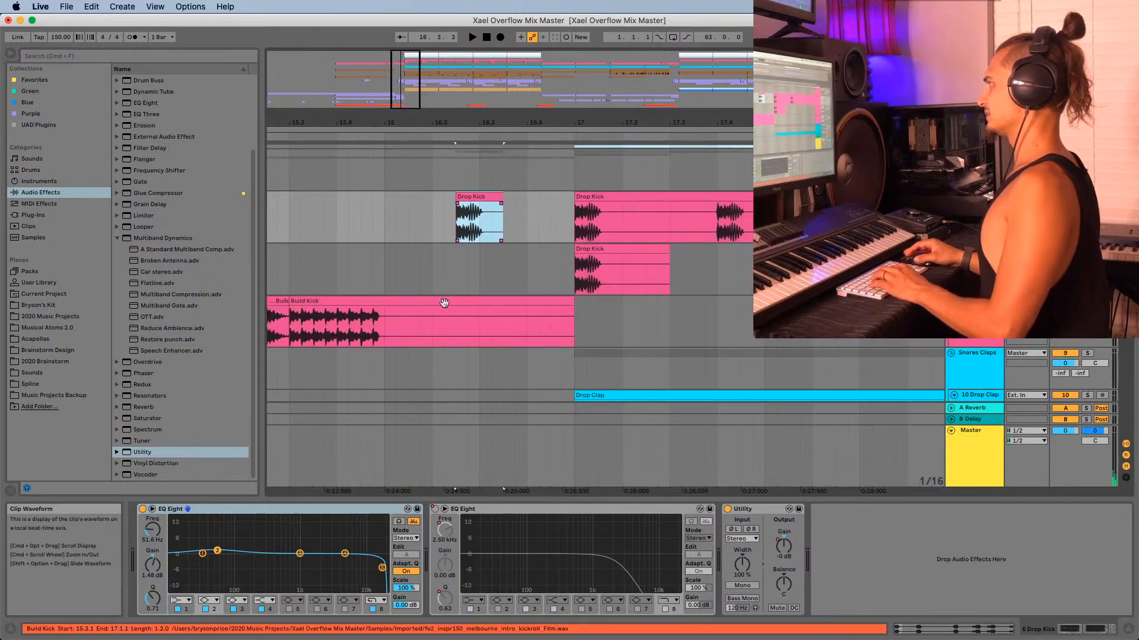
- Reverse the copied Drop Kick clip and crop its sample to the clip's length
{"action": "key", "text": "shift+Tab"}
{"action": "left_click", "coordinate": [226, 532]}
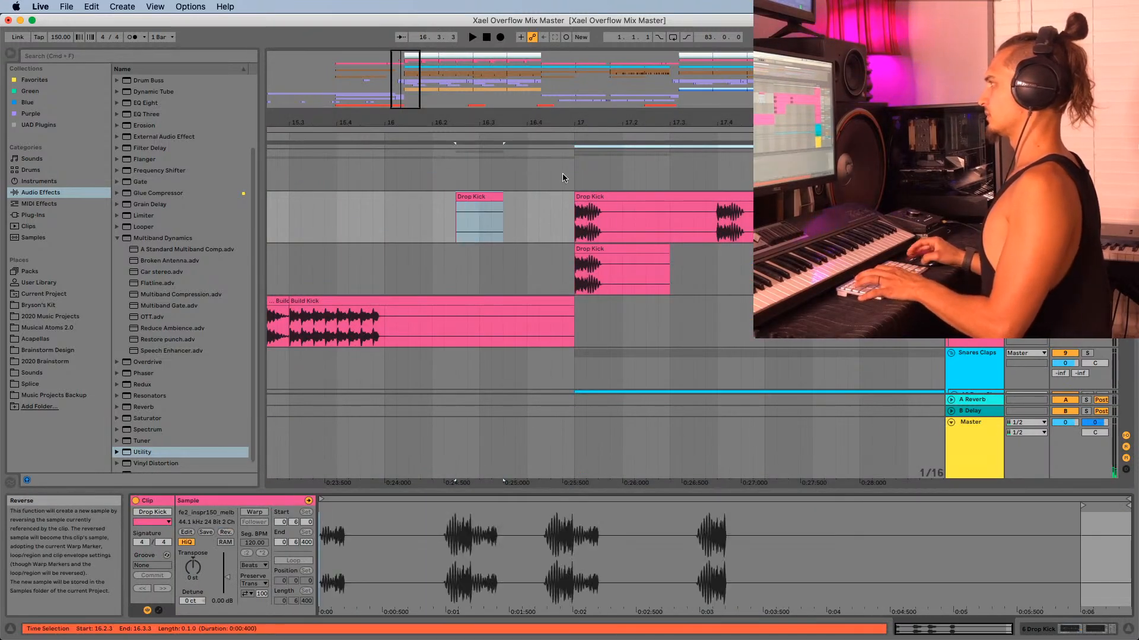
{"action": "right_click", "coordinate": [492, 196]}
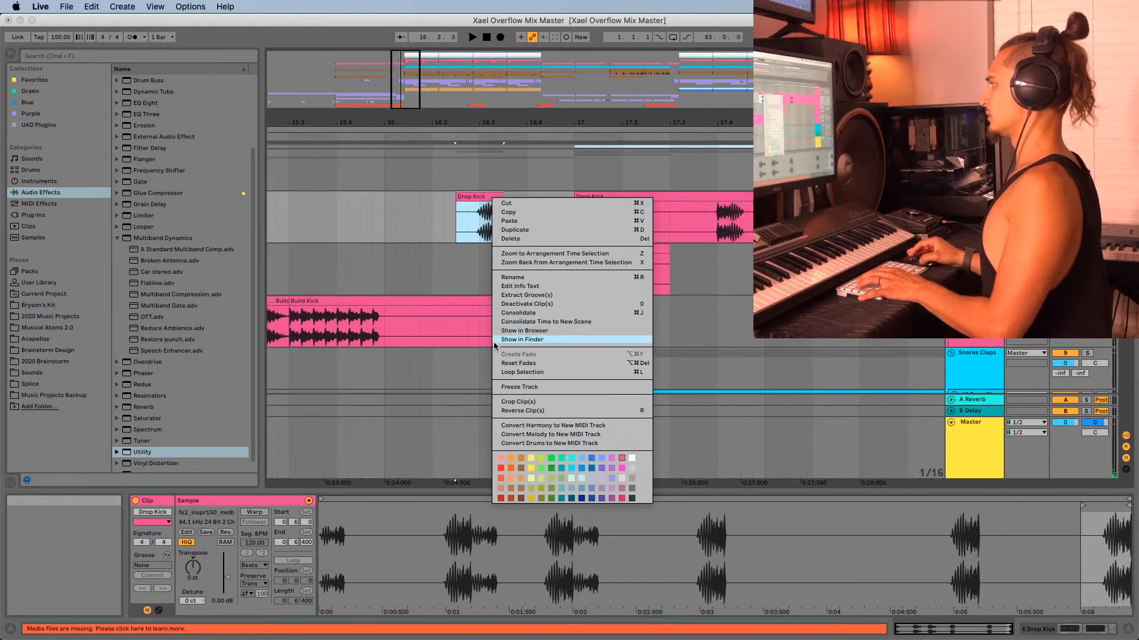
{"action": "left_click", "coordinate": [526, 388]}
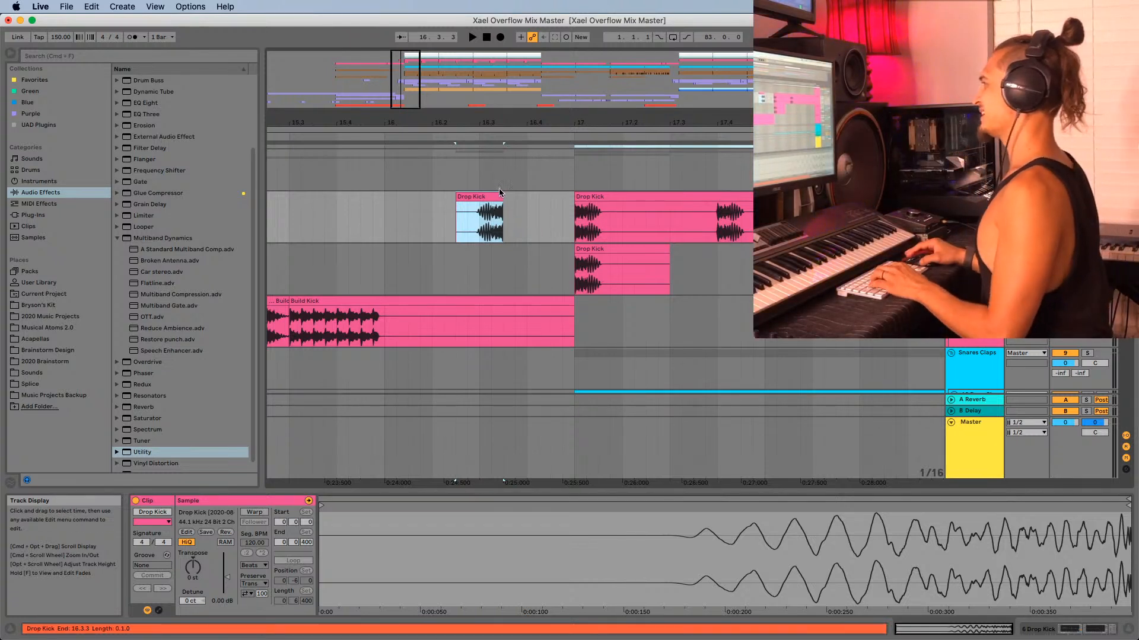
- Move the reversed kick so it ends at 17.1.1, trim its start to 16.4.2 and give it a fade-in
{"action": "scroll", "coordinate": [513, 212], "scroll_direction": "up", "scroll_amount": 3}
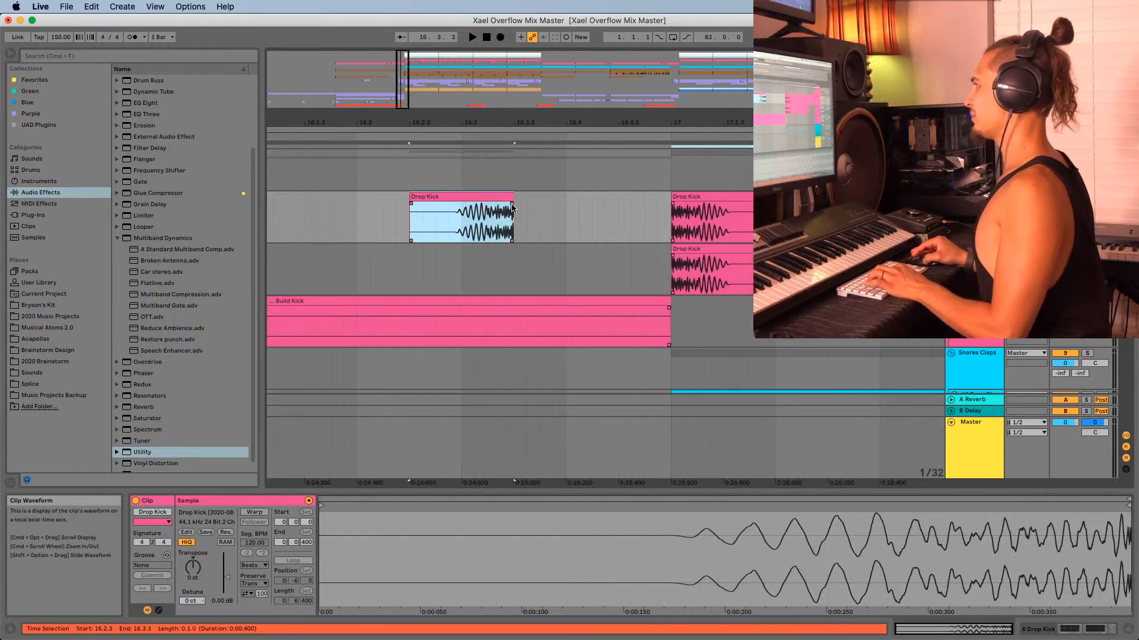
{"action": "left_click", "coordinate": [513, 208]}
{"action": "scroll", "coordinate": [497, 191], "scroll_direction": "left", "scroll_amount": 2}
{"action": "left_click", "coordinate": [497, 197]}
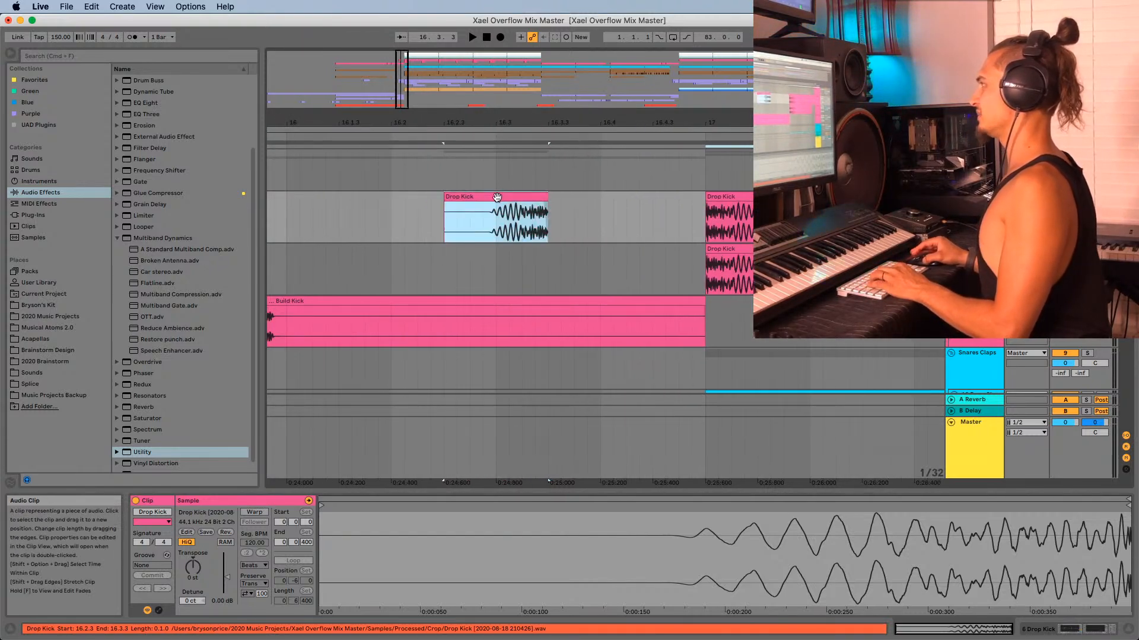
{"action": "left_click_drag", "start_coordinate": [497, 197], "coordinate": [641, 202]}
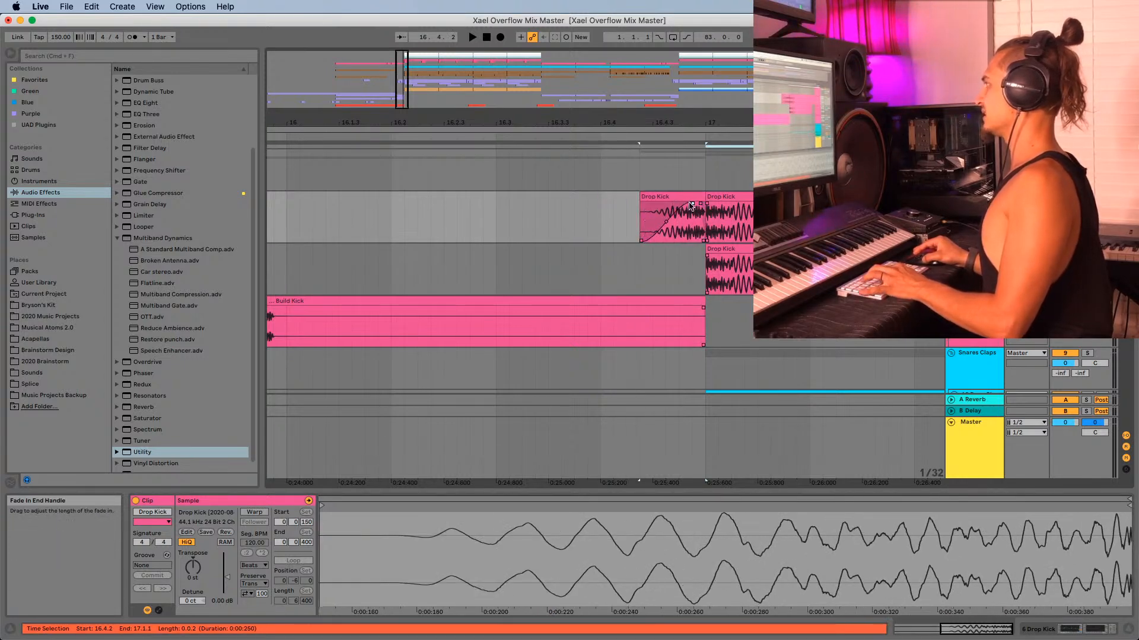
{"action": "left_click", "coordinate": [679, 197]}
- Audition the reversed kick leading into the drop at 17.1.1 and delete that clip
{"action": "key", "text": "space"}
{"action": "key", "text": "space"}
{"action": "key", "text": "space"}
{"action": "scroll", "coordinate": [658, 194], "scroll_direction": "right", "scroll_amount": 2}
{"action": "key", "text": "space"}
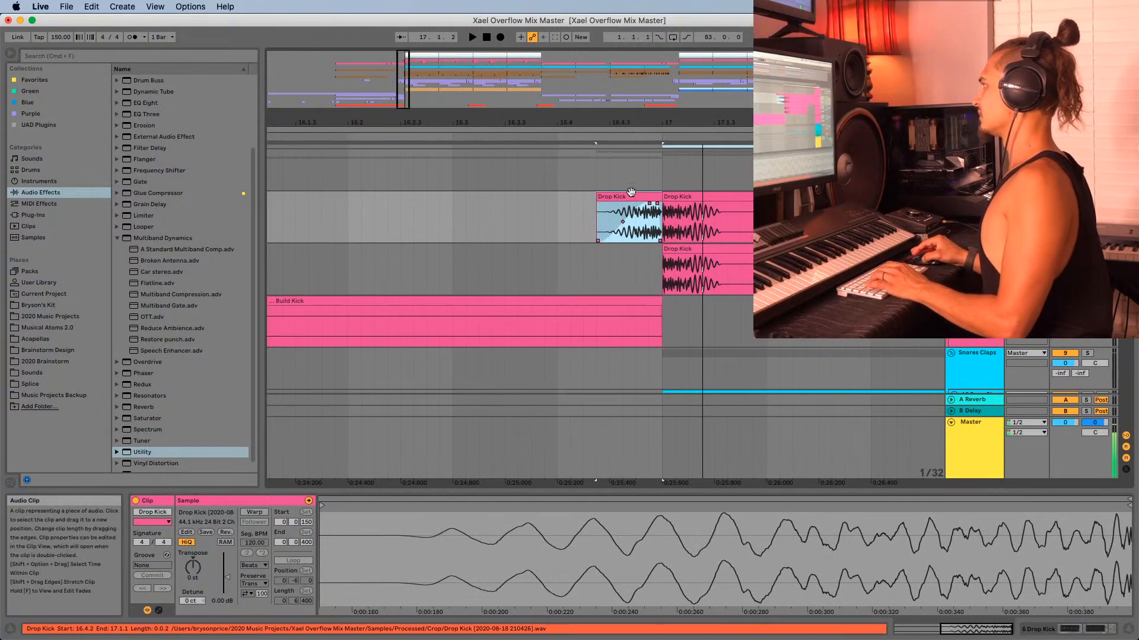
{"action": "key", "text": "Delete"}
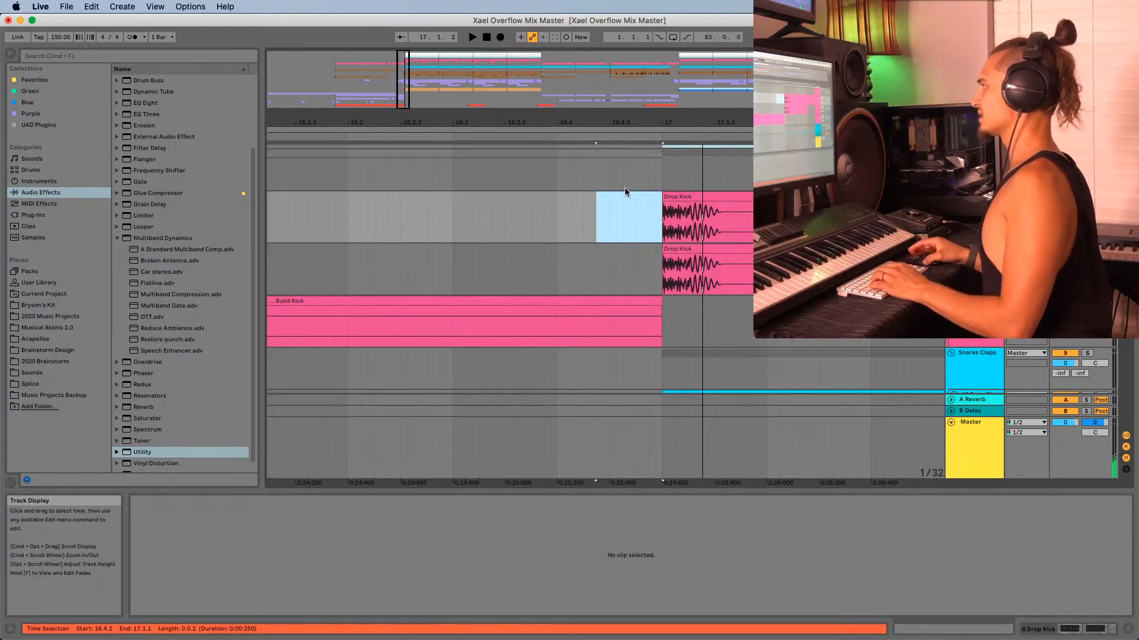
- Place RAY_VOLPE_kick_tom_D#.wav from the Splice Kicks folder on the Drop Kick track just before 17.1.1, reversed and trimmed short
{"action": "scroll", "coordinate": [616, 231], "scroll_direction": "right", "scroll_amount": 2}
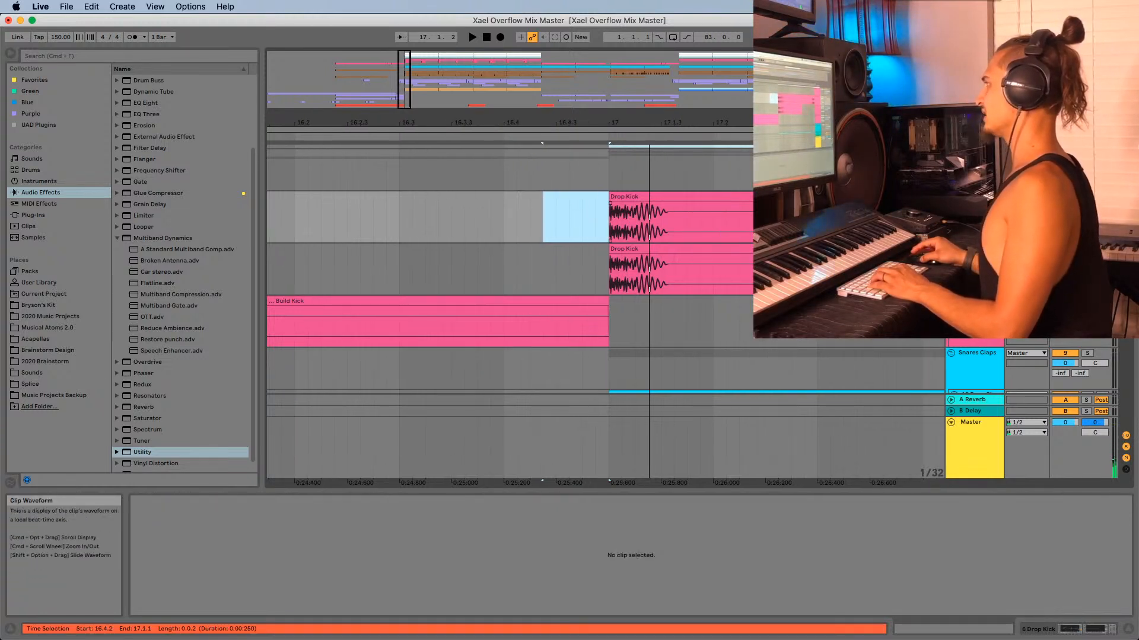
{"action": "left_click", "coordinate": [27, 385]}
{"action": "scroll", "coordinate": [139, 336], "scroll_direction": "down", "scroll_amount": 3}
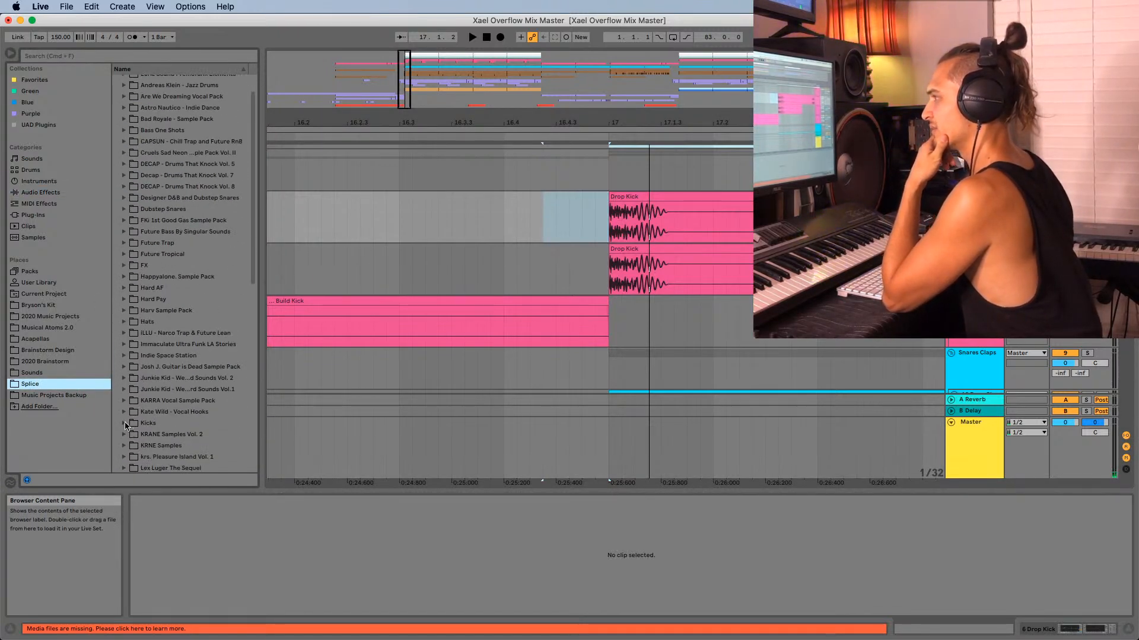
{"action": "left_click", "coordinate": [124, 423]}
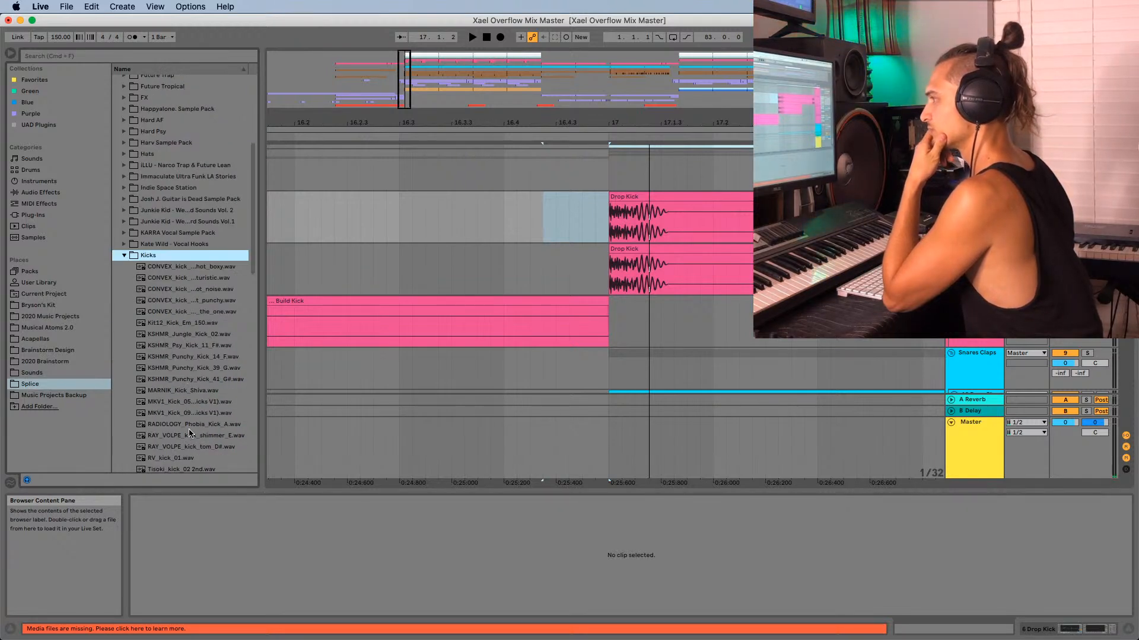
{"action": "left_click_drag", "start_coordinate": [177, 442], "coordinate": [588, 202]}
{"action": "left_click_drag", "start_coordinate": [611, 128], "coordinate": [600, 222]}
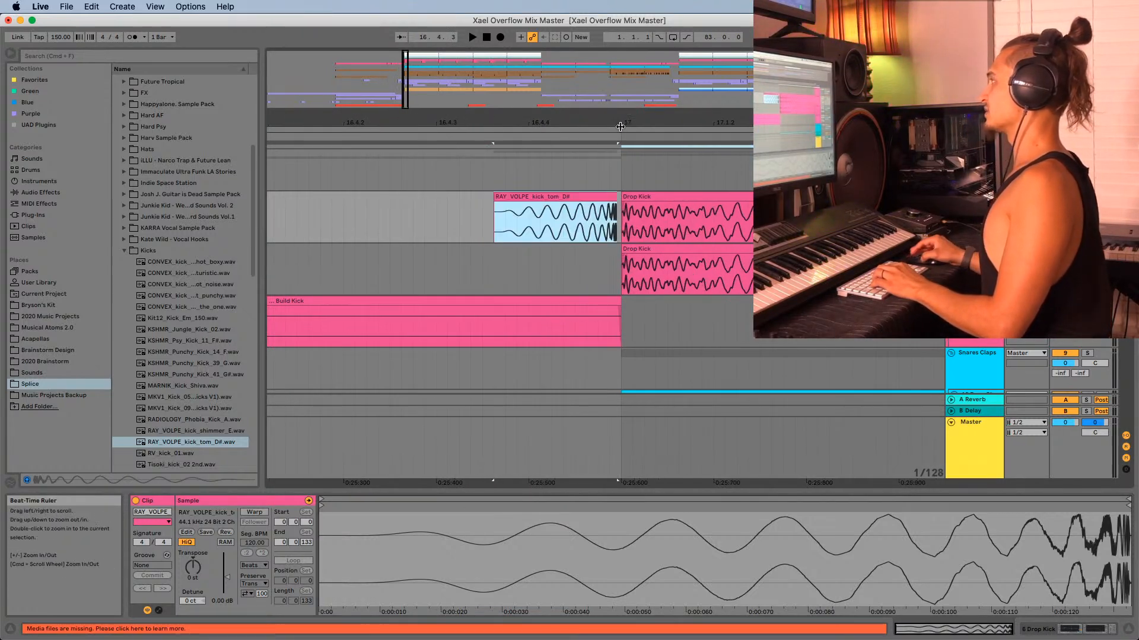
- Butt the reversed tom kick against 17.1.1, give it a fade-in over roughly its first half and audition it into the drop
{"action": "left_click_drag", "start_coordinate": [620, 126], "coordinate": [617, 154]}
{"action": "left_click_drag", "start_coordinate": [609, 197], "coordinate": [597, 197]}
{"action": "key", "text": "minus"}
{"action": "key", "text": "minus"}
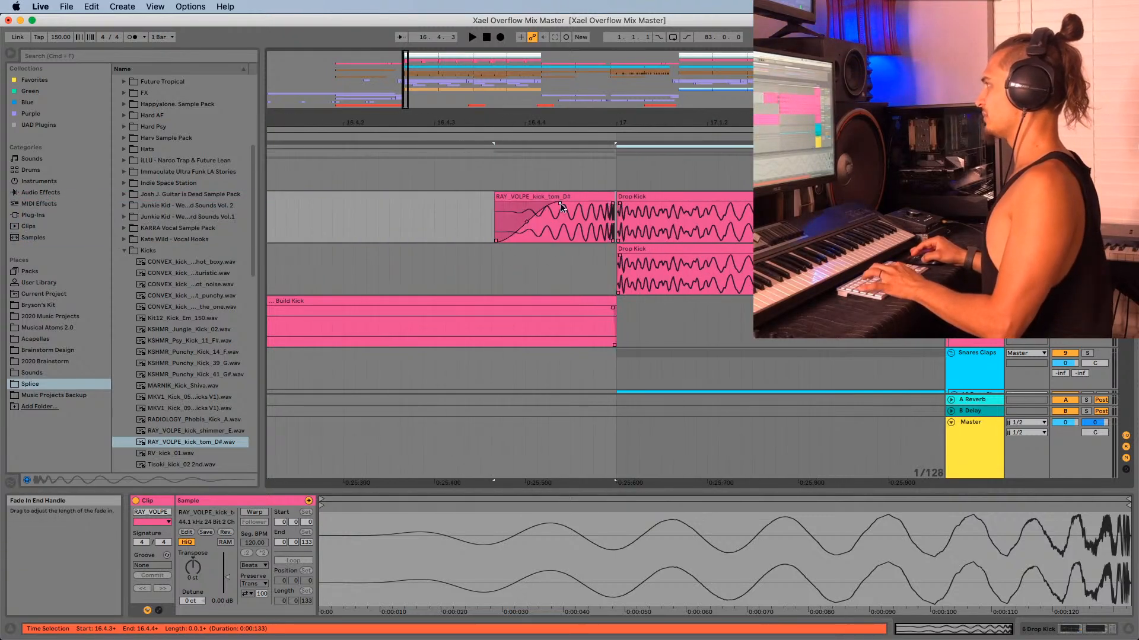
{"action": "left_click", "coordinate": [562, 208]}
{"action": "key", "text": "space"}
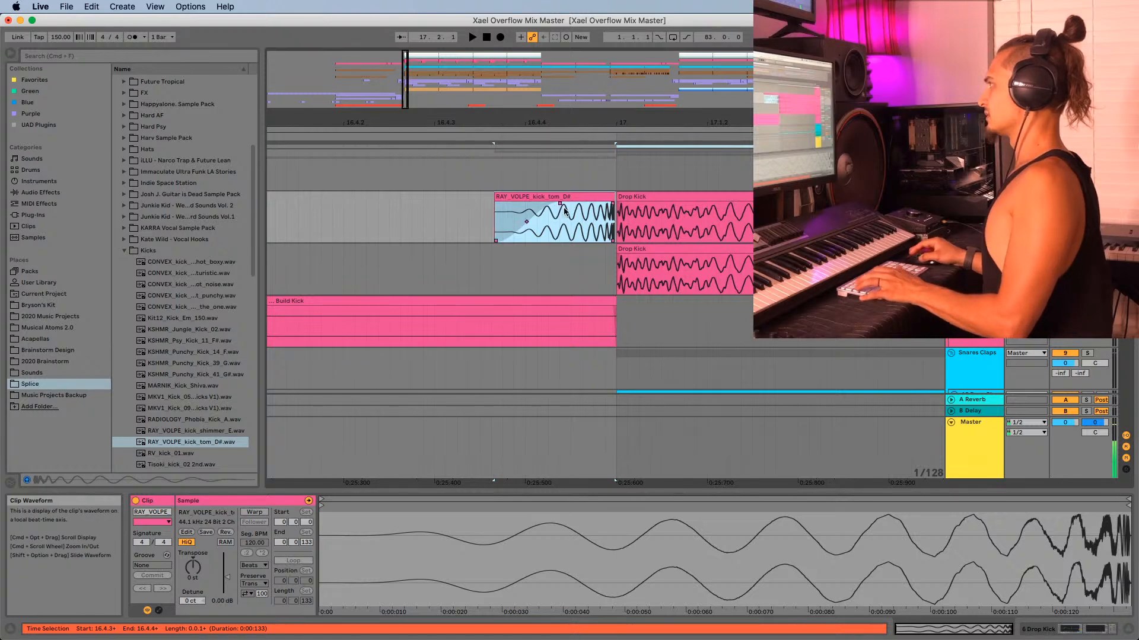
{"action": "key", "text": "space"}
{"action": "left_click_drag", "start_coordinate": [573, 124], "coordinate": [573, 135]}
{"action": "key", "text": "space"}
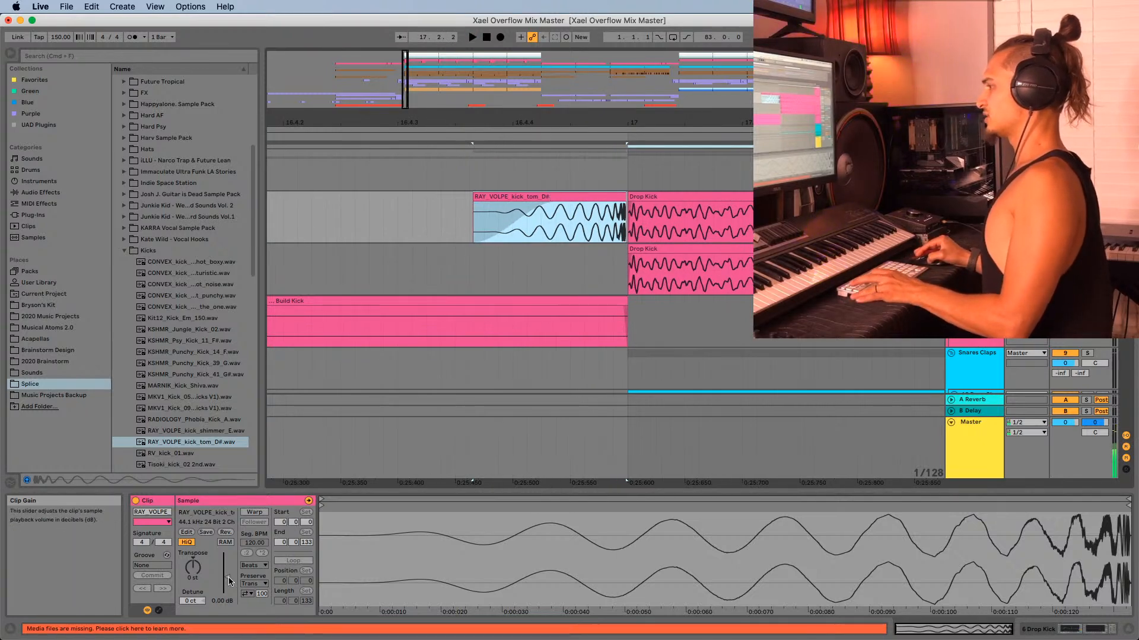
- Lower the reversed tom kick's clip gain to -4.50 dB and audition the lead-in to the drop from 16.1.1
{"action": "left_click_drag", "start_coordinate": [227, 577], "coordinate": [227, 581]}
{"action": "key", "text": "space"}
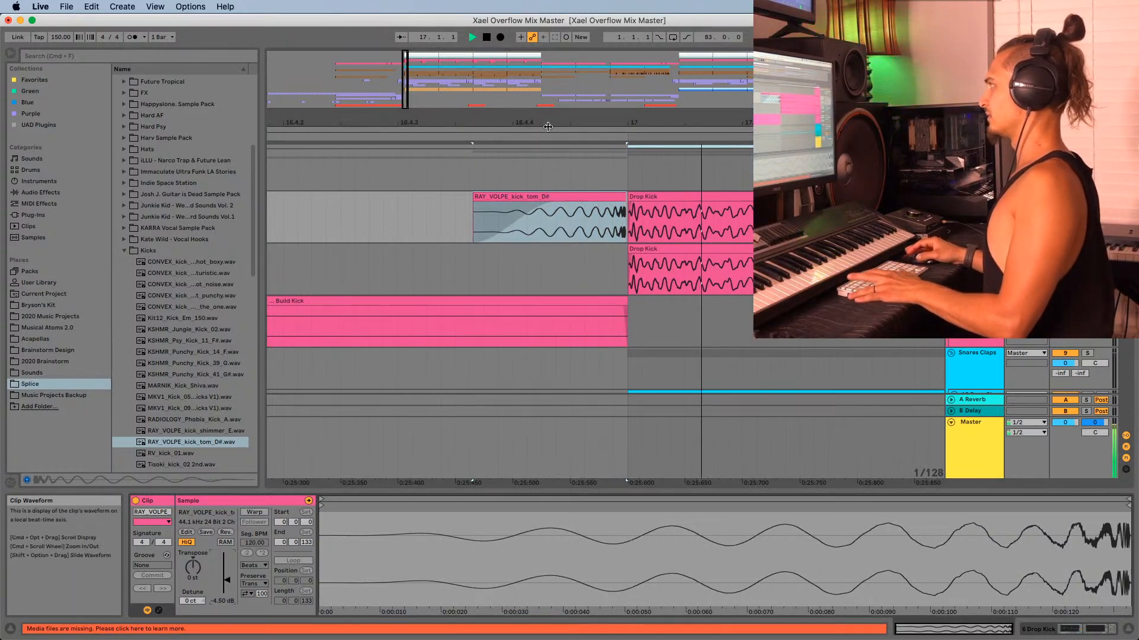
{"action": "key", "text": "minus"}
{"action": "left_click", "coordinate": [399, 223]}
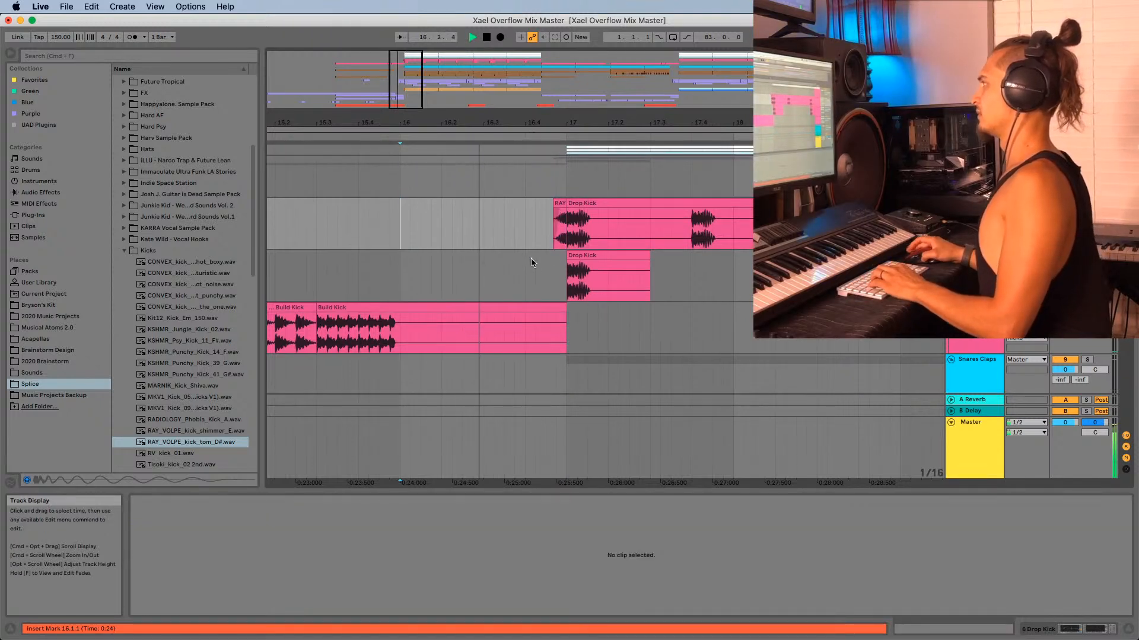
{"action": "key", "text": "space"}
- Set the reversed tom kick's clip gain to -4 dB and check its join with the Drop Kick at 17.1.1
{"action": "left_click", "coordinate": [559, 203]}
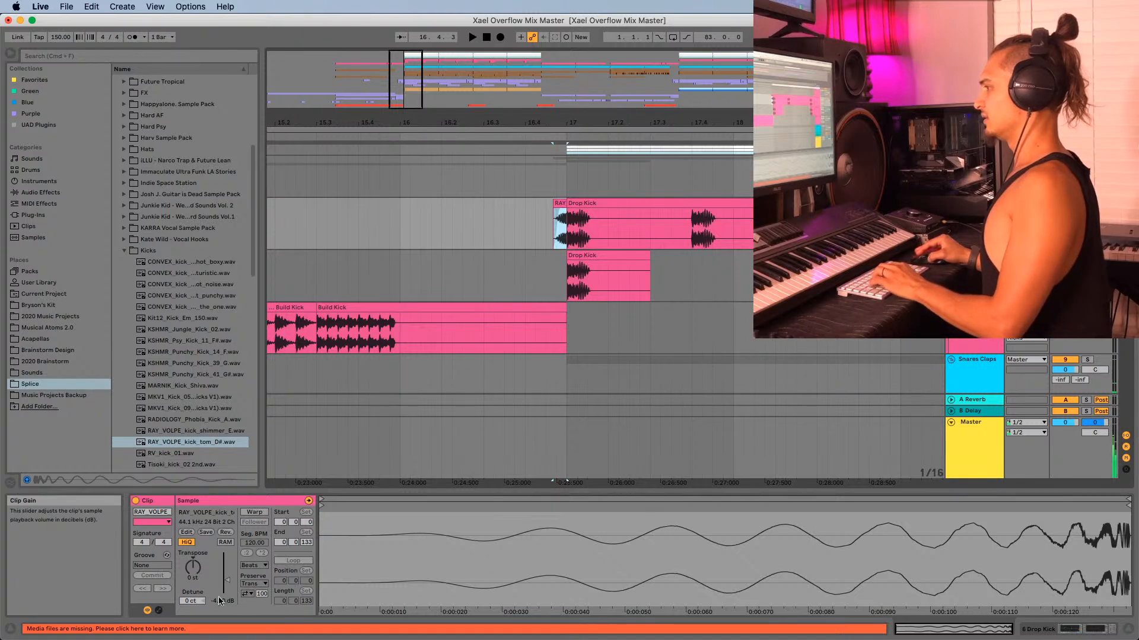
{"action": "type", "text": "-4"}
{"action": "key", "text": "Return"}
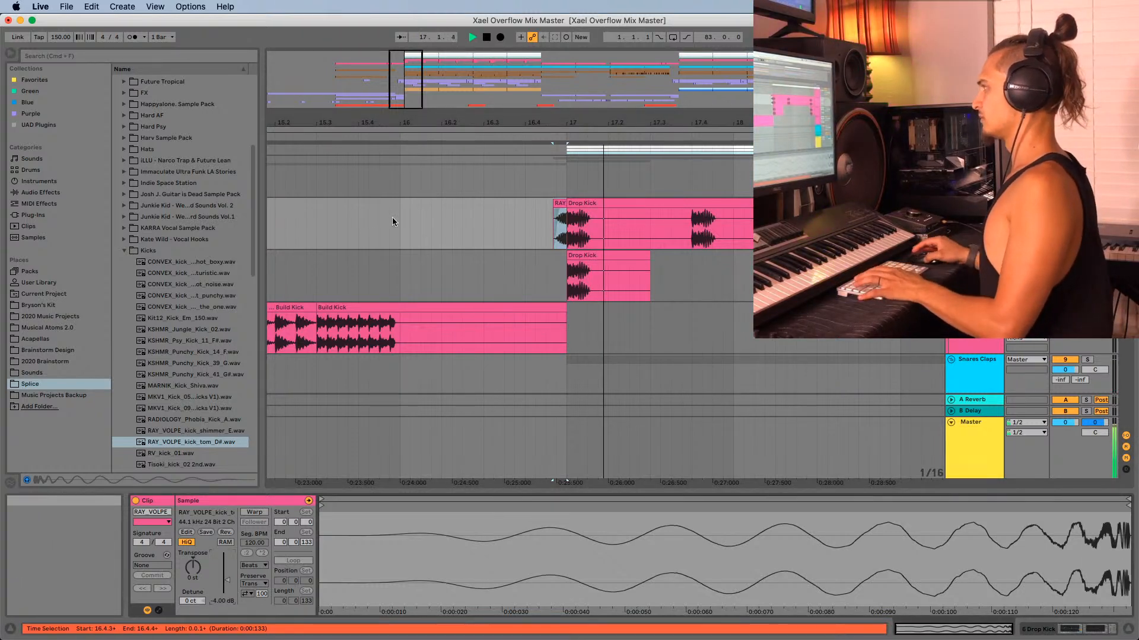
{"action": "left_click", "coordinate": [400, 234]}
{"action": "left_click_drag", "start_coordinate": [552, 109], "coordinate": [548, 178]}
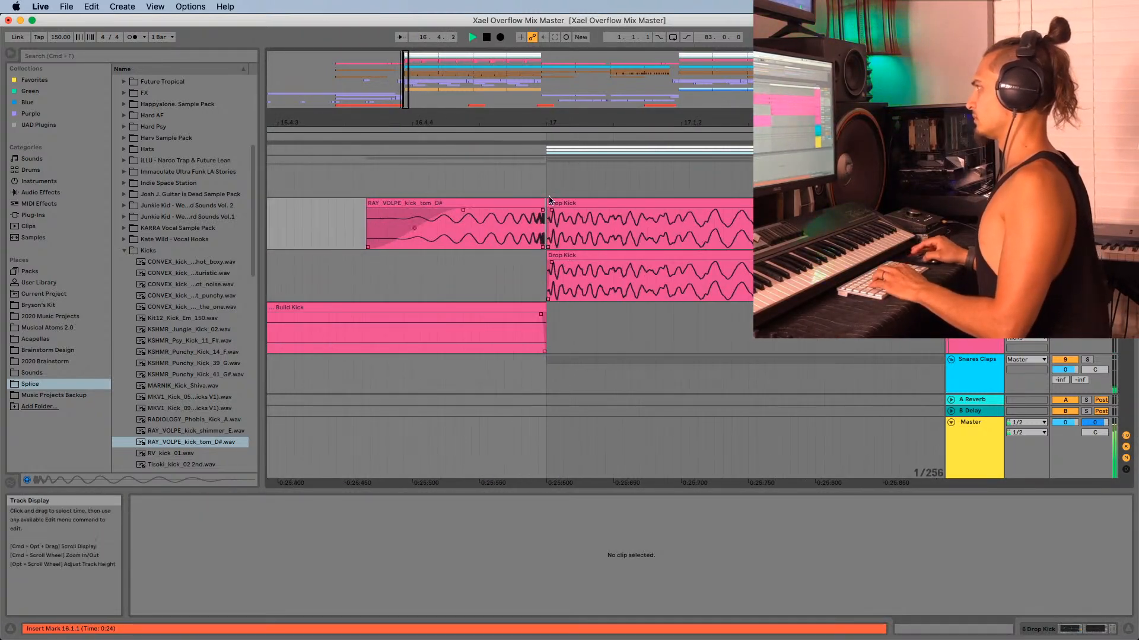
- Tighten the fades where the RAY_VOLPE_kick_tom_D# clip meets the first Drop Kick clip at bar 17, and play the transition
{"action": "left_click", "coordinate": [541, 212]}
{"action": "left_click", "coordinate": [531, 223]}
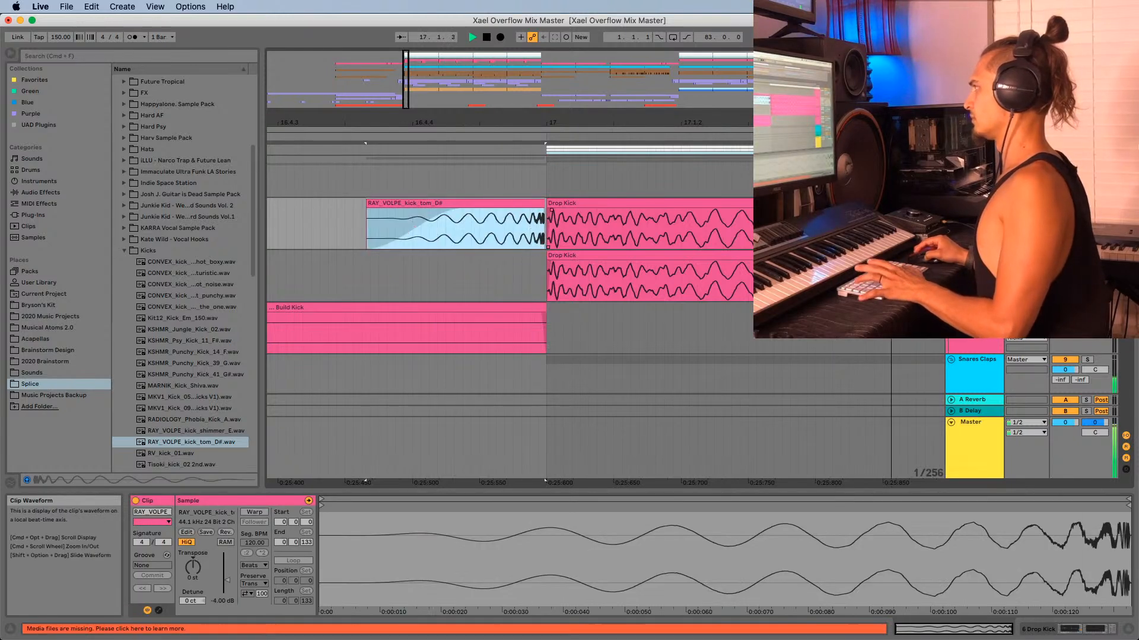
{"action": "key", "text": "space"}
{"action": "key", "text": "space"}
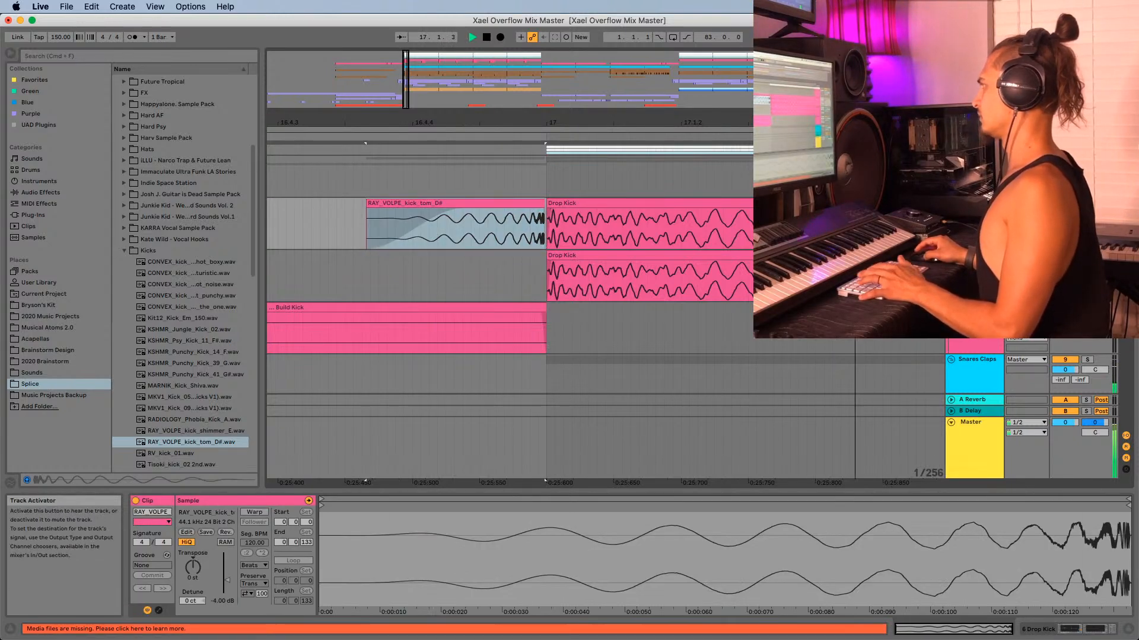
{"action": "left_click", "coordinate": [549, 215]}
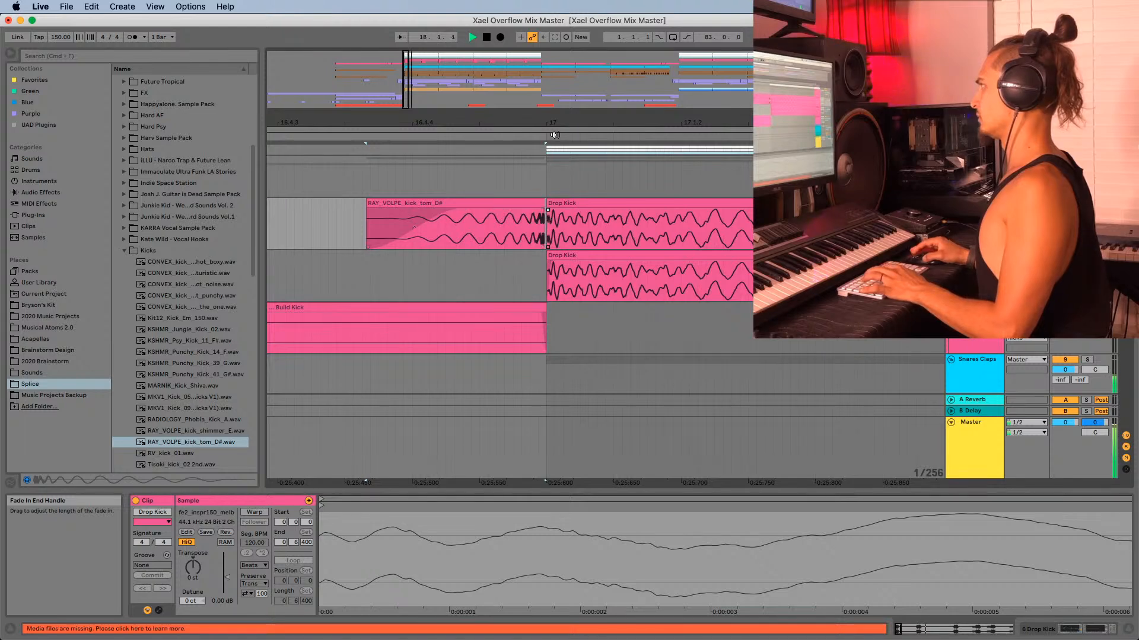
- Inspect the joins and fades between the Drop Kick clips at bars 21 and 25
{"action": "left_click_drag", "start_coordinate": [554, 135], "coordinate": [637, 169]}
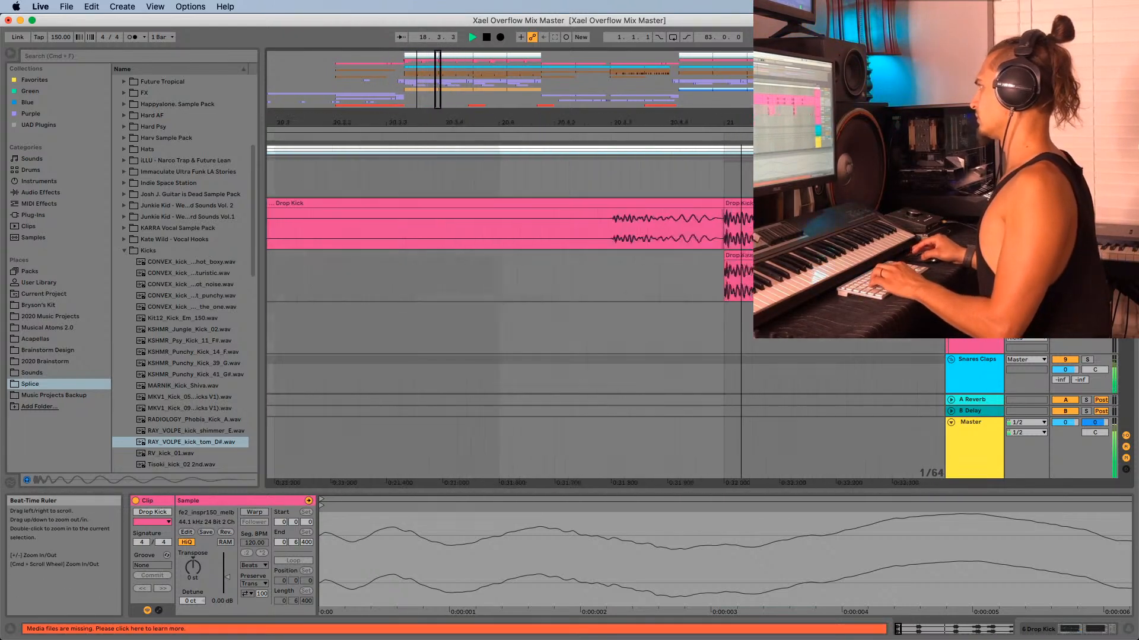
{"action": "left_click_drag", "start_coordinate": [740, 123], "coordinate": [605, 115]}
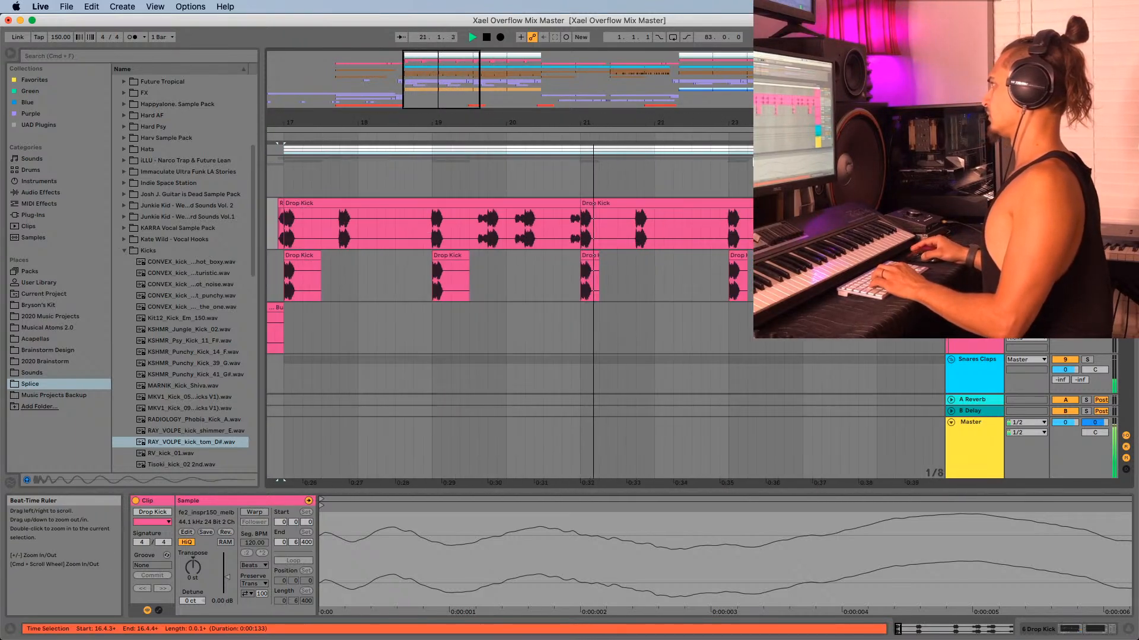
{"action": "left_click_drag", "start_coordinate": [875, 123], "coordinate": [625, 166]}
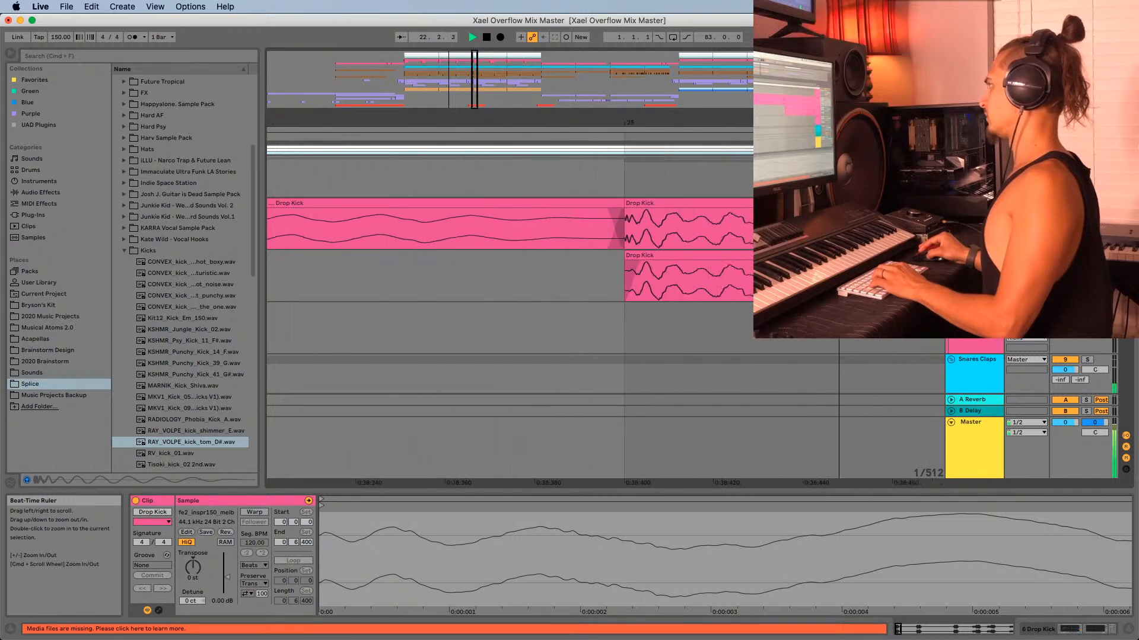
{"action": "left_click_drag", "start_coordinate": [838, 166], "coordinate": [515, 122]}
{"action": "mouse_move", "coordinate": [886, 123]}
{"action": "left_mouse_down"}
{"action": "mouse_move", "coordinate": [886, 133]}
{"action": "mouse_move", "coordinate": [886, 114]}
{"action": "left_mouse_up"}
{"action": "left_click_drag", "start_coordinate": [510, 121], "coordinate": [517, 154]}
- Play the kick transition from the build into the drop, starting at bar 16
{"action": "left_click", "coordinate": [507, 253]}
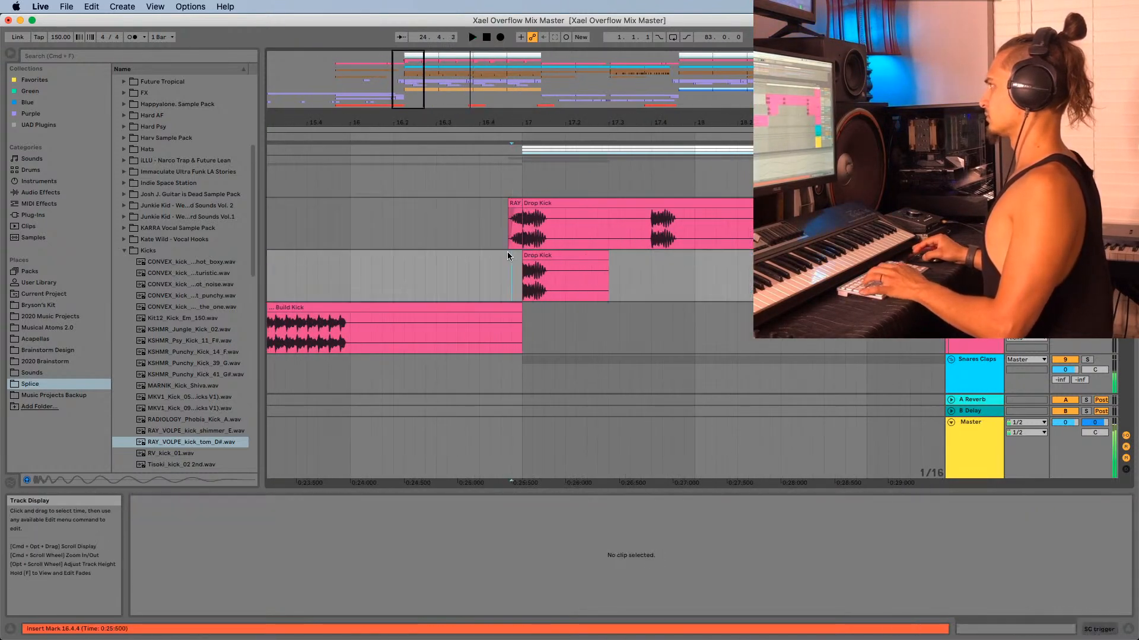
{"action": "key", "text": "space"}
{"action": "left_click", "coordinate": [457, 237]}
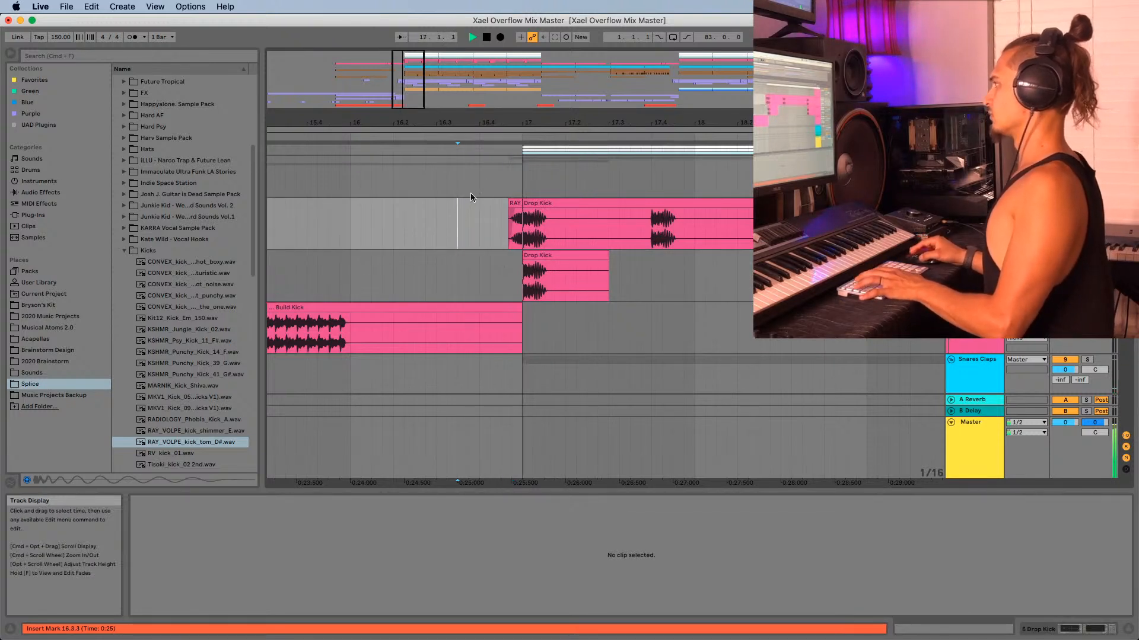
{"action": "key", "text": "minus"}
{"action": "left_click", "coordinate": [419, 228]}
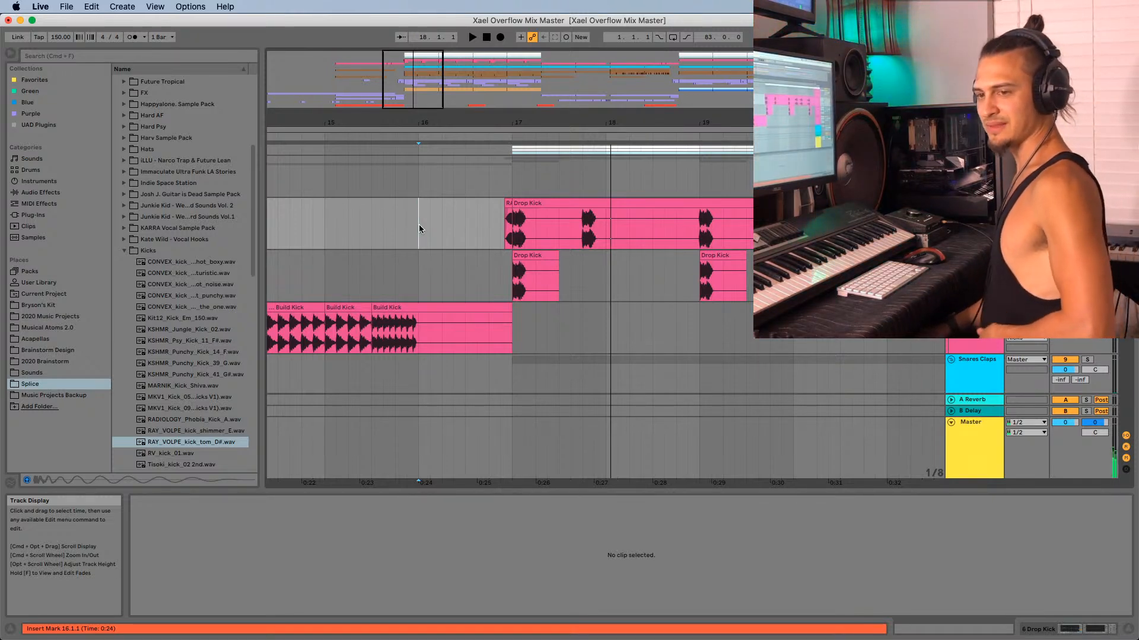
{"action": "key", "text": "minus"}
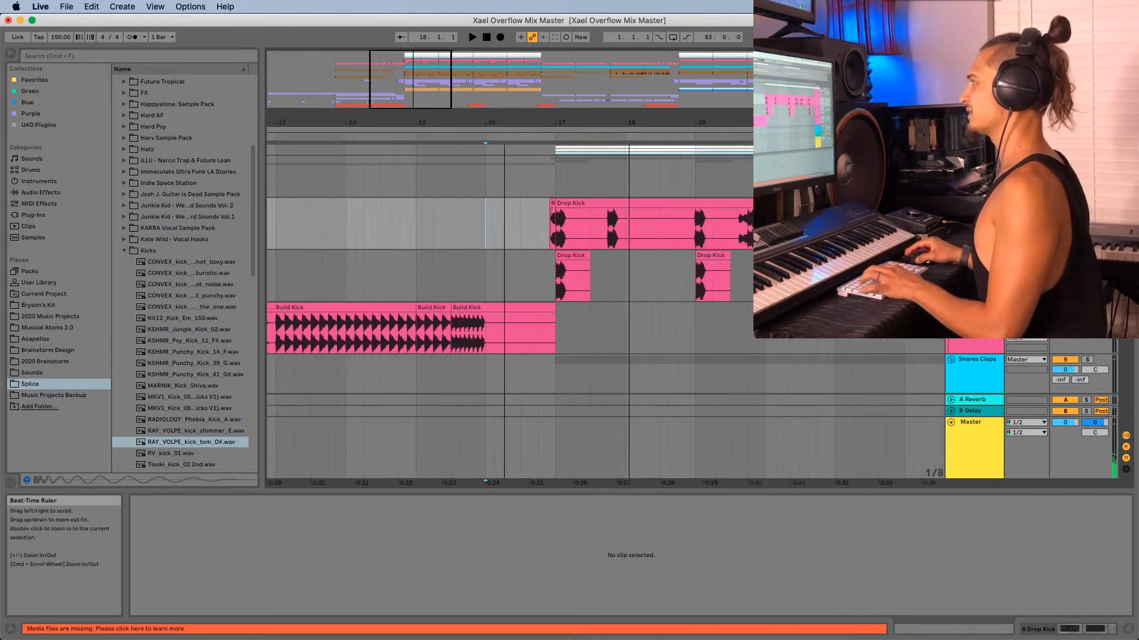
{"action": "key", "text": "space"}
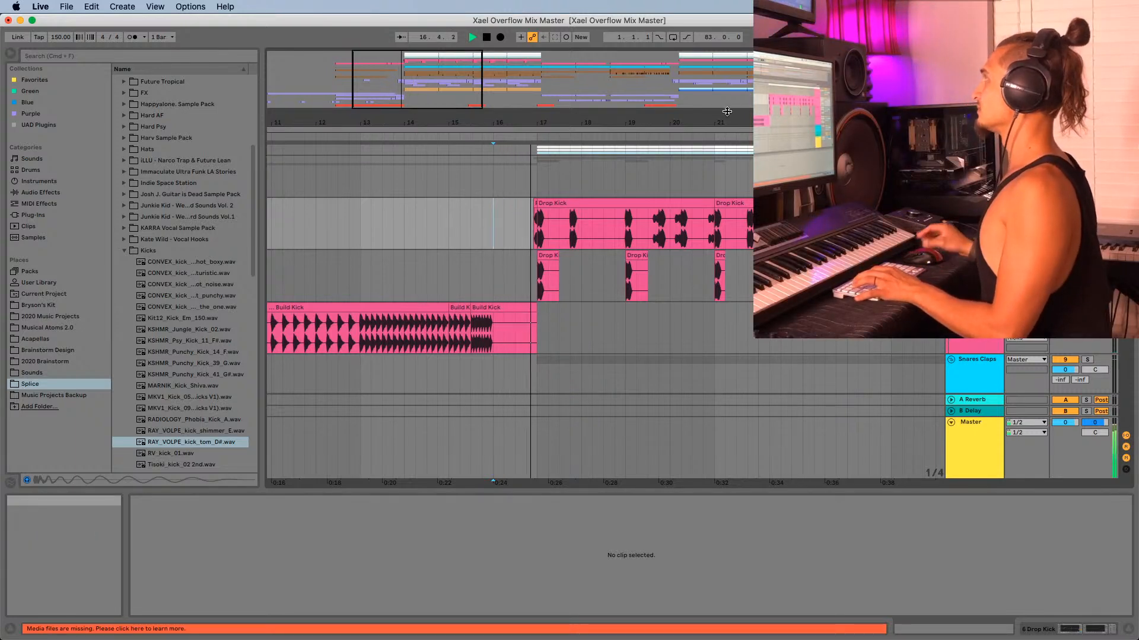
{"action": "mouse_move", "coordinate": [842, 623]}
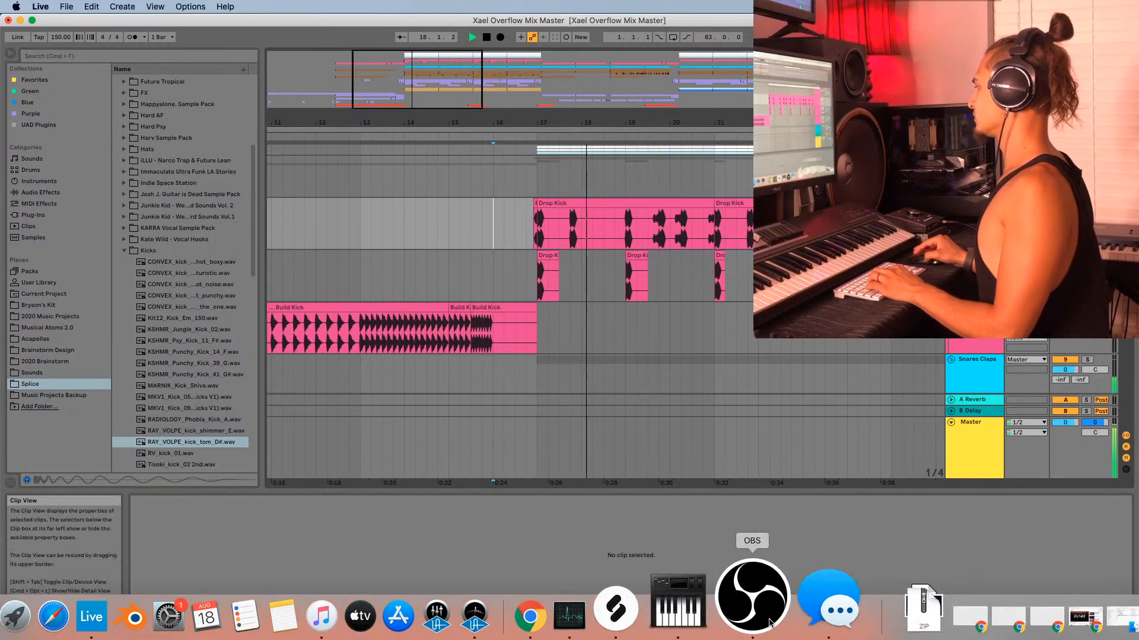
{"action": "left_click", "coordinate": [769, 623]}
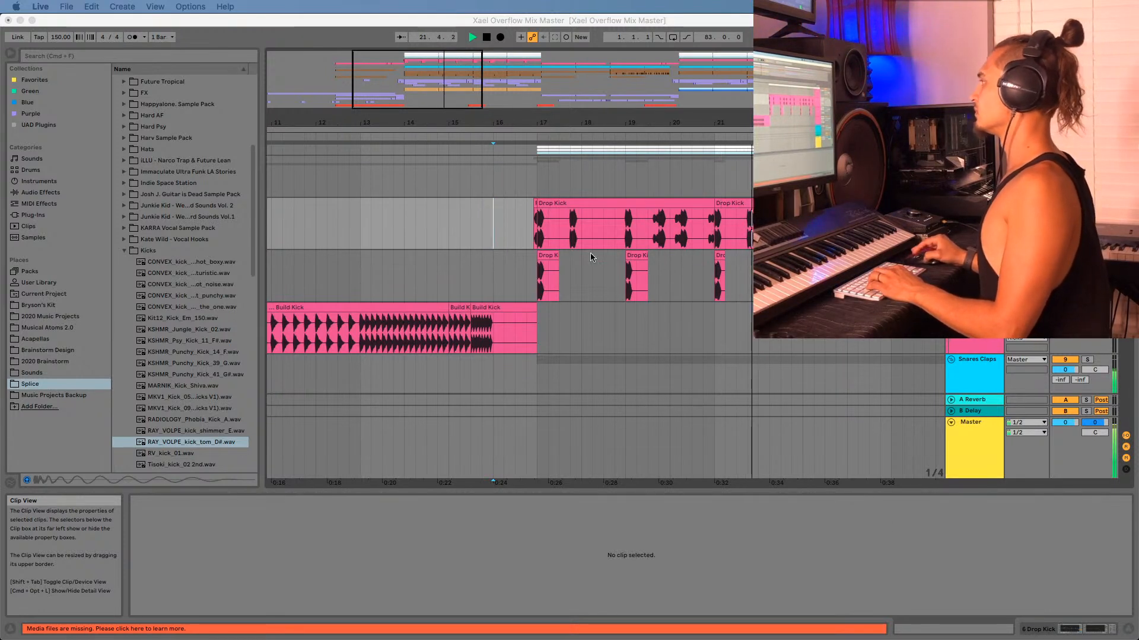
- Play the drop's percussion from bar 27 on the MIDI hat track below Drop Hihat
{"action": "left_click", "coordinate": [568, 120]}
{"action": "key", "text": "minus"}
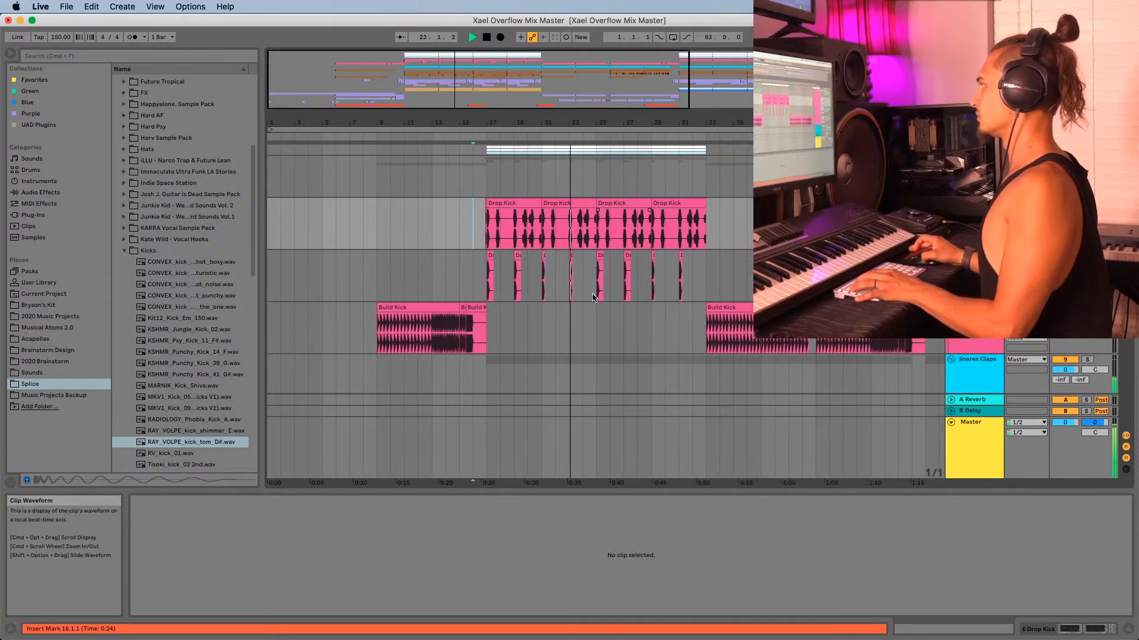
{"action": "key", "text": "minus"}
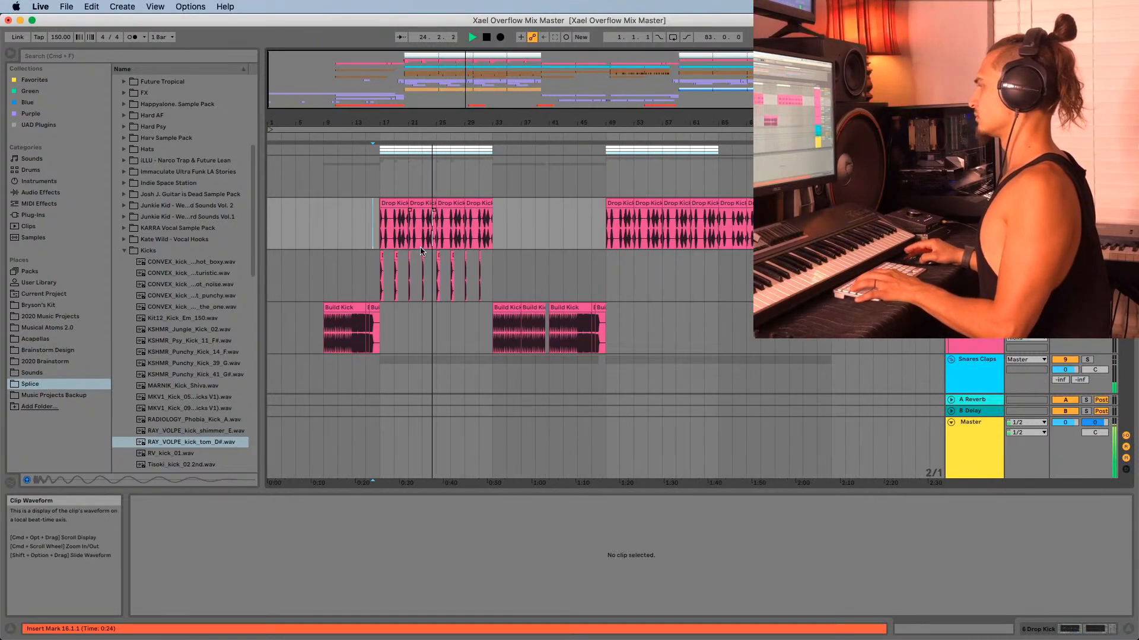
{"action": "left_click_drag", "start_coordinate": [439, 122], "coordinate": [506, 230]}
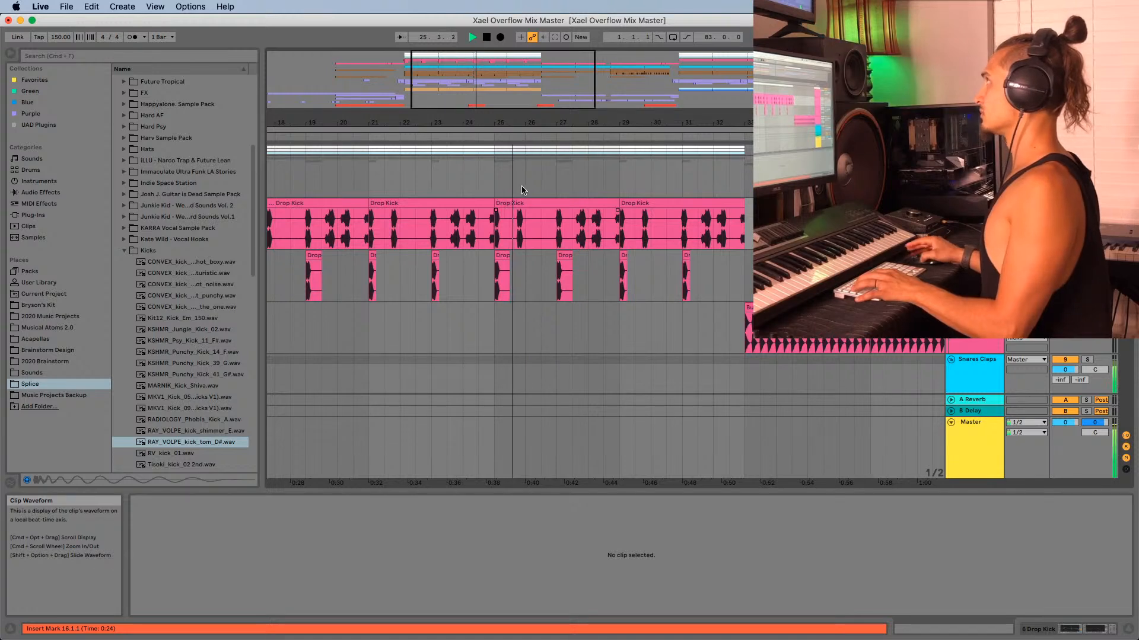
{"action": "scroll", "coordinate": [522, 190], "scroll_direction": "down", "scroll_amount": 5}
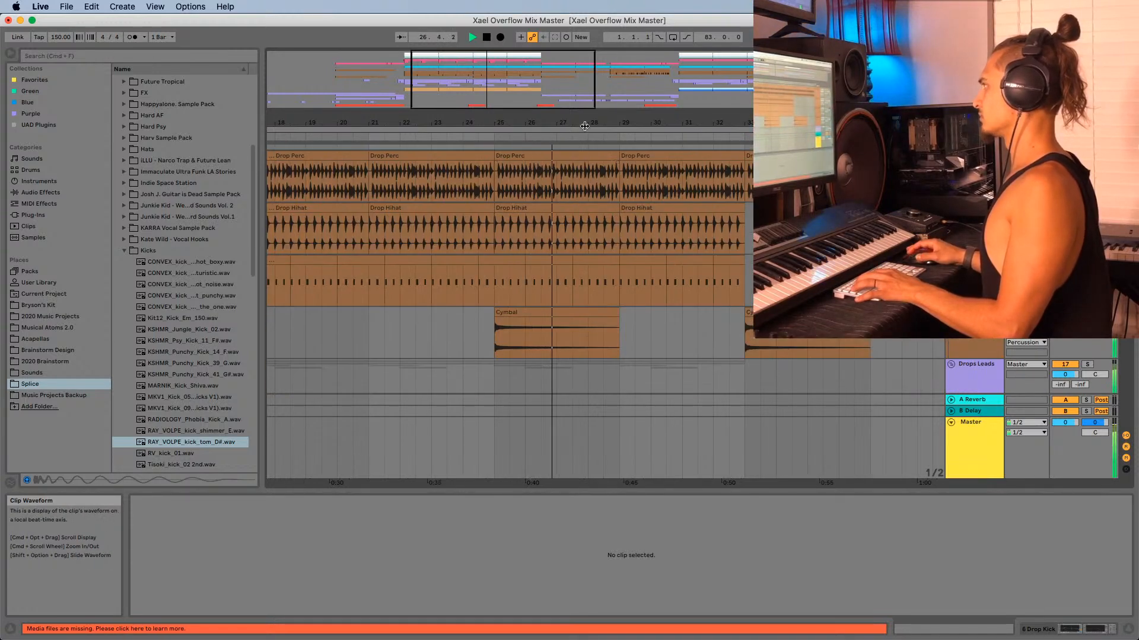
{"action": "left_click_drag", "start_coordinate": [584, 126], "coordinate": [566, 249]}
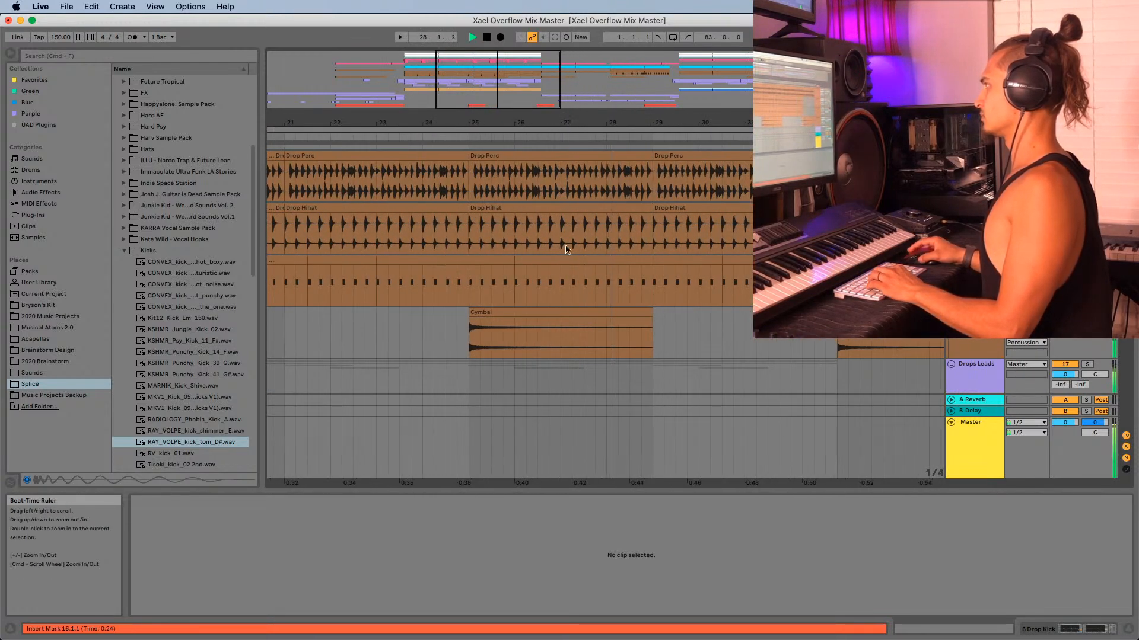
{"action": "left_click", "coordinate": [564, 287]}
{"action": "scroll", "coordinate": [564, 287], "scroll_direction": "up", "scroll_amount": 5}
{"action": "key", "text": "space"}
{"action": "key", "text": "space"}
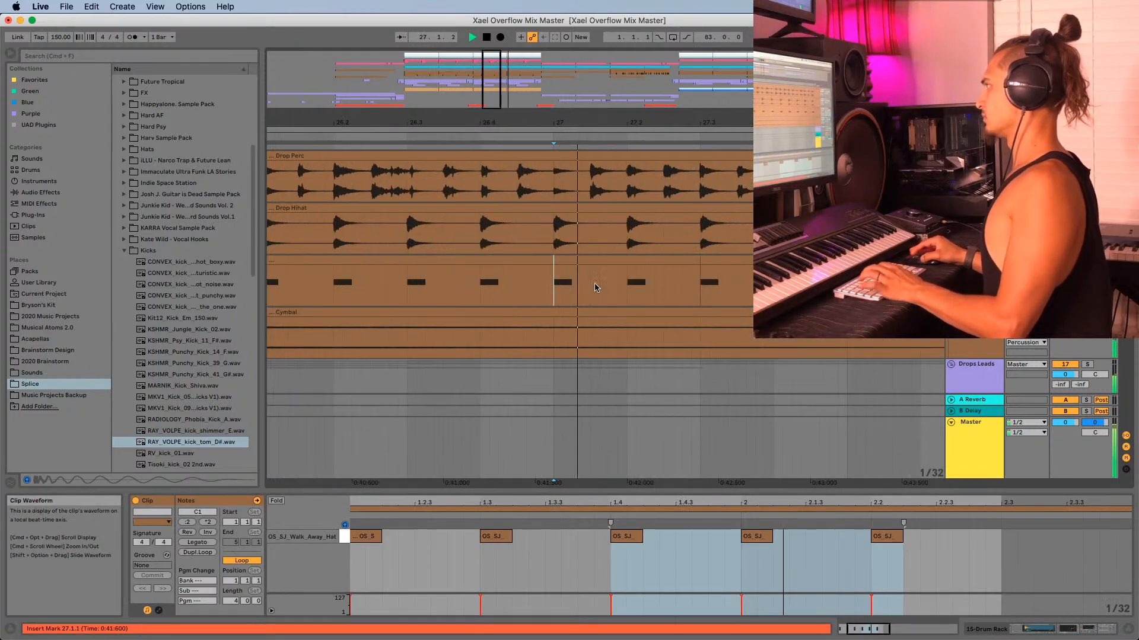
- Try pasting copies of the hat hit from 27.1.1 at 27.1.3 and 27.2.3, play them, and undo the pastes
{"action": "left_click_drag", "start_coordinate": [551, 296], "coordinate": [573, 295]}
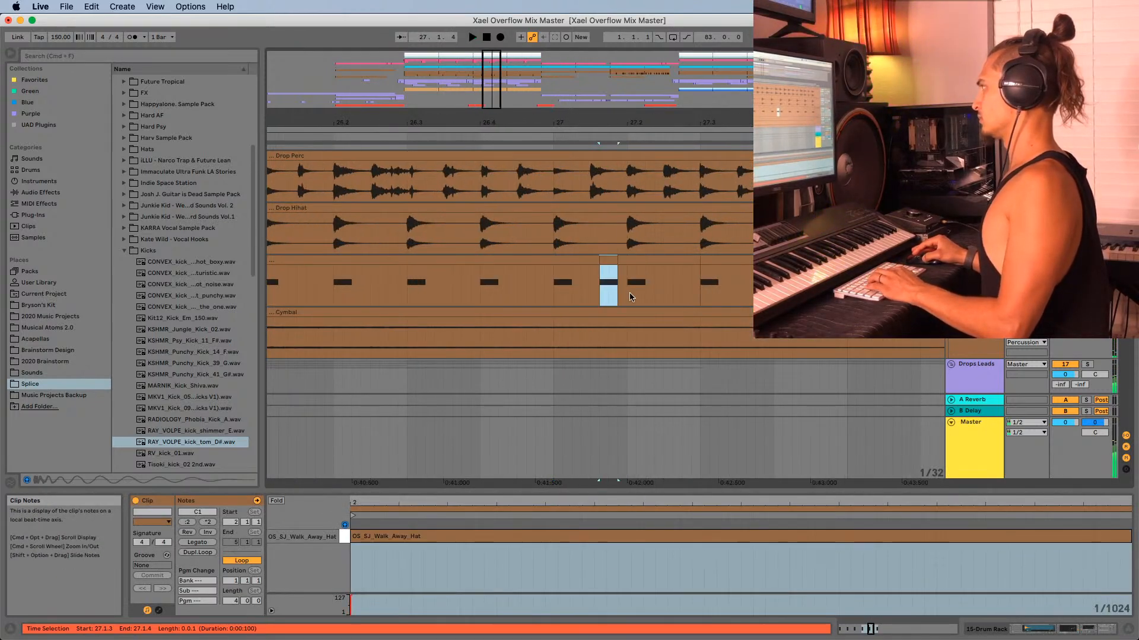
{"action": "left_click", "coordinate": [661, 291]}
{"action": "key", "text": "super+v"}
{"action": "left_click", "coordinate": [594, 300]}
{"action": "key", "text": "space"}
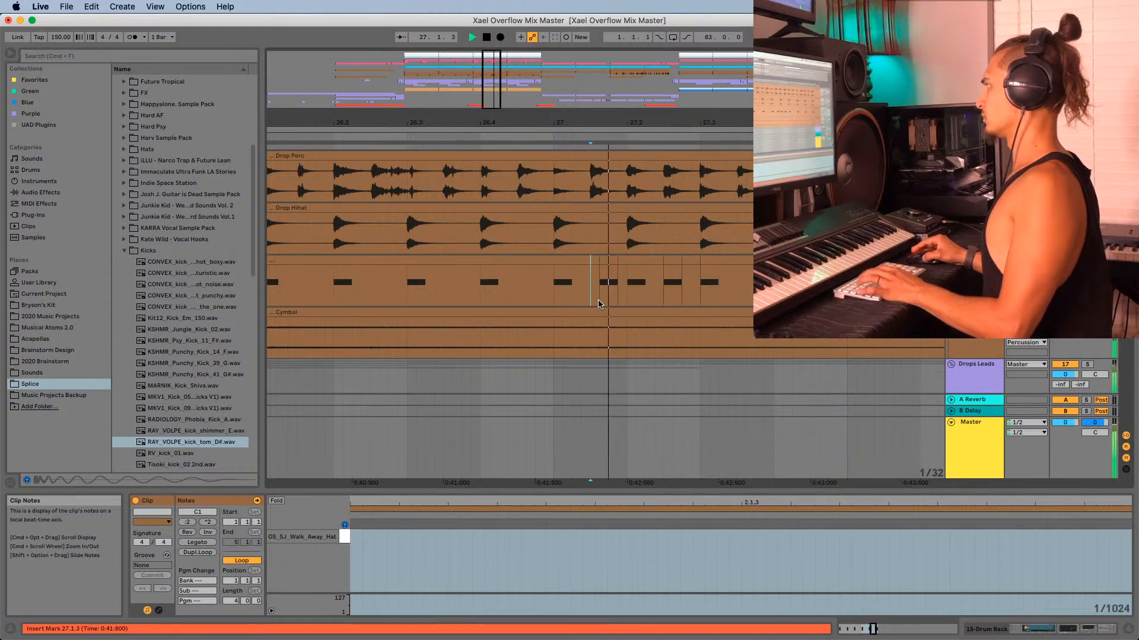
{"action": "key", "text": "super+z"}
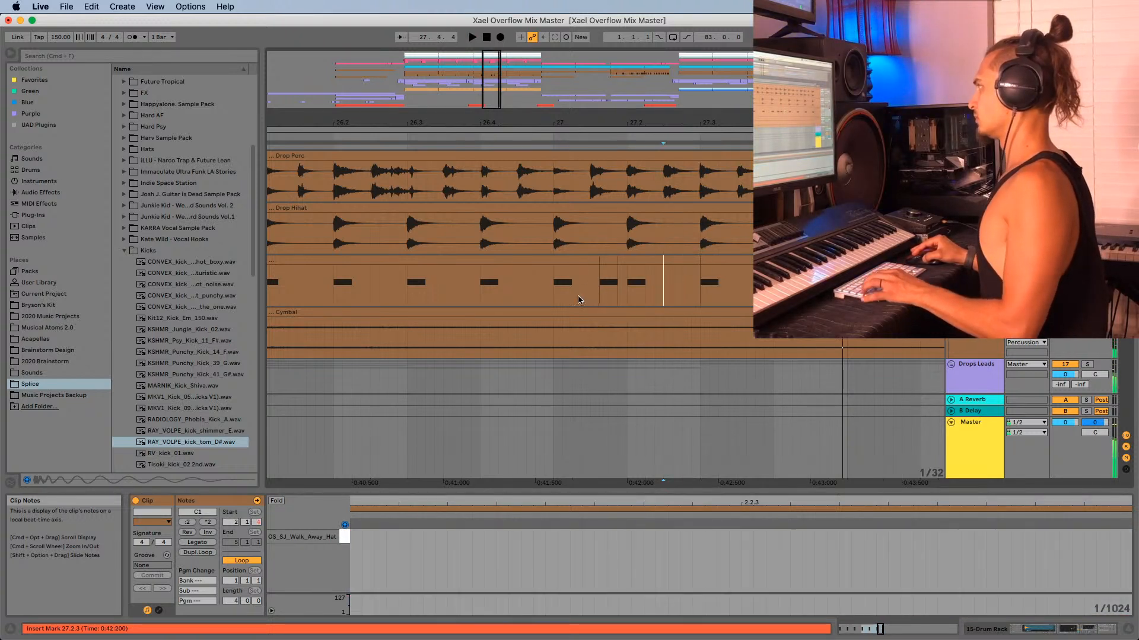
{"action": "left_click", "coordinate": [545, 290]}
{"action": "key", "text": "space"}
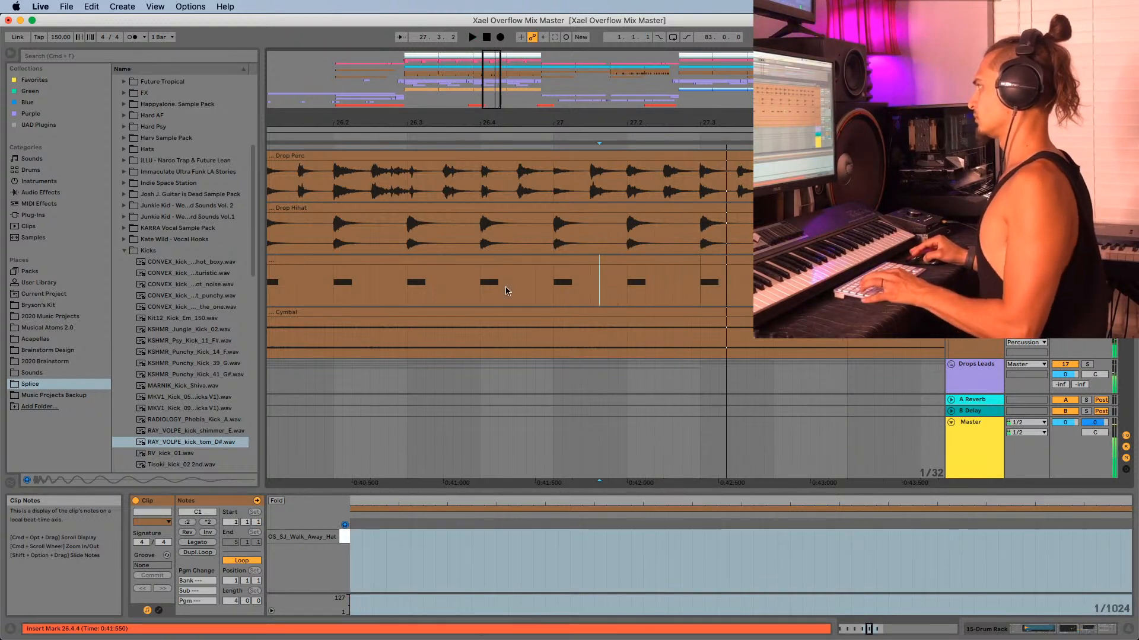
- Copy the hat hit from 27.1.1 to 27.1.4, duplicate it twice to make a roll, and play it
{"action": "left_click_drag", "start_coordinate": [554, 288], "coordinate": [571, 286]}
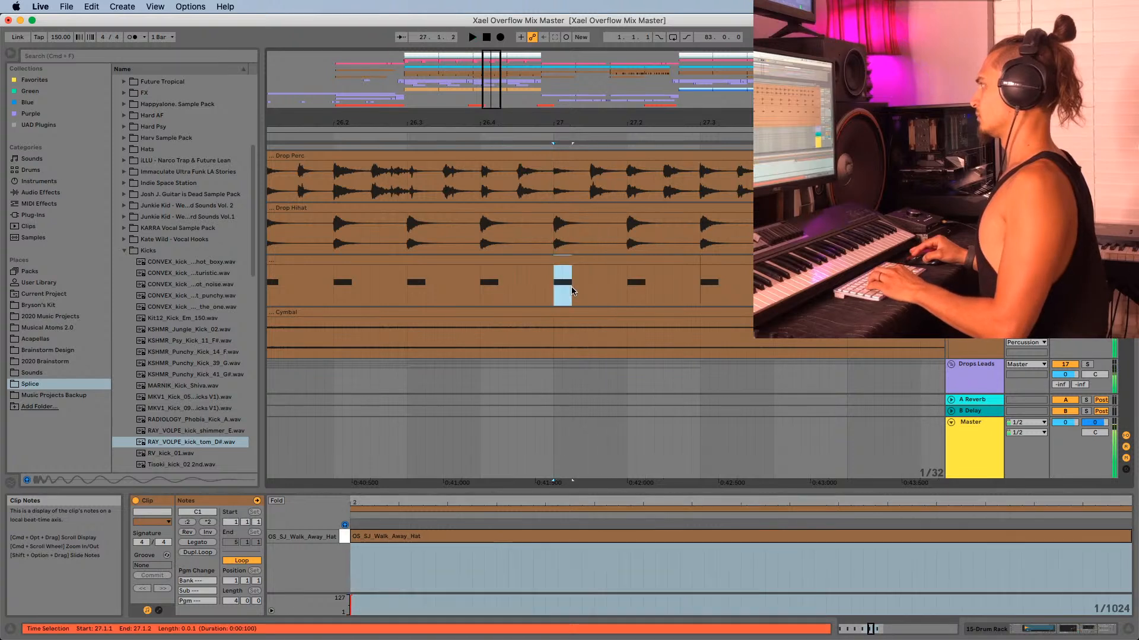
{"action": "left_click", "coordinate": [609, 293]}
{"action": "key", "text": "super+v"}
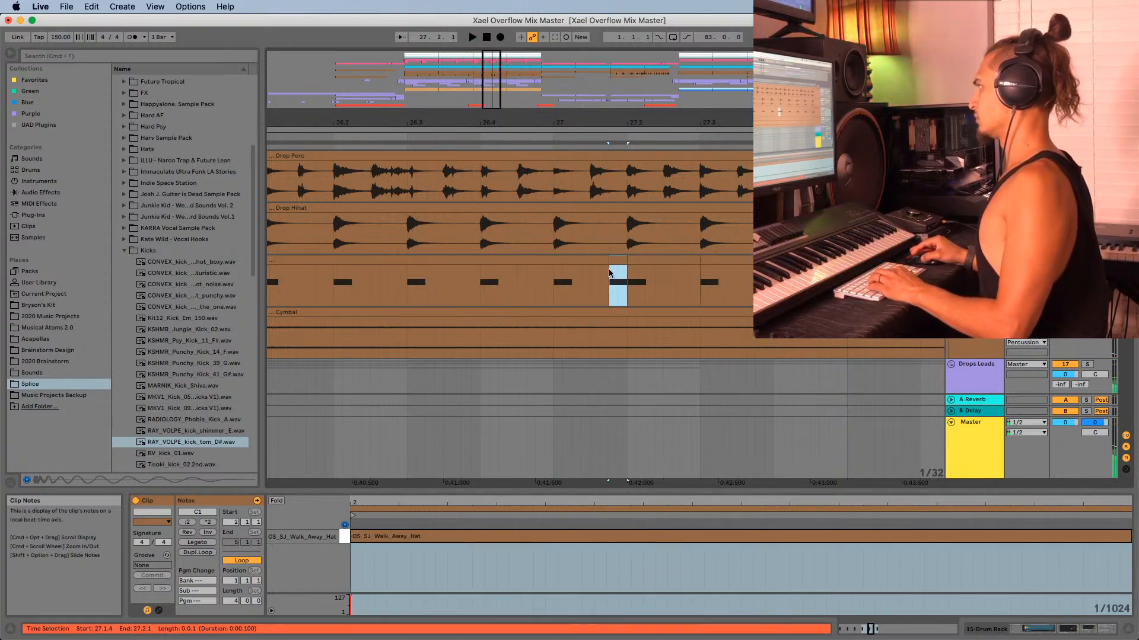
{"action": "key", "text": "super+d"}
{"action": "key", "text": "super+d"}
{"action": "left_click", "coordinate": [609, 274]}
{"action": "key", "text": "space"}
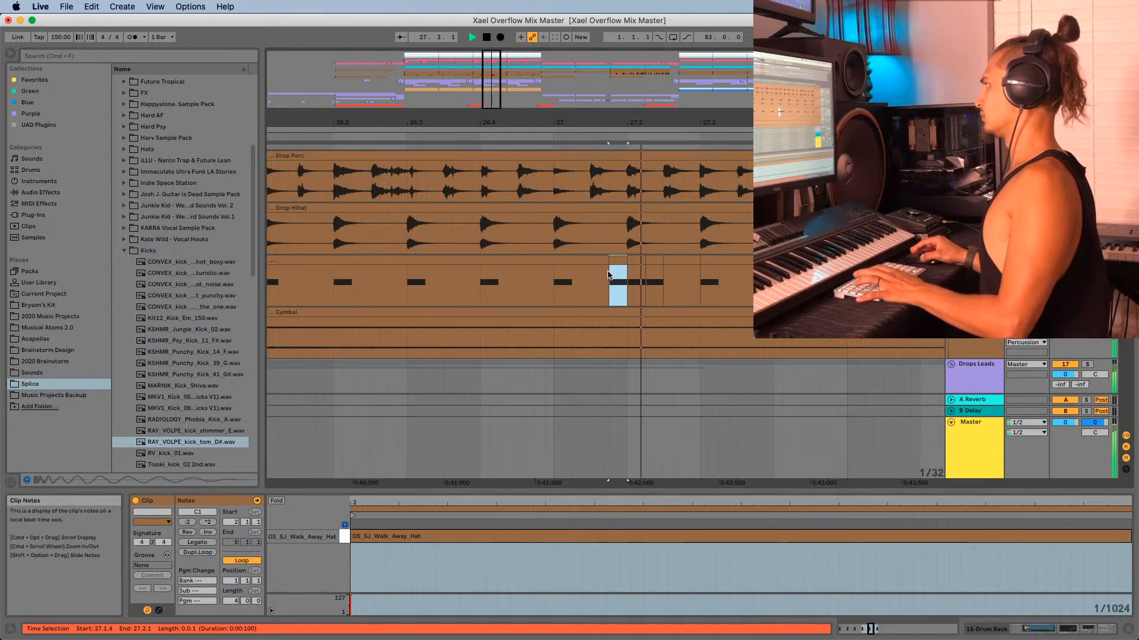
- Play the hat roll, move its first hit from 27.1.4 to the end of the roll, and replay from bar 27
{"action": "left_click", "coordinate": [548, 290]}
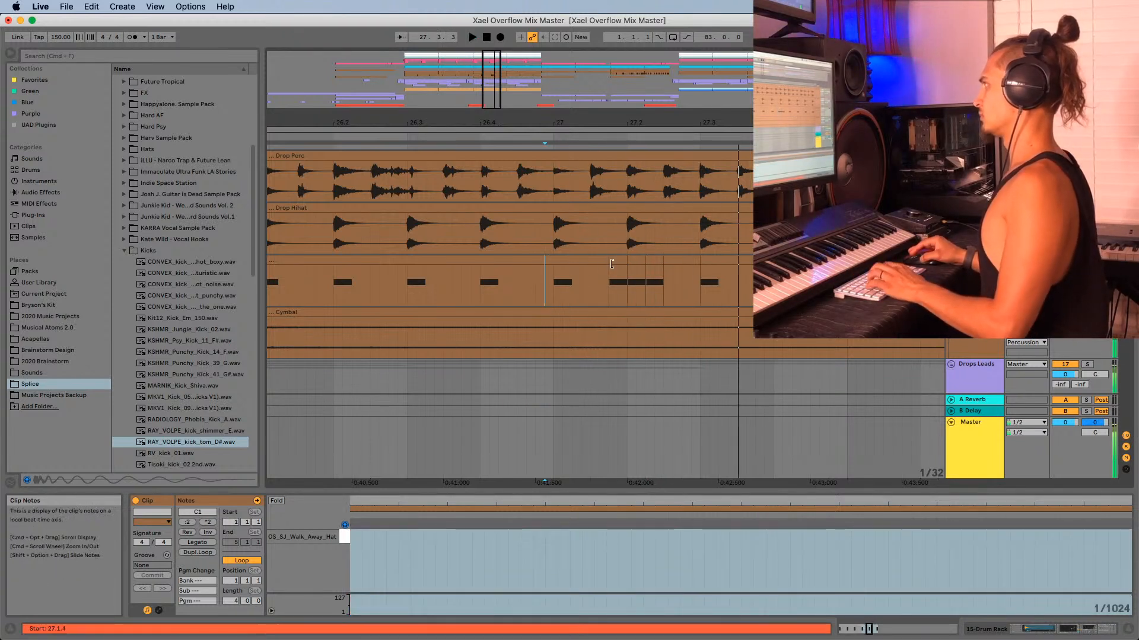
{"action": "left_click", "coordinate": [608, 129]}
{"action": "key", "text": "space"}
{"action": "left_click_drag", "start_coordinate": [615, 124], "coordinate": [617, 204]}
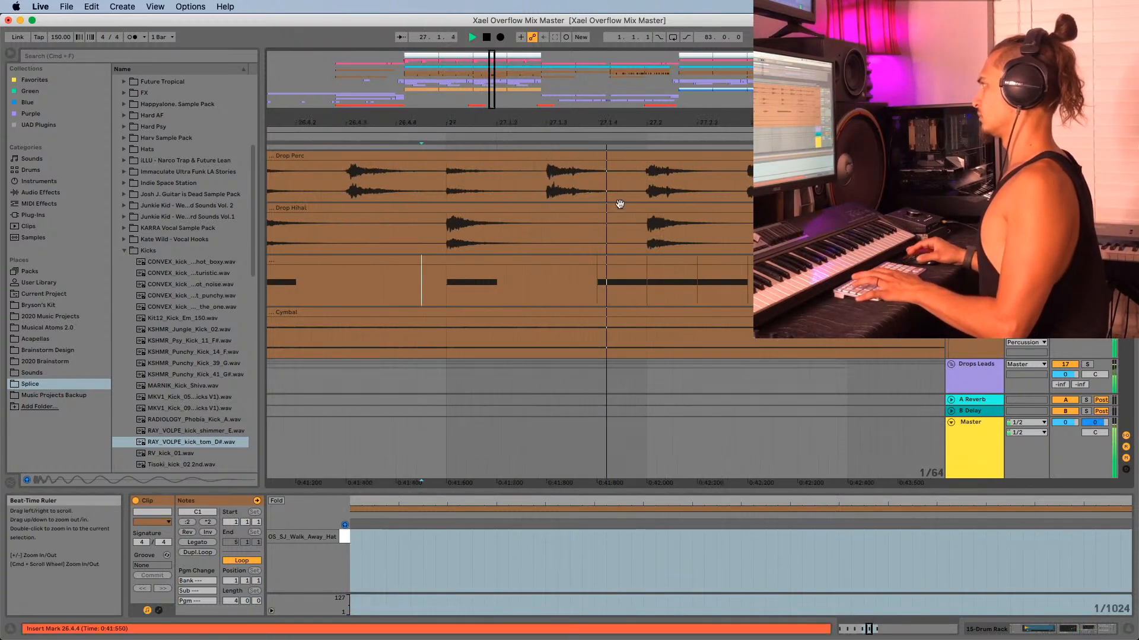
{"action": "key", "text": "space"}
{"action": "key", "text": "space"}
{"action": "key", "text": "space"}
{"action": "left_click", "coordinate": [614, 261]}
{"action": "key", "text": "space"}
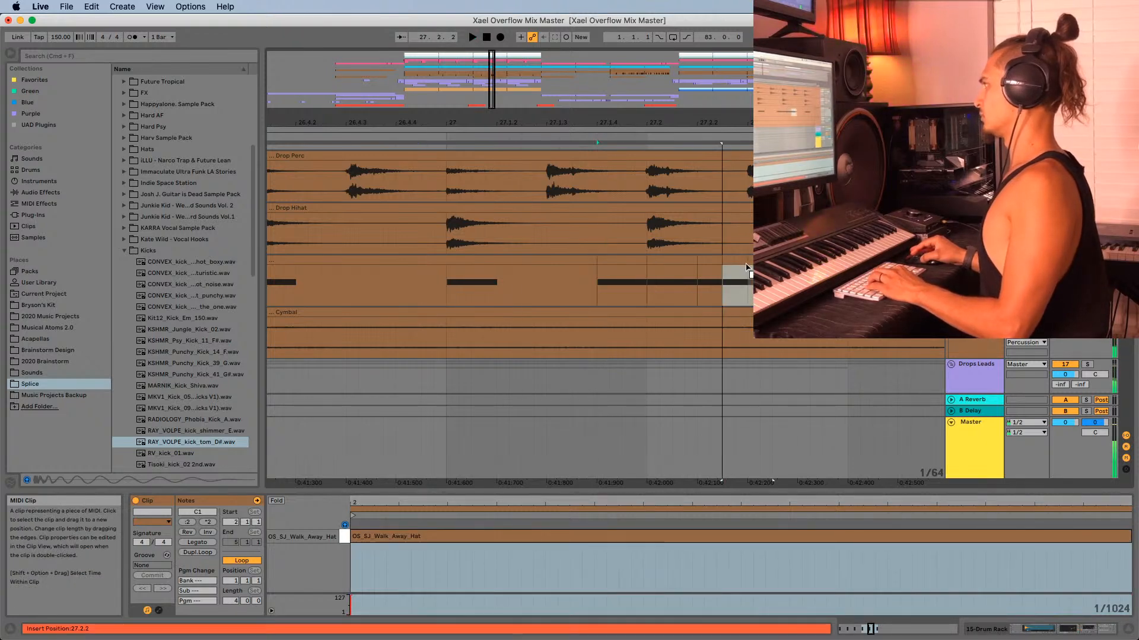
{"action": "left_click", "coordinate": [605, 205]}
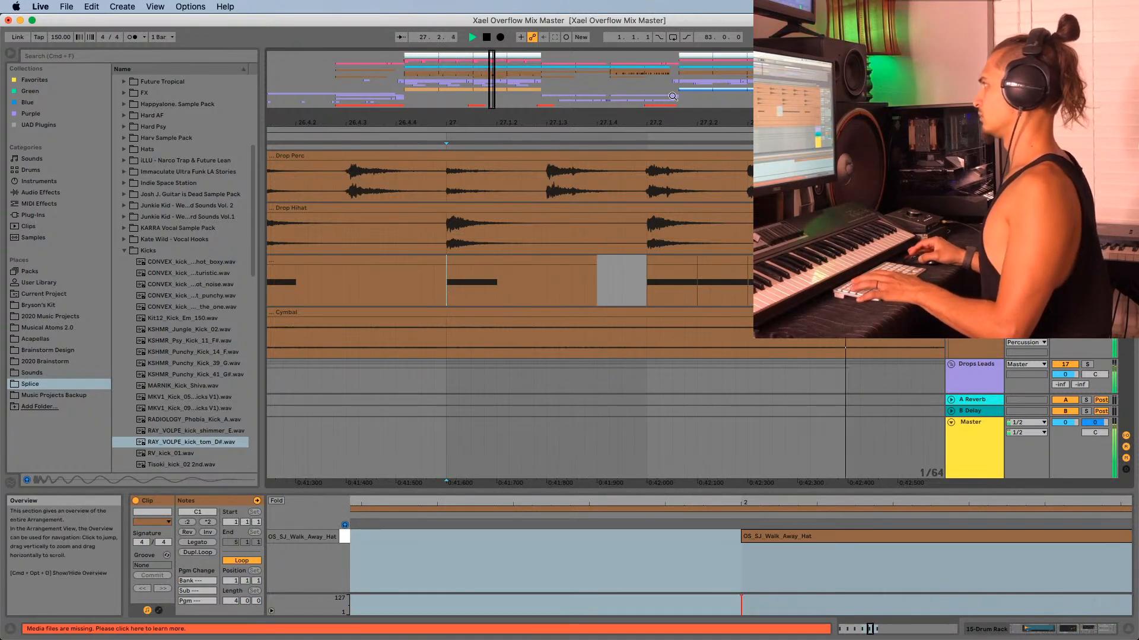
- Draw alternating balance automation steps for the hat roll hits at 27.2 and play the result
{"action": "left_click_drag", "start_coordinate": [658, 123], "coordinate": [551, 120]}
{"action": "double_click", "coordinate": [974, 260]}
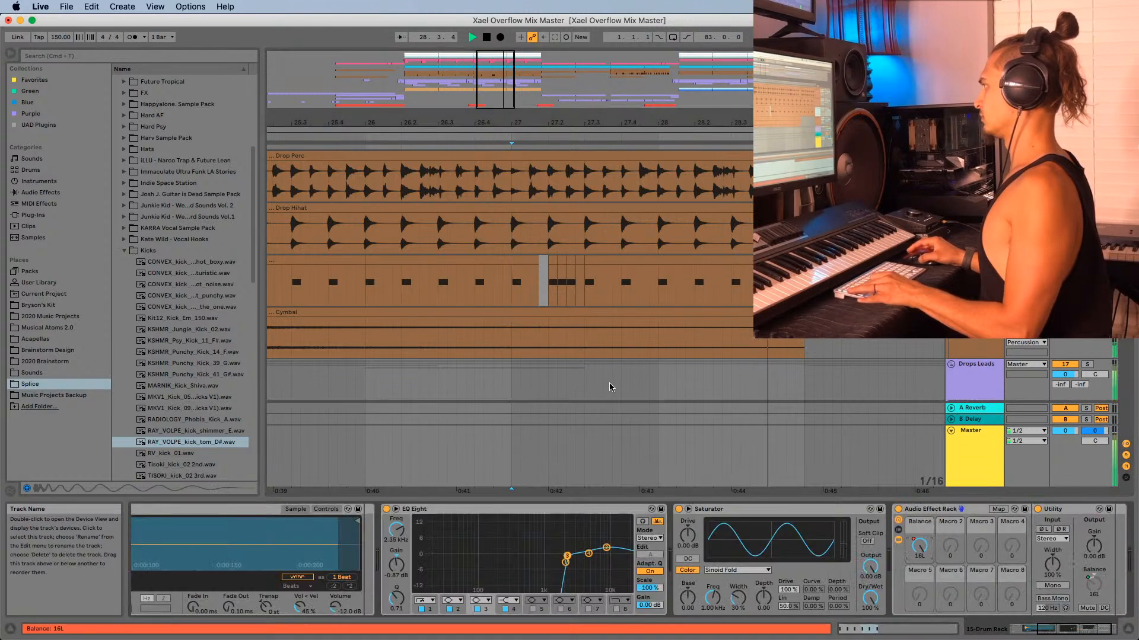
{"action": "double_click", "coordinate": [552, 296]}
{"action": "key", "text": "a"}
{"action": "key", "text": "b"}
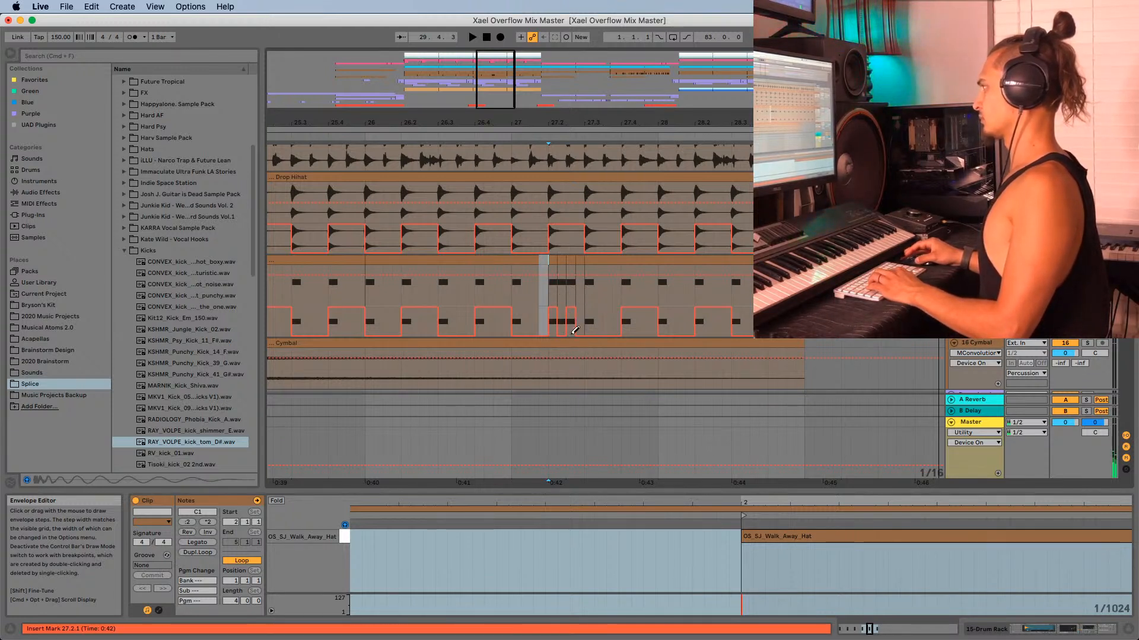
{"action": "left_click", "coordinate": [530, 328]}
{"action": "key", "text": "space"}
{"action": "left_click", "coordinate": [475, 300]}
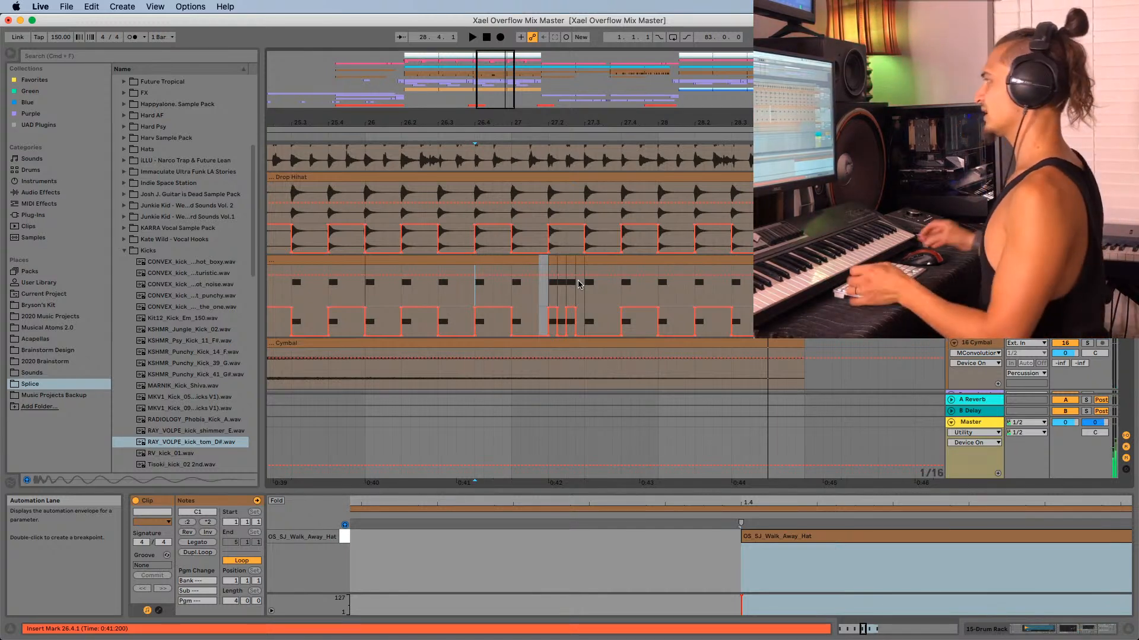
- Set the insert marker at 24.1.1 on the Cymbal track and hide the automation lanes
{"action": "left_click_drag", "start_coordinate": [473, 124], "coordinate": [564, 115]}
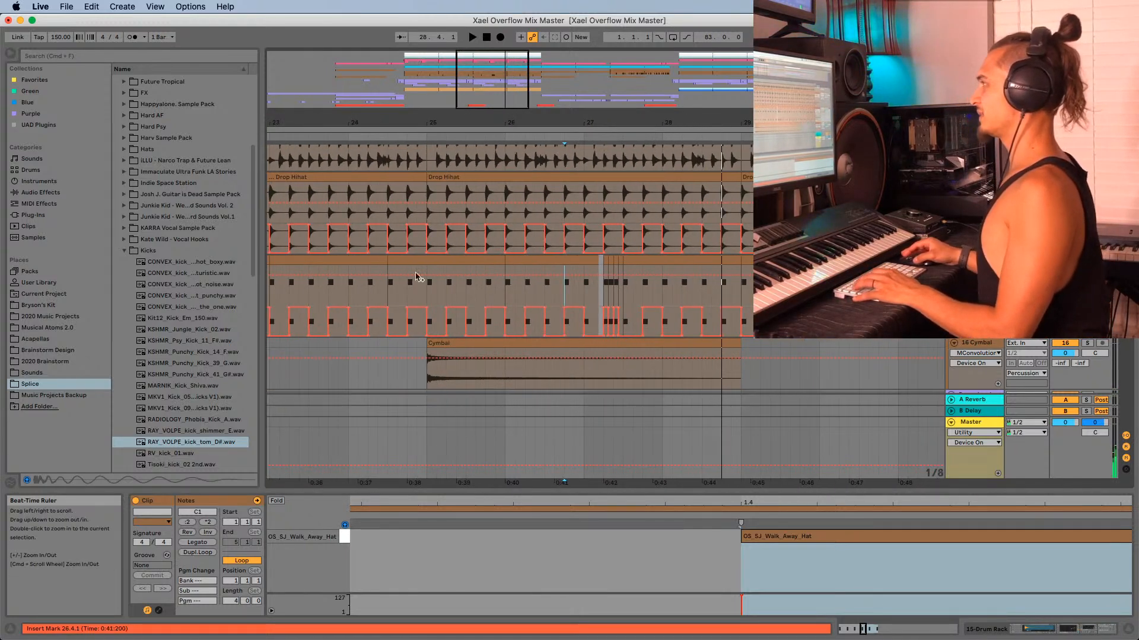
{"action": "left_click", "coordinate": [349, 344]}
{"action": "left_click_drag", "start_coordinate": [351, 122], "coordinate": [537, 106]}
{"action": "key", "text": "a"}
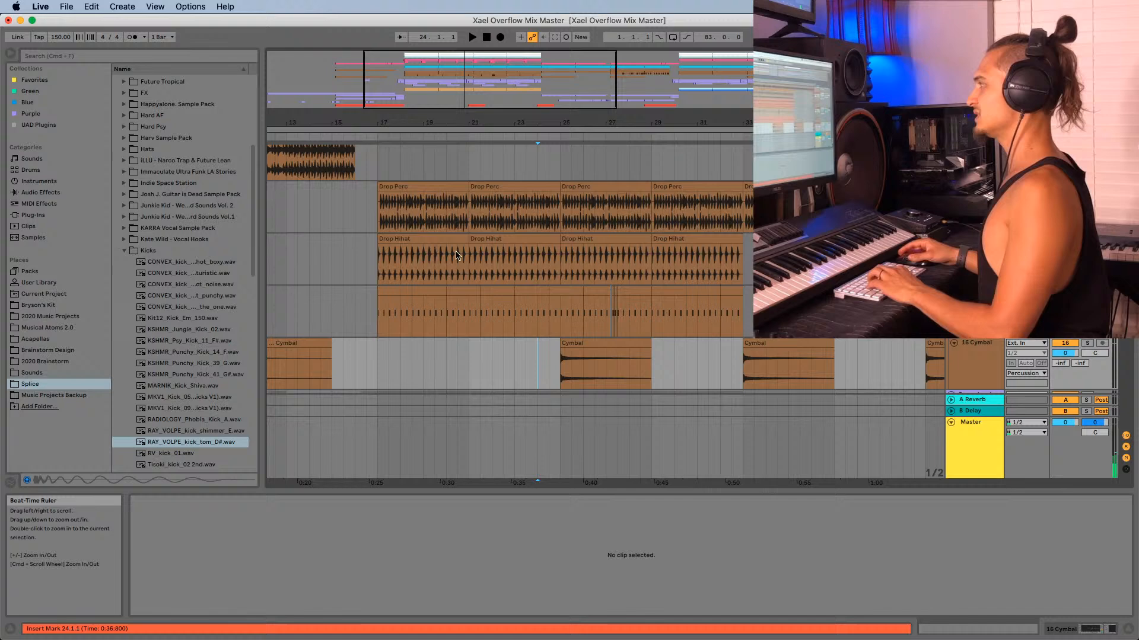
- Play the drop from 17.1.1, and replay it from 27.1.1 to hear the hat roll
{"action": "left_click", "coordinate": [378, 279]}
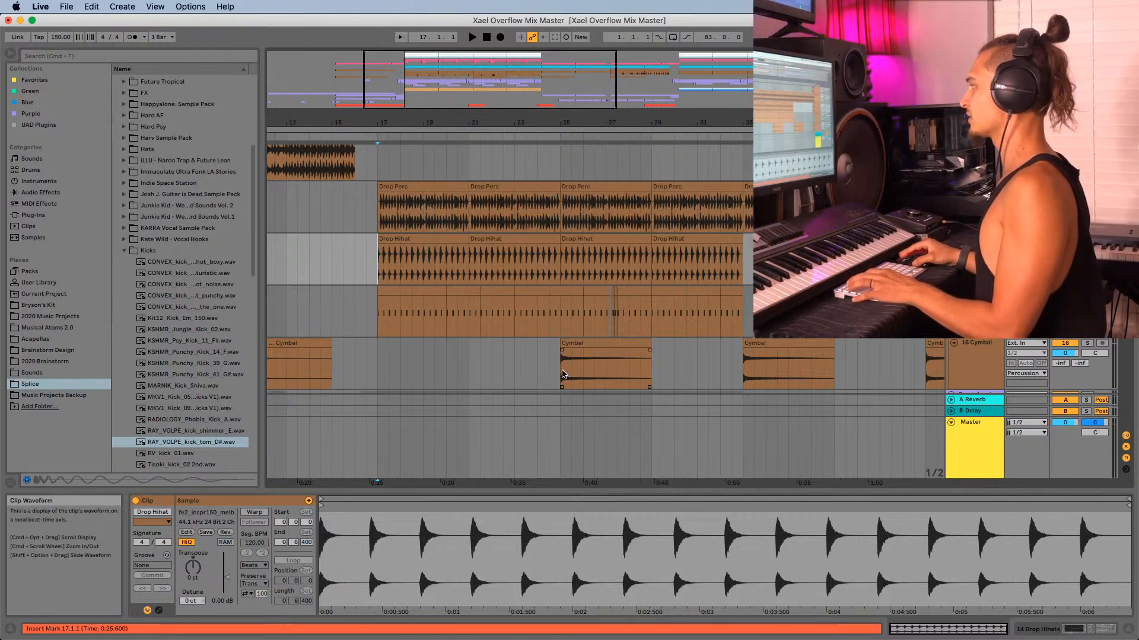
{"action": "left_click", "coordinate": [562, 378]}
{"action": "left_click", "coordinate": [375, 366]}
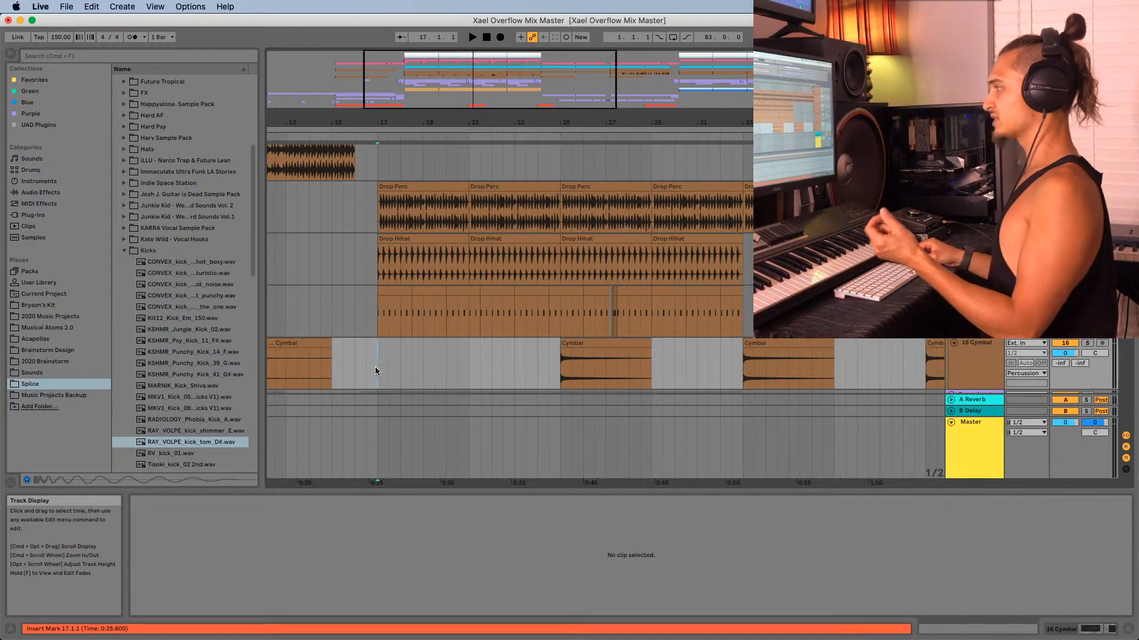
{"action": "left_click", "coordinate": [376, 330]}
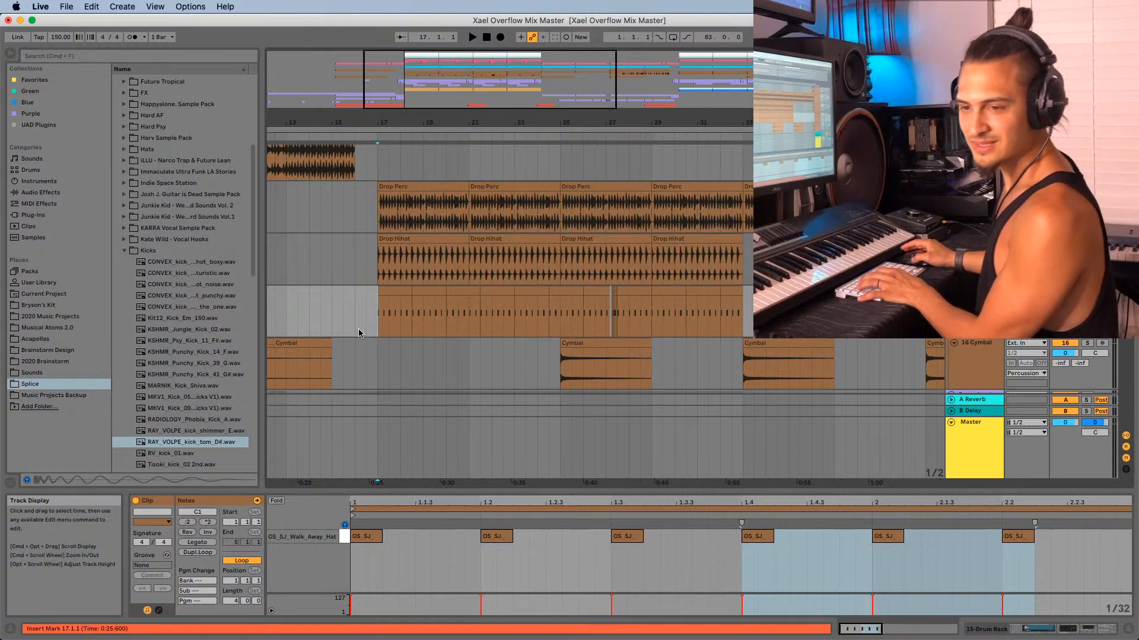
{"action": "key", "text": "space"}
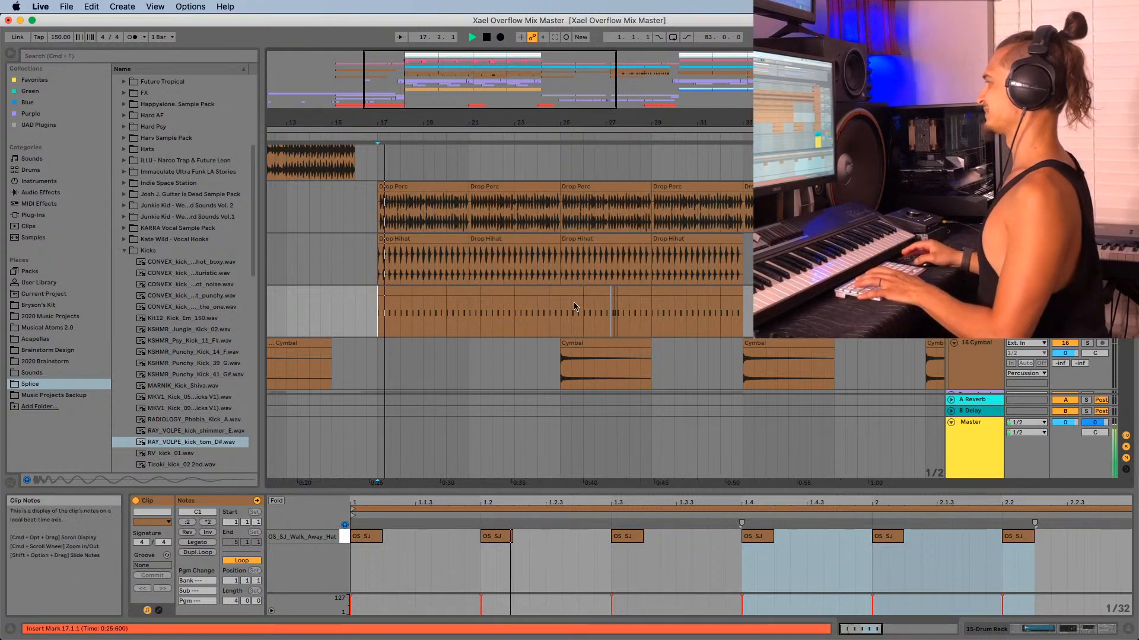
{"action": "left_click", "coordinate": [603, 332]}
{"action": "key", "text": "space"}
{"action": "key", "text": "space"}
- Show the Utility gain automation of the New Hat stick track in a new lane around bar 27.2
{"action": "left_click_drag", "start_coordinate": [620, 120], "coordinate": [569, 180]}
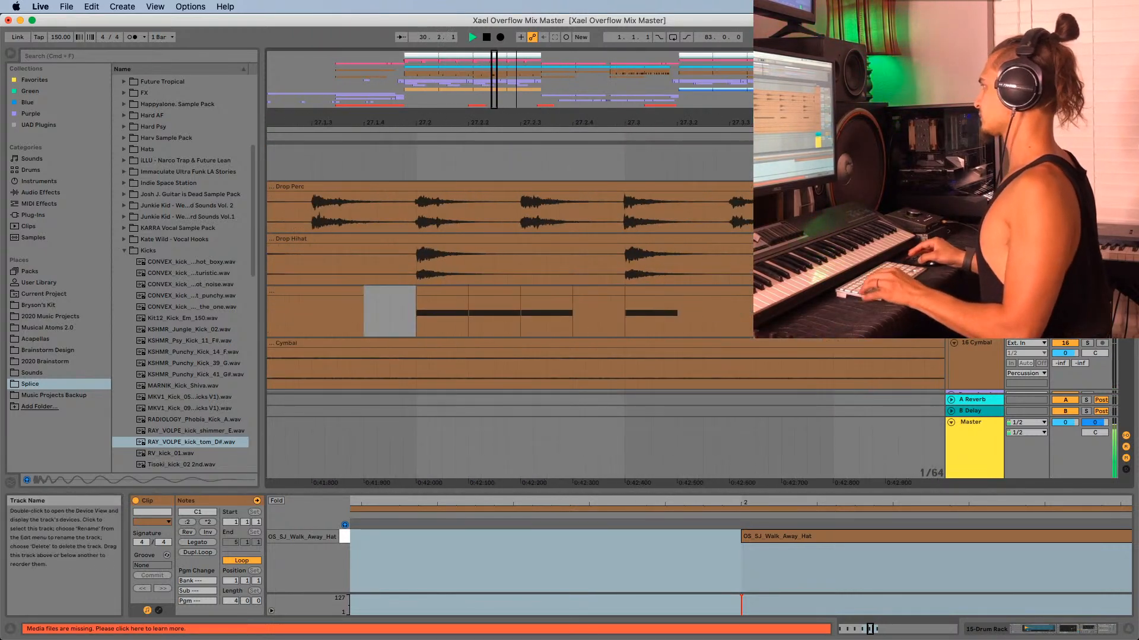
{"action": "key", "text": "shift+Tab"}
{"action": "right_click", "coordinate": [1095, 546]}
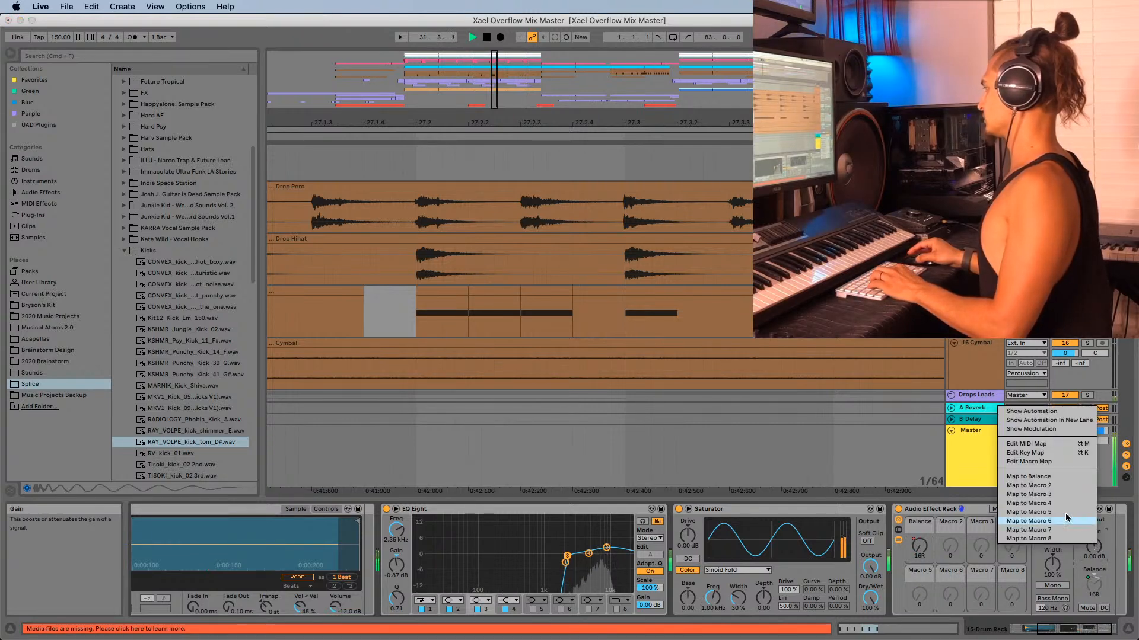
{"action": "left_click", "coordinate": [1079, 423]}
- Draw a gain automation step of about -5 dB on the first roll hit at 27.2 and duplicate it across the next two hits
{"action": "left_click", "coordinate": [431, 351]}
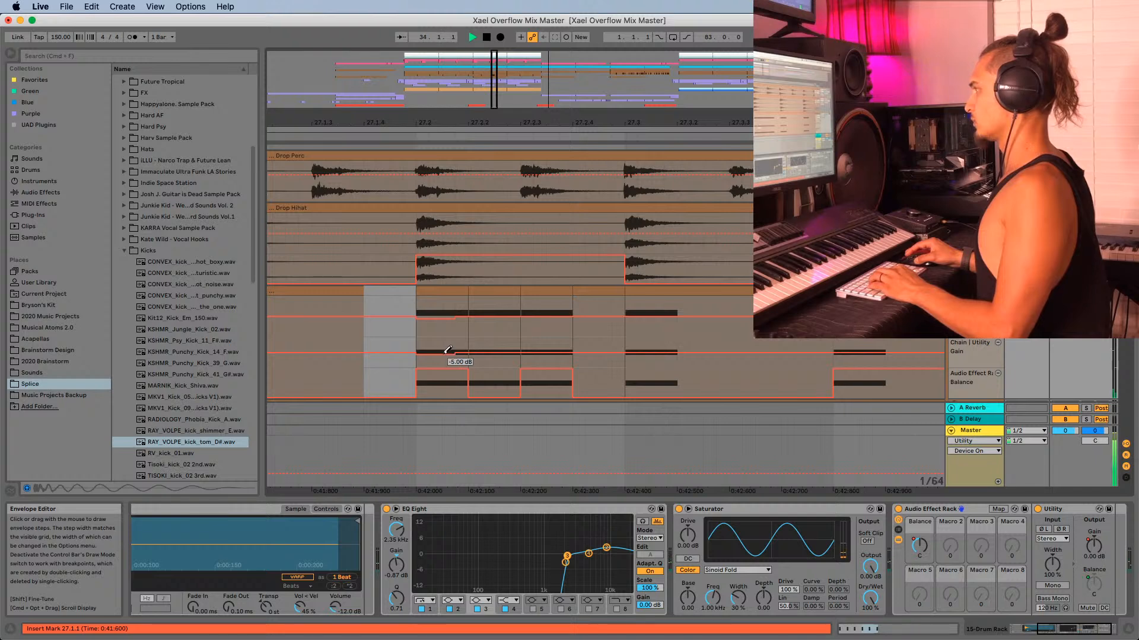
{"action": "key", "text": "b"}
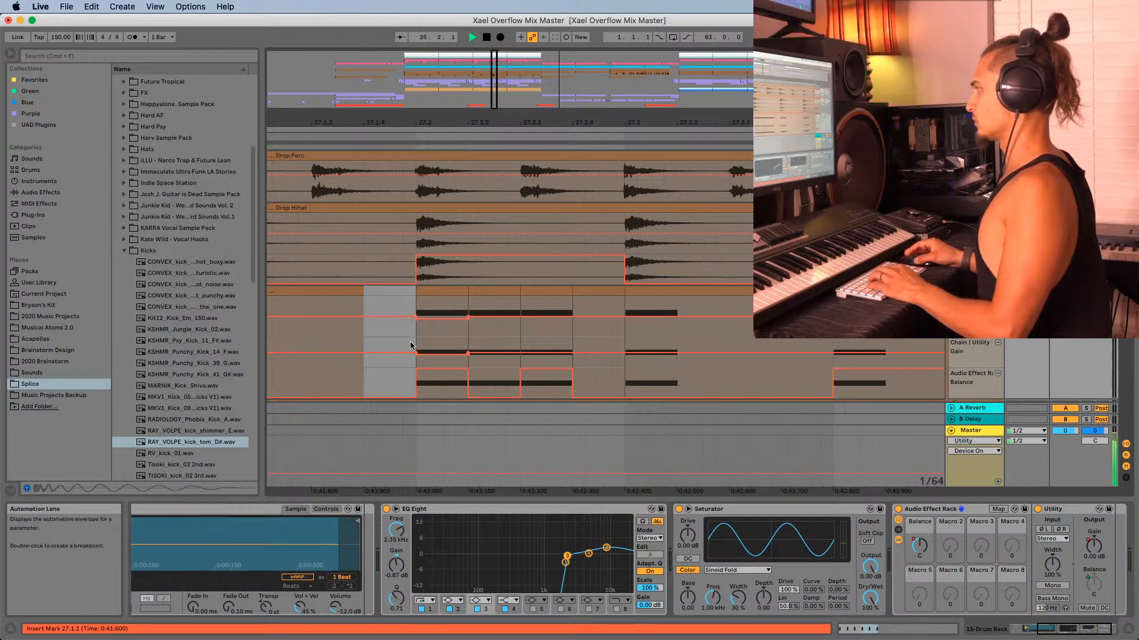
{"action": "key", "text": "super+d"}
{"action": "key", "text": "super+d"}
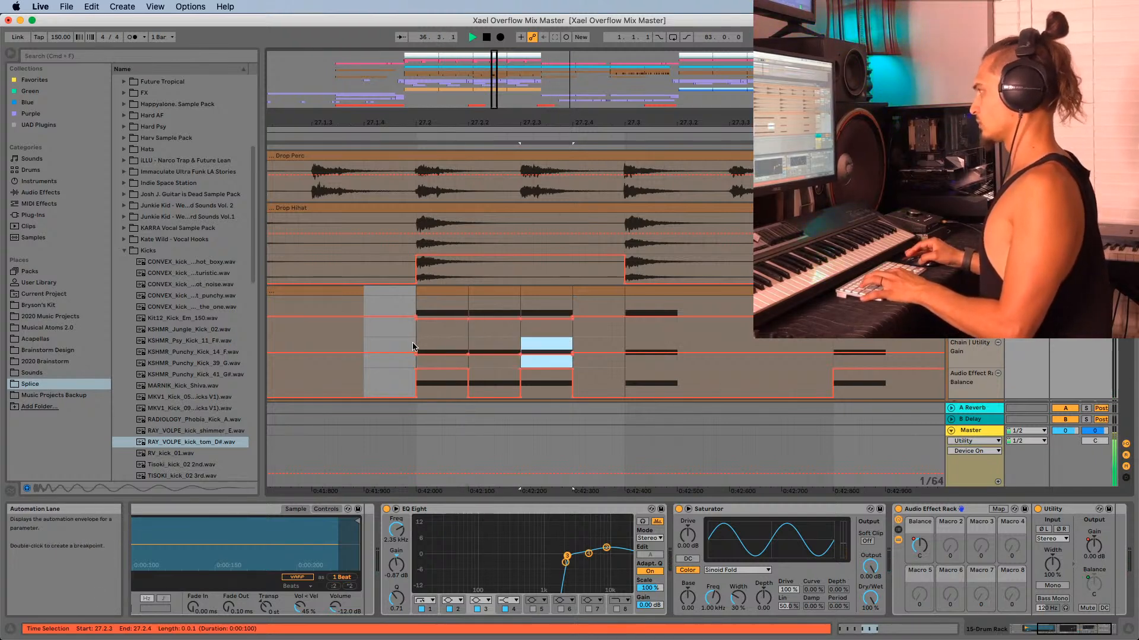
- Set the insert marker at 17.1.1 and select the New Hat stick track
{"action": "left_click_drag", "start_coordinate": [468, 120], "coordinate": [468, 30]}
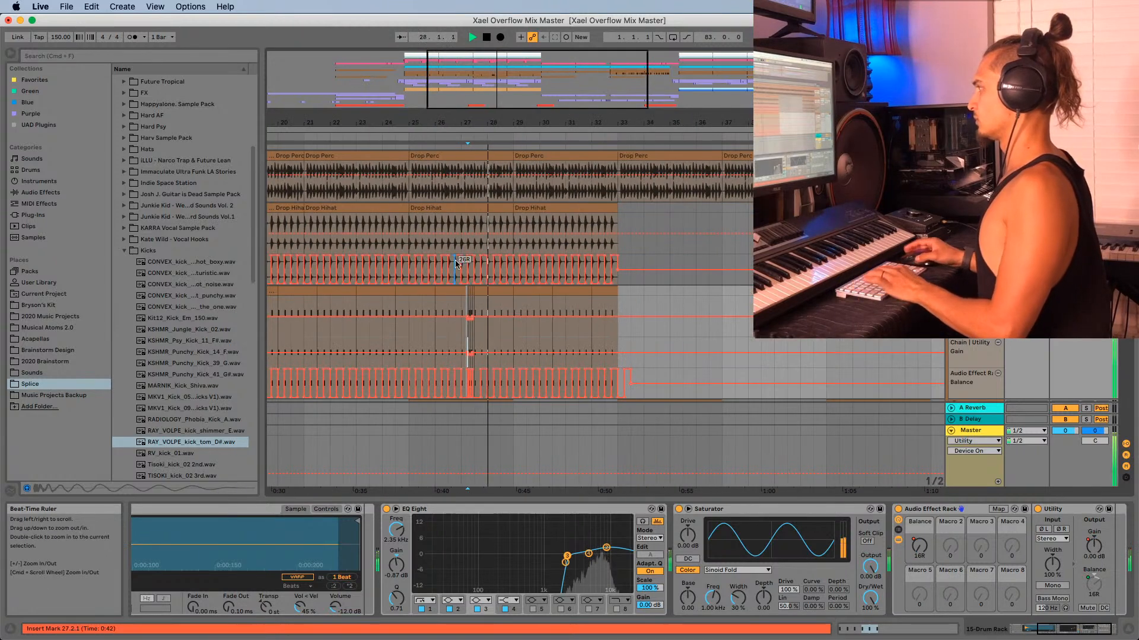
{"action": "left_click_drag", "start_coordinate": [458, 120], "coordinate": [561, 106]}
{"action": "key", "text": "b"}
{"action": "key", "text": "b"}
{"action": "left_click", "coordinate": [401, 348]}
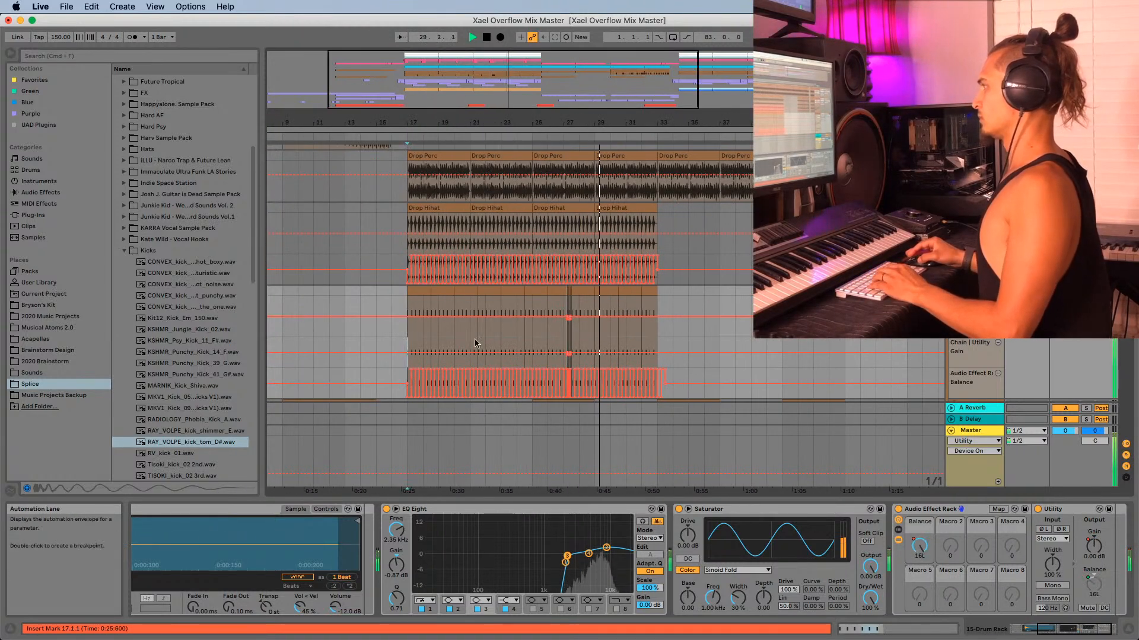
{"action": "left_click", "coordinate": [972, 208]}
{"action": "left_click", "coordinate": [972, 291]}
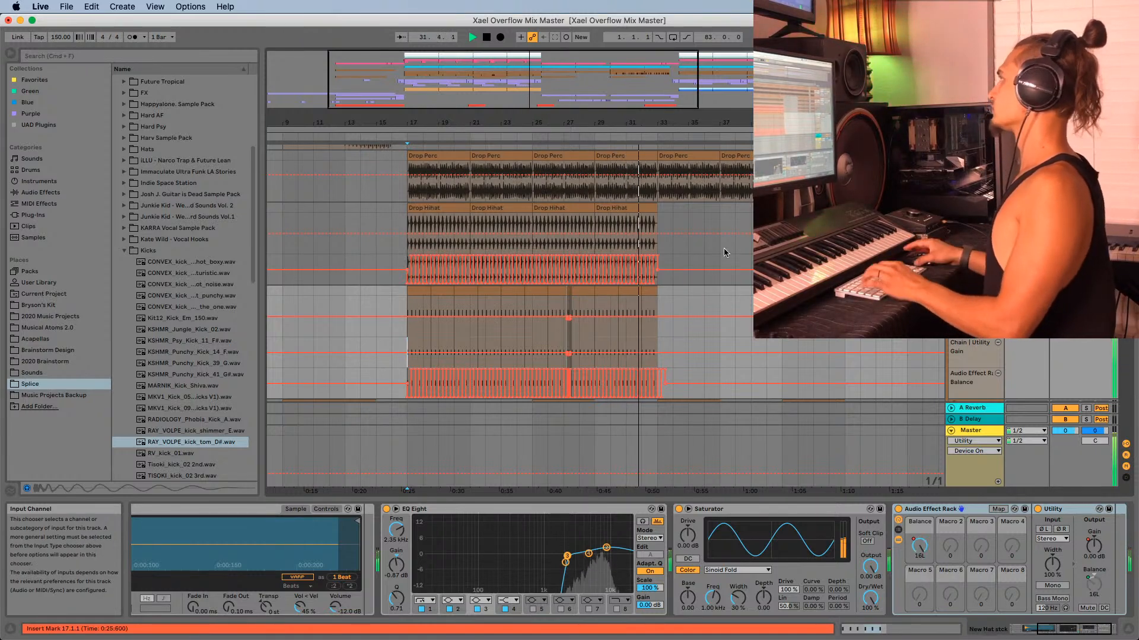
- Select the Intro Bass clip at 33.1.1, solo the Intro Bass Sidechain track, and play it
{"action": "left_click_drag", "start_coordinate": [449, 121], "coordinate": [414, 95]}
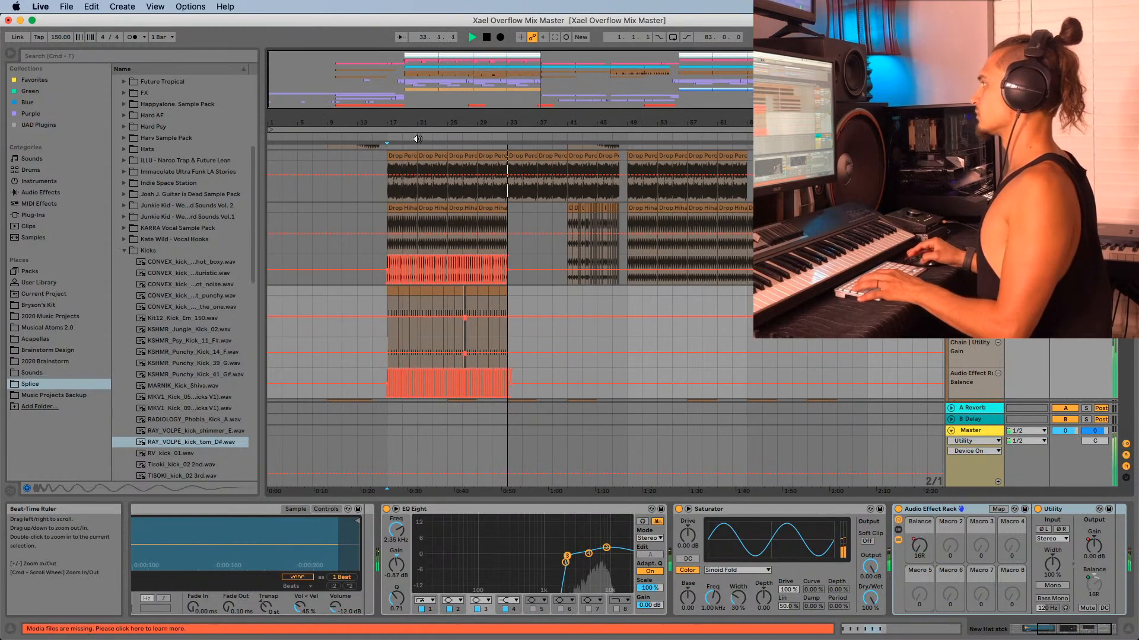
{"action": "left_click_drag", "start_coordinate": [513, 123], "coordinate": [532, 181]}
{"action": "scroll", "coordinate": [532, 184], "scroll_direction": "down", "scroll_amount": 10}
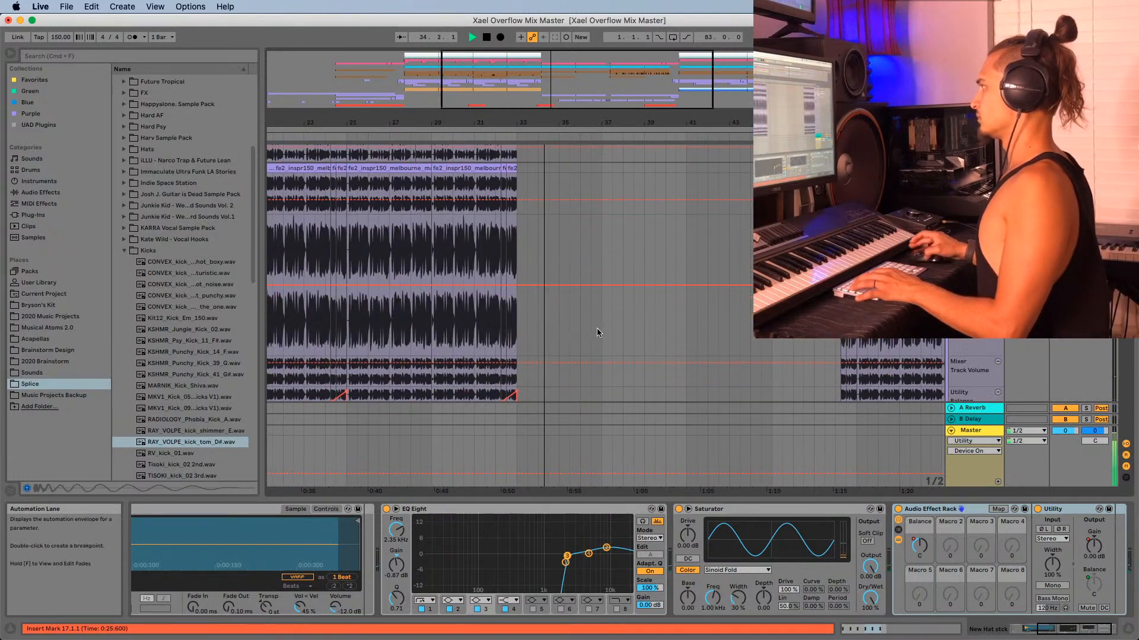
{"action": "scroll", "coordinate": [595, 289], "scroll_direction": "up", "scroll_amount": 10}
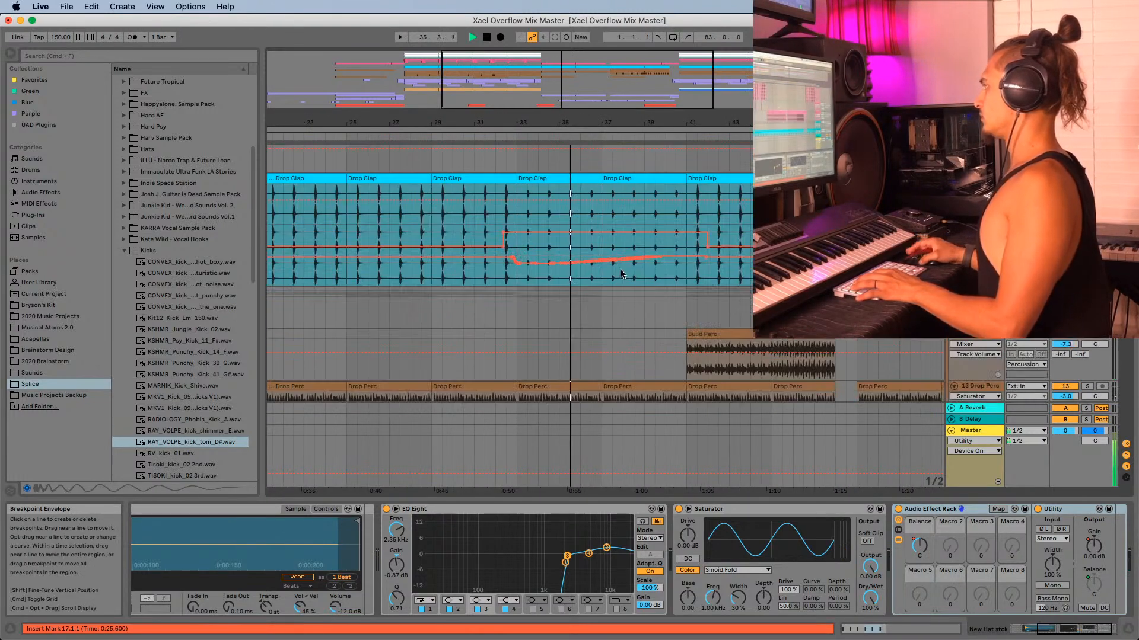
{"action": "scroll", "coordinate": [628, 283], "scroll_direction": "down", "scroll_amount": 15}
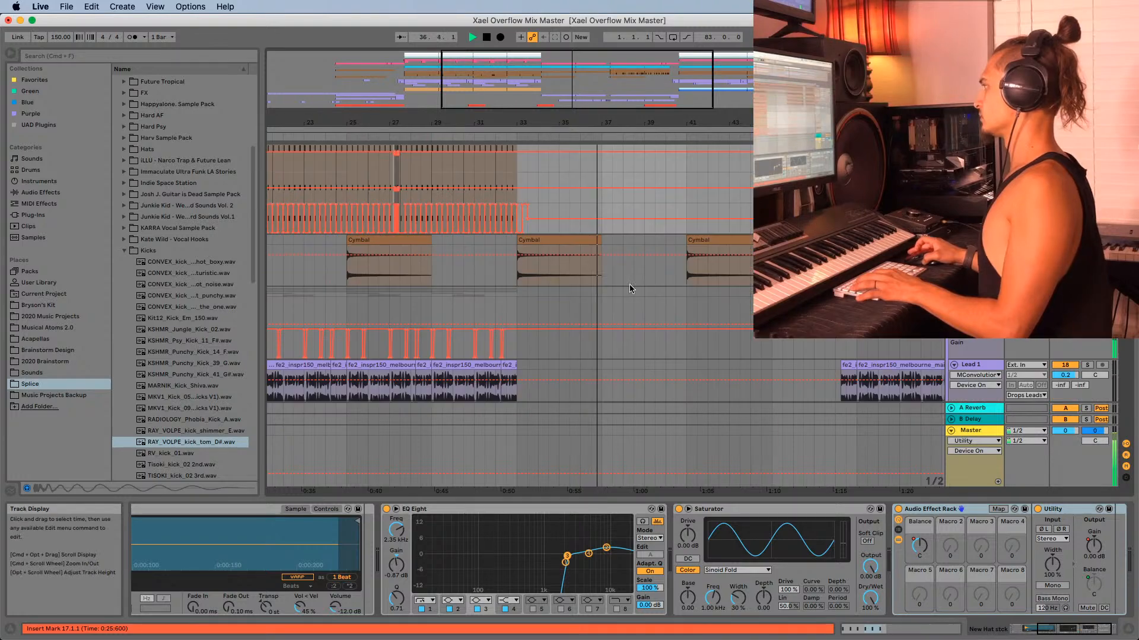
{"action": "scroll", "coordinate": [648, 297], "scroll_direction": "up", "scroll_amount": 2}
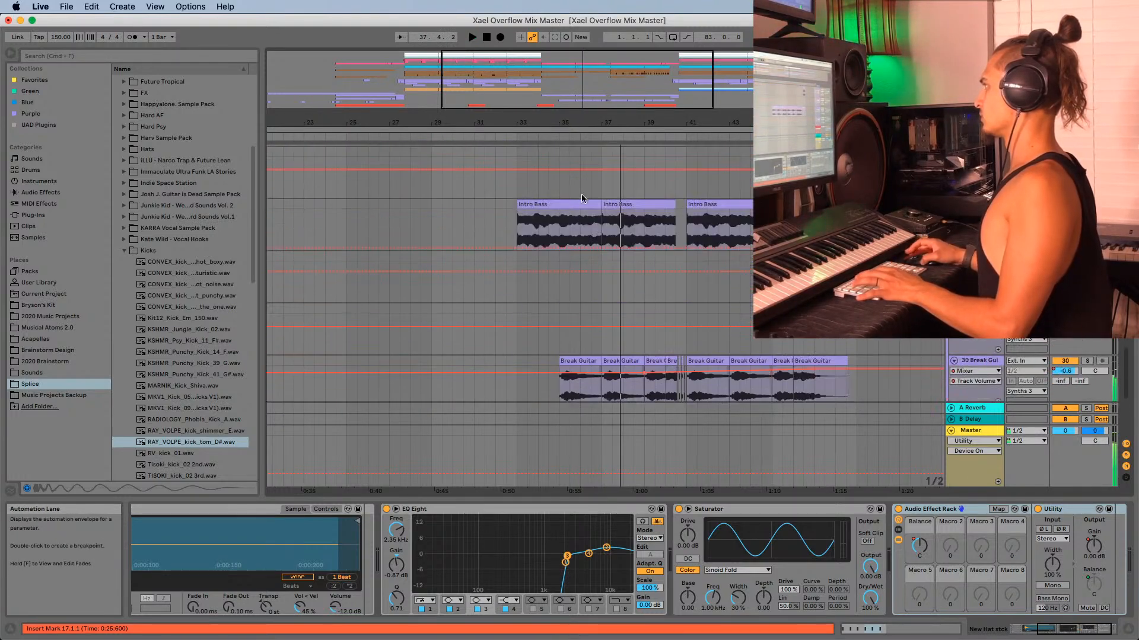
{"action": "left_click", "coordinate": [550, 204]}
{"action": "key", "text": "space"}
{"action": "left_click", "coordinate": [1087, 204]}
{"action": "key", "text": "space"}
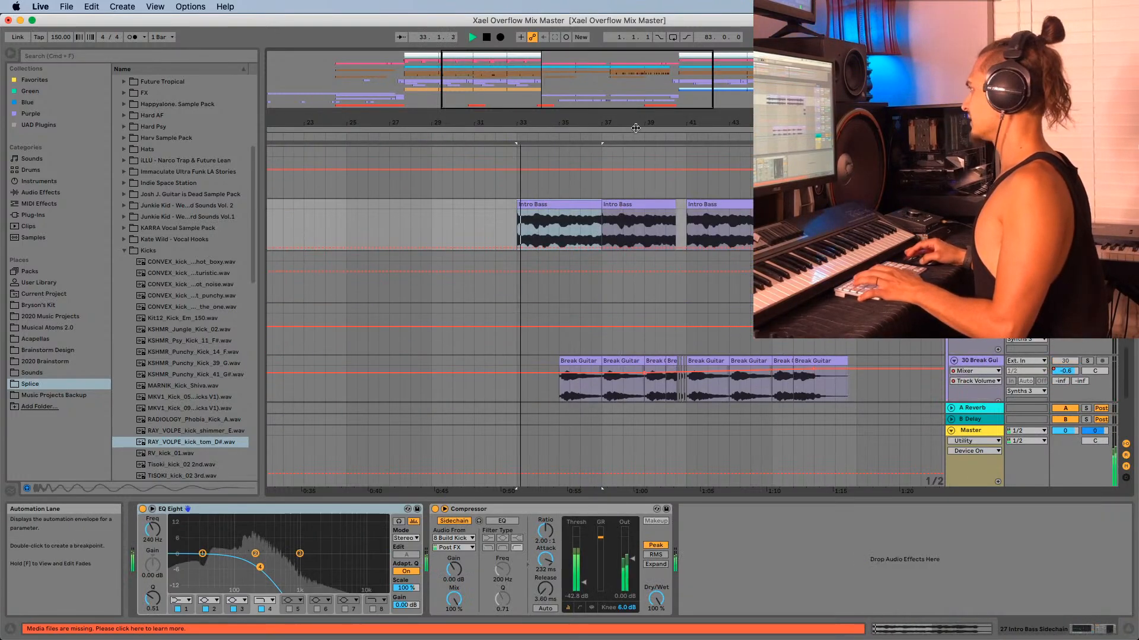
- Set the Intro Bass compressor's sidechain source to SC trigger, listen to the pumping, and stop playback
{"action": "left_click_drag", "start_coordinate": [617, 123], "coordinate": [501, 117]}
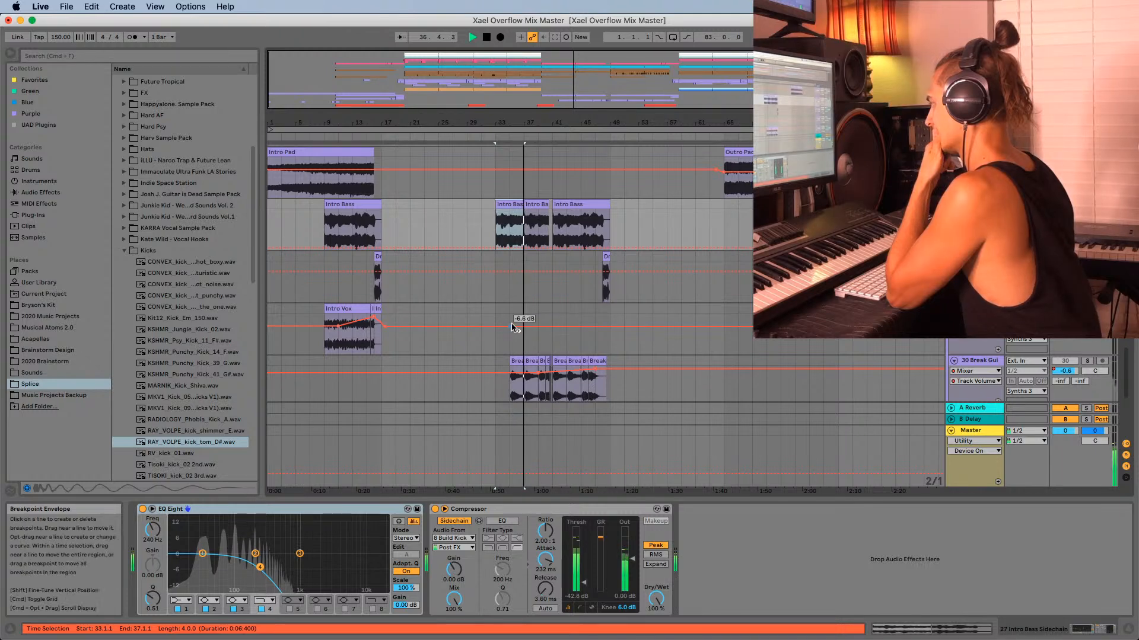
{"action": "scroll", "coordinate": [511, 322], "scroll_direction": "up", "scroll_amount": 10}
{"action": "scroll", "coordinate": [501, 317], "scroll_direction": "up", "scroll_amount": 5}
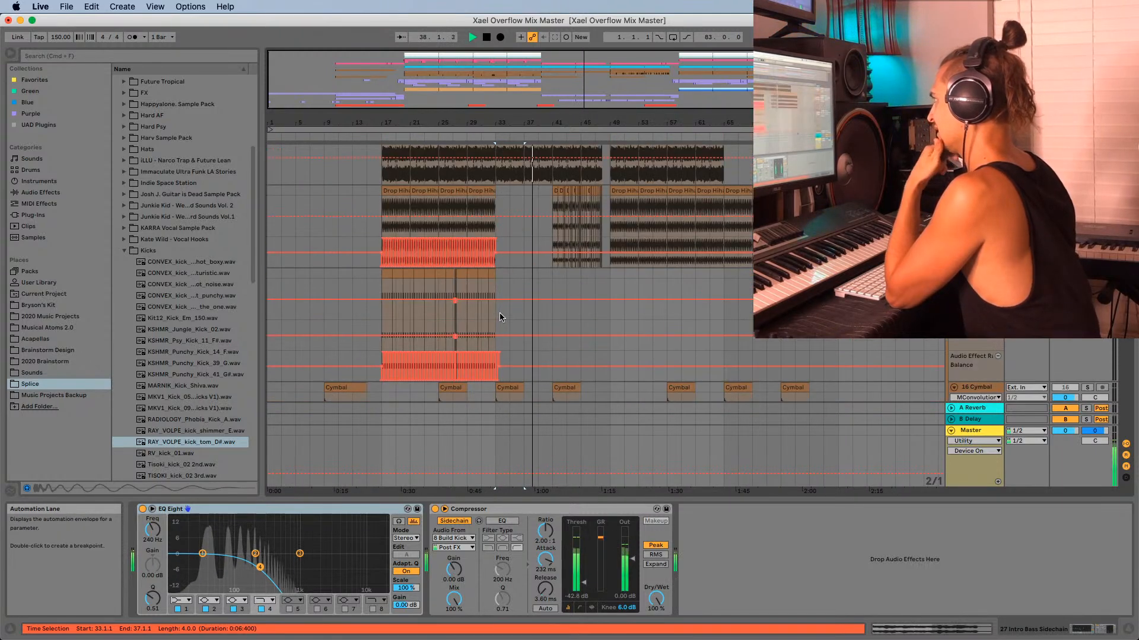
{"action": "left_click", "coordinate": [464, 539]}
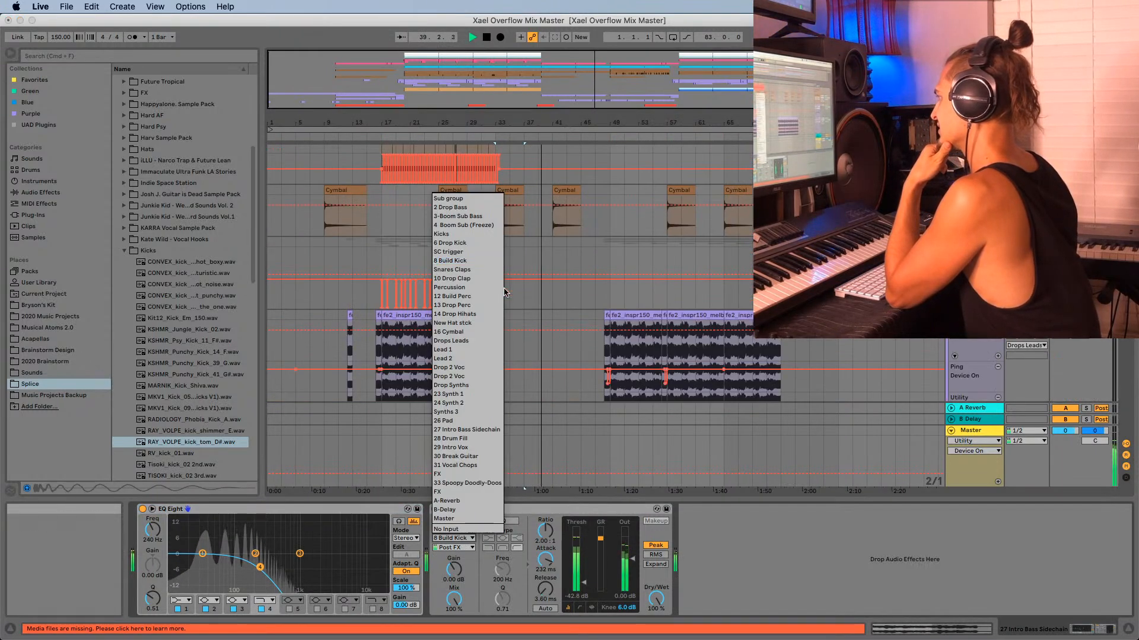
{"action": "left_click", "coordinate": [468, 252]}
{"action": "scroll", "coordinate": [529, 378], "scroll_direction": "up", "scroll_amount": 10}
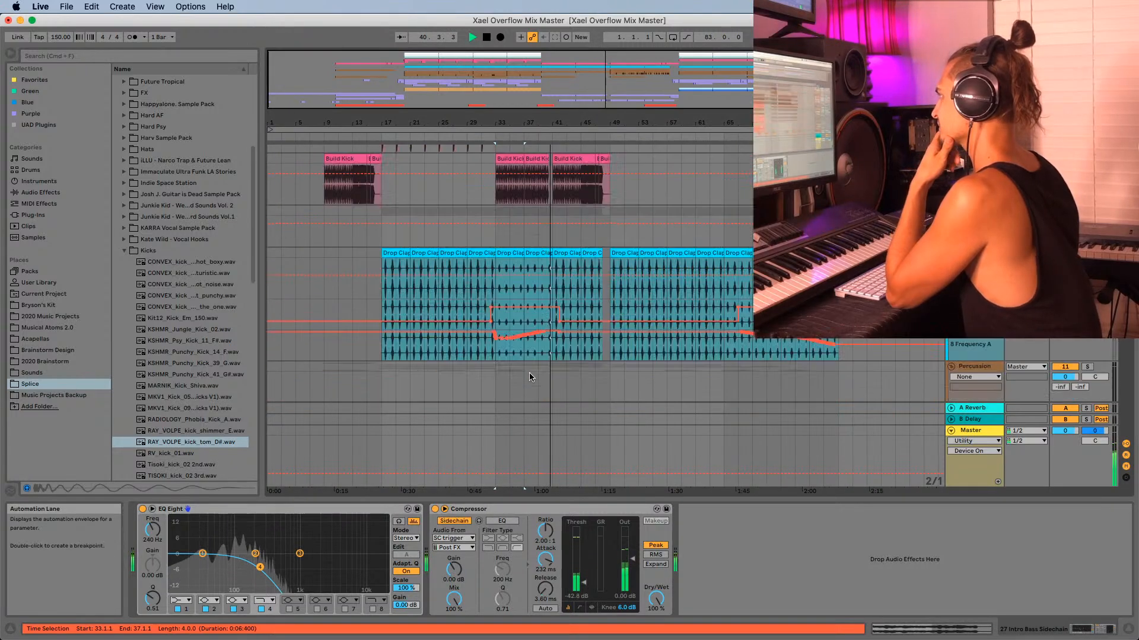
{"action": "key", "text": "space"}
- Try copying the Drop Kick clip to 33.1.1 on the SC trigger track, trimmed to end at 33.1.2, and undo the edits
{"action": "left_click_drag", "start_coordinate": [400, 102], "coordinate": [379, 183]}
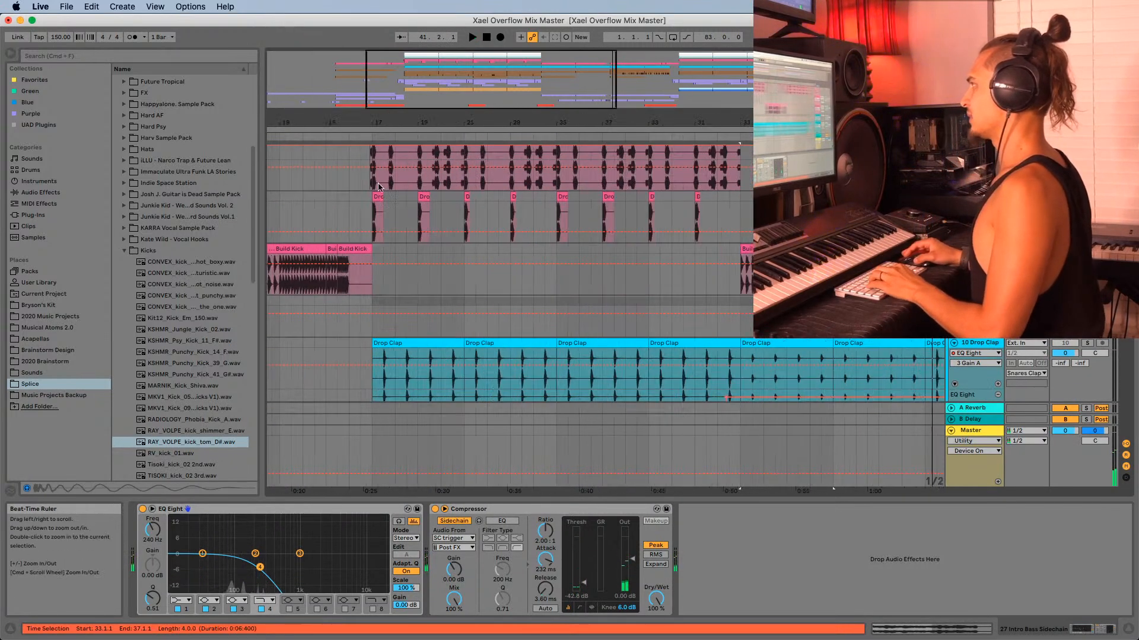
{"action": "left_click", "coordinate": [697, 214]}
{"action": "left_click_drag", "start_coordinate": [745, 207], "coordinate": [747, 208]}
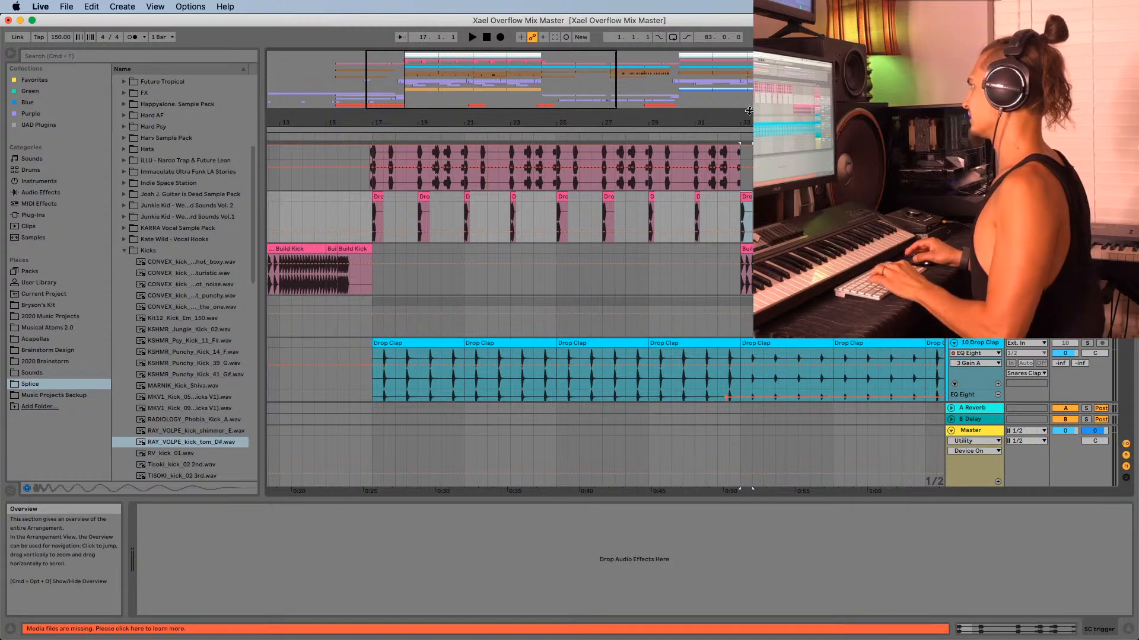
{"action": "left_click_drag", "start_coordinate": [748, 123], "coordinate": [702, 208]}
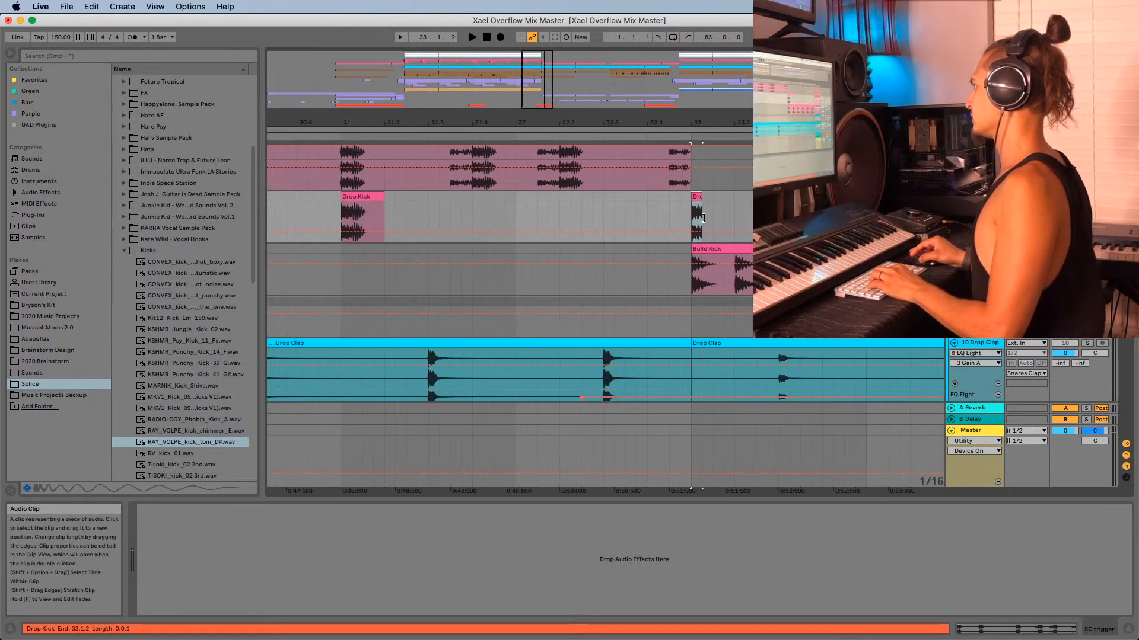
{"action": "left_click_drag", "start_coordinate": [707, 122], "coordinate": [668, 216]}
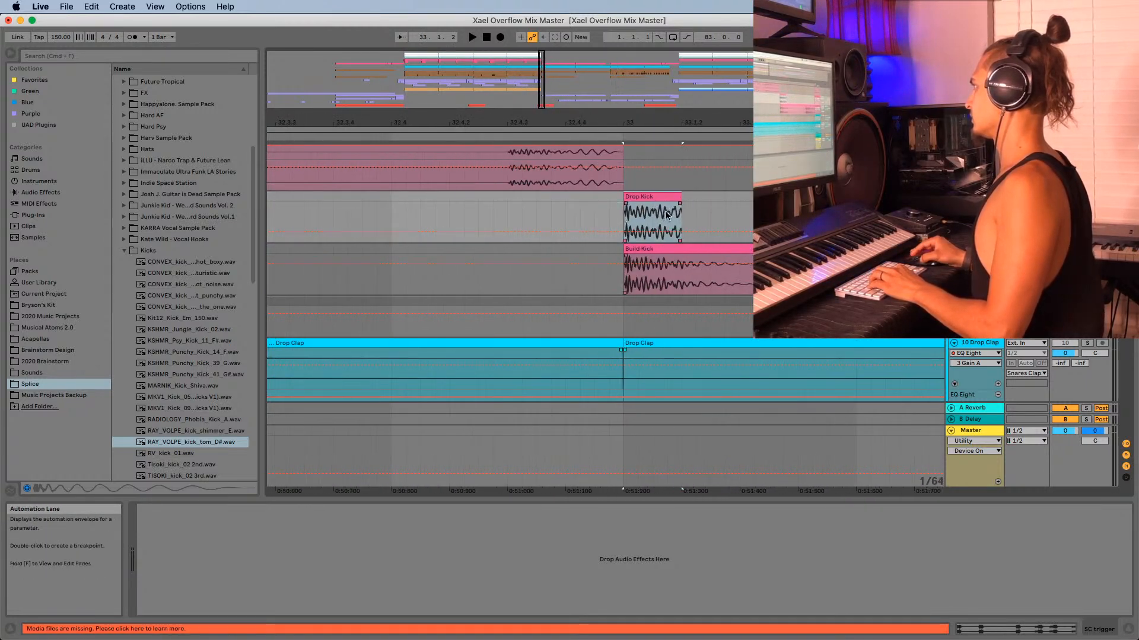
{"action": "key", "text": "super+z"}
{"action": "left_click_drag", "start_coordinate": [659, 120], "coordinate": [664, 56]}
{"action": "key", "text": "super+z"}
- Set the sidechain source of the Intro Bass track's compressor to 6 Drop Kick
{"action": "scroll", "coordinate": [664, 237], "scroll_direction": "down", "scroll_amount": 5}
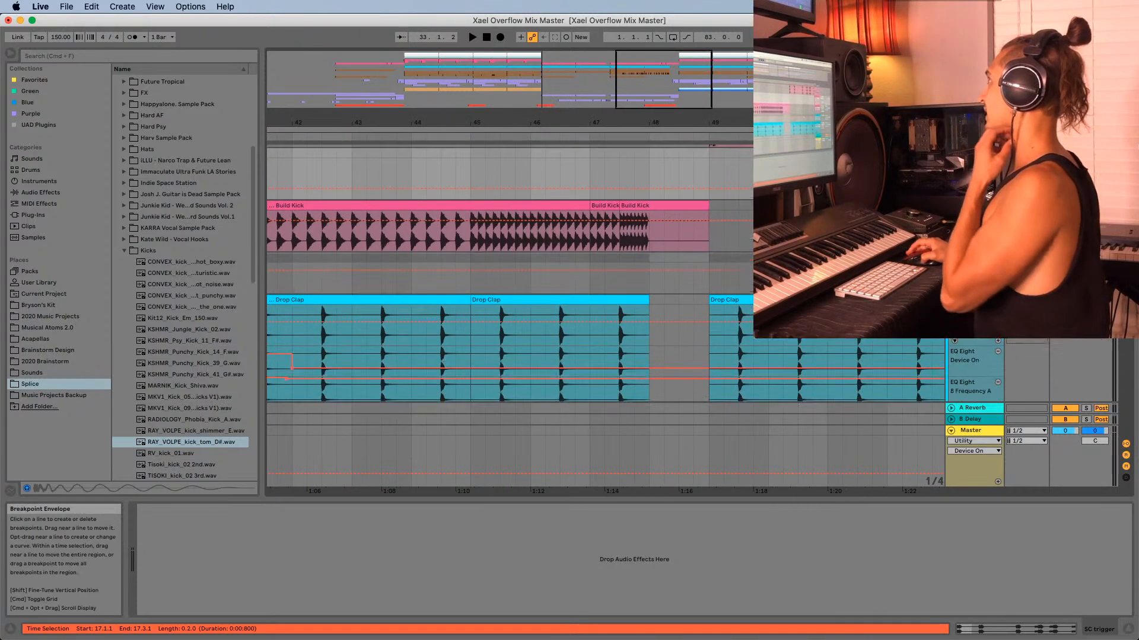
{"action": "scroll", "coordinate": [605, 267], "scroll_direction": "down", "scroll_amount": 15}
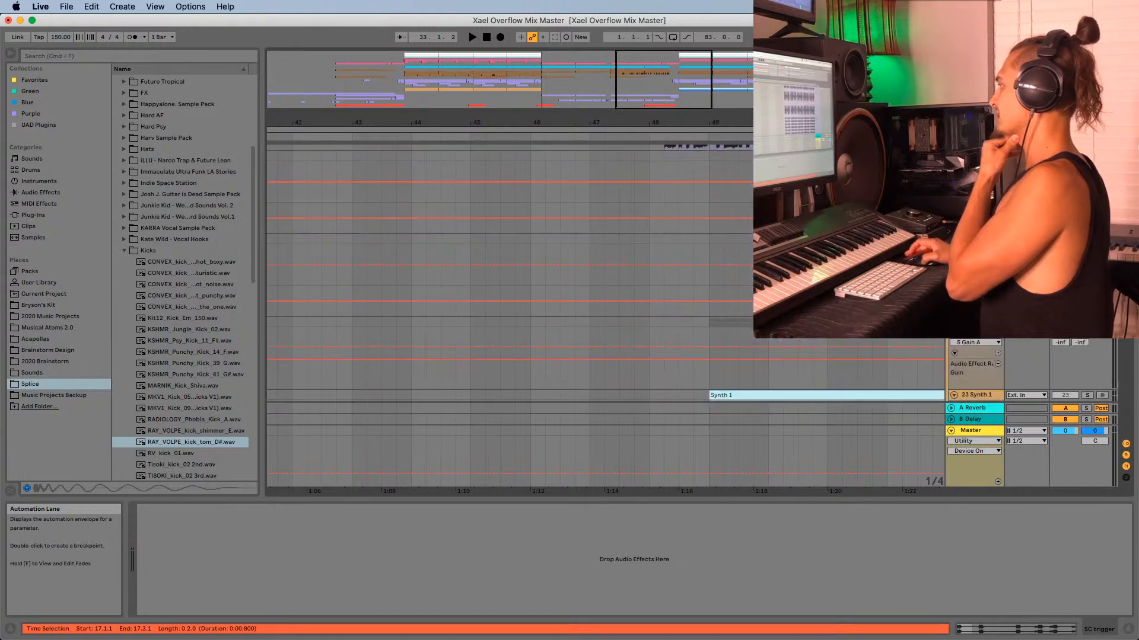
{"action": "scroll", "coordinate": [715, 301], "scroll_direction": "down", "scroll_amount": 3}
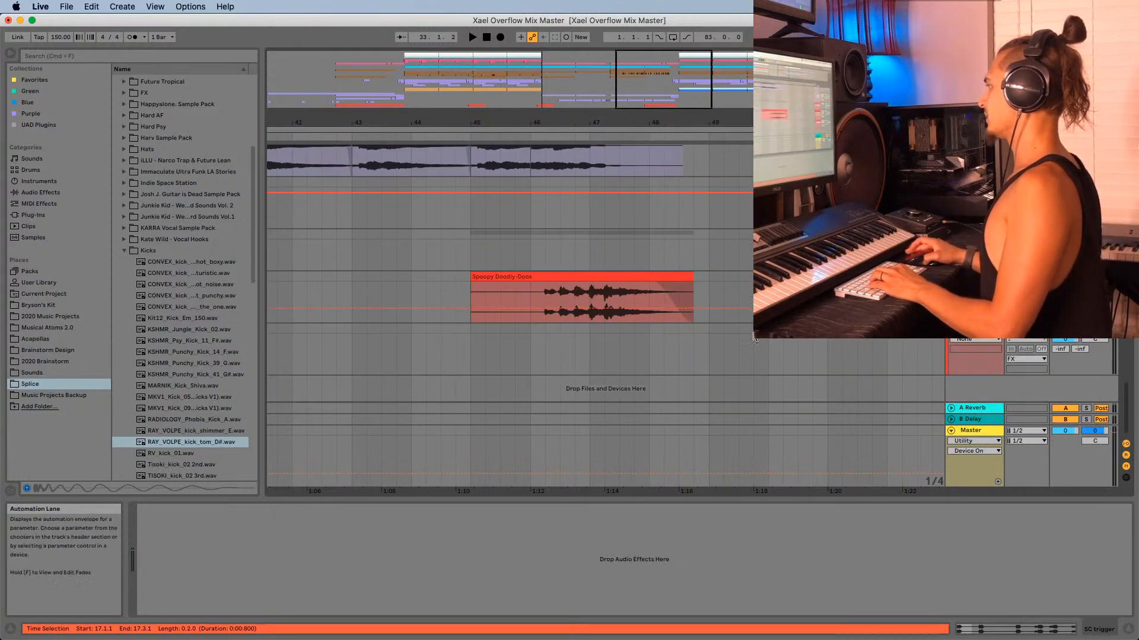
{"action": "scroll", "coordinate": [715, 301], "scroll_direction": "up", "scroll_amount": 3}
{"action": "scroll", "coordinate": [700, 314], "scroll_direction": "up", "scroll_amount": 5}
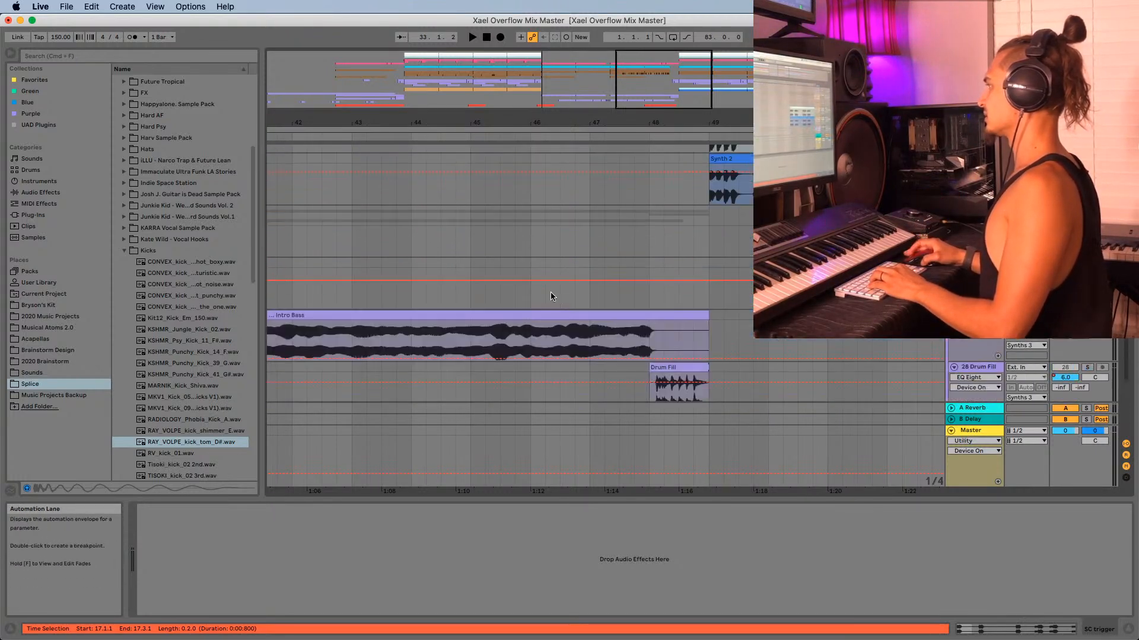
{"action": "scroll", "coordinate": [534, 284], "scroll_direction": "down", "scroll_amount": 4}
{"action": "left_click", "coordinate": [466, 276]}
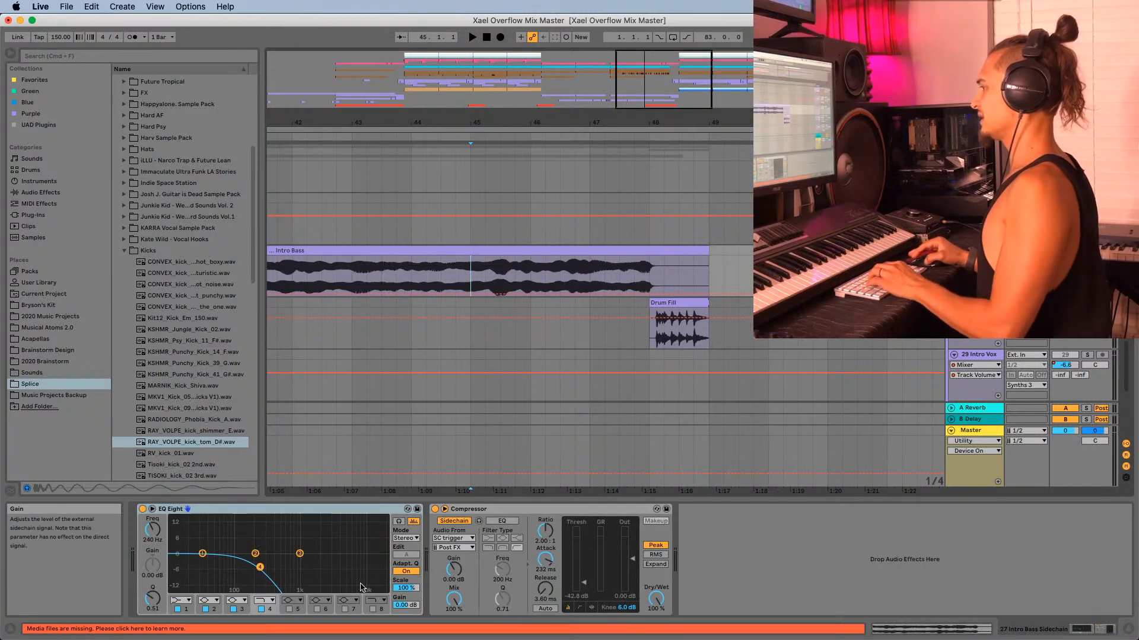
{"action": "left_click", "coordinate": [451, 538]}
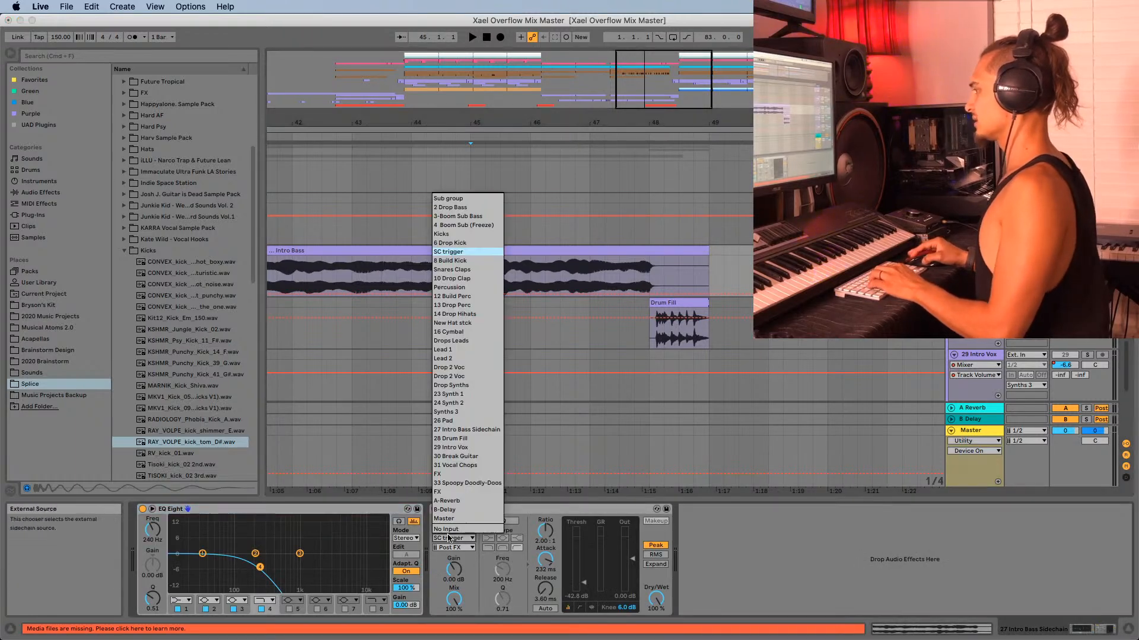
{"action": "left_click", "coordinate": [469, 243]}
- Place the insert marker at 33.1.1 on the Intro Bass Sidechain track
{"action": "left_click_drag", "start_coordinate": [406, 123], "coordinate": [540, 71]}
{"action": "left_click", "coordinate": [415, 277]}
{"action": "scroll", "coordinate": [414, 291], "scroll_direction": "up", "scroll_amount": 2}
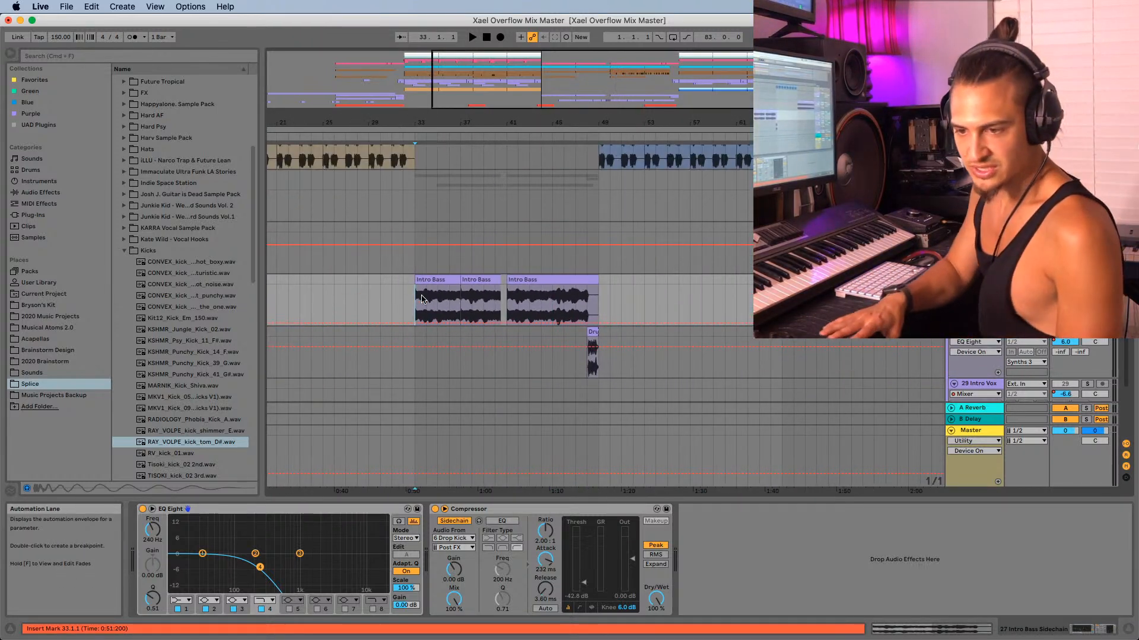
- Bring the whole arrangement into view, from bar 1 onward, around the synth tracks
{"action": "double_click", "coordinate": [370, 123]}
{"action": "scroll", "coordinate": [374, 305], "scroll_direction": "up", "scroll_amount": 8}
{"action": "scroll", "coordinate": [374, 305], "scroll_direction": "up", "scroll_amount": 2}
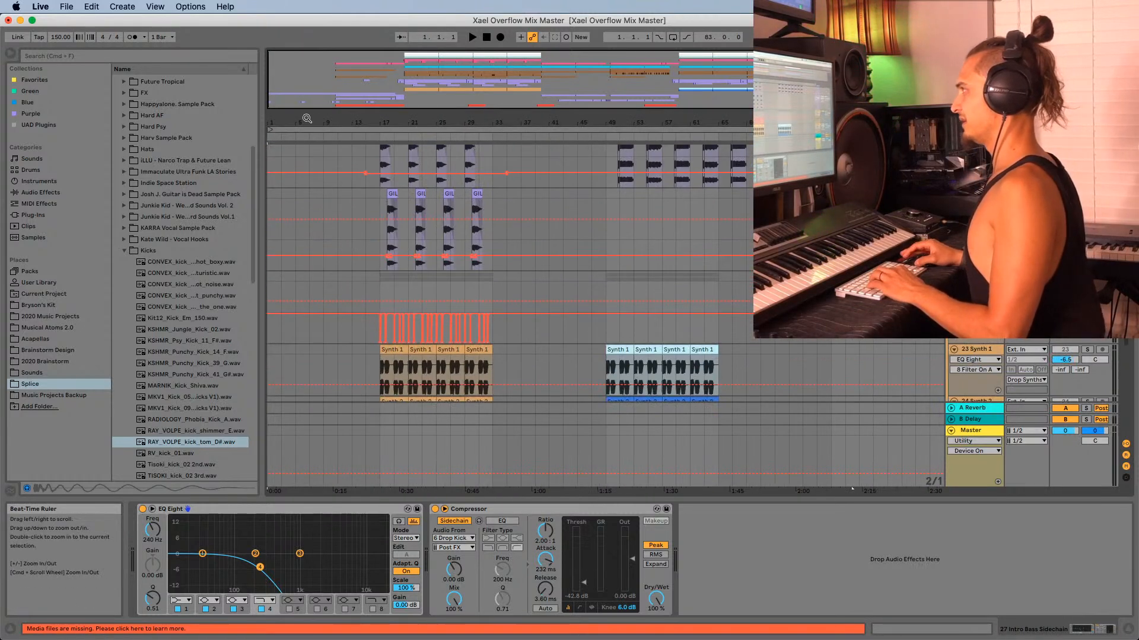
{"action": "left_click", "coordinate": [300, 128]}
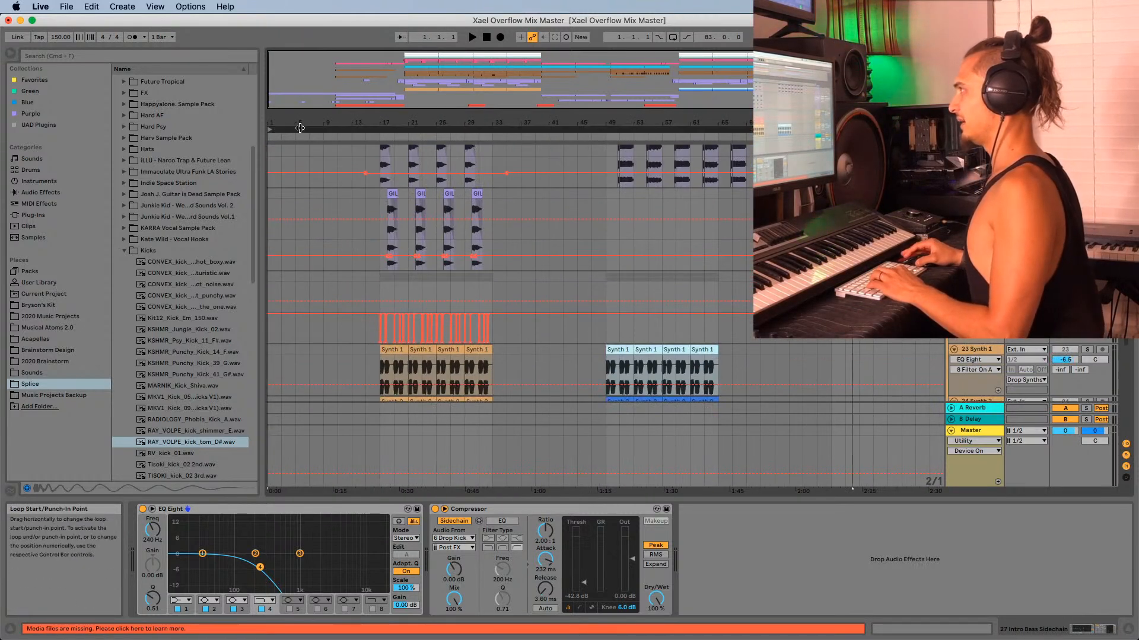
- Select the fe2_inspr150_melbourne_main_voxleaddry_F#m clip starting at 17.1.1 on the Lead 1 track
{"action": "left_click", "coordinate": [380, 288]}
{"action": "scroll", "coordinate": [381, 288], "scroll_direction": "up", "scroll_amount": 10}
{"action": "scroll", "coordinate": [395, 314], "scroll_direction": "up", "scroll_amount": 5}
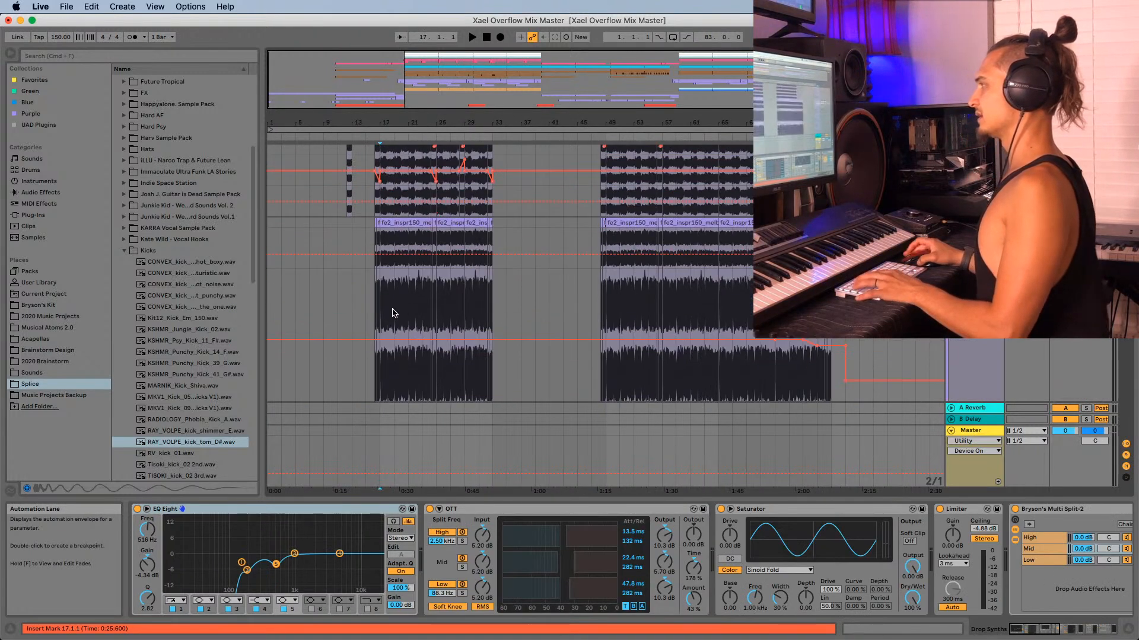
{"action": "left_click_drag", "start_coordinate": [381, 123], "coordinate": [387, 172]}
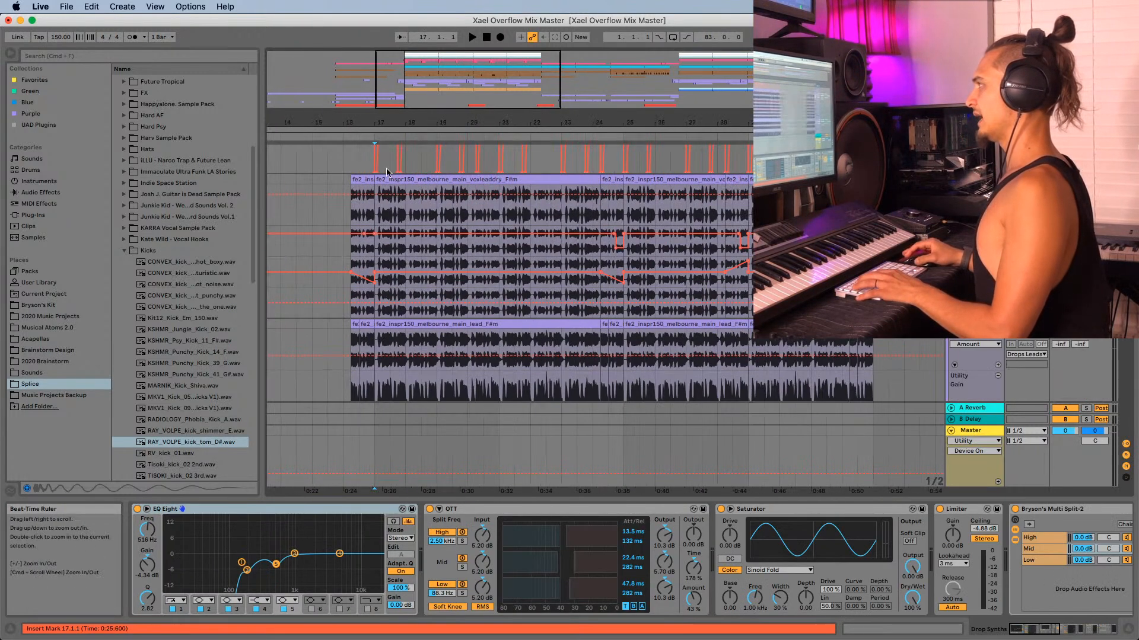
{"action": "left_click", "coordinate": [379, 217]}
{"action": "scroll", "coordinate": [379, 217], "scroll_direction": "up", "scroll_amount": 2}
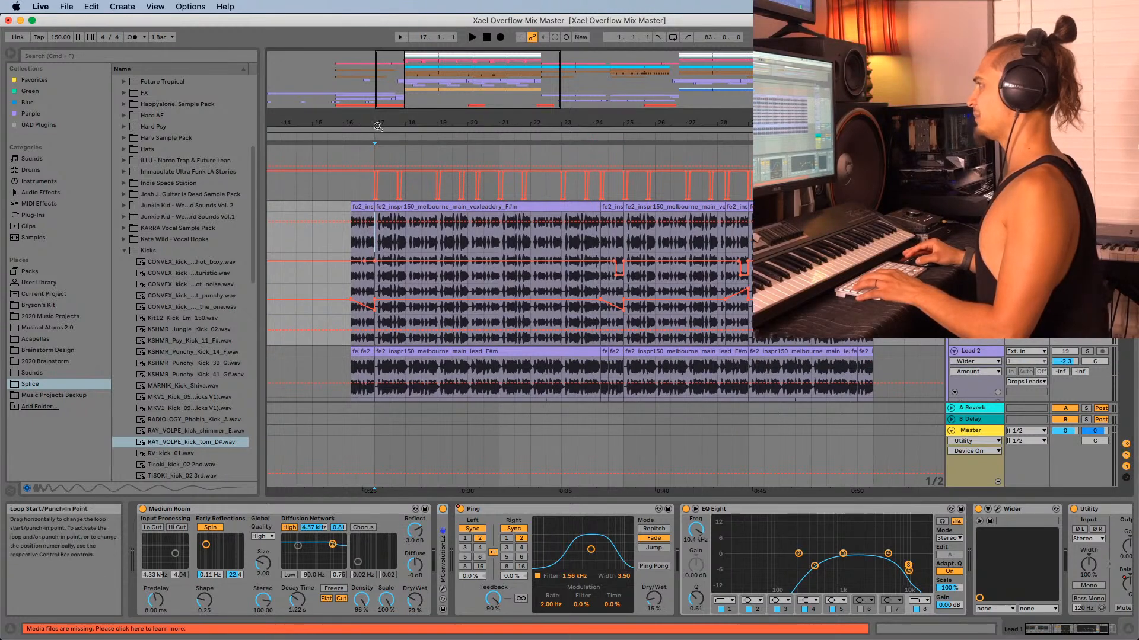
{"action": "key", "text": "plus"}
{"action": "left_click", "coordinate": [412, 208]}
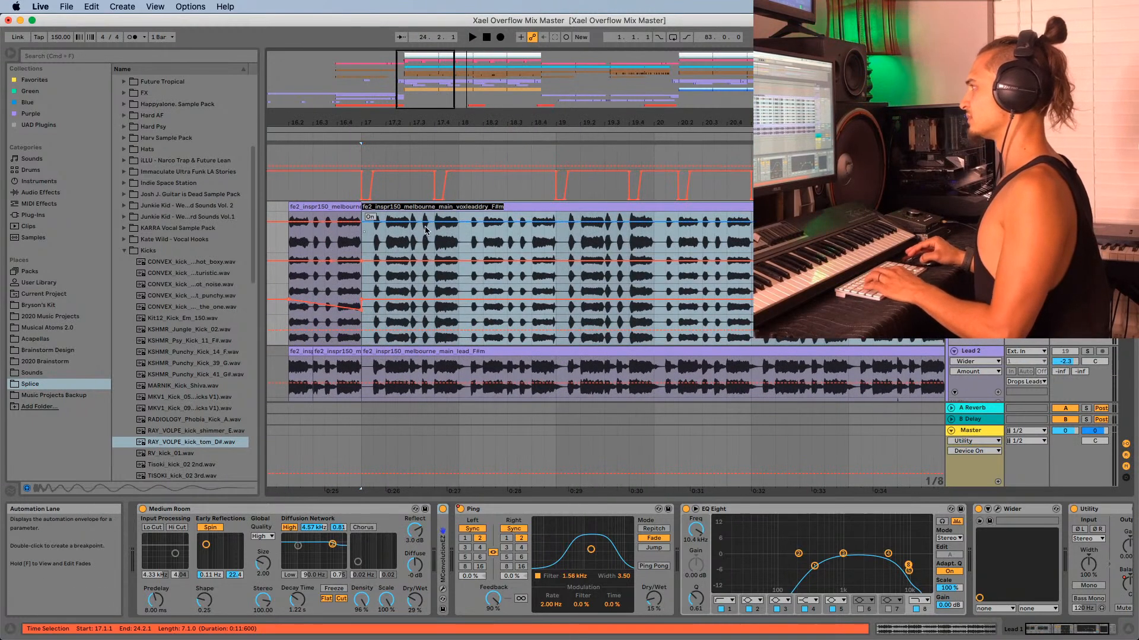
- Switch to Chrome and open the Splice website in a new tab
{"action": "mouse_move", "coordinate": [540, 639]}
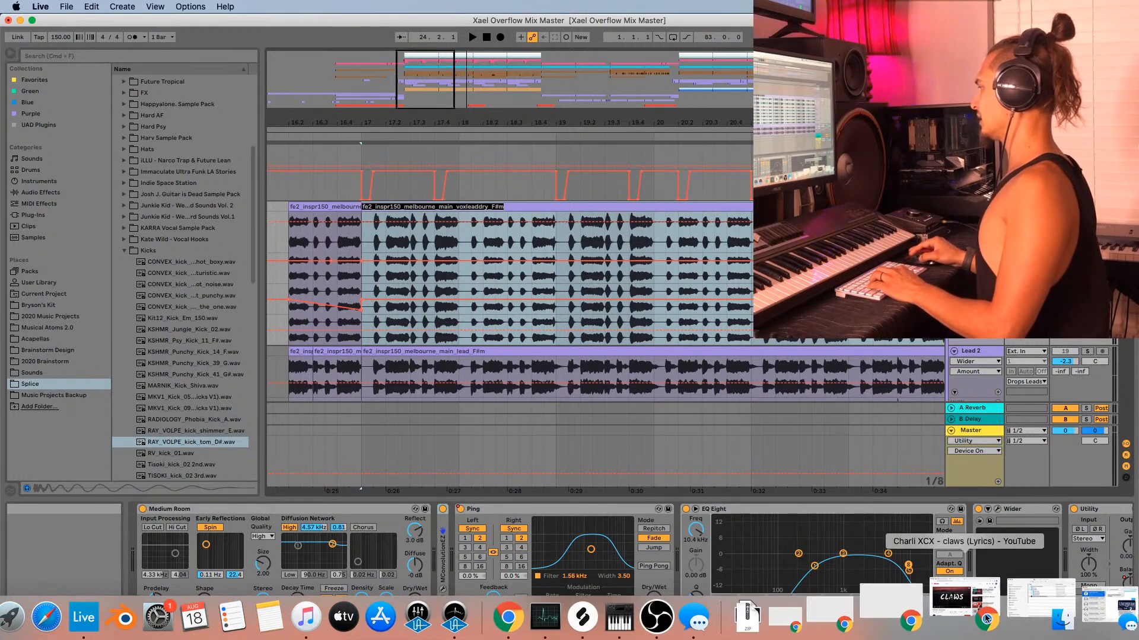
{"action": "left_click", "coordinate": [973, 619]}
{"action": "left_click", "coordinate": [518, 168]}
{"action": "type", "text": "splilce"}
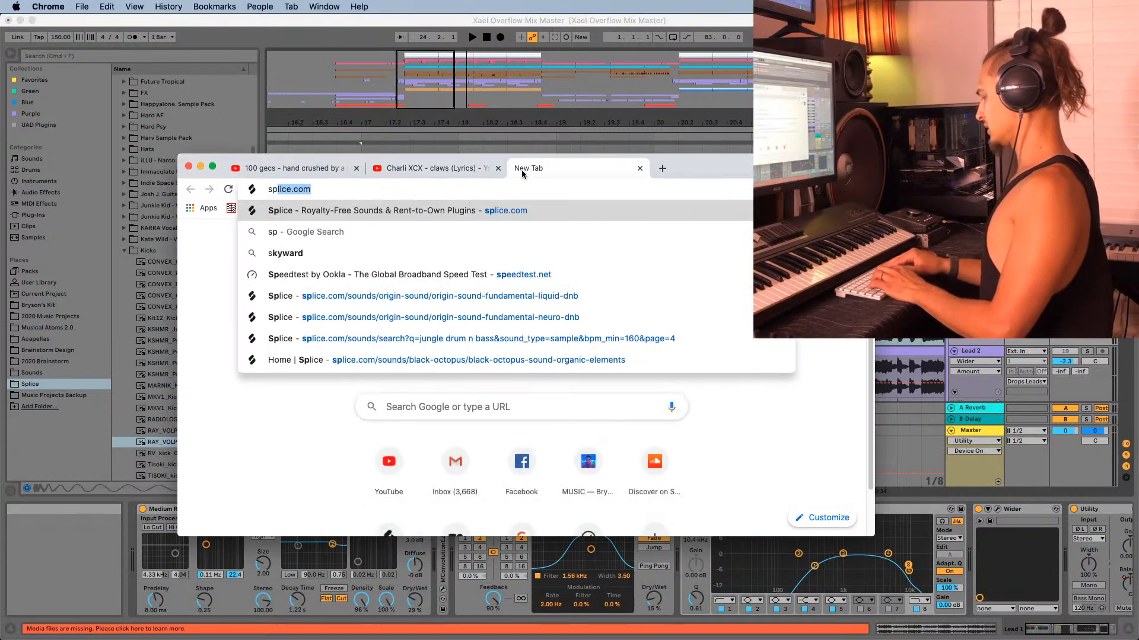
{"action": "key", "text": "BackSpace"}
{"action": "key", "text": "BackSpace"}
{"action": "key", "text": "BackSpace"}
{"action": "key", "text": "BackSpace"}
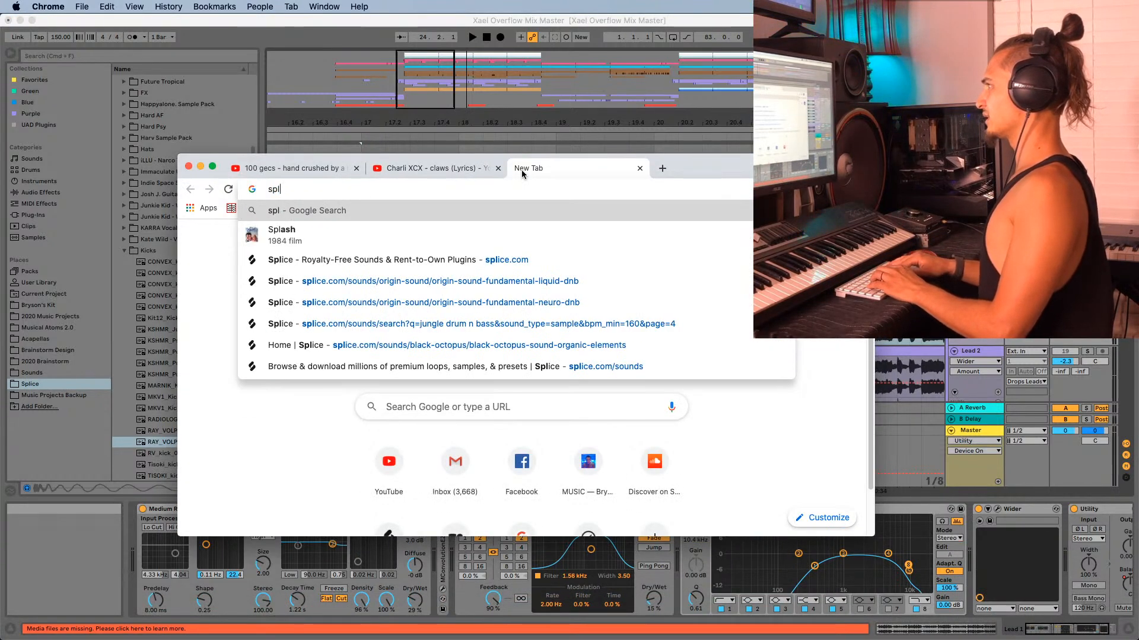
{"action": "key", "text": "Return"}
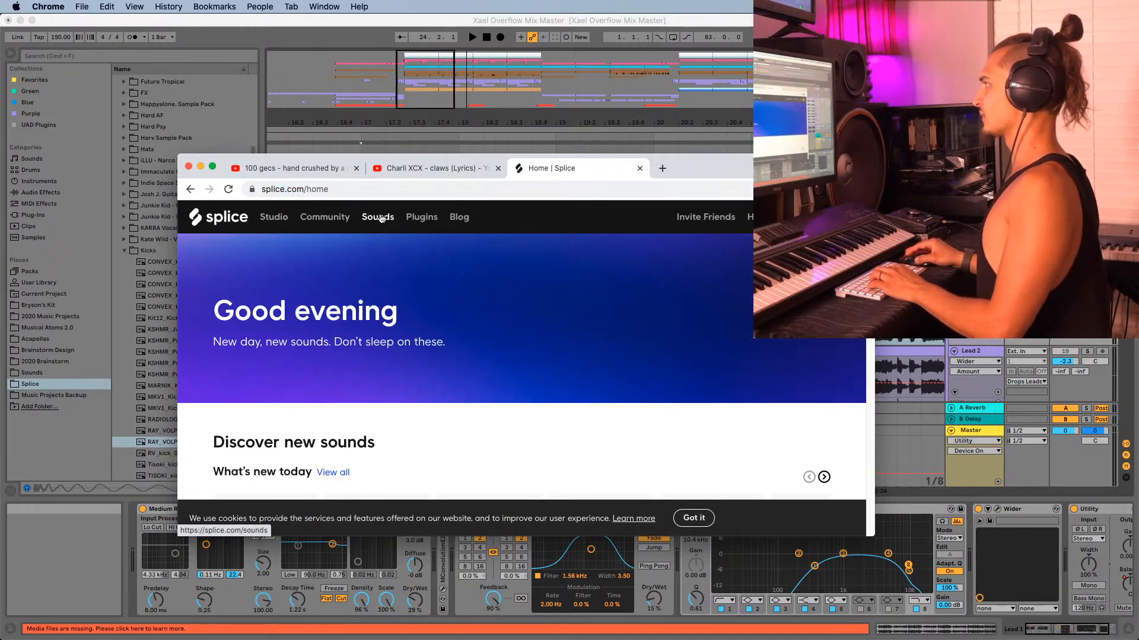
- Search Splice Sounds for fe2_inspr150_melbourne_main_voxleaddry_F#m, and move and enlarge the browser window to show the results
{"action": "left_click", "coordinate": [394, 249]}
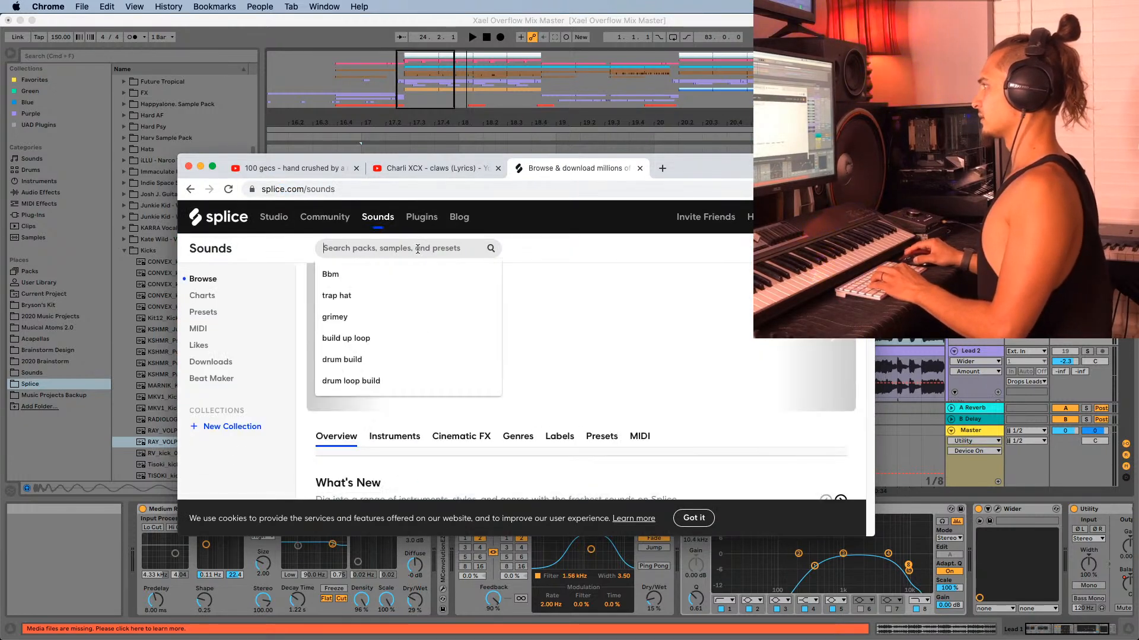
{"action": "type", "text": "pr150_melbourne_main_voxleaddry_F#m"}
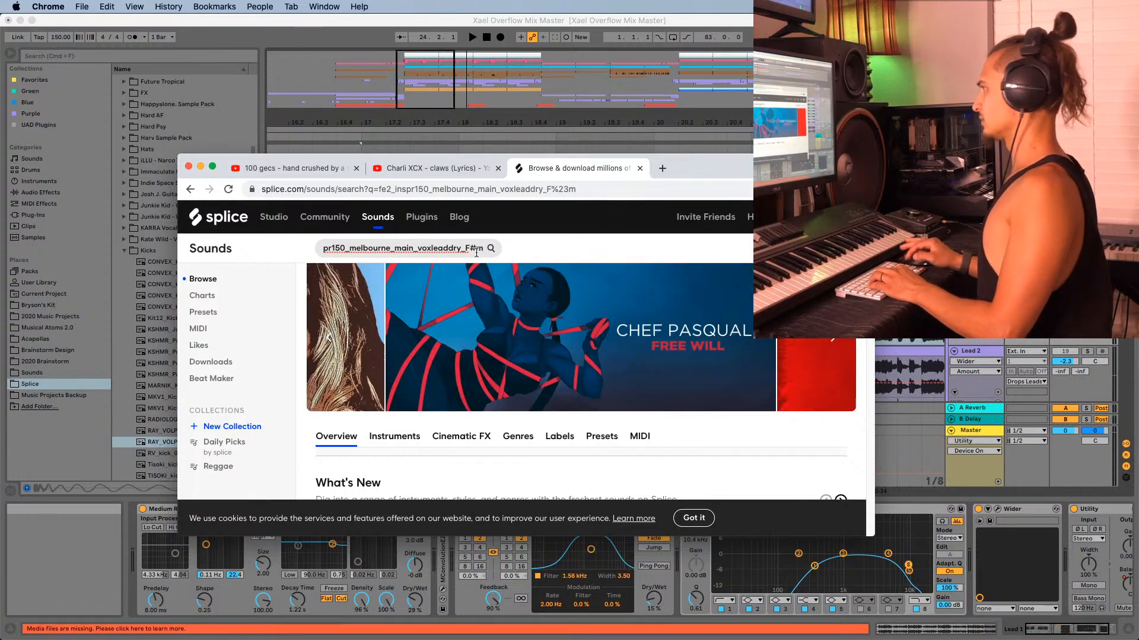
{"action": "key", "text": "Return"}
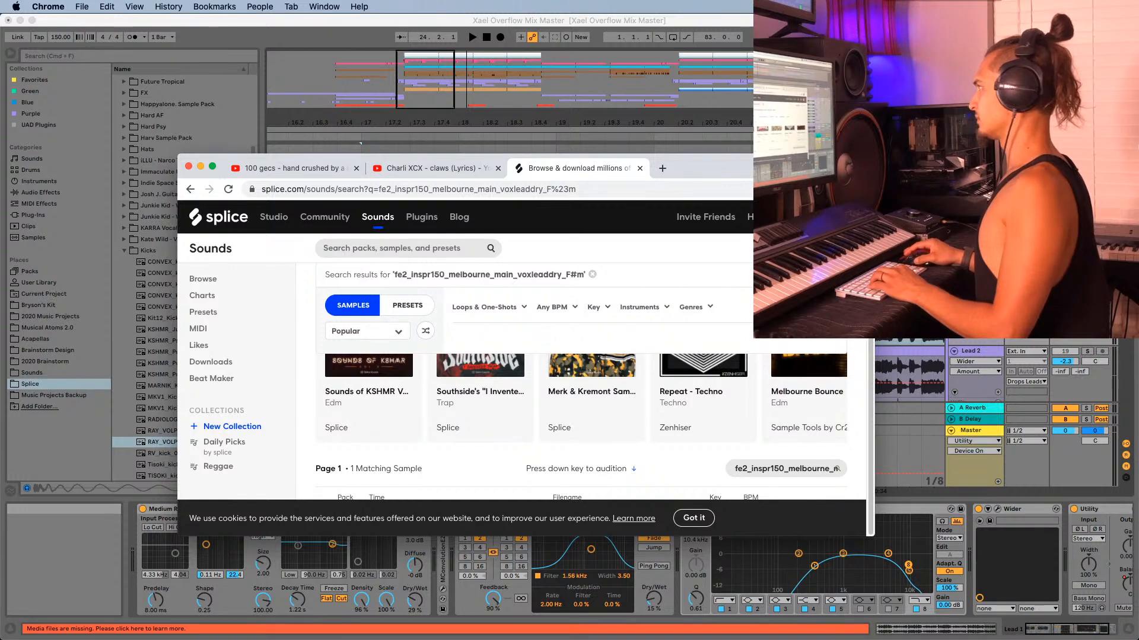
{"action": "left_click_drag", "start_coordinate": [711, 168], "coordinate": [680, 132]}
{"action": "left_click_drag", "start_coordinate": [848, 515], "coordinate": [849, 580]}
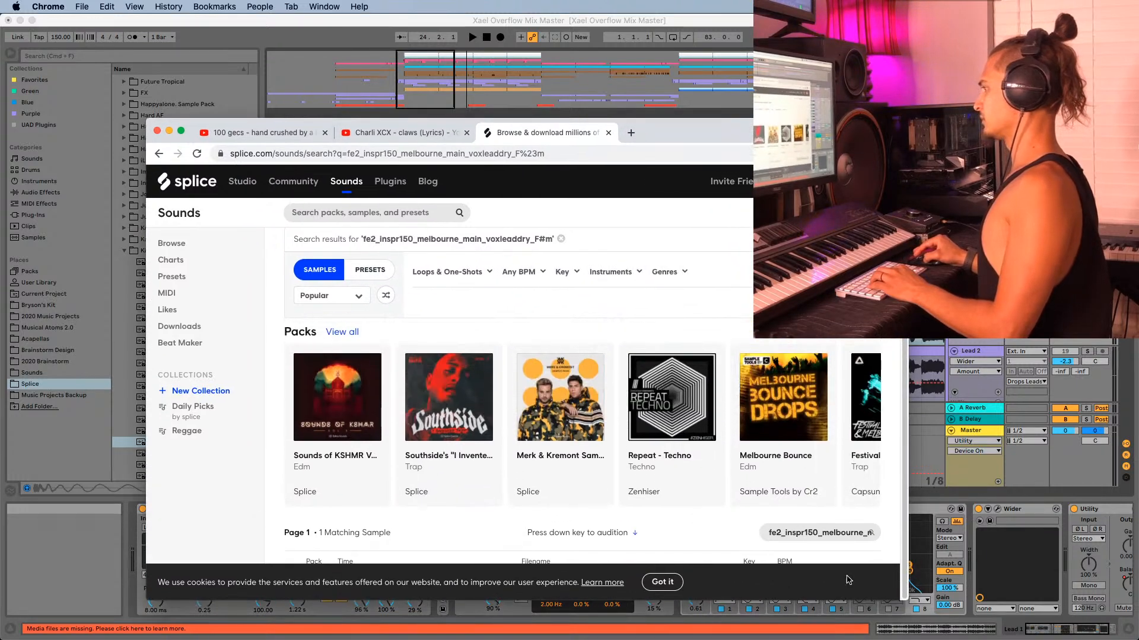
- Search Splice Sounds for the shorter name fe2_inspr150_melbourne and look through the matching samples
{"action": "scroll", "coordinate": [424, 509], "scroll_direction": "up", "scroll_amount": 1}
{"action": "left_click", "coordinate": [356, 214]}
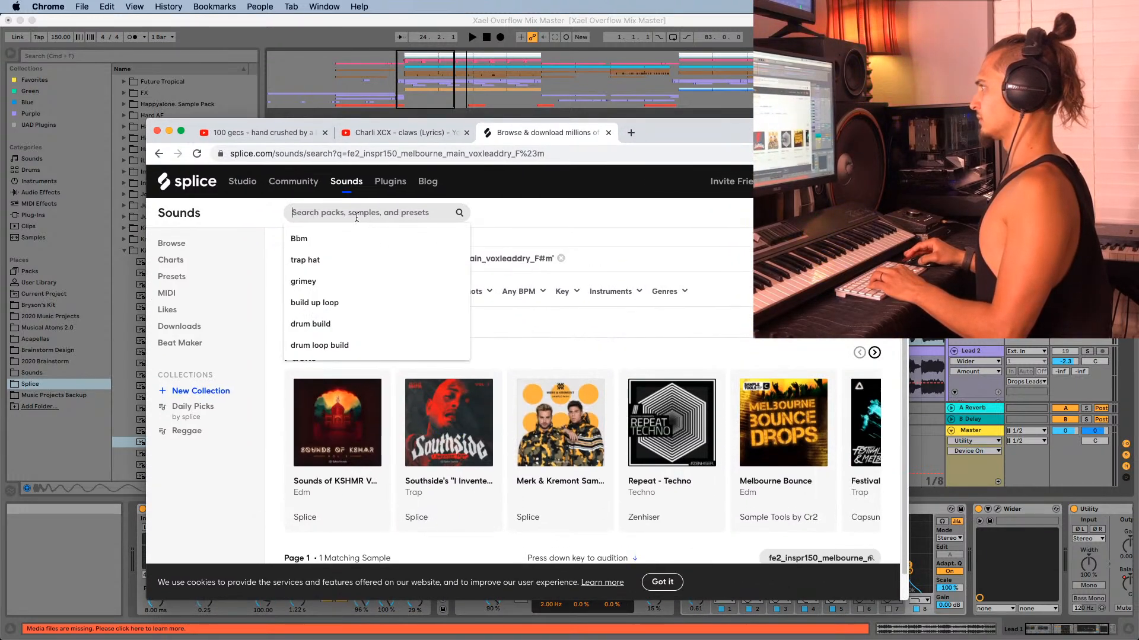
{"action": "type", "text": "fe2_inspr150_melbourne_main_voxleaddry_F#m"}
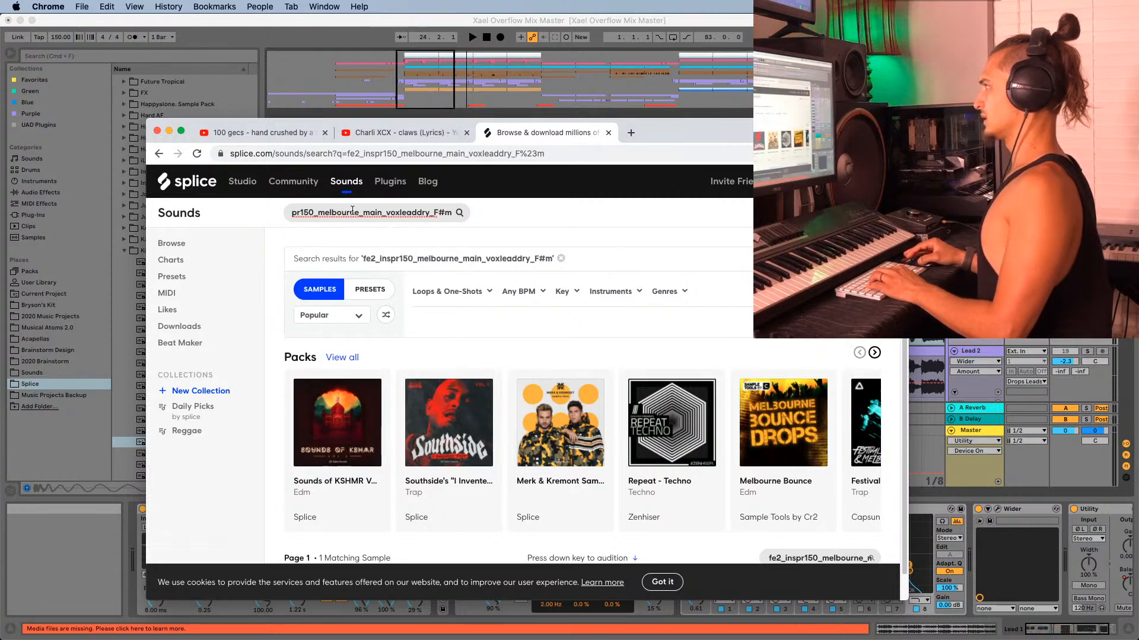
{"action": "key", "text": "Return"}
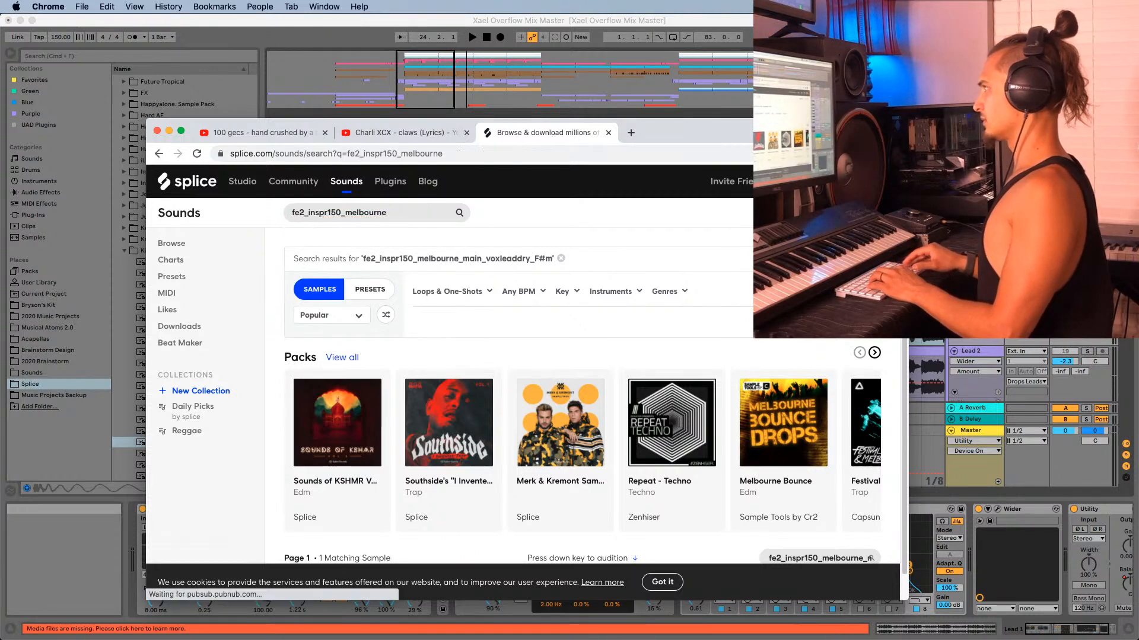
{"action": "scroll", "coordinate": [387, 416], "scroll_direction": "down", "scroll_amount": 2}
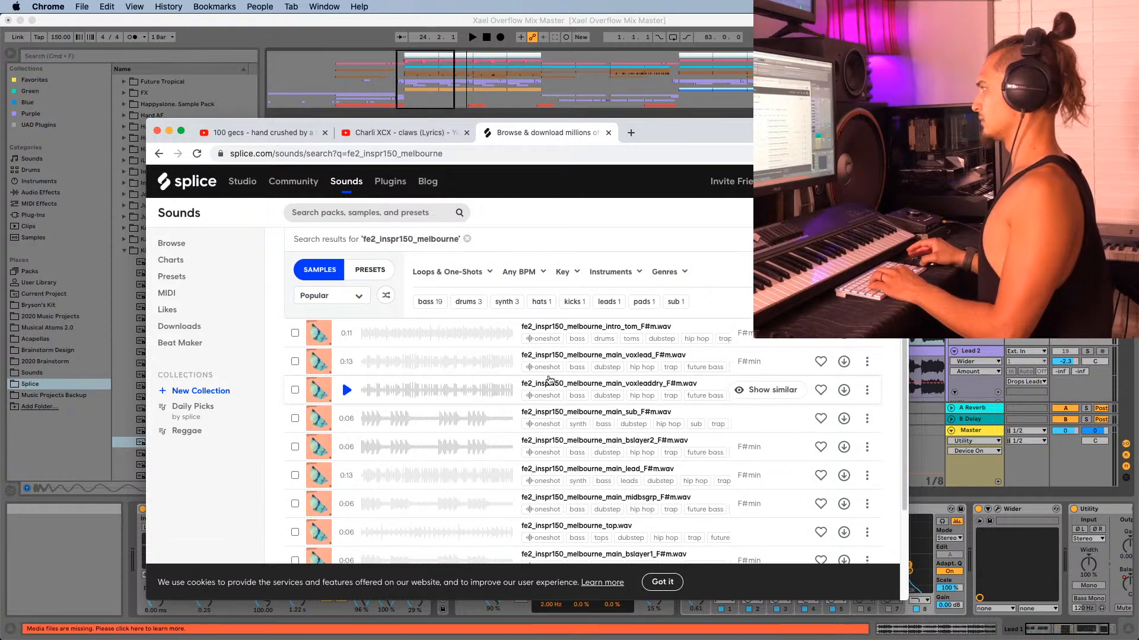
{"action": "scroll", "coordinate": [387, 410], "scroll_direction": "up", "scroll_amount": 5}
{"action": "scroll", "coordinate": [386, 375], "scroll_direction": "down", "scroll_amount": 3}
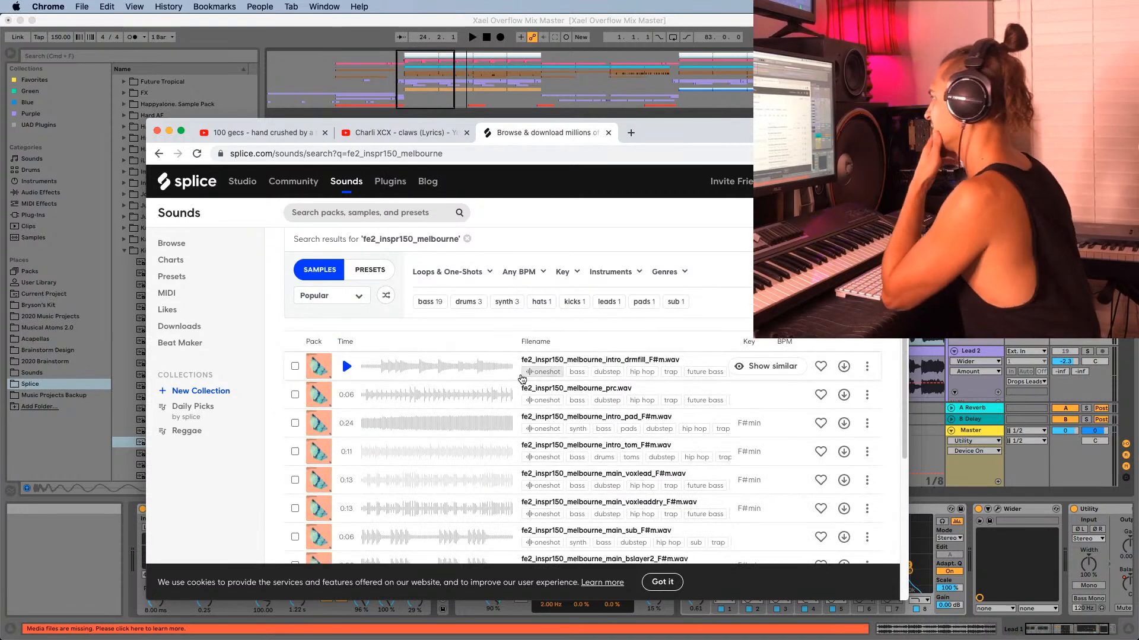
{"action": "scroll", "coordinate": [333, 381], "scroll_direction": "up", "scroll_amount": 1}
{"action": "scroll", "coordinate": [326, 389], "scroll_direction": "up", "scroll_amount": 1}
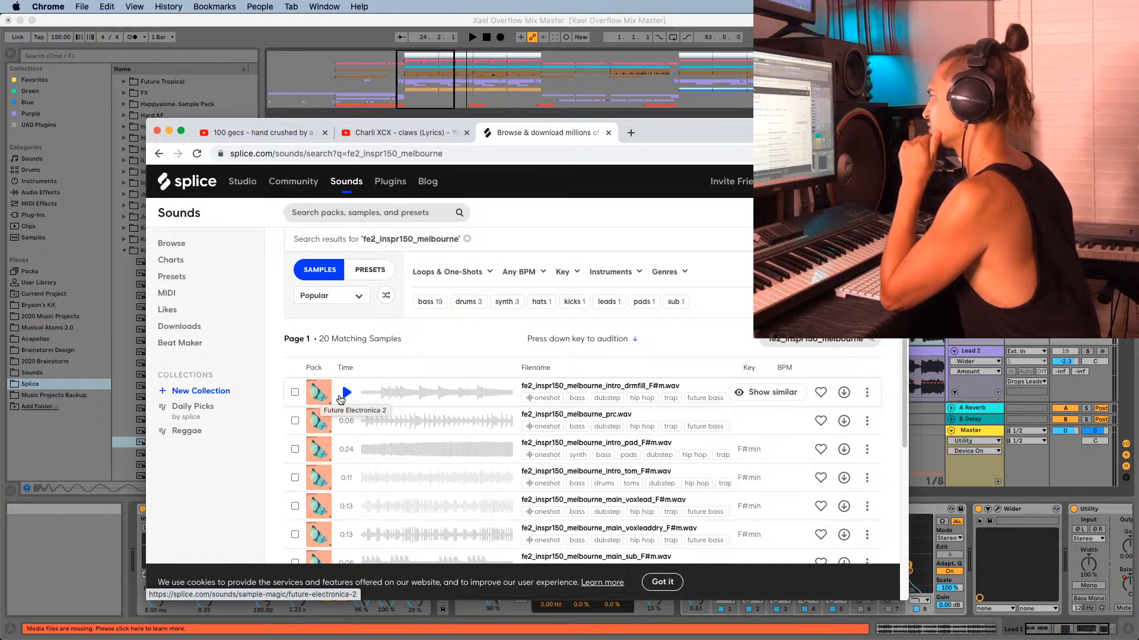
- Open the Future Electronica 2 pack page and audition its first few samples, including the pop vocals, hip hop kick and stack arp
{"action": "left_click", "coordinate": [323, 392]}
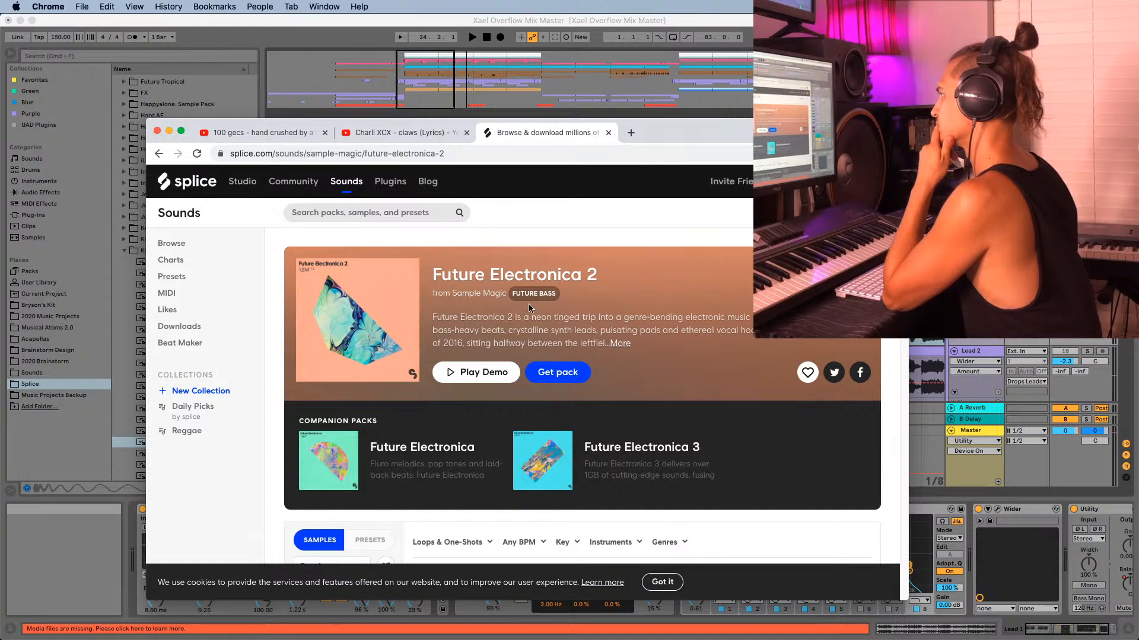
{"action": "scroll", "coordinate": [592, 360], "scroll_direction": "down", "scroll_amount": 5}
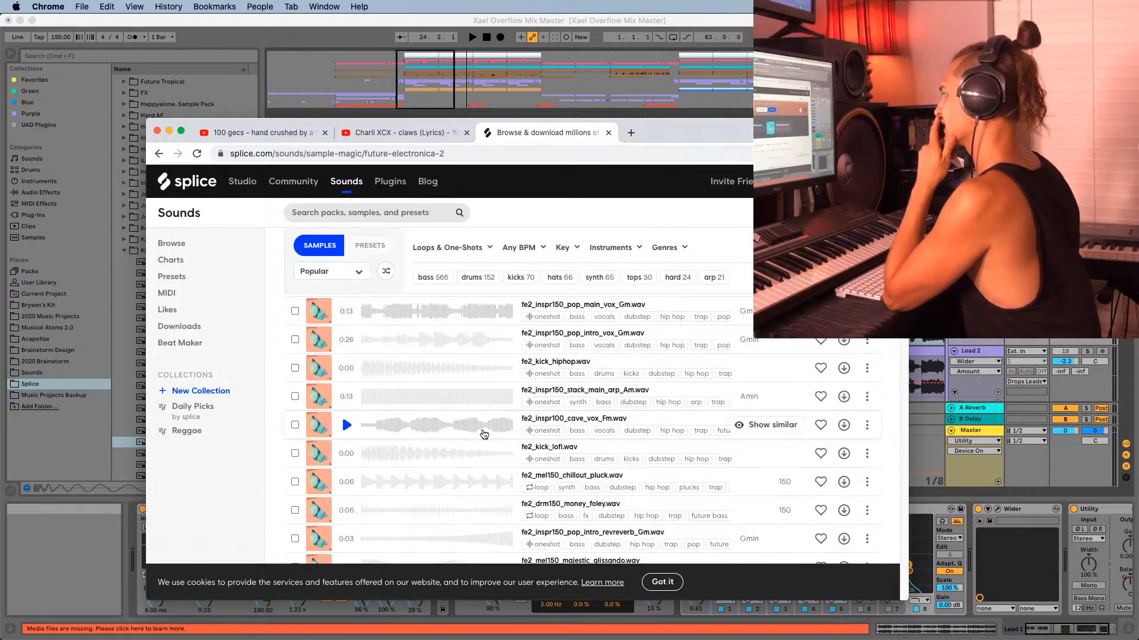
{"action": "scroll", "coordinate": [483, 432], "scroll_direction": "up", "scroll_amount": 1}
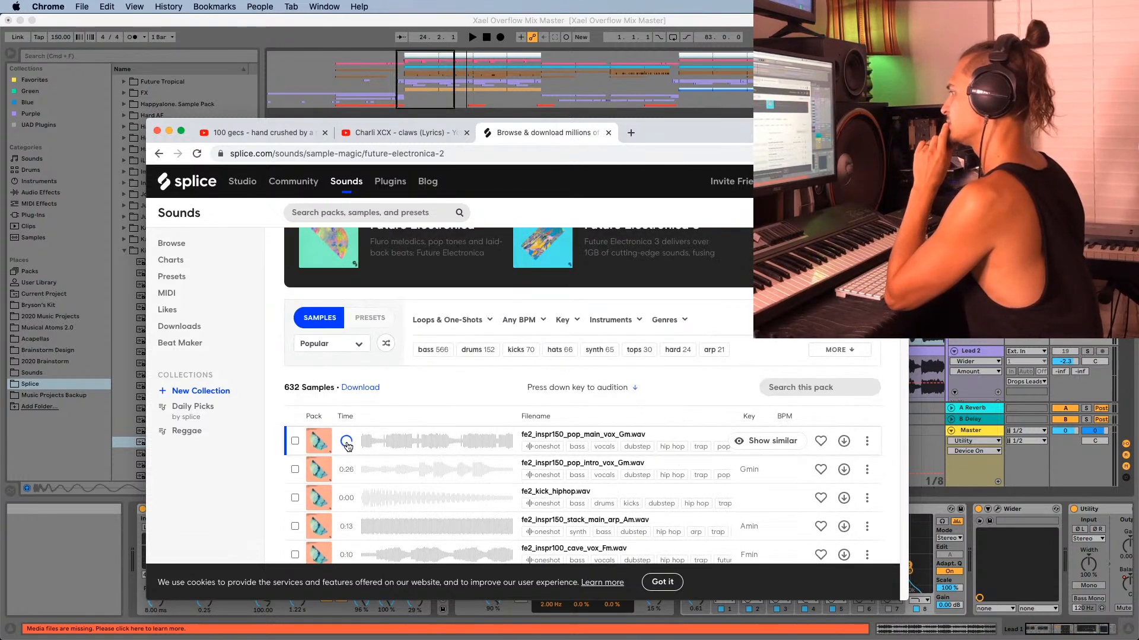
{"action": "left_click", "coordinate": [347, 470]}
{"action": "scroll", "coordinate": [346, 473], "scroll_direction": "down", "scroll_amount": 1}
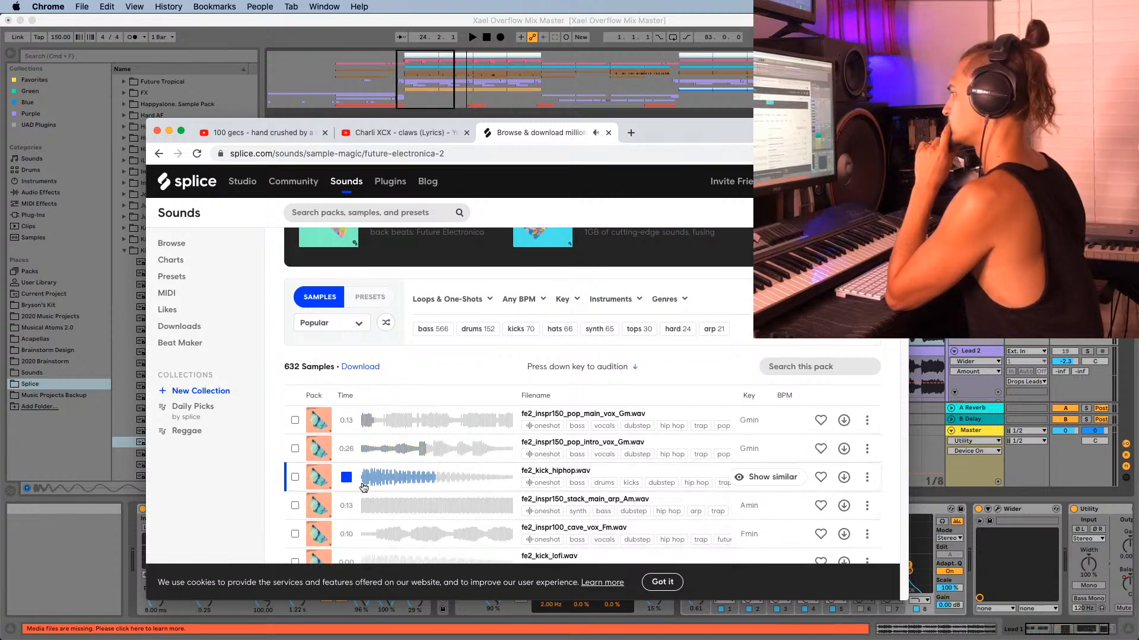
{"action": "scroll", "coordinate": [350, 501], "scroll_direction": "down", "scroll_amount": 1}
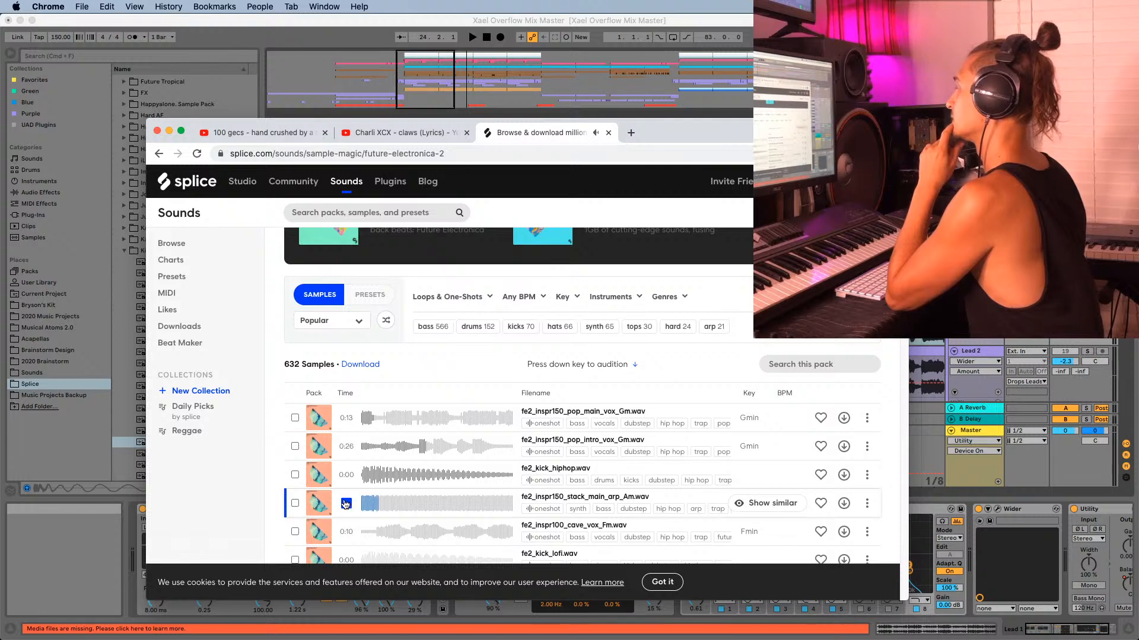
{"action": "scroll", "coordinate": [429, 513], "scroll_direction": "up", "scroll_amount": 5}
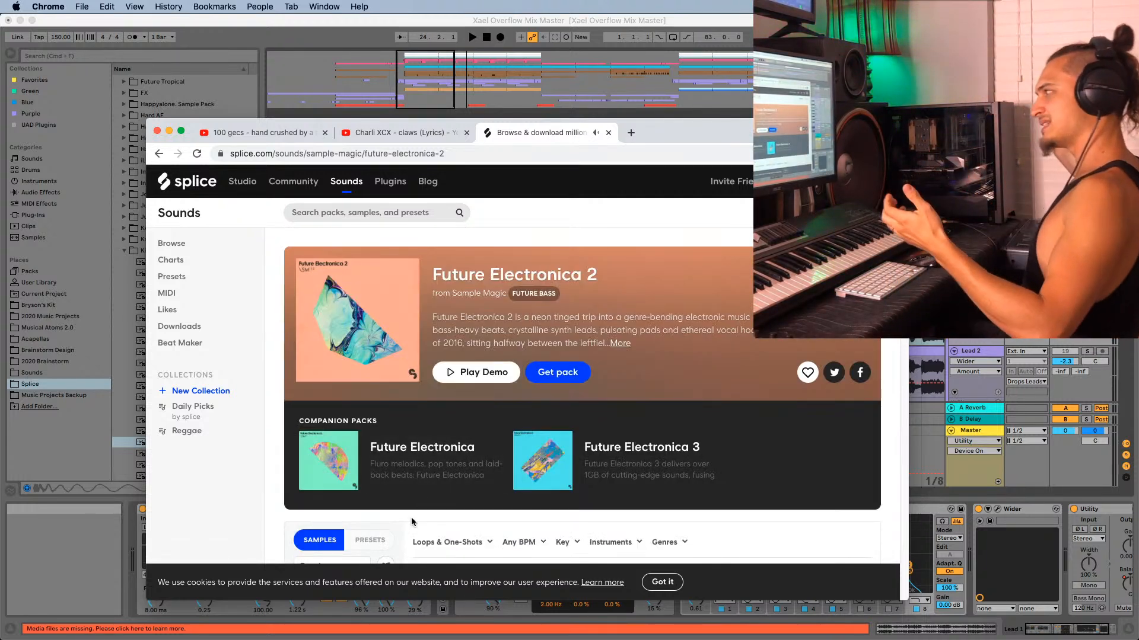
- Return to Ableton Live, place the insert marker at 17.1.1 on the Lead 1 track and hide the automation lanes
{"action": "left_click", "coordinate": [104, 530]}
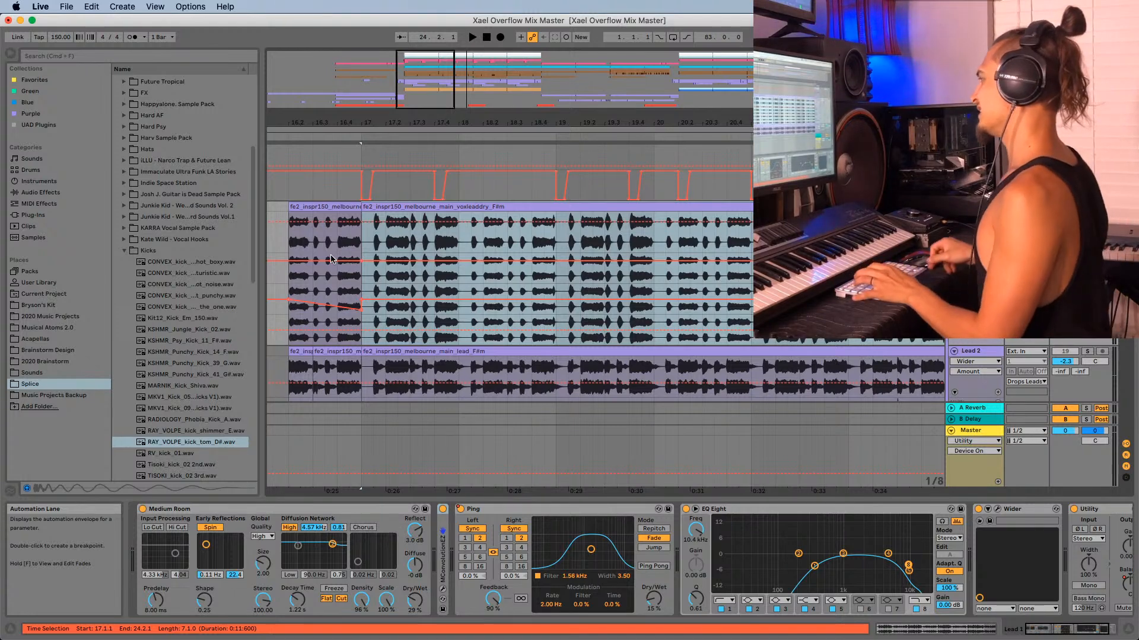
{"action": "left_click", "coordinate": [362, 241]}
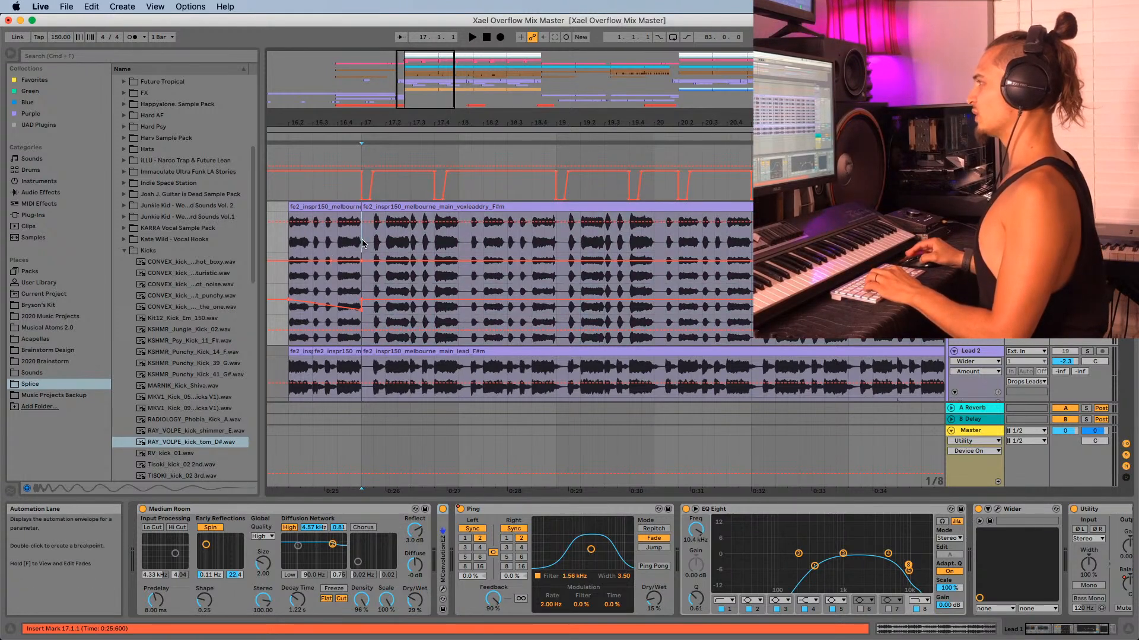
{"action": "key", "text": "a"}
{"action": "key", "text": "a"}
{"action": "key", "text": "a"}
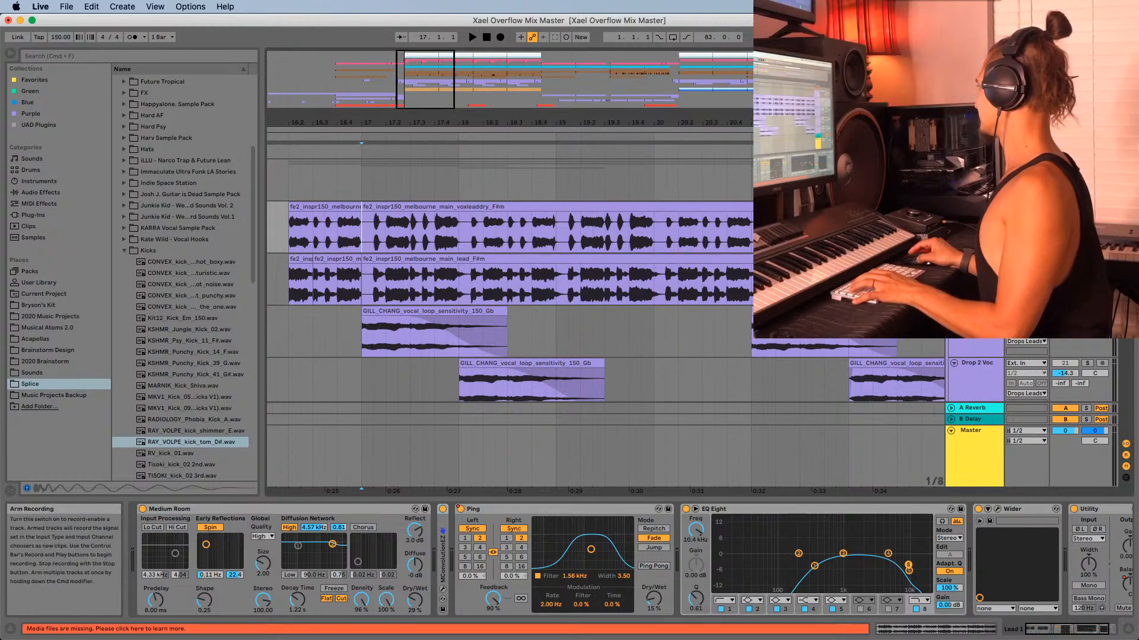
- Play the drop from 17.1.1 to listen to the vocal leads, restarting playback from the same point
{"action": "key", "text": "space"}
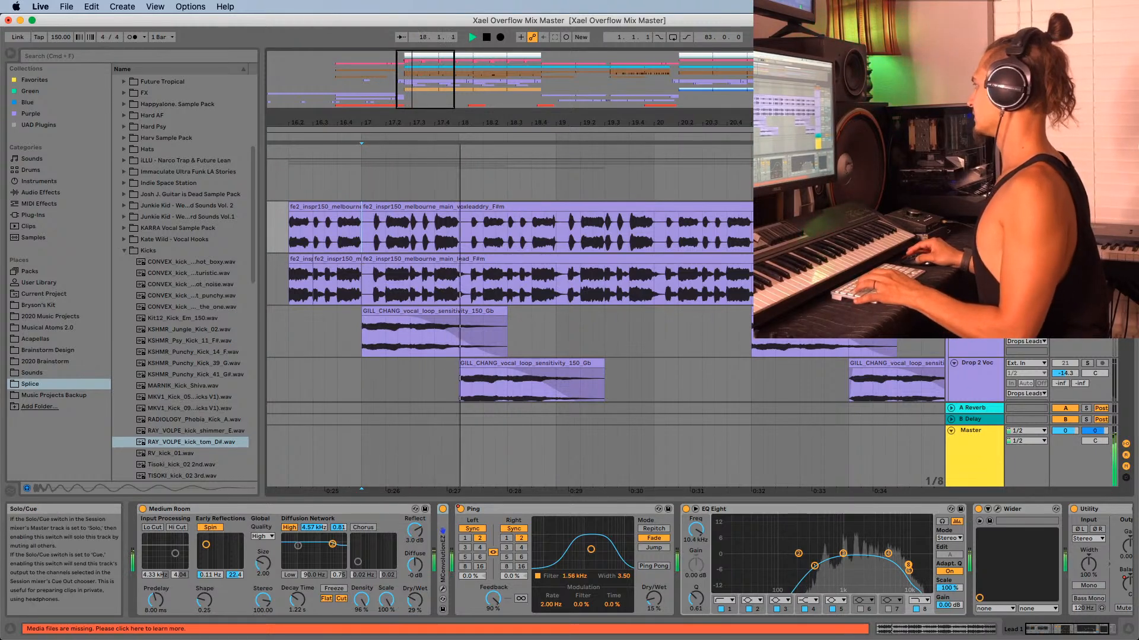
{"action": "key", "text": "space"}
{"action": "key", "text": "space"}
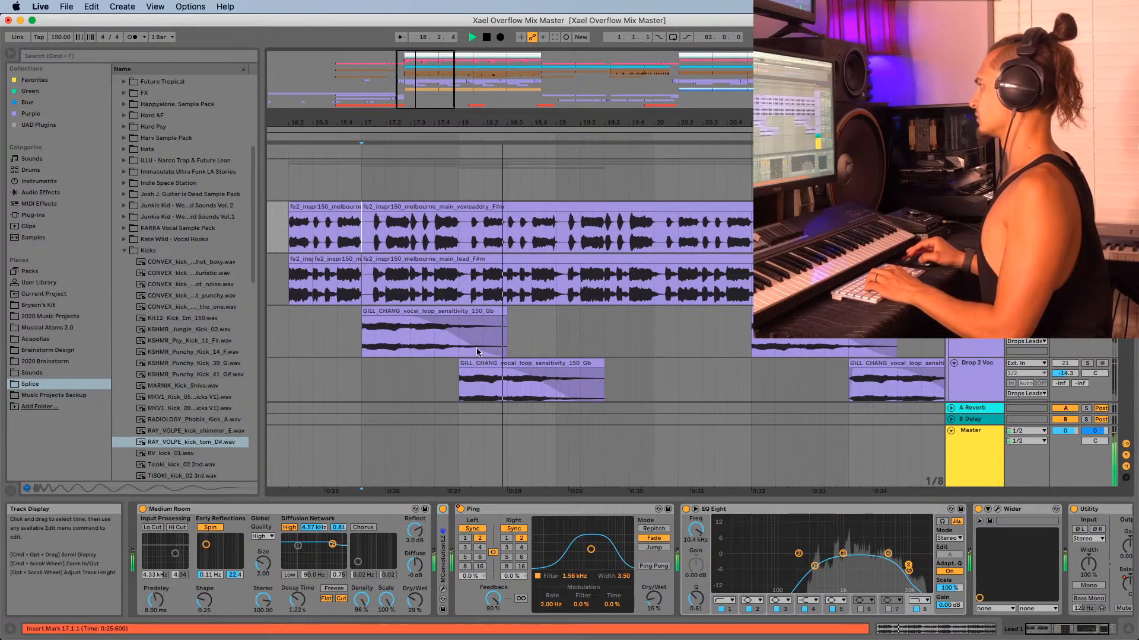
{"action": "key", "text": "space"}
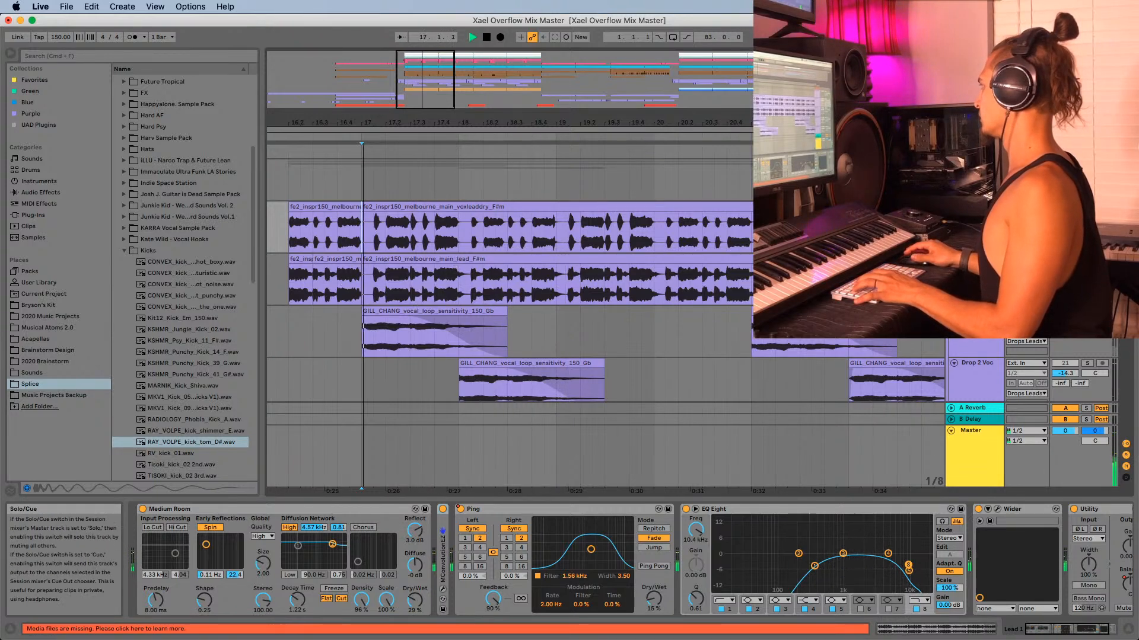
{"action": "key", "text": "space"}
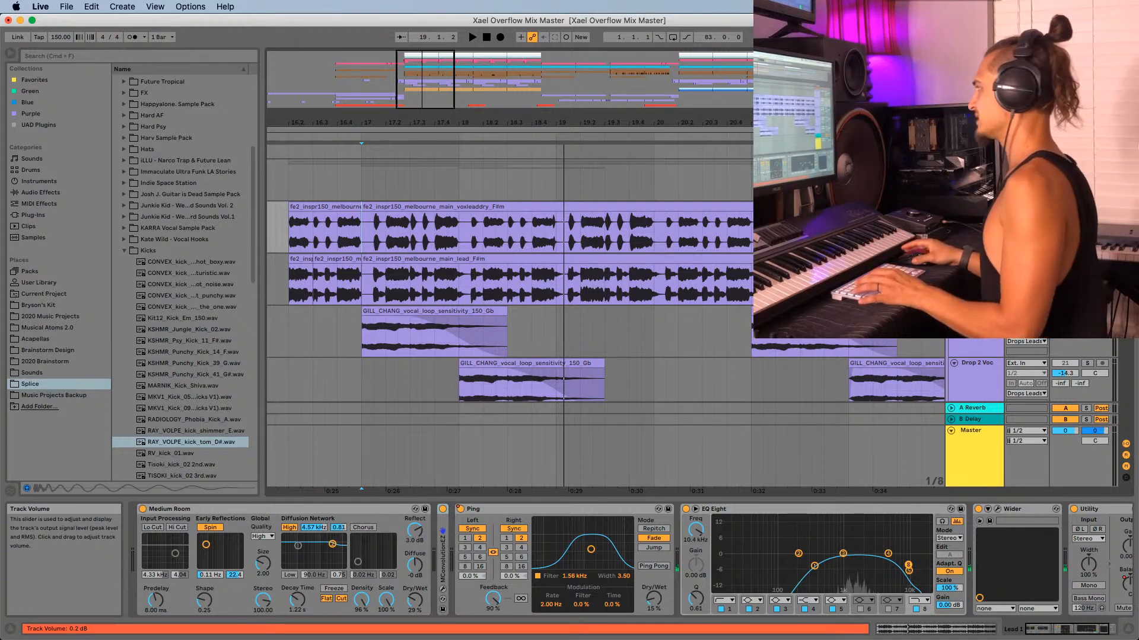
- Switch to Chrome to show the Future Electronica 2 pack page again, and minimise the browser window
{"action": "mouse_move", "coordinate": [481, 634]}
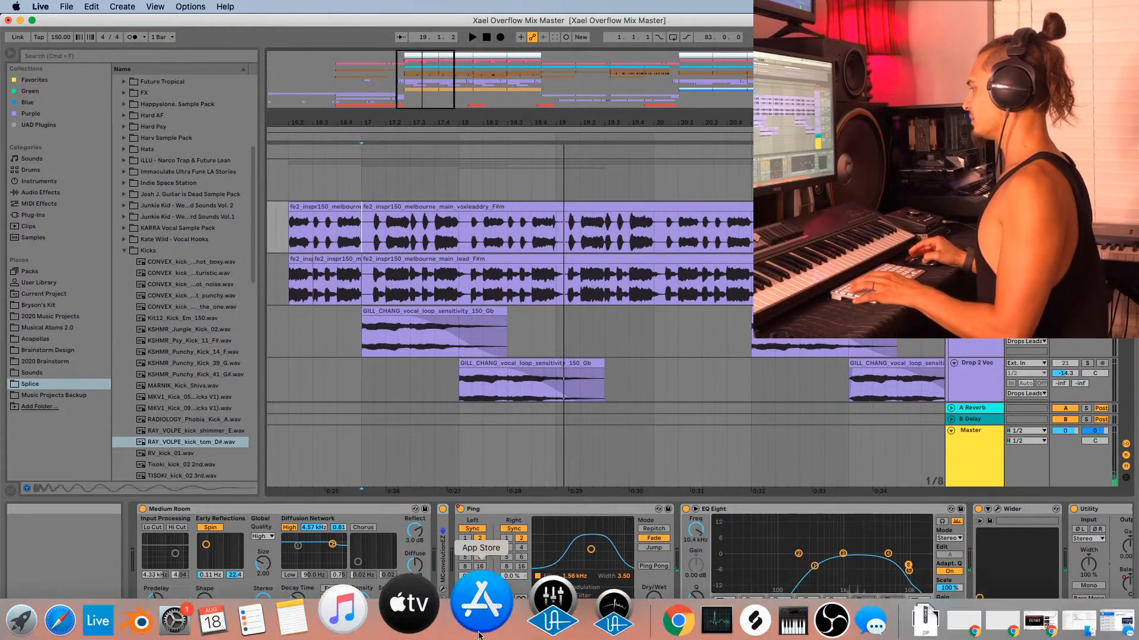
{"action": "left_click", "coordinate": [605, 624]}
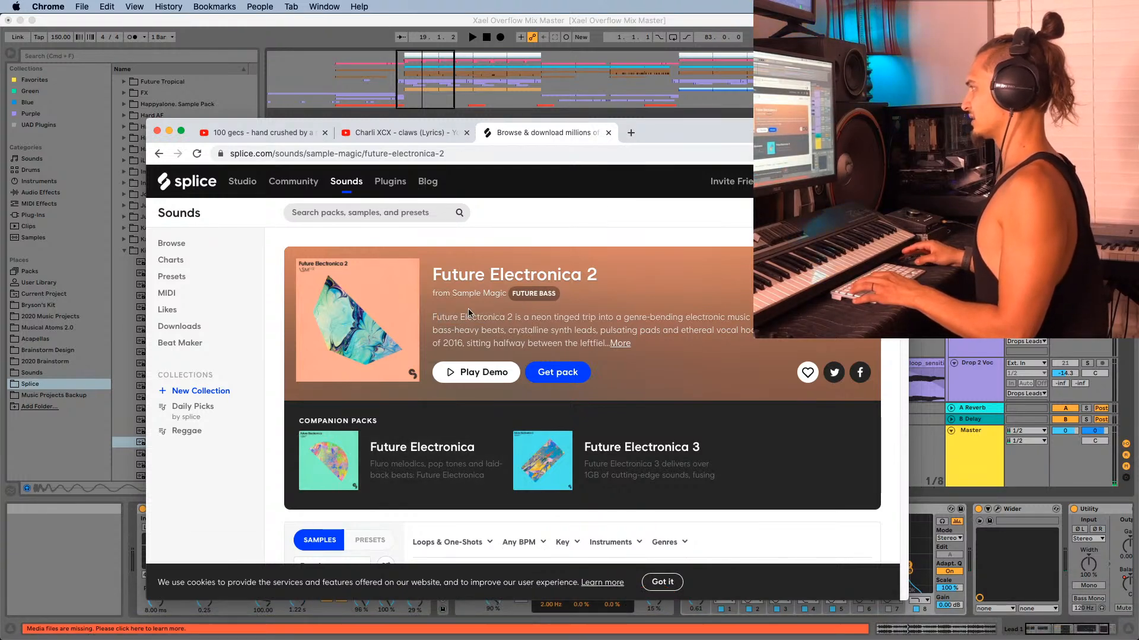
{"action": "left_click_drag", "start_coordinate": [567, 293], "coordinate": [514, 296]}
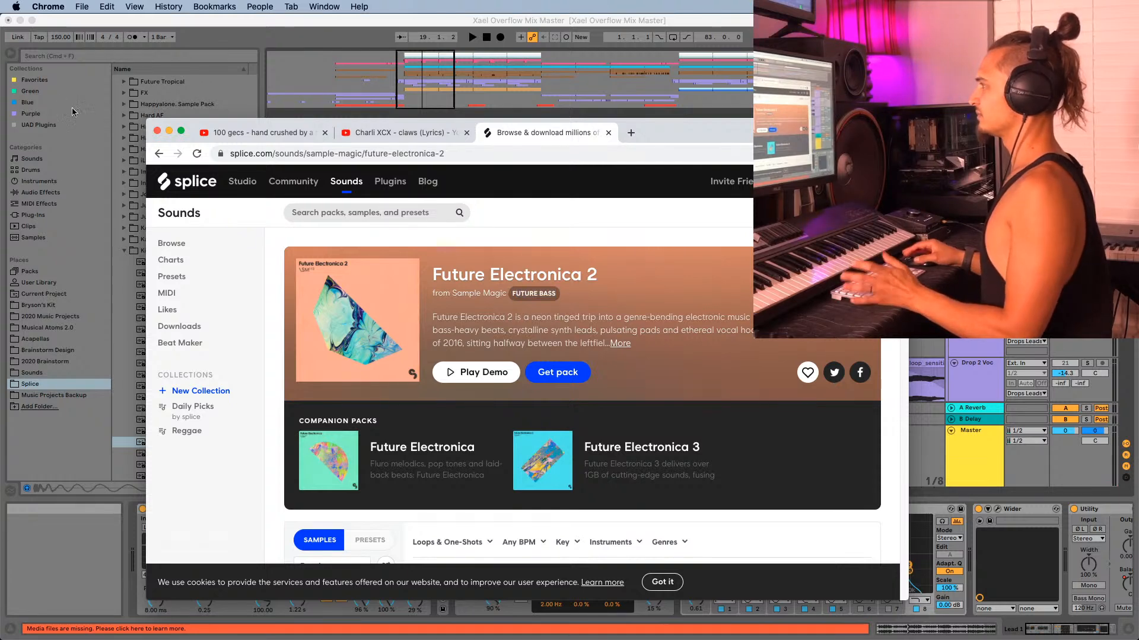
{"action": "left_click", "coordinate": [169, 132]}
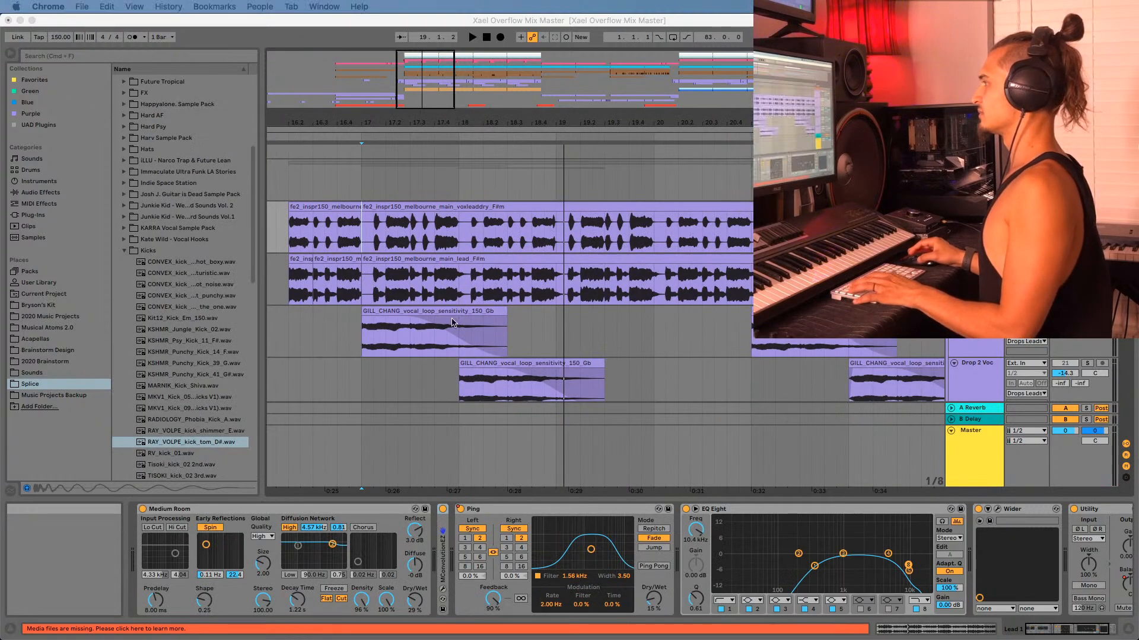
- Return to Ableton Live and play the drop's vocal leads from 17.1.1 on the Lead 2 track
{"action": "left_click", "coordinate": [370, 304]}
{"action": "key", "text": "space"}
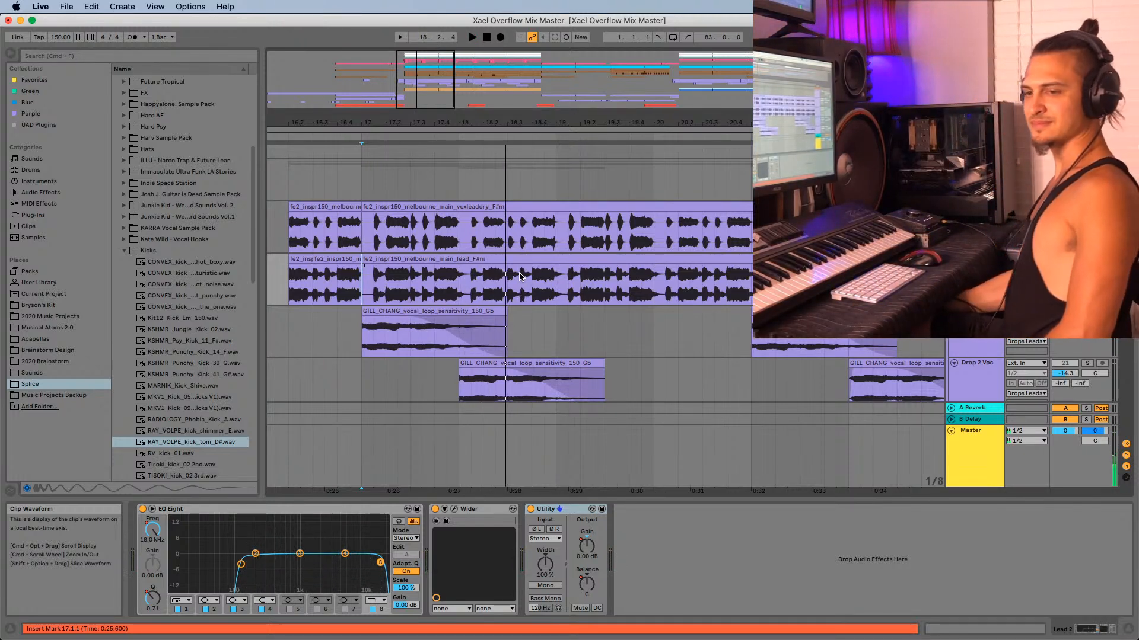
{"action": "key", "text": "space"}
- Select the first GILL_CHANG vocal loop clip at 17.1.1 and play the drop to hear it, widening the view over the repeated clips
{"action": "left_click", "coordinate": [379, 313]}
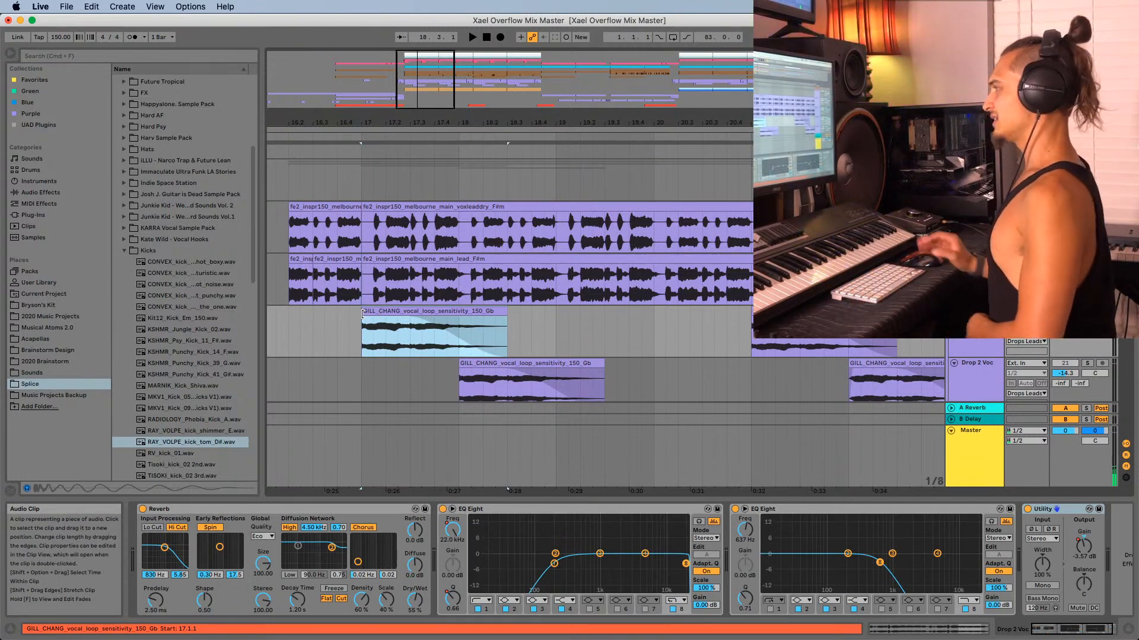
{"action": "key", "text": "space"}
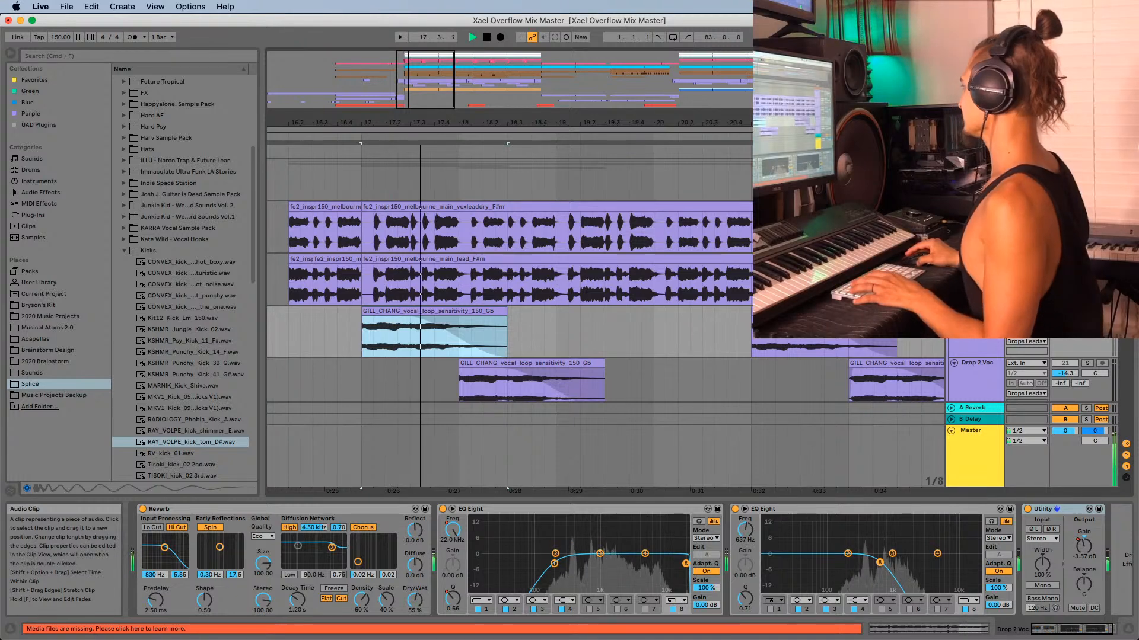
{"action": "left_click_drag", "start_coordinate": [549, 120], "coordinate": [519, 120]}
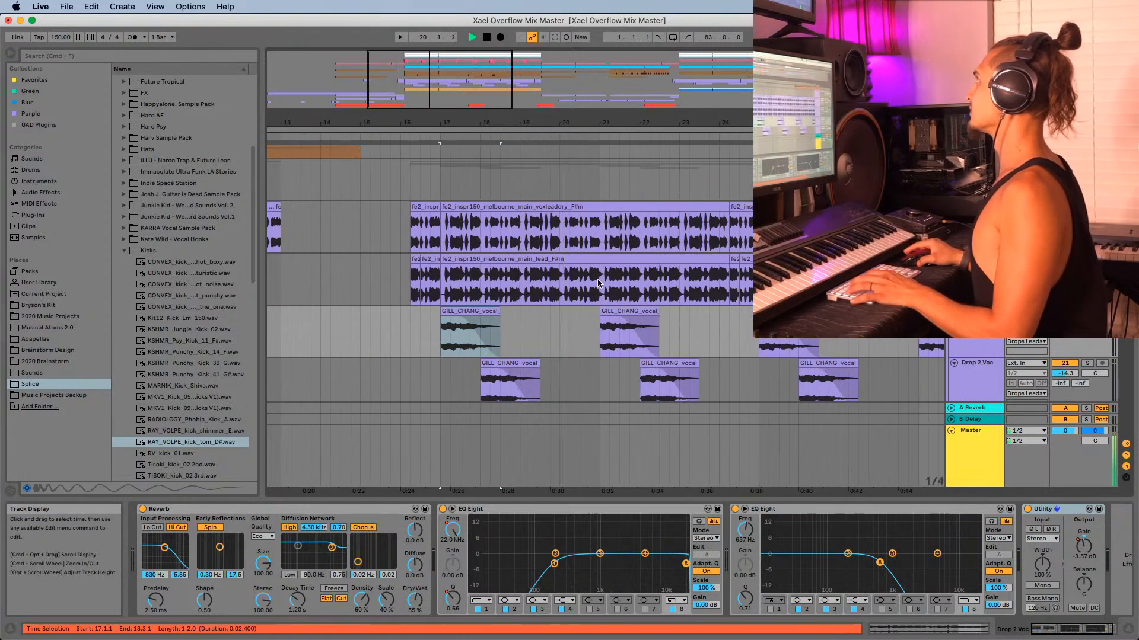
{"action": "left_click", "coordinate": [586, 336]}
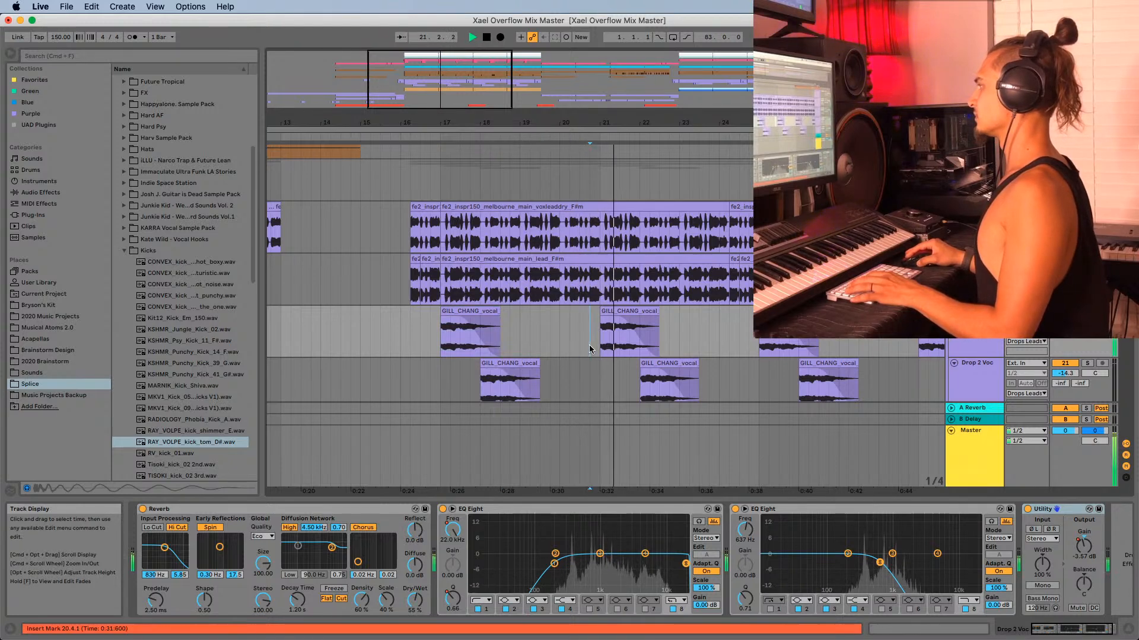
{"action": "left_click_drag", "start_coordinate": [589, 344], "coordinate": [598, 327]}
{"action": "left_click_drag", "start_coordinate": [653, 122], "coordinate": [608, 102]}
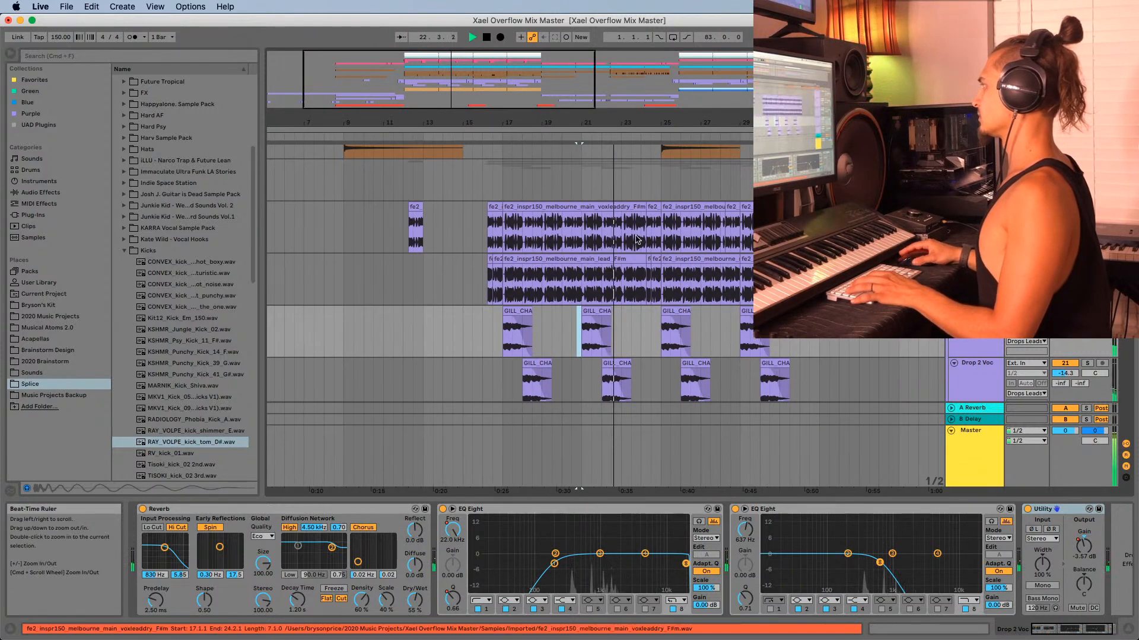
- Place the insert marker at bar 25 on the Synth 1 track, solo the synth and play it from there
{"action": "scroll", "coordinate": [668, 338], "scroll_direction": "down", "scroll_amount": 6}
{"action": "scroll", "coordinate": [639, 310], "scroll_direction": "down", "scroll_amount": 3}
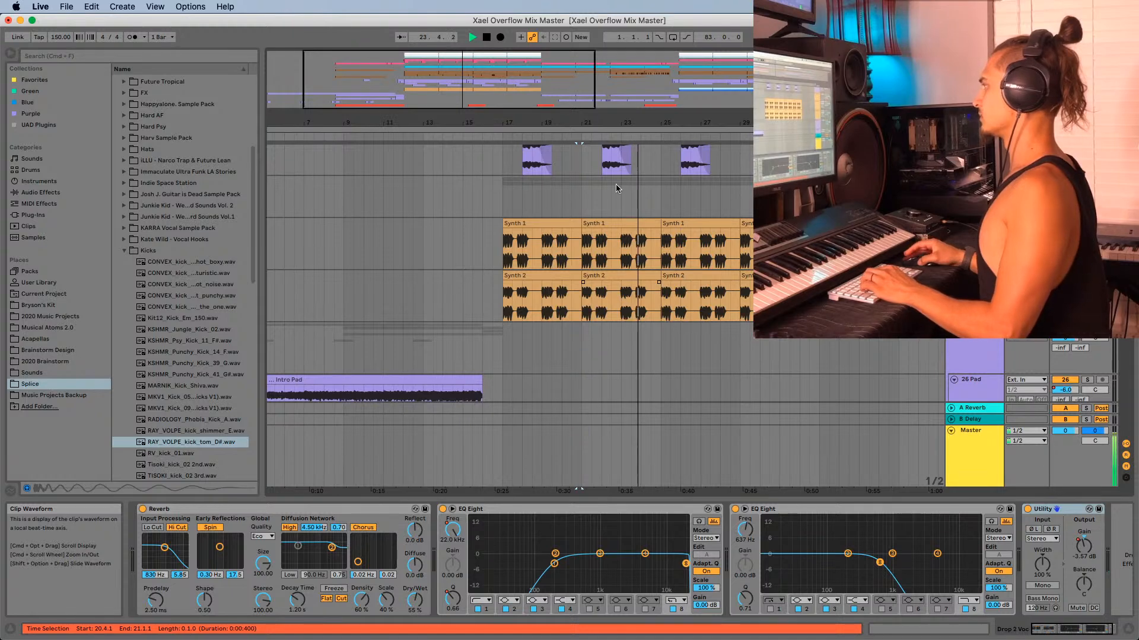
{"action": "left_click_drag", "start_coordinate": [658, 119], "coordinate": [591, 125]}
{"action": "left_click", "coordinate": [595, 260]}
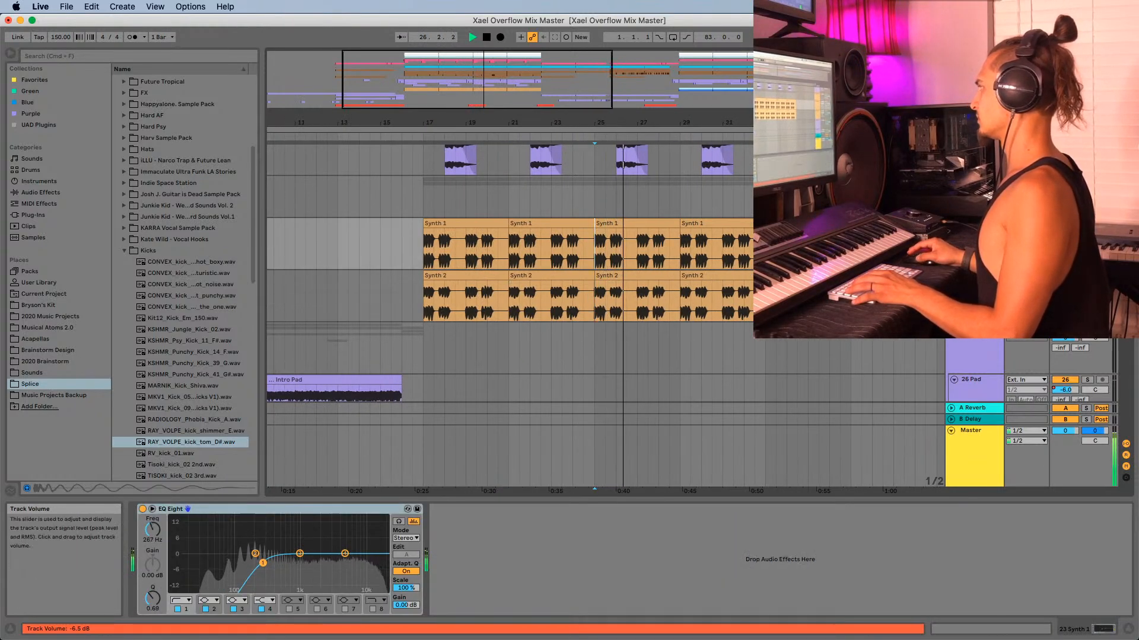
{"action": "left_click", "coordinate": [1086, 223]}
{"action": "key", "text": "space"}
{"action": "key", "text": "space"}
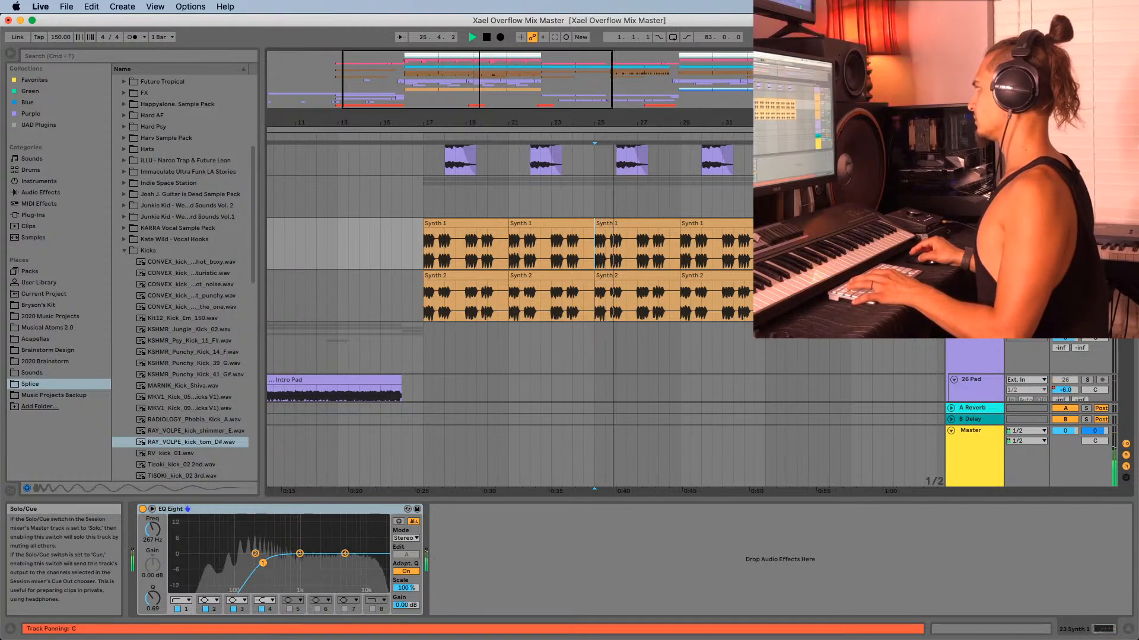
{"action": "key", "text": "space"}
{"action": "key", "text": "space"}
- Place the insert marker at 17.1.1 on the Synth 2 track and audition the soloed synth layers, restarting playback from that point
{"action": "left_click", "coordinate": [424, 301]}
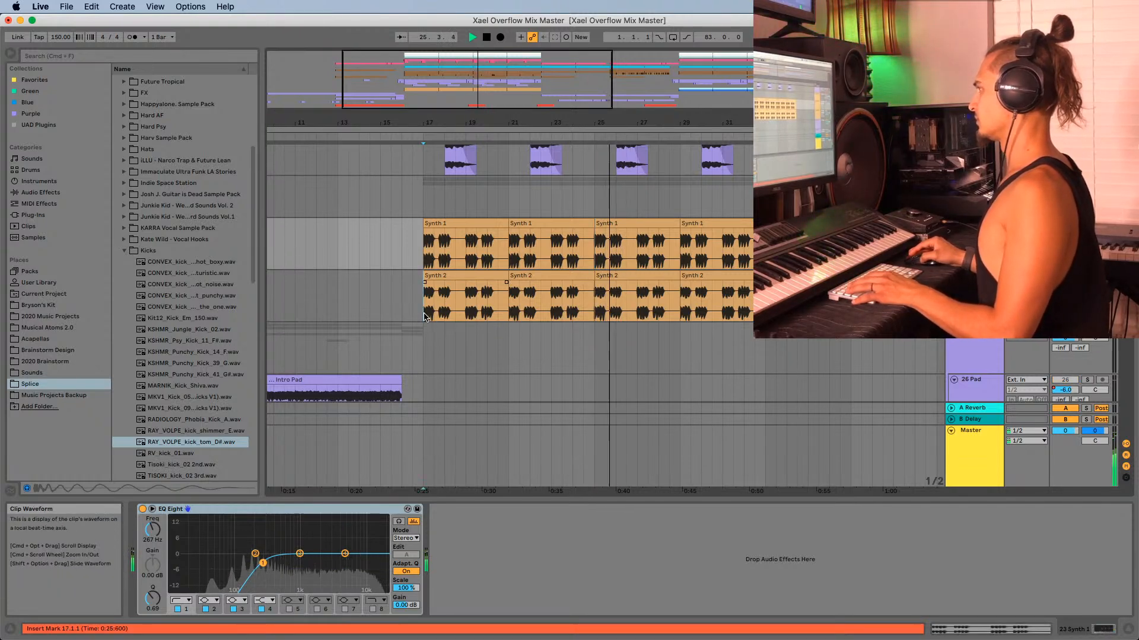
{"action": "left_click_drag", "start_coordinate": [424, 122], "coordinate": [423, 172]}
{"action": "key", "text": "space"}
{"action": "key", "text": "space"}
{"action": "key", "text": "space"}
{"action": "key", "text": "space"}
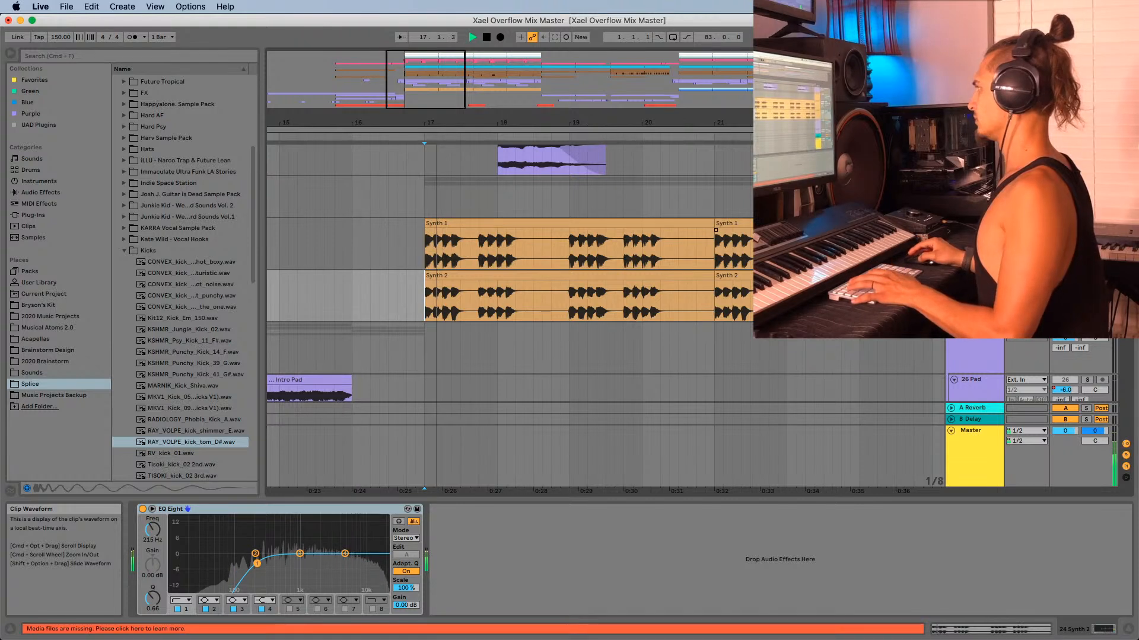
{"action": "key", "text": "space"}
{"action": "key", "text": "space"}
{"action": "key", "text": "space"}
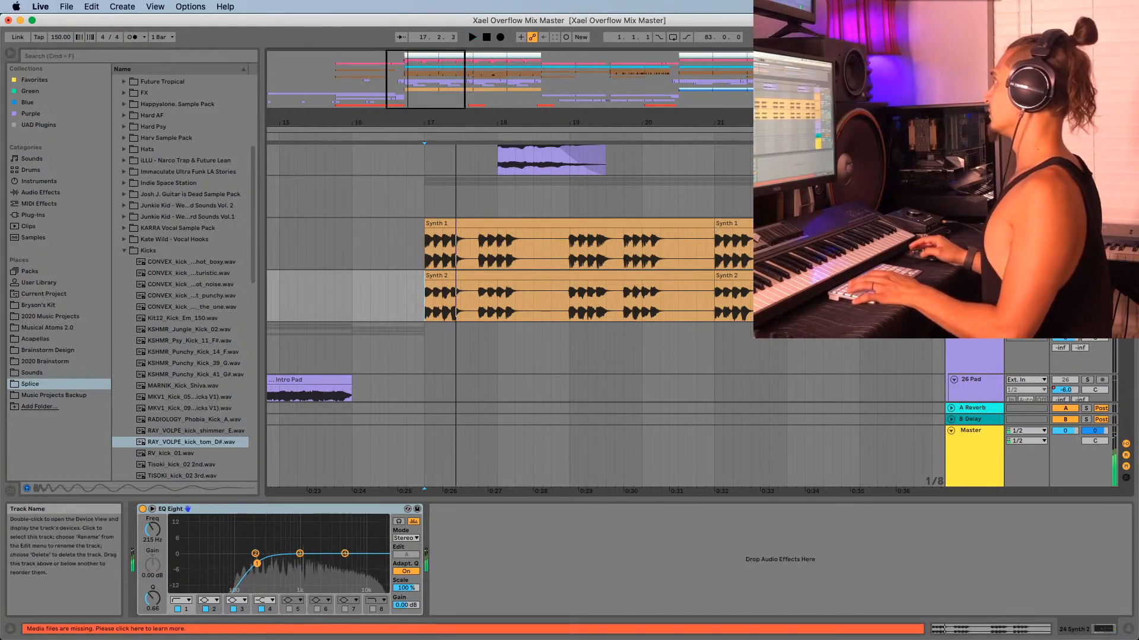
- Play the drop with all tracks from 17.1.1, move the insert marker to the Synth 1 track there and stop playback
{"action": "key", "text": "space"}
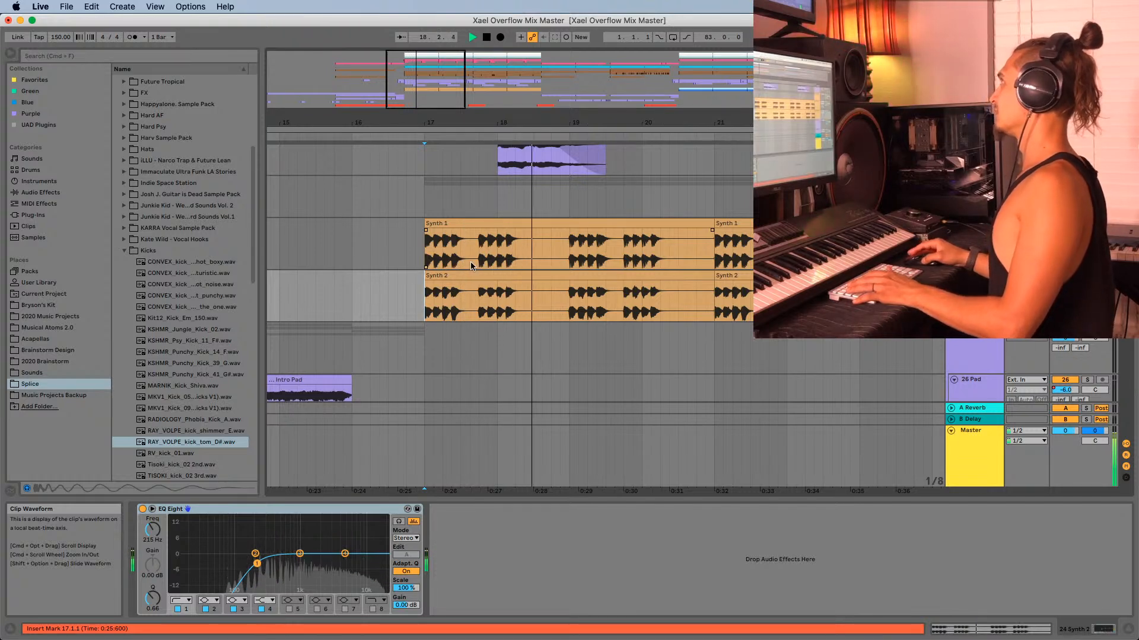
{"action": "left_click_drag", "start_coordinate": [549, 124], "coordinate": [550, 118]}
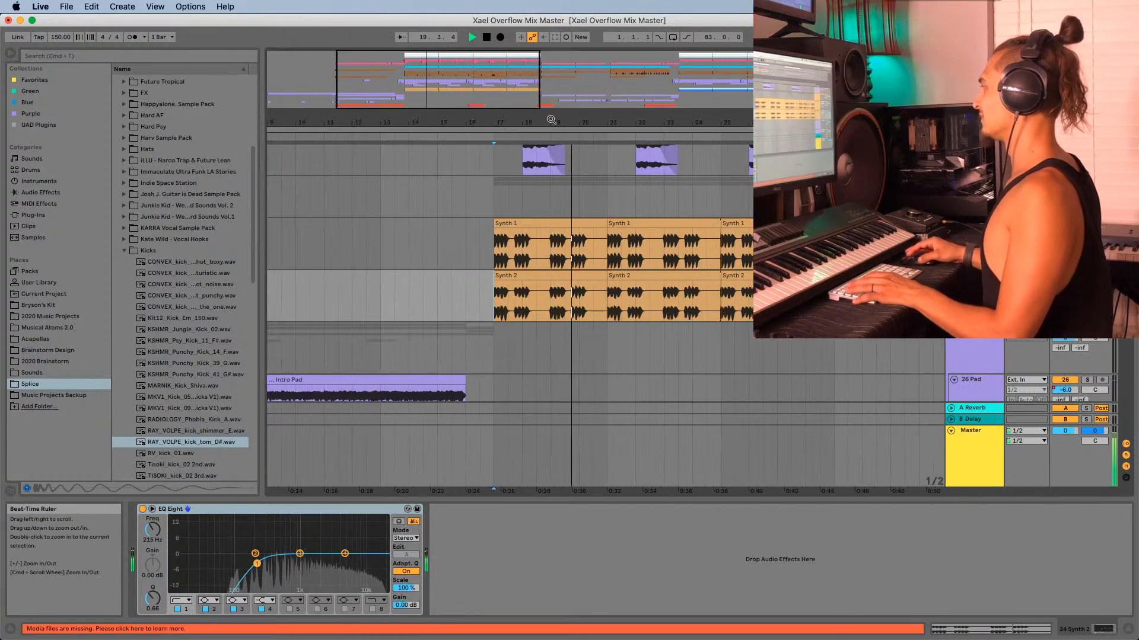
{"action": "left_click", "coordinate": [493, 254]}
{"action": "key", "text": "space"}
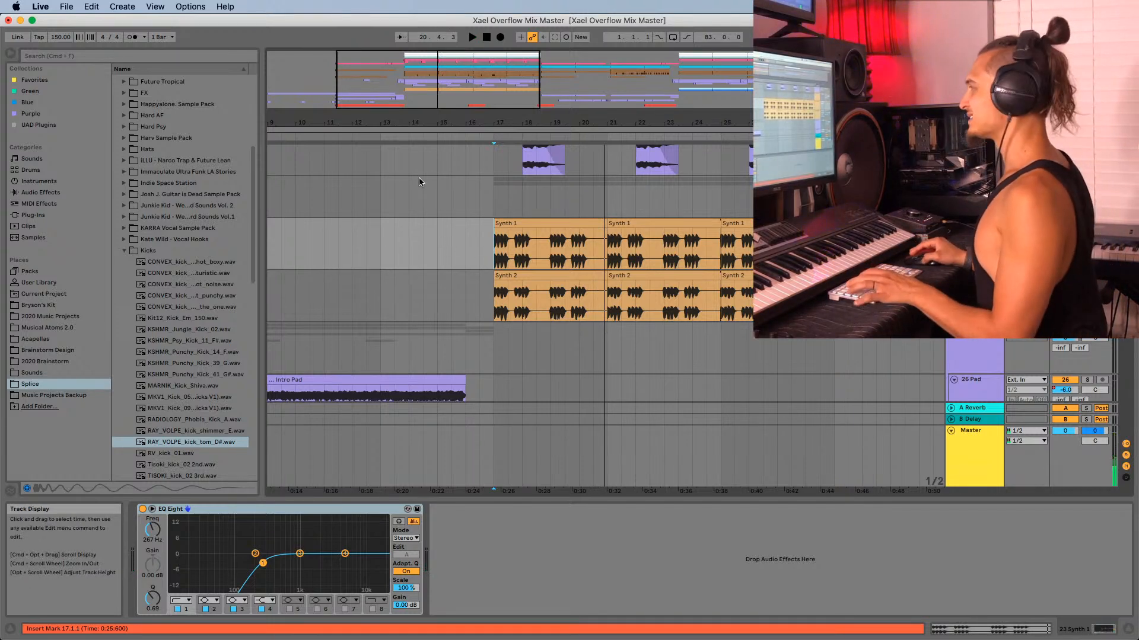
- Show the whole arrangement and place the insert marker at the song start, ending at 9.1.1 on the Synth 2 track
{"action": "key", "text": "w"}
{"action": "left_click", "coordinate": [268, 152]}
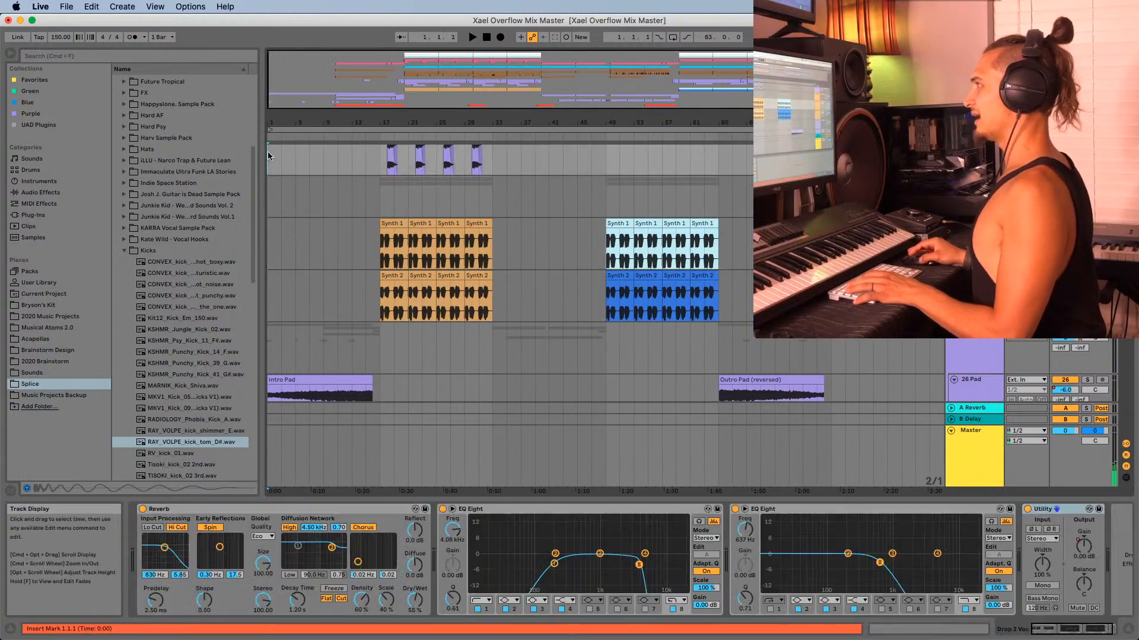
{"action": "key", "text": "plus"}
{"action": "left_click", "coordinate": [280, 311]}
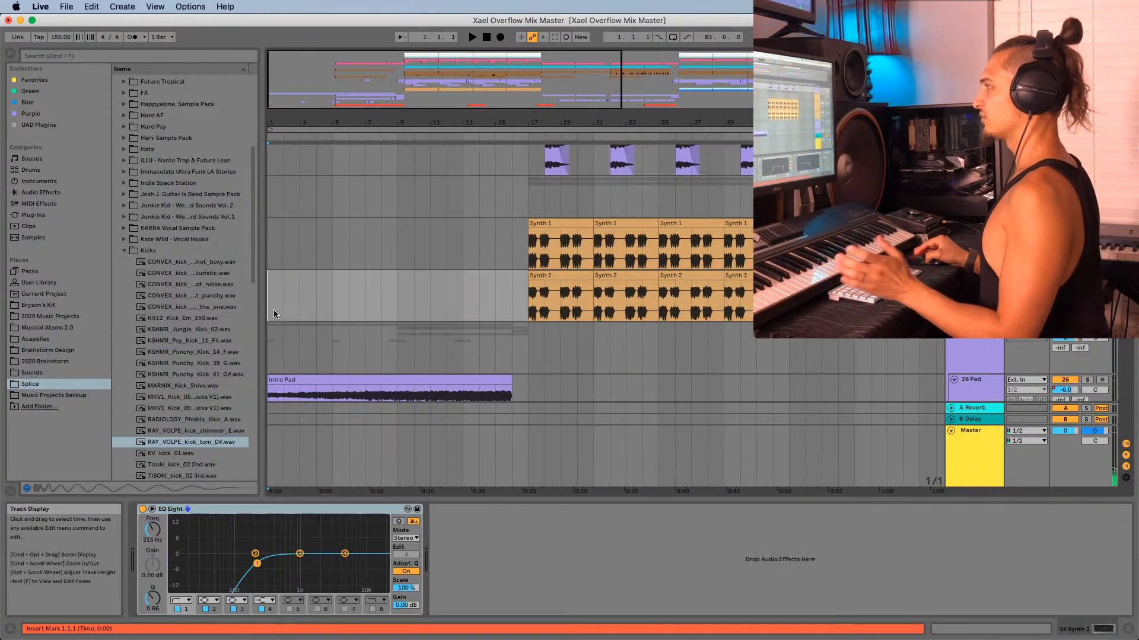
{"action": "left_click", "coordinate": [398, 296]}
{"action": "key", "text": "minus"}
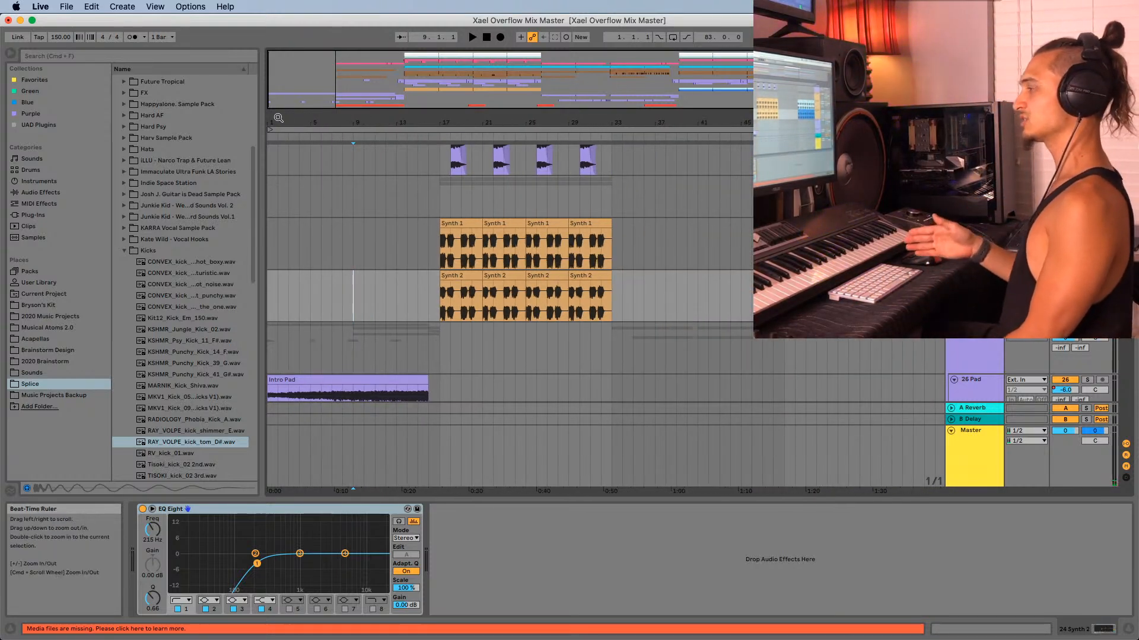
- Switch to Chrome, open the music page of the producer's website in a new tab, look over it and minimise the browser window
{"action": "mouse_move", "coordinate": [789, 638]}
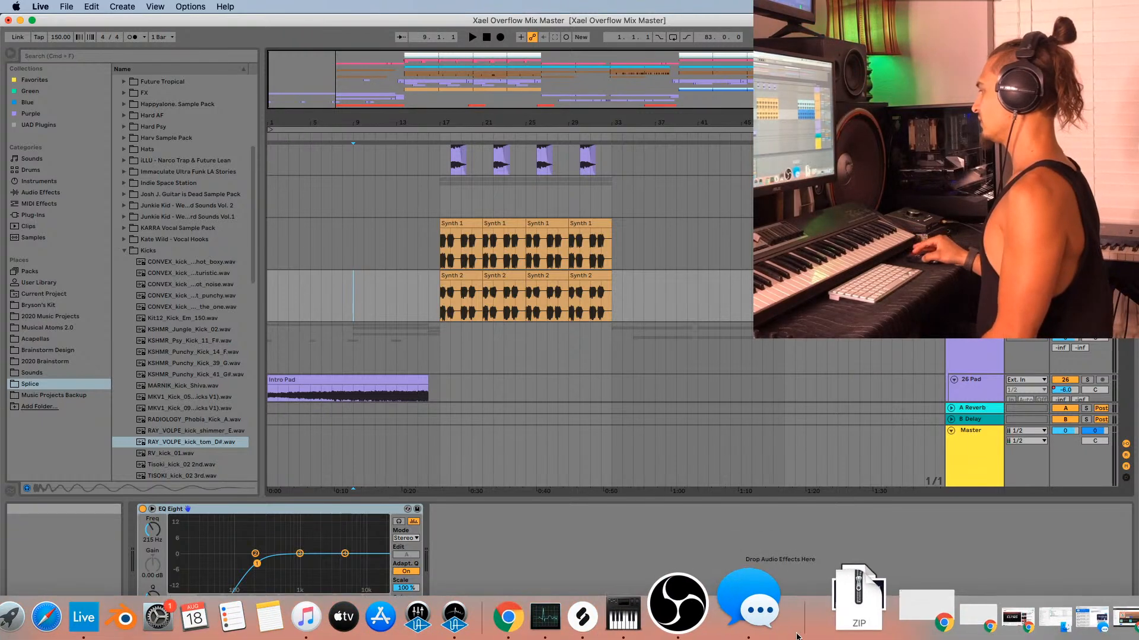
{"action": "left_click", "coordinate": [1043, 619]}
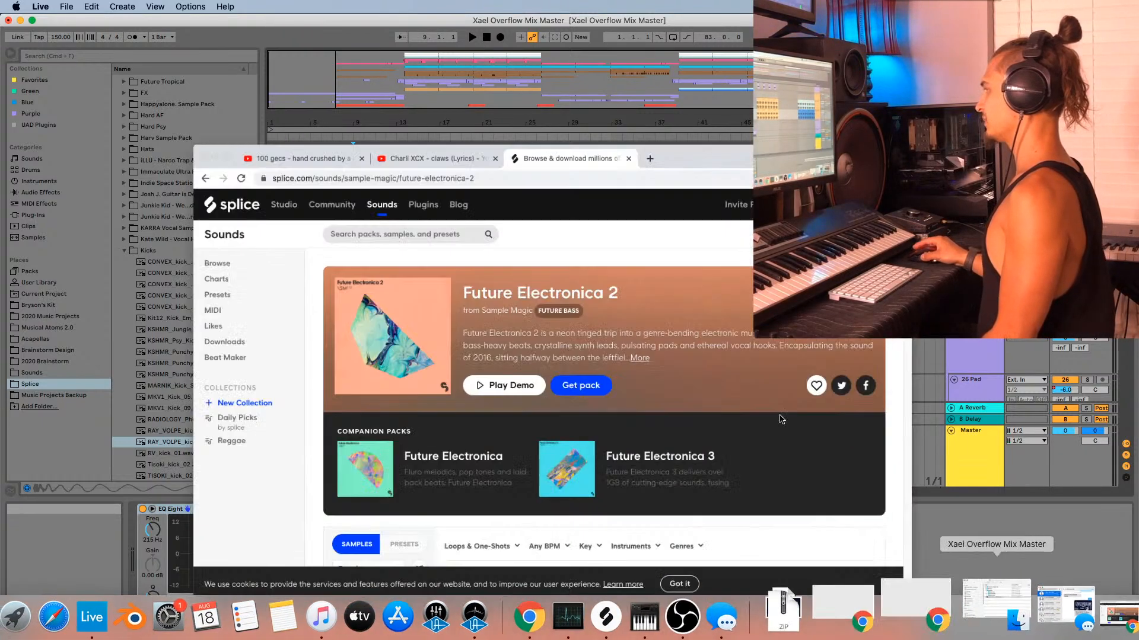
{"action": "left_click", "coordinate": [630, 133]}
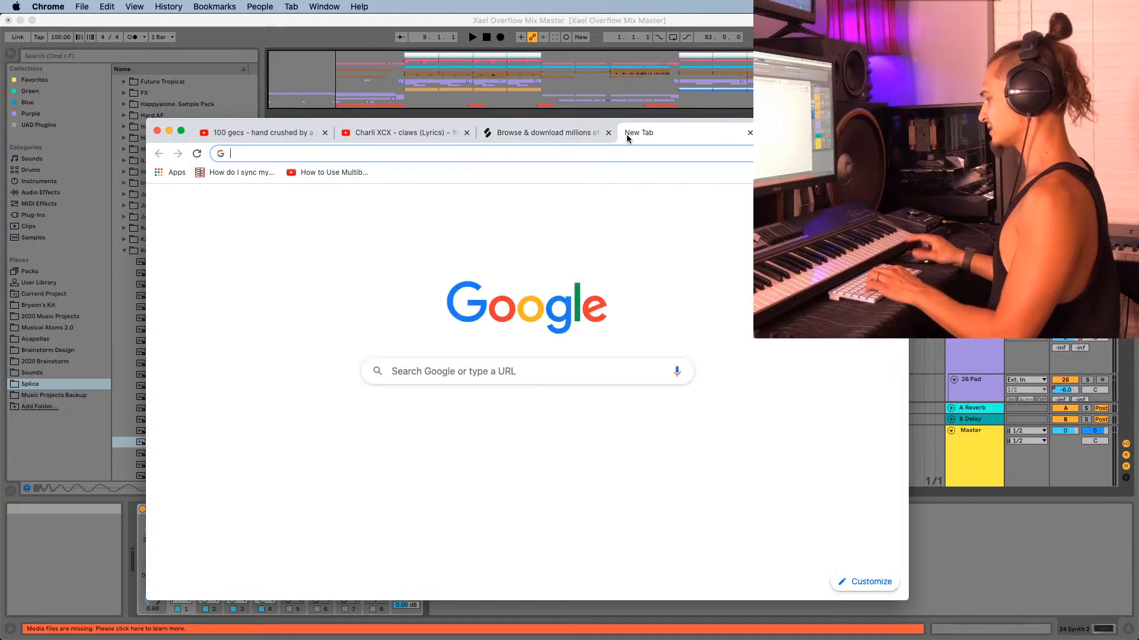
{"action": "type", "text": "bryson"}
{"action": "key", "text": "Return"}
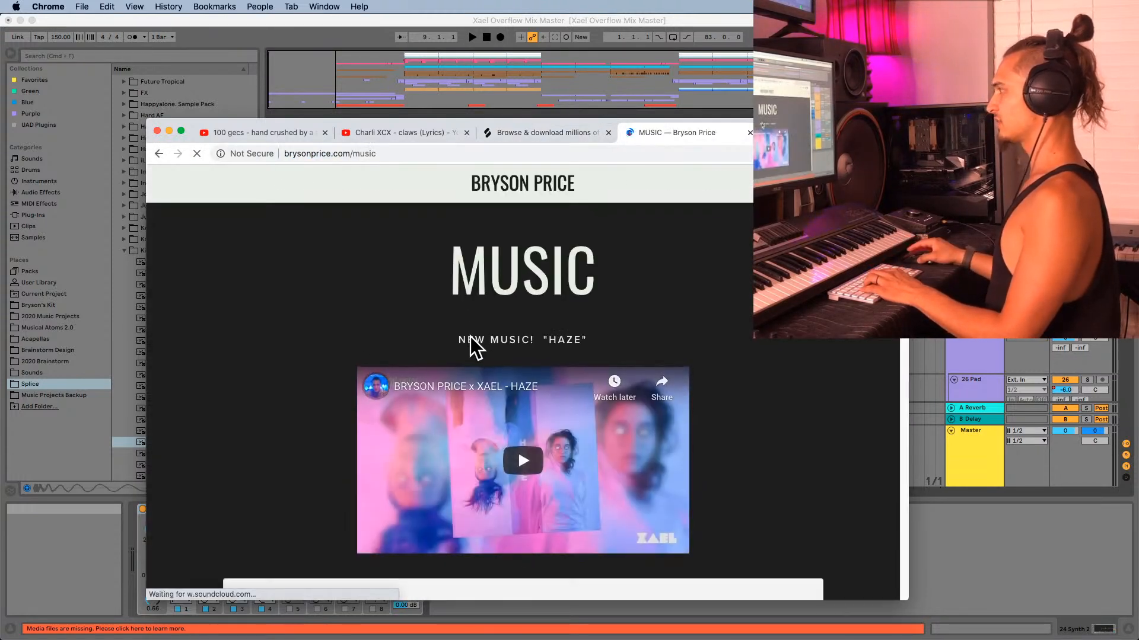
{"action": "scroll", "coordinate": [450, 367], "scroll_direction": "down", "scroll_amount": 3}
{"action": "scroll", "coordinate": [438, 391], "scroll_direction": "up", "scroll_amount": 1}
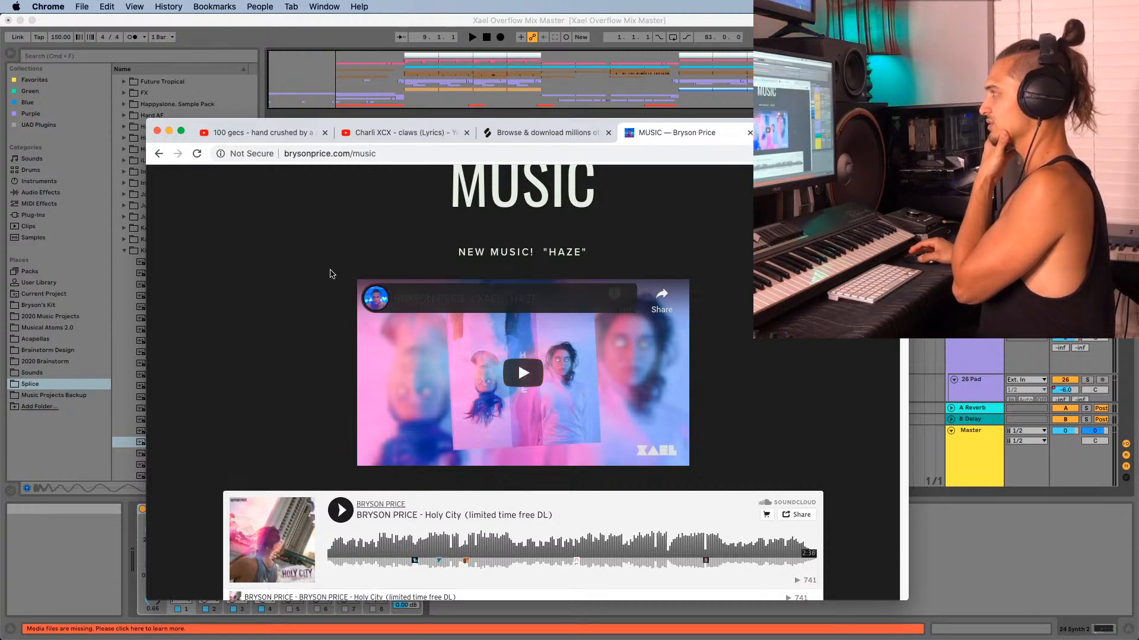
{"action": "left_click", "coordinate": [169, 131]}
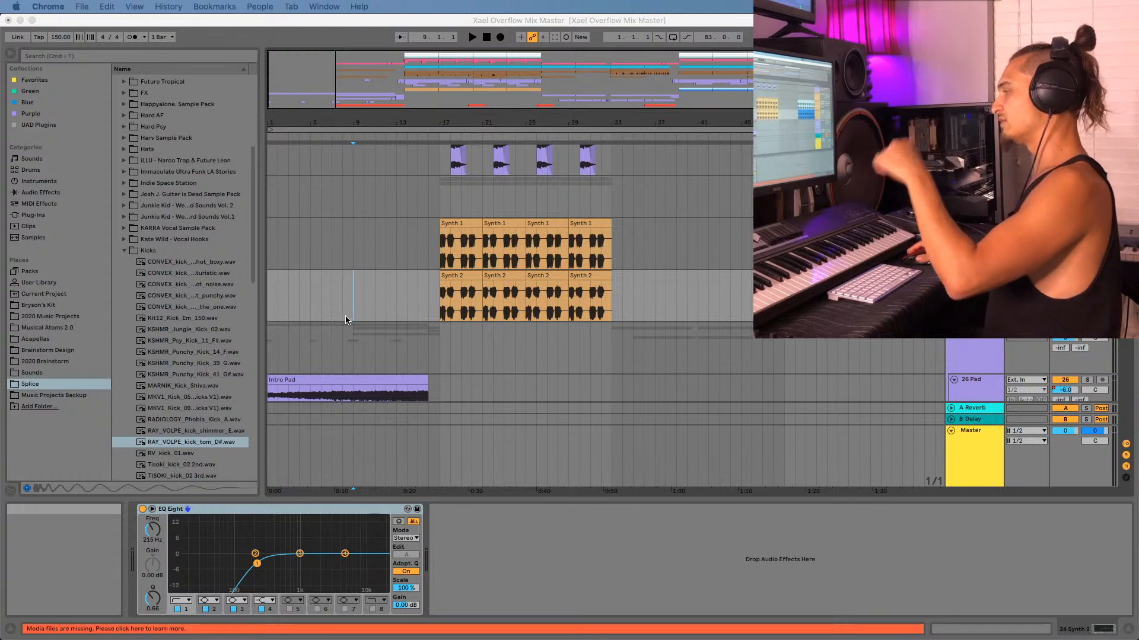
- Return to Ableton Live, place the insert marker at 17.1.1 on the Synth 1 track and play the drop
{"action": "left_click", "coordinate": [440, 315]}
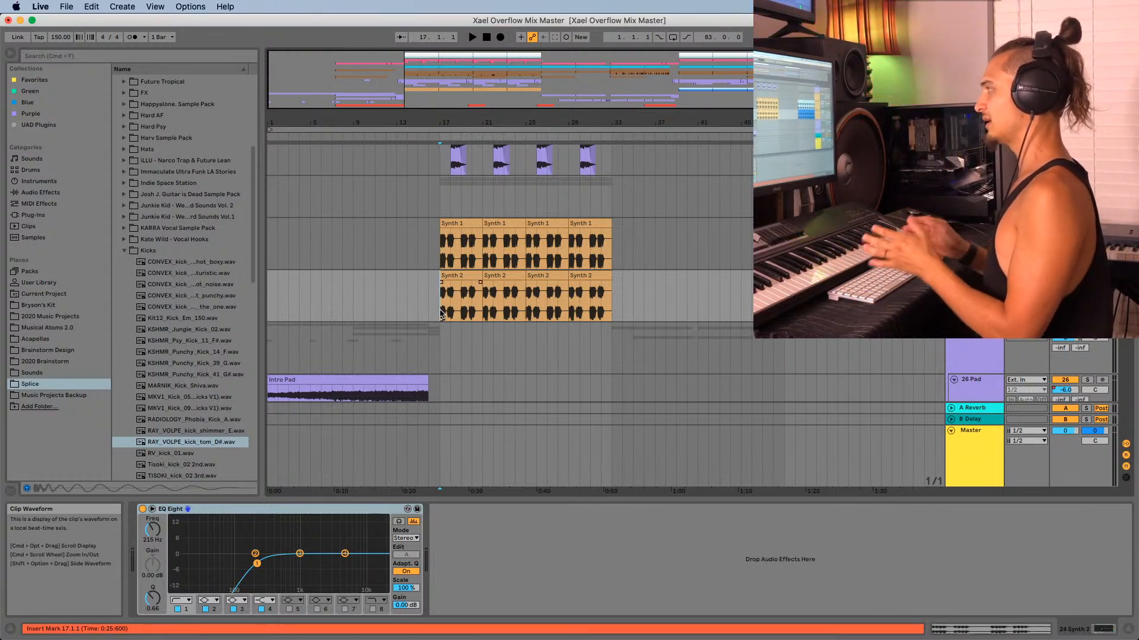
{"action": "left_click", "coordinate": [440, 254]}
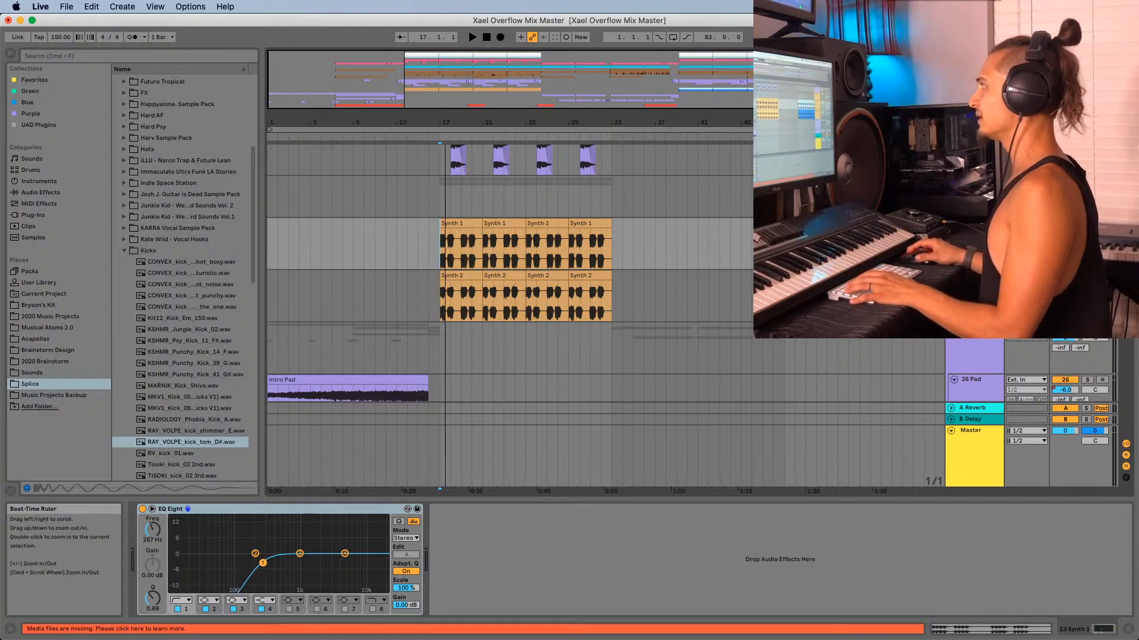
{"action": "key", "text": "minus"}
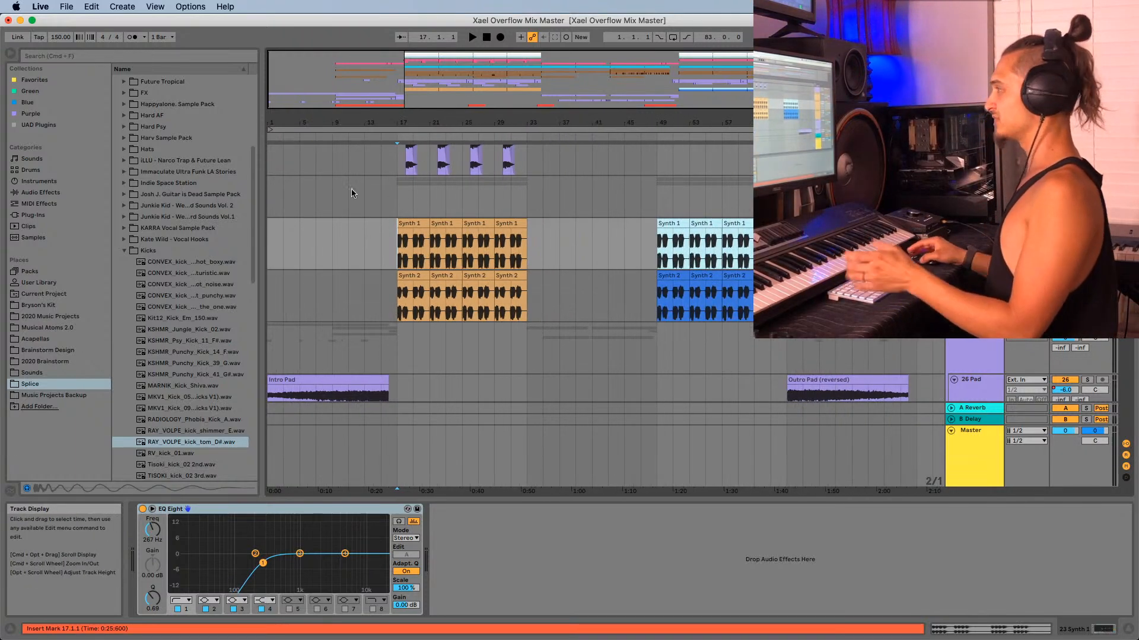
{"action": "key", "text": "plus"}
{"action": "key", "text": "space"}
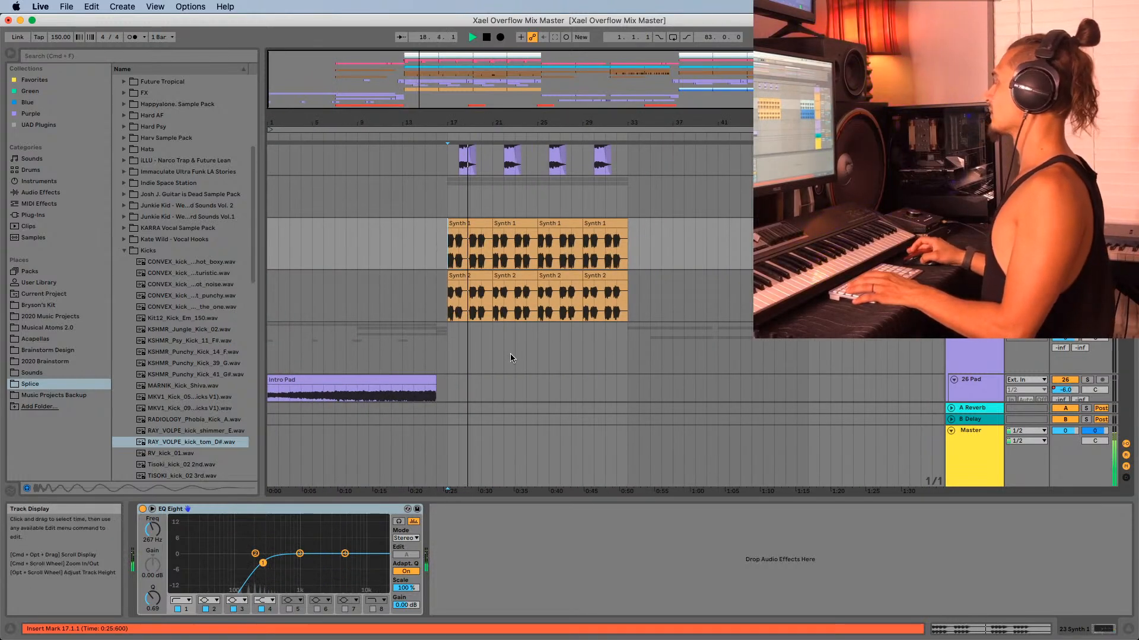
- Look through the intro, percussion, hi-hat and synth tracks of the arrangement while the drop plays
{"action": "scroll", "coordinate": [510, 354], "scroll_direction": "up", "scroll_amount": 2}
{"action": "key", "text": "minus"}
{"action": "scroll", "coordinate": [354, 319], "scroll_direction": "down", "scroll_amount": 4}
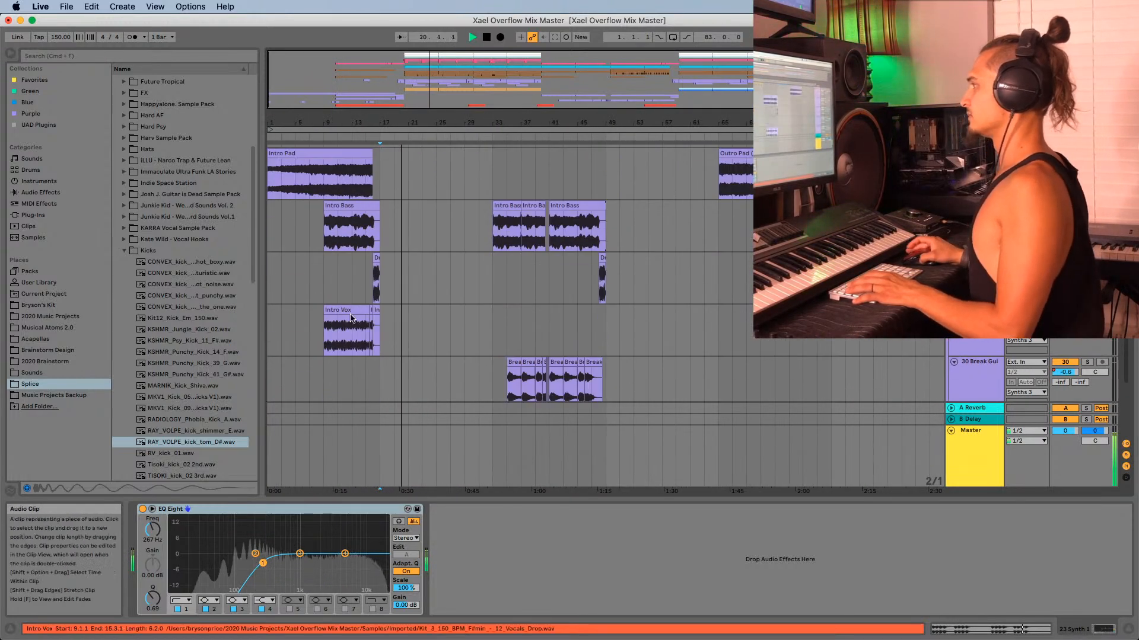
{"action": "scroll", "coordinate": [354, 318], "scroll_direction": "up", "scroll_amount": 2}
{"action": "scroll", "coordinate": [354, 318], "scroll_direction": "up", "scroll_amount": 2}
{"action": "key", "text": "plus"}
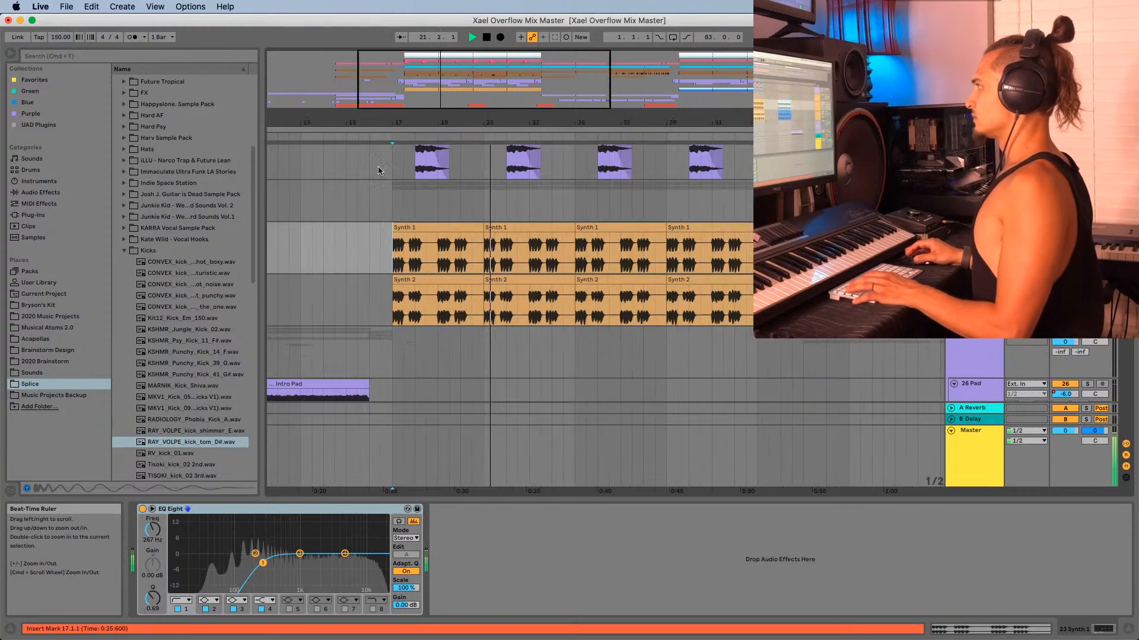
{"action": "scroll", "coordinate": [445, 293], "scroll_direction": "up", "scroll_amount": 3}
{"action": "scroll", "coordinate": [444, 293], "scroll_direction": "up", "scroll_amount": 3}
{"action": "scroll", "coordinate": [507, 296], "scroll_direction": "down", "scroll_amount": 6}
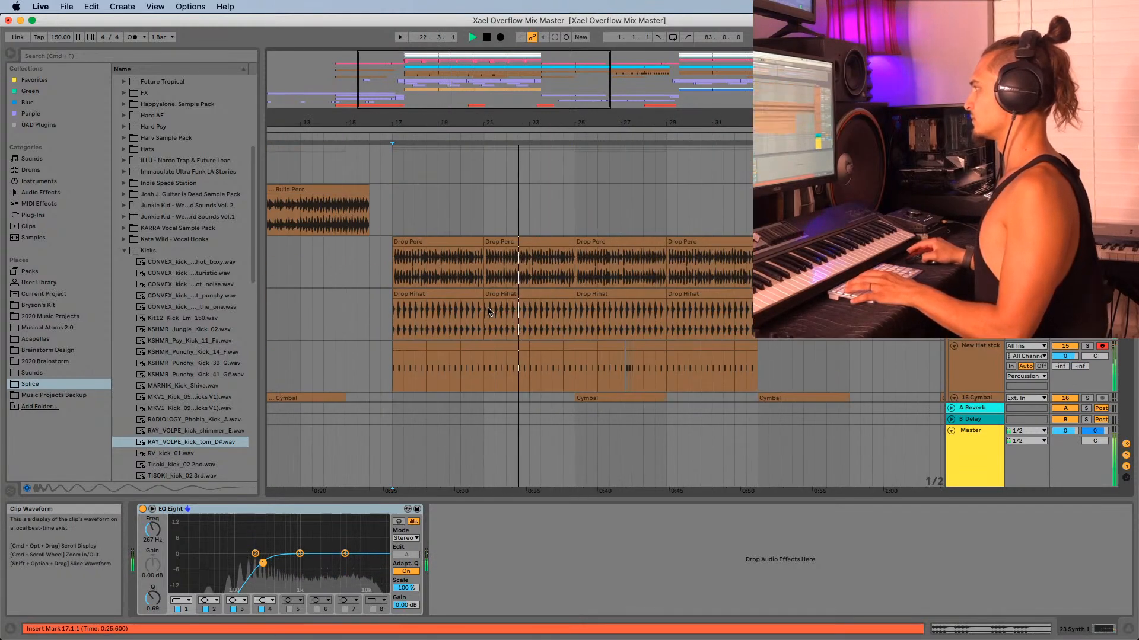
{"action": "scroll", "coordinate": [507, 295], "scroll_direction": "down", "scroll_amount": 5}
{"action": "scroll", "coordinate": [515, 301], "scroll_direction": "up", "scroll_amount": 3}
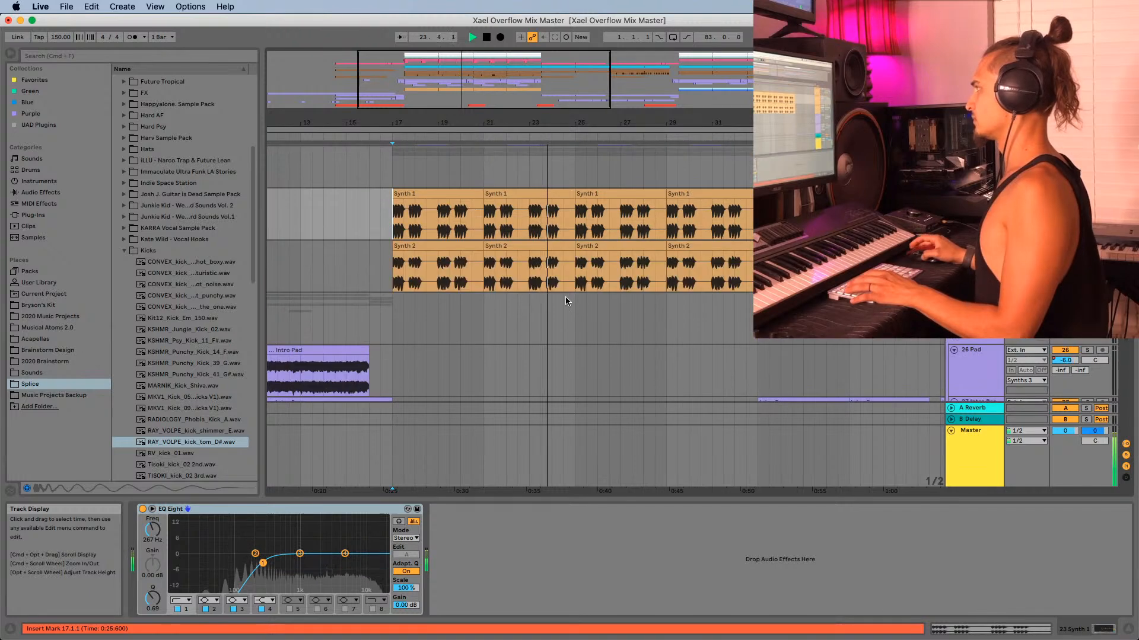
- Solo the drop synths and replay them from 17.1.1 to hear them in isolation
{"action": "key", "text": "space"}
{"action": "key", "text": "space"}
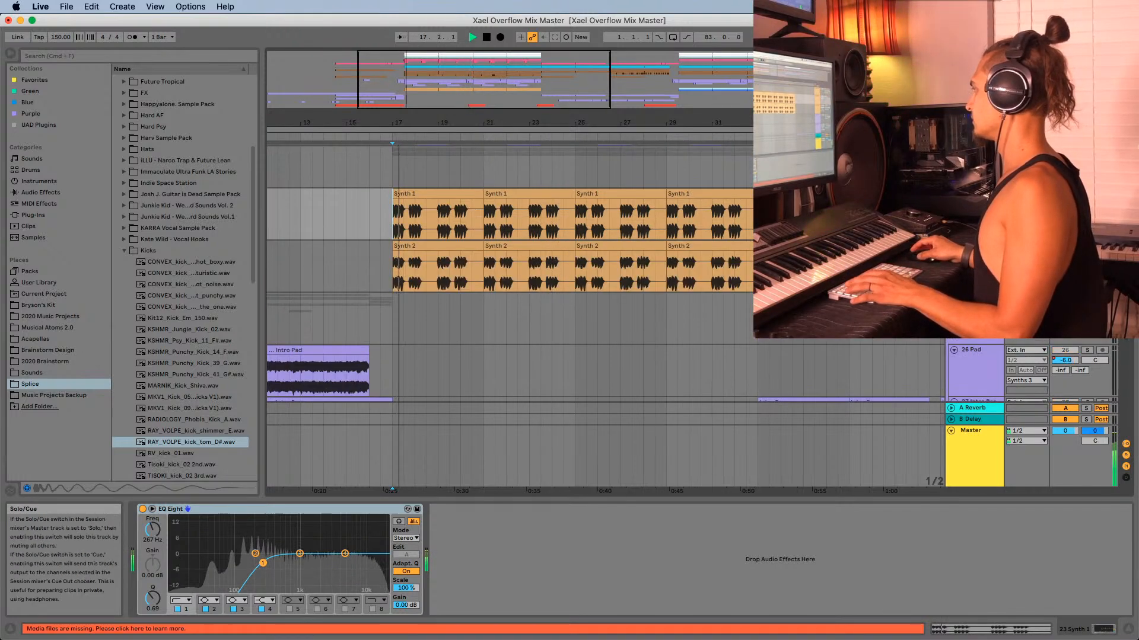
{"action": "key", "text": "space"}
{"action": "key", "text": "space"}
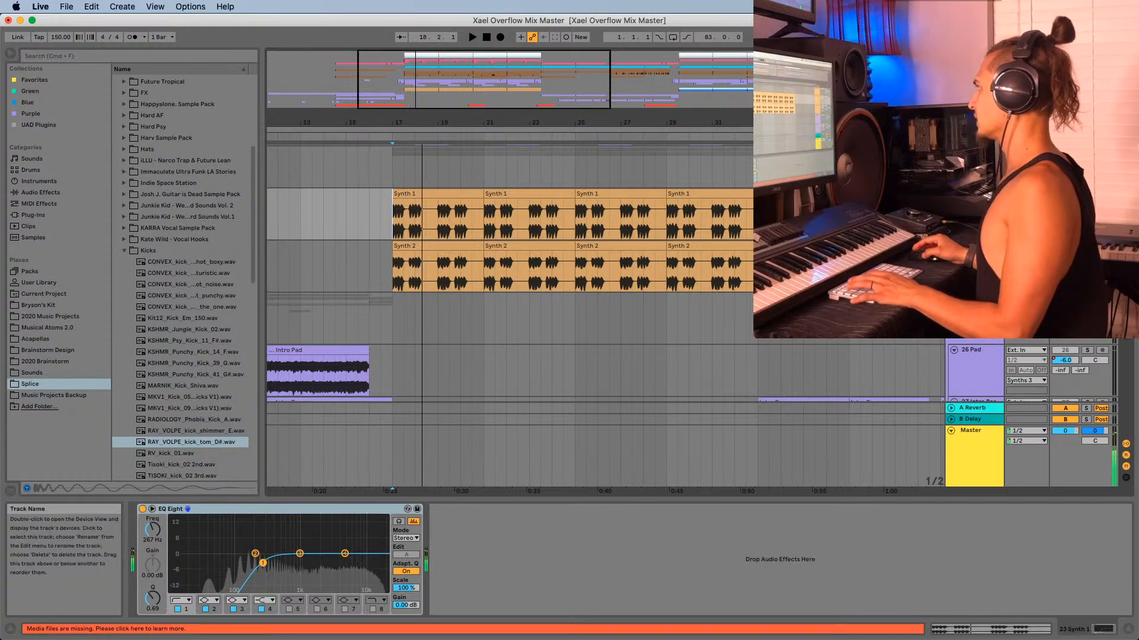
- Select the Drop Synths group with playback stopped and show its device chain
{"action": "key", "text": "space"}
{"action": "scroll", "coordinate": [510, 255], "scroll_direction": "up", "scroll_amount": 1}
{"action": "left_click", "coordinate": [974, 180]}
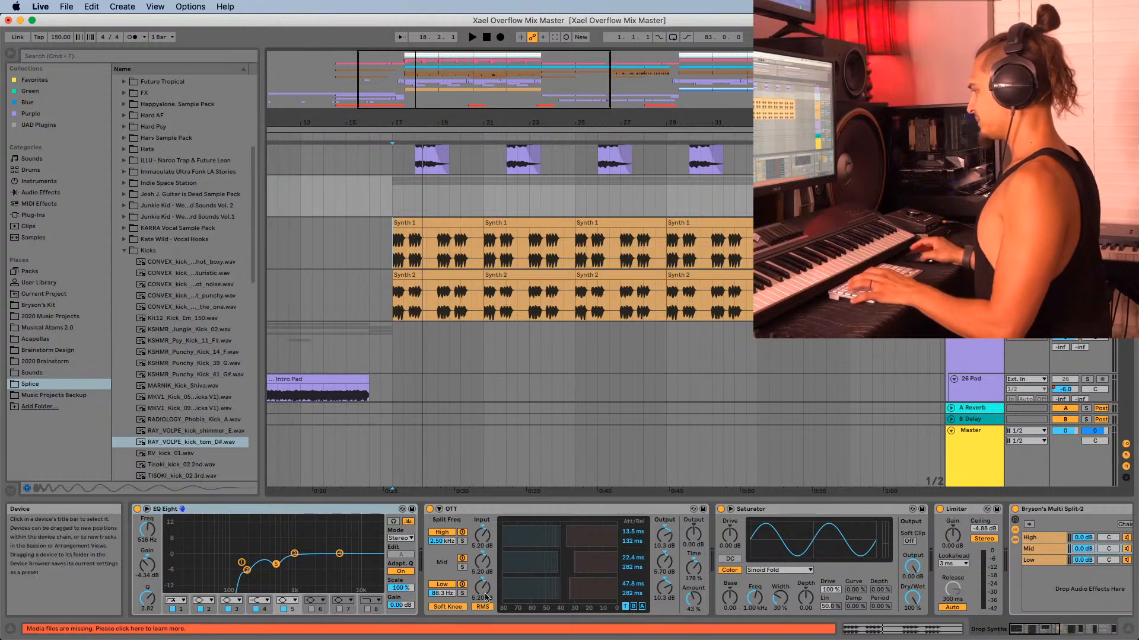
- Place the insert marker at 17.1.1 on the Synth 1 track and play its clips from there
{"action": "left_click", "coordinate": [395, 257]}
{"action": "left_click", "coordinate": [396, 256]}
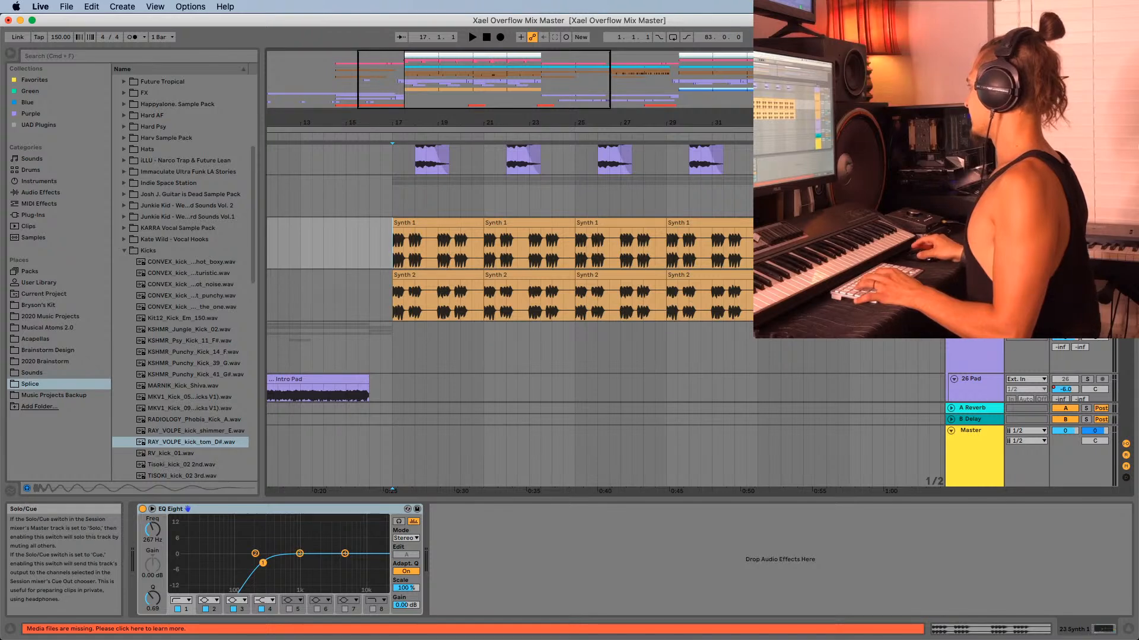
{"action": "key", "text": "space"}
{"action": "mouse_move", "coordinate": [420, 123]}
{"action": "left_mouse_down"}
{"action": "mouse_move", "coordinate": [420, 154]}
{"action": "mouse_move", "coordinate": [421, 142]}
{"action": "left_mouse_up"}
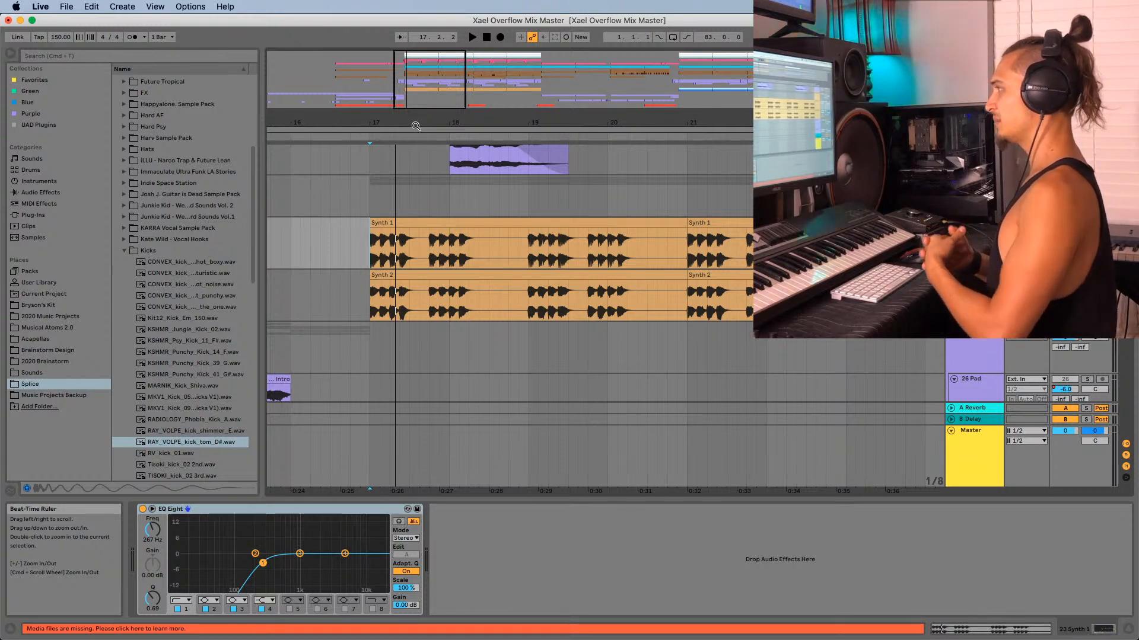
{"action": "left_click", "coordinate": [364, 248]}
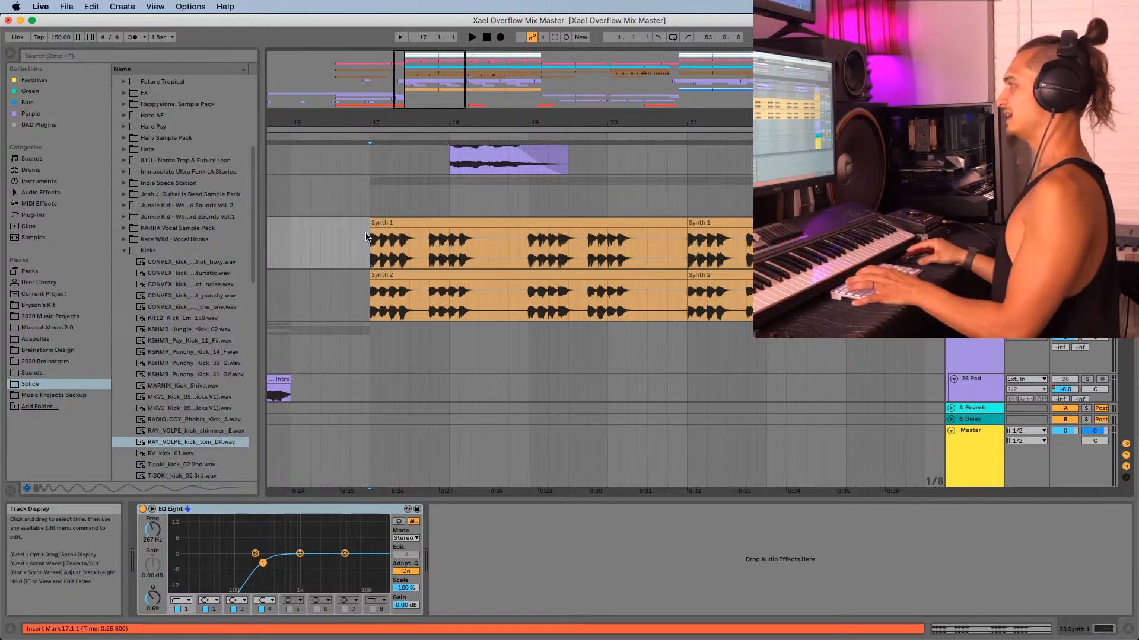
- Narrow the browser and replay the drop synths from 17.1.1 together with the vocal clips
{"action": "key", "text": "minus"}
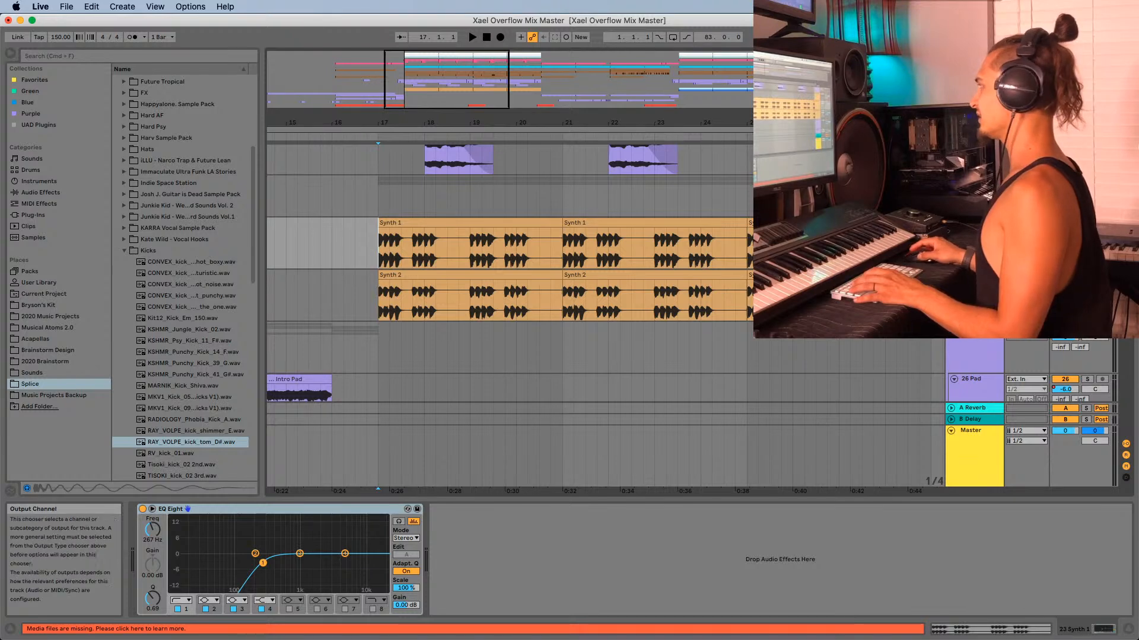
{"action": "left_click_drag", "start_coordinate": [376, 123], "coordinate": [287, 251]}
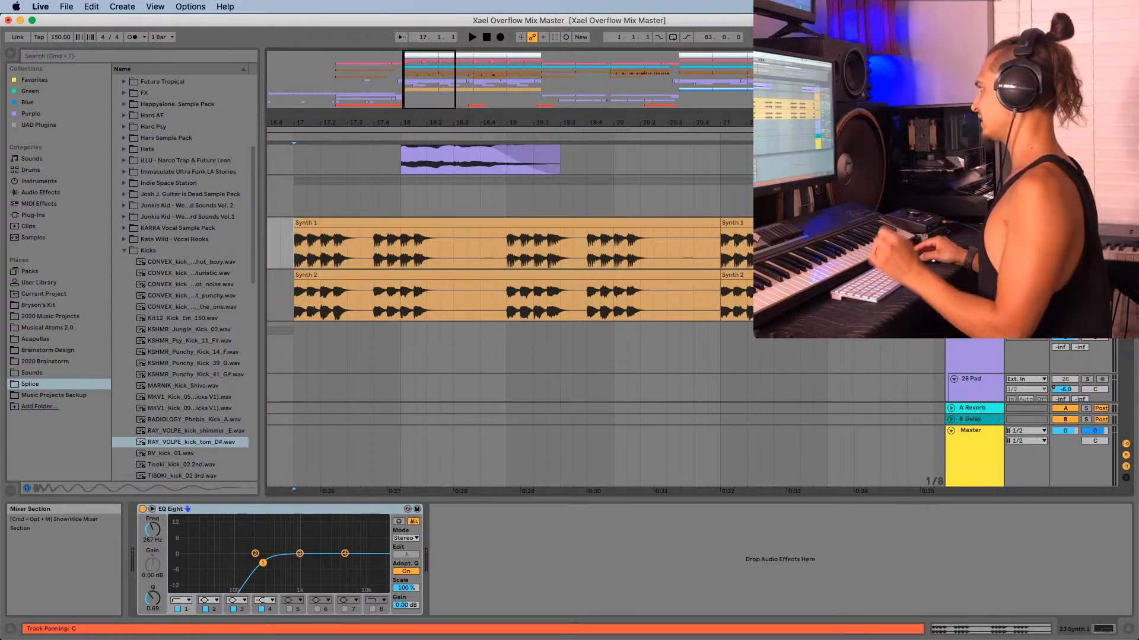
{"action": "left_click_drag", "start_coordinate": [266, 174], "coordinate": [211, 174]}
{"action": "key", "text": "plus"}
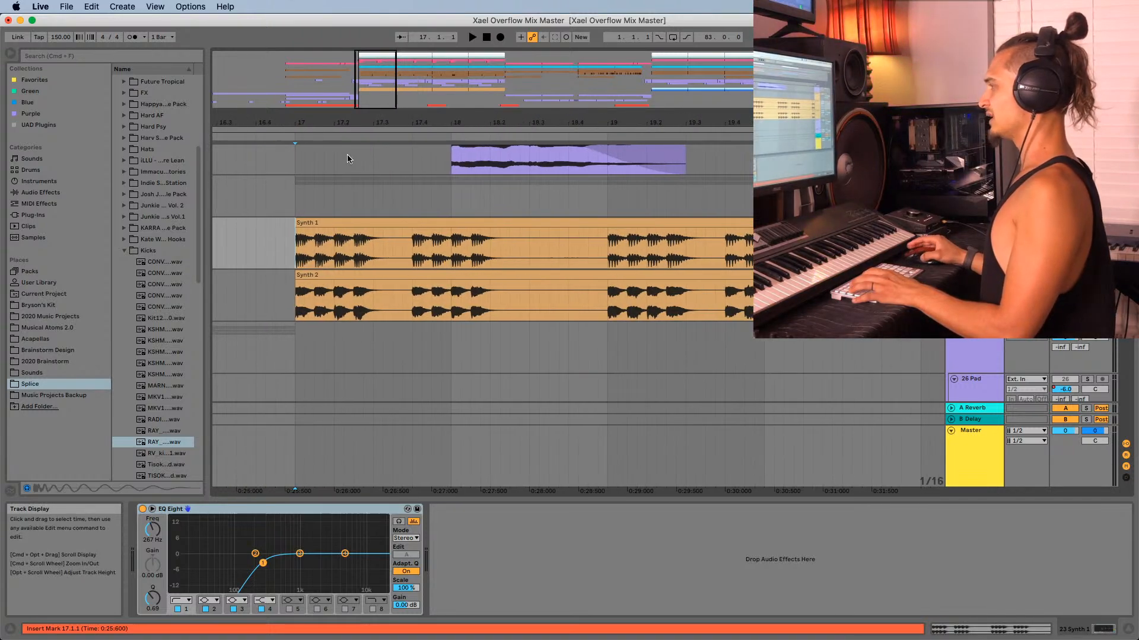
{"action": "left_click_drag", "start_coordinate": [314, 120], "coordinate": [350, 56]}
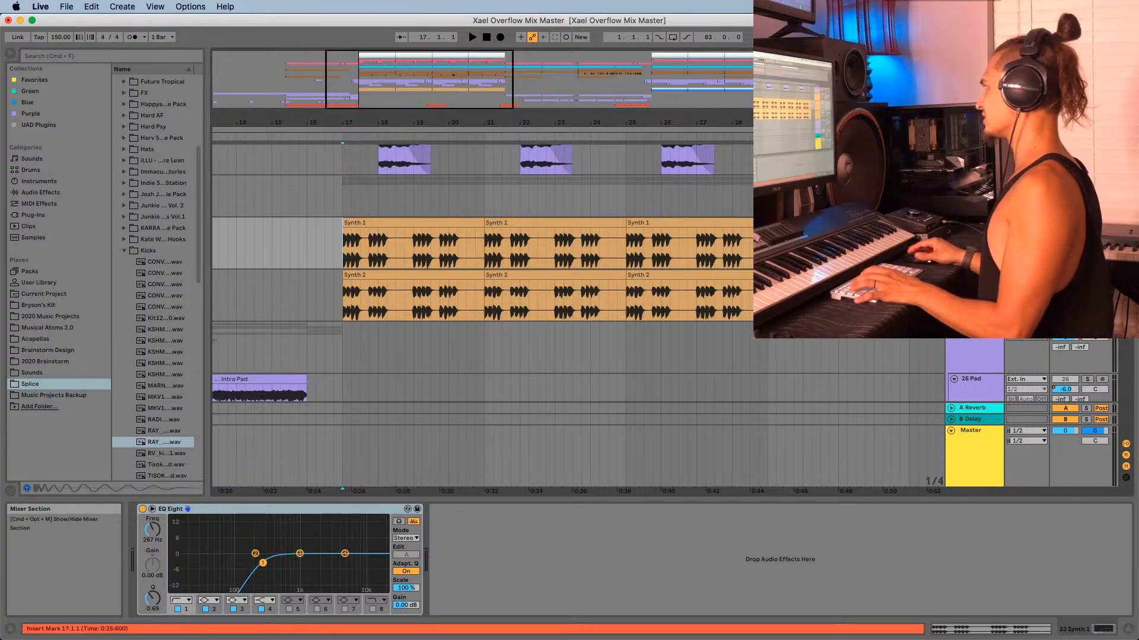
{"action": "key", "text": "space"}
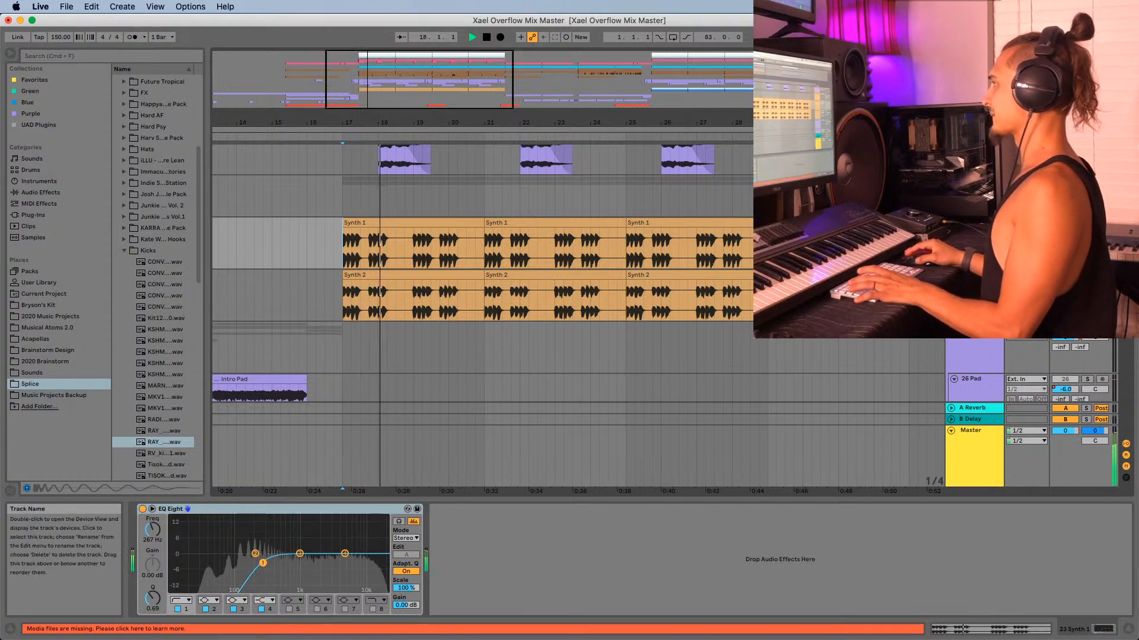
{"action": "scroll", "coordinate": [483, 315], "scroll_direction": "up", "scroll_amount": 3}
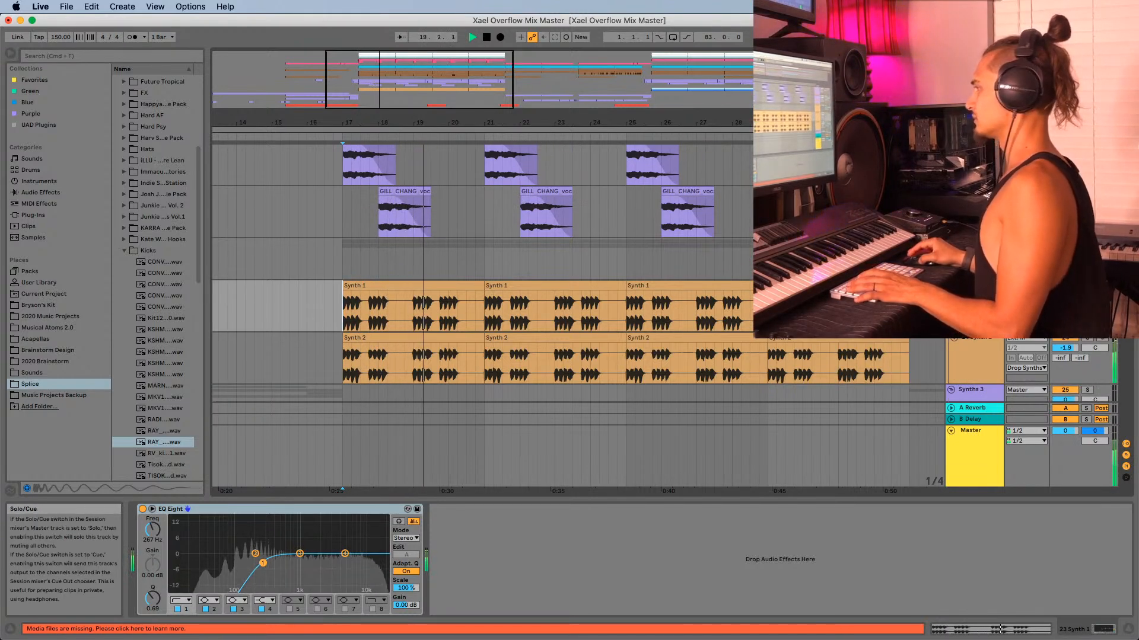
{"action": "key", "text": "space"}
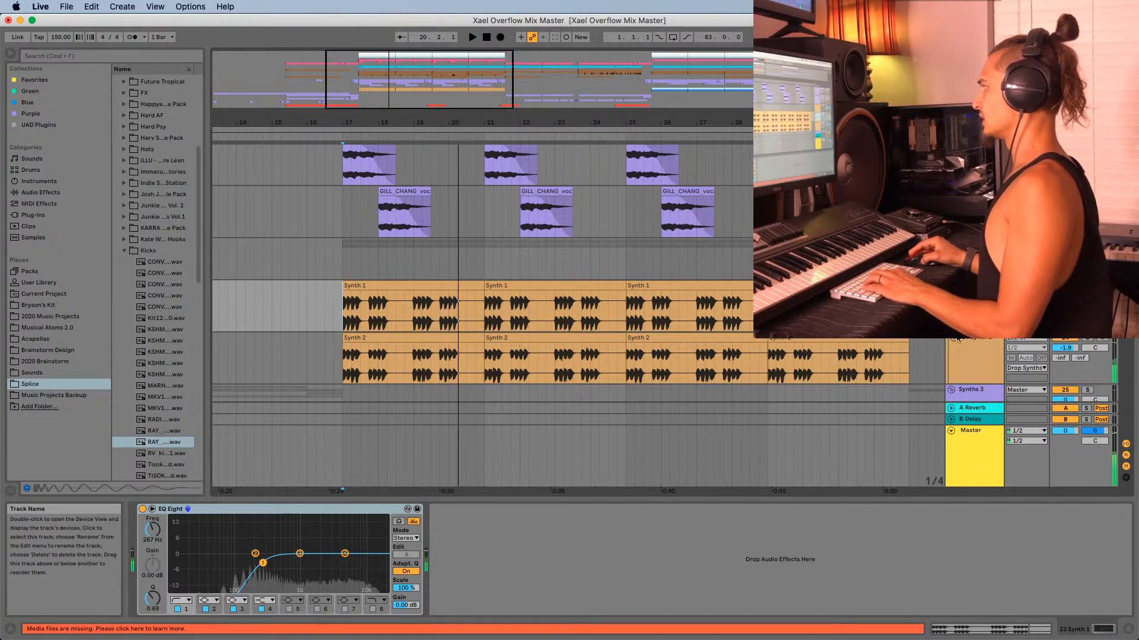
- Insert a MIDI track below Synth 1, load Serum on it from the Favorites collection and close the plug-in window
{"action": "key", "text": "super+shift+t"}
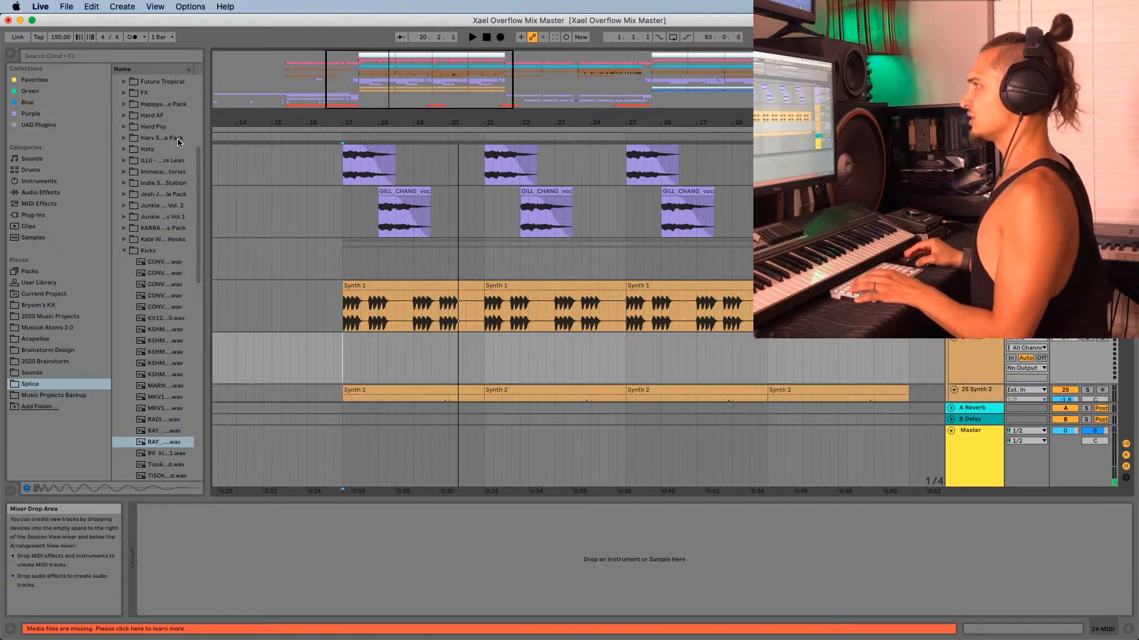
{"action": "left_click", "coordinate": [34, 80]}
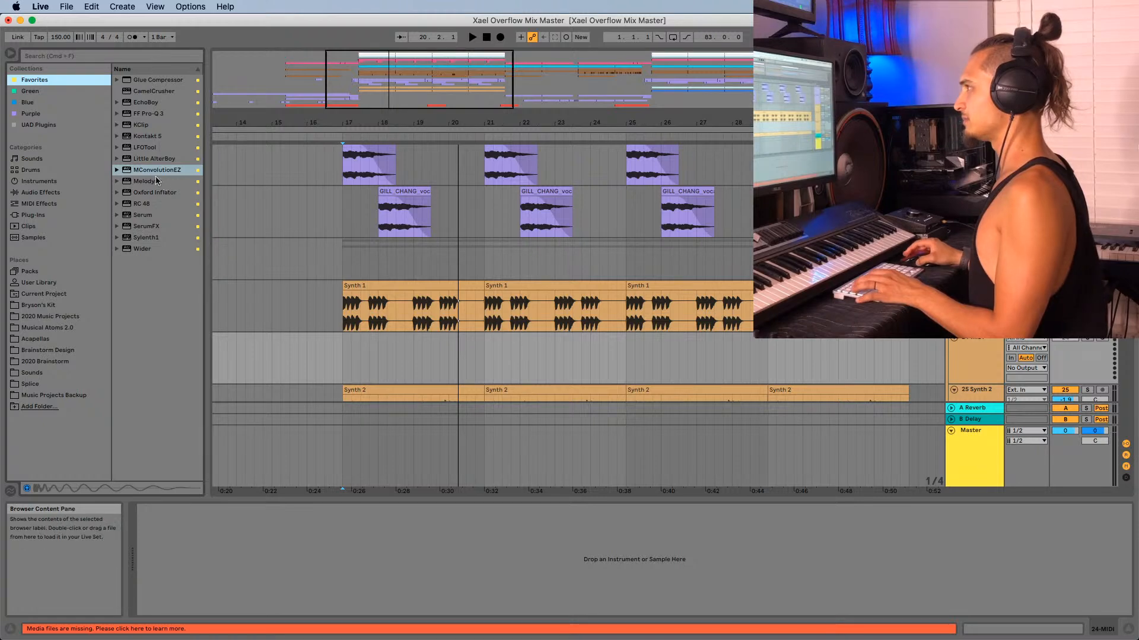
{"action": "left_click_drag", "start_coordinate": [140, 217], "coordinate": [418, 356]}
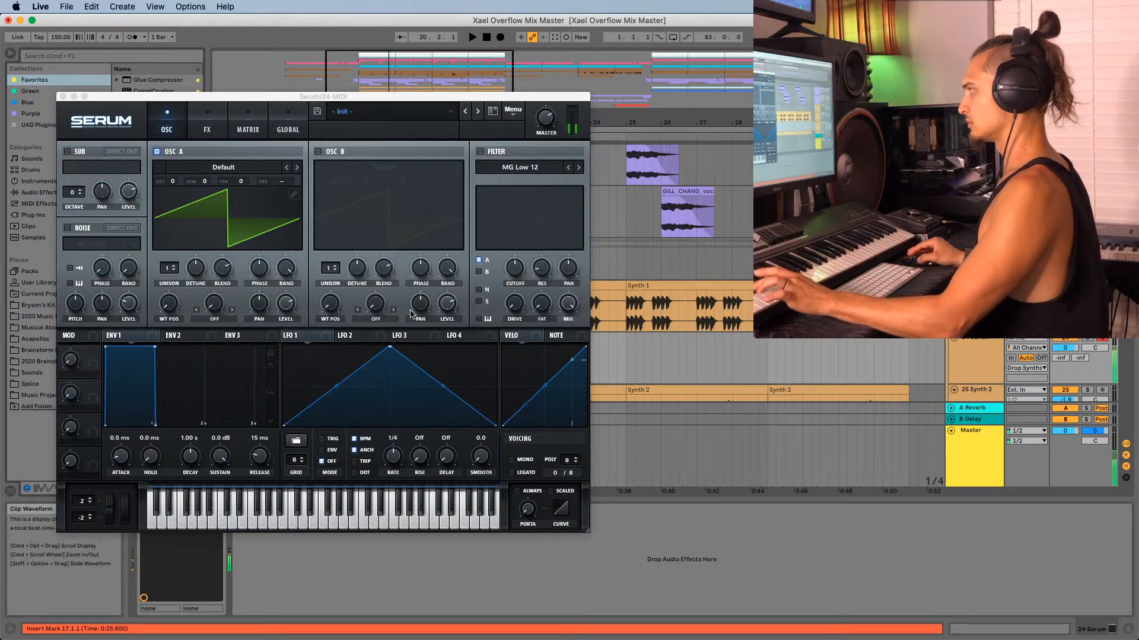
{"action": "left_click", "coordinate": [551, 117]}
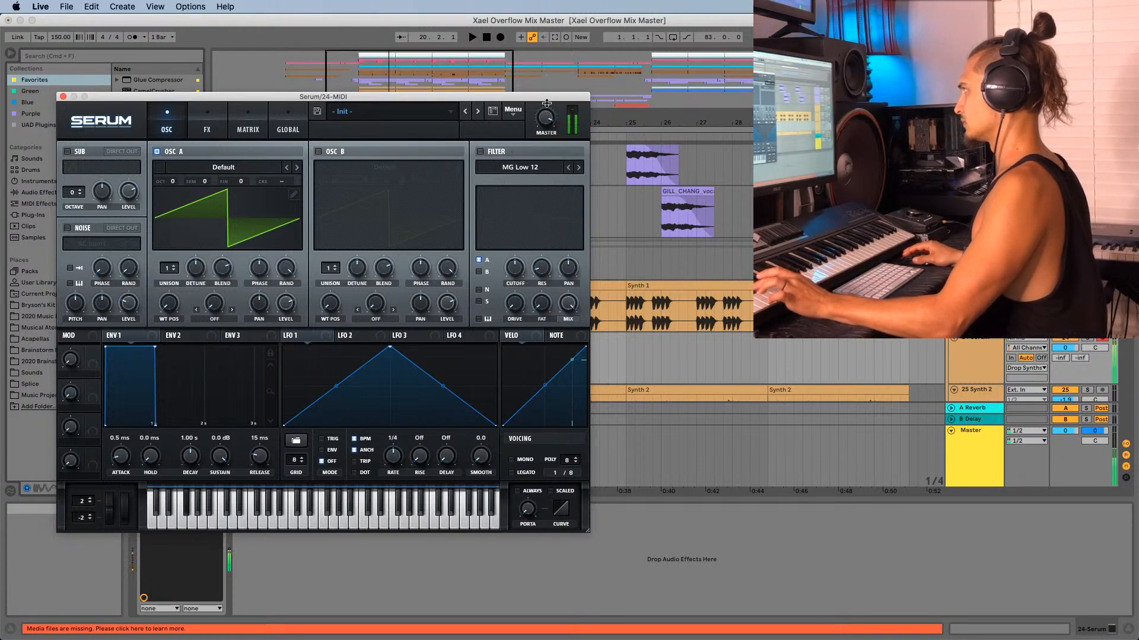
{"action": "left_click", "coordinate": [63, 97]}
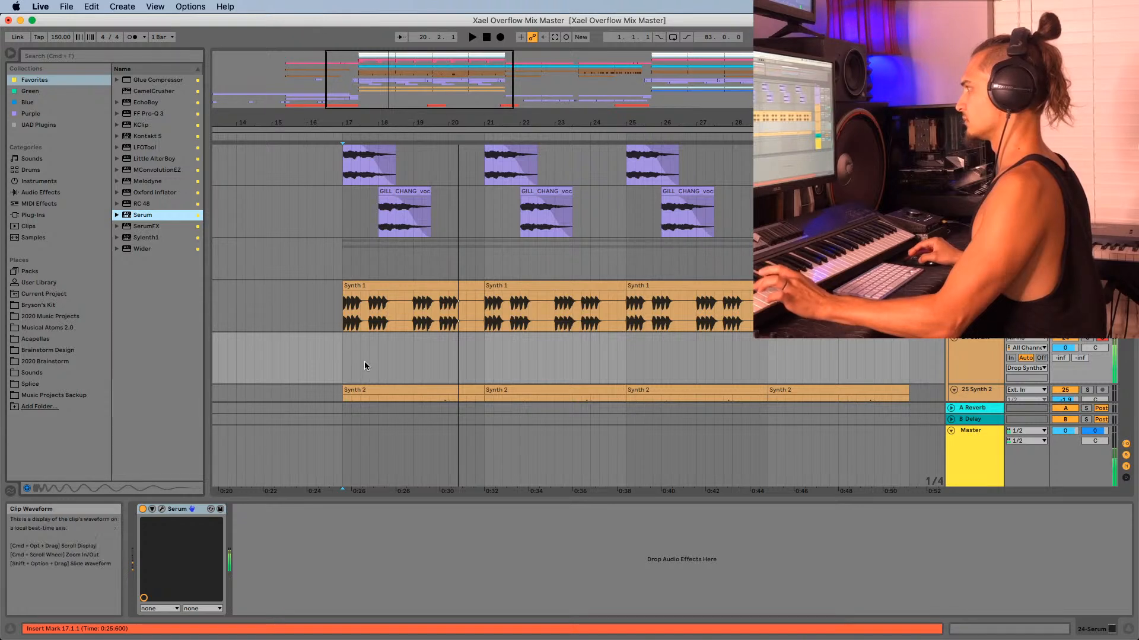
- Rehearse along with the drop from 17.1.1 and record a pattern of four F#1 notes on the Serum track
{"action": "left_click", "coordinate": [341, 361]}
{"action": "key", "text": "space"}
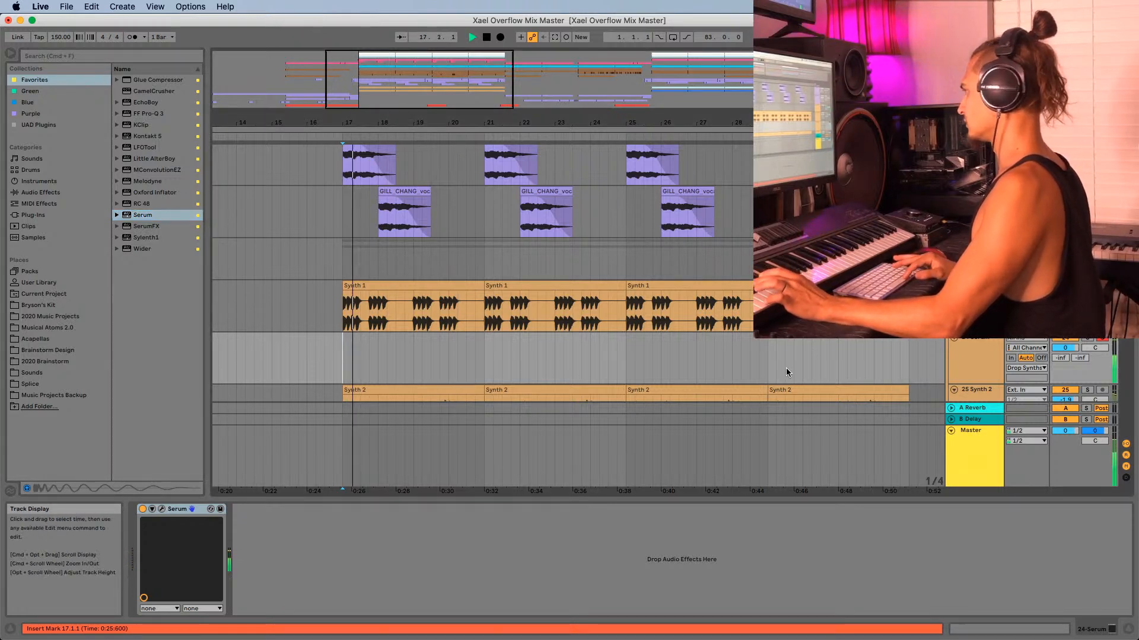
{"action": "key", "text": "space"}
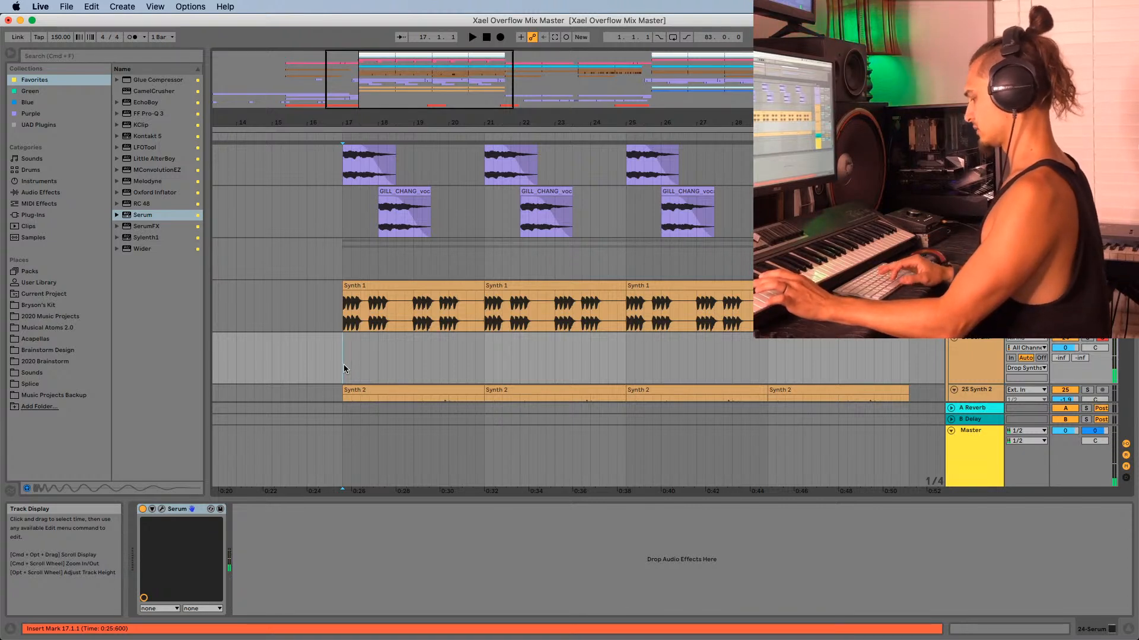
{"action": "key", "text": "F9"}
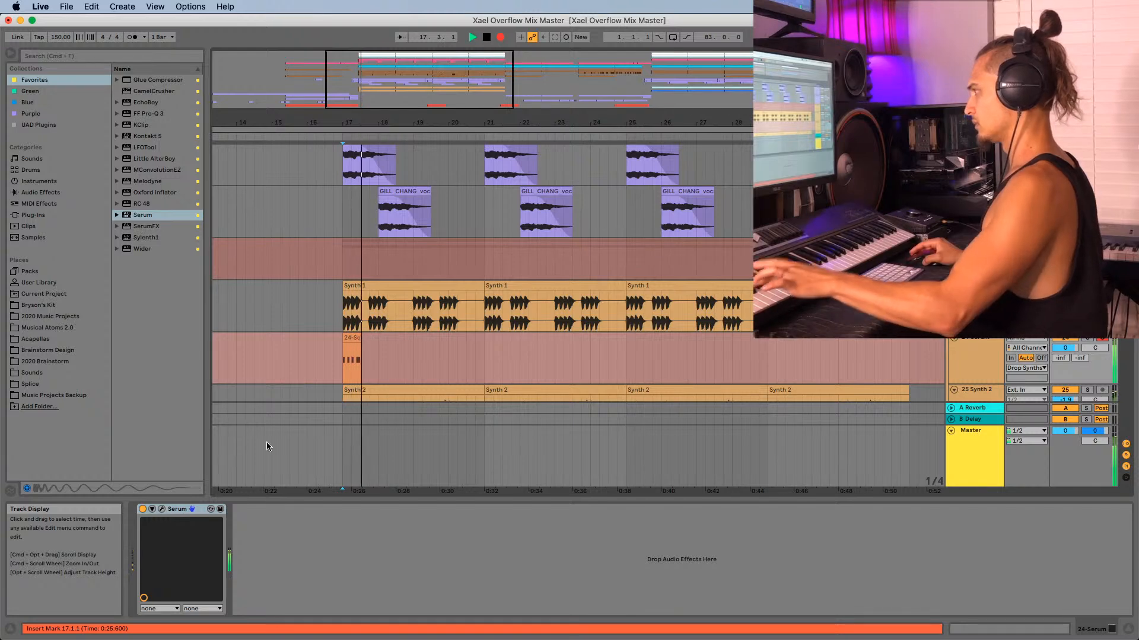
{"action": "key", "text": "space"}
{"action": "key", "text": "space"}
{"action": "key", "text": "space"}
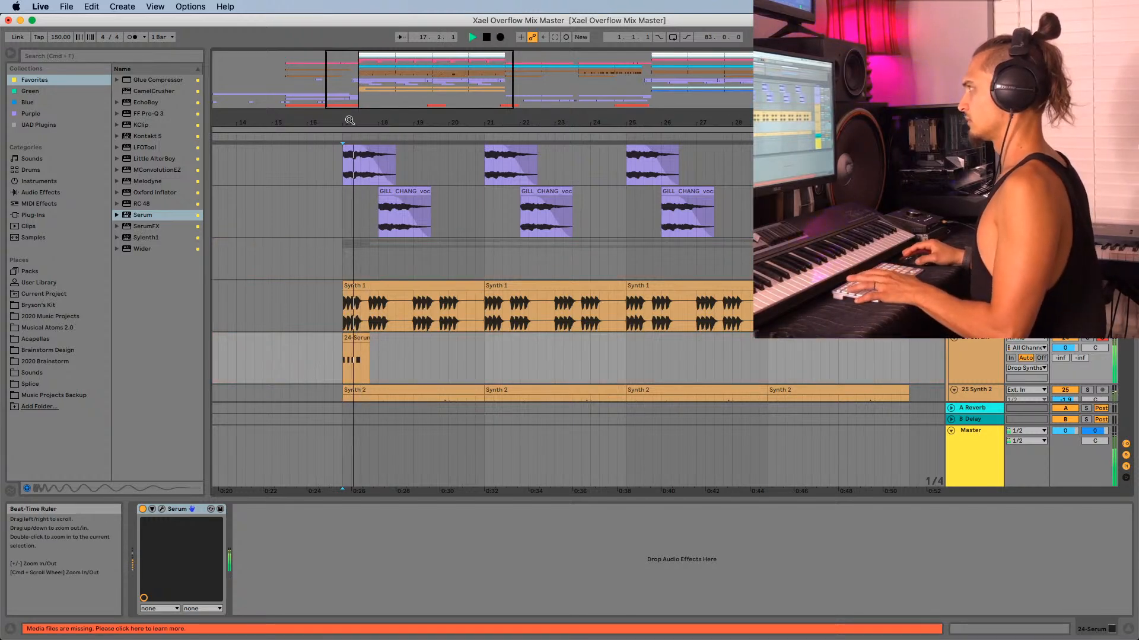
- Trim the recorded Serum clip to end at 17.3.1 and open its notes for editing
{"action": "left_click_drag", "start_coordinate": [349, 120], "coordinate": [351, 184]}
{"action": "key", "text": "space"}
{"action": "key", "text": "space"}
{"action": "key", "text": "space"}
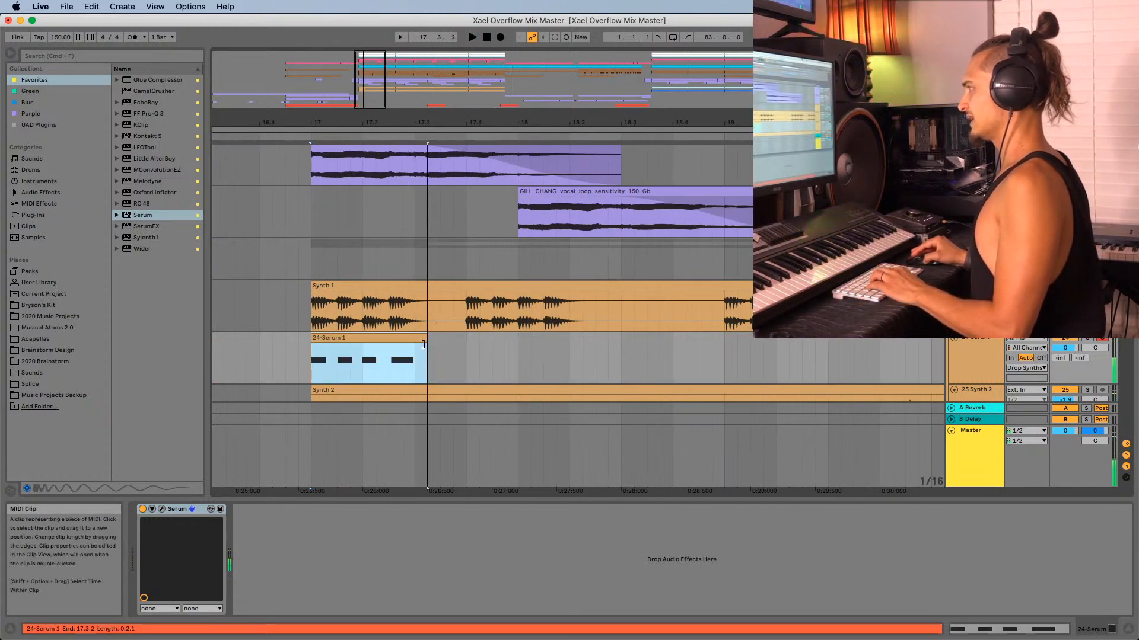
{"action": "double_click", "coordinate": [411, 356]}
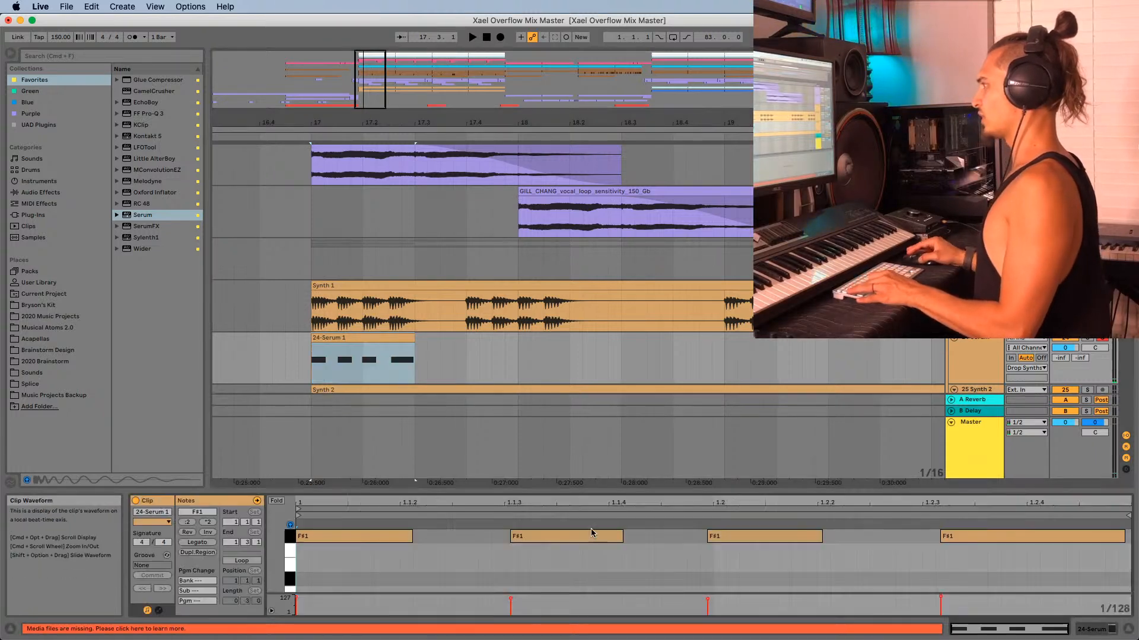
- Adjust the timing of the second, third and fourth F#1 notes and shorten the last one to match the others
{"action": "left_click_drag", "start_coordinate": [530, 547], "coordinate": [526, 547]}
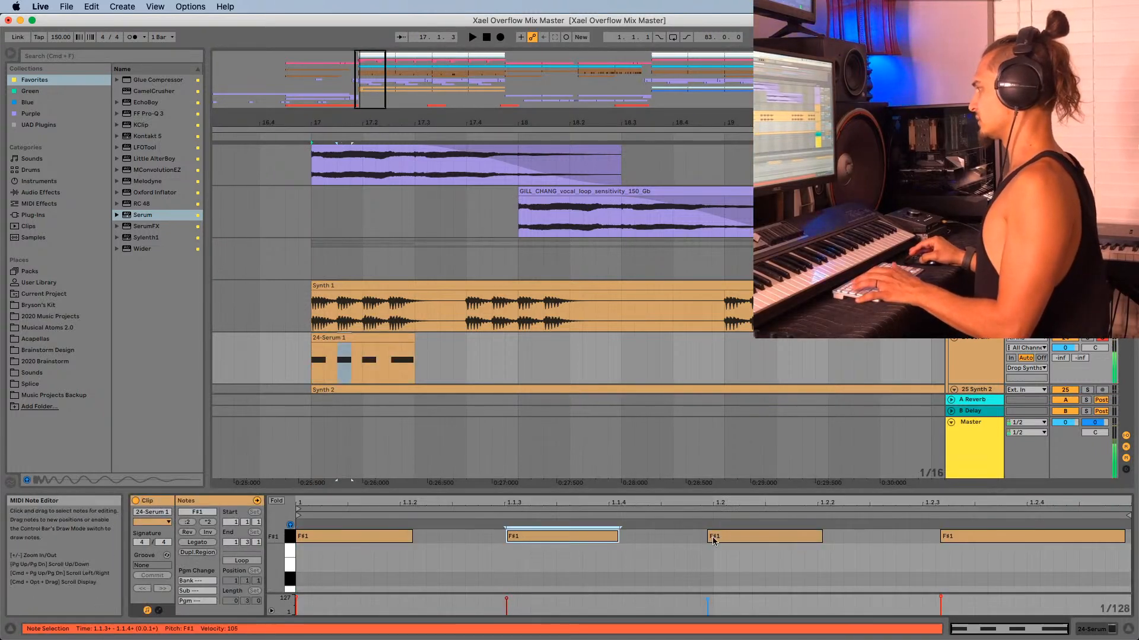
{"action": "left_click_drag", "start_coordinate": [735, 540], "coordinate": [740, 538]}
{"action": "key", "text": "space"}
{"action": "key", "text": "space"}
{"action": "key", "text": "space"}
{"action": "left_click_drag", "start_coordinate": [967, 539], "coordinate": [948, 541]}
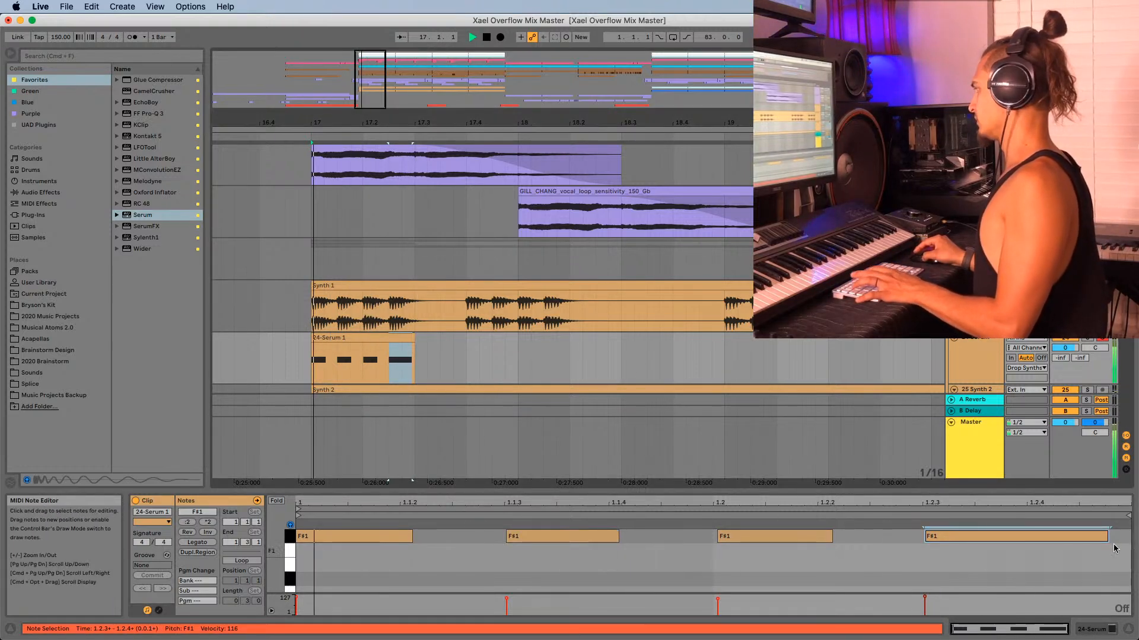
{"action": "left_click_drag", "start_coordinate": [1107, 536], "coordinate": [1038, 554]}
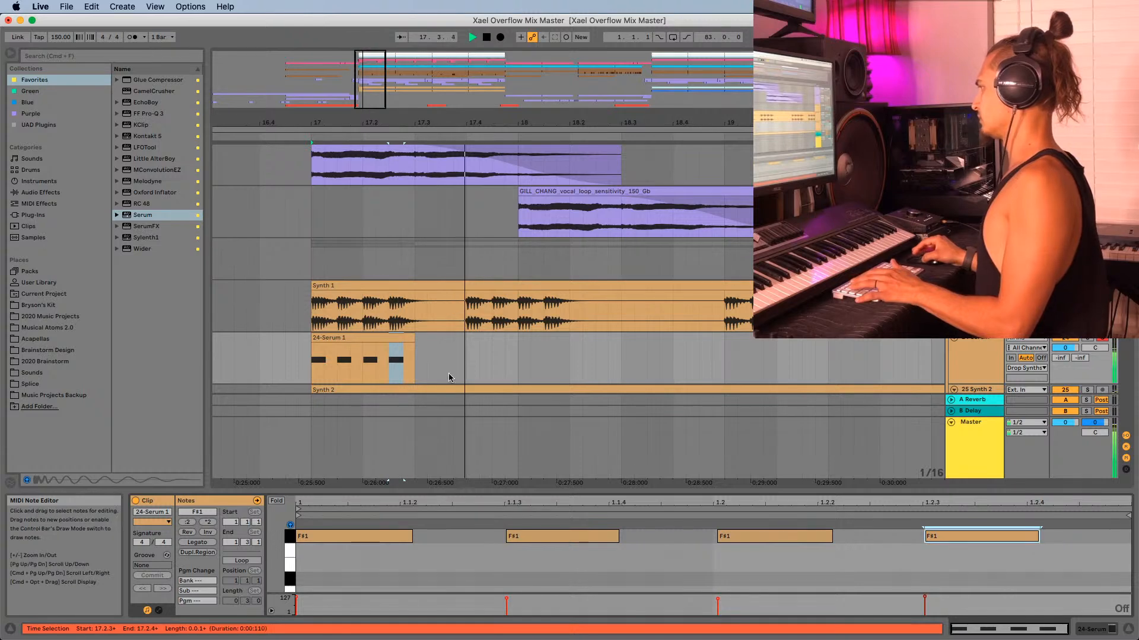
- Play the Serum clip against Synth 1 and set the Serum track's volume to -1.8 dB
{"action": "left_click_drag", "start_coordinate": [349, 129], "coordinate": [349, 120]}
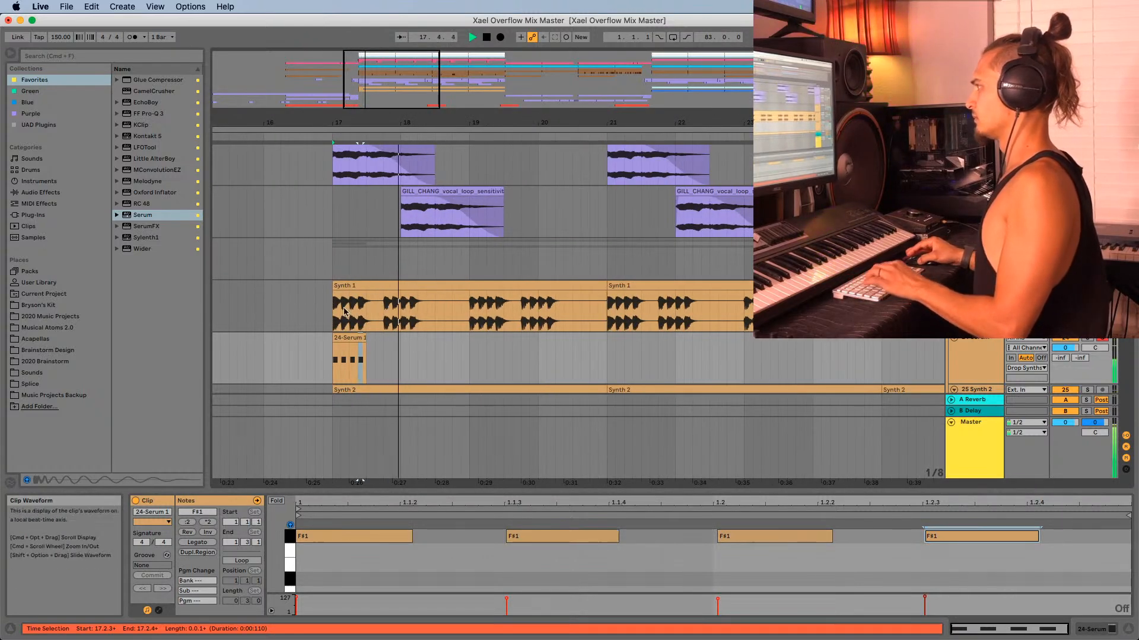
{"action": "left_click", "coordinate": [350, 339]}
{"action": "key", "text": "space"}
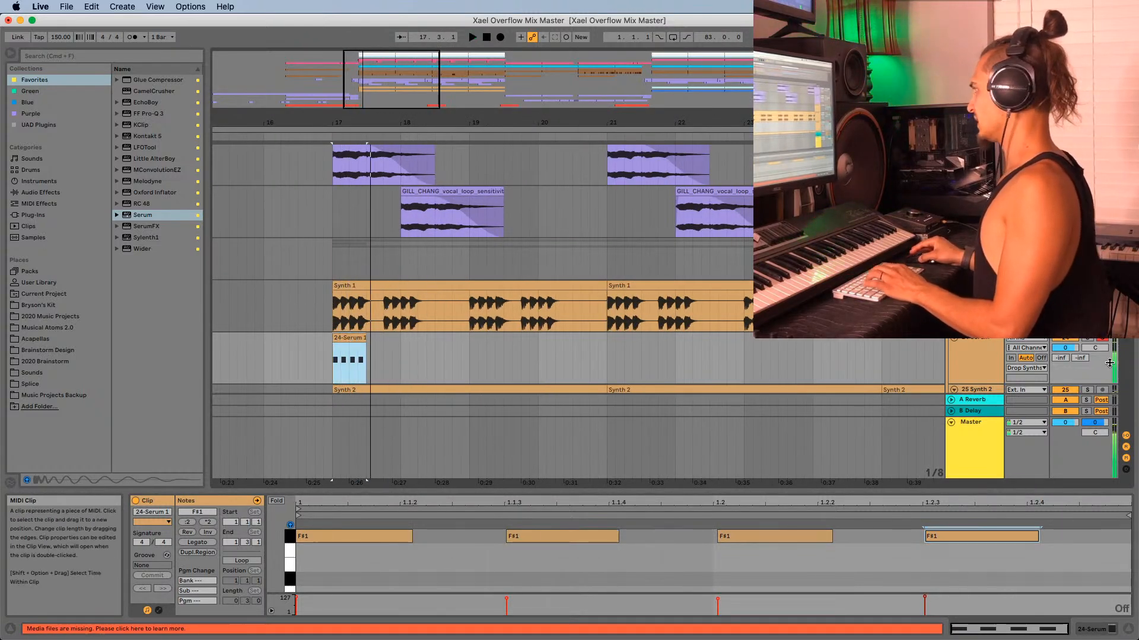
{"action": "left_click", "coordinate": [1071, 341]}
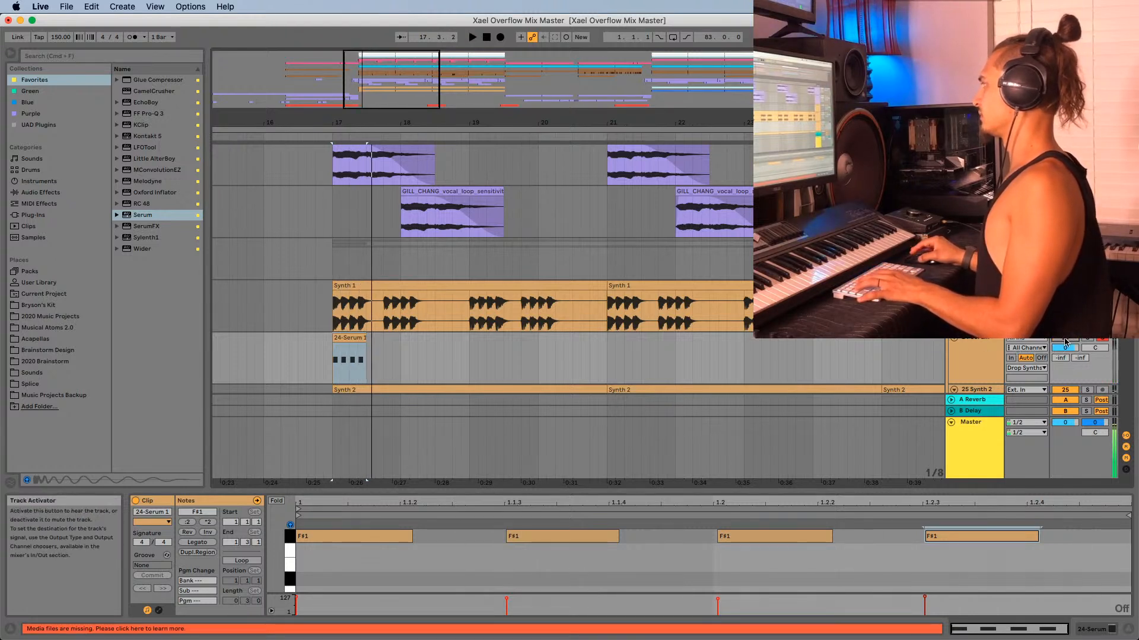
{"action": "left_click_drag", "start_coordinate": [1061, 349], "coordinate": [1062, 354]}
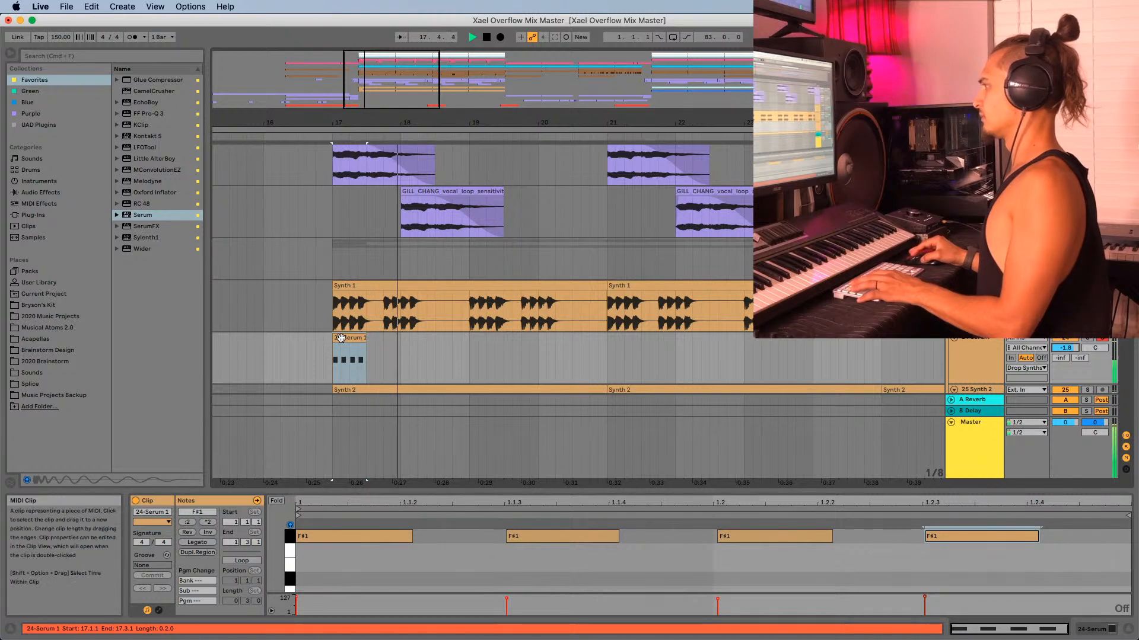
{"action": "left_click", "coordinate": [350, 365]}
{"action": "key", "text": "space"}
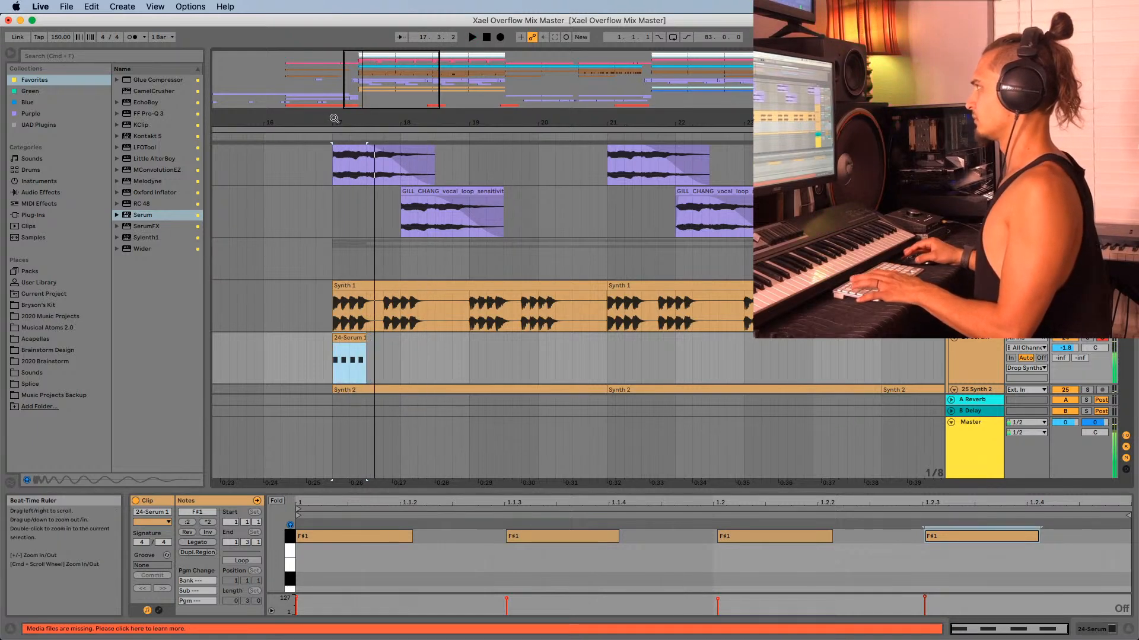
- Replay the Serum clip and place a copy of it under the second group of Synth 1 hits after 17.1.1
{"action": "left_click_drag", "start_coordinate": [332, 121], "coordinate": [328, 190]}
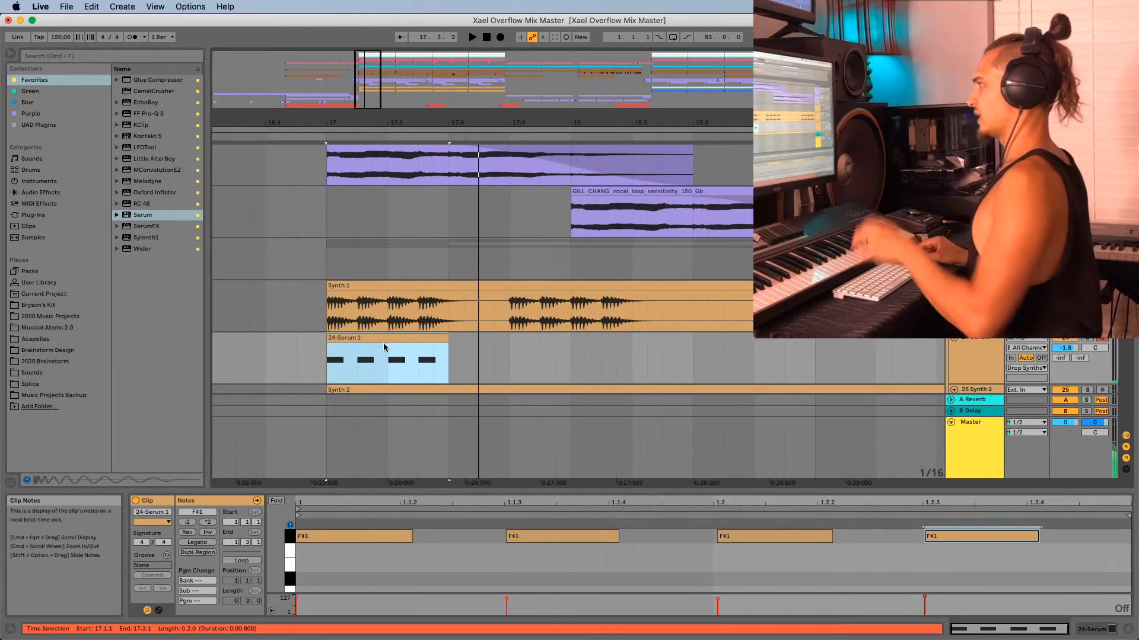
{"action": "left_click", "coordinate": [359, 336]}
{"action": "left_click_drag", "start_coordinate": [326, 120], "coordinate": [345, 66]}
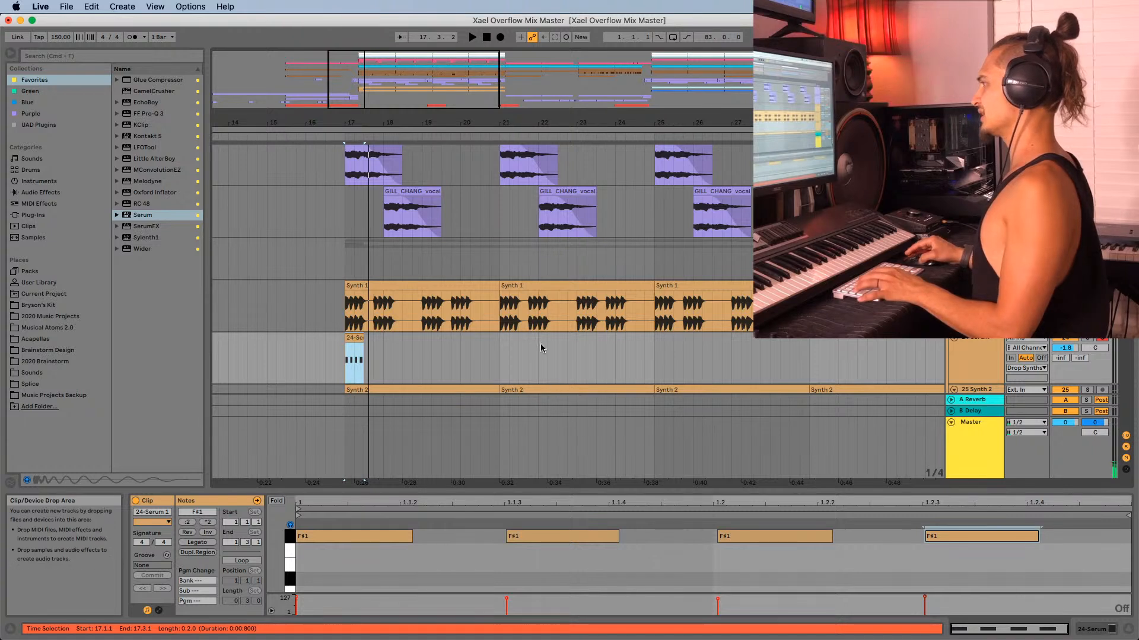
{"action": "key", "text": "space"}
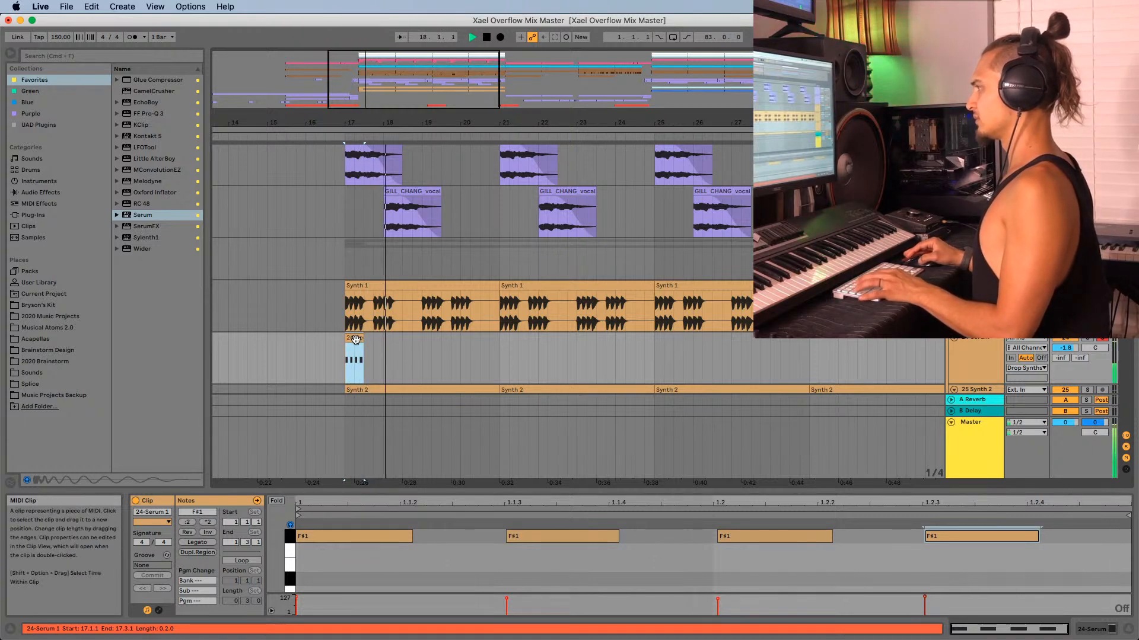
{"action": "key", "text": "space"}
{"action": "left_click_drag", "start_coordinate": [354, 339], "coordinate": [383, 356]}
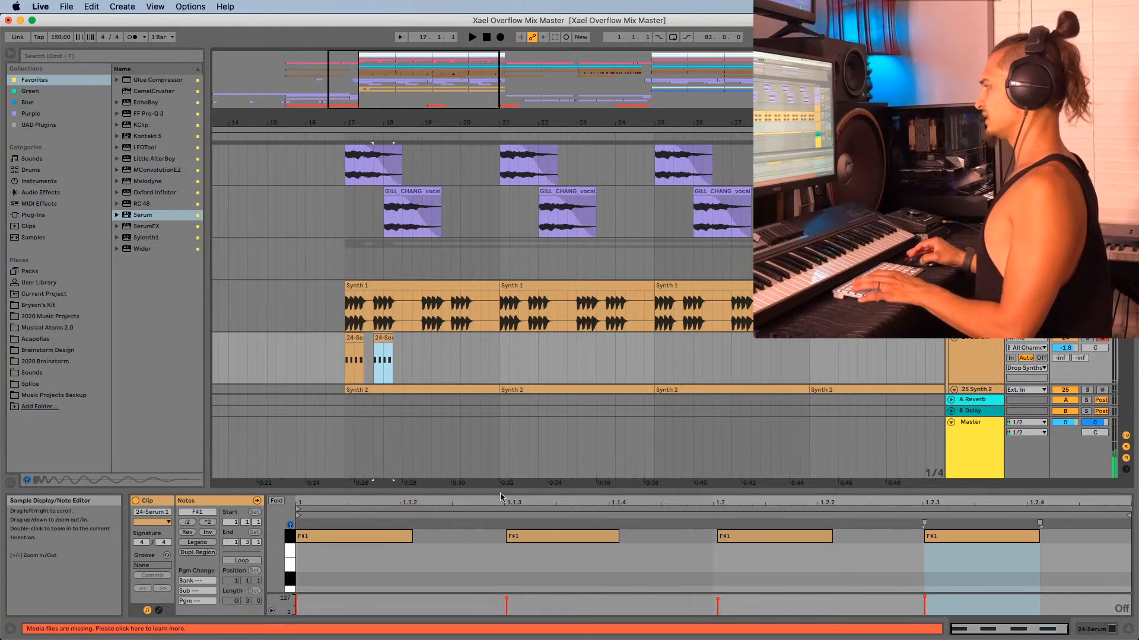
- Transpose all notes of the copied Serum clip down to E1
{"action": "left_click_drag", "start_coordinate": [467, 490], "coordinate": [467, 363]}
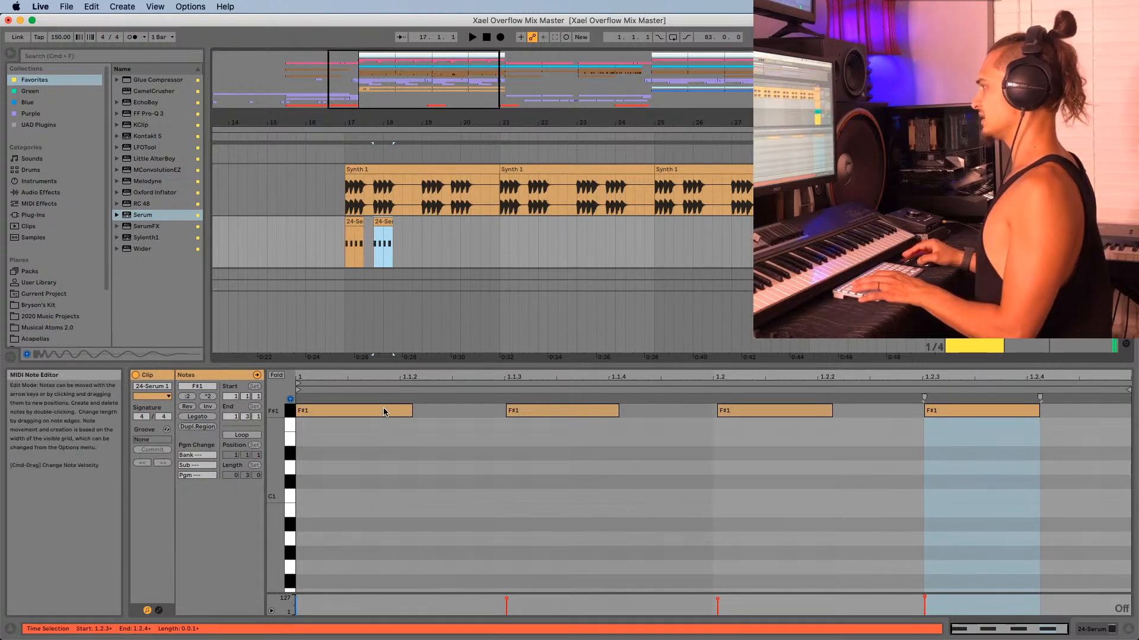
{"action": "left_click", "coordinate": [428, 475]}
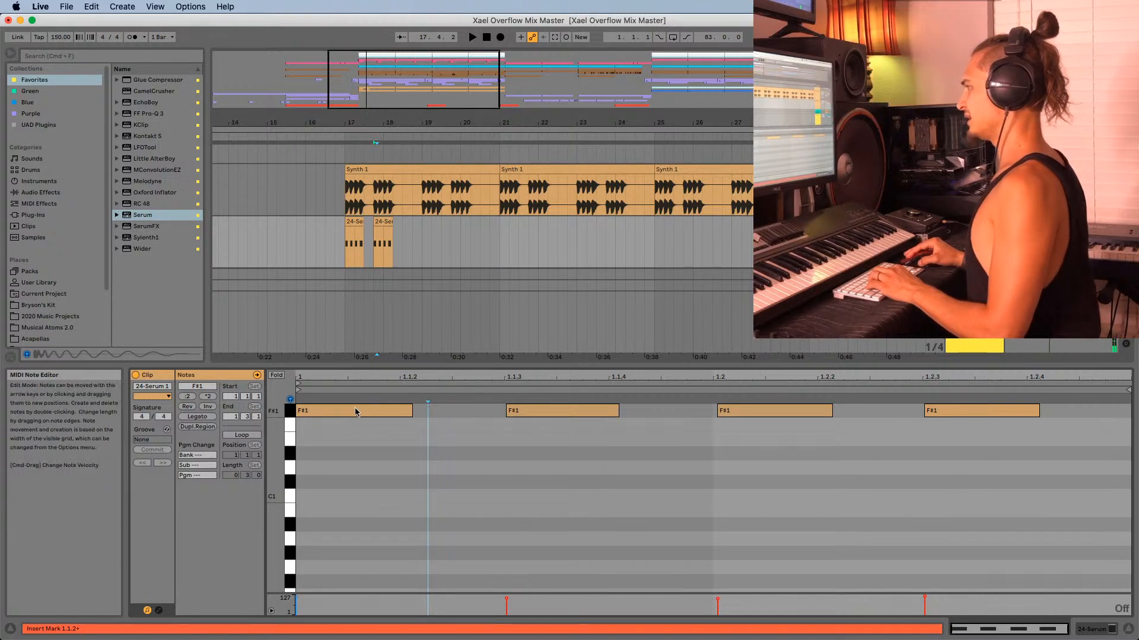
{"action": "key", "text": "super+a"}
{"action": "key", "text": "Down"}
{"action": "key", "text": "Down"}
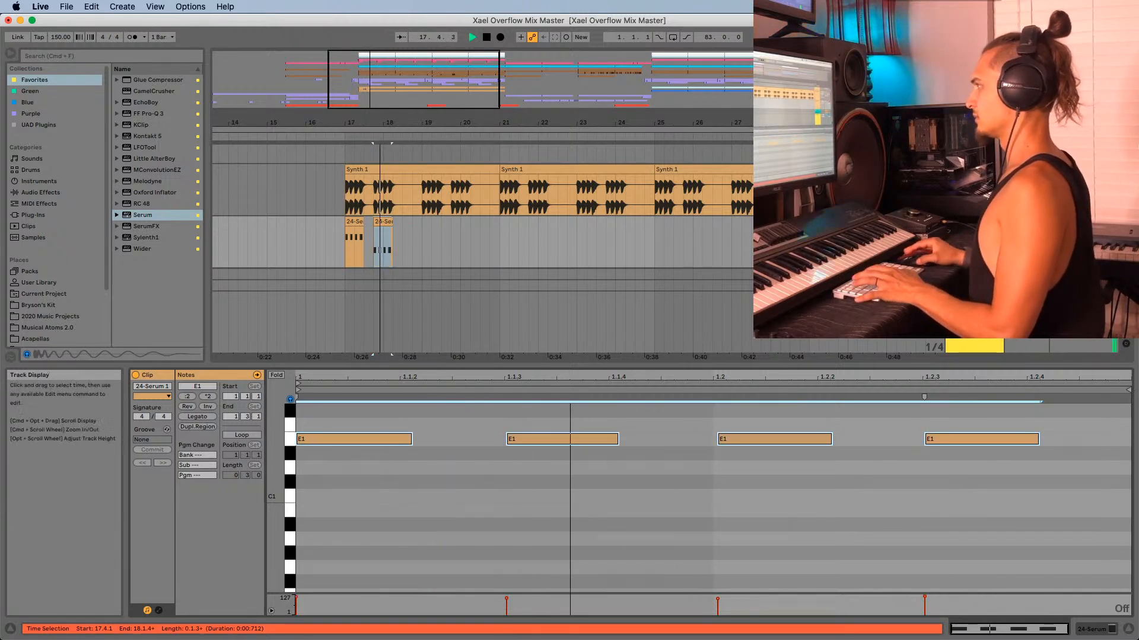
- Play both Serum clips against Synth 1 and lower the Serum track's volume to -6.3 dB
{"action": "left_click", "coordinate": [354, 221]}
{"action": "left_click", "coordinate": [384, 222]}
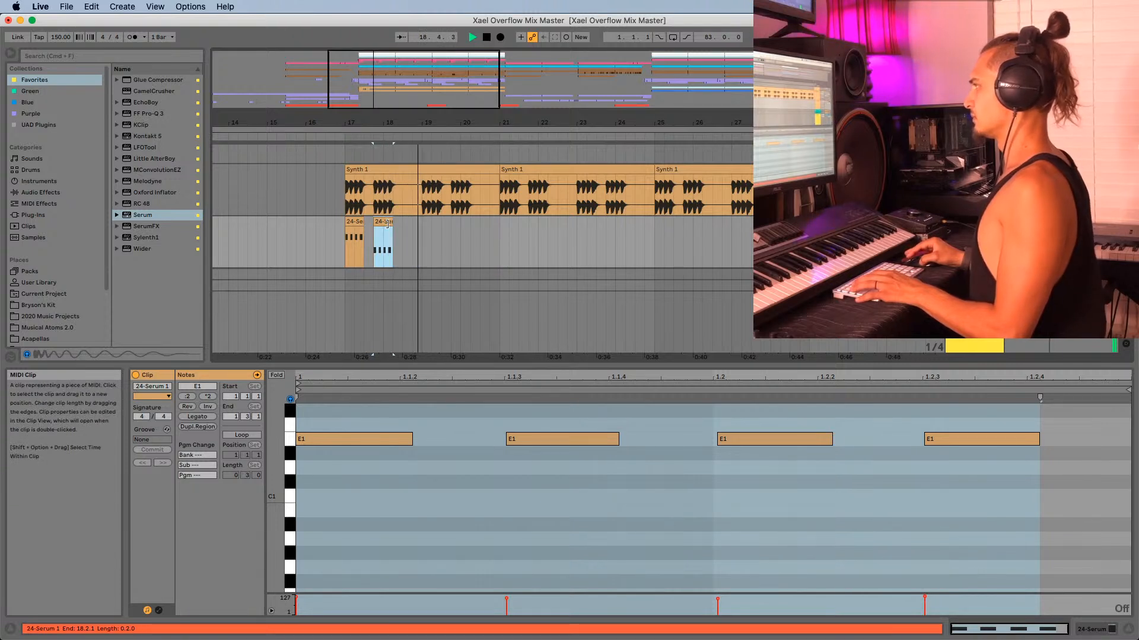
{"action": "left_click", "coordinate": [354, 222]}
{"action": "key", "text": "space"}
{"action": "key", "text": "space"}
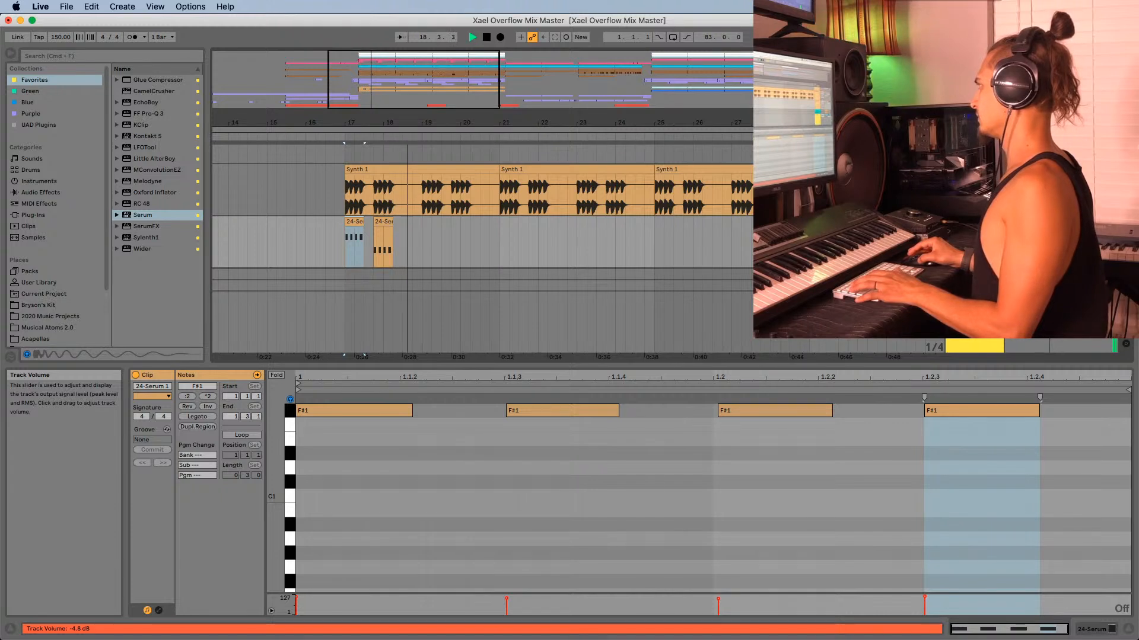
{"action": "key", "text": "space"}
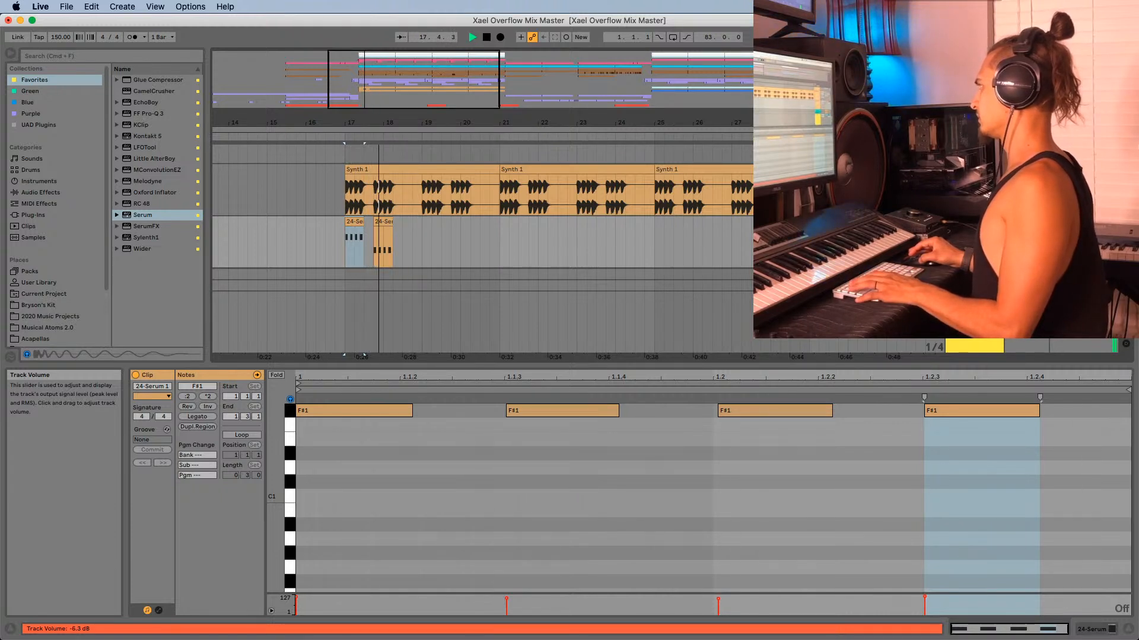
- Compare the Synth 1 clip's waveform with the first Serum clip's notes at 17.1.1
{"action": "left_click_drag", "start_coordinate": [352, 124], "coordinate": [352, 81]}
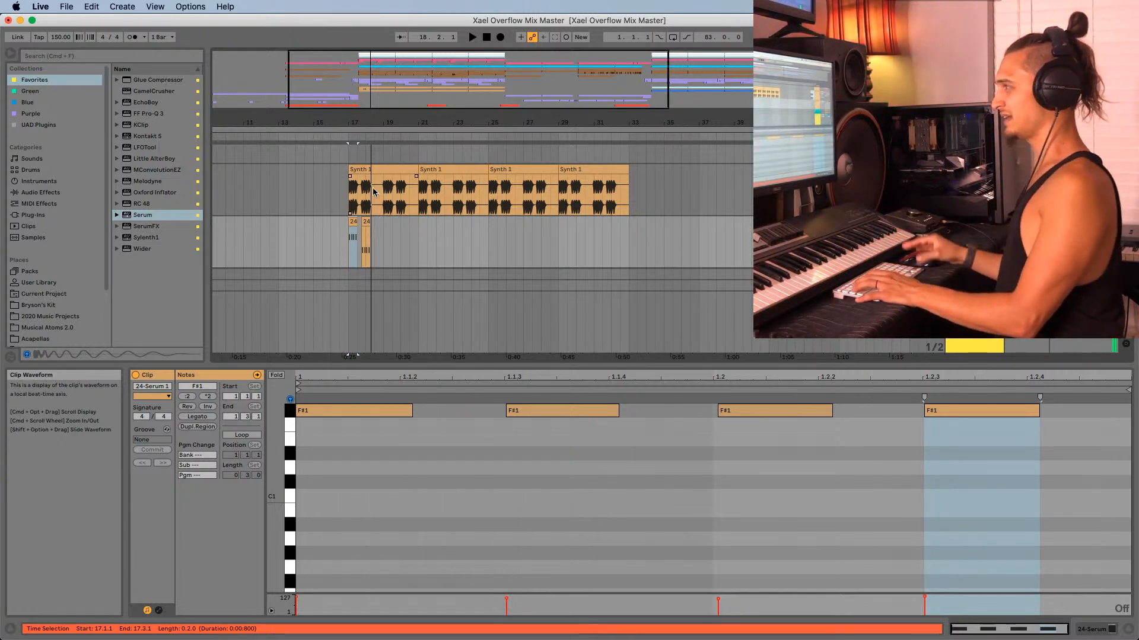
{"action": "left_click", "coordinate": [351, 254]}
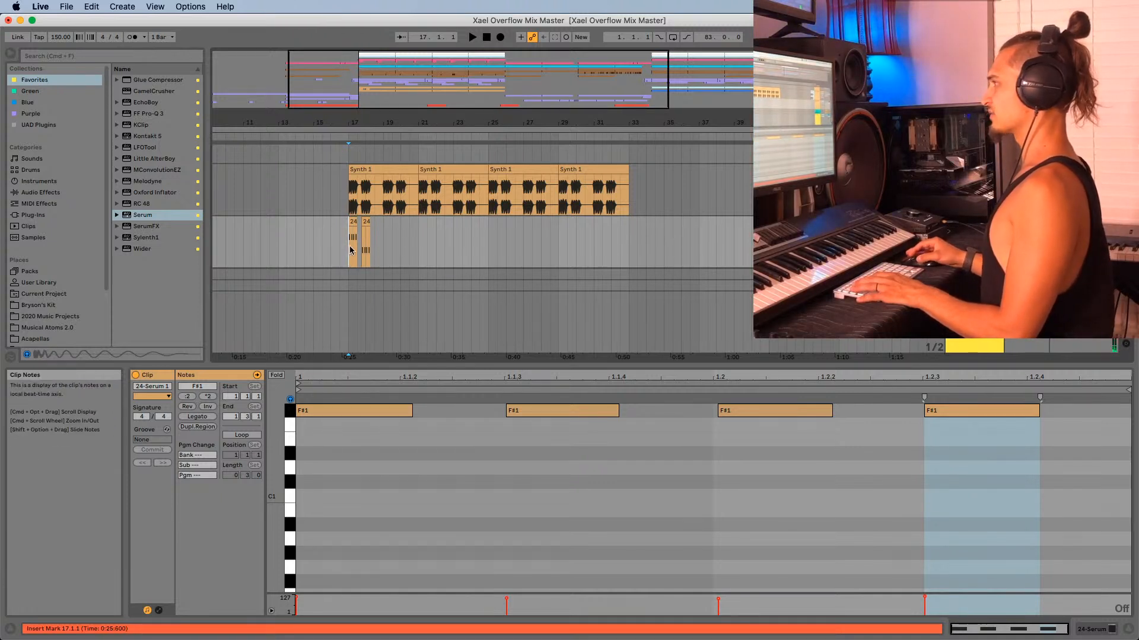
{"action": "left_click_drag", "start_coordinate": [339, 122], "coordinate": [397, 145]}
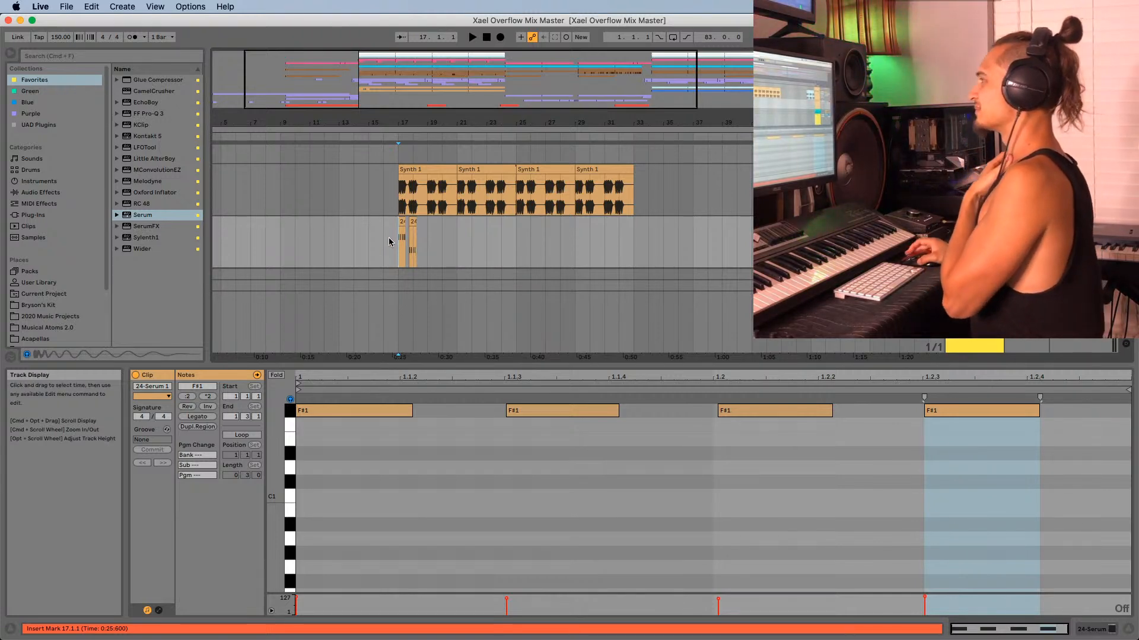
{"action": "left_click", "coordinate": [398, 206]}
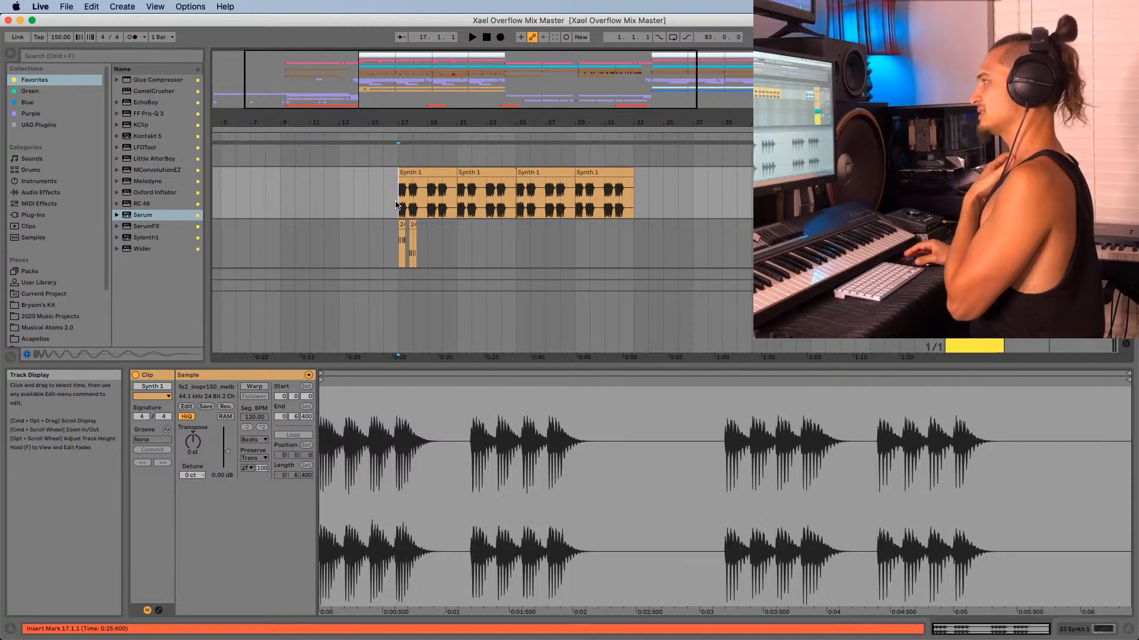
{"action": "left_click", "coordinate": [400, 247]}
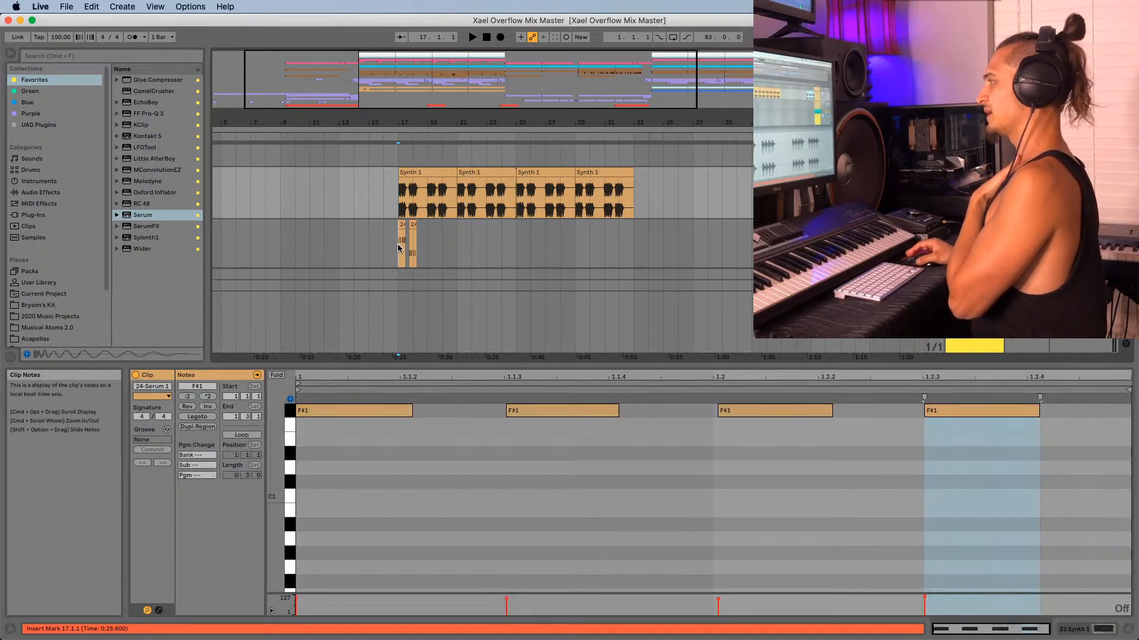
{"action": "left_click", "coordinate": [386, 250]}
{"action": "left_click_drag", "start_coordinate": [386, 250], "coordinate": [410, 250]}
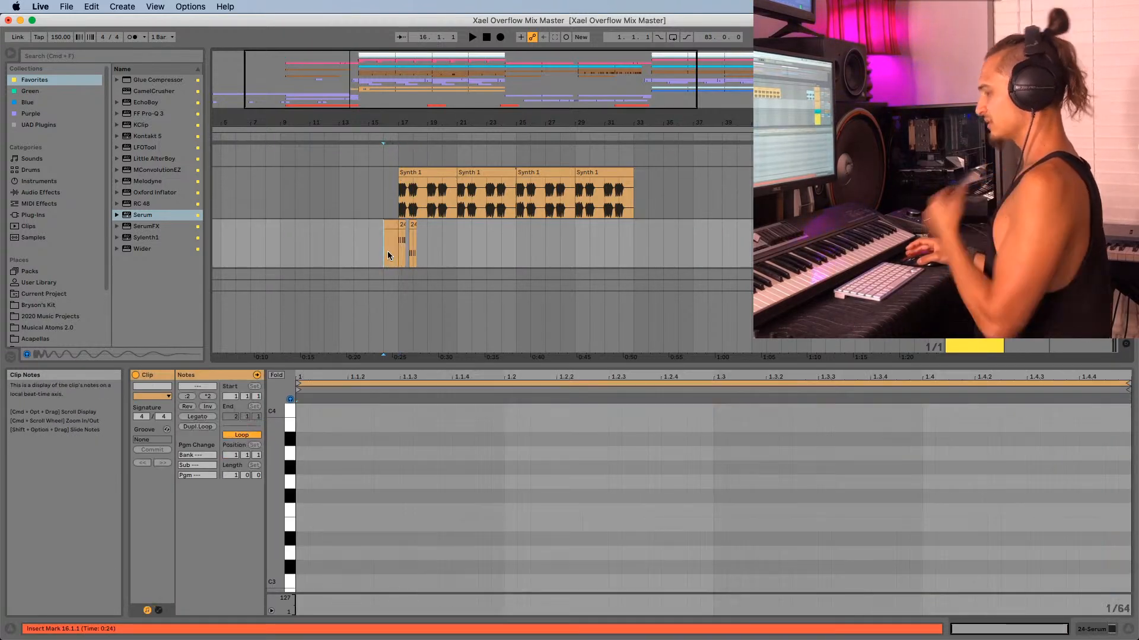
{"action": "key", "text": "Delete"}
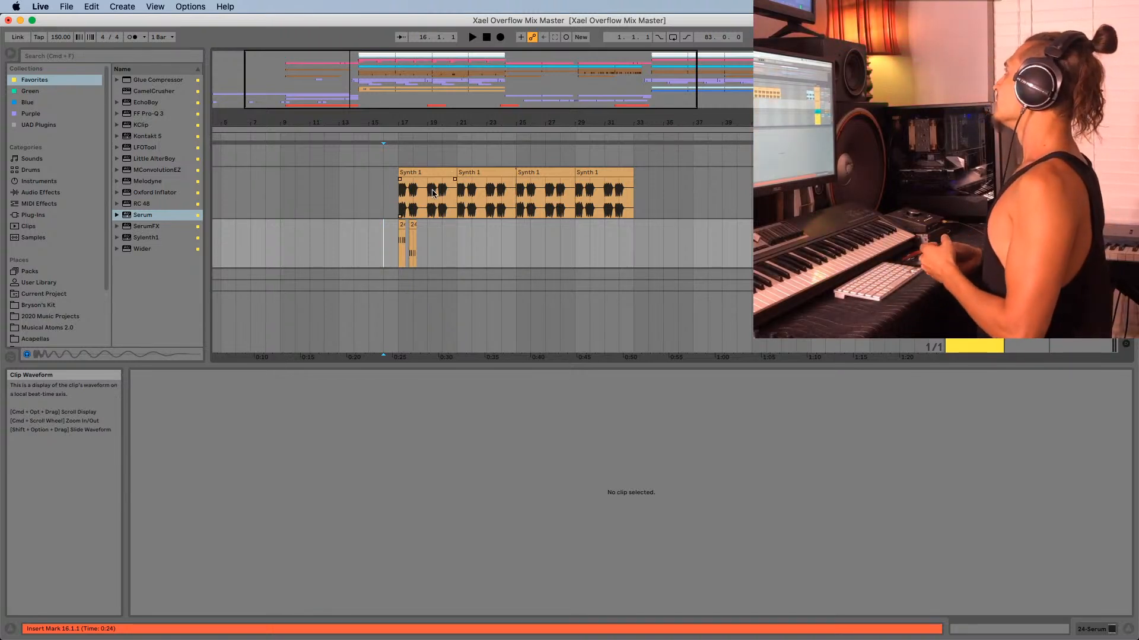
- Replay the two Serum clips with Synth 1 from 17.1.1 and fine-tune the track volume
{"action": "left_click", "coordinate": [399, 241]}
{"action": "left_click_drag", "start_coordinate": [410, 119], "coordinate": [426, 181]}
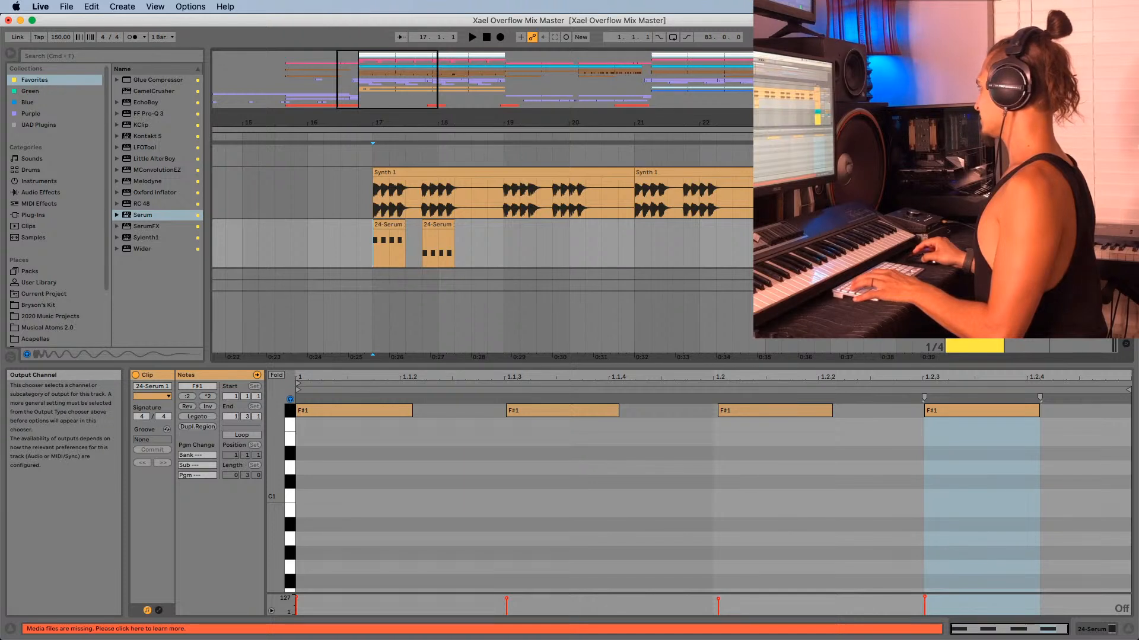
{"action": "key", "text": "space"}
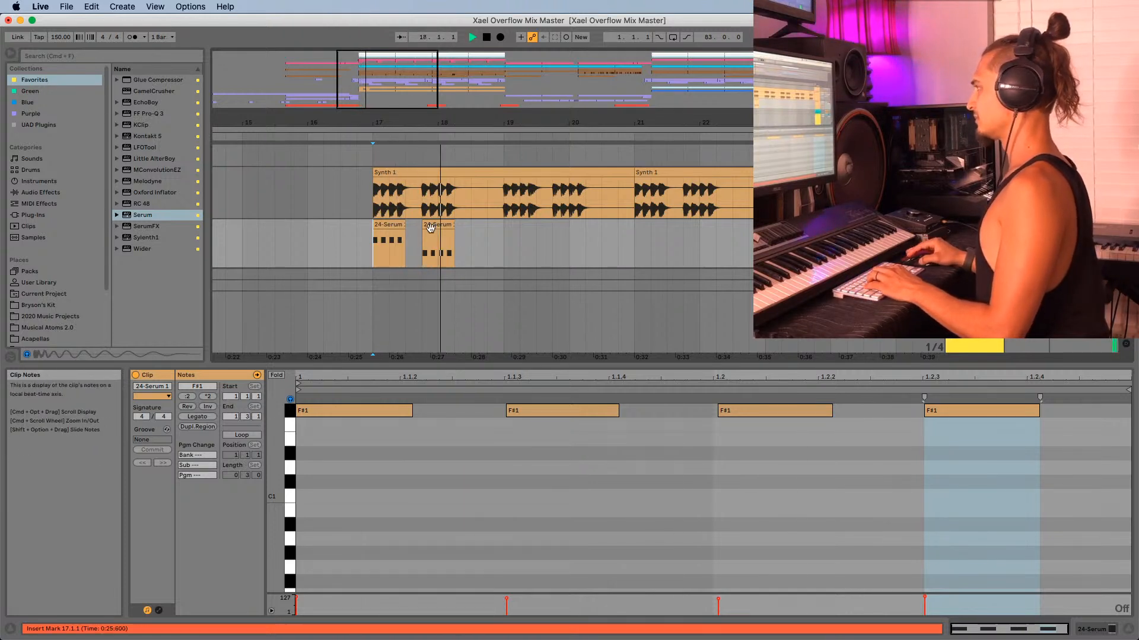
{"action": "key", "text": "space"}
{"action": "left_click", "coordinate": [389, 249]}
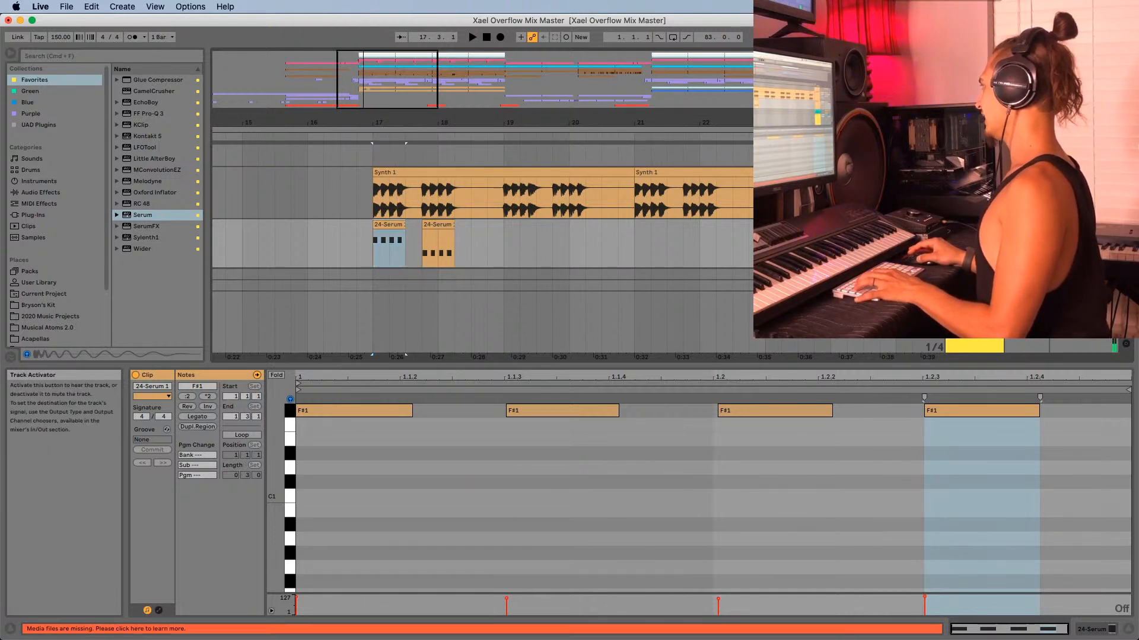
{"action": "left_click", "coordinate": [349, 134]}
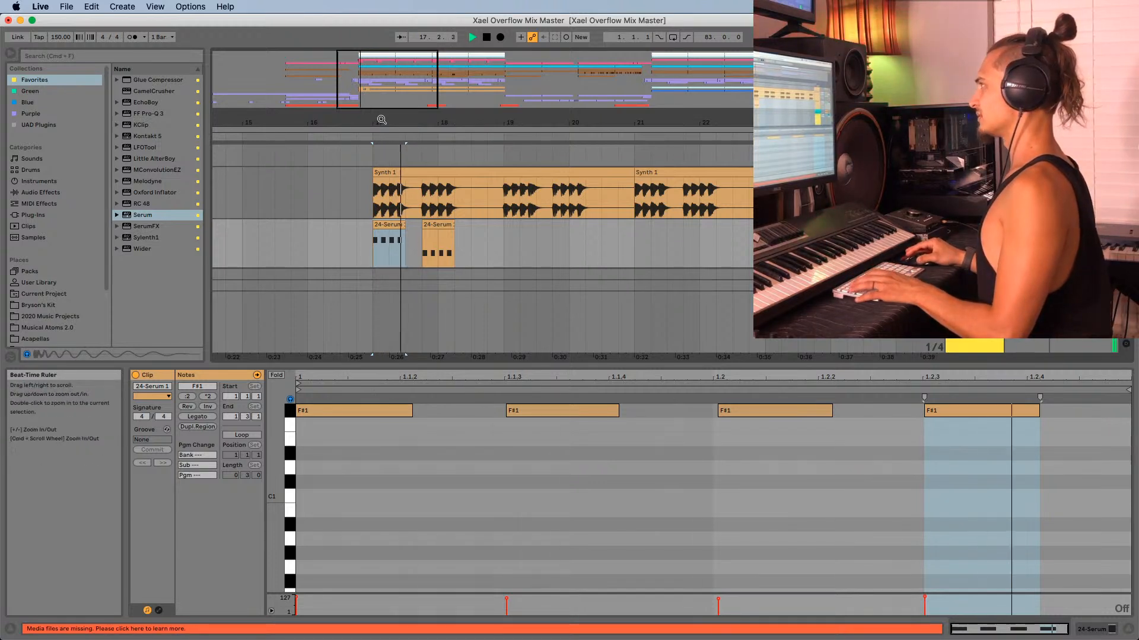
{"action": "key", "text": "minus"}
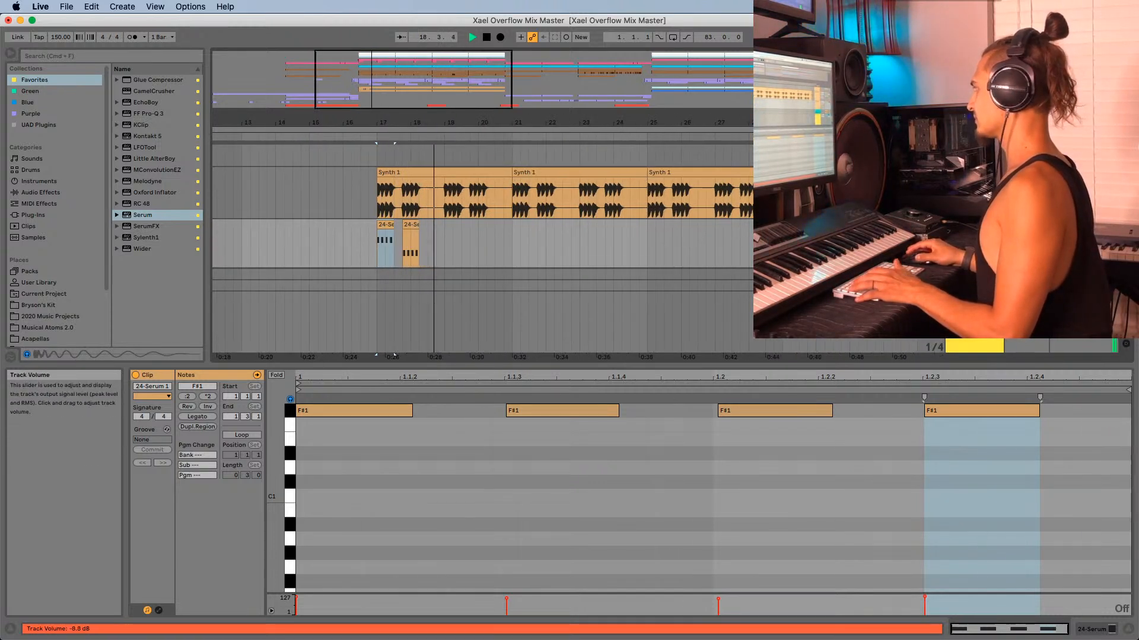
{"action": "key", "text": "space"}
{"action": "left_click", "coordinate": [380, 237]}
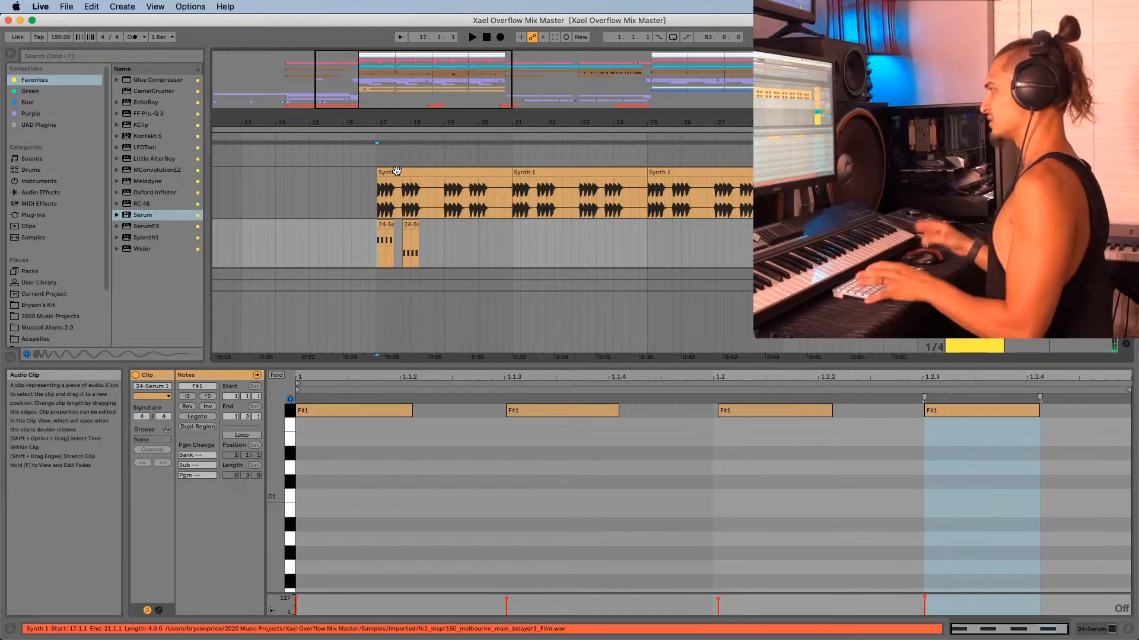
- Select the first Serum clip and play the drop from 17.1.1 through the first Synth 1 clip
{"action": "left_click", "coordinate": [477, 449]}
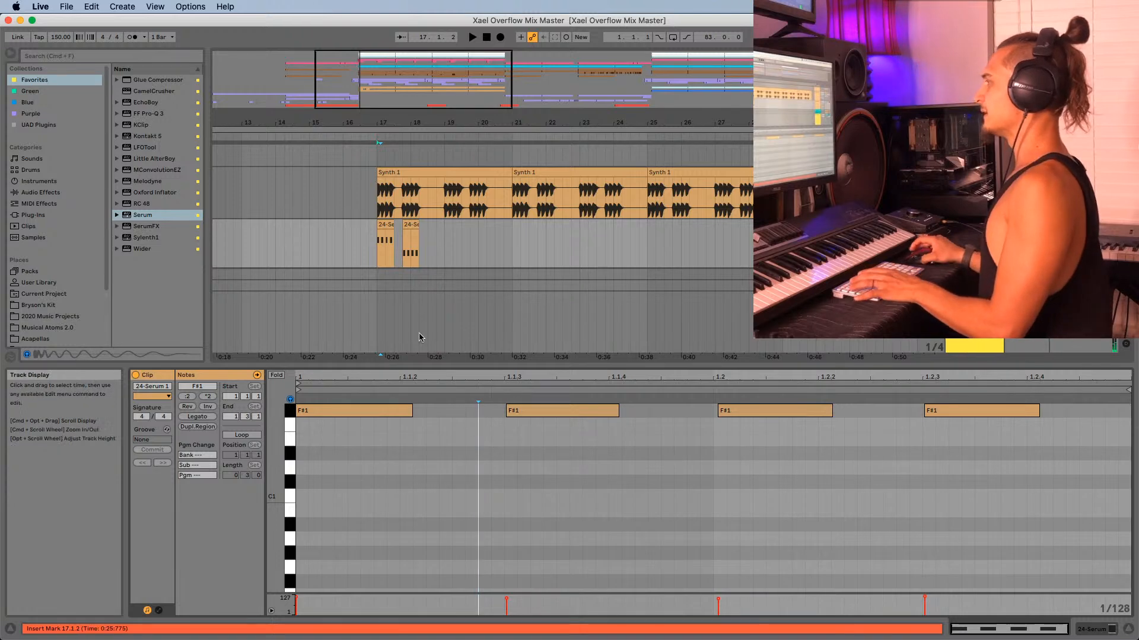
{"action": "left_click", "coordinate": [374, 258]}
{"action": "mouse_move", "coordinate": [374, 136]}
{"action": "left_mouse_down"}
{"action": "mouse_move", "coordinate": [371, 118]}
{"action": "mouse_move", "coordinate": [372, 146]}
{"action": "left_mouse_up"}
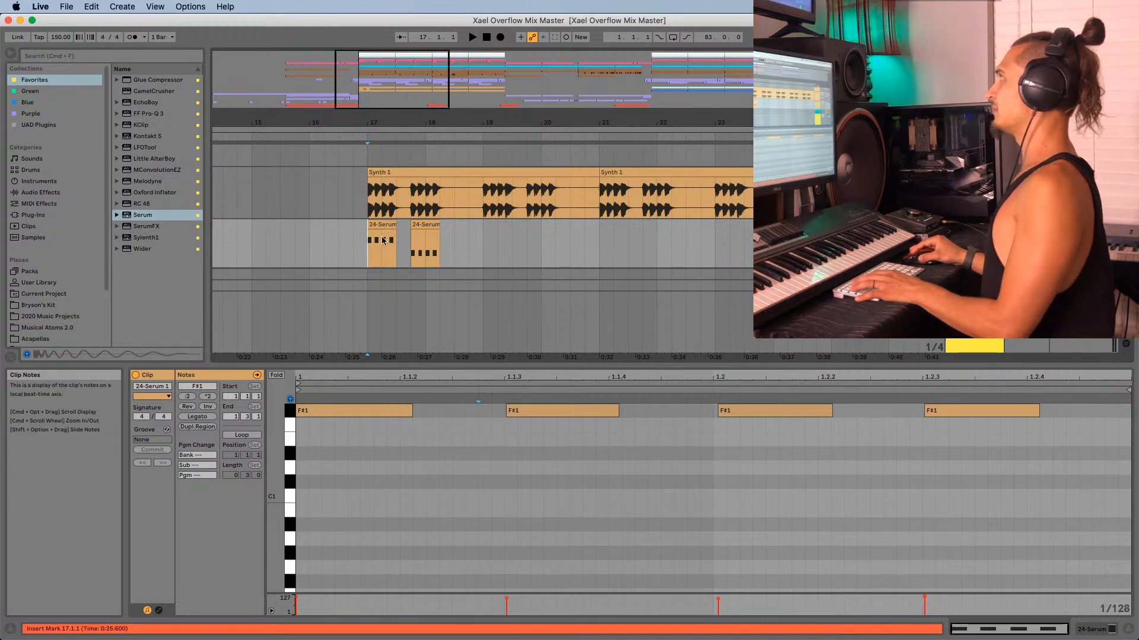
{"action": "left_click", "coordinate": [376, 224]}
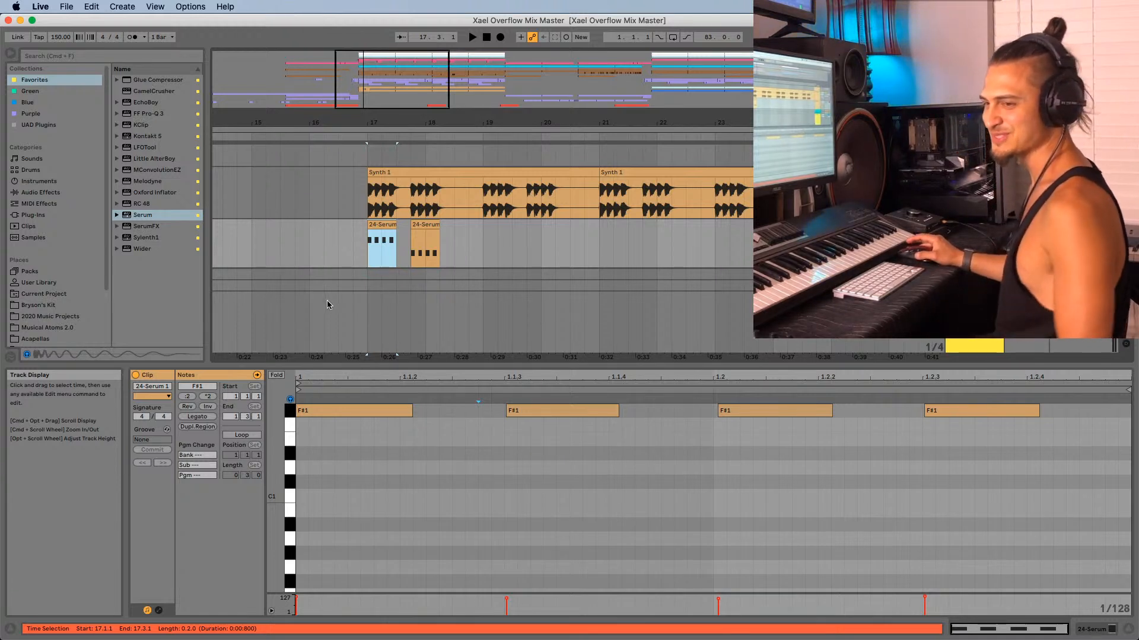
{"action": "left_click", "coordinate": [375, 224]}
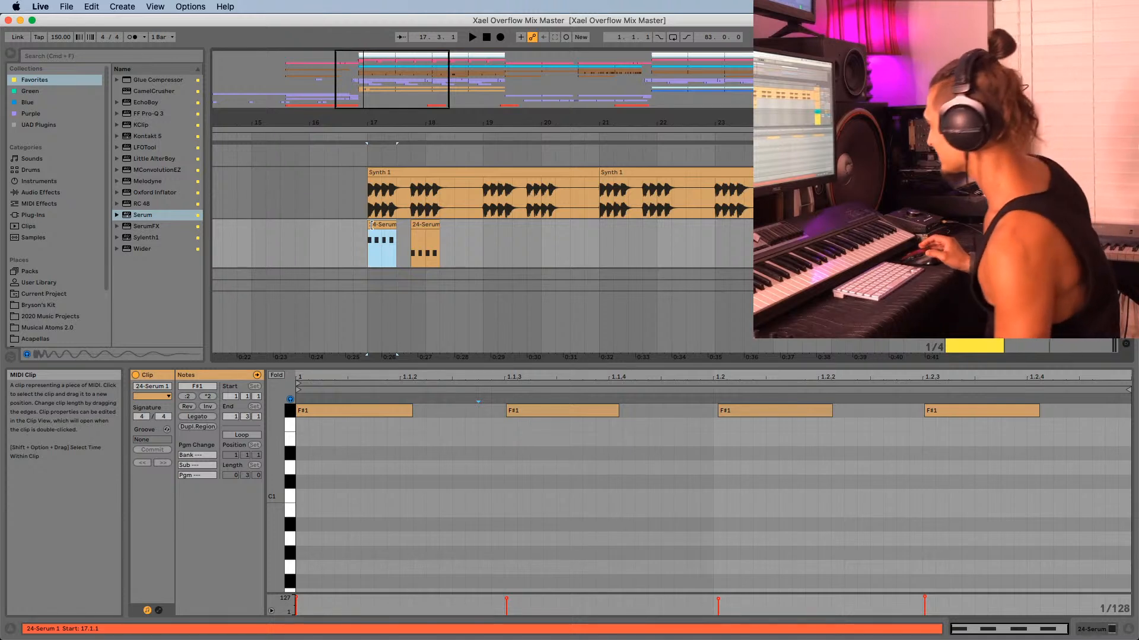
{"action": "key", "text": "space"}
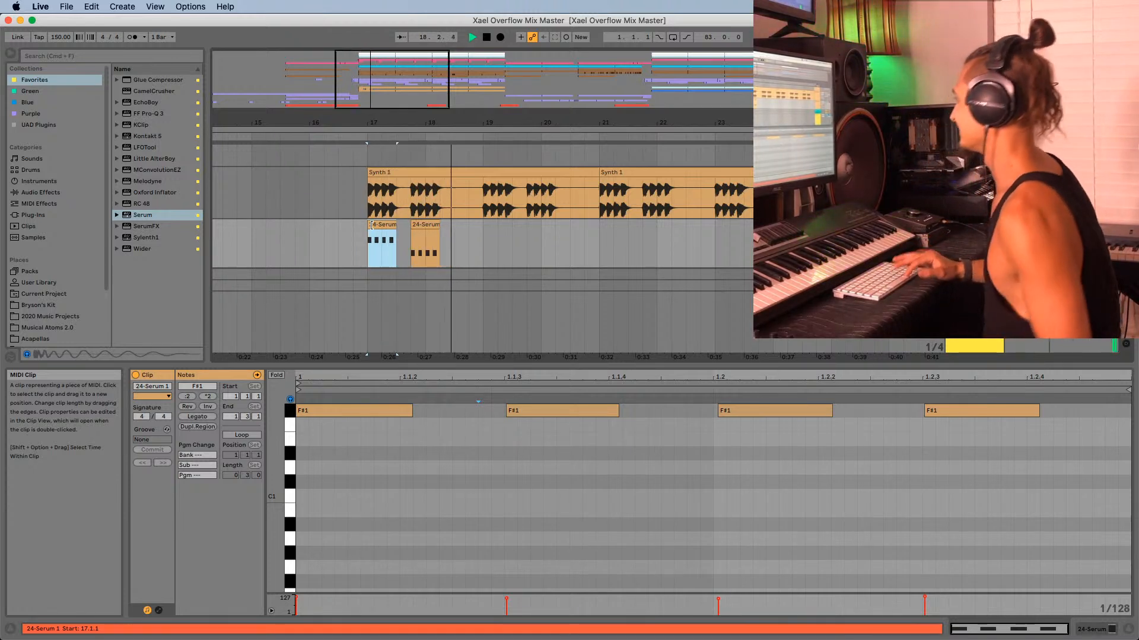
{"action": "left_click_drag", "start_coordinate": [485, 124], "coordinate": [454, 98]}
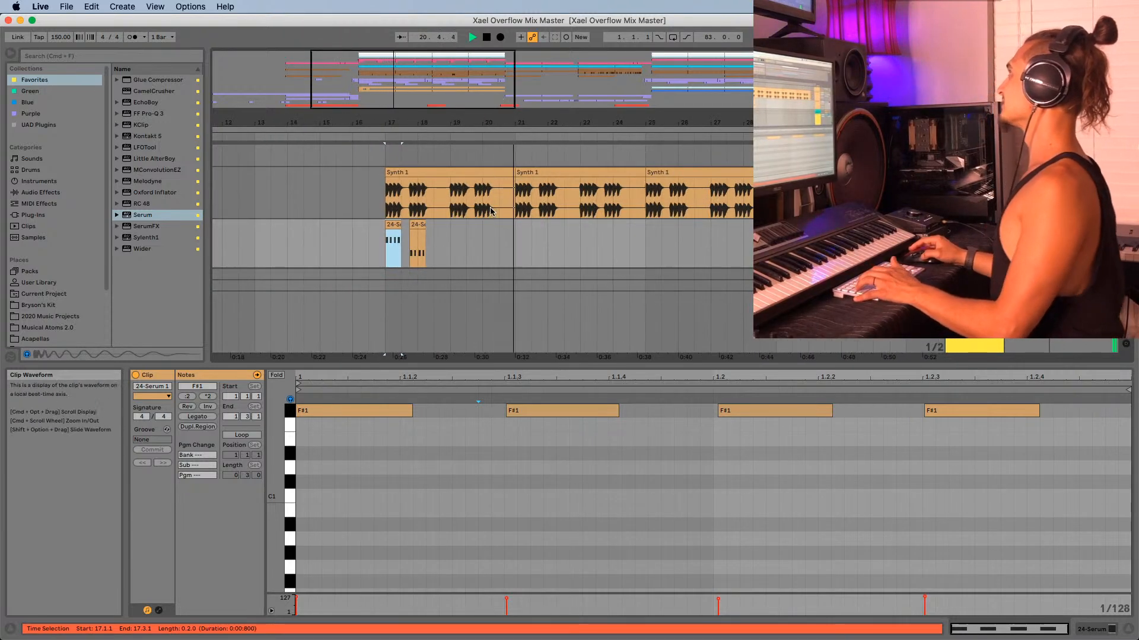
{"action": "scroll", "coordinate": [398, 236], "scroll_direction": "up", "scroll_amount": 2}
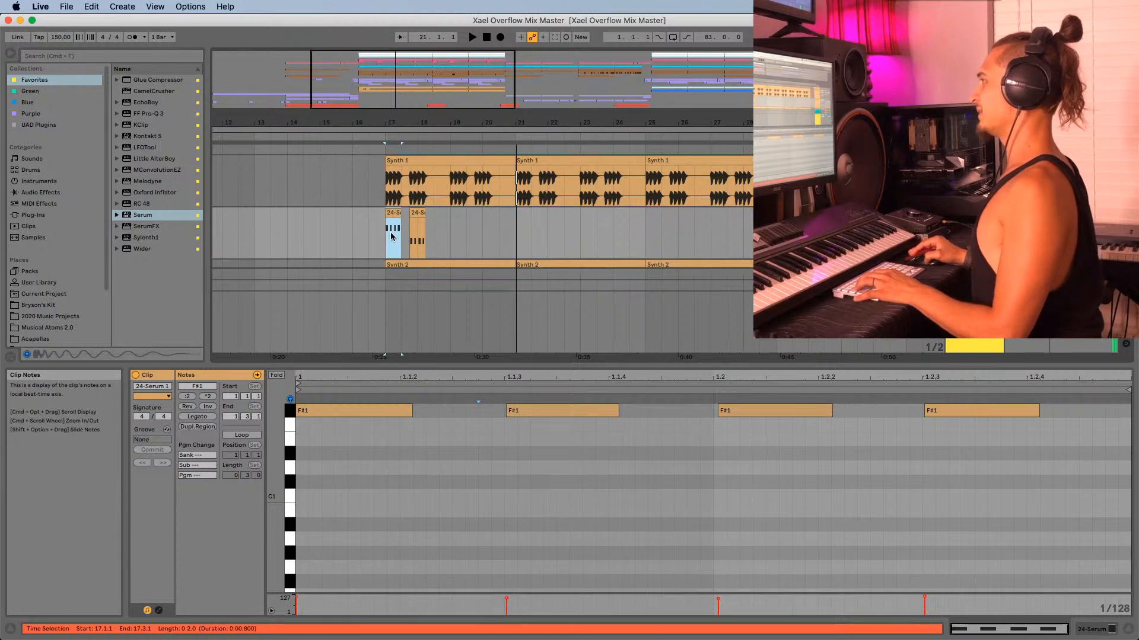
- Examine the Synth 2 clip at 17.1.1 and play the drop while looking over the neighbouring synth and vocal tracks
{"action": "left_click", "coordinate": [391, 236]}
{"action": "scroll", "coordinate": [501, 236], "scroll_direction": "down", "scroll_amount": 1}
{"action": "scroll", "coordinate": [397, 259], "scroll_direction": "down", "scroll_amount": 3}
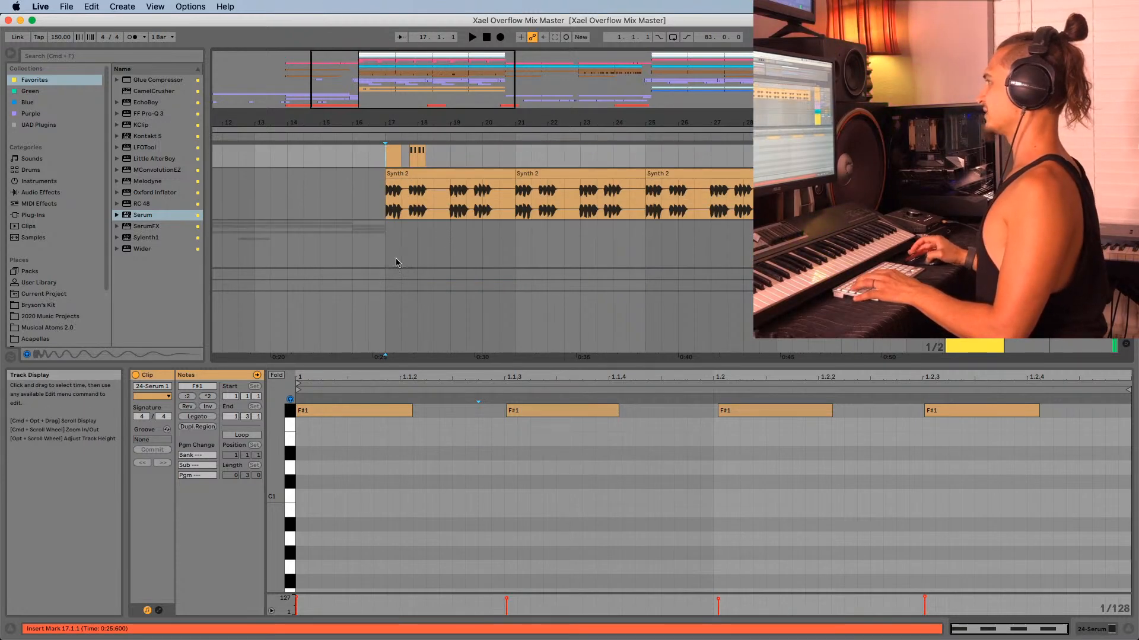
{"action": "left_click", "coordinate": [386, 208]}
{"action": "scroll", "coordinate": [406, 238], "scroll_direction": "down", "scroll_amount": 2}
{"action": "key", "text": "space"}
{"action": "scroll", "coordinate": [404, 235], "scroll_direction": "up", "scroll_amount": 3}
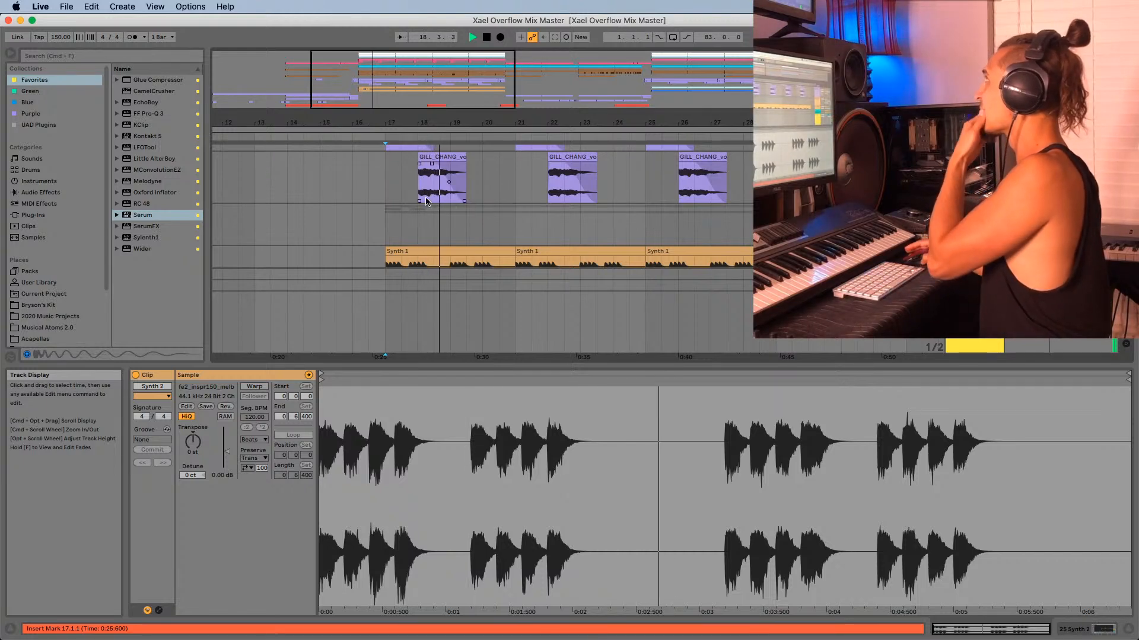
{"action": "left_click_drag", "start_coordinate": [430, 123], "coordinate": [430, 139]}
{"action": "scroll", "coordinate": [477, 220], "scroll_direction": "down", "scroll_amount": 2}
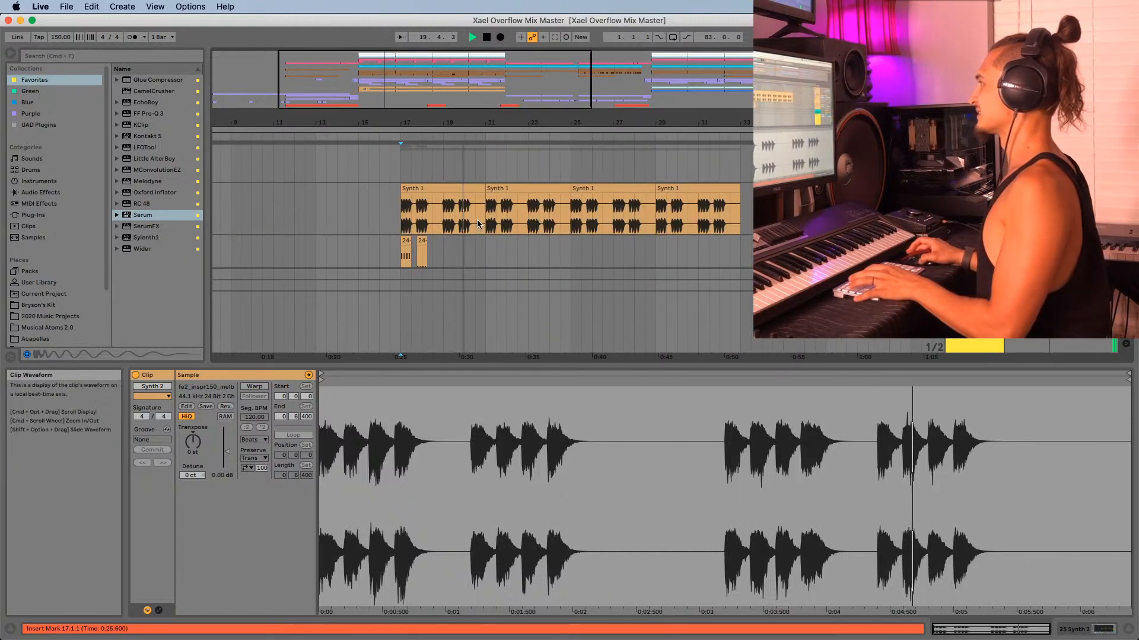
- Stop playback and mark the Serum track from 17.1.1 to 21.2.1 to review the part against the Synth 1 pattern
{"action": "left_click", "coordinate": [443, 250]}
{"action": "key", "text": "space"}
{"action": "mouse_move", "coordinate": [446, 250]}
{"action": "left_mouse_down"}
{"action": "mouse_move", "coordinate": [489, 240]}
{"action": "mouse_move", "coordinate": [449, 251]}
{"action": "left_mouse_up"}
{"action": "left_click", "coordinate": [444, 251]}
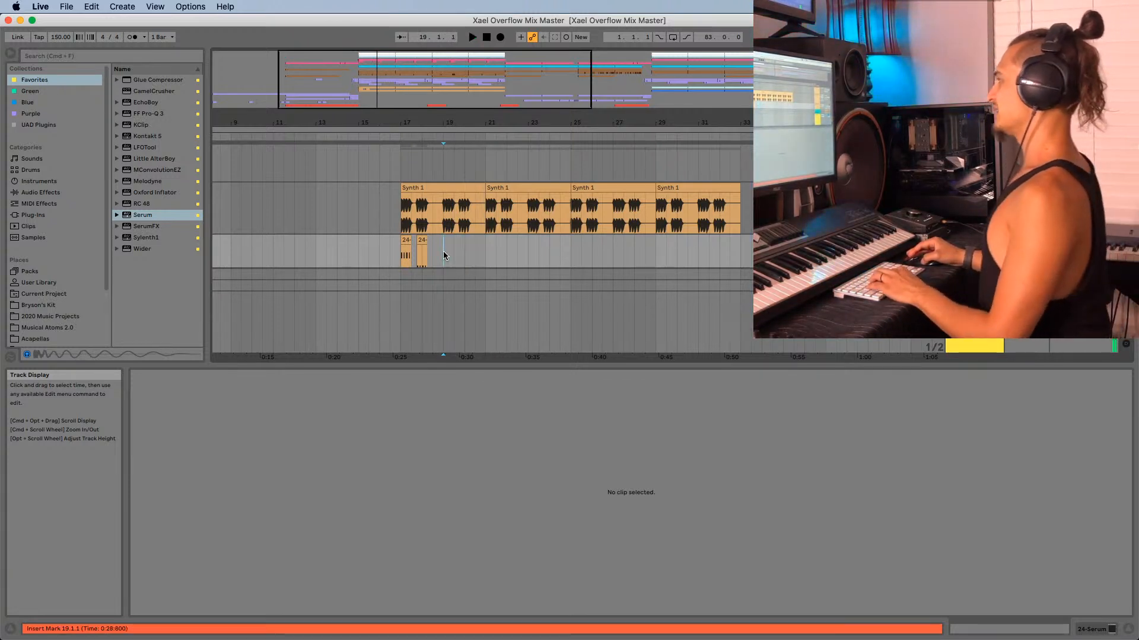
{"action": "left_click", "coordinate": [408, 257]}
{"action": "left_click", "coordinate": [489, 252], "text": "shift"}
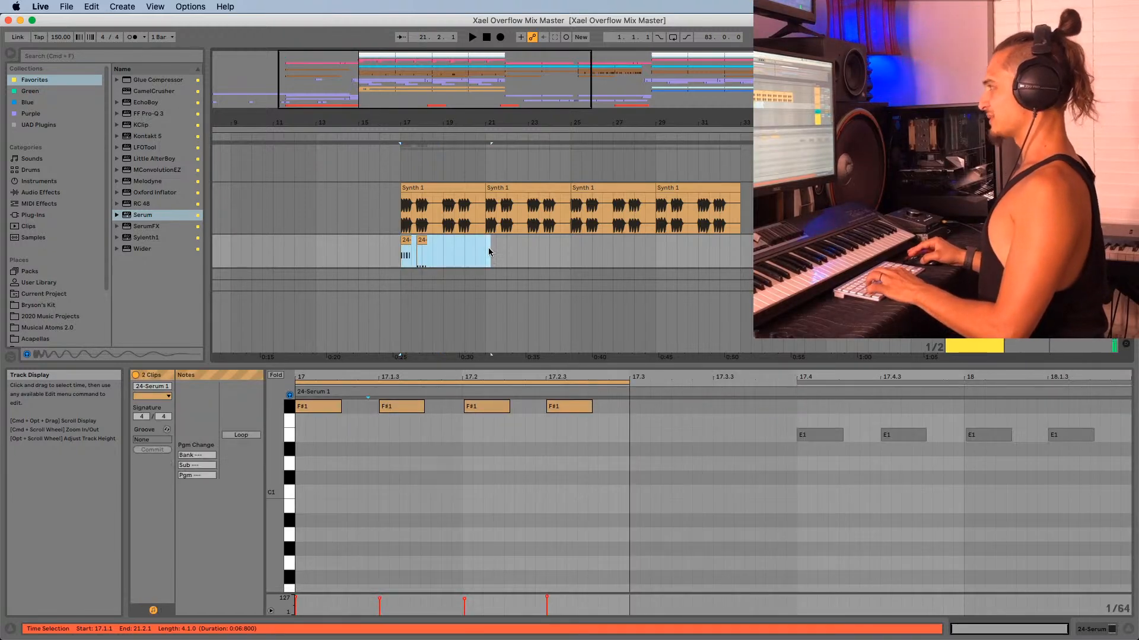
{"action": "mouse_move", "coordinate": [483, 248]}
{"action": "left_mouse_down"}
{"action": "mouse_move", "coordinate": [398, 257]}
{"action": "mouse_move", "coordinate": [396, 234]}
{"action": "mouse_move", "coordinate": [483, 233]}
{"action": "left_mouse_up"}
{"action": "left_click_drag", "start_coordinate": [402, 239], "coordinate": [482, 236]}
- Play the drop from 17.1.1 and look over its synth, vocal and drum layers with the clip view reduced
{"action": "key", "text": "space"}
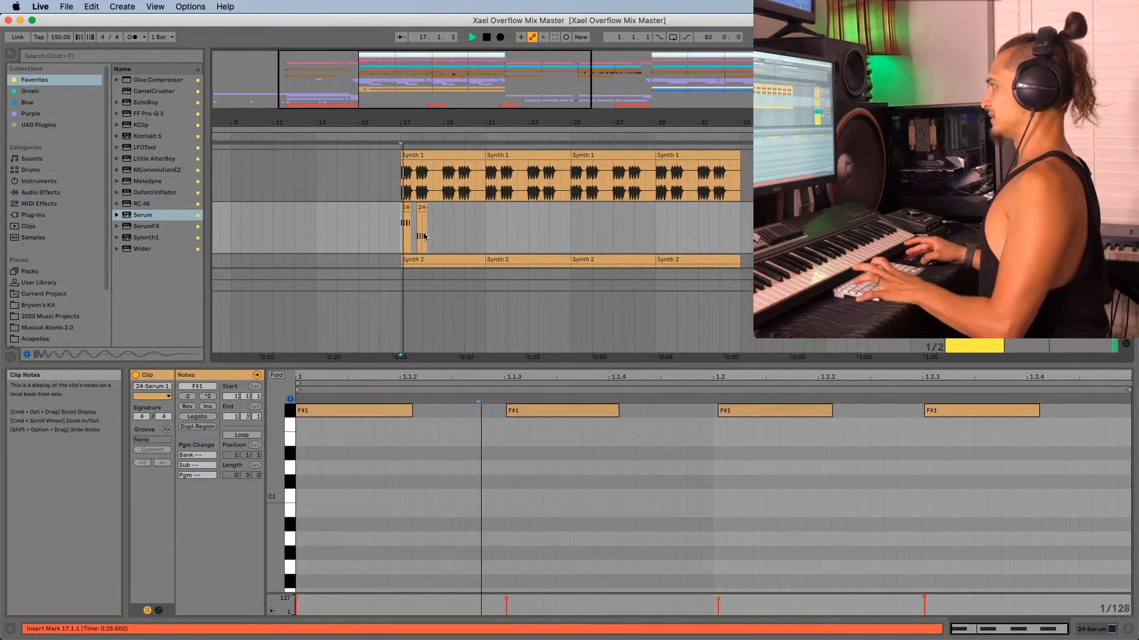
{"action": "scroll", "coordinate": [457, 284], "scroll_direction": "down", "scroll_amount": 3}
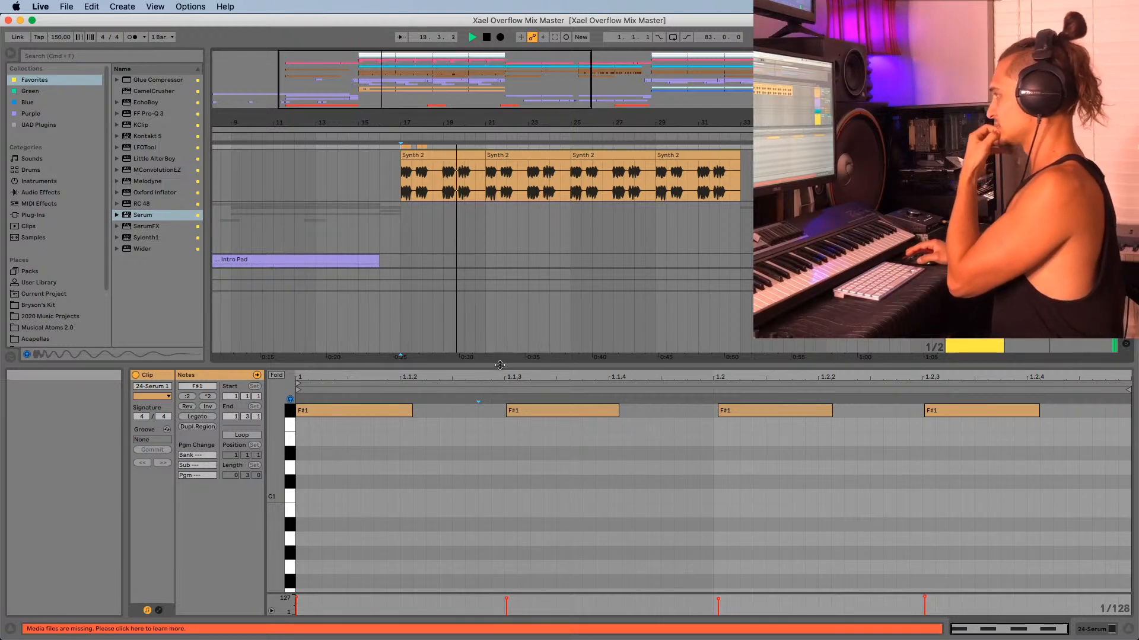
{"action": "left_click_drag", "start_coordinate": [487, 366], "coordinate": [490, 460]}
{"action": "scroll", "coordinate": [491, 276], "scroll_direction": "up", "scroll_amount": 3}
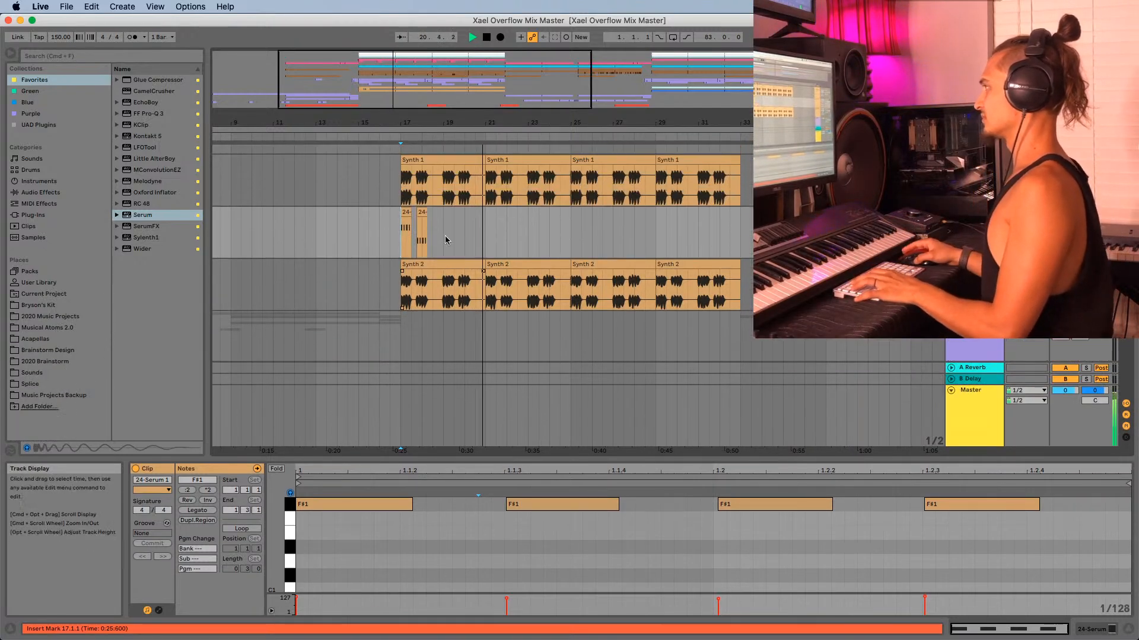
{"action": "scroll", "coordinate": [466, 263], "scroll_direction": "up", "scroll_amount": 10}
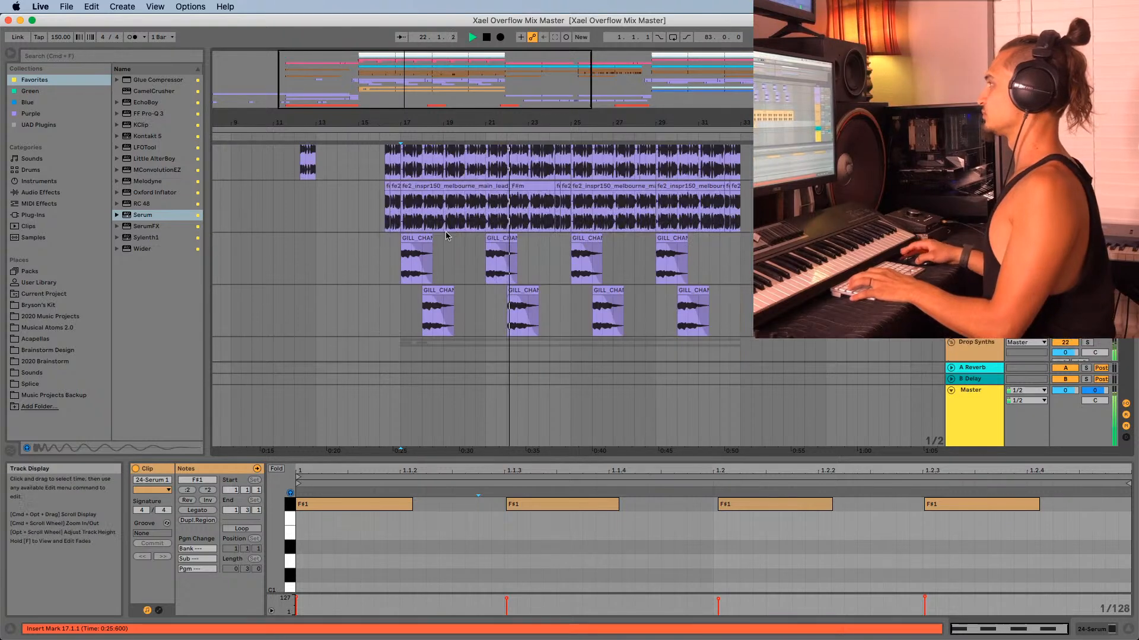
{"action": "scroll", "coordinate": [501, 267], "scroll_direction": "up", "scroll_amount": 5}
{"action": "scroll", "coordinate": [501, 267], "scroll_direction": "down", "scroll_amount": 4}
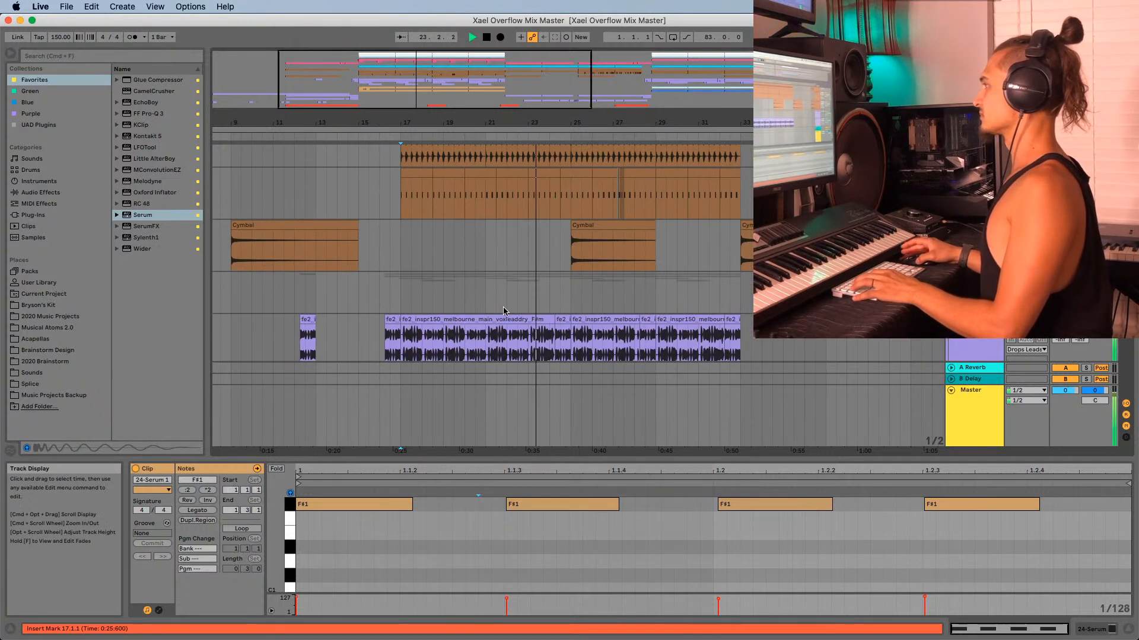
- Inspect the Cymbal clip in the middle of the drop and play the lead-in from just before bar 17
{"action": "left_click", "coordinate": [565, 235]}
{"action": "key", "text": "minus"}
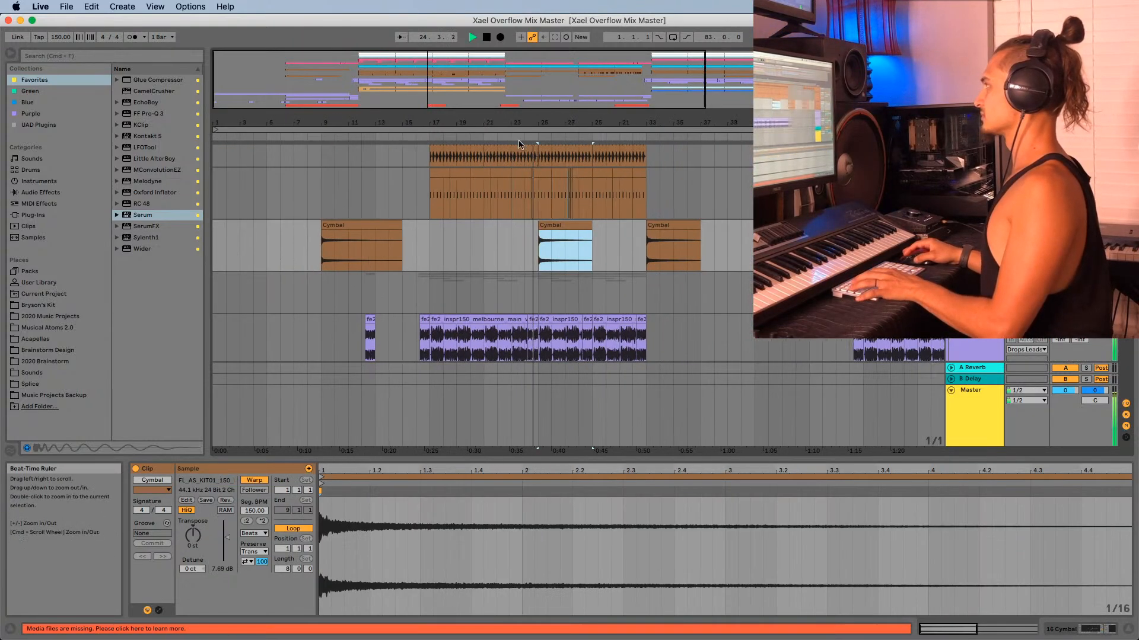
{"action": "left_click", "coordinate": [423, 249]}
{"action": "key", "text": "plus"}
{"action": "key", "text": "plus"}
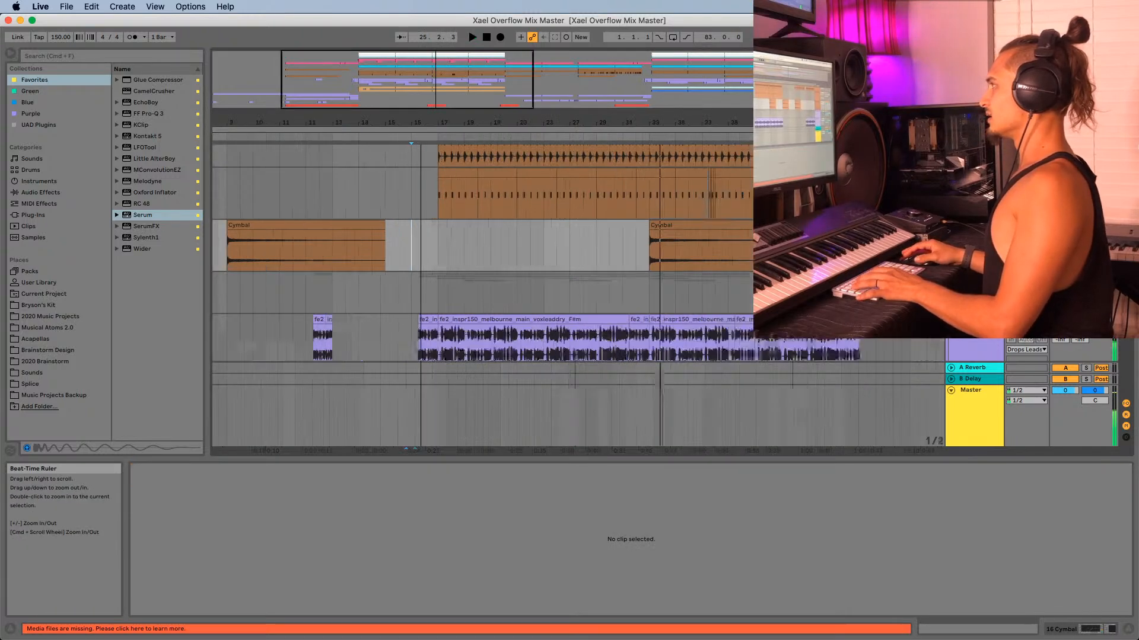
{"action": "left_click", "coordinate": [408, 256]}
{"action": "key", "text": "space"}
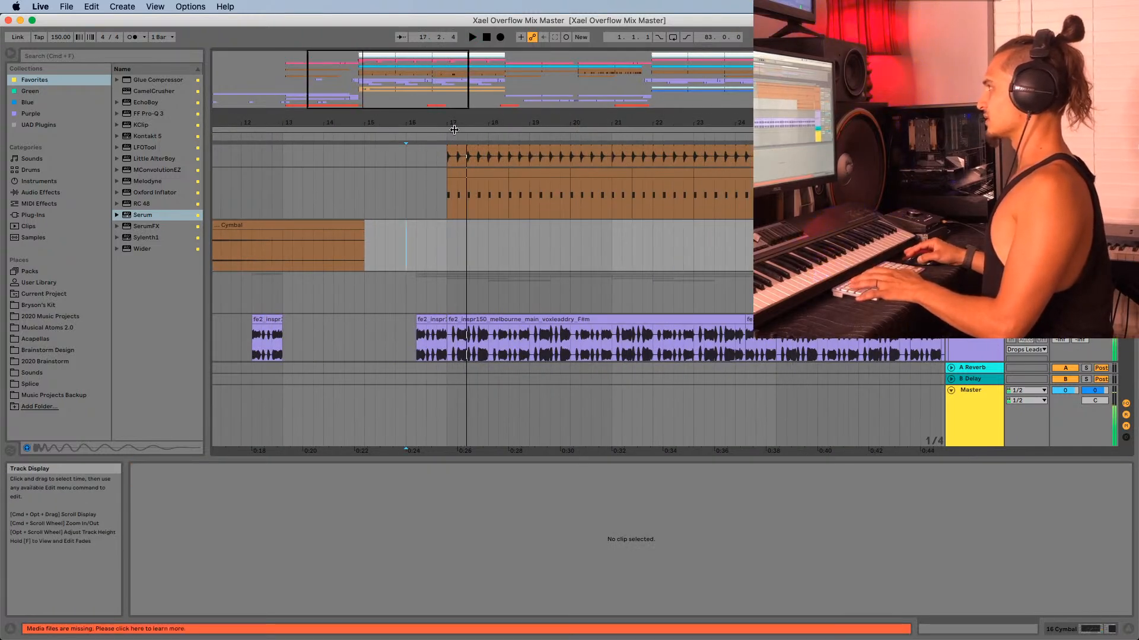
- Search the personal kit folder for "crash", with the empty FX track in view
{"action": "left_click_drag", "start_coordinate": [453, 130], "coordinate": [457, 122]}
{"action": "scroll", "coordinate": [483, 252], "scroll_direction": "down", "scroll_amount": 10}
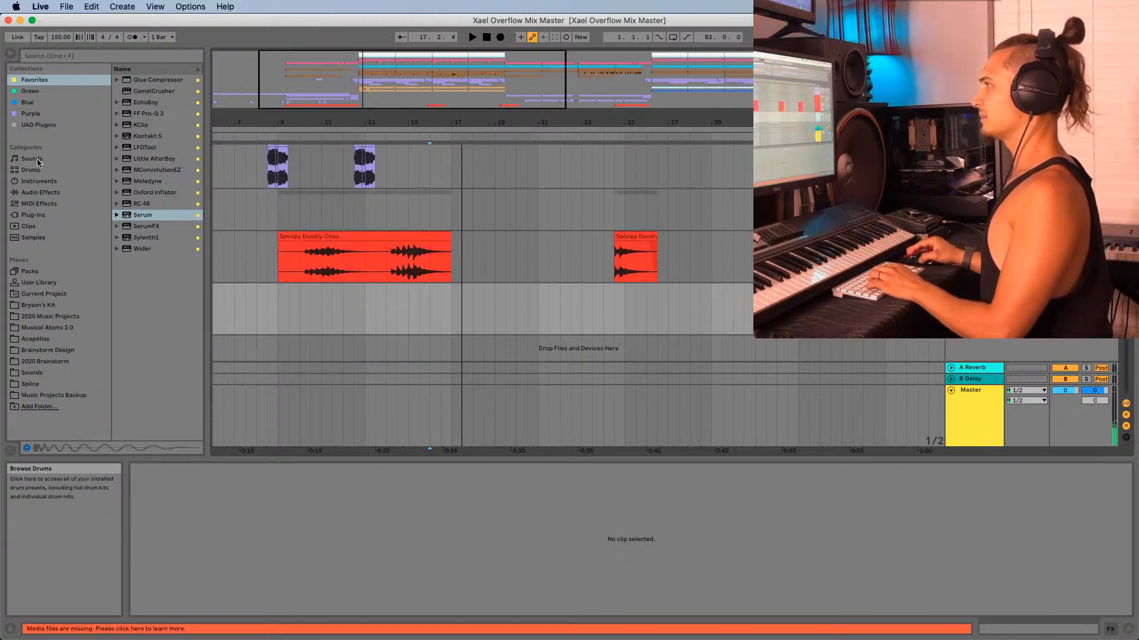
{"action": "left_click", "coordinate": [34, 305]}
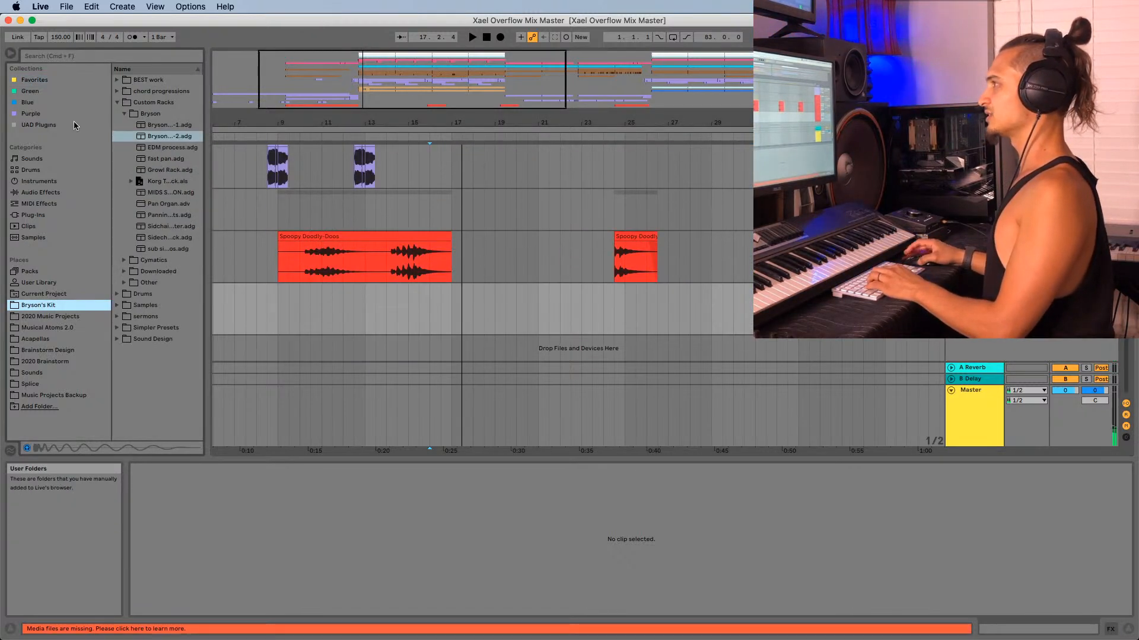
{"action": "left_click", "coordinate": [101, 55]}
{"action": "type", "text": "crash"}
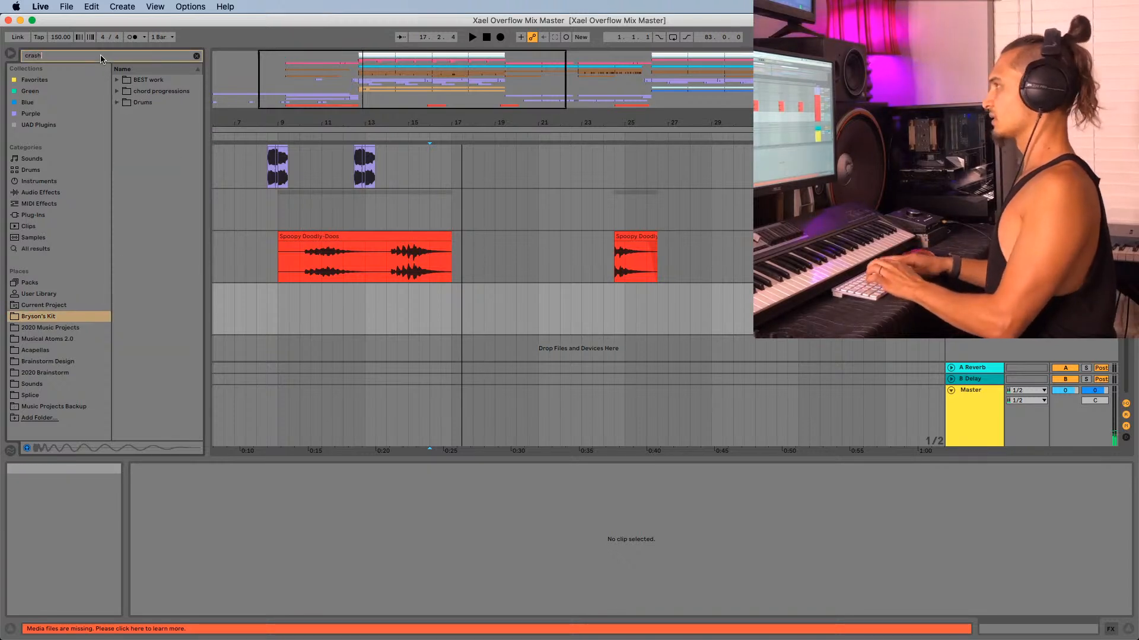
- Place the imported KSHMR crash sample from the Let My project's FX group on the empty FX track at 17.1.1
{"action": "left_click", "coordinate": [117, 80]}
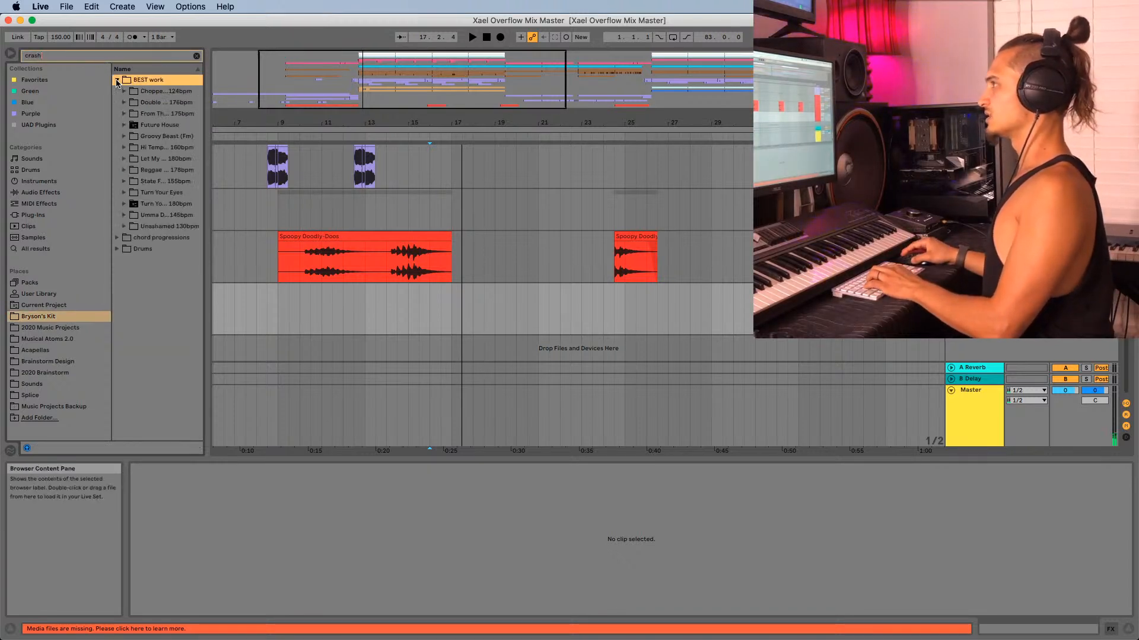
{"action": "left_click", "coordinate": [124, 158]}
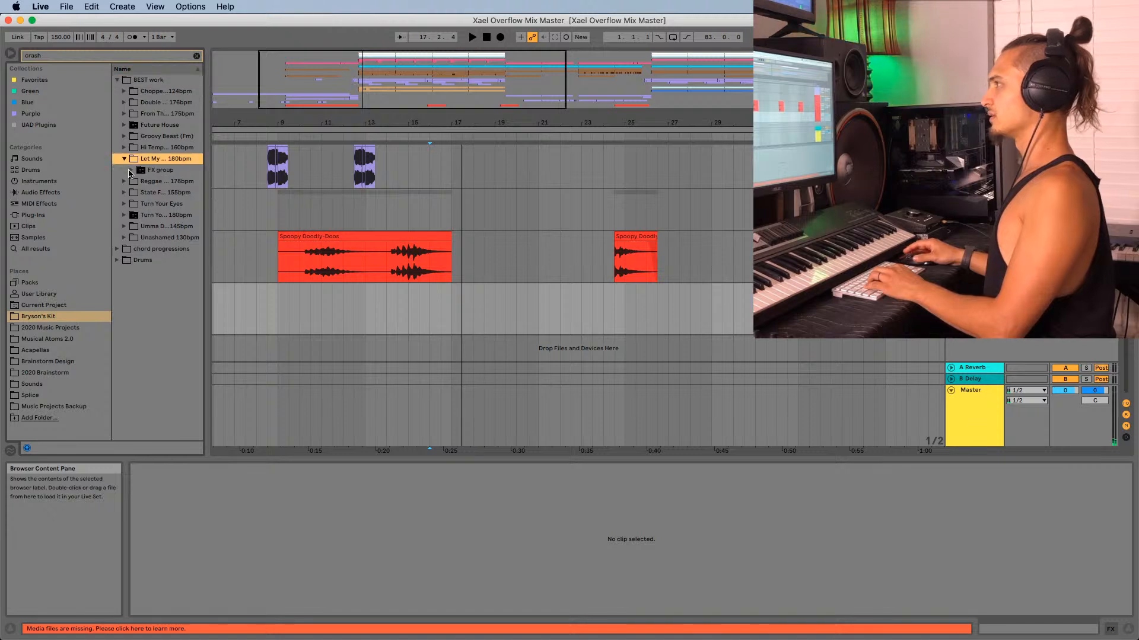
{"action": "left_click", "coordinate": [131, 170]}
{"action": "left_click", "coordinate": [138, 181]}
{"action": "left_click", "coordinate": [146, 193]}
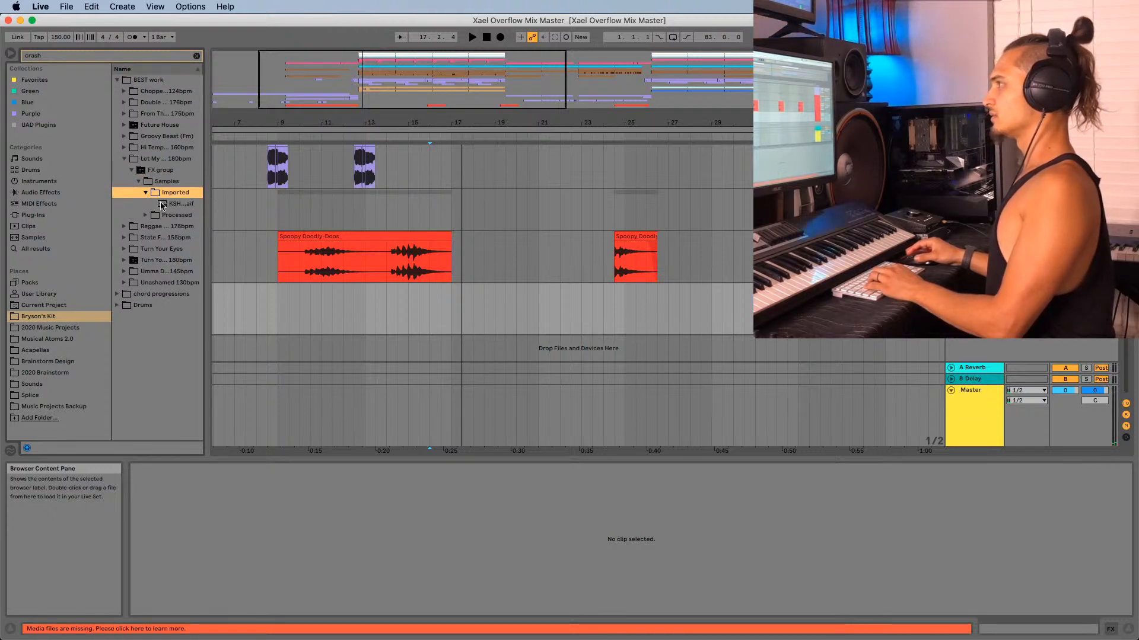
{"action": "left_click_drag", "start_coordinate": [161, 205], "coordinate": [455, 318]}
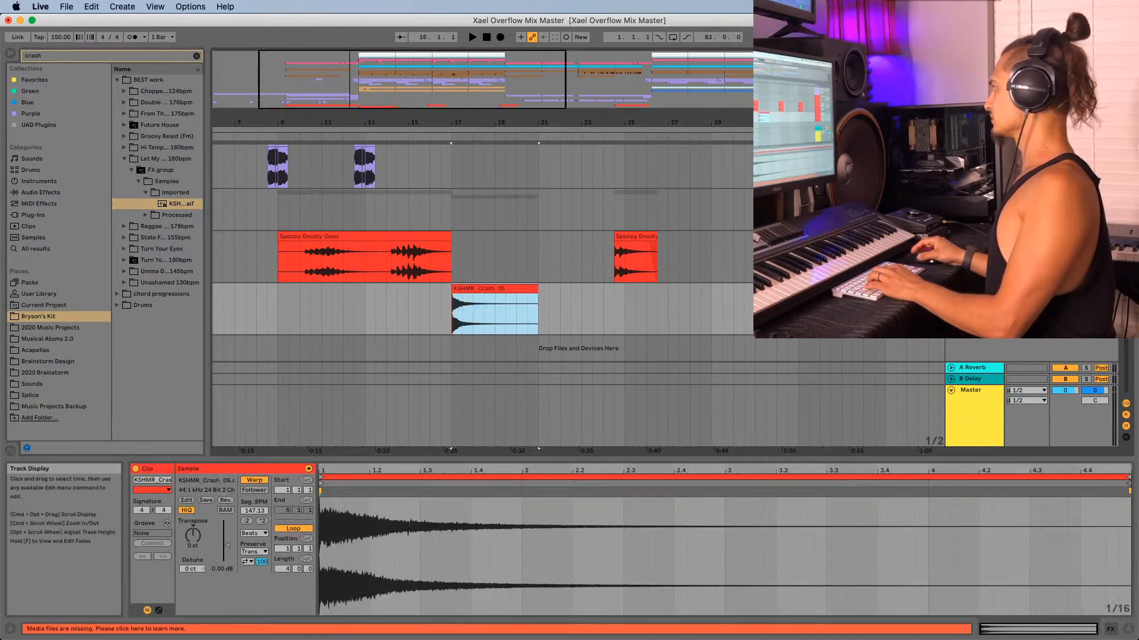
- Play from 15.3.1 into the crash, adjust the track volume to about -7.8 dB, and return to 16.1.1
{"action": "left_click", "coordinate": [1065, 300]}
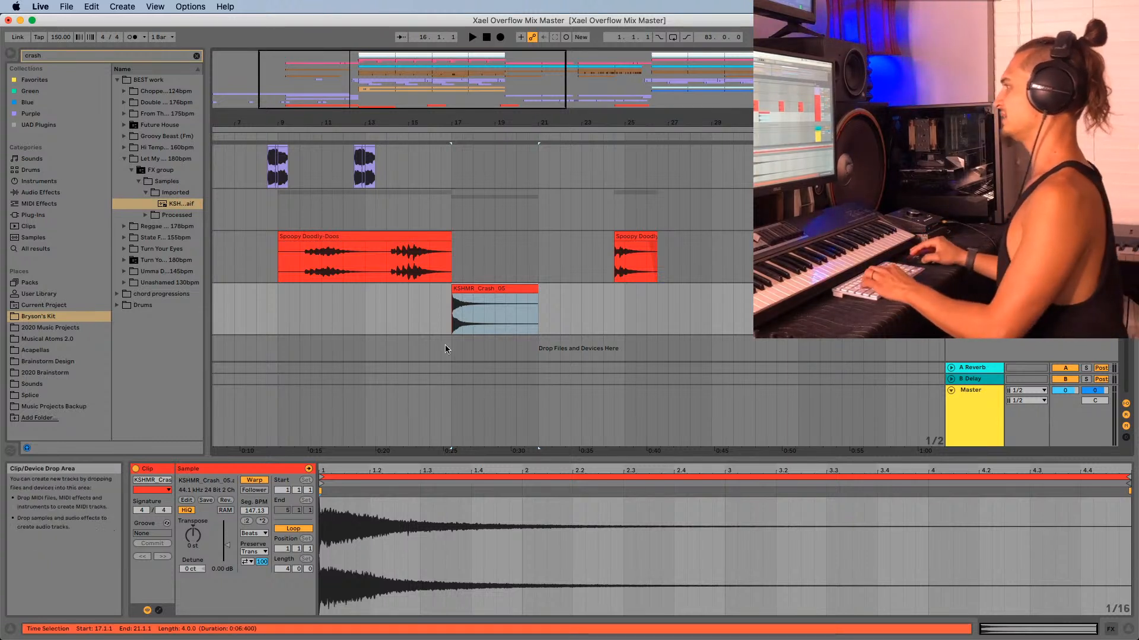
{"action": "left_click", "coordinate": [396, 305]}
{"action": "left_click", "coordinate": [370, 322]}
{"action": "left_click", "coordinate": [375, 322]}
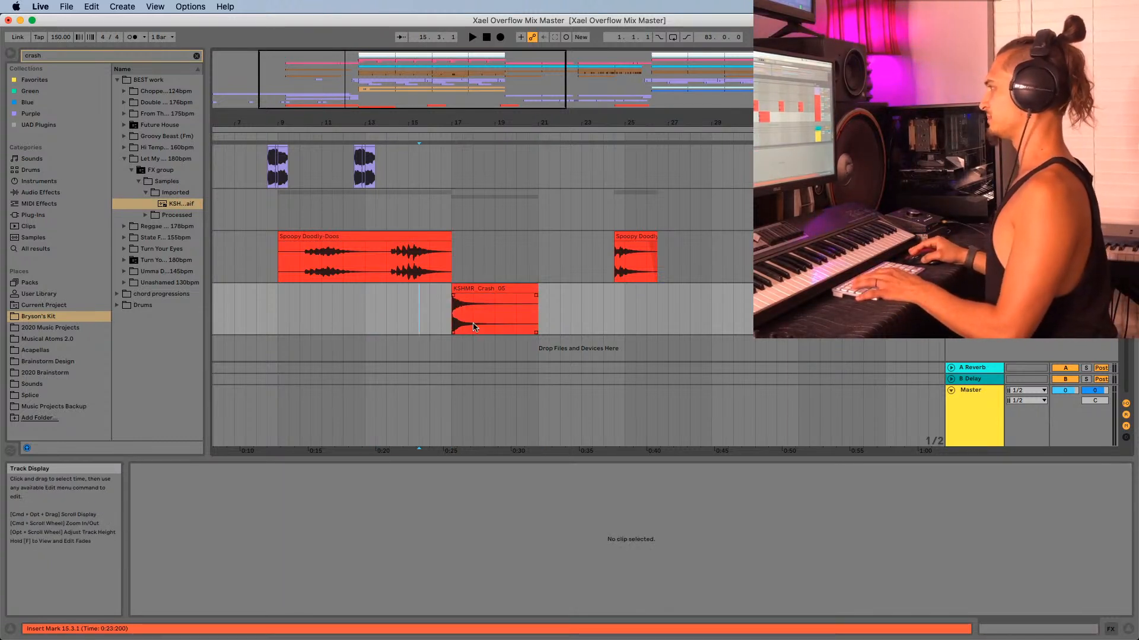
{"action": "key", "text": "space"}
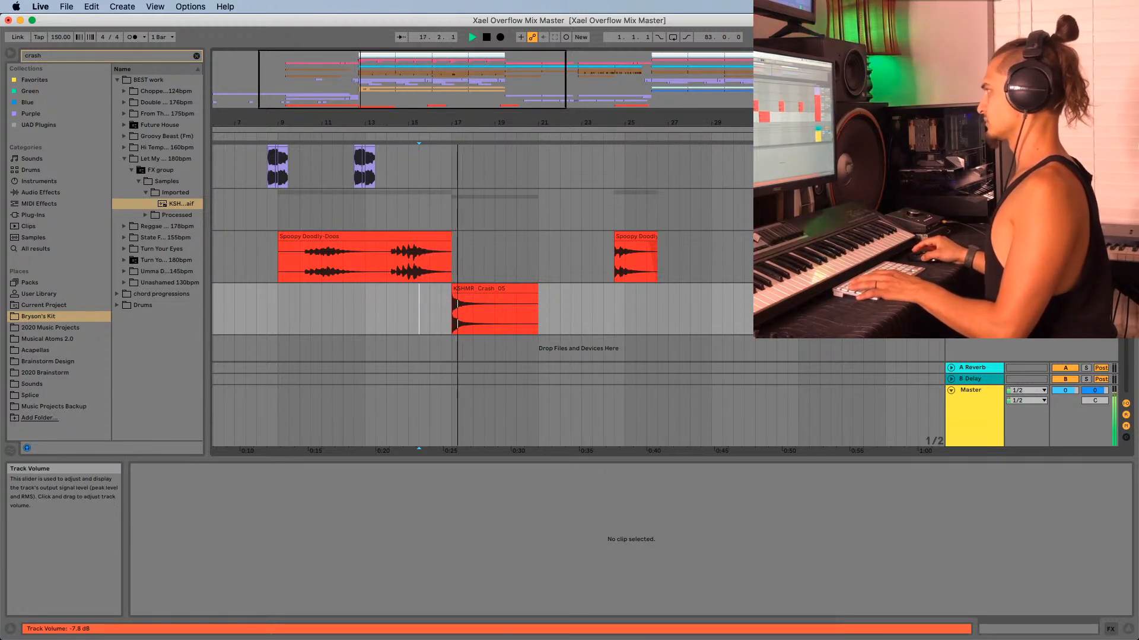
{"action": "key", "text": "space"}
{"action": "left_click", "coordinate": [427, 302]}
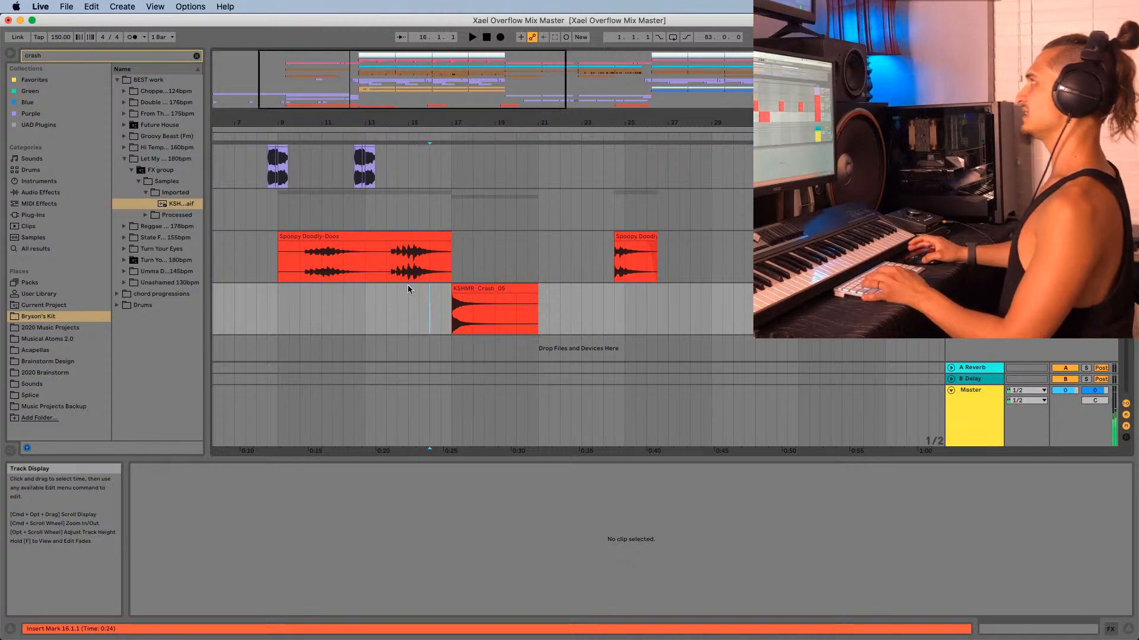
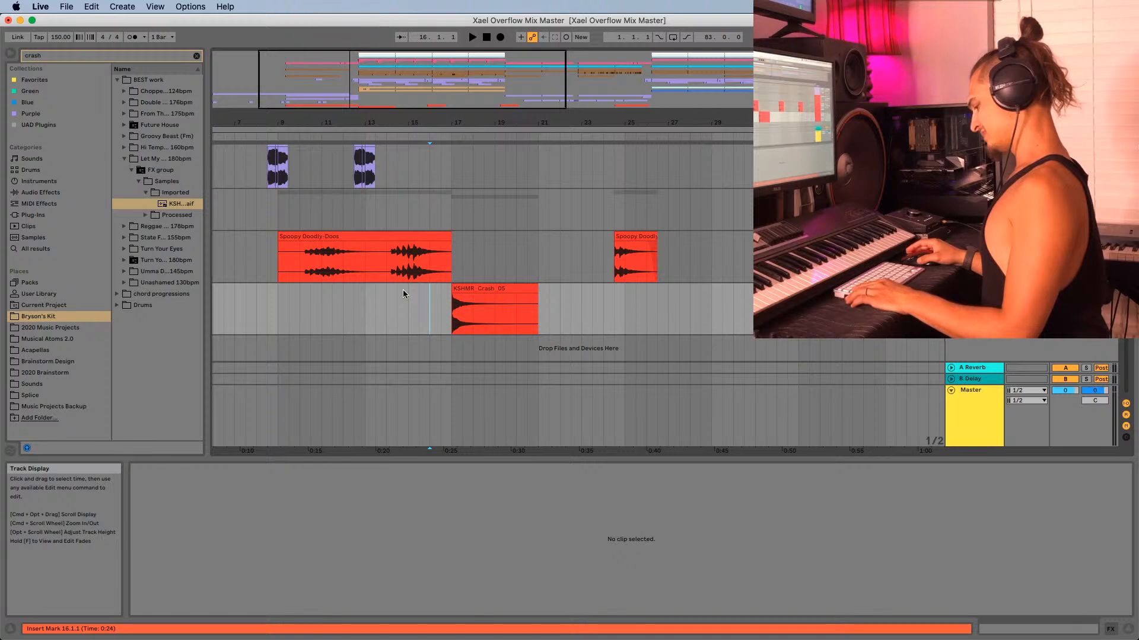
- Examine the bars leading up to the crash, marking 13.1.1 to 14.1.1 and 11.1.1 to 12.1.1 on its track
{"action": "left_click", "coordinate": [415, 323]}
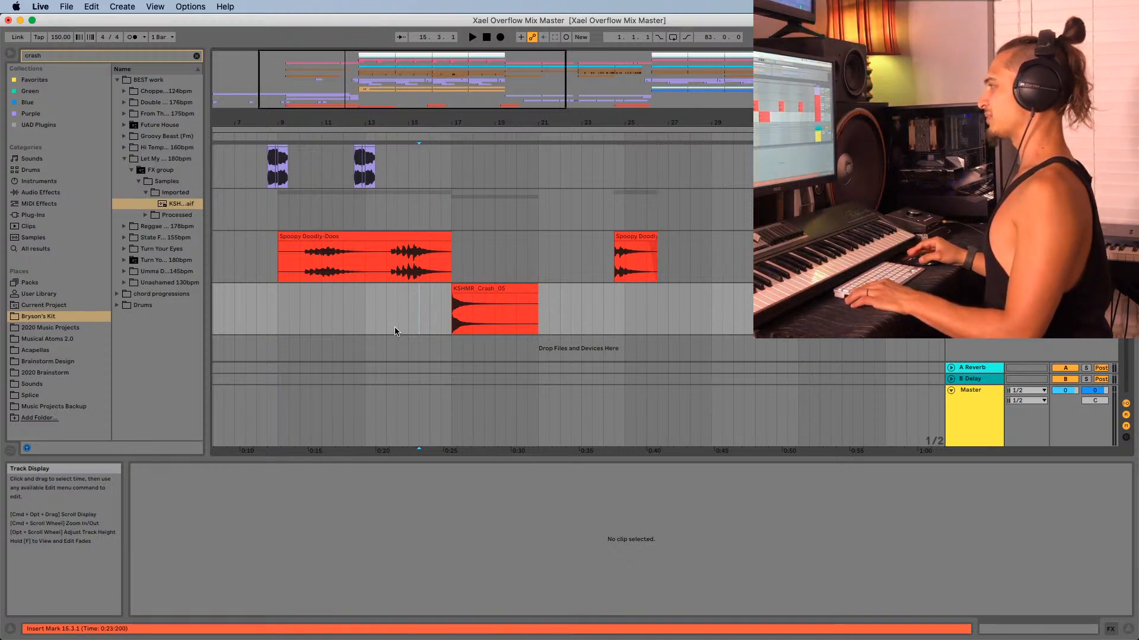
{"action": "left_click", "coordinate": [395, 326]}
{"action": "left_click_drag", "start_coordinate": [443, 123], "coordinate": [440, 101]}
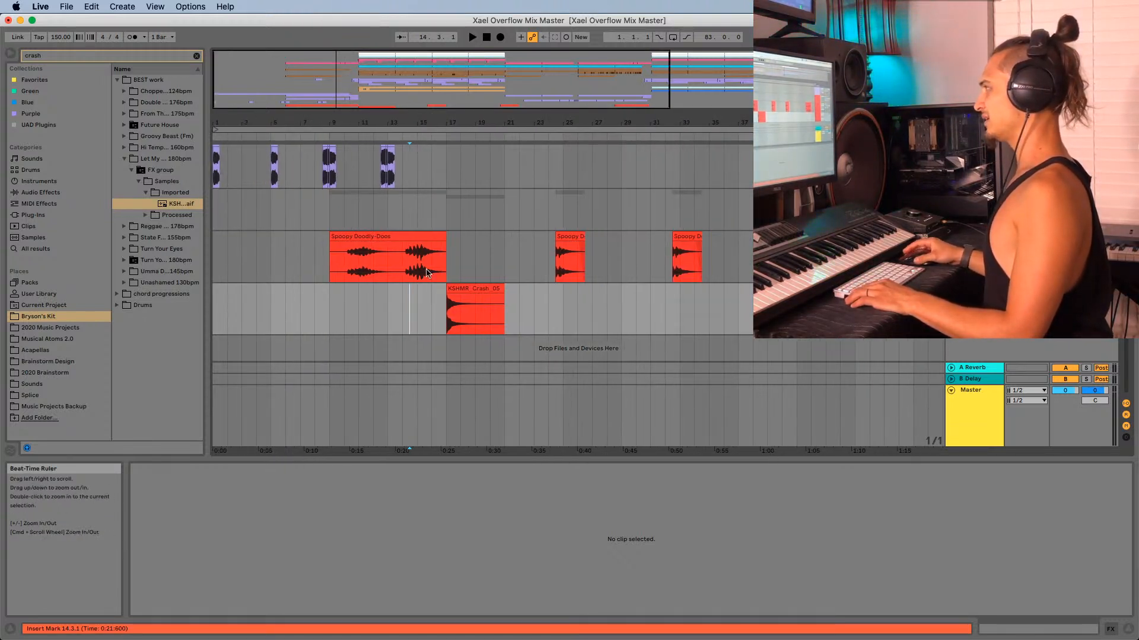
{"action": "left_click", "coordinate": [410, 325]}
{"action": "left_click", "coordinate": [399, 327]}
{"action": "left_click", "coordinate": [389, 327]}
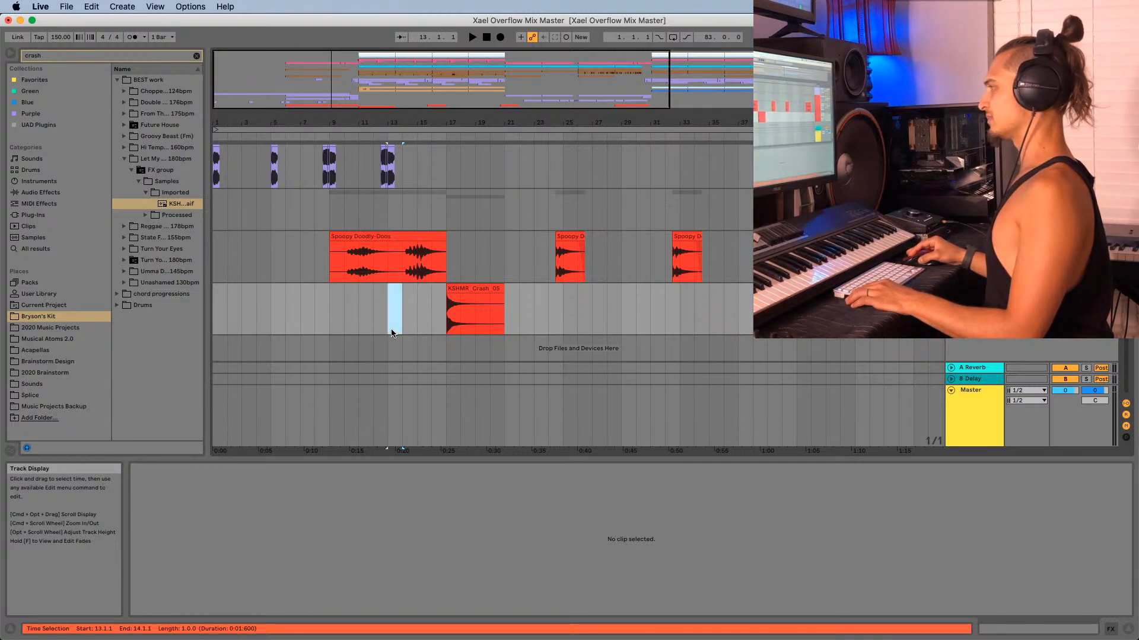
{"action": "left_click", "coordinate": [373, 333]}
{"action": "left_click", "coordinate": [365, 332], "text": "shift"}
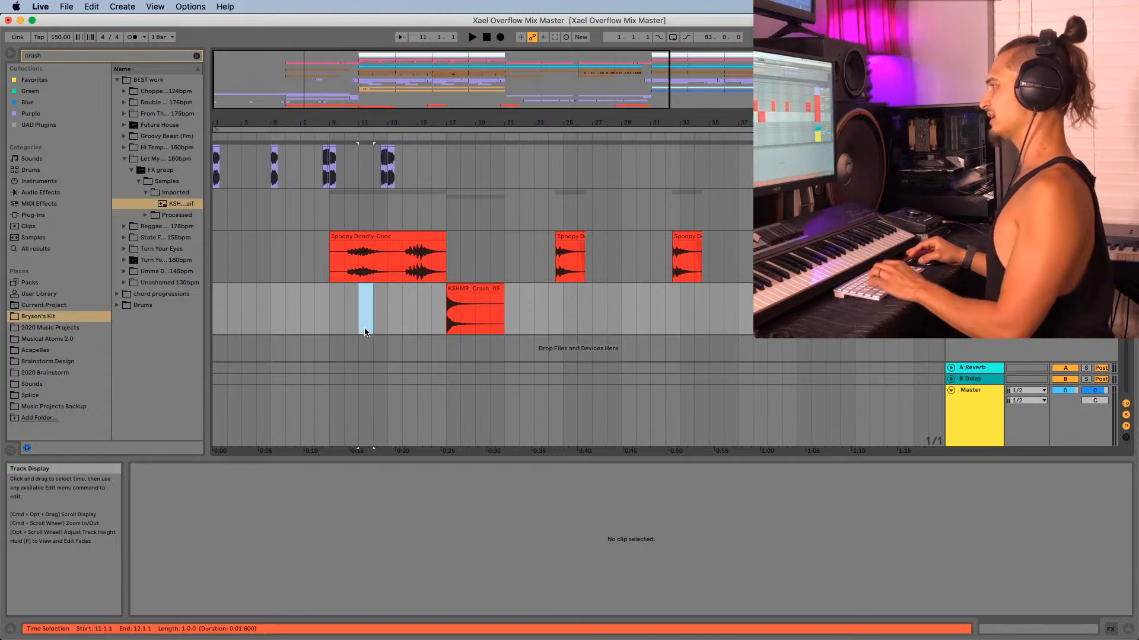
- Play the transition into the drop from 16.1.1 and select the KSHMR crash clip
{"action": "left_click", "coordinate": [389, 321]}
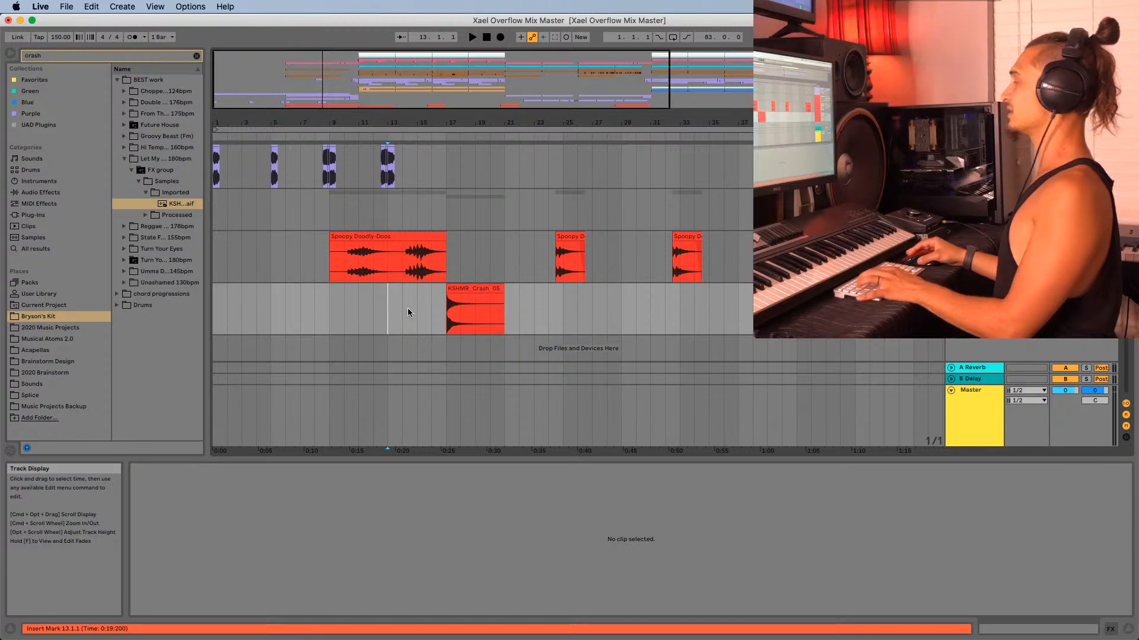
{"action": "left_click", "coordinate": [431, 304]}
{"action": "key", "text": "space"}
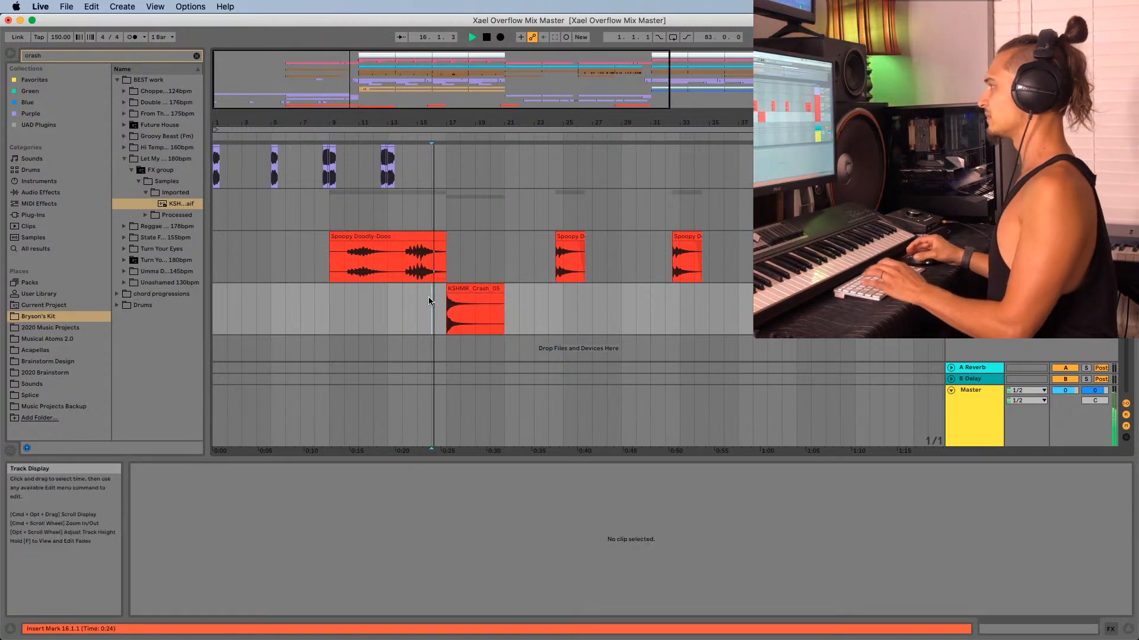
{"action": "left_click_drag", "start_coordinate": [457, 124], "coordinate": [458, 154]}
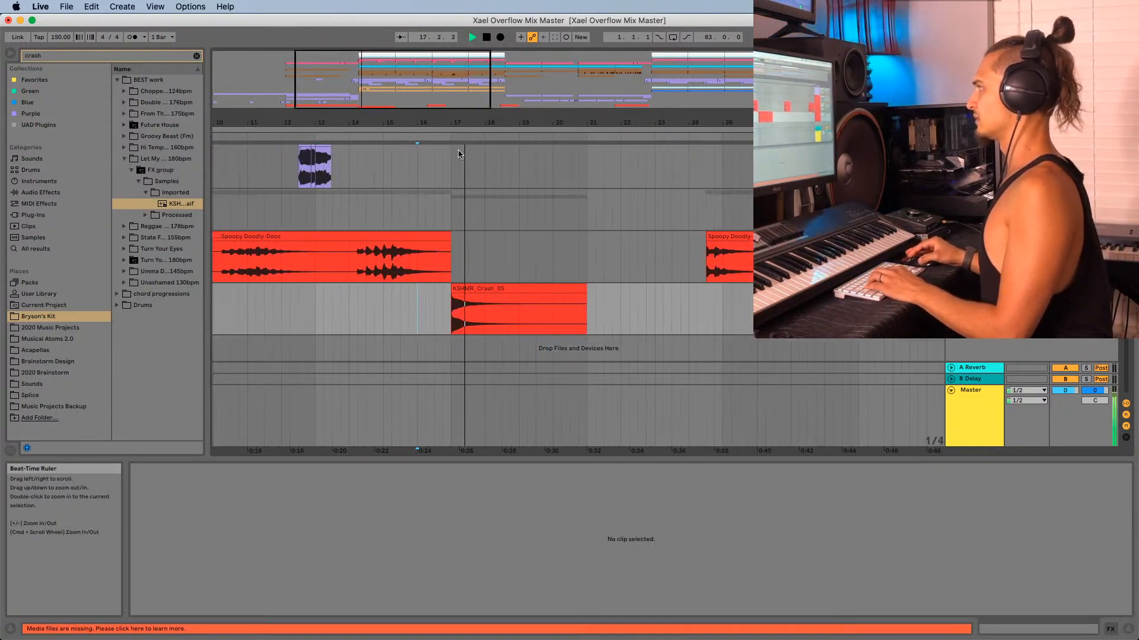
{"action": "left_click", "coordinate": [469, 289]}
{"action": "key", "text": "space"}
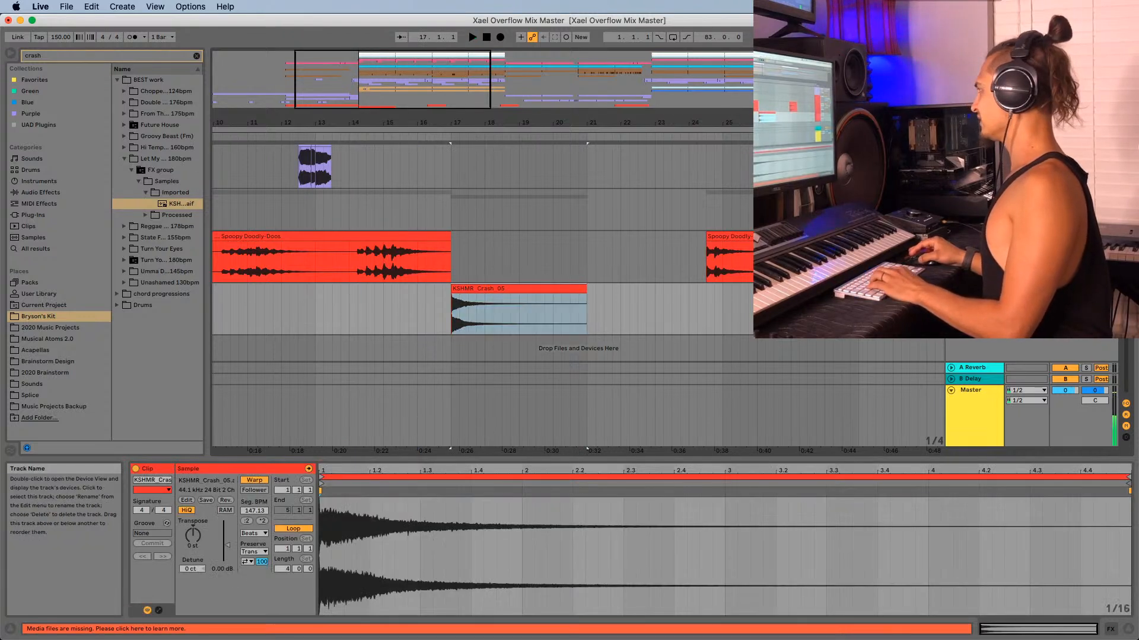
- Replay the lead-in from 14.3.1 and select the crash clip again as the drop hits
{"action": "left_click", "coordinate": [365, 309]}
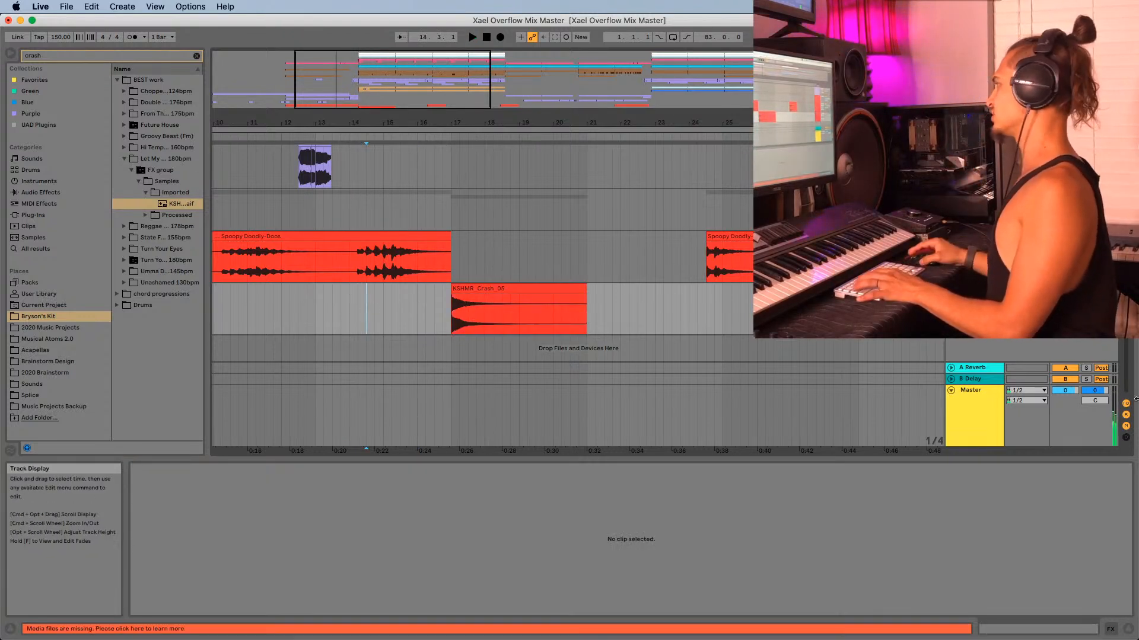
{"action": "key", "text": "space"}
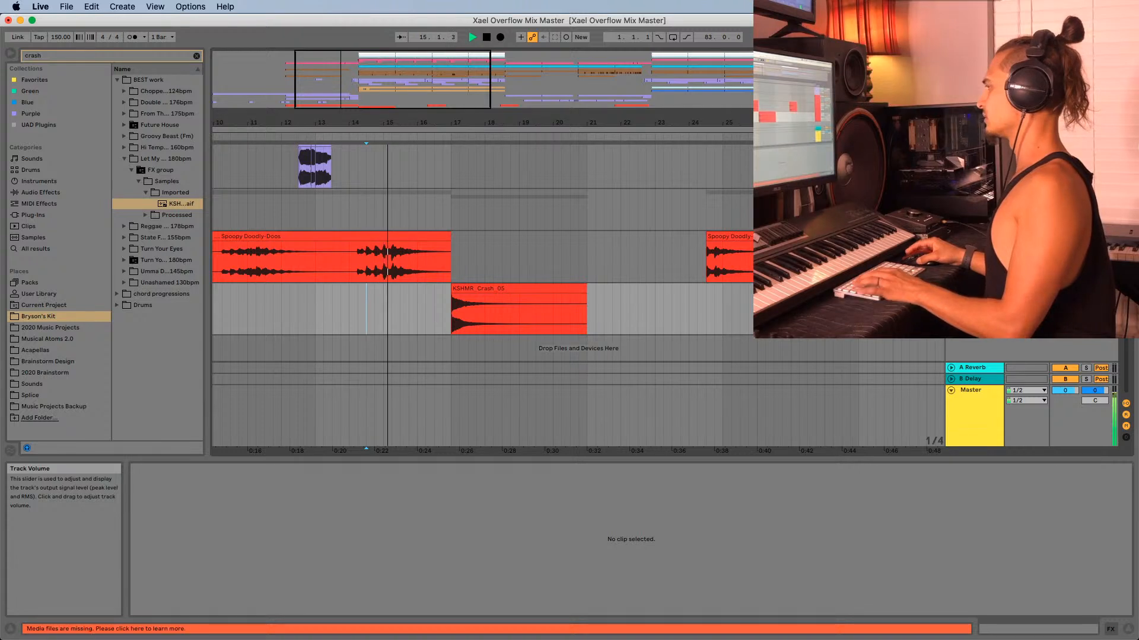
{"action": "scroll", "coordinate": [460, 282], "scroll_direction": "down", "scroll_amount": 2}
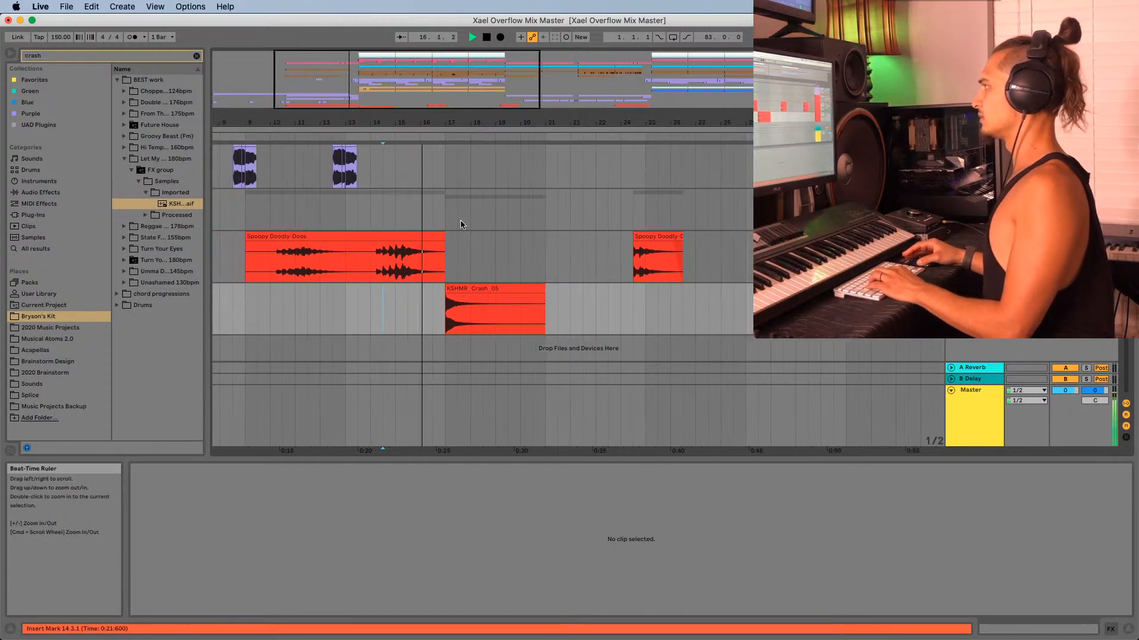
{"action": "left_click", "coordinate": [457, 291]}
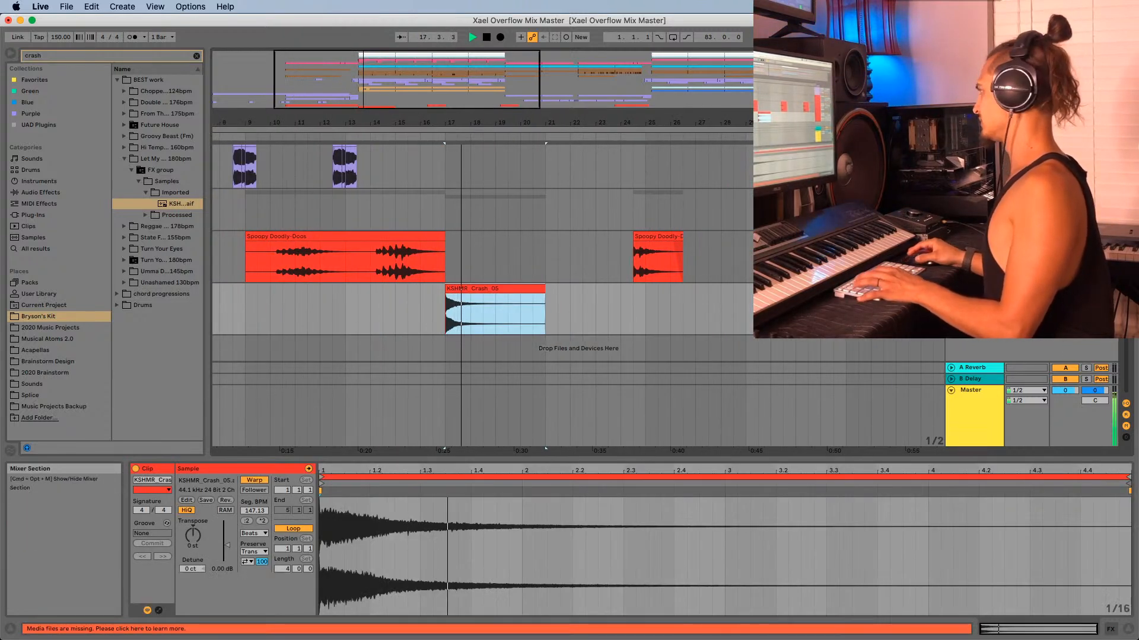
- Replay the drop from 16.1.1 and review the crash's placement against the whole arrangement
{"action": "left_click", "coordinate": [423, 309]}
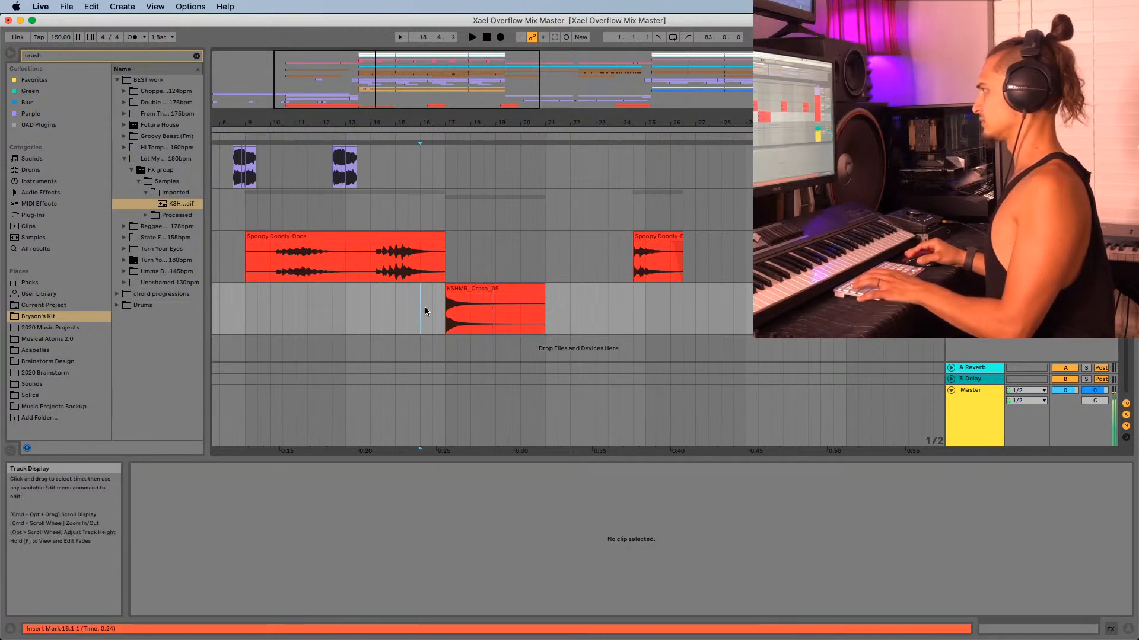
{"action": "key", "text": "space"}
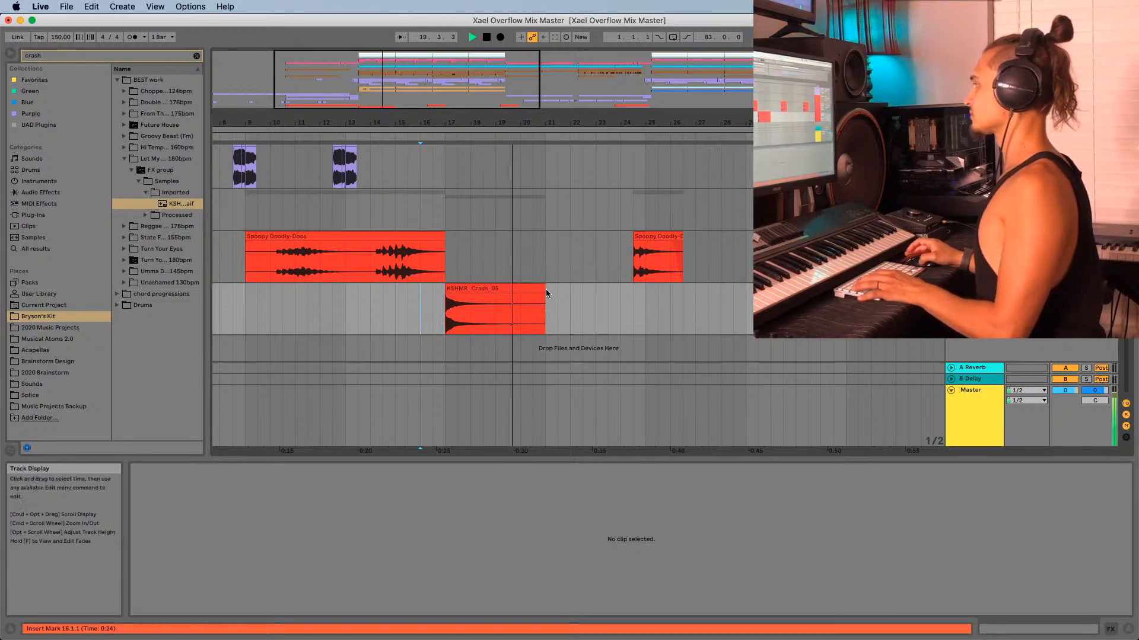
{"action": "scroll", "coordinate": [545, 290], "scroll_direction": "up", "scroll_amount": 1}
{"action": "left_click_drag", "start_coordinate": [529, 123], "coordinate": [527, 66]}
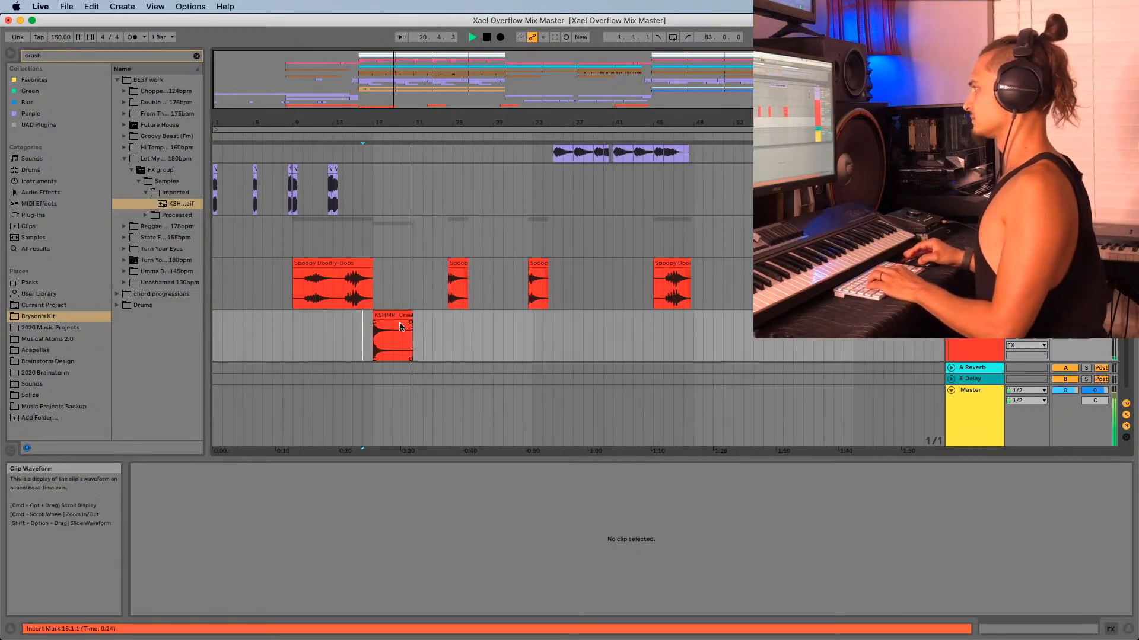
- Recolor all the Cymbal clips across the arrangement red, like the FX clips
{"action": "scroll", "coordinate": [415, 320], "scroll_direction": "up", "scroll_amount": 8}
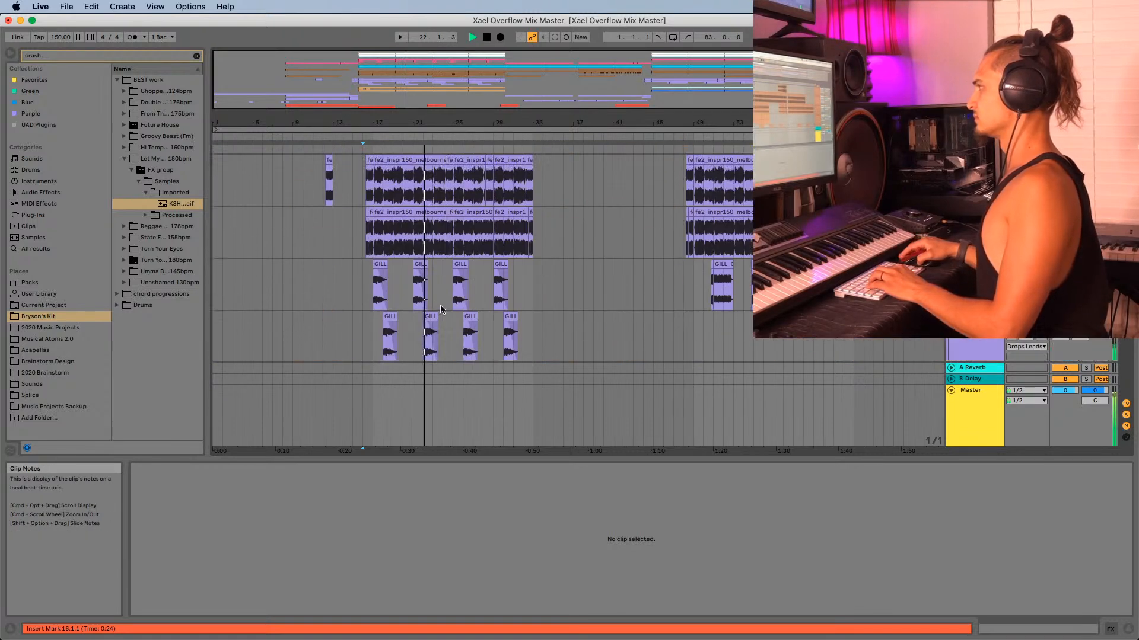
{"action": "scroll", "coordinate": [440, 309], "scroll_direction": "up", "scroll_amount": 8}
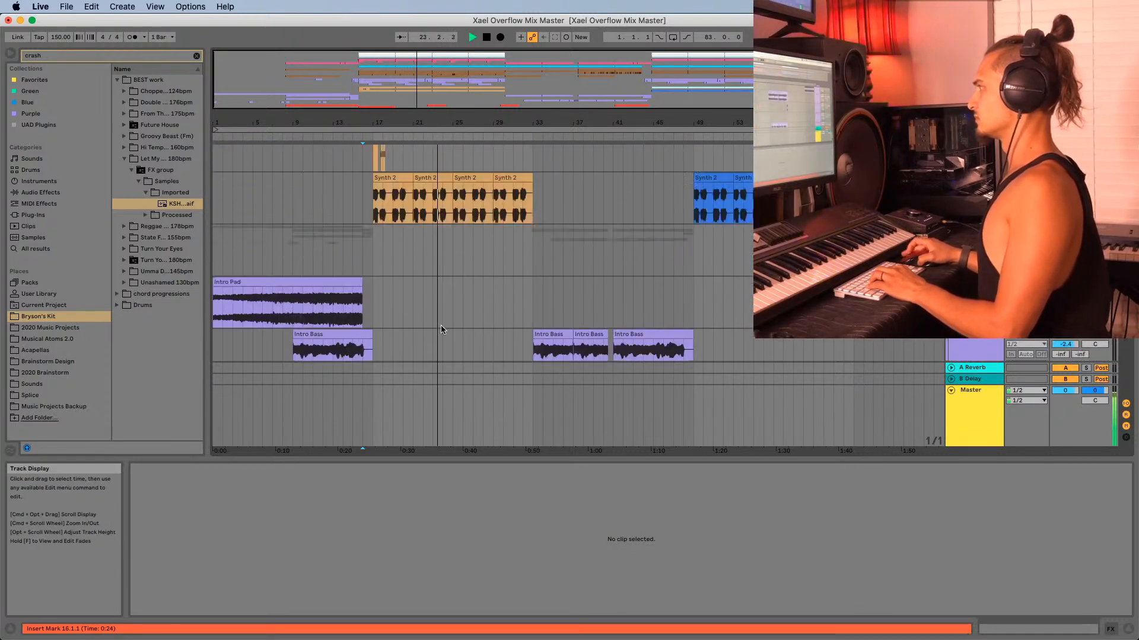
{"action": "scroll", "coordinate": [440, 326], "scroll_direction": "up", "scroll_amount": 8}
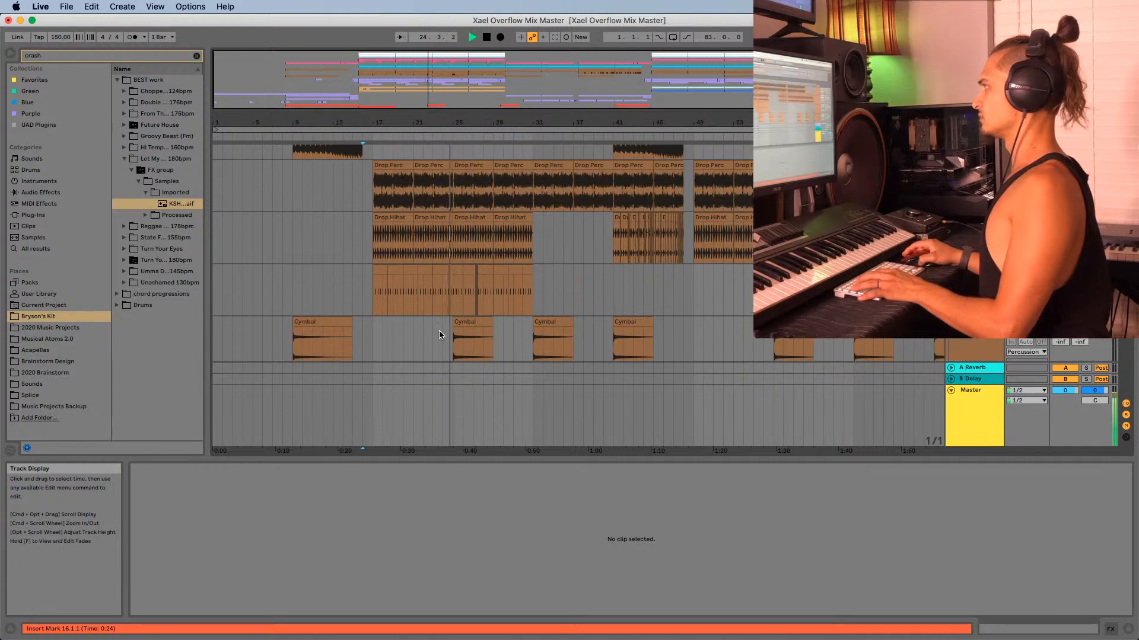
{"action": "scroll", "coordinate": [439, 330], "scroll_direction": "down", "scroll_amount": 2}
{"action": "left_click", "coordinate": [615, 282]}
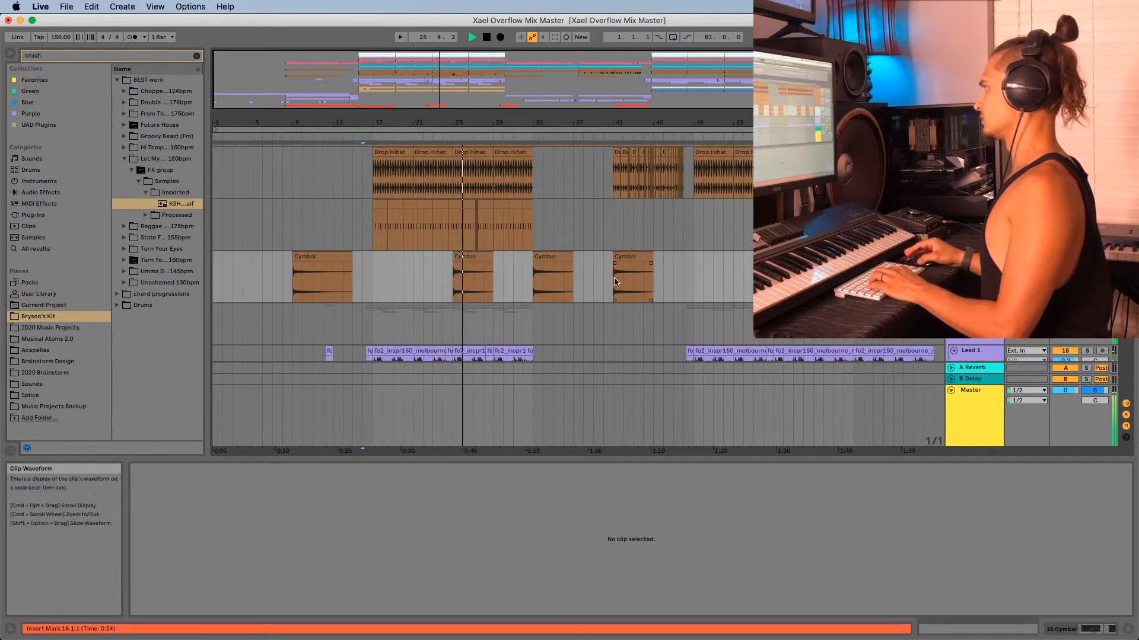
{"action": "left_click", "coordinate": [473, 278]}
{"action": "left_click", "coordinate": [322, 279]}
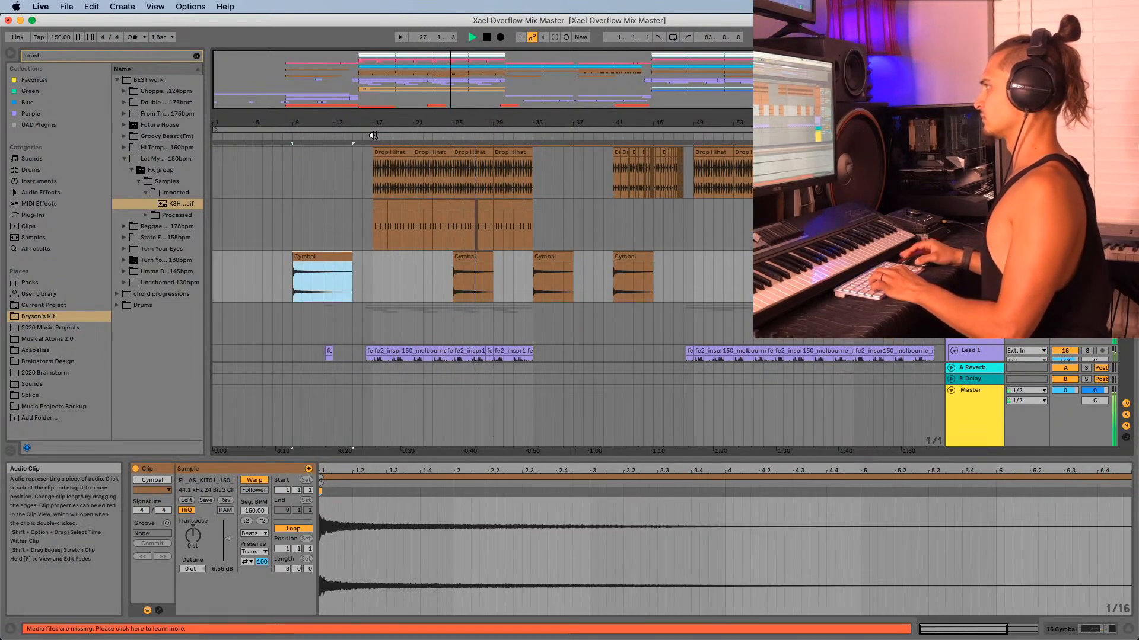
{"action": "left_click_drag", "start_coordinate": [373, 124], "coordinate": [373, 106]}
{"action": "left_click", "coordinate": [775, 260], "text": "shift"}
{"action": "right_click", "coordinate": [775, 260]}
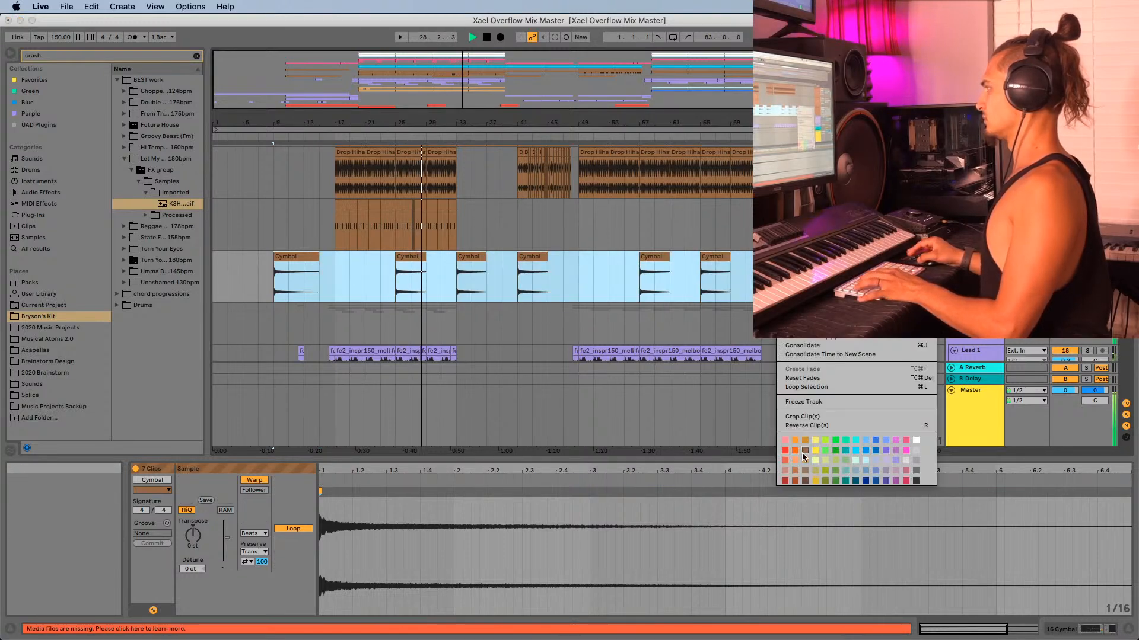
{"action": "left_click", "coordinate": [786, 452]}
- Check the effects on the Percussion group and set the Cymbal track's own color to red
{"action": "scroll", "coordinate": [973, 267], "scroll_direction": "up", "scroll_amount": 3}
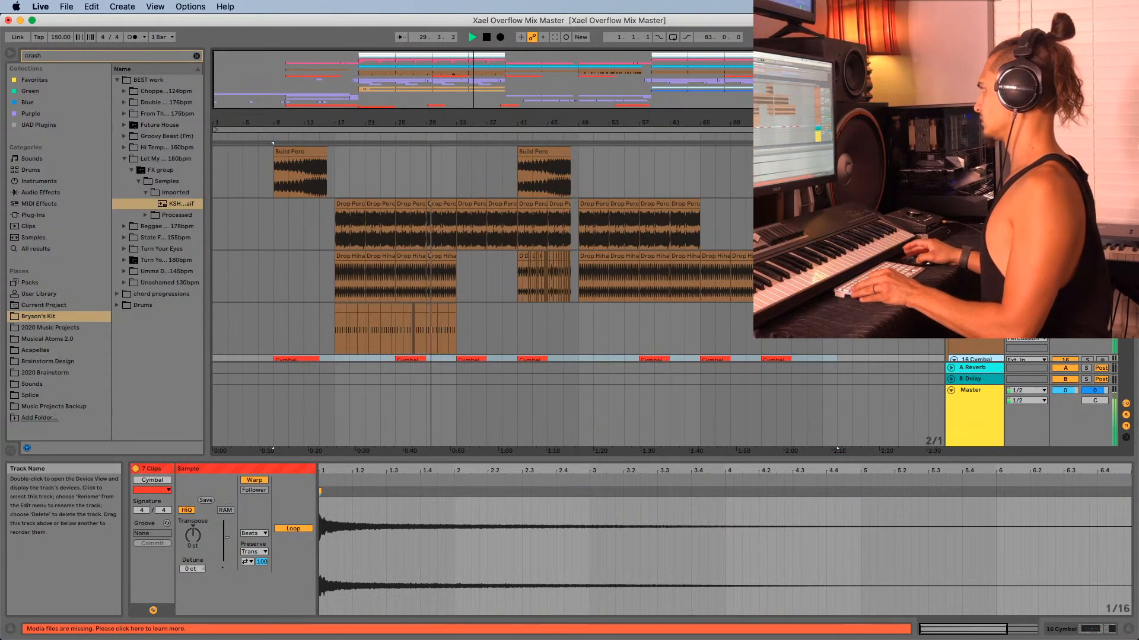
{"action": "scroll", "coordinate": [972, 216], "scroll_direction": "up", "scroll_amount": 3}
{"action": "double_click", "coordinate": [972, 217]}
{"action": "scroll", "coordinate": [973, 216], "scroll_direction": "down", "scroll_amount": 3}
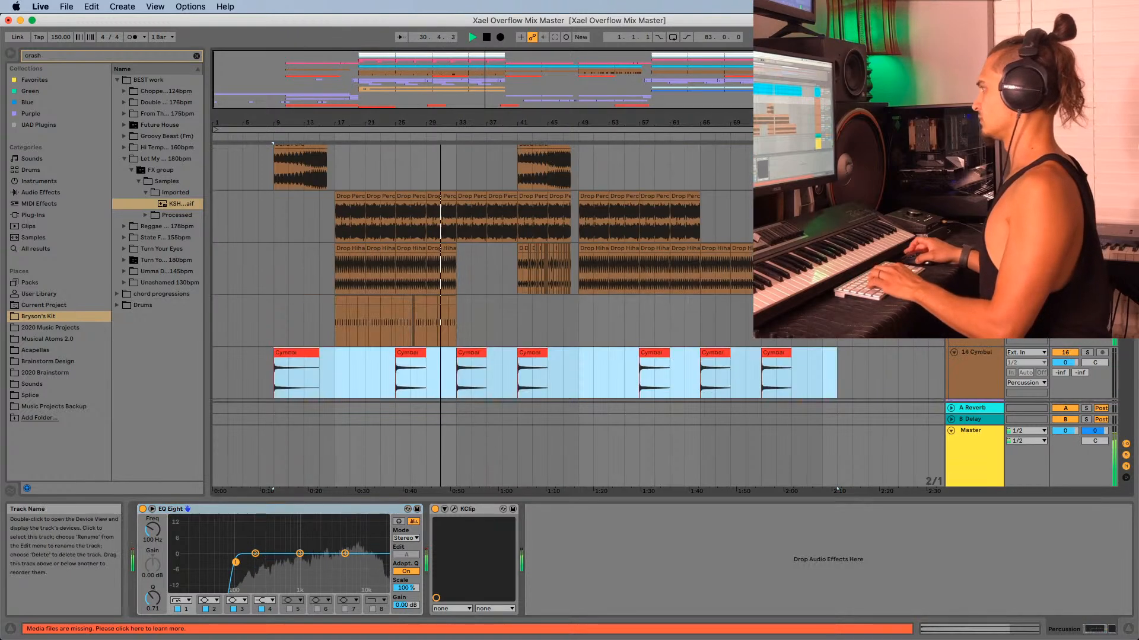
{"action": "scroll", "coordinate": [972, 267], "scroll_direction": "down", "scroll_amount": 5}
{"action": "right_click", "coordinate": [976, 353]}
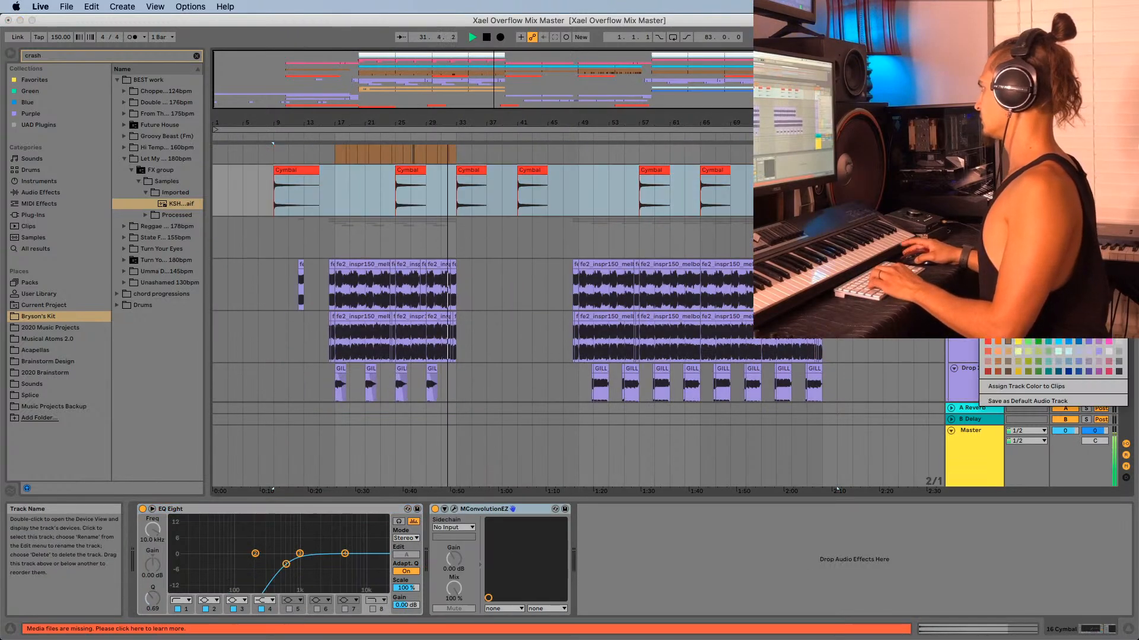
{"action": "left_click", "coordinate": [1000, 343]}
- Move the Cymbal track out of the Percussion group to directly below the KSHMR crash track
{"action": "scroll", "coordinate": [1000, 343], "scroll_direction": "down", "scroll_amount": 1}
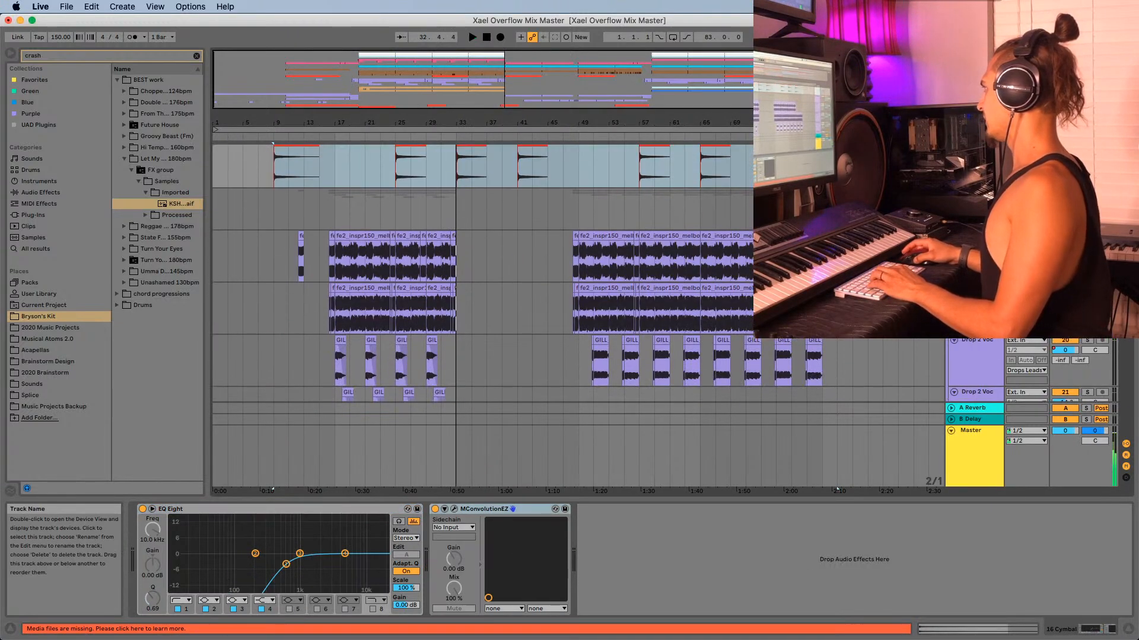
{"action": "scroll", "coordinate": [955, 409], "scroll_direction": "down", "scroll_amount": 5}
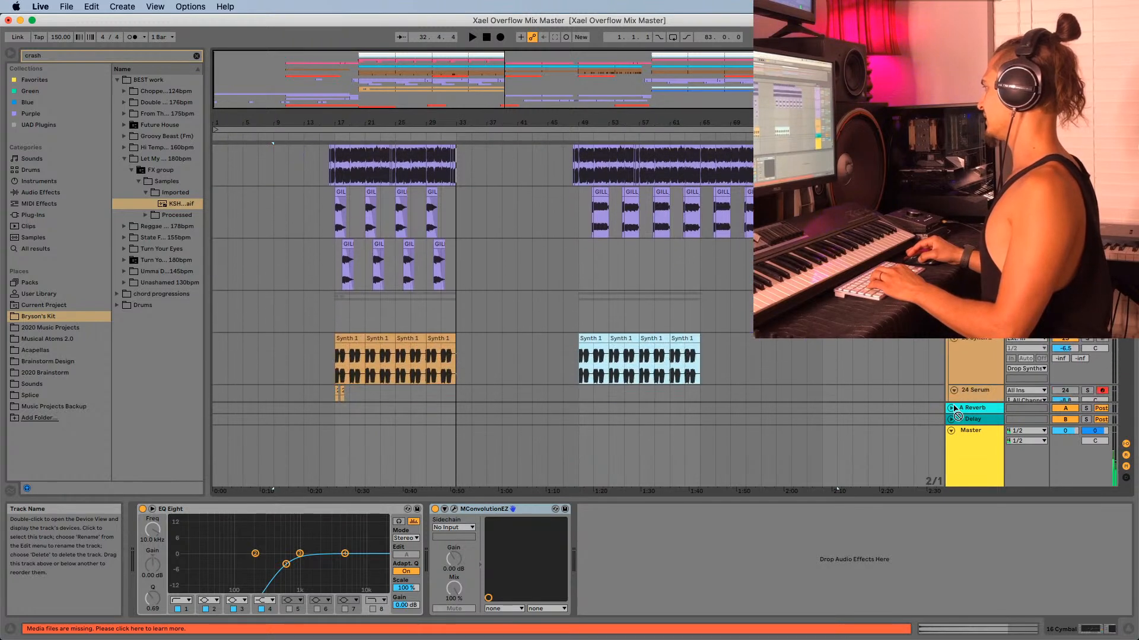
{"action": "scroll", "coordinate": [955, 409], "scroll_direction": "down", "scroll_amount": 10}
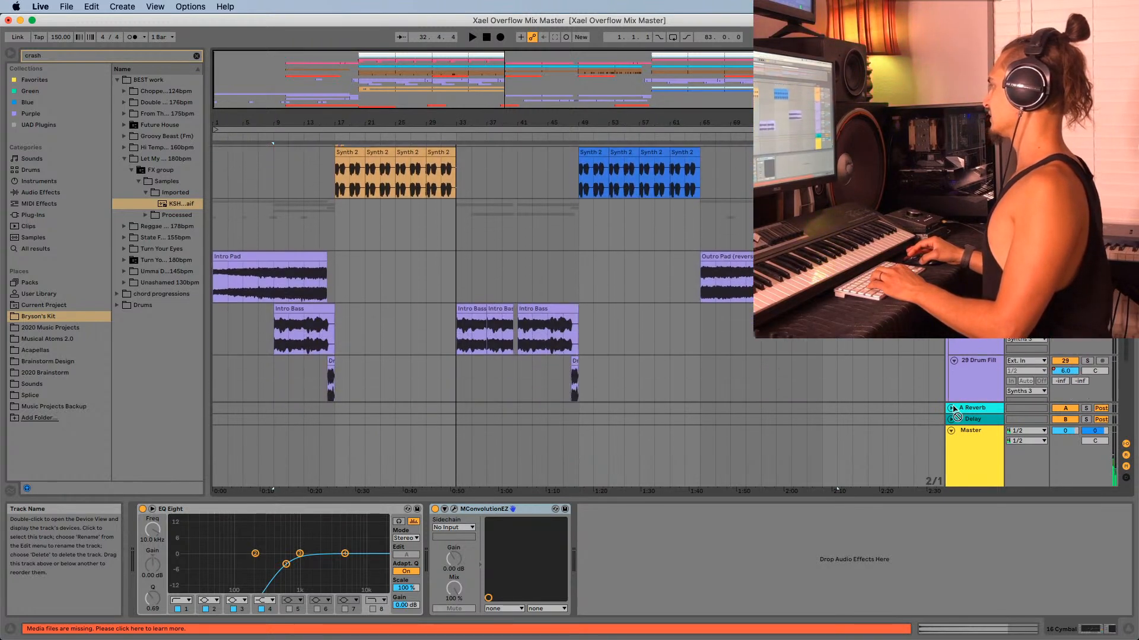
{"action": "scroll", "coordinate": [954, 409], "scroll_direction": "down", "scroll_amount": 5}
{"action": "scroll", "coordinate": [953, 410], "scroll_direction": "down", "scroll_amount": 5}
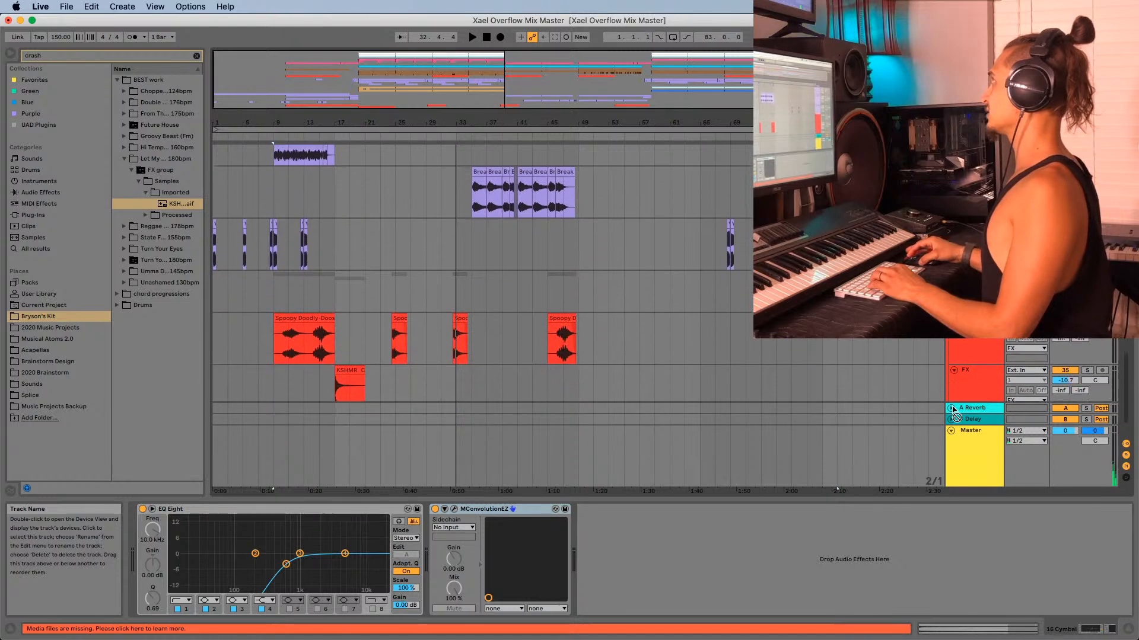
{"action": "left_click_drag", "start_coordinate": [959, 347], "coordinate": [955, 381]}
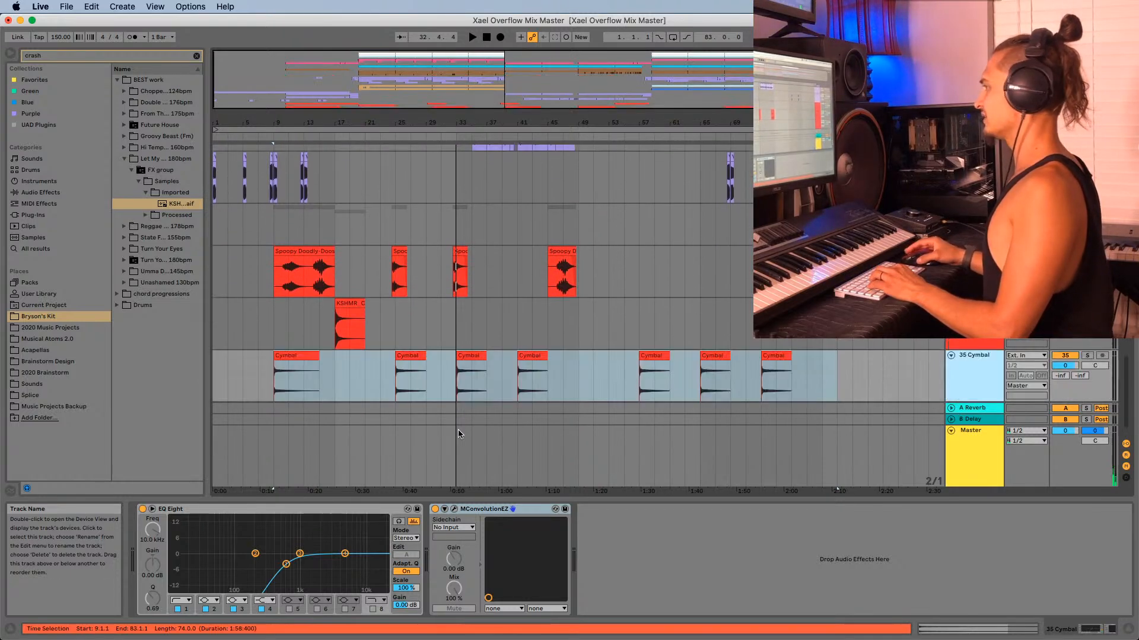
- Play the build from the first Cymbal clip and inspect bars 9 to 17 up close
{"action": "left_click", "coordinate": [292, 356]}
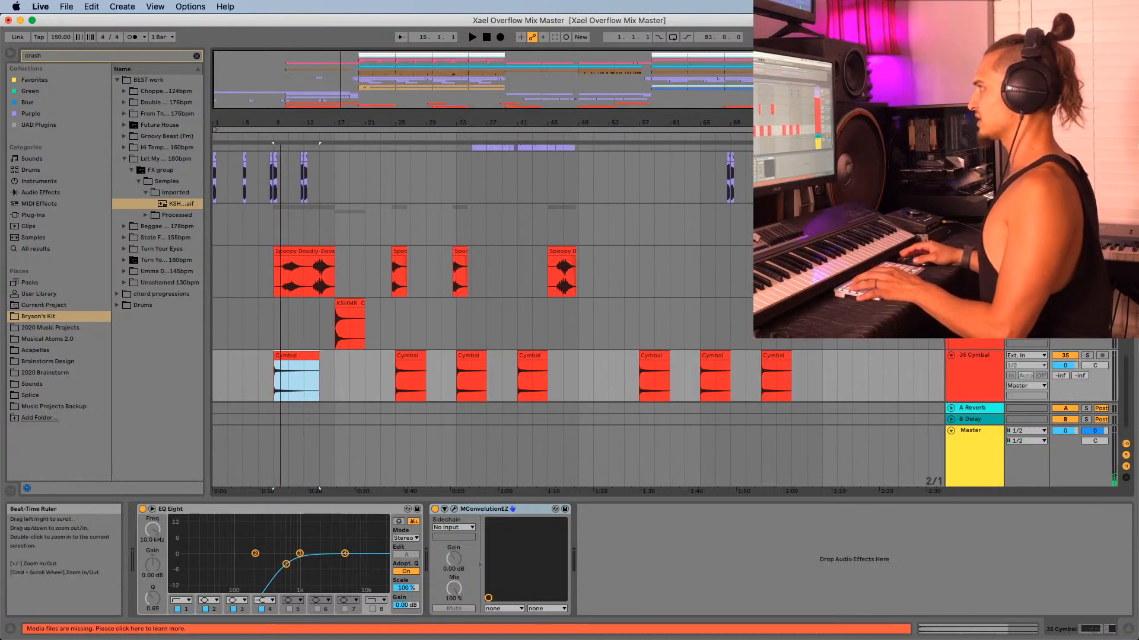
{"action": "key", "text": "space"}
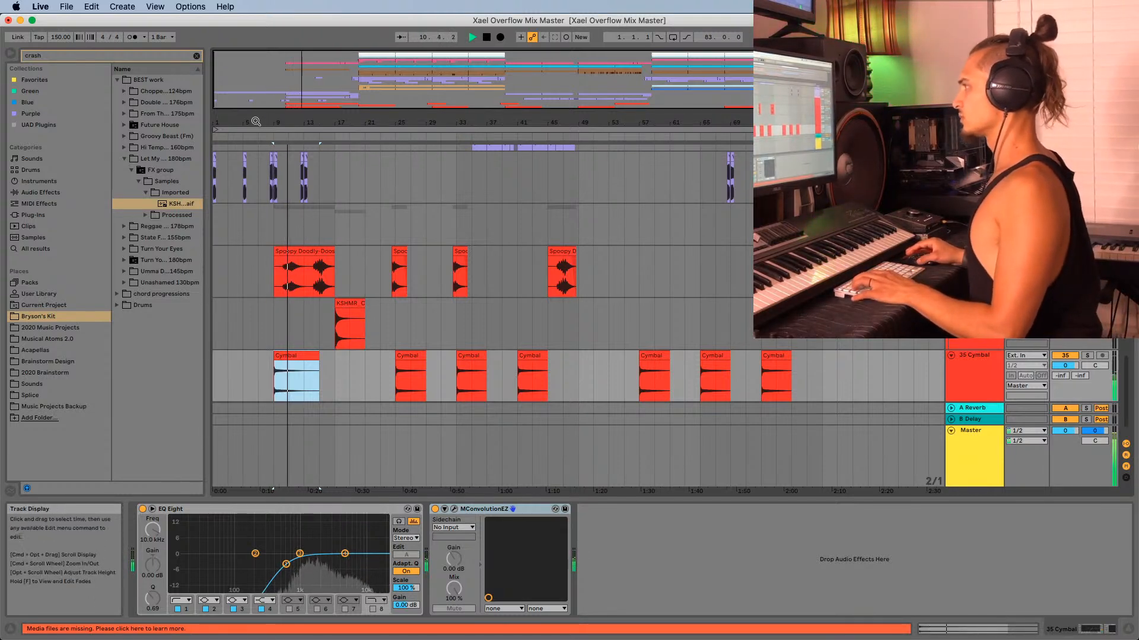
{"action": "left_click_drag", "start_coordinate": [256, 121], "coordinate": [256, 181]}
{"action": "left_click", "coordinate": [474, 290]}
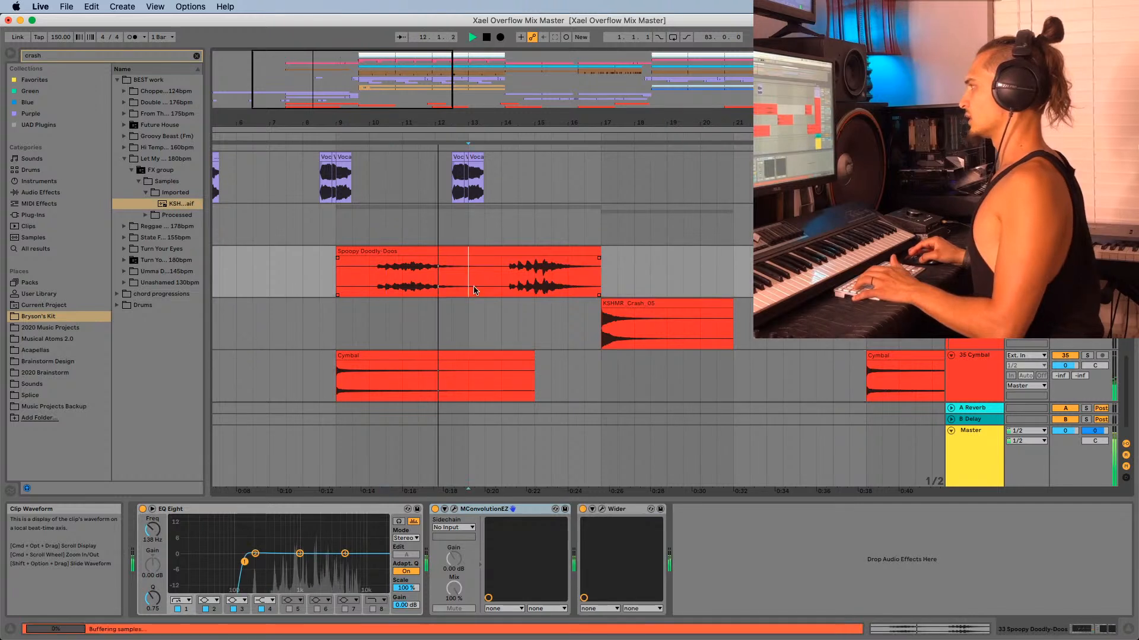
{"action": "key", "text": "space"}
- Mark 14.3.1 and 15.1.1 on the Spoopy Doodly-Doos clip and play from 15.1.1
{"action": "left_click", "coordinate": [537, 290]}
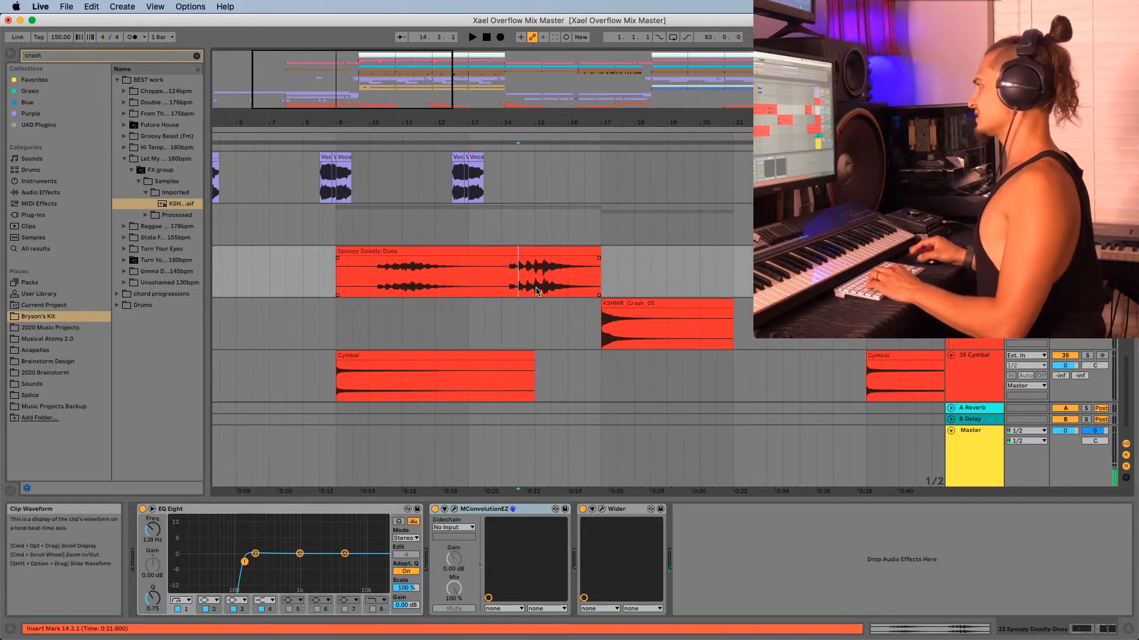
{"action": "left_click", "coordinate": [536, 291]}
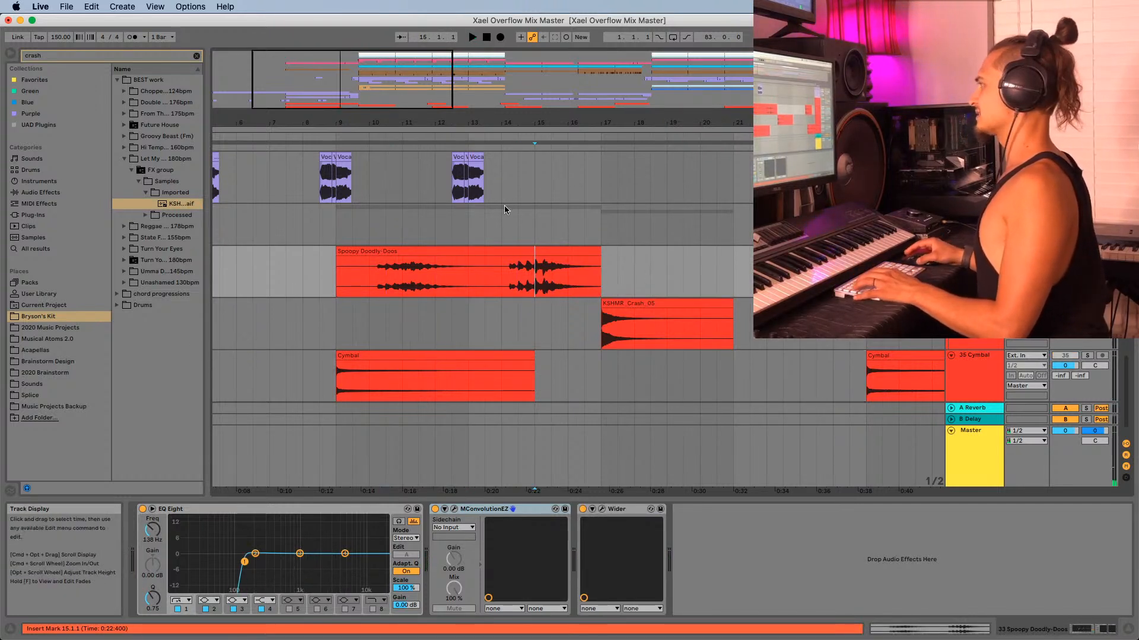
{"action": "key", "text": "space"}
{"action": "key", "text": "minus"}
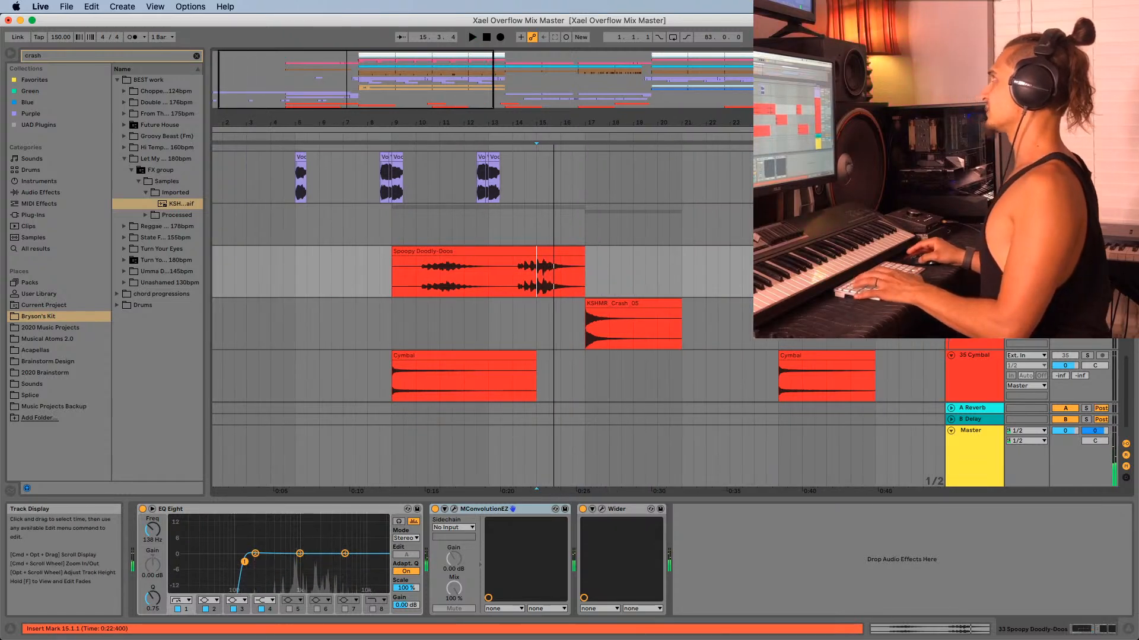
- Add an EQ Eight ahead of KClip on the FX group with its low cut at 177 Hz, and resume playback
{"action": "scroll", "coordinate": [632, 358], "scroll_direction": "up", "scroll_amount": 3}
{"action": "left_click", "coordinate": [633, 358]}
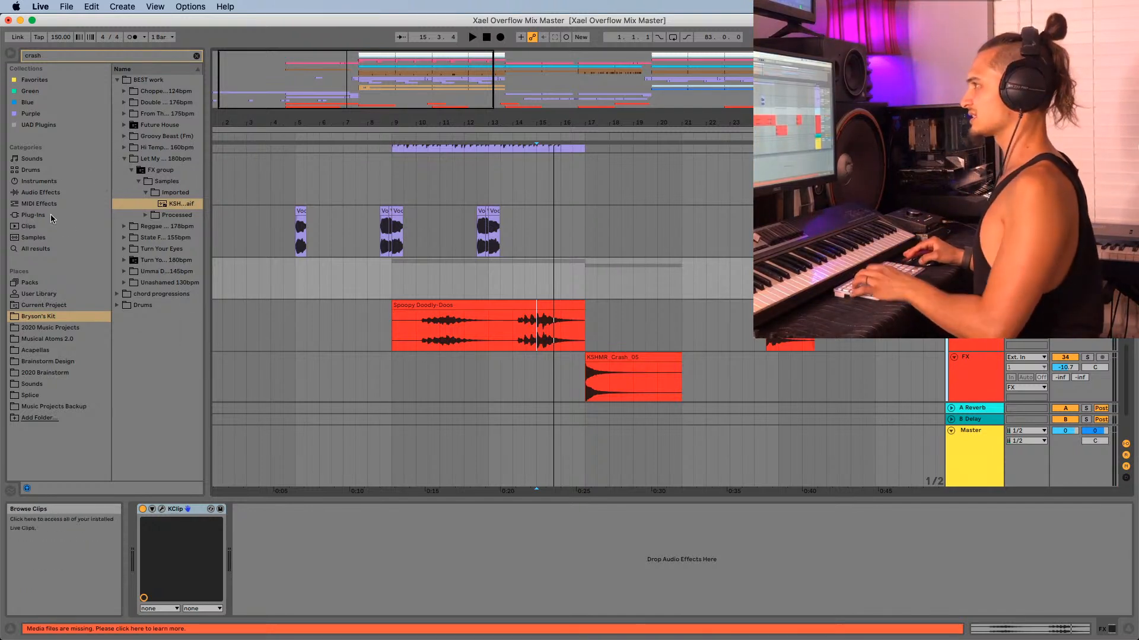
{"action": "left_click", "coordinate": [46, 194]}
{"action": "left_click", "coordinate": [197, 56]}
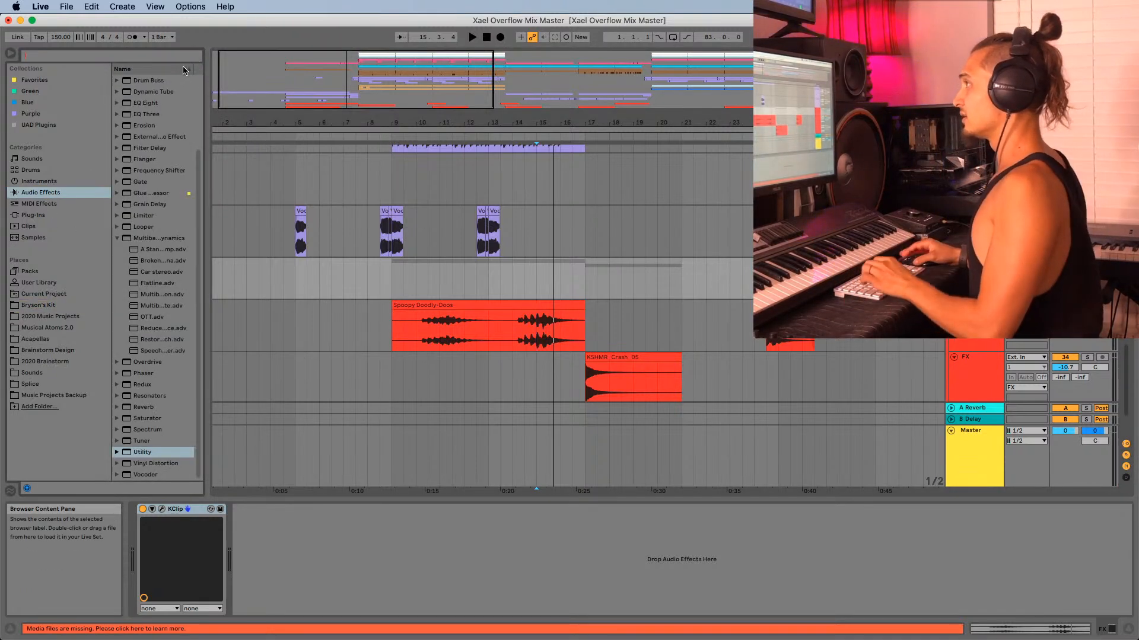
{"action": "left_click_drag", "start_coordinate": [143, 107], "coordinate": [248, 551]}
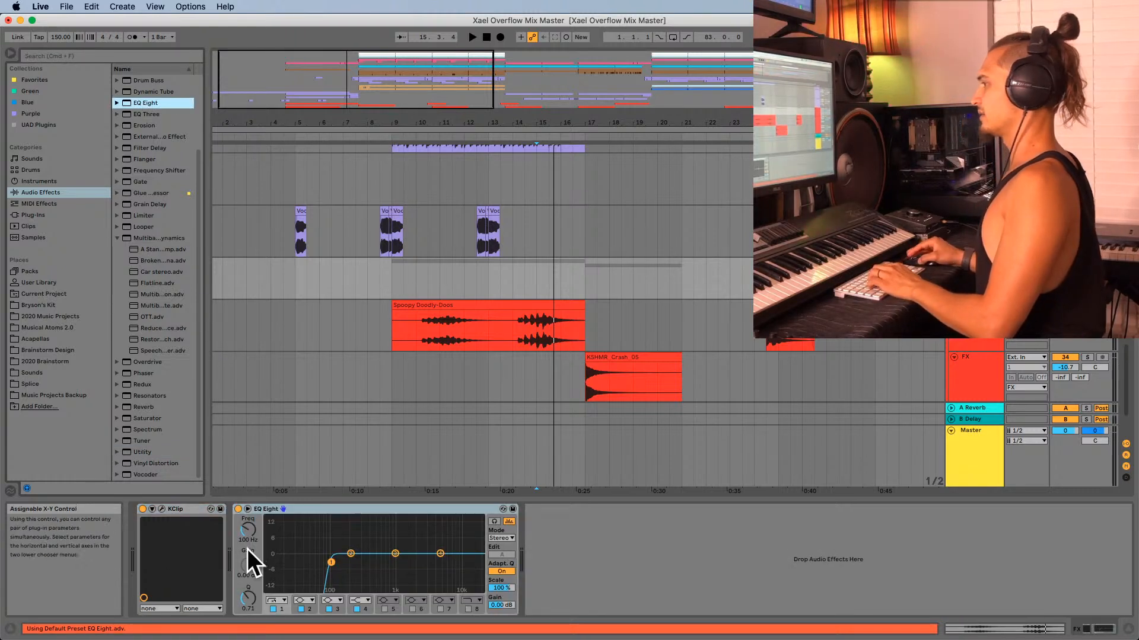
{"action": "left_click_drag", "start_coordinate": [281, 510], "coordinate": [153, 520]}
{"action": "key", "text": "space"}
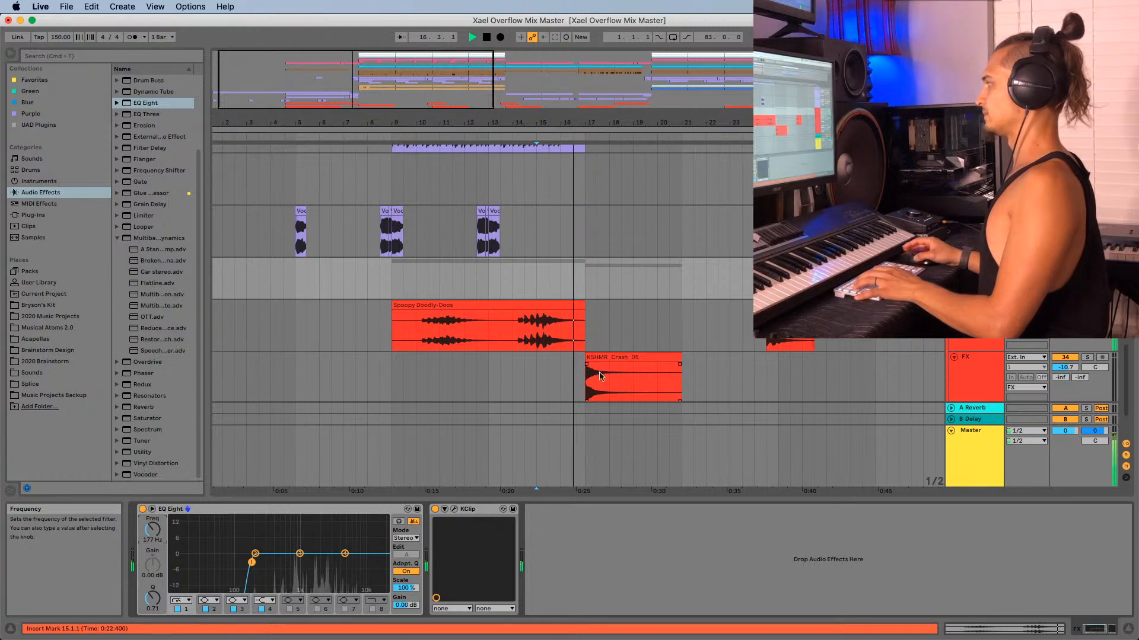
- Replay the transition from 15.1.1 and examine the intro, synth, percussion, clap and kick tracks around the drop
{"action": "scroll", "coordinate": [569, 296], "scroll_direction": "up", "scroll_amount": 5}
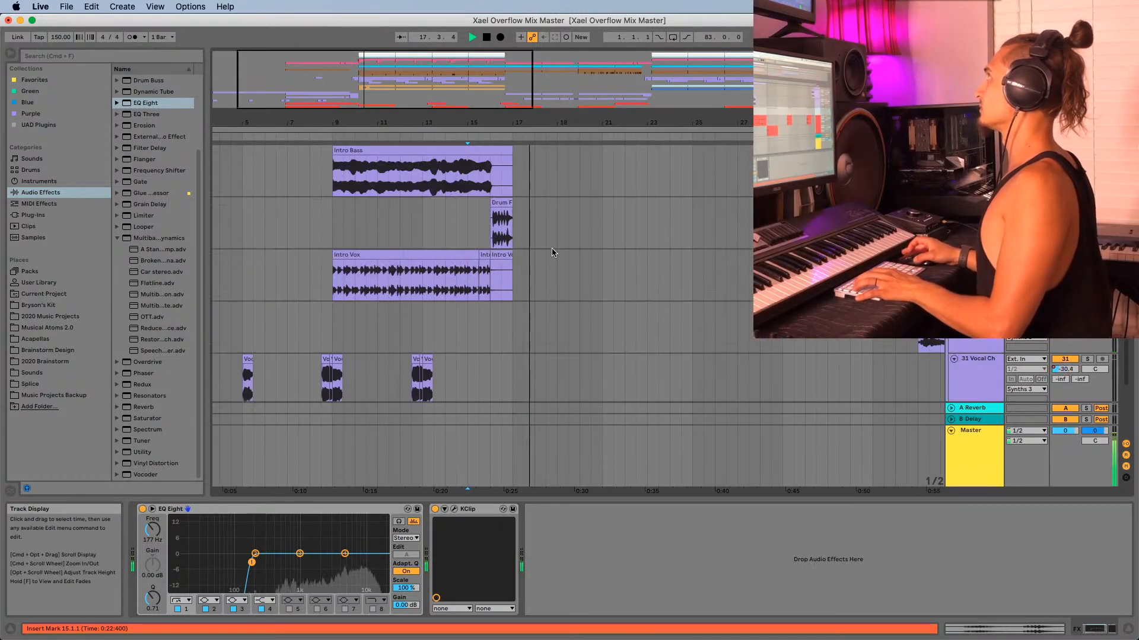
{"action": "scroll", "coordinate": [552, 253], "scroll_direction": "up", "scroll_amount": 3}
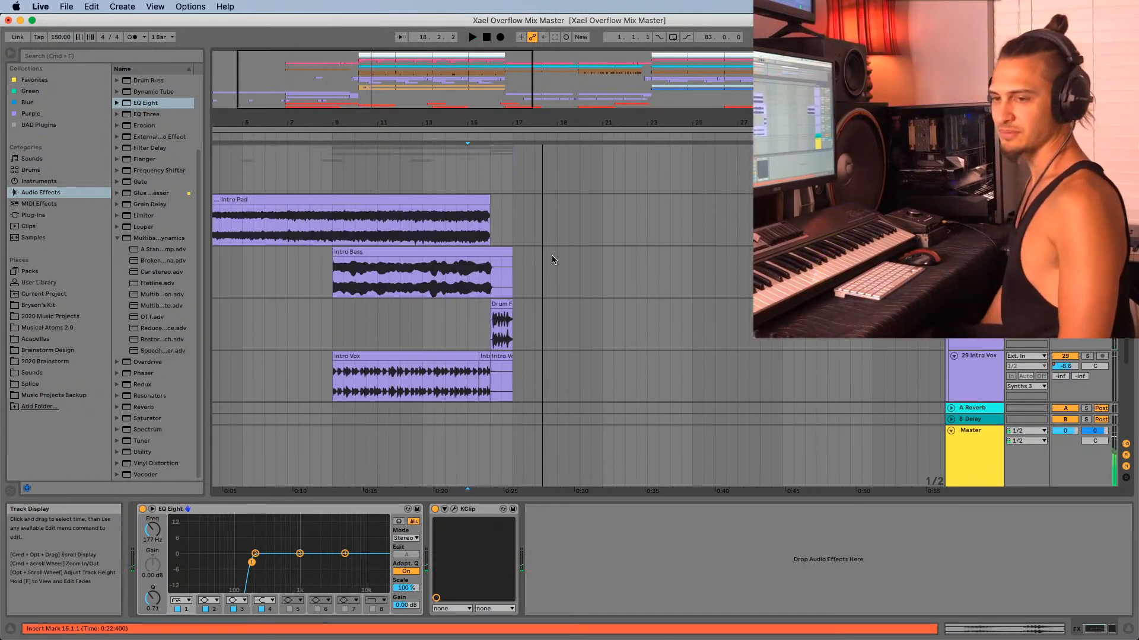
{"action": "key", "text": "space"}
{"action": "scroll", "coordinate": [429, 176], "scroll_direction": "up", "scroll_amount": 5}
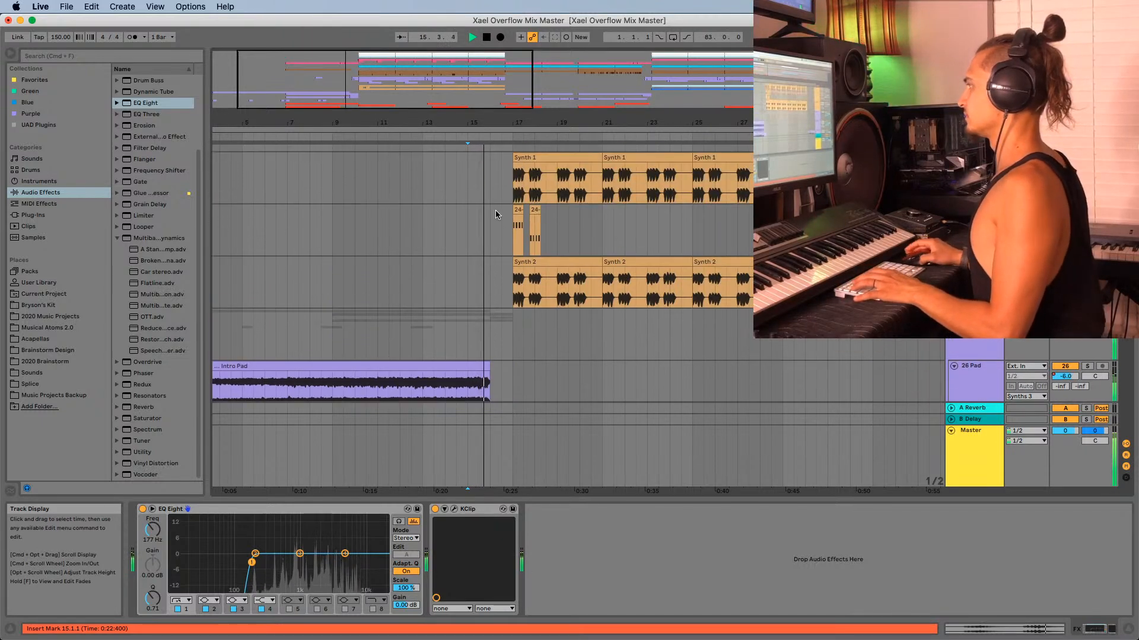
{"action": "left_click_drag", "start_coordinate": [520, 116], "coordinate": [520, 142]}
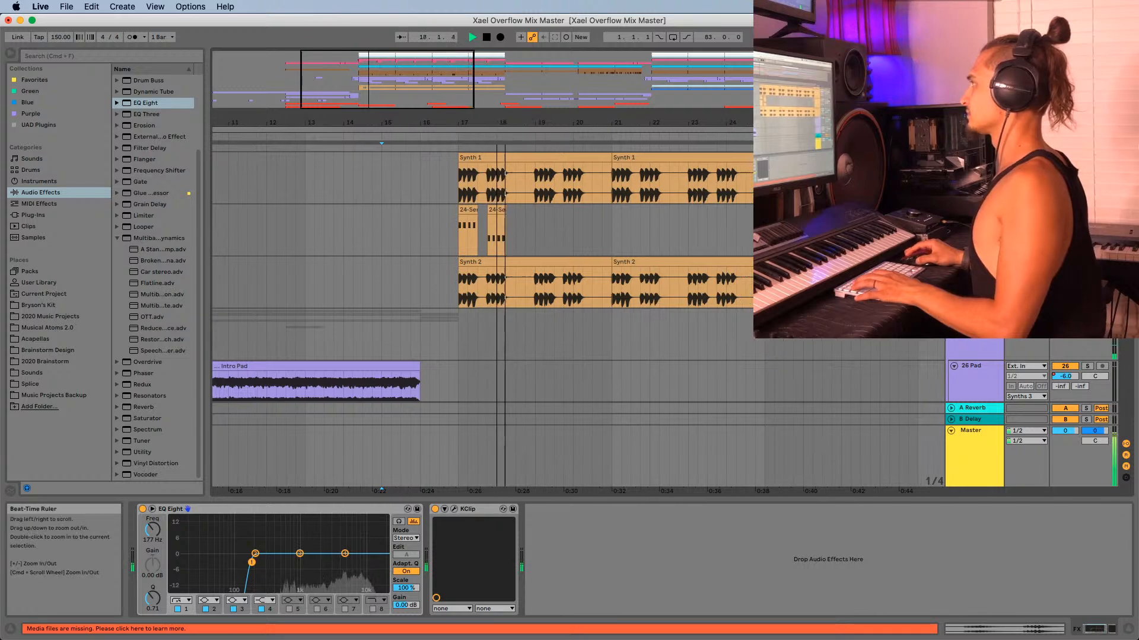
{"action": "key", "text": "minus"}
{"action": "scroll", "coordinate": [454, 258], "scroll_direction": "up", "scroll_amount": 10}
{"action": "scroll", "coordinate": [456, 282], "scroll_direction": "up", "scroll_amount": 3}
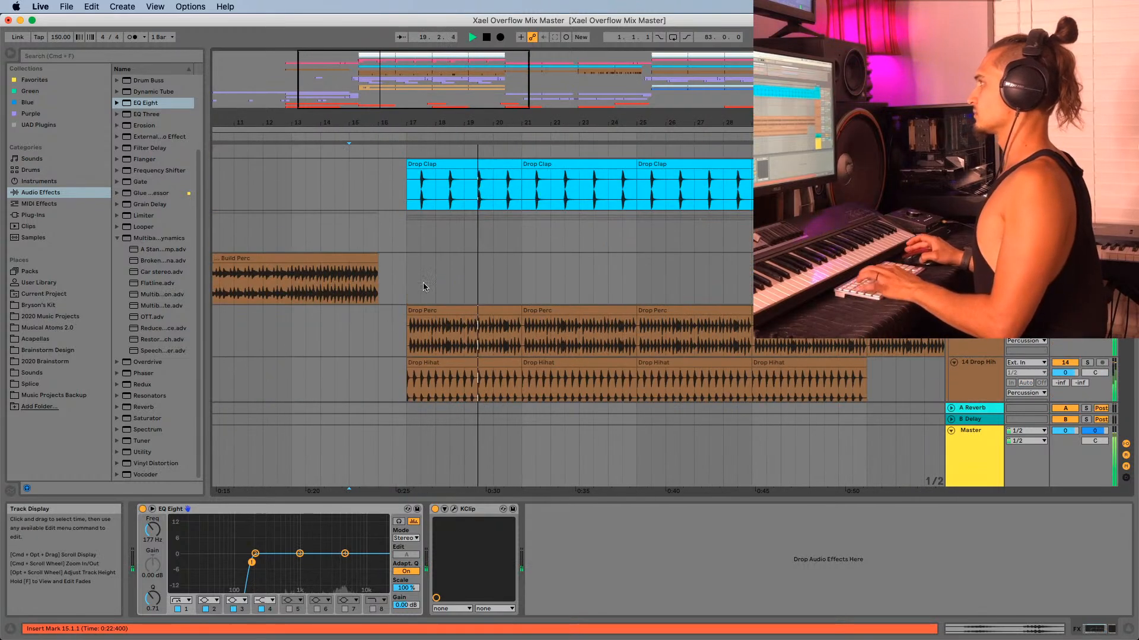
{"action": "scroll", "coordinate": [429, 276], "scroll_direction": "up", "scroll_amount": 6}
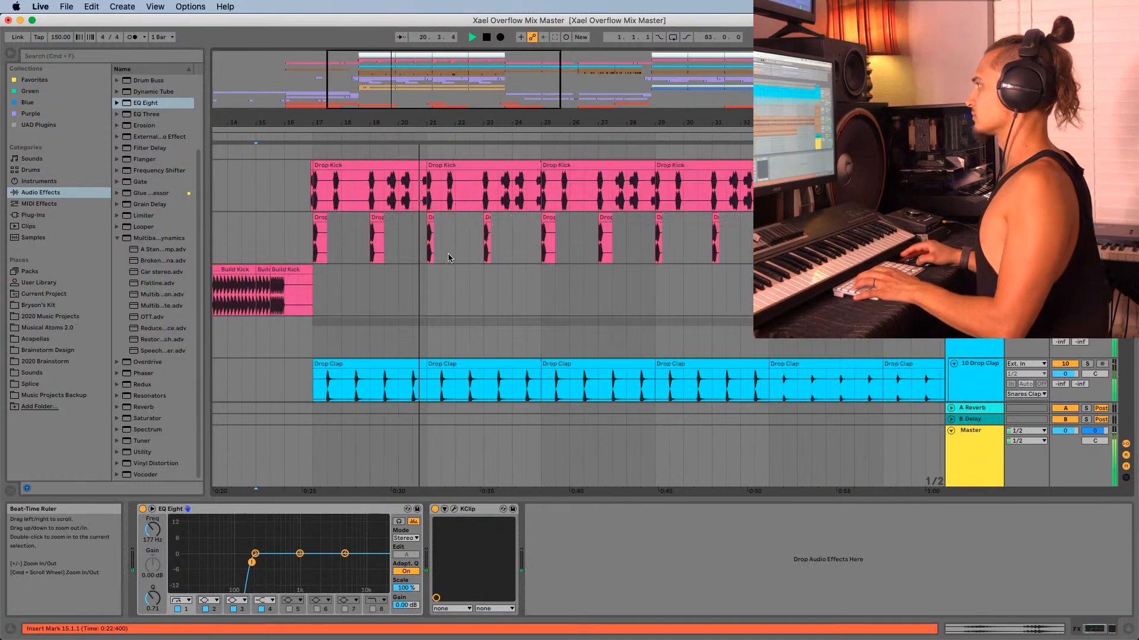
- Review the percussion and kick layers across the whole drop, marking 25.1.1 on the Kicks group
{"action": "left_click_drag", "start_coordinate": [435, 124], "coordinate": [434, 72]}
{"action": "scroll", "coordinate": [420, 303], "scroll_direction": "down", "scroll_amount": 10}
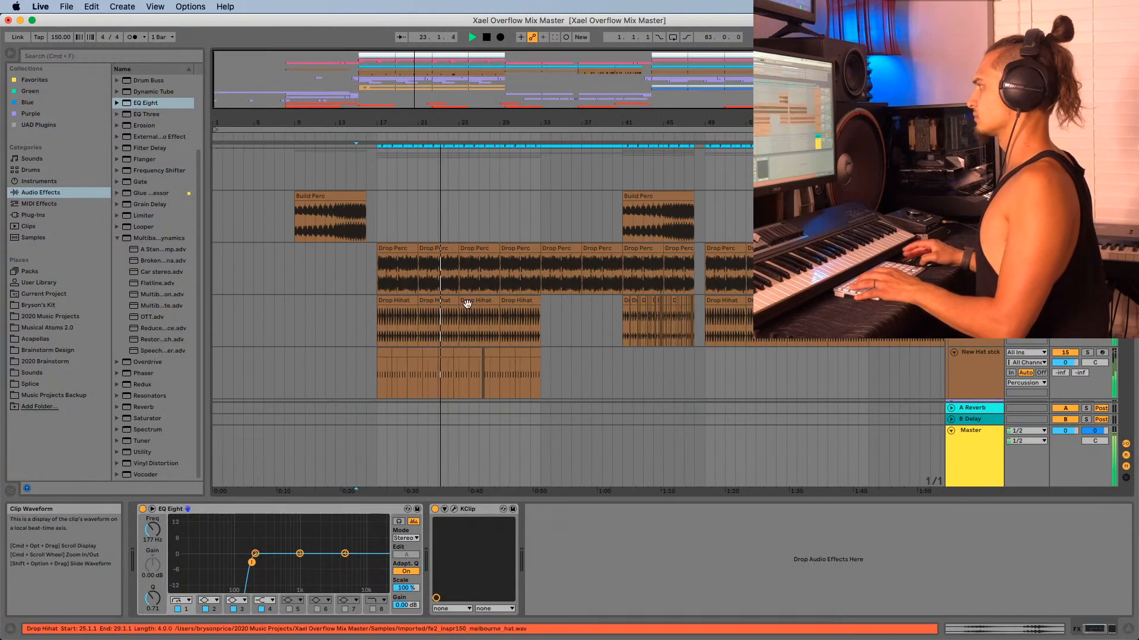
{"action": "scroll", "coordinate": [475, 340], "scroll_direction": "up", "scroll_amount": 8}
{"action": "scroll", "coordinate": [474, 340], "scroll_direction": "up", "scroll_amount": 4}
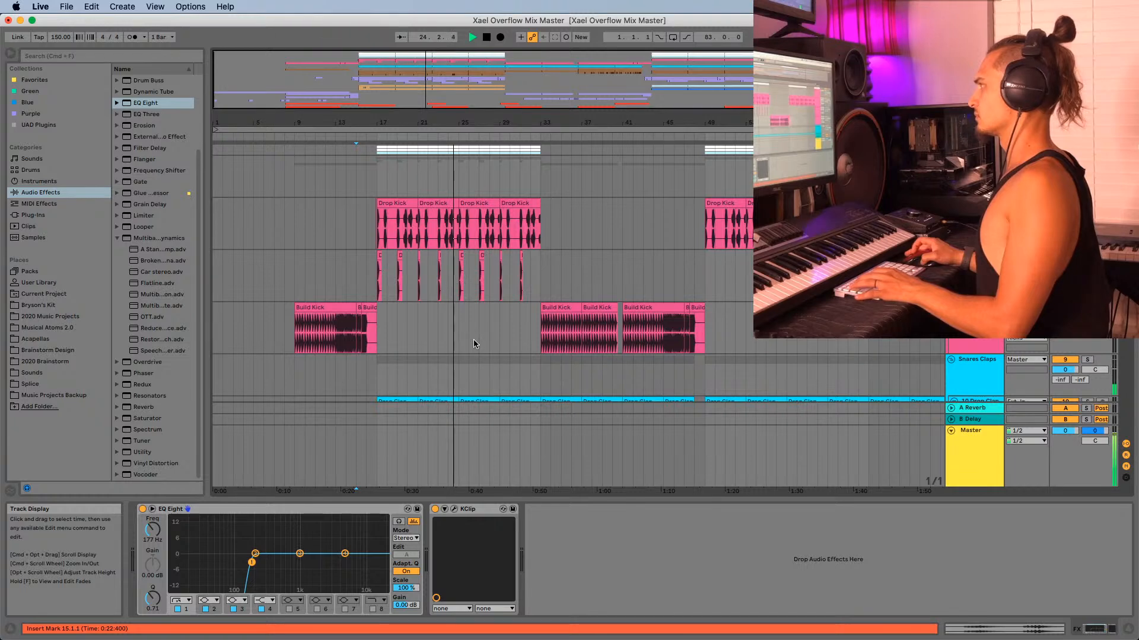
{"action": "key", "text": "minus"}
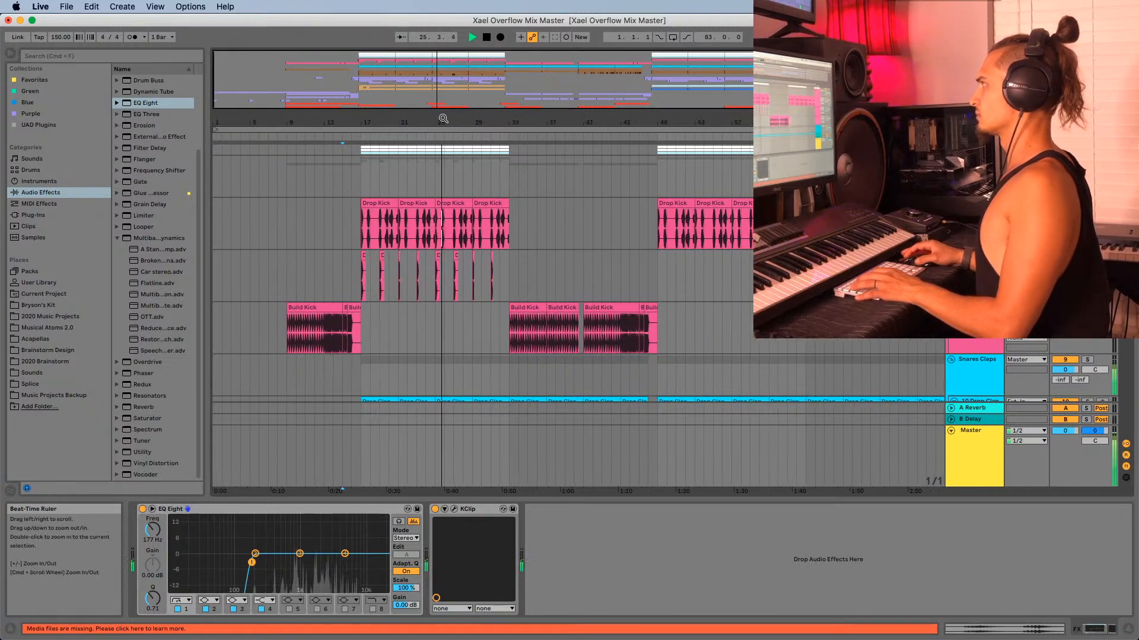
{"action": "left_click", "coordinate": [437, 191]}
{"action": "key", "text": "plus"}
{"action": "key", "text": "plus"}
{"action": "key", "text": "plus"}
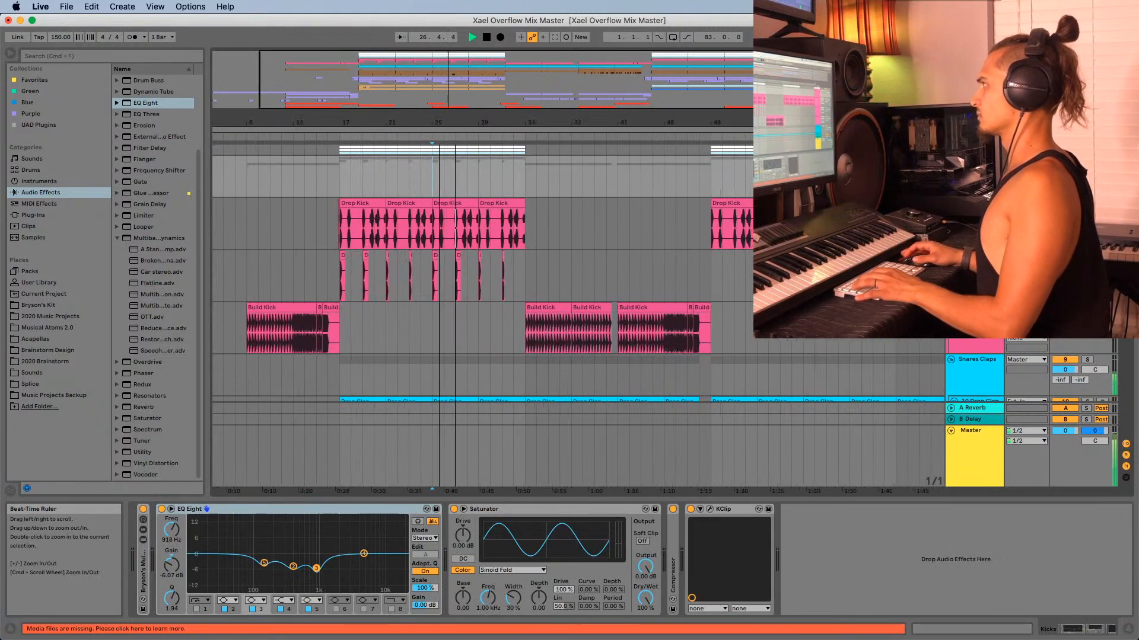
{"action": "left_click_drag", "start_coordinate": [530, 115], "coordinate": [469, 83]}
{"action": "scroll", "coordinate": [504, 248], "scroll_direction": "down", "scroll_amount": 20}
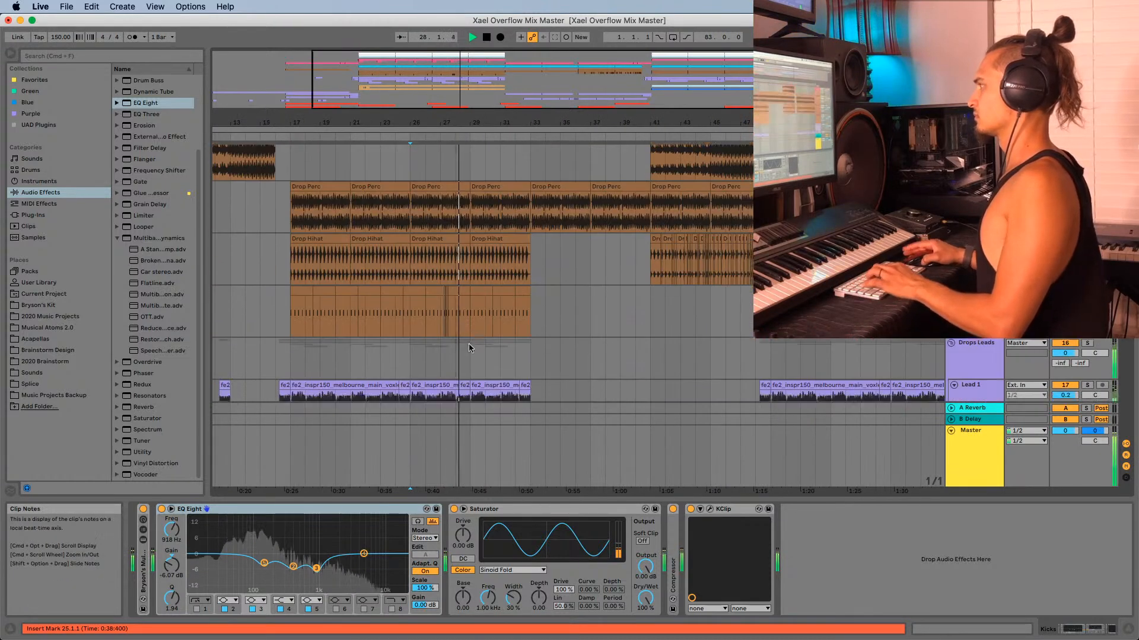
- Place a reversed, unwarped copy of the KSHMR crash ahead of bar 33, trimmed to start at 32.1.1
{"action": "scroll", "coordinate": [457, 332], "scroll_direction": "down", "scroll_amount": 5}
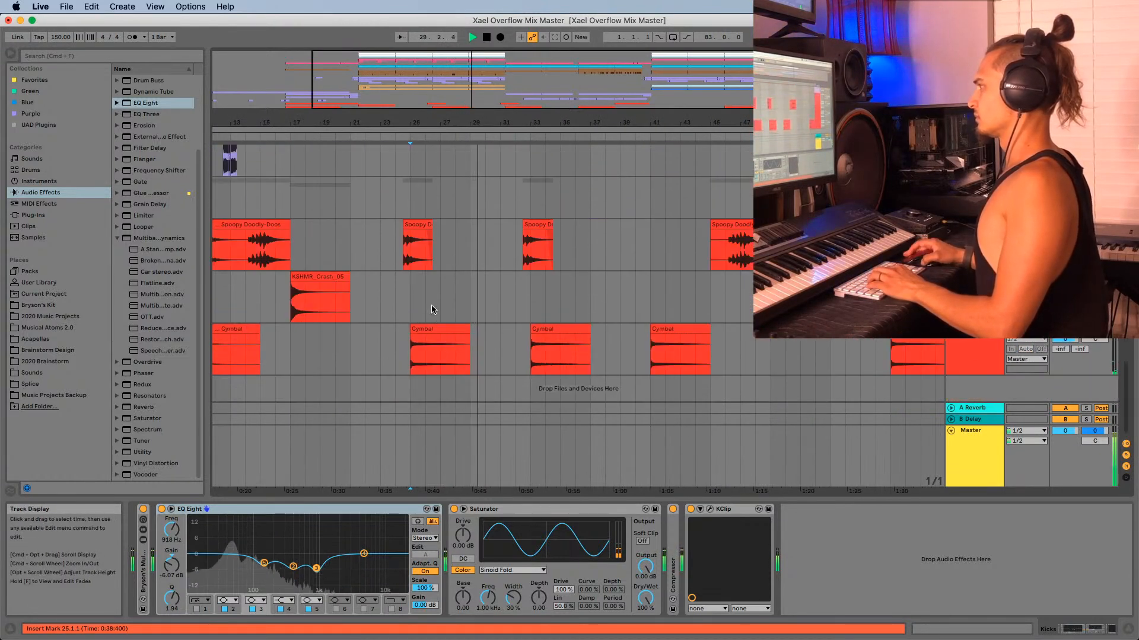
{"action": "left_click_drag", "start_coordinate": [320, 285], "coordinate": [517, 287]}
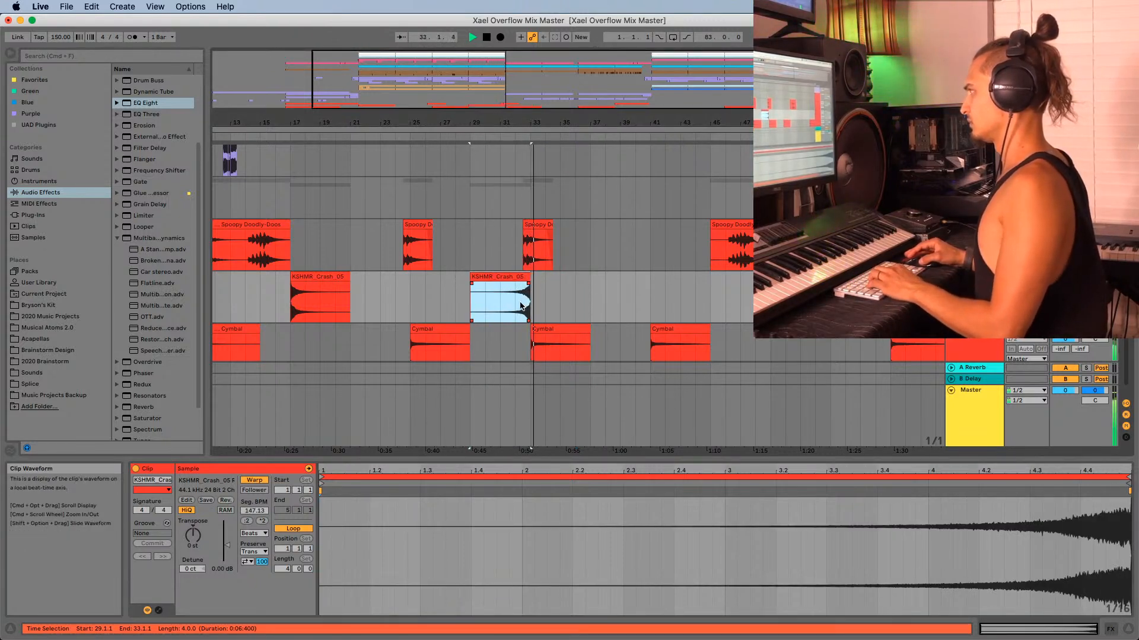
{"action": "key", "text": "space"}
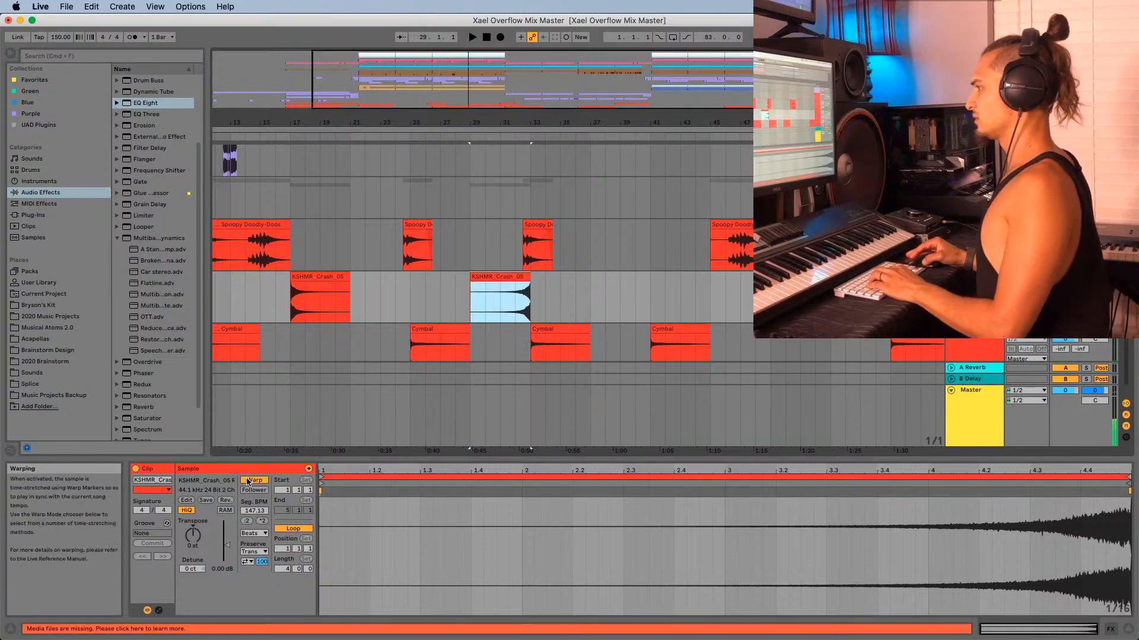
{"action": "left_click", "coordinate": [254, 479]}
{"action": "left_click_drag", "start_coordinate": [477, 275], "coordinate": [515, 276]}
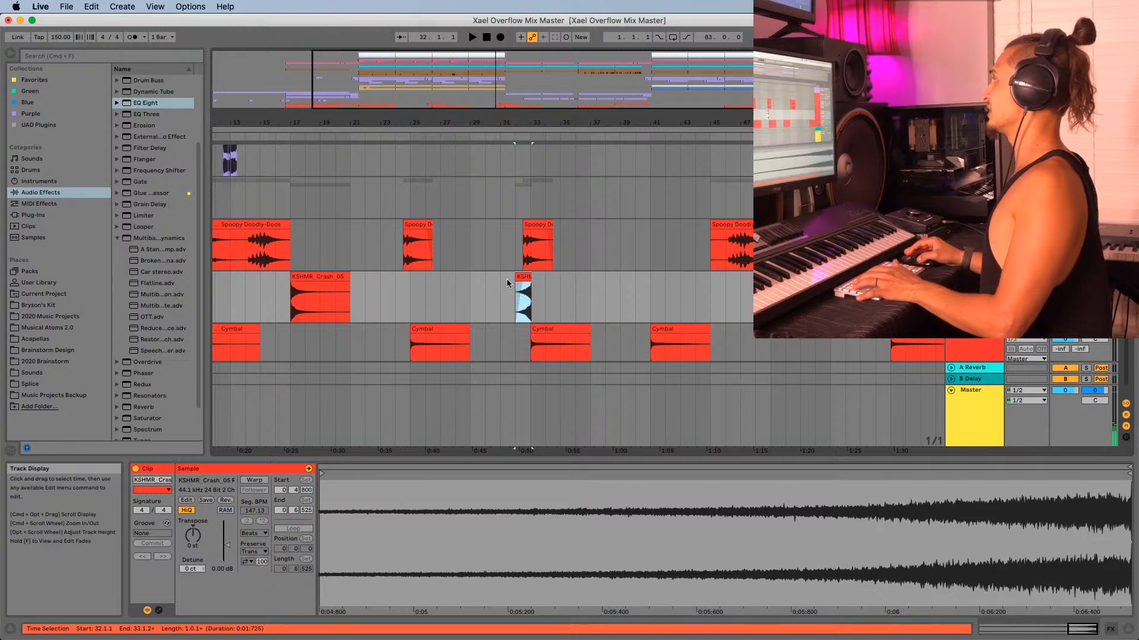
- Fade in the reversed crash, shift it earlier so it ends at 33.1.1, and play the transition
{"action": "key", "text": "space"}
{"action": "key", "text": "z"}
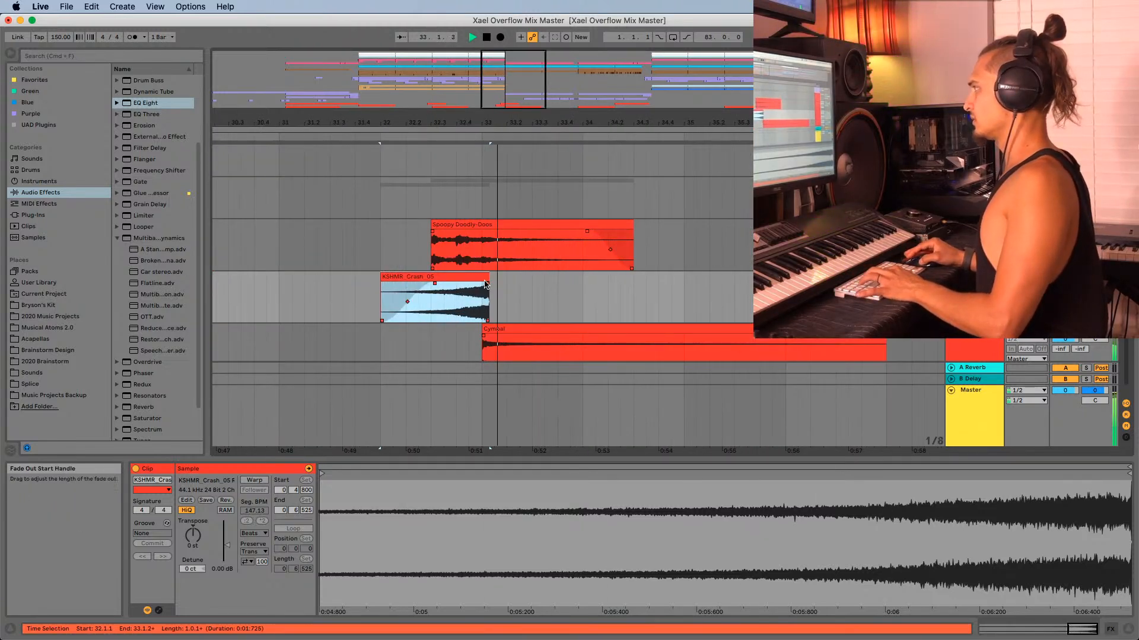
{"action": "left_click", "coordinate": [473, 277]}
{"action": "left_click_drag", "start_coordinate": [473, 278], "coordinate": [460, 277]}
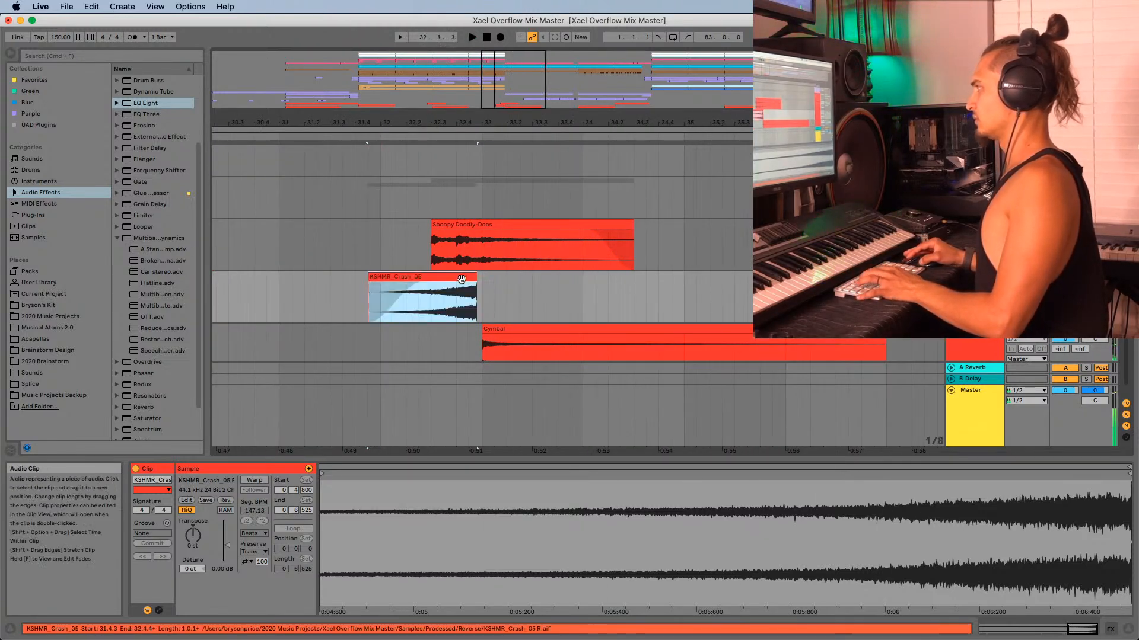
{"action": "key", "text": "space"}
{"action": "left_click_drag", "start_coordinate": [469, 123], "coordinate": [485, 278]}
{"action": "key", "text": "f"}
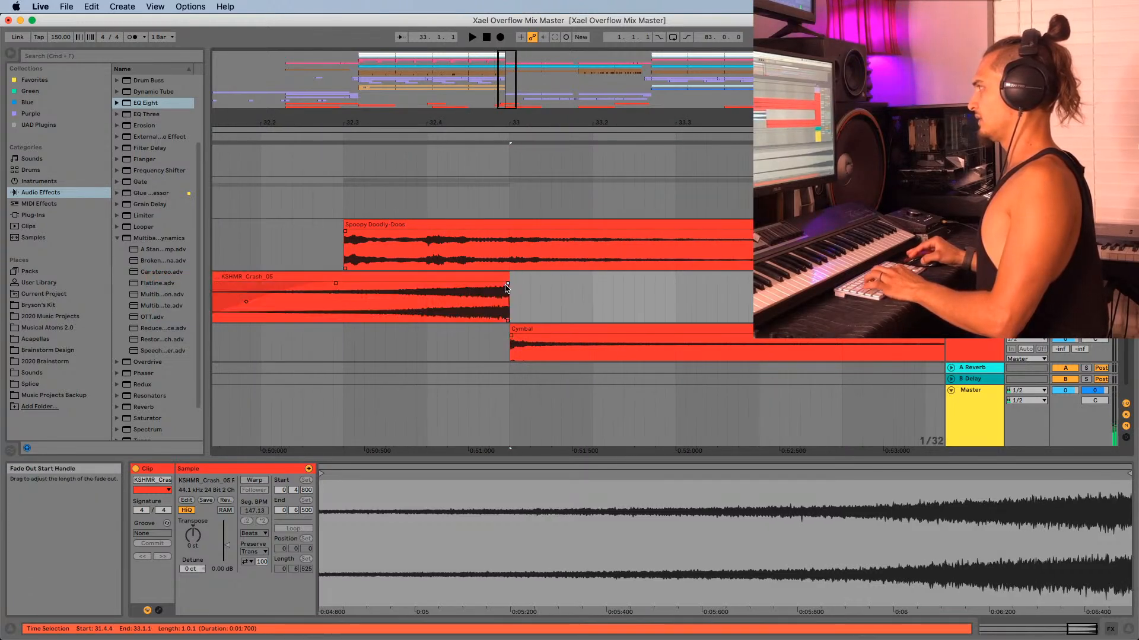
{"action": "left_click", "coordinate": [303, 342]}
{"action": "key", "text": "space"}
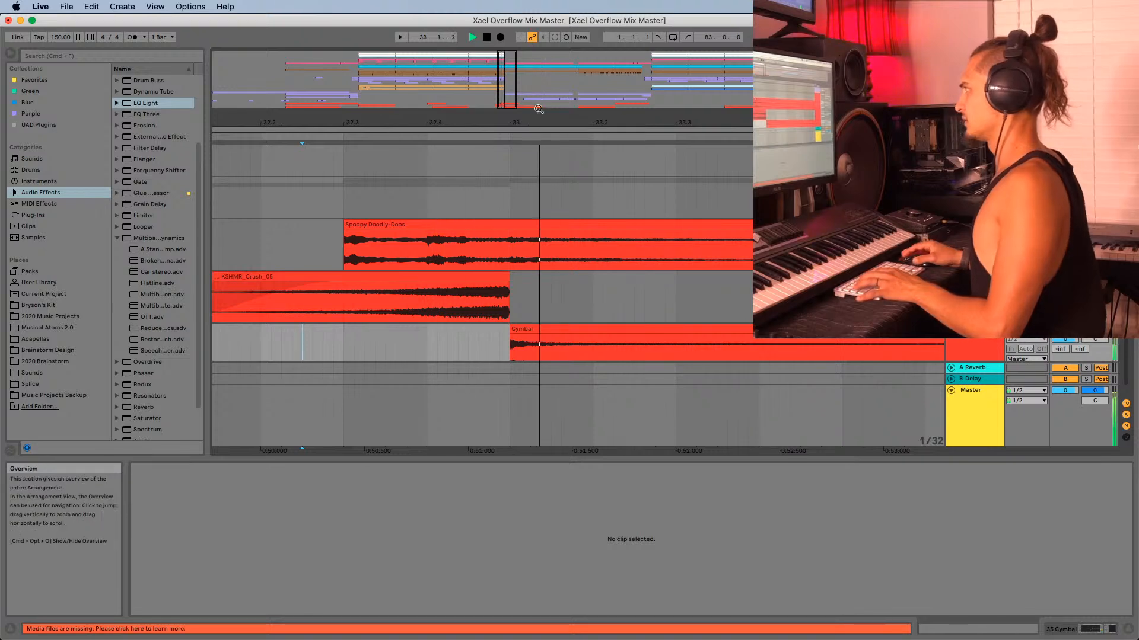
- Lower the reversed crash clip's gain to -3.20 dB and replay the transition
{"action": "key", "text": "minus"}
{"action": "key", "text": "minus"}
{"action": "key", "text": "minus"}
{"action": "left_click", "coordinate": [458, 274]}
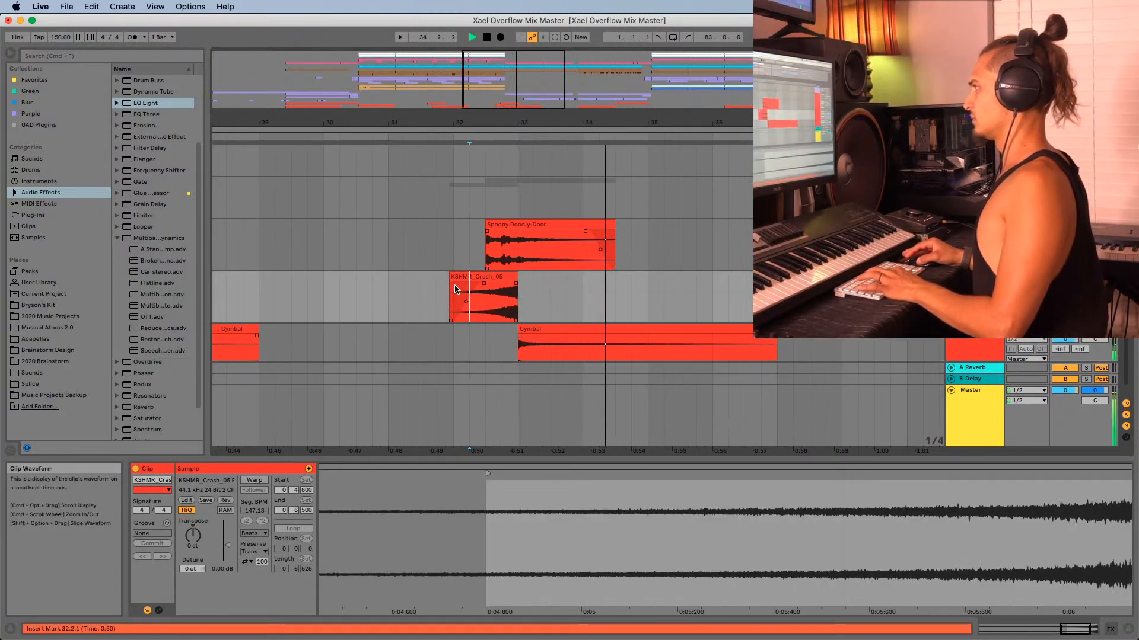
{"action": "left_click", "coordinate": [457, 276]}
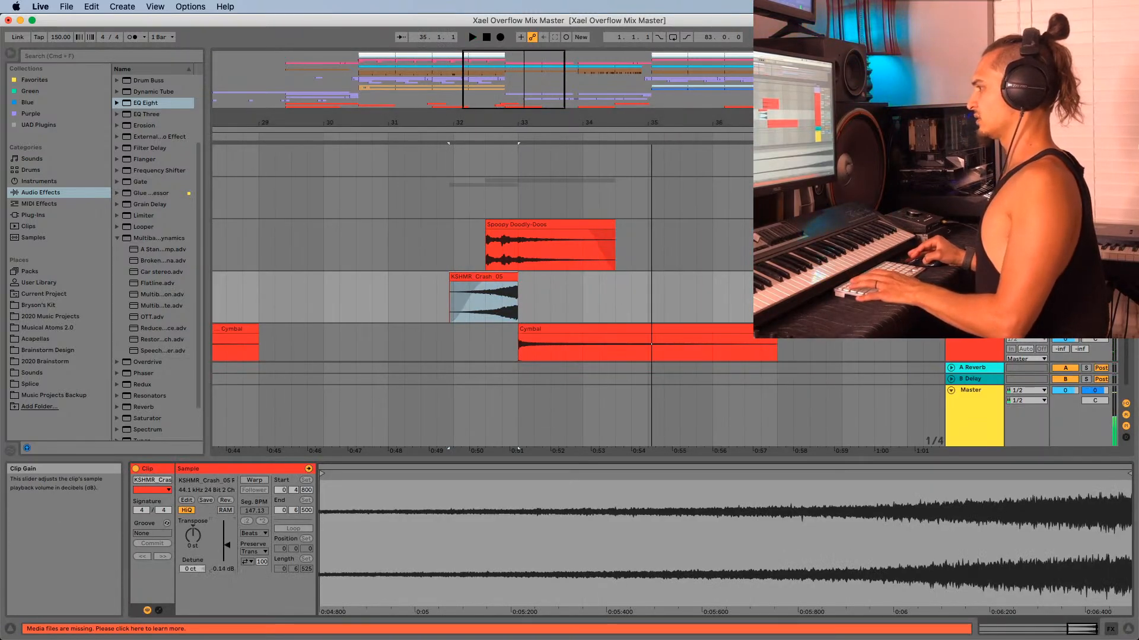
{"action": "key", "text": "space"}
{"action": "left_click_drag", "start_coordinate": [227, 545], "coordinate": [227, 548]}
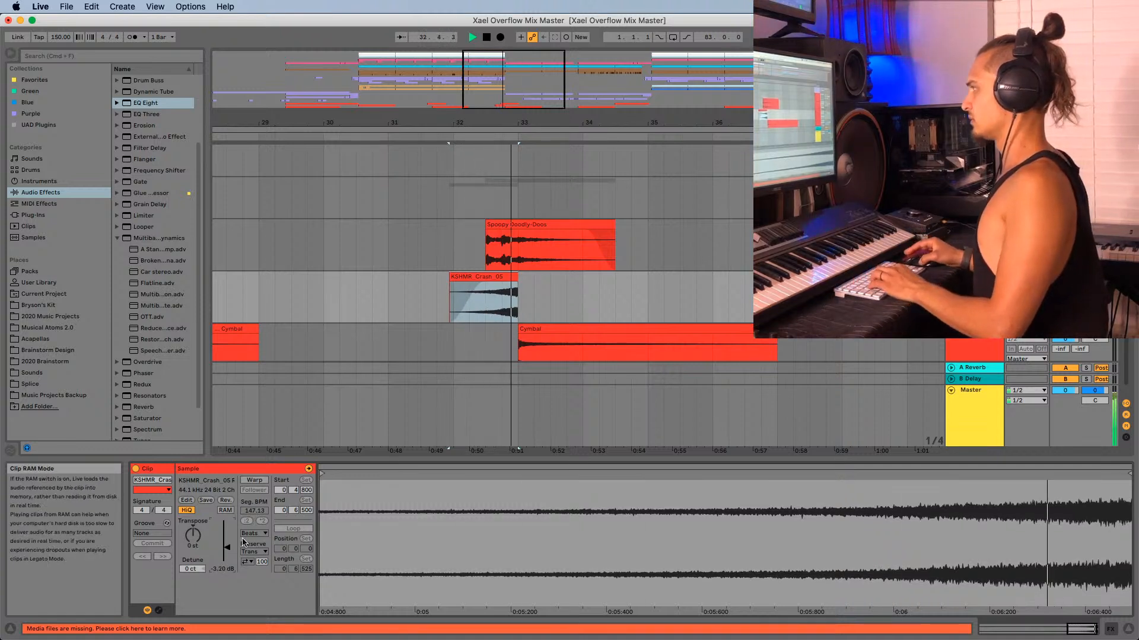
{"action": "key", "text": "minus"}
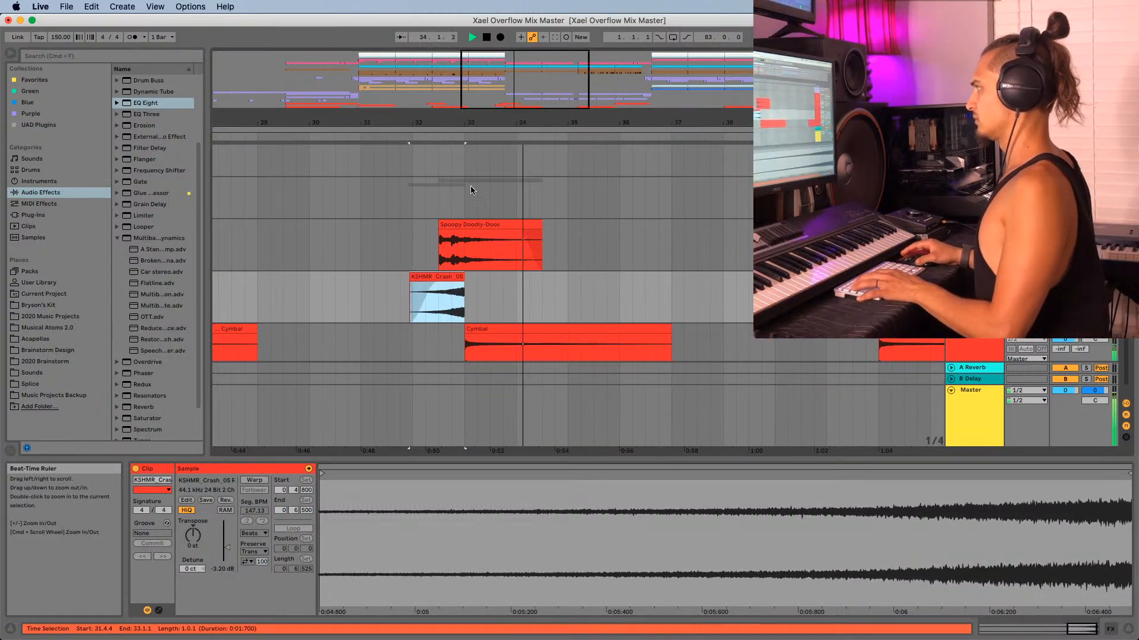
- Stop playback and insert a new audio track below the Cymbal track in the FX group
{"action": "scroll", "coordinate": [473, 191], "scroll_direction": "down", "scroll_amount": 3}
{"action": "key", "text": "space"}
{"action": "left_click", "coordinate": [972, 289]}
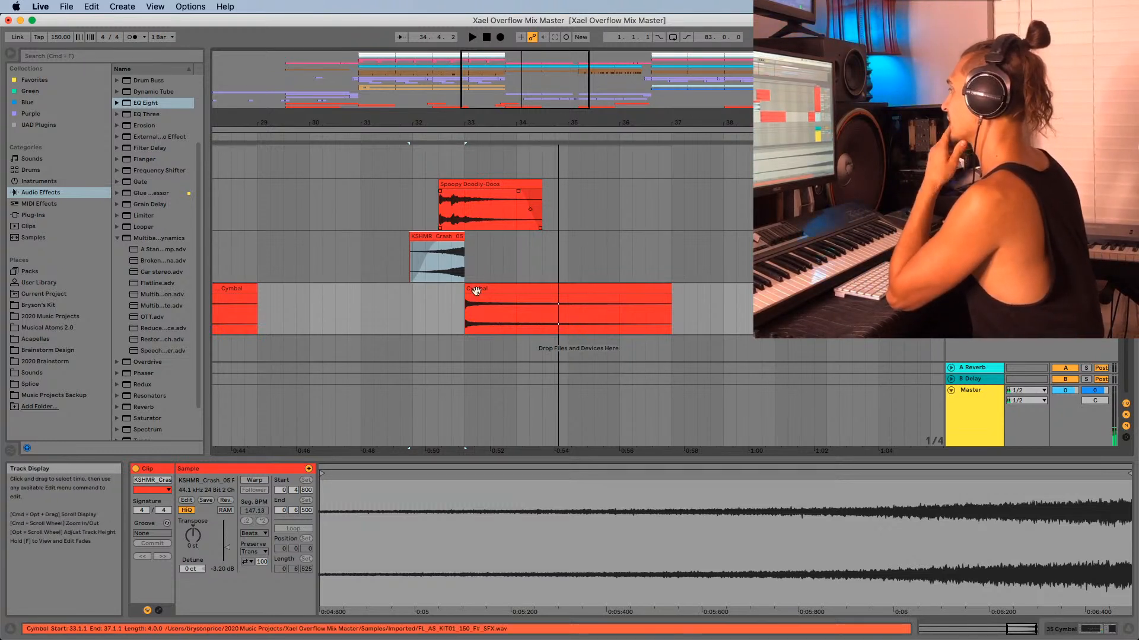
{"action": "left_click", "coordinate": [469, 323]}
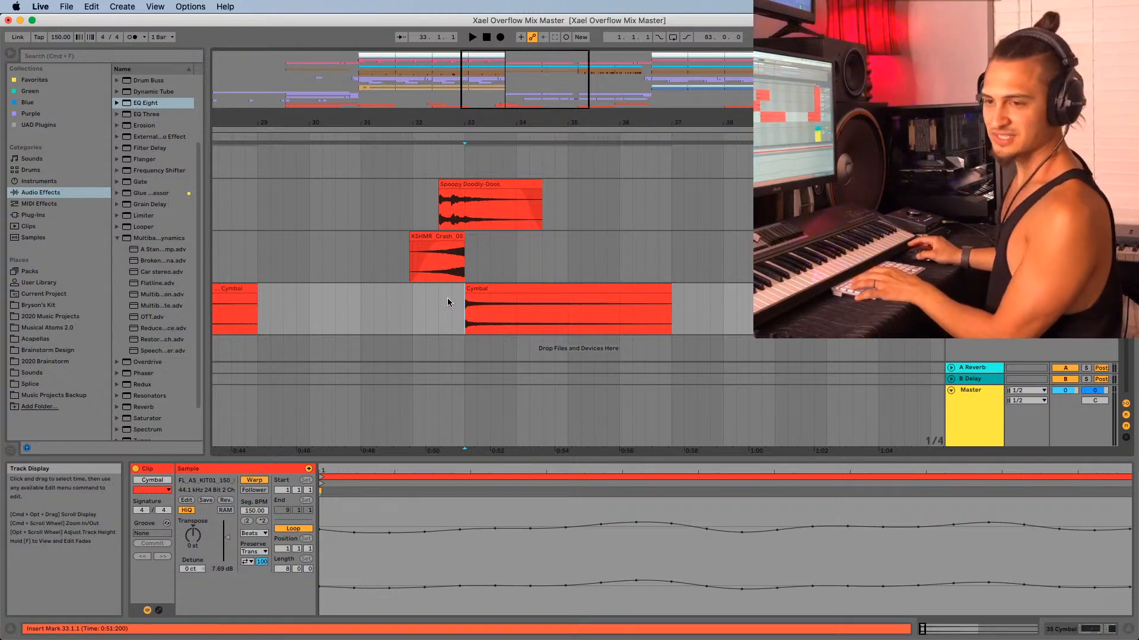
{"action": "left_click", "coordinate": [448, 319]}
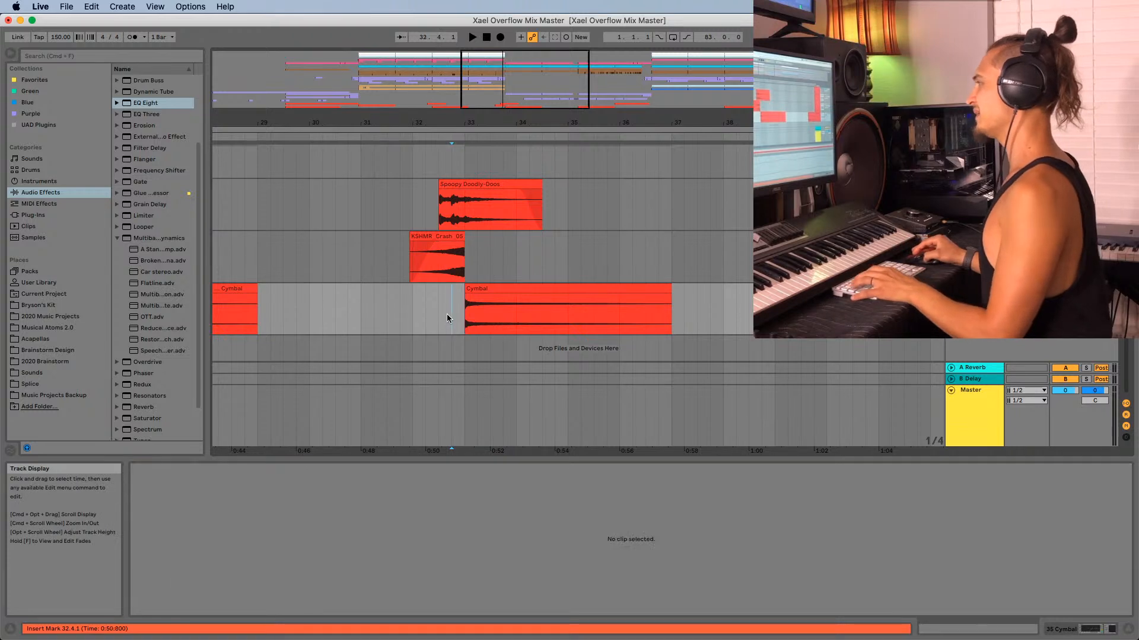
{"action": "key", "text": "super+t"}
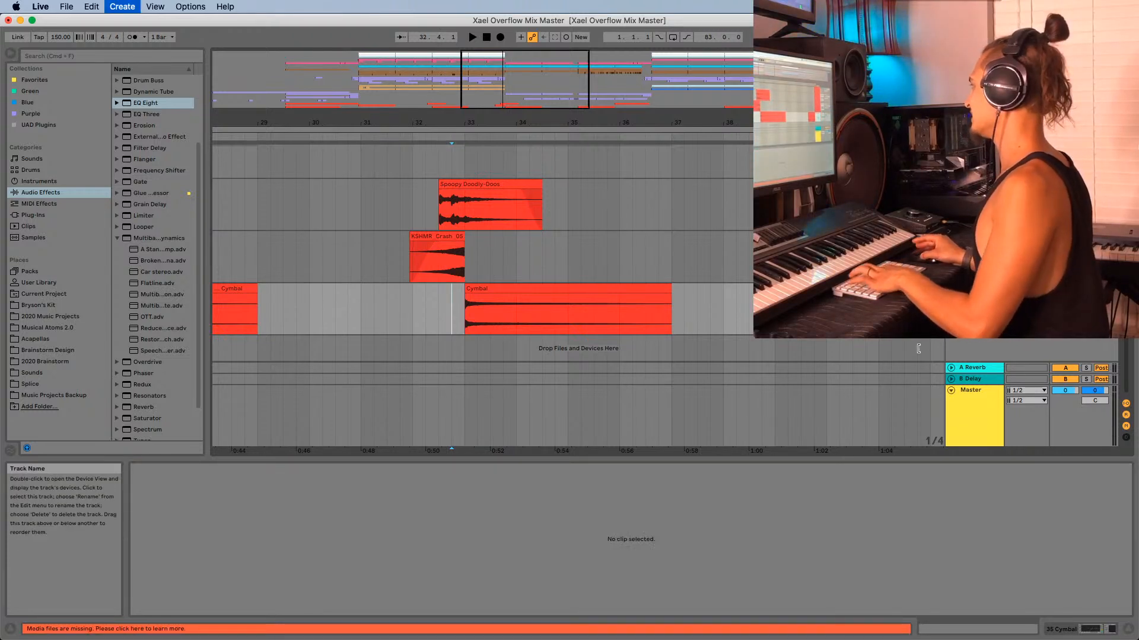
- Open the White Noise Down samples in the Sounds library's Cymatics FX Toolkit Vol 5 - Future Bass Edition
{"action": "left_click_drag", "start_coordinate": [206, 323], "coordinate": [267, 336]}
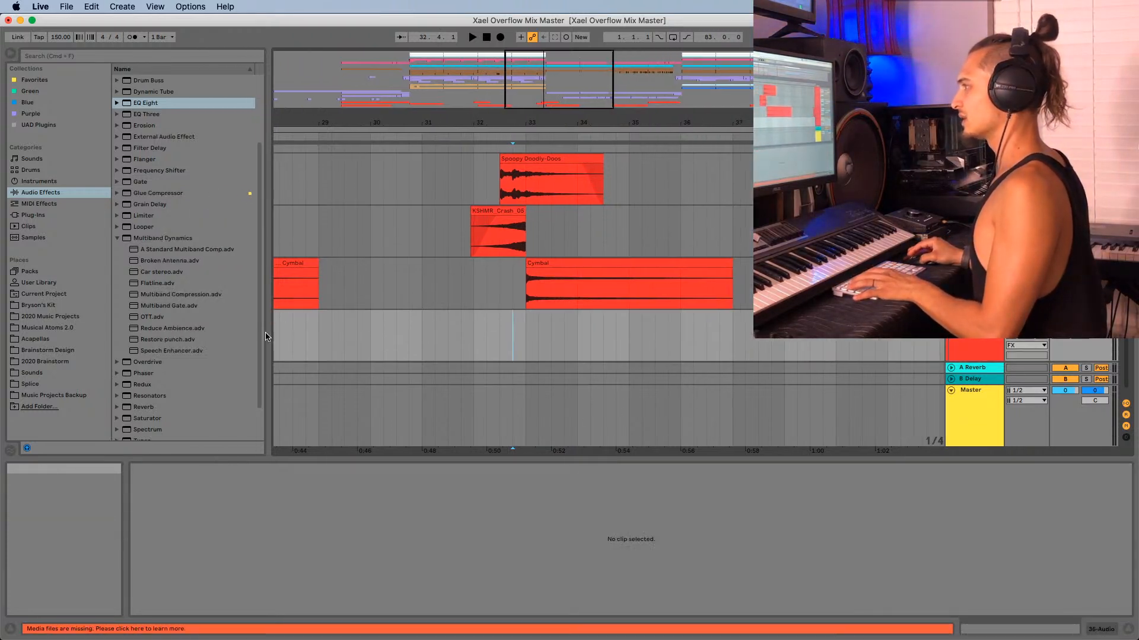
{"action": "scroll", "coordinate": [200, 368], "scroll_direction": "up", "scroll_amount": 2}
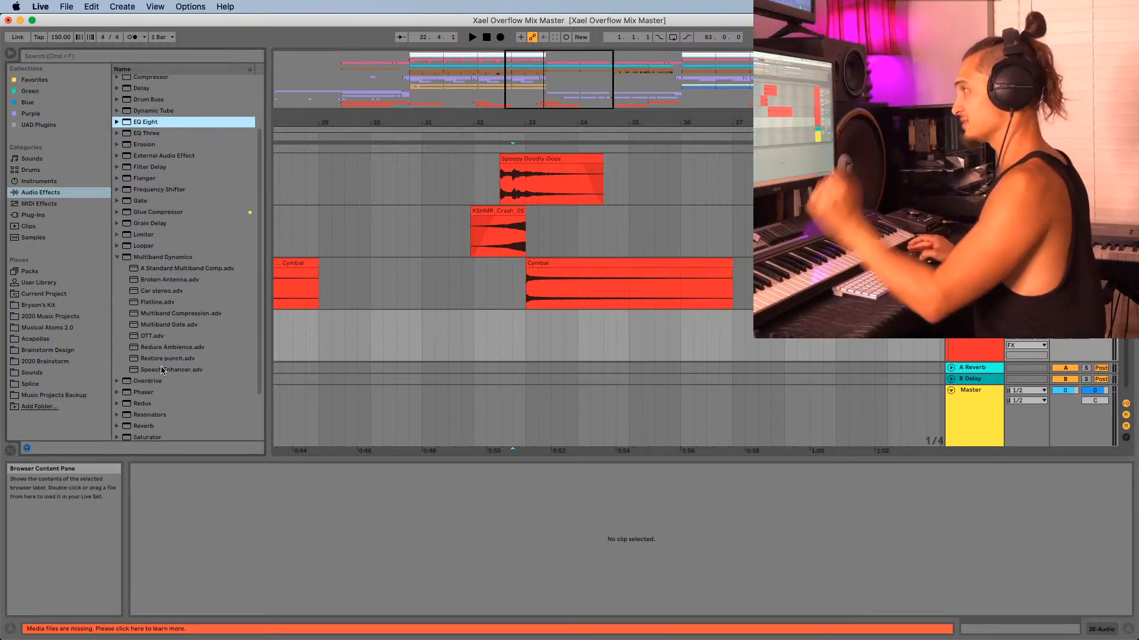
{"action": "left_click", "coordinate": [37, 373]}
{"action": "left_click", "coordinate": [118, 92]}
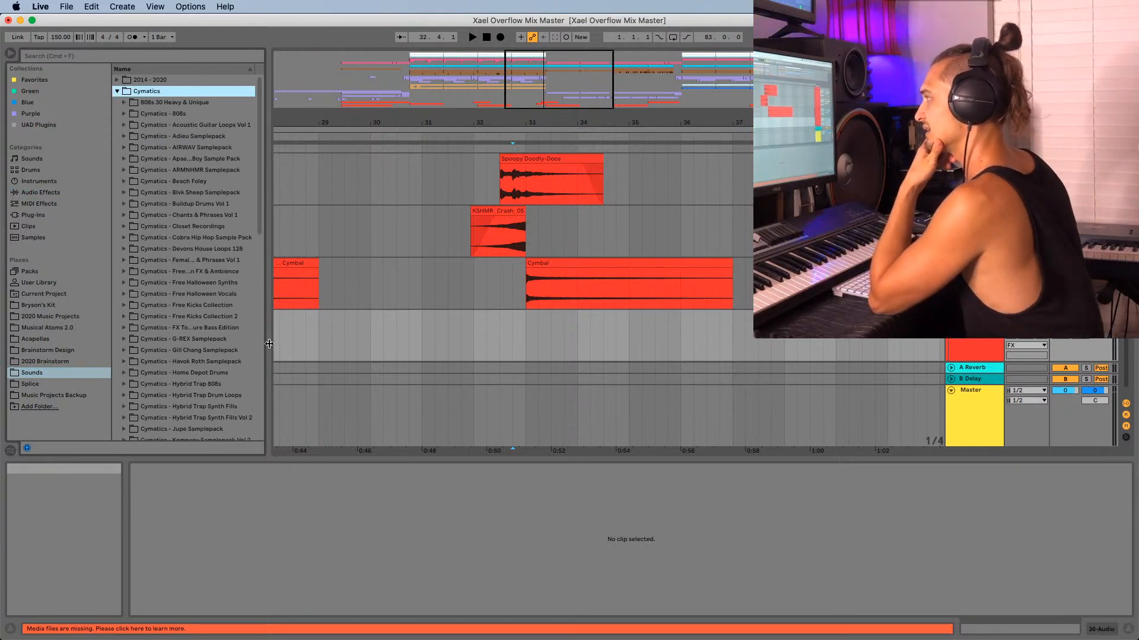
{"action": "left_click_drag", "start_coordinate": [269, 342], "coordinate": [341, 345]}
{"action": "left_click", "coordinate": [124, 328]}
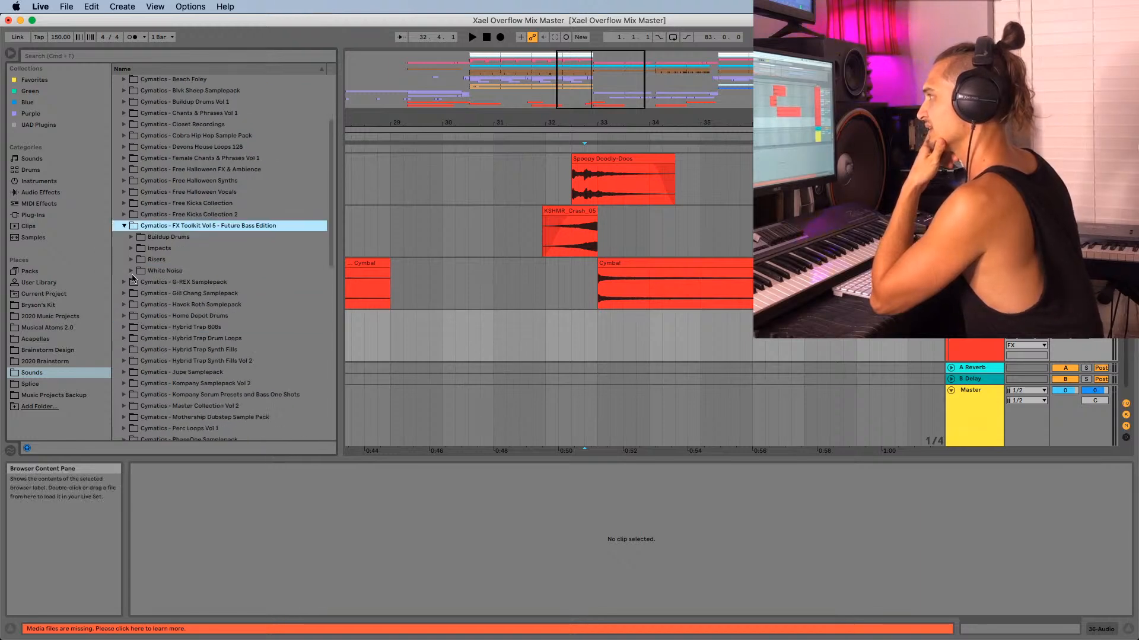
{"action": "left_click", "coordinate": [132, 251]}
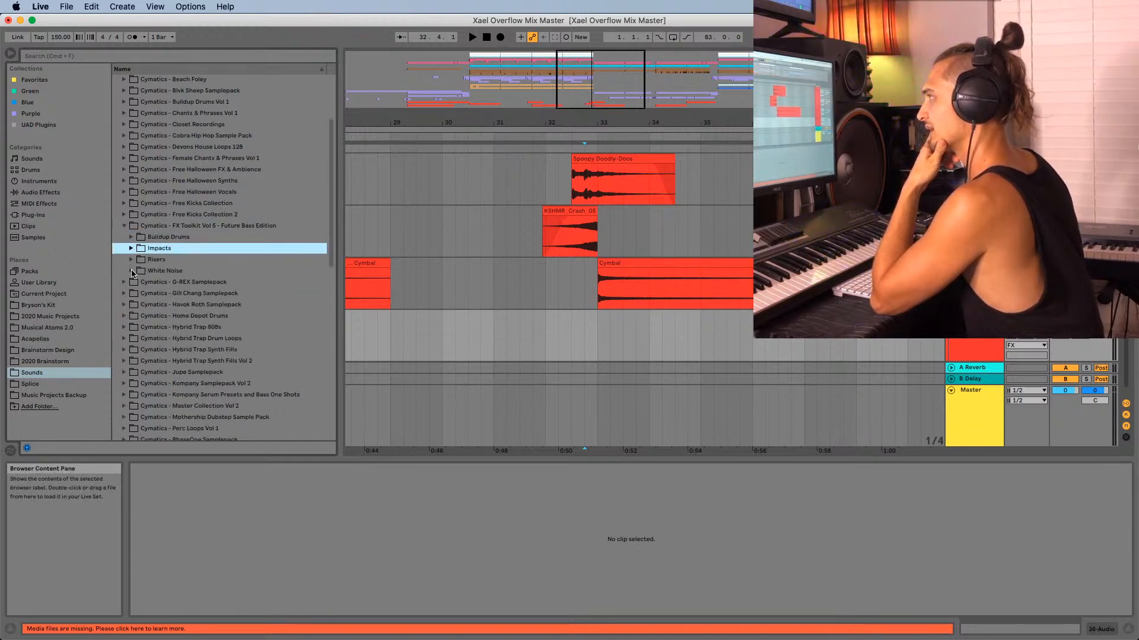
{"action": "left_click", "coordinate": [132, 272]}
{"action": "left_click", "coordinate": [136, 278]}
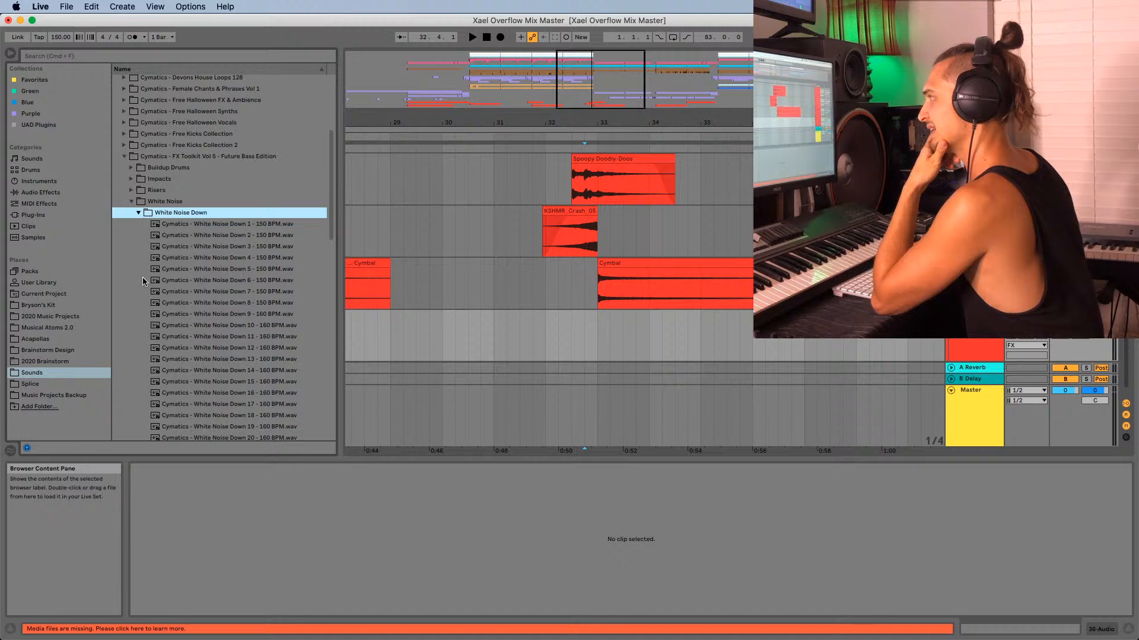
- Audition the higher-numbered White Noise Down samples, from number 12 through 24
{"action": "left_click", "coordinate": [235, 348]}
{"action": "left_click", "coordinate": [236, 382]}
{"action": "scroll", "coordinate": [236, 380], "scroll_direction": "down", "scroll_amount": 1}
{"action": "left_click", "coordinate": [235, 389]}
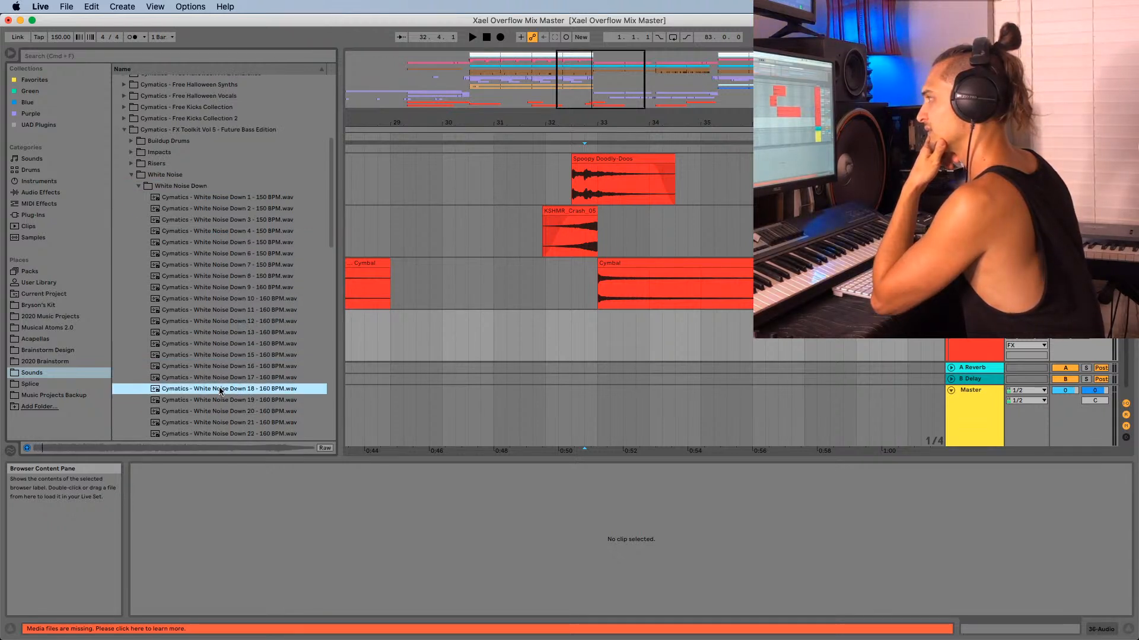
{"action": "left_click", "coordinate": [228, 377]}
{"action": "scroll", "coordinate": [227, 377], "scroll_direction": "down", "scroll_amount": 1}
{"action": "left_click", "coordinate": [228, 376]}
{"action": "left_click", "coordinate": [229, 386]}
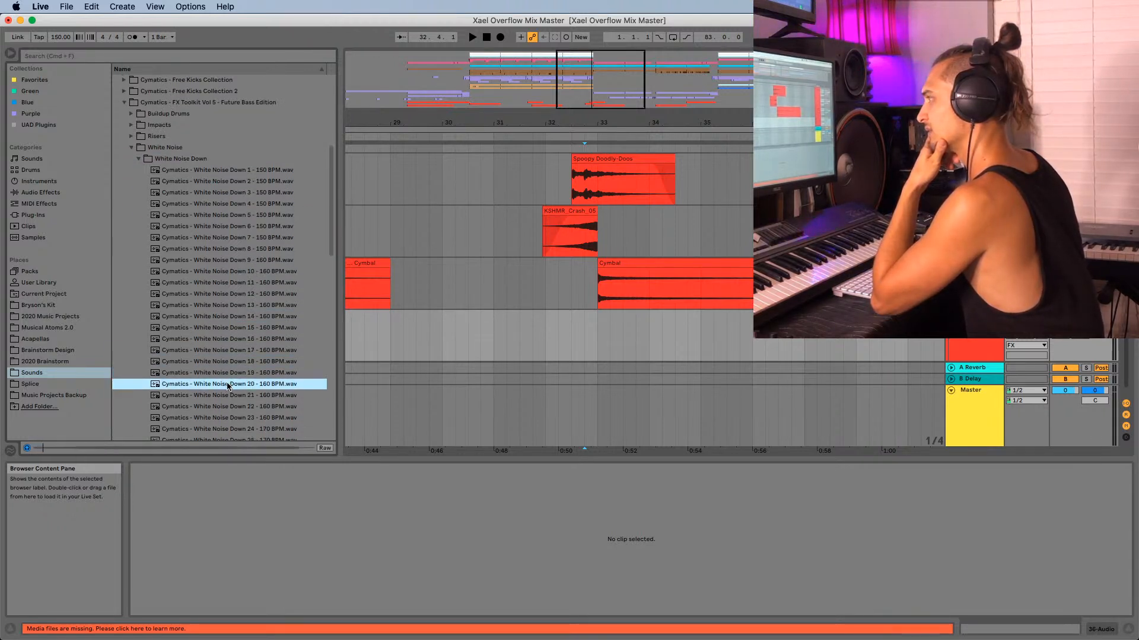
{"action": "scroll", "coordinate": [228, 379], "scroll_direction": "down", "scroll_amount": 2}
{"action": "key", "text": "Down"}
{"action": "key", "text": "Down"}
{"action": "key", "text": "Down"}
{"action": "key", "text": "Down"}
{"action": "key", "text": "Down"}
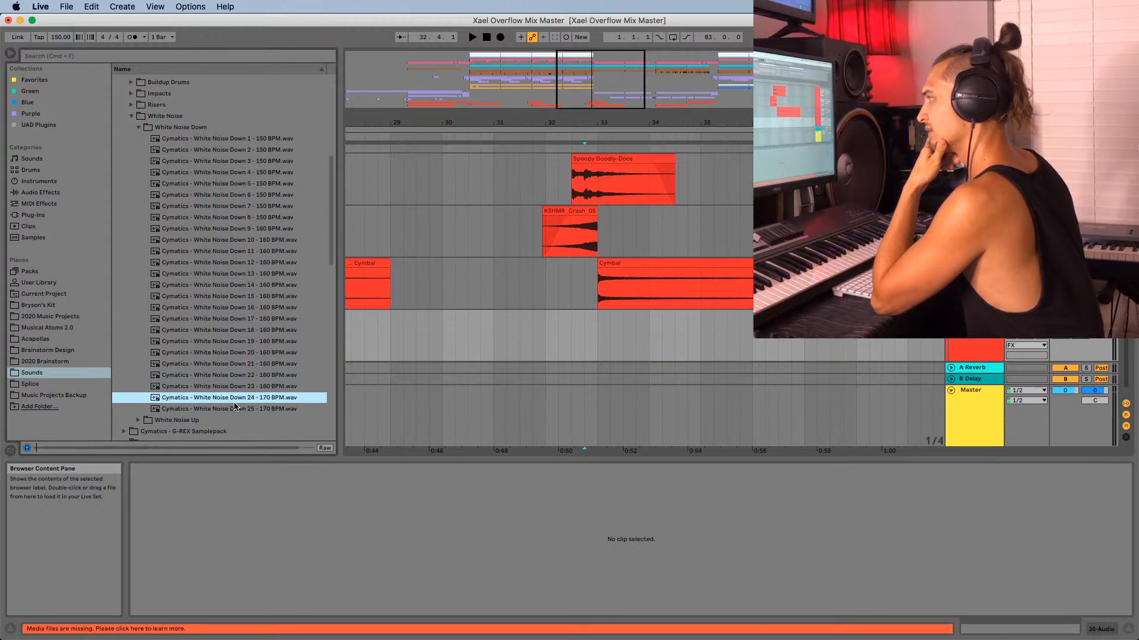
- Audition the White Noise Down samples in order from number 2 through 16
{"action": "left_click", "coordinate": [234, 150]}
{"action": "left_click", "coordinate": [233, 160]}
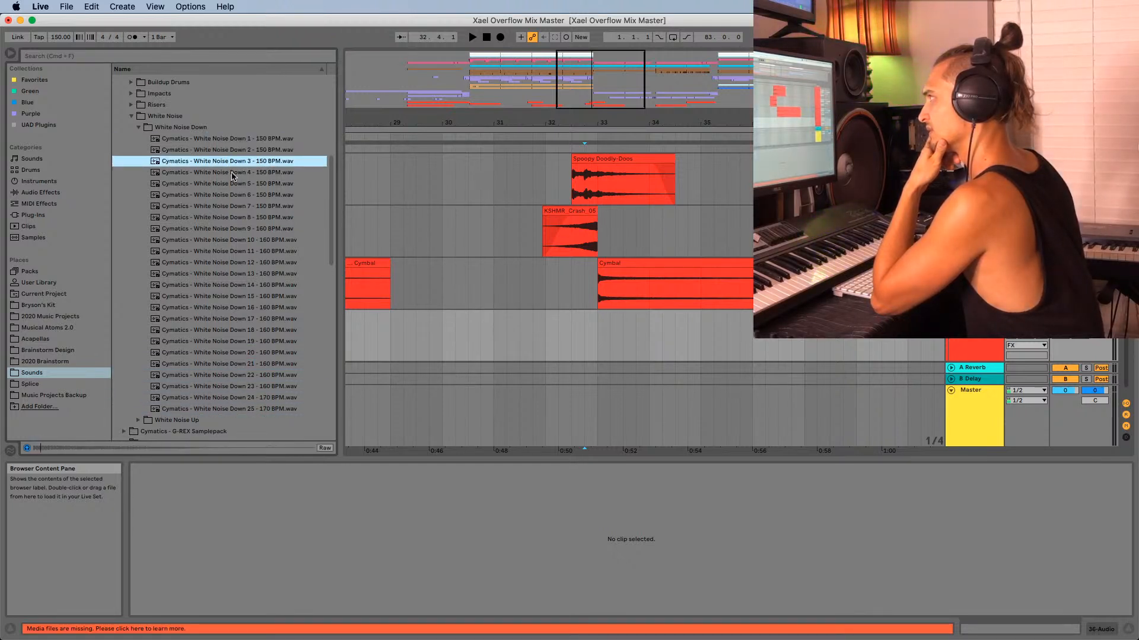
{"action": "left_click", "coordinate": [233, 172]}
{"action": "left_click", "coordinate": [237, 183]}
{"action": "left_click", "coordinate": [241, 194]}
{"action": "left_click", "coordinate": [242, 206]}
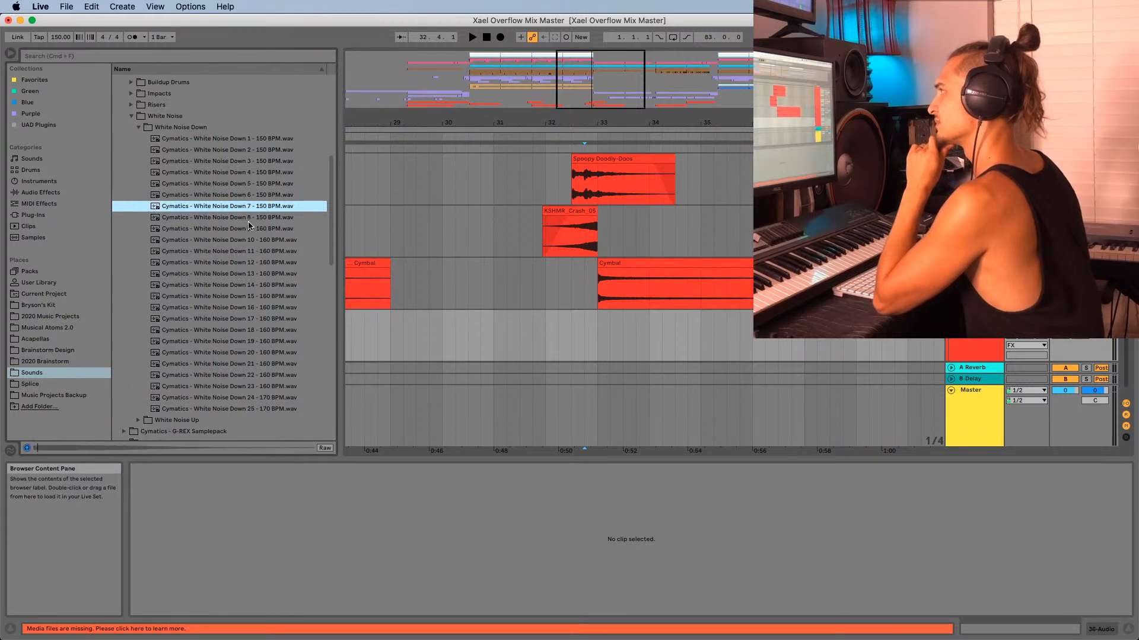
{"action": "left_click", "coordinate": [244, 217]}
{"action": "left_click", "coordinate": [245, 229]}
{"action": "left_click", "coordinate": [248, 240]}
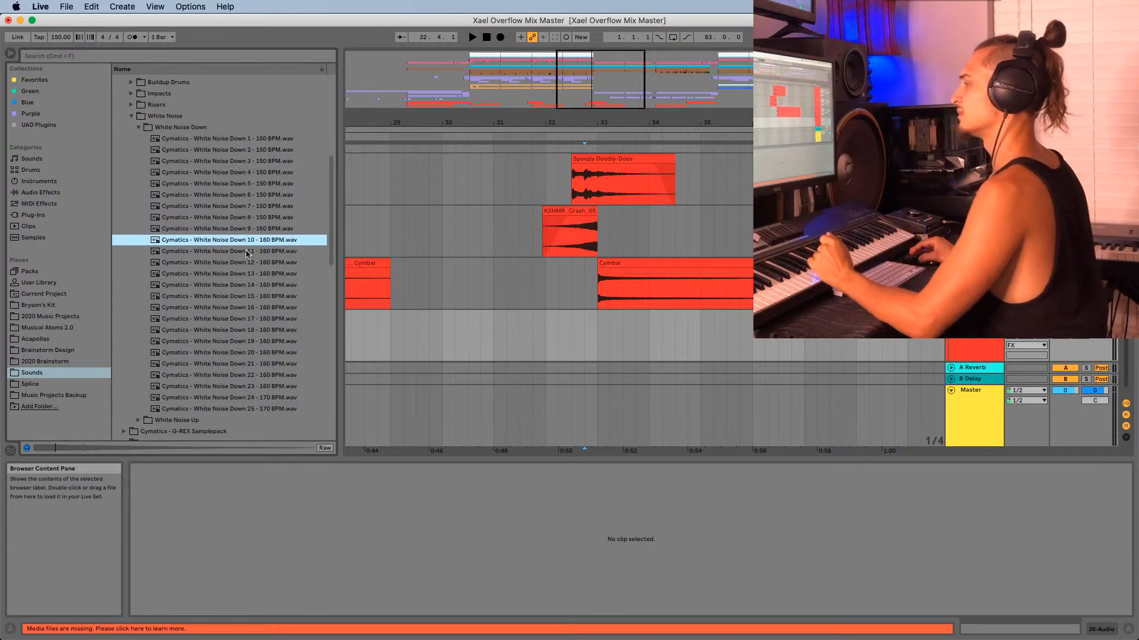
{"action": "left_click", "coordinate": [243, 251]}
{"action": "left_click", "coordinate": [240, 262]}
{"action": "left_click", "coordinate": [240, 274]}
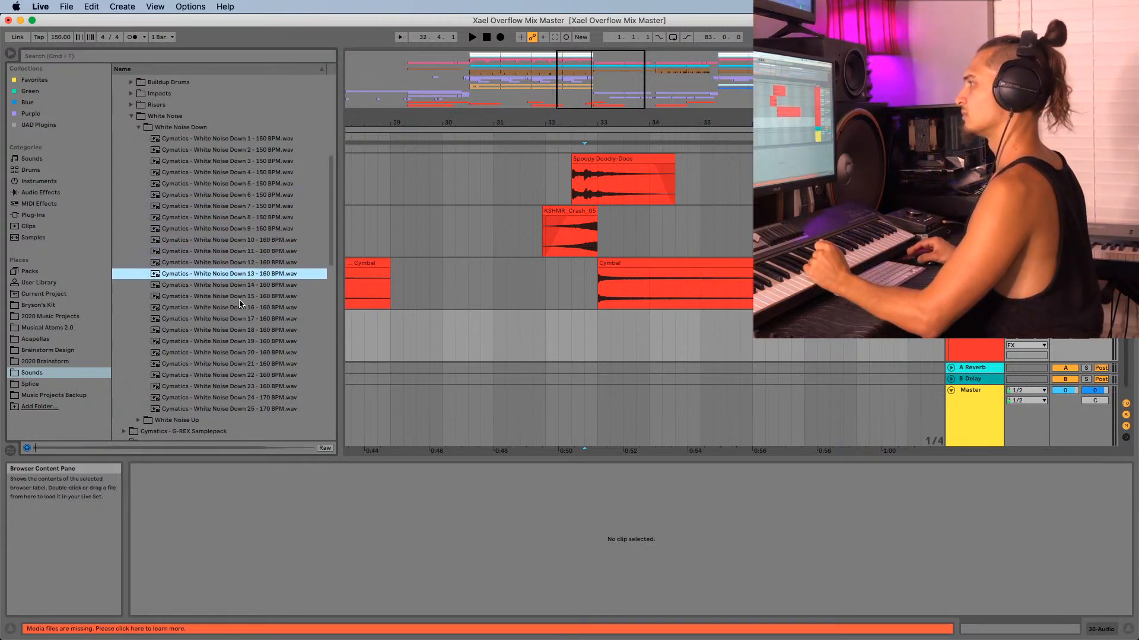
{"action": "left_click", "coordinate": [238, 286]}
{"action": "left_click", "coordinate": [238, 297]}
{"action": "left_click", "coordinate": [236, 308]}
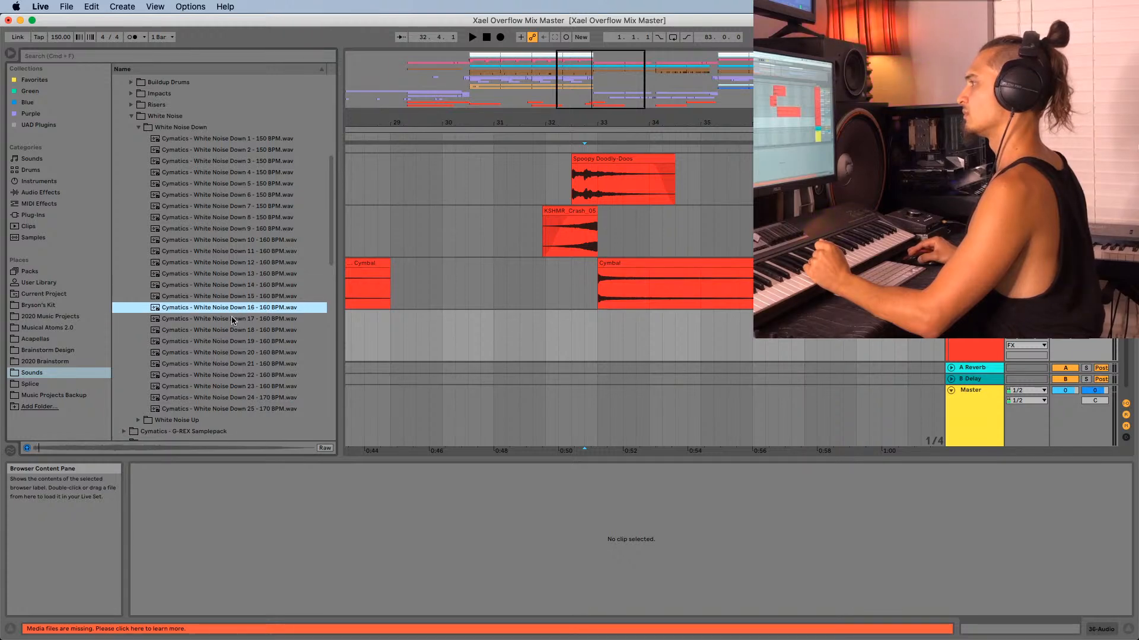
- Add White Noise Down 16 to the new track at 33.1.1, with warping off and a long fade-out
{"action": "left_click_drag", "start_coordinate": [212, 311], "coordinate": [600, 335]}
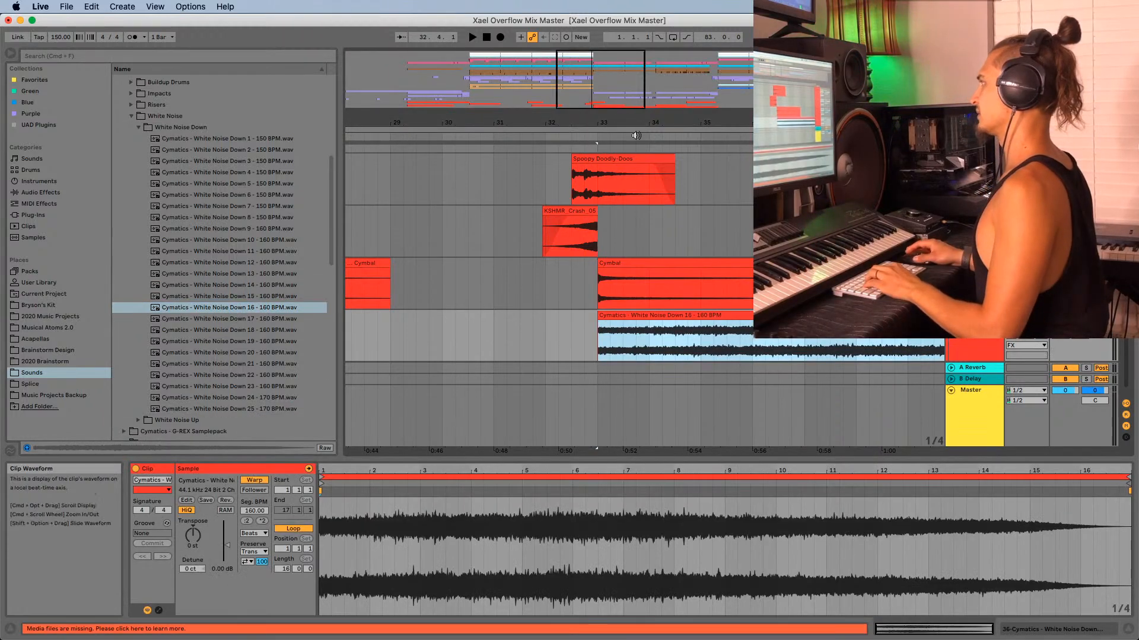
{"action": "left_click_drag", "start_coordinate": [656, 123], "coordinate": [535, 65]}
{"action": "left_click", "coordinate": [254, 480]}
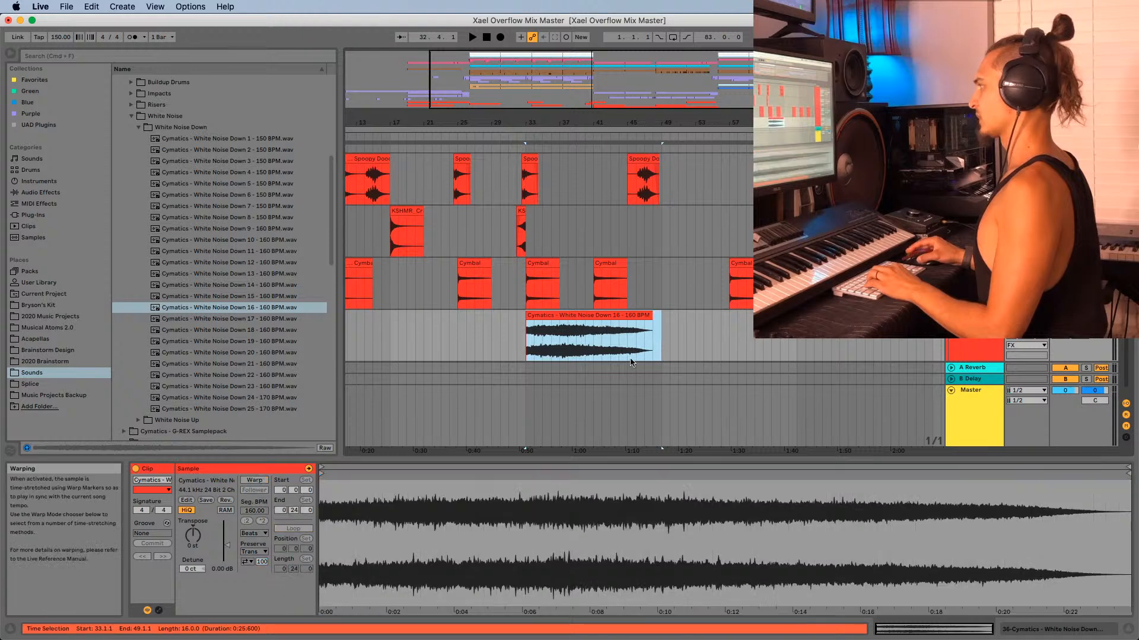
{"action": "left_click_drag", "start_coordinate": [643, 325], "coordinate": [586, 342]}
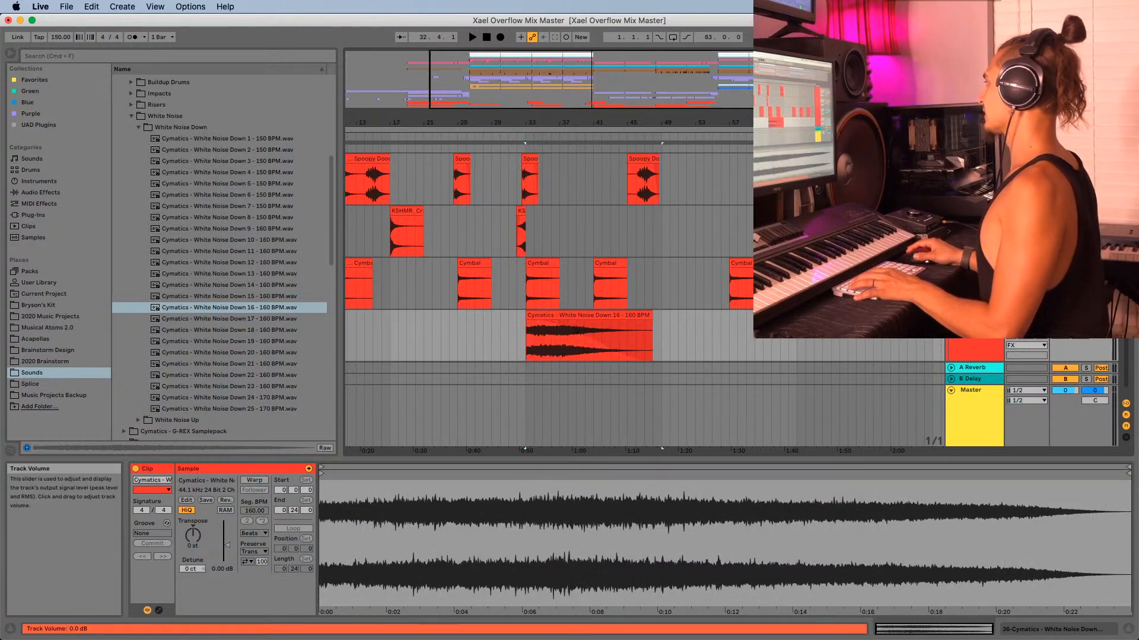
- Play the transition from shortly before bar 33 to hear the white noise in context
{"action": "left_click", "coordinate": [561, 312]}
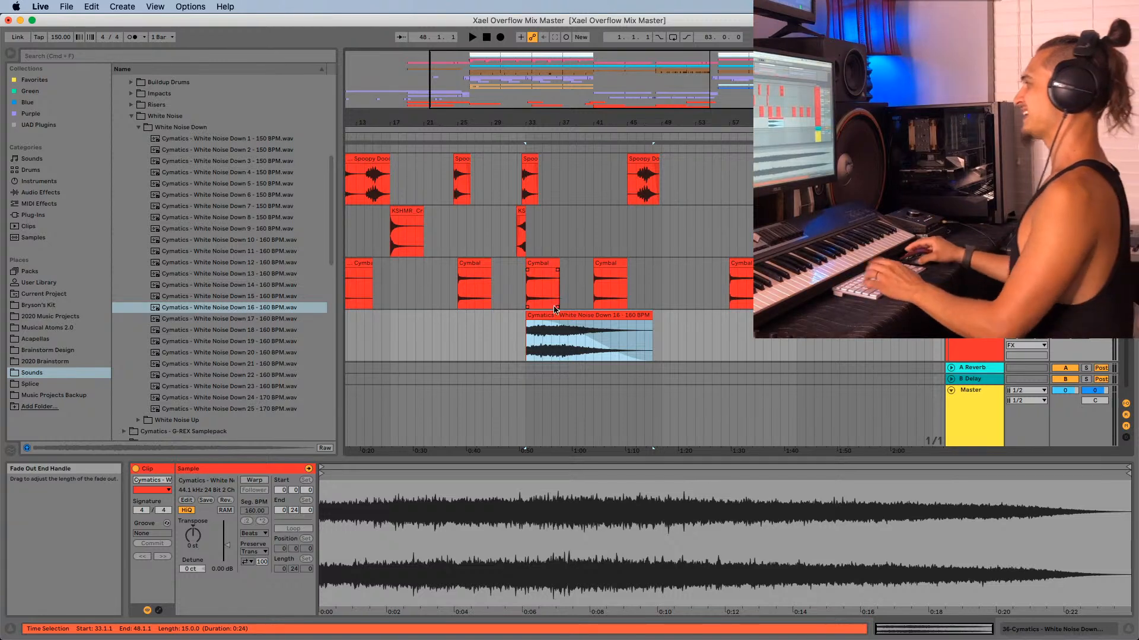
{"action": "left_click", "coordinate": [508, 336]}
{"action": "key", "text": "space"}
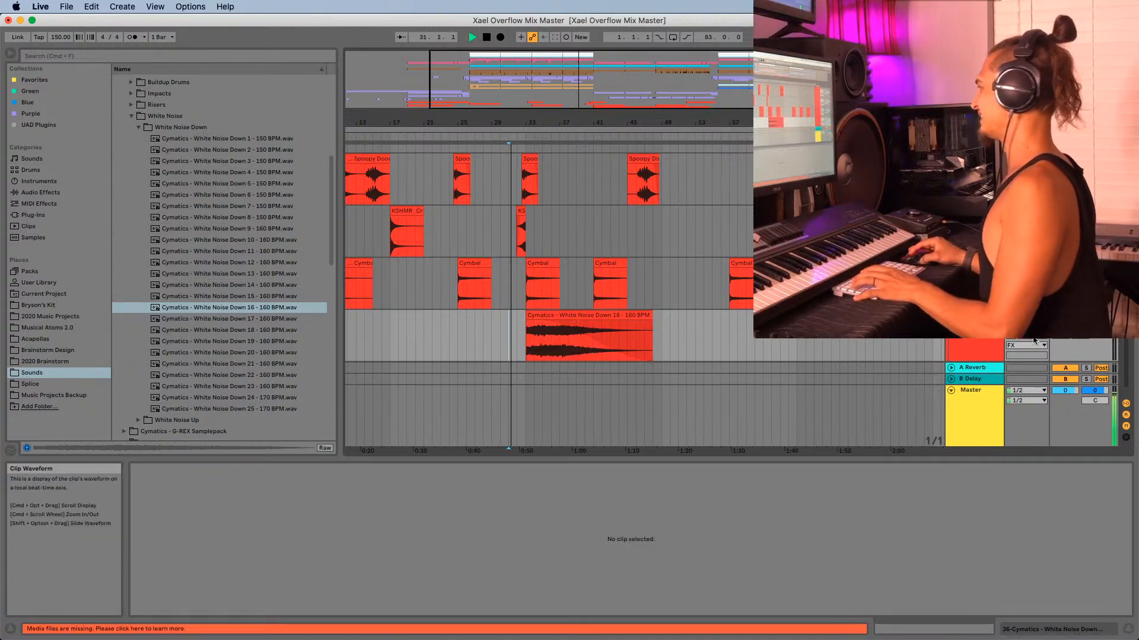
- Lower the white noise track's volume to about -29 dB while replaying the transition into bar 33
{"action": "left_click", "coordinate": [515, 351]}
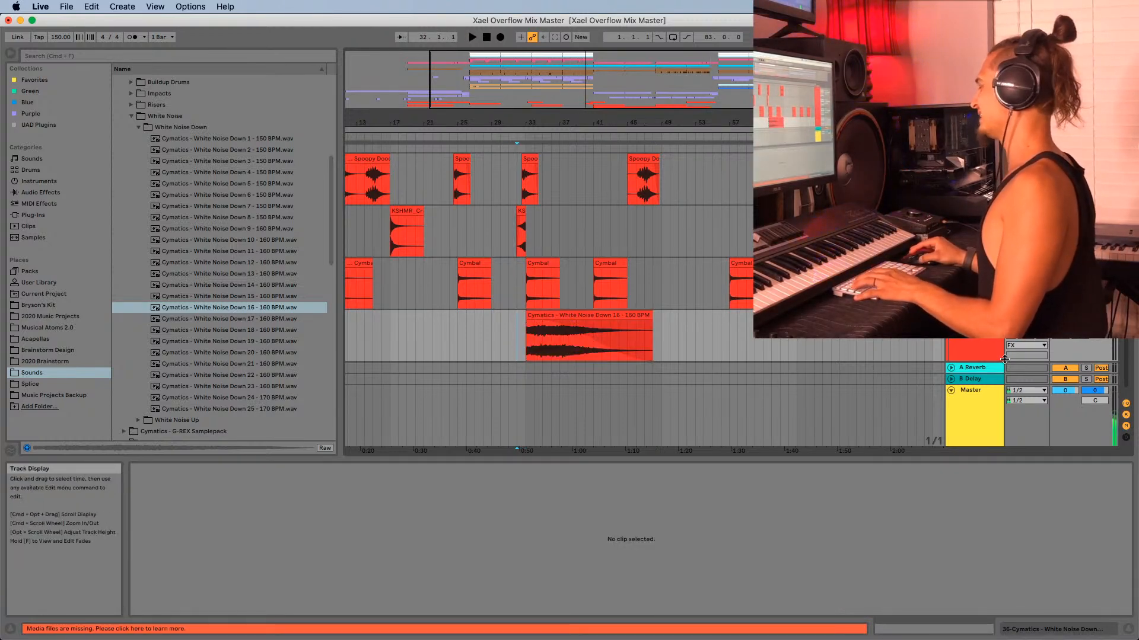
{"action": "left_click", "coordinate": [623, 343]}
{"action": "key", "text": "space"}
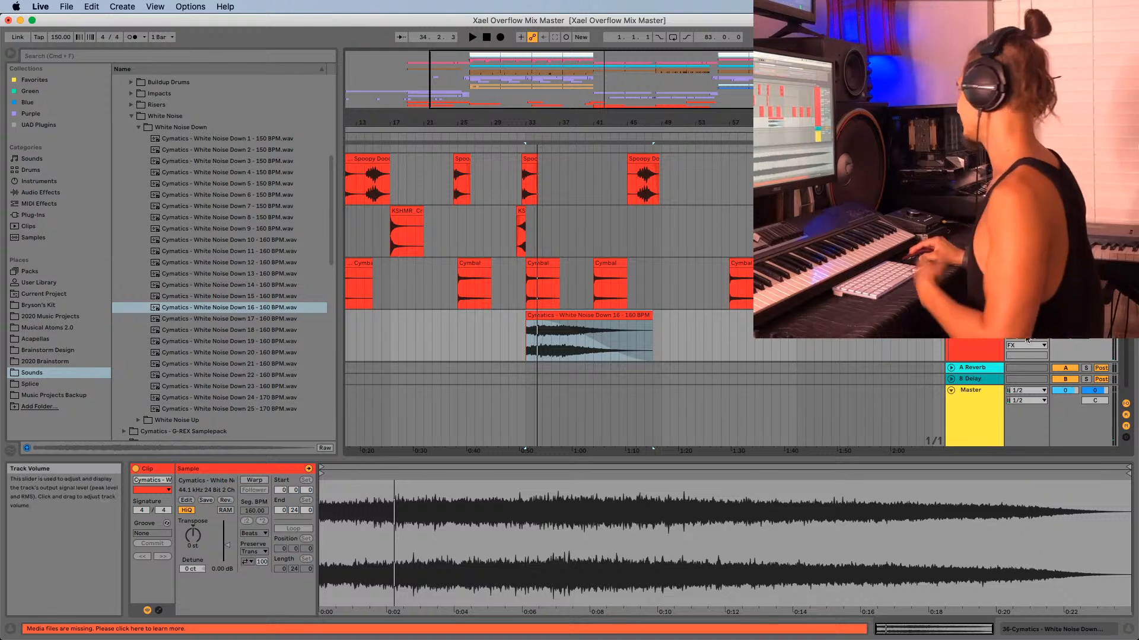
{"action": "key", "text": "space"}
{"action": "left_click", "coordinate": [518, 352]}
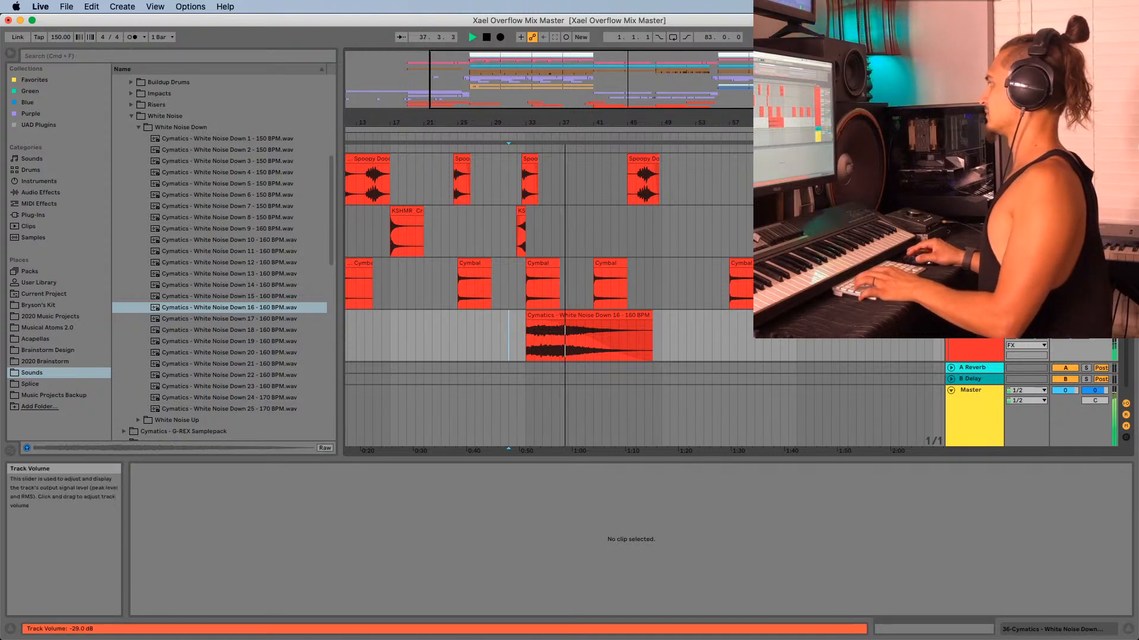
{"action": "left_click", "coordinate": [513, 335]}
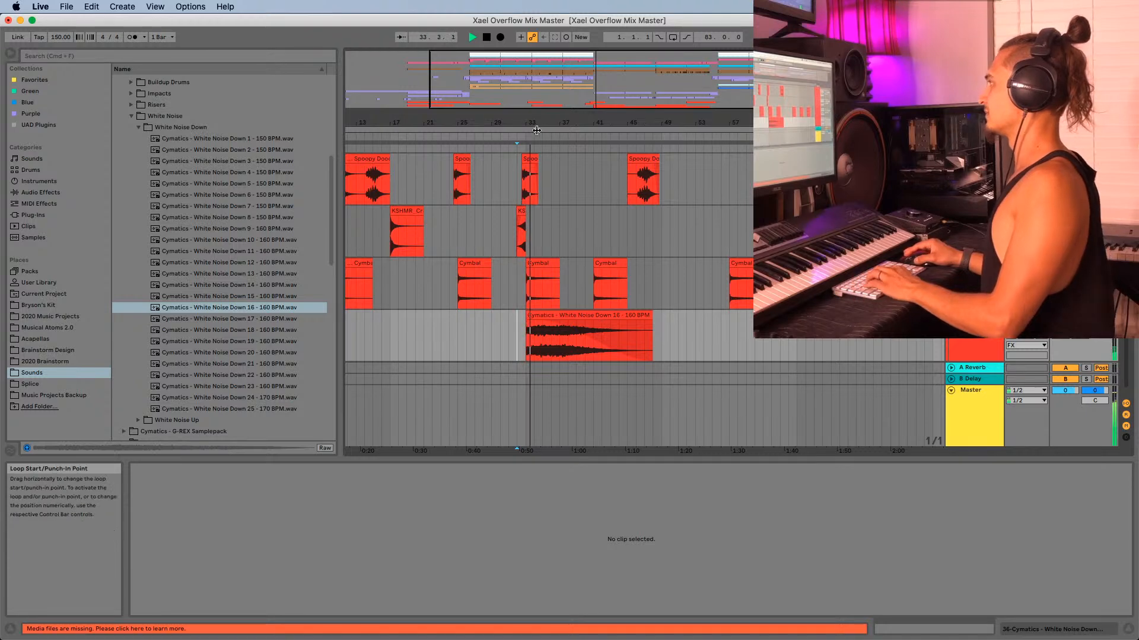
- Play the break from 33.1.1 and look over its vocal, guitar and FX tracks
{"action": "mouse_move", "coordinate": [530, 123]}
{"action": "left_mouse_down"}
{"action": "mouse_move", "coordinate": [520, 133]}
{"action": "mouse_move", "coordinate": [520, 116]}
{"action": "left_mouse_up"}
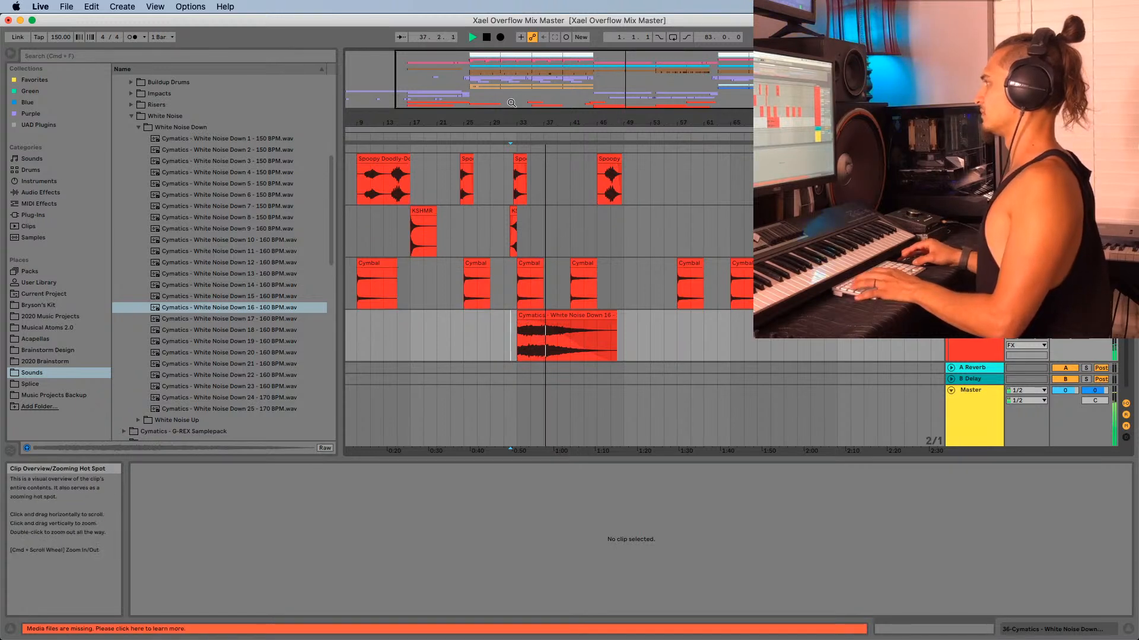
{"action": "left_click_drag", "start_coordinate": [520, 122], "coordinate": [520, 117]}
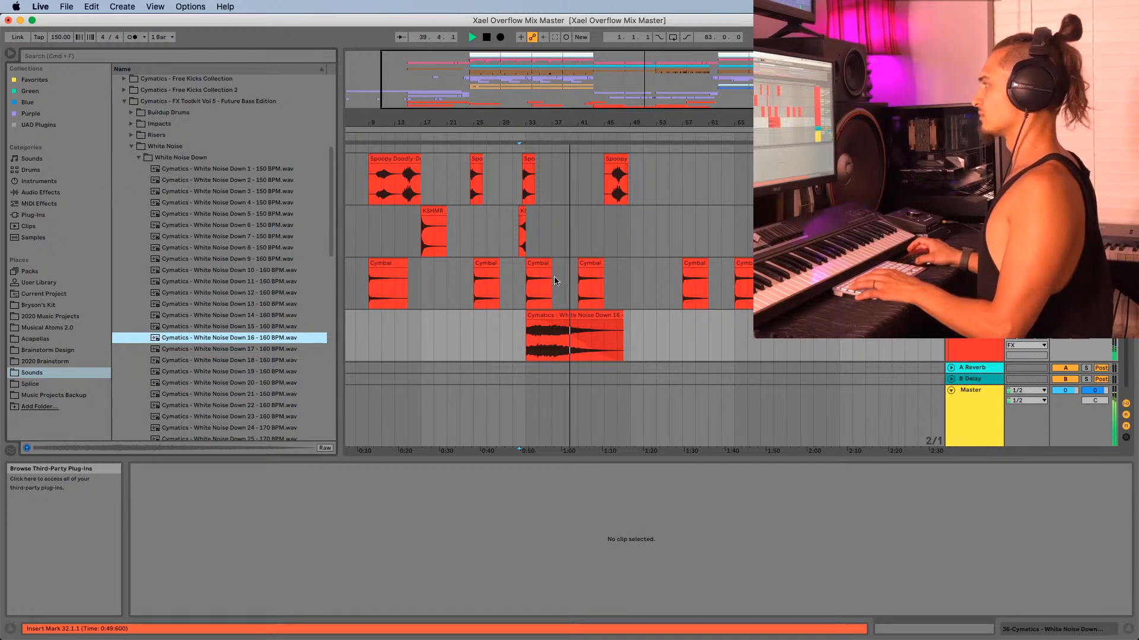
{"action": "scroll", "coordinate": [555, 278], "scroll_direction": "down", "scroll_amount": 3}
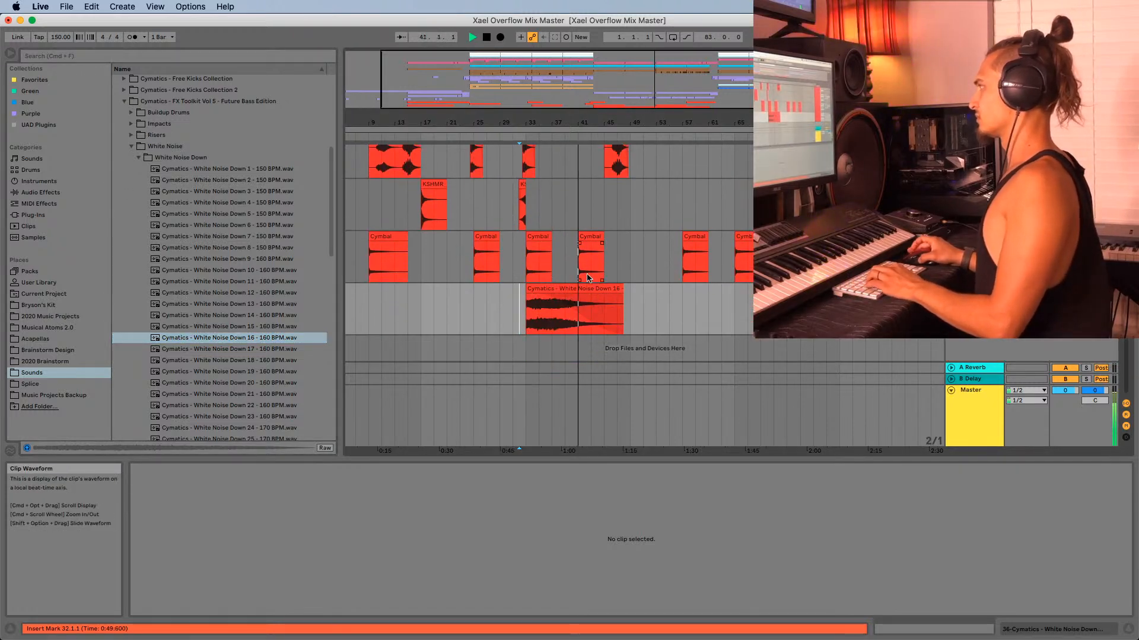
{"action": "scroll", "coordinate": [587, 278], "scroll_direction": "up", "scroll_amount": 5}
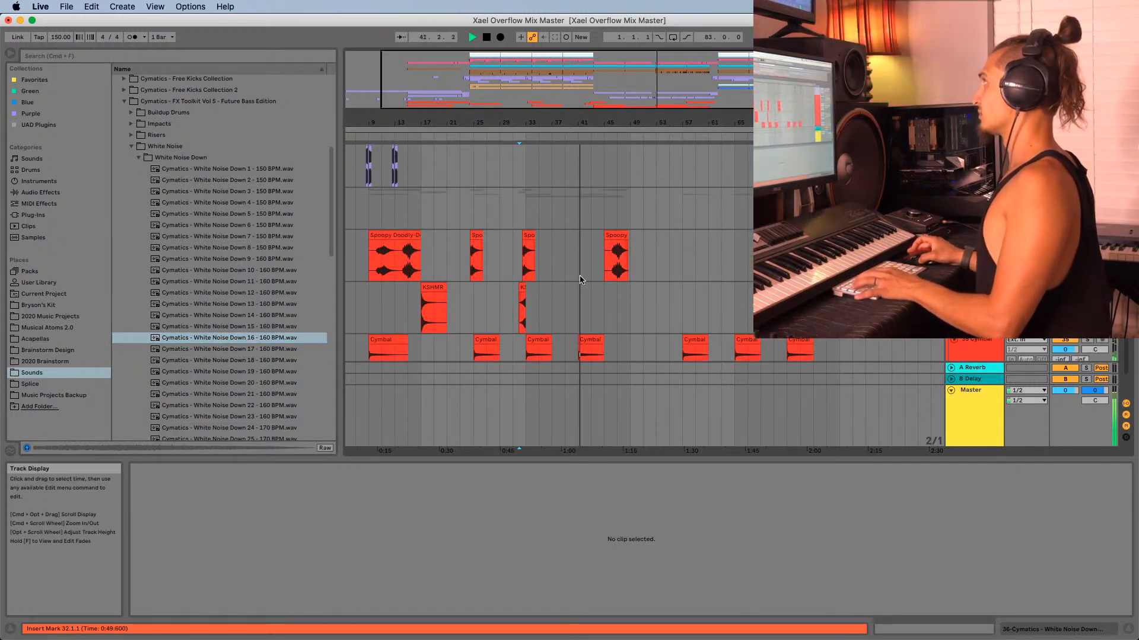
{"action": "left_click", "coordinate": [526, 318]}
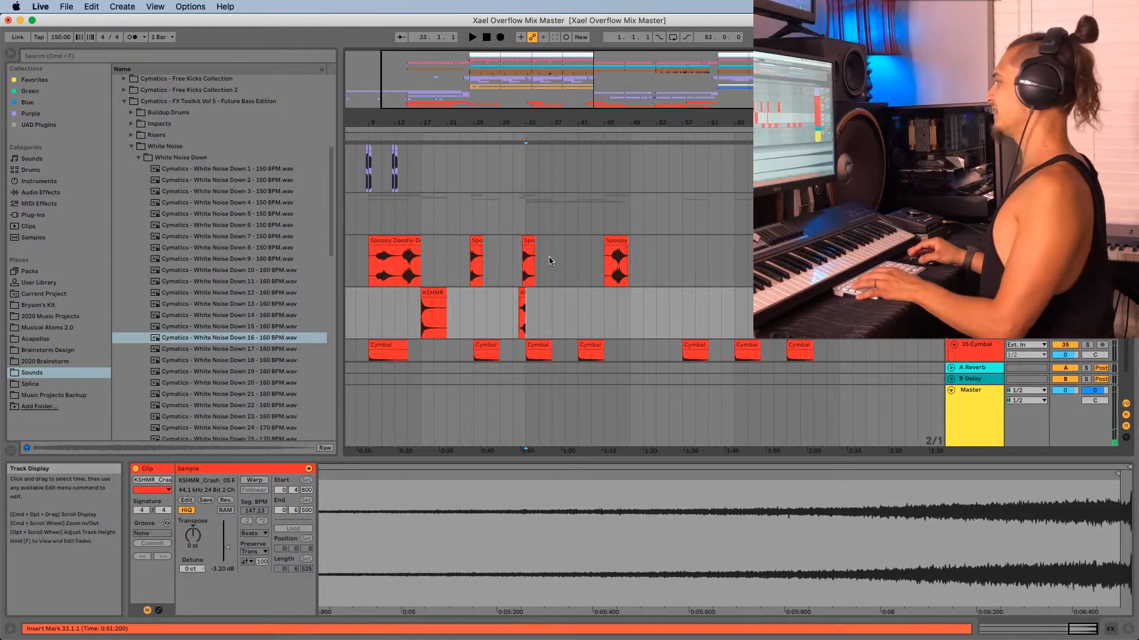
{"action": "scroll", "coordinate": [550, 261], "scroll_direction": "up", "scroll_amount": 5}
{"action": "key", "text": "space"}
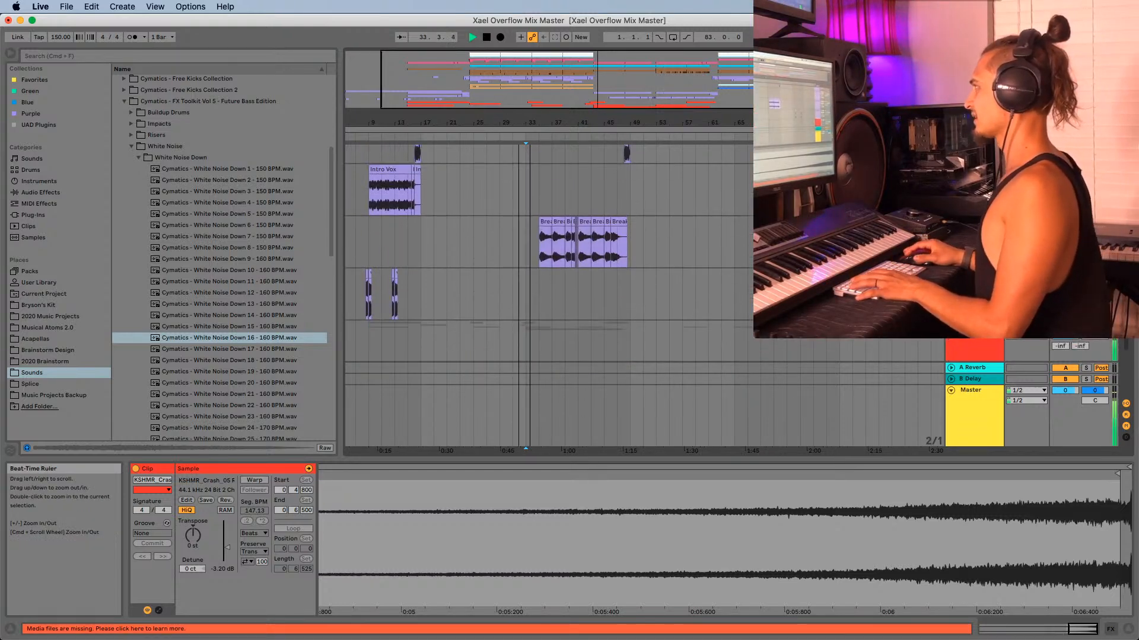
{"action": "mouse_move", "coordinate": [519, 123]}
{"action": "left_mouse_down"}
{"action": "mouse_move", "coordinate": [519, 139]}
{"action": "mouse_move", "coordinate": [532, 112]}
{"action": "left_mouse_up"}
{"action": "left_click", "coordinate": [519, 223]}
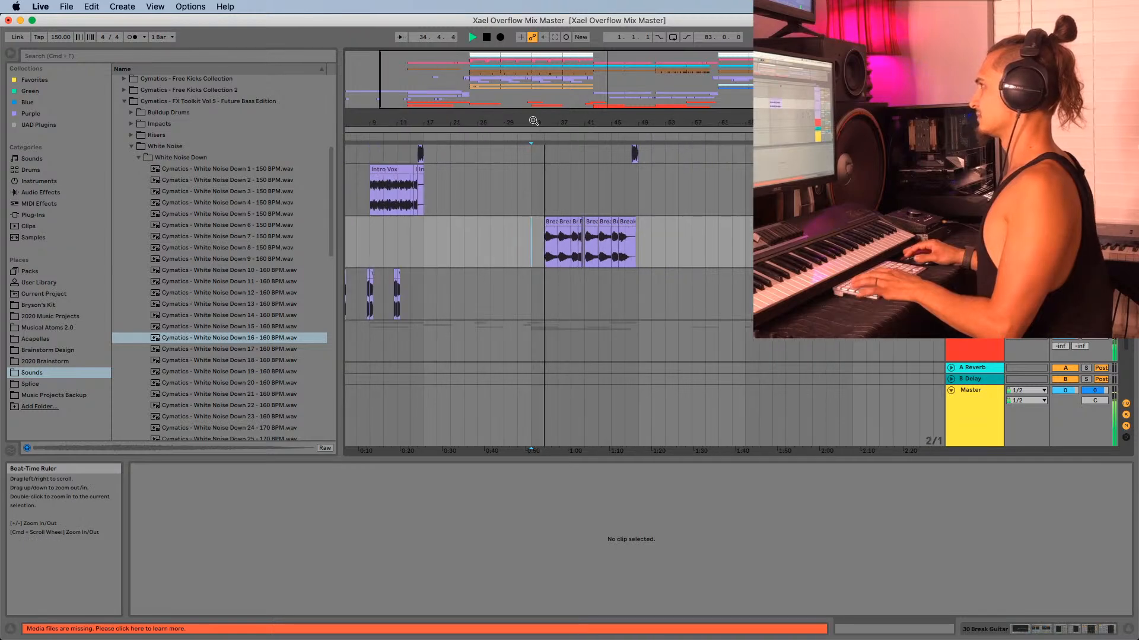
{"action": "scroll", "coordinate": [545, 194], "scroll_direction": "down", "scroll_amount": 5}
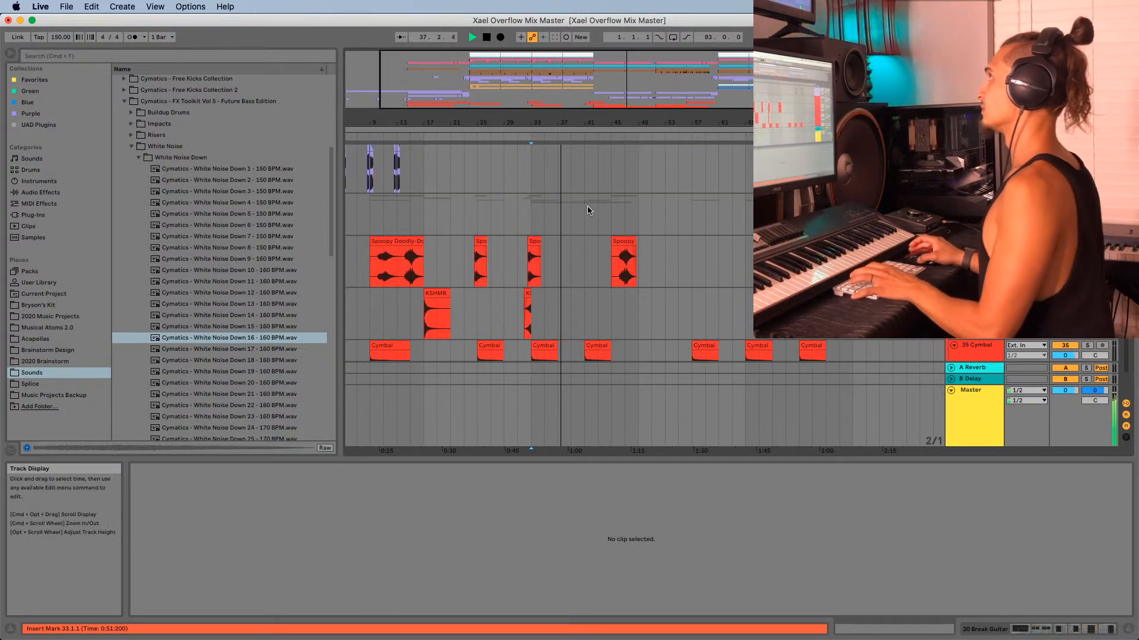
{"action": "scroll", "coordinate": [538, 277], "scroll_direction": "up", "scroll_amount": 5}
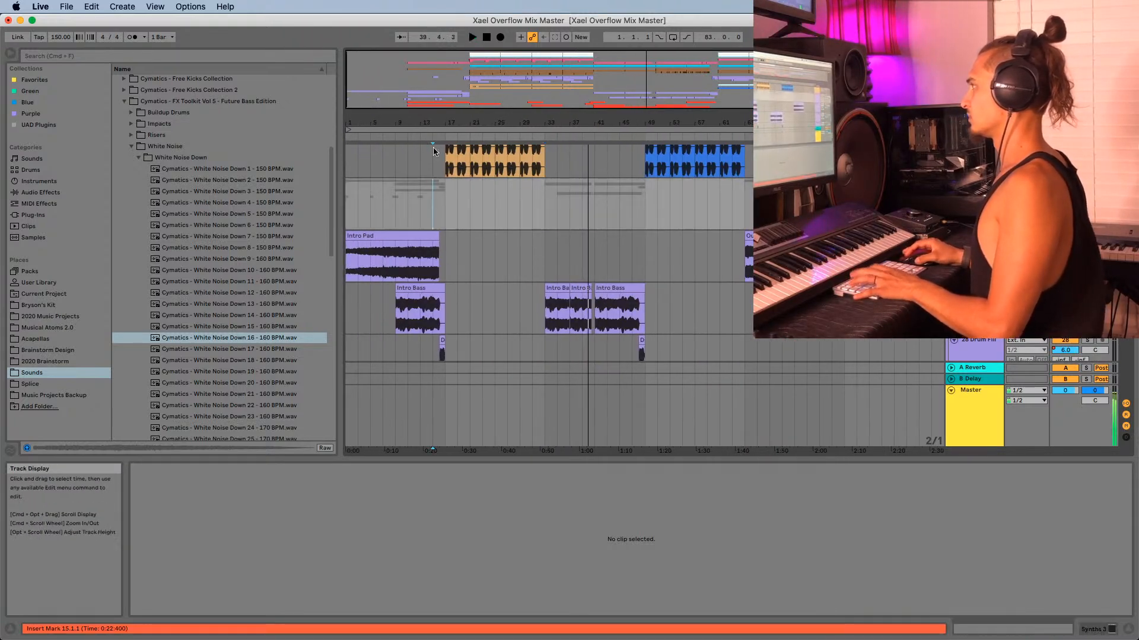
- Play from bar 16 into the first drop and look over the Synth 1 and Synth 2 tracks
{"action": "left_click_drag", "start_coordinate": [464, 123], "coordinate": [434, 115]}
{"action": "scroll", "coordinate": [491, 277], "scroll_direction": "down", "scroll_amount": 3}
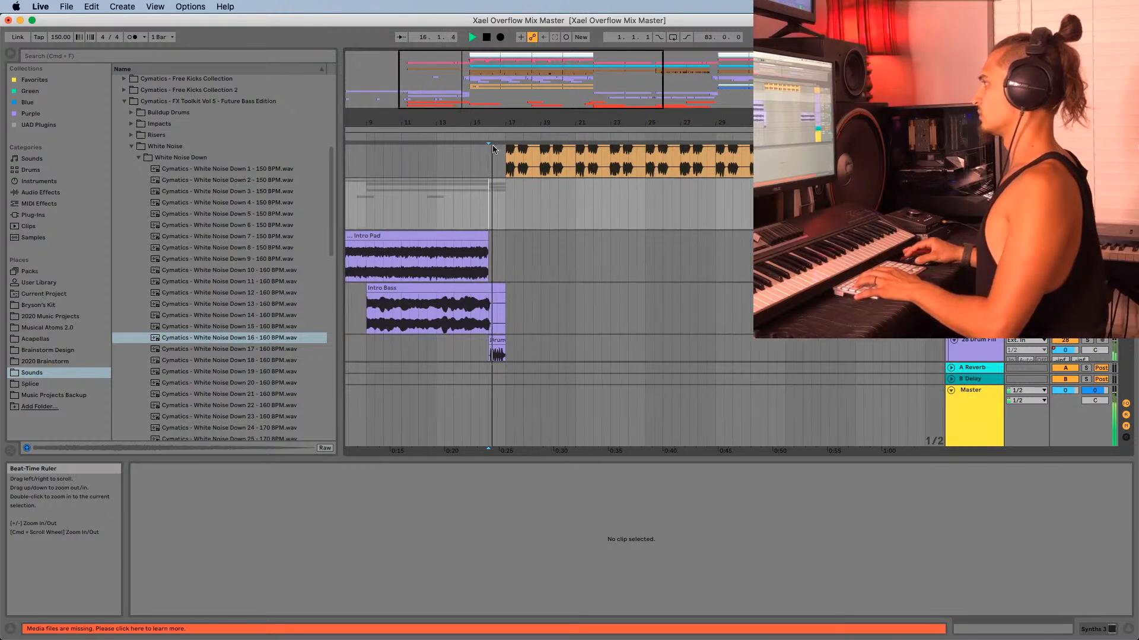
{"action": "scroll", "coordinate": [491, 276], "scroll_direction": "down", "scroll_amount": 5}
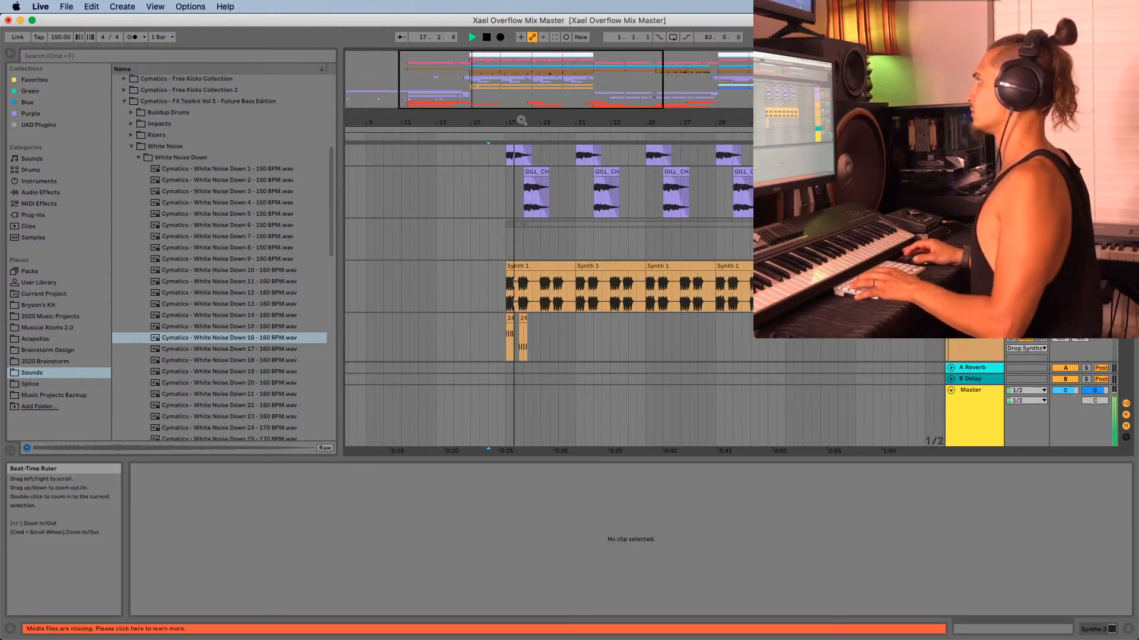
{"action": "left_click_drag", "start_coordinate": [489, 122], "coordinate": [490, 136]}
{"action": "scroll", "coordinate": [493, 281], "scroll_direction": "down", "scroll_amount": 5}
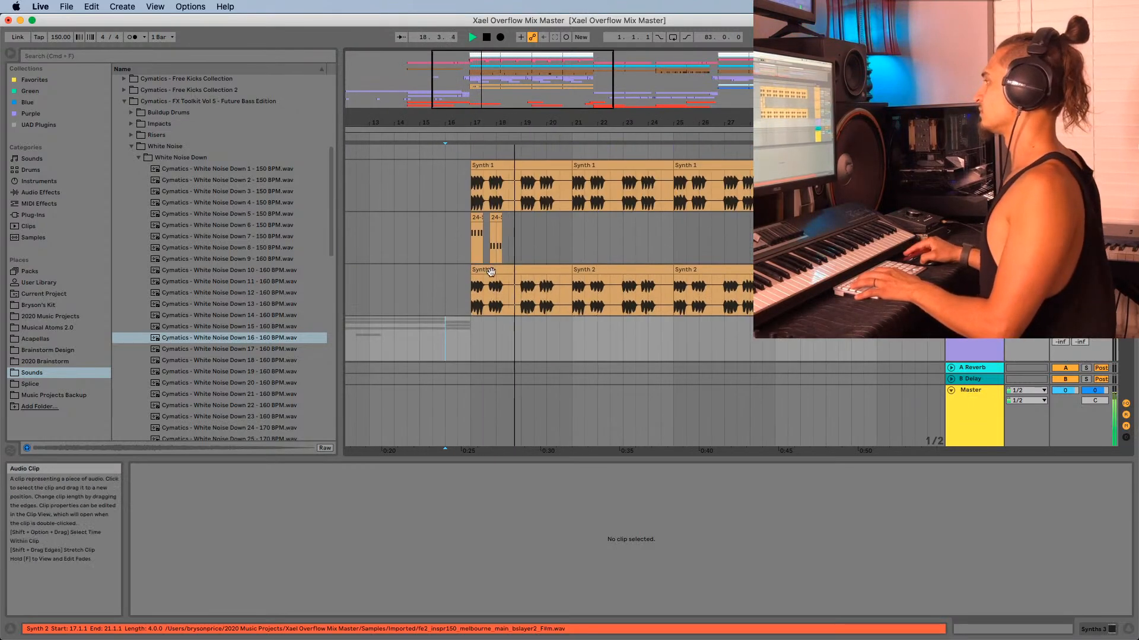
{"action": "left_click_drag", "start_coordinate": [505, 121], "coordinate": [505, 133]}
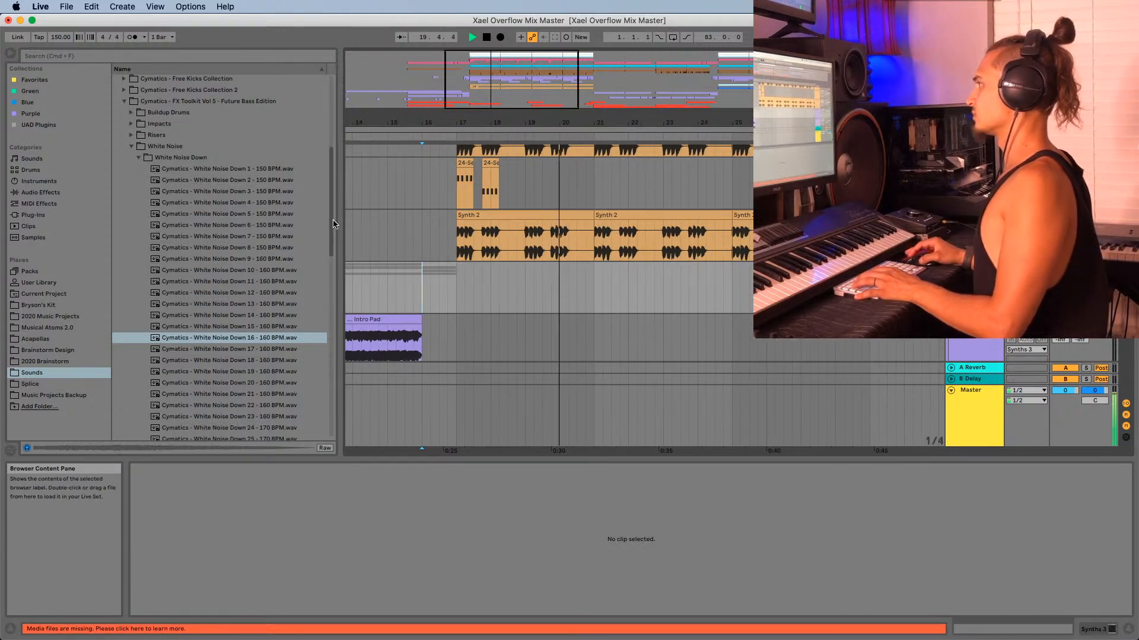
- Narrow the browser to widen the arrangement, and check the drop's FX and percussion tracks during playback
{"action": "left_click_drag", "start_coordinate": [340, 273], "coordinate": [227, 273]}
{"action": "scroll", "coordinate": [473, 277], "scroll_direction": "up", "scroll_amount": 3}
{"action": "scroll", "coordinate": [475, 277], "scroll_direction": "down", "scroll_amount": 10}
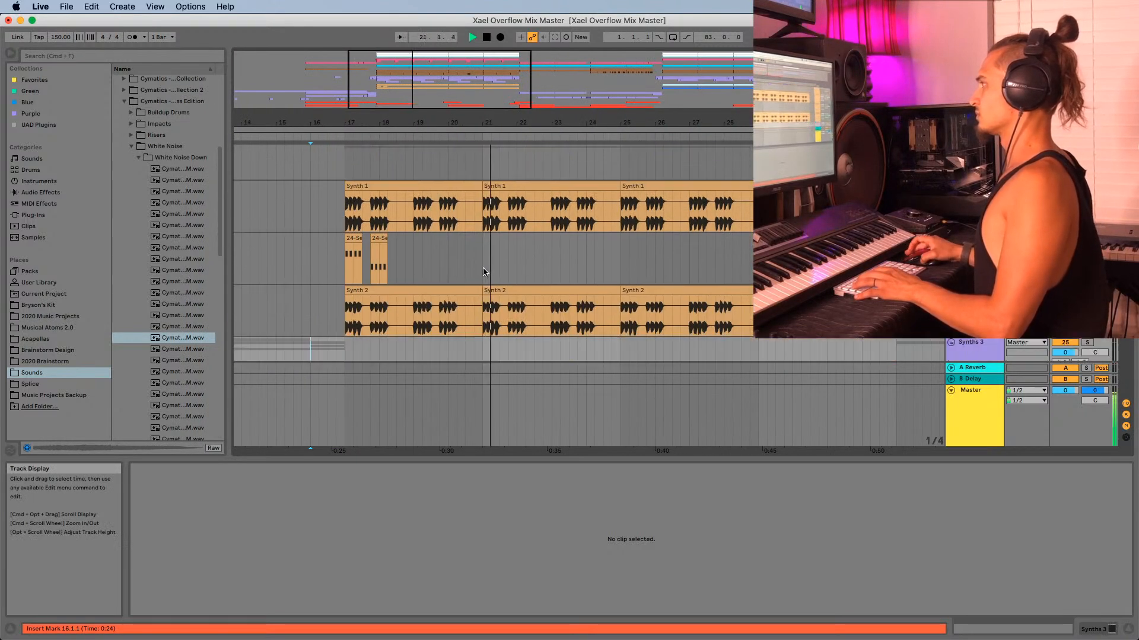
{"action": "scroll", "coordinate": [627, 265], "scroll_direction": "up", "scroll_amount": 2}
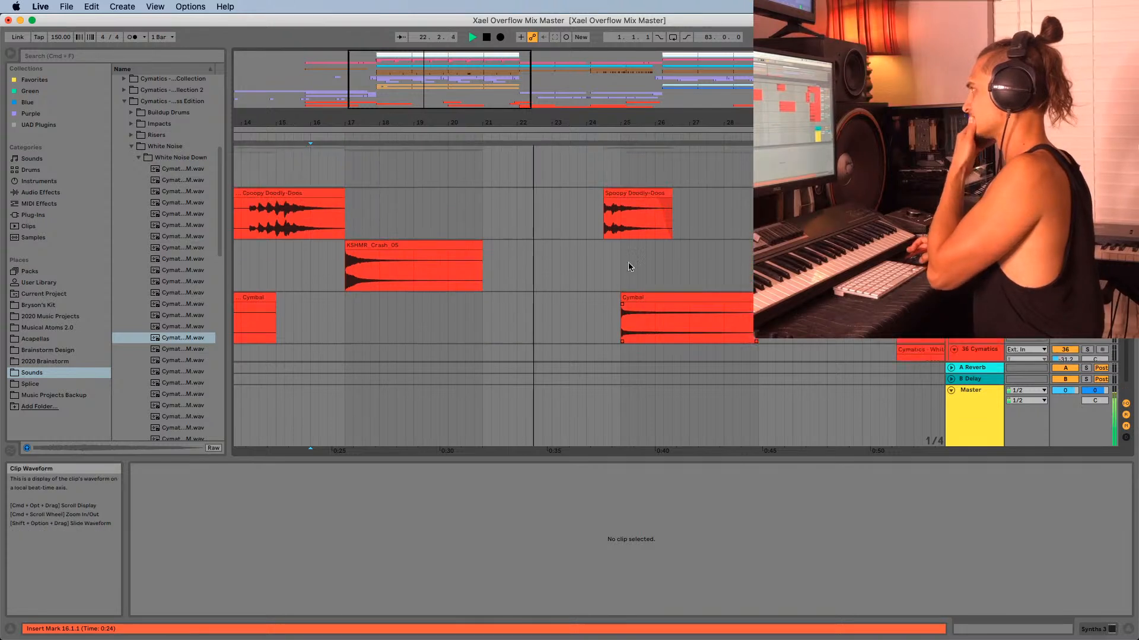
{"action": "left_click_drag", "start_coordinate": [621, 117], "coordinate": [456, 152]}
{"action": "scroll", "coordinate": [436, 258], "scroll_direction": "down", "scroll_amount": 5}
{"action": "scroll", "coordinate": [534, 243], "scroll_direction": "up", "scroll_amount": 8}
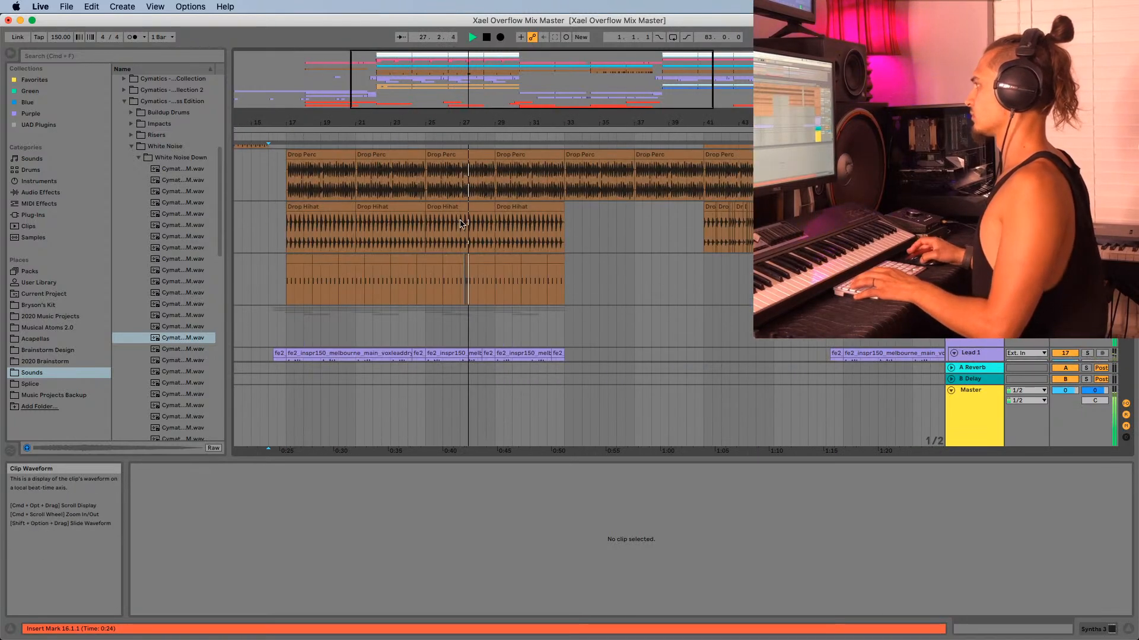
- Examine the hi-hat and kick tracks across the first drop, and stop playback at its end
{"action": "left_click", "coordinate": [561, 248]}
{"action": "key", "text": "minus"}
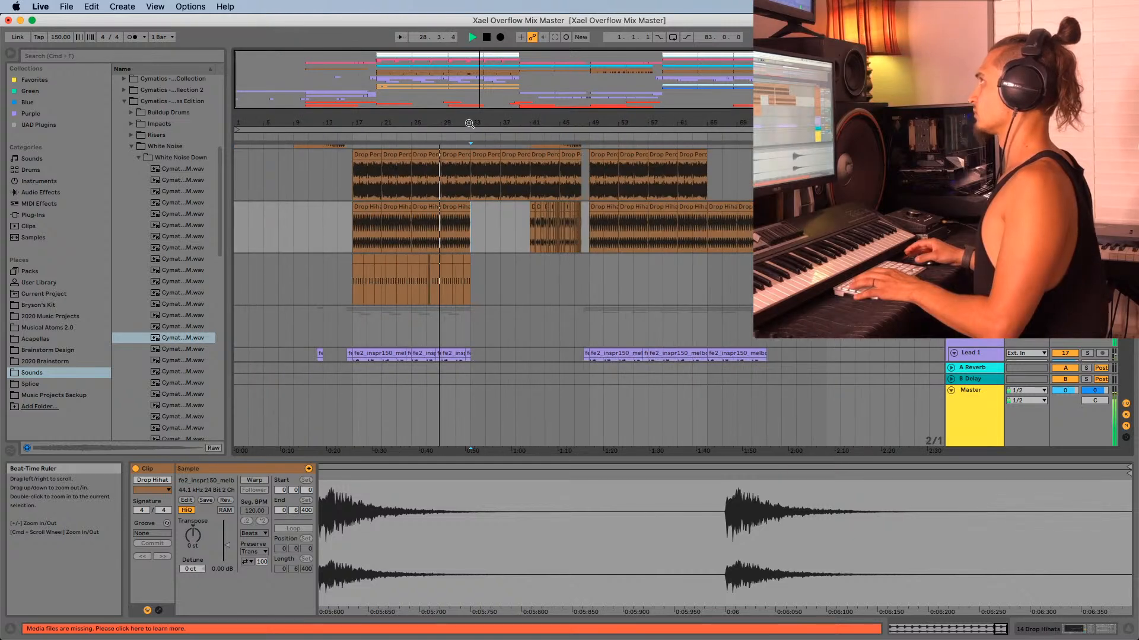
{"action": "mouse_move", "coordinate": [437, 125]}
{"action": "left_mouse_down"}
{"action": "mouse_move", "coordinate": [443, 155]}
{"action": "mouse_move", "coordinate": [446, 145]}
{"action": "left_mouse_up"}
{"action": "scroll", "coordinate": [505, 219], "scroll_direction": "up", "scroll_amount": 12}
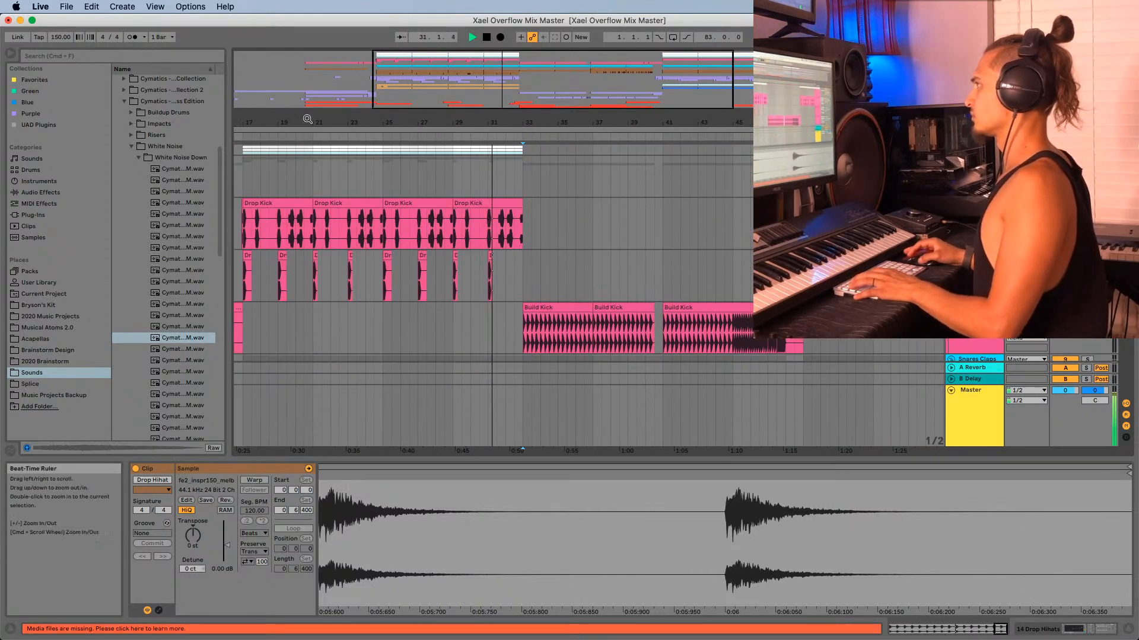
{"action": "mouse_move", "coordinate": [308, 121]}
{"action": "left_mouse_down"}
{"action": "mouse_move", "coordinate": [369, 113]}
{"action": "mouse_move", "coordinate": [357, 119]}
{"action": "left_mouse_up"}
{"action": "left_click", "coordinate": [325, 158]}
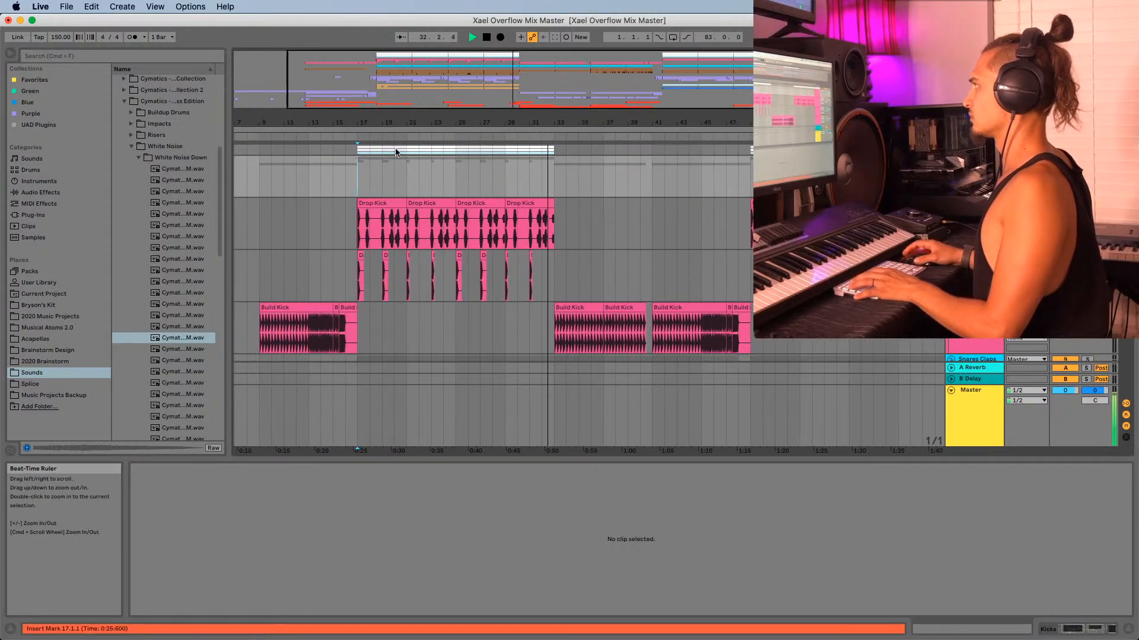
{"action": "key", "text": "space"}
- Fold all track groups from the Sub group down to FX so that only the group tracks are shown
{"action": "left_click", "coordinate": [969, 150]}
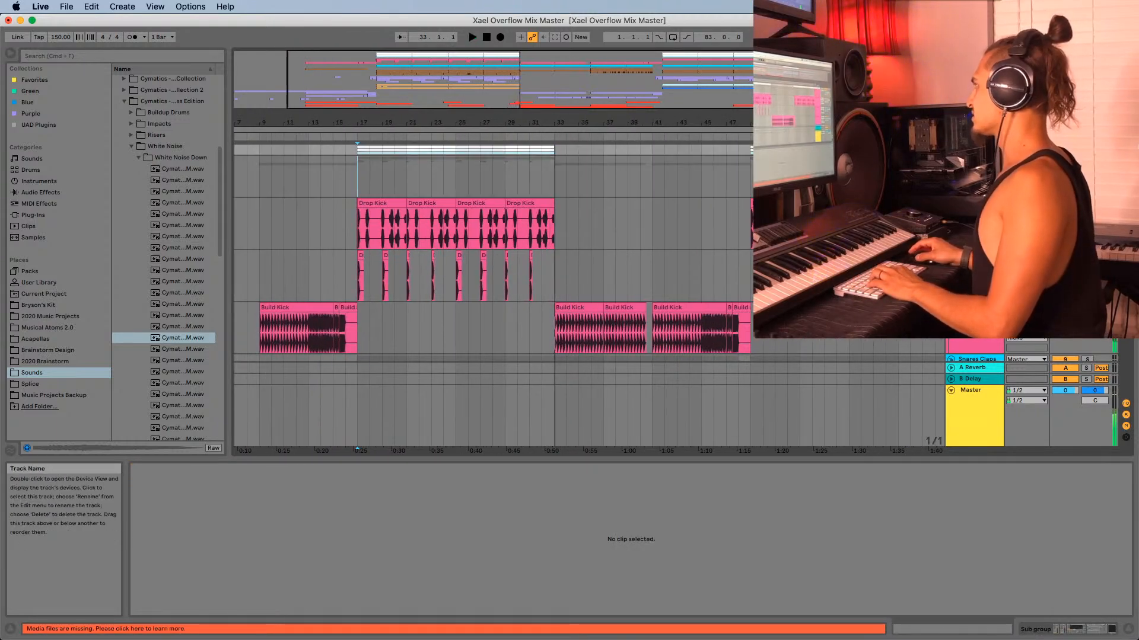
{"action": "left_click", "coordinate": [950, 160]}
{"action": "left_click", "coordinate": [950, 172]}
{"action": "left_click", "coordinate": [950, 183]}
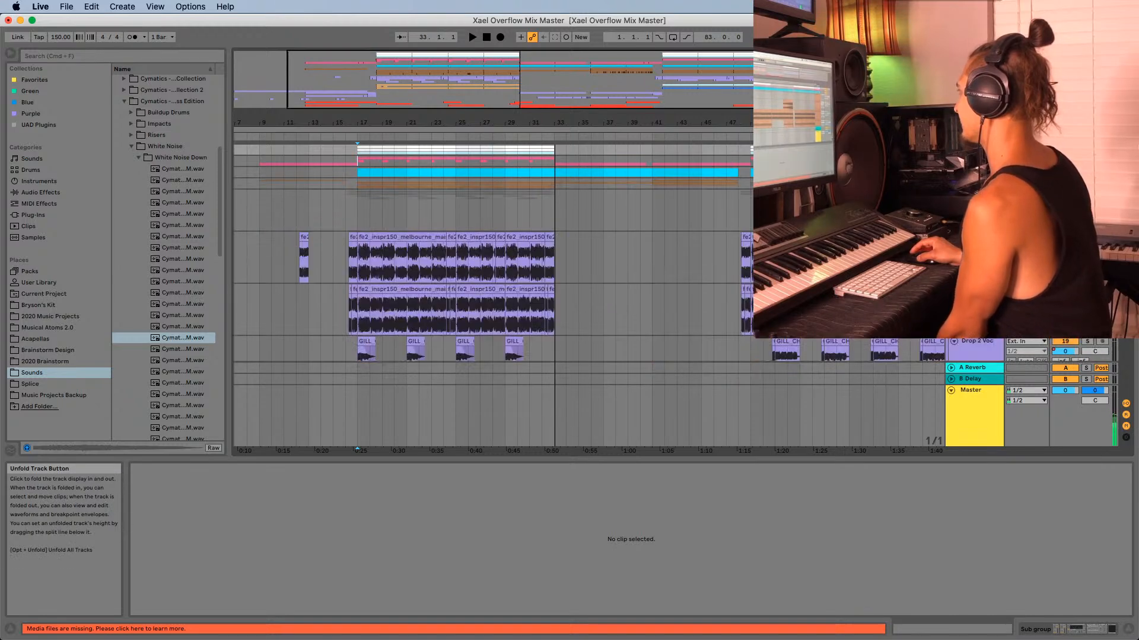
{"action": "left_click", "coordinate": [951, 194]}
{"action": "left_click", "coordinate": [950, 206]}
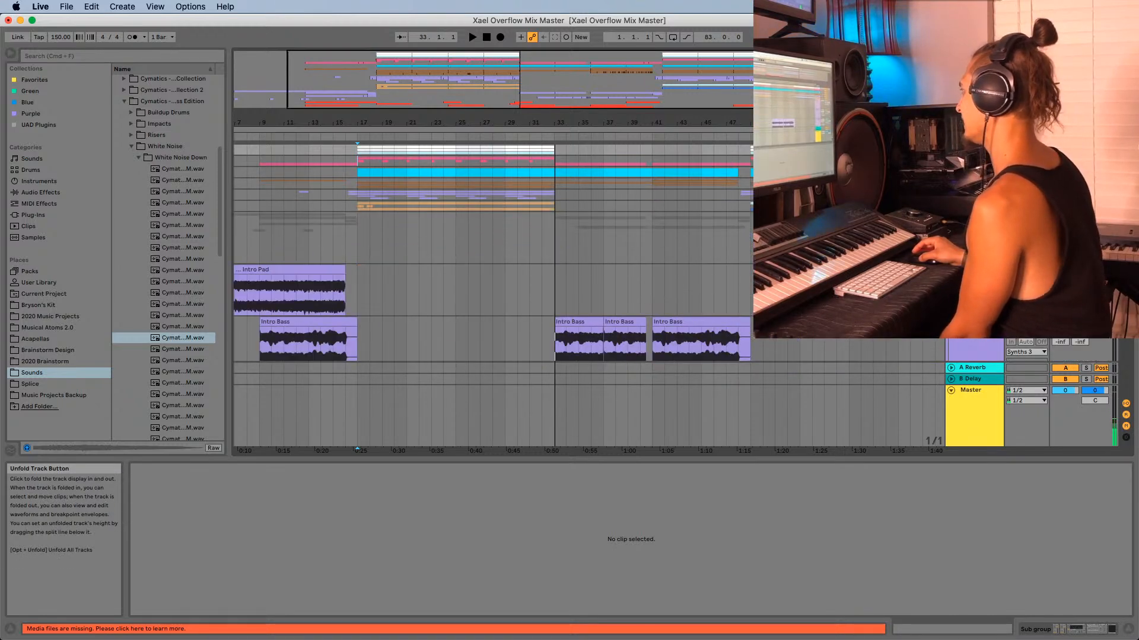
{"action": "left_click", "coordinate": [951, 217]}
{"action": "left_click", "coordinate": [951, 239]}
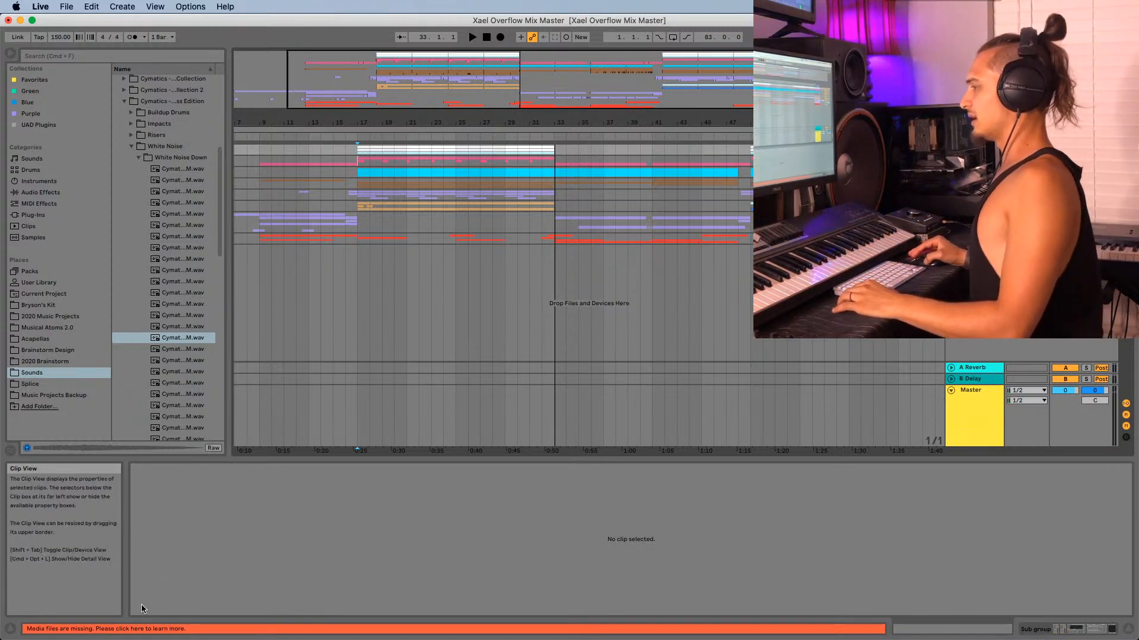
- Place the insert marker at 33.1.1 and display the automation around the end of the first drop
{"action": "left_click", "coordinate": [354, 320]}
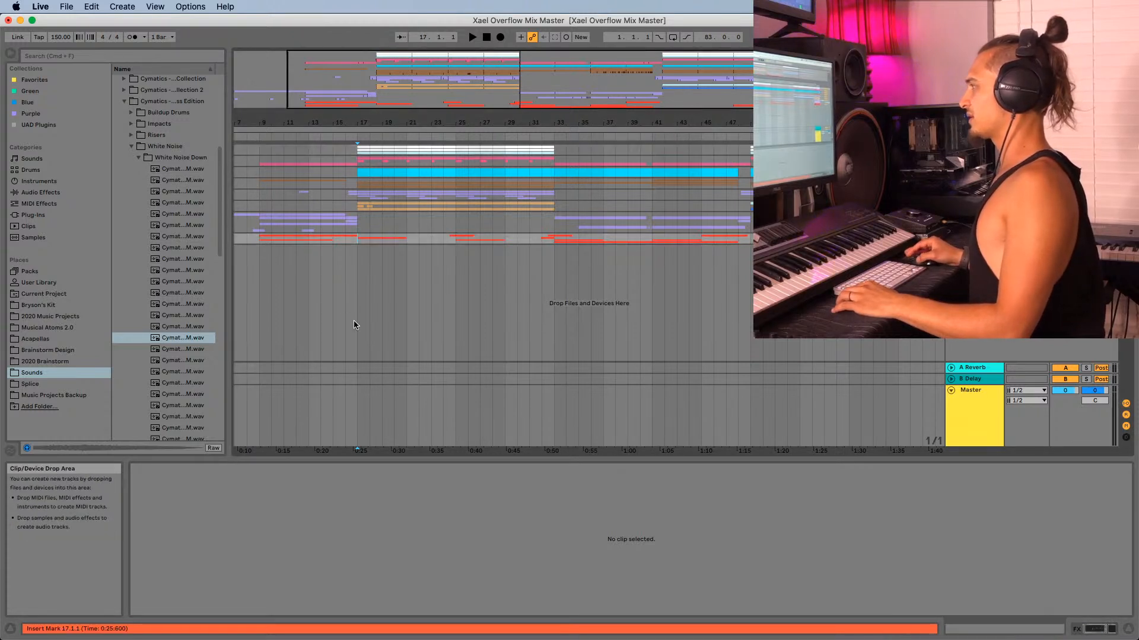
{"action": "left_click", "coordinate": [358, 149]}
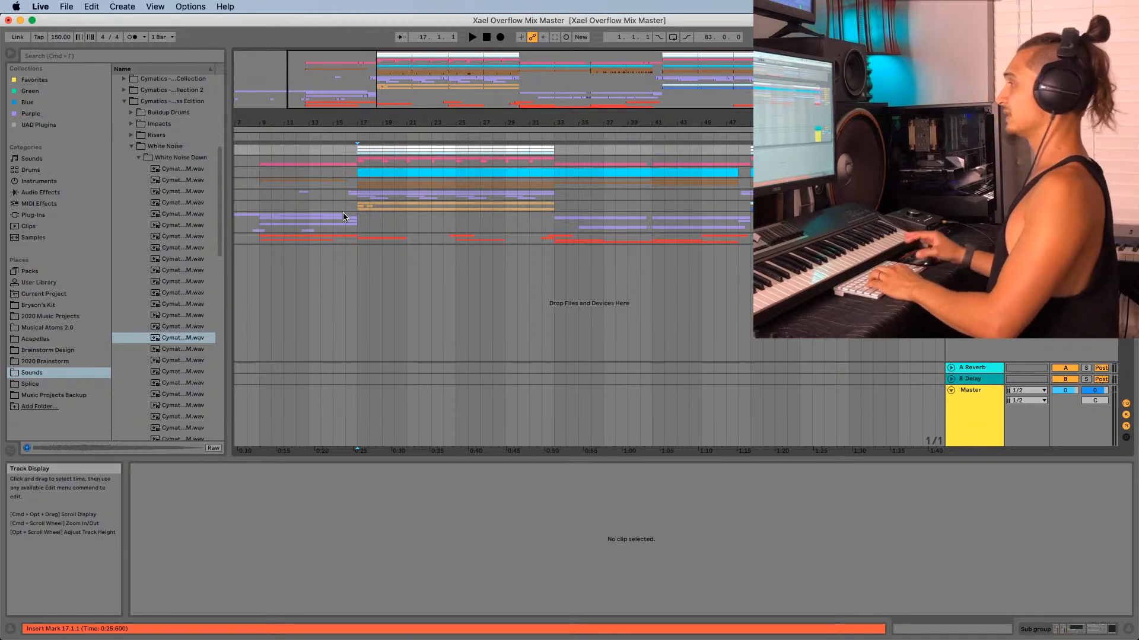
{"action": "left_click", "coordinate": [554, 229]}
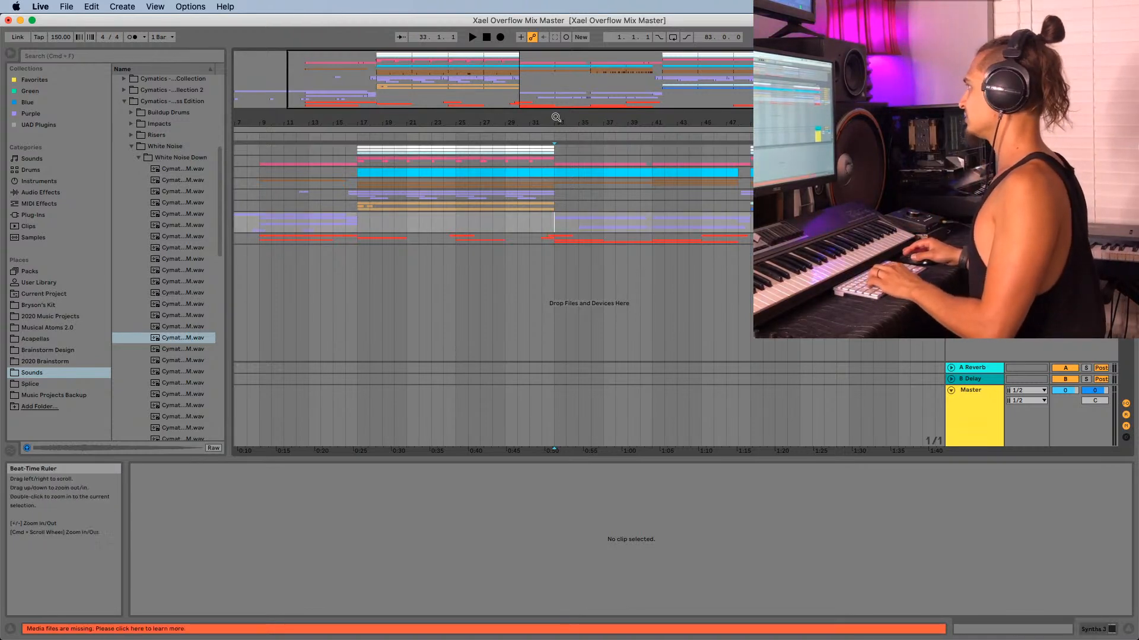
{"action": "left_click_drag", "start_coordinate": [556, 117], "coordinate": [573, 218]}
{"action": "key", "text": "a"}
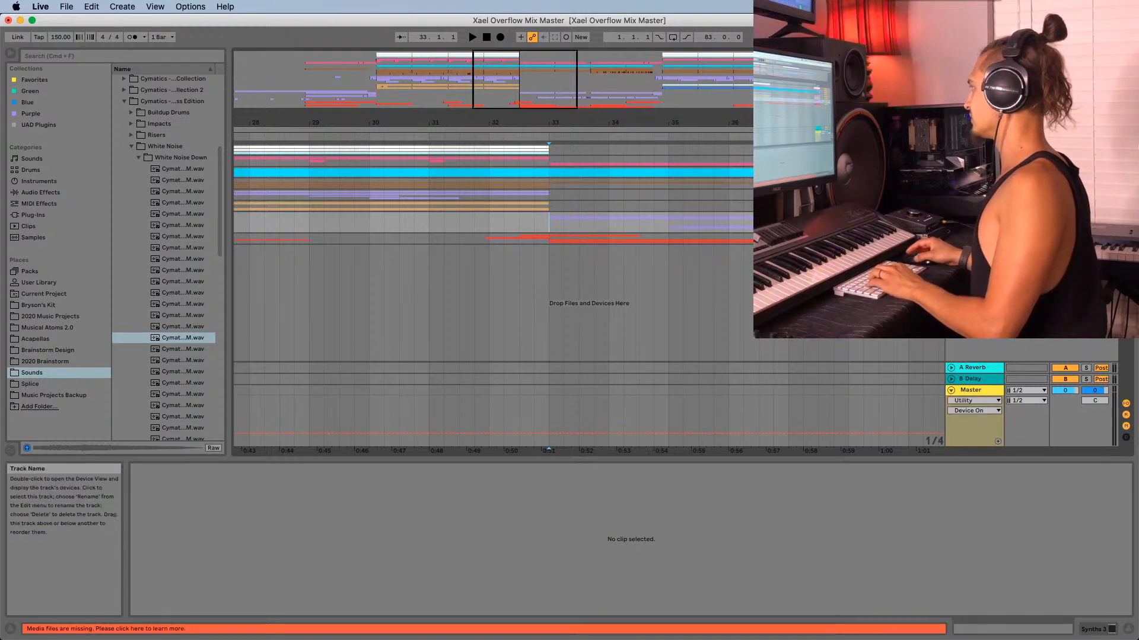
- Unfold the track groups from the Sub group downwards and examine each one's clips and automation around the end of the first drop
{"action": "left_click", "coordinate": [951, 150]}
{"action": "scroll", "coordinate": [951, 172], "scroll_direction": "down", "scroll_amount": 4}
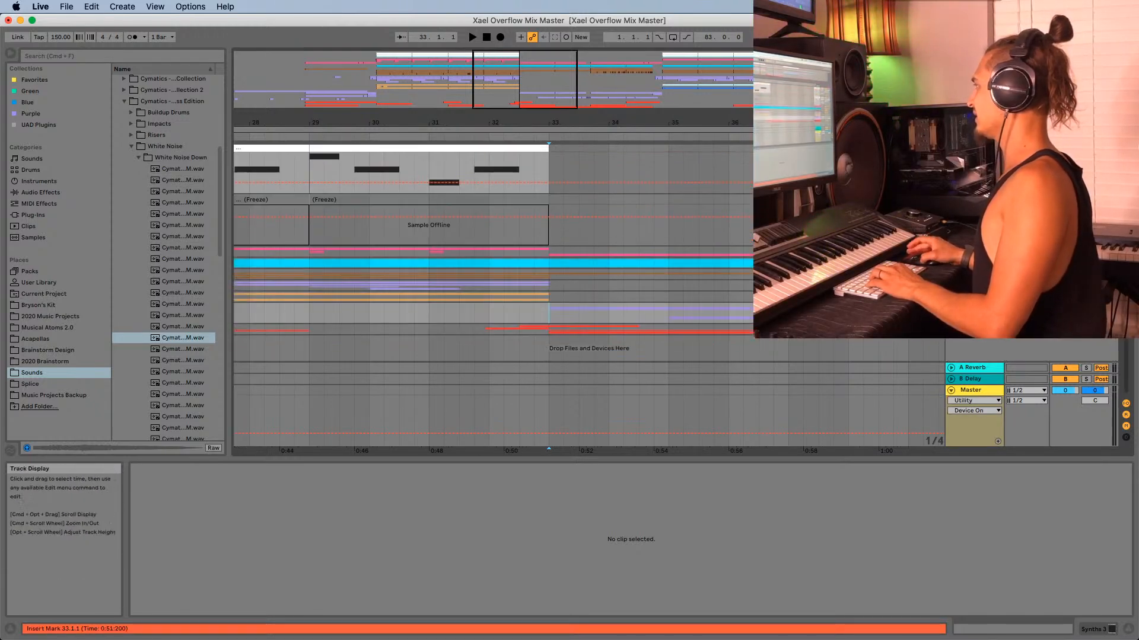
{"action": "scroll", "coordinate": [960, 178], "scroll_direction": "down", "scroll_amount": 5}
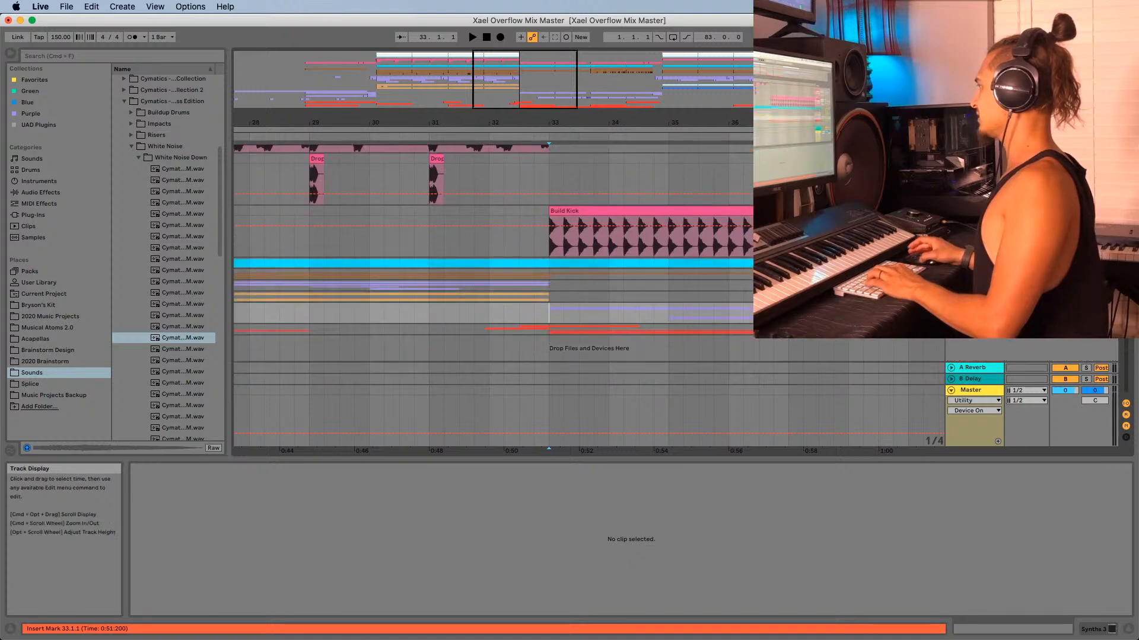
{"action": "left_click", "coordinate": [951, 264]}
{"action": "scroll", "coordinate": [961, 267], "scroll_direction": "down", "scroll_amount": 5}
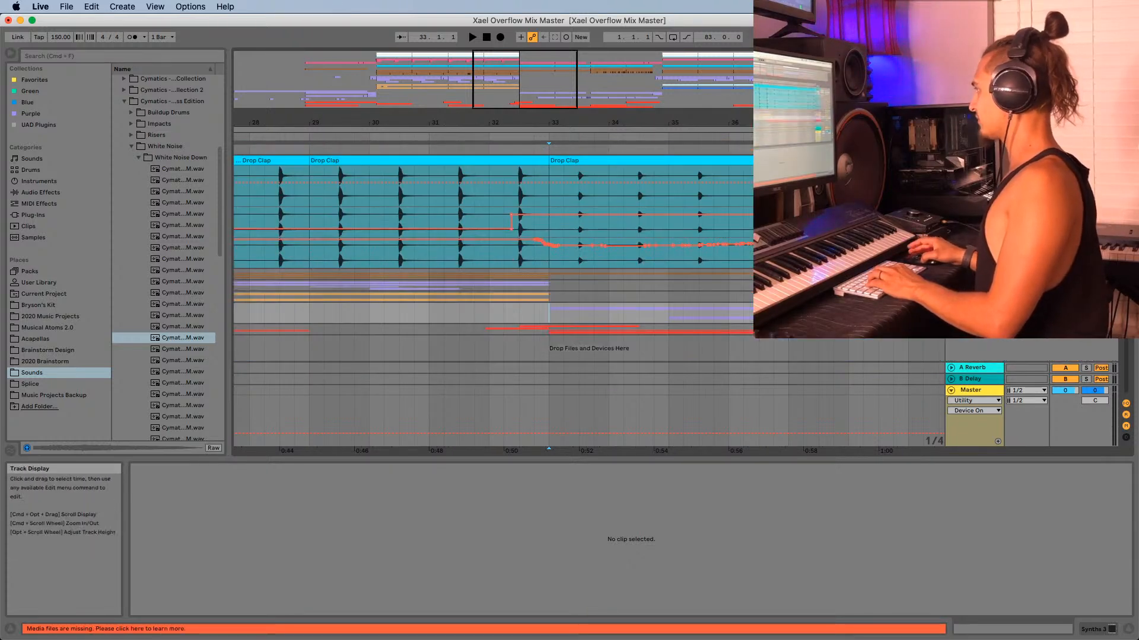
{"action": "left_click", "coordinate": [951, 274]}
{"action": "scroll", "coordinate": [961, 275], "scroll_direction": "down", "scroll_amount": 7}
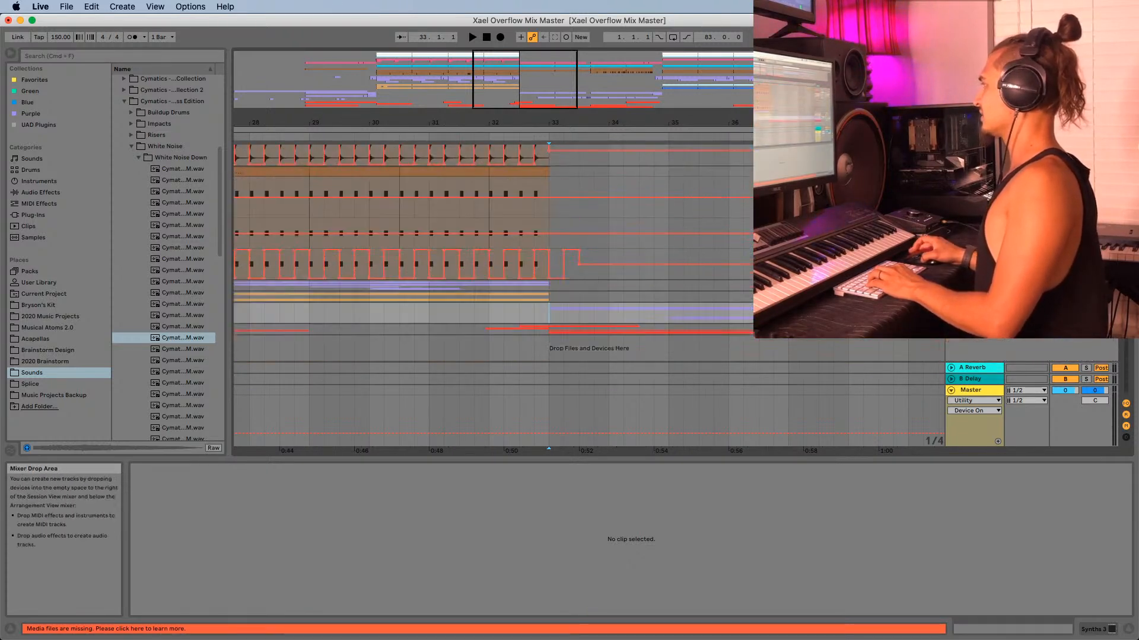
{"action": "left_click", "coordinate": [951, 286]}
{"action": "scroll", "coordinate": [961, 286], "scroll_direction": "down", "scroll_amount": 15}
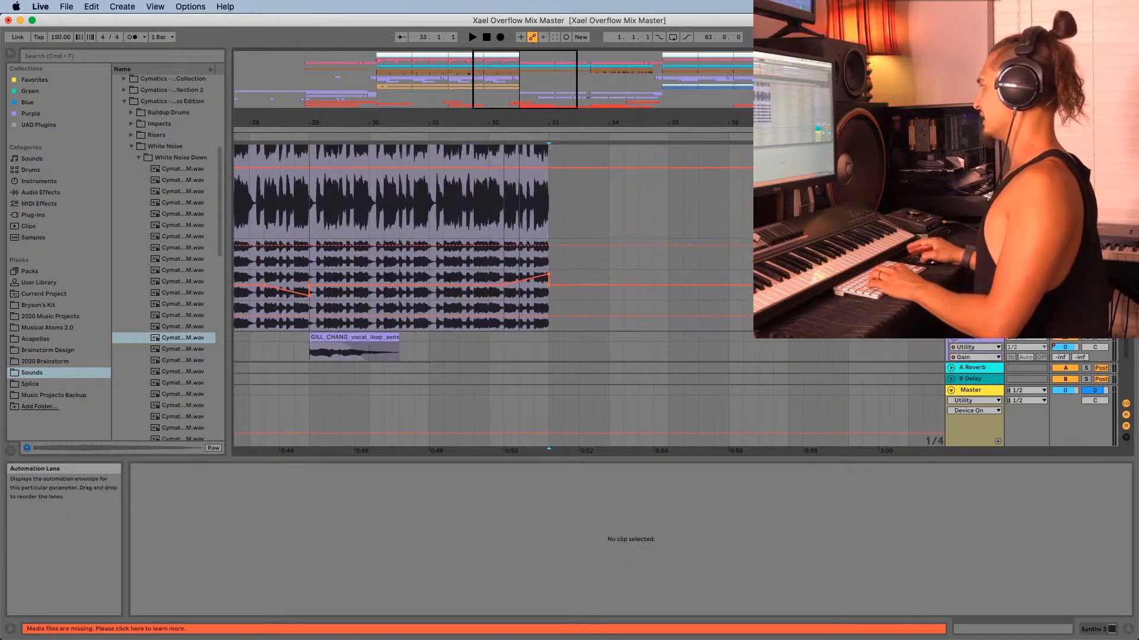
{"action": "left_click", "coordinate": [951, 309]}
{"action": "scroll", "coordinate": [951, 309], "scroll_direction": "down", "scroll_amount": 8}
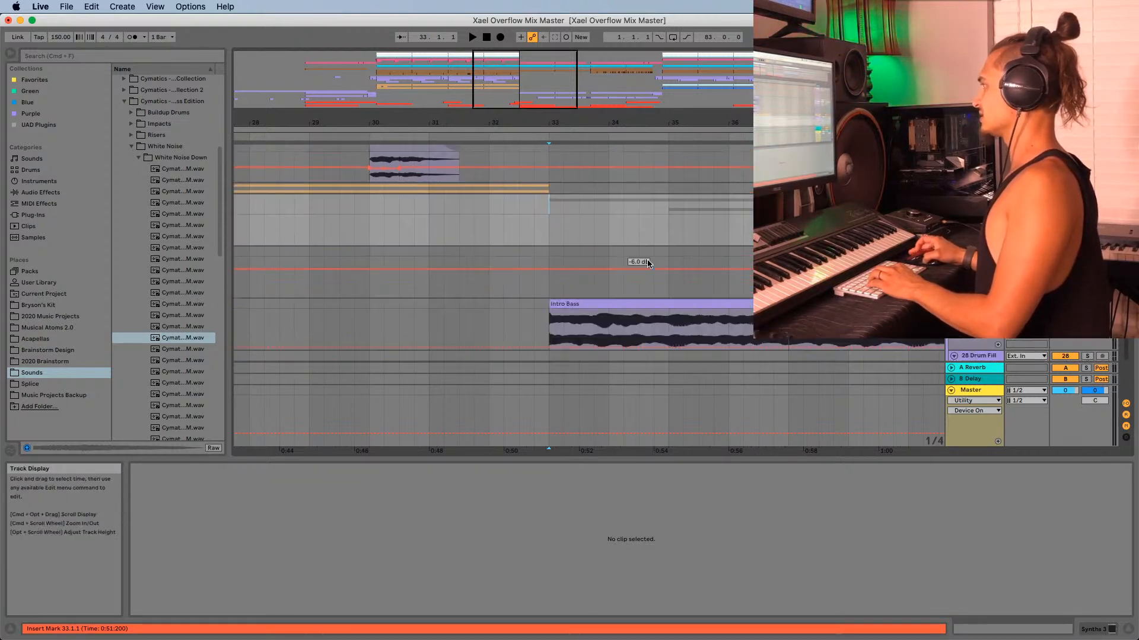
- Fold the Sub group, and add a new audio track placed above it as the first track of the arrangement
{"action": "double_click", "coordinate": [540, 119]}
{"action": "scroll", "coordinate": [376, 243], "scroll_direction": "up", "scroll_amount": 10}
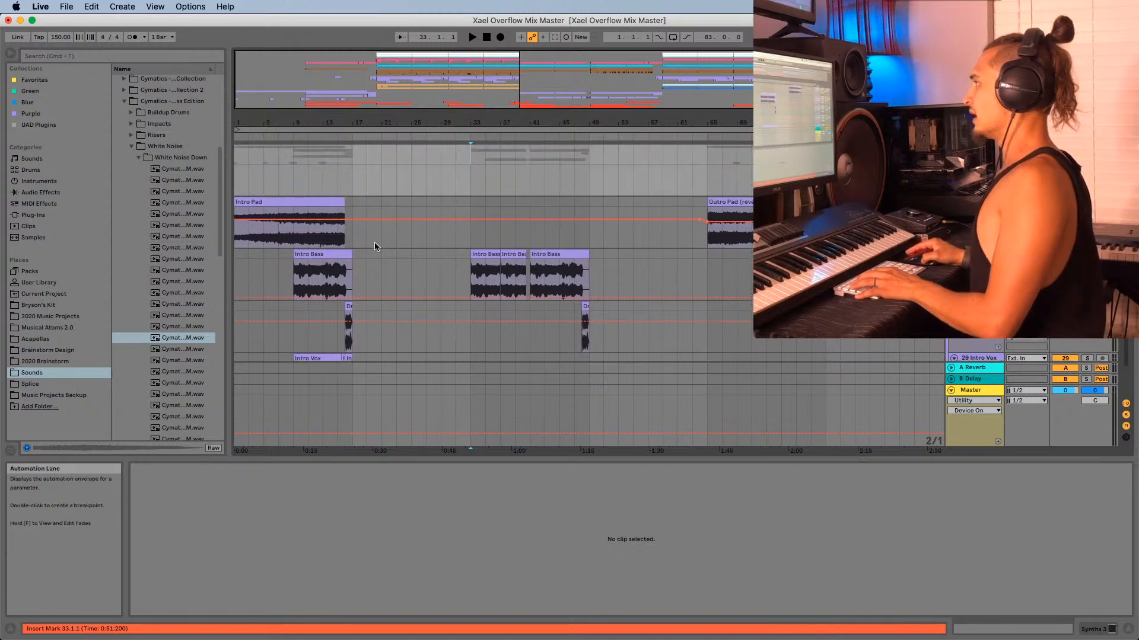
{"action": "scroll", "coordinate": [489, 212], "scroll_direction": "up", "scroll_amount": 10}
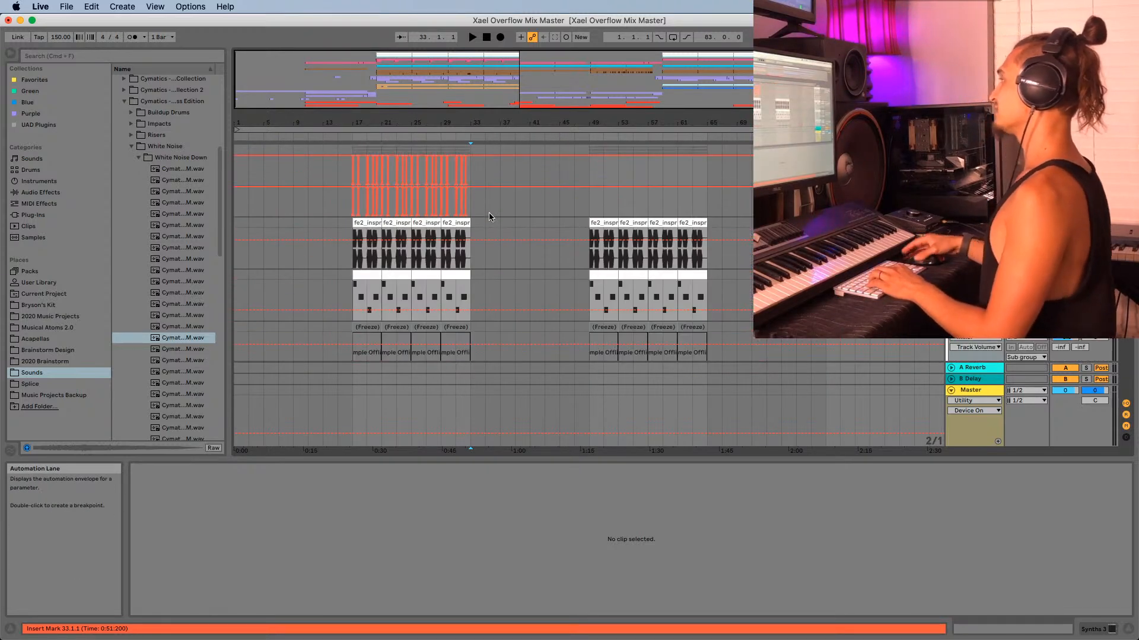
{"action": "left_click", "coordinate": [950, 150]}
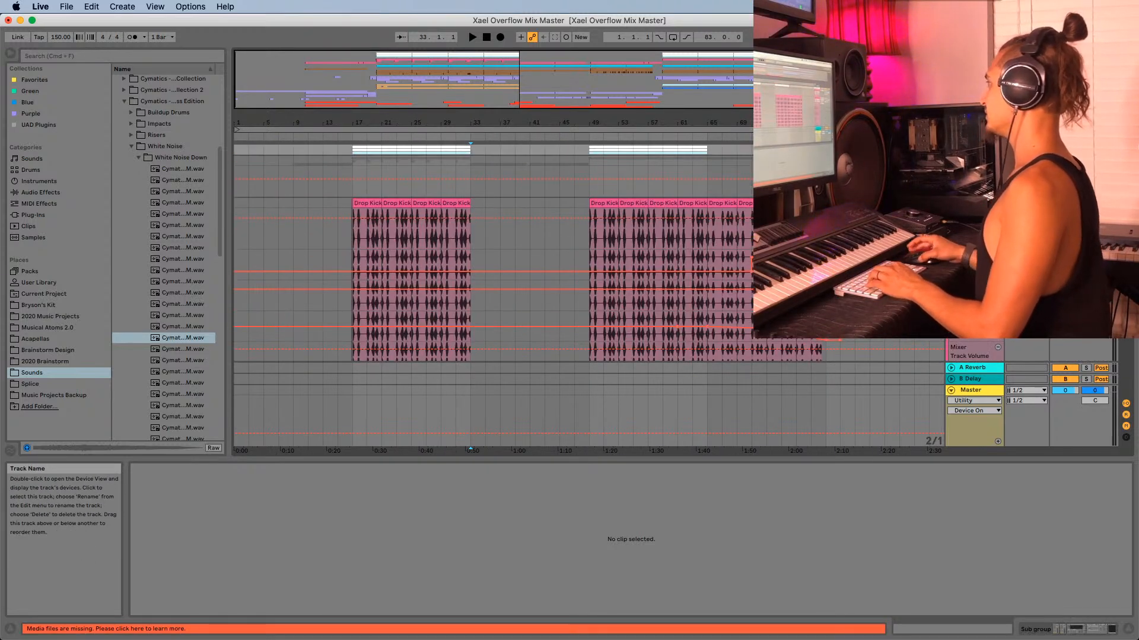
{"action": "key", "text": "super+t"}
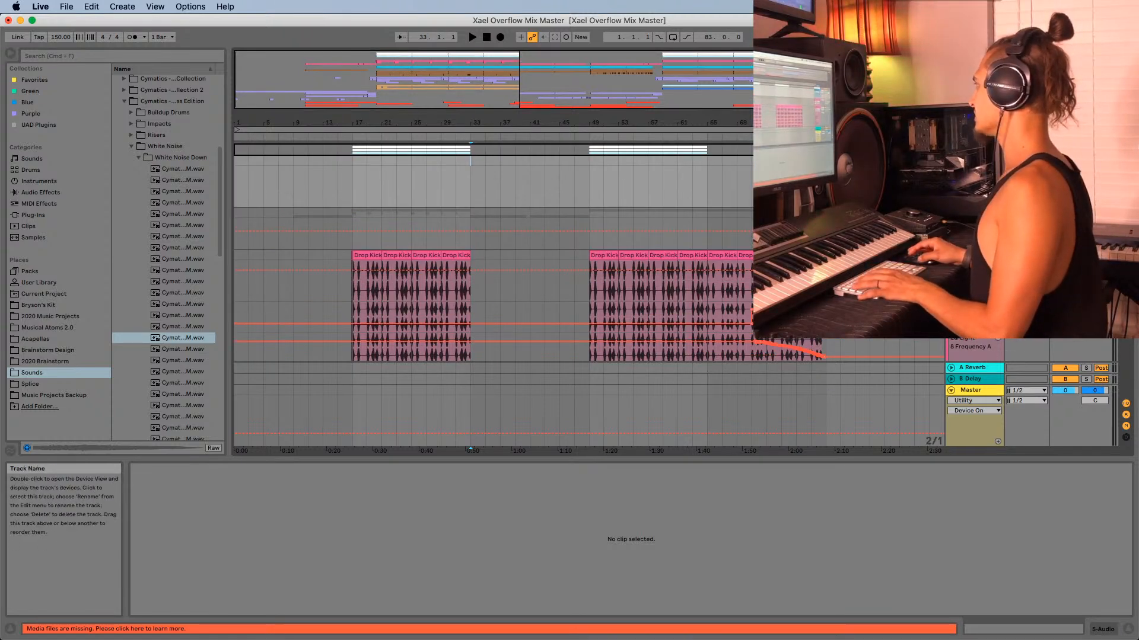
{"action": "left_click_drag", "start_coordinate": [972, 151], "coordinate": [972, 145]}
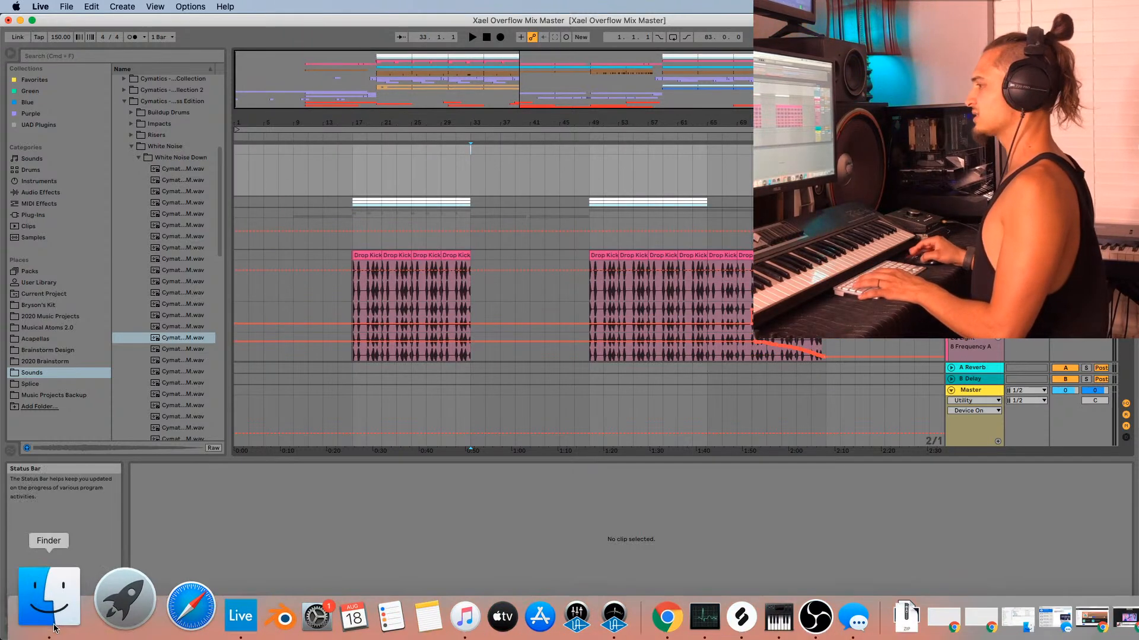
- Switch to Finder and look through the 2020 Music Projects folder, collapsing the Livestream 4 YT 7 9 20 project
{"action": "left_click", "coordinate": [54, 629]}
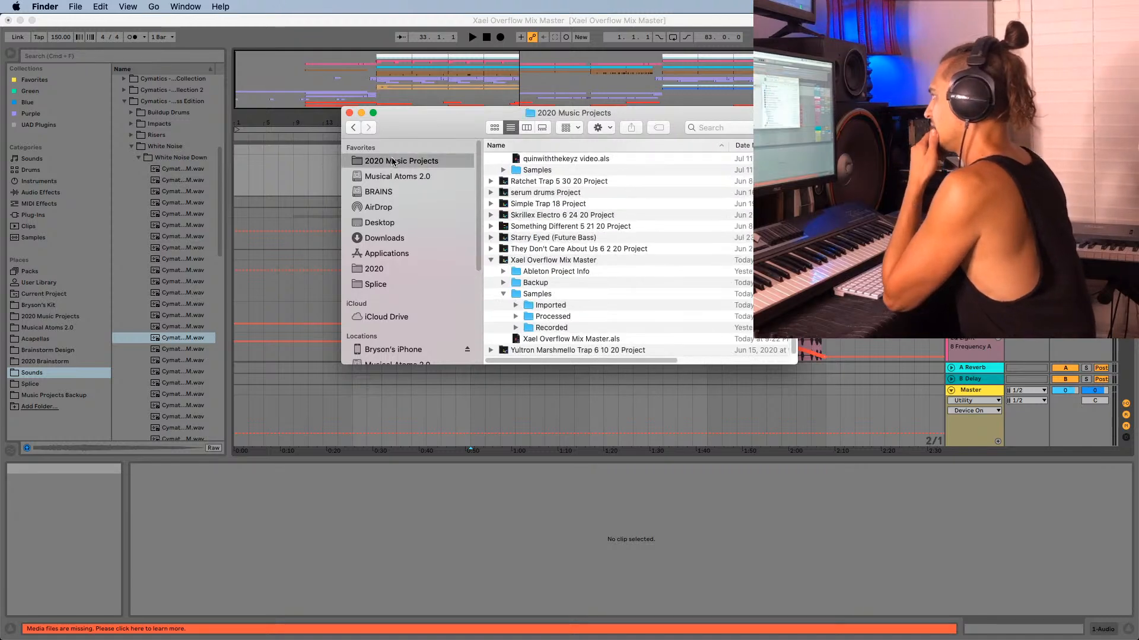
{"action": "scroll", "coordinate": [521, 249], "scroll_direction": "up", "scroll_amount": 10}
{"action": "left_click", "coordinate": [533, 181]}
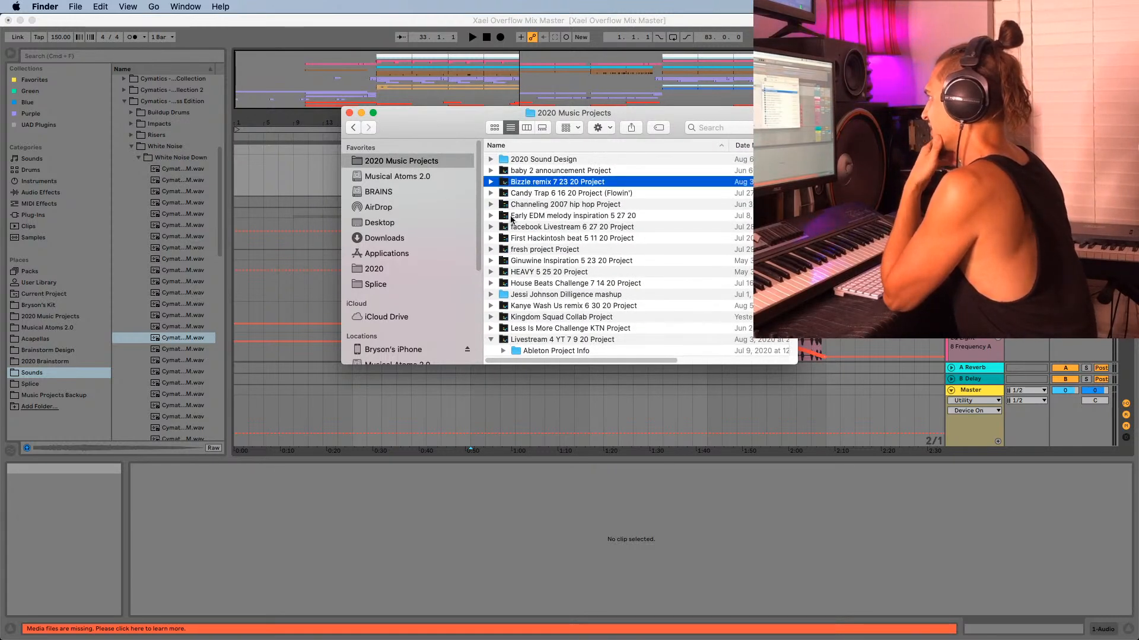
{"action": "left_click", "coordinate": [515, 226]}
{"action": "left_click", "coordinate": [546, 249]}
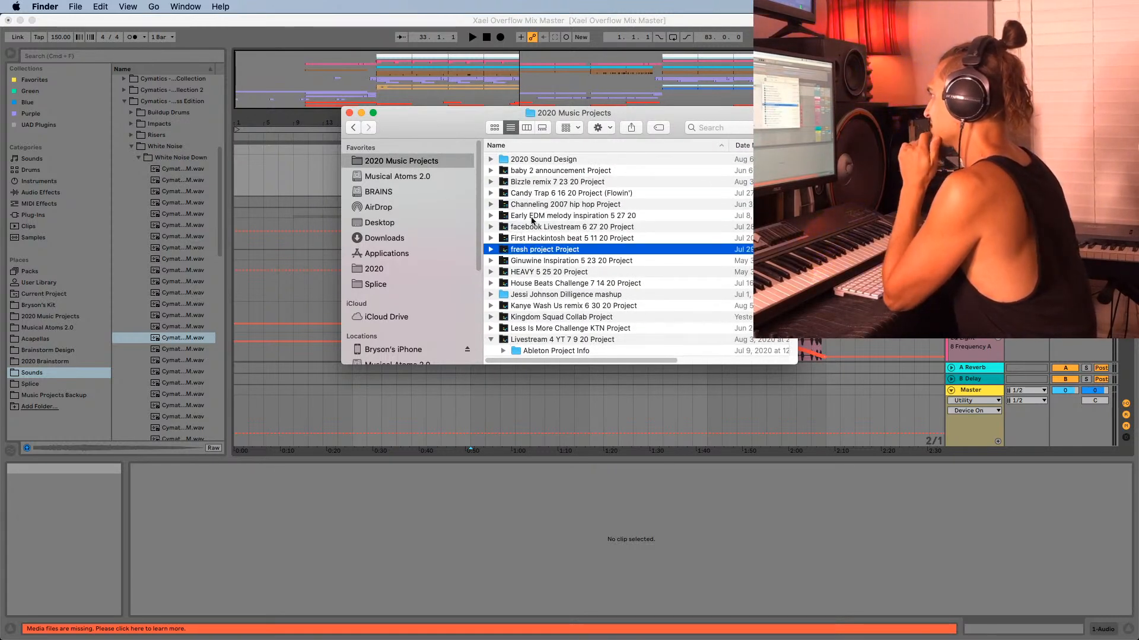
{"action": "left_click", "coordinate": [531, 205]}
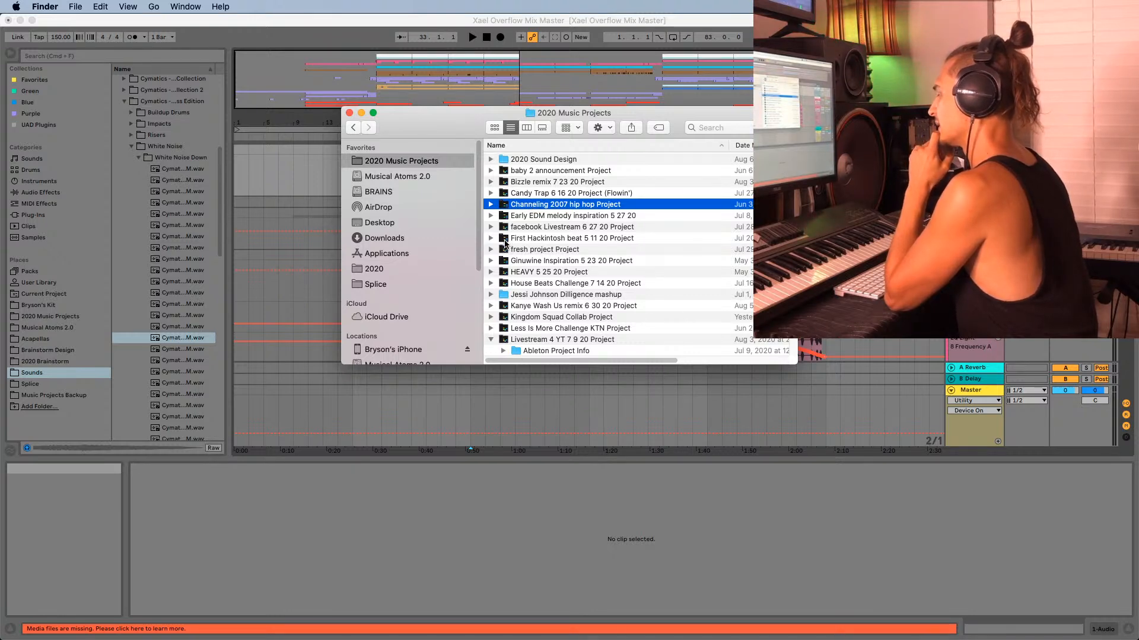
{"action": "scroll", "coordinate": [507, 249], "scroll_direction": "down", "scroll_amount": 5}
{"action": "scroll", "coordinate": [525, 310], "scroll_direction": "up", "scroll_amount": 3}
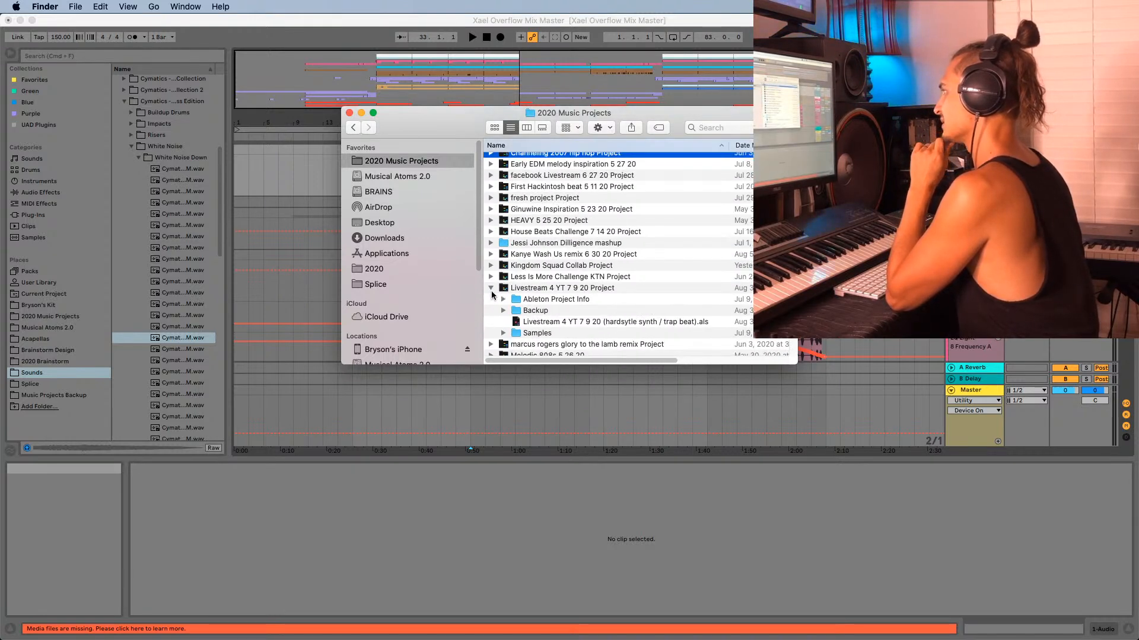
{"action": "left_click", "coordinate": [491, 289]}
{"action": "scroll", "coordinate": [510, 293], "scroll_direction": "up", "scroll_amount": 3}
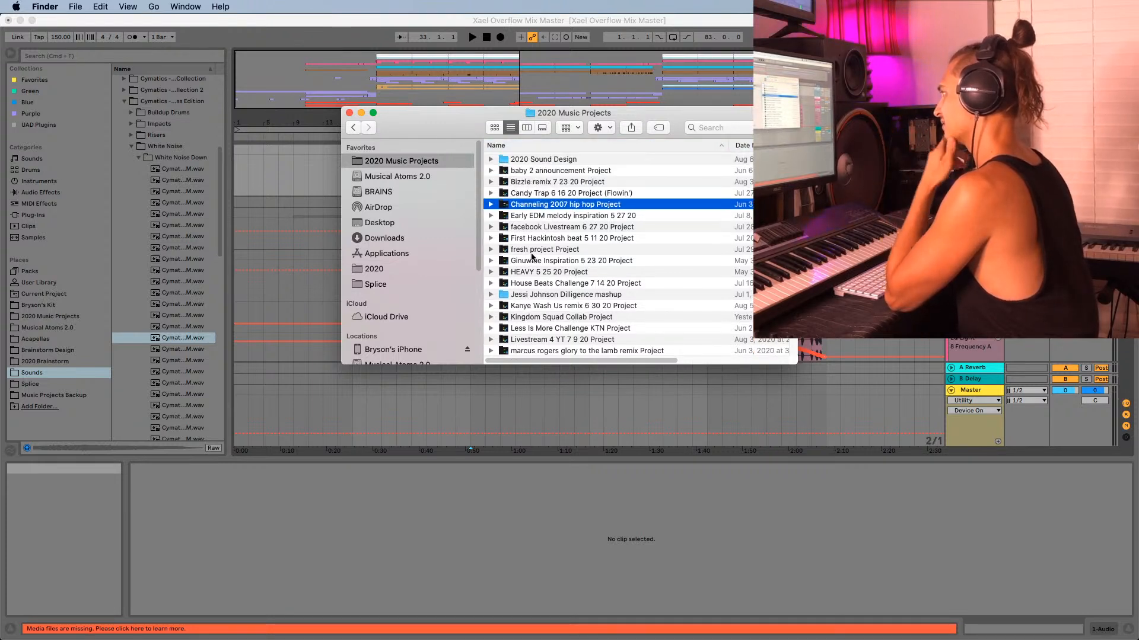
- Look through the rest of the 2020 project folders for a reference track, collapsing the expanded video project
{"action": "left_click", "coordinate": [535, 261]}
{"action": "left_click", "coordinate": [540, 239]}
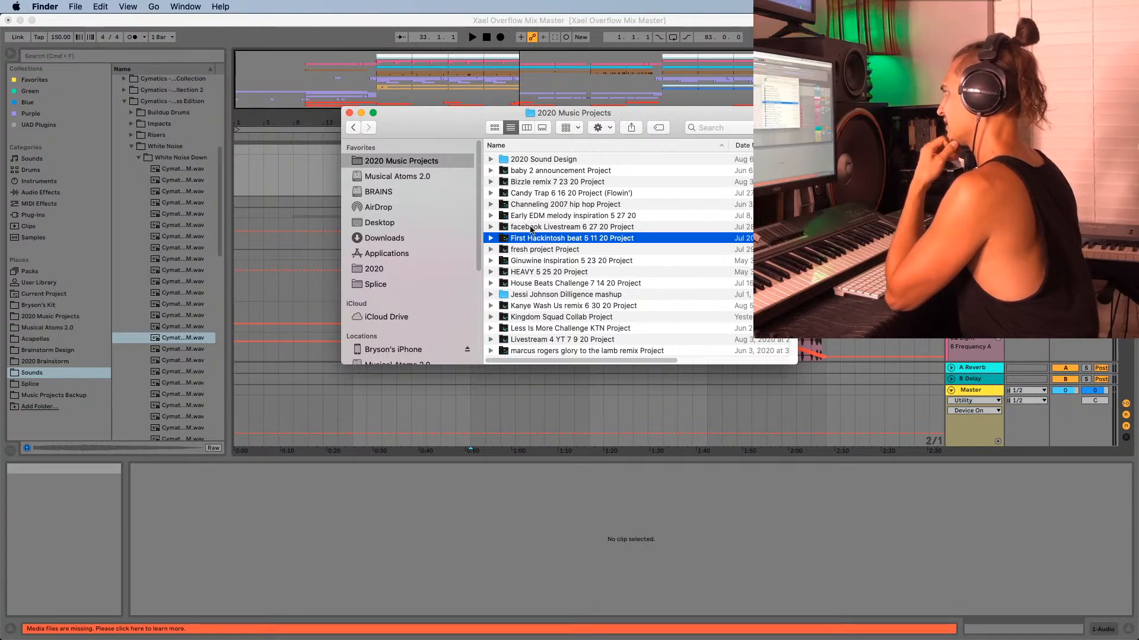
{"action": "left_click", "coordinate": [531, 217]}
{"action": "scroll", "coordinate": [530, 221], "scroll_direction": "down", "scroll_amount": 2}
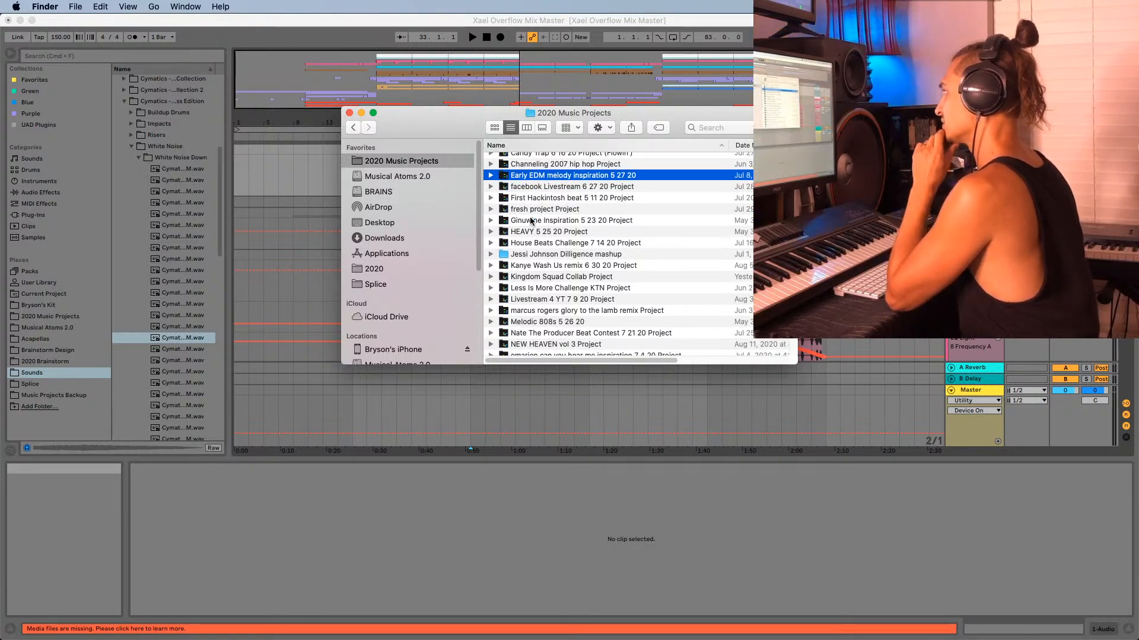
{"action": "scroll", "coordinate": [525, 227], "scroll_direction": "down", "scroll_amount": 3}
{"action": "left_click", "coordinate": [491, 350]}
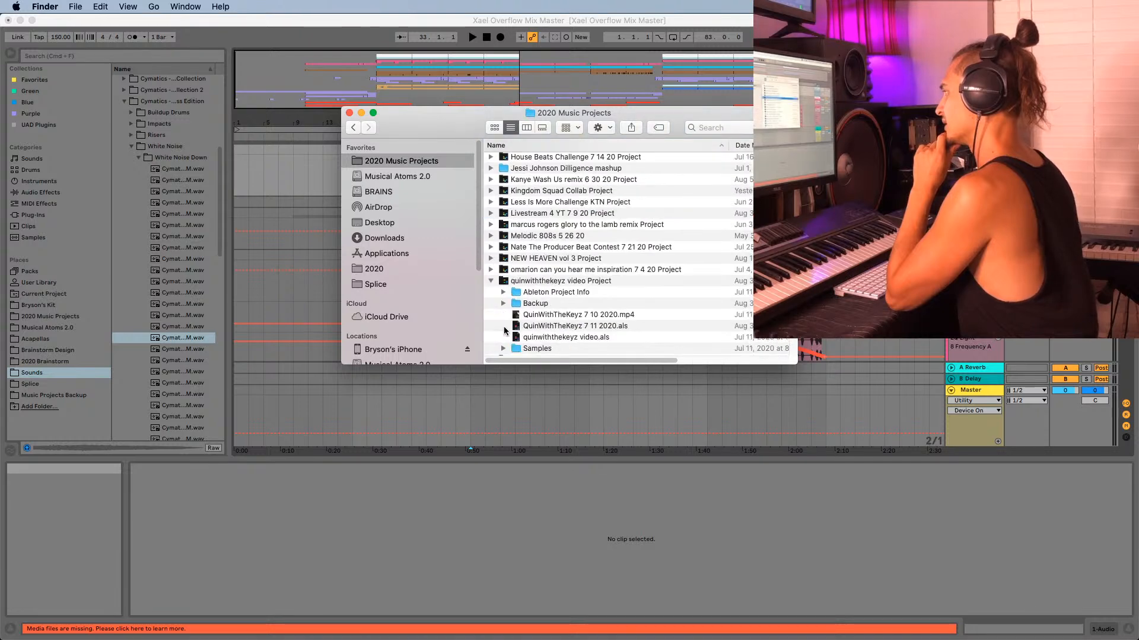
{"action": "left_click", "coordinate": [490, 281]}
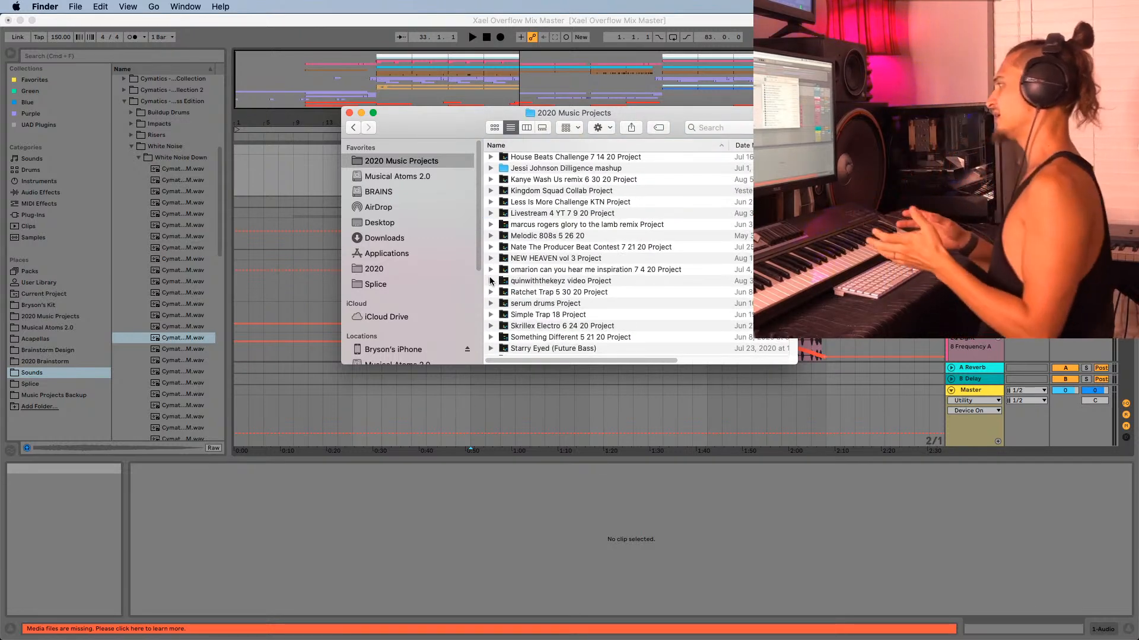
{"action": "scroll", "coordinate": [510, 285], "scroll_direction": "up", "scroll_amount": 6}
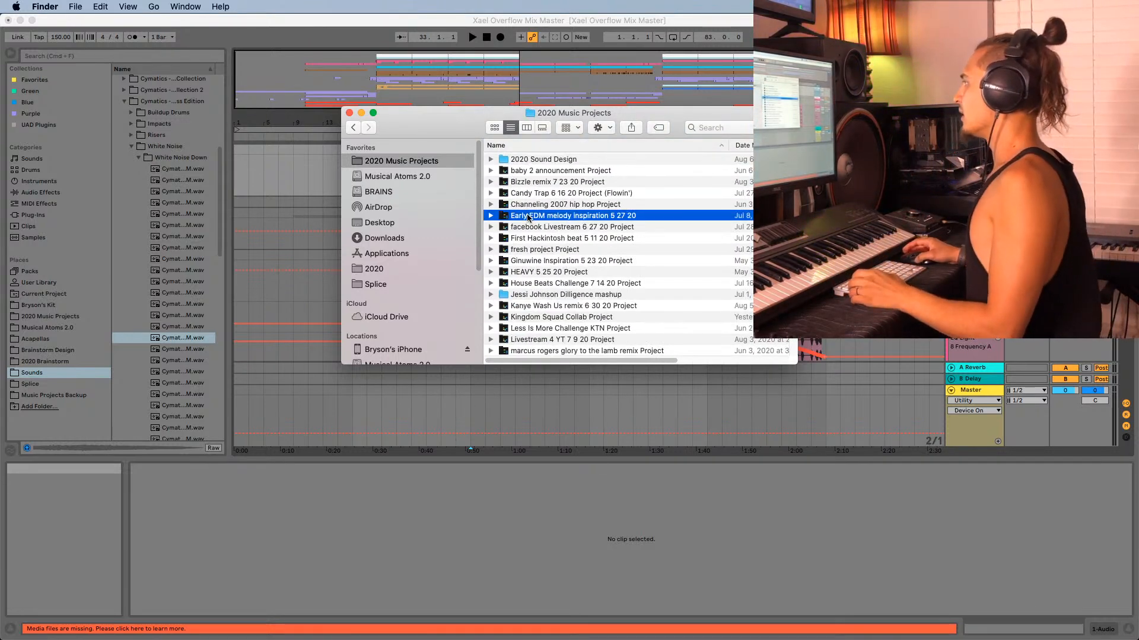
{"action": "scroll", "coordinate": [522, 204], "scroll_direction": "down", "scroll_amount": 5}
{"action": "scroll", "coordinate": [518, 271], "scroll_direction": "up", "scroll_amount": 5}
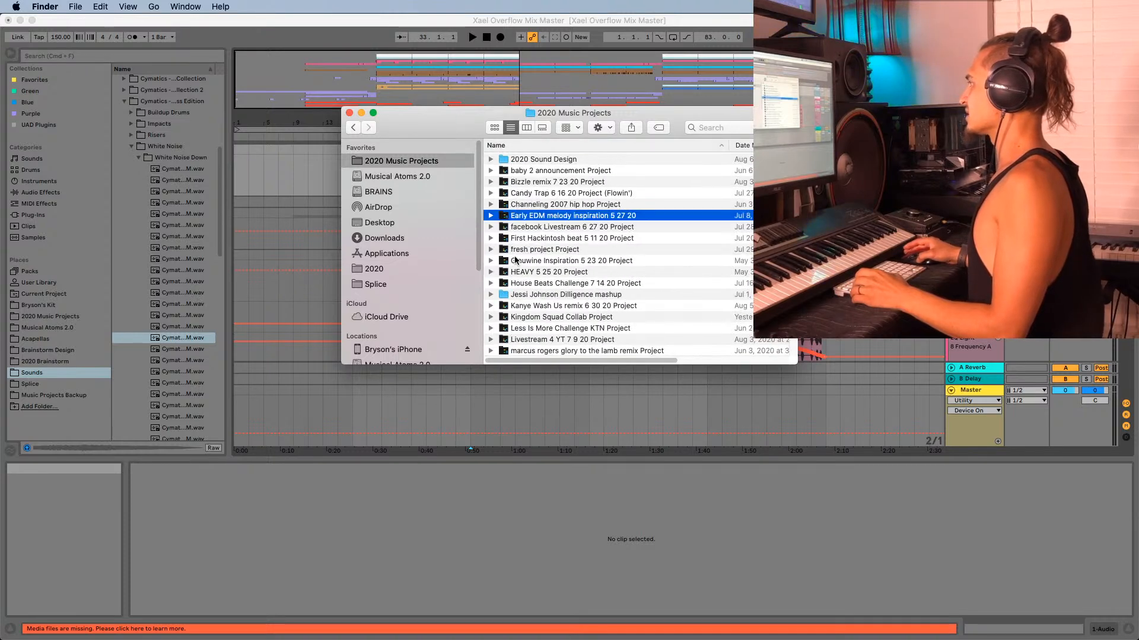
- Expand the Candy Trap 6 16 20 Project (Flowin') folder and collapse its Synths and Stems subfolder
{"action": "left_click", "coordinate": [497, 194]}
{"action": "scroll", "coordinate": [502, 237], "scroll_direction": "down", "scroll_amount": 5}
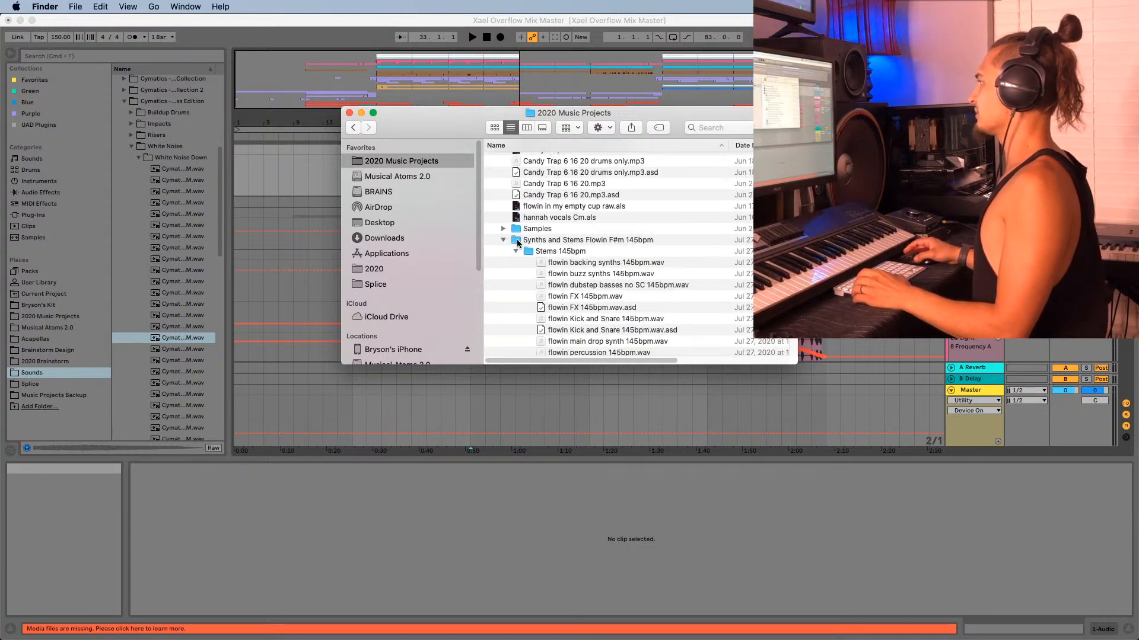
{"action": "scroll", "coordinate": [503, 267], "scroll_direction": "up", "scroll_amount": 2}
{"action": "left_click", "coordinate": [502, 287]}
{"action": "scroll", "coordinate": [522, 273], "scroll_direction": "up", "scroll_amount": 3}
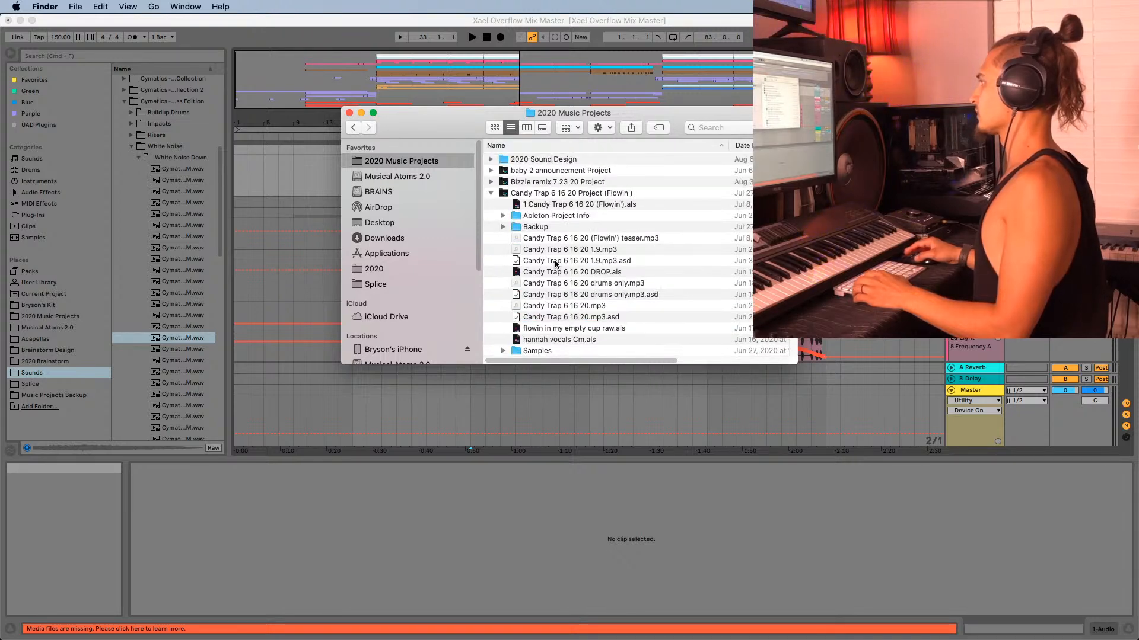
- Import Candy Trap 6 16 20 1.9.mp3 as a reference clip at bar 83 of the arrangement's empty upper track
{"action": "left_click", "coordinate": [555, 262]}
{"action": "left_click", "coordinate": [548, 250]}
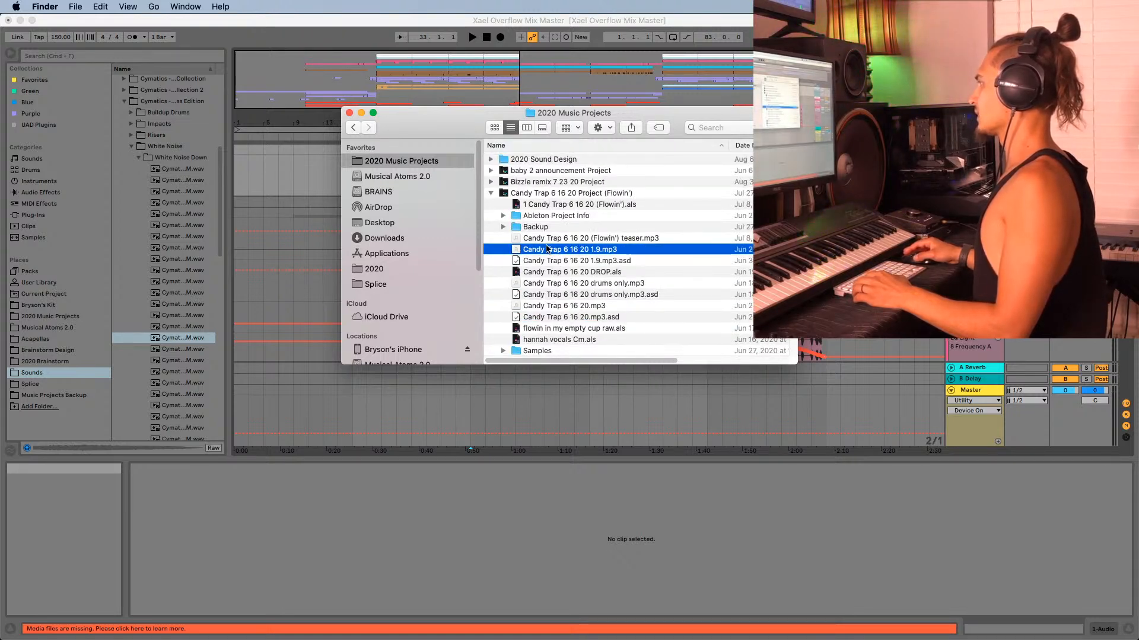
{"action": "left_click_drag", "start_coordinate": [810, 171], "coordinate": [842, 171]}
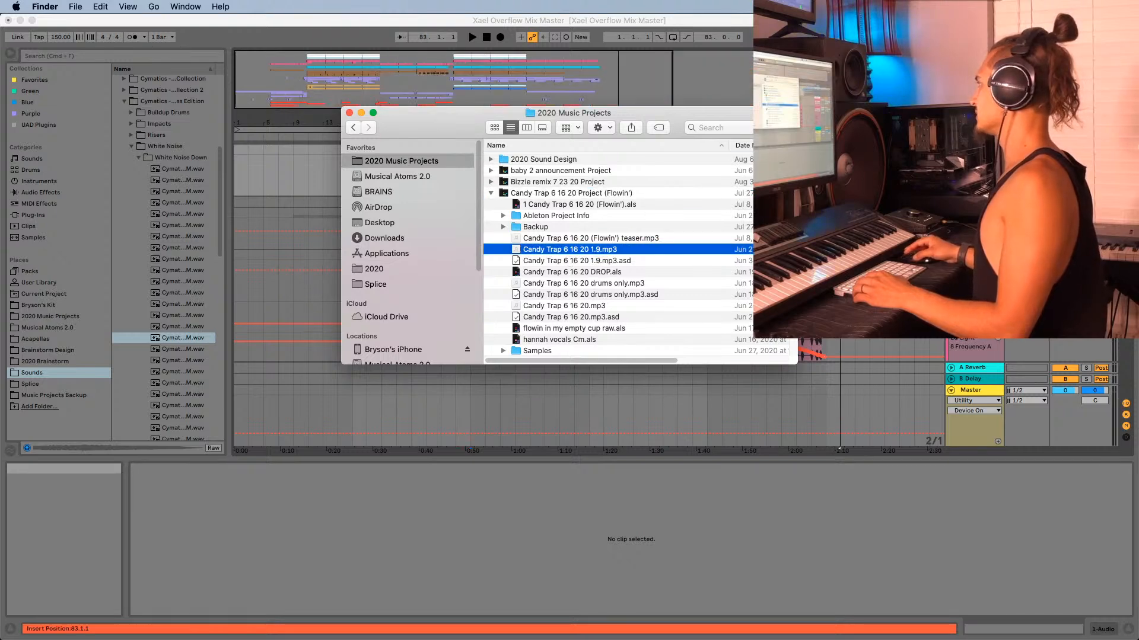
{"action": "left_click", "coordinate": [845, 171]}
- Play the Candy Trap reference clip from several points to hear its drop
{"action": "left_click_drag", "start_coordinate": [848, 123], "coordinate": [606, 146]}
{"action": "key", "text": "space"}
{"action": "left_click", "coordinate": [584, 178]}
{"action": "left_click", "coordinate": [601, 178]}
{"action": "key", "text": "space"}
{"action": "key", "text": "space"}
{"action": "left_click", "coordinate": [620, 190]}
{"action": "left_click_drag", "start_coordinate": [682, 126], "coordinate": [682, 113]}
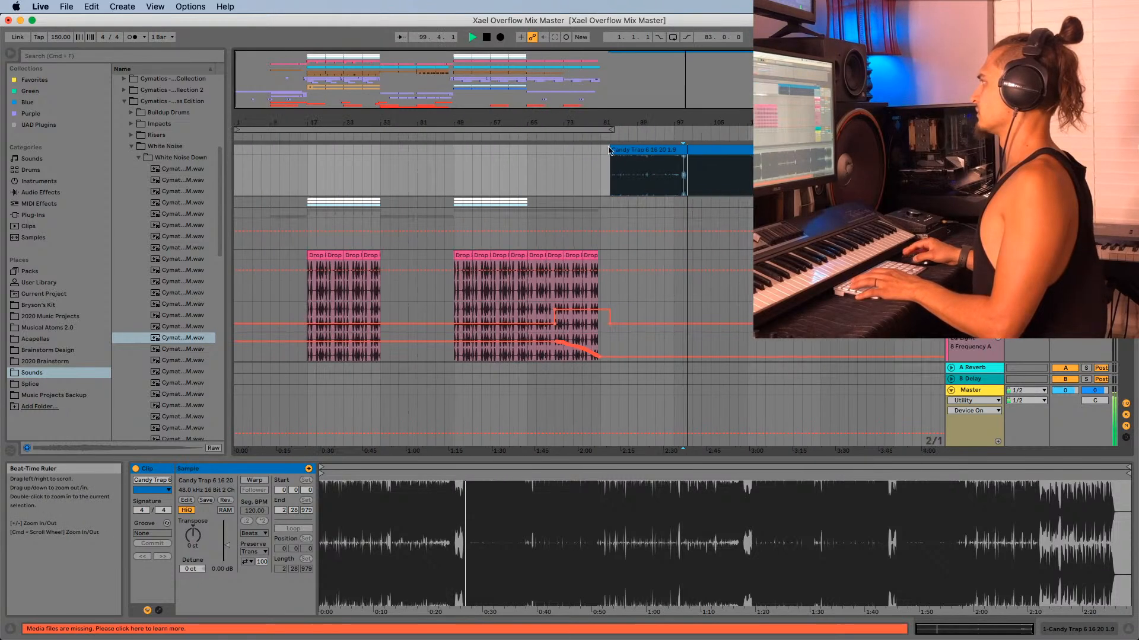
- Play the mix from the first drop at bar 17 to compare it with the reference
{"action": "left_click_drag", "start_coordinate": [333, 123], "coordinate": [292, 127]}
{"action": "left_click", "coordinate": [291, 183]}
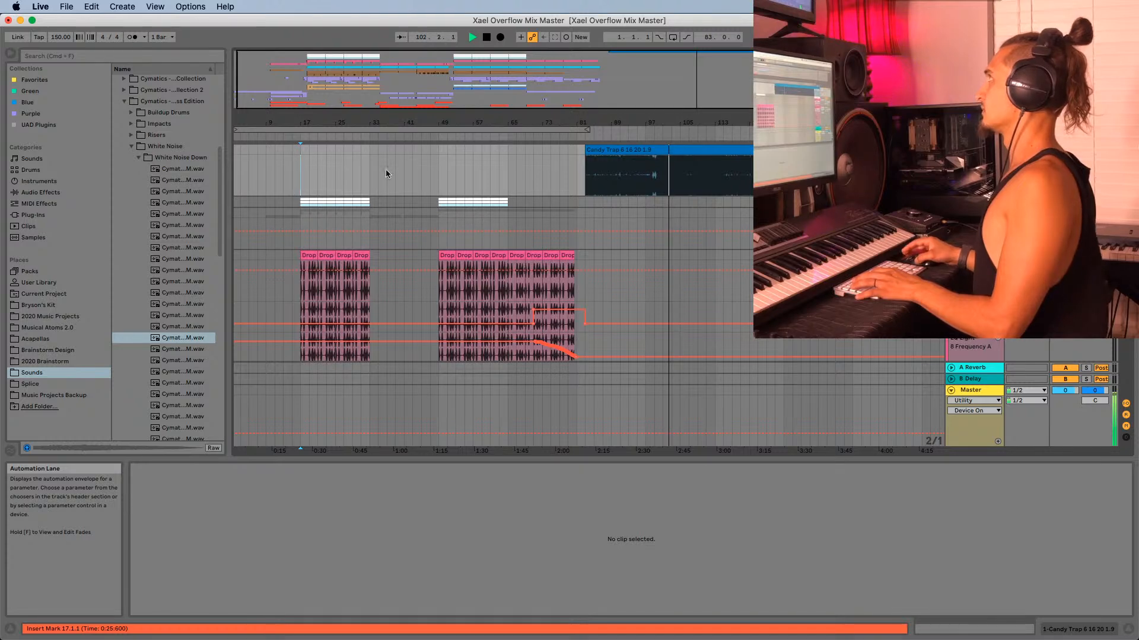
{"action": "left_click_drag", "start_coordinate": [293, 122], "coordinate": [349, 134]}
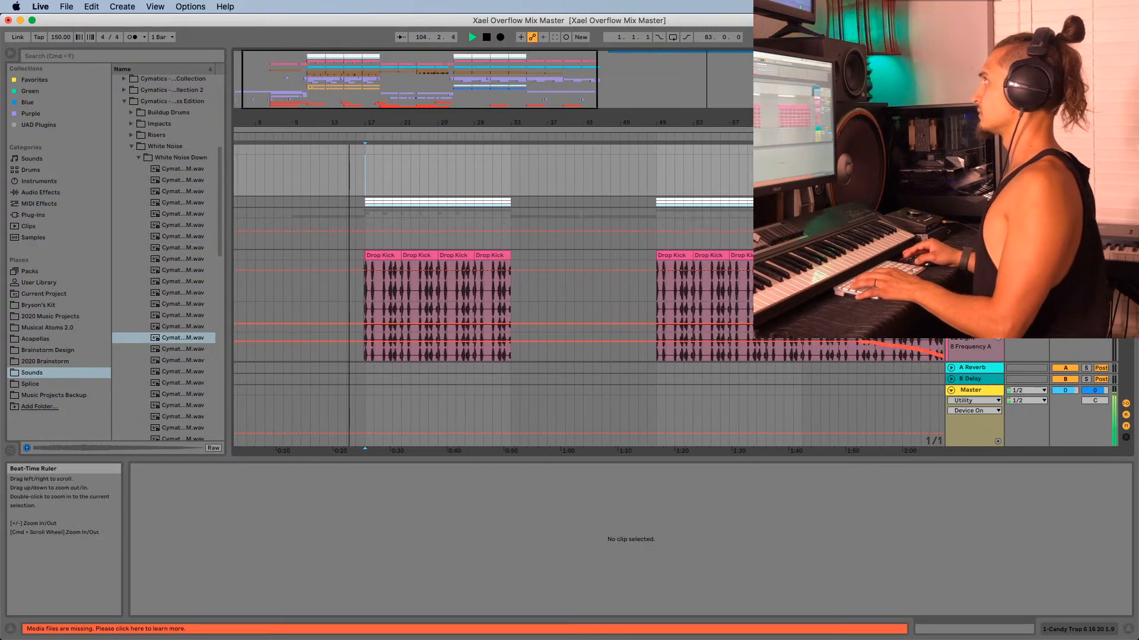
{"action": "mouse_move", "coordinate": [354, 124]}
{"action": "left_mouse_down"}
{"action": "mouse_move", "coordinate": [318, 121]}
{"action": "mouse_move", "coordinate": [299, 139]}
{"action": "mouse_move", "coordinate": [299, 121]}
{"action": "mouse_move", "coordinate": [299, 136]}
{"action": "mouse_move", "coordinate": [391, 121]}
{"action": "mouse_move", "coordinate": [385, 134]}
{"action": "mouse_move", "coordinate": [459, 115]}
{"action": "mouse_move", "coordinate": [383, 118]}
{"action": "mouse_move", "coordinate": [310, 180]}
{"action": "left_mouse_up"}
{"action": "key", "text": "space"}
{"action": "left_click", "coordinate": [378, 184]}
{"action": "key", "text": "space"}
{"action": "left_click", "coordinate": [421, 188]}
- Listen to the first drop from bar 17, stop playback and save the set
{"action": "left_click_drag", "start_coordinate": [305, 117], "coordinate": [292, 113]}
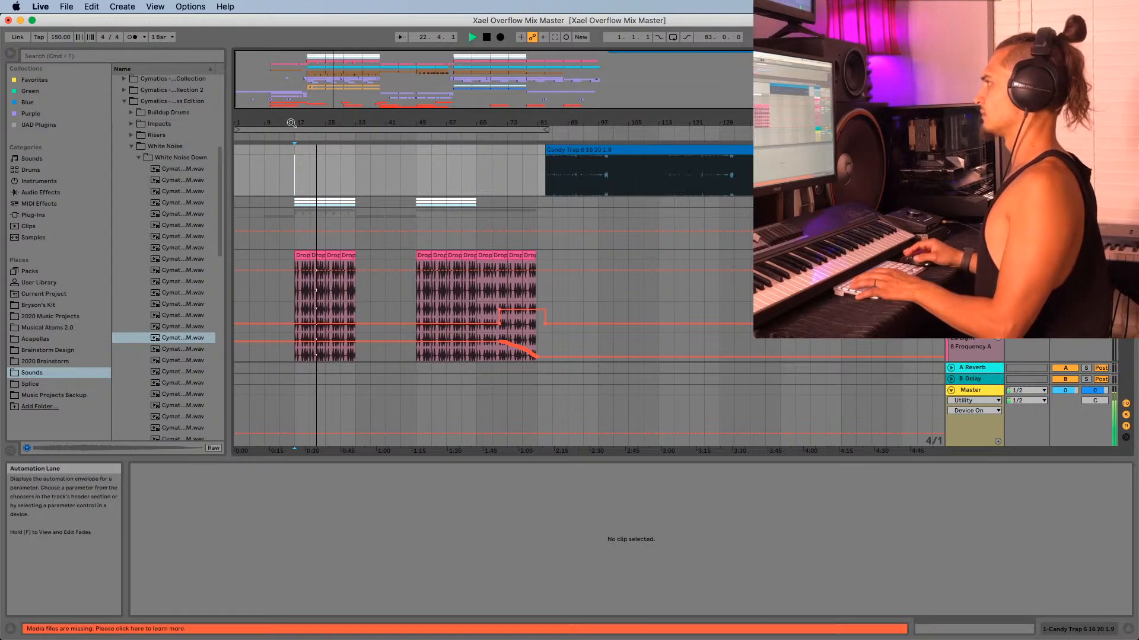
{"action": "left_click_drag", "start_coordinate": [291, 122], "coordinate": [295, 149]}
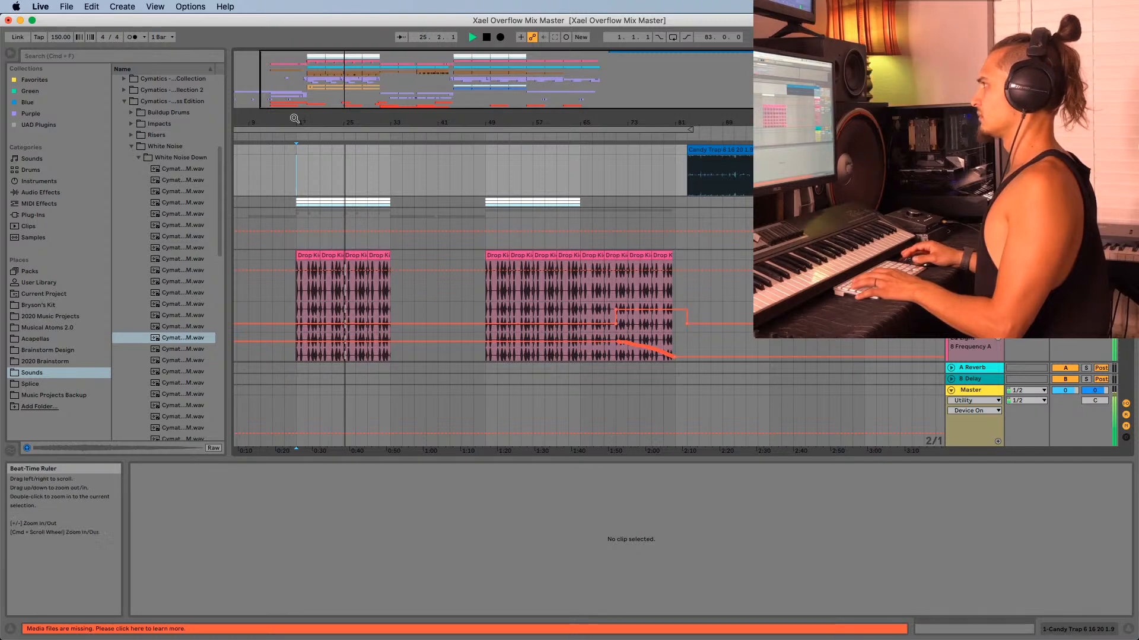
{"action": "left_click_drag", "start_coordinate": [295, 121], "coordinate": [324, 204]}
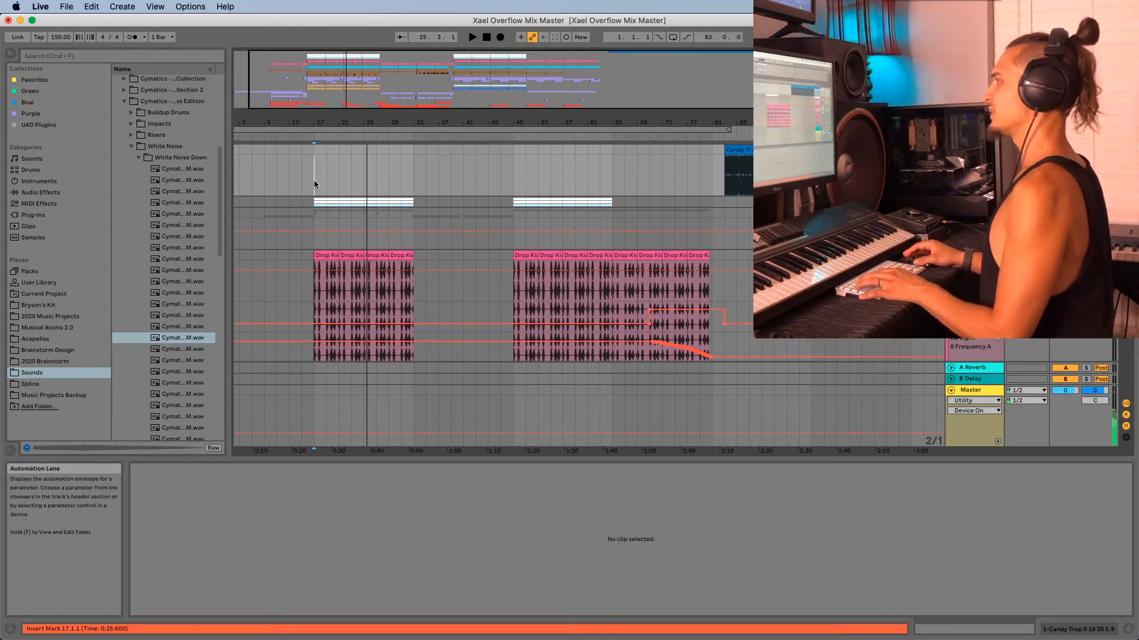
{"action": "key", "text": "super+s"}
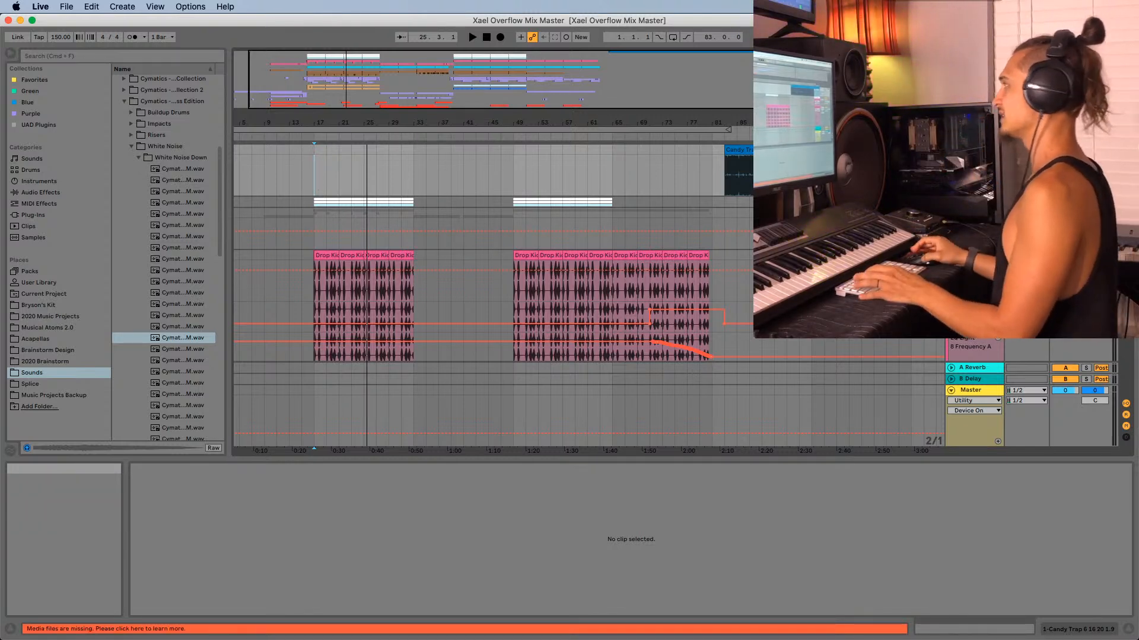
- Play the second drop briefly from its first Drop Kick clip at bar 49
{"action": "left_click_drag", "start_coordinate": [569, 123], "coordinate": [398, 146]}
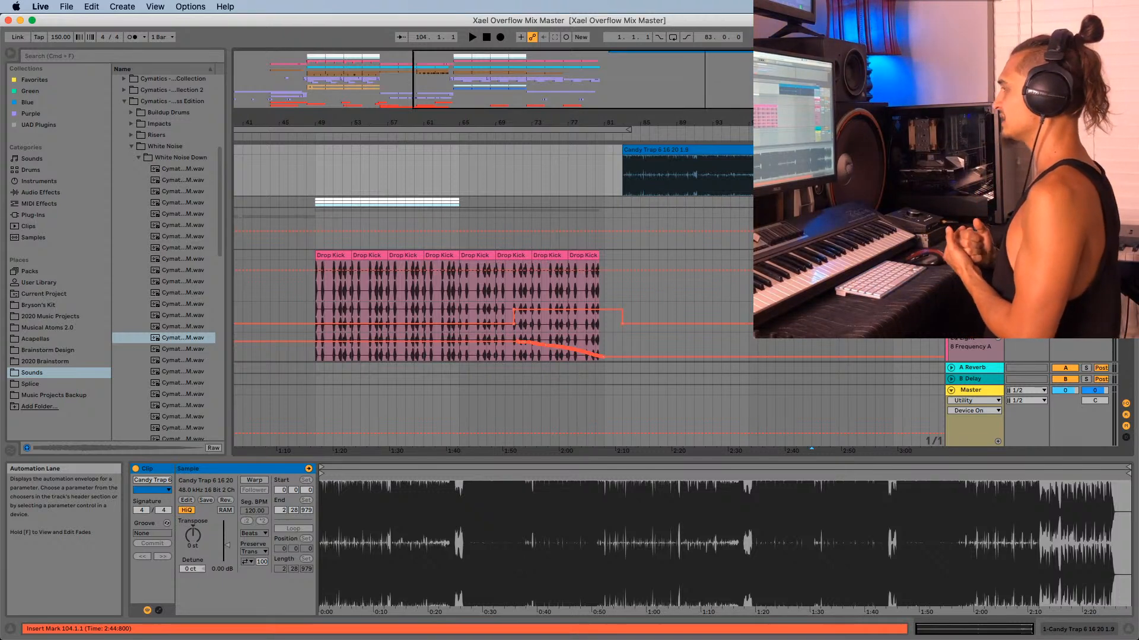
{"action": "left_click", "coordinate": [341, 253]}
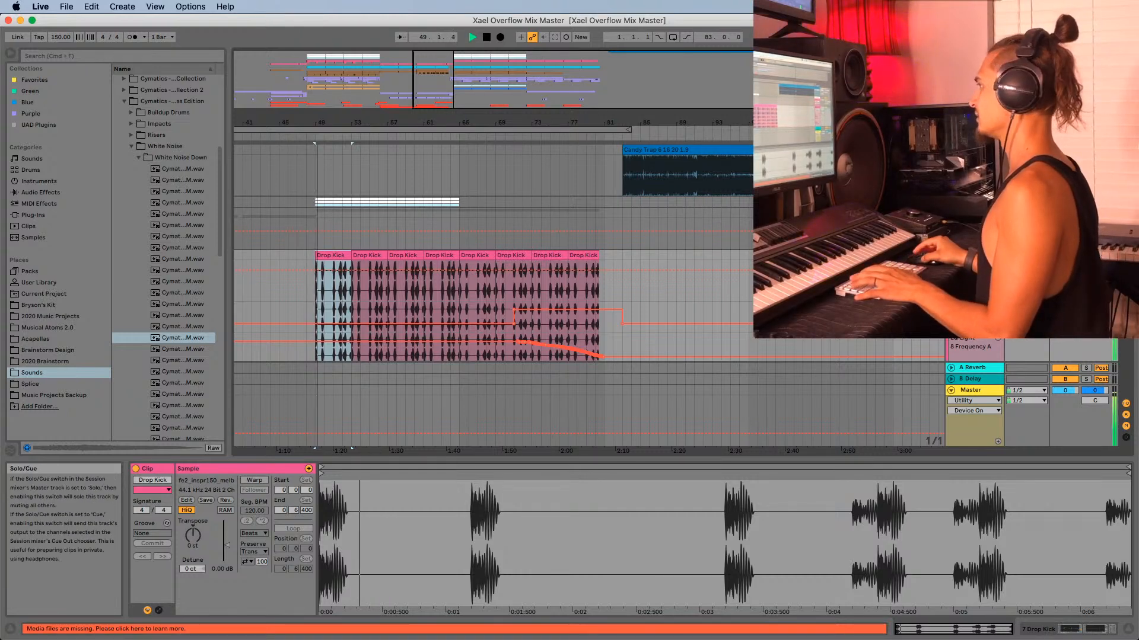
{"action": "key", "text": "space"}
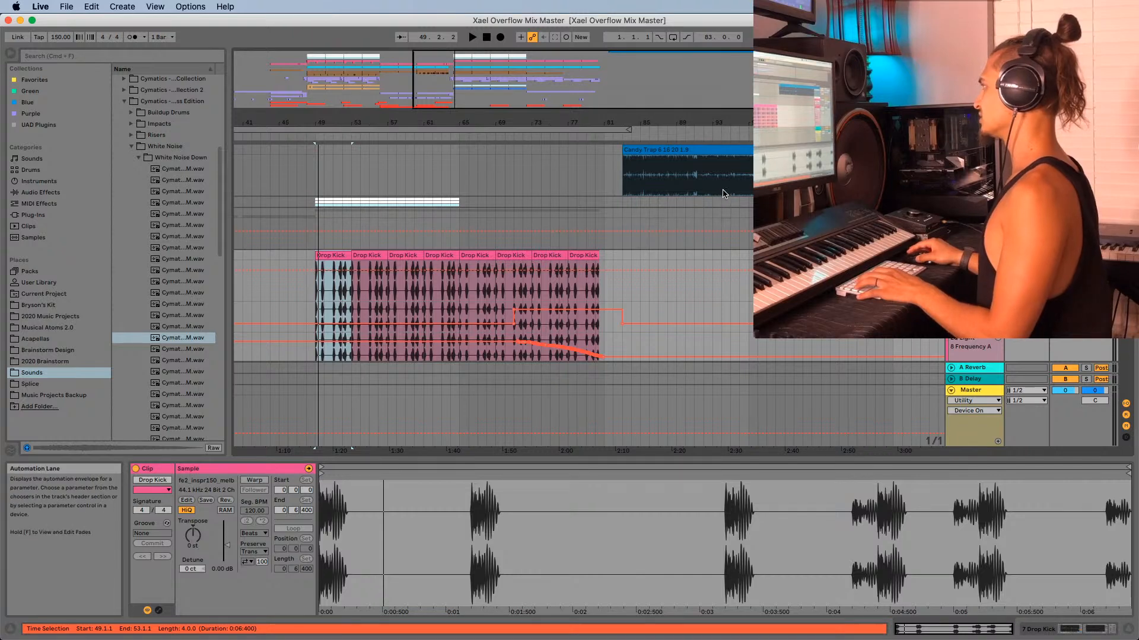
- Play the Candy Trap reference clip's drop from around bar 100
{"action": "left_click", "coordinate": [786, 178]}
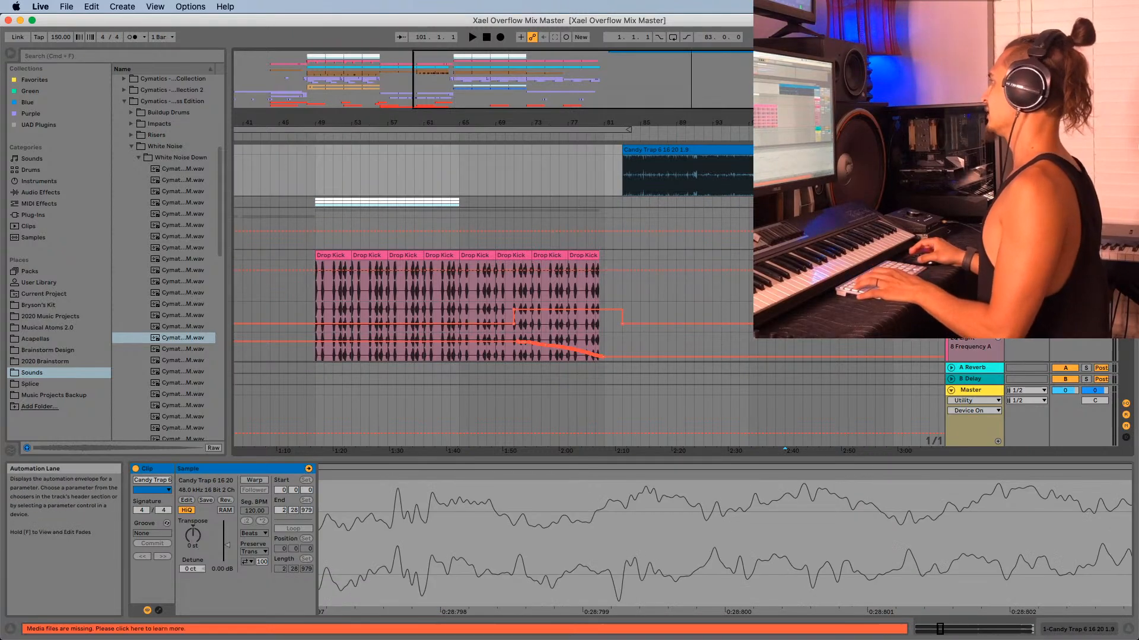
{"action": "left_click_drag", "start_coordinate": [801, 123], "coordinate": [739, 130]}
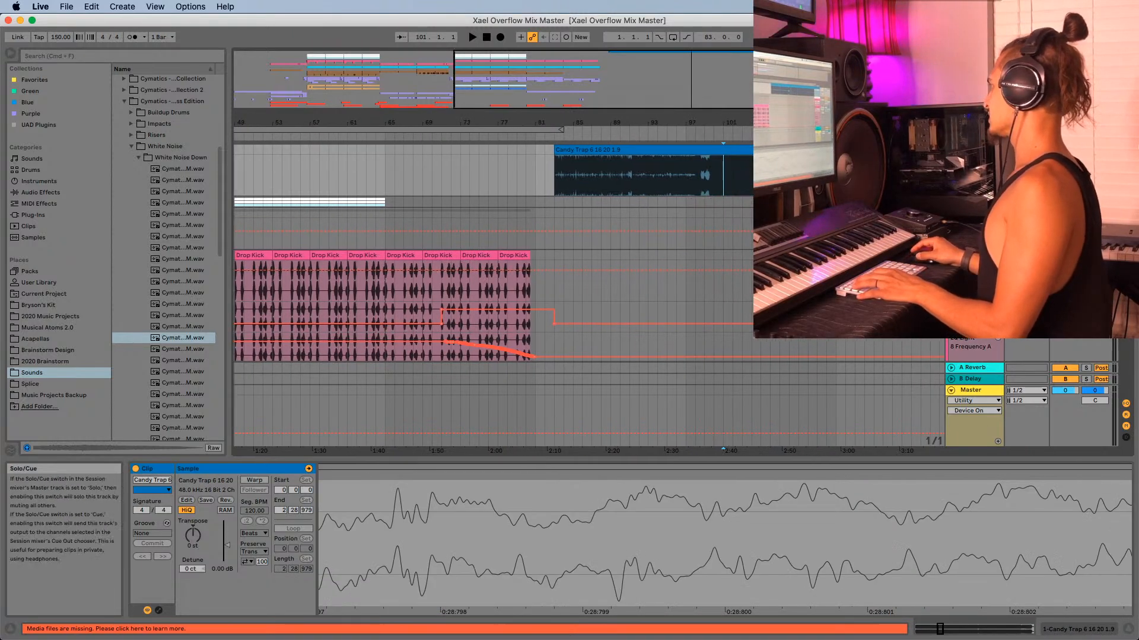
{"action": "left_click", "coordinate": [717, 180]}
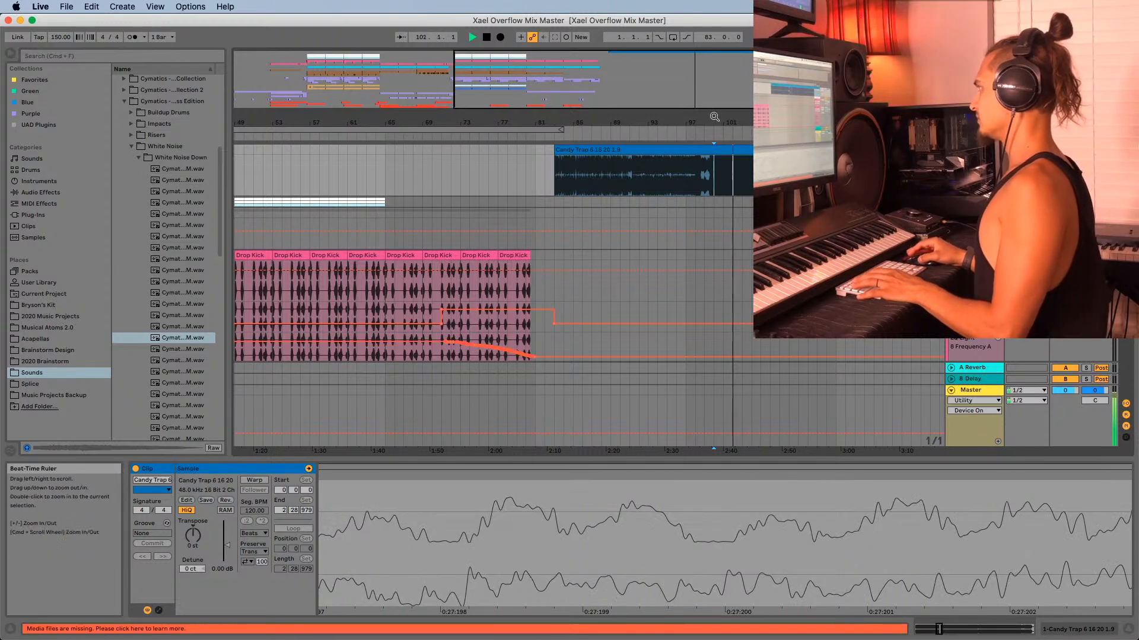
{"action": "mouse_move", "coordinate": [714, 120]}
{"action": "left_mouse_down"}
{"action": "mouse_move", "coordinate": [736, 114]}
{"action": "mouse_move", "coordinate": [724, 130]}
{"action": "left_mouse_up"}
{"action": "key", "text": "space"}
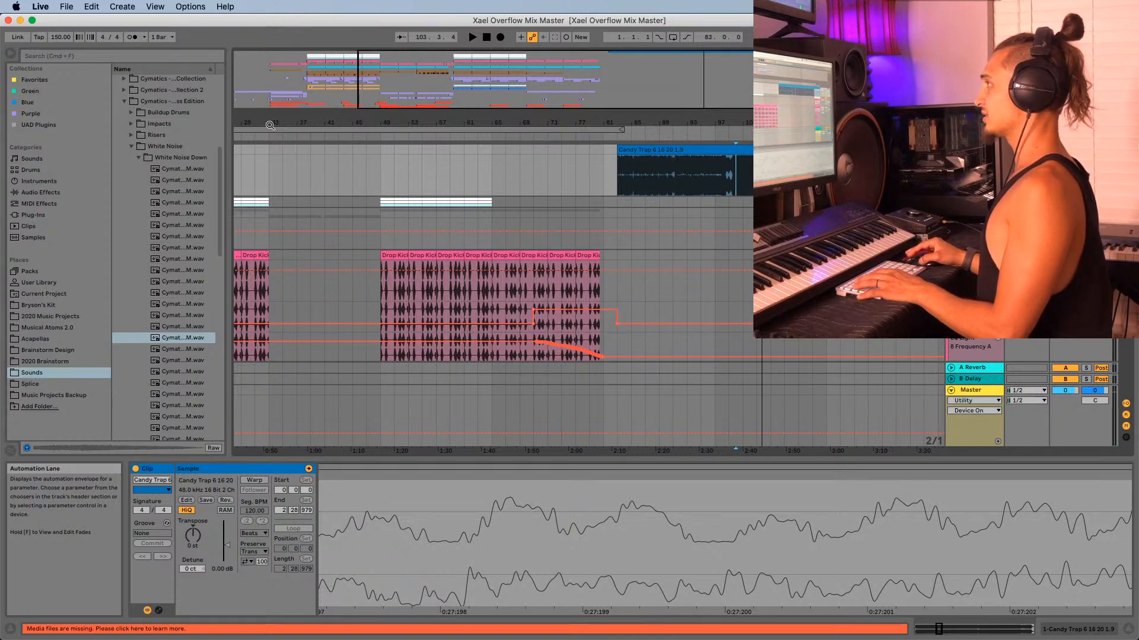
- Place the insert marker at 17.1.1 and play the mix's first drop again to compare it with the reference
{"action": "left_click_drag", "start_coordinate": [270, 125], "coordinate": [432, 125]}
{"action": "left_click", "coordinate": [319, 192]}
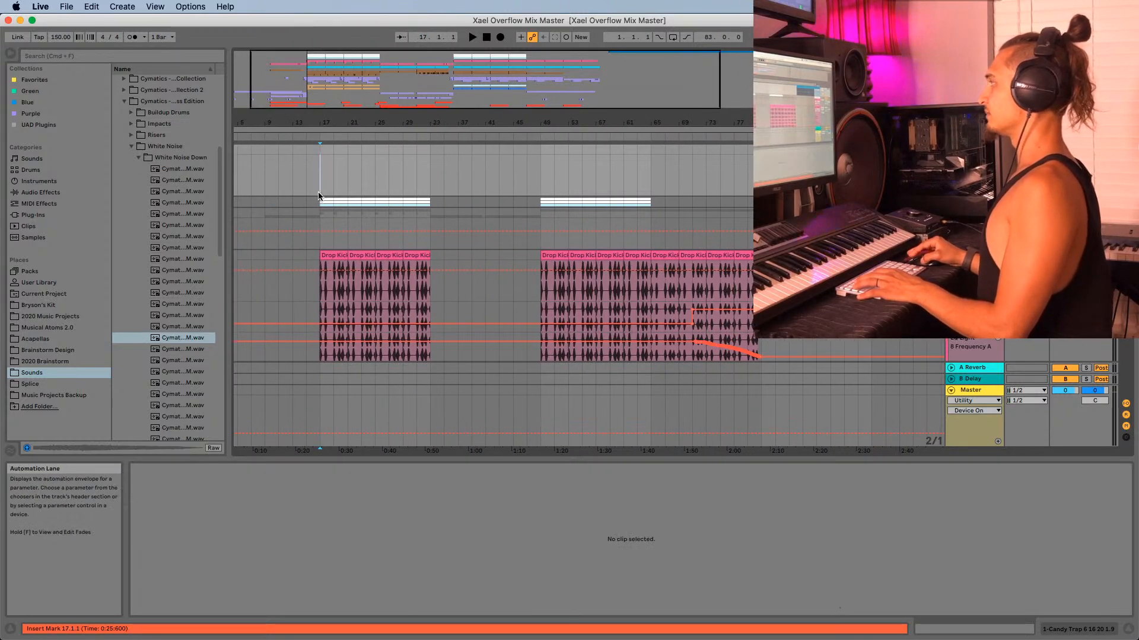
{"action": "scroll", "coordinate": [306, 184], "scroll_direction": "up", "scroll_amount": 4}
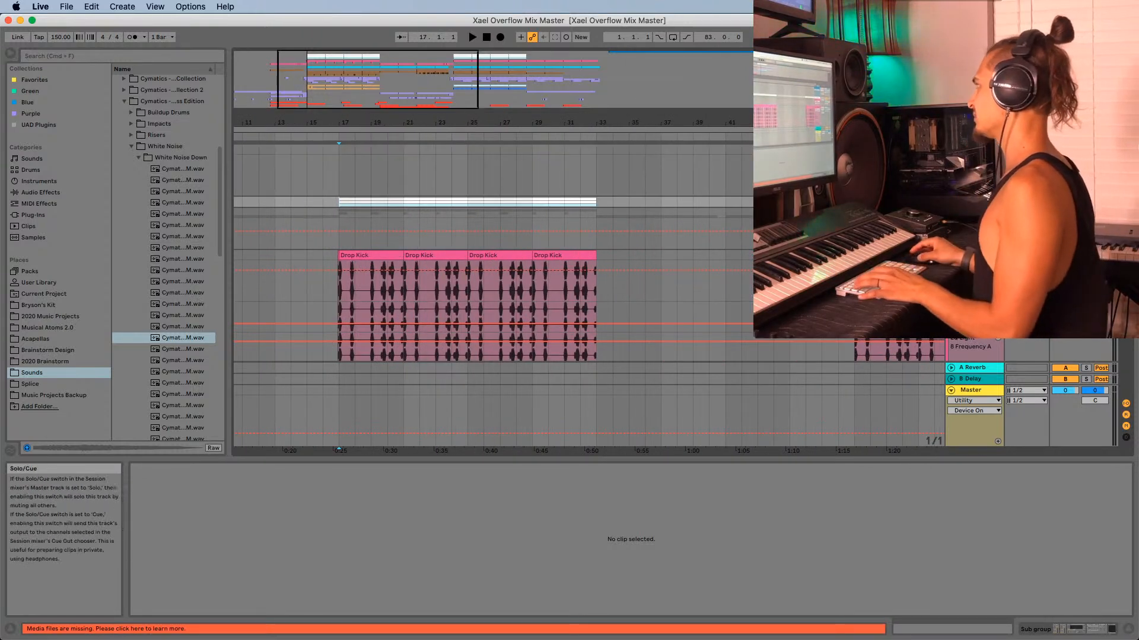
{"action": "scroll", "coordinate": [320, 143], "scroll_direction": "up", "scroll_amount": 3}
{"action": "key", "text": "space"}
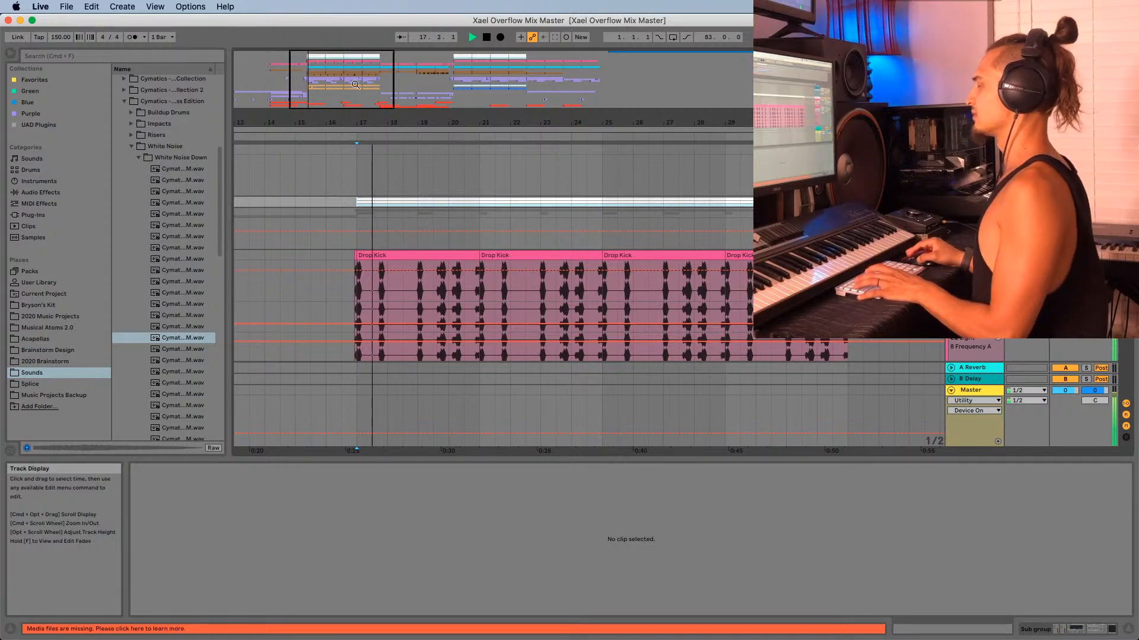
{"action": "scroll", "coordinate": [366, 138], "scroll_direction": "down", "scroll_amount": 2}
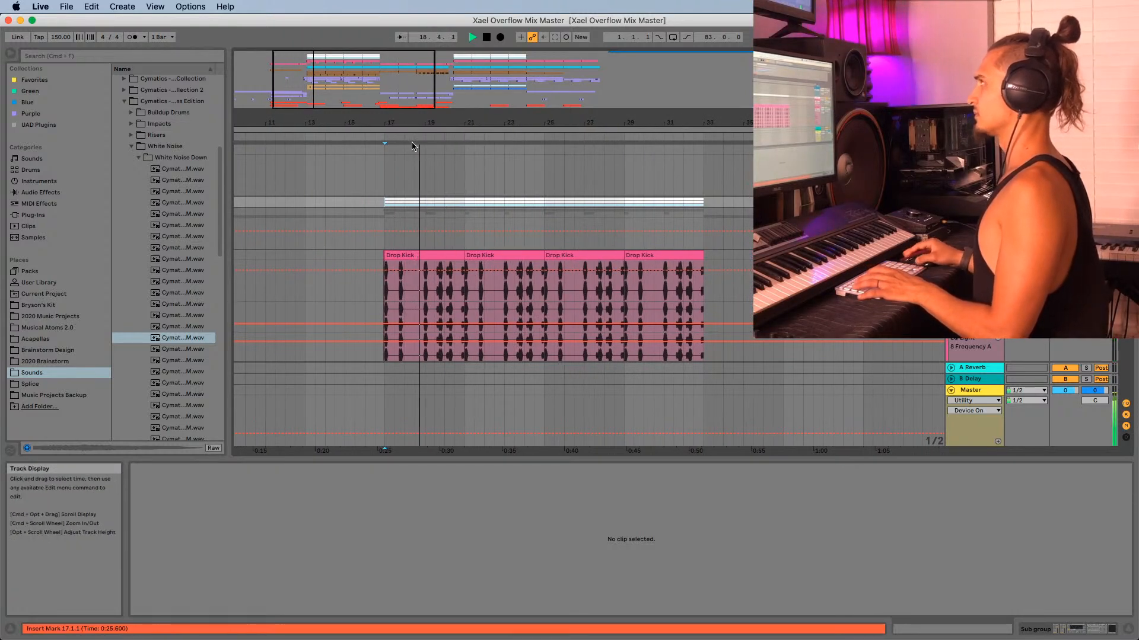
{"action": "key", "text": "Tab"}
{"action": "key", "text": "Tab"}
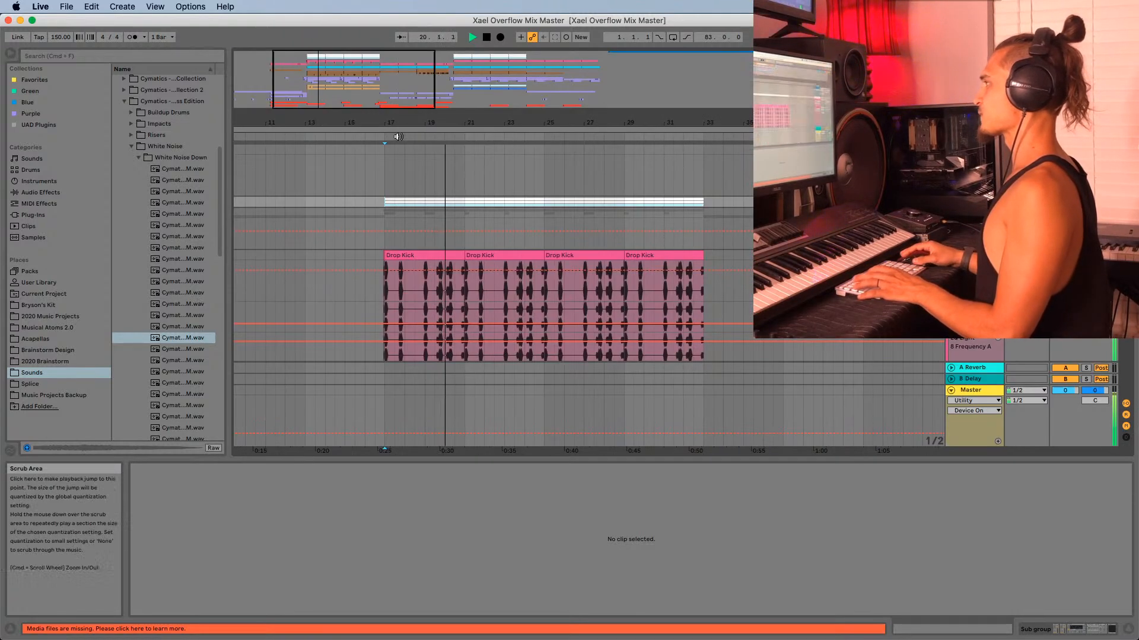
- Examine the kick and clap tracks at the first drop while it plays, and stop playback
{"action": "scroll", "coordinate": [431, 118], "scroll_direction": "down", "scroll_amount": 2}
{"action": "left_click_drag", "start_coordinate": [379, 129], "coordinate": [382, 97]}
{"action": "scroll", "coordinate": [440, 318], "scroll_direction": "down", "scroll_amount": 8}
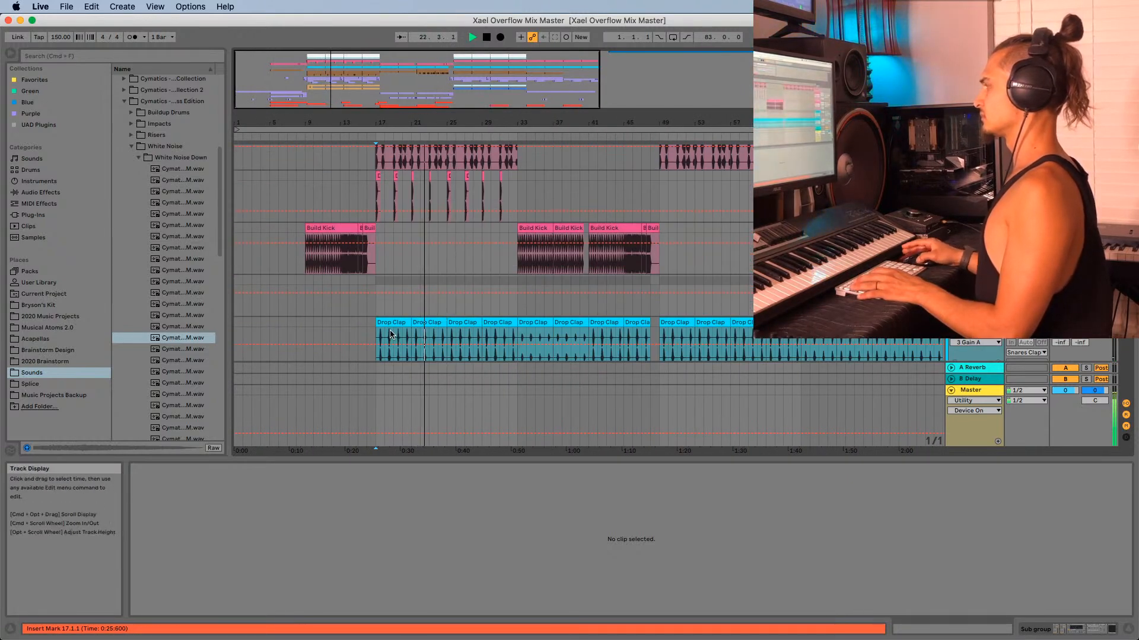
{"action": "left_click", "coordinate": [376, 267]}
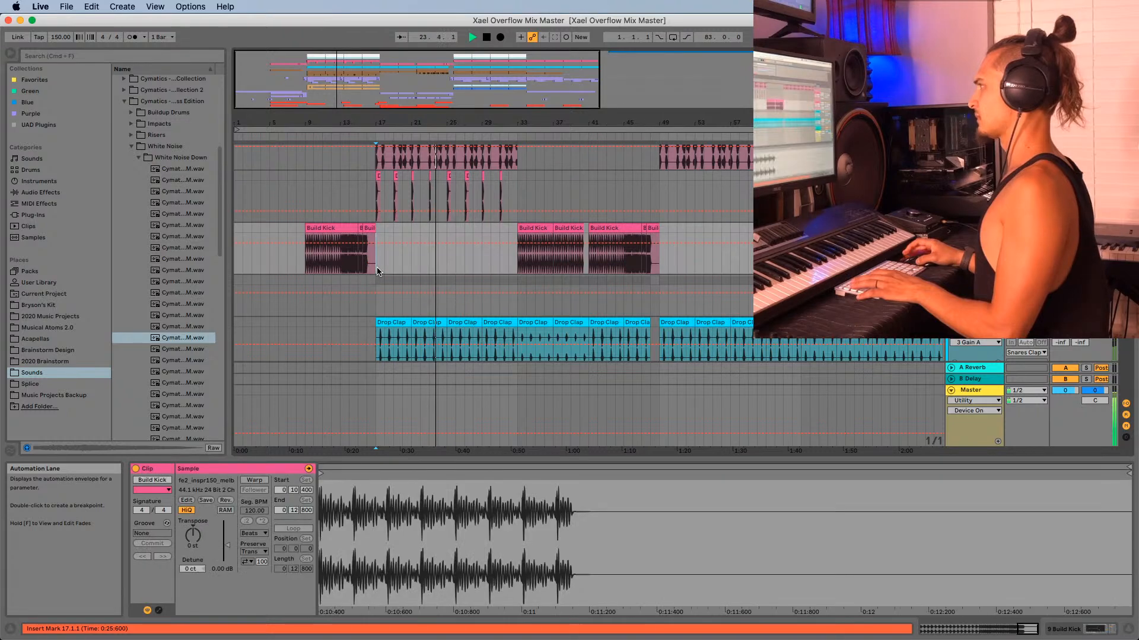
{"action": "scroll", "coordinate": [376, 268], "scroll_direction": "up", "scroll_amount": 5}
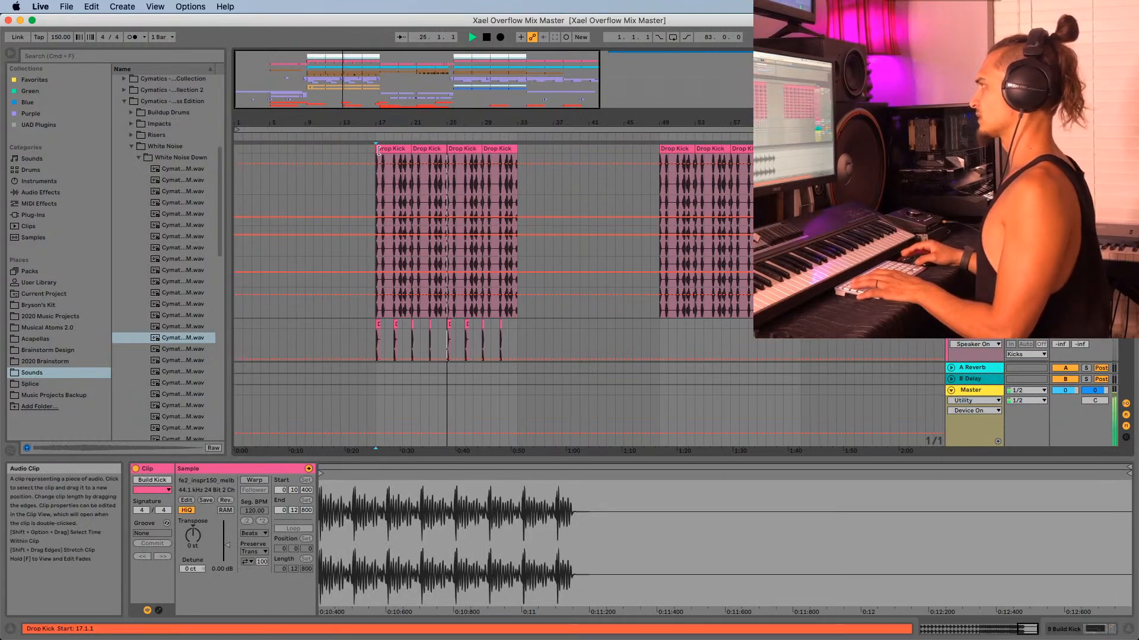
{"action": "key", "text": "space"}
{"action": "mouse_move", "coordinate": [468, 617]}
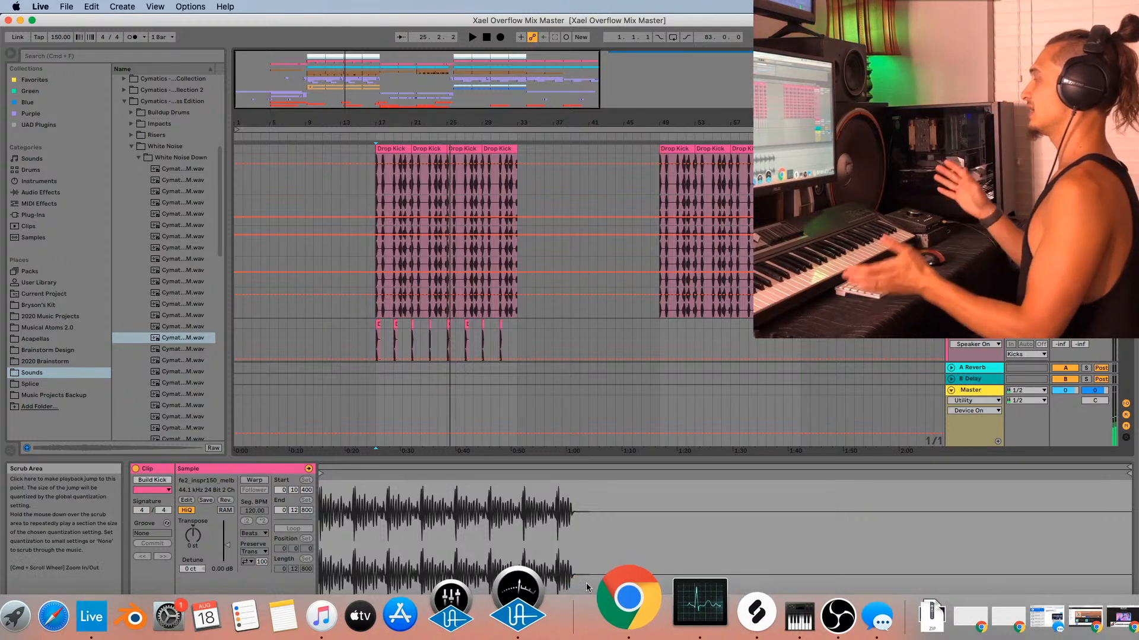
{"action": "scroll", "coordinate": [752, 363], "scroll_direction": "up", "scroll_amount": 4}
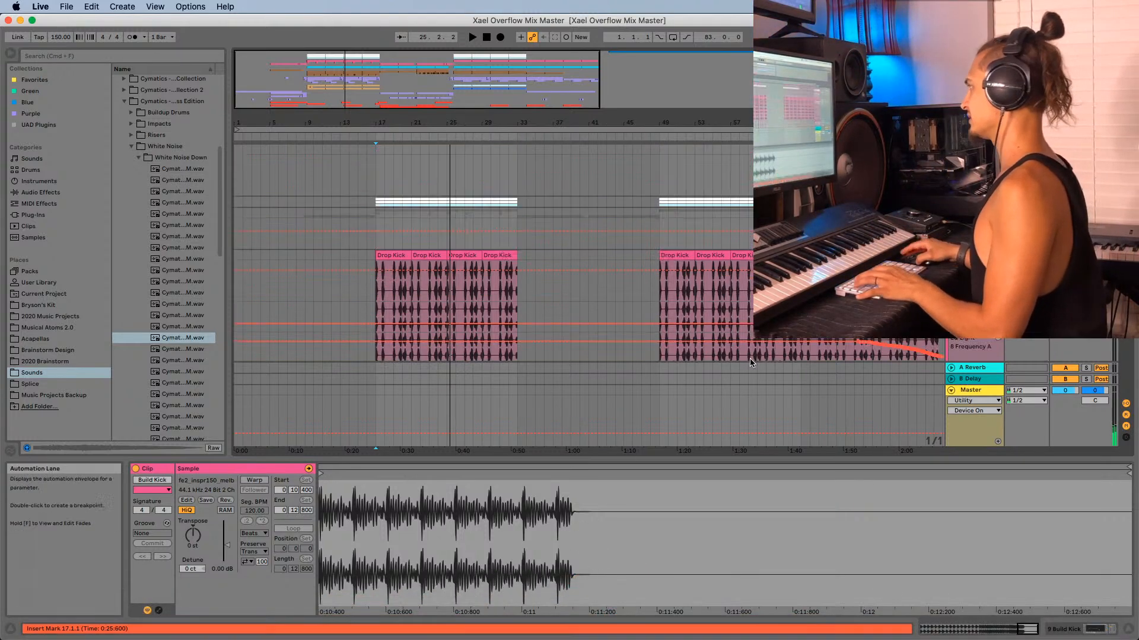
{"action": "key", "text": "Tab"}
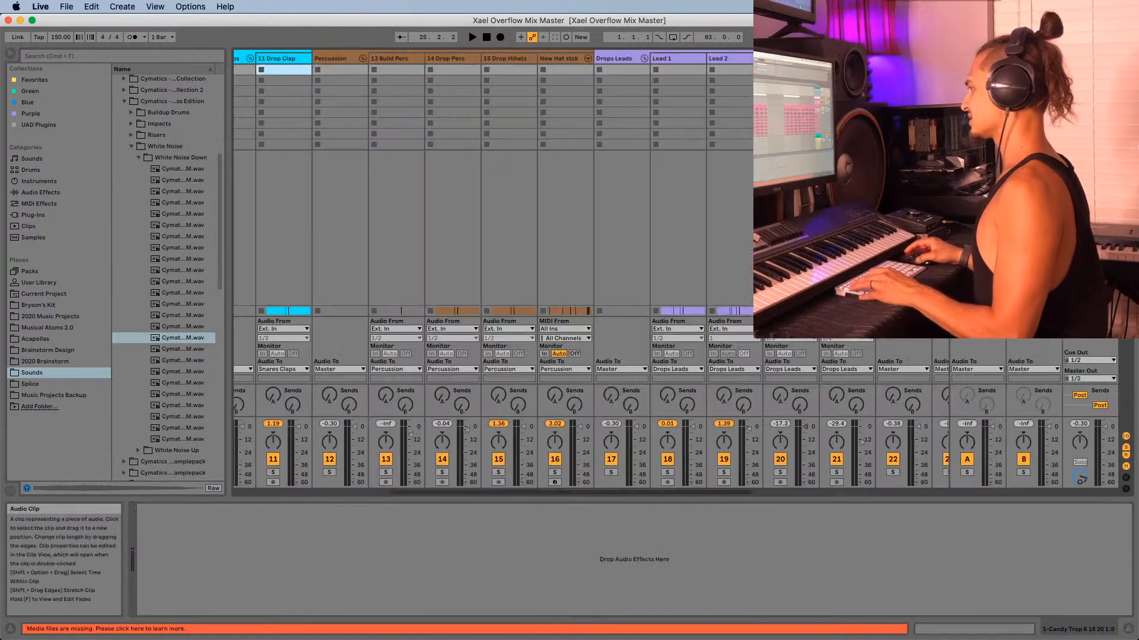
{"action": "key", "text": "Tab"}
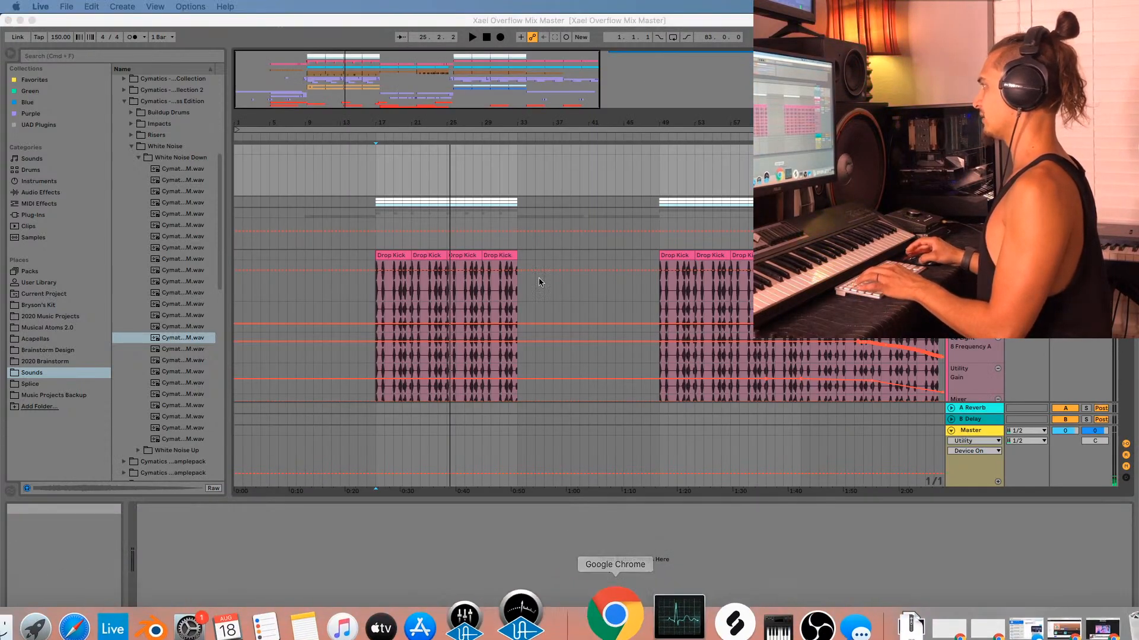
- Switch to Chrome and open Gmail in the Splice tab
{"action": "left_click", "coordinate": [610, 614]}
{"action": "mouse_move", "coordinate": [796, 629]}
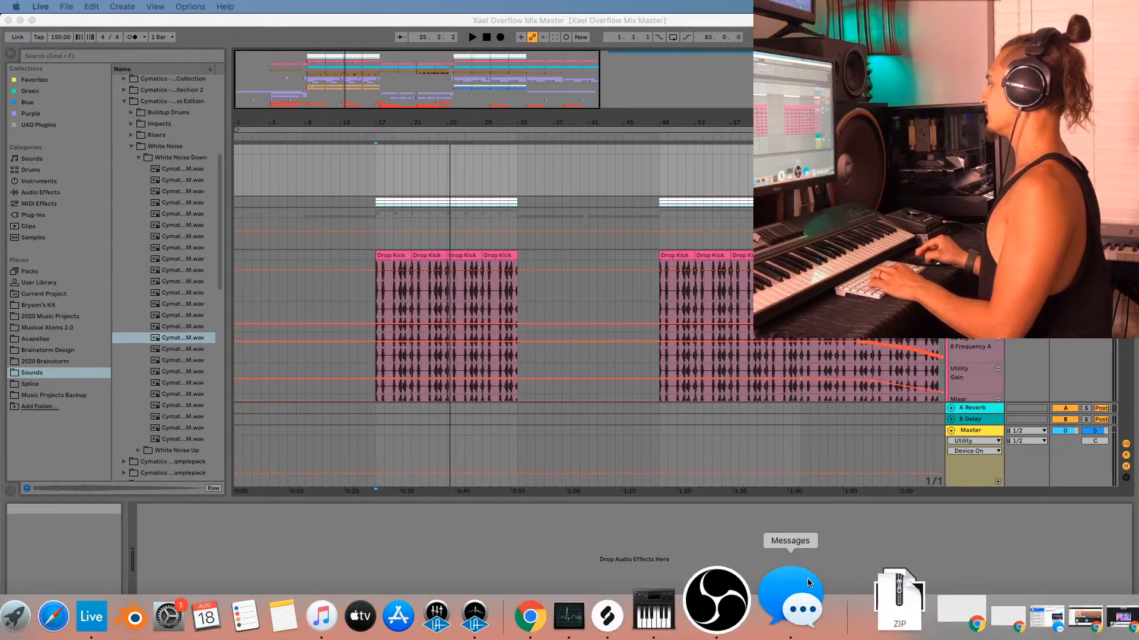
{"action": "left_click", "coordinate": [1004, 608]}
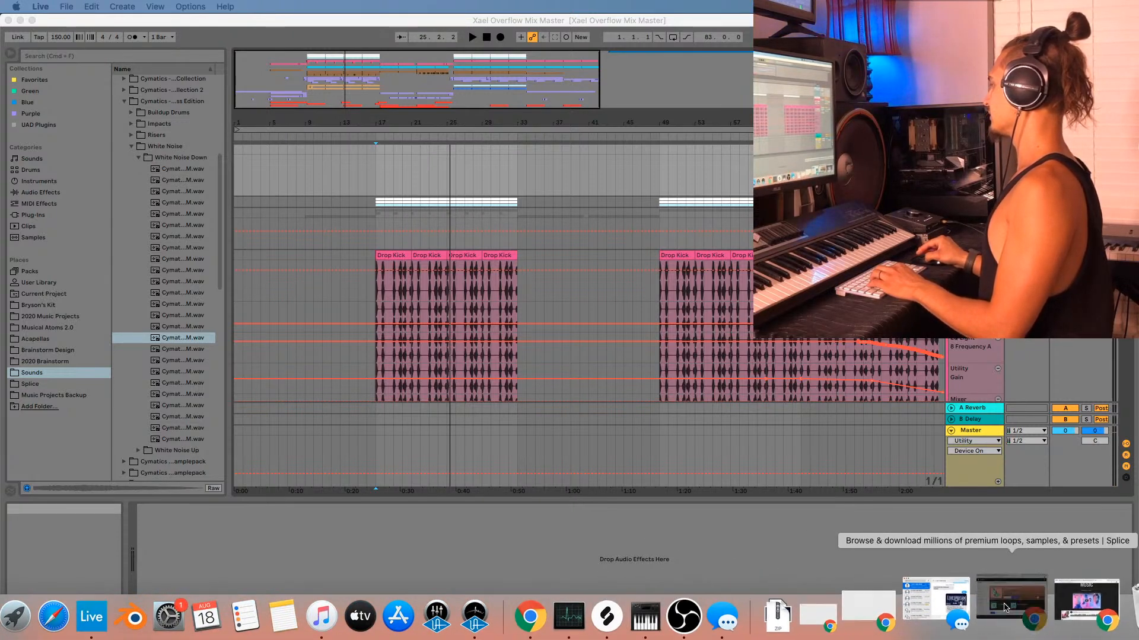
{"action": "left_click", "coordinate": [485, 137]}
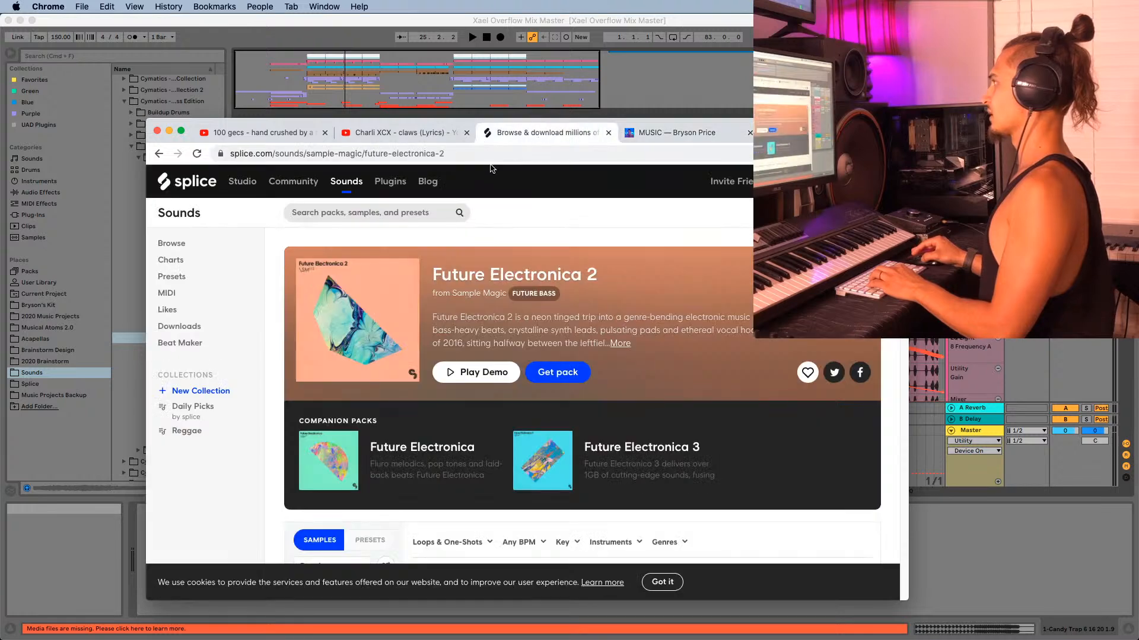
{"action": "left_click", "coordinate": [503, 154]}
{"action": "type", "text": "gmail"}
{"action": "key", "text": "Return"}
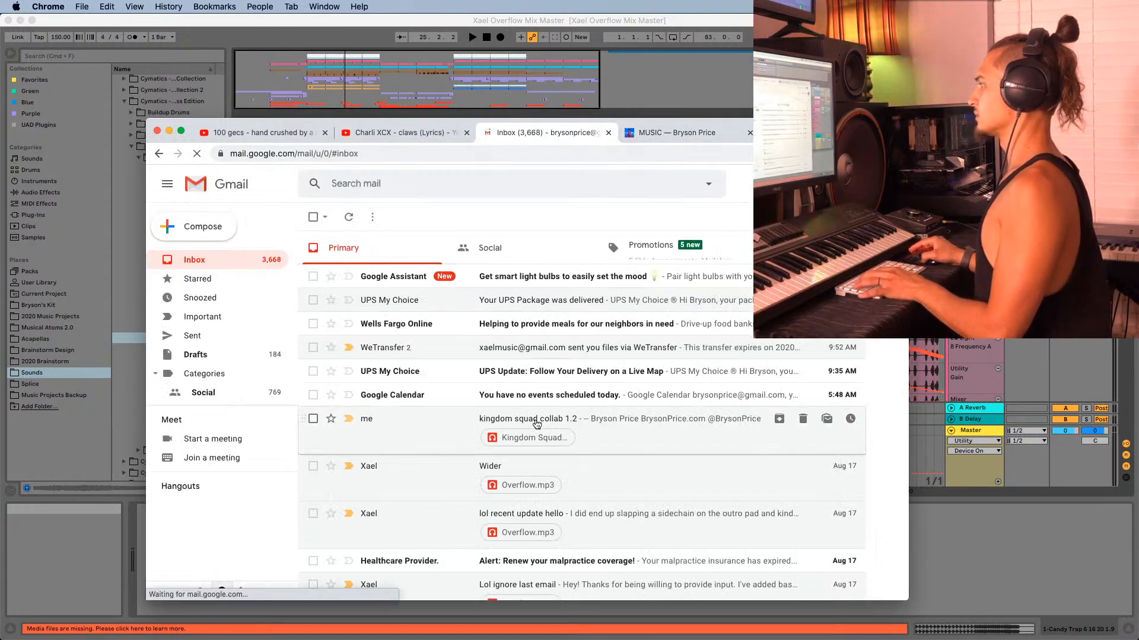
- Download the Overflow.mp3 attachment from the email titled Wider and minimize the browser window
{"action": "left_click", "coordinate": [543, 466]}
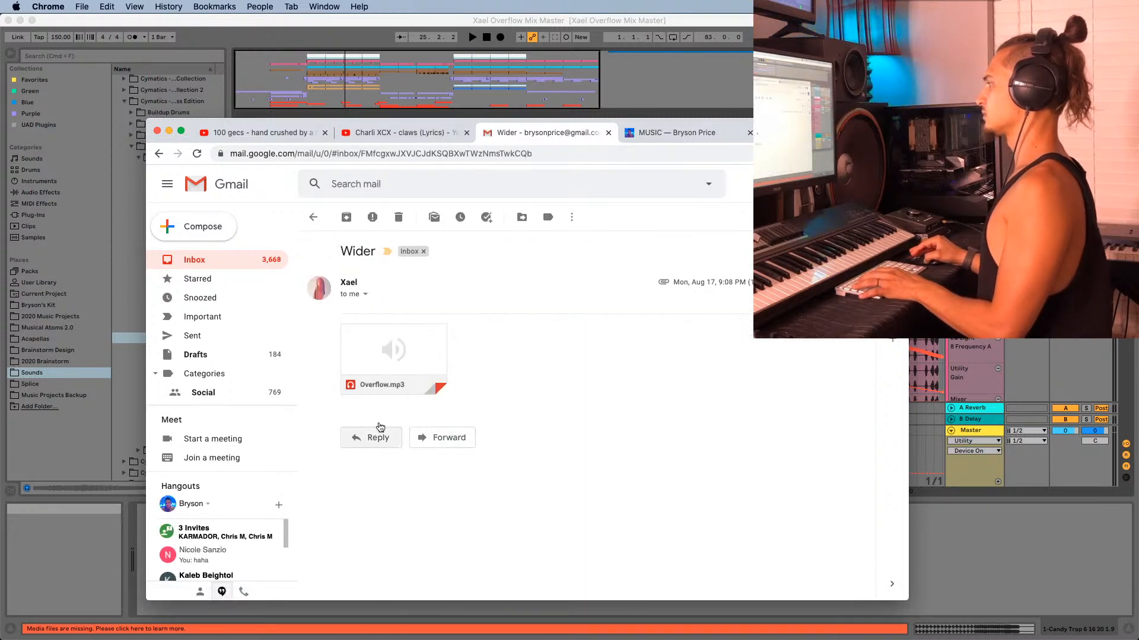
{"action": "left_click", "coordinate": [371, 381]}
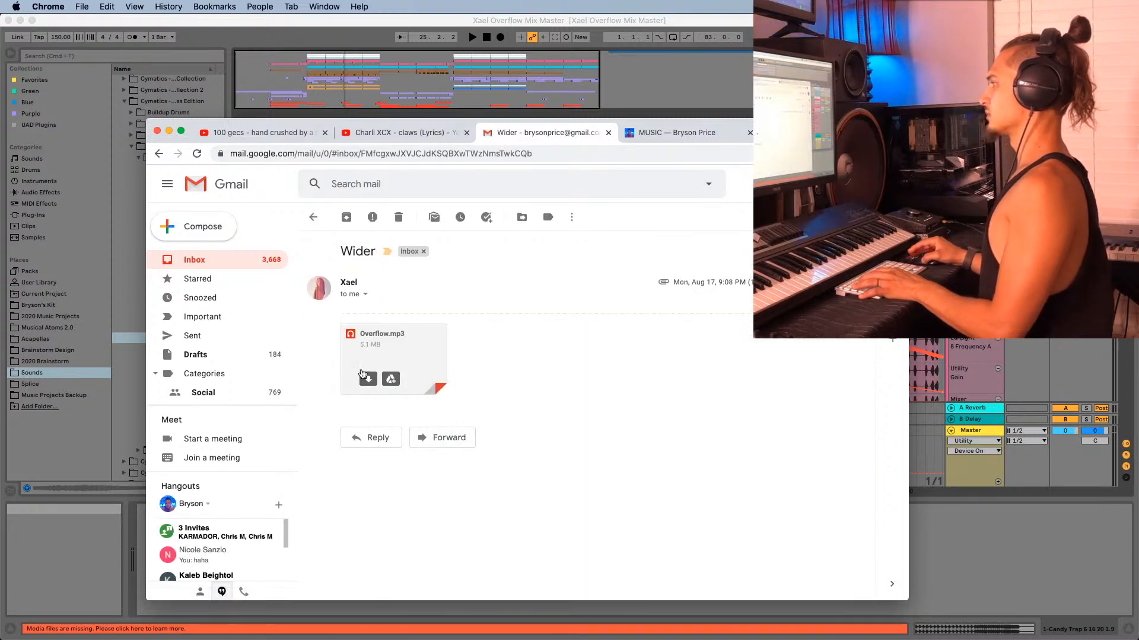
{"action": "left_click", "coordinate": [169, 131]}
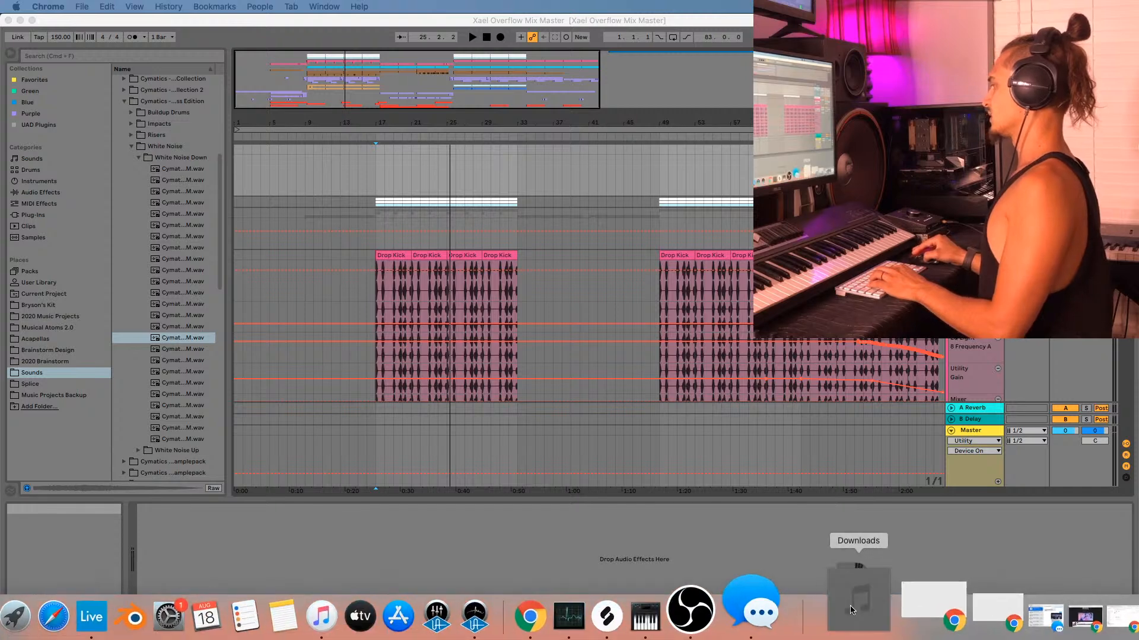
- Import Overflow.mp3 from the Downloads folder onto the reference track in Live, starting at about bar 65
{"action": "left_click", "coordinate": [854, 617]}
{"action": "left_click", "coordinate": [932, 128]}
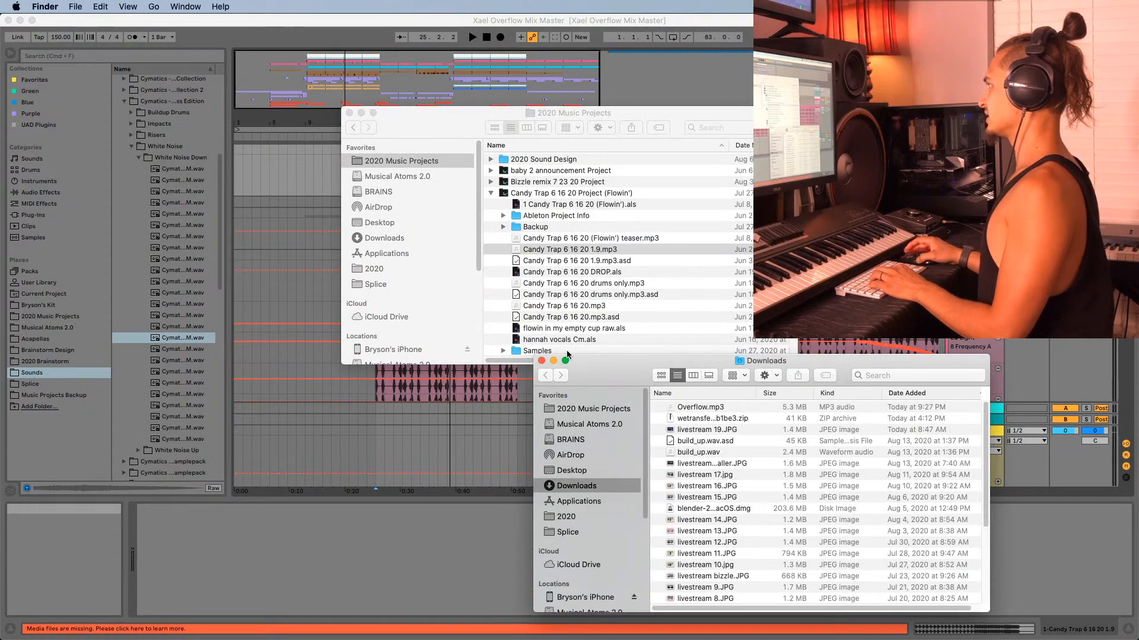
{"action": "left_click", "coordinate": [720, 409]}
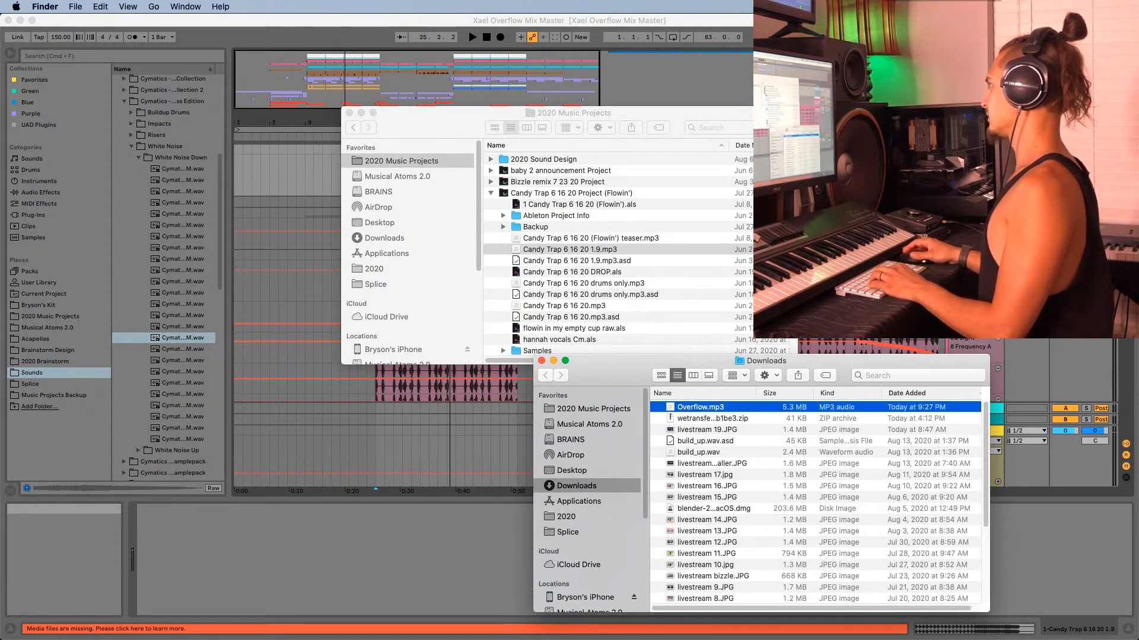
{"action": "left_click_drag", "start_coordinate": [937, 172], "coordinate": [807, 172]}
- Play the imported Overflow clip from bars 75, 81 and 80 to find and hear its drop
{"action": "left_click_drag", "start_coordinate": [804, 123], "coordinate": [803, 94]}
{"action": "left_click_drag", "start_coordinate": [582, 122], "coordinate": [582, 116]}
{"action": "left_click", "coordinate": [588, 182]}
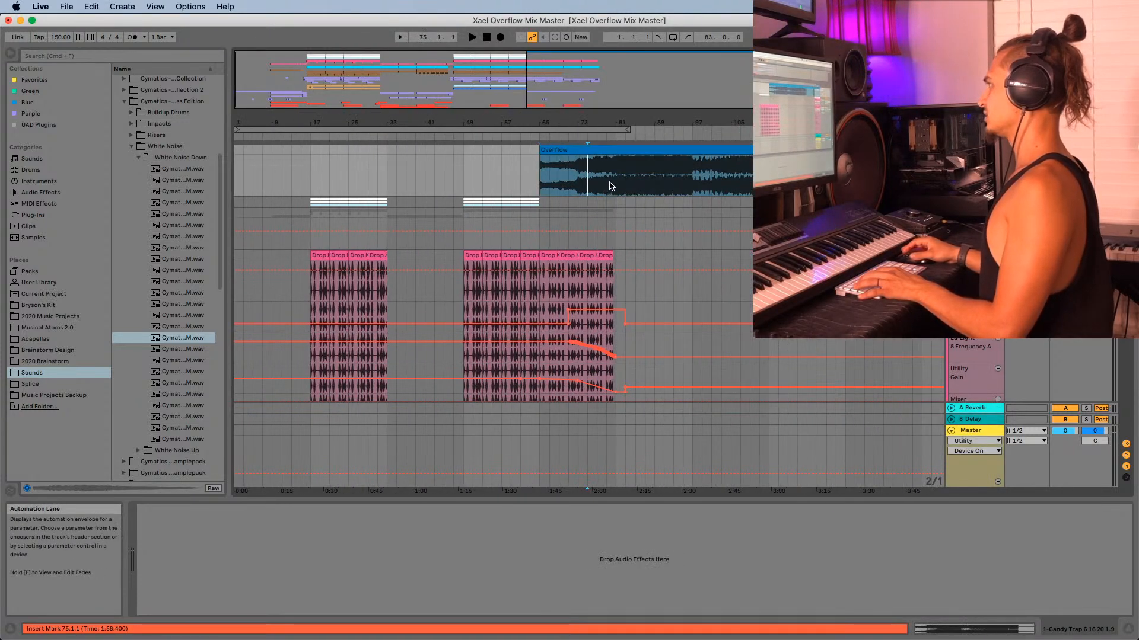
{"action": "key", "text": "space"}
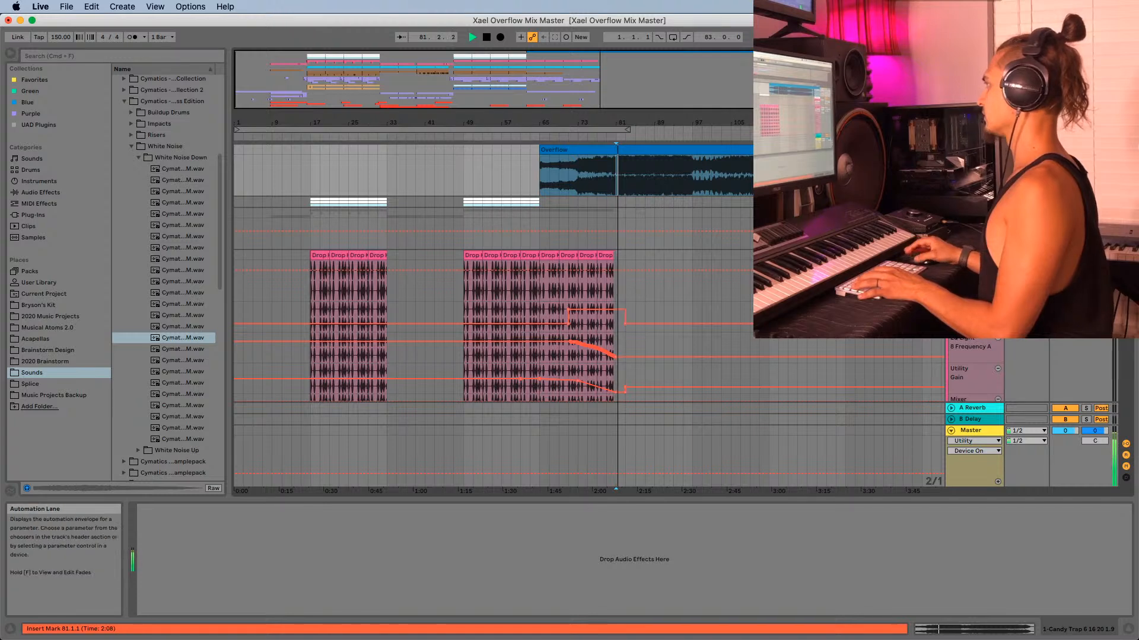
{"action": "left_click_drag", "start_coordinate": [619, 127], "coordinate": [619, 158]}
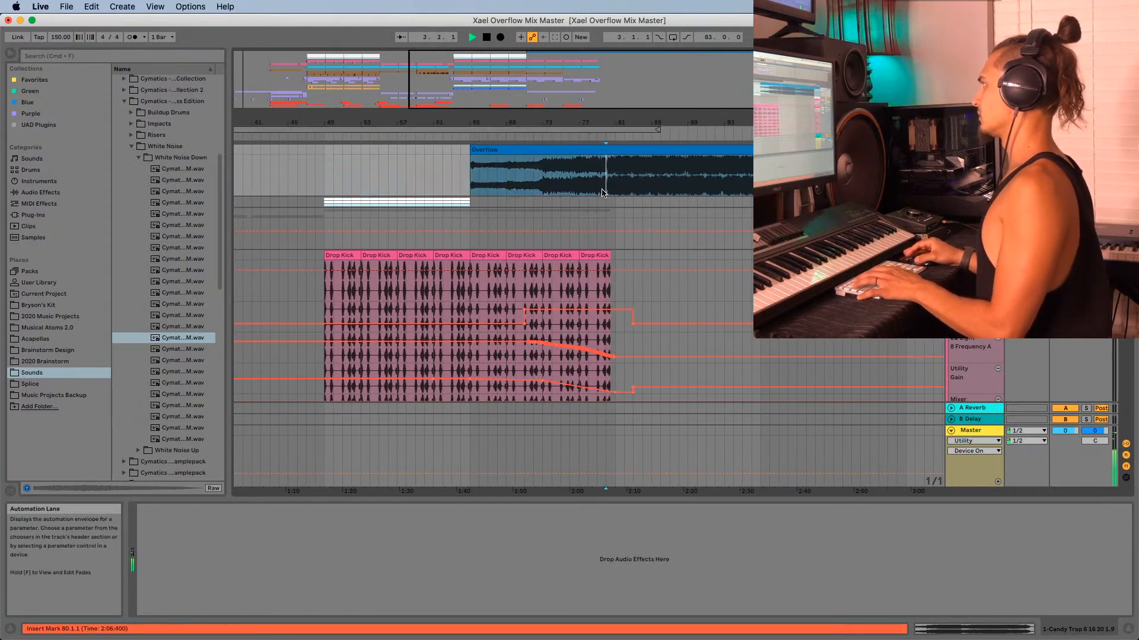
{"action": "left_click", "coordinate": [616, 135]}
{"action": "mouse_move", "coordinate": [616, 123]}
{"action": "left_mouse_down"}
{"action": "mouse_move", "coordinate": [616, 149]}
{"action": "mouse_move", "coordinate": [616, 124]}
{"action": "left_mouse_up"}
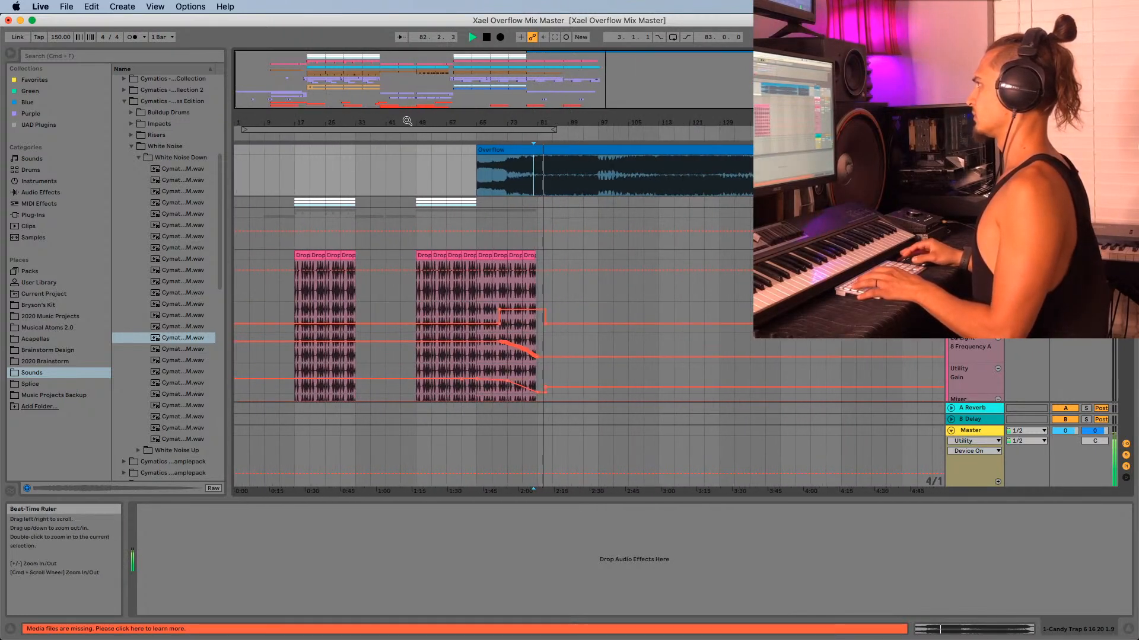
- Play the mix's first drop from bar 16 to compare it with the Overflow reference
{"action": "left_click_drag", "start_coordinate": [286, 131], "coordinate": [293, 164]}
{"action": "left_click_drag", "start_coordinate": [350, 124], "coordinate": [325, 179]}
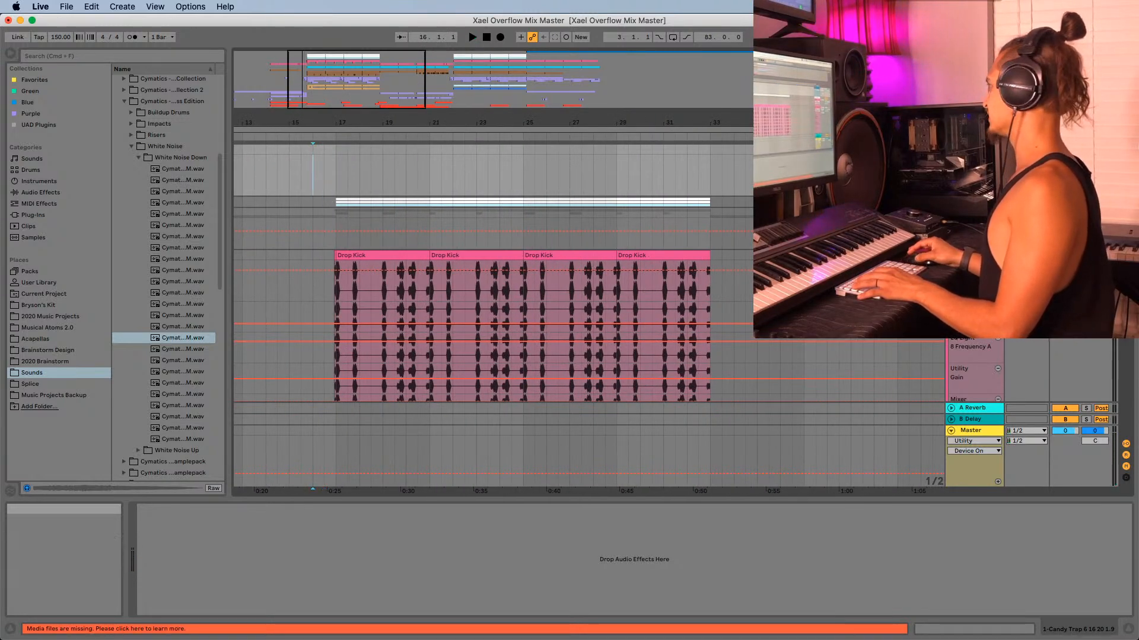
{"action": "key", "text": "space"}
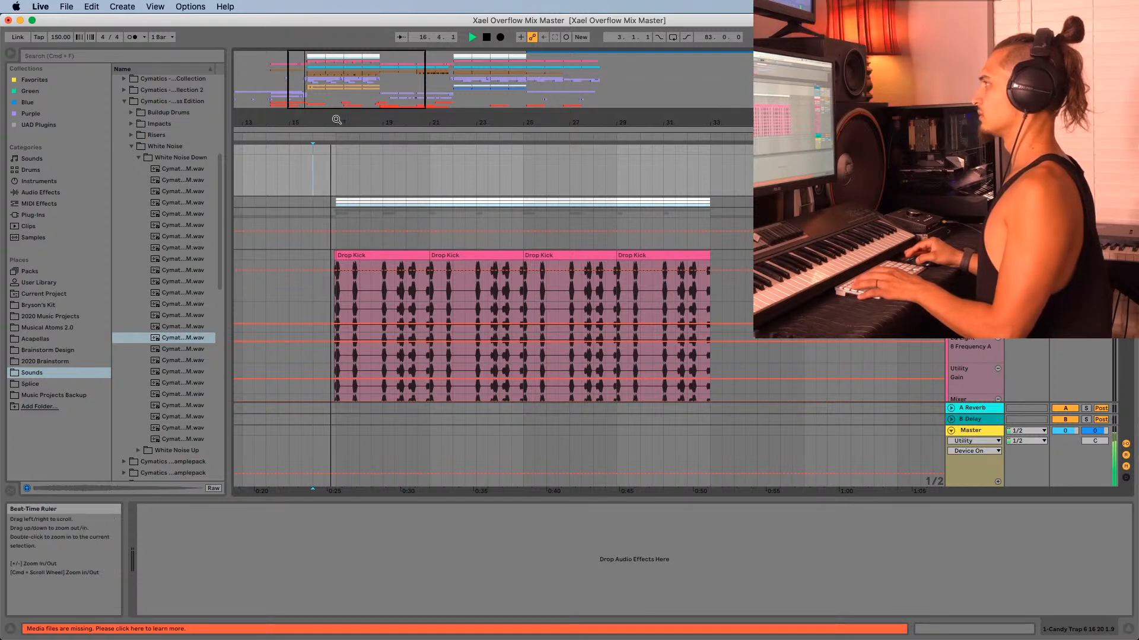
{"action": "left_click_drag", "start_coordinate": [322, 122], "coordinate": [359, 122]}
{"action": "double_click", "coordinate": [359, 122]}
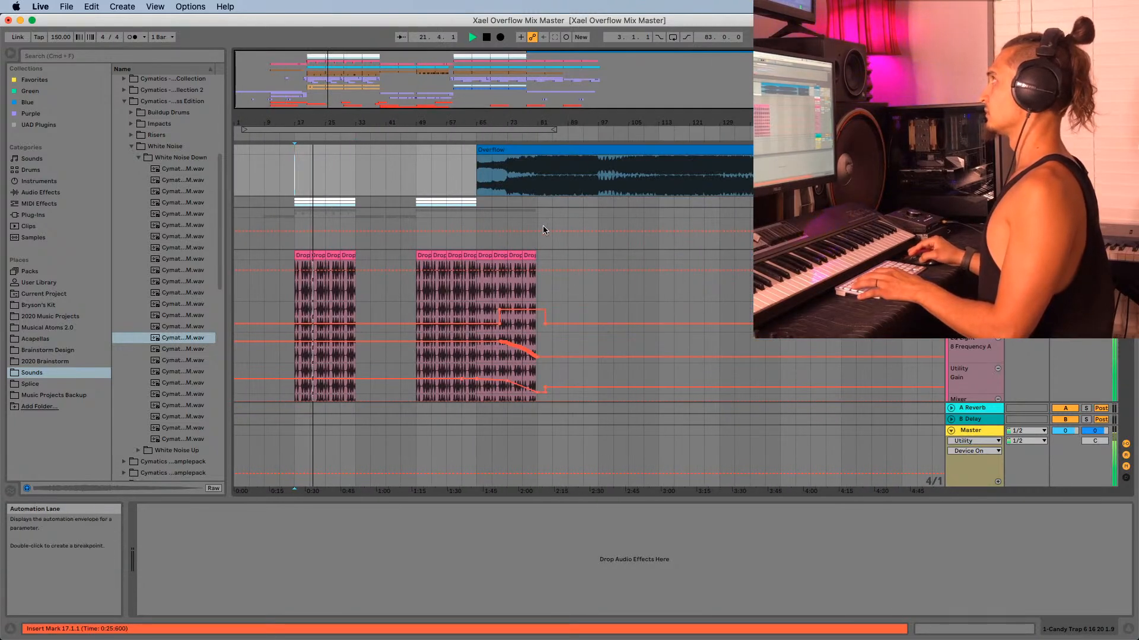
- Move the Overflow clip so that it starts at 69.1.1, and stop playback
{"action": "left_click", "coordinate": [522, 149]}
{"action": "left_click_drag", "start_coordinate": [521, 150], "coordinate": [537, 150]}
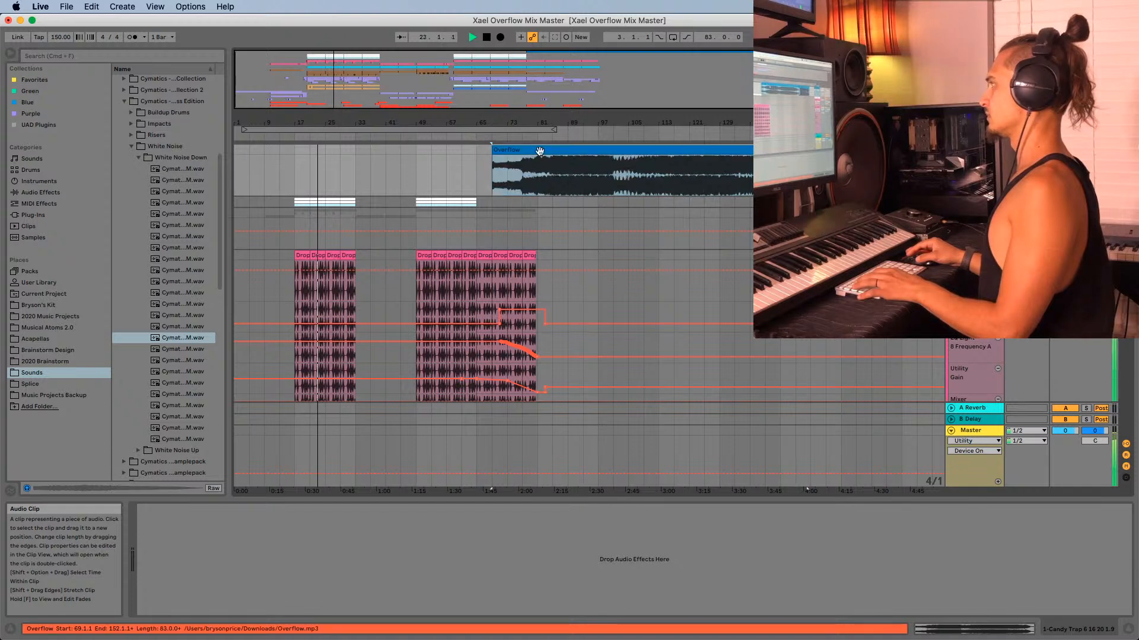
{"action": "key", "text": "space"}
- Place the insert marker at 17.1.1 on the reference track and save the set
{"action": "left_click_drag", "start_coordinate": [277, 119], "coordinate": [314, 180]}
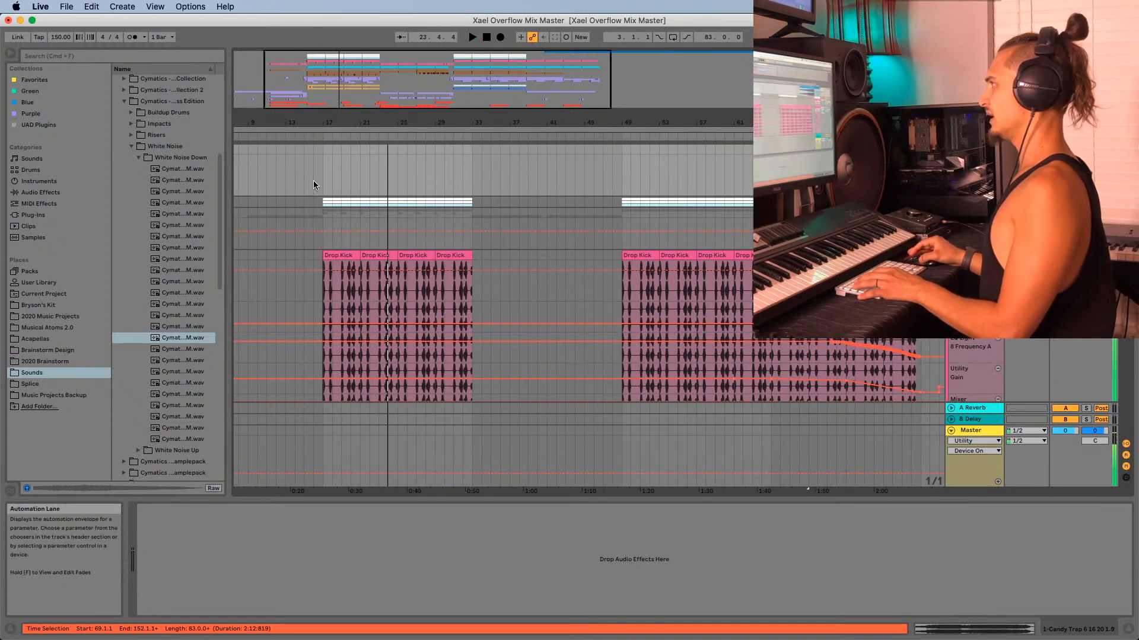
{"action": "left_click", "coordinate": [319, 181]}
{"action": "key", "text": "cmd+s"}
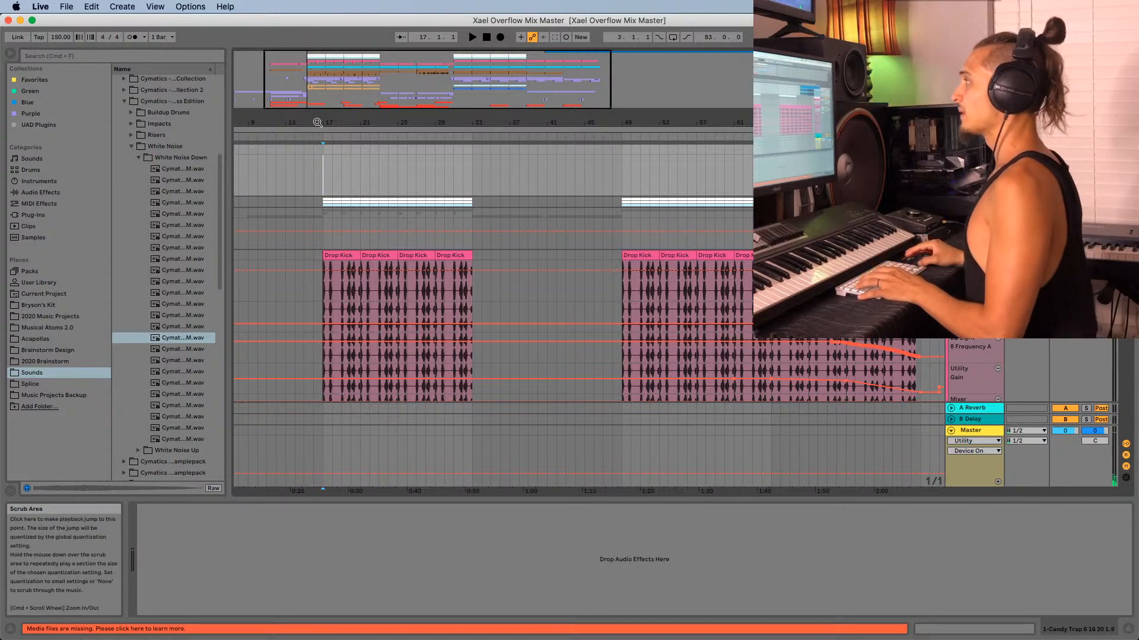
- Select the Drop Kick clip from 17.1.1 to 21.1.1, inspect its waveform, and insert a new audio track beneath it
{"action": "left_click_drag", "start_coordinate": [318, 122], "coordinate": [356, 199]}
{"action": "left_click", "coordinate": [347, 290]}
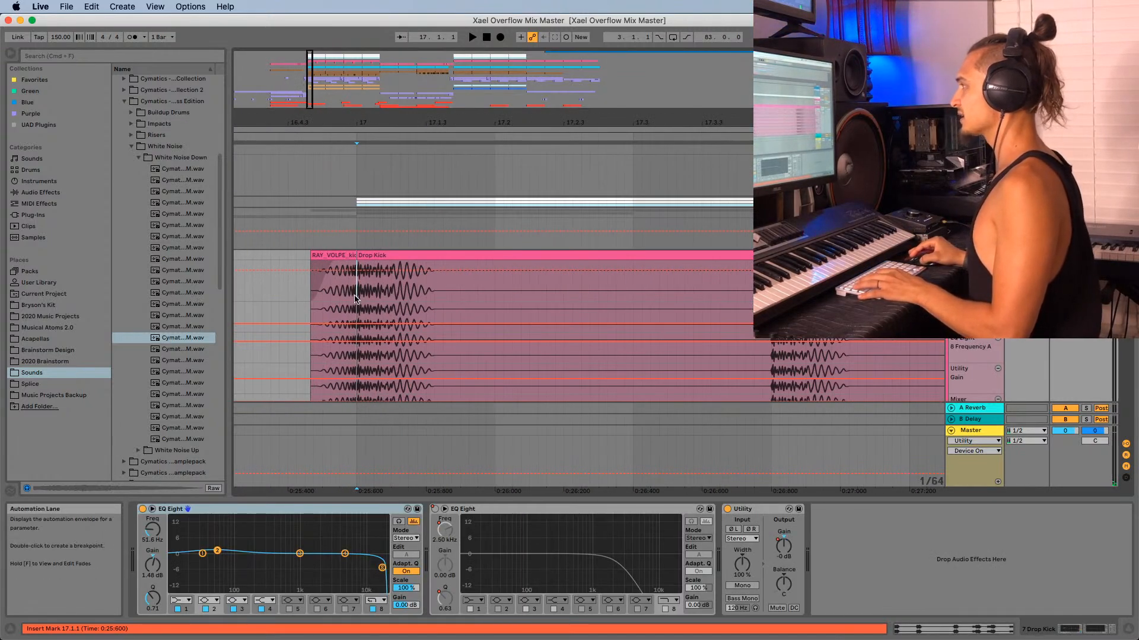
{"action": "left_click", "coordinate": [366, 255]}
{"action": "left_click_drag", "start_coordinate": [357, 122], "coordinate": [359, 153]}
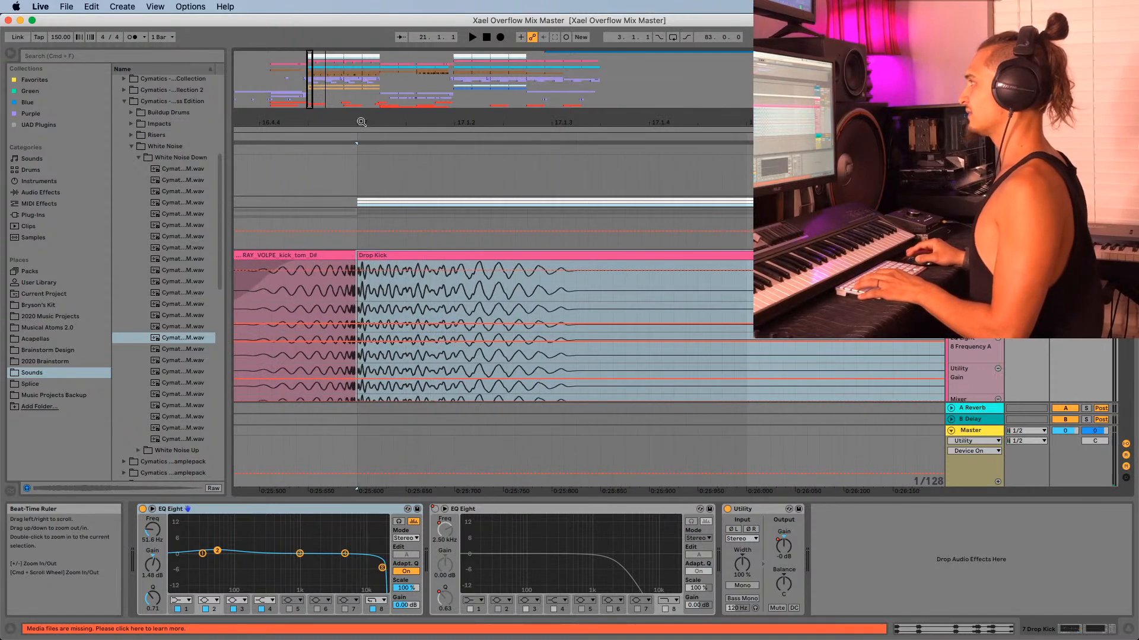
{"action": "key", "text": "minus"}
{"action": "key", "text": "minus"}
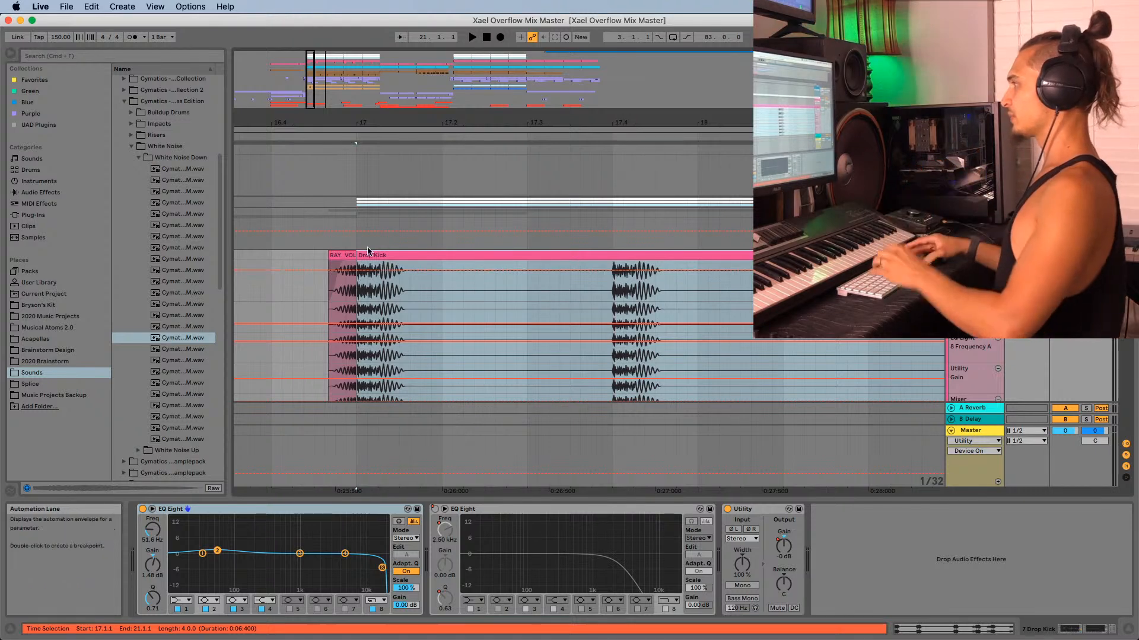
{"action": "key", "text": "super+t"}
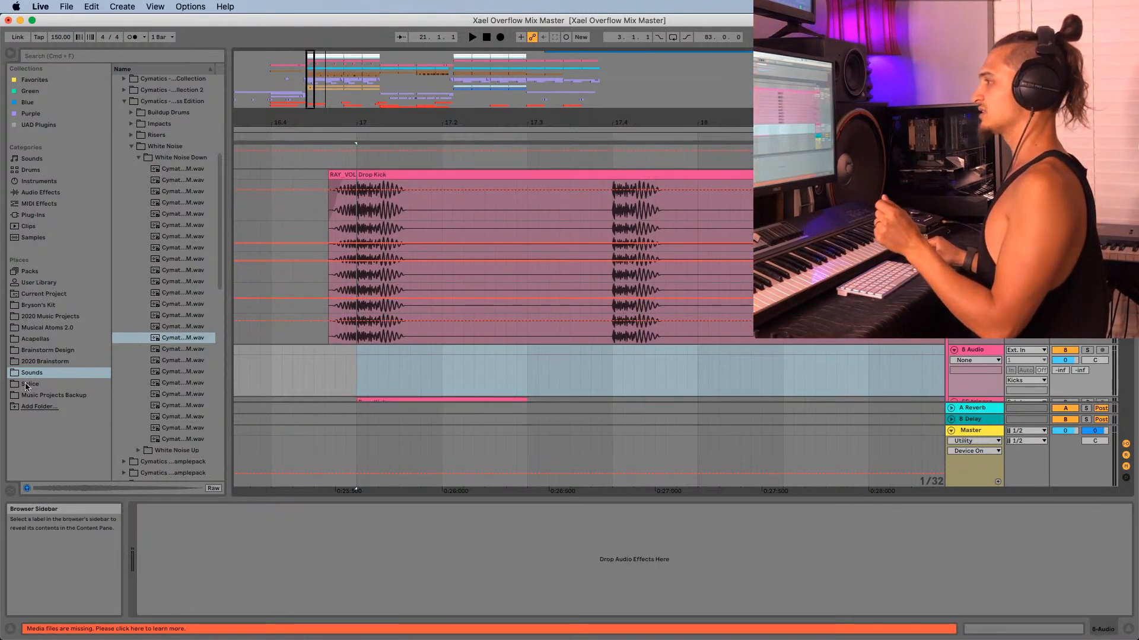
- Collapse the White Noise folder, its parent sample pack and the Cymatics folder in the browser
{"action": "left_click", "coordinate": [131, 146]}
{"action": "scroll", "coordinate": [115, 200], "scroll_direction": "up", "scroll_amount": 5}
{"action": "left_click", "coordinate": [123, 225]}
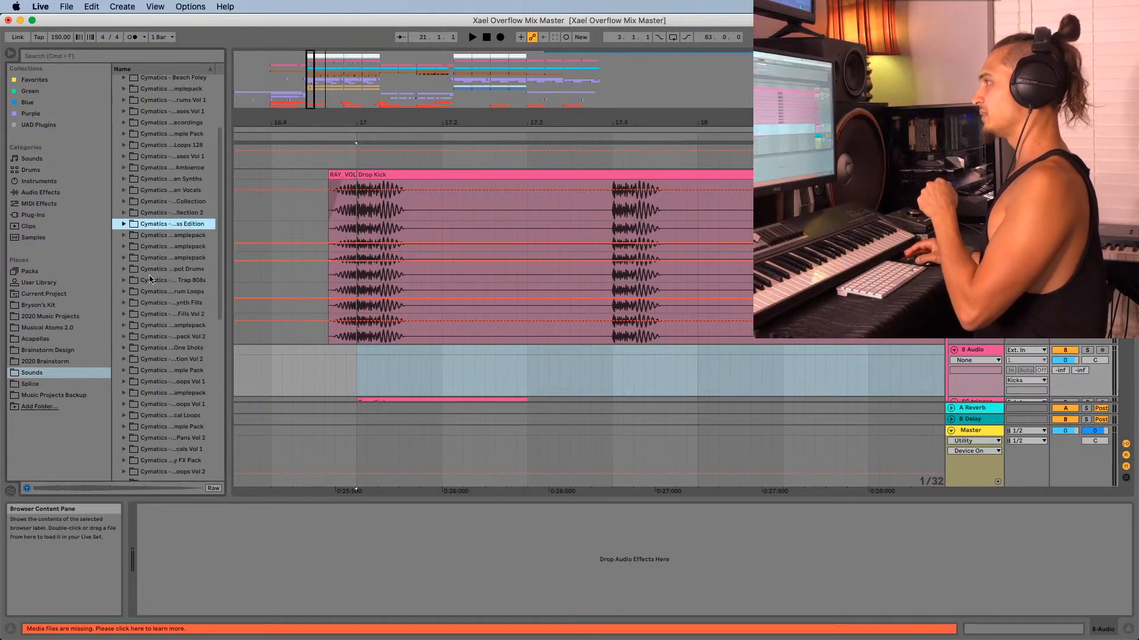
{"action": "scroll", "coordinate": [122, 225], "scroll_direction": "up", "scroll_amount": 2}
{"action": "scroll", "coordinate": [383, 334], "scroll_direction": "up", "scroll_amount": 3}
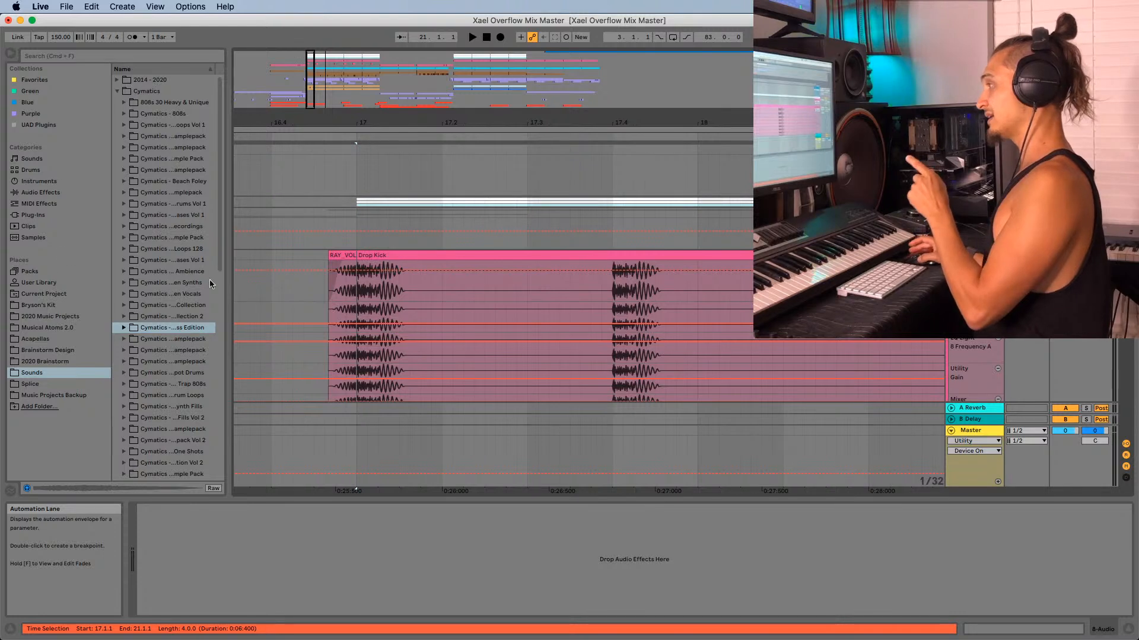
{"action": "left_click", "coordinate": [117, 92]}
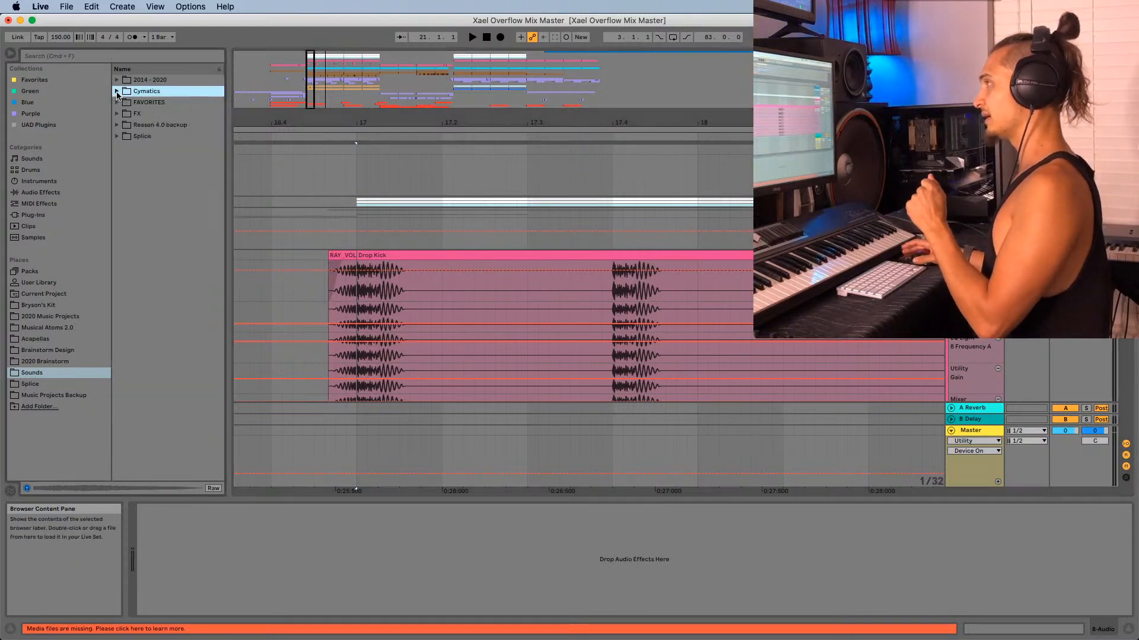
- Expand the Splice folder and its 2020 subfolder and look through the sample packs
{"action": "left_click", "coordinate": [118, 137]}
{"action": "left_click", "coordinate": [132, 160]}
{"action": "left_click", "coordinate": [124, 159]}
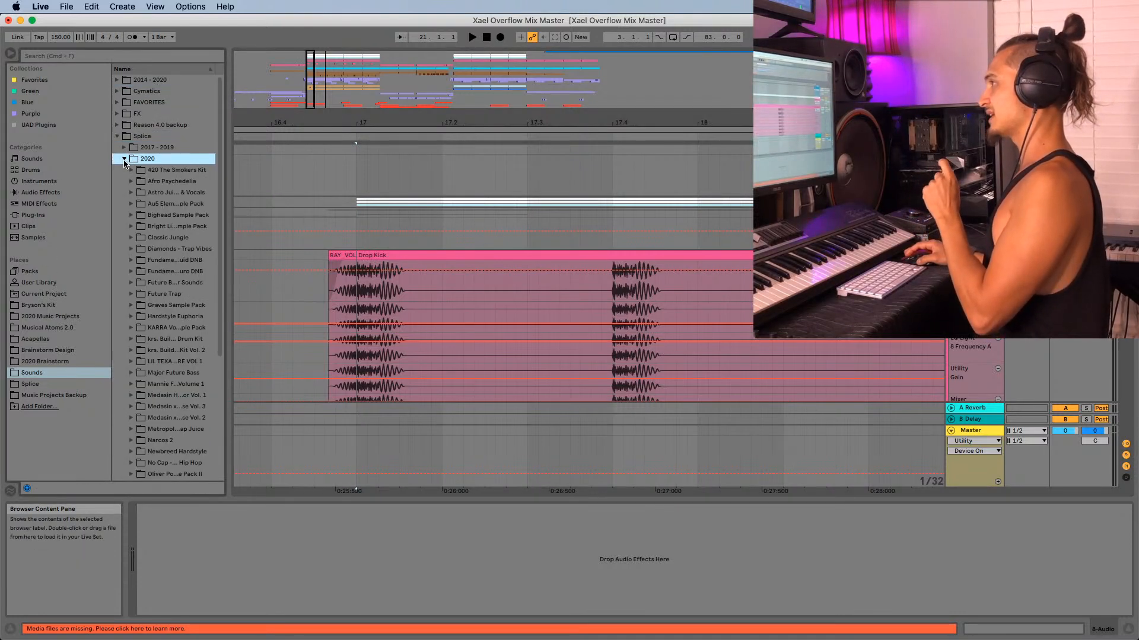
{"action": "scroll", "coordinate": [193, 320], "scroll_direction": "down", "scroll_amount": 3}
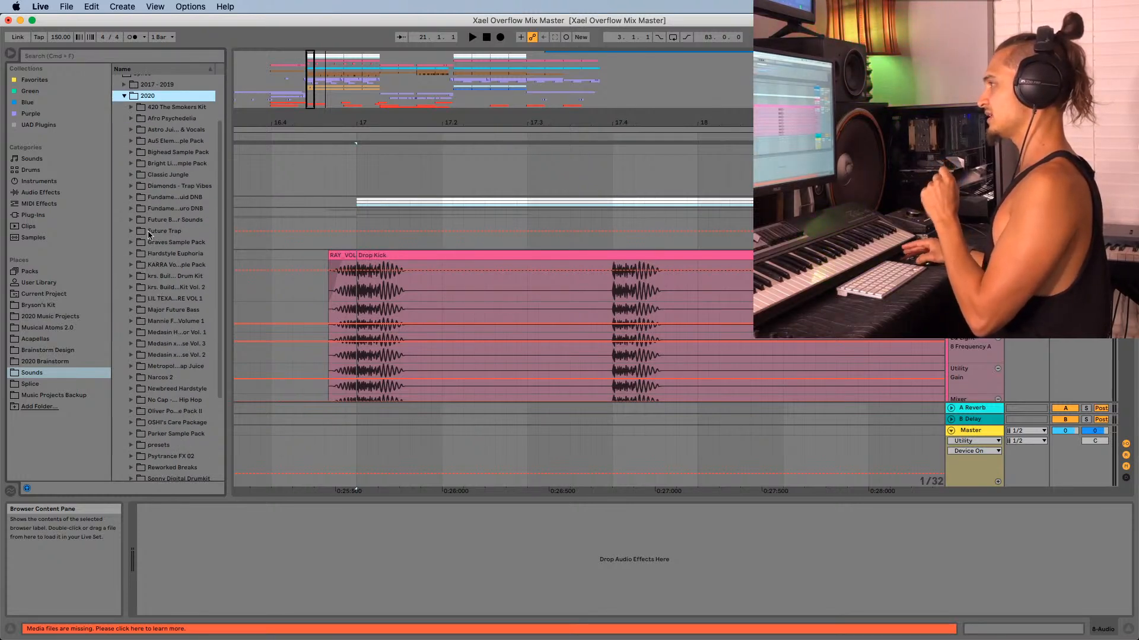
- Look through the rest of the 2020 sample packs and audition the drop from 17.1.1
{"action": "scroll", "coordinate": [151, 261], "scroll_direction": "up", "scroll_amount": 1}
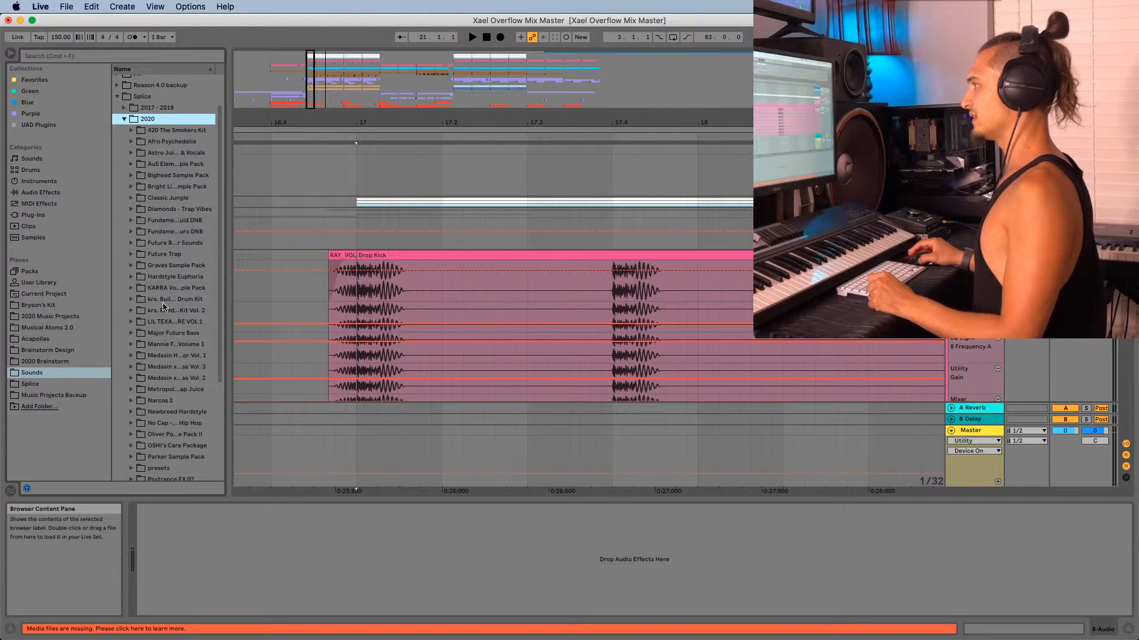
{"action": "scroll", "coordinate": [153, 275], "scroll_direction": "down", "scroll_amount": 6}
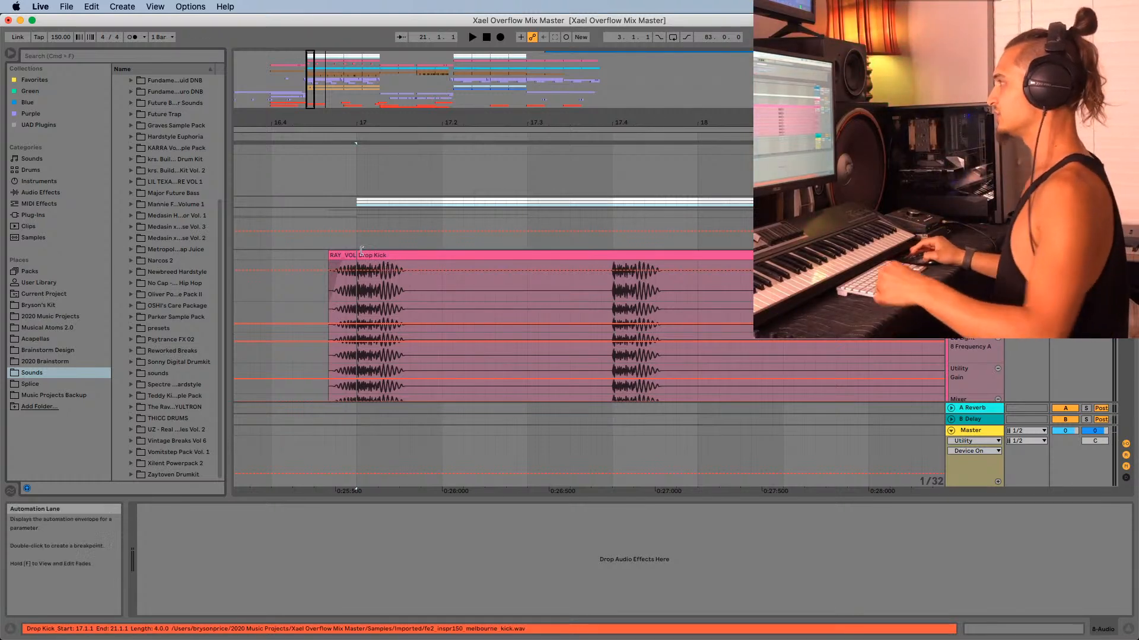
{"action": "left_click", "coordinate": [325, 205]}
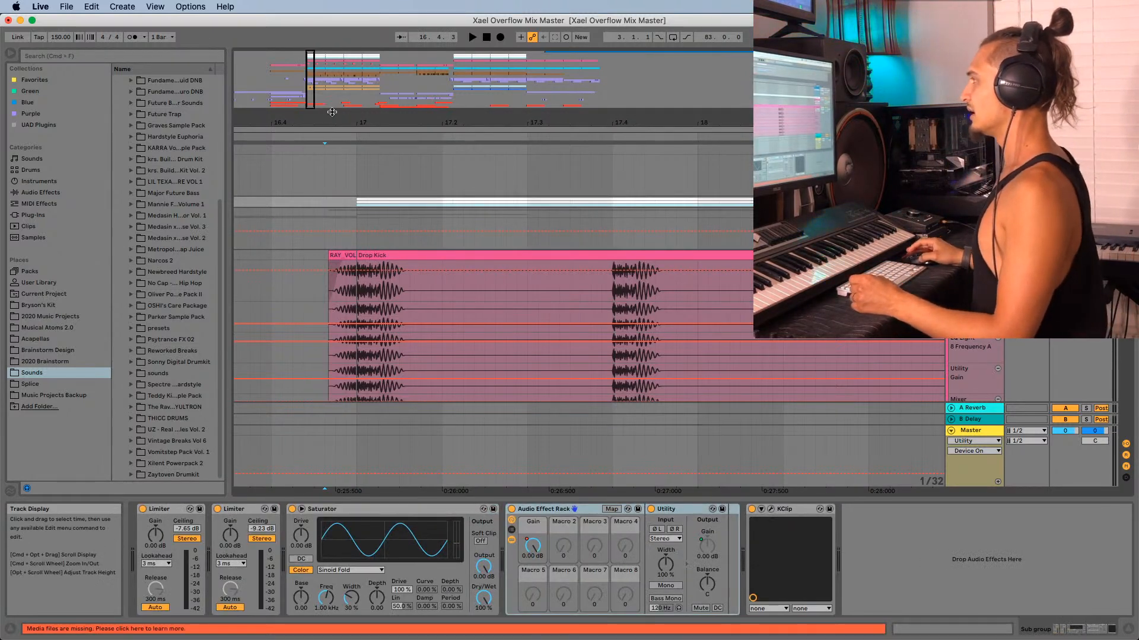
{"action": "left_click_drag", "start_coordinate": [342, 121], "coordinate": [413, 110]}
{"action": "left_click", "coordinate": [323, 213]}
{"action": "left_click", "coordinate": [362, 192]}
{"action": "left_click", "coordinate": [391, 202]}
{"action": "left_click", "coordinate": [409, 194]}
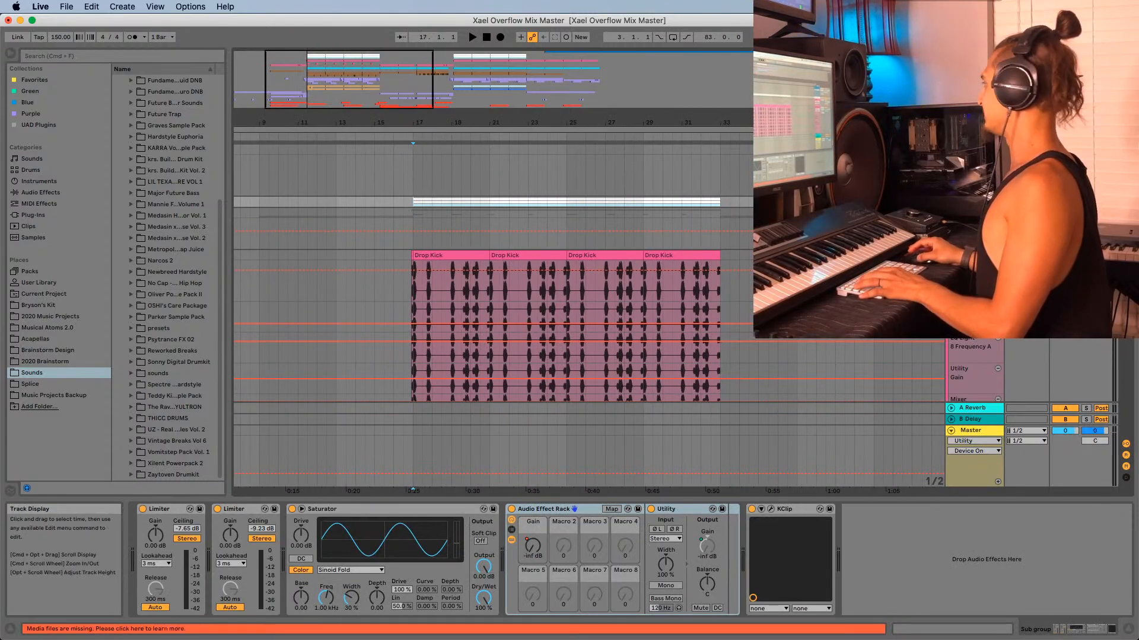
{"action": "key", "text": "space"}
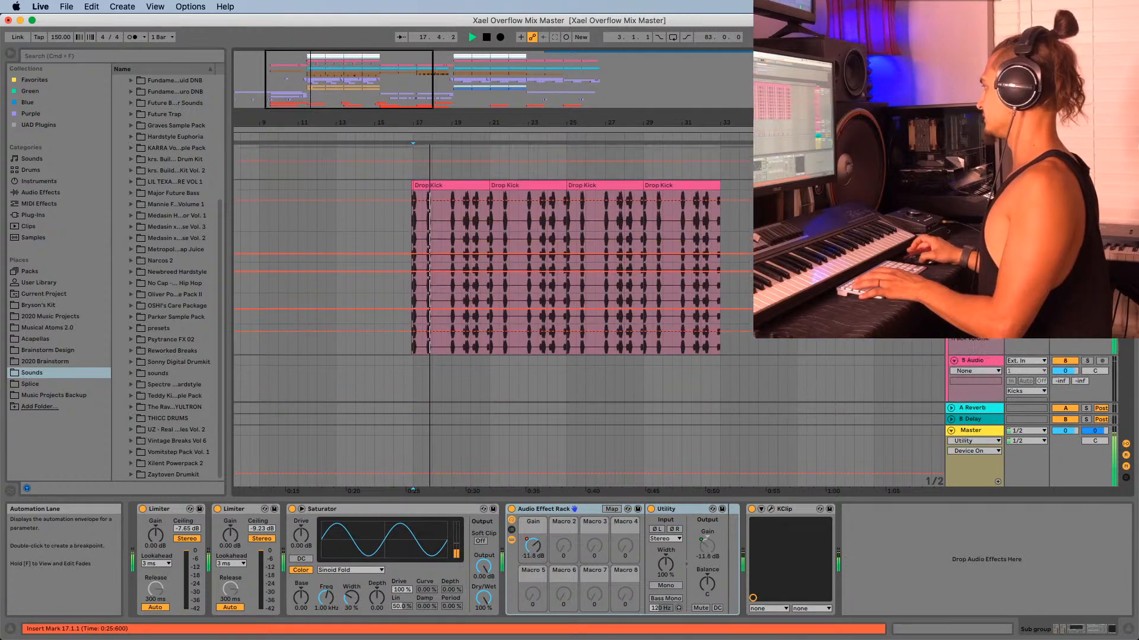
{"action": "key", "text": "space"}
- Inspect the Drop Kick waveform at 17.1.1 against the SC trigger clips, and target the empty audio track between them
{"action": "left_click_drag", "start_coordinate": [474, 123], "coordinate": [478, 101]}
{"action": "scroll", "coordinate": [475, 328], "scroll_direction": "down", "scroll_amount": 10}
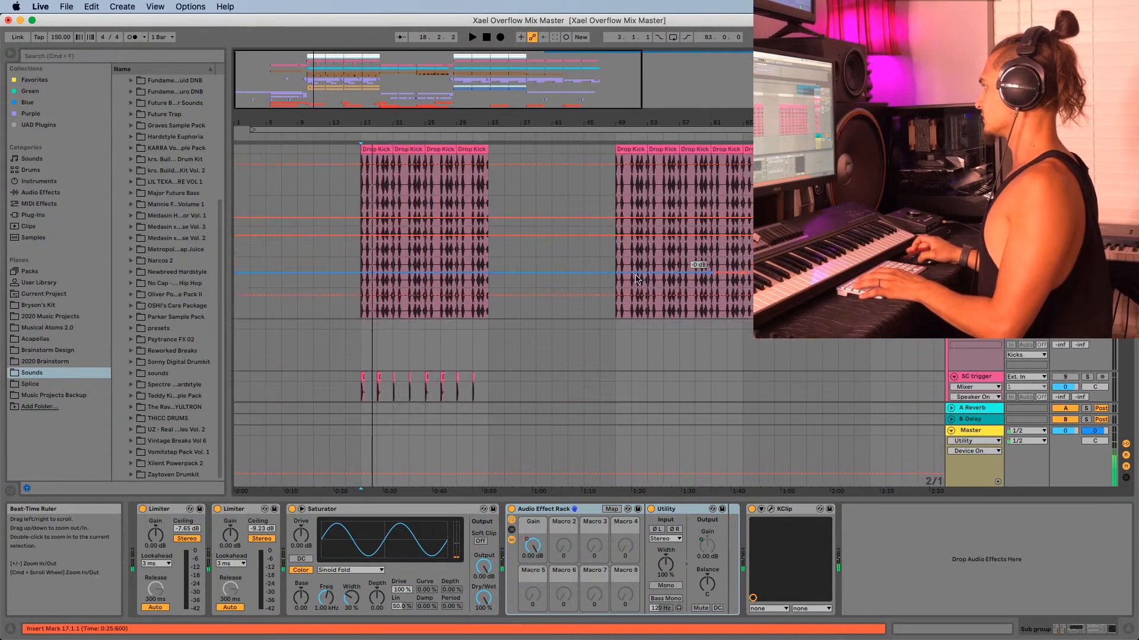
{"action": "scroll", "coordinate": [475, 327], "scroll_direction": "up", "scroll_amount": 6}
{"action": "left_click_drag", "start_coordinate": [362, 121], "coordinate": [392, 178]}
{"action": "scroll", "coordinate": [392, 237], "scroll_direction": "down", "scroll_amount": 1}
{"action": "scroll", "coordinate": [474, 267], "scroll_direction": "down", "scroll_amount": 2}
{"action": "left_click", "coordinate": [972, 317]}
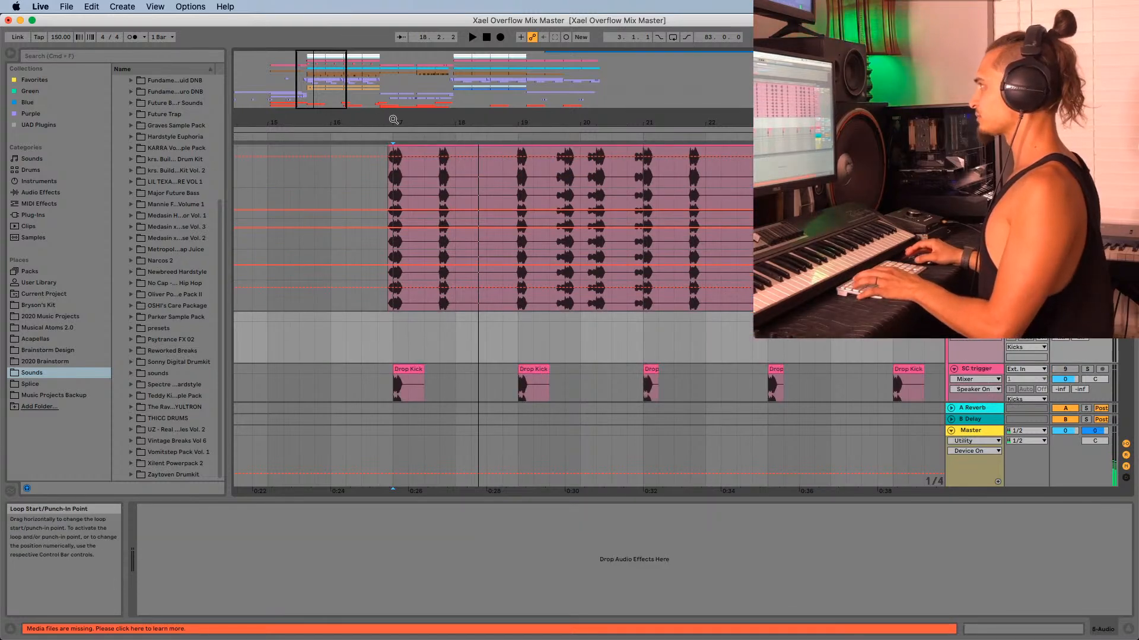
{"action": "left_click_drag", "start_coordinate": [393, 120], "coordinate": [376, 167]}
{"action": "scroll", "coordinate": [380, 225], "scroll_direction": "up", "scroll_amount": 2}
{"action": "left_click_drag", "start_coordinate": [376, 120], "coordinate": [376, 172]}
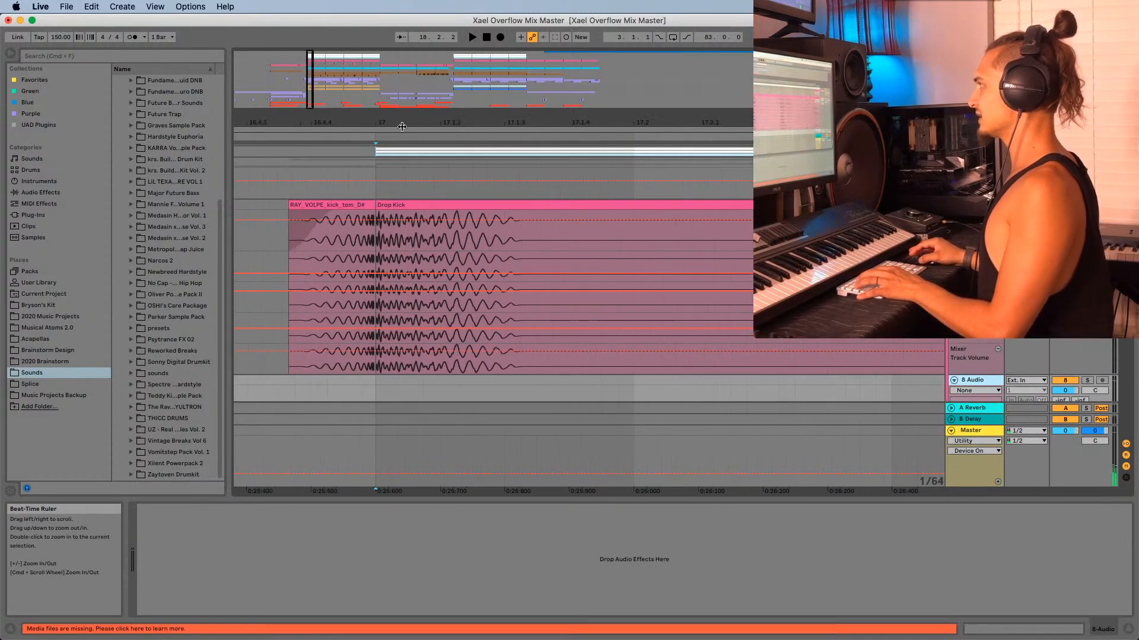
{"action": "left_click", "coordinate": [398, 212]}
{"action": "scroll", "coordinate": [421, 197], "scroll_direction": "down", "scroll_amount": 3}
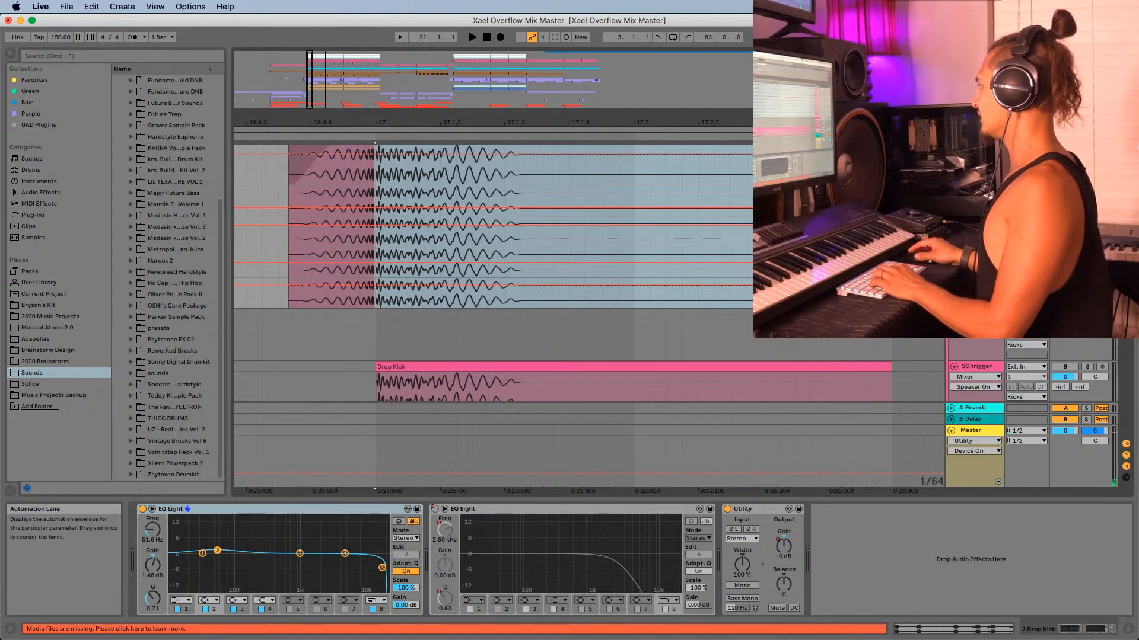
{"action": "left_click", "coordinate": [244, 376]}
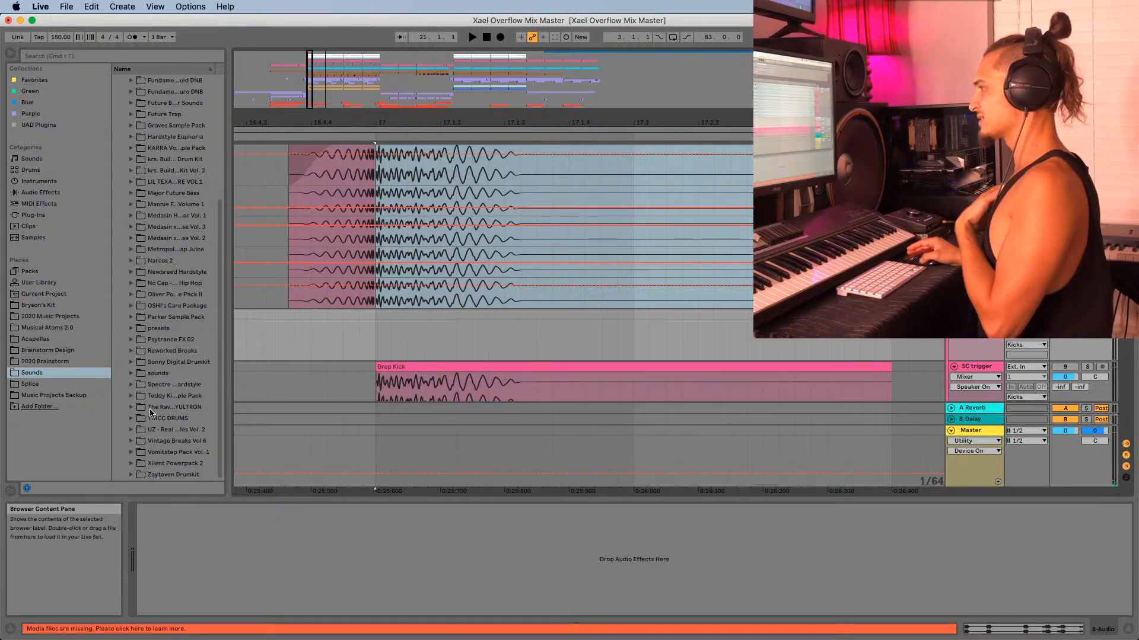
- Expand the 2017 - 2019 Splice folder and its Kicks folder, and widen the browser to show full file names
{"action": "scroll", "coordinate": [132, 244], "scroll_direction": "up", "scroll_amount": 5}
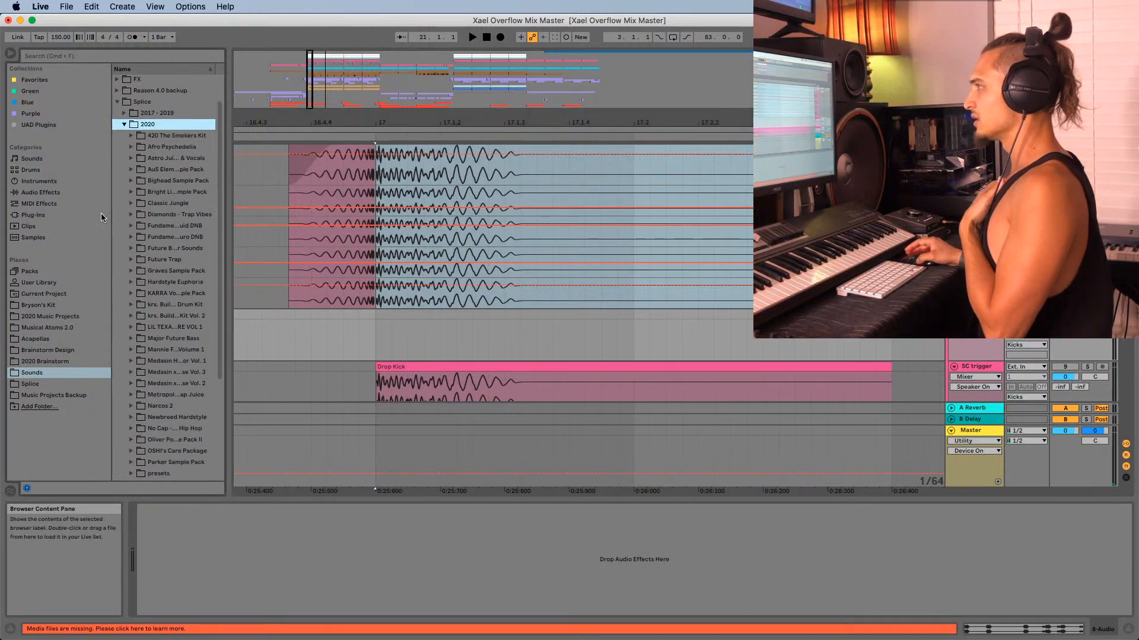
{"action": "left_click", "coordinate": [124, 113]}
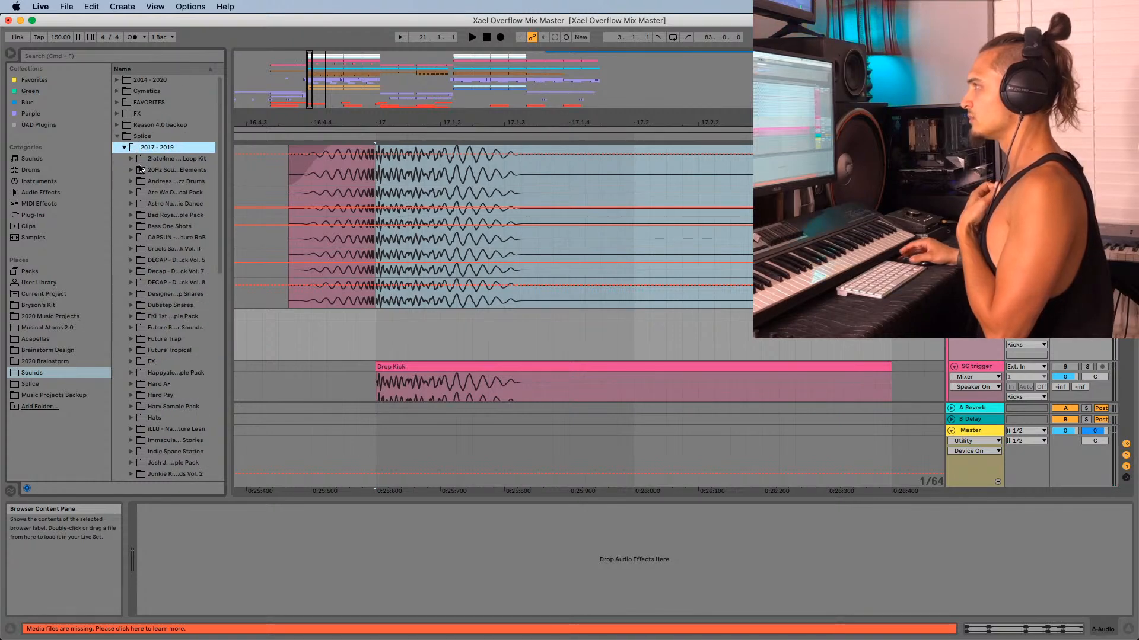
{"action": "scroll", "coordinate": [164, 379], "scroll_direction": "down", "scroll_amount": 5}
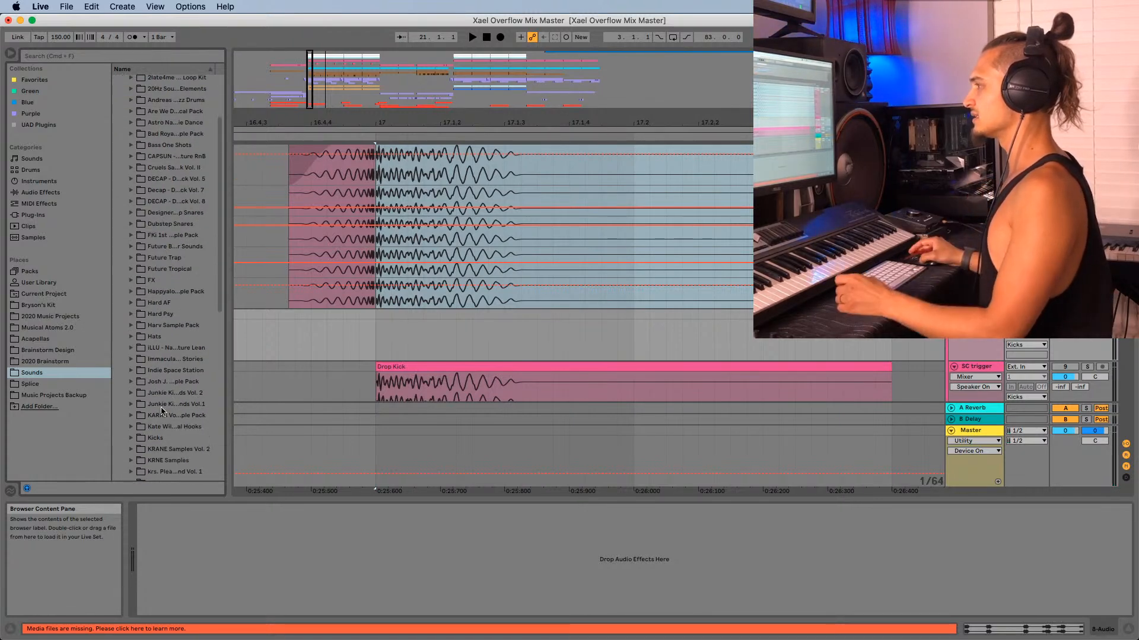
{"action": "left_click", "coordinate": [130, 438]}
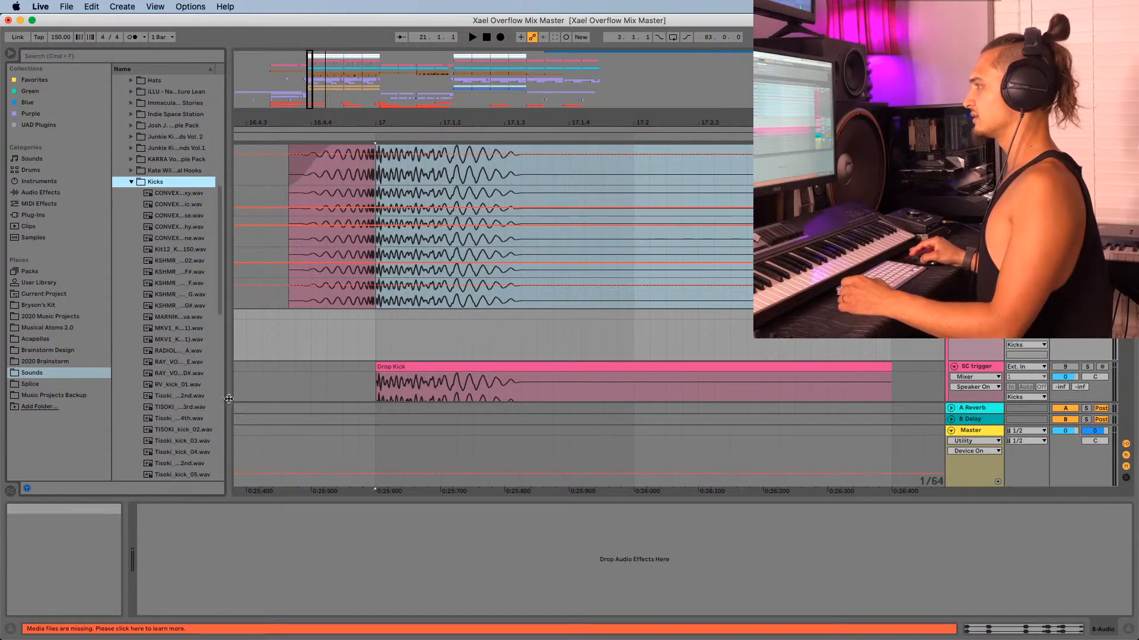
{"action": "left_click_drag", "start_coordinate": [229, 399], "coordinate": [308, 398]}
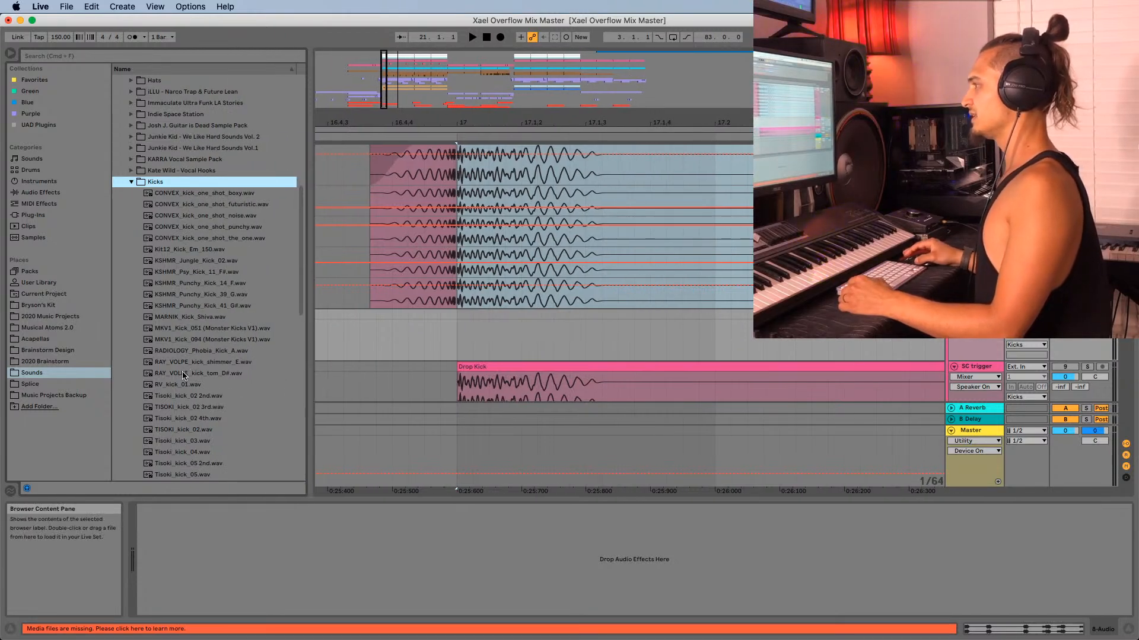
- Place RAY_VOLPE_kick_tom_D#.wav at 17.1.1 on the empty audio track and compare its waveform with the Drop Kick
{"action": "left_click_drag", "start_coordinate": [183, 375], "coordinate": [455, 354]}
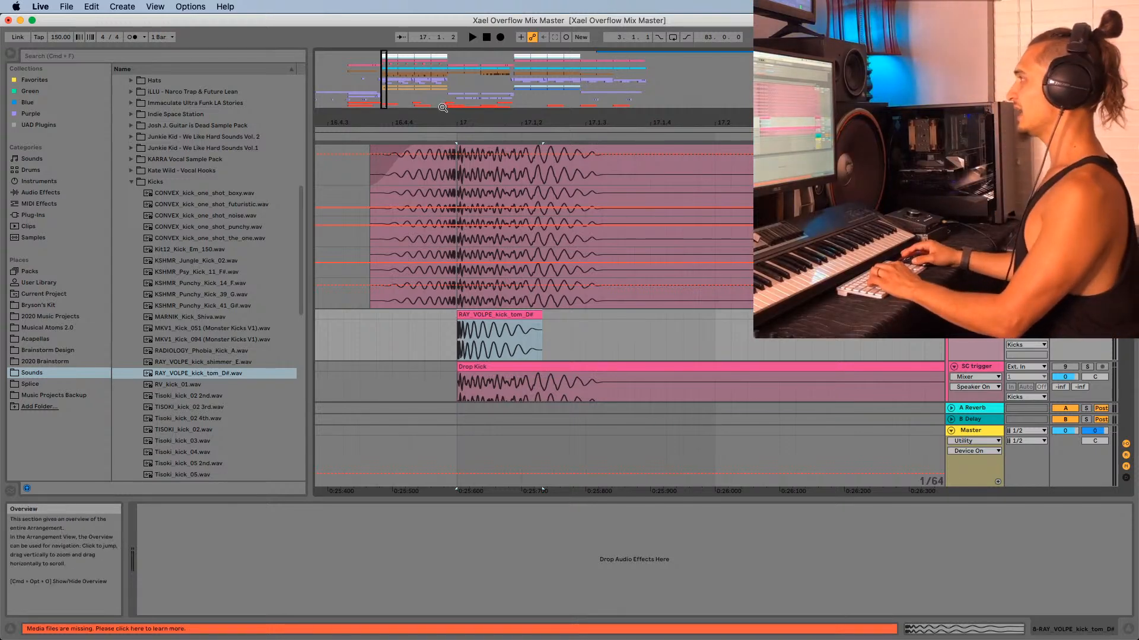
{"action": "left_click_drag", "start_coordinate": [466, 123], "coordinate": [438, 122]}
{"action": "scroll", "coordinate": [595, 354], "scroll_direction": "up", "scroll_amount": 1}
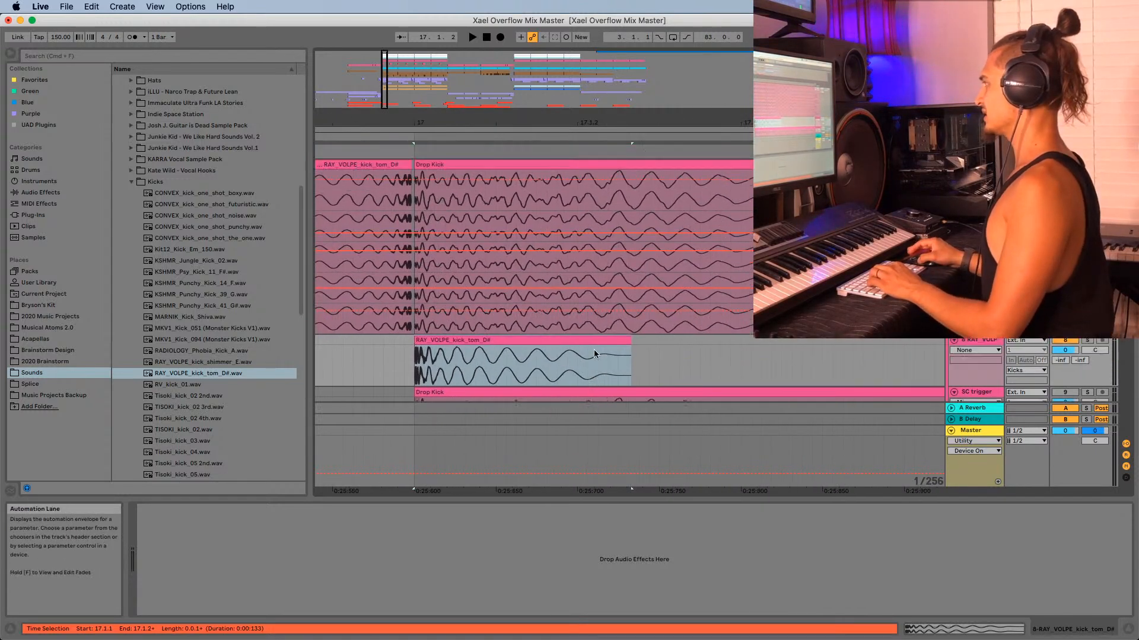
{"action": "scroll", "coordinate": [667, 202], "scroll_direction": "down", "scroll_amount": 2}
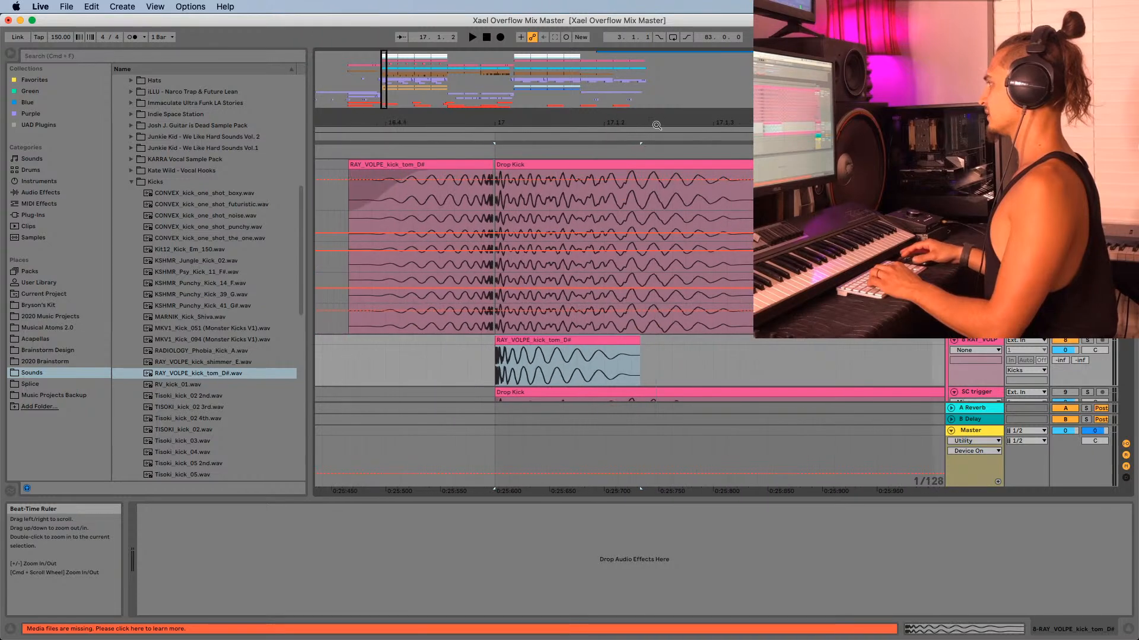
{"action": "scroll", "coordinate": [604, 332], "scroll_direction": "down", "scroll_amount": 1}
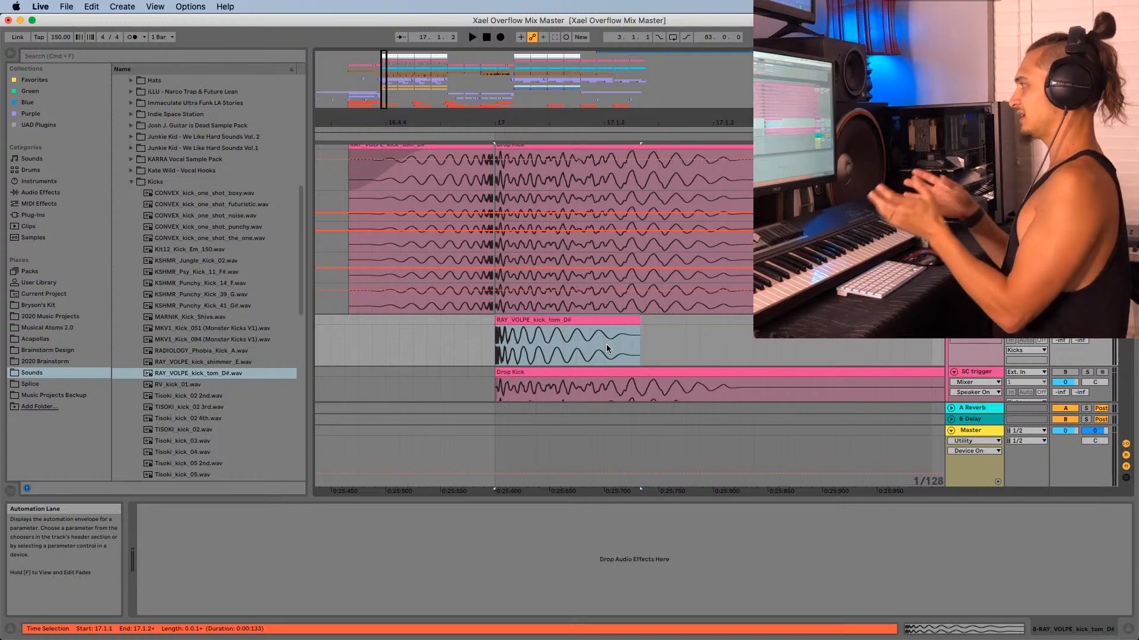
{"action": "scroll", "coordinate": [606, 345], "scroll_direction": "up", "scroll_amount": 1}
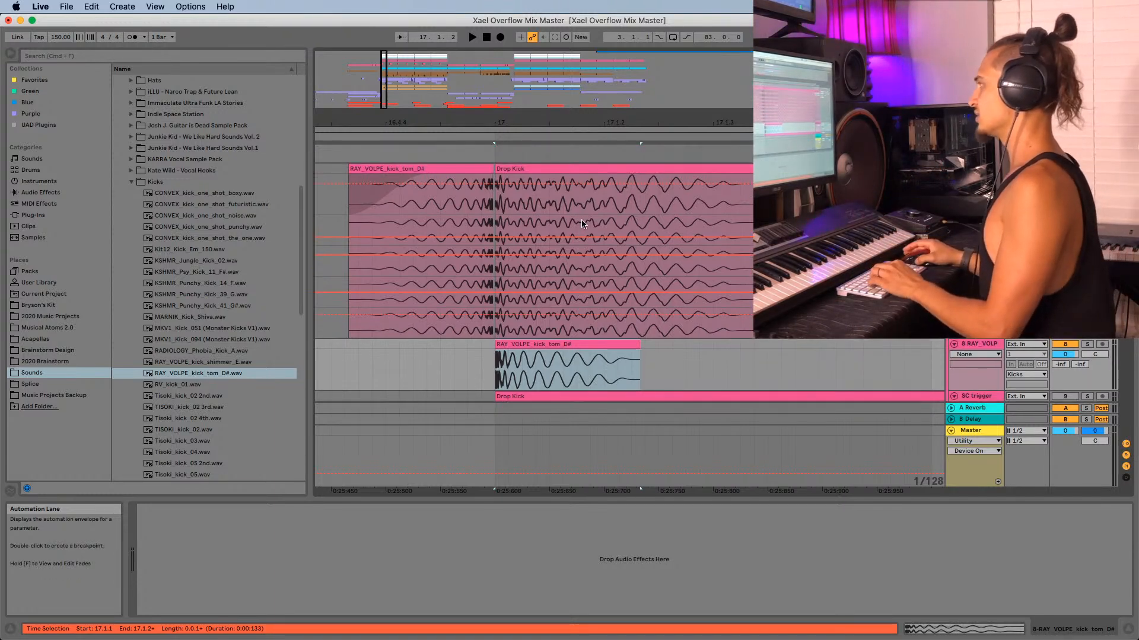
{"action": "left_click_drag", "start_coordinate": [552, 123], "coordinate": [552, 89]}
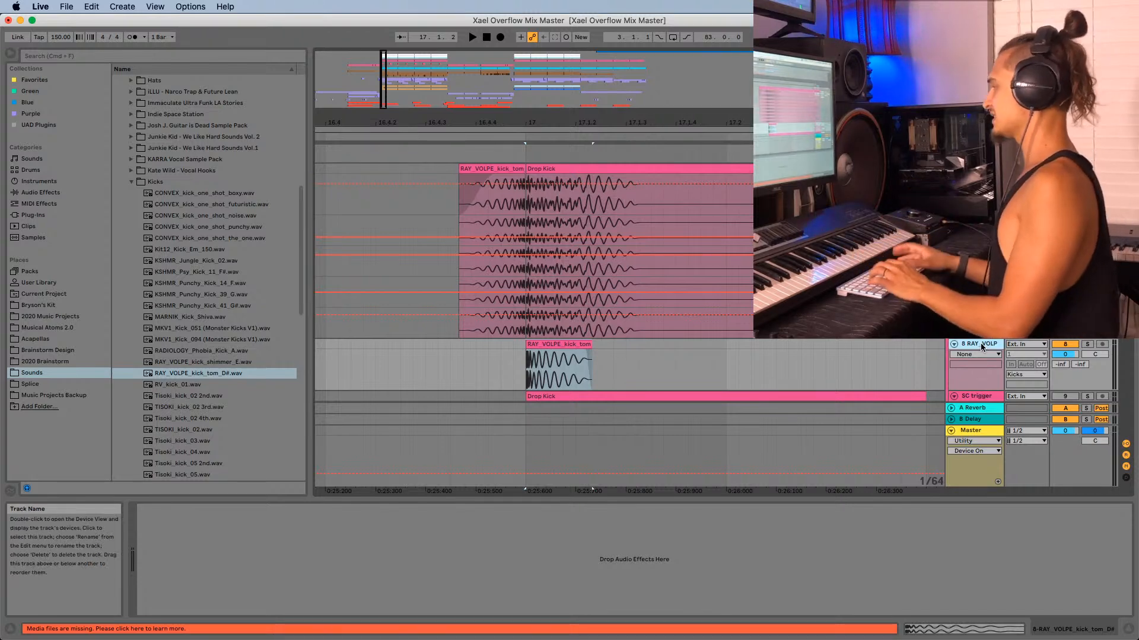
- Delete the RAY_VOLPE kick track and place the insert marker at 17.1.1 on the Sub group track
{"action": "key", "text": "Delete"}
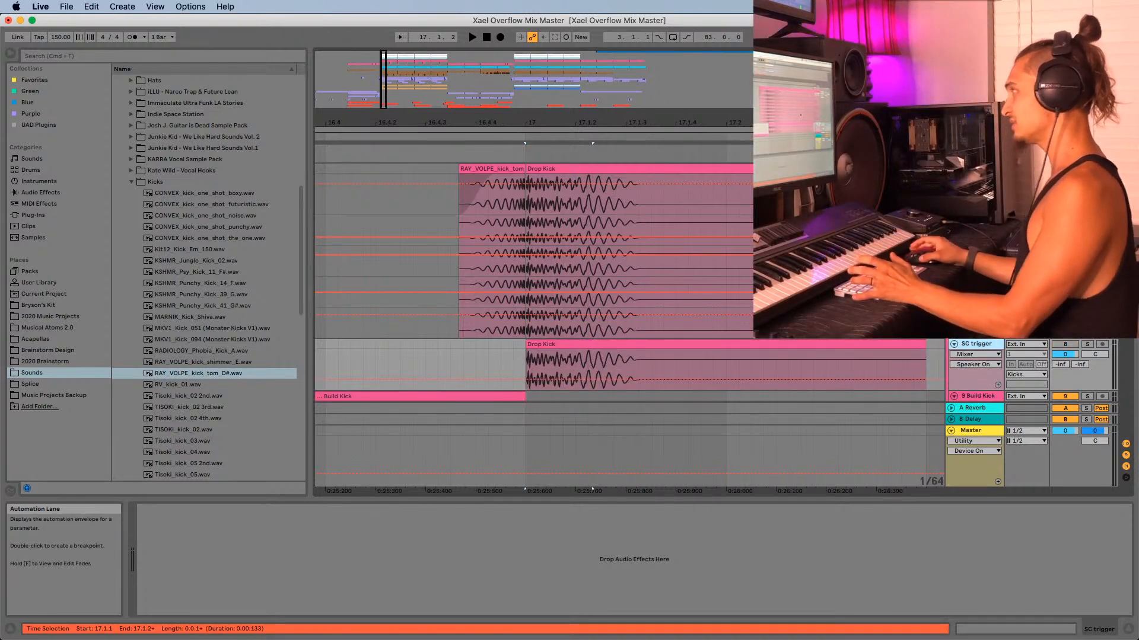
{"action": "scroll", "coordinate": [529, 261], "scroll_direction": "up", "scroll_amount": 3}
{"action": "left_click", "coordinate": [524, 202]}
{"action": "left_click", "coordinate": [528, 183]}
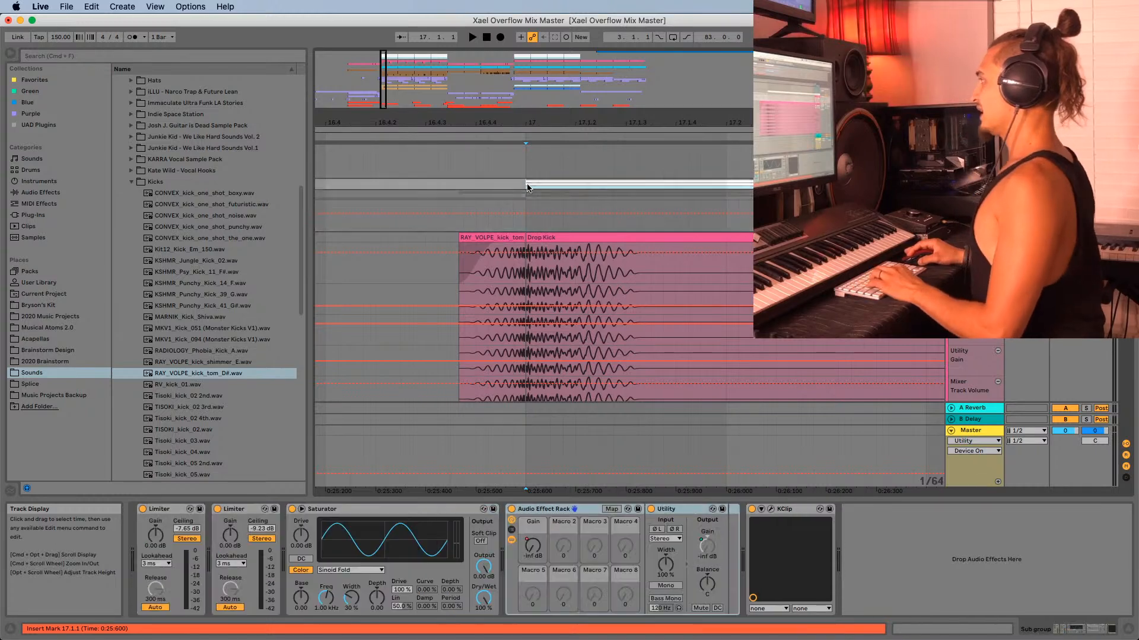
- Play the arrangement from 1.1.1 and extend the loop region back to start at 1.1.1
{"action": "left_click_drag", "start_coordinate": [539, 122], "coordinate": [536, 71]}
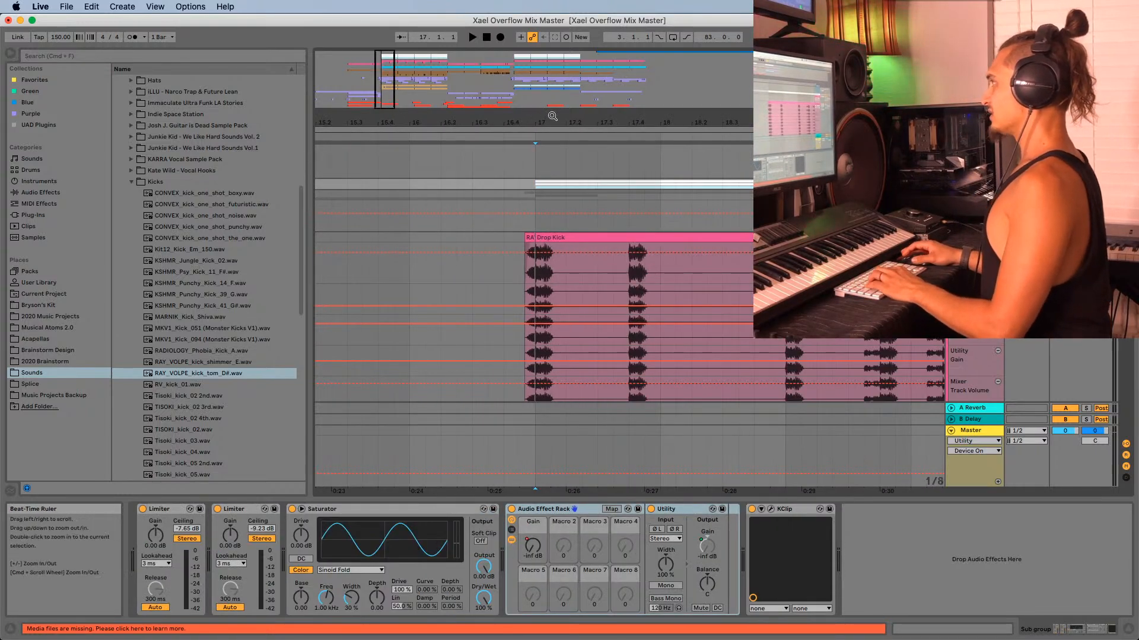
{"action": "left_click_drag", "start_coordinate": [551, 120], "coordinate": [552, 77]}
{"action": "scroll", "coordinate": [593, 194], "scroll_direction": "down", "scroll_amount": 8}
{"action": "scroll", "coordinate": [592, 193], "scroll_direction": "up", "scroll_amount": 8}
{"action": "left_click_drag", "start_coordinate": [470, 120], "coordinate": [496, 56]}
{"action": "left_click", "coordinate": [317, 195]}
{"action": "scroll", "coordinate": [356, 314], "scroll_direction": "down", "scroll_amount": 10}
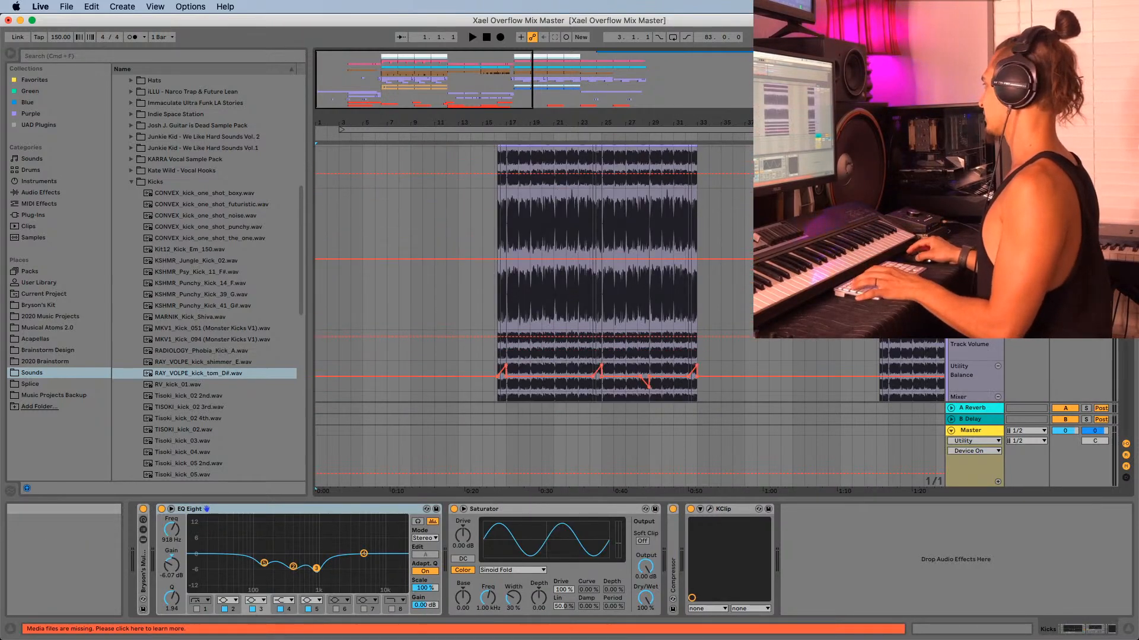
{"action": "scroll", "coordinate": [418, 309], "scroll_direction": "down", "scroll_amount": 10}
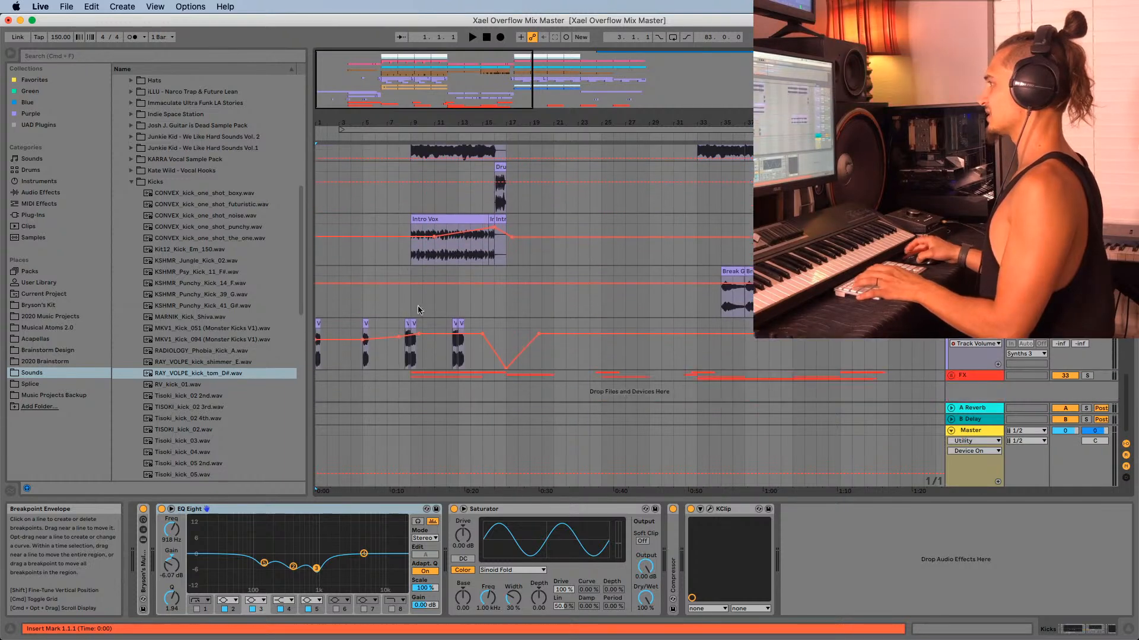
{"action": "key", "text": "space"}
{"action": "left_click_drag", "start_coordinate": [343, 122], "coordinate": [309, 125]}
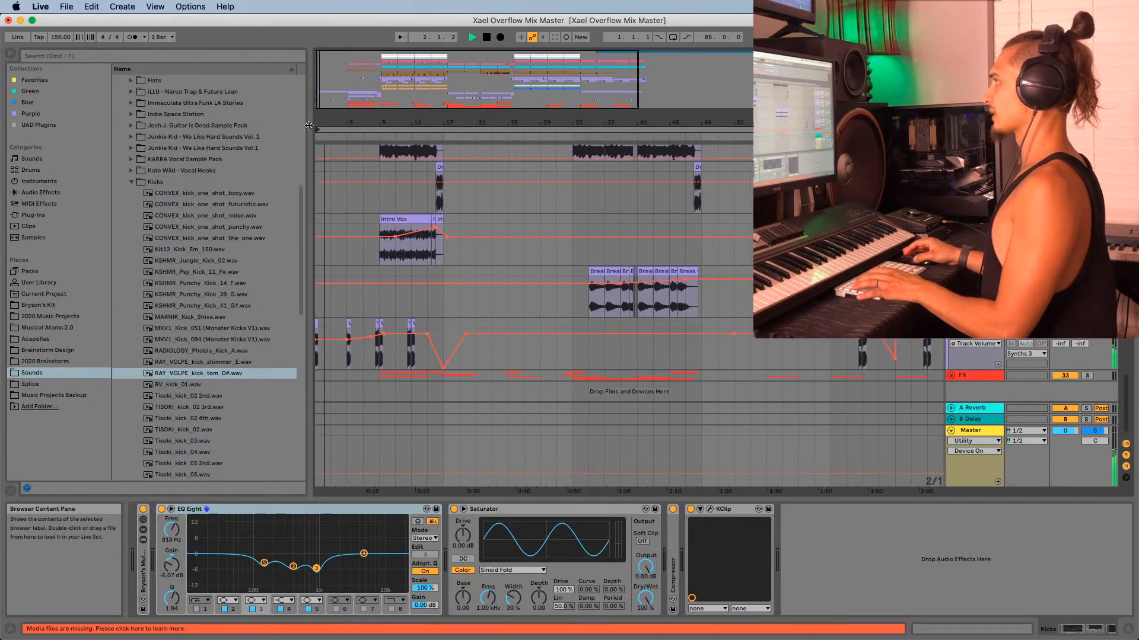
- Add a Compressor audio effect before KClip on the Synths 3 group
{"action": "scroll", "coordinate": [973, 237], "scroll_direction": "up", "scroll_amount": 10}
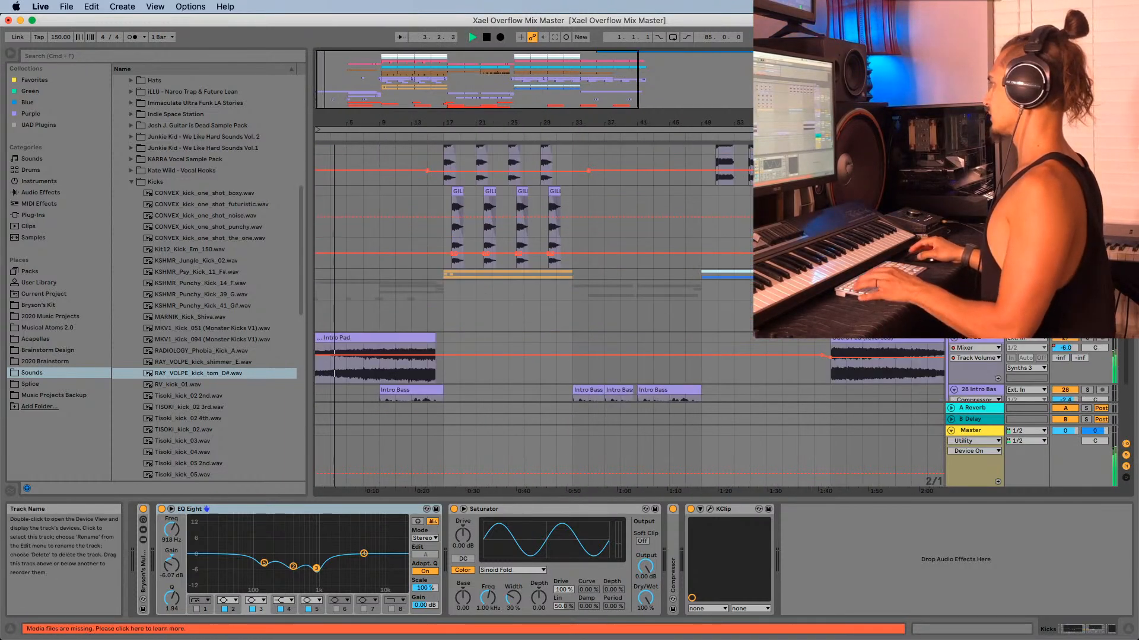
{"action": "left_click", "coordinate": [416, 477]}
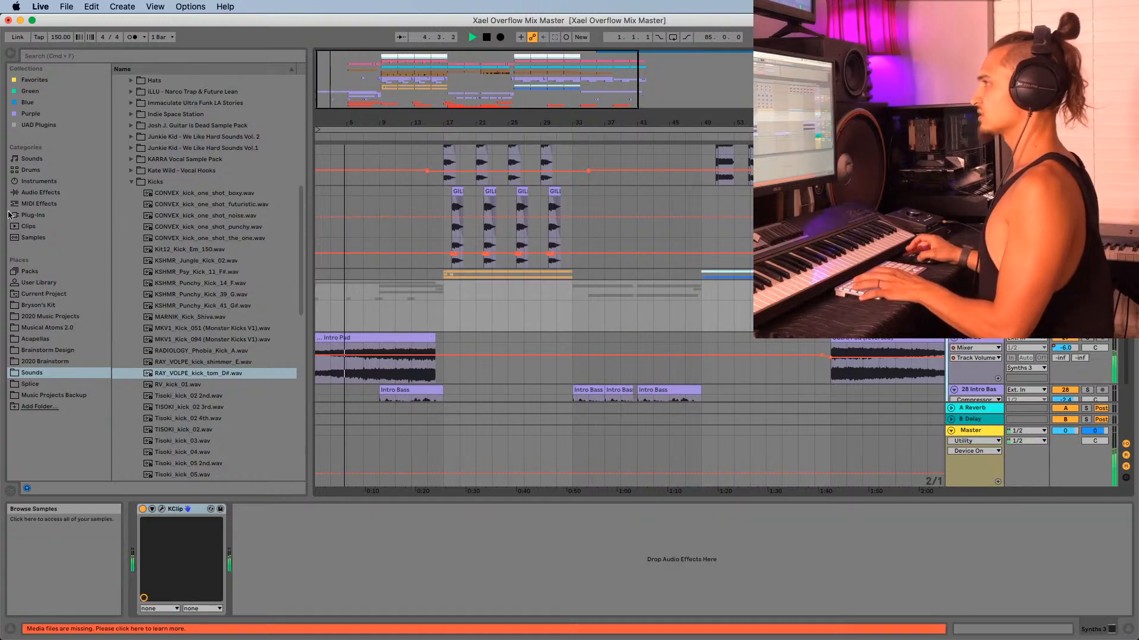
{"action": "left_click", "coordinate": [42, 190]}
{"action": "scroll", "coordinate": [135, 118], "scroll_direction": "up", "scroll_amount": 2}
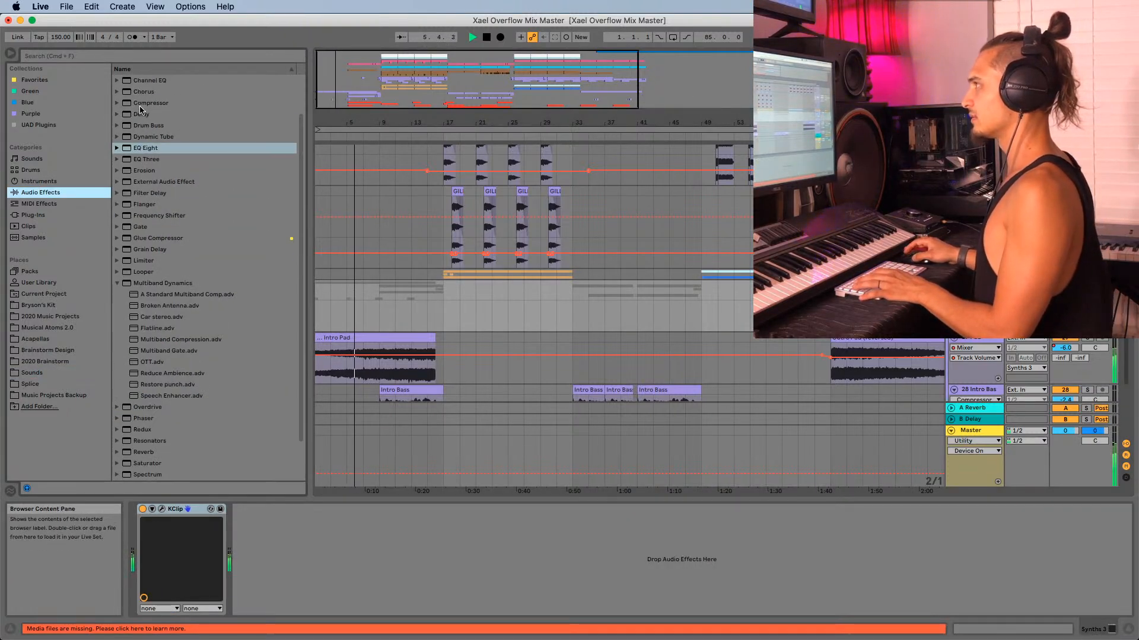
{"action": "left_click_drag", "start_coordinate": [149, 103], "coordinate": [178, 558]}
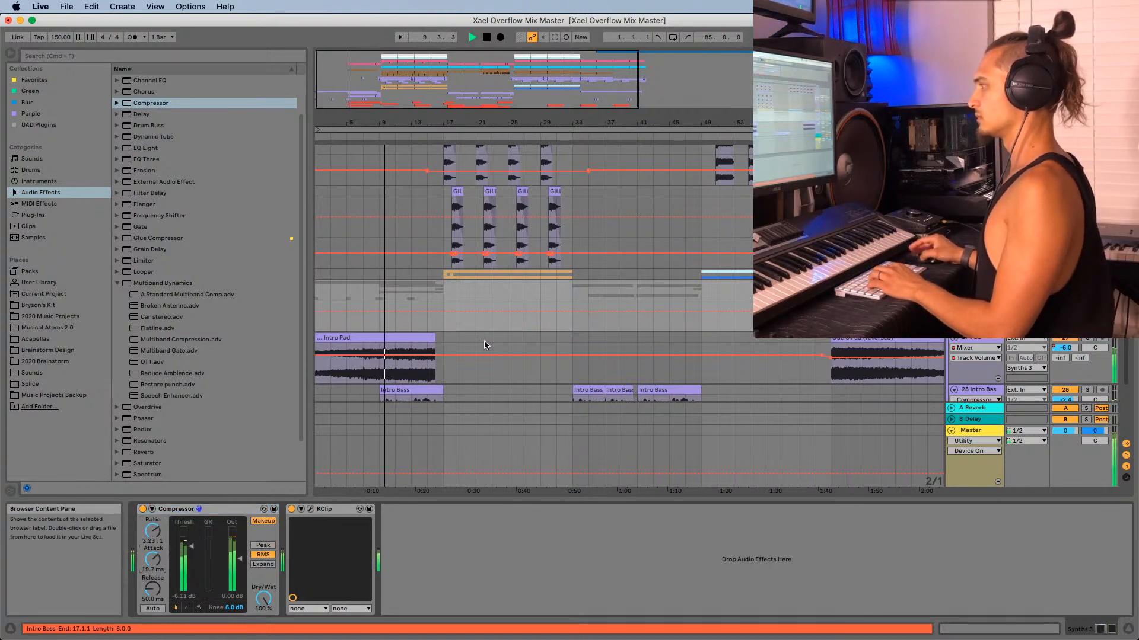
- Select the short vocal clip at 12.2.1 on the Lead 1 track and audition it
{"action": "scroll", "coordinate": [409, 330], "scroll_direction": "down", "scroll_amount": 10}
{"action": "scroll", "coordinate": [409, 330], "scroll_direction": "up", "scroll_amount": 10}
{"action": "scroll", "coordinate": [409, 329], "scroll_direction": "up", "scroll_amount": 8}
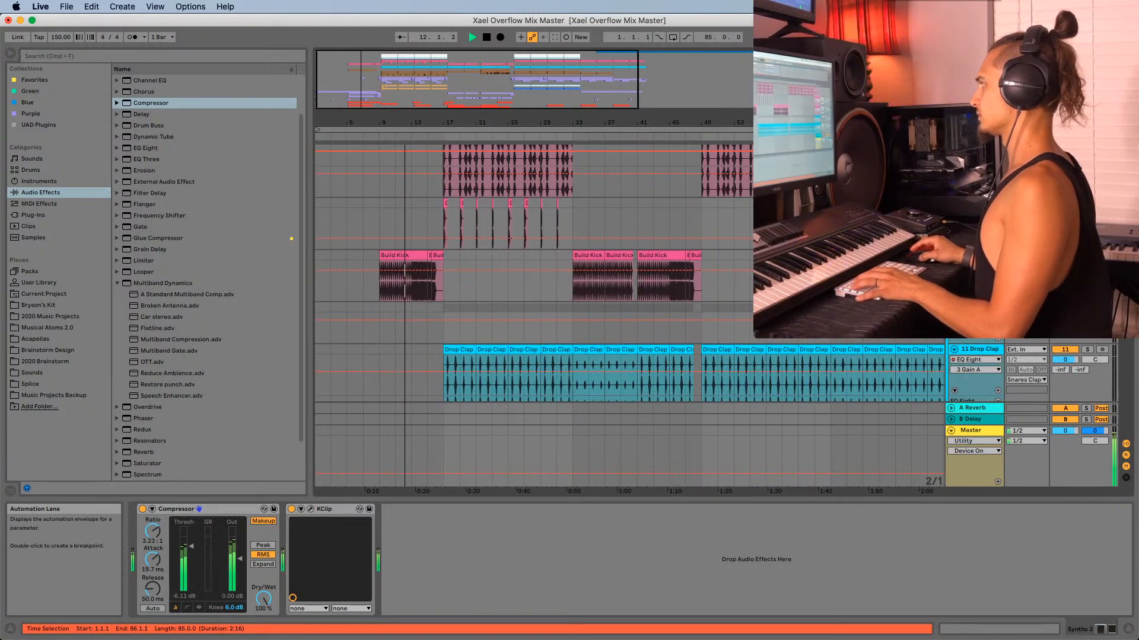
{"action": "scroll", "coordinate": [458, 267], "scroll_direction": "down", "scroll_amount": 10}
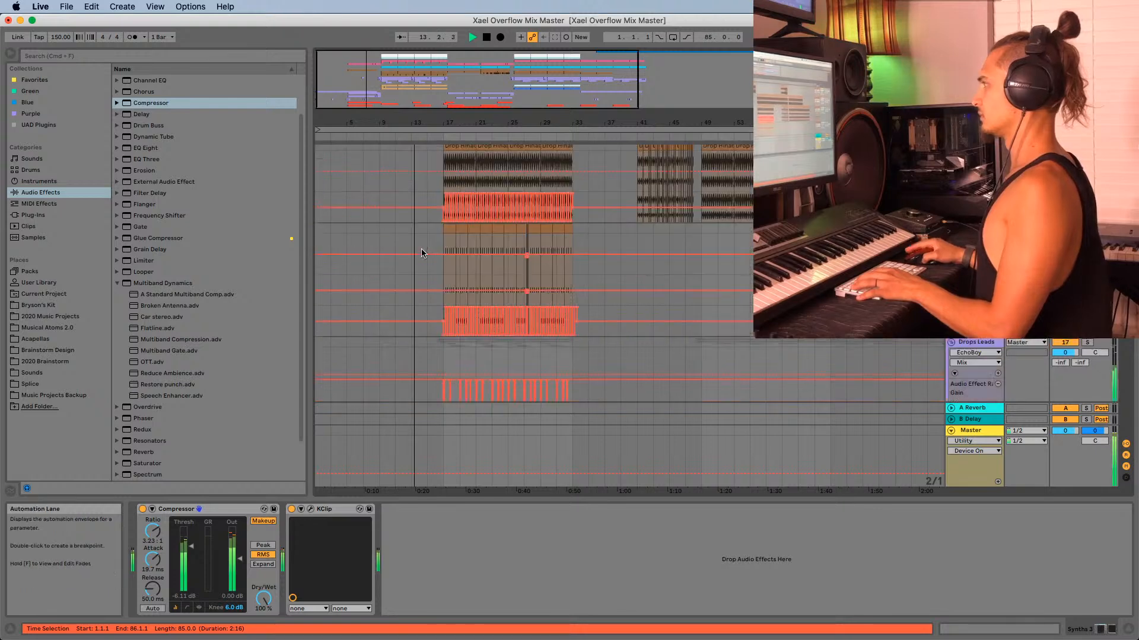
{"action": "scroll", "coordinate": [440, 275], "scroll_direction": "up", "scroll_amount": 3}
{"action": "key", "text": "space"}
{"action": "left_click", "coordinate": [409, 163]}
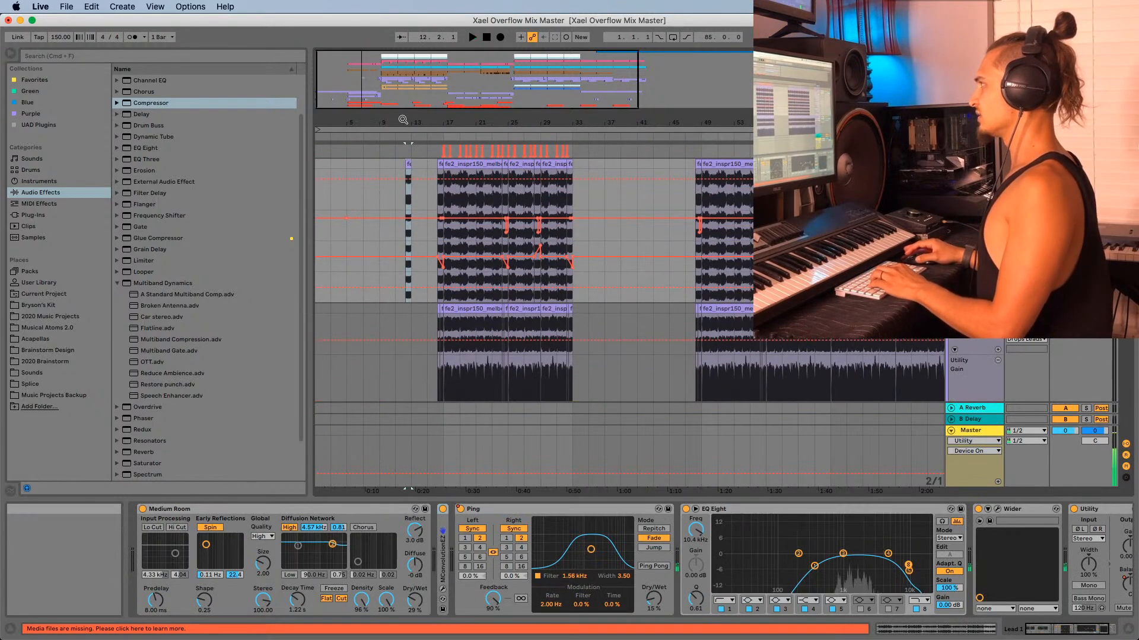
{"action": "left_click_drag", "start_coordinate": [410, 124], "coordinate": [416, 153]}
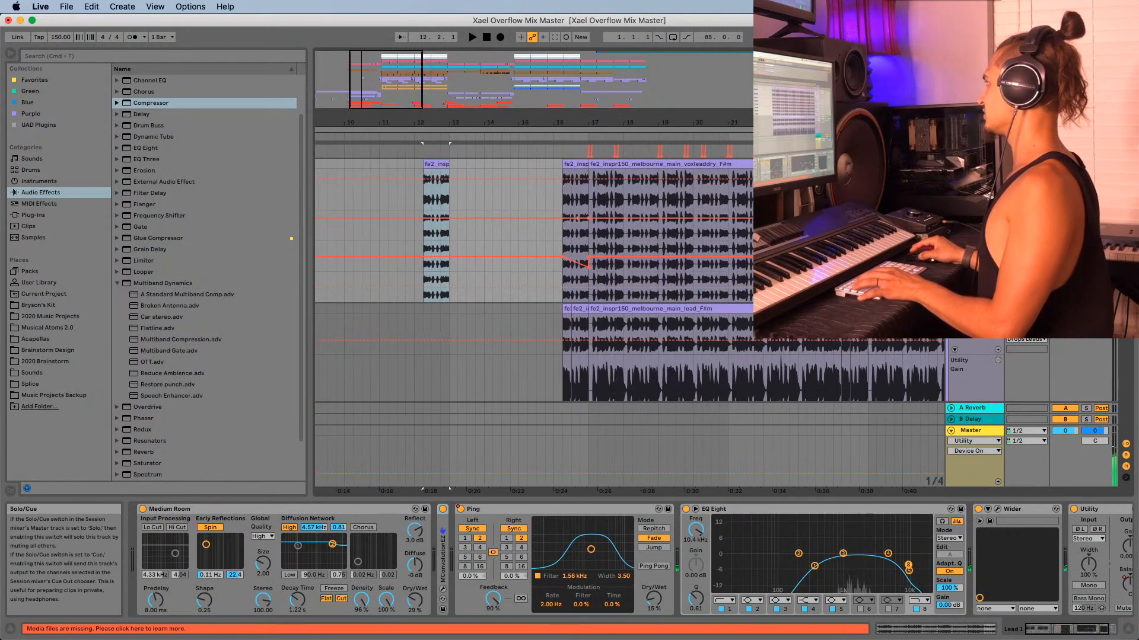
{"action": "key", "text": "space"}
{"action": "left_click_drag", "start_coordinate": [422, 118], "coordinate": [486, 111]}
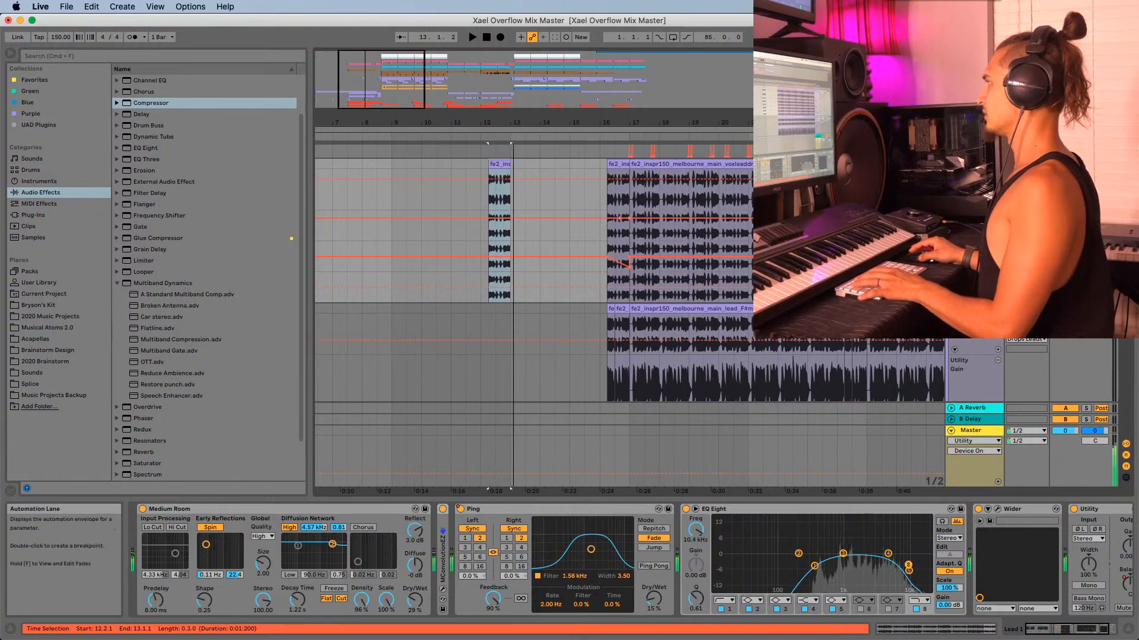
- Lower the selected vocal clip's gain and play it in context
{"action": "key", "text": "shift+Tab"}
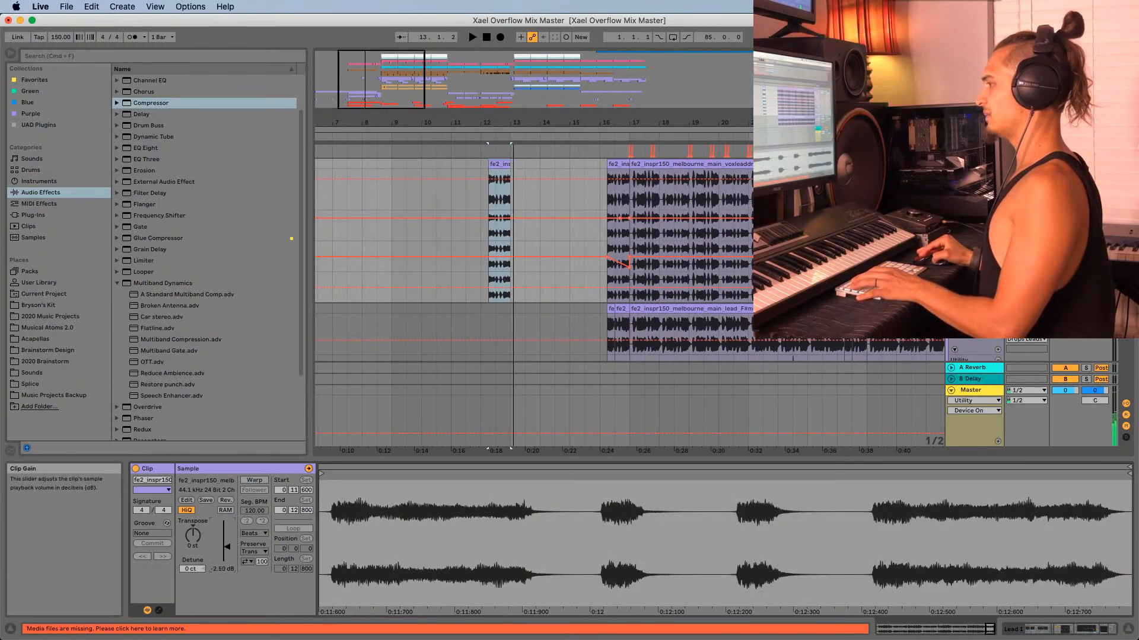
{"action": "key", "text": "shift+Tab"}
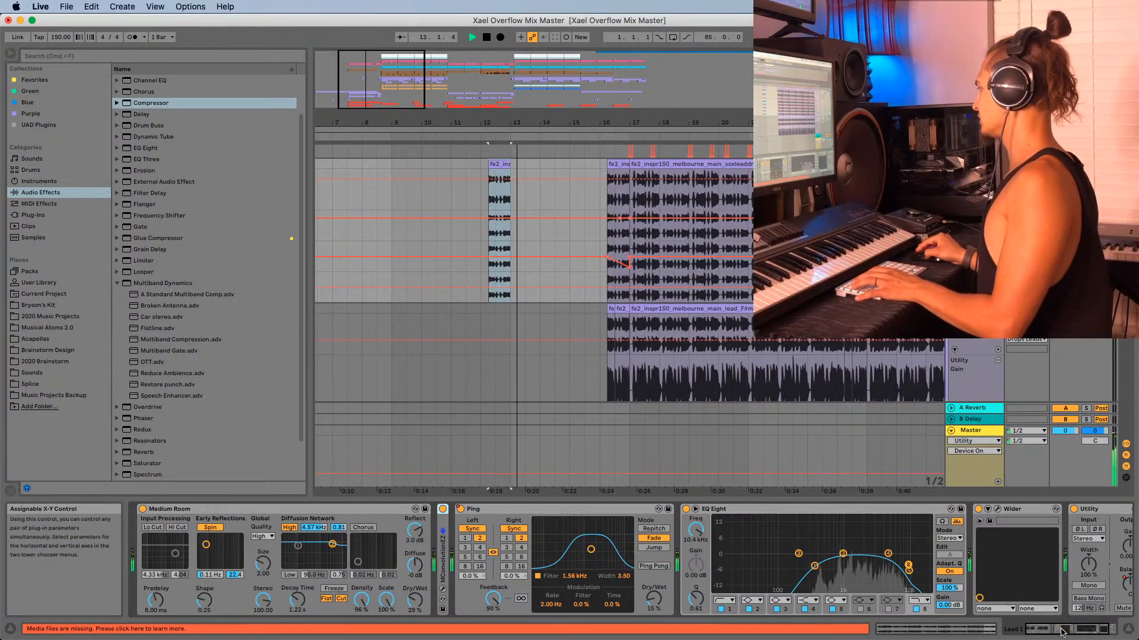
{"action": "left_click_drag", "start_coordinate": [1057, 629], "coordinate": [986, 638]}
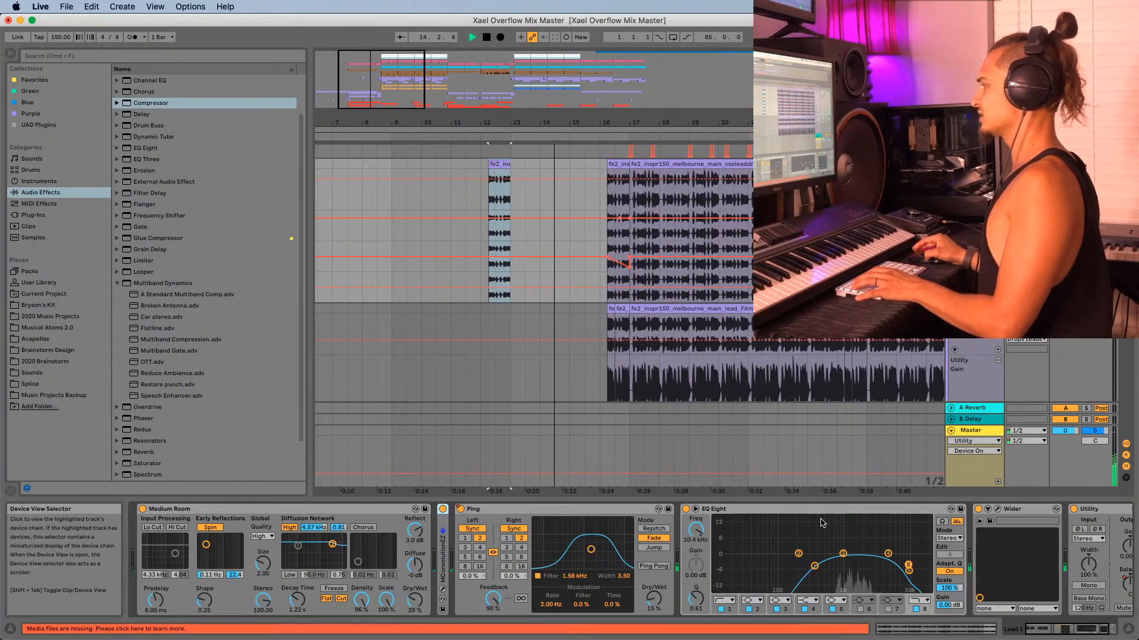
{"action": "key", "text": "space"}
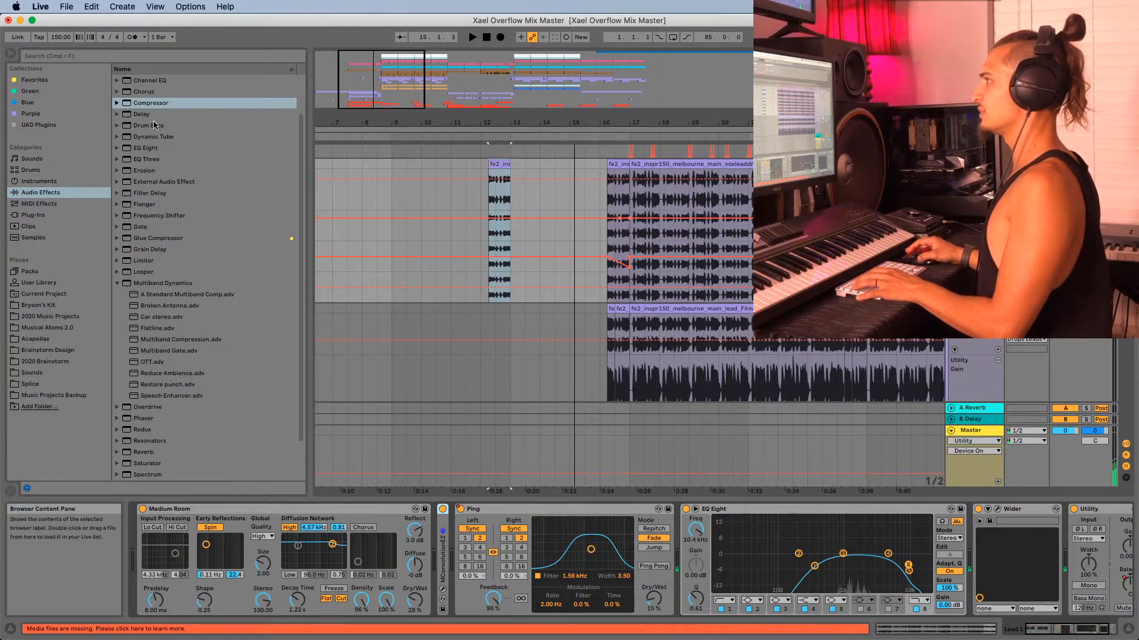
- Add a second EQ Eight after Lead 1's existing EQ Eight and automate it on only around the vocal clip at bar 12
{"action": "left_click_drag", "start_coordinate": [137, 149], "coordinate": [964, 570]}
{"action": "left_click", "coordinate": [846, 509]}
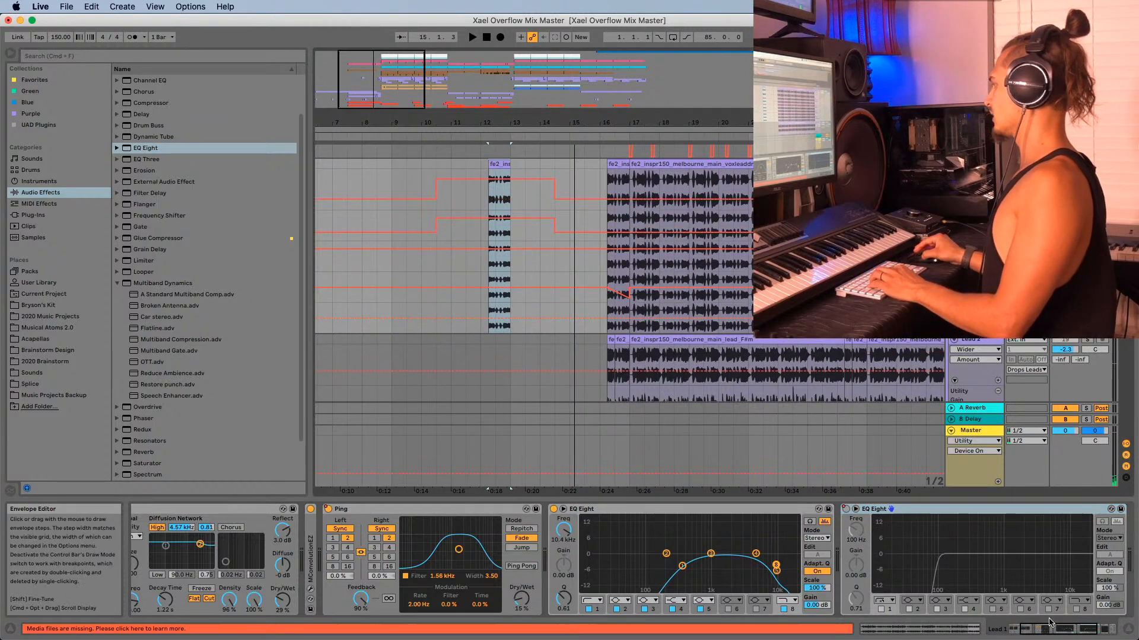
- Enable the new EQ Eight's high-cut filter and set its frequency to 1.20 kHz while the vocal clip plays
{"action": "left_click", "coordinate": [1083, 609]}
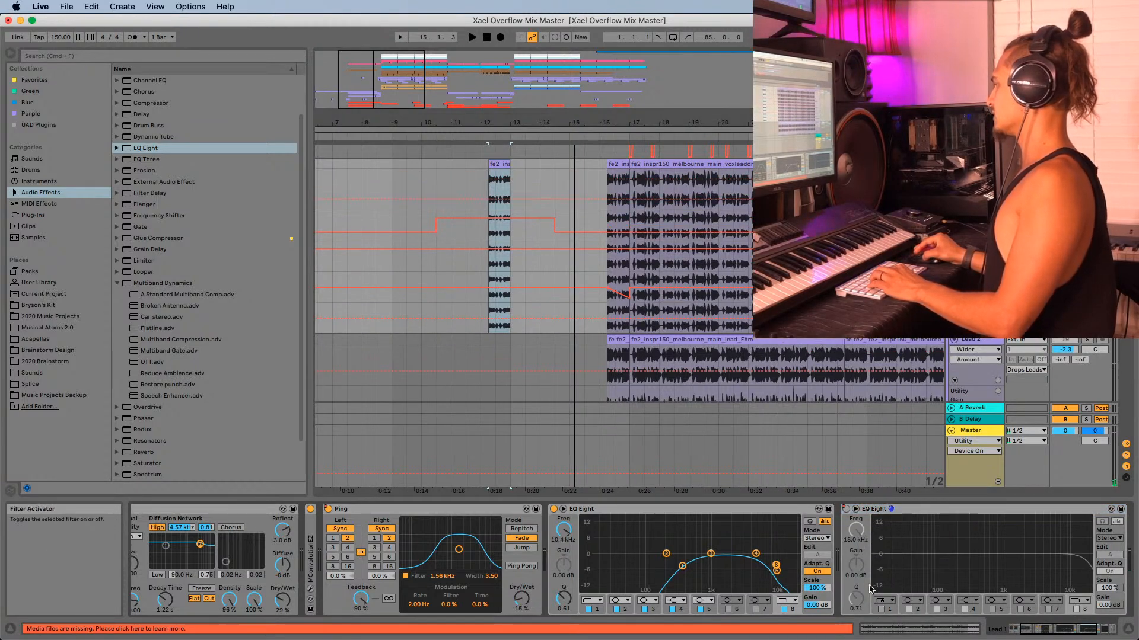
{"action": "key", "text": "space"}
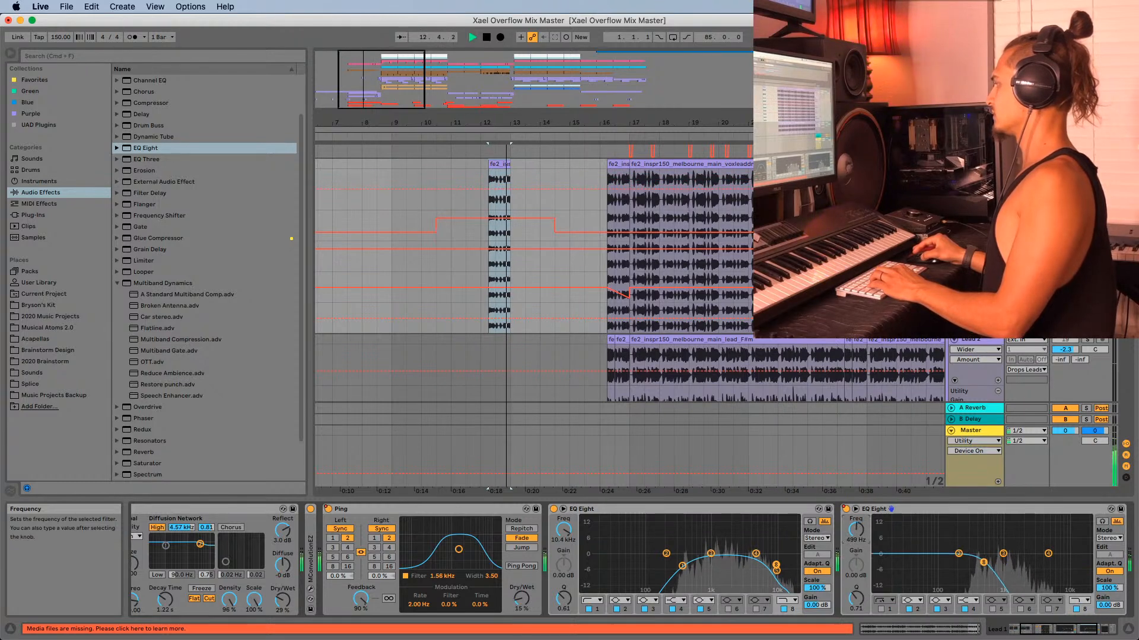
{"action": "left_click_drag", "start_coordinate": [856, 530], "coordinate": [856, 519]}
{"action": "key", "text": "s"}
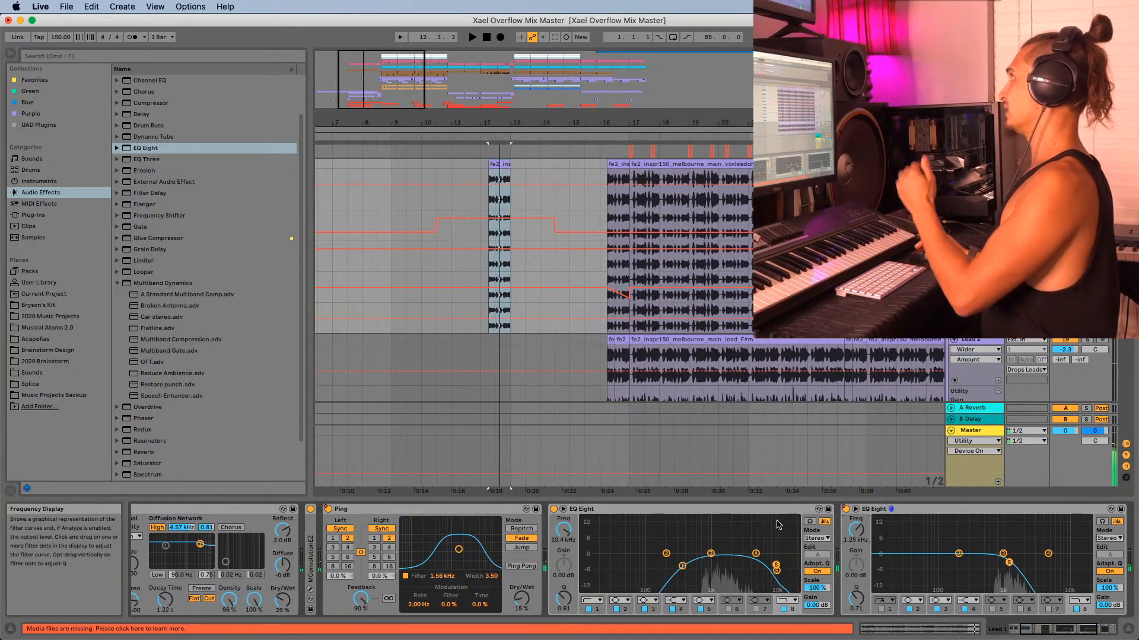
- Play the build from bar 10 and raise the new EQ Eight's high-cut frequency to 7.33 kHz
{"action": "left_click", "coordinate": [422, 202]}
{"action": "key", "text": "space"}
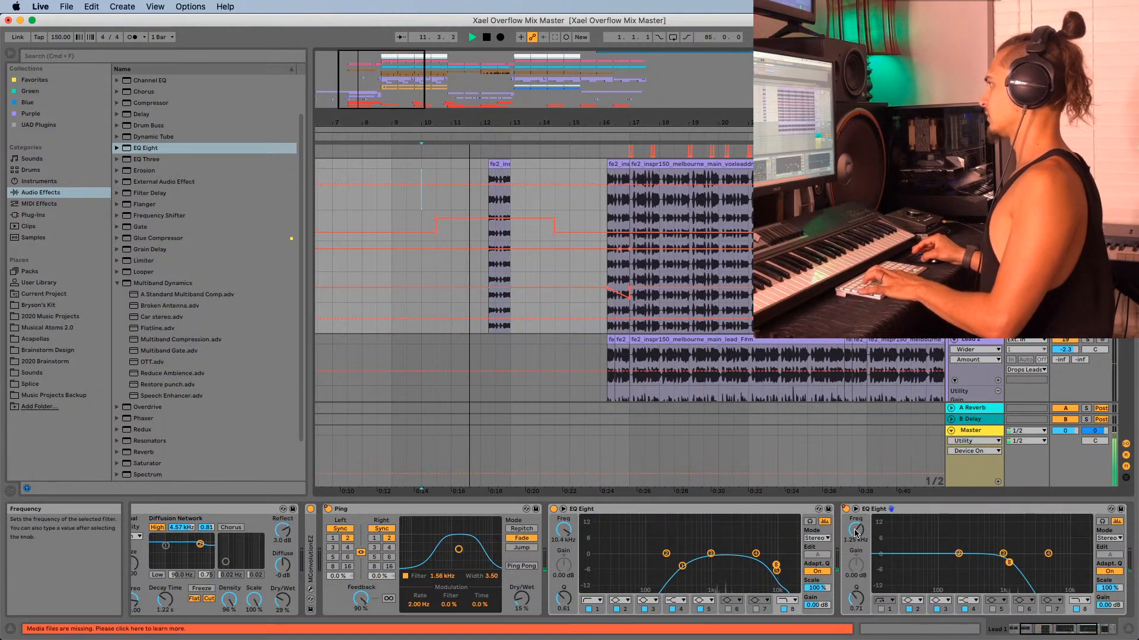
{"action": "left_click_drag", "start_coordinate": [856, 533], "coordinate": [856, 505]}
{"action": "key", "text": "space"}
{"action": "key", "text": "space"}
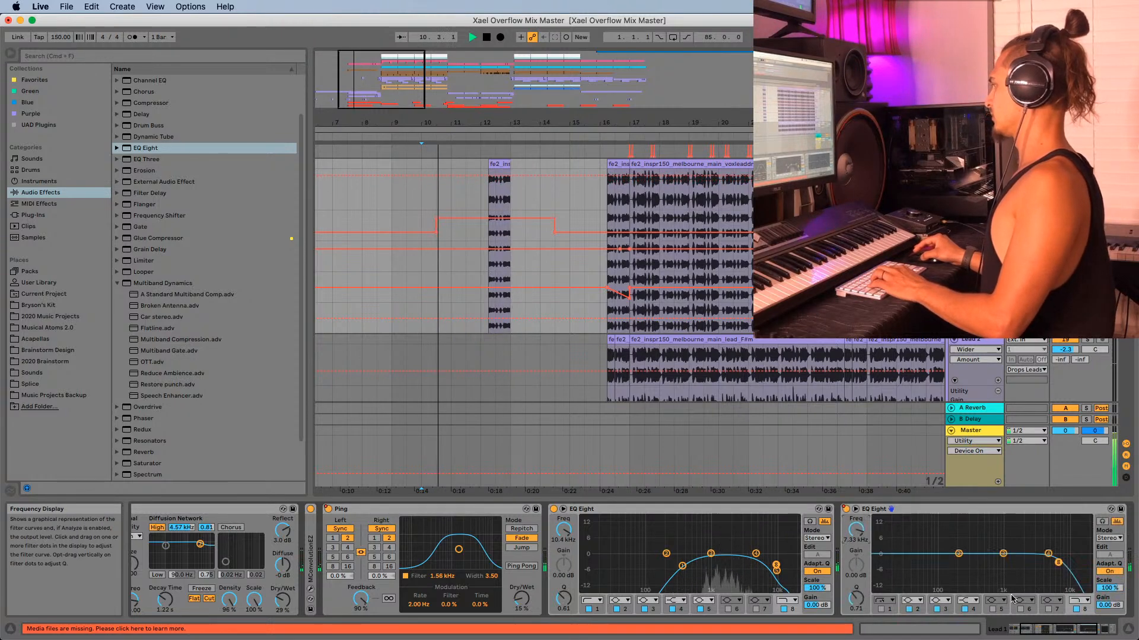
- Enable band 6 of the new EQ Eight and set it to 4.78 kHz with -0.95 dB gain
{"action": "left_click", "coordinate": [1019, 609]}
{"action": "left_click", "coordinate": [1020, 609]}
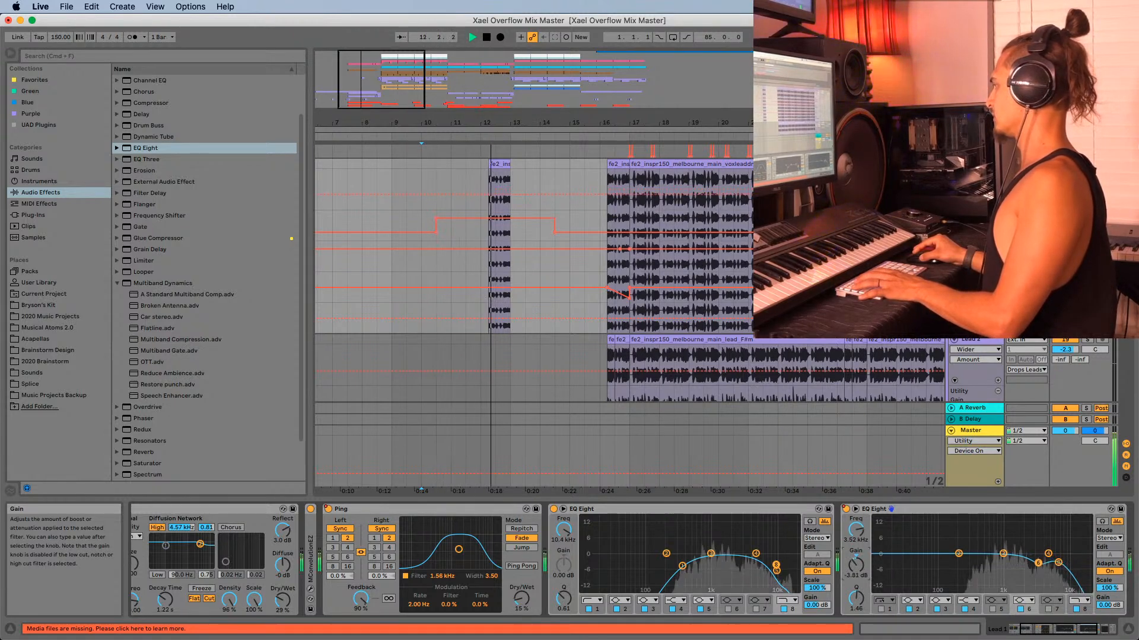
{"action": "key", "text": "space"}
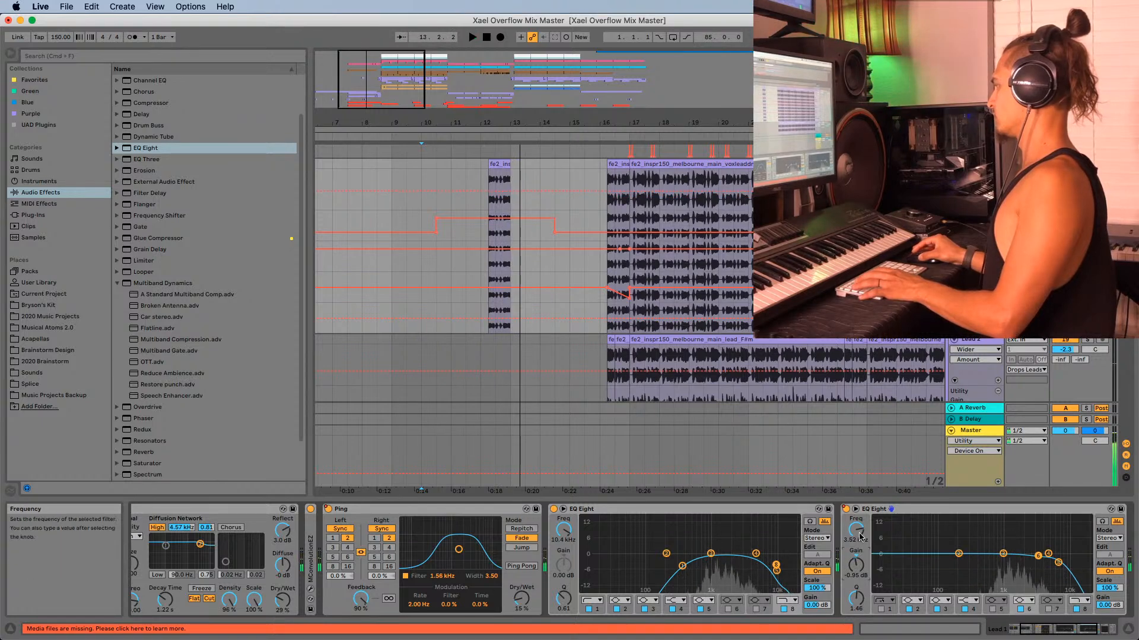
{"action": "key", "text": "space"}
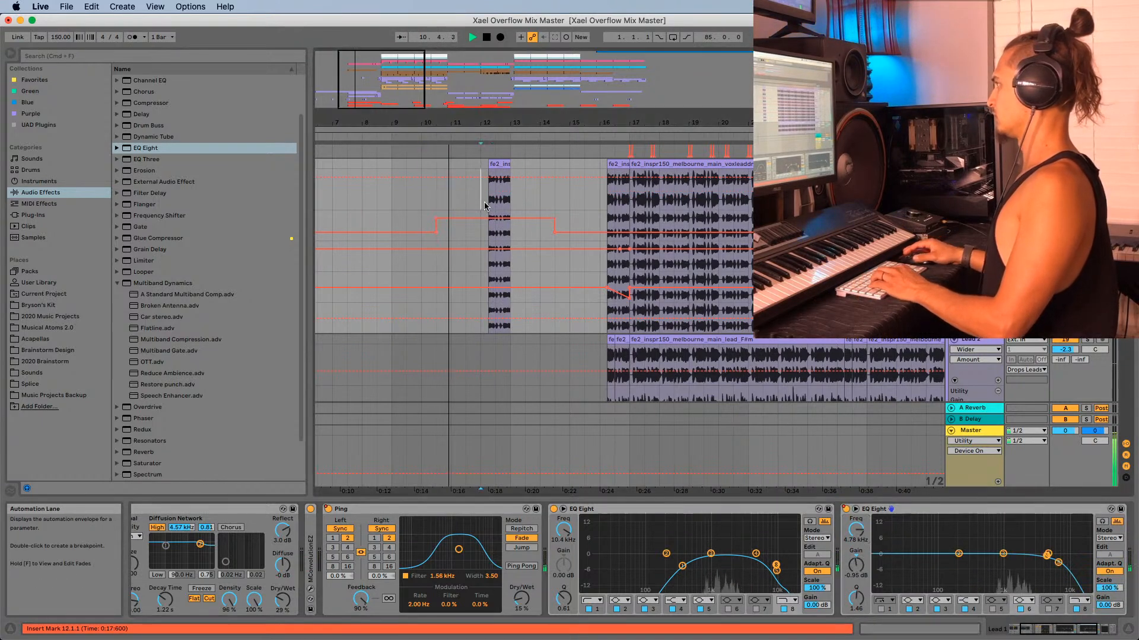
- Audition the vocal clip from 12.1.1 and set band 6 of the new EQ Eight to 4.84 kHz with -2.60 dB gain
{"action": "left_click", "coordinate": [480, 226]}
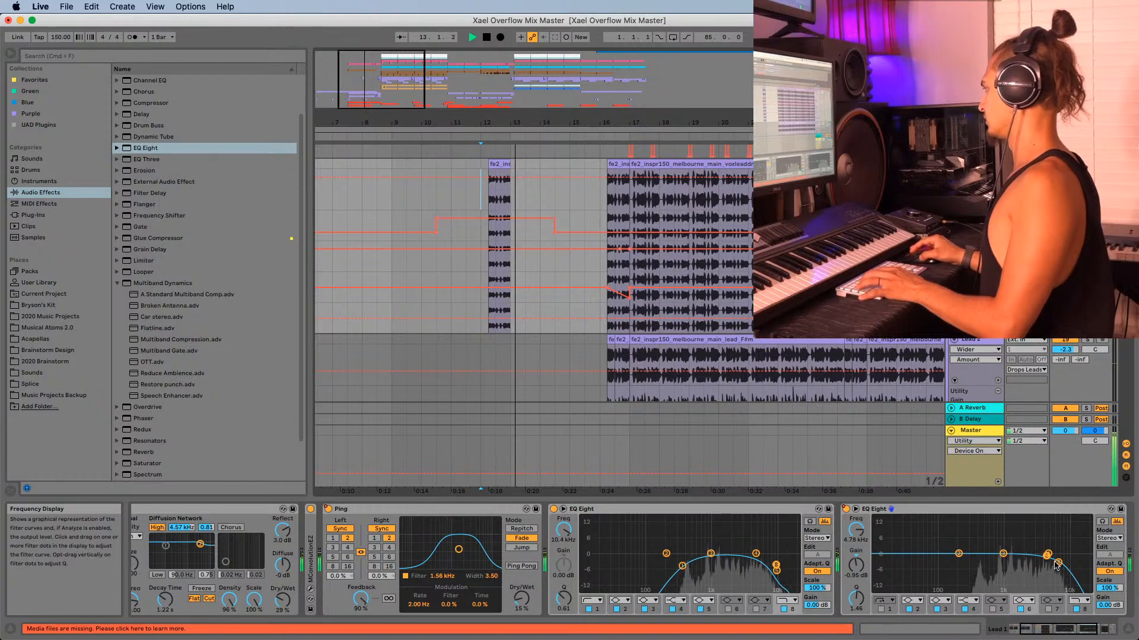
{"action": "key", "text": "space"}
{"action": "key", "text": "space"}
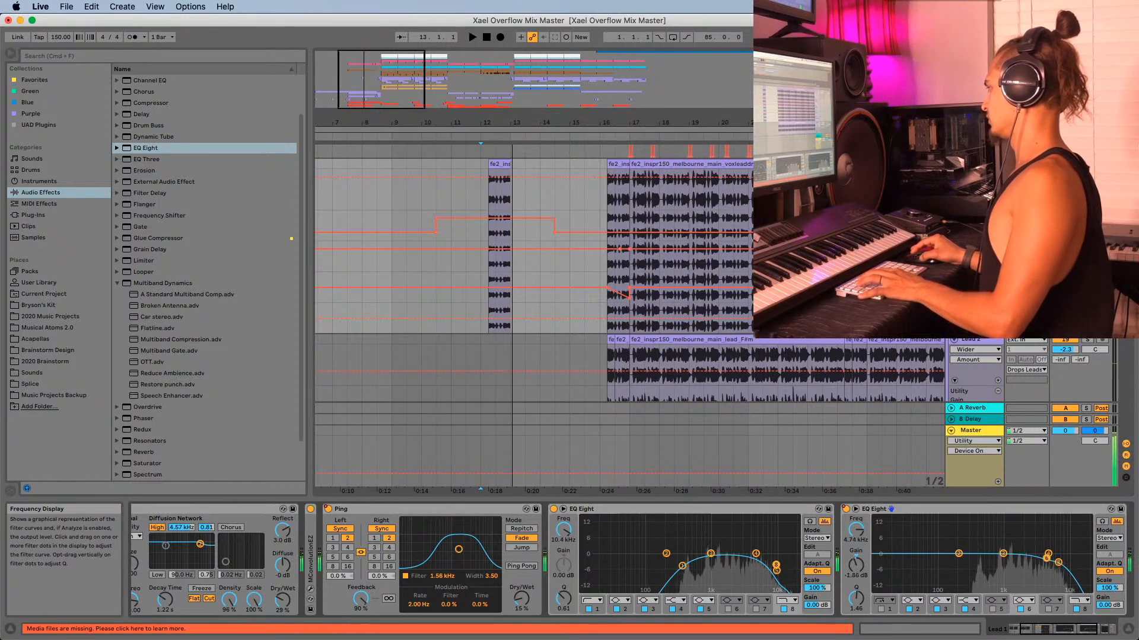
{"action": "key", "text": "space"}
{"action": "key", "text": "space"}
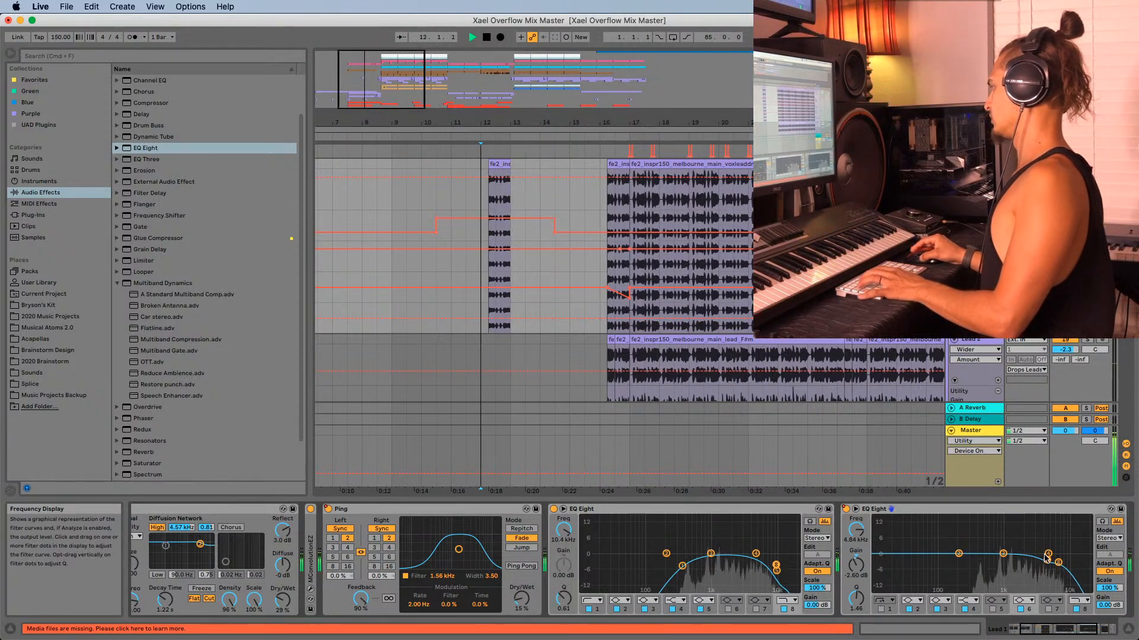
{"action": "key", "text": "space"}
{"action": "key", "text": "space"}
- Copy the gain dip automation at 17.1.1 on the Drops Leads group and paste it at 12.2.1 over the vocal clip
{"action": "scroll", "coordinate": [595, 290], "scroll_direction": "up", "scroll_amount": 4}
{"action": "key", "text": "space"}
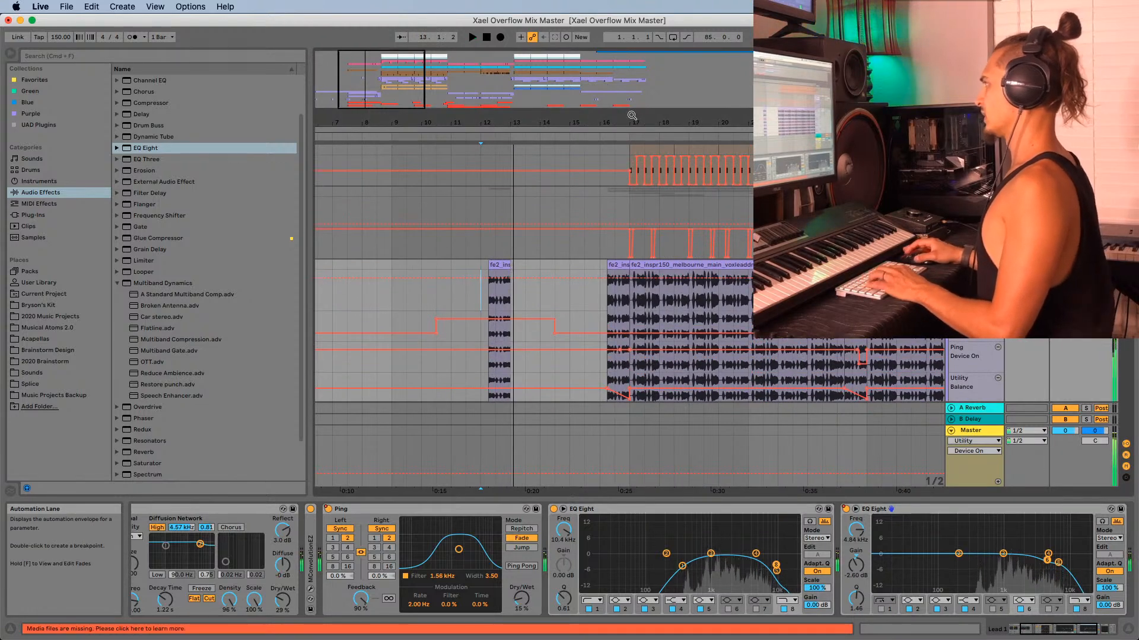
{"action": "left_click_drag", "start_coordinate": [632, 122], "coordinate": [616, 245]}
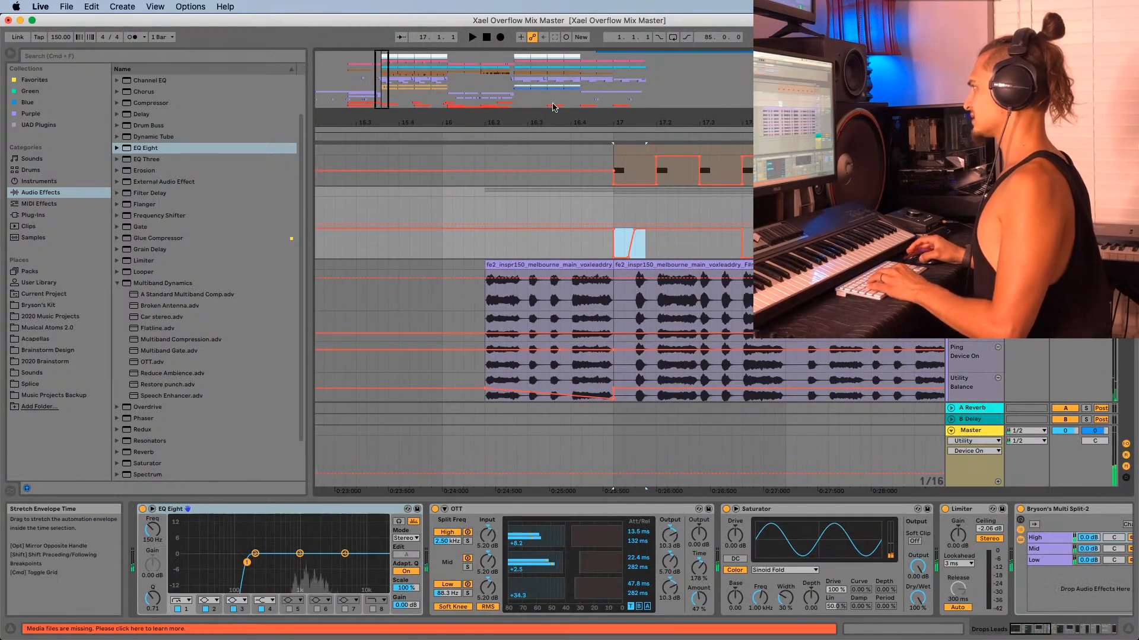
{"action": "left_click_drag", "start_coordinate": [565, 123], "coordinate": [591, 245]}
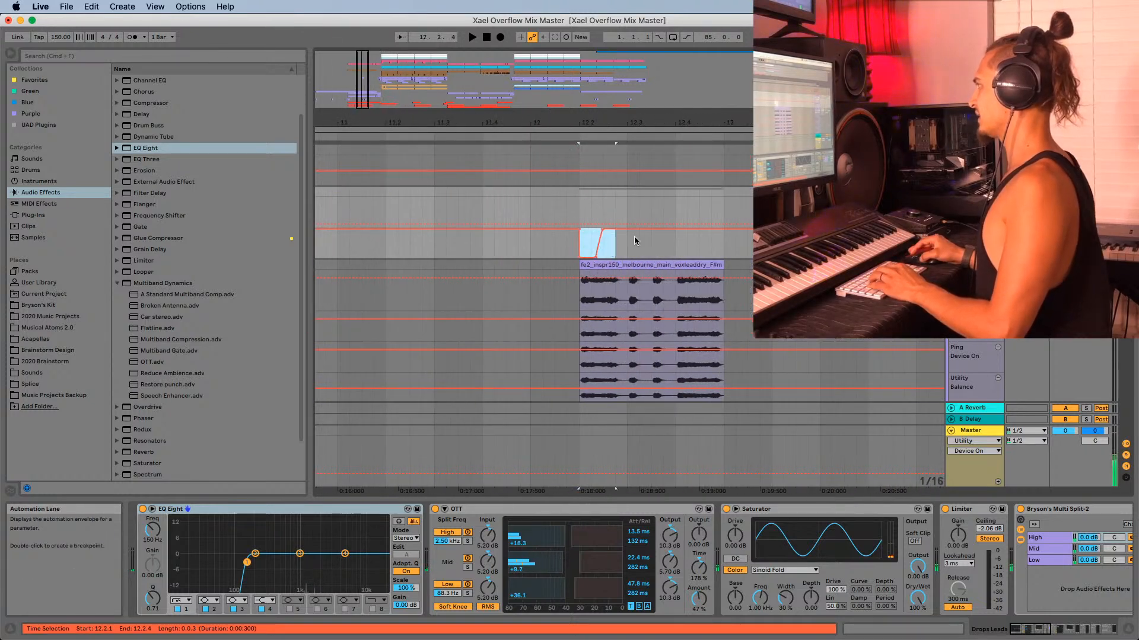
- Audition the pasted gain dip and duplicate it twice across the vocal clip
{"action": "key", "text": "space"}
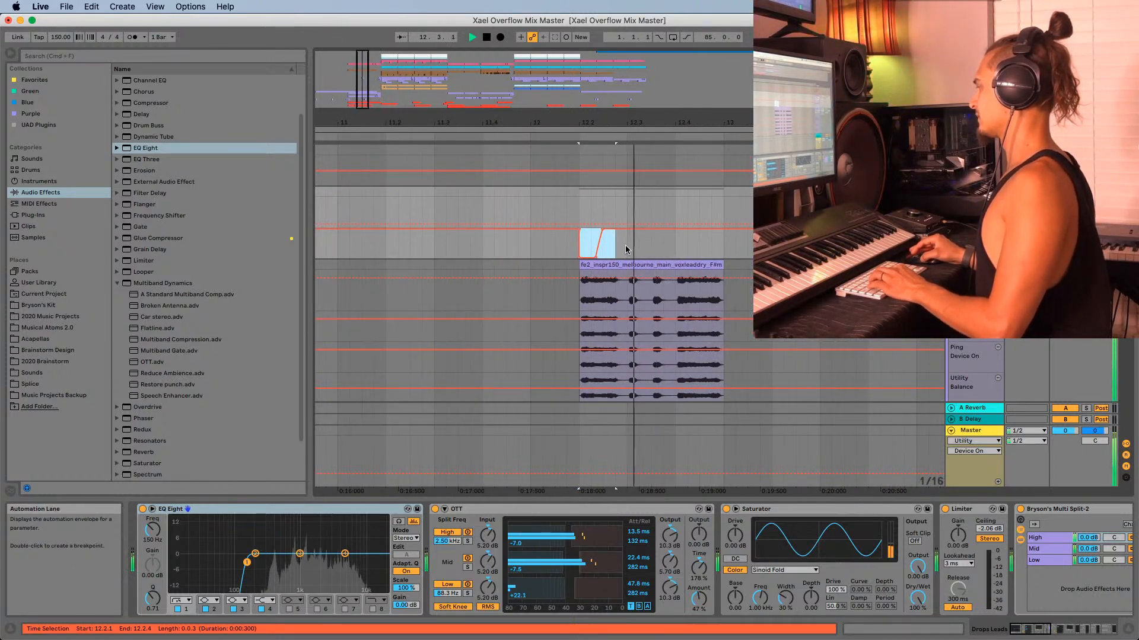
{"action": "key", "text": "super+d"}
{"action": "key", "text": "super+d"}
{"action": "key", "text": "space"}
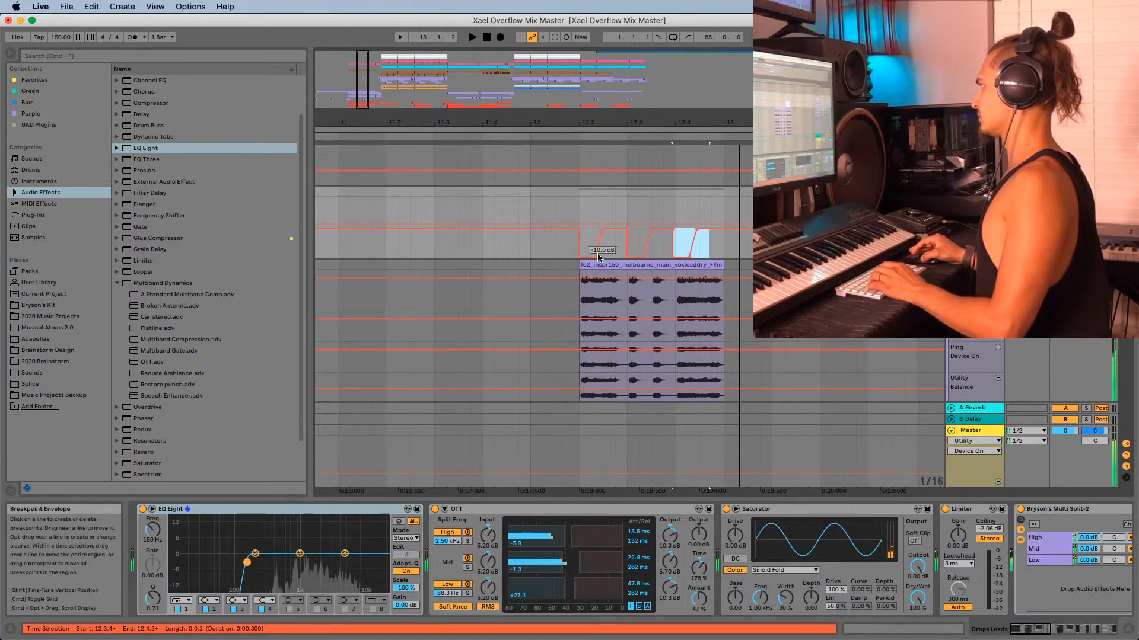
- Replace the third gain dip with one starting at 12.4.1 and play the result from 12.1.2
{"action": "key", "text": "b"}
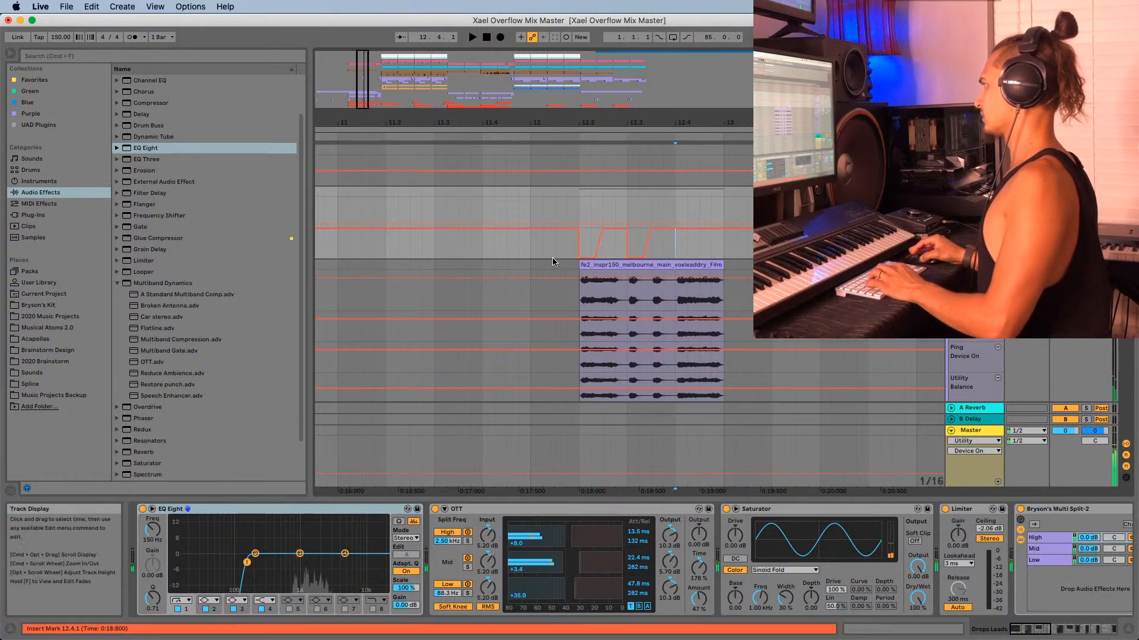
{"action": "left_click", "coordinate": [548, 255]}
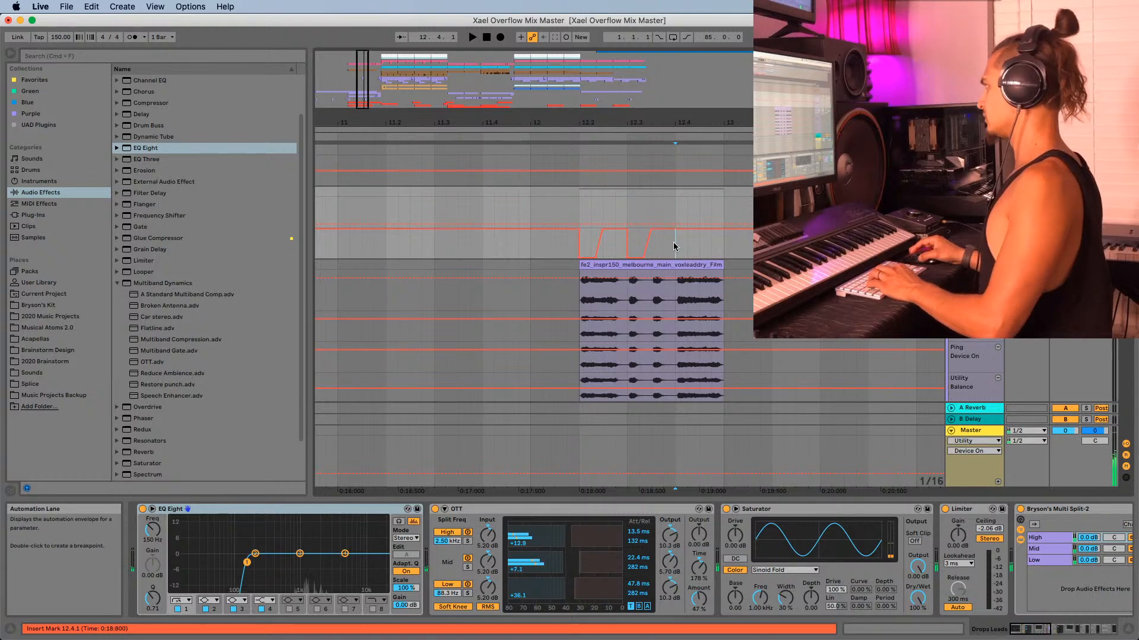
{"action": "key", "text": "shift+Right"}
{"action": "key", "text": "shift+Right"}
{"action": "key", "text": "shift+Right"}
{"action": "left_click", "coordinate": [542, 256]}
{"action": "key", "text": "space"}
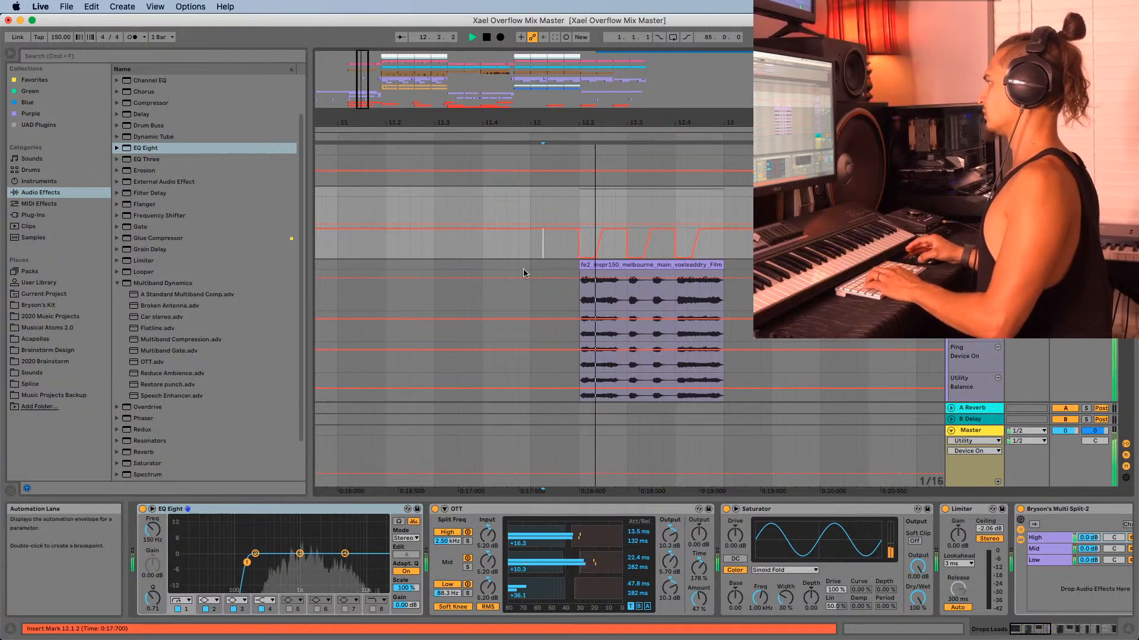
- Raise the gain of the vocal clip at 12.2.1 slightly and listen to it
{"action": "key", "text": "minus"}
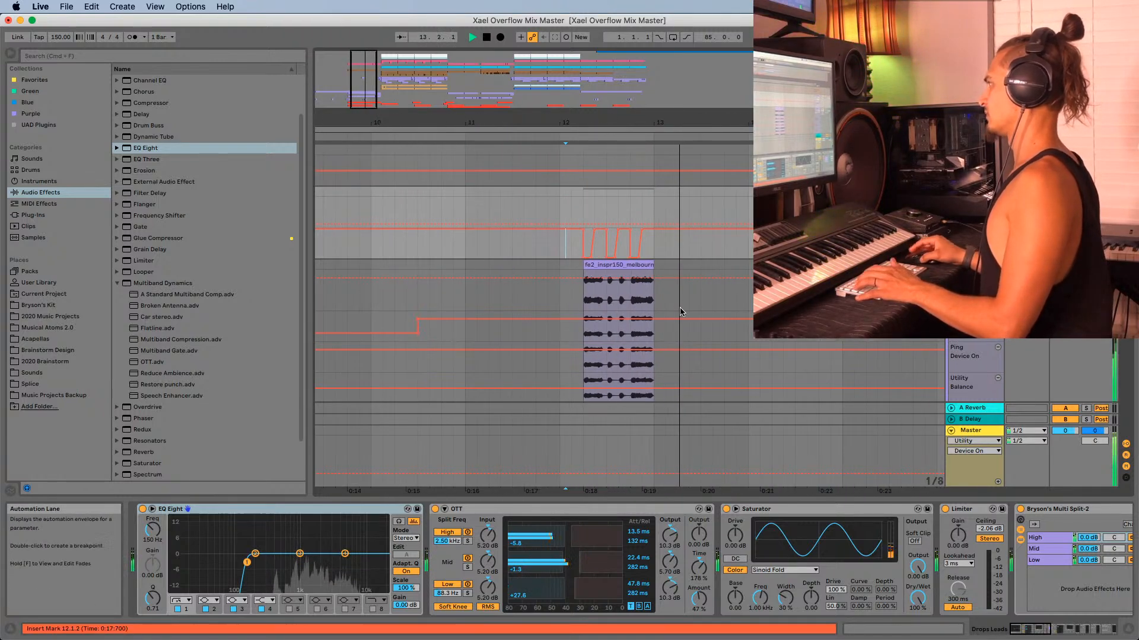
{"action": "left_click", "coordinate": [595, 279]}
{"action": "key", "text": "shift+Tab"}
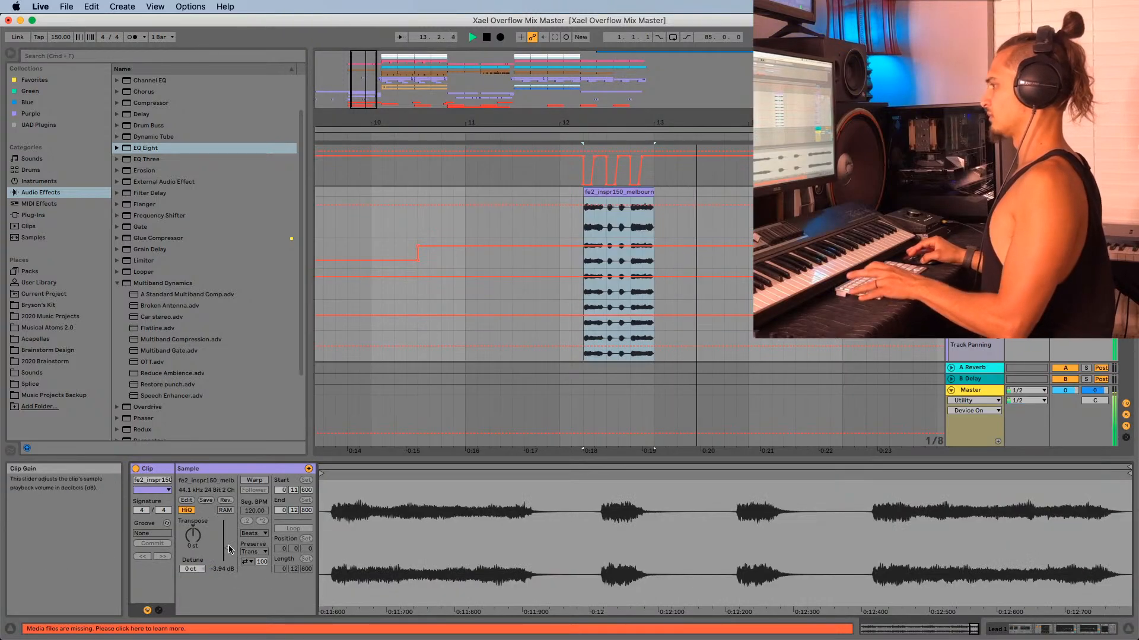
{"action": "left_click_drag", "start_coordinate": [229, 550], "coordinate": [229, 543]}
{"action": "key", "text": "space"}
{"action": "key", "text": "space"}
{"action": "key", "text": "shift+Tab"}
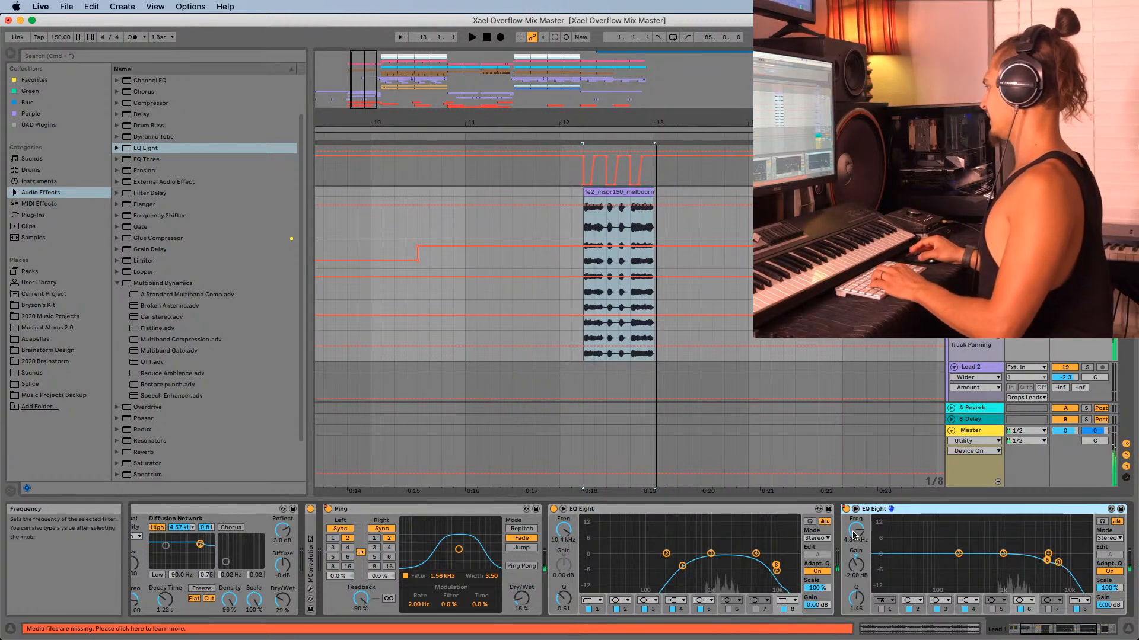
- Set the new EQ Eight's high-cut frequency to 1.17 kHz and play the build from 11.1.1
{"action": "left_click_drag", "start_coordinate": [854, 535], "coordinate": [854, 540]}
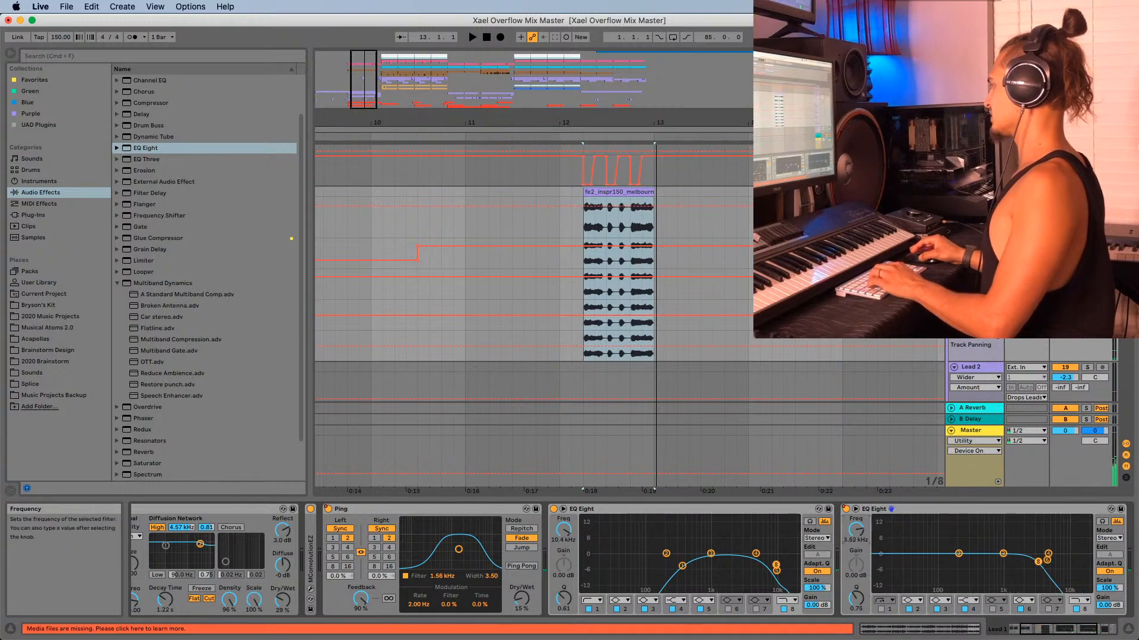
{"action": "left_click_drag", "start_coordinate": [855, 530], "coordinate": [855, 528]}
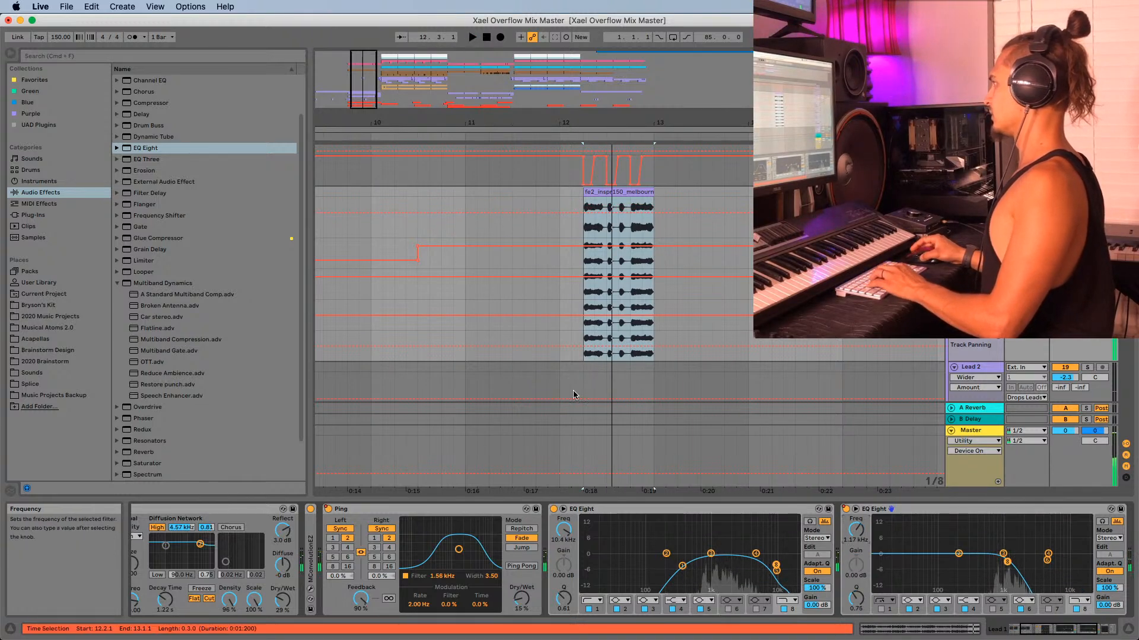
{"action": "left_click", "coordinate": [463, 226]}
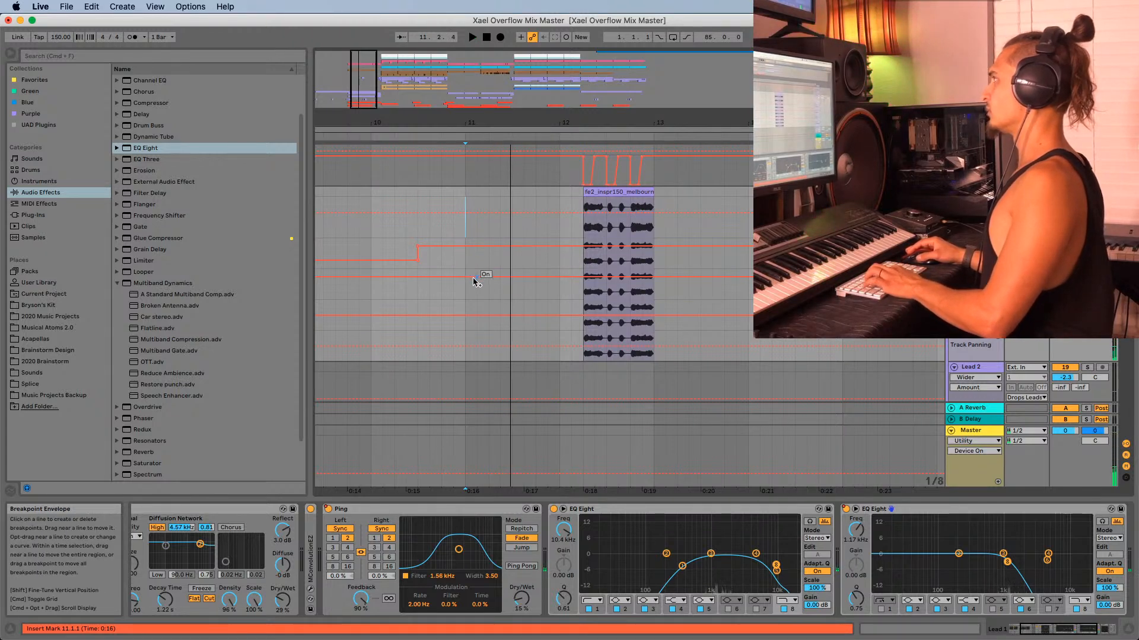
- Audition the build from 11.1.1 and map the R key to the Arrangement Record control
{"action": "key", "text": "space"}
{"action": "key", "text": "space"}
{"action": "key", "text": "space"}
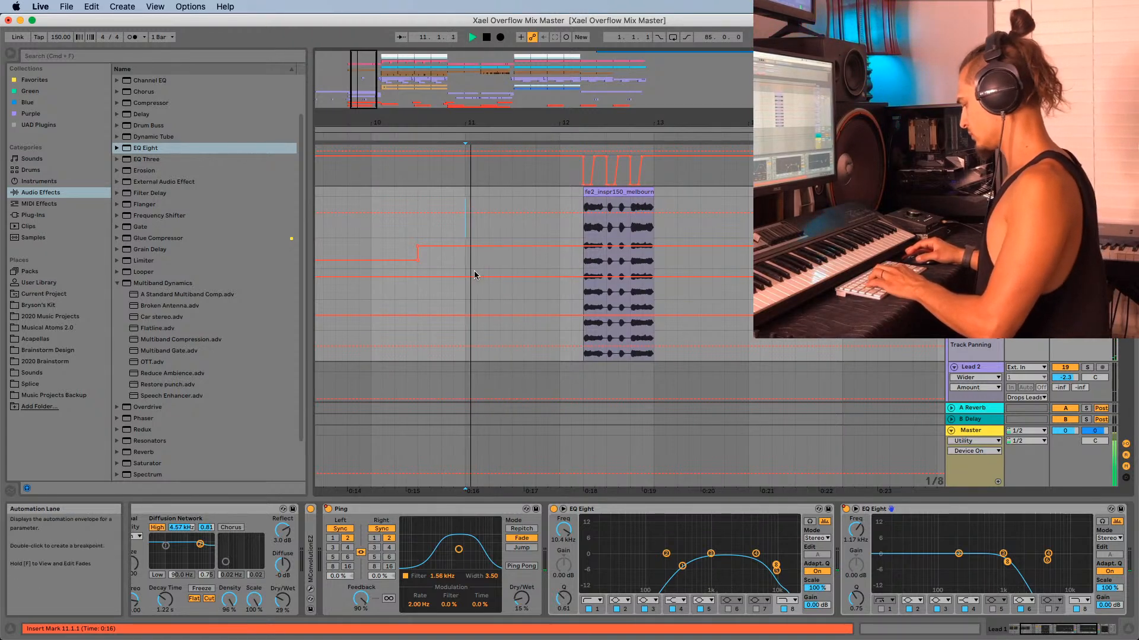
{"action": "key", "text": "space"}
{"action": "key", "text": "super+k"}
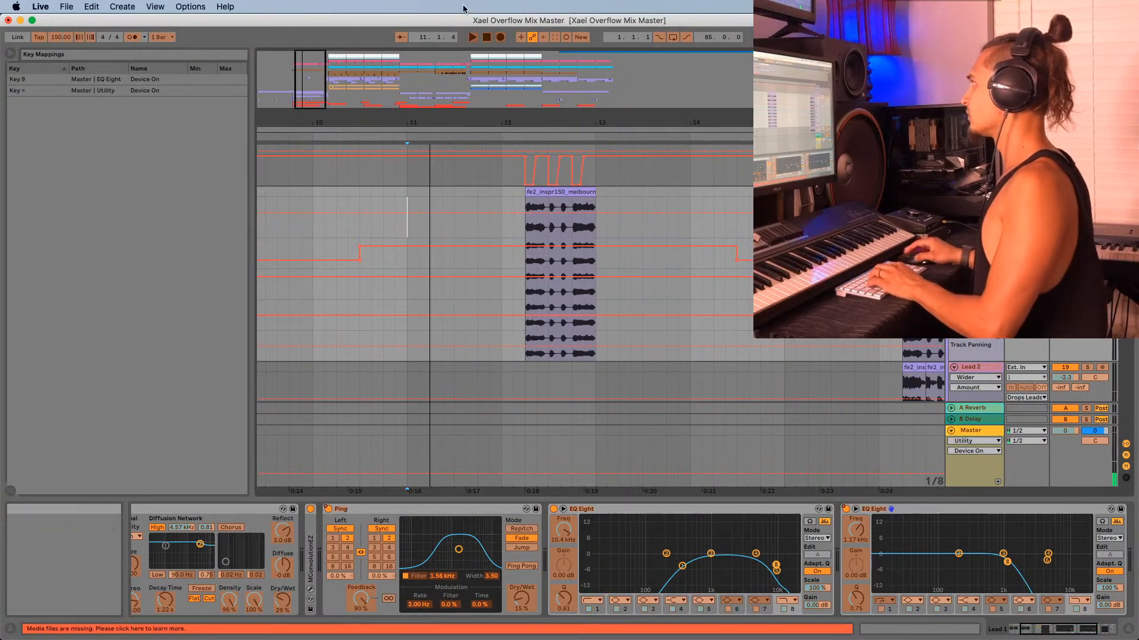
{"action": "left_click", "coordinate": [500, 36]}
{"action": "key", "text": "r"}
{"action": "key", "text": "super+k"}
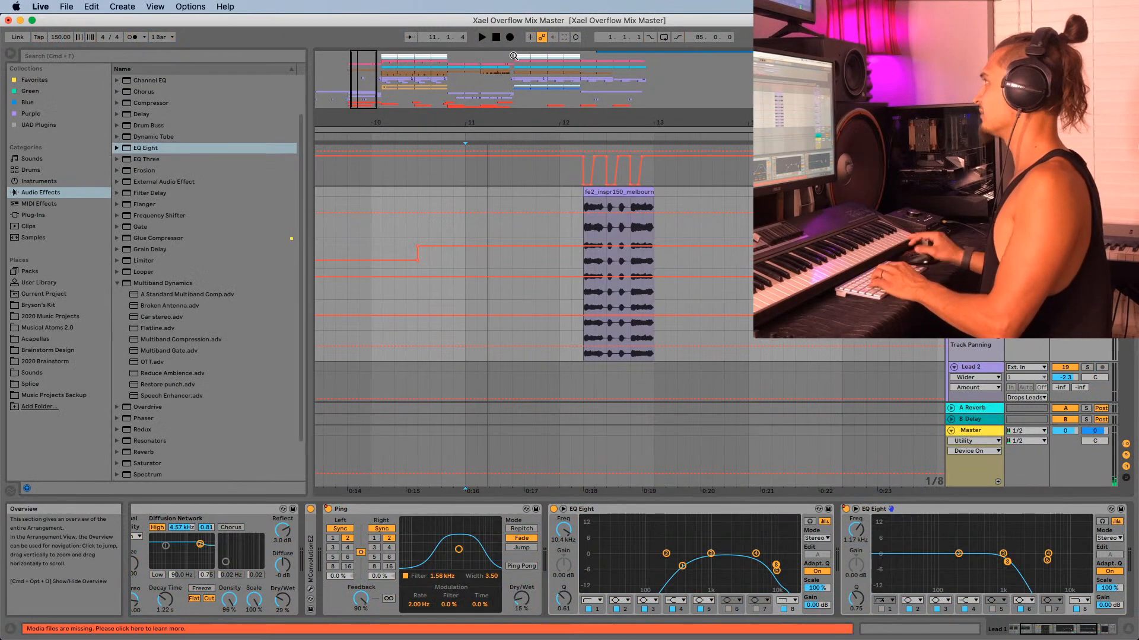
- Record an automation sweep of the second EQ Eight's high-cut frequency up to 3.98 kHz across the vocal clip and play it back
{"action": "key", "text": "r"}
{"action": "left_click_drag", "start_coordinate": [852, 537], "coordinate": [852, 527]}
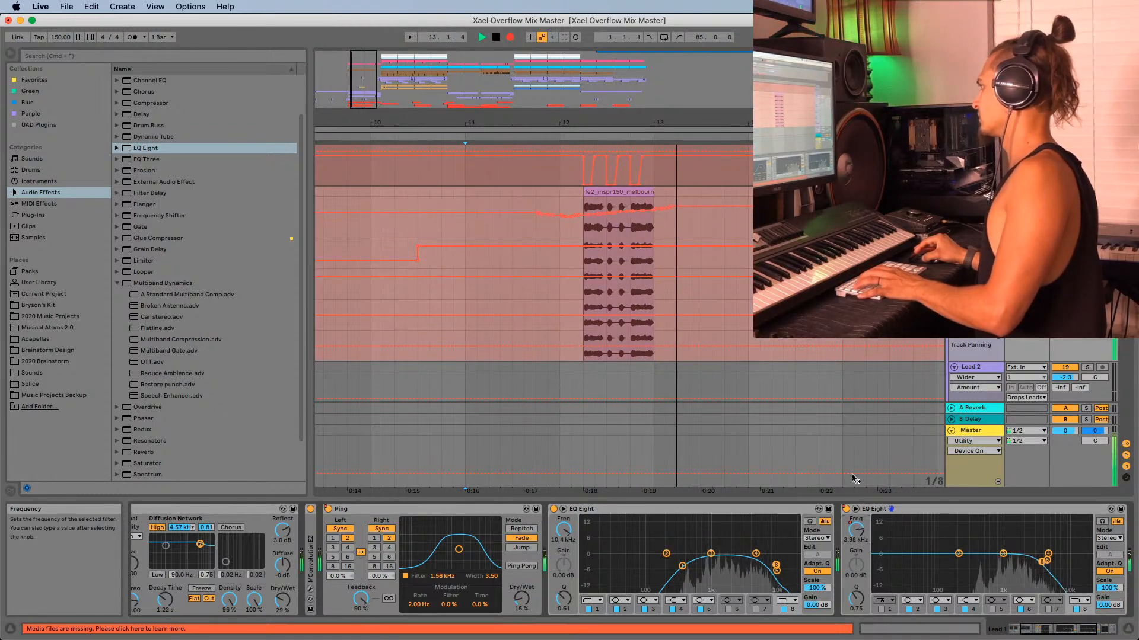
{"action": "key", "text": "space"}
{"action": "key", "text": "space"}
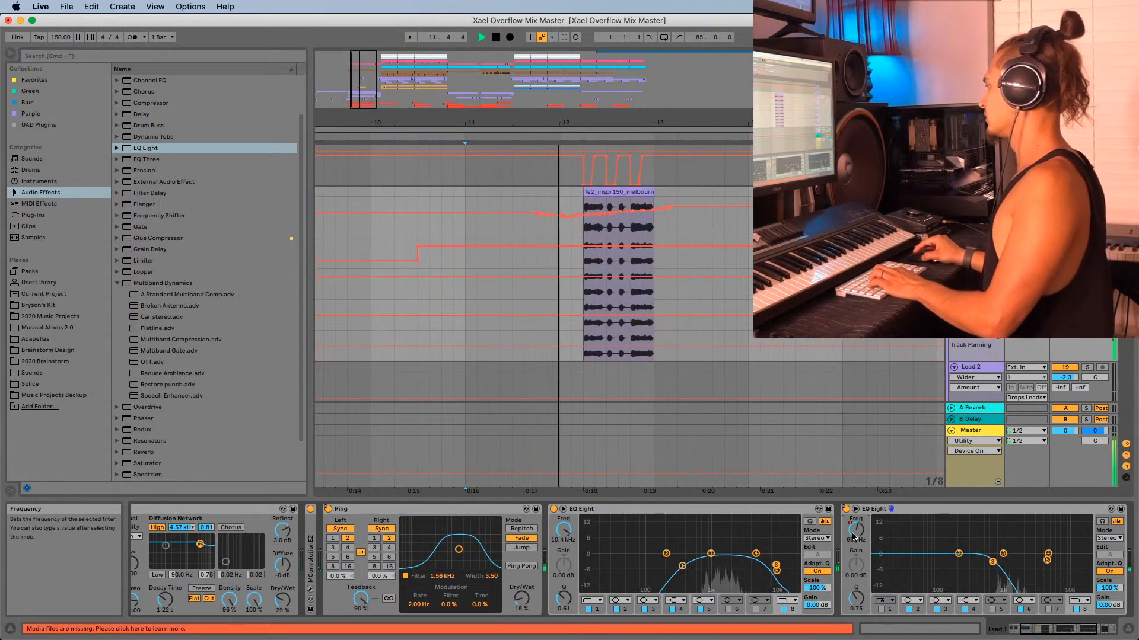
- Re-record the high-cut frequency sweep across the build's vocal clip, opening to 4.49 kHz, and play it back from 11.1.1
{"action": "key", "text": "r"}
{"action": "left_click_drag", "start_coordinate": [854, 531], "coordinate": [853, 522]}
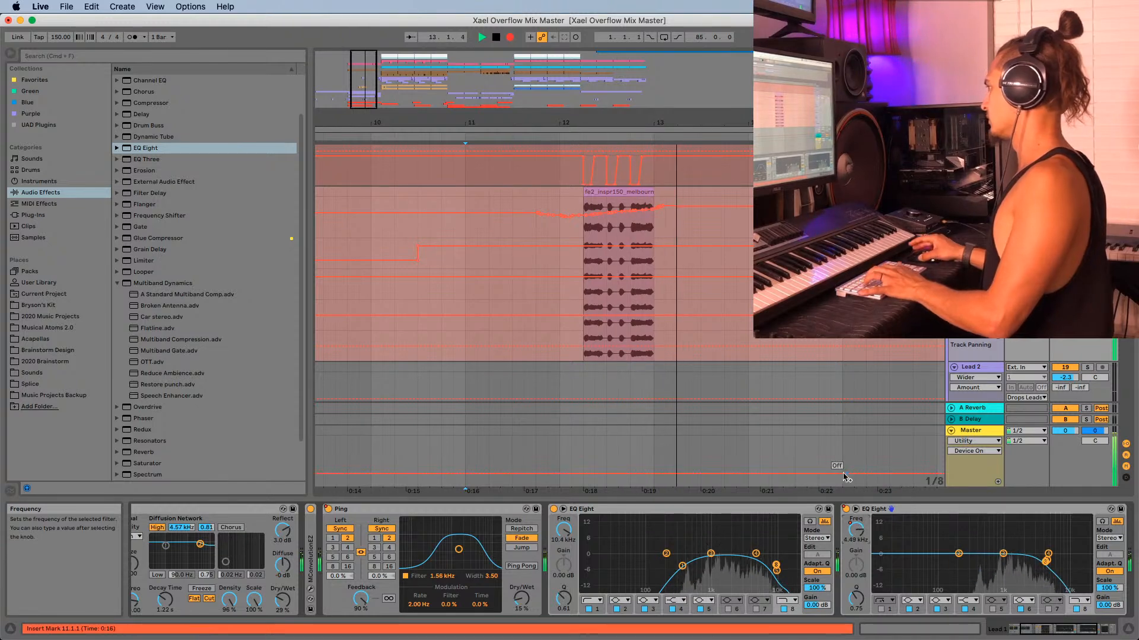
{"action": "left_click_drag", "start_coordinate": [666, 121], "coordinate": [666, 89]}
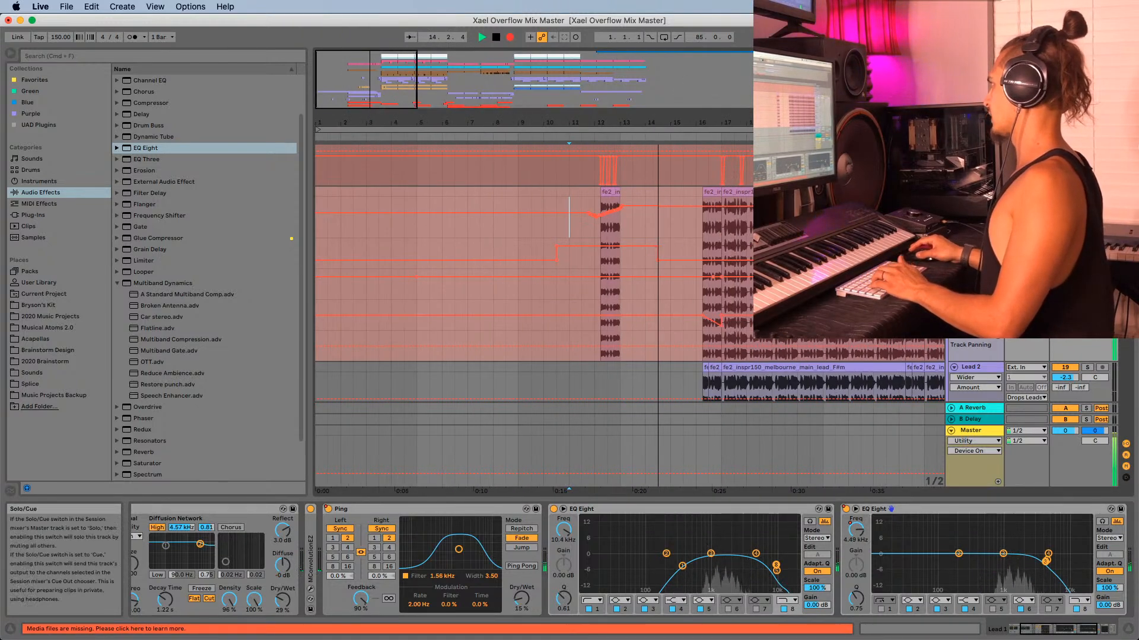
{"action": "key", "text": "space"}
{"action": "key", "text": "space"}
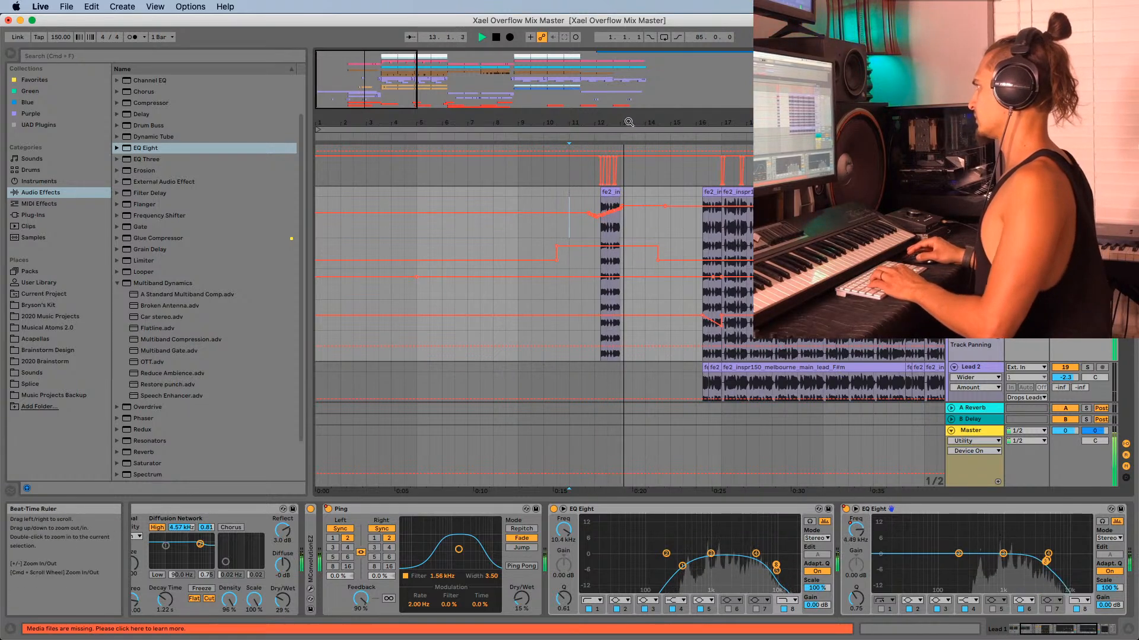
- Record a dip of 5.08 dB at 1.02 kHz on the second EQ Eight while the build's vocal plays
{"action": "left_click_drag", "start_coordinate": [628, 122], "coordinate": [628, 106]}
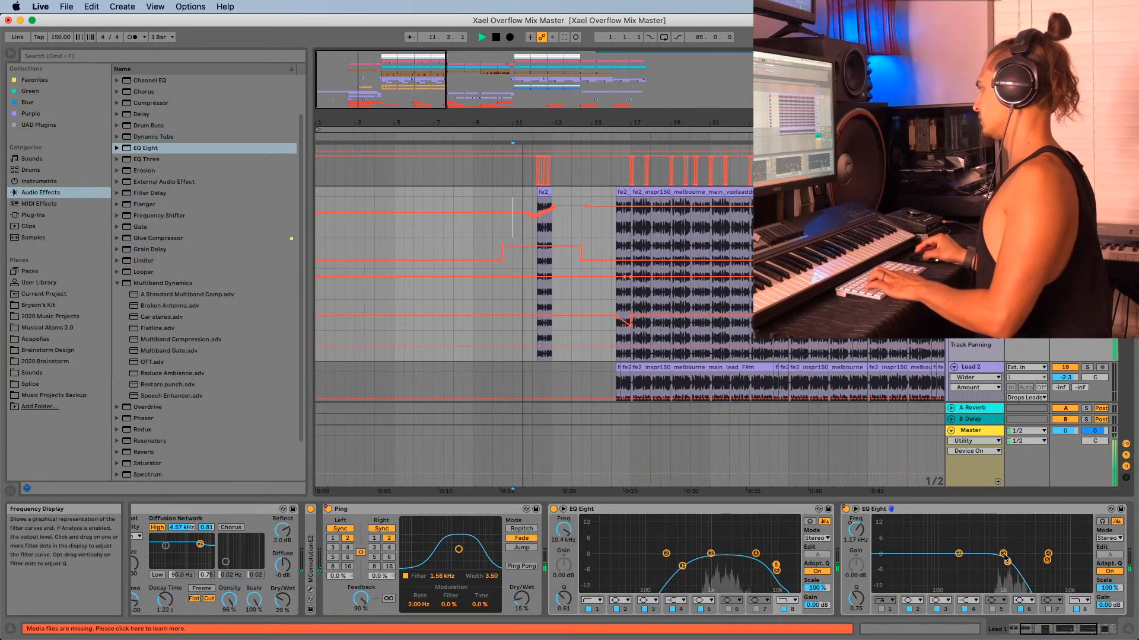
{"action": "left_click_drag", "start_coordinate": [1006, 558], "coordinate": [1003, 566]}
{"action": "left_click_drag", "start_coordinate": [421, 124], "coordinate": [421, 113]}
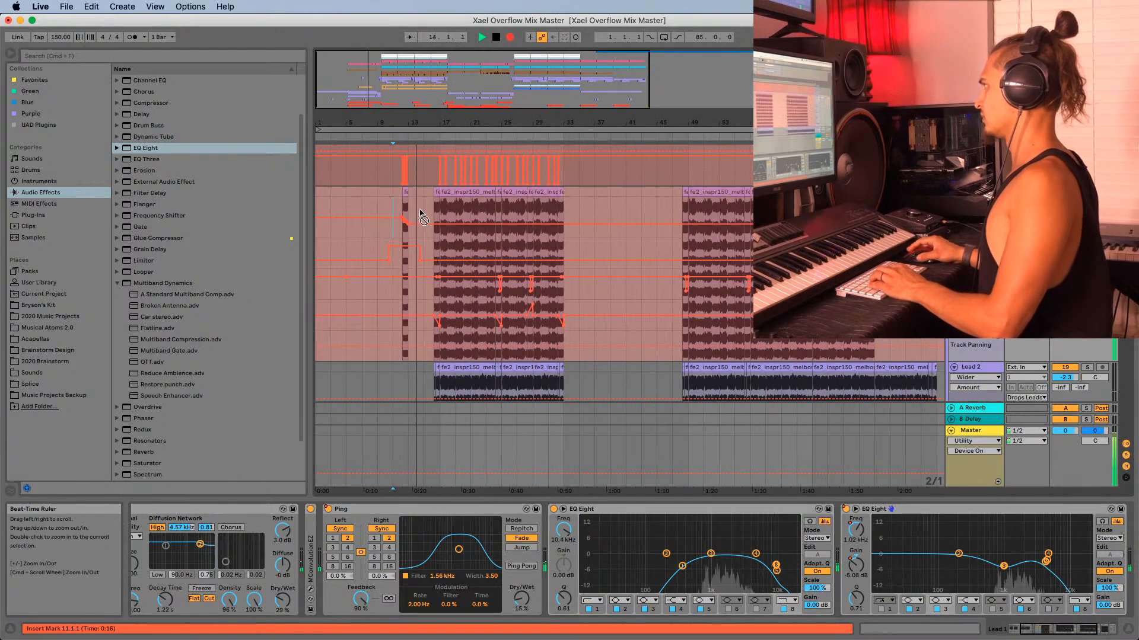
{"action": "key", "text": "space"}
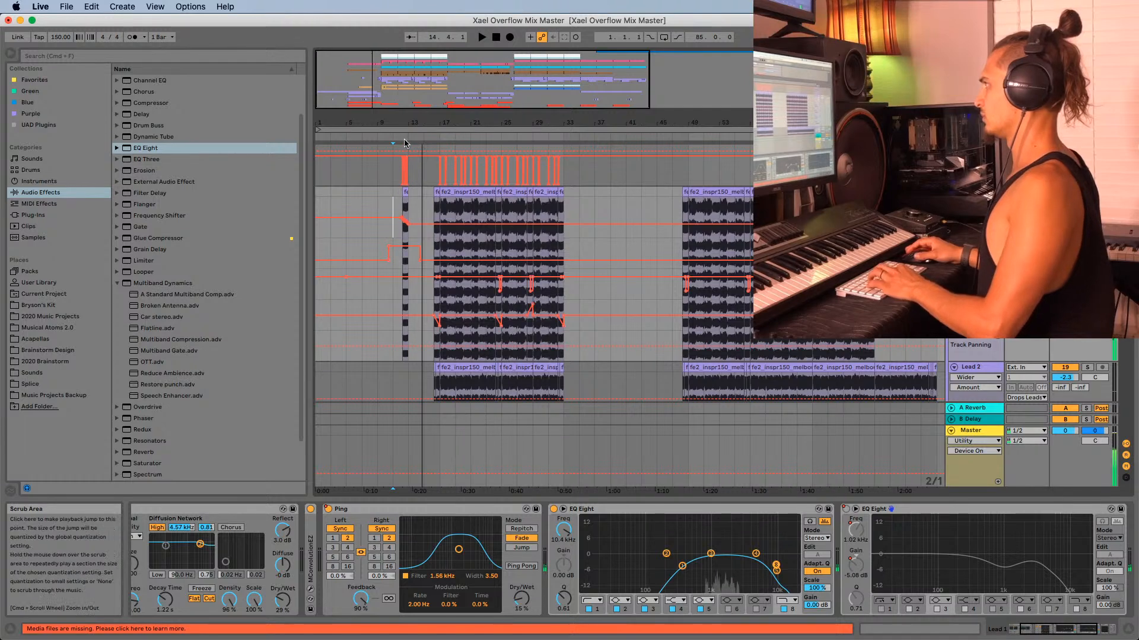
- Play the arrangement from bar 15 to check the lead's entry into the drop
{"action": "key", "text": "space"}
{"action": "left_click", "coordinate": [425, 208]}
{"action": "key", "text": "space"}
{"action": "key", "text": "space"}
{"action": "left_click_drag", "start_coordinate": [422, 120], "coordinate": [356, 138]}
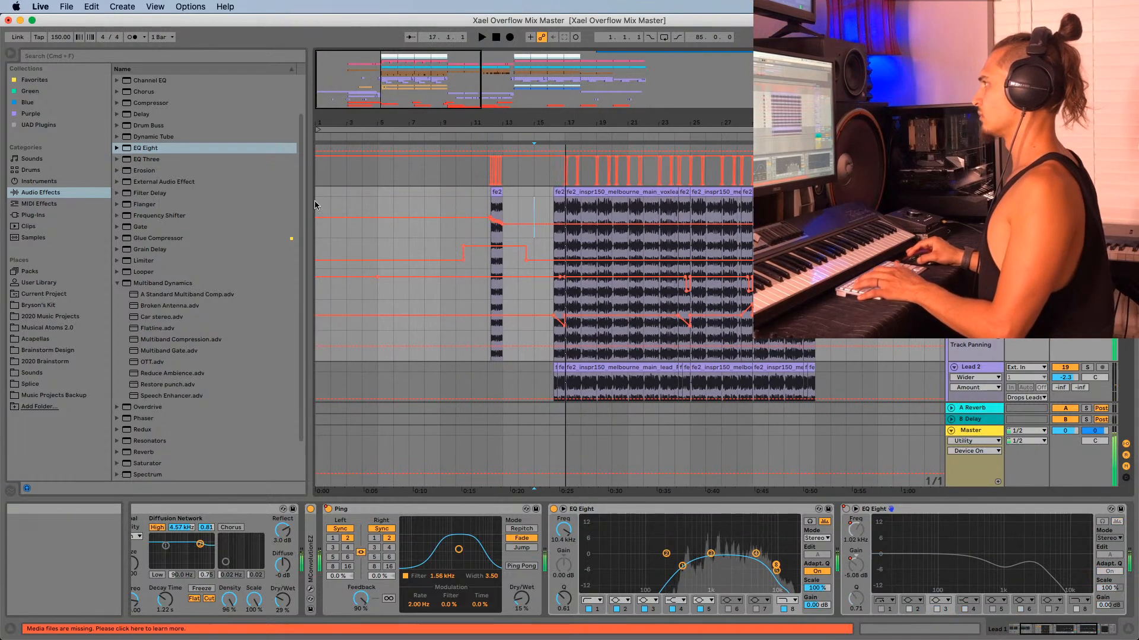
- Play the track from 1.1.1 and set the threshold of the Synths 3 group's Compressor to -12.0 dB
{"action": "left_click", "coordinate": [316, 195]}
{"action": "key", "text": "space"}
{"action": "key", "text": "space"}
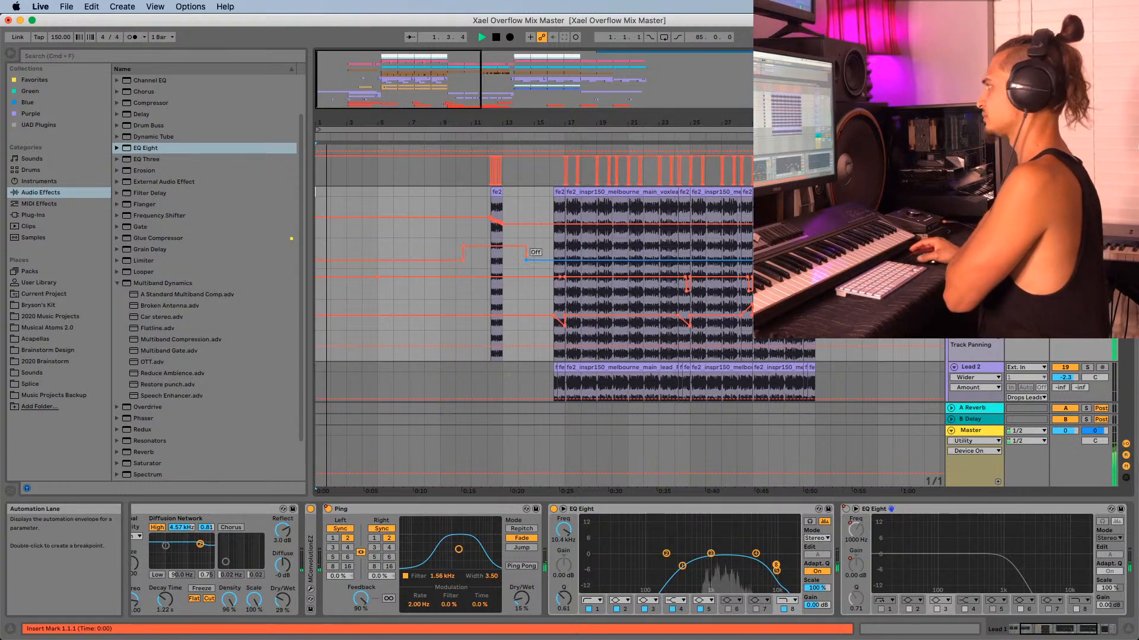
{"action": "scroll", "coordinate": [319, 182], "scroll_direction": "up", "scroll_amount": 3}
{"action": "scroll", "coordinate": [975, 309], "scroll_direction": "down", "scroll_amount": 12}
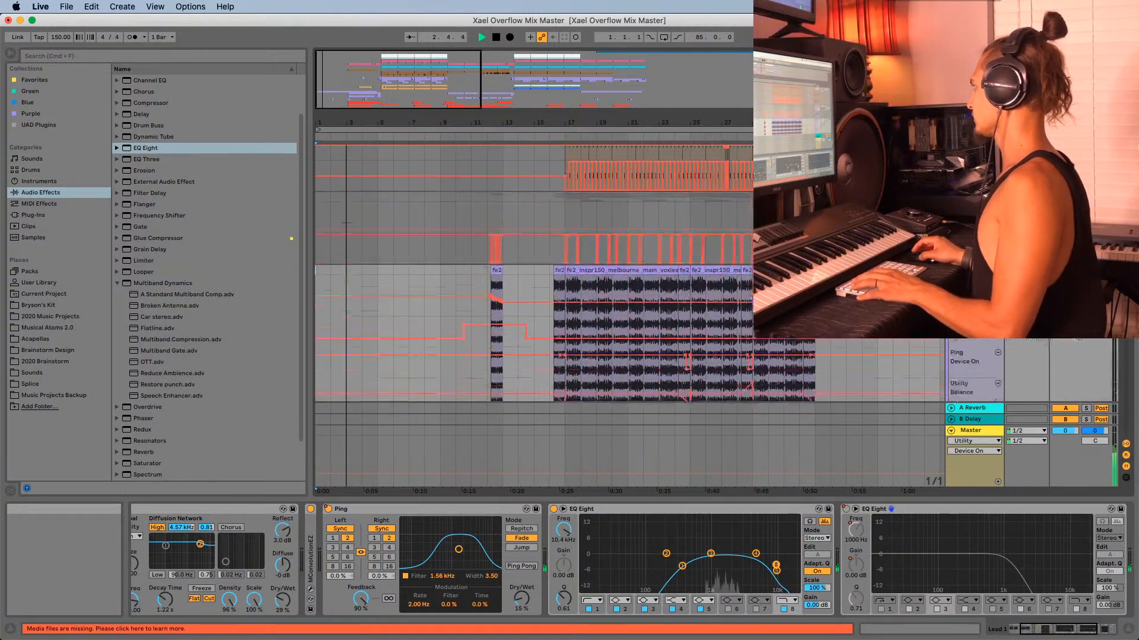
{"action": "scroll", "coordinate": [1121, 407], "scroll_direction": "up", "scroll_amount": 3}
{"action": "left_click", "coordinate": [975, 197]}
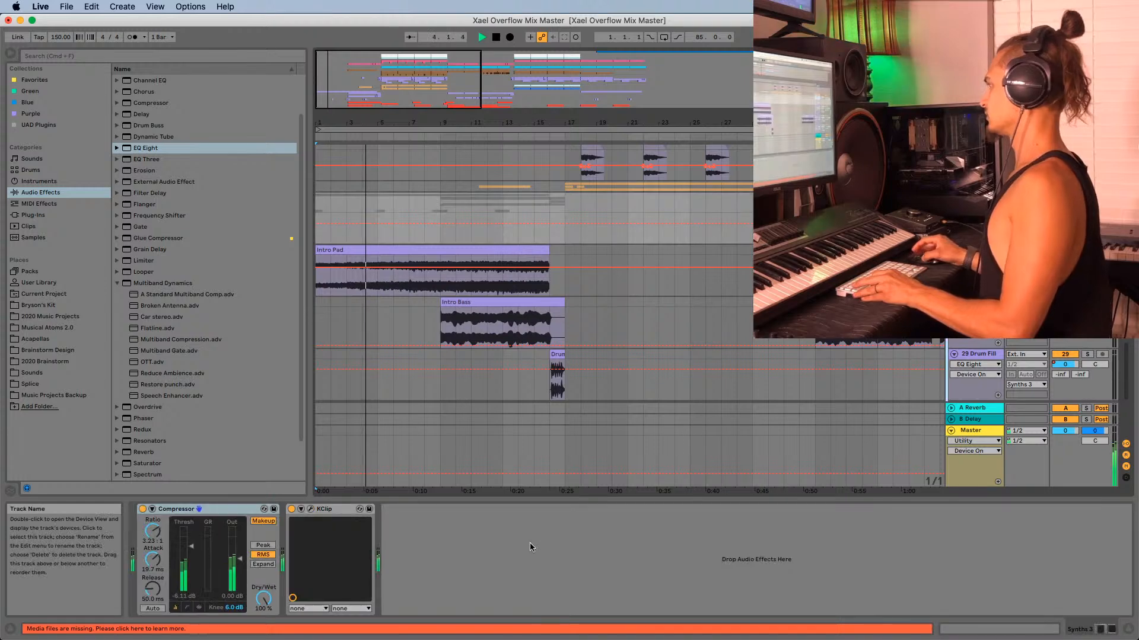
{"action": "left_click_drag", "start_coordinate": [191, 550], "coordinate": [191, 551]}
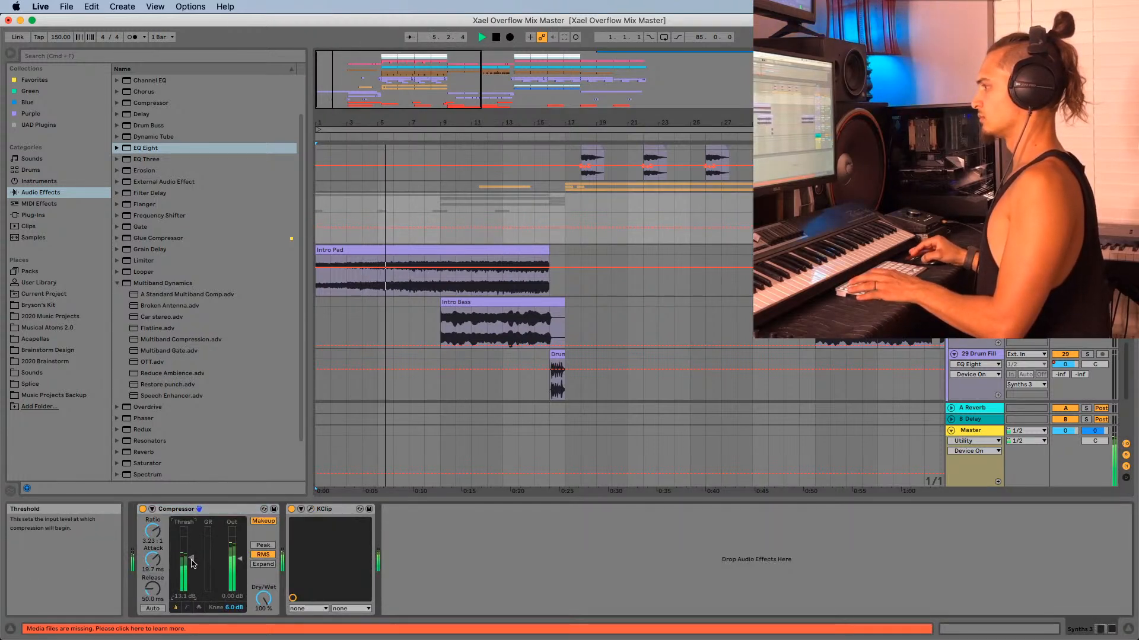
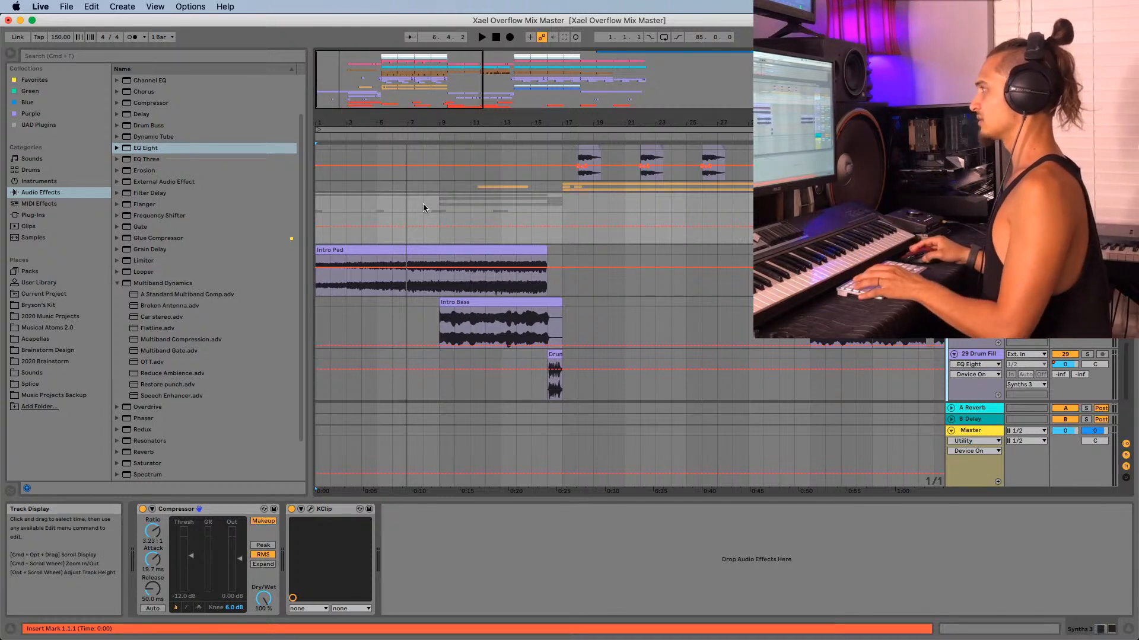
- Play the build from 9.1.1 and 10.1.1 and look over the lead, percussion and synth tracks
{"action": "left_click", "coordinate": [439, 206]}
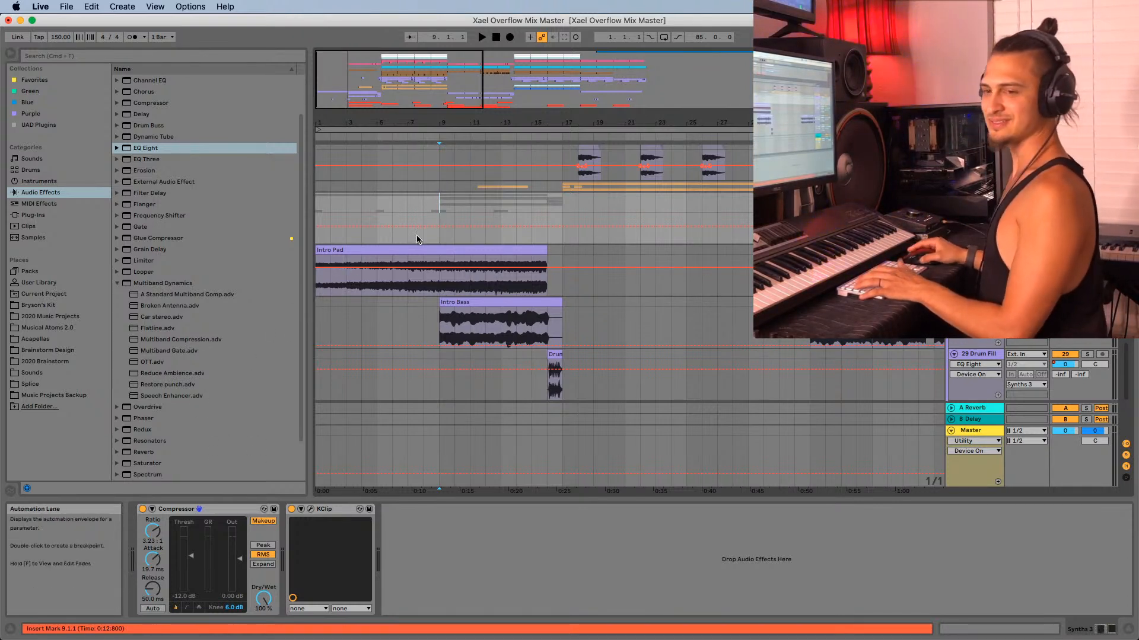
{"action": "key", "text": "space"}
{"action": "left_click", "coordinate": [454, 205]}
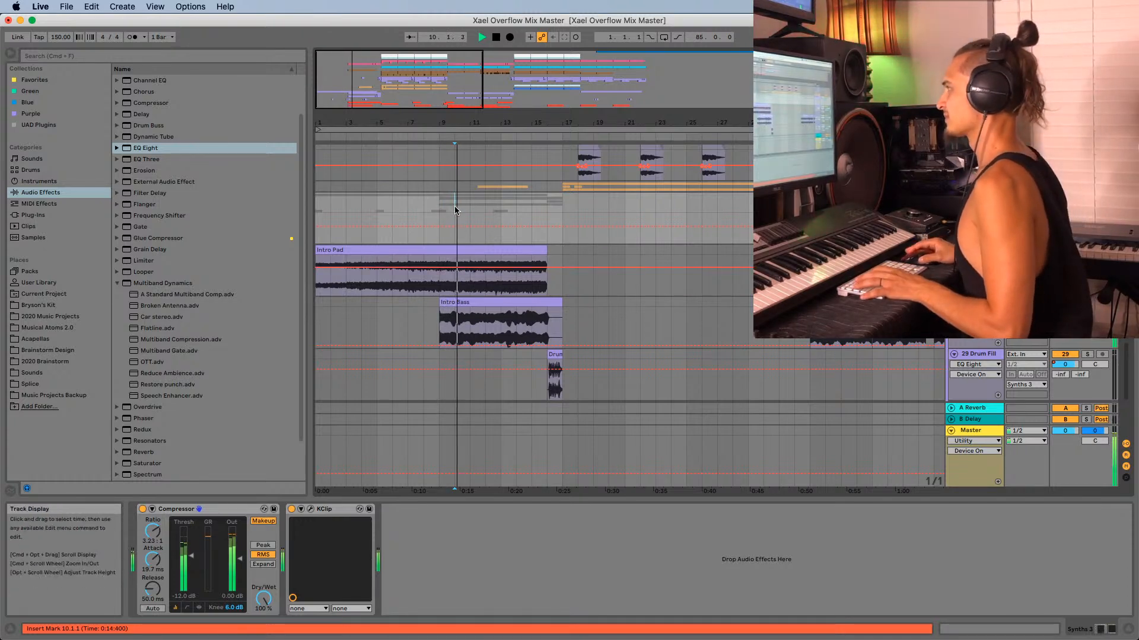
{"action": "scroll", "coordinate": [570, 281], "scroll_direction": "down", "scroll_amount": 10}
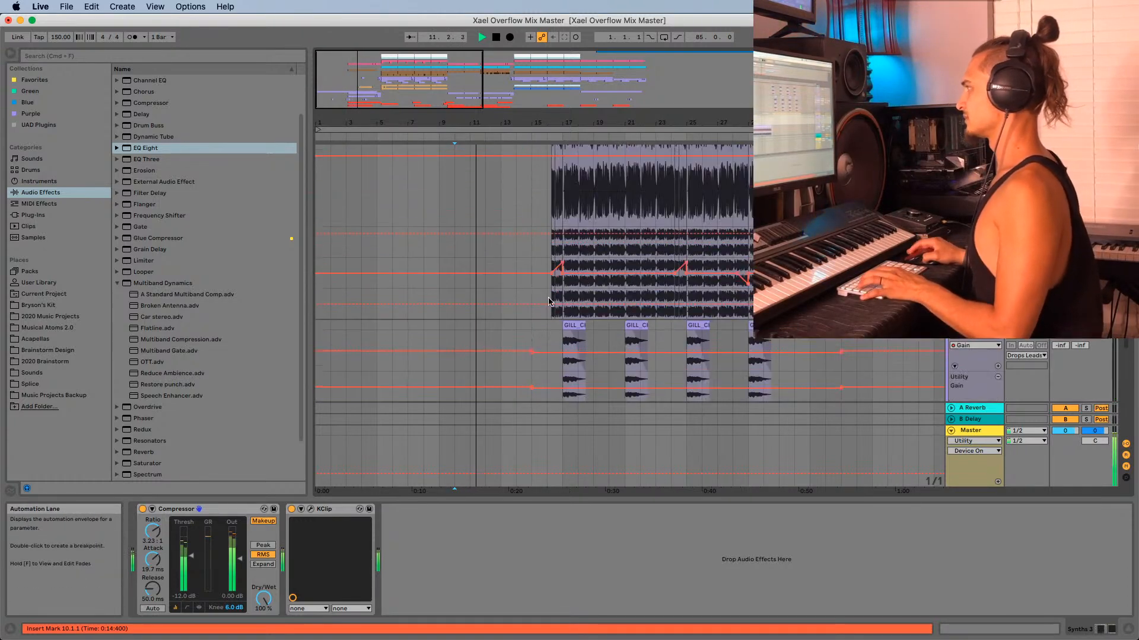
{"action": "scroll", "coordinate": [542, 306], "scroll_direction": "up", "scroll_amount": 10}
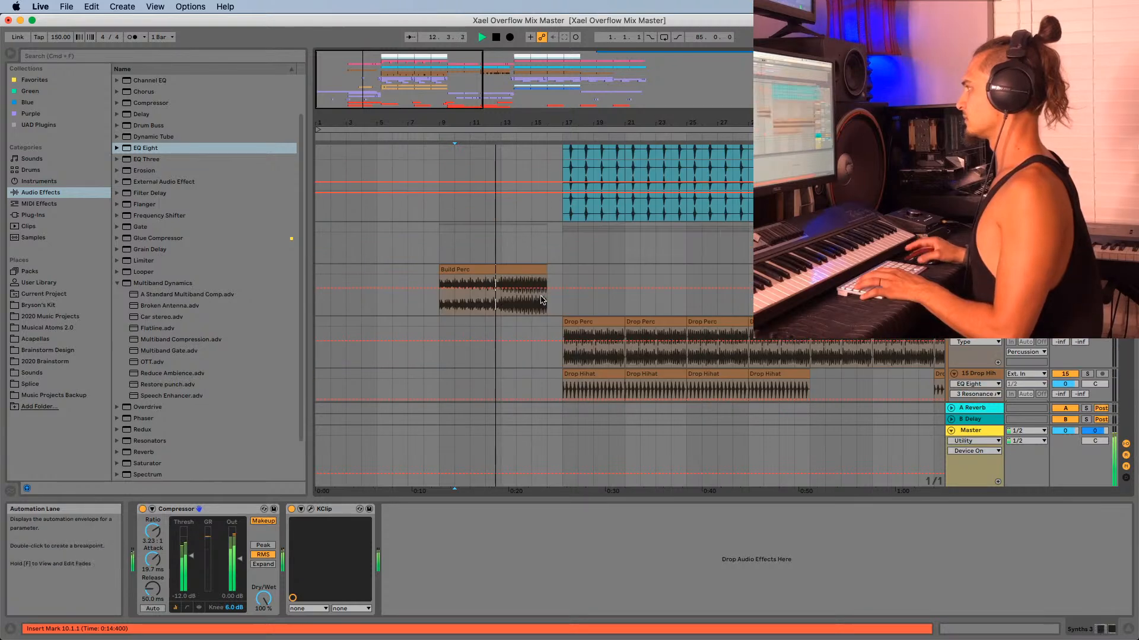
{"action": "scroll", "coordinate": [541, 300], "scroll_direction": "down", "scroll_amount": 15}
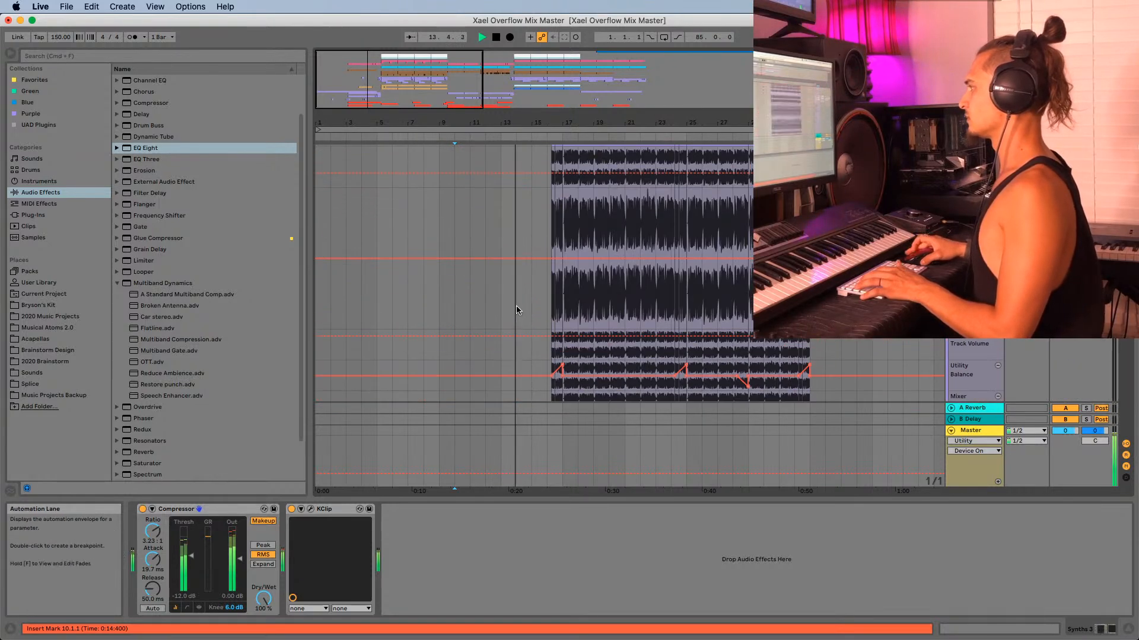
- Inspect the pad's device chain and audition the Build Kick track from 9.1.1
{"action": "left_click", "coordinate": [446, 287]}
{"action": "scroll", "coordinate": [446, 288], "scroll_direction": "up", "scroll_amount": 10}
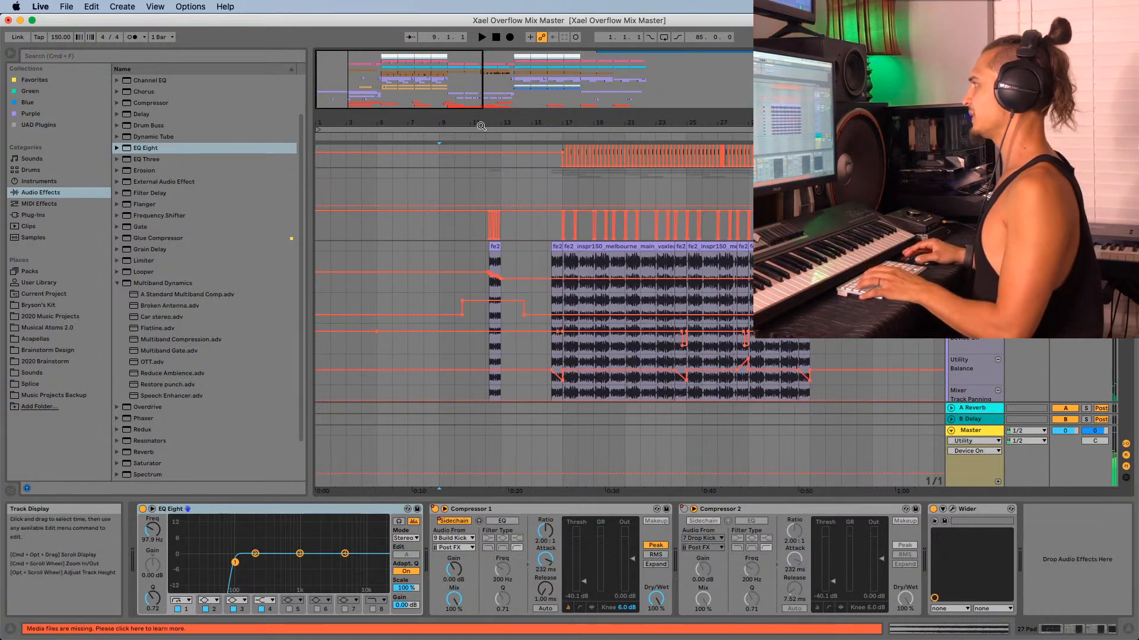
{"action": "left_click_drag", "start_coordinate": [482, 123], "coordinate": [485, 235]}
{"action": "scroll", "coordinate": [482, 290], "scroll_direction": "up", "scroll_amount": 15}
{"action": "scroll", "coordinate": [483, 295], "scroll_direction": "up", "scroll_amount": 5}
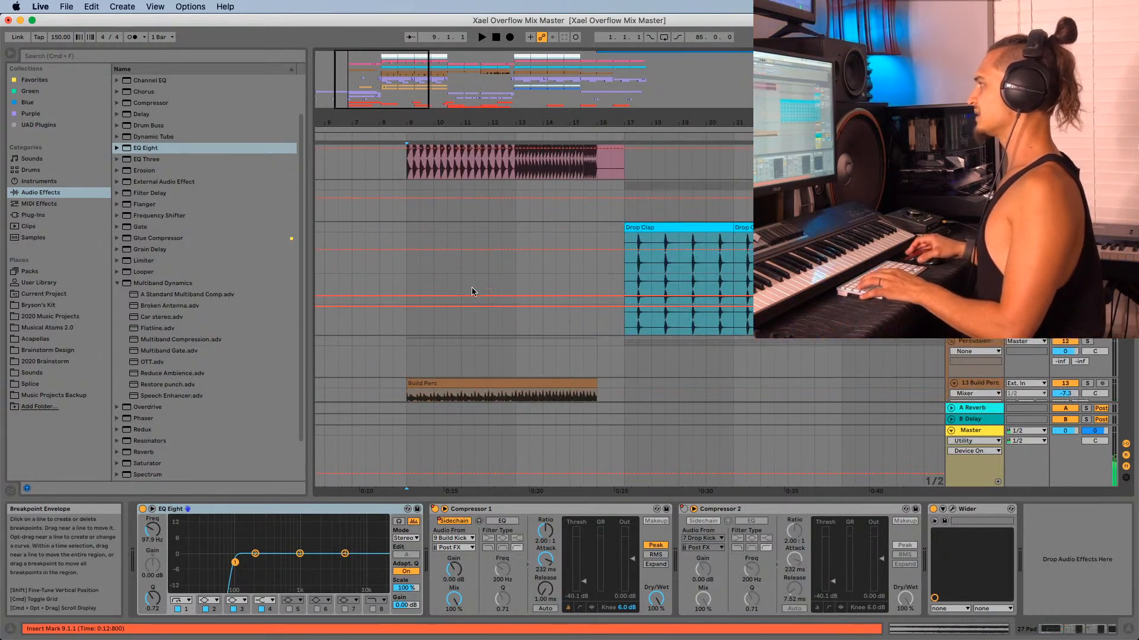
{"action": "left_click", "coordinate": [423, 200]}
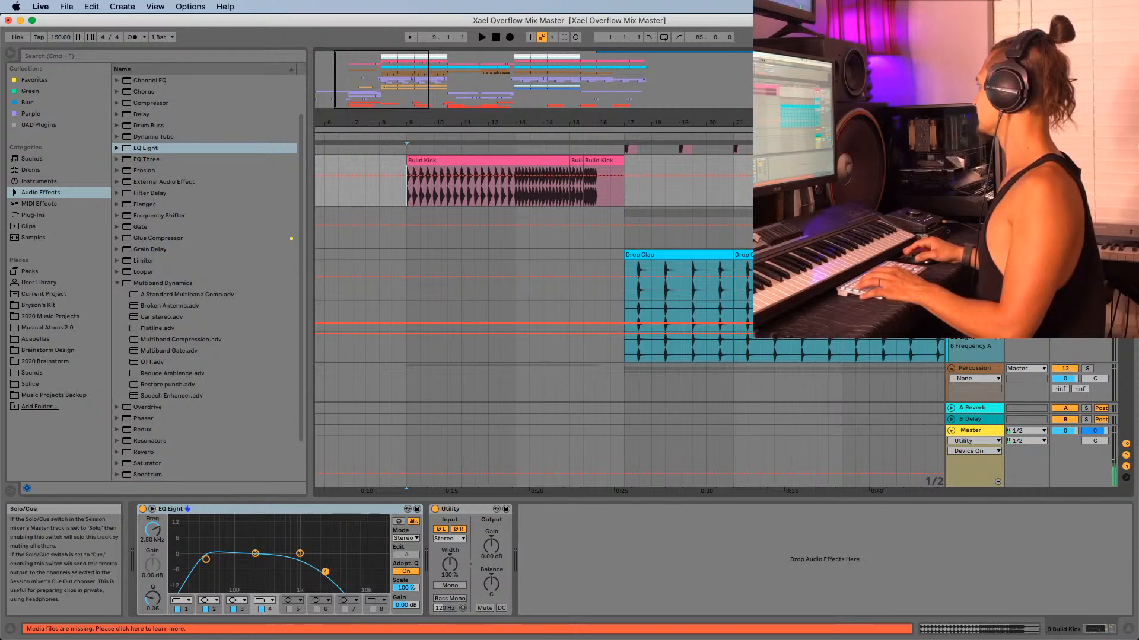
{"action": "key", "text": "space"}
{"action": "left_click_drag", "start_coordinate": [436, 125], "coordinate": [444, 219]}
{"action": "key", "text": "space"}
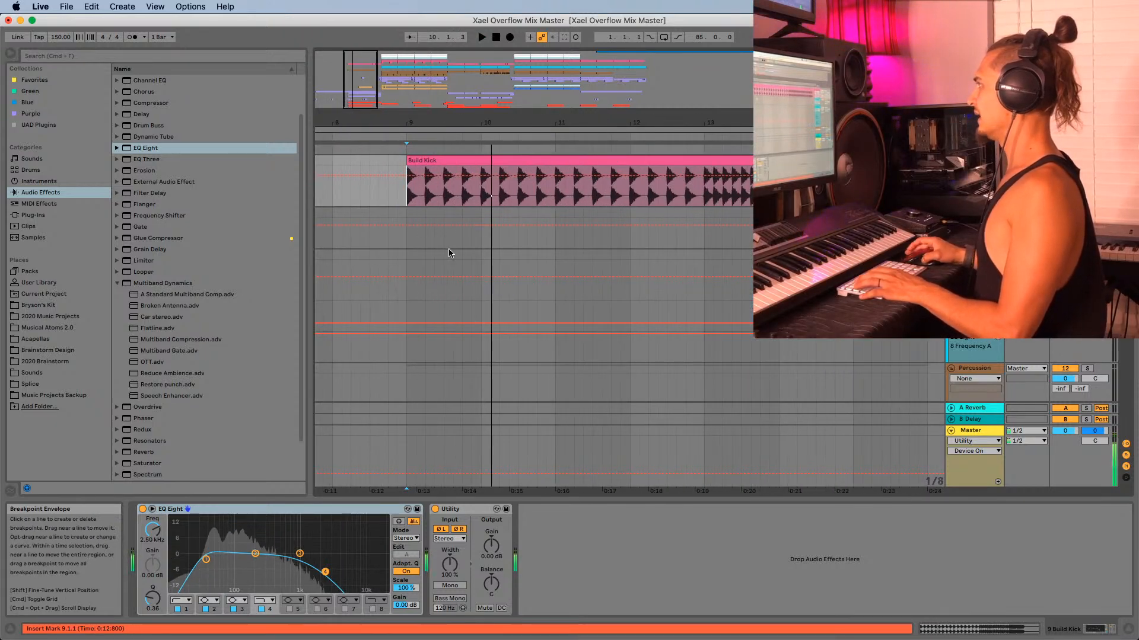
- Return to the Intro Pad track and play it from 9.1.1 to check its kick sidechain compression
{"action": "scroll", "coordinate": [536, 214], "scroll_direction": "up", "scroll_amount": 5}
{"action": "scroll", "coordinate": [541, 273], "scroll_direction": "down", "scroll_amount": 15}
{"action": "scroll", "coordinate": [522, 294], "scroll_direction": "up", "scroll_amount": 5}
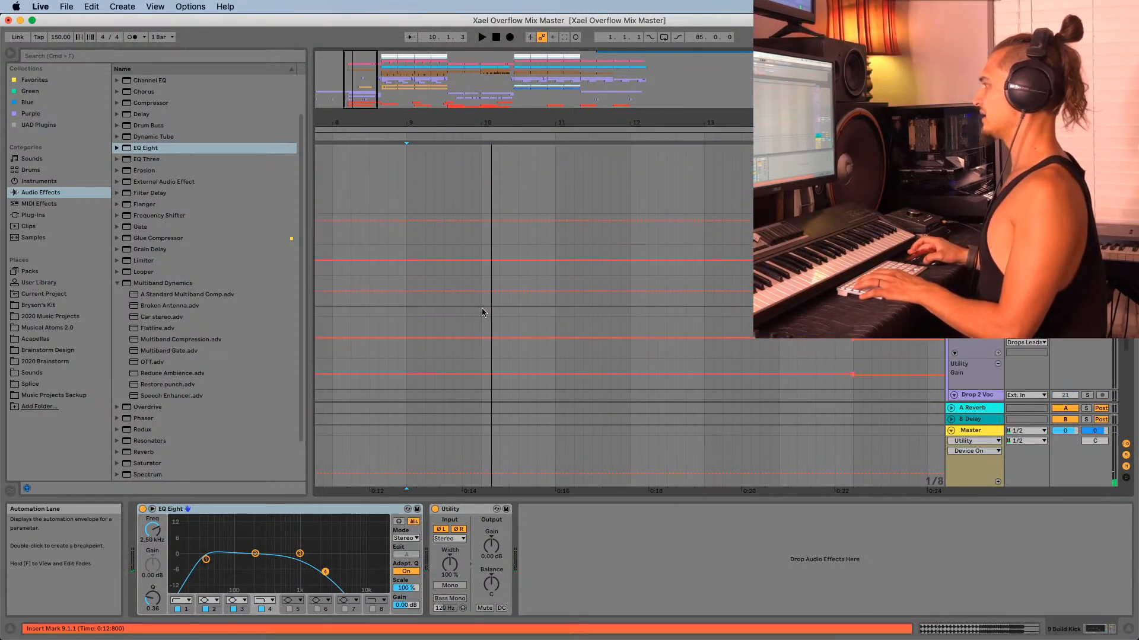
{"action": "left_click", "coordinate": [416, 327]}
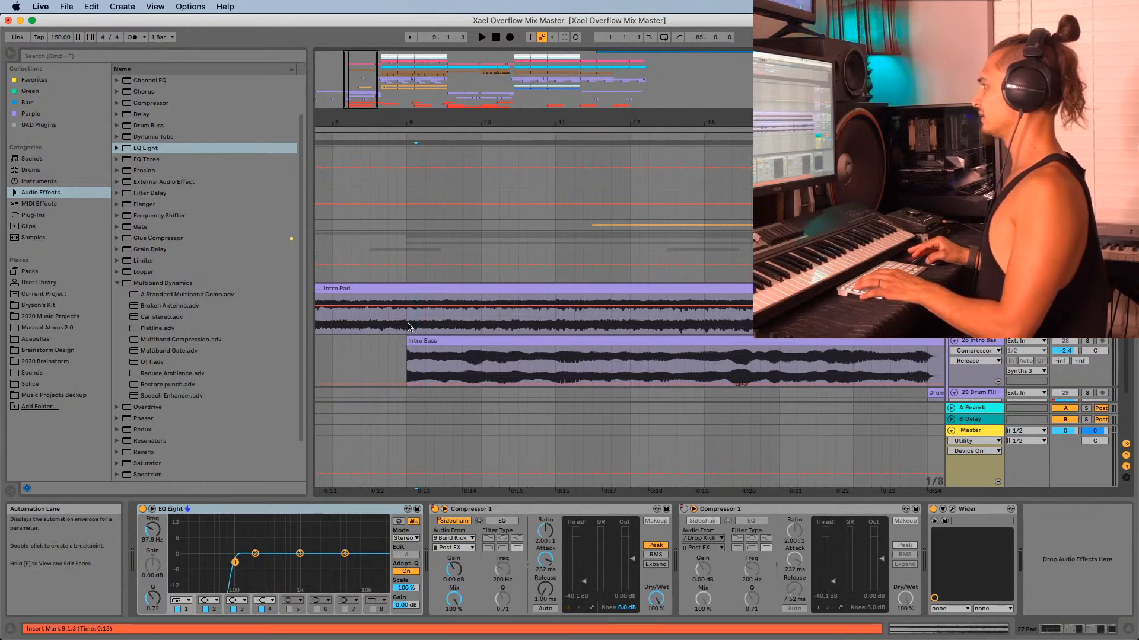
{"action": "left_click", "coordinate": [407, 327]}
{"action": "key", "text": "space"}
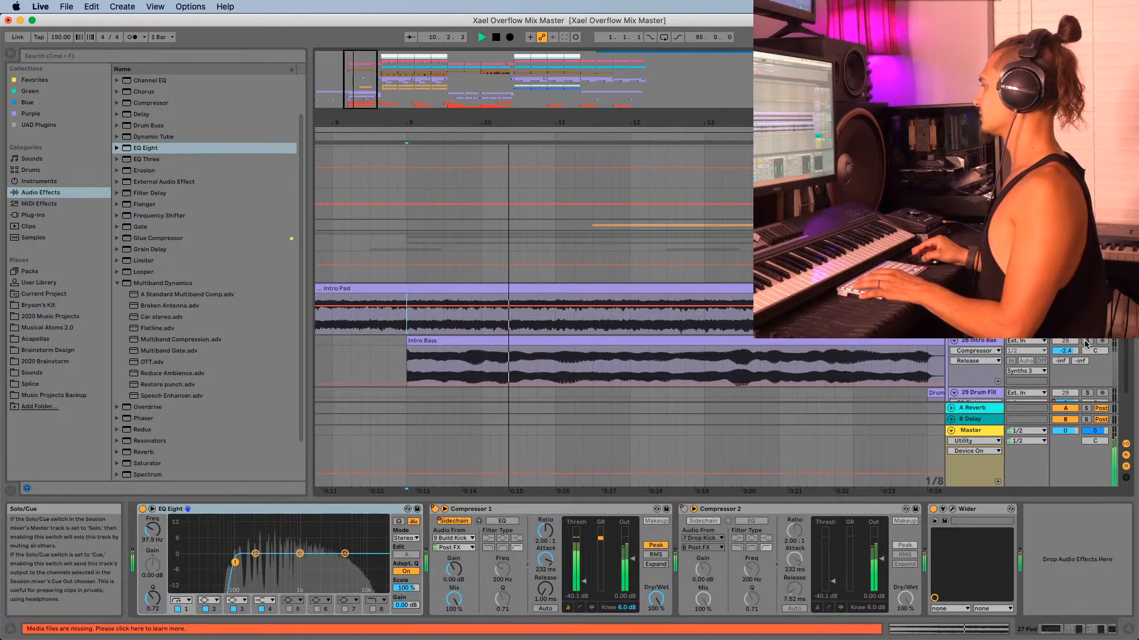
{"action": "key", "text": "space"}
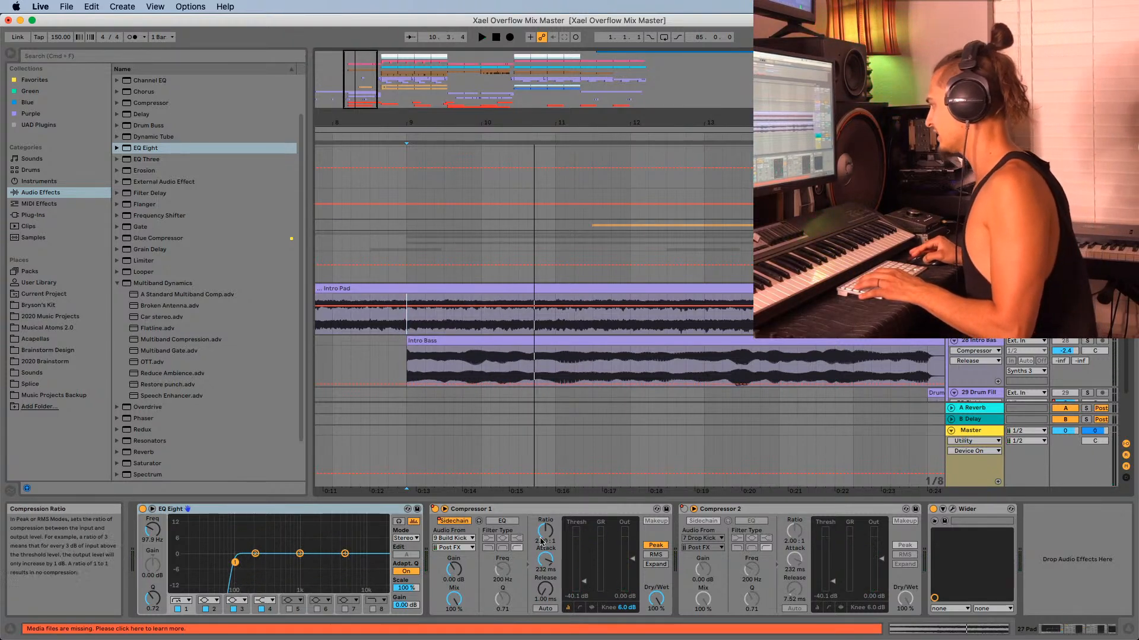
- Set the pad's Compressor 1 to a 4.20:1 ratio, 0.01 ms attack and -18.7 dB threshold, with Auto release enabled
{"action": "left_click_drag", "start_coordinate": [545, 531], "coordinate": [545, 516]}
{"action": "key", "text": "space"}
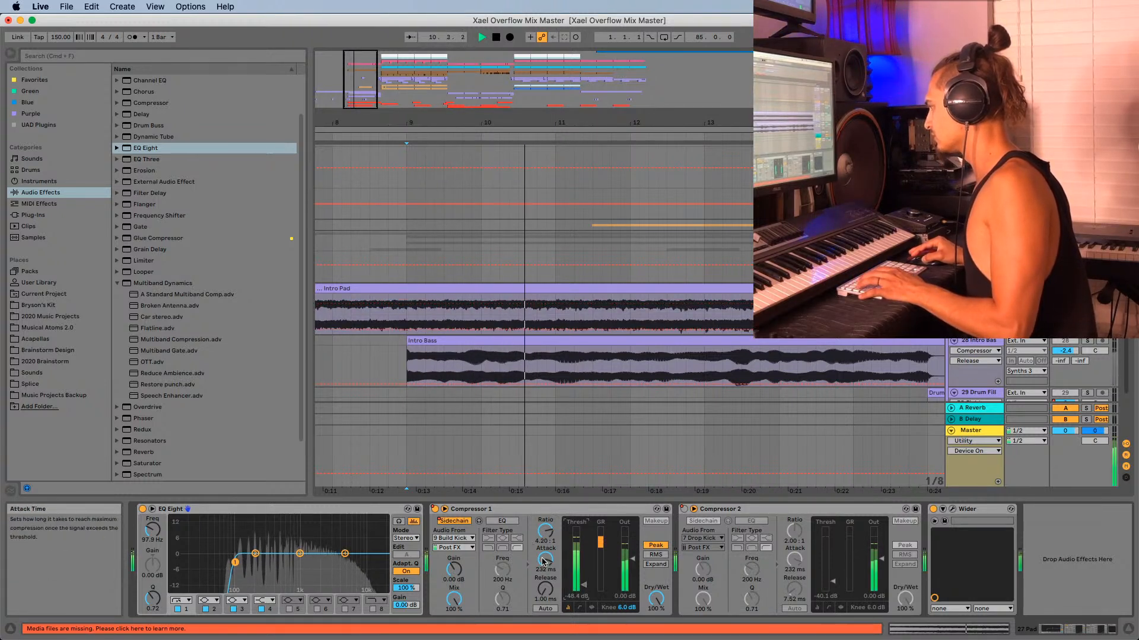
{"action": "mouse_move", "coordinate": [545, 559]}
{"action": "left_mouse_down"}
{"action": "mouse_move", "coordinate": [545, 570]}
{"action": "mouse_move", "coordinate": [545, 557]}
{"action": "mouse_move", "coordinate": [593, 557]}
{"action": "left_mouse_up"}
{"action": "left_click", "coordinate": [545, 608]}
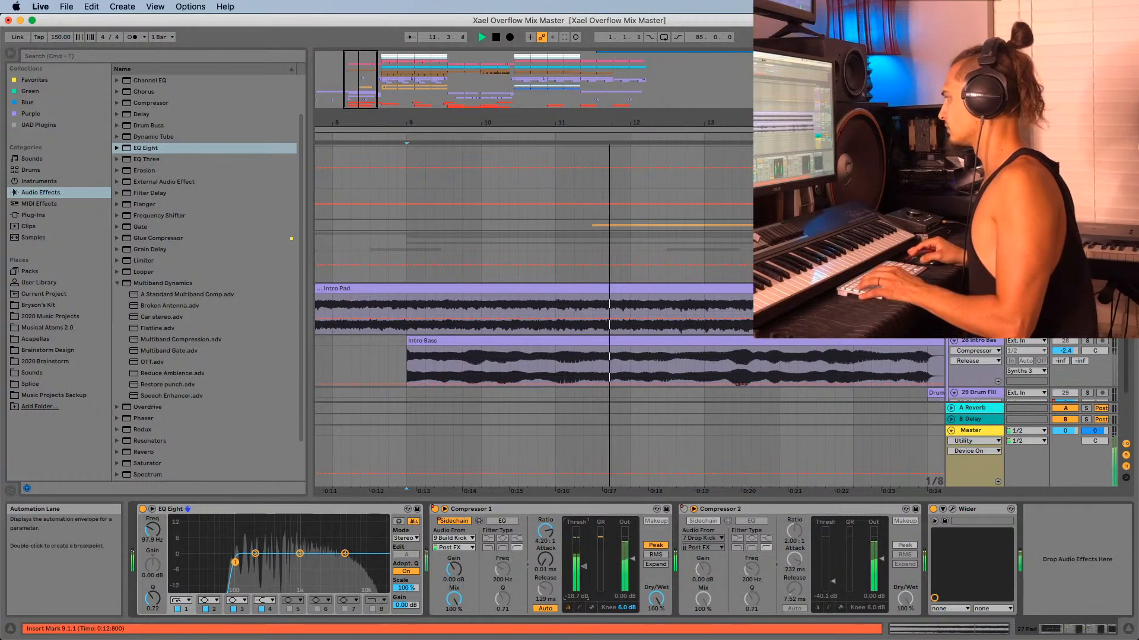
- Replay the build from 9.1.1 and compare the pad's sidechain ducking with the Build Kick and other intro tracks
{"action": "scroll", "coordinate": [1025, 309], "scroll_direction": "up", "scroll_amount": 10}
{"action": "scroll", "coordinate": [1026, 308], "scroll_direction": "up", "scroll_amount": 10}
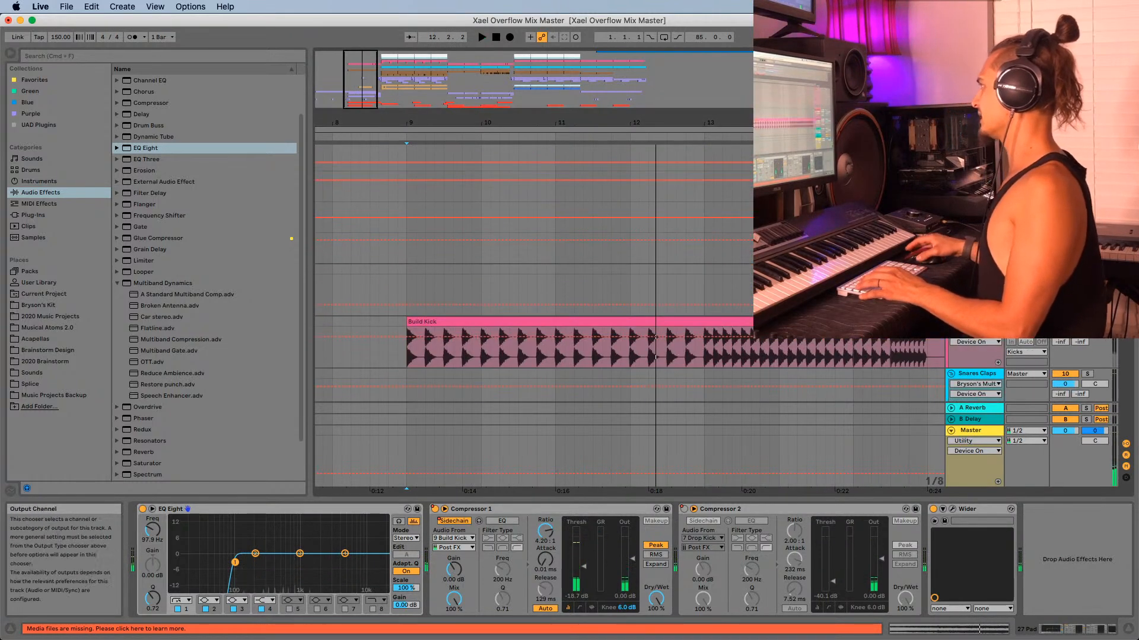
{"action": "key", "text": "space"}
{"action": "key", "text": "space"}
{"action": "scroll", "coordinate": [488, 267], "scroll_direction": "down", "scroll_amount": 15}
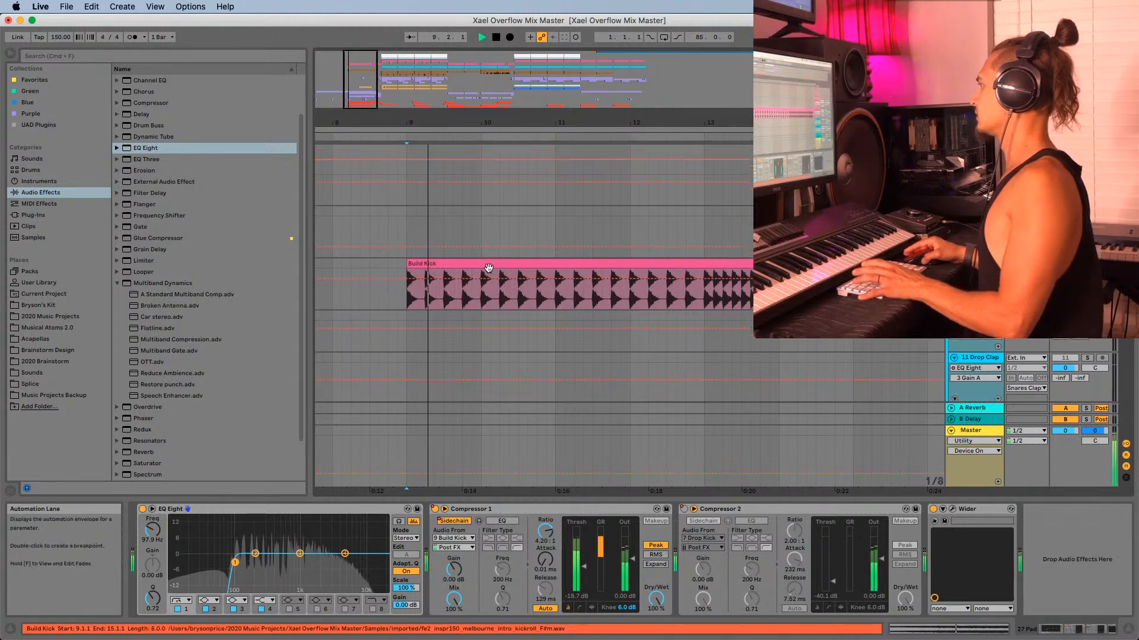
{"action": "scroll", "coordinate": [572, 364], "scroll_direction": "down", "scroll_amount": 10}
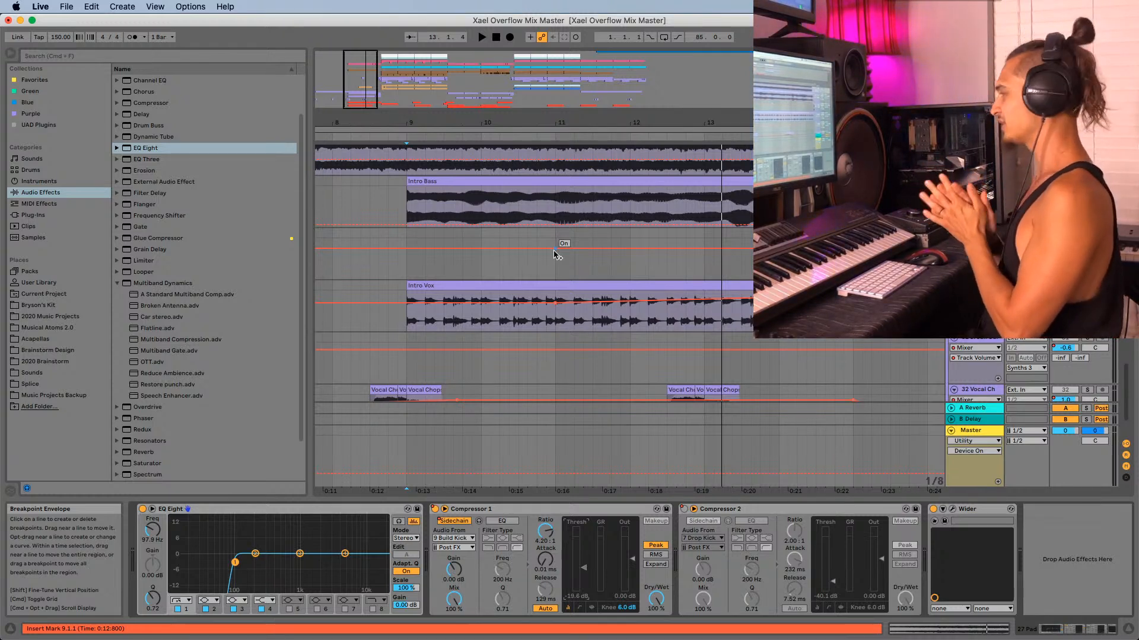
- Play the build from 9.1.1 and compare the device chains of the Intro Vox and Intro Bass tracks
{"action": "left_click", "coordinate": [446, 286]}
{"action": "key", "text": "space"}
{"action": "key", "text": "space"}
{"action": "left_click_drag", "start_coordinate": [460, 122], "coordinate": [460, 111]}
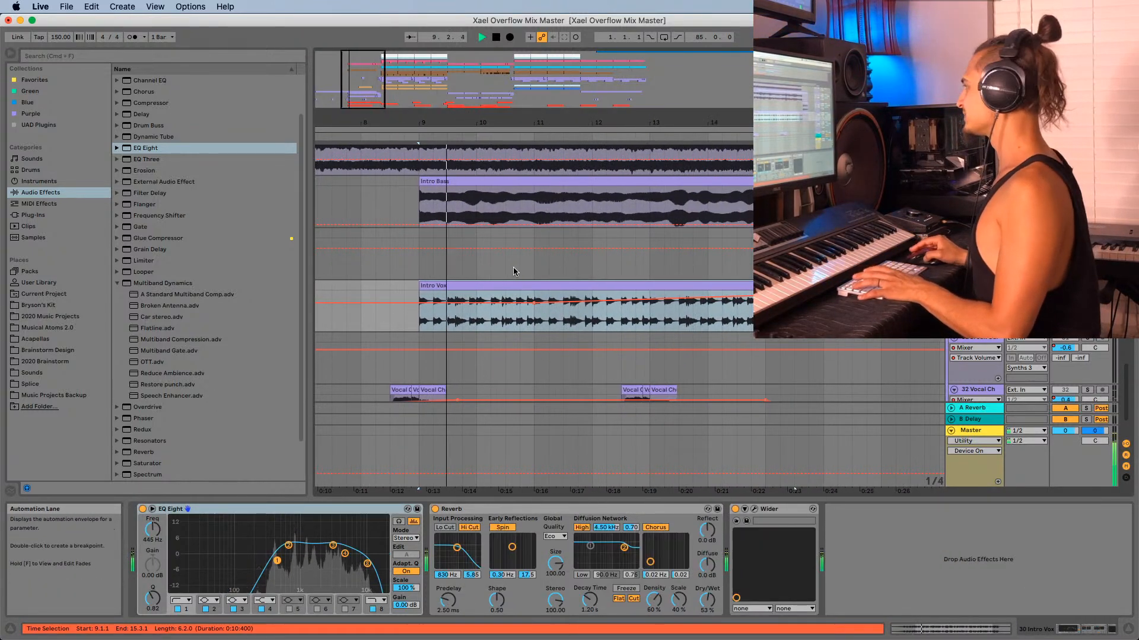
{"action": "key", "text": "space"}
{"action": "scroll", "coordinate": [668, 300], "scroll_direction": "up", "scroll_amount": 3}
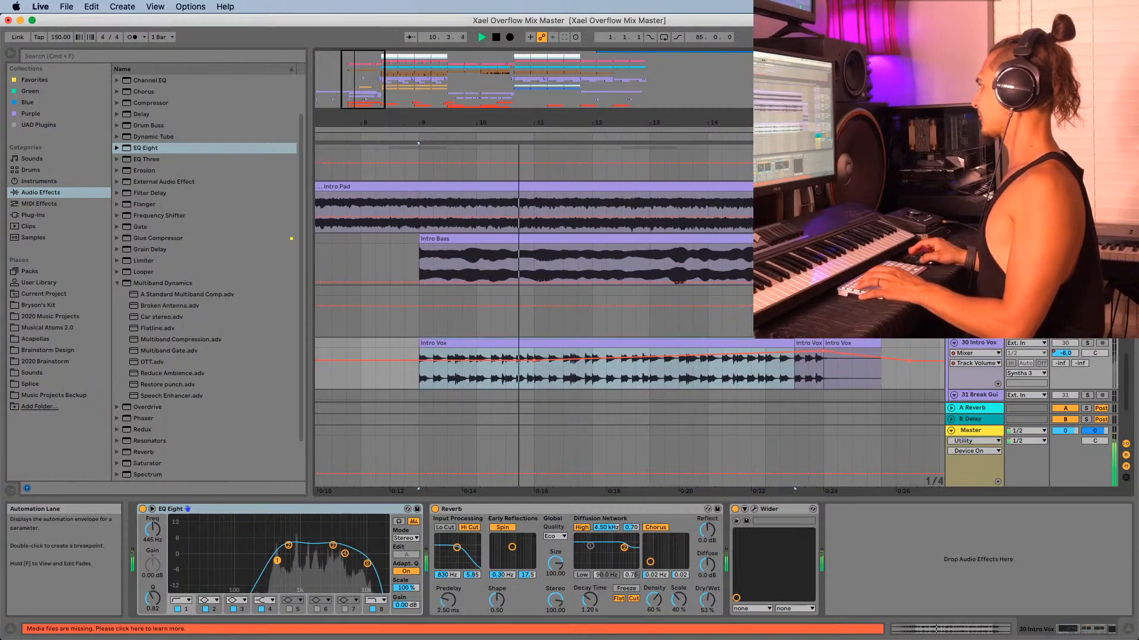
{"action": "left_click", "coordinate": [976, 239]}
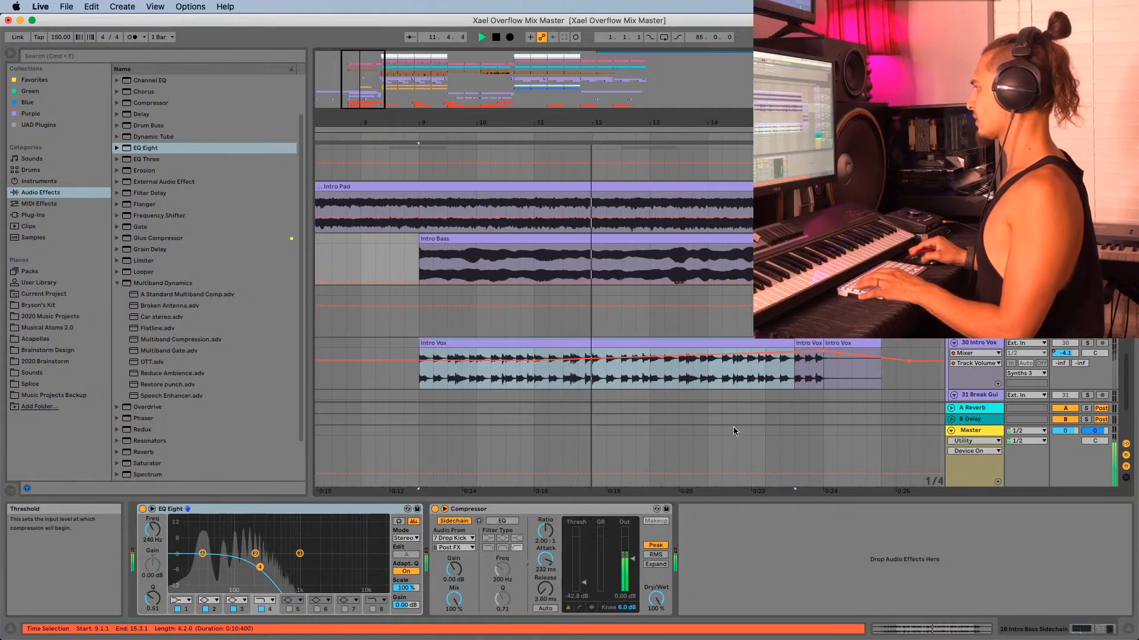
{"action": "left_click", "coordinate": [539, 267]}
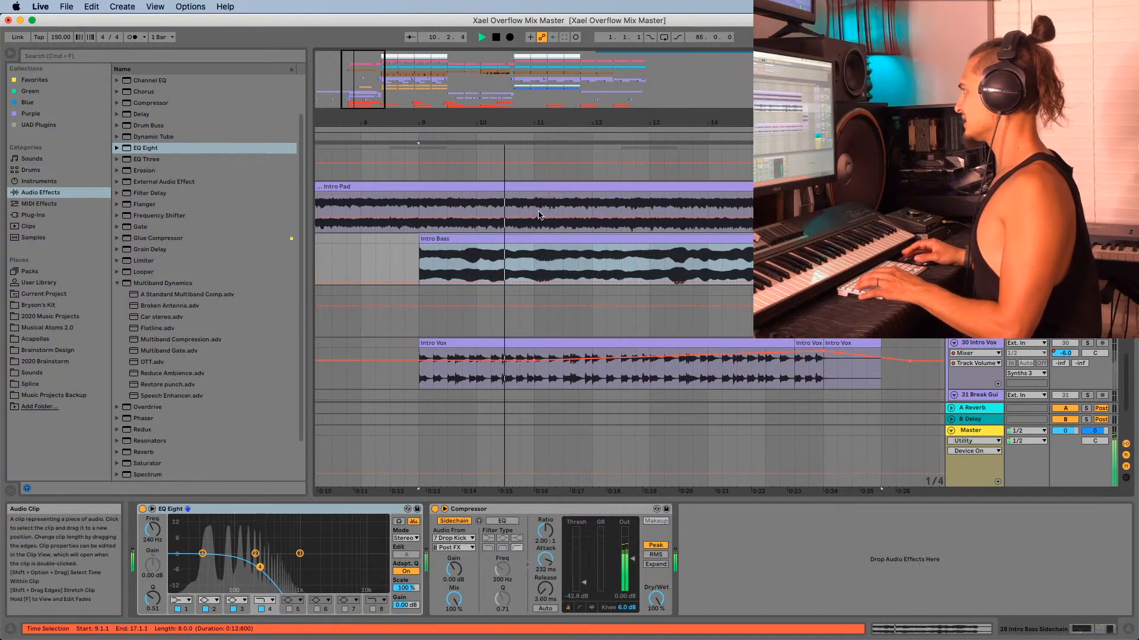
- Copy Compressor 1 from the Intro Pad track and paste it at the end of the Intro Bass device chain
{"action": "left_click", "coordinate": [420, 230]}
{"action": "key", "text": "space"}
{"action": "left_click", "coordinate": [474, 510]}
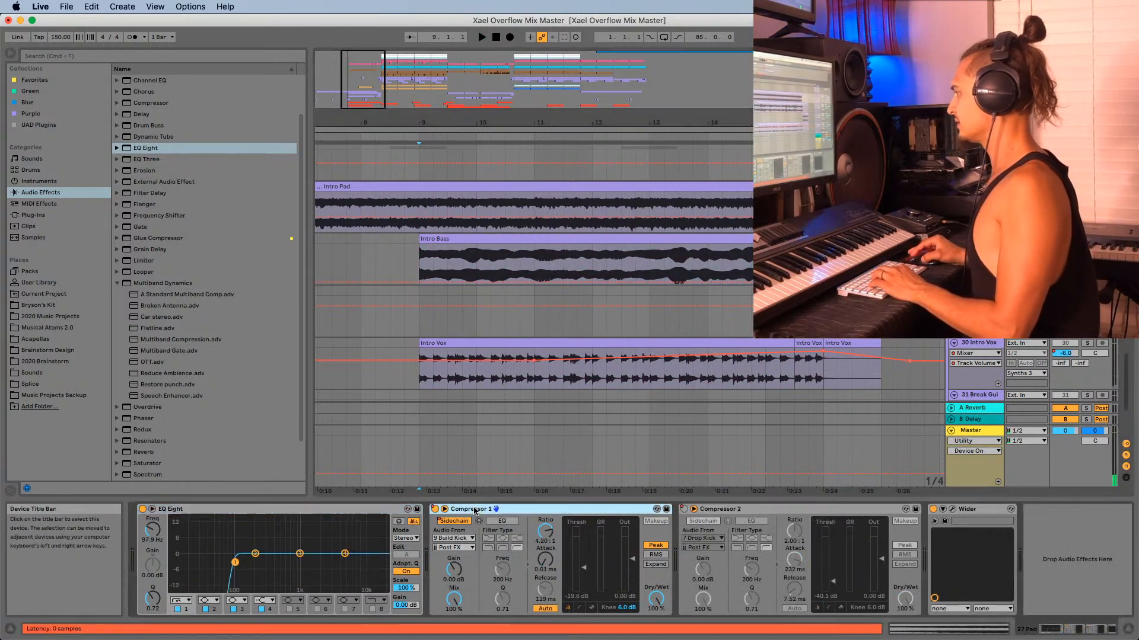
{"action": "left_click", "coordinate": [443, 270]}
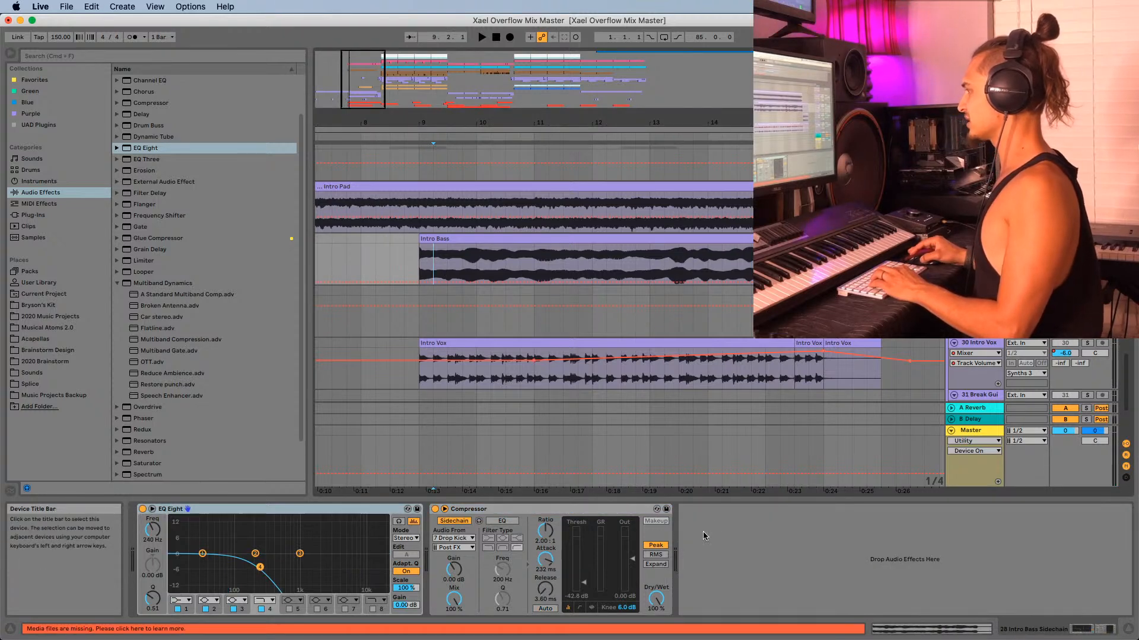
{"action": "key", "text": "super+v"}
- Delete the pasted Compressor 1's Device On automation on the Intro Bass and show that parameter in a new automation lane
{"action": "left_click", "coordinate": [684, 509]}
{"action": "right_click", "coordinate": [684, 509]}
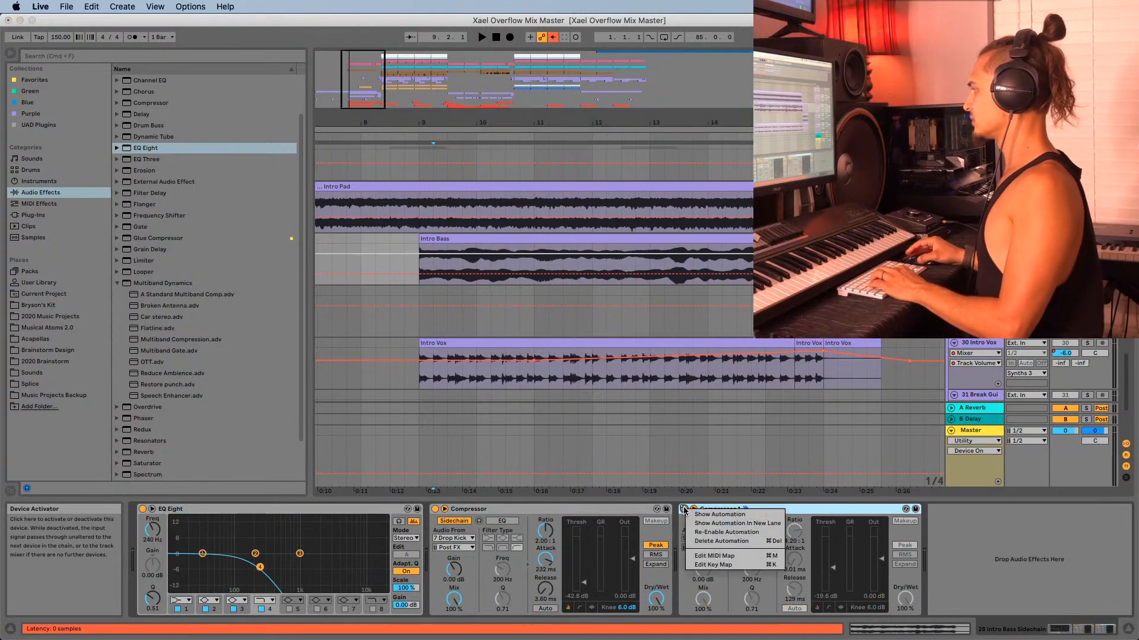
{"action": "left_click", "coordinate": [700, 541]}
{"action": "right_click", "coordinate": [684, 509]}
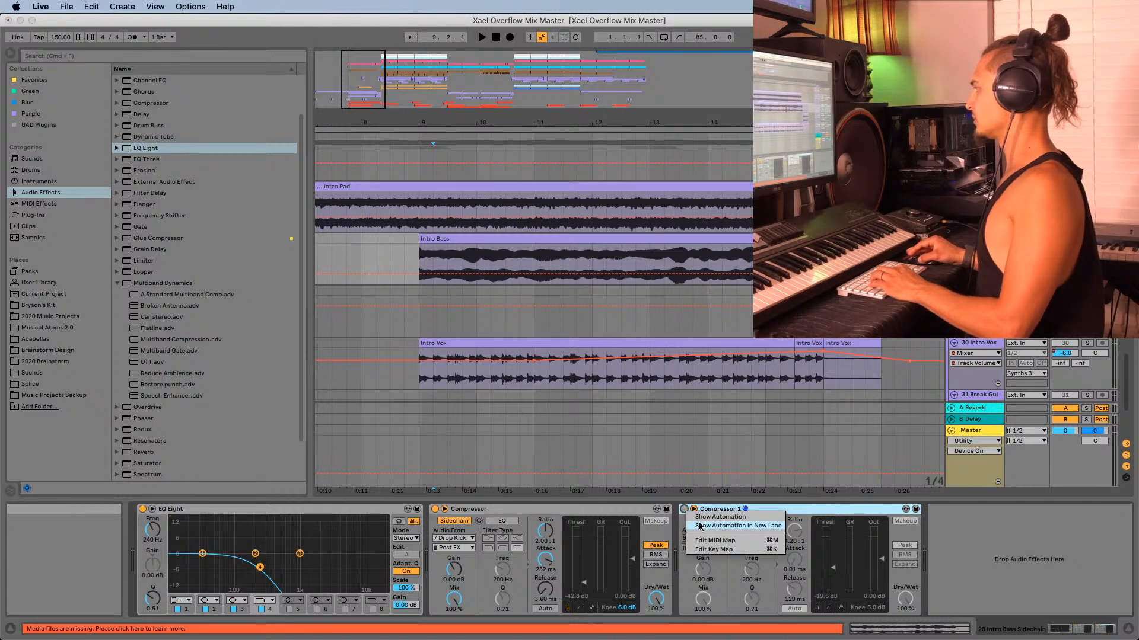
{"action": "left_click", "coordinate": [700, 524]}
- Automate the Intro Bass's Compressor 1 to switch on across the first bass clip and set its threshold to -12.0 dB
{"action": "left_click_drag", "start_coordinate": [452, 111], "coordinate": [450, 127]}
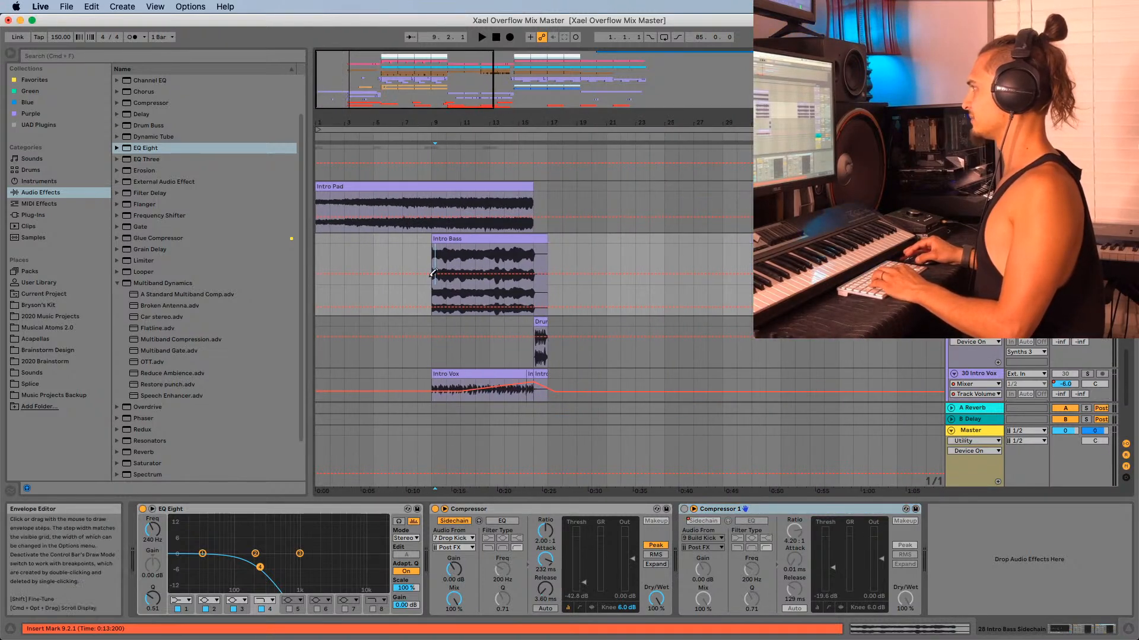
{"action": "left_click_drag", "start_coordinate": [422, 259], "coordinate": [445, 259]}
{"action": "key", "text": "space"}
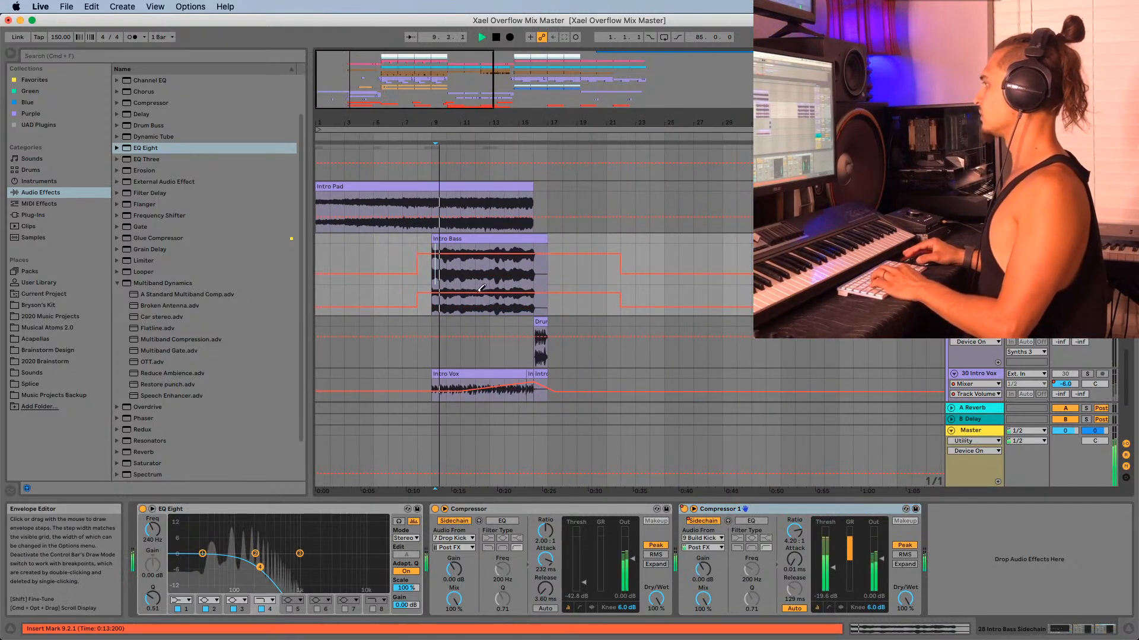
{"action": "left_click_drag", "start_coordinate": [833, 567], "coordinate": [832, 556]}
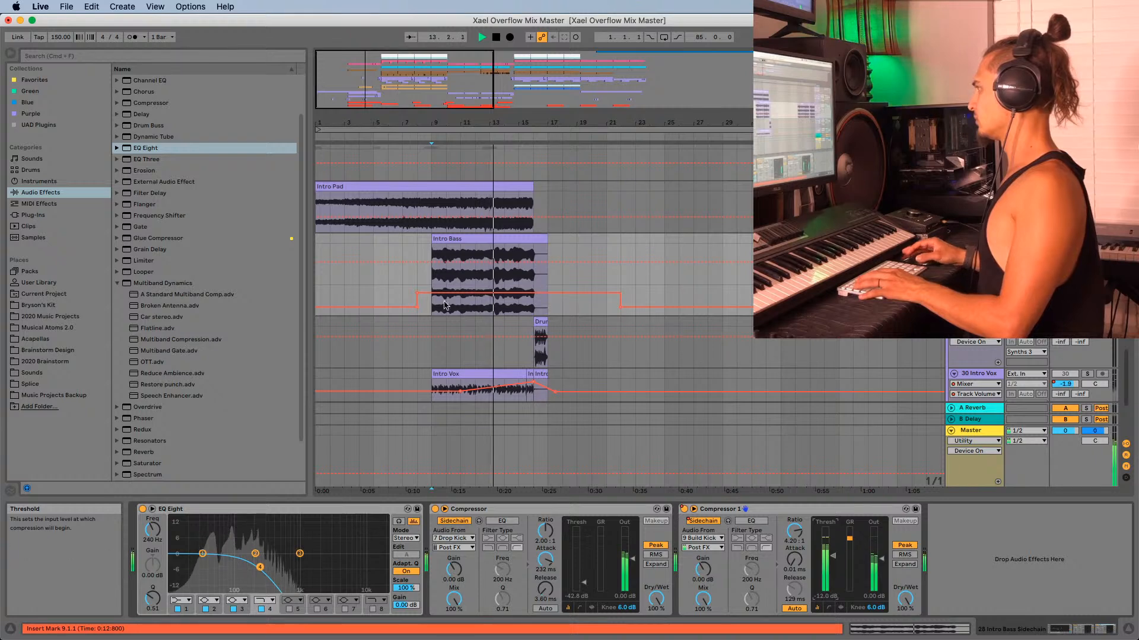
- Solo the Build Kick and replay the build from 9.1.1 to check how it ducks the Intro Bass
{"action": "scroll", "coordinate": [630, 272], "scroll_direction": "up", "scroll_amount": 20}
{"action": "key", "text": "space"}
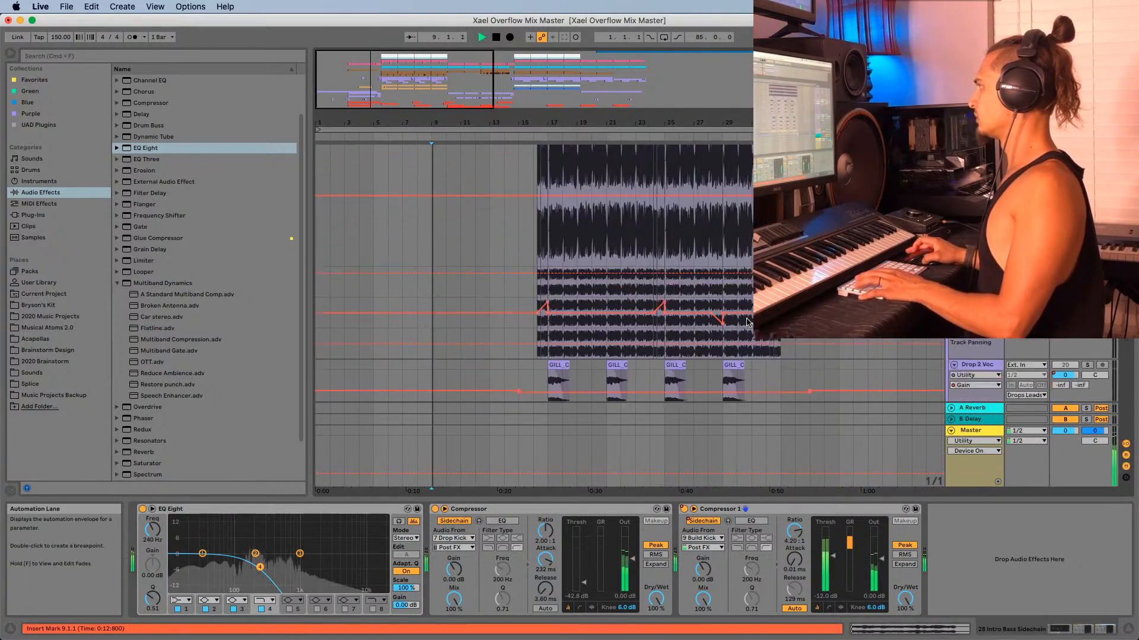
{"action": "key", "text": "space"}
{"action": "key", "text": "space"}
{"action": "scroll", "coordinate": [1049, 378], "scroll_direction": "up", "scroll_amount": 15}
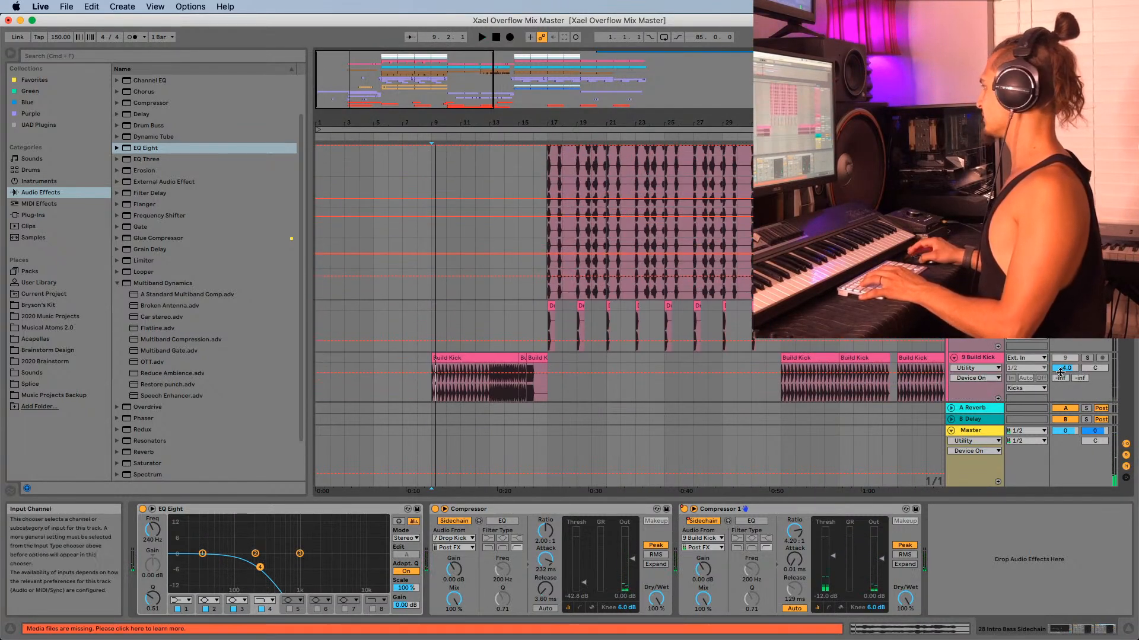
{"action": "key", "text": "space"}
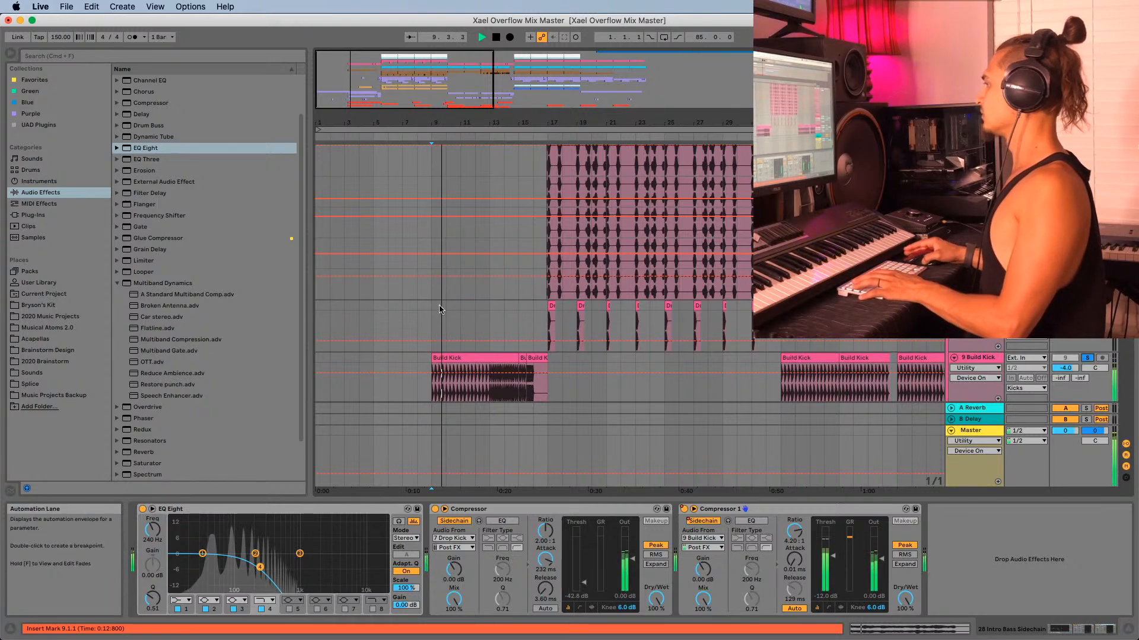
{"action": "key", "text": "space"}
{"action": "left_click", "coordinate": [433, 327]}
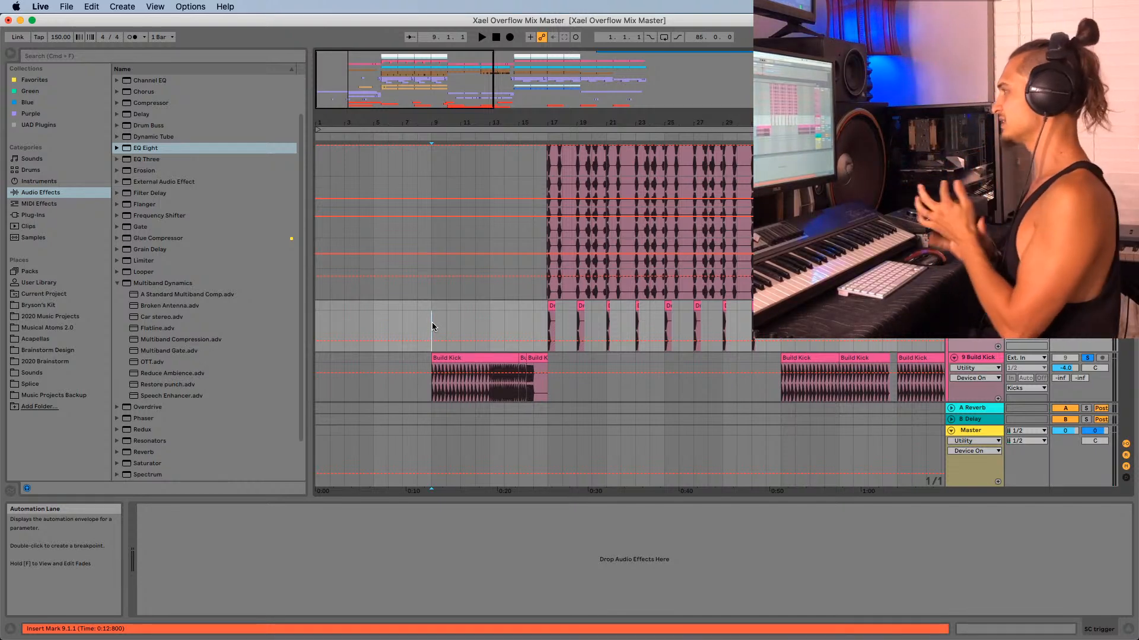
{"action": "key", "text": "space"}
{"action": "scroll", "coordinate": [394, 368], "scroll_direction": "down", "scroll_amount": 10}
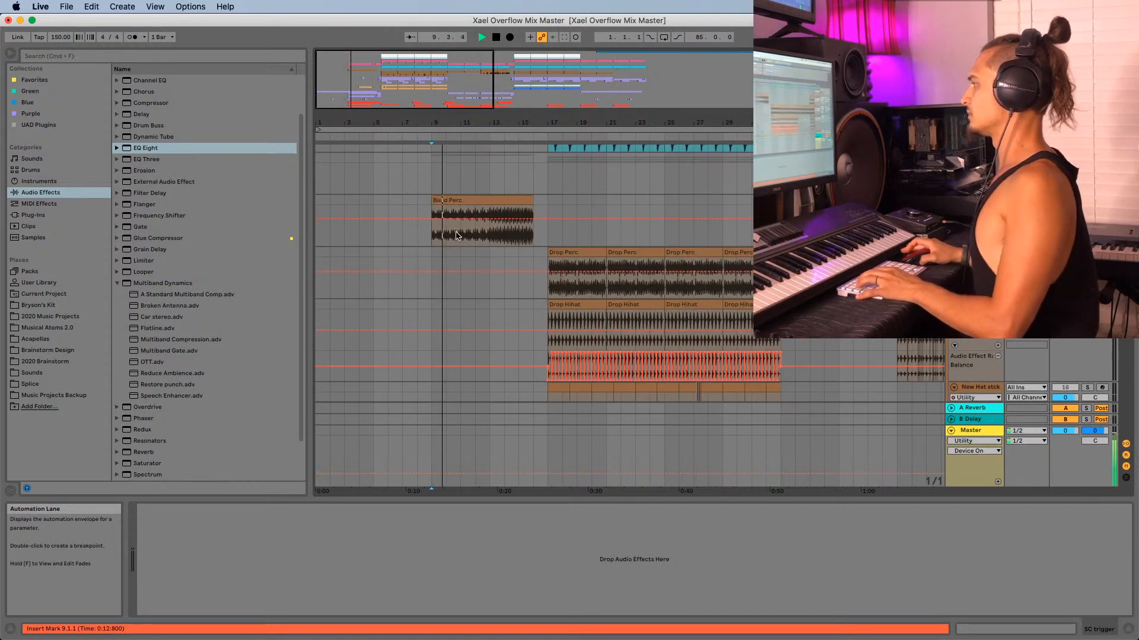
{"action": "scroll", "coordinate": [459, 249], "scroll_direction": "down", "scroll_amount": 15}
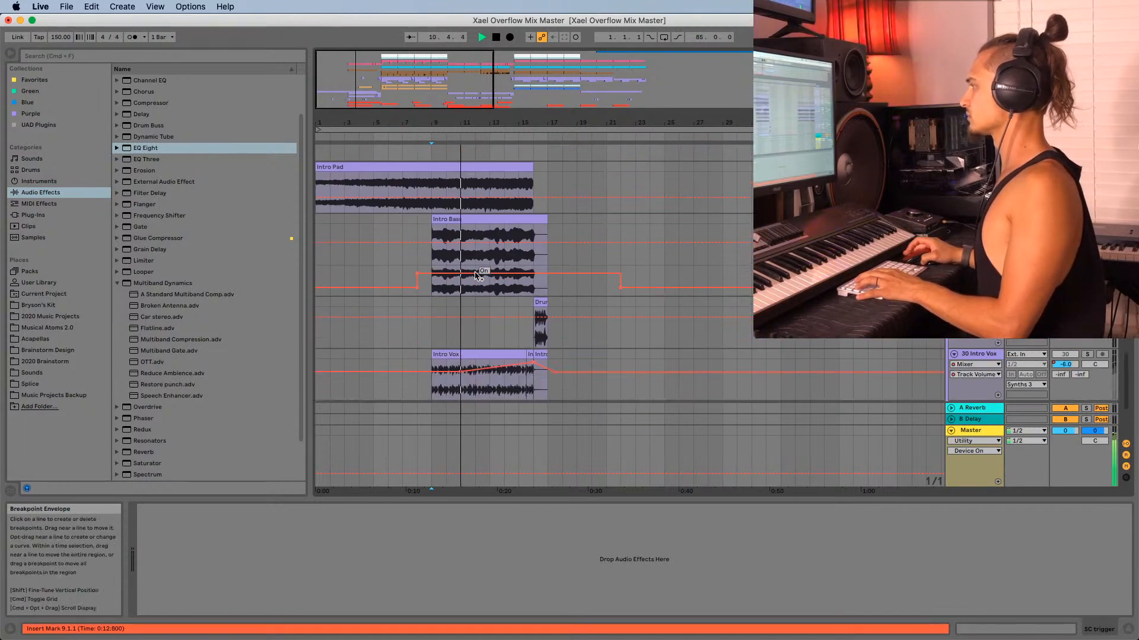
- Compare the bass and pad sidechain compressors, and raise the Intro Bass's Compressor 1 threshold to -7.56 dB
{"action": "left_click", "coordinate": [433, 255]}
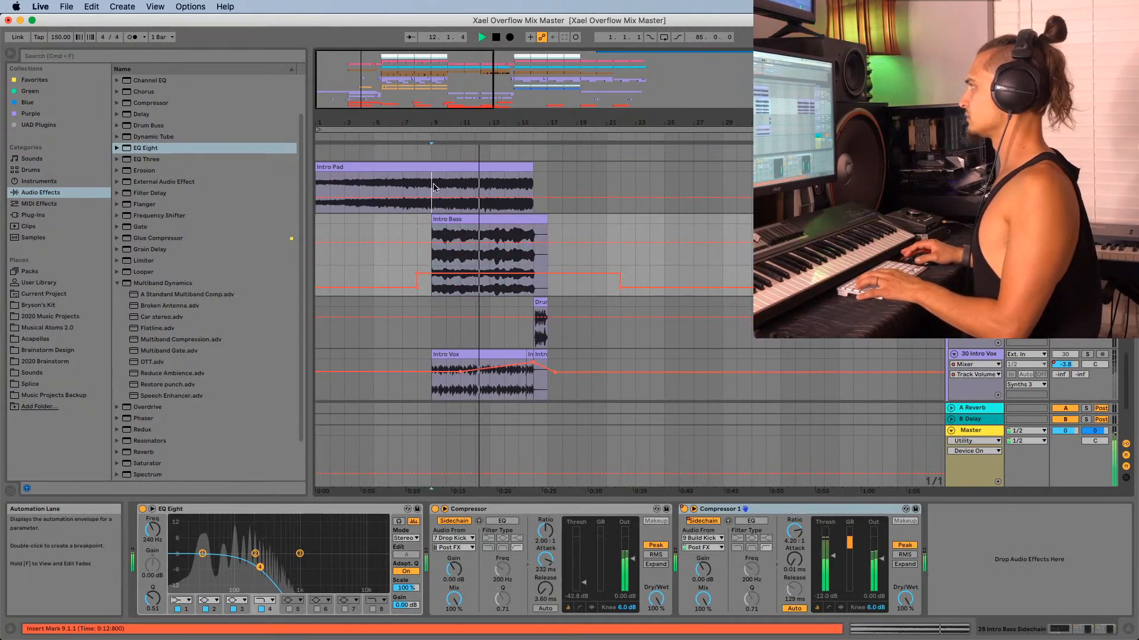
{"action": "left_click", "coordinate": [433, 188]}
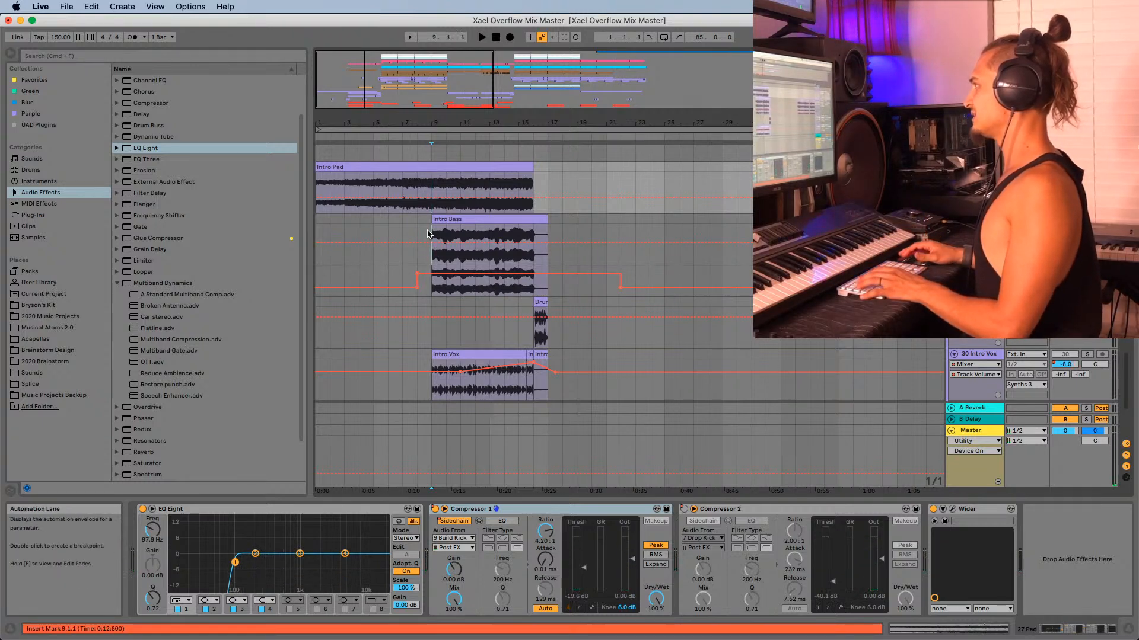
{"action": "left_click", "coordinate": [437, 253]}
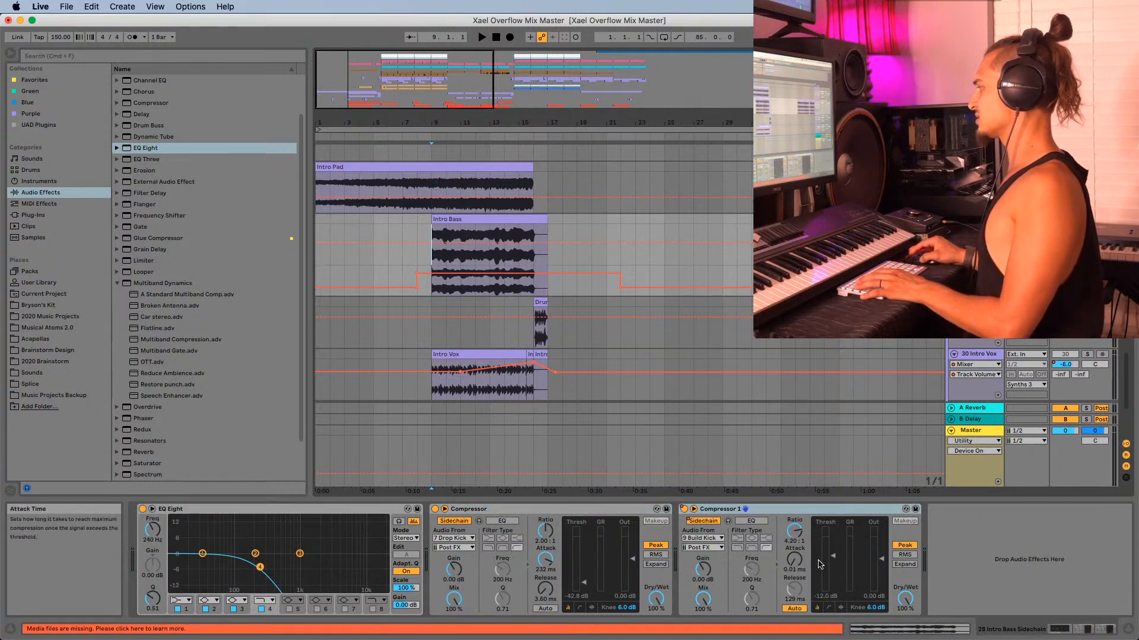
{"action": "key", "text": "space"}
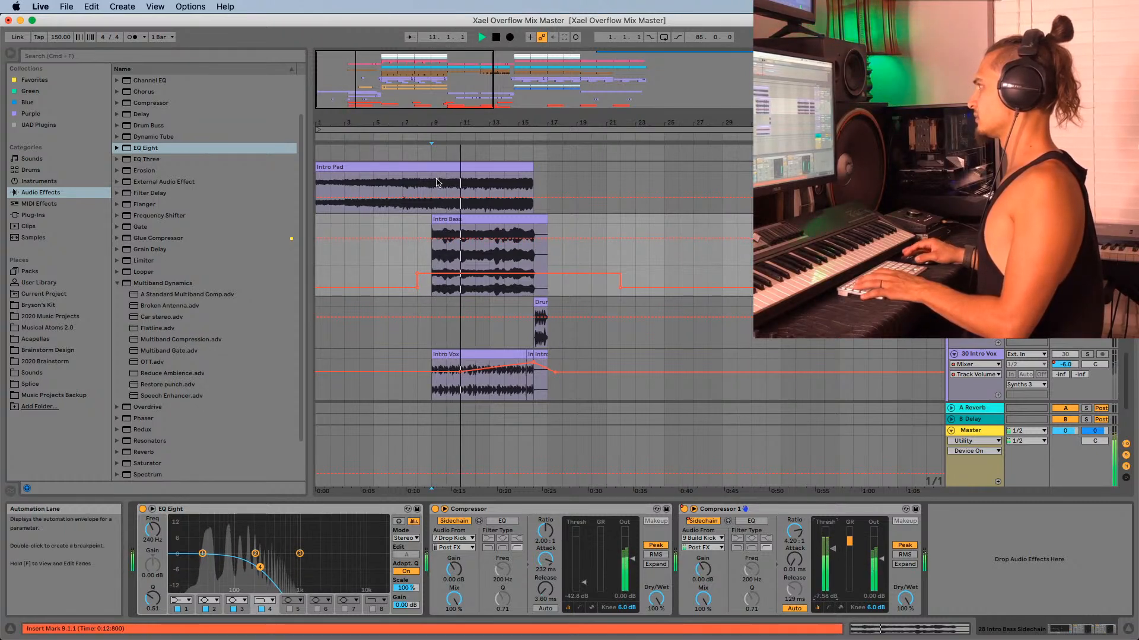
- Raise the Intro Pad's Compressor 1 threshold to -10.1 dB while replaying the build from 9.1.1
{"action": "key", "text": "Up"}
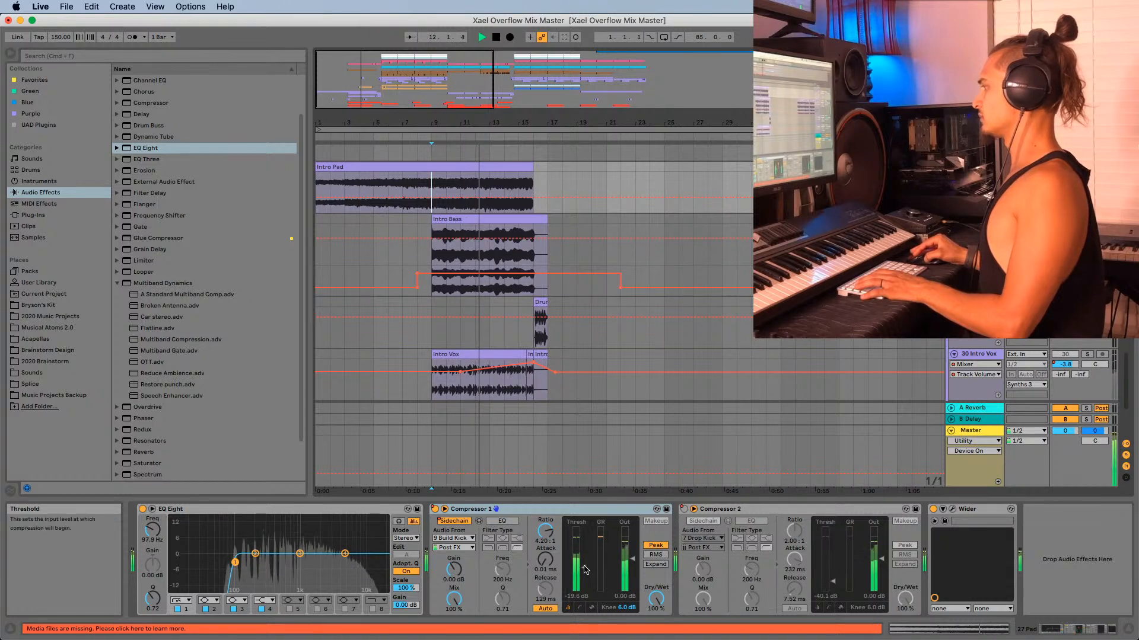
{"action": "left_click_drag", "start_coordinate": [585, 570], "coordinate": [586, 564]}
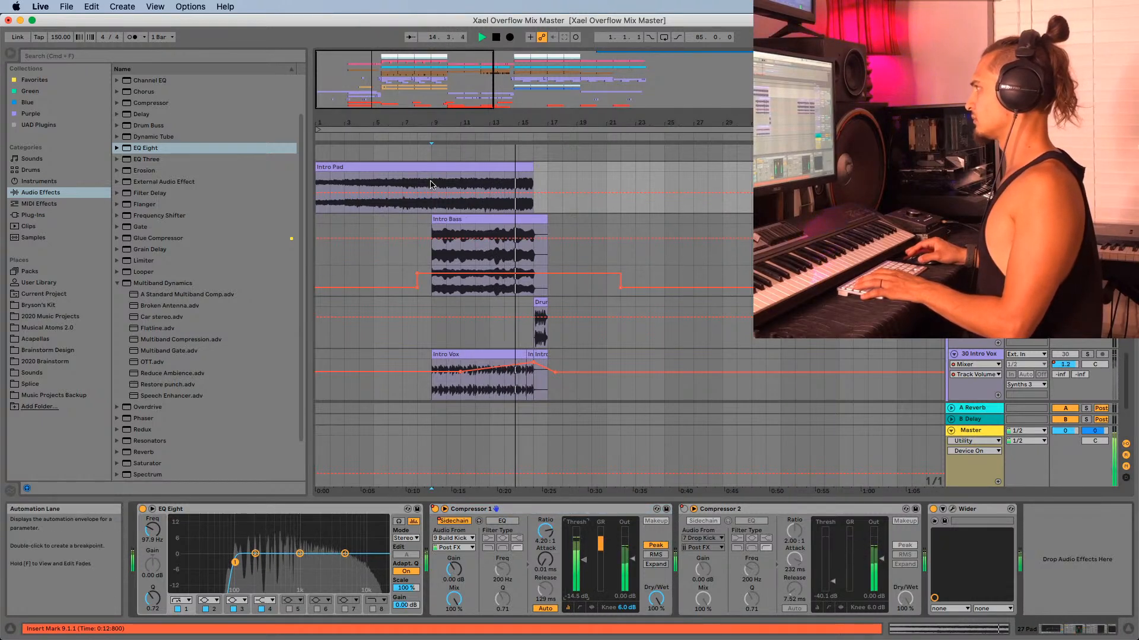
{"action": "key", "text": "space"}
{"action": "key", "text": "space"}
{"action": "left_click_drag", "start_coordinate": [584, 559], "coordinate": [584, 557]}
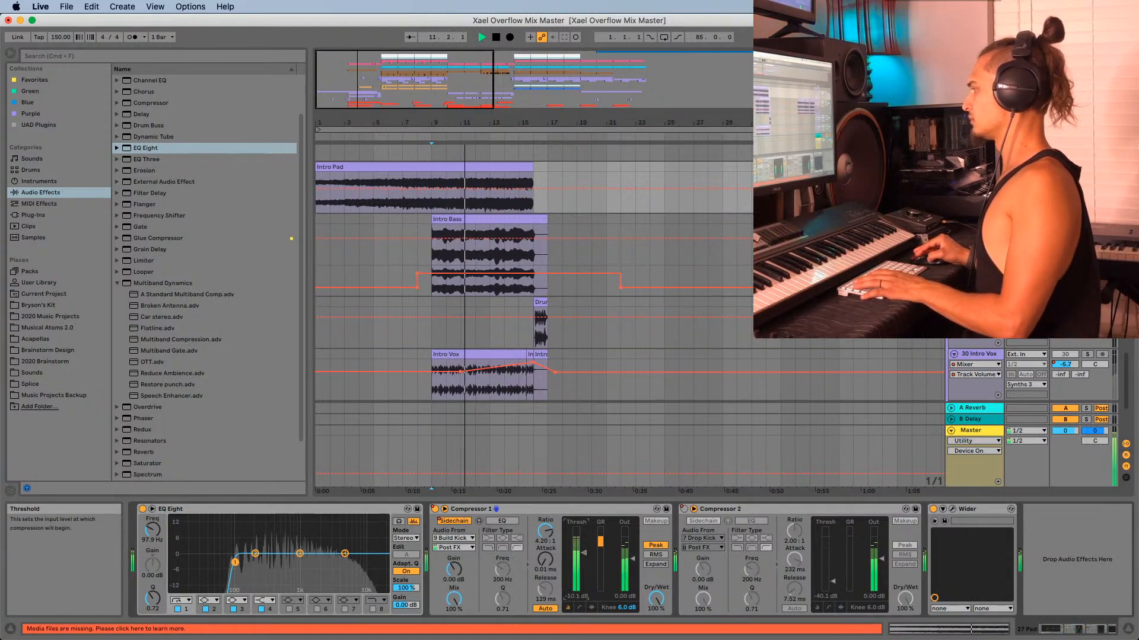
- Recheck the Intro Bass ducking, then select the Drop Synths group at 11.1.1 and play the build from there
{"action": "left_click", "coordinate": [437, 227]}
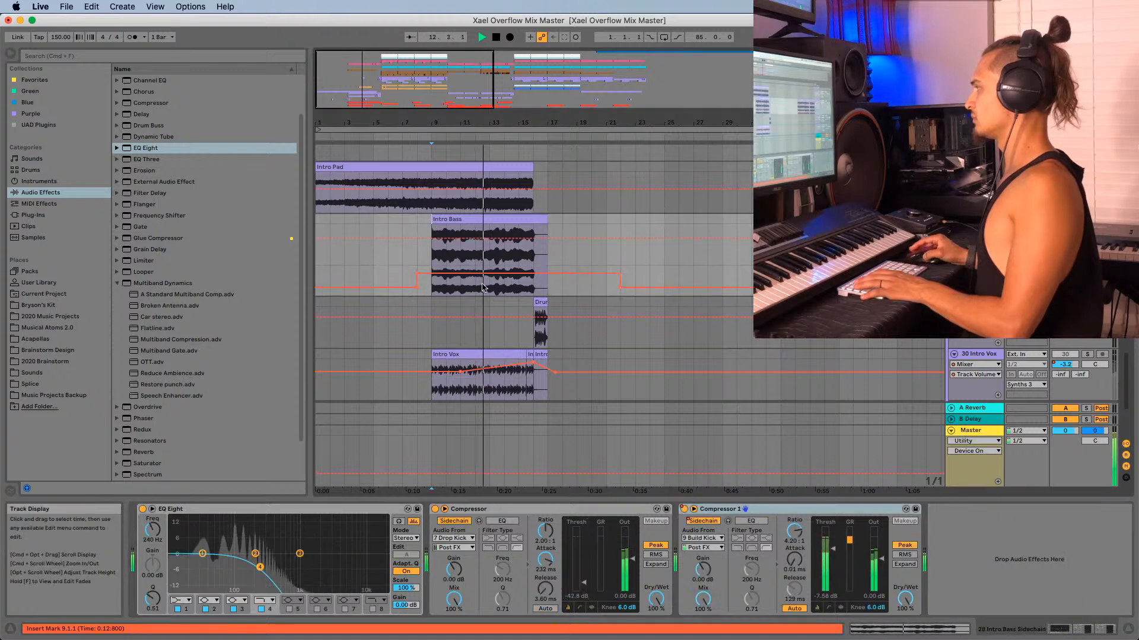
{"action": "scroll", "coordinate": [462, 321], "scroll_direction": "up", "scroll_amount": 3}
{"action": "left_click_drag", "start_coordinate": [437, 122], "coordinate": [369, 71]}
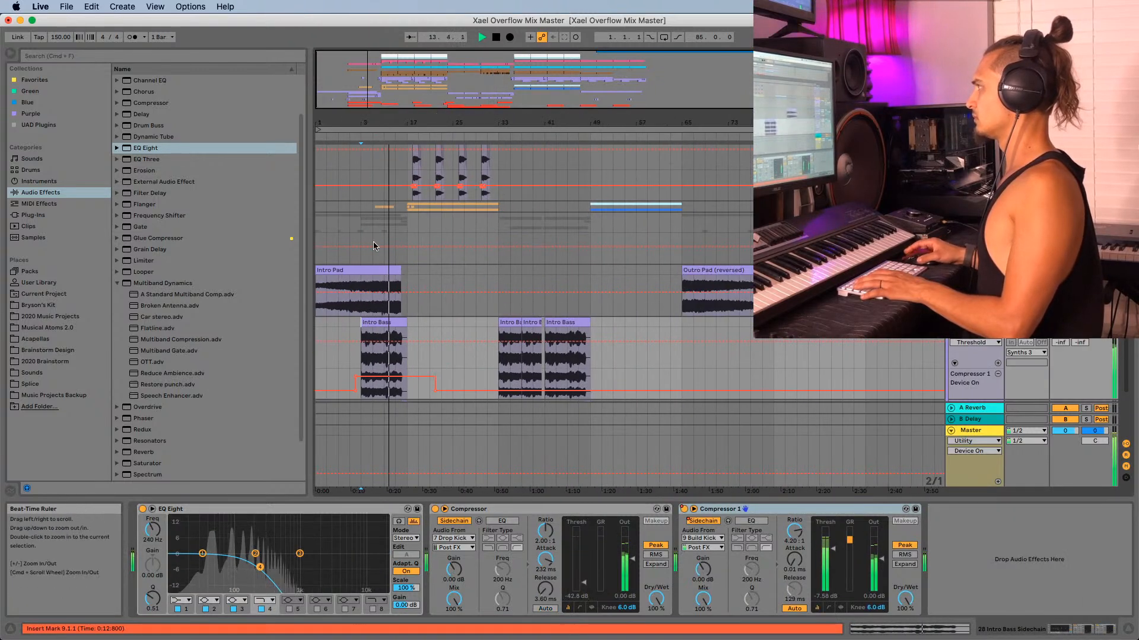
{"action": "left_click", "coordinate": [366, 207]}
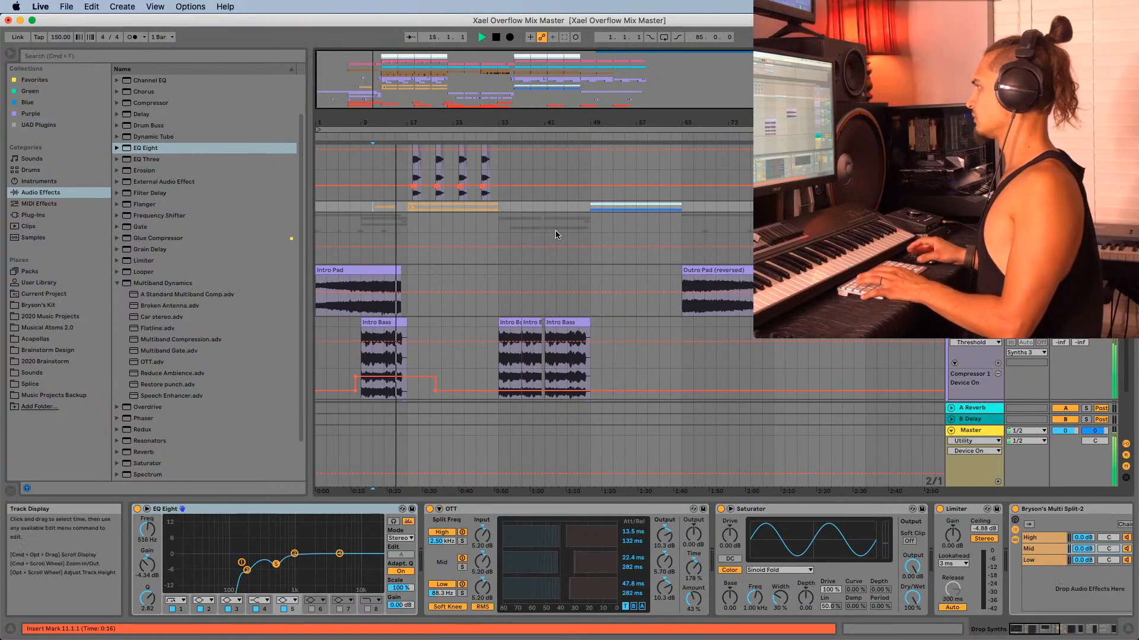
{"action": "key", "text": "plus"}
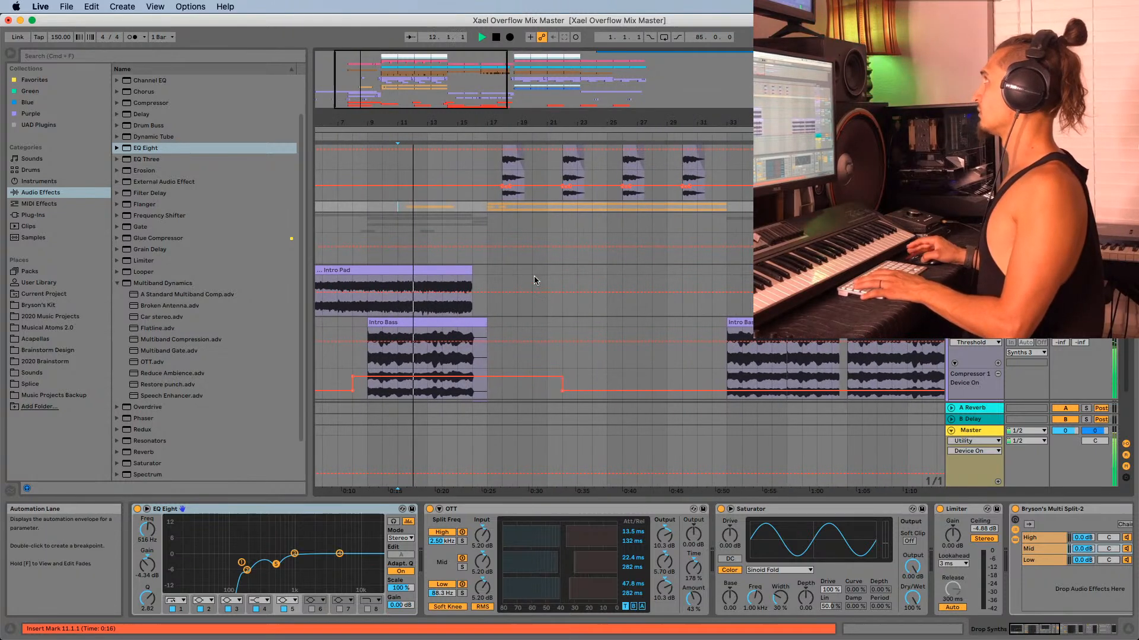
{"action": "key", "text": "space"}
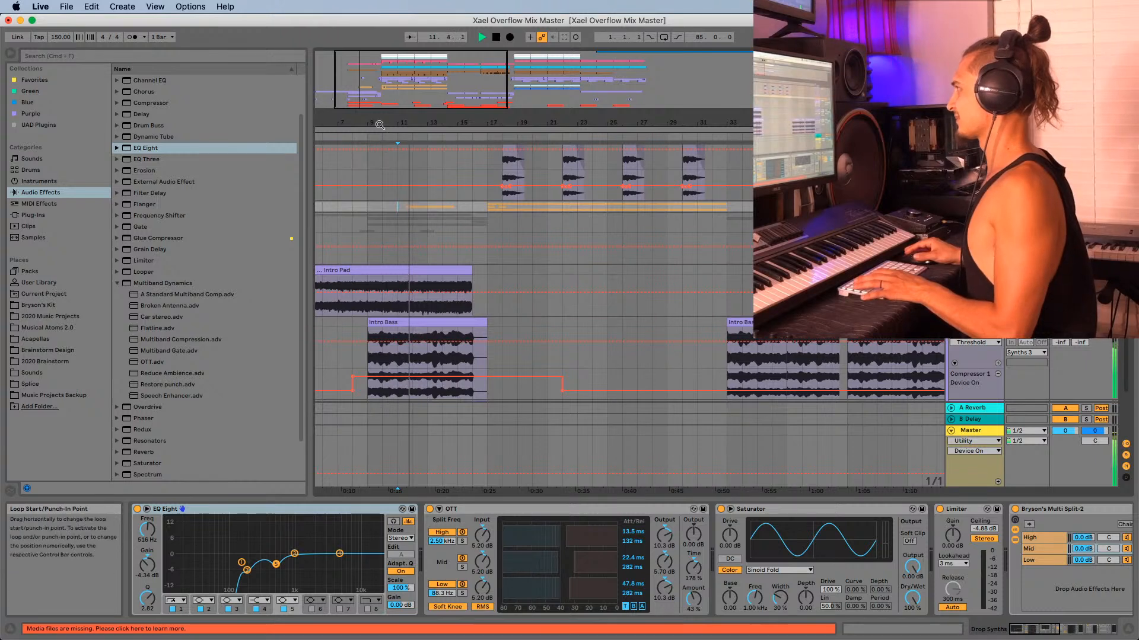
- Unfold the Drop Synths group and delete the 24-Serum 4 clip that lies in the build before the drop
{"action": "left_click_drag", "start_coordinate": [375, 122], "coordinate": [441, 122]}
{"action": "scroll", "coordinate": [544, 248], "scroll_direction": "up", "scroll_amount": 3}
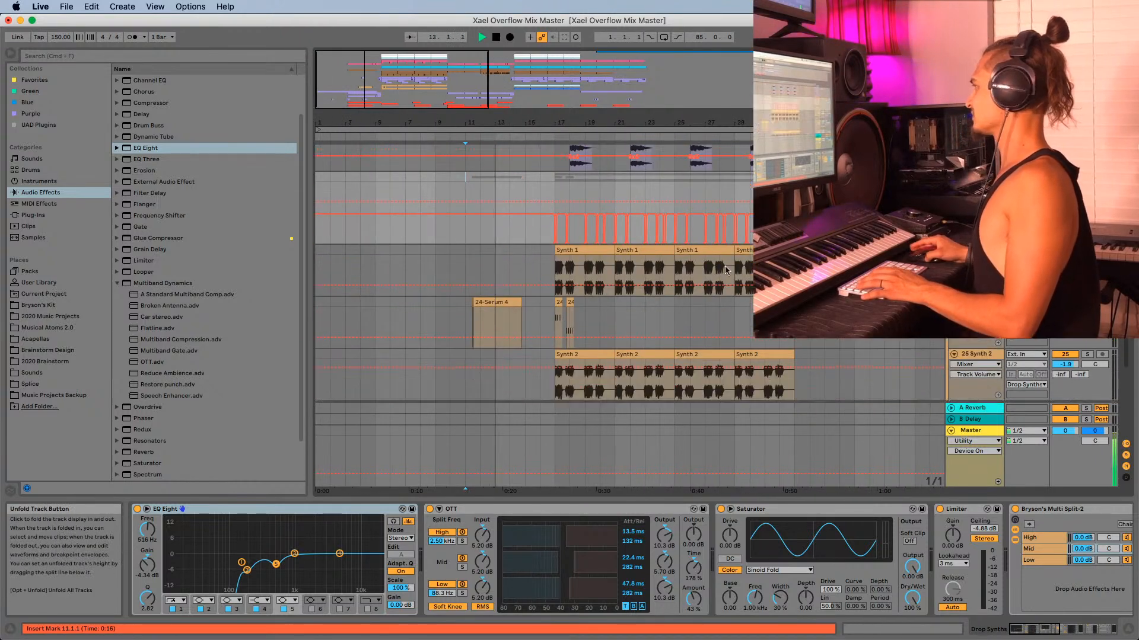
{"action": "scroll", "coordinate": [512, 225], "scroll_direction": "up", "scroll_amount": 3}
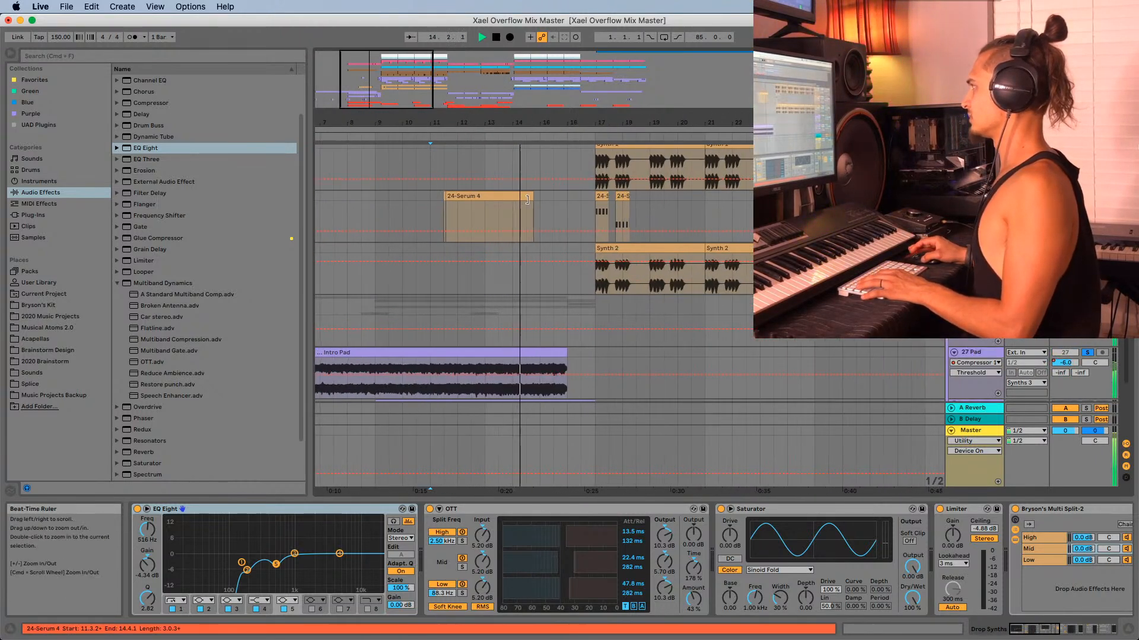
{"action": "left_click", "coordinate": [443, 199]}
{"action": "key", "text": "Delete"}
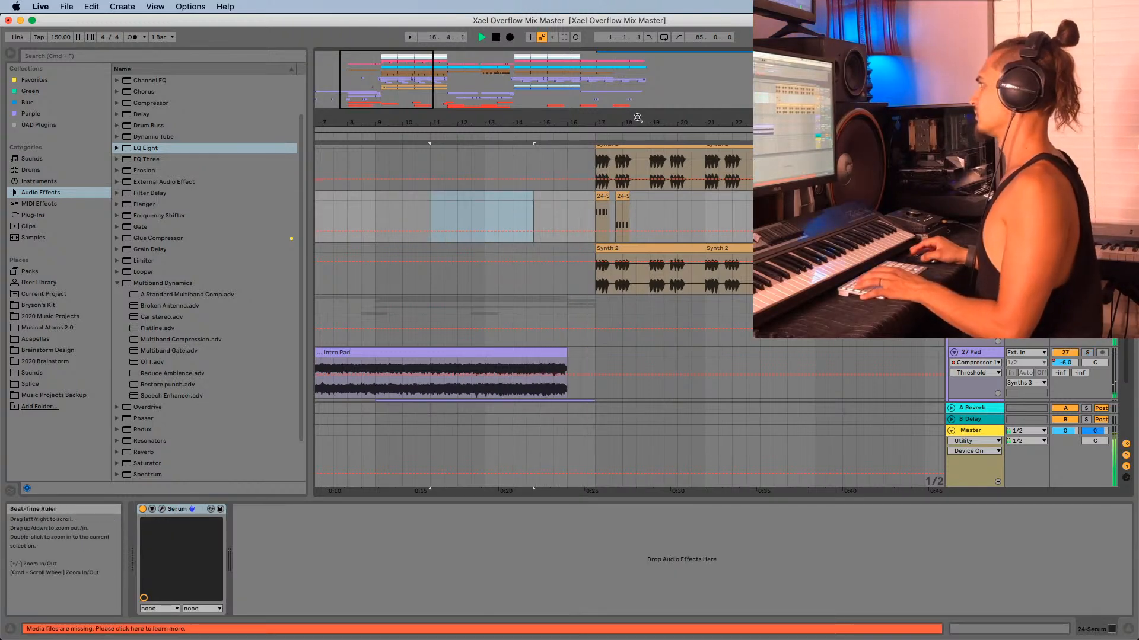
- Locate the Sub group at the start of the drop and unfold it to inspect its tracks and device chain
{"action": "left_click_drag", "start_coordinate": [638, 120], "coordinate": [629, 71]}
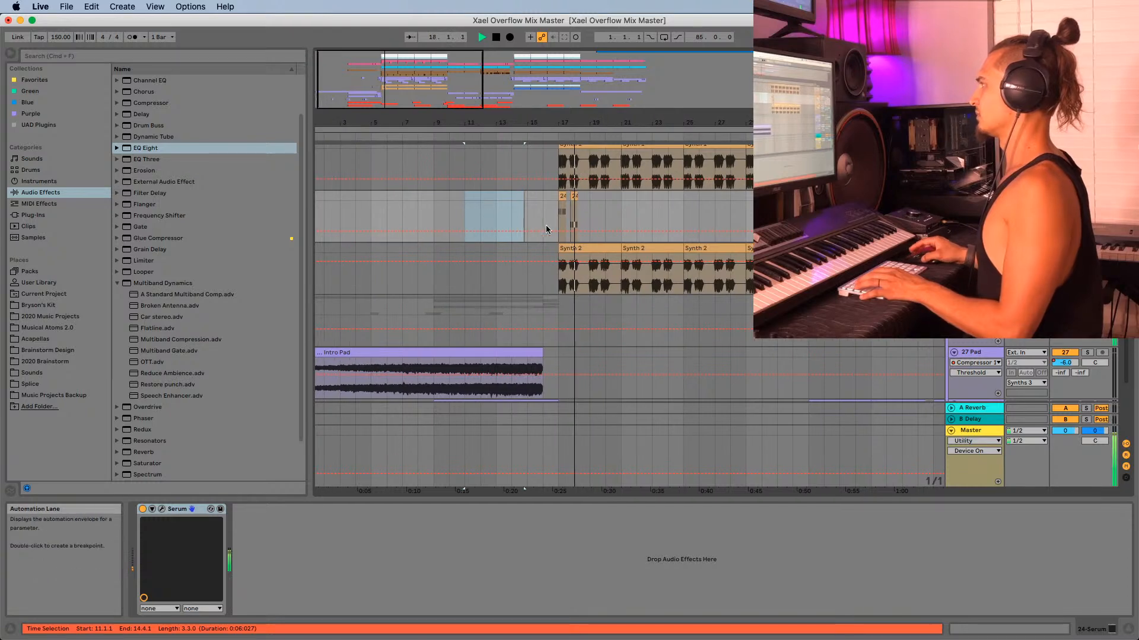
{"action": "scroll", "coordinate": [555, 268], "scroll_direction": "down", "scroll_amount": 10}
{"action": "scroll", "coordinate": [556, 267], "scroll_direction": "down", "scroll_amount": 8}
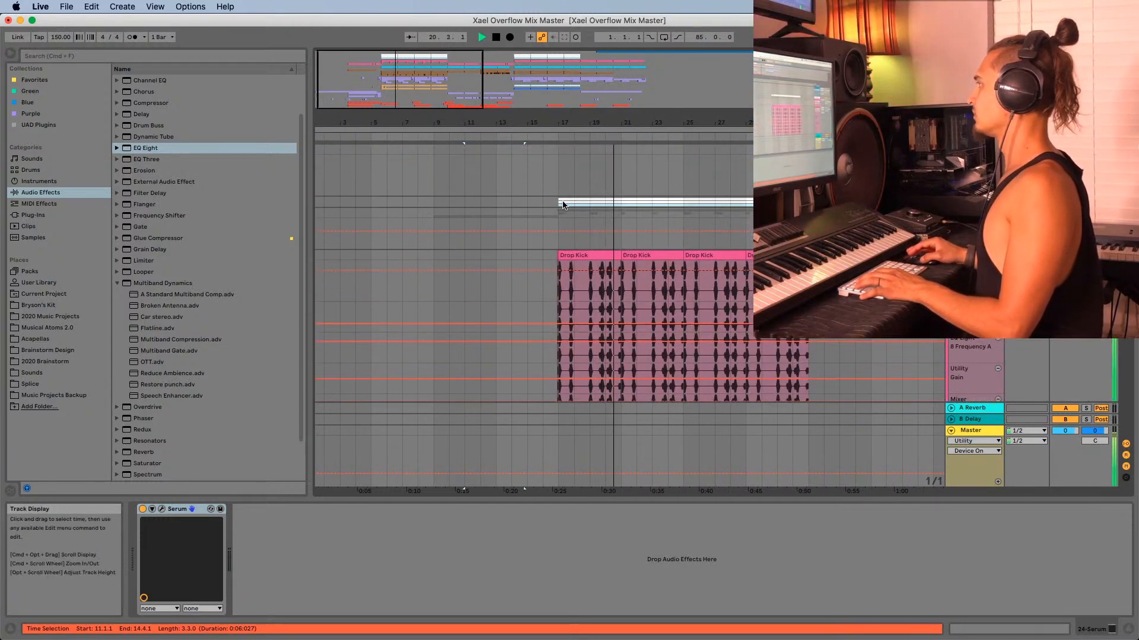
{"action": "left_click", "coordinate": [631, 206]}
{"action": "scroll", "coordinate": [668, 229], "scroll_direction": "up", "scroll_amount": 4}
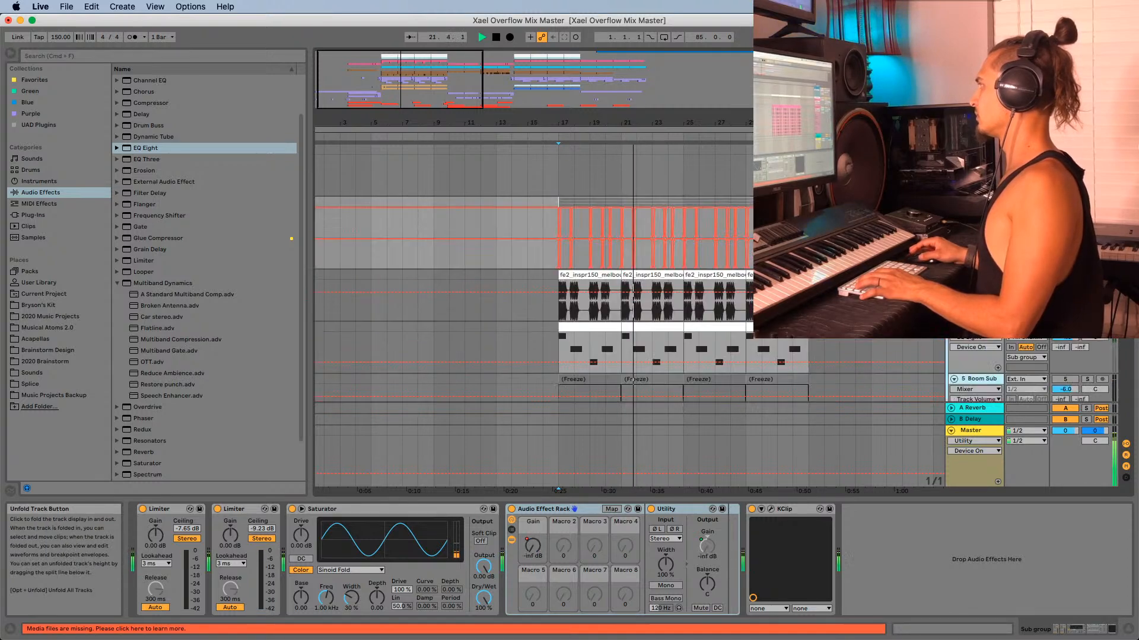
- Select the first Boom Sub Bass clip at 17.1.1, mute the 7 Drop Kick track and play the sub on its own
{"action": "left_click", "coordinate": [573, 217]}
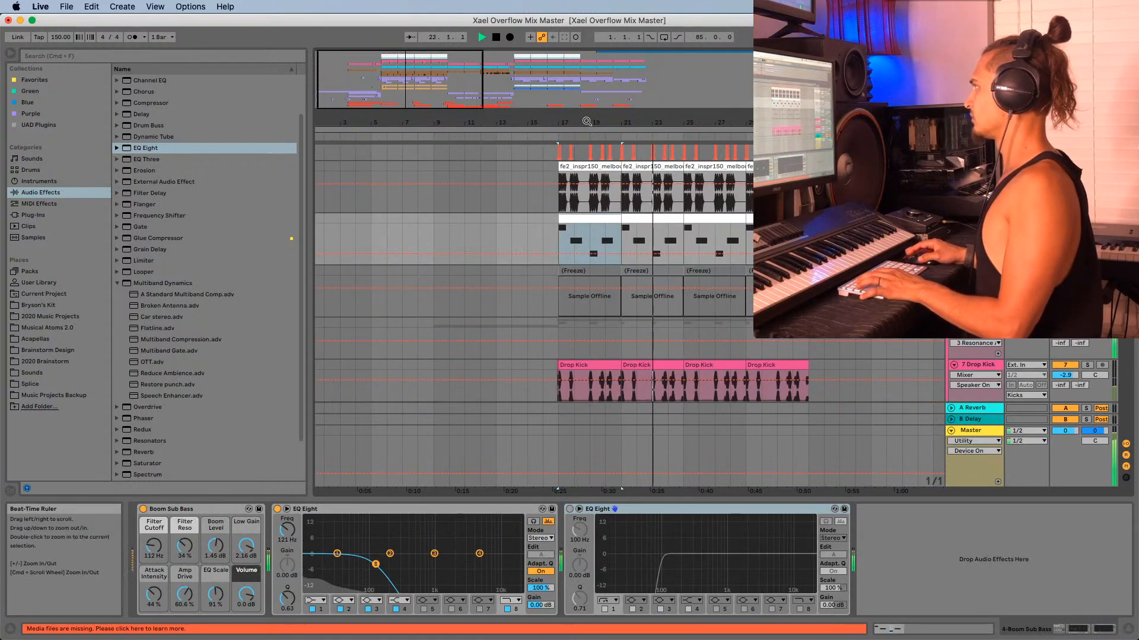
{"action": "scroll", "coordinate": [538, 214], "scroll_direction": "right", "scroll_amount": 3}
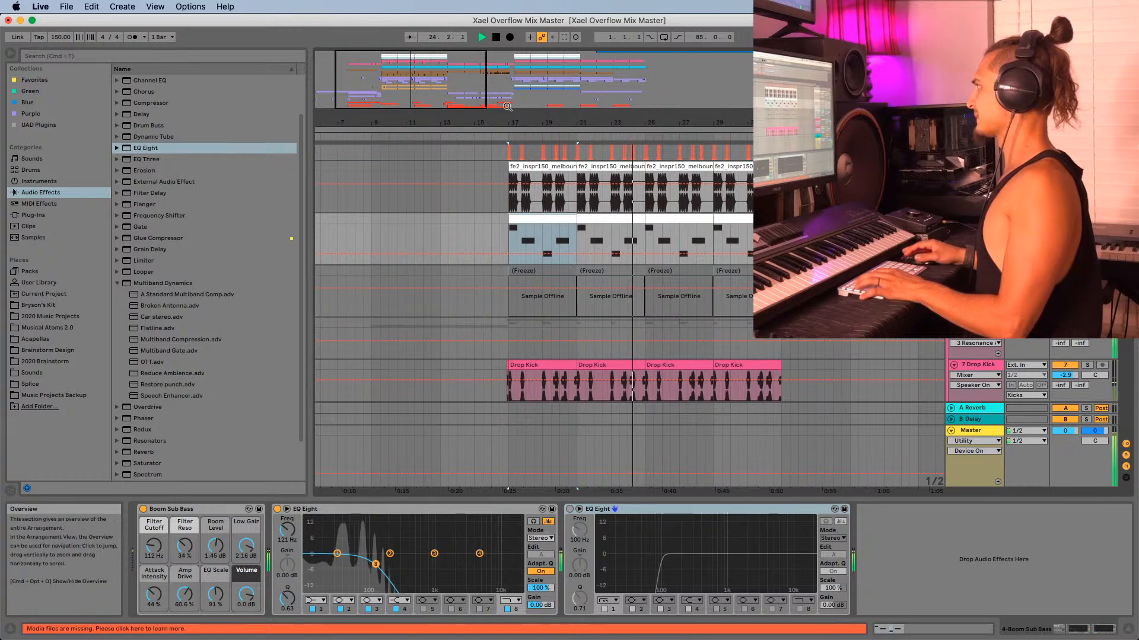
{"action": "key", "text": "plus"}
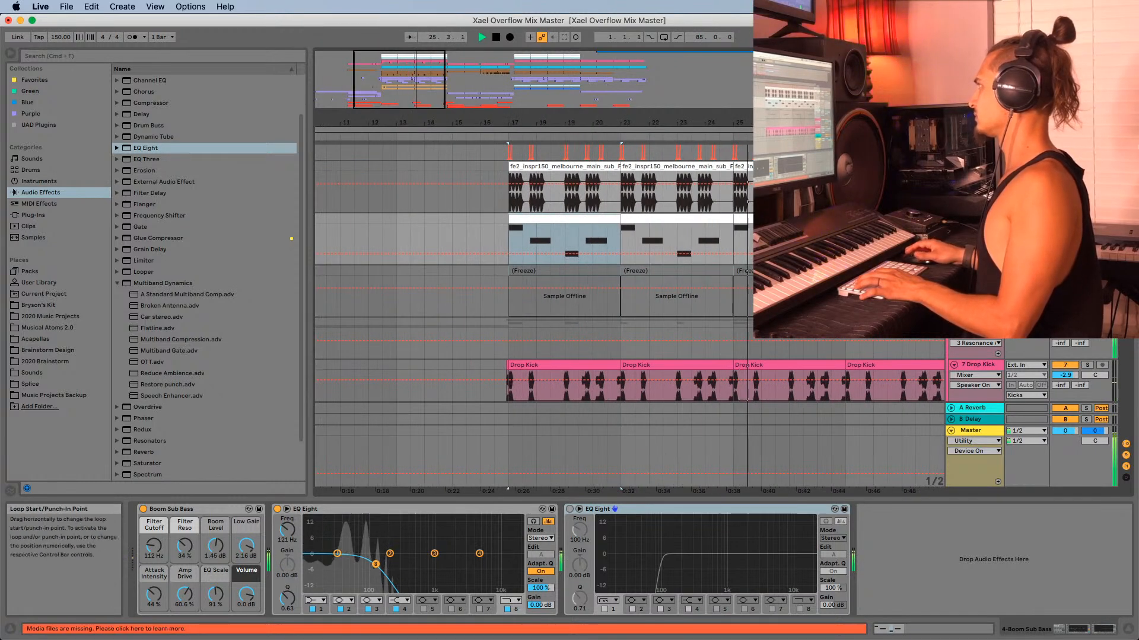
{"action": "left_click_drag", "start_coordinate": [878, 123], "coordinate": [785, 120]}
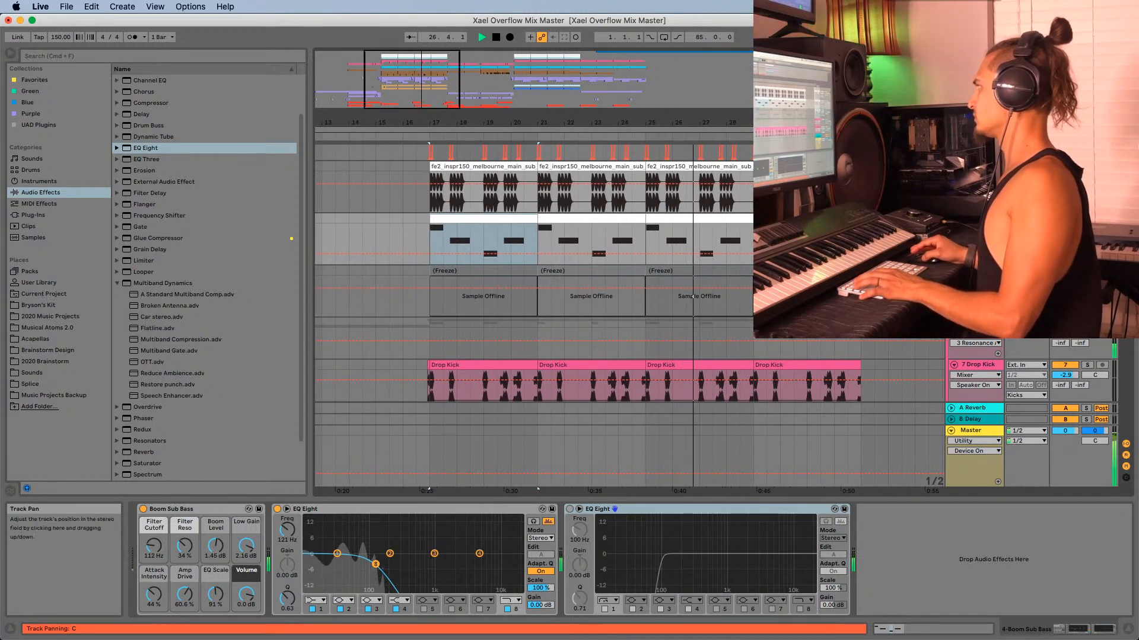
{"action": "left_click", "coordinate": [1065, 364]}
{"action": "key", "text": "space"}
{"action": "key", "text": "space"}
{"action": "key", "text": "space"}
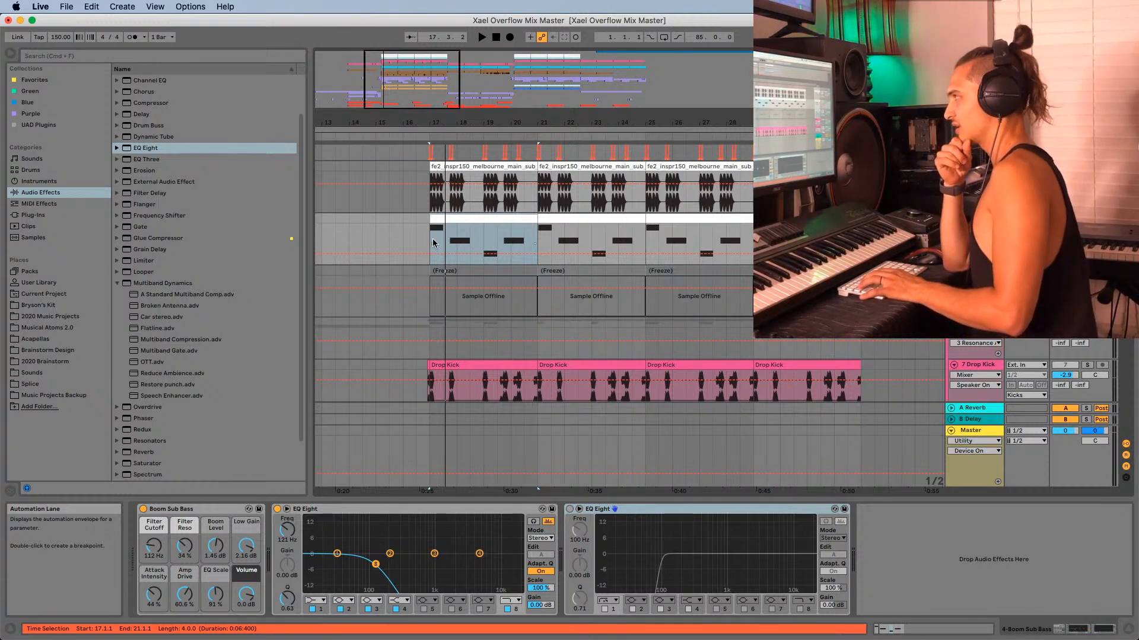
- Examine the Sub group's ducking automation against the sub clips over the first bars of the drop
{"action": "scroll", "coordinate": [441, 244], "scroll_direction": "up", "scroll_amount": 3}
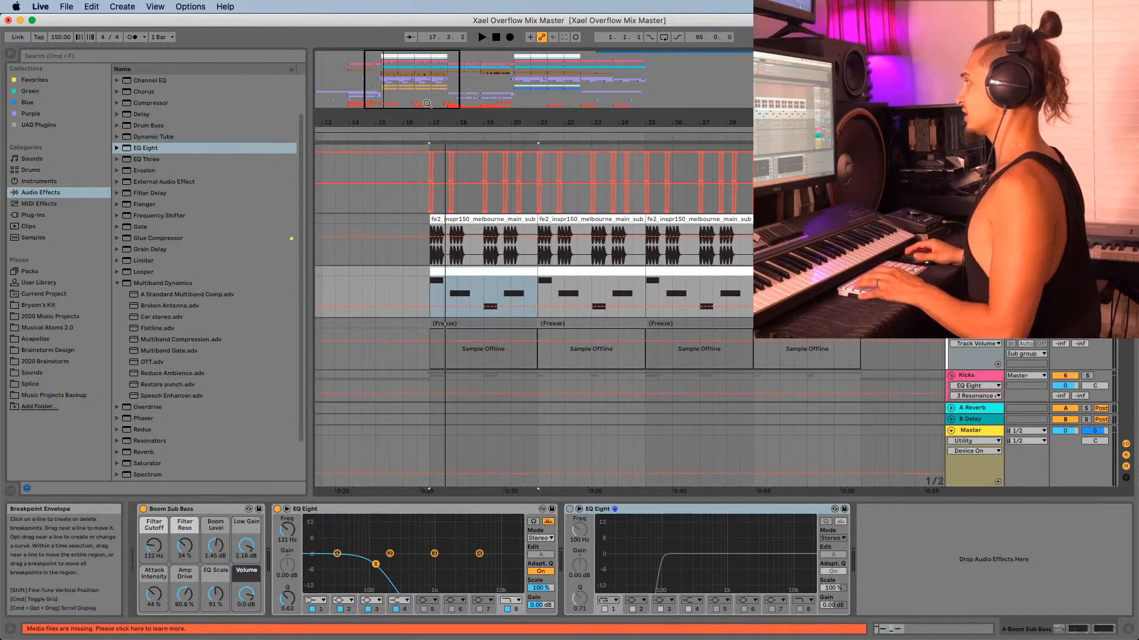
{"action": "left_click_drag", "start_coordinate": [436, 123], "coordinate": [460, 255]}
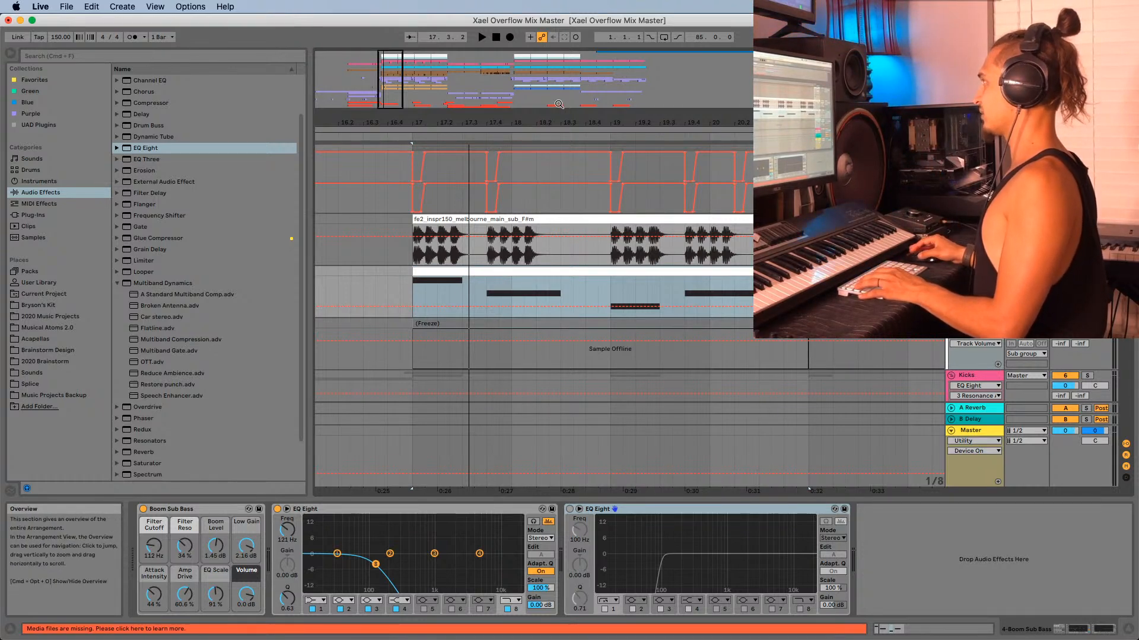
{"action": "left_click_drag", "start_coordinate": [593, 123], "coordinate": [596, 56]}
{"action": "left_click_drag", "start_coordinate": [490, 122], "coordinate": [415, 66]}
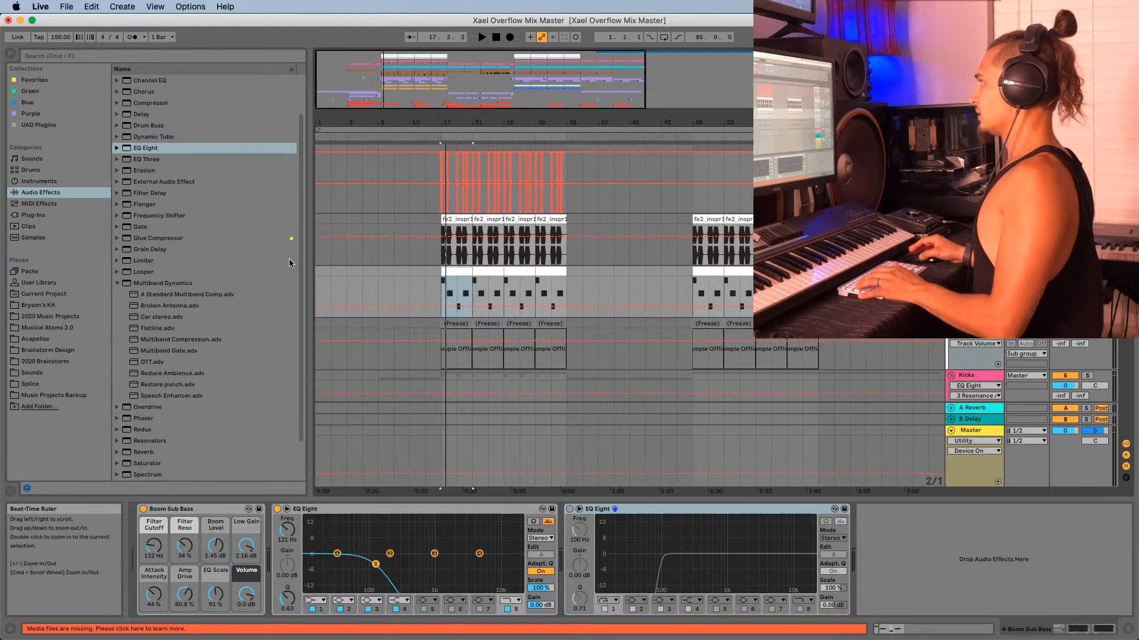
- Play the arrangement from the very beginning and look over the Sub group tracks
{"action": "left_click", "coordinate": [321, 285]}
{"action": "key", "text": "space"}
{"action": "left_click_drag", "start_coordinate": [319, 119], "coordinate": [315, 125]}
{"action": "scroll", "coordinate": [653, 296], "scroll_direction": "up", "scroll_amount": 3}
{"action": "scroll", "coordinate": [965, 374], "scroll_direction": "up", "scroll_amount": 1}
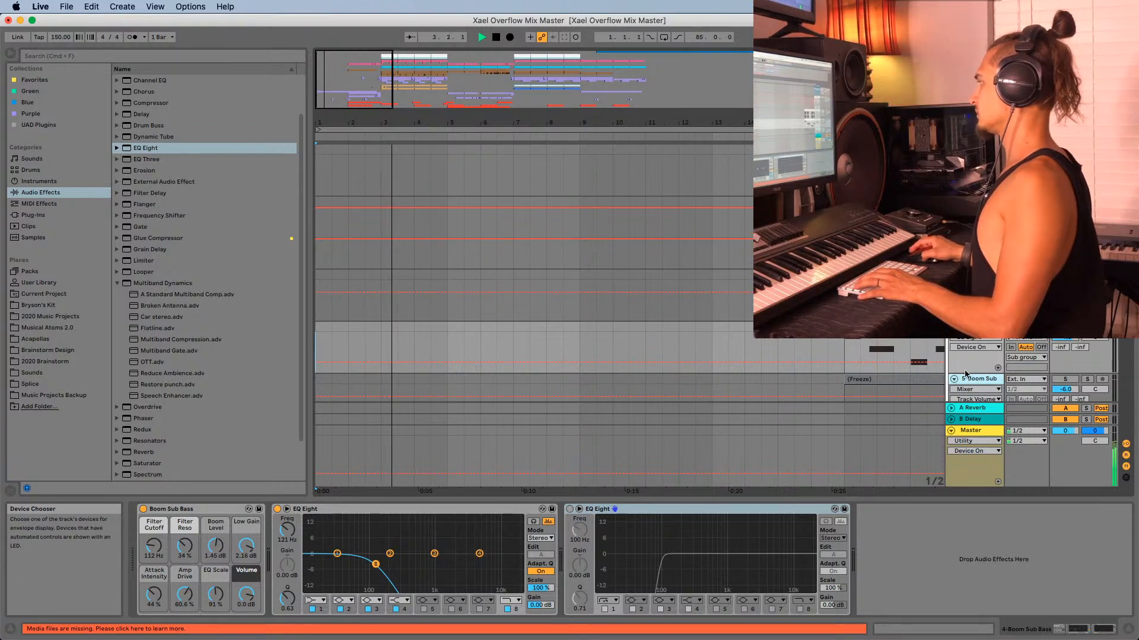
- Locate the 7 Drop Kick track and play the drop from 17.1.1
{"action": "scroll", "coordinate": [847, 380], "scroll_direction": "down", "scroll_amount": 5}
{"action": "left_click", "coordinate": [532, 233]}
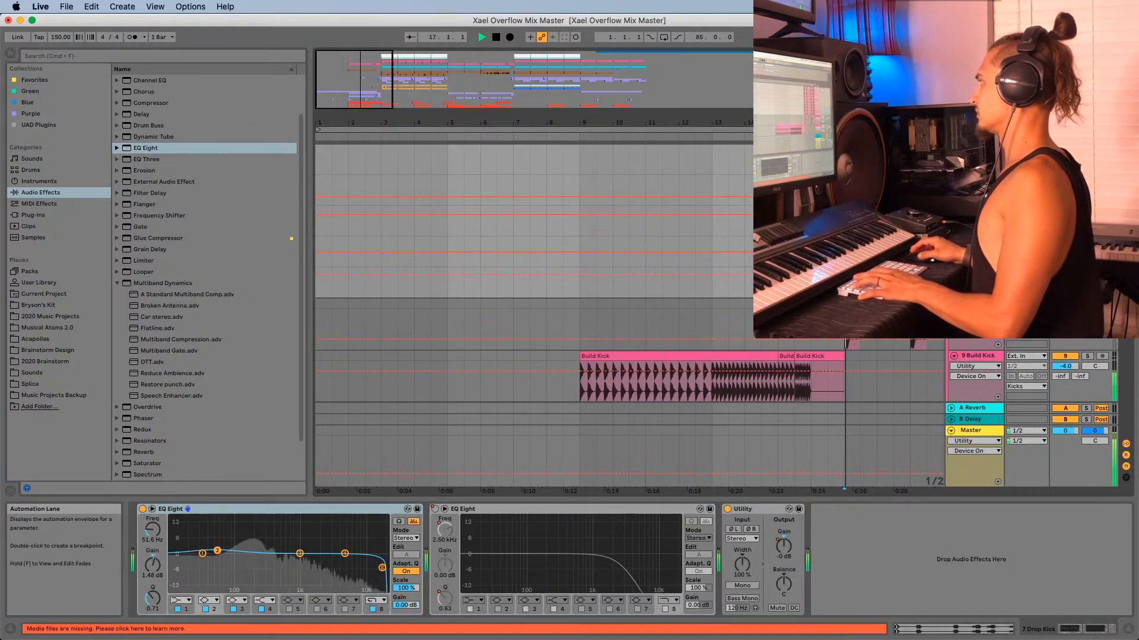
{"action": "mouse_move", "coordinate": [504, 123]}
{"action": "left_mouse_down"}
{"action": "mouse_move", "coordinate": [501, 95]}
{"action": "mouse_move", "coordinate": [502, 107]}
{"action": "left_mouse_up"}
{"action": "left_click", "coordinate": [542, 233]}
{"action": "key", "text": "space"}
{"action": "key", "text": "space"}
- Select the 9 Build Kick track and play the build from 9.1.1
{"action": "scroll", "coordinate": [495, 261], "scroll_direction": "down", "scroll_amount": 5}
{"action": "left_click", "coordinate": [458, 282]}
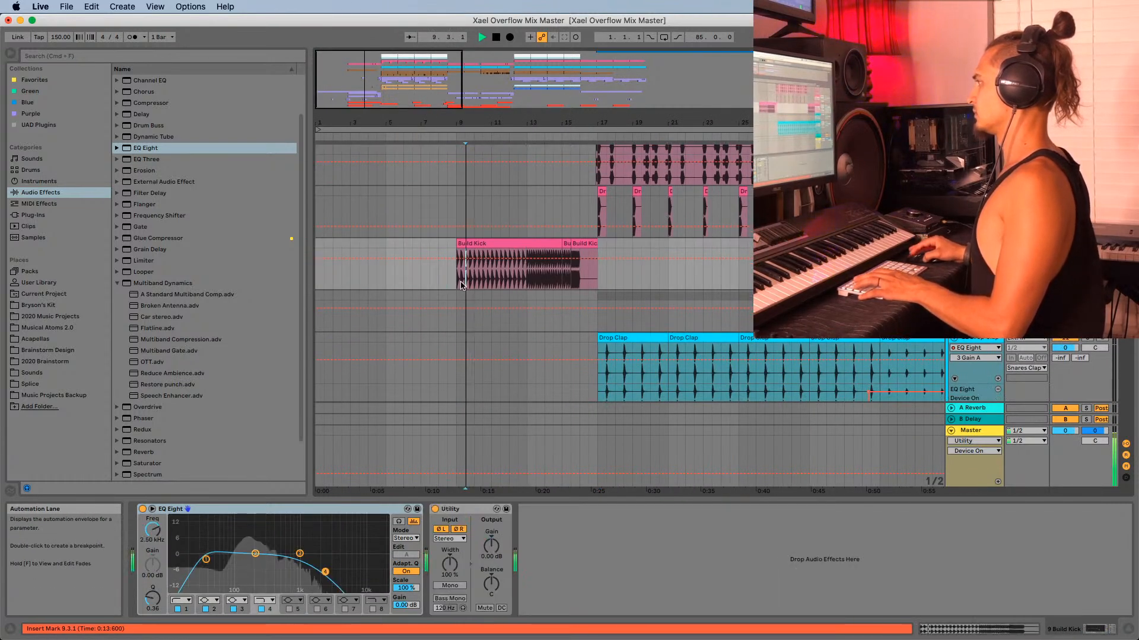
{"action": "key", "text": "space"}
{"action": "key", "text": "space"}
- Select the Intro Pad at 9.1.1 and check its Compressor 1 threshold and ducking during the build
{"action": "scroll", "coordinate": [490, 285], "scroll_direction": "down", "scroll_amount": 15}
{"action": "scroll", "coordinate": [485, 266], "scroll_direction": "up", "scroll_amount": 10}
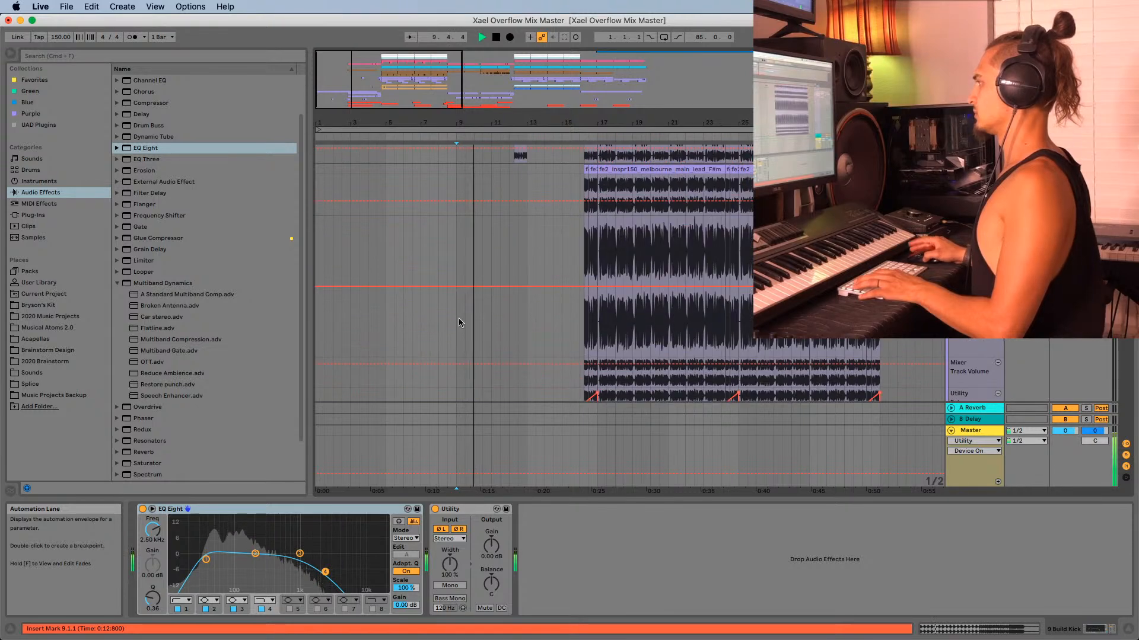
{"action": "scroll", "coordinate": [468, 180], "scroll_direction": "up", "scroll_amount": 2}
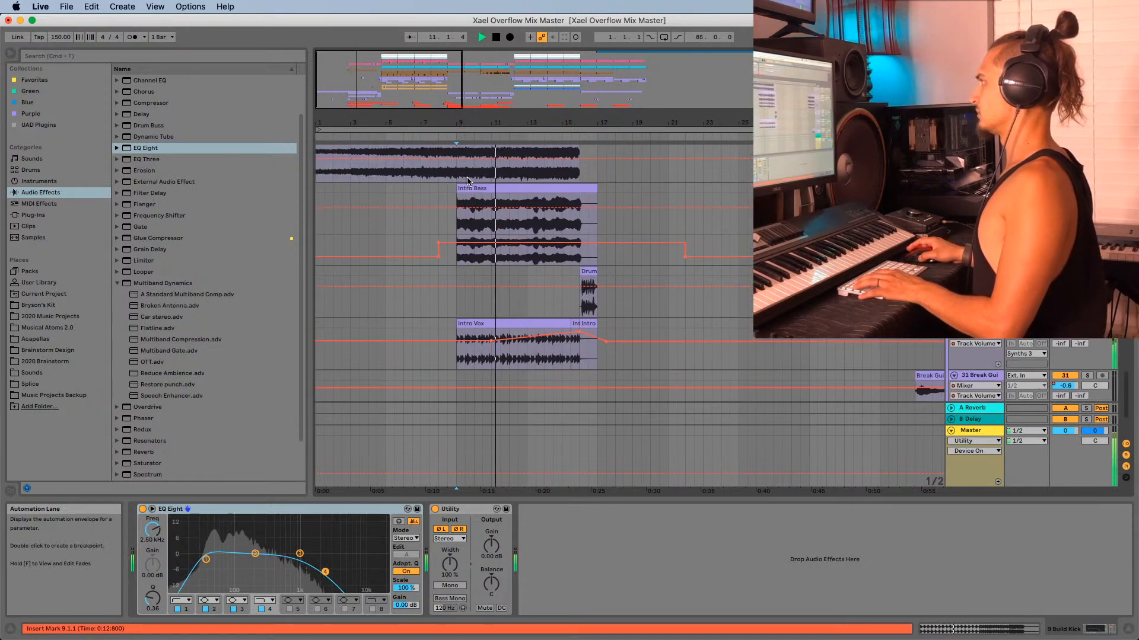
{"action": "left_click", "coordinate": [459, 176]}
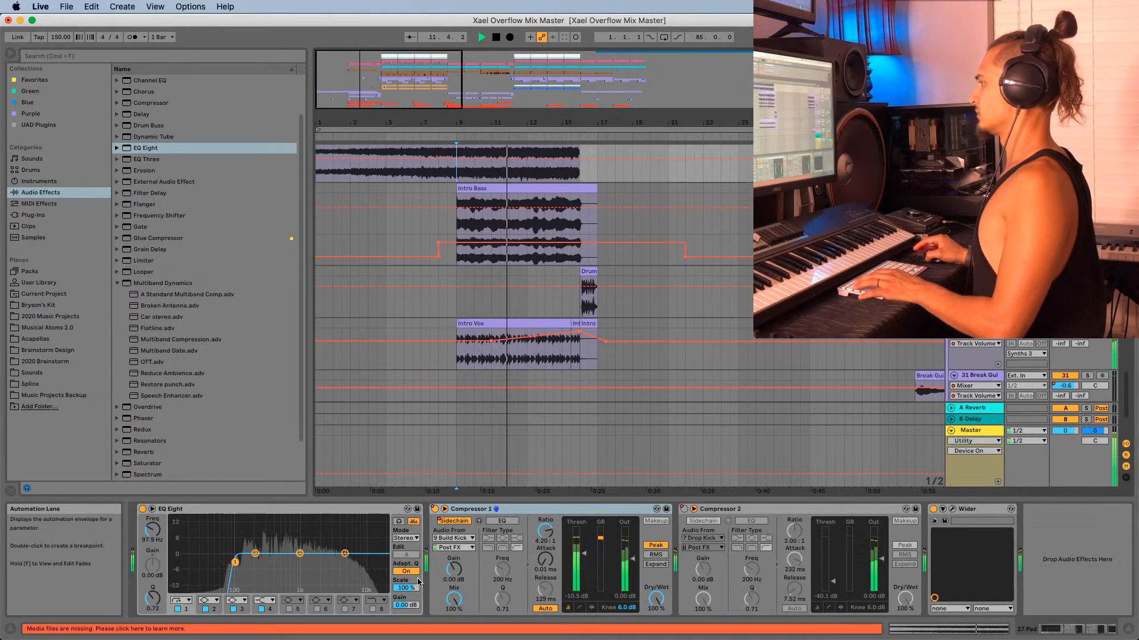
{"action": "left_click", "coordinate": [584, 558]}
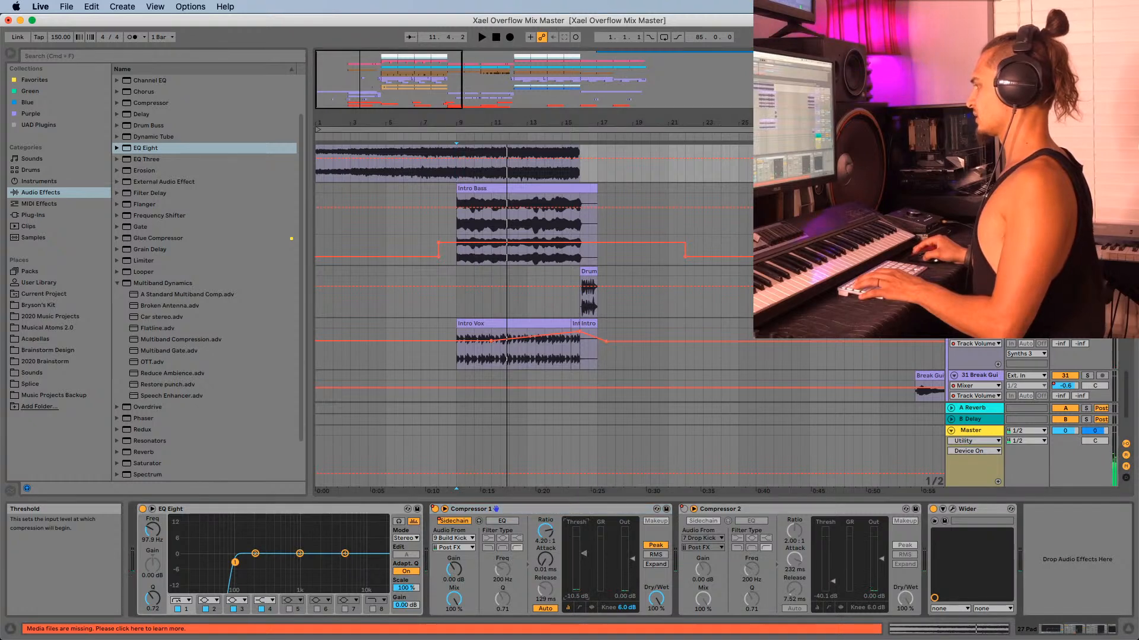
- Try lowering the threshold of the Intro Bass compressor keyed to 7 Drop Kick to -49.9 dB, and undo it while playing the build
{"action": "left_click", "coordinate": [476, 188]}
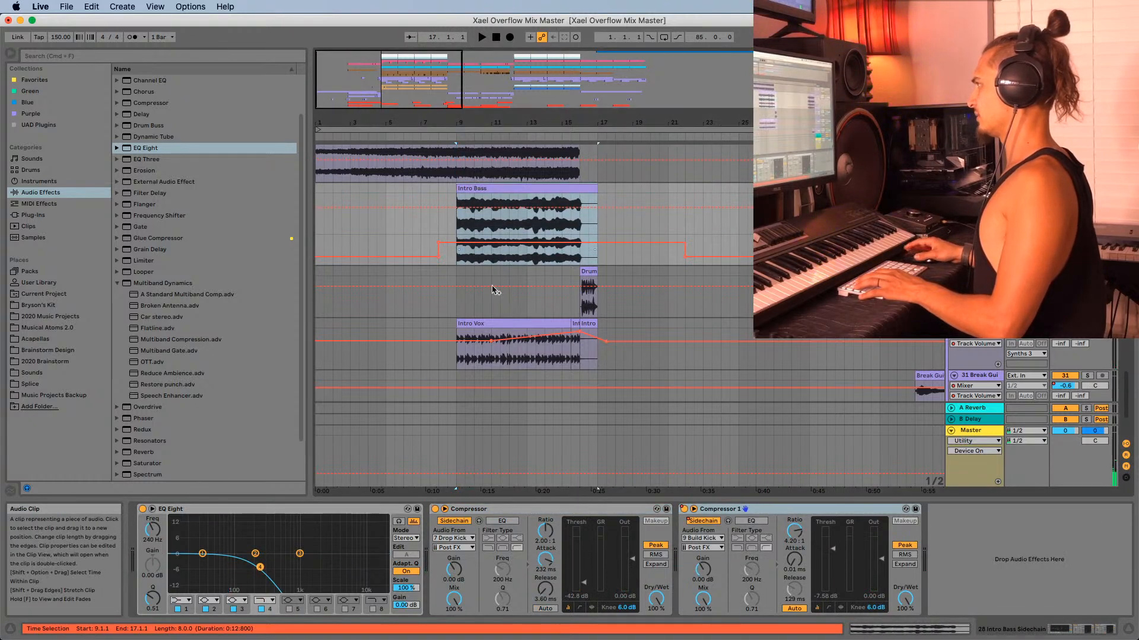
{"action": "left_click_drag", "start_coordinate": [578, 555], "coordinate": [578, 569]}
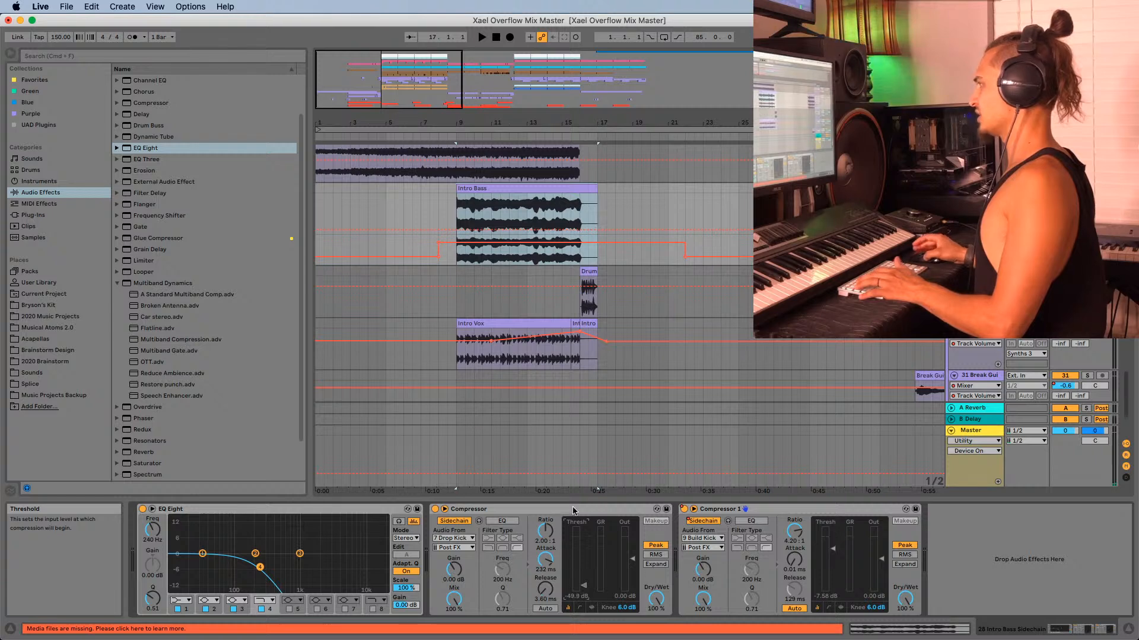
{"action": "key", "text": "space"}
{"action": "key", "text": "super+z"}
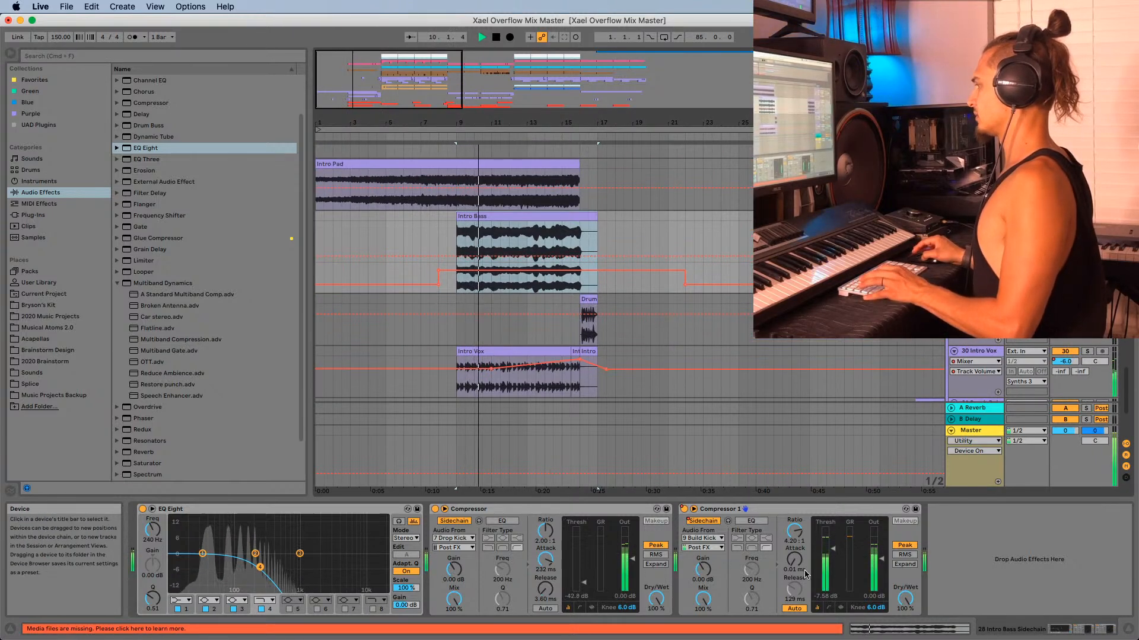
- Lower the Intro Pad's Compressor 1 threshold to -13.8 dB, and bring up the Intro Vox device chain
{"action": "left_click", "coordinate": [463, 208]}
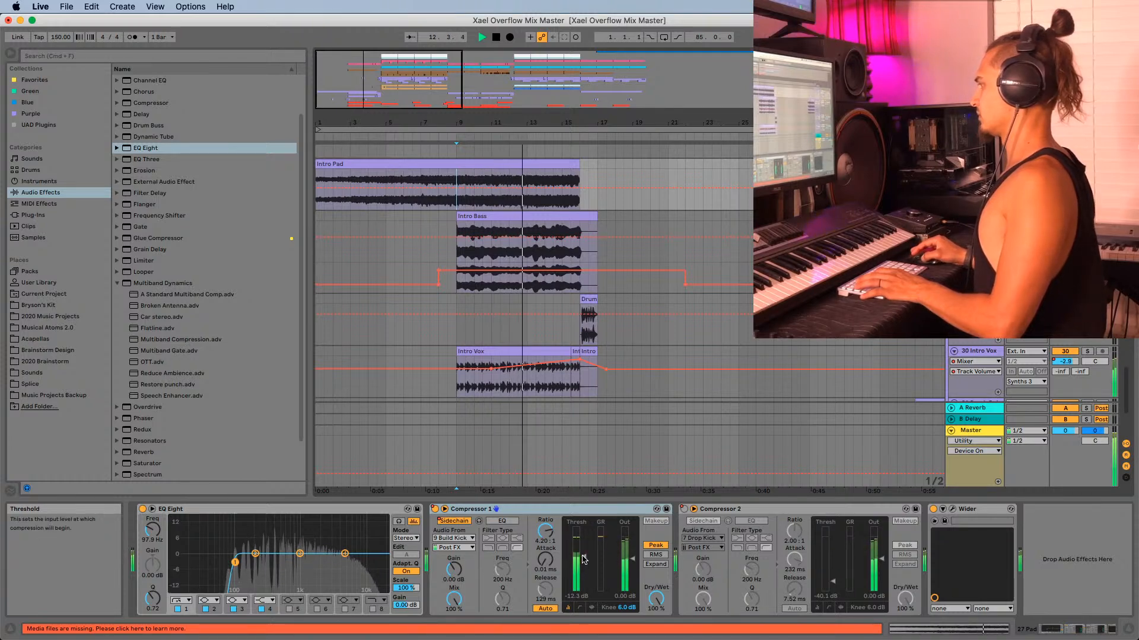
{"action": "scroll", "coordinate": [479, 315], "scroll_direction": "down", "scroll_amount": 3}
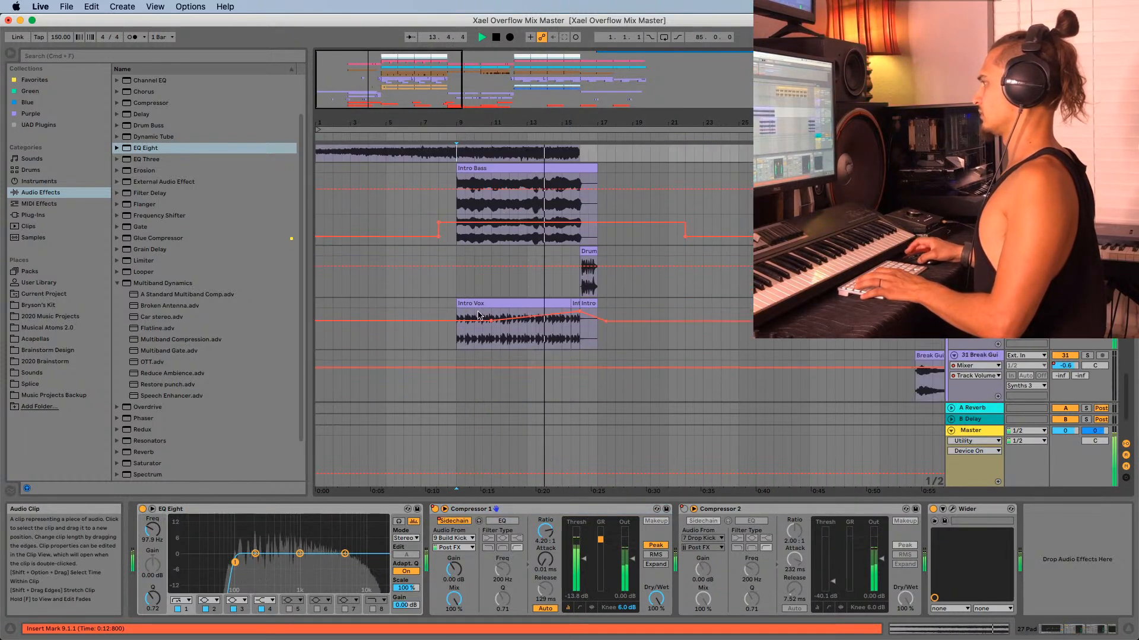
{"action": "left_click", "coordinate": [474, 311]}
{"action": "left_click", "coordinate": [461, 306]}
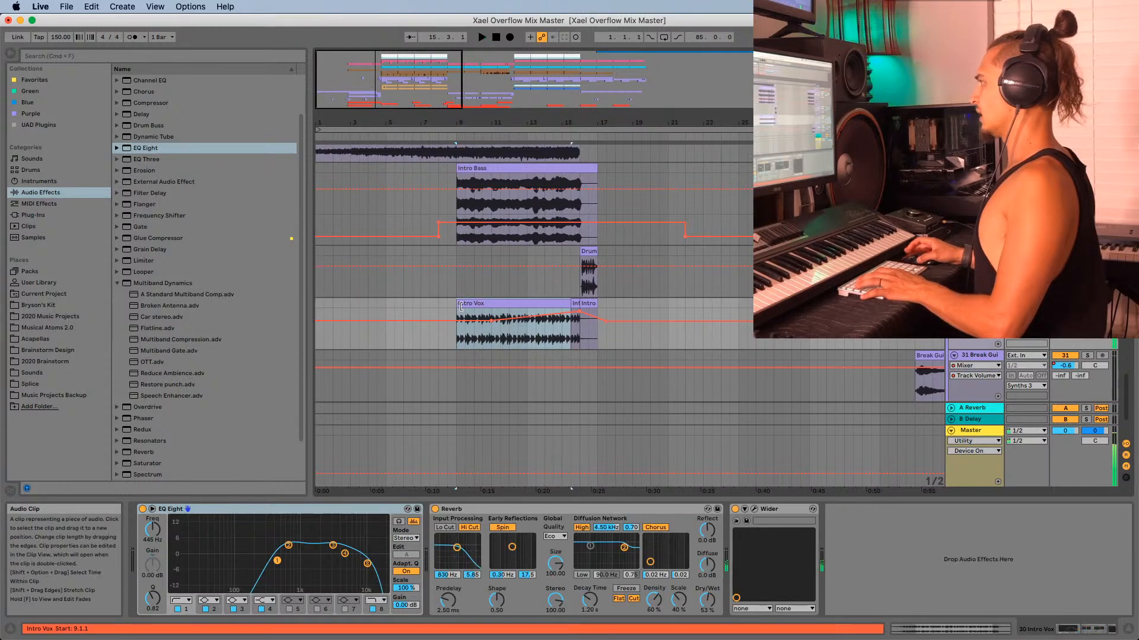
- Copy the Intro Bass's Compressor 1 with its Build Kick sidechain and paste it between Reverb and Wider on the Intro Vox
{"action": "scroll", "coordinate": [459, 266], "scroll_direction": "up", "scroll_amount": 3}
{"action": "left_click", "coordinate": [457, 219]}
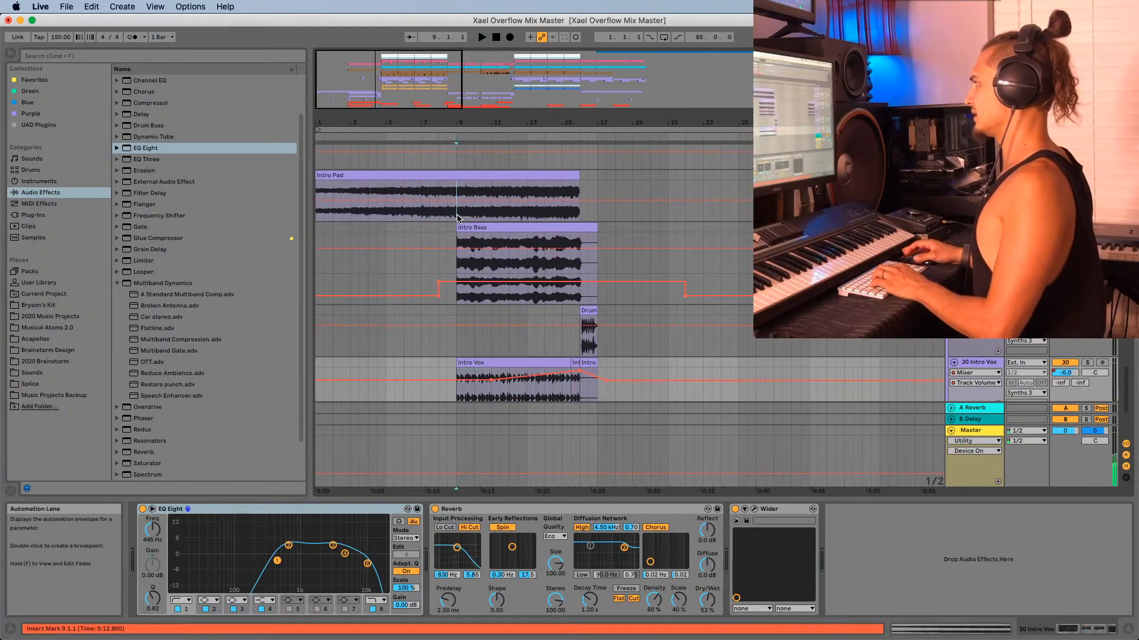
{"action": "left_click", "coordinate": [575, 508]}
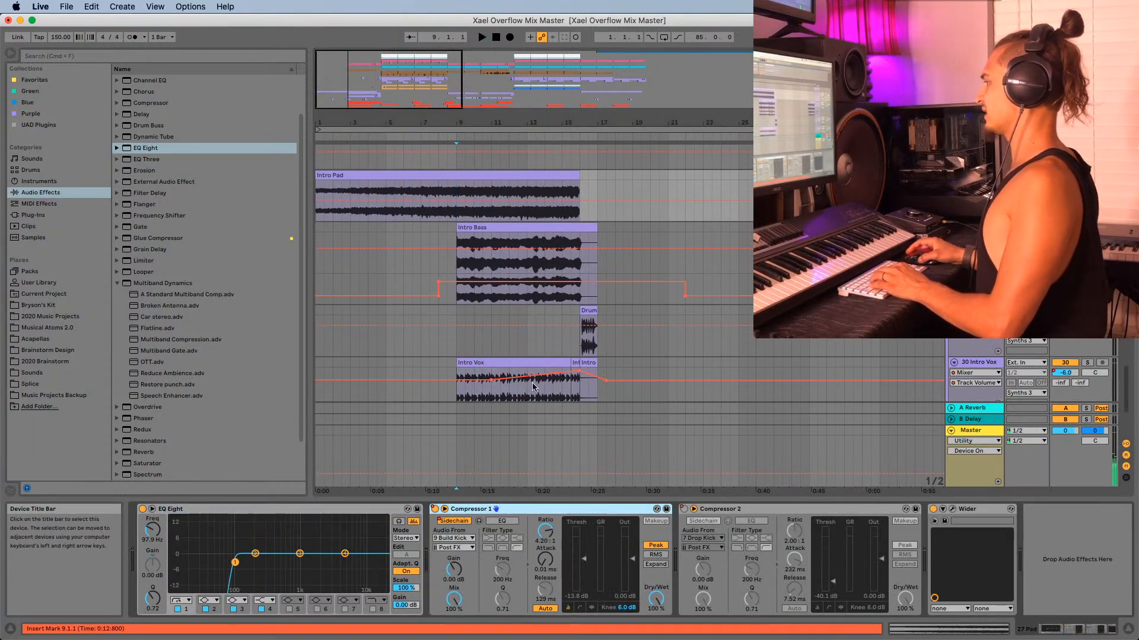
{"action": "scroll", "coordinate": [533, 387], "scroll_direction": "down", "scroll_amount": 2}
{"action": "left_click", "coordinate": [474, 363]}
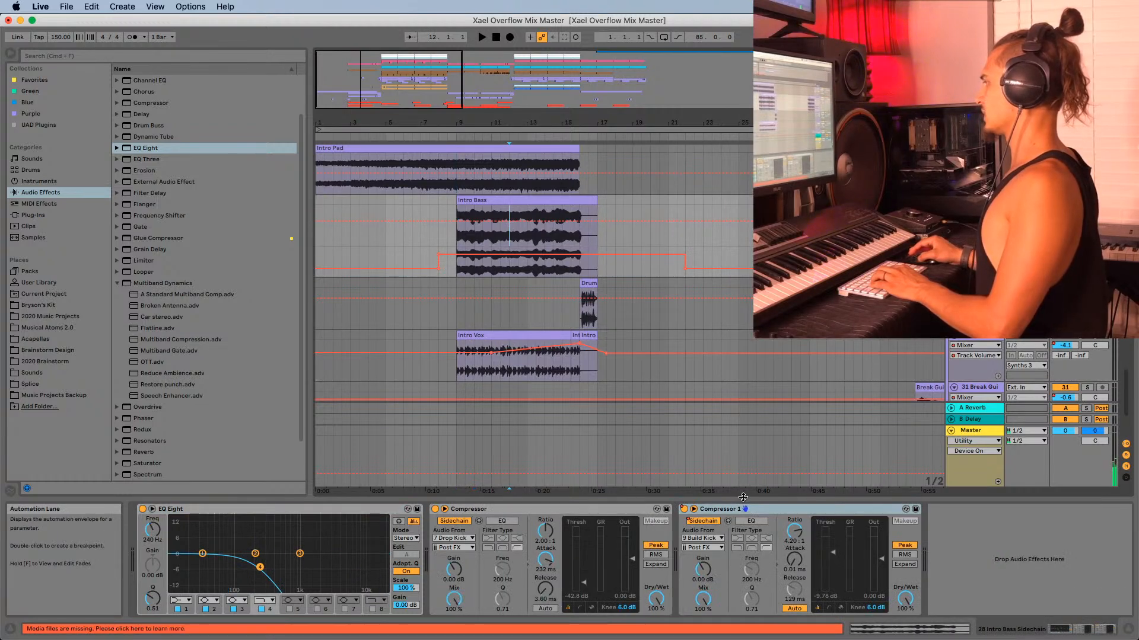
{"action": "left_click", "coordinate": [466, 363]}
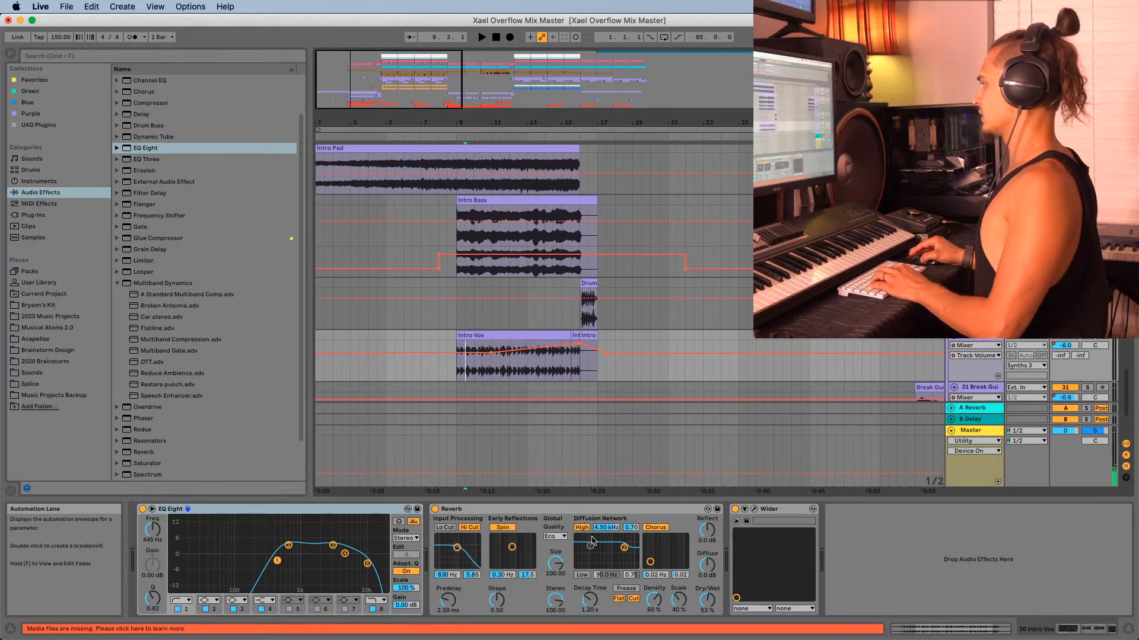
{"action": "left_click", "coordinate": [785, 510]}
{"action": "key", "text": "super+v"}
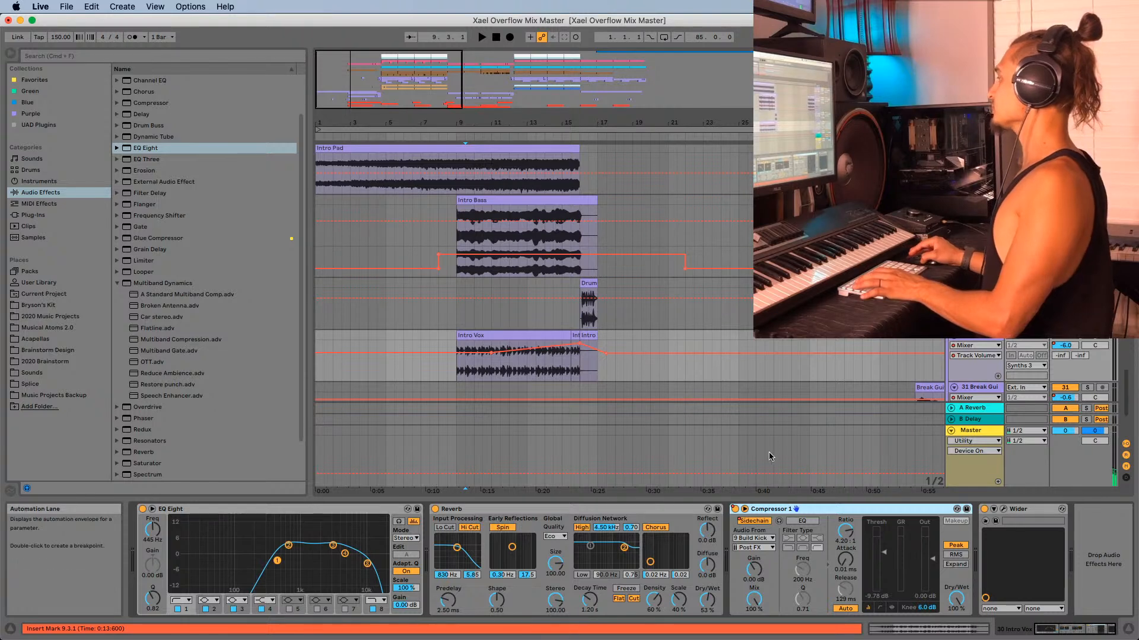
- Play the build and show the Intro Vox Compressor 1's Device On automation in a new lane
{"action": "key", "text": "space"}
{"action": "right_click", "coordinate": [735, 510]}
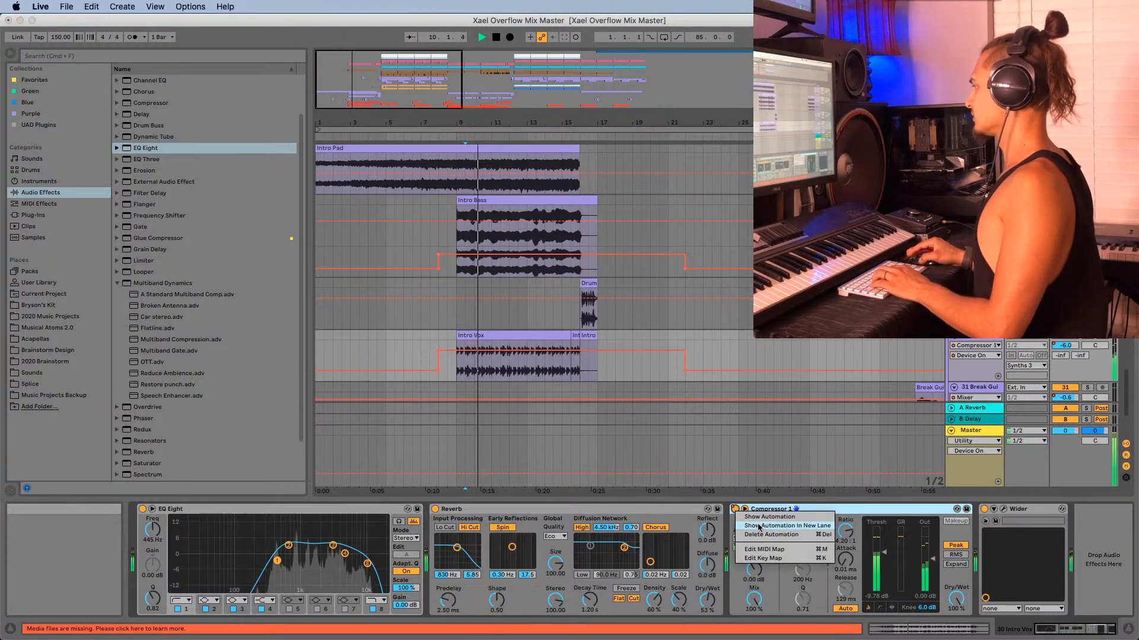
{"action": "left_click", "coordinate": [762, 527]}
- Raise the Intro Vox's Compressor 1 threshold to about -6.8 dB and return the insert marker to 9.1.1
{"action": "left_click_drag", "start_coordinate": [883, 552], "coordinate": [884, 546]}
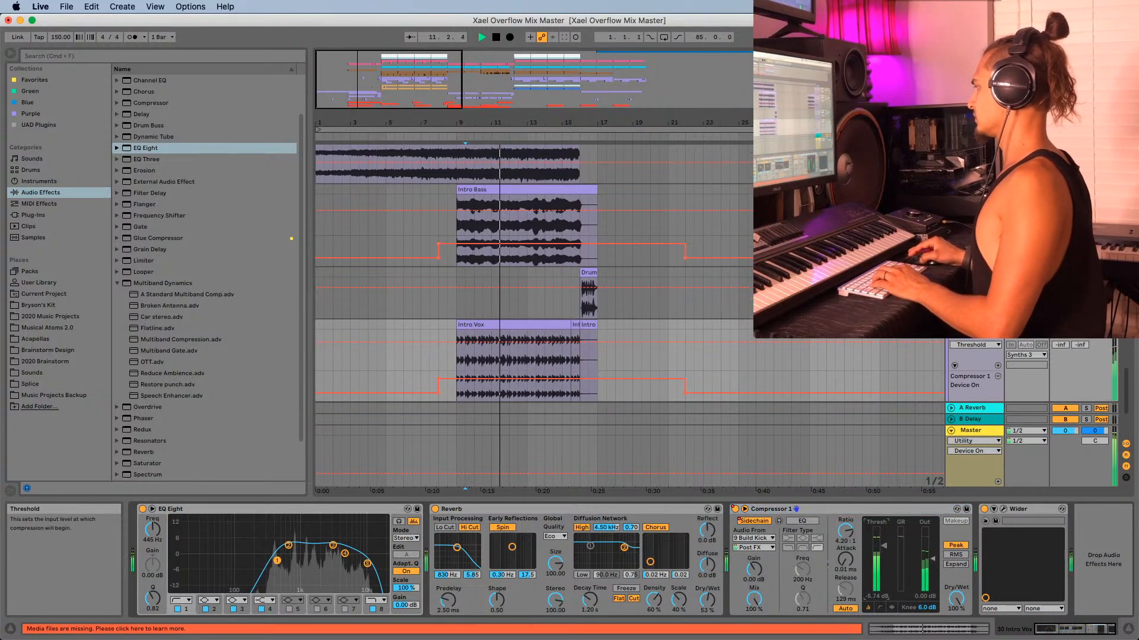
{"action": "left_click", "coordinate": [462, 360]}
{"action": "left_click", "coordinate": [457, 364]}
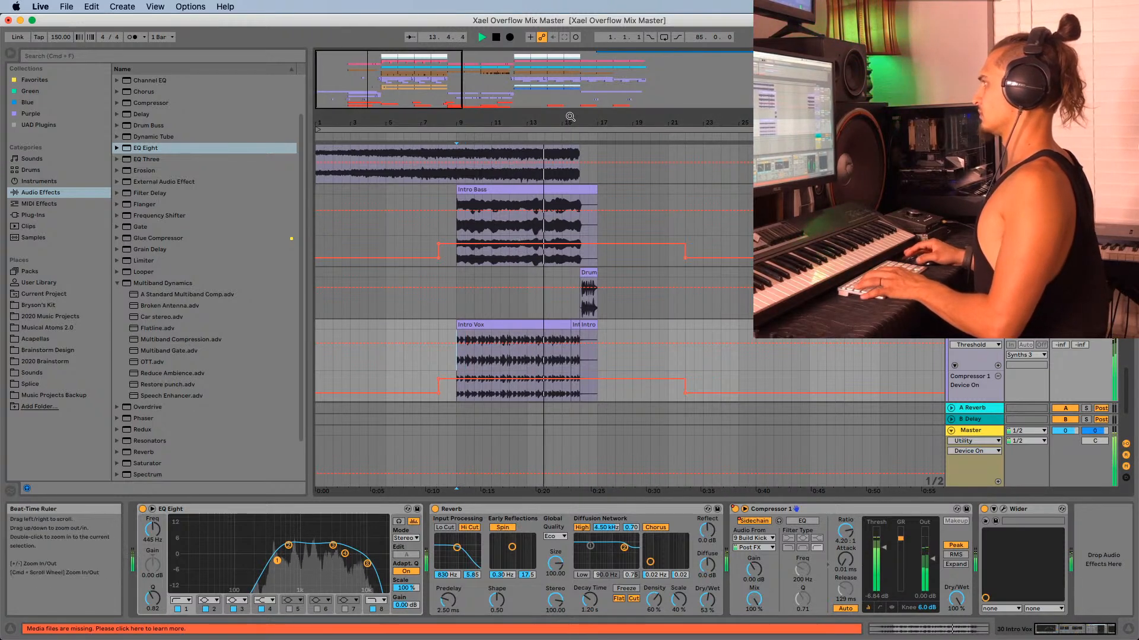
- Look through the lead, vocal and intro tracks while the build plays into the drop
{"action": "scroll", "coordinate": [615, 341], "scroll_direction": "down", "scroll_amount": 1}
{"action": "scroll", "coordinate": [635, 350], "scroll_direction": "up", "scroll_amount": 3}
{"action": "scroll", "coordinate": [654, 333], "scroll_direction": "down", "scroll_amount": 10}
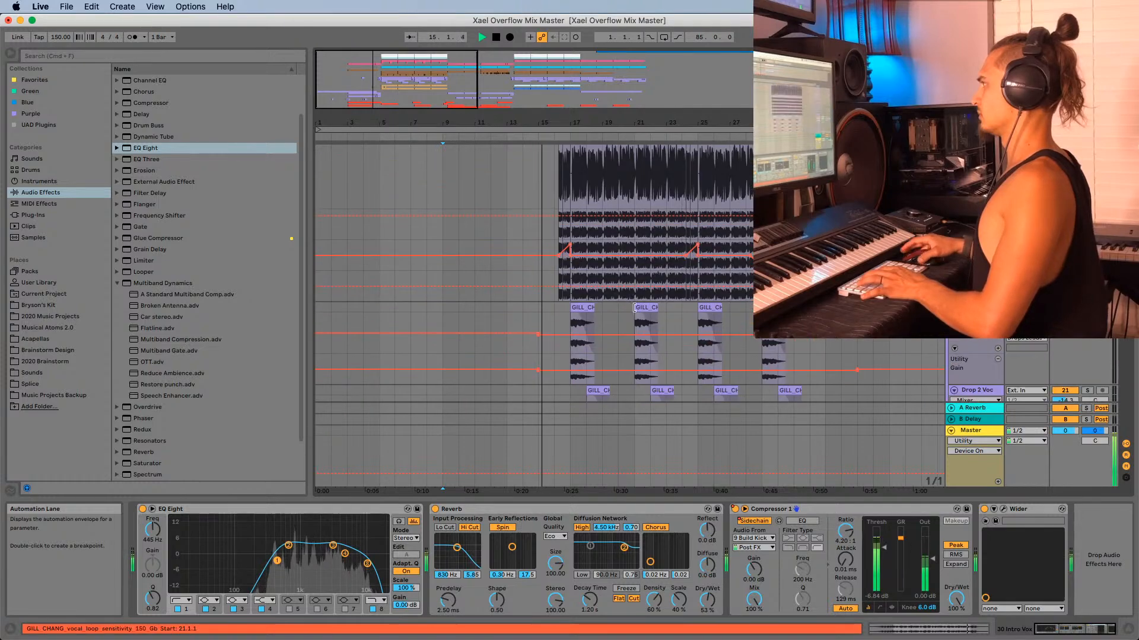
{"action": "scroll", "coordinate": [593, 278], "scroll_direction": "up", "scroll_amount": 10}
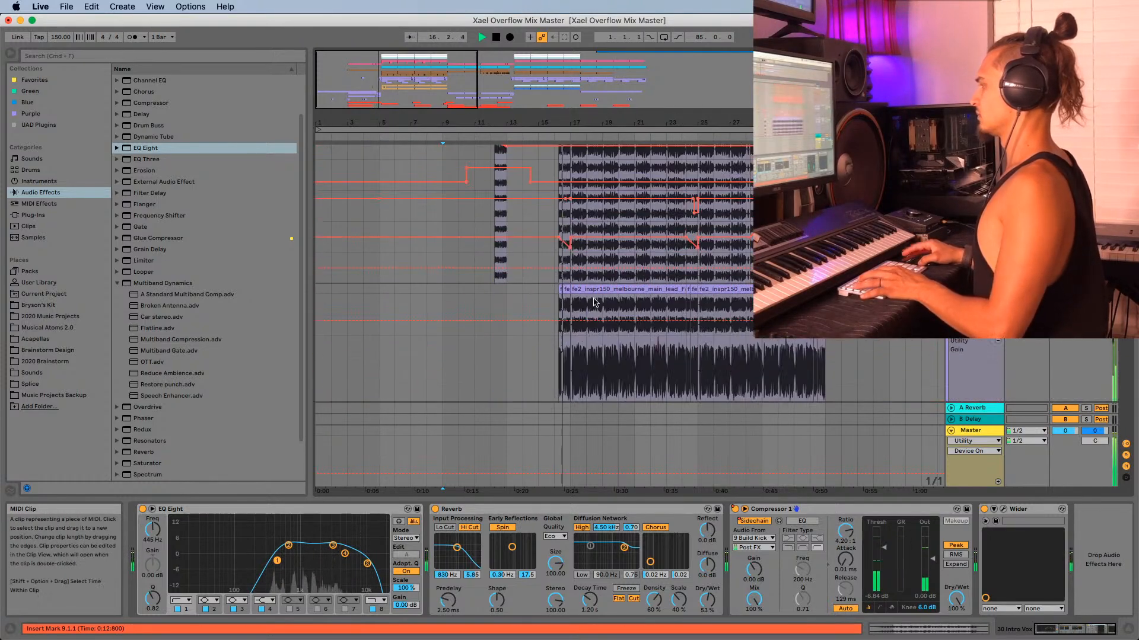
{"action": "scroll", "coordinate": [528, 275], "scroll_direction": "down", "scroll_amount": 10}
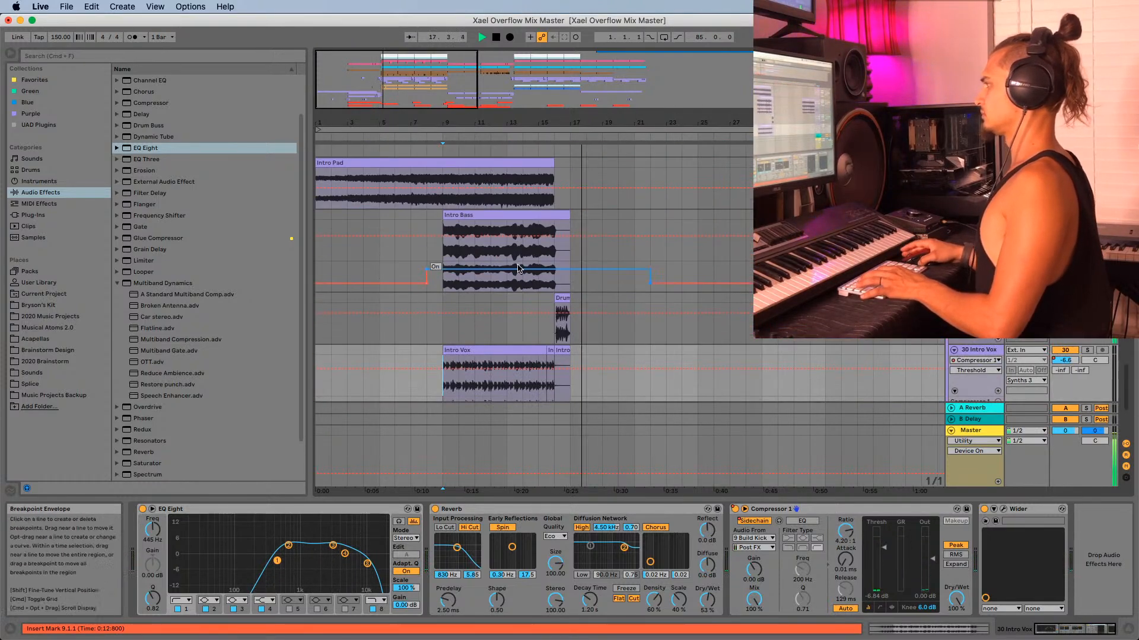
{"action": "scroll", "coordinate": [544, 271], "scroll_direction": "down", "scroll_amount": 3}
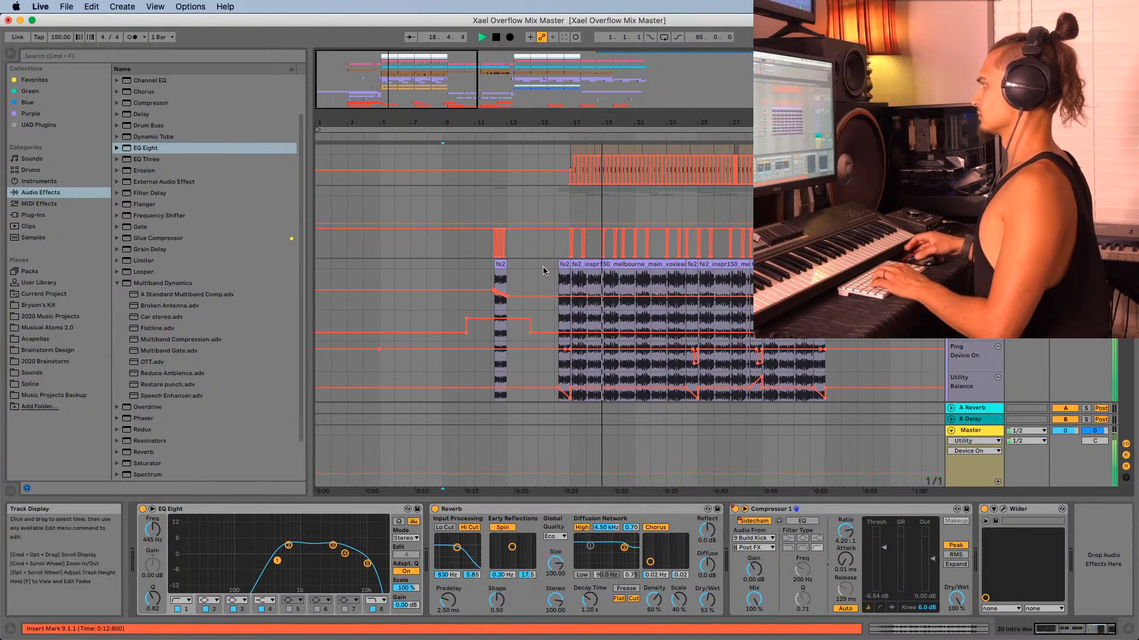
- Select the bar 16 pickup on Lead 1 and Lead 2, show the clip settings and play it into the drop
{"action": "key", "text": "space"}
{"action": "scroll", "coordinate": [564, 220], "scroll_direction": "up", "scroll_amount": 3}
{"action": "scroll", "coordinate": [545, 216], "scroll_direction": "down", "scroll_amount": 2}
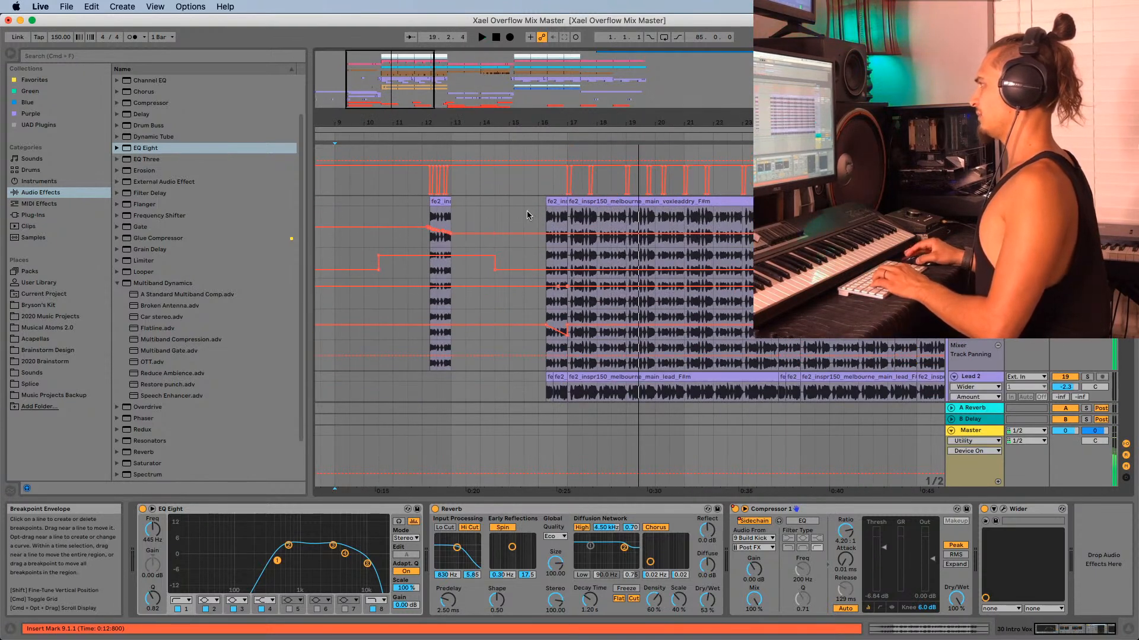
{"action": "left_click", "coordinate": [535, 202]}
{"action": "scroll", "coordinate": [537, 218], "scroll_direction": "down", "scroll_amount": 6}
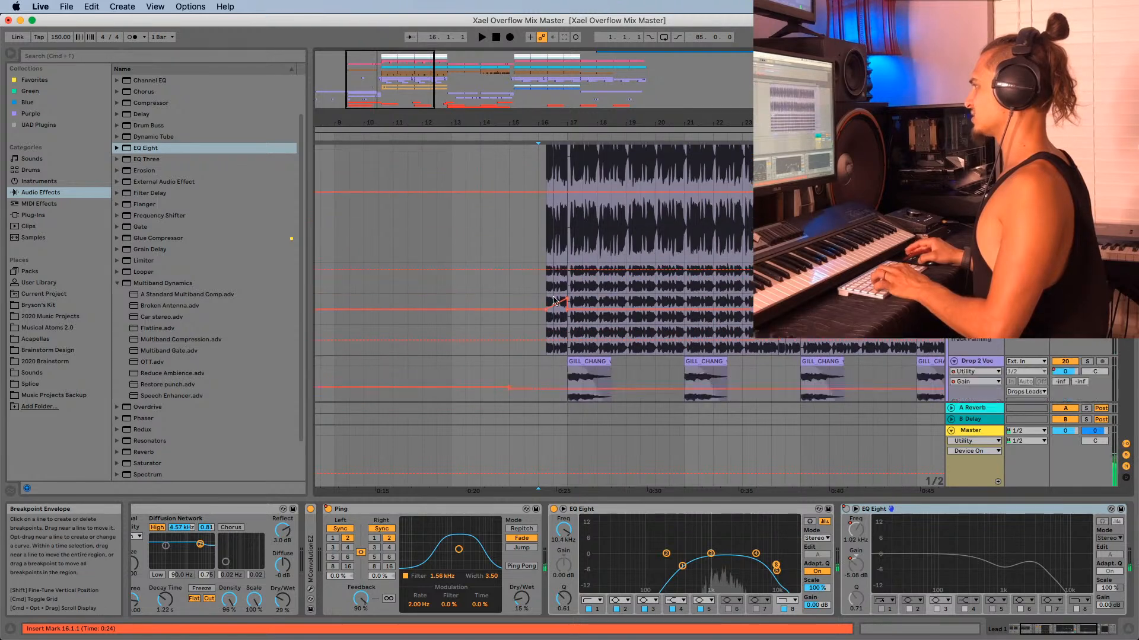
{"action": "scroll", "coordinate": [550, 272], "scroll_direction": "up", "scroll_amount": 2}
{"action": "scroll", "coordinate": [573, 185], "scroll_direction": "up", "scroll_amount": 1}
{"action": "scroll", "coordinate": [564, 168], "scroll_direction": "left", "scroll_amount": 1}
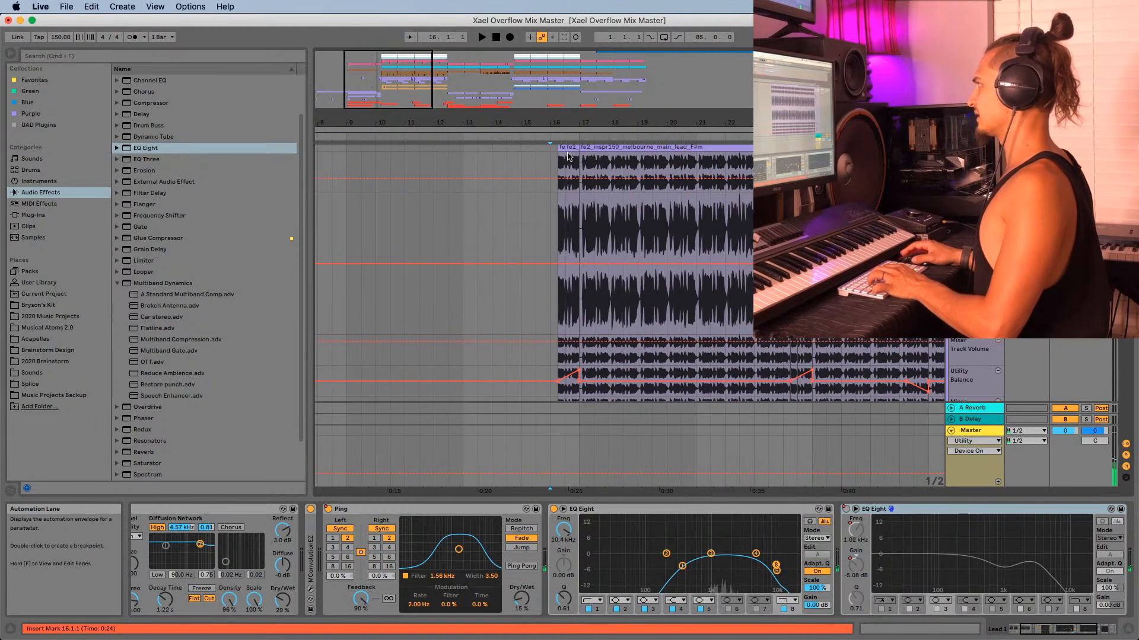
{"action": "left_click_drag", "start_coordinate": [566, 160], "coordinate": [572, 288]}
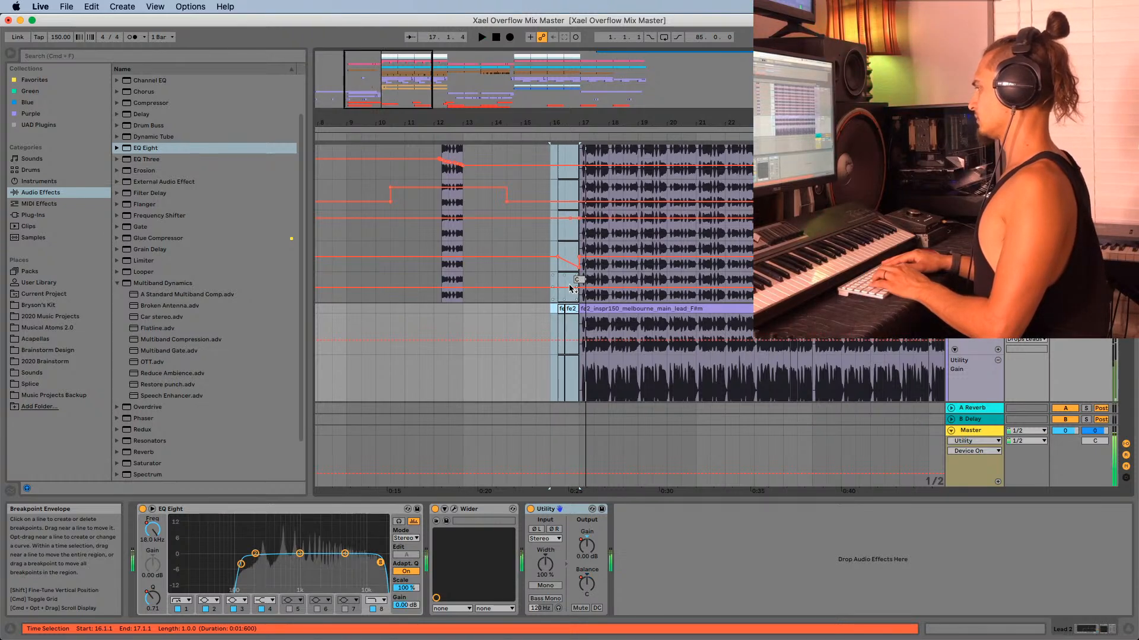
{"action": "key", "text": "space"}
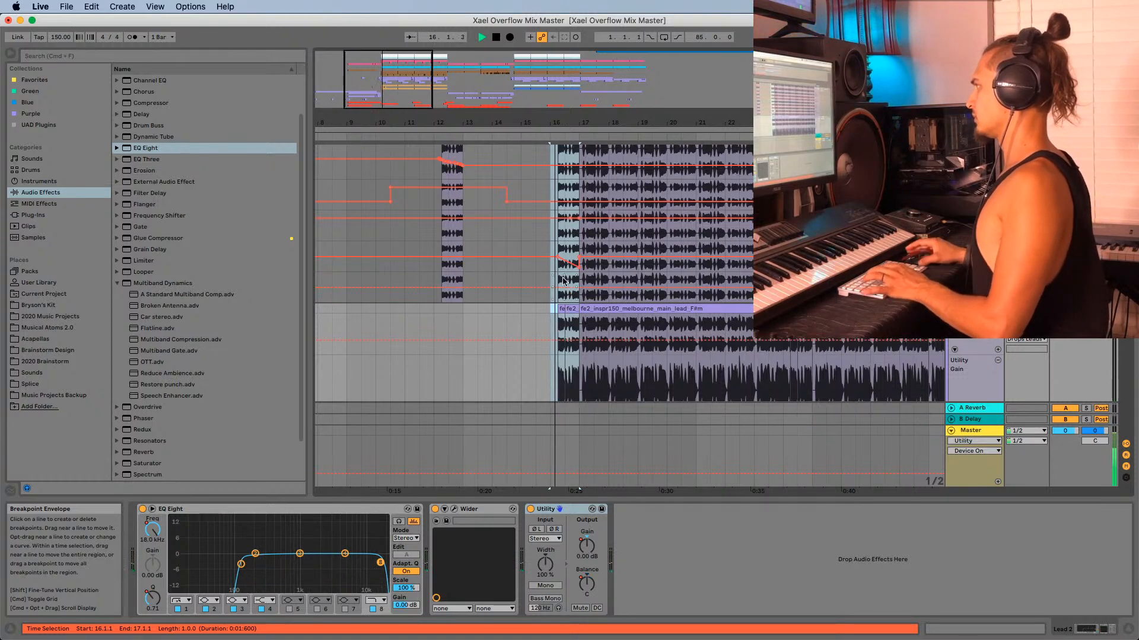
{"action": "key", "text": "shift+Tab"}
{"action": "key", "text": "space"}
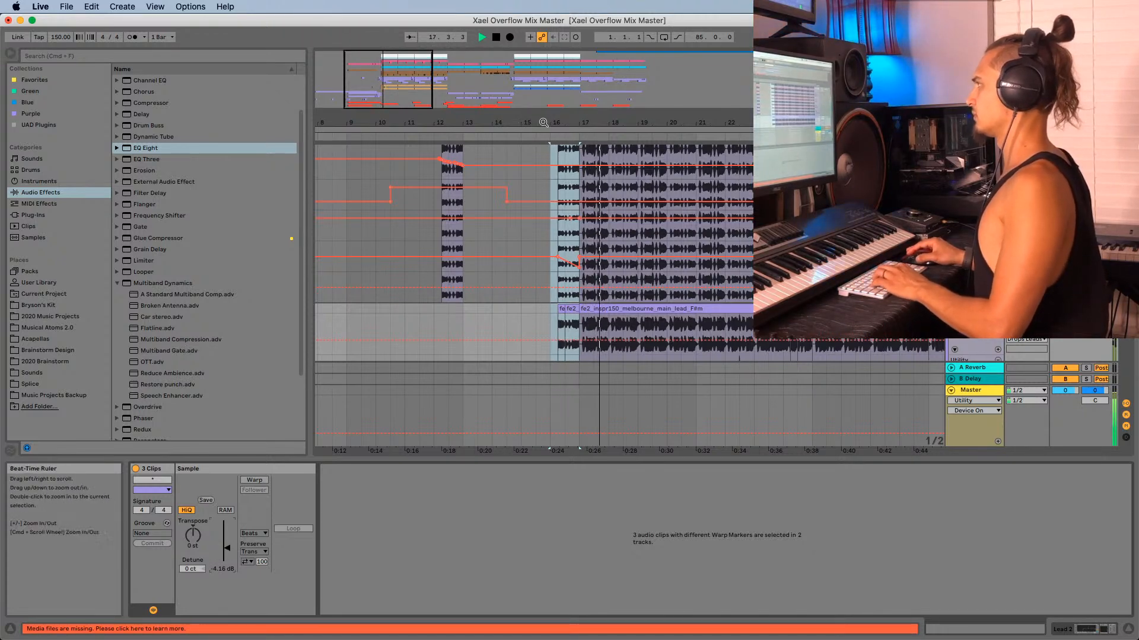
- Place the insert marker at 1.1.1 and play the song from the start while looking over the intro tracks
{"action": "left_click_drag", "start_coordinate": [498, 124], "coordinate": [405, 95]}
{"action": "scroll", "coordinate": [331, 281], "scroll_direction": "down", "scroll_amount": 2}
{"action": "left_click", "coordinate": [316, 262]}
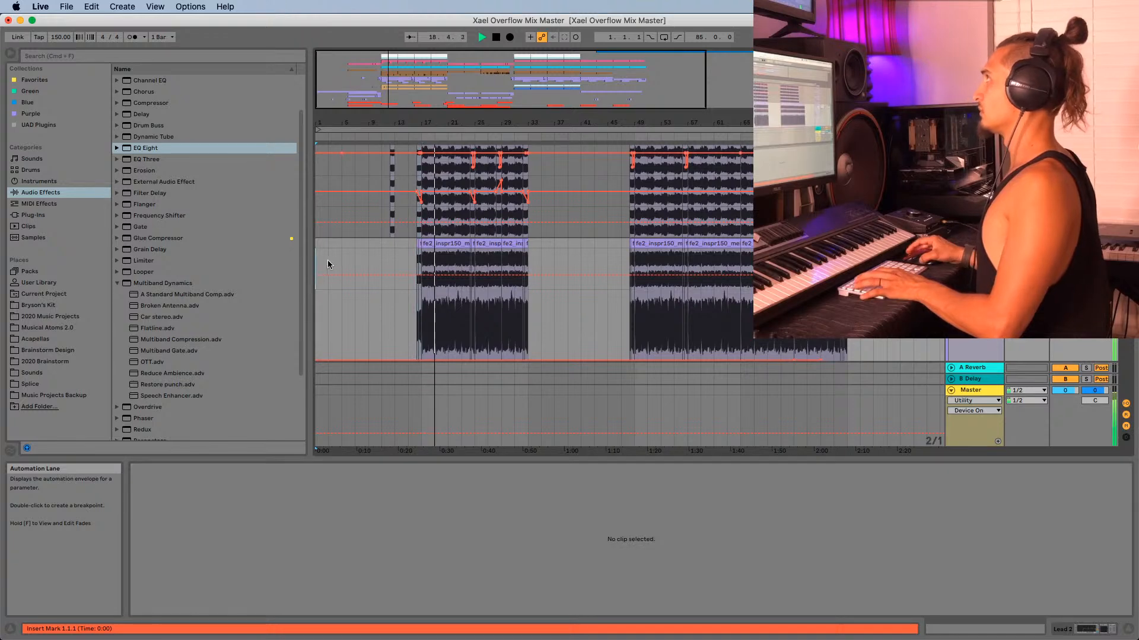
{"action": "scroll", "coordinate": [349, 247], "scroll_direction": "down", "scroll_amount": 8}
{"action": "left_click_drag", "start_coordinate": [415, 124], "coordinate": [422, 137]}
{"action": "key", "text": "space"}
{"action": "key", "text": "space"}
{"action": "left_click_drag", "start_coordinate": [324, 123], "coordinate": [336, 138]}
{"action": "scroll", "coordinate": [374, 238], "scroll_direction": "up", "scroll_amount": 10}
{"action": "scroll", "coordinate": [418, 274], "scroll_direction": "down", "scroll_amount": 10}
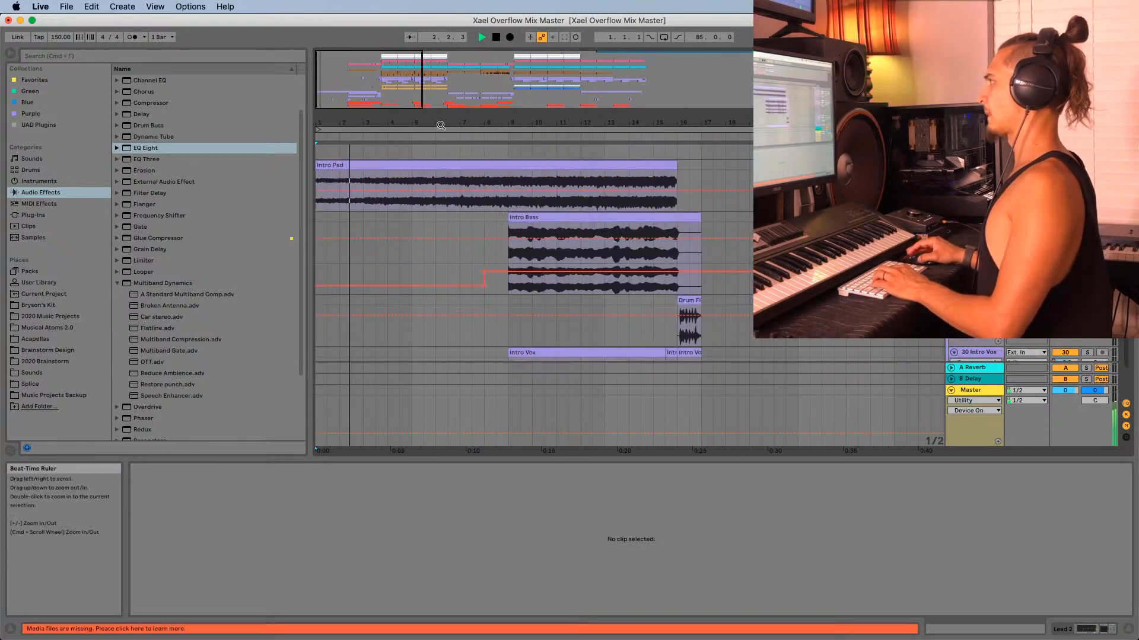
- Copy the Cymatics White Noise Down clip to the start of the song and lower the copy's gain to about -15.3 dB
{"action": "left_click_drag", "start_coordinate": [415, 123], "coordinate": [403, 98]}
{"action": "scroll", "coordinate": [392, 171], "scroll_direction": "down", "scroll_amount": 6}
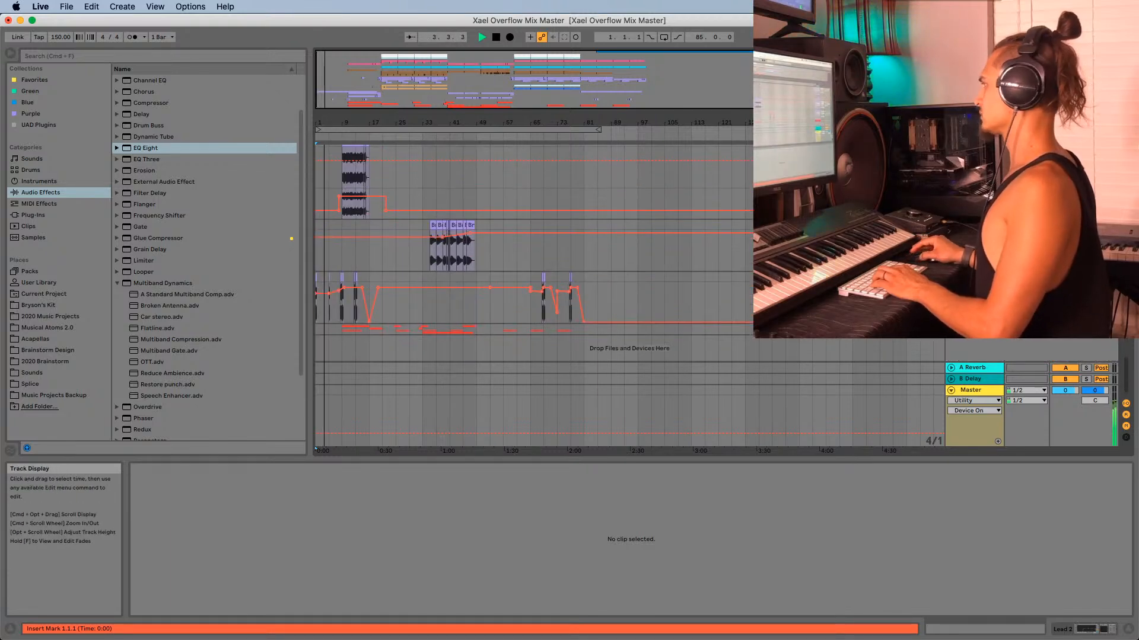
{"action": "scroll", "coordinate": [448, 255], "scroll_direction": "up", "scroll_amount": 5}
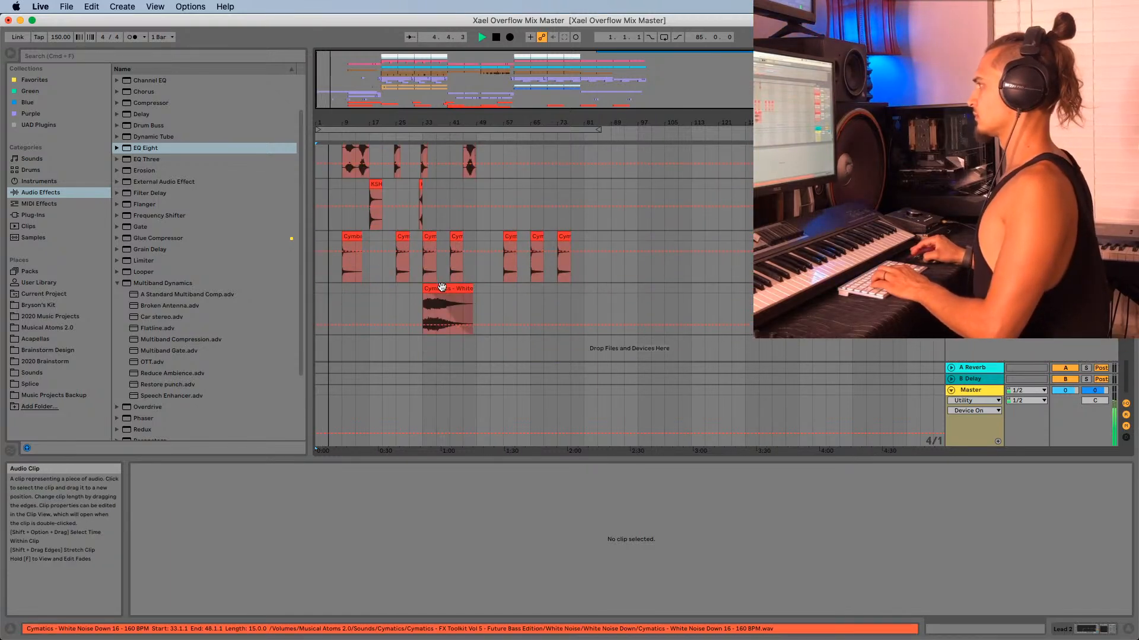
{"action": "left_click_drag", "start_coordinate": [441, 299], "coordinate": [333, 299]}
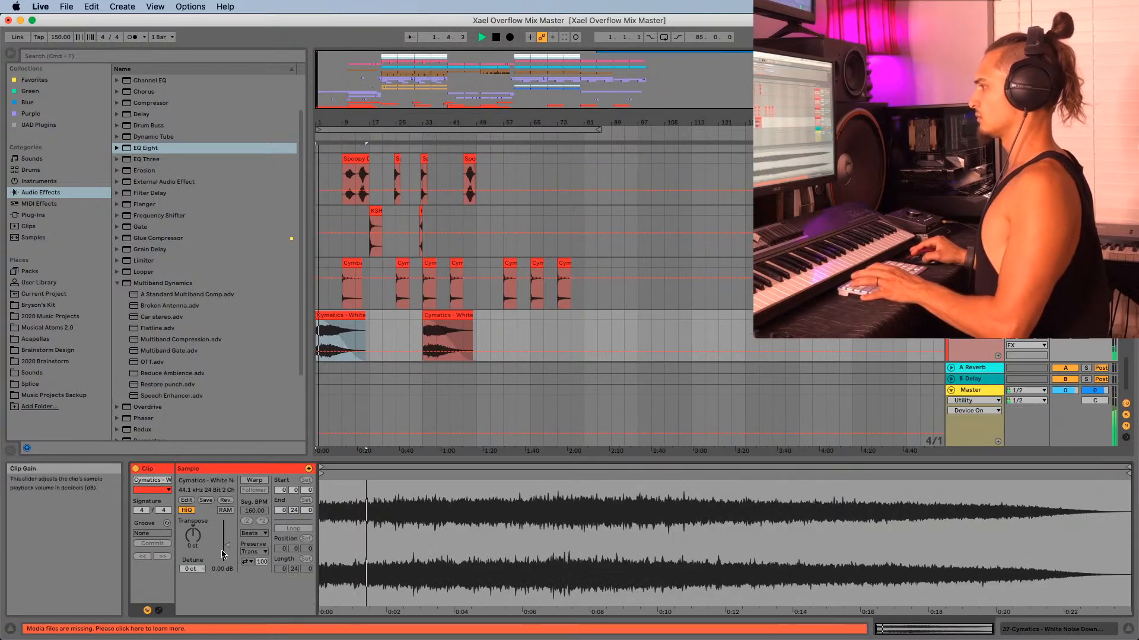
{"action": "left_click_drag", "start_coordinate": [227, 545], "coordinate": [227, 552]}
{"action": "left_click_drag", "start_coordinate": [331, 123], "coordinate": [330, 172]}
{"action": "key", "text": "space"}
{"action": "left_click_drag", "start_coordinate": [223, 552], "coordinate": [227, 556]}
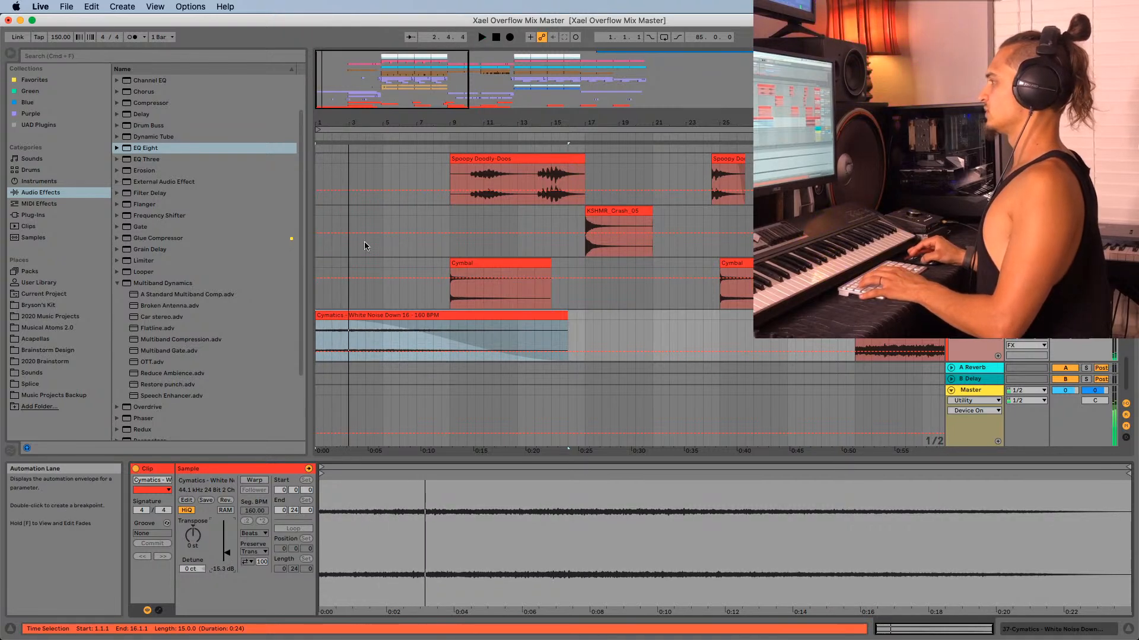
- Copy the KSHMR Crash clip to the start of the song and lower the copy's gain to about -5.6 dB
{"action": "left_click_drag", "start_coordinate": [602, 225], "coordinate": [331, 225]}
{"action": "key", "text": "space"}
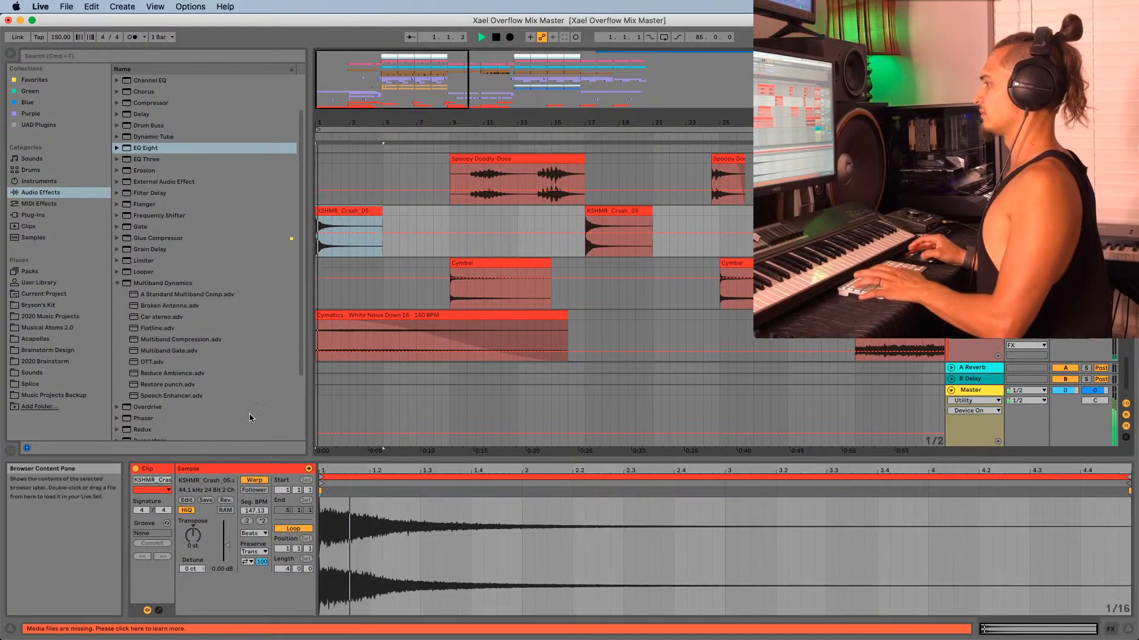
{"action": "left_click_drag", "start_coordinate": [233, 547], "coordinate": [234, 552]}
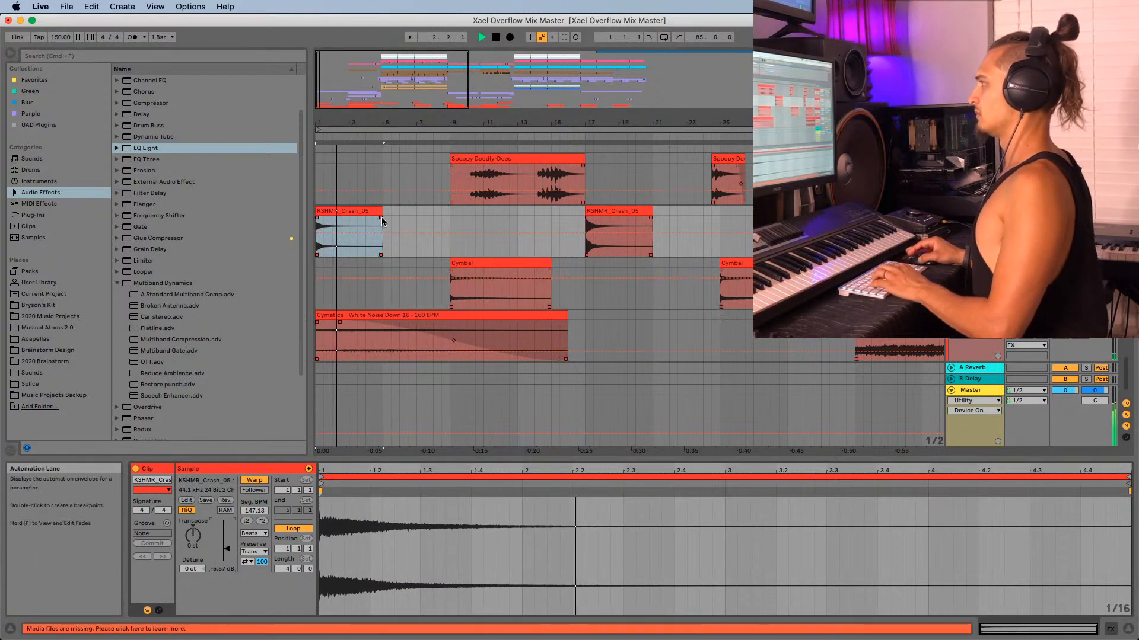
- Give the crash at bar 1 a long fade-out and lower its gain to about -6.2 dB
{"action": "key", "text": "f"}
{"action": "key", "text": "a"}
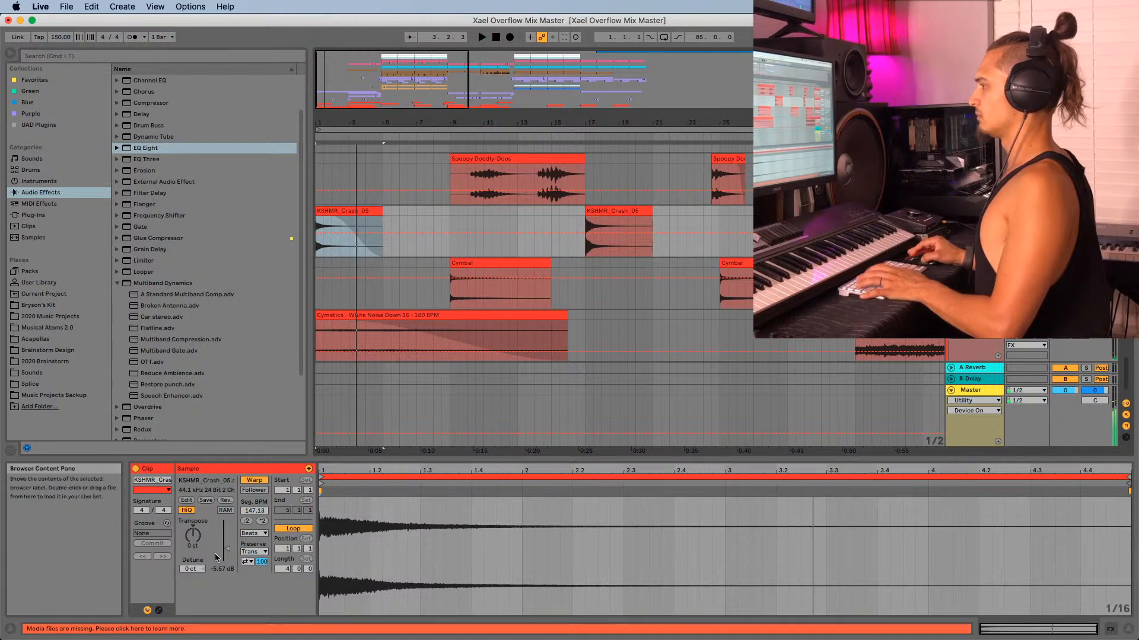
{"action": "left_click_drag", "start_coordinate": [226, 558], "coordinate": [230, 556]}
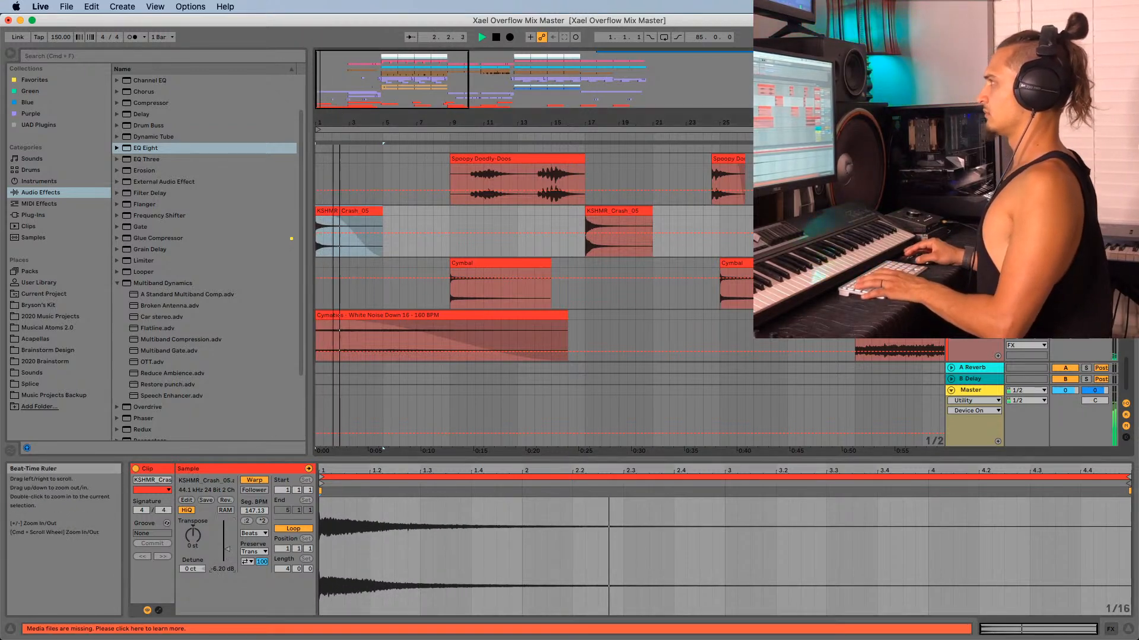
- Play the intro into the first drop while looking over the FX, vocal and lead tracks, and place the insert marker at 15.1.1
{"action": "left_click_drag", "start_coordinate": [323, 143], "coordinate": [323, 134]}
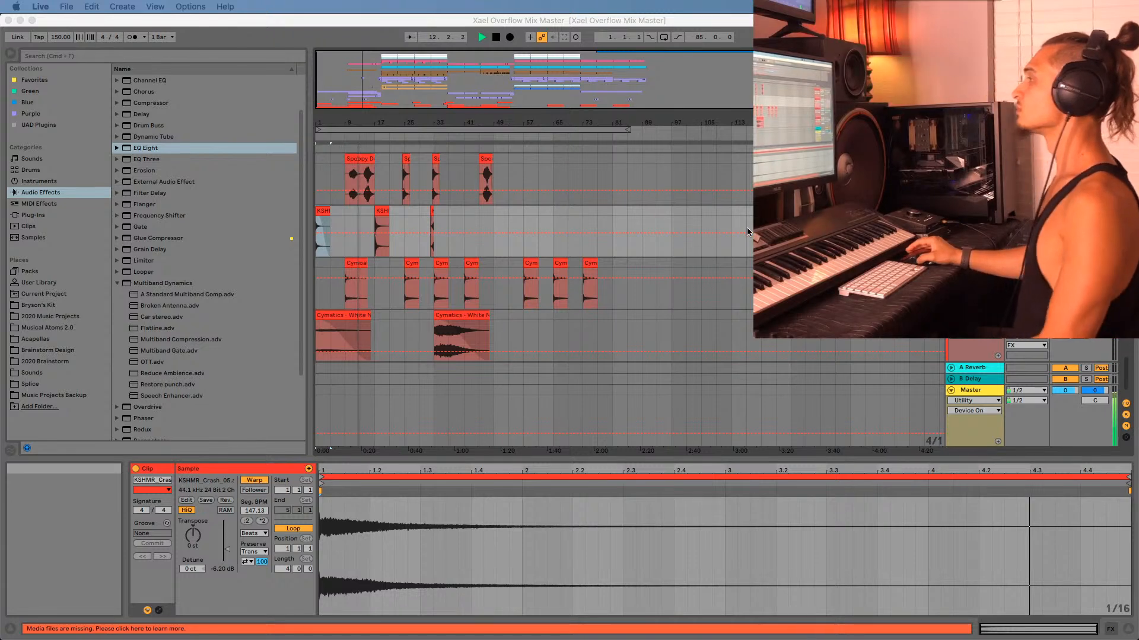
{"action": "left_click", "coordinate": [323, 123]}
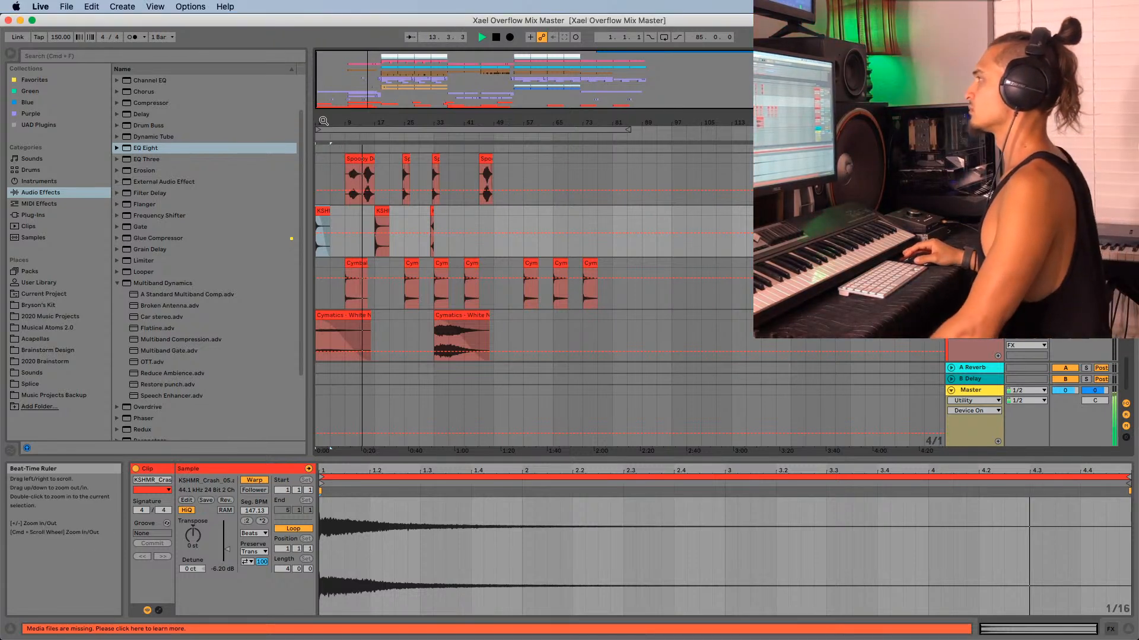
{"action": "left_click_drag", "start_coordinate": [324, 124], "coordinate": [271, 170]}
{"action": "left_click_drag", "start_coordinate": [284, 125], "coordinate": [283, 120]}
{"action": "scroll", "coordinate": [397, 289], "scroll_direction": "up", "scroll_amount": 3}
{"action": "scroll", "coordinate": [392, 267], "scroll_direction": "up", "scroll_amount": 10}
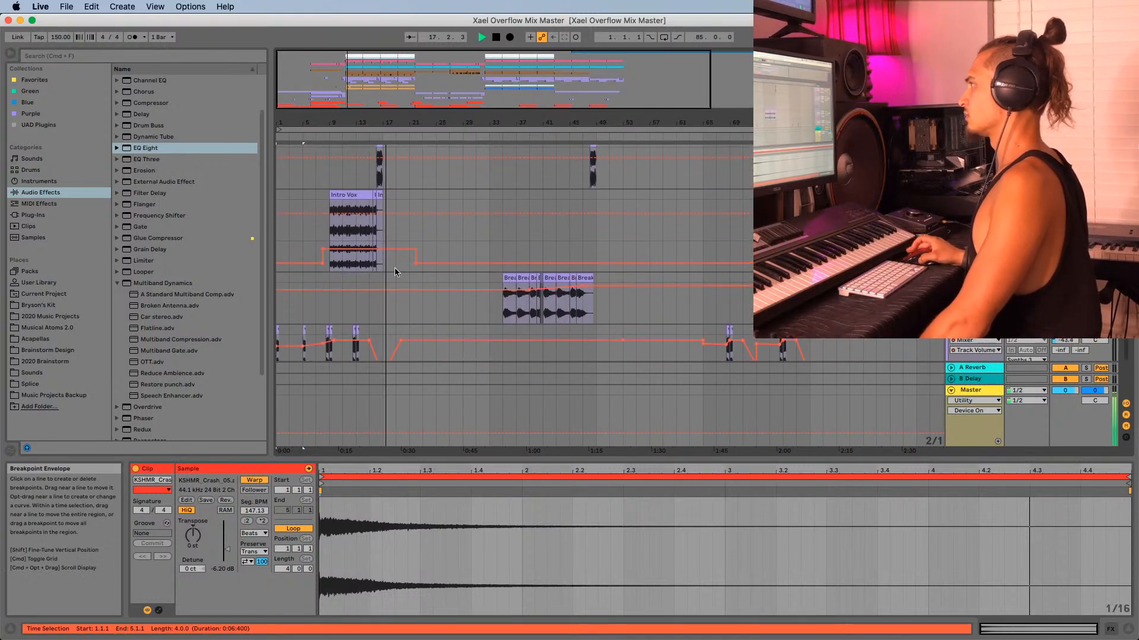
{"action": "scroll", "coordinate": [387, 279], "scroll_direction": "up", "scroll_amount": 5}
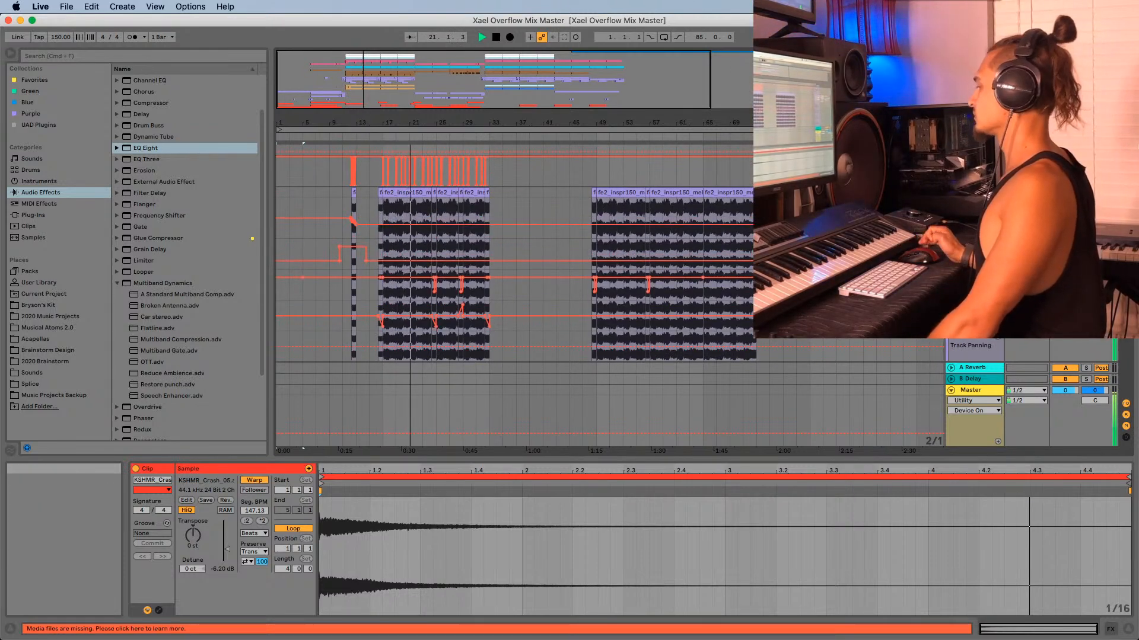
{"action": "left_click", "coordinate": [502, 305]}
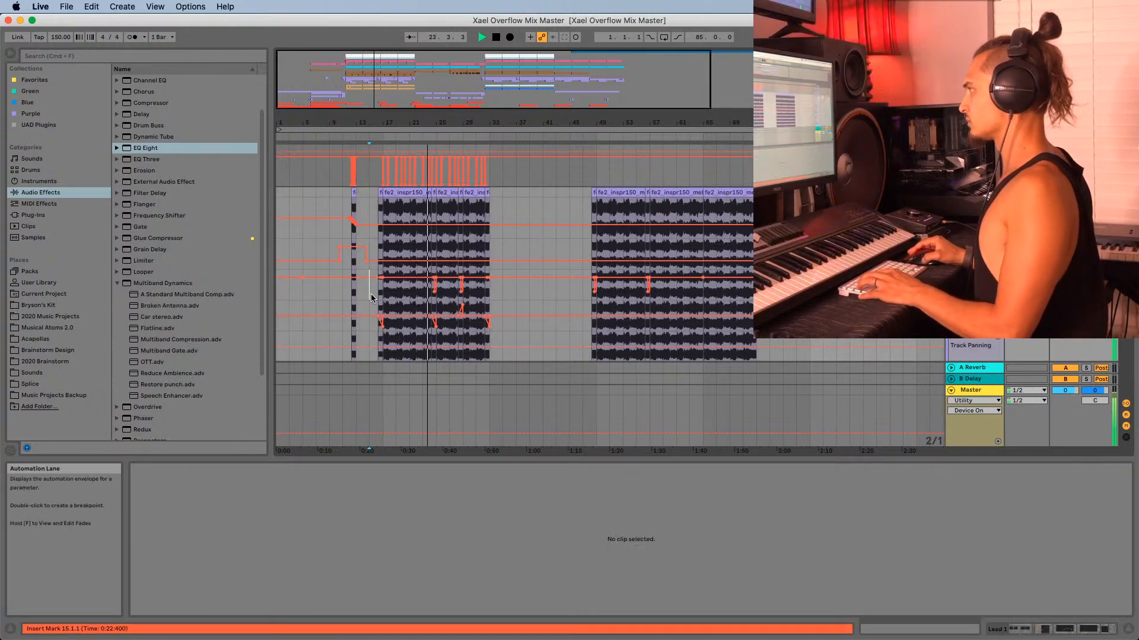
{"action": "scroll", "coordinate": [430, 230], "scroll_direction": "down", "scroll_amount": 2}
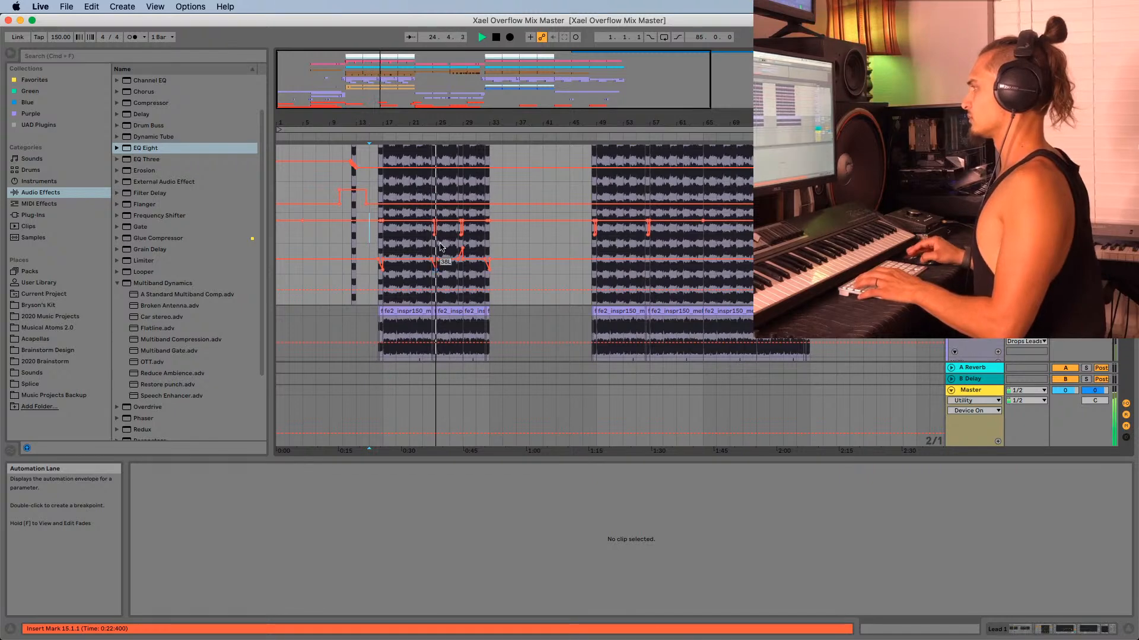
{"action": "left_click_drag", "start_coordinate": [433, 123], "coordinate": [490, 281]}
{"action": "scroll", "coordinate": [470, 270], "scroll_direction": "up", "scroll_amount": 5}
{"action": "scroll", "coordinate": [470, 271], "scroll_direction": "down", "scroll_amount": 5}
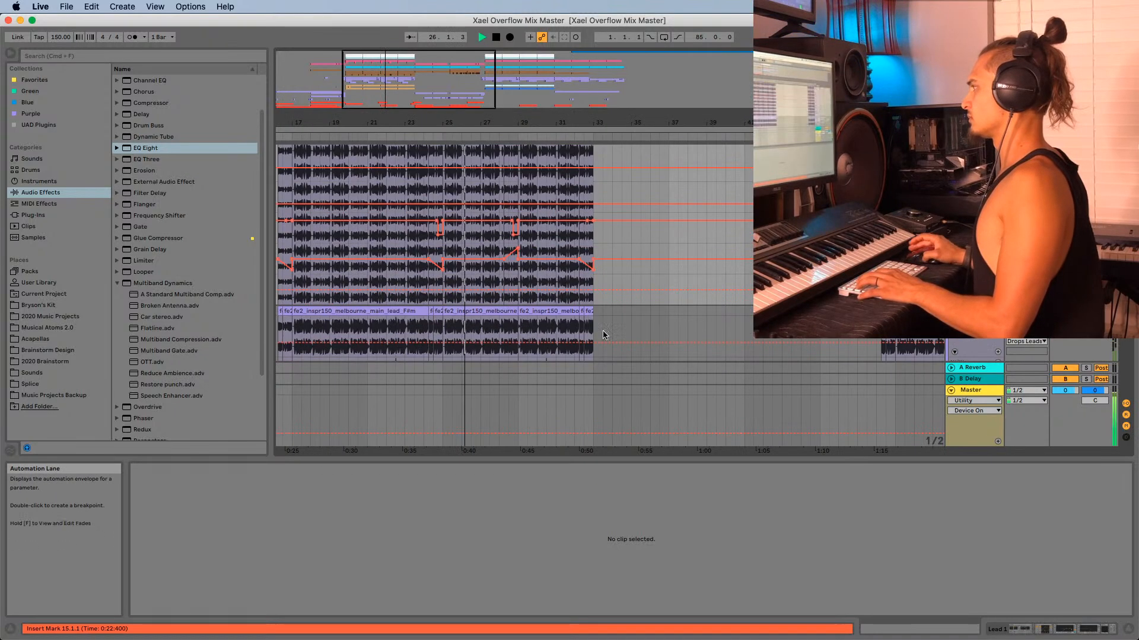
{"action": "left_click", "coordinate": [936, 390]}
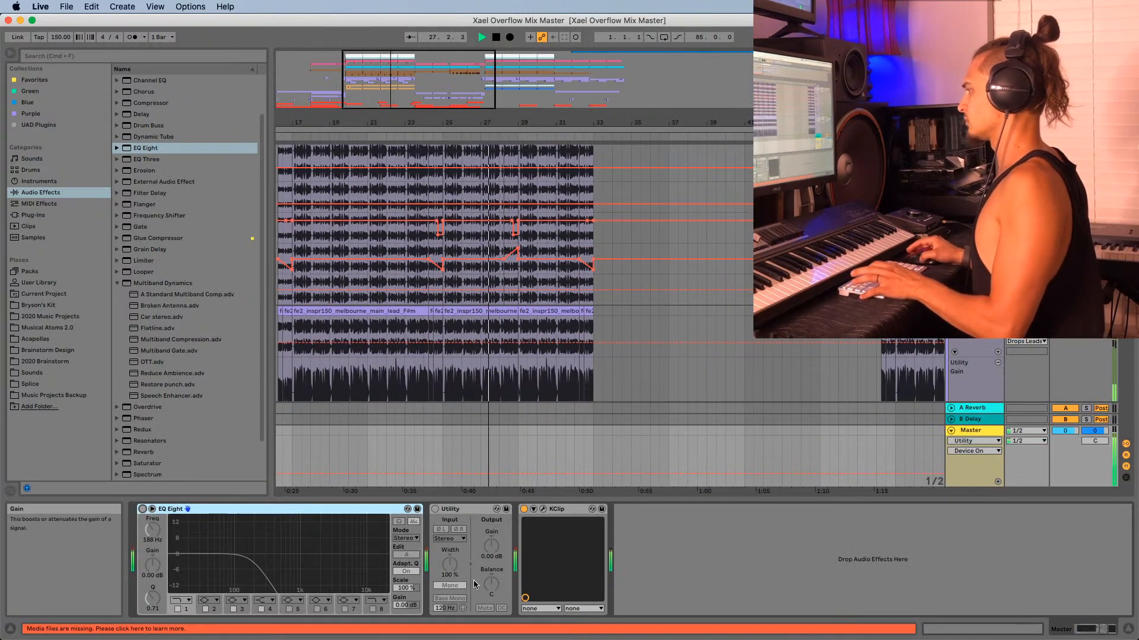
{"action": "scroll", "coordinate": [531, 383], "scroll_direction": "up", "scroll_amount": 10}
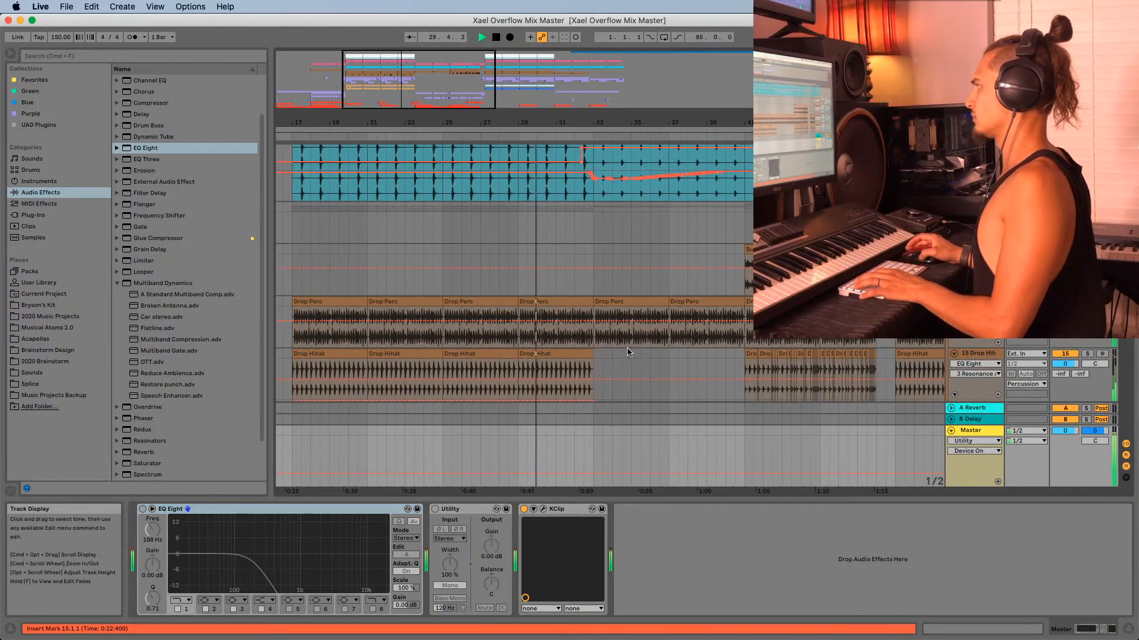
{"action": "scroll", "coordinate": [593, 323], "scroll_direction": "up", "scroll_amount": 4}
{"action": "scroll", "coordinate": [561, 321], "scroll_direction": "up", "scroll_amount": 6}
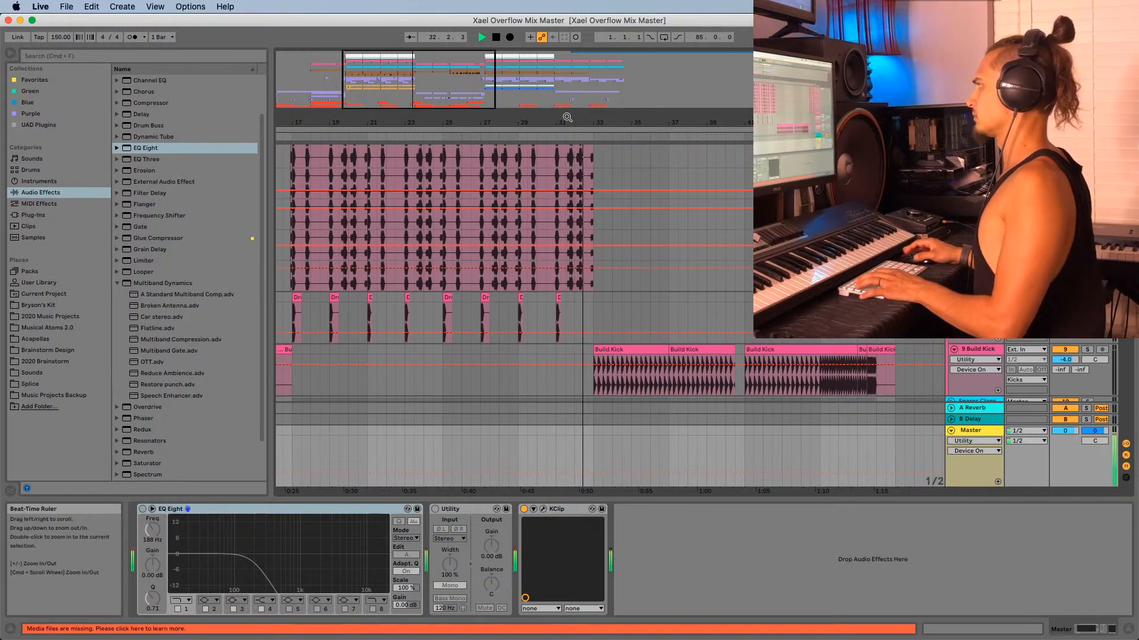
- Place the insert marker at 33.1.1 on the Drop Kick and look through the tracks playing in the break
{"action": "left_click_drag", "start_coordinate": [567, 117], "coordinate": [568, 95]}
{"action": "left_click", "coordinate": [583, 184]}
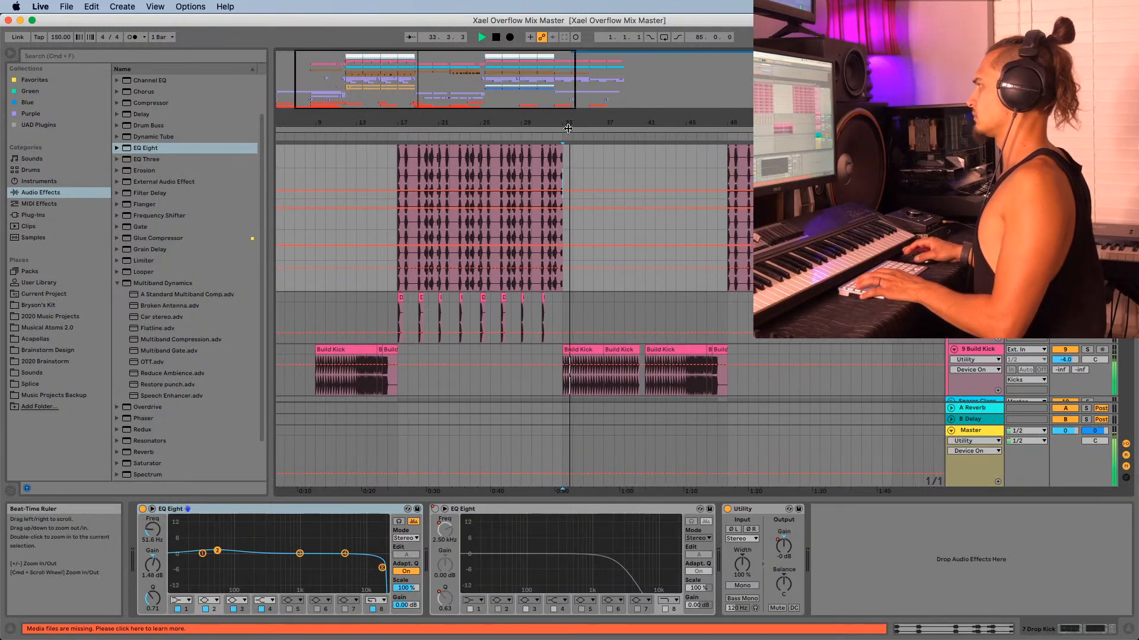
{"action": "scroll", "coordinate": [557, 219], "scroll_direction": "down", "scroll_amount": 5}
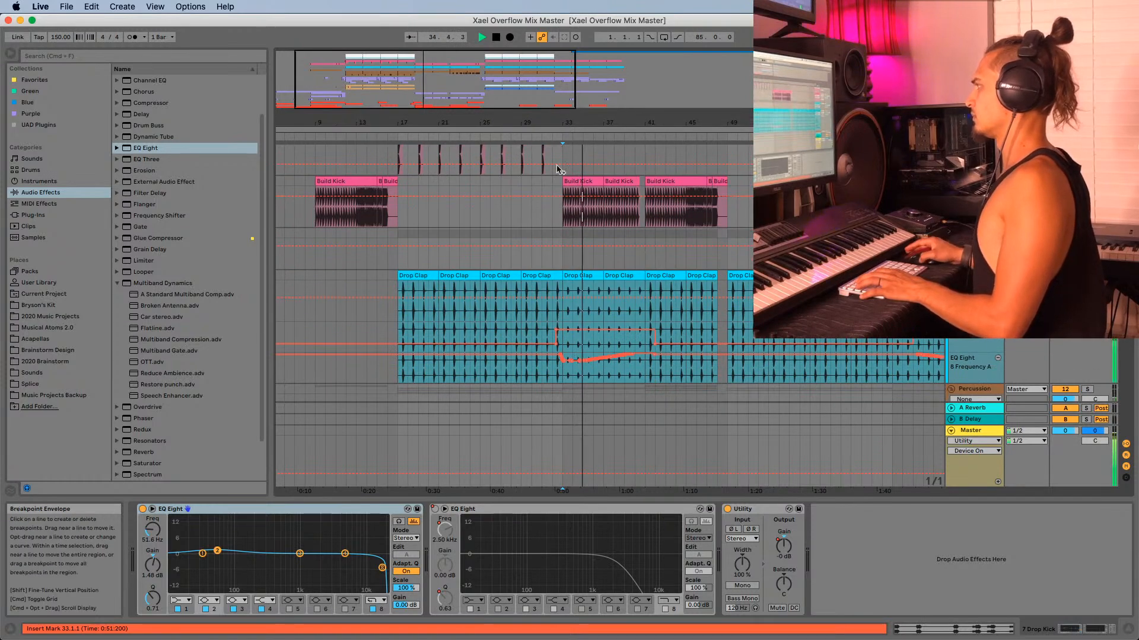
{"action": "left_click_drag", "start_coordinate": [580, 122], "coordinate": [582, 148]}
{"action": "scroll", "coordinate": [623, 258], "scroll_direction": "down", "scroll_amount": 10}
{"action": "scroll", "coordinate": [637, 265], "scroll_direction": "down", "scroll_amount": 15}
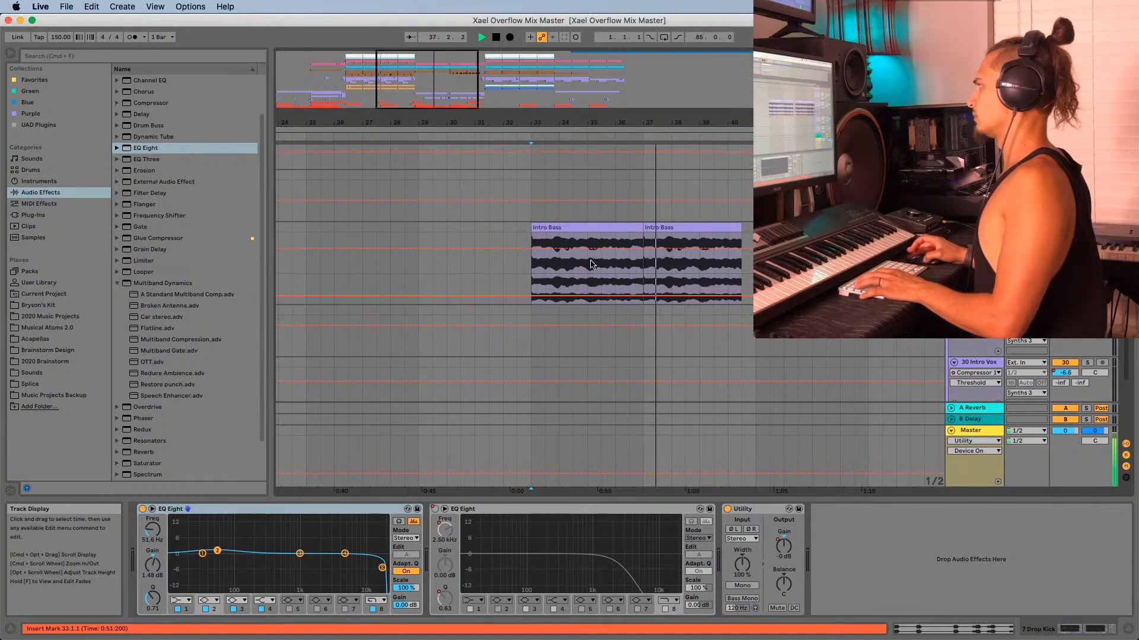
- Select the Break Guitar clip at bar 35, insert an EQ Eight between its Delay and Compressor, and play it
{"action": "left_click", "coordinate": [610, 227]}
{"action": "scroll", "coordinate": [679, 277], "scroll_direction": "down", "scroll_amount": 6}
{"action": "left_click", "coordinate": [608, 229]}
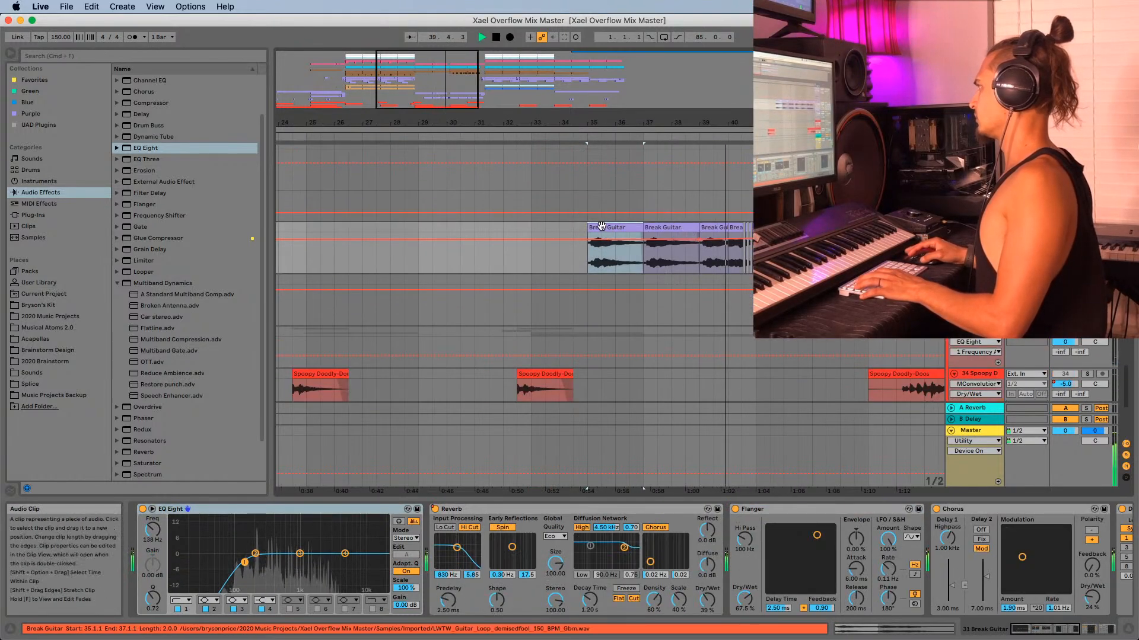
{"action": "left_click", "coordinate": [1065, 631]}
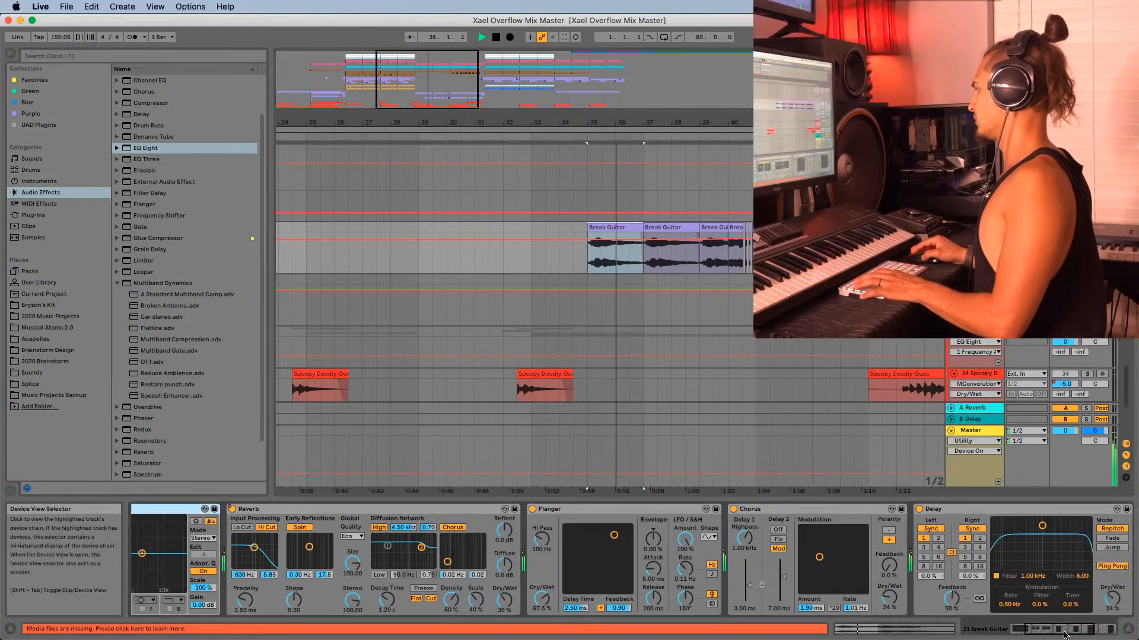
{"action": "left_click", "coordinate": [1064, 633]}
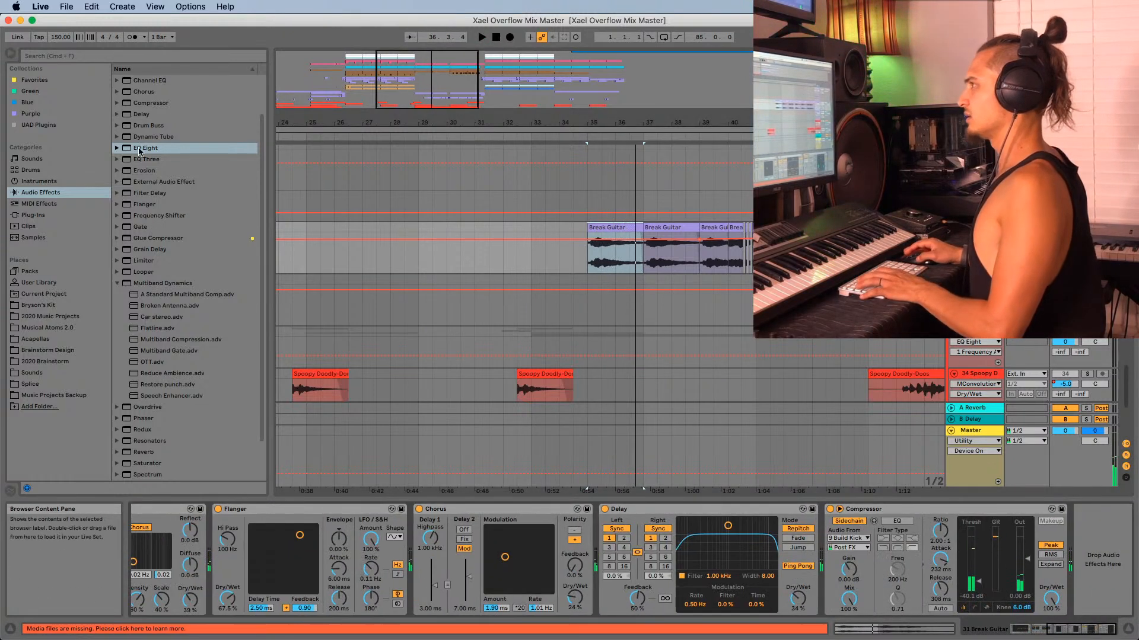
{"action": "left_click_drag", "start_coordinate": [140, 152], "coordinate": [815, 540]}
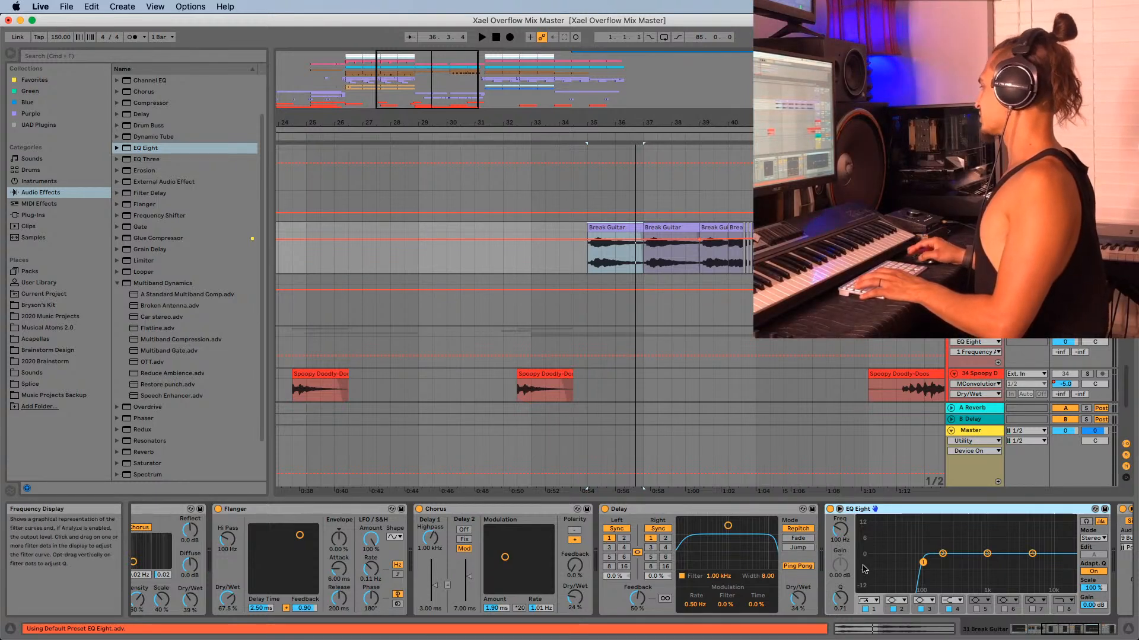
{"action": "left_click", "coordinate": [1106, 629]}
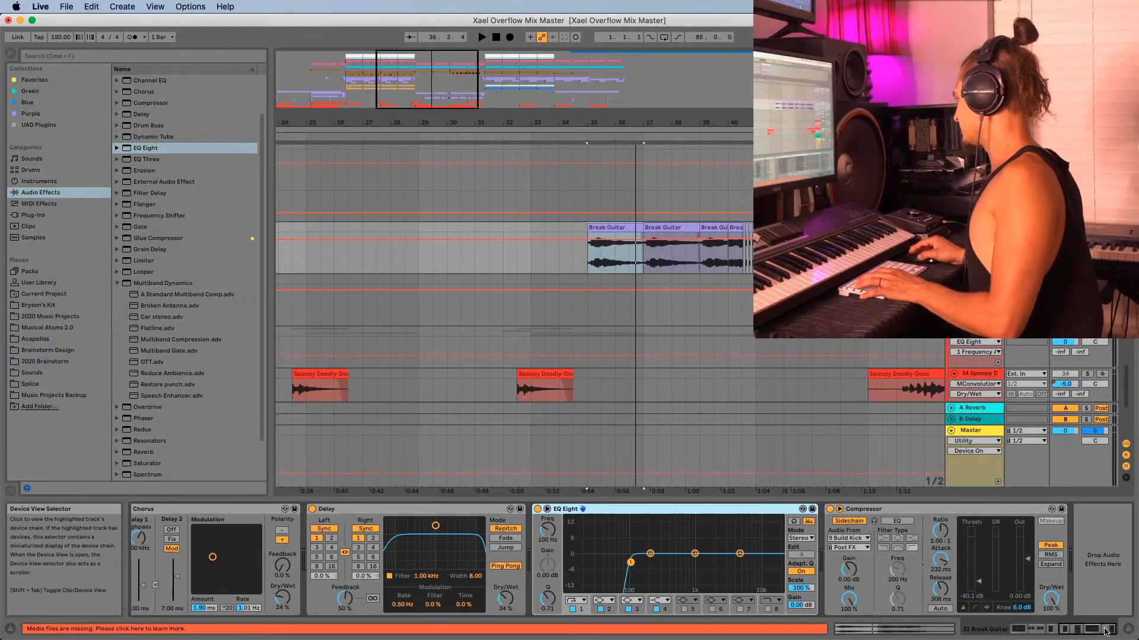
{"action": "key", "text": "space"}
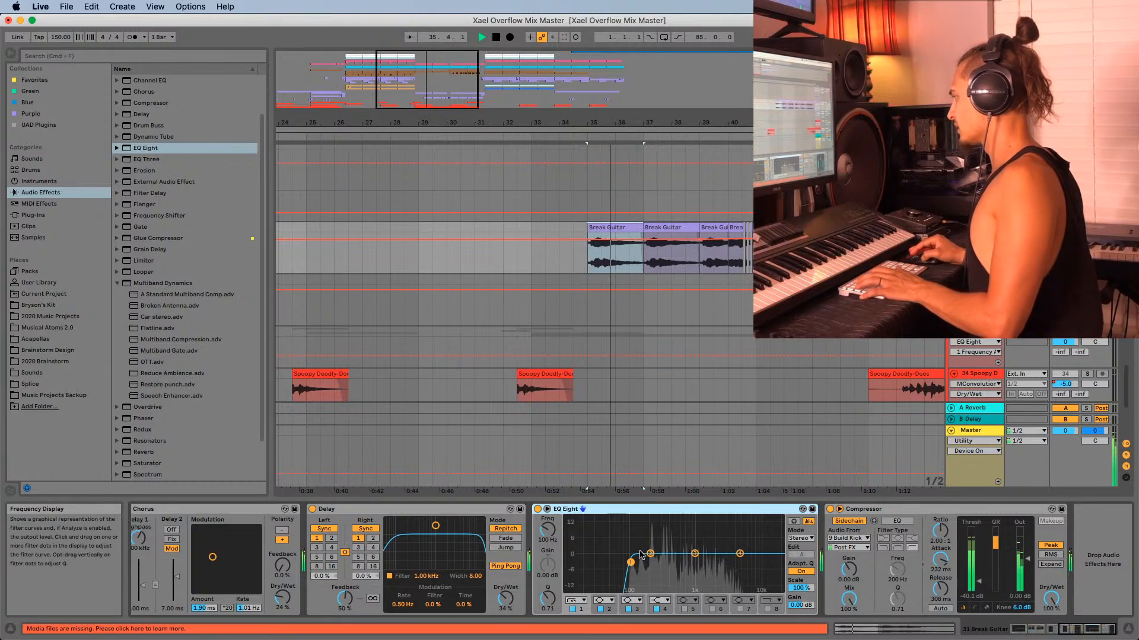
- Stop playback, move the Break Guitar track to just above the FX group, and place it in its own group
{"action": "key", "text": "space"}
{"action": "scroll", "coordinate": [683, 238], "scroll_direction": "up", "scroll_amount": 4}
{"action": "scroll", "coordinate": [611, 267], "scroll_direction": "up", "scroll_amount": 6}
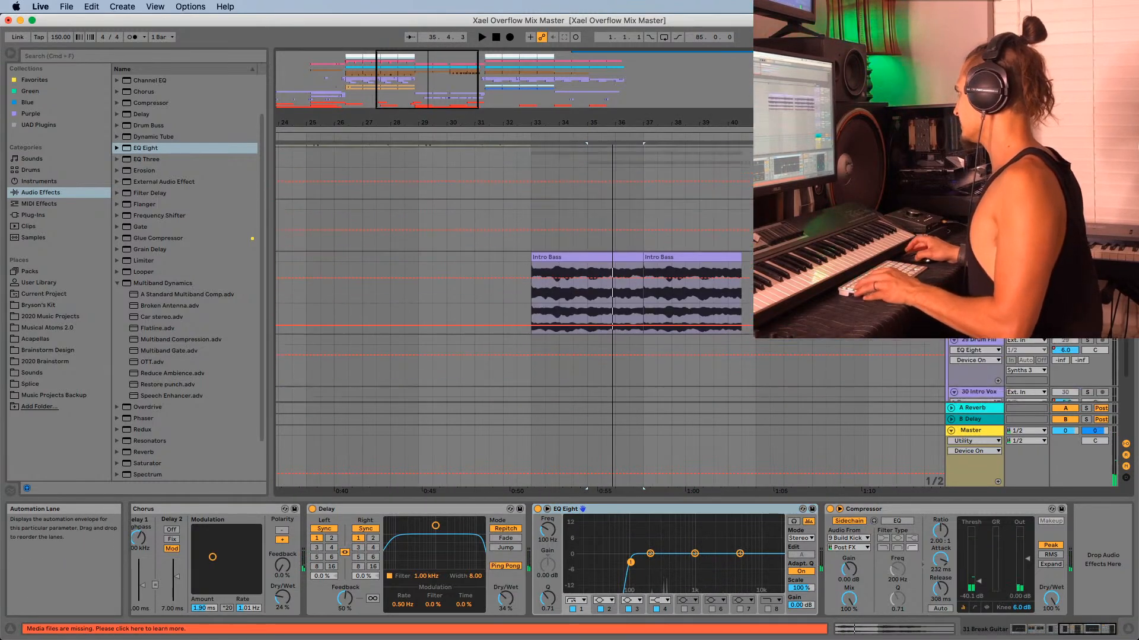
{"action": "left_click", "coordinate": [975, 216]}
{"action": "scroll", "coordinate": [975, 220], "scroll_direction": "down", "scroll_amount": 10}
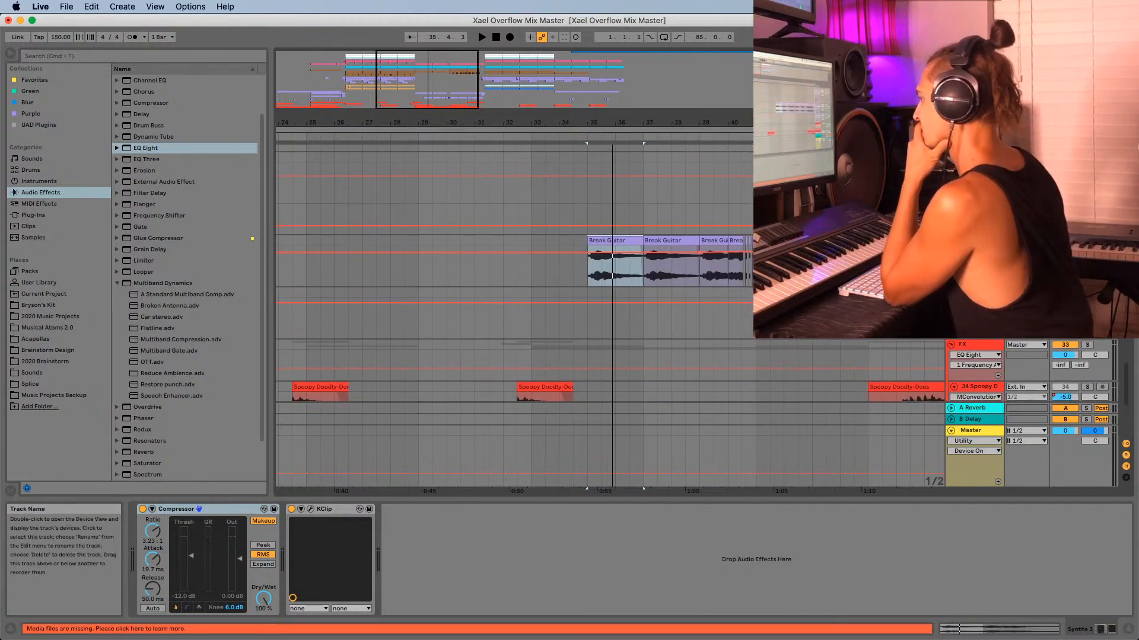
{"action": "left_click", "coordinate": [975, 241]}
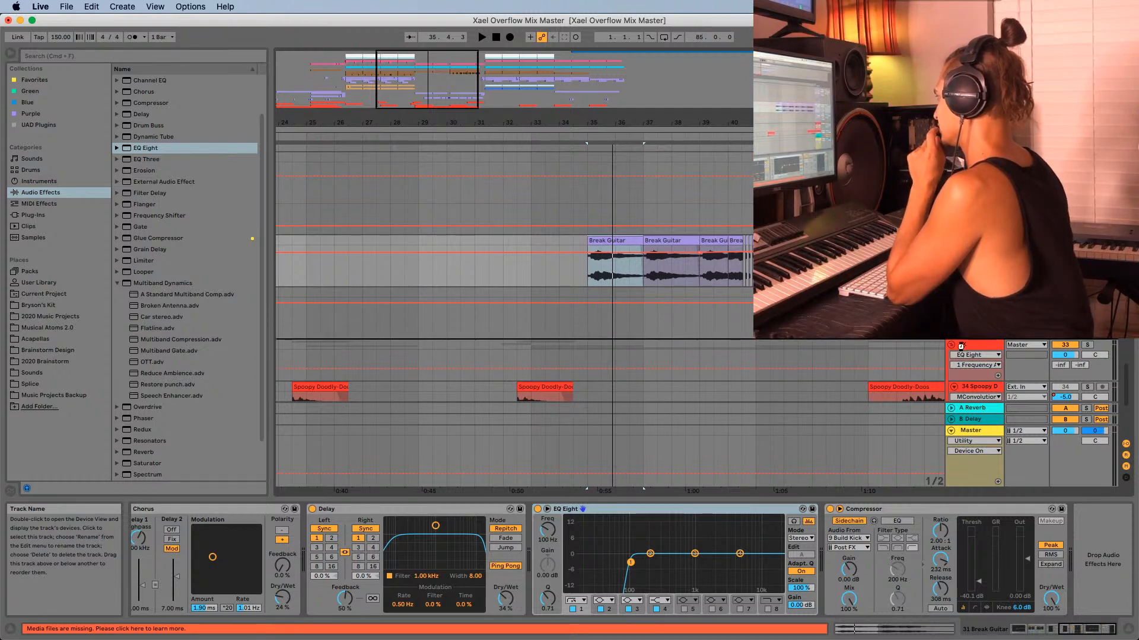
{"action": "left_click_drag", "start_coordinate": [960, 347], "coordinate": [960, 346]}
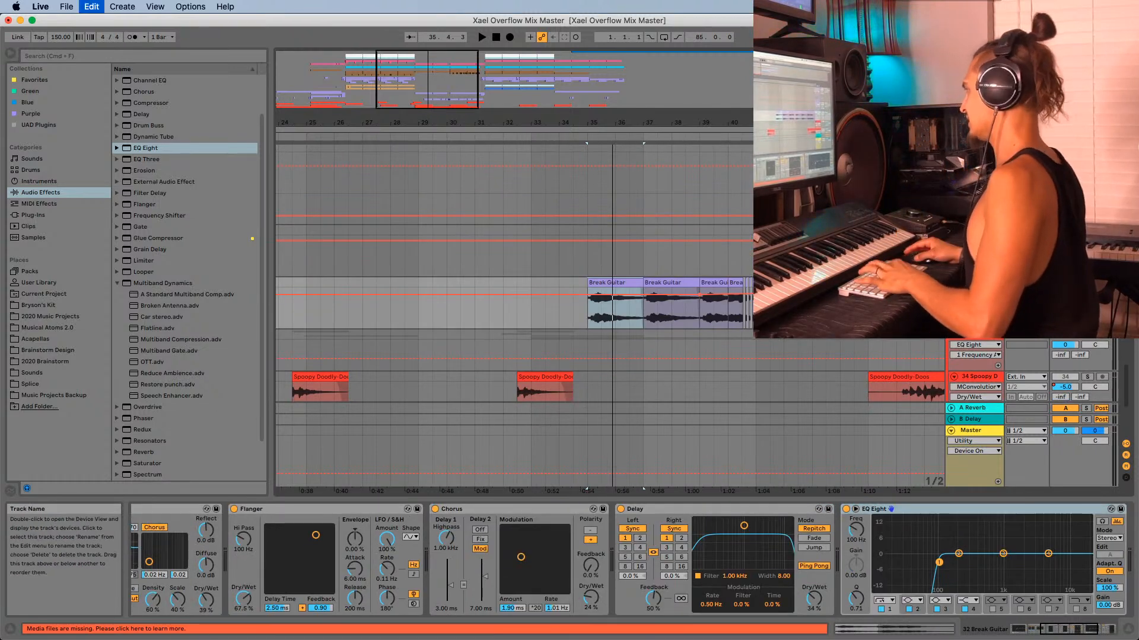
{"action": "key", "text": "super+g"}
{"action": "key", "text": "Down"}
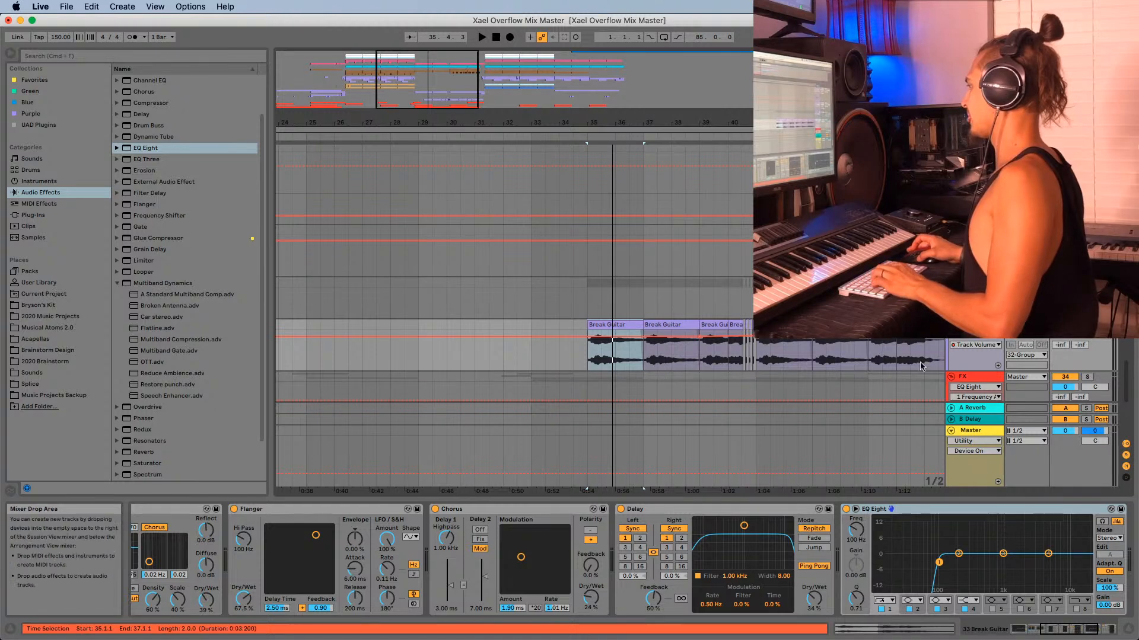
- Play the Break Guitar and show its Track Volume automation in a new lane
{"action": "key", "text": "space"}
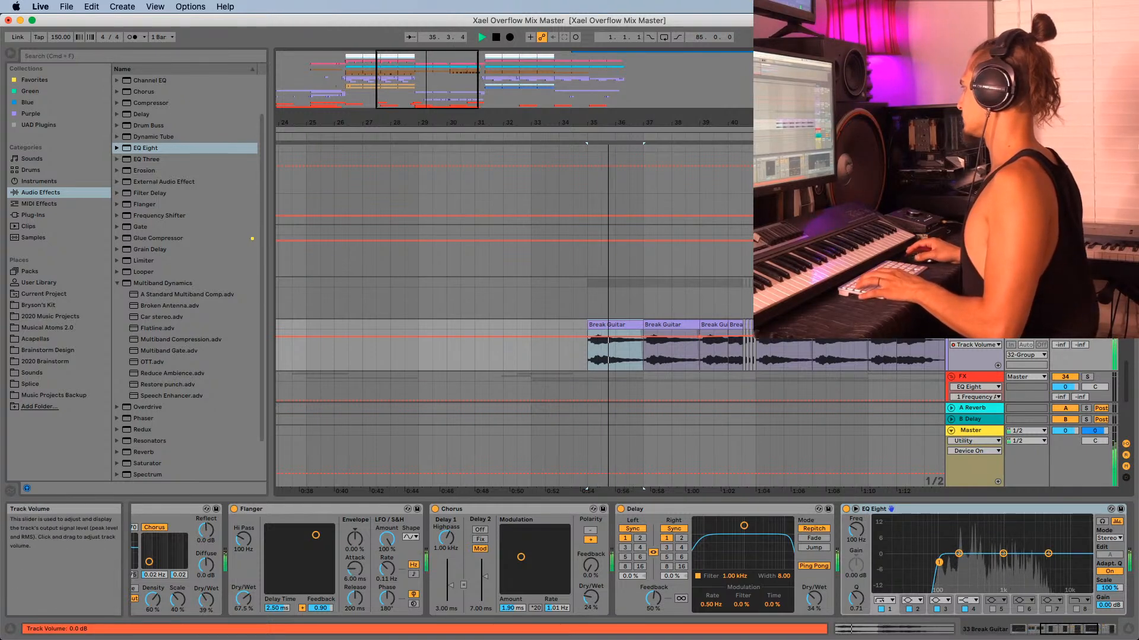
{"action": "left_click", "coordinate": [1083, 627]}
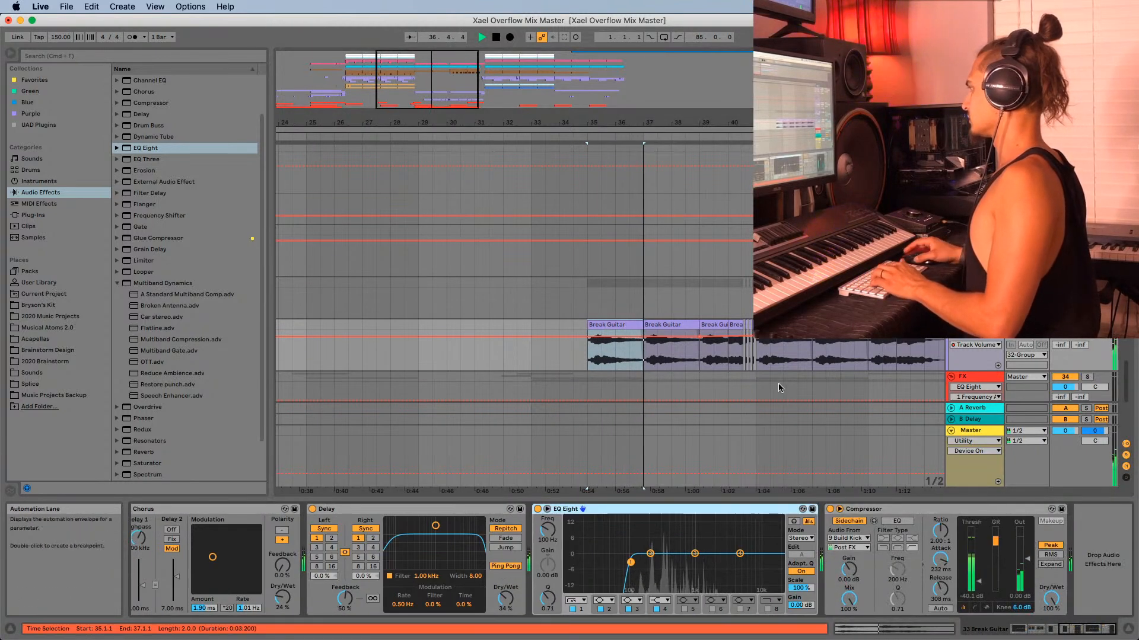
{"action": "left_click", "coordinate": [973, 283]}
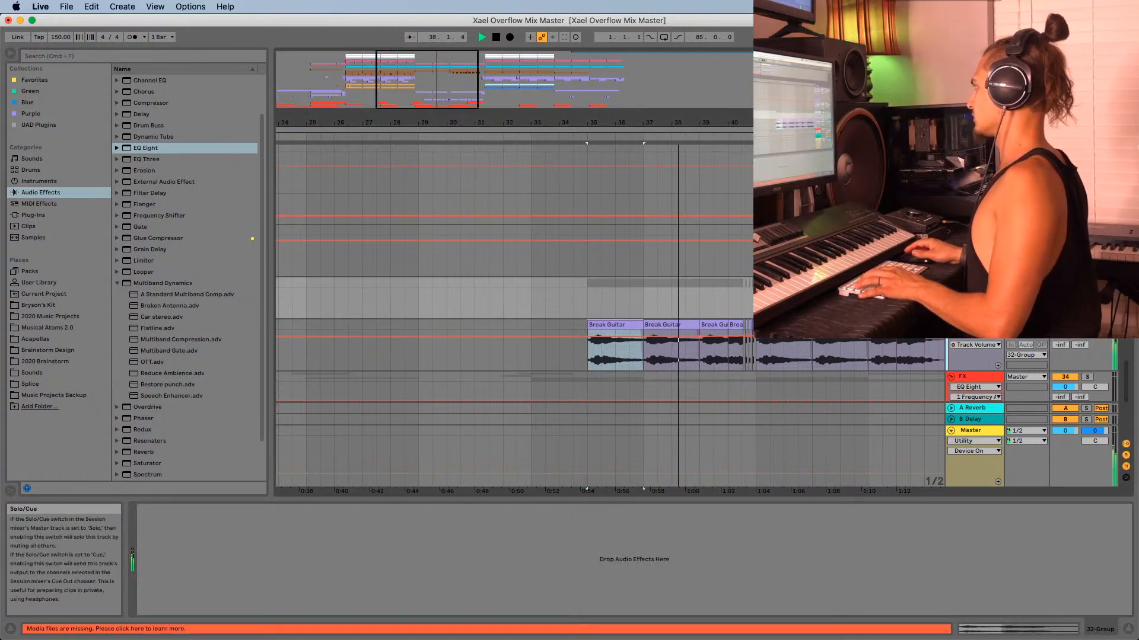
{"action": "right_click", "coordinate": [1065, 335]}
{"action": "left_click", "coordinate": [1044, 347]}
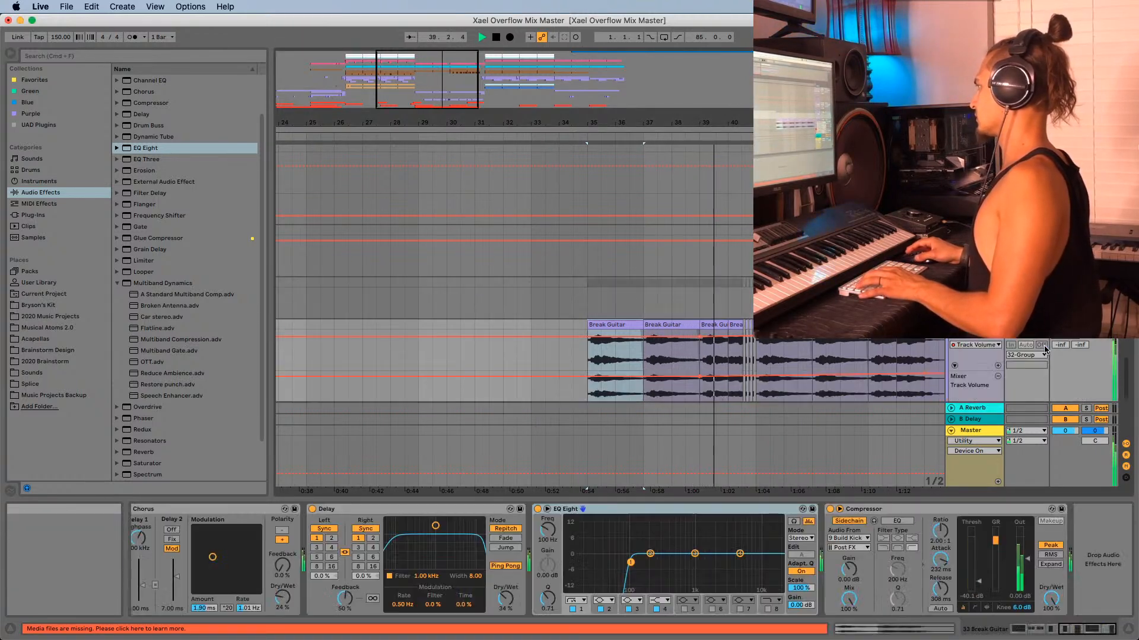
- Look over all the Break Guitar clips while they play, place the insert marker at 35.1.1 and stop playback
{"action": "mouse_move", "coordinate": [433, 122]}
{"action": "left_mouse_down"}
{"action": "mouse_move", "coordinate": [433, 54]}
{"action": "mouse_move", "coordinate": [440, 123]}
{"action": "left_mouse_up"}
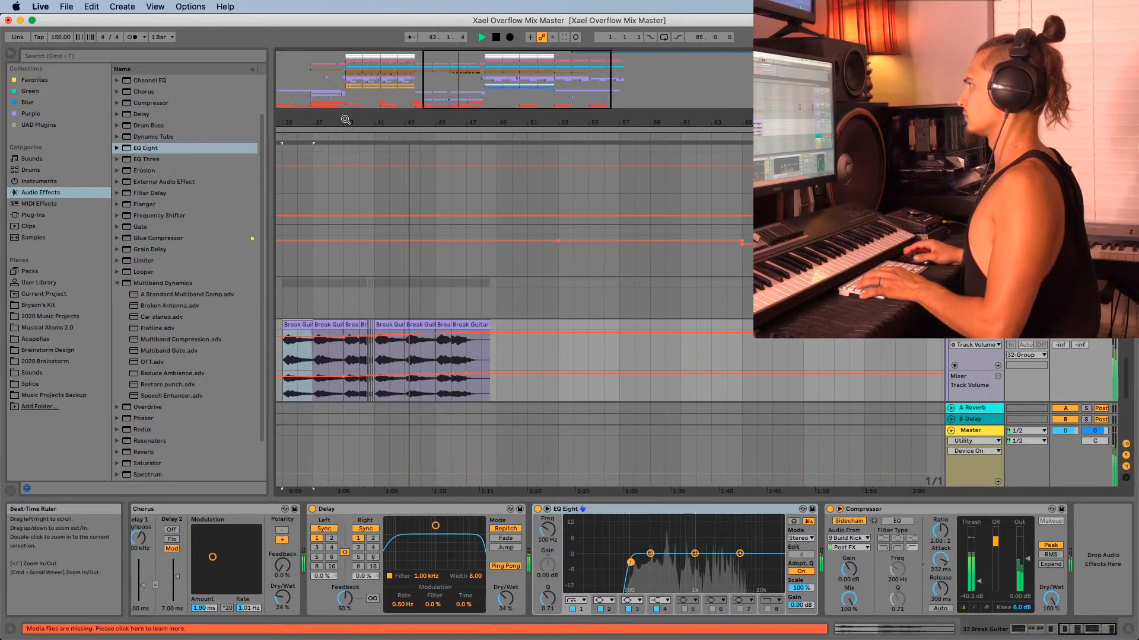
{"action": "left_click_drag", "start_coordinate": [344, 121], "coordinate": [447, 90]}
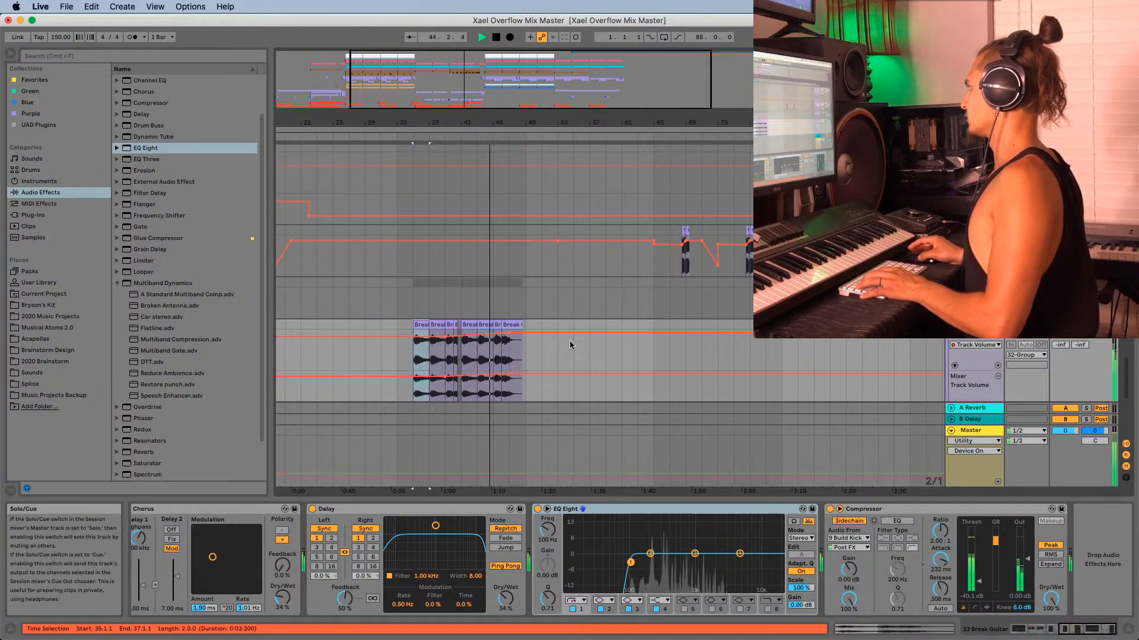
{"action": "scroll", "coordinate": [447, 375], "scroll_direction": "down", "scroll_amount": 1}
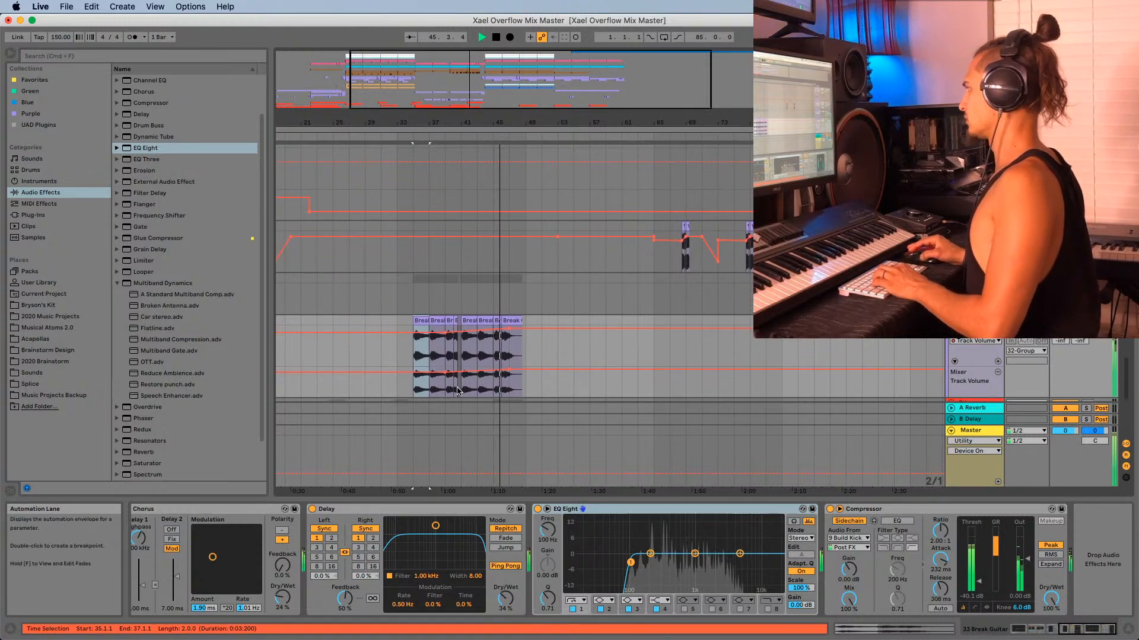
{"action": "left_click", "coordinate": [416, 354]}
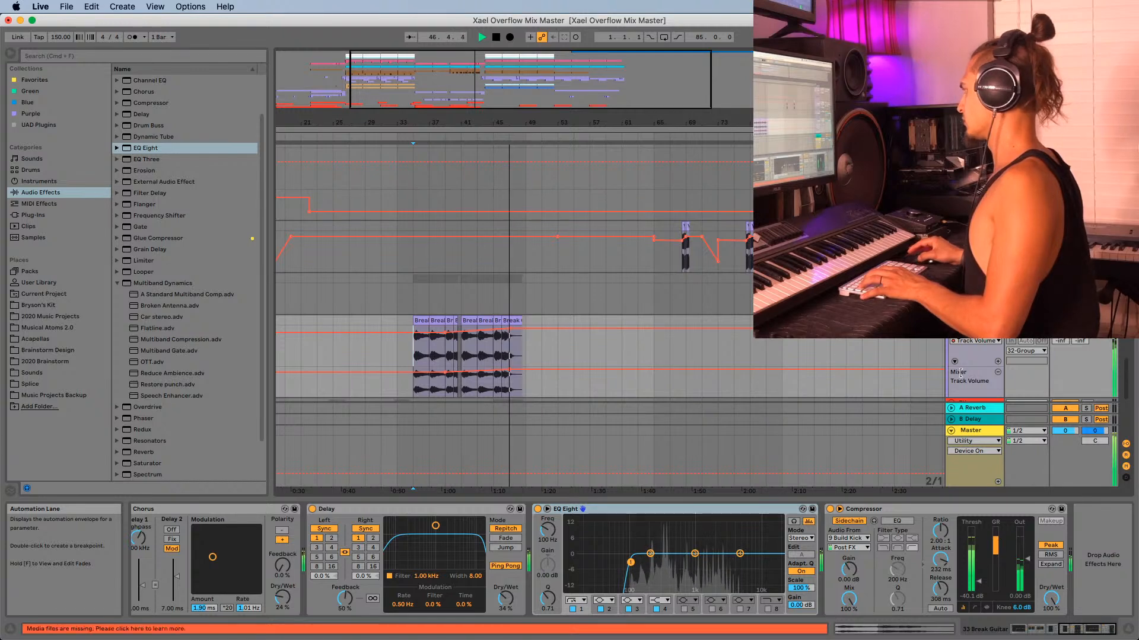
{"action": "key", "text": "space"}
- Add a Utility after the Break Guitar's Compressor and show its Gain and another Track Volume automation in new lanes
{"action": "scroll", "coordinate": [132, 442], "scroll_direction": "down", "scroll_amount": 2}
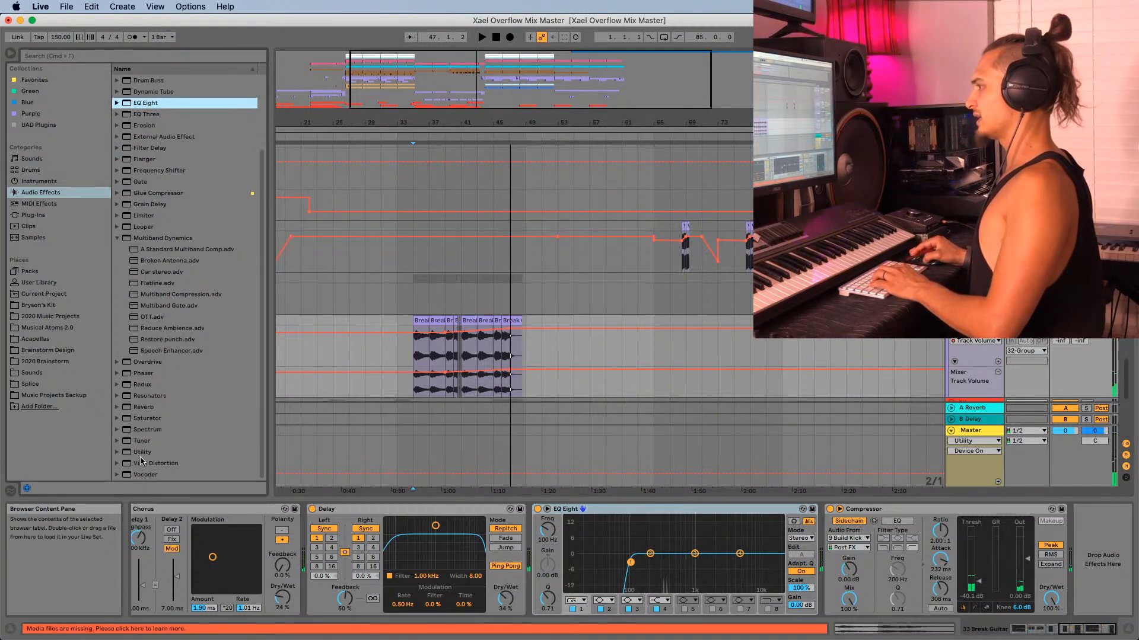
{"action": "left_click_drag", "start_coordinate": [141, 458], "coordinate": [1011, 529]}
{"action": "left_click_drag", "start_coordinate": [1086, 549], "coordinate": [1080, 551]}
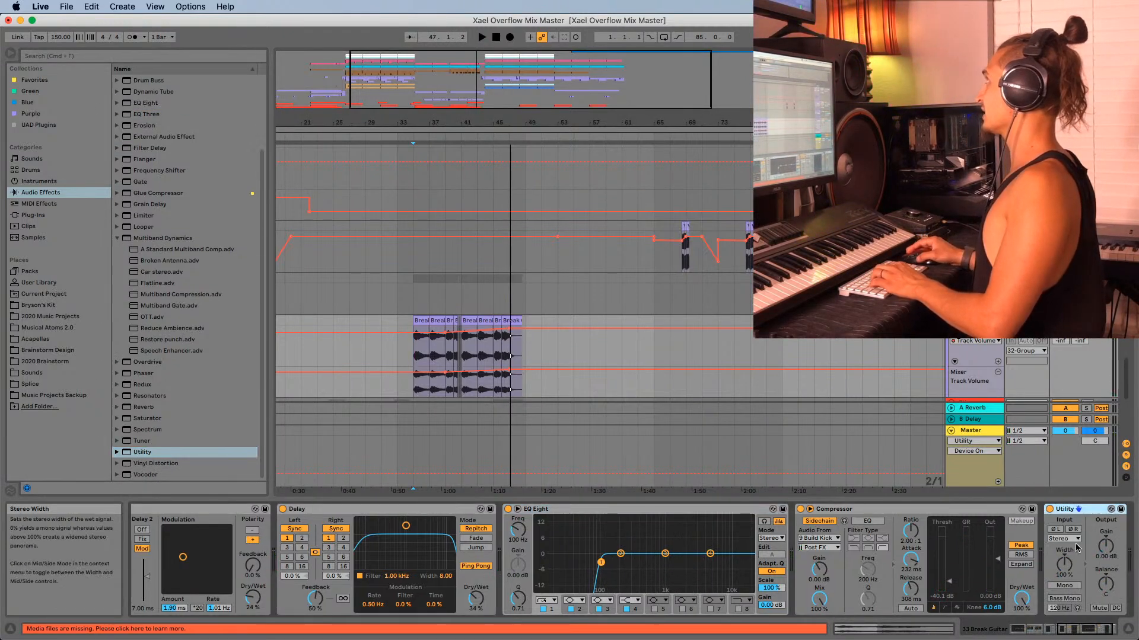
{"action": "right_click", "coordinate": [1107, 546]}
{"action": "left_click", "coordinate": [1098, 561]}
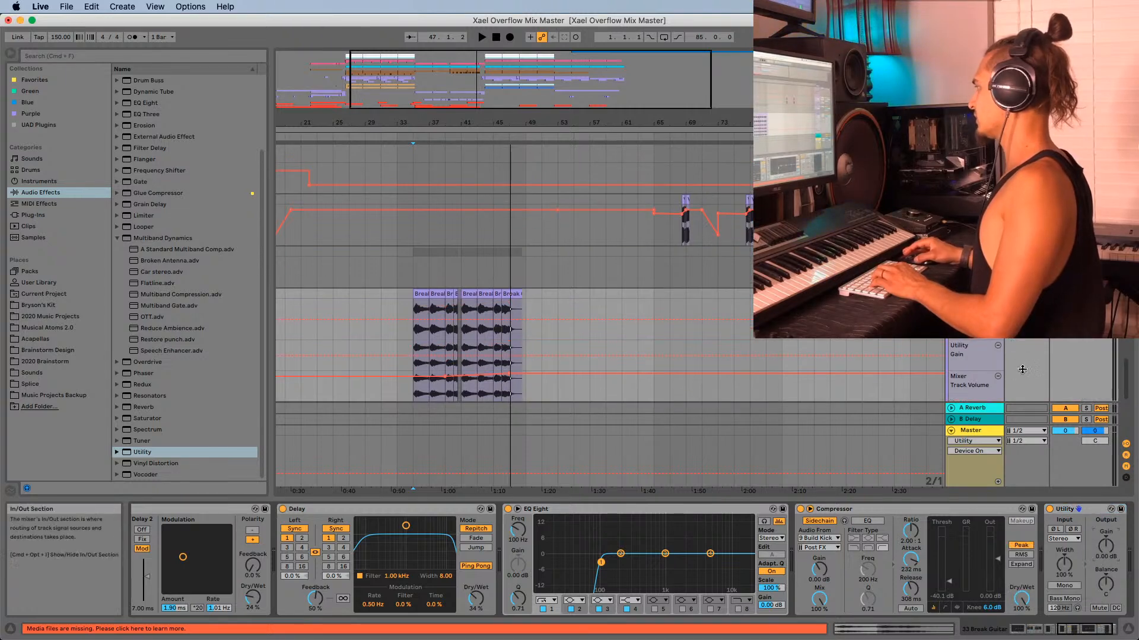
{"action": "right_click", "coordinate": [1071, 305]}
{"action": "left_click", "coordinate": [1058, 336]}
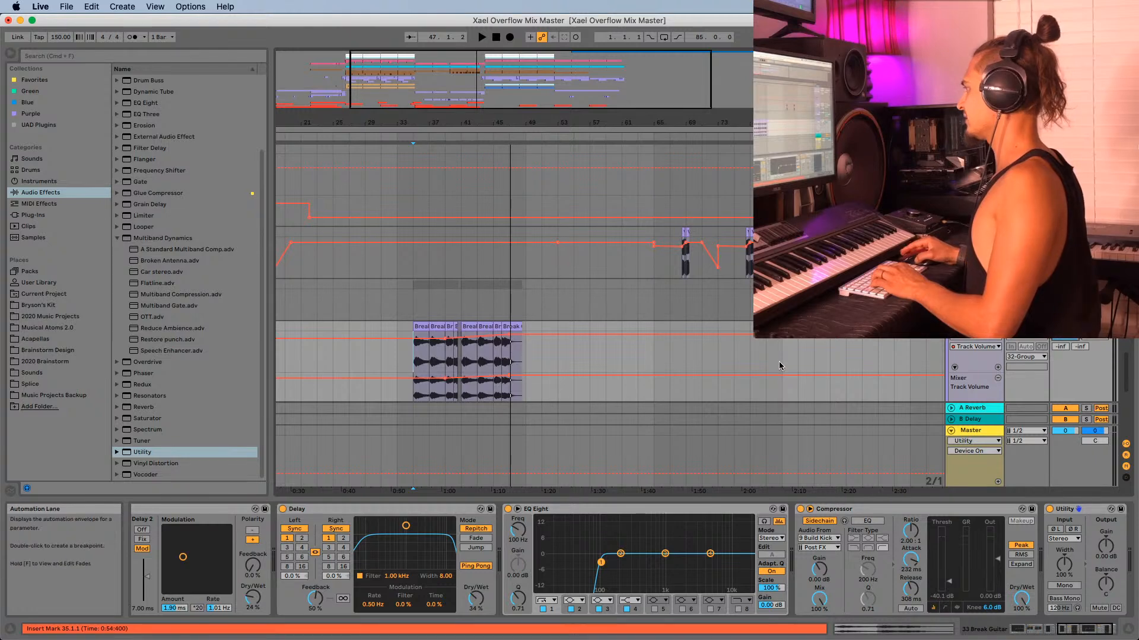
- Transfer the Break Guitar's Track Volume automation between 33.1.1 and 53.1.1 to its Utility Gain lane
{"action": "scroll", "coordinate": [391, 374], "scroll_direction": "down", "scroll_amount": 2}
{"action": "left_click_drag", "start_coordinate": [398, 367], "coordinate": [564, 358]}
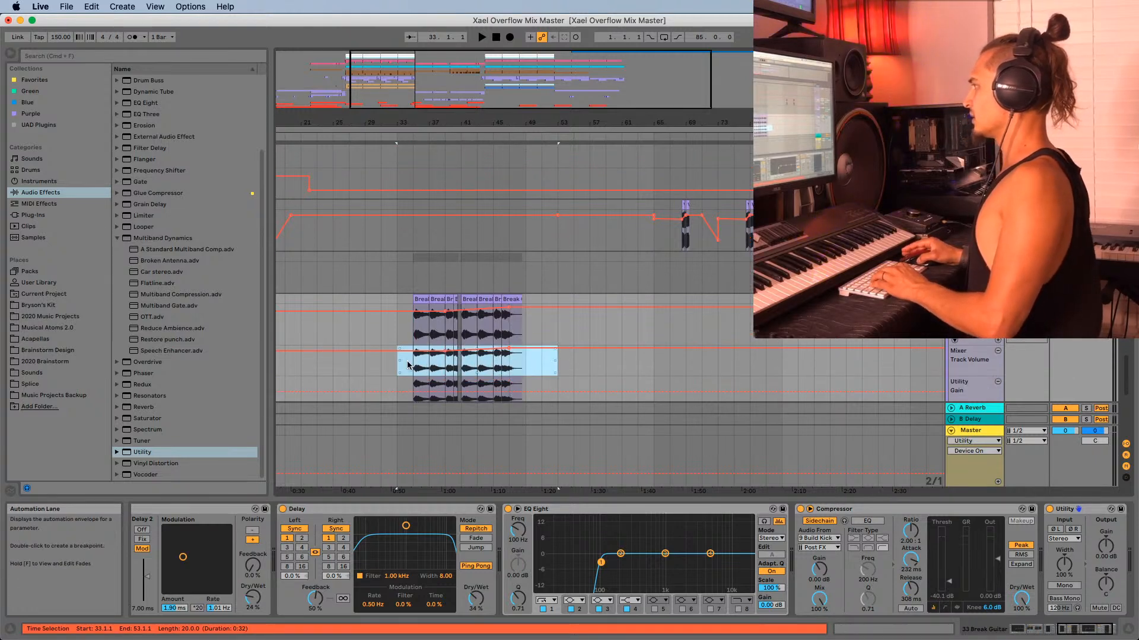
{"action": "scroll", "coordinate": [408, 364], "scroll_direction": "down", "scroll_amount": 4}
{"action": "left_click", "coordinate": [396, 346]}
{"action": "key", "text": "super+v"}
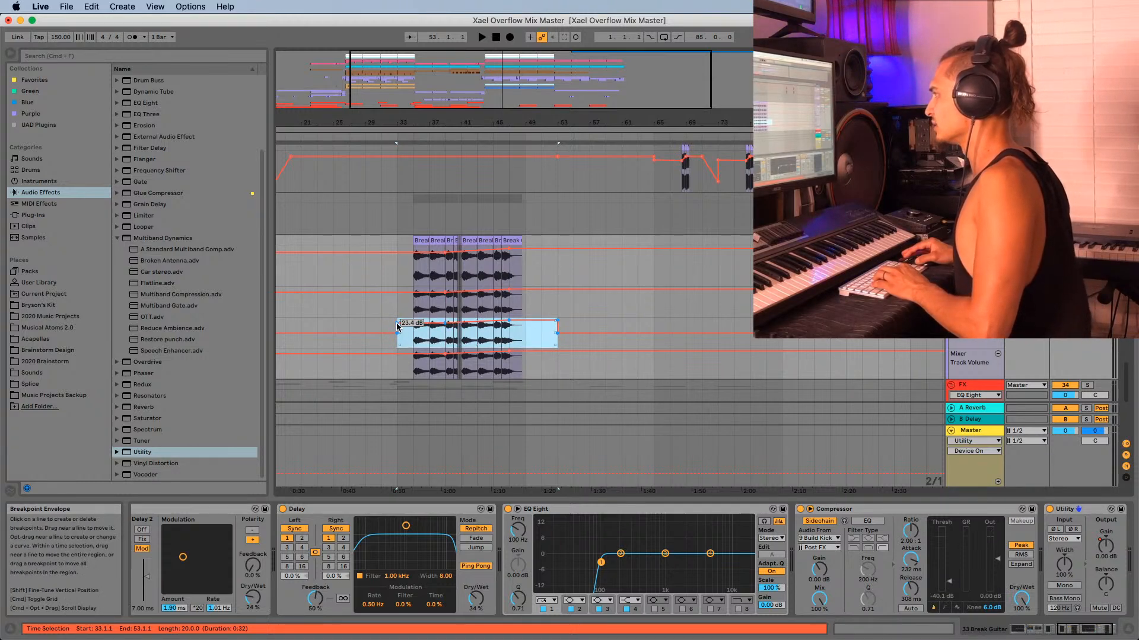
- Lower the Utility Gain automation to about 0 dB at bar 33 and remove the jumps at bars 33 and 53
{"action": "left_click_drag", "start_coordinate": [396, 322], "coordinate": [396, 330]}
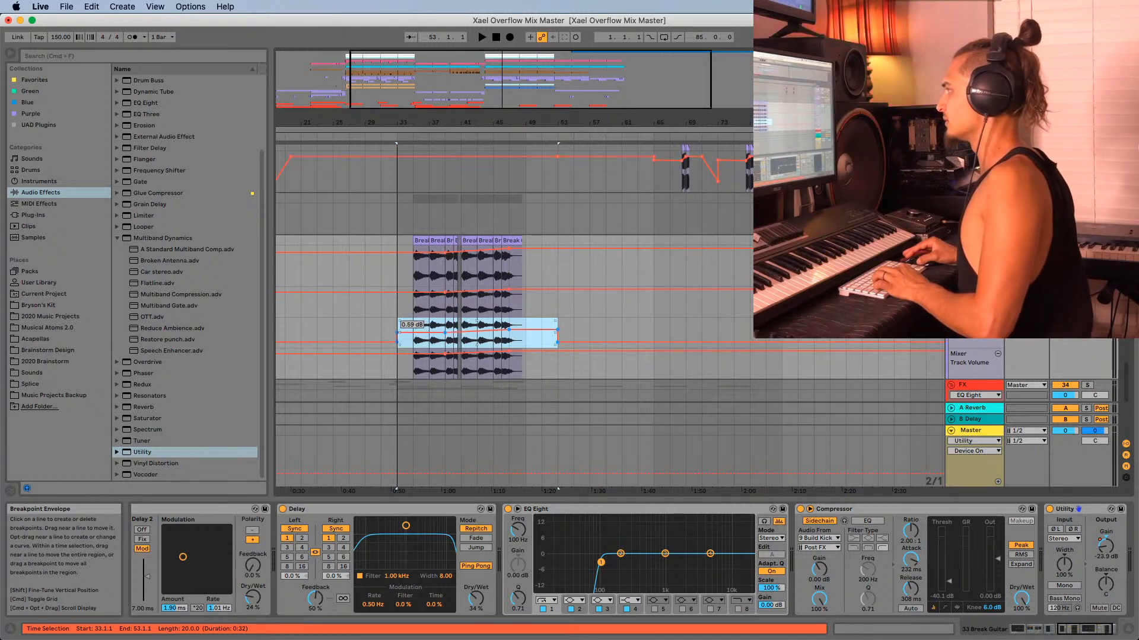
{"action": "left_click", "coordinate": [397, 334]}
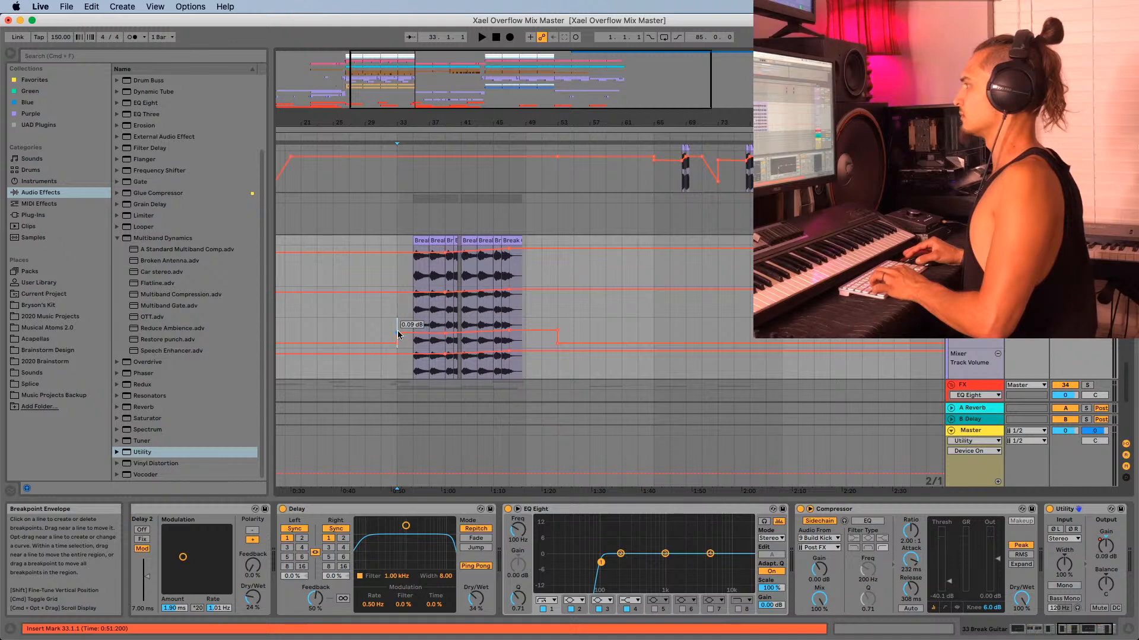
{"action": "left_click", "coordinate": [558, 343]}
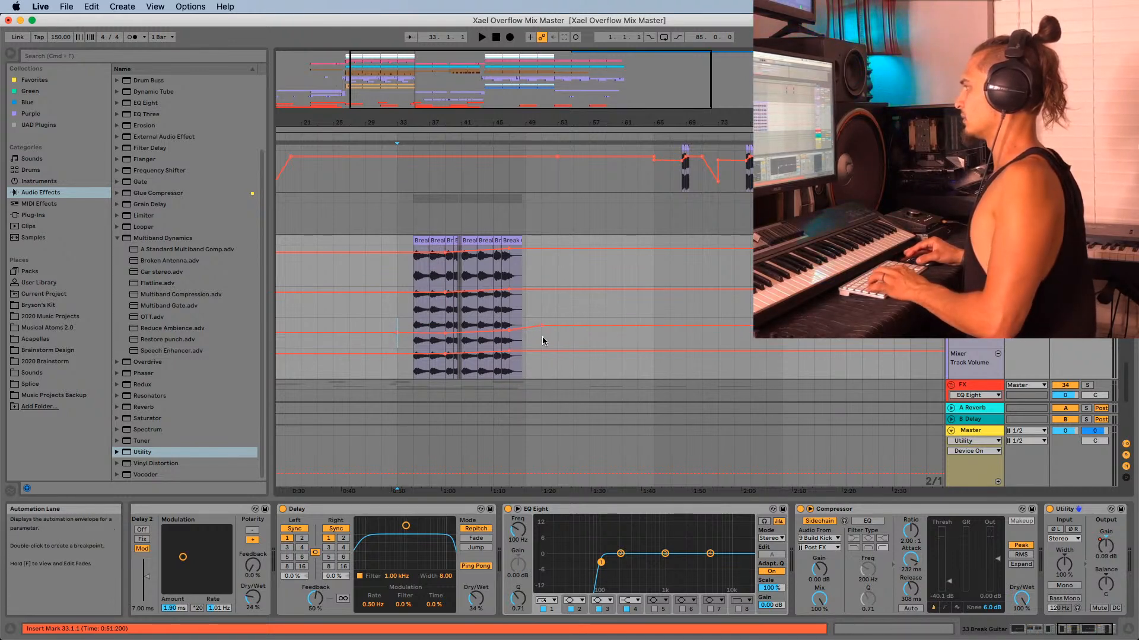
- Play the break from the middle of the guitar clips and lower the Break Guitar's track volume to about -1.1 dB
{"action": "left_click", "coordinate": [440, 316]}
{"action": "key", "text": "space"}
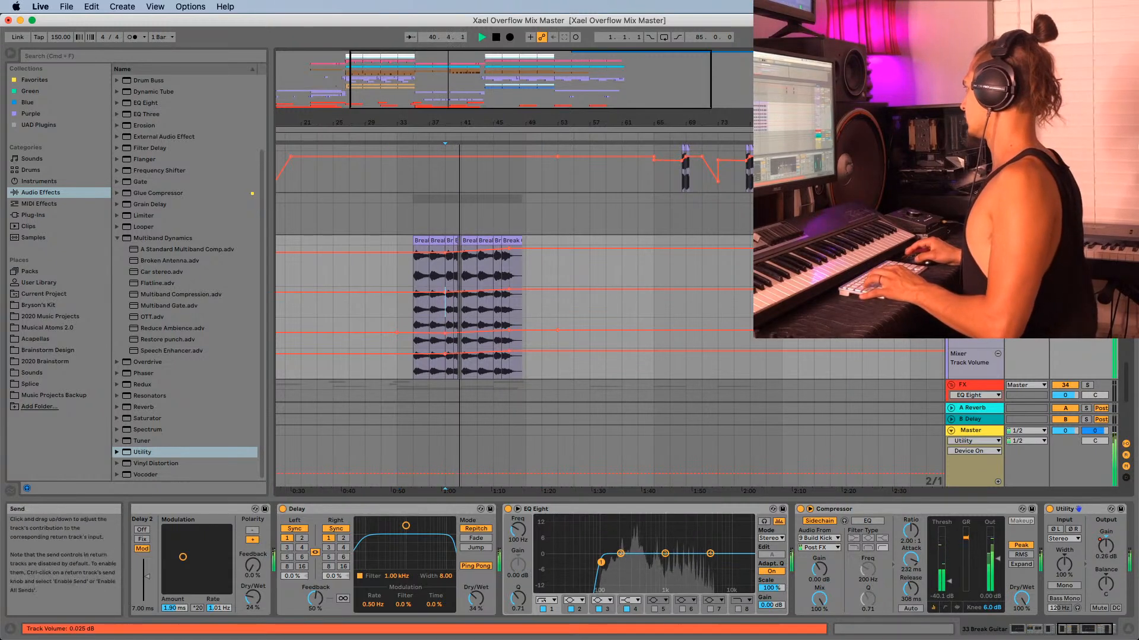
{"action": "left_click", "coordinate": [1085, 278]}
{"action": "scroll", "coordinate": [1074, 285], "scroll_direction": "up", "scroll_amount": 2}
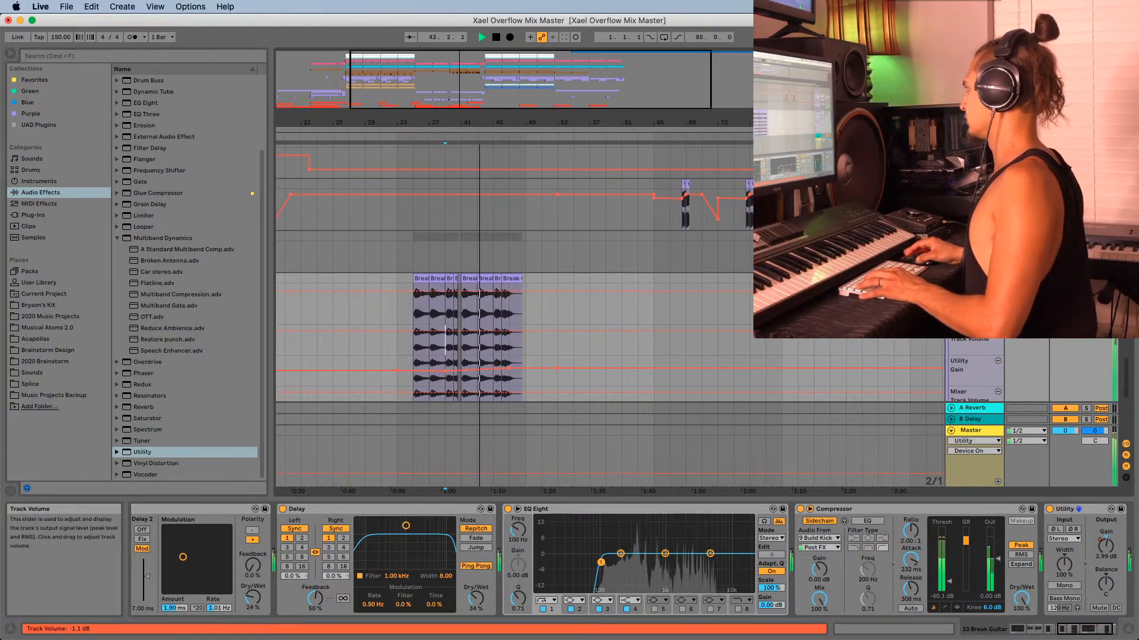
- Place the insert marker at 35.1.1, look through the FX tracks below and replay the Break Guitar from its start
{"action": "scroll", "coordinate": [409, 305], "scroll_direction": "down", "scroll_amount": 3}
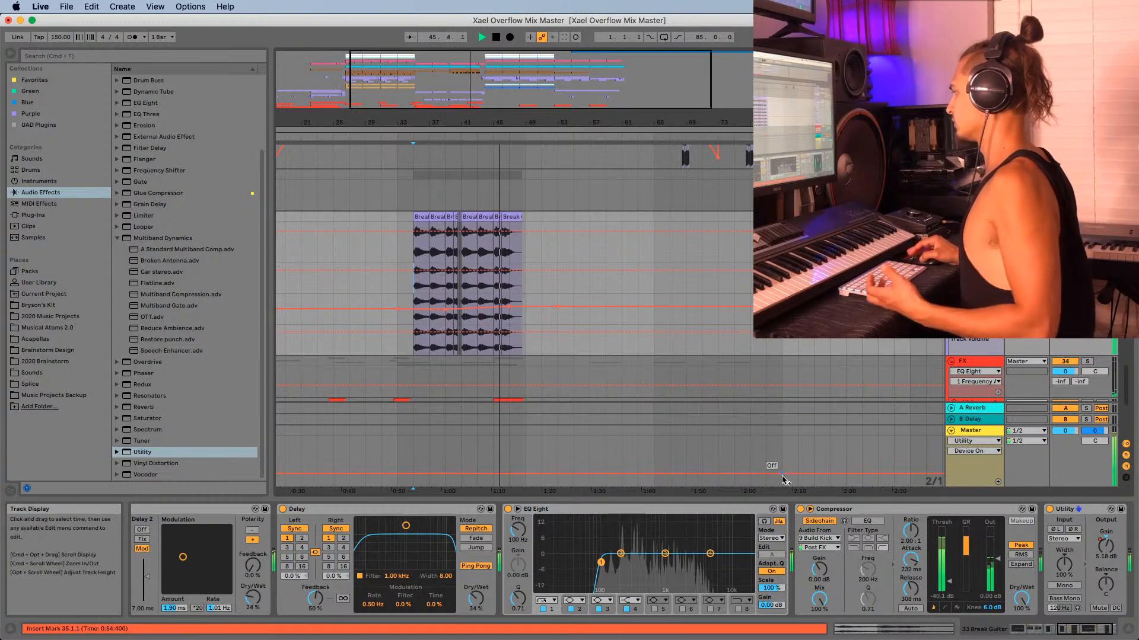
{"action": "scroll", "coordinate": [686, 252], "scroll_direction": "down", "scroll_amount": 3}
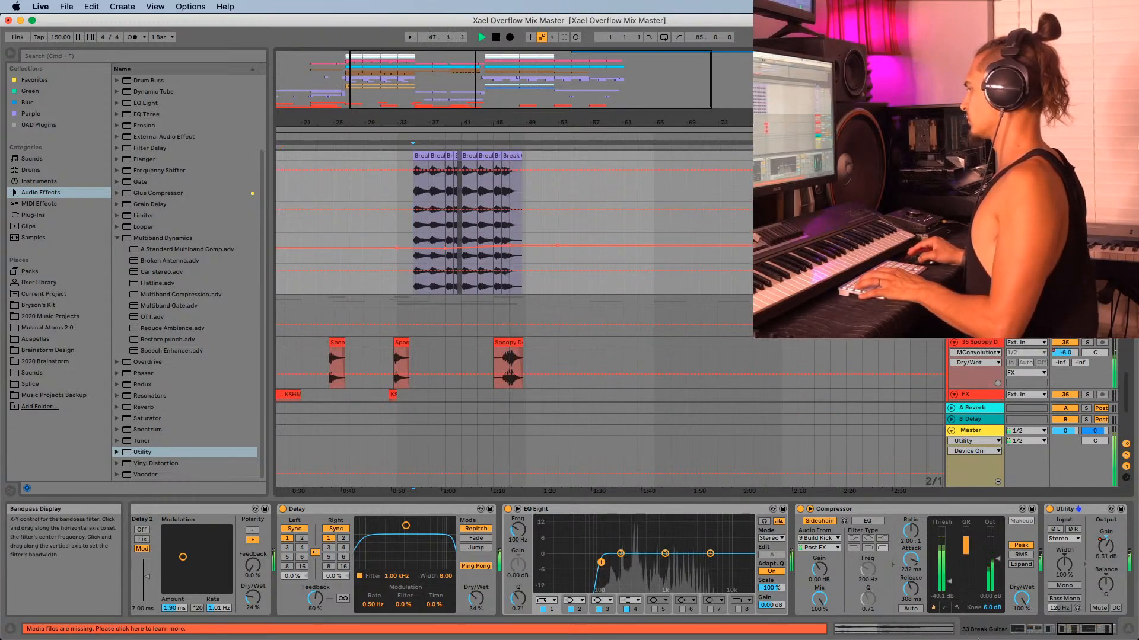
{"action": "scroll", "coordinate": [621, 576], "scroll_direction": "down", "scroll_amount": 3}
{"action": "scroll", "coordinate": [413, 305], "scroll_direction": "up", "scroll_amount": 5}
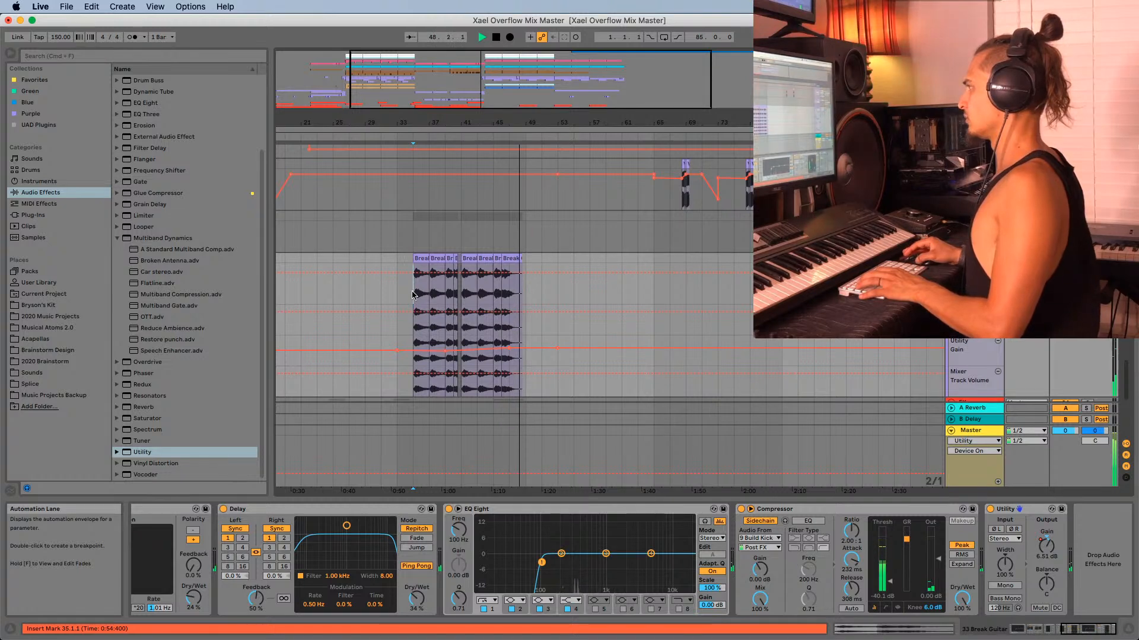
{"action": "key", "text": "space"}
{"action": "key", "text": "space"}
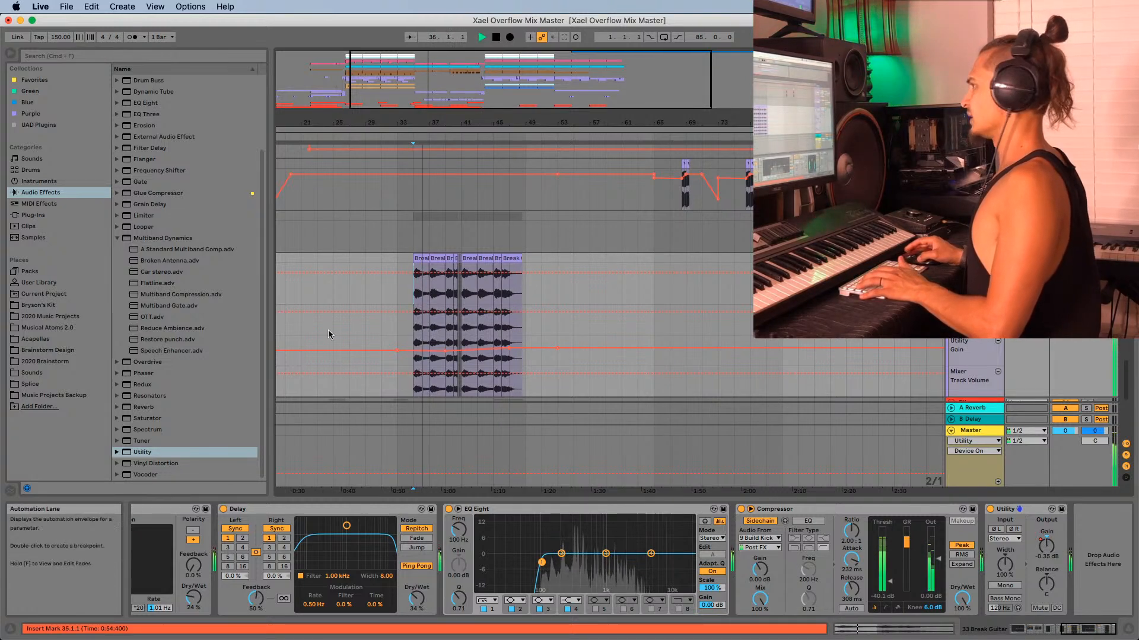
{"action": "key", "text": "space"}
{"action": "key", "text": "space"}
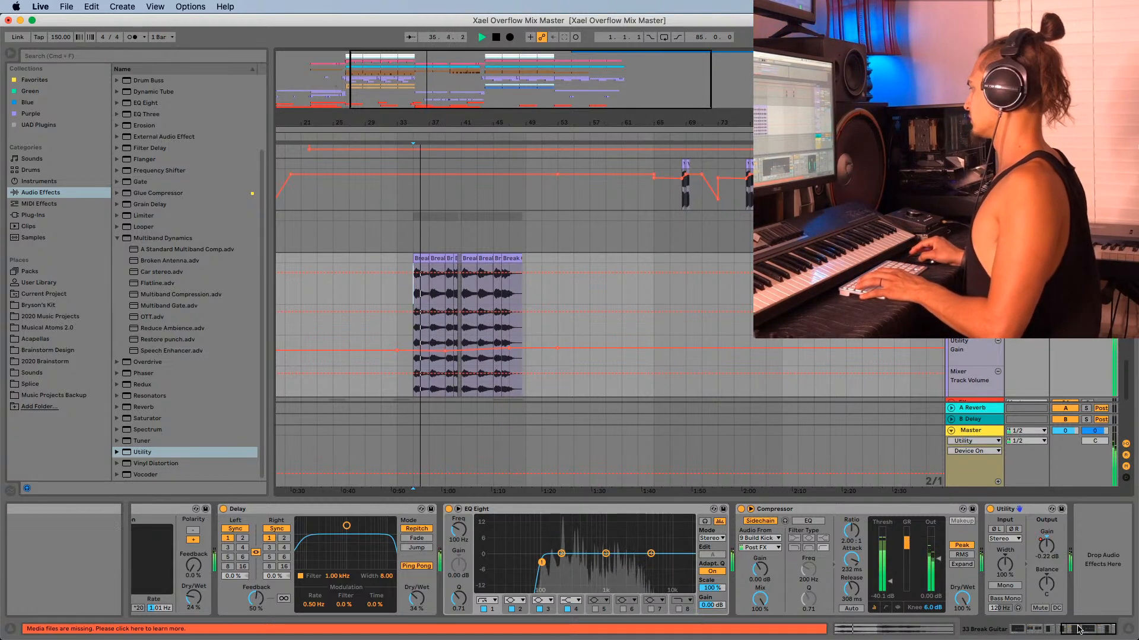
- Insert the Wider plug-in between the Break Guitar's EQ Eight and Compressor, set it to 46% while playing, and close its window
{"action": "left_click_drag", "start_coordinate": [1078, 629], "coordinate": [1023, 630]}
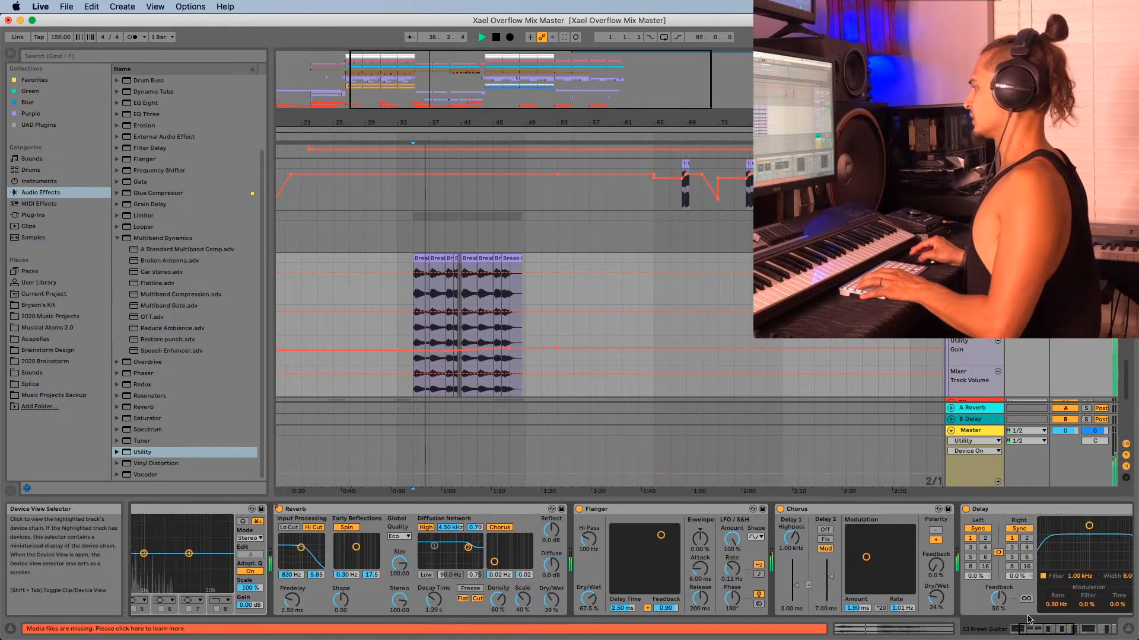
{"action": "left_click", "coordinate": [33, 80]}
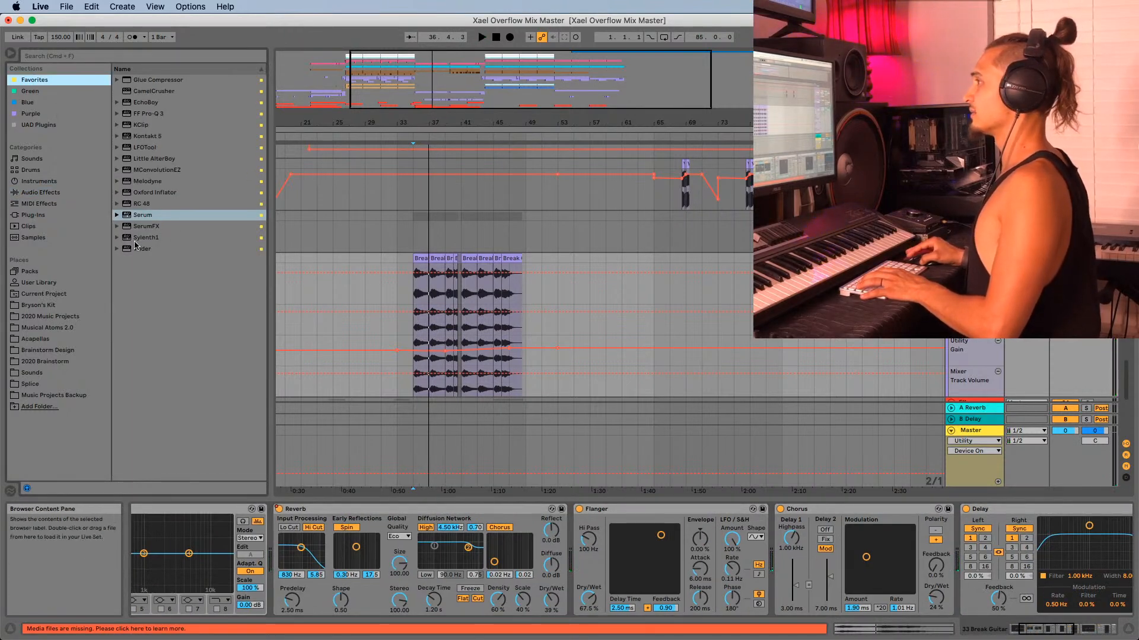
{"action": "left_click_drag", "start_coordinate": [136, 245], "coordinate": [921, 522]}
{"action": "left_click_drag", "start_coordinate": [1024, 581], "coordinate": [1102, 559]}
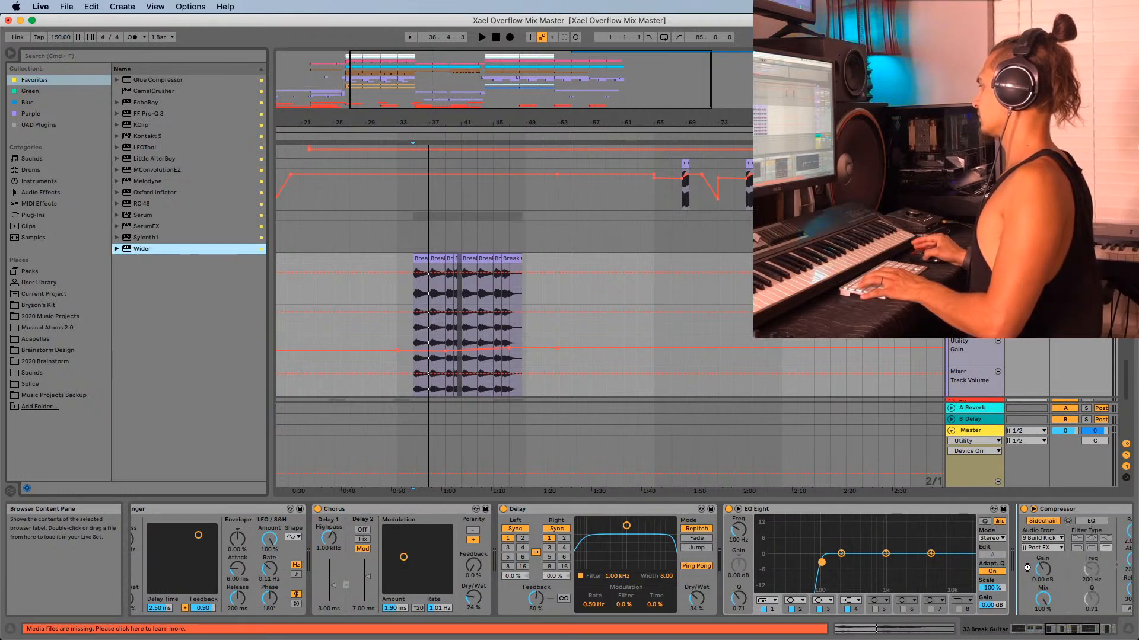
{"action": "left_click_drag", "start_coordinate": [1027, 568], "coordinate": [1024, 570]}
{"action": "key", "text": "space"}
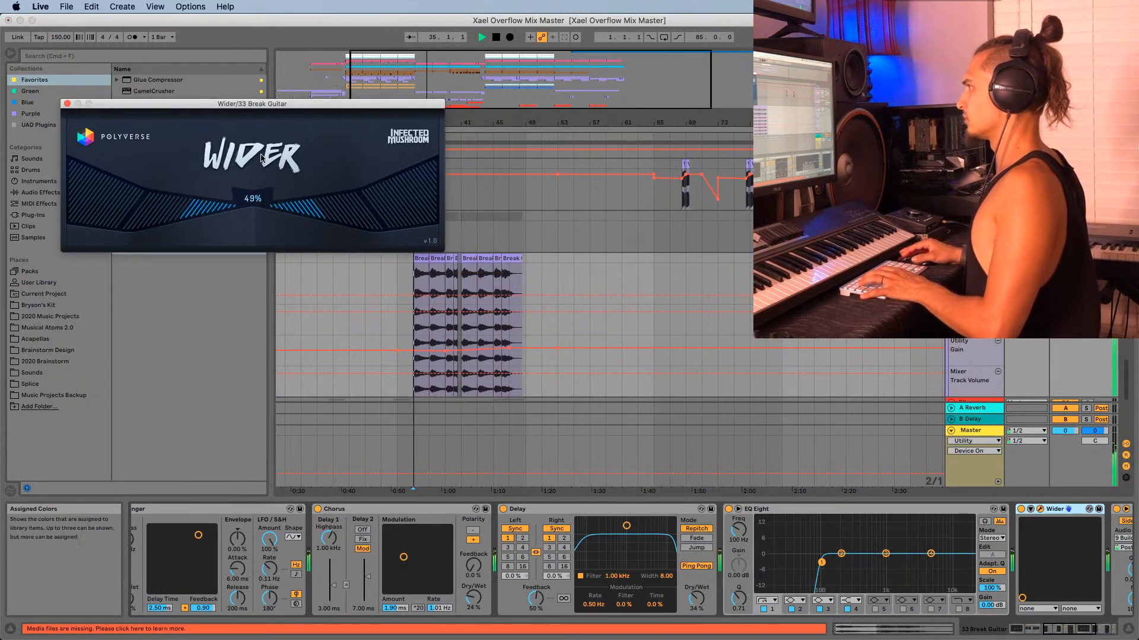
{"action": "key", "text": "space"}
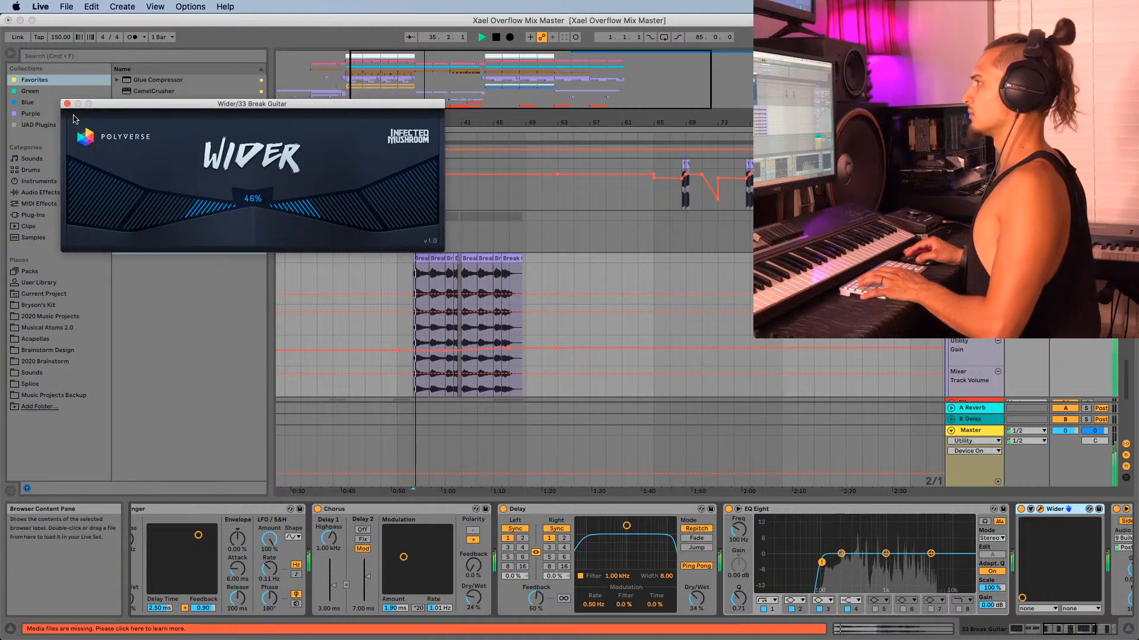
{"action": "left_click", "coordinate": [67, 104]}
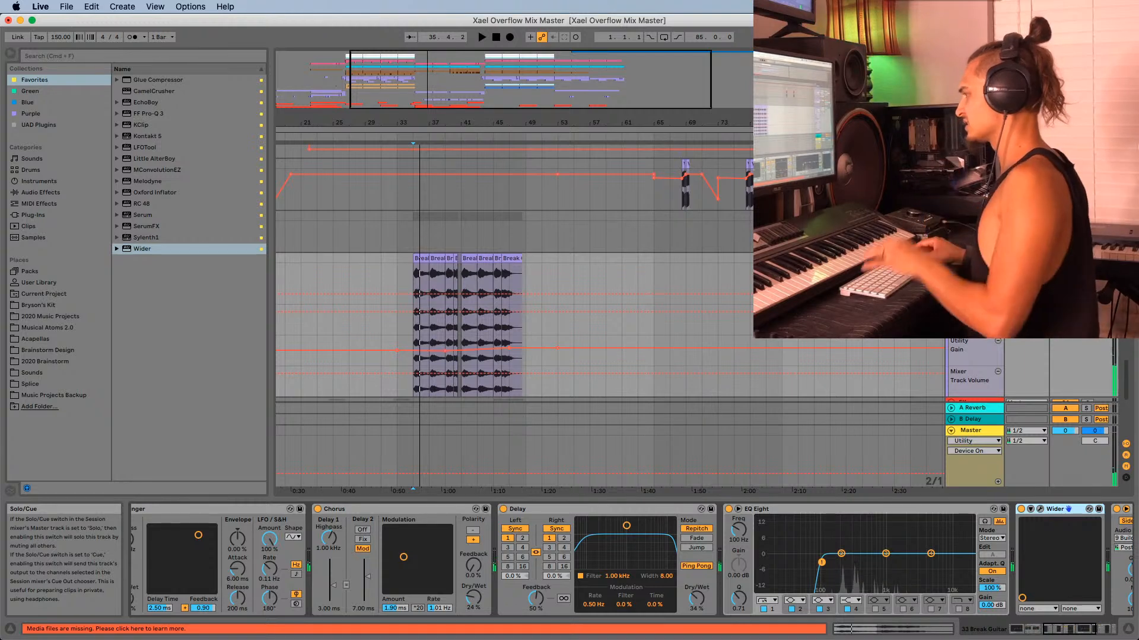
- Play the widened Break Guitar, bring its final Compressor and Utility into view, toggle its solo and replay from 35.1.1
{"action": "key", "text": "space"}
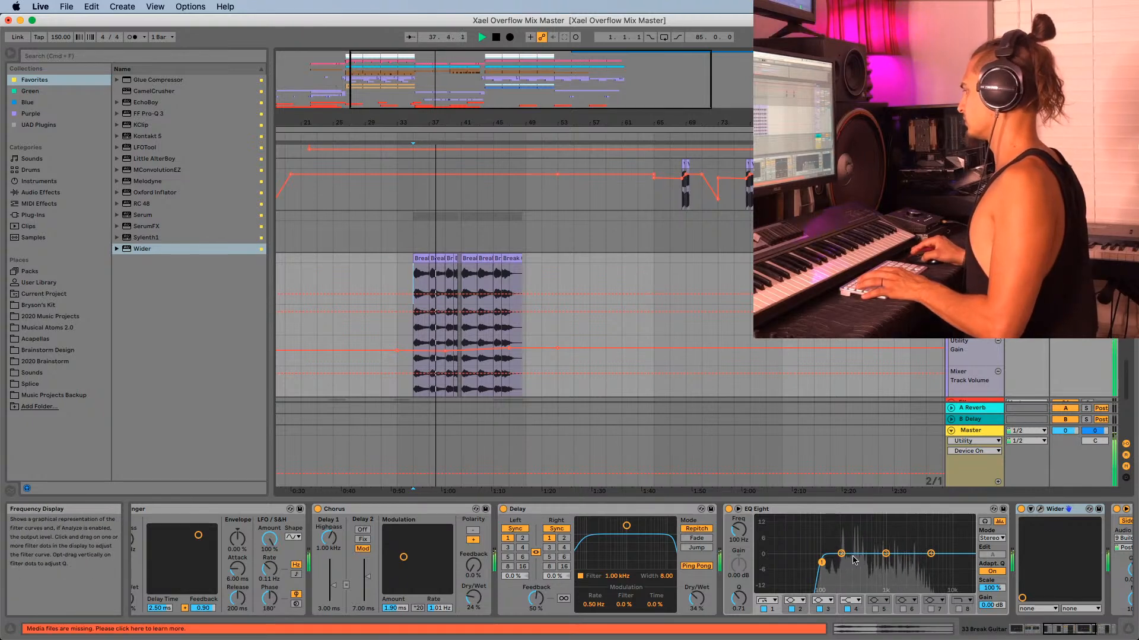
{"action": "left_click", "coordinate": [1082, 630]}
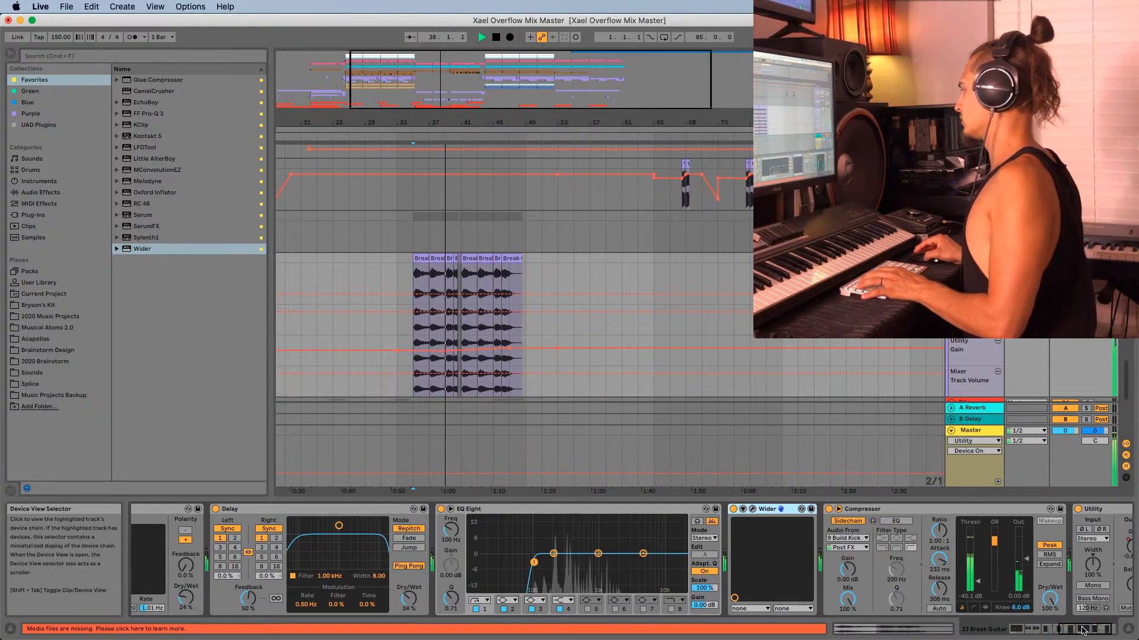
{"action": "left_click_drag", "start_coordinate": [1083, 631], "coordinate": [1090, 630]}
{"action": "left_click", "coordinate": [1086, 259]}
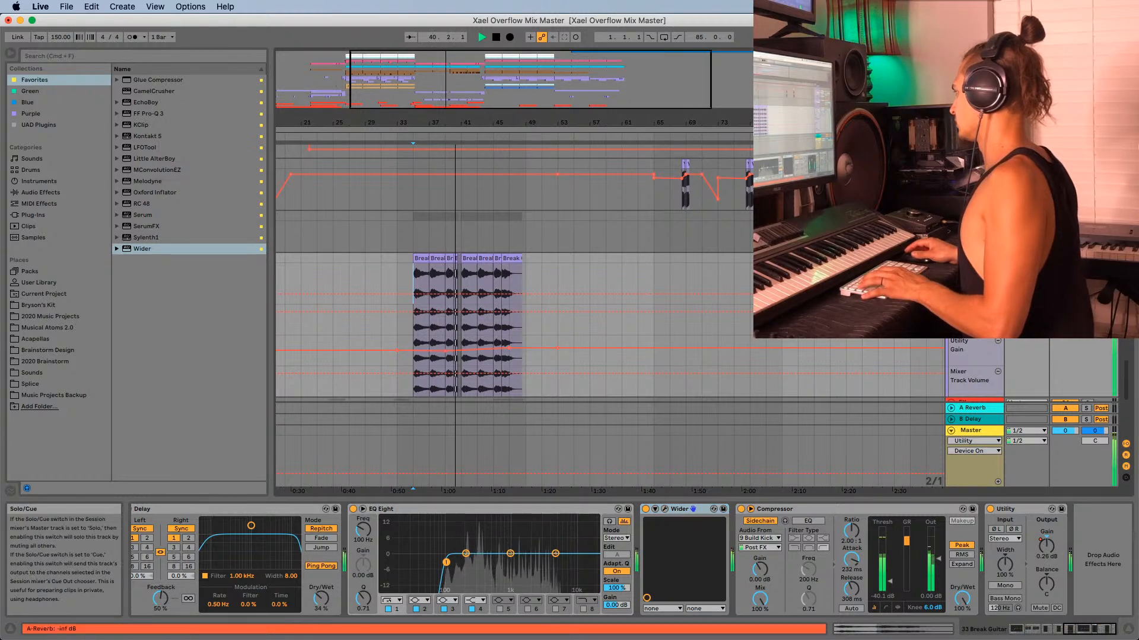
{"action": "key", "text": "space"}
{"action": "key", "text": "space"}
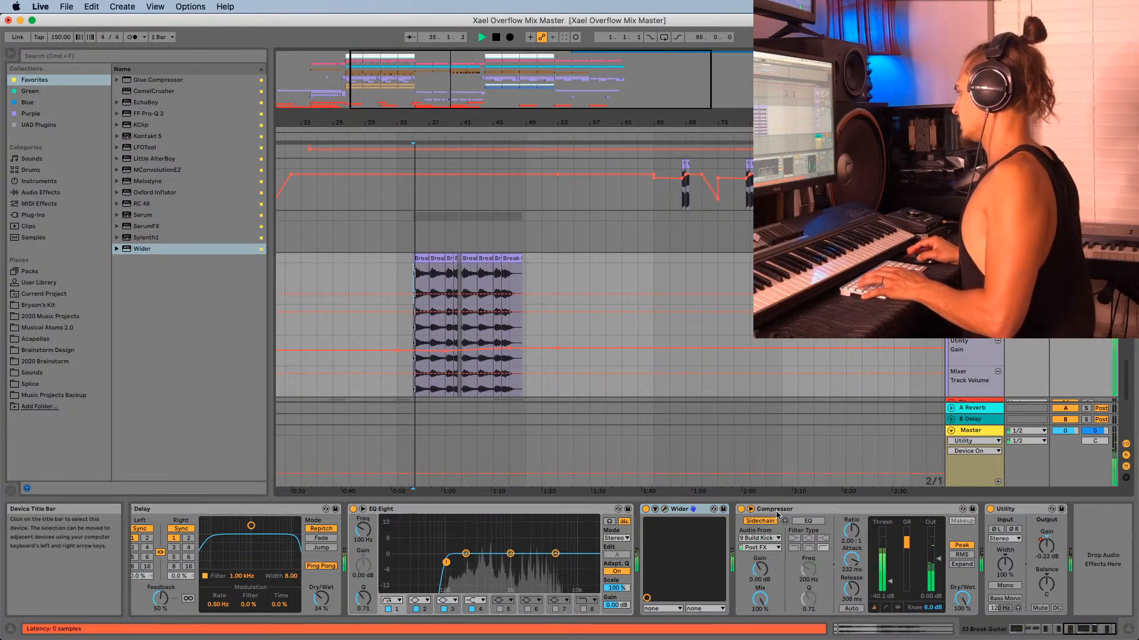
{"action": "key", "text": "space"}
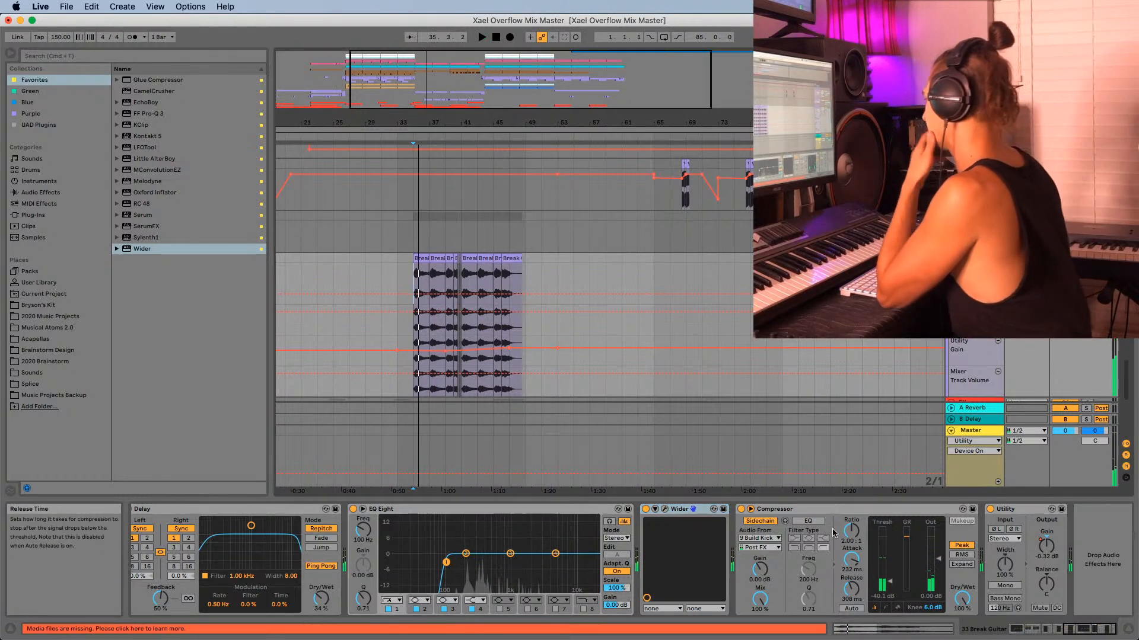
- Select the Break Guitar's Compressor, replay the break, and play it again from an insert marker at 33.1.1
{"action": "left_click", "coordinate": [765, 511]}
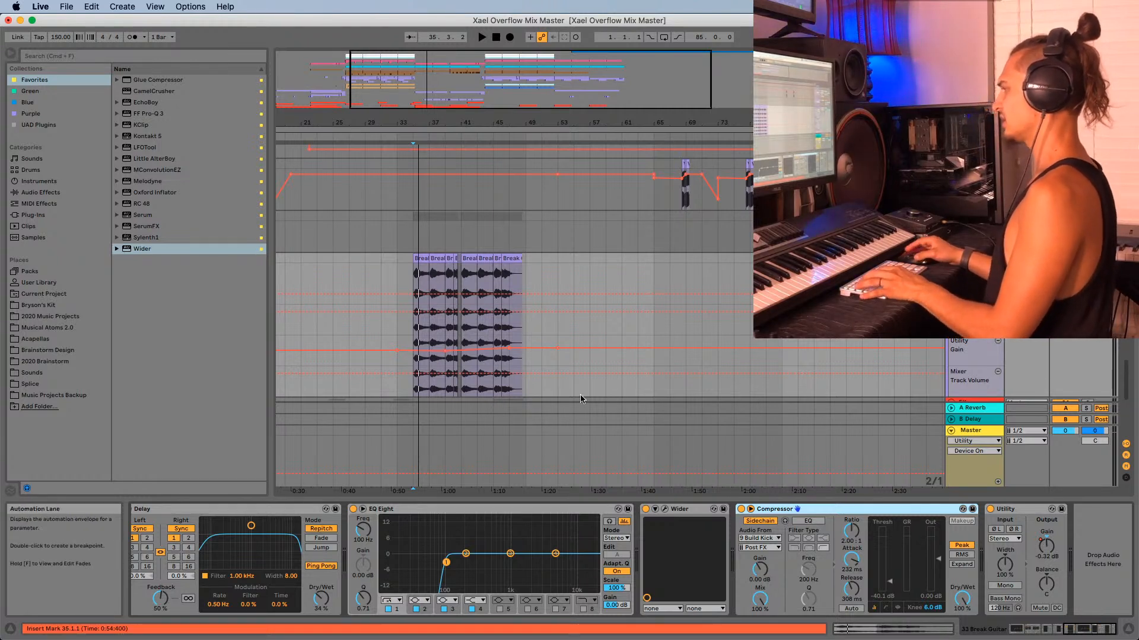
{"action": "key", "text": "space"}
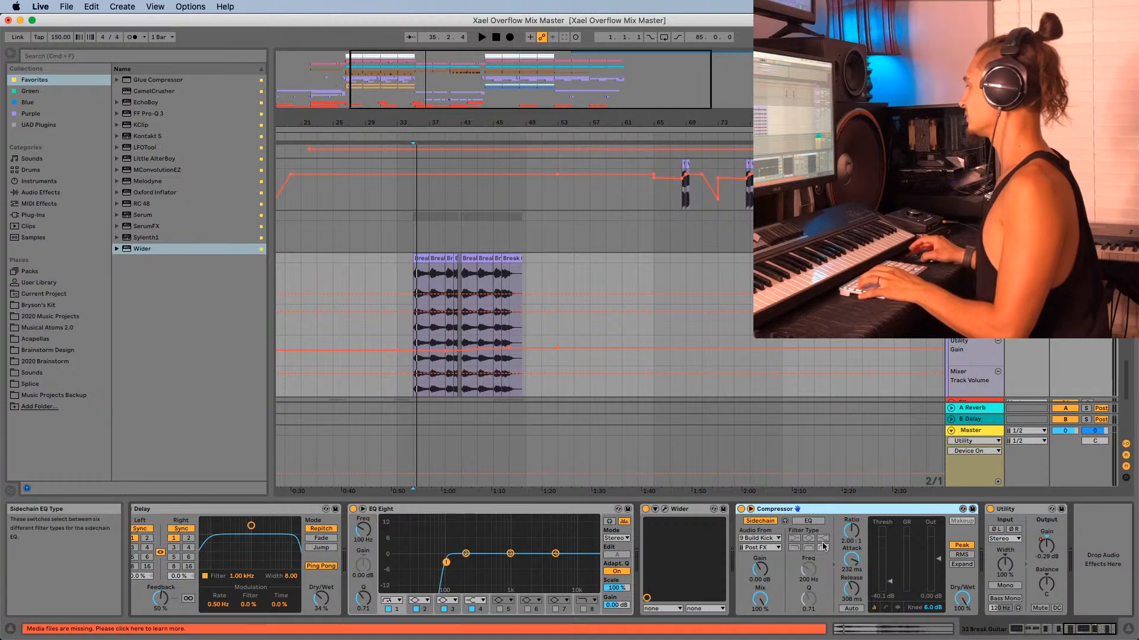
{"action": "key", "text": "space"}
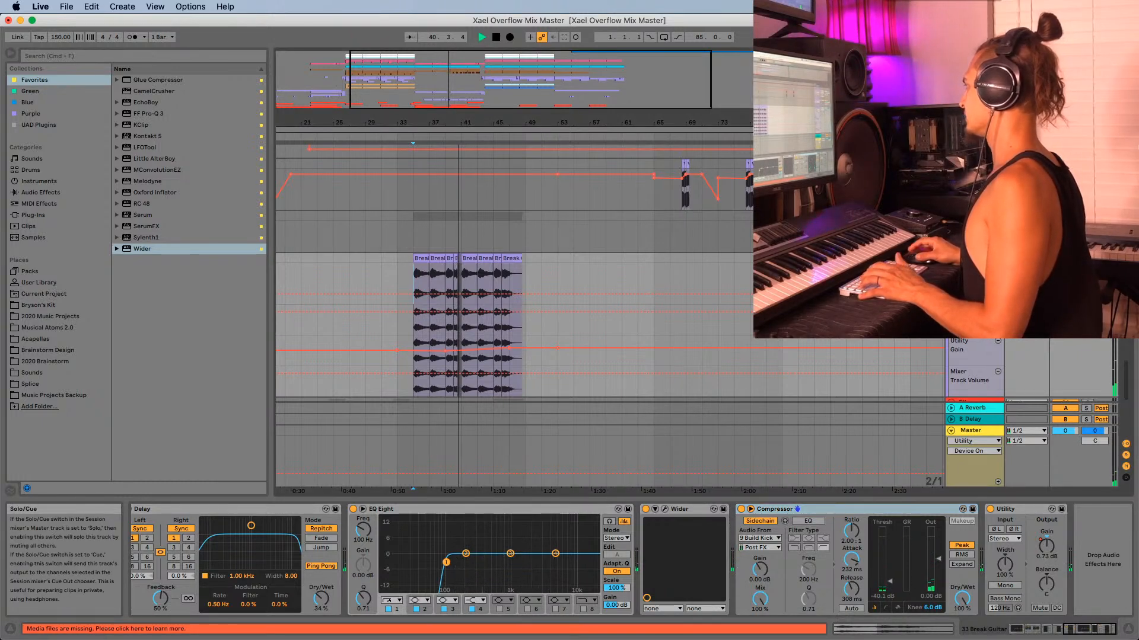
{"action": "key", "text": "space"}
{"action": "mouse_move", "coordinate": [419, 118]}
{"action": "left_mouse_down"}
{"action": "mouse_move", "coordinate": [451, 146]}
{"action": "mouse_move", "coordinate": [453, 127]}
{"action": "left_mouse_up"}
{"action": "scroll", "coordinate": [424, 291], "scroll_direction": "up", "scroll_amount": 1}
{"action": "left_click", "coordinate": [426, 291]}
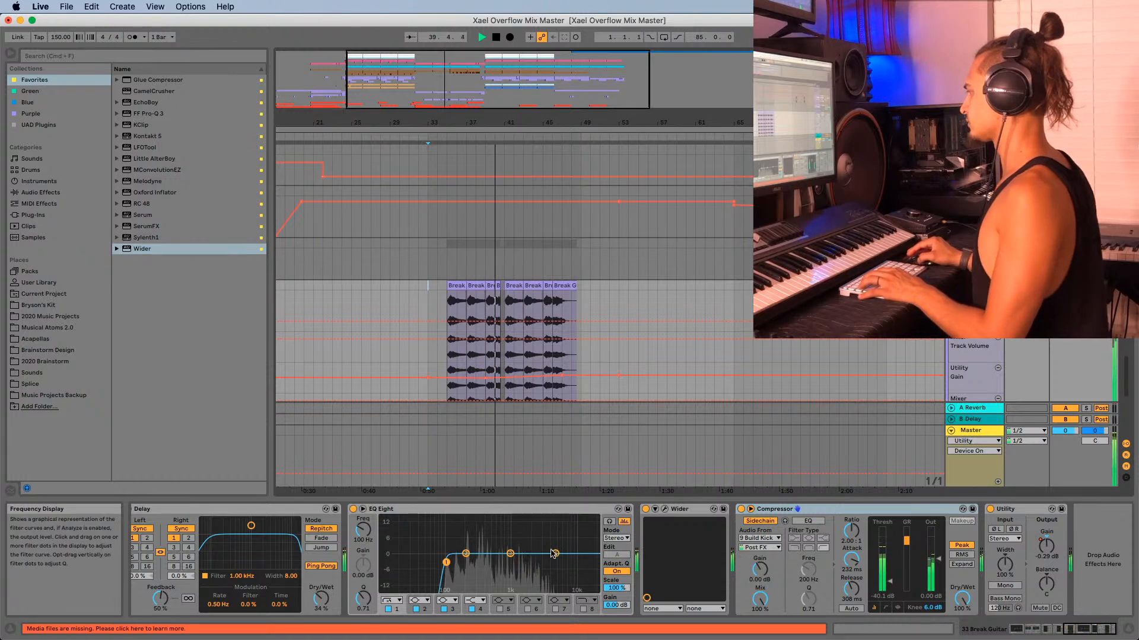
{"action": "key", "text": "space"}
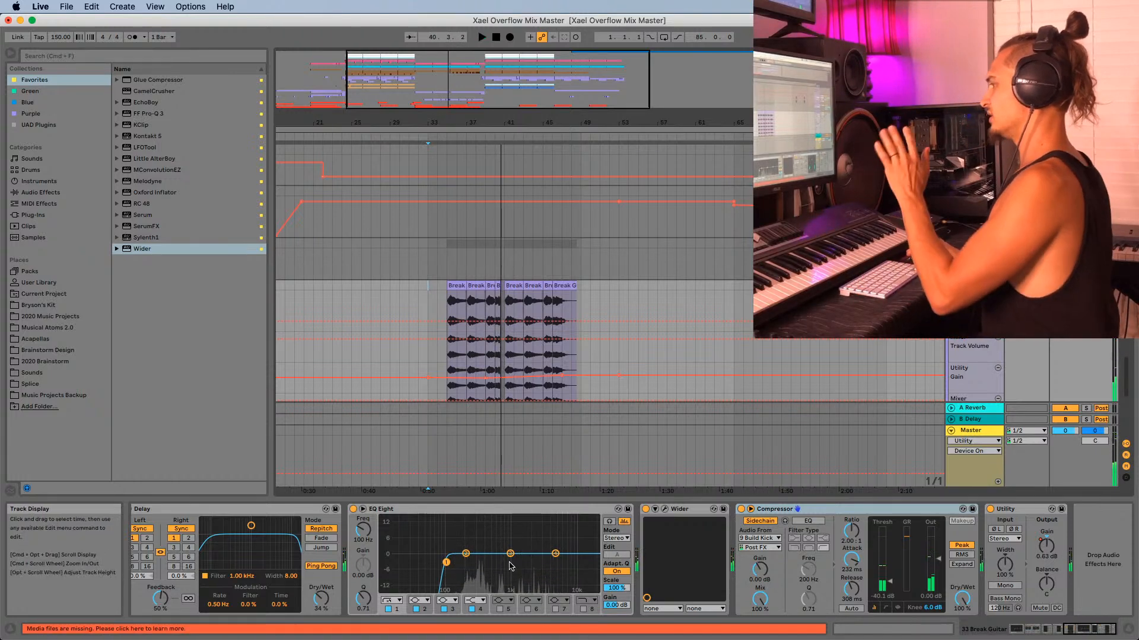
- Show the Break Guitar's Flanger, Chorus and Delay, and play the arrangement from an insert marker at 36.1.1
{"action": "left_click", "coordinate": [1048, 635]}
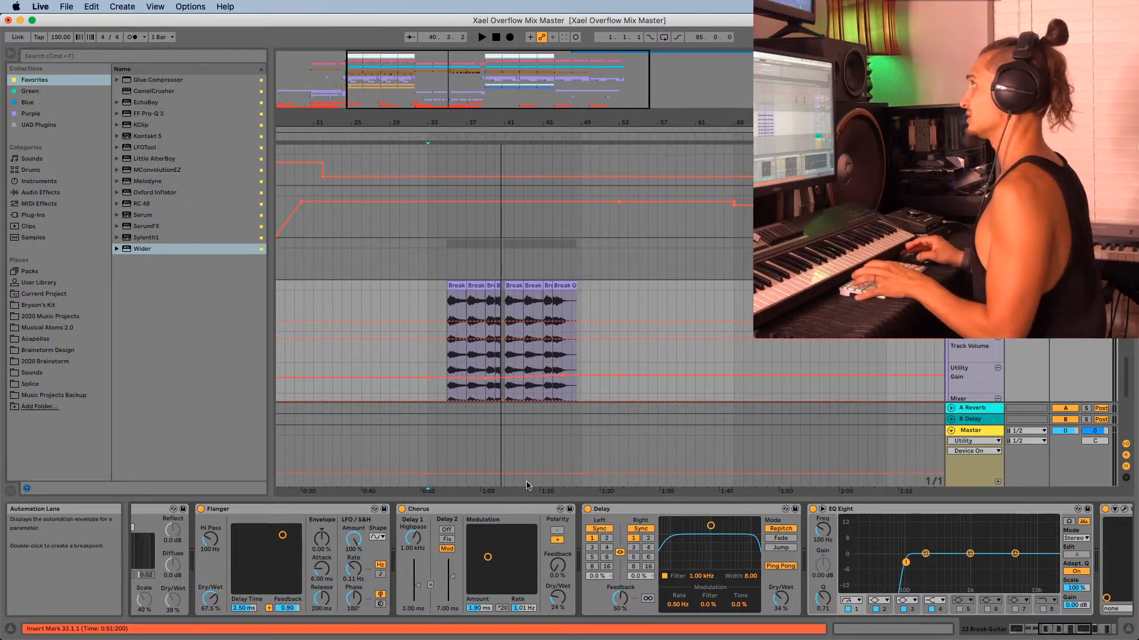
{"action": "left_click", "coordinate": [417, 308]}
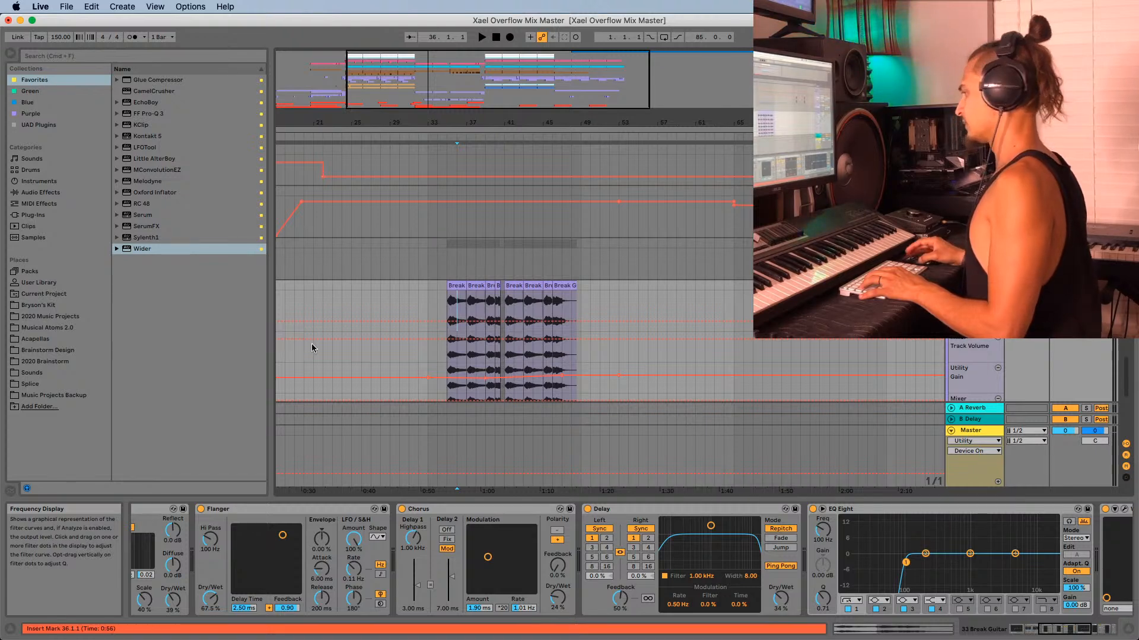
{"action": "key", "text": "space"}
{"action": "left_click_drag", "start_coordinate": [392, 122], "coordinate": [409, 83]}
{"action": "scroll", "coordinate": [304, 248], "scroll_direction": "up", "scroll_amount": 5}
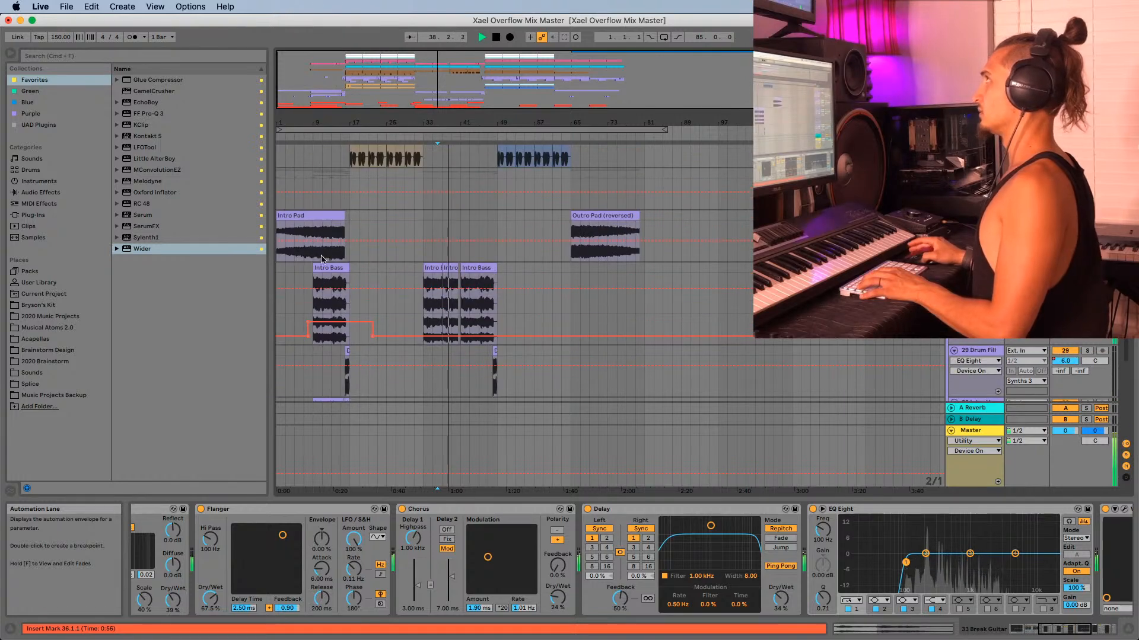
{"action": "key", "text": "space"}
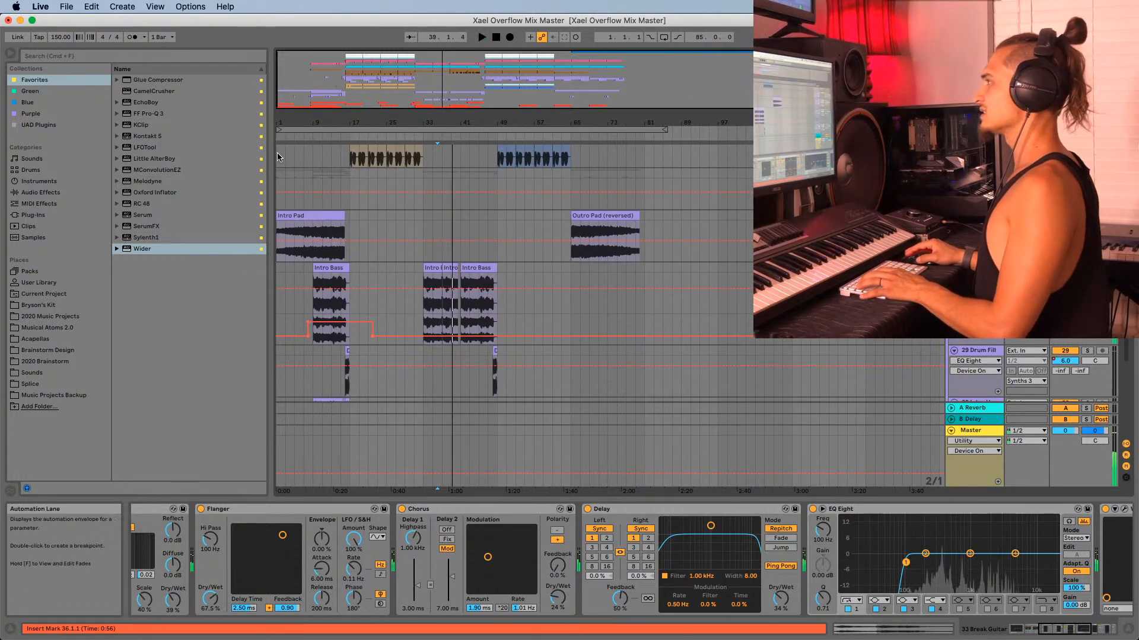
- Place the insert marker at 1.1.1, play the song from the beginning and save the project
{"action": "left_click", "coordinate": [278, 160]}
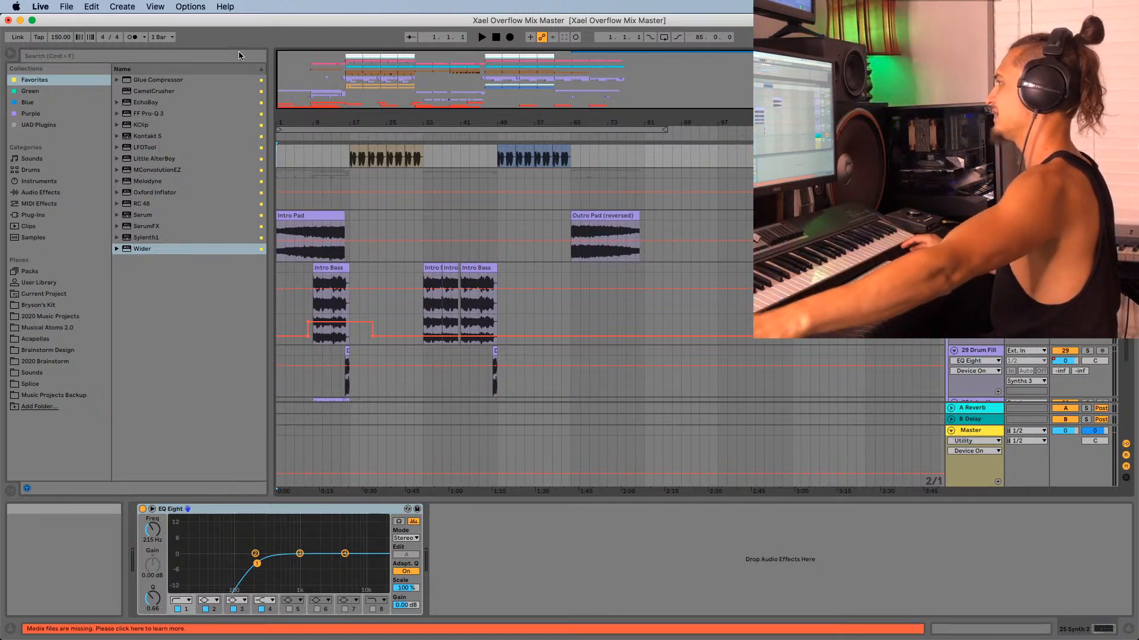
{"action": "key", "text": "space"}
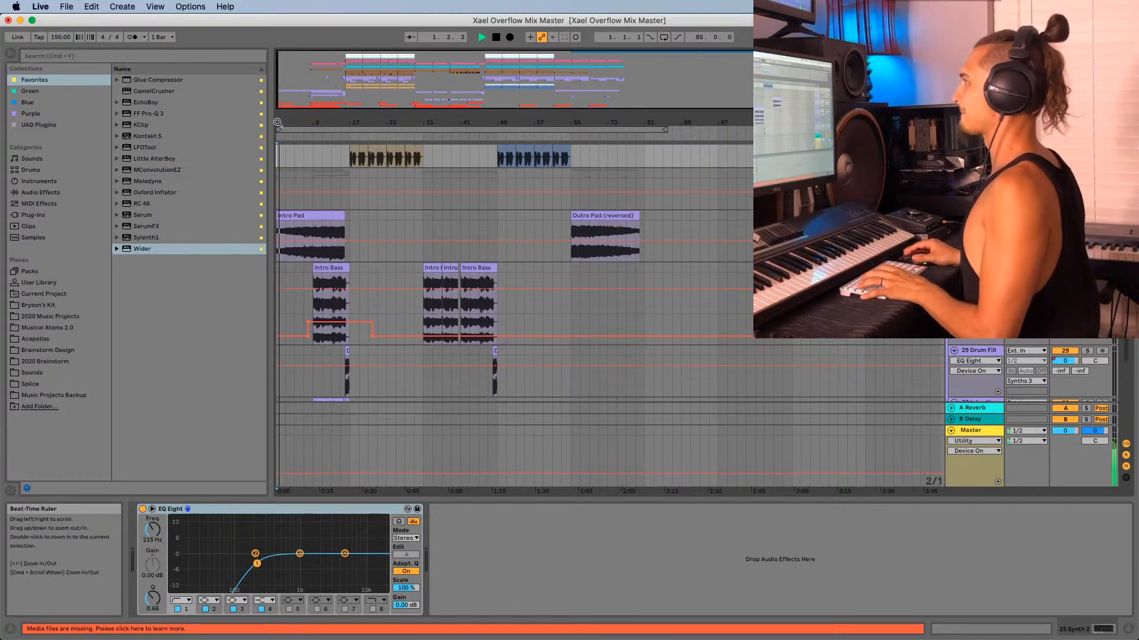
{"action": "left_click_drag", "start_coordinate": [277, 123], "coordinate": [278, 150]}
{"action": "key", "text": "super+s"}
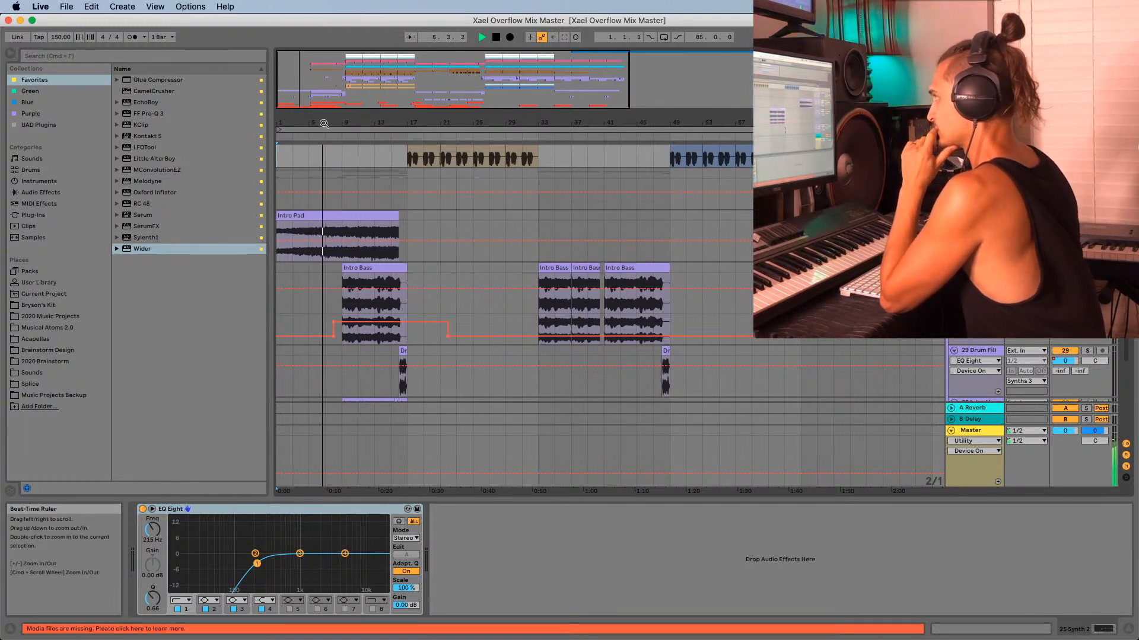
- Look through the Intro Pad, Intro Bass, Intro Vox and Vocal Chop tracks while the intro plays
{"action": "left_click_drag", "start_coordinate": [387, 122], "coordinate": [407, 283]}
{"action": "scroll", "coordinate": [407, 287], "scroll_direction": "up", "scroll_amount": 5}
{"action": "scroll", "coordinate": [396, 298], "scroll_direction": "down", "scroll_amount": 5}
{"action": "scroll", "coordinate": [393, 326], "scroll_direction": "down", "scroll_amount": 5}
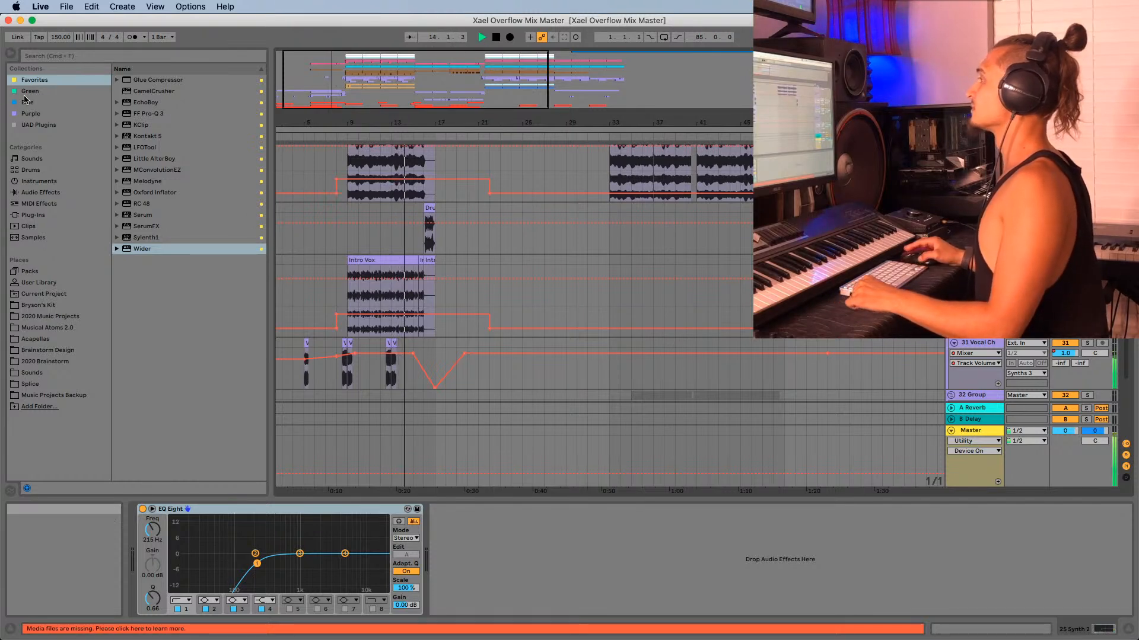
{"action": "scroll", "coordinate": [402, 201], "scroll_direction": "up", "scroll_amount": 3}
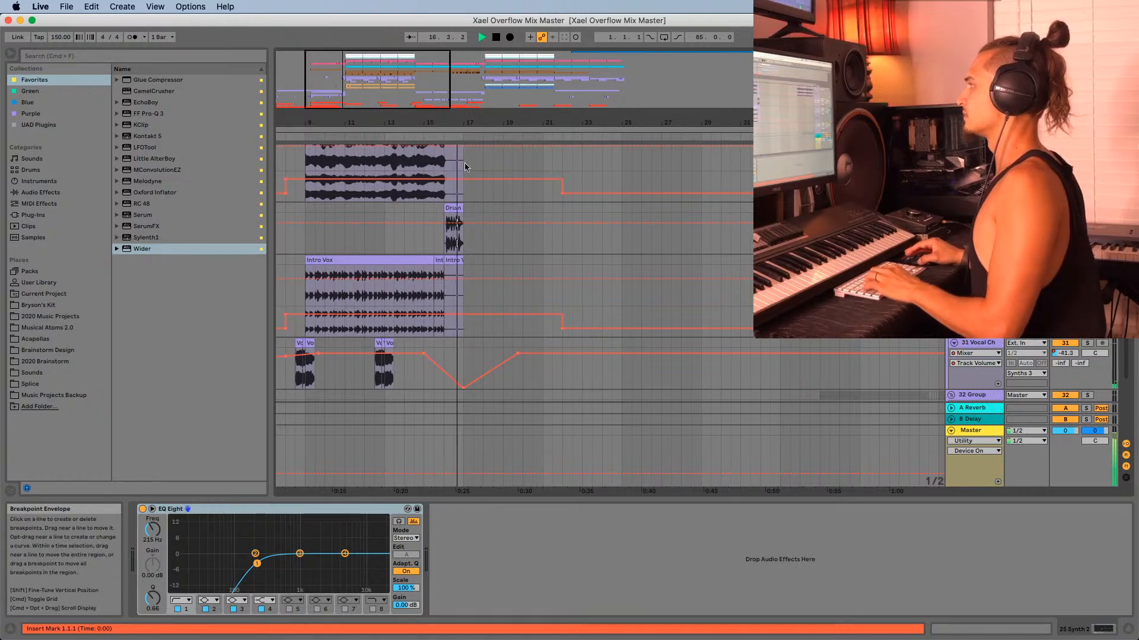
- Place the insert marker at 16.1.1 on the Intro Bass track, listen through the drop and stop playback
{"action": "mouse_move", "coordinate": [454, 121]}
{"action": "left_mouse_down"}
{"action": "mouse_move", "coordinate": [418, 120]}
{"action": "mouse_move", "coordinate": [430, 118]}
{"action": "left_mouse_up"}
{"action": "left_click", "coordinate": [454, 208]}
{"action": "left_click", "coordinate": [416, 185]}
{"action": "scroll", "coordinate": [460, 266], "scroll_direction": "up", "scroll_amount": 3}
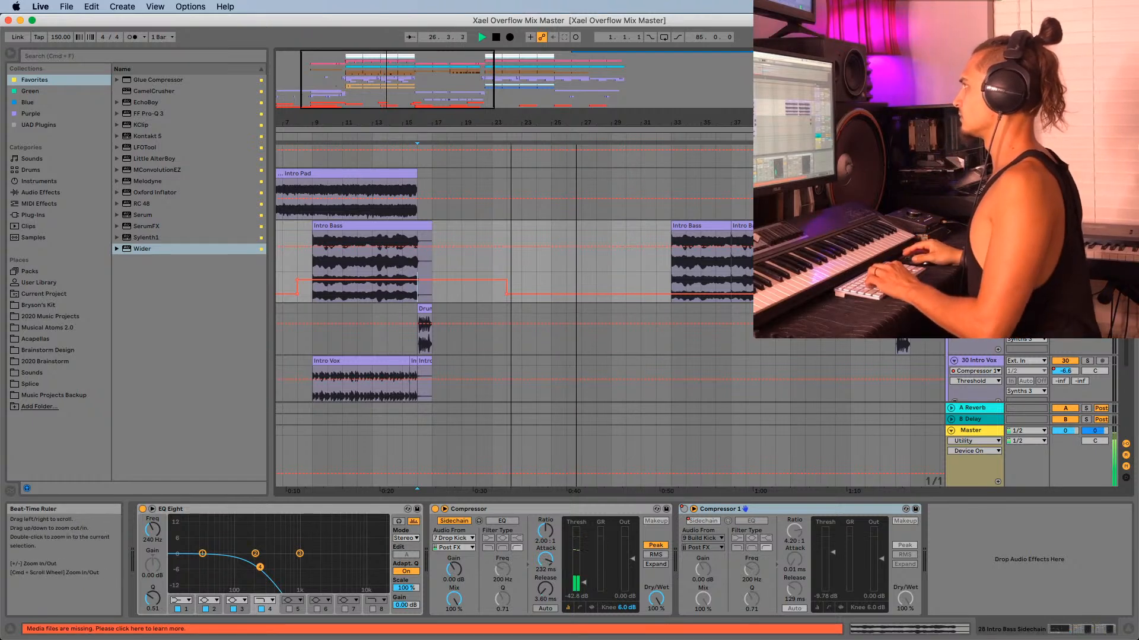
{"action": "key", "text": "-"}
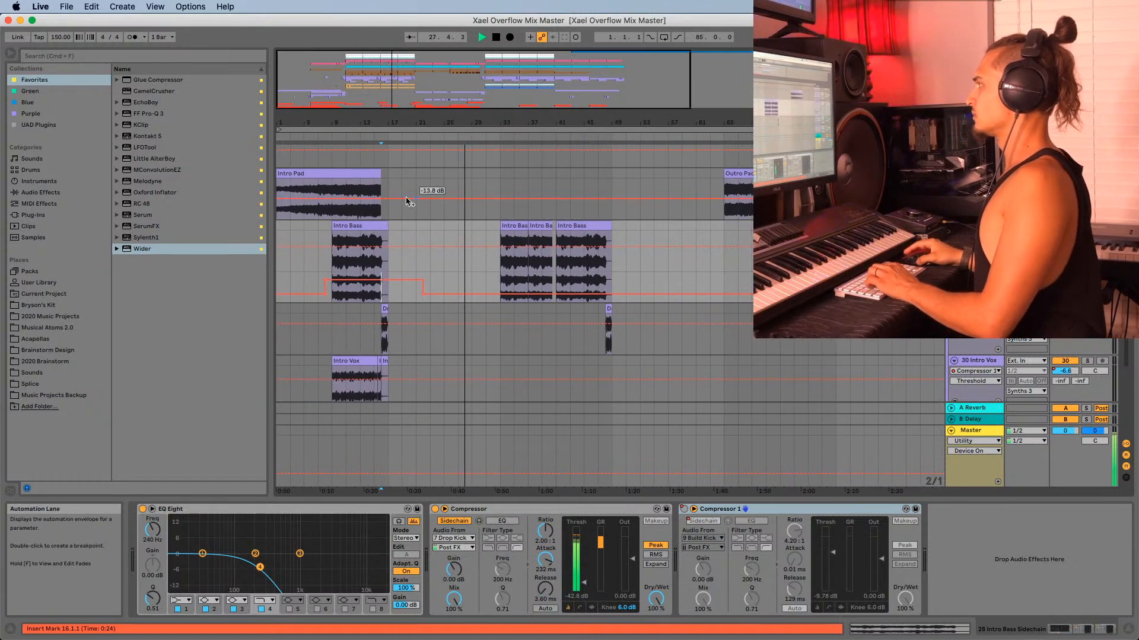
{"action": "left_click_drag", "start_coordinate": [377, 121], "coordinate": [420, 169]}
{"action": "left_click_drag", "start_coordinate": [454, 122], "coordinate": [454, 114]}
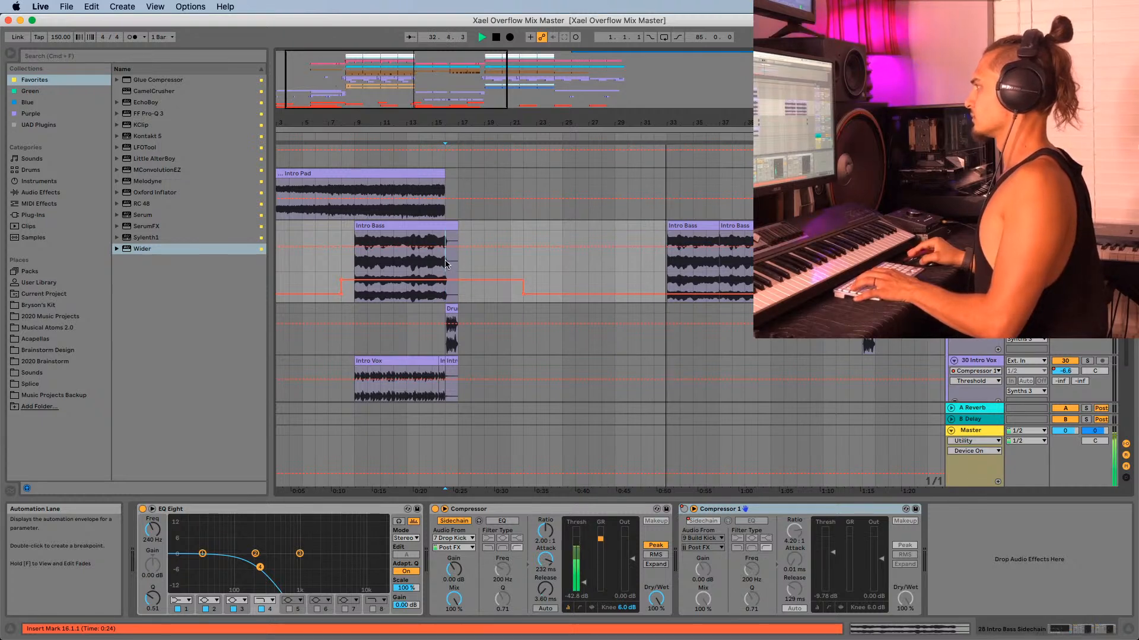
{"action": "key", "text": "space"}
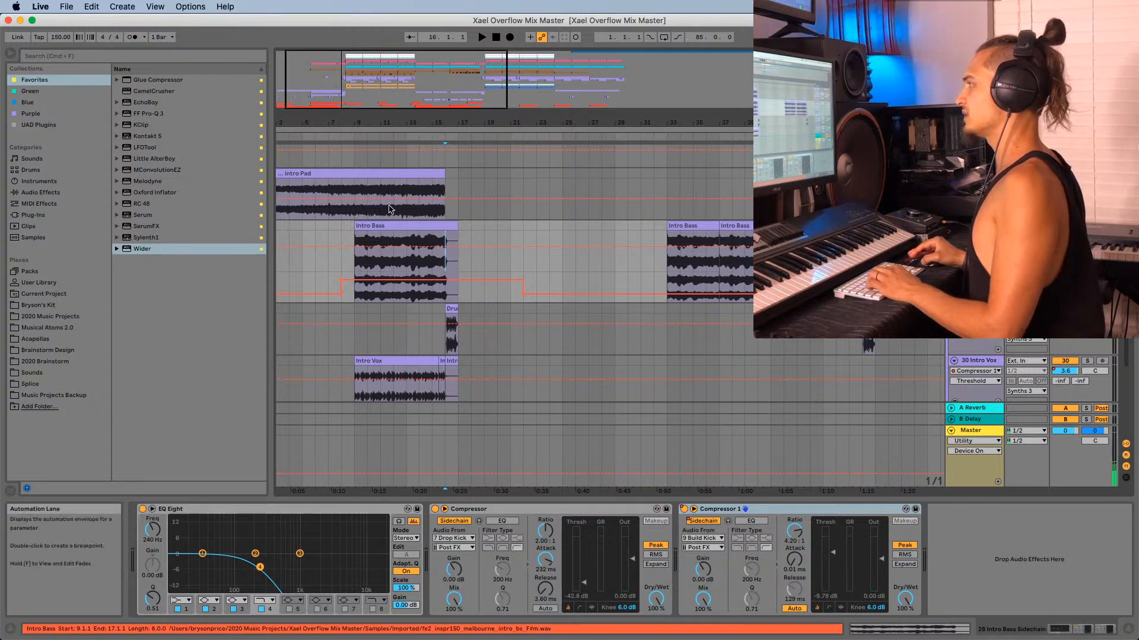
- Go to the Overflow clip above the drum tracks and place the insert marker at 91.1.1, followed by 115.1.1
{"action": "double_click", "coordinate": [522, 123]}
{"action": "scroll", "coordinate": [585, 287], "scroll_direction": "up", "scroll_amount": 5}
{"action": "scroll", "coordinate": [586, 288], "scroll_direction": "up", "scroll_amount": 15}
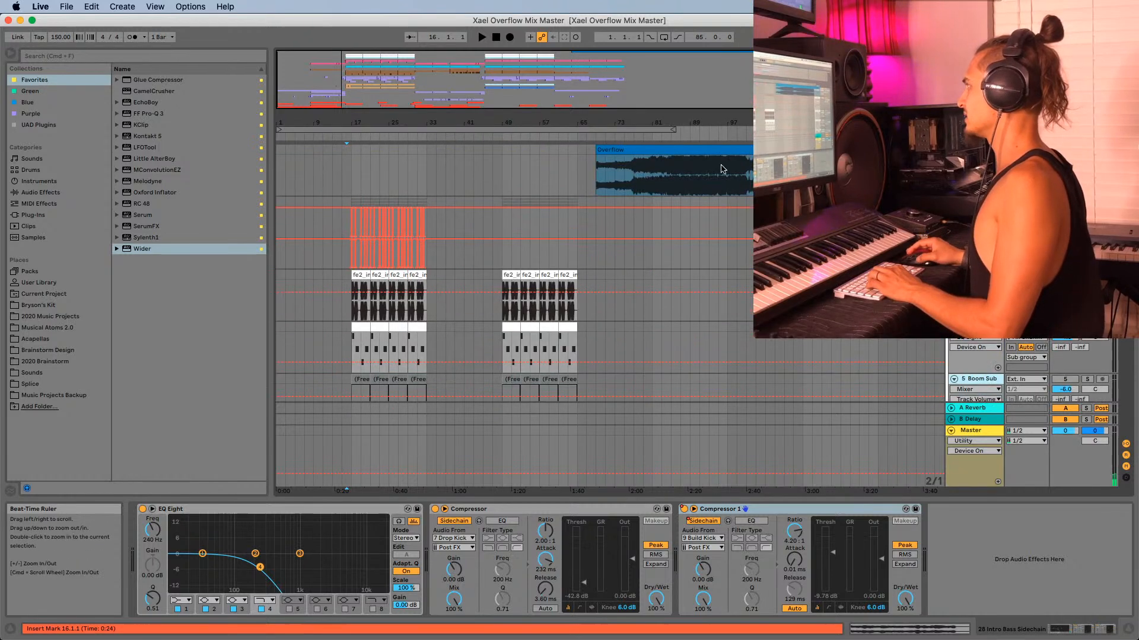
{"action": "left_click", "coordinate": [699, 175]}
{"action": "left_click_drag", "start_coordinate": [740, 119], "coordinate": [672, 119]}
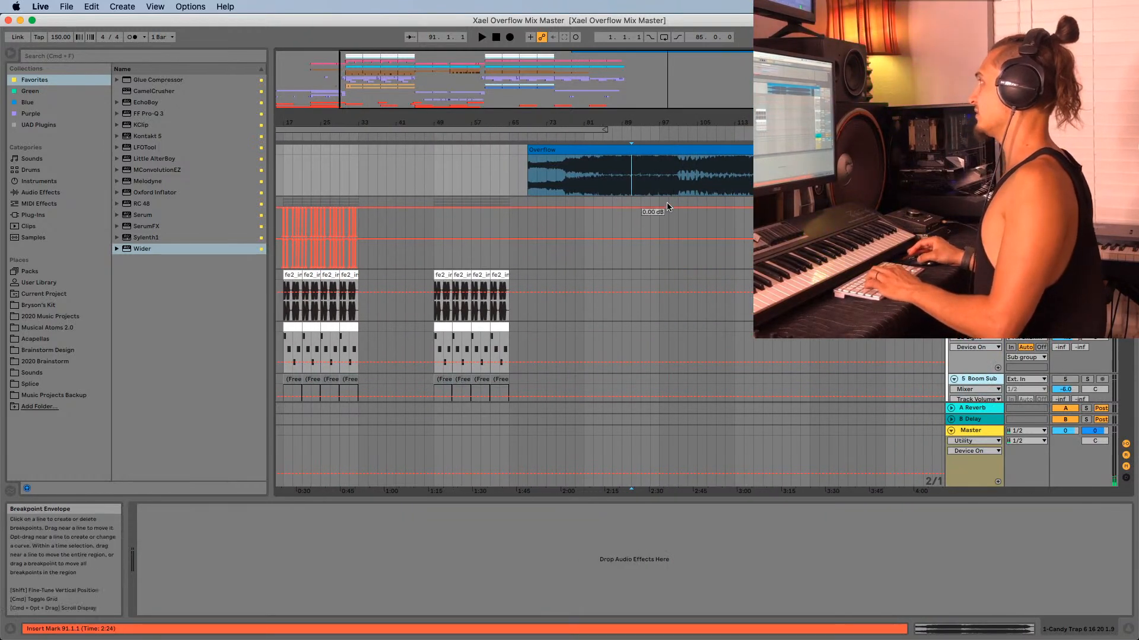
{"action": "key", "text": "Right"}
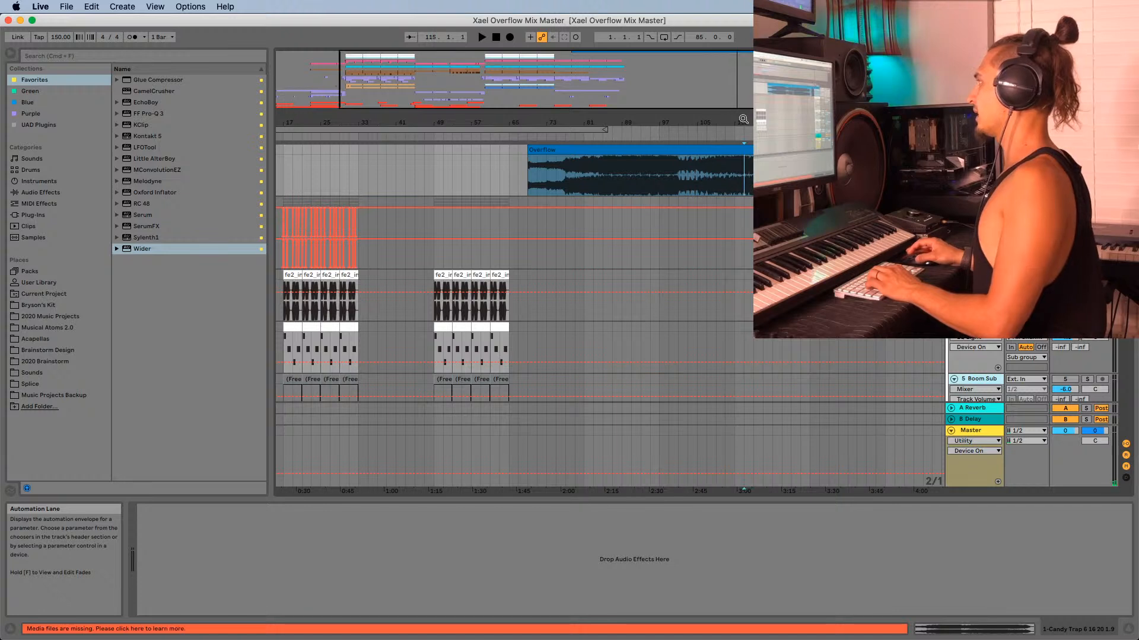
{"action": "left_click_drag", "start_coordinate": [743, 119], "coordinate": [684, 119]}
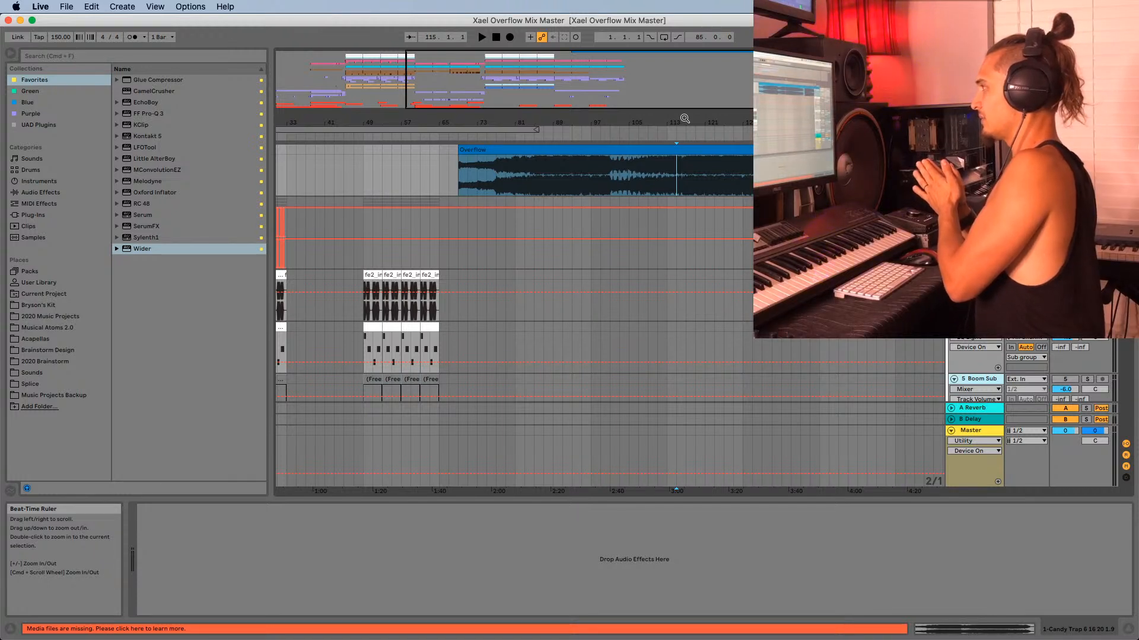
- Play the Overflow clip from 109.1.1 and from bar 83 for comparison with the mix
{"action": "left_click", "coordinate": [671, 174]}
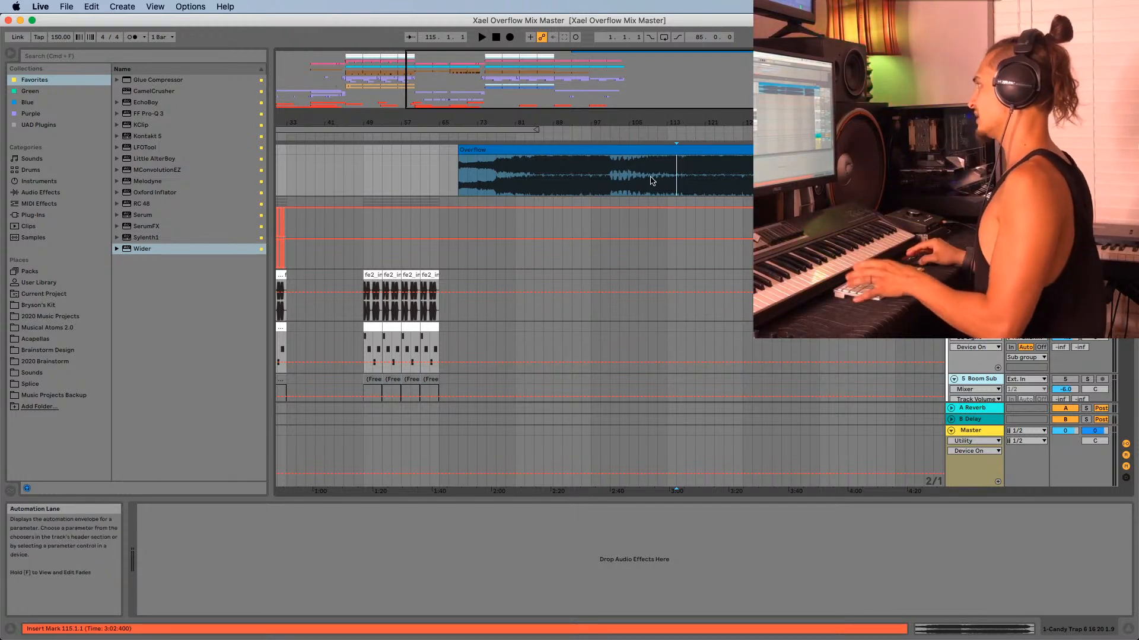
{"action": "left_click", "coordinate": [649, 178]}
{"action": "key", "text": "space"}
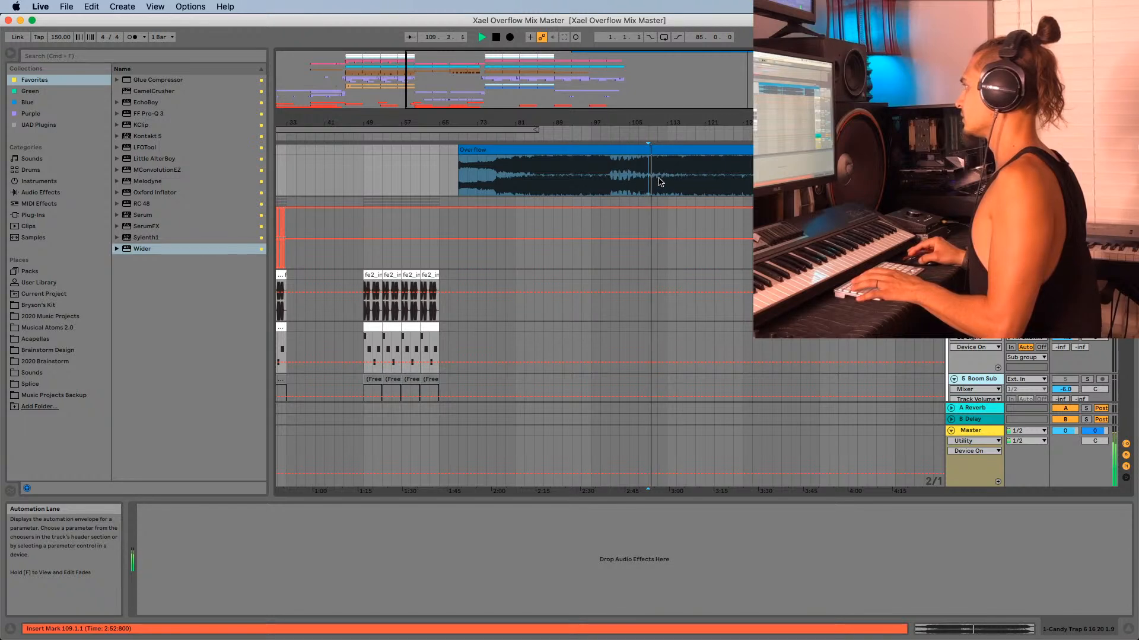
{"action": "left_click", "coordinate": [583, 181]}
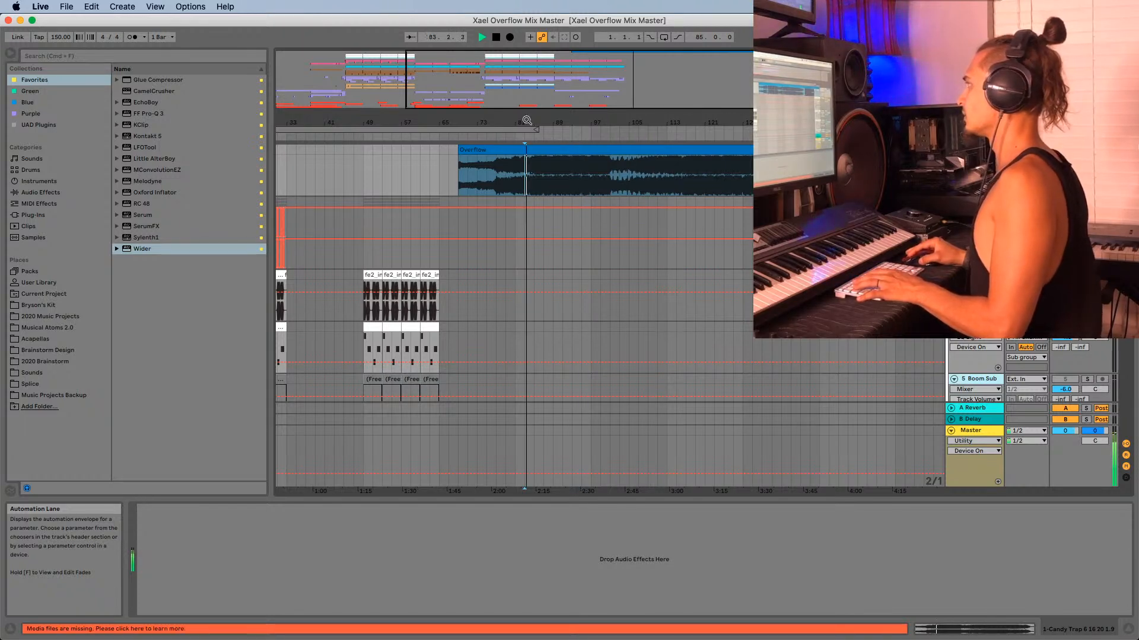
{"action": "left_click_drag", "start_coordinate": [527, 120], "coordinate": [478, 127]}
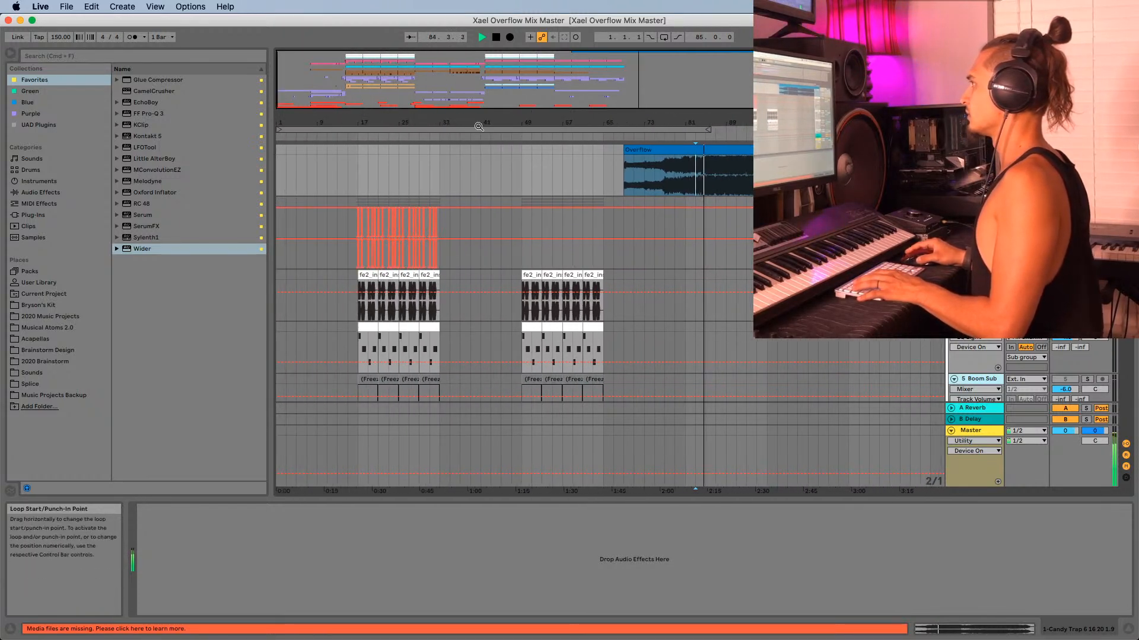
- Place the insert marker at 16.1.1 before the first drop, move it to 17.1.1 and play the drop
{"action": "left_click_drag", "start_coordinate": [345, 120], "coordinate": [359, 200]}
{"action": "left_click_drag", "start_coordinate": [366, 120], "coordinate": [366, 59]}
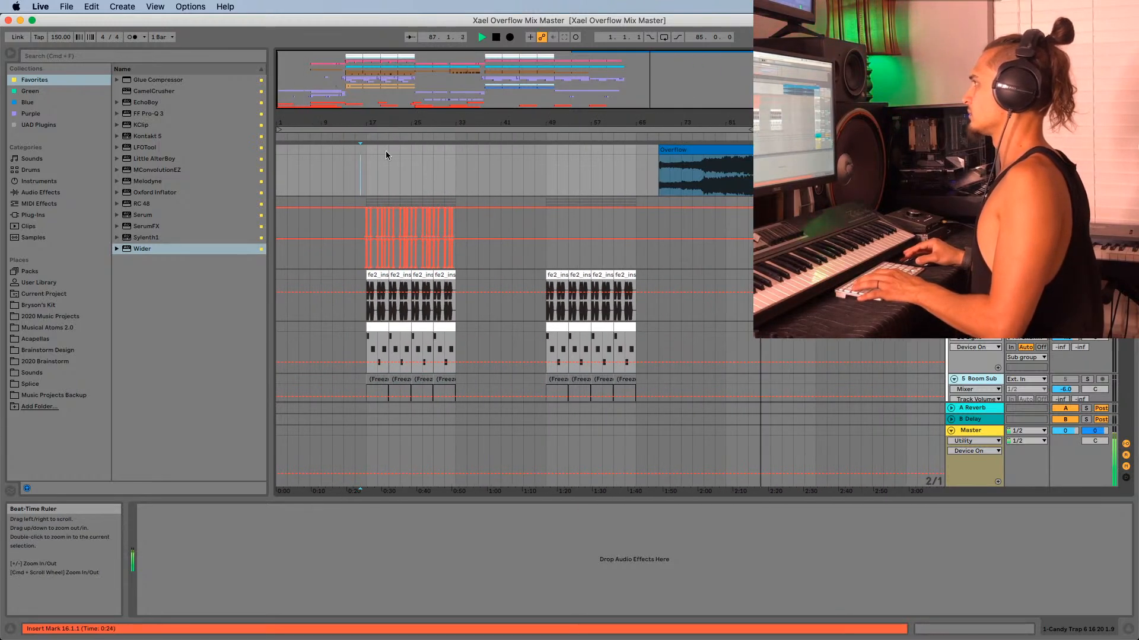
{"action": "left_click_drag", "start_coordinate": [357, 122], "coordinate": [356, 202]}
{"action": "mouse_move", "coordinate": [362, 121]}
{"action": "left_mouse_down"}
{"action": "mouse_move", "coordinate": [363, 98]}
{"action": "mouse_move", "coordinate": [363, 163]}
{"action": "mouse_move", "coordinate": [363, 86]}
{"action": "mouse_move", "coordinate": [367, 135]}
{"action": "mouse_move", "coordinate": [386, 109]}
{"action": "left_mouse_up"}
{"action": "key", "text": "space"}
{"action": "key", "text": "space"}
{"action": "left_click", "coordinate": [384, 185]}
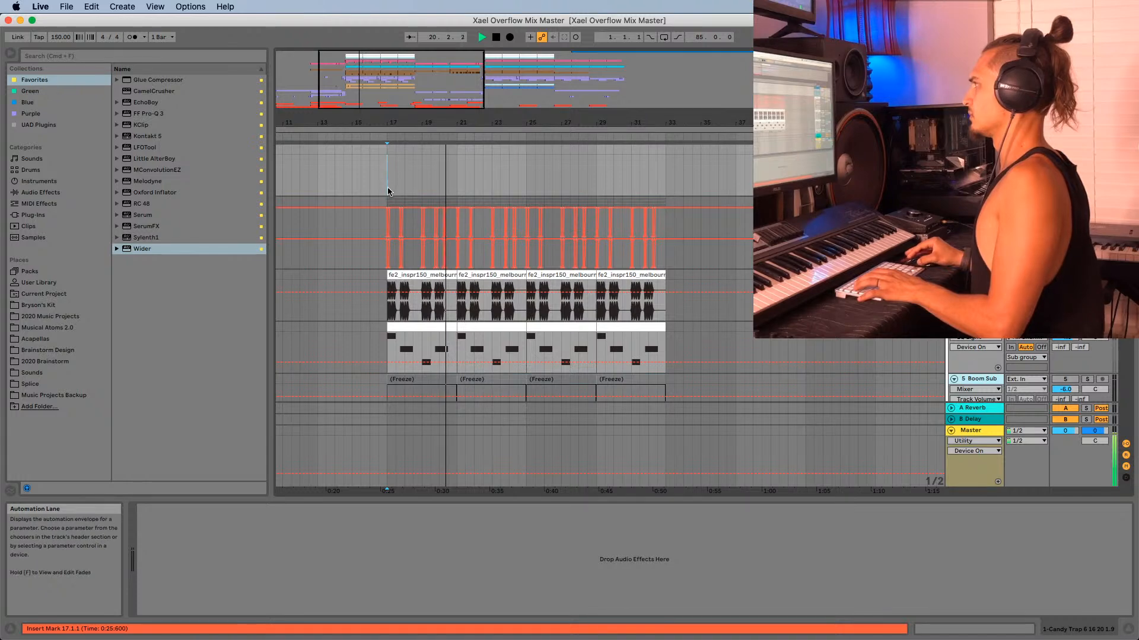
- Hide the automation lanes and select the Sub group track at 17.1.1 to show its devices
{"action": "left_click_drag", "start_coordinate": [391, 121], "coordinate": [419, 127]}
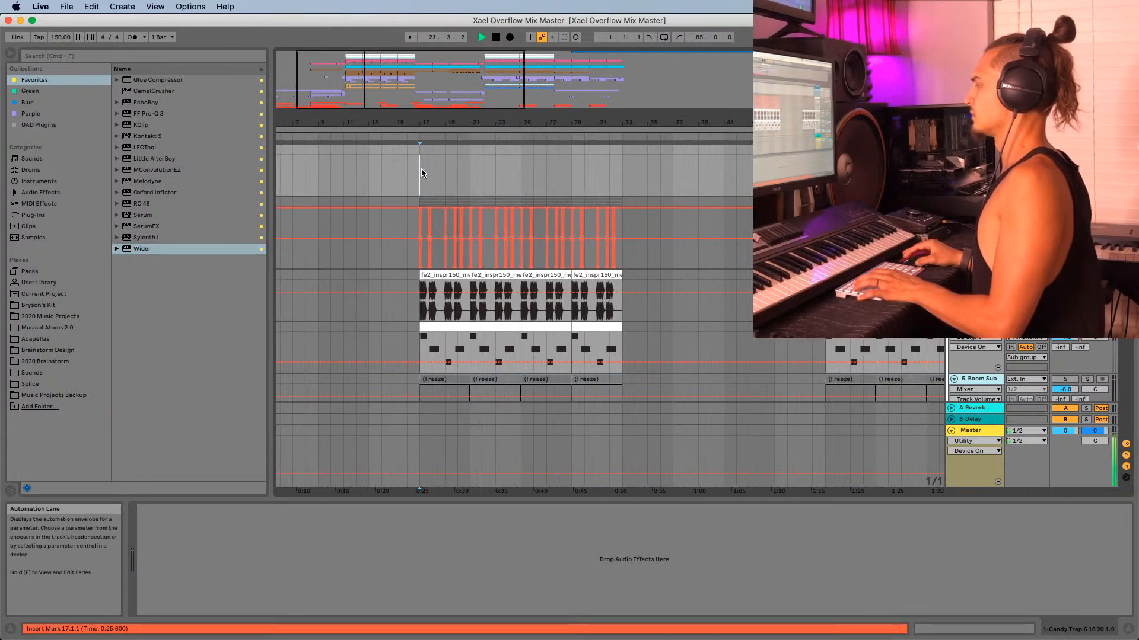
{"action": "key", "text": "a"}
{"action": "left_click", "coordinate": [418, 224]}
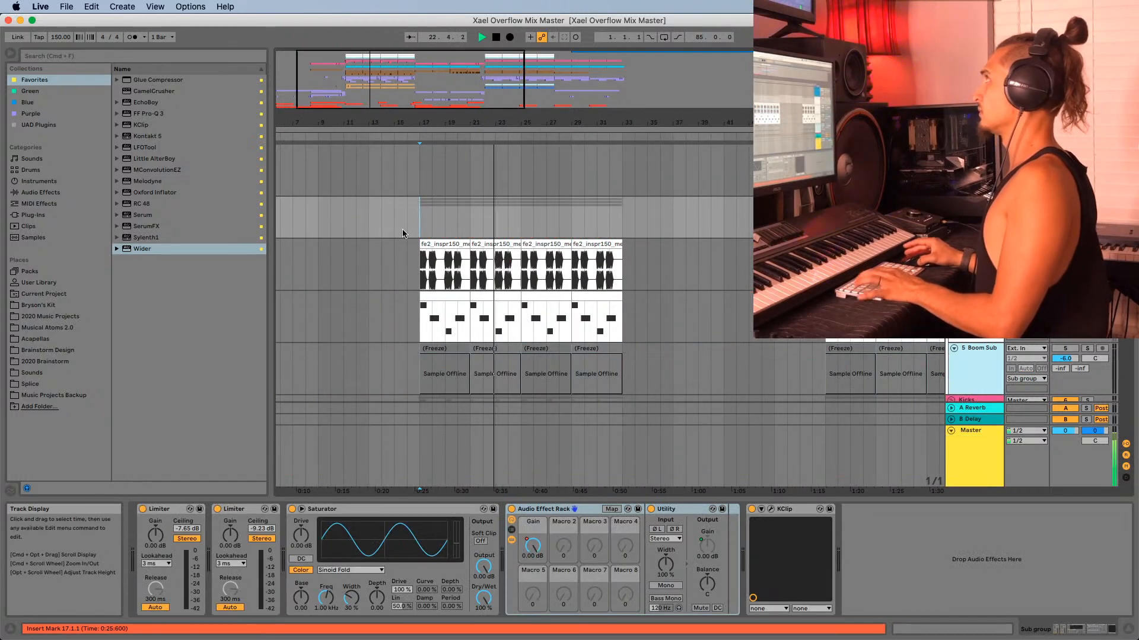
- Select the Master track and raise the EQ Eight low-pass filter frequency to 22.0 kHz
{"action": "left_click_drag", "start_coordinate": [452, 117], "coordinate": [452, 109]}
{"action": "left_click", "coordinate": [985, 458]}
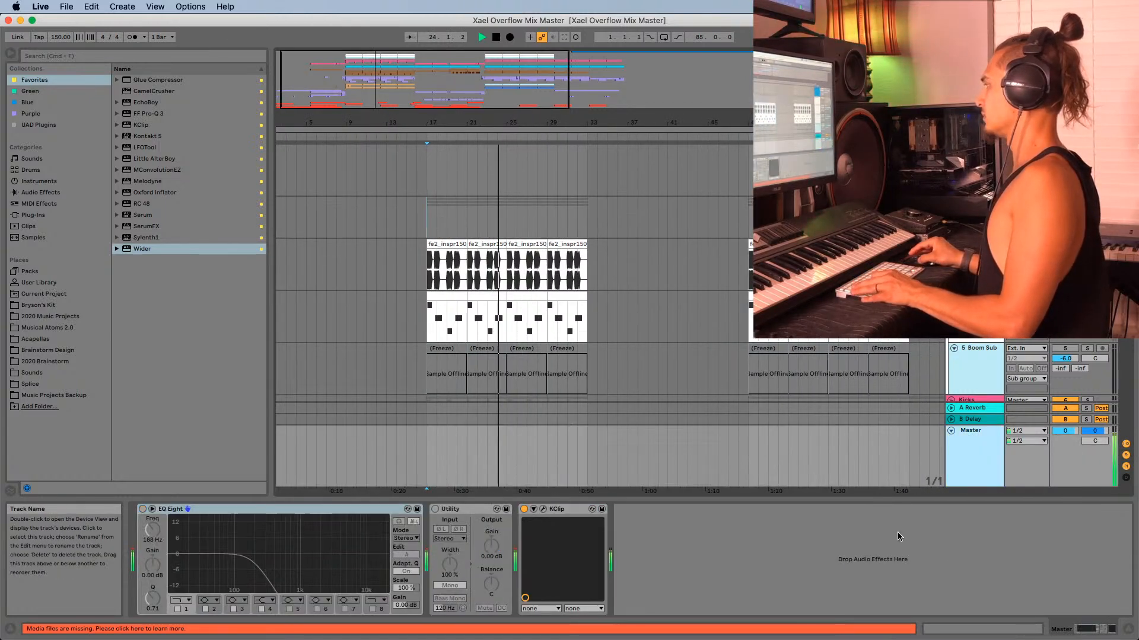
{"action": "left_click_drag", "start_coordinate": [152, 529], "coordinate": [153, 487]}
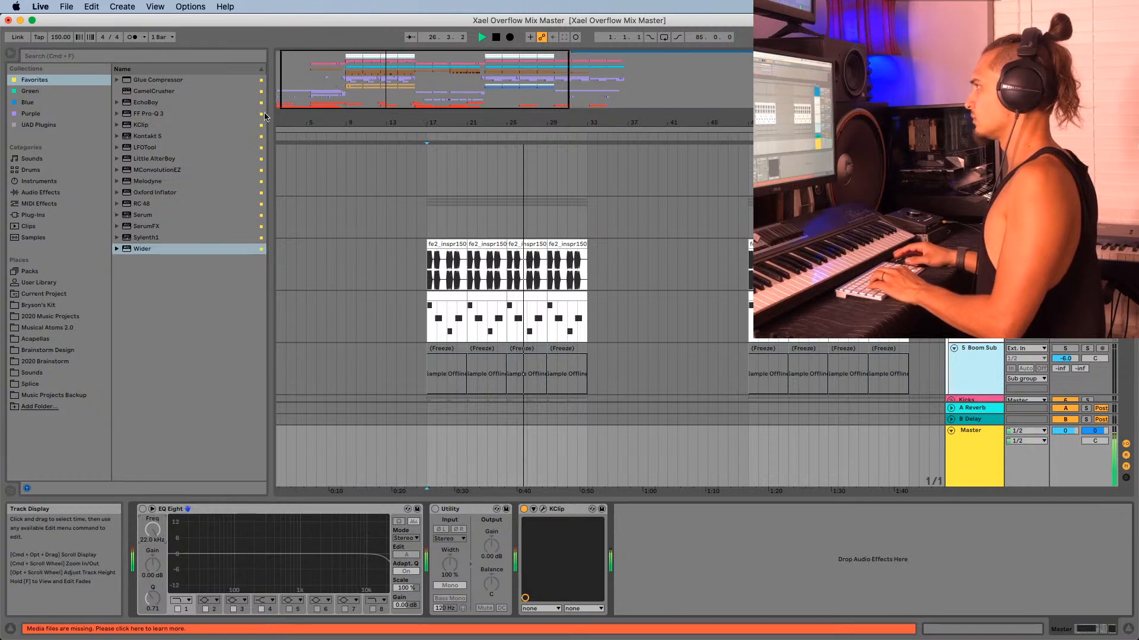
- Set the arrangement loop to the first drop, from 17.1.1 with a length of 16 bars, and turn looping on
{"action": "left_click_drag", "start_coordinate": [277, 129], "coordinate": [428, 129]}
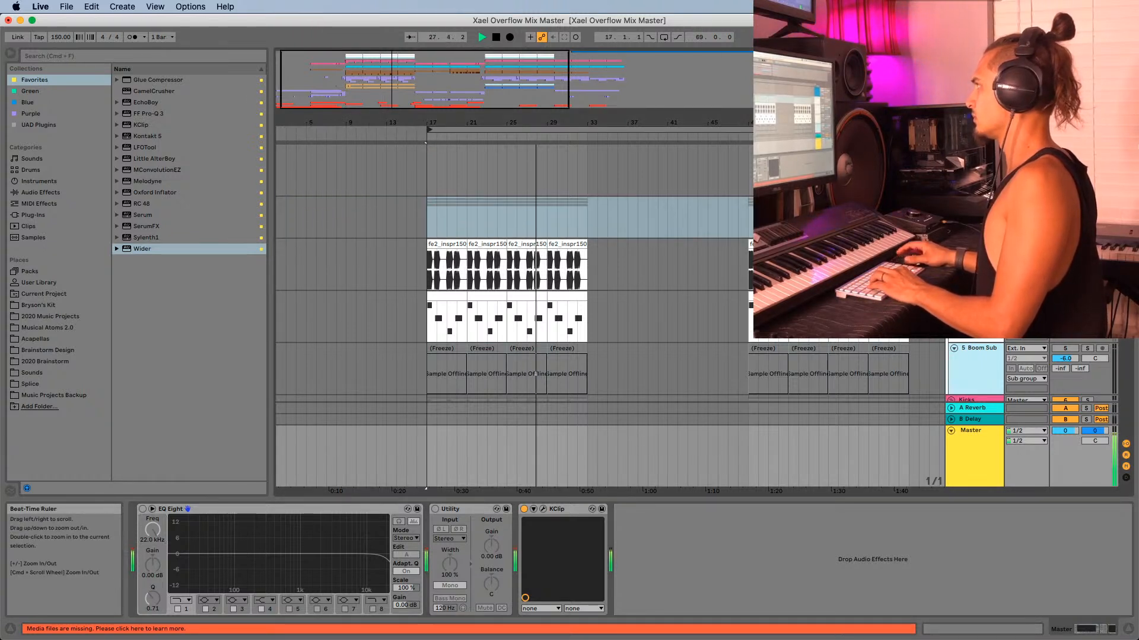
{"action": "left_click_drag", "start_coordinate": [940, 129], "coordinate": [586, 208]}
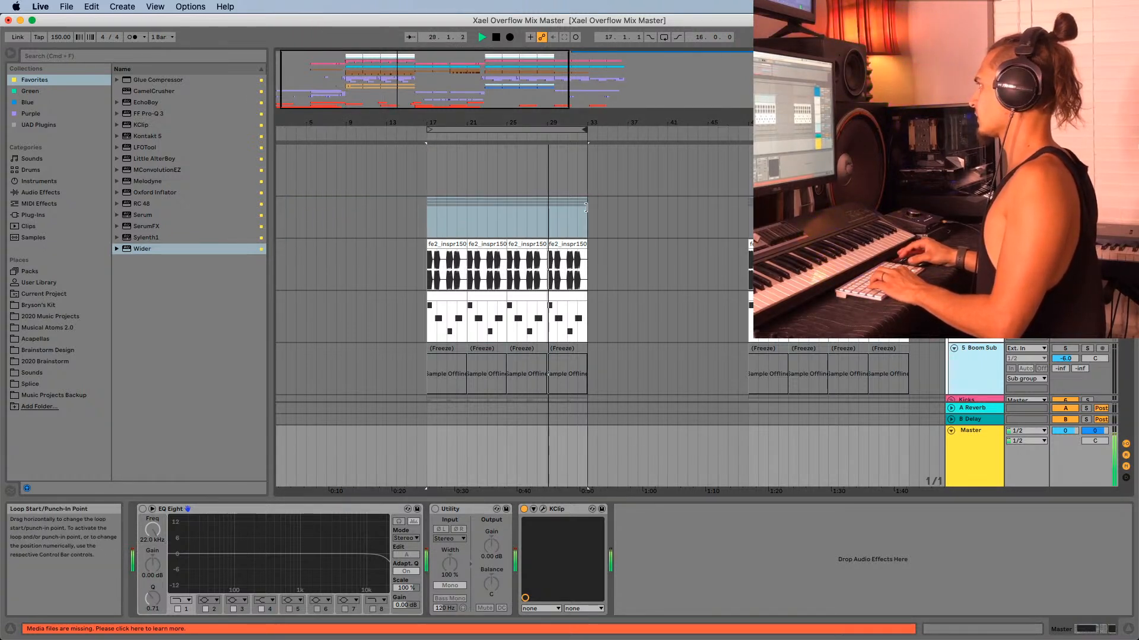
{"action": "key", "text": "super+l"}
{"action": "mouse_move", "coordinate": [436, 122]}
{"action": "left_mouse_down"}
{"action": "mouse_move", "coordinate": [435, 143]}
{"action": "mouse_move", "coordinate": [439, 115]}
{"action": "left_mouse_up"}
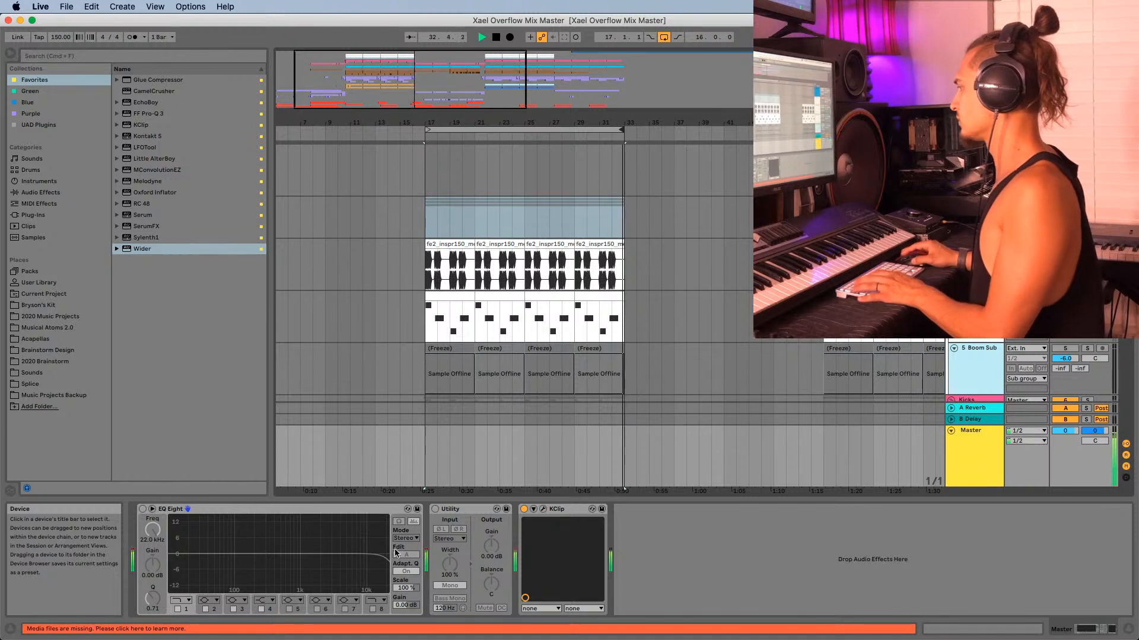
- Activate the Master's EQ Eight and lower its low-pass filter frequency to about 199 Hz
{"action": "left_click", "coordinate": [146, 509]}
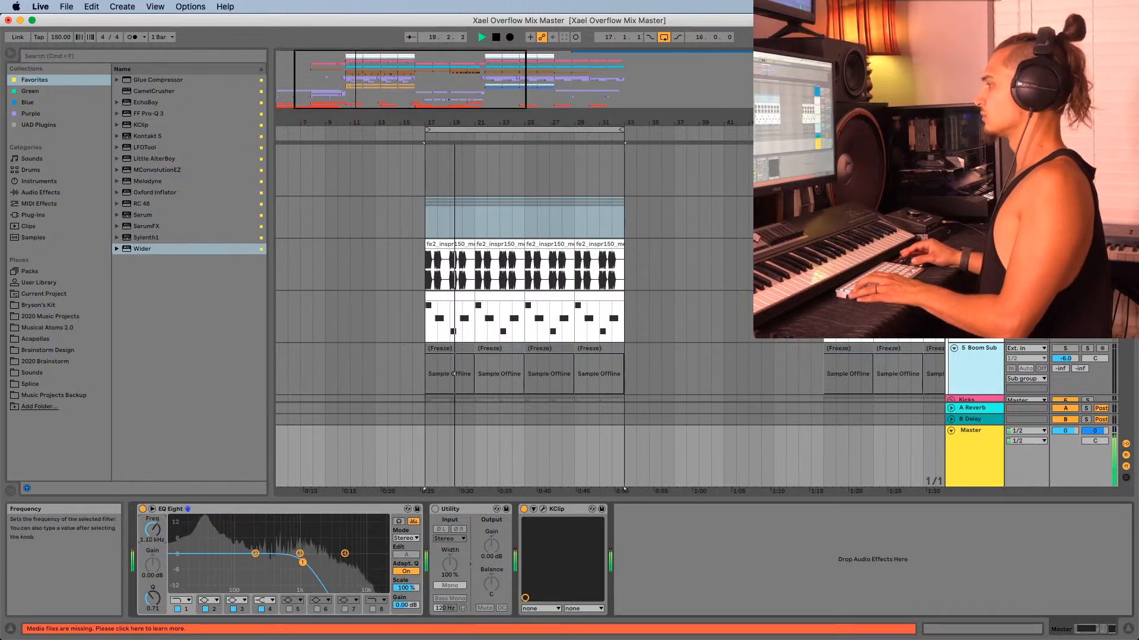
{"action": "left_click_drag", "start_coordinate": [153, 530], "coordinate": [152, 533]}
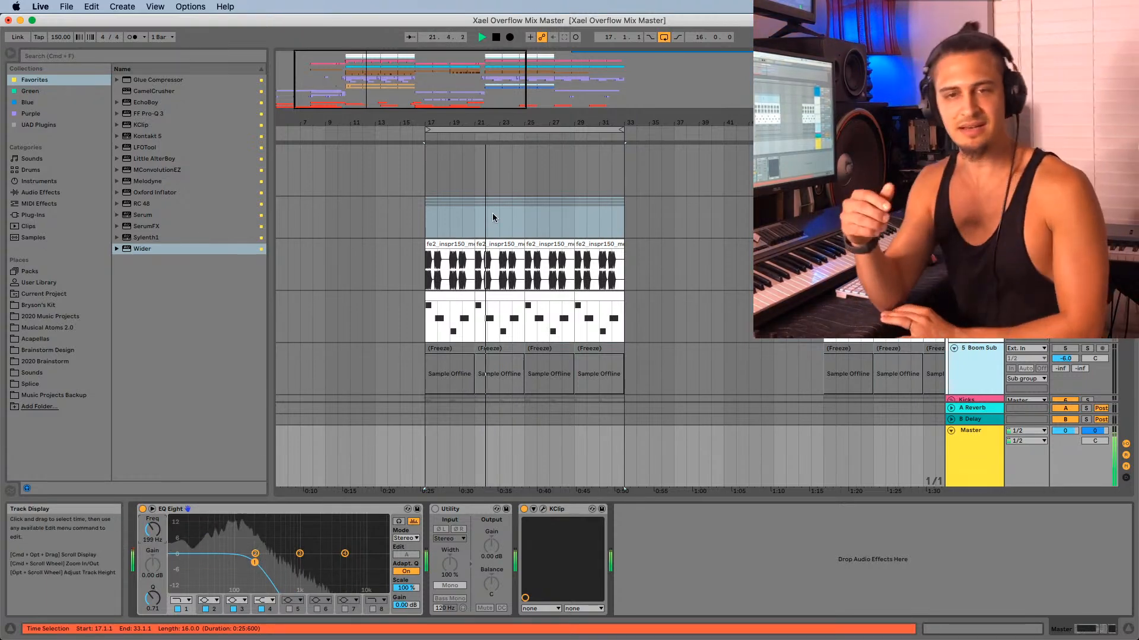